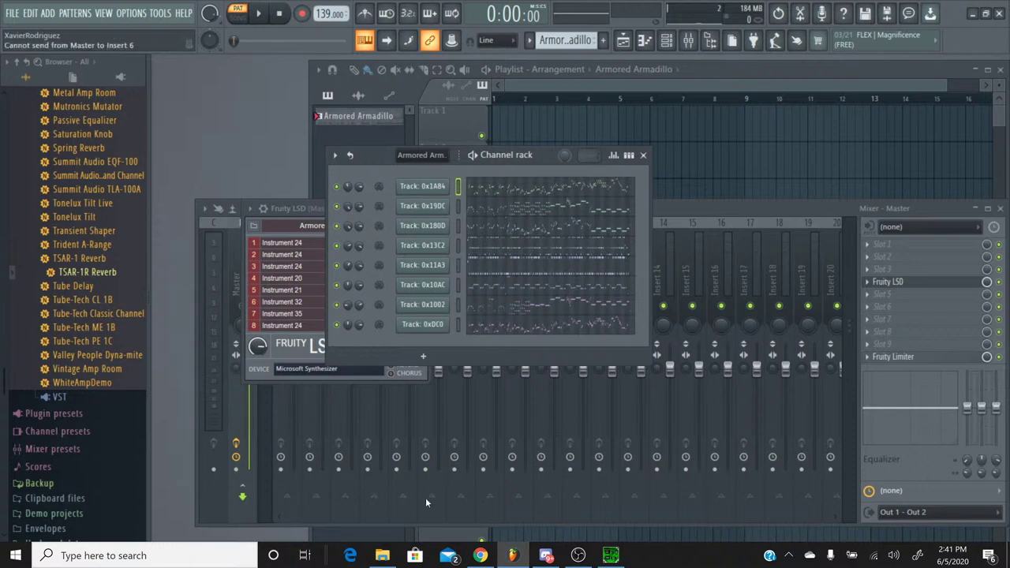
Switch to SPCTool, play a few seconds of the original Armored Armadillo track, and return to FL Studio.
left_click(611, 554)
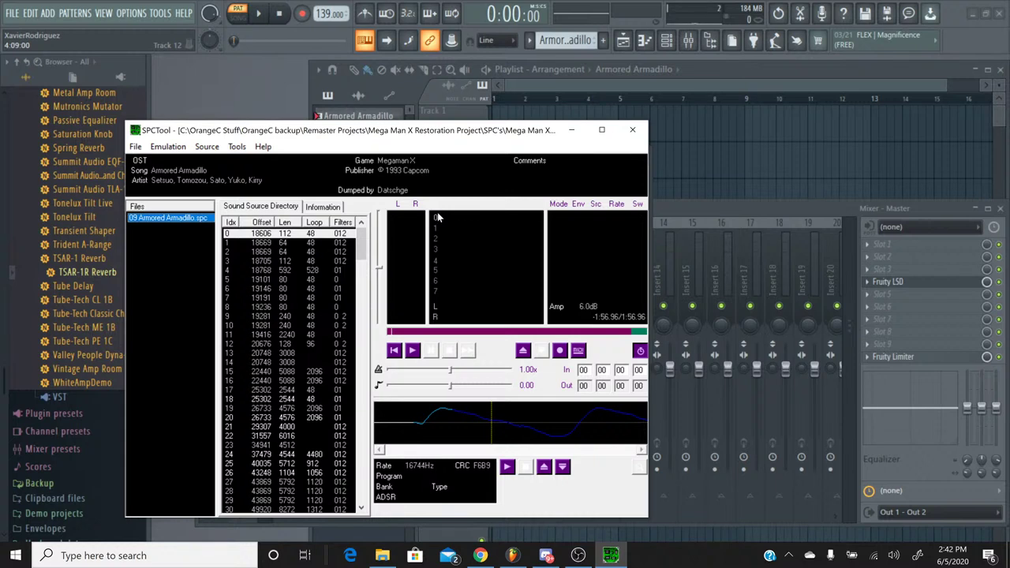
left_click(413, 352)
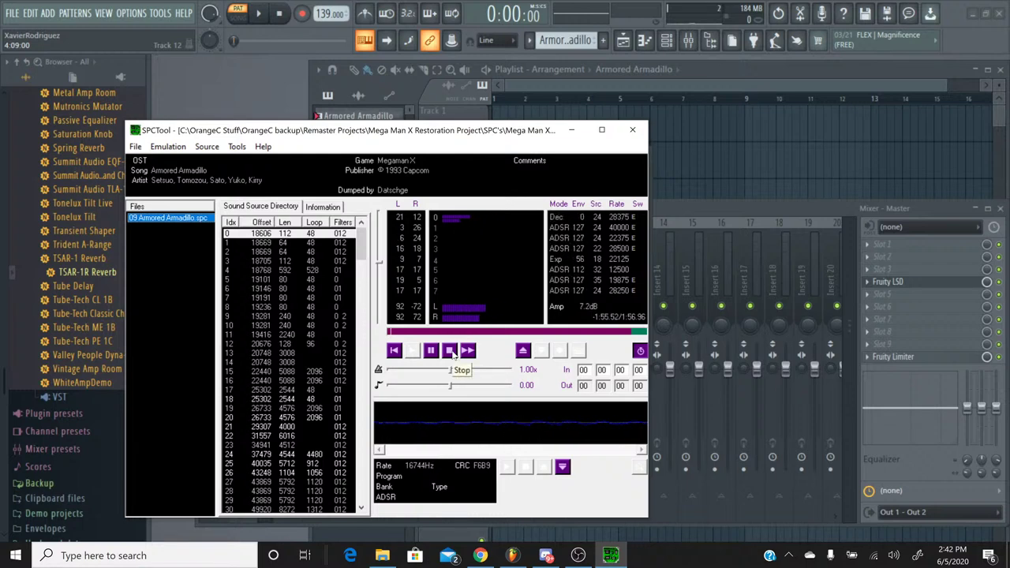
left_click(452, 353)
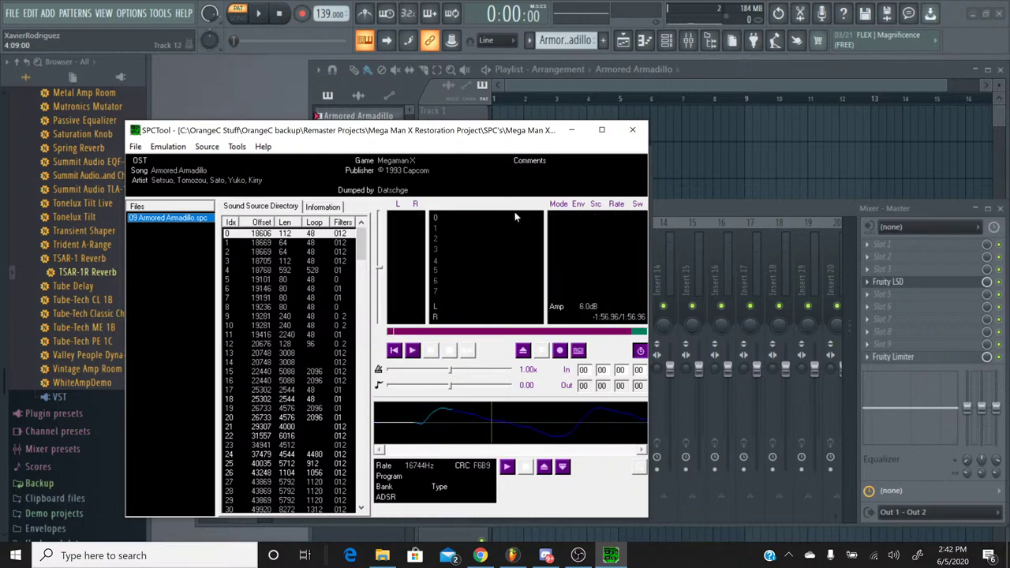
left_click(572, 129)
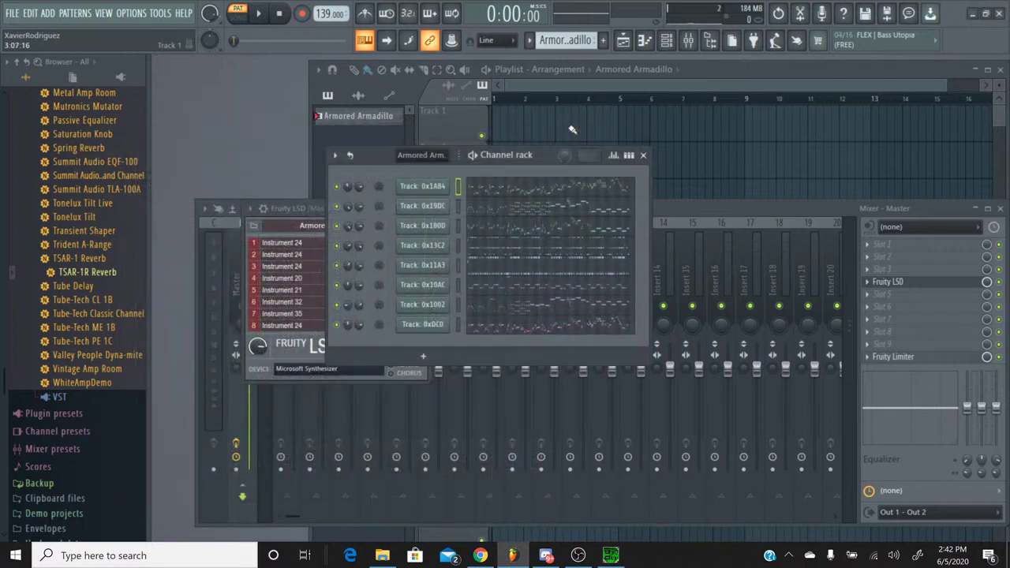
Examine the notes of Track: 0x1A84 in its piano roll and close it.
left_click(499, 192)
scroll(512, 261, "down", 8)
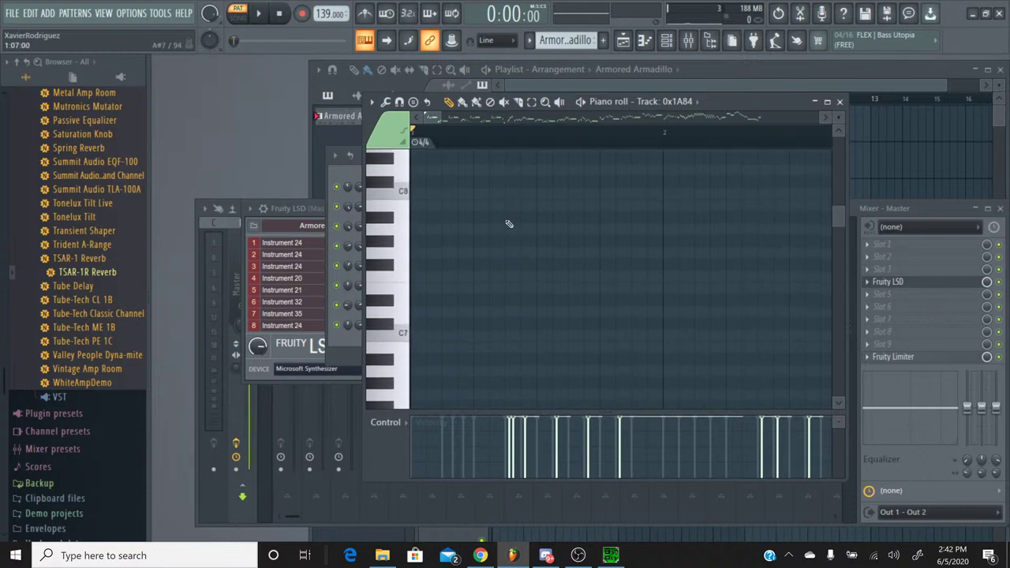
scroll(502, 249, "down", 5)
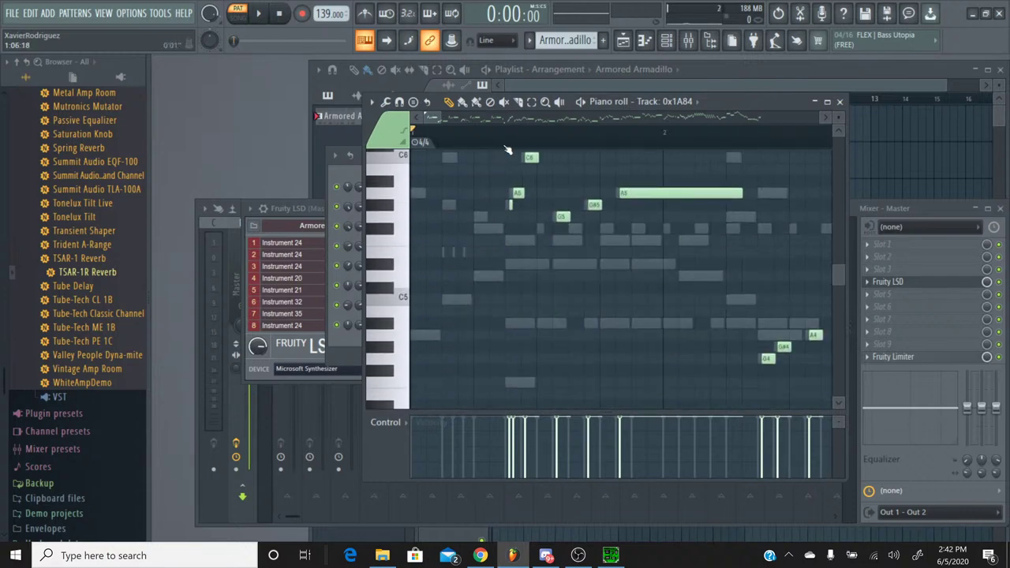
left_click(839, 101)
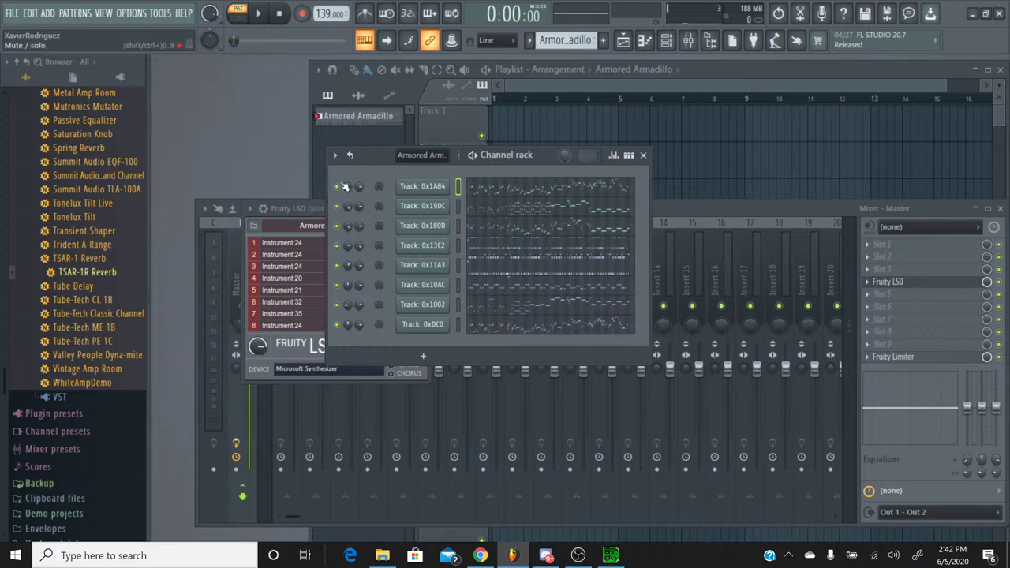
Solo the Track: 0xDC0 channel and play the pattern briefly to hear its part.
right_click(338, 187)
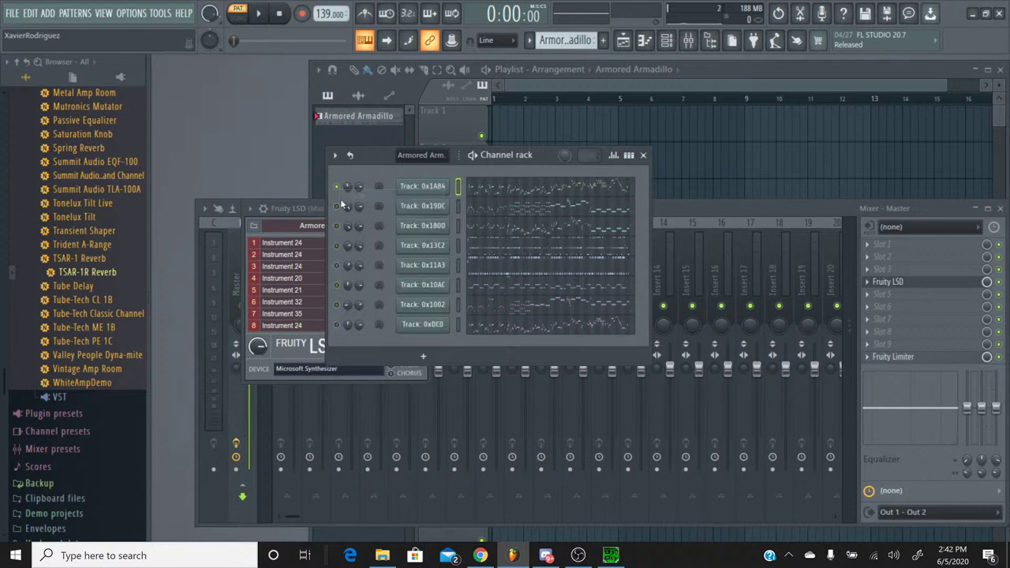
right_click(338, 327)
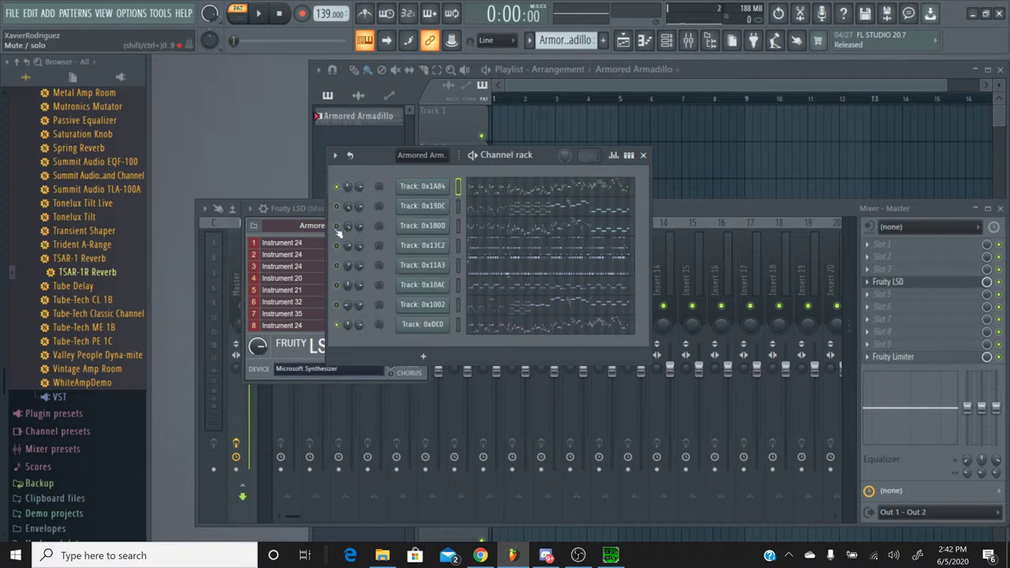
left_click(260, 15)
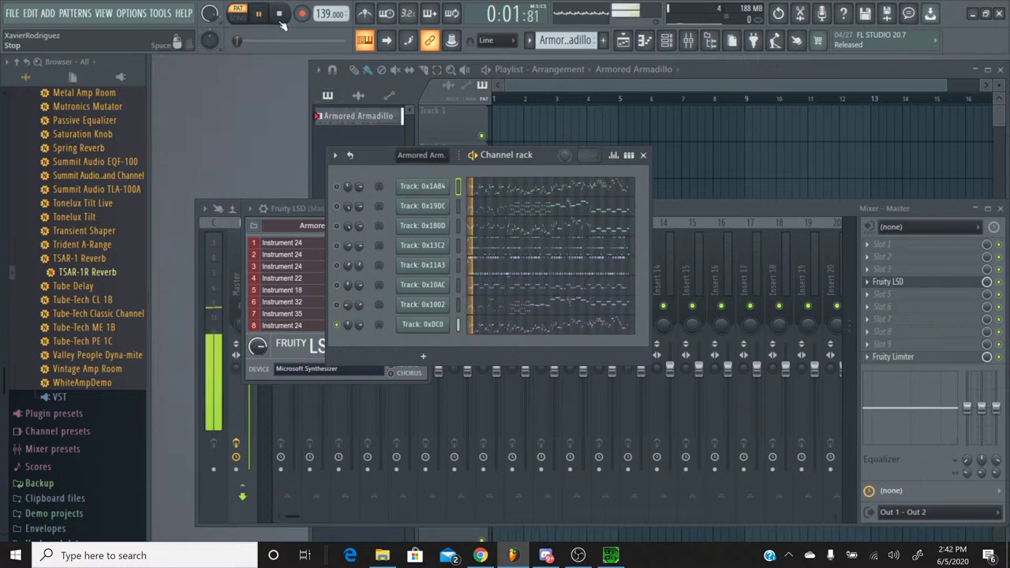
key("space")
Select all notes in the piano roll of Track: 0xDC0 and close the piano roll.
left_click(475, 333)
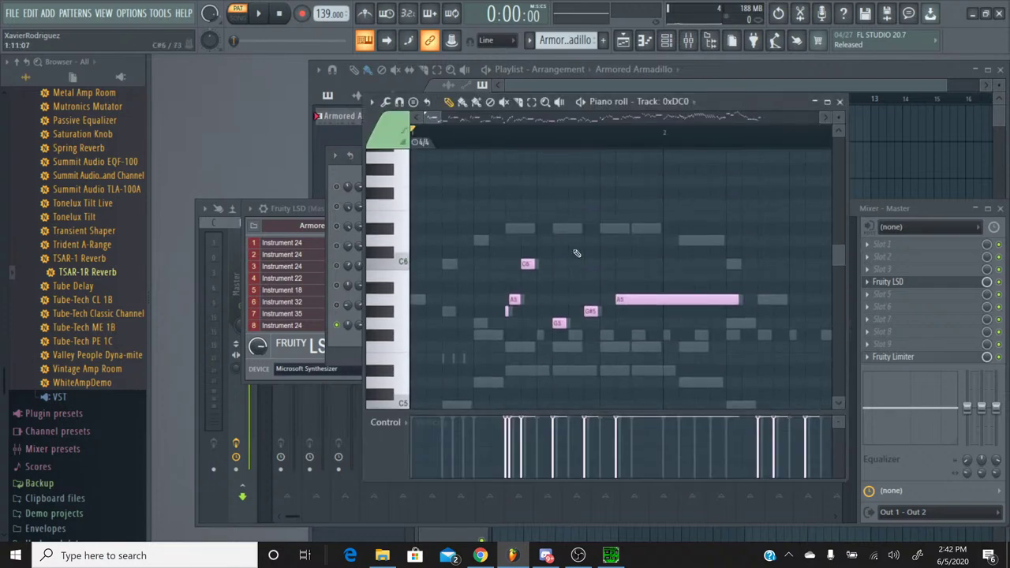
key("ctrl+a")
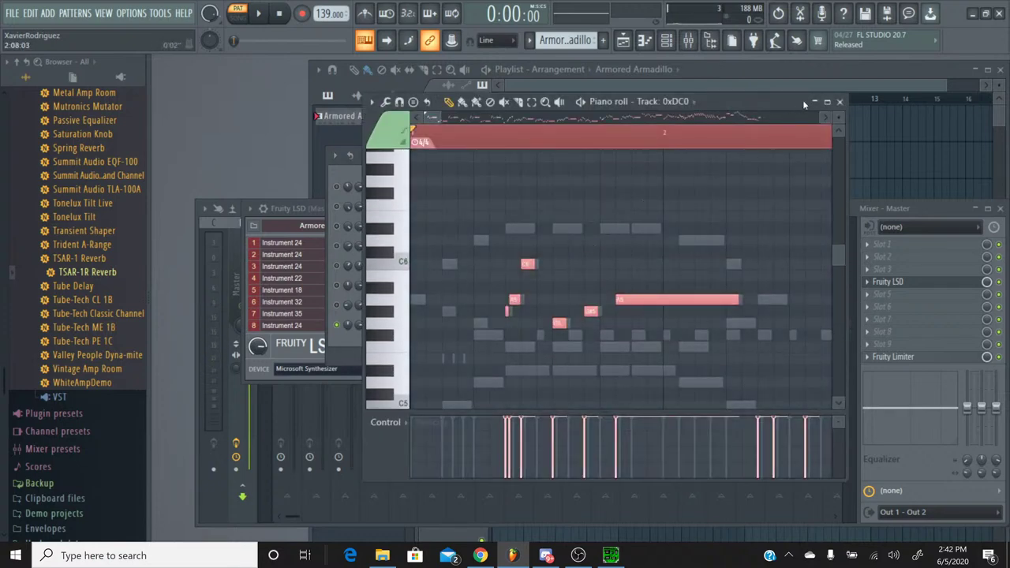
left_click(838, 102)
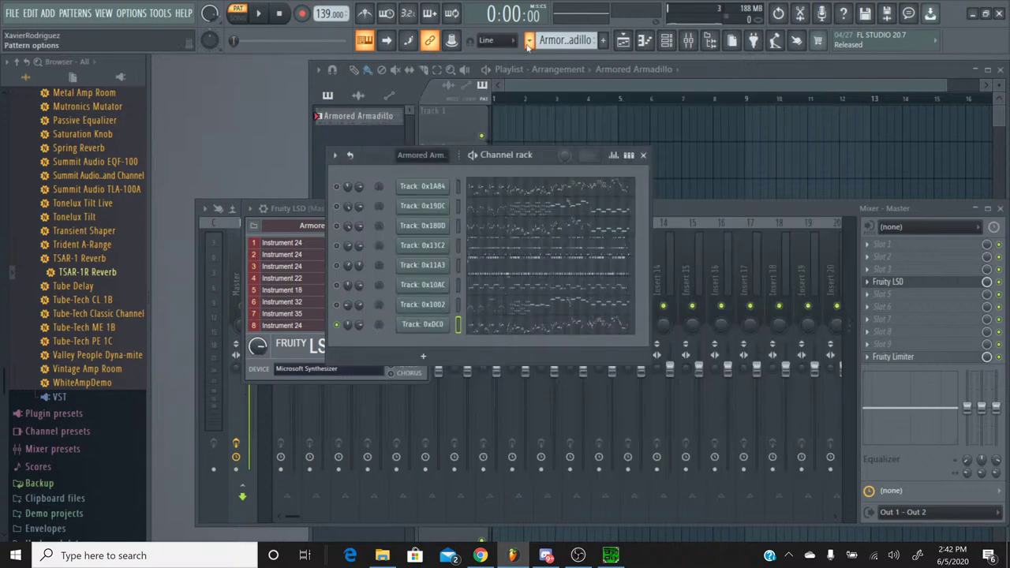
Add a new pattern named Synth.
left_click(603, 42)
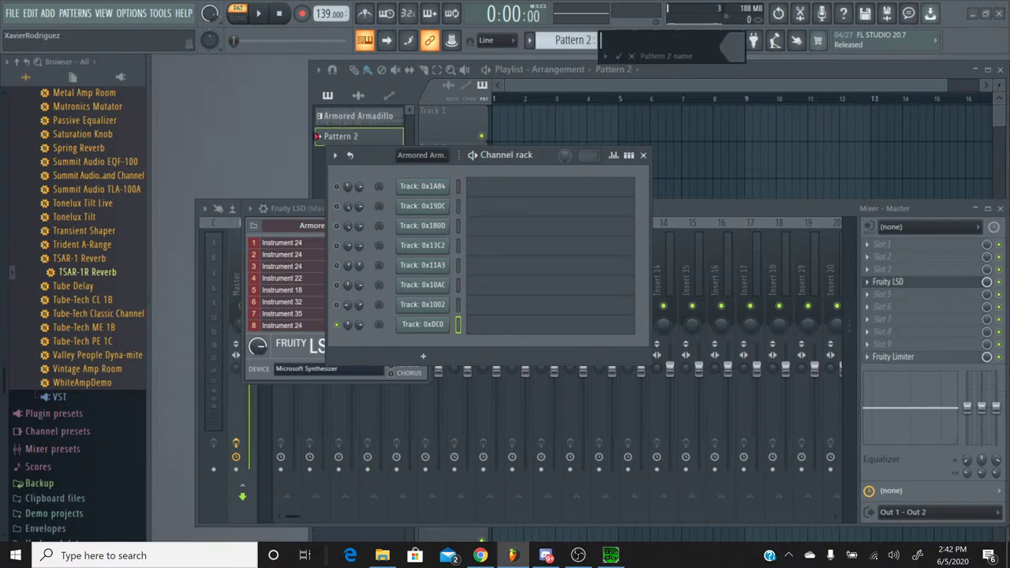
type("Synth")
key("Return")
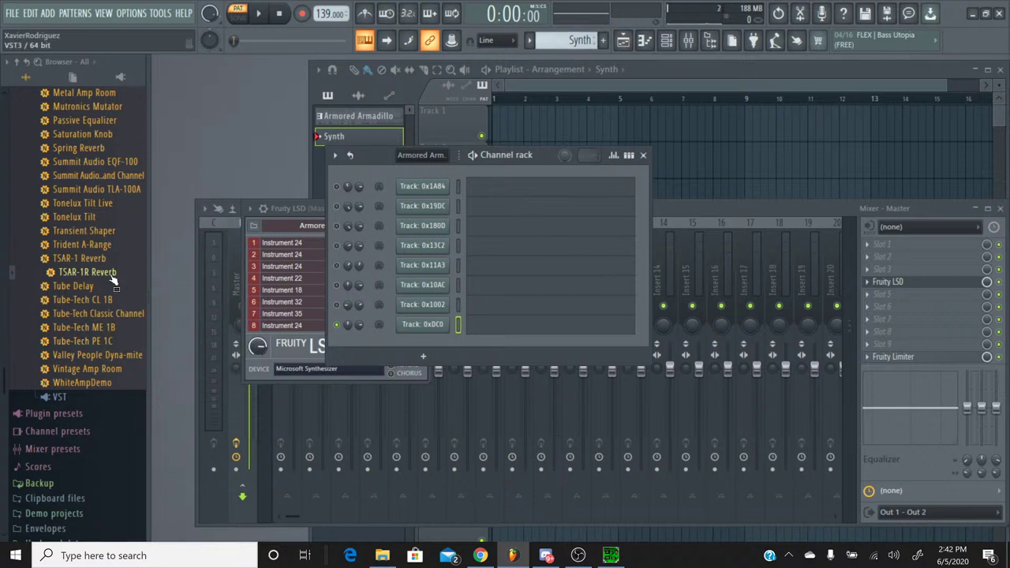
Look through the installed VST3 generators for a suitable synth plugin.
scroll(112, 282, "up", 5)
scroll(113, 283, "up", 3)
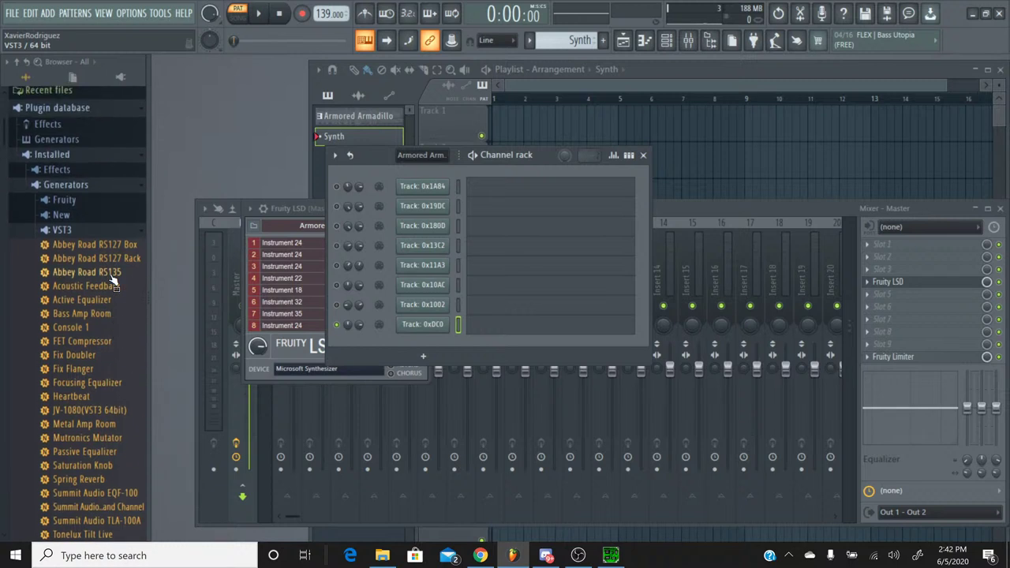
scroll(113, 282, "down", 2)
scroll(113, 281, "down", 2)
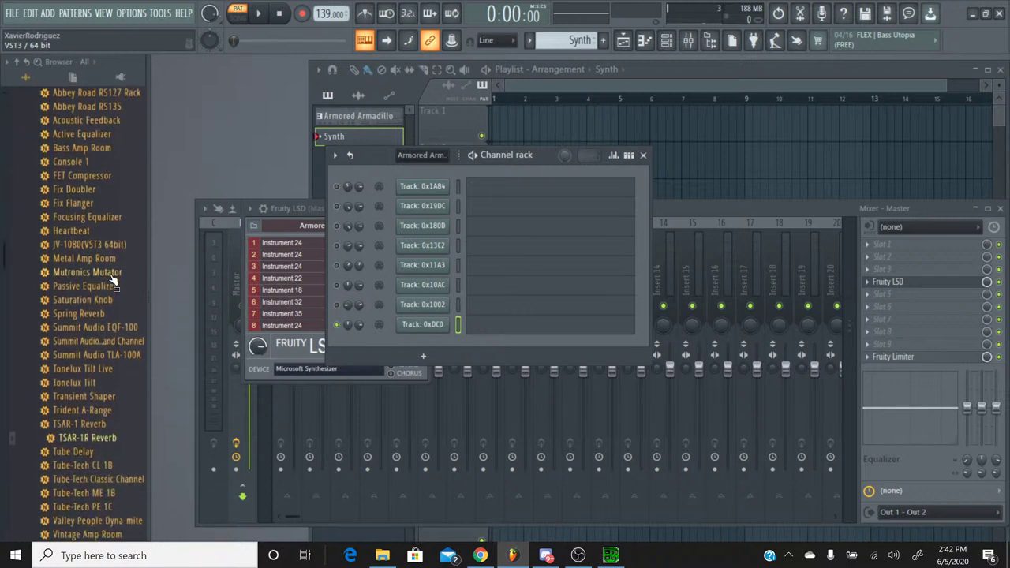
scroll(113, 282, "up", 2)
scroll(113, 282, "down", 4)
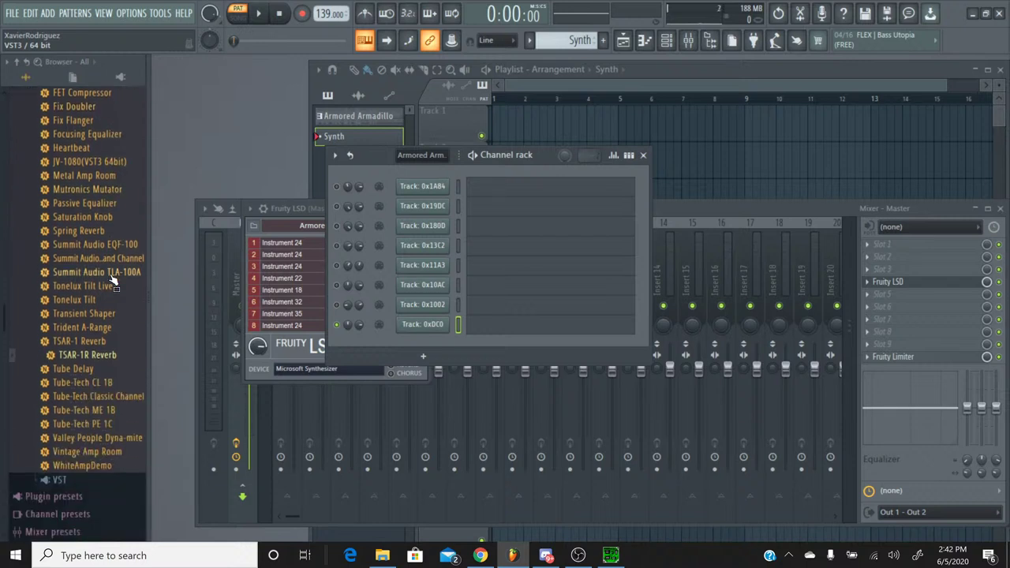
scroll(113, 282, "up", 5)
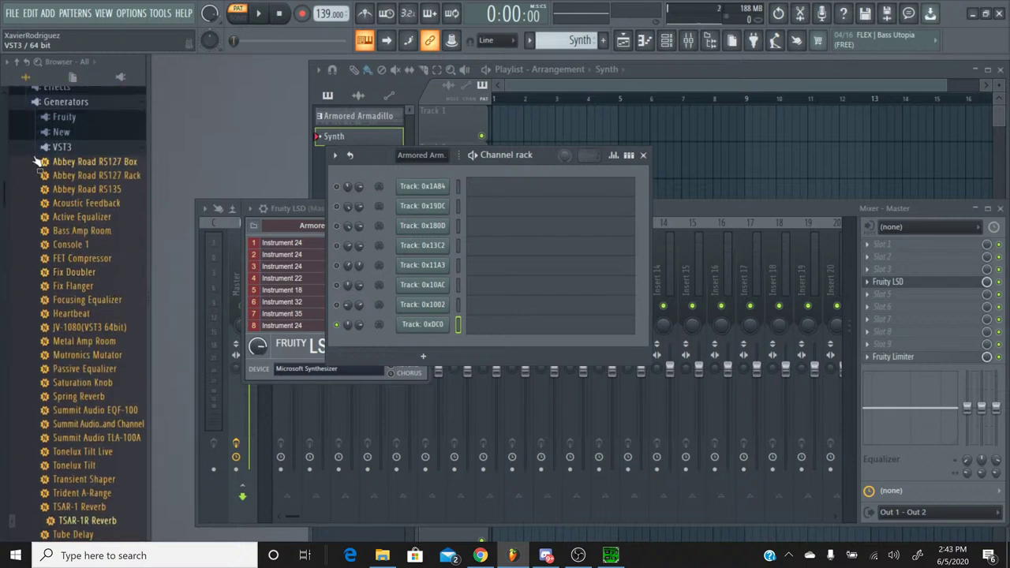
scroll(59, 151, "up", 1)
Add the M1 plugin from the New category of installed generators to the project as an instrument channel.
left_click(65, 158)
left_click(61, 192)
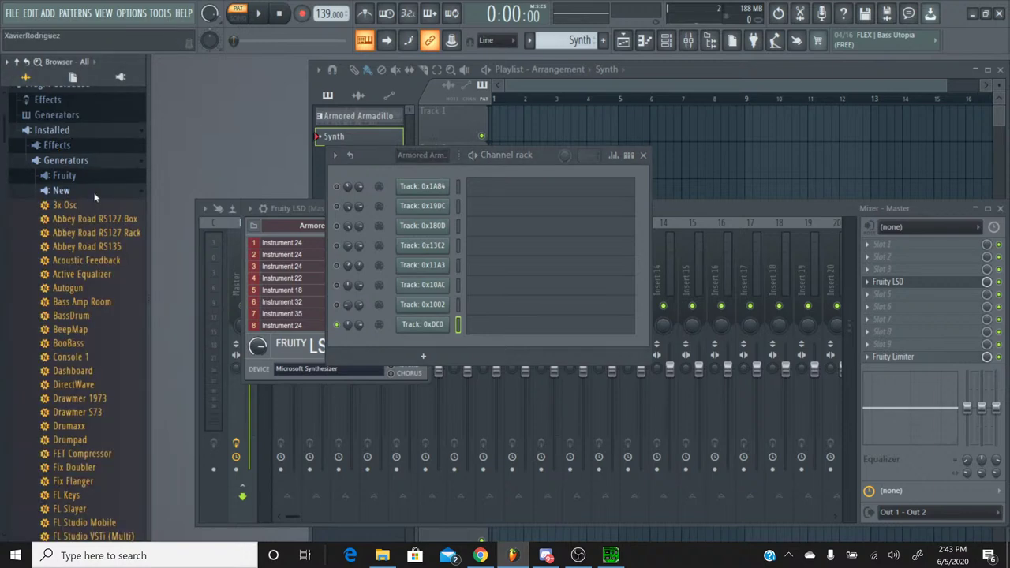
scroll(91, 286, "down", 3)
scroll(91, 286, "down", 5)
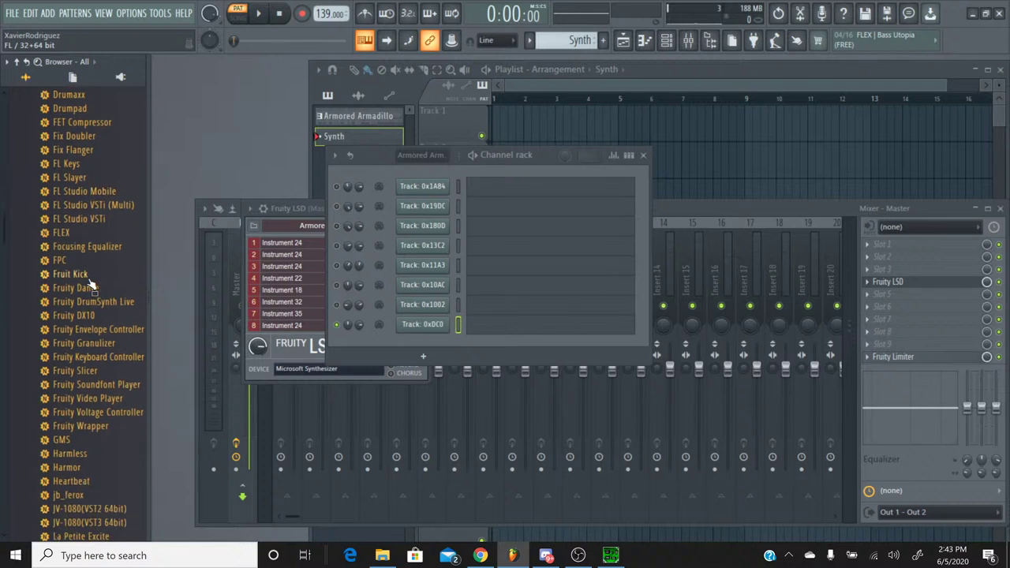
scroll(91, 286, "down", 6)
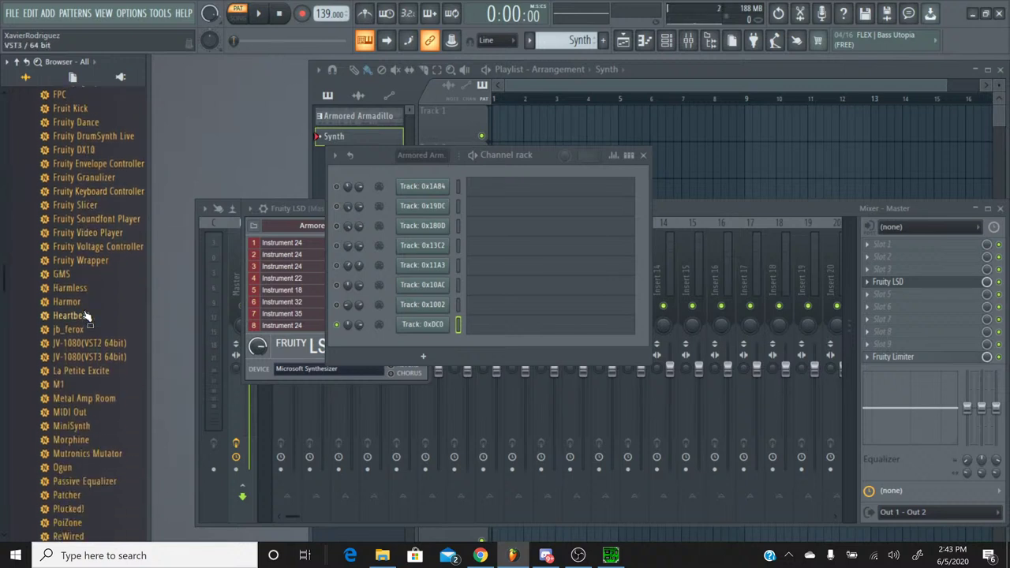
left_click_drag(59, 302, 426, 337)
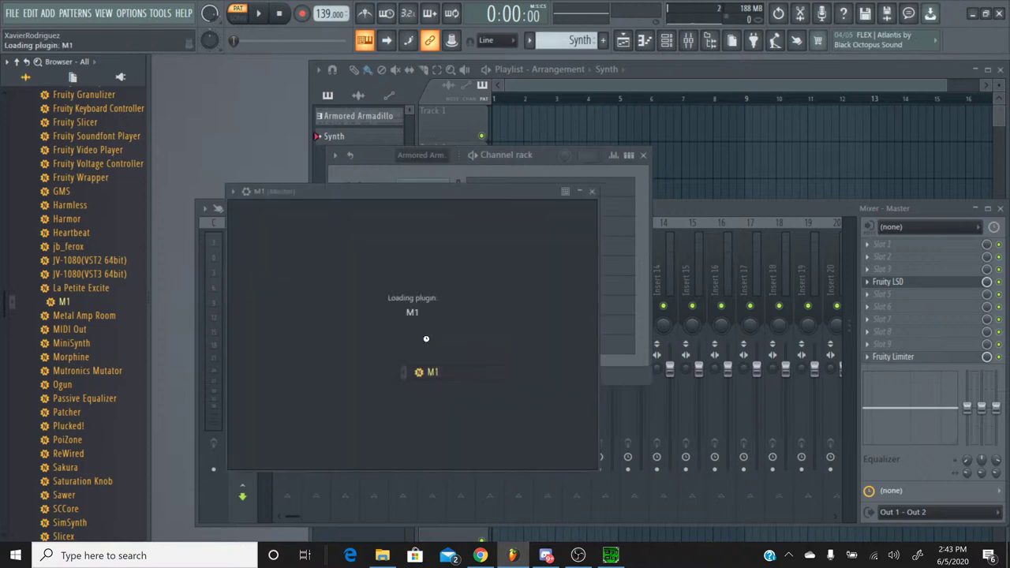
In M1's program mode, filter the sound browser to Brass instruments and load the Syn Brass program.
left_click(605, 227)
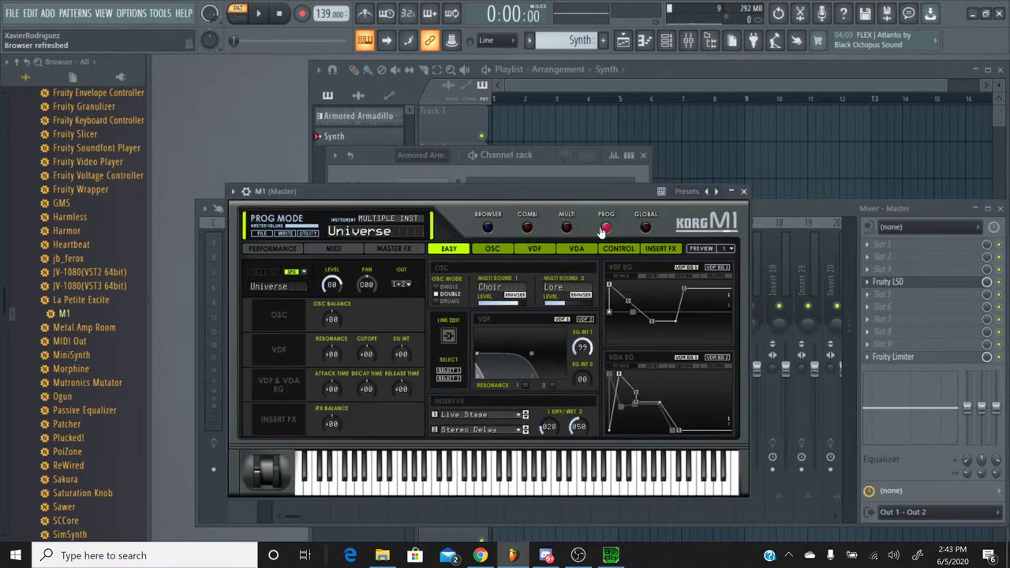
left_click(488, 228)
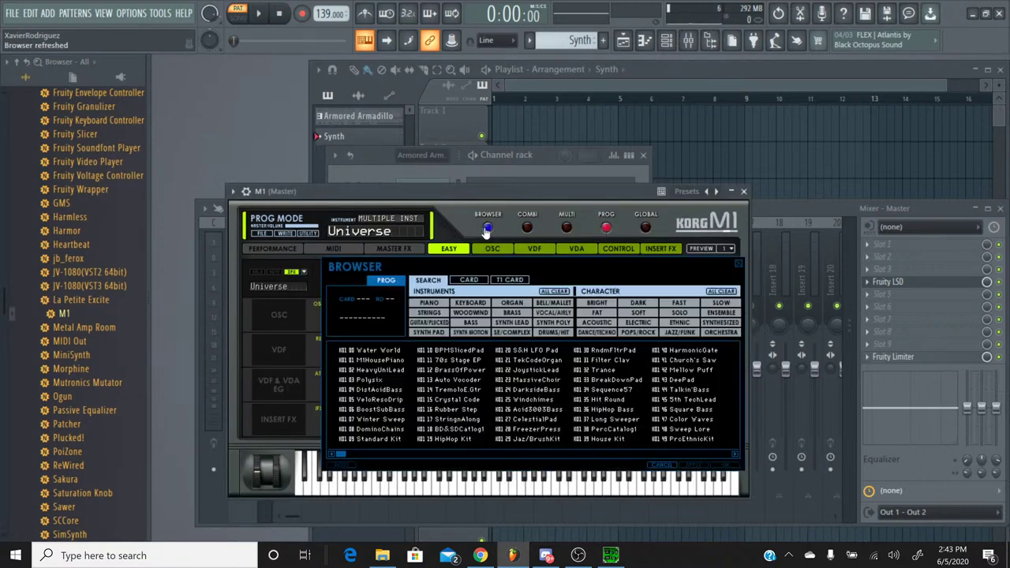
left_click(510, 314)
left_click_drag(467, 454, 756, 451)
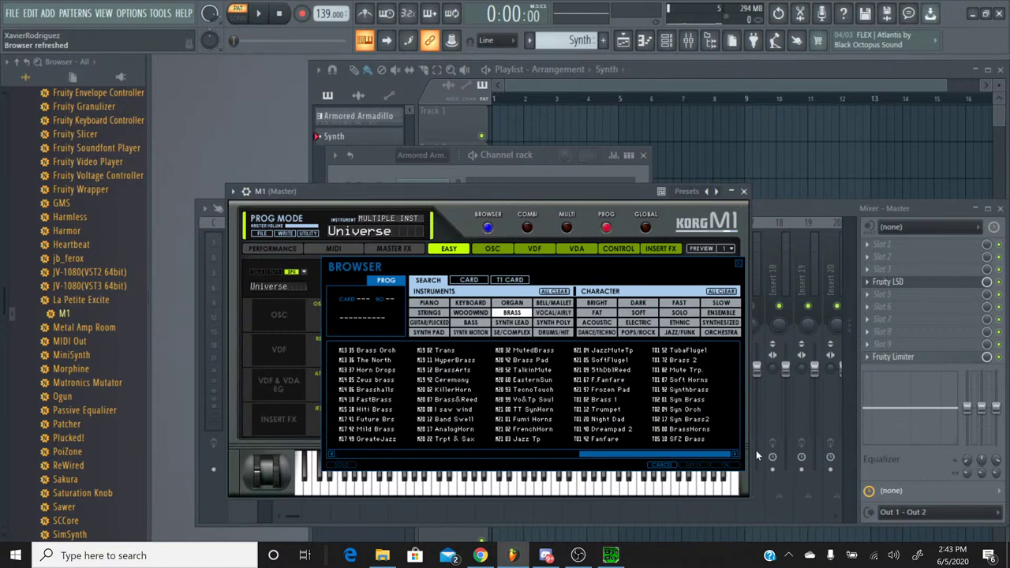
double_click(687, 399)
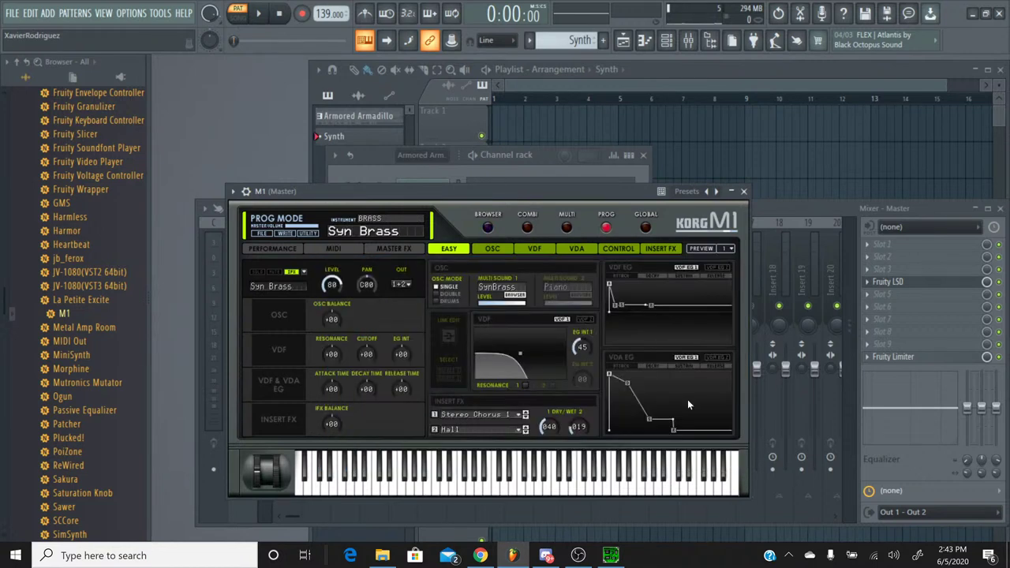
Audition the Syn Brass sound with a few notes on M1's keyboard and close the plugin window.
left_click(481, 470)
left_click(483, 474)
left_click(552, 489)
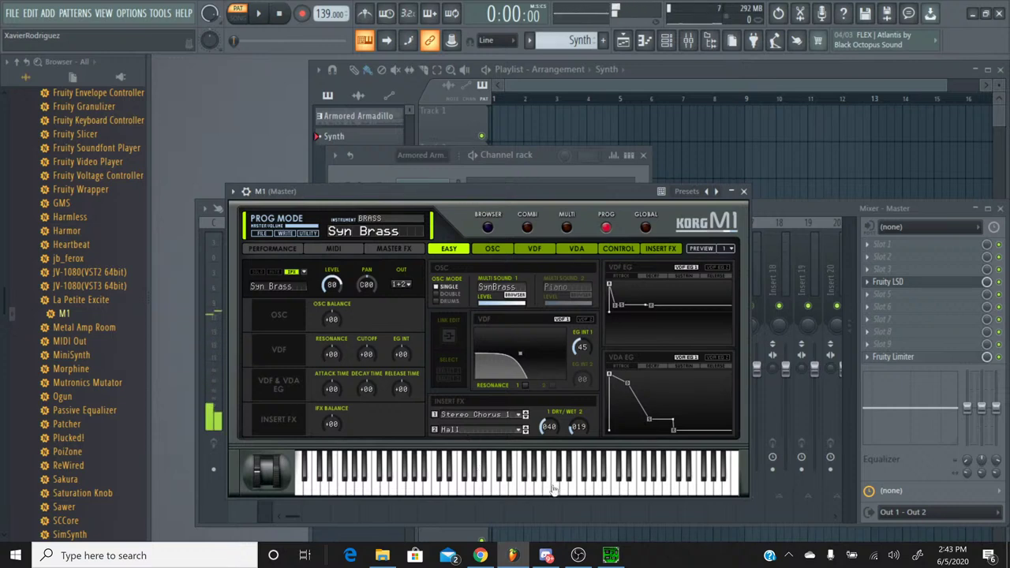
left_click(744, 191)
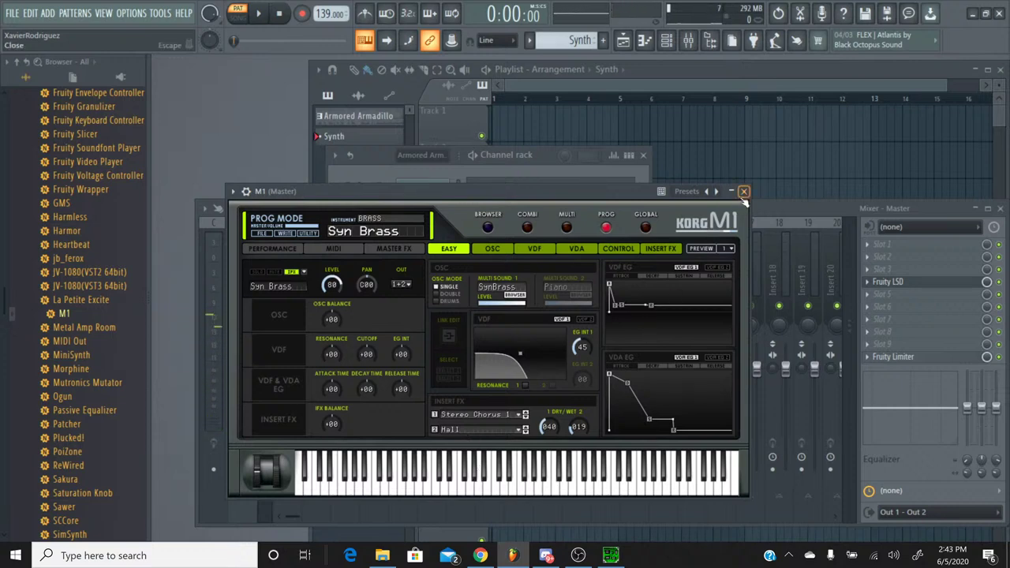
Switch to Chrome to check the live stream's status and chat in YouTube Studio, and return to FL Studio.
left_click(476, 557)
left_click(476, 556)
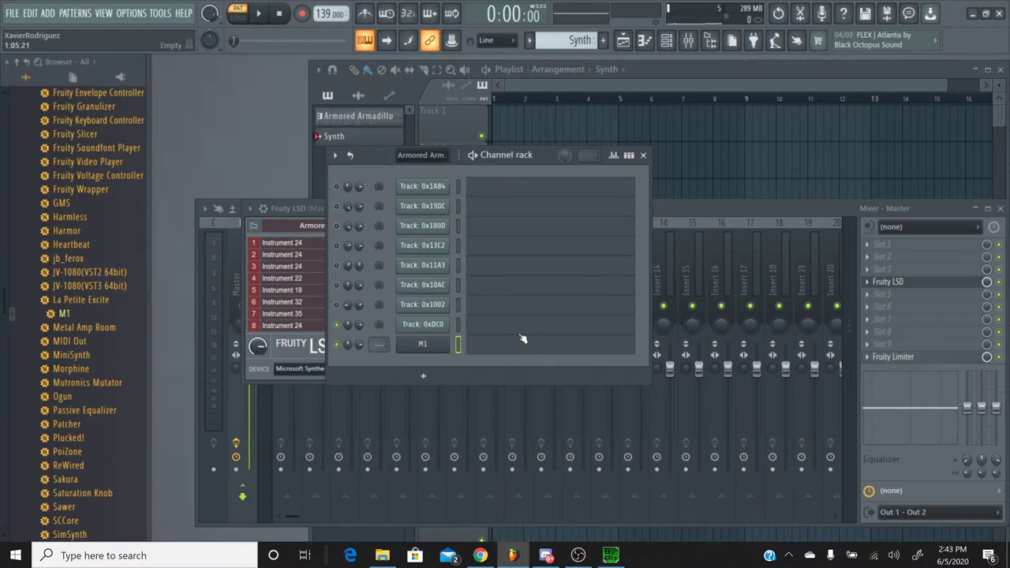
left_click(480, 556)
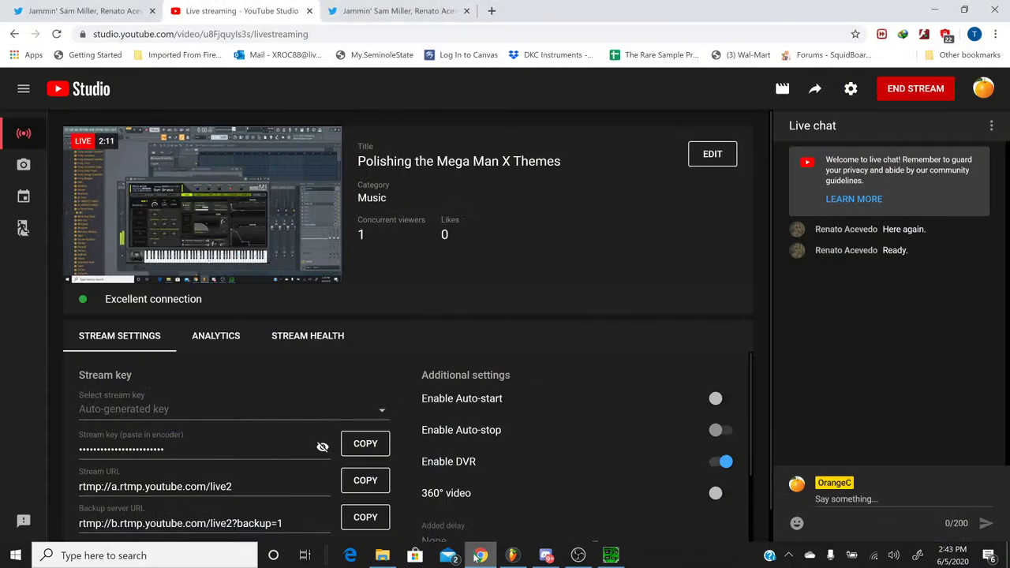
left_click(480, 557)
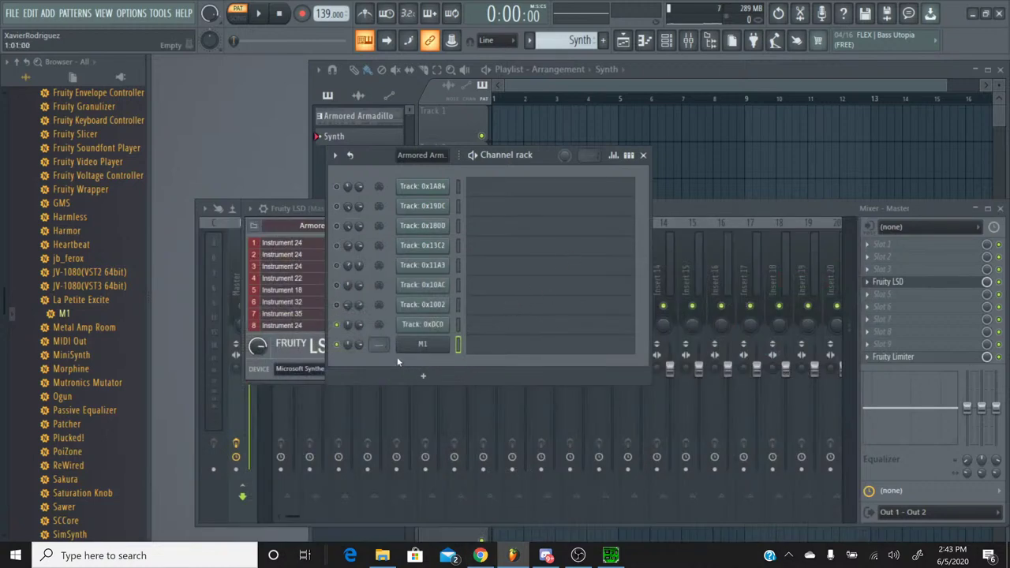
Rename the M1 channel in the channel rack as Synth.
right_click(432, 349)
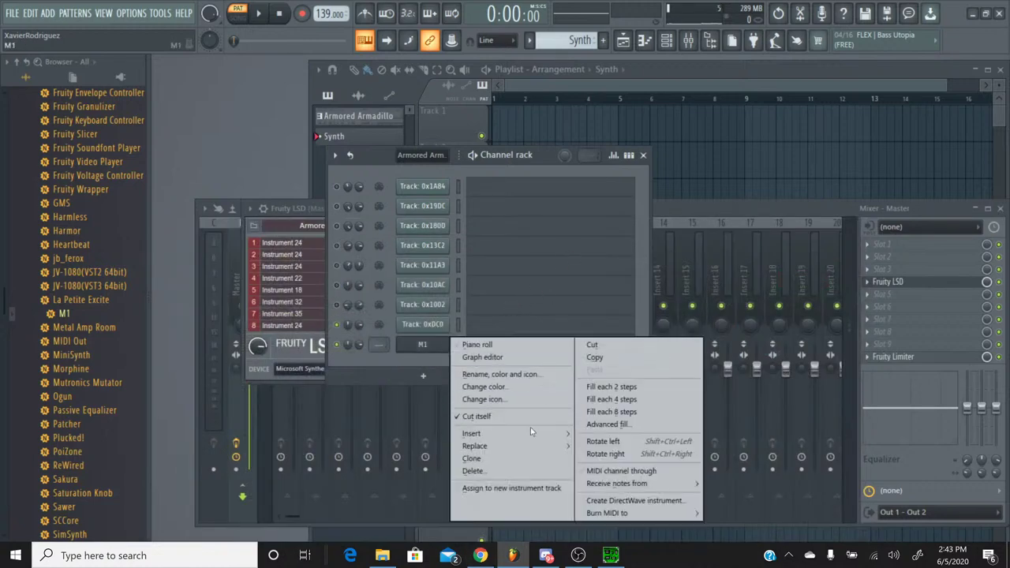
left_click(533, 375)
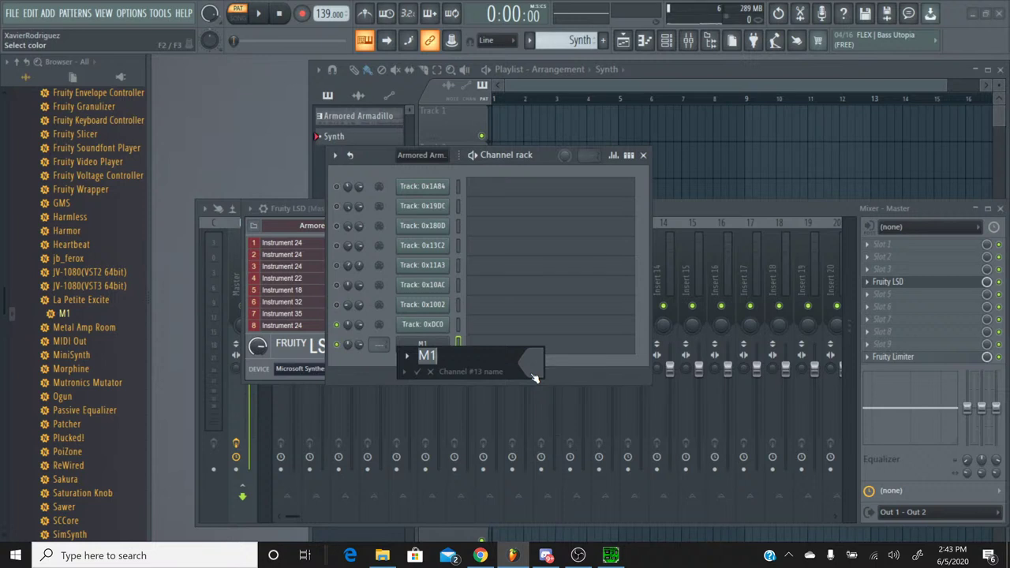
type("Synth")
key("Return")
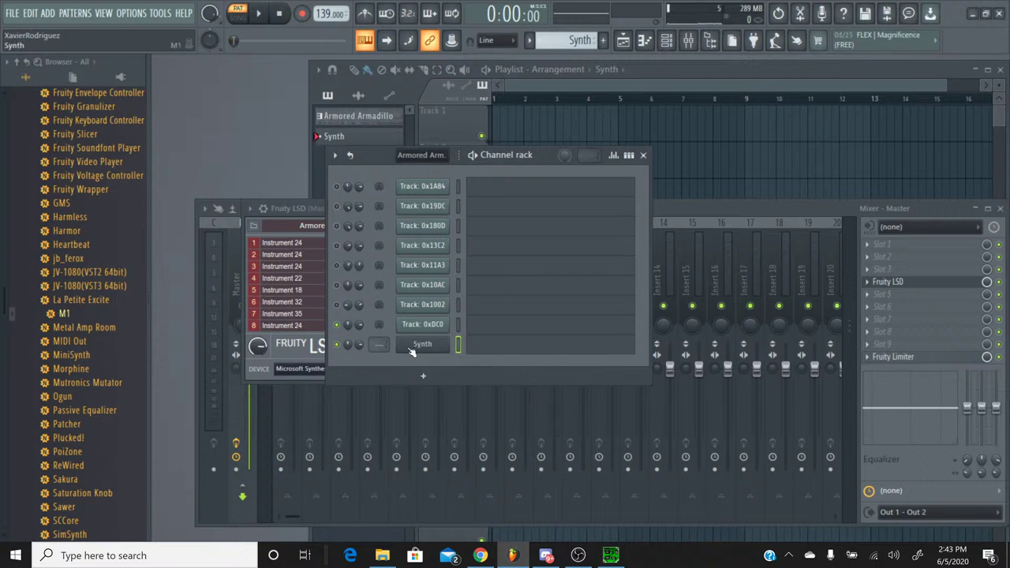
Place the copied melody notes in the Synth channel's piano roll, deselect them, and audition the pattern.
left_click(495, 350)
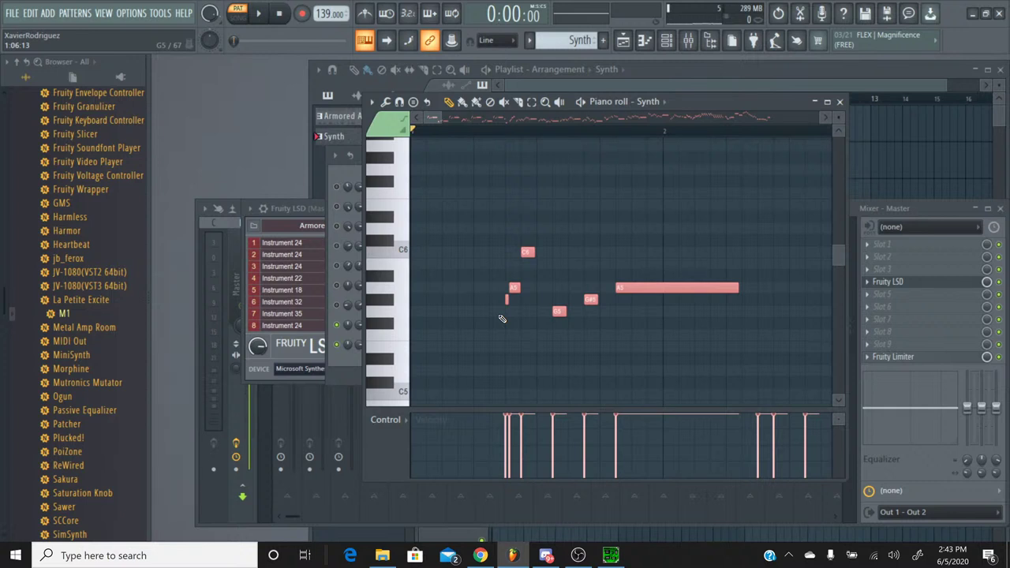
left_click(500, 317)
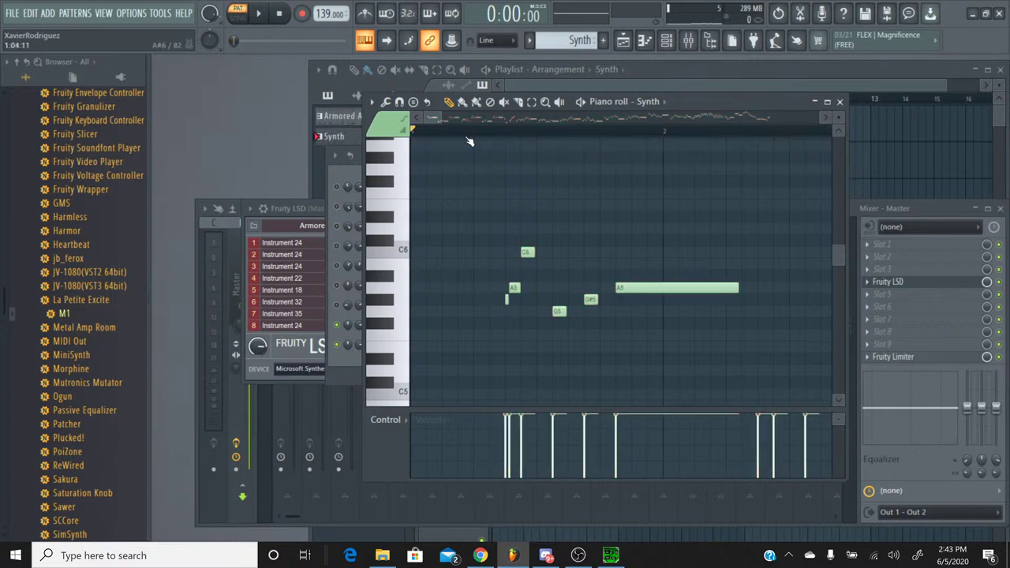
left_click(258, 14)
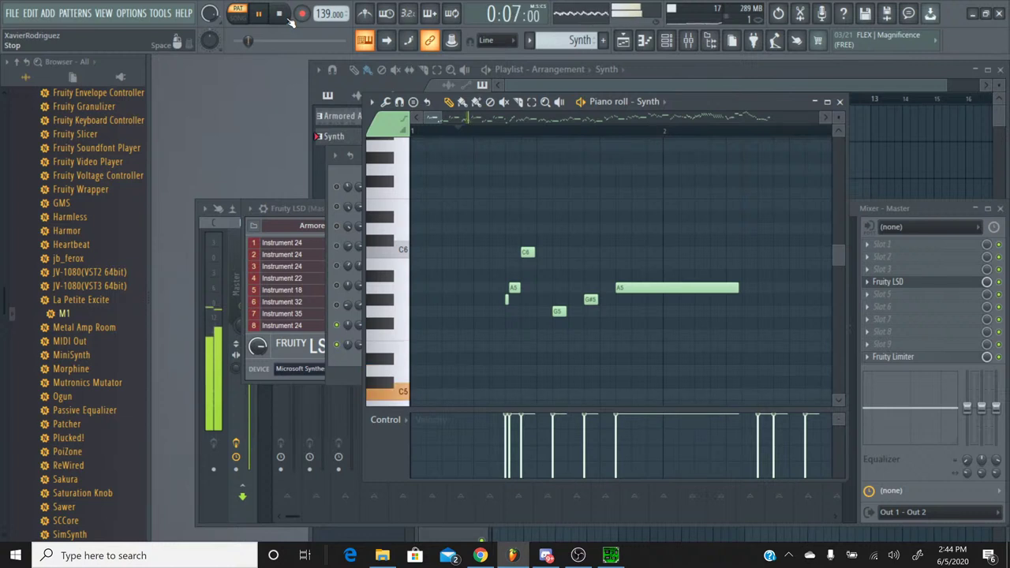
left_click(289, 19)
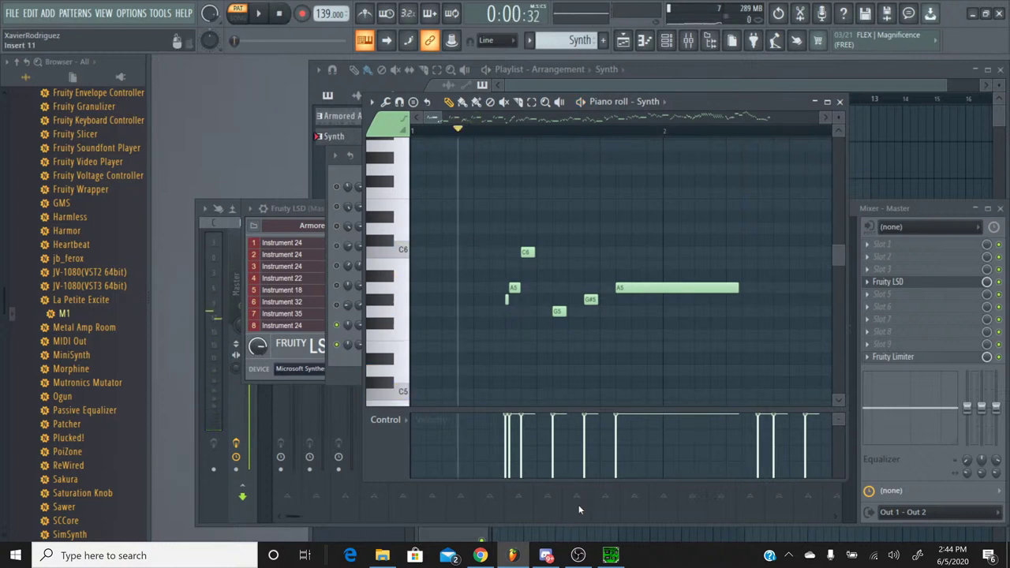
Switch to SPCTool to hear a moment of the original Armored Armadillo track, and return to FL Studio.
left_click(610, 555)
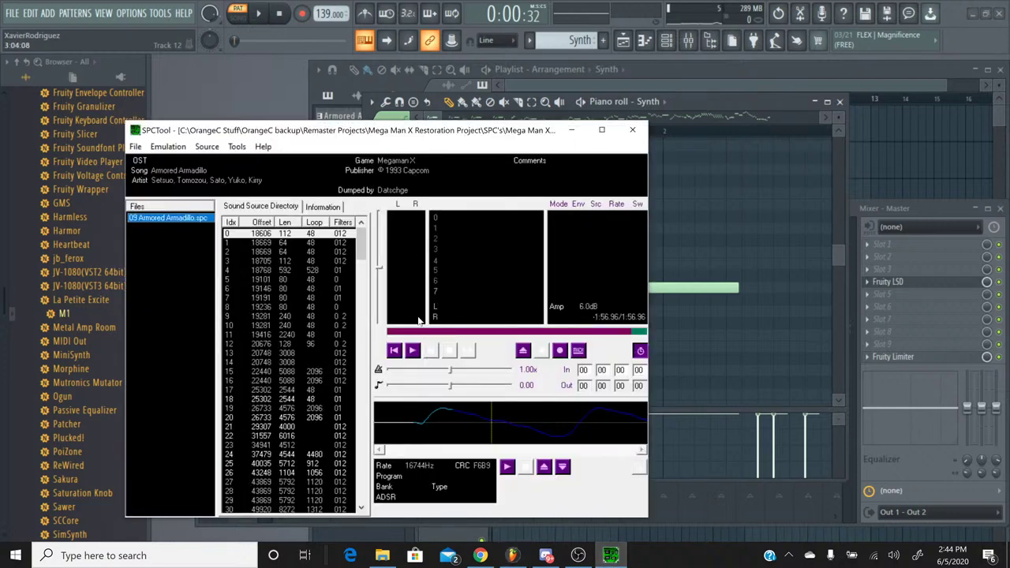
left_click(410, 354)
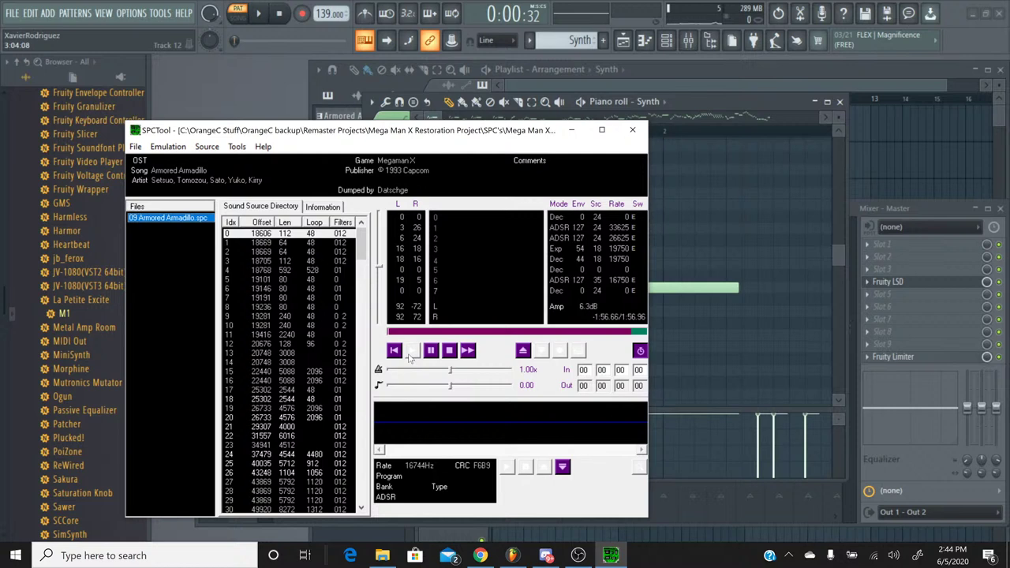
left_click(449, 353)
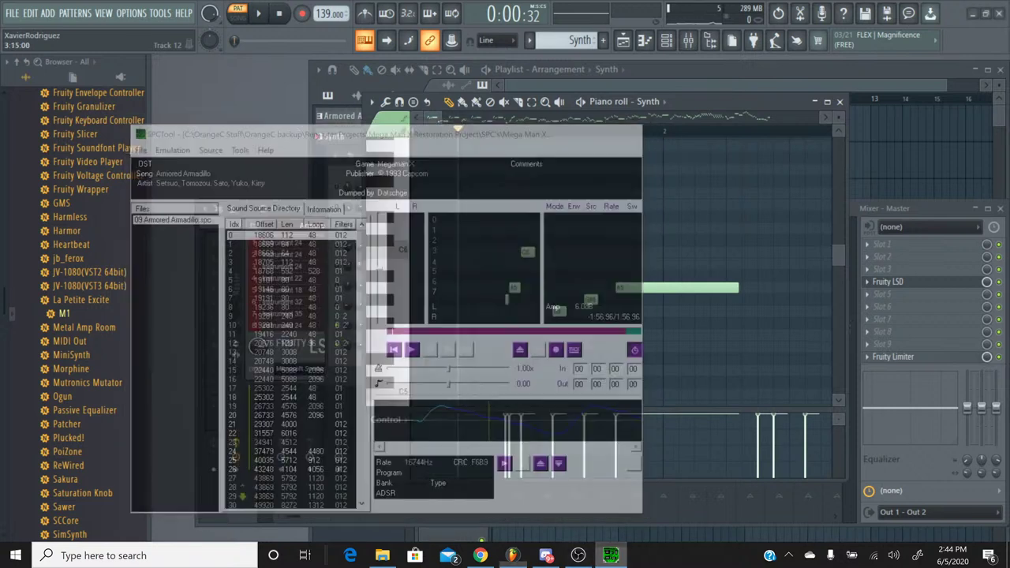
left_click(610, 556)
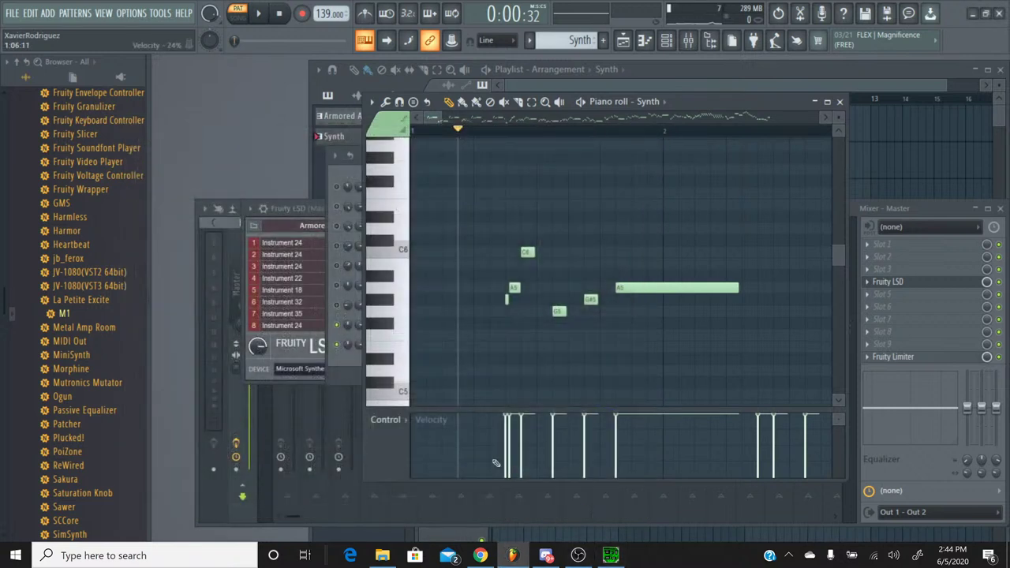
Open the Synth channel's M1 plugin and show its insert effects settings.
left_click(344, 364)
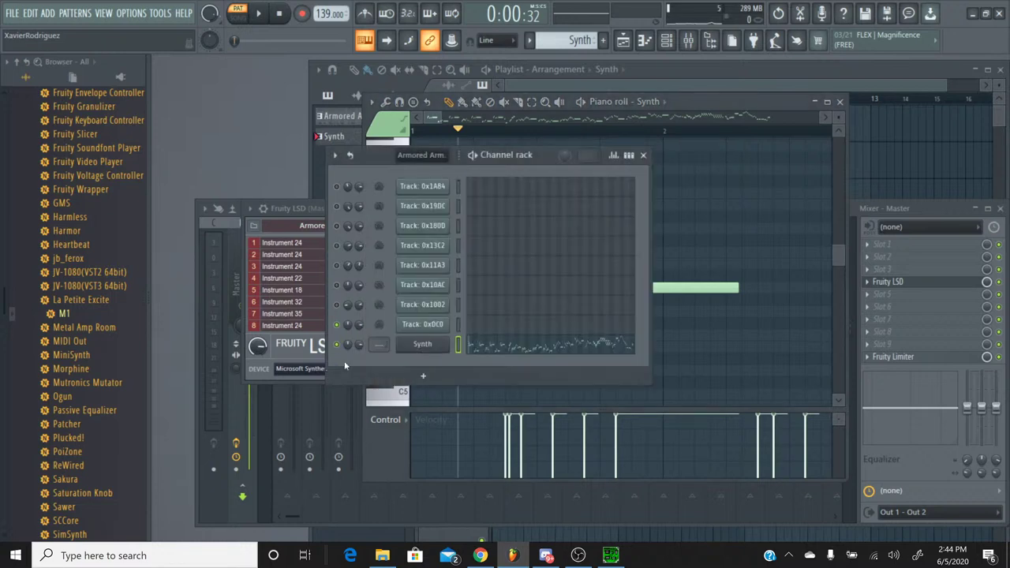
left_click(424, 344)
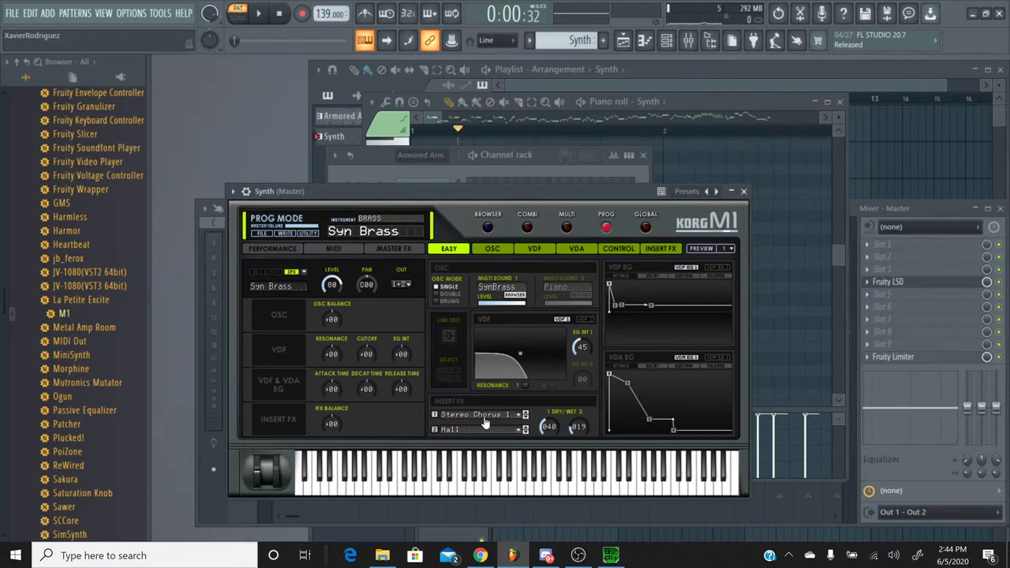
left_click(661, 249)
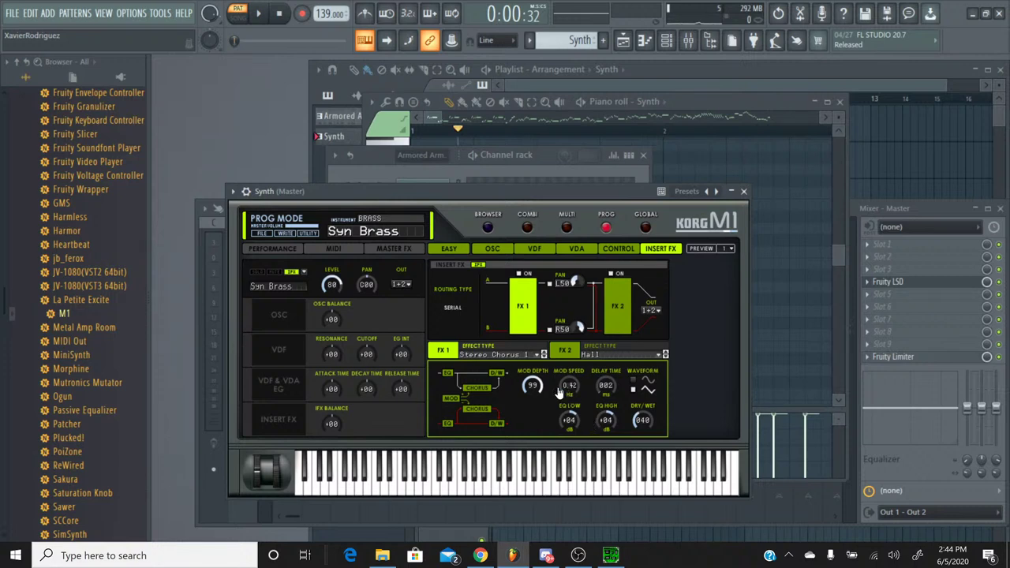
With the pattern playing, set the mod speed of FX 1's Stereo Chorus 1 to 1.35 Hz.
left_click_drag(568, 383, 568, 360)
key("space")
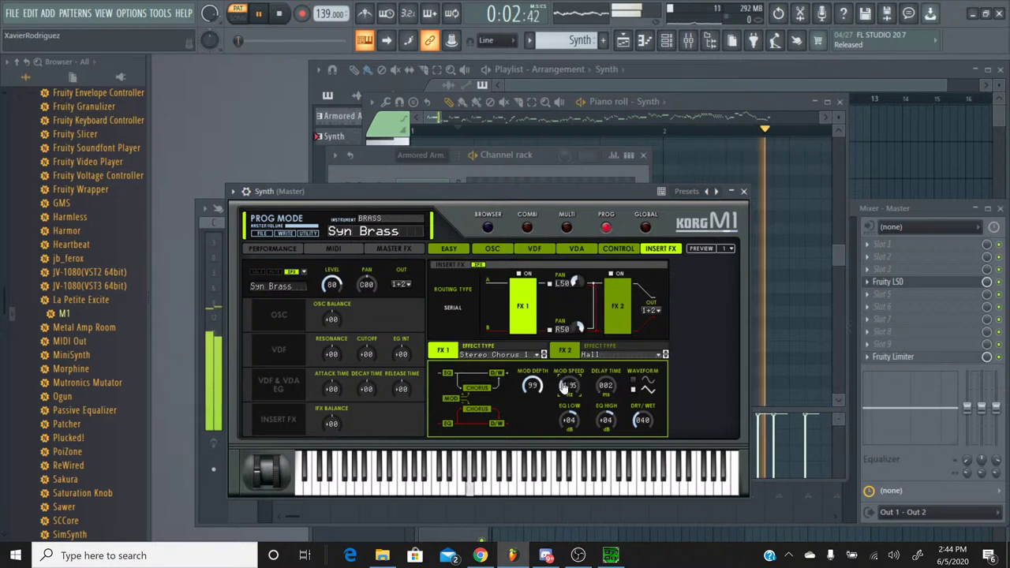
left_click_drag(568, 385, 563, 400)
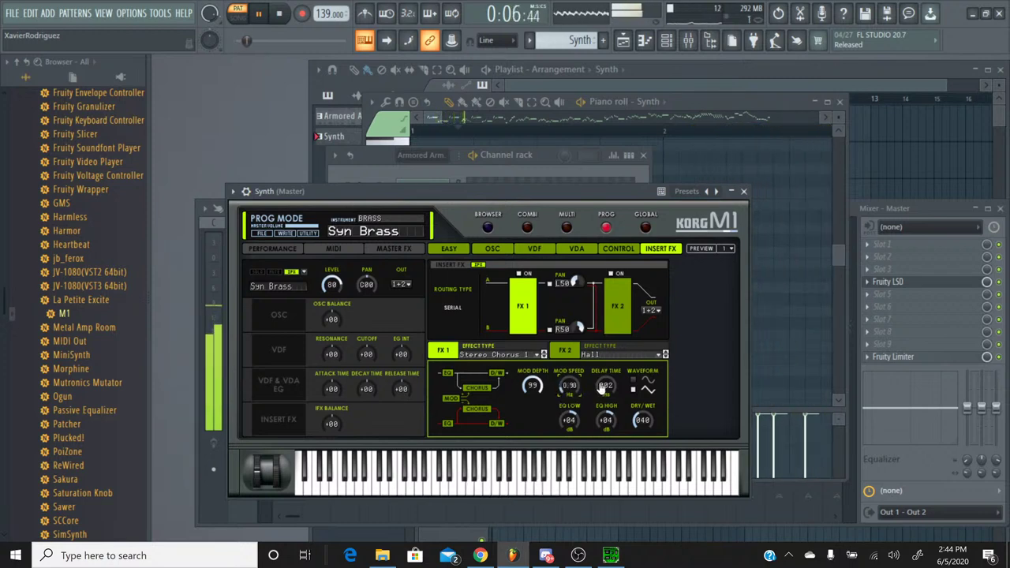
scroll(568, 385, "up", 2)
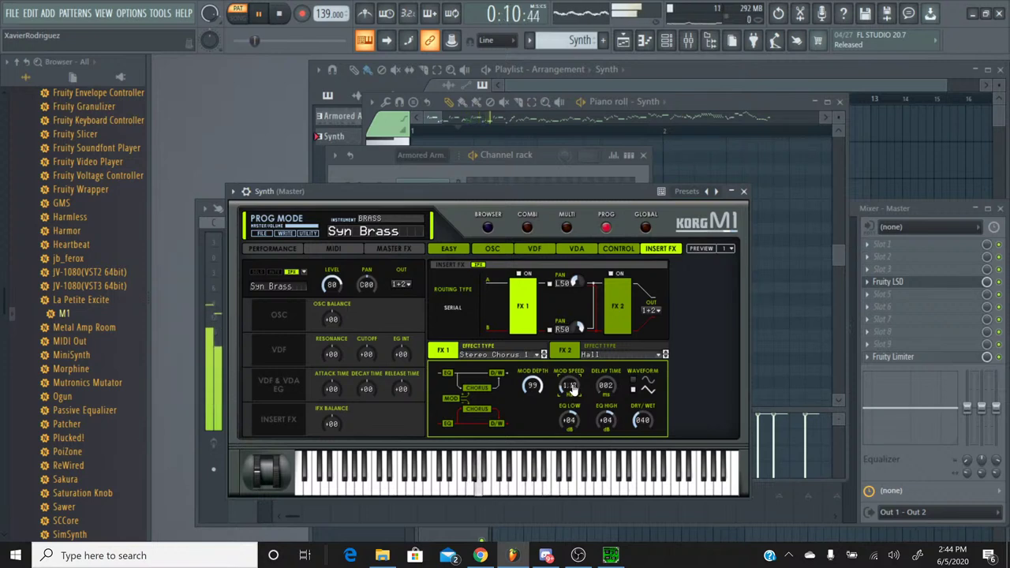
scroll(573, 389, "up", 1)
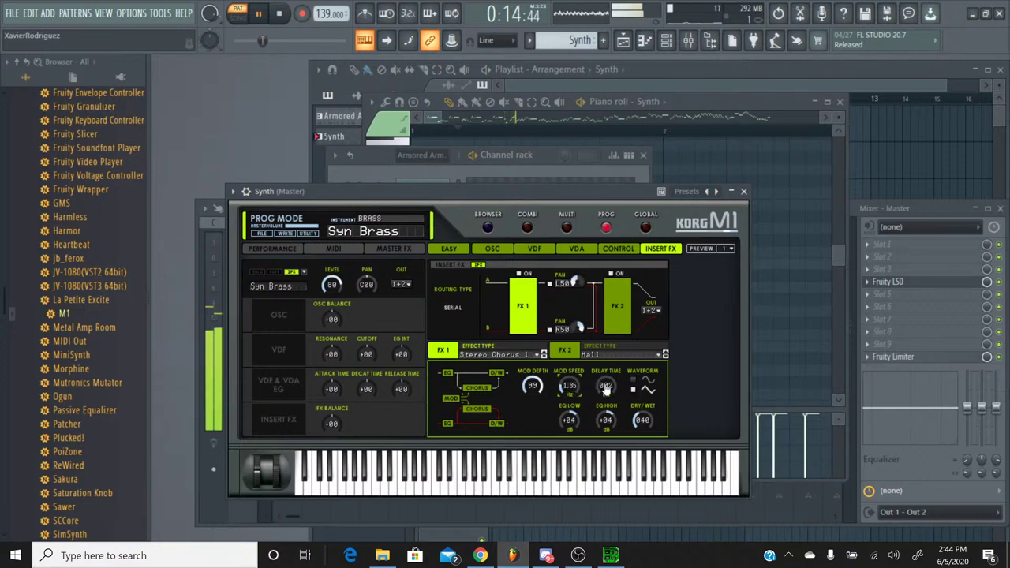
Set the Stereo Chorus 1 delay time to 0 ms and its mod speed to about 1.41 Hz while listening.
left_click_drag(605, 370, 582, 406)
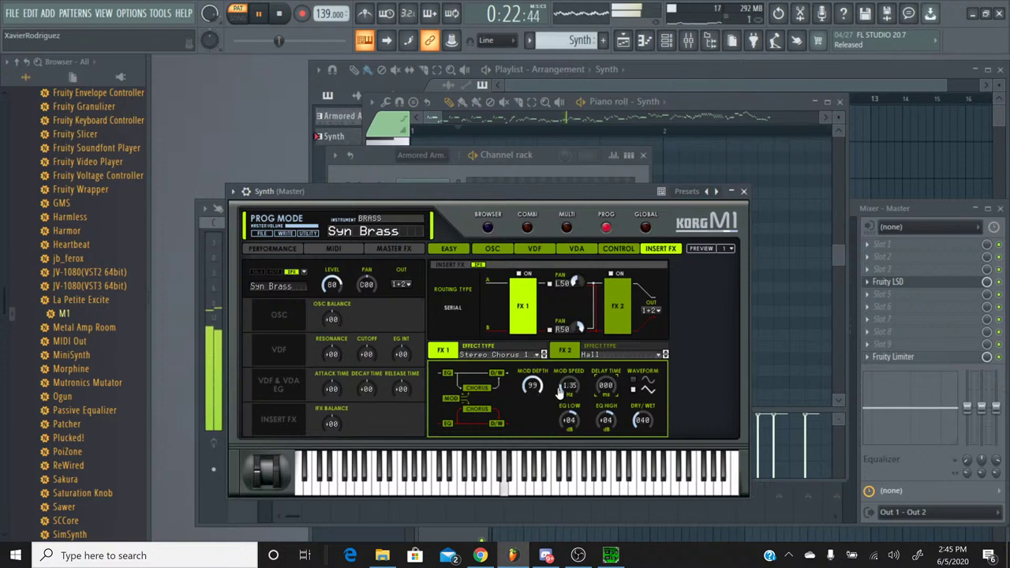
left_click_drag(567, 395, 565, 393)
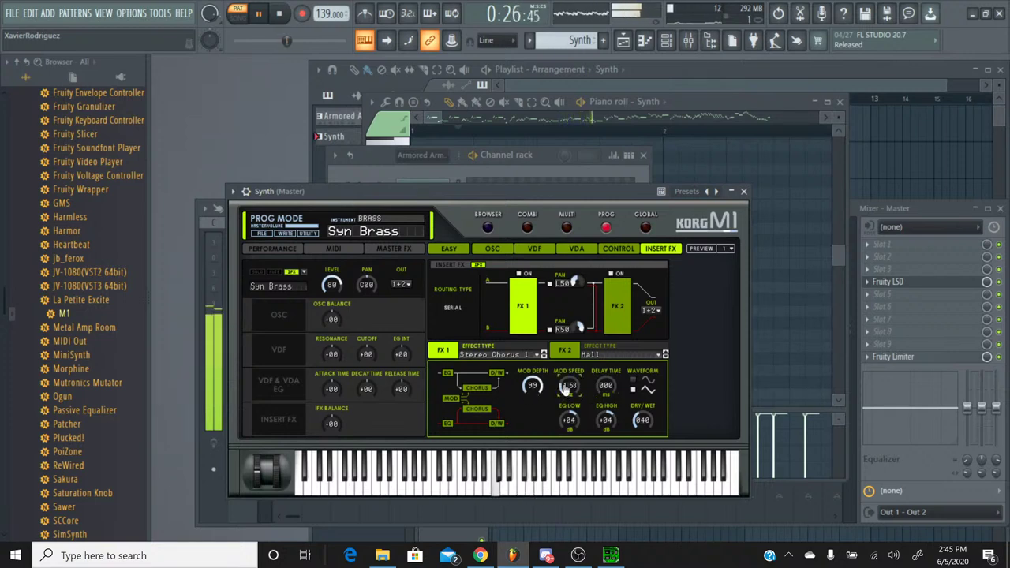
mouse_move(566, 390)
left_mouse_down()
mouse_move(567, 422)
mouse_move(571, 393)
left_mouse_up()
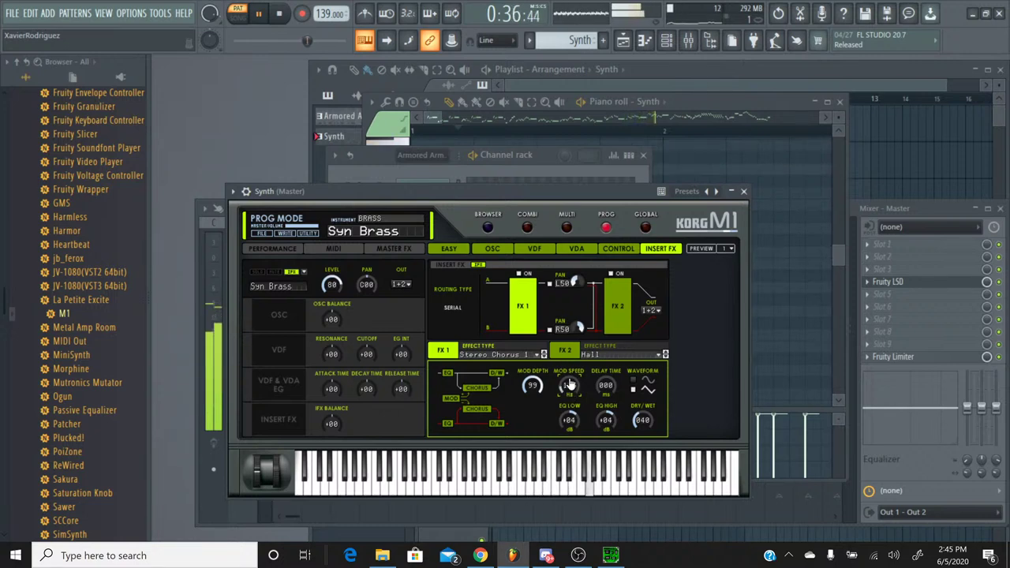
left_click_drag(570, 384, 572, 400)
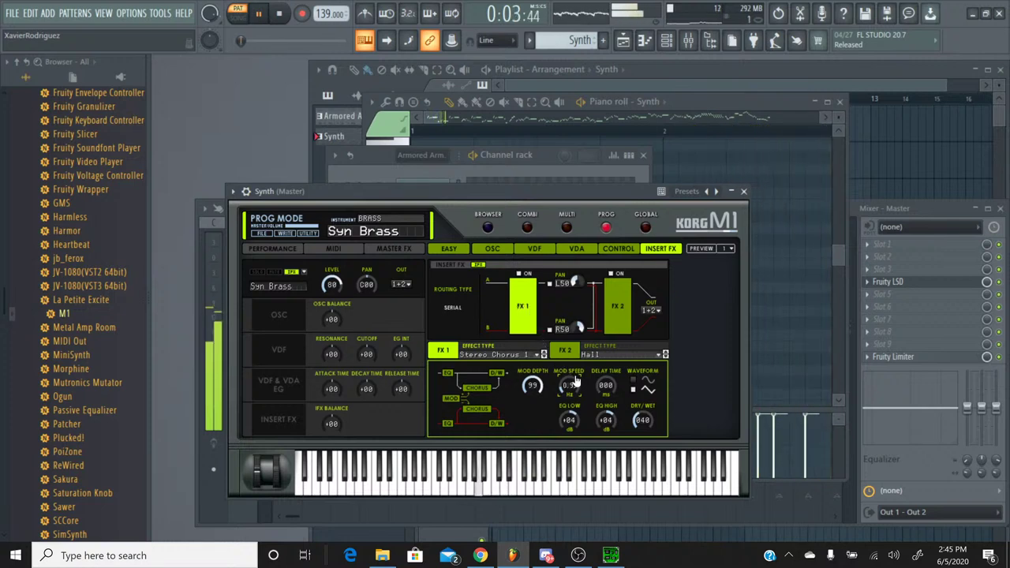
left_click_drag(573, 386, 576, 381)
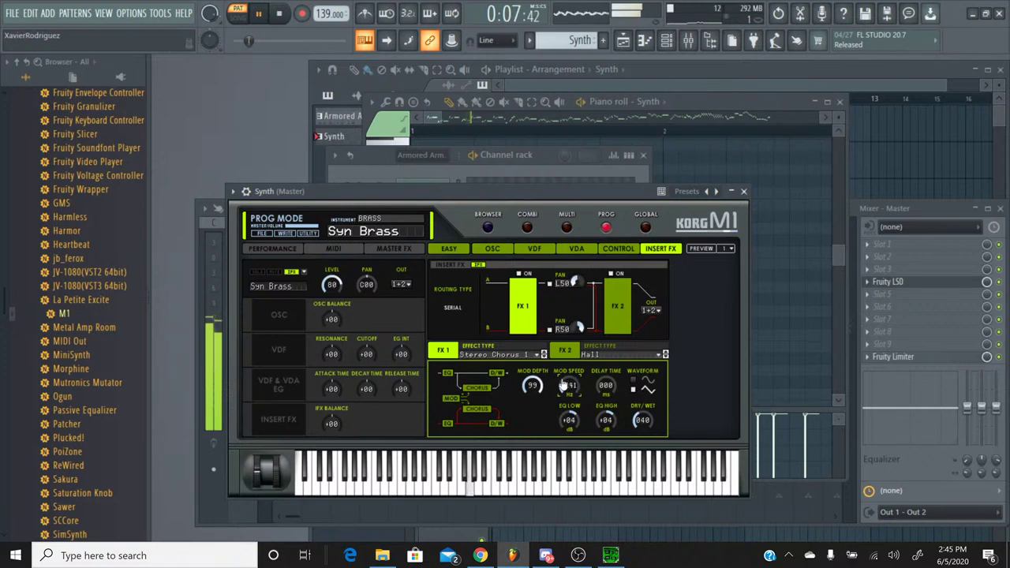
Try a chorus mod depth of 64, restore it to 99, set mod speed to 0.03 Hz, and close M1 with playback stopped.
left_click_drag(532, 386, 531, 395)
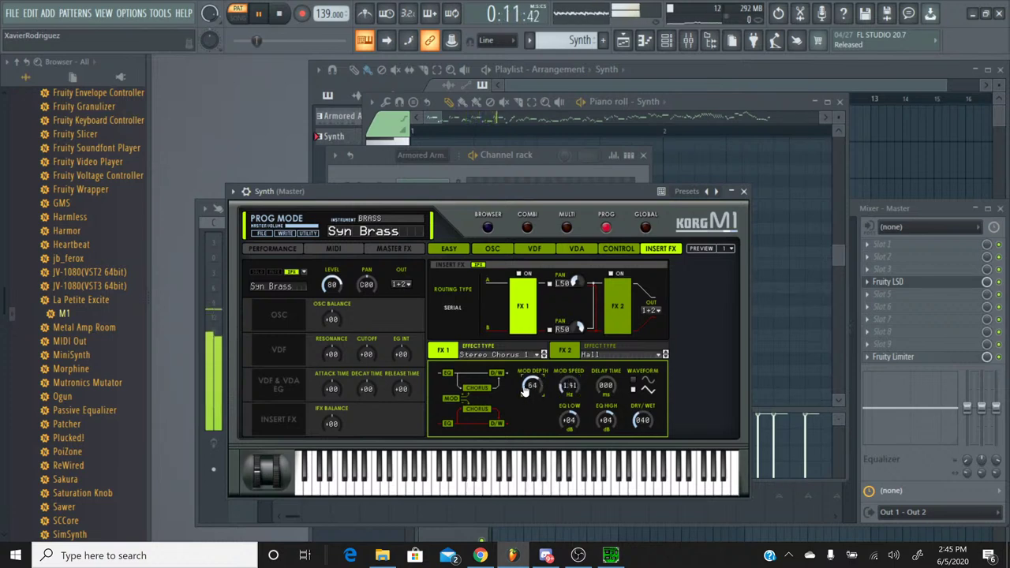
left_click_drag(525, 381, 525, 362)
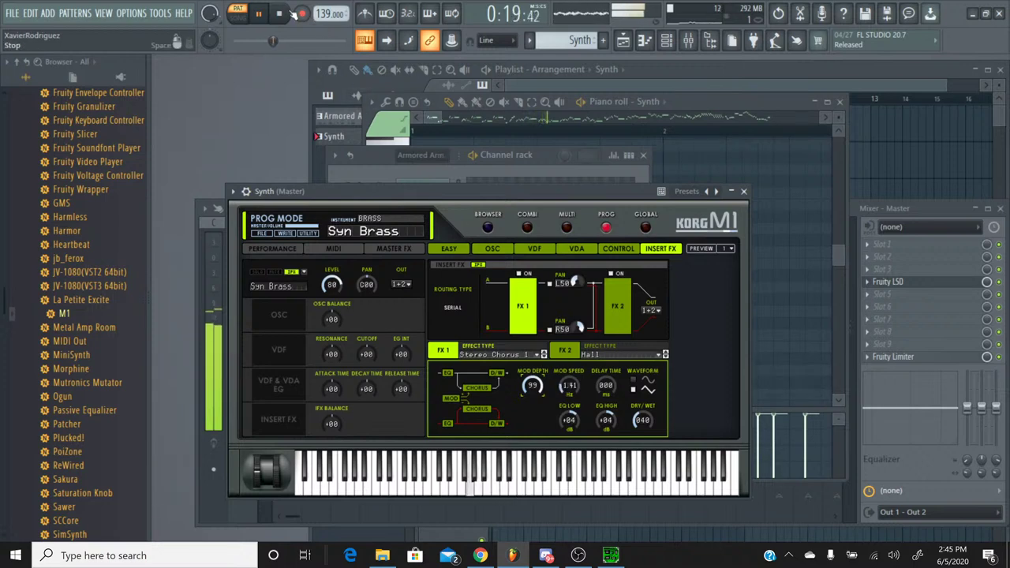
left_click_drag(572, 388, 573, 414)
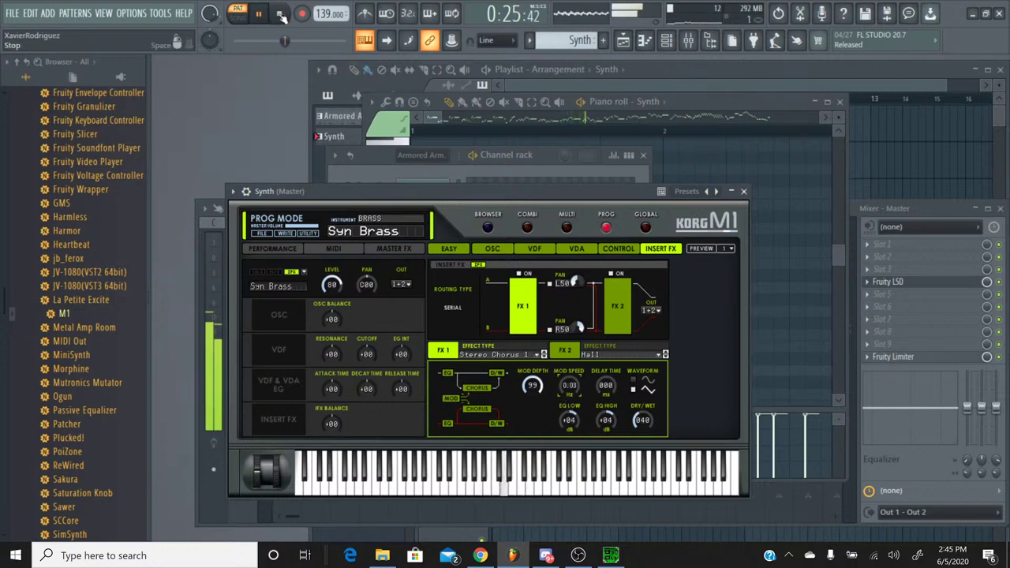
left_click(282, 15)
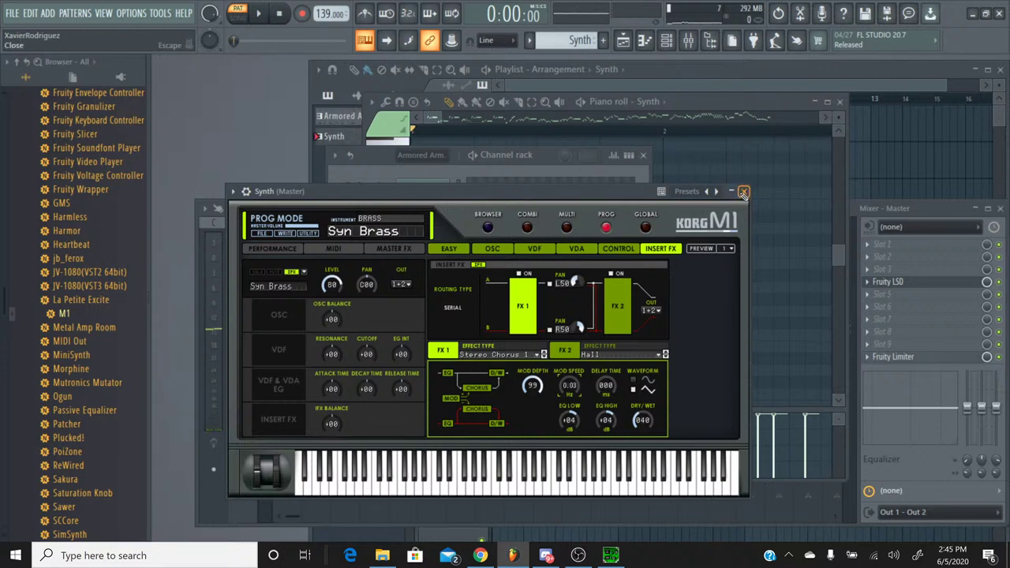
left_click(743, 192)
Reopen M1 and try Stereo Tremolo 1 and Delay/Phaser as the FX 1 effect with the pattern playing.
left_click(425, 350)
left_click(487, 356)
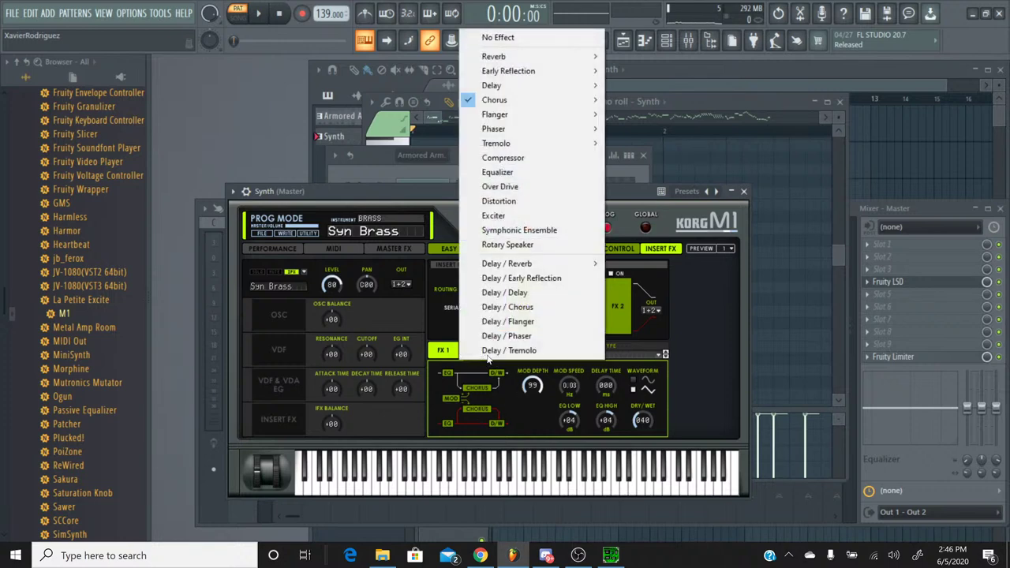
mouse_move(553, 147)
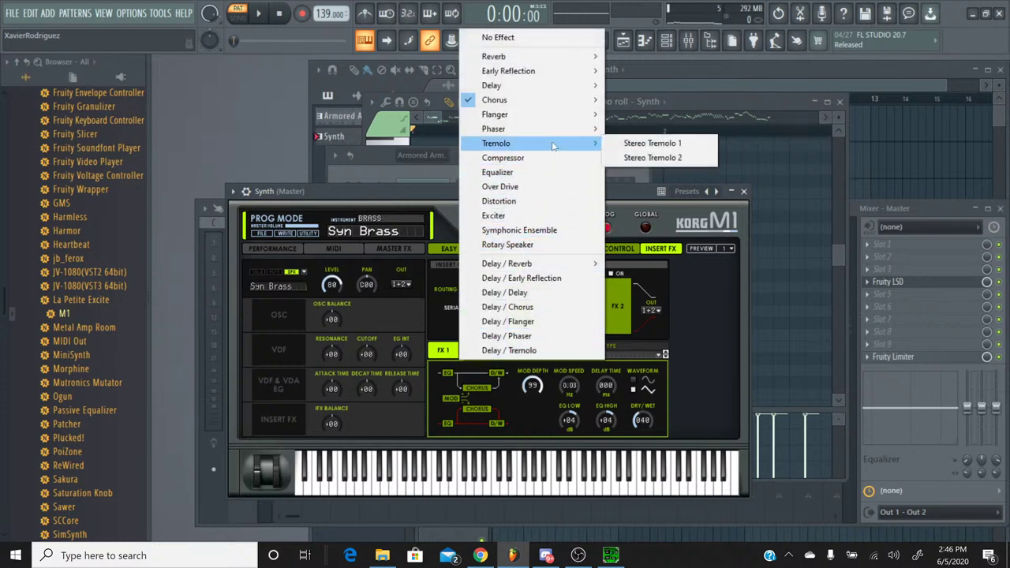
left_click(635, 143)
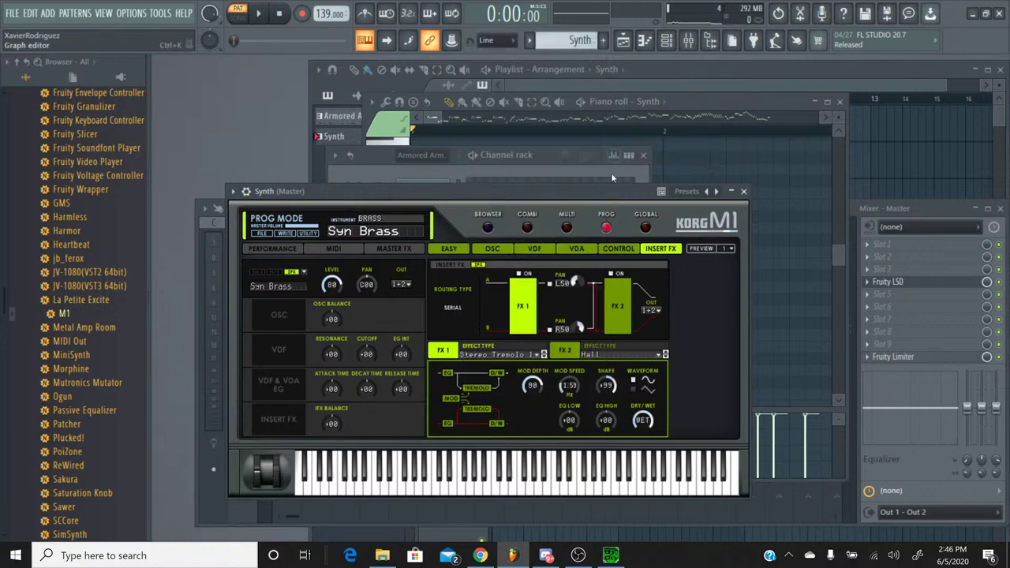
left_click(264, 16)
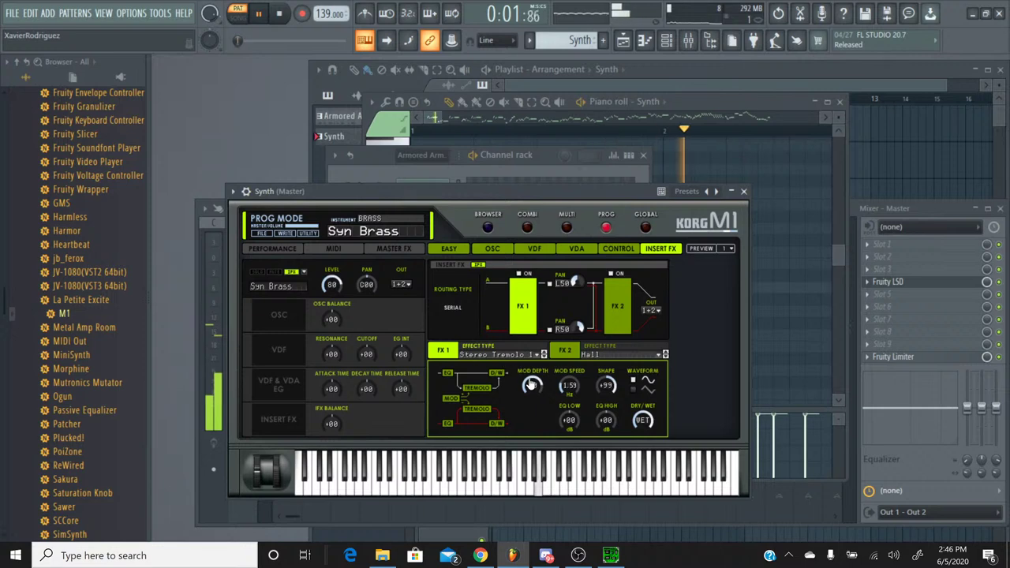
left_click(473, 354)
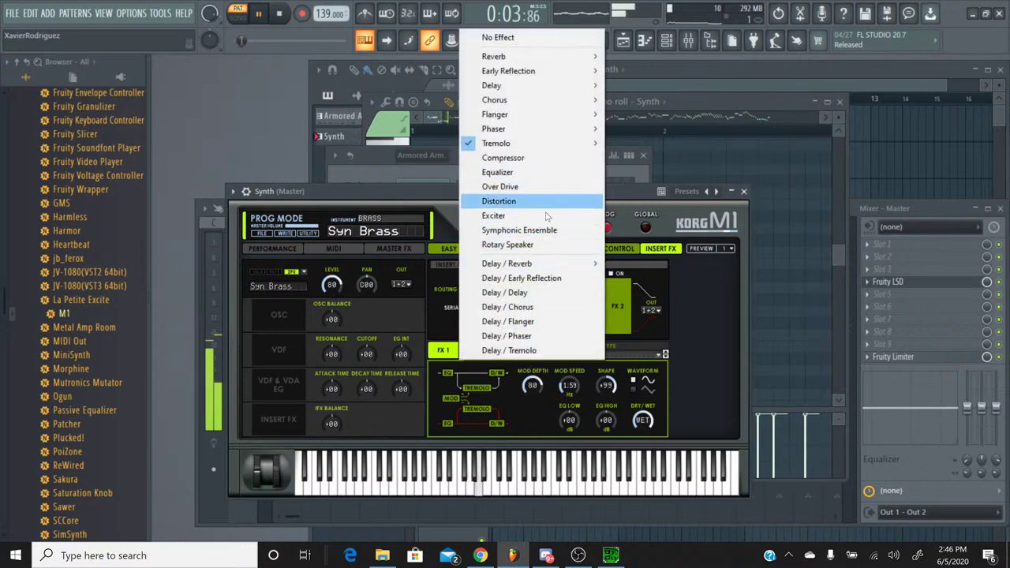
left_click(534, 337)
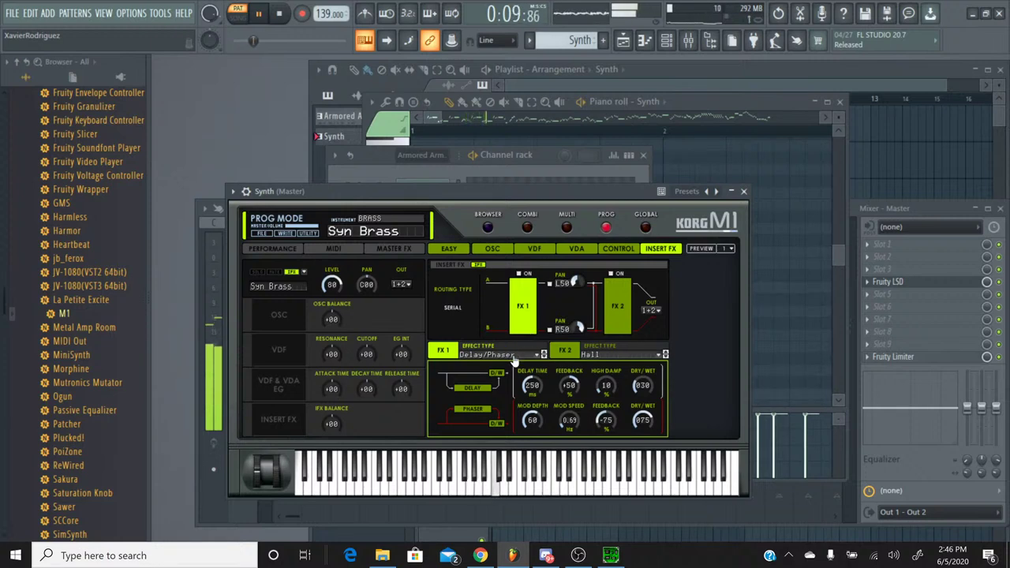
Change the FX 1 effect to Phaser 1 with mod depth 85 and mod speed 0.03 Hz.
left_click(535, 355)
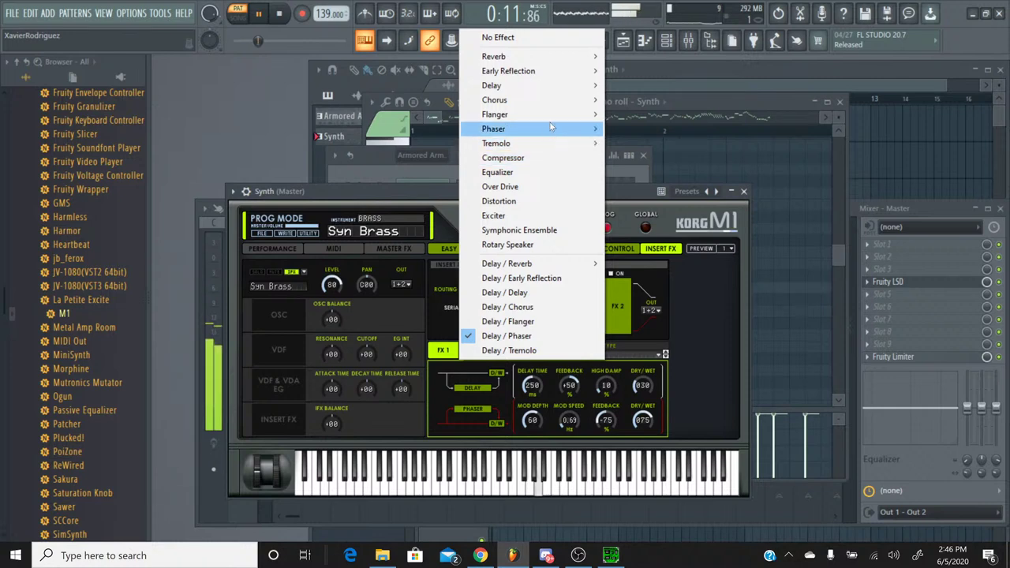
mouse_move(580, 128)
left_click(623, 129)
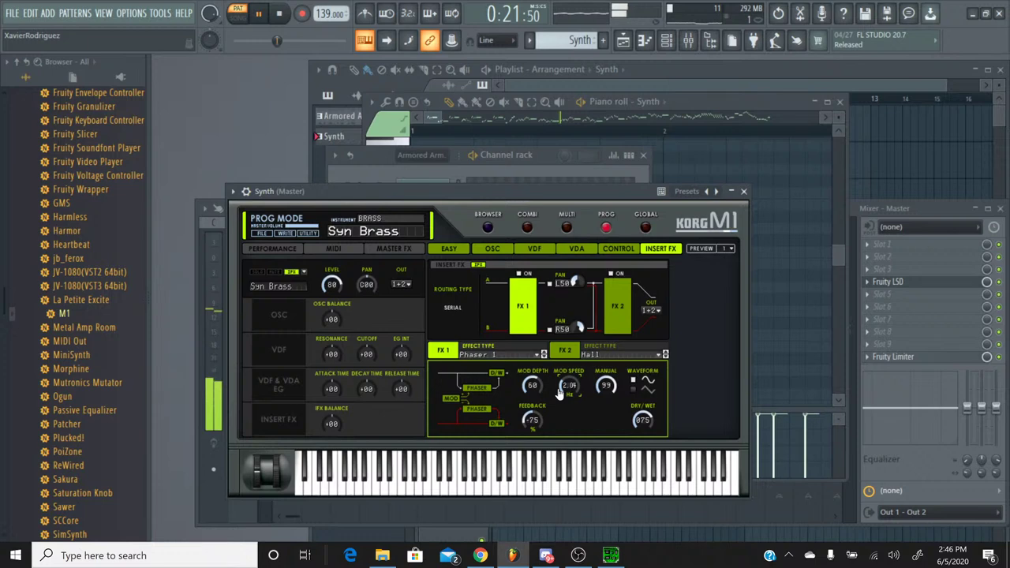
left_click_drag(532, 385, 532, 360)
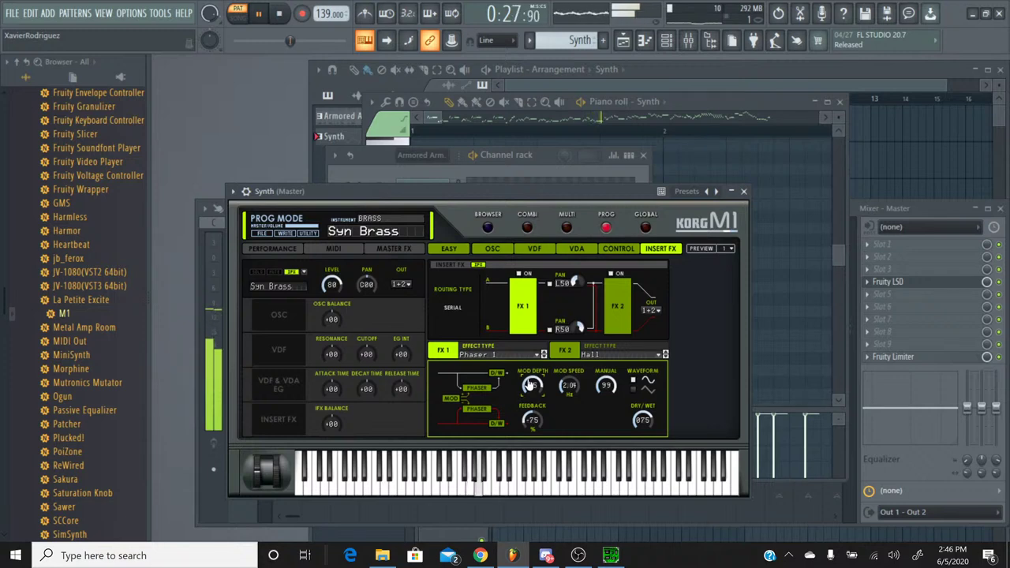
left_click_drag(568, 385, 571, 401)
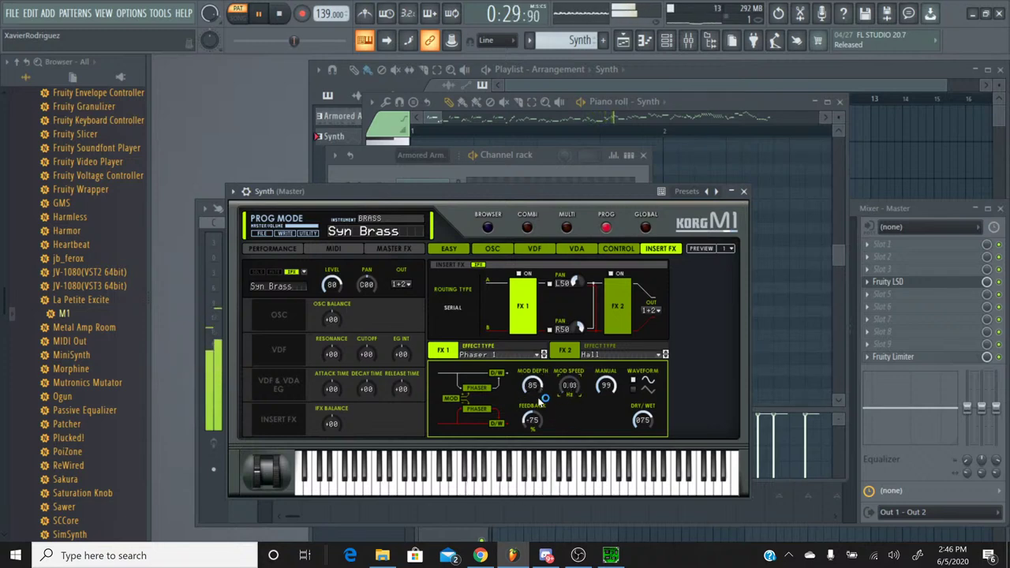
Try Cross Flanger as the FX 1 effect with the pattern playing, and set FX 1 to No Effect.
left_click(521, 355)
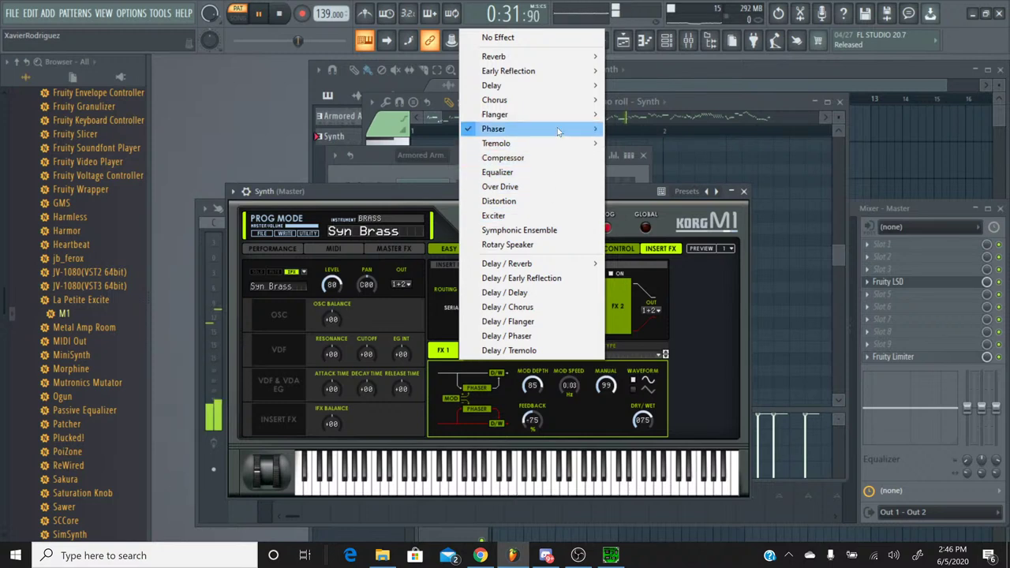
mouse_move(559, 114)
left_click(633, 130)
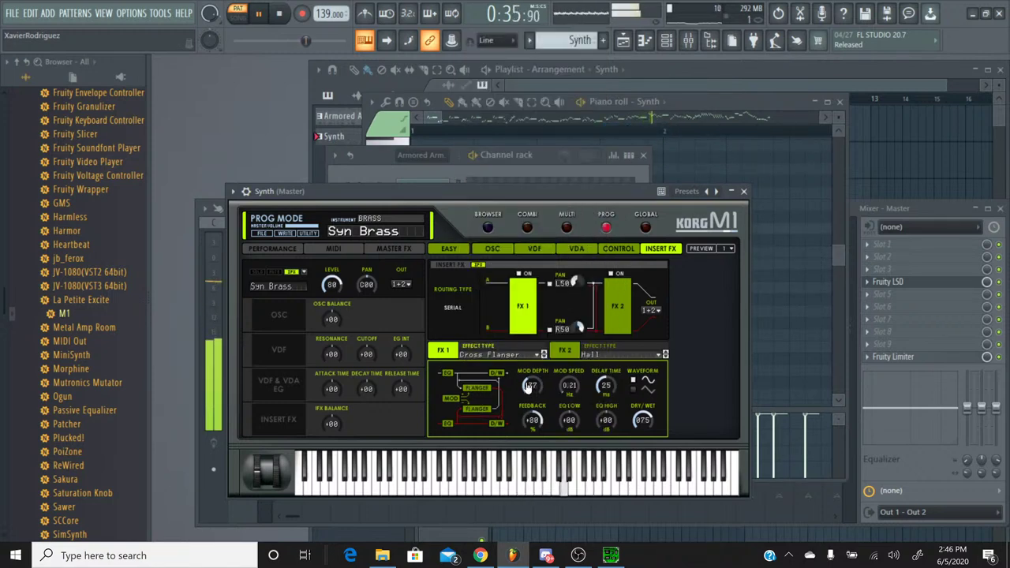
left_click(522, 354)
left_click(498, 37)
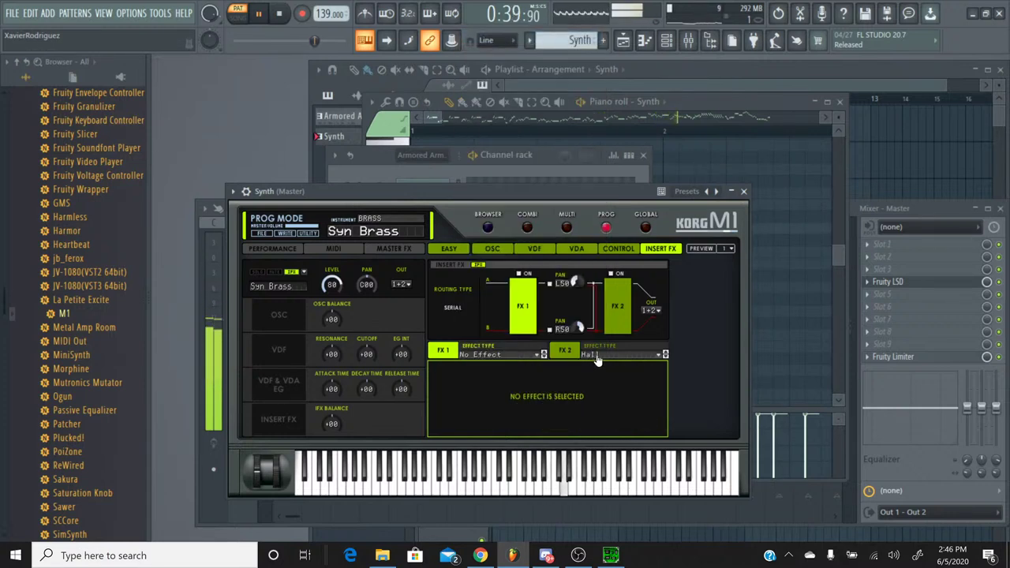
Check the FX 2 Hall settings, and try Delay/Tremolo on FX 1 before resetting it to No Effect.
left_click(615, 318)
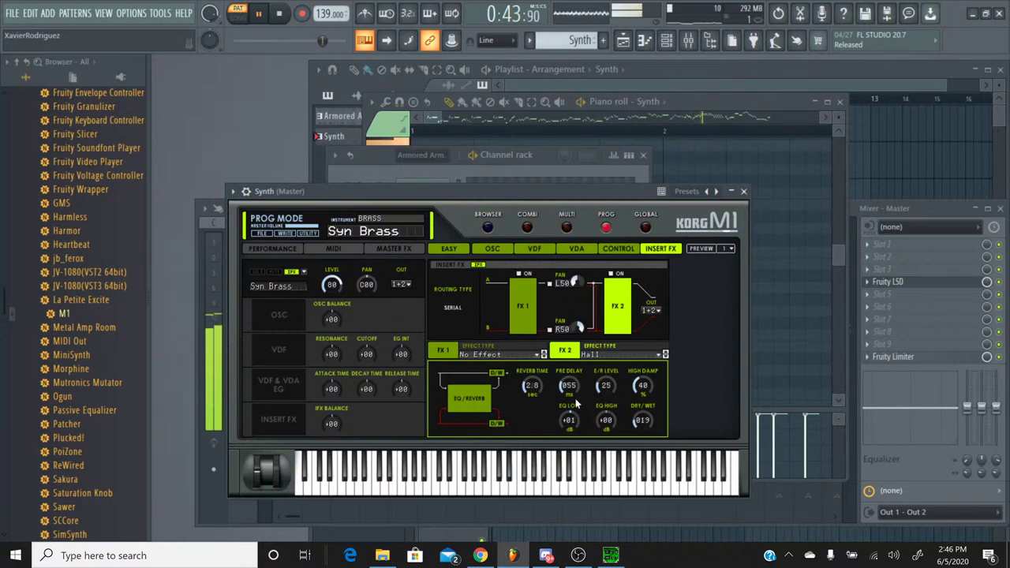
left_click(521, 356)
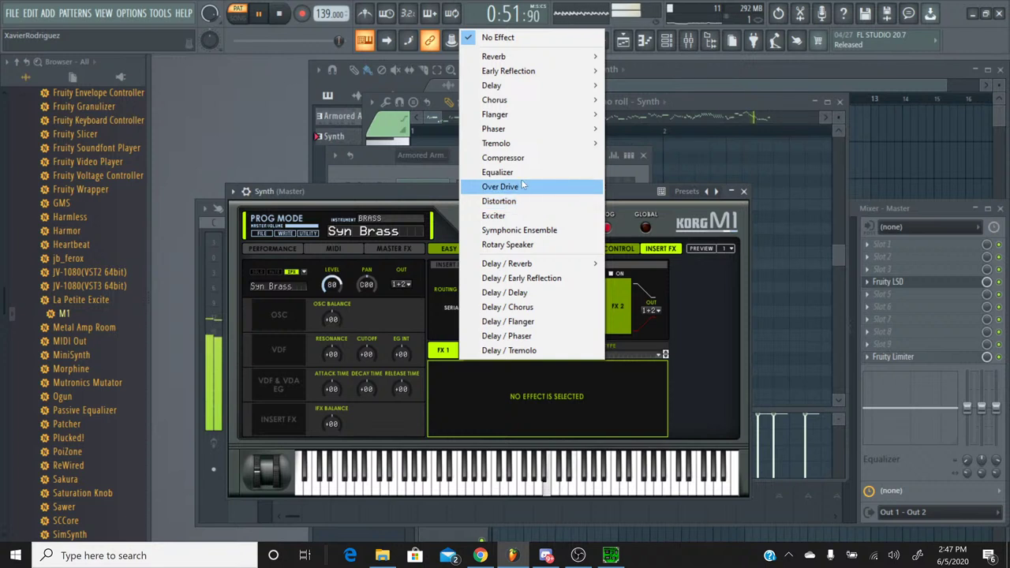
mouse_move(532, 104)
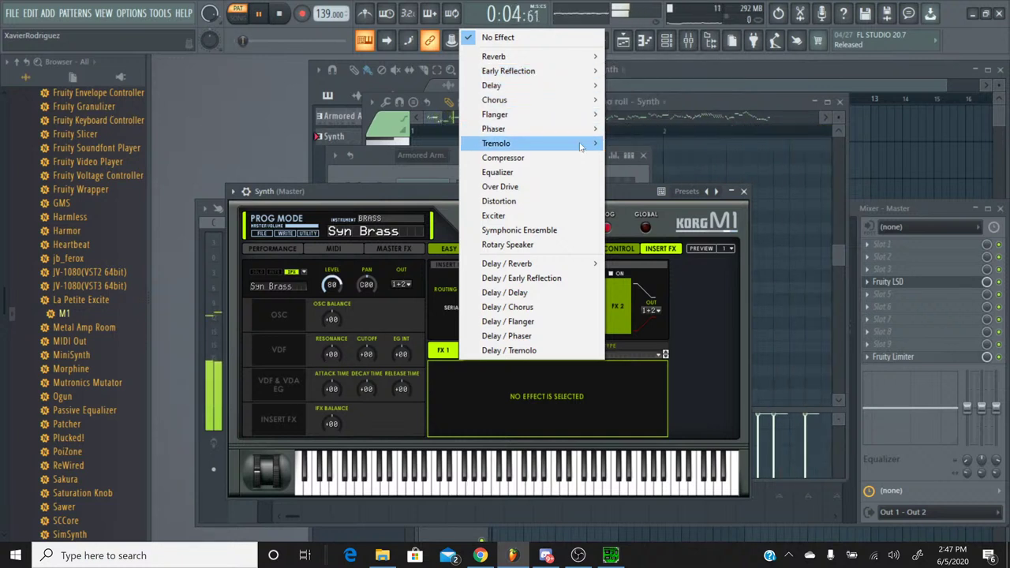
mouse_move(580, 144)
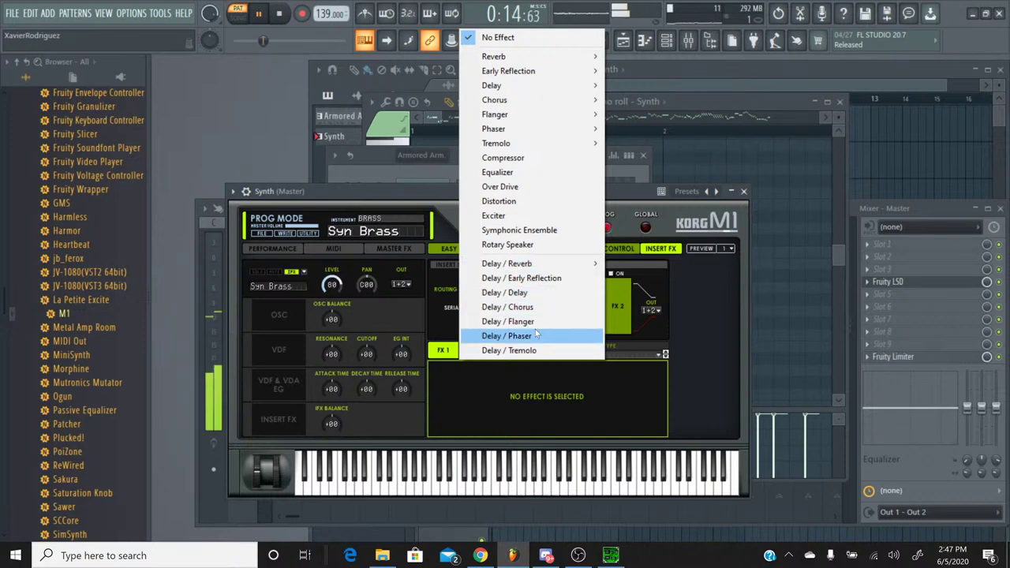
left_click(535, 354)
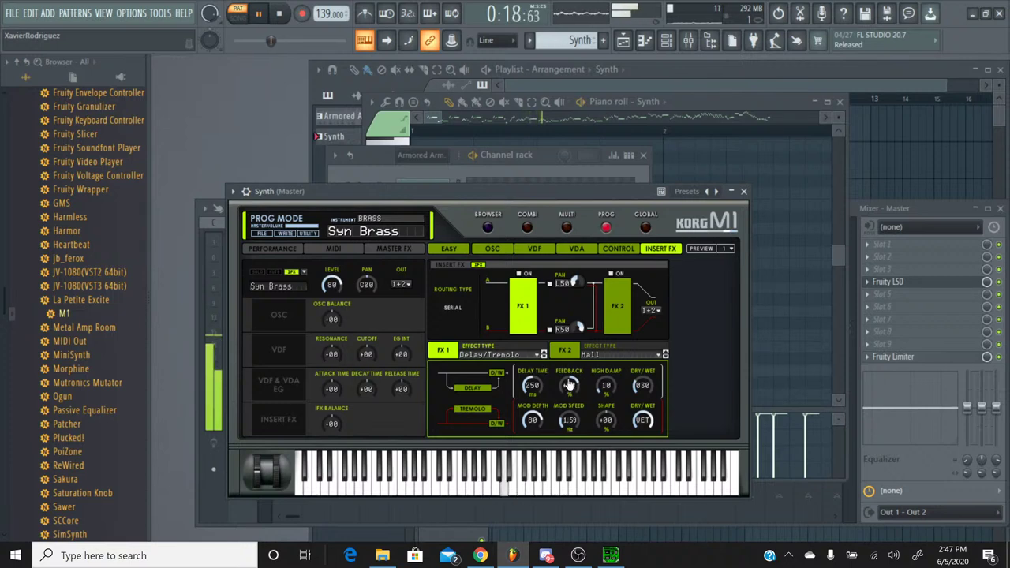
left_click(525, 355)
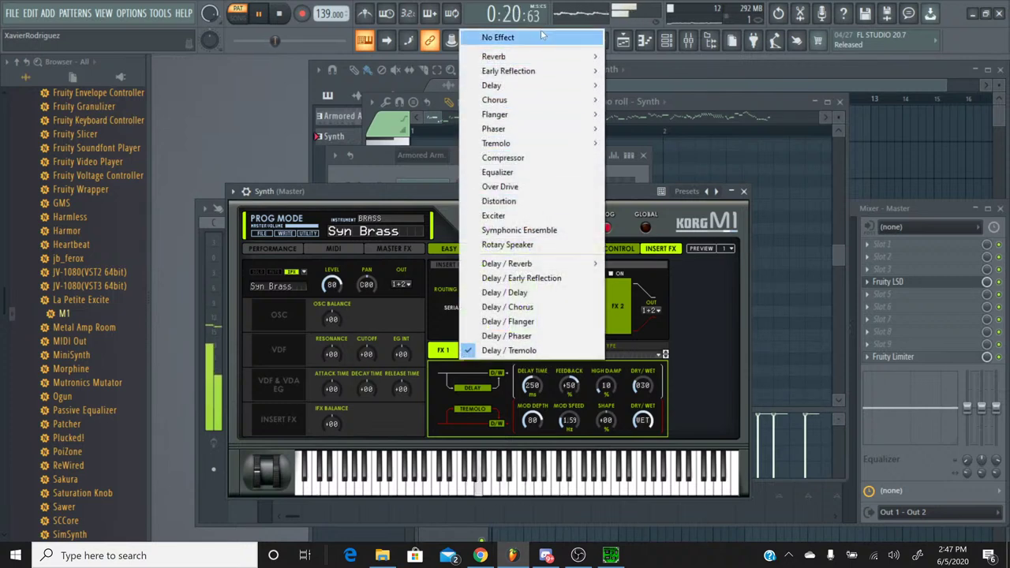
left_click(474, 37)
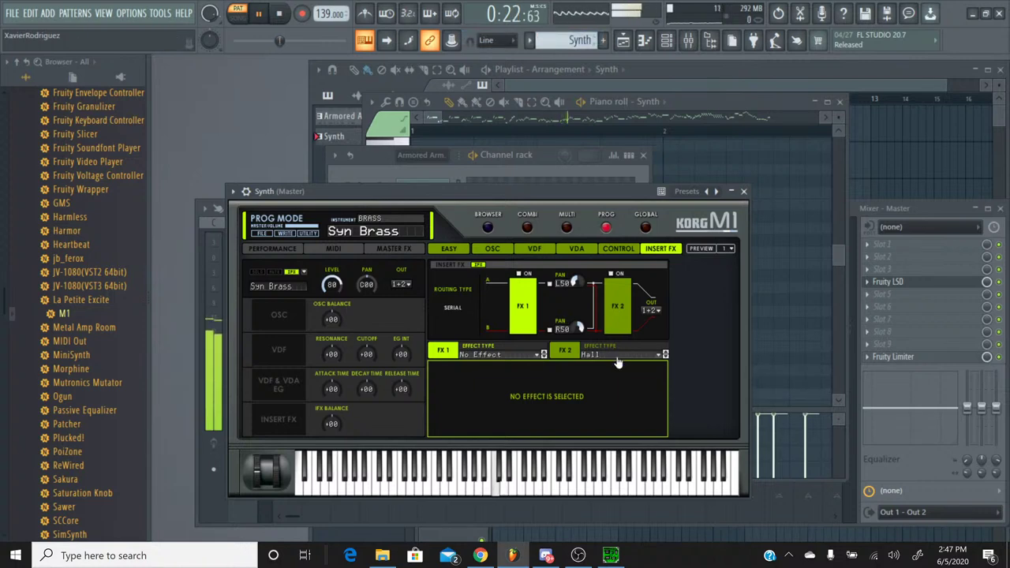
Minimize M1, stop playback, and check the stream's live chat in Chrome.
left_click(732, 192)
left_click(278, 14)
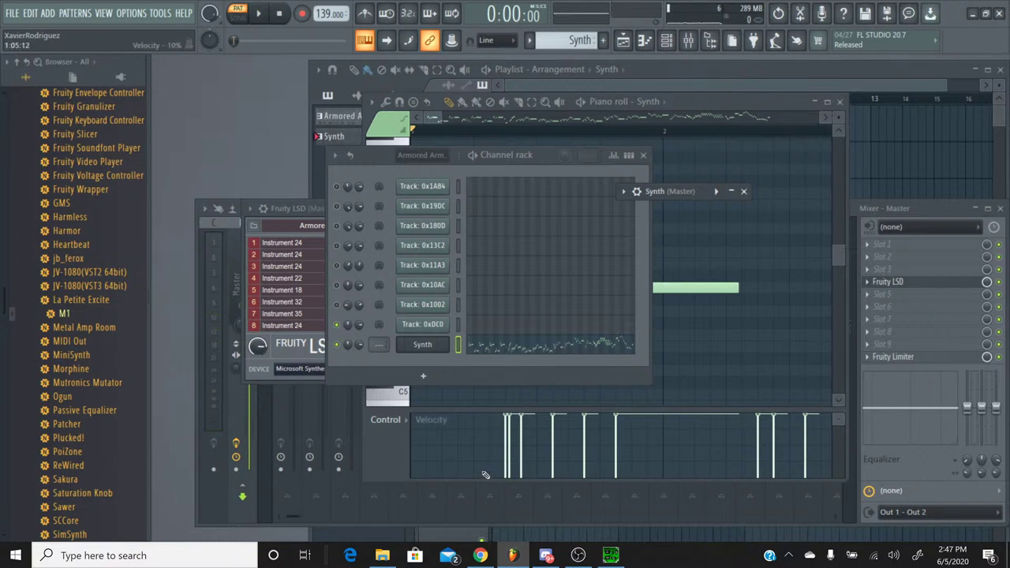
left_click(480, 556)
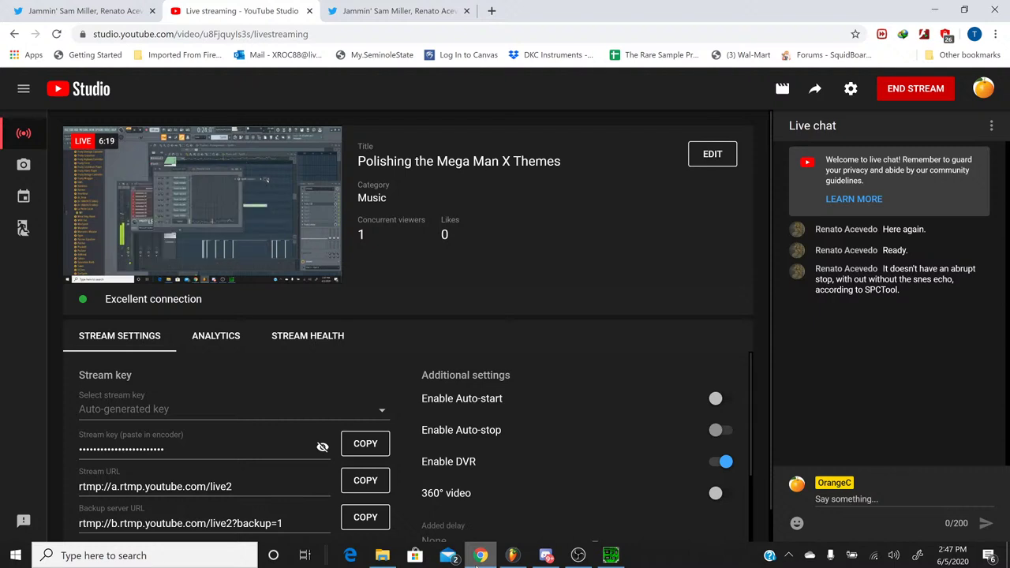
left_click(480, 556)
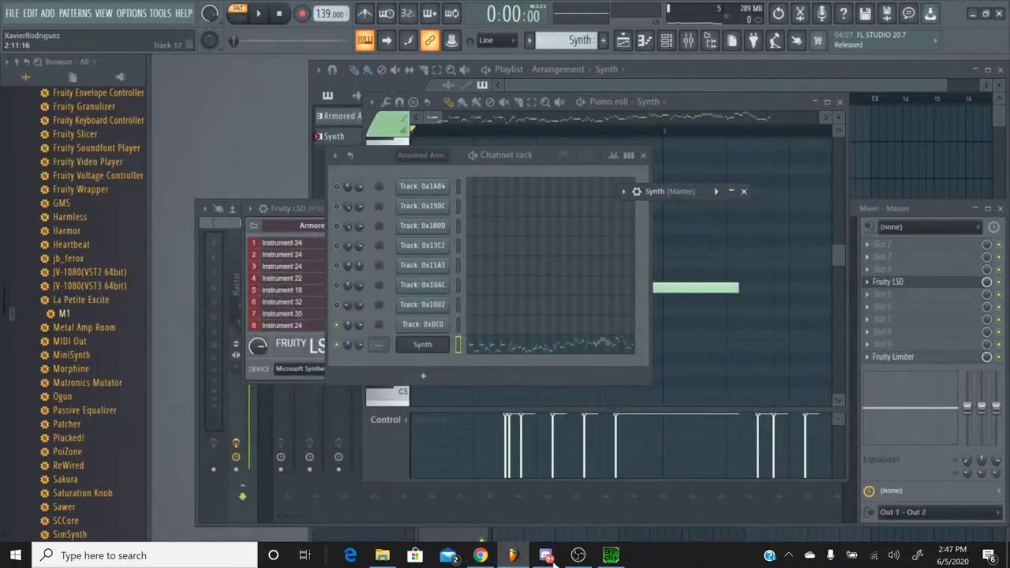
Switch to SPCTool, play the original Armored Armadillo SPC while checking the live chat, stop it, and minimize SPCTool.
left_click(602, 560)
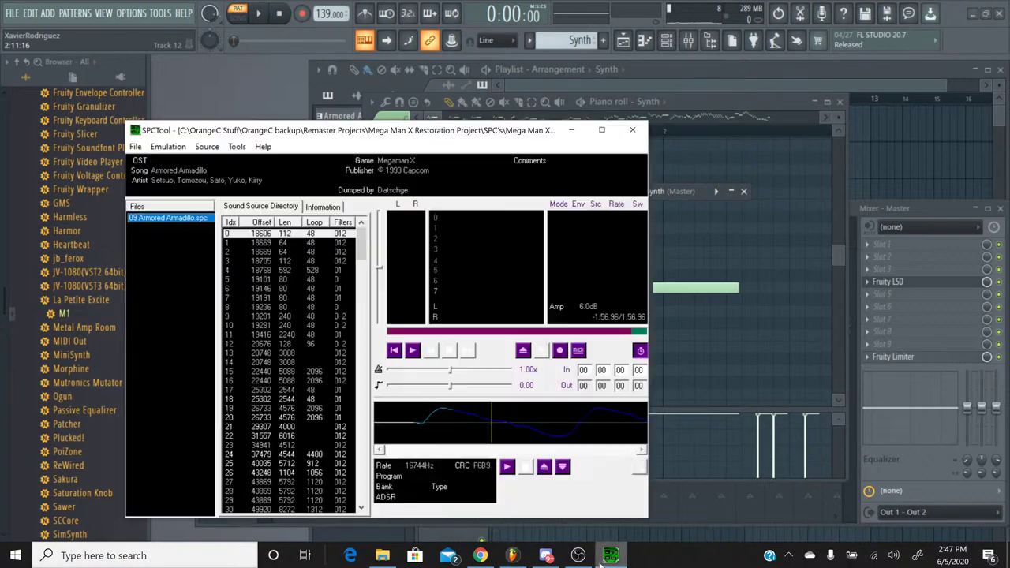
left_click(416, 350)
left_click(479, 556)
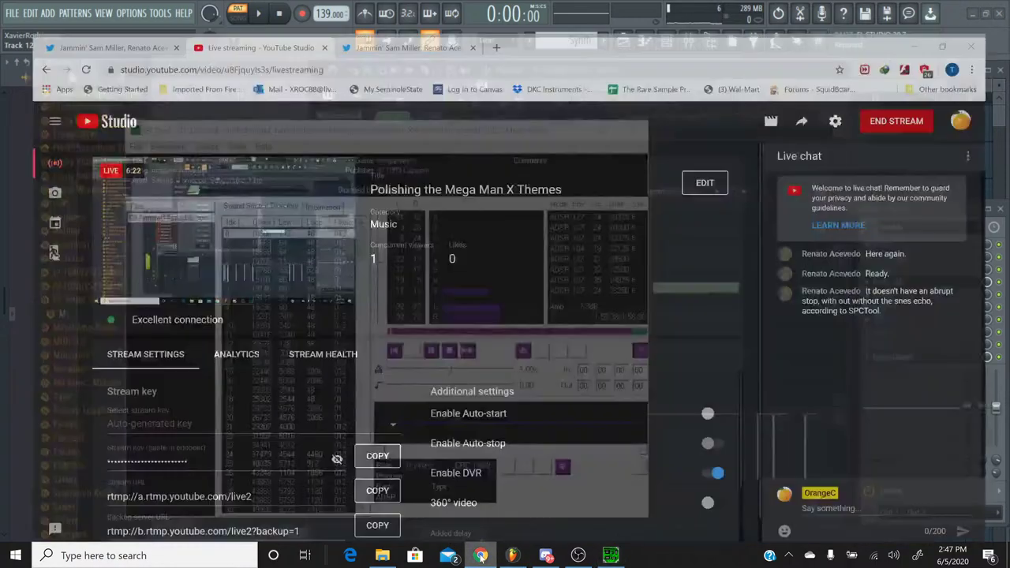
left_click(480, 557)
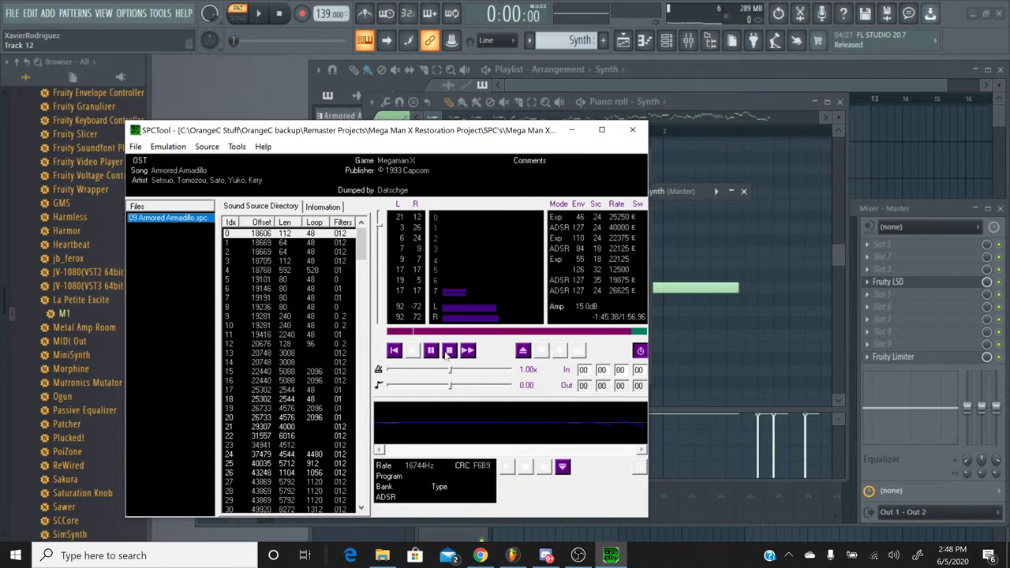
left_click(447, 351)
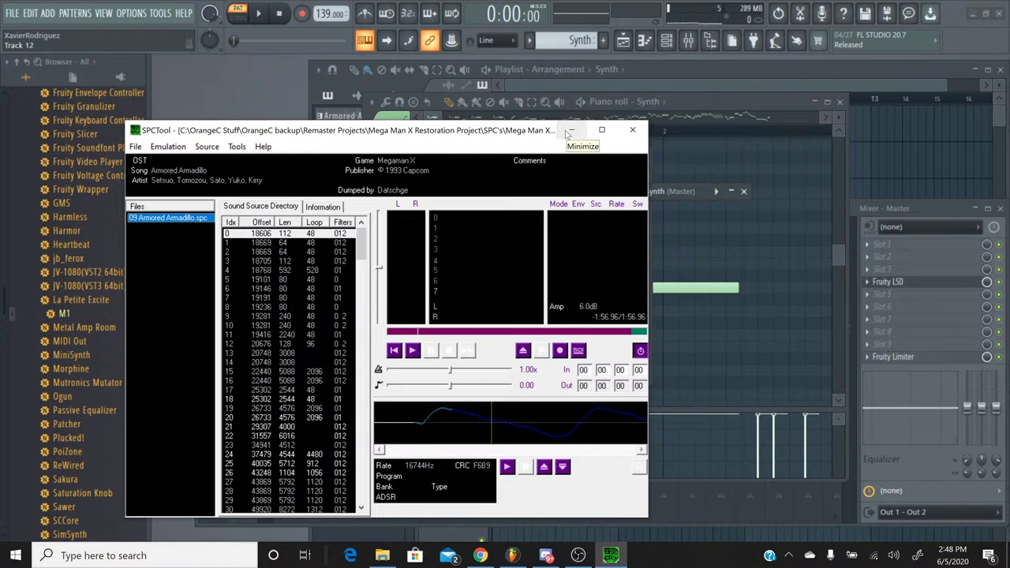
left_click(570, 131)
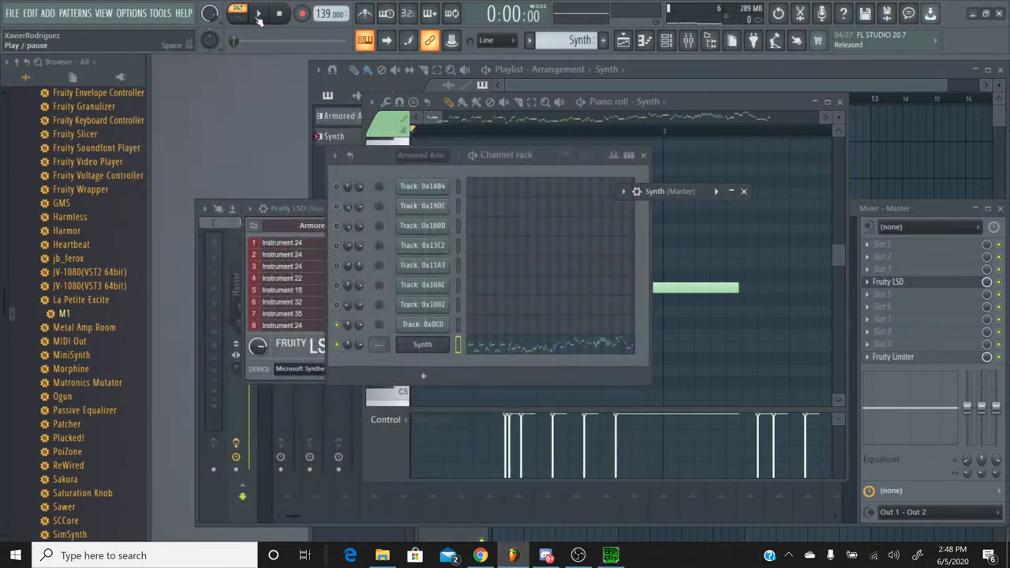
Play the pattern and follow the Synth melody in the piano roll up to bar 8, and stop playback.
left_click(259, 17)
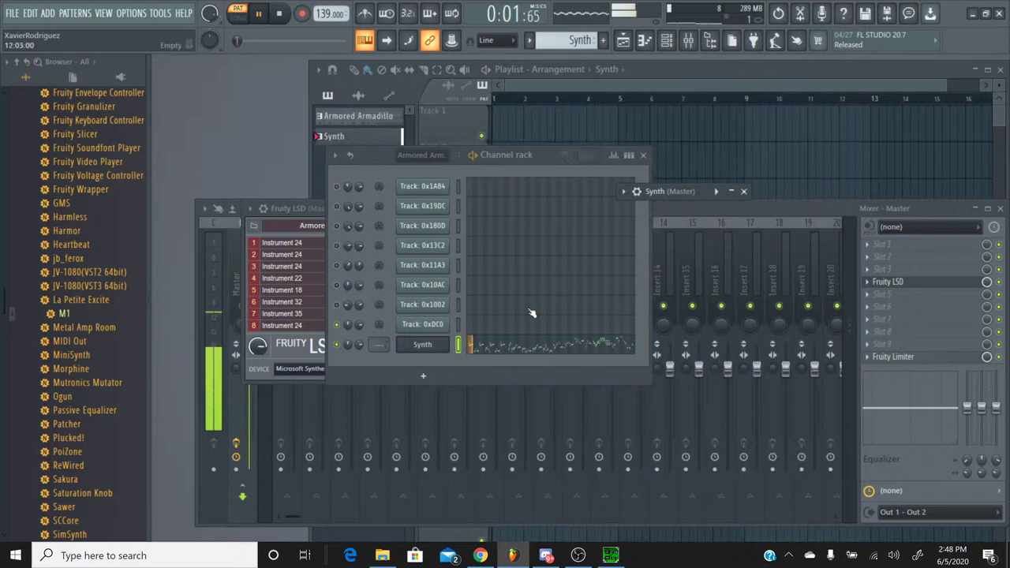
left_click(524, 348)
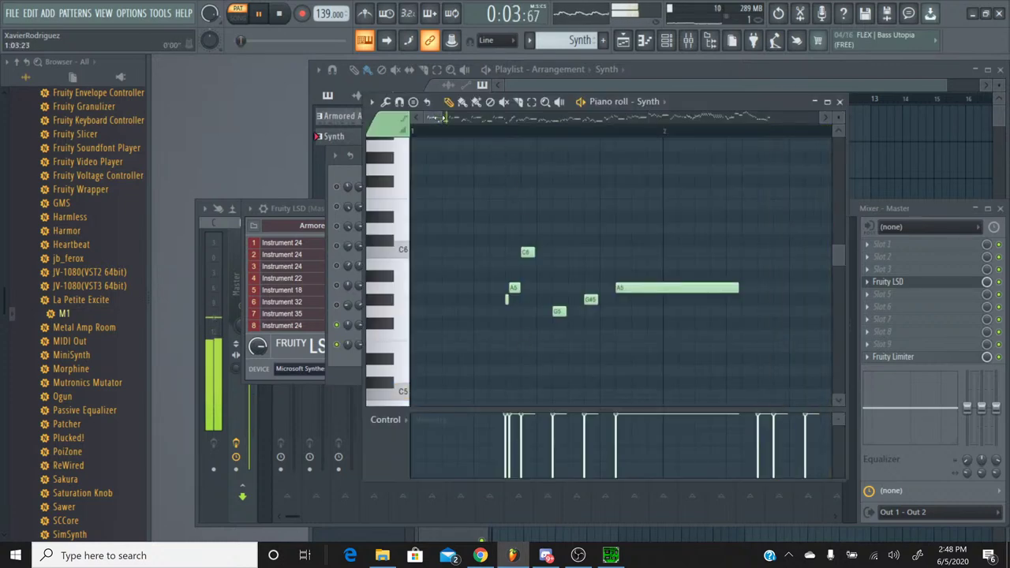
scroll(452, 122, "down", 2)
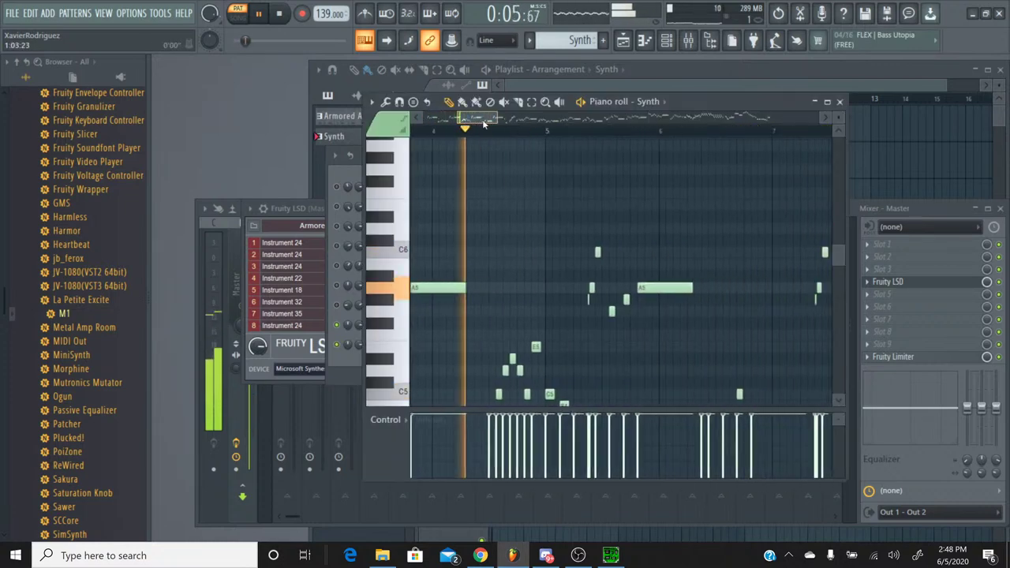
scroll(535, 244, "down", 3)
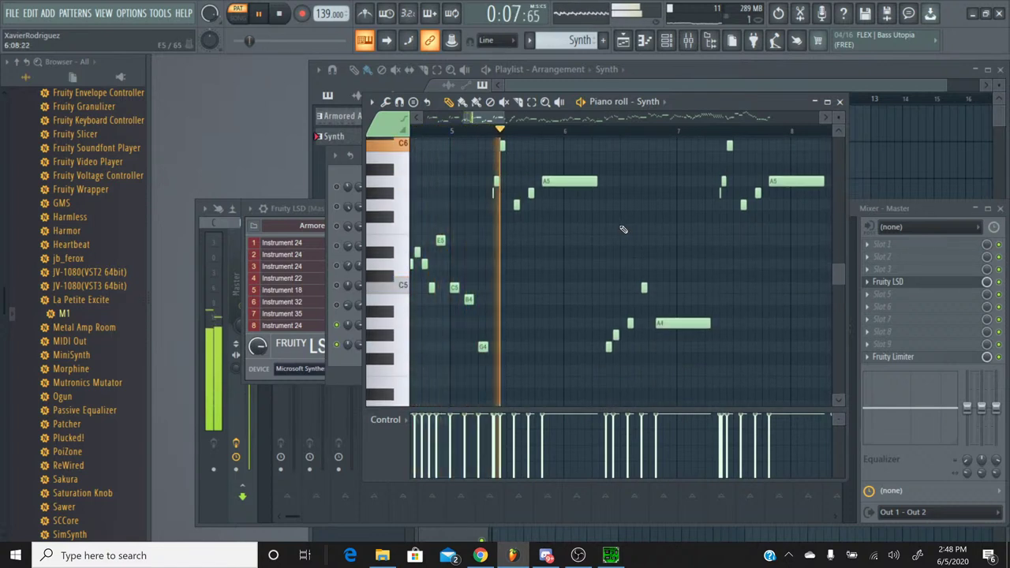
scroll(535, 243, "up", 2)
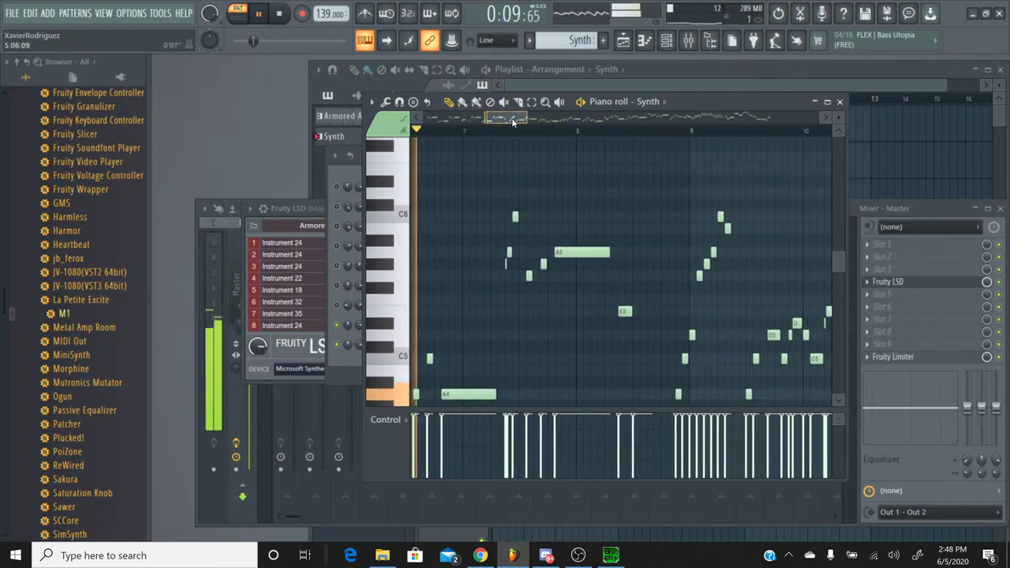
scroll(585, 205, "down", 2)
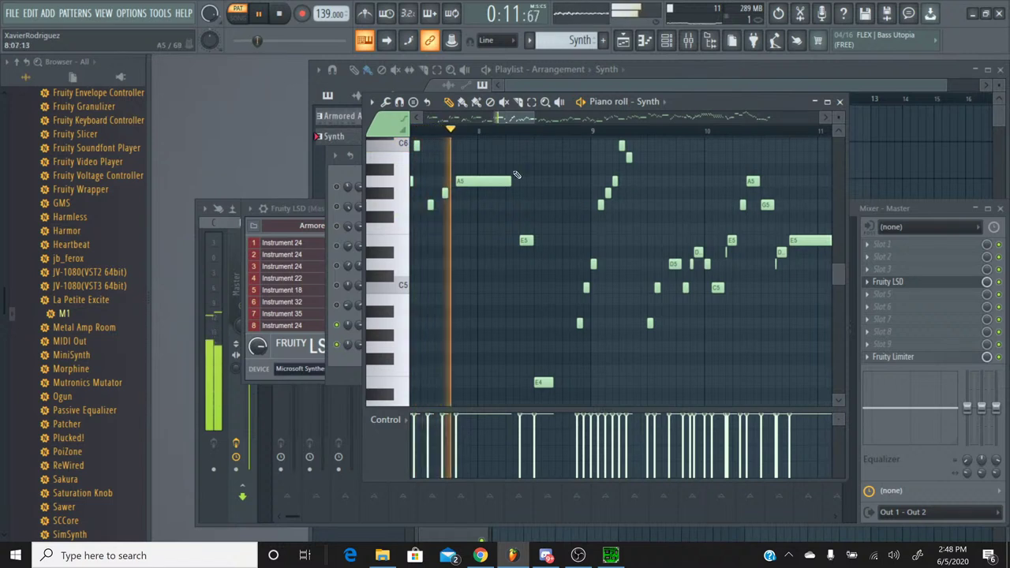
left_click(277, 16)
Show Channel pitch in the piano roll's control lane and delete the E4 note following E5 in bar 8.
scroll(530, 173, "down", 2)
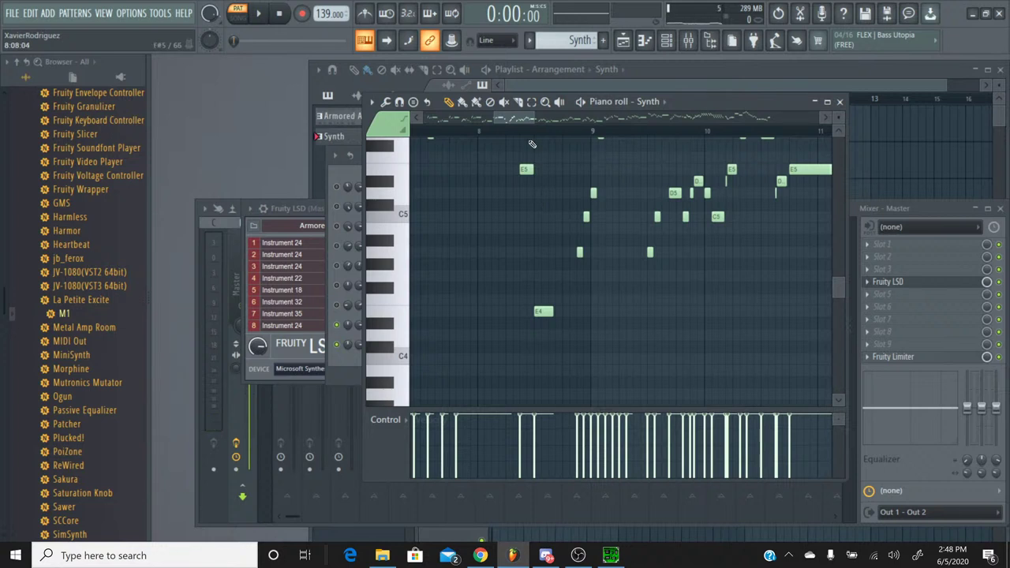
scroll(532, 138, "up", 3)
scroll(533, 140, "up", 2)
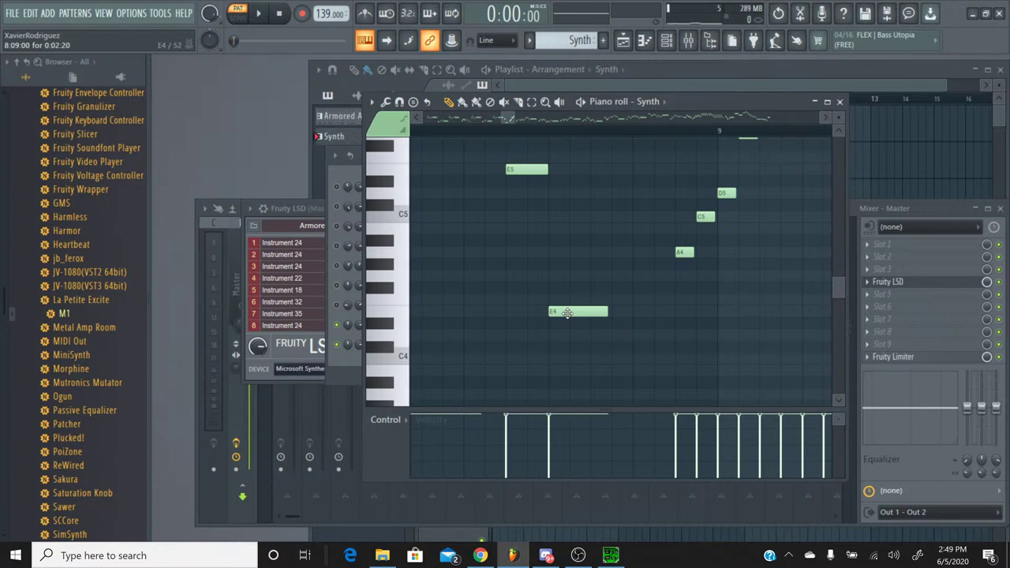
left_click(389, 421)
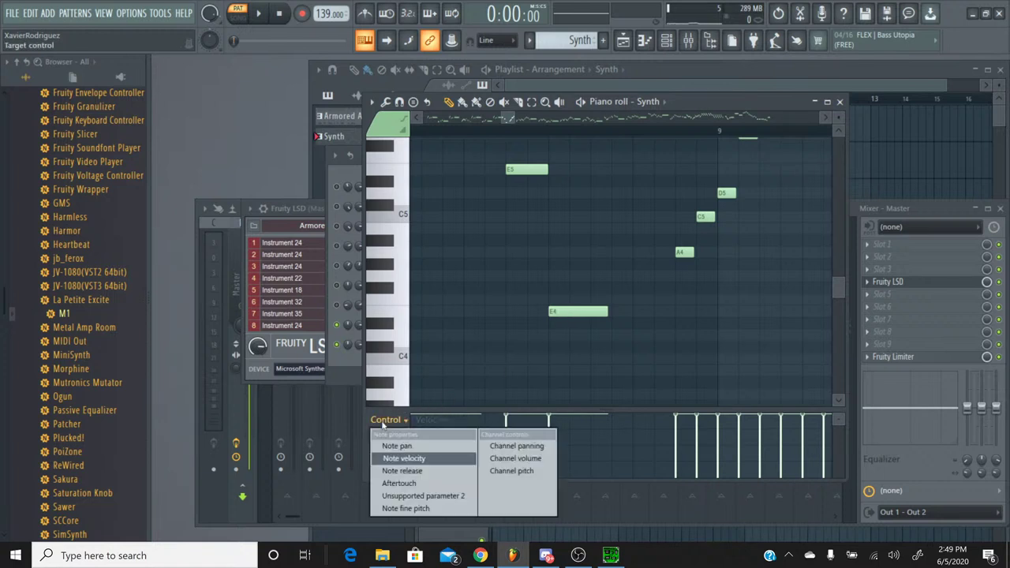
left_click(531, 471)
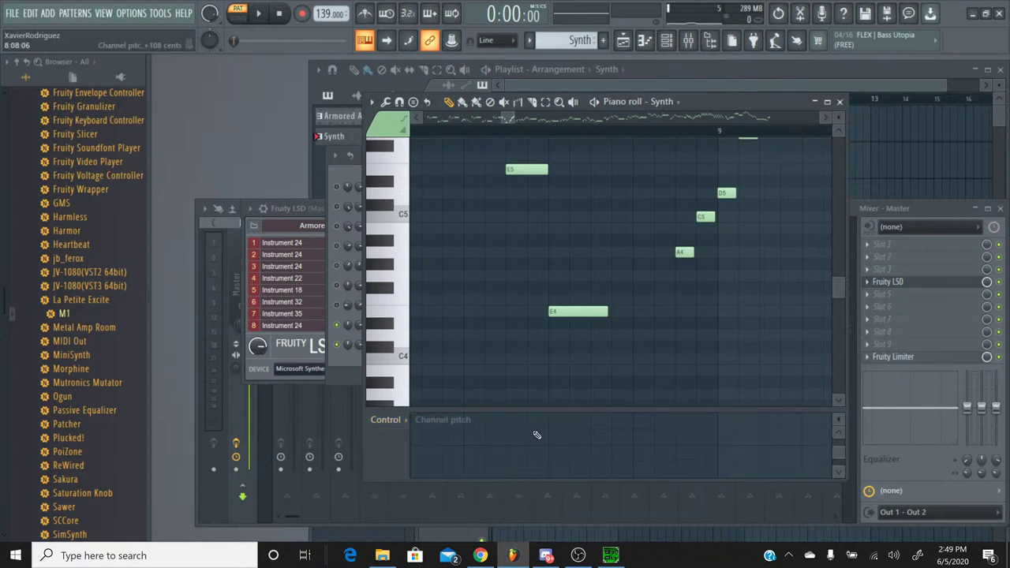
right_click(554, 311)
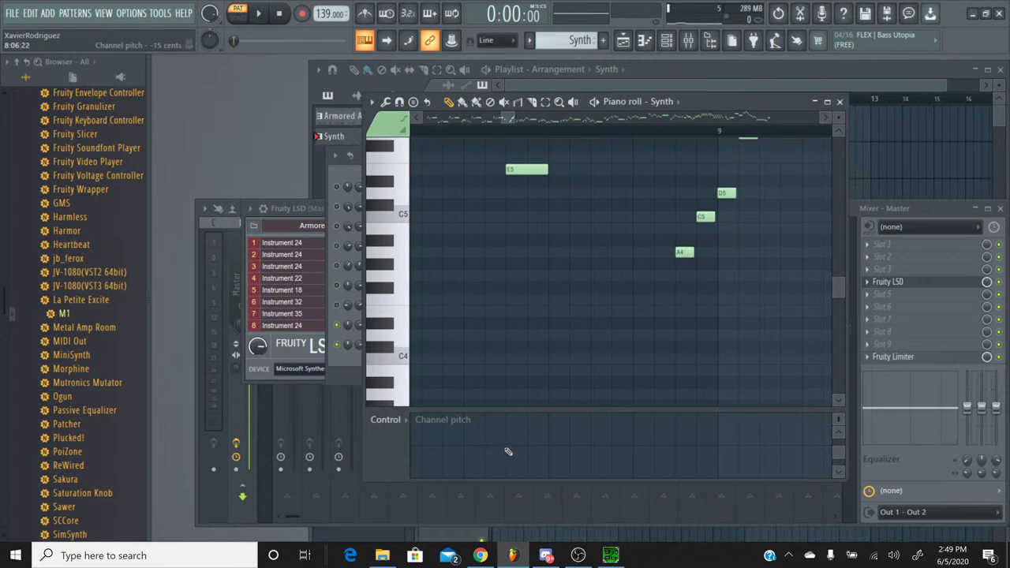
Draw a downward channel pitch slide across the E5 note in bar 8 and return the pitch to centre right after it.
mouse_move(508, 449)
left_mouse_down()
mouse_move(522, 485)
mouse_move(550, 495)
left_mouse_up()
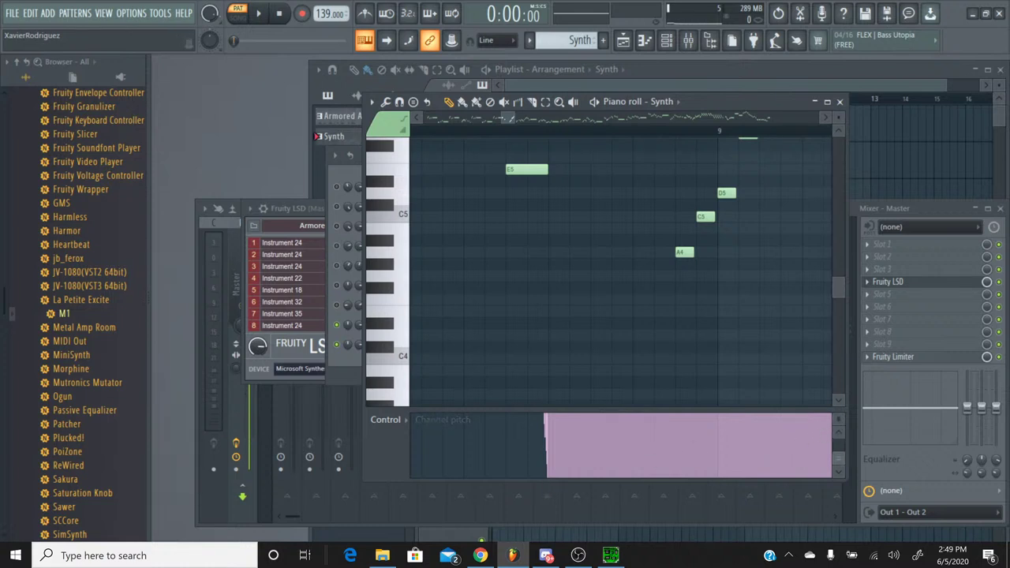
left_click(838, 428)
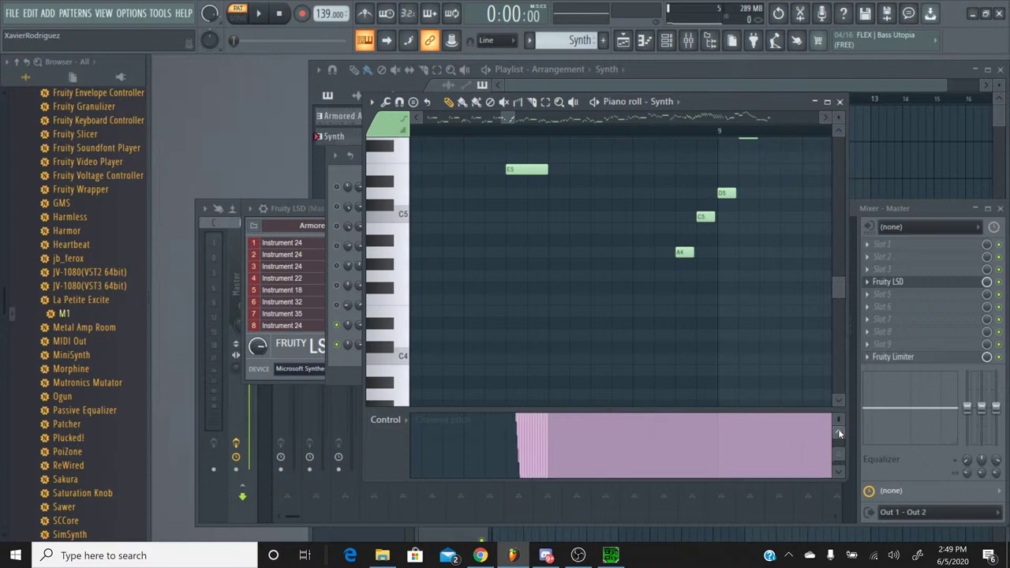
left_click_drag(838, 429, 838, 428)
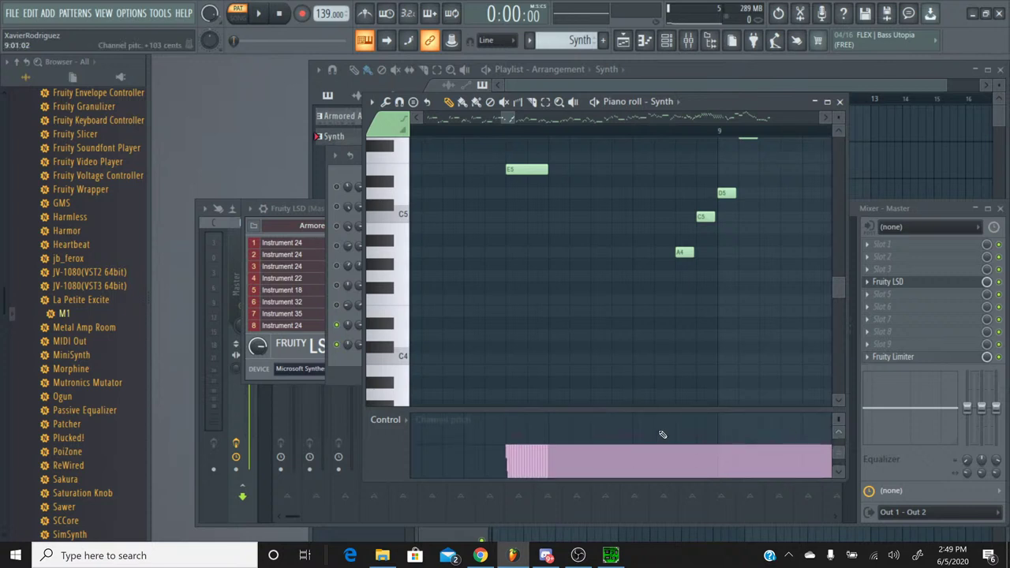
left_click(553, 448)
left_click_drag(553, 448, 553, 450)
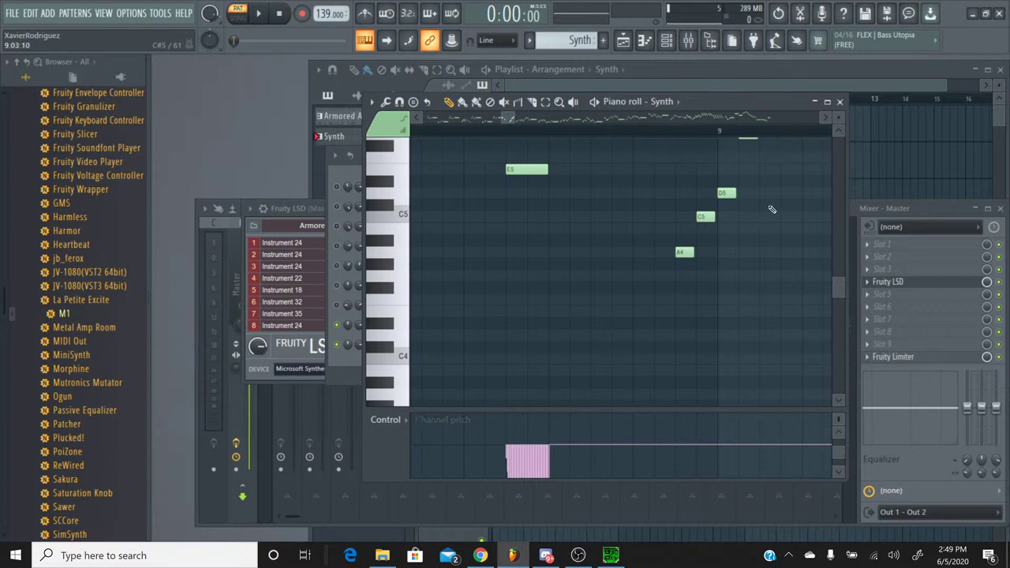
Close the piano roll and raise the track level of the Synth channel's M1 Syn Brass program to 99.
left_click(839, 101)
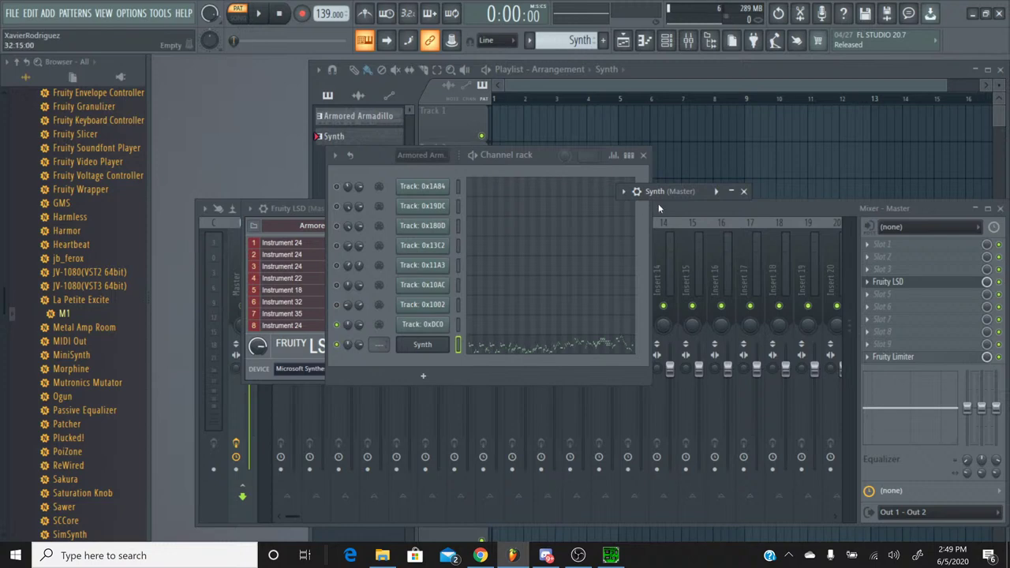
left_click(637, 191)
left_click_drag(757, 191, 395, 140)
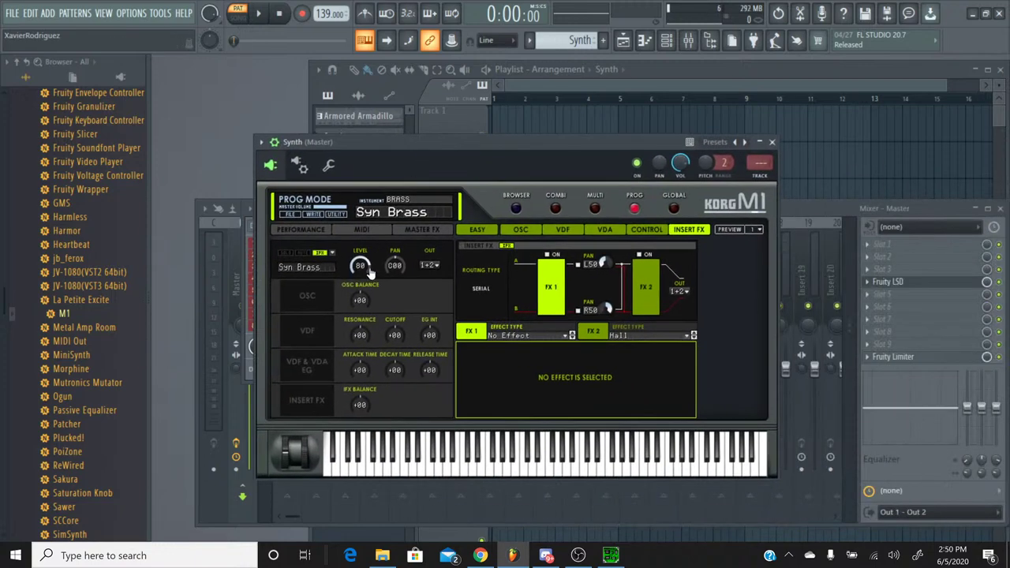
left_click_drag(369, 271, 362, 246)
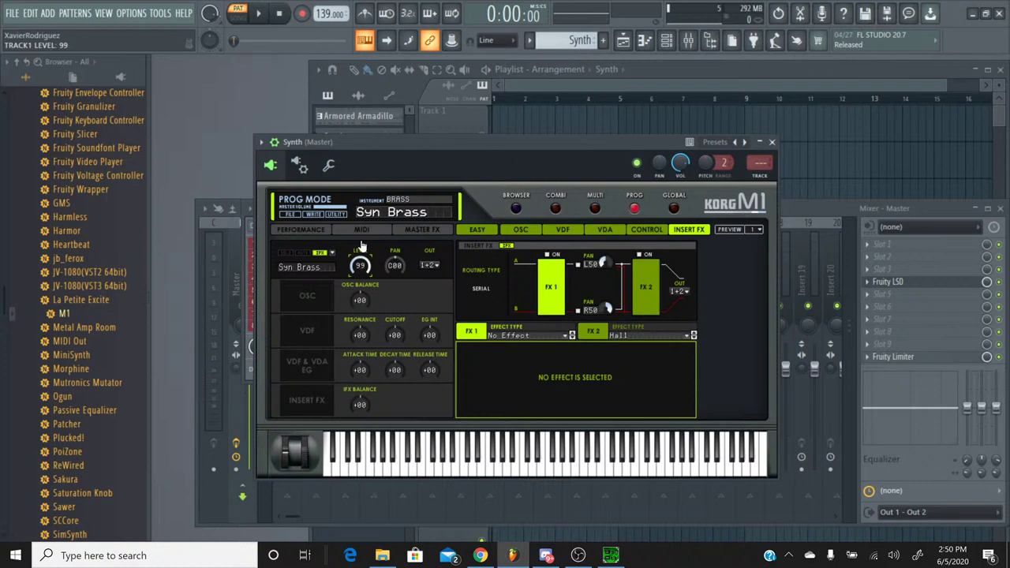
Enable sending the pitch bend range at 12 semitones for the Synth channel's M1 plugin and close its window.
left_click(301, 165)
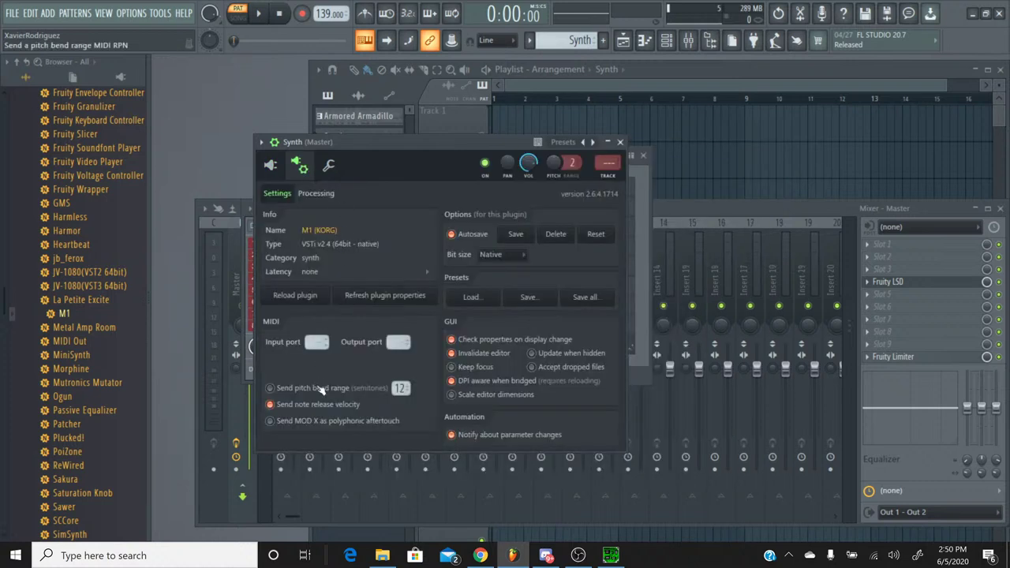
left_click(270, 388)
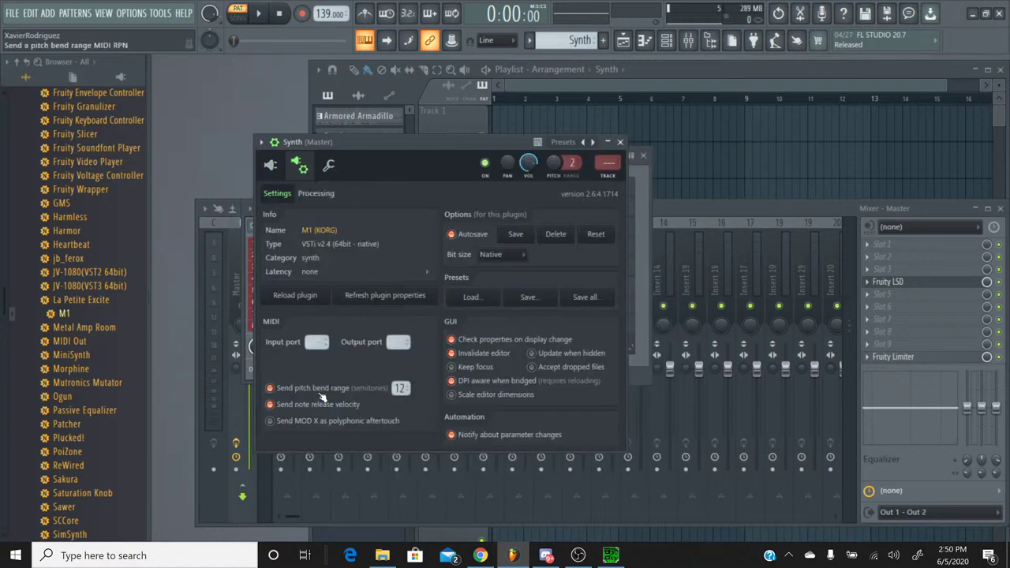
left_click(619, 142)
Reopen the Synth channel's piano roll and show Channel pitch in its control lane.
left_click(485, 348)
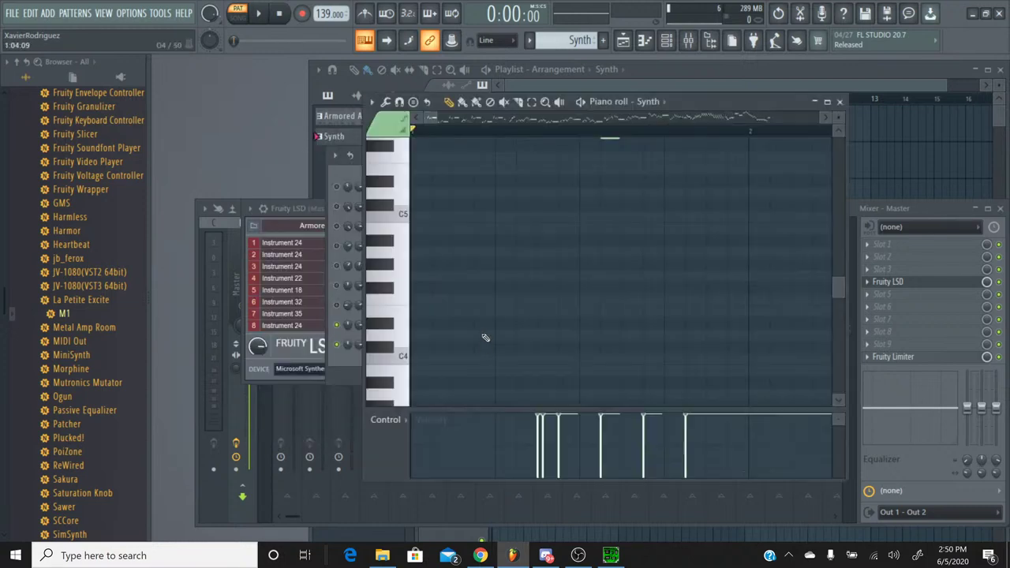
left_click_drag(505, 123, 552, 124)
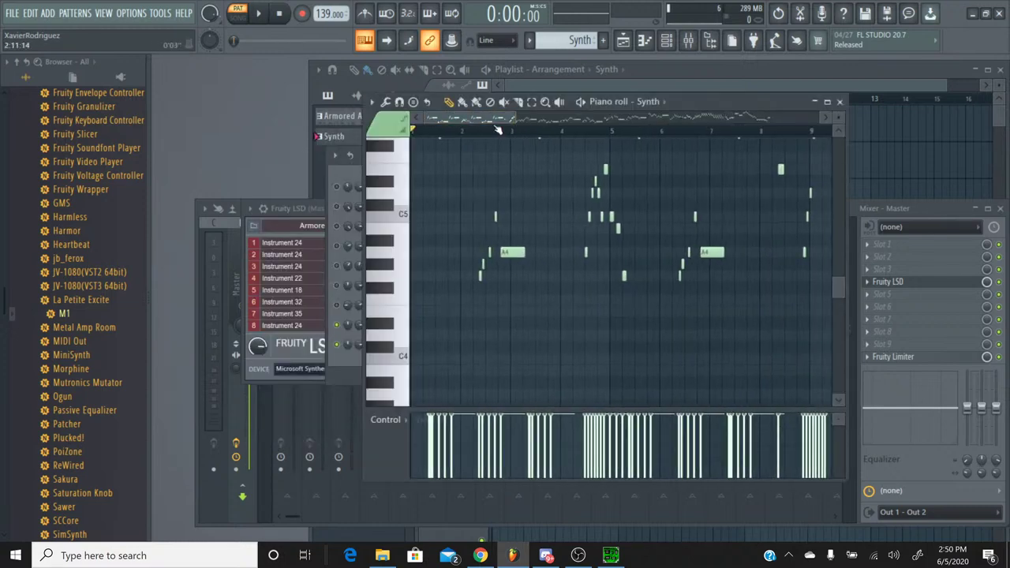
mouse_move(424, 117)
left_mouse_down()
mouse_move(487, 119)
mouse_move(426, 119)
left_mouse_up()
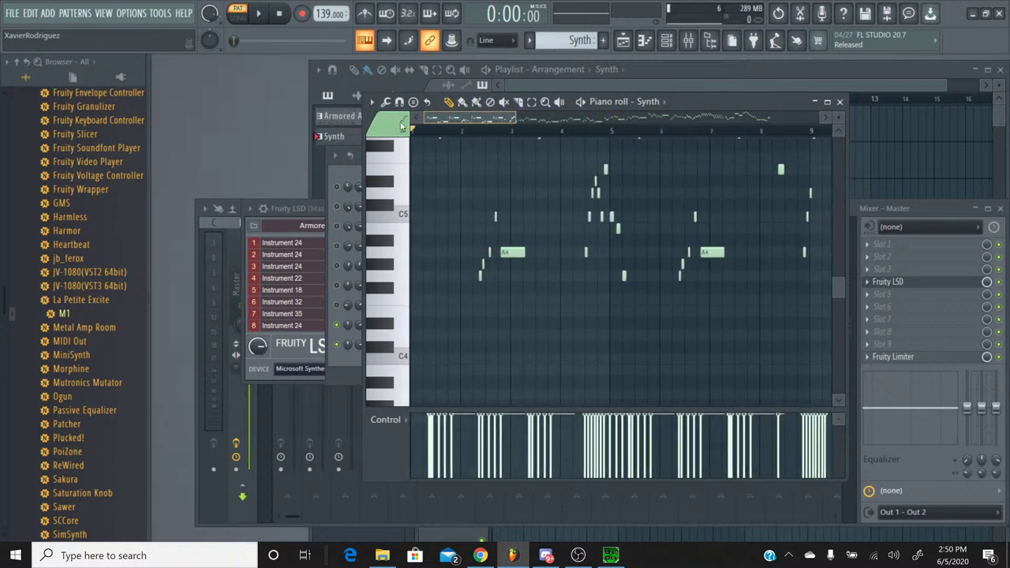
left_click(379, 421)
left_click(517, 470)
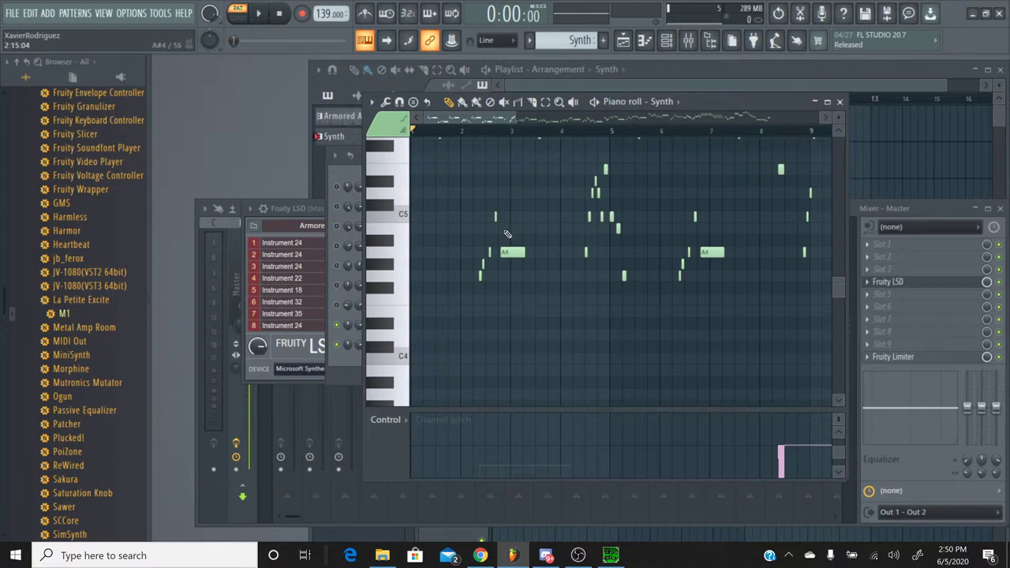
Play the pitch slide in bar 8 twice, starting just before the E5 note, and stop playback.
left_click_drag(471, 122, 510, 118)
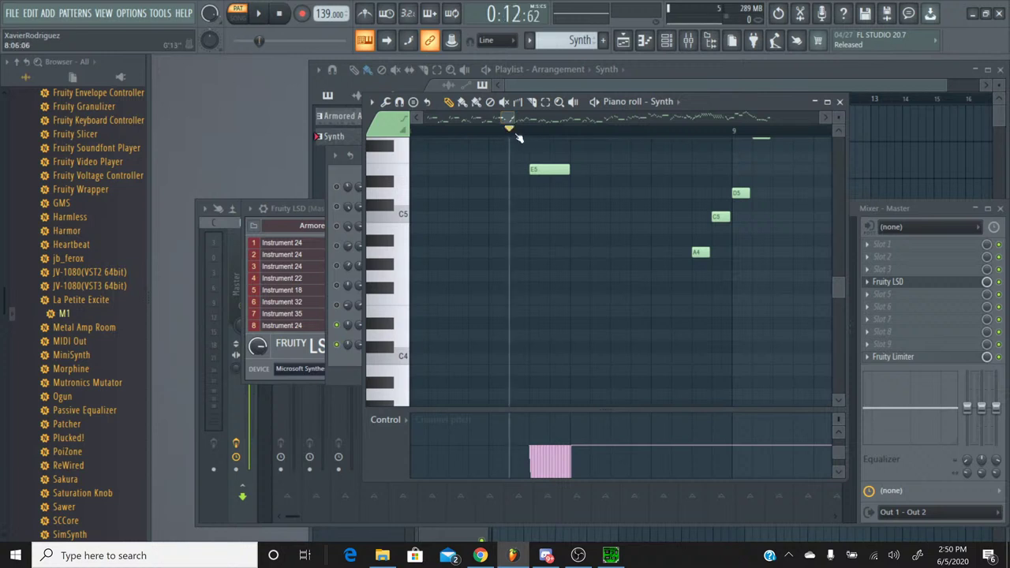
left_click(258, 14)
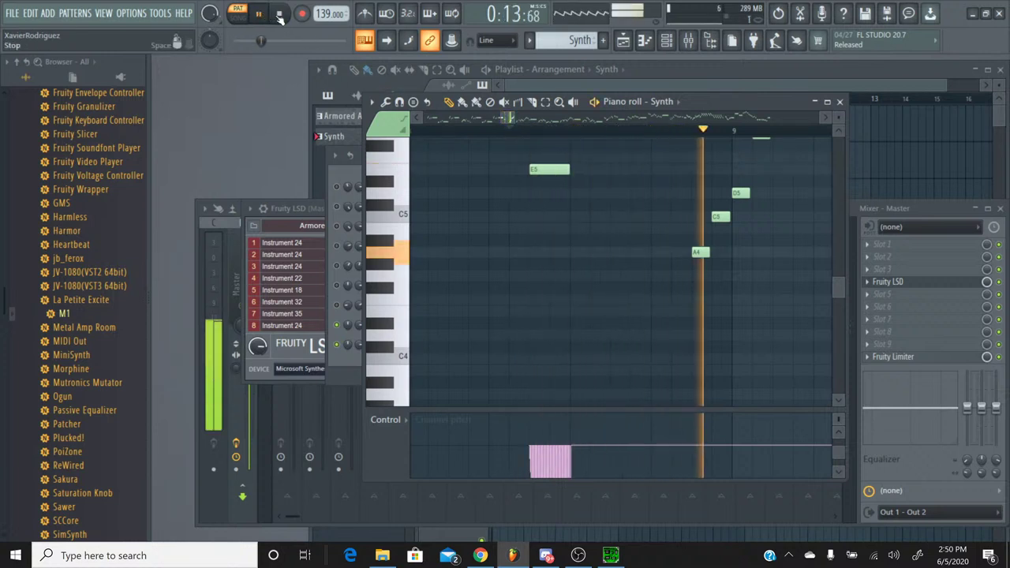
left_click(278, 15)
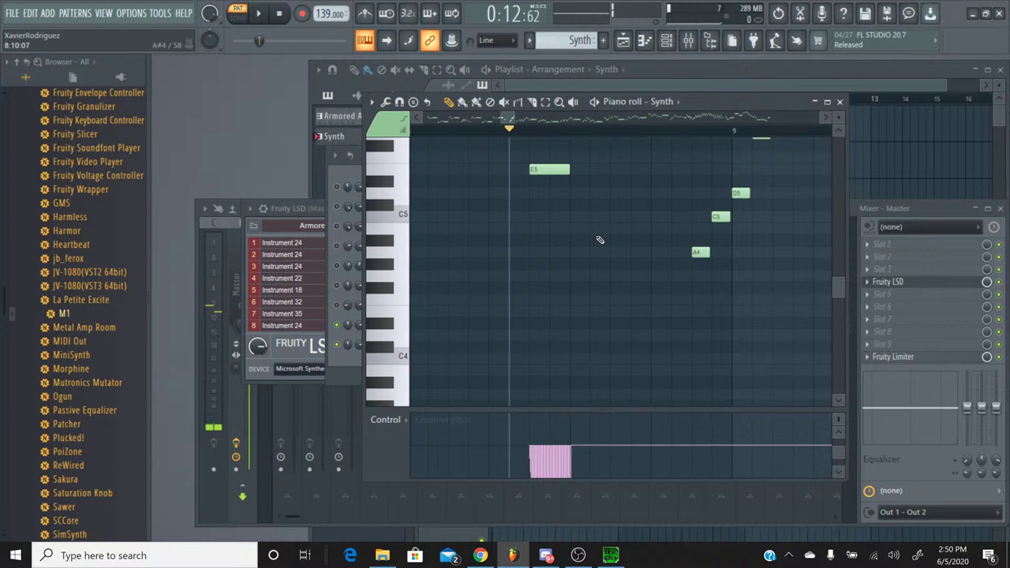
scroll(597, 238, "down", 3)
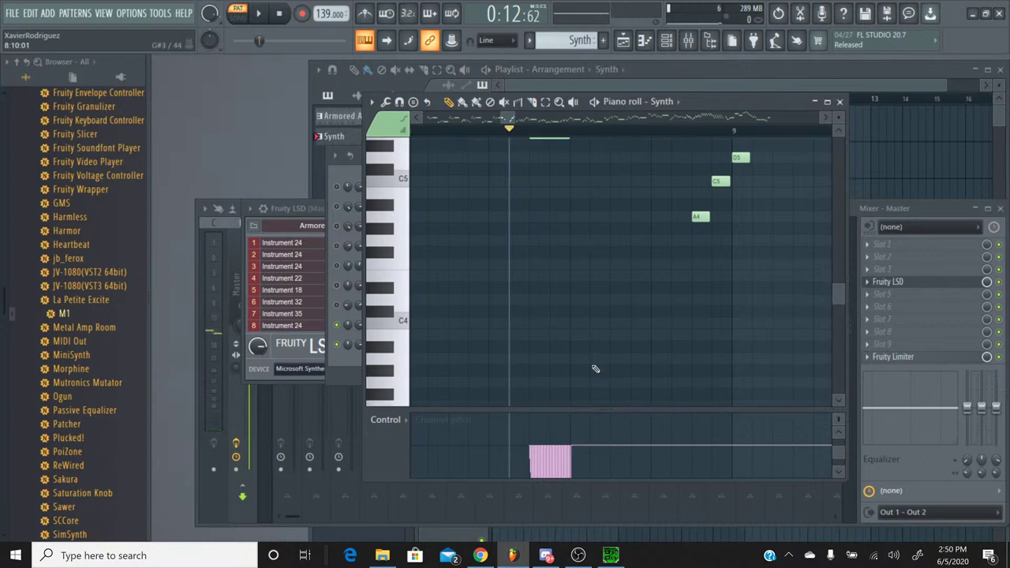
left_click(258, 13)
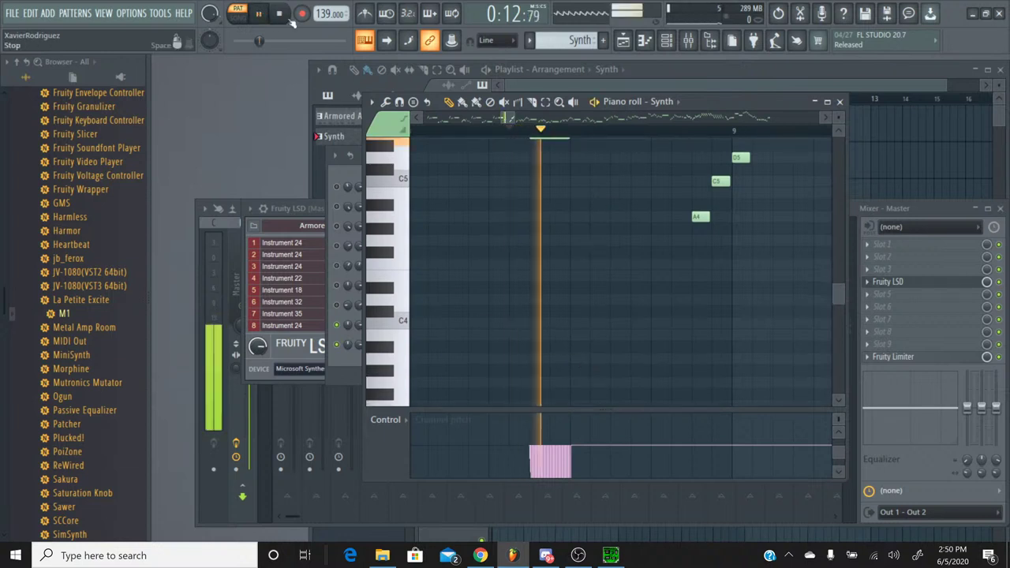
left_click(280, 15)
left_click(280, 15)
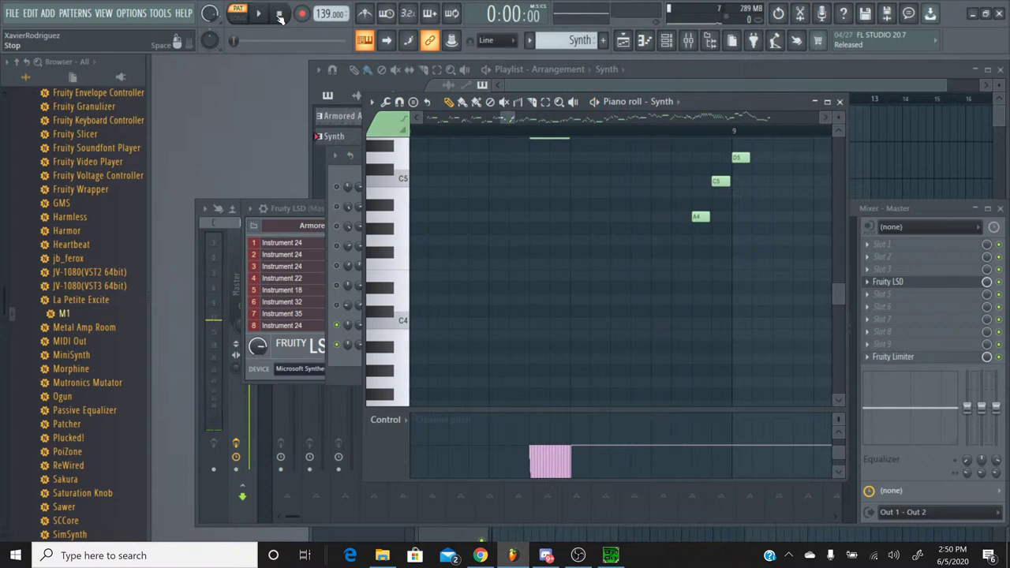
Play the melody through the E5 slide from the long A5 note in bar 8 and again from bar 7.
scroll(538, 203, "up", 15)
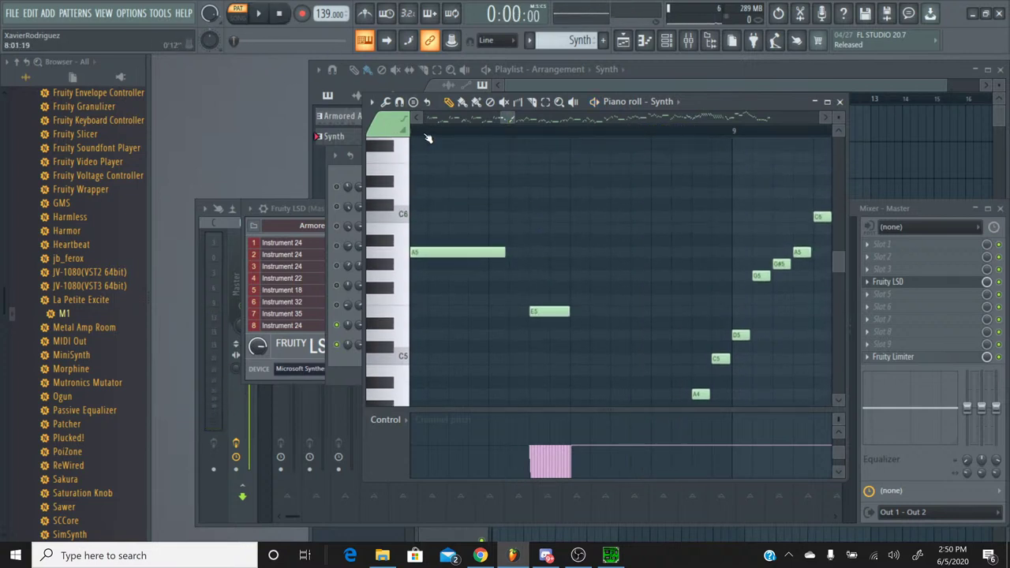
left_click(427, 134)
left_click(258, 14)
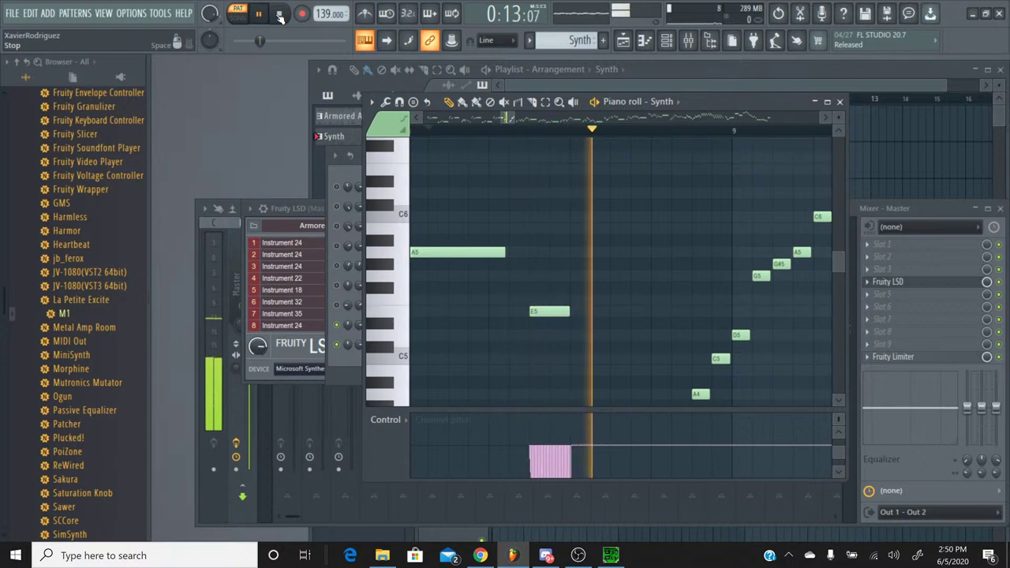
left_click(280, 15)
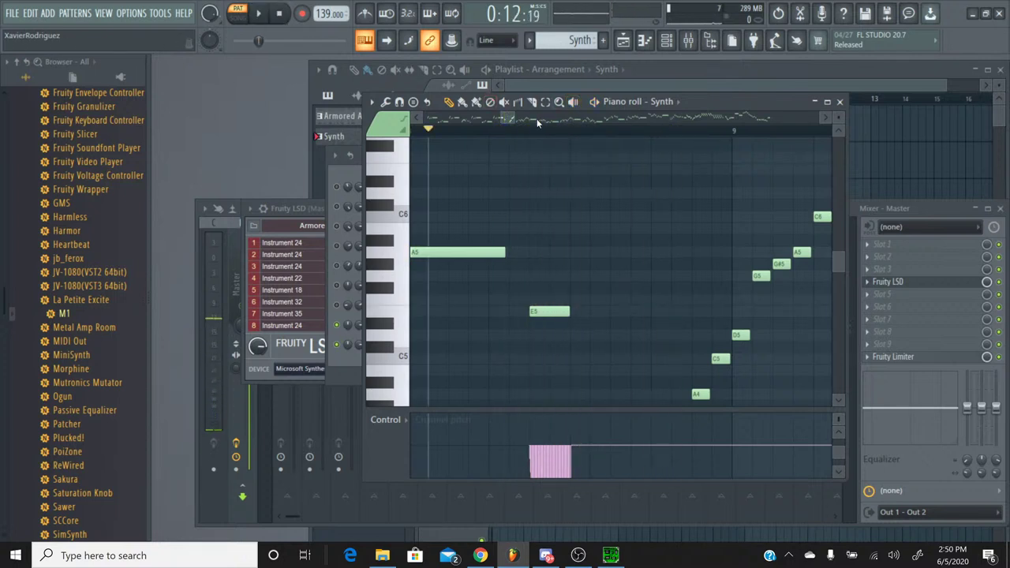
left_click_drag(507, 116, 468, 116)
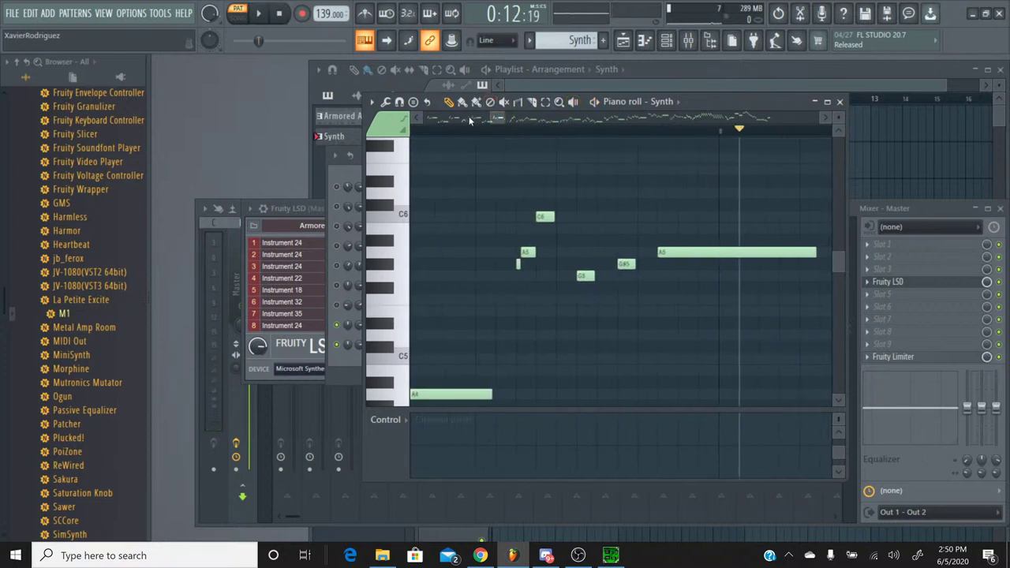
left_click(436, 131)
left_click(258, 13)
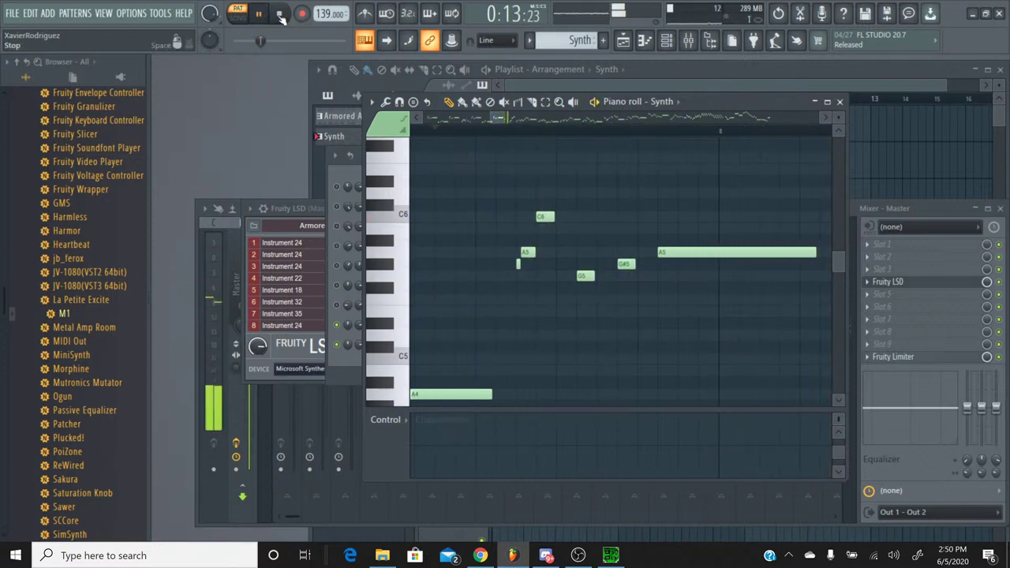
left_click(280, 15)
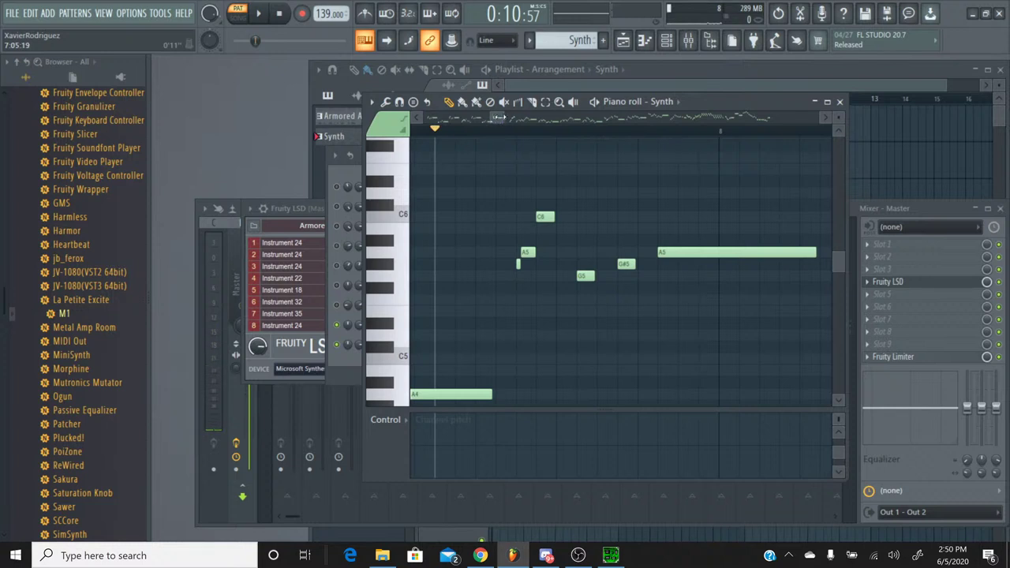
Select all of the Synth part, deselect its notes while keeping the time range, and play through the bar 8 slide.
left_click_drag(497, 116, 516, 117)
scroll(606, 277, "down", 2)
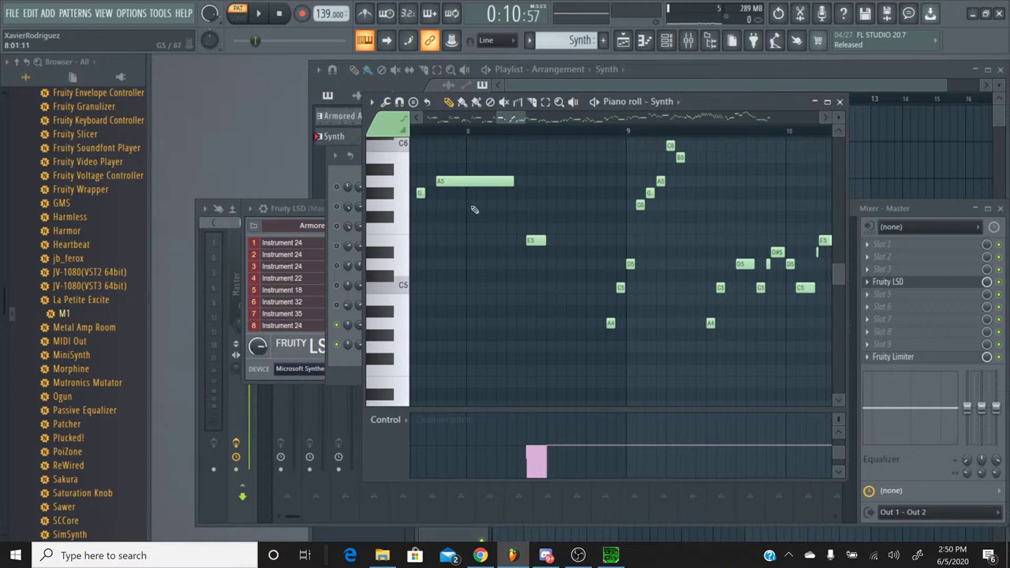
key("ctrl+a")
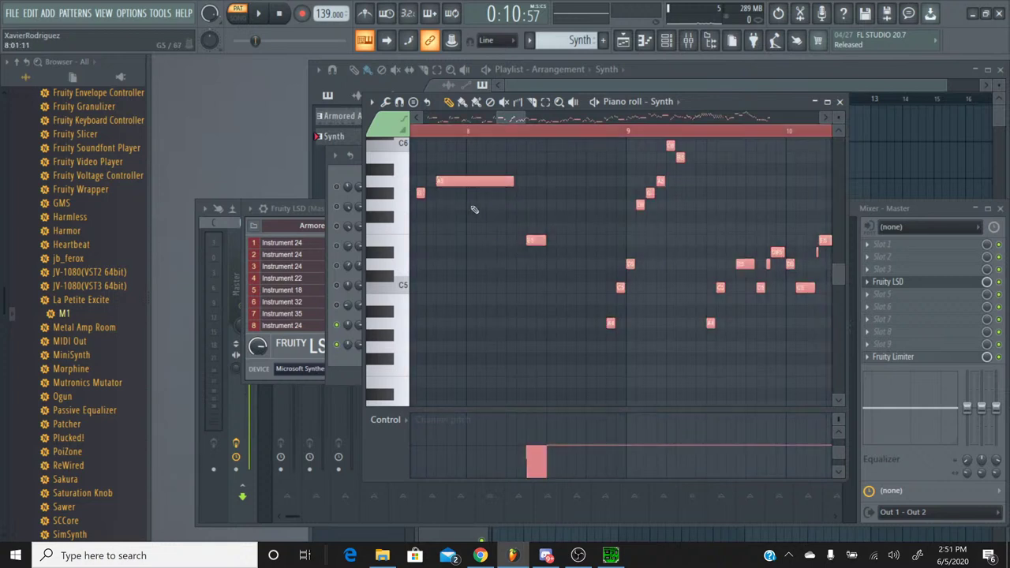
key("ctrl+d")
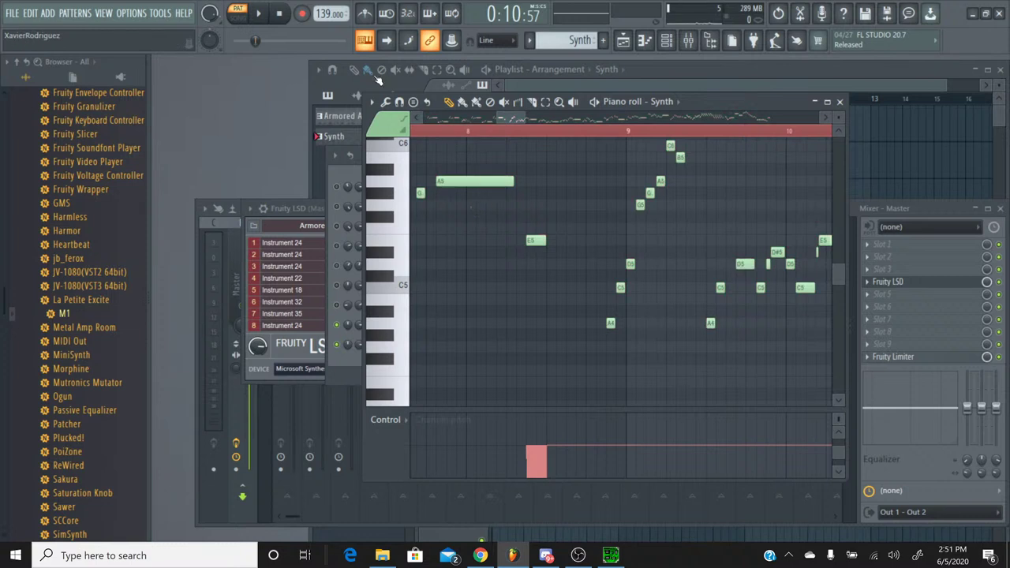
left_click(259, 14)
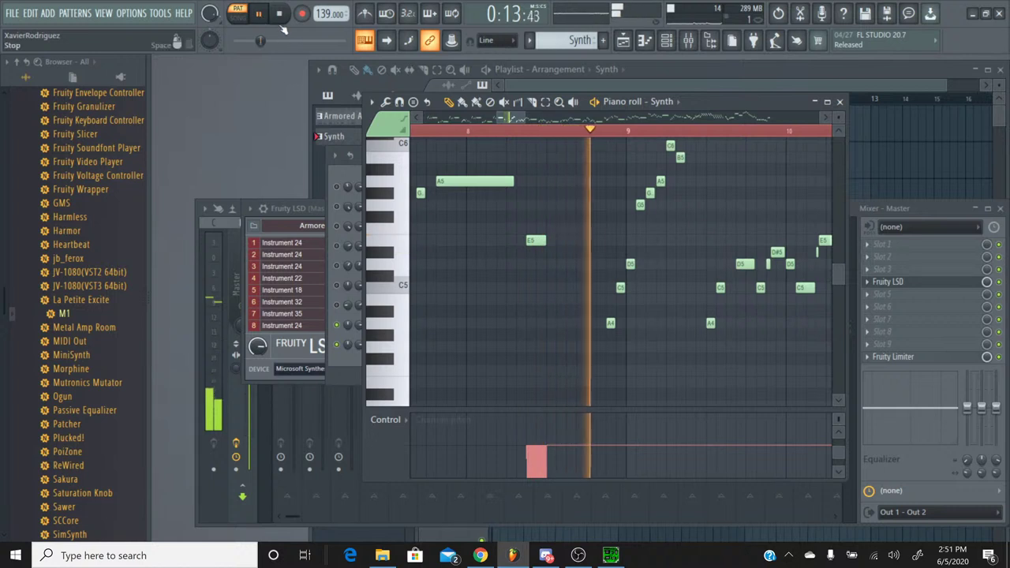
key("space")
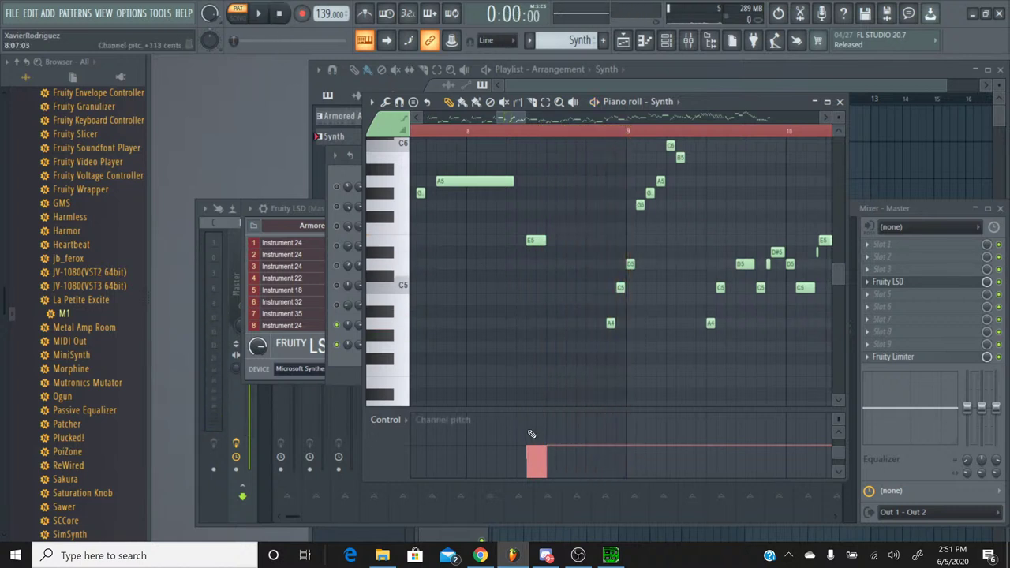
Examine the channel pitch slide under the E5 note in bar 8 over the control lane's lower range.
scroll(507, 139, "up", 3)
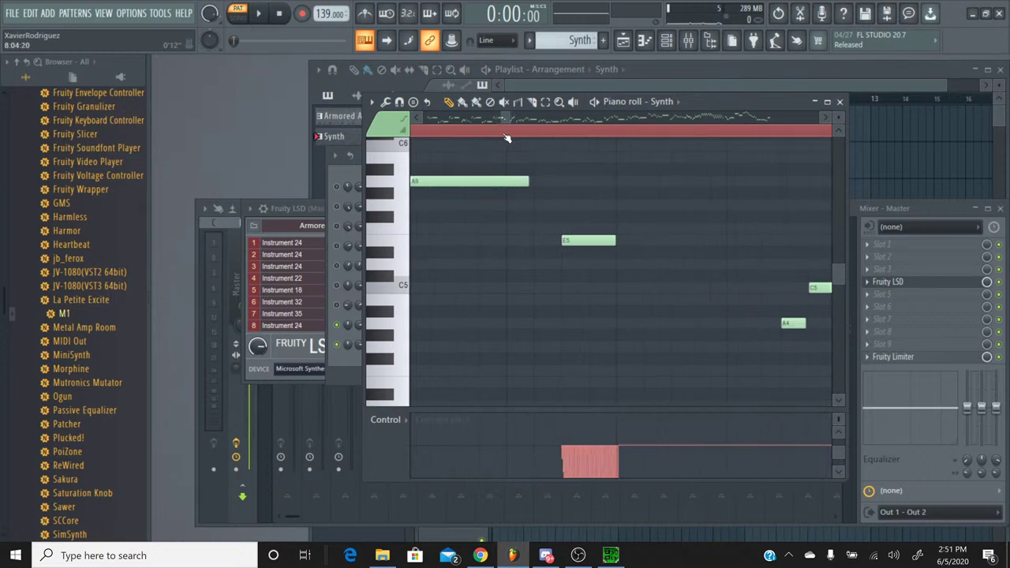
scroll(507, 138, "up", 1)
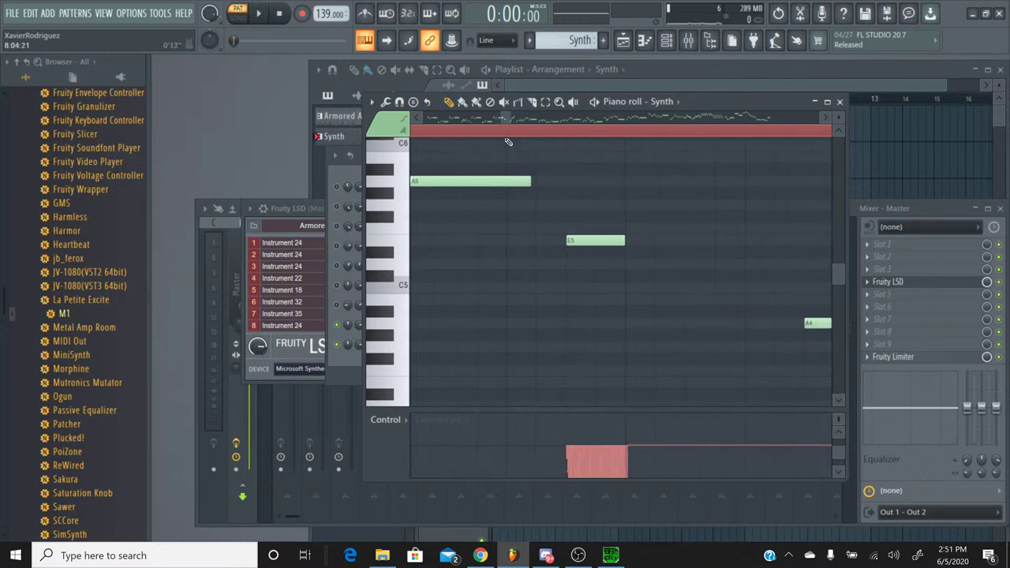
left_click(841, 474)
left_click(841, 473)
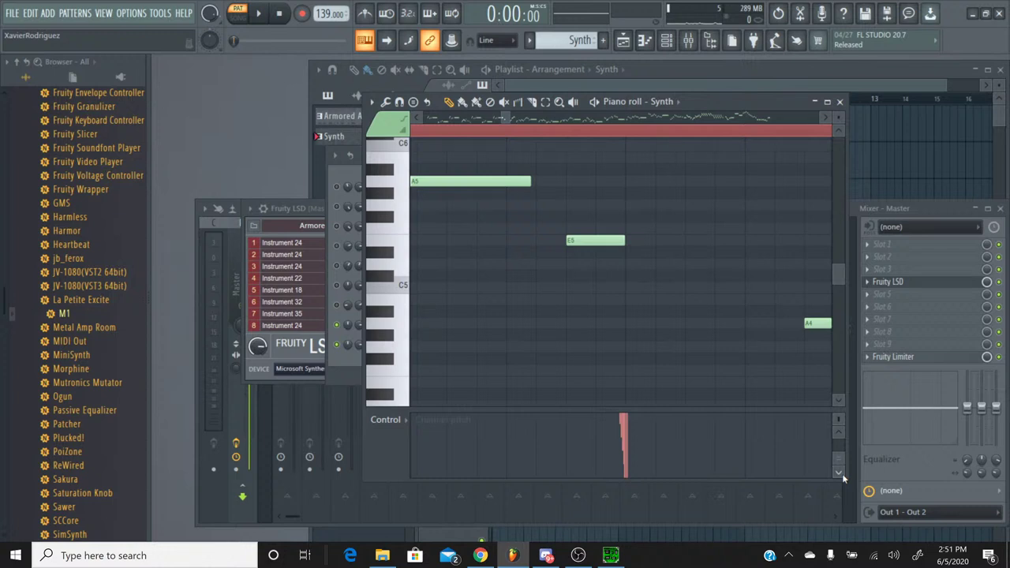
left_click(837, 434)
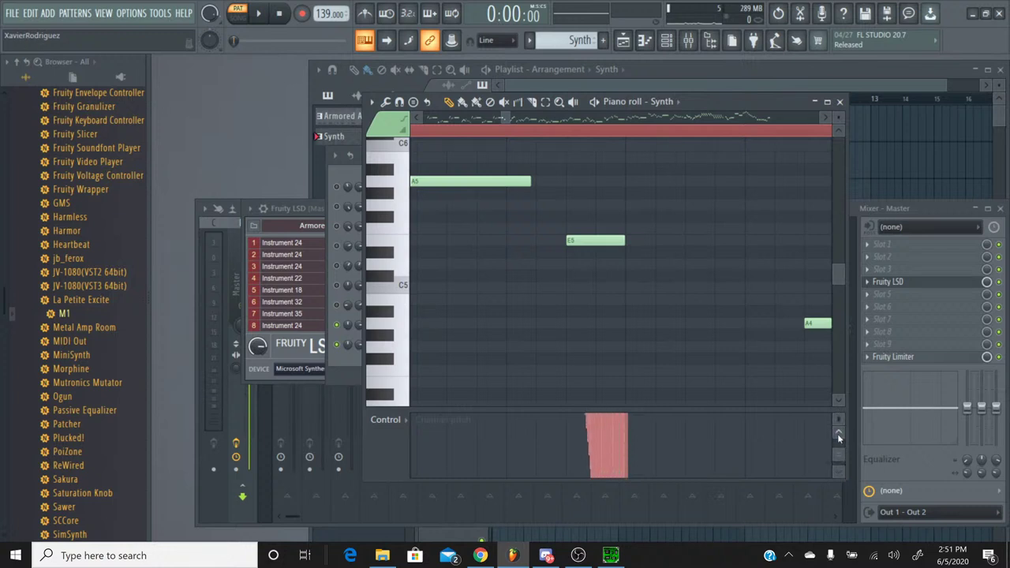
left_click(838, 433)
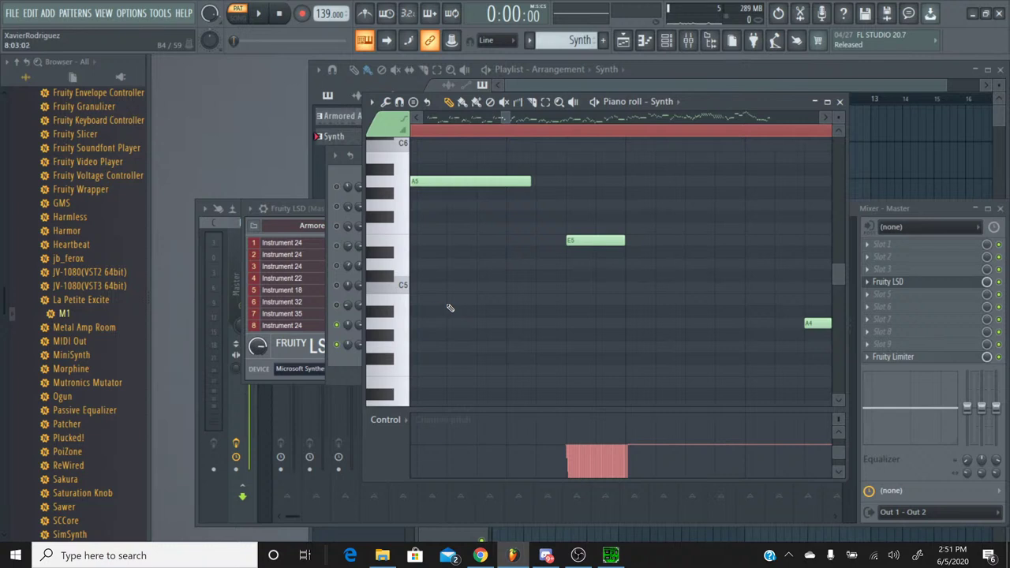
Assign the Synth notes to color group 9 and briefly test playback from the start of the pattern.
left_click(390, 243)
left_click(388, 124)
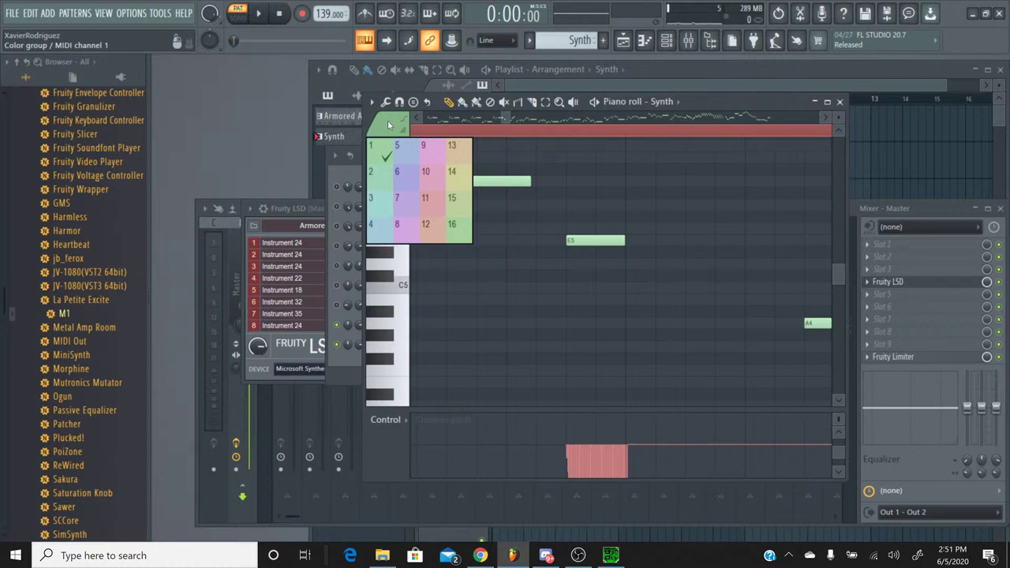
left_click(432, 155)
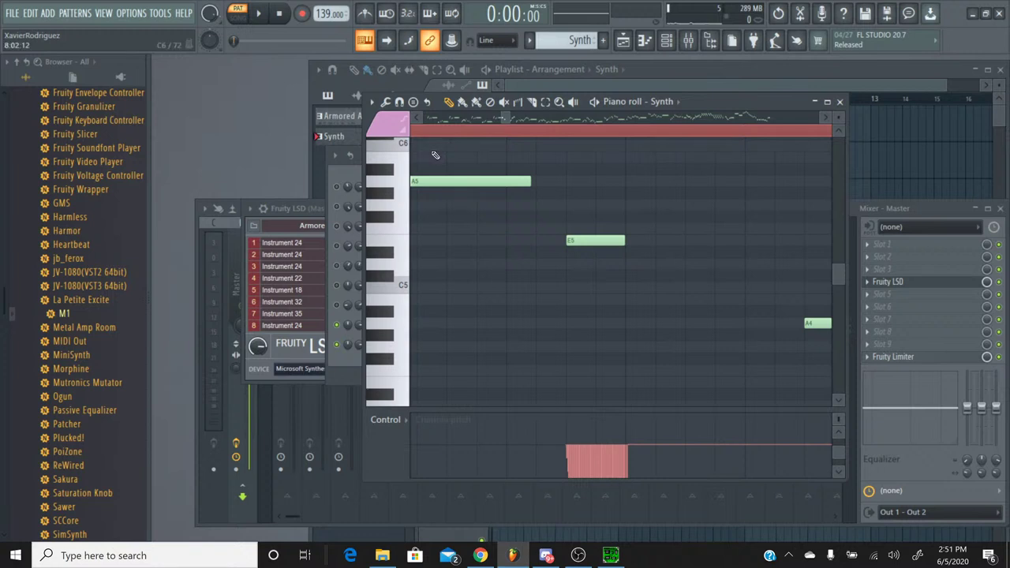
key("alt+c")
key("space")
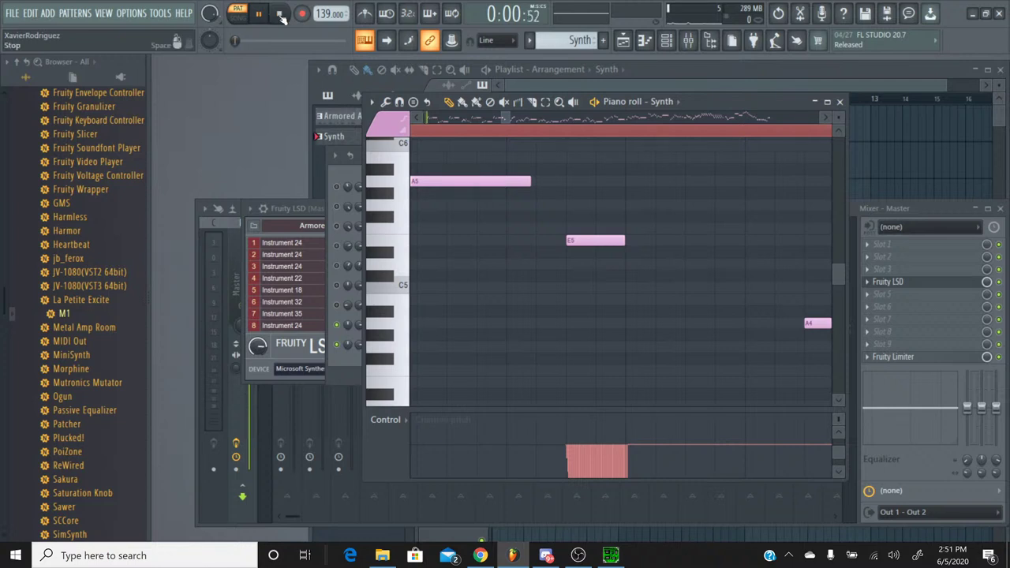
left_click(280, 16)
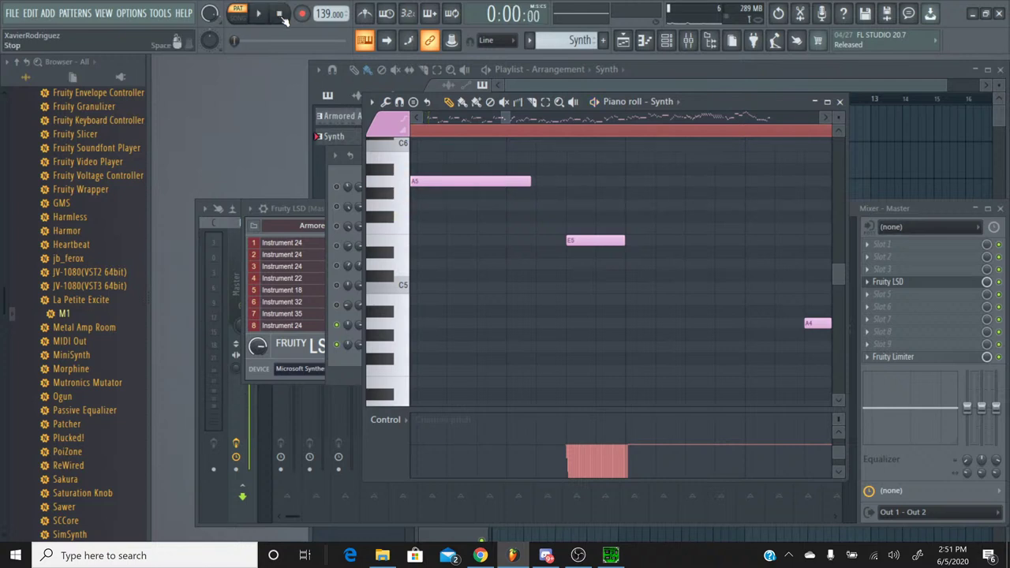
Assign the Synth notes to the green color group and play through the E5 slide in bar 8.
left_click(403, 131)
left_click(382, 150)
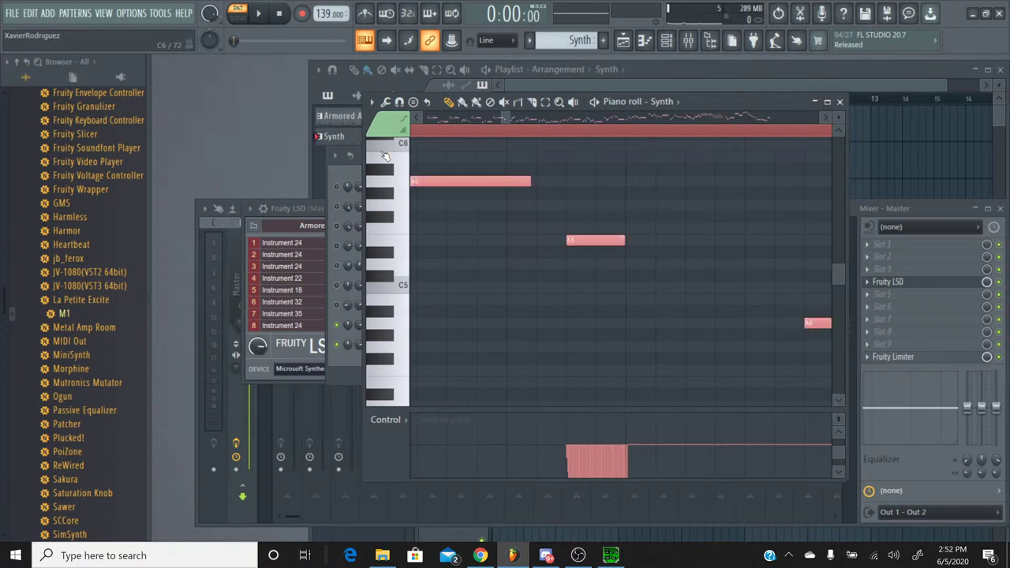
key("alt+c")
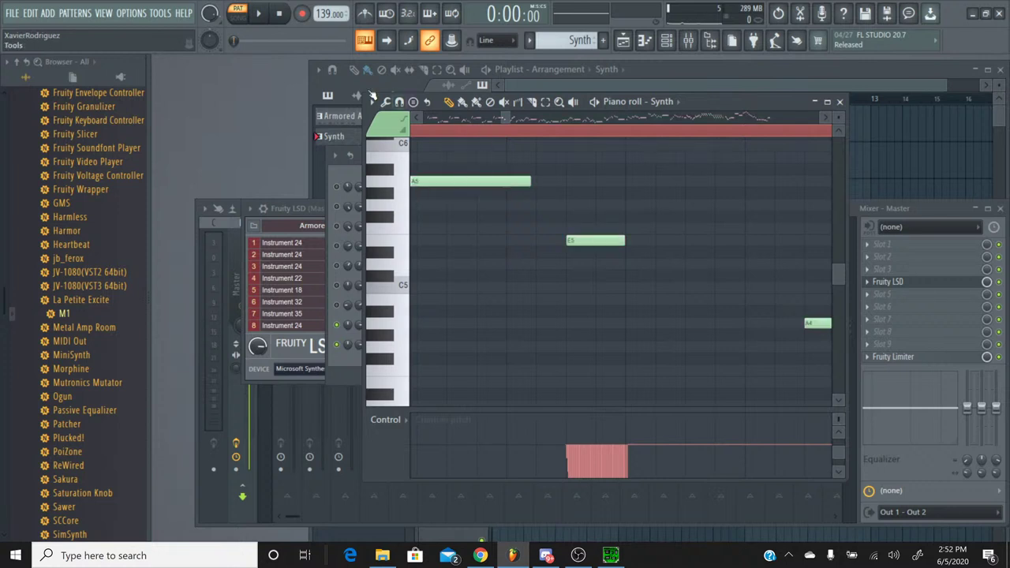
left_click(260, 15)
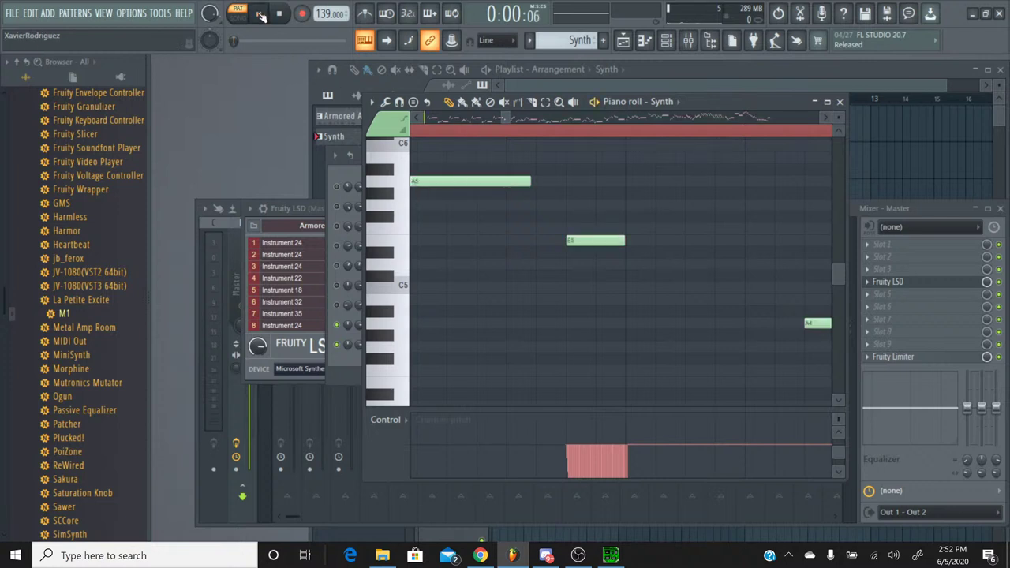
left_click(476, 131)
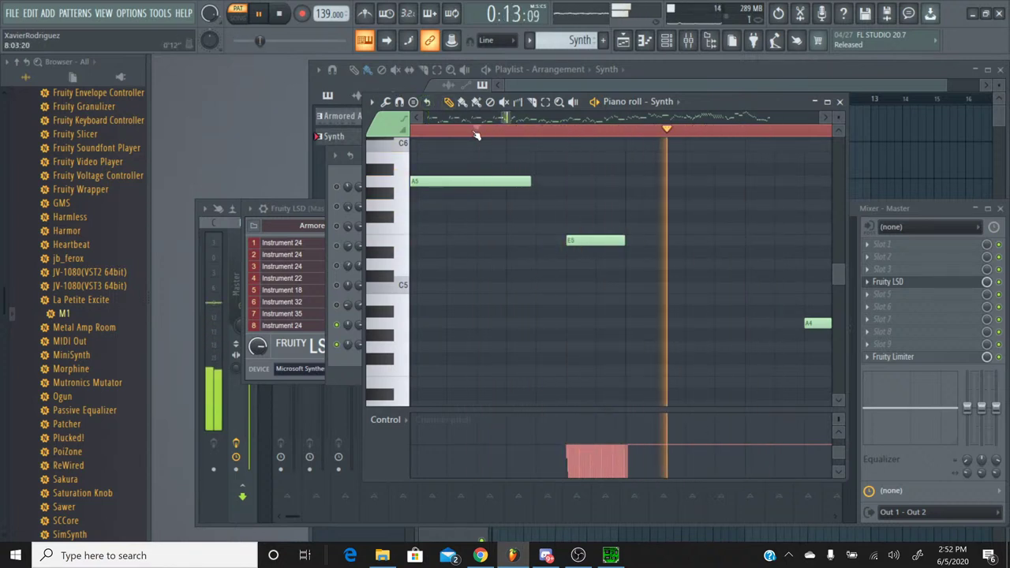
key("space")
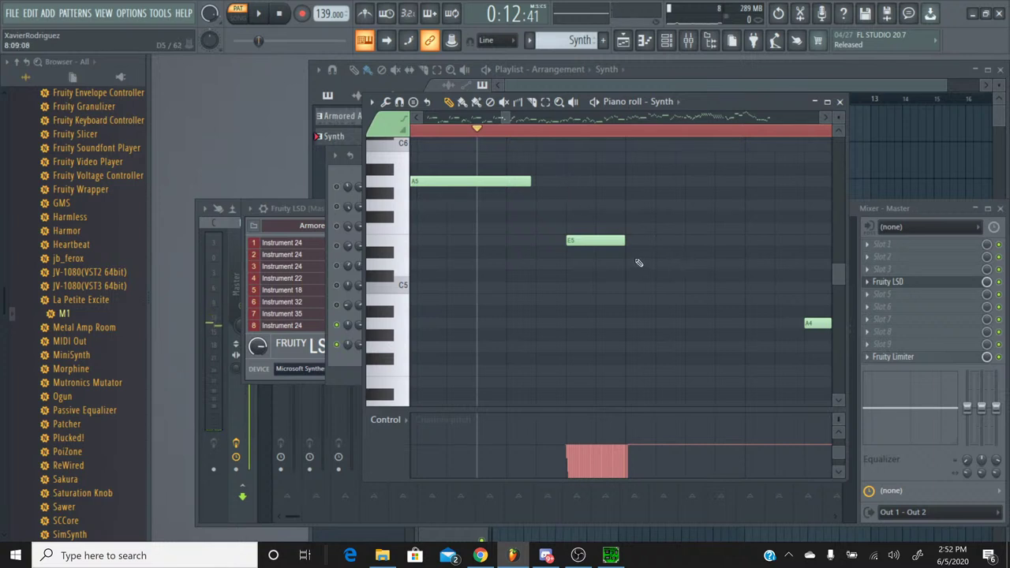
Try lengthening the E5 note in bar 8 to six steps and play from the preceding A5 note.
left_click_drag(629, 238, 754, 241)
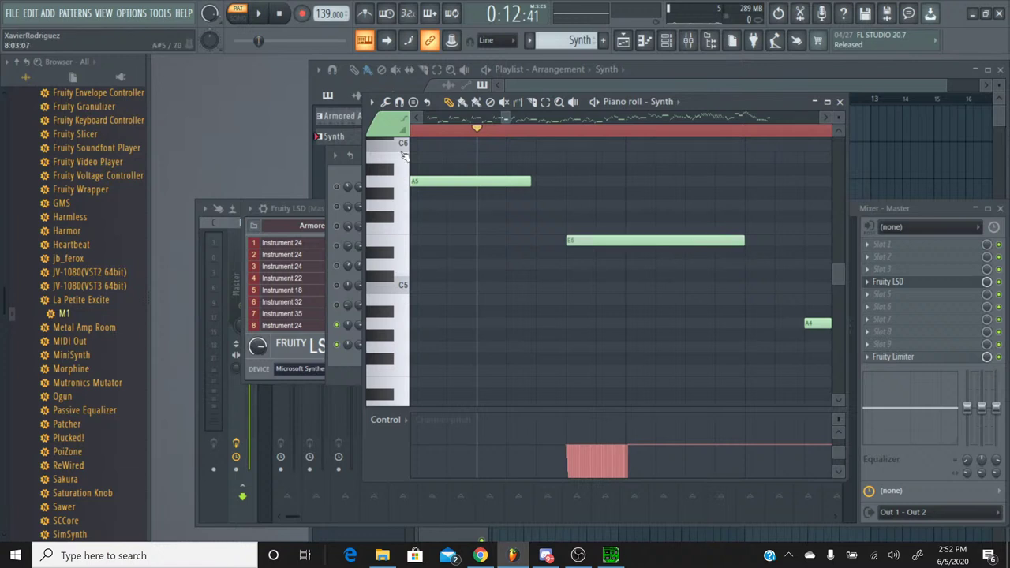
left_click(276, 14)
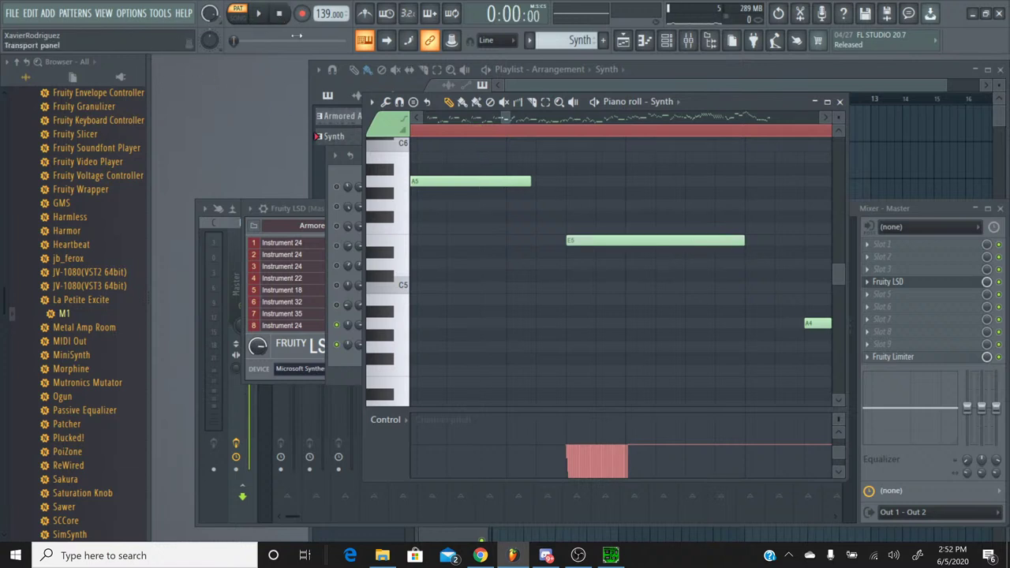
left_click(492, 132)
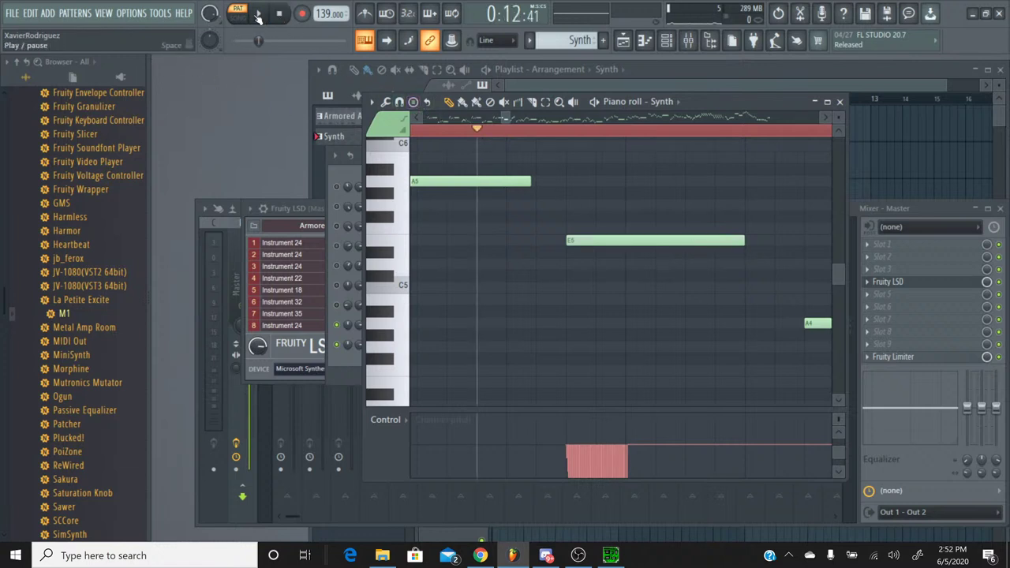
left_click(258, 13)
left_click(277, 16)
Shorten the E5 note in bar 8 to two steps, extend it to three, and play the slide after each change.
left_click_drag(745, 239, 634, 236)
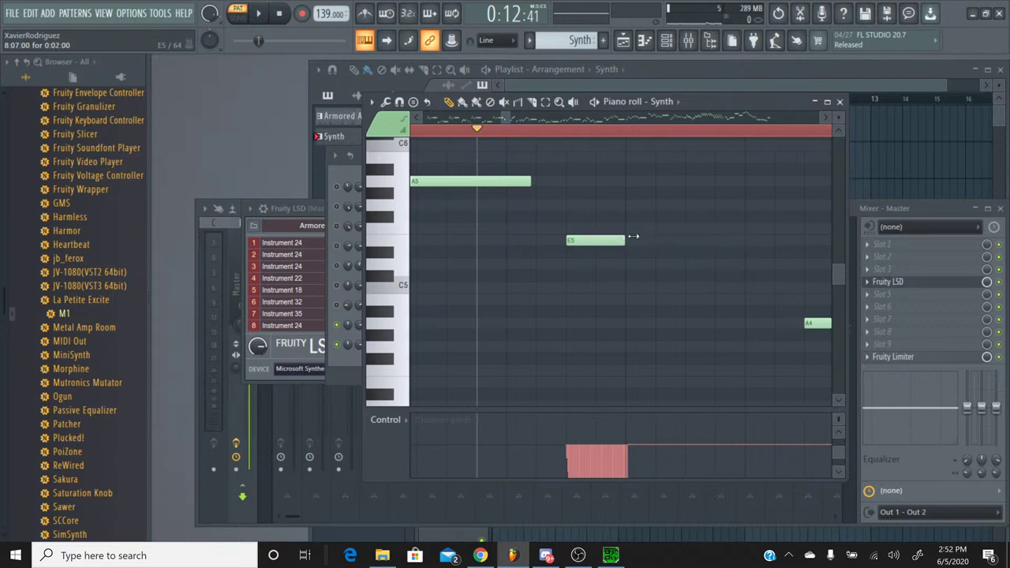
left_click(258, 13)
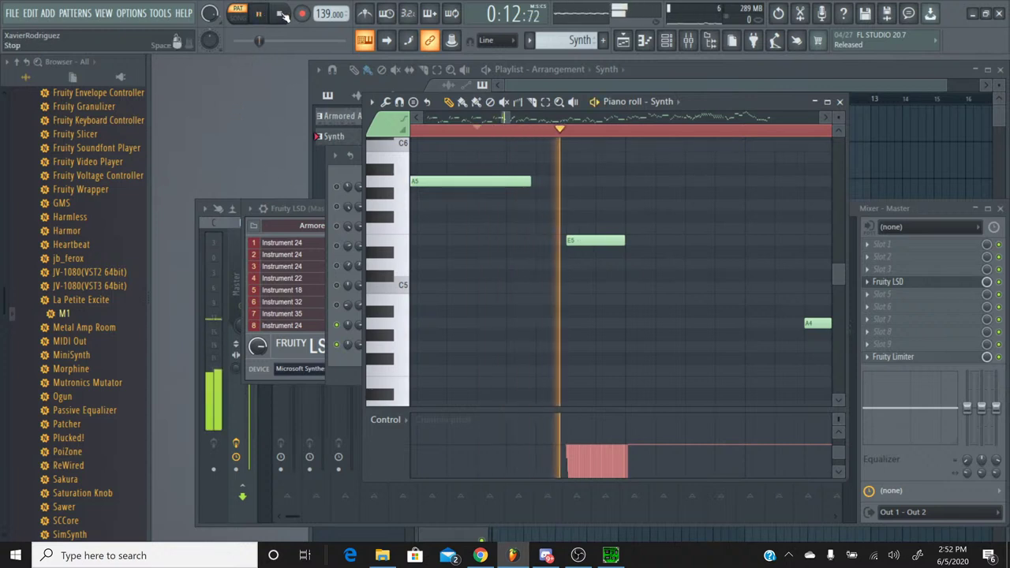
left_click(280, 14)
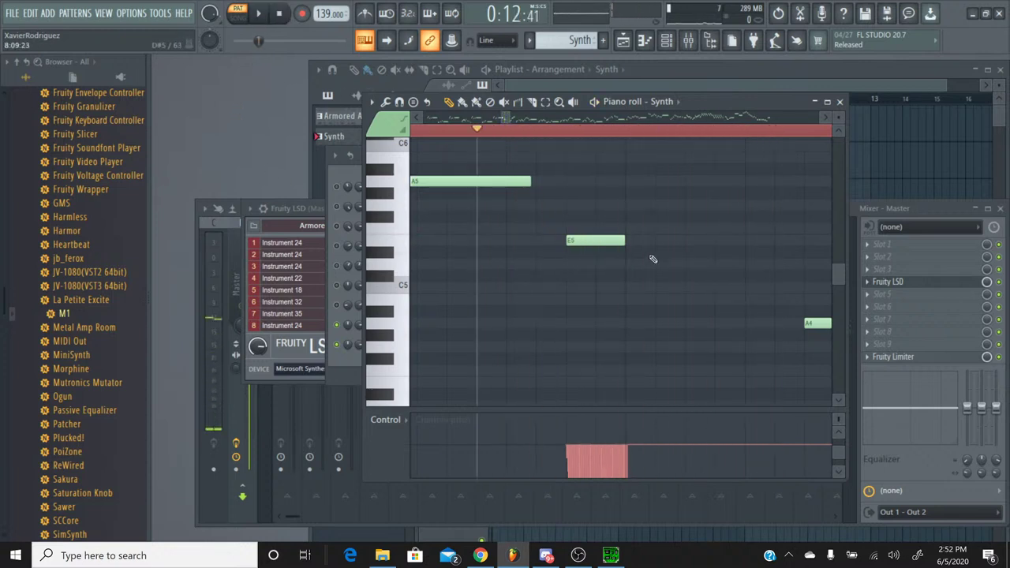
left_click_drag(619, 240, 642, 240)
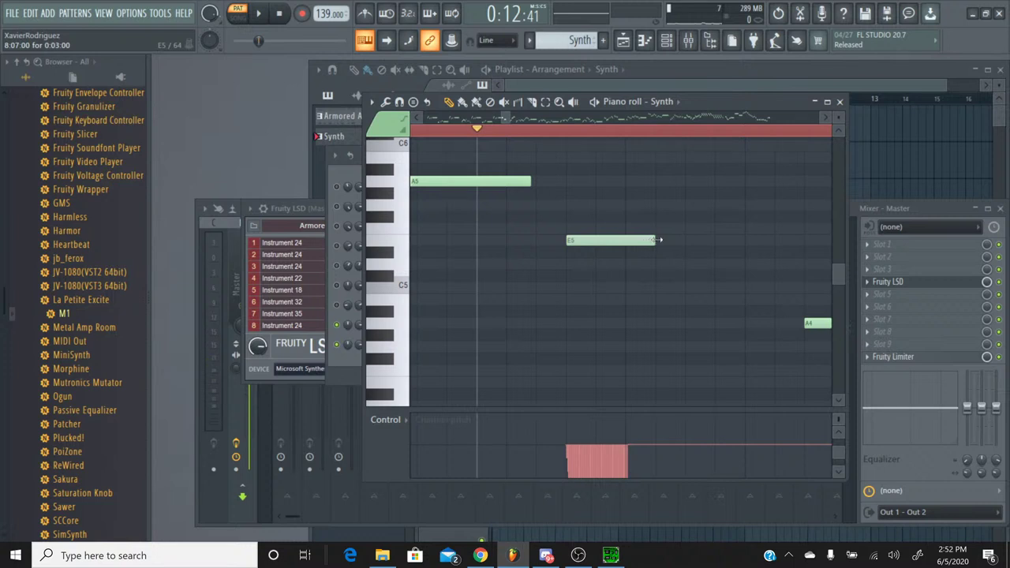
left_click(258, 13)
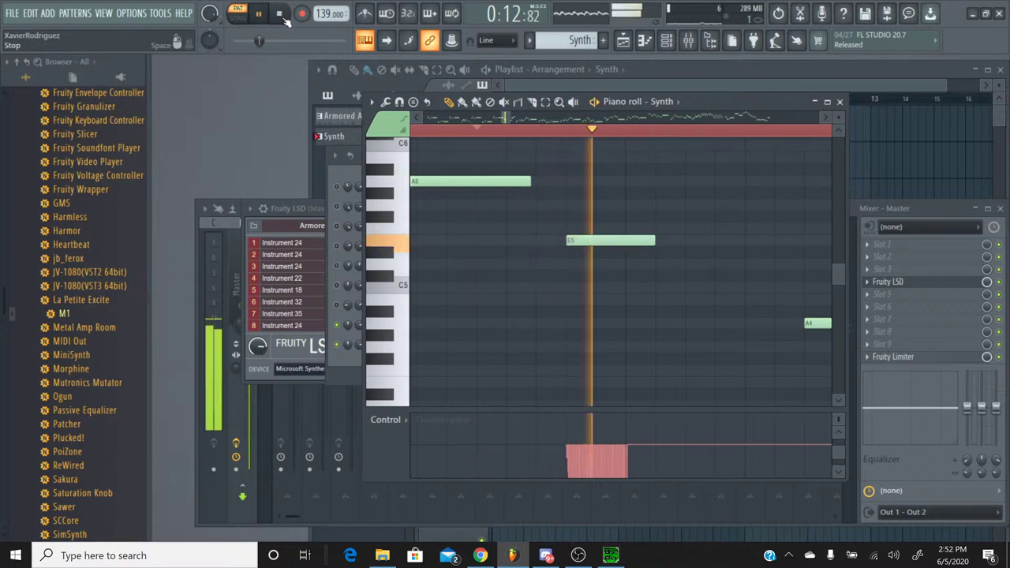
left_click(283, 15)
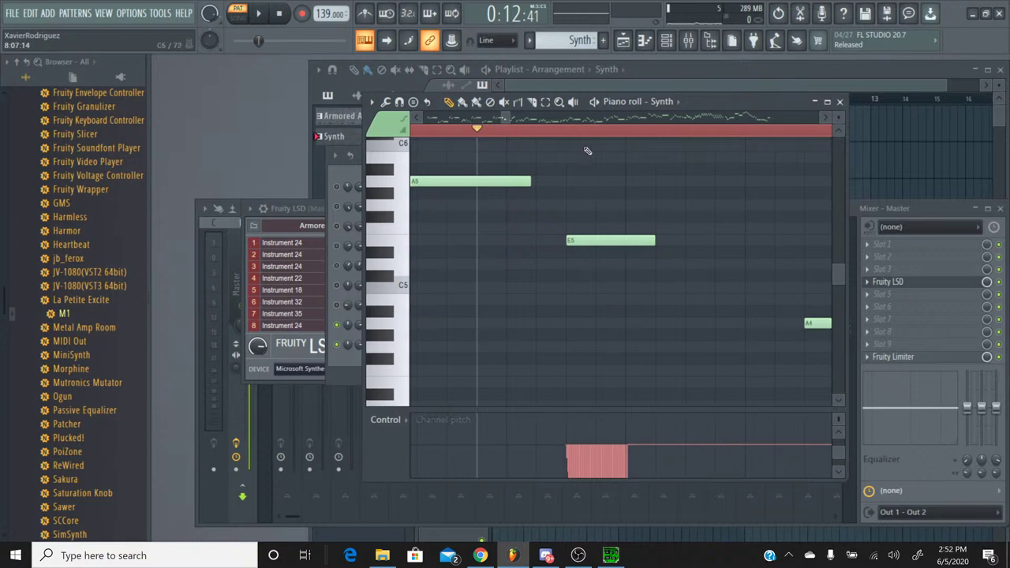
Try redrawing the channel pitch near 0 cents from 8:09:00 under the E5 note and play the result.
scroll(587, 140, "up", 4)
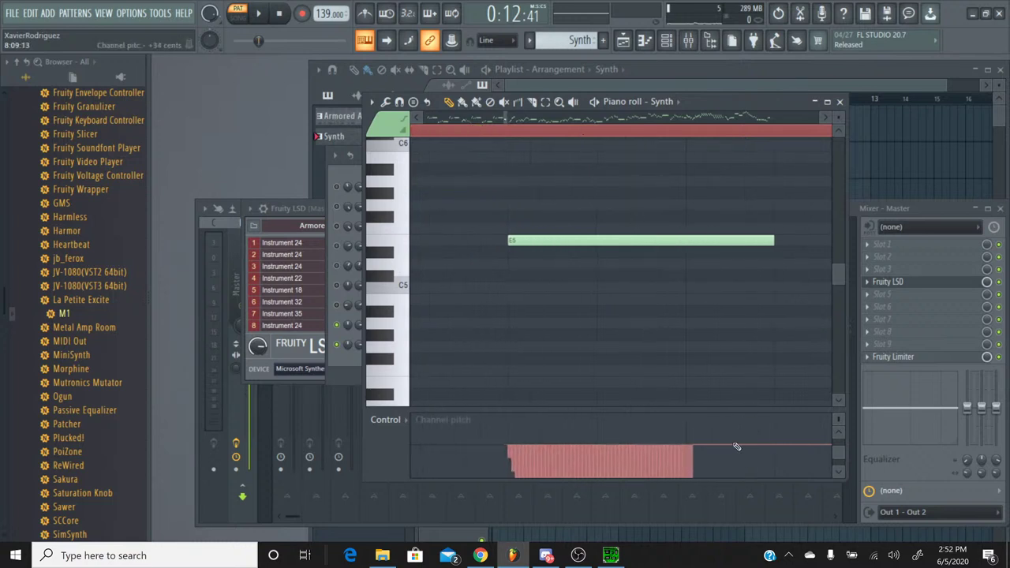
right_click(693, 448)
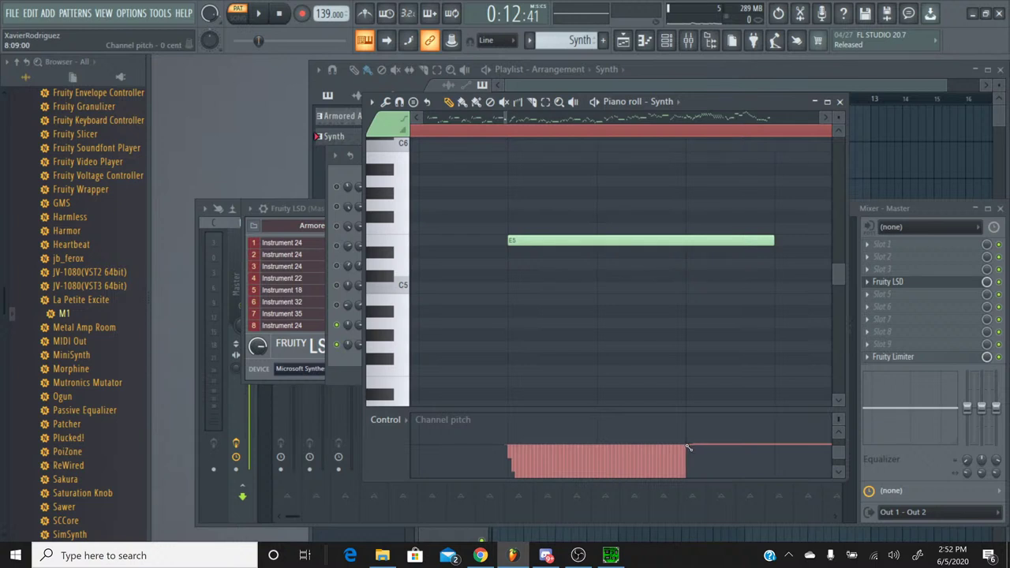
left_click(694, 448)
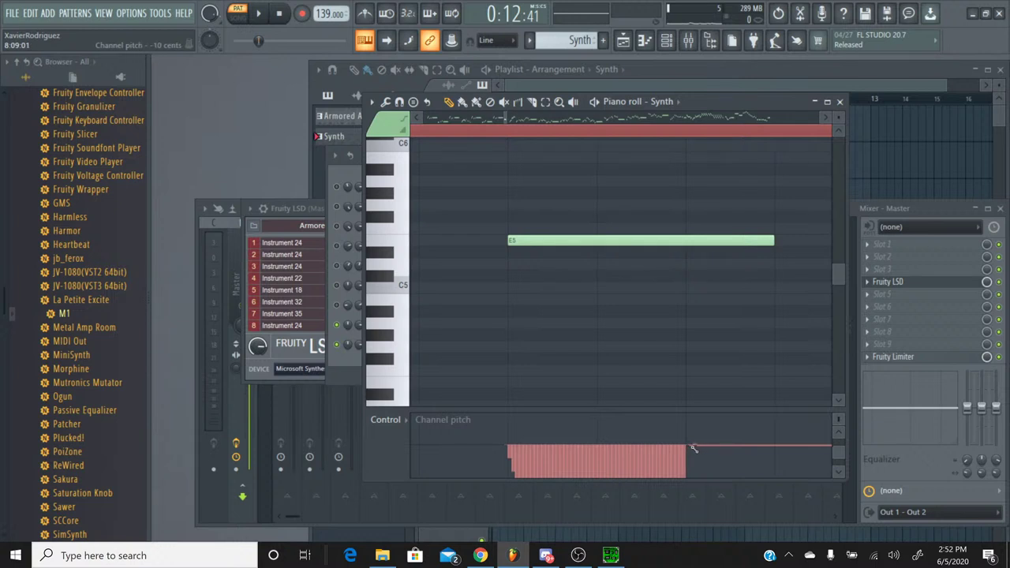
left_click(698, 446)
left_click(704, 448)
left_click(696, 448)
key("space")
key("space")
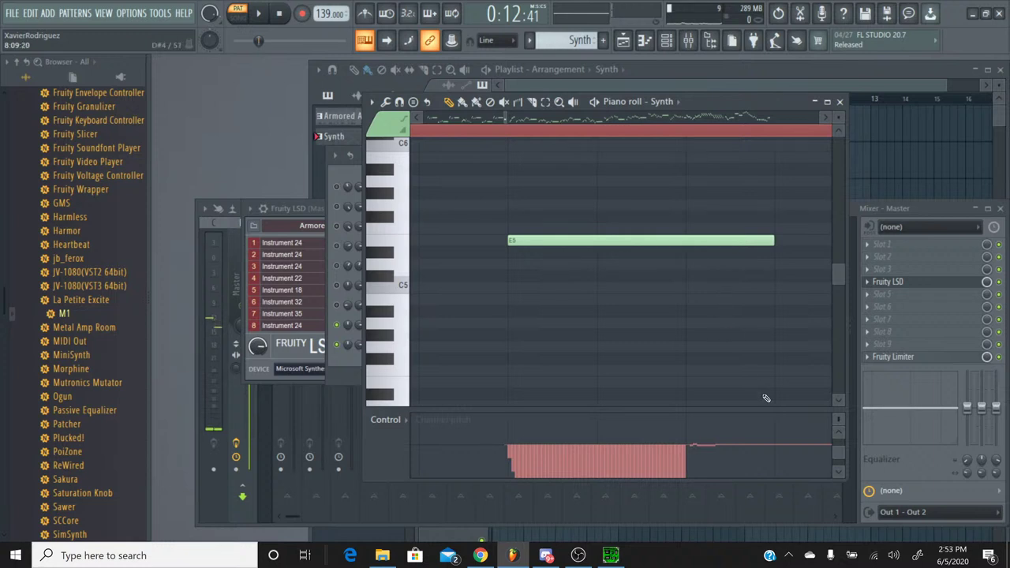
Lengthen the E5 note in bar 8 to six steps and delete the channel pitch events forming its slide.
scroll(641, 139, "down", 8)
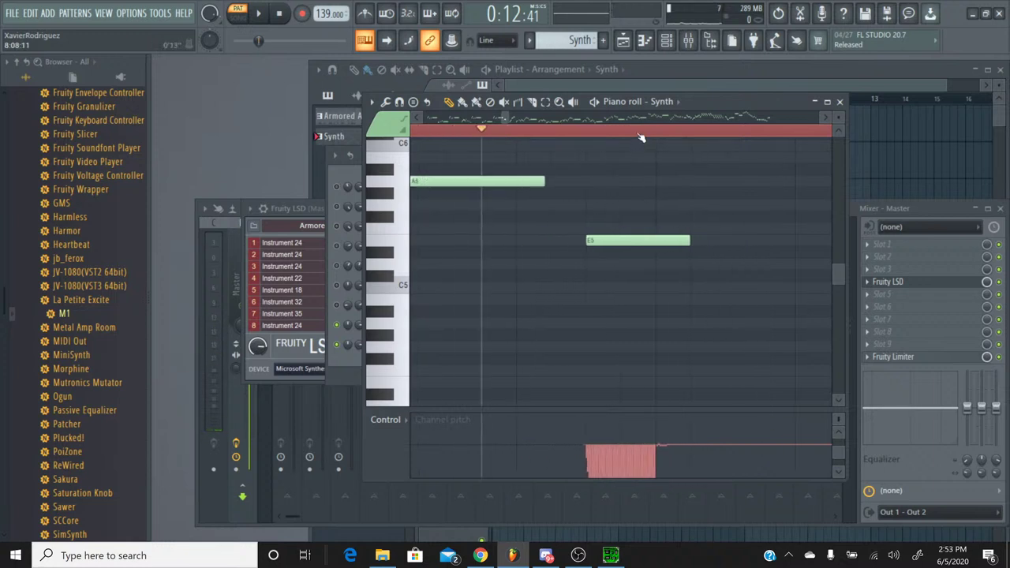
scroll(641, 139, "down", 2)
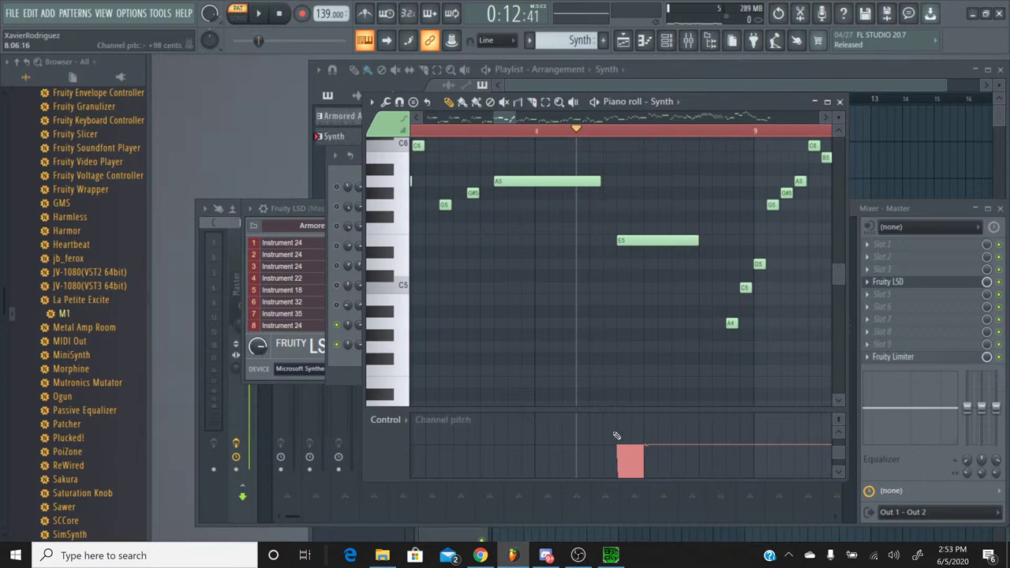
scroll(632, 139, "up", 3)
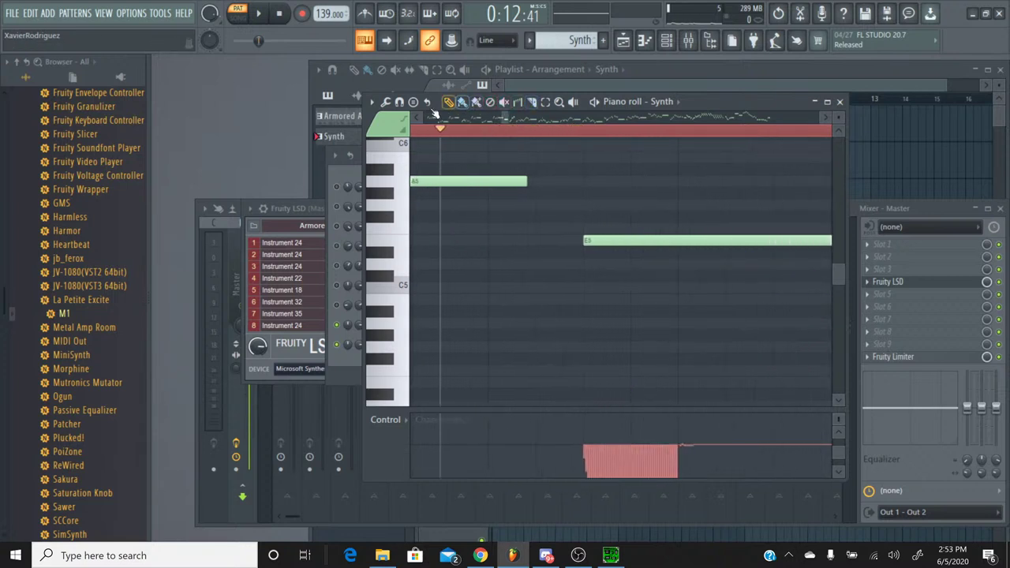
left_click(490, 103)
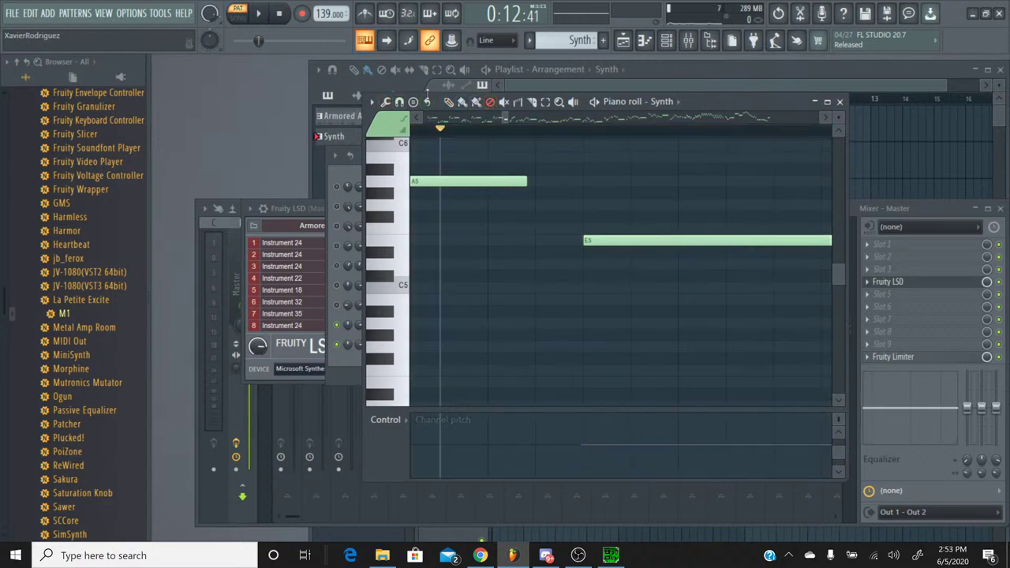
Draw a descending channel pitch ramp under the full E5 note and bring the pitch back near 0 cents after it.
left_click(449, 102)
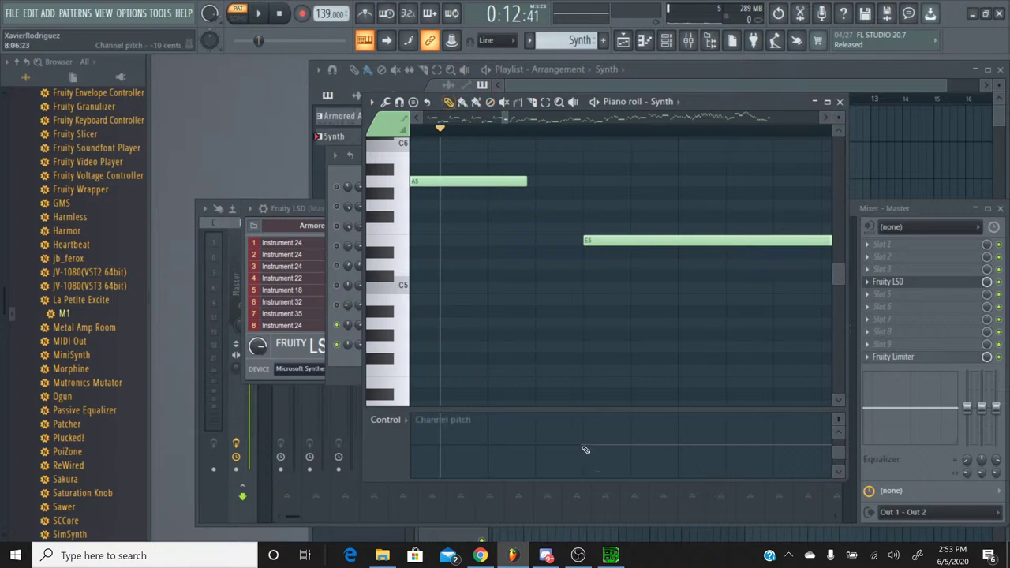
mouse_move(585, 450)
left_mouse_down()
mouse_move(652, 478)
mouse_move(648, 490)
mouse_move(676, 480)
mouse_move(854, 492)
mouse_move(654, 485)
mouse_move(706, 489)
left_mouse_up()
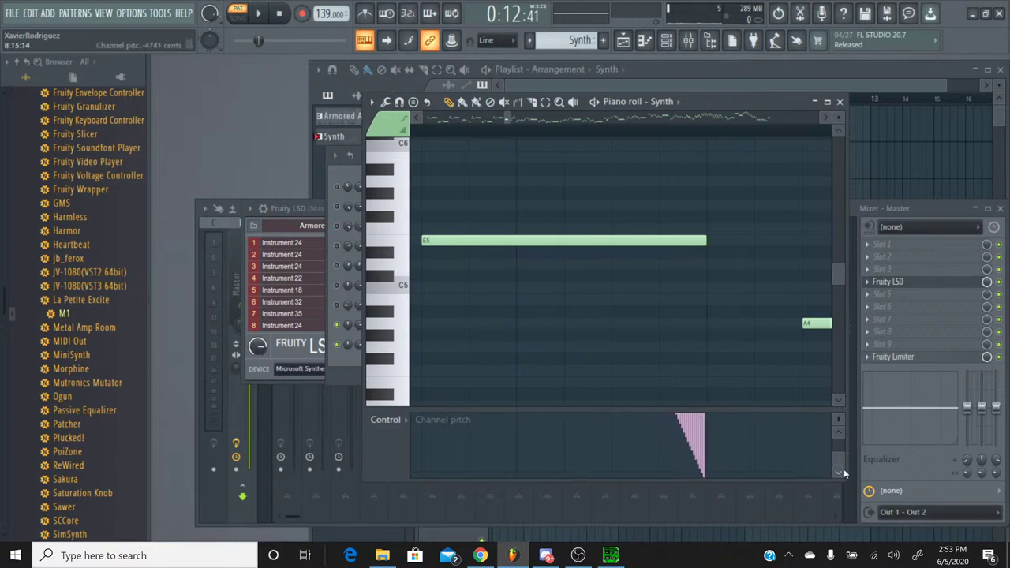
mouse_move(844, 462)
left_mouse_down()
mouse_move(839, 454)
mouse_move(838, 472)
left_mouse_up()
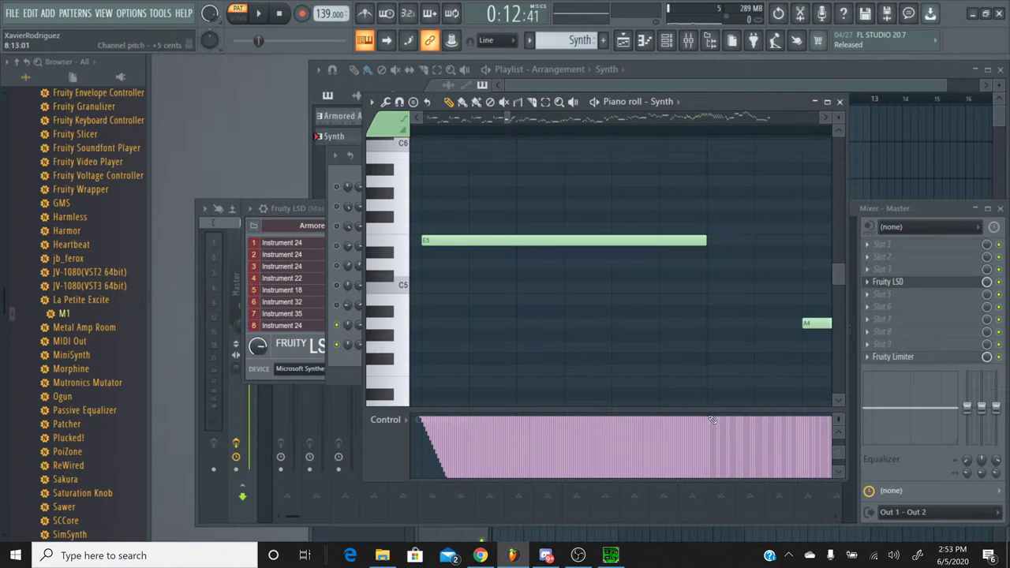
left_click_drag(711, 419, 839, 419)
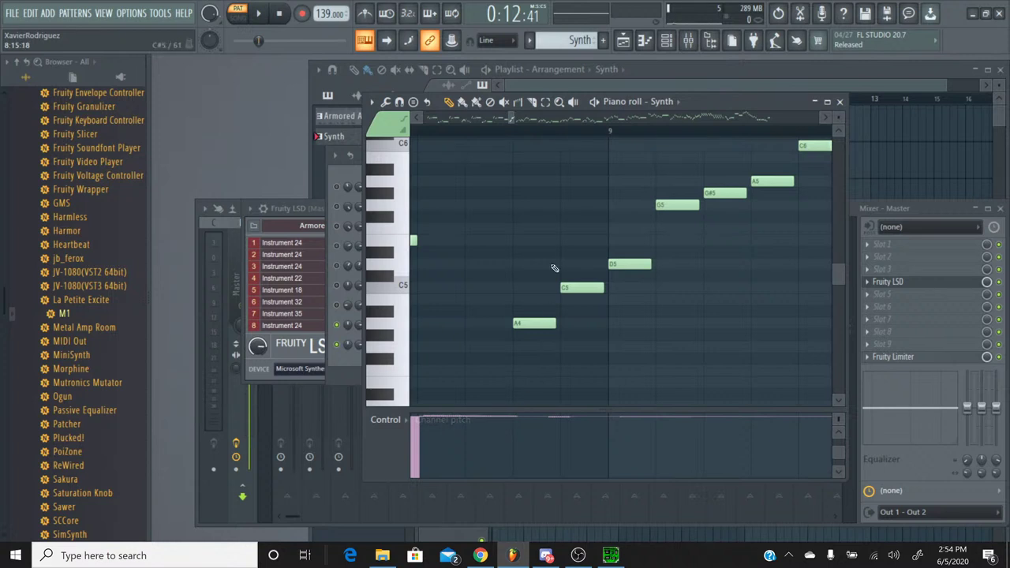
Play the redrawn E5 pitch slide from the end of the A5 note in bar 8.
left_click(421, 117)
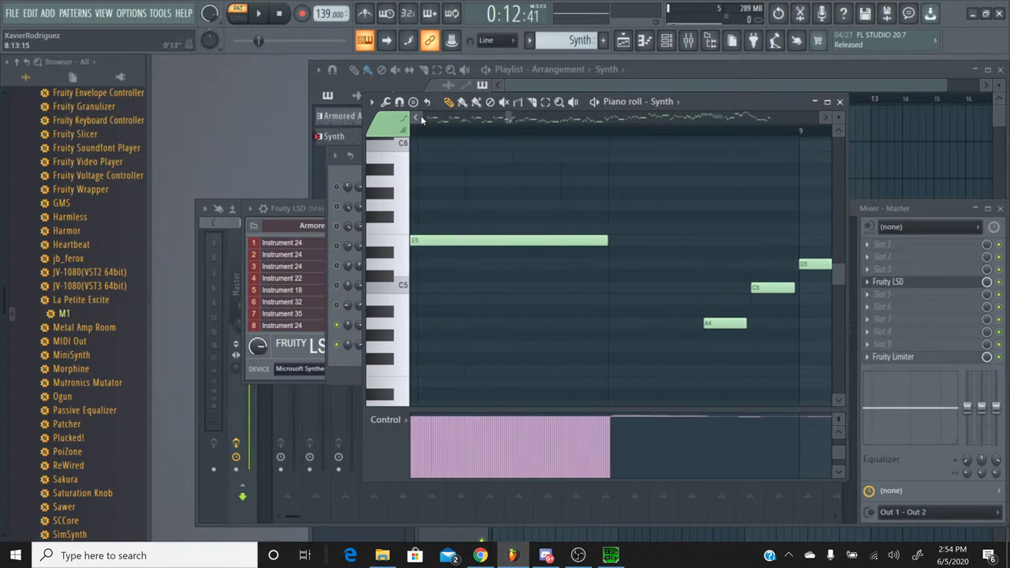
left_click(421, 115)
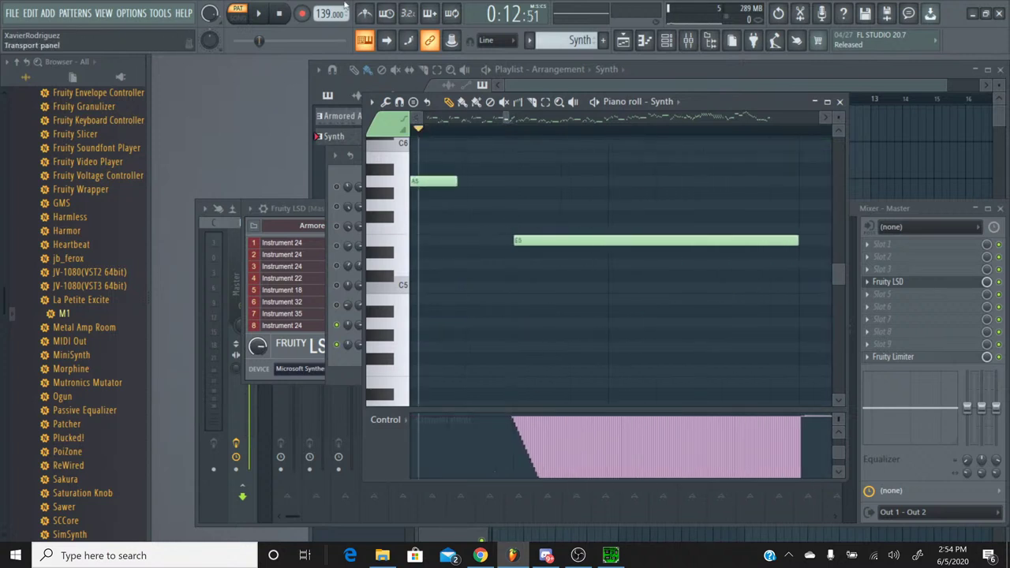
key("space")
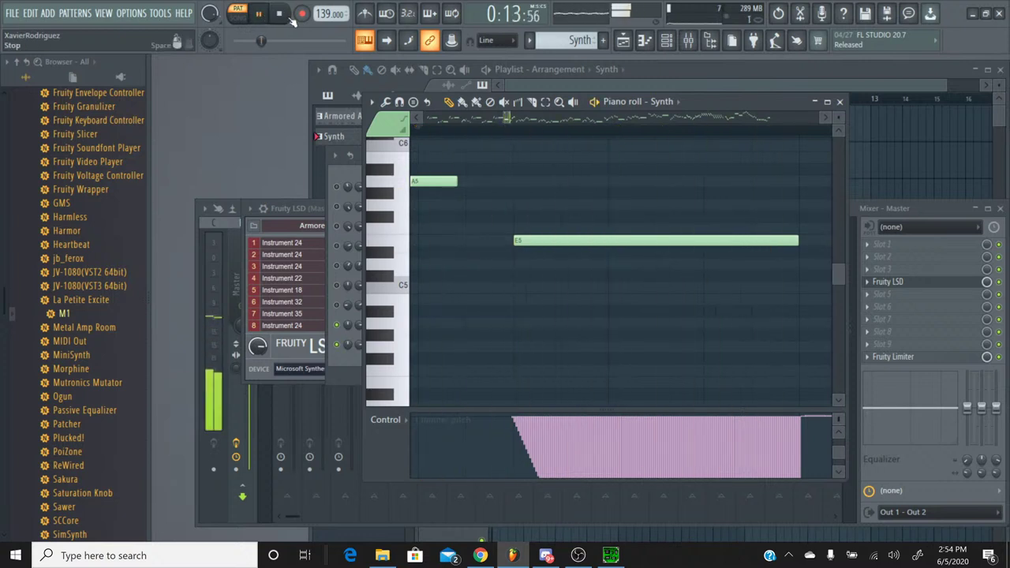
left_click(284, 16)
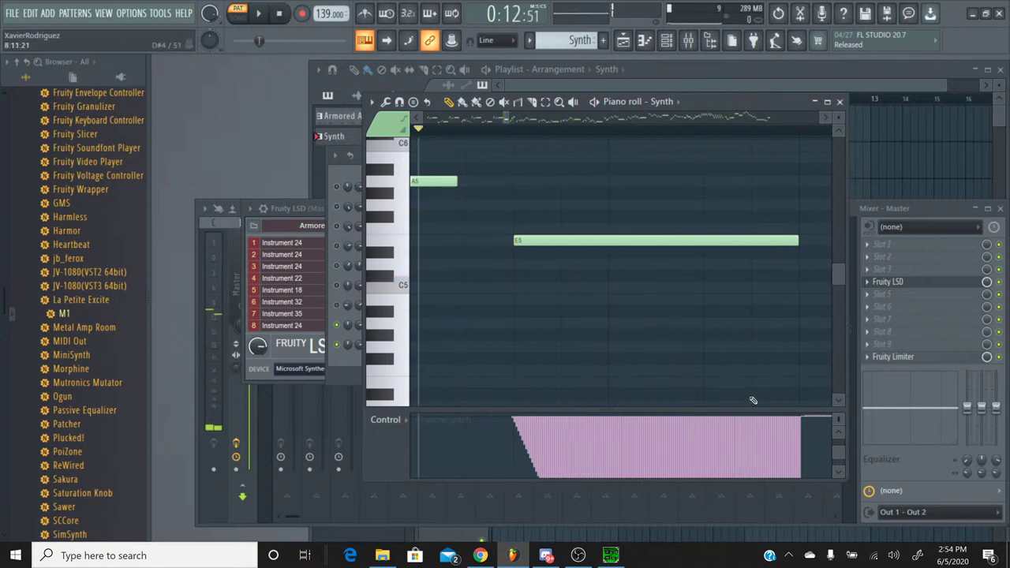
Try reshaping the channel pitch slide under the E5 note, staying near 0 cents at its start and reaching -4800 cents at its end.
left_click(837, 474)
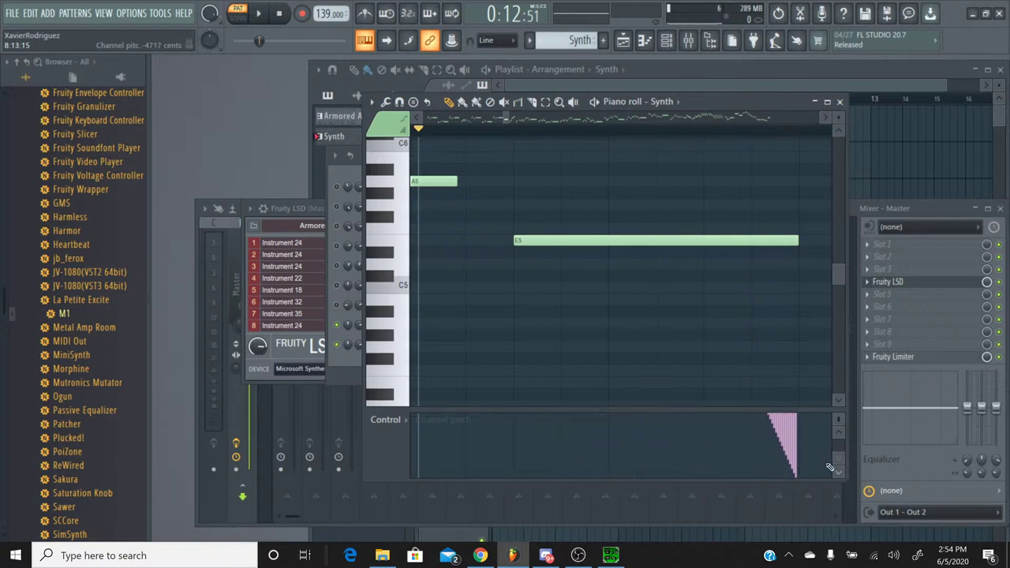
left_click(837, 433)
left_click_drag(837, 433, 511, 444)
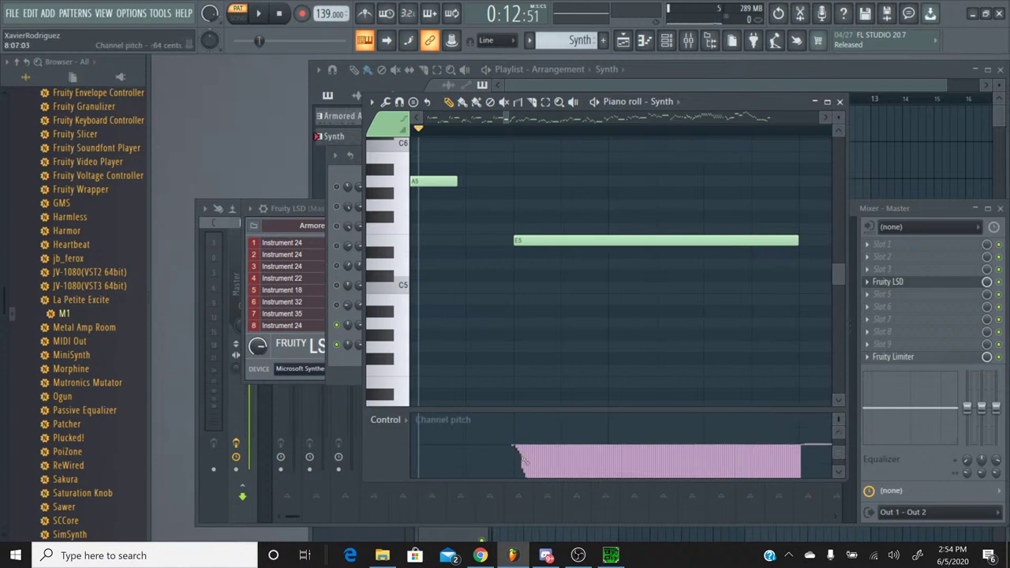
mouse_move(524, 461)
left_mouse_down()
mouse_move(537, 496)
mouse_move(591, 473)
mouse_move(609, 493)
mouse_move(657, 476)
mouse_move(685, 481)
mouse_move(692, 496)
mouse_move(710, 490)
mouse_move(702, 472)
mouse_move(795, 479)
mouse_move(695, 438)
mouse_move(613, 429)
mouse_move(579, 406)
mouse_move(545, 413)
mouse_move(564, 448)
mouse_move(632, 471)
left_mouse_up()
mouse_move(661, 491)
left_mouse_down()
mouse_move(717, 483)
mouse_move(792, 486)
left_mouse_up()
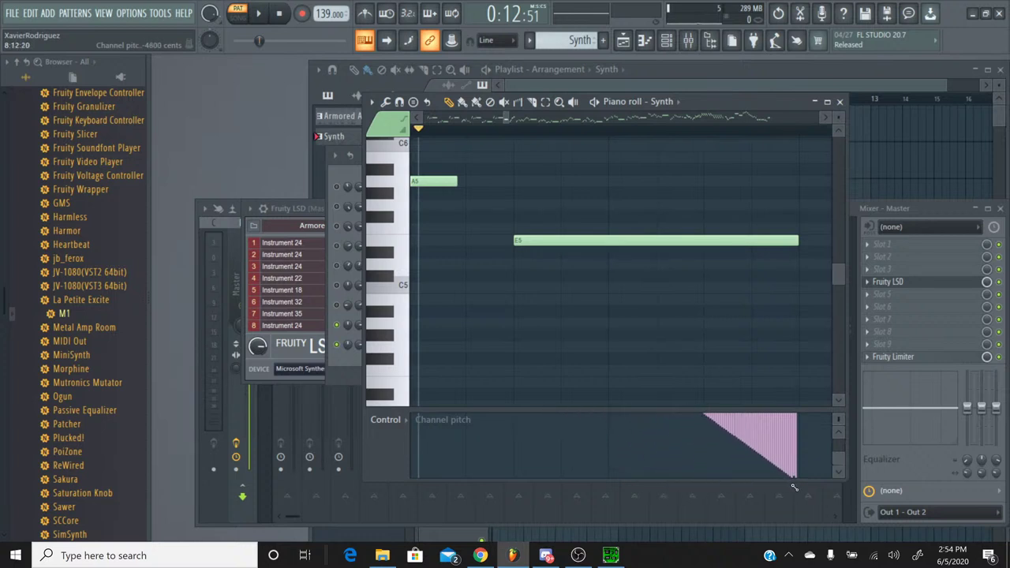
left_click(840, 430)
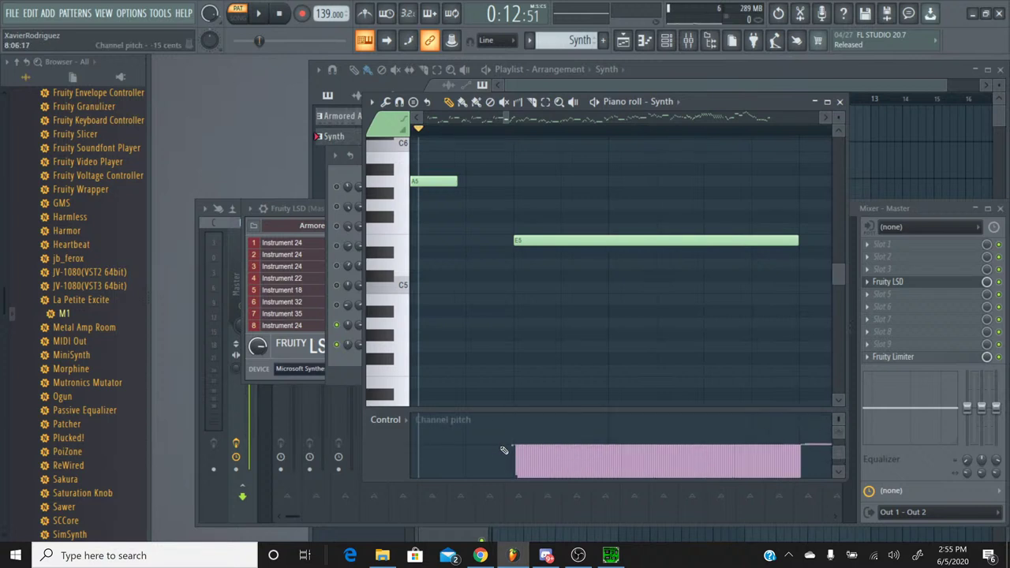
left_click_drag(515, 447, 616, 478)
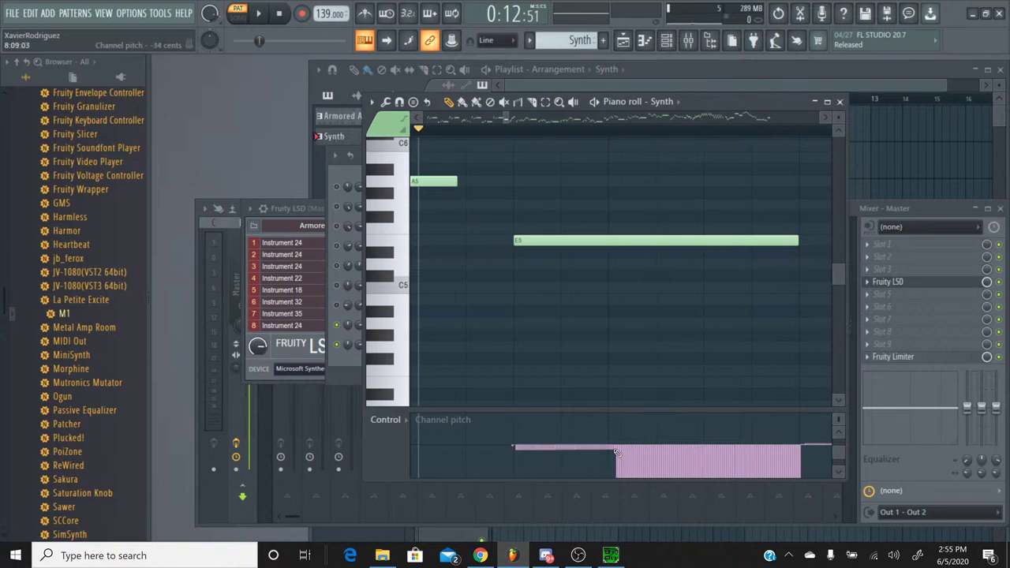
Switch to Chrome to check the YouTube live chat and return to the Synth piano roll.
left_click(480, 555)
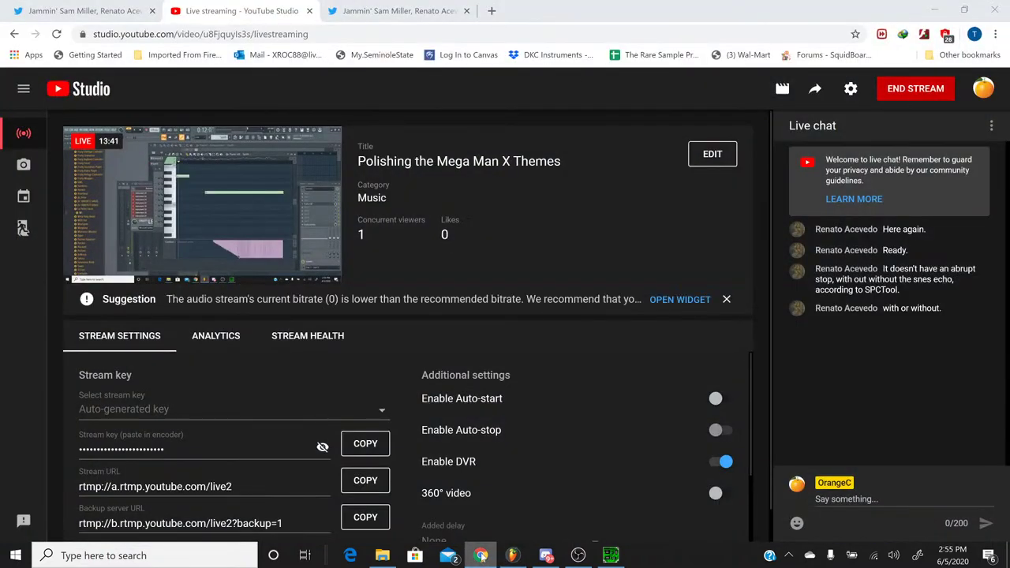
left_click(480, 555)
right_click(480, 555)
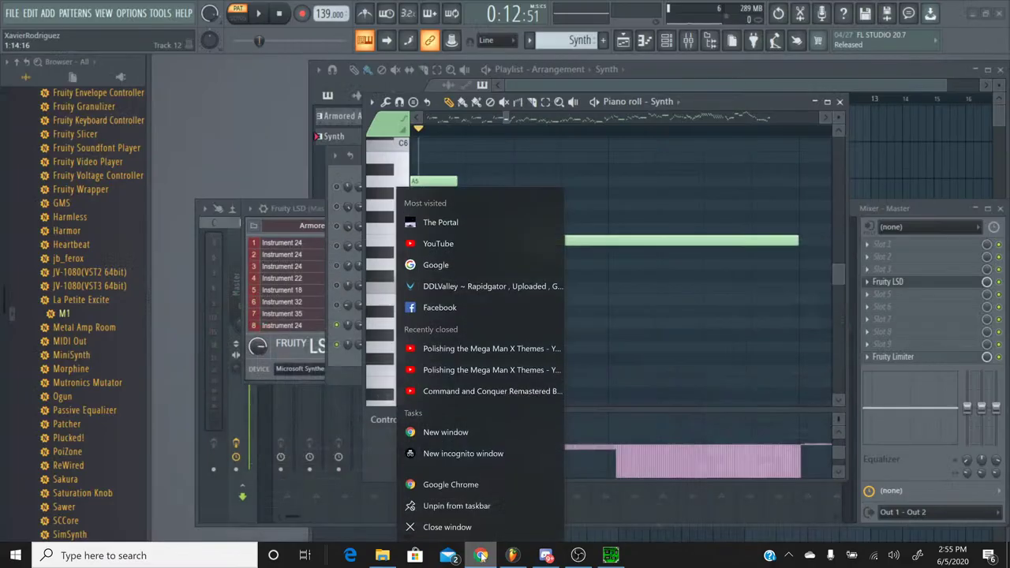
left_click(708, 116)
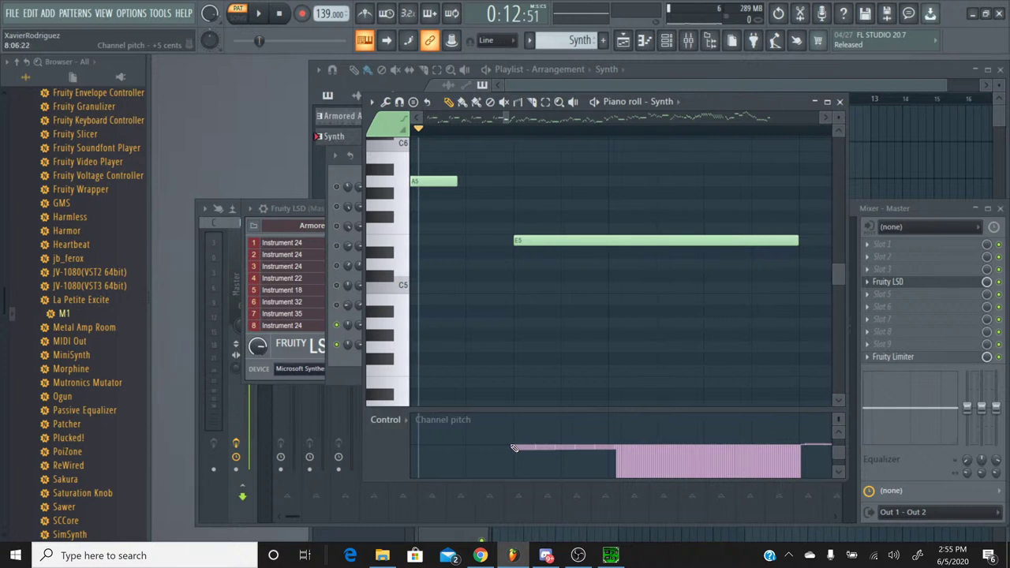
Try extending the channel pitch descent further across the E5 note and delete its lowest pitch events.
mouse_move(512, 448)
left_mouse_down()
mouse_move(531, 469)
mouse_move(611, 493)
mouse_move(705, 475)
mouse_move(777, 476)
mouse_move(695, 469)
left_mouse_up()
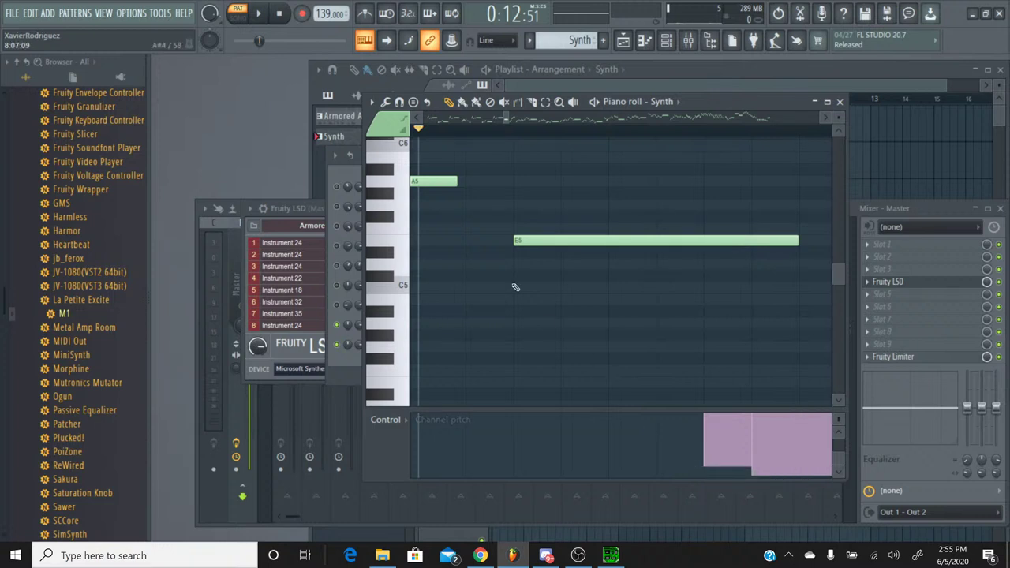
left_click(490, 102)
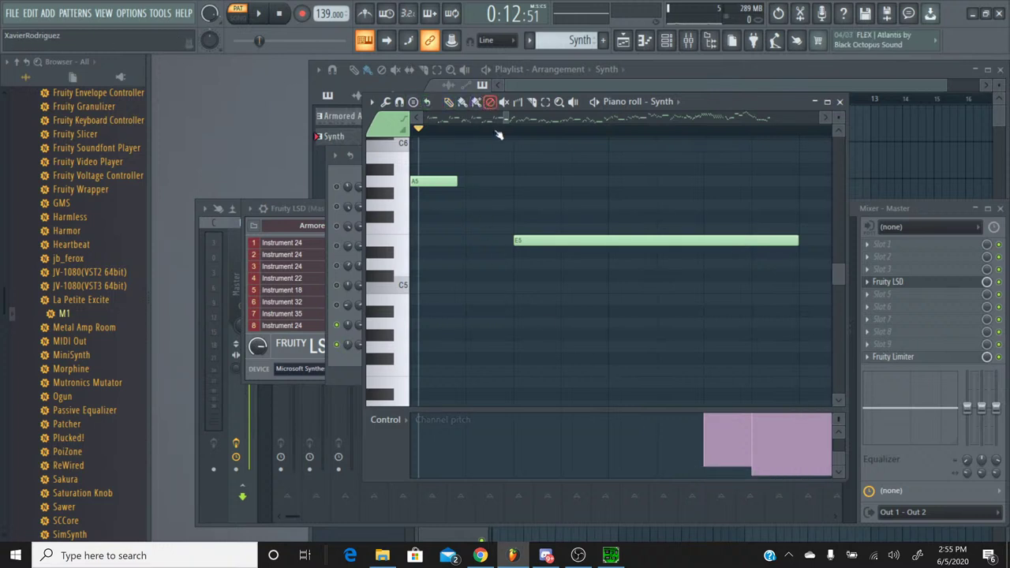
left_click_drag(639, 466, 667, 434)
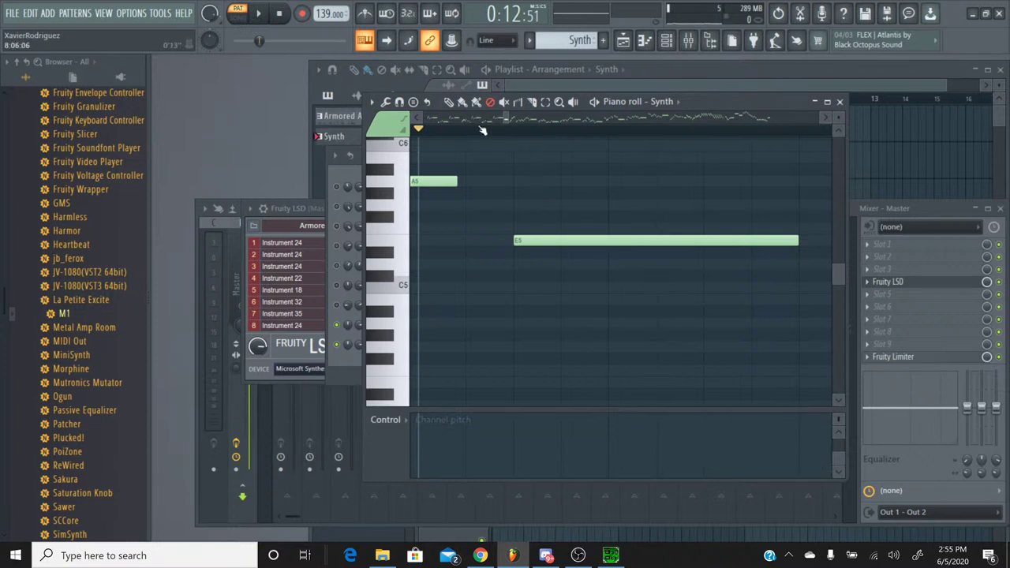
Try painting a steep channel pitch drop from the start of the E5 note with the Paint tool.
left_click(448, 104)
left_click(463, 103)
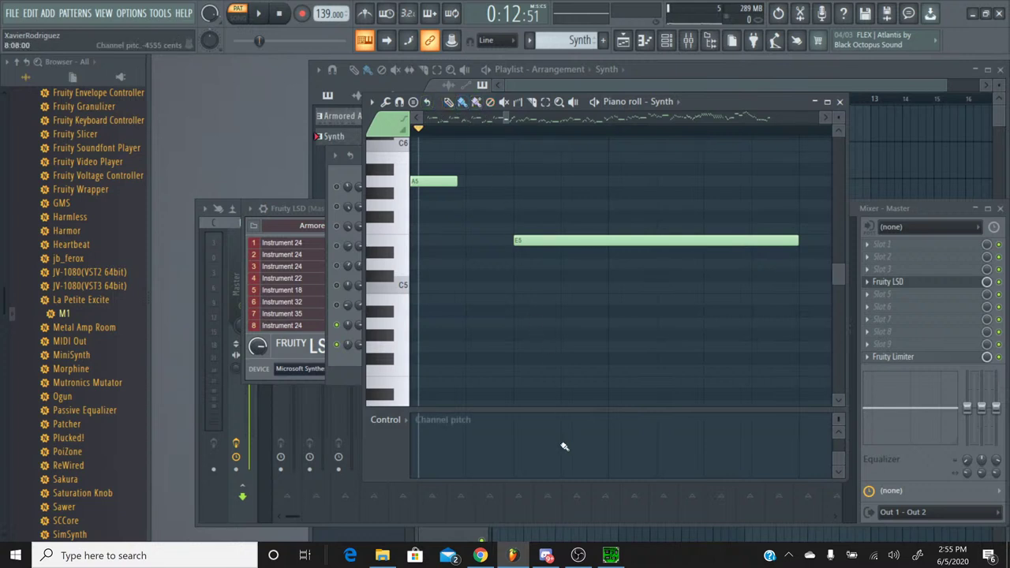
left_click(838, 434)
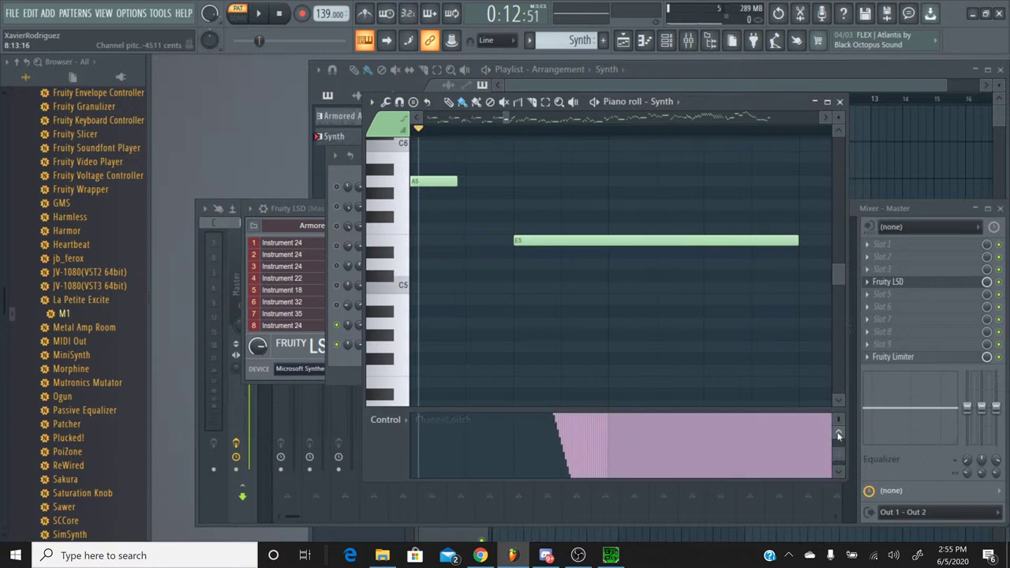
left_click(838, 435)
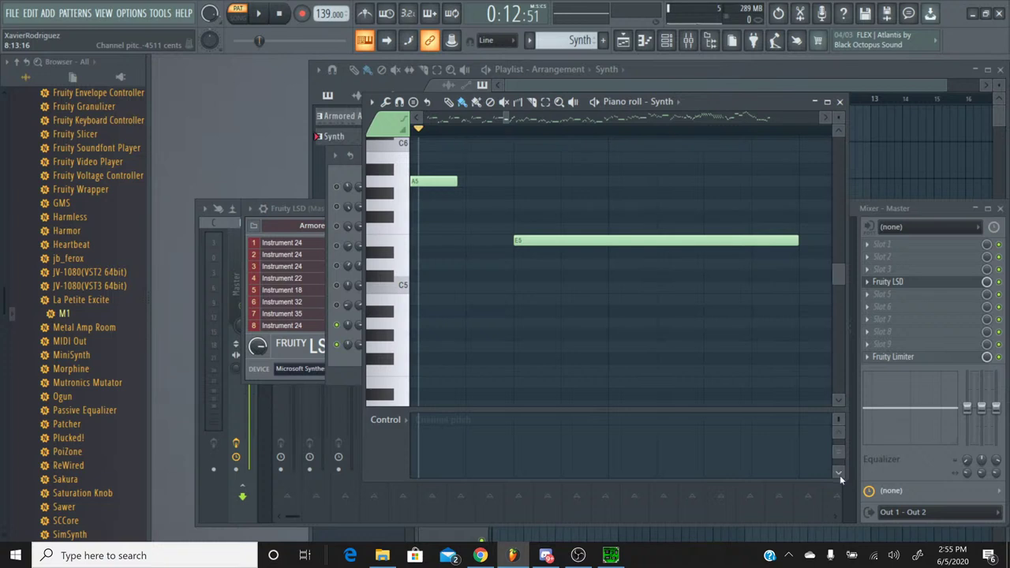
left_click(839, 474)
Delete the channel pitch events from the start of the E5 note into the beginning of bar 9.
left_click(490, 102)
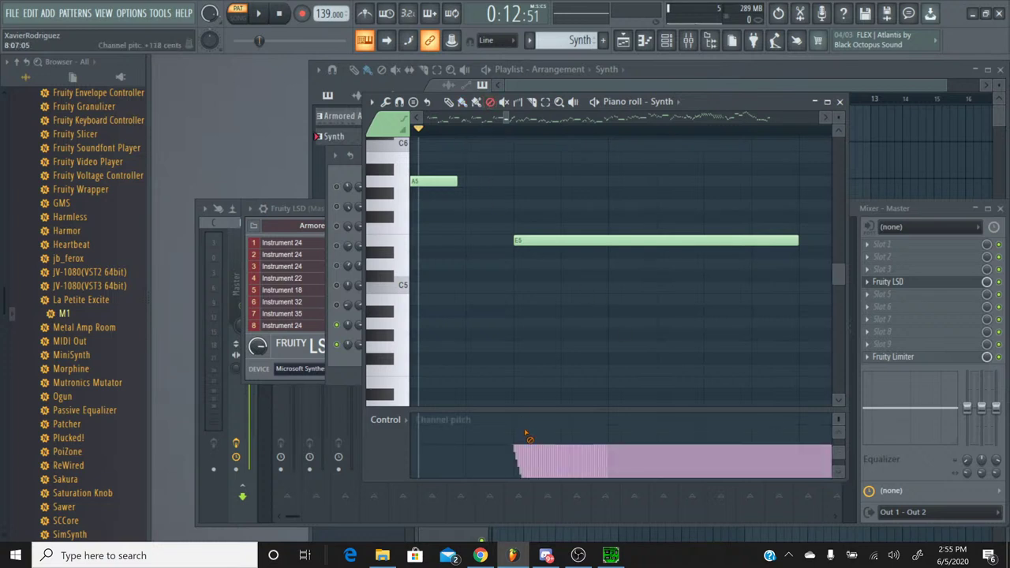
left_click_drag(527, 434, 683, 469)
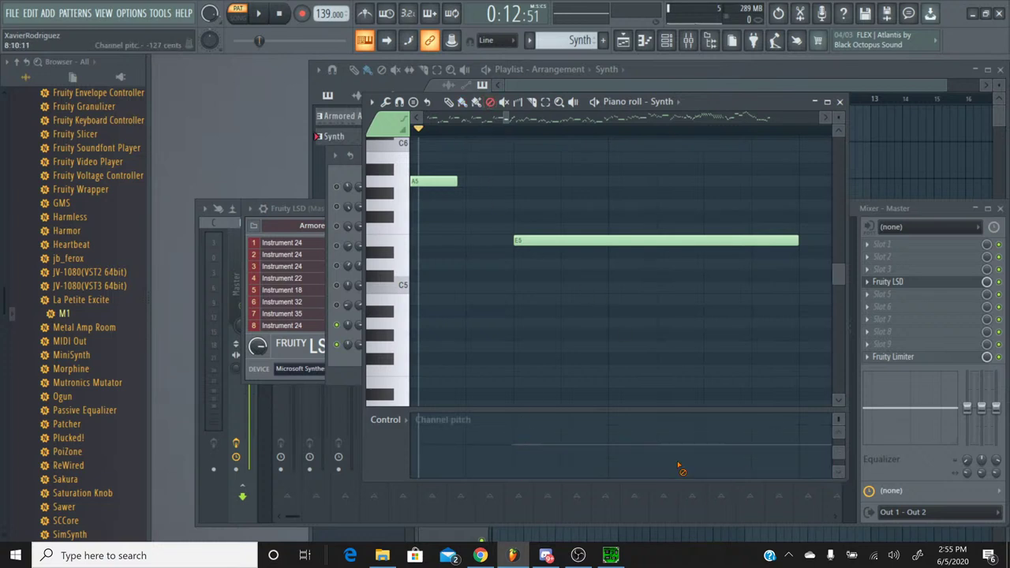
left_click(448, 103)
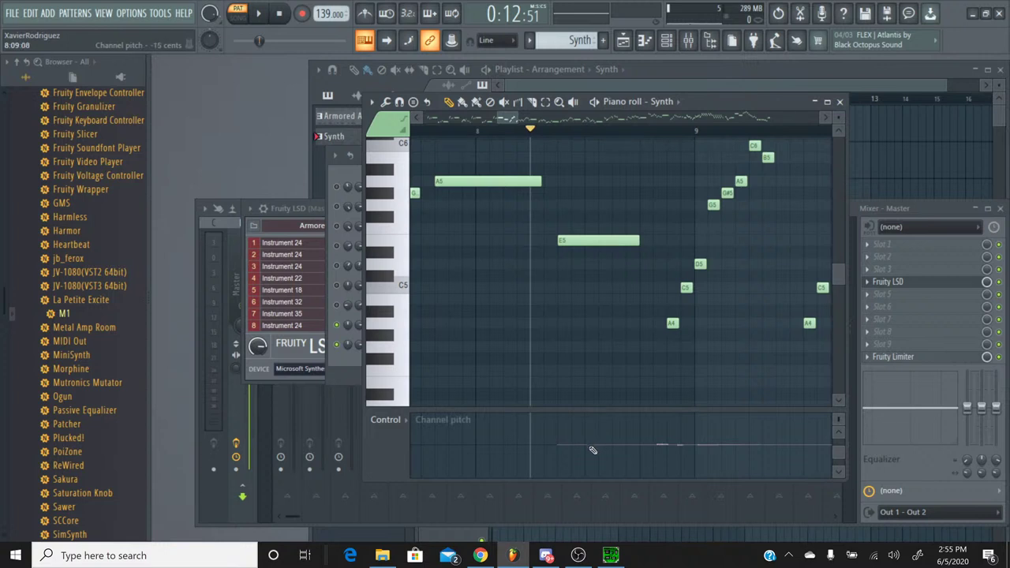
left_click(489, 102)
left_click_drag(550, 454, 730, 459)
Paint a steep channel pitch drop at the start of the E5 note and return the pitch near 0 cents at its end.
left_click(462, 103)
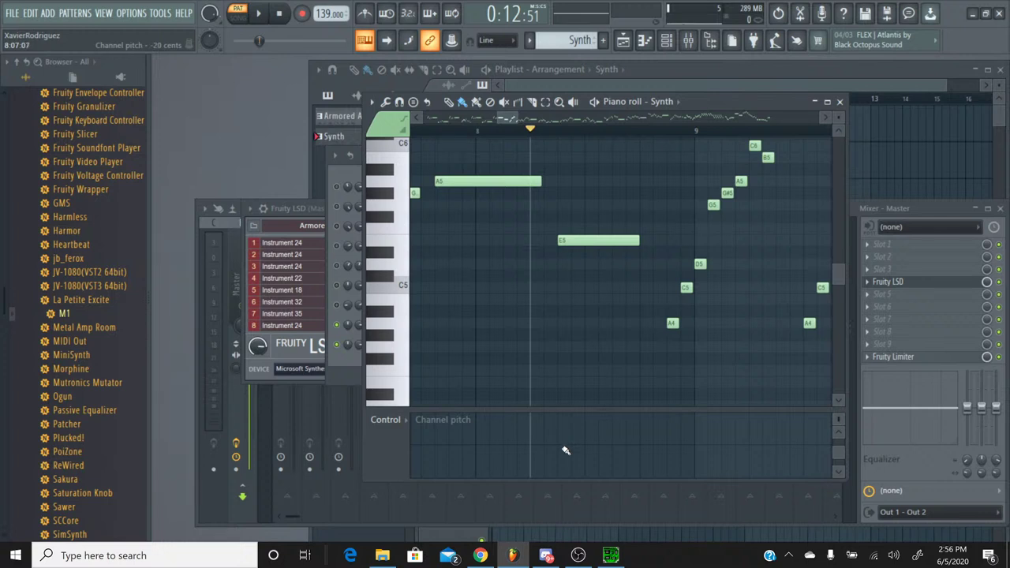
left_click_drag(562, 447, 593, 495)
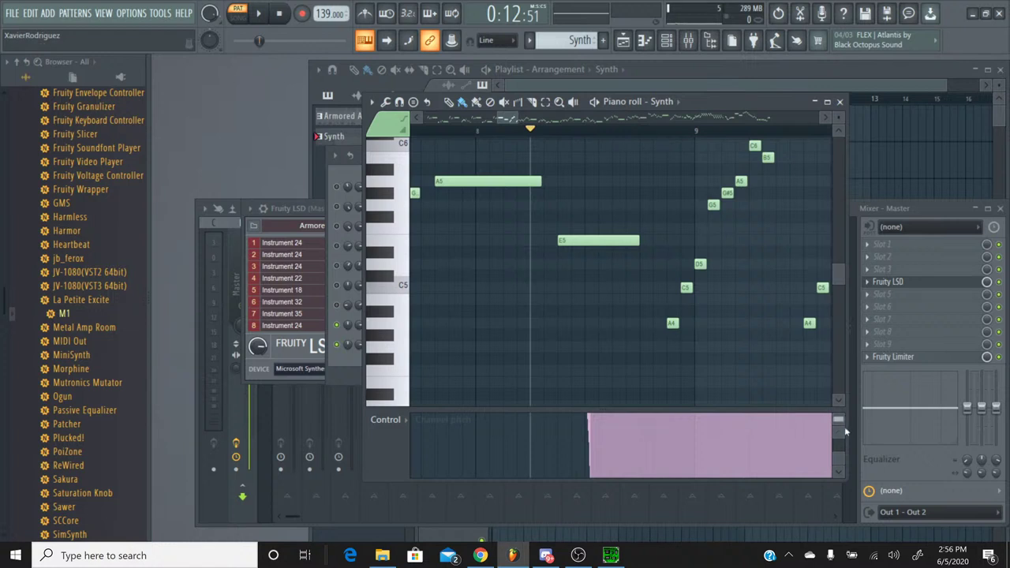
left_click_drag(845, 432, 846, 471)
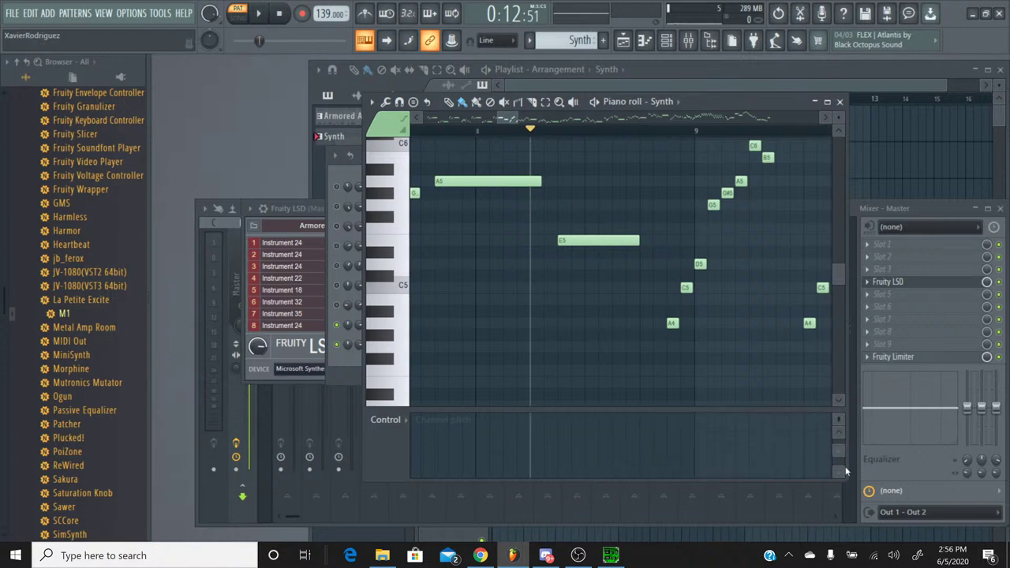
left_click(841, 470)
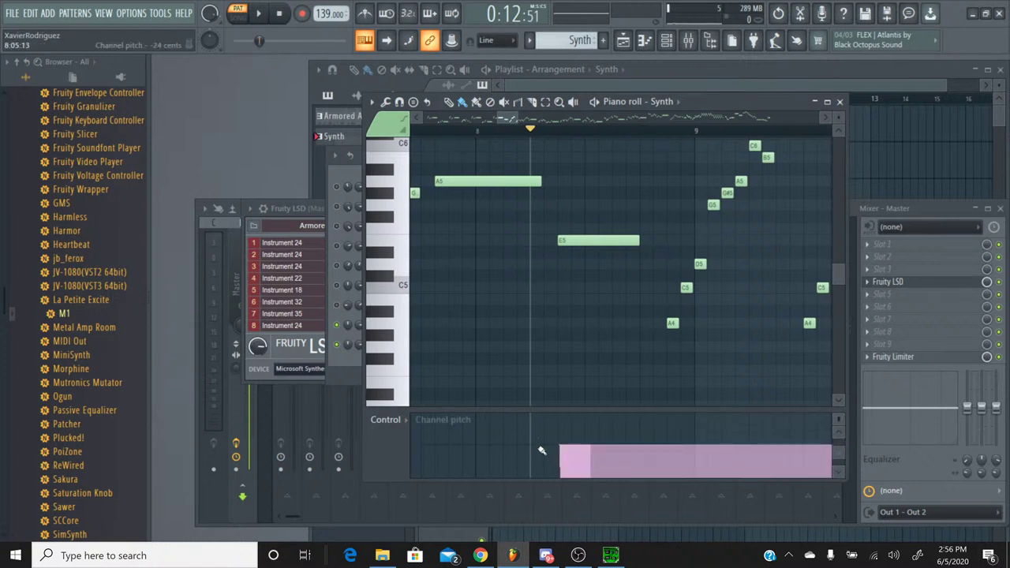
left_click(642, 448)
left_click_drag(641, 447, 643, 449)
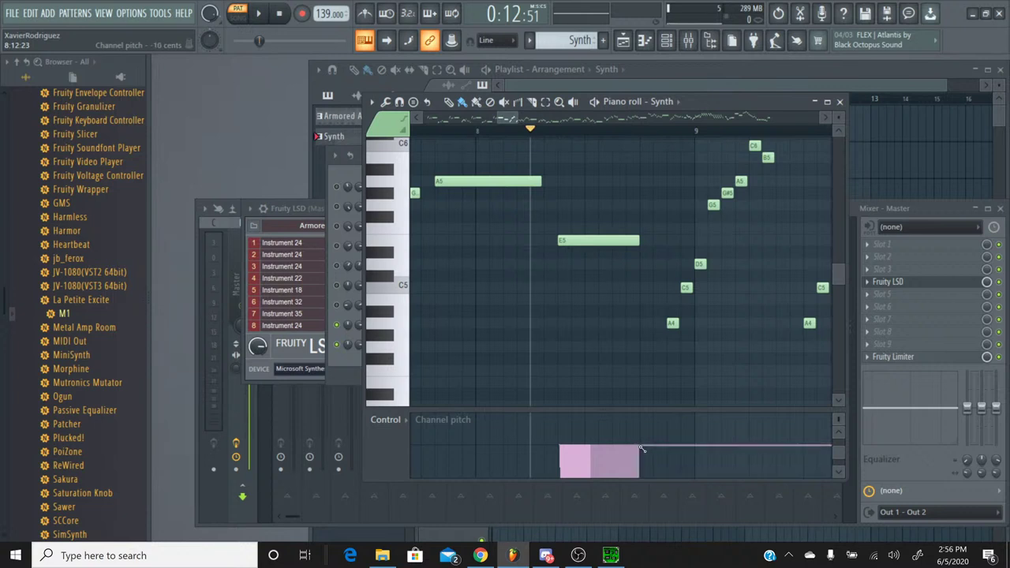
left_click(642, 448)
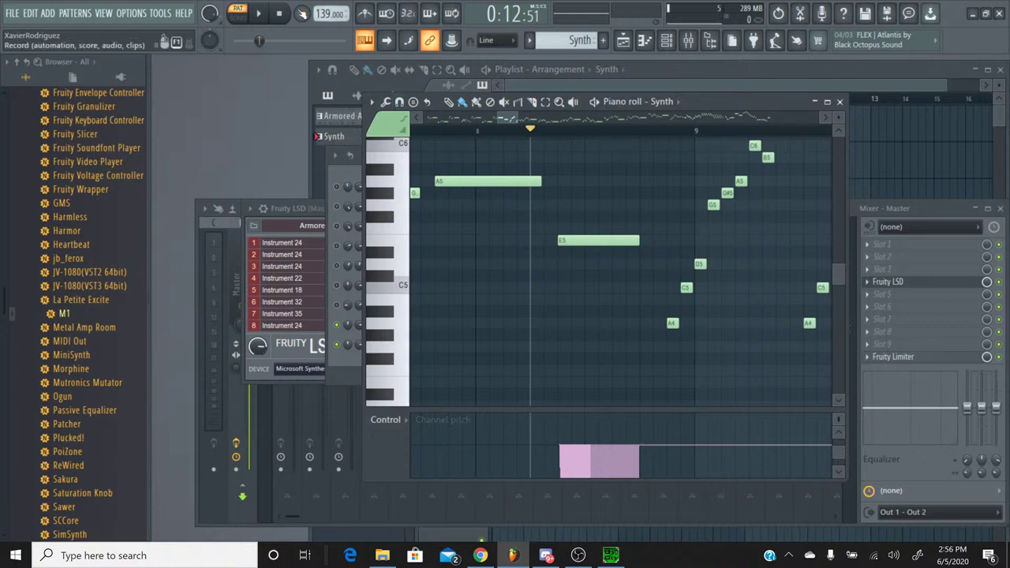
Play the repainted E5 slide from the end of the A5 note into bar 9 and stop playback.
left_click(265, 15)
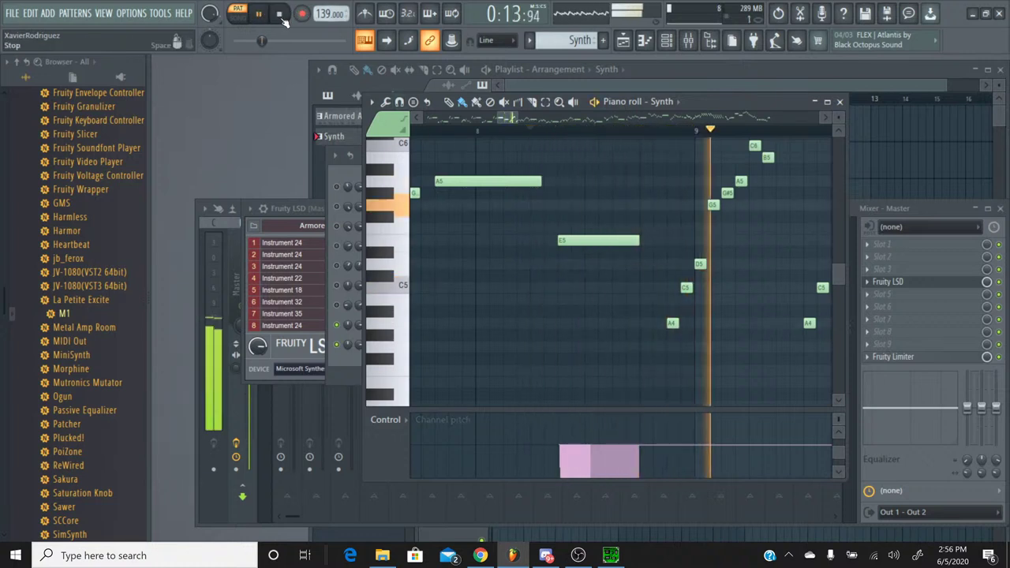
left_click(261, 18)
left_click(261, 18)
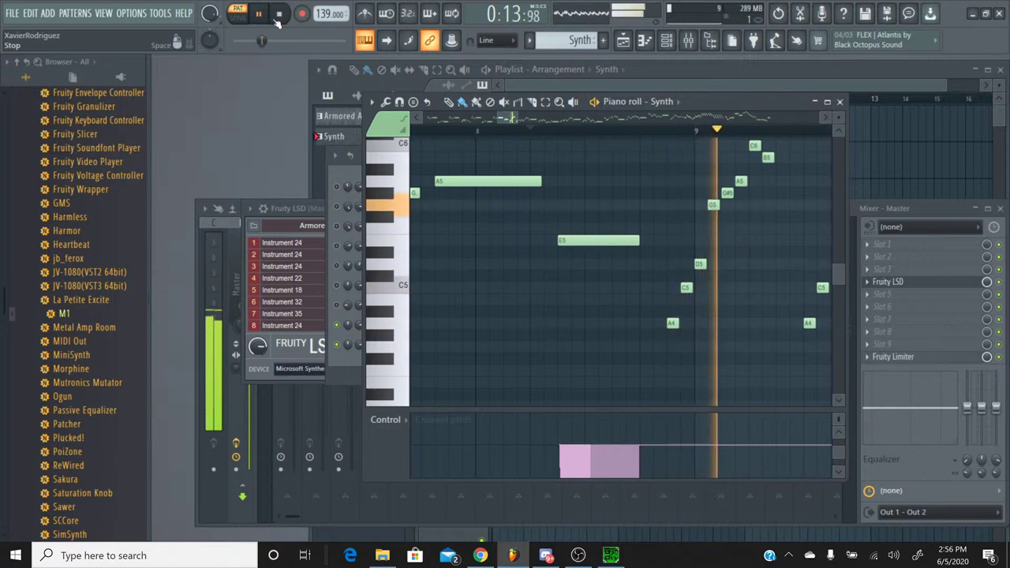
left_click(277, 19)
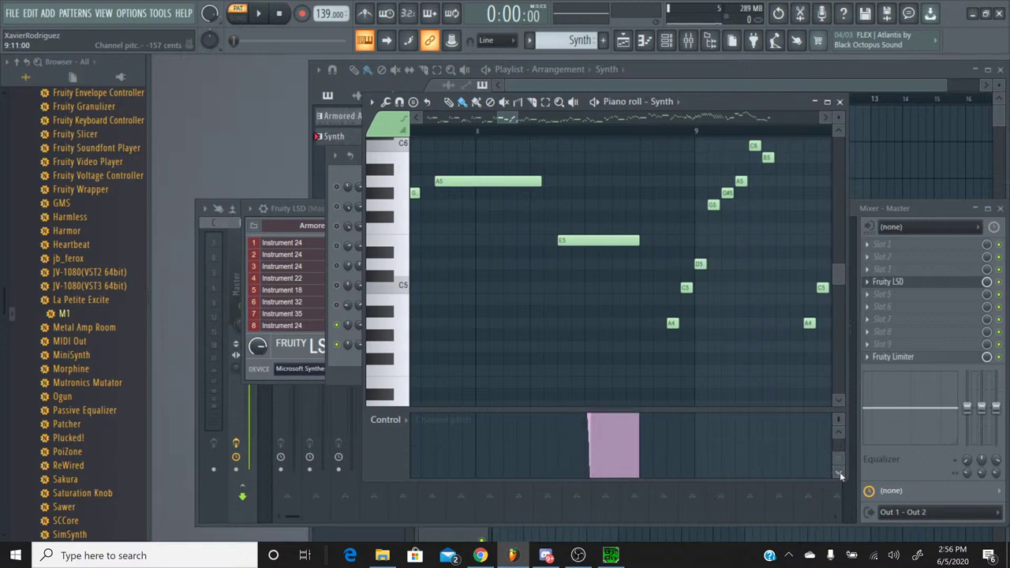
Try repainting the E5 note's lower channel pitch near -4795 cents and delete the slide's pitch events into bar 9.
left_click(645, 479)
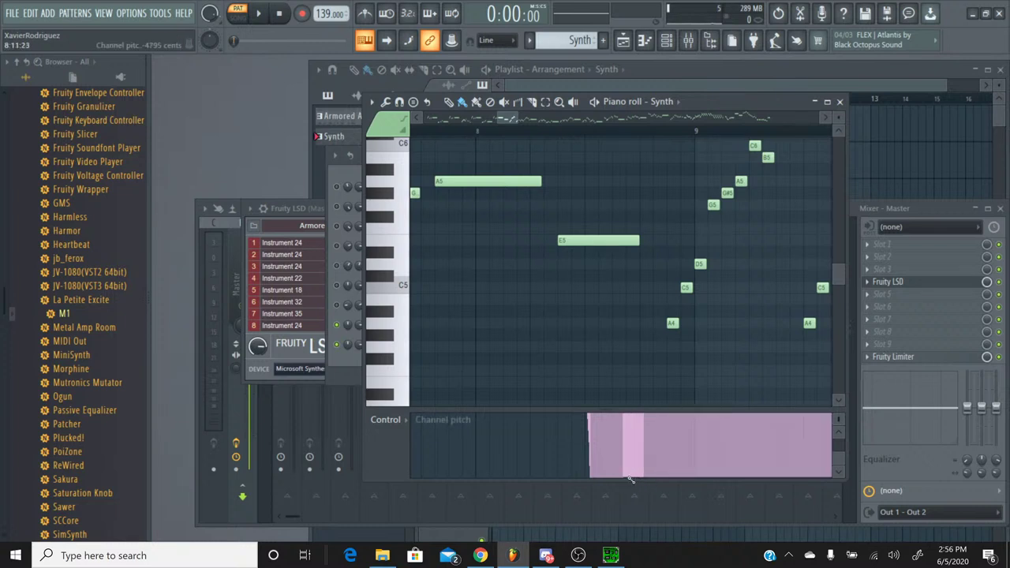
mouse_move(651, 482)
left_mouse_down()
mouse_move(580, 482)
mouse_move(627, 482)
mouse_move(619, 480)
left_mouse_up()
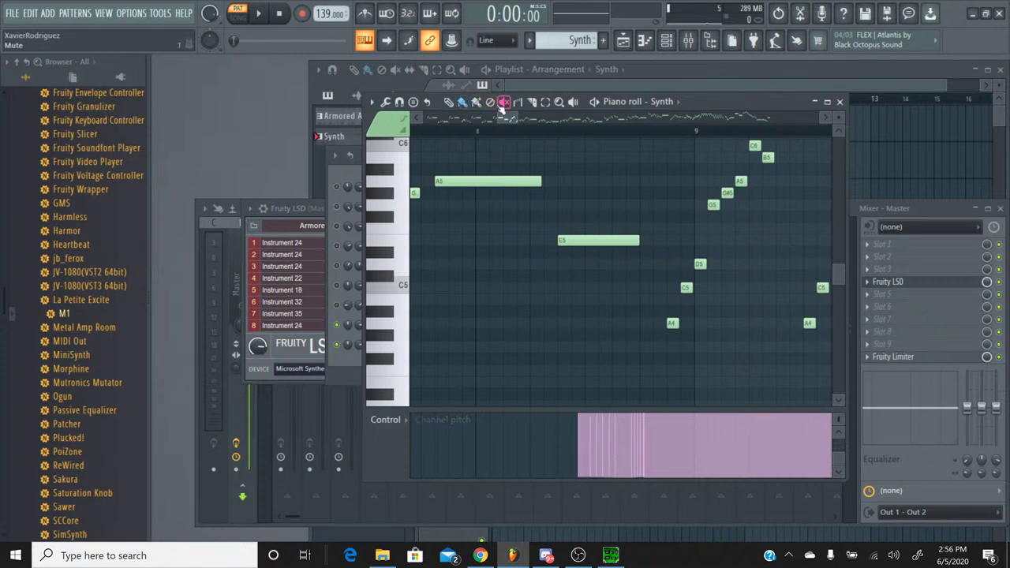
left_click(490, 102)
left_click_drag(600, 462, 736, 457)
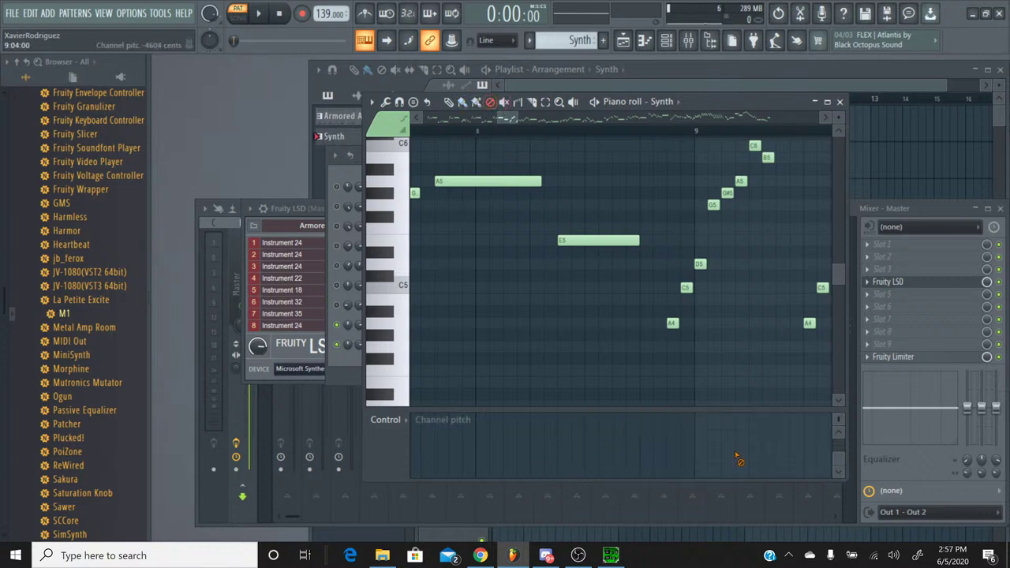
Draw a steep channel pitch drop starting just before the E5 note and reset the pitch near 0 cents at the note's end.
left_click(837, 435)
left_click(448, 102)
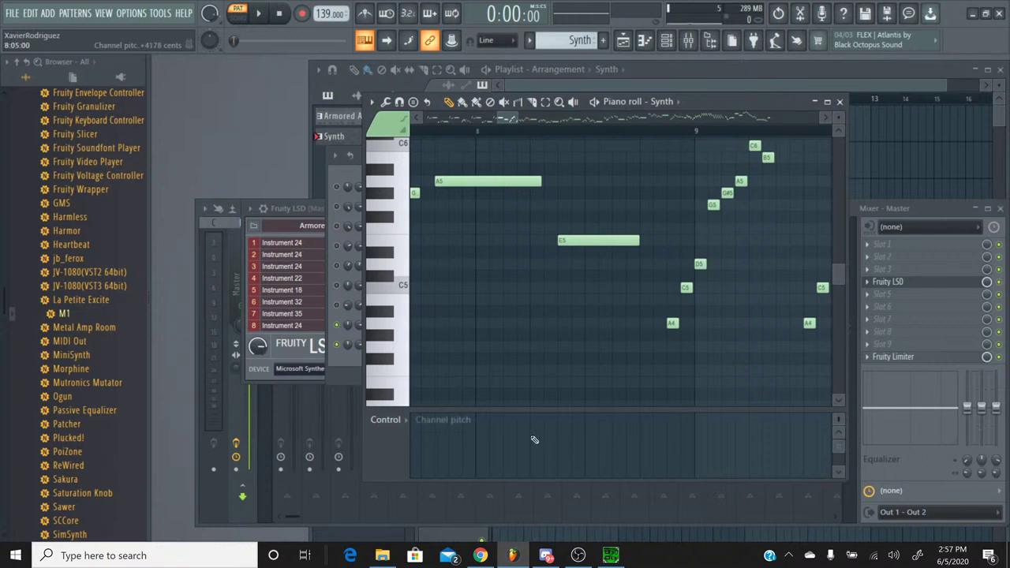
mouse_move(555, 436)
left_mouse_down()
mouse_move(570, 469)
mouse_move(582, 461)
mouse_move(587, 482)
mouse_move(576, 414)
mouse_move(597, 505)
mouse_move(590, 466)
mouse_move(606, 423)
mouse_move(608, 445)
mouse_move(553, 444)
mouse_move(559, 465)
mouse_move(555, 444)
mouse_move(569, 445)
mouse_move(554, 443)
mouse_move(572, 444)
mouse_move(554, 449)
mouse_move(582, 477)
mouse_move(584, 523)
mouse_move(840, 438)
mouse_move(665, 419)
left_mouse_up()
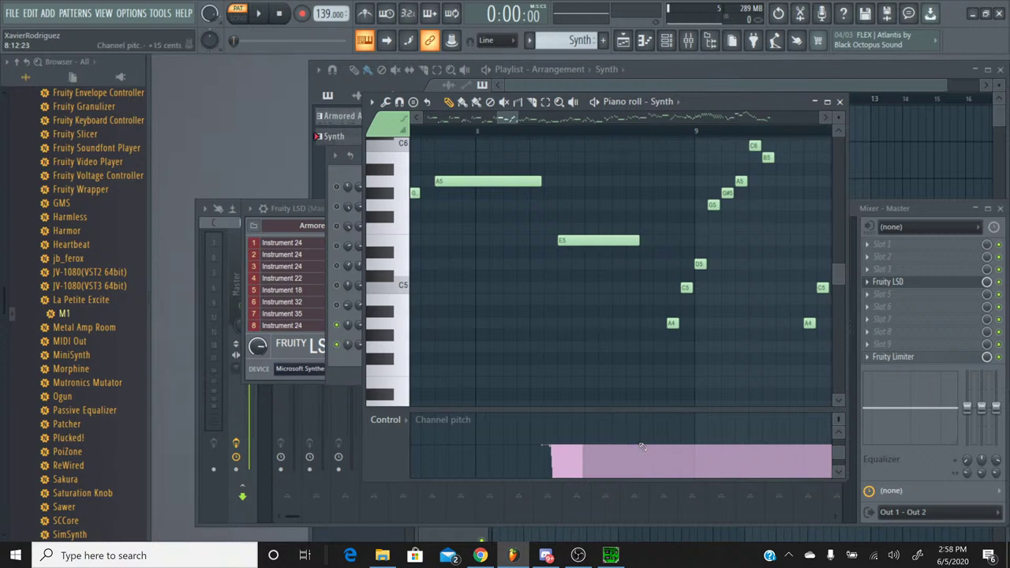
right_click(642, 448)
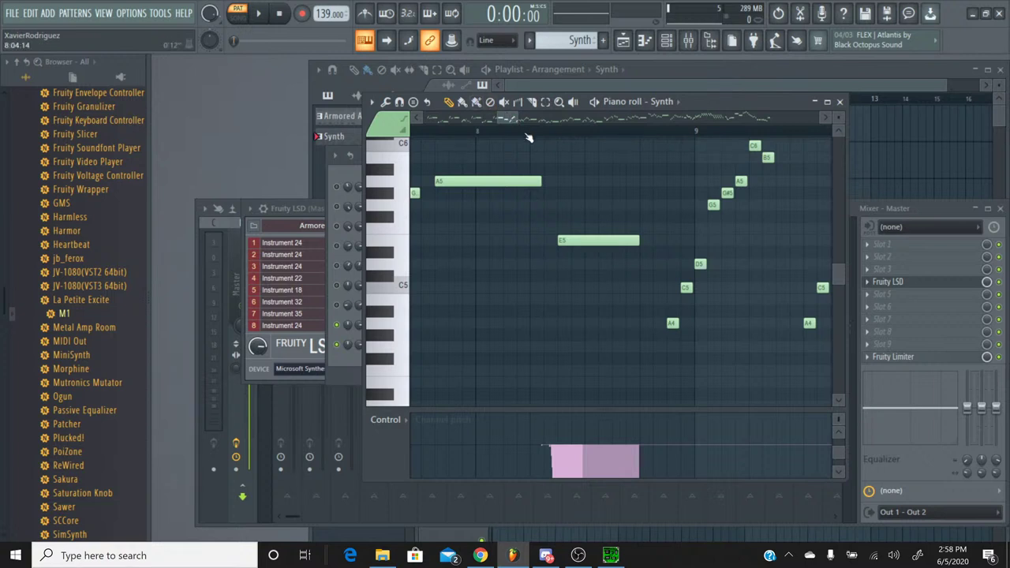
Play the redrawn E5 slide twice from the end of the A5 note in bar 8.
key("space")
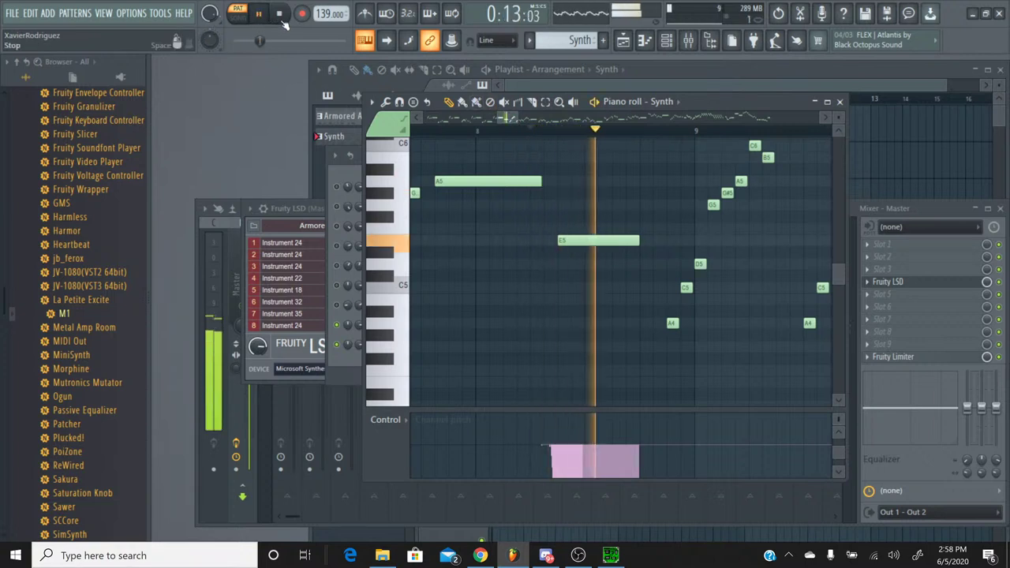
left_click(280, 16)
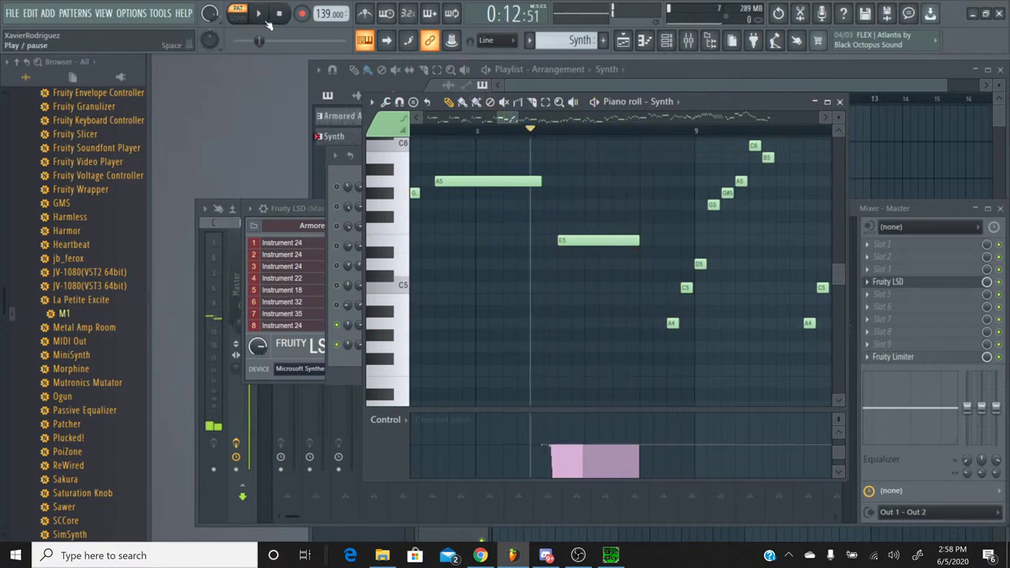
left_click(258, 14)
left_click(280, 15)
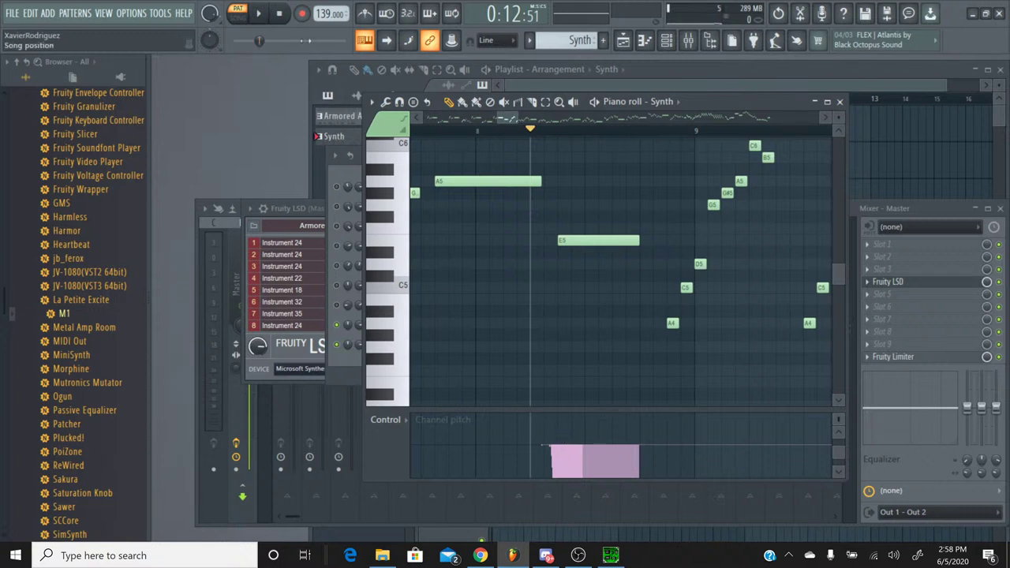
Play the existing E5 slide once more and try redrawing its opening channel pitch as a more gradual downward slope.
left_click(258, 14)
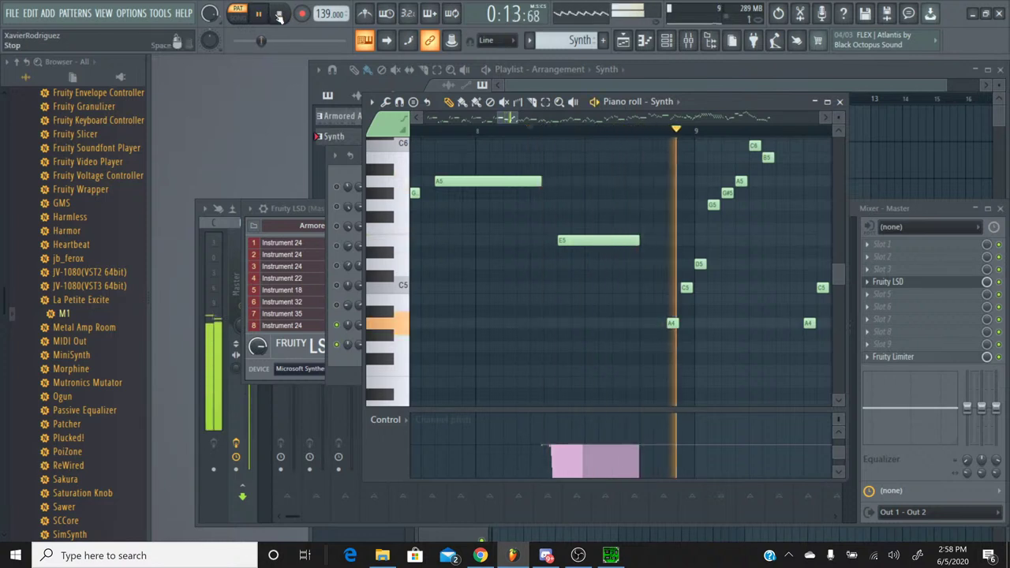
left_click(279, 14)
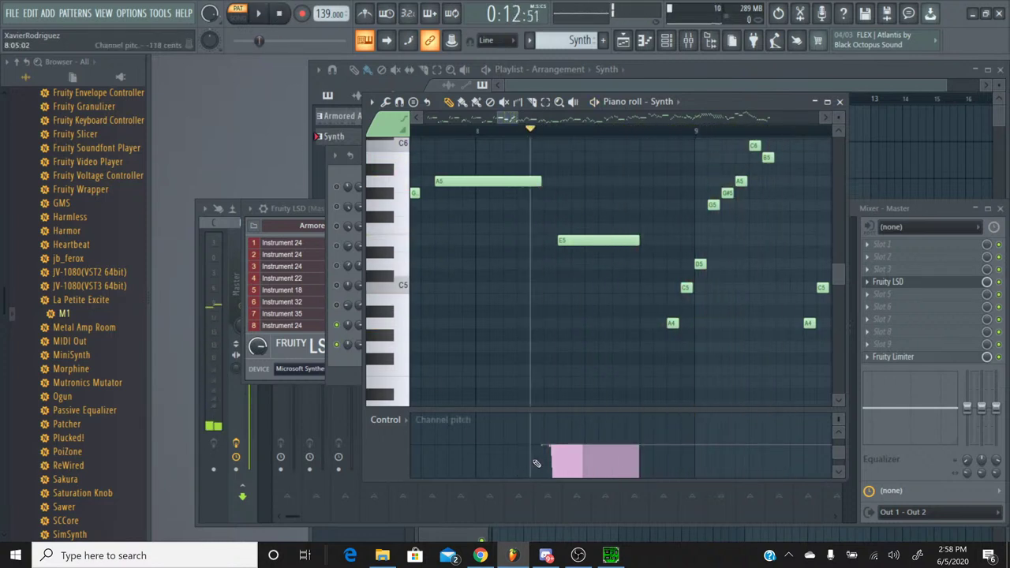
mouse_move(542, 448)
left_mouse_down()
mouse_move(562, 477)
mouse_move(593, 477)
left_mouse_up()
Play the sloped E5 slide twice from the end of the A5 note, dismissing the recording options, and return playback to the song start.
left_click(258, 13)
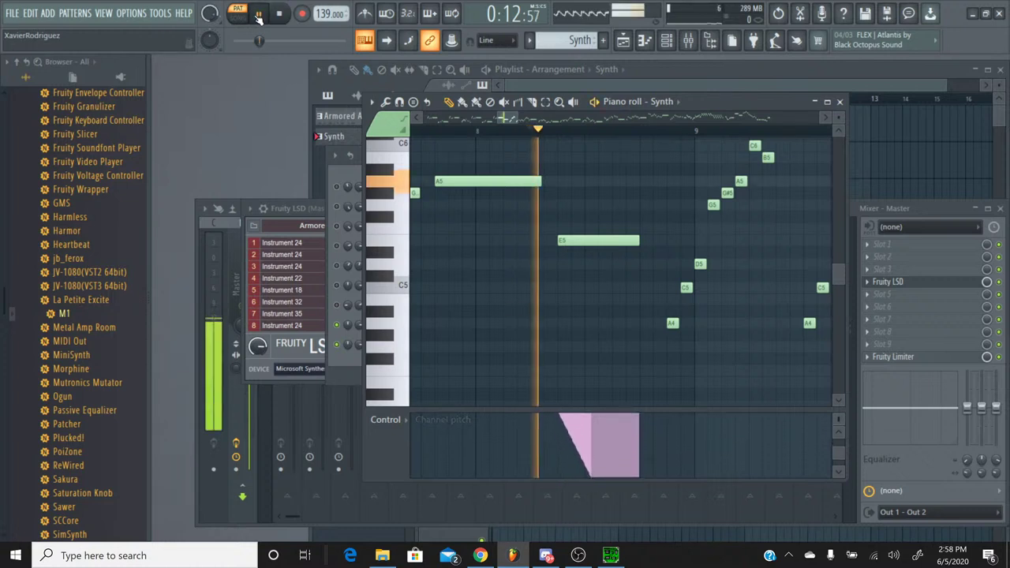
left_click(302, 14)
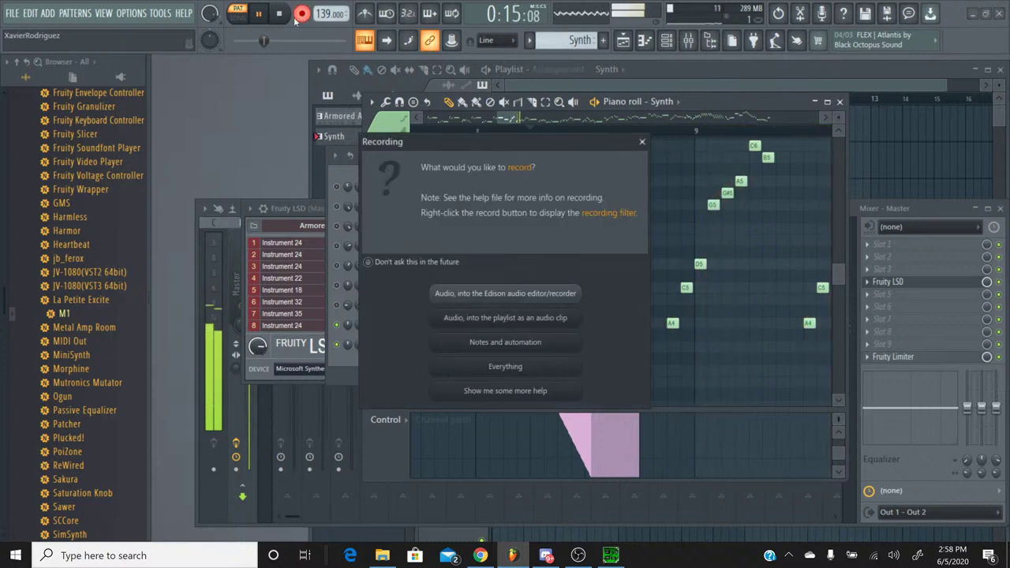
left_click(642, 141)
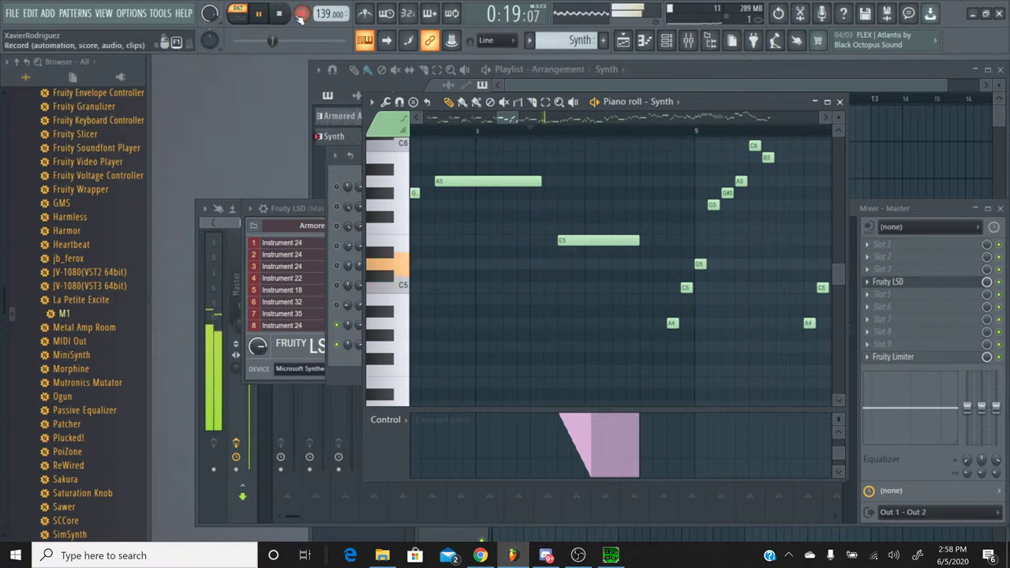
left_click(277, 14)
key("space")
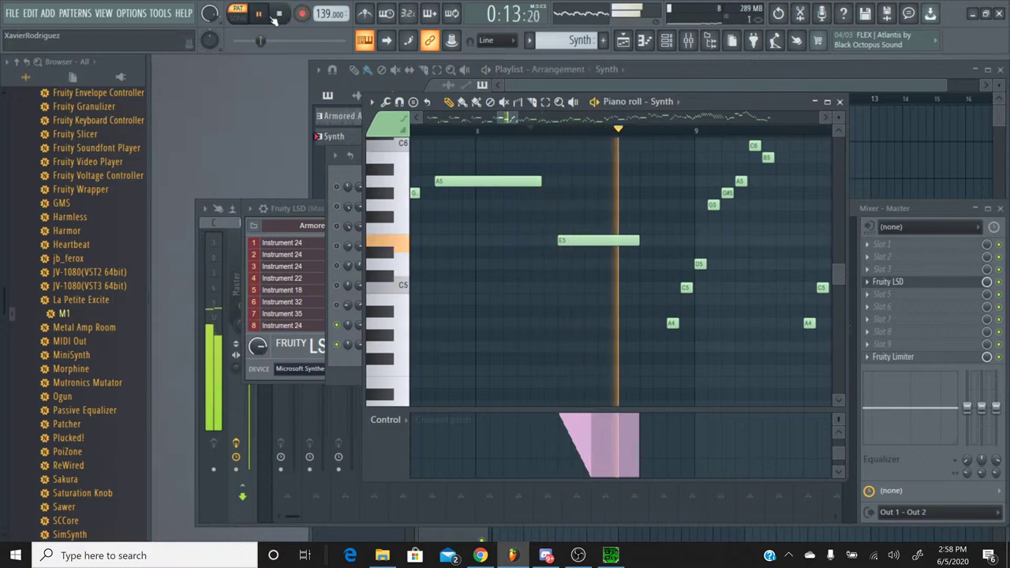
left_click(279, 15)
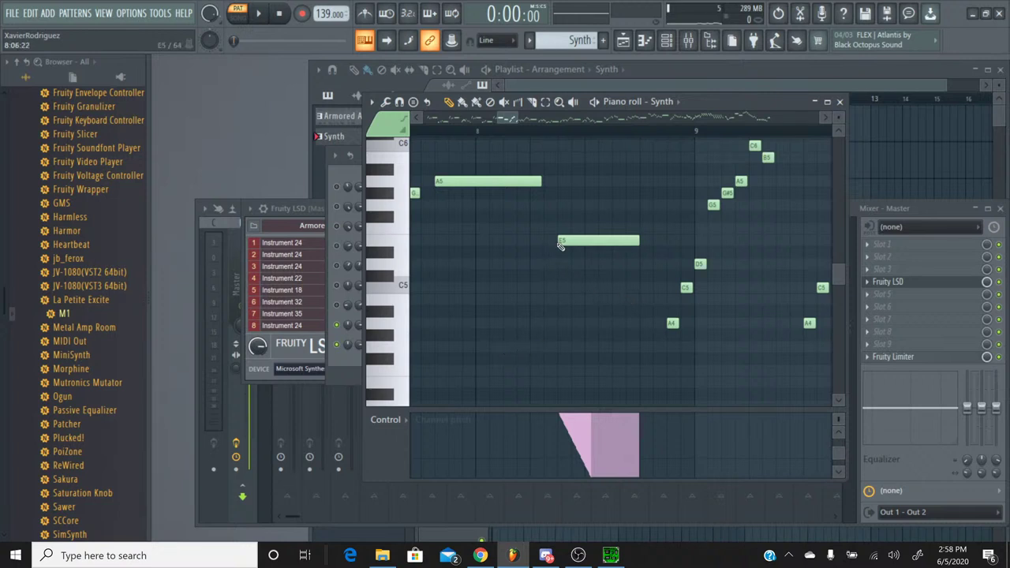
Move the E5 note earlier to start at 8:06:00, right after the A5 note, and lengthen it back to its former end.
left_click_drag(558, 241, 546, 241)
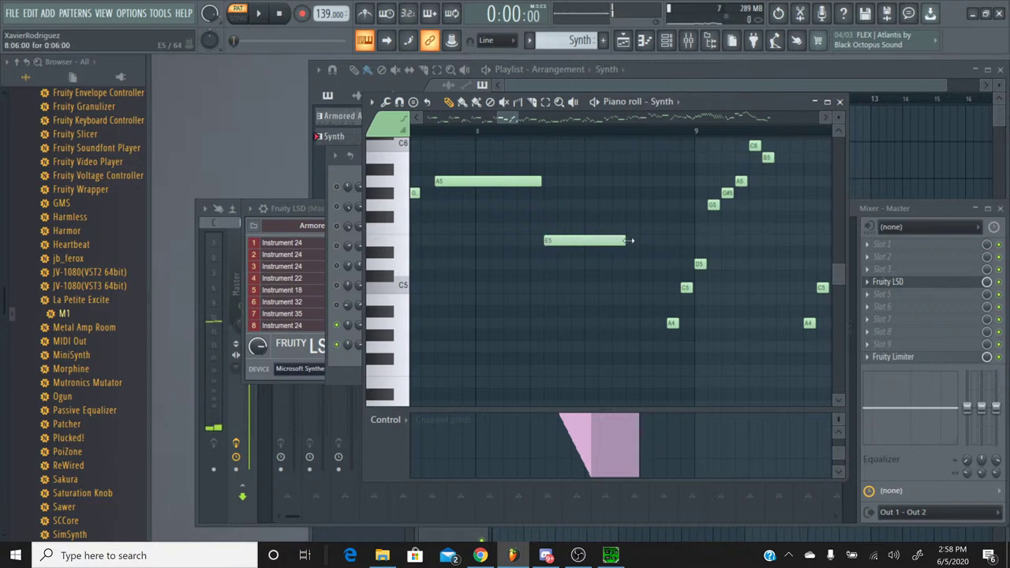
left_click_drag(630, 242, 639, 240)
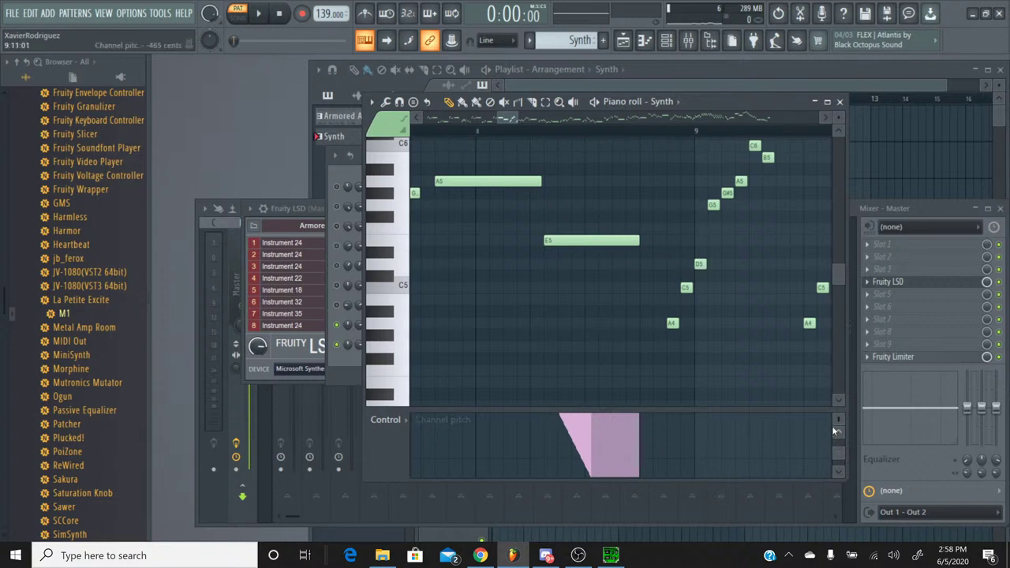
Try redrawing the channel pitch drop so that it begins with the earlier start of the E5 note.
left_click(838, 433)
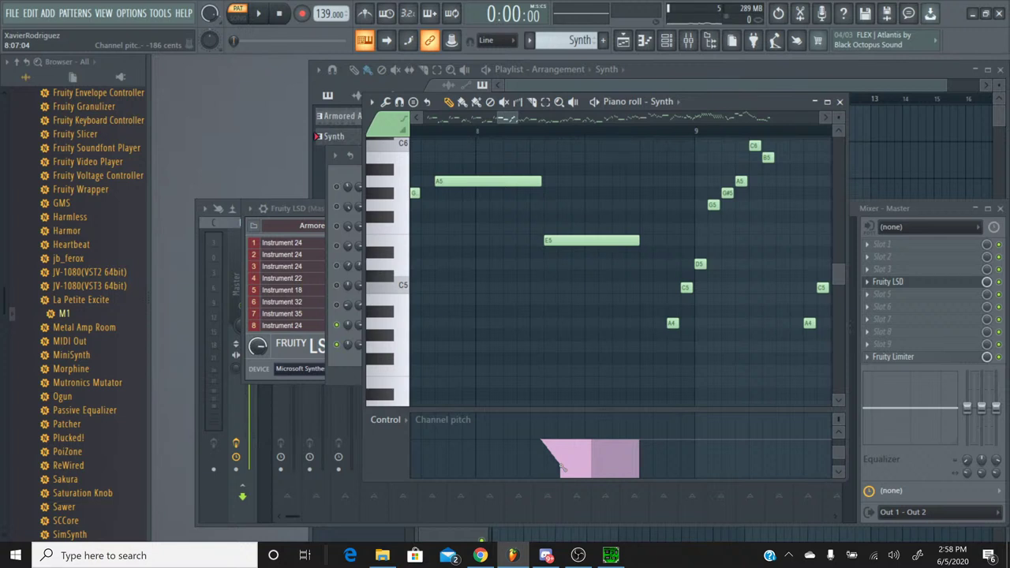
scroll(566, 471, "down", 2)
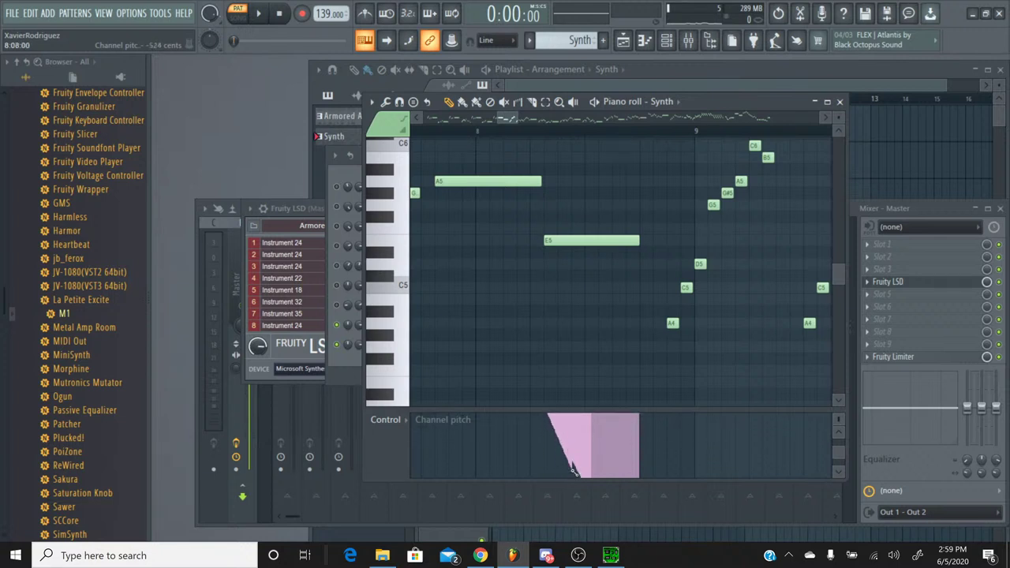
scroll(576, 478, "down", 4)
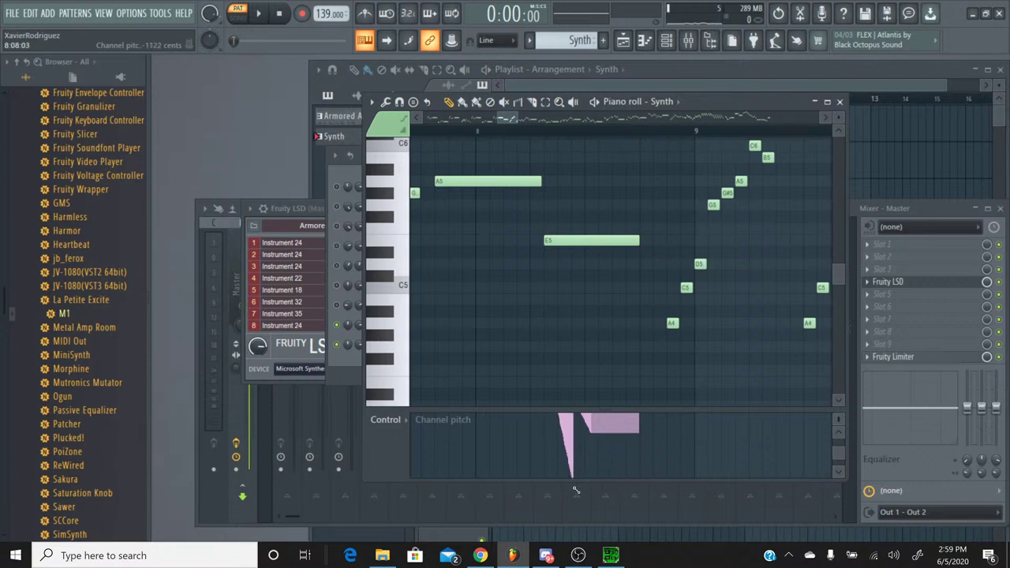
scroll(575, 492, "down", 2)
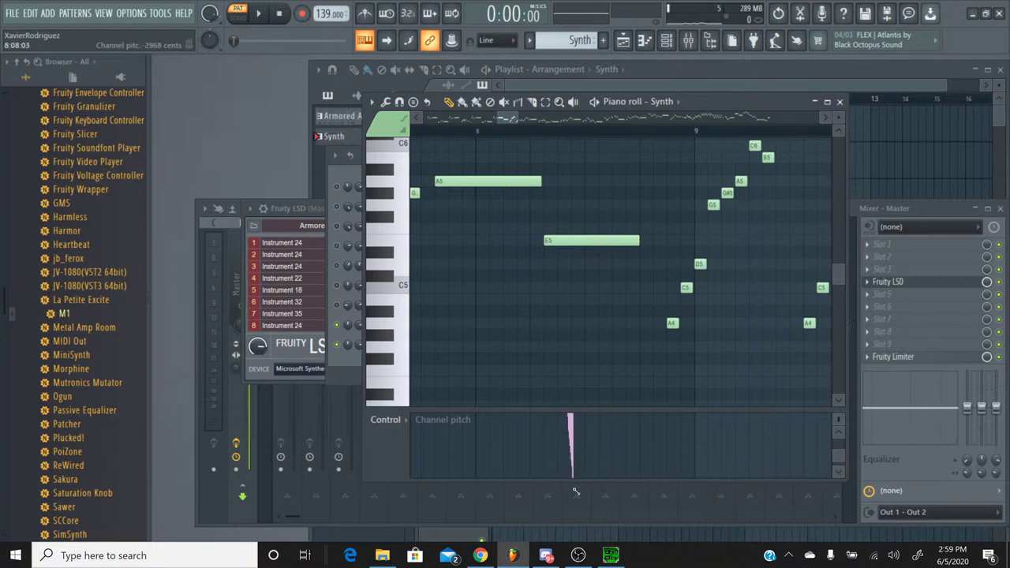
scroll(576, 498, "down", 2)
left_click(838, 434)
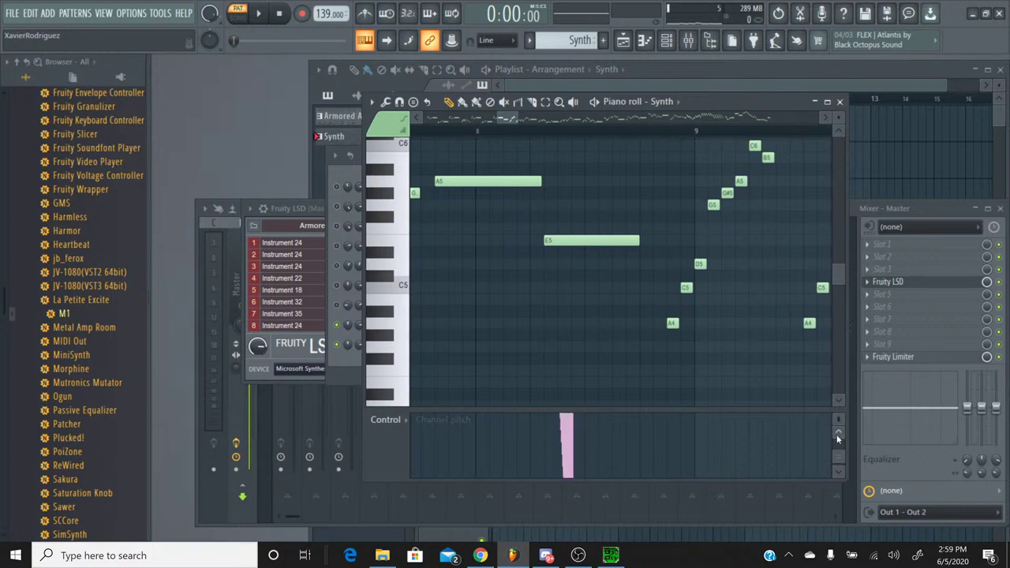
Try shortening the pitch drop so that channel pitch returns near 0 cents midway through the E5 note, and play it.
left_click(584, 445)
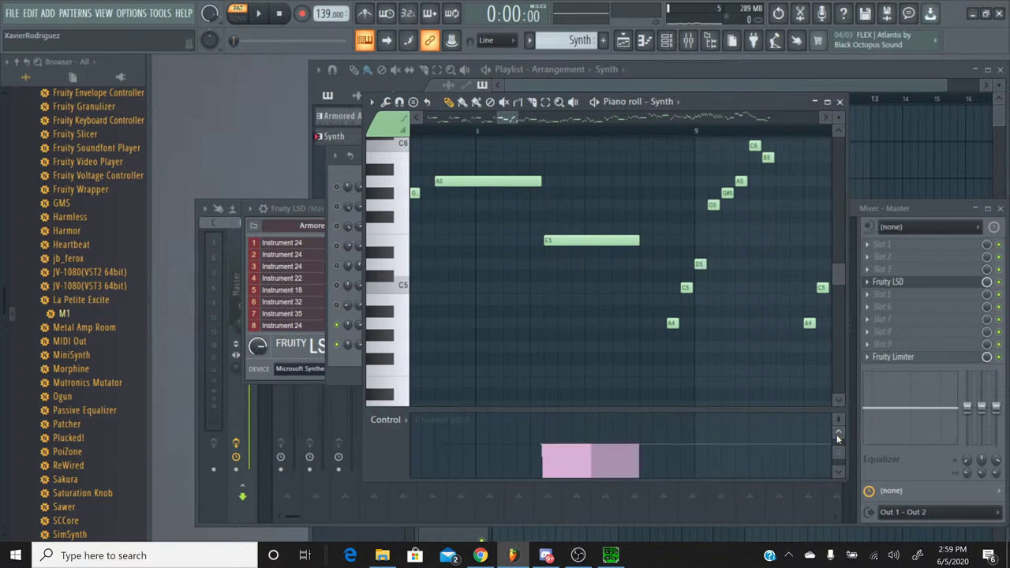
right_click(595, 447)
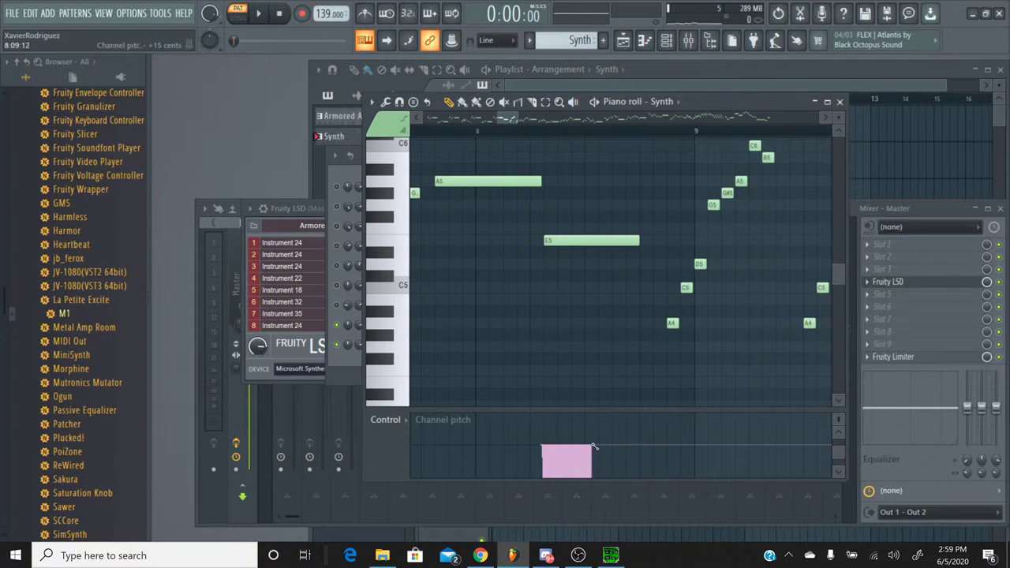
left_click(836, 472)
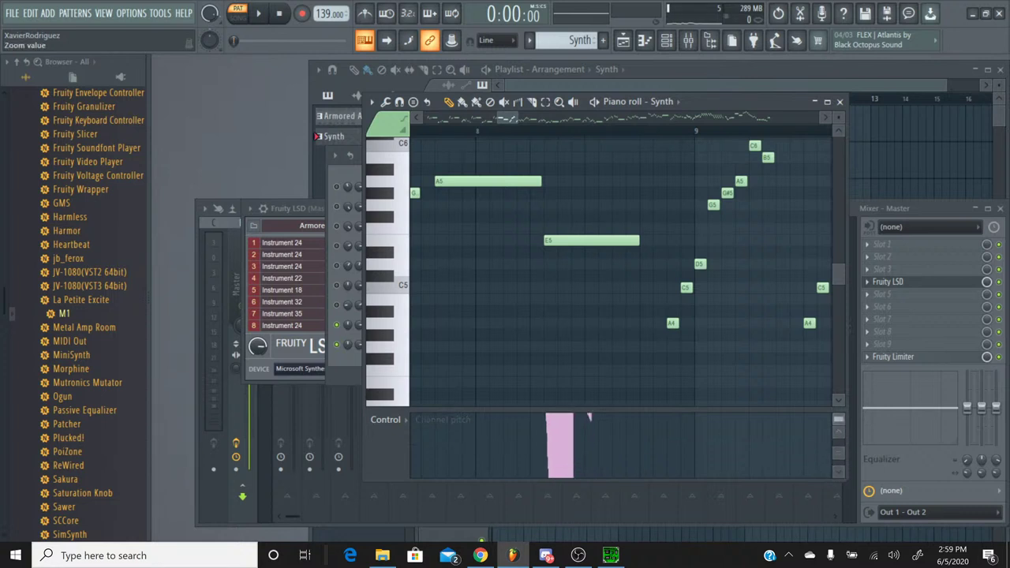
left_click(838, 433)
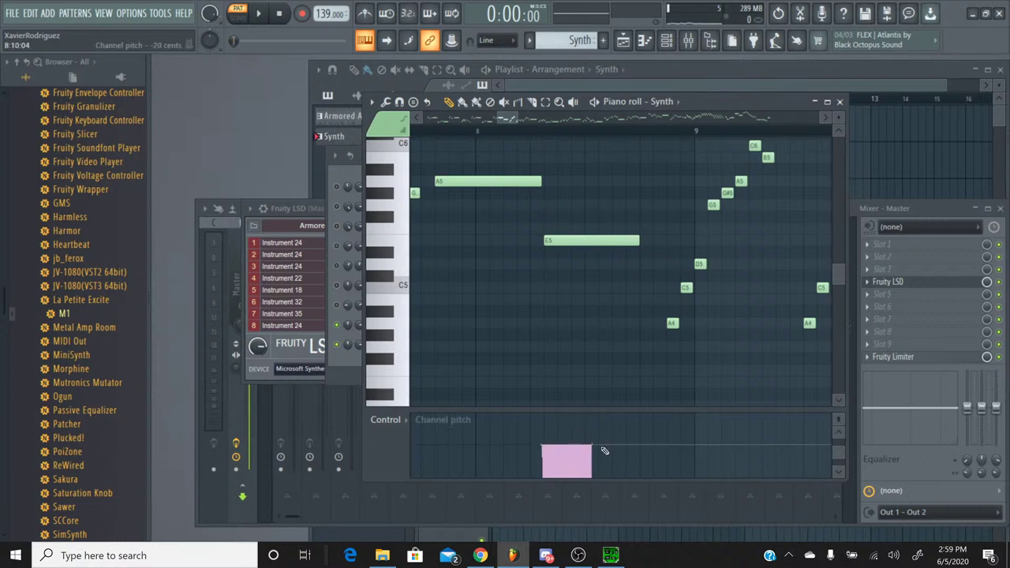
left_click_drag(593, 445, 575, 447)
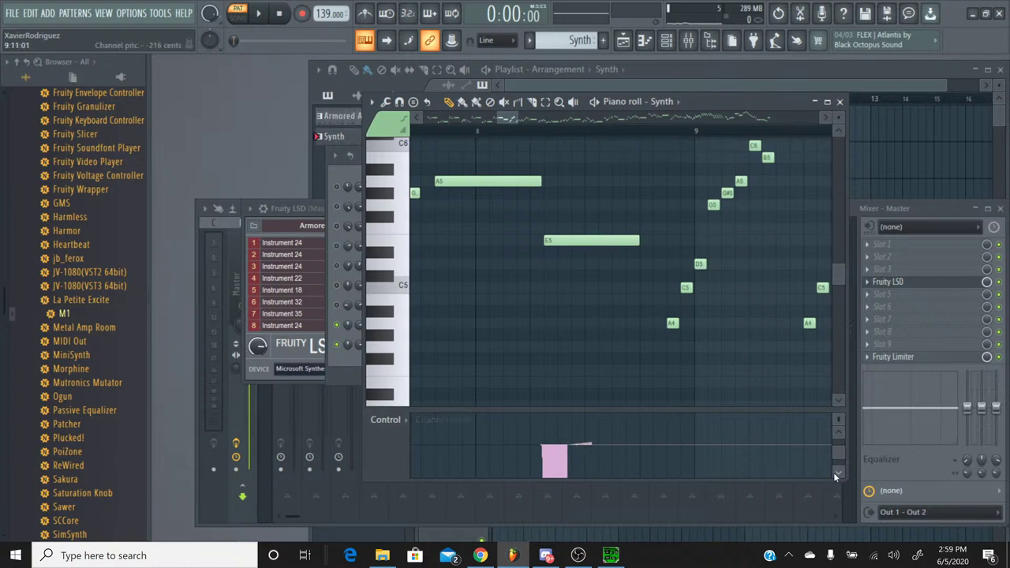
left_click(836, 473)
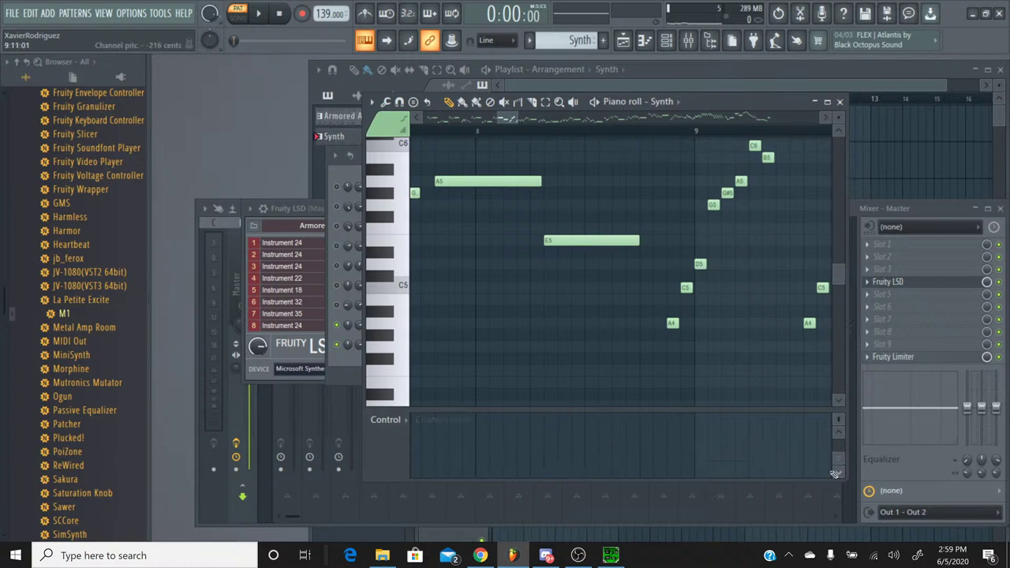
left_click(258, 13)
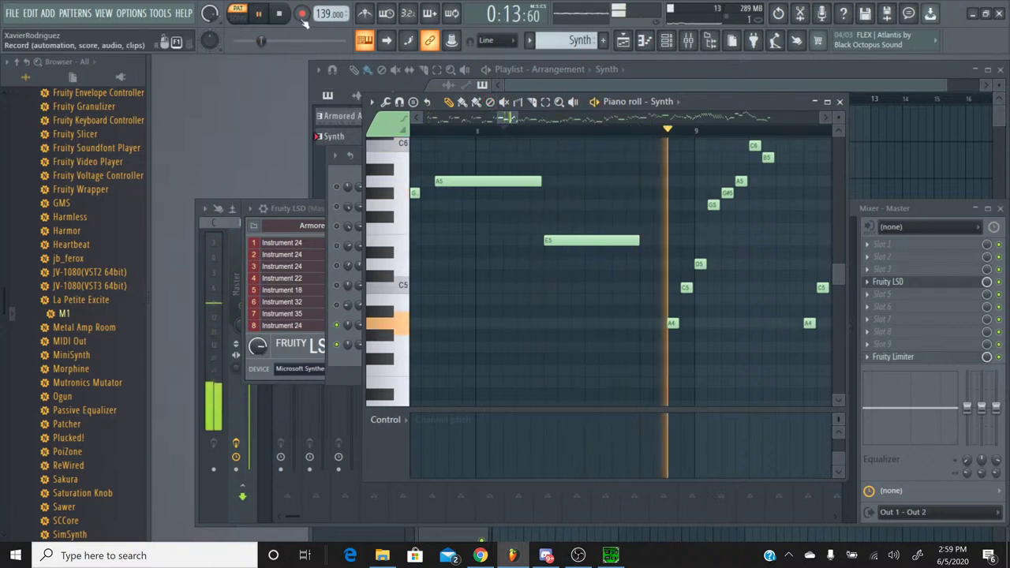
key("space")
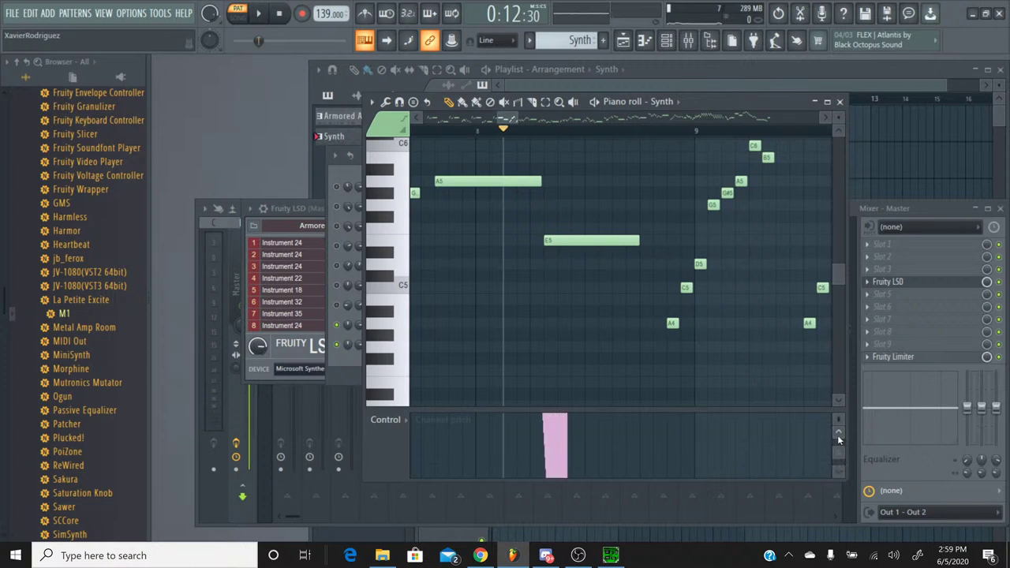
Erase the channel pitch events from the start of the E5 note through bar 9.
left_click(838, 432)
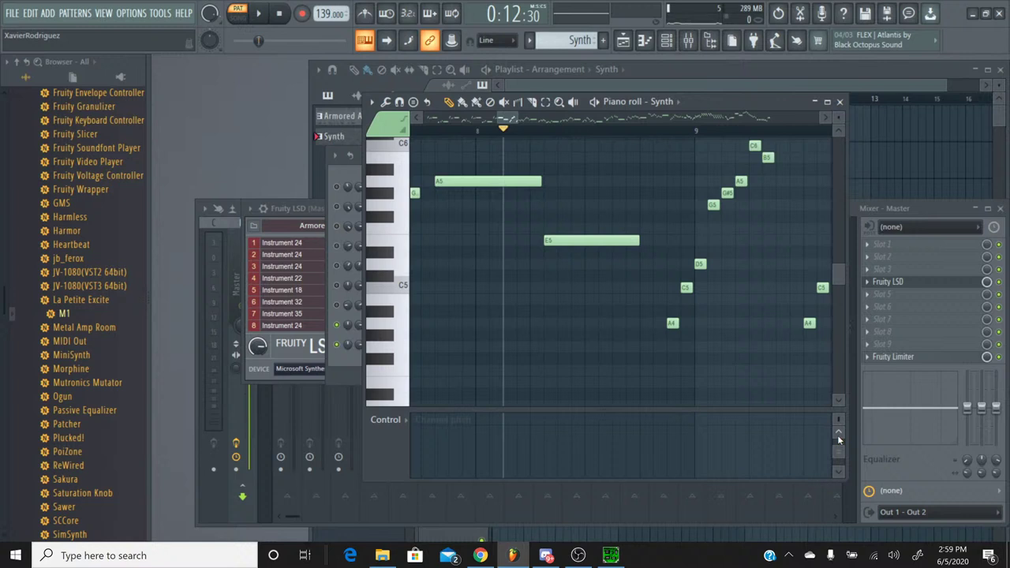
left_click(489, 101)
left_click(549, 446)
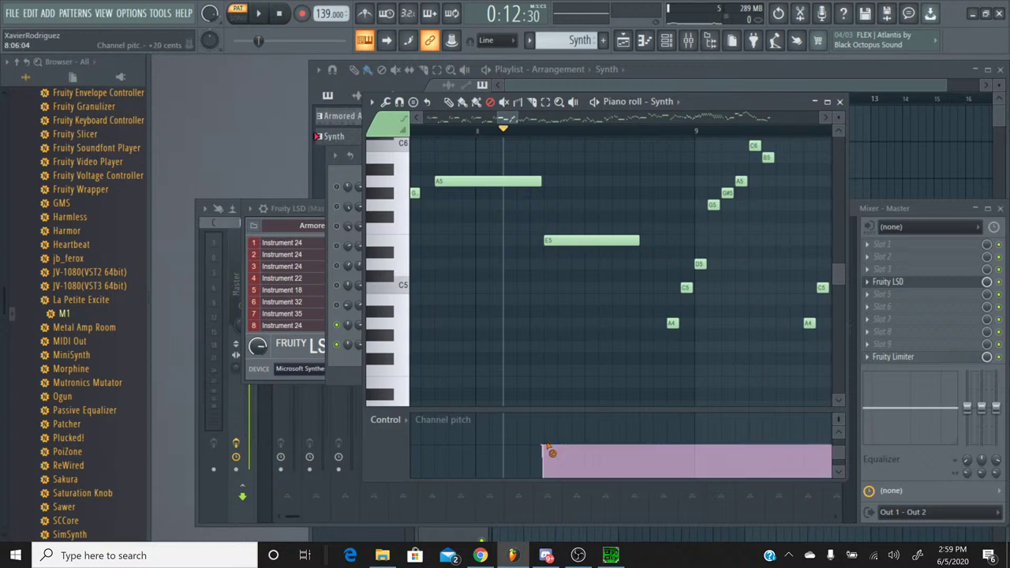
right_click(584, 450)
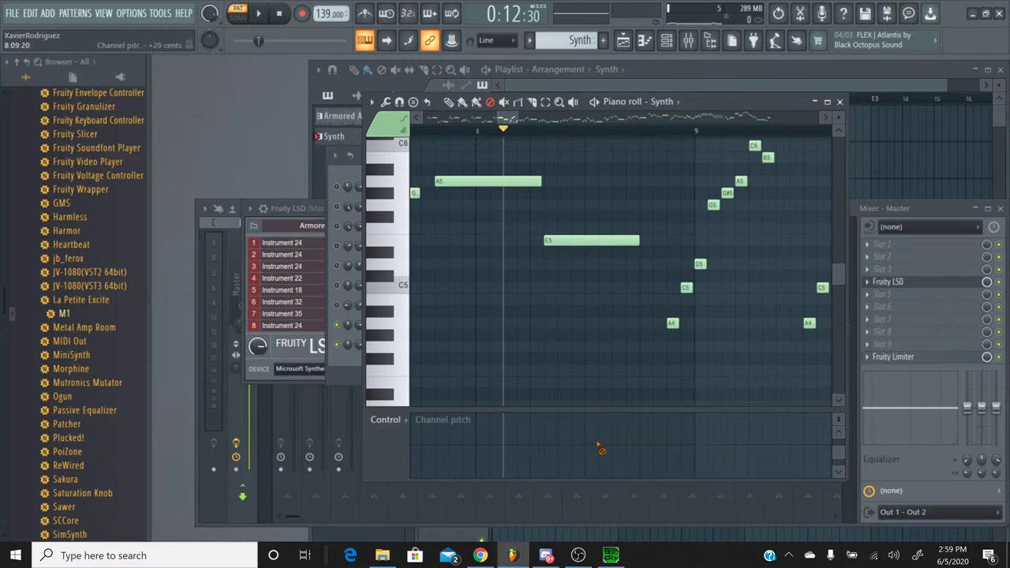
Draw a channel pitch slide falling across the E5 note to -4800 cents and reset the pitch near 0 cents at the note's end.
left_click(449, 101)
mouse_move(547, 450)
left_mouse_down()
mouse_move(553, 474)
mouse_move(570, 487)
mouse_move(615, 487)
mouse_move(615, 509)
mouse_move(628, 510)
left_mouse_up()
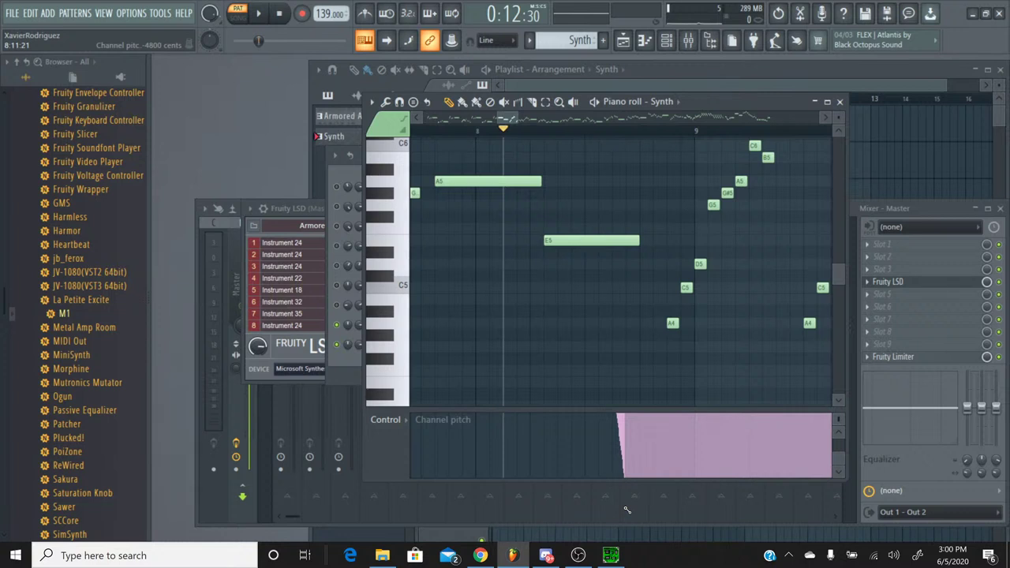
left_click_drag(627, 510, 636, 512)
left_click(838, 433)
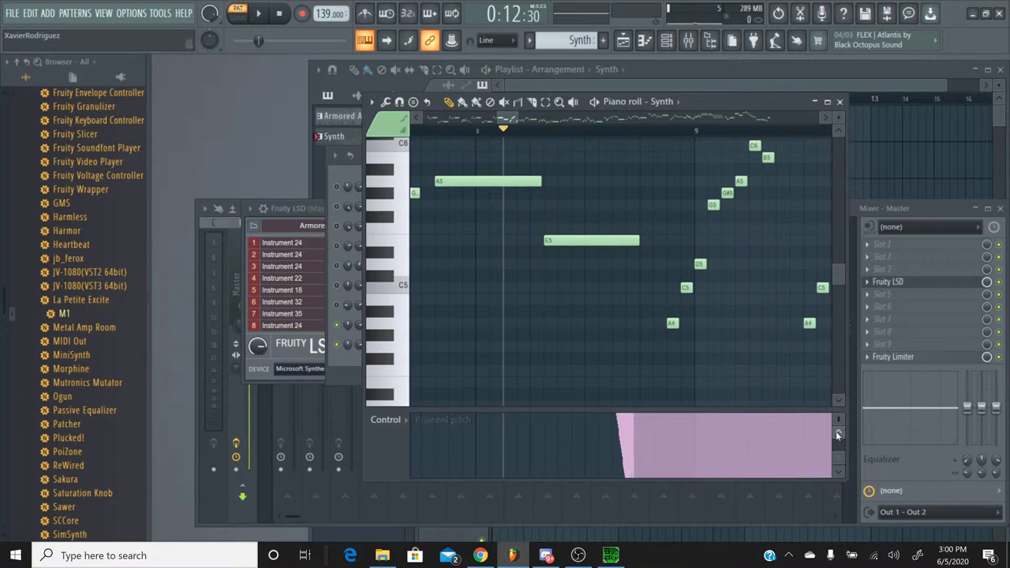
left_click(838, 433)
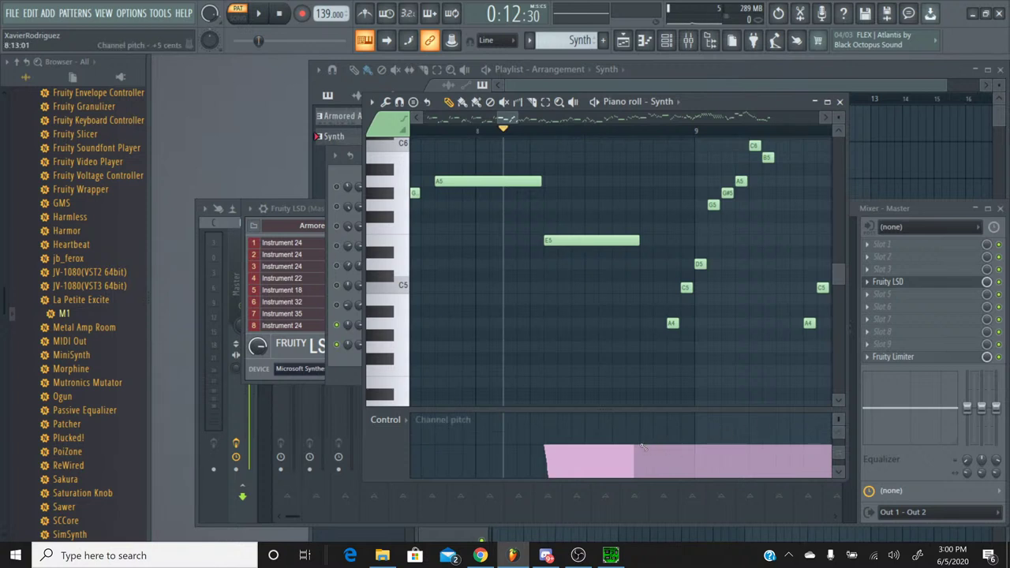
key("Delete")
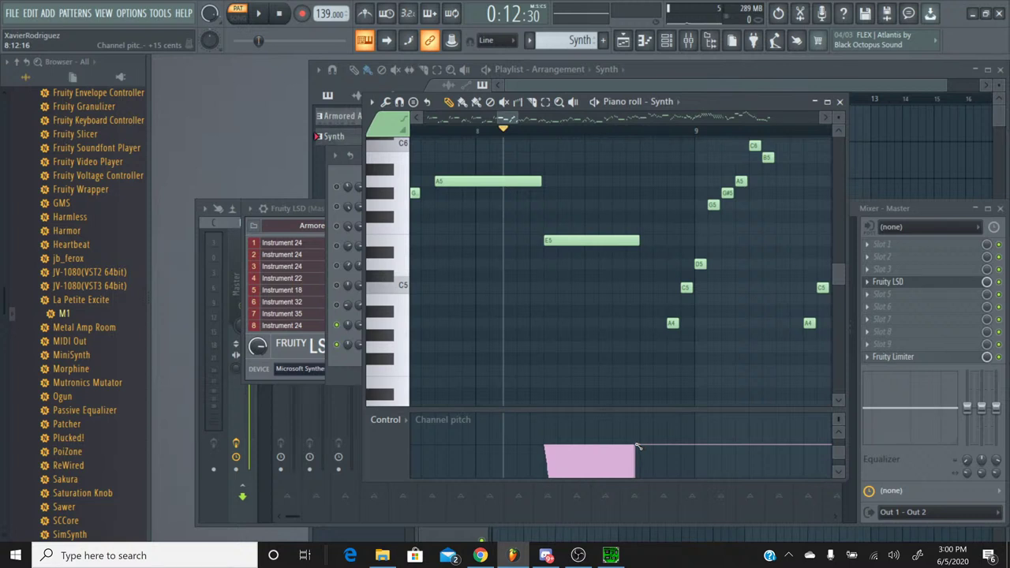
Play the full-length E5 slide three times from the middle of the A5 note.
left_click(258, 13)
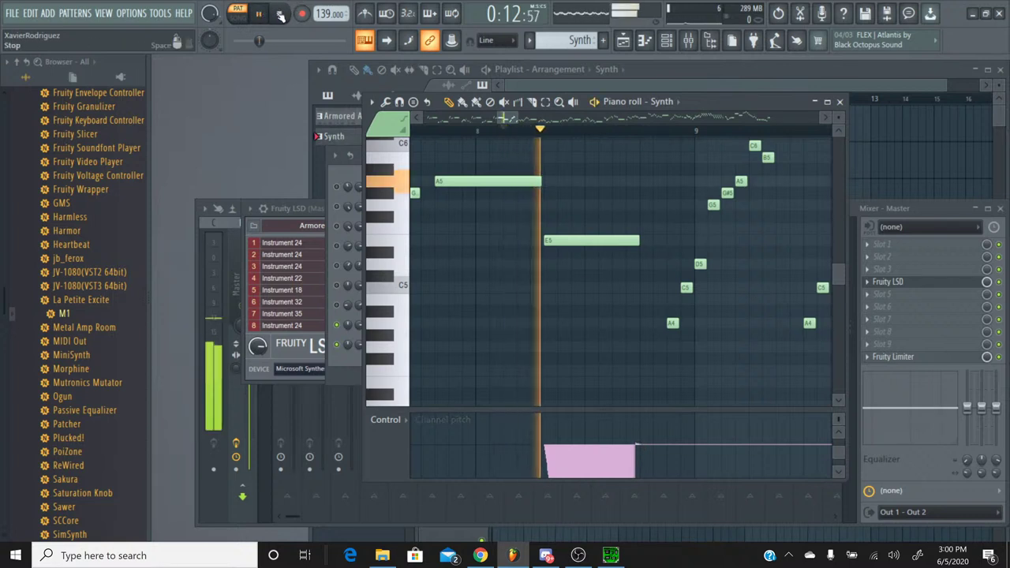
left_click(280, 15)
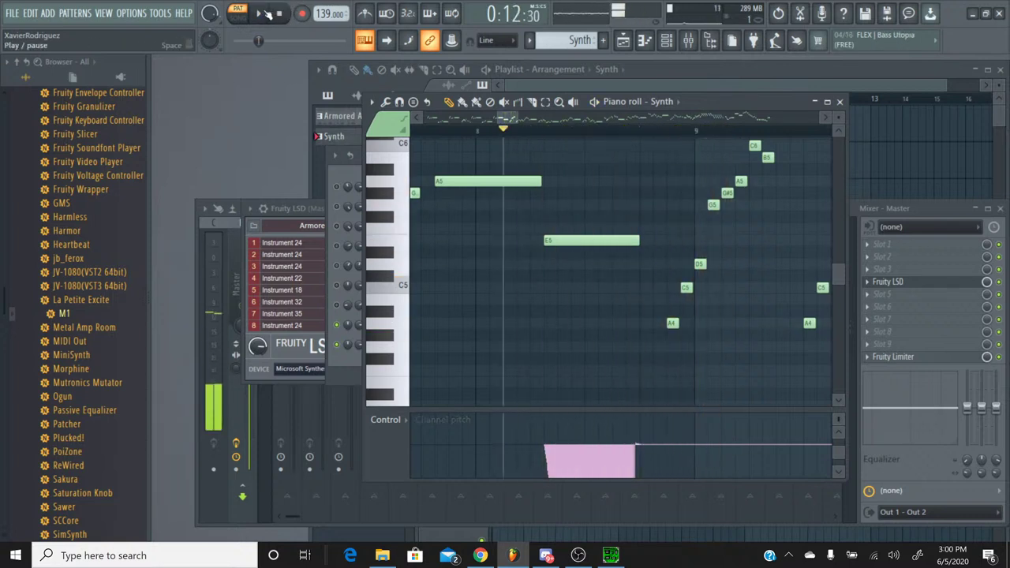
left_click(266, 13)
left_click(278, 15)
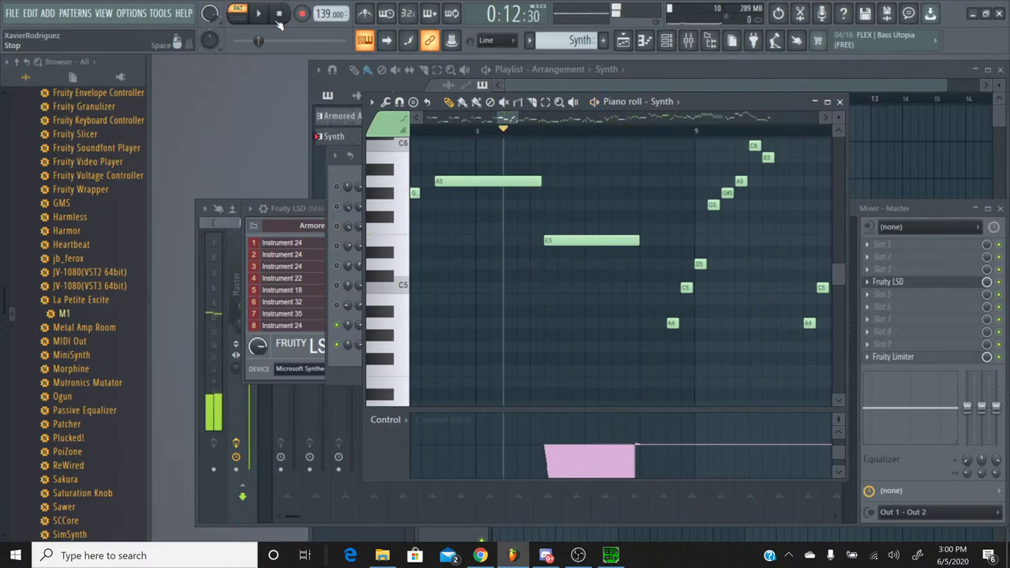
left_click(258, 13)
left_click(279, 15)
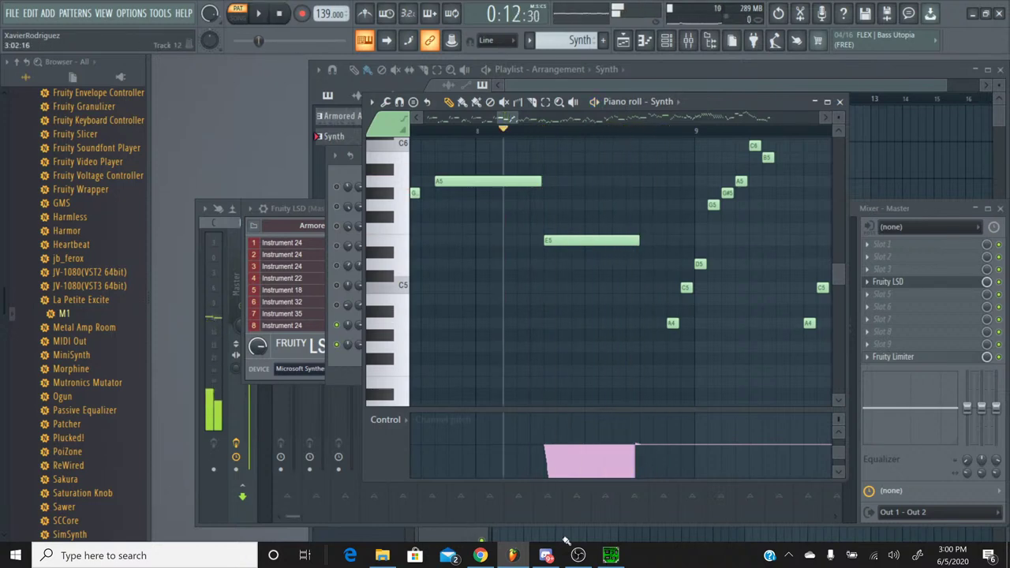
Switch to SPCTool and play the original Armored Armadillo track for comparison.
left_click(611, 555)
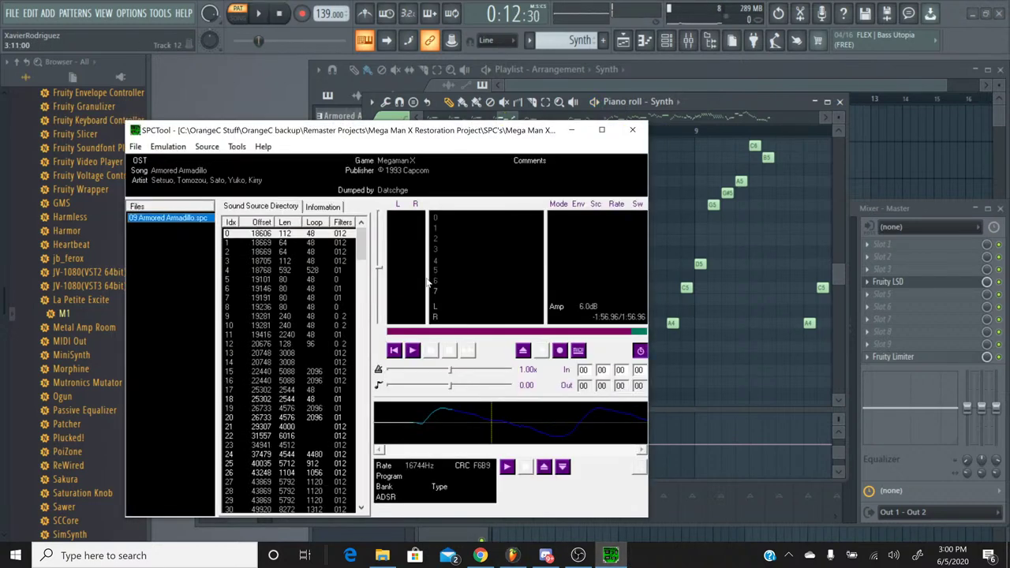
left_click(412, 350)
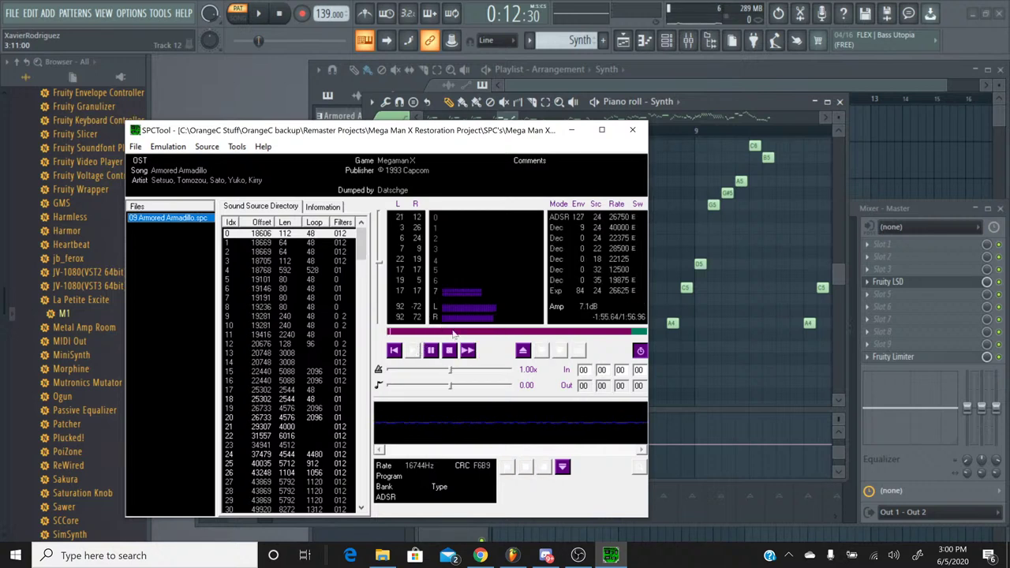
Check the live chat on the YouTube Studio stream page and the streaming status in OBS, then return to SPCTool.
left_click(480, 555)
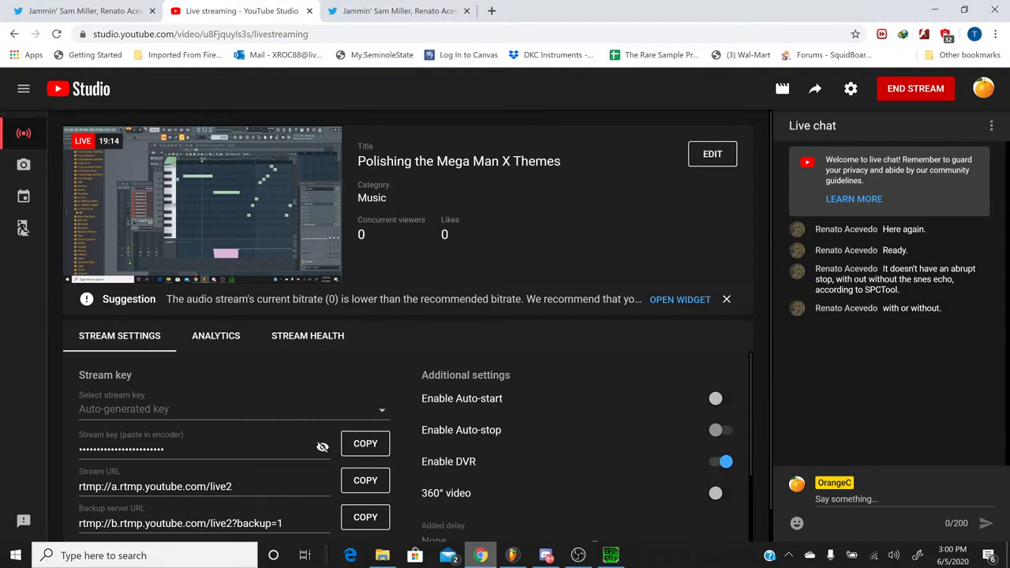
left_click(480, 555)
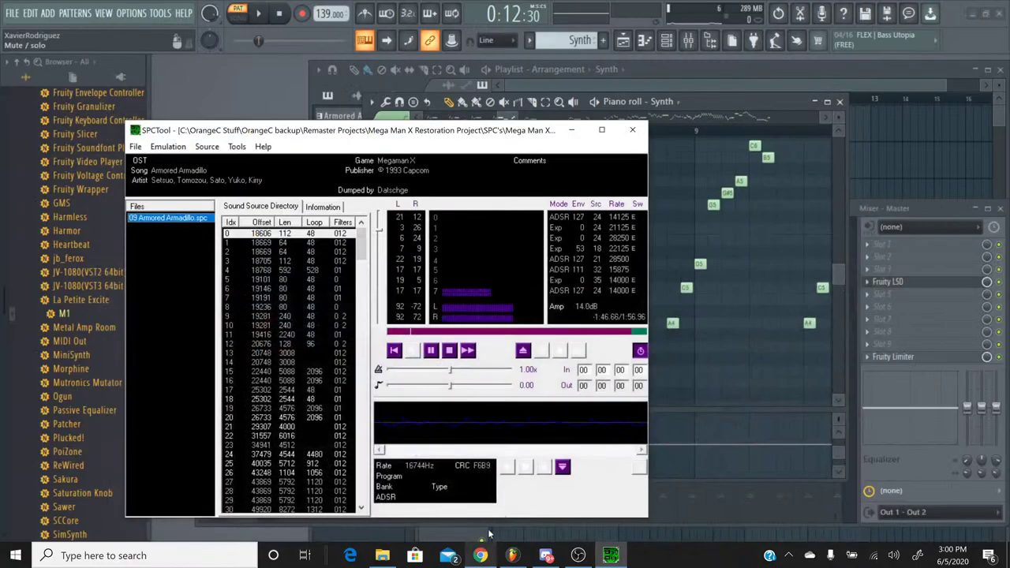
left_click(578, 555)
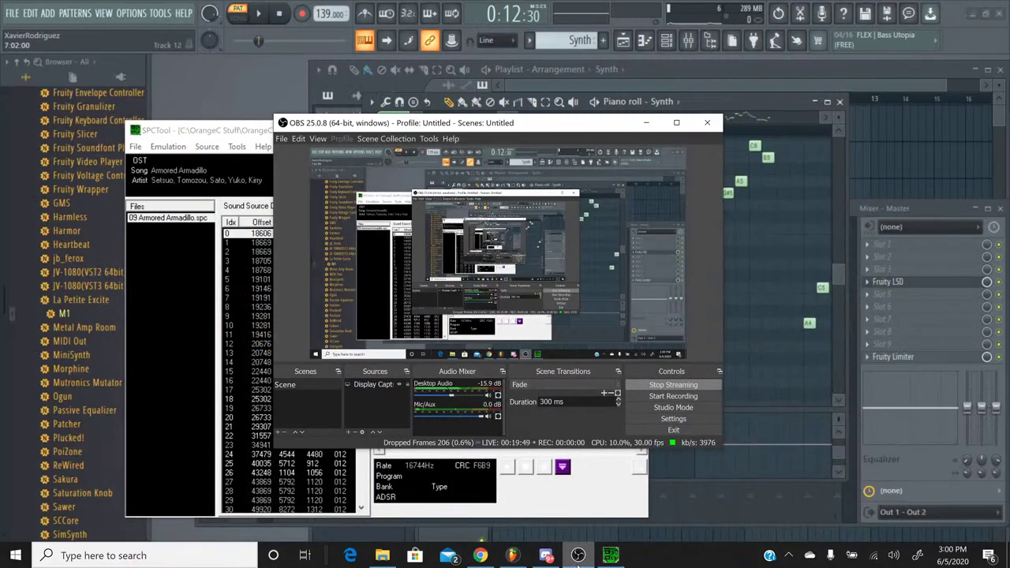
left_click(579, 556)
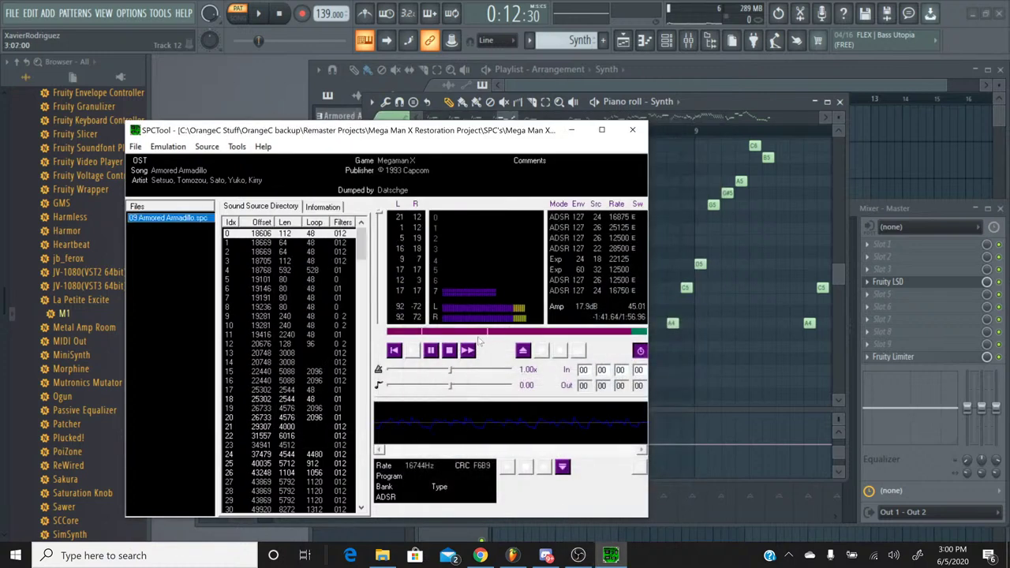
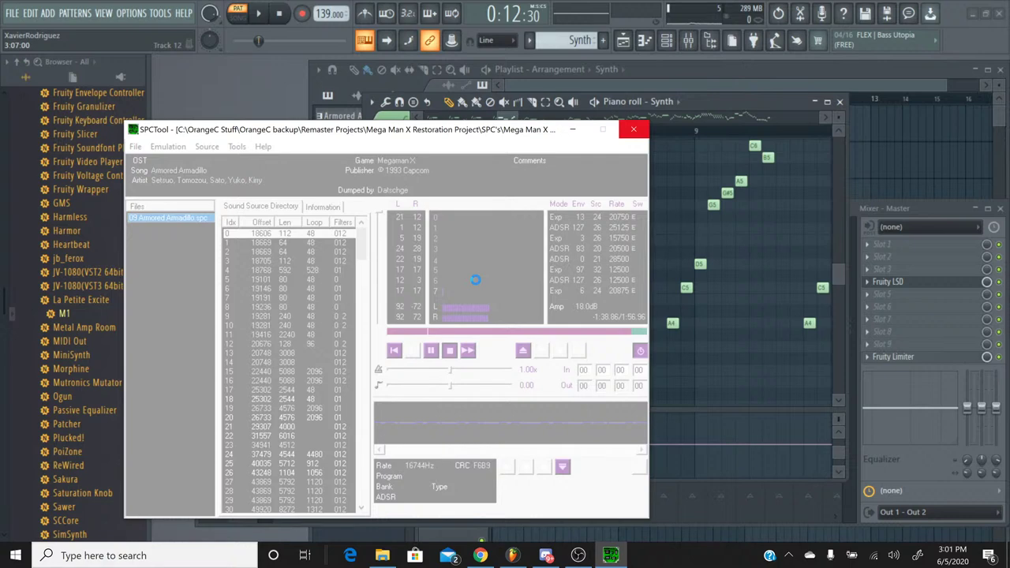
Force-close SPCTool and, back in FL Studio, play the Synth lead from the middle of the A5 note.
left_click(634, 131)
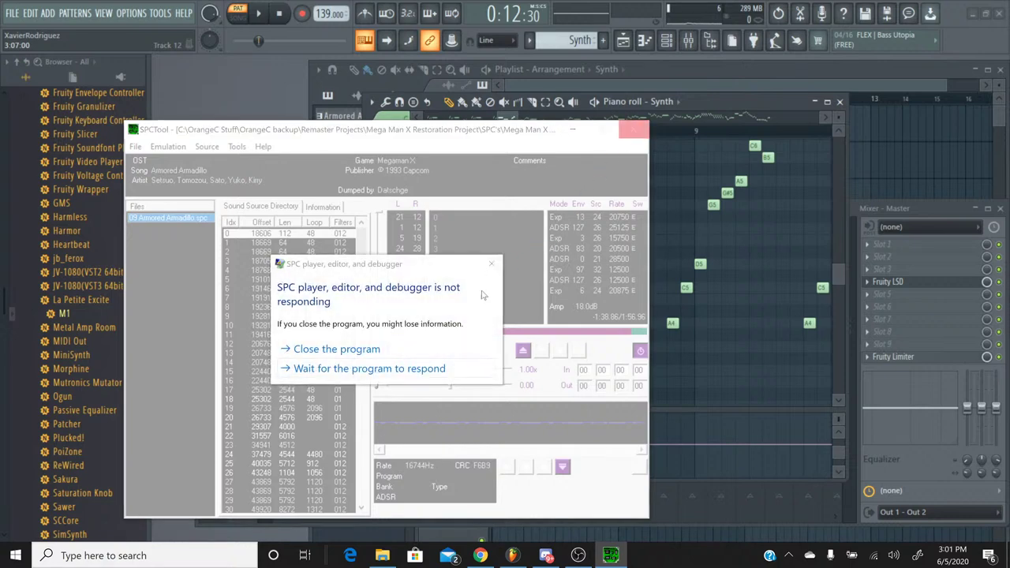
left_click(336, 348)
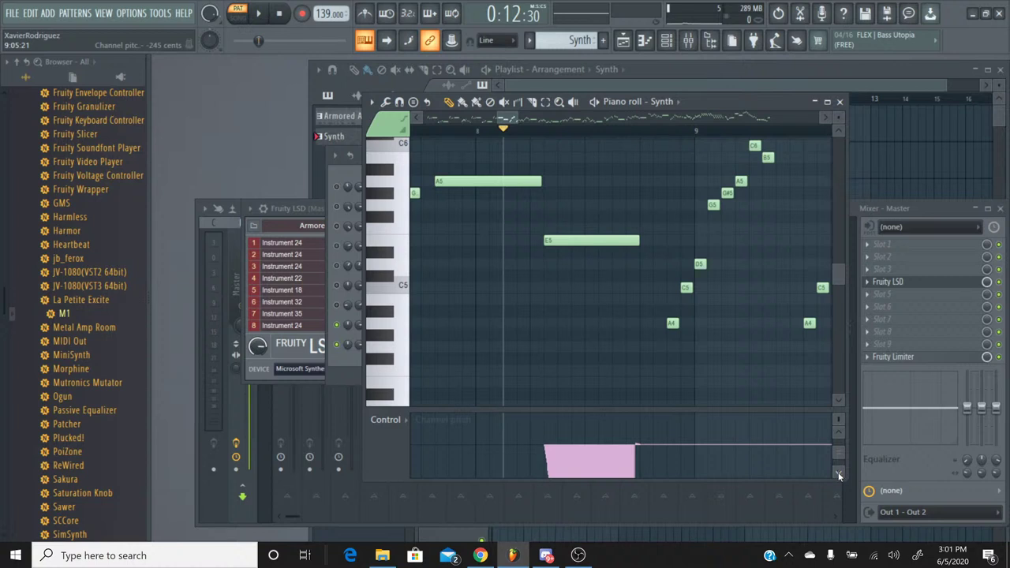
left_click(258, 13)
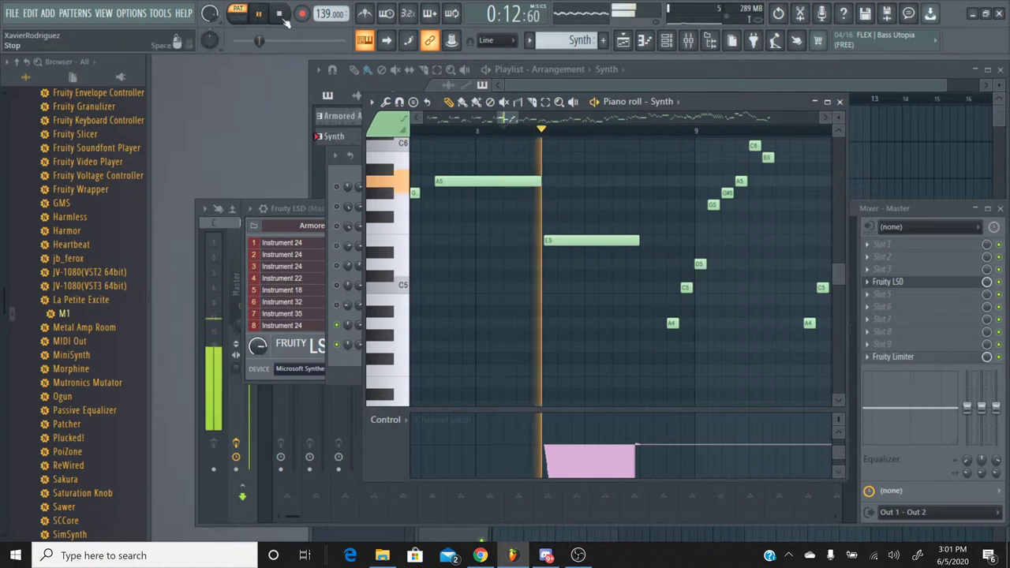
left_click(281, 15)
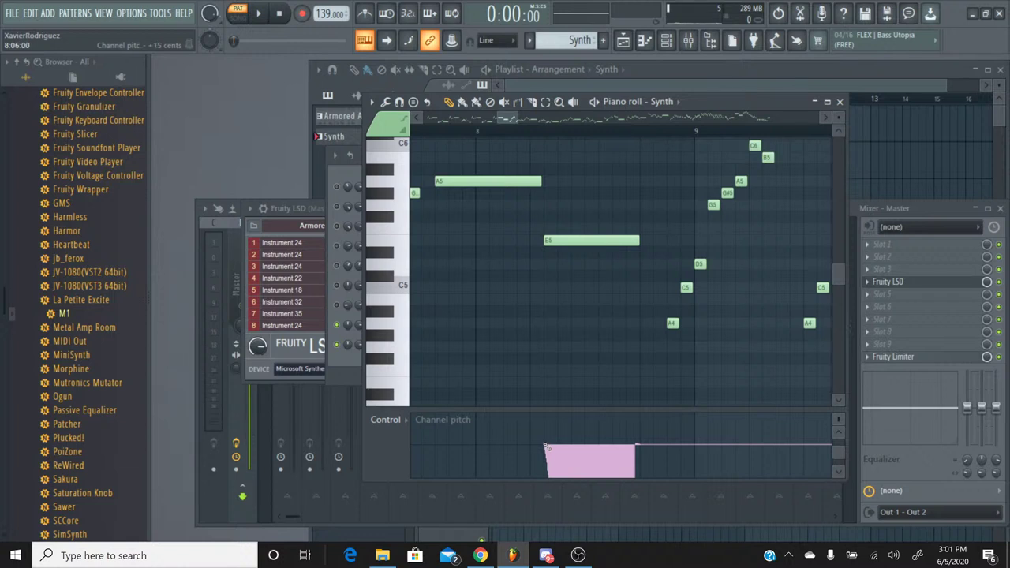
Flatten the channel pitch near 0 cents over the first part of the E5 note and play the delayed slide.
left_click_drag(545, 447, 570, 447)
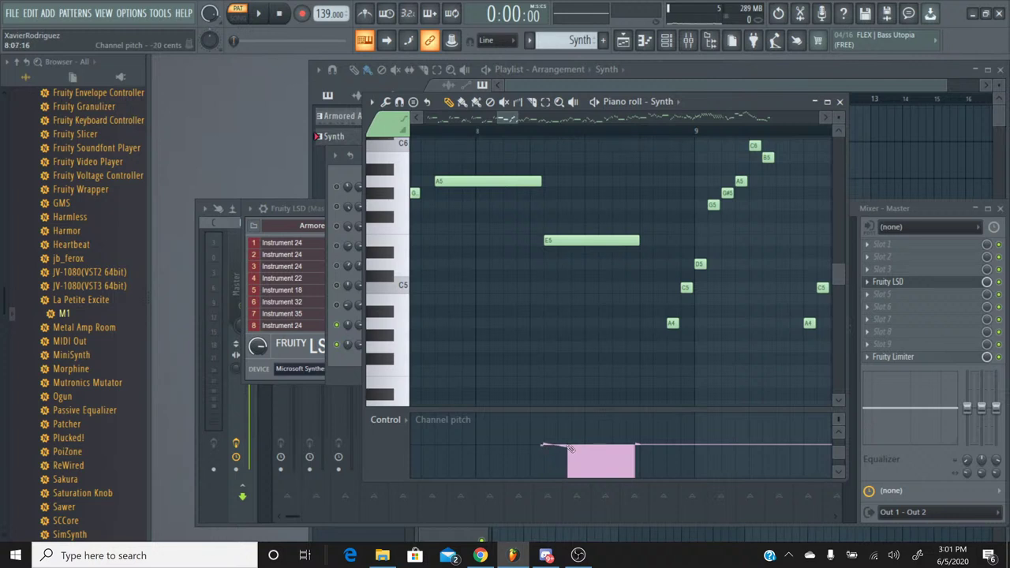
left_click(258, 12)
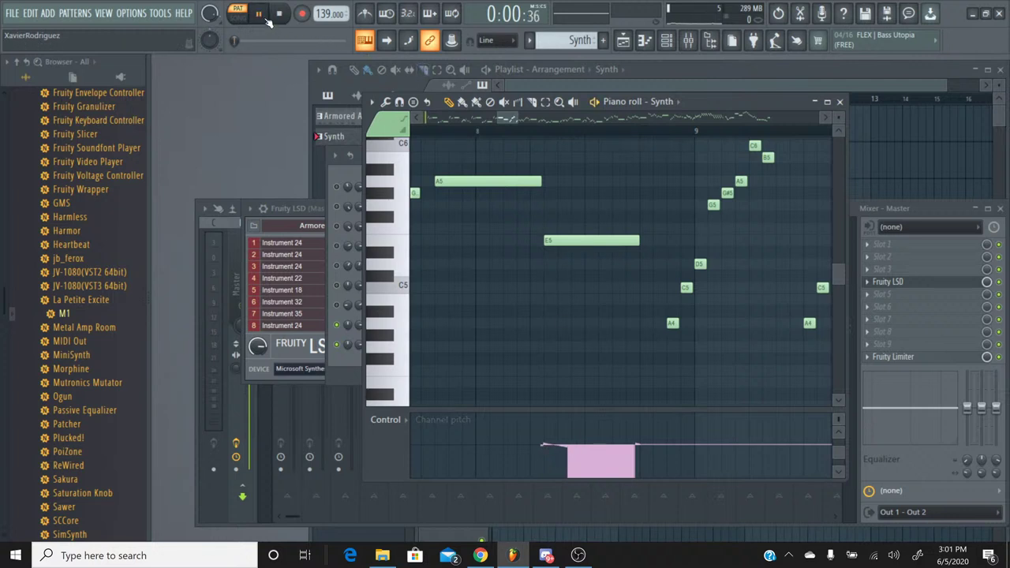
left_click(508, 132)
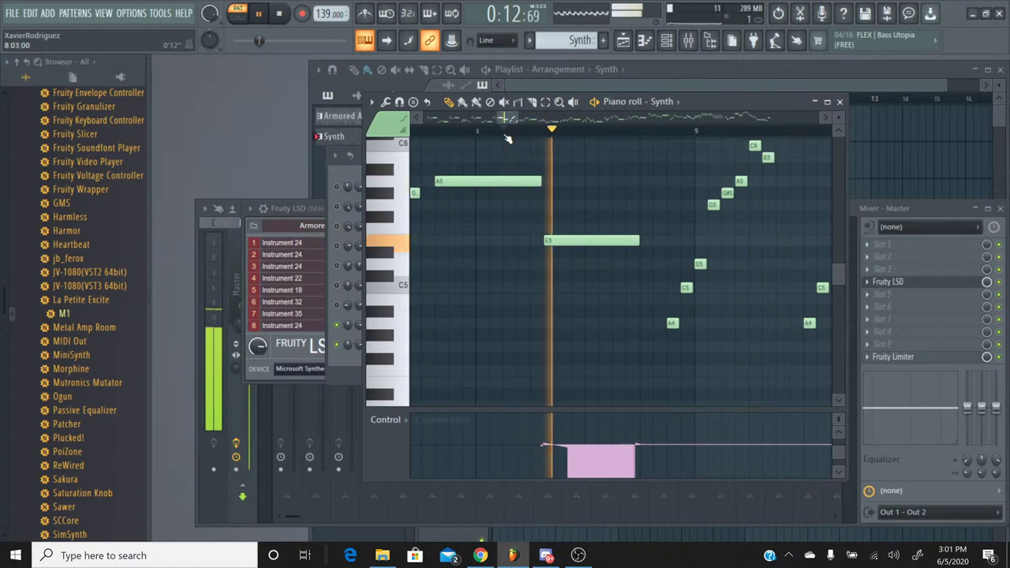
key("space")
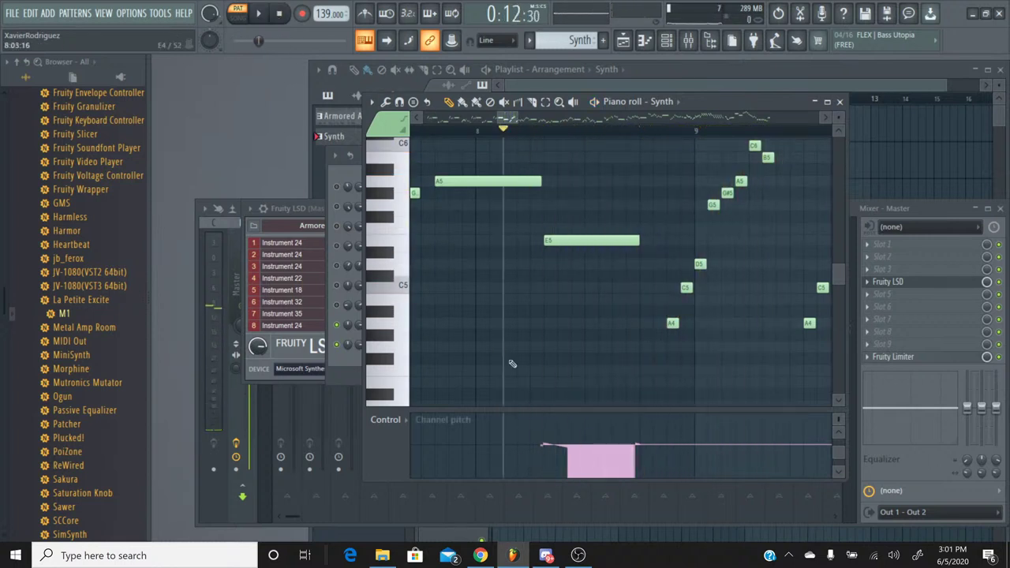
Erase the channel pitch events around the E5 note and draw a steady downward slide from the note's start to near its end.
left_click(490, 102)
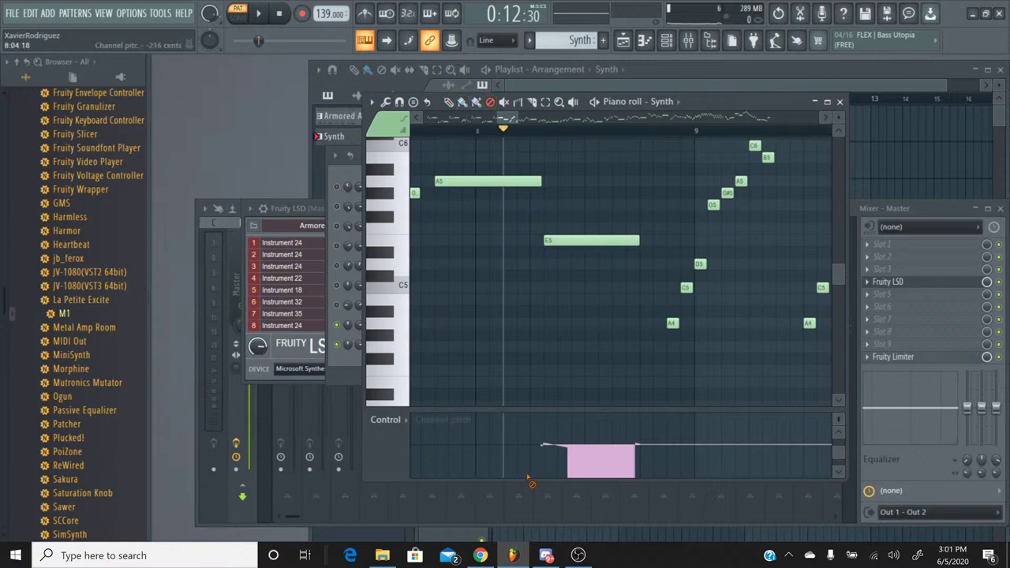
left_click(463, 102)
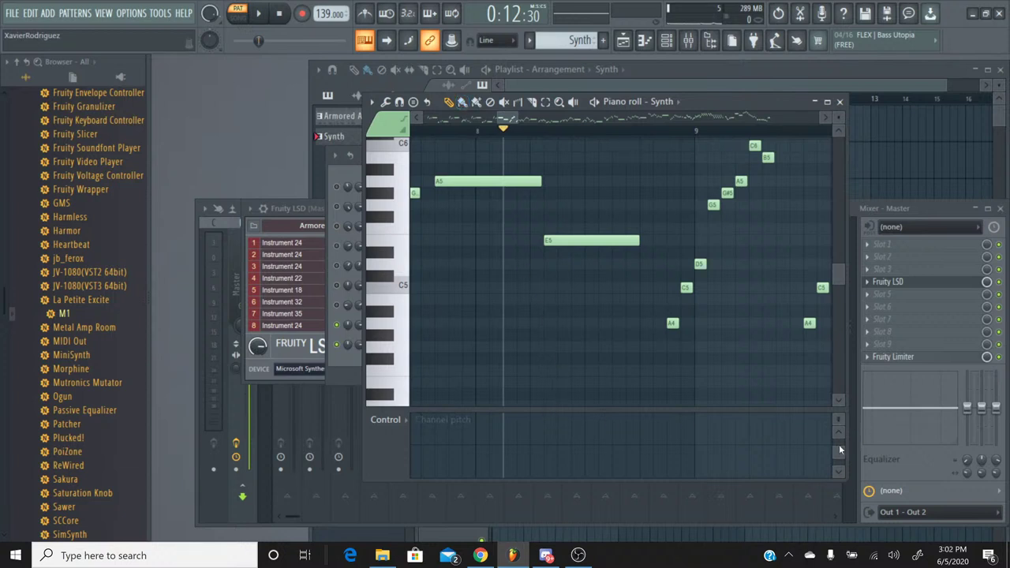
left_click(555, 451)
left_click_drag(555, 451, 578, 467)
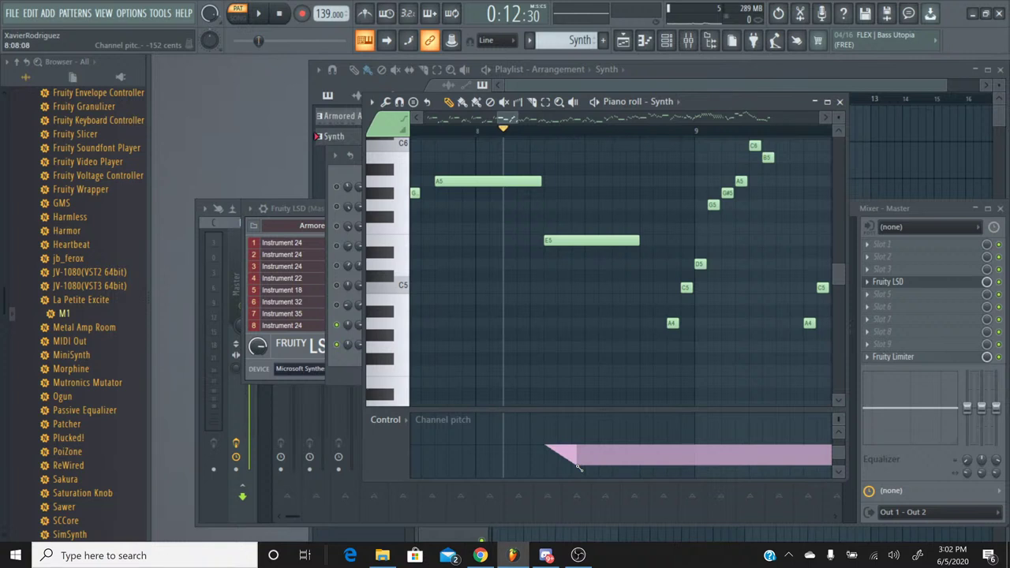
left_click_drag(578, 467, 622, 485)
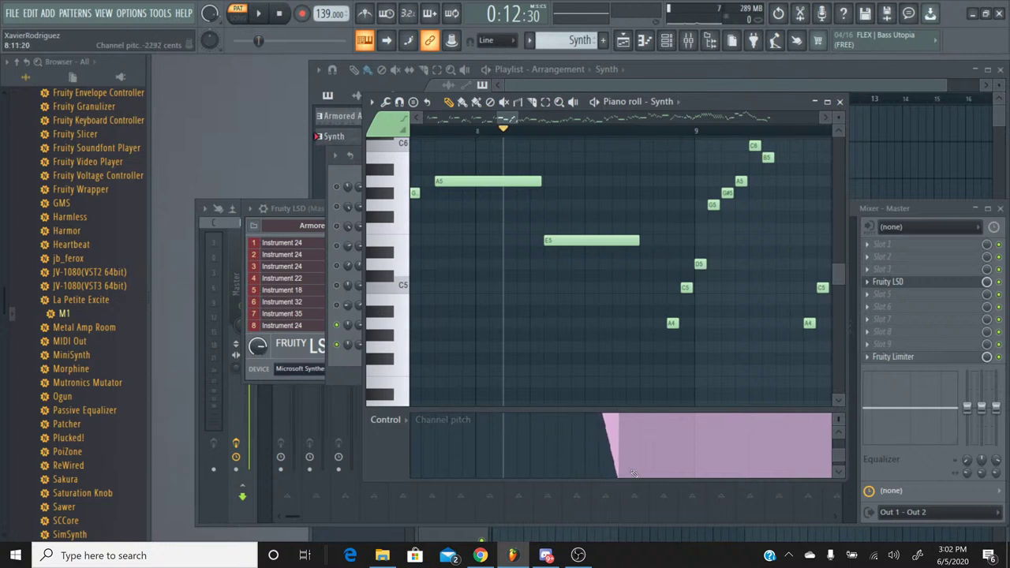
Reset the channel pitch to 0 cents at 8:11:15, shortly before the E5 note ends.
left_click(838, 435)
left_click(840, 474)
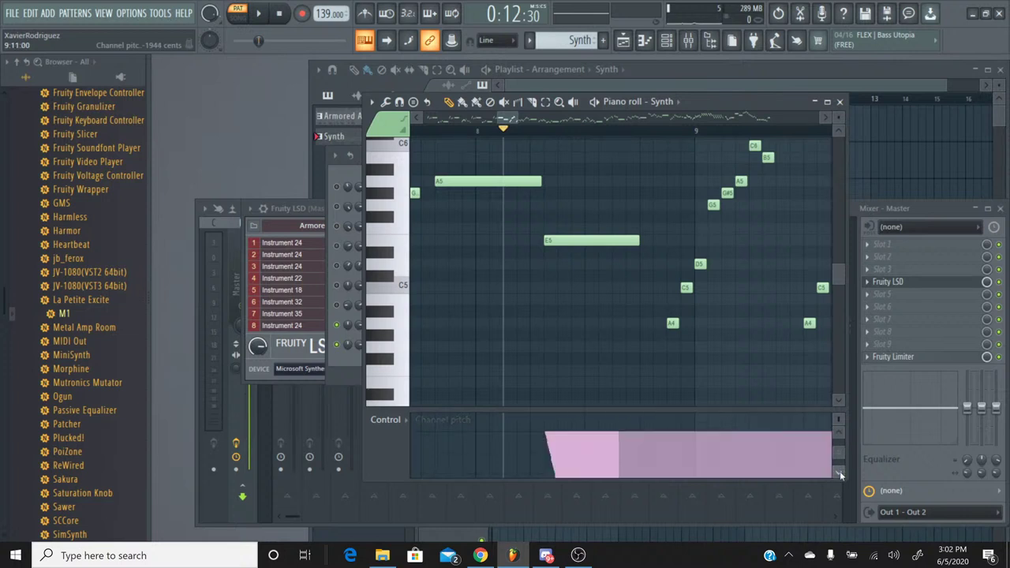
left_click(840, 440)
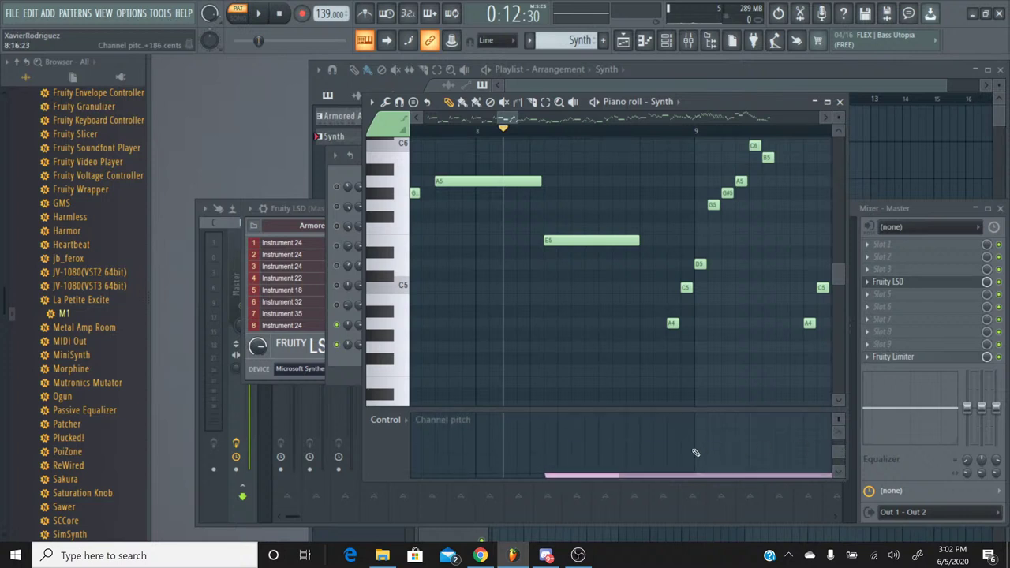
left_click(624, 476)
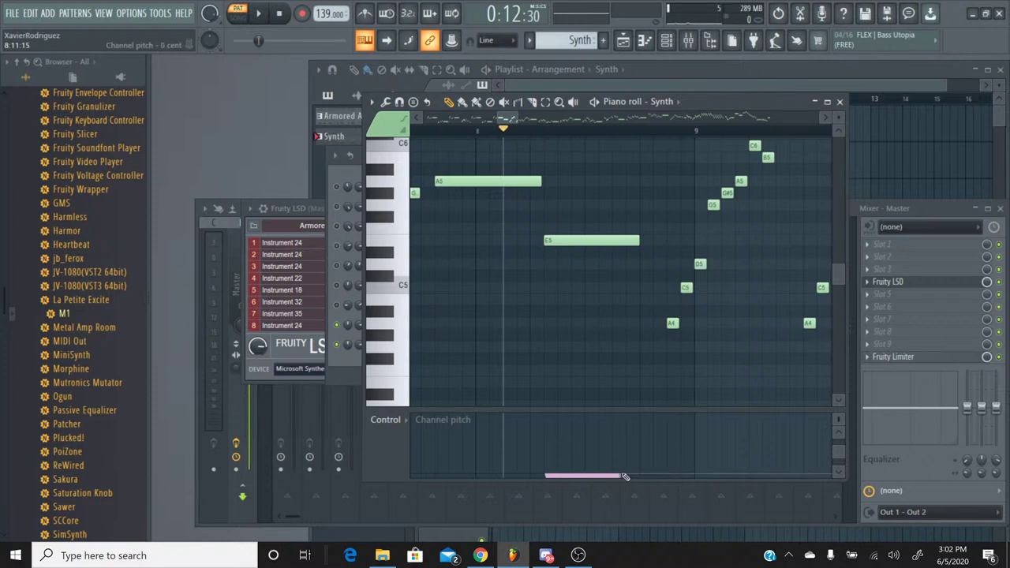
Play the redrawn E5 slide from the middle of the A5 note.
left_click(842, 472)
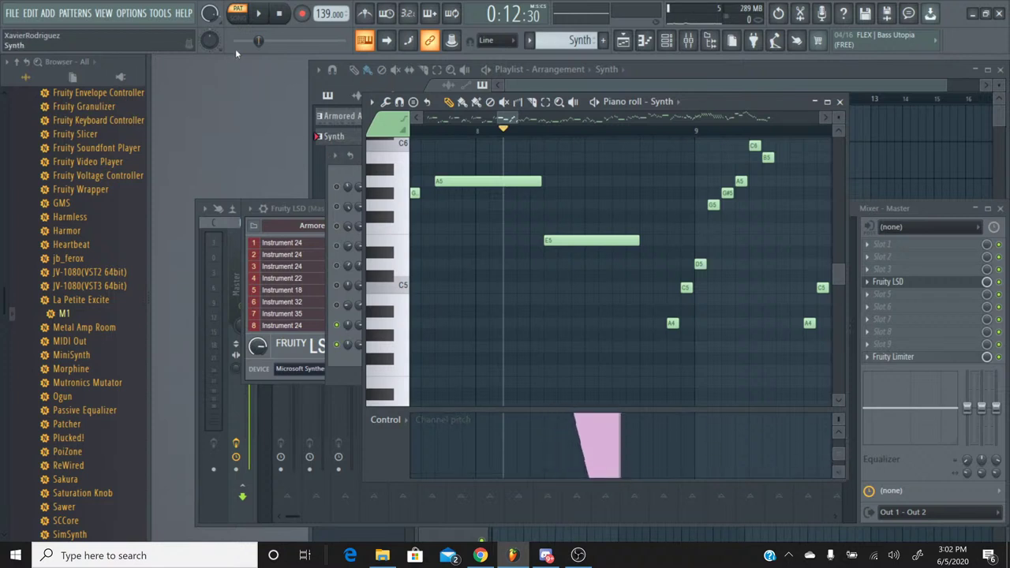
left_click(259, 14)
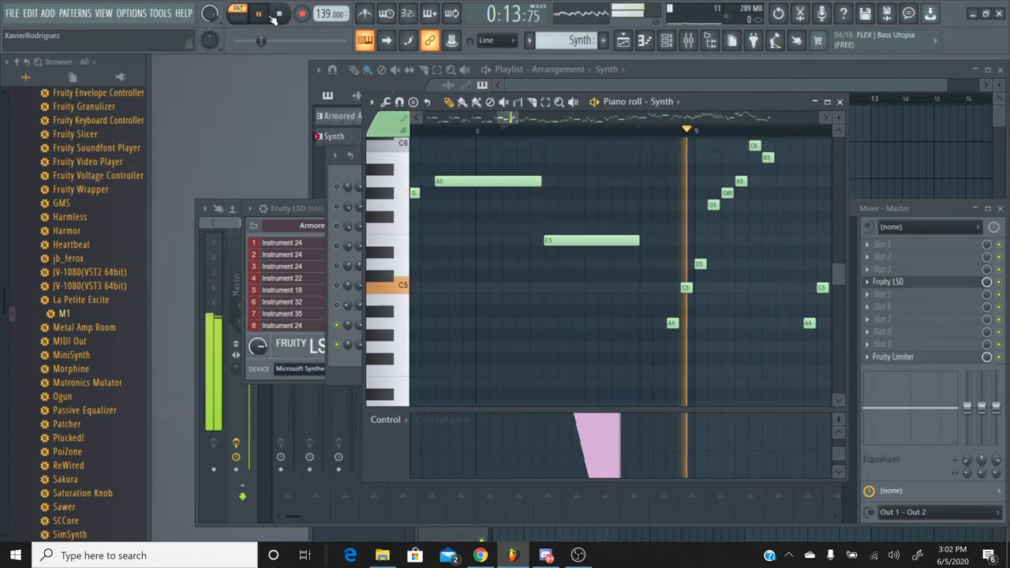
key("space")
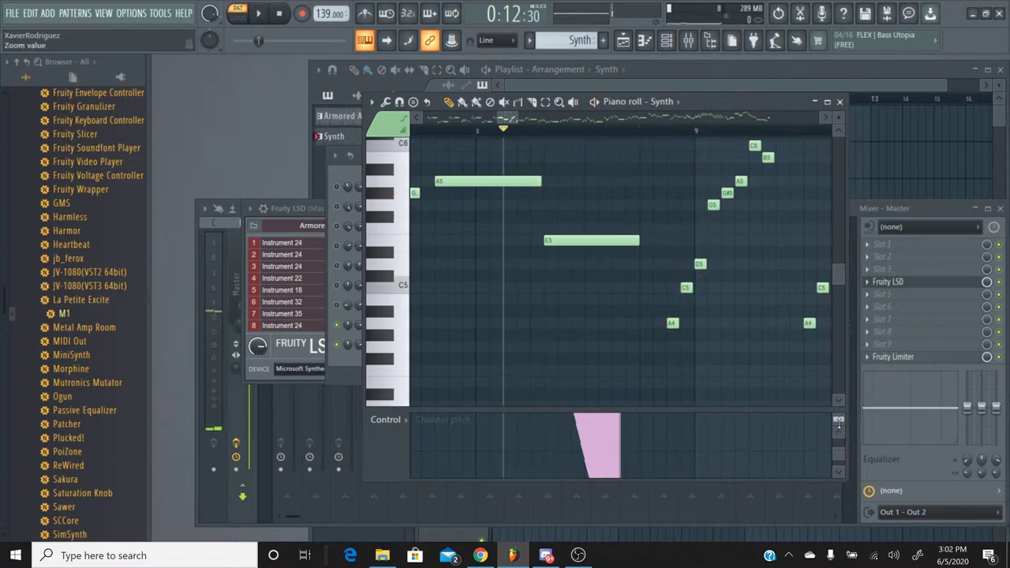
Shorten the slide by moving the reset to about 0 cents earlier, to about 70 percent of the way through the E5 note.
left_click(839, 432)
left_click(838, 431)
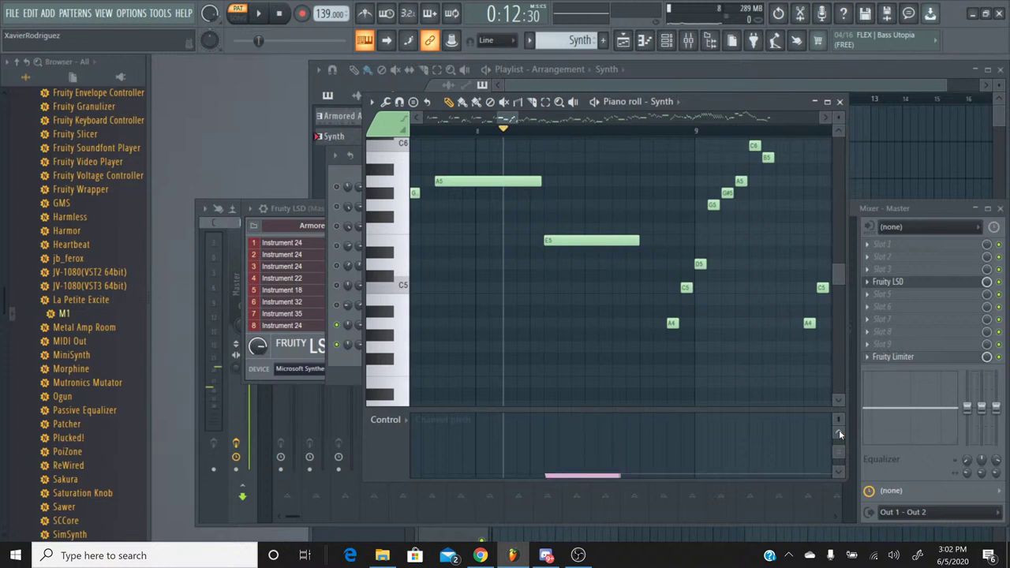
left_click(836, 473)
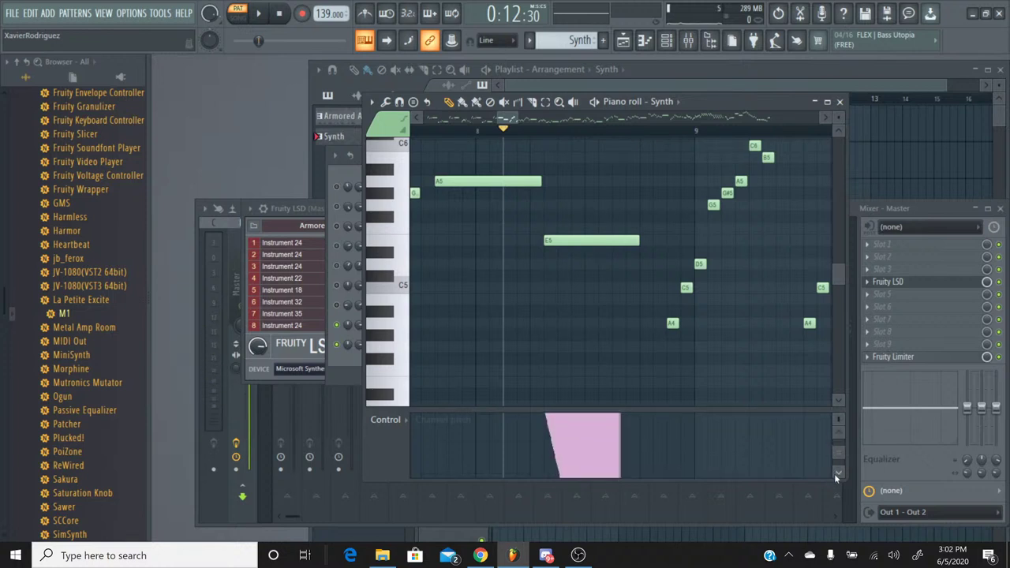
left_click(840, 433)
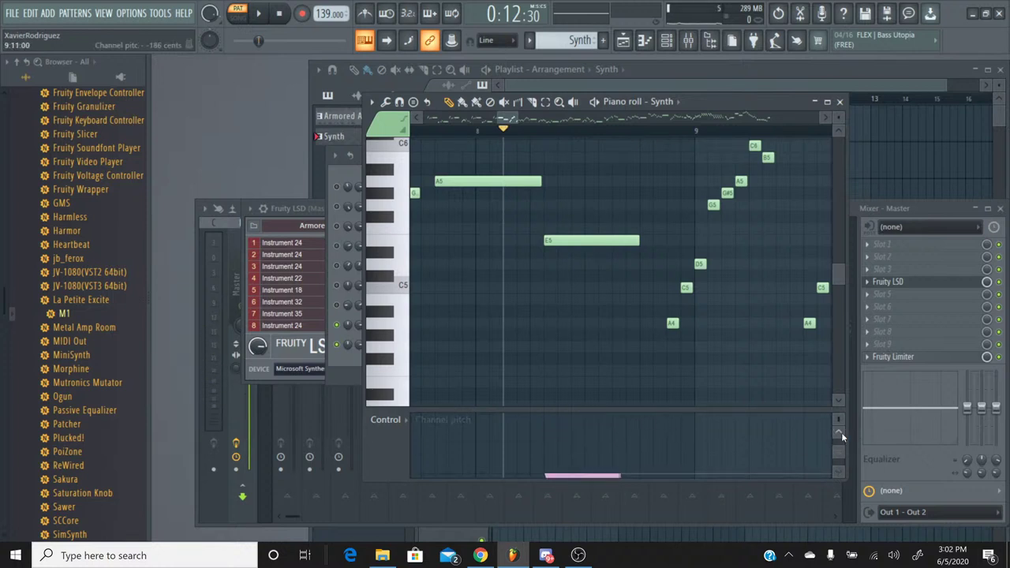
scroll(584, 138, "up", 5)
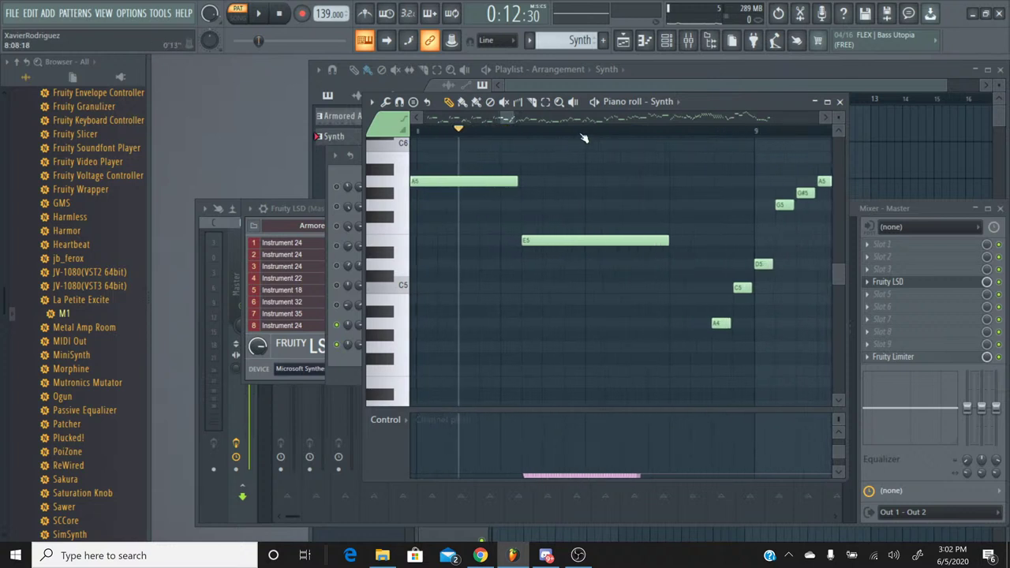
left_click(837, 474)
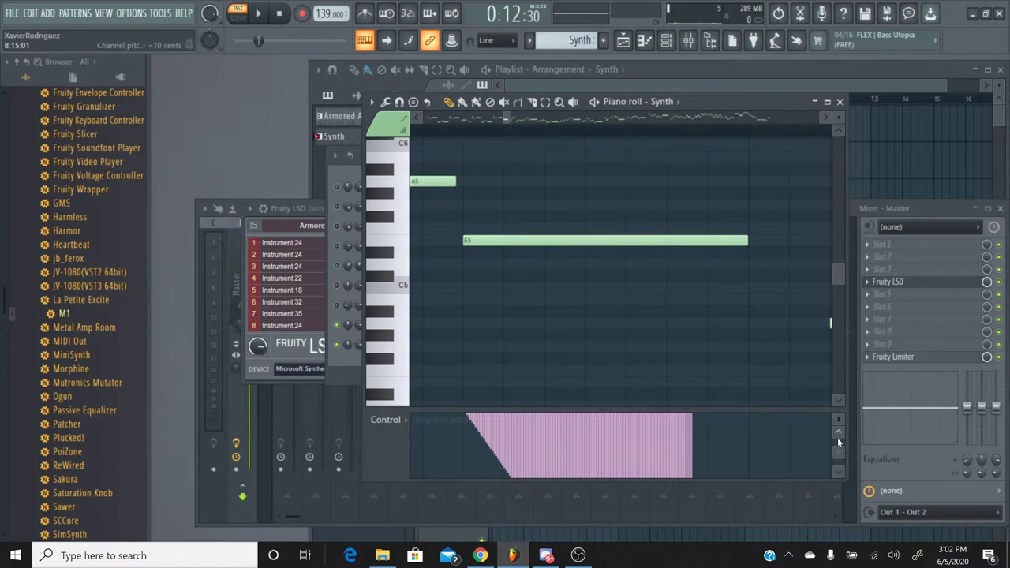
left_click(838, 434)
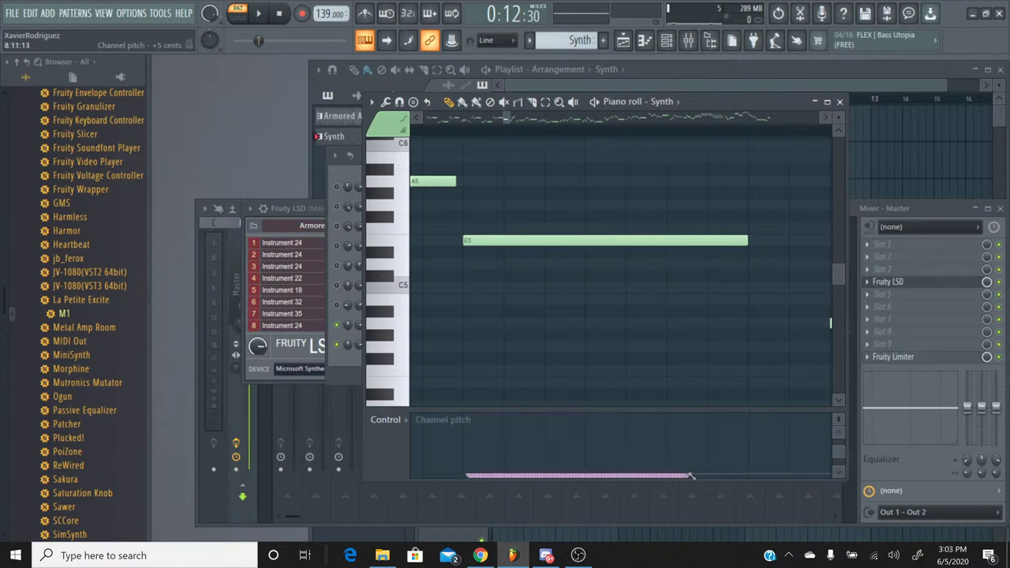
mouse_move(690, 476)
left_mouse_down()
mouse_move(717, 479)
mouse_move(671, 476)
left_mouse_up()
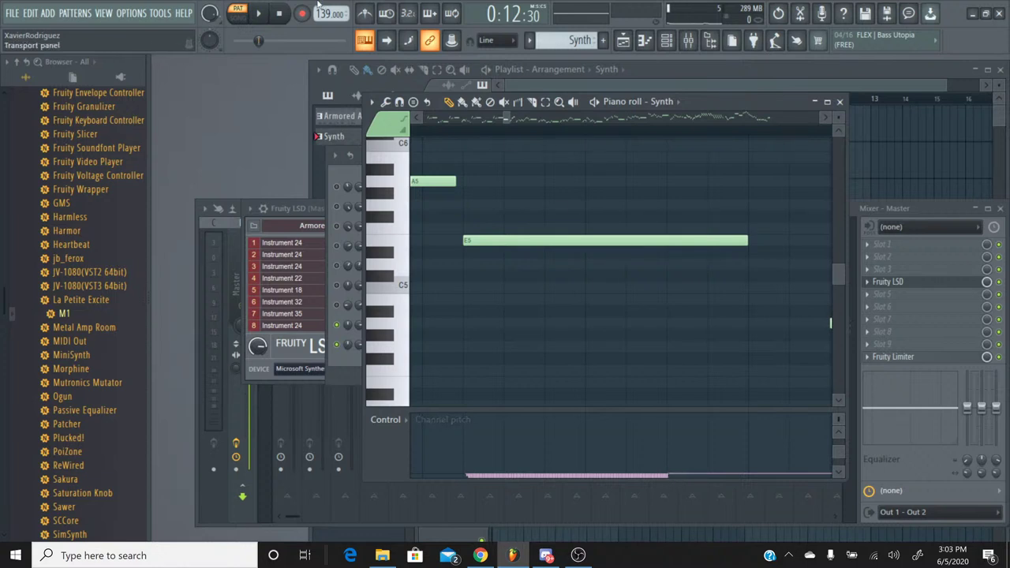
Play the shortened slide from the middle of the A5 note and examine its channel pitch curve.
left_click(261, 15)
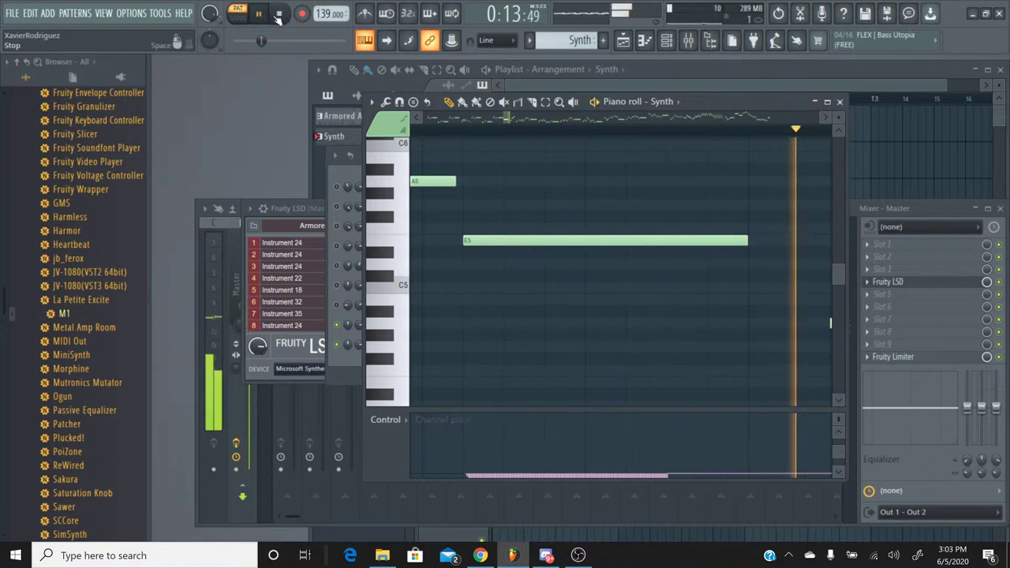
key("space")
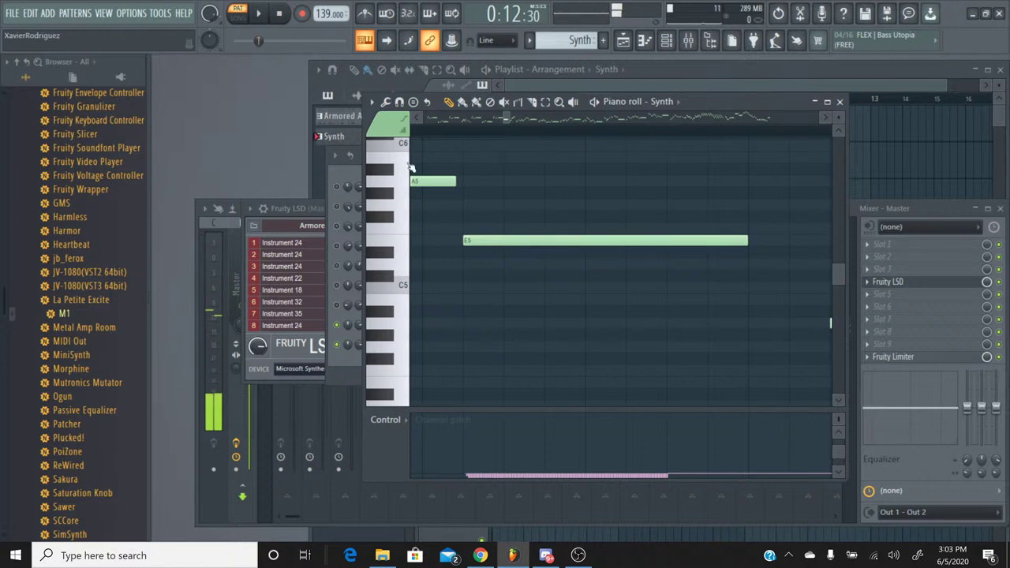
left_click(838, 474)
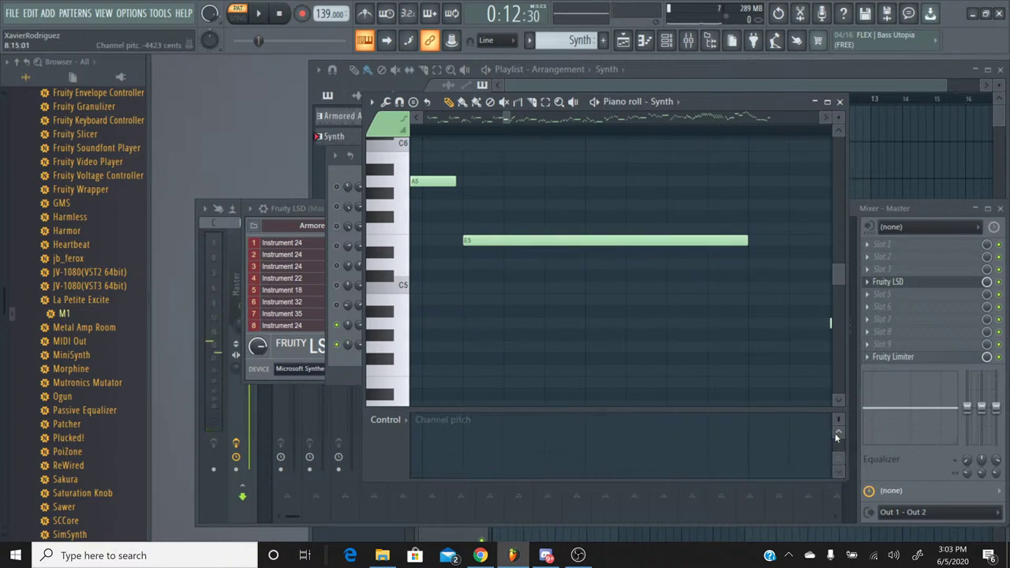
left_click(839, 435)
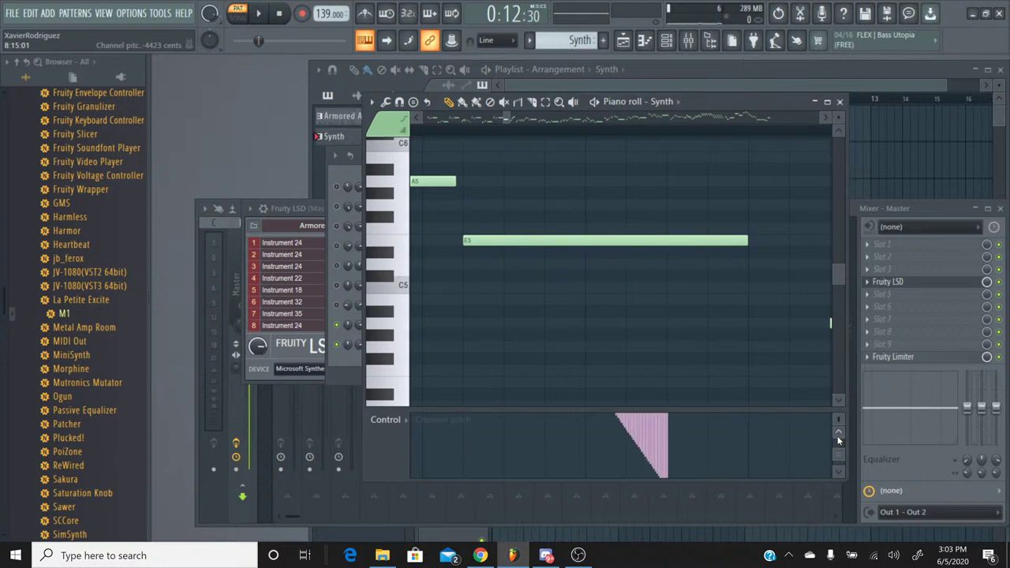
left_click(839, 435)
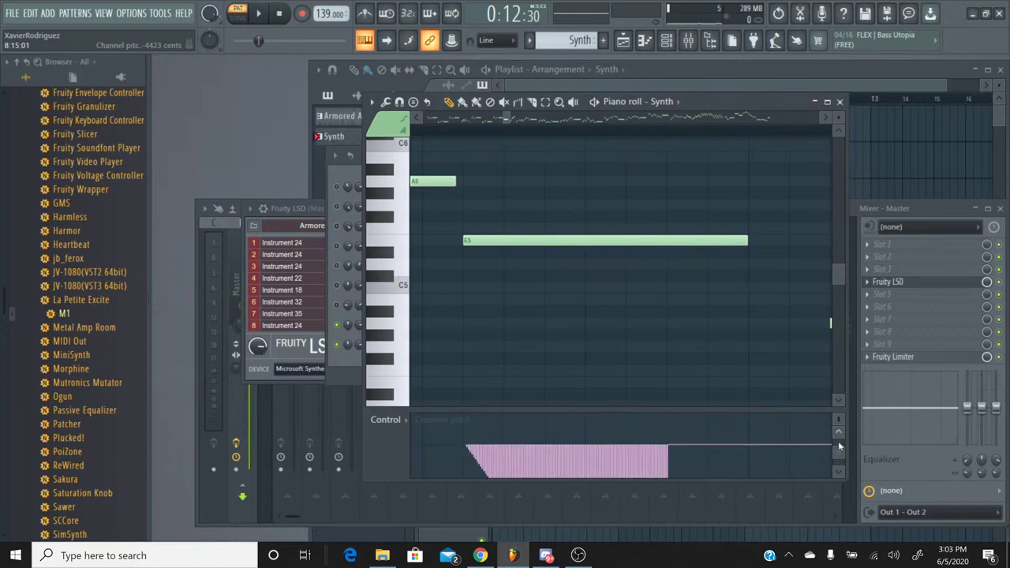
Extend the channel pitch slide at about -2155 cents to the end of the E5 note and reset it to 0 cents at 8:13:01.
left_click(839, 471)
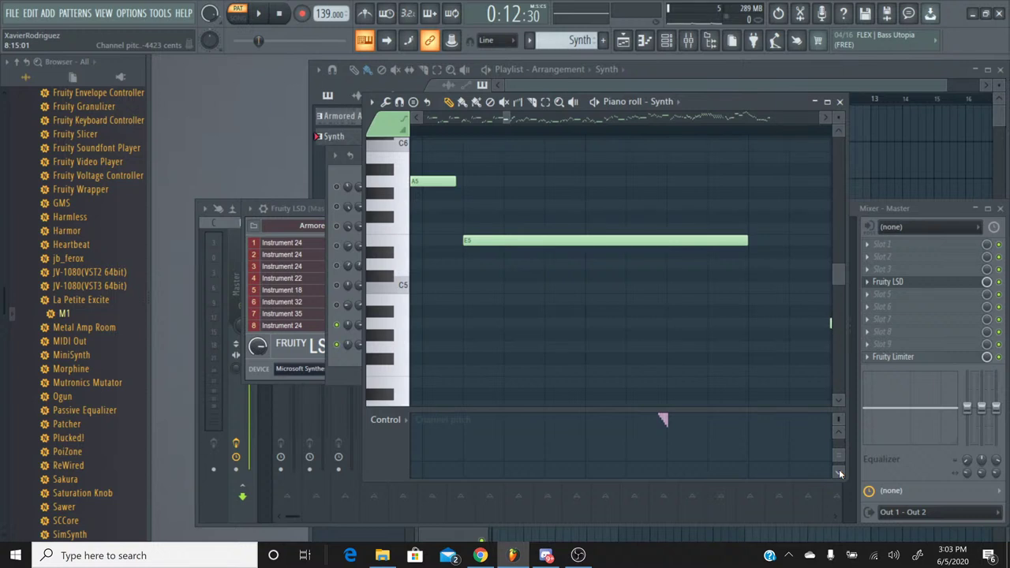
left_click(834, 436)
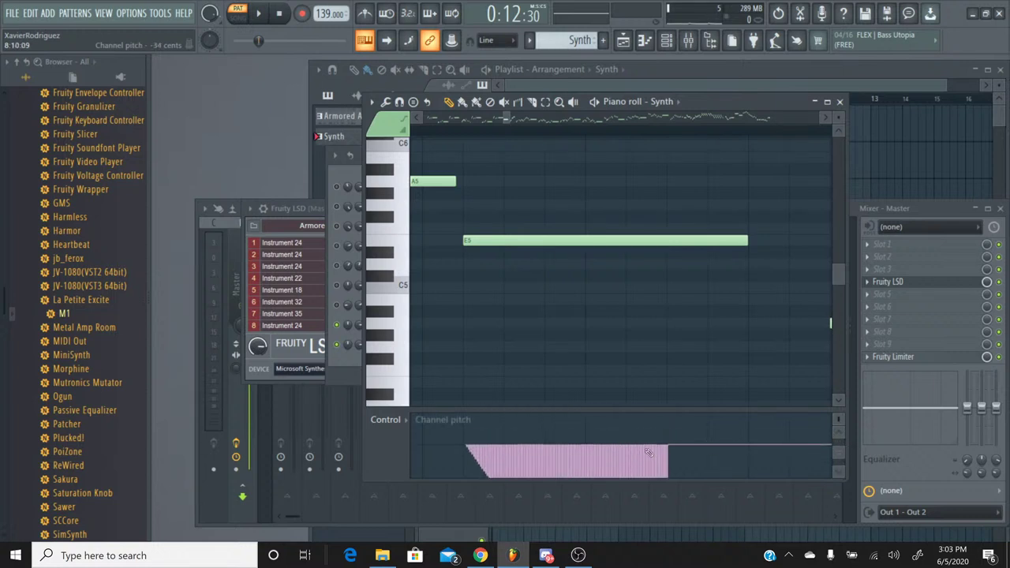
left_click(835, 473)
left_click(835, 473)
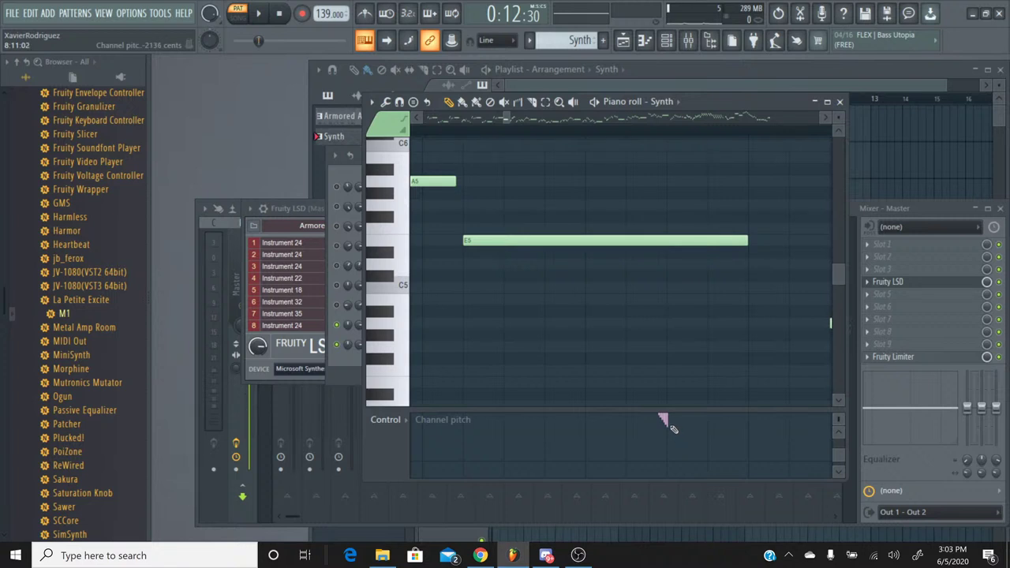
left_click_drag(670, 427, 680, 430)
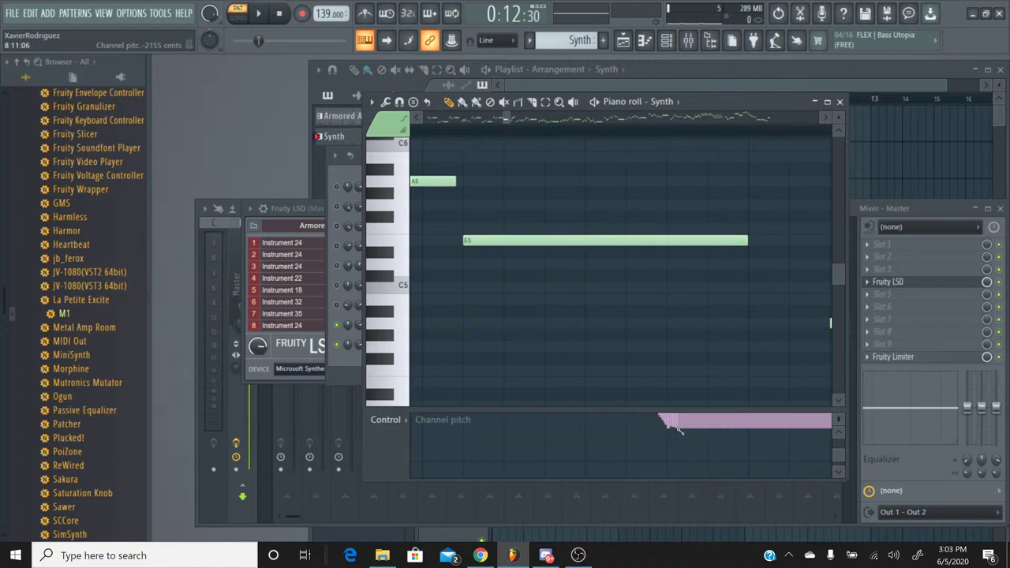
left_click_drag(671, 430, 745, 432)
left_click(840, 432)
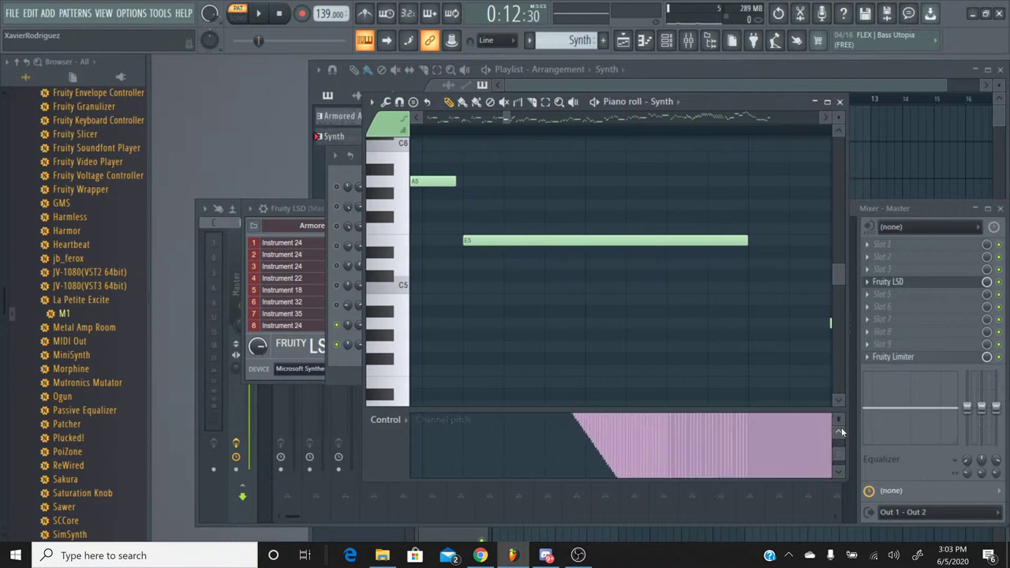
right_click(752, 447)
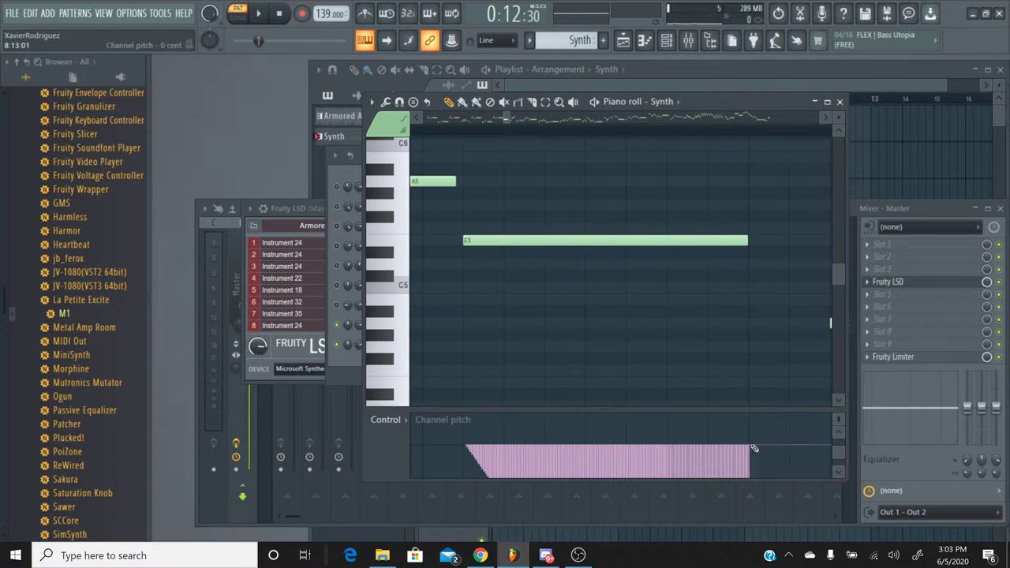
Play the extended slide from just before the E5 note.
left_click(838, 475)
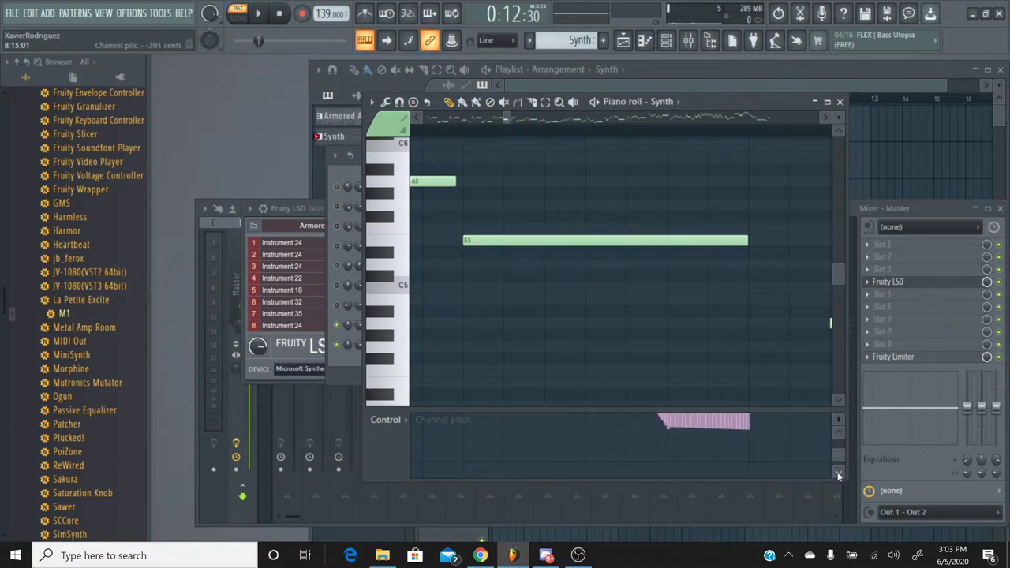
left_click(837, 475)
left_click(258, 13)
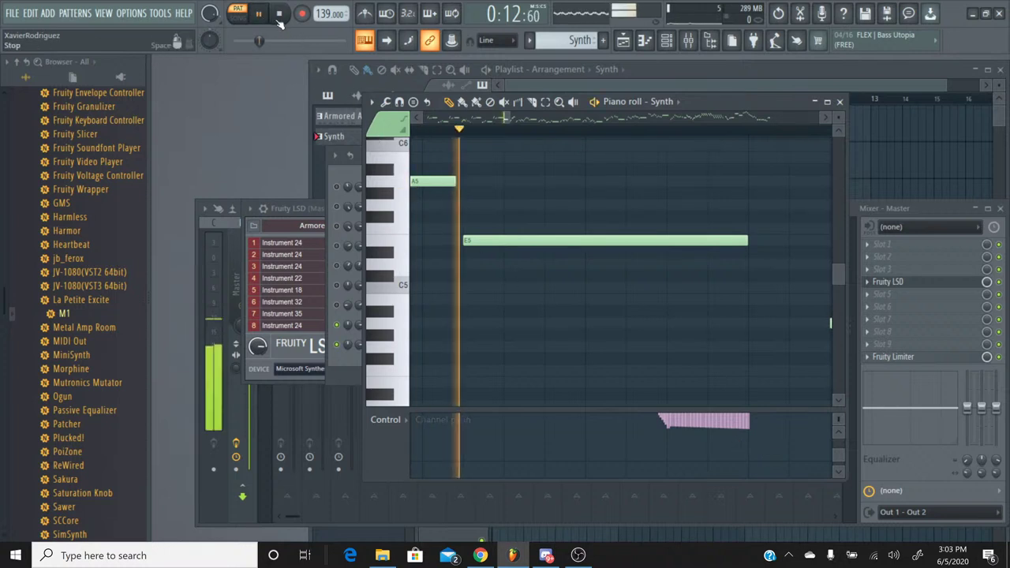
left_click(279, 16)
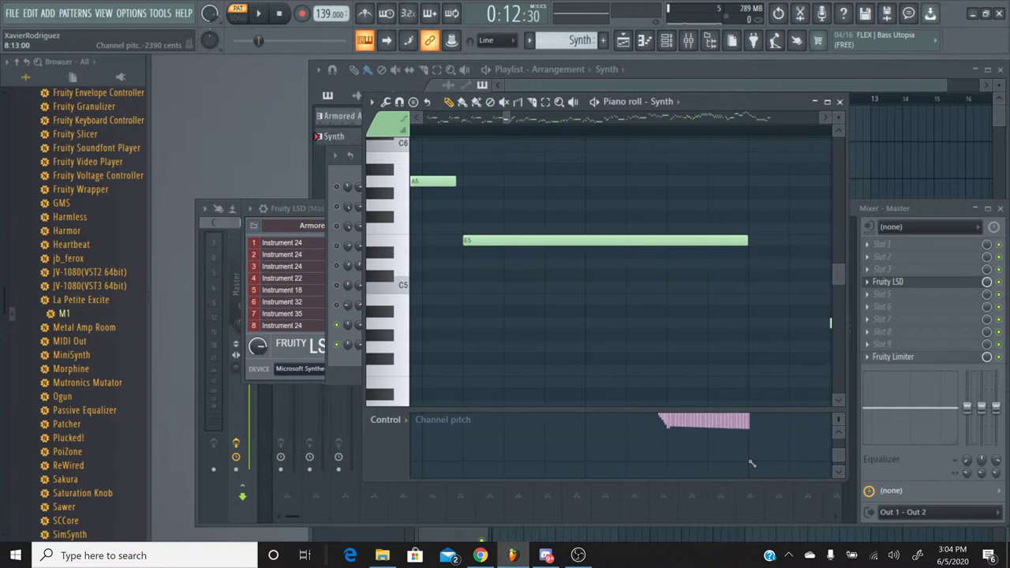
Redraw the final part of the E5 slide down to -4800 cents and reset the channel pitch to about 0 cents at the note's end.
left_click_drag(752, 463, 672, 464)
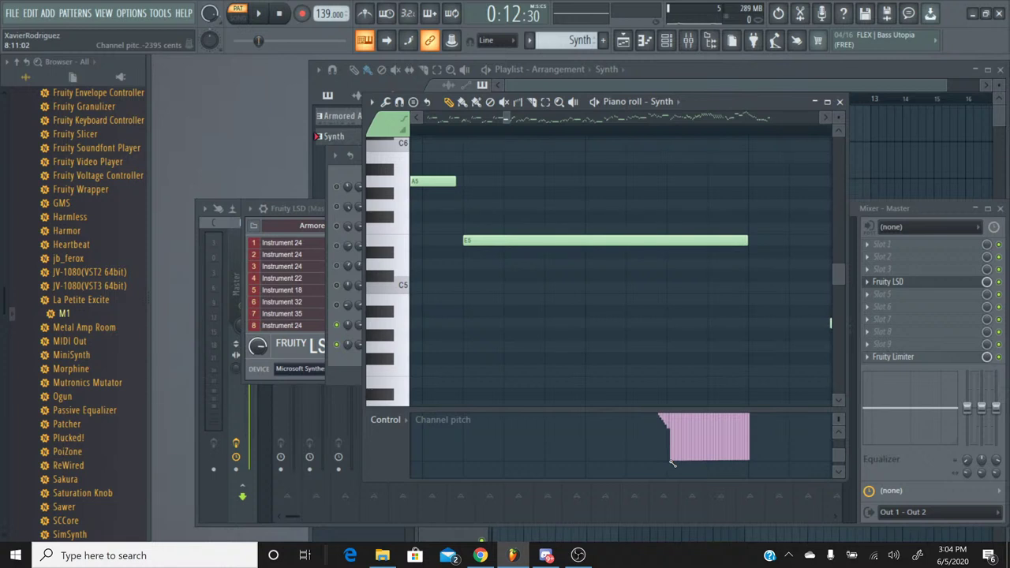
mouse_move(672, 464)
left_mouse_down()
mouse_move(671, 432)
mouse_move(707, 493)
mouse_move(839, 439)
left_mouse_up()
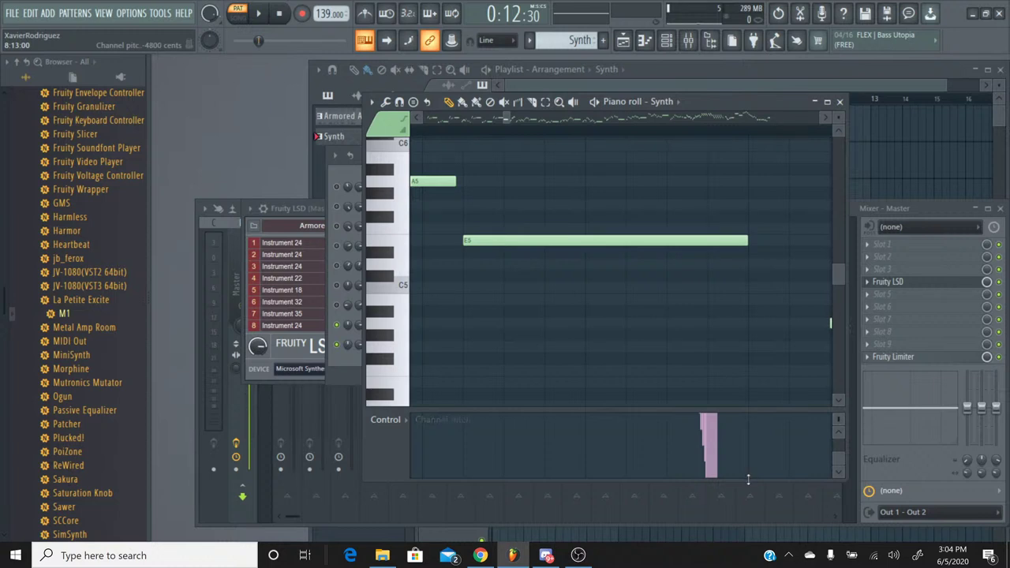
left_click_drag(751, 479, 721, 479)
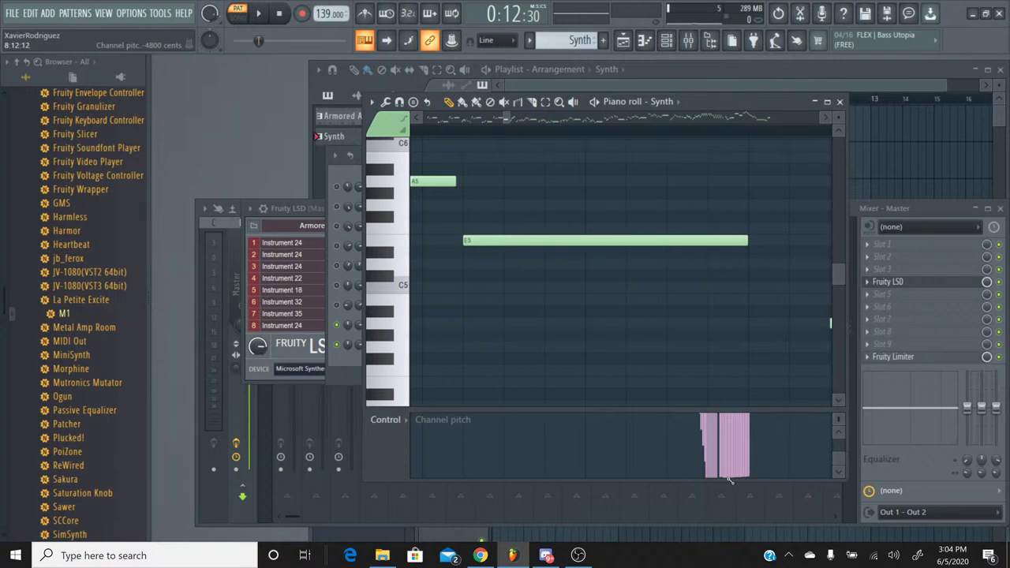
mouse_move(730, 481)
left_mouse_down()
mouse_move(720, 481)
mouse_move(757, 474)
mouse_move(731, 415)
mouse_move(718, 415)
mouse_move(742, 415)
left_mouse_up()
scroll(834, 440, "up", 5)
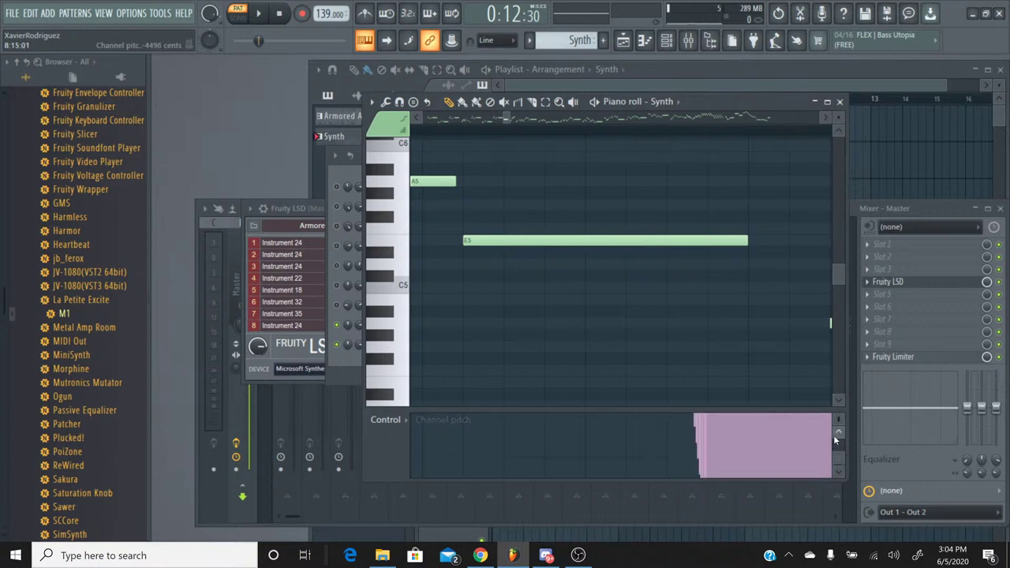
scroll(838, 467, "down", 4)
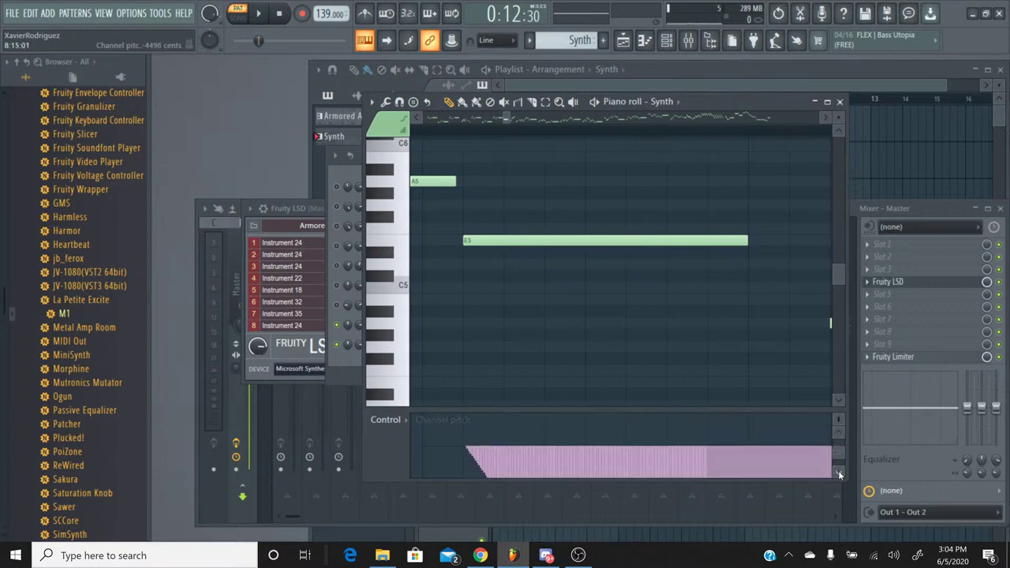
scroll(838, 436, "up", 2)
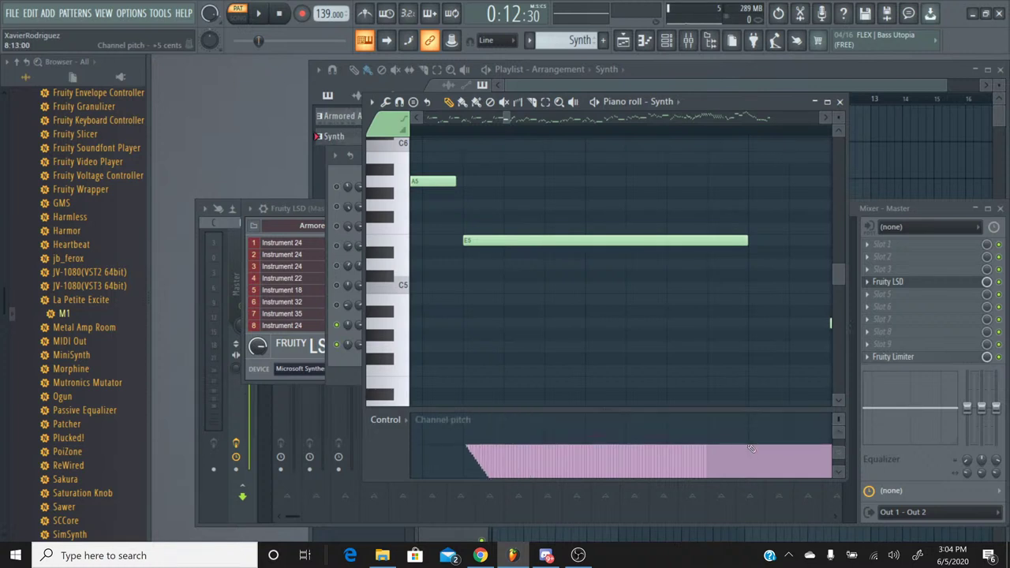
right_click(750, 446)
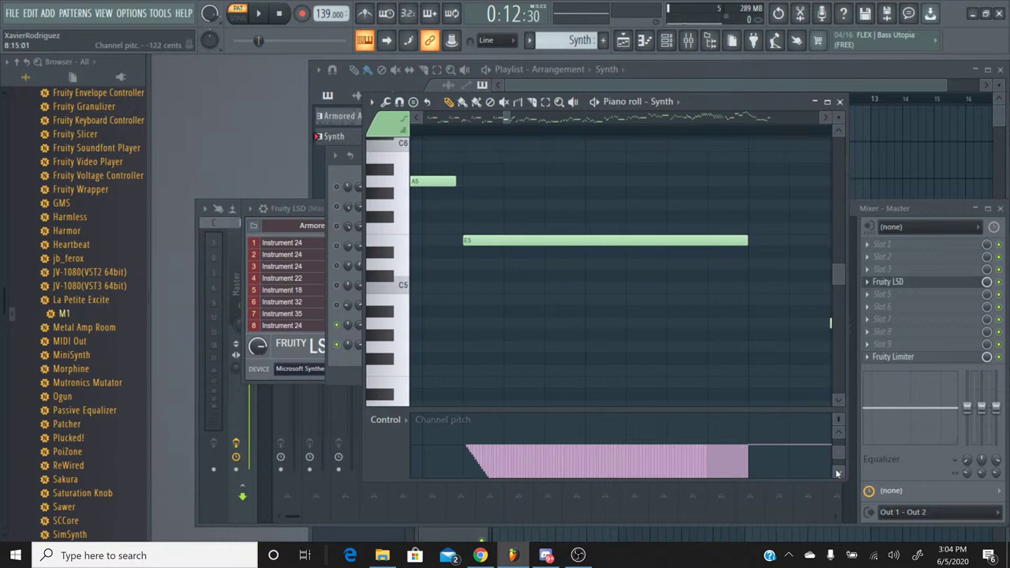
Examine the deepened channel pitch curve and play it from the start of the A5 note.
left_click_drag(838, 464, 838, 474)
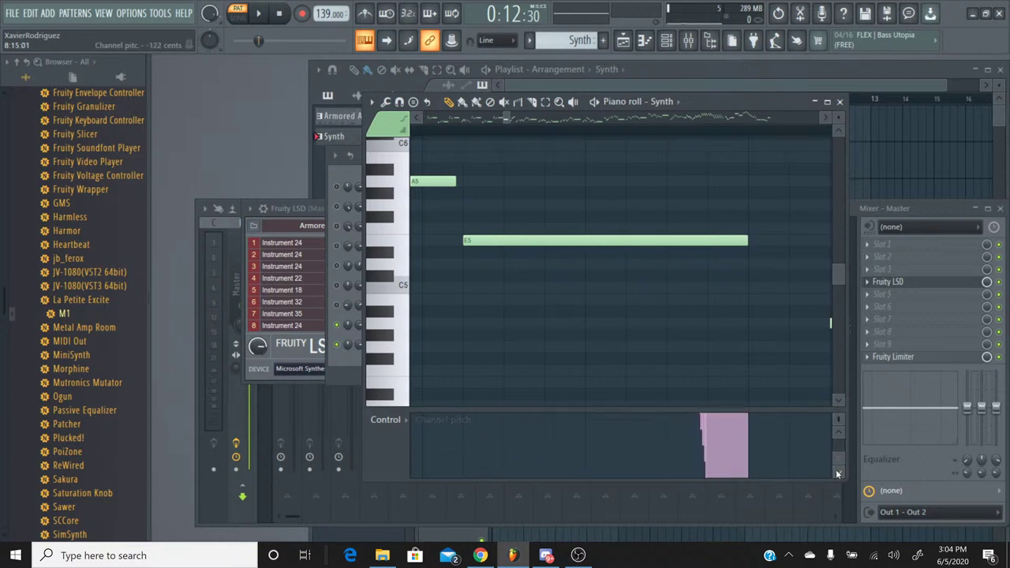
left_click(836, 436)
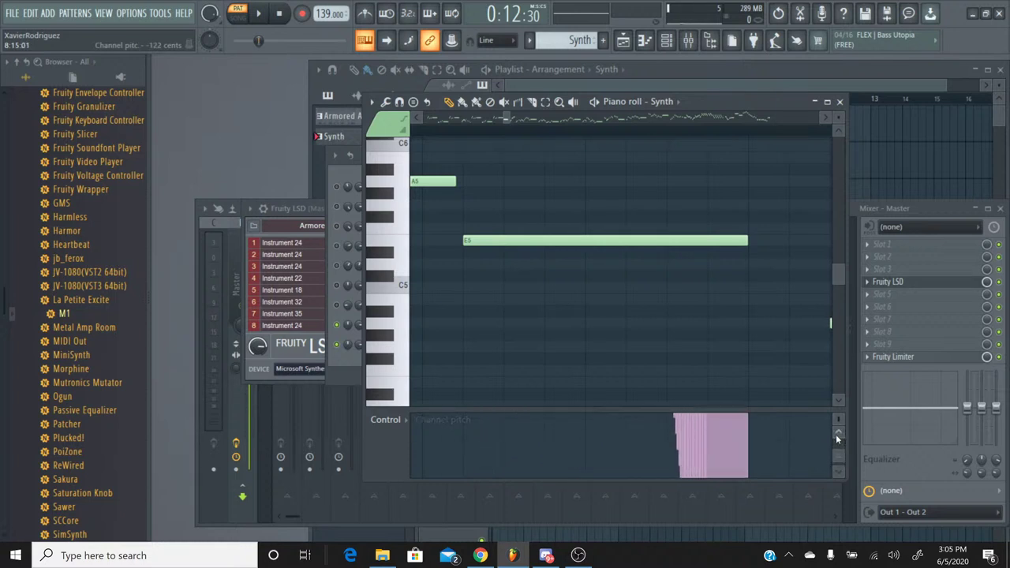
left_click(838, 473)
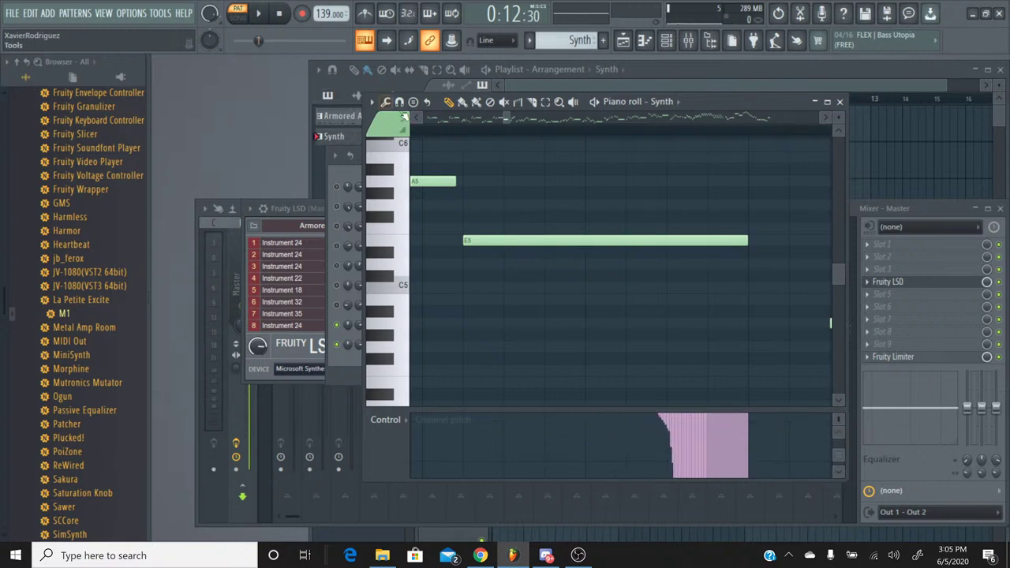
left_click(421, 129)
left_click(258, 14)
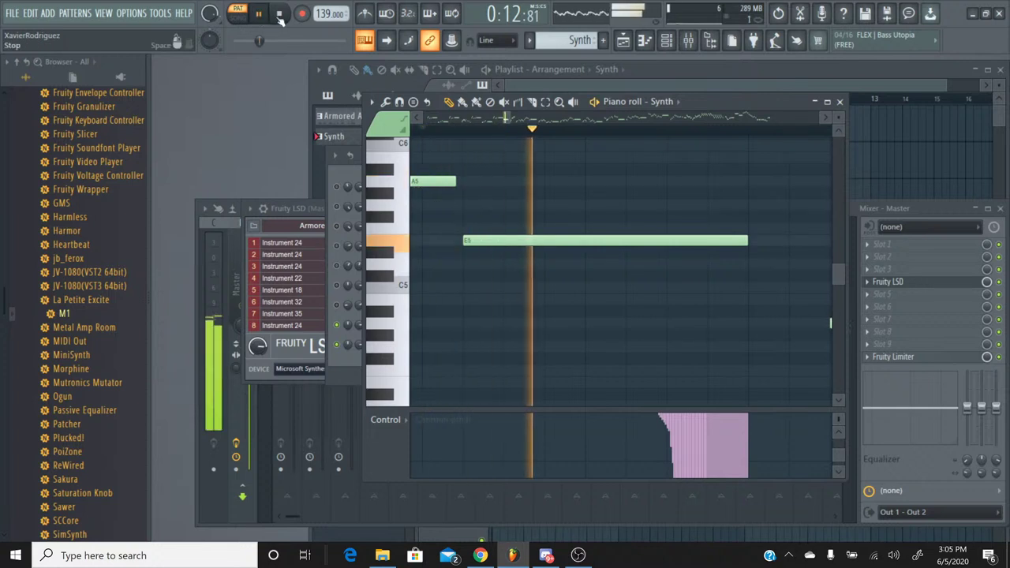
left_click(280, 15)
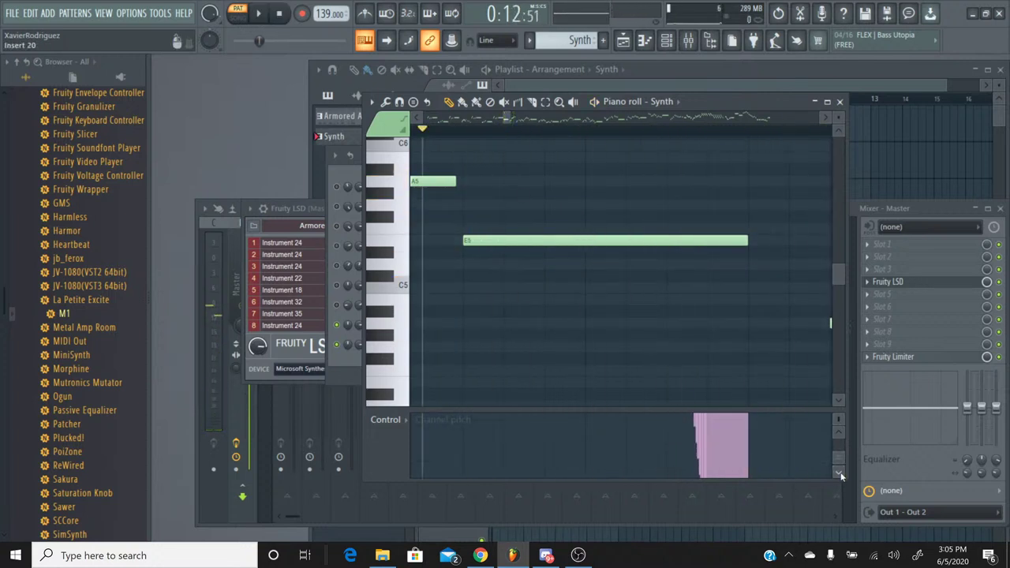
Redraw the late E5 slide as a gradual descent from about -2229 cents at 8:11:05 to -4600 cents at 8:12:14.
left_click_drag(699, 446, 659, 447)
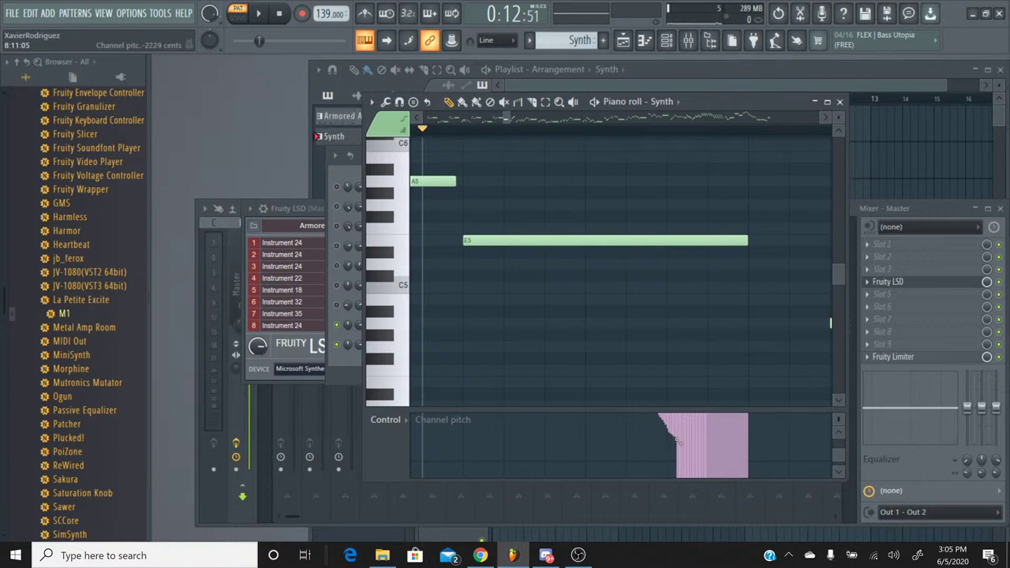
left_click_drag(684, 444, 691, 452)
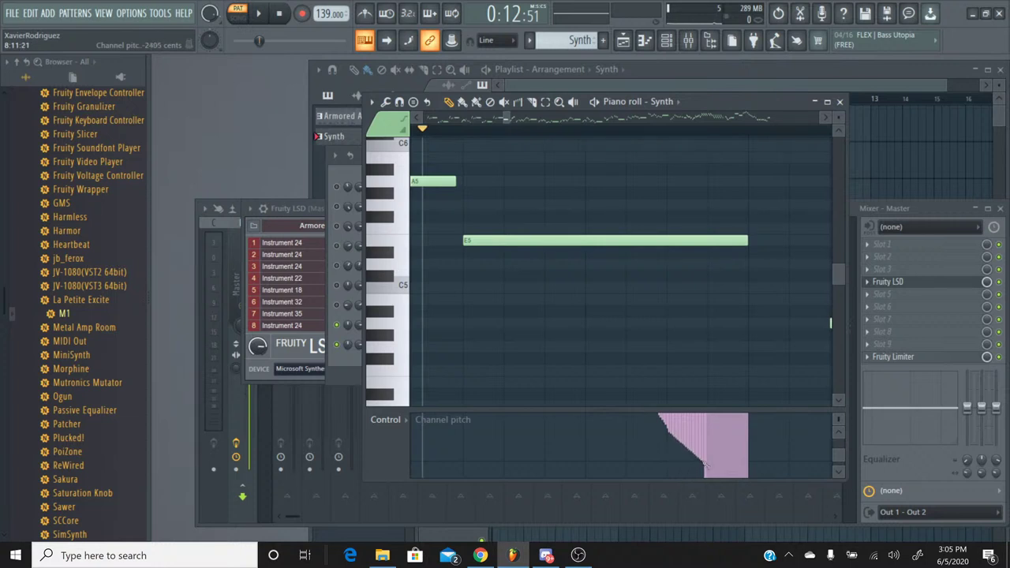
mouse_move(706, 466)
left_mouse_down()
mouse_move(698, 473)
mouse_move(734, 513)
left_mouse_up()
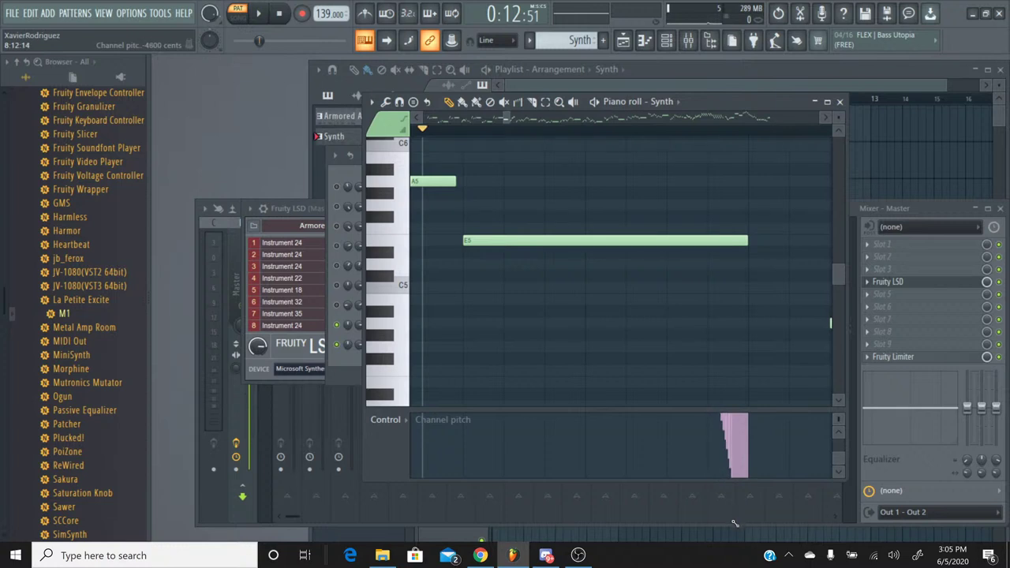
Check the full channel pitch curve and play the gradual slide from the A5 note.
left_click(839, 434)
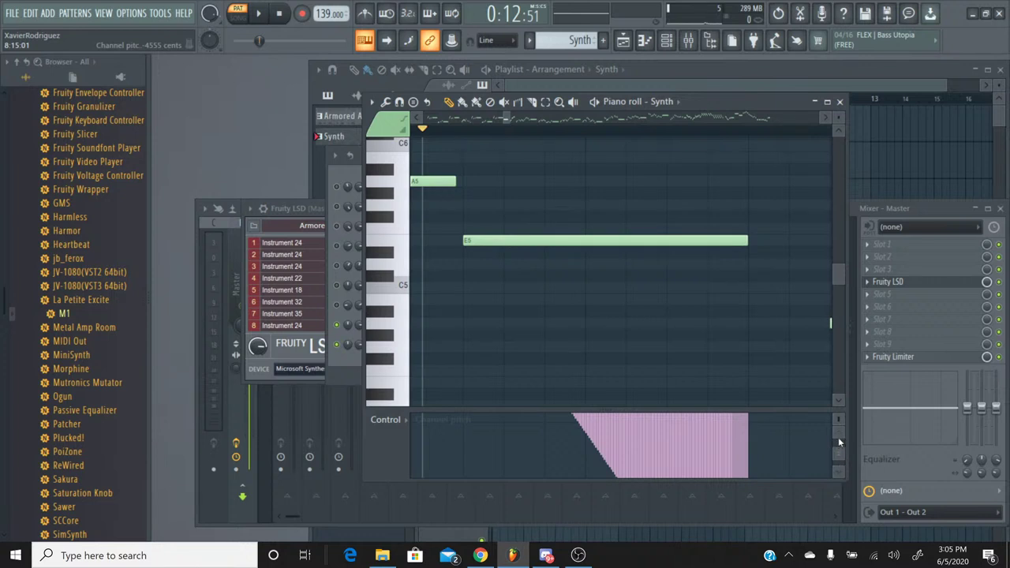
left_click(838, 434)
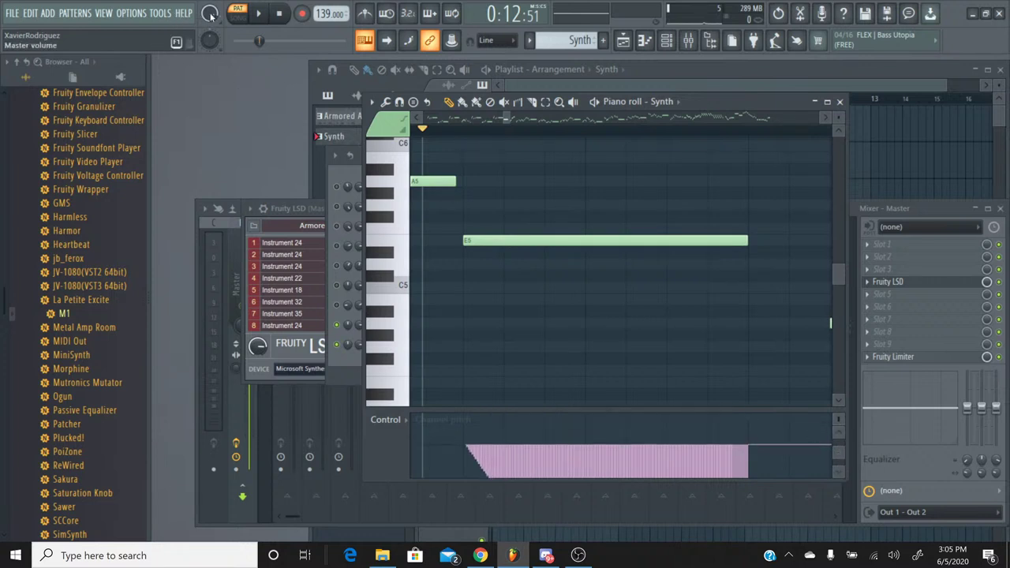
left_click(258, 13)
left_click(281, 15)
Erase the channel pitch slide under the E5 note and close the Synth piano roll.
mouse_move(793, 458)
left_mouse_down()
mouse_move(502, 451)
mouse_move(828, 457)
left_mouse_up()
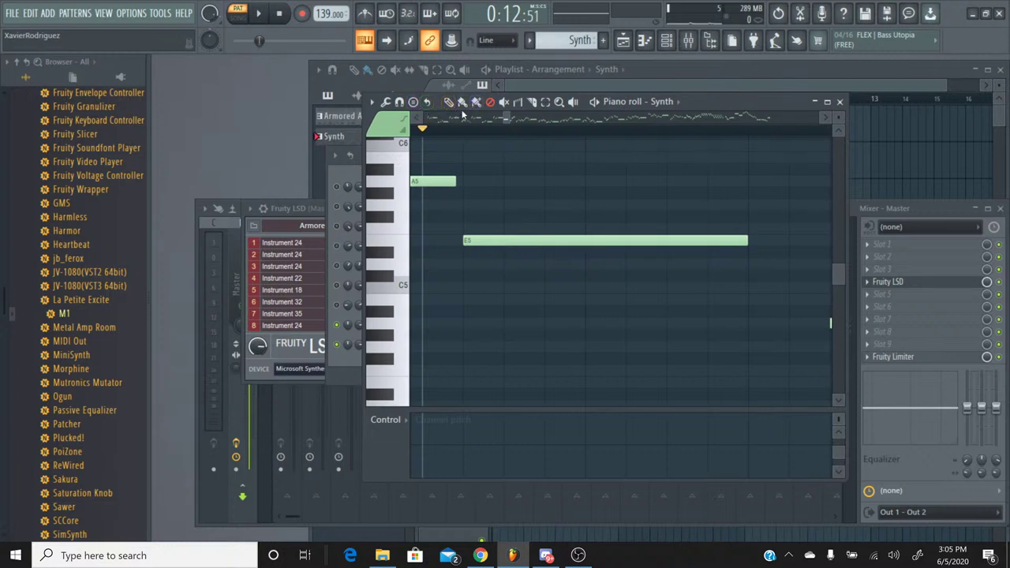
left_click(840, 101)
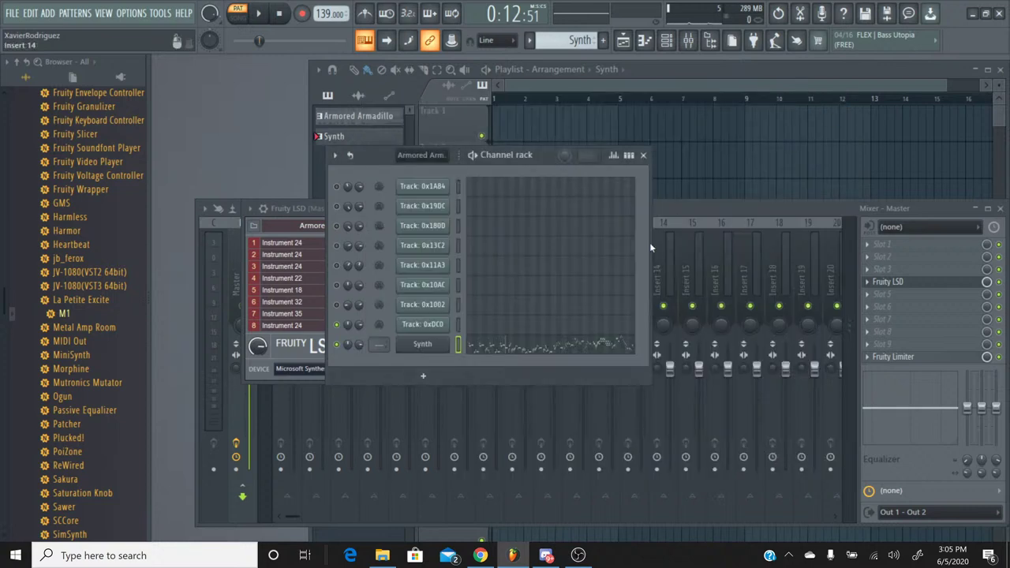
Check the M1's pitch bend range in the Synth channel's plugin settings.
left_click(419, 347)
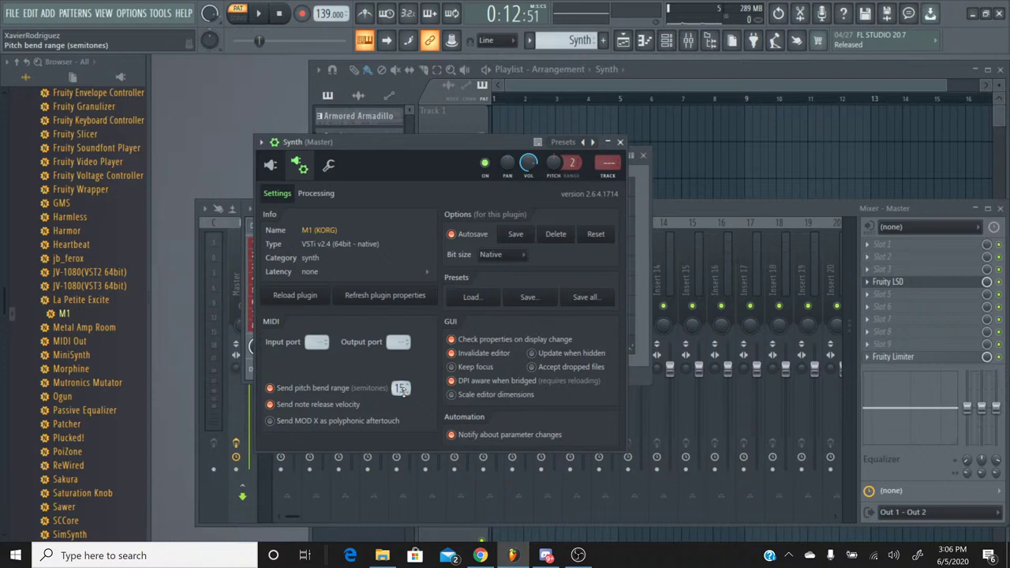
left_click(619, 142)
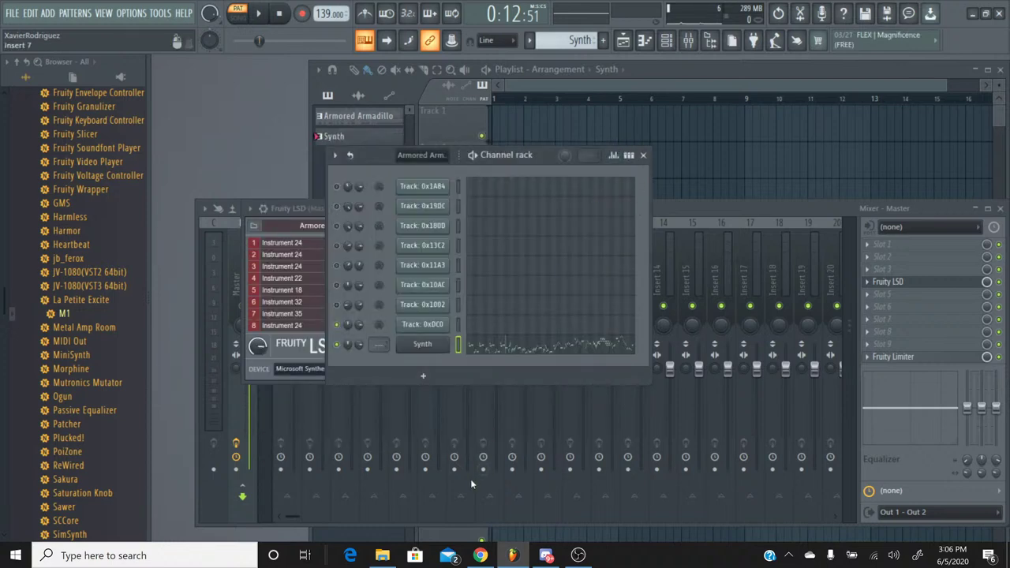
Reopen the Synth piano roll and play bar 8 from just before the E5 note without the slide.
left_click(485, 347)
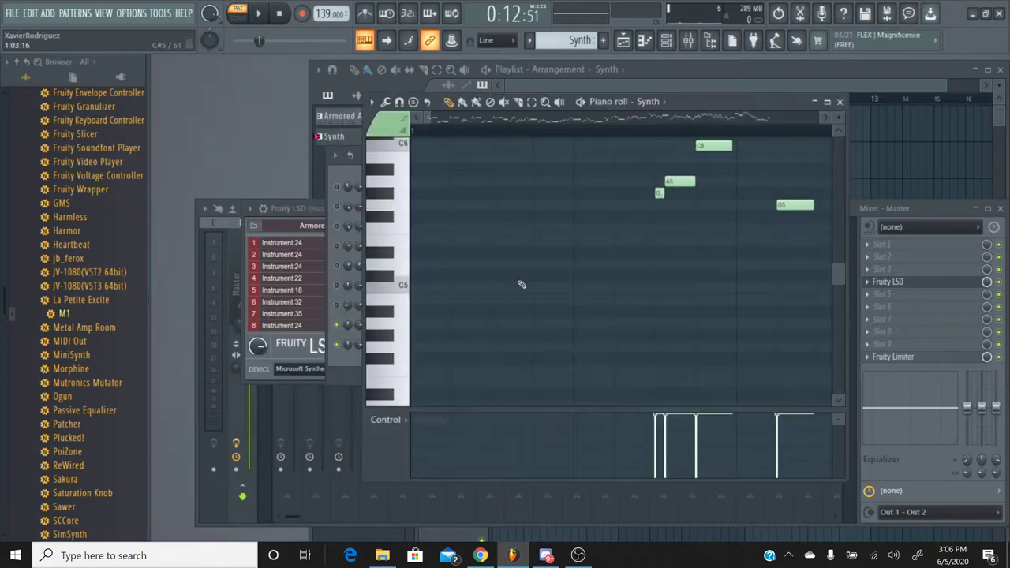
left_click_drag(432, 117, 517, 118)
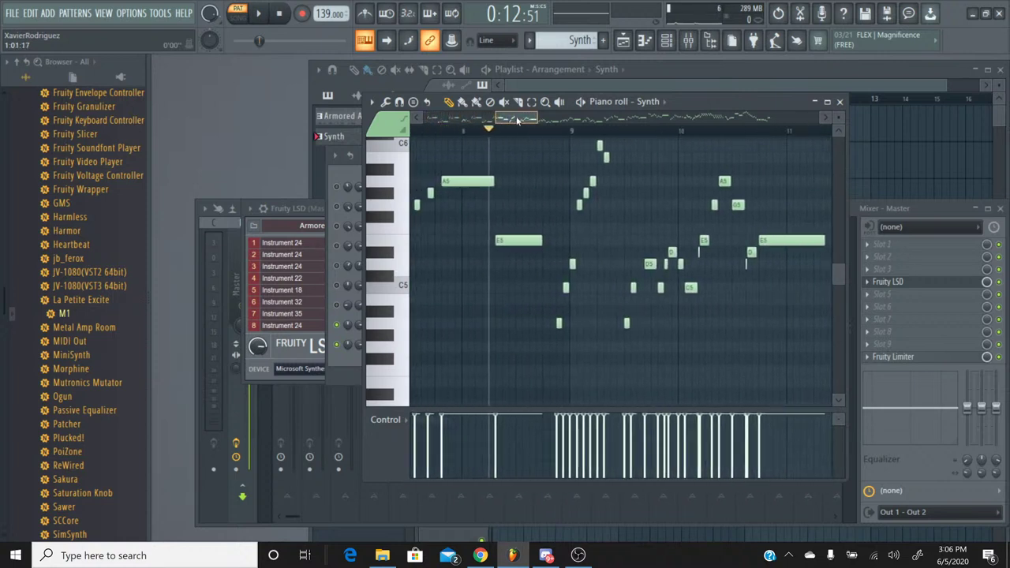
left_click(258, 13)
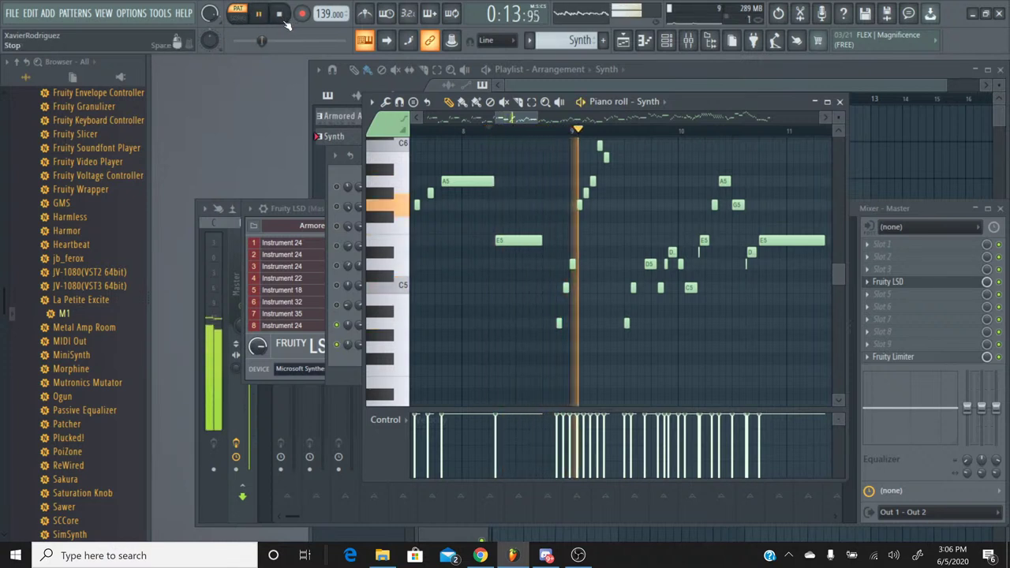
left_click(295, 22)
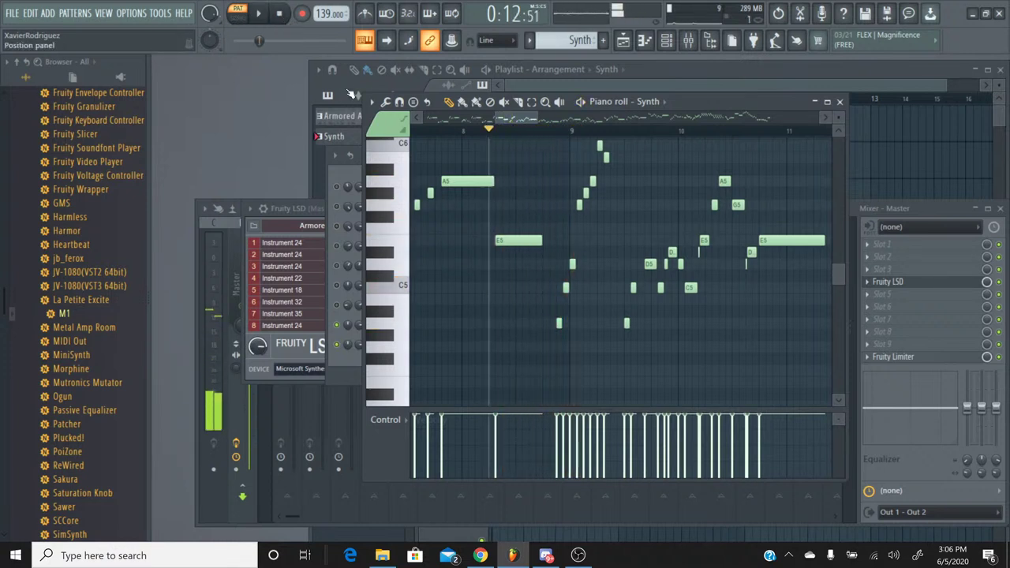
left_click(386, 420)
left_click(520, 470)
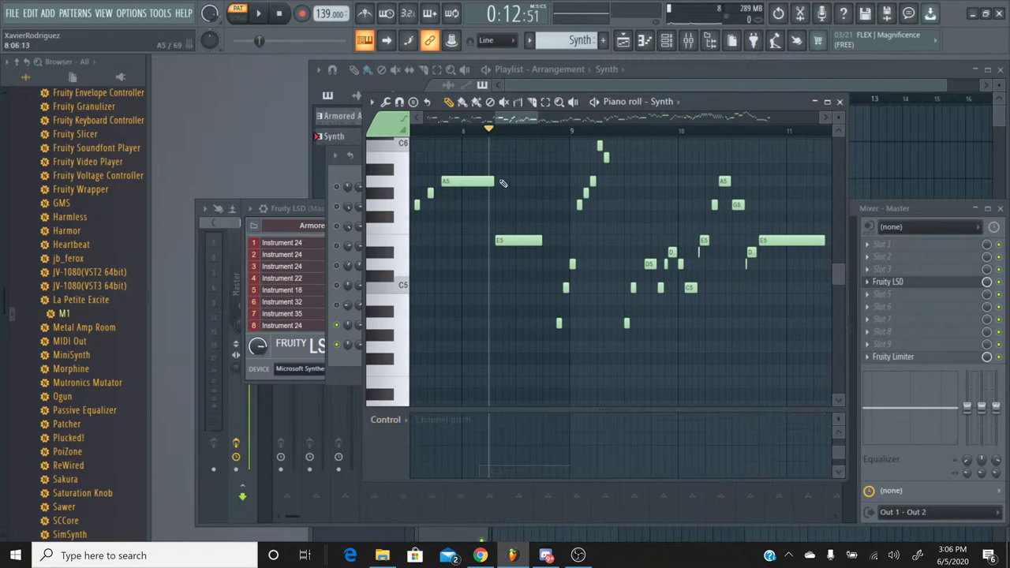
Draw a channel pitch slide falling to -4800 cents under the E5 note, reset it near zero at the note's end, and play it.
scroll(519, 136, "up", 6)
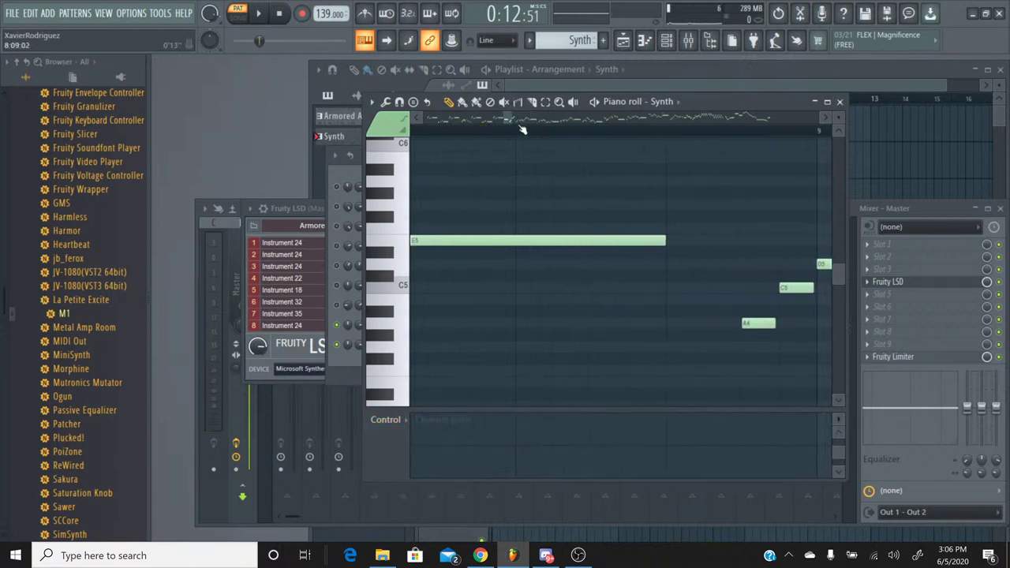
left_click(433, 118)
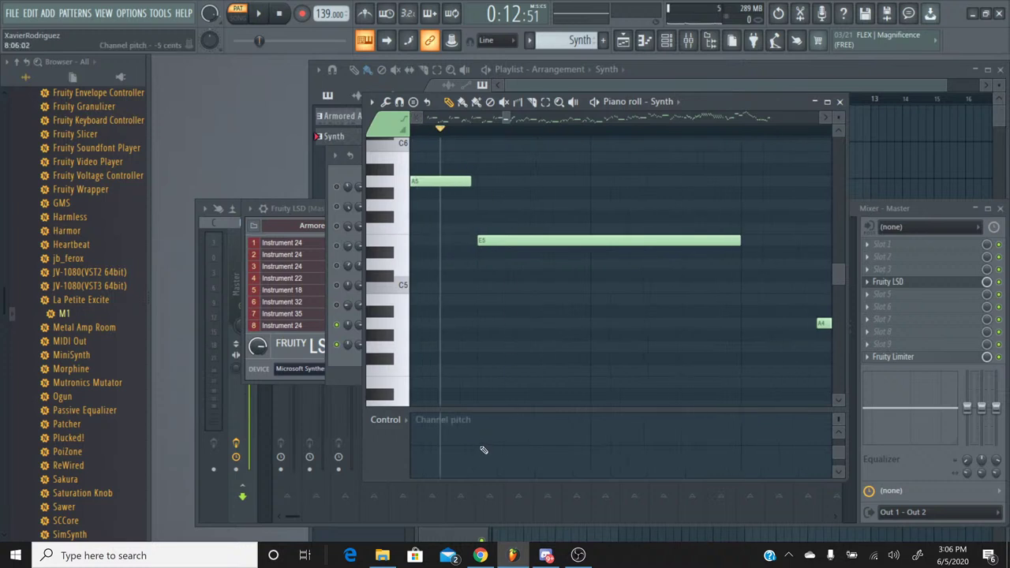
mouse_move(484, 449)
left_mouse_down()
mouse_move(542, 490)
mouse_move(598, 492)
left_mouse_up()
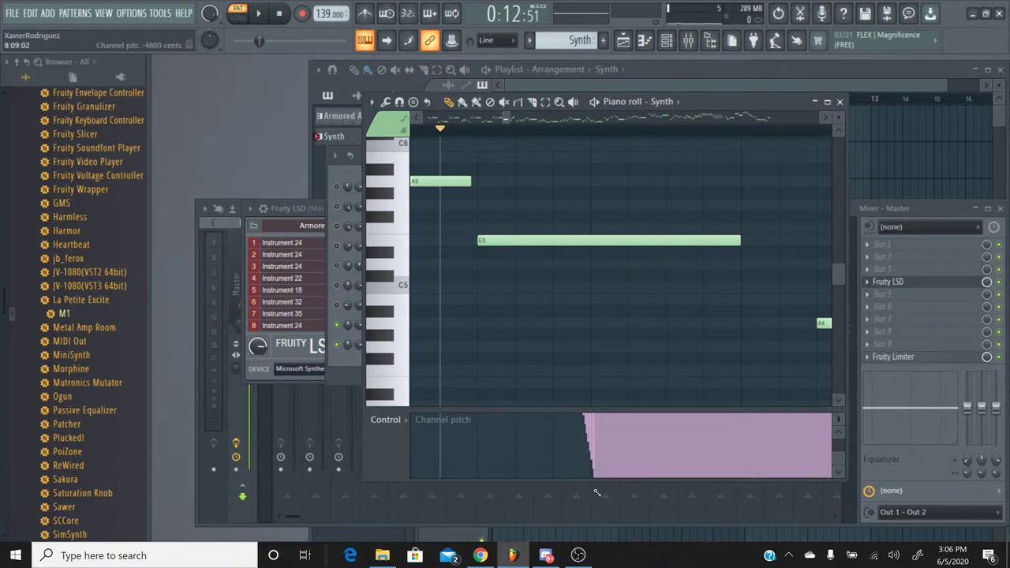
left_click_drag(597, 492, 637, 494)
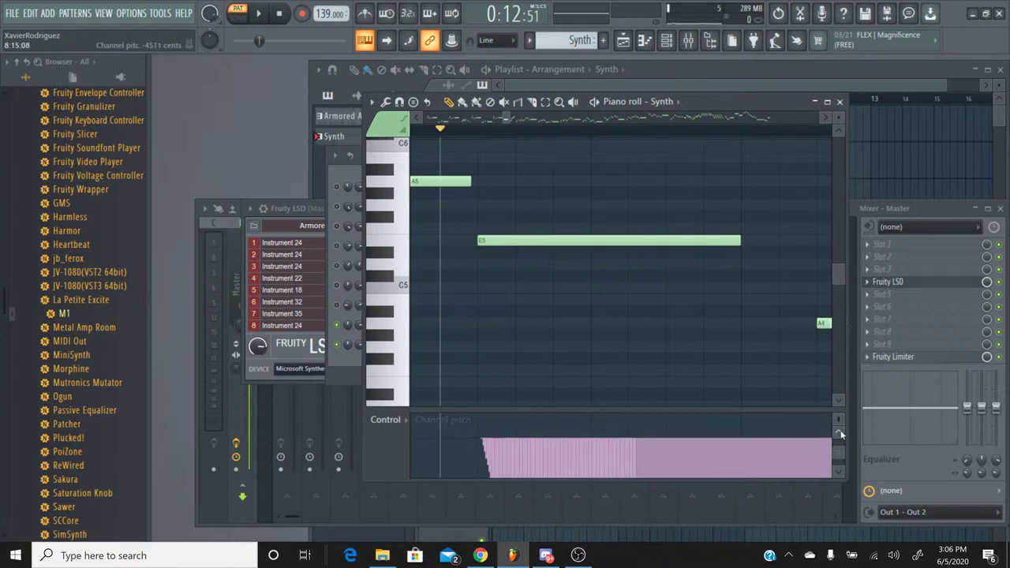
right_click(743, 446)
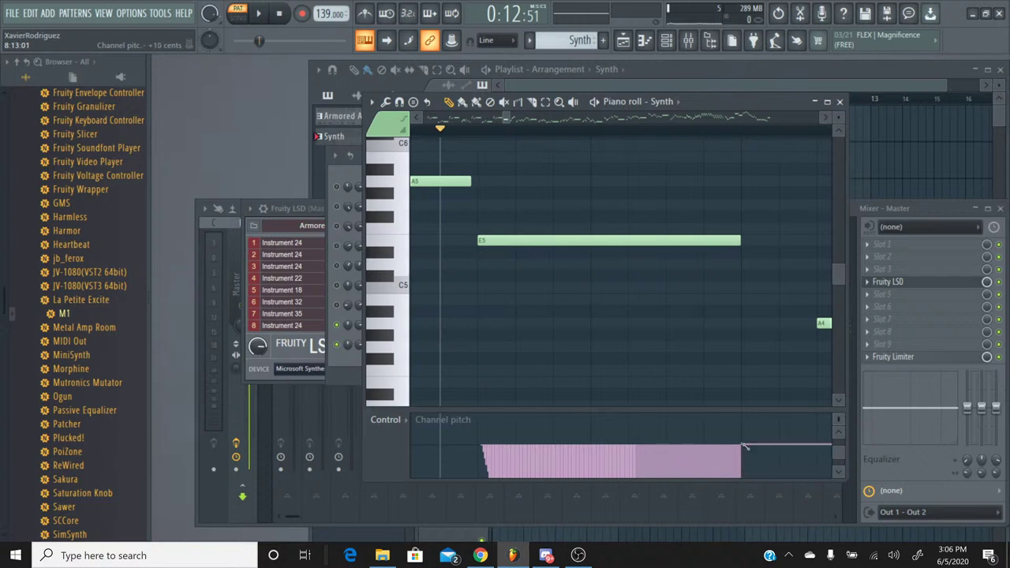
left_click_drag(745, 447, 745, 446)
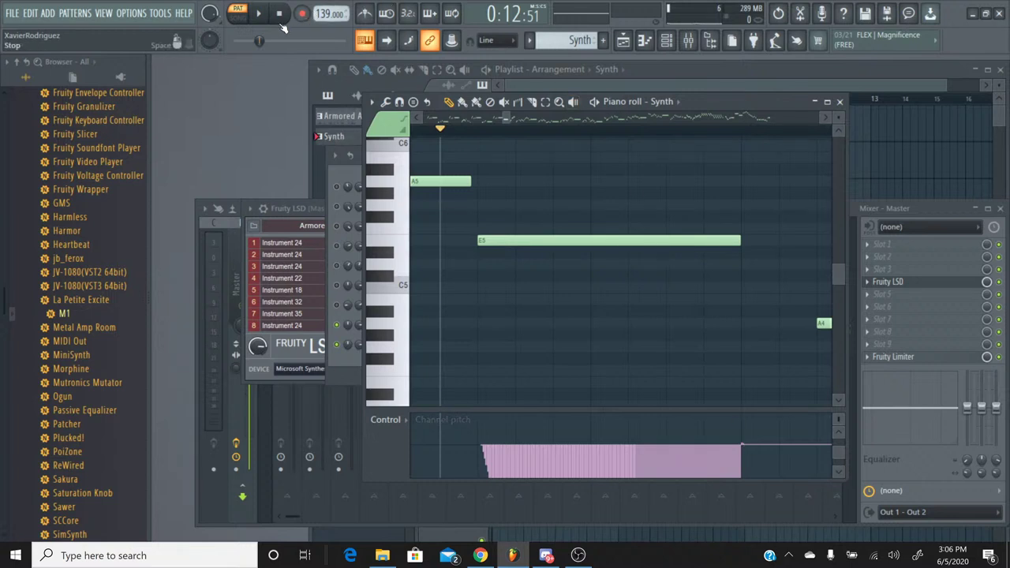
left_click(260, 18)
key("space")
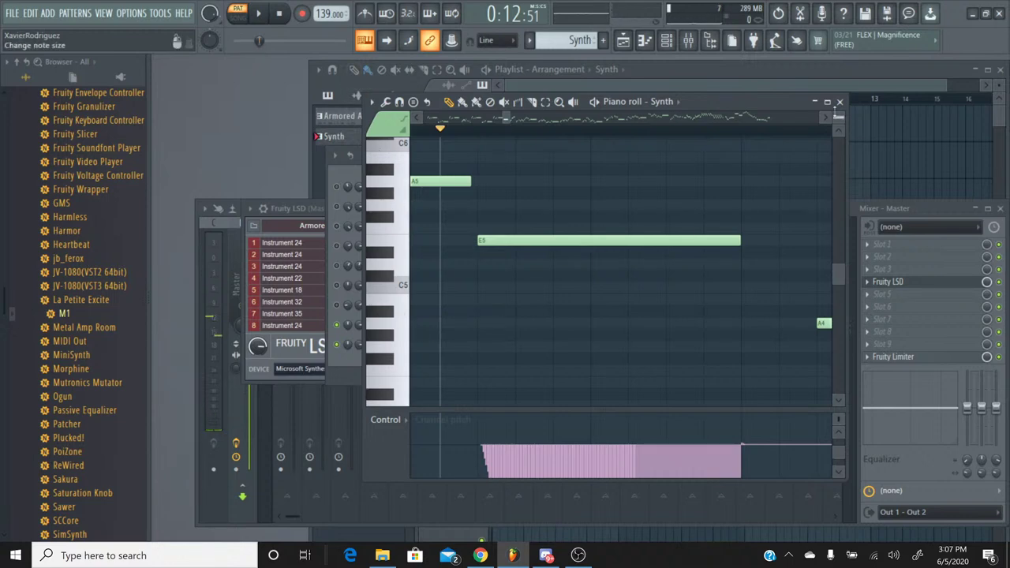
Close the piano roll, set the M1's pitch bend range to 22 semitones in the Synth channel settings, and play the slide.
left_click(841, 104)
left_click(407, 352)
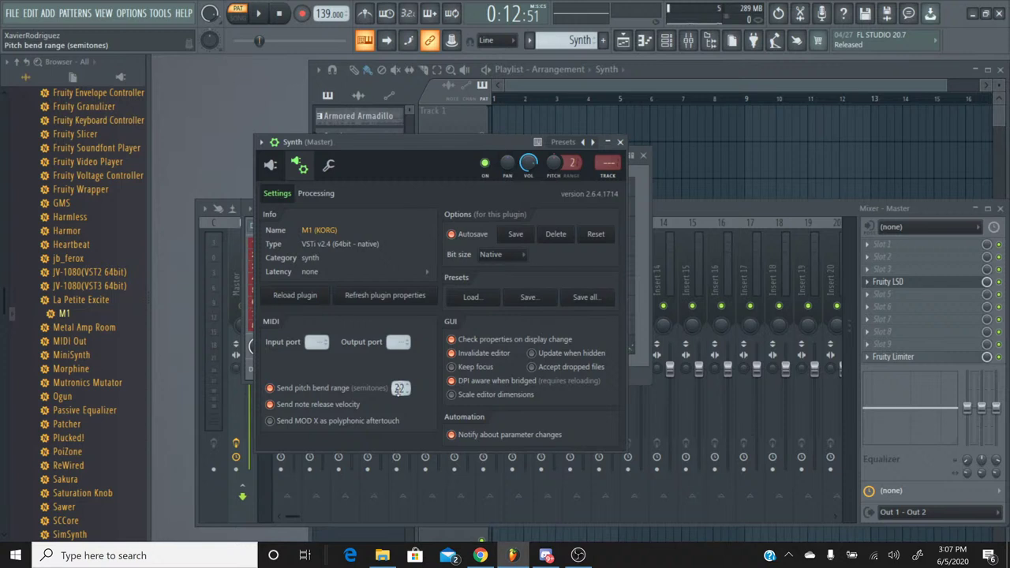
left_click(258, 14)
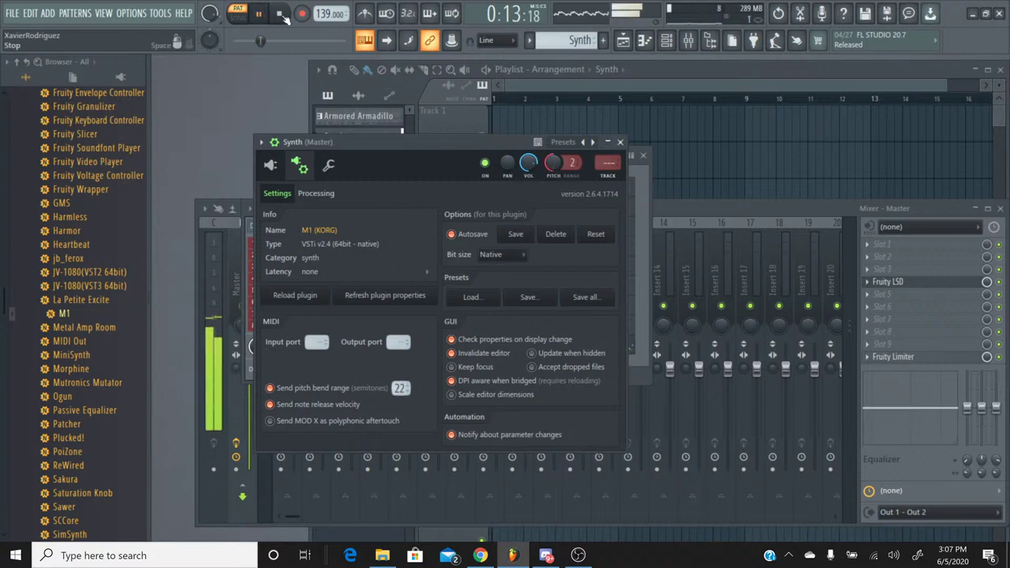
left_click(279, 13)
Raise the M1's pitch bend range to 36 semitones and play the slide briefly.
scroll(398, 388, "up", 2)
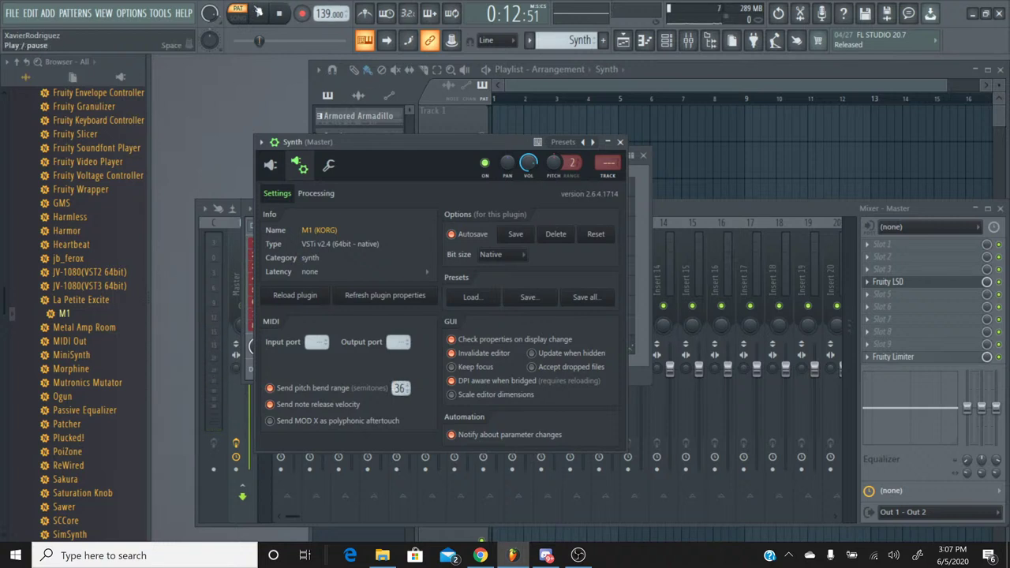
left_click(258, 14)
left_click(278, 14)
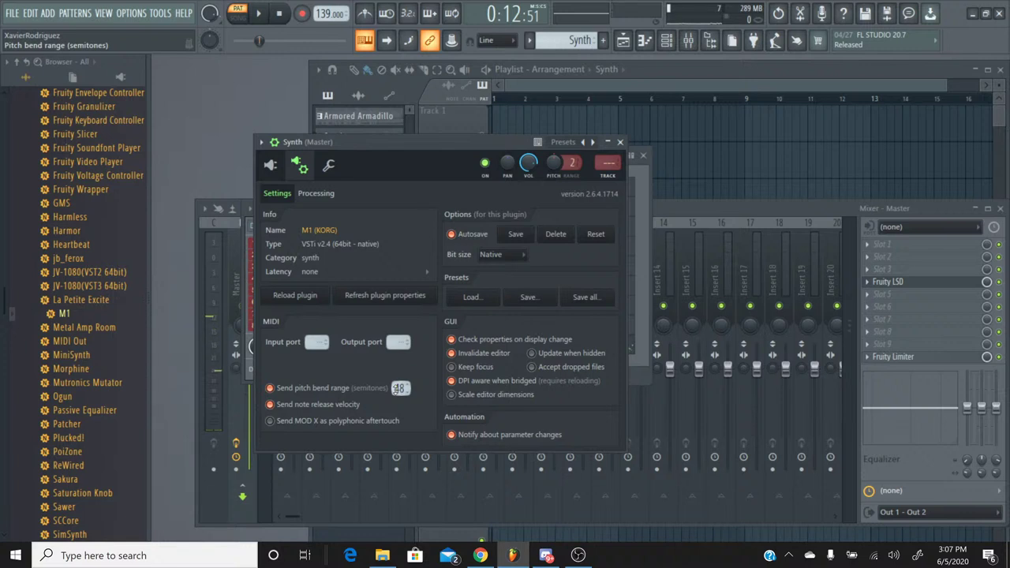
Set the M1's pitch bend range to 48 semitones and play the slide several times.
left_click(258, 13)
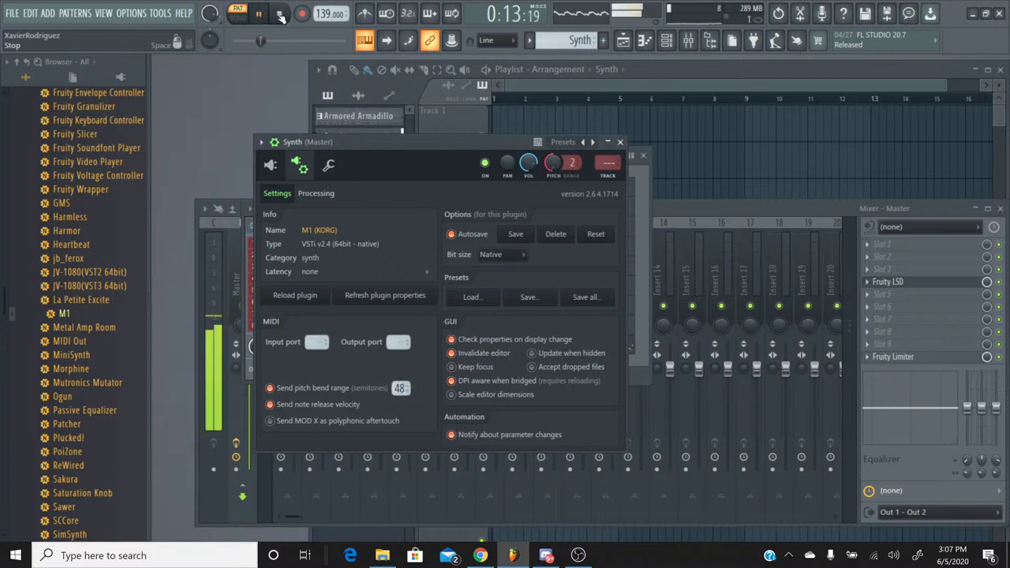
left_click(281, 15)
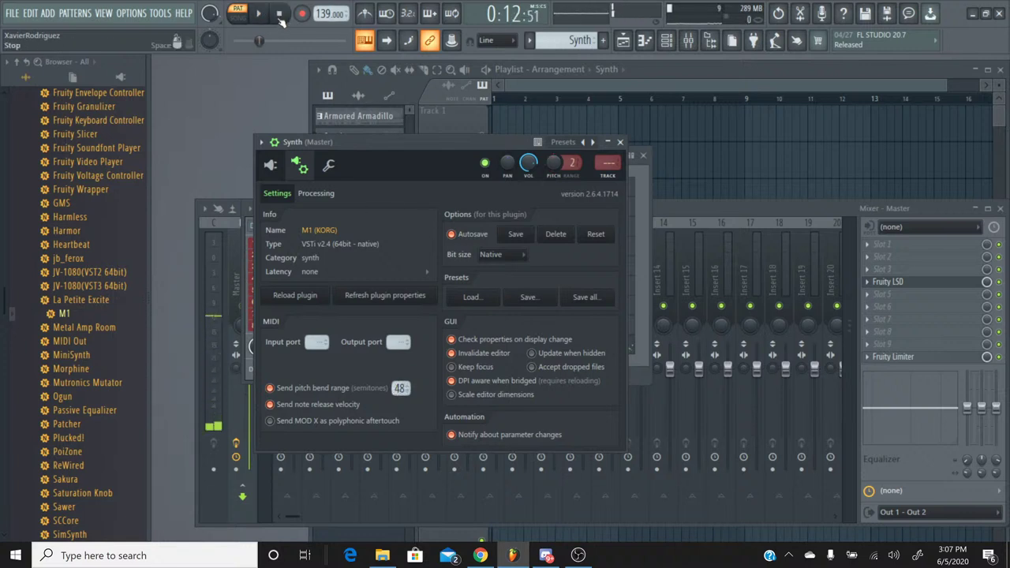
left_click(258, 13)
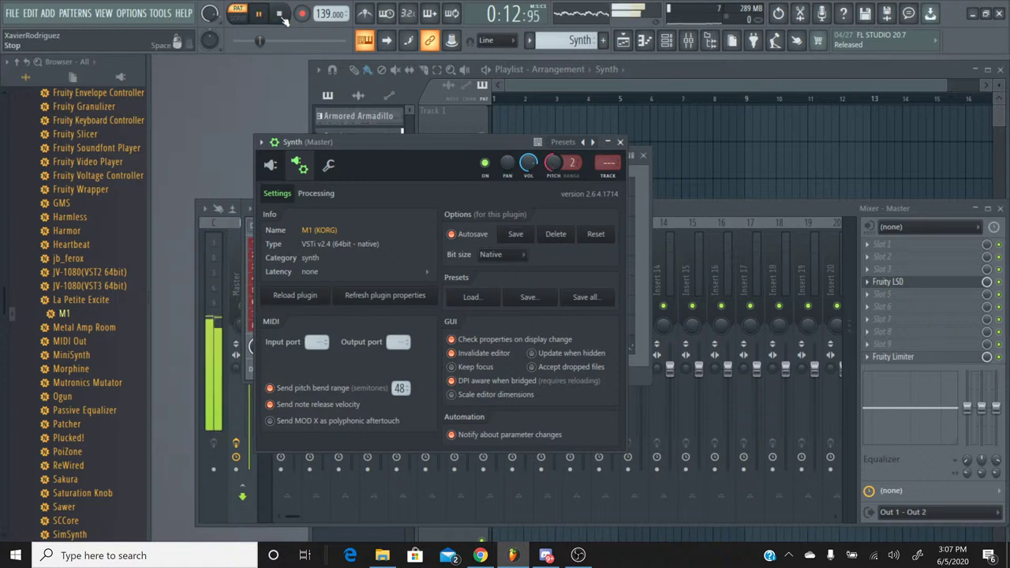
left_click(280, 15)
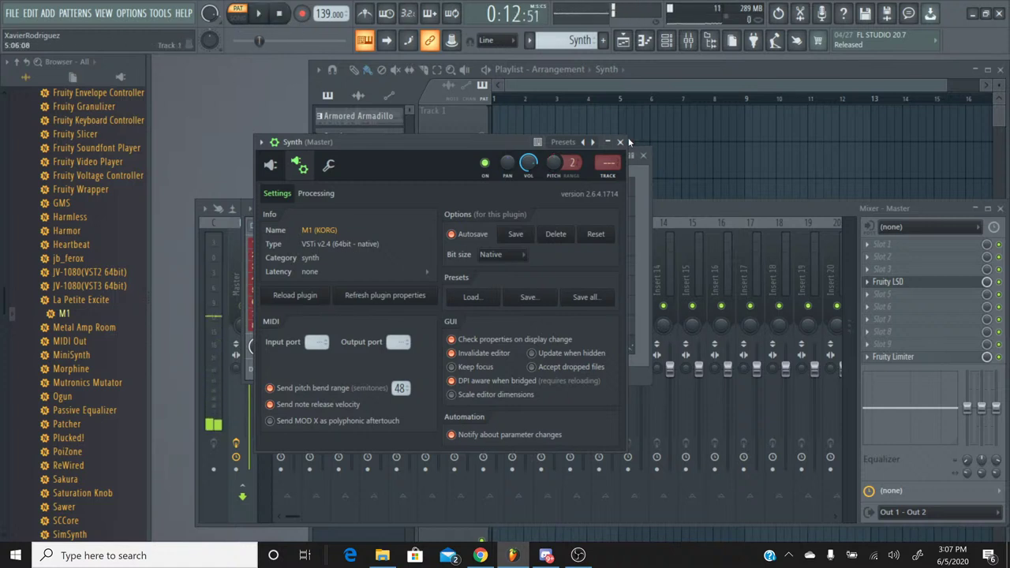
left_click(258, 13)
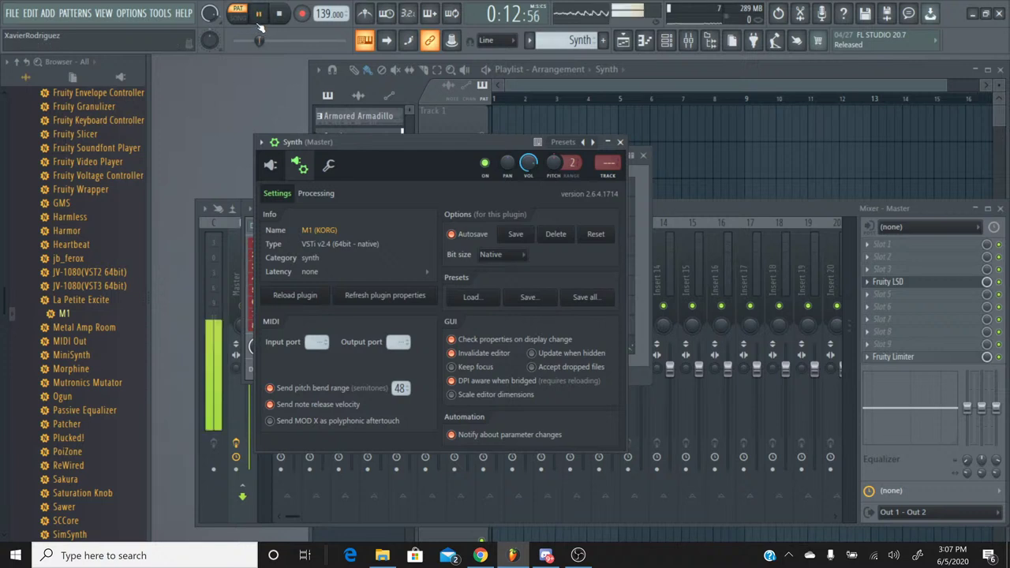
left_click(280, 14)
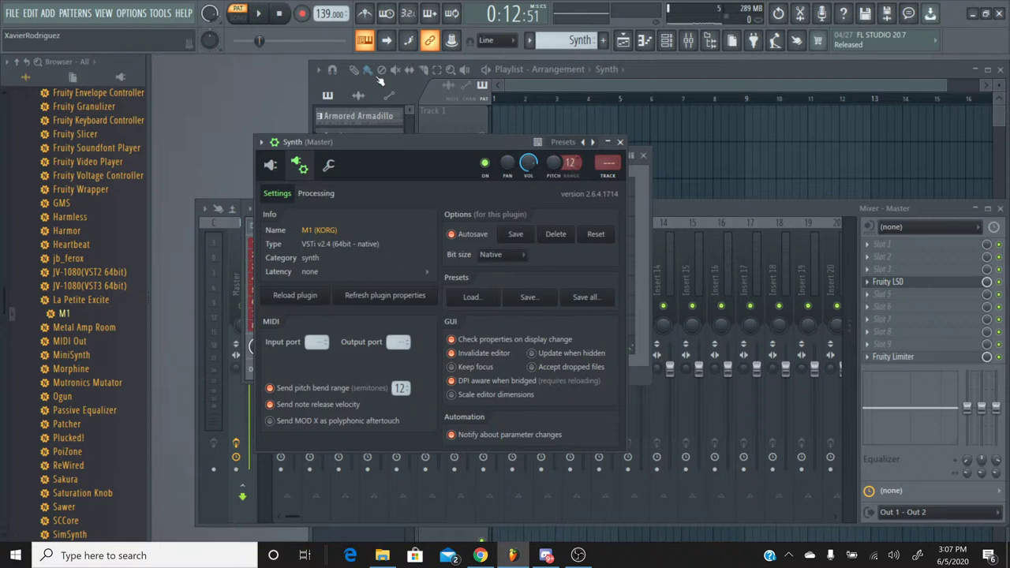
Set the M1's pitch bend range to 12 semitones and compare Synth pitch knob ranges of 12 and 21 by playing the slide.
left_click(258, 13)
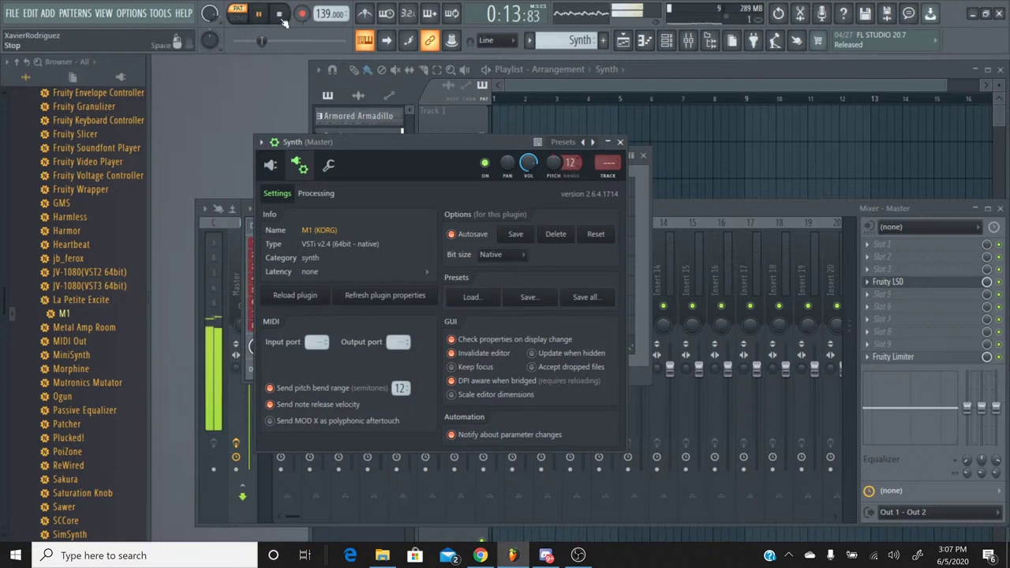
left_click(280, 14)
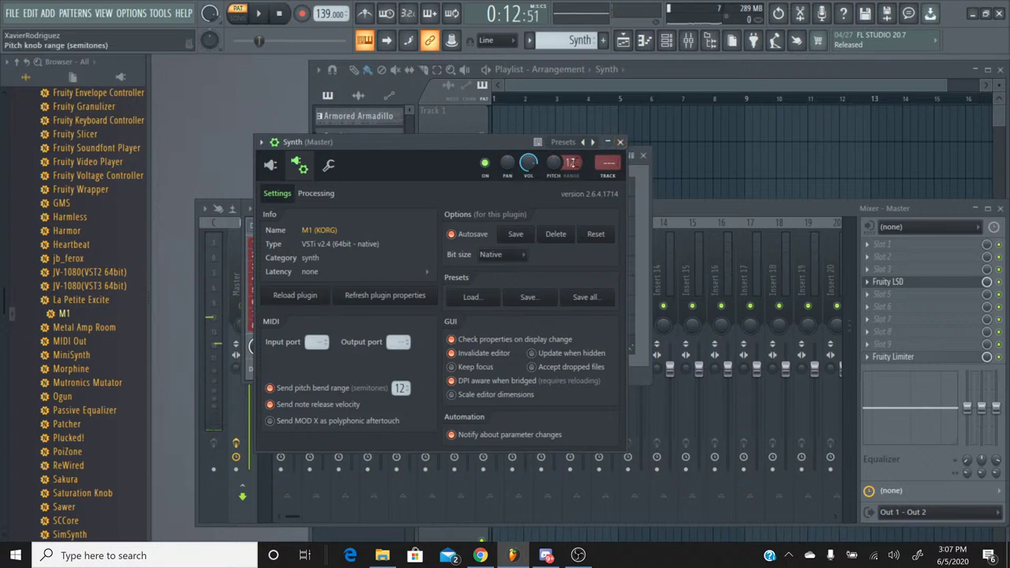
left_click(258, 13)
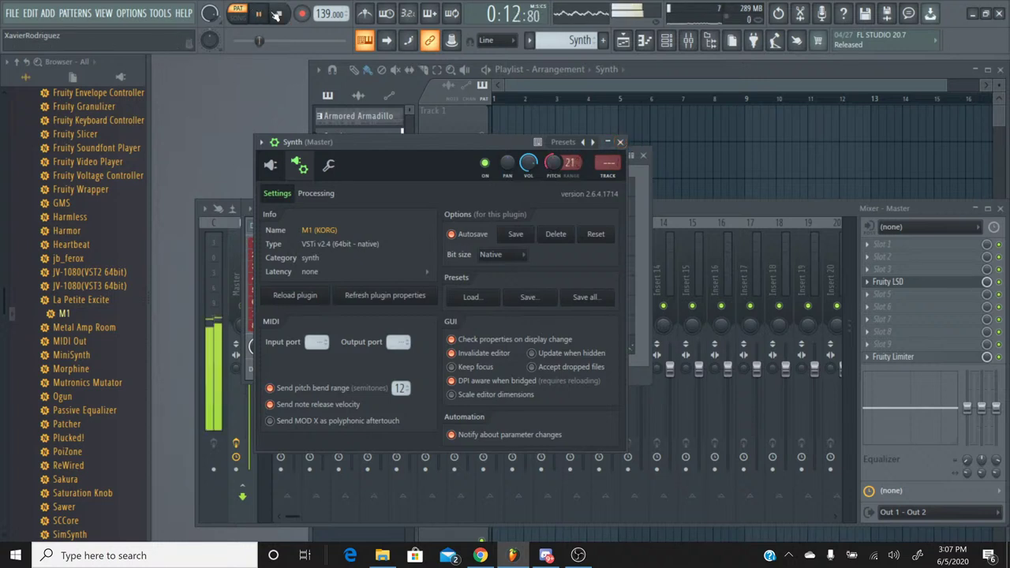
left_click(280, 13)
Set the Synth's pitch knob range back to 12 semitones, replay the slide and close the channel settings.
scroll(572, 163, "down", 2)
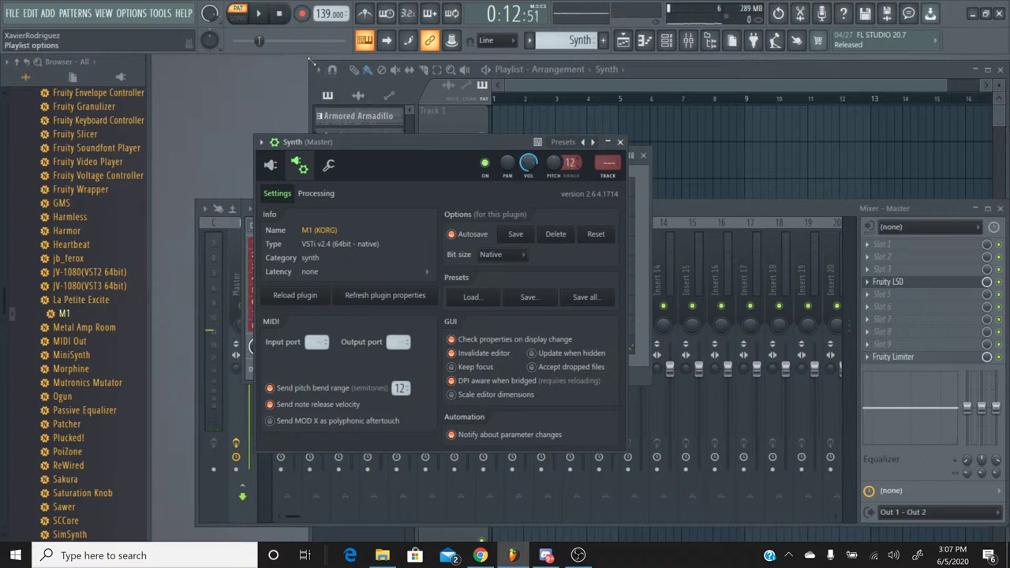
left_click(258, 13)
left_click(280, 14)
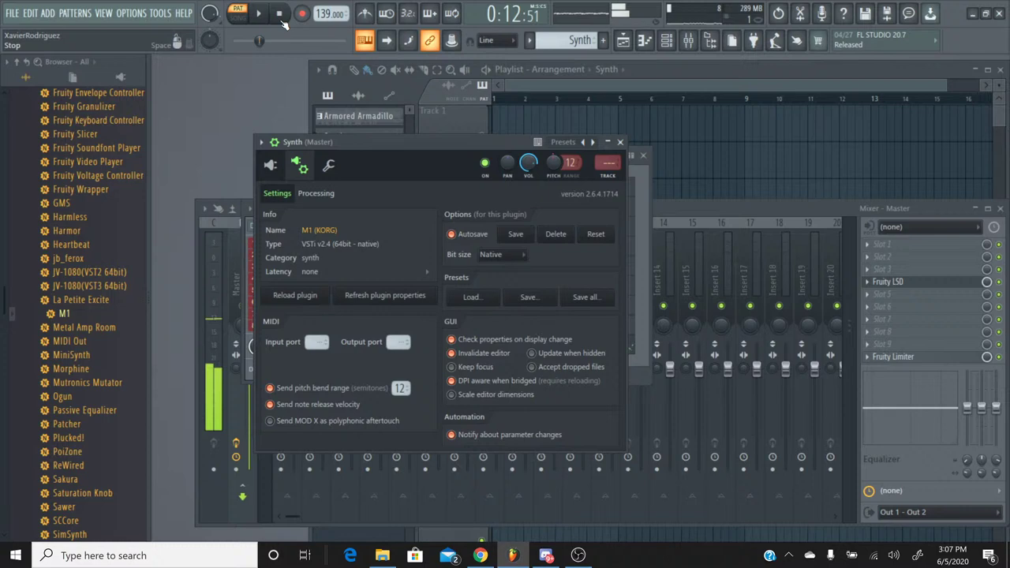
left_click(620, 142)
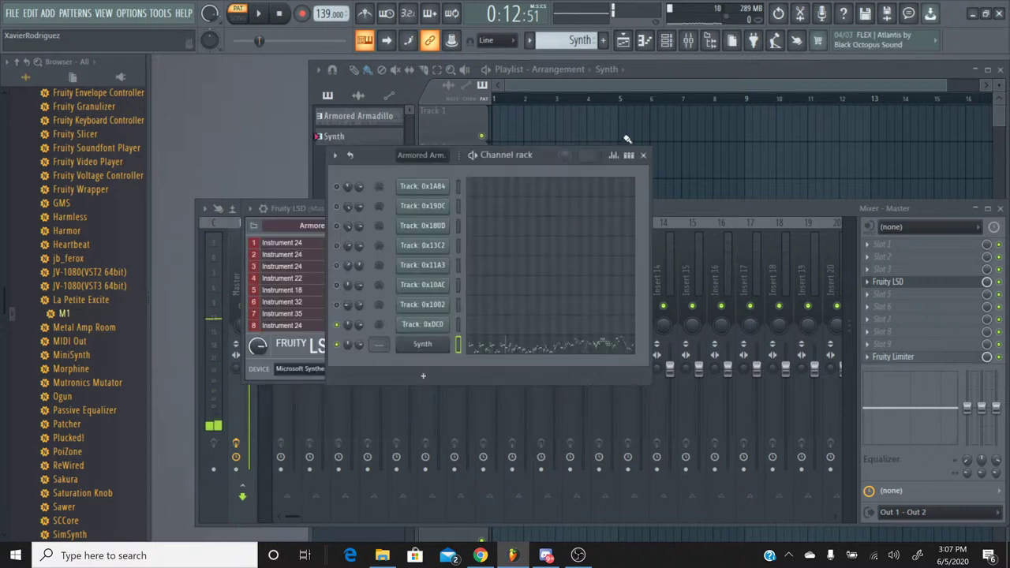
left_click(438, 343)
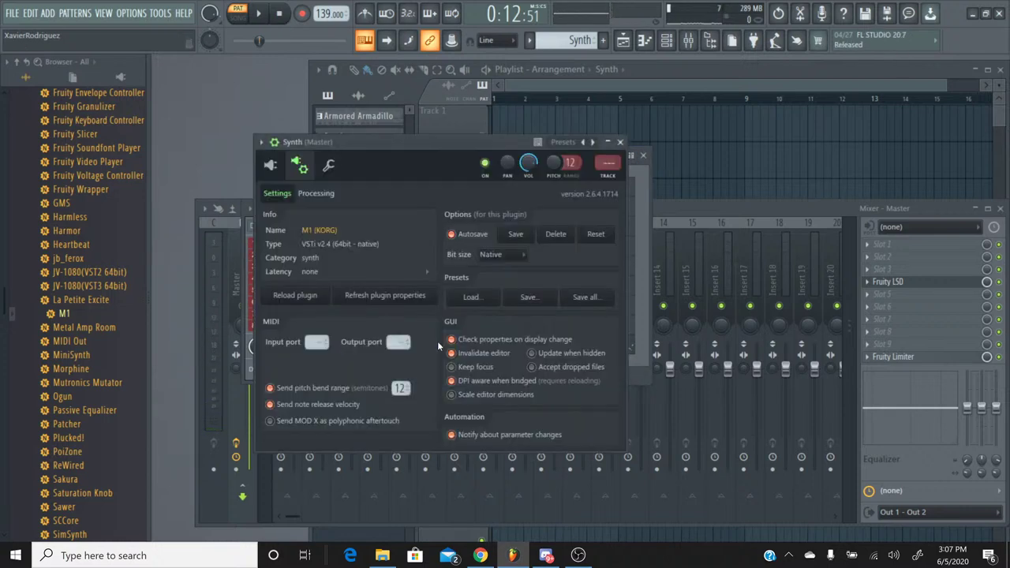
left_click(620, 142)
Reopen the Synth piano roll and show the channel pitch events around the E5 note in bar 8.
left_click(499, 349)
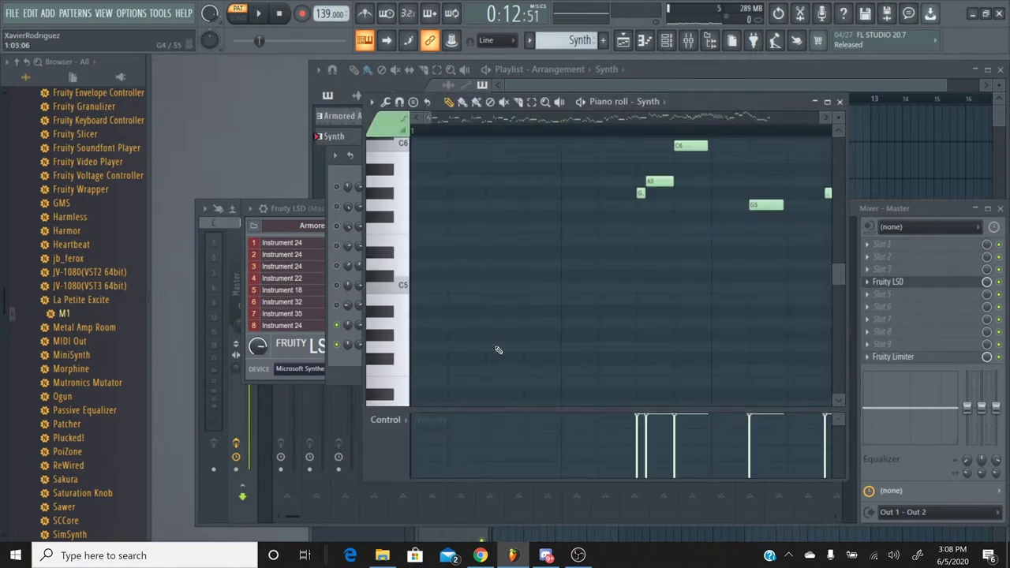
left_click(386, 420)
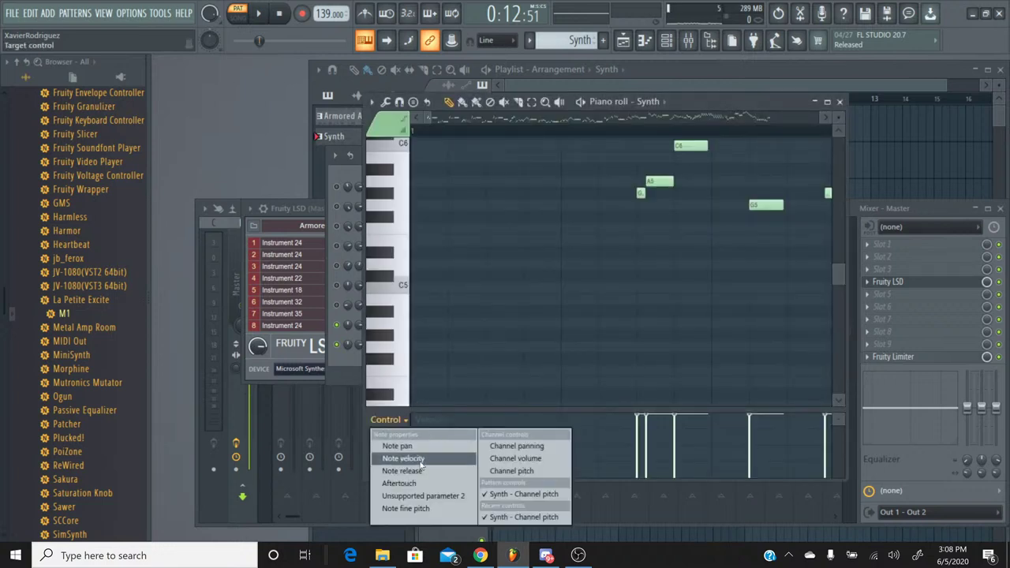
left_click(515, 471)
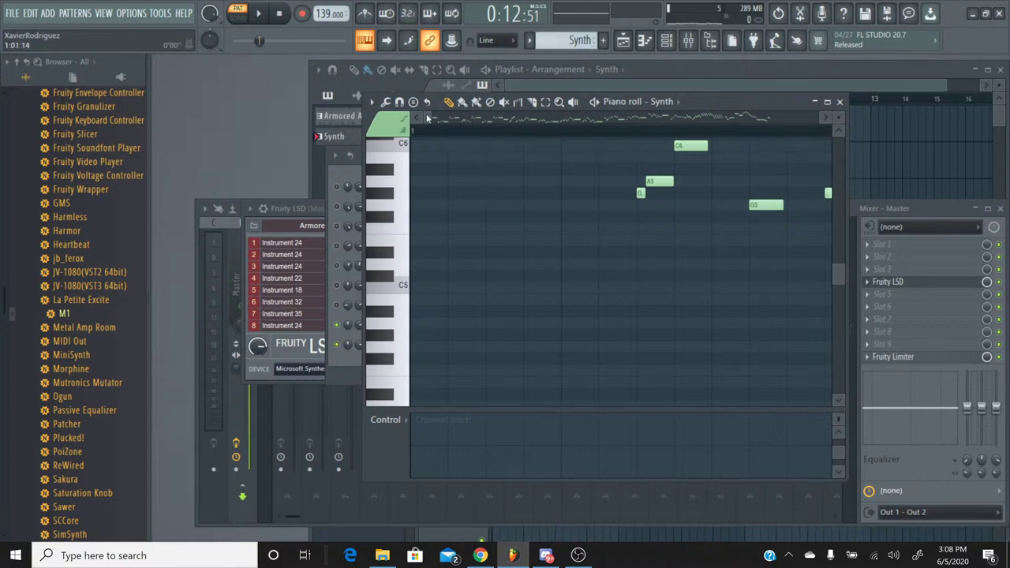
left_click_drag(432, 116, 514, 130)
scroll(517, 260, "down", 1)
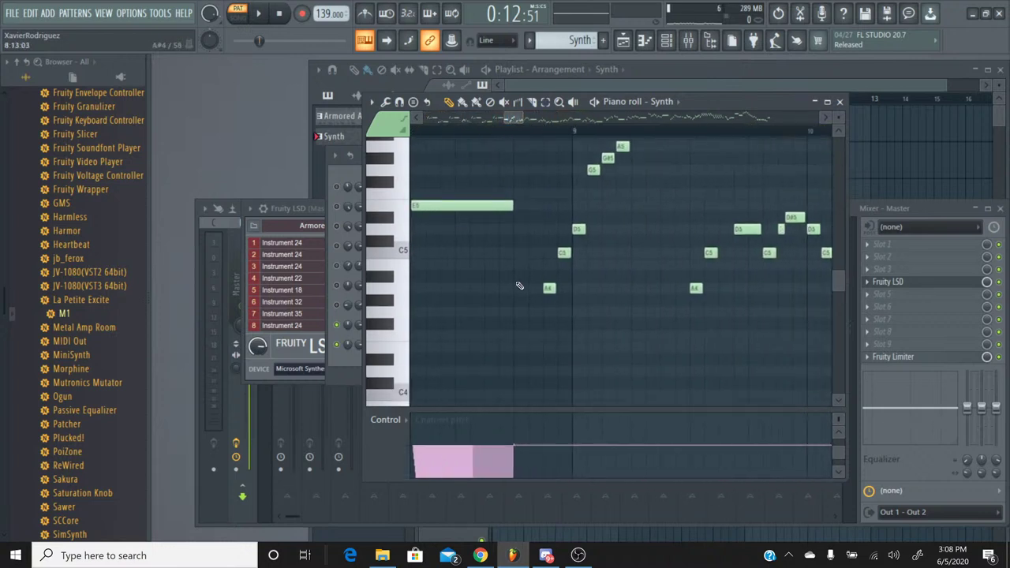
Enlarge the channel pitch lane and redraw the low end of the E5 note's slide down to -4800 cents.
left_click_drag(481, 412, 496, 379)
scroll(496, 378, "down", 1)
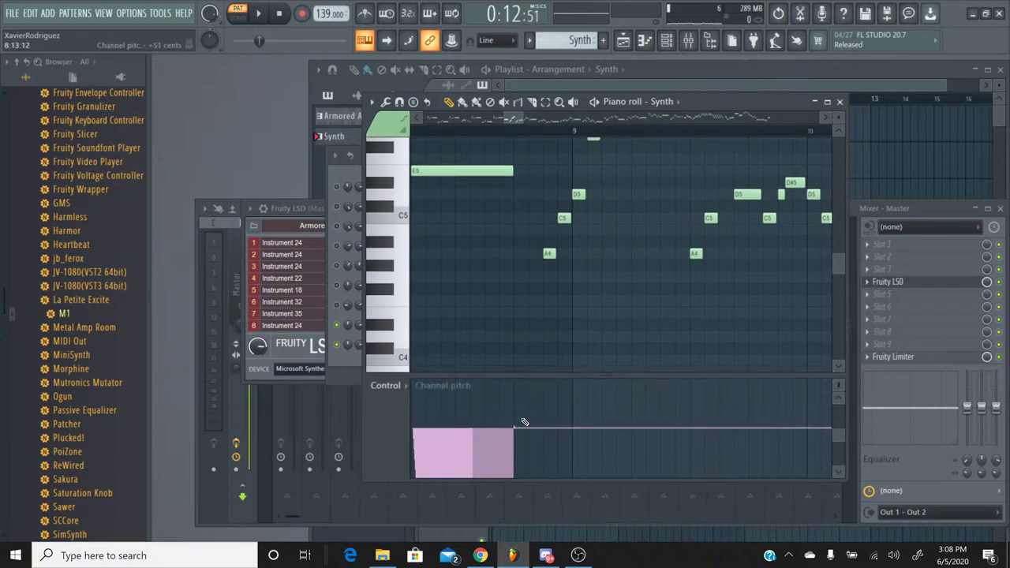
left_click(843, 476)
left_click(843, 475)
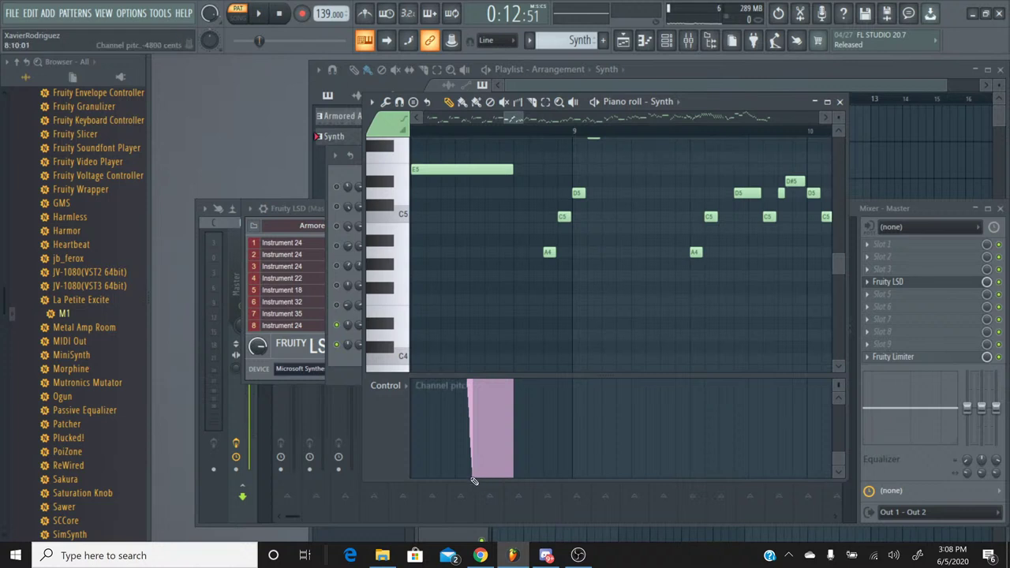
left_click_drag(474, 481, 491, 479)
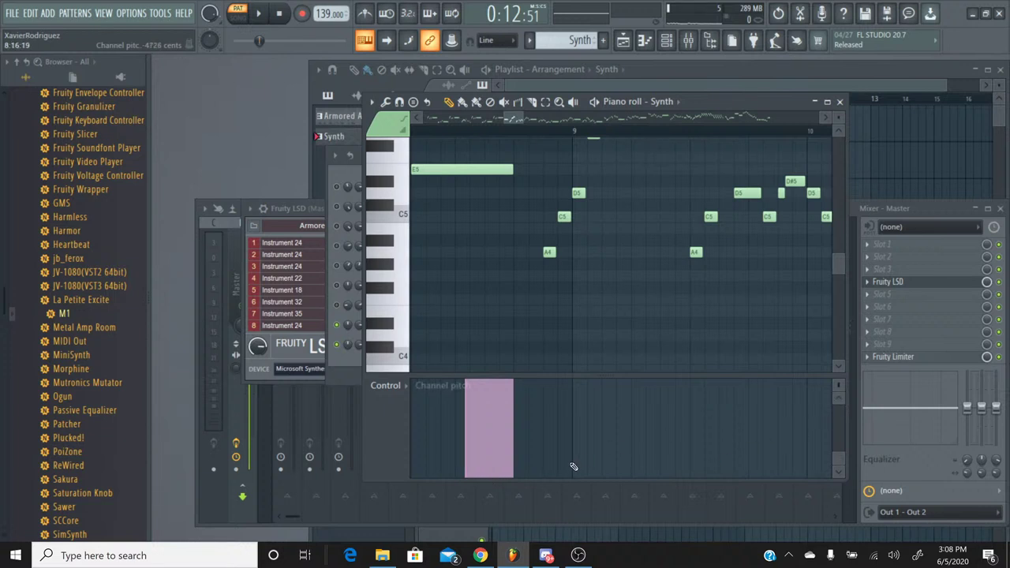
Erase all channel pitch events under and after the E5 note with the Delete tool, from the lowest values upward.
key("t")
left_click(473, 467)
key("Delete")
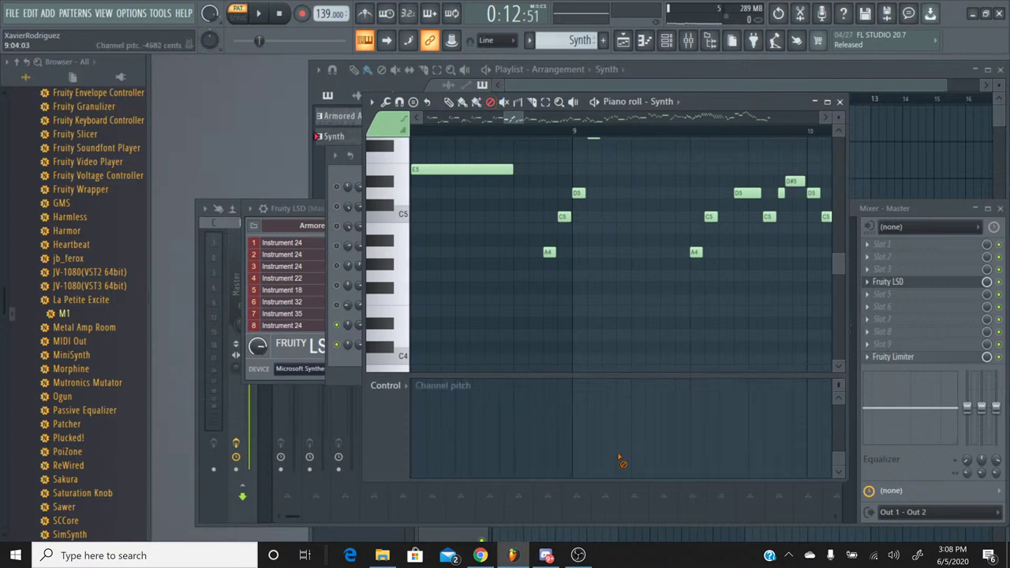
left_click(841, 399)
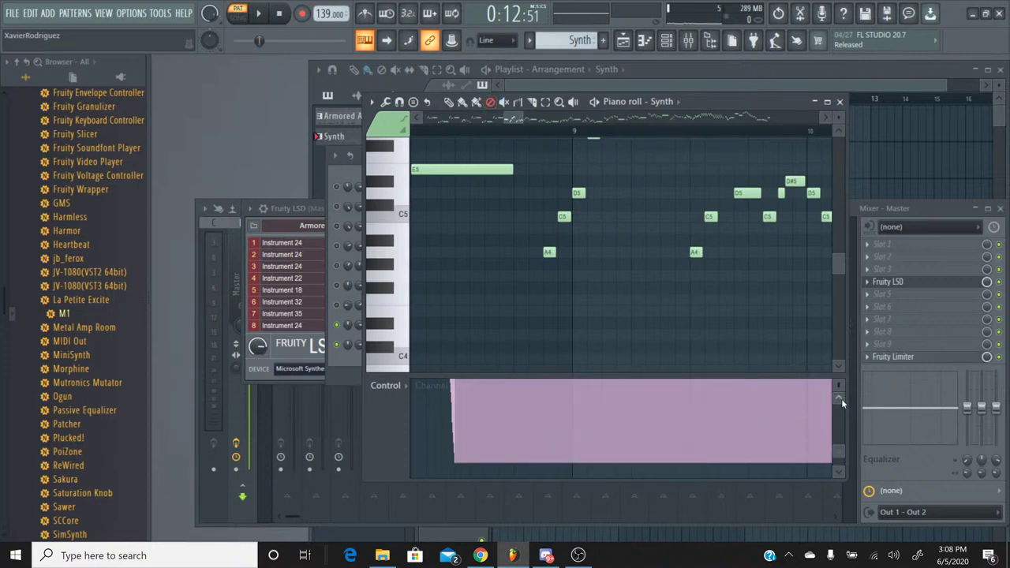
left_click(841, 398)
left_click(841, 398)
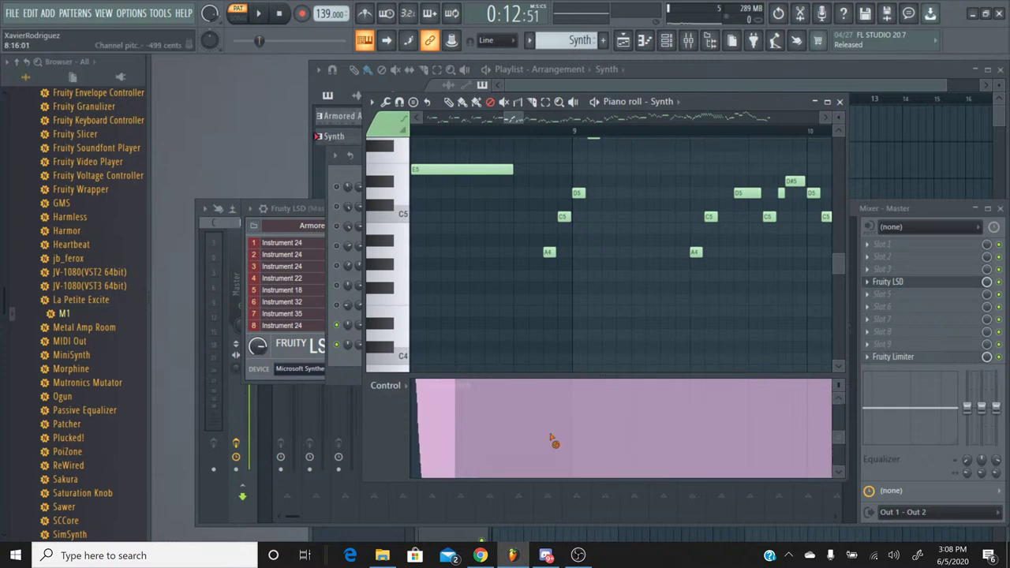
right_click(422, 447)
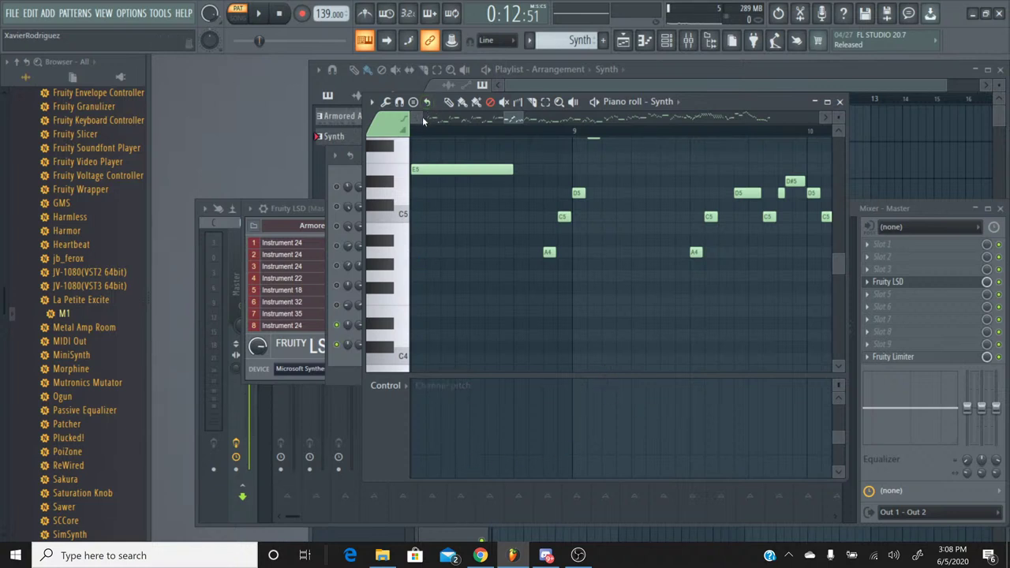
scroll(417, 119, "left", 2)
left_click(448, 101)
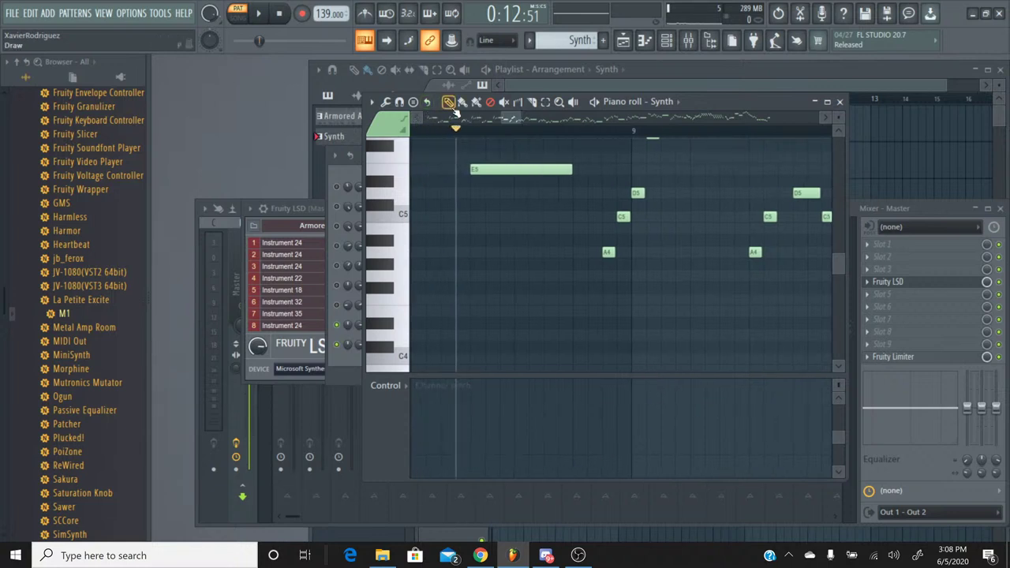
left_click(476, 459)
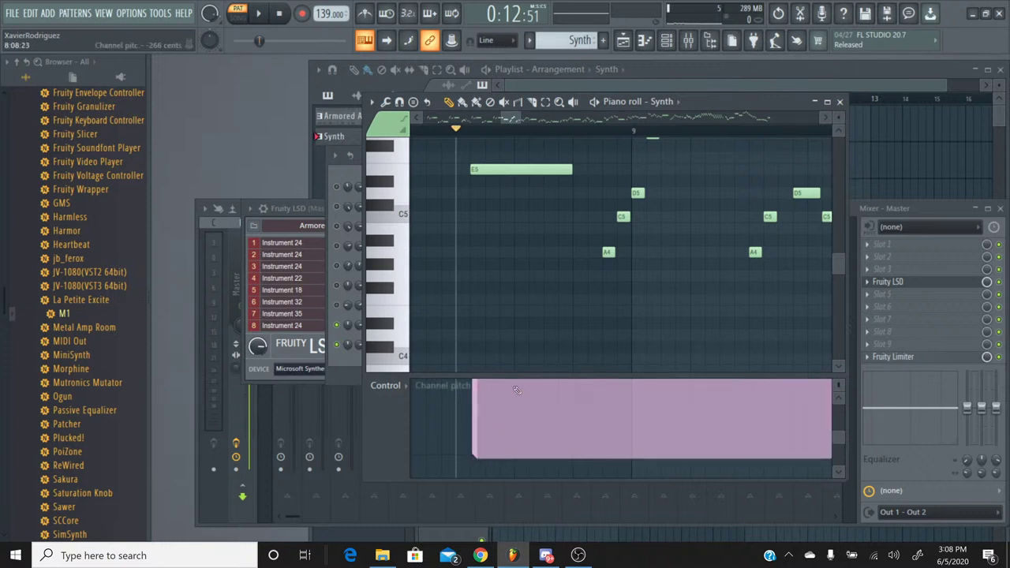
left_click(565, 424)
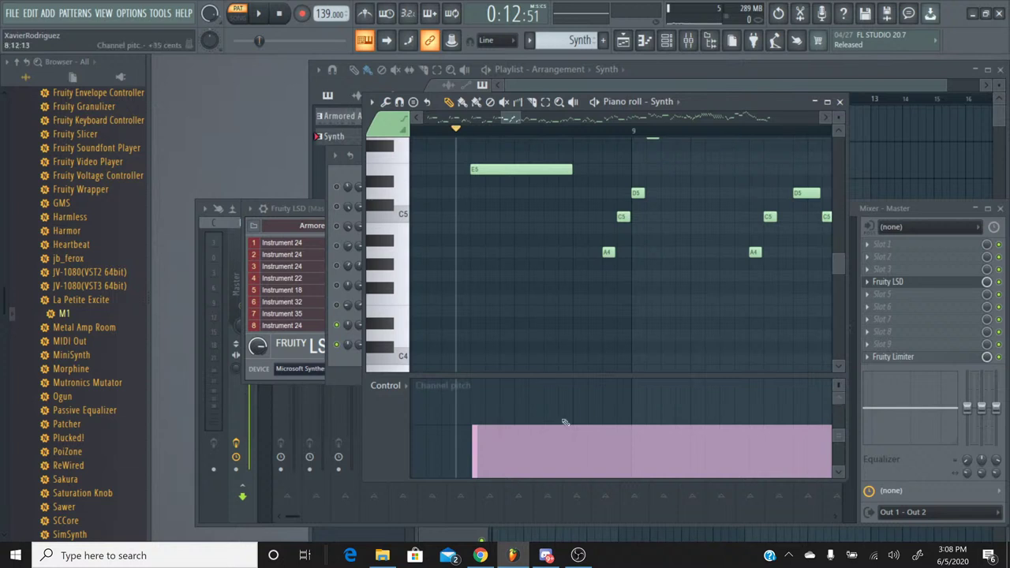
left_click(490, 102)
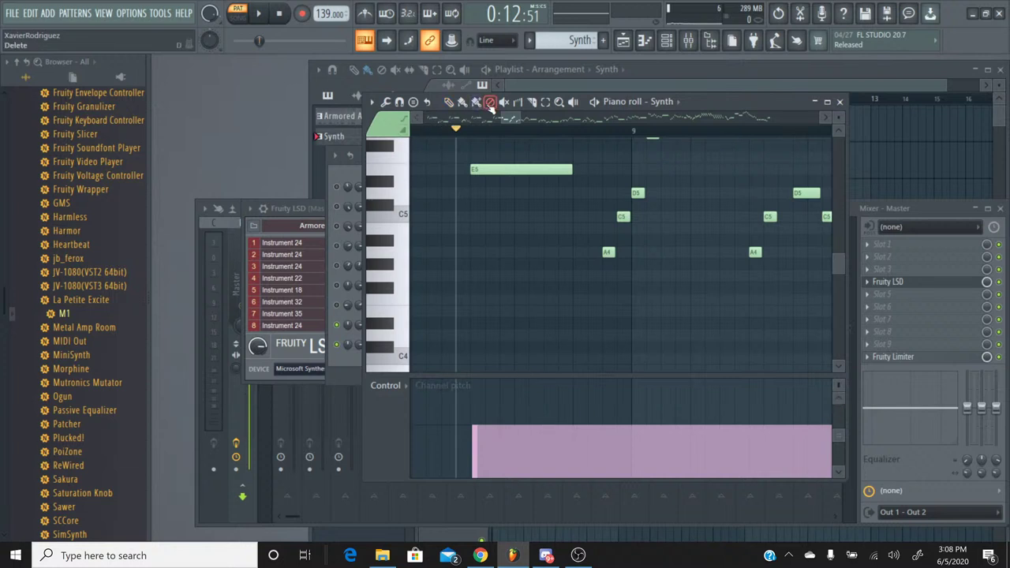
left_click(476, 424)
Draw a channel pitch slide from the start of the bar 8 E5 note down to -4800 cents and start playback.
left_click(447, 102)
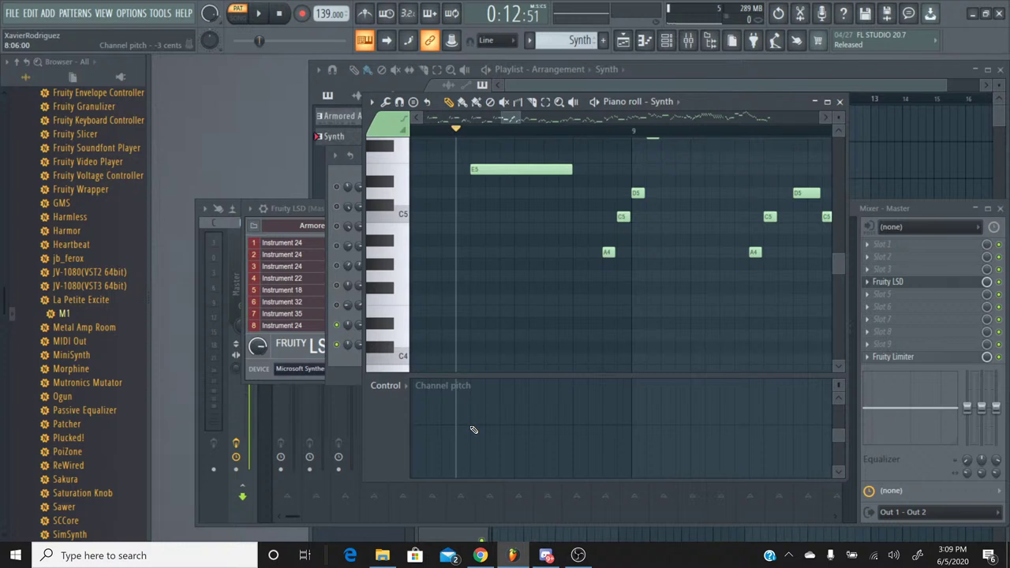
mouse_move(472, 427)
left_mouse_down()
mouse_move(493, 477)
mouse_move(520, 524)
left_mouse_up()
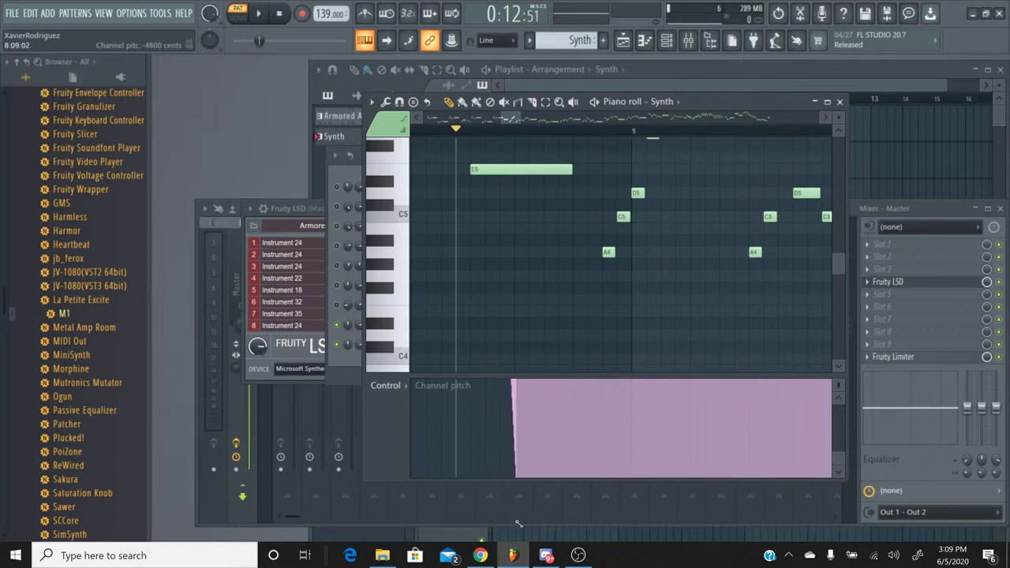
key("space")
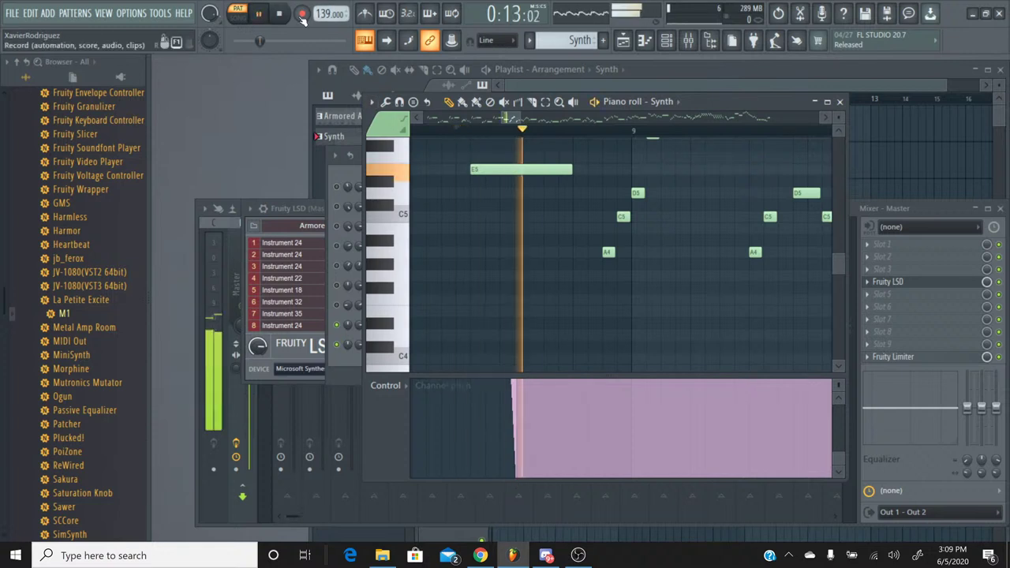
left_click(302, 13)
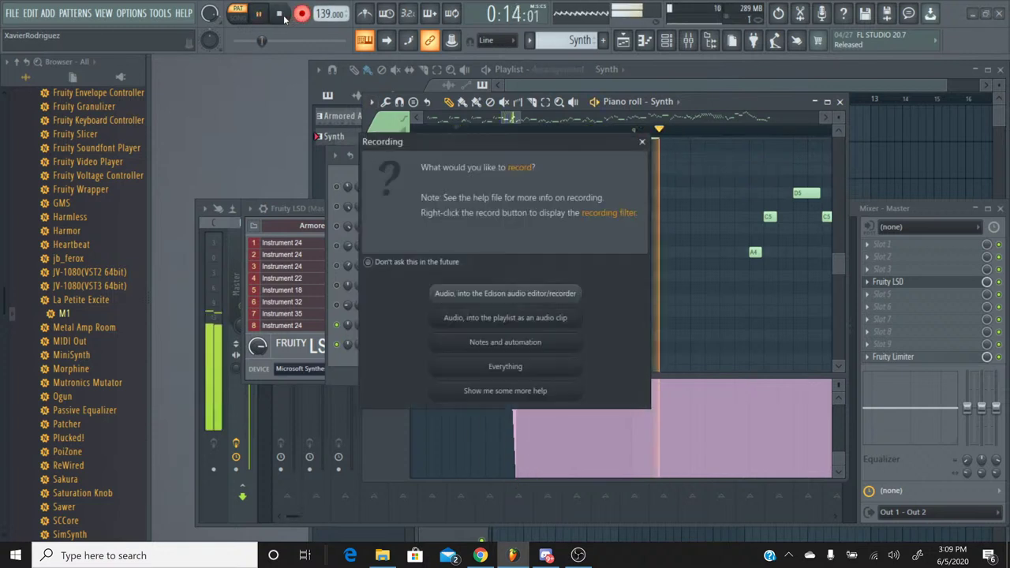
left_click(498, 367)
left_click(280, 14)
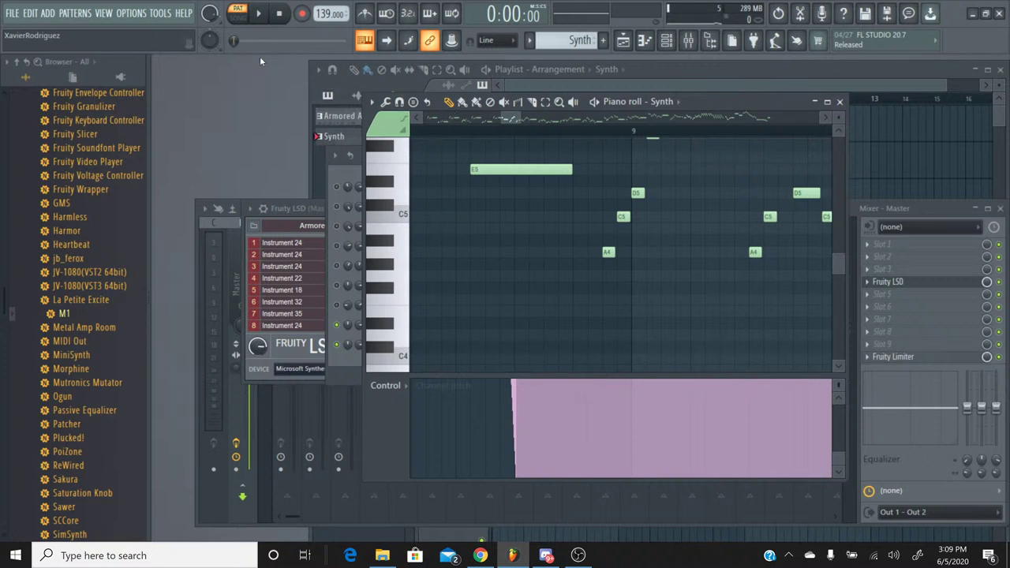
Play the pattern from just before the bar 8 E5 note to hear the pitch slide, and stop it.
left_click(258, 14)
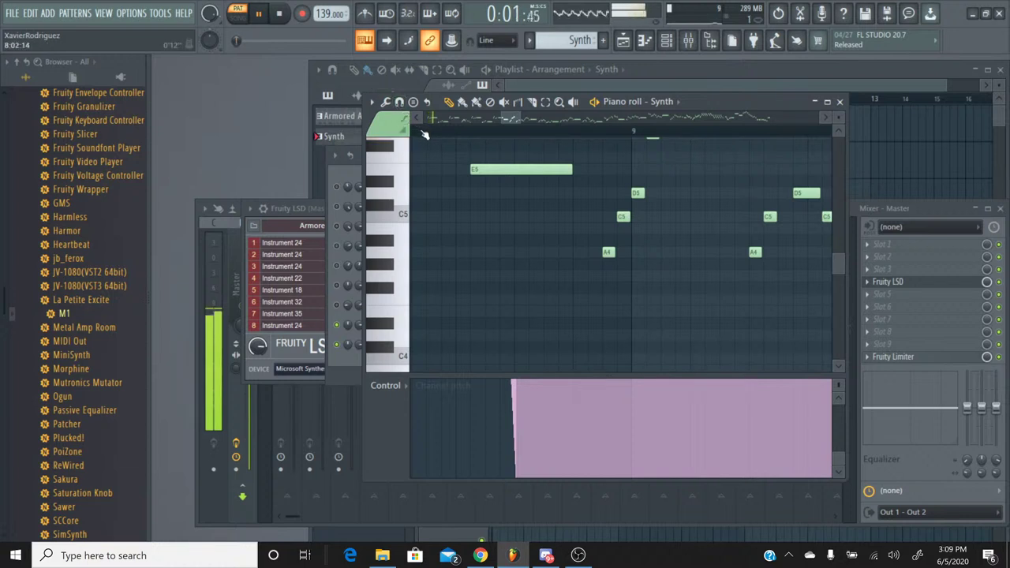
left_click(260, 15)
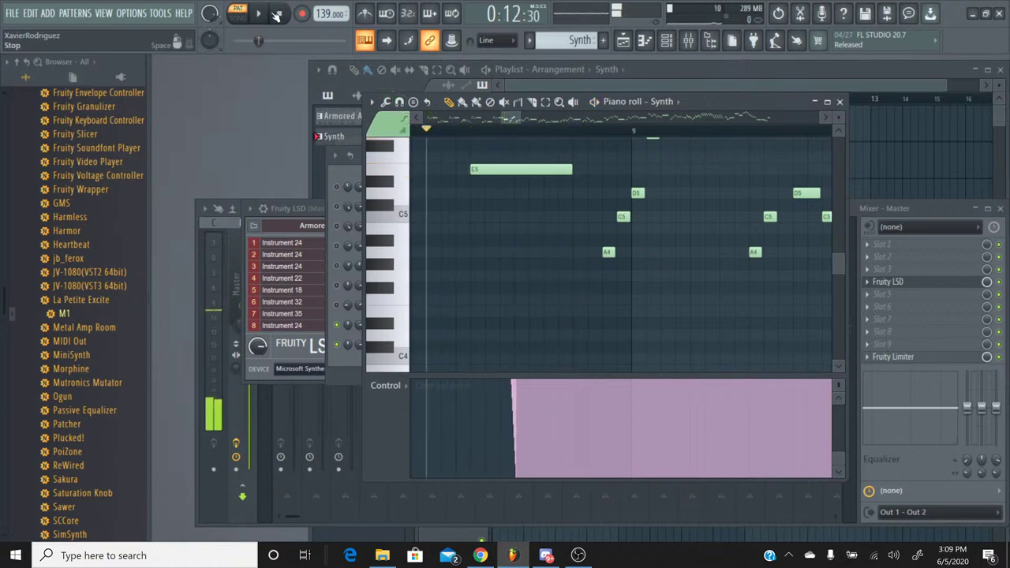
left_click(267, 19)
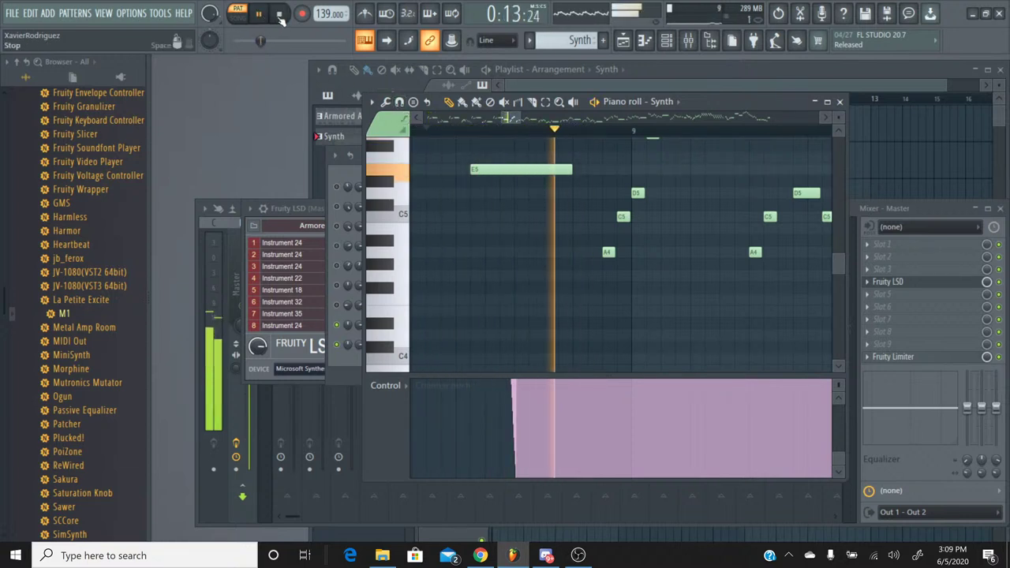
left_click(280, 16)
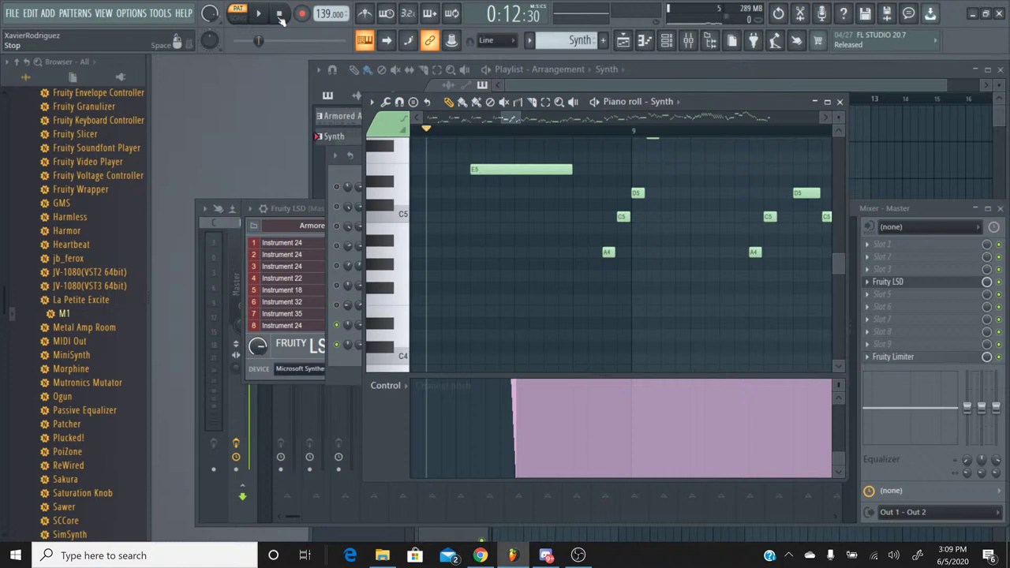
Replay the slide with the Synth channel's M1 editor open to check its pitch behaviour, and close the editor.
left_click(350, 314)
left_click(414, 348)
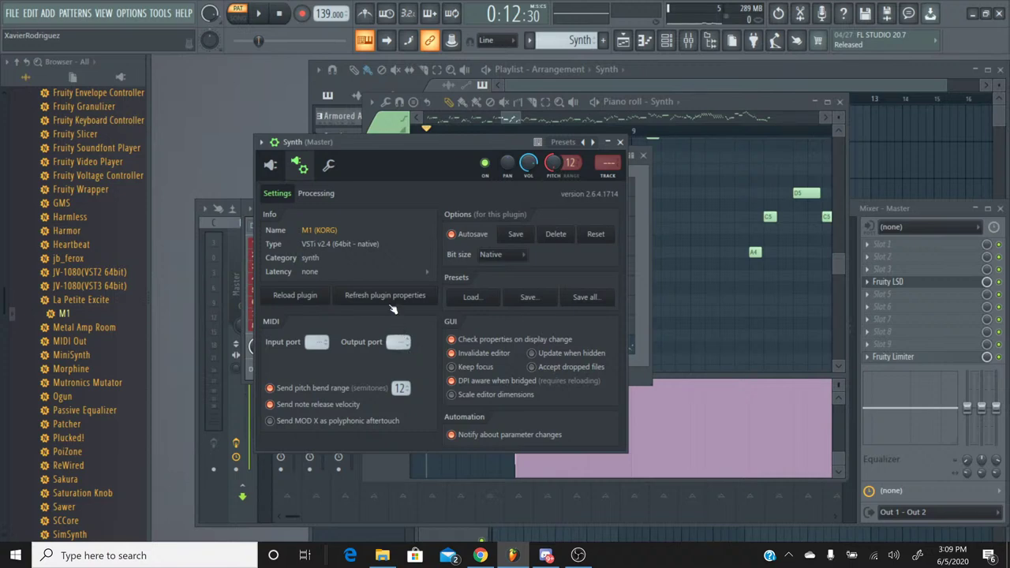
left_click(276, 167)
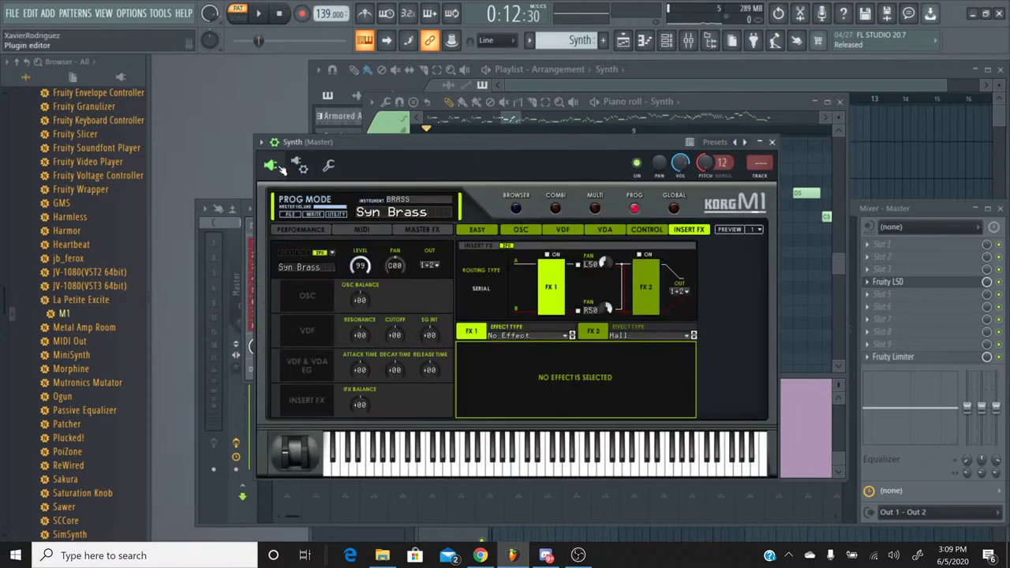
left_click(268, 17)
left_click(287, 21)
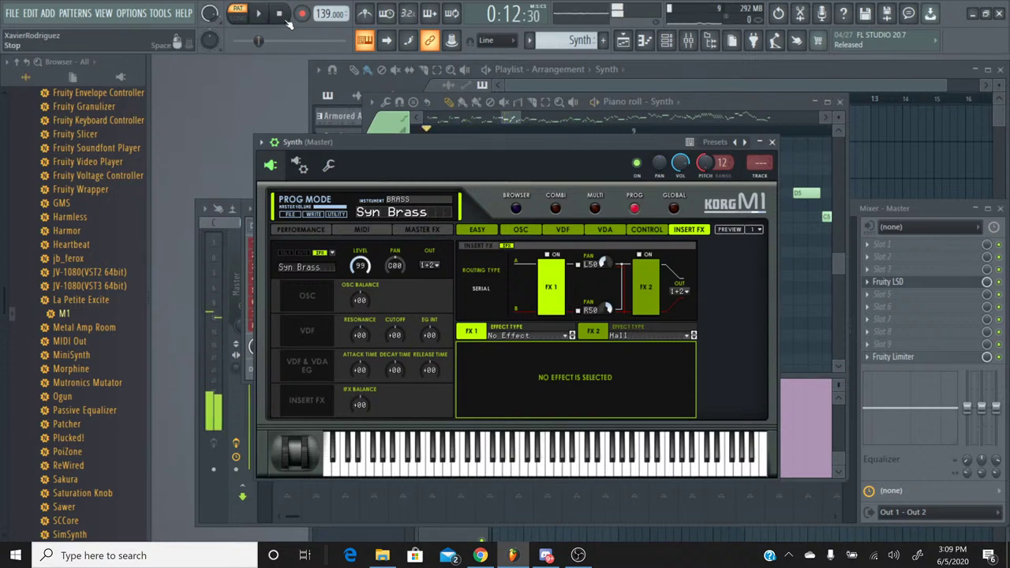
left_click(772, 143)
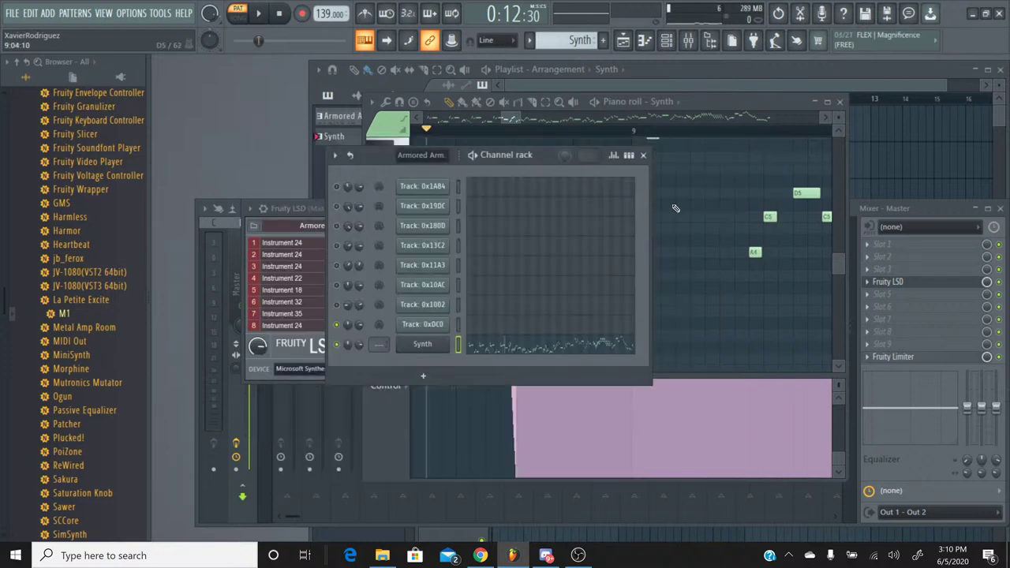
Return the channel pitch to about +3 cents at 8:09:05, midway through the E5 note, and replay the slide.
left_click(791, 103)
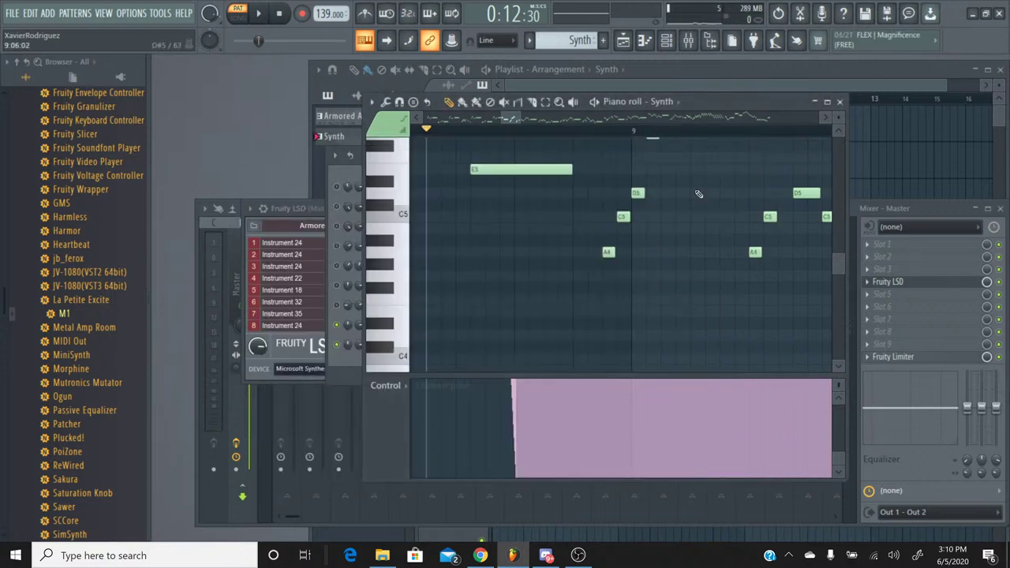
left_click(841, 399)
left_click_drag(842, 399, 838, 402)
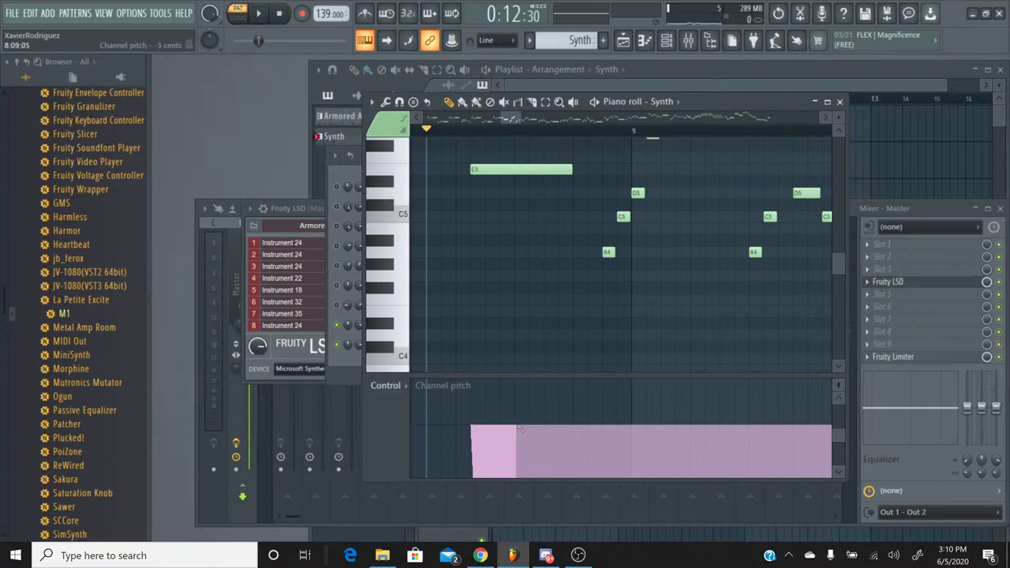
left_click(519, 428)
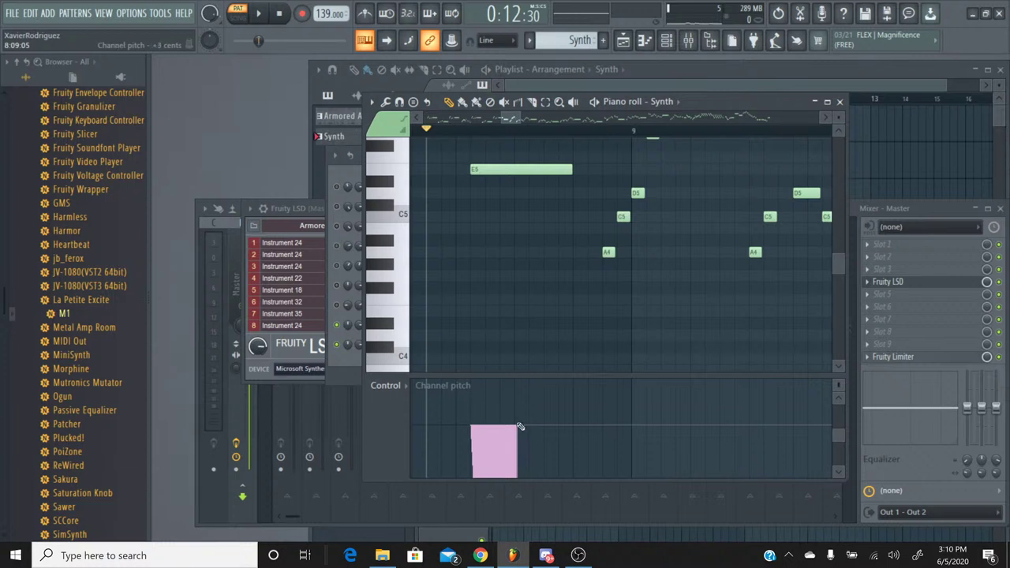
left_click(261, 16)
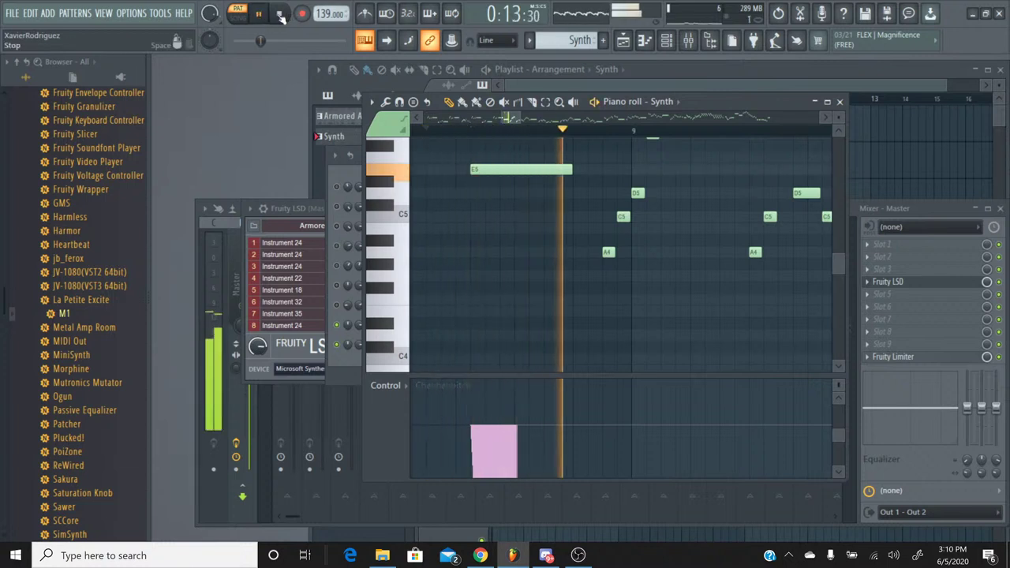
left_click(280, 15)
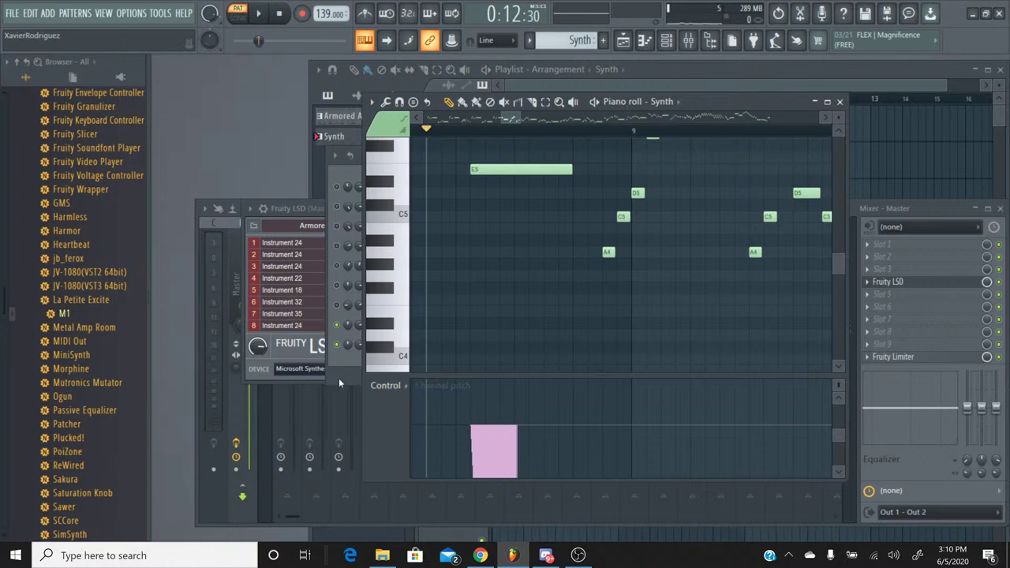
Check the Pitchbend setting on the M1's Control page, replay the slide with it shown, and close the editor.
key("F6")
left_click(422, 348)
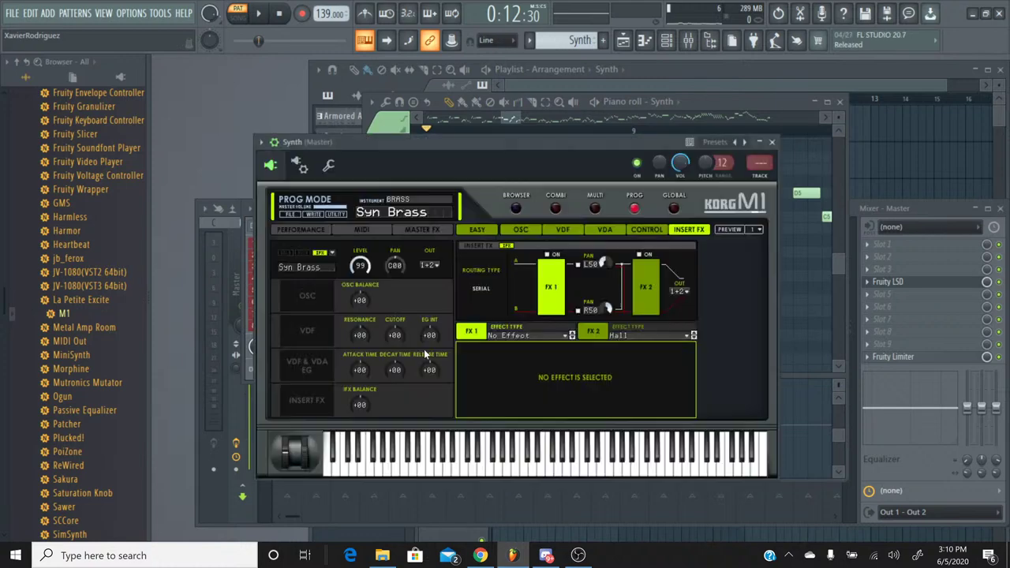
left_click(655, 229)
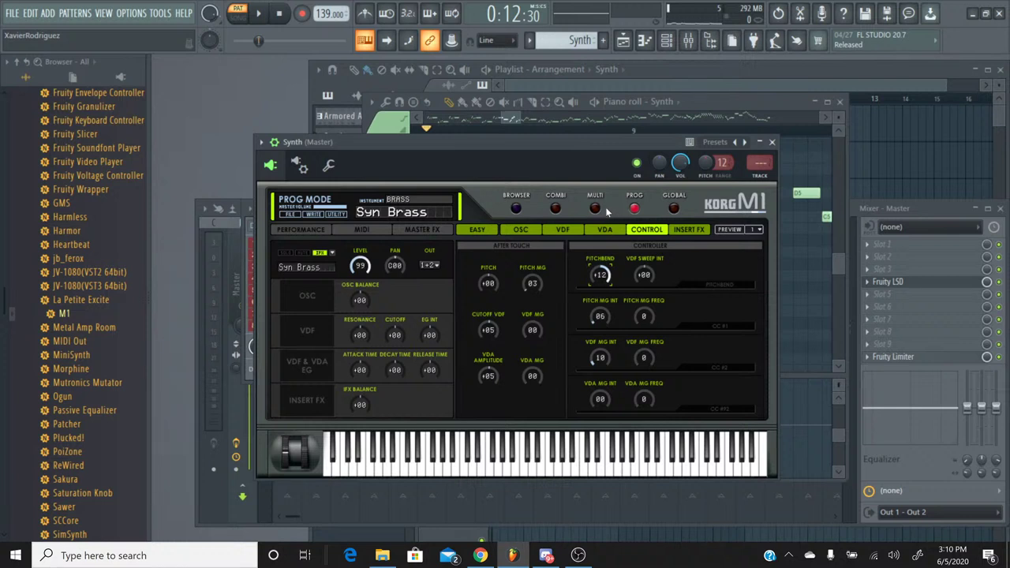
left_click(260, 15)
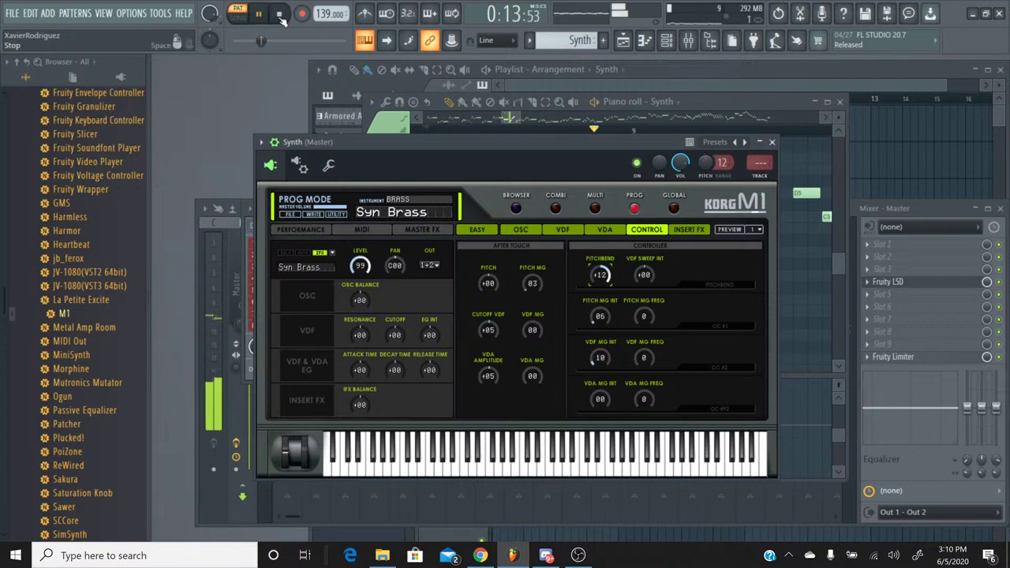
left_click(279, 15)
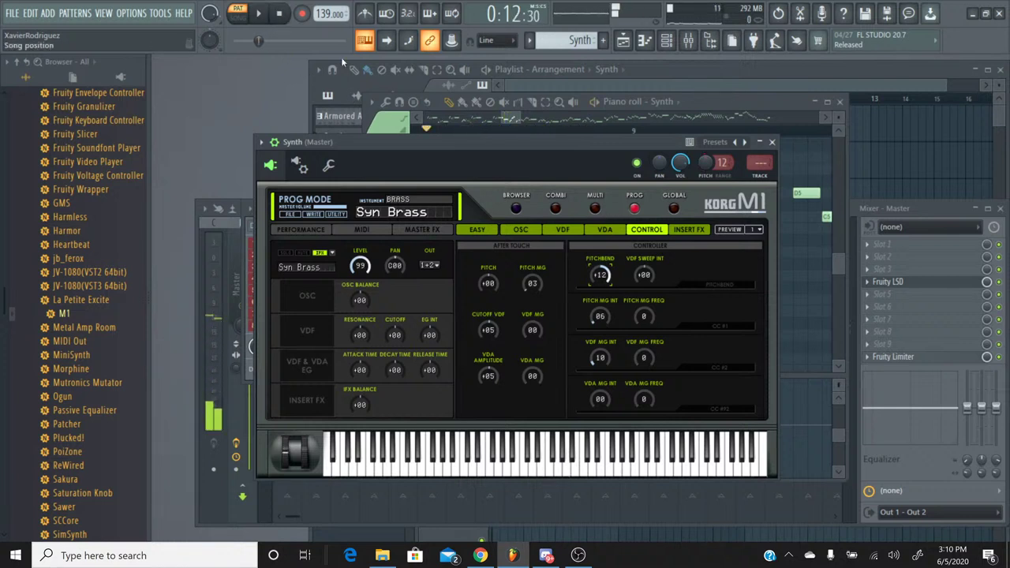
left_click(773, 143)
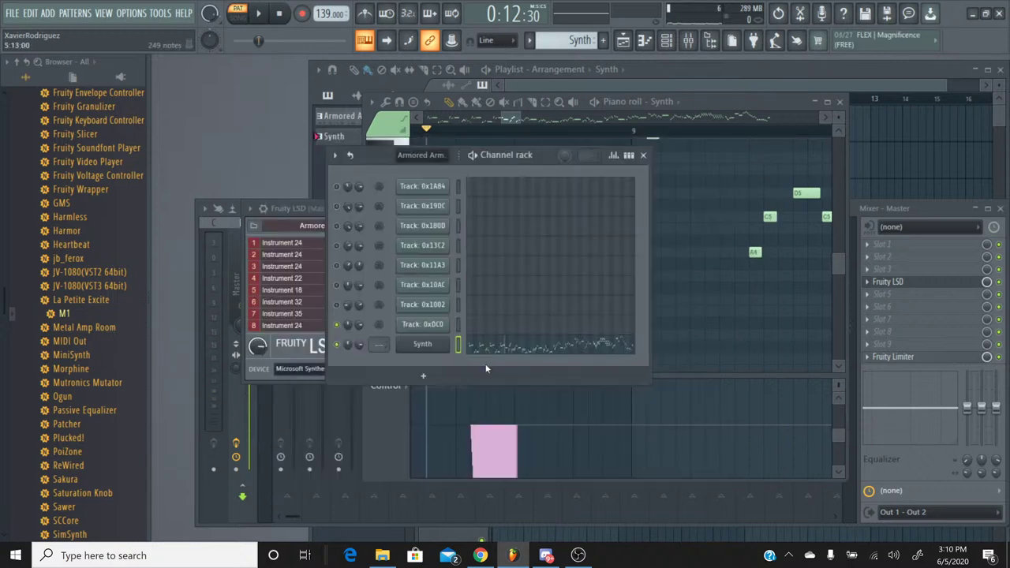
Redraw the channel pitch slide across the whole E5 note, return it to about 0 cents right after the note, and play it.
left_click(687, 109)
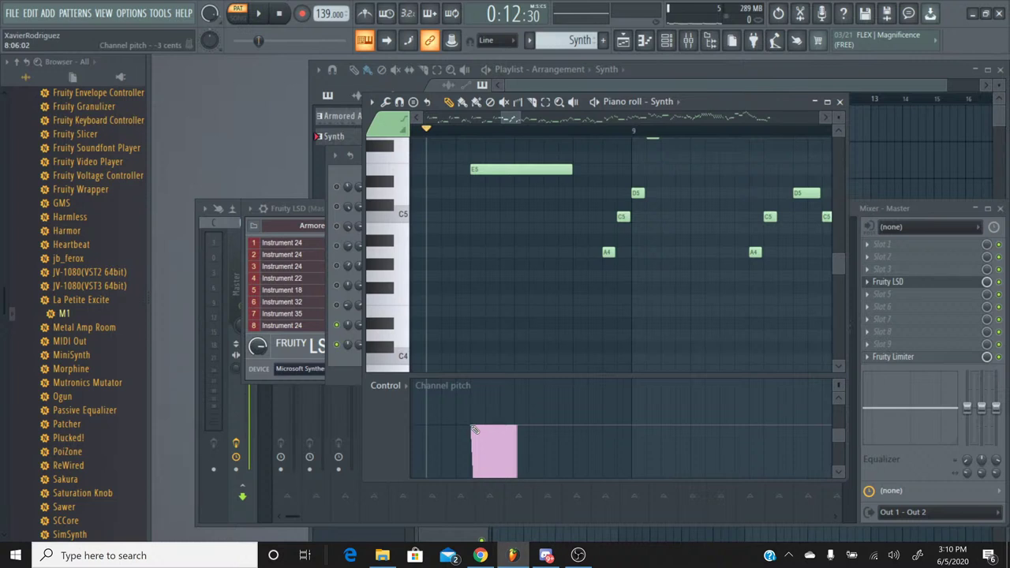
mouse_move(474, 430)
left_mouse_down()
mouse_move(505, 473)
mouse_move(575, 486)
mouse_move(646, 435)
left_mouse_up()
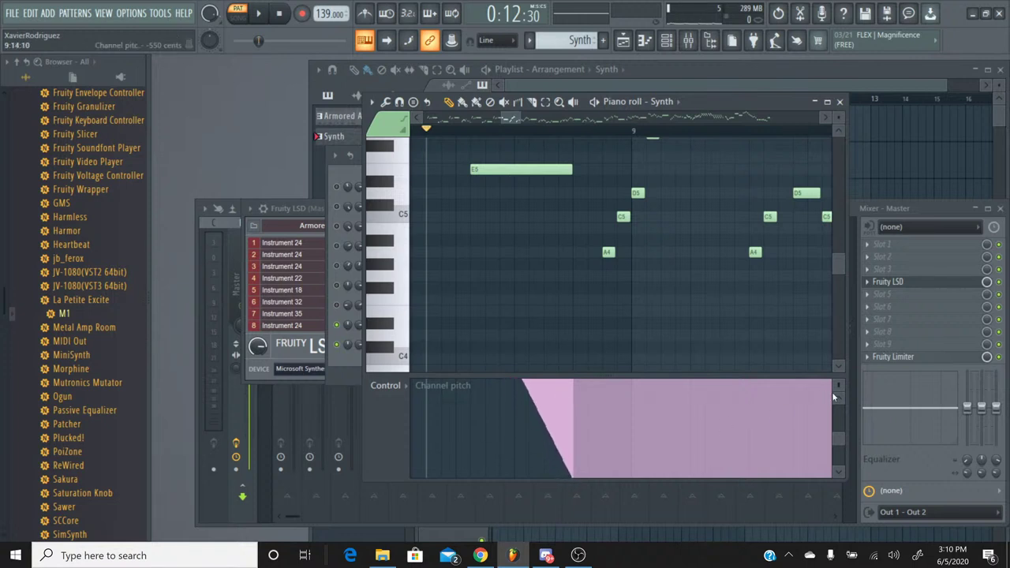
mouse_move(834, 396)
left_mouse_down()
mouse_move(600, 478)
mouse_move(584, 474)
left_mouse_up()
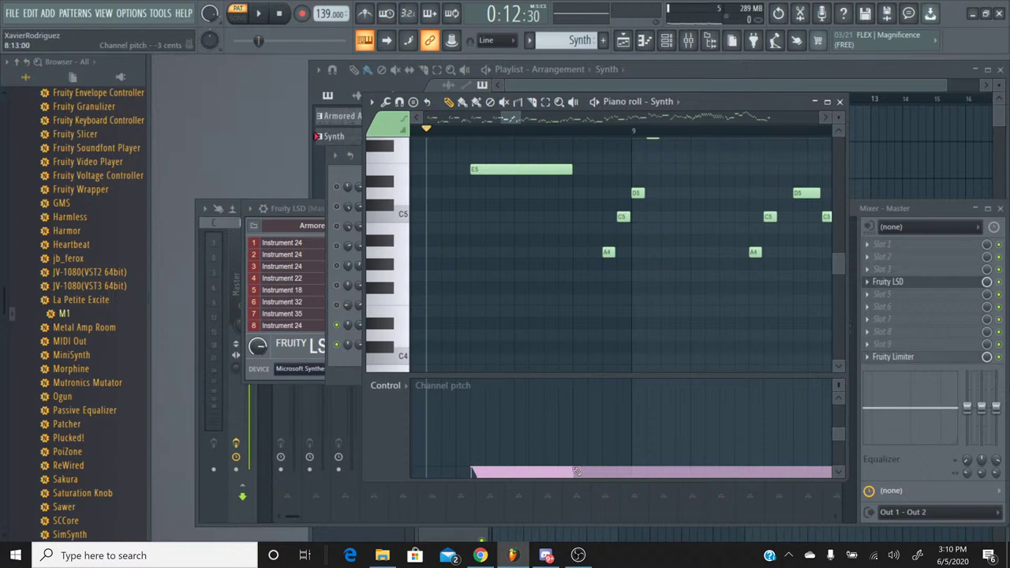
right_click(578, 471)
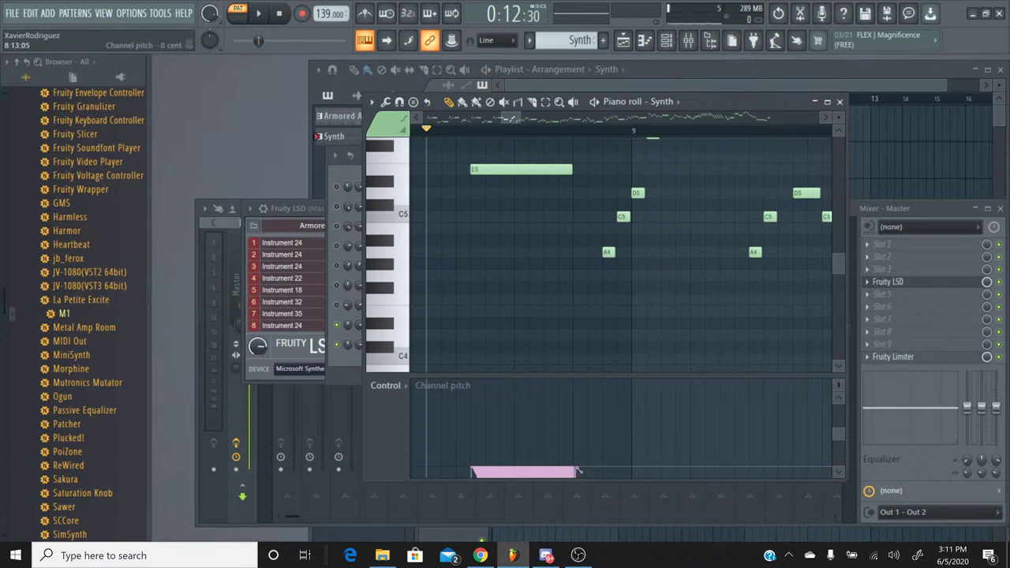
left_click(579, 471)
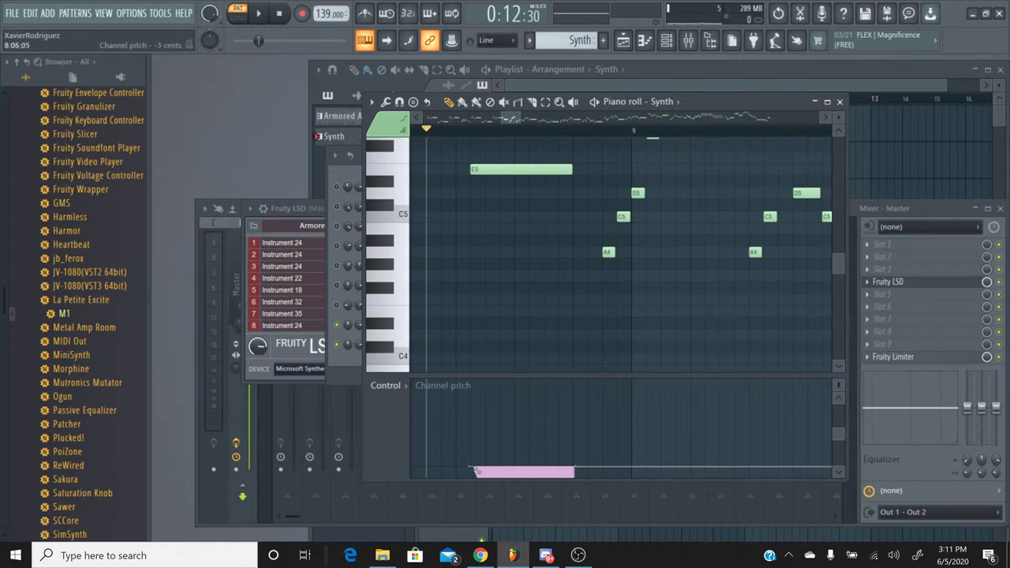
left_click(268, 18)
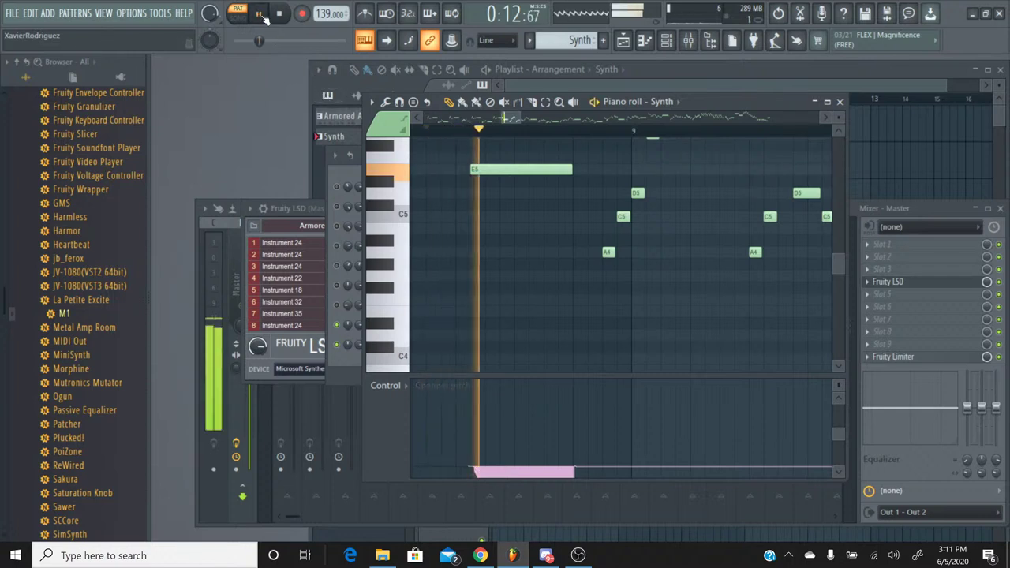
Stop playback and erase the channel pitch slide beneath the long E5 note before bar 9.
left_click(282, 15)
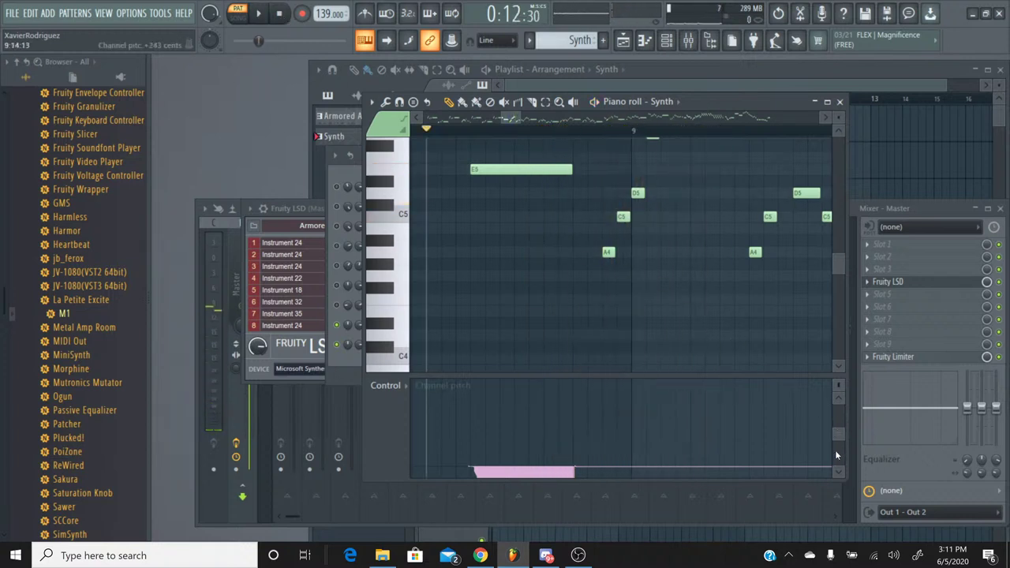
left_click(836, 476)
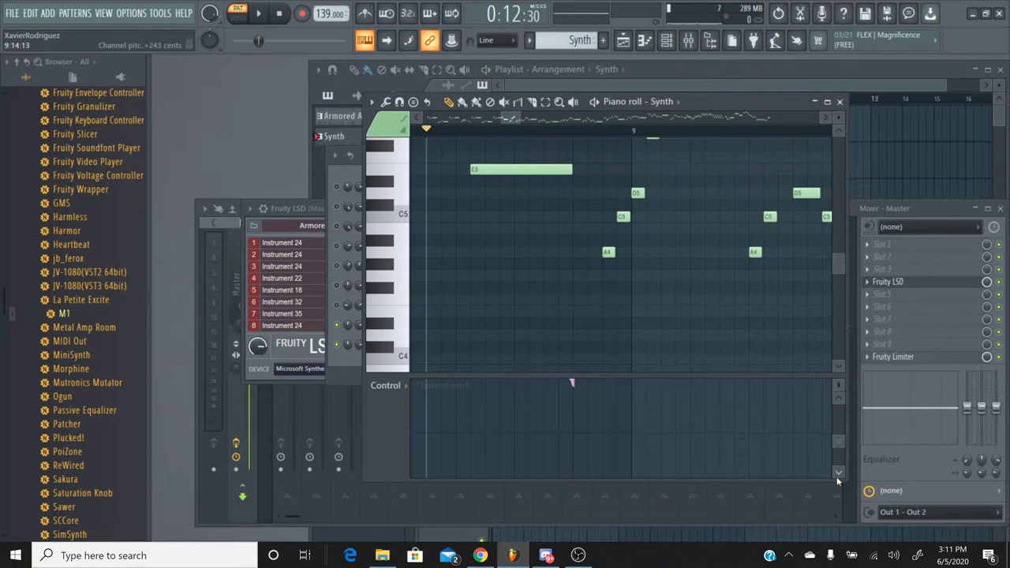
left_click(835, 401)
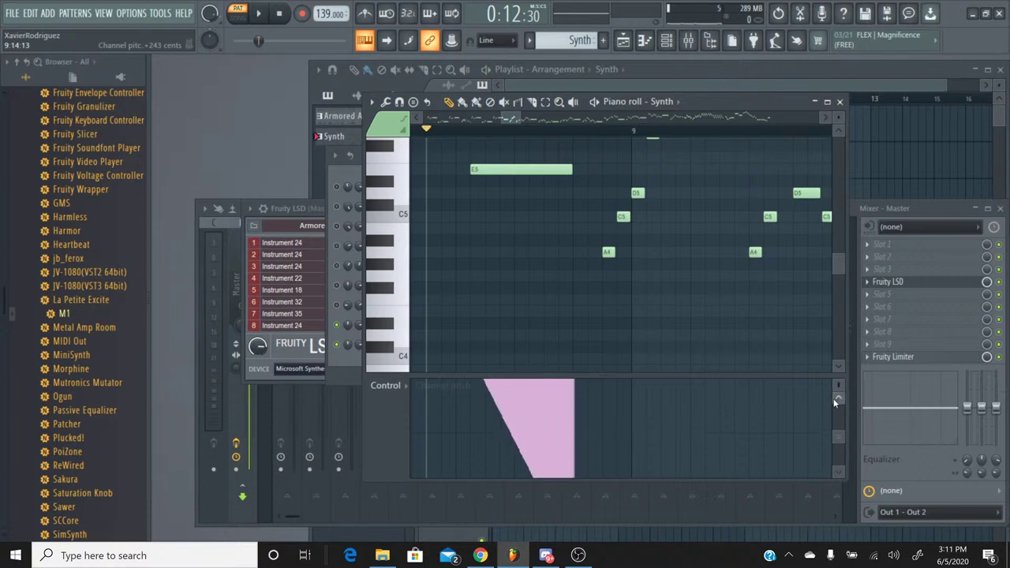
left_click(835, 401)
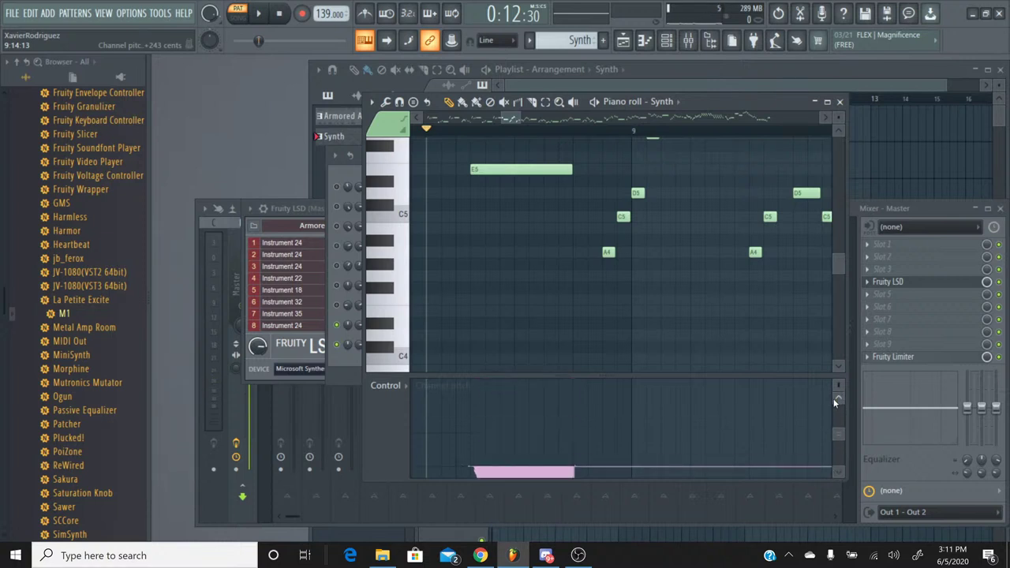
left_click(838, 474)
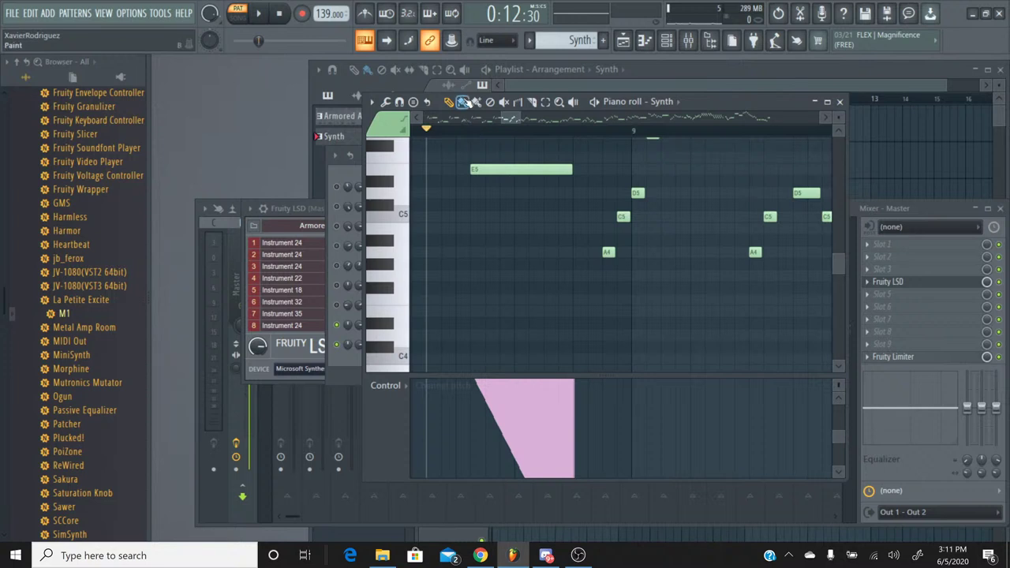
left_click(490, 102)
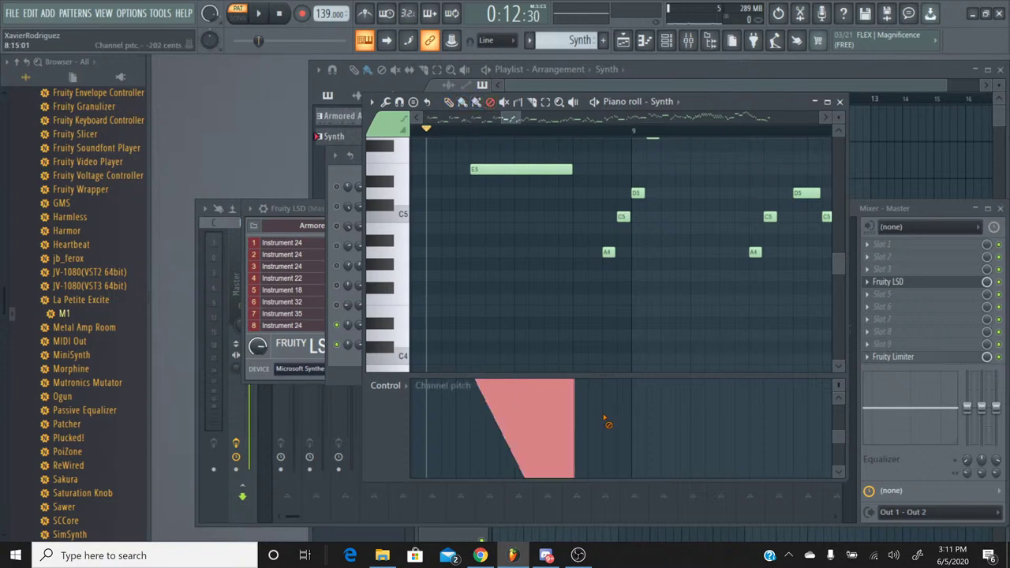
left_click(835, 401)
left_click(835, 402)
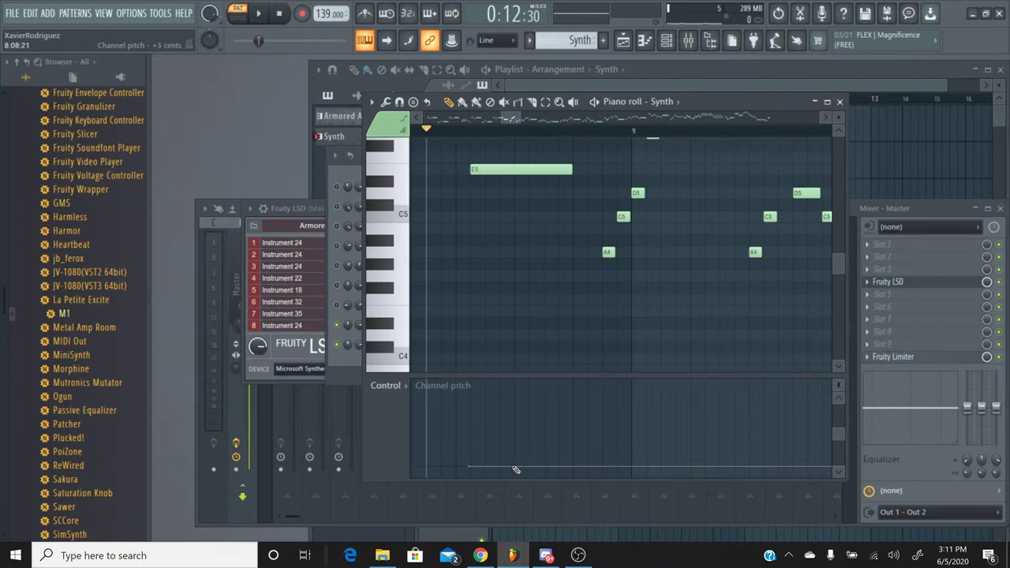
mouse_move(516, 469)
left_mouse_down()
mouse_move(526, 481)
mouse_move(577, 474)
left_mouse_up()
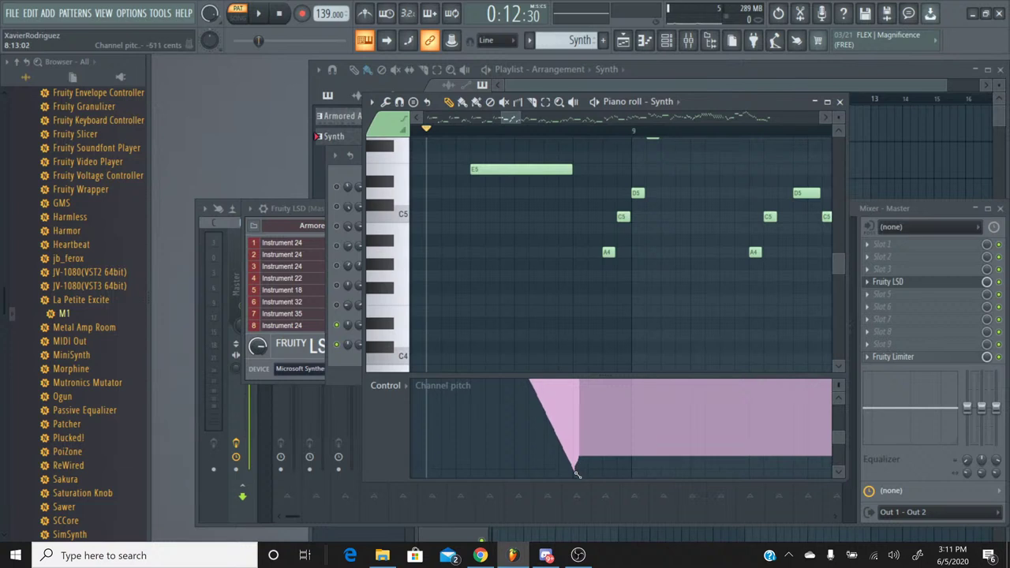
mouse_move(577, 473)
left_mouse_down()
mouse_move(604, 473)
mouse_move(568, 472)
left_mouse_up()
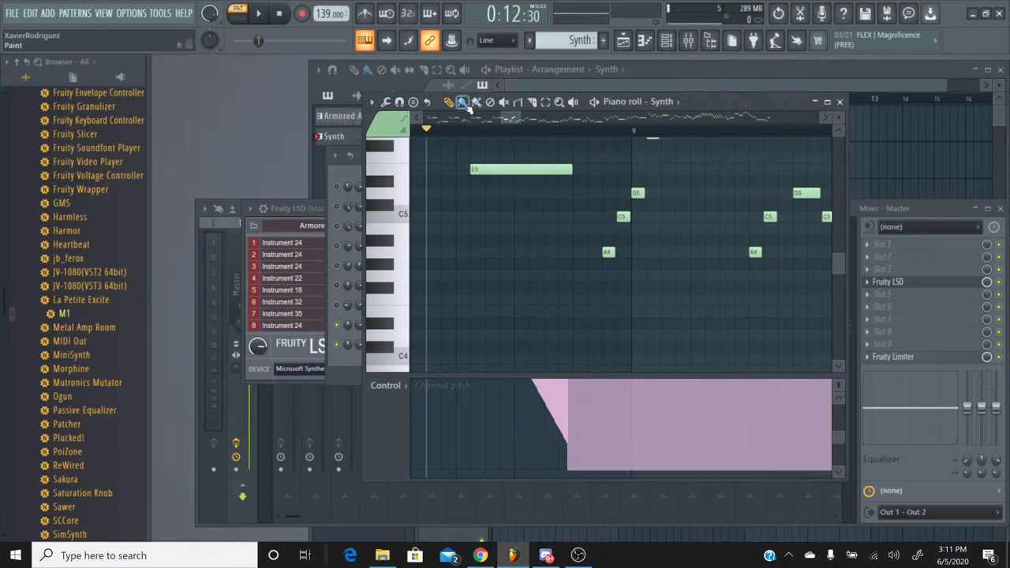
left_click(628, 411)
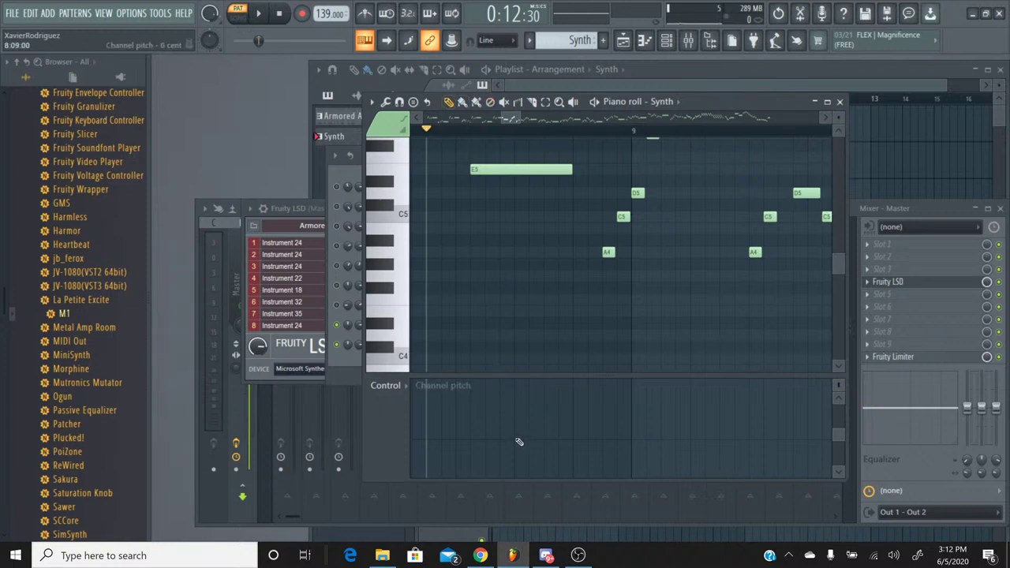
Draw a falling channel pitch slide under the second half of the long E5 note, returning to the starting level at its end.
mouse_move(518, 443)
left_mouse_down()
mouse_move(544, 479)
mouse_move(571, 477)
left_mouse_up()
left_click(838, 400)
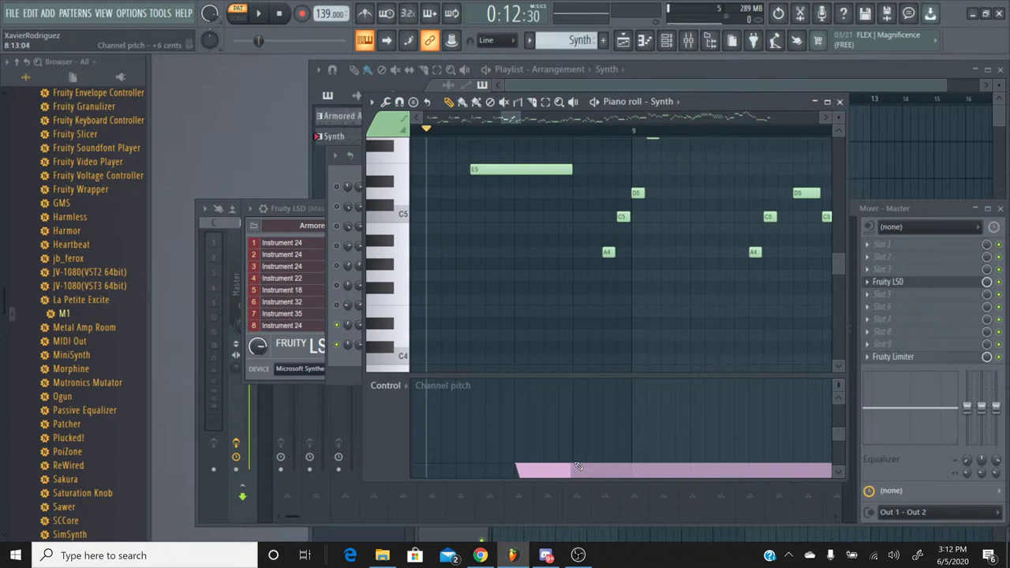
left_click_drag(576, 466, 576, 469)
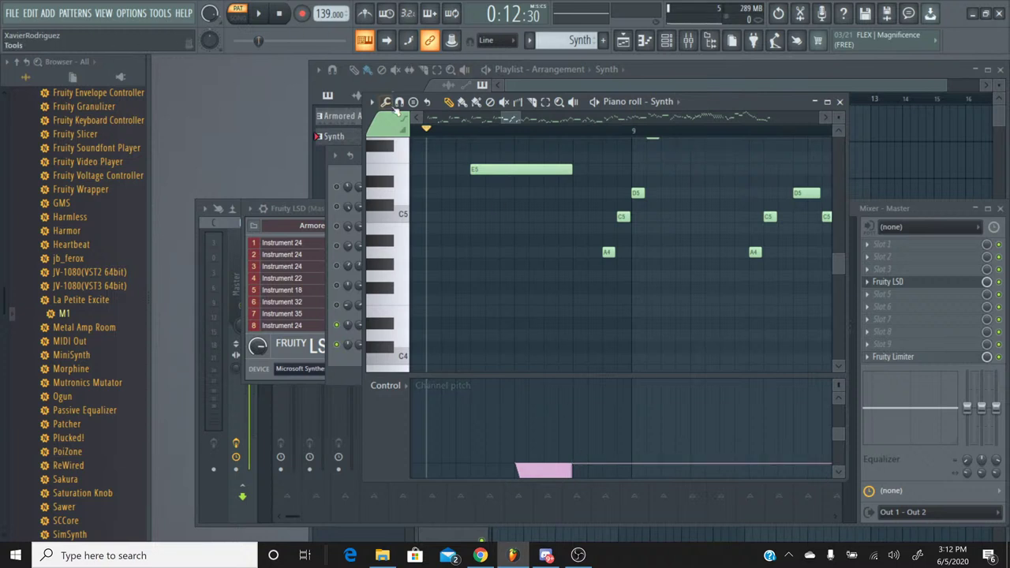
Play back the long E5 note several times to check its pitch slide, stopping after each pass.
left_click(258, 13)
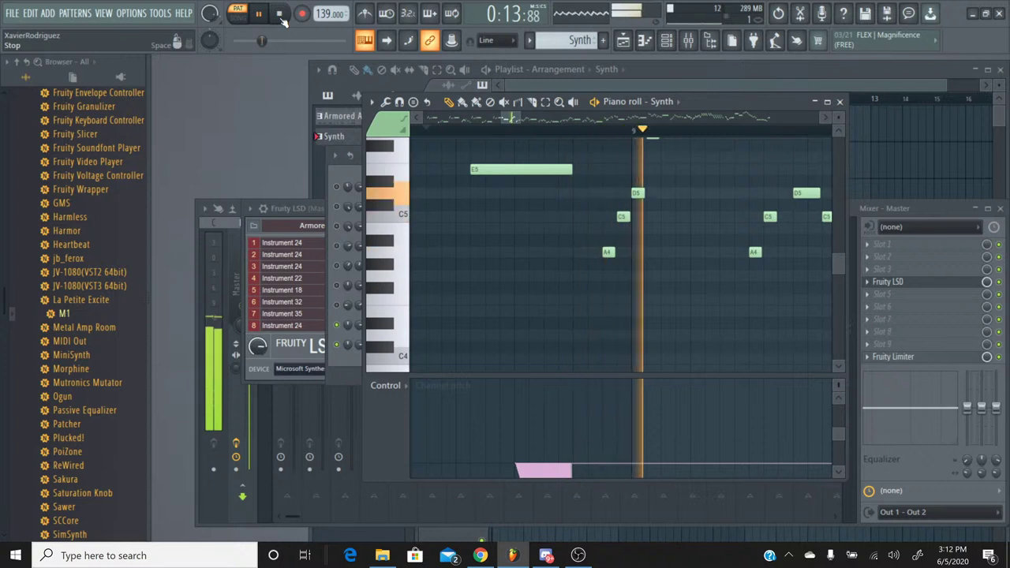
left_click(281, 17)
left_click(265, 14)
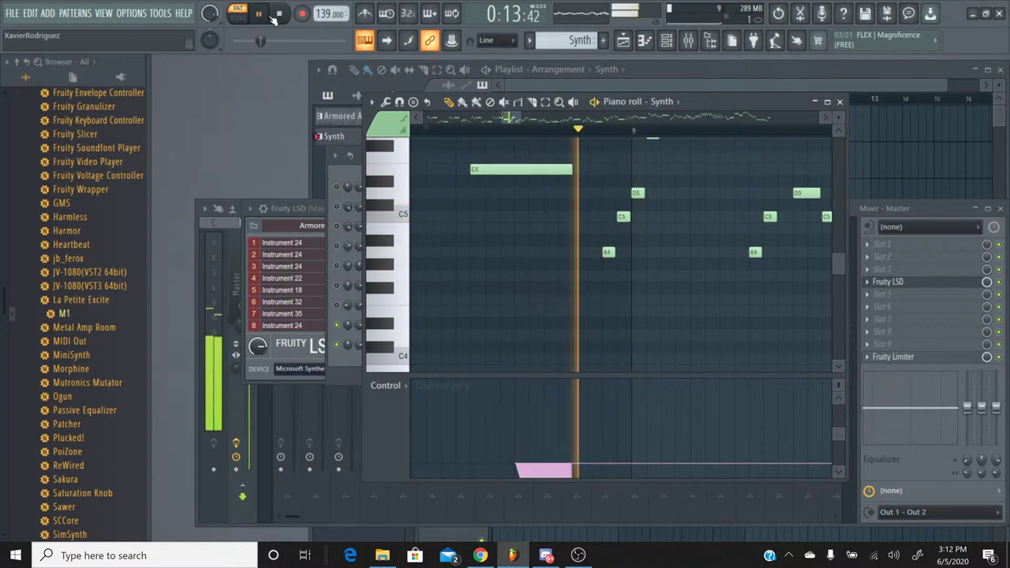
left_click(279, 14)
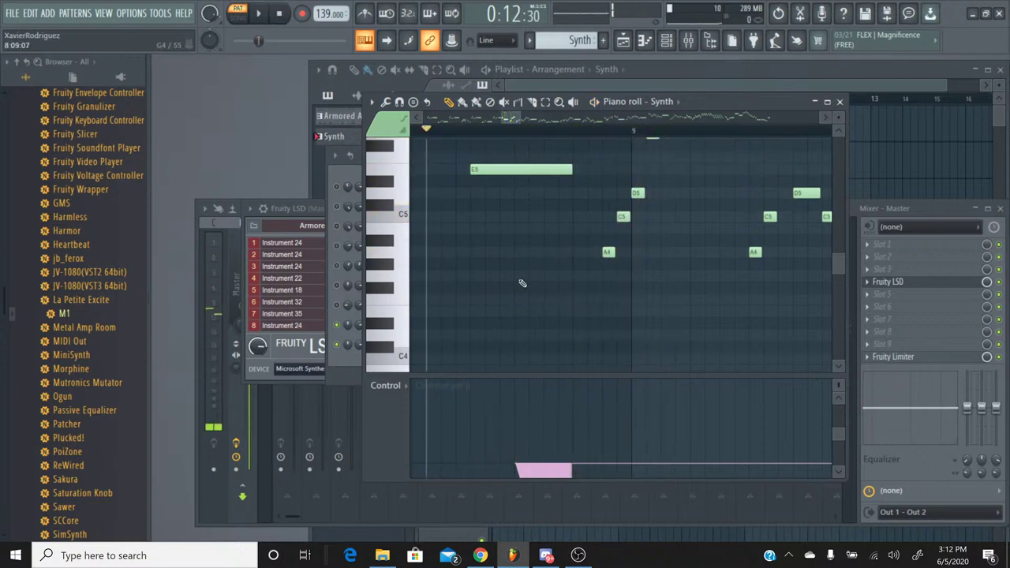
left_click(258, 14)
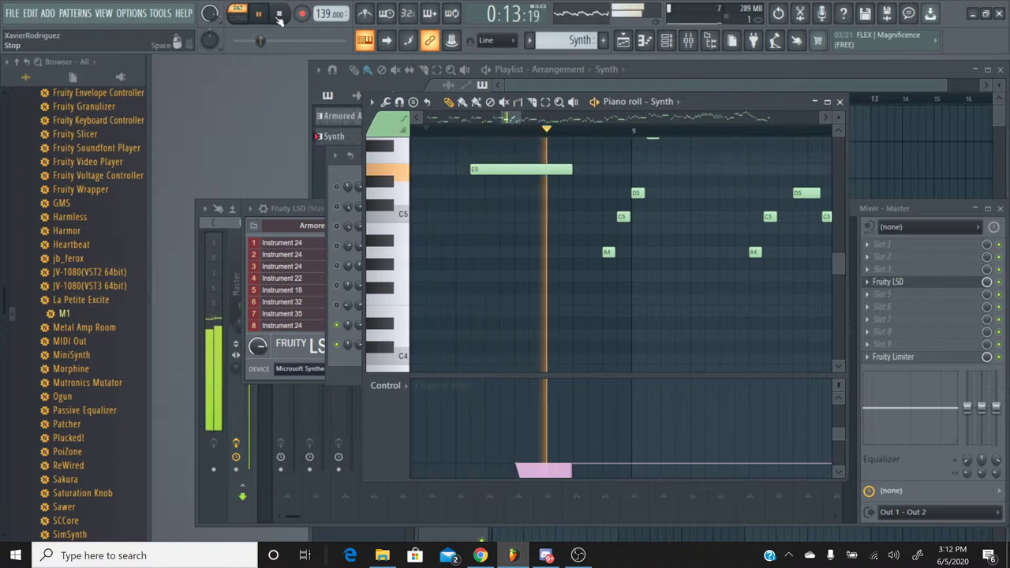
left_click(279, 16)
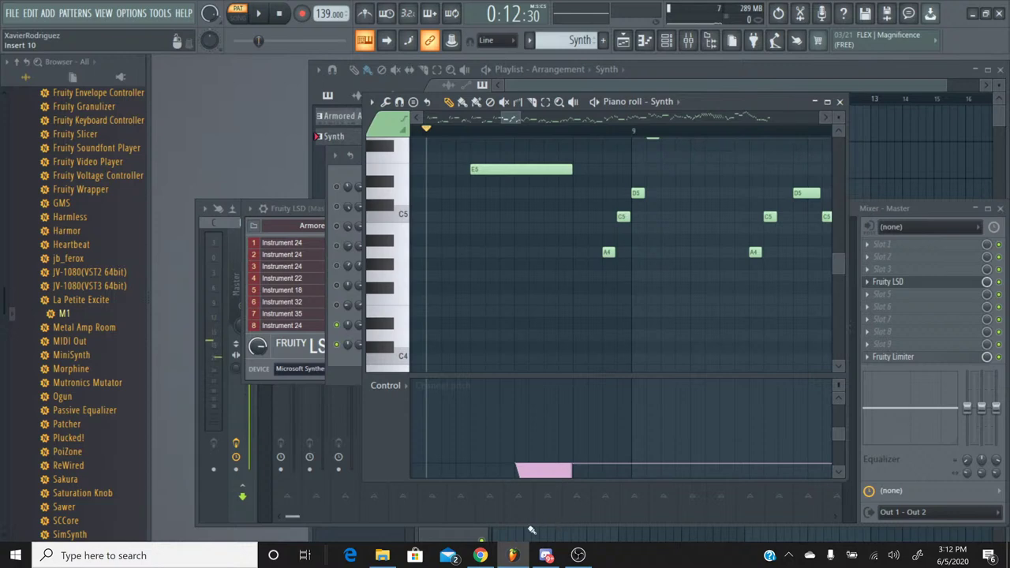
Launch SPCTool.exe from its folder, load 09 Armored Armadillo.spc and play it as a reference.
left_click(382, 556)
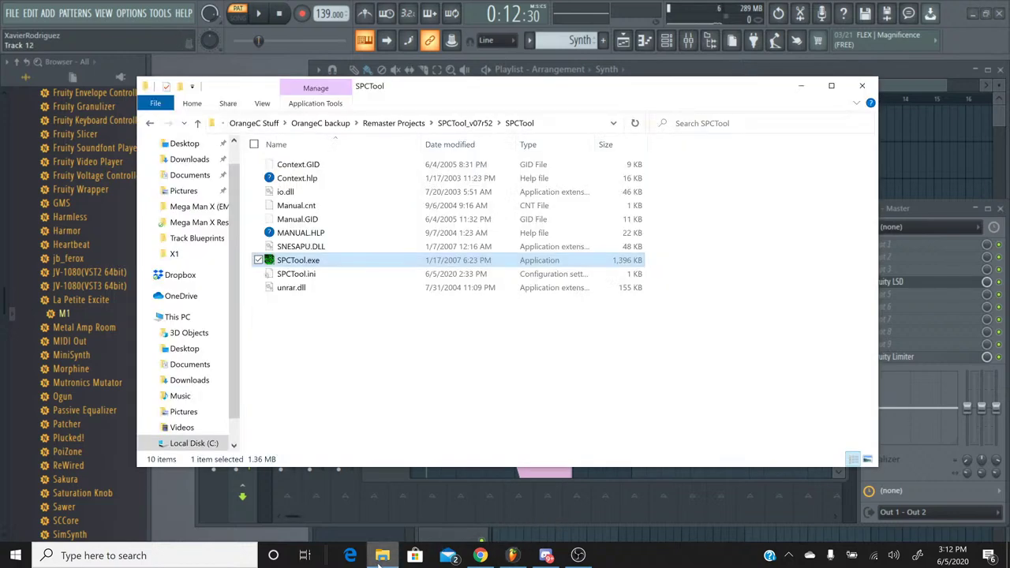
double_click(389, 260)
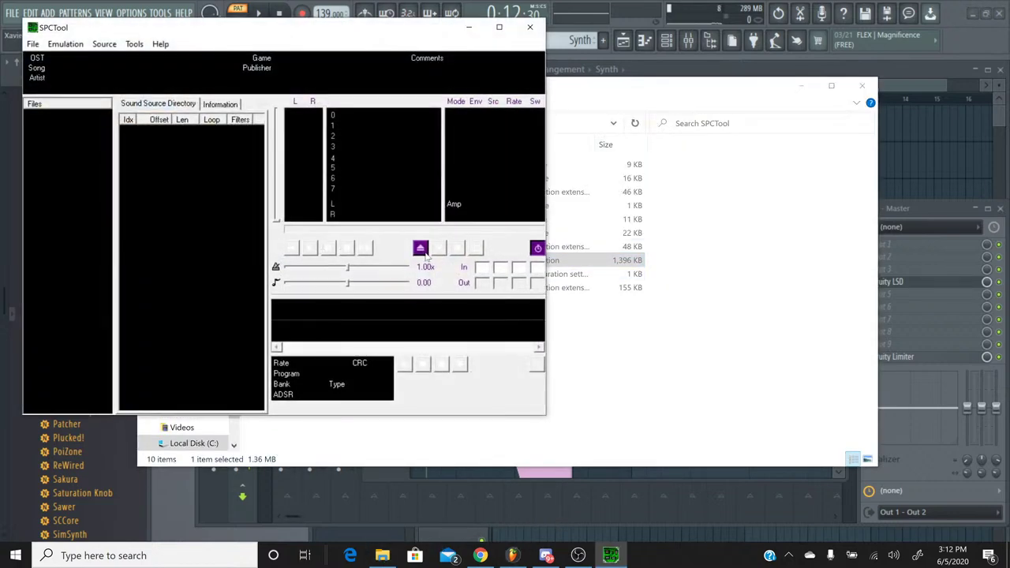
left_click(420, 249)
scroll(505, 228, "down", 1)
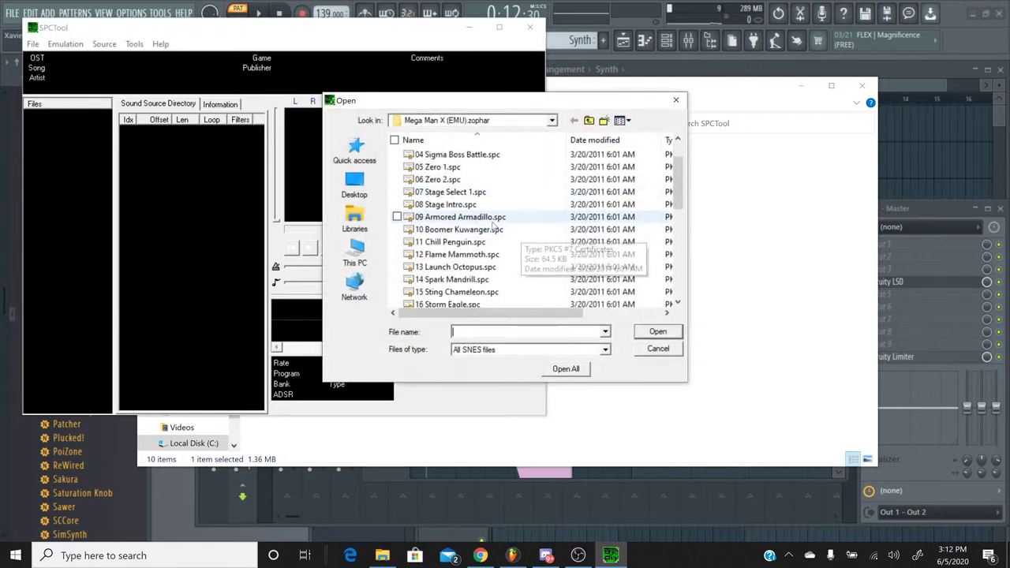
double_click(474, 218)
left_click(310, 249)
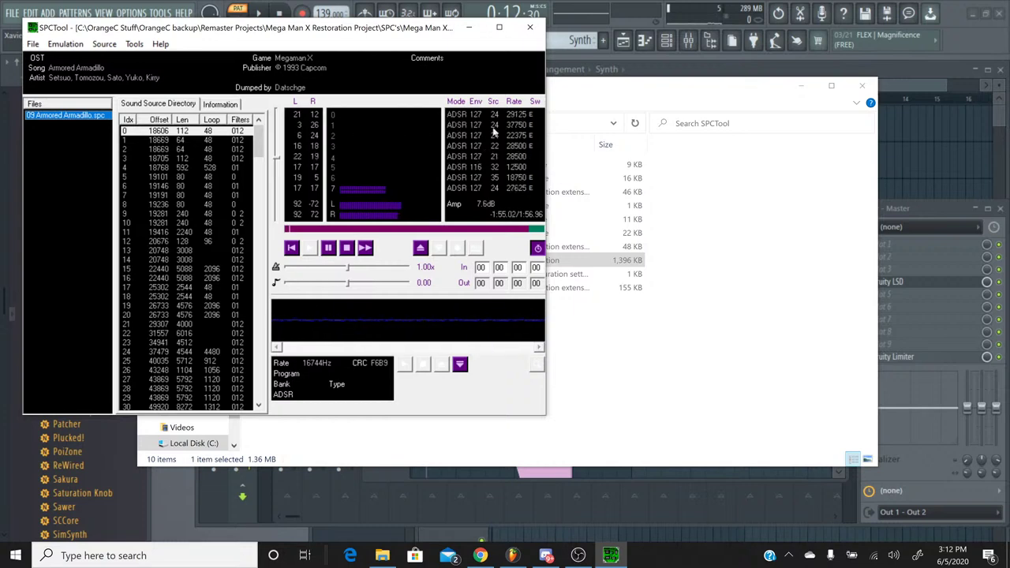
Return to FL Studio, rewind the song to the start, and check the reference track in SPCTool once more.
left_click(612, 94)
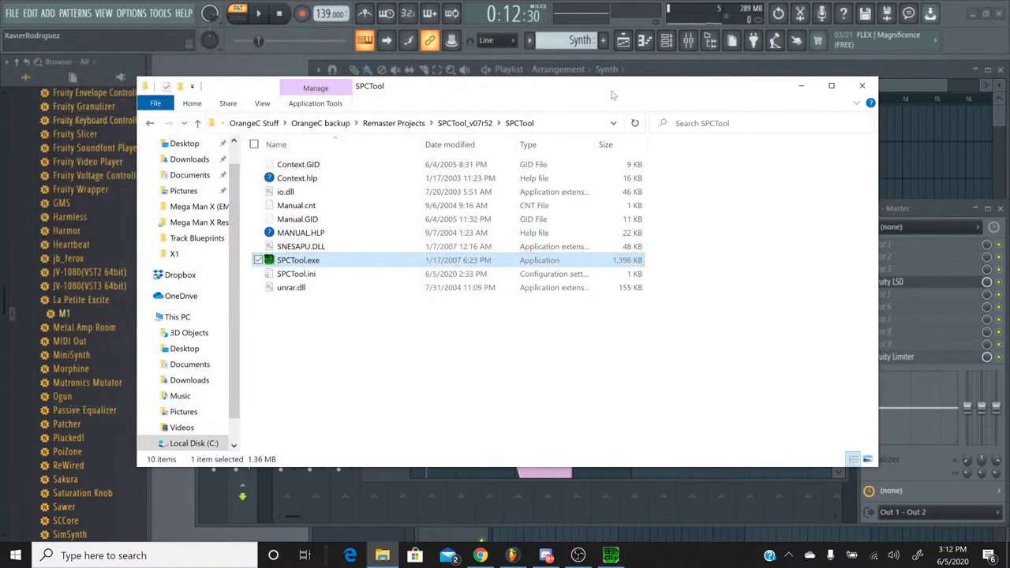
left_click(801, 85)
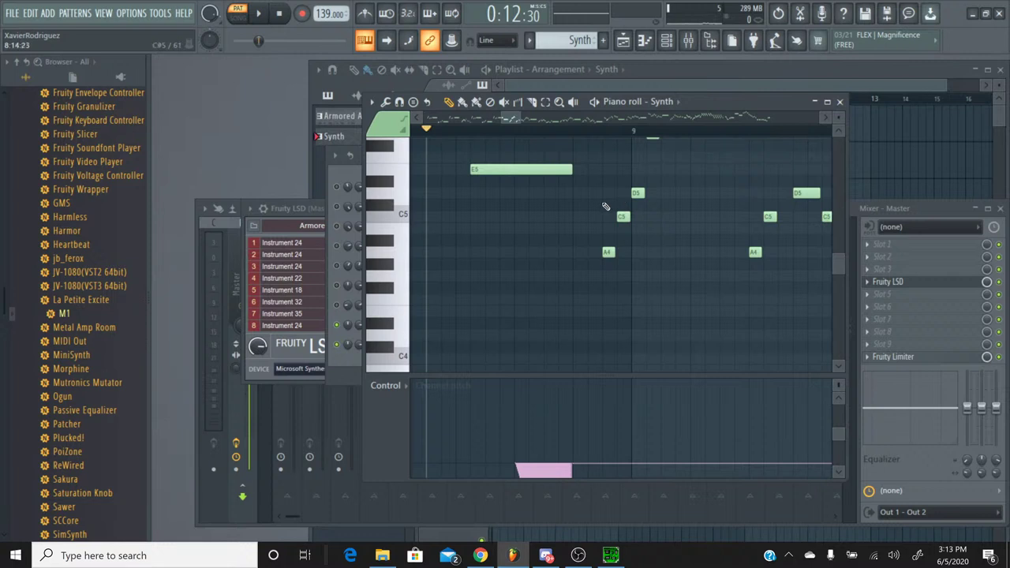
left_click(278, 15)
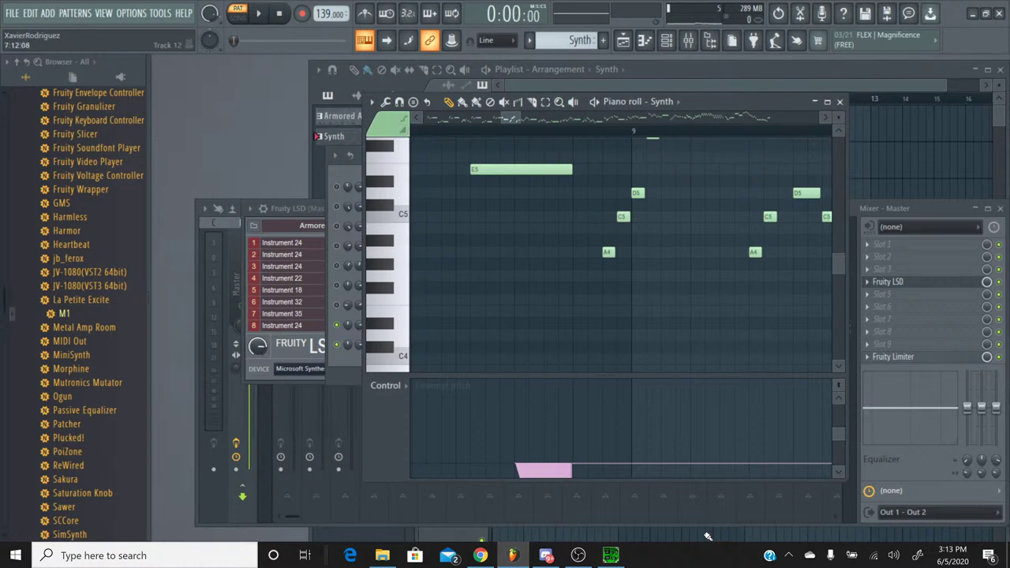
key("alt+Tab")
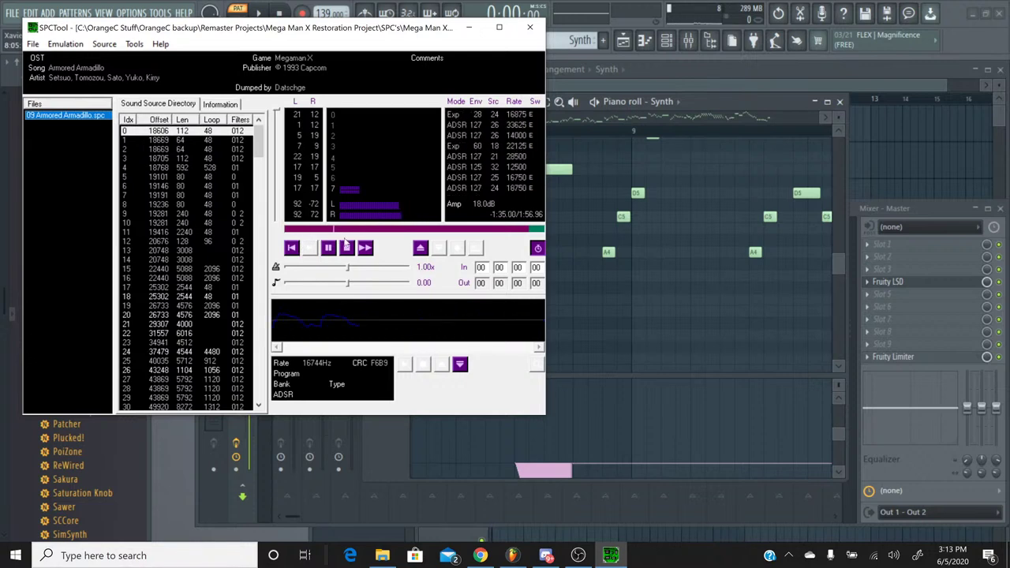
left_click(619, 552)
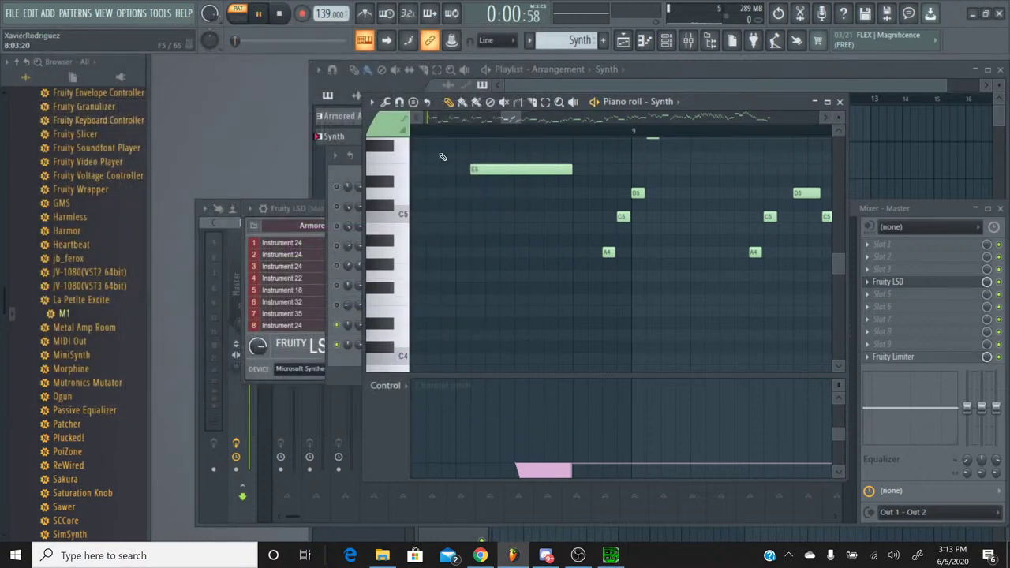
Listen to the Synth part from just before the long E5 note and inspect the notes around bar 11.
left_click(258, 14)
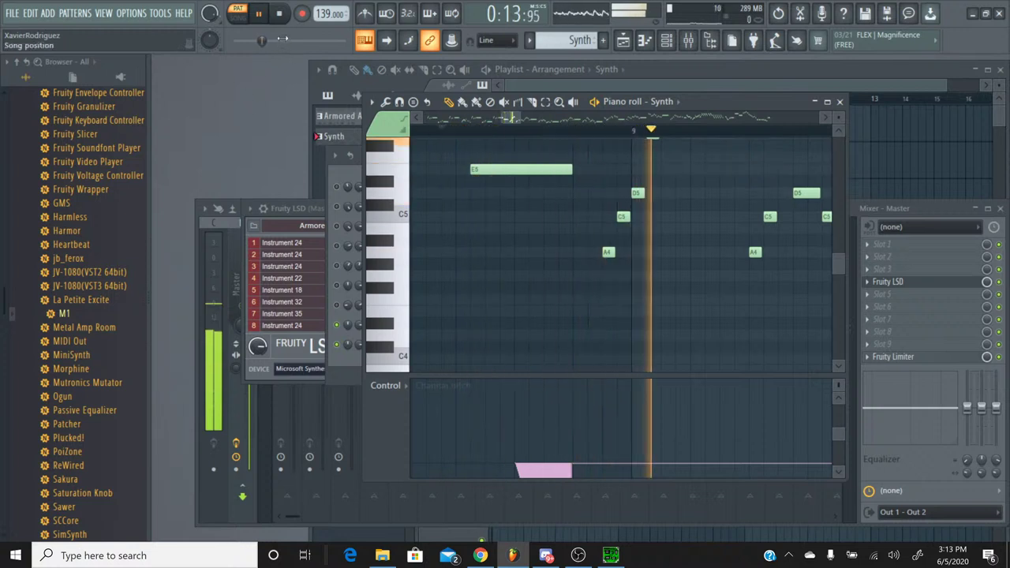
left_click(280, 14)
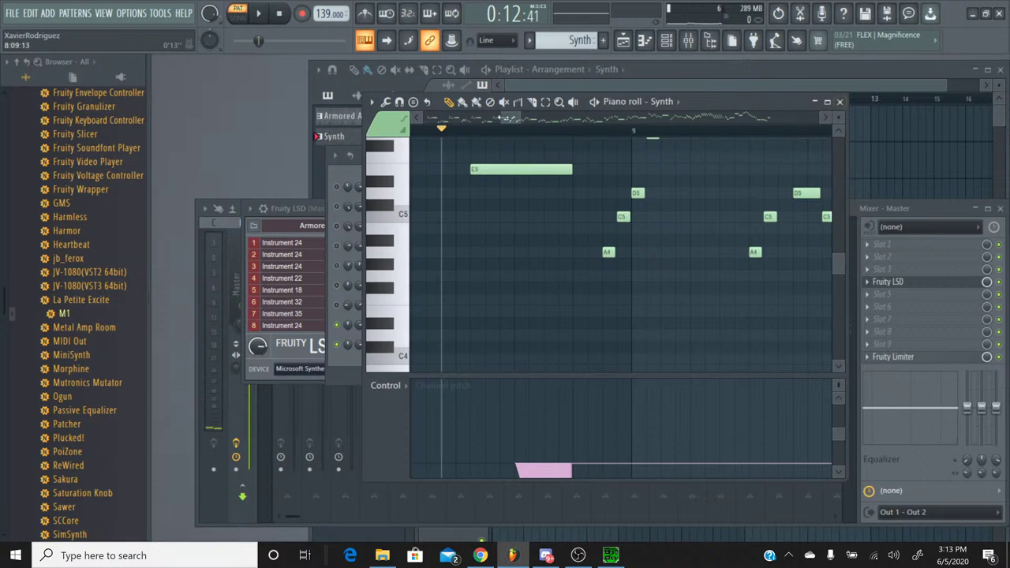
left_click_drag(509, 121, 528, 118)
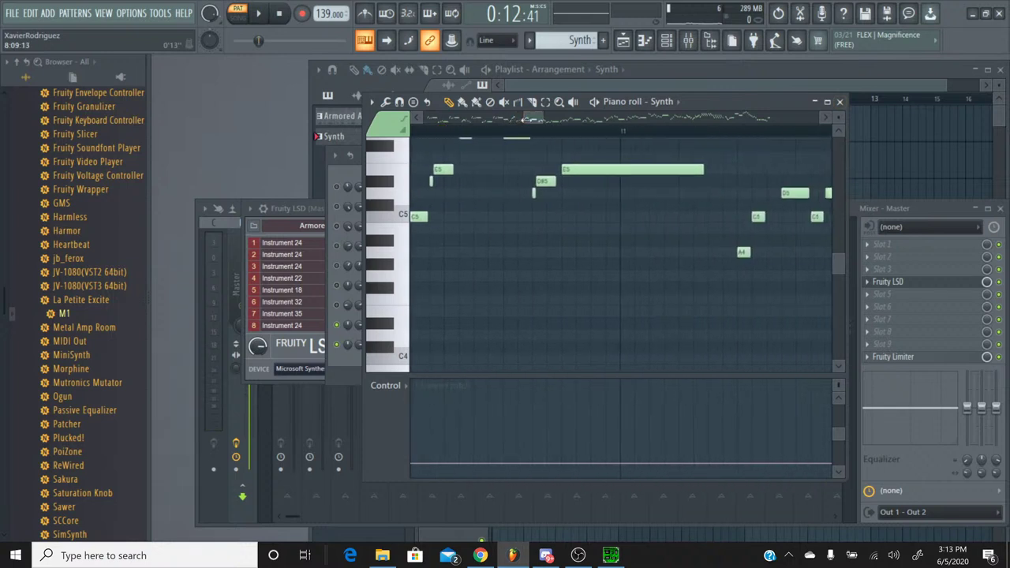
left_click(258, 13)
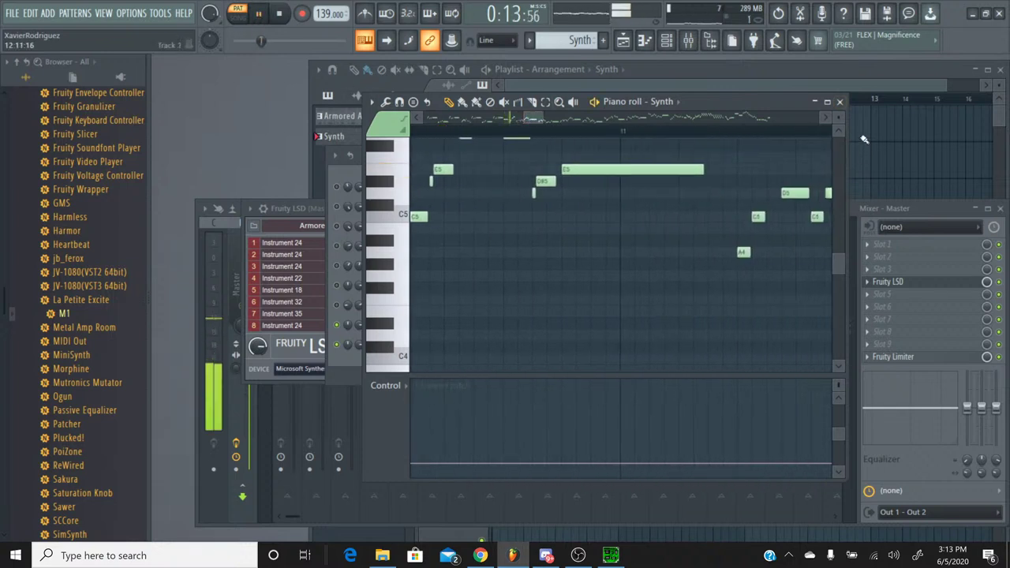
Close the piano roll and route the Synth channel to mixer insert 1.
left_click(840, 102)
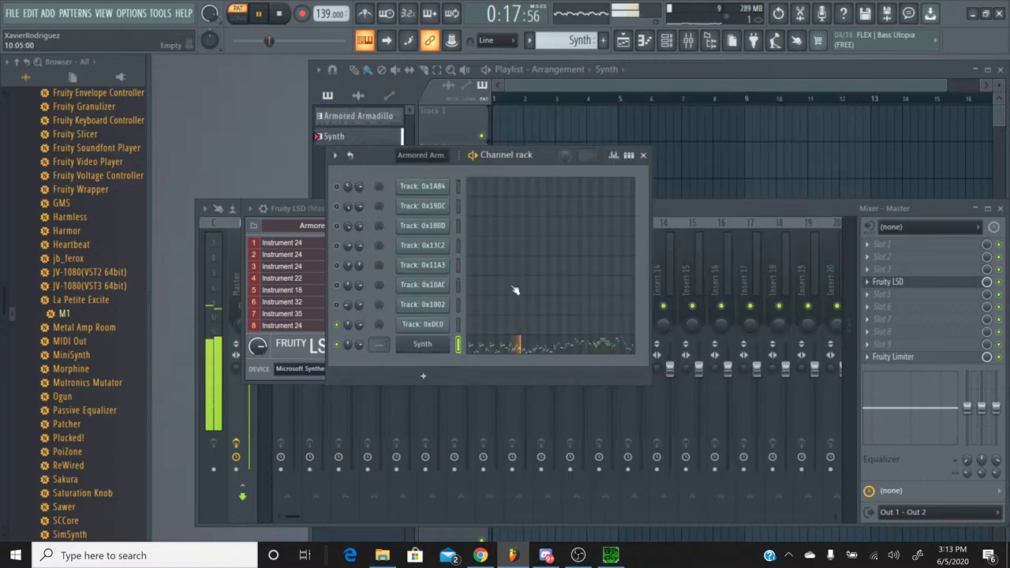
left_click(679, 209)
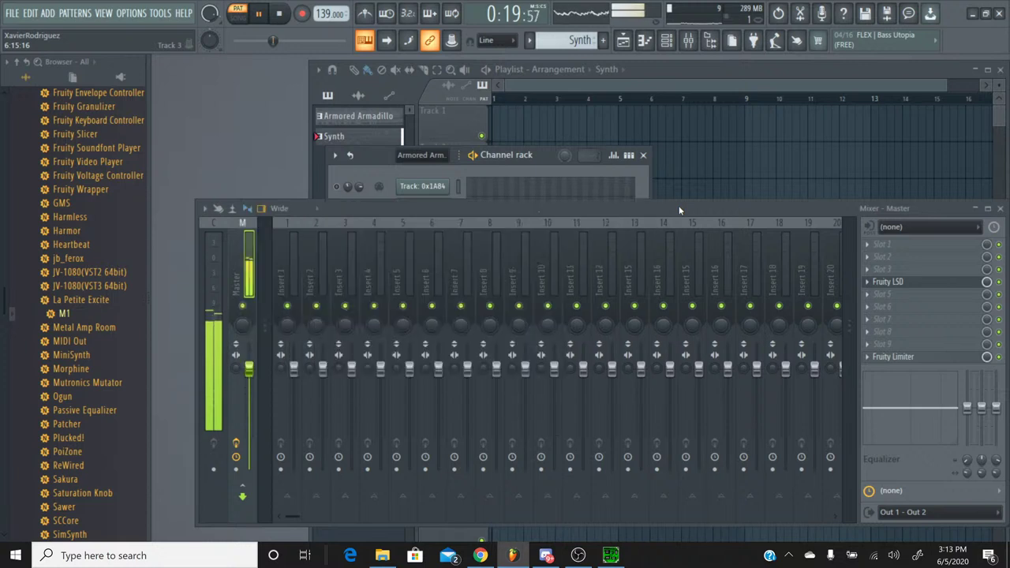
left_click(292, 226)
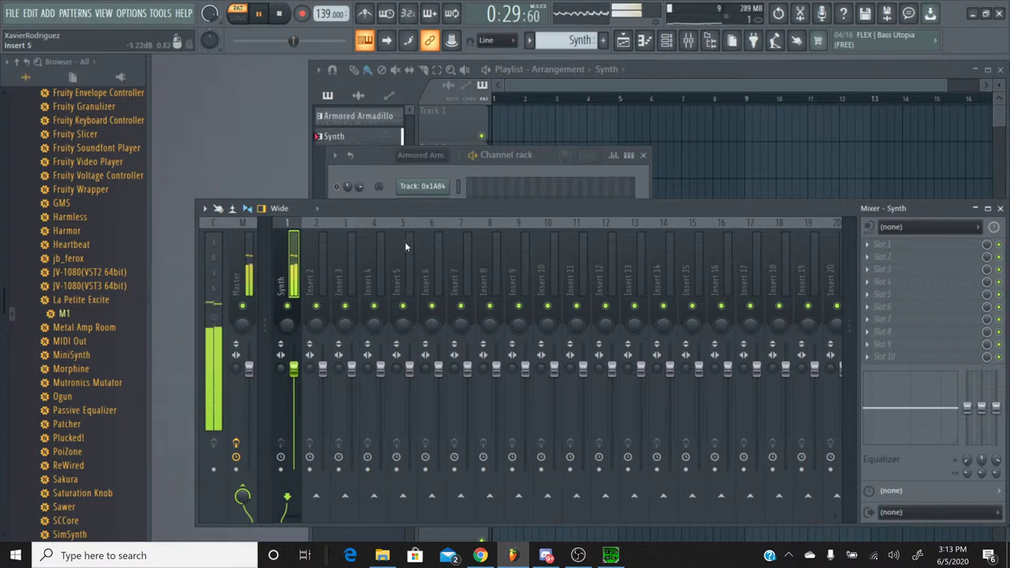
left_click(382, 176)
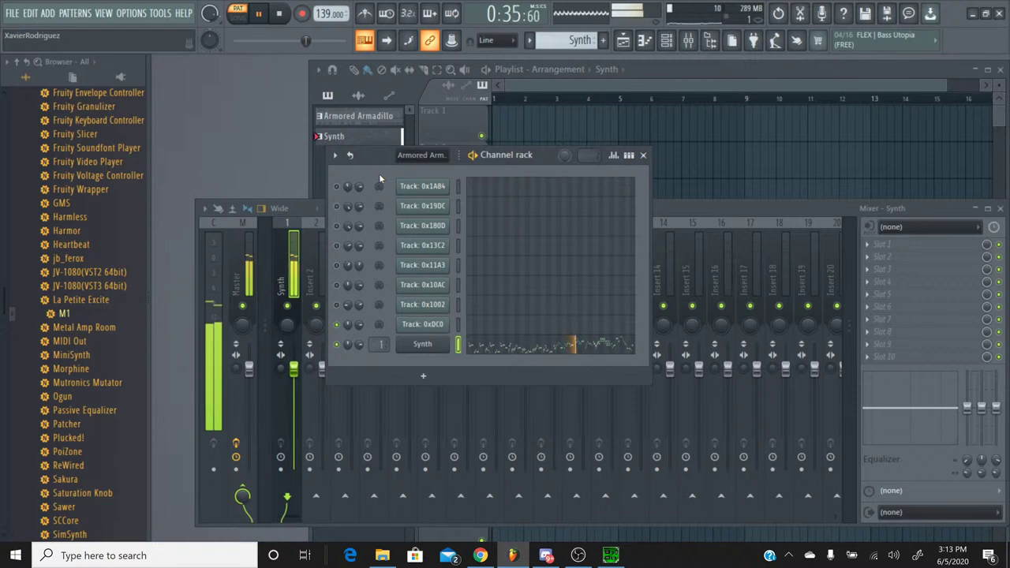
Switch to Chrome to check the live stream chat, return to FL Studio and stop playback.
left_click(480, 555)
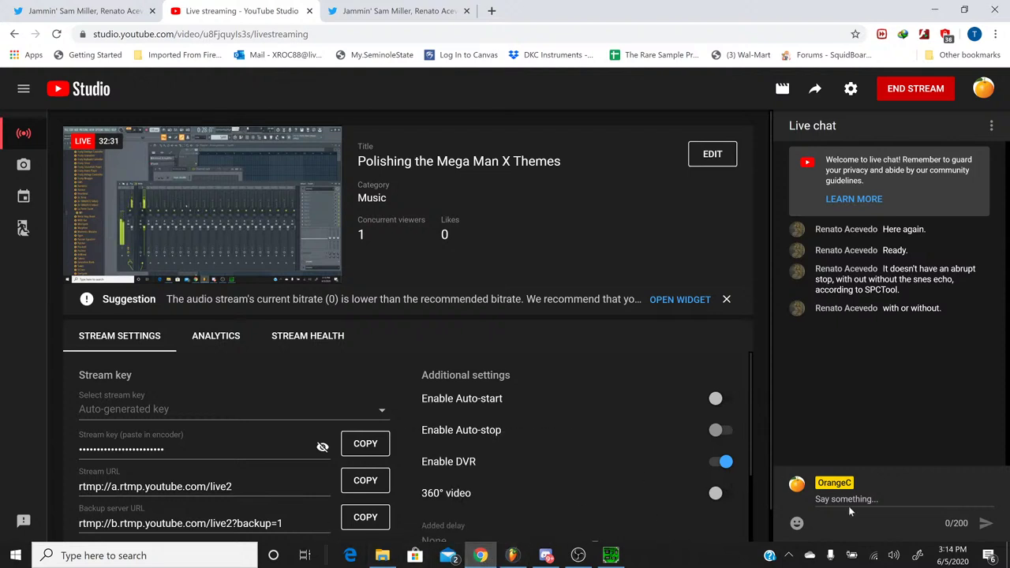
left_click(512, 556)
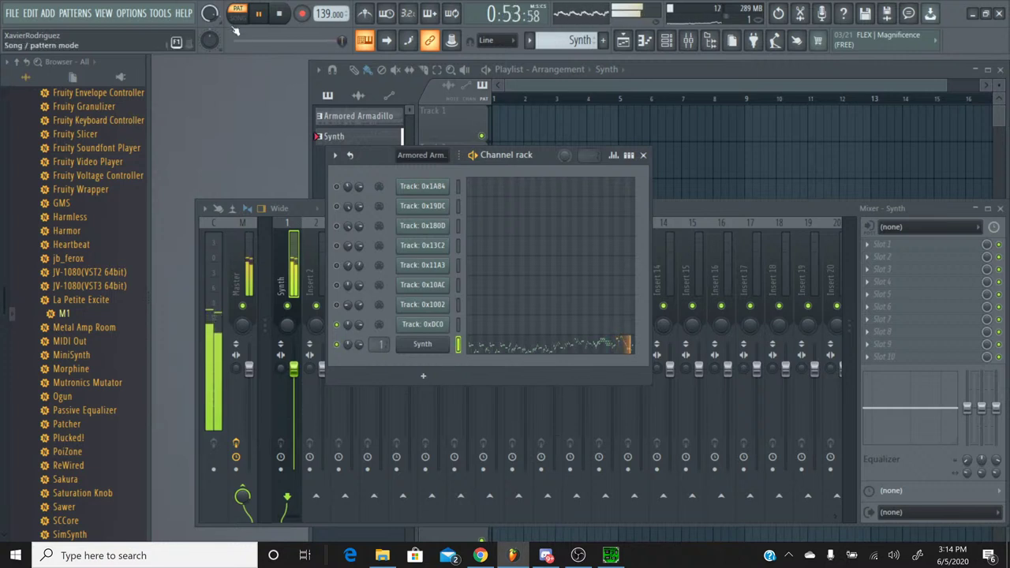
left_click(280, 15)
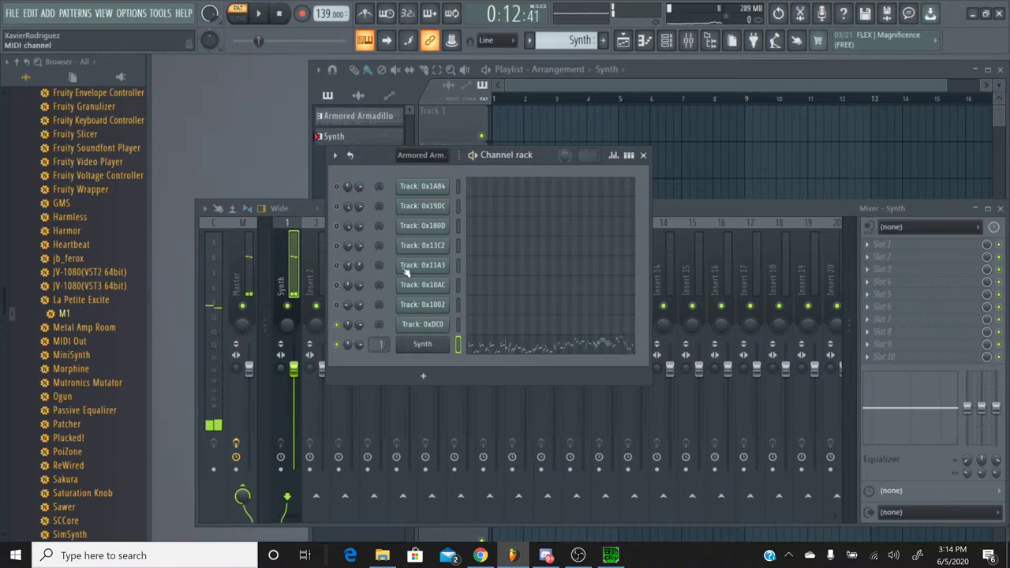
Play 09 Armored Armadillo.spc in SPCTool, skip back to an earlier passage, listen and stop it.
left_click(610, 555)
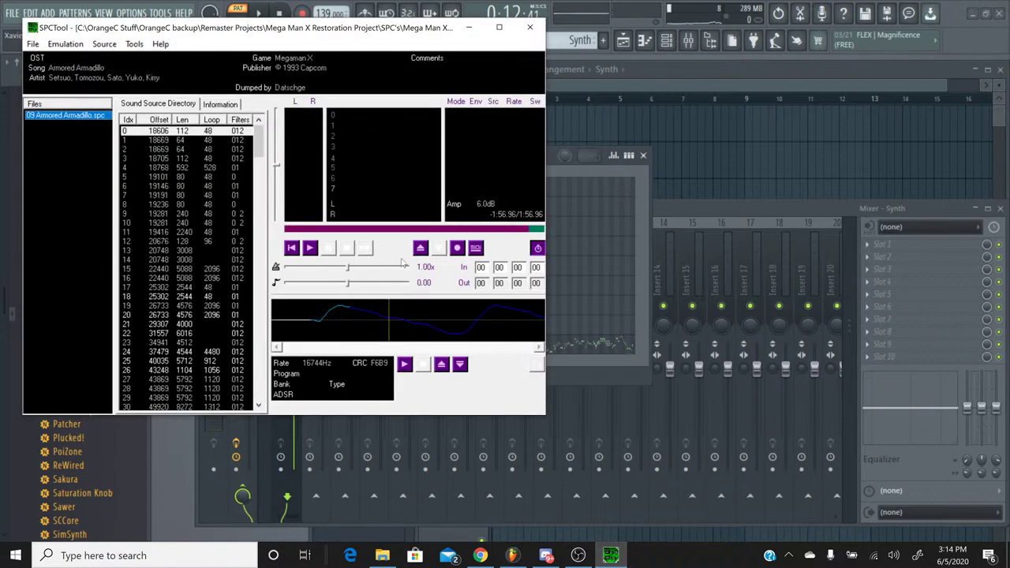
left_click(310, 248)
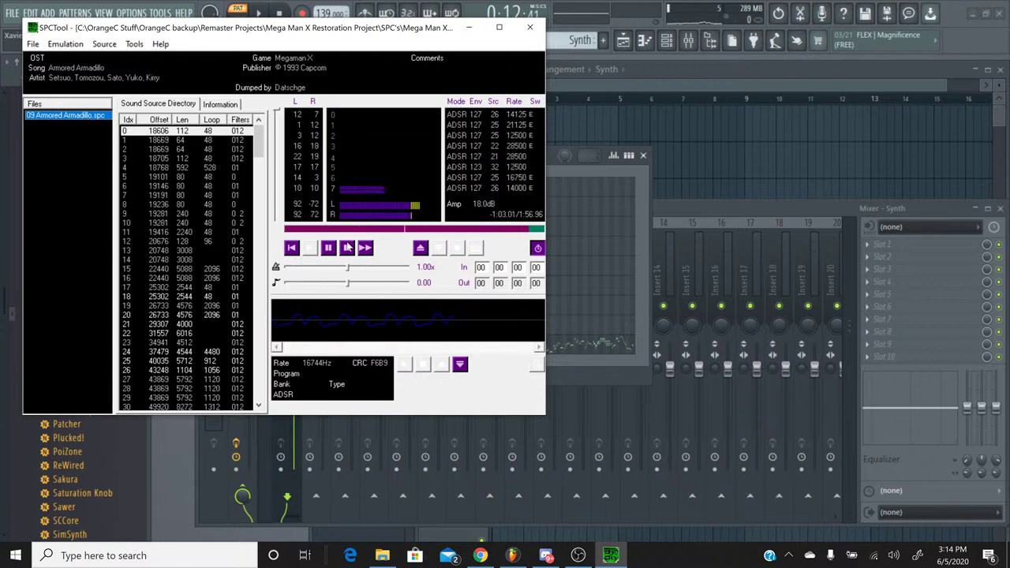
left_click(364, 229)
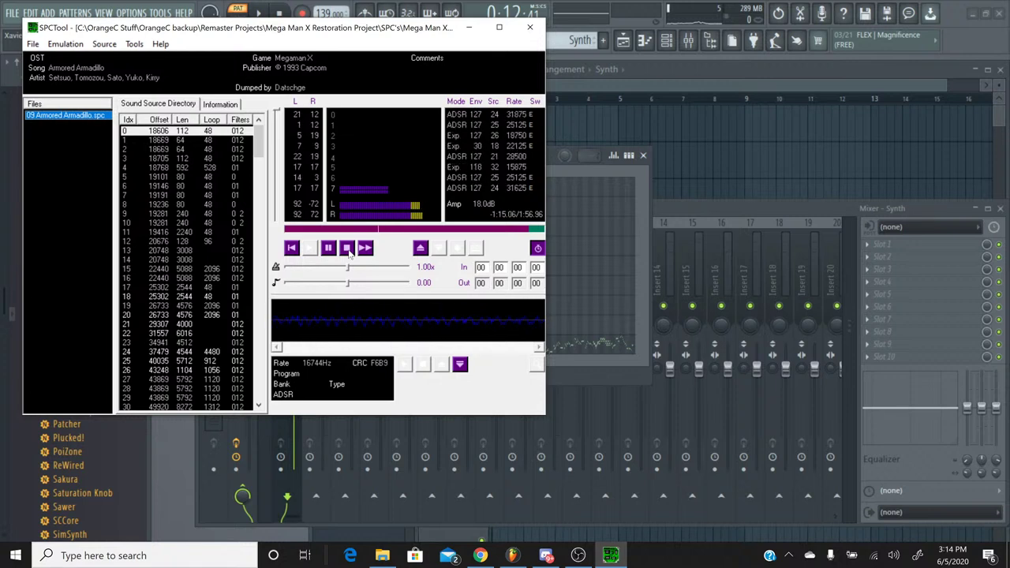
left_click(347, 248)
Return to FL Studio, open the Synth notes in the piano roll and start playback from the middle of bar 12.
left_click(567, 177)
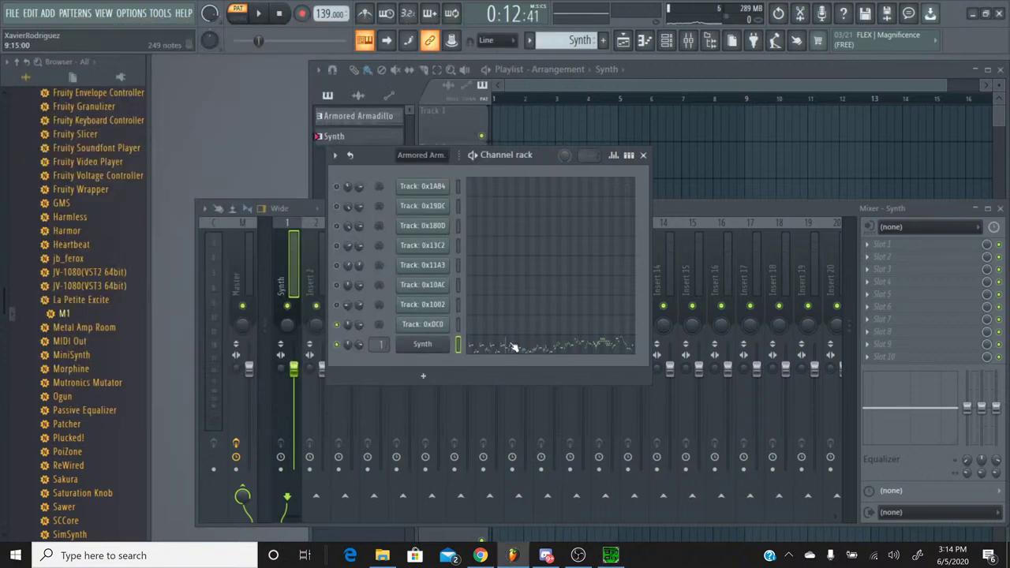
left_click(513, 349)
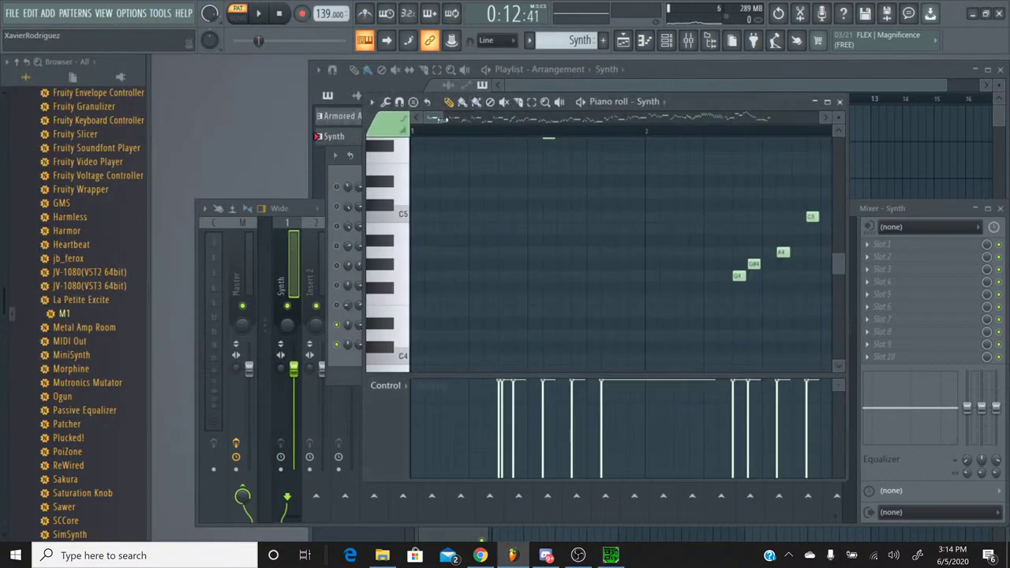
left_click_drag(442, 118, 566, 122)
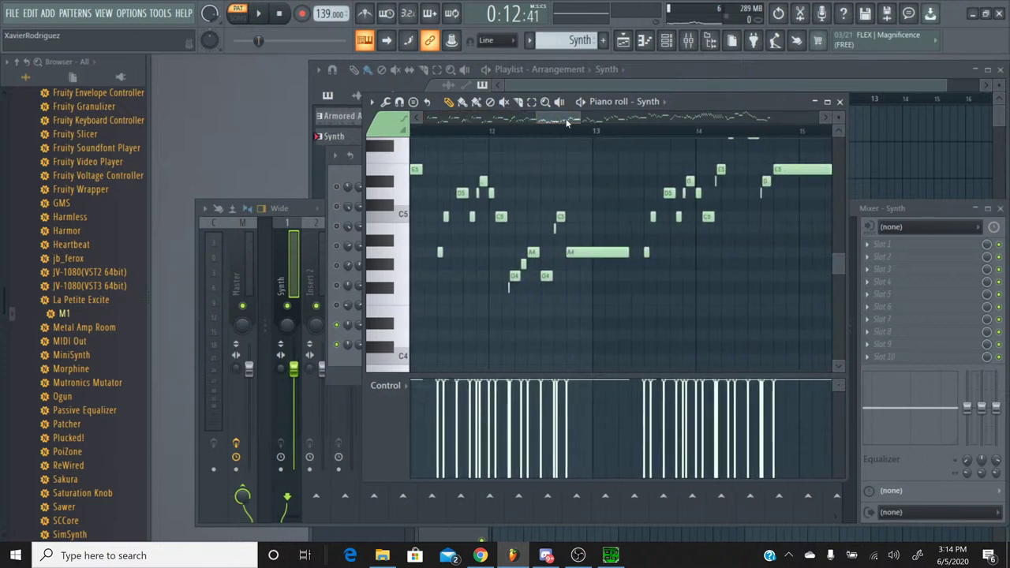
left_click(528, 131)
key("space")
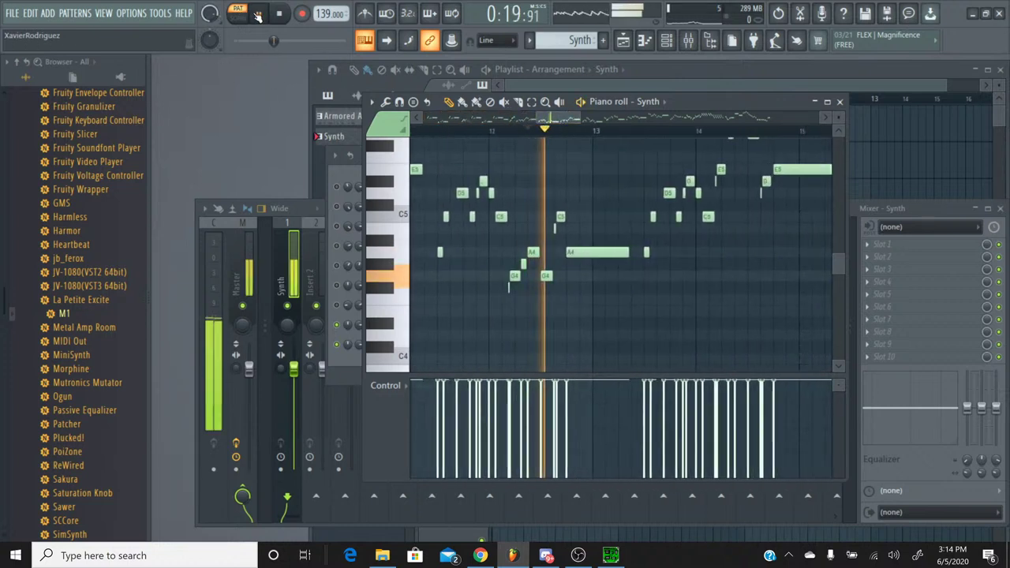
Follow the playing Synth melody in the piano roll from bar 17 through to the fast run at bar 25.
left_click_drag(555, 123, 617, 124)
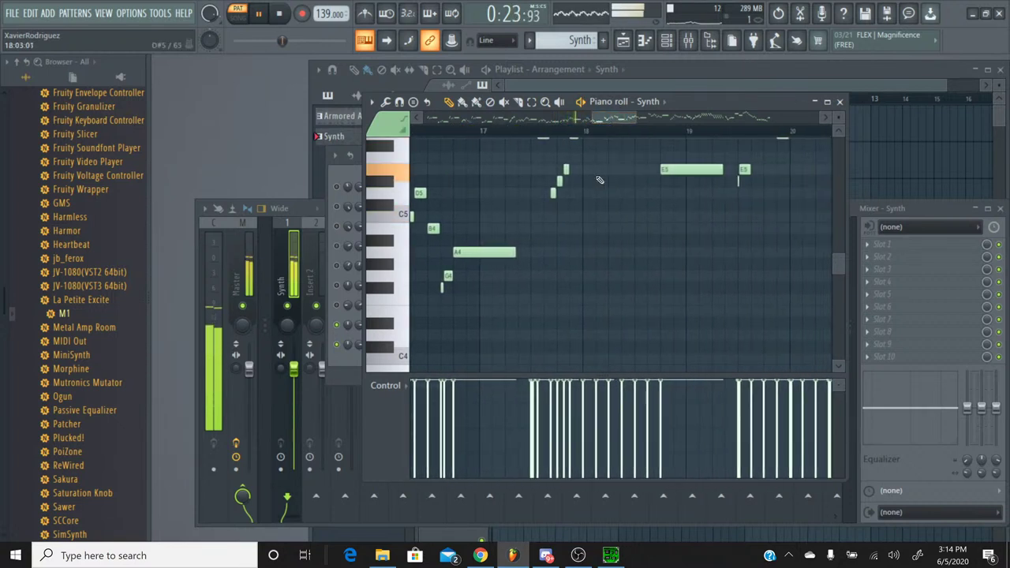
scroll(596, 180, "up", 3)
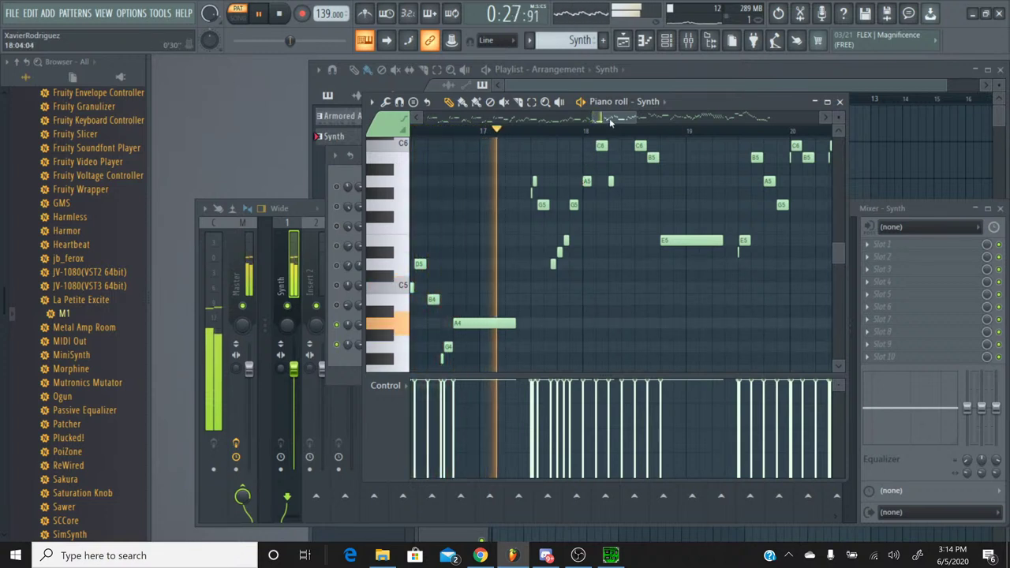
left_click_drag(609, 122, 646, 119)
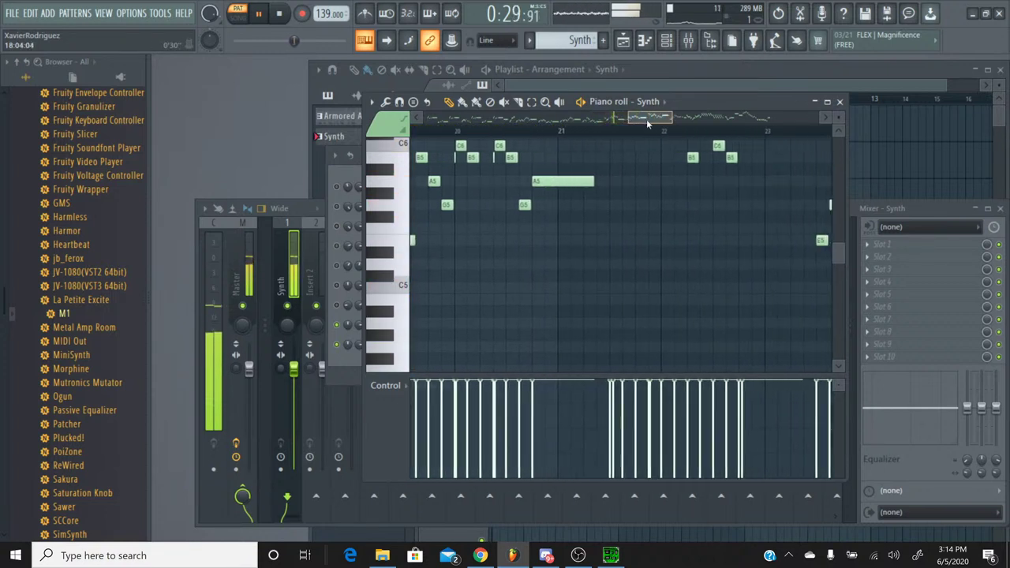
scroll(629, 213, "up", 4)
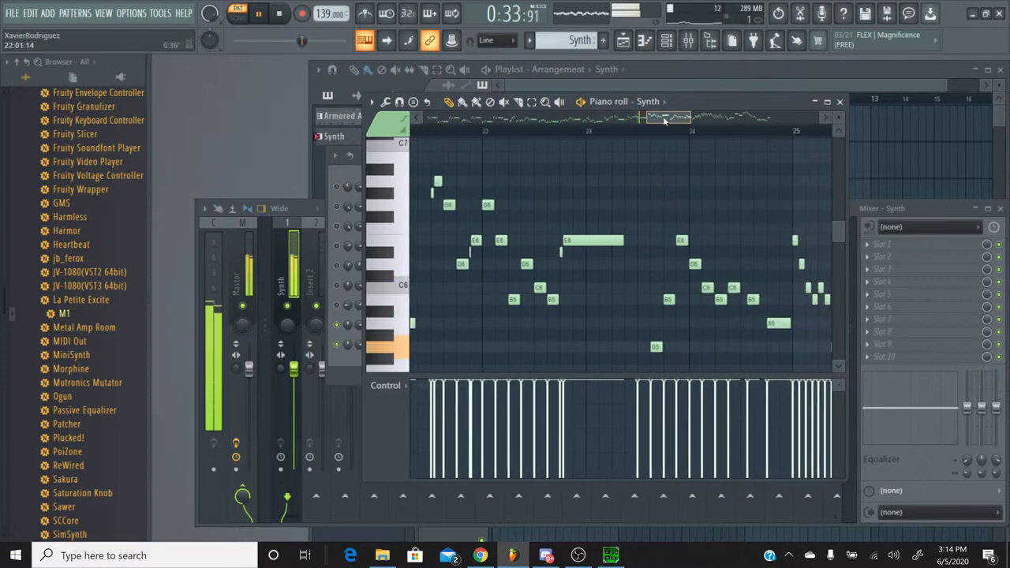
left_click_drag(662, 119, 654, 116)
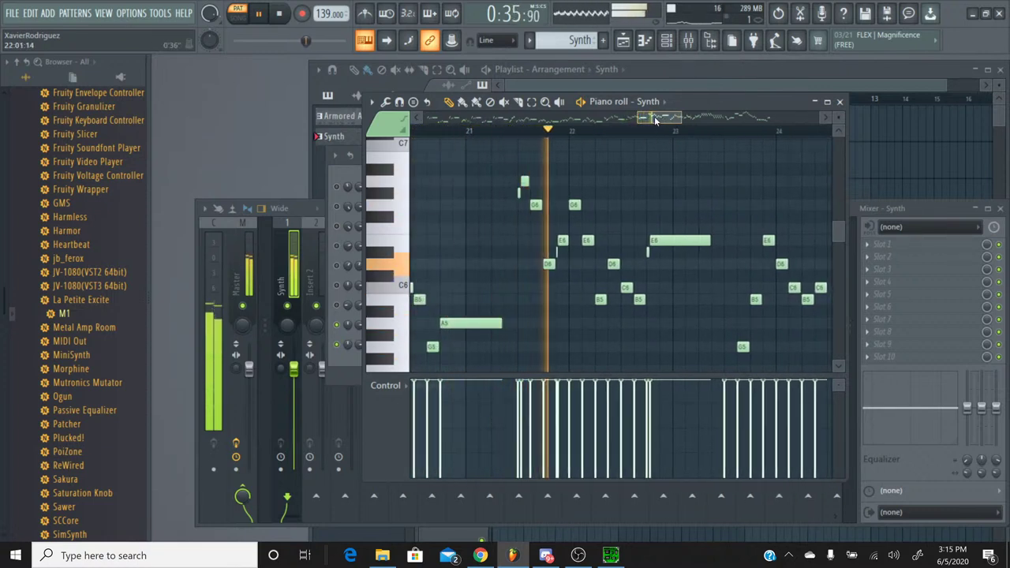
left_click_drag(654, 116, 703, 120)
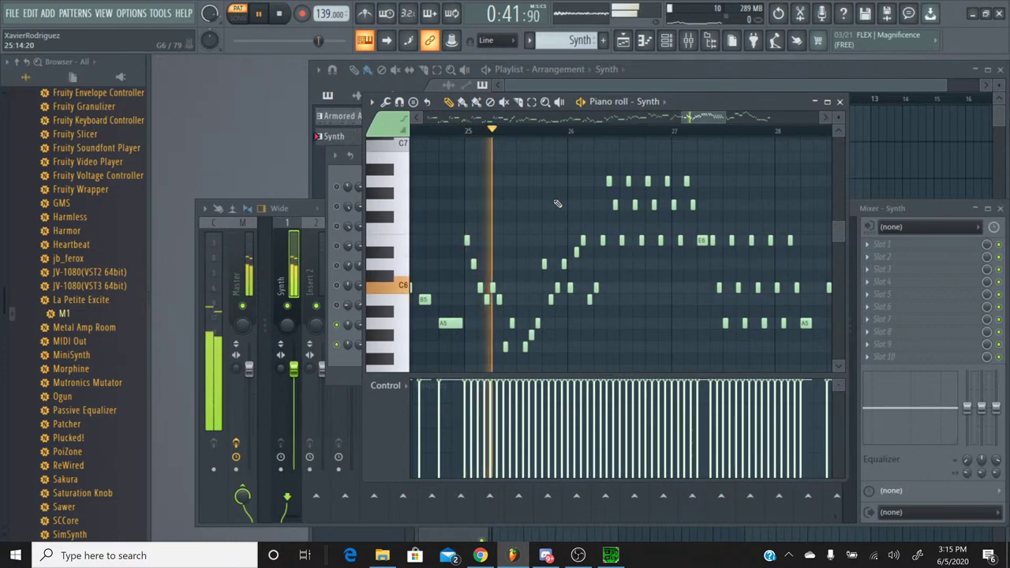
Replay the fast Synth run from just before bar 25 and stop playback.
left_click(466, 131)
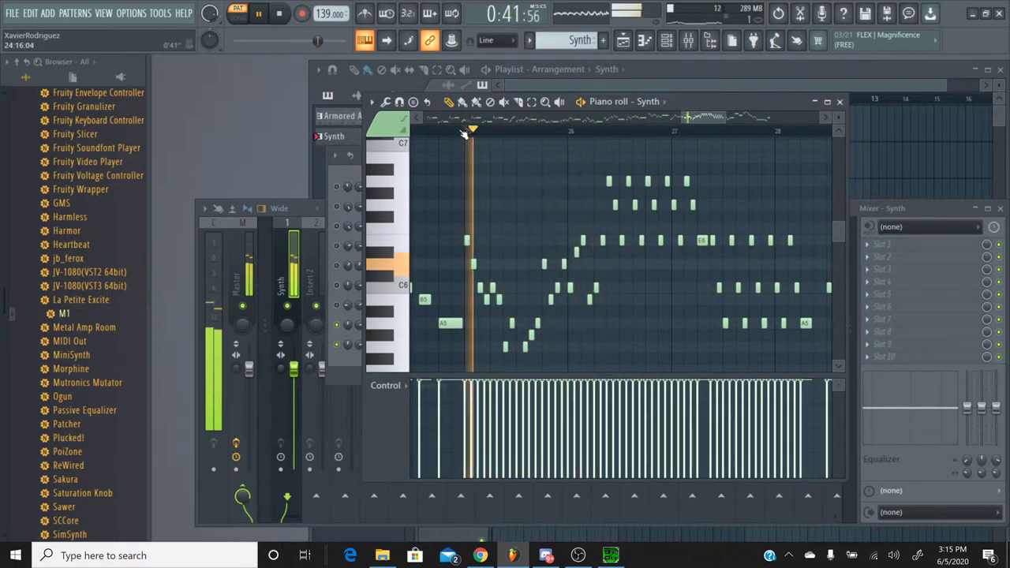
left_click(430, 132)
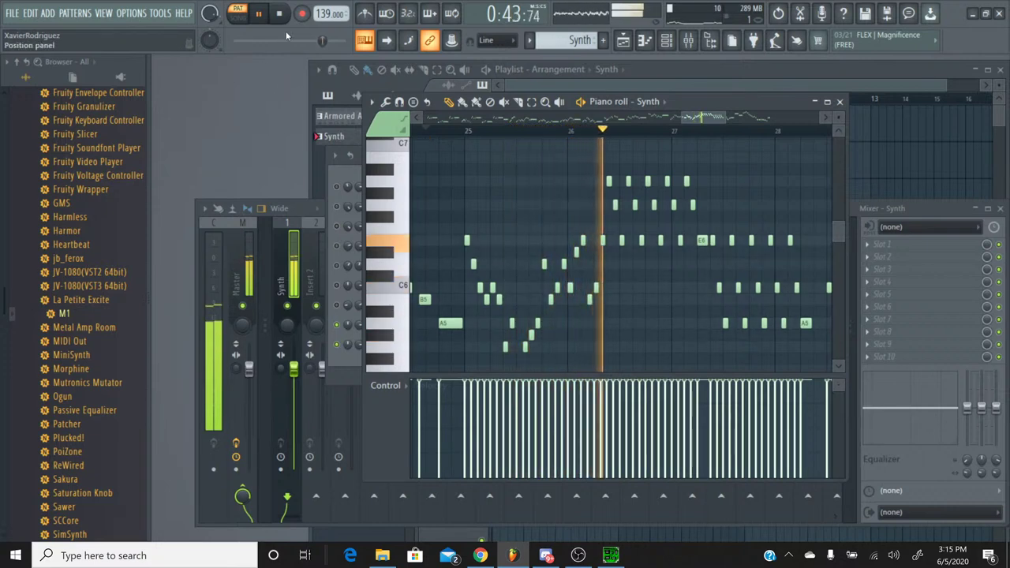
key("space")
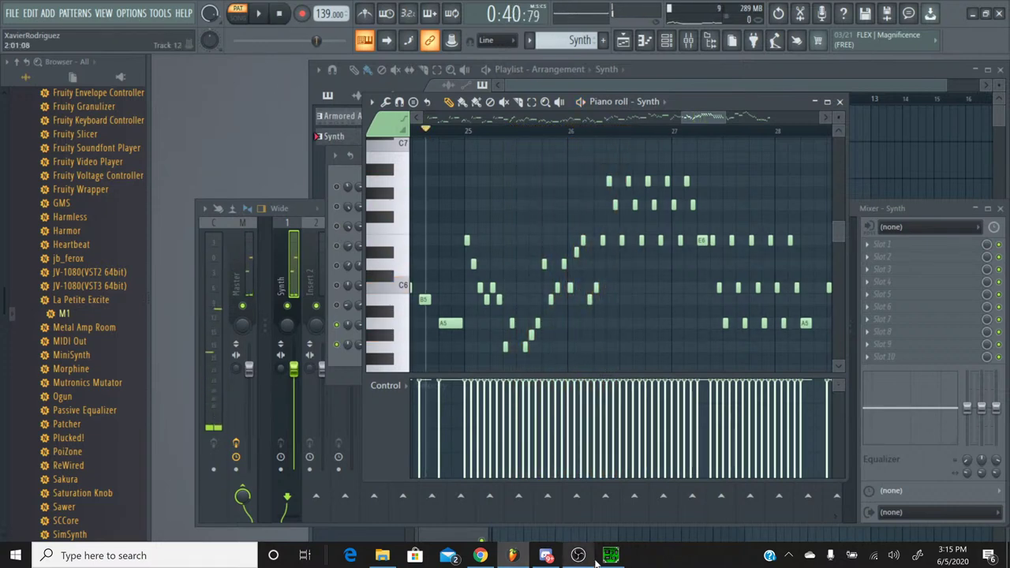
Play the reference SPC in SPCTool again, skip back to compare the corresponding passage, and stop it.
left_click(608, 557)
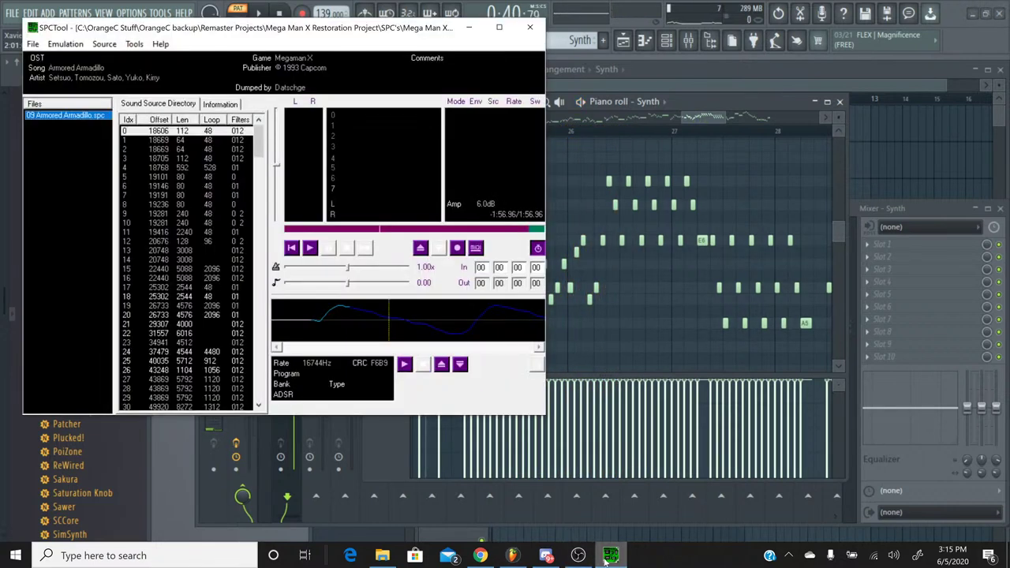
left_click(311, 248)
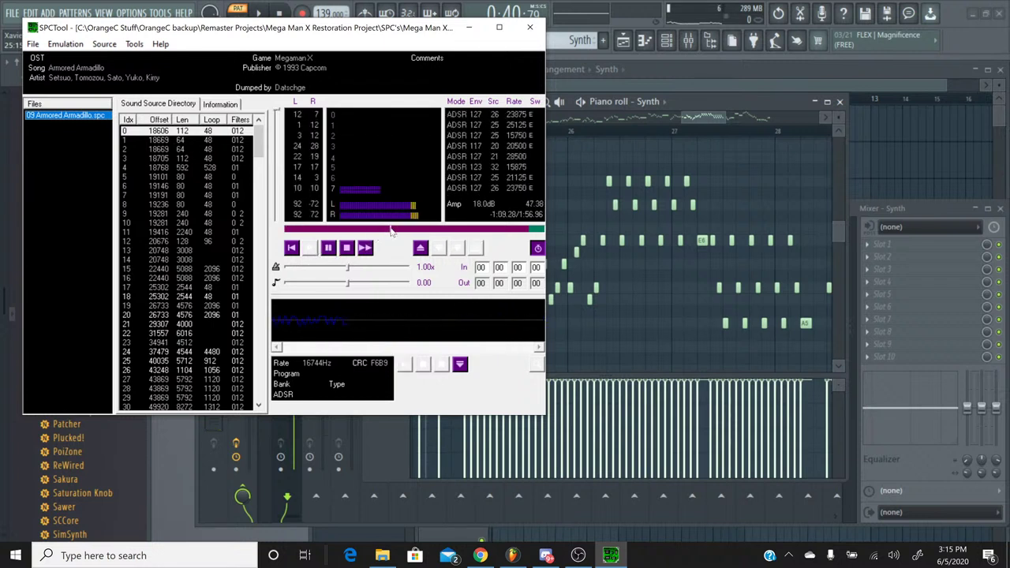
left_click_drag(379, 231, 367, 230)
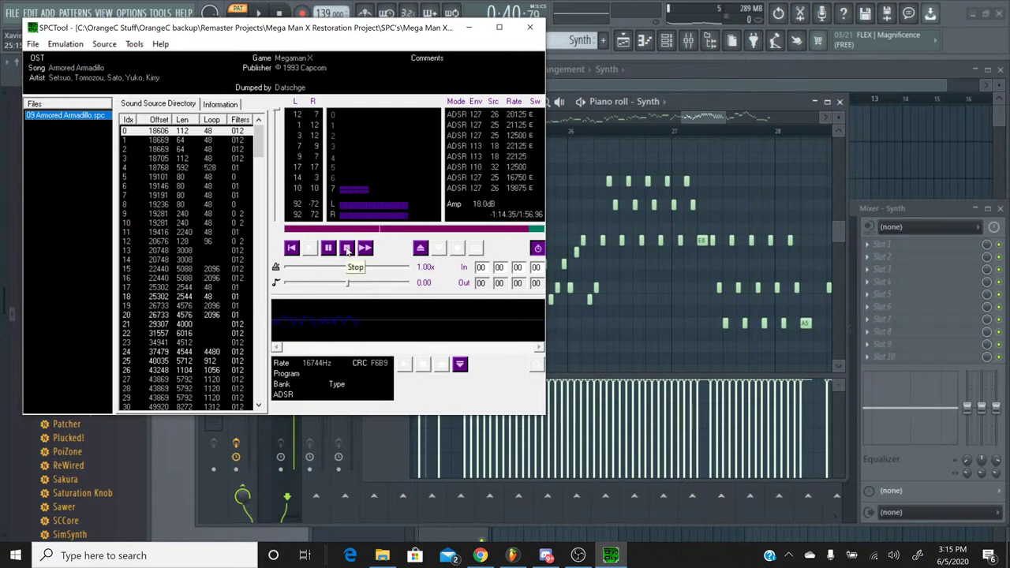
left_click(347, 249)
Return to FL Studio and listen once more to the Synth run starting just before bar 25.
left_click(703, 120)
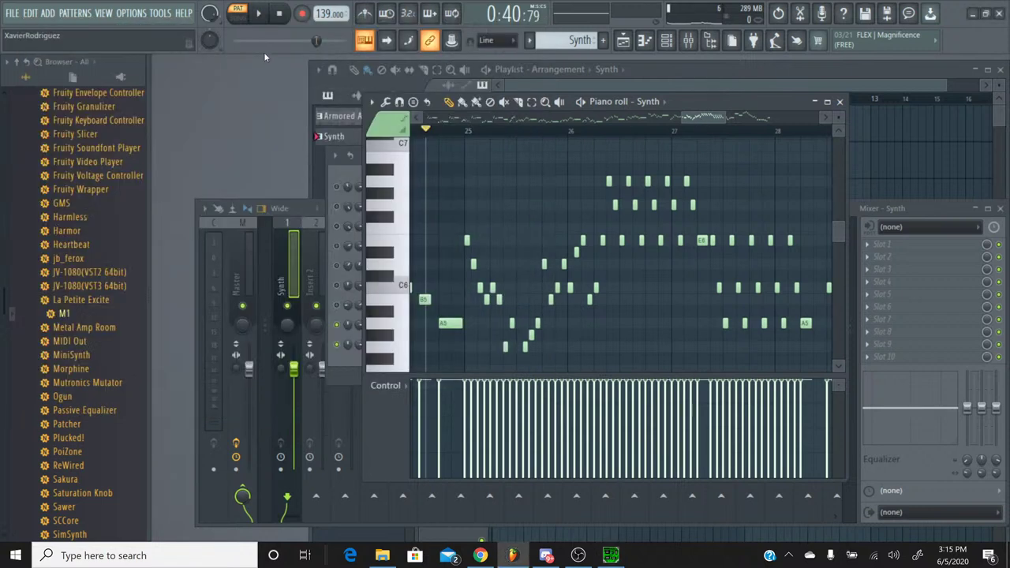
left_click(254, 14)
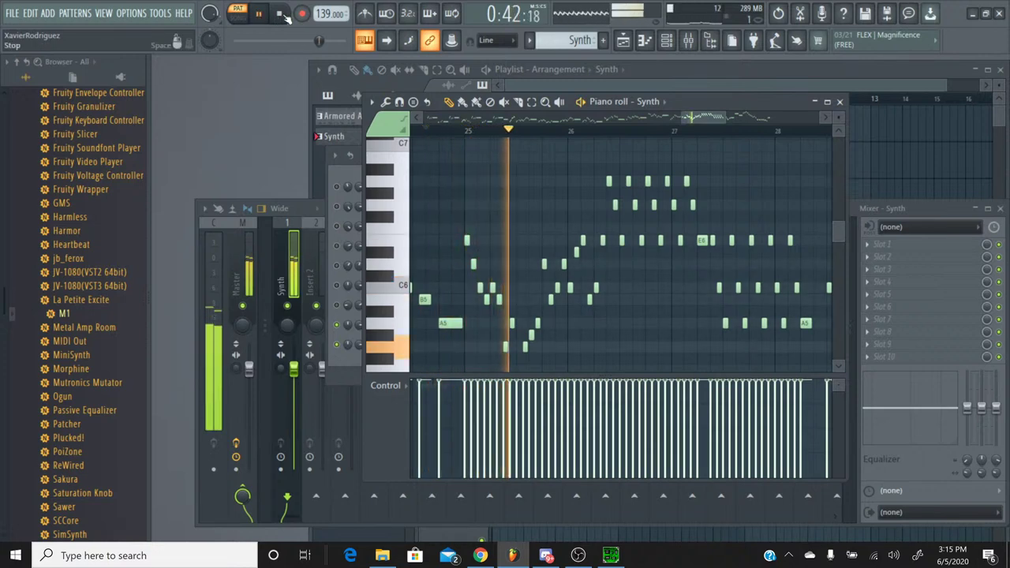
left_click(282, 15)
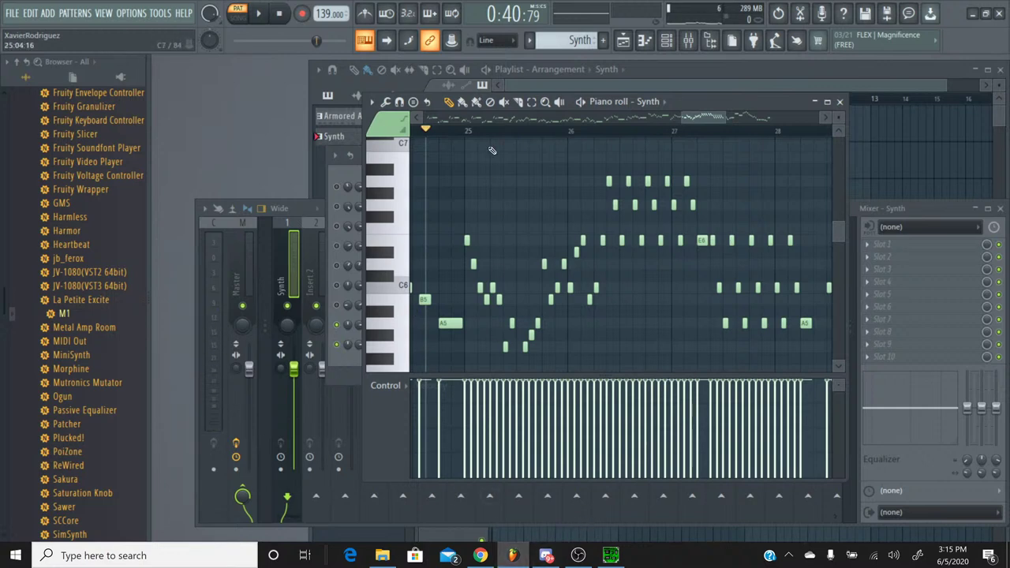
Select the Synth notes from the rising half of the bar 25 run through the end of the part and delete them.
left_click_drag(525, 369, 822, 199)
left_click_drag(841, 163, 809, 351)
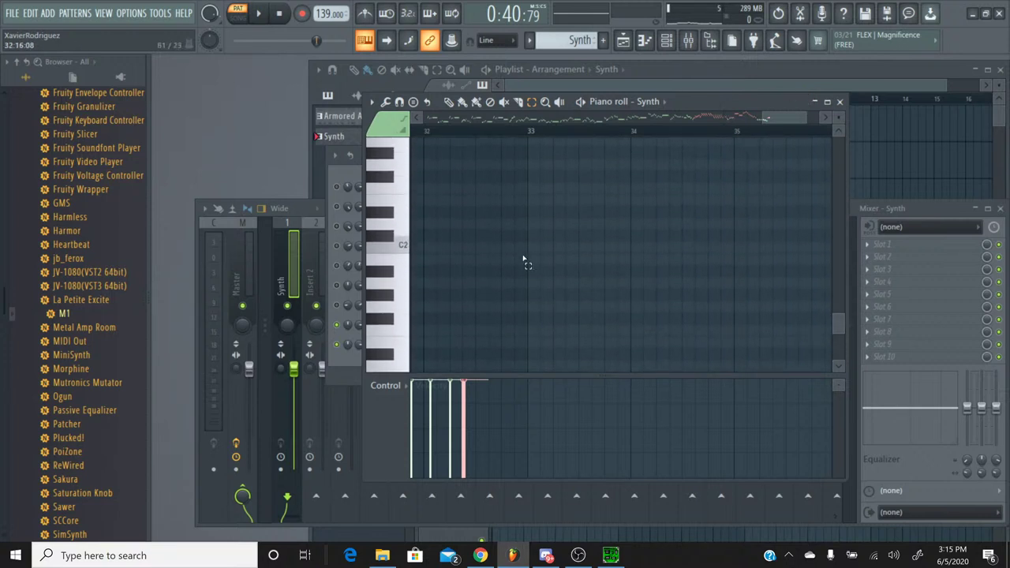
scroll(699, 131, "down", 3)
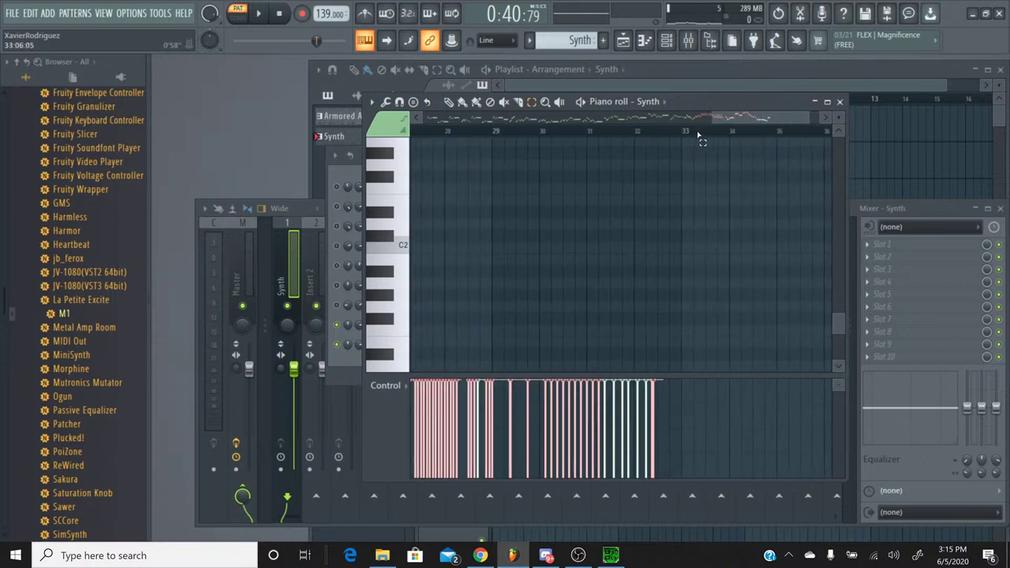
scroll(604, 230, "up", 2)
scroll(607, 231, "up", 12)
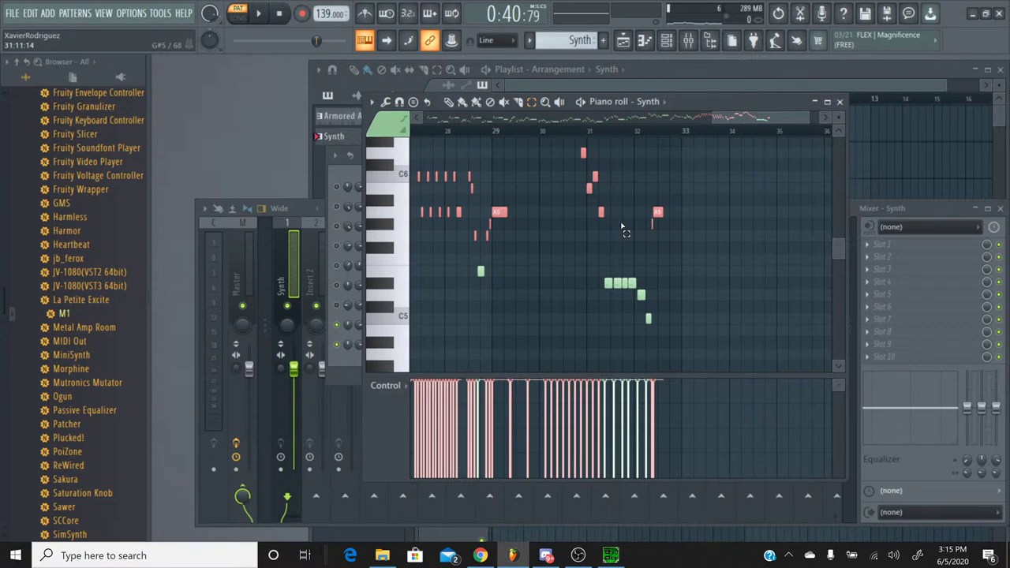
left_click_drag(669, 349, 469, 266)
left_click_drag(786, 121, 714, 120)
scroll(730, 243, "up", 1)
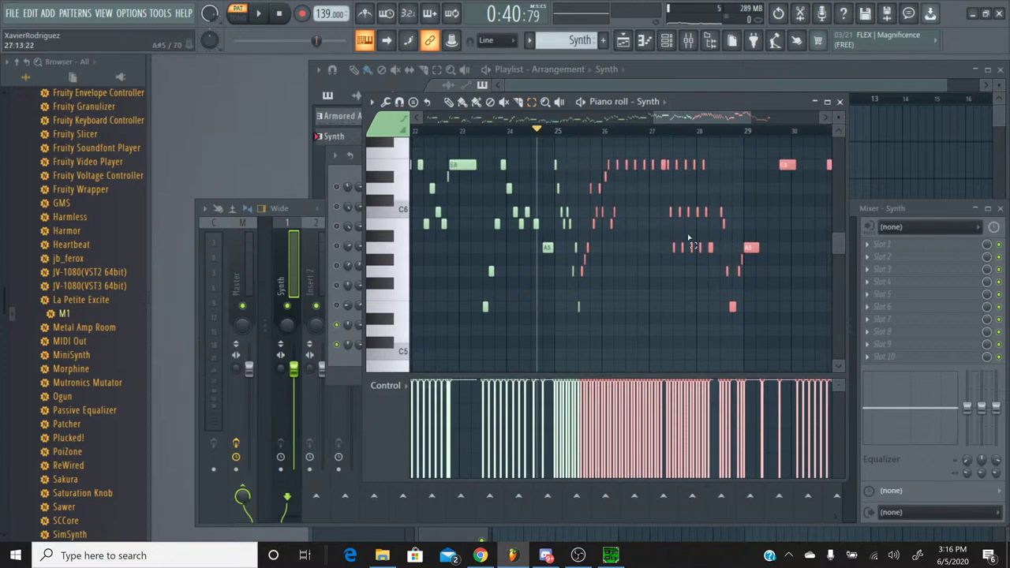
key("Delete")
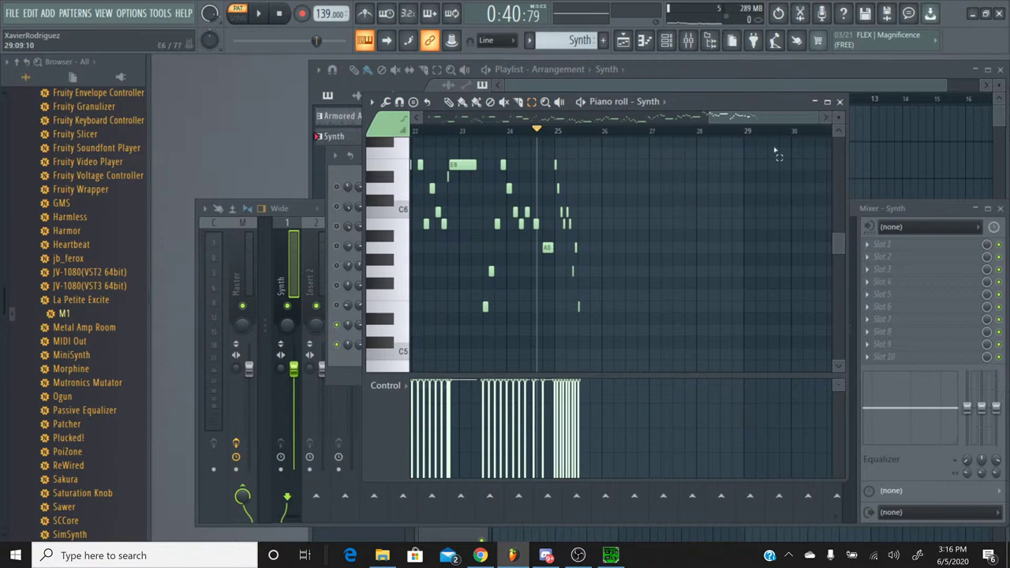
Listen to the shortened run from just before bar 25 and undo the note deletion.
left_click(265, 11)
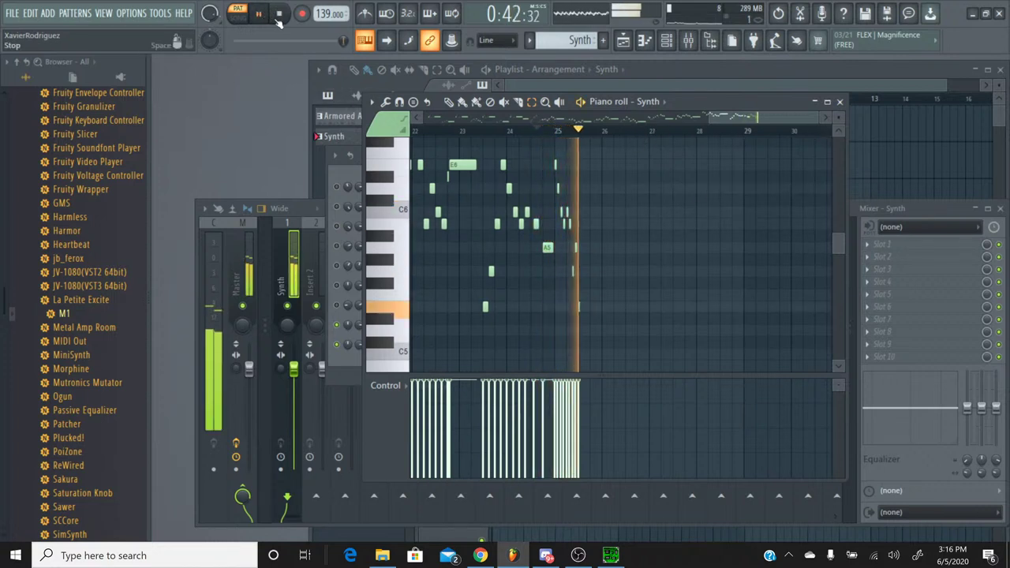
left_click(278, 14)
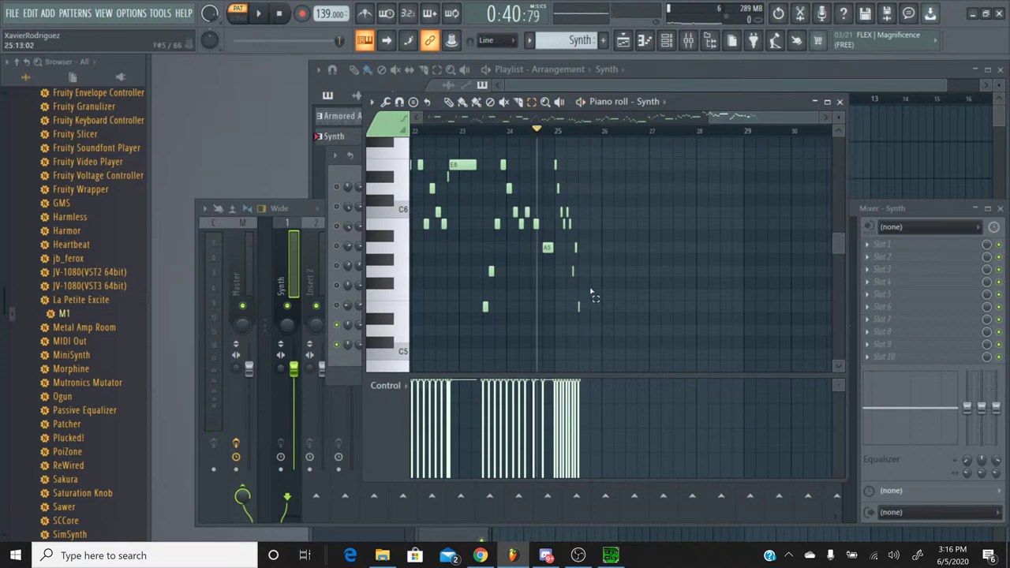
scroll(587, 142, "up", 3)
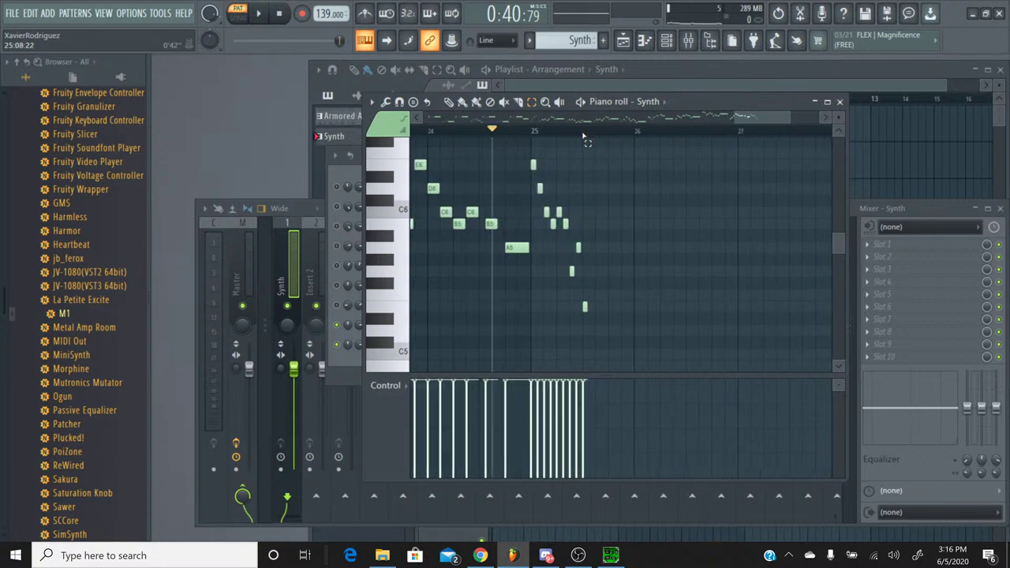
left_click(30, 13)
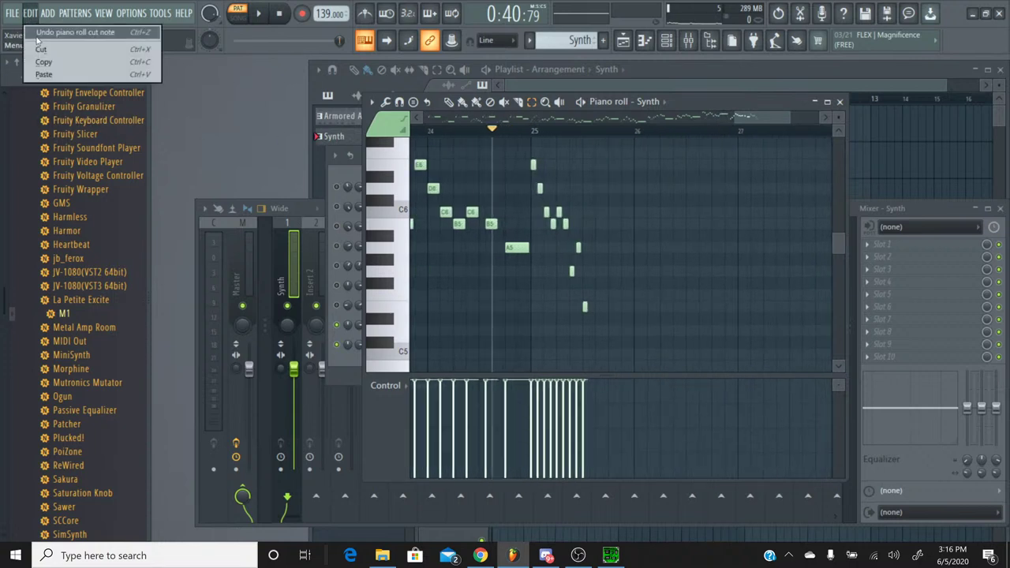
left_click(39, 41)
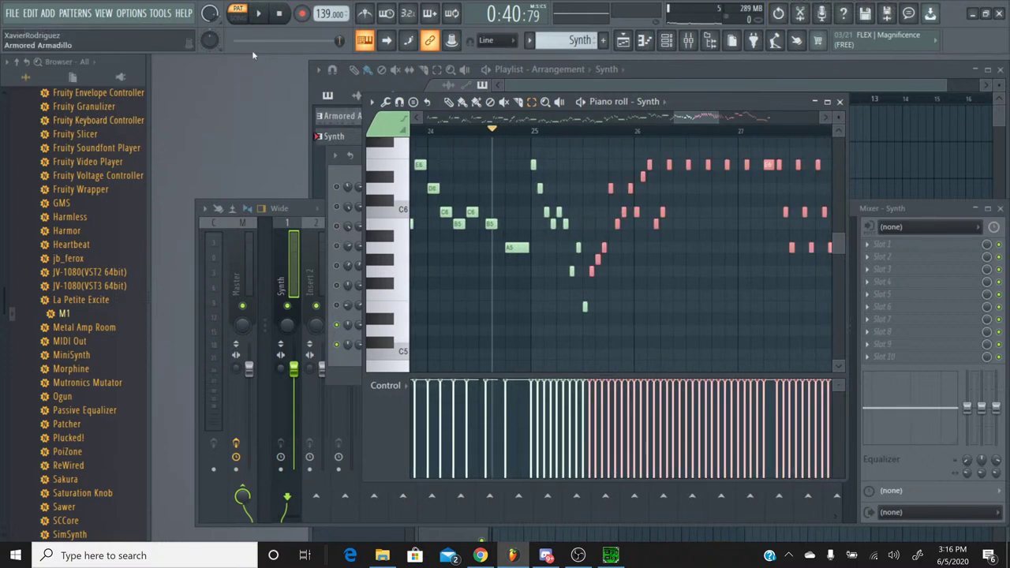
Listen to the Synth run from just before bar 25 and clear the note selection.
left_click(257, 15)
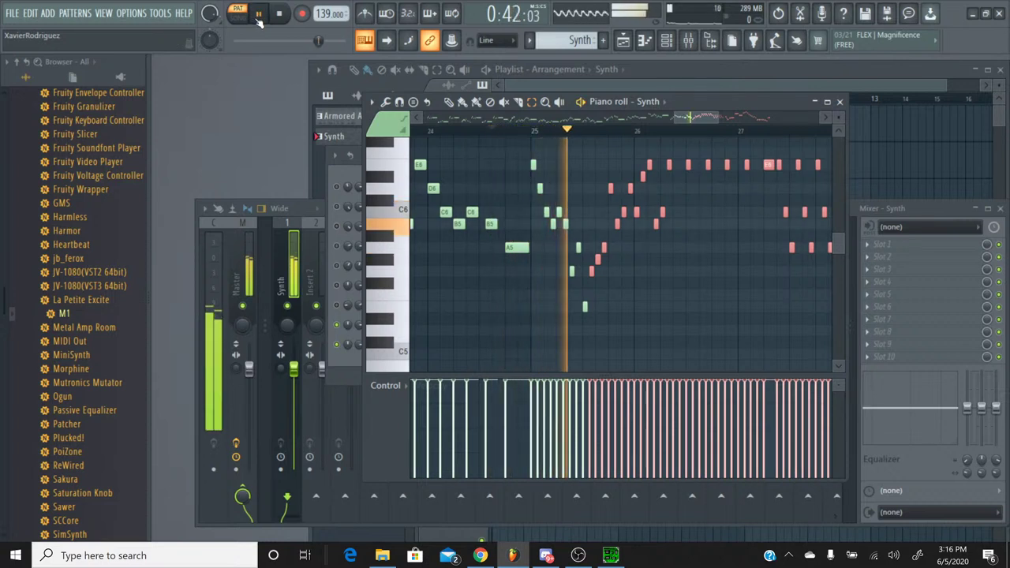
key("space")
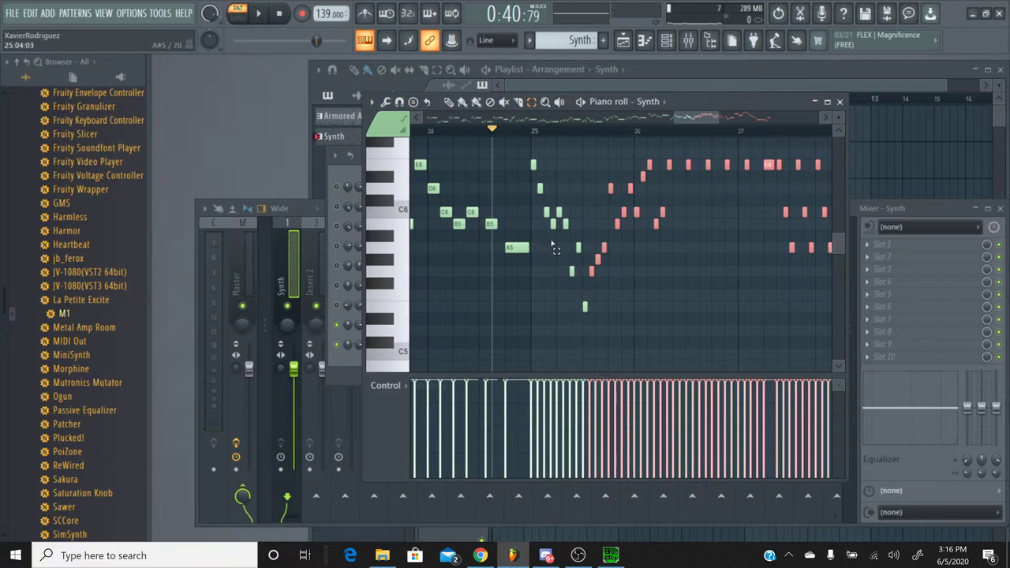
left_click(402, 248)
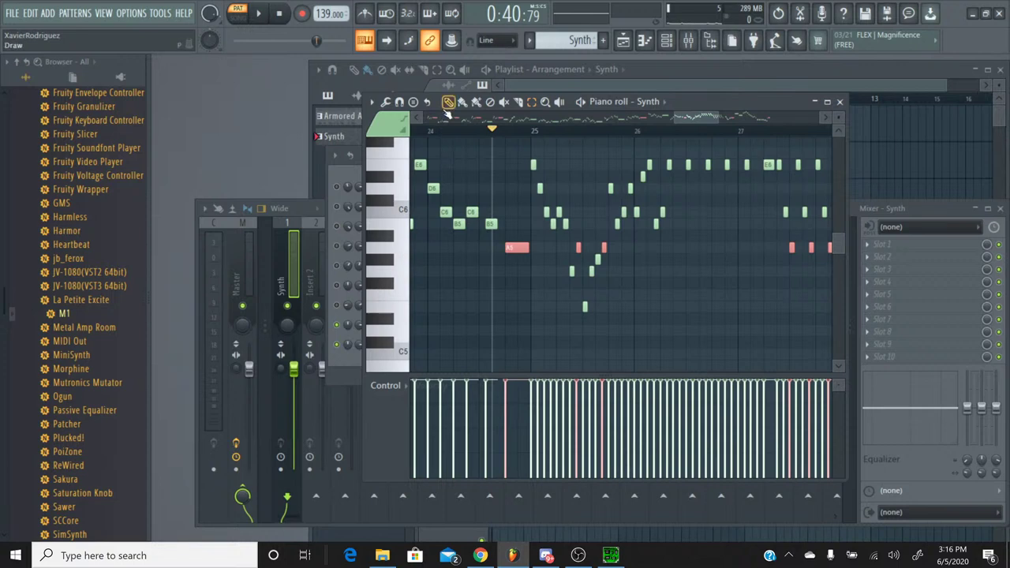
left_click(574, 330)
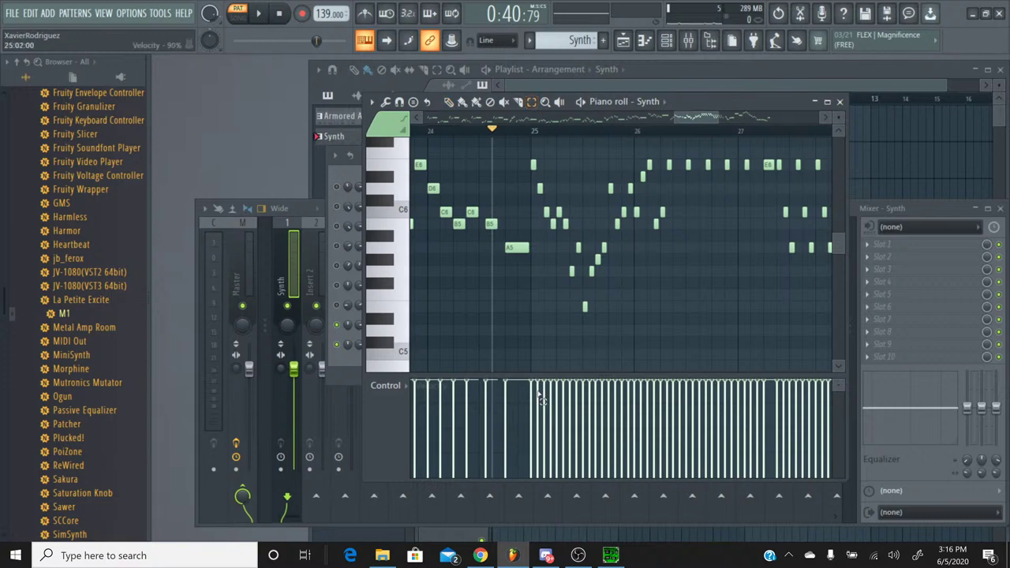
Play the bar 25 Synth run twice more to pinpoint the note where its rising half begins.
left_click(256, 14)
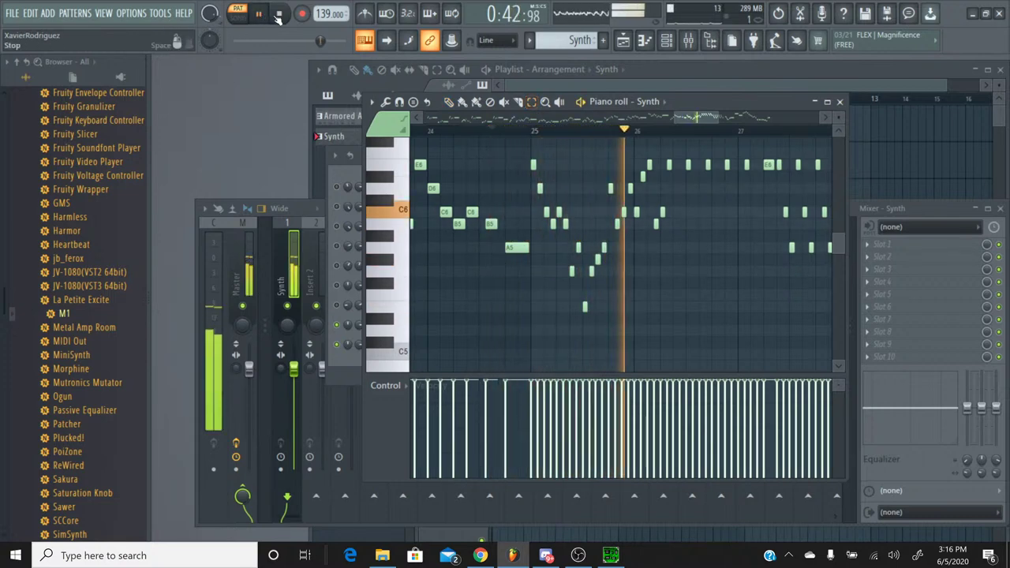
left_click(278, 14)
scroll(625, 145, "up", 4)
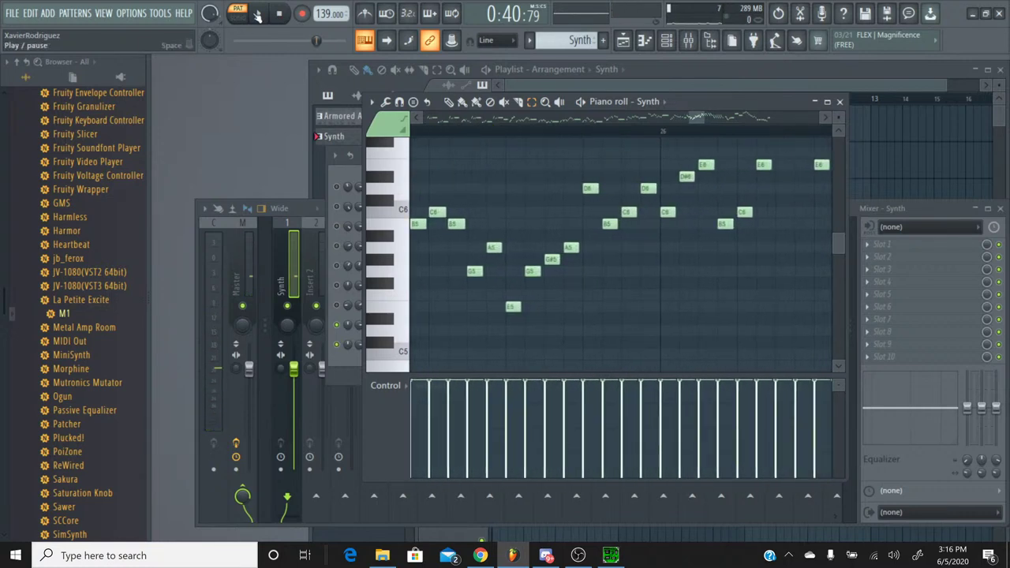
left_click(257, 14)
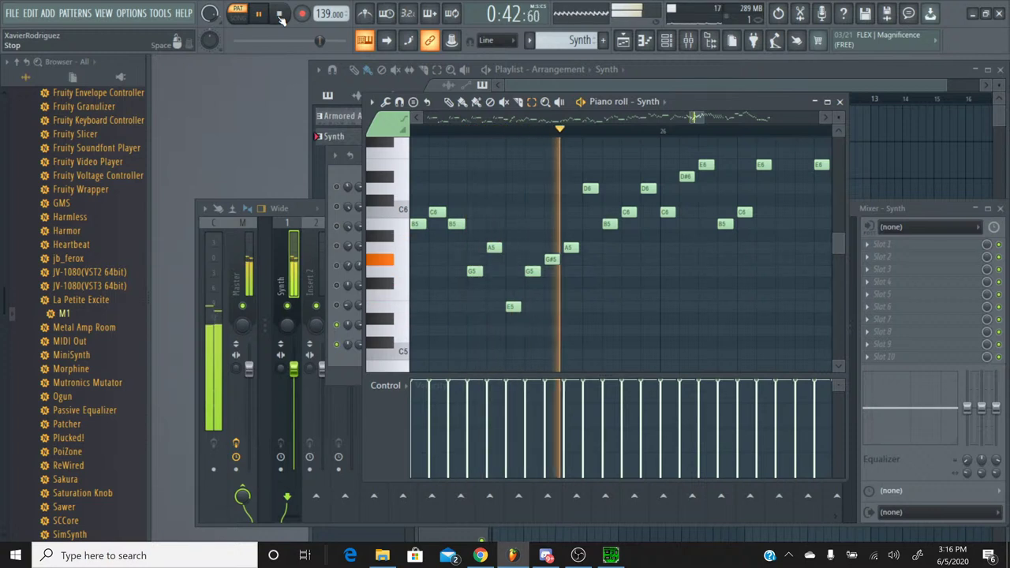
left_click(280, 16)
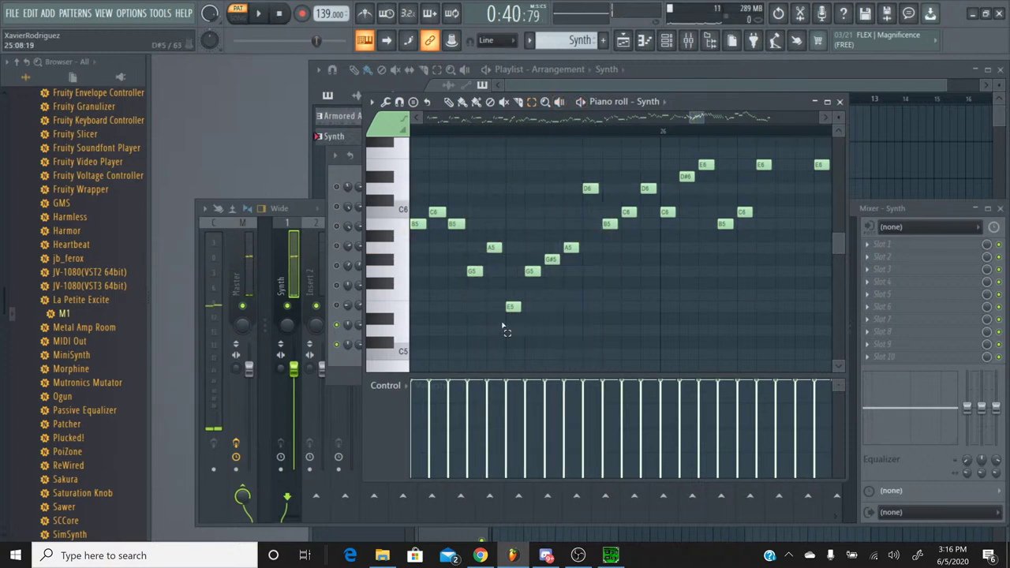
Select and copy the Synth notes from the low E5 in bar 25 through the end of the part.
left_click_drag(507, 351, 739, 239)
scroll(739, 239, "down", 5)
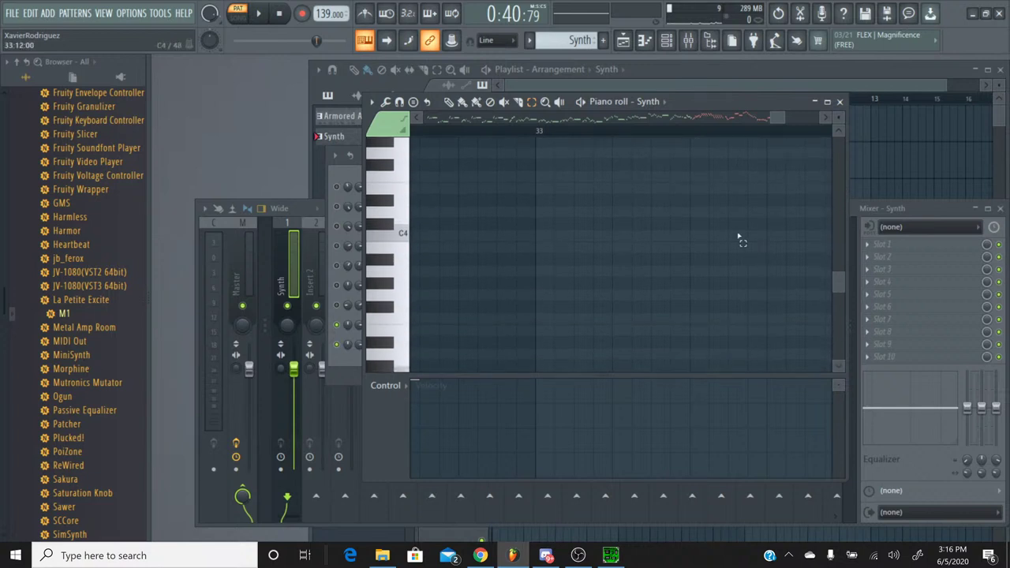
scroll(620, 140, "down", 3)
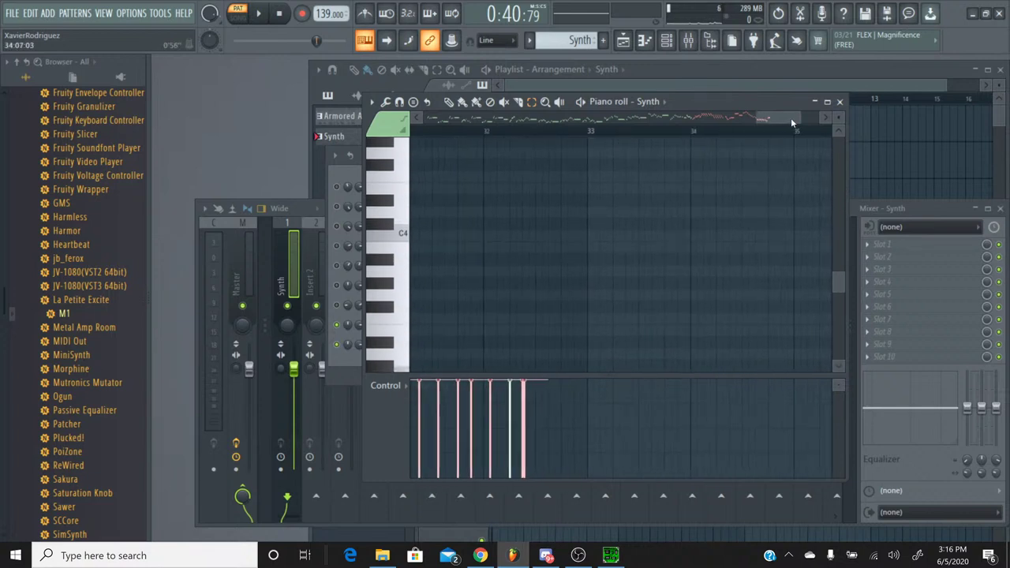
left_click_drag(791, 117, 759, 119)
scroll(777, 206, "up", 4)
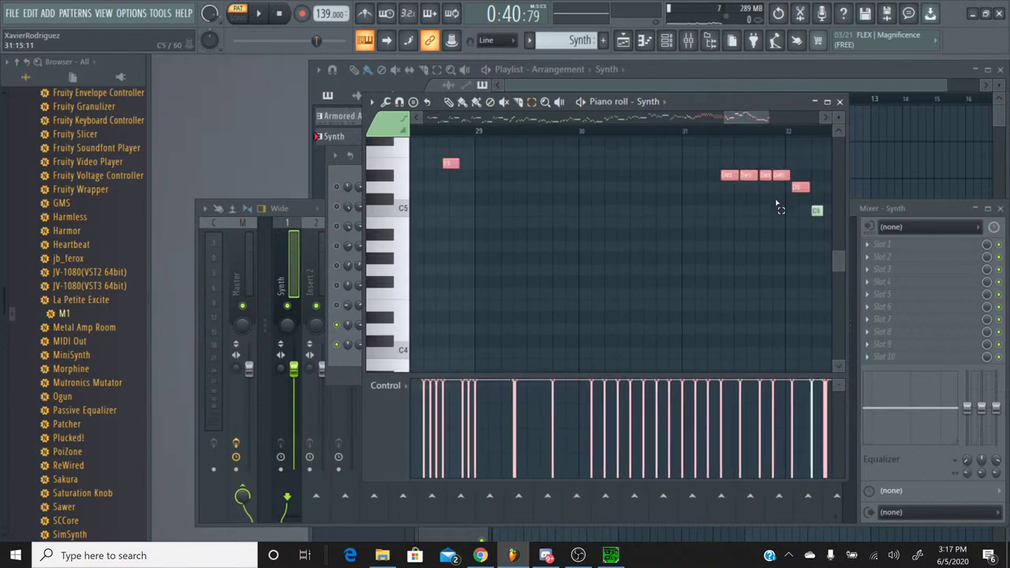
scroll(777, 207, "up", 5)
scroll(805, 334, "down", 2)
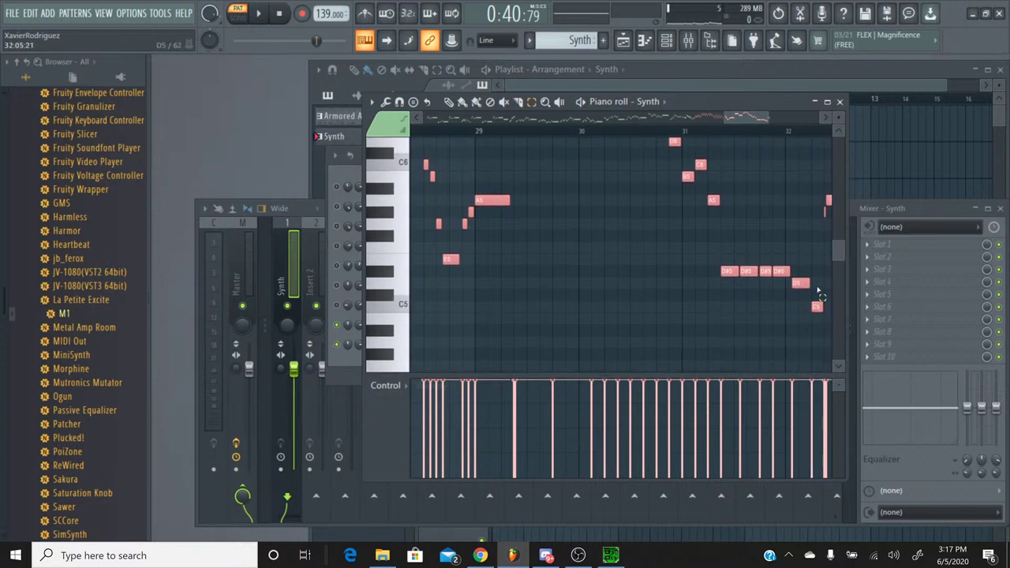
left_click_drag(738, 117, 692, 121)
scroll(695, 212, "up", 2)
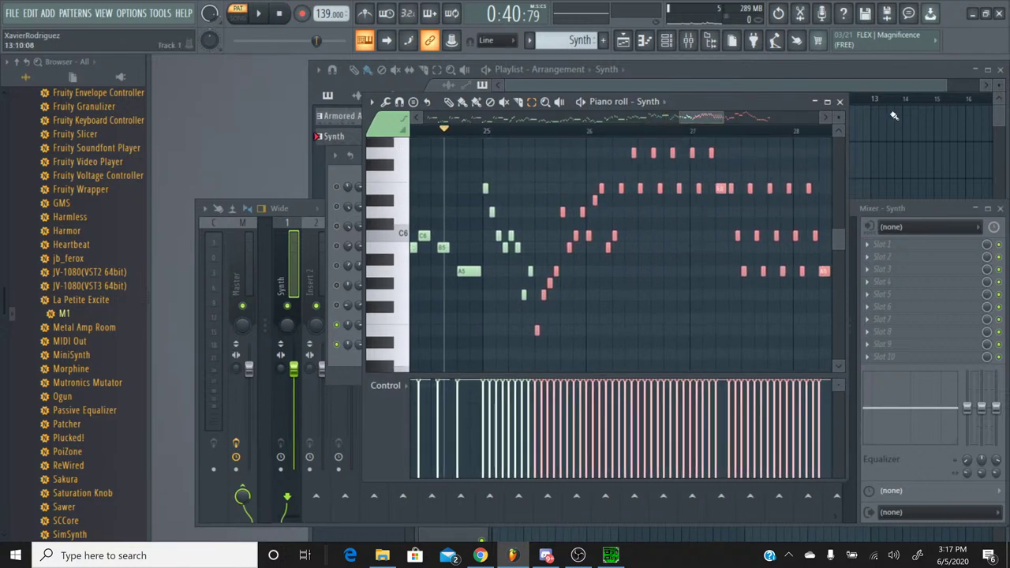
Close the Synth piano roll and create a new pattern named Guitar.
left_click(839, 102)
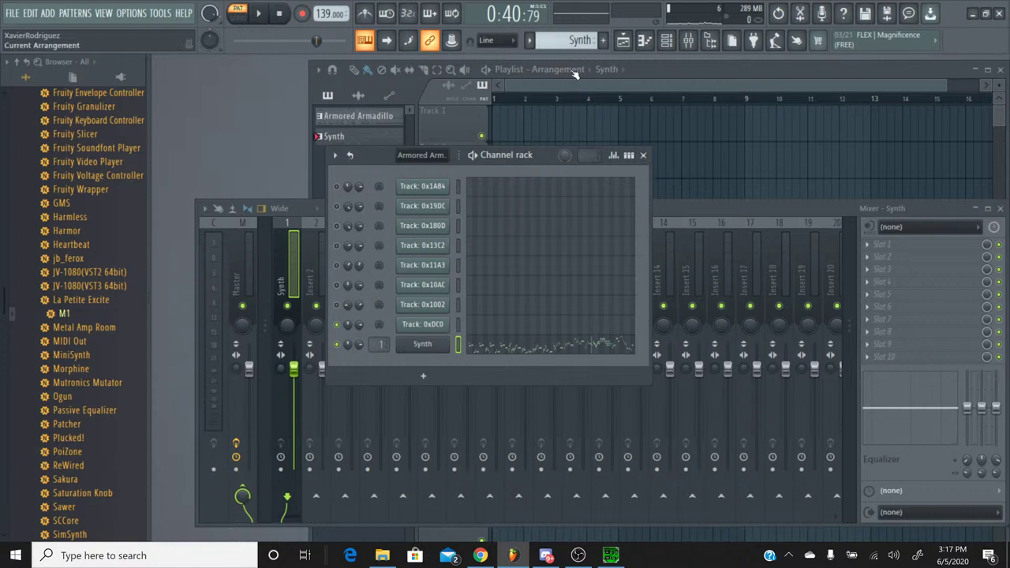
left_click(598, 44)
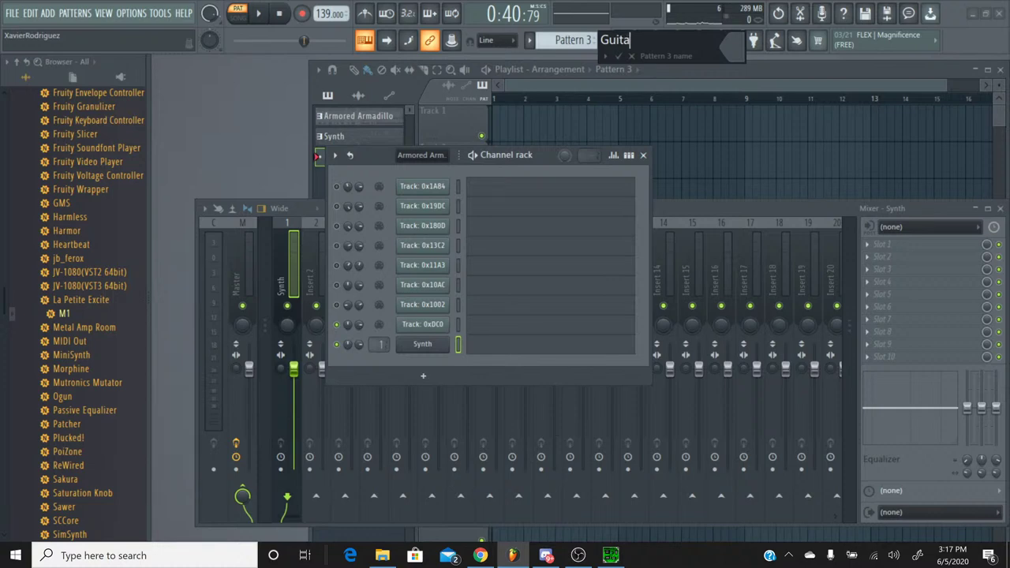
key("Return")
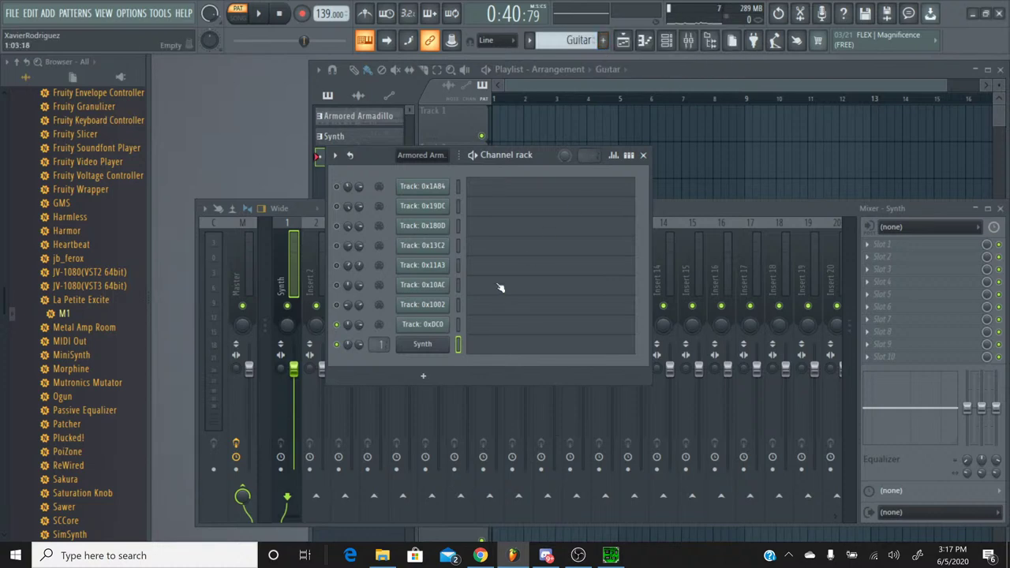
In File Explorer, open the S50_Rock Lead1 Samples folder under Mega Man X Restoration Project, Original Sources, Instruments.
left_click(382, 555)
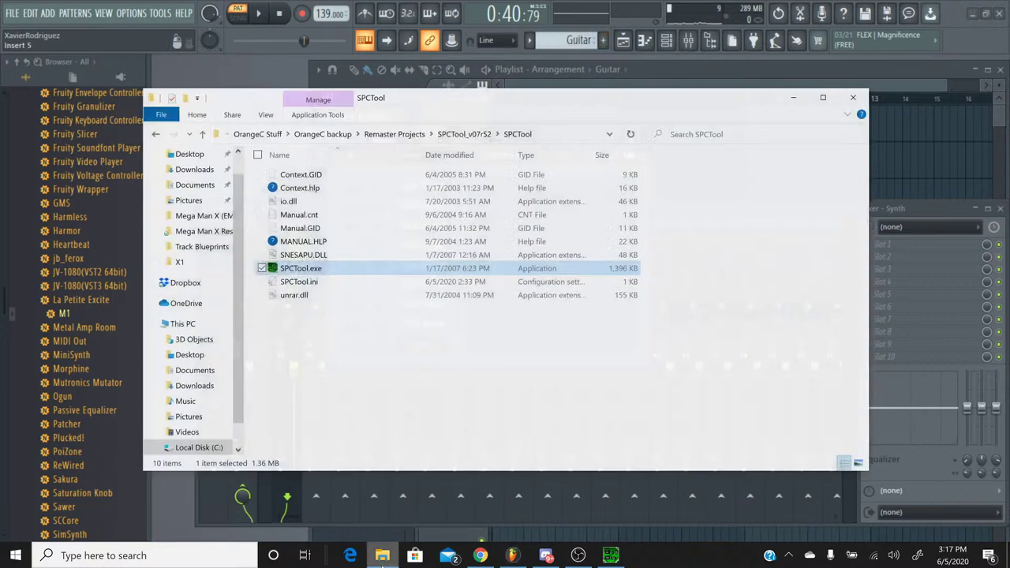
left_click(382, 555)
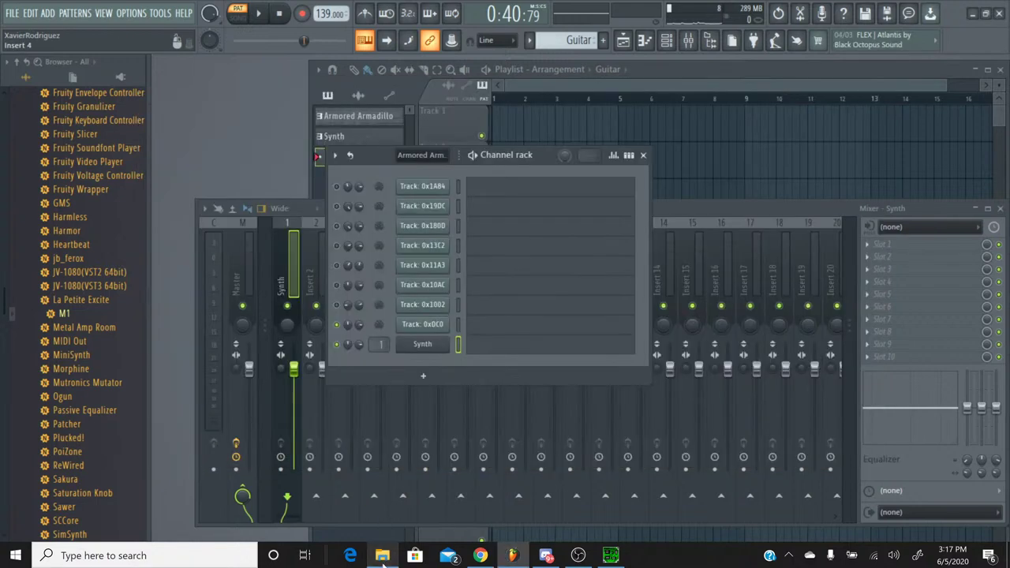
left_click(382, 555)
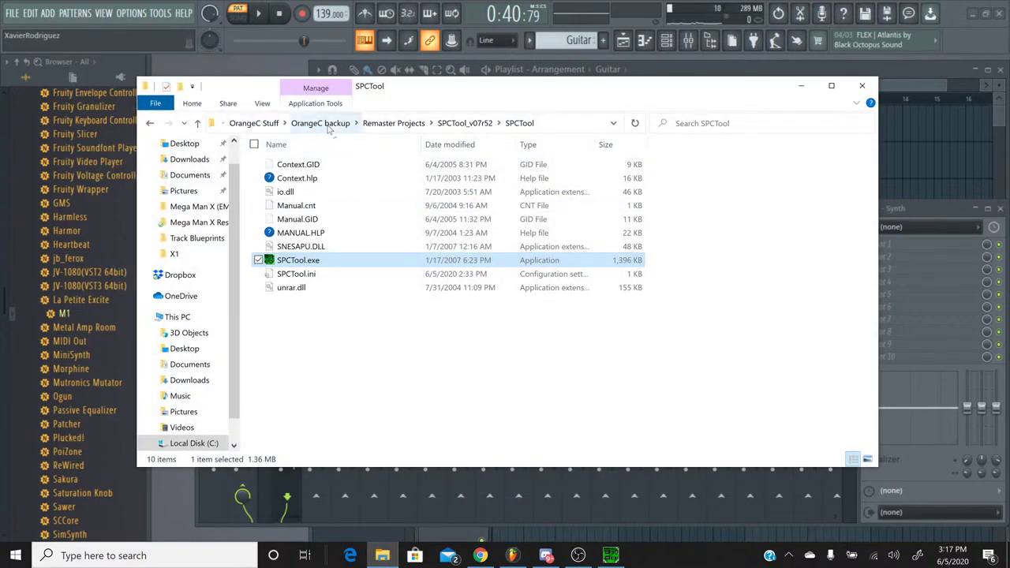
left_click(379, 124)
double_click(356, 204)
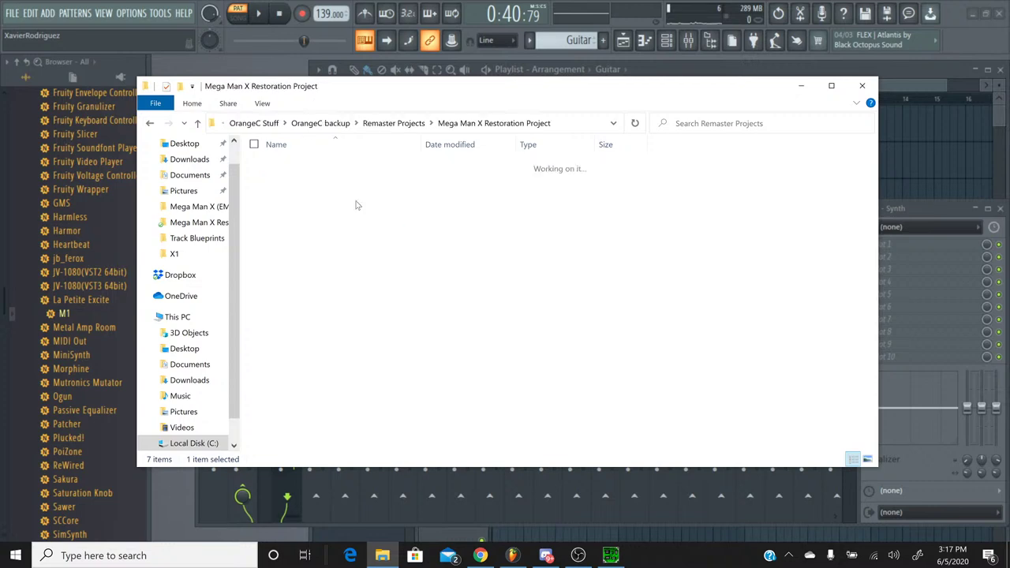
double_click(354, 166)
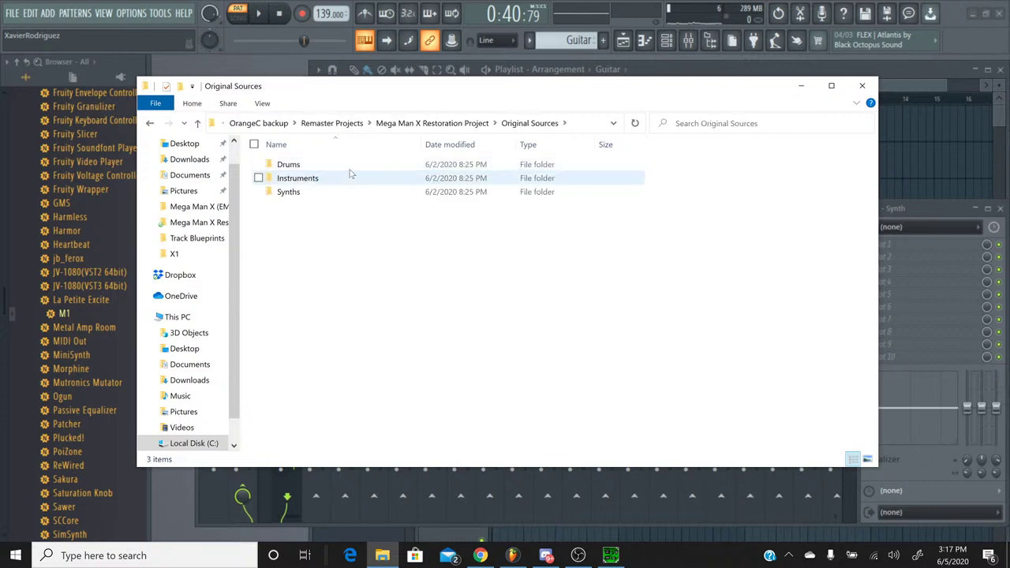
double_click(349, 180)
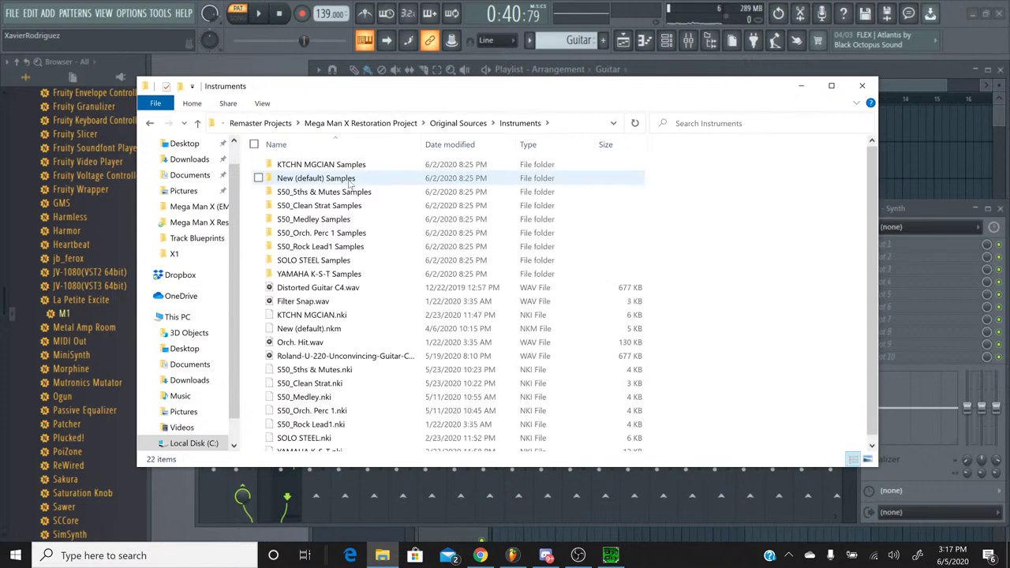
double_click(335, 246)
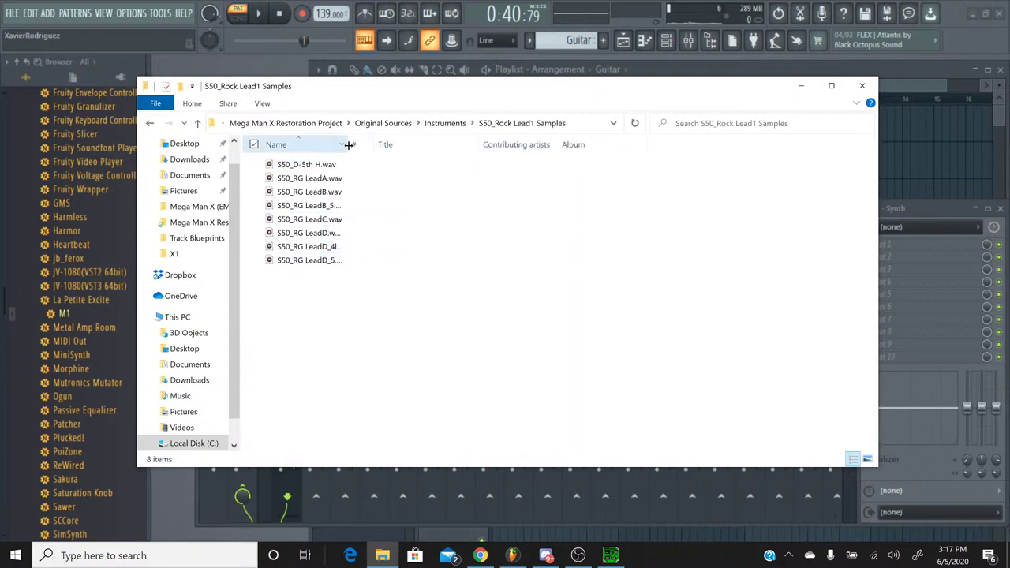
Load the S50_RG LeadD_4looped sample into FL Studio as a new channel below Synth.
left_click_drag(349, 144, 436, 144)
left_click_drag(359, 247, 447, 413)
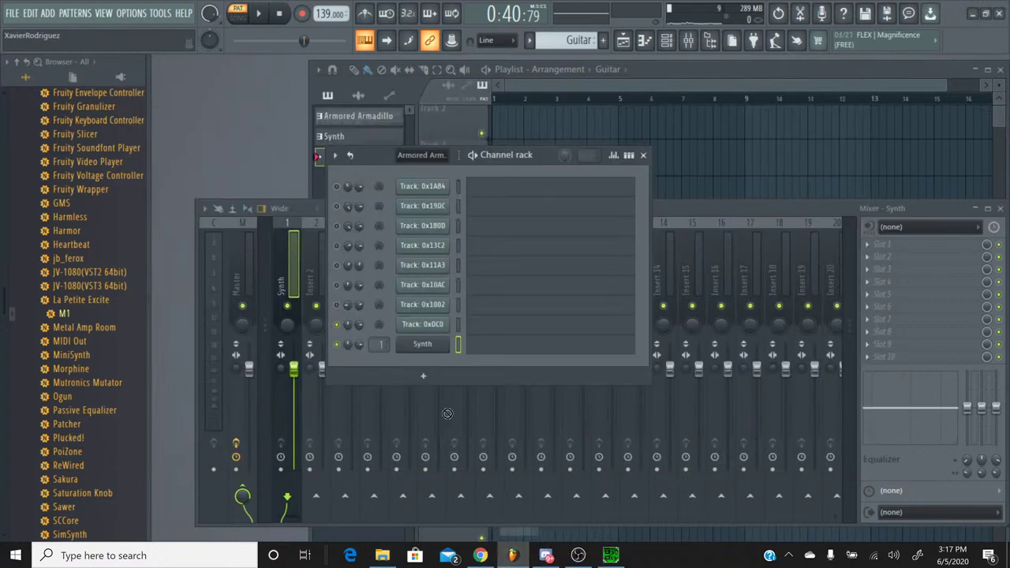
left_click_drag(426, 371, 425, 369)
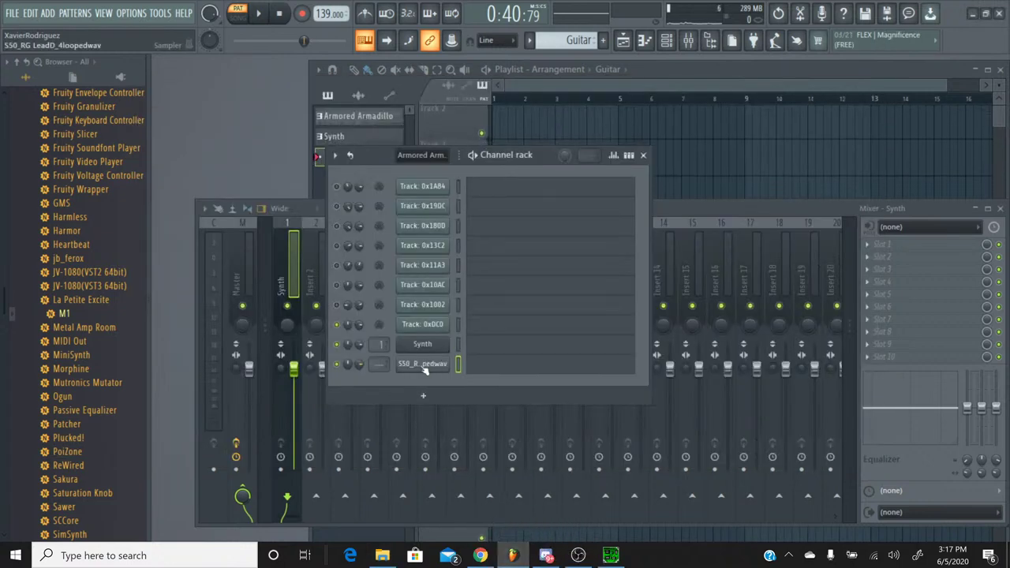
Paste the copied notes into the guitar sample's piano roll, transpose them down one octave while listening, and close it.
left_click(479, 370)
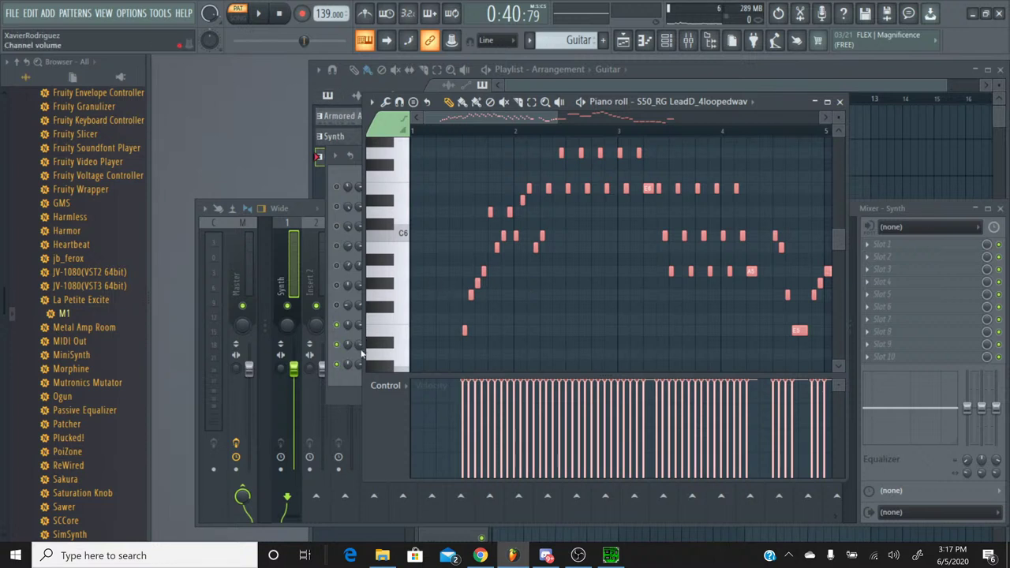
left_click(394, 337)
left_click(261, 15)
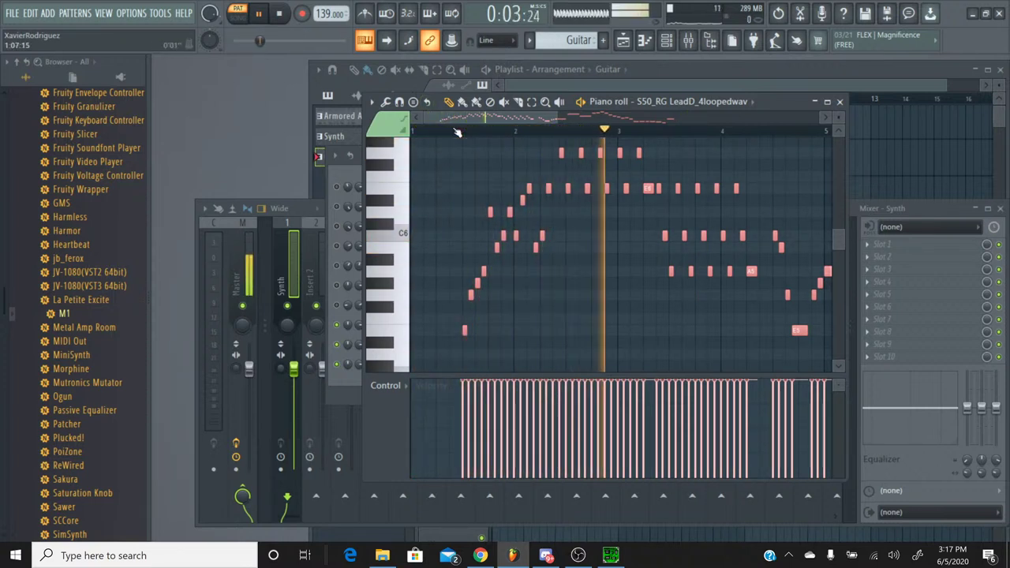
key("ctrl+Down")
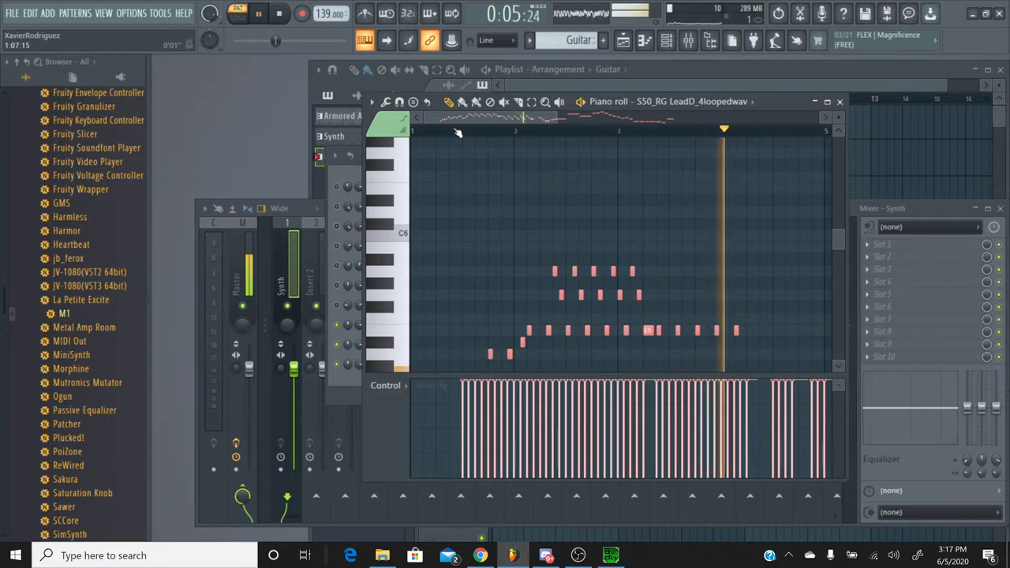
scroll(450, 132, "down", 3)
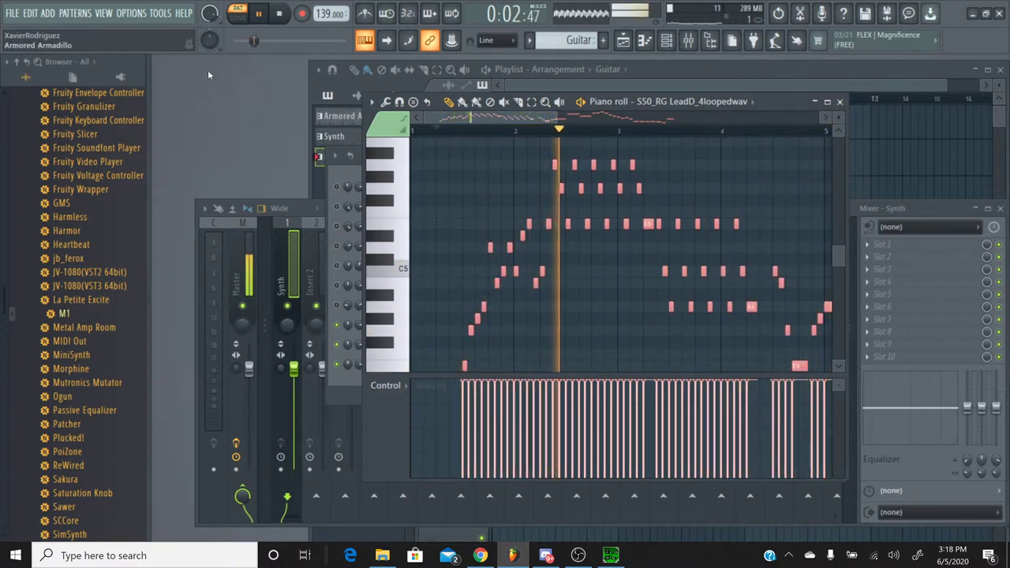
key("space")
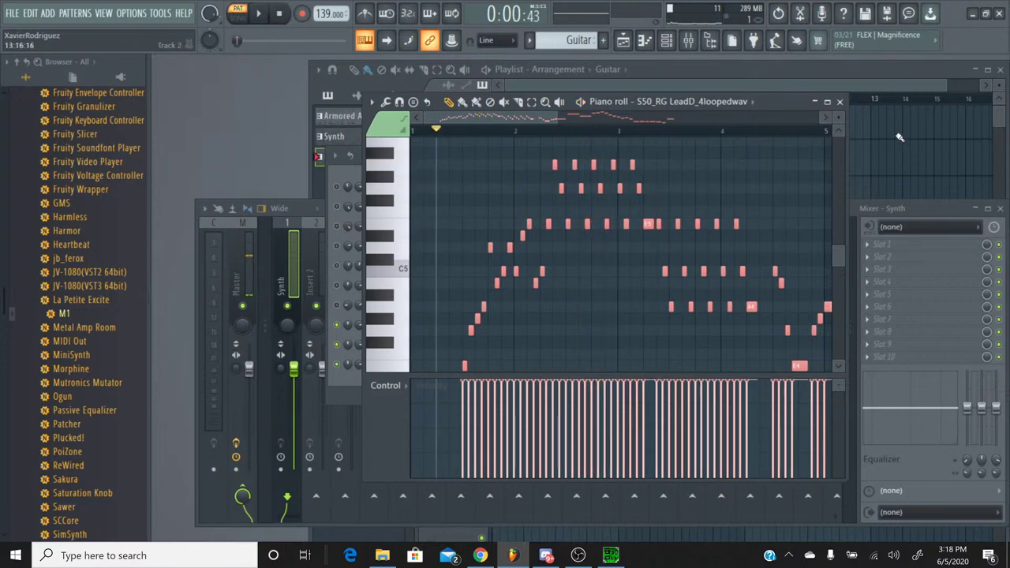
left_click(840, 102)
Check the live chat in YouTube Studio and return to FL Studio.
left_click(480, 556)
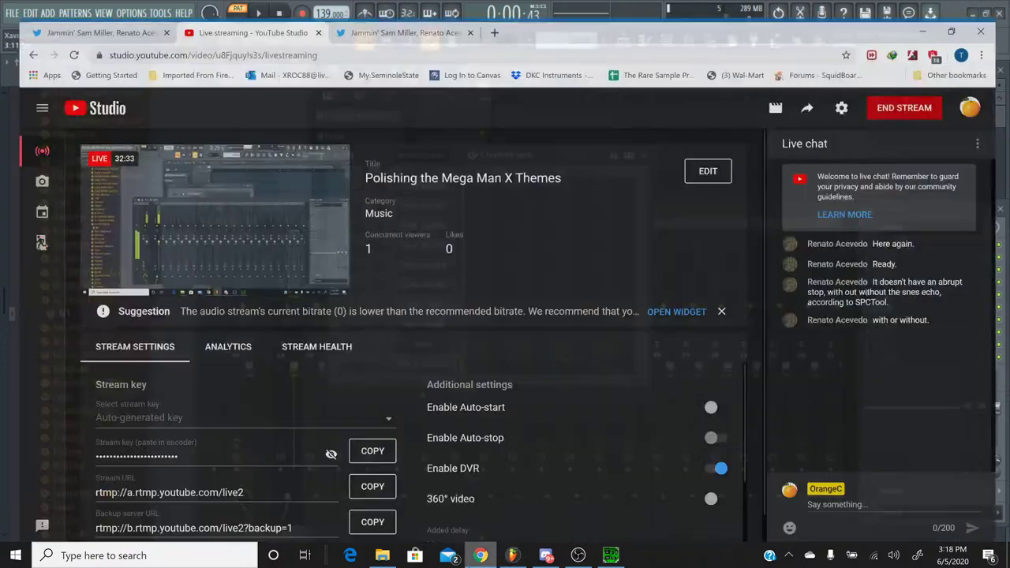
left_click(512, 555)
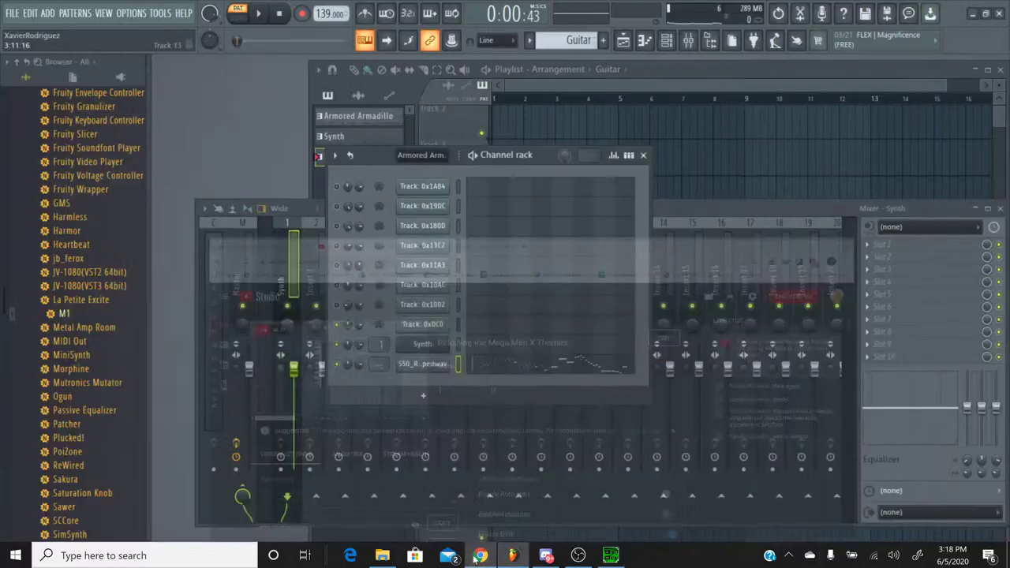
Switch to the Synth pattern and play it from near its beginning.
left_click(530, 41)
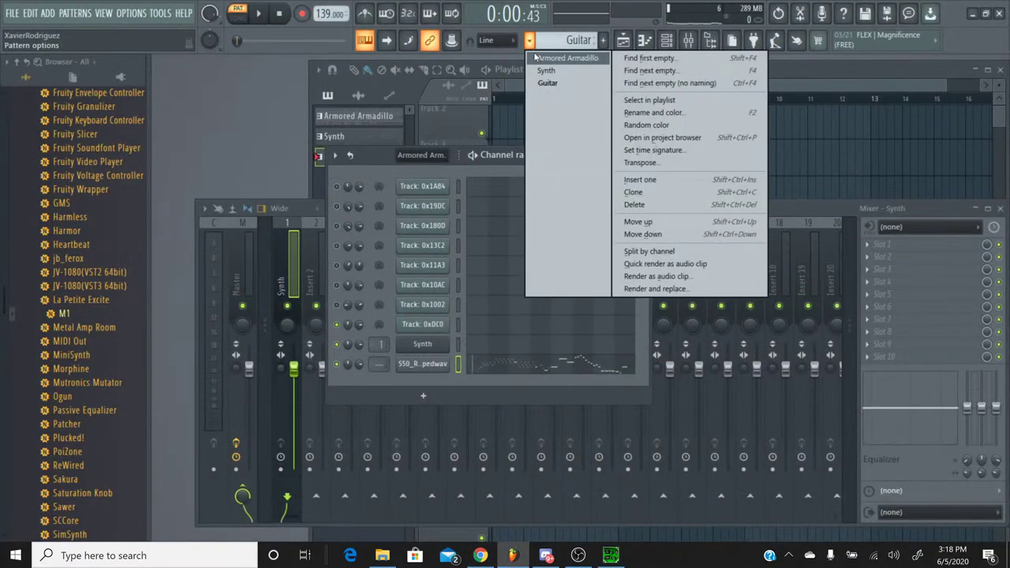
left_click(544, 70)
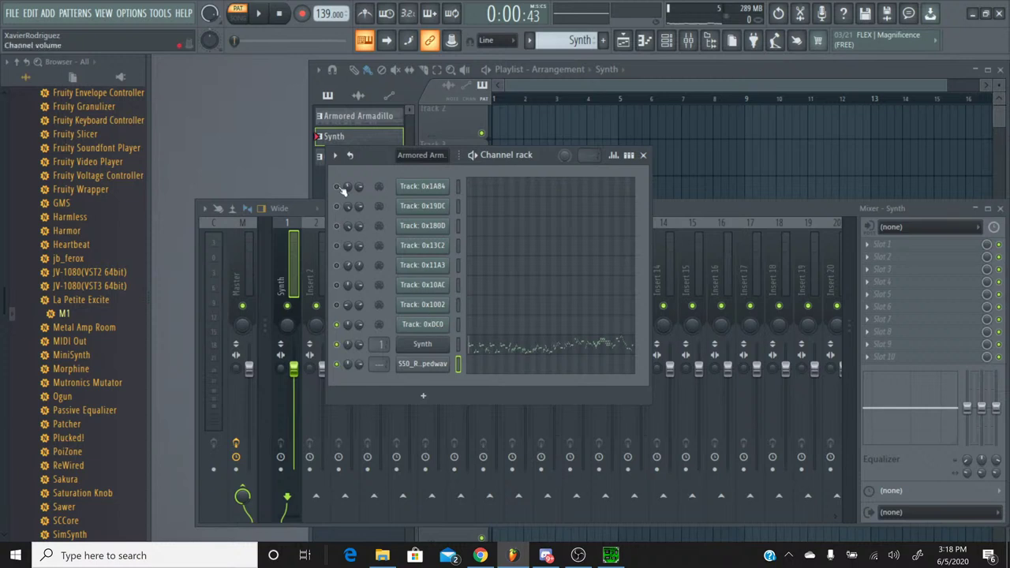
left_click(260, 22)
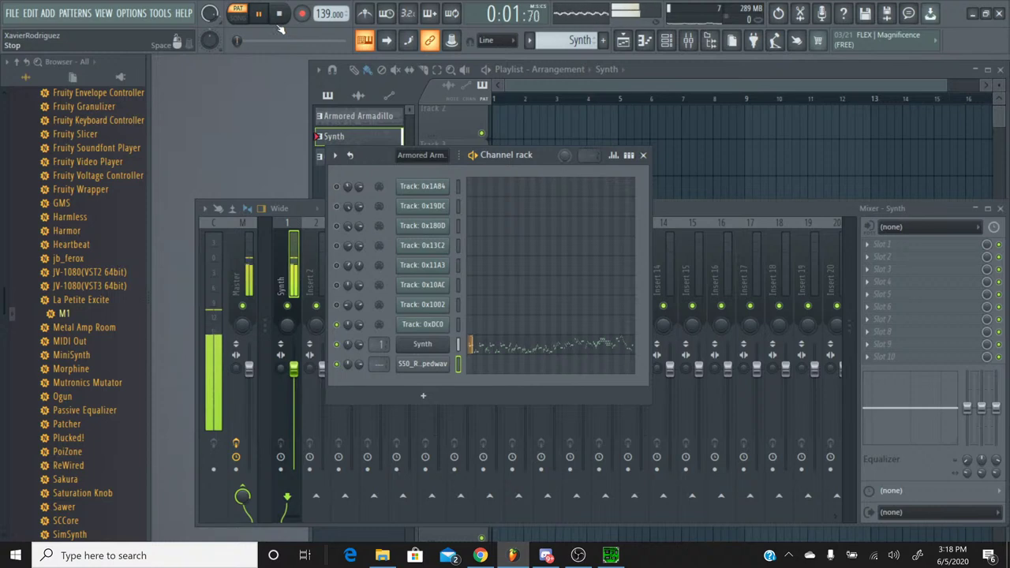
Stop the Synth pattern, switch to SPCTool, play the original Armored Armadillo SPC for reference, and return to FL Studio.
key("space")
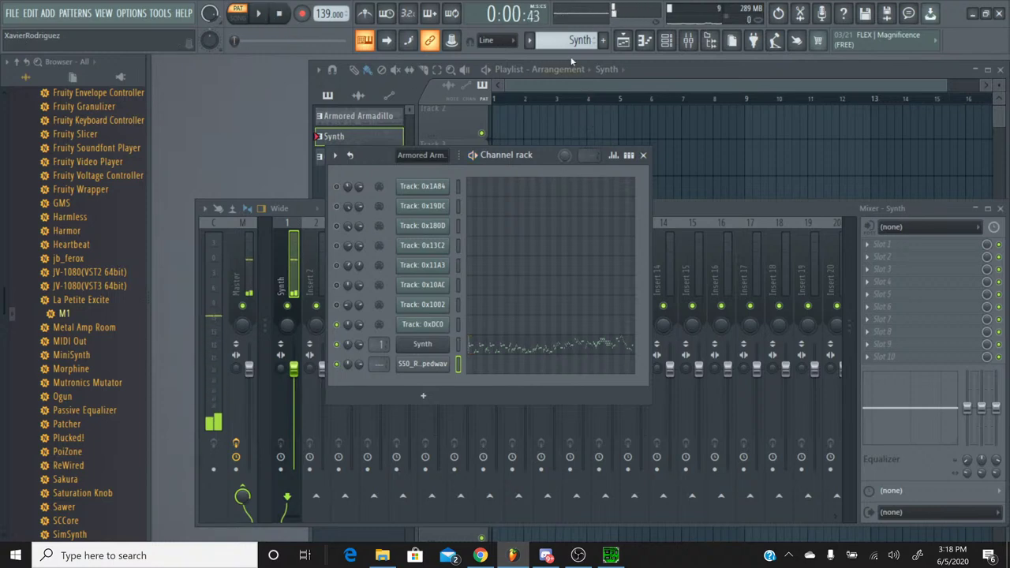
left_click(613, 556)
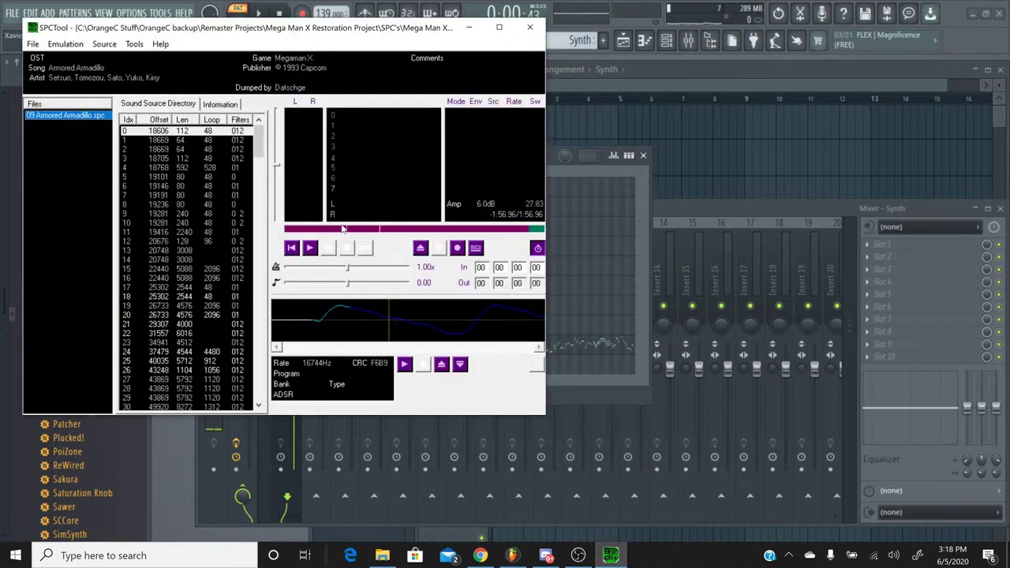
left_click(308, 248)
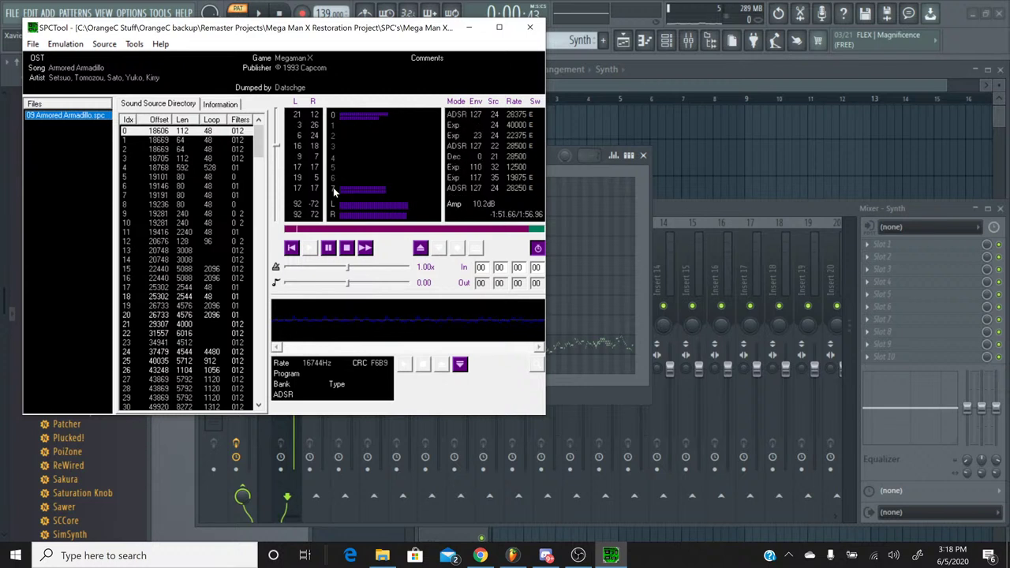
left_click(348, 250)
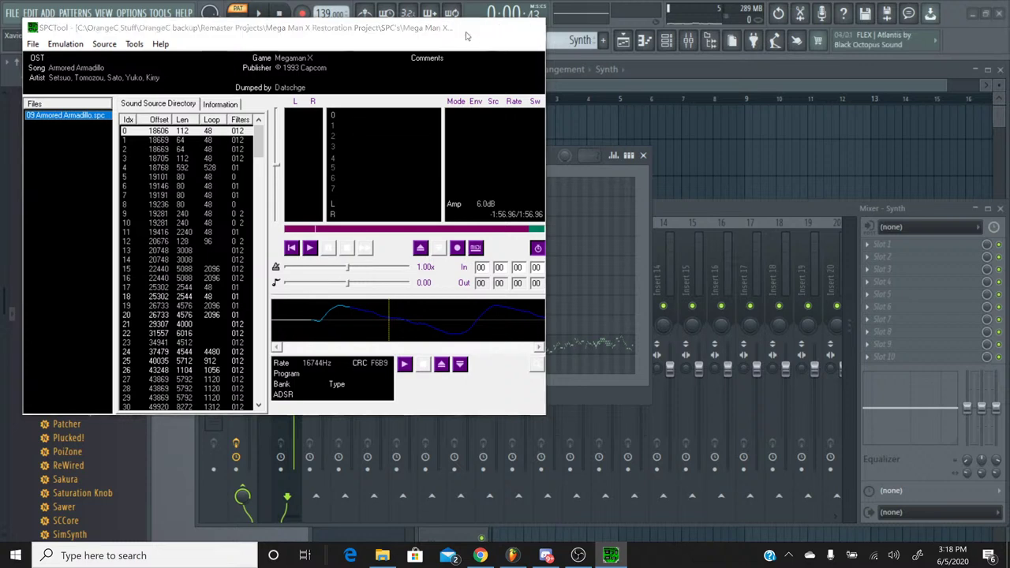
left_click(468, 26)
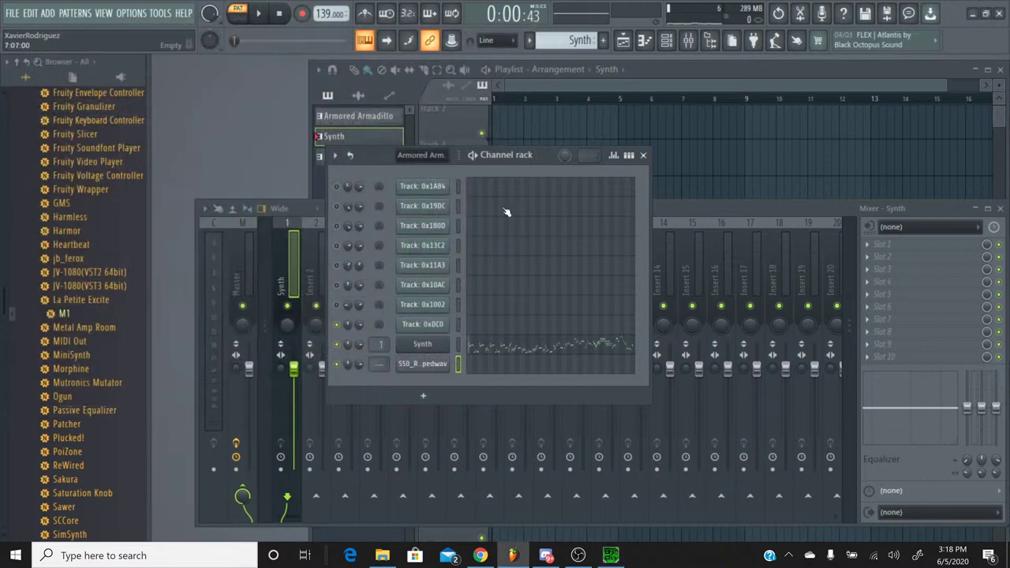
Switch to the Armored Armadillo pattern and examine Track 0xDC0's notes through bar 29 in its piano roll.
left_click(528, 40)
left_click(556, 57)
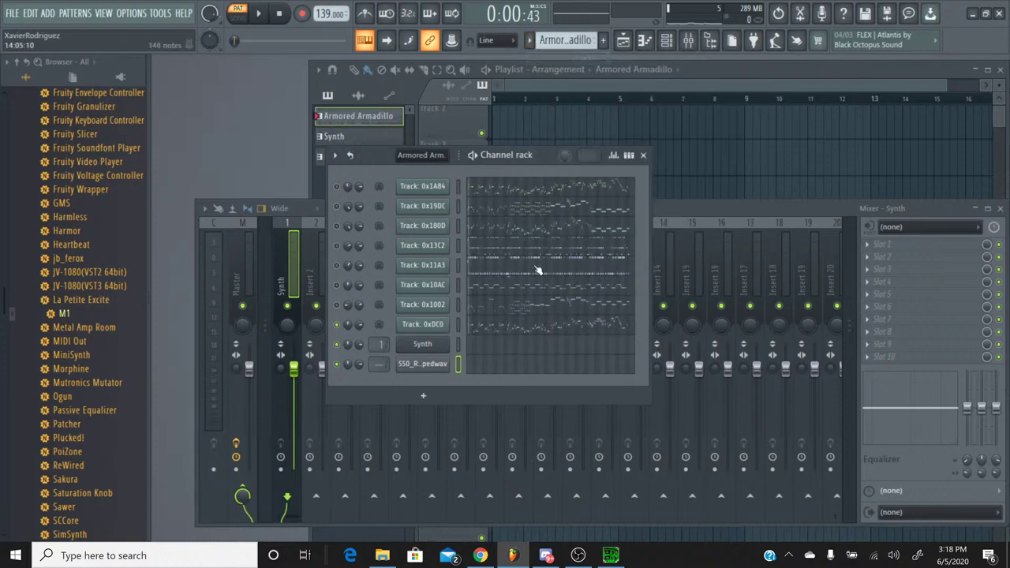
left_click(497, 334)
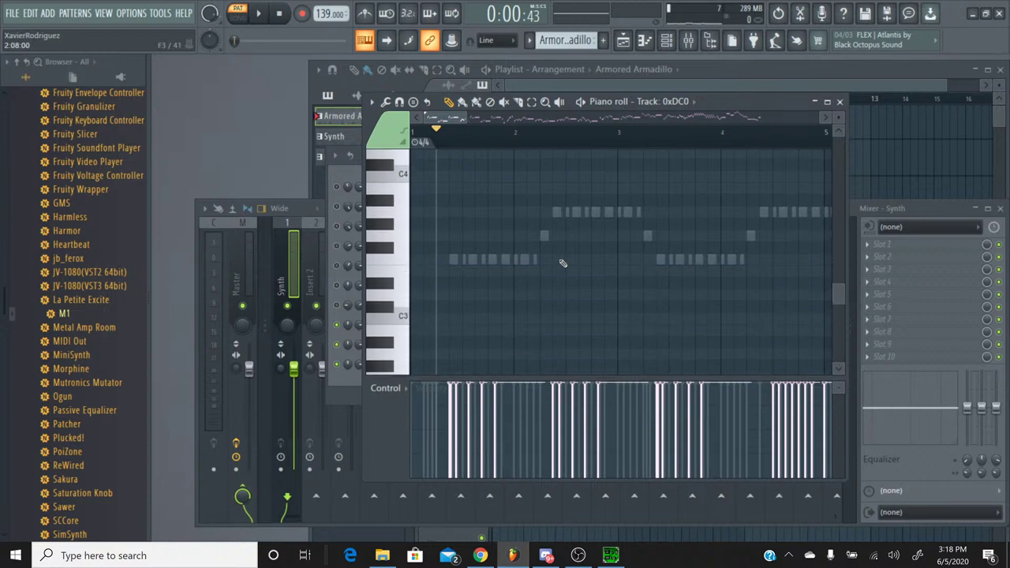
scroll(563, 263, "up", 7)
scroll(479, 136, "up", 3)
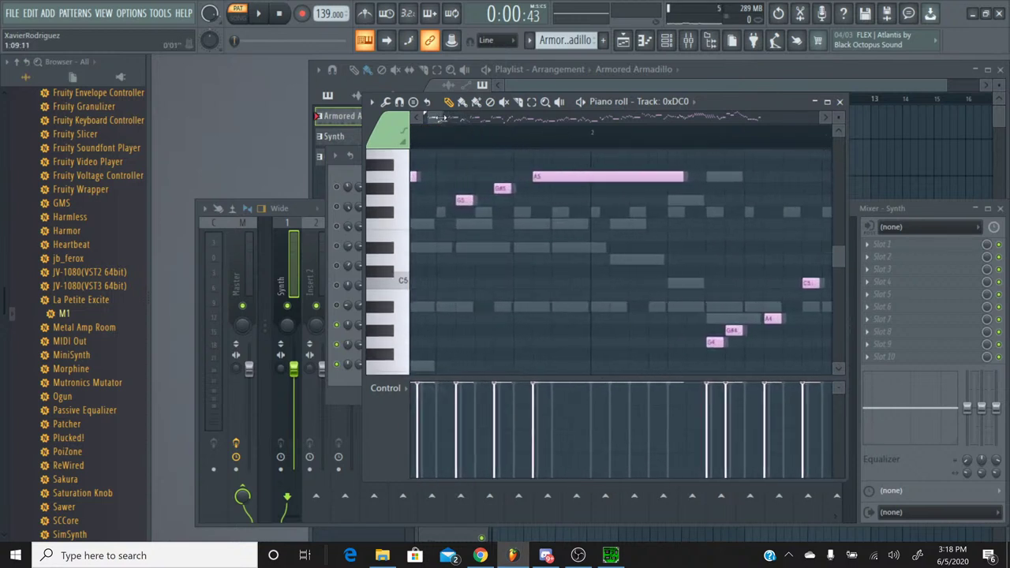
left_click_drag(439, 118, 692, 133)
left_click(696, 136)
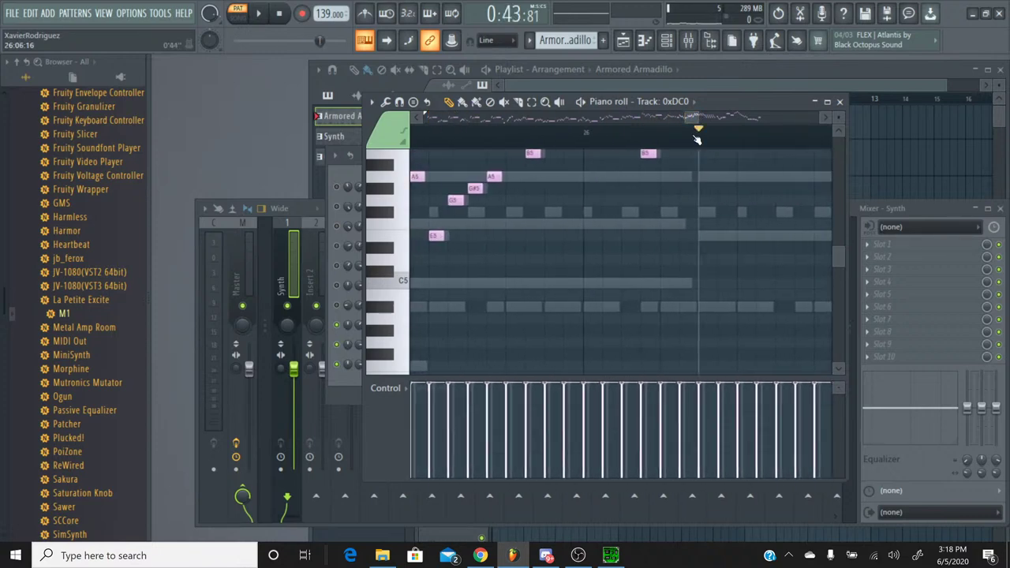
left_click_drag(695, 117, 727, 118)
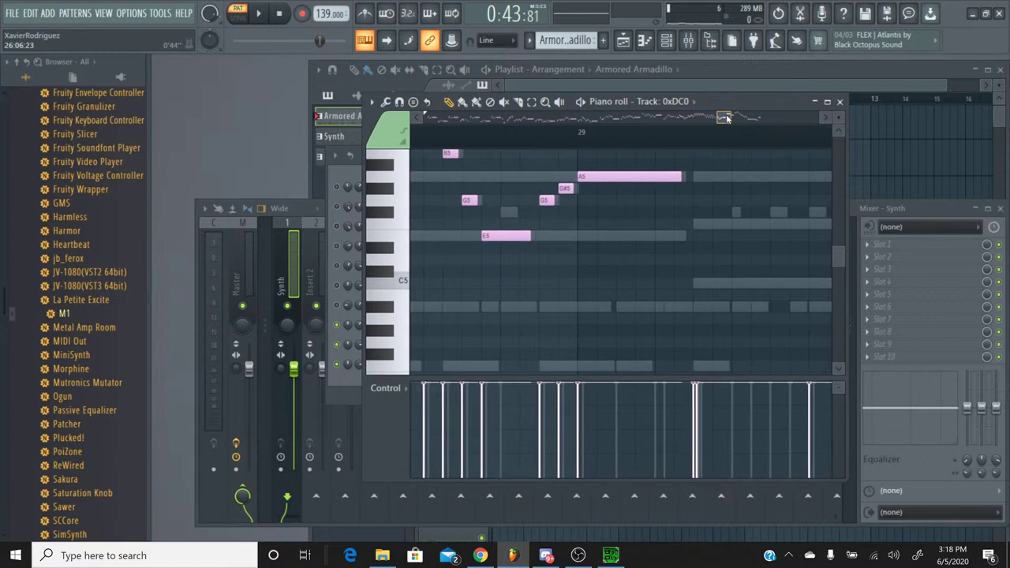
scroll(714, 193, "up", 5)
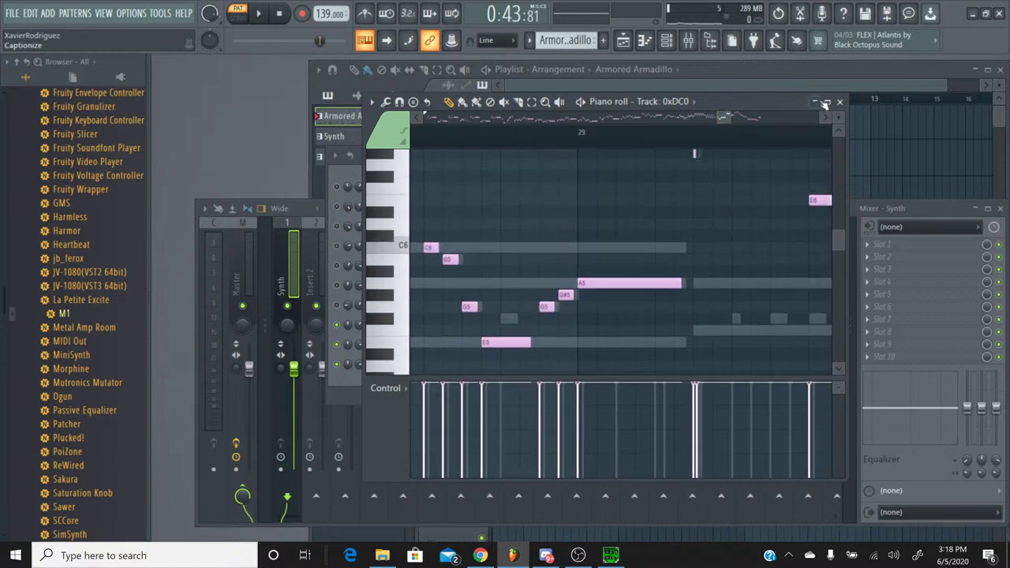
left_click(840, 102)
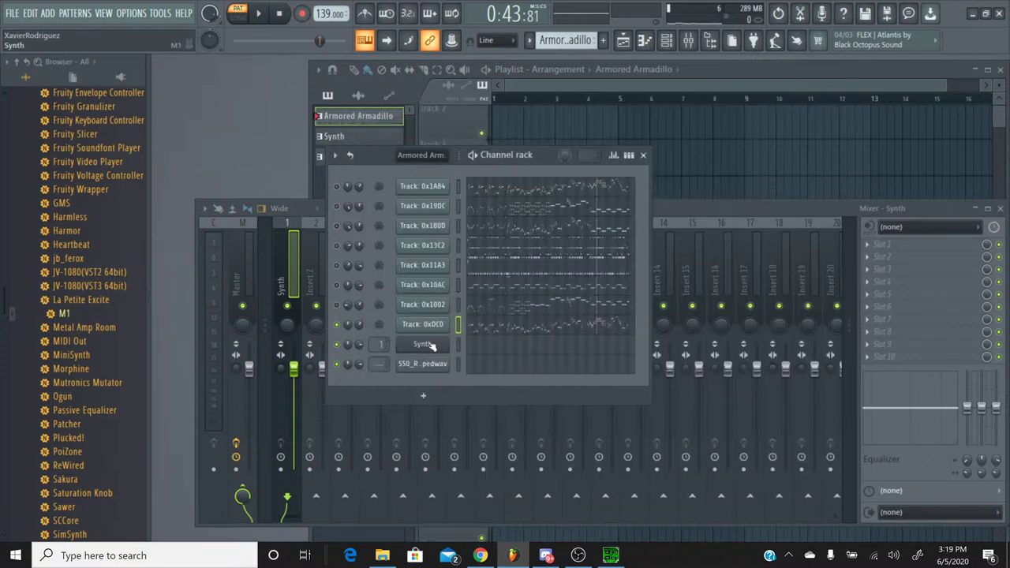
Load Fruity Delay 3 into the second effect slot of the Synth mixer track and play the pattern from its beginning.
left_click(288, 235)
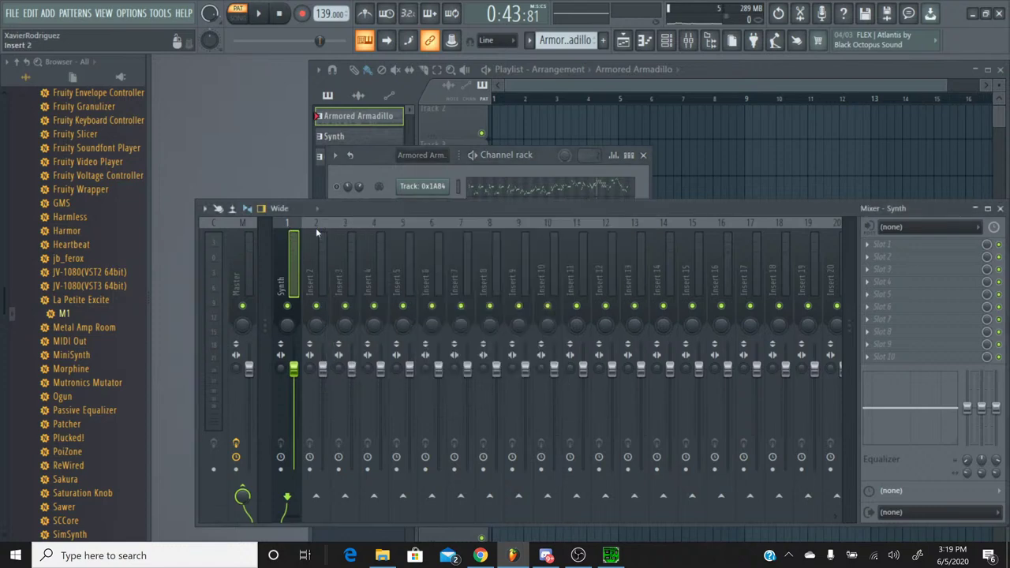
left_click(915, 264)
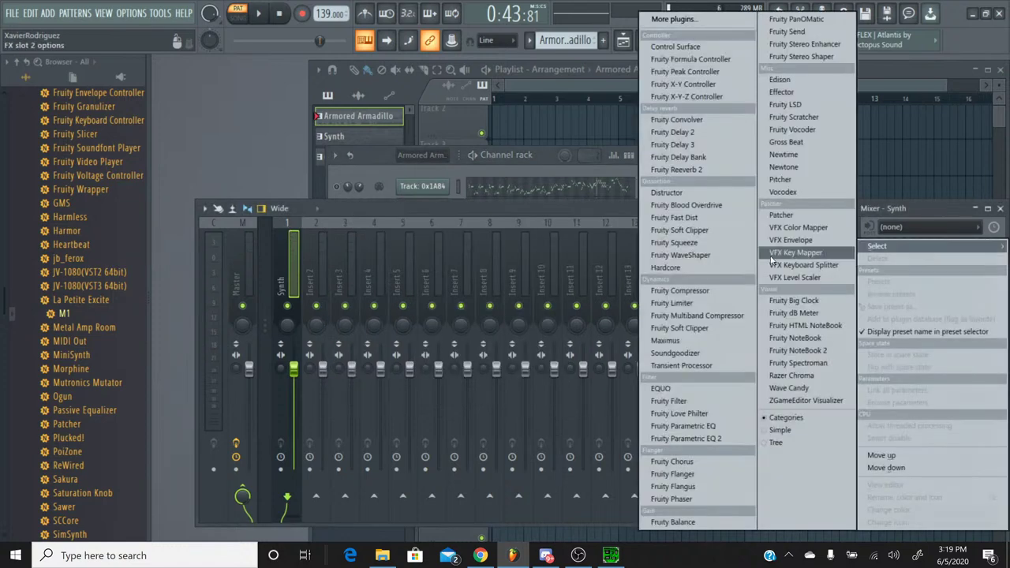
left_click(675, 145)
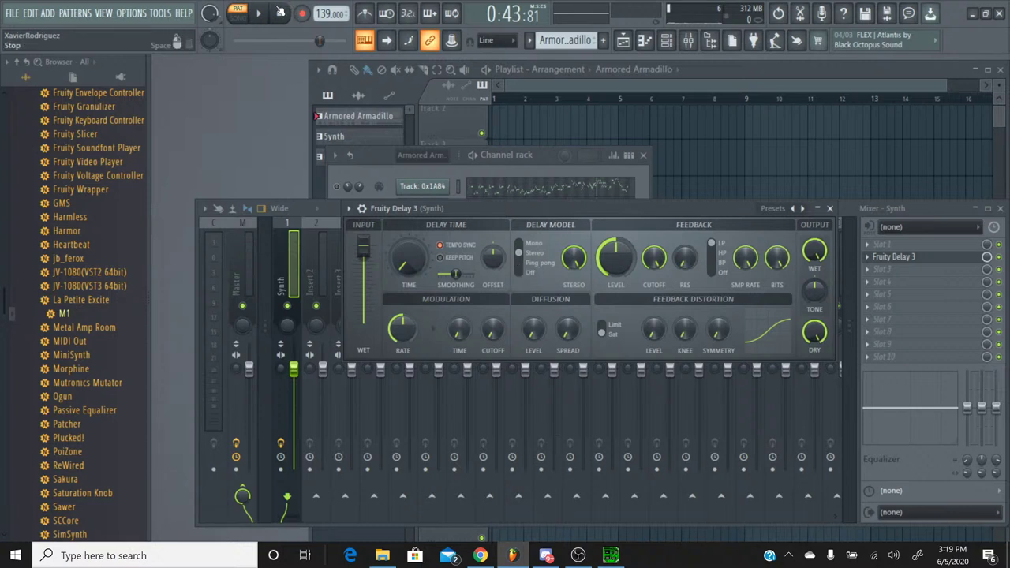
left_click_drag(320, 43, 235, 41)
key("space")
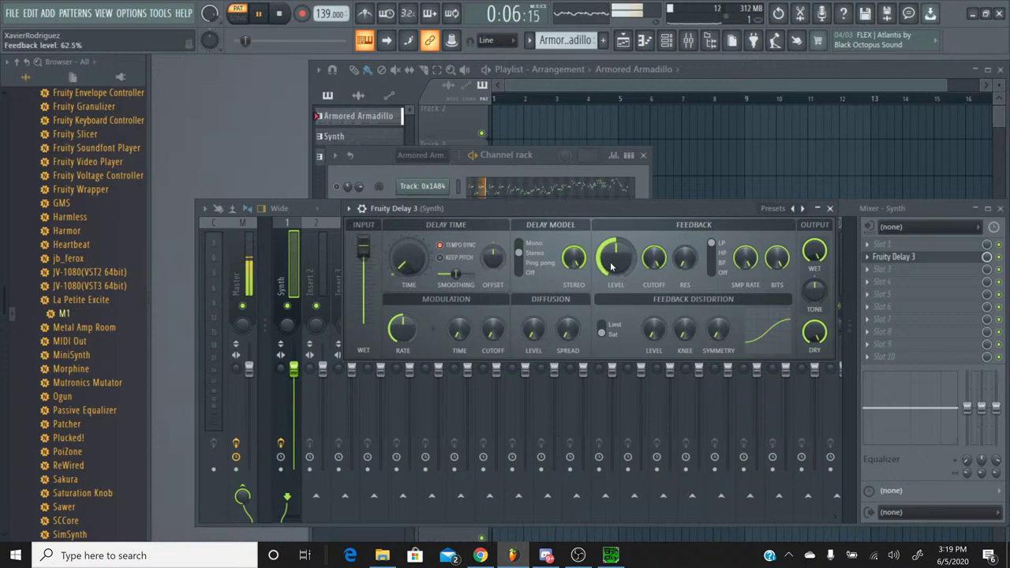
Set the delay's output wet to about 88%, raise its feedback level, diffusion level and spread, try a different delay time, and close it.
left_click_drag(489, 219, 415, 227)
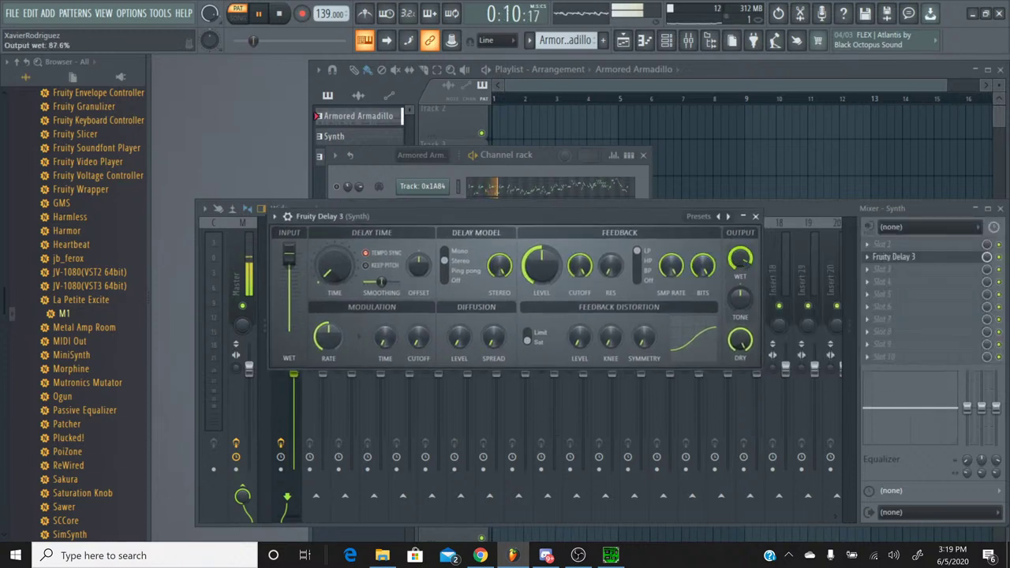
mouse_move(541, 265)
left_mouse_down()
mouse_move(540, 288)
mouse_move(540, 253)
left_mouse_up()
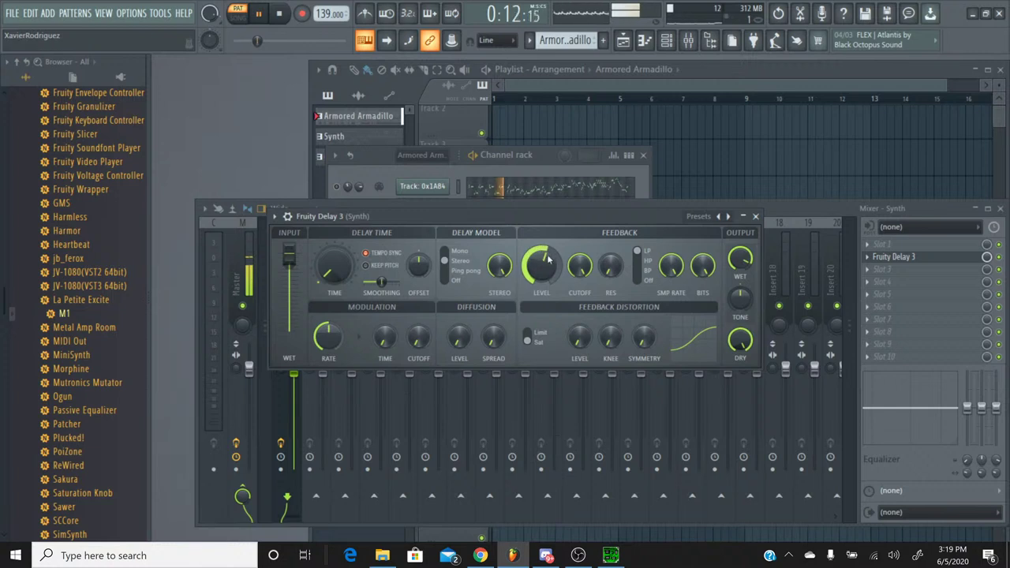
left_click_drag(459, 338, 492, 330)
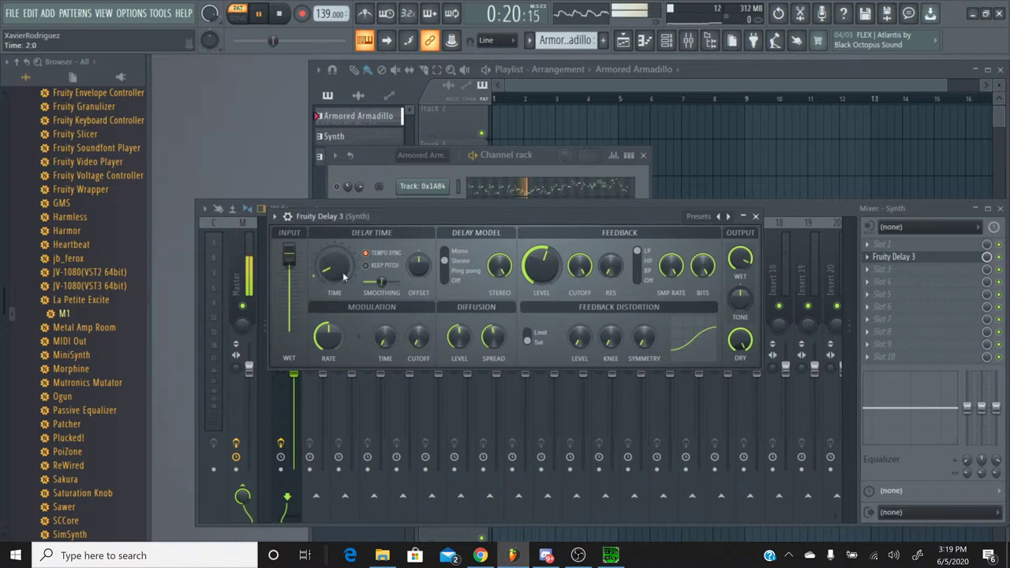
left_click_drag(344, 276, 344, 265)
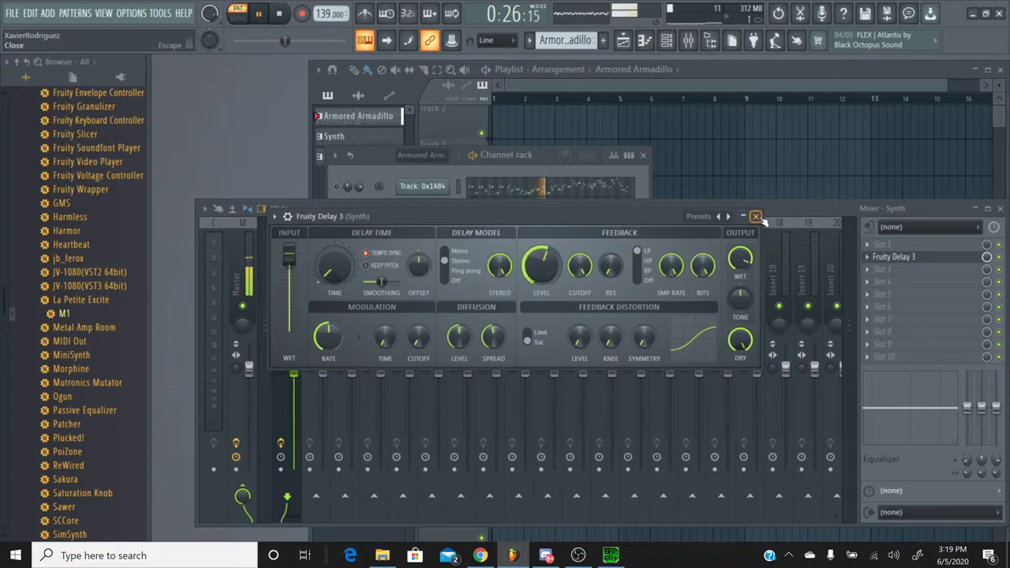
left_click(756, 216)
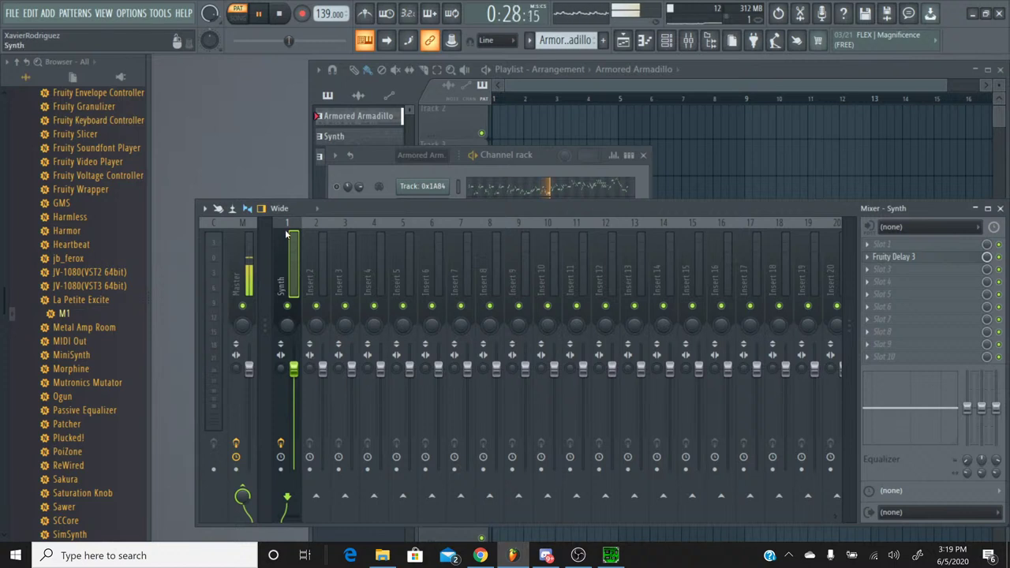
Switch playback to the Synth pattern and briefly view the Synth channel's M1 Syn Brass settings.
left_click(361, 165)
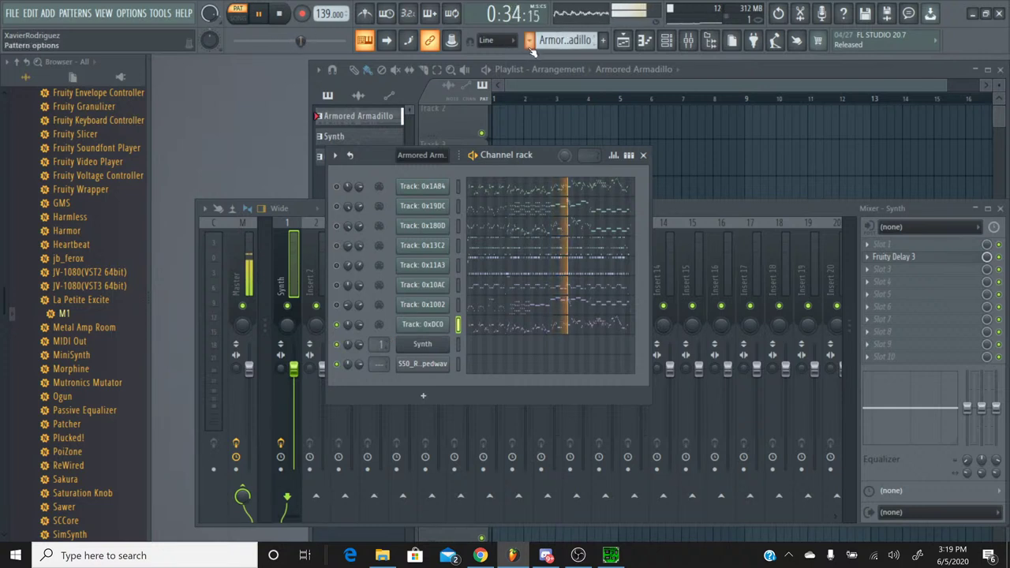
left_click(565, 41)
left_click(549, 70)
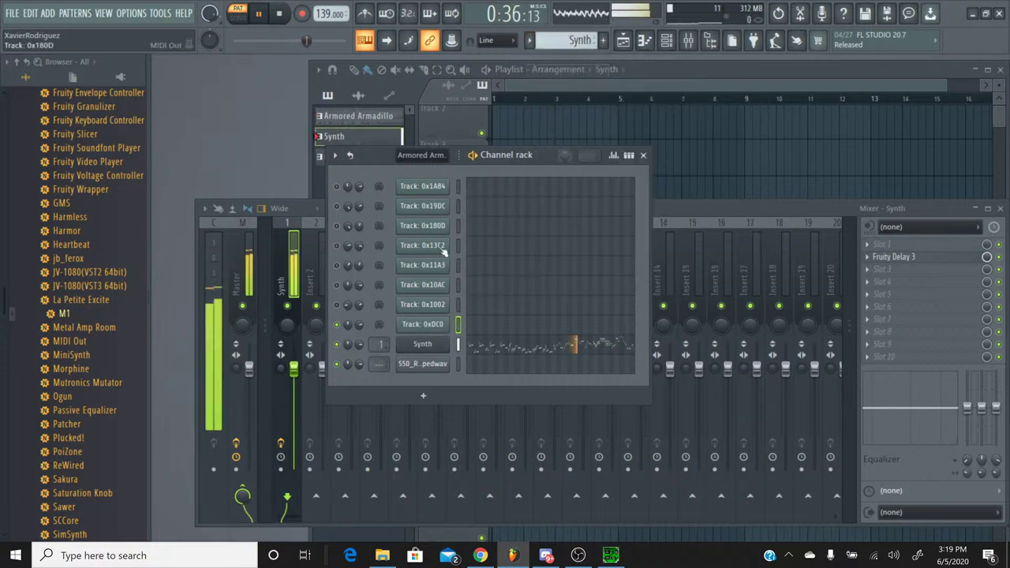
left_click(422, 345)
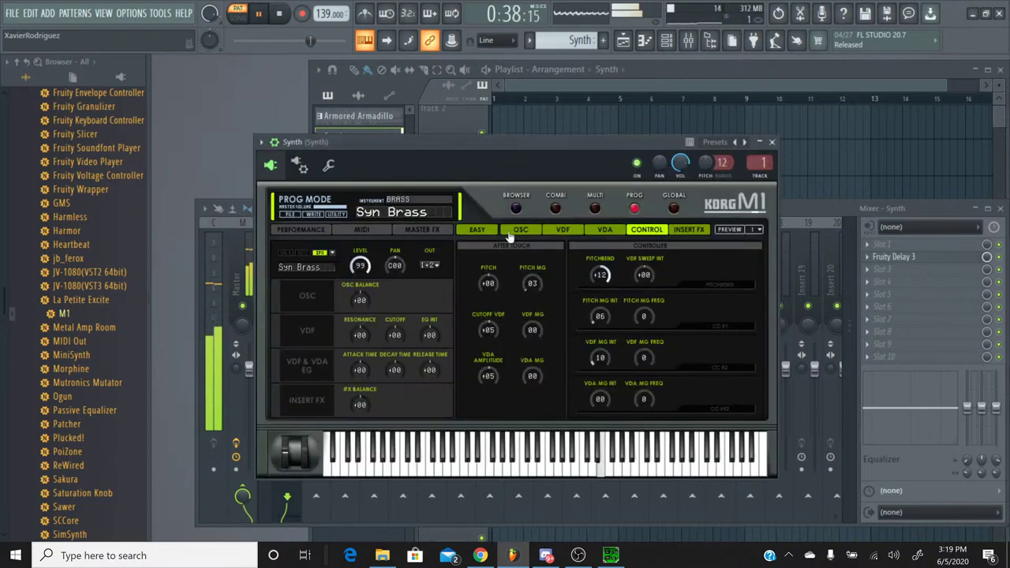
left_click(772, 142)
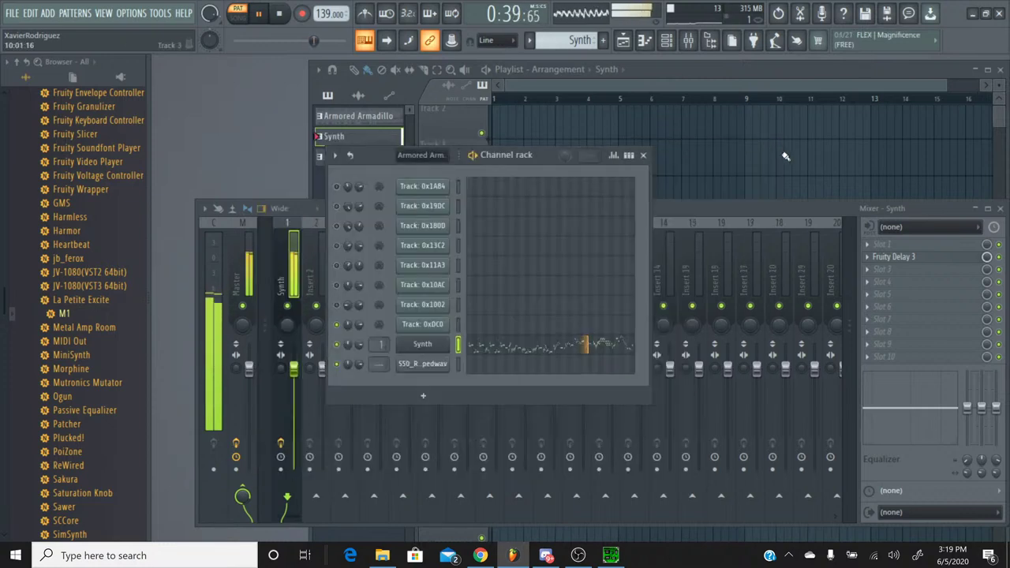
Lower Fruity Delay 3's feedback level, raise its smoothing, reduce output wet to about 49%, close it, and stop playback.
left_click(915, 258)
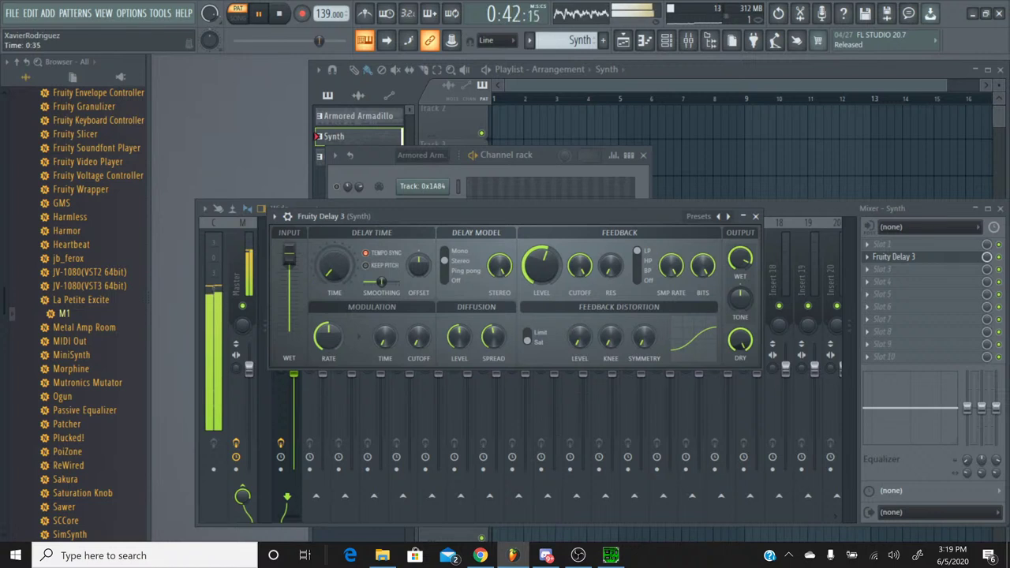
left_click_drag(541, 266, 541, 286)
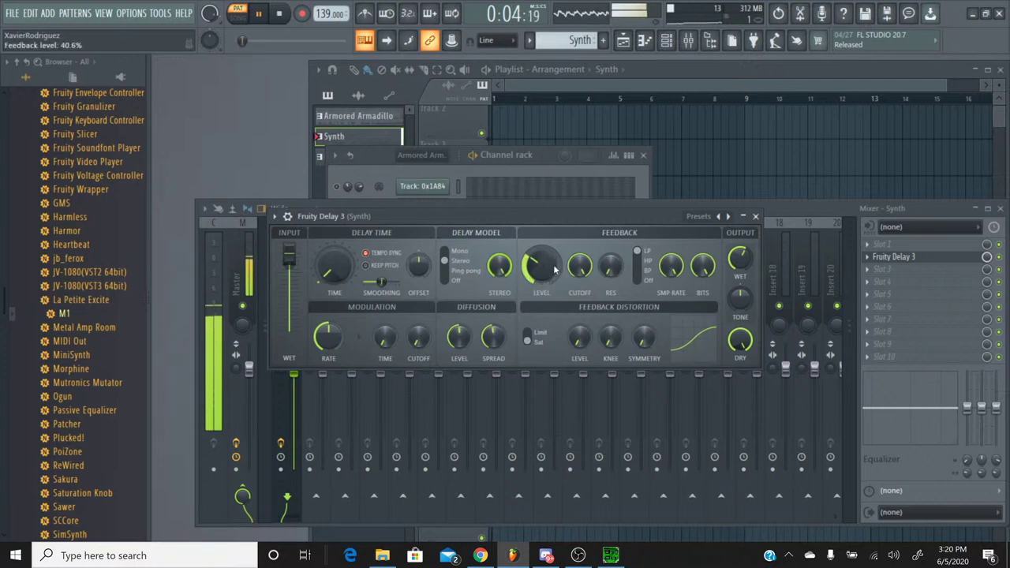
left_click_drag(541, 265, 545, 277)
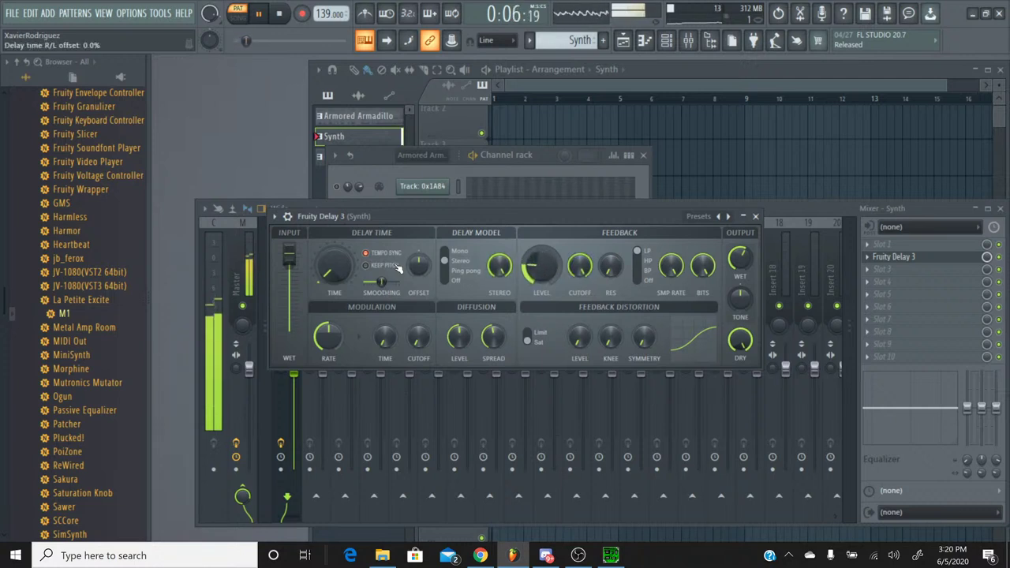
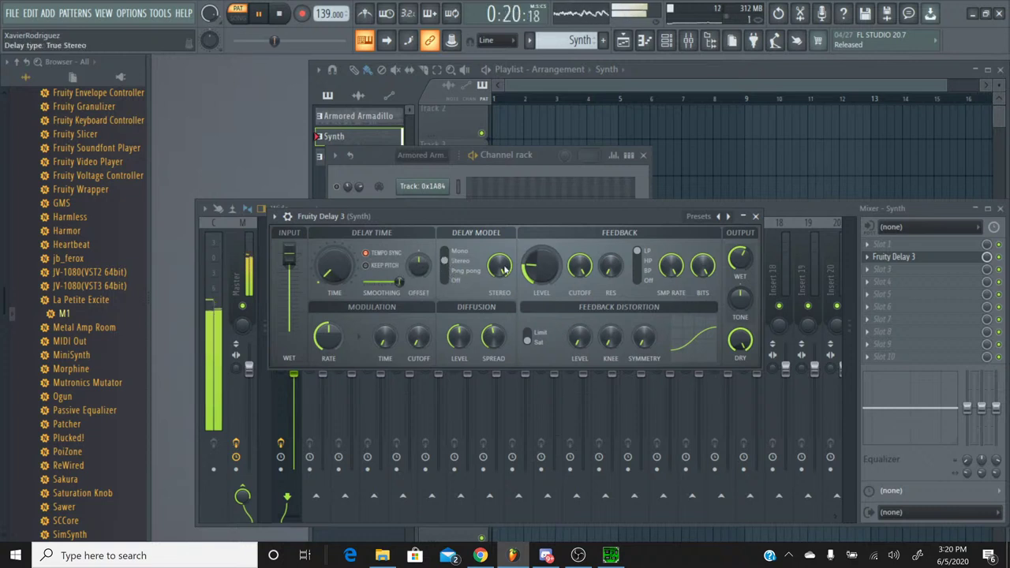
left_click_drag(540, 267, 540, 286)
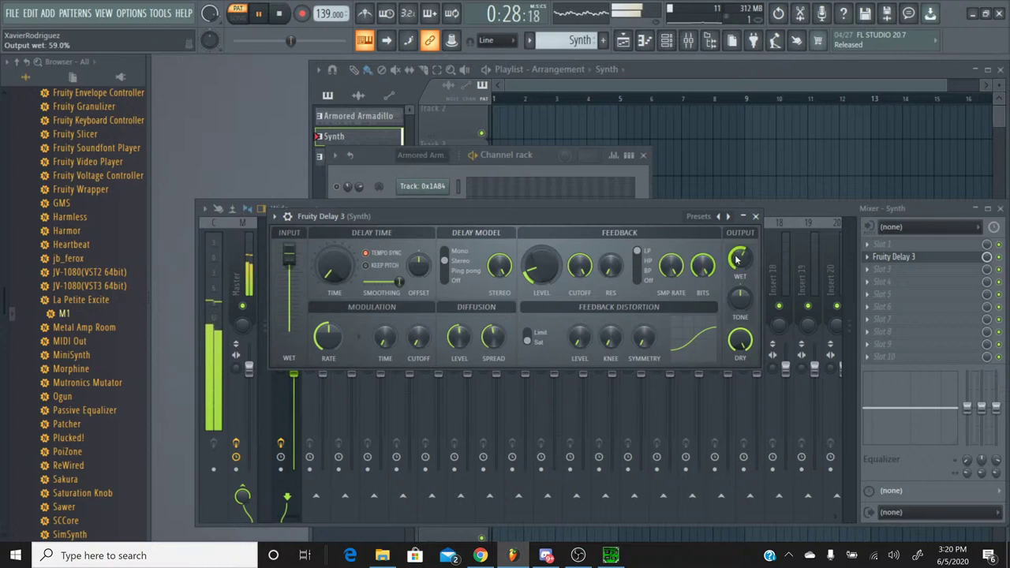
left_click_drag(737, 258, 737, 265)
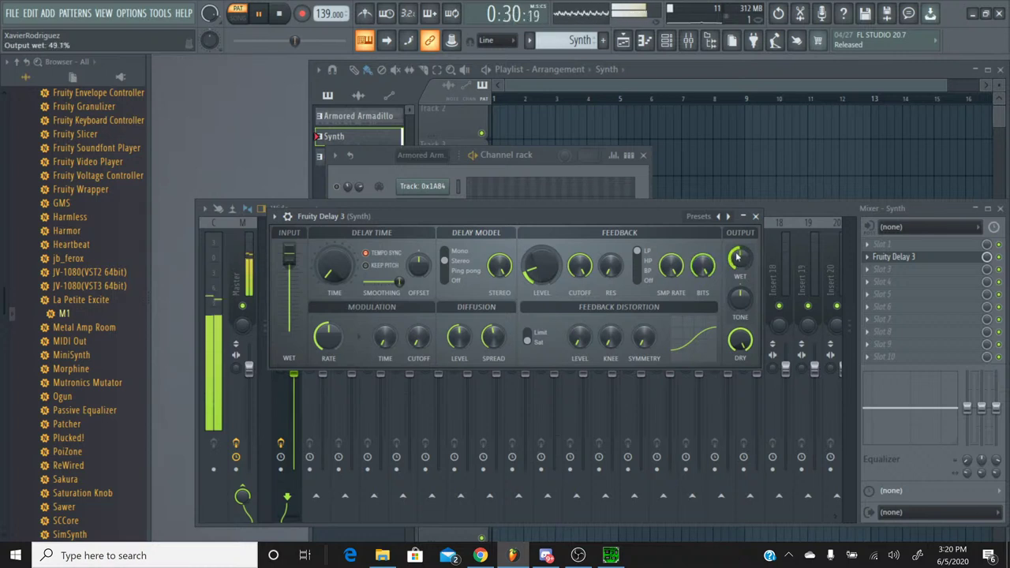
left_click(756, 215)
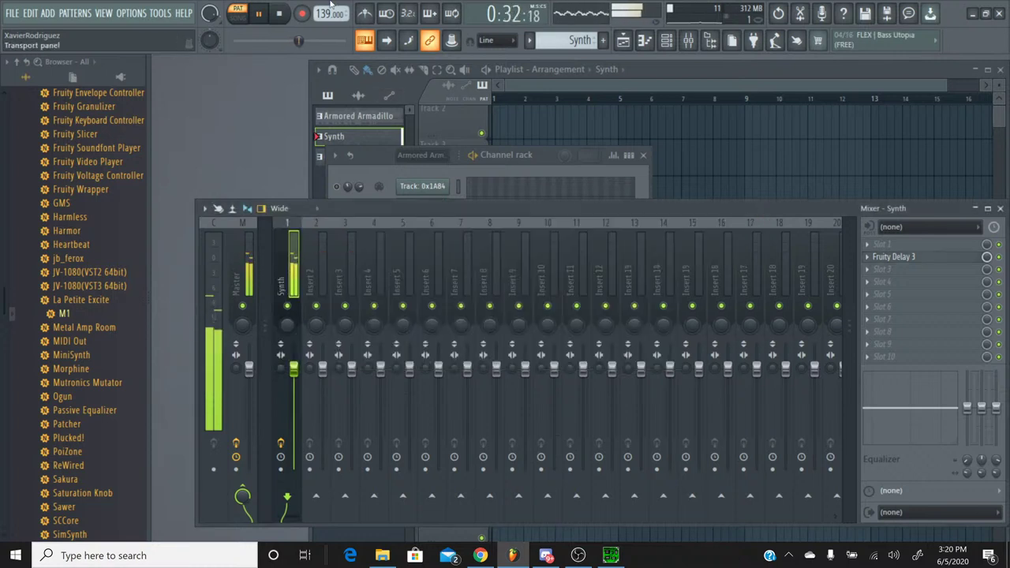
key("space")
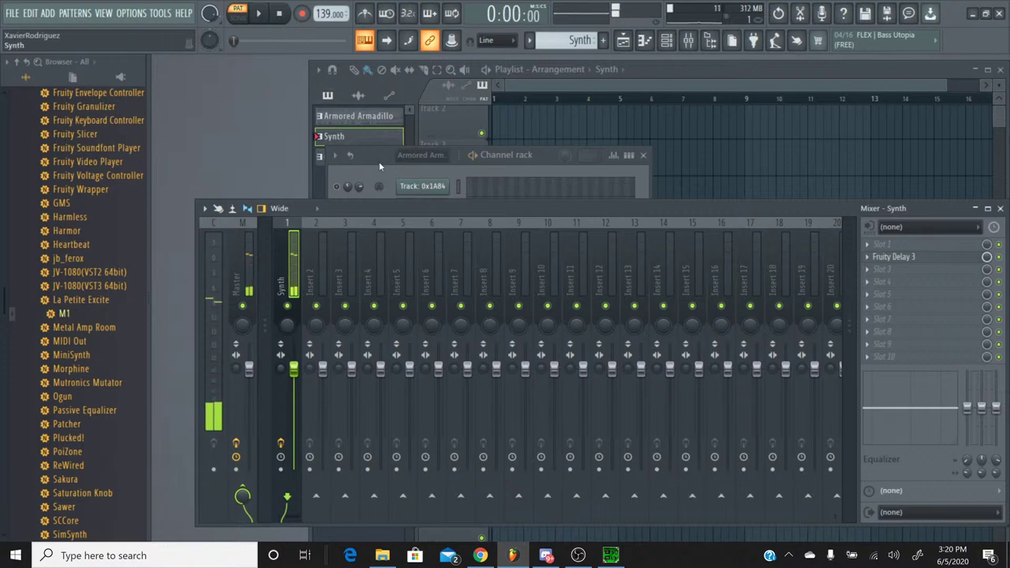
Bring the channel rack forward, read the YouTube Studio live chat, and return to FL Studio.
left_click(379, 161)
key("alt+Tab")
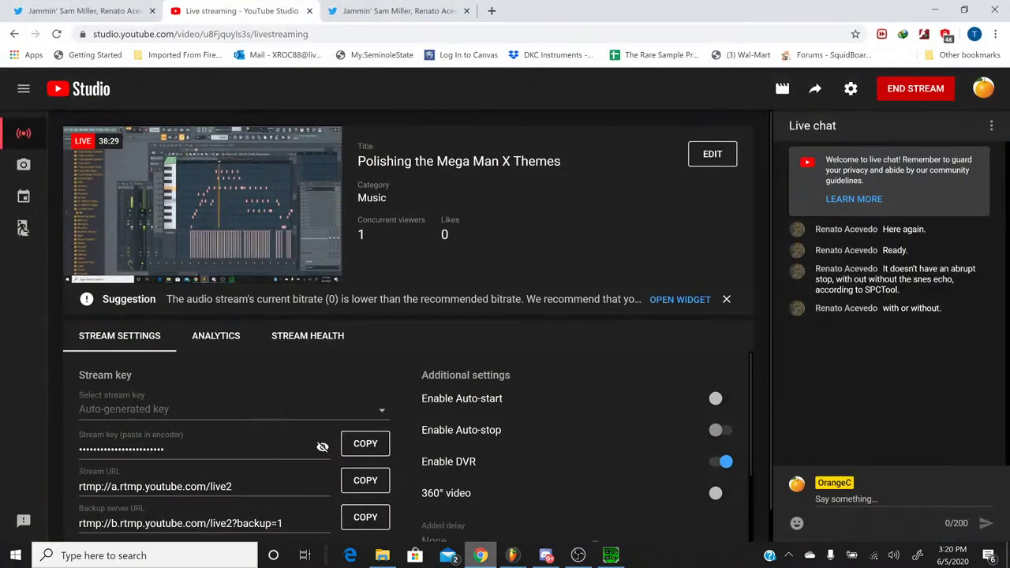
key("alt+Tab")
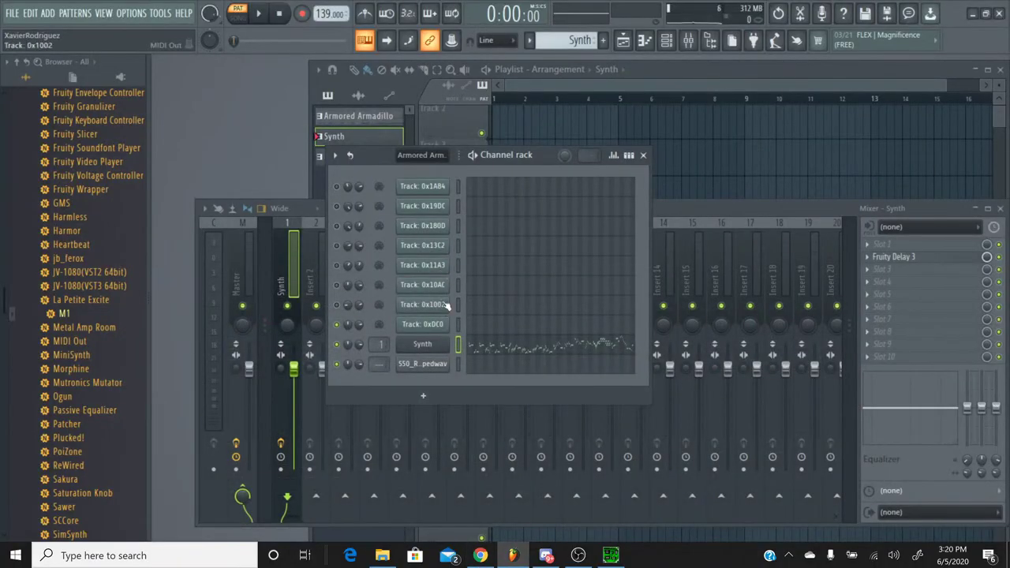
Select the Armored Armadillo pattern, listen briefly to the original SPC in SPCTool, stop it, and return to FL Studio.
left_click(535, 40)
left_click(542, 49)
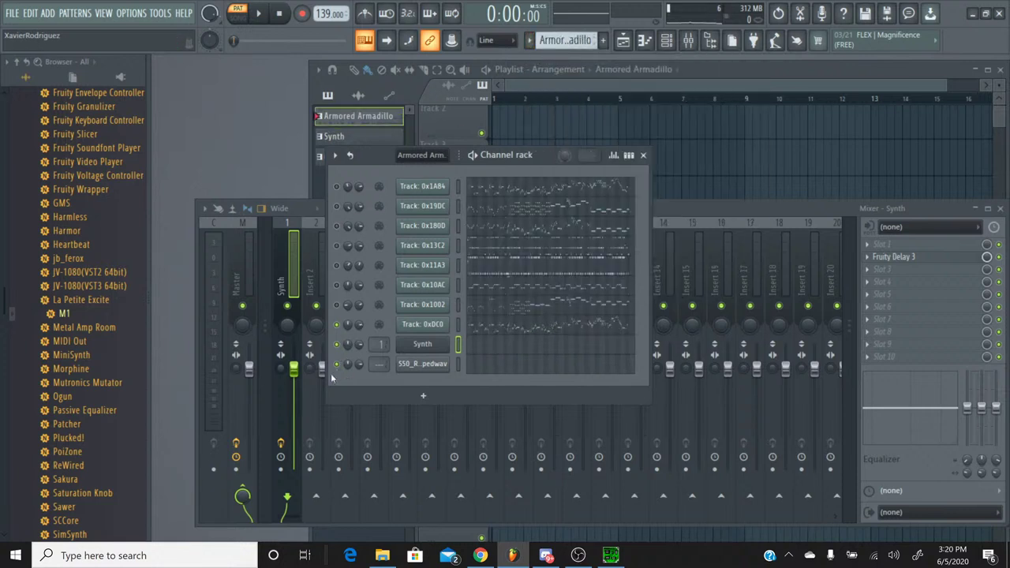
left_click(609, 554)
left_click(310, 248)
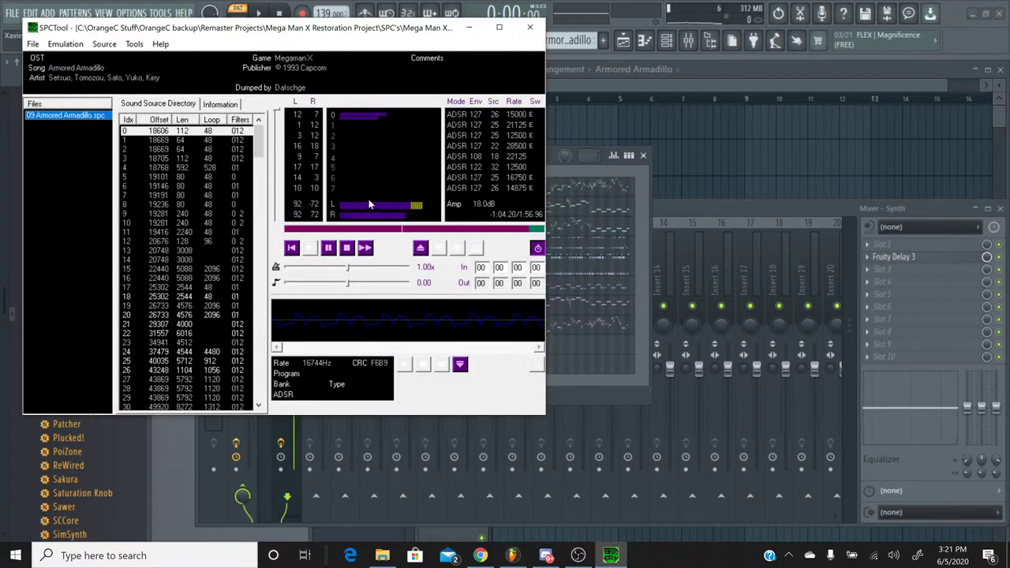
left_click(350, 249)
left_click(468, 28)
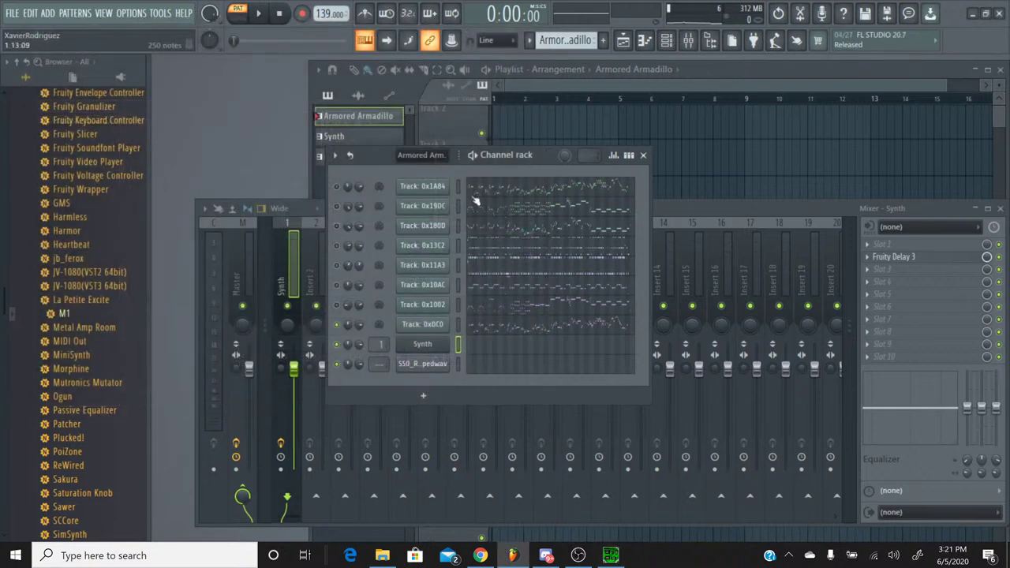
Inspect the notes of Track: 0x1A84 near the end of its piano roll and close it.
left_click(556, 194)
left_click_drag(432, 118, 732, 125)
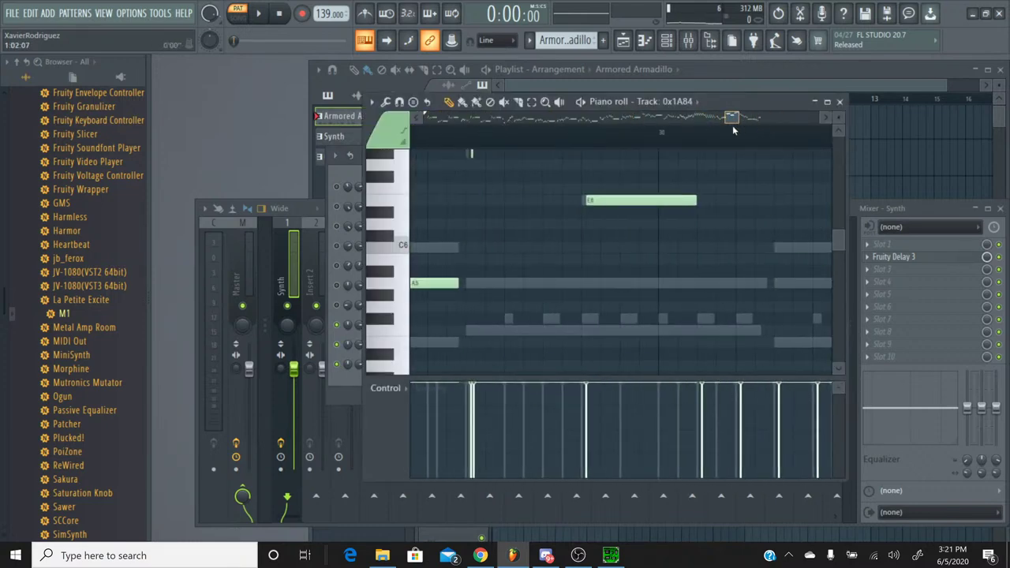
left_click(841, 102)
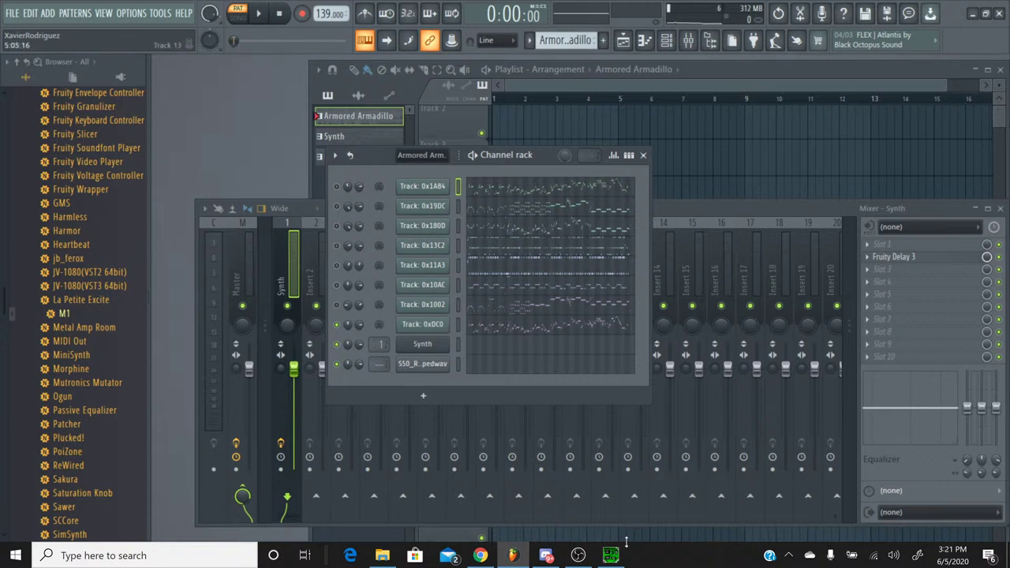
Open the Armored Armadillo pattern's Track: 0xDC0 notes and examine the melody between bars 17 and 27.
left_click(526, 44)
left_click(514, 46)
left_click(539, 337)
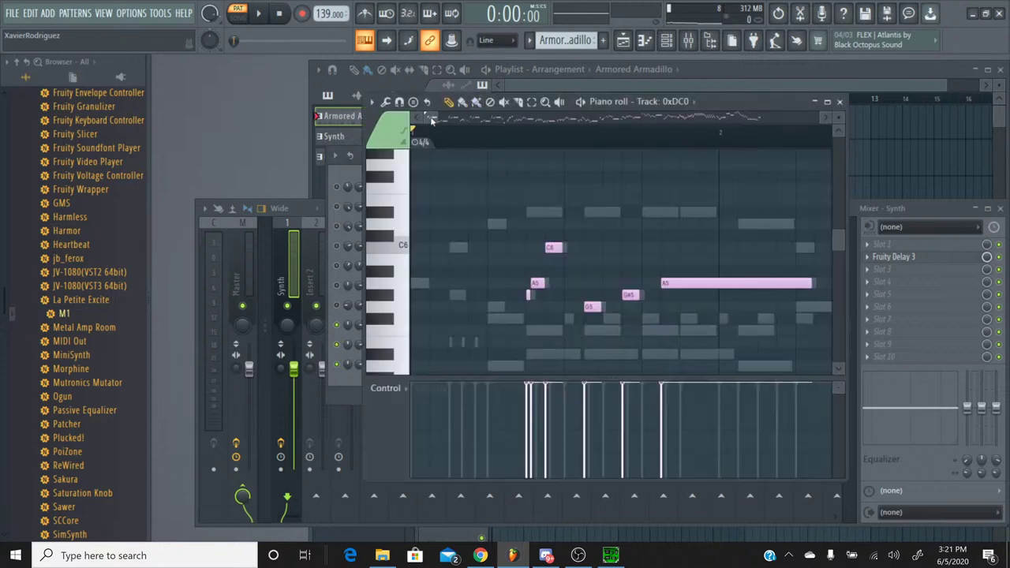
left_click_drag(432, 120, 703, 123)
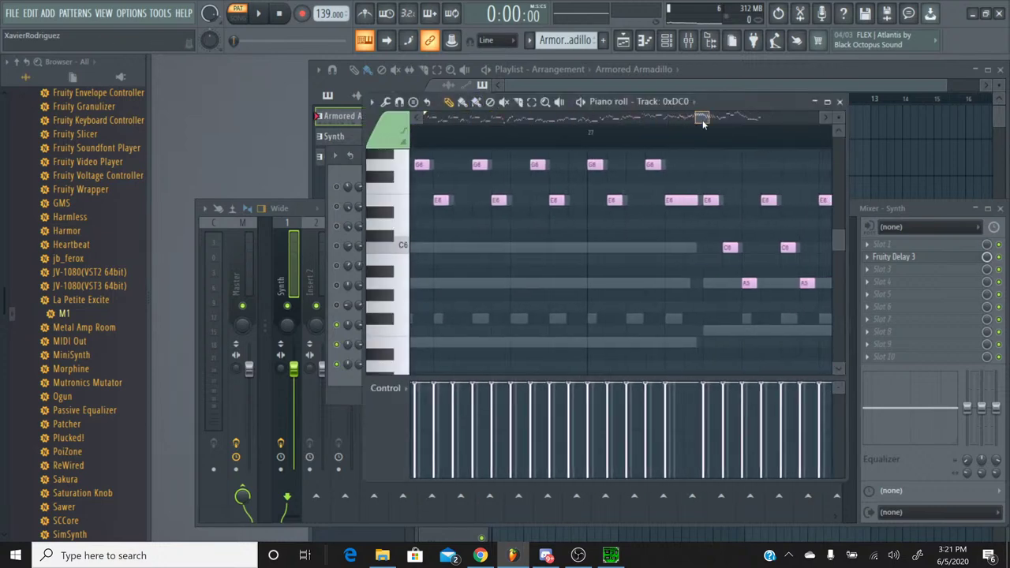
left_click(511, 136)
key("space")
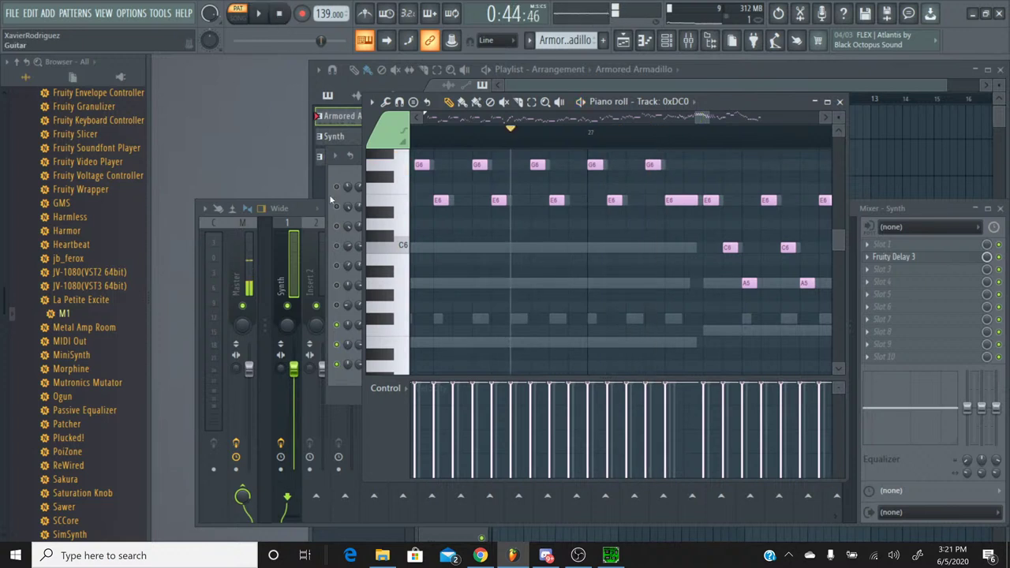
scroll(505, 236, "up", 3)
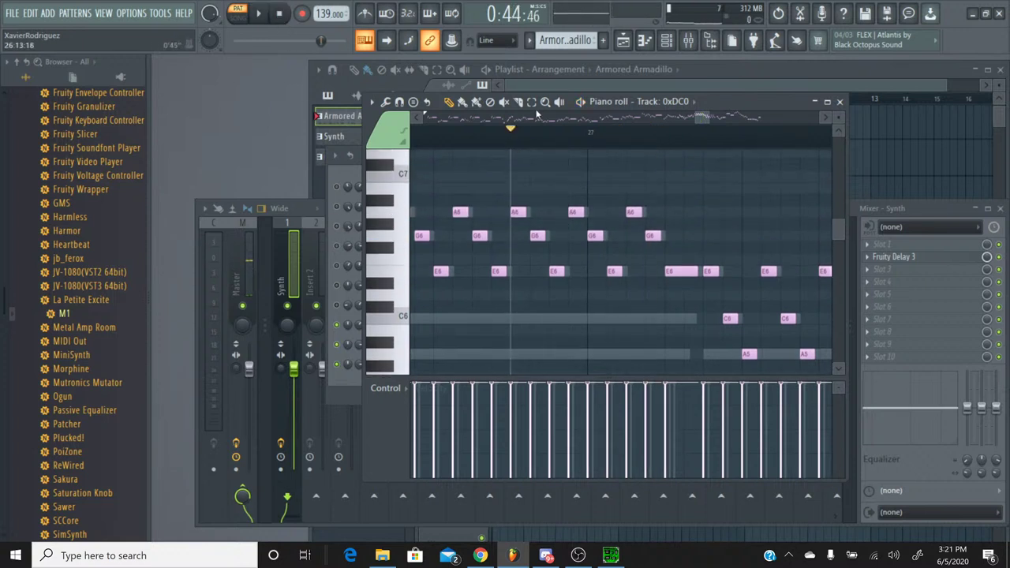
left_click_drag(702, 117, 681, 117)
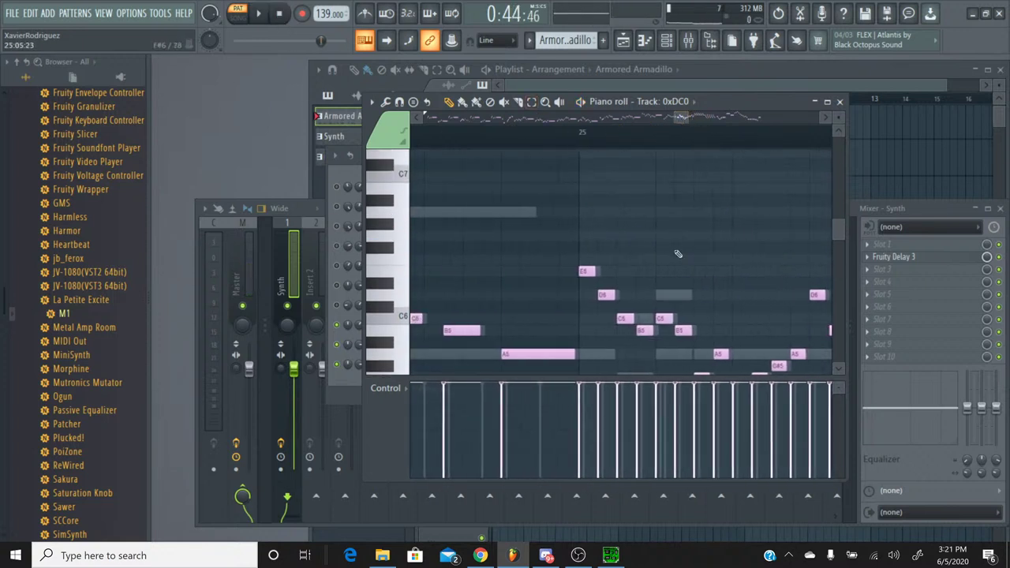
scroll(670, 250, "down", 4)
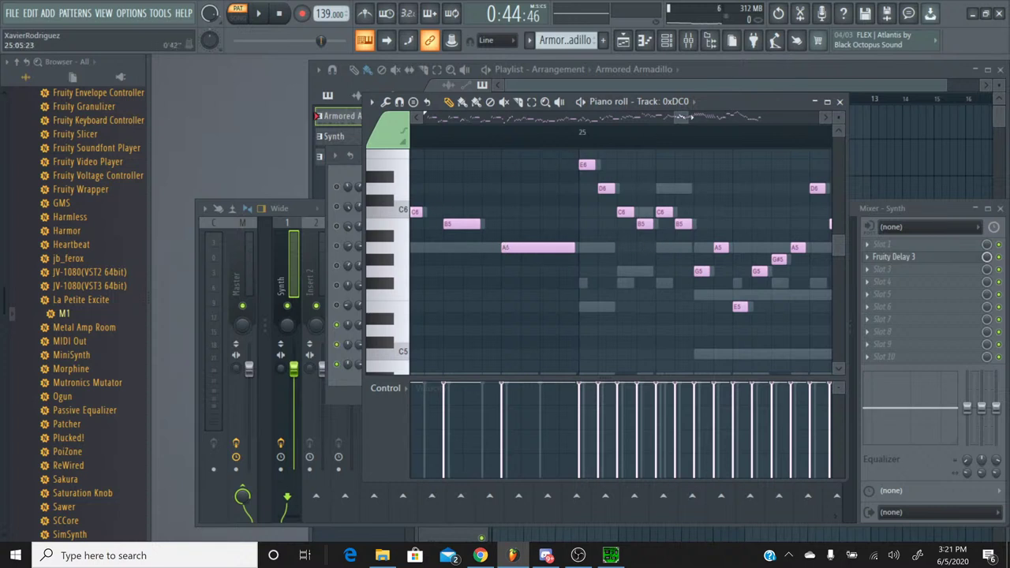
left_click_drag(680, 119, 629, 142)
scroll(624, 140, "down", 3)
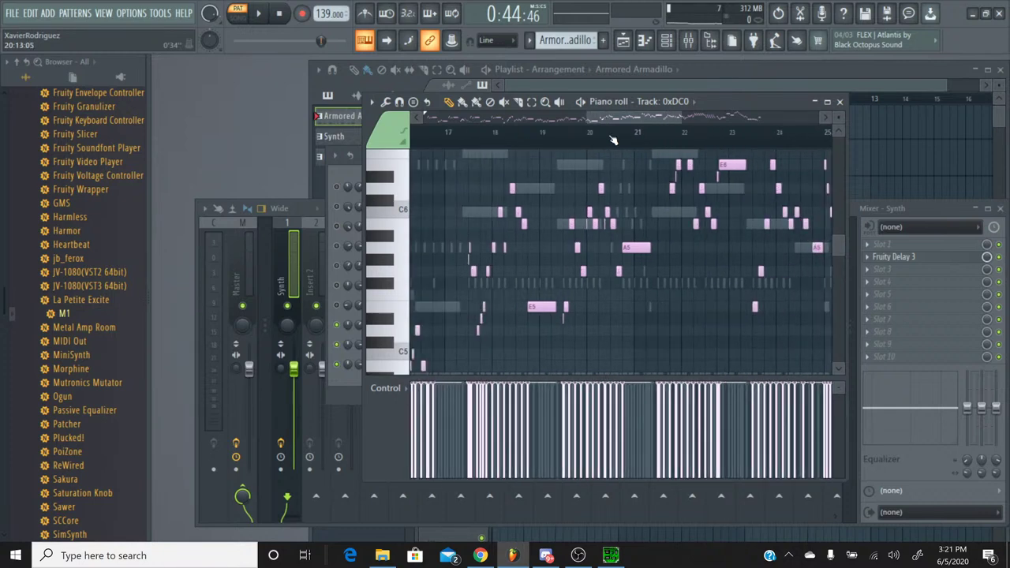
Play back the Track: 0xDC0 melody, restart it from the beginning of bar 25, and stop.
key("space")
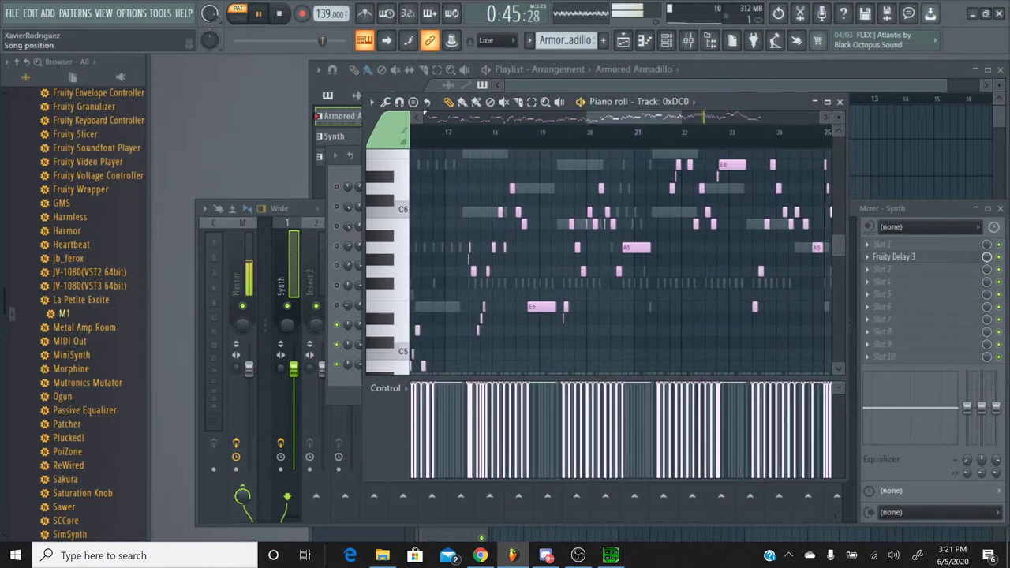
mouse_move(321, 40)
left_mouse_down()
mouse_move(270, 41)
mouse_move(313, 45)
left_mouse_up()
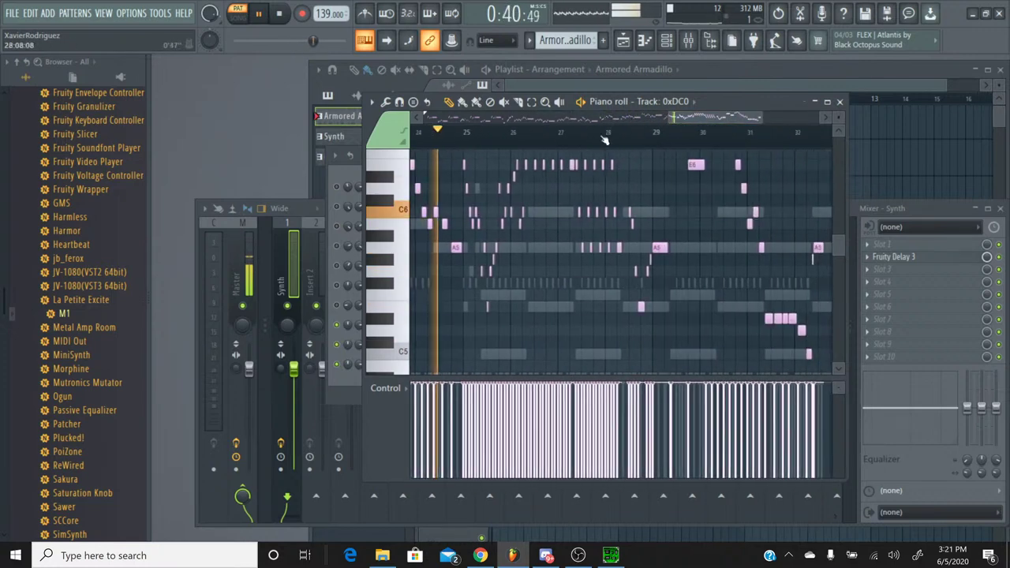
scroll(720, 135, "up", 5)
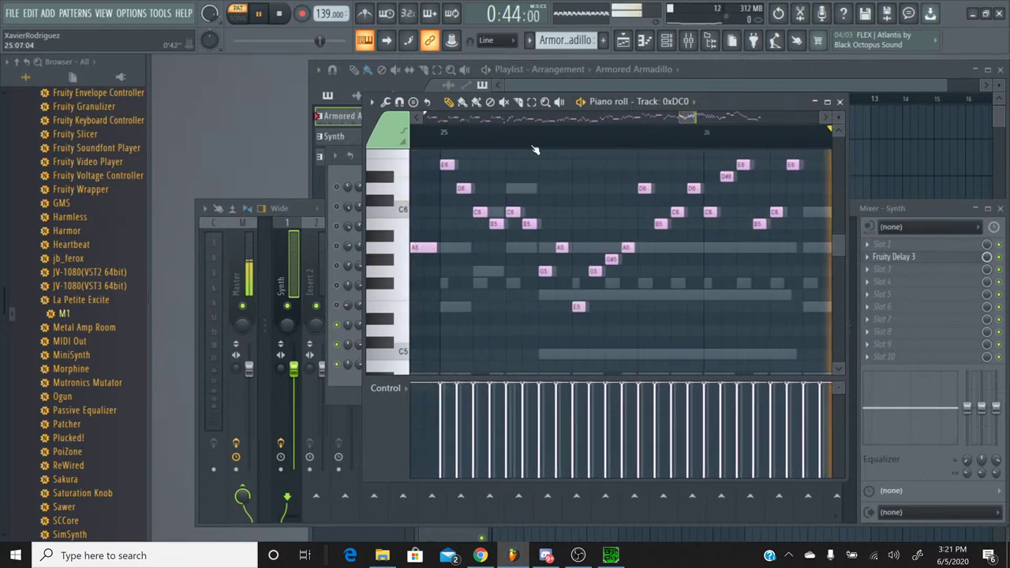
left_click(453, 138)
left_click(454, 139)
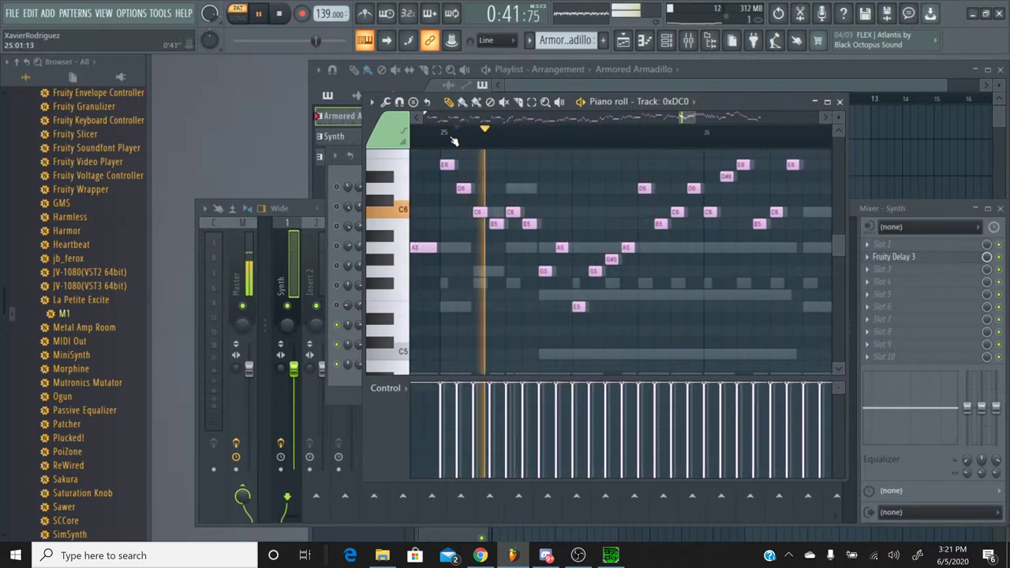
key("space")
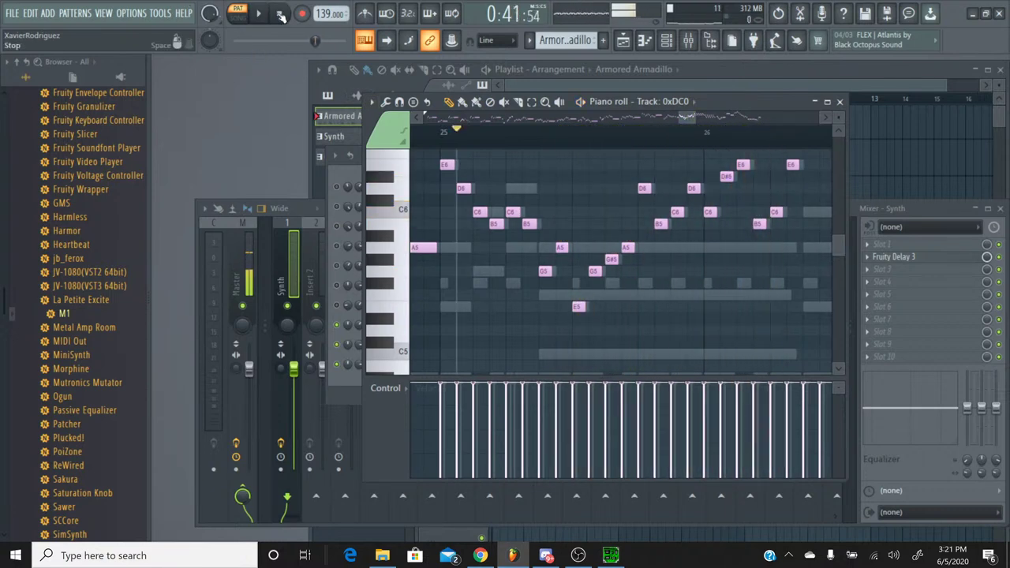
Audition the E5 key repeatedly on Track: 0xDC0 and close its piano roll.
left_click(389, 312)
left_click(390, 313)
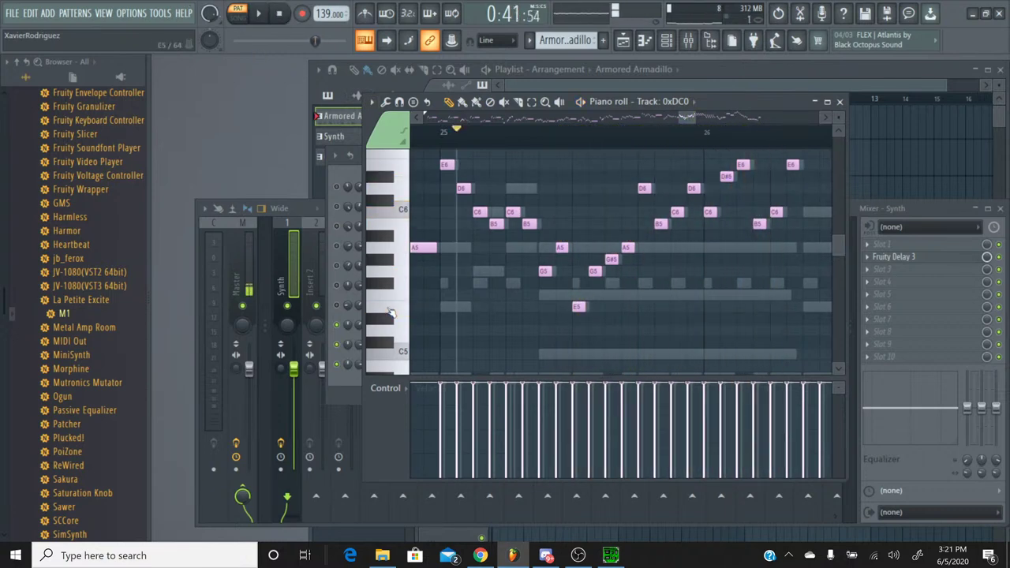
left_click(390, 312)
left_click(390, 312)
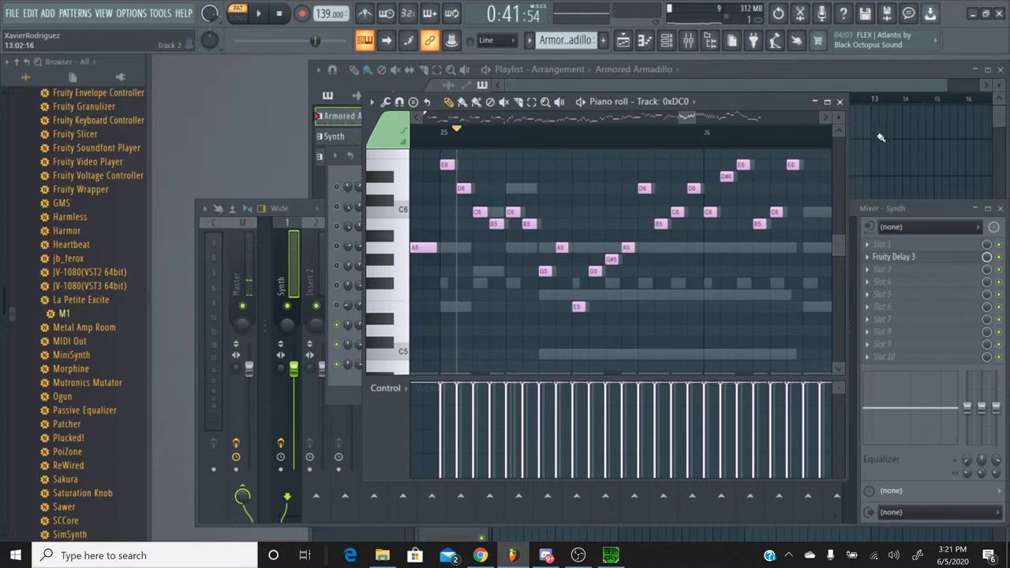
left_click(840, 101)
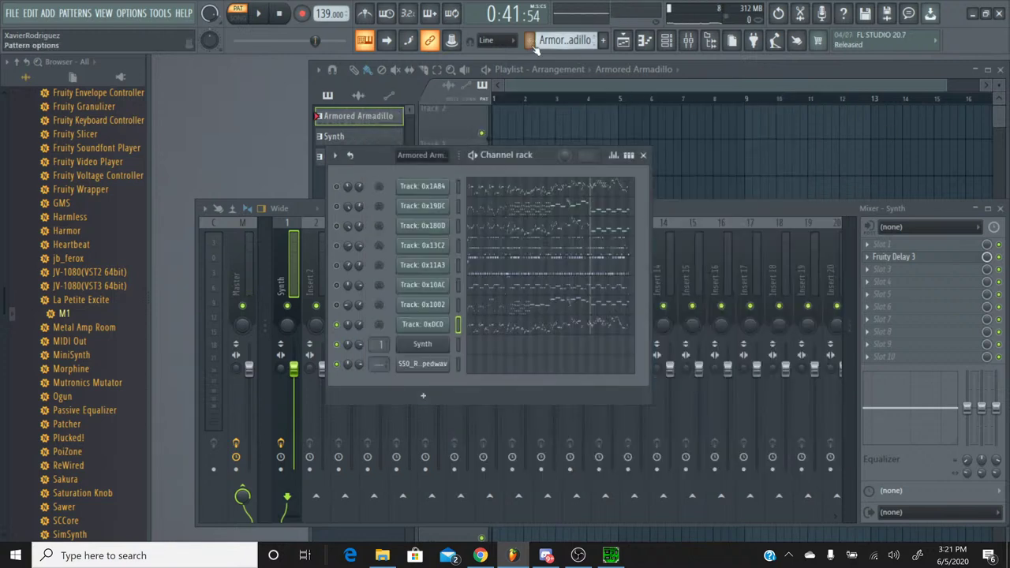
Switch to the Guitar pattern, open the S50_RG LeadD_4loopedwav notes, and audition keys E4, A#4, G#4 and A4.
left_click(552, 41)
left_click(545, 83)
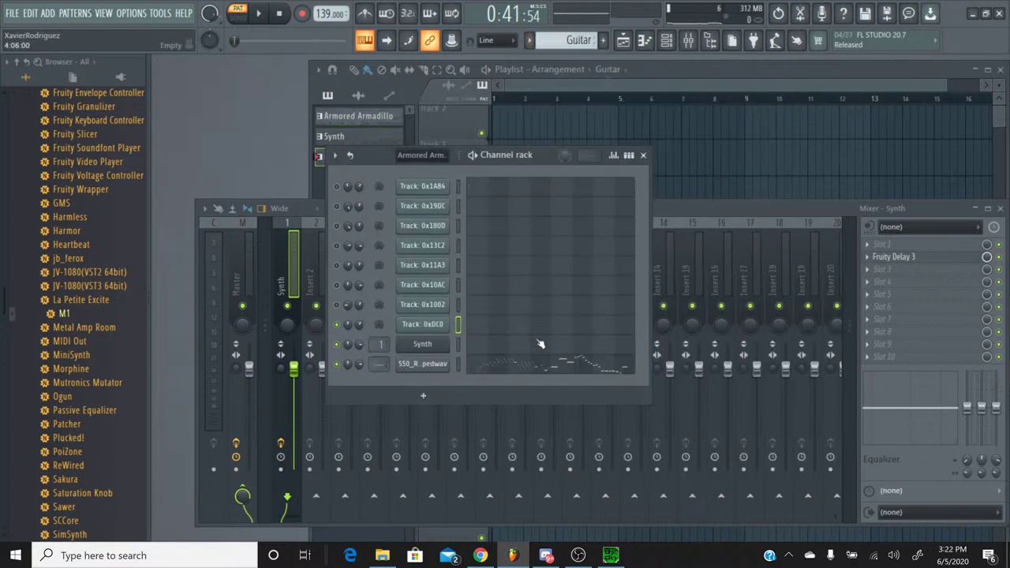
left_click(481, 378)
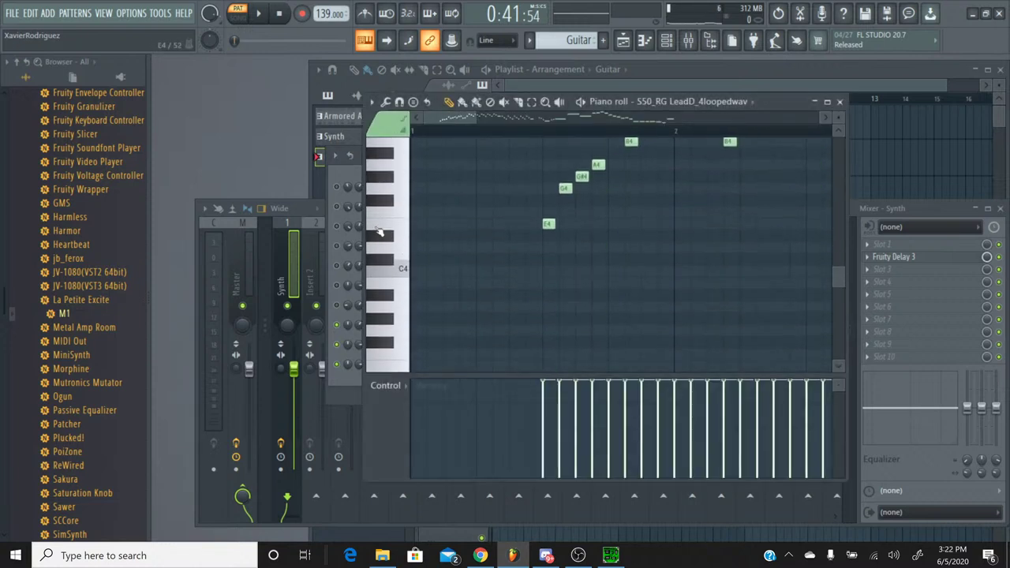
left_click(379, 232)
left_click(379, 232)
scroll(379, 231, "up", 3)
left_click(379, 231)
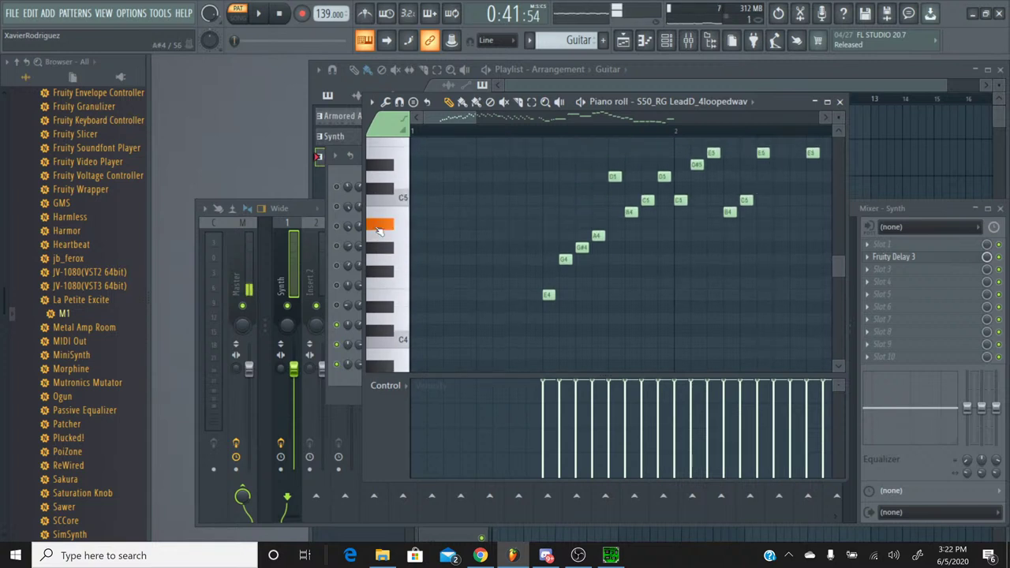
left_click(382, 249)
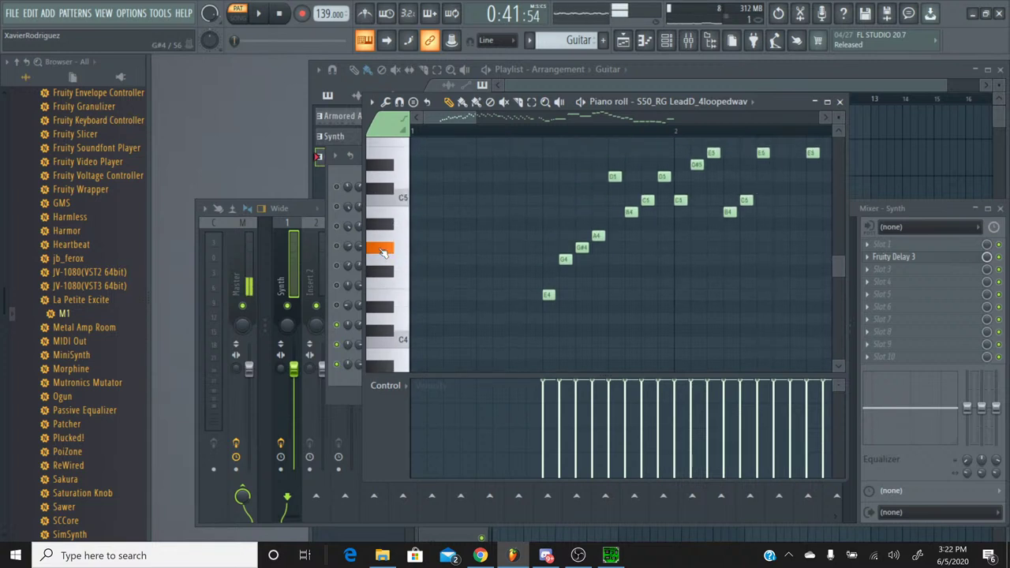
left_click(385, 239)
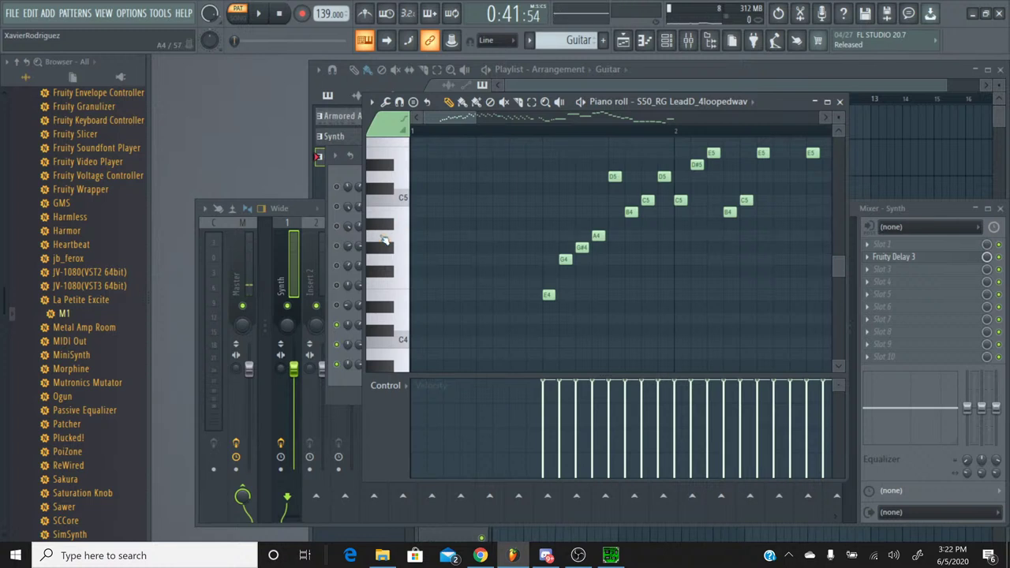
Transpose all of the Guitar pattern's notes up five semitones and listen to the result.
key("ctrl+a")
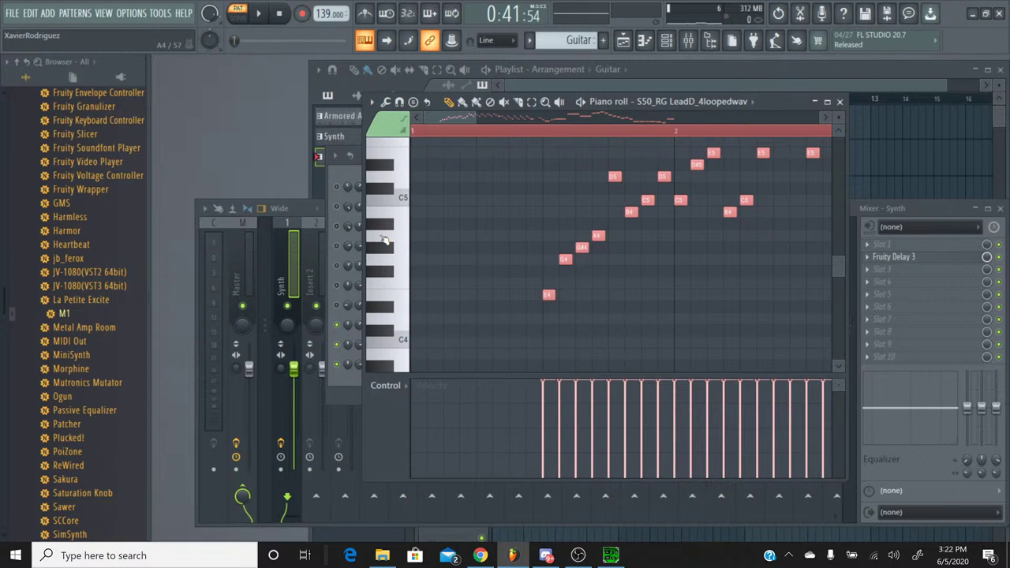
key("Up")
key("Up")
key("Up")
key("Up")
key("Up")
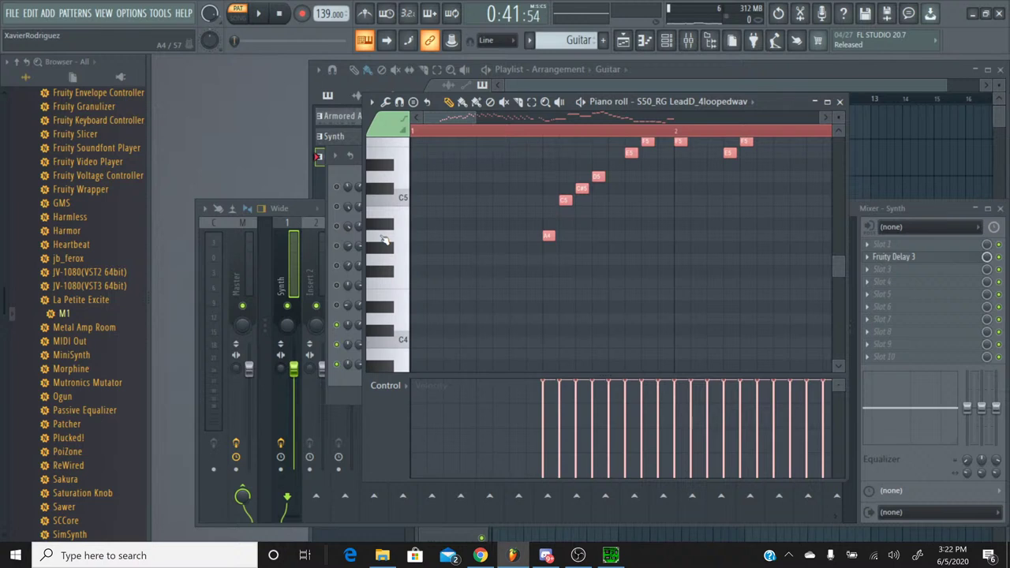
left_click(259, 14)
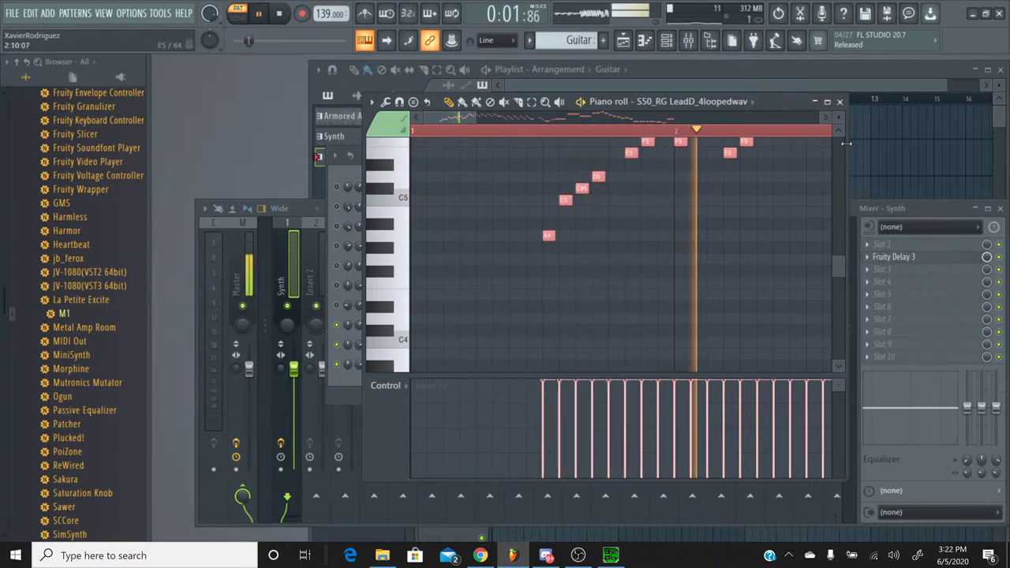
left_click(841, 102)
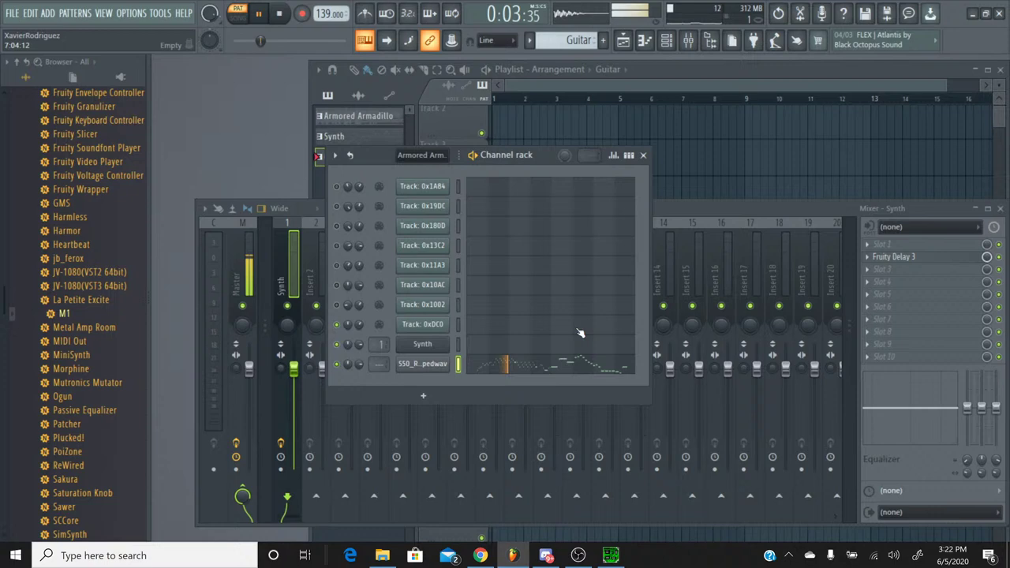
Enable the guitar's volume envelope with near-zero attack, hold and decay, full sustain and a shorter release, and stop playback.
left_click(410, 361)
left_click(288, 231)
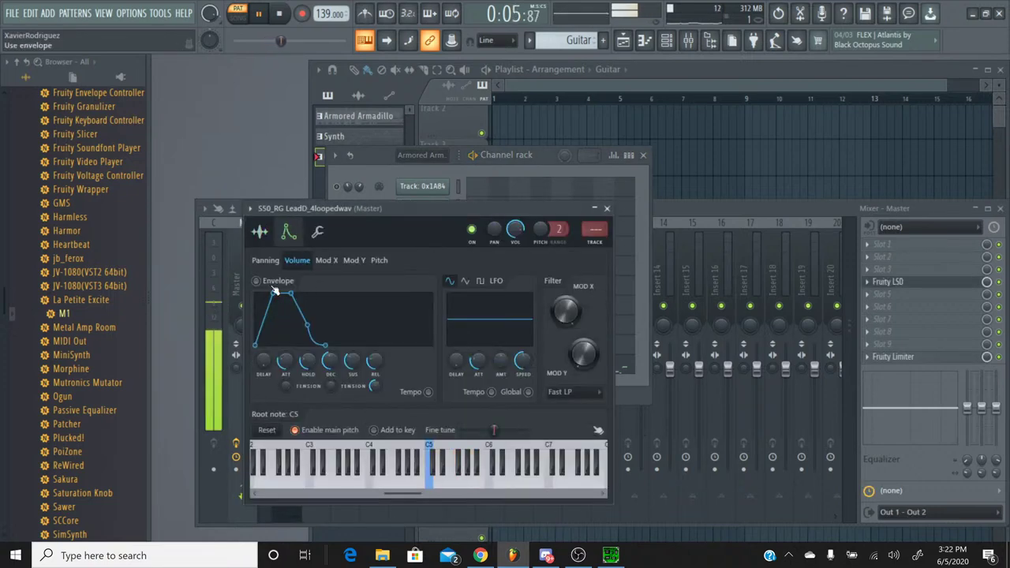
left_click_drag(285, 360, 286, 375)
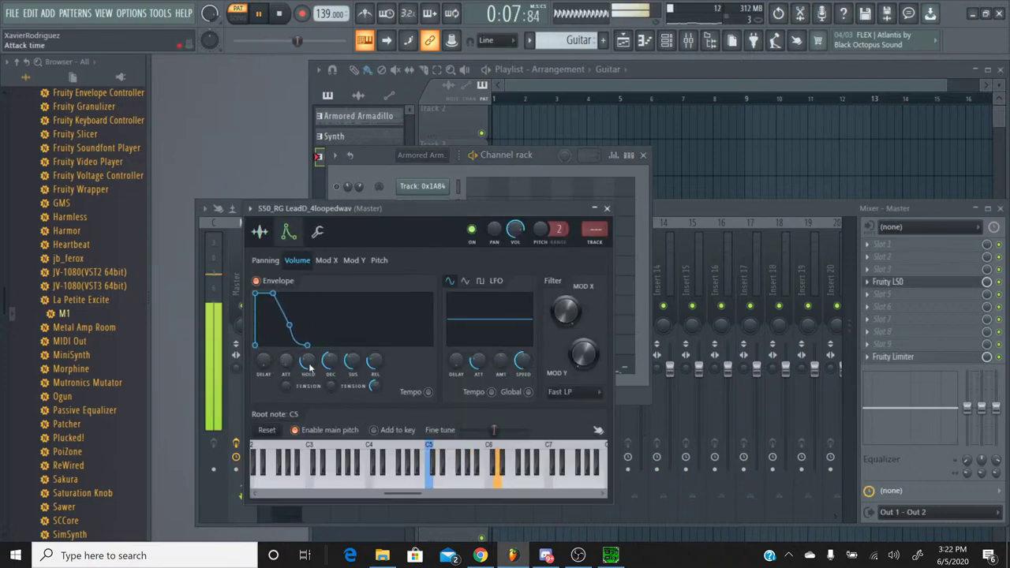
left_click_drag(352, 361, 308, 377)
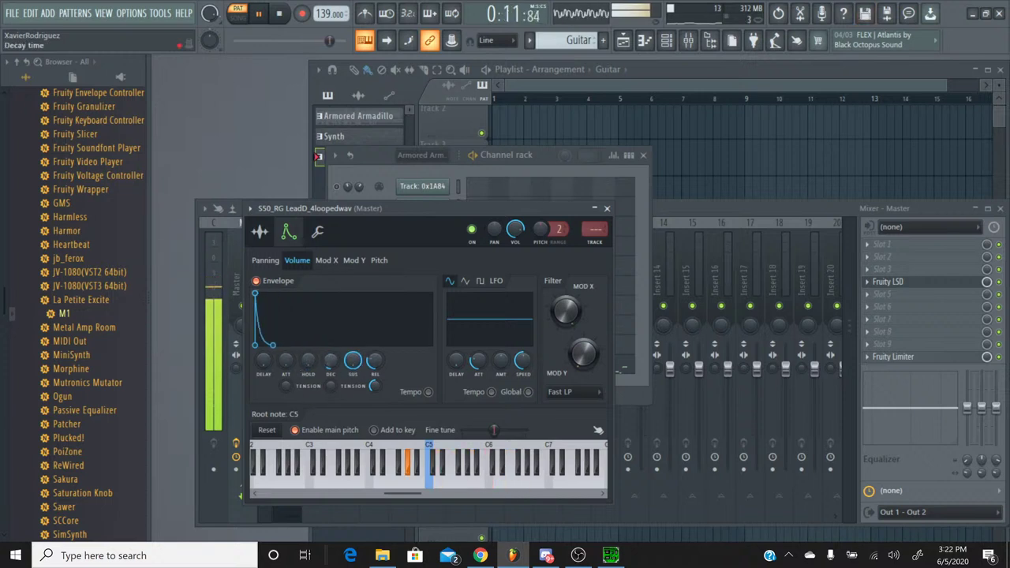
left_click_drag(375, 361, 375, 371)
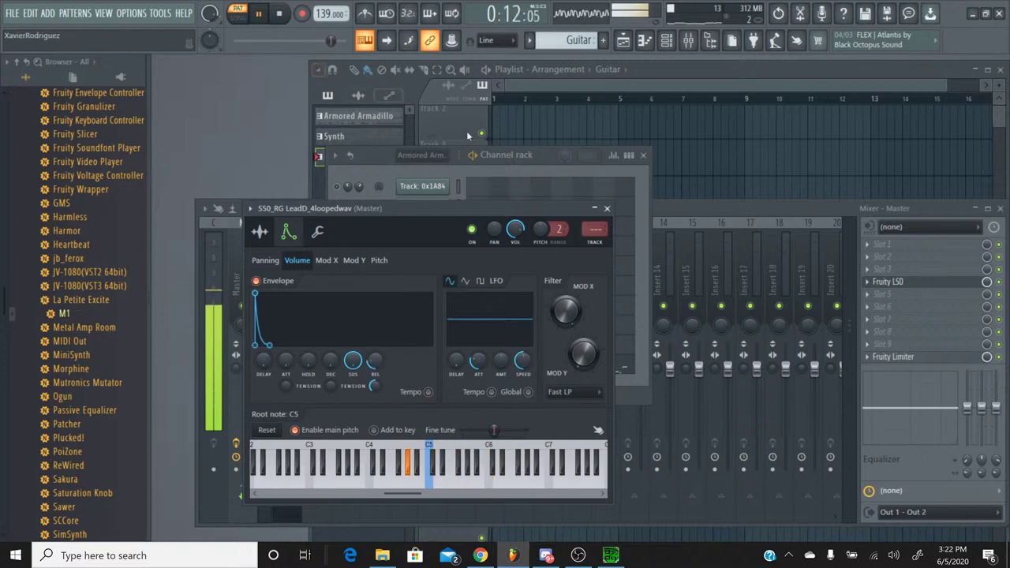
left_click(607, 208)
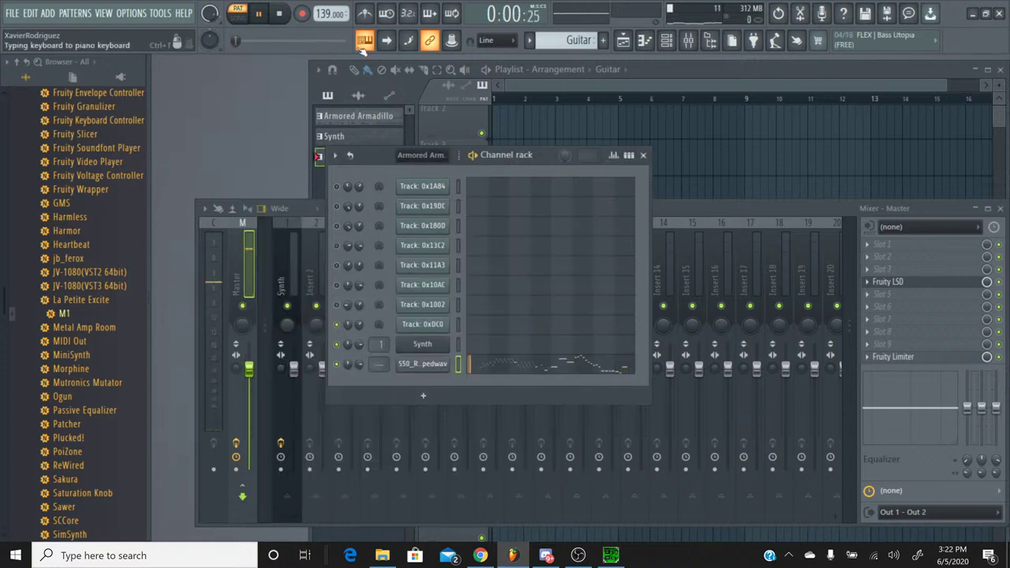
left_click(281, 16)
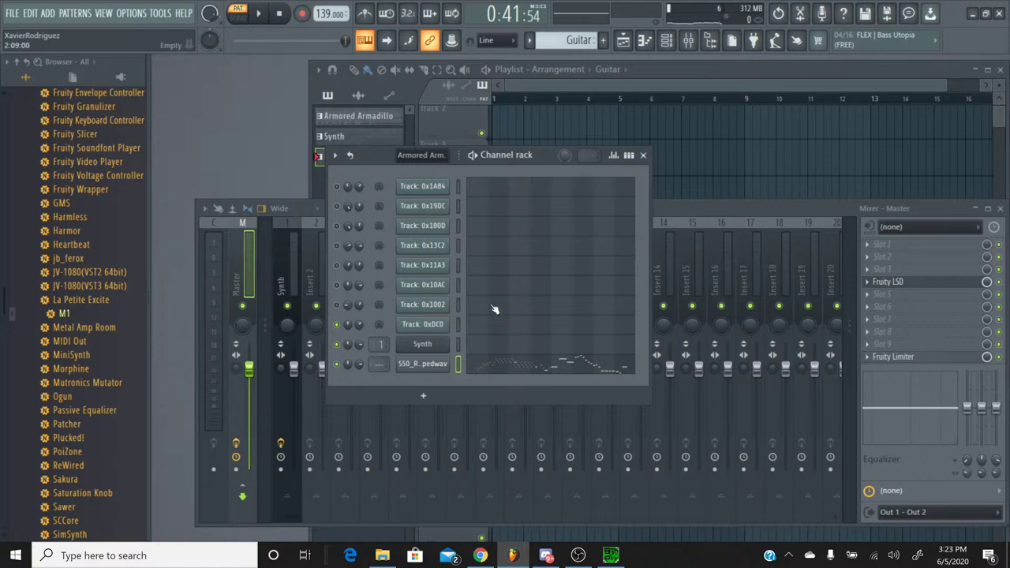
Rename the S50_RG LeadD_4loopedwav channel as Guitar.
right_click(423, 363)
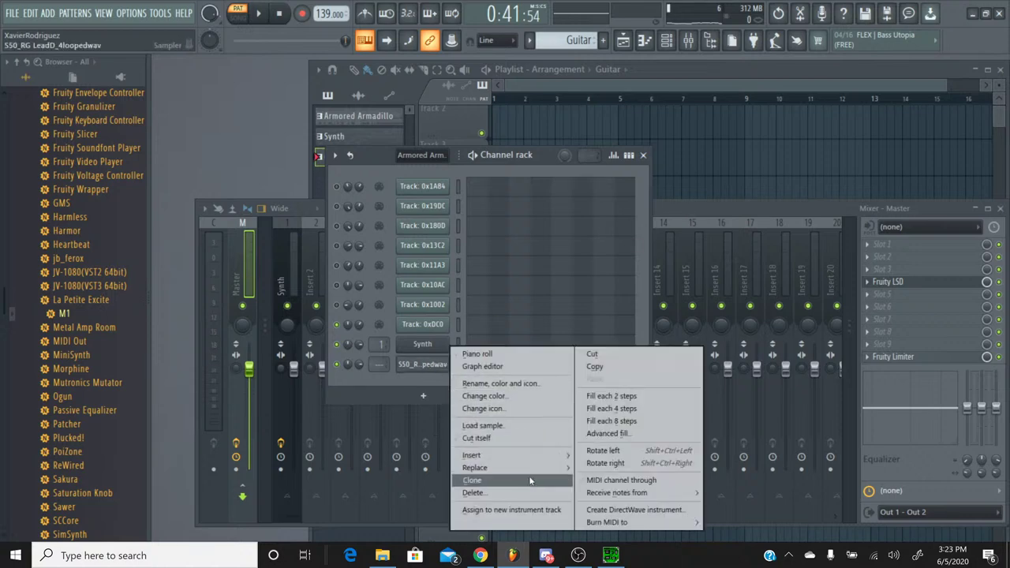
mouse_move(533, 469)
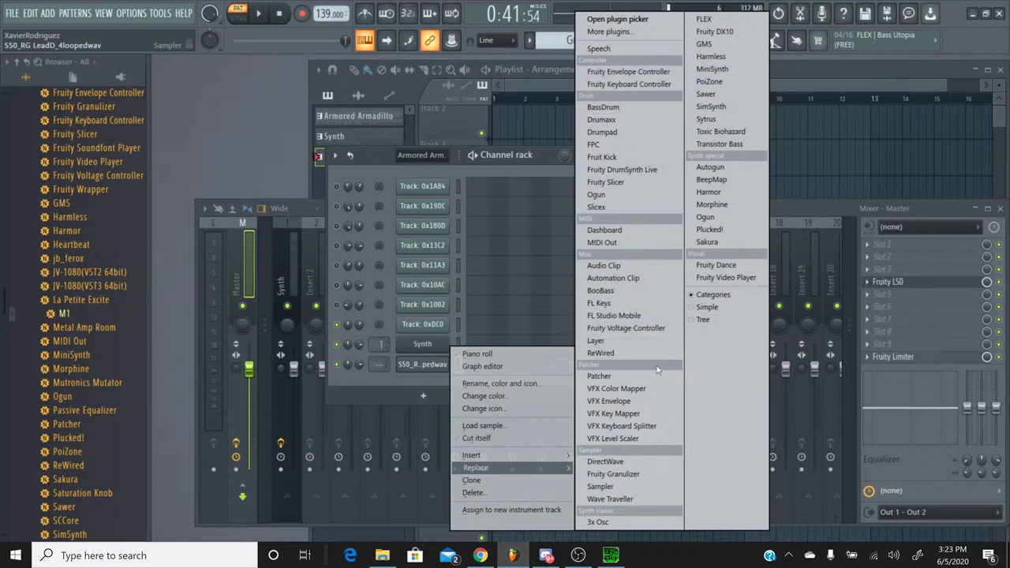
left_click(503, 384)
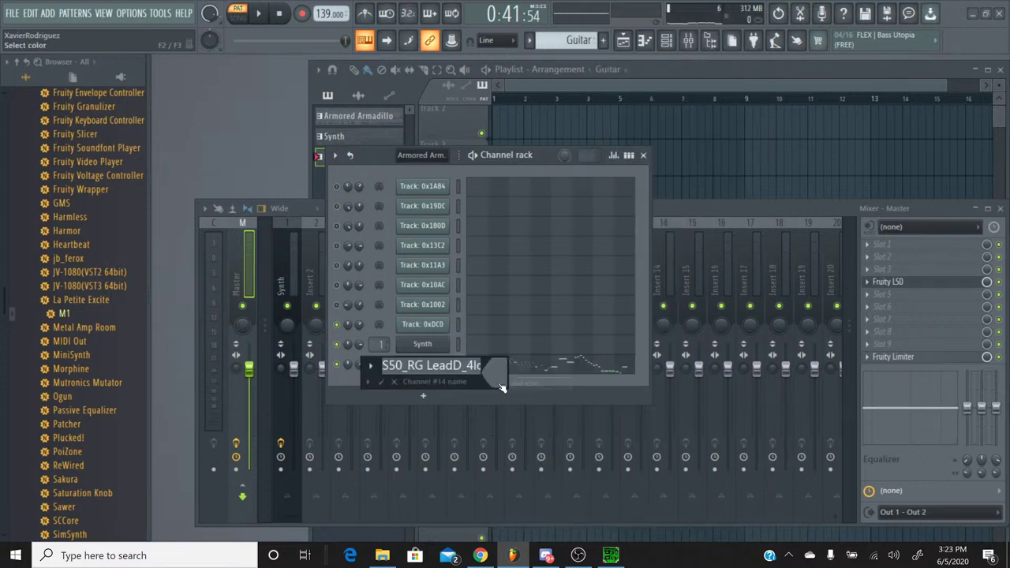
type("Guitar")
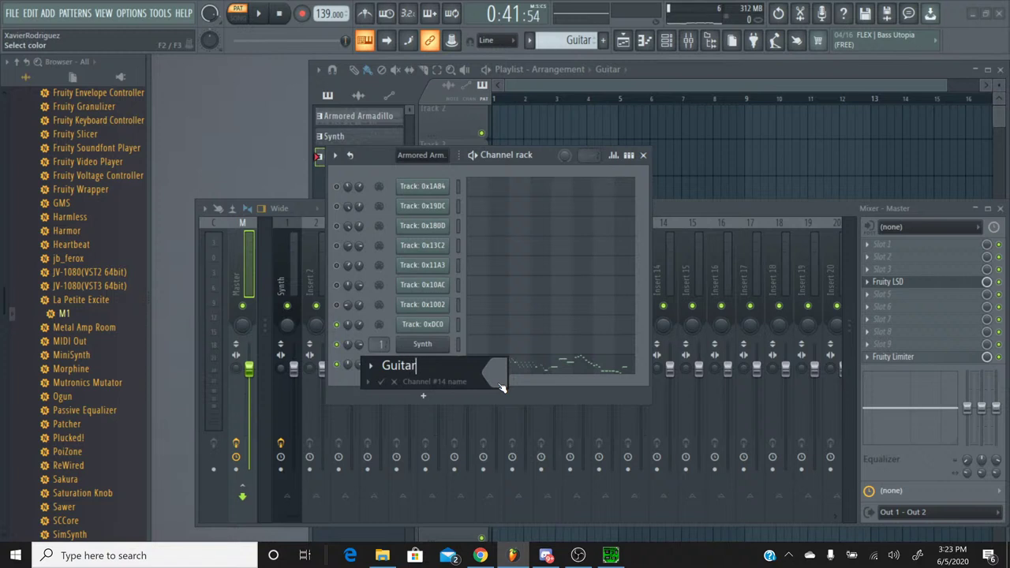
key("Return")
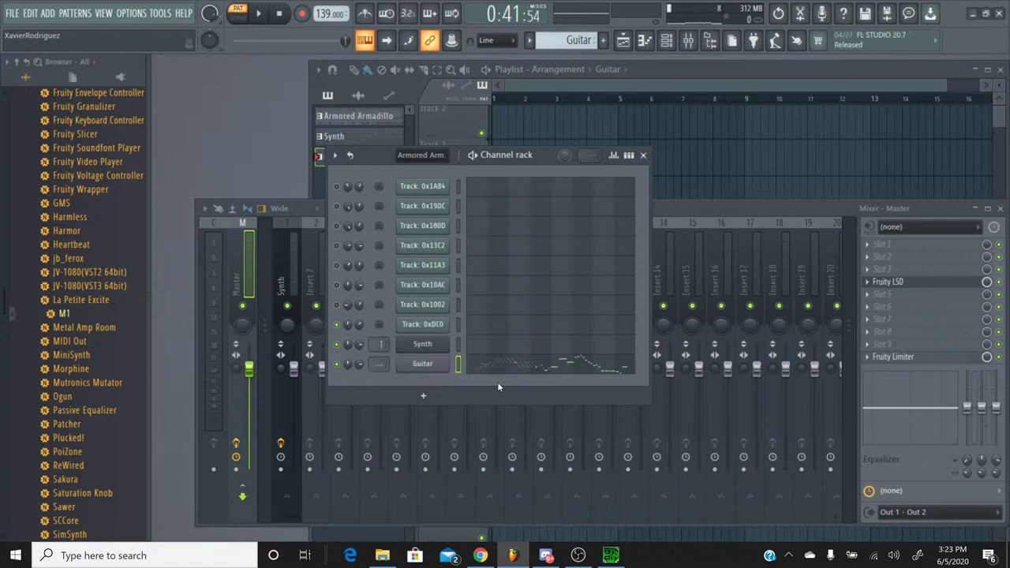
Route the selected Guitar channel to mixer track Insert 2.
left_click(670, 207)
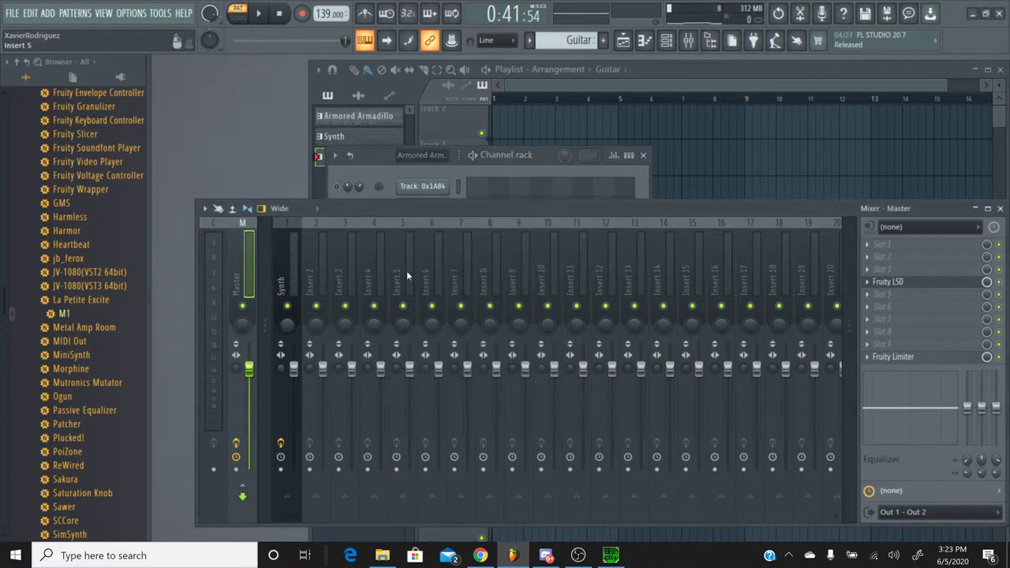
left_click(317, 233)
right_click(316, 226)
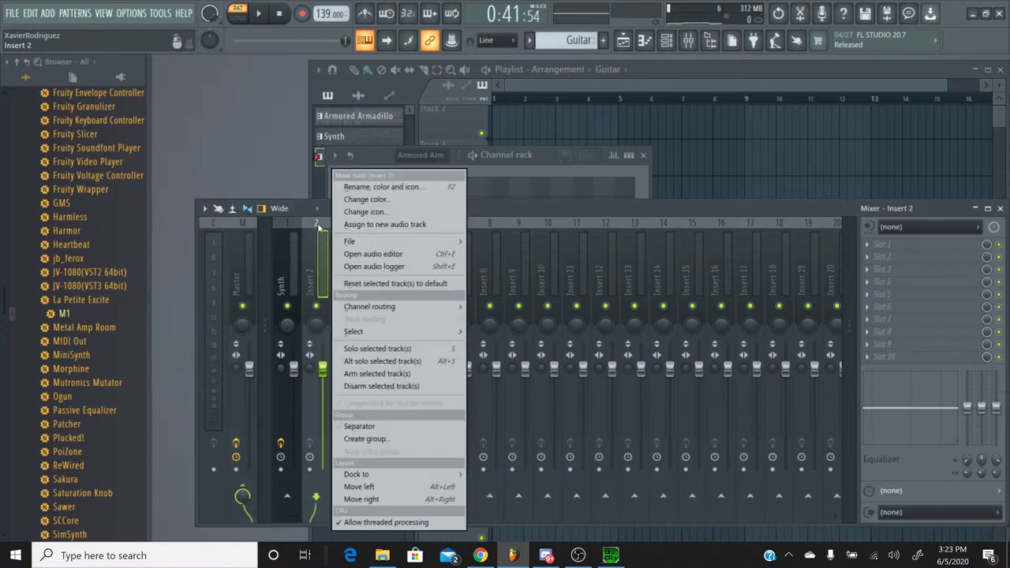
mouse_move(404, 306)
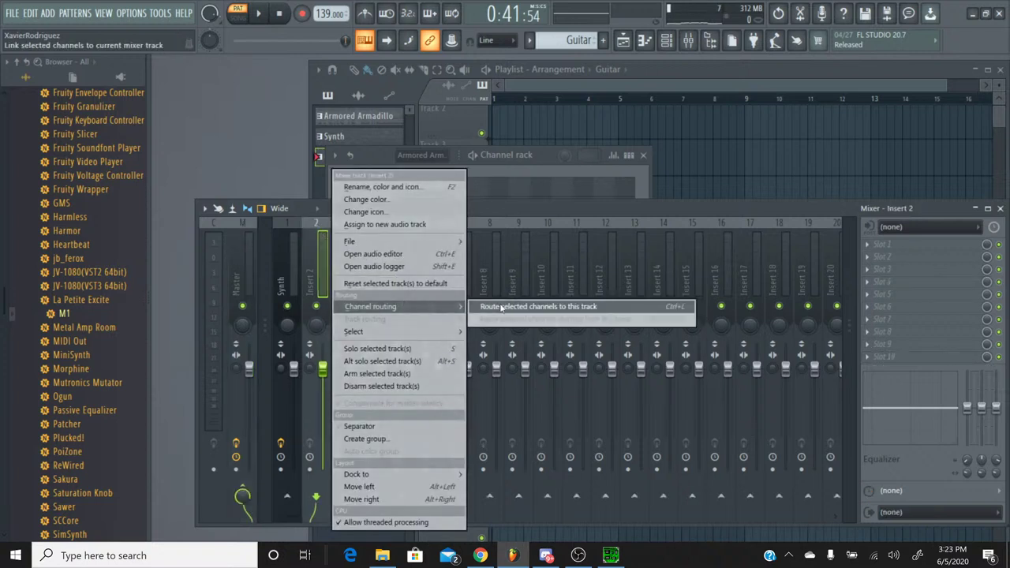
left_click(537, 306)
left_click(372, 160)
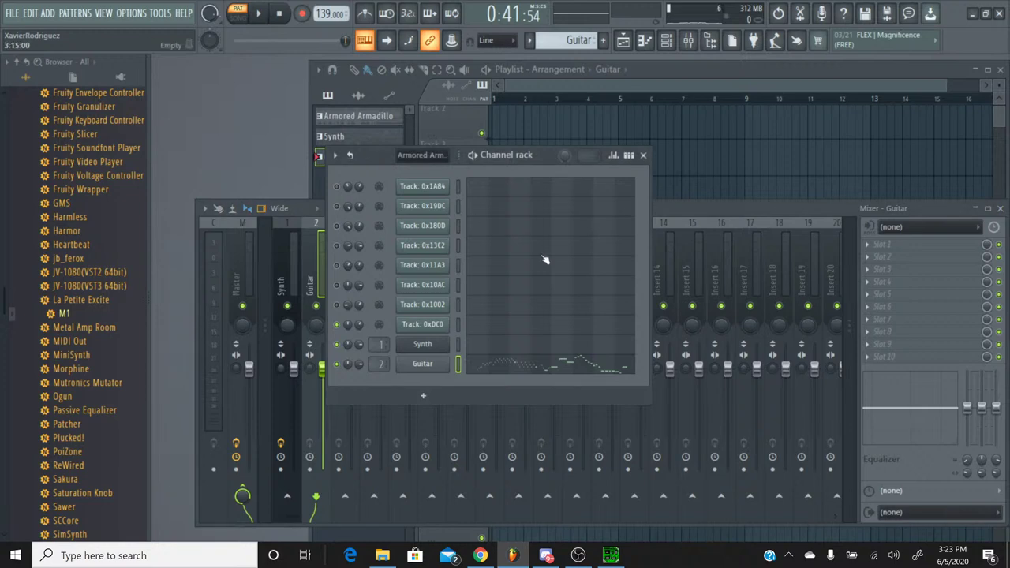
Add Fruity Delay 3 to effect slot 4 of the Guitar mixer track and close its window.
left_click(691, 210)
left_click(919, 281)
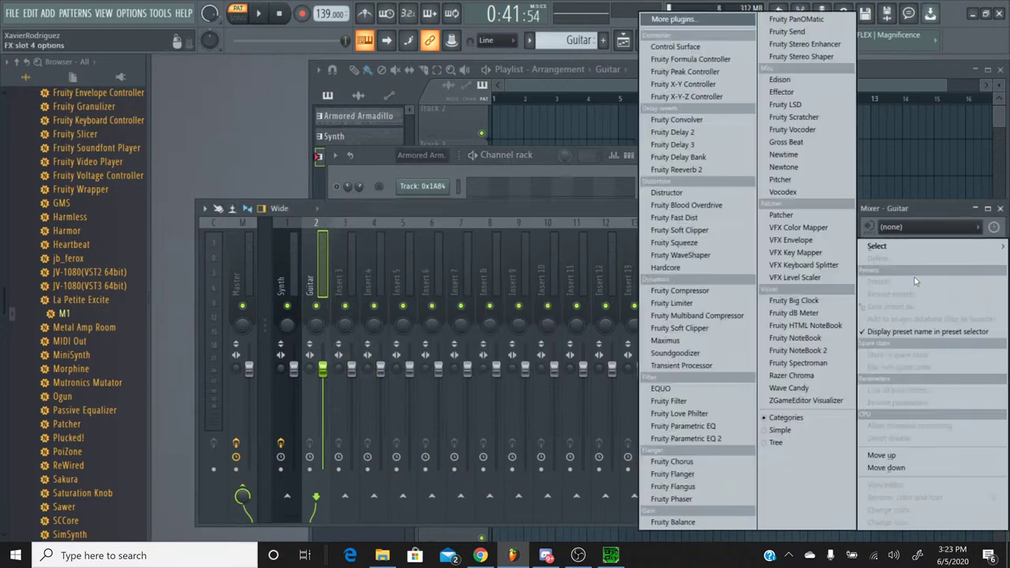
left_click(672, 144)
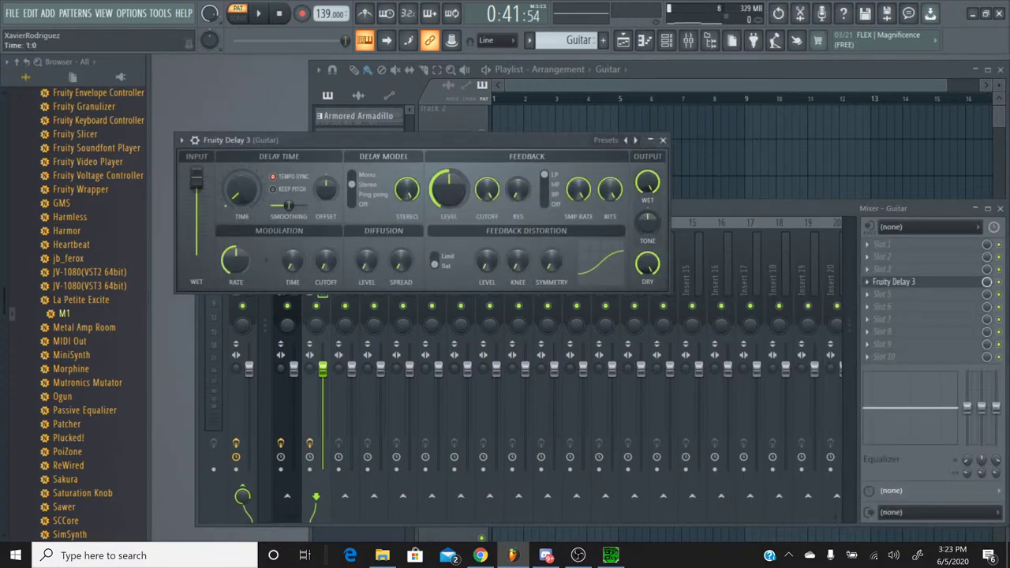
left_click(662, 140)
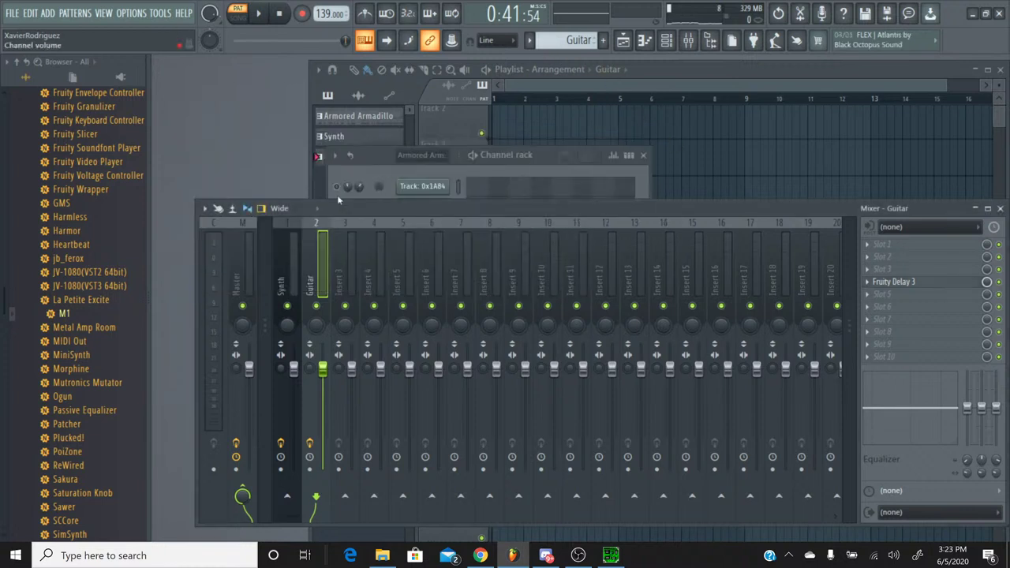
Copy the delay time value (4%) from the Synth track's Fruity Delay 3 to the Guitar track's Fruity Delay 3.
left_click(286, 235)
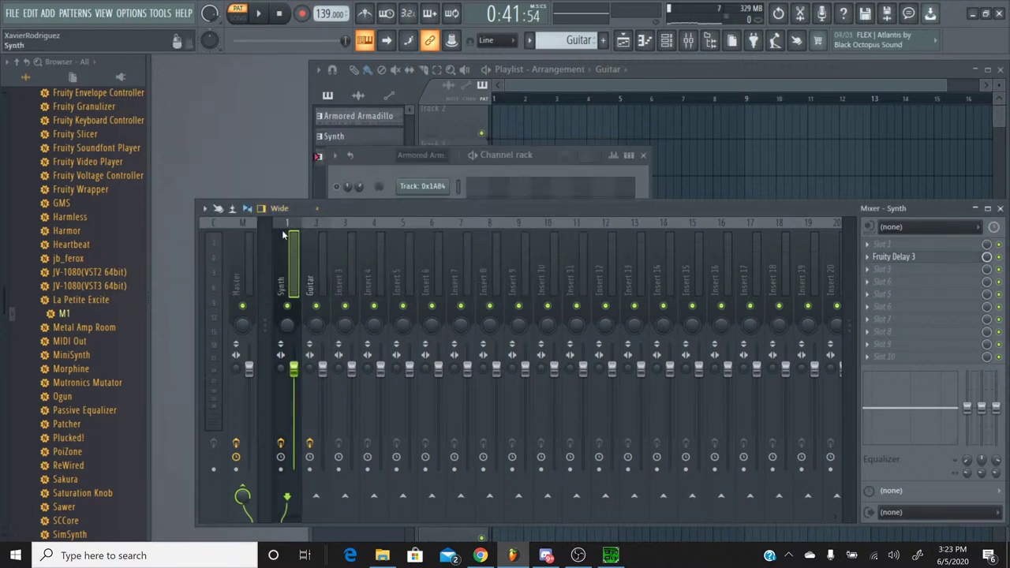
left_click(929, 263)
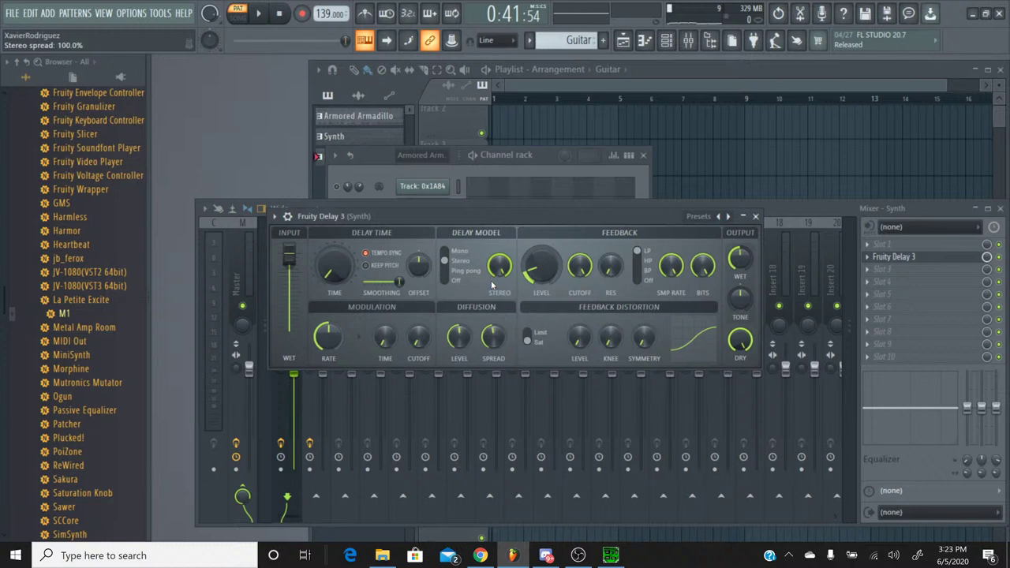
right_click(336, 270)
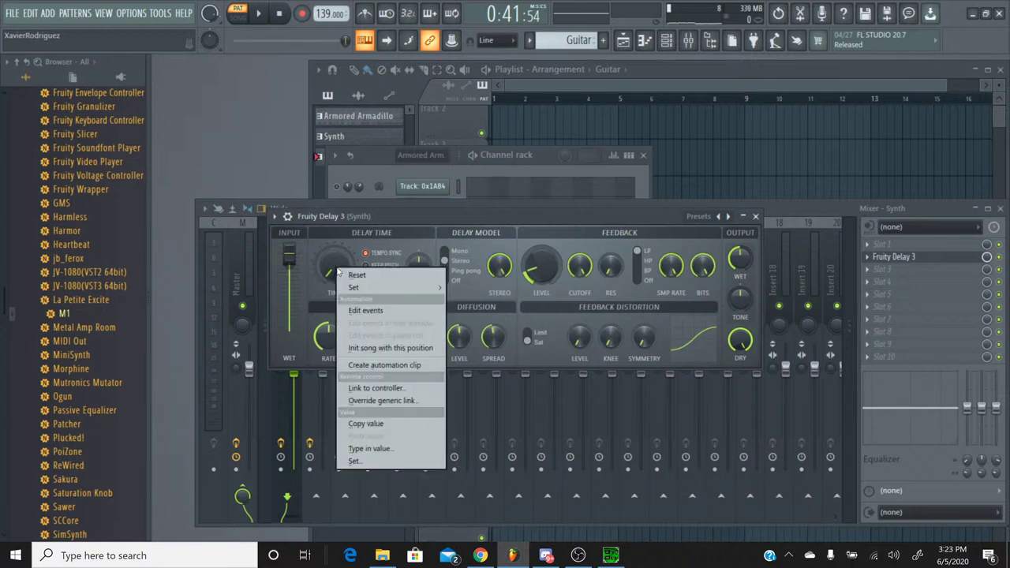
left_click(400, 424)
left_click(755, 217)
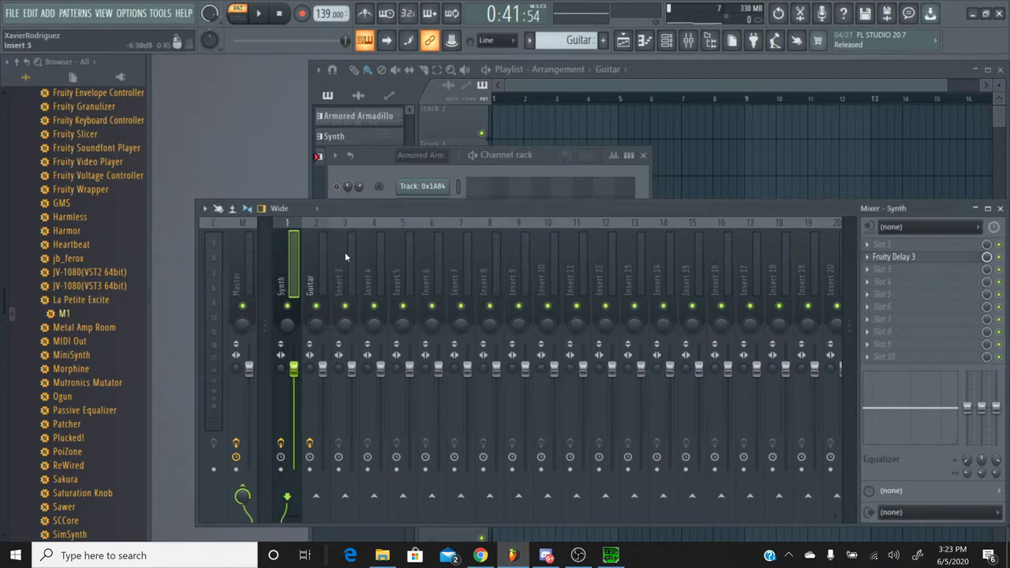
left_click(310, 234)
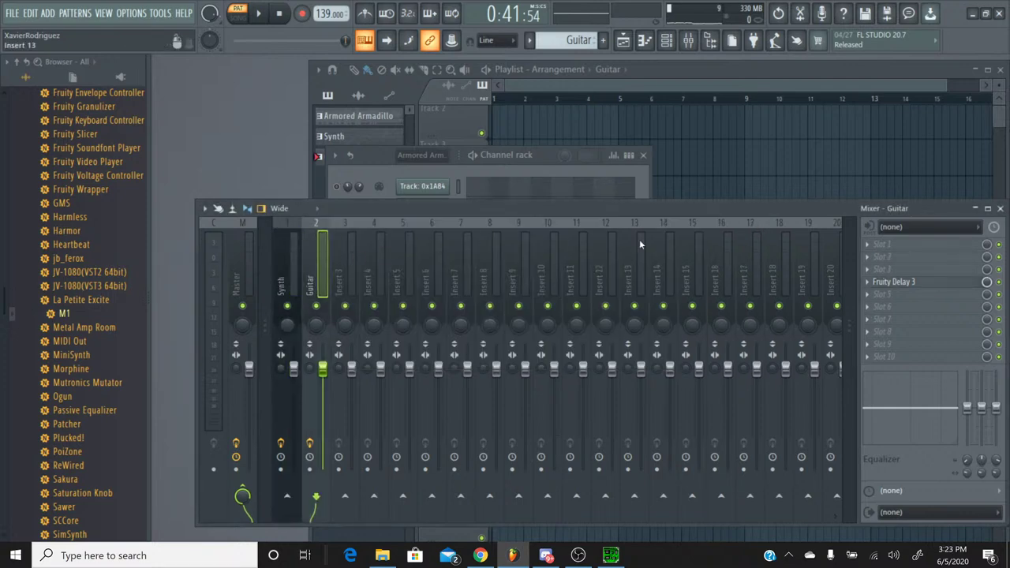
left_click(917, 284)
right_click(249, 185)
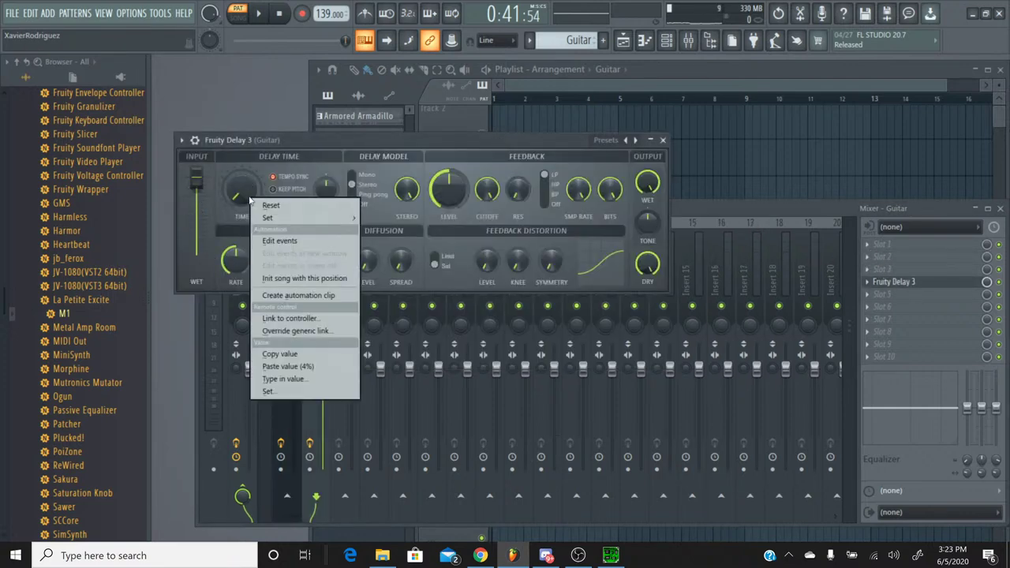
left_click(340, 376)
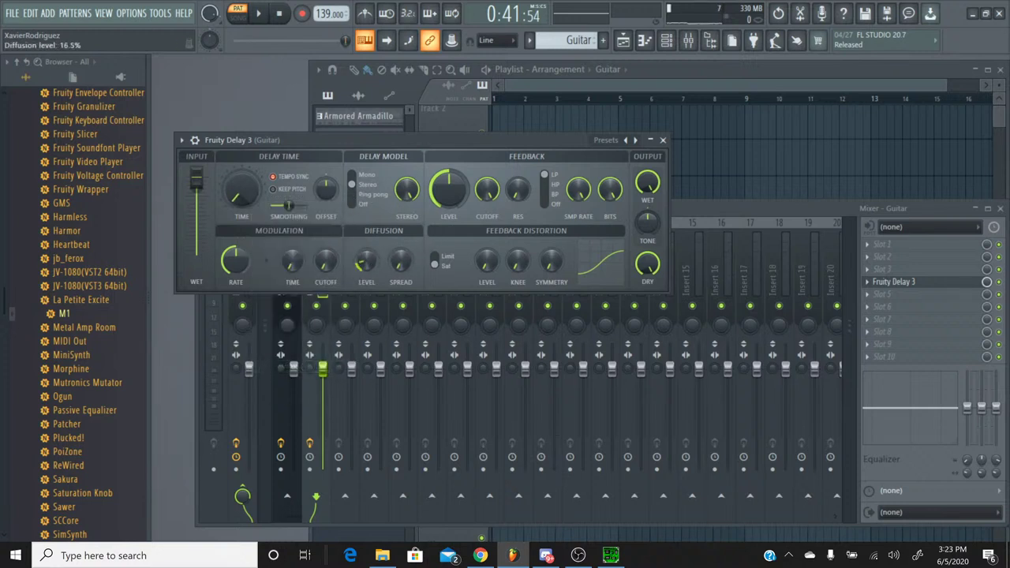
Raise the Guitar delay's diffusion level and spread to about halfway, and lower its feedback level.
left_click_drag(400, 262, 401, 251)
left_click_drag(448, 189, 449, 202)
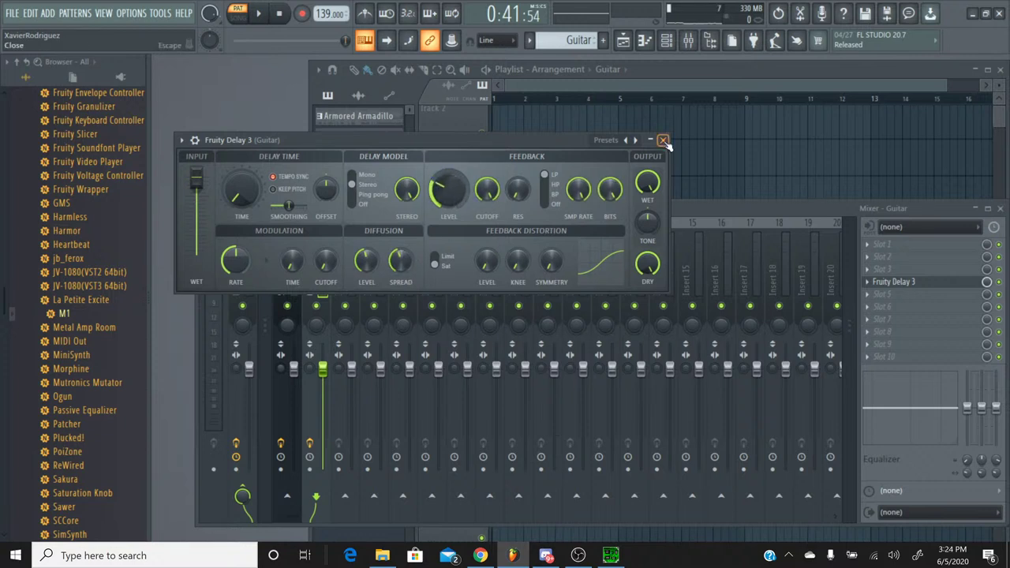
left_click(663, 140)
Copy the 15% feedback level from the Synth delay to the Guitar delay and reduce the Guitar delay's wet output.
left_click(288, 260)
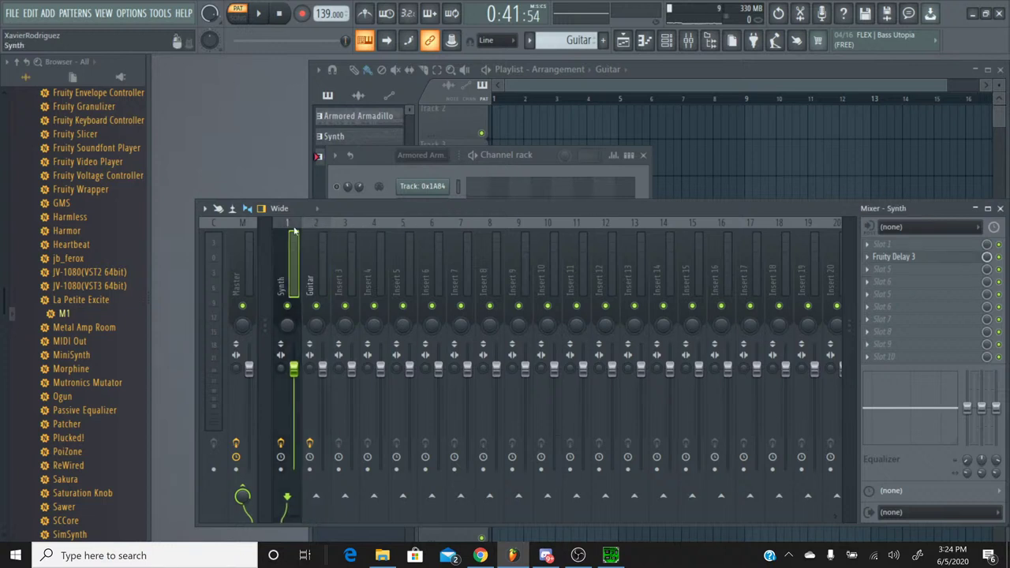
left_click(923, 259)
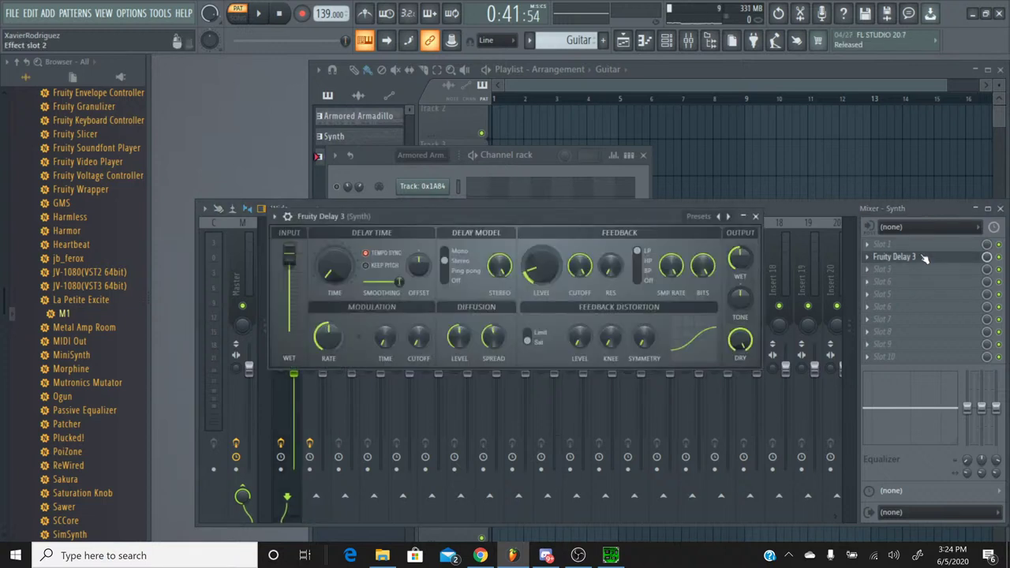
right_click(537, 274)
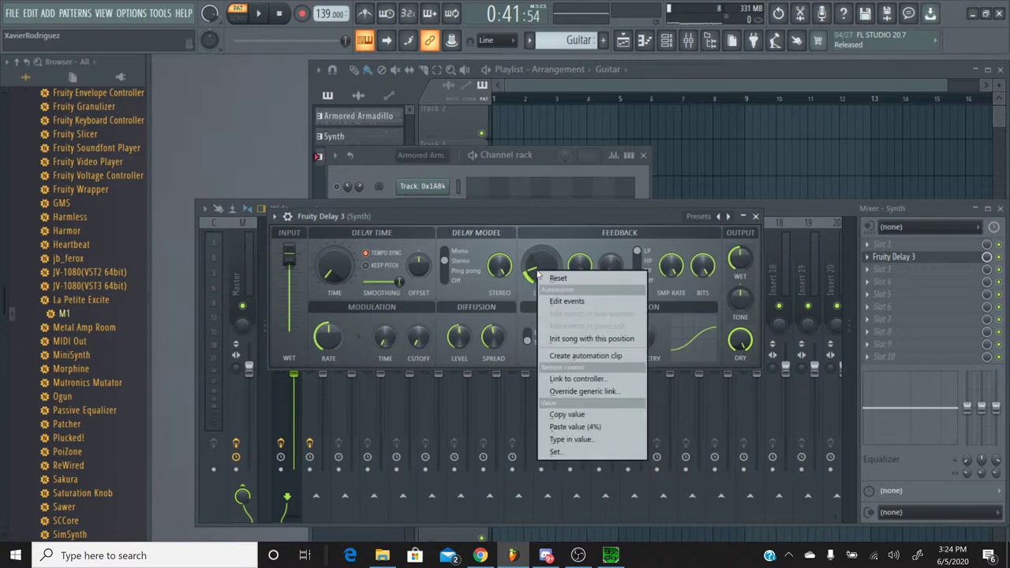
left_click(594, 416)
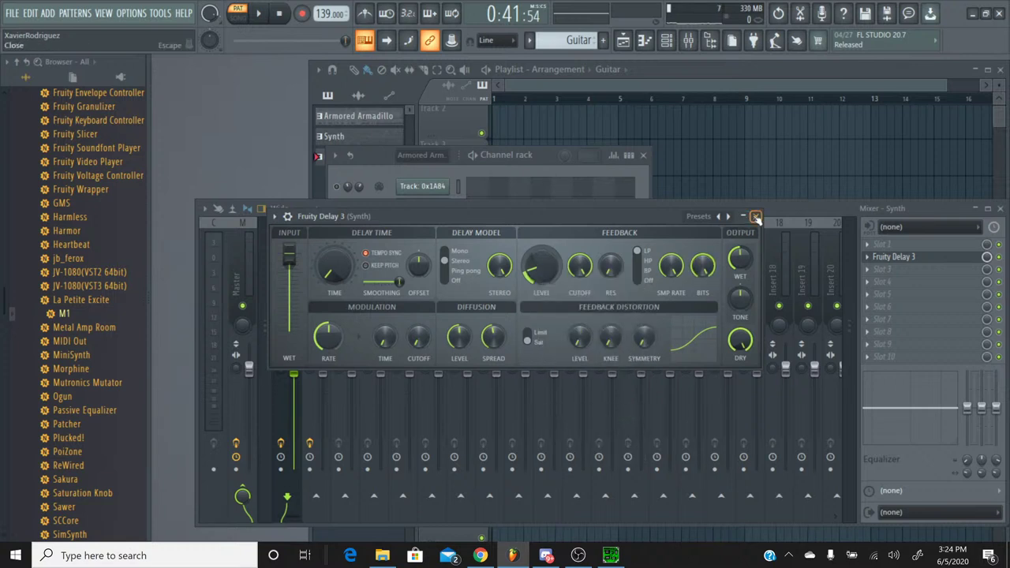
left_click(755, 216)
left_click(309, 223)
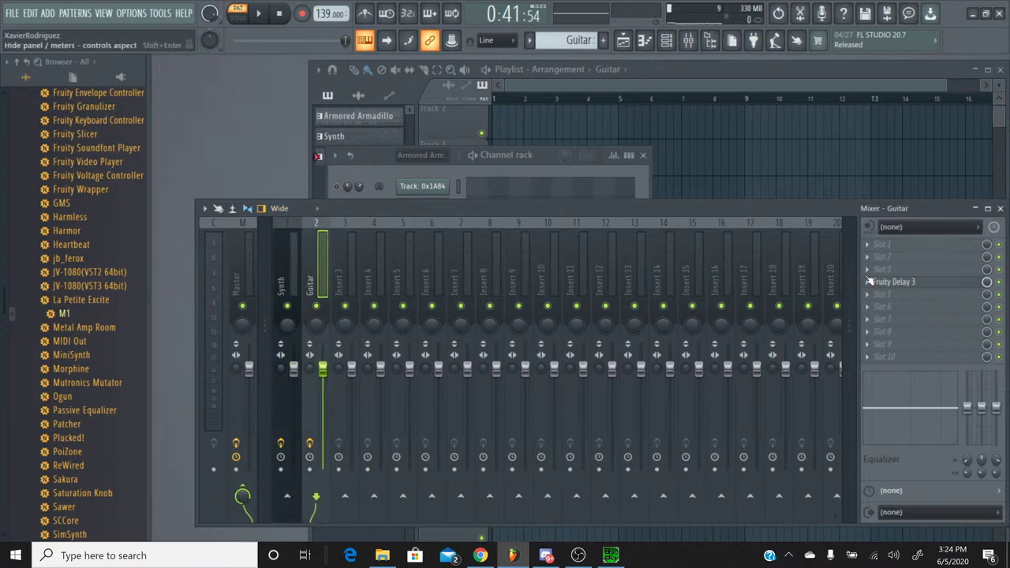
left_click(893, 282)
right_click(431, 192)
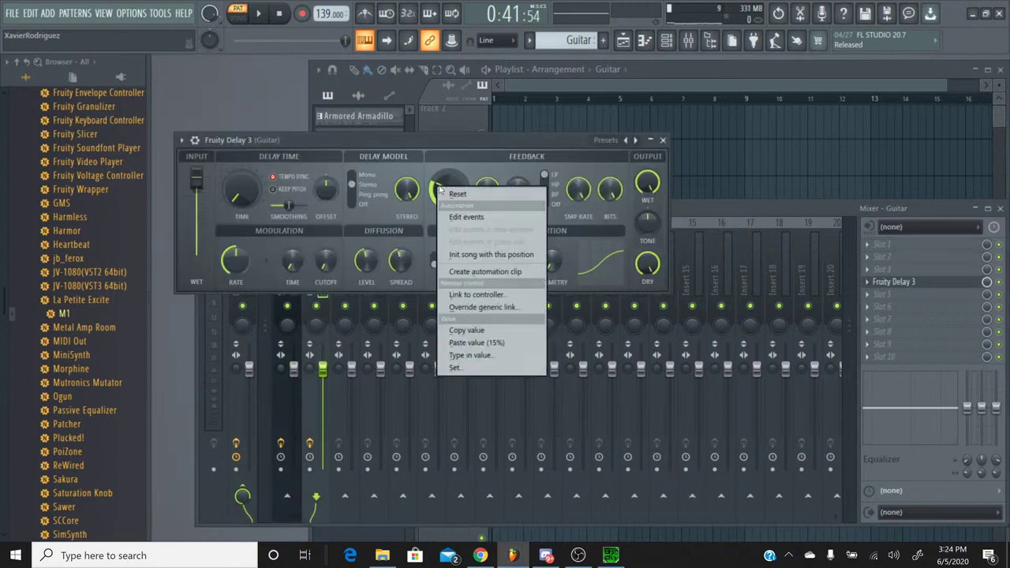
left_click(511, 345)
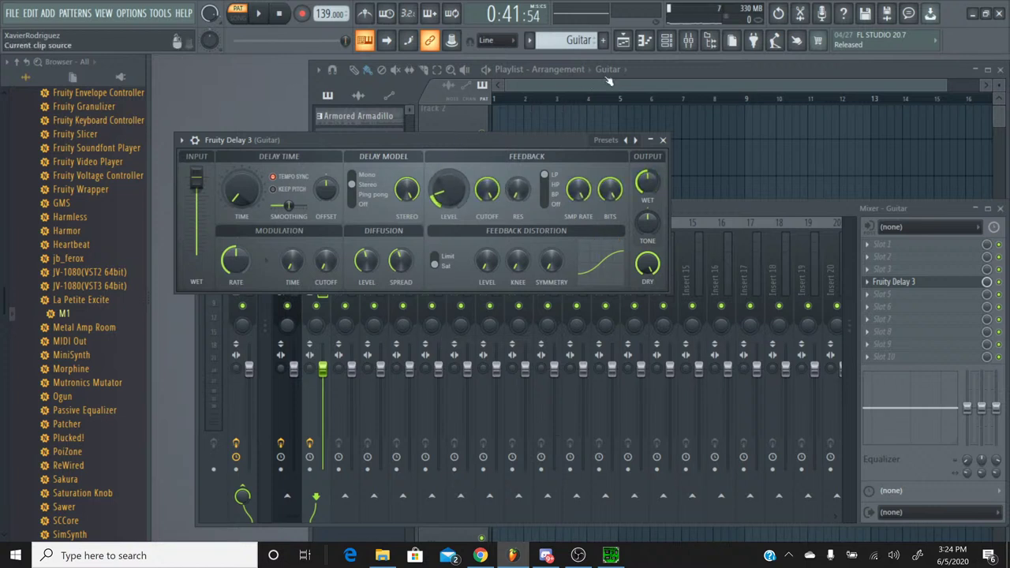
left_click(663, 140)
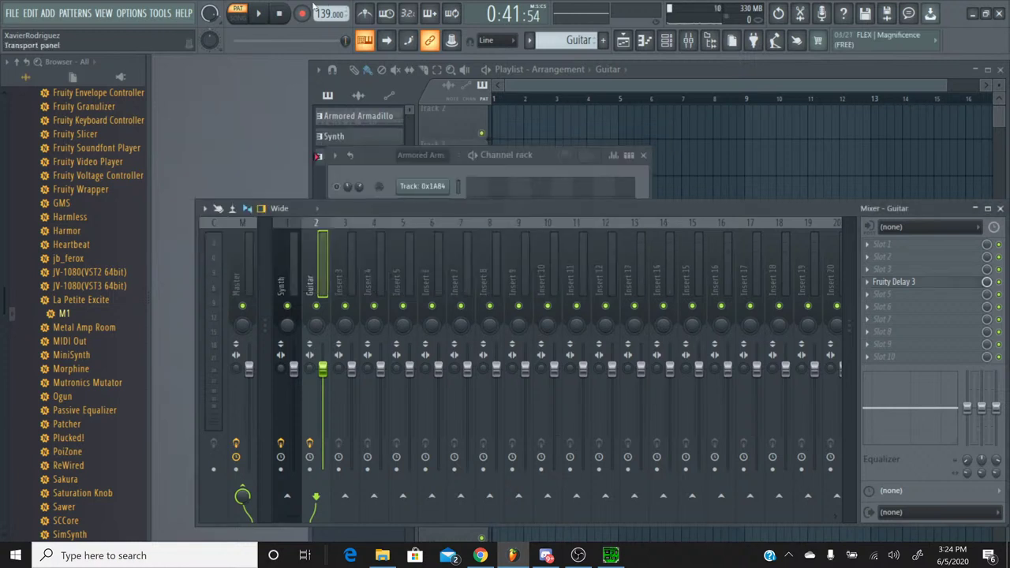
Lower the Guitar mixer track's volume slightly during playback and turn on Keep Pitch in its Fruity Delay 3.
left_click(257, 16)
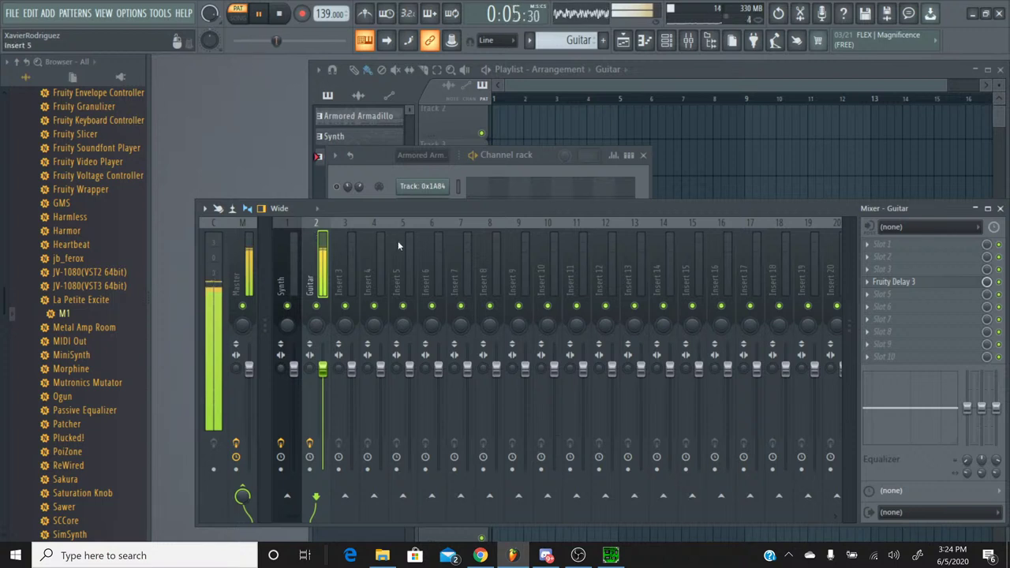
left_click_drag(322, 368, 323, 388)
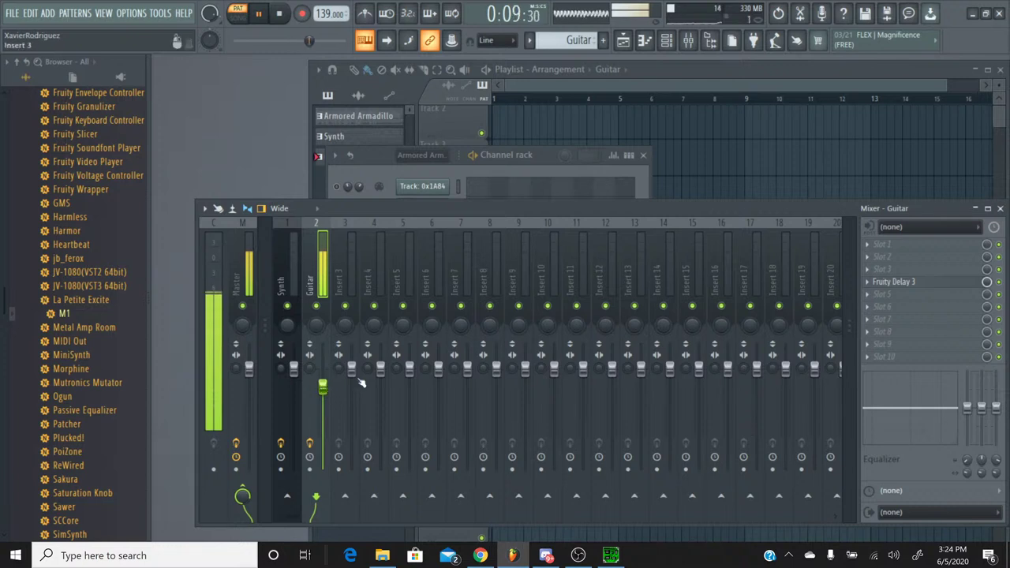
left_click(936, 284)
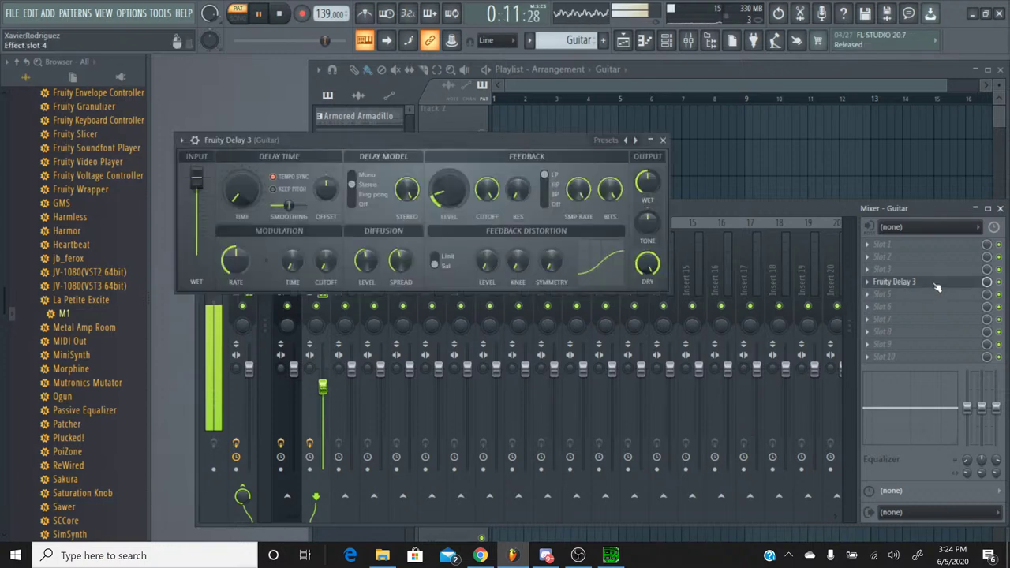
left_click(289, 194)
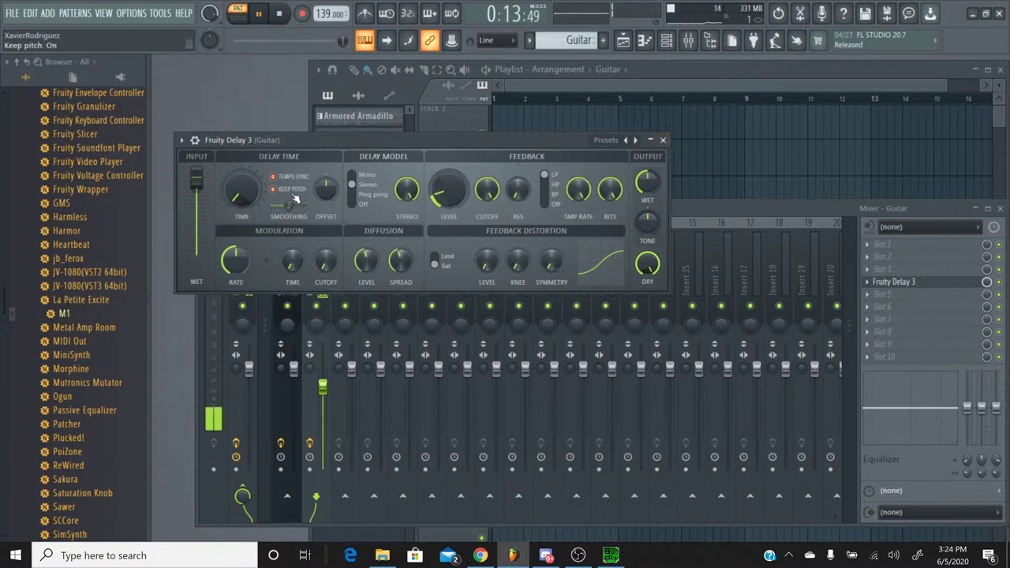
left_click(663, 140)
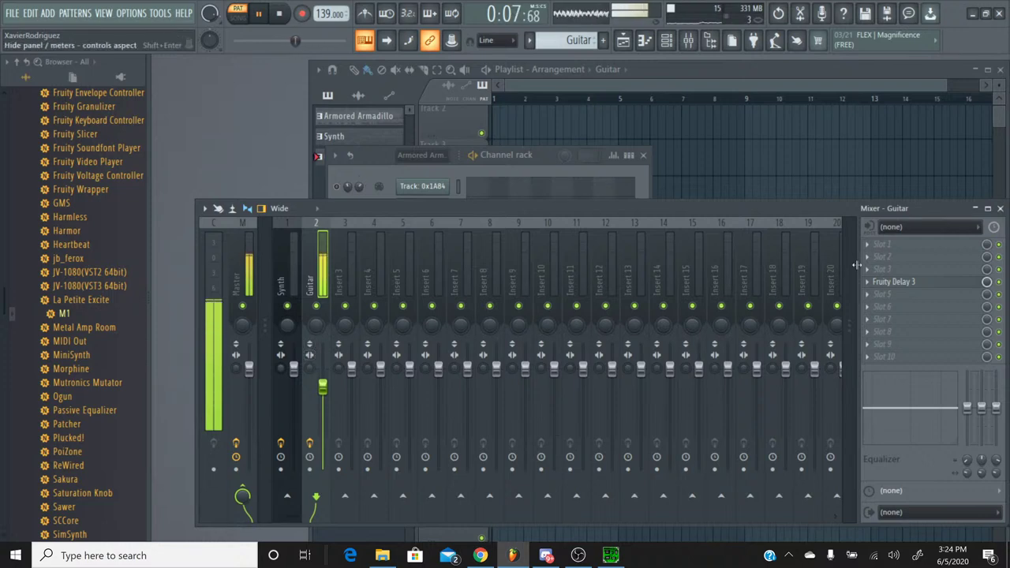
Add Fruity Parametric EQ 2 to the Guitar track's slot 6 and move the band 7 high shelf to about -5.9 dB at 4633 Hz.
left_click(907, 307)
left_click(713, 440)
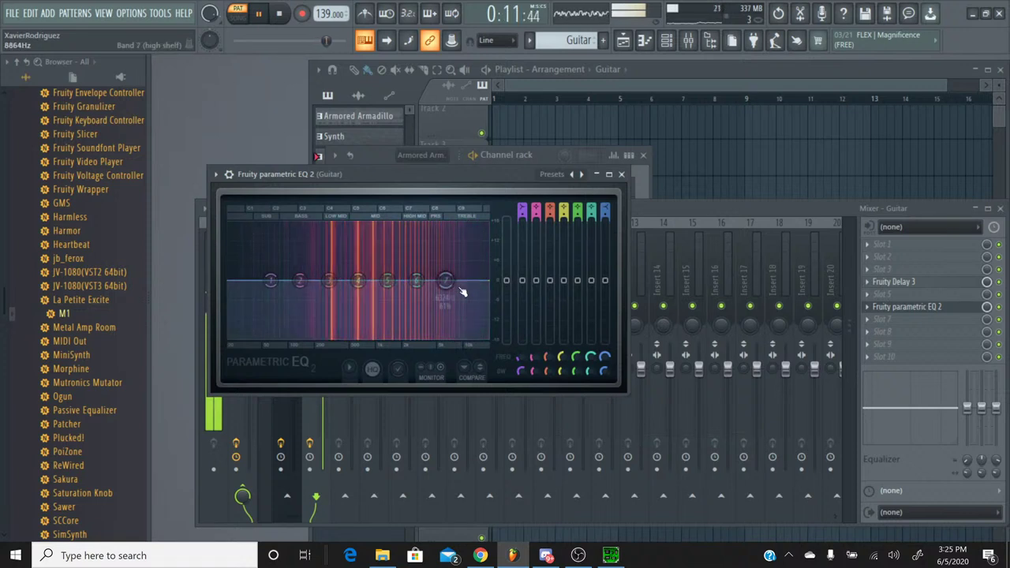
left_click_drag(446, 281, 446, 284)
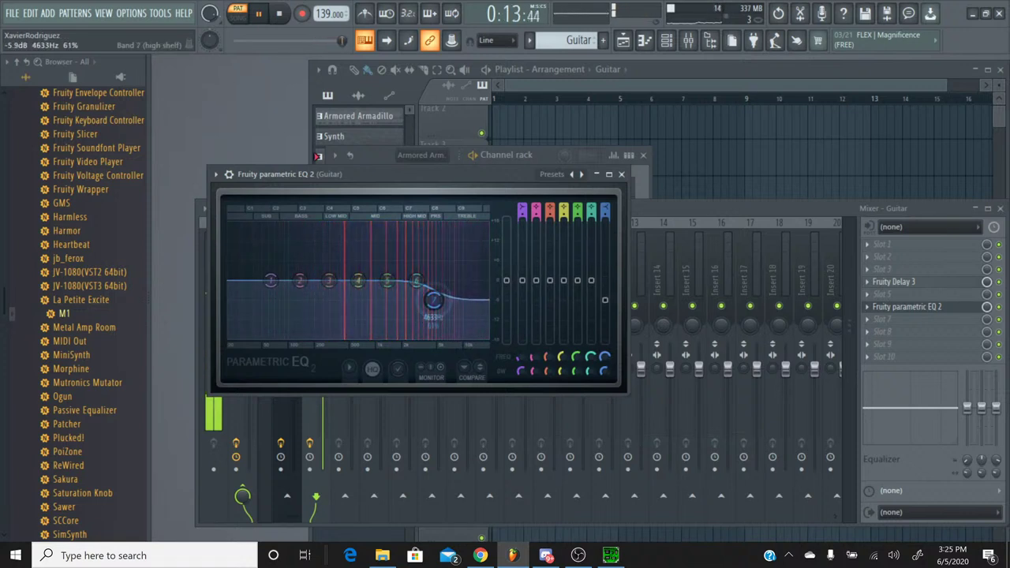
Shift the band 7 high shelf in the Guitar EQ to about 3362 Hz and check the Guitar's Fruity Delay 3 settings.
left_click_drag(421, 304, 424, 306)
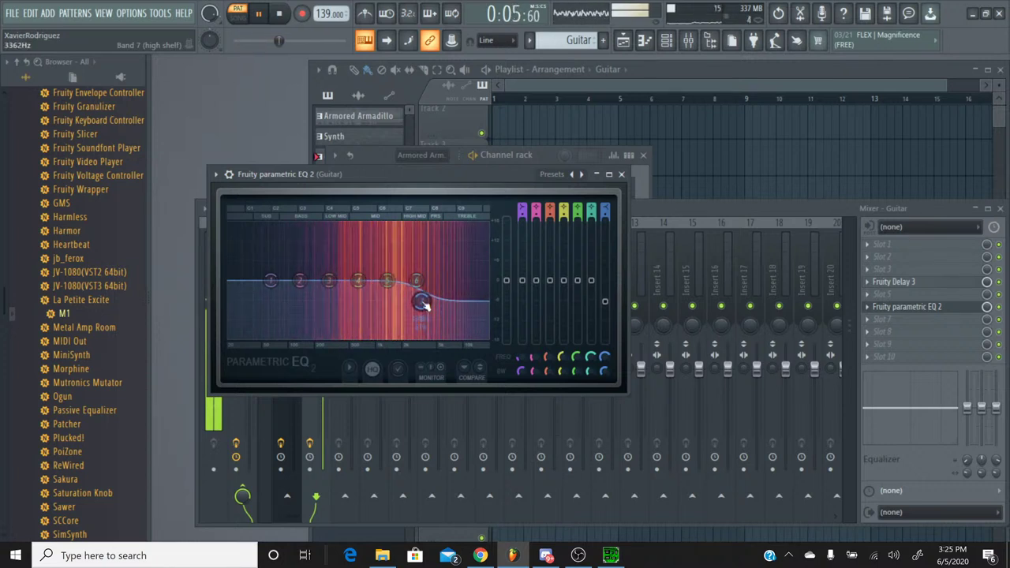
left_click(622, 175)
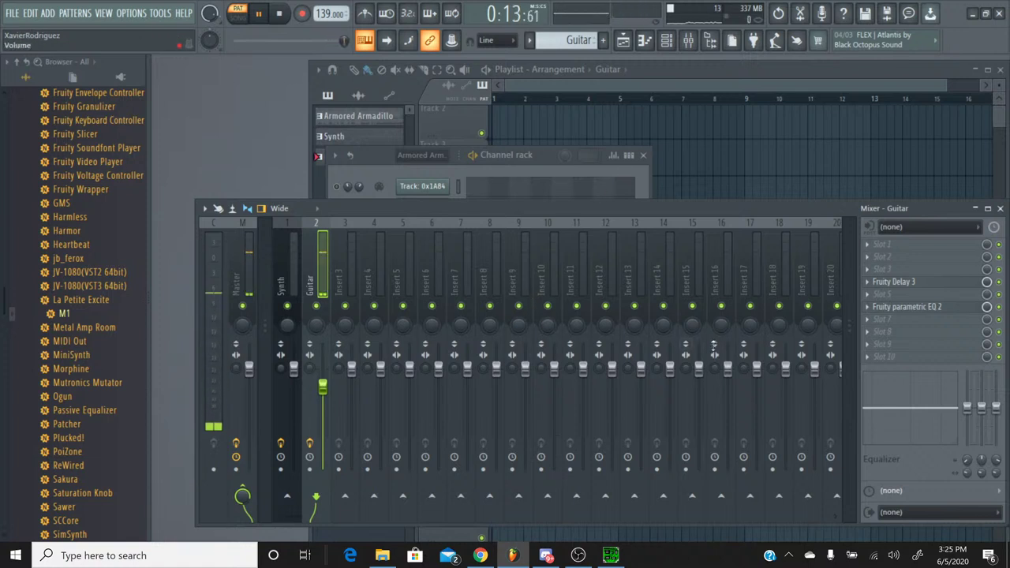
left_click(930, 286)
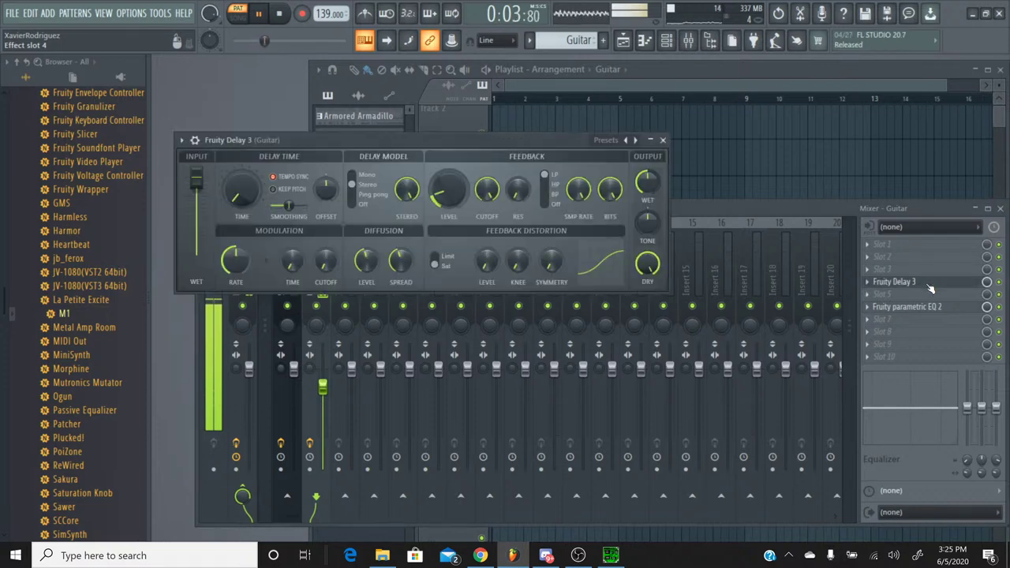
left_click(663, 139)
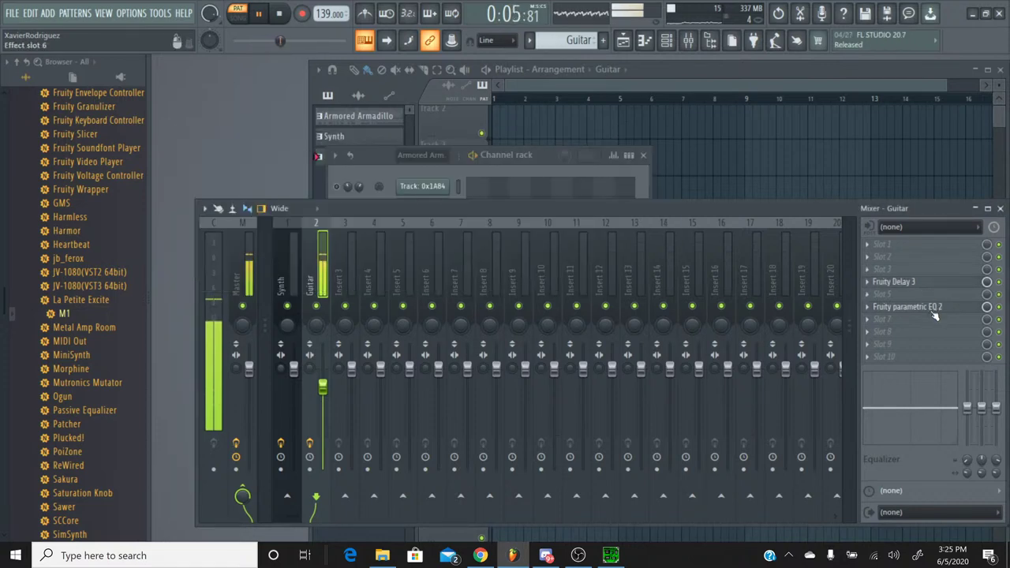
Change band 3 of the Guitar's Fruity Parametric EQ 2 to a high pass and tune it to about 268 Hz.
left_click(931, 308)
left_click_drag(323, 277, 329, 288)
right_click(329, 286)
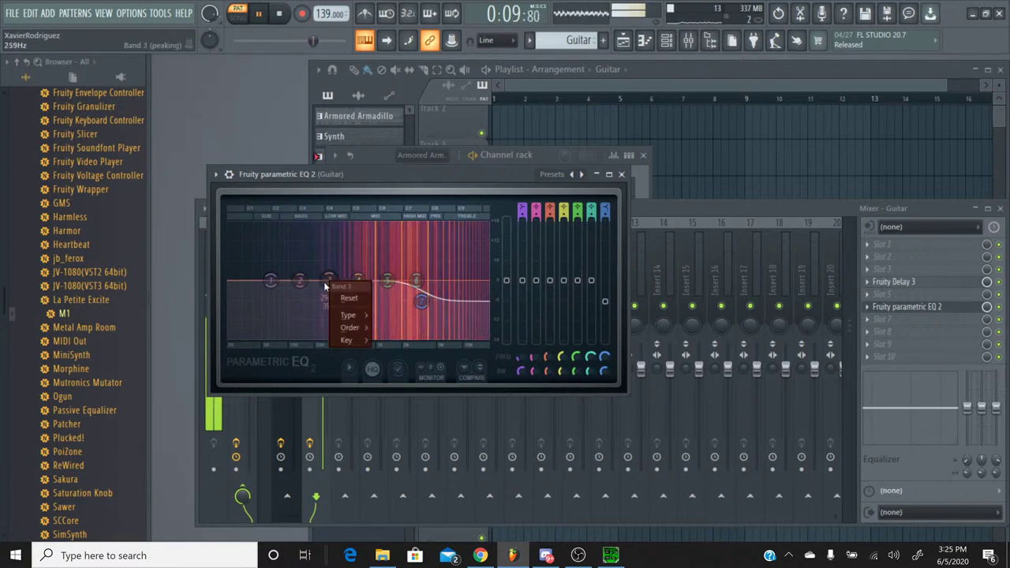
mouse_move(348, 315)
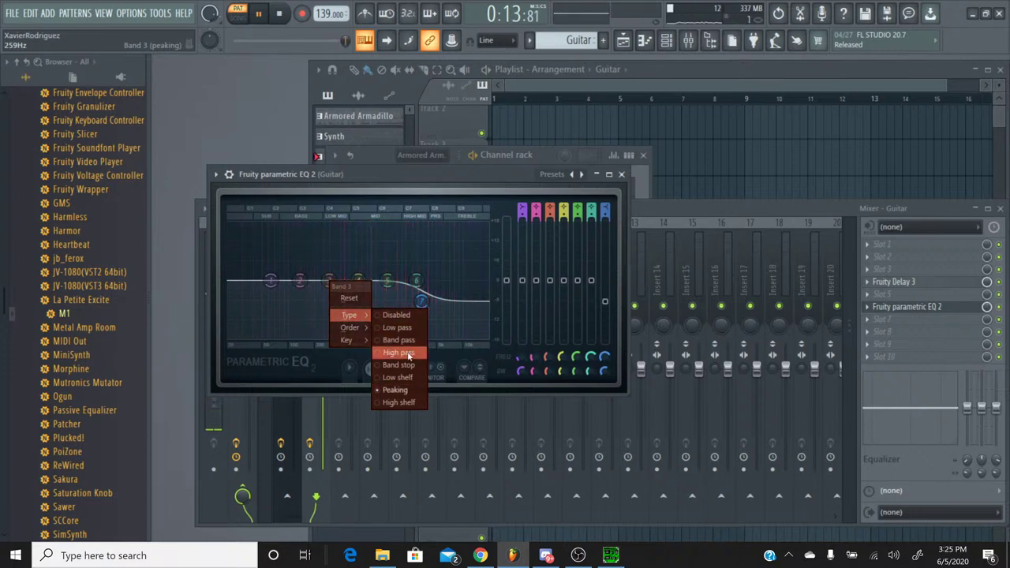
left_click(407, 355)
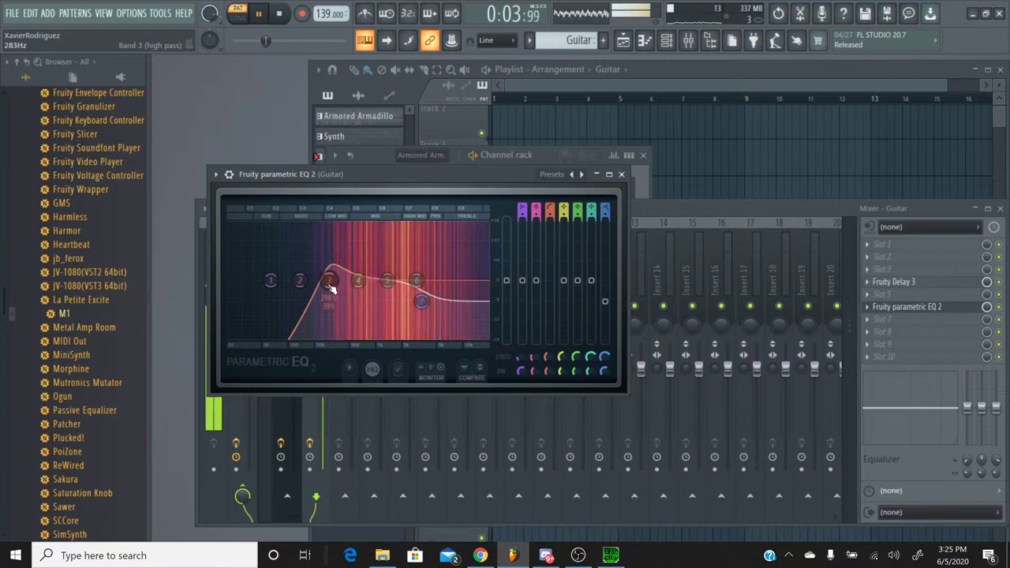
left_click_drag(331, 288, 323, 286)
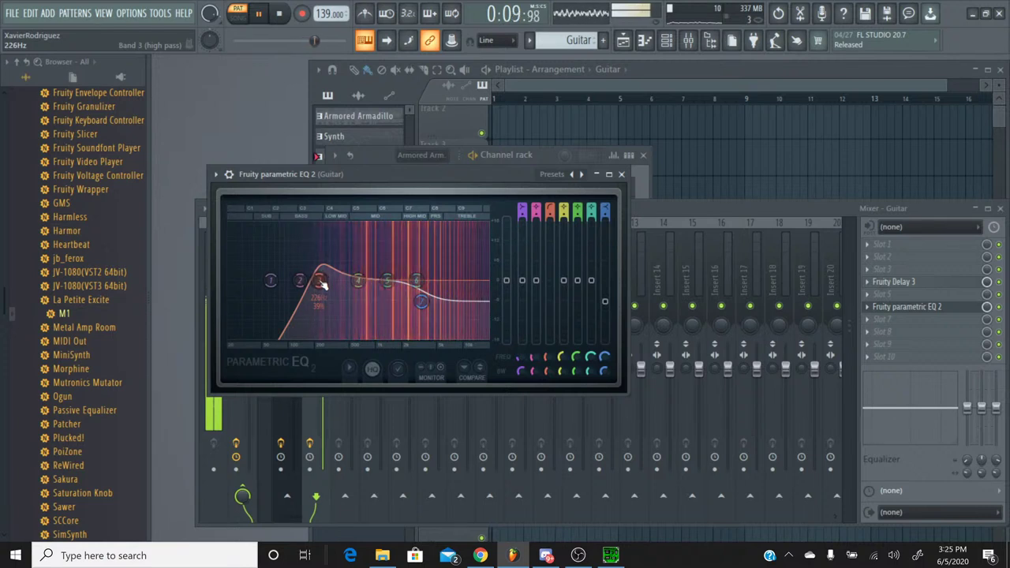
left_click_drag(323, 286, 325, 281)
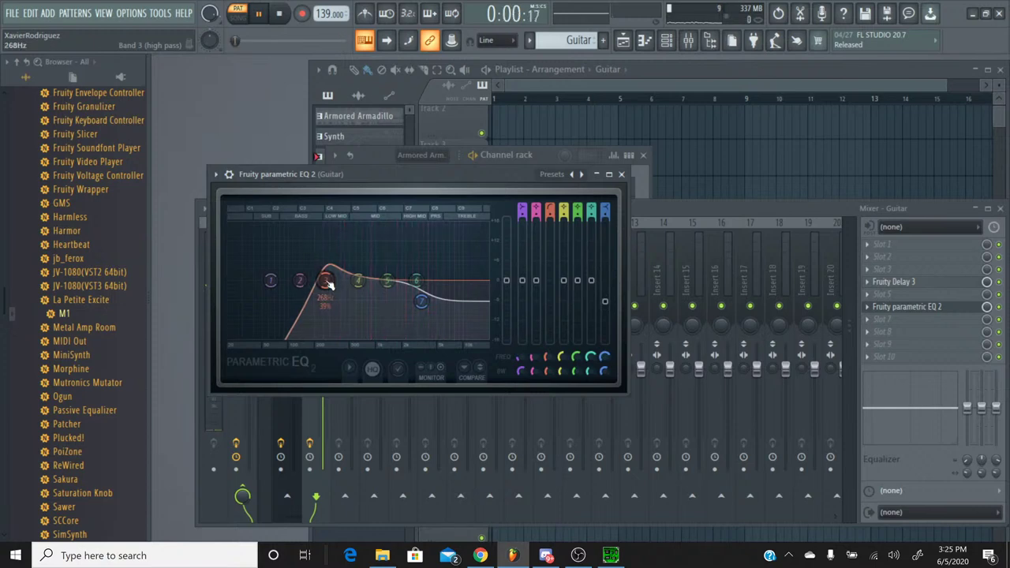
left_click(621, 173)
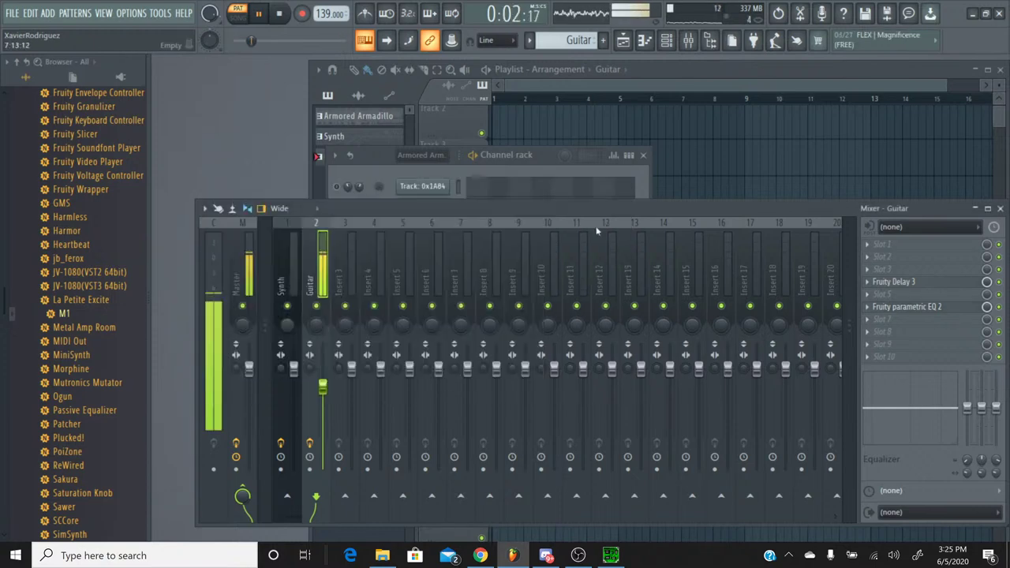
Check the YouTube Studio live chat in Chrome, return to FL Studio and stop the Guitar playback.
left_click(481, 555)
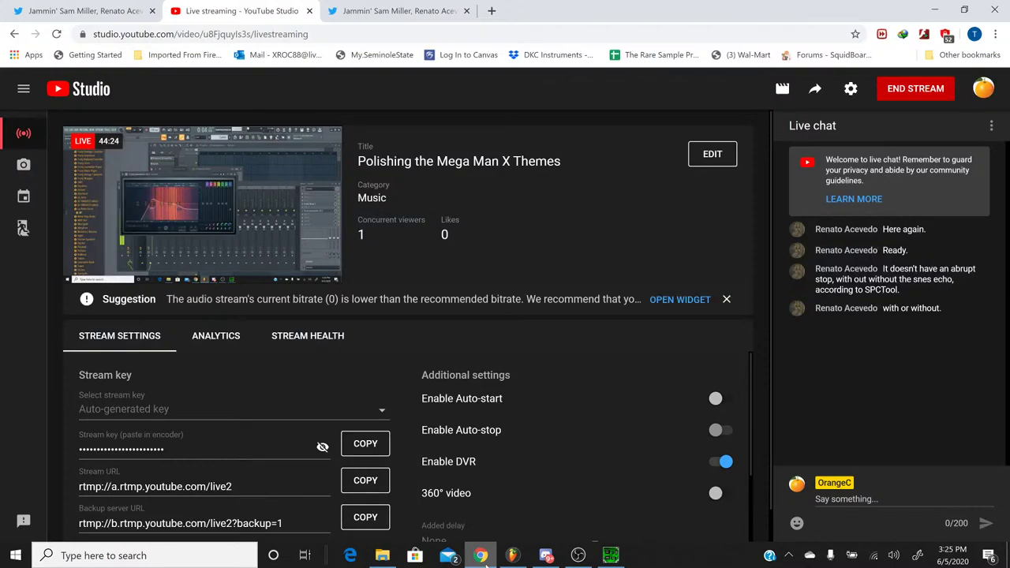
left_click(483, 556)
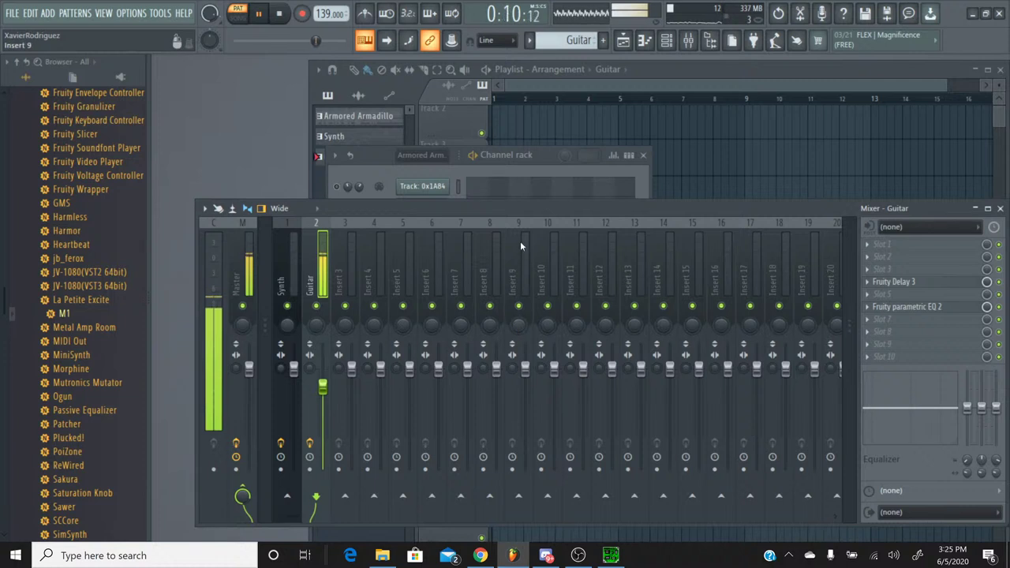
left_click(280, 15)
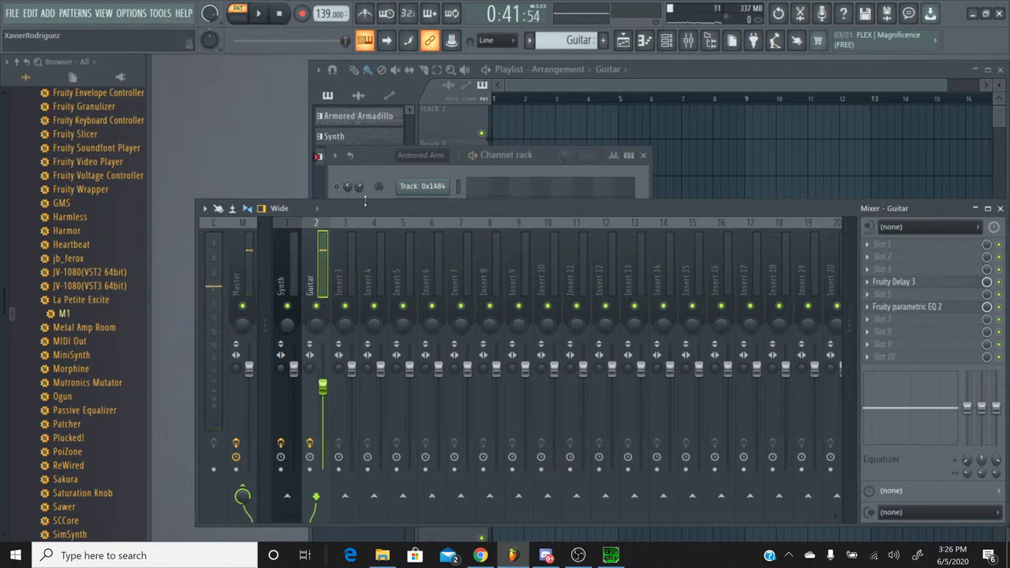
Bring up the channel rack and switch to the Armored Armadillo pattern.
left_click(362, 164)
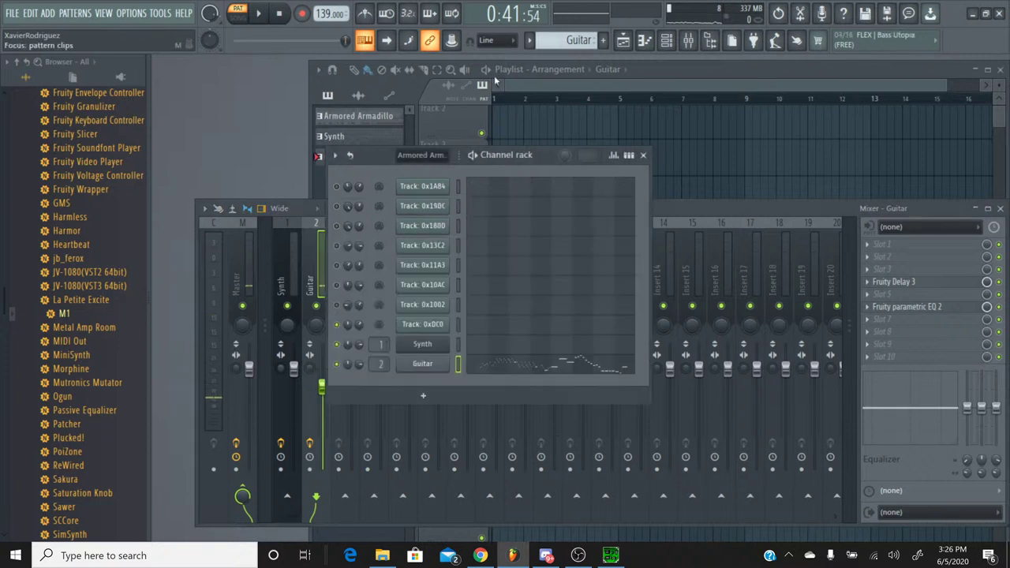
left_click(529, 46)
left_click(543, 52)
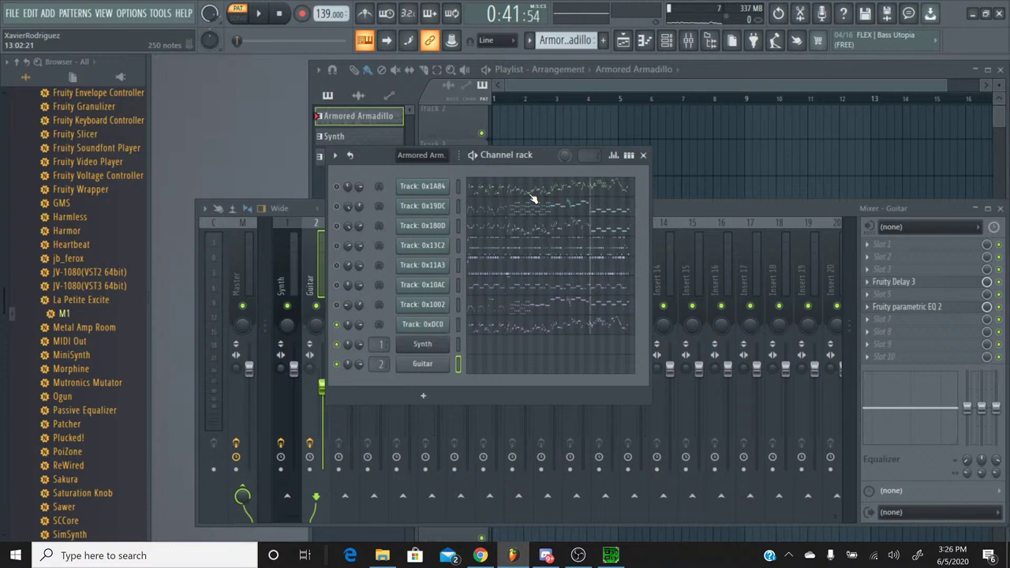
Save the project as Armored Armadillo.flp in the X1 folder, replacing the existing file.
left_click(12, 16)
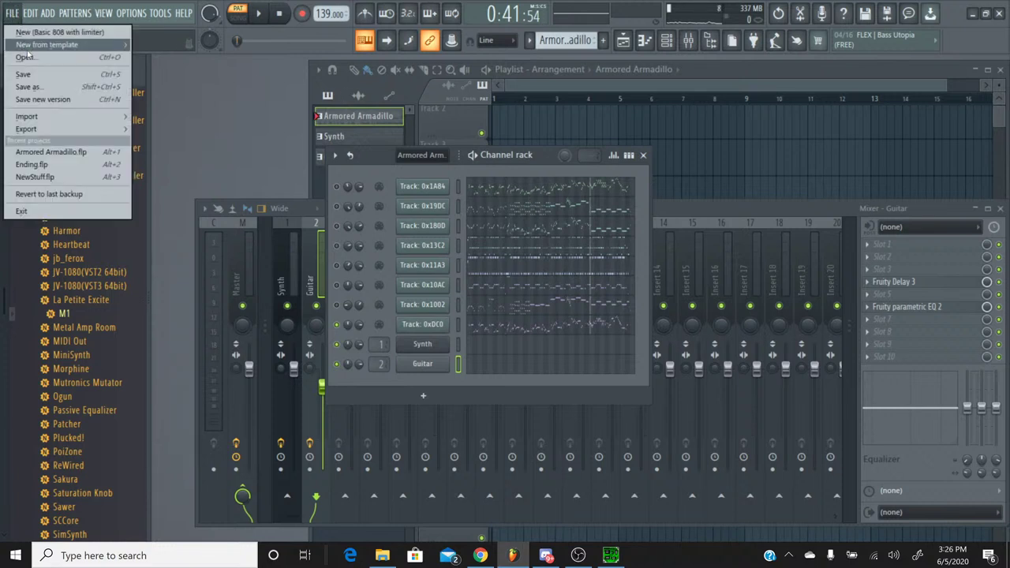
left_click(33, 77)
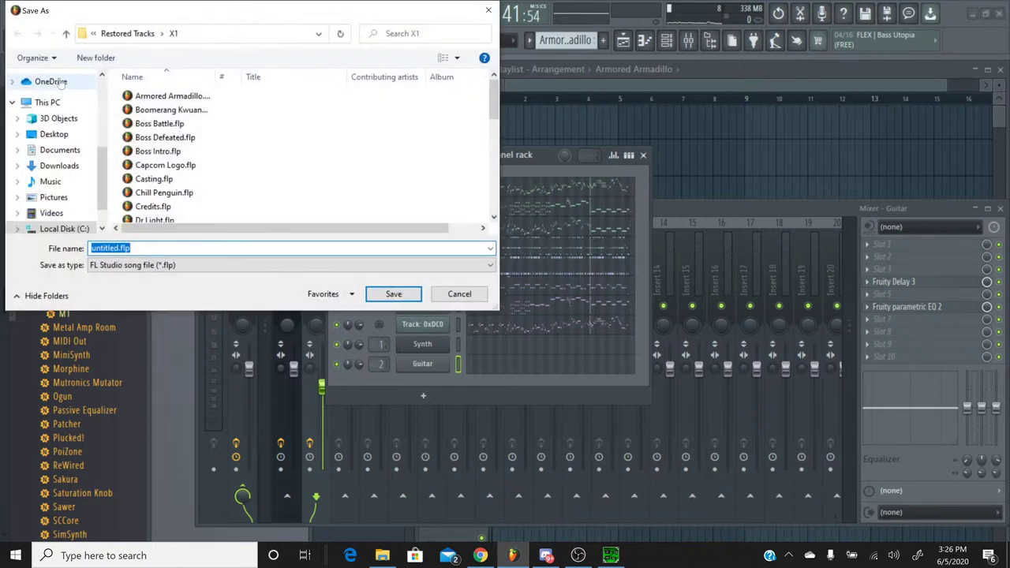
double_click(173, 96)
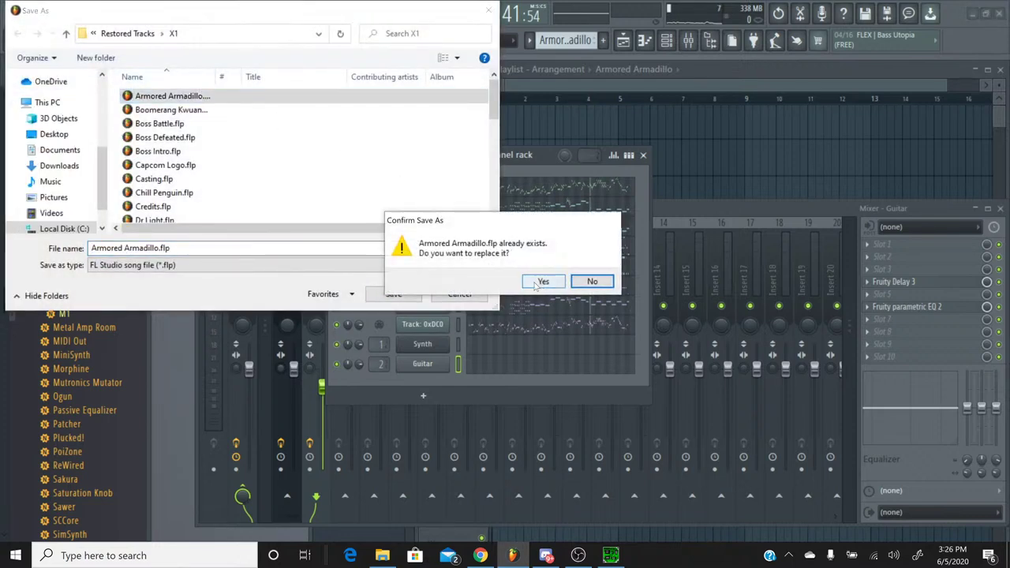
left_click(541, 282)
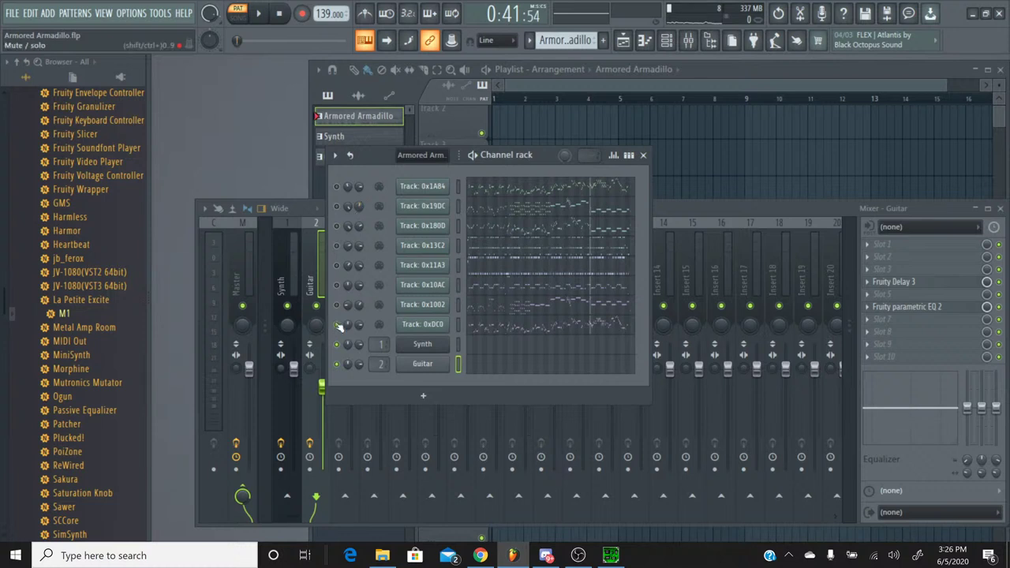
Unsolo the current channels to enable the whole rack and solo Track: 0x19DC.
right_click(339, 368)
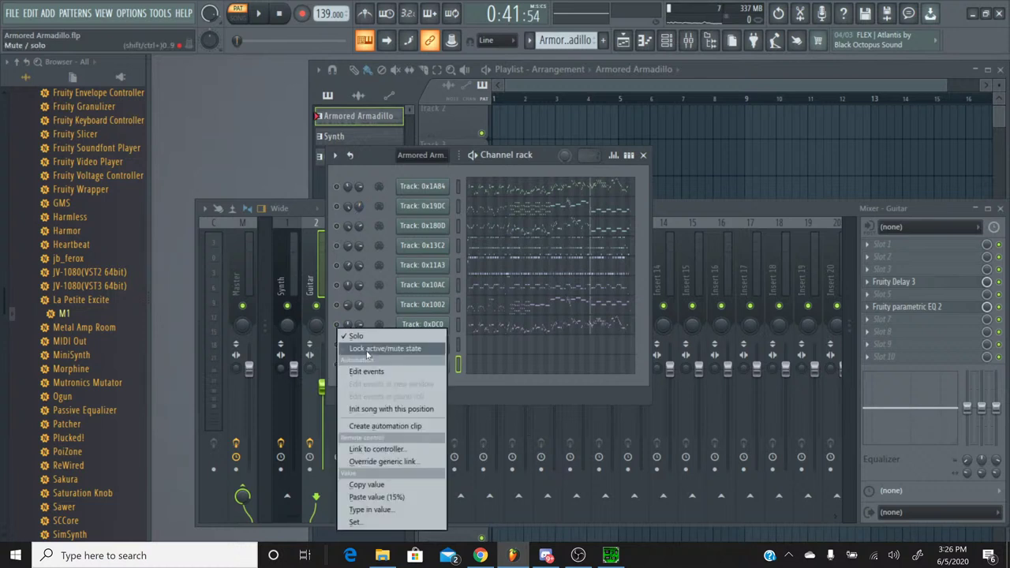
left_click(349, 331)
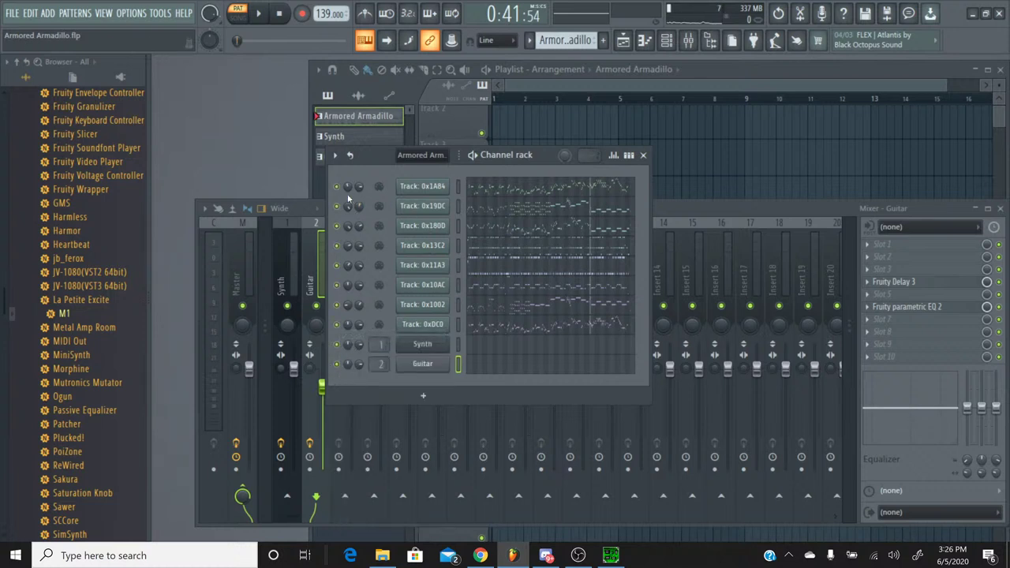
right_click(335, 207)
Switch to SPCTool and play the original Armored Armadillo SPC to listen to its individual voices.
left_click(611, 555)
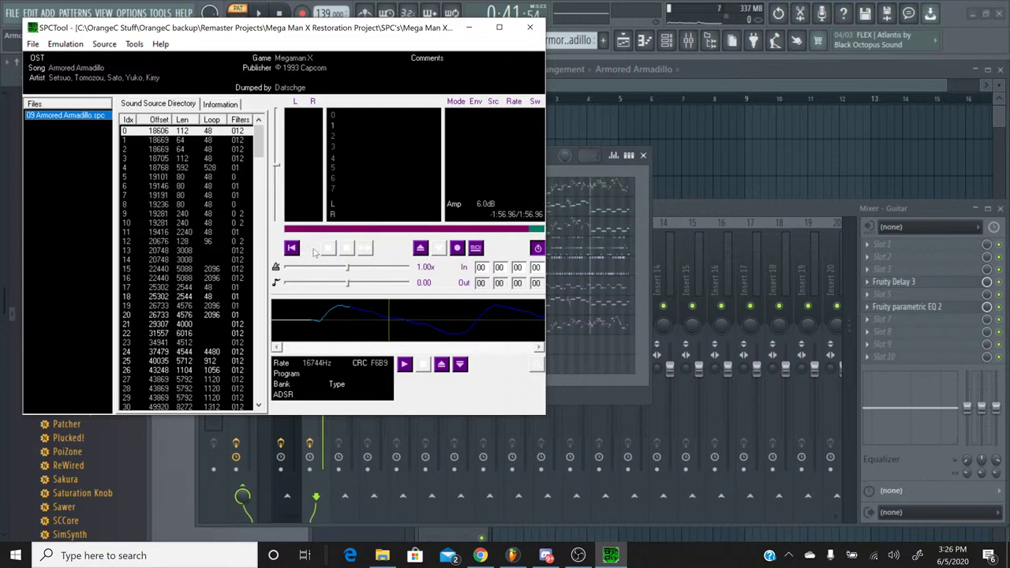
left_click(327, 249)
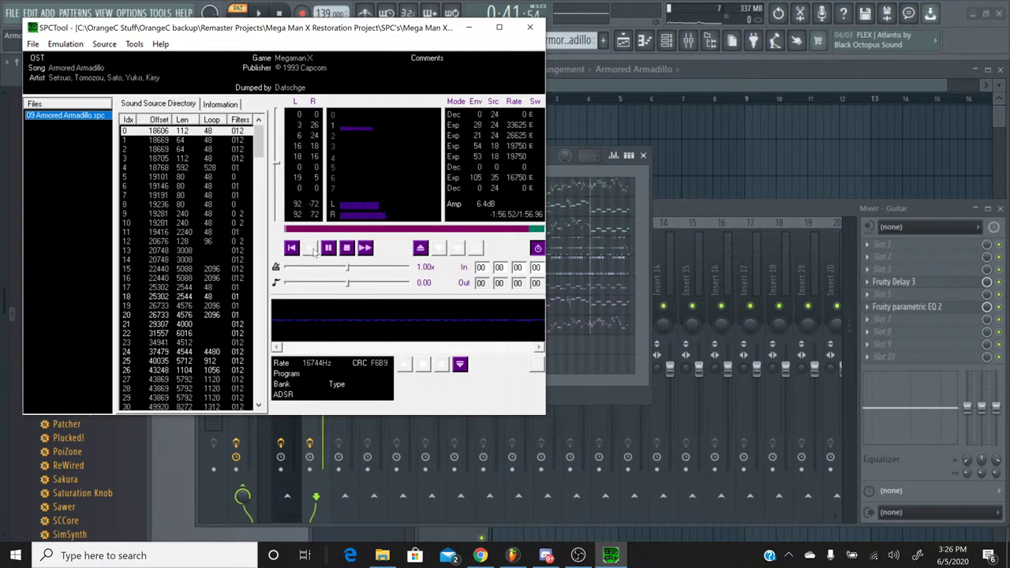
left_click(567, 172)
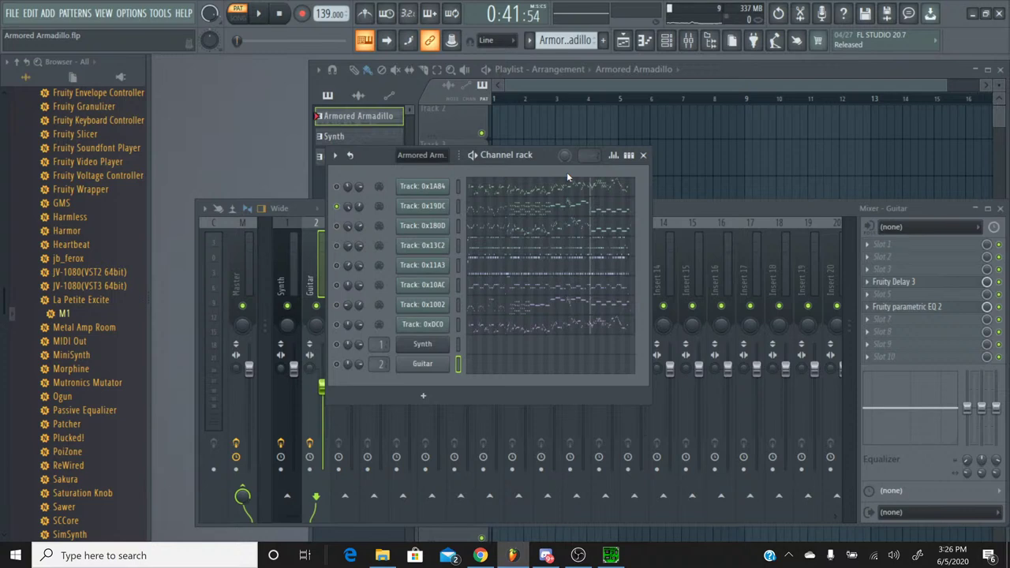
left_click(611, 555)
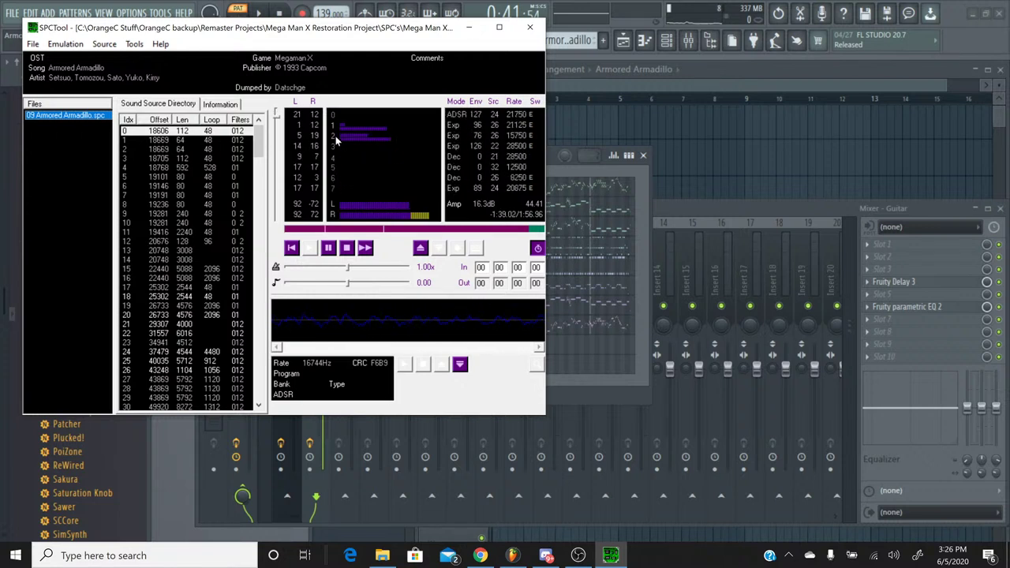
left_click(296, 252)
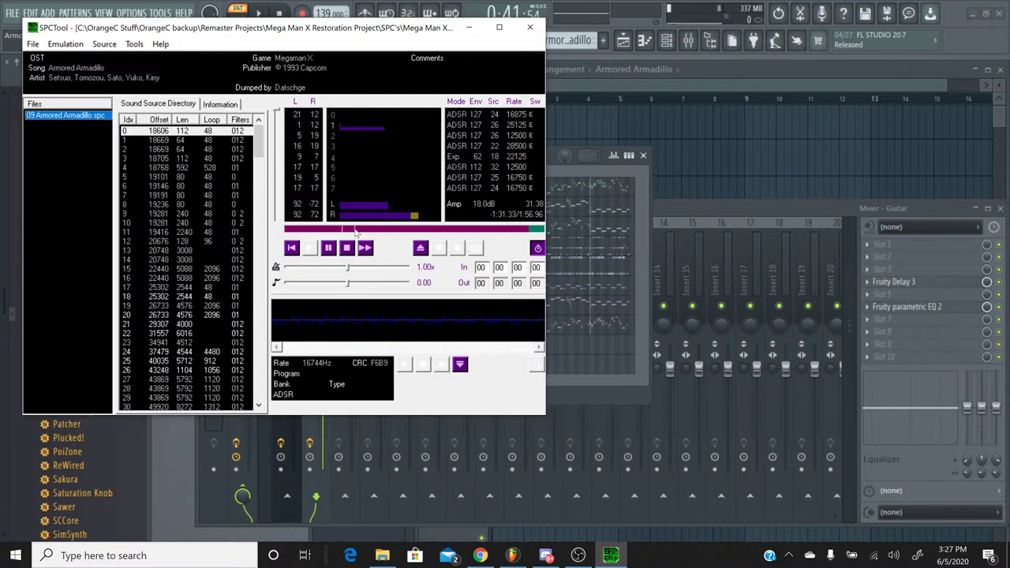
Check the YouTube live chat in Chrome, return to stop the SPC playback and minimize SPCTool.
left_click(480, 555)
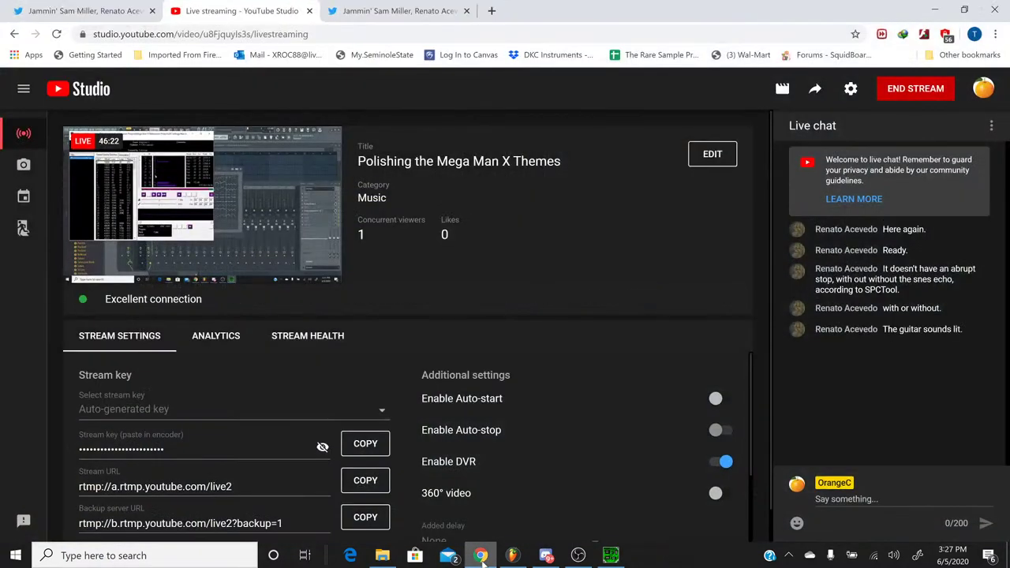
left_click(481, 556)
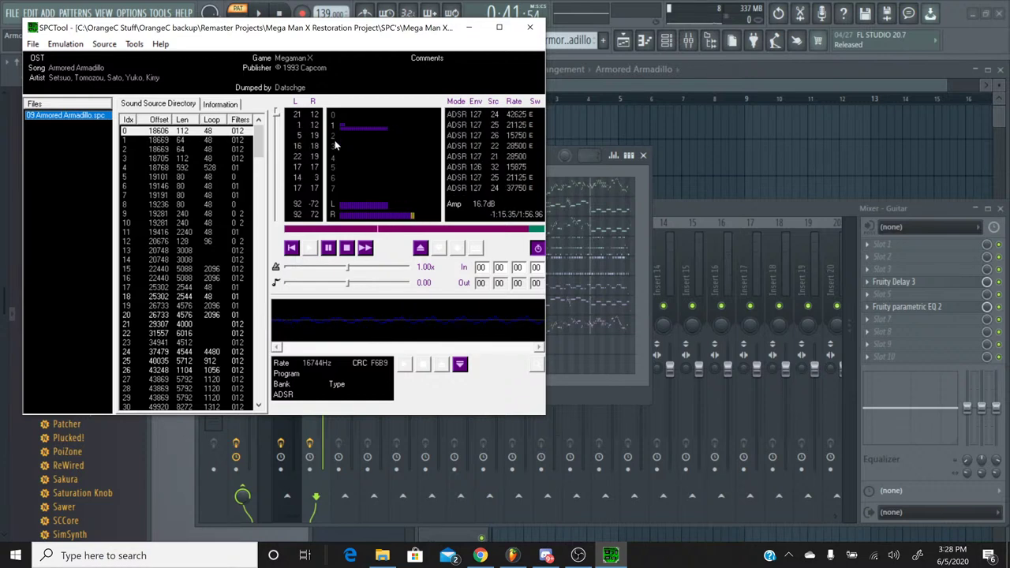
left_click(347, 248)
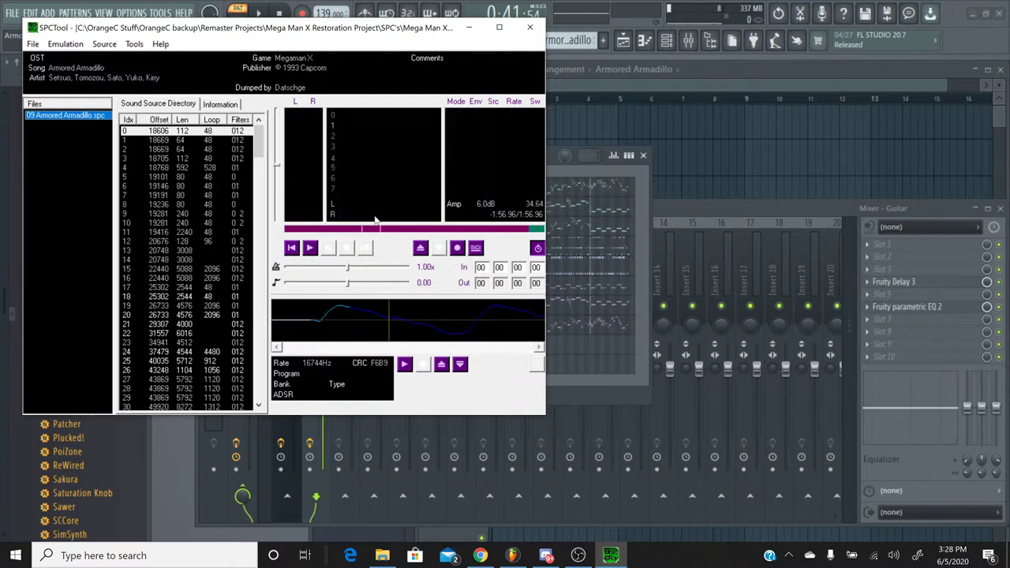
left_click(468, 27)
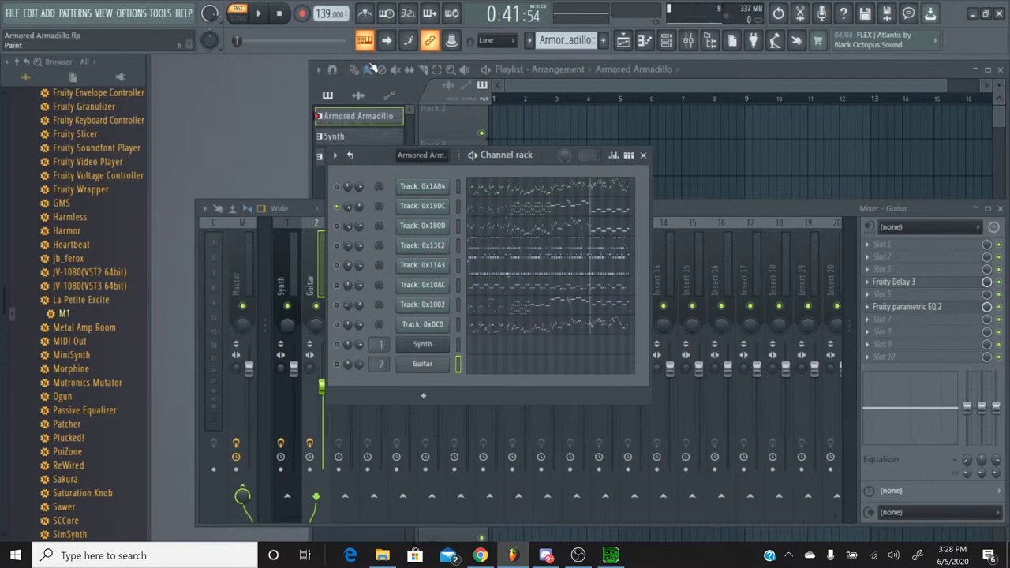
Play the Armored Armadillo pattern and examine the notes of Track: 0x19DC in its piano roll.
key("space")
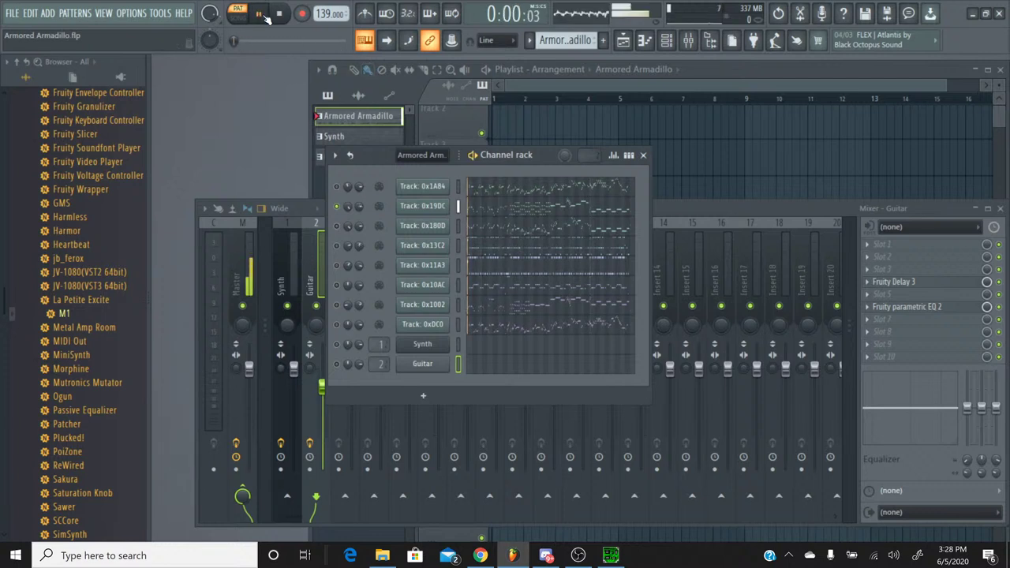
left_click(489, 205)
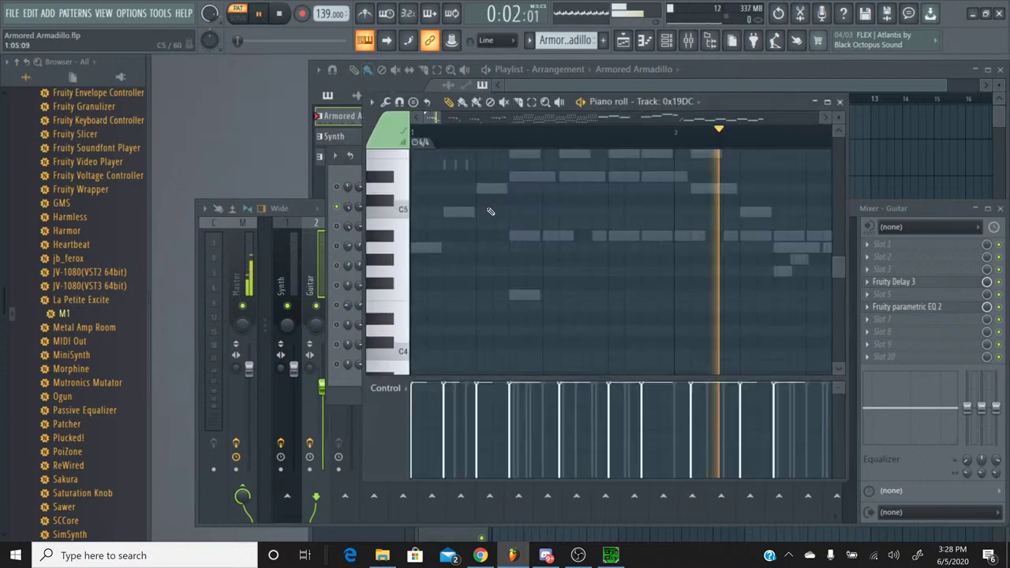
scroll(495, 137, "down", 6)
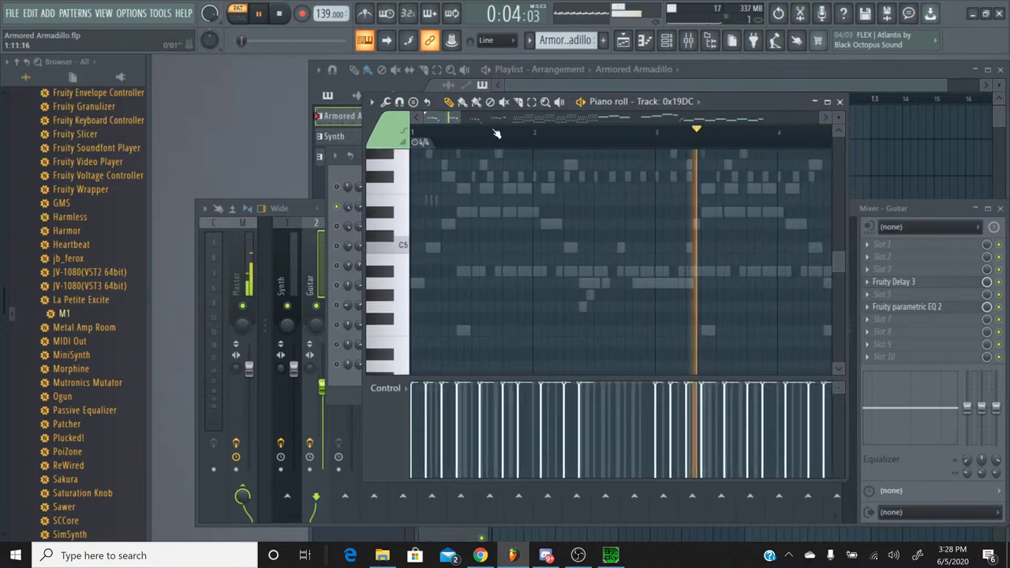
scroll(565, 233, "up", 4)
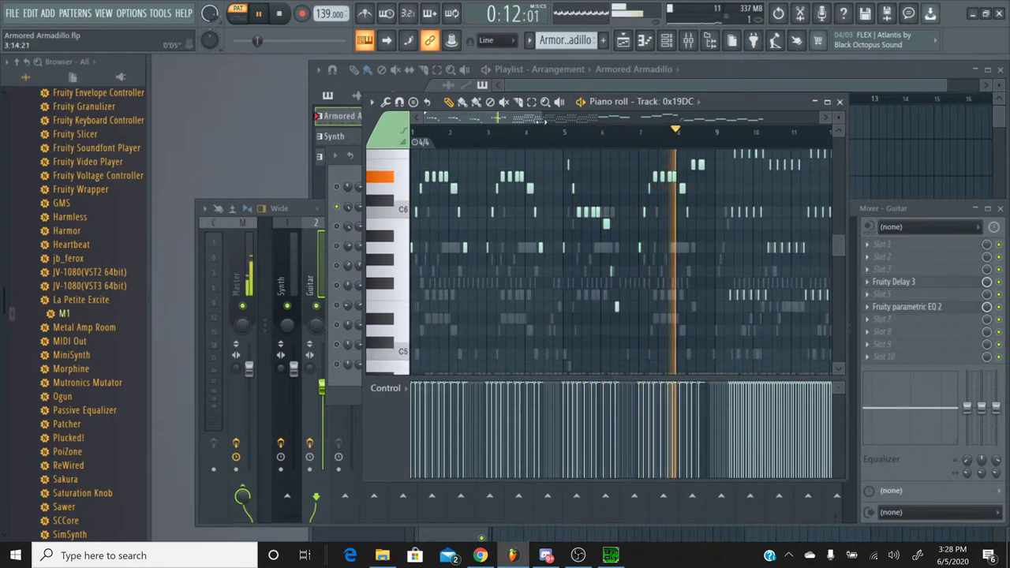
scroll(643, 148, "down", 3)
scroll(643, 148, "up", 3)
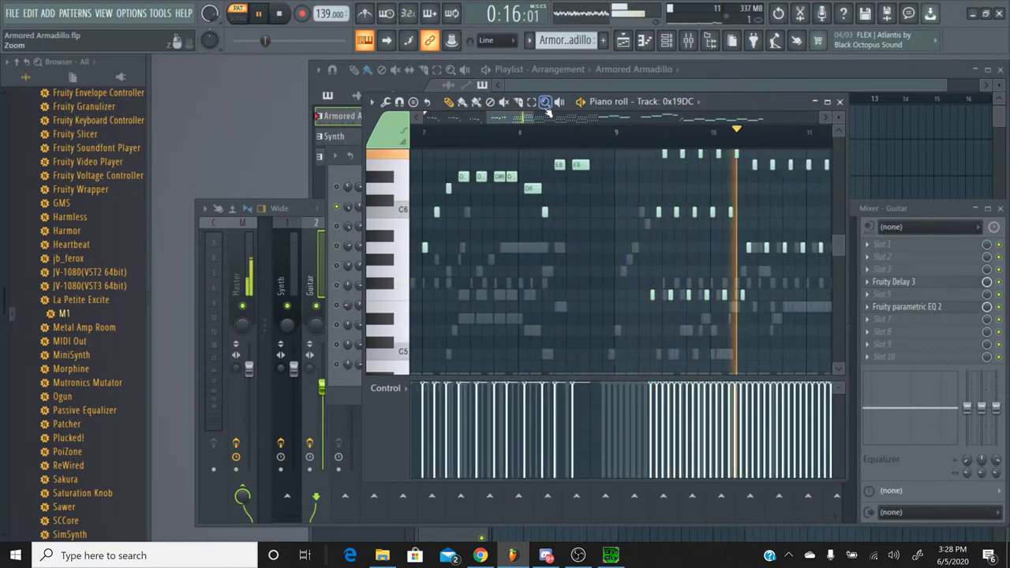
Stop playback, examine the opening bars of Track: 0x19DC with all notes selected, and close its piano roll.
left_click(281, 15)
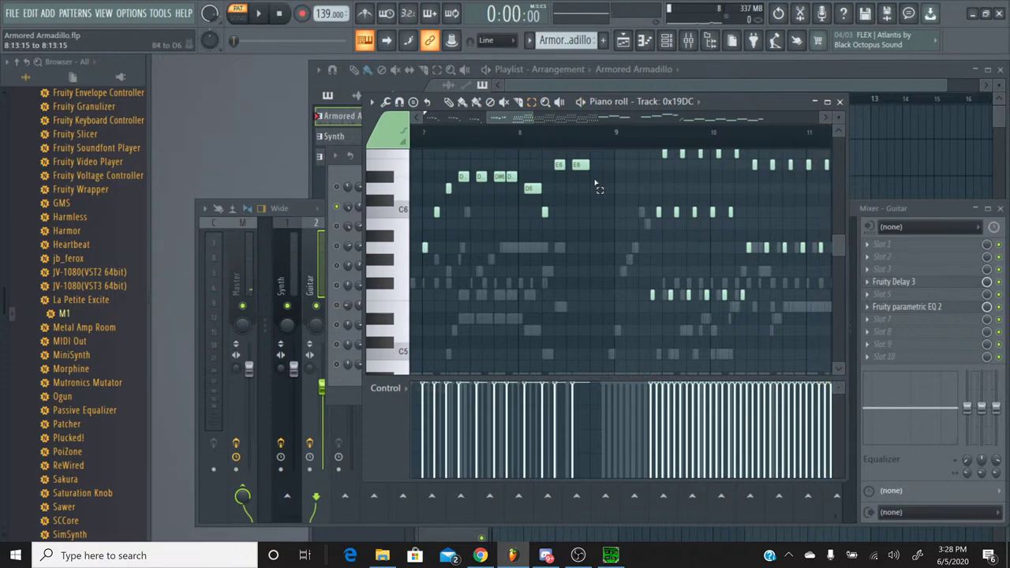
key("ctrl+a")
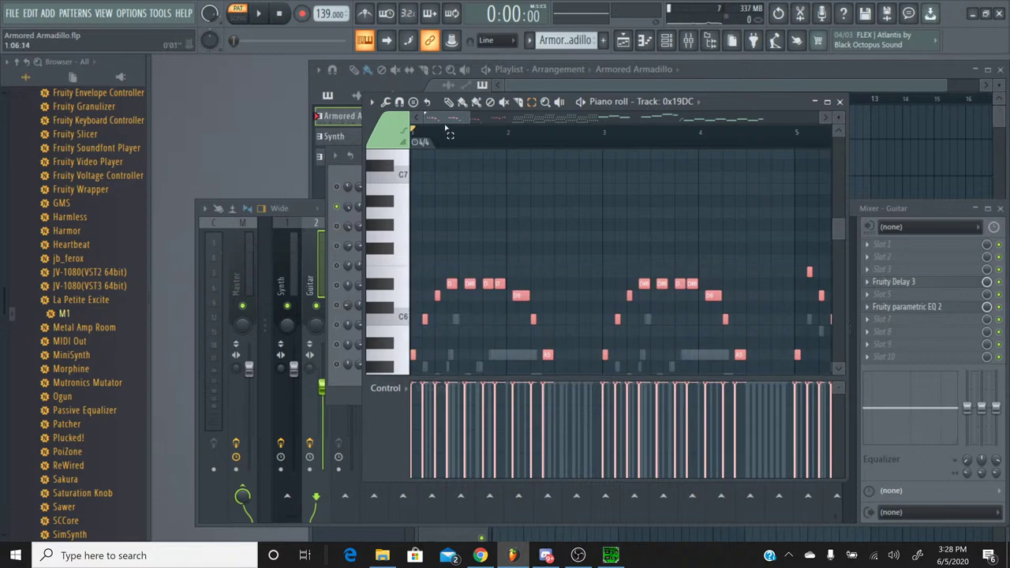
mouse_move(446, 128)
left_mouse_down()
mouse_move(495, 117)
mouse_move(550, 122)
mouse_move(433, 123)
left_mouse_up()
scroll(470, 143, "up", 3)
scroll(471, 143, "down", 3)
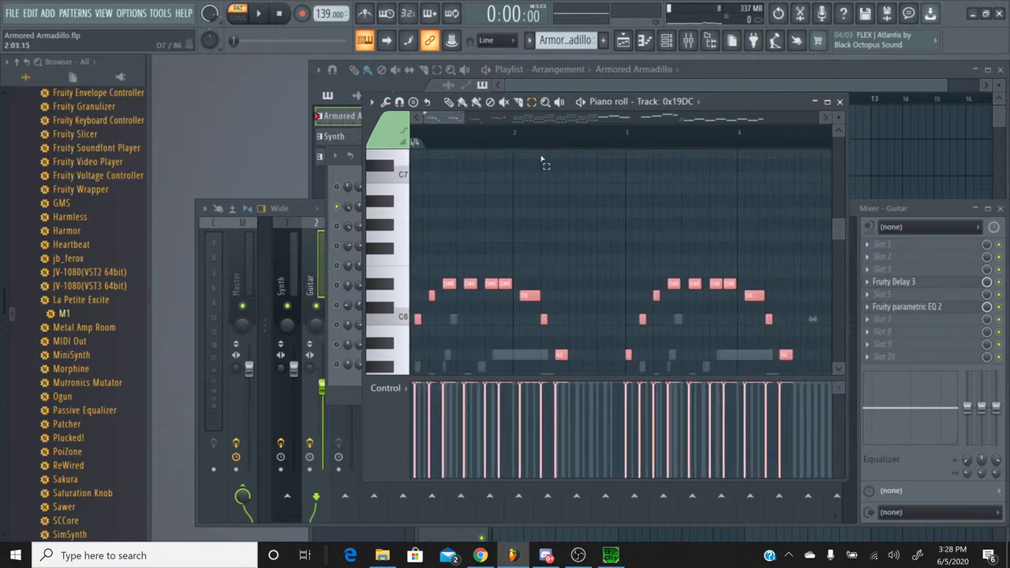
left_click(841, 103)
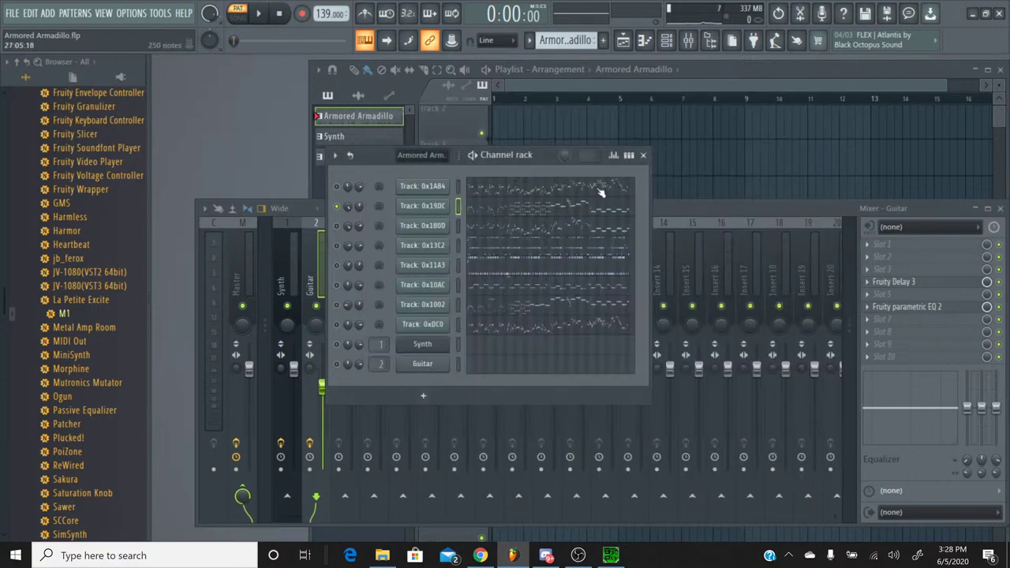
Compare the notes of Track: 0x180D, 0x11A3, 0x10AC, 0x1002 and 0xDC0 in the piano roll.
left_click(478, 230)
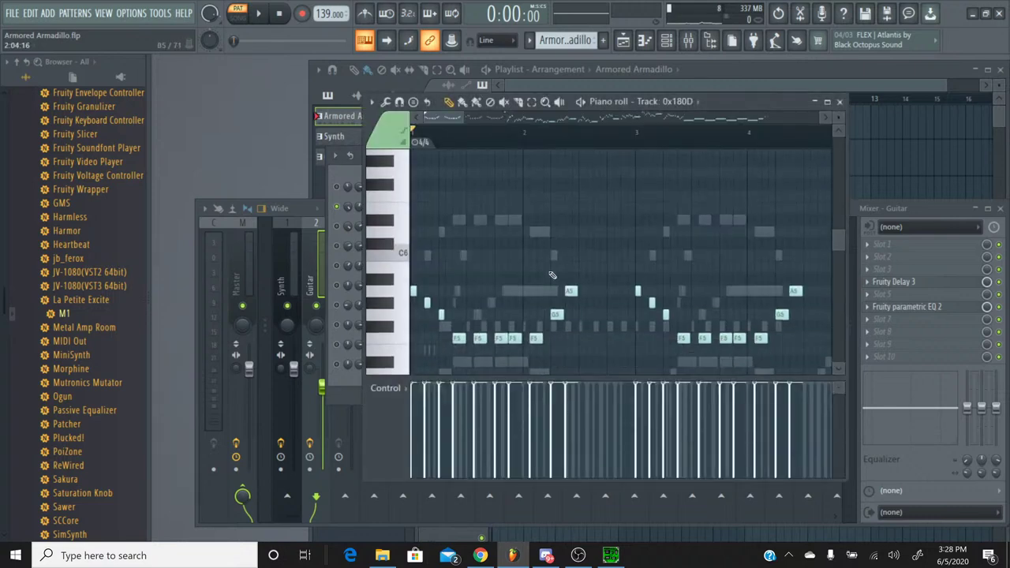
left_click_drag(713, 109, 853, 108)
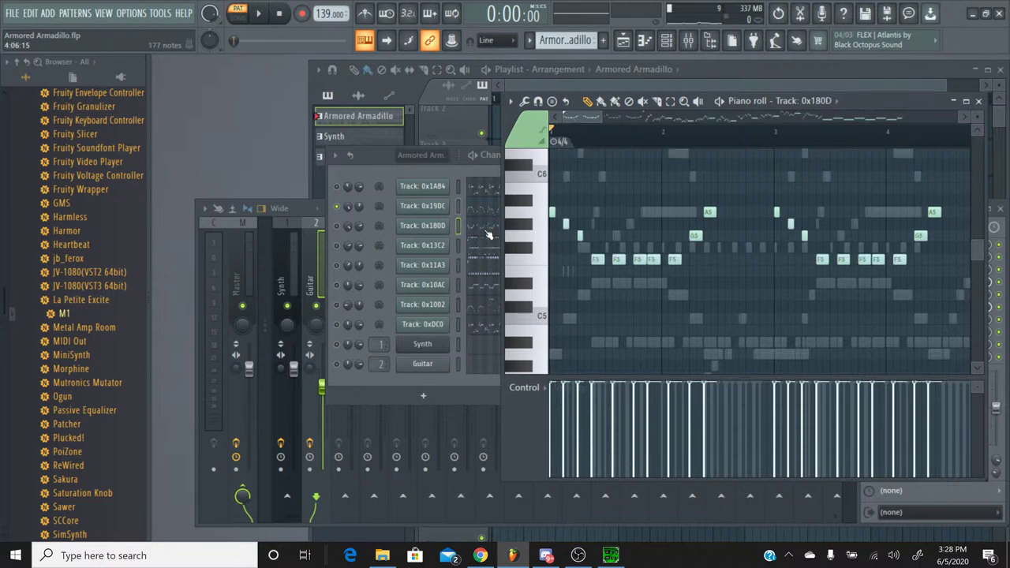
left_click(493, 273)
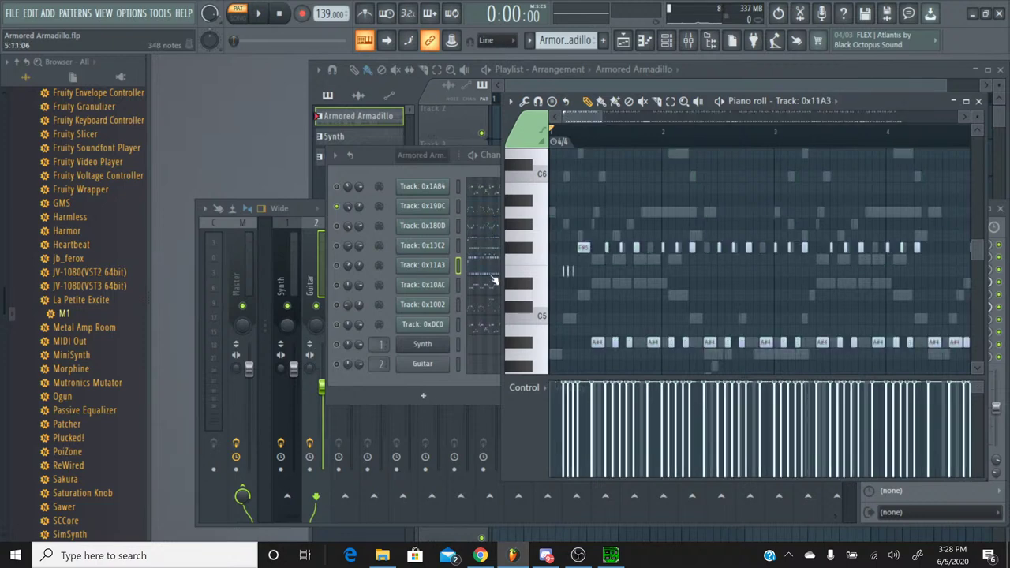
left_click(493, 288)
left_click(495, 307)
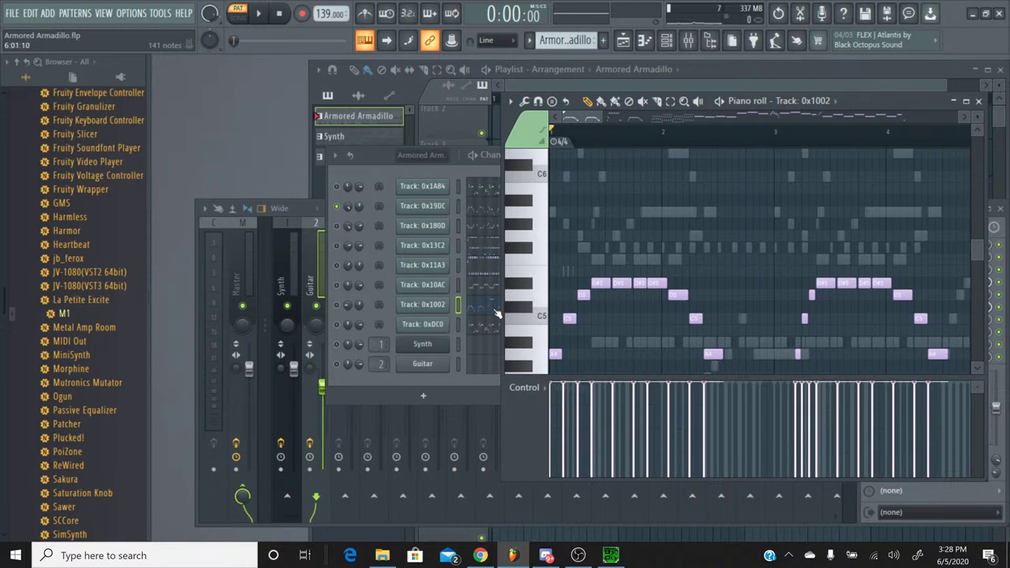
left_click(493, 329)
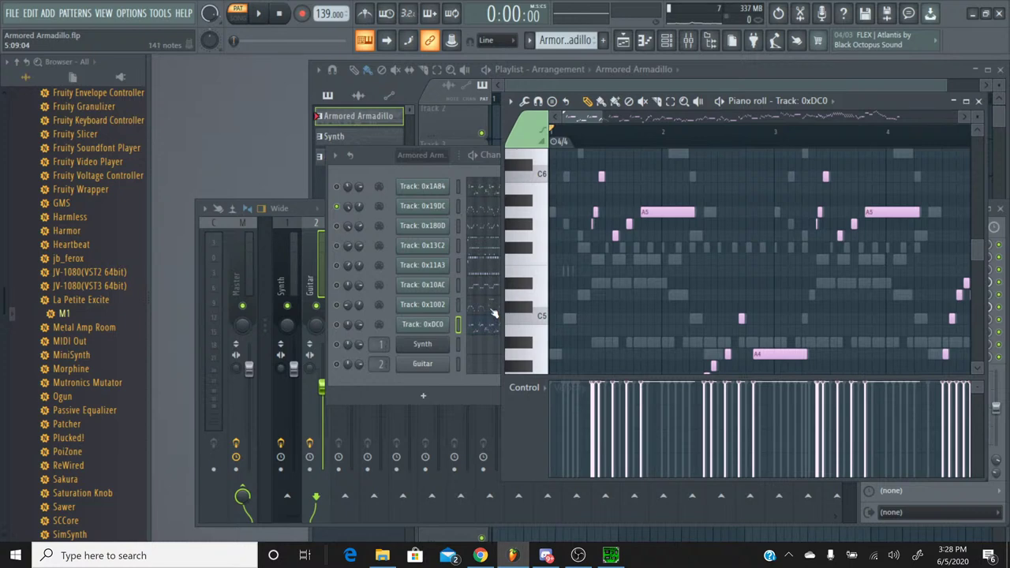
left_click(494, 309)
Briefly play the pattern with Track: 0x1002 unmuted alongside Track: 0x19DC.
left_click(340, 325)
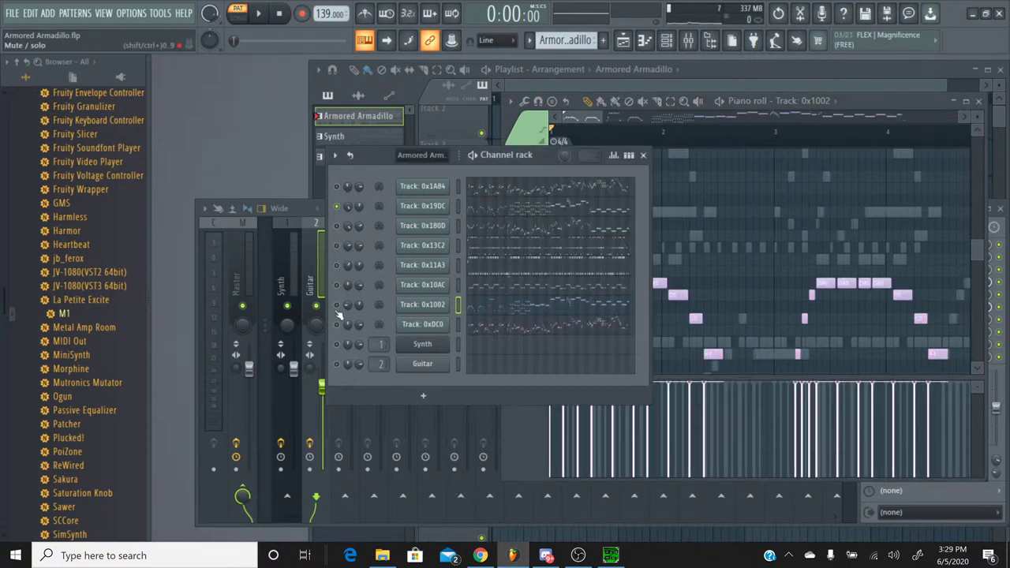
left_click(258, 13)
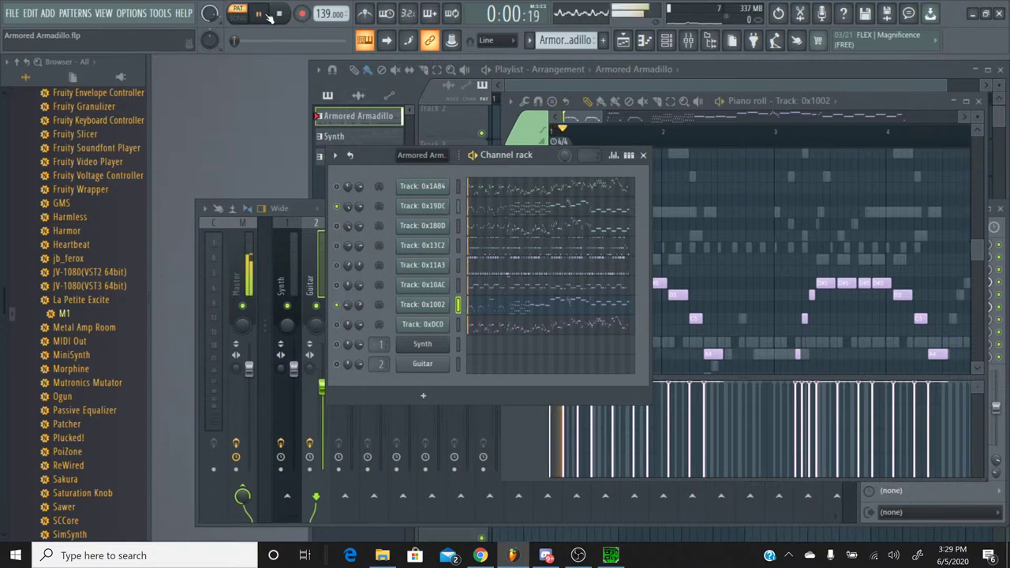
left_click(281, 16)
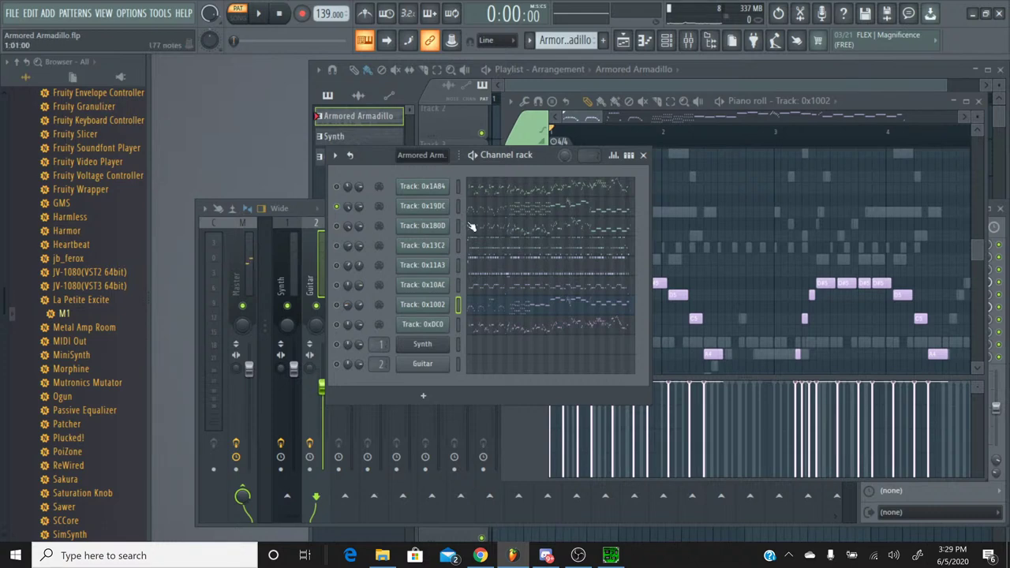
Reopen the piano roll of Track: 0x19DC, select its opening notes, play them briefly and clear the selection.
left_click(549, 214)
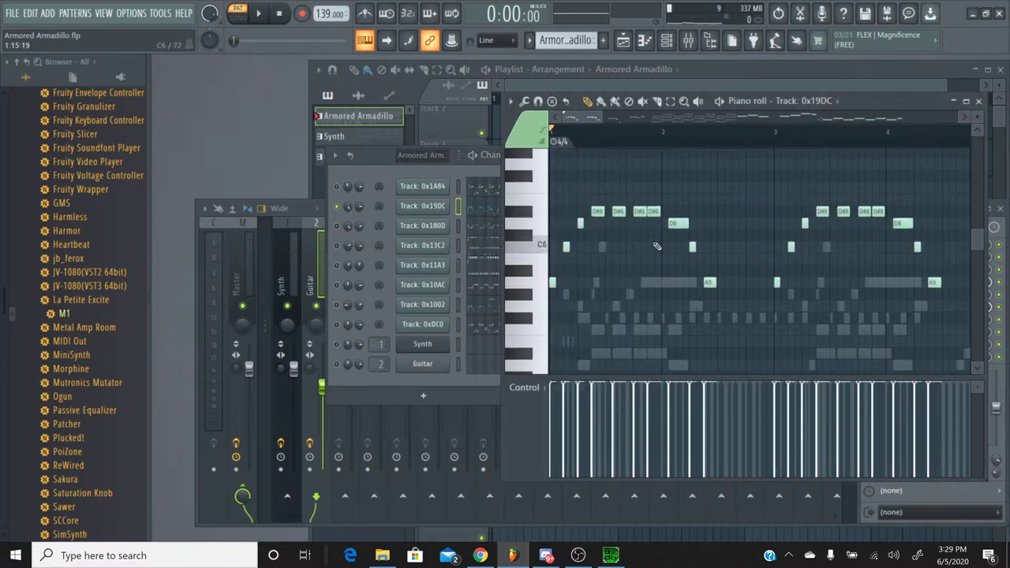
scroll(659, 138, "up", 5)
scroll(660, 138, "down", 5)
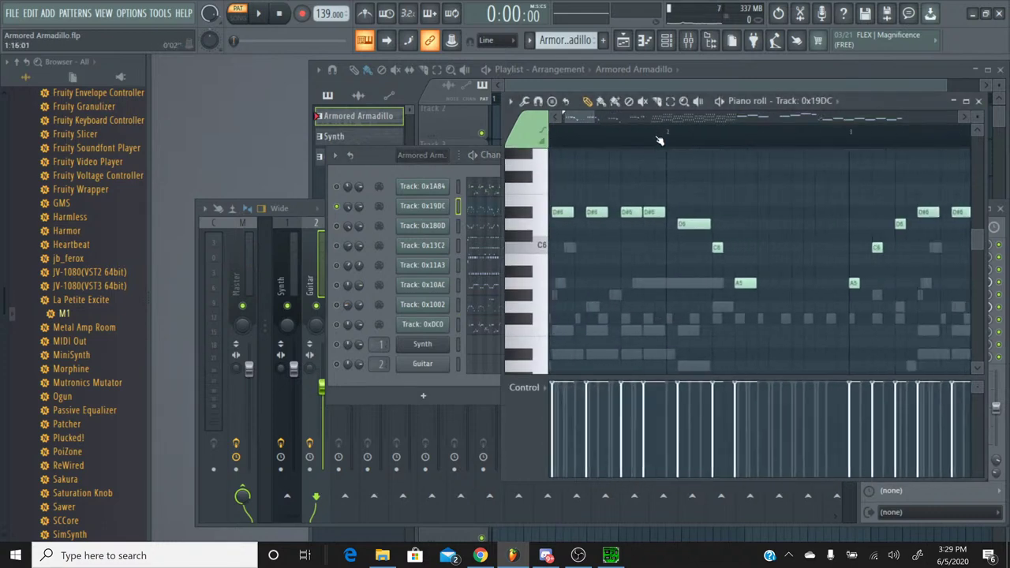
left_click_drag(591, 120, 661, 117)
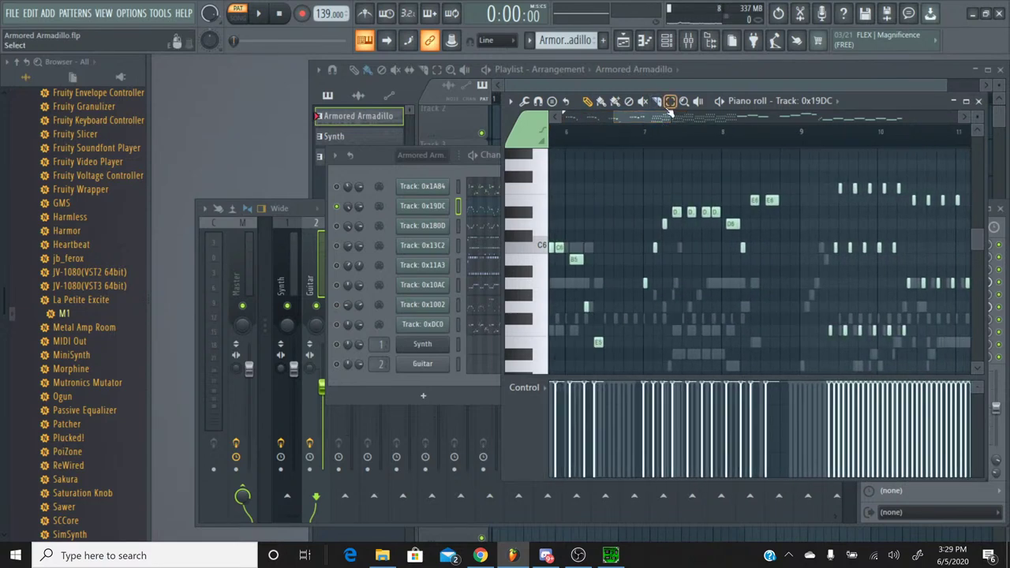
left_click(670, 101)
scroll(793, 341, "down", 1)
left_click_drag(793, 365, 436, 163)
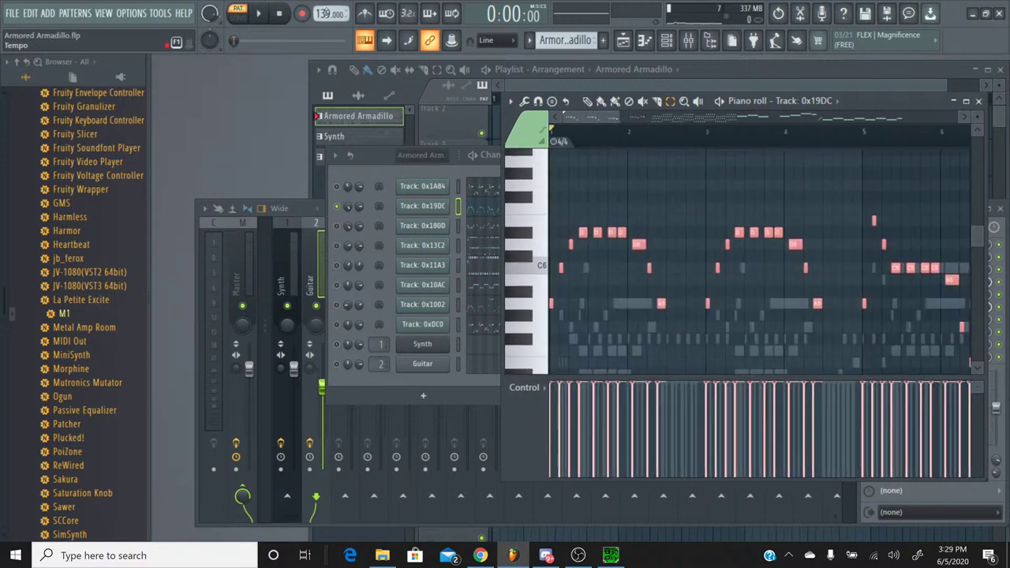
left_click(265, 22)
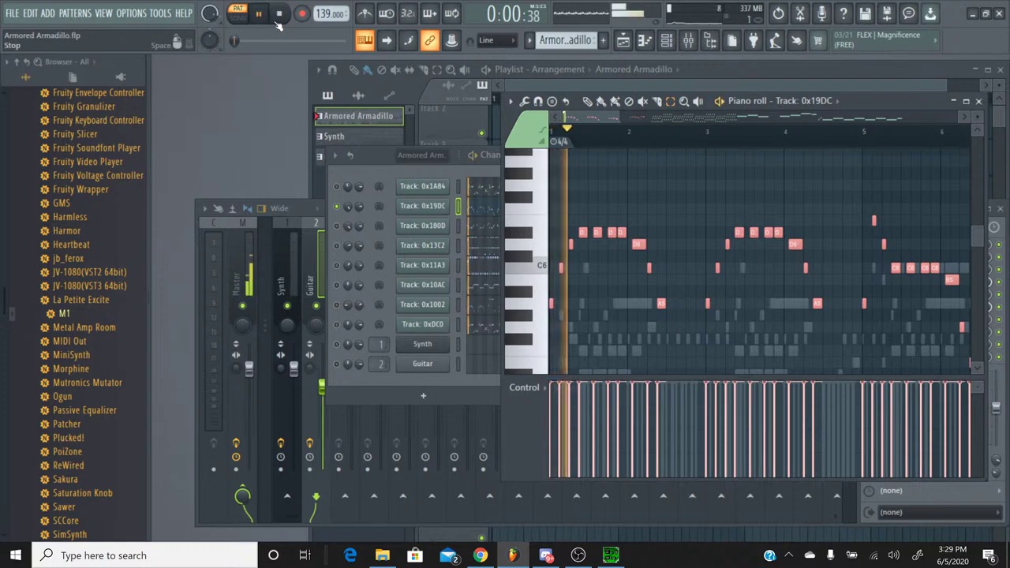
left_click(265, 22)
left_click(526, 257)
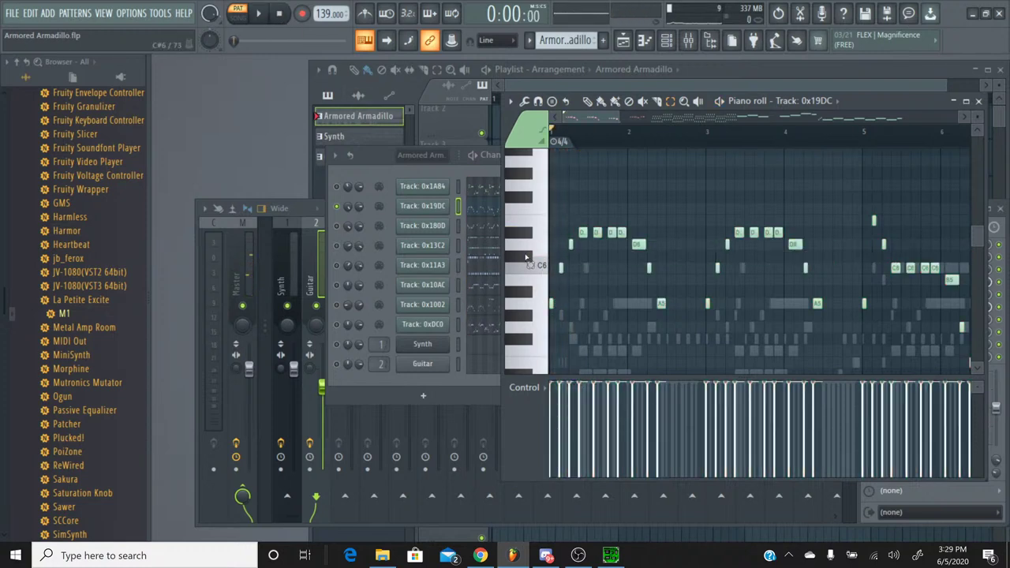
Select the notes of Track: 0x19DC from bar 1 through bar 8, check the selection and close the piano roll.
left_click_drag(566, 354, 655, 209)
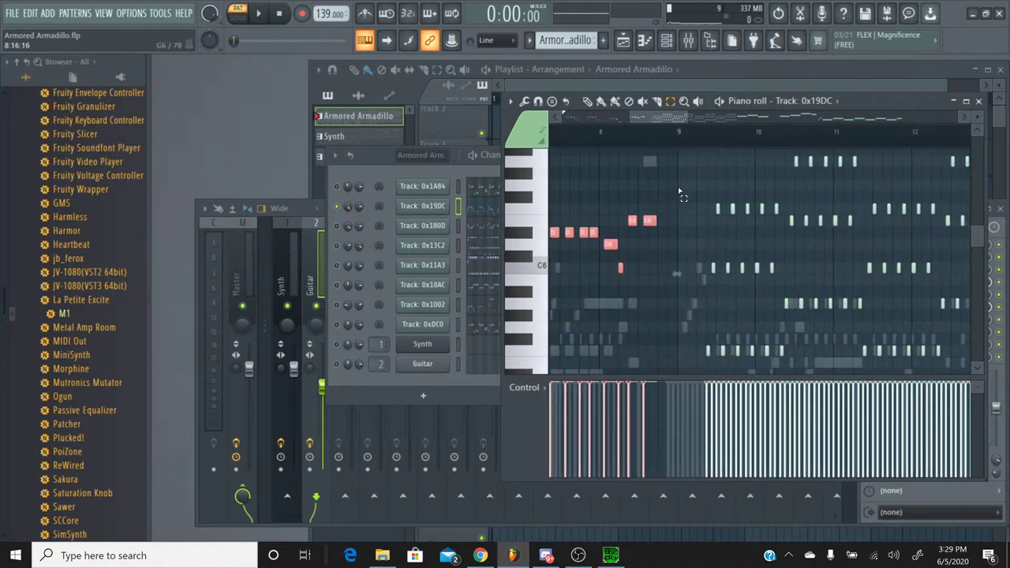
scroll(655, 174, "down", 3)
left_click_drag(663, 119, 638, 122)
left_click(666, 258)
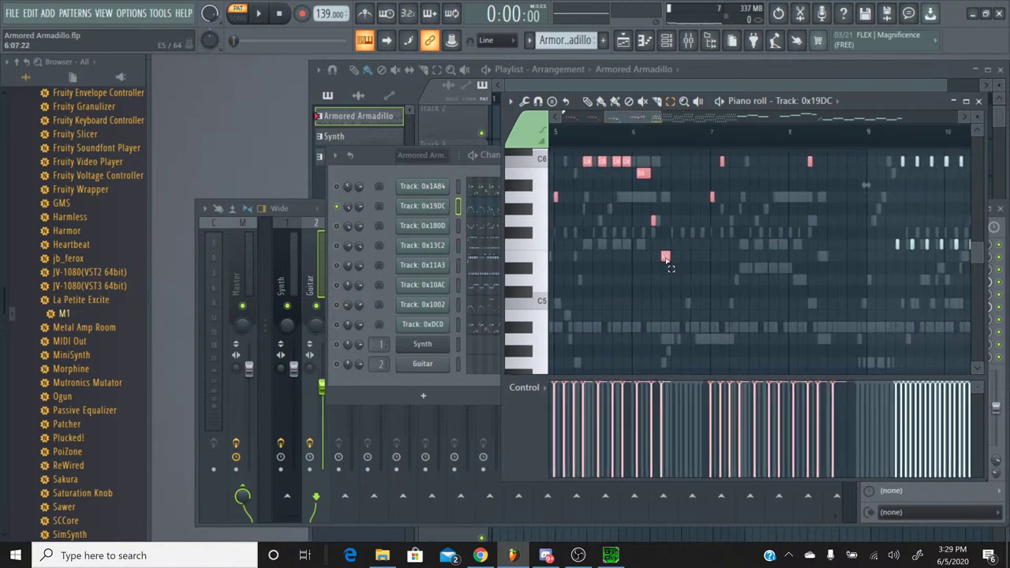
scroll(688, 225, "up", 2)
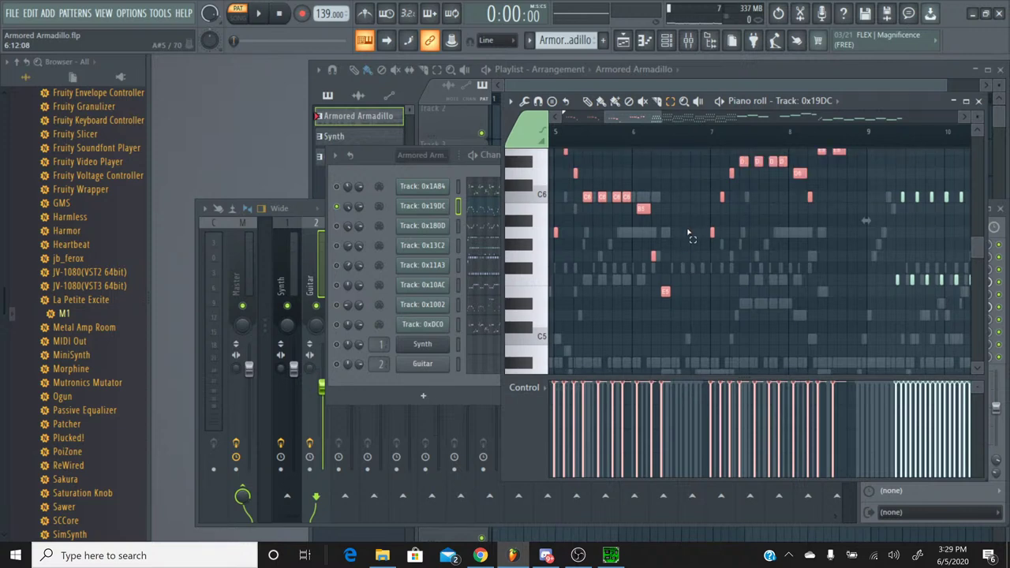
scroll(685, 150, "up", 2)
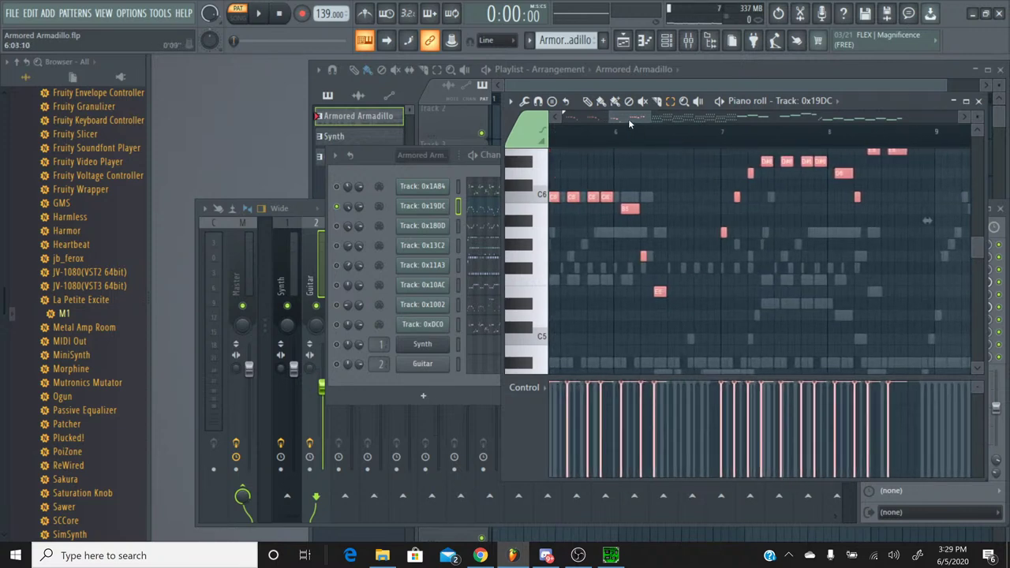
left_click_drag(628, 122, 518, 123)
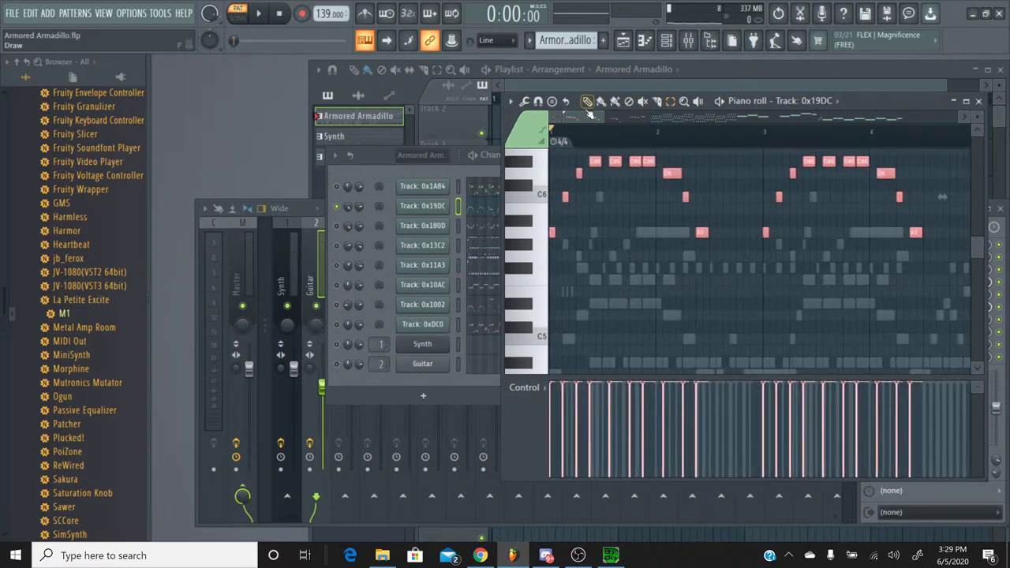
left_click(544, 194)
left_click(978, 101)
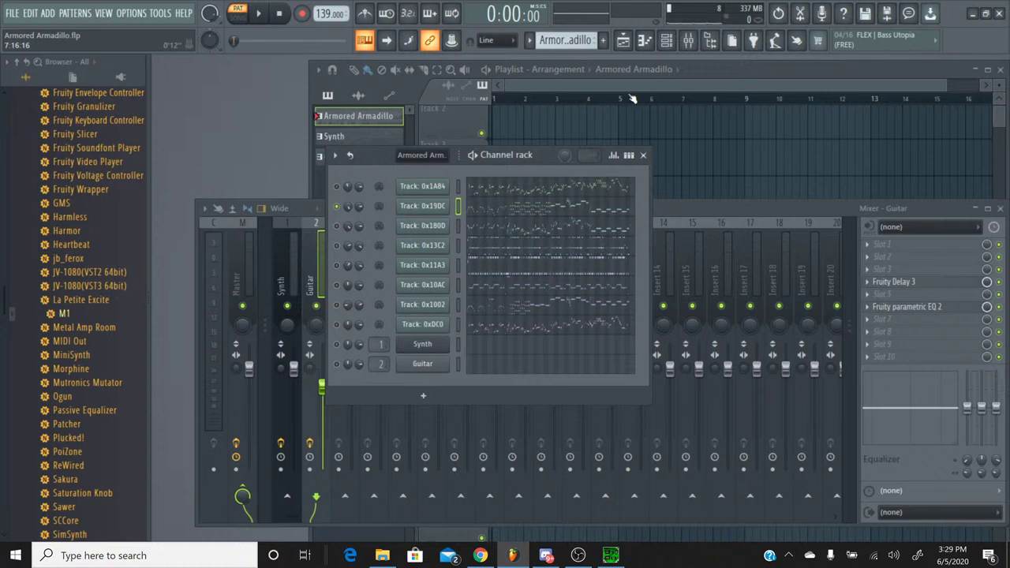
Switch to the Synth pattern and add an M1 instrument channel below Track: 0x19DC in the channel rack.
left_click(529, 40)
left_click(544, 70)
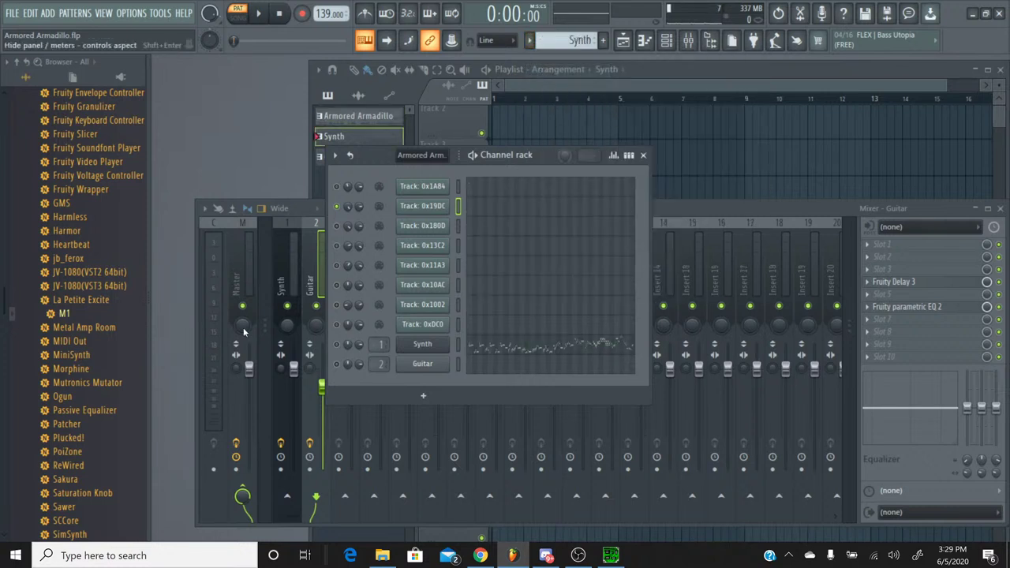
left_click_drag(64, 314, 428, 224)
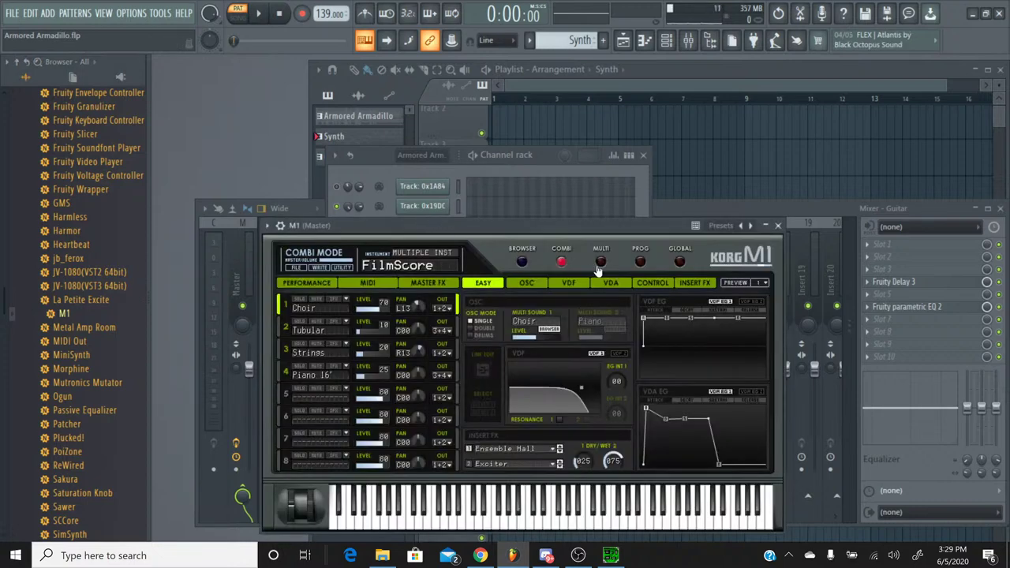
Put the M1 in Prog mode and load the Syn Brass program from the Brass instruments.
left_click(636, 263)
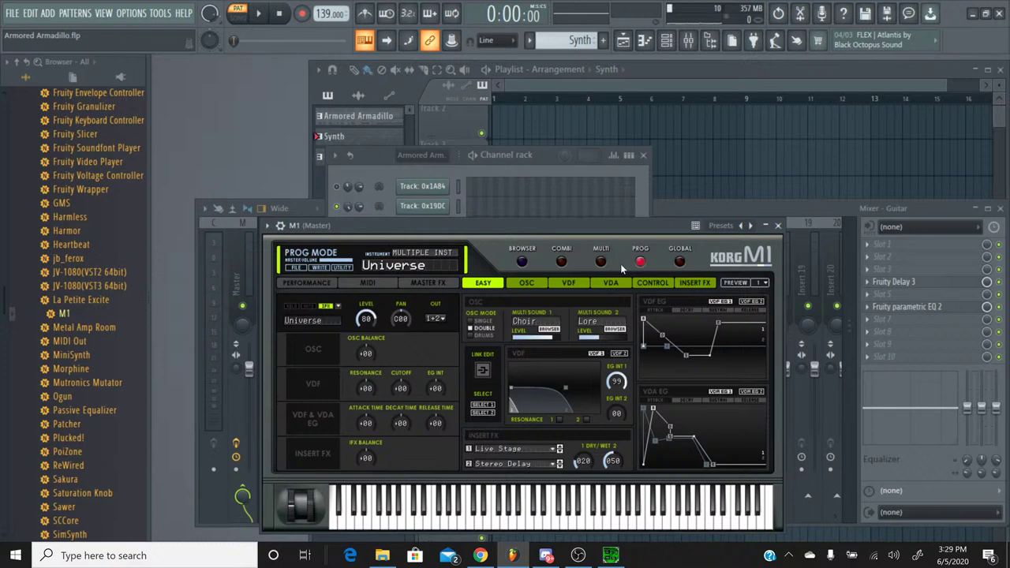
left_click(522, 263)
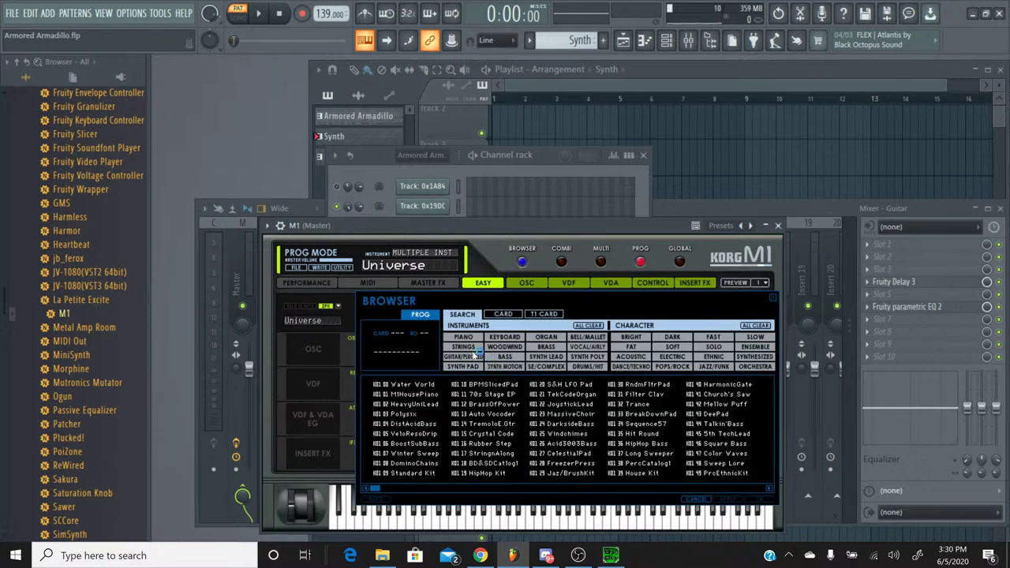
left_click(509, 356)
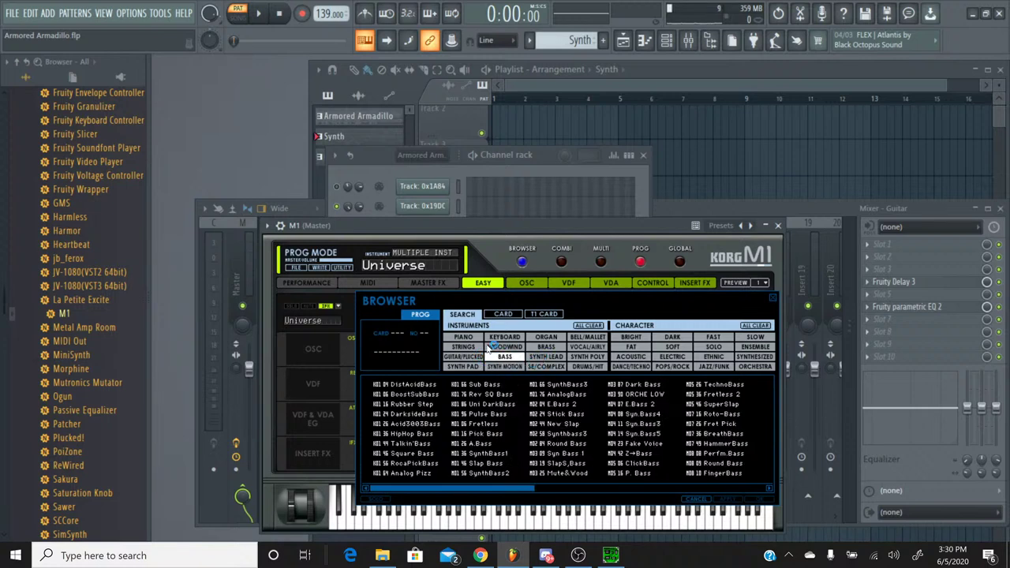
left_click(546, 347)
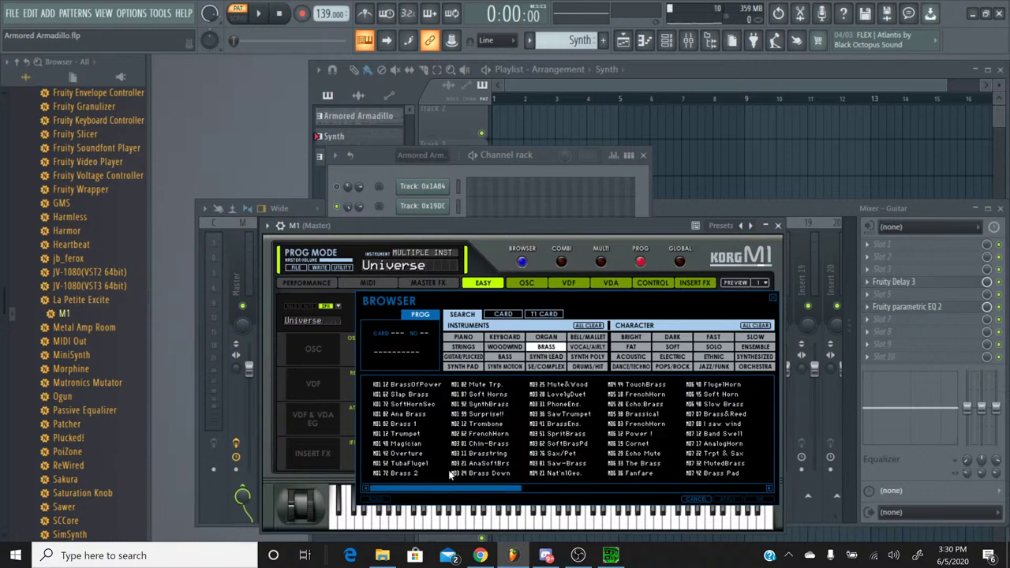
left_click_drag(458, 486, 740, 479)
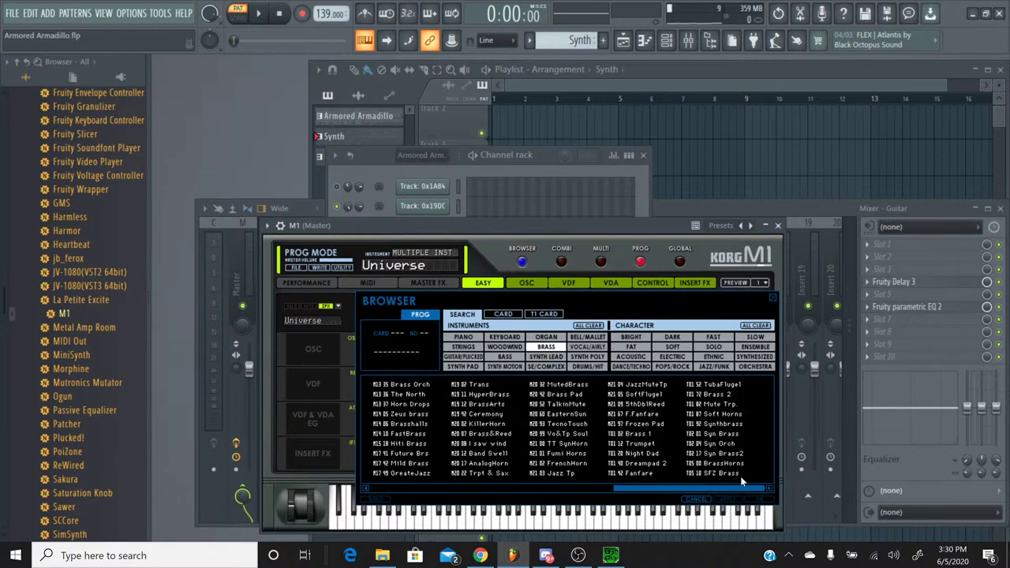
double_click(731, 434)
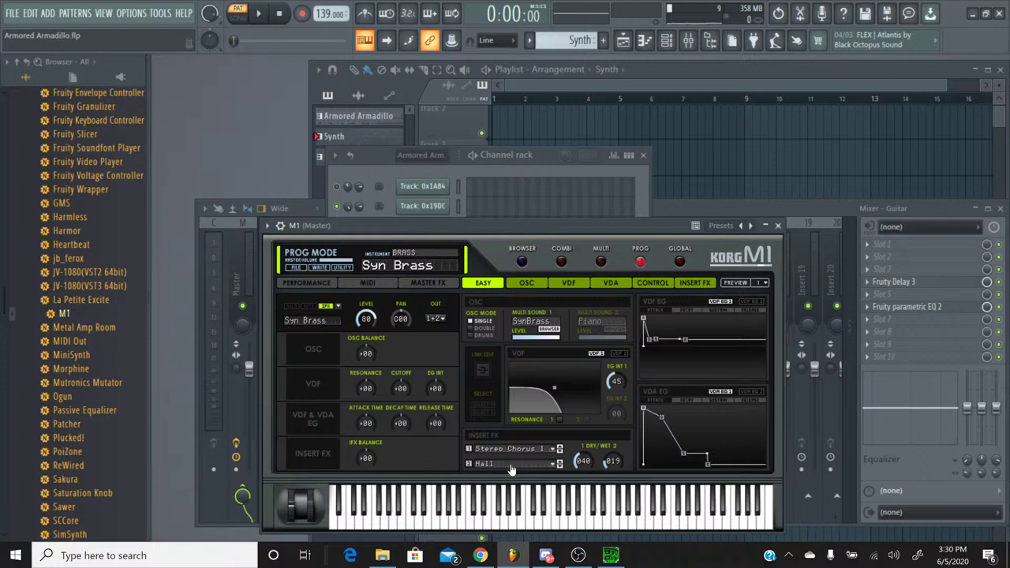
Audition Syn Brass, set its second insert effect to No Effect, test the sound and close the M1.
left_click(511, 501)
left_click(543, 517)
left_click(520, 467)
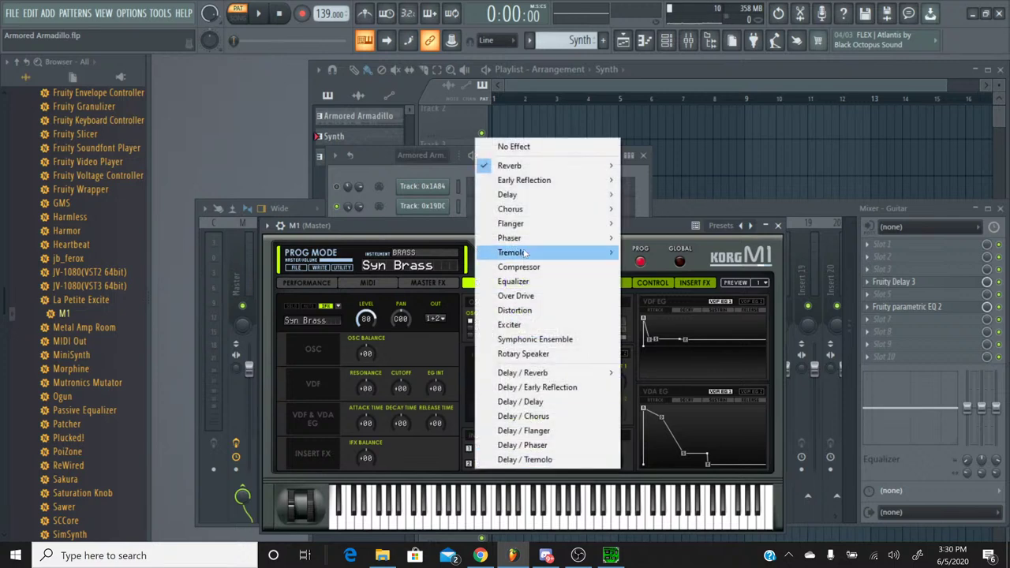
left_click(537, 147)
left_click(538, 506)
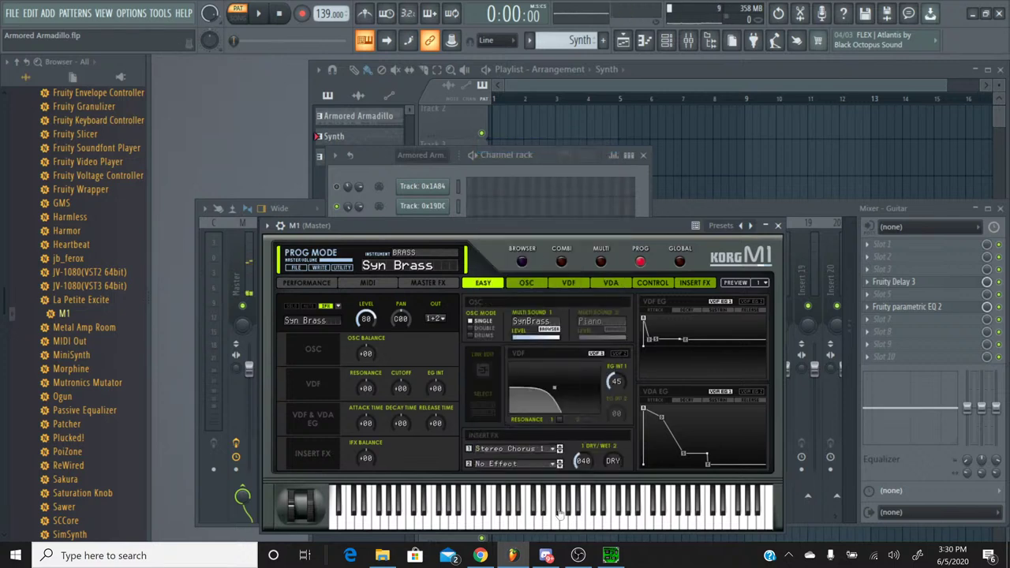
left_click(560, 514)
left_click(779, 226)
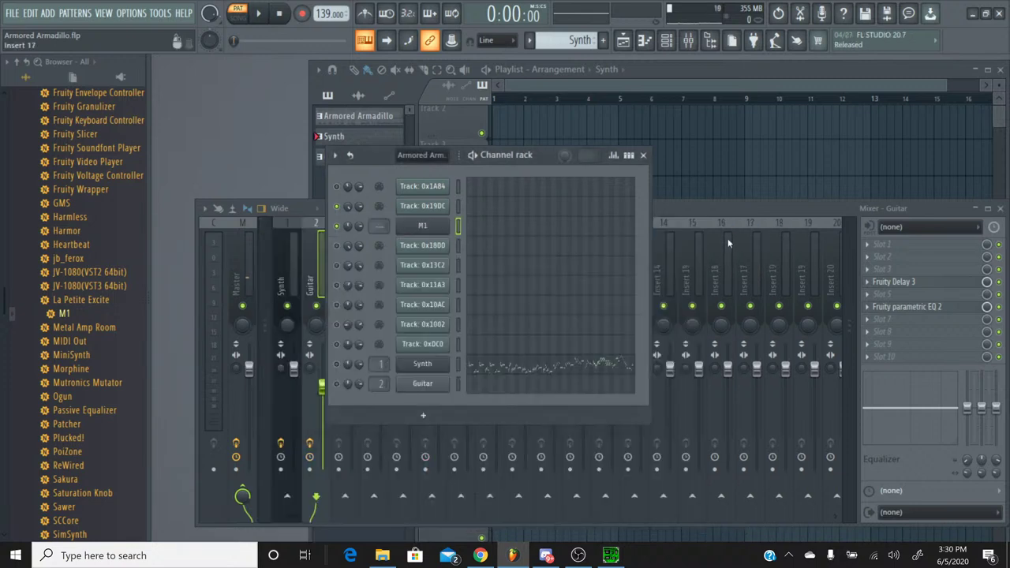
Open the Synth channel's M1 and set its second insert effect to No Effect on the Easy page.
left_click(431, 369)
left_click(514, 208)
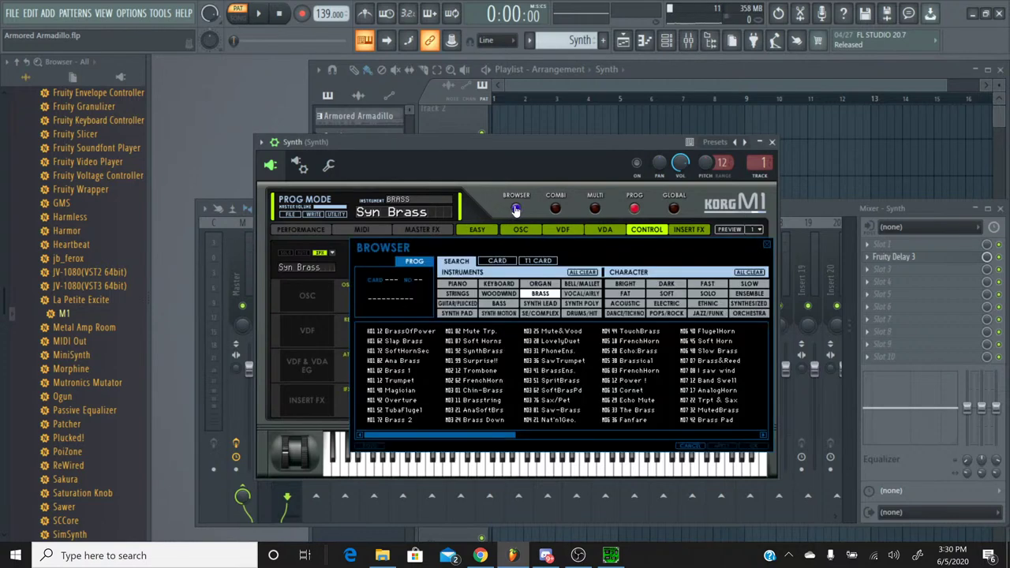
left_click(486, 231)
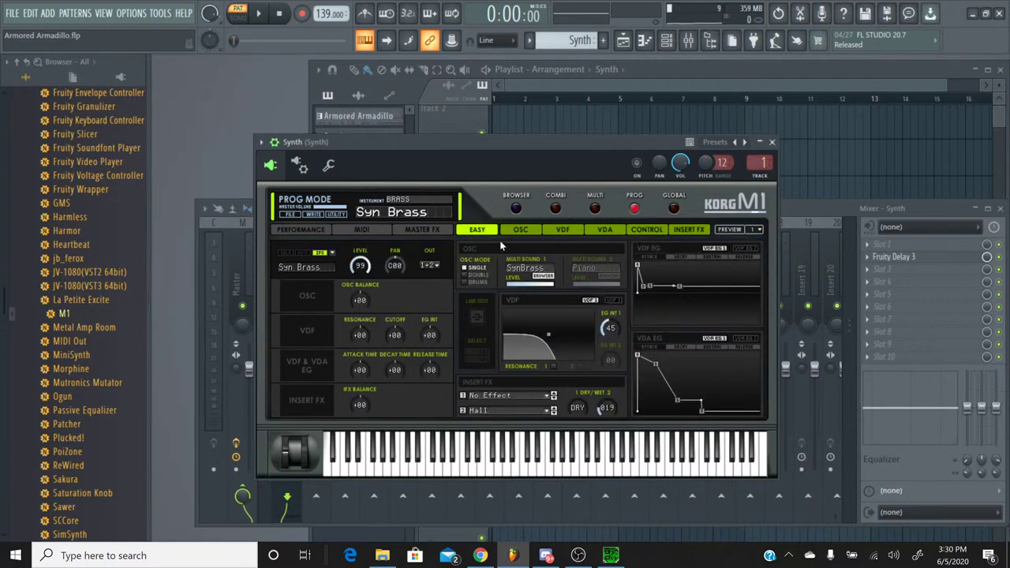
left_click(511, 405)
left_click(487, 91)
left_click(772, 143)
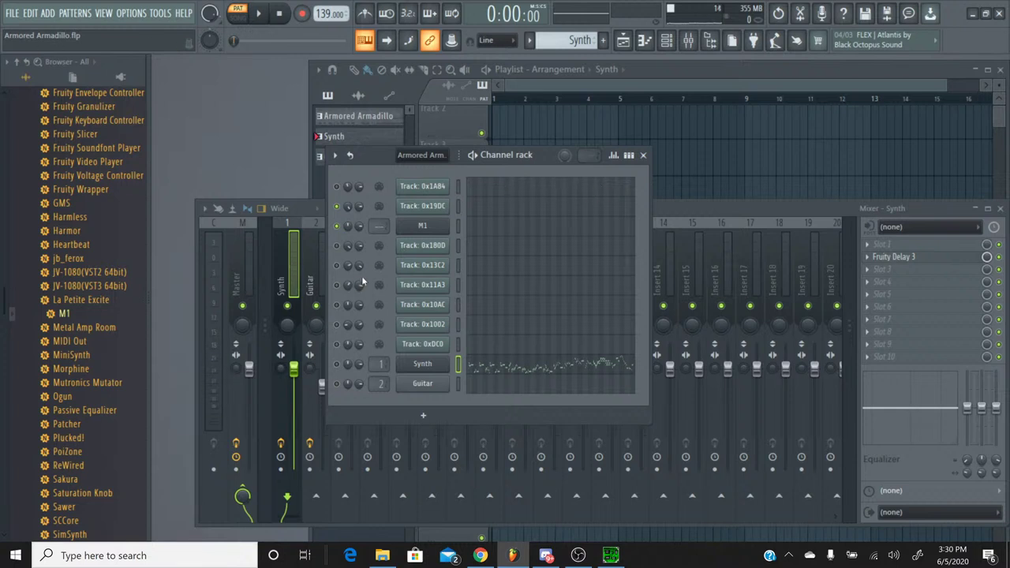
Paste the copied notes into the M1 channel's piano roll, play the pattern to check them and close the piano roll.
left_click(481, 229)
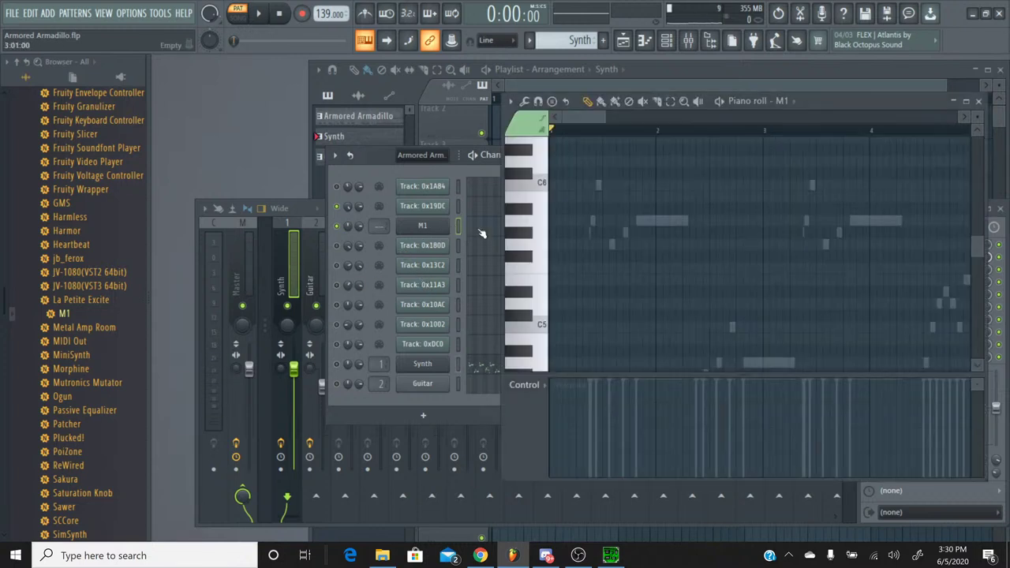
left_click(540, 221)
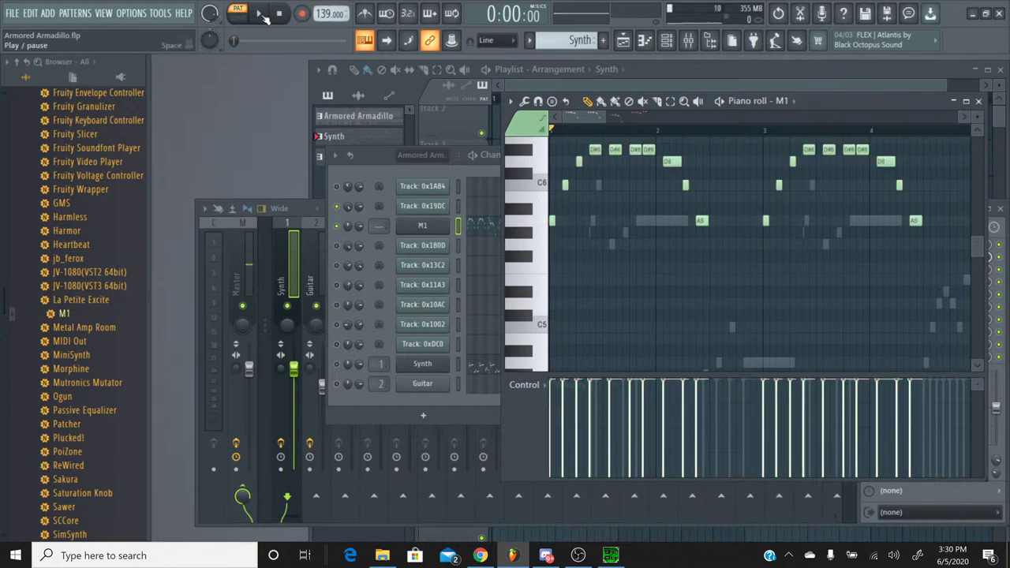
key("space")
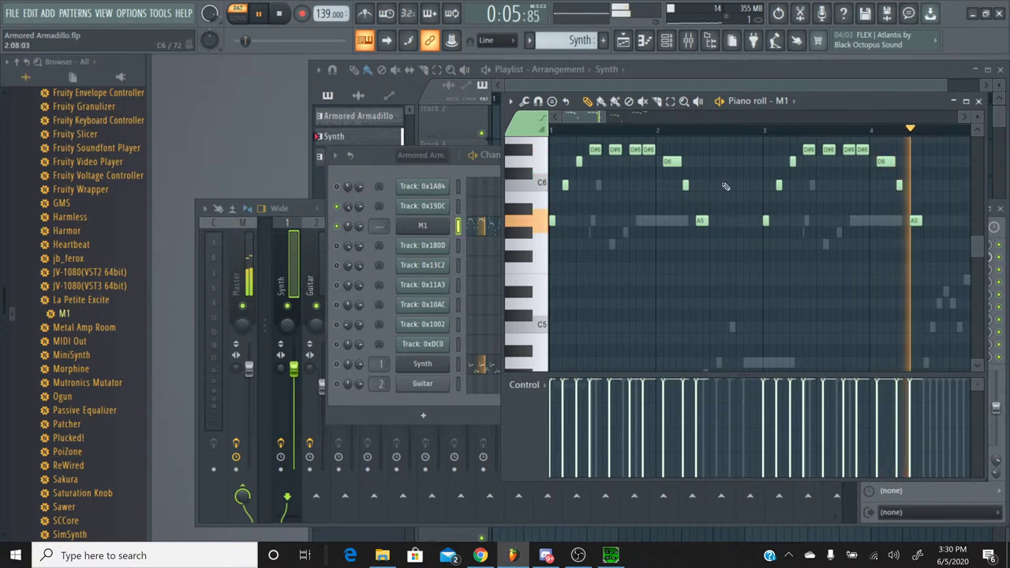
left_click(281, 16)
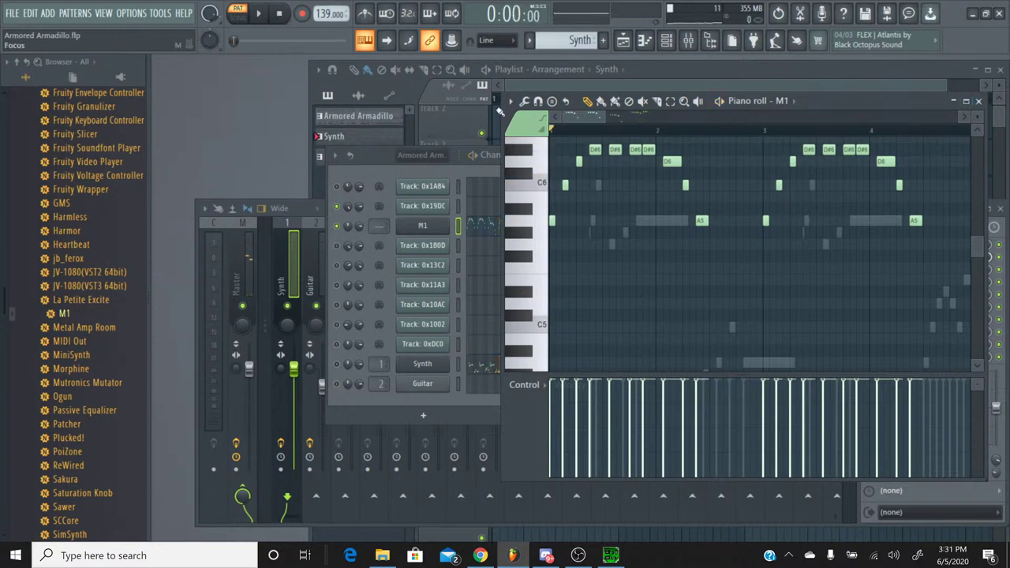
left_click(979, 101)
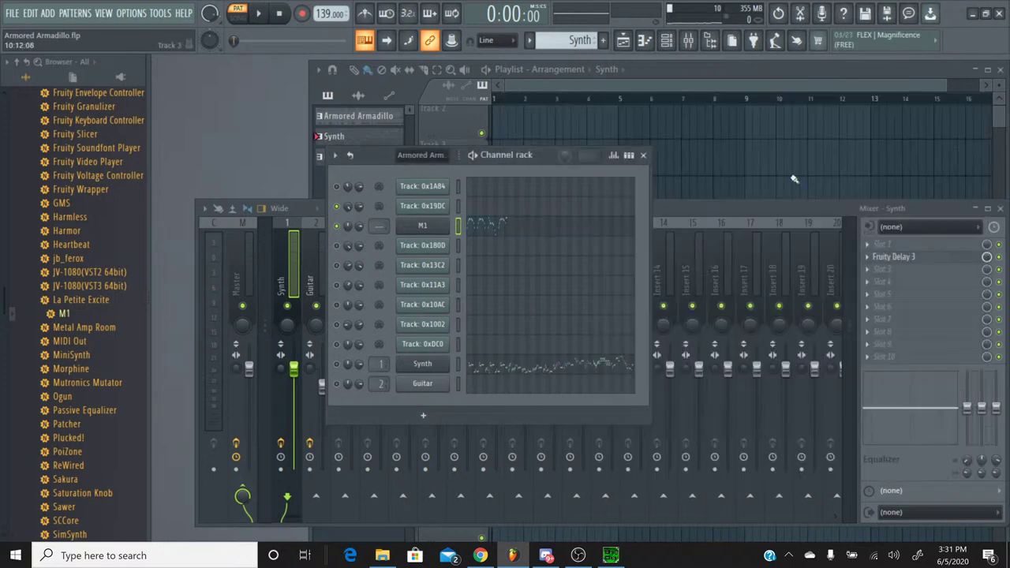
Select the Armored Armadillo pattern, play the original SPC in SPCTool for comparison and return to FL Studio.
left_click(530, 40)
left_click(552, 56)
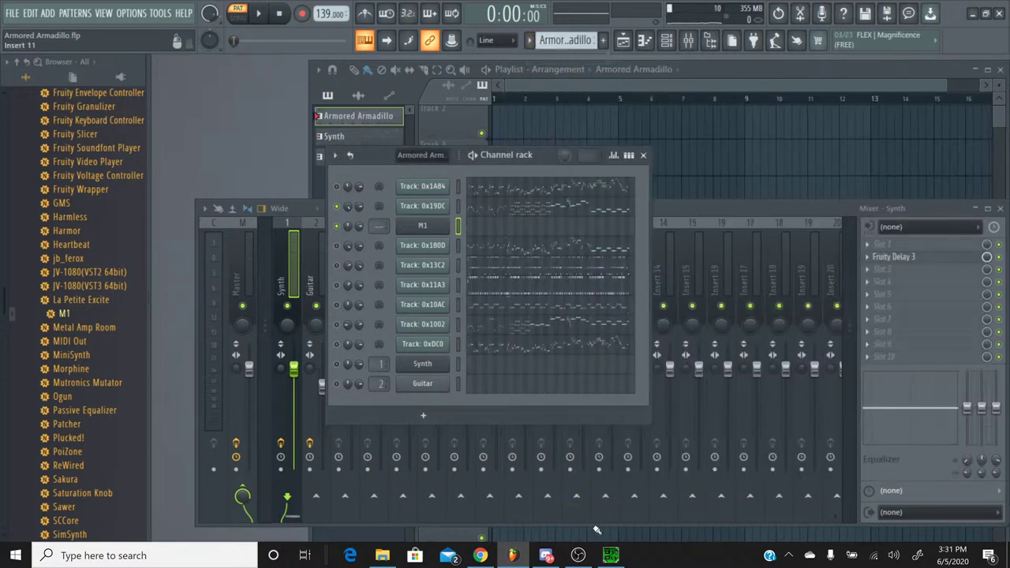
left_click(611, 556)
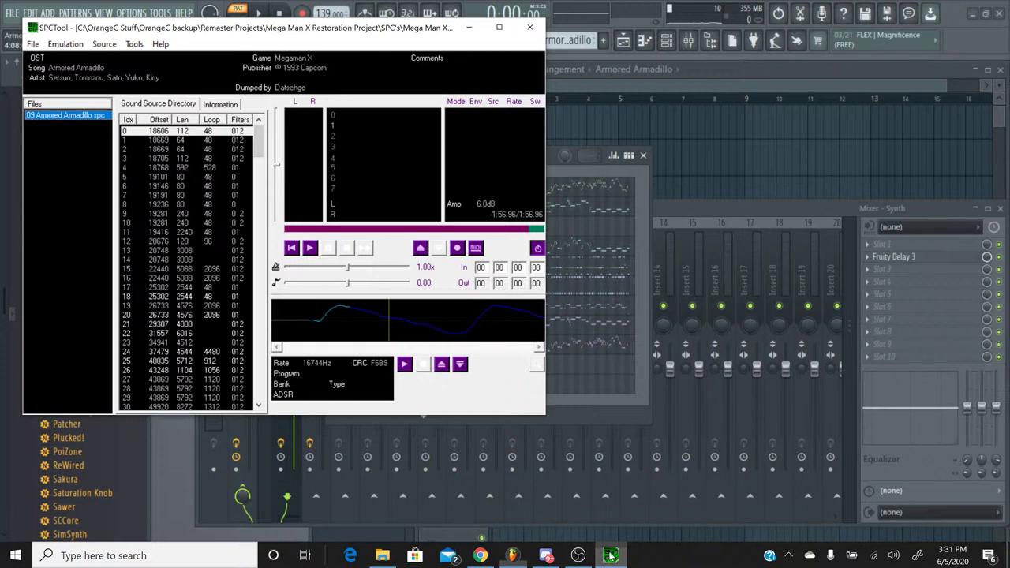
left_click(310, 247)
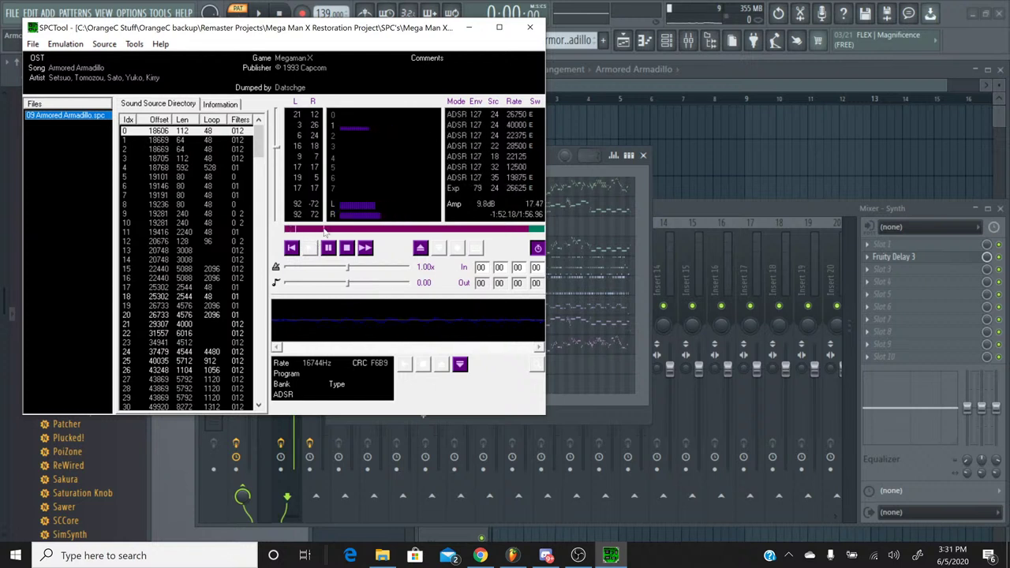
left_click(590, 407)
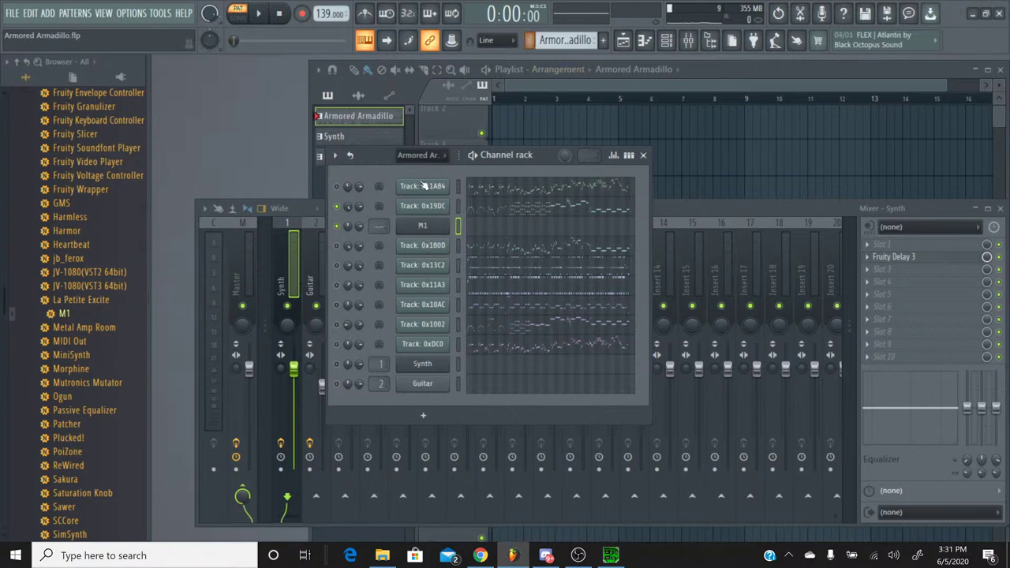
Check the channel panning events of Track: 0x19DC and copy its panning value to the M1 channel.
right_click(352, 210)
left_click(378, 237)
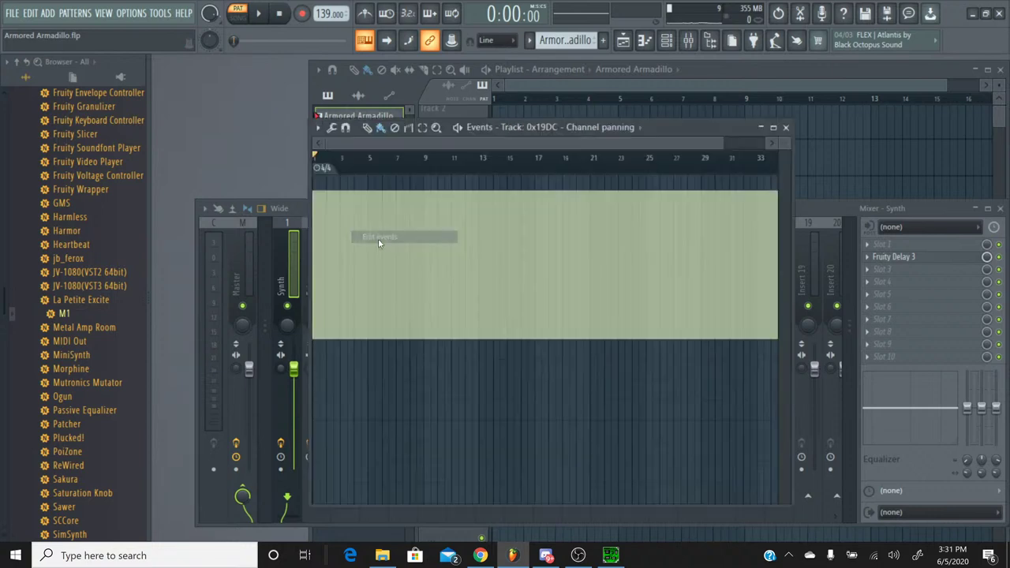
left_click(786, 128)
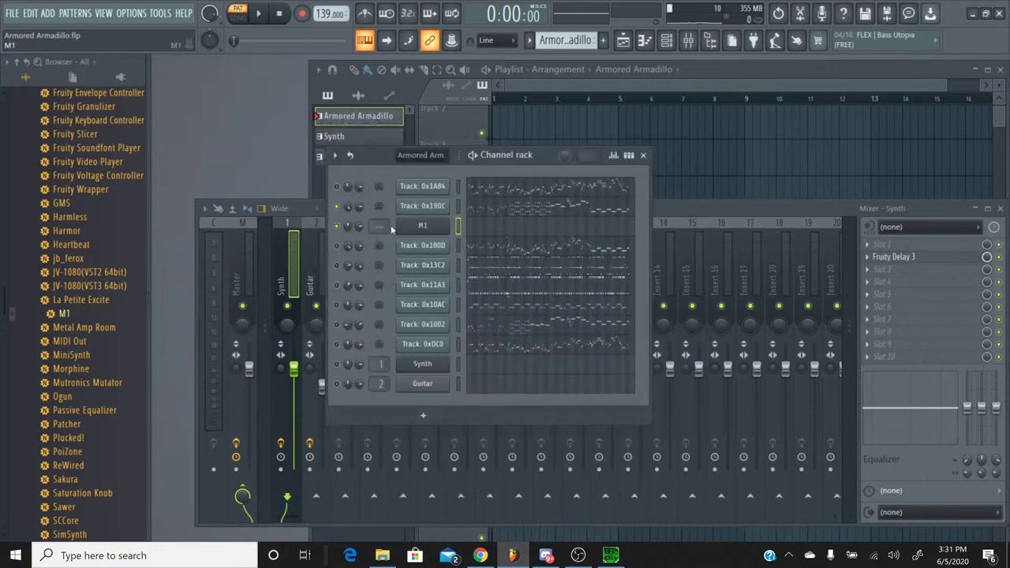
right_click(348, 207)
left_click(370, 354)
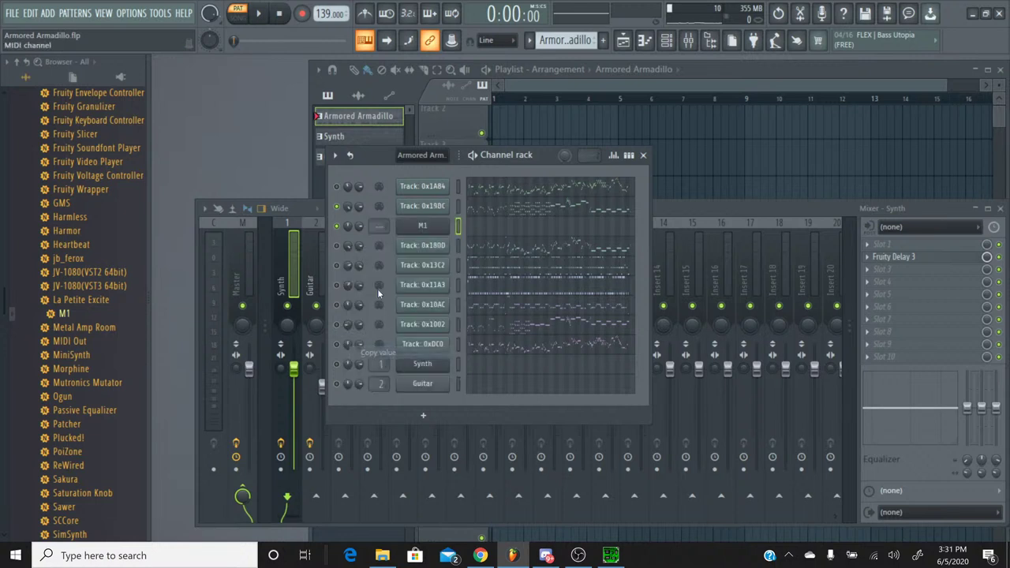
right_click(348, 227)
left_click(394, 386)
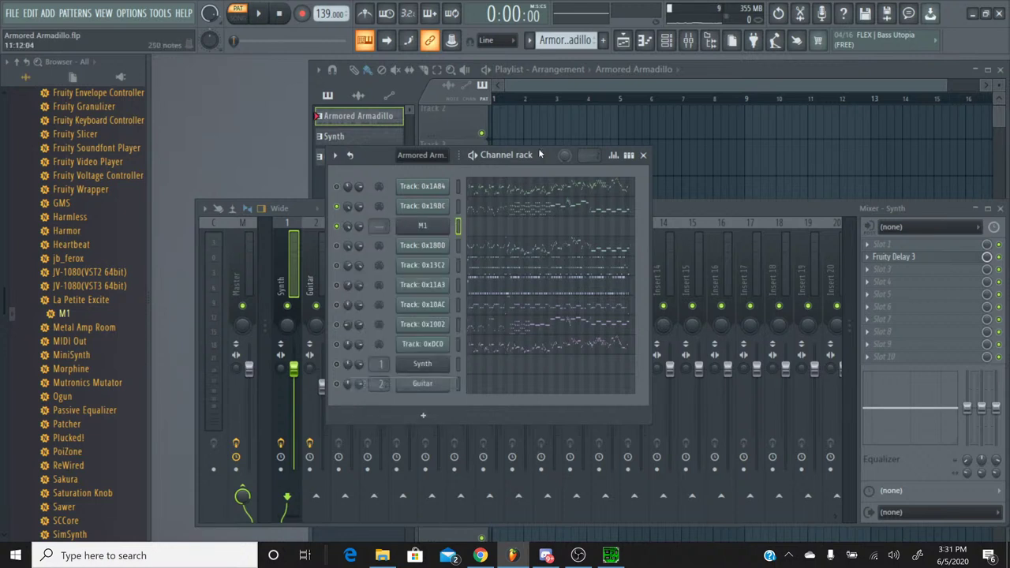
Switch back to the Synth pattern and stop the SPC playback in SPCTool.
left_click(529, 41)
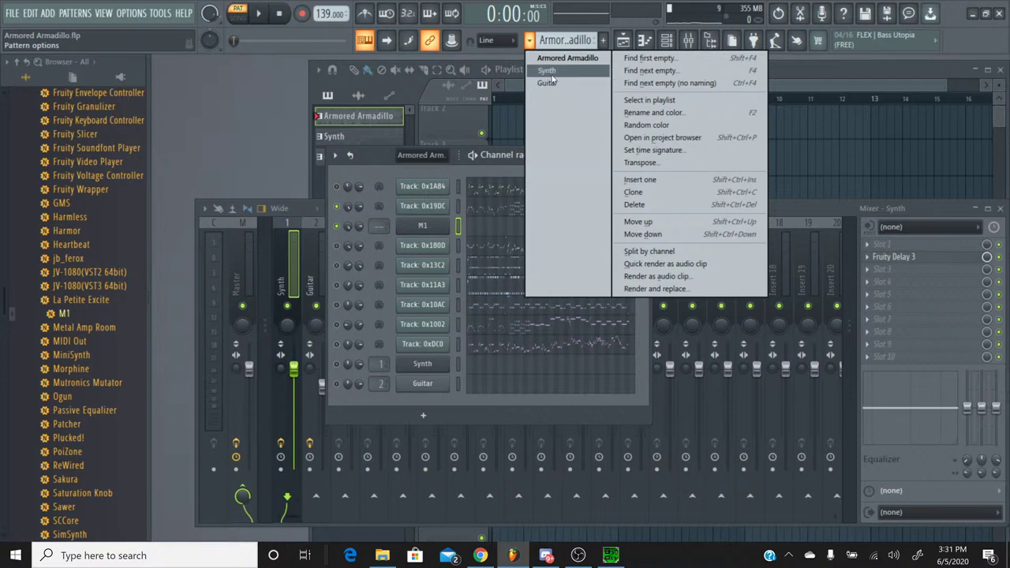
left_click(546, 70)
left_click(610, 554)
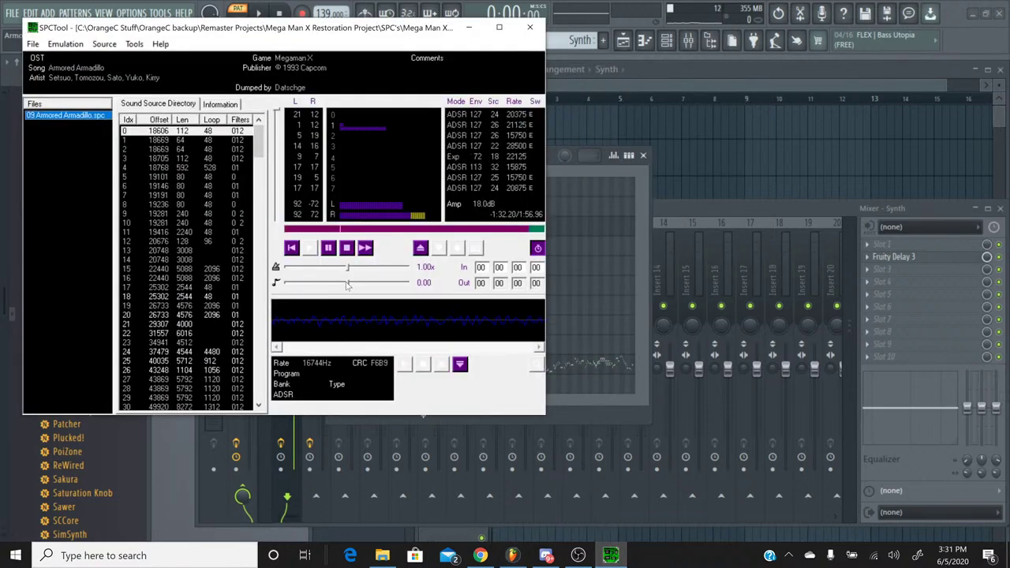
key("space")
left_click(615, 559)
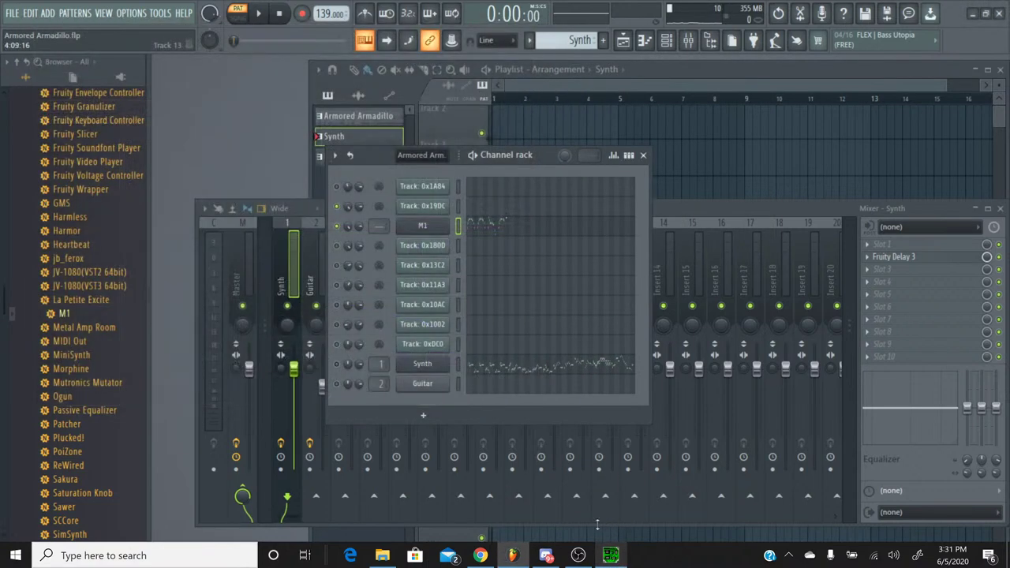
Set the M1 channel's release time to 15 while the pattern plays, close its window and restart playback from the beginning.
left_click(407, 228)
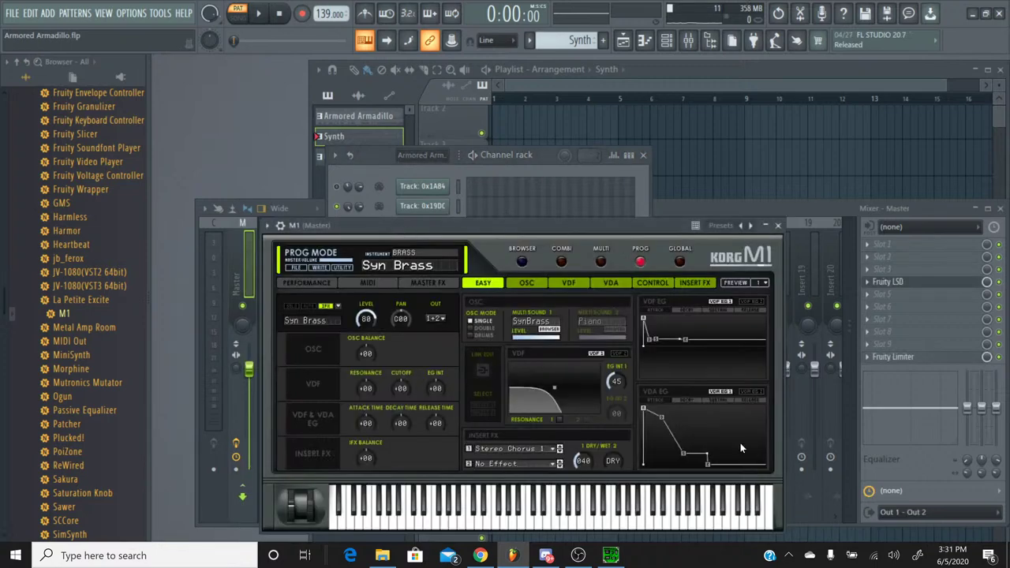
left_click(259, 13)
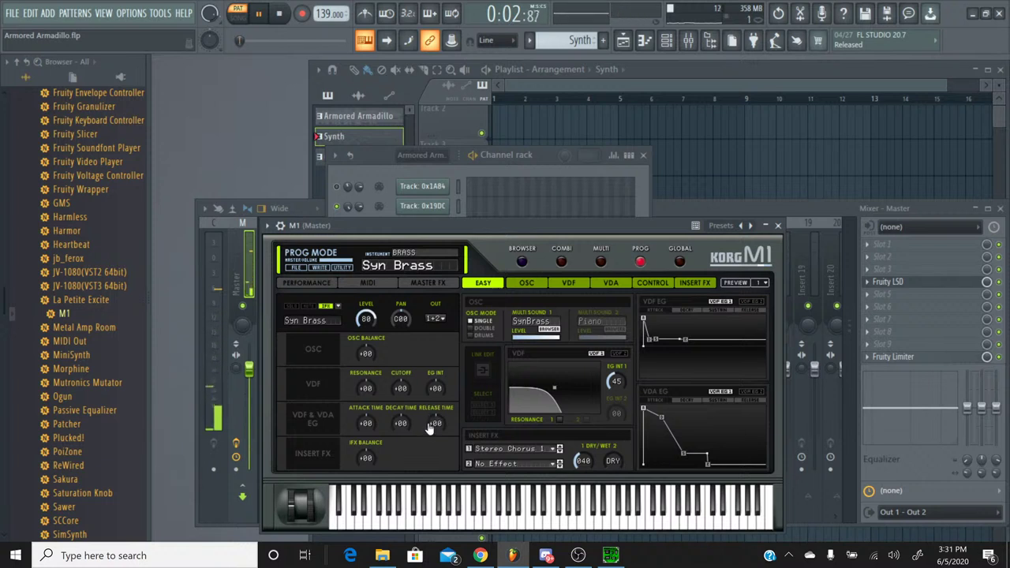
mouse_move(434, 424)
left_mouse_down()
mouse_move(436, 394)
mouse_move(435, 424)
left_mouse_up()
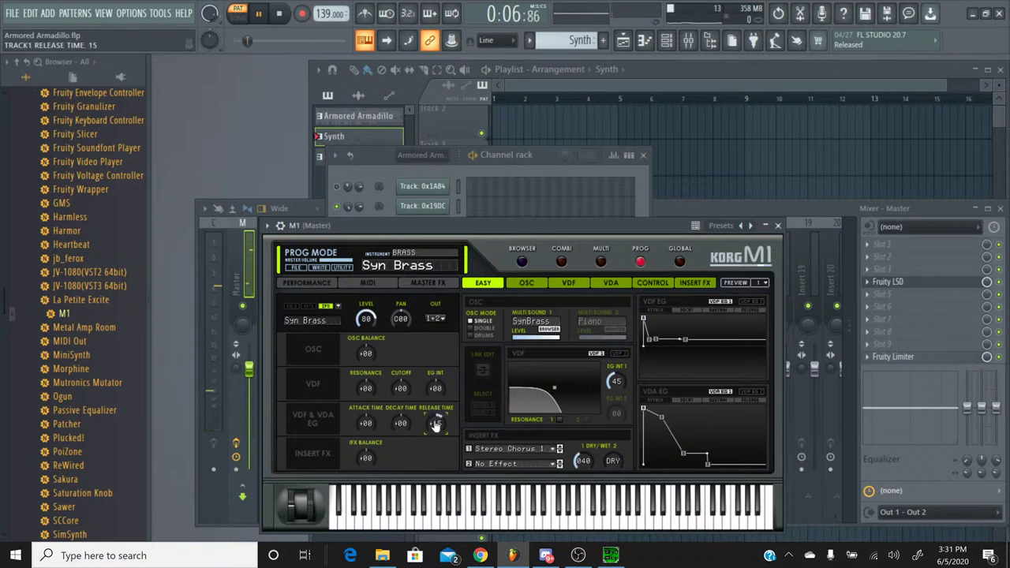
left_click(778, 227)
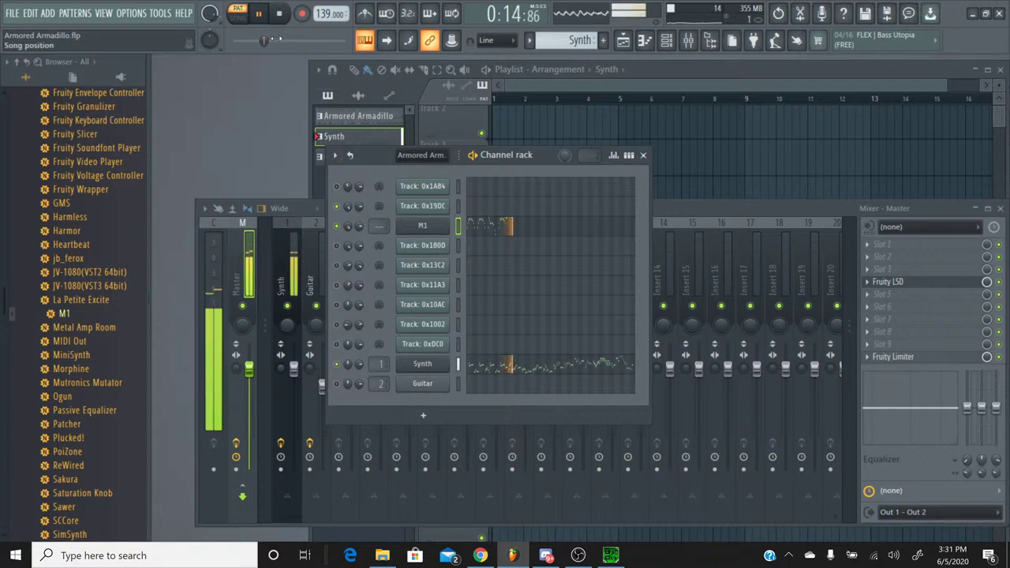
left_click(230, 44)
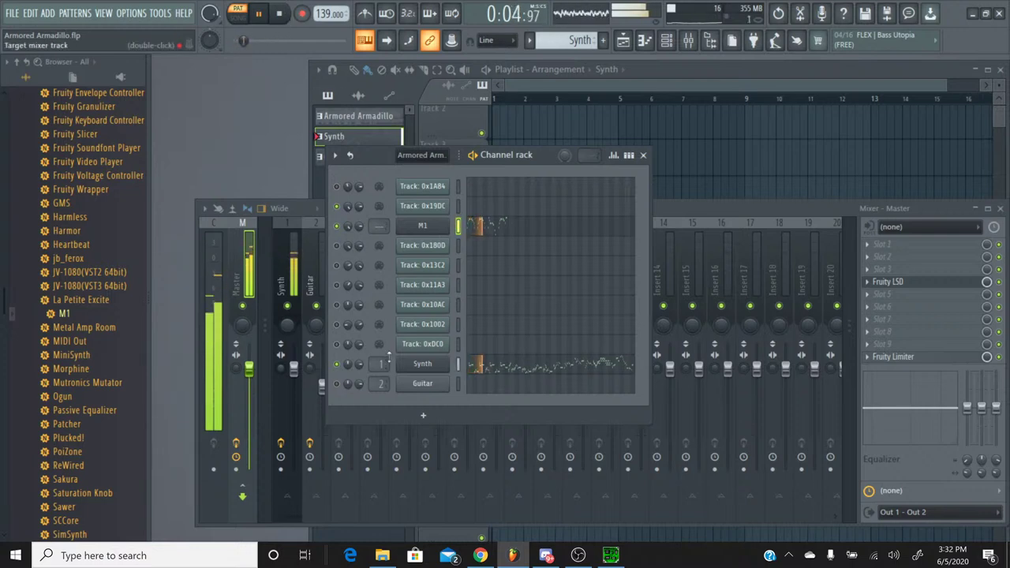
Set the Synth channel's M1 release time to 19, close the instrument and stop playback.
left_click(423, 369)
left_click_drag(424, 374, 424, 367)
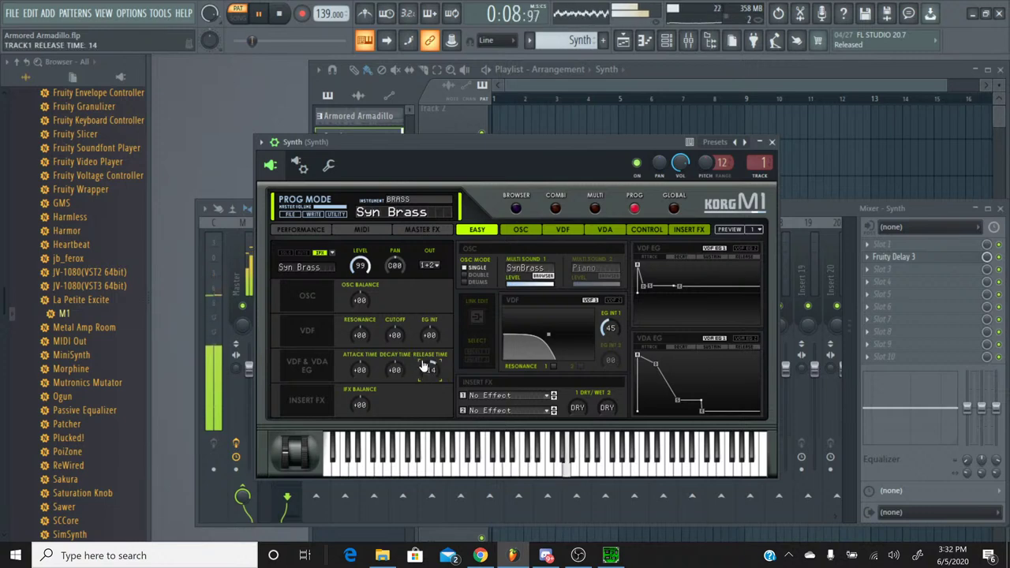
left_click_drag(424, 365, 424, 362)
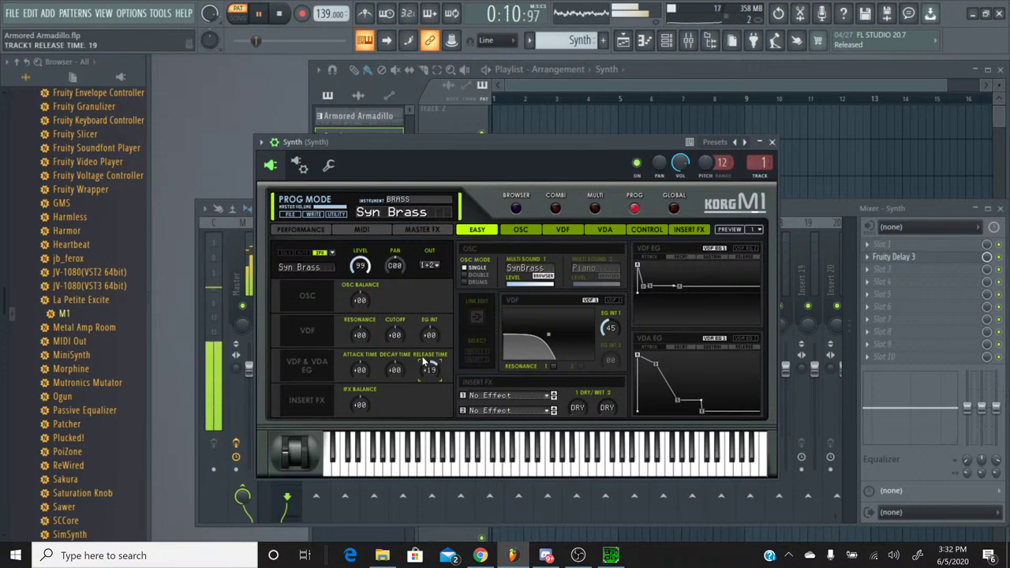
left_click(772, 142)
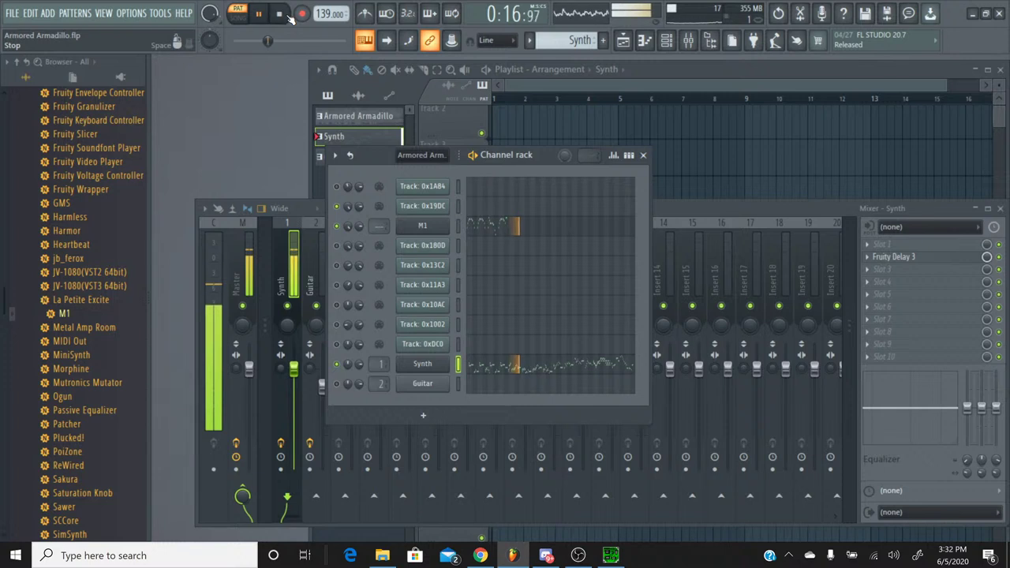
left_click(289, 17)
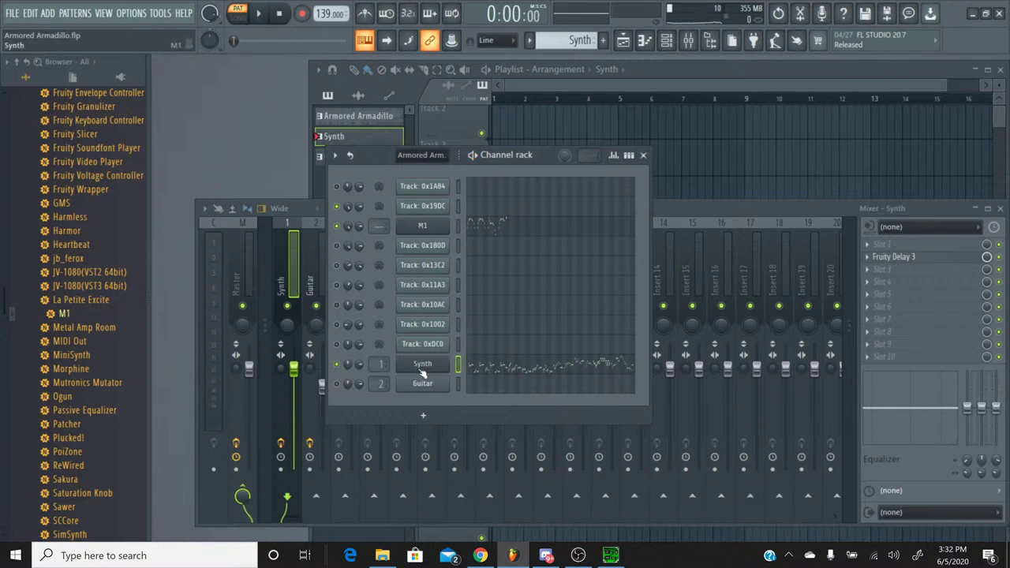
Close the channel rack and save the project.
left_click(643, 155)
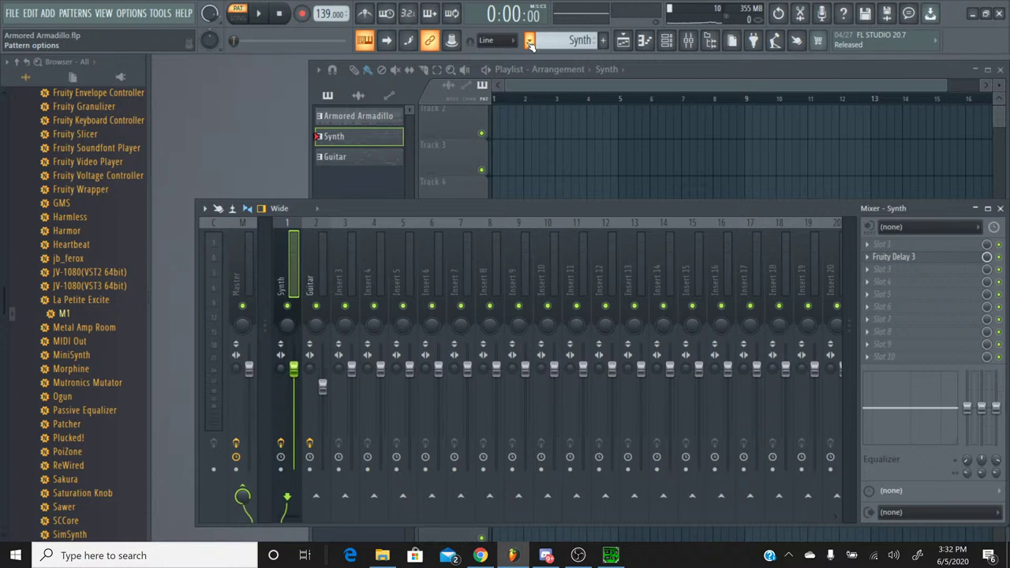
left_click(12, 13)
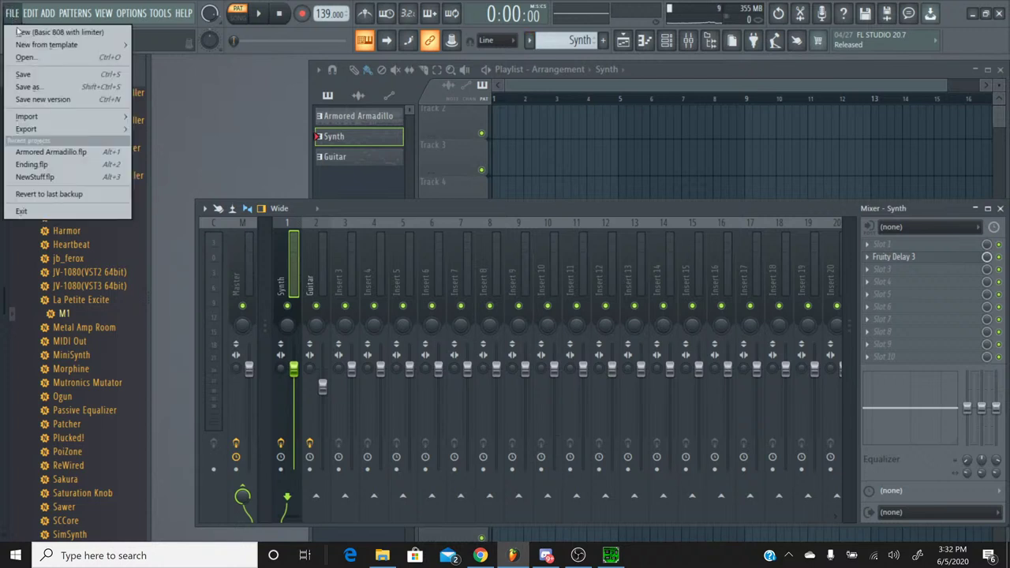
left_click(42, 76)
Rename the M1 channel to "Brass Stab" in the channel rack.
left_click(669, 42)
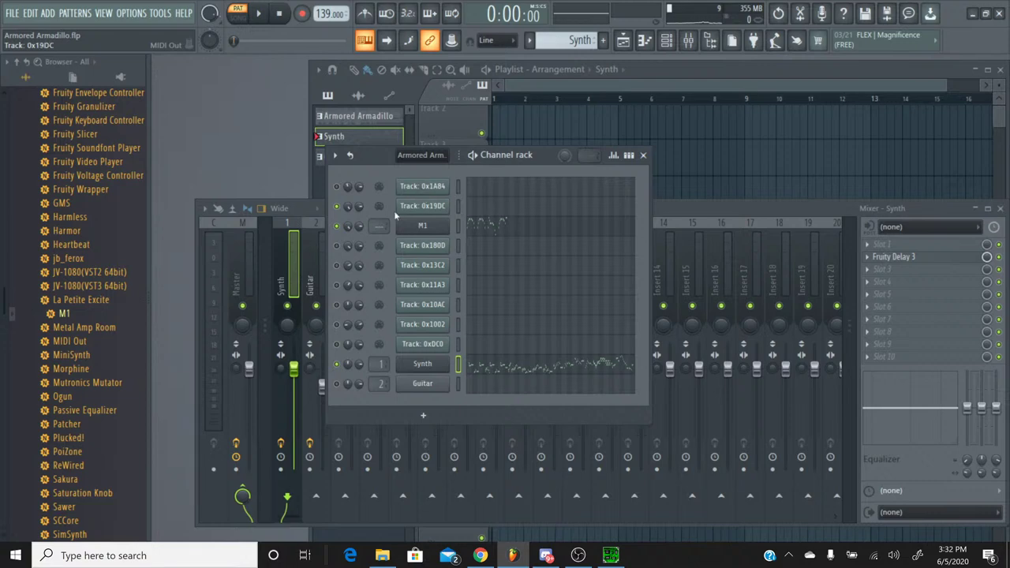
right_click(441, 231)
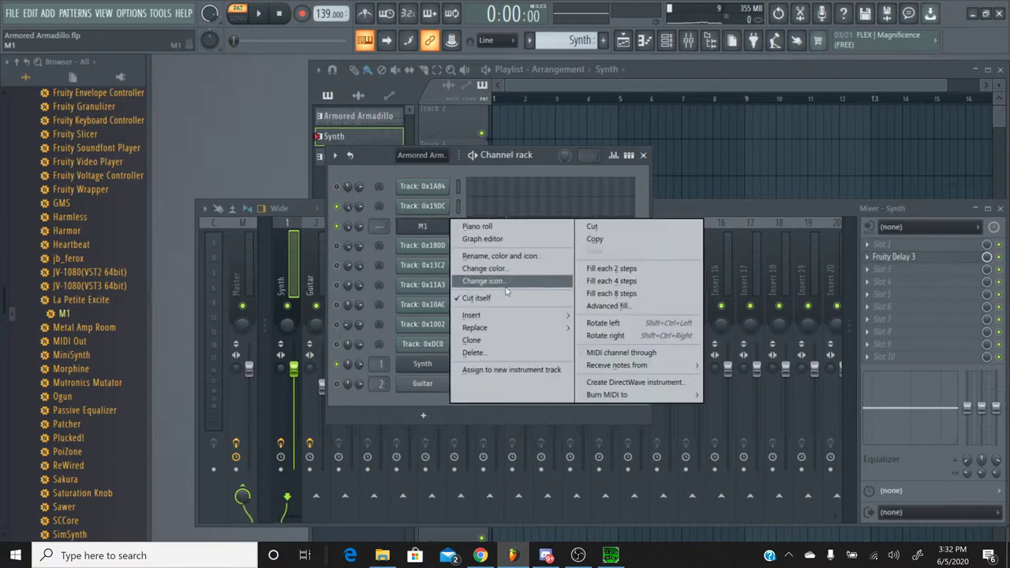
mouse_move(519, 333)
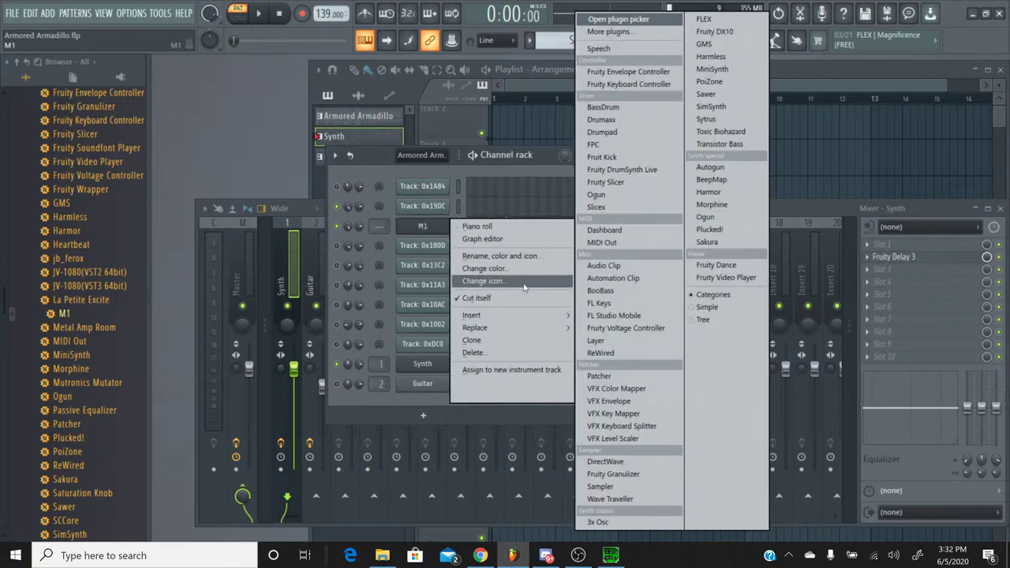
left_click(525, 257)
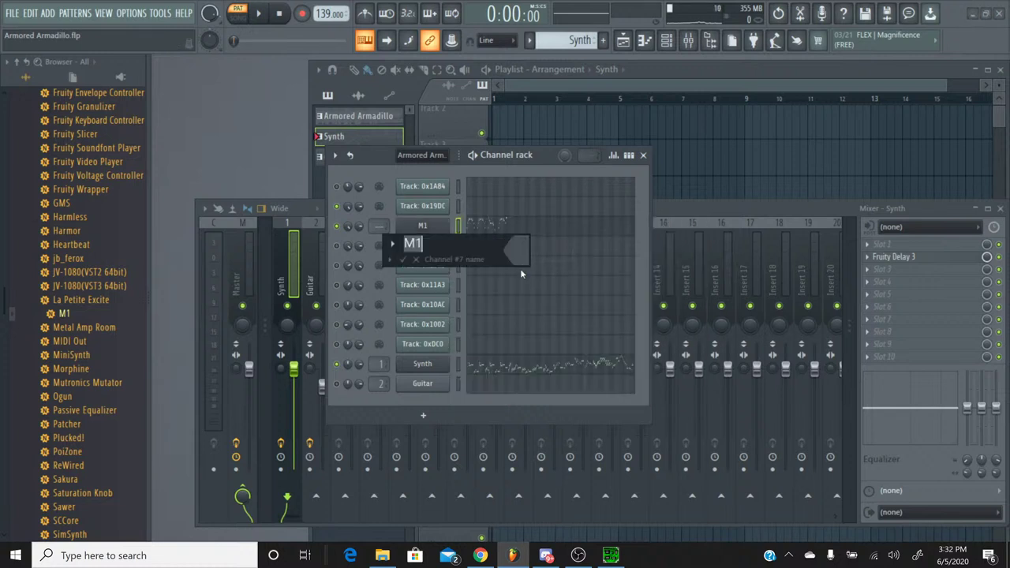
type("Brass Stab")
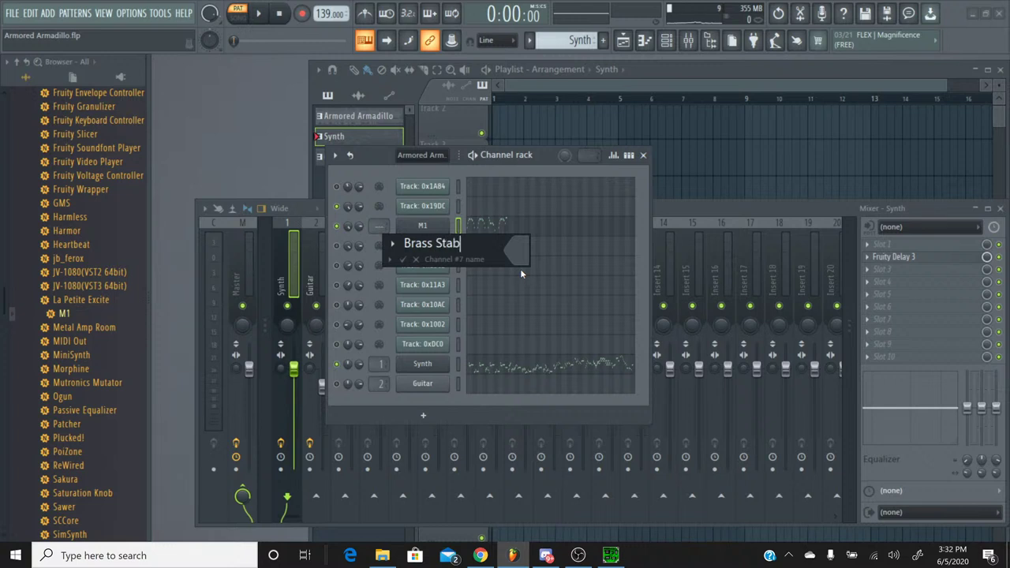
key("Return")
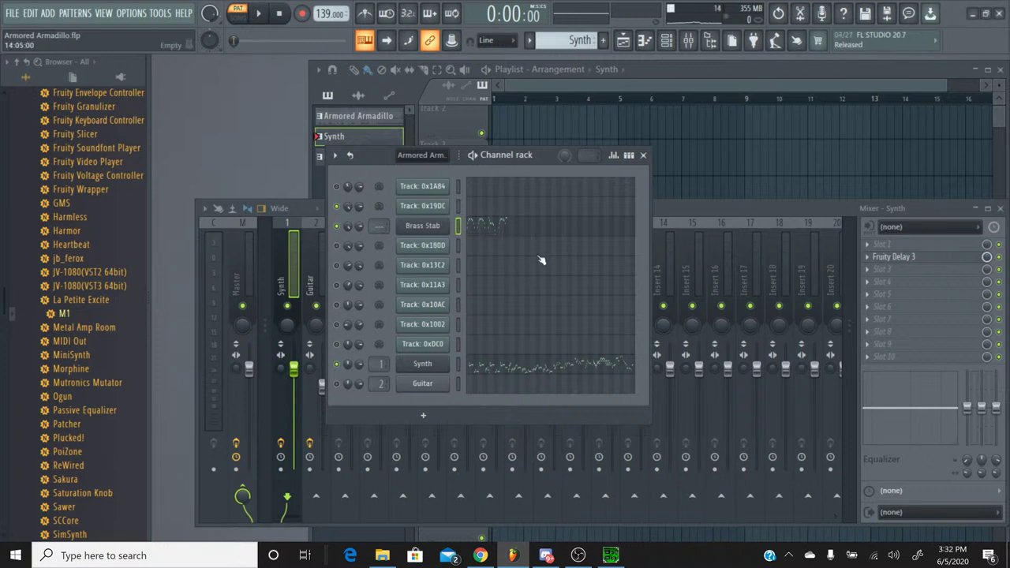
Route the Brass Stab channel to mixer insert 3 and return to the channel rack.
left_click(671, 209)
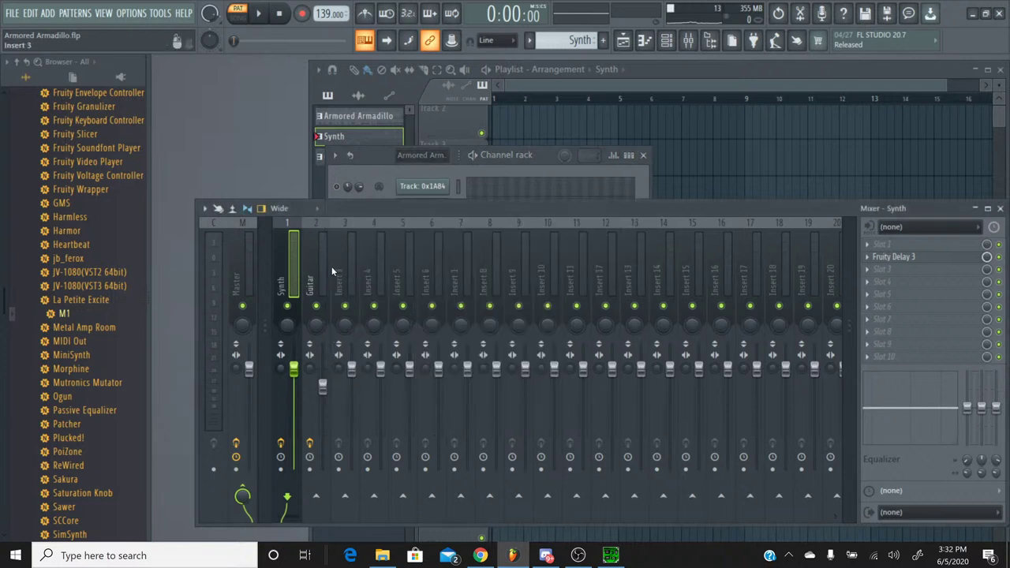
left_click(344, 224)
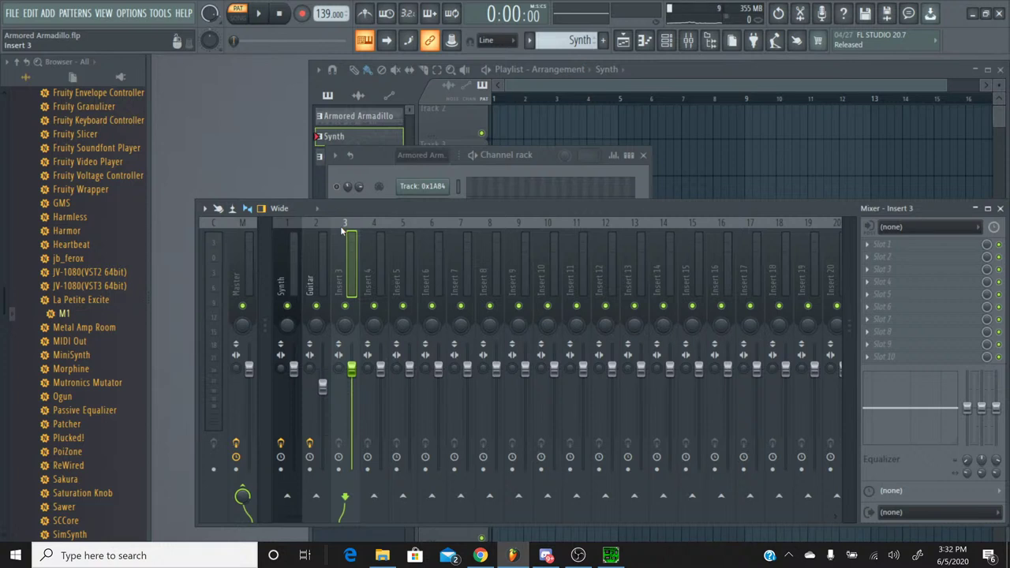
right_click(340, 226)
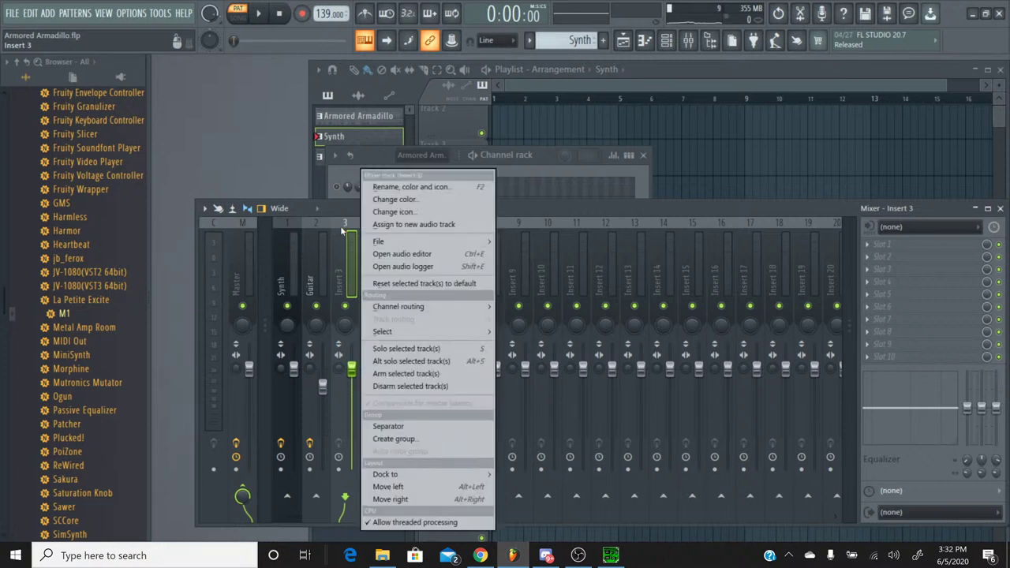
mouse_move(402, 306)
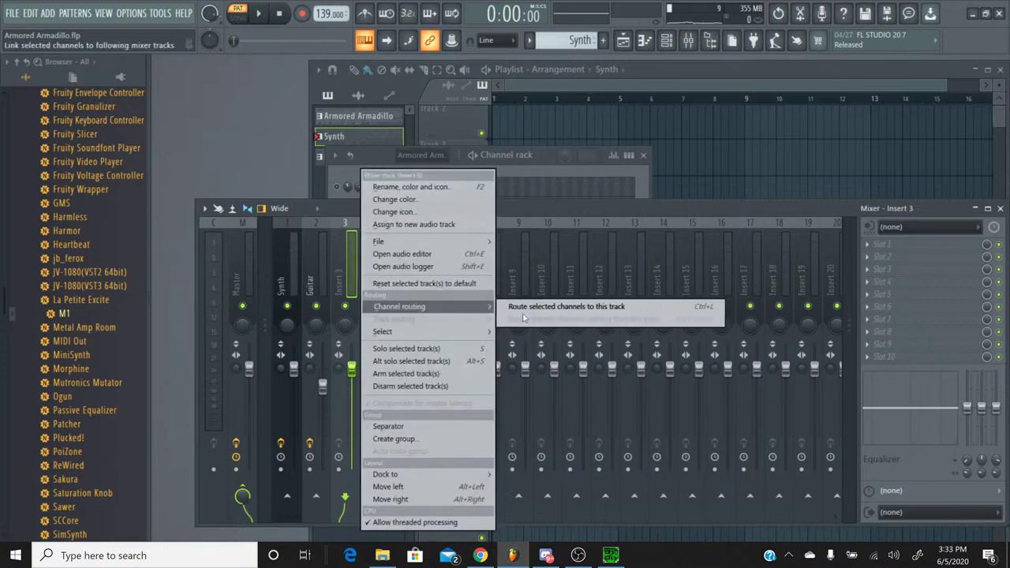
left_click(568, 306)
left_click(378, 174)
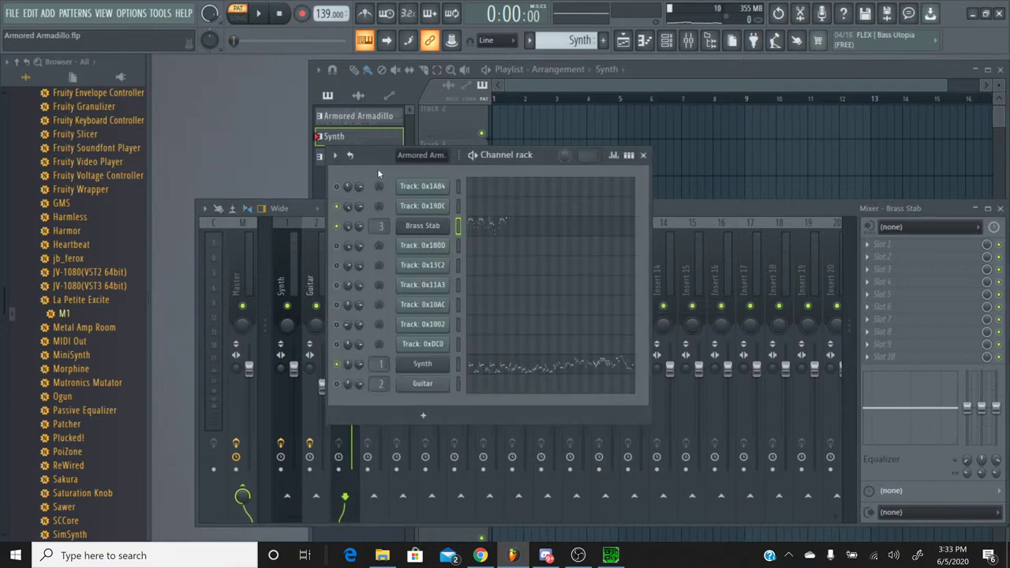
Switch to the Armored Armadillo pattern and open the piano roll of Track: 0x19DC.
left_click(564, 39)
left_click(552, 41)
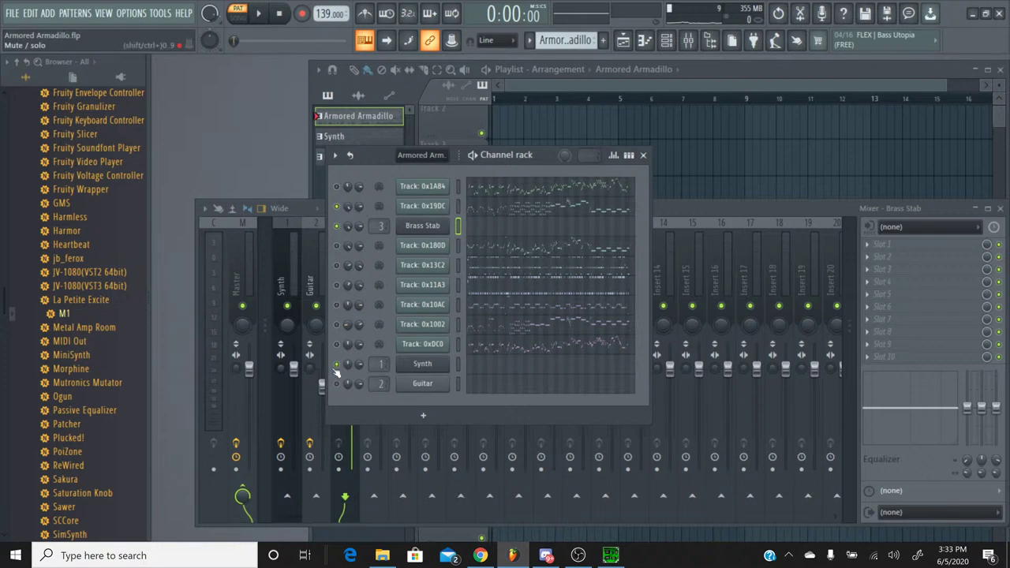
left_click(497, 212)
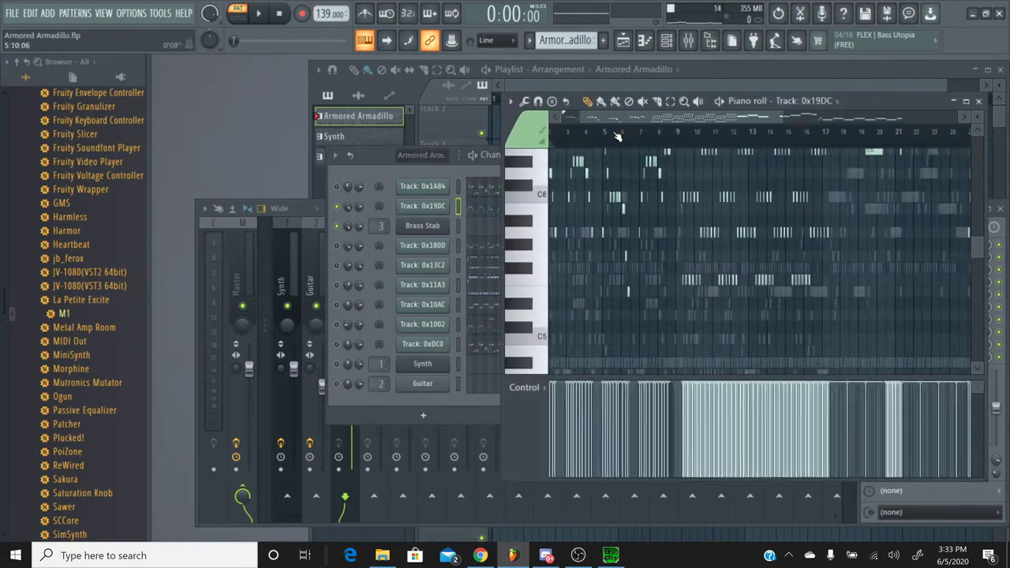
Play Track: 0x19DC from just after bar 9 and follow its repeated short notes through bar 17.
scroll(618, 136, "up", 4)
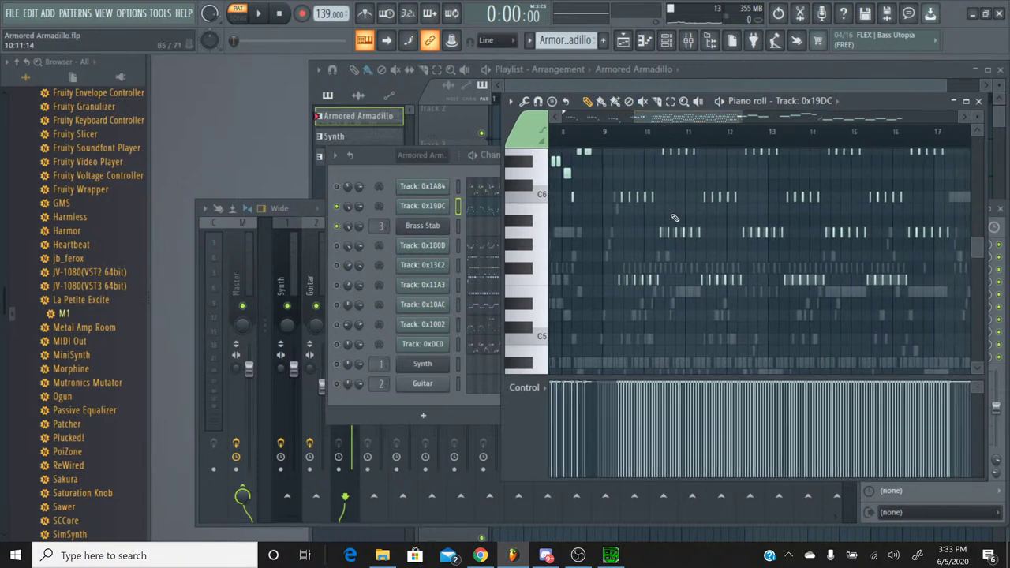
scroll(671, 205, "up", 3)
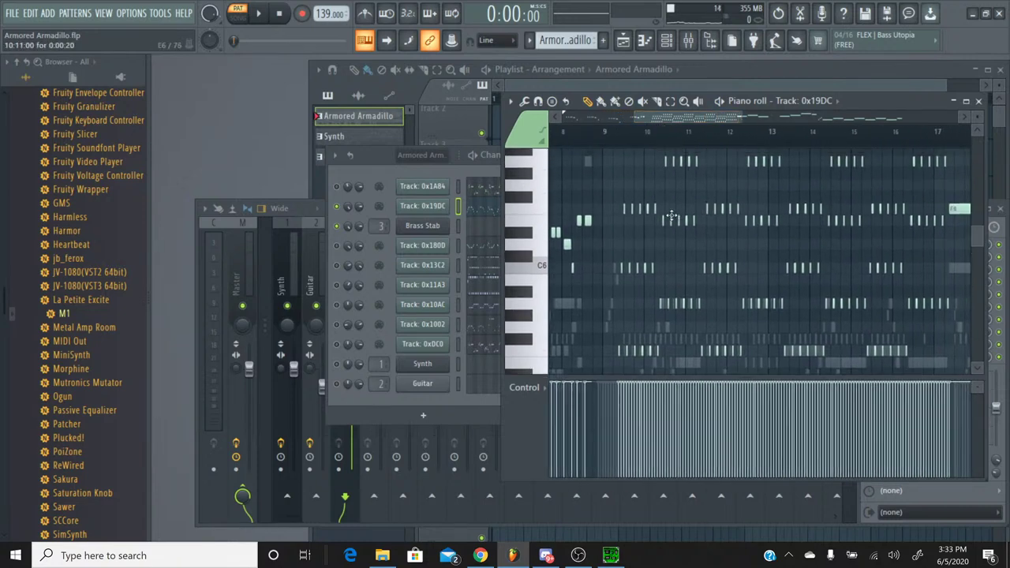
left_click(605, 143)
left_click(612, 144)
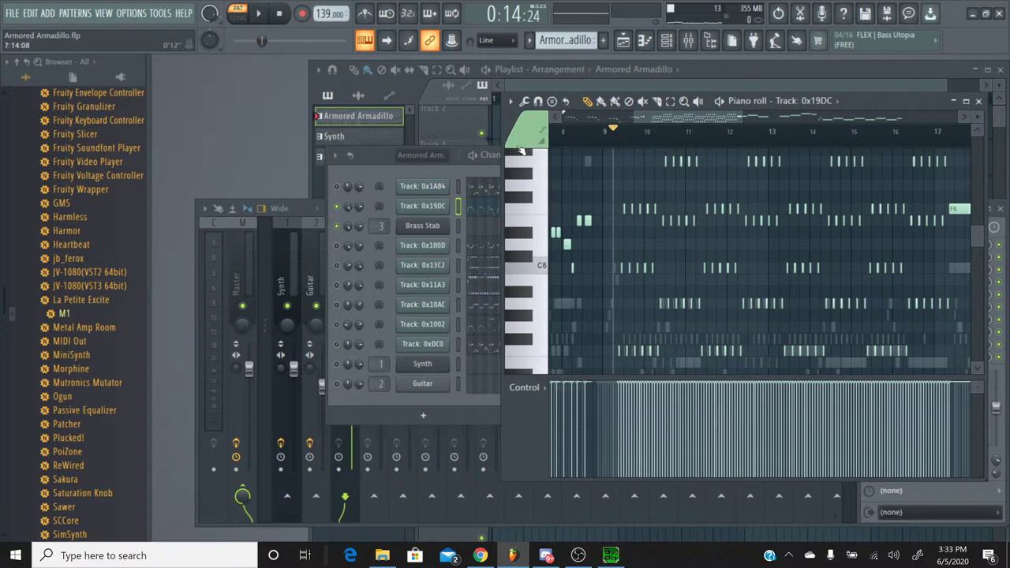
left_click(262, 14)
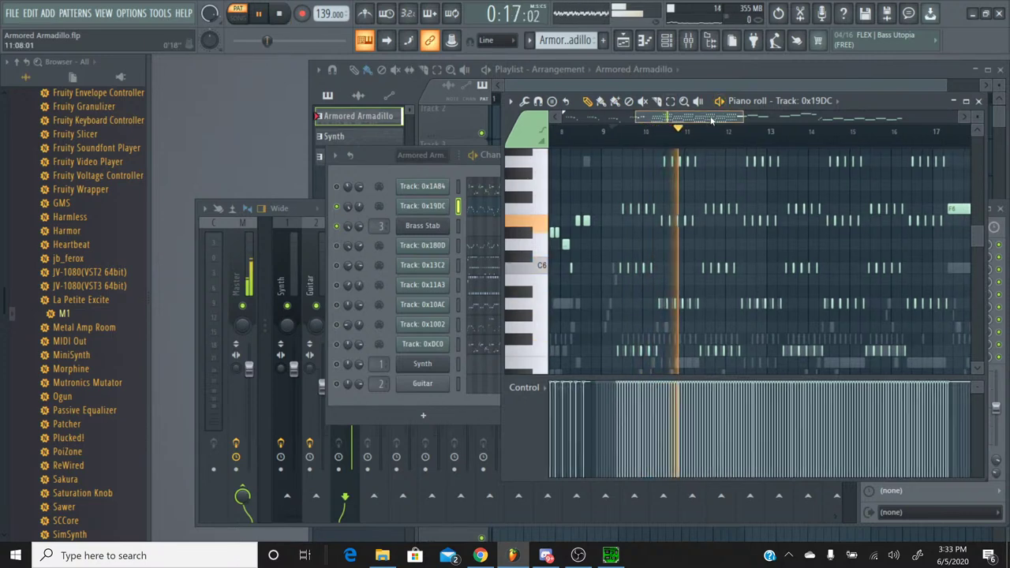
left_click_drag(728, 113, 764, 119)
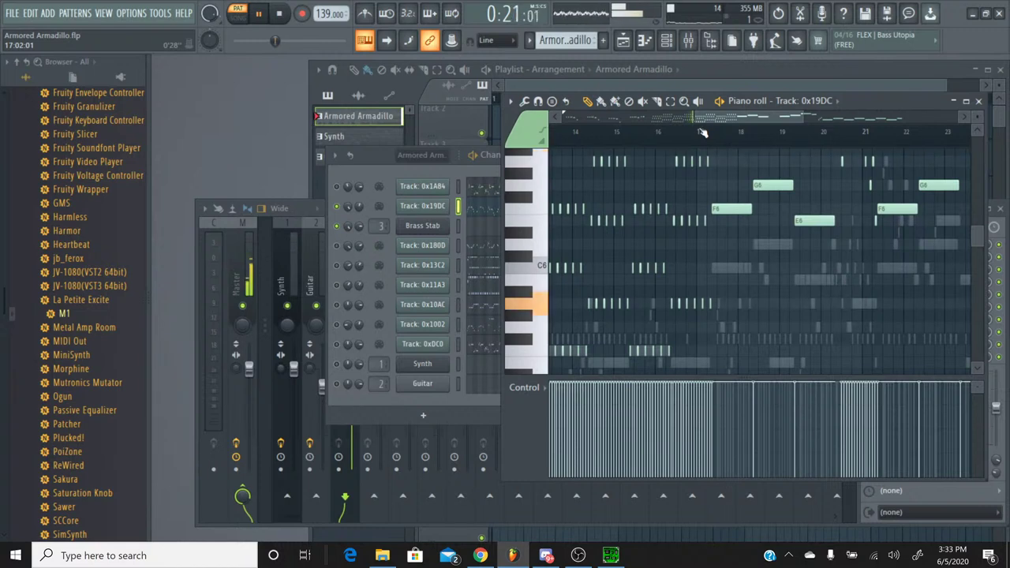
scroll(702, 132, "up", 3)
scroll(702, 132, "up", 1)
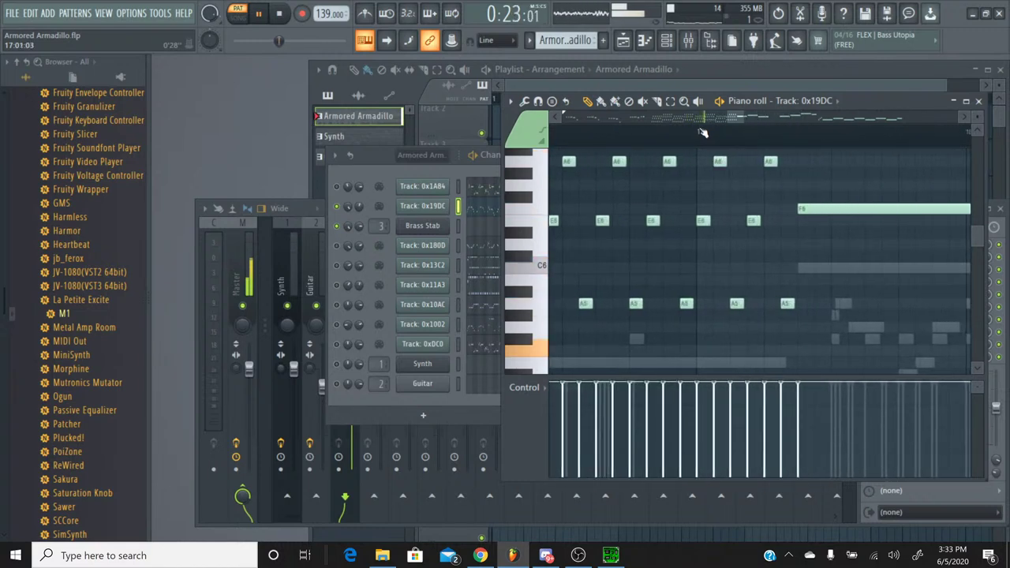
scroll(702, 132, "down", 2)
scroll(702, 133, "down", 3)
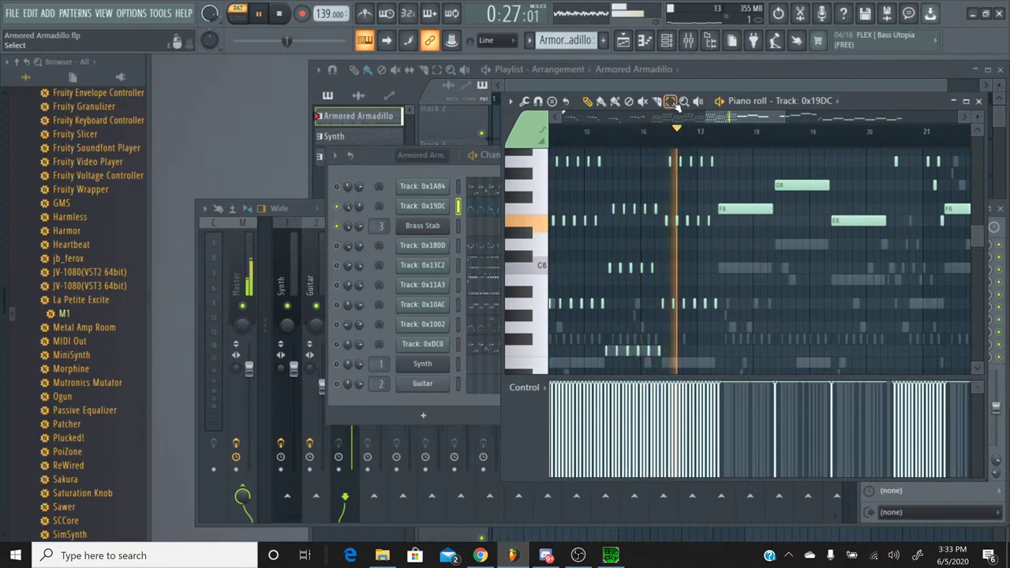
Stop playback and select the run of short notes from bar 9 to bar 17 in Track: 0x19DC.
left_click(671, 102)
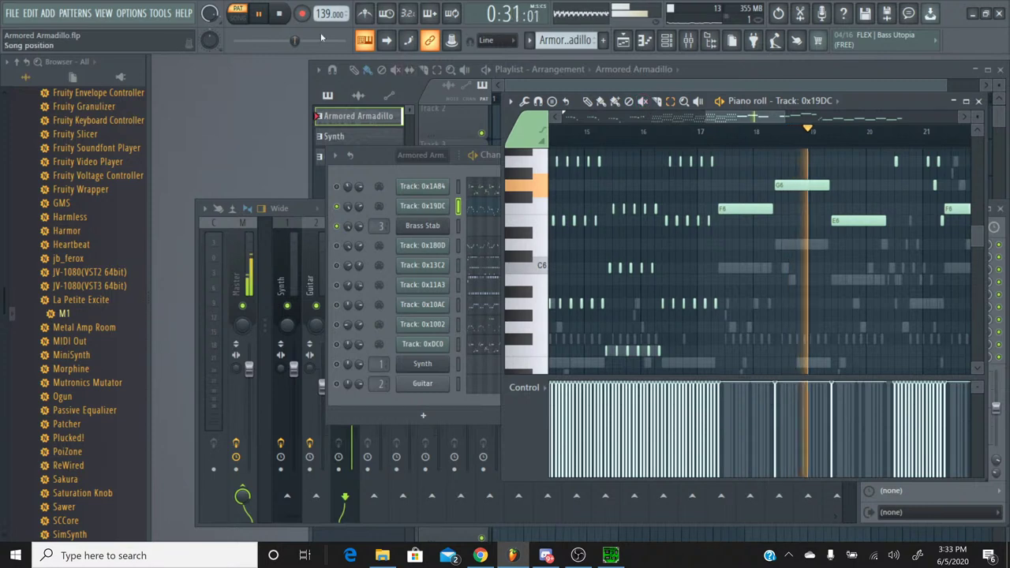
left_click(280, 14)
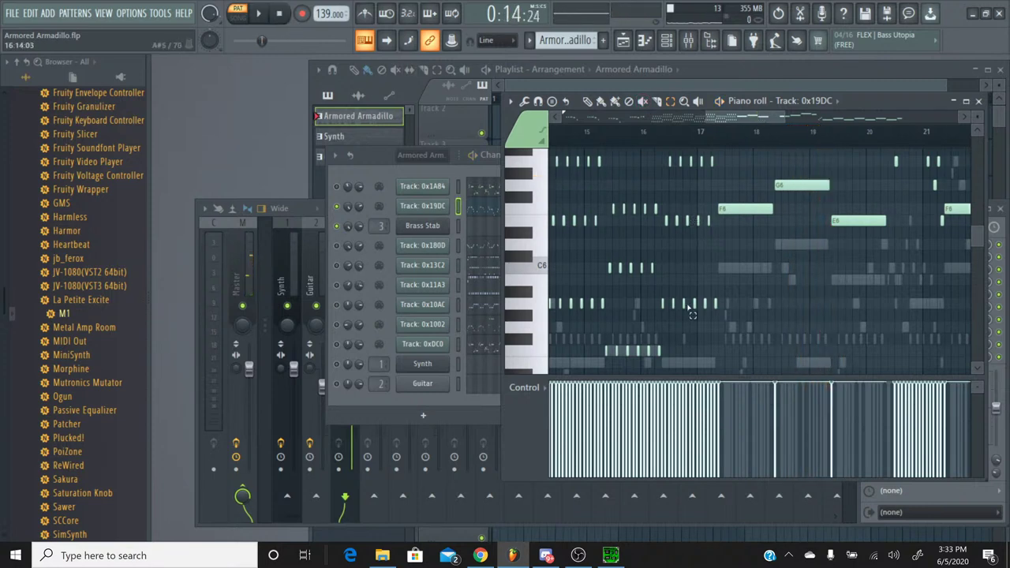
scroll(751, 315, "down", 2)
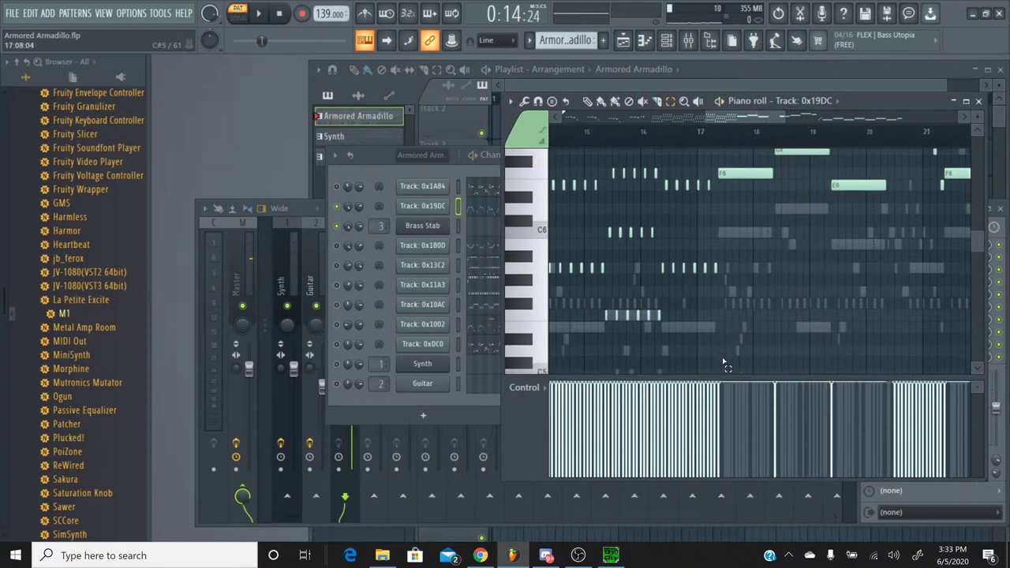
left_click_drag(723, 254, 678, 322)
left_click_drag(719, 351, 658, 172)
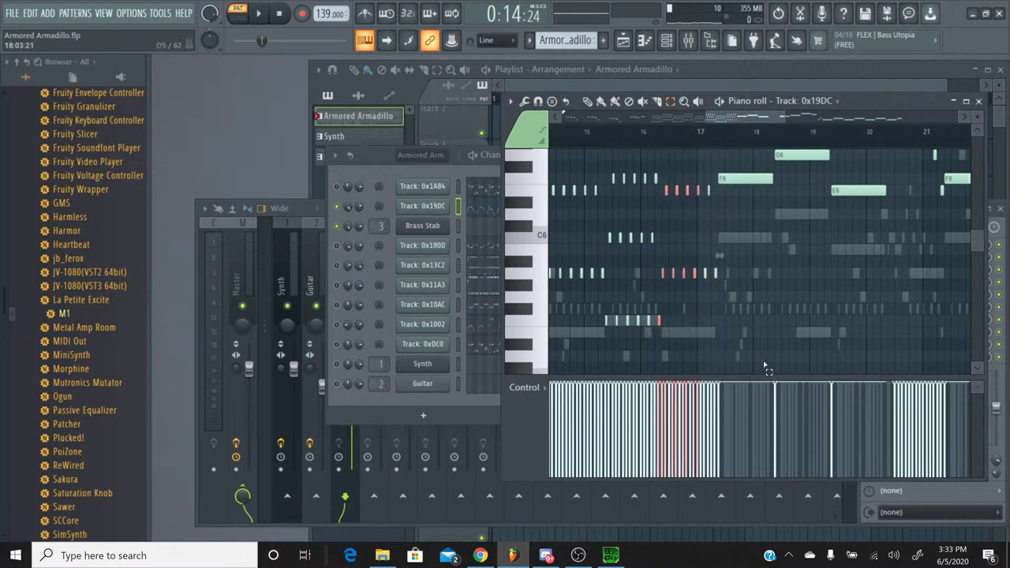
left_click_drag(765, 365, 650, 186)
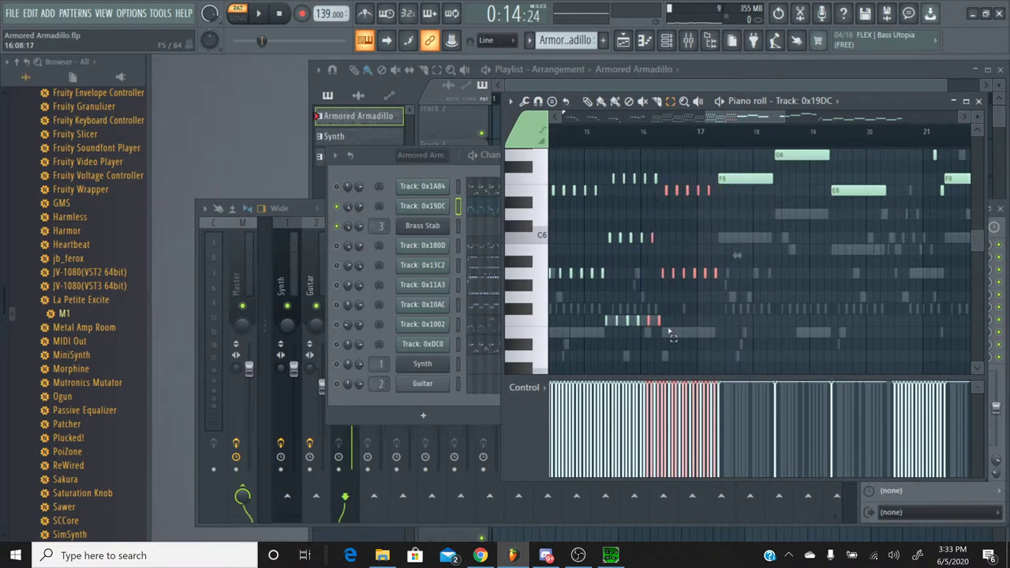
left_click_drag(683, 352, 786, 170)
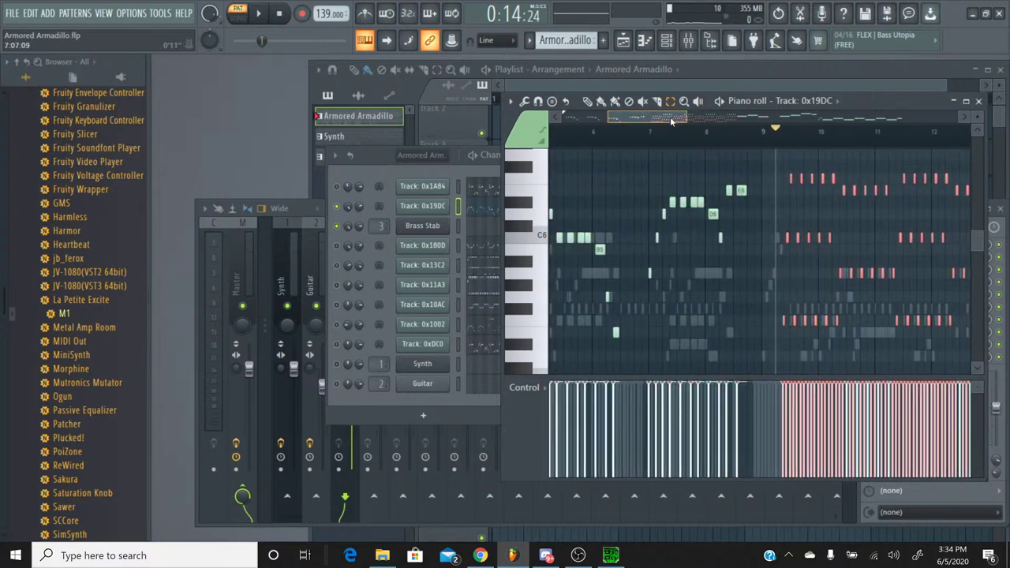
Add the high A6 notes between bars 9 and 17 to the selection and check the selected range.
left_click_drag(670, 117, 720, 116)
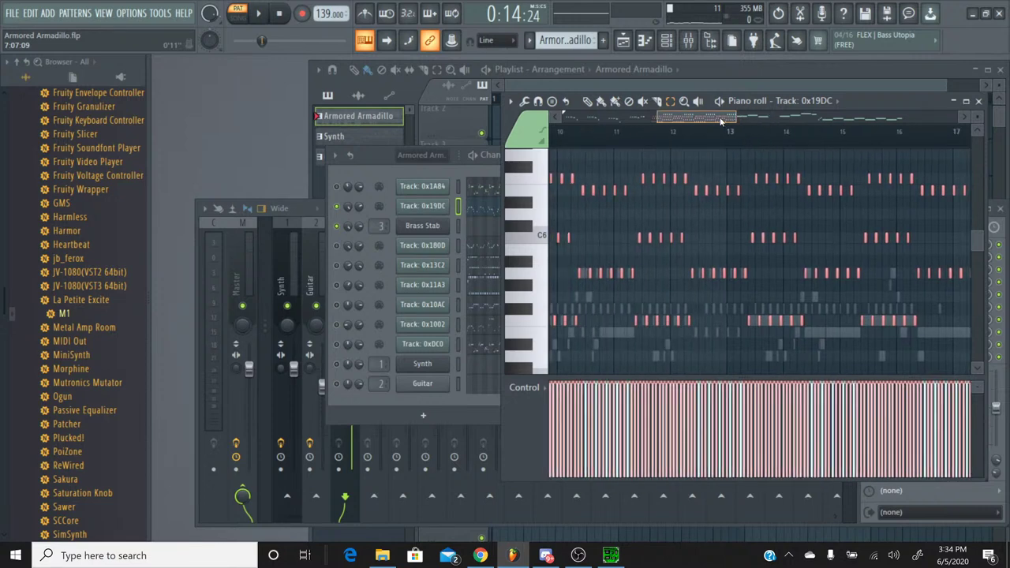
scroll(587, 193, "up", 3)
left_click_drag(583, 175, 868, 217)
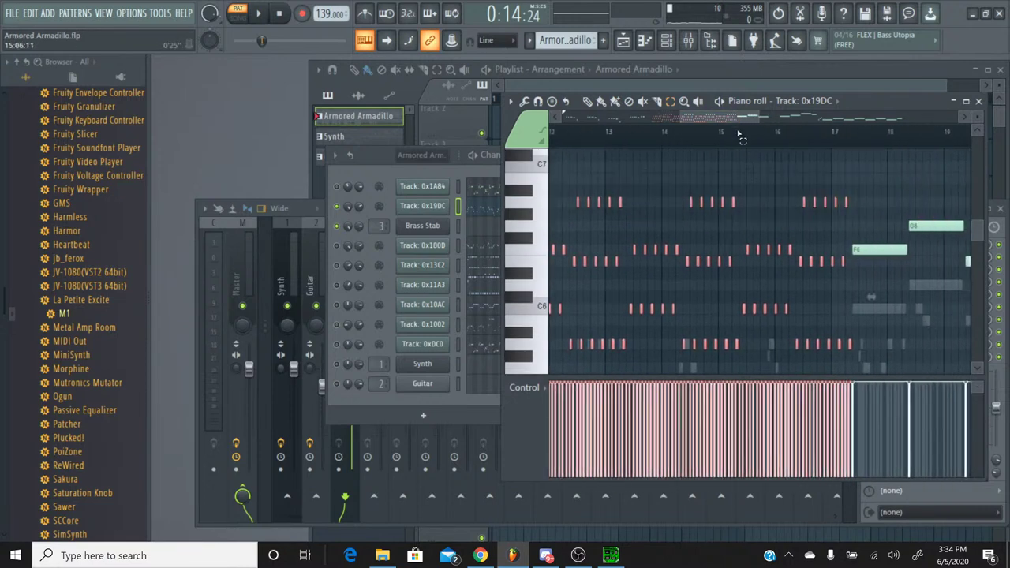
left_click_drag(731, 123, 675, 118)
scroll(777, 225, "down", 3)
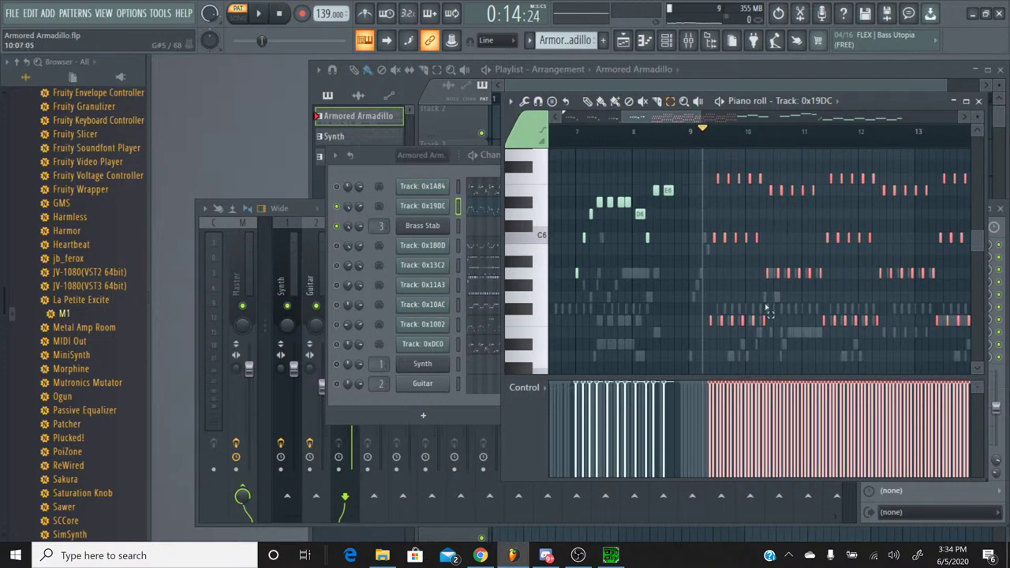
Switch to SPCTool, play the Armored Armadillo SPC as reference, stop it and minimize SPCTool.
left_click(611, 556)
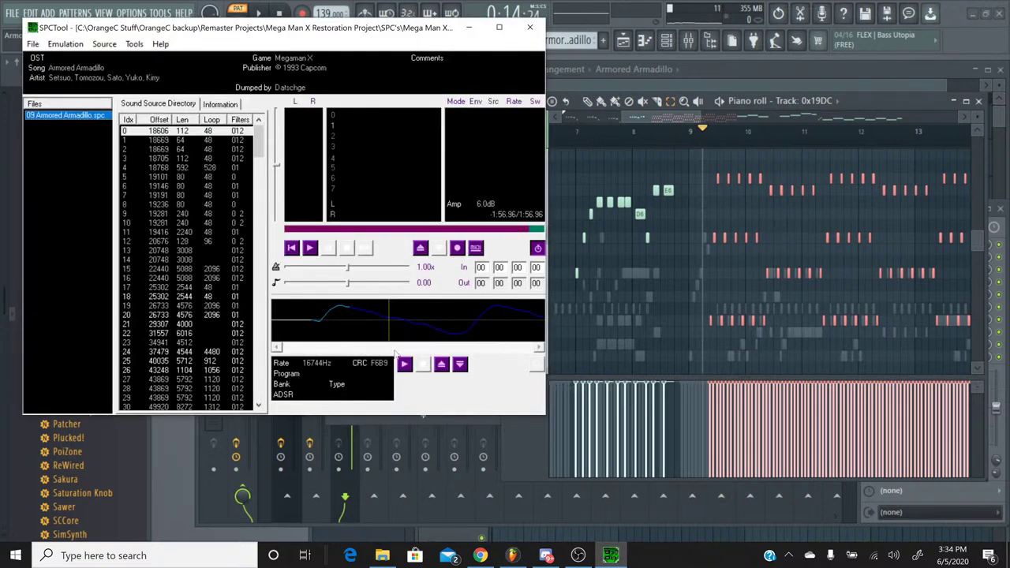
left_click(309, 248)
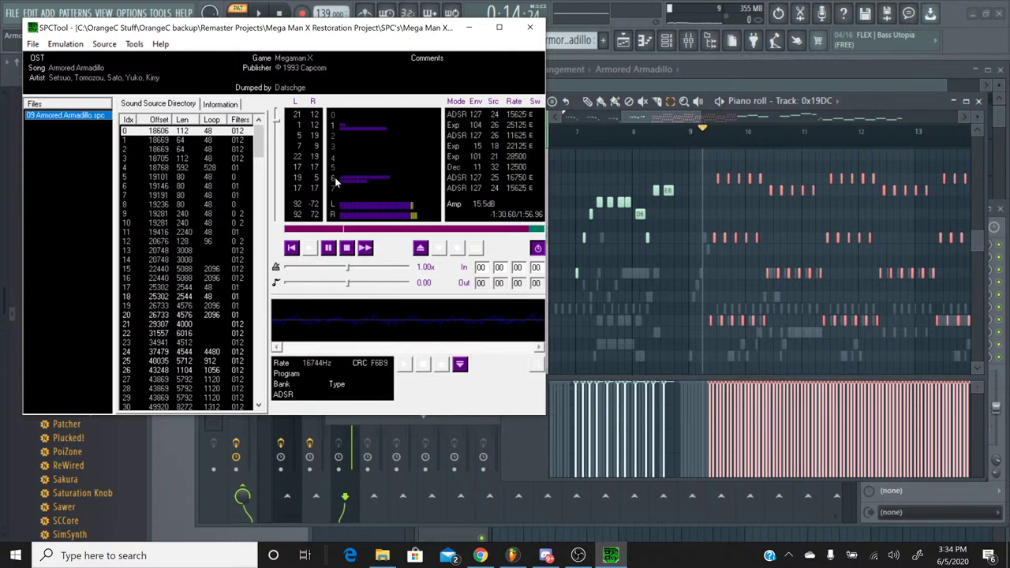
left_click(346, 247)
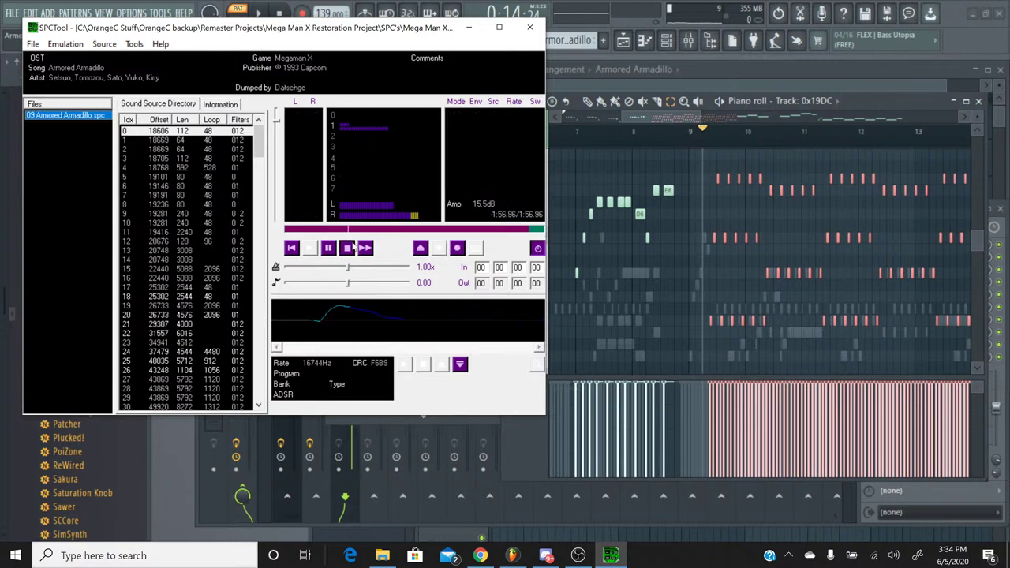
left_click(469, 29)
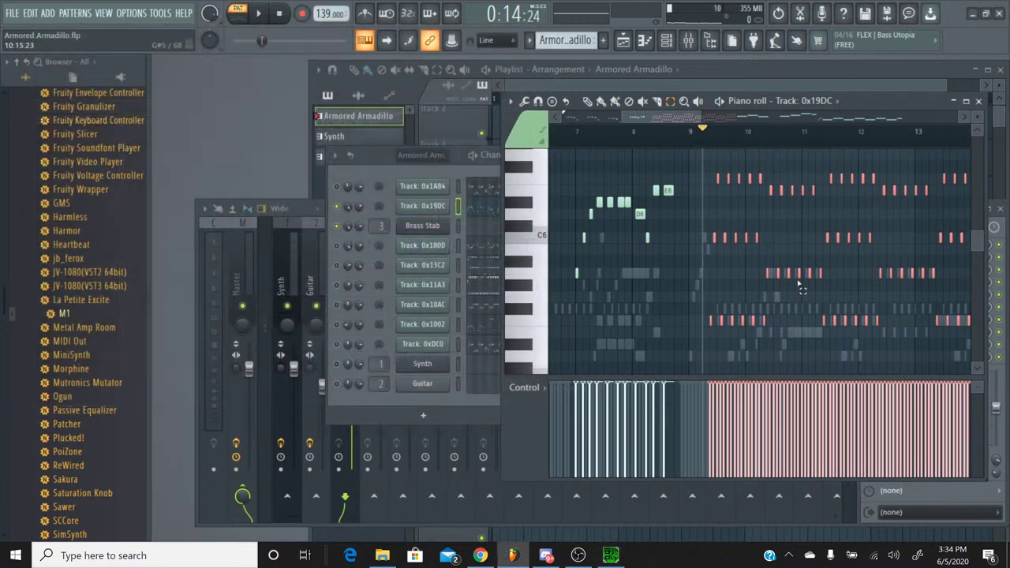
Move the piano roll's playback position to the first selected note after bar 9.
scroll(671, 116, "up", 4)
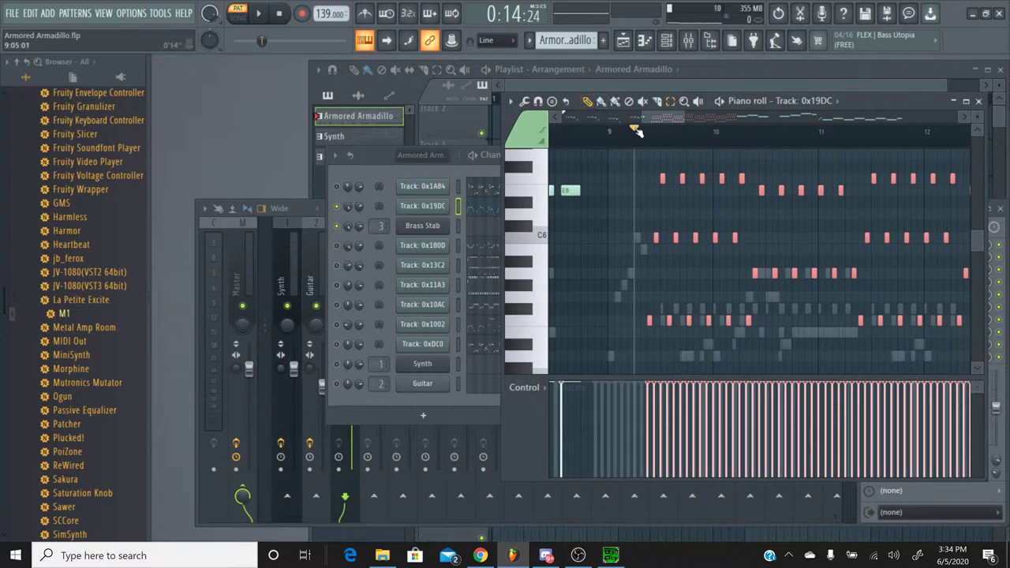
left_click_drag(638, 132, 647, 132)
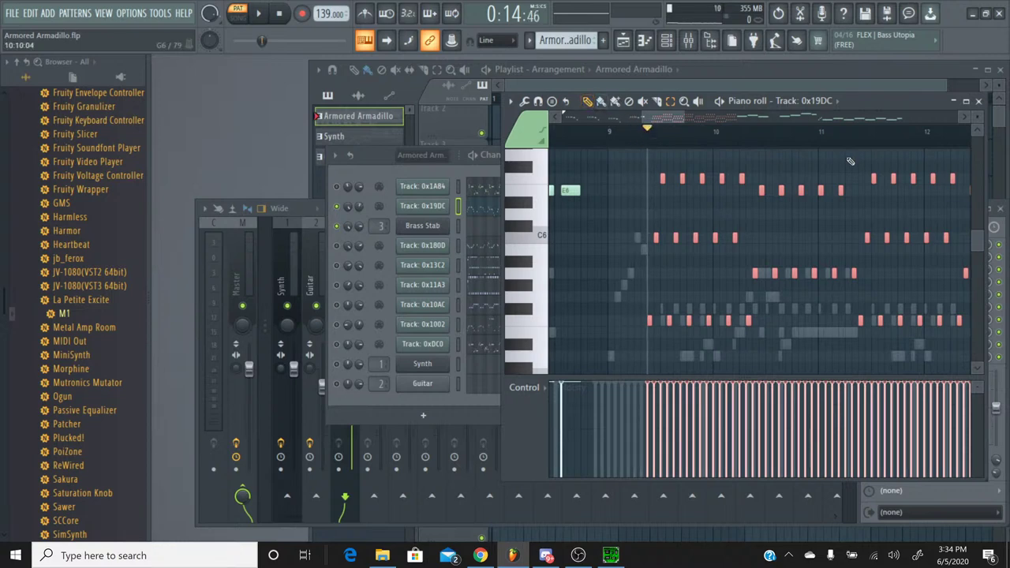
Switch to the Guitar pattern and add S50_RG LeadD_4loopedwav.wav as a new channel below Guitar, routed to mixer track 2.
left_click(978, 101)
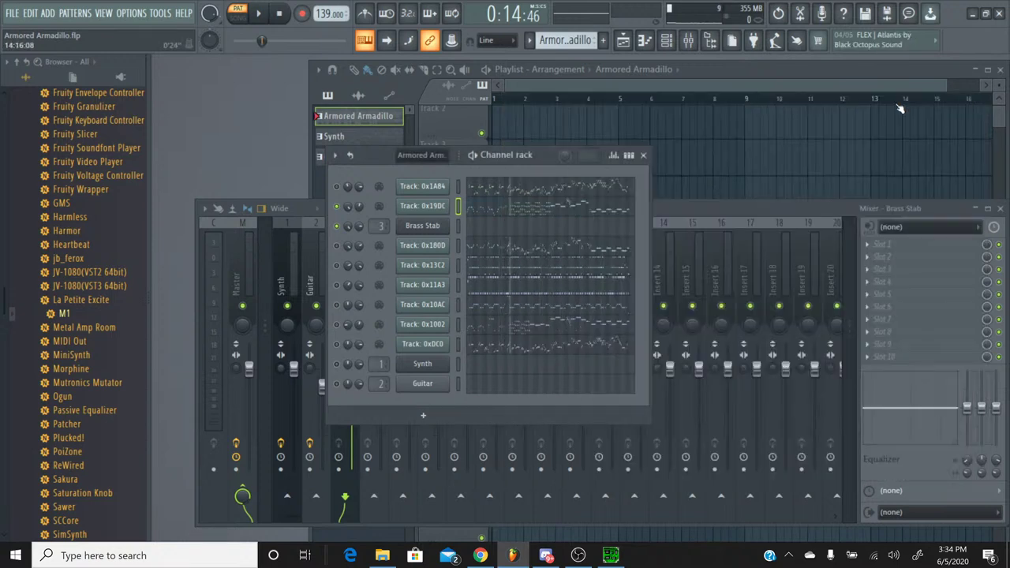
left_click(530, 46)
left_click(543, 81)
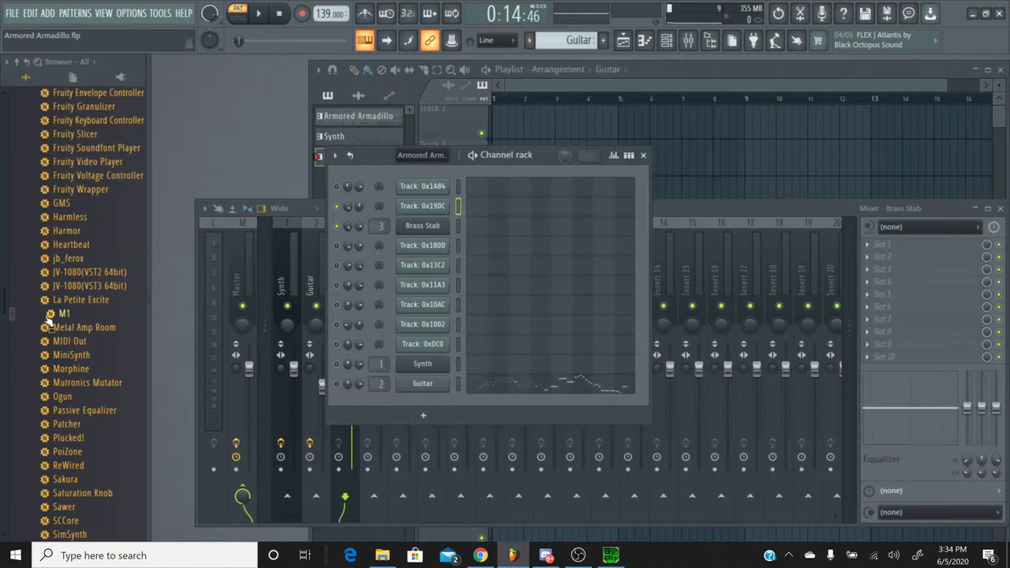
left_click(382, 556)
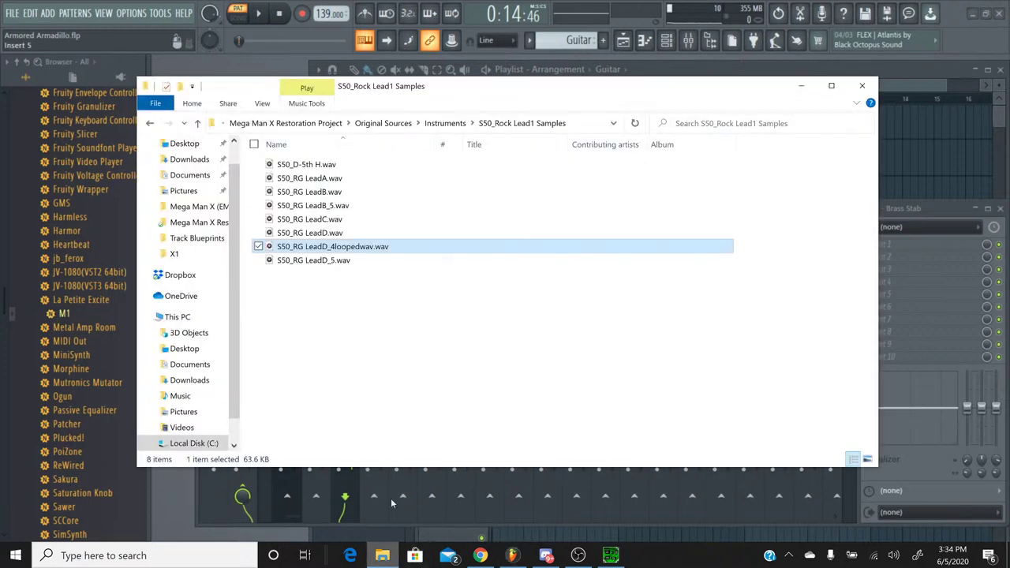
left_click_drag(402, 249, 415, 402)
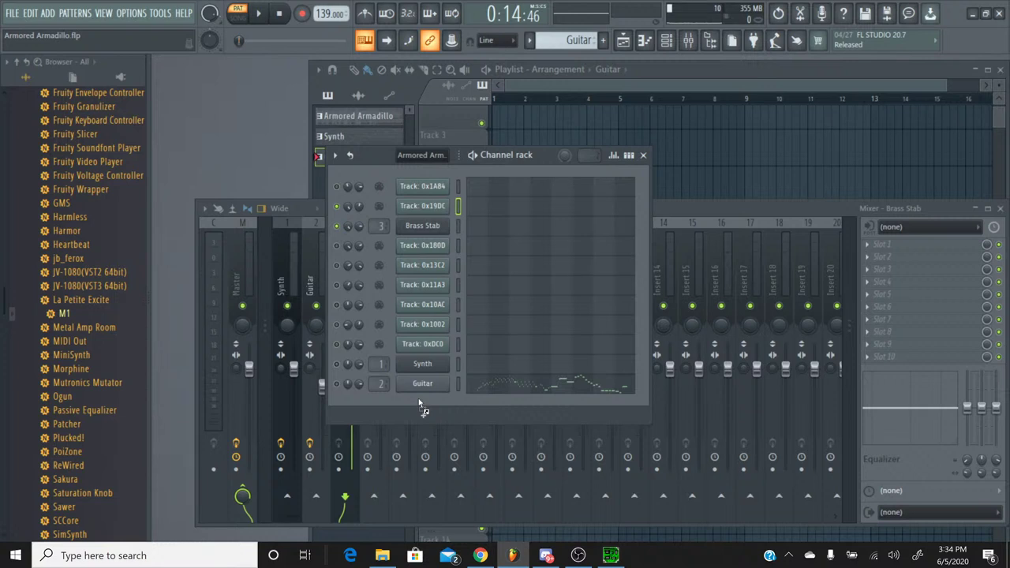
left_click_drag(423, 404, 423, 404)
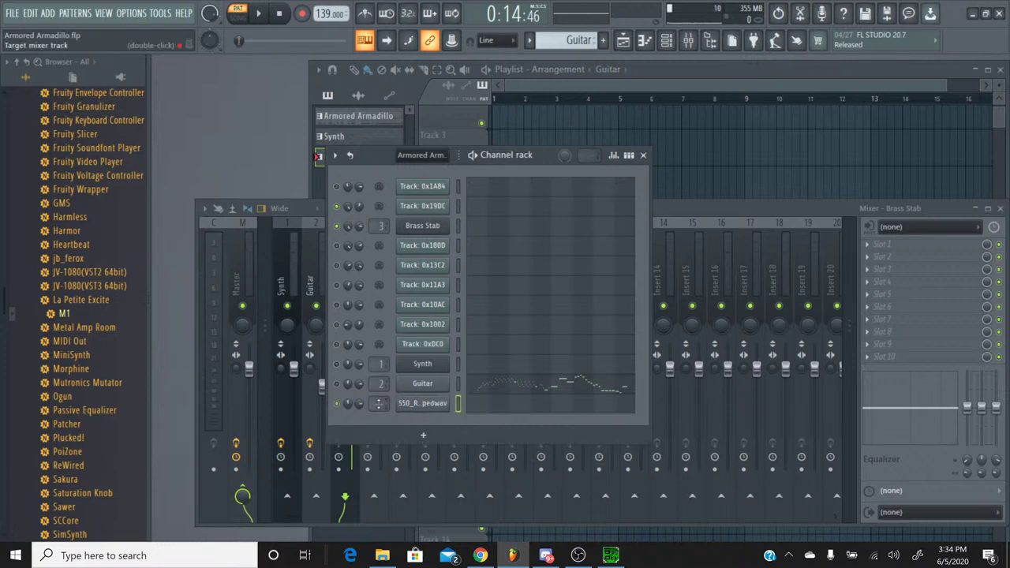
Rename the newly added sample channel as Guitar Riff.
right_click(423, 408)
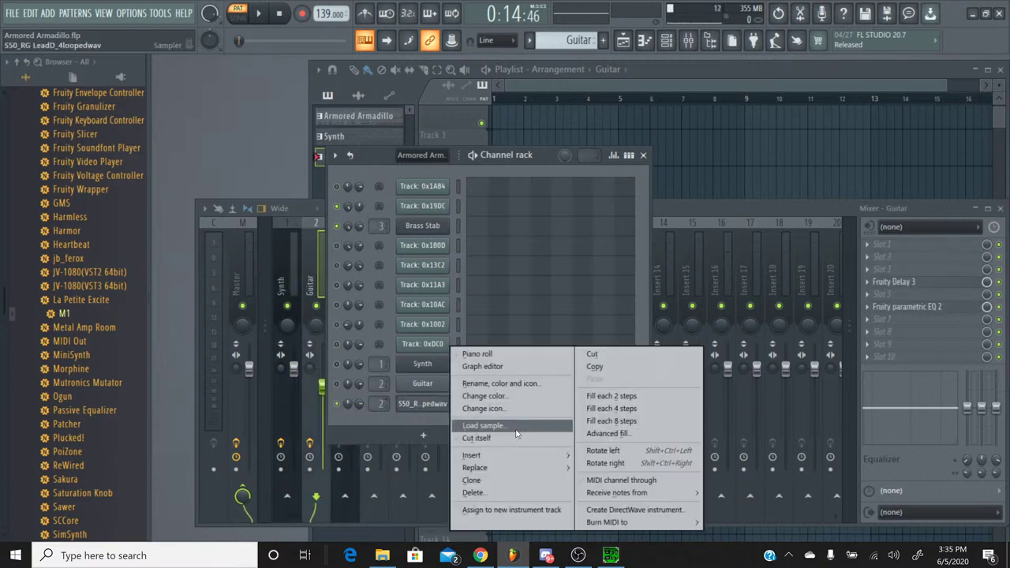
left_click(522, 383)
type("Guitar")
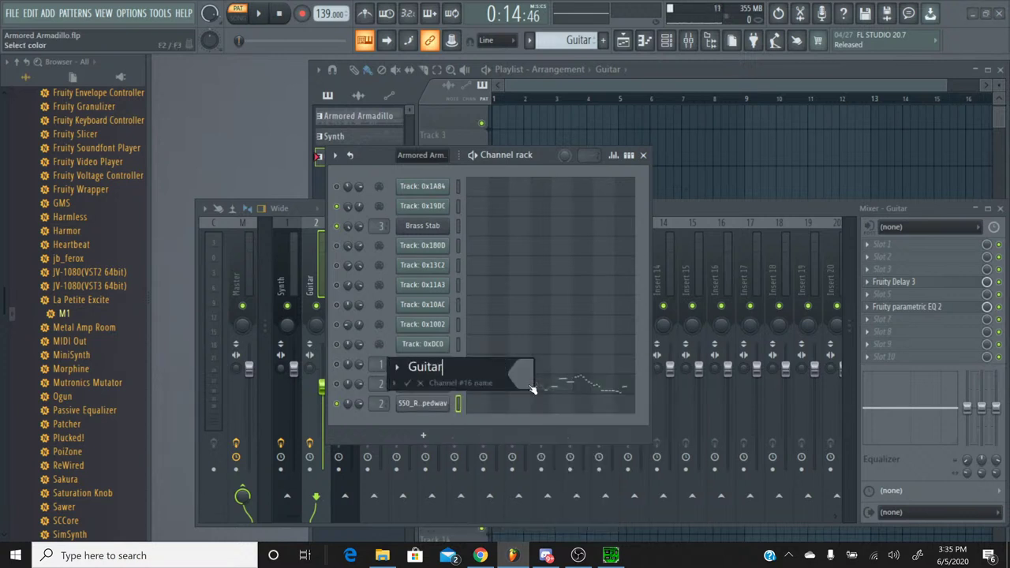
type(" Riff")
key("Return")
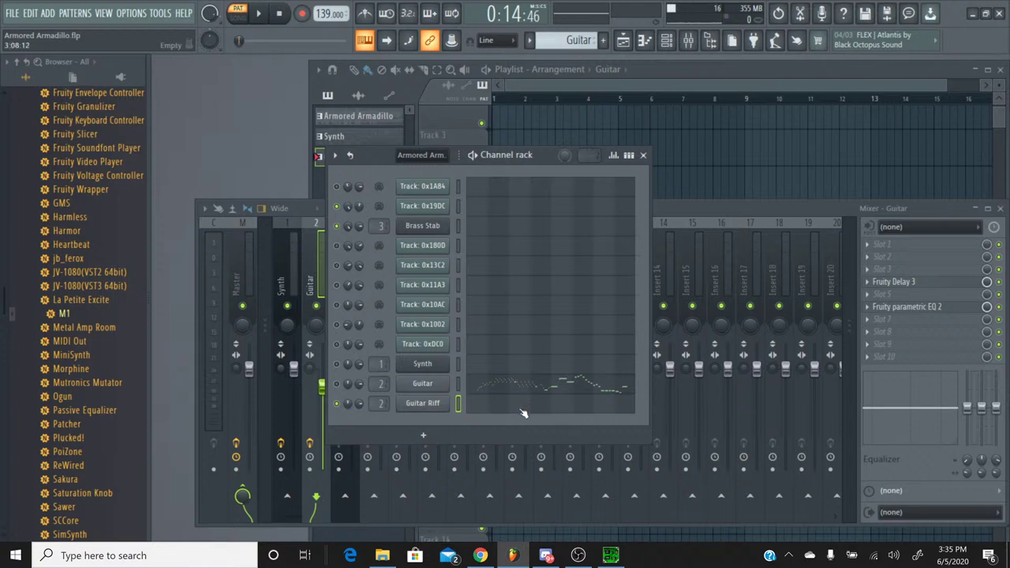
Paste the copied short notes into the Guitar Riff channel's piano roll and deselect them.
left_click(522, 410)
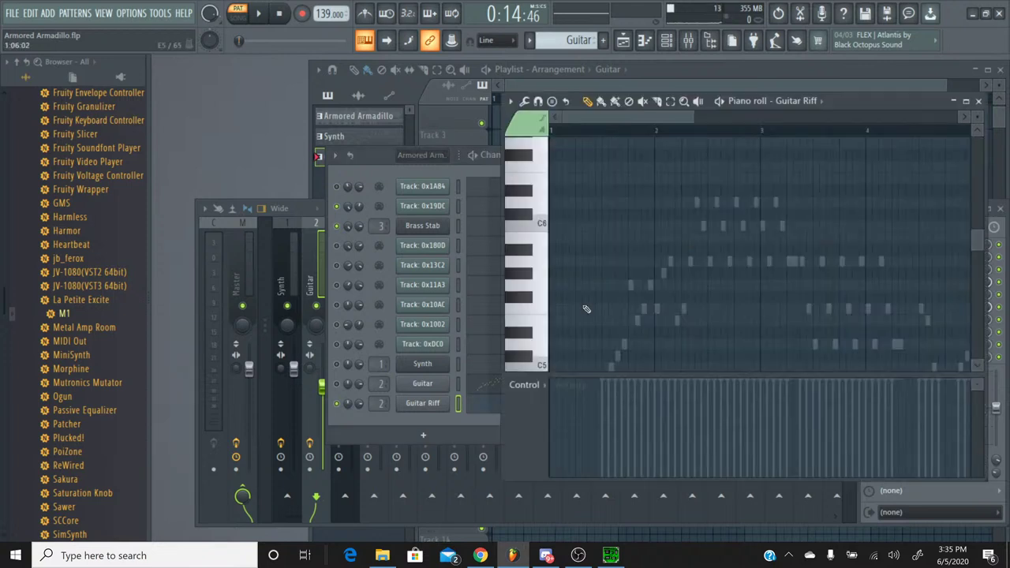
key("ctrl+v")
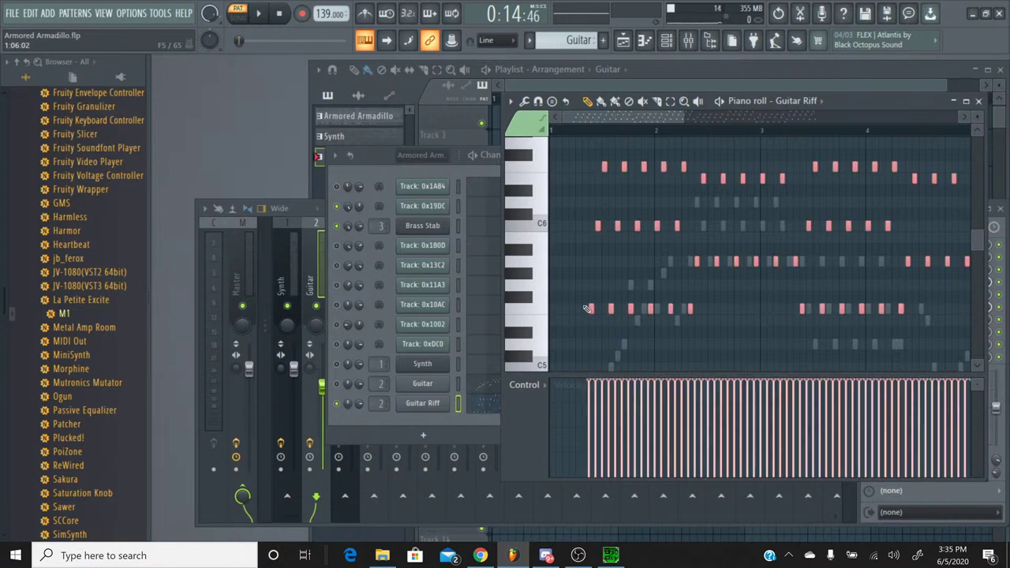
key("ctrl+d")
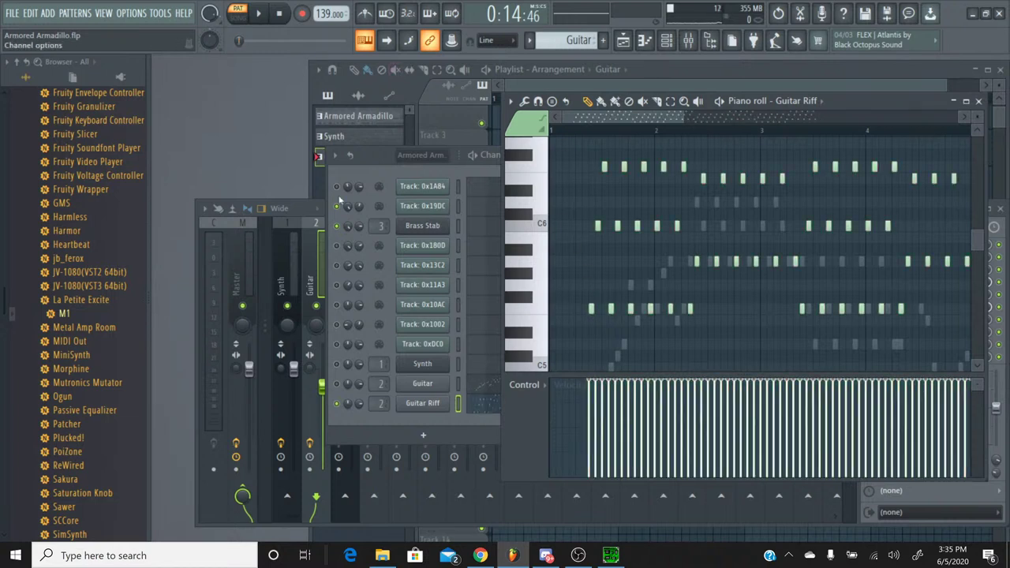
Play the Guitar pattern, transpose all Guitar Riff notes down one octave and stop playback.
left_click(259, 15)
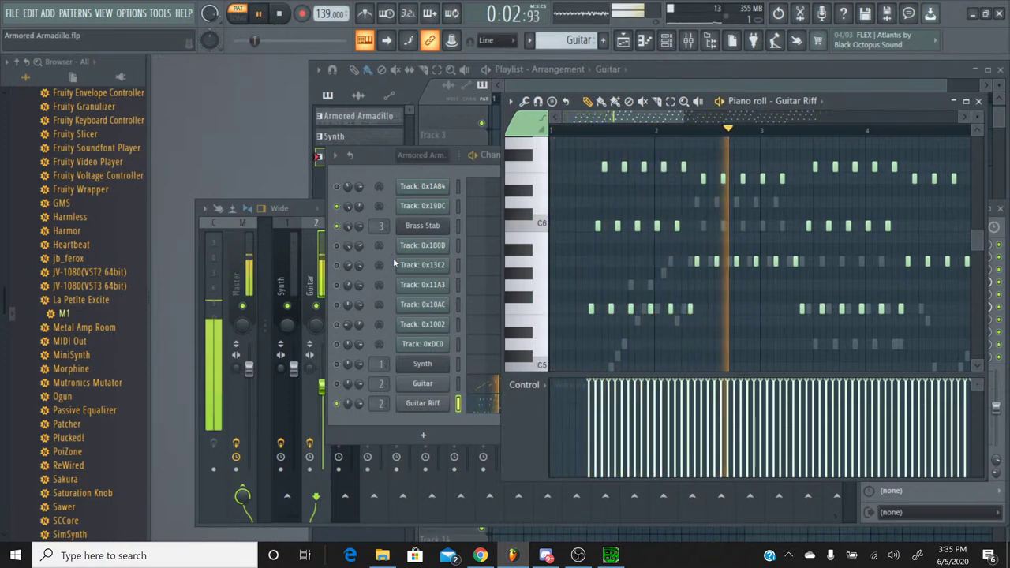
key("ctrl+Down")
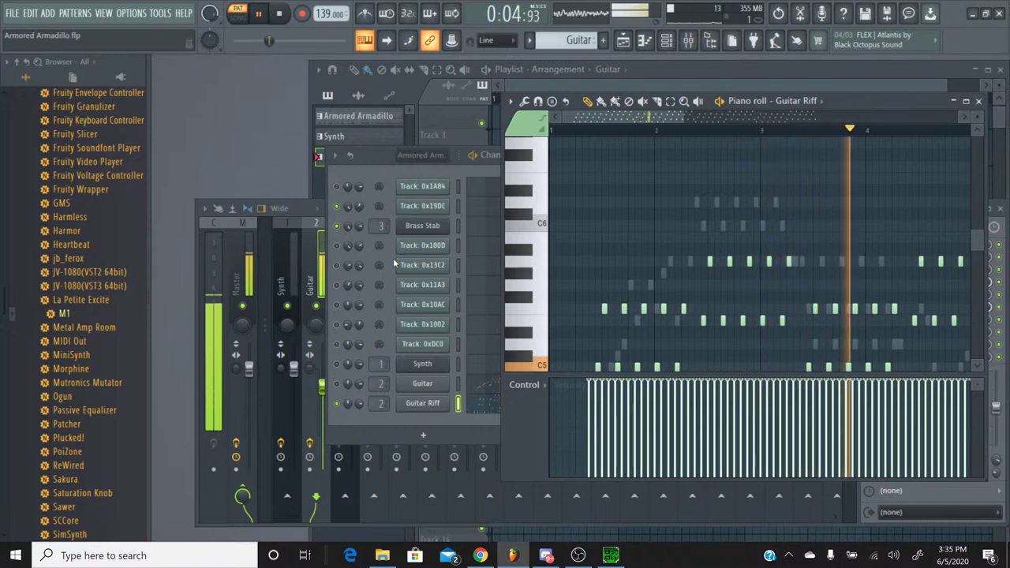
left_click_drag(278, 40, 338, 40)
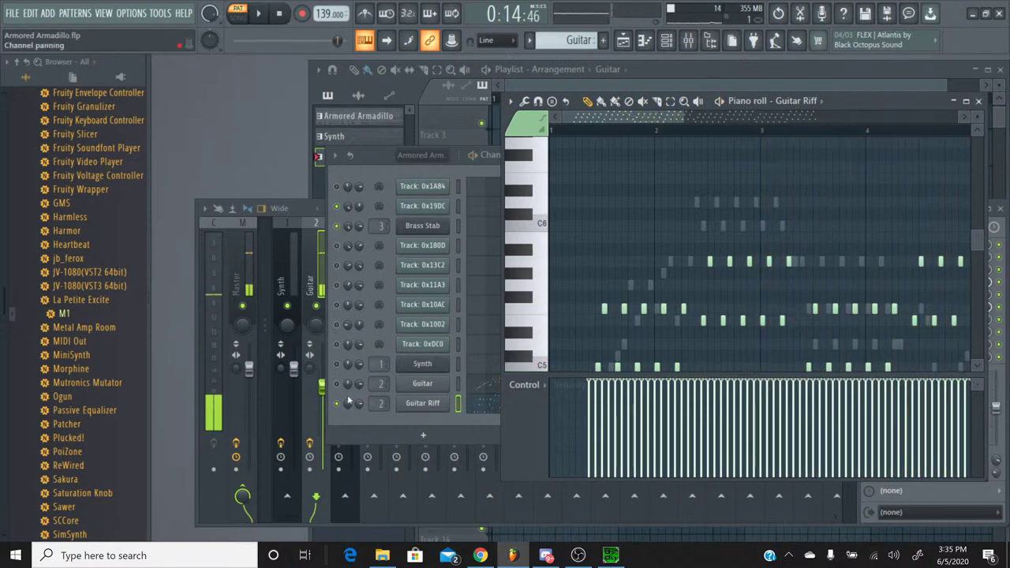
Switch to SPCTool, play the Armored Armadillo SPC as reference for the riff and stop it.
left_click(610, 555)
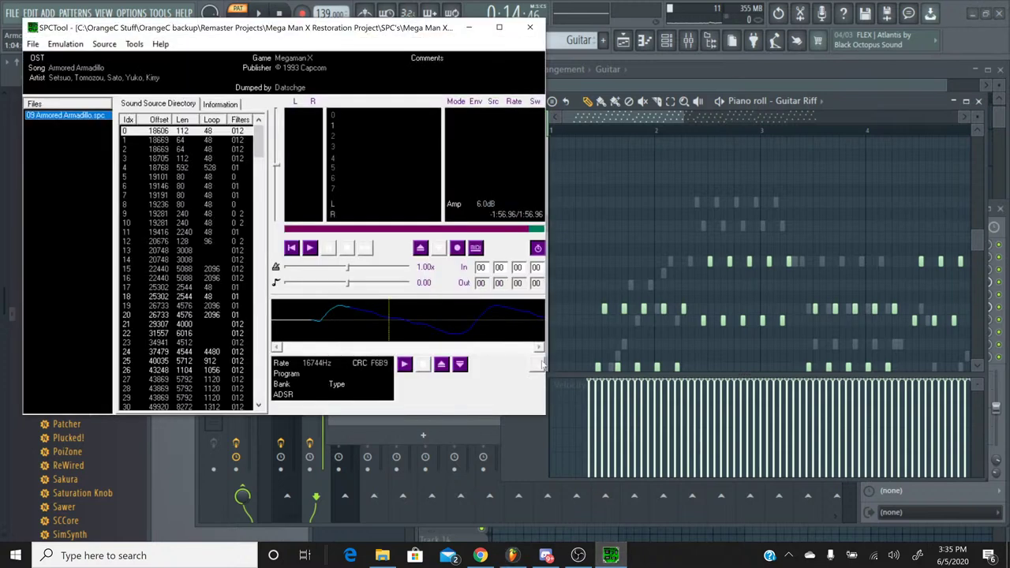
left_click(311, 248)
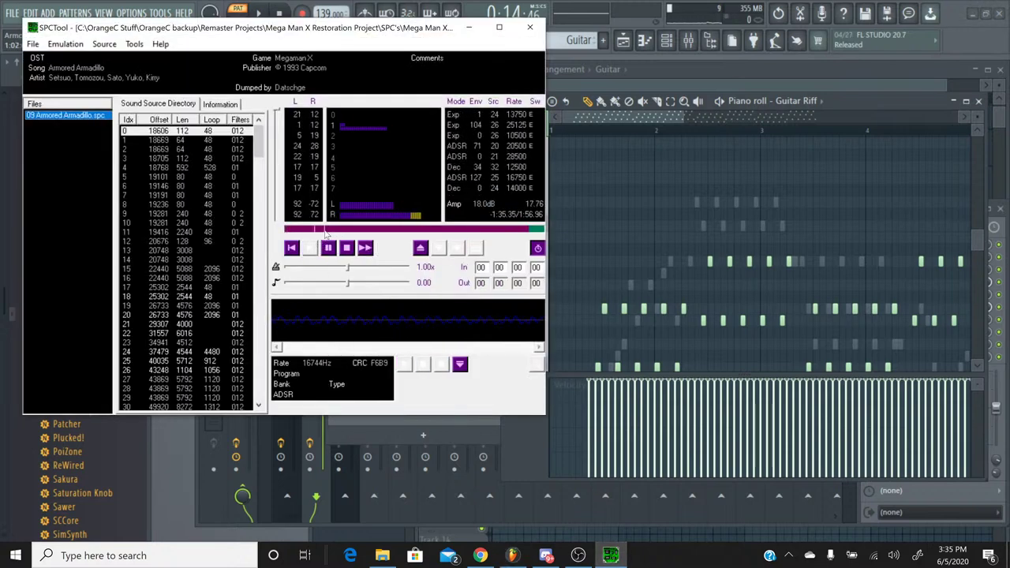
left_click(350, 249)
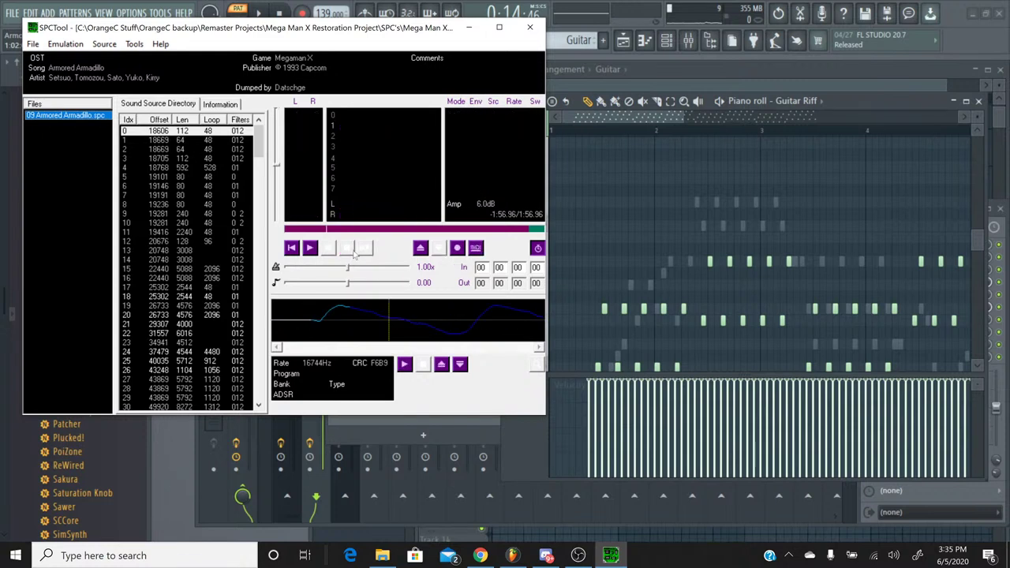
Return to FL Studio and check the original riff's pitches after bar 9 in the Armored Armadillo pattern's Track: 0x19DC.
left_click(998, 109)
left_click(530, 40)
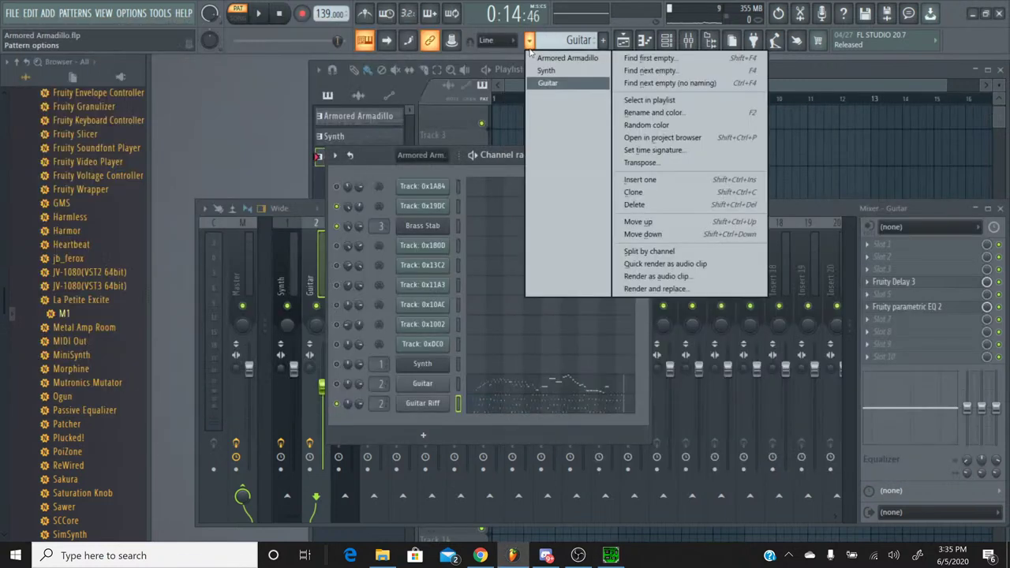
left_click(556, 60)
left_click(519, 213)
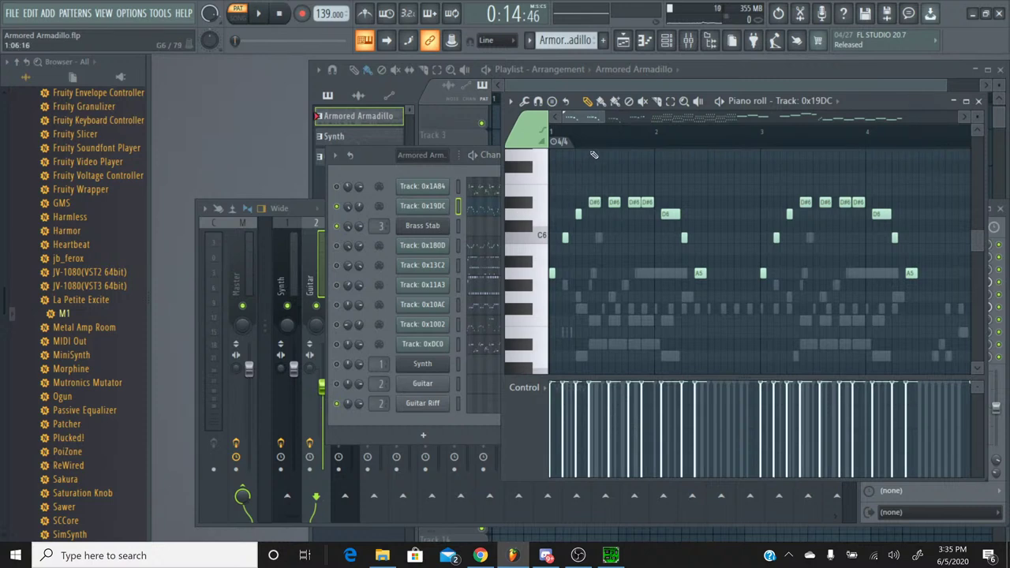
left_click_drag(596, 117, 675, 117)
scroll(584, 256, "down", 3)
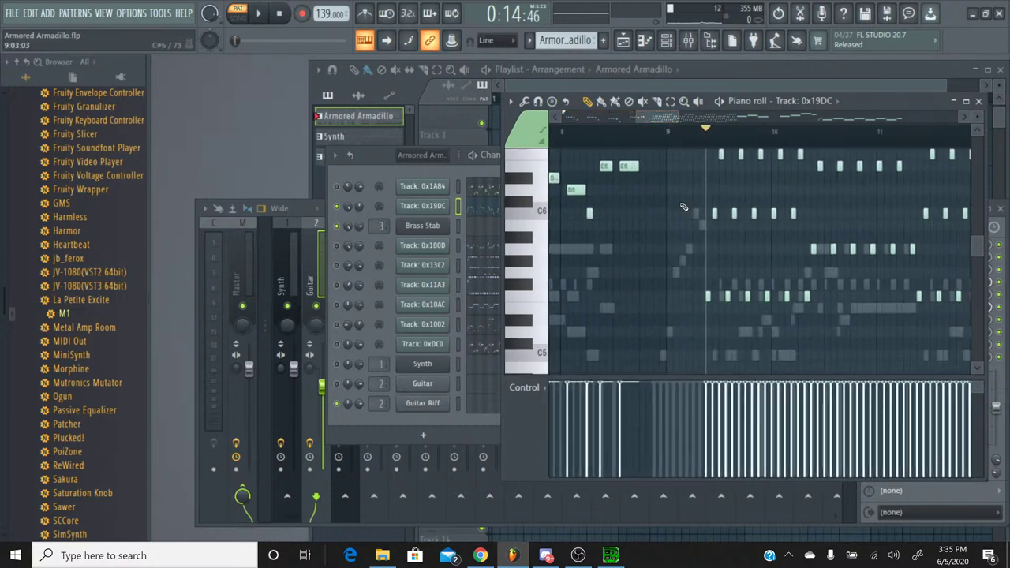
left_click(543, 255)
left_click(543, 254)
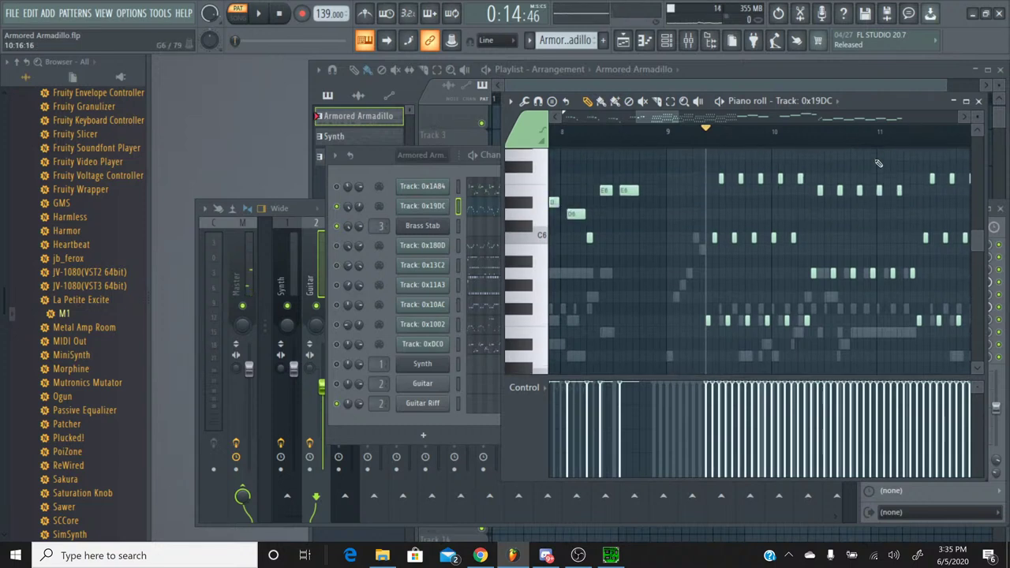
left_click(980, 103)
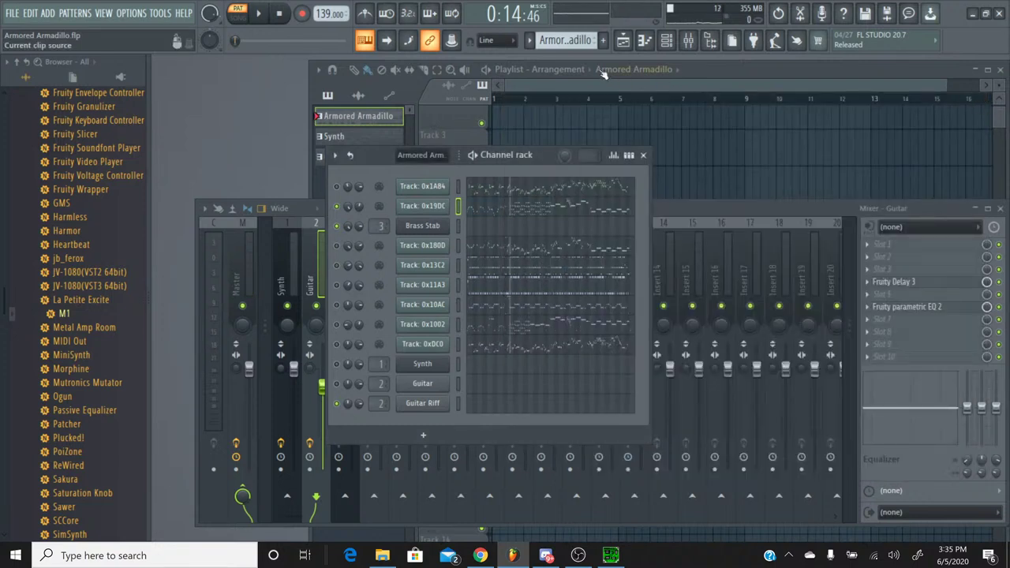
Reopen Guitar Riff in the Guitar pattern and audition its sample on piano keys around C5 and A4.
left_click(565, 40)
left_click(543, 102)
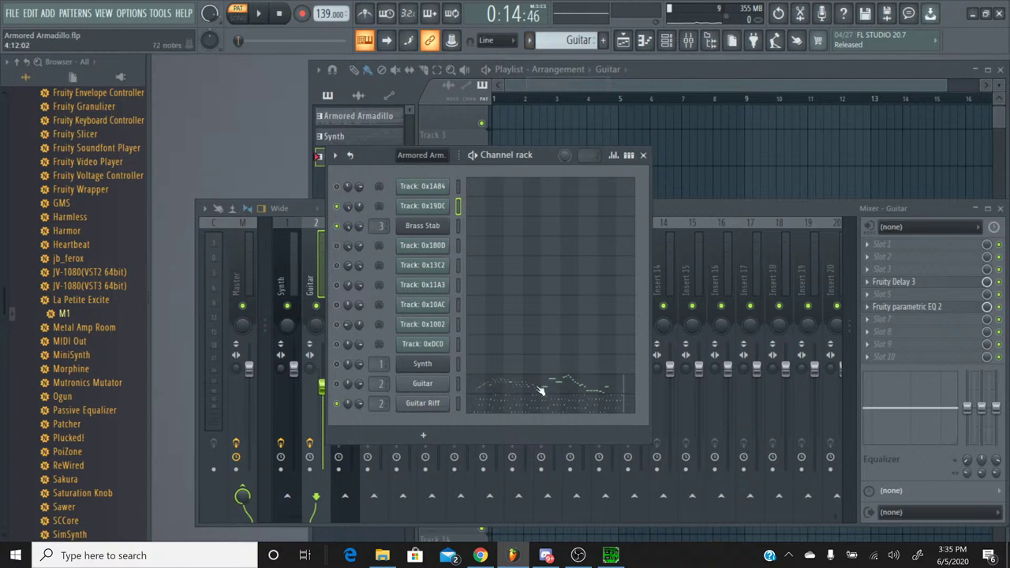
left_click(541, 404)
left_click(539, 303)
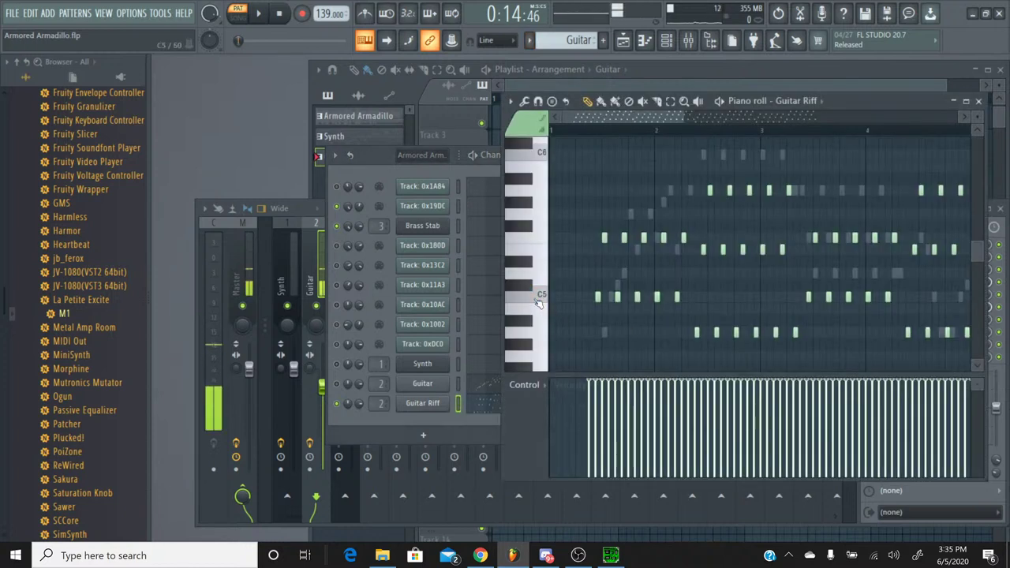
scroll(538, 304, "down", 1)
left_click(536, 304)
left_click(536, 305)
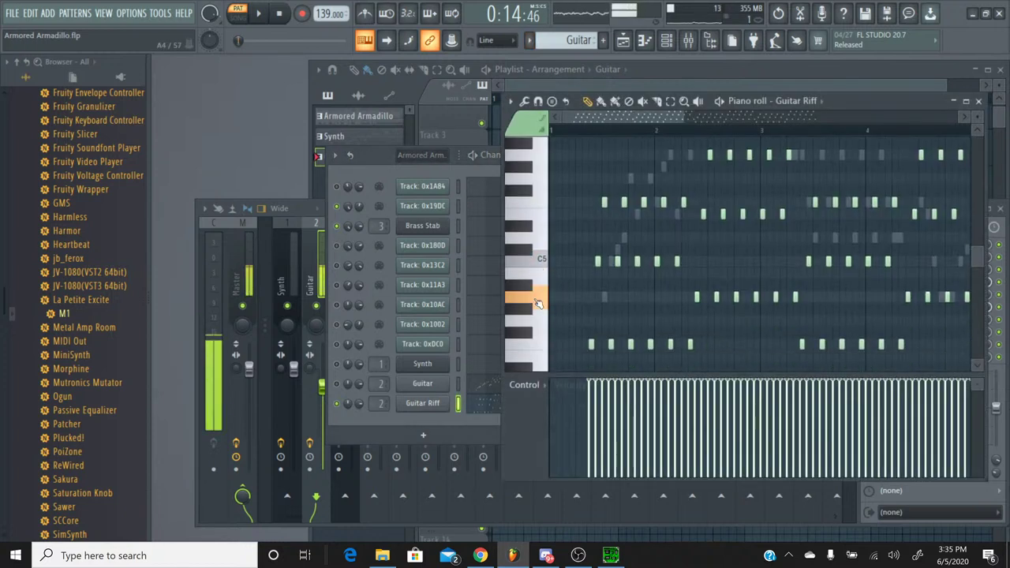
scroll(533, 305, "down", 1)
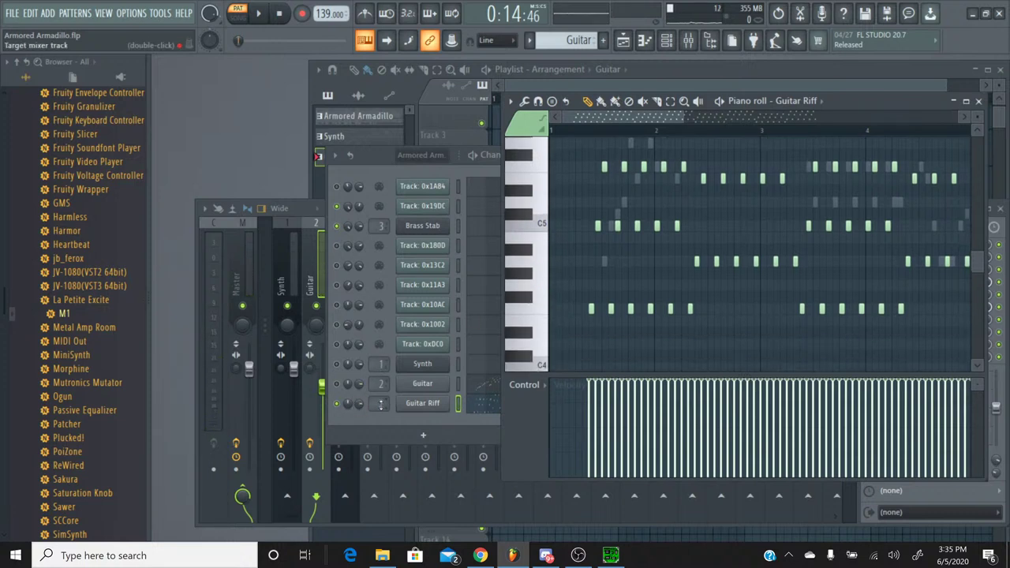
Route the Guitar Riff channel straight to the Master and audition its sample on keys around F#4 and A#4.
scroll(382, 404, "down", 2)
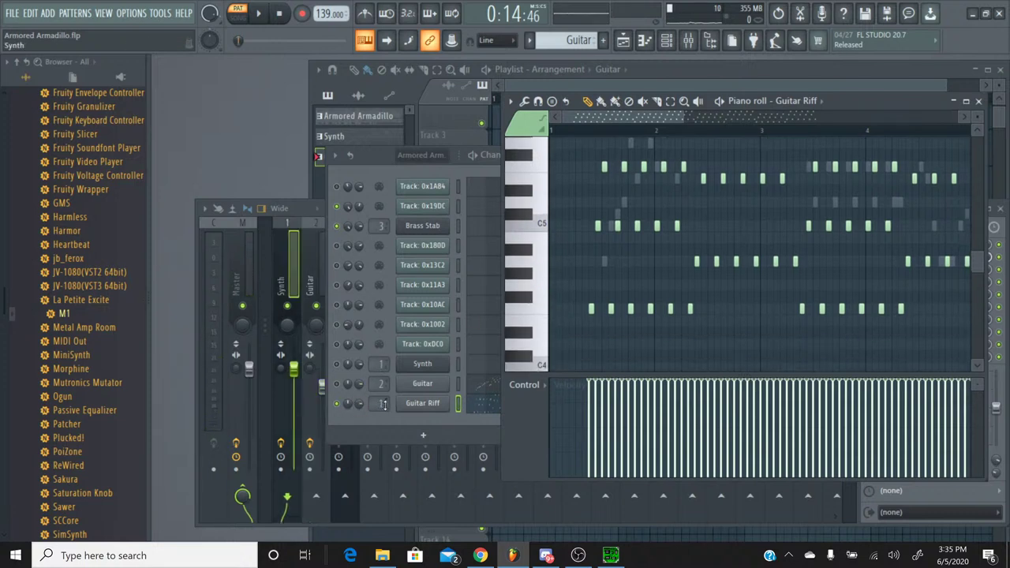
left_click(531, 309)
left_click(529, 296)
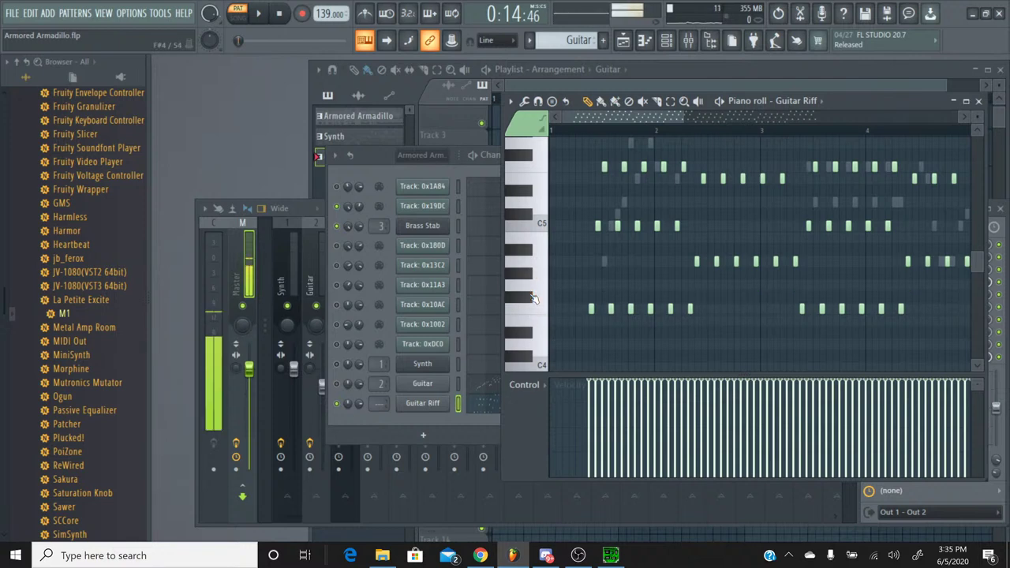
left_click(529, 252)
left_click(528, 252)
left_click(528, 251)
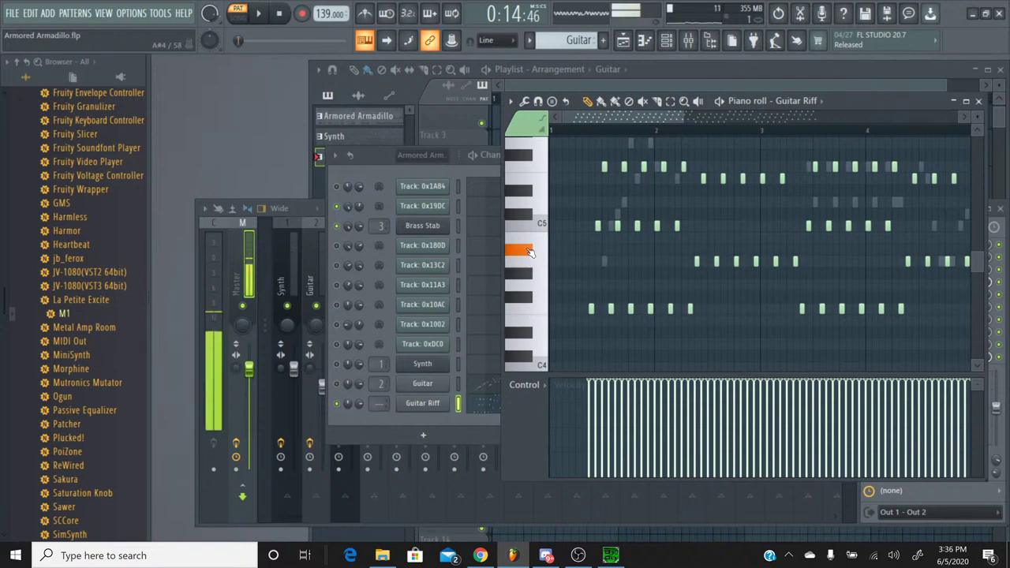
left_click(529, 251)
left_click(529, 251)
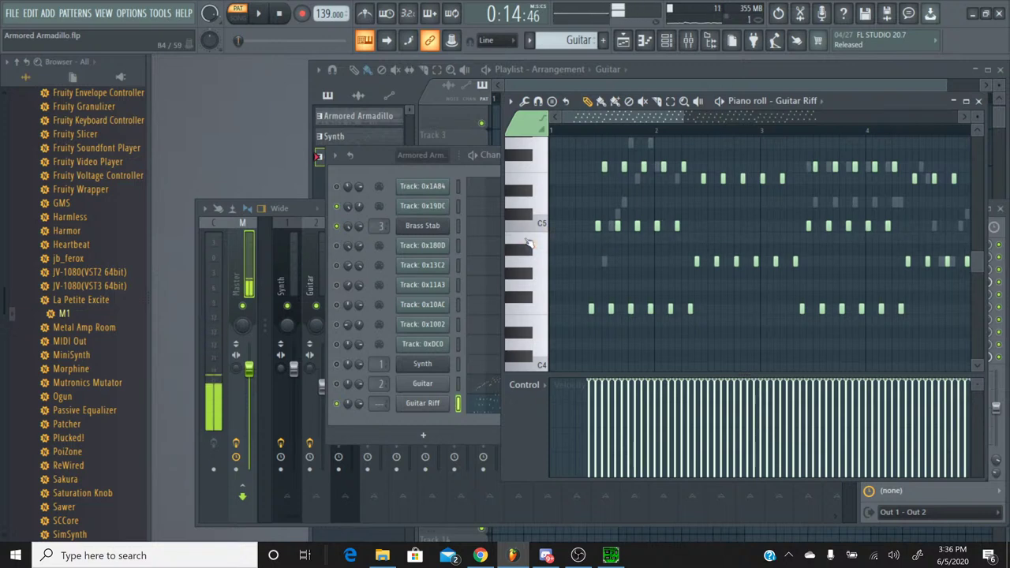
Transpose all Guitar Riff notes up by five semitones and preview the matching key.
left_click(528, 245)
left_click(529, 249)
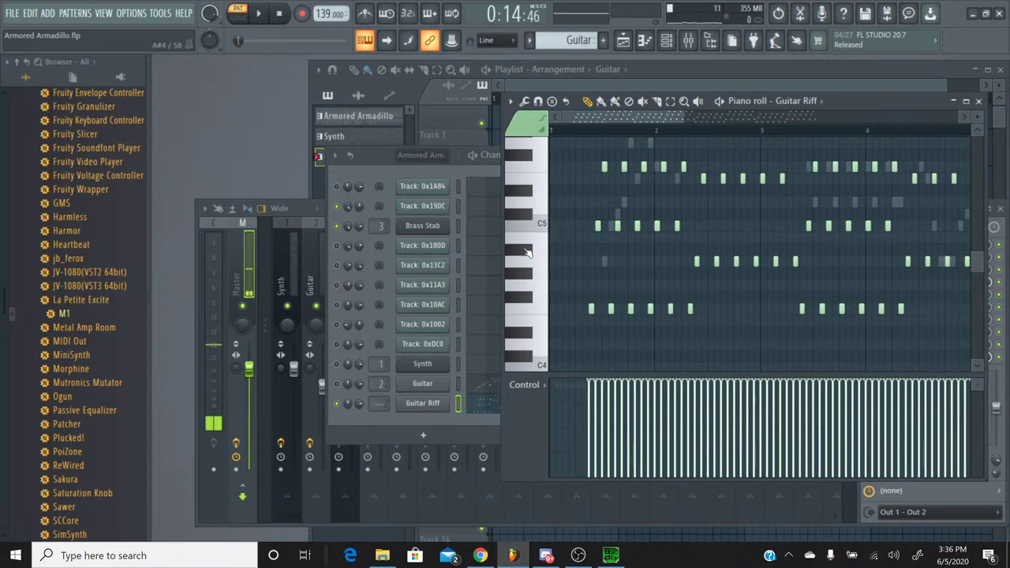
key("ctrl+a")
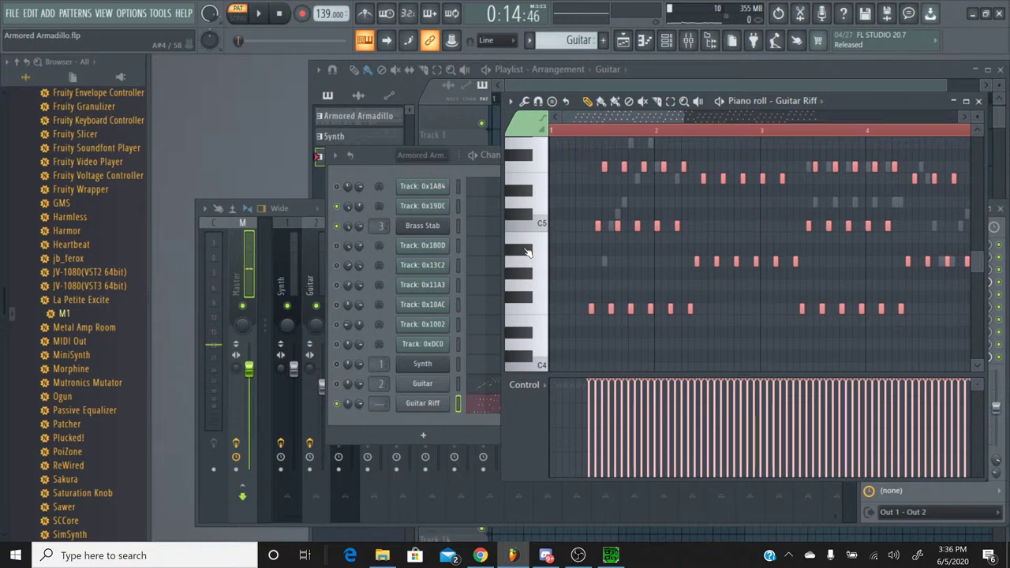
key("Up")
key("Up")
key("Up")
key("Up")
key("Up")
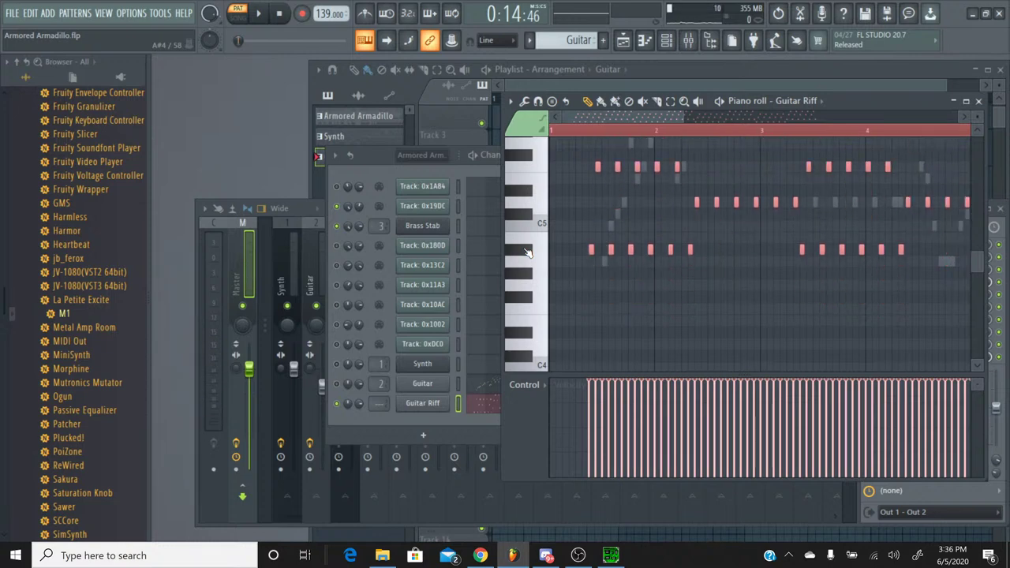
left_click(528, 251)
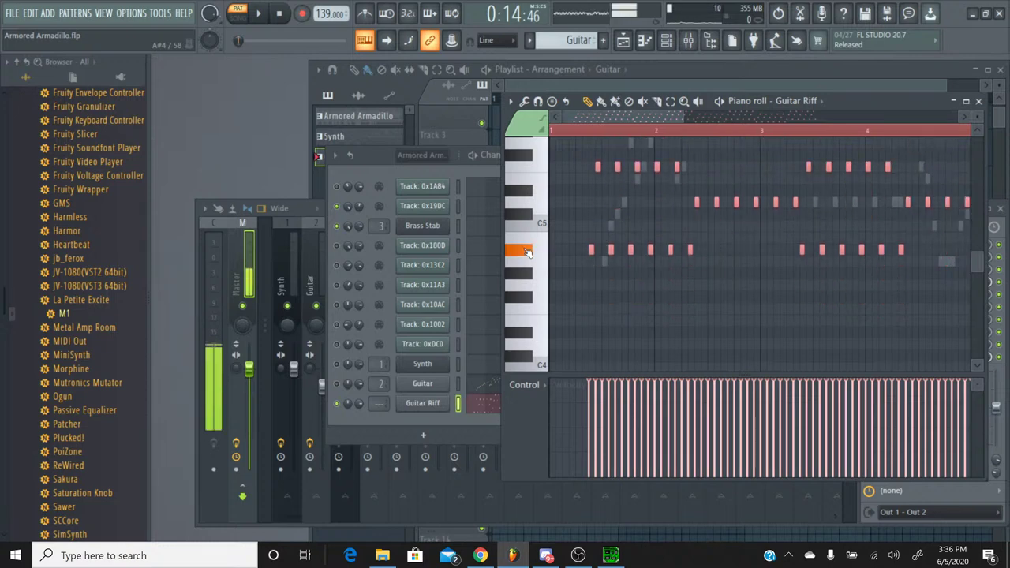
Enable the Guitar Riff channel's volume envelope with attack, hold and decay at minimum and sustain at maximum.
left_click(417, 408)
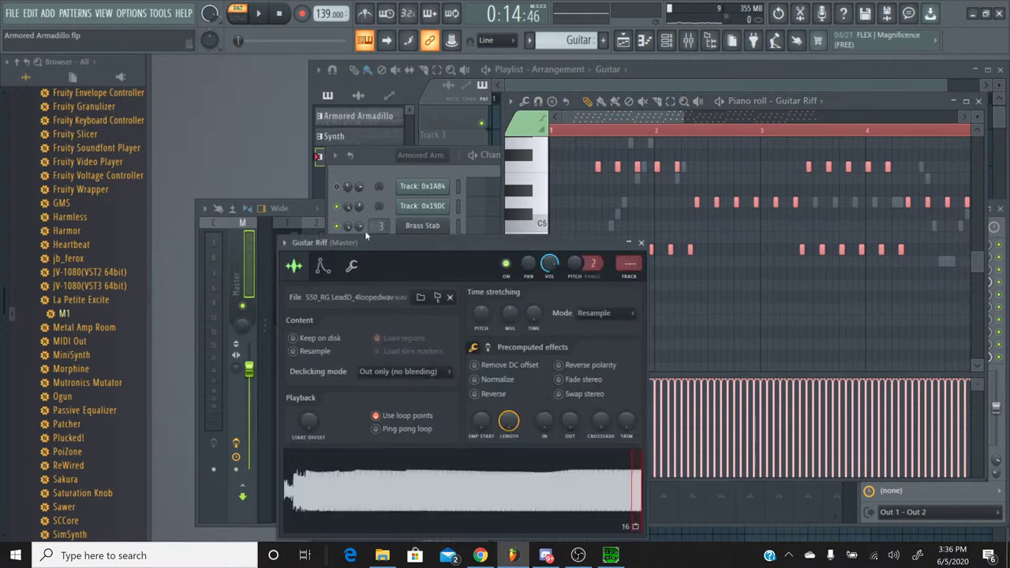
left_click(322, 265)
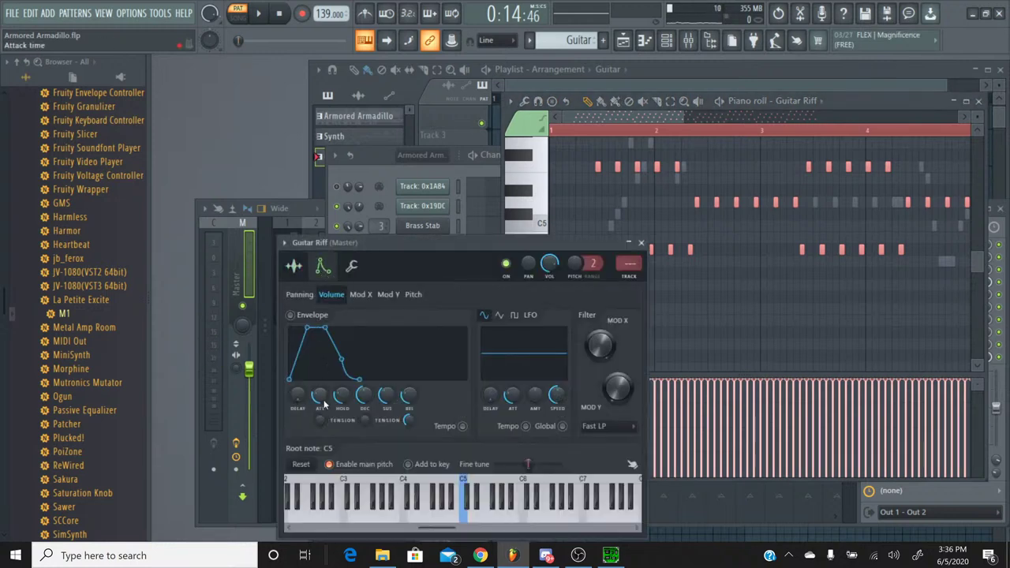
left_click_drag(323, 403, 368, 412)
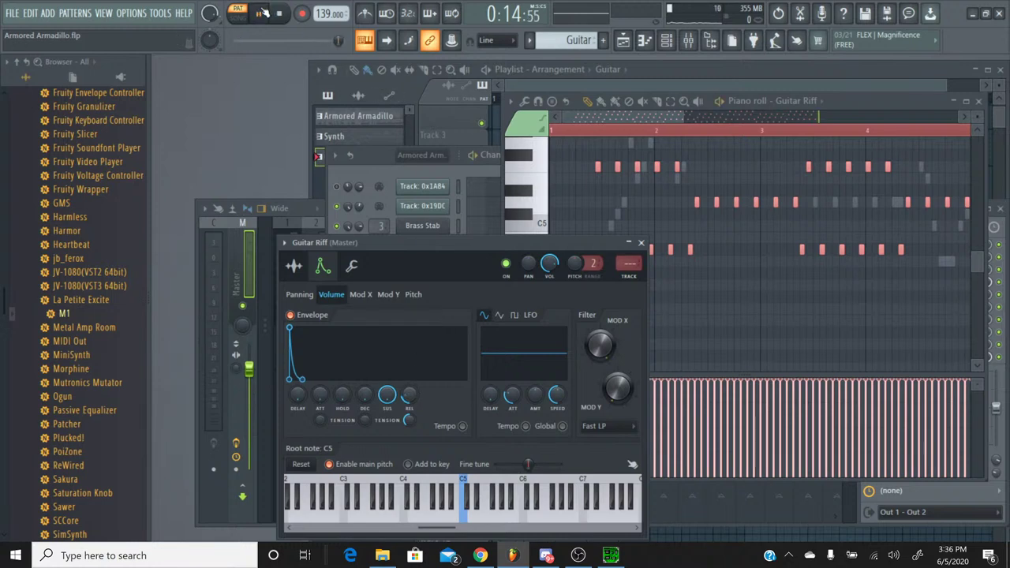
Play the Guitar pattern from the start to check the riff, and close the channel settings and piano roll.
left_click(258, 13)
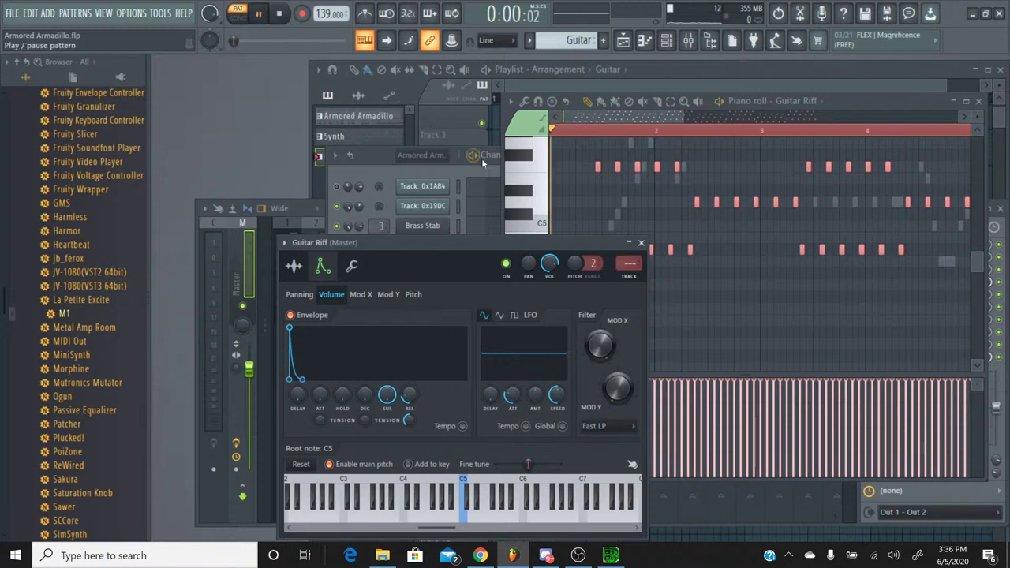
left_click(870, 100)
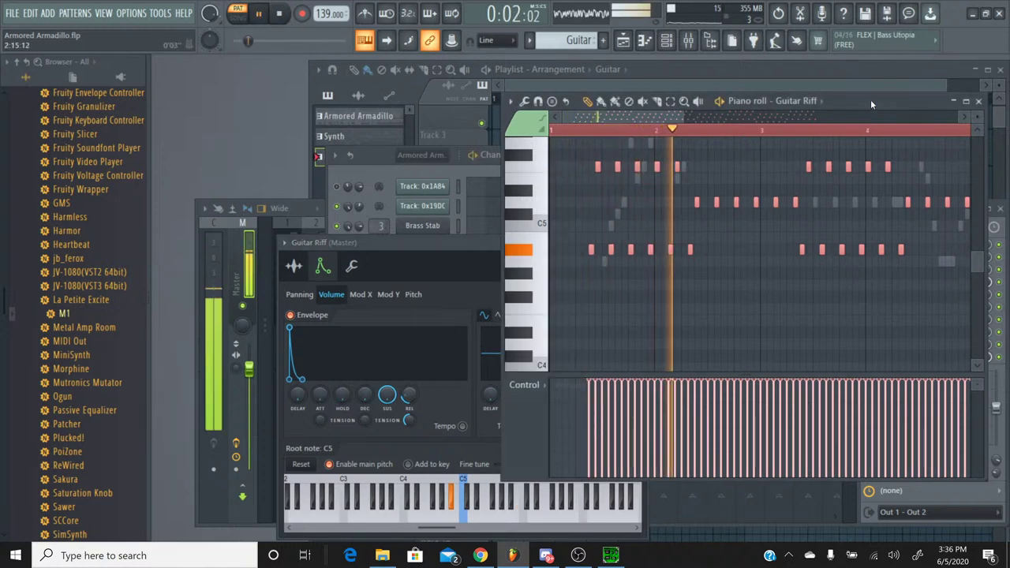
left_click(452, 240)
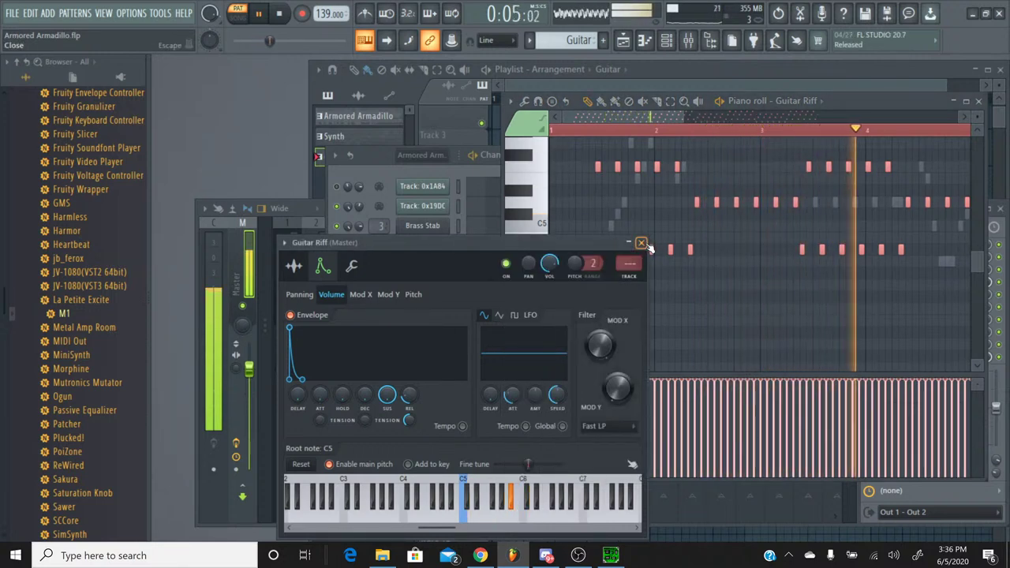
left_click(641, 242)
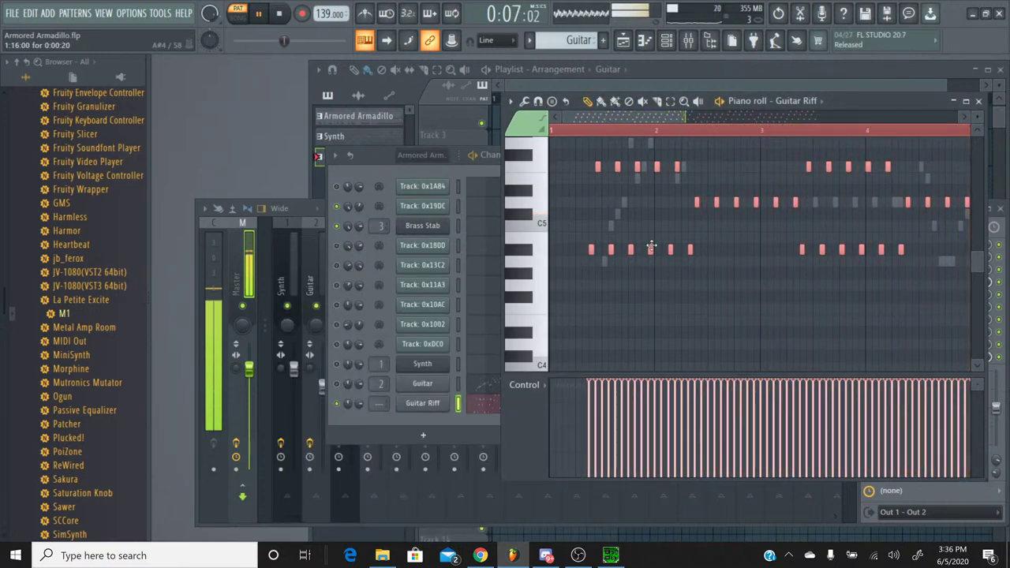
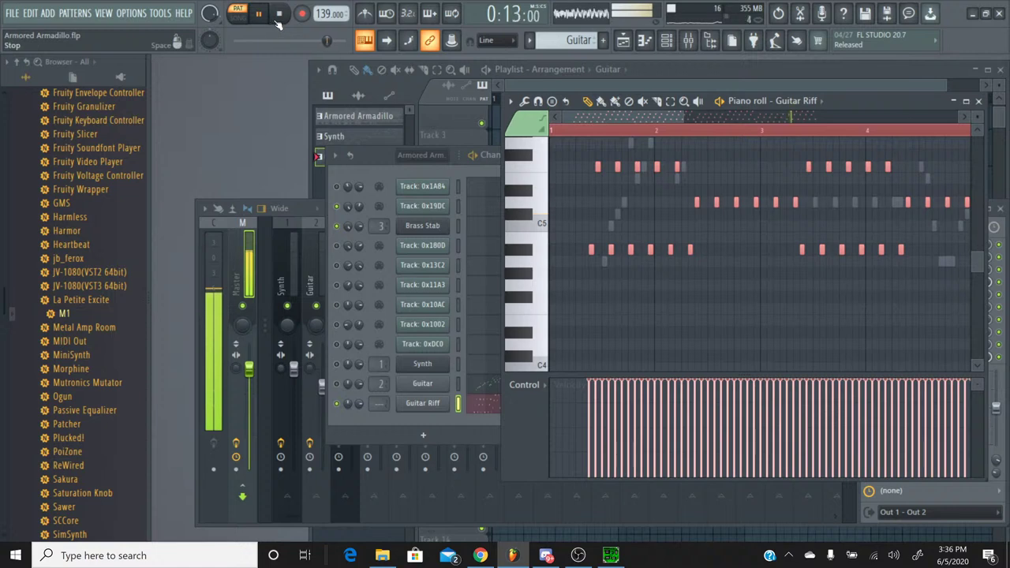
key("space")
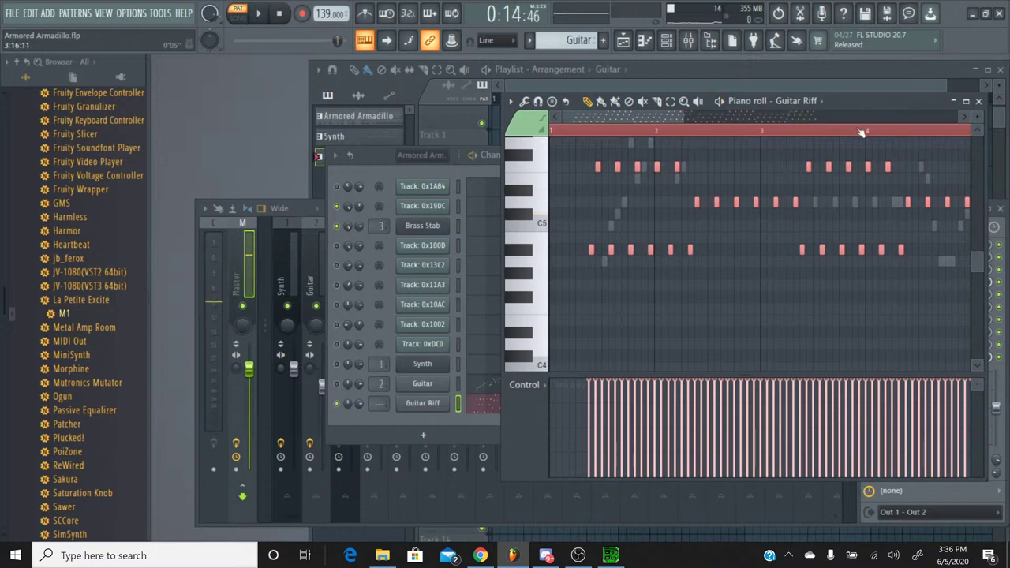
left_click(978, 102)
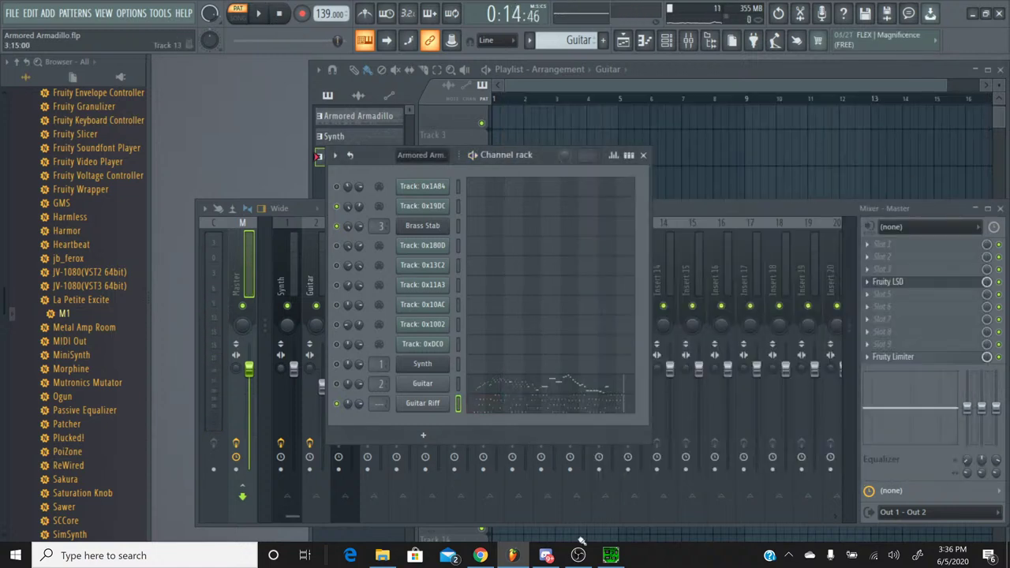
left_click(480, 555)
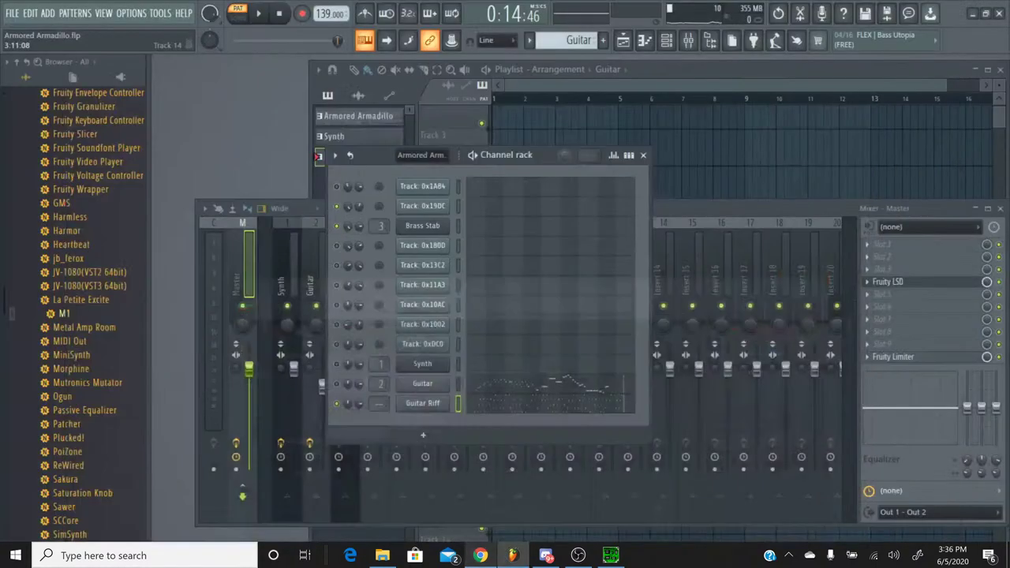
left_click(480, 555)
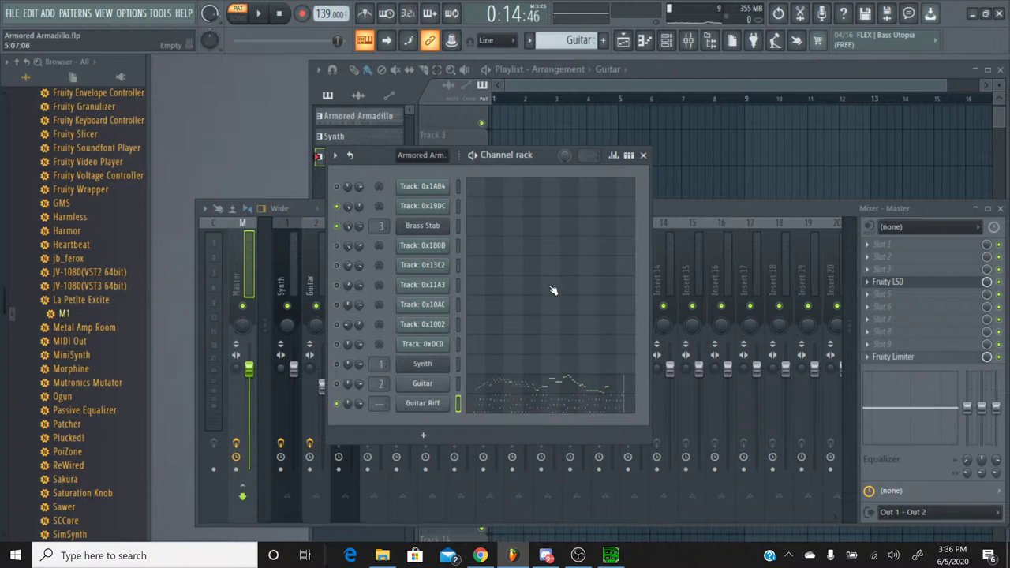
Switch to the Armored Armadillo pattern and open the notes of Track: 0xDC0 in the piano roll.
left_click(530, 43)
left_click(556, 57)
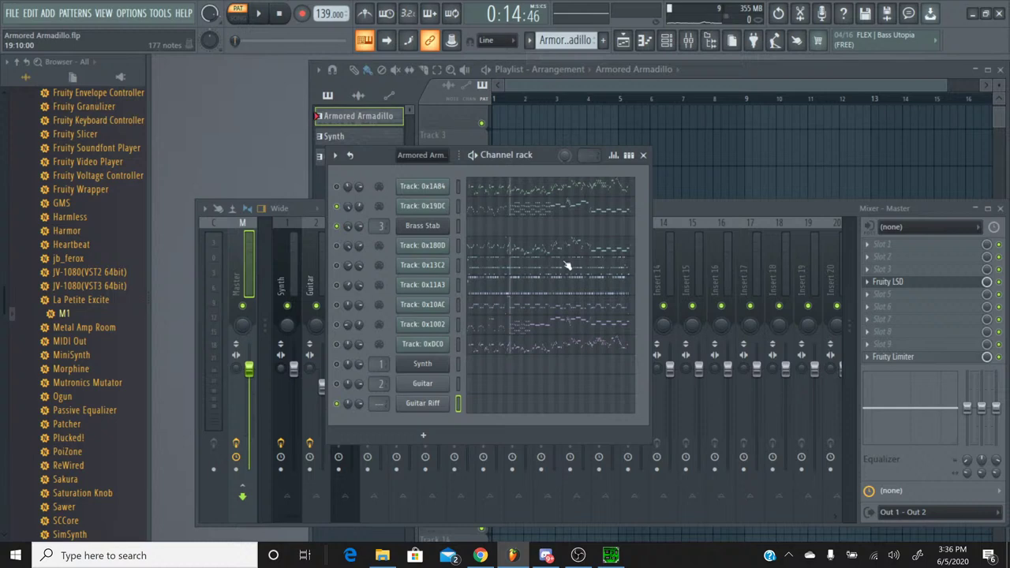
left_click(517, 352)
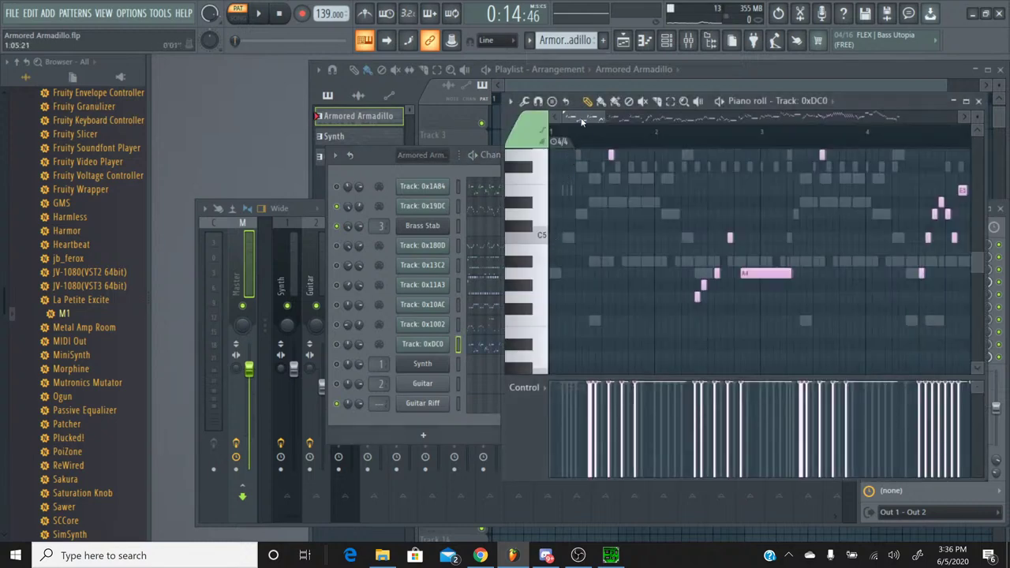
Locate the lead phrase in Track: 0xDC0, set the playhead near the middle of bar 25, and close the piano roll.
left_click_drag(582, 120, 793, 130)
scroll(643, 214, "up", 3)
scroll(646, 218, "down", 3)
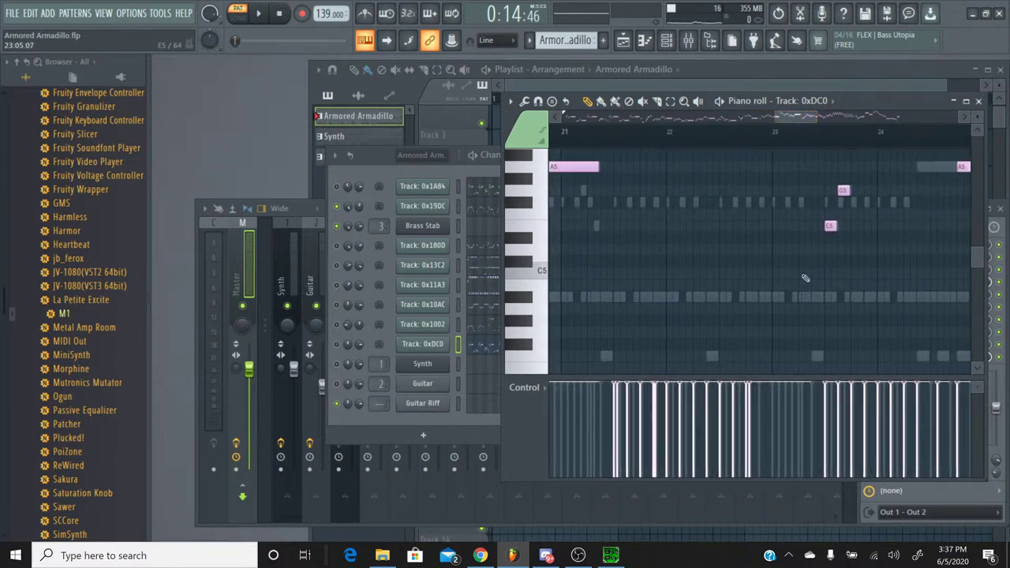
scroll(797, 276, "up", 5)
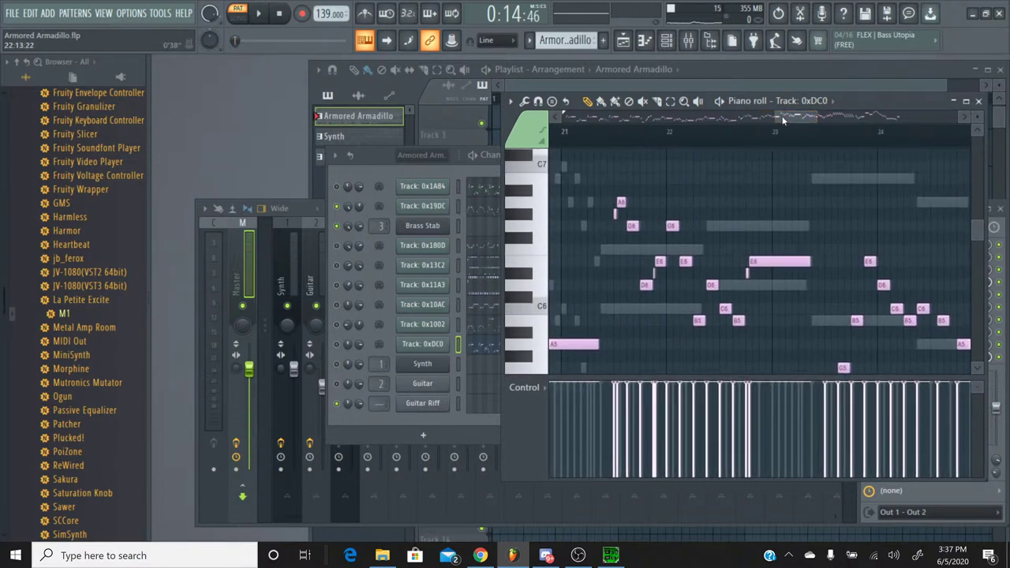
left_click_drag(783, 120, 818, 118)
scroll(777, 216, "down", 4)
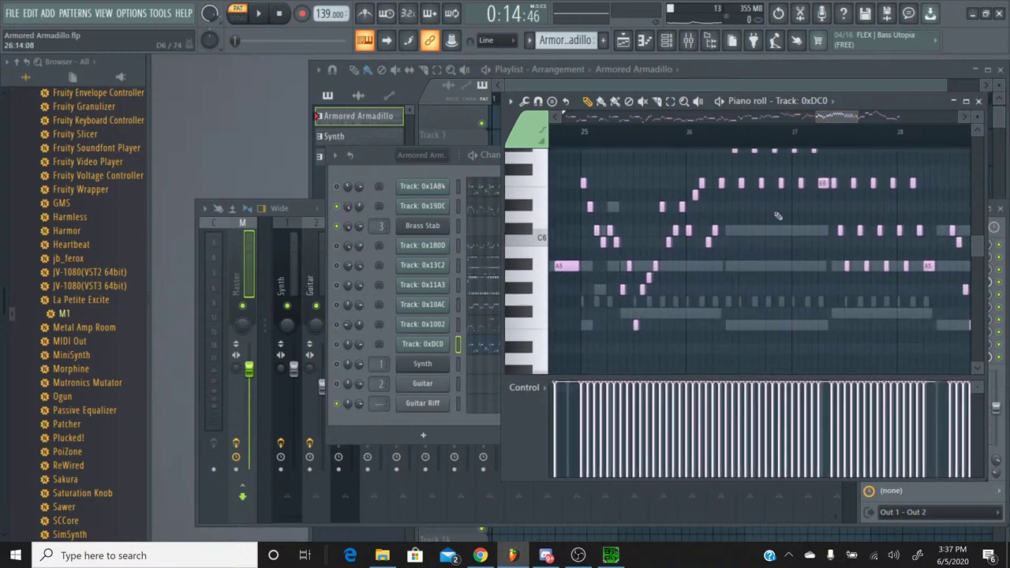
scroll(777, 215, "down", 1)
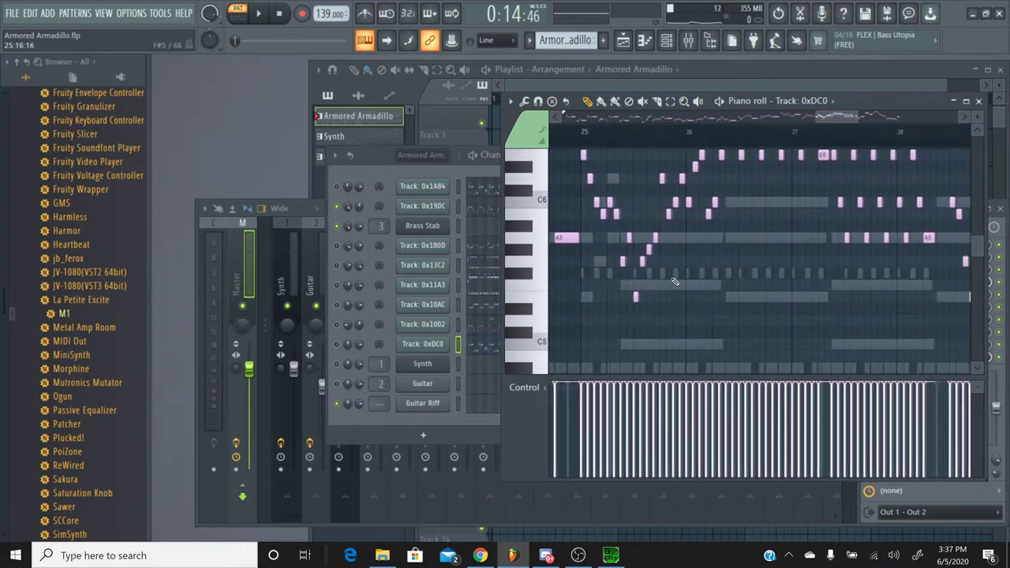
left_click(639, 140)
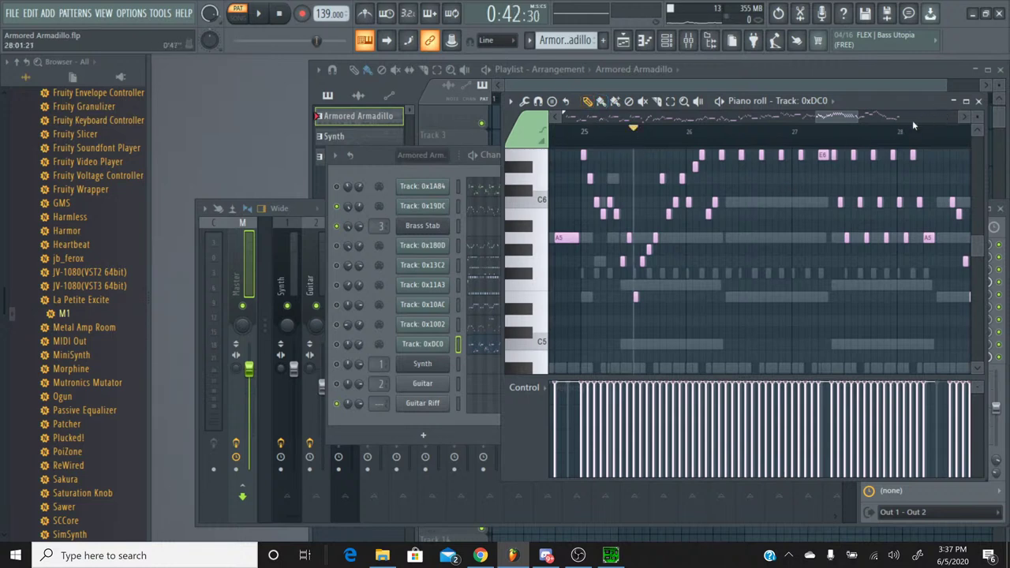
left_click(983, 102)
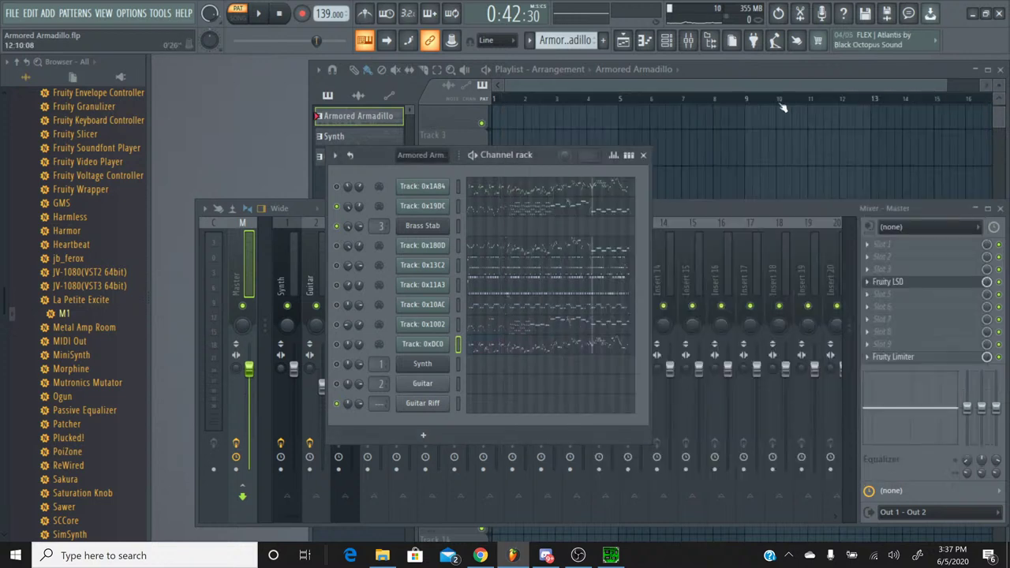
Open the Guitar channel's notes in the Guitar pattern and move all of them to start around the middle of bar 23.
left_click(529, 41)
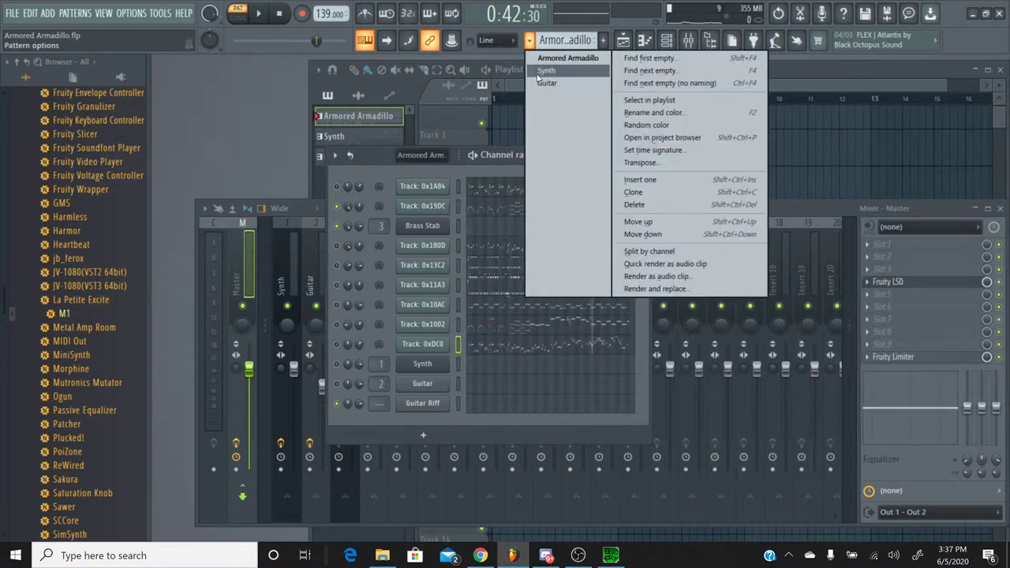
left_click(541, 92)
left_click(526, 382)
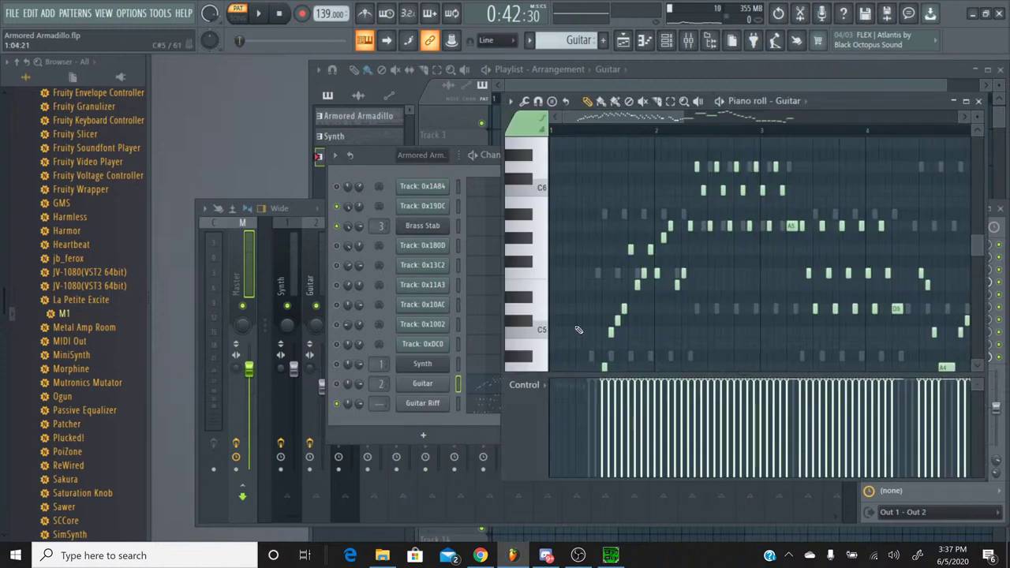
key("ctrl+a")
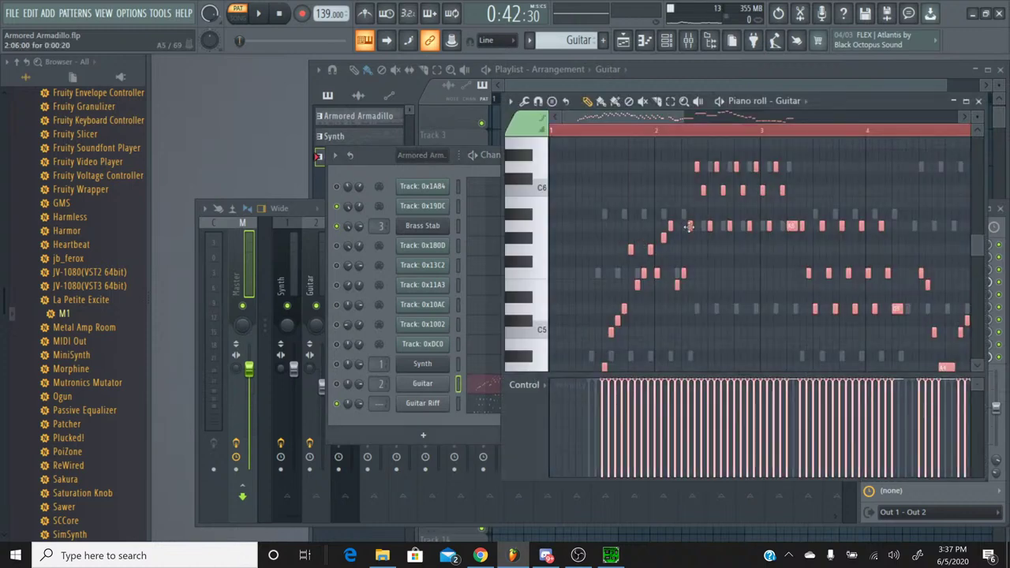
left_click_drag(669, 225, 984, 221)
scroll(793, 113, "down", 3)
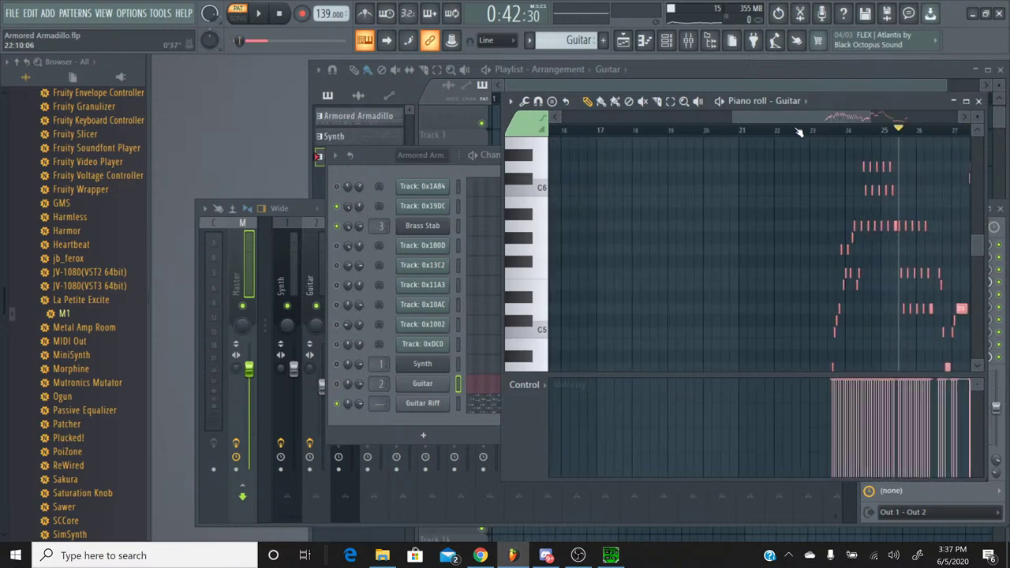
Shift the selected guitar notes so the first one starts at the playhead near the middle of bar 25.
left_click_drag(794, 113, 864, 118)
scroll(713, 131, "up", 4)
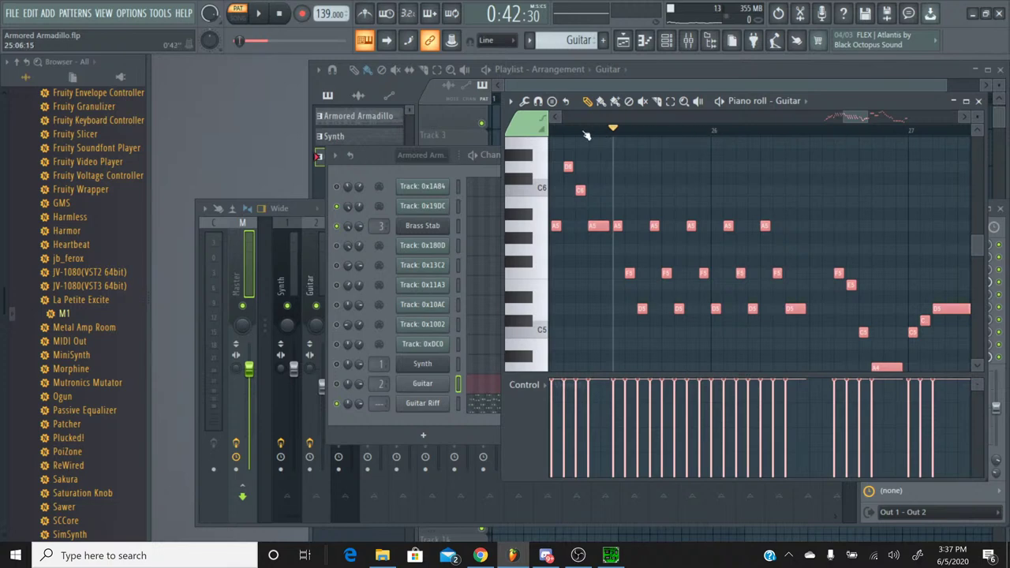
scroll(586, 134, "down", 6)
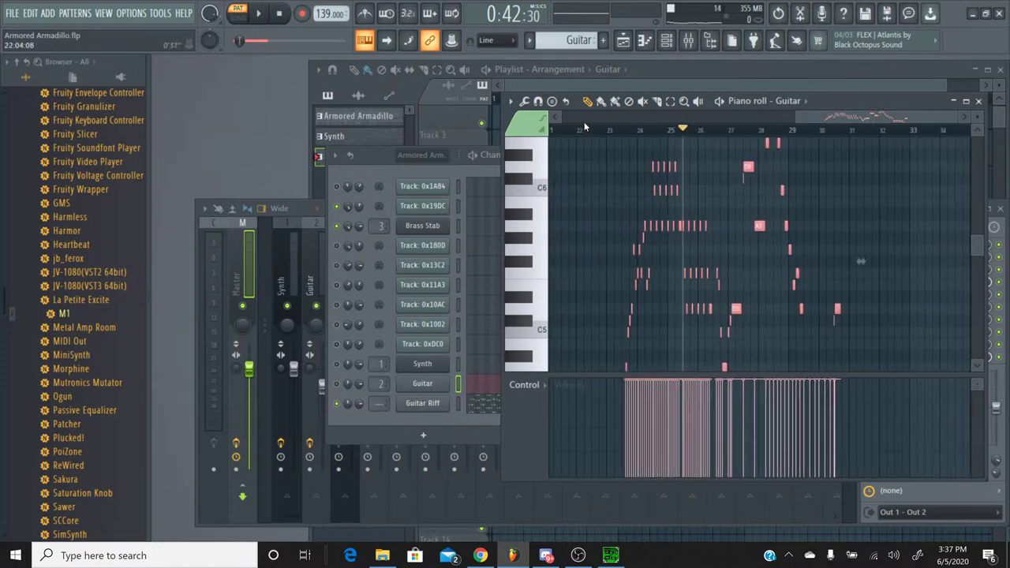
left_click_drag(813, 118, 769, 117)
scroll(759, 258, "down", 3)
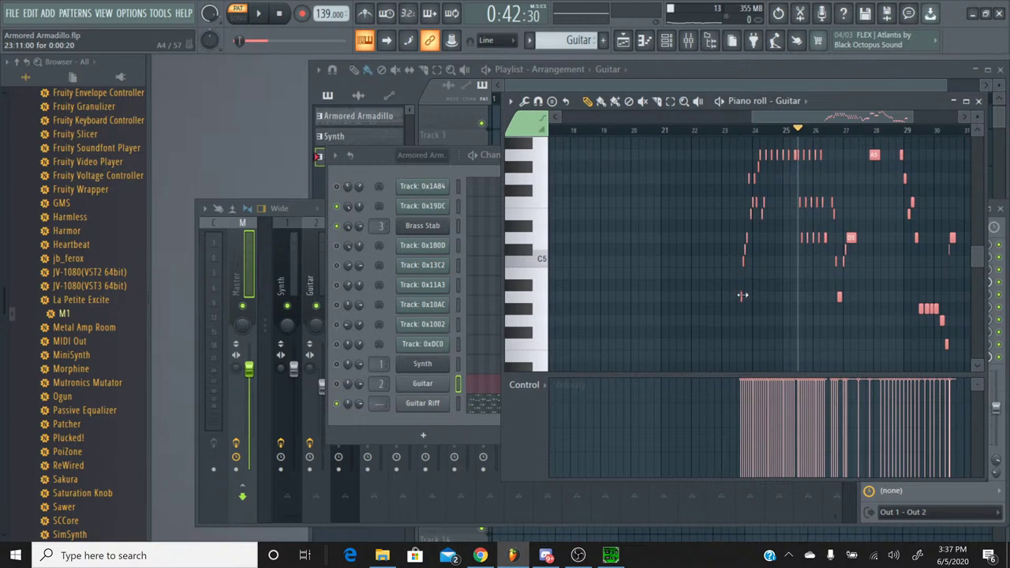
left_click_drag(740, 295, 797, 295)
scroll(800, 131, "up", 6)
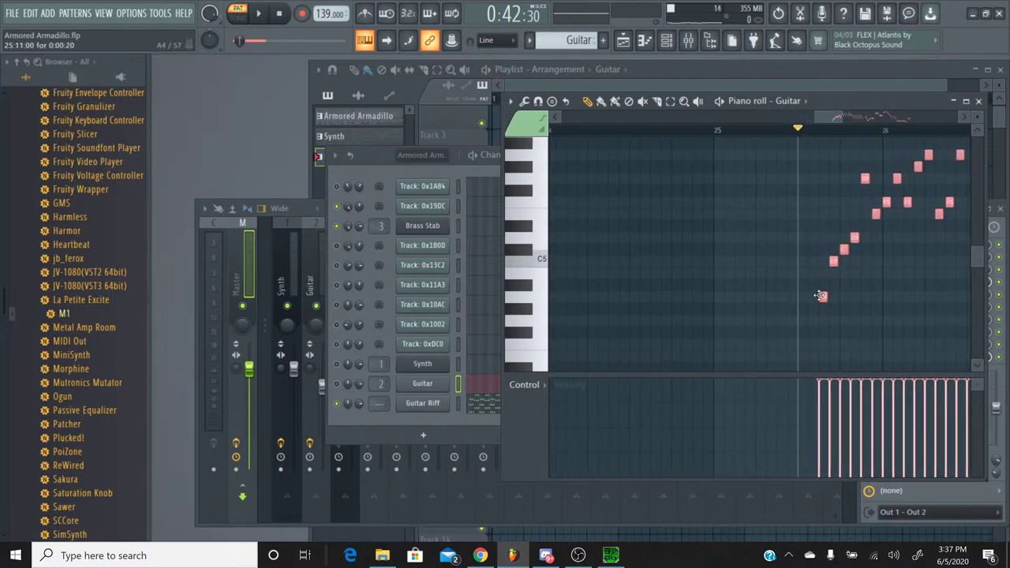
left_click_drag(823, 296, 803, 297)
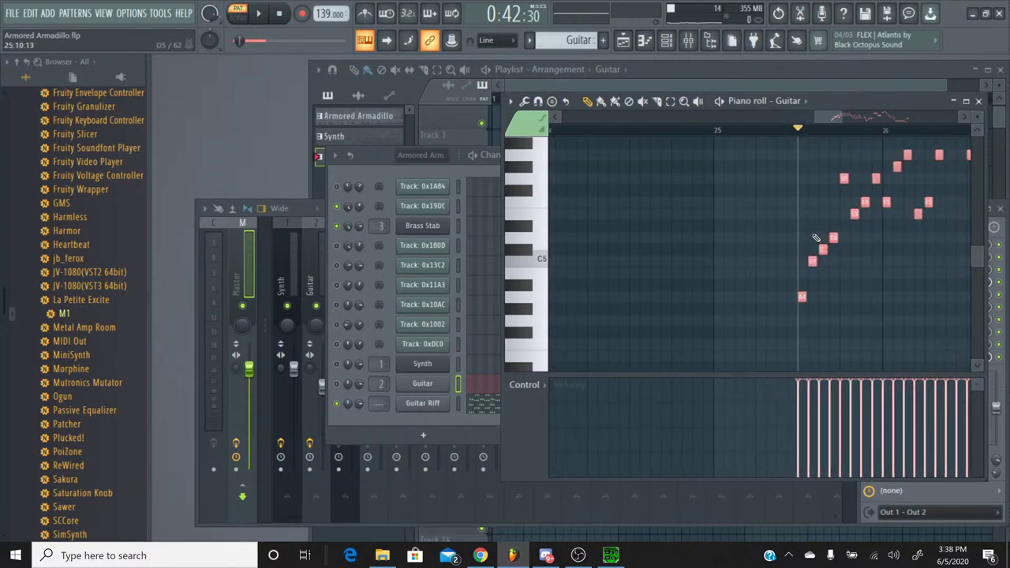
Briefly play the Guitar pattern to check it, stop playback, and close the piano roll.
key("space")
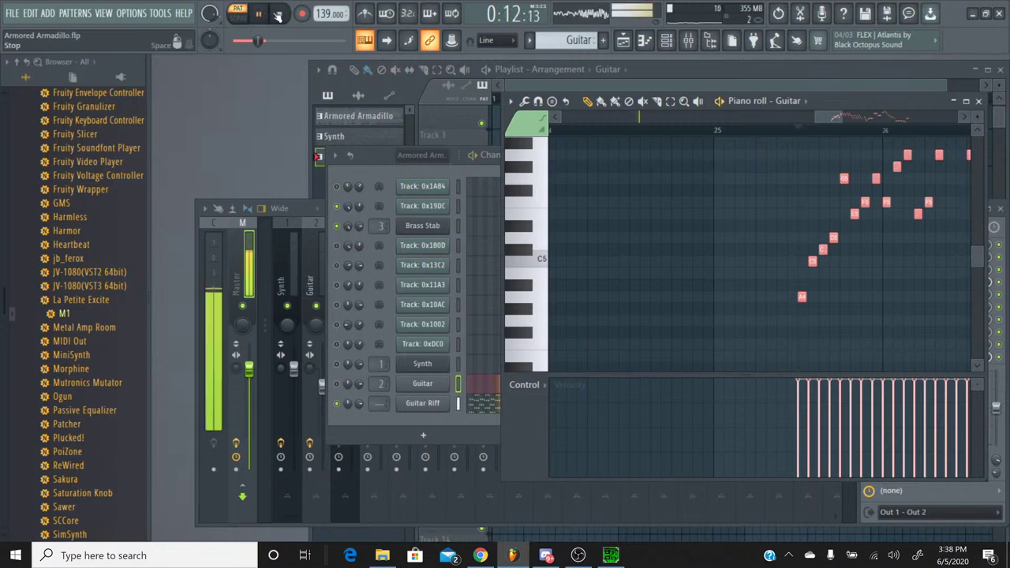
key("space")
left_click(978, 101)
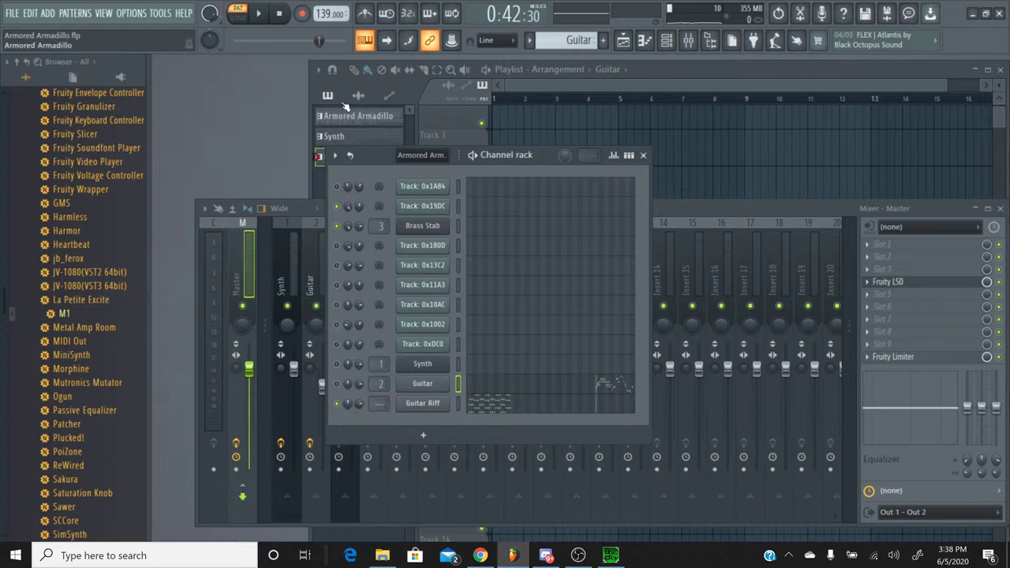
Play the Guitar pattern, unmute the Guitar channel to hear its phrase, and stop playback.
left_click(258, 14)
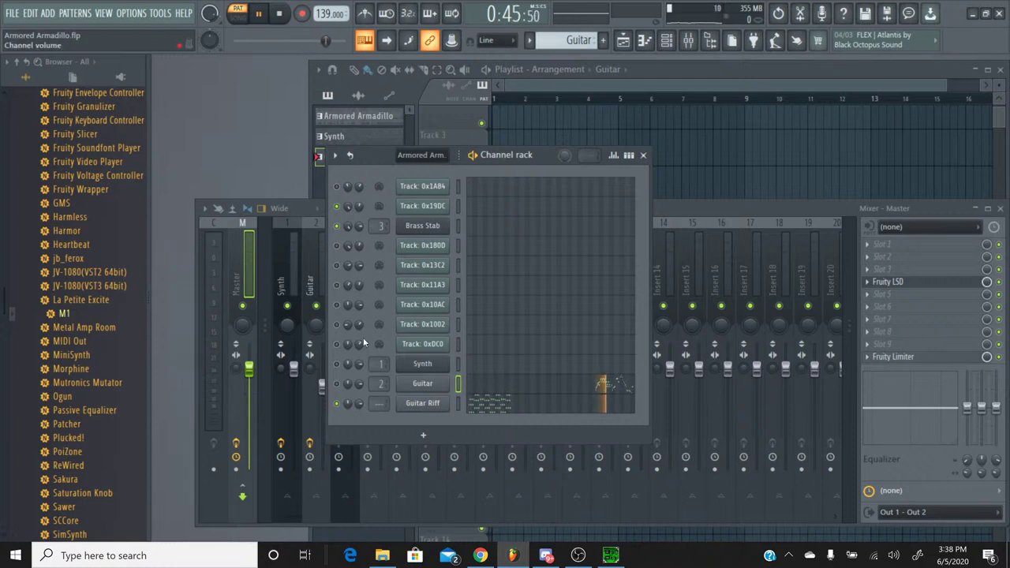
left_click(337, 384)
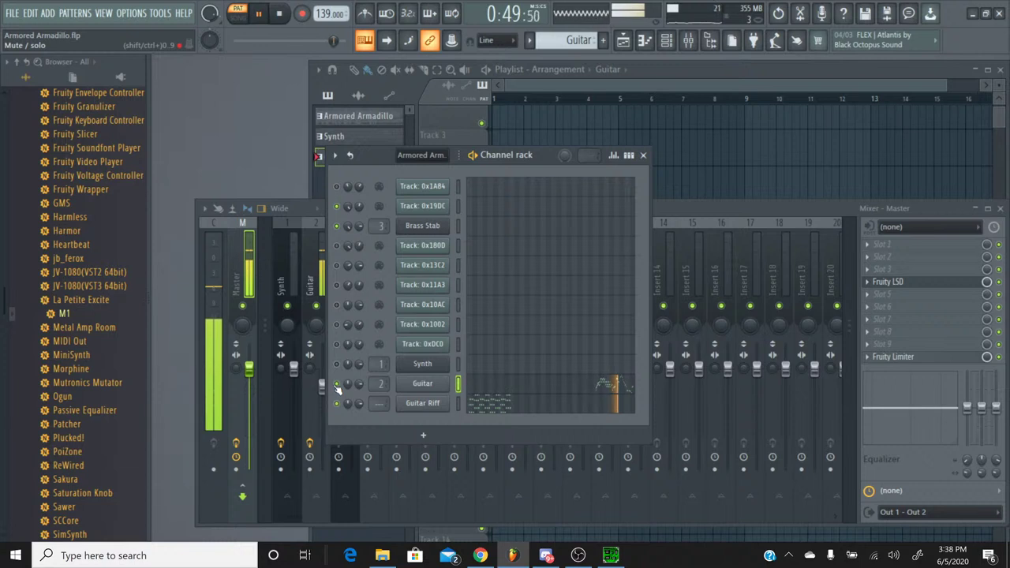
left_click(280, 15)
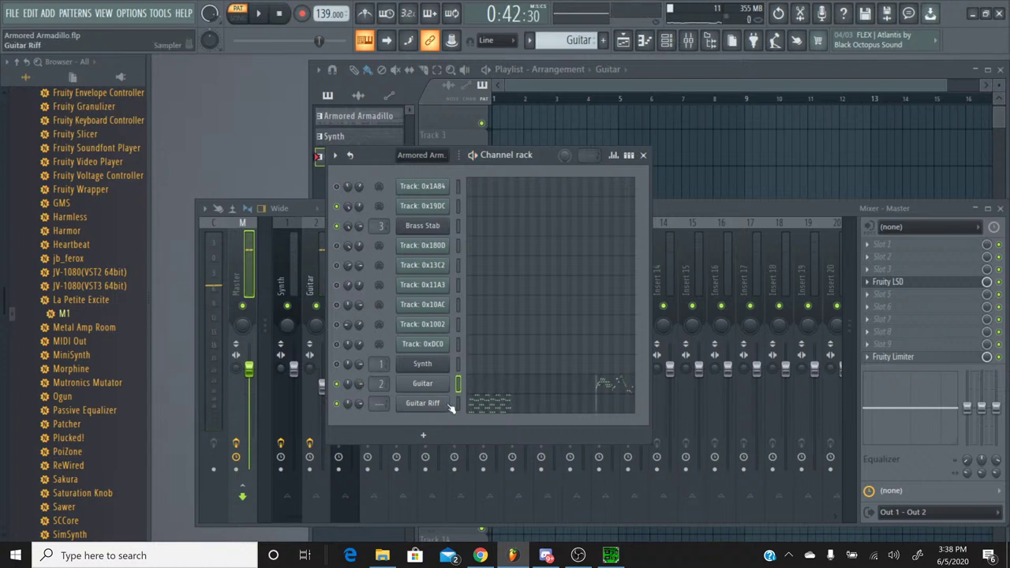
In the Armored Armadillo pattern's Track: 0x19DC, set the playhead at the riff's first note in bar 9 and close the piano roll.
left_click(530, 40)
left_click(566, 59)
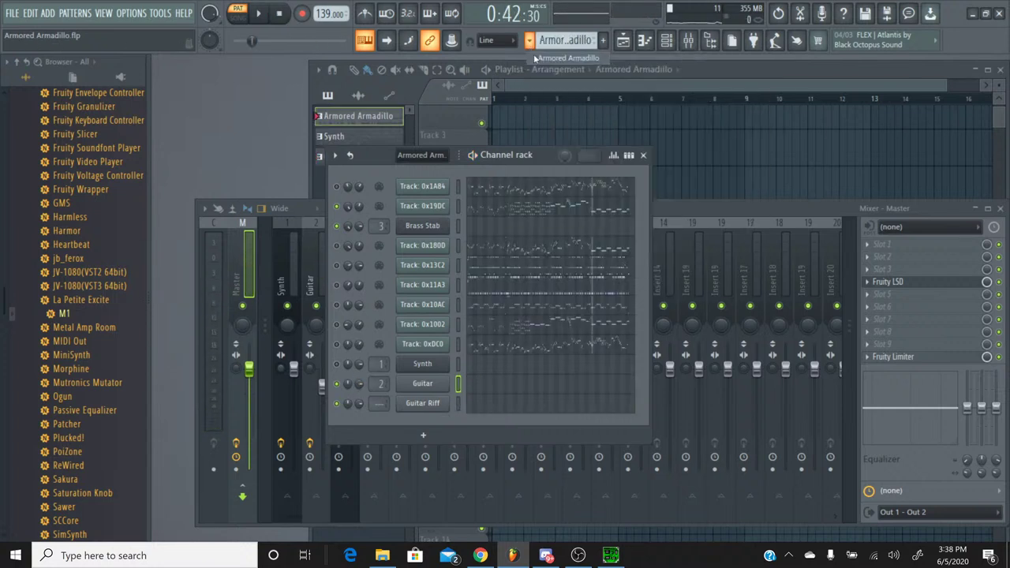
left_click(522, 208)
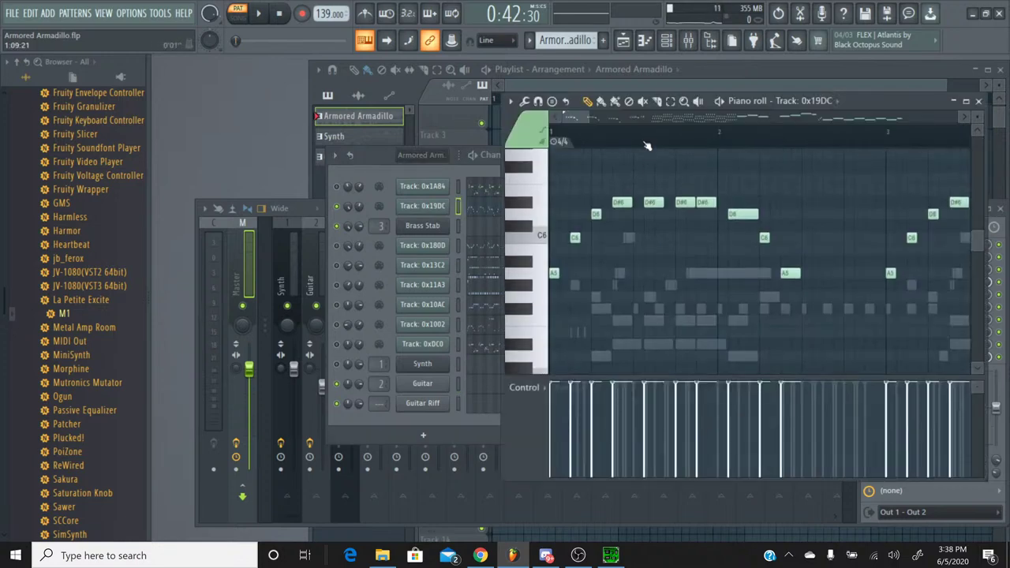
scroll(646, 147, "down", 3)
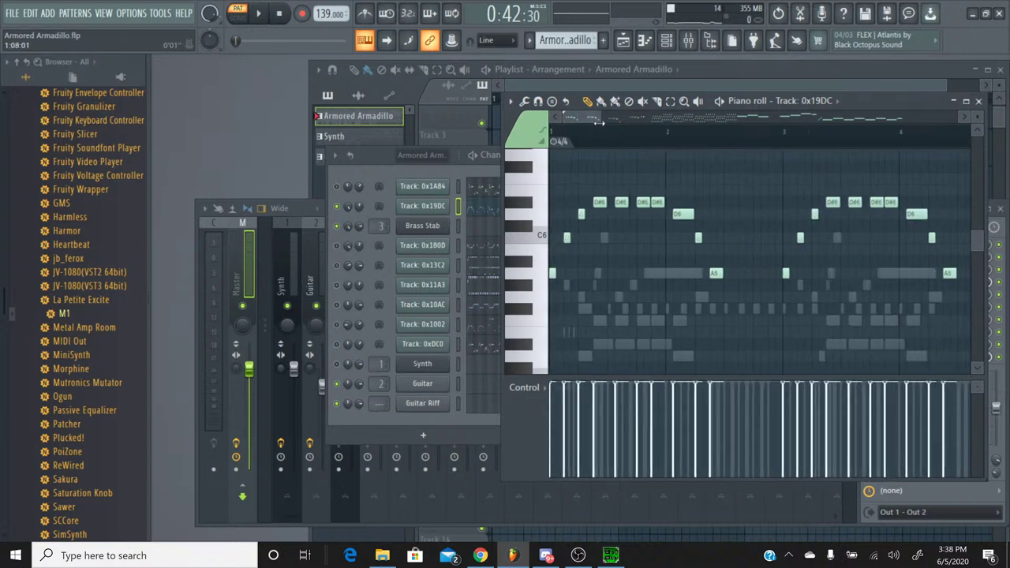
left_click_drag(635, 119, 661, 120)
scroll(719, 225, "down", 3)
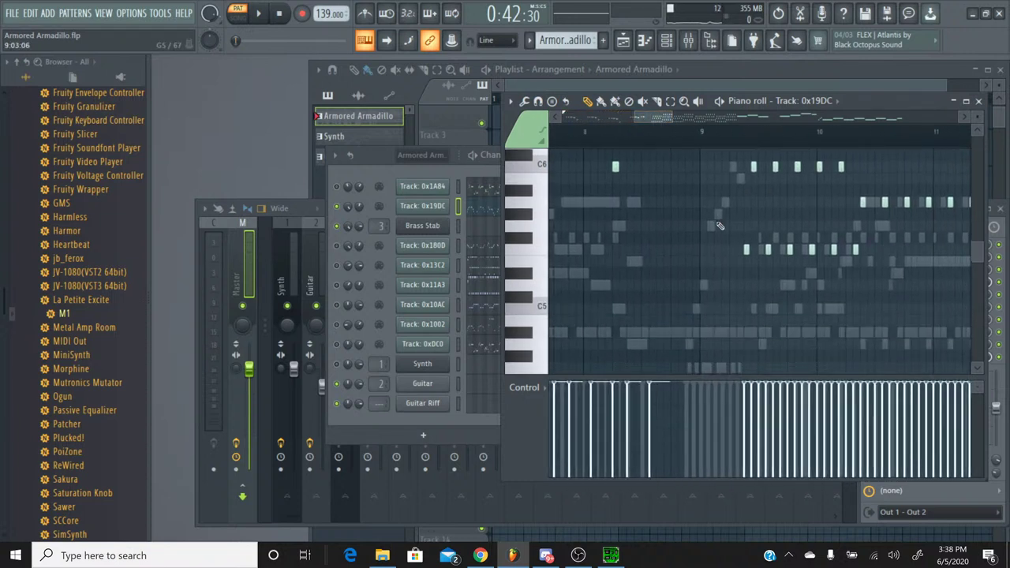
scroll(726, 147, "up", 2)
left_click_drag(658, 118, 663, 121)
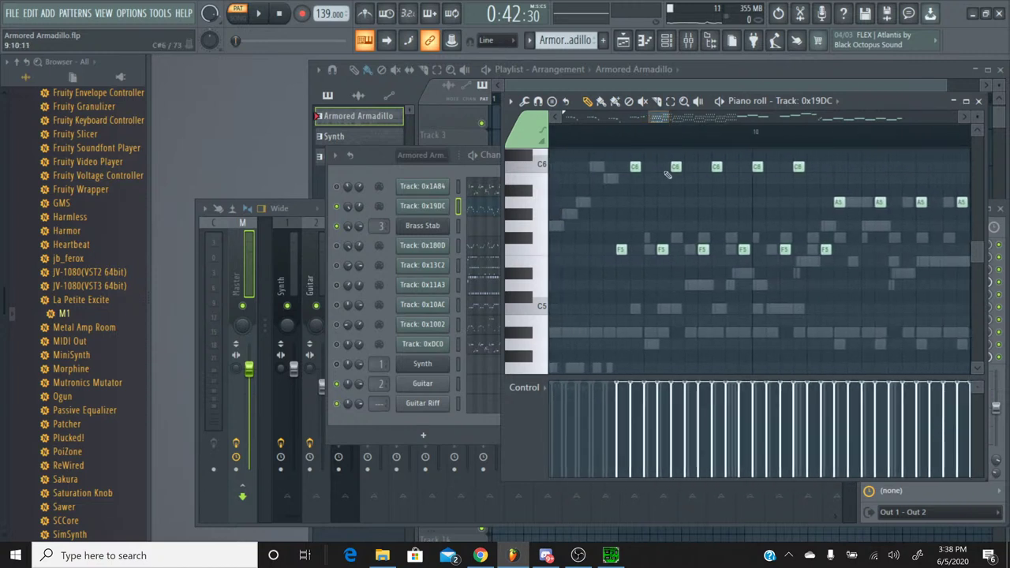
scroll(612, 165, "up", 1)
left_click(616, 145)
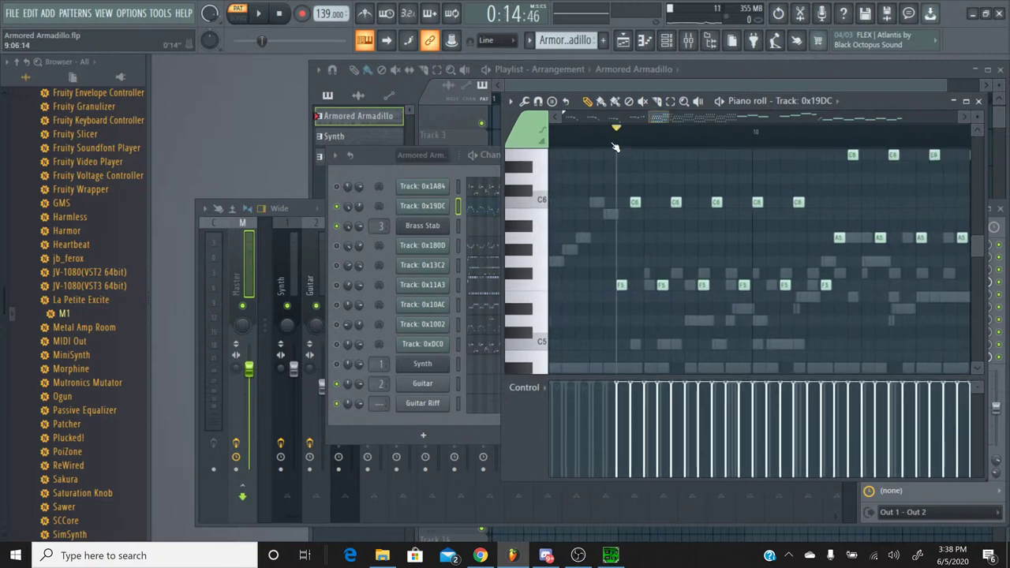
left_click(978, 101)
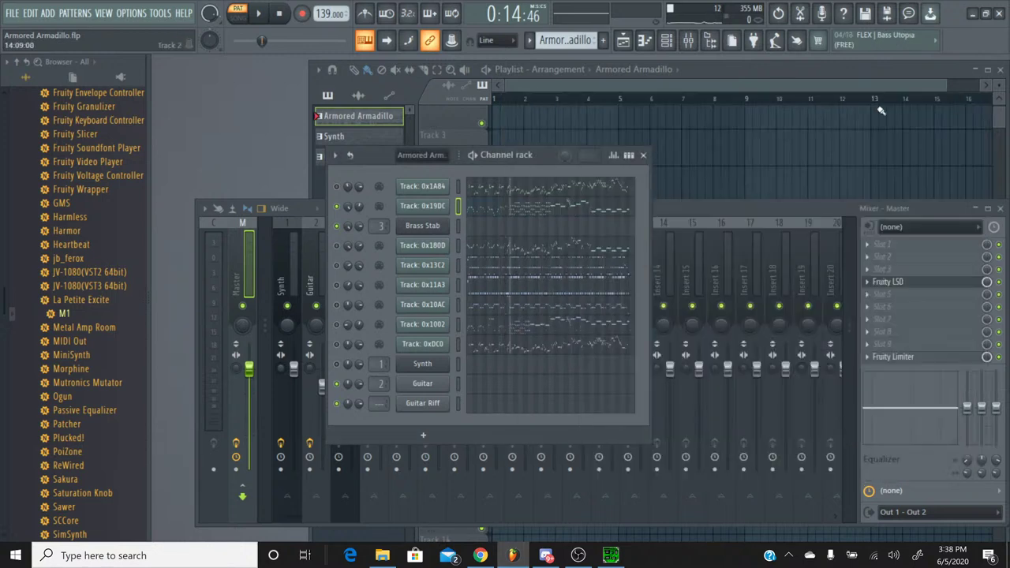
Open the Guitar Riff channel's notes in the Guitar pattern and move all of them to start at the playhead in bar 9.
left_click(526, 46)
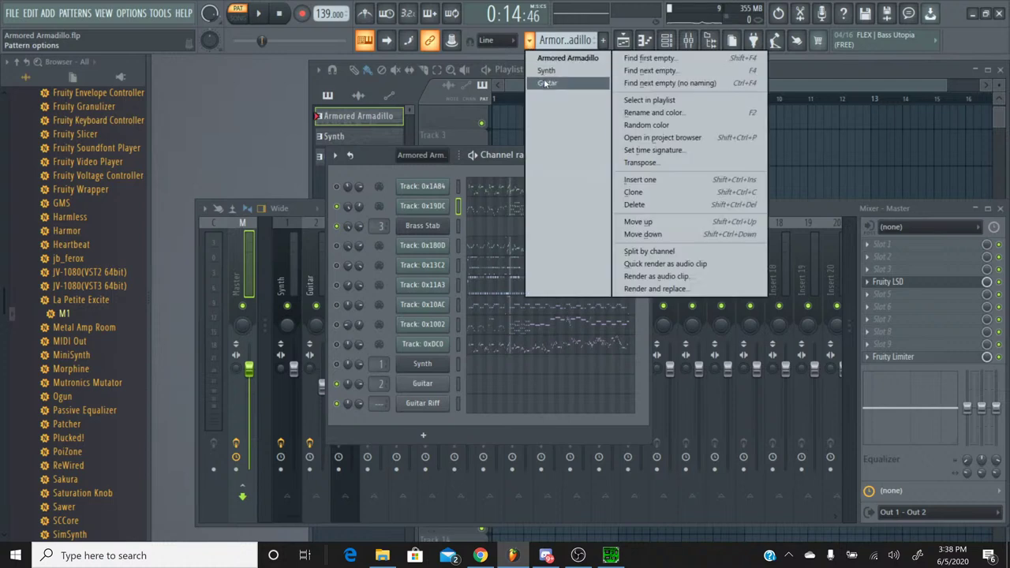
left_click(549, 82)
left_click(485, 396)
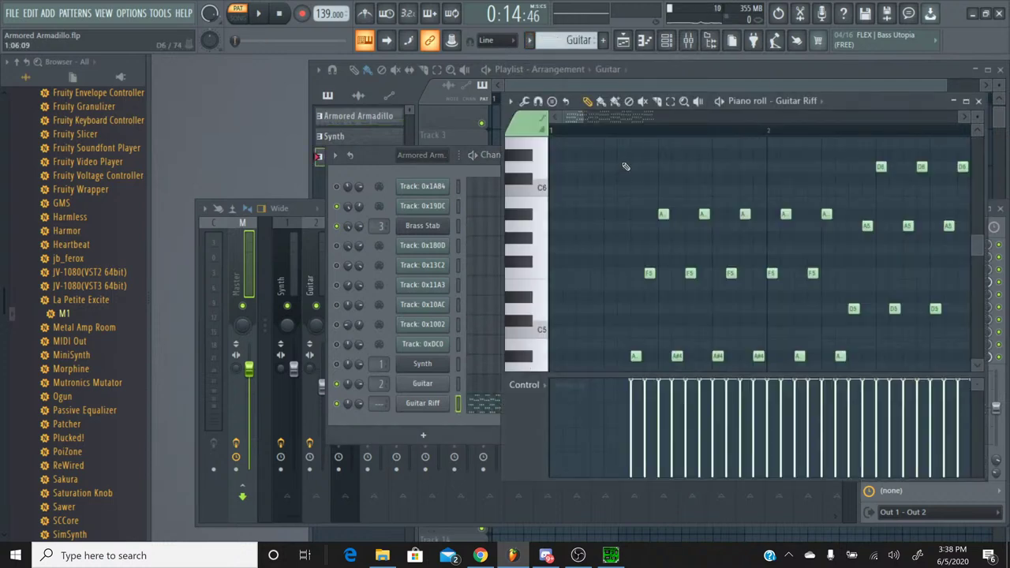
scroll(640, 141, "down", 2)
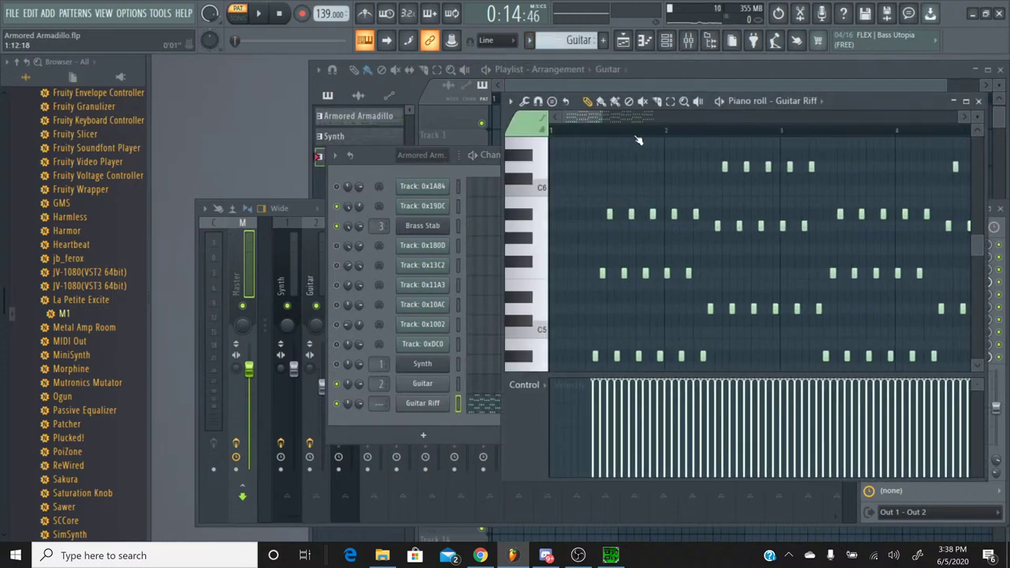
key("ctrl+a")
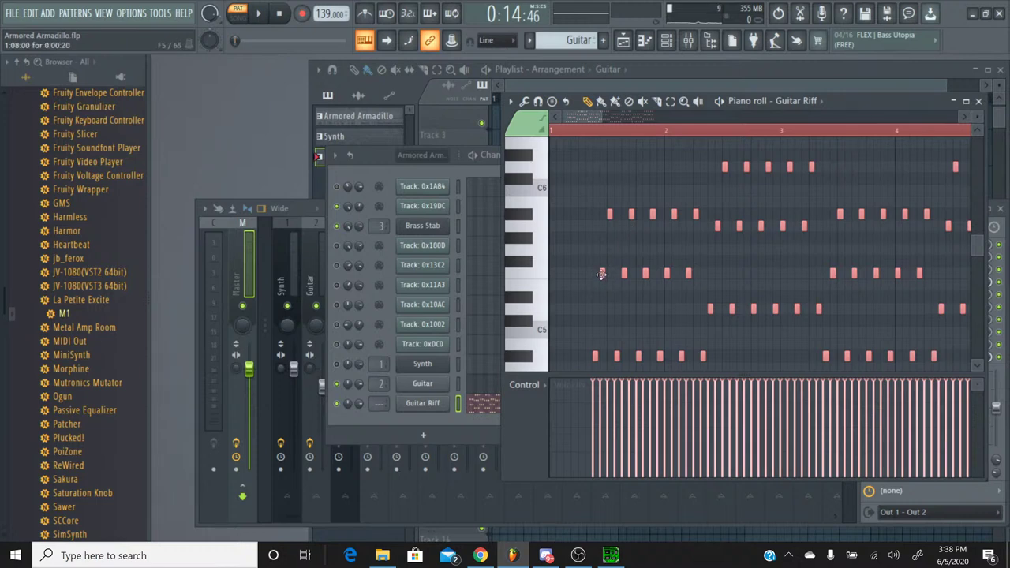
left_click_drag(602, 274, 782, 273)
scroll(782, 229, "down", 3)
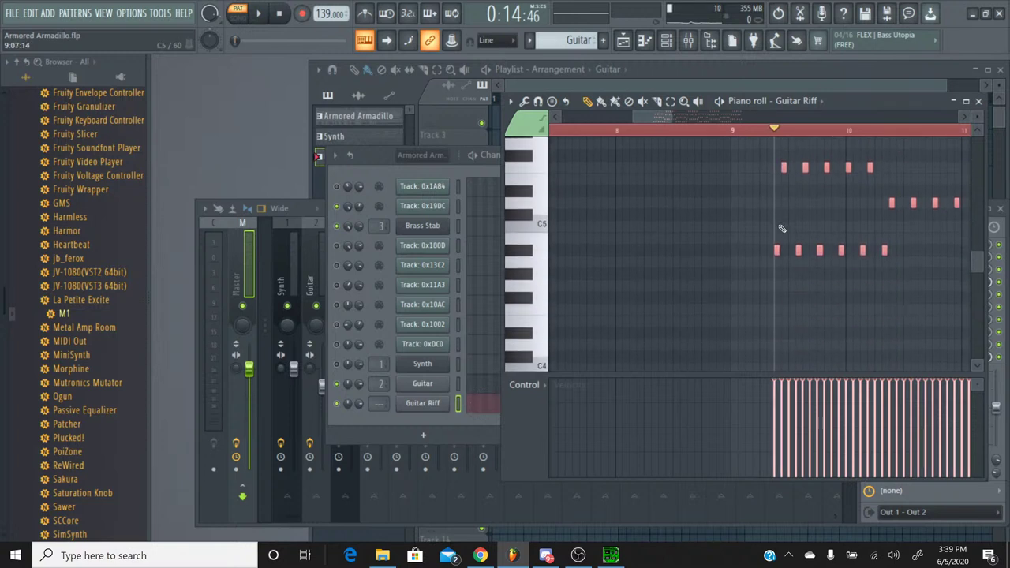
scroll(781, 229, "up", 3)
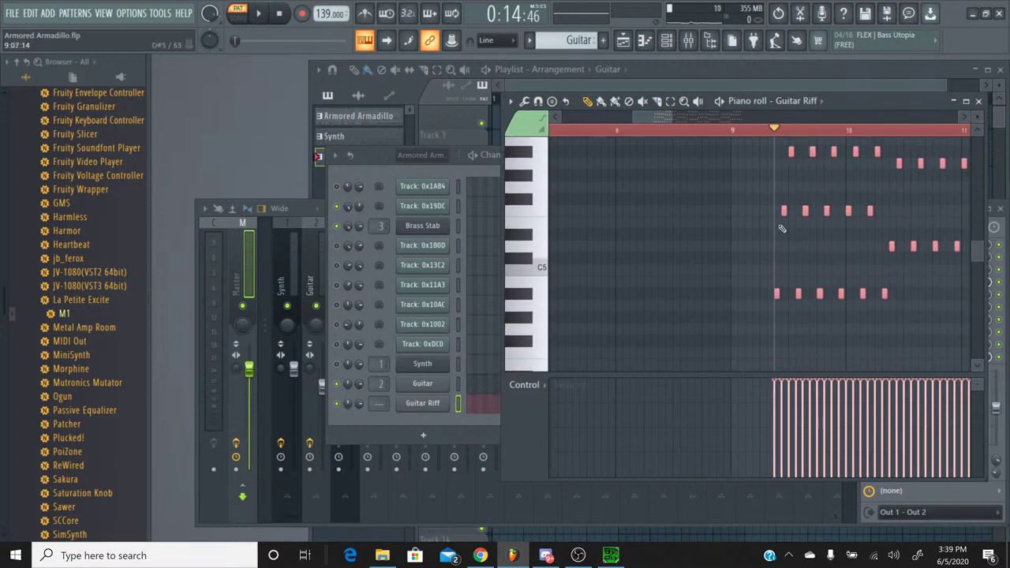
Play the moved guitar riff from bar 9 to check it, close the piano roll, and stop playback.
left_click(267, 17)
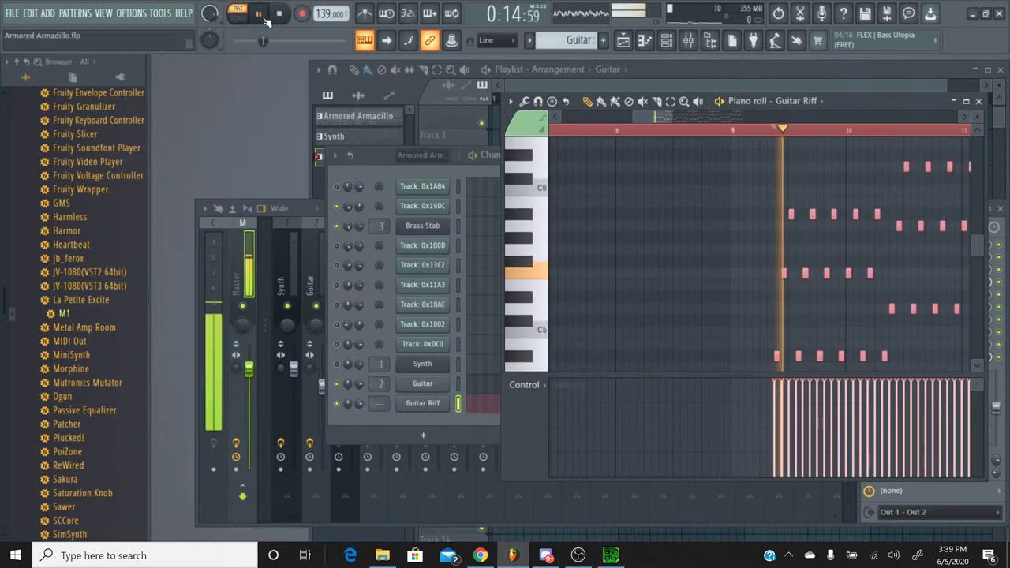
left_click(977, 102)
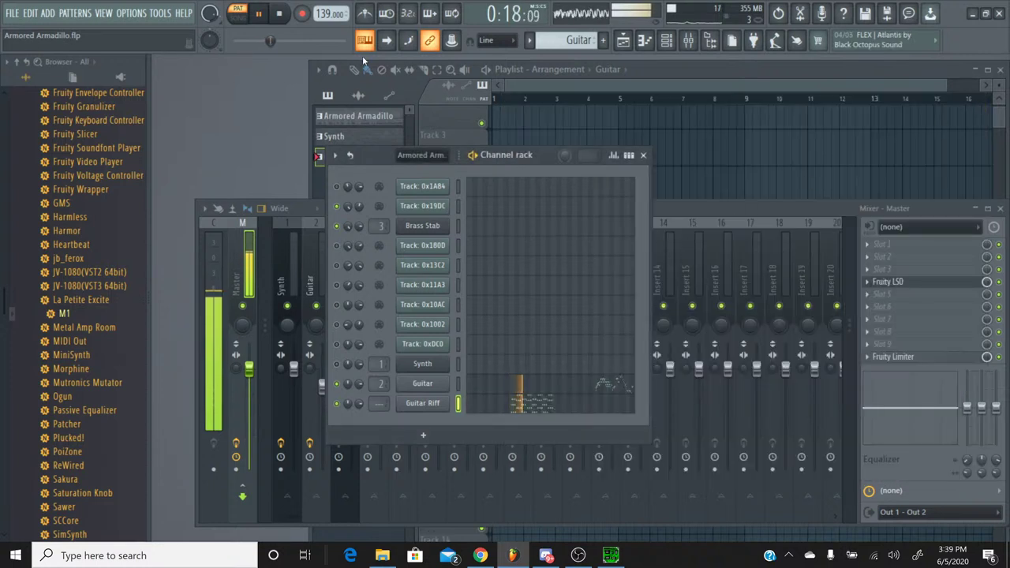
key("space")
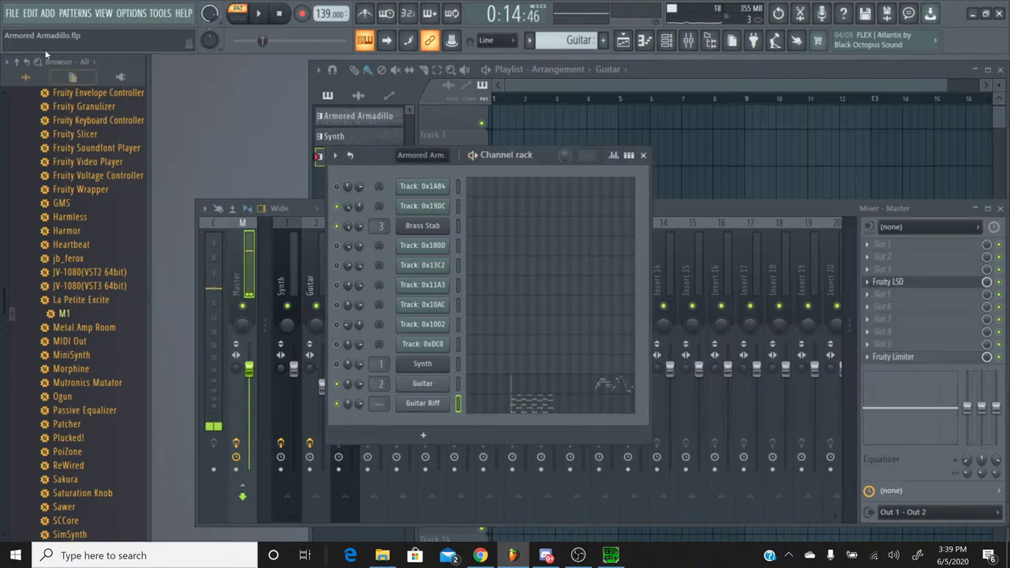
left_click(12, 14)
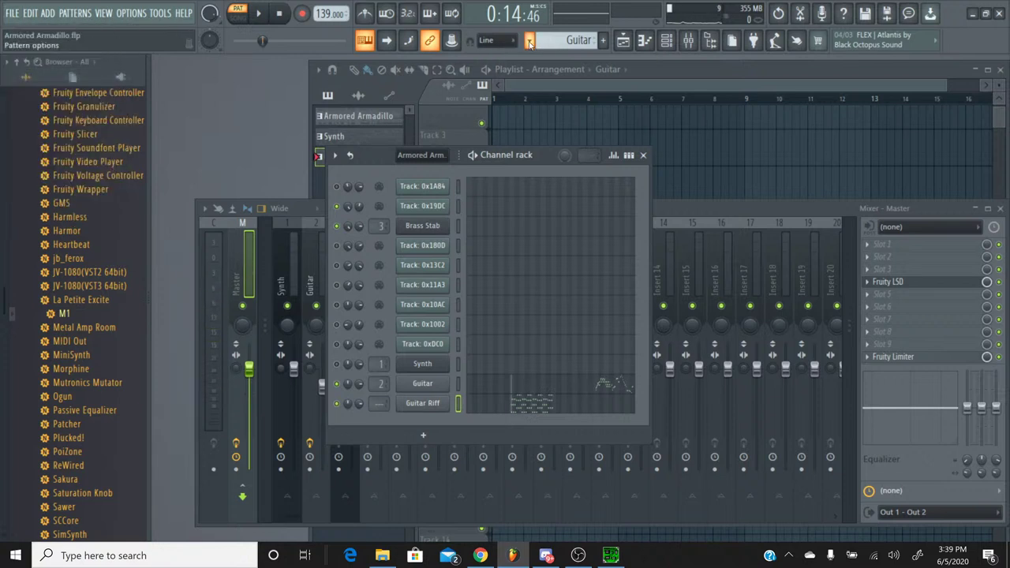
Examine where the riff gives way to long notes in Track: 0x19DC of the Armored Armadillo pattern, around bars 17 and 18.
left_click(530, 44)
left_click(536, 47)
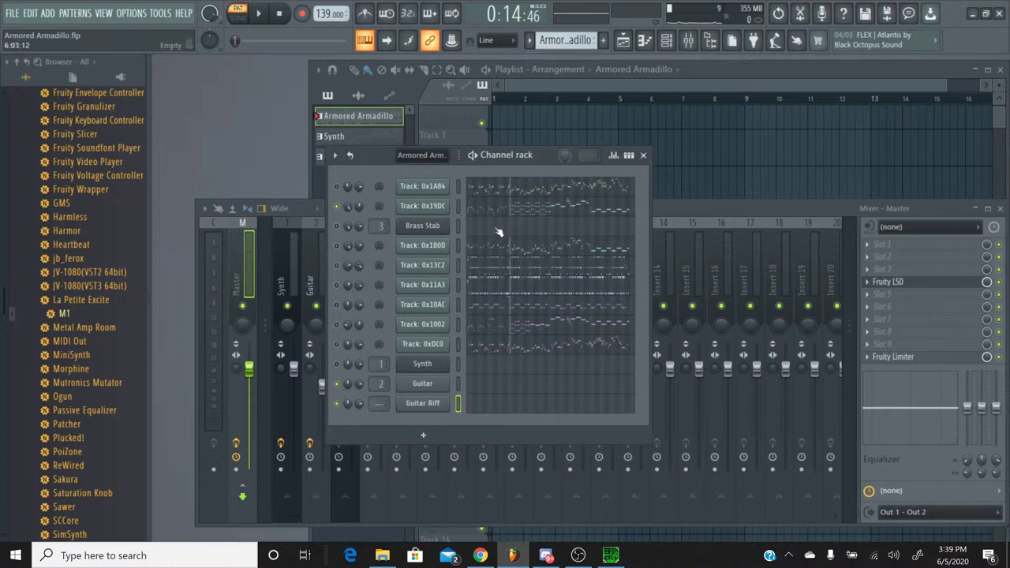
left_click(533, 209)
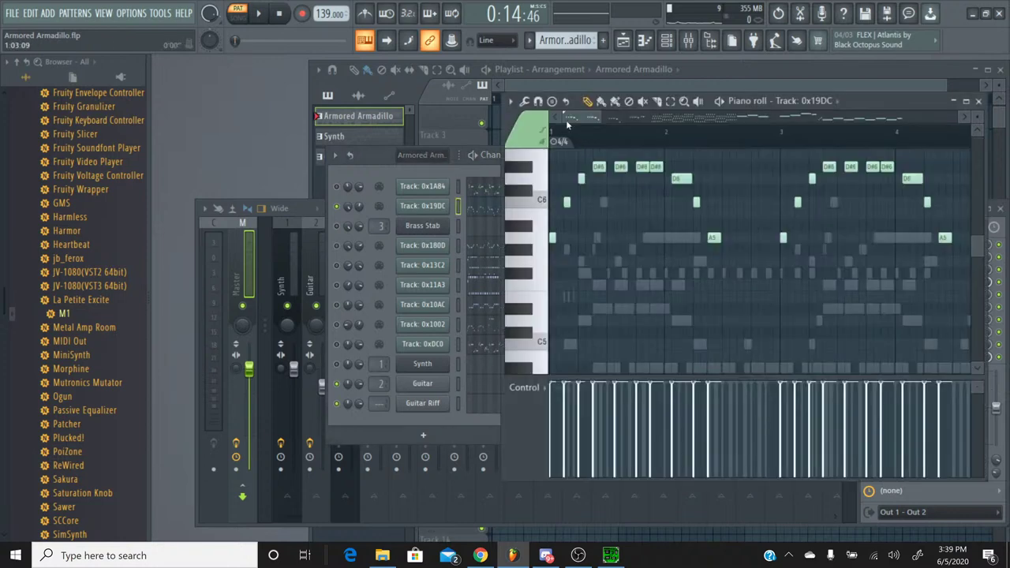
left_click_drag(565, 120, 755, 120)
scroll(703, 236, "up", 4)
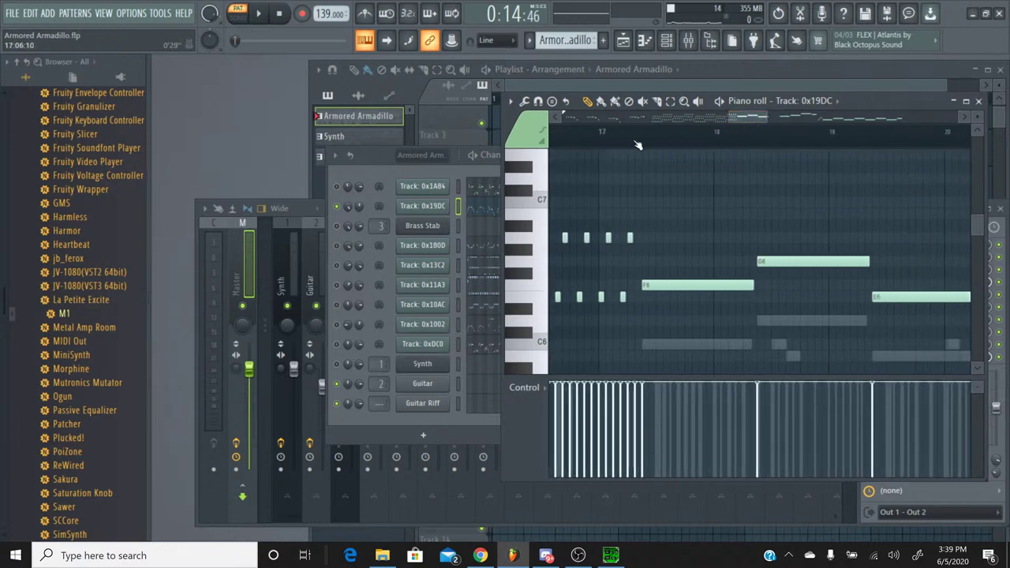
scroll(651, 145, "up", 4)
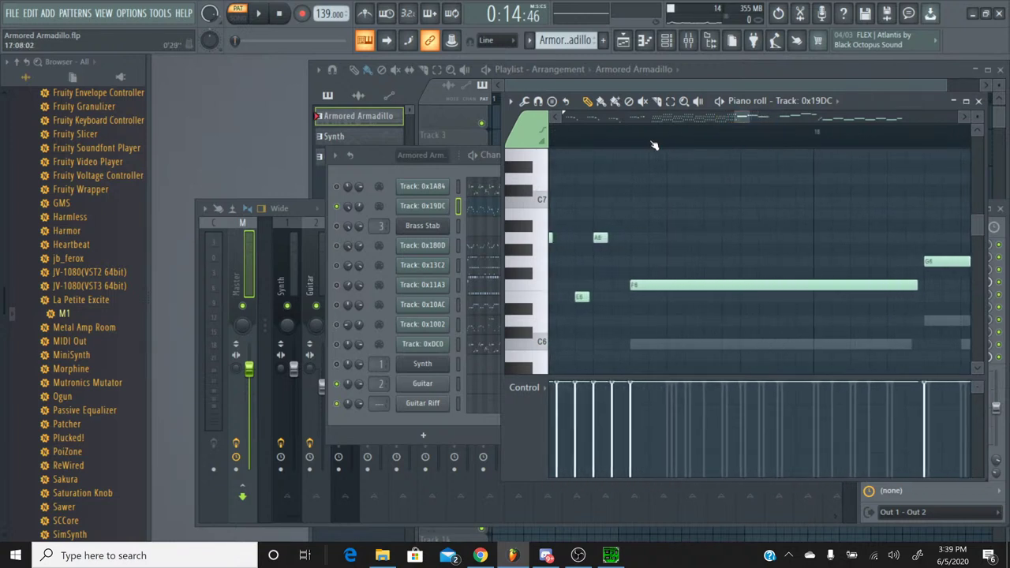
scroll(694, 172, "down", 2)
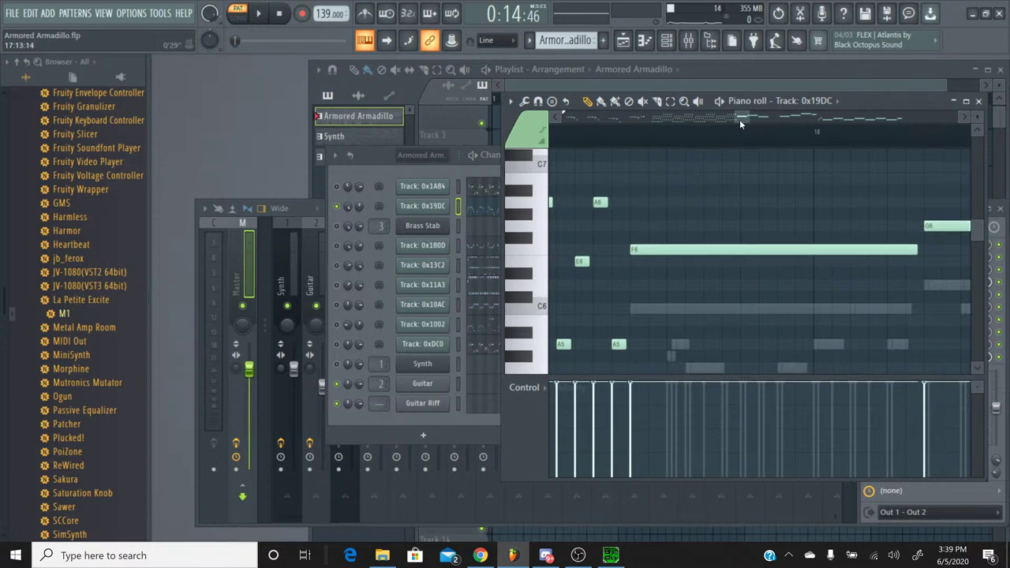
mouse_move(743, 119)
left_mouse_down()
mouse_move(857, 119)
mouse_move(742, 120)
left_mouse_up()
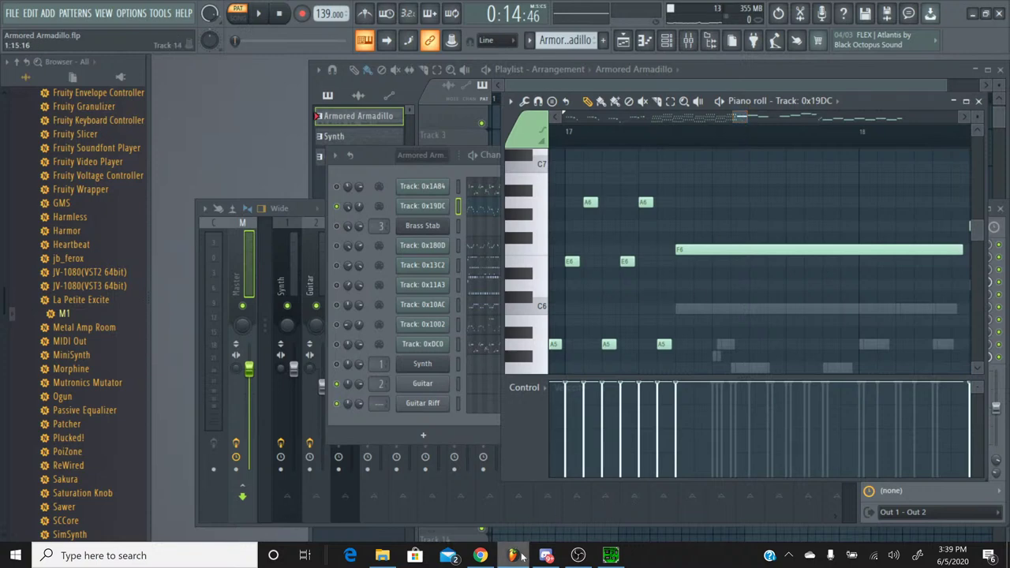
Check the live chat in YouTube Studio in Chrome and bring up the OBS window.
left_click(480, 556)
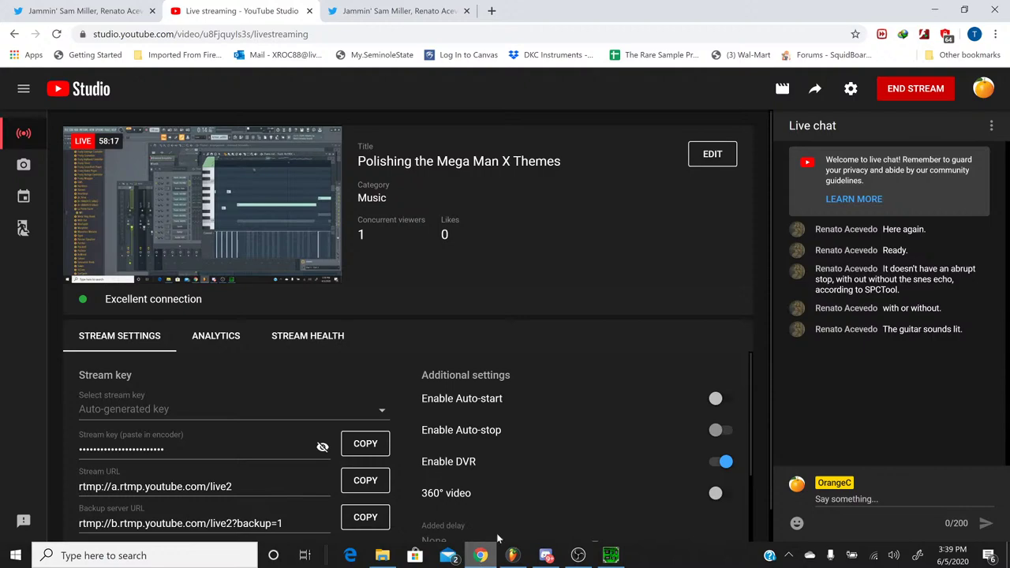
left_click(485, 555)
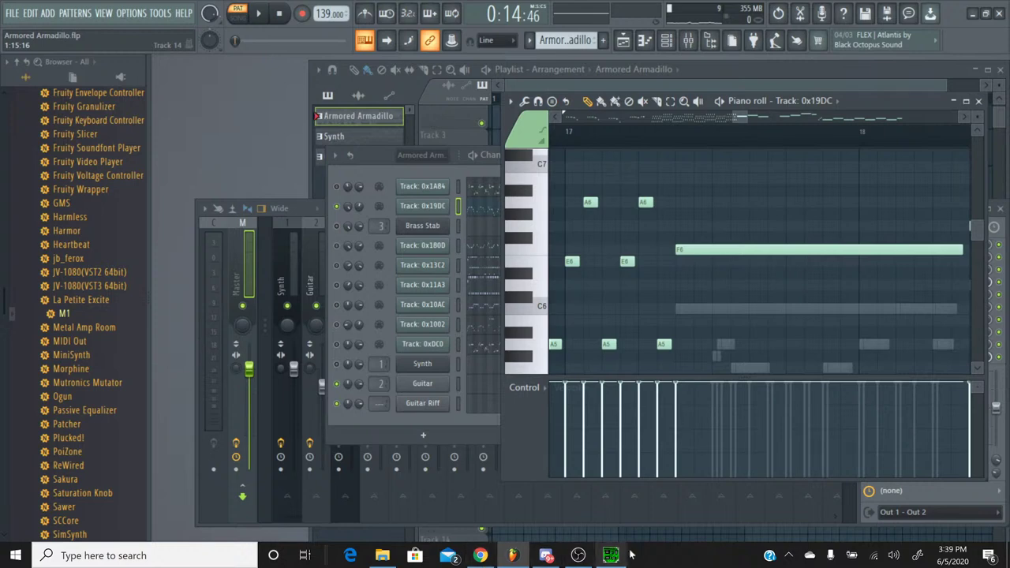
left_click(578, 556)
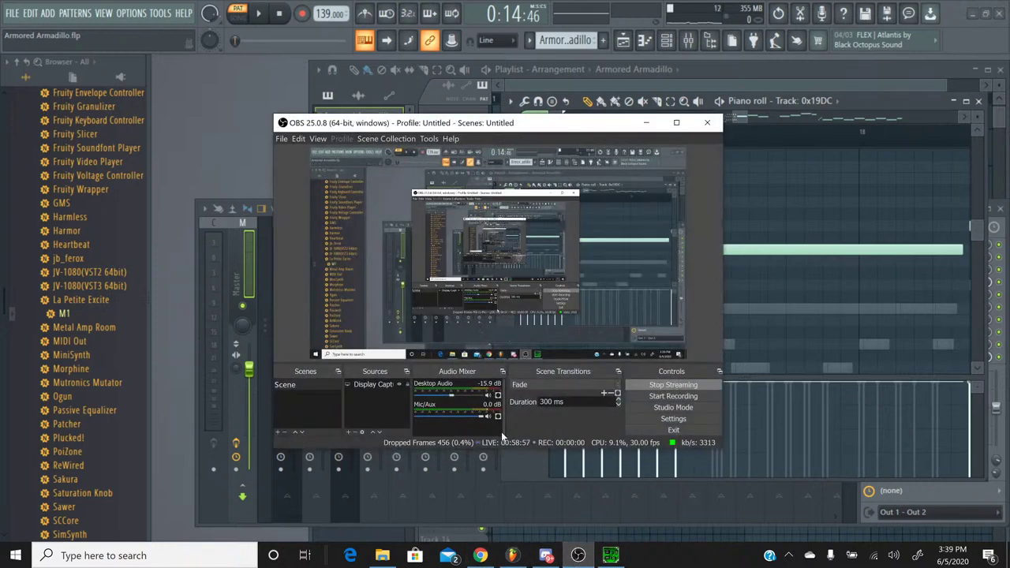
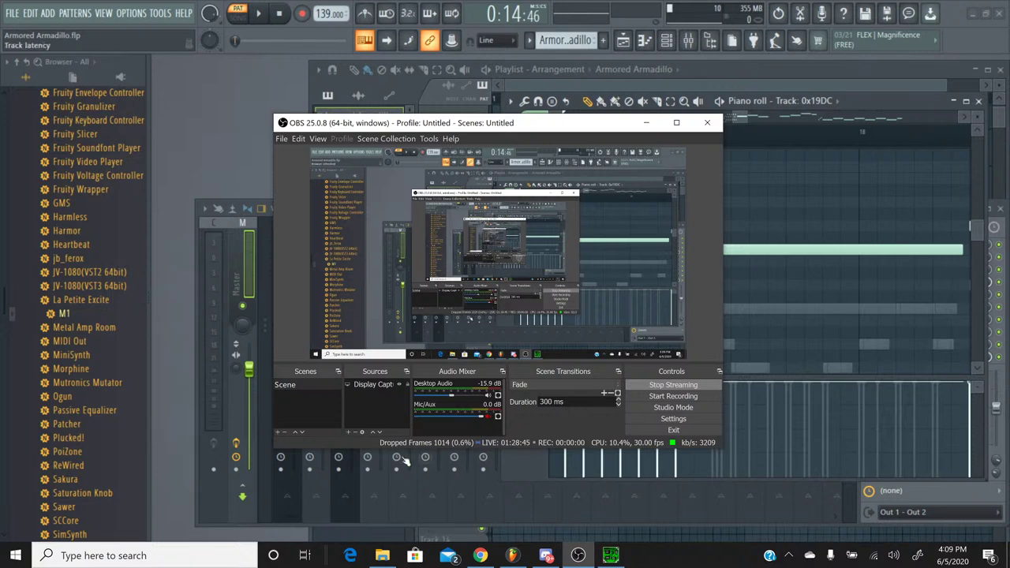
Post "be back in 10min" in the YouTube Studio live chat in Chrome and bring up the OBS window.
left_click(480, 555)
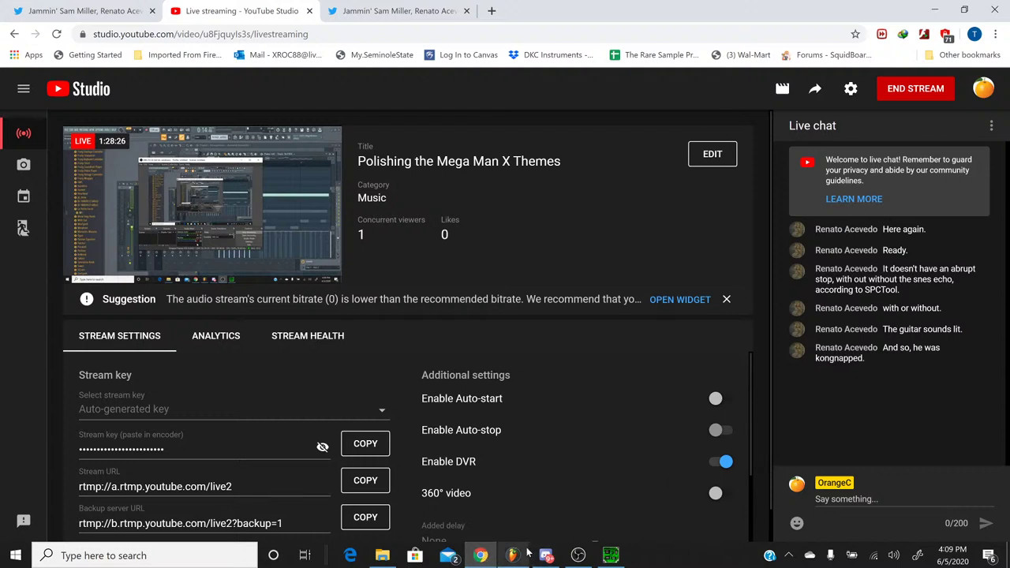
left_click(900, 499)
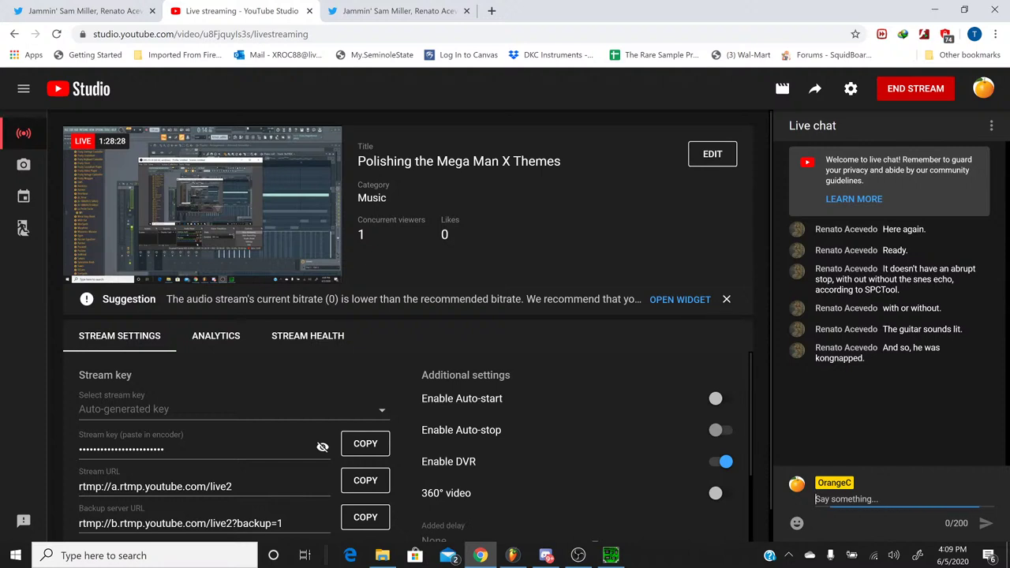
type("be back in")
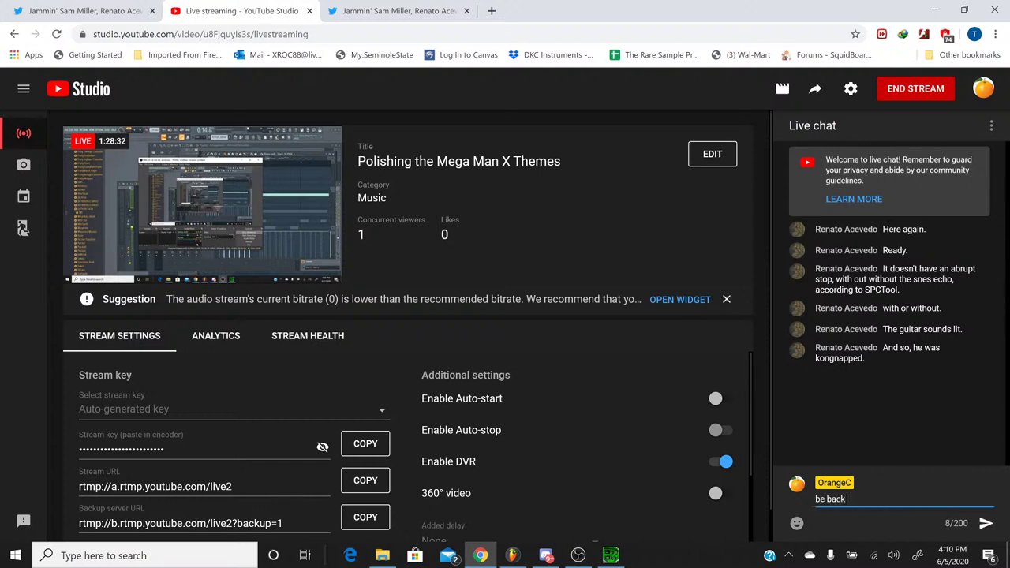
type(" 10min")
key("Return")
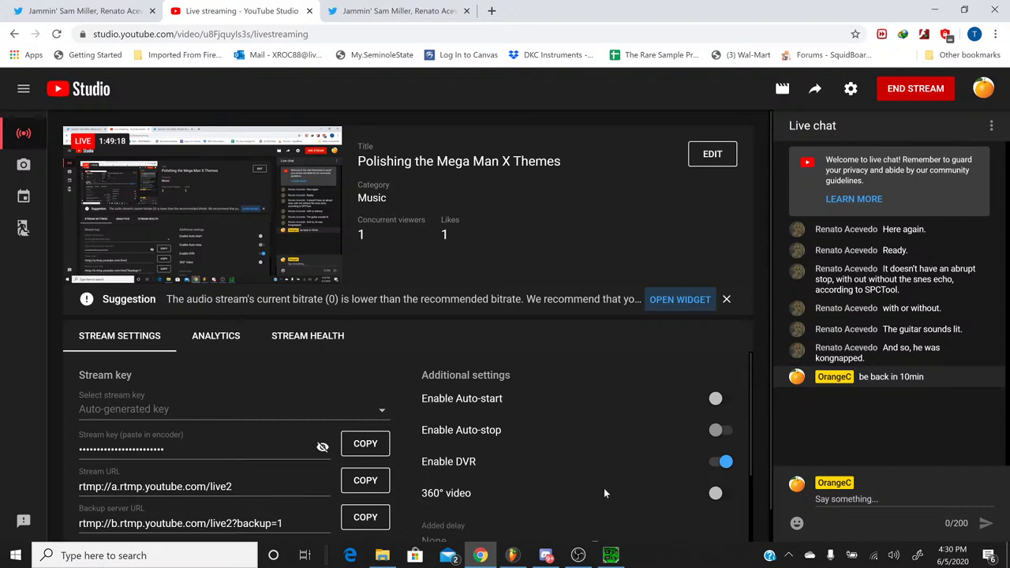
left_click(578, 555)
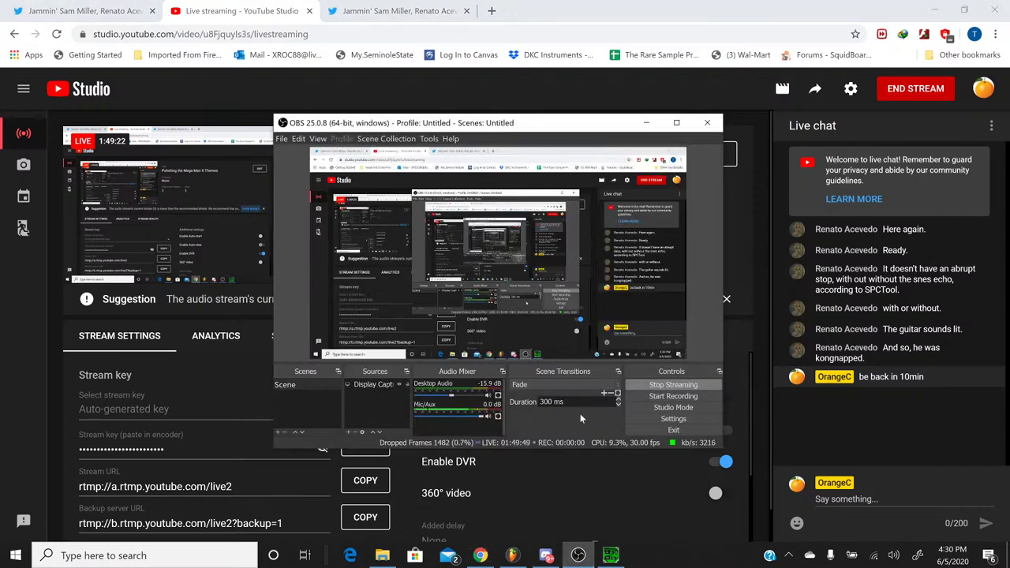
Send "back" to the group conversation in Twitter Messages, and clear Chrome and OBS away to return to FL Studio.
left_click(374, 11)
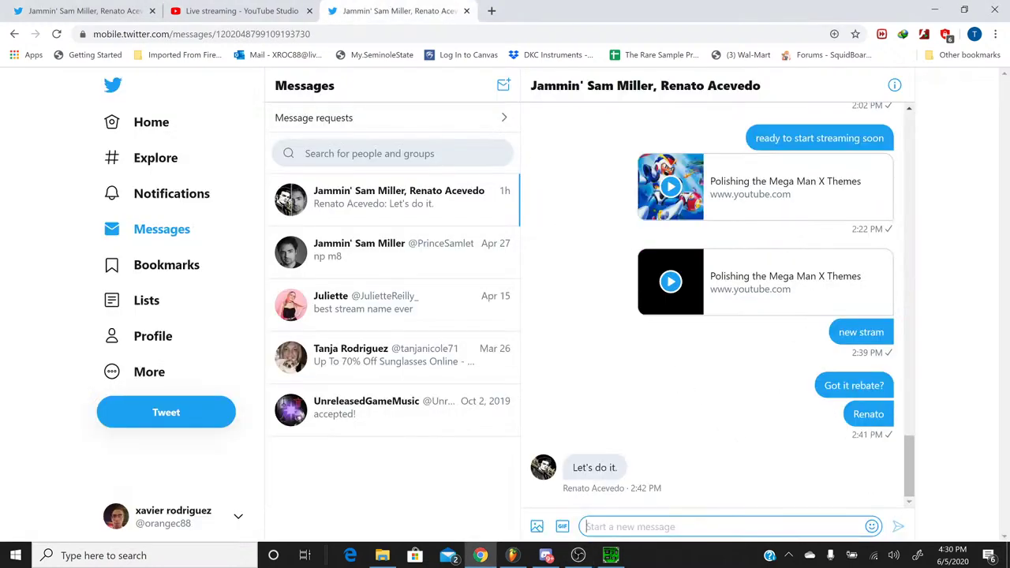
type("back")
key("Return")
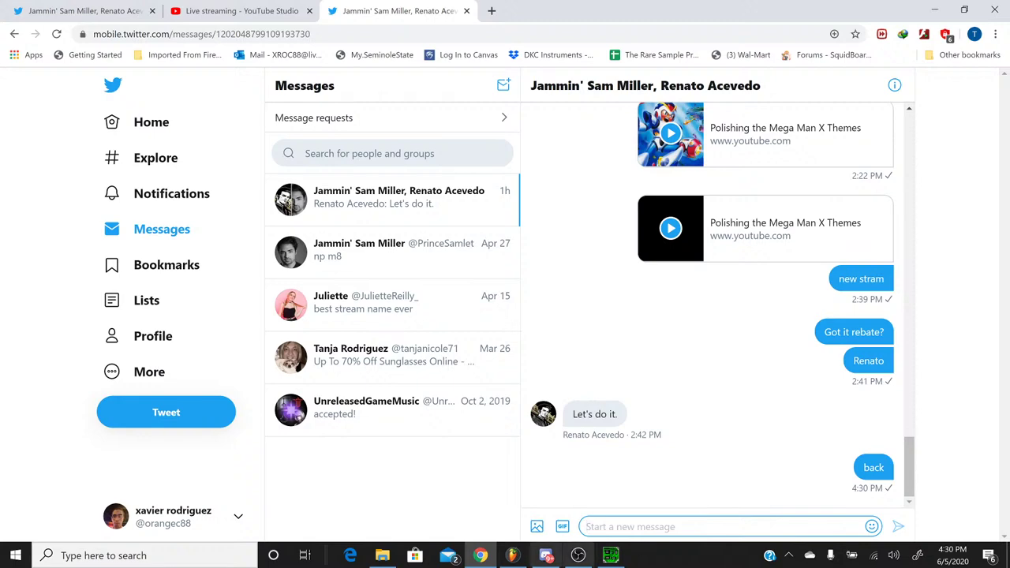
left_click(934, 10)
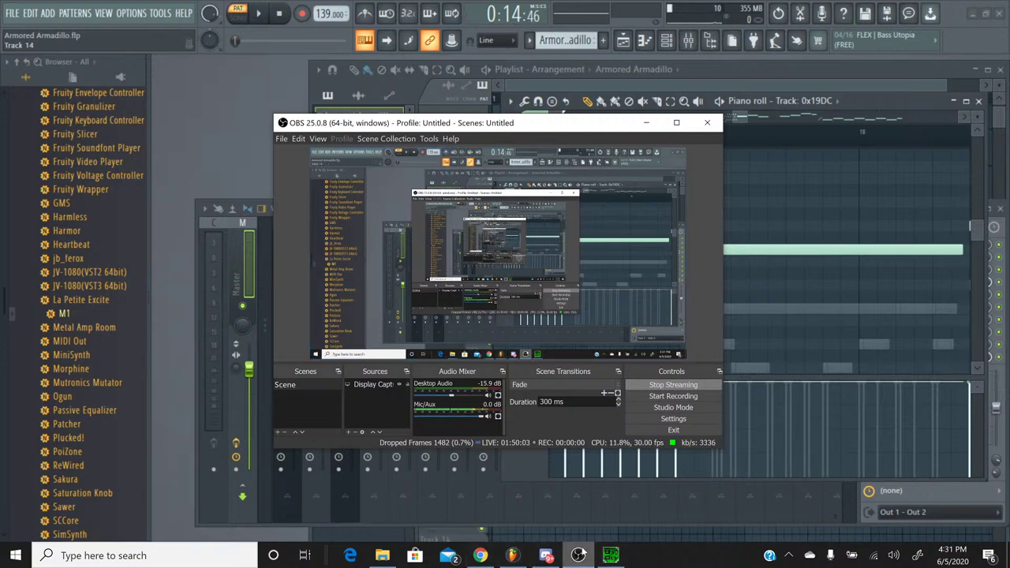
left_click(578, 555)
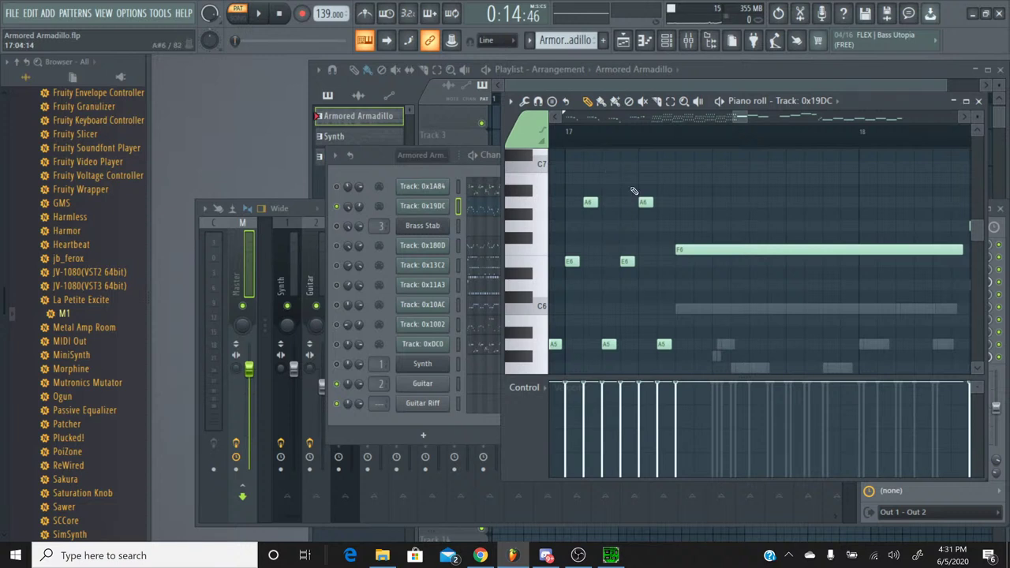
Play the Armored Armadillo pattern from the start of the long F6 note in bar 17 of Track: 0x19DC.
scroll(632, 153, "down", 2, "ctrl")
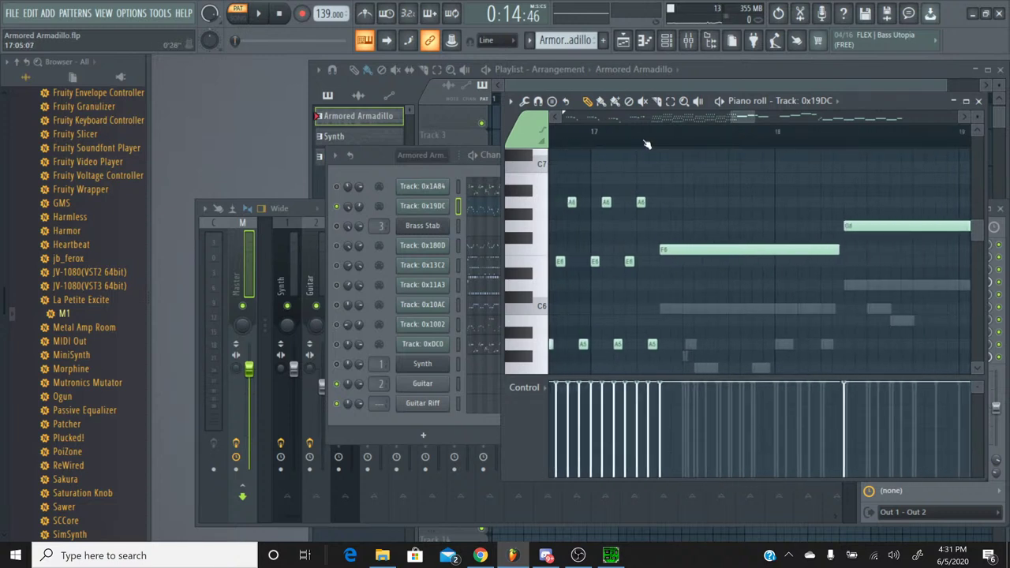
left_click(660, 145)
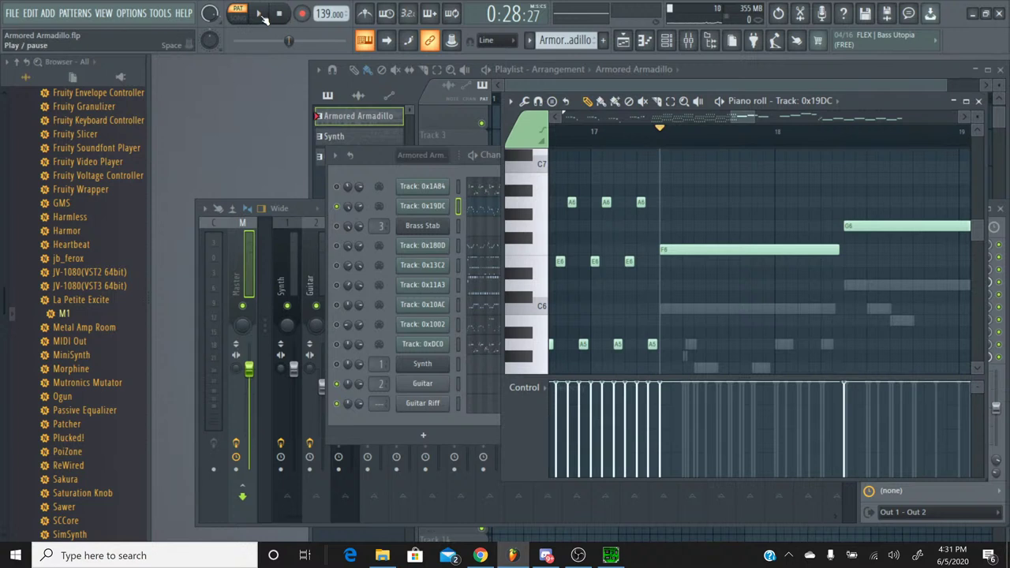
left_click(260, 16)
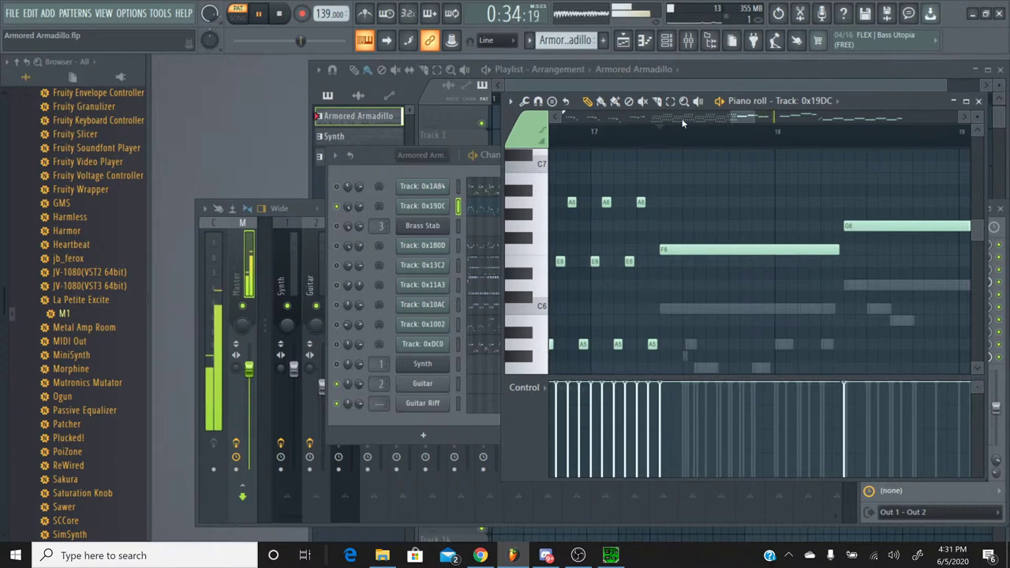
Select the lead notes of Track: 0x19DC from the long F6 in bar 17 onward through bar 32.
scroll(683, 122, "down", 3)
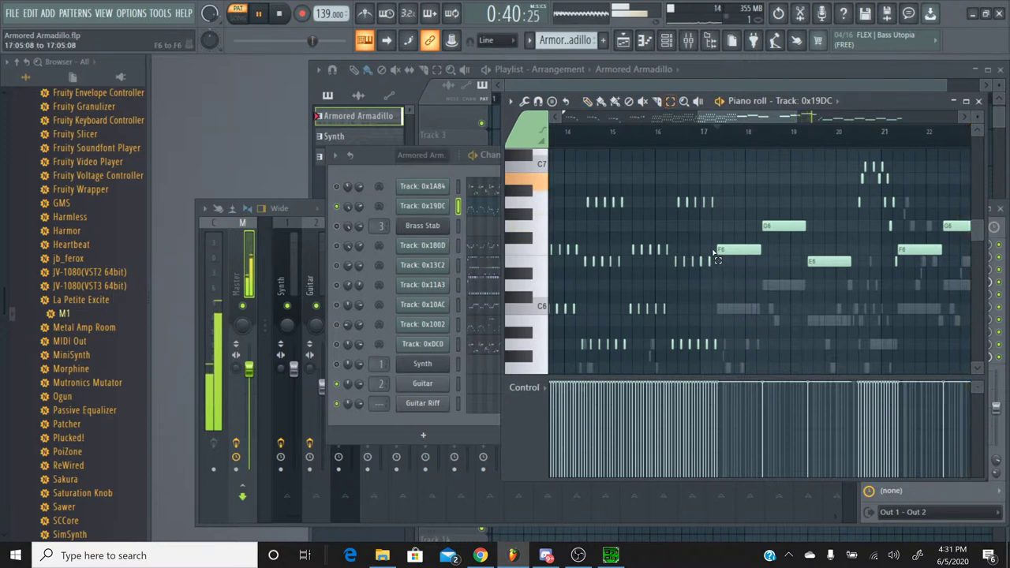
left_click_drag(713, 254, 864, 230)
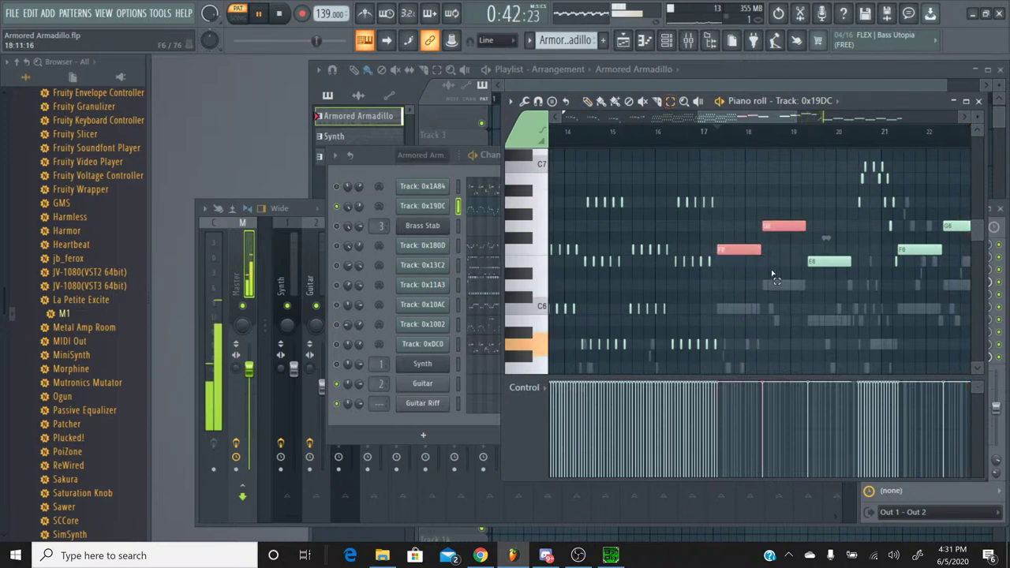
scroll(714, 150, "up", 3)
scroll(714, 149, "up", 2)
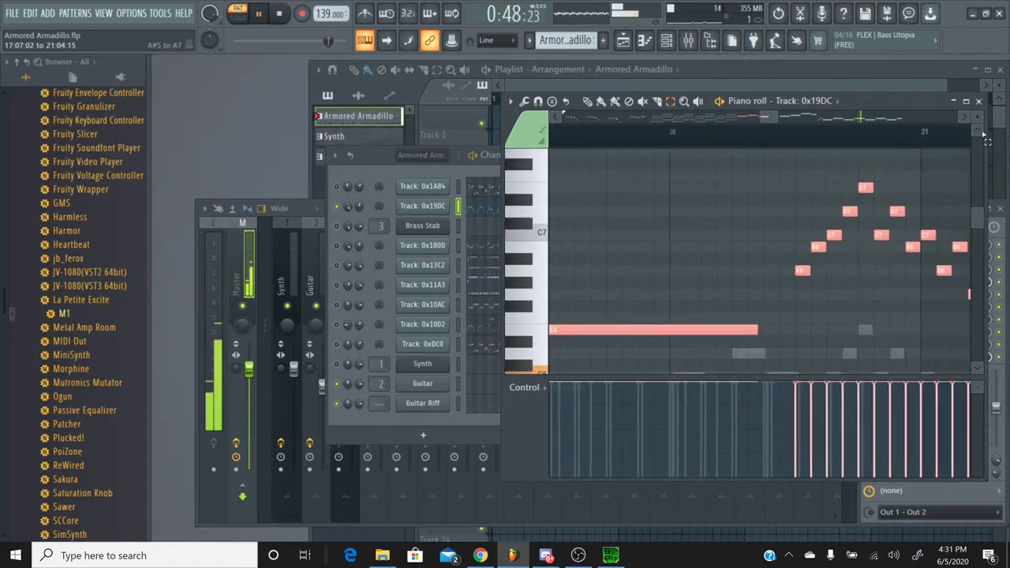
scroll(907, 261, "up", 1)
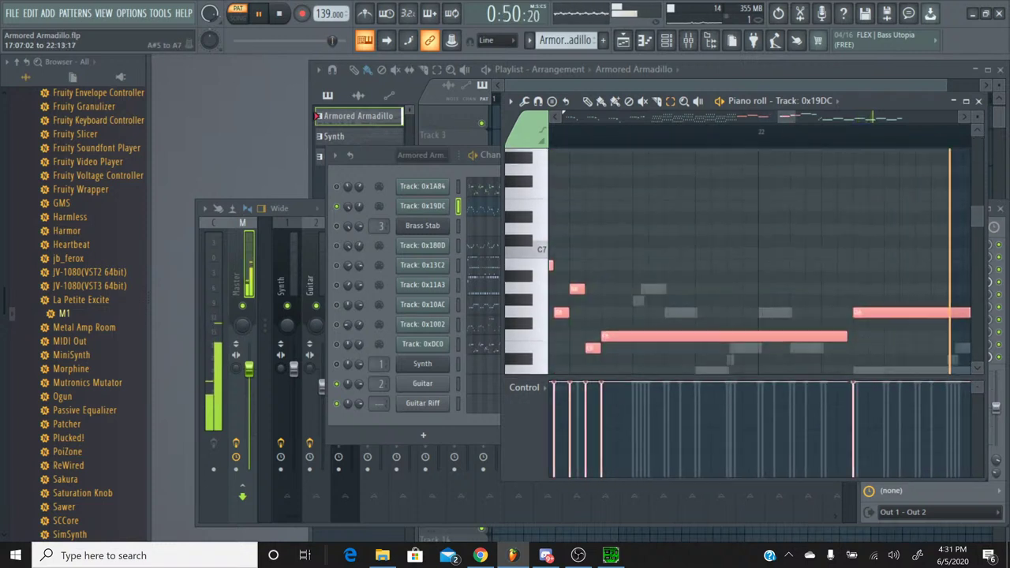
scroll(931, 237, "up", 1)
left_click_drag(552, 371, 803, 174)
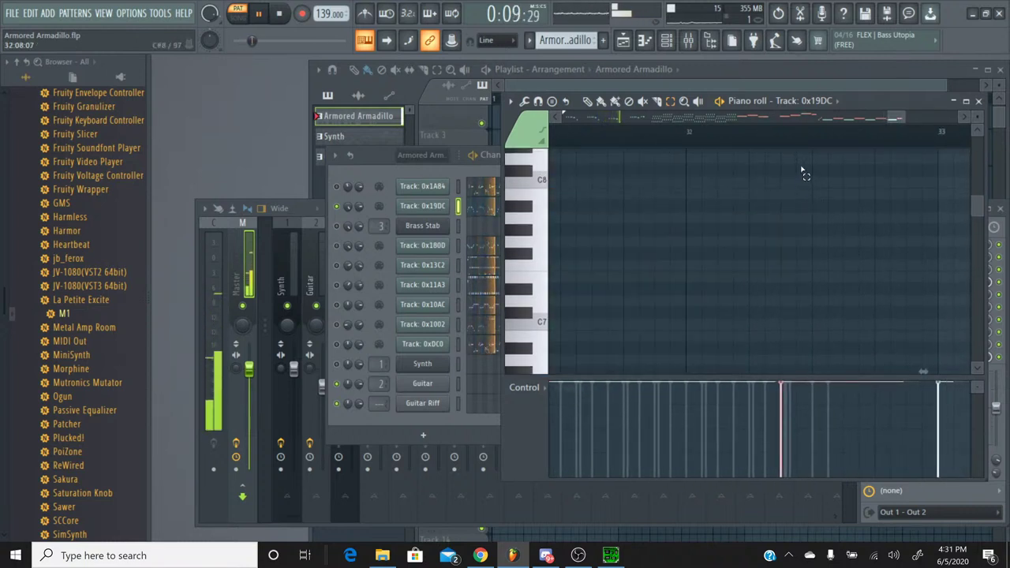
Stop playback and add the unselected long A5 notes between bars 25 and 32 to the selection.
scroll(781, 205, "down", 8)
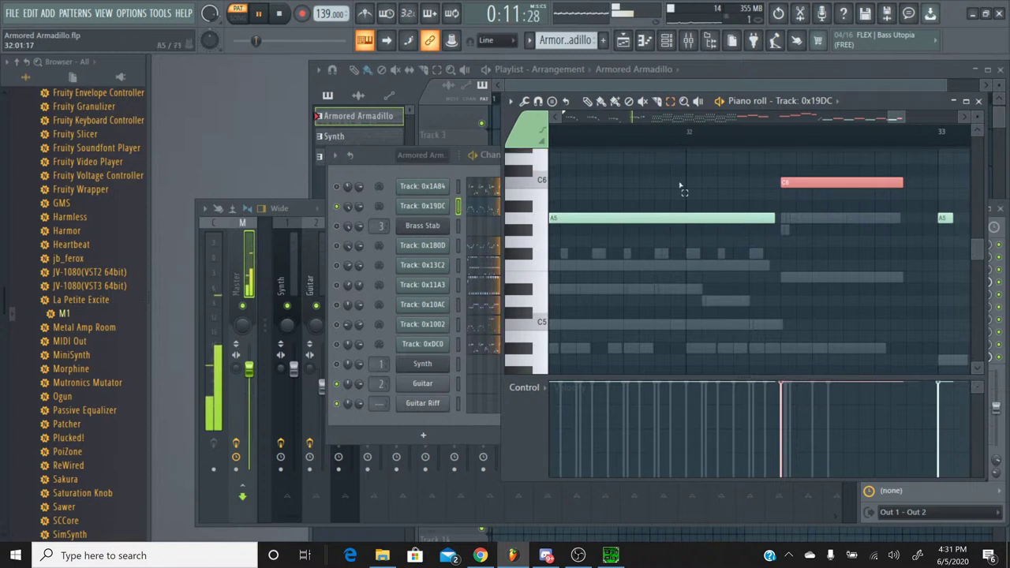
key("space")
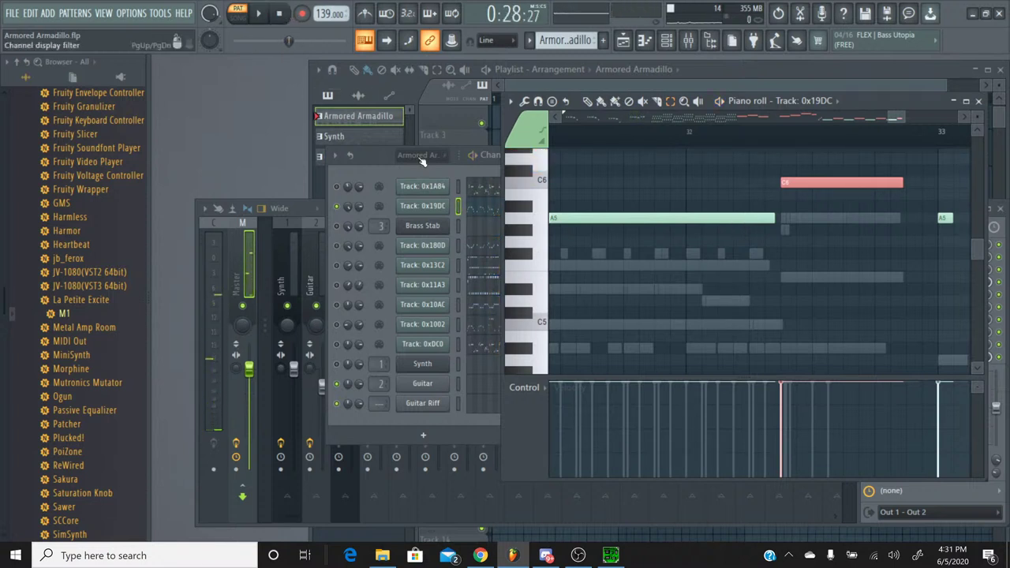
scroll(702, 158, "down", 3)
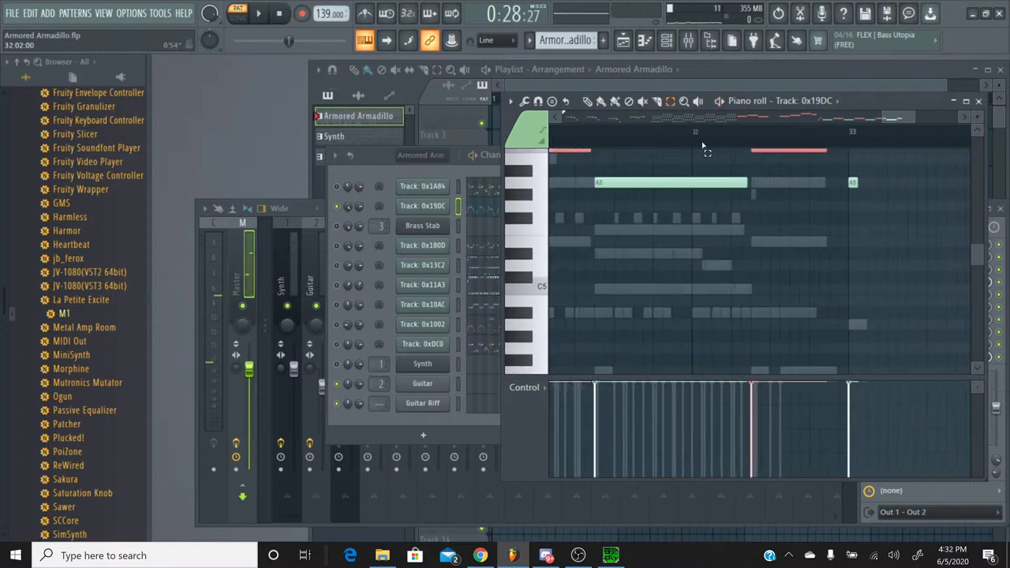
scroll(706, 181, "down", 3)
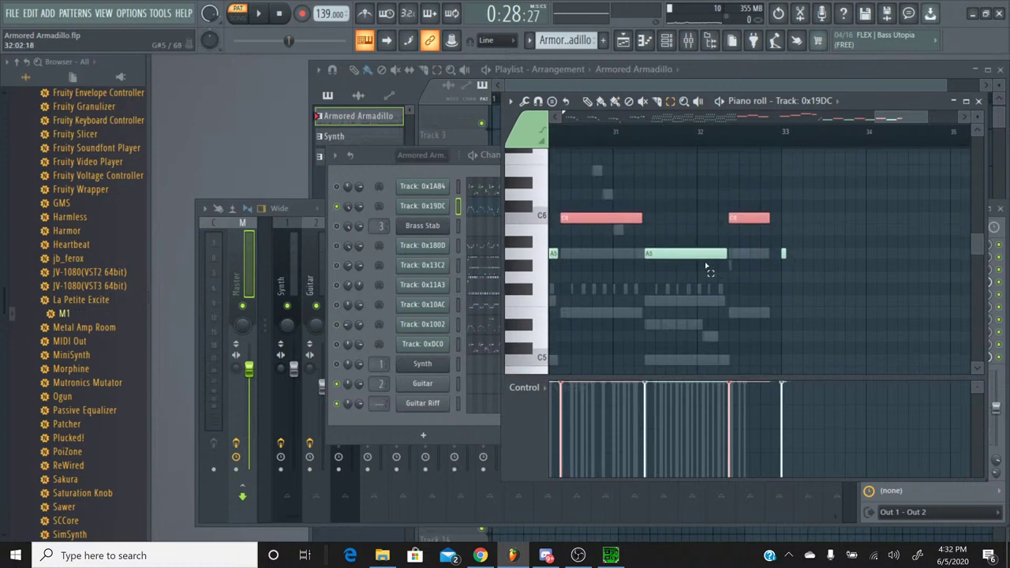
left_click(687, 254)
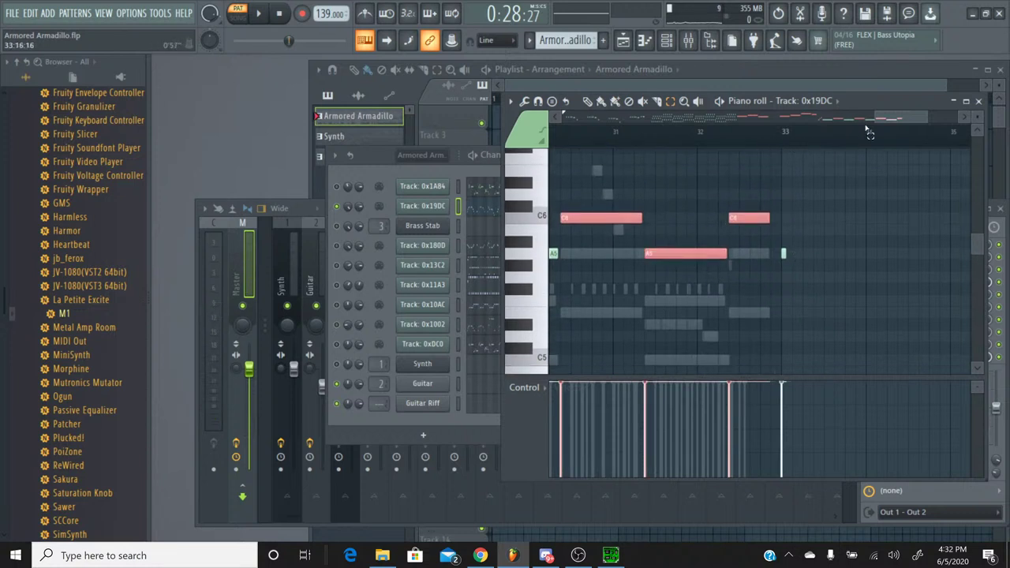
left_click_drag(886, 118, 795, 201)
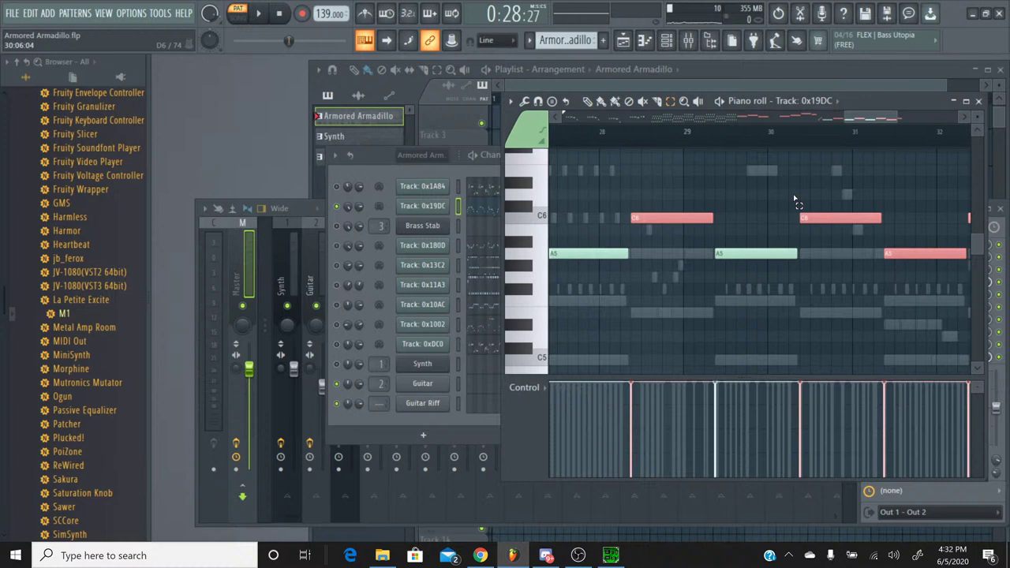
left_click(762, 254)
left_click_drag(862, 118, 736, 129)
left_click(777, 257)
left_click(769, 254)
left_click(735, 255)
Play the selected part from the long F6 in bar 17, replay it from bar 21, and stop playback.
scroll(740, 207, "up", 6)
scroll(757, 260, "down", 3)
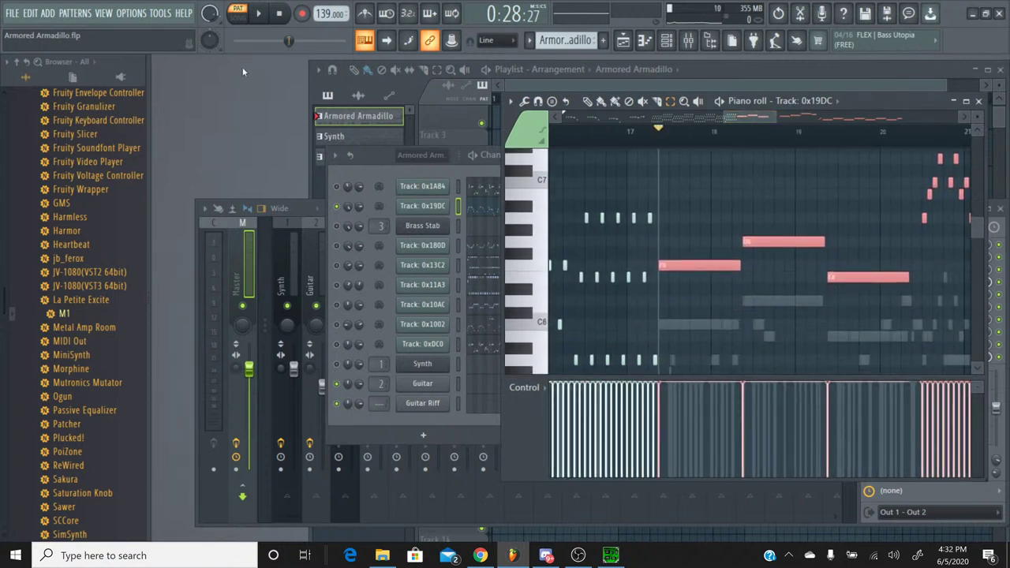
left_click(266, 21)
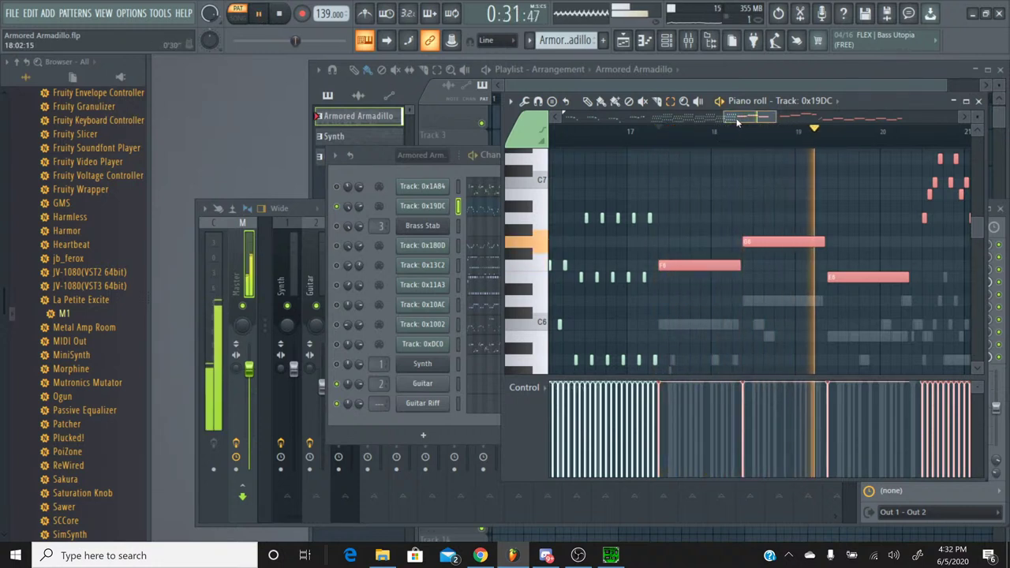
left_click_drag(738, 120, 773, 120)
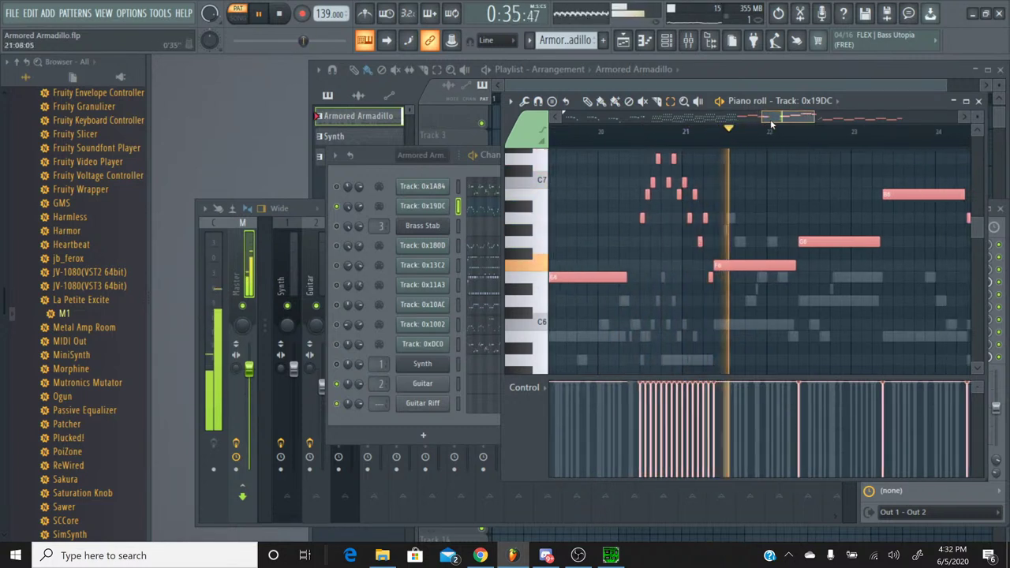
mouse_move(777, 119)
left_mouse_down()
mouse_move(786, 124)
mouse_move(776, 122)
left_mouse_up()
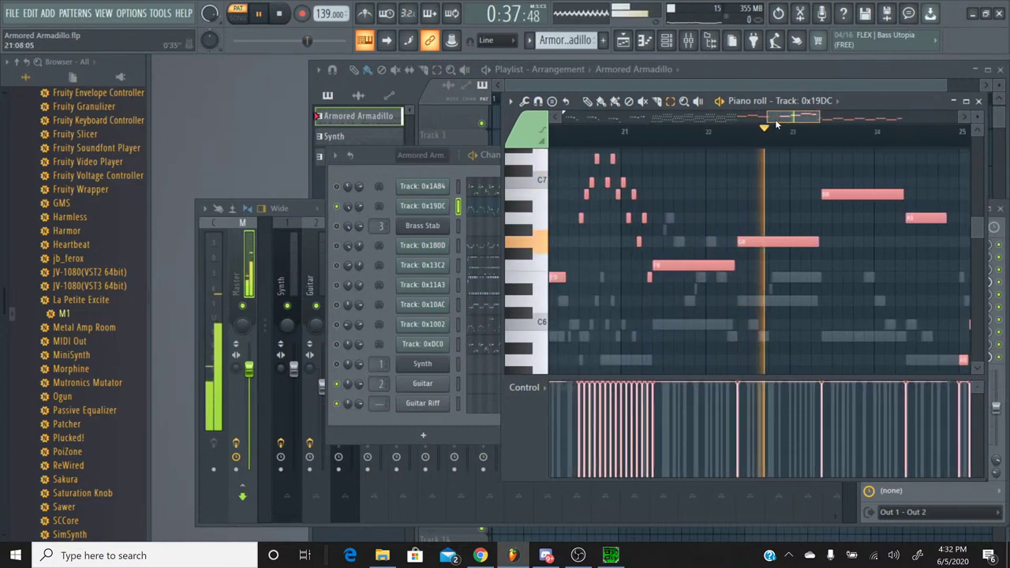
left_click(621, 134)
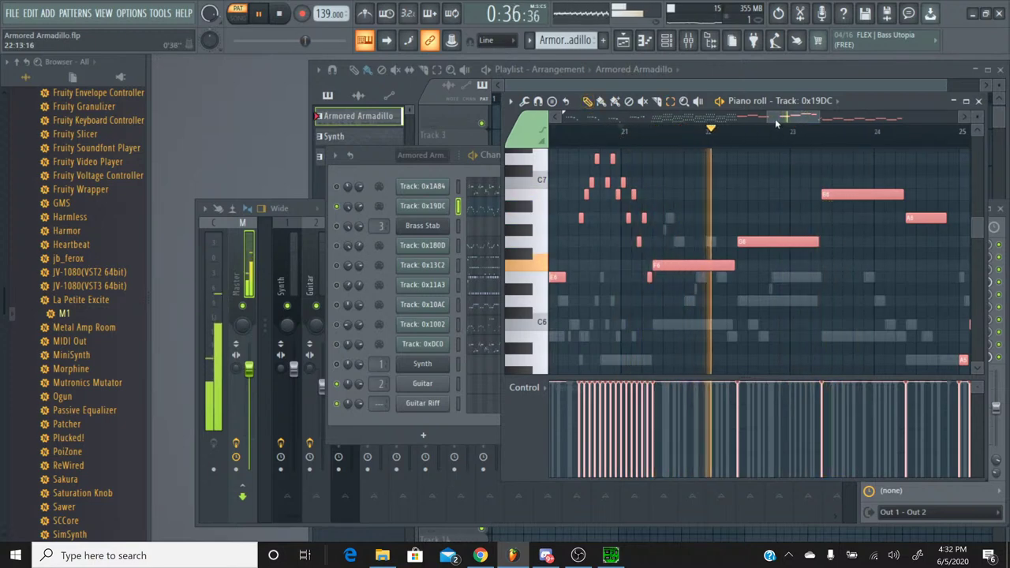
left_click_drag(774, 118, 814, 121)
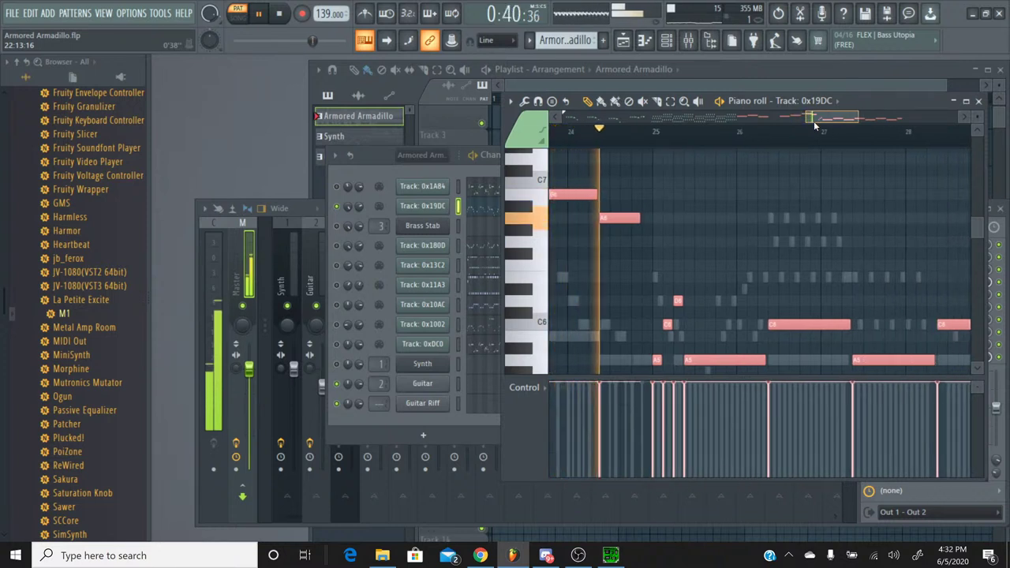
scroll(789, 237, "down", 3)
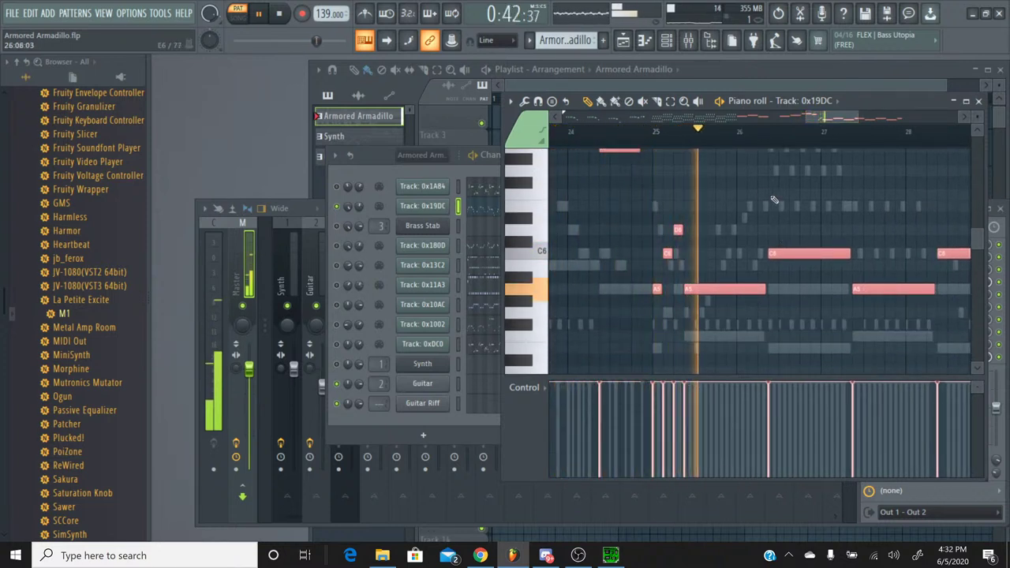
key("space")
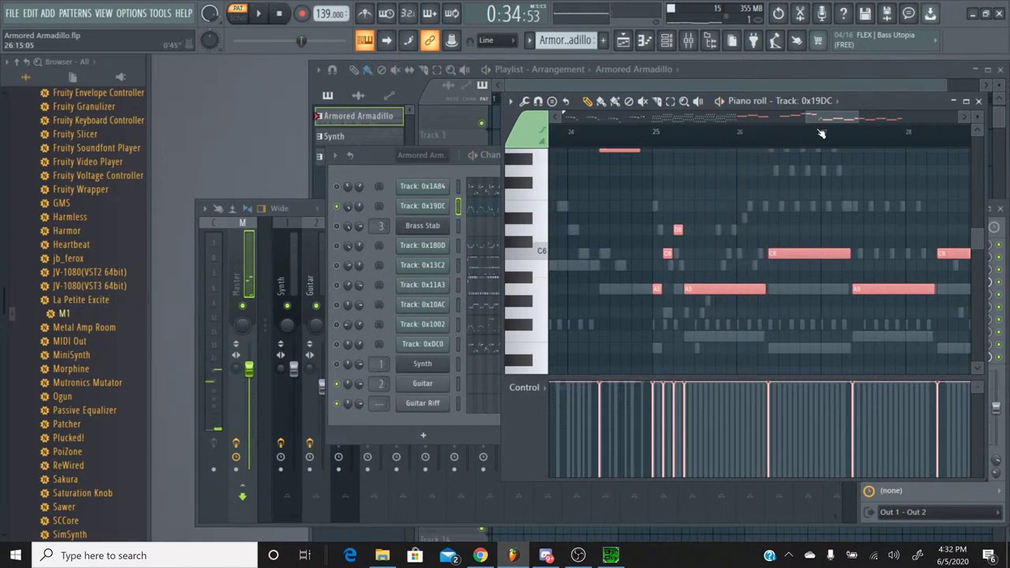
Set the playback position back to the start of the long F6 note in bar 17.
left_click_drag(832, 120, 749, 134)
scroll(731, 145, "up", 2)
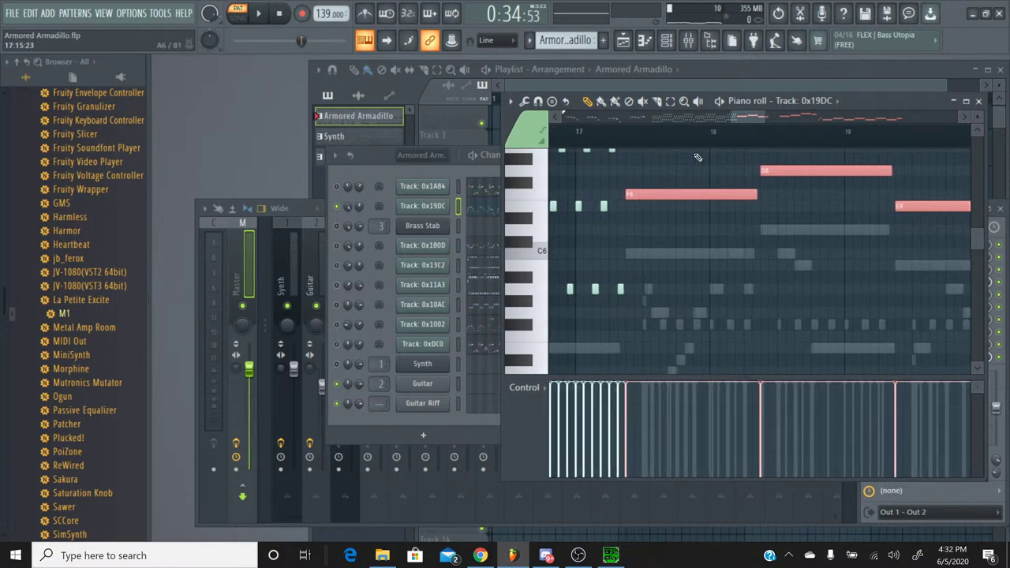
left_click(631, 142)
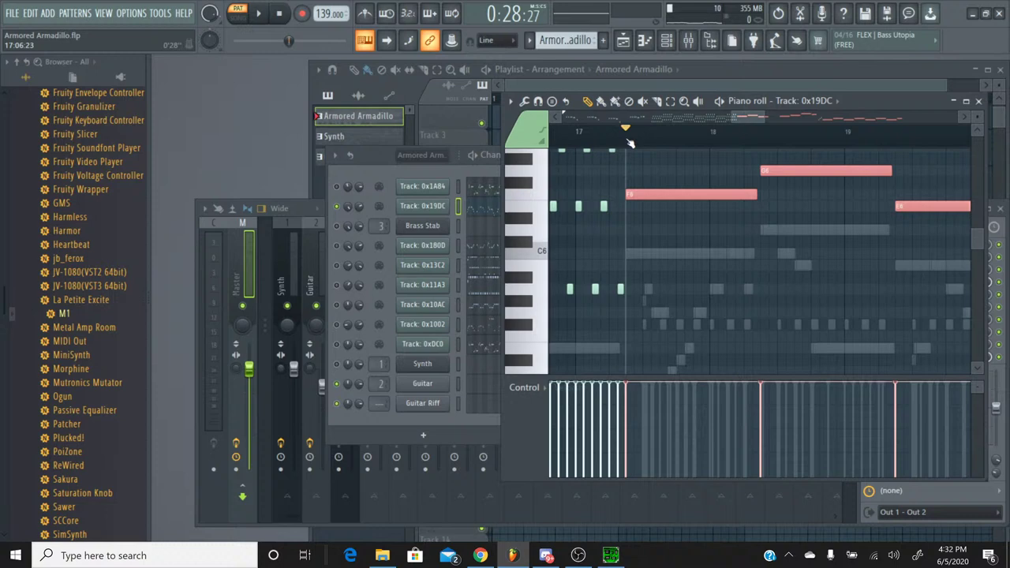
Close the piano roll and create a new pattern named Strings.
left_click(979, 102)
left_click(605, 40)
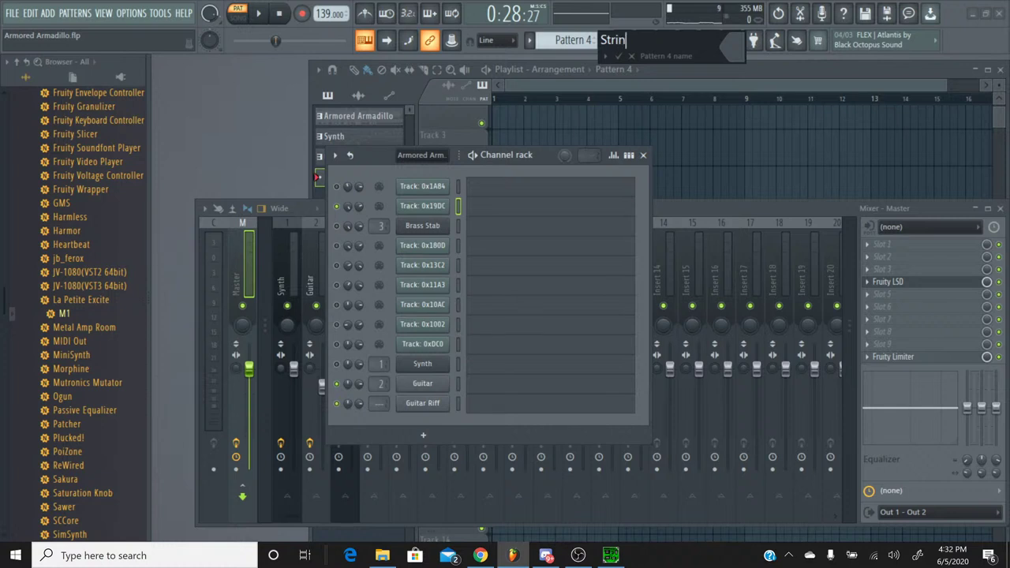
type("Strings")
key("Return")
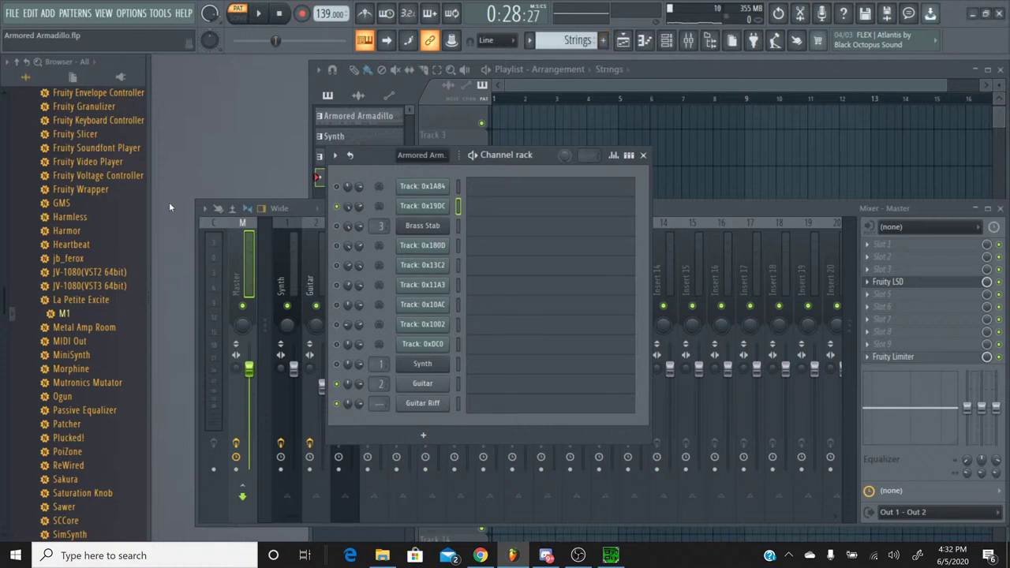
Add an M1 channel to the channel rack and load the BrightStr. program from its strings category in Prog mode.
left_click_drag(71, 314, 422, 246)
left_click(538, 160)
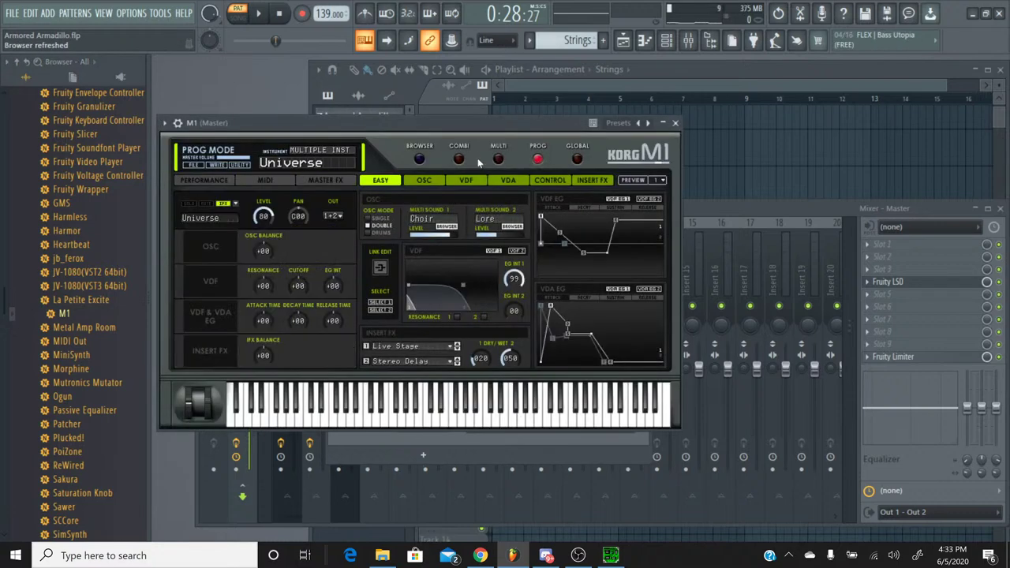
left_click(420, 159)
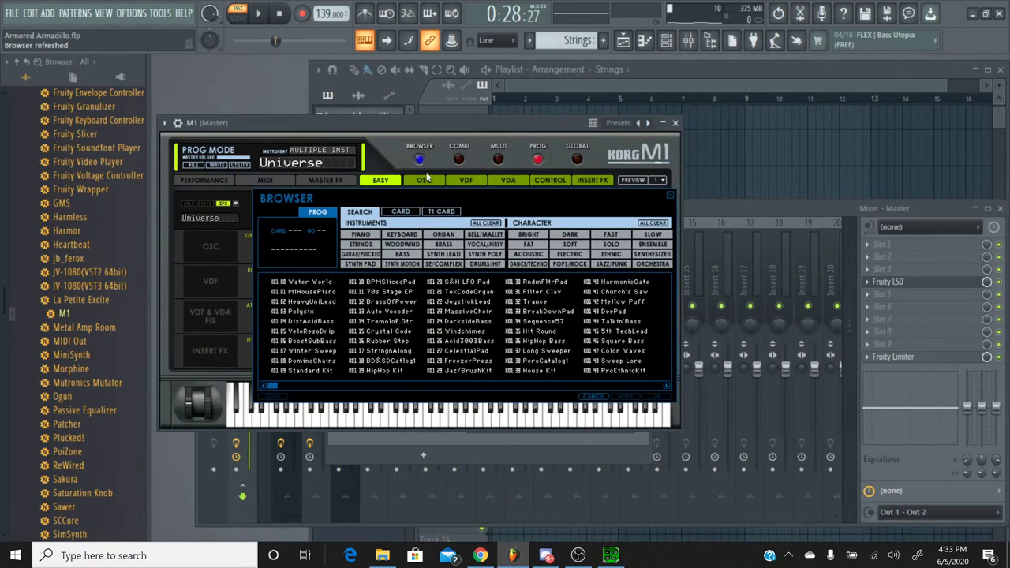
left_click(362, 244)
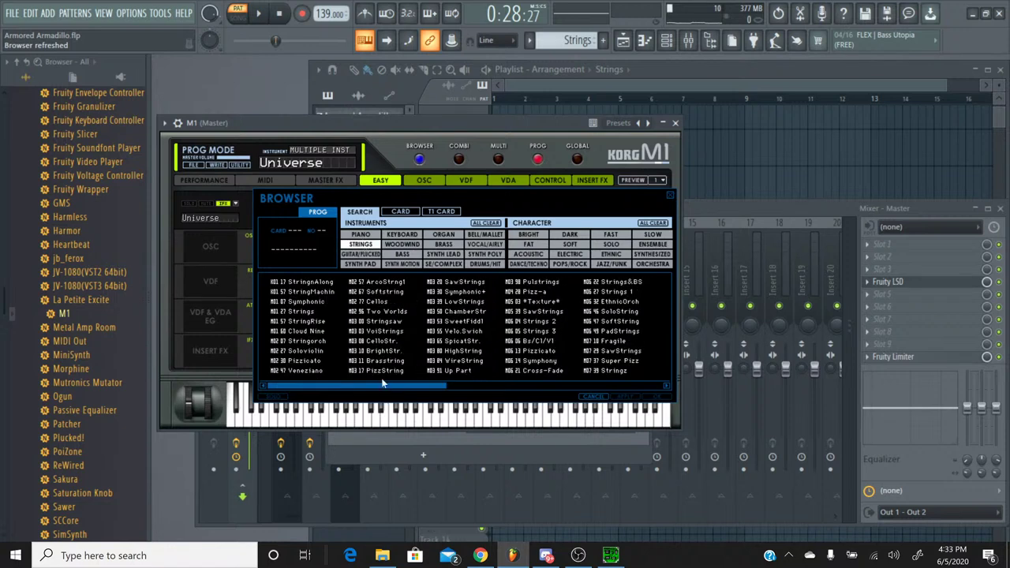
left_click(385, 341)
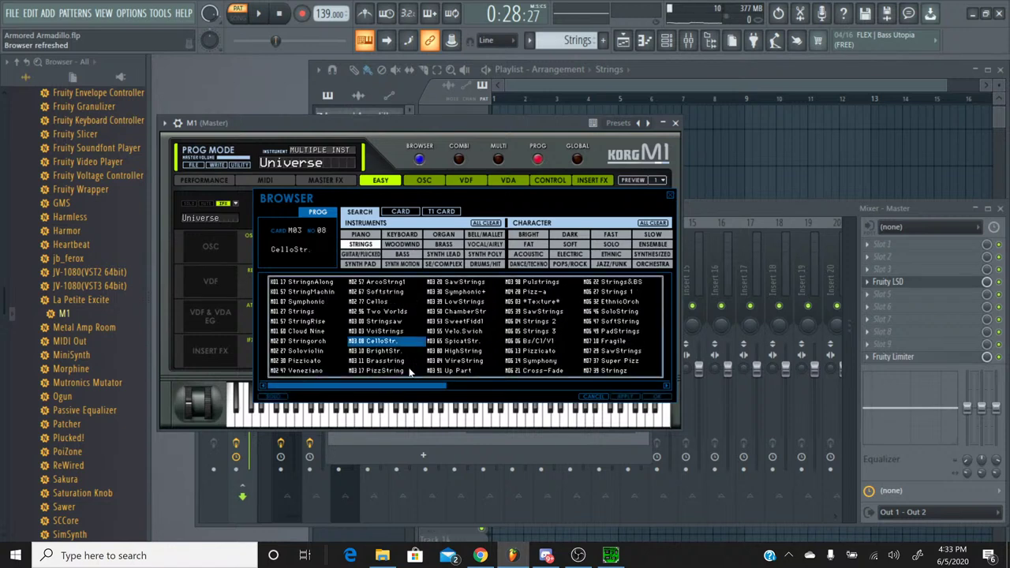
left_click(385, 351)
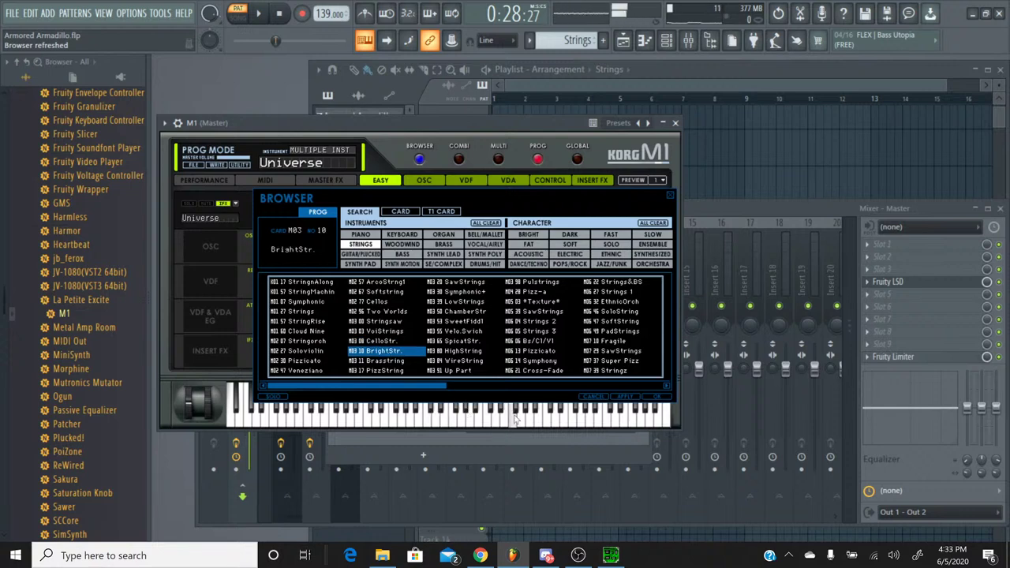
double_click(408, 354)
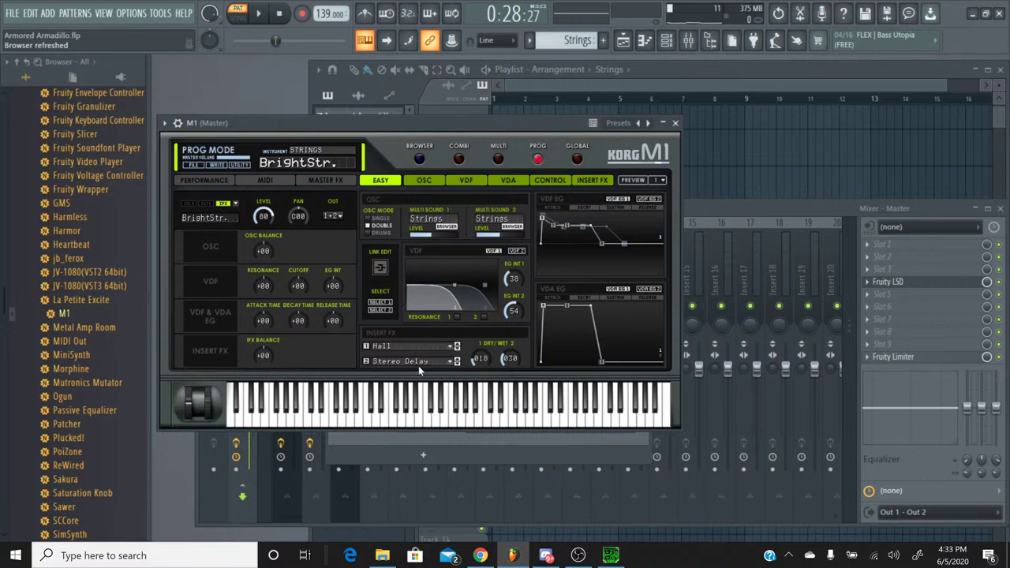
Set both insert effects of the BrightStr. program to No Effect and close the M1 window.
left_click(423, 348)
left_click(407, 29)
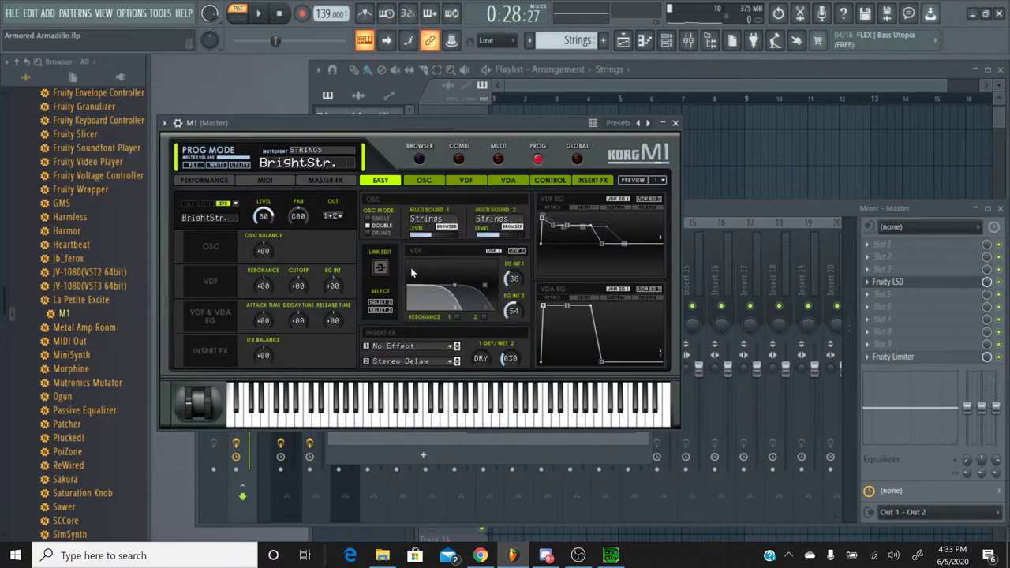
left_click(416, 361)
left_click(426, 39)
left_click(675, 123)
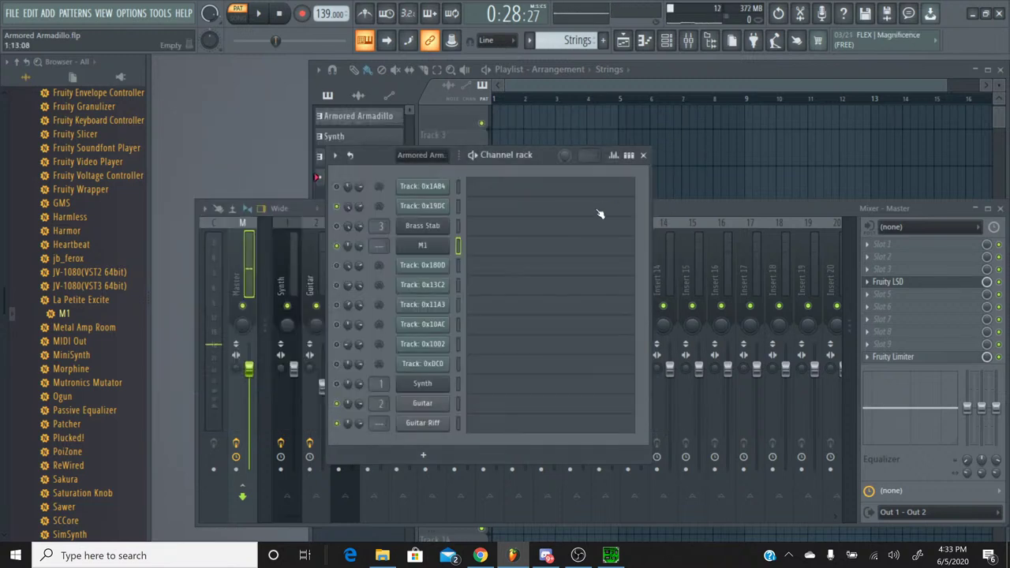
Paste the copied notes into the M1 piano roll from bar 17, deselect them, start playback, and close the piano roll.
left_click(509, 255)
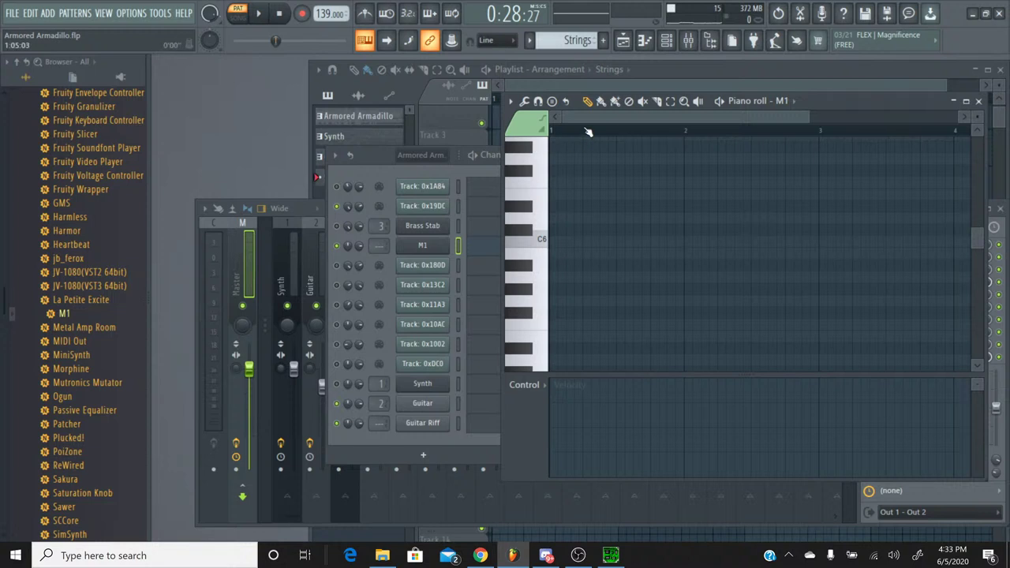
left_click_drag(588, 118, 965, 121)
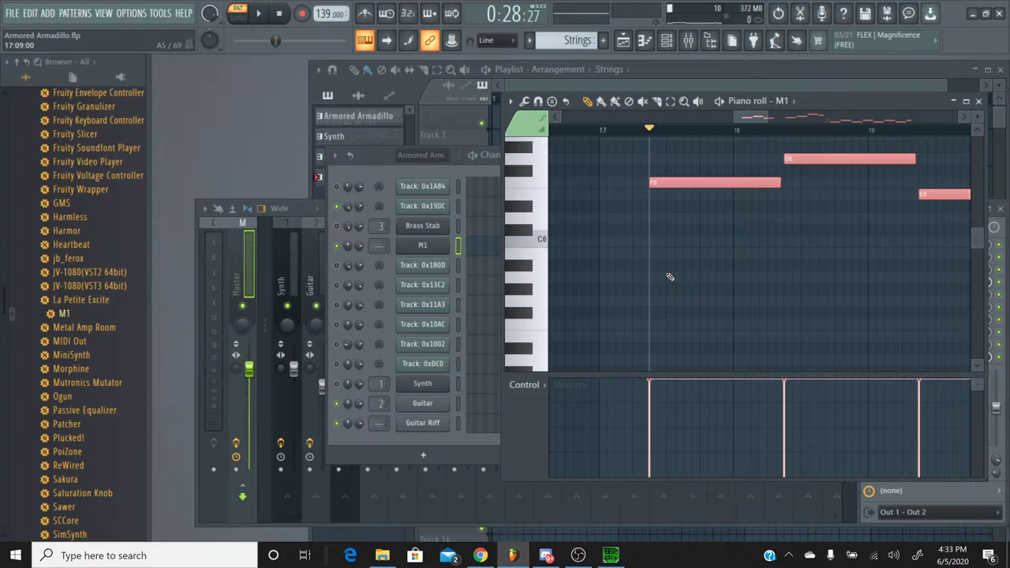
key("ctrl+d")
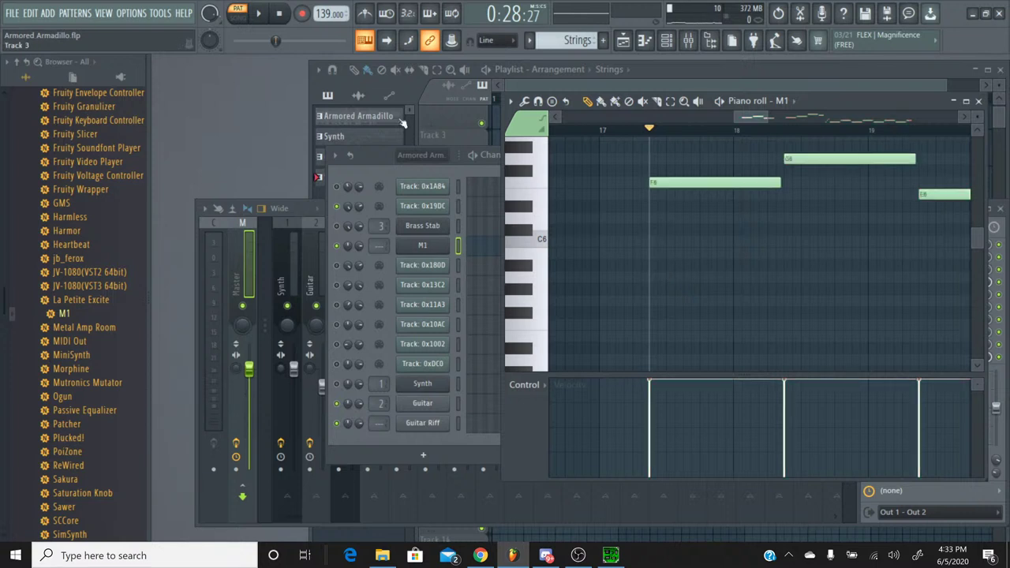
left_click(258, 14)
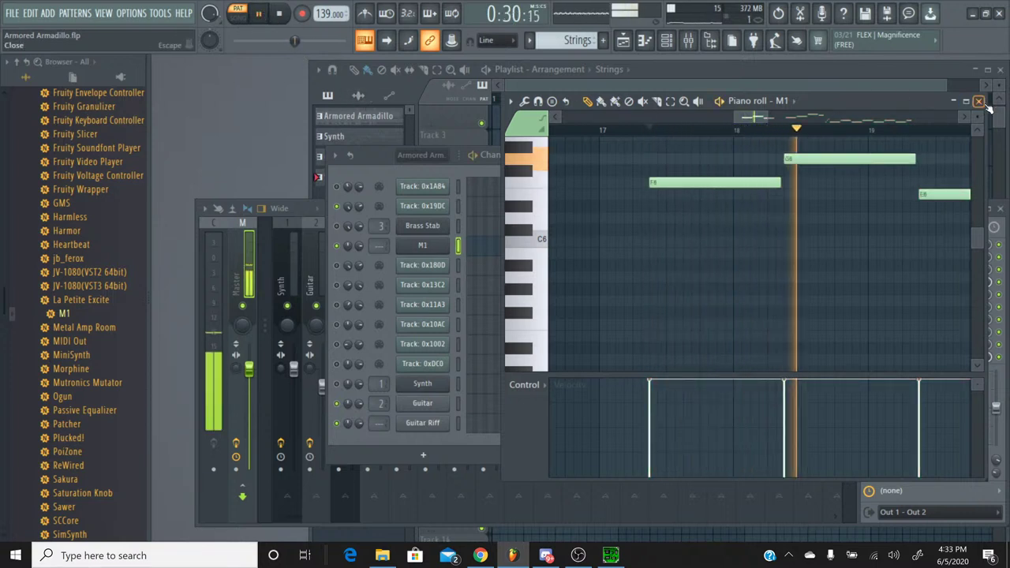
key("F7")
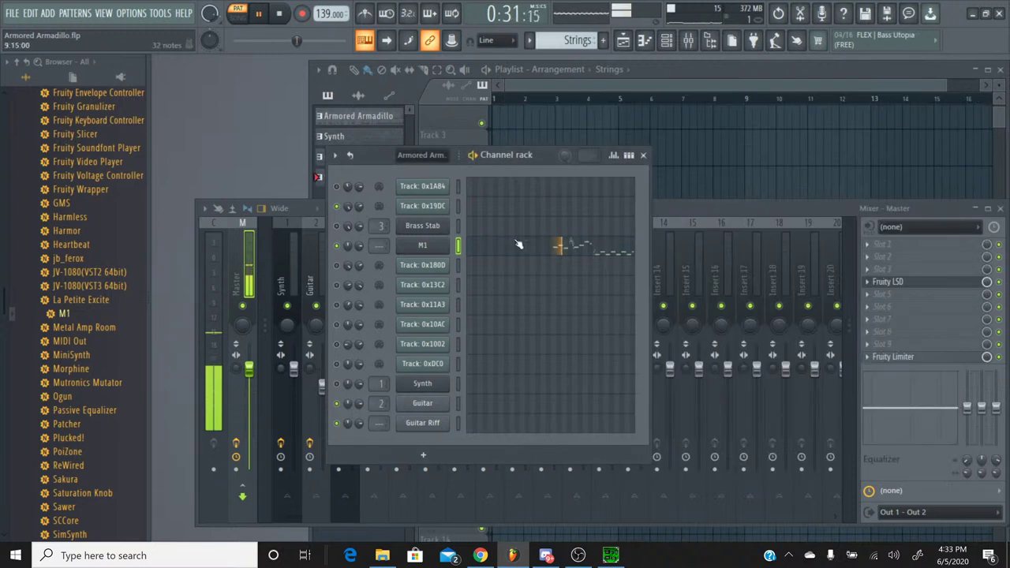
Copy the Brass Stab channel's panning value and paste it onto the M1 channel's panning (95%).
right_click(348, 226)
left_click(379, 375)
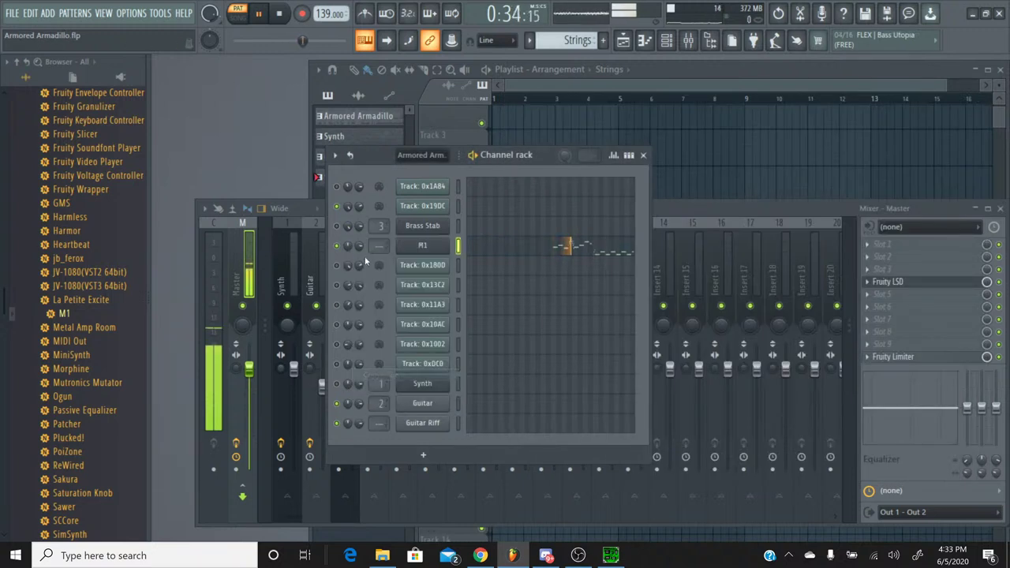
right_click(348, 246)
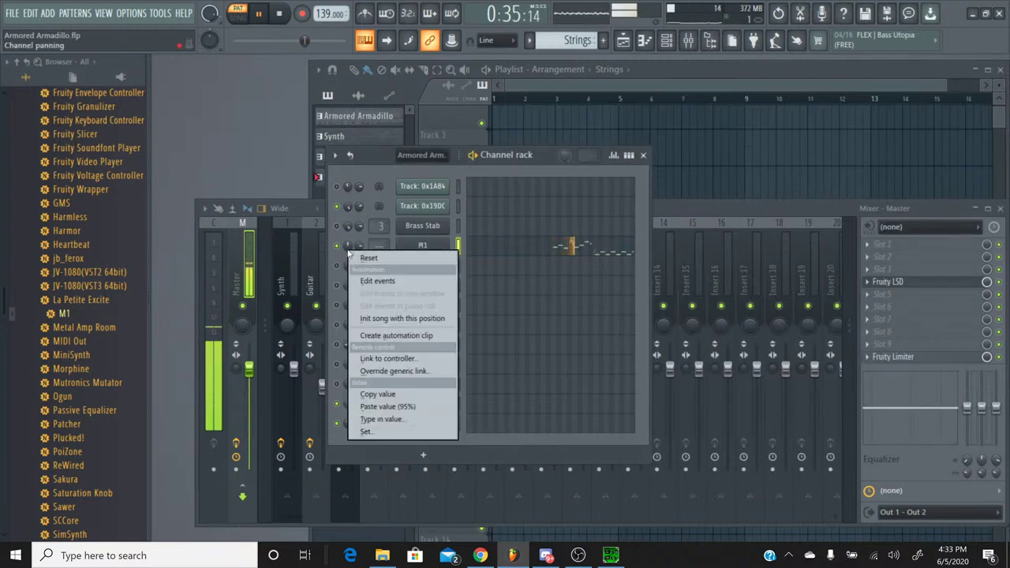
left_click(391, 407)
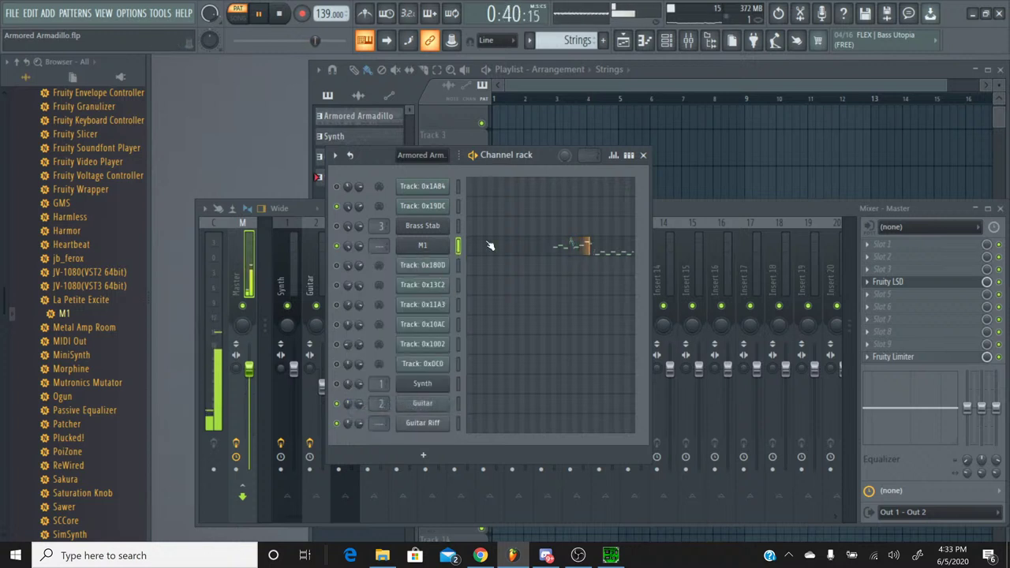
Rename the M1 channel Strings, route it to mixer insert 4, and stop playback.
left_click(660, 210)
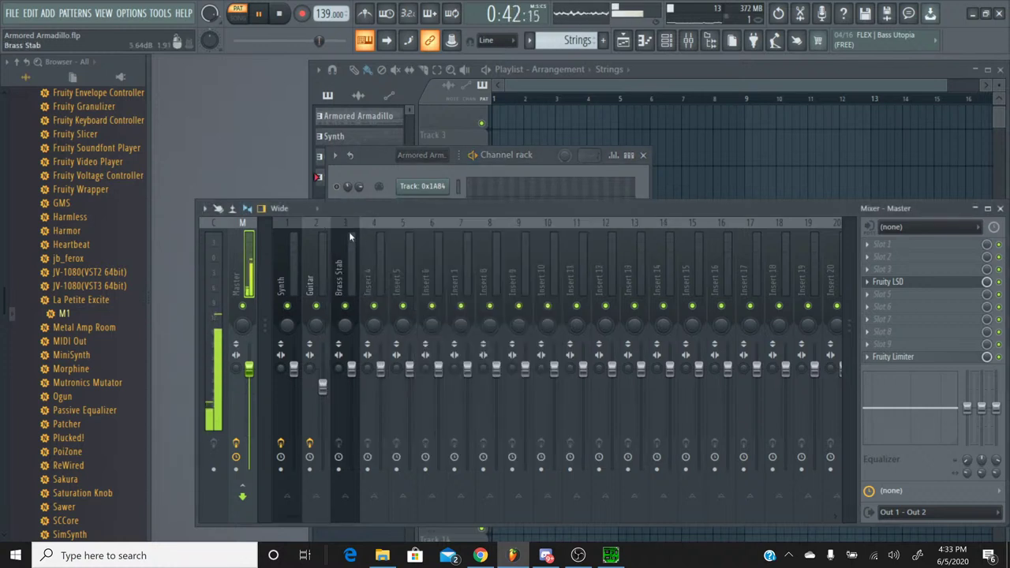
left_click(368, 224)
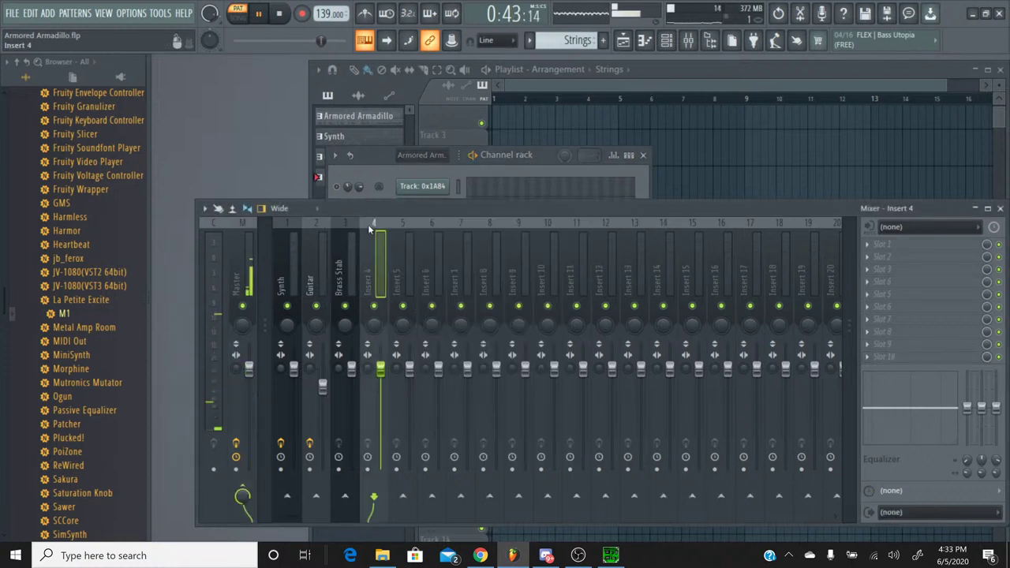
left_click(398, 171)
right_click(408, 247)
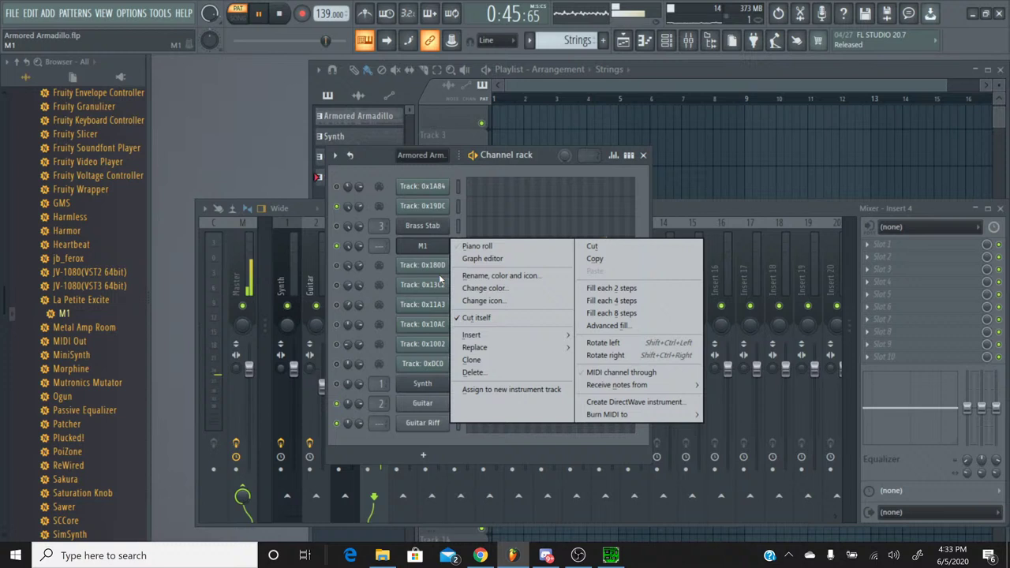
left_click(506, 277)
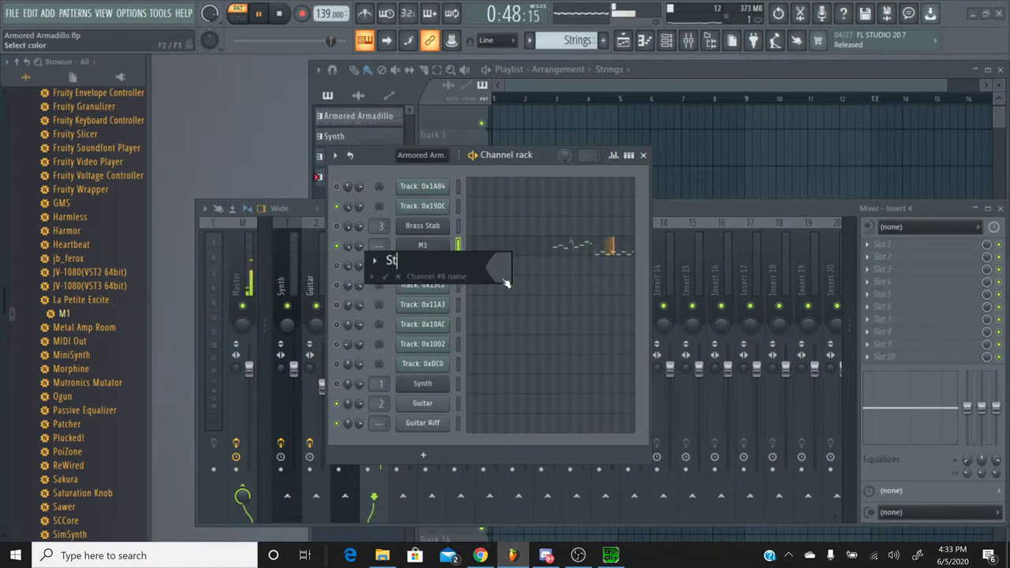
key("Return")
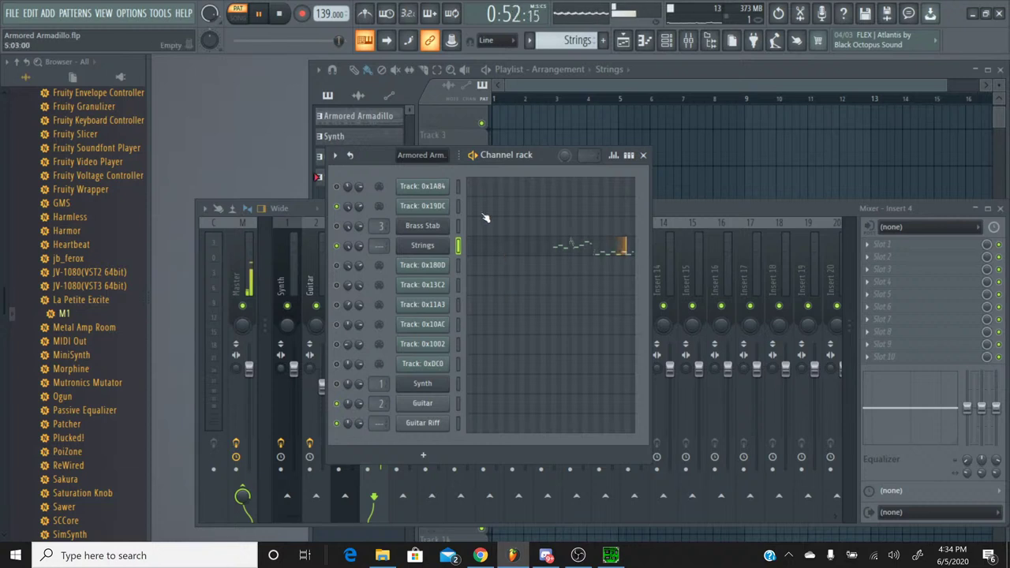
key("F9")
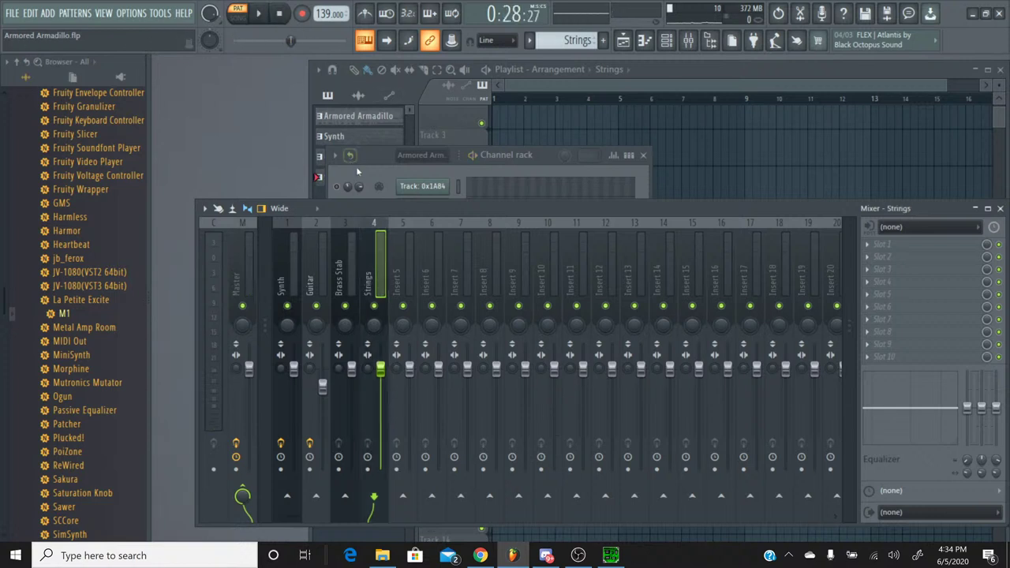
left_click(362, 172)
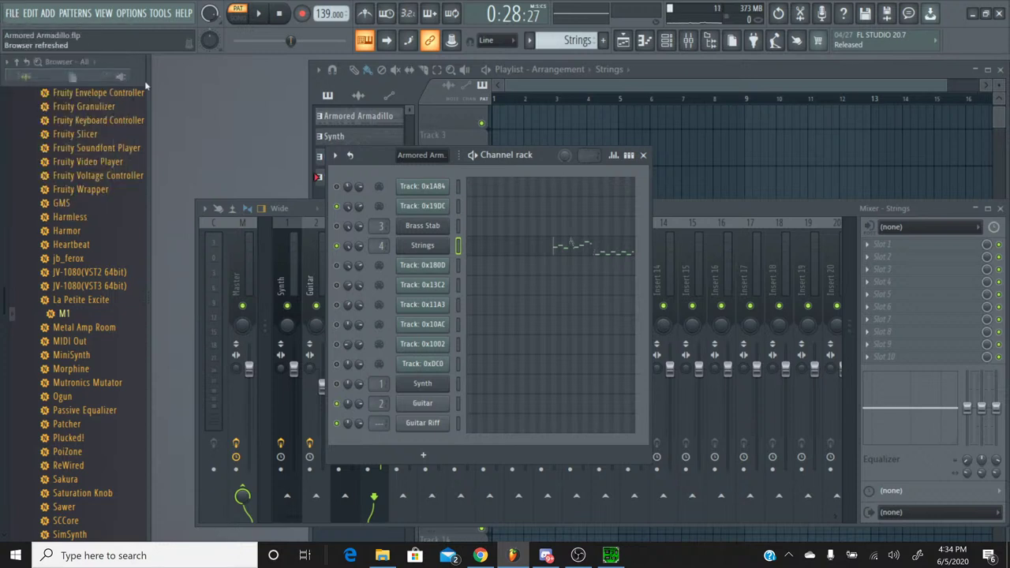
Switch to the Armored Armadillo pattern, mute Track: 0x19DC, unmute Track: 0x180D, and return the song position to the start.
left_click(528, 41)
left_click(565, 57)
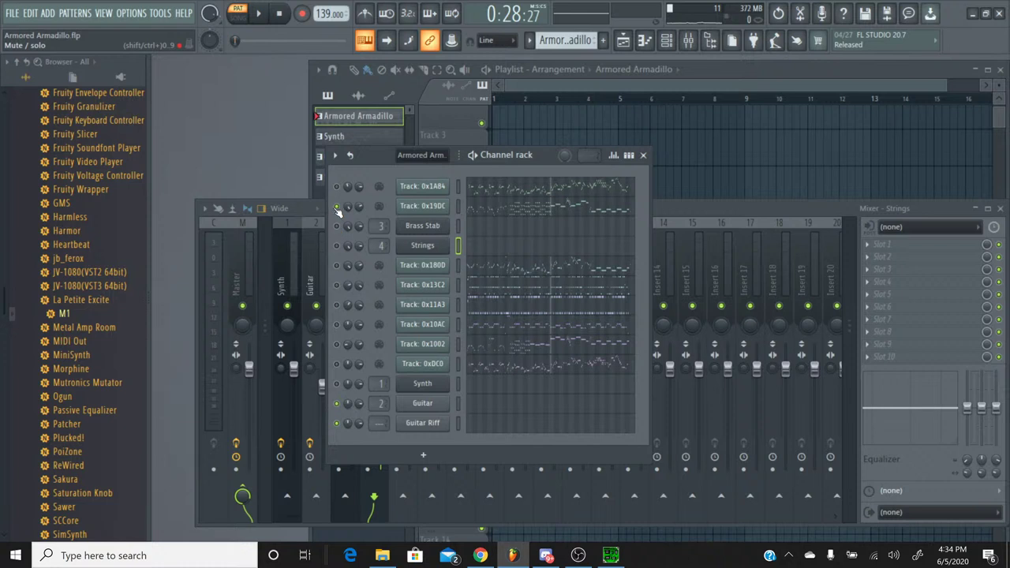
left_click(337, 266)
left_click_drag(238, 43, 233, 43)
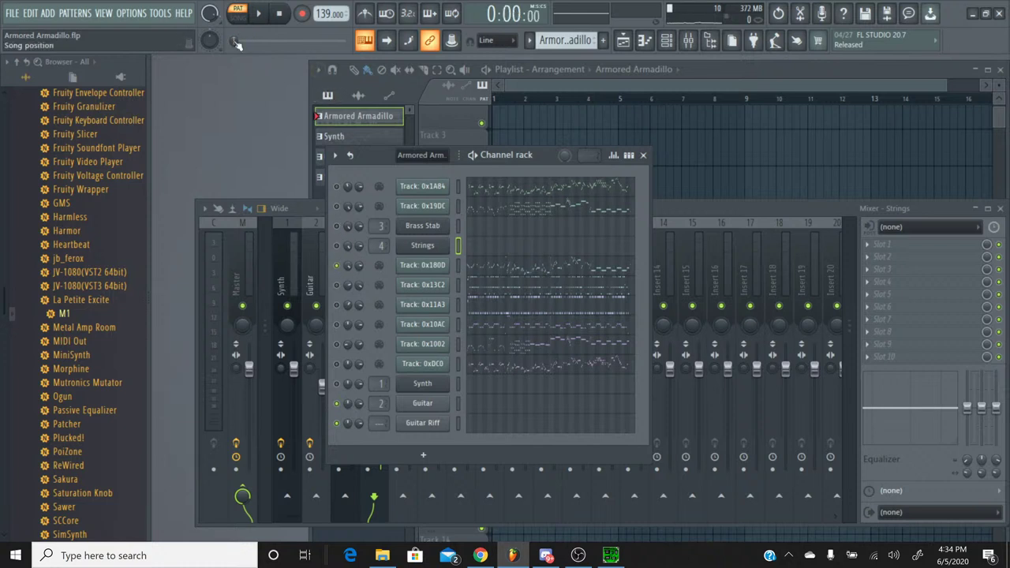
Switch to SPCTool, listen to two later passages of the original Armored Armadillo track, stop playback, and put SPCTool away.
left_click(610, 556)
left_click(310, 248)
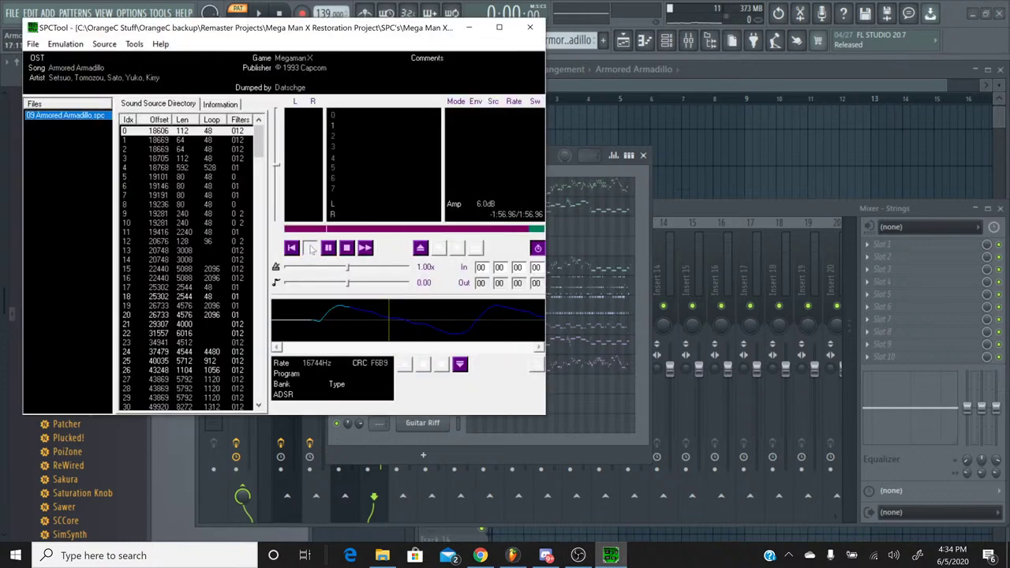
left_click(375, 230)
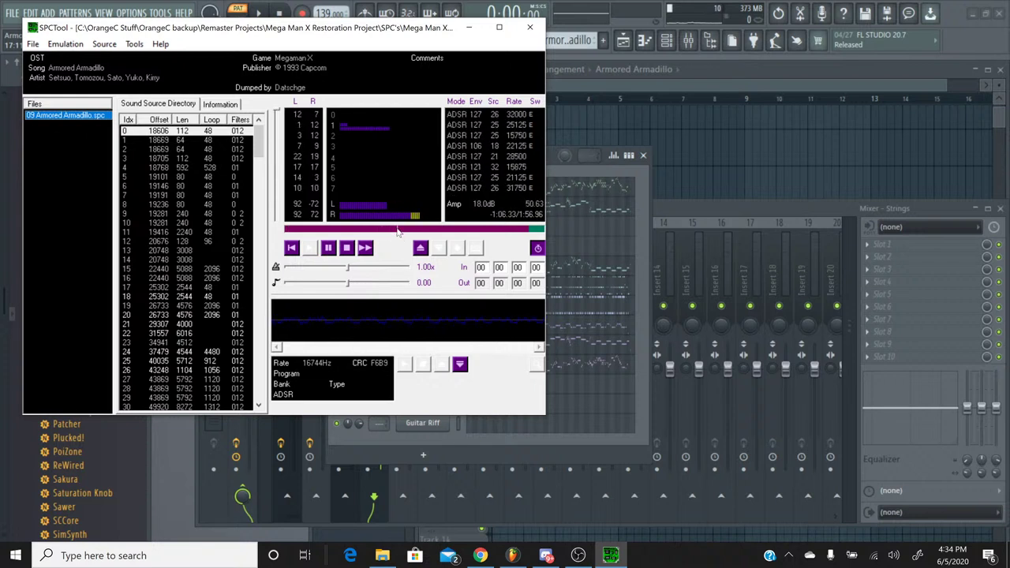
left_click(422, 230)
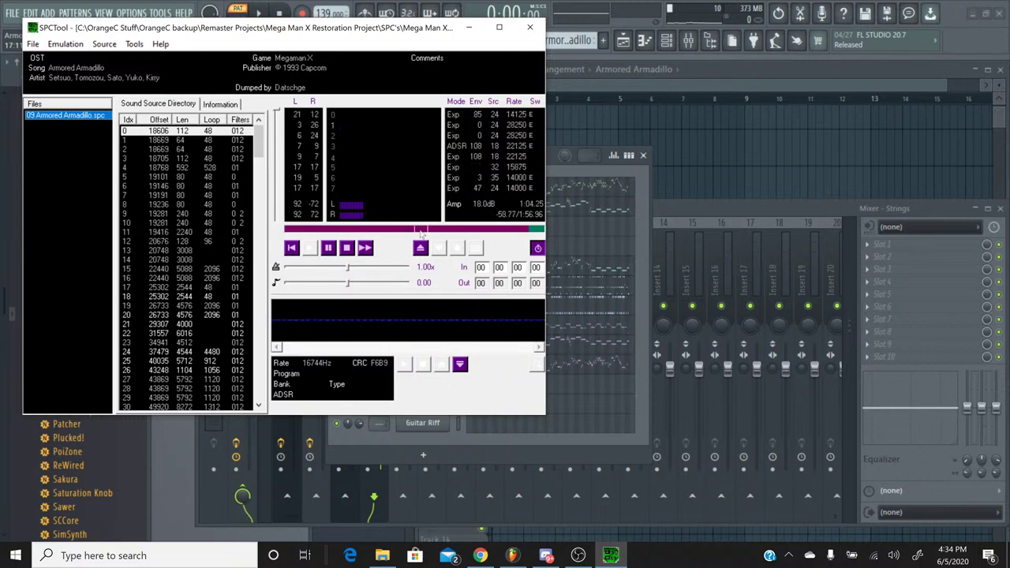
key("space")
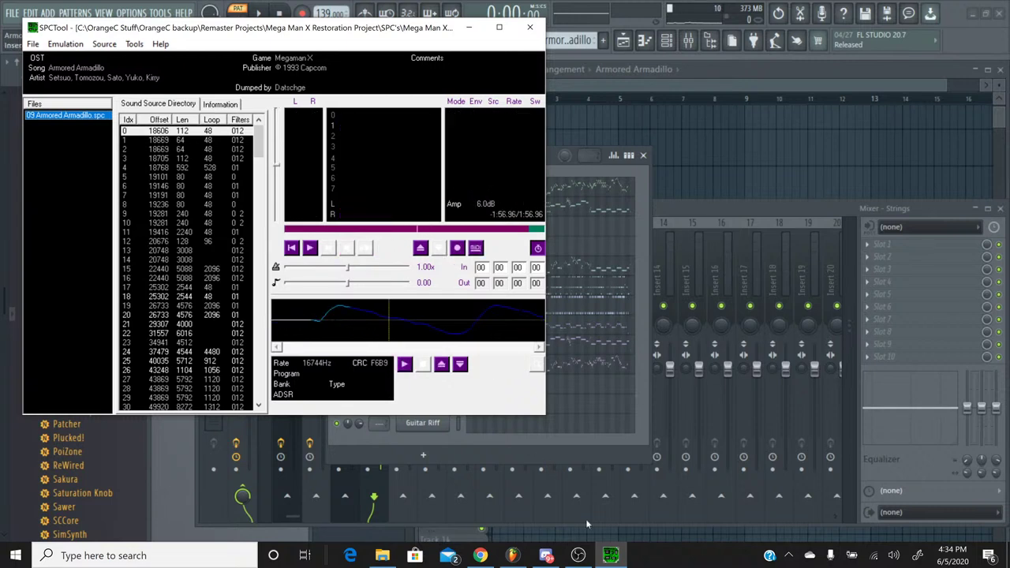
left_click(611, 555)
Switch to Chrome and check the Twitter group conversation and the YouTube Studio live stream page with its live chat.
left_click(480, 555)
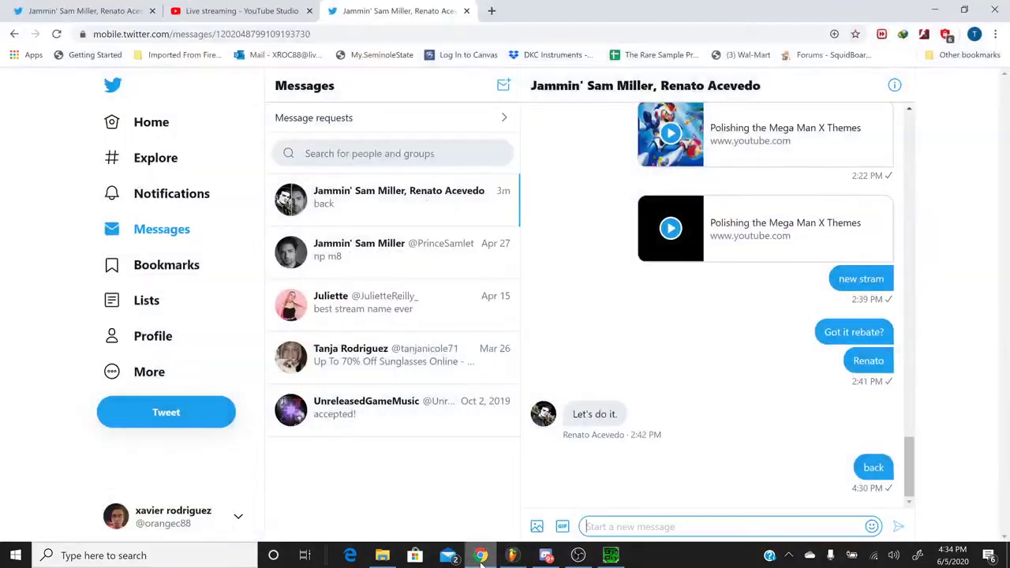
left_click(479, 556)
left_click(481, 556)
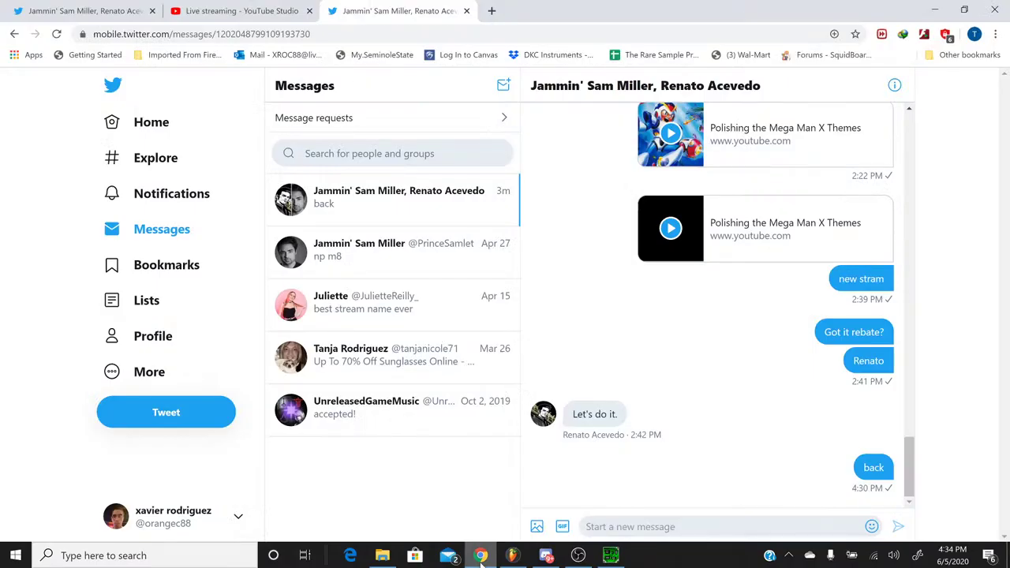
left_click(274, 6)
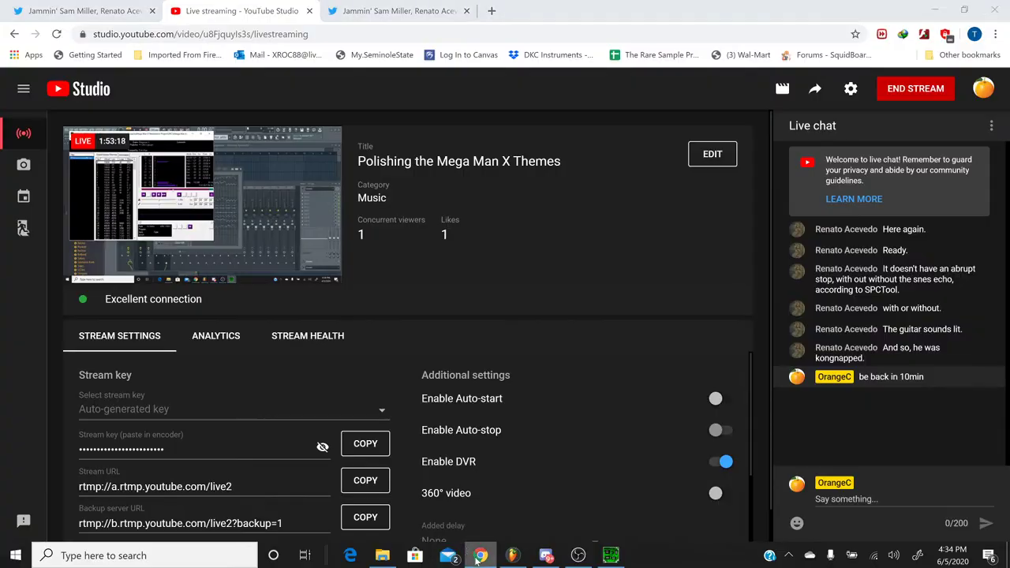
Switch to FL Studio and route the Guitar Riff channel to mixer insert 5.
left_click(512, 556)
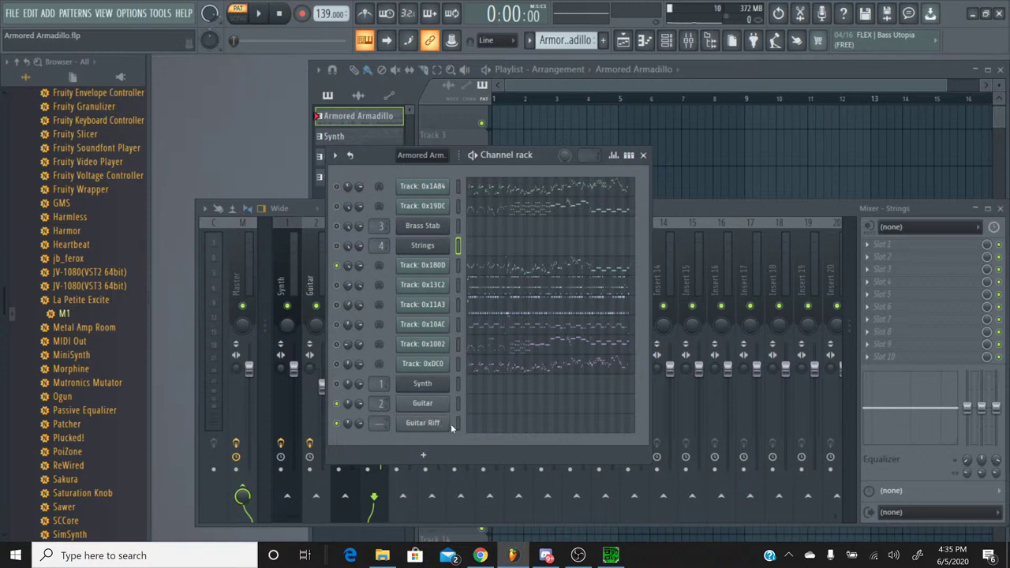
left_click(634, 220)
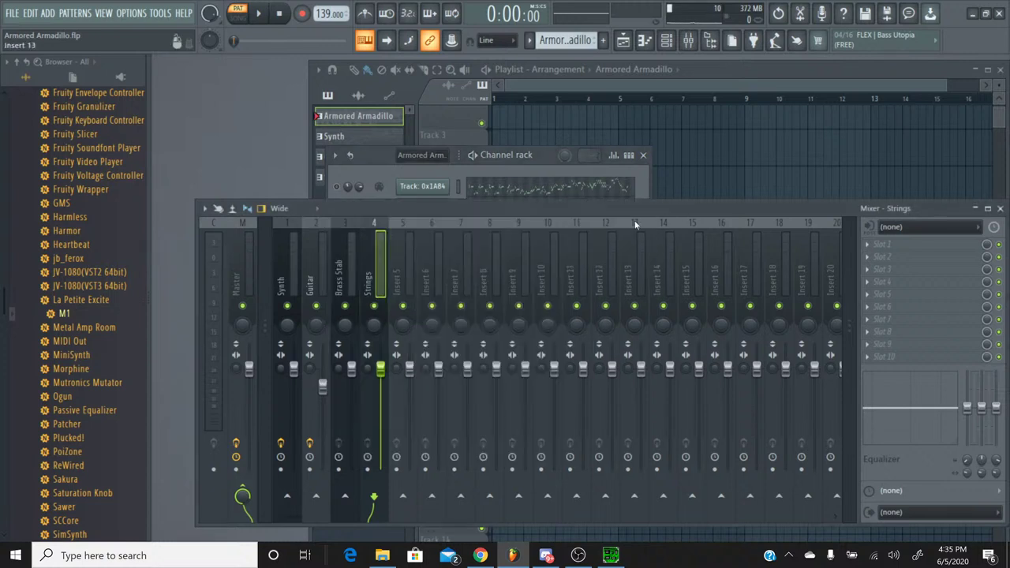
left_click(403, 244)
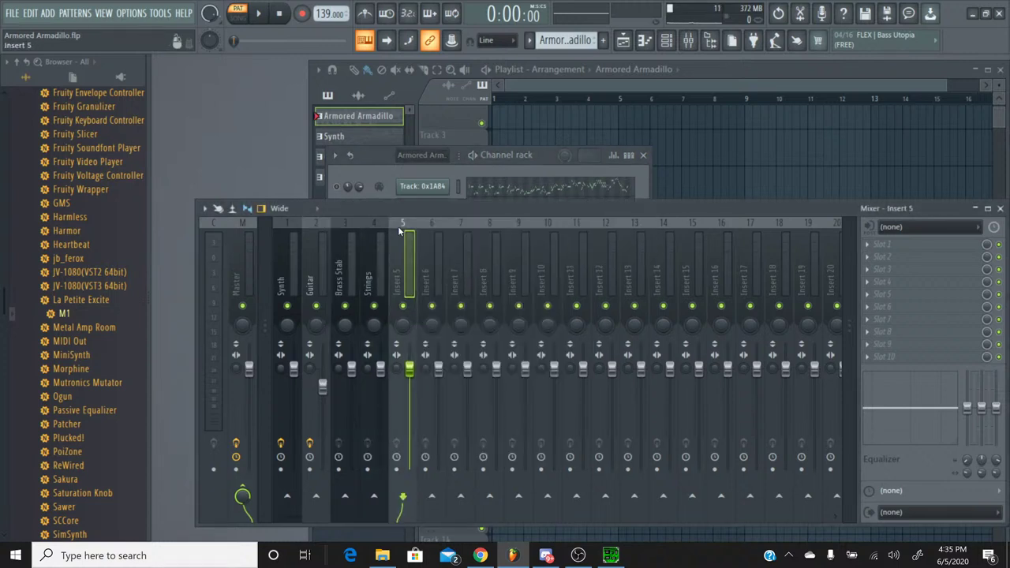
right_click(398, 226)
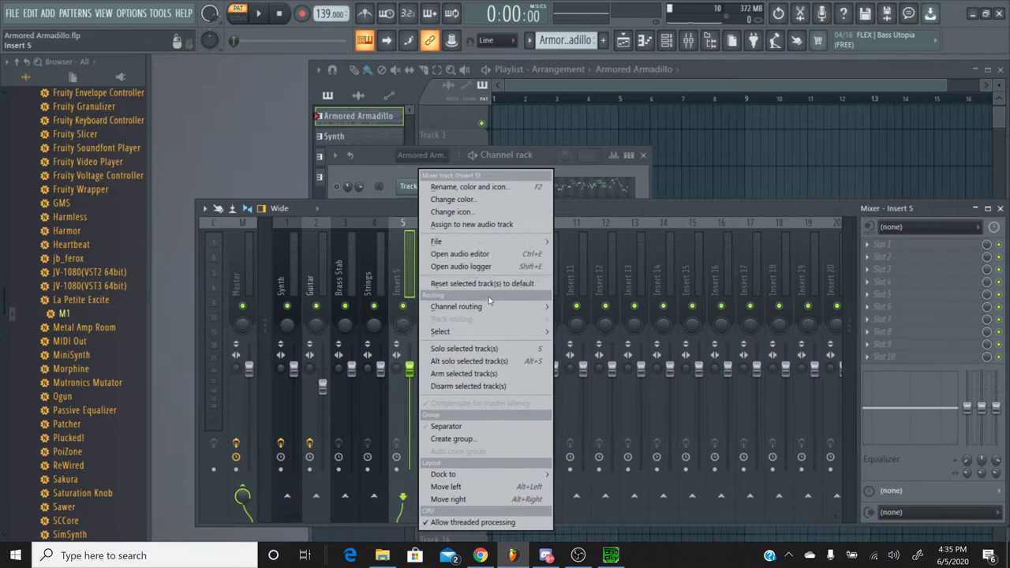
mouse_move(466, 307)
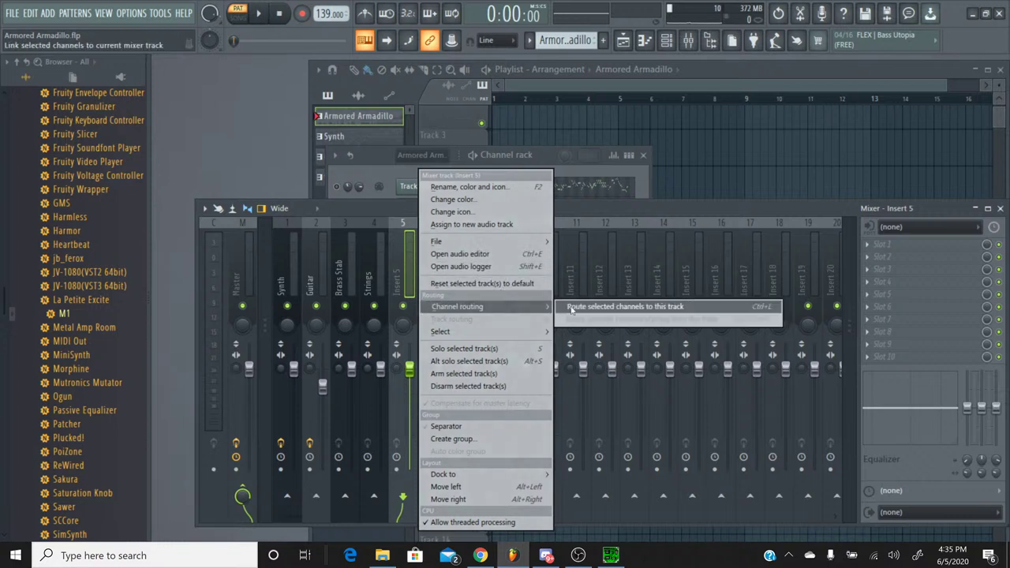
left_click(572, 309)
left_click(376, 174)
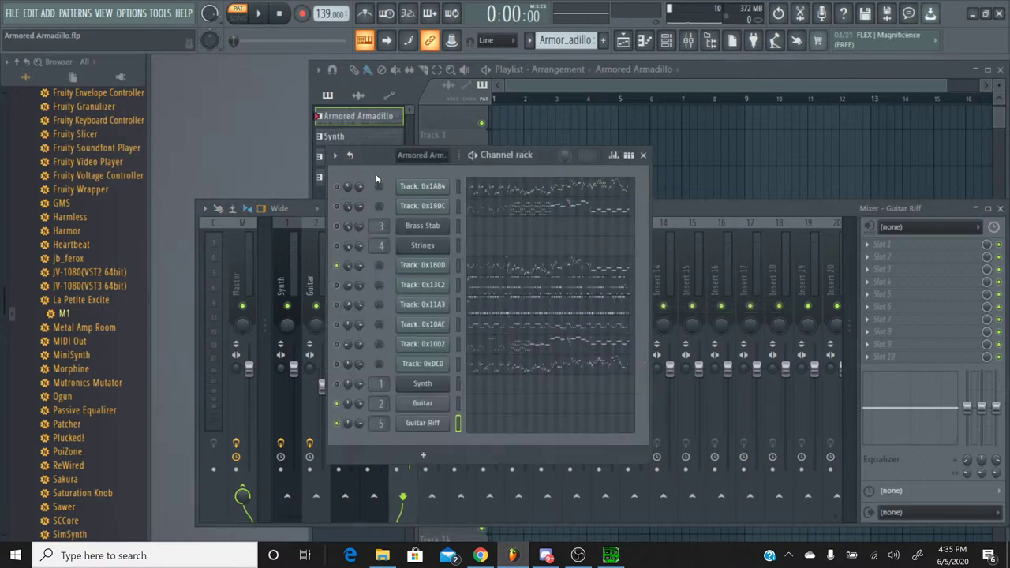
Switch to SPCTool, listen to the original Armored Armadillo track, stop playback, and put SPCTool away.
left_click(610, 556)
left_click(312, 249)
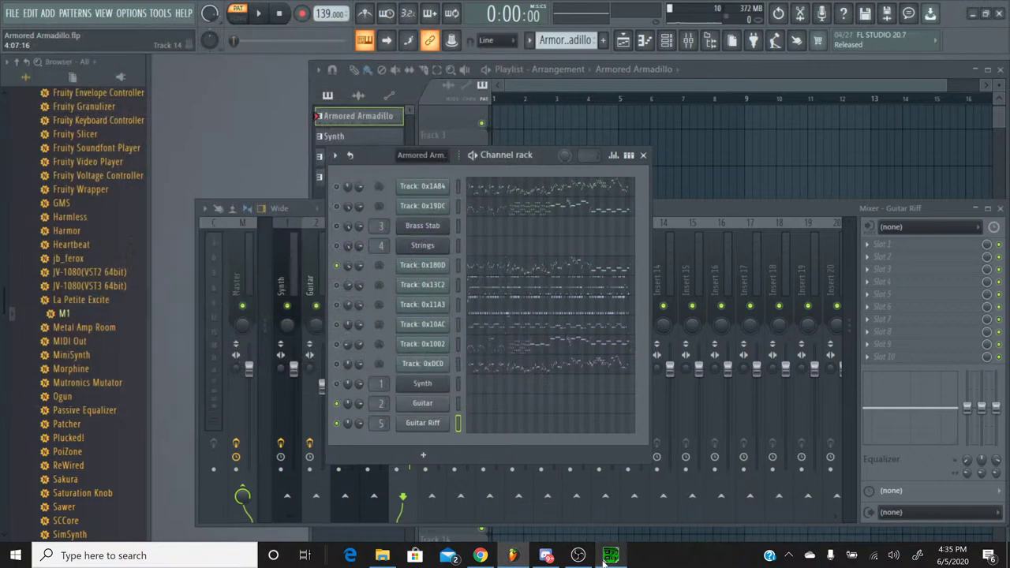
left_click(610, 555)
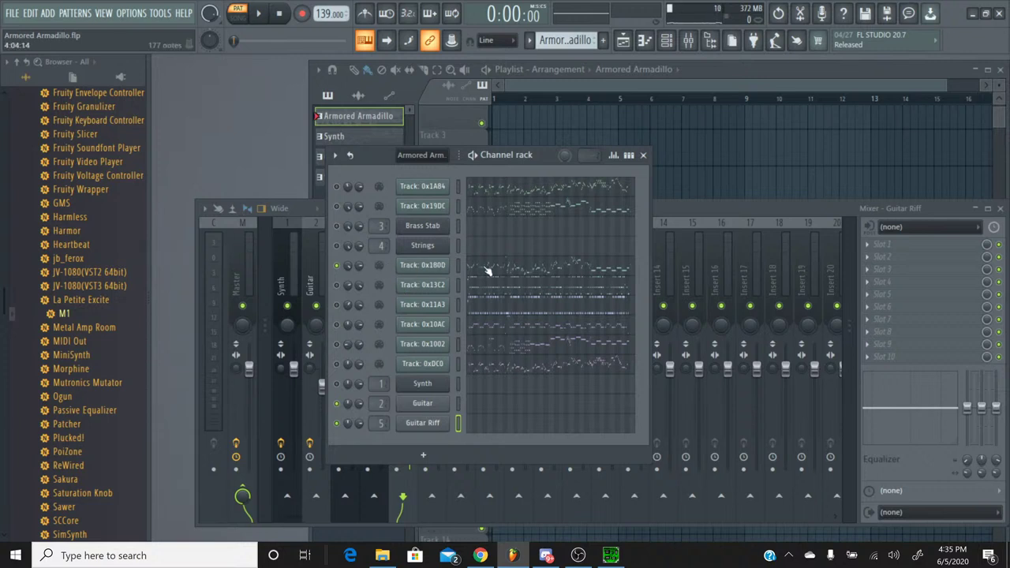
left_click(611, 556)
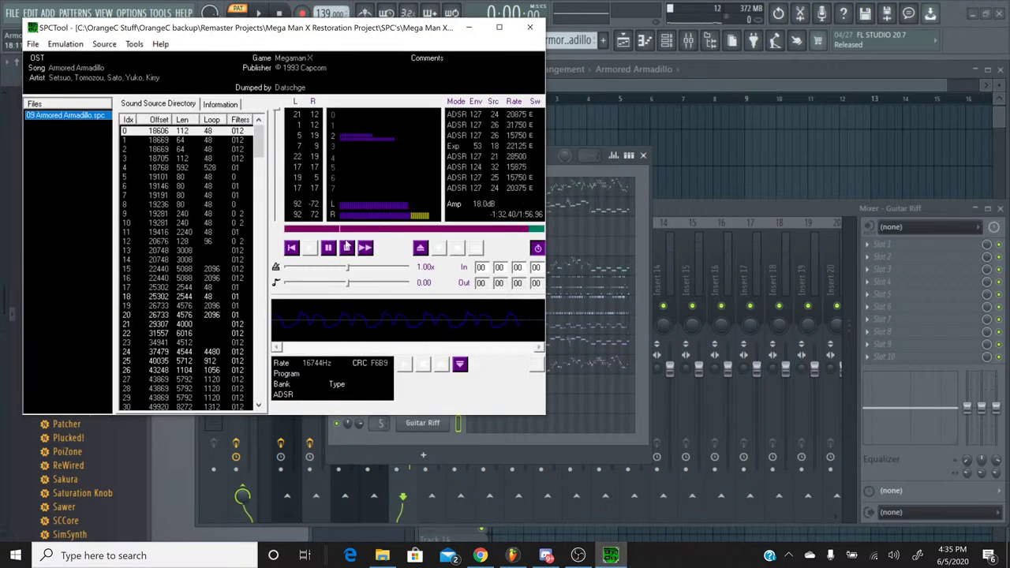
left_click(346, 247)
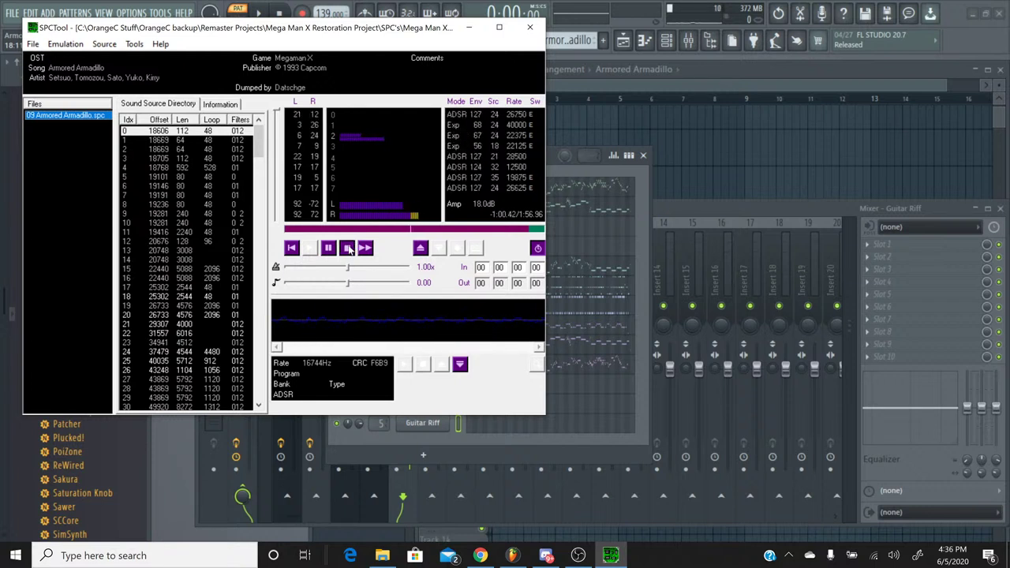
left_click(348, 248)
left_click(610, 555)
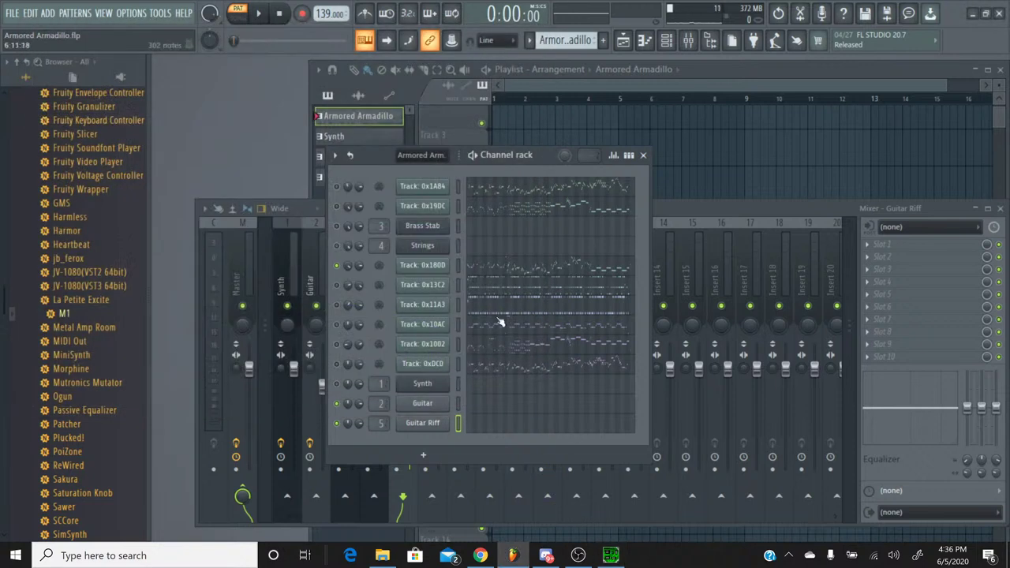
Examine the notes of Track: 0x180D in the piano roll and play them from bar 8 to find where the opening part ends.
left_click(496, 276)
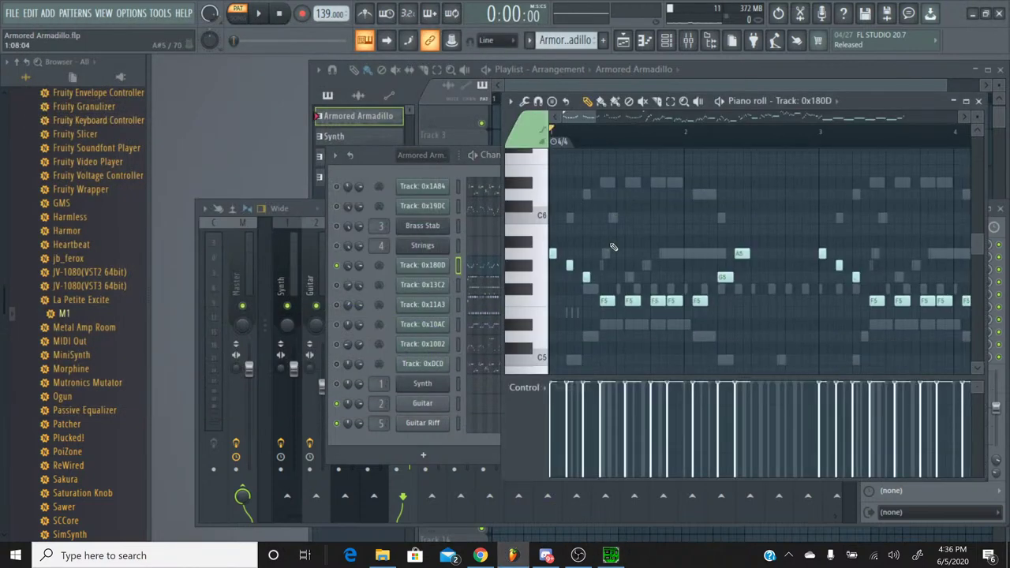
scroll(663, 131, "up", 3)
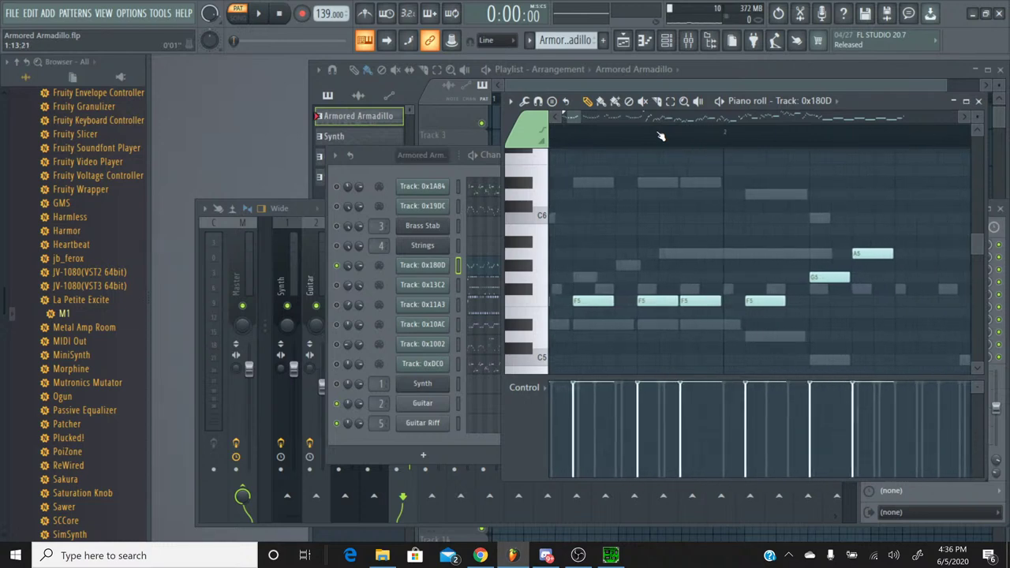
scroll(660, 131, "down", 4)
left_click_drag(581, 120, 656, 122)
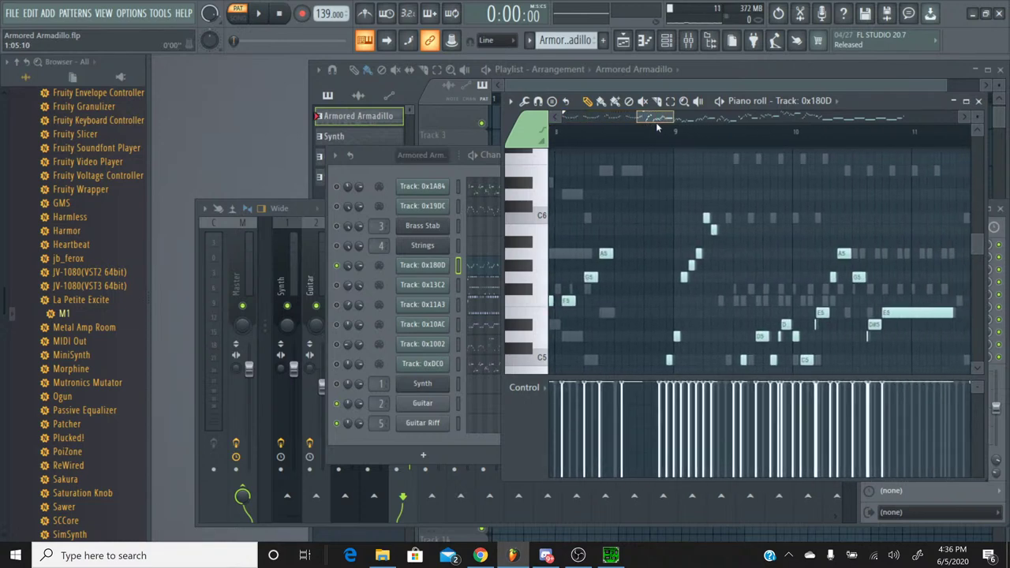
scroll(687, 196, "down", 3)
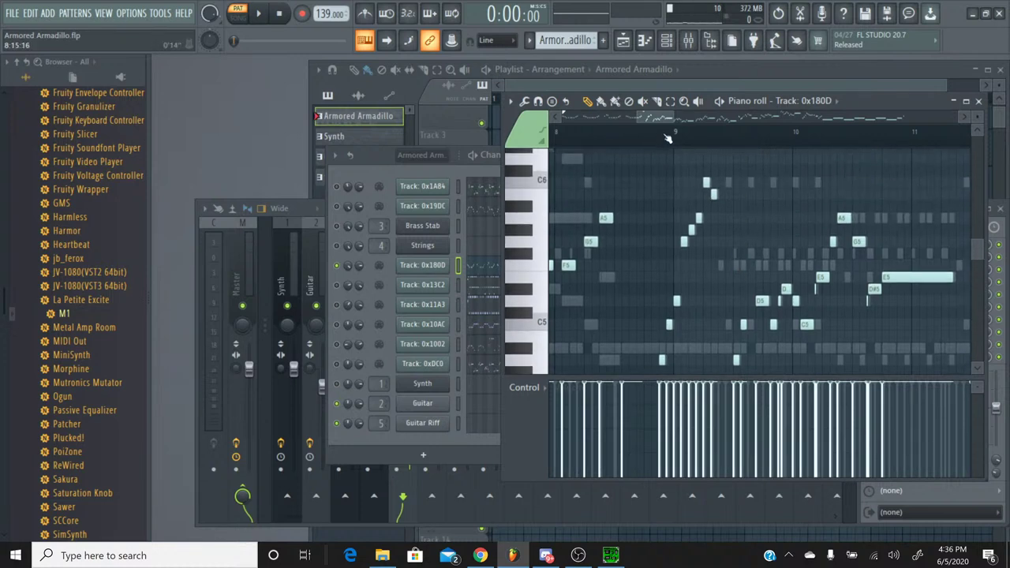
left_click(599, 134)
key("space")
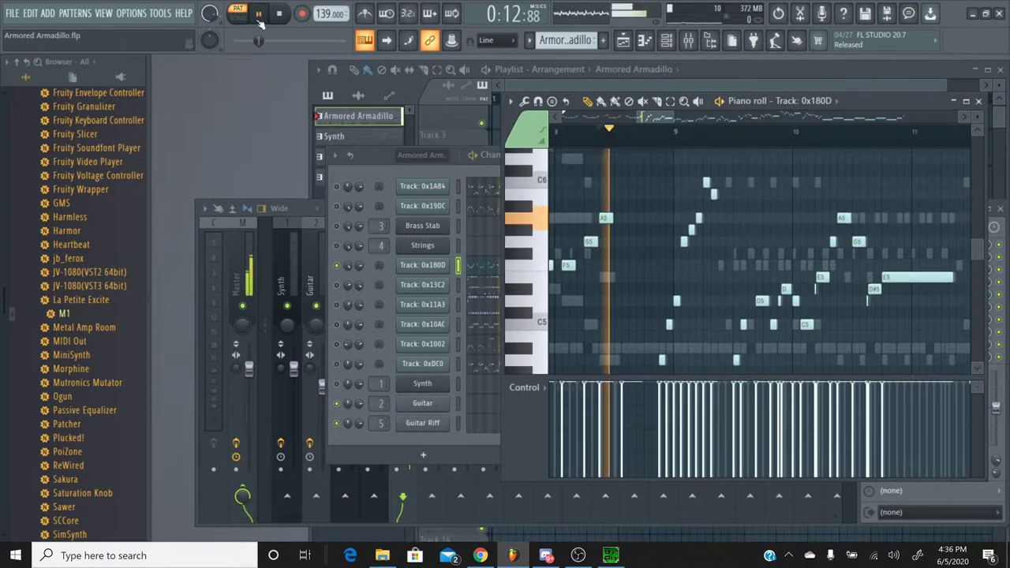
left_click(280, 14)
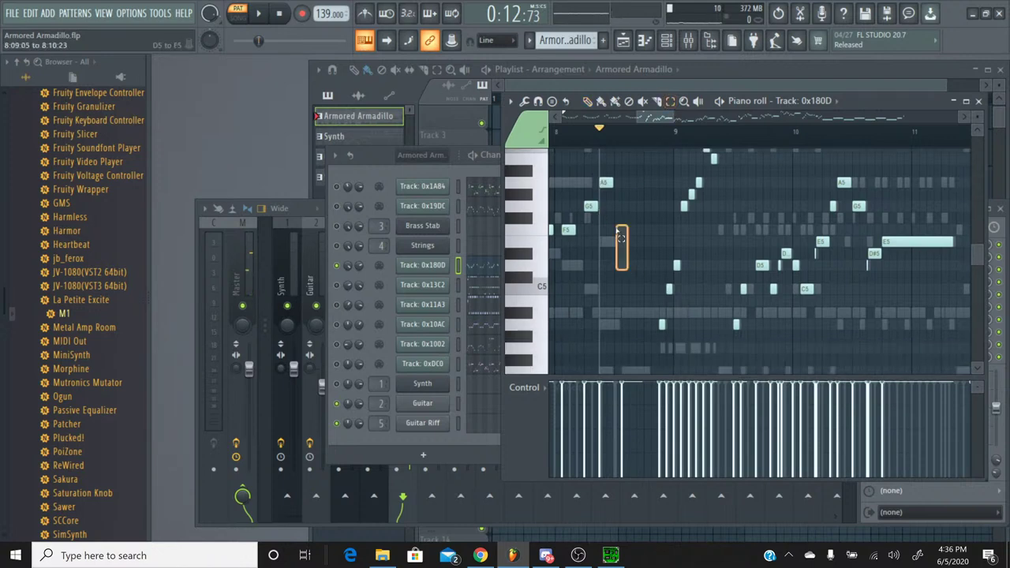
Copy the opening notes of Track: 0x180D through bar 8 and paste them into the Brass Stab channel of the Synth pattern.
left_click_drag(833, 268, 307, 180)
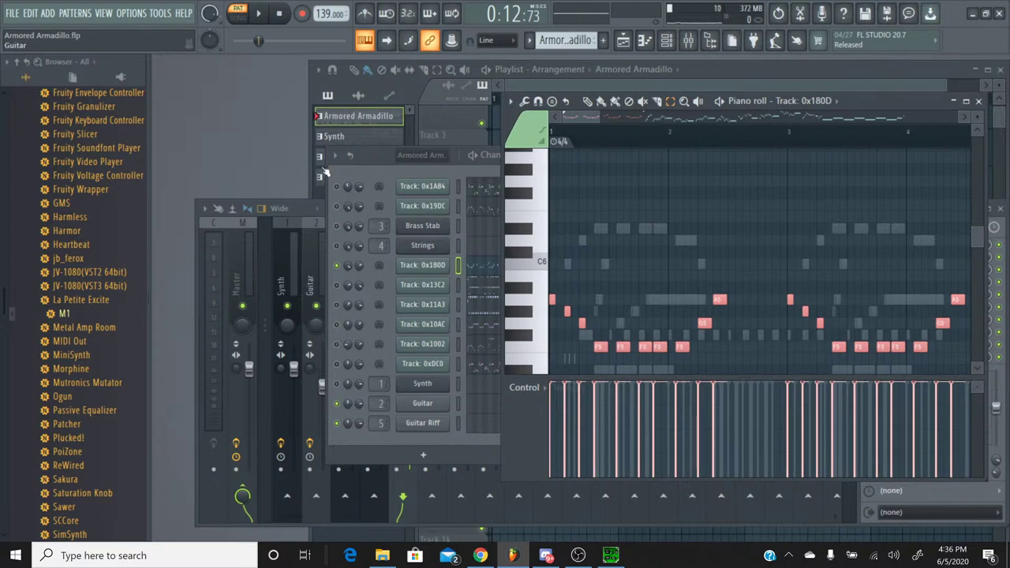
left_click(978, 101)
left_click(535, 43)
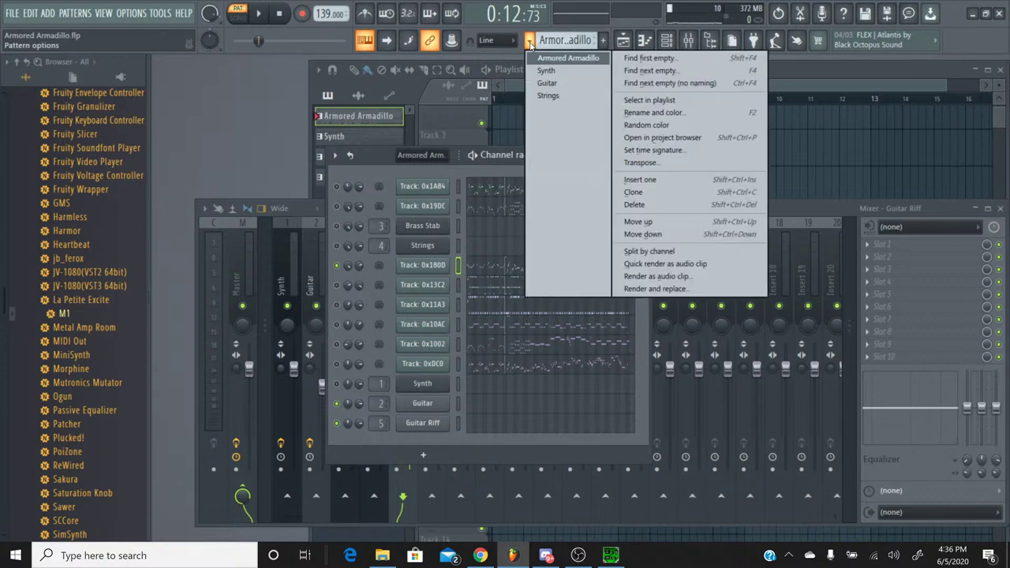
left_click(546, 71)
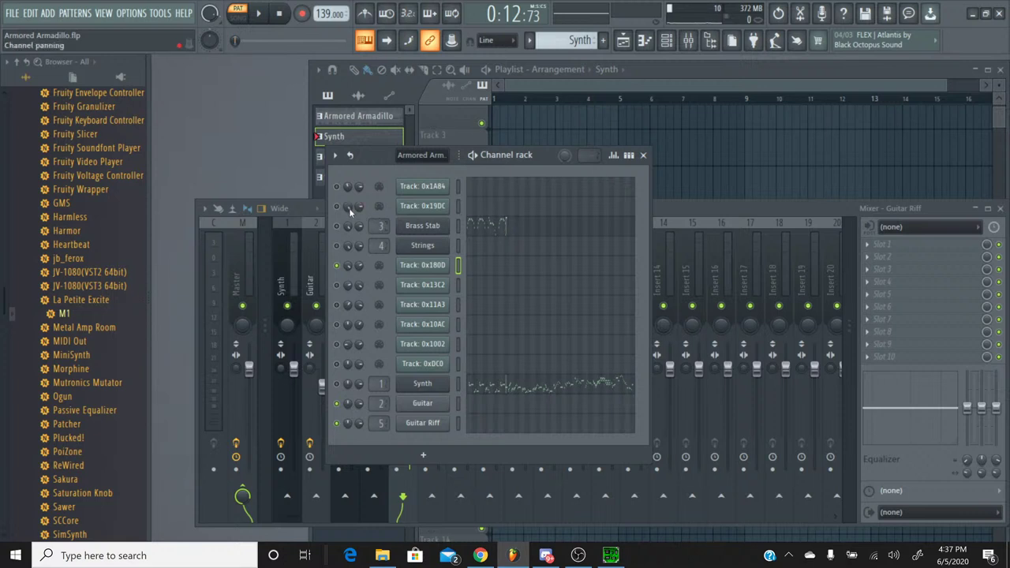
left_click(485, 226)
scroll(582, 233, "down", 1)
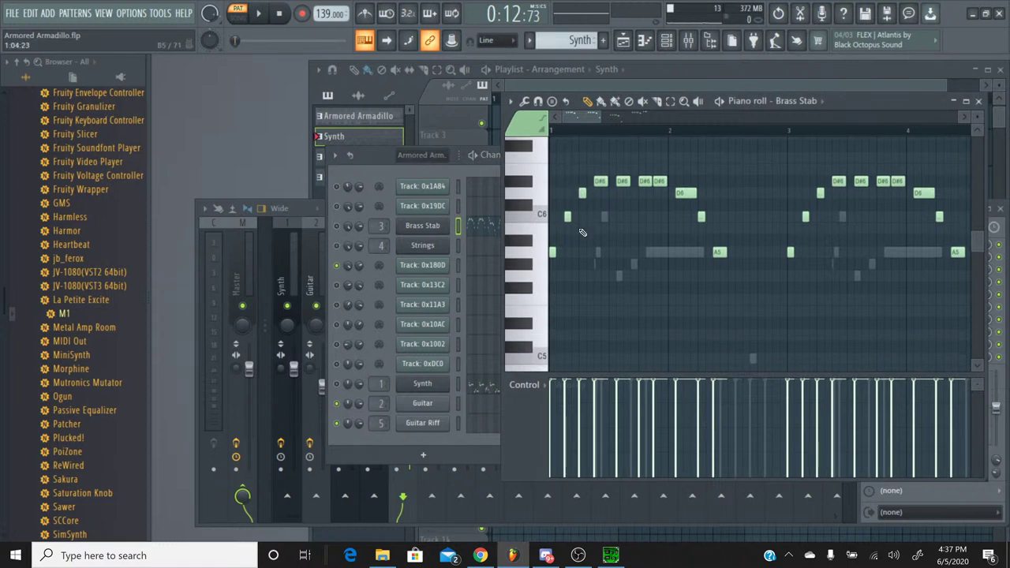
key("ctrl+v")
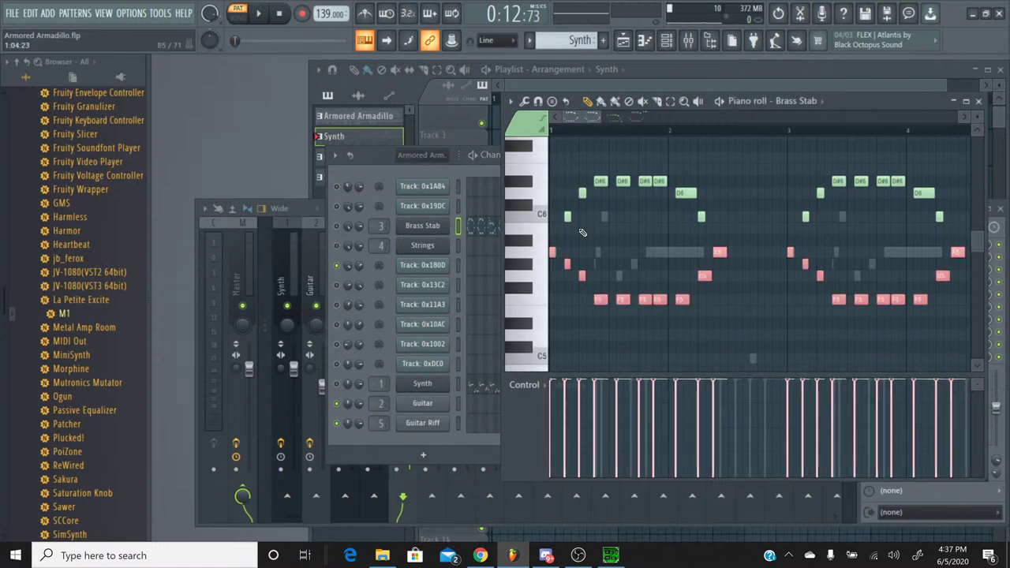
left_click(581, 233)
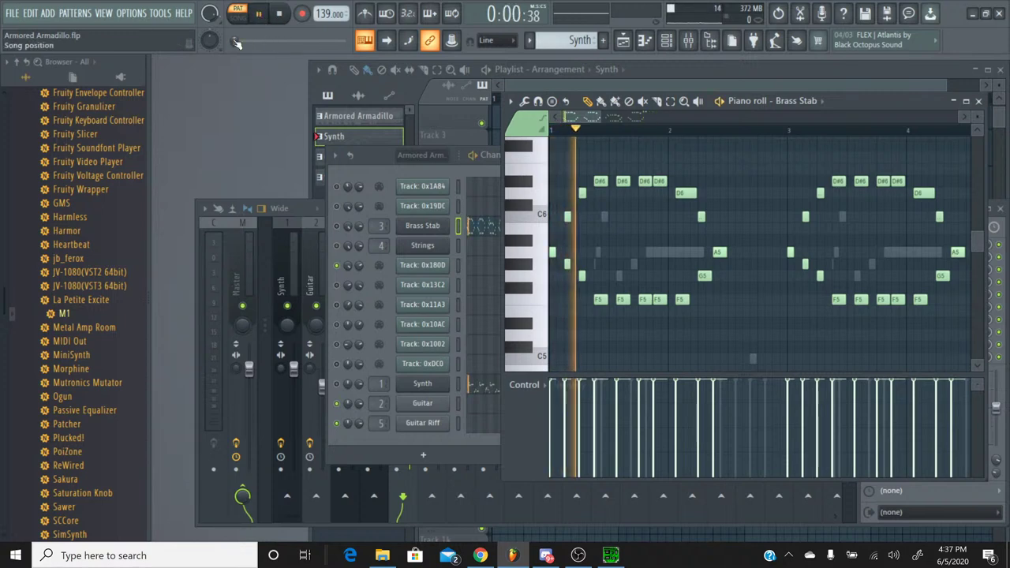
Unmute Brass Stab, listen to its combined notes in the Synth pattern, and stop playback.
left_click(370, 209)
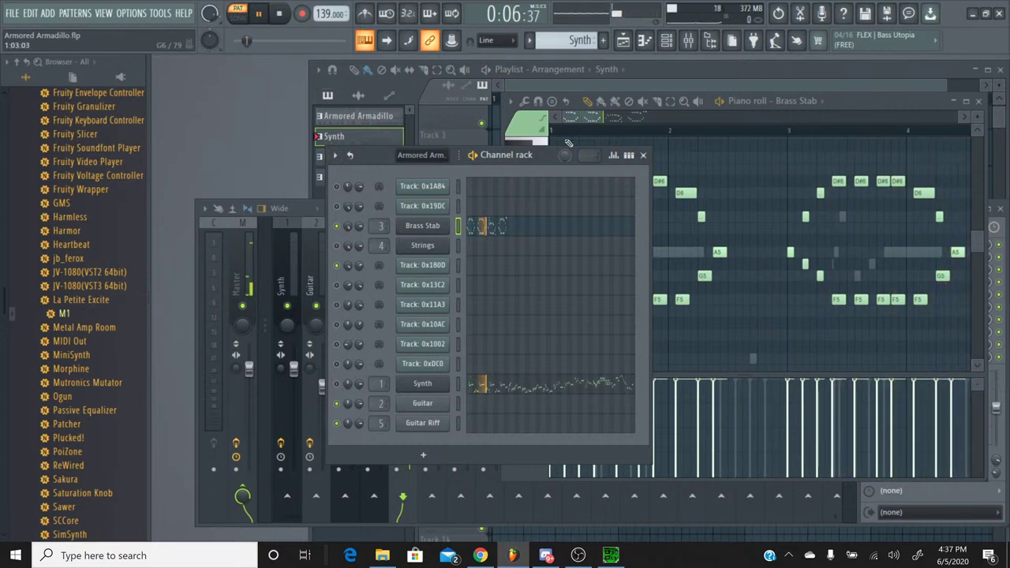
left_click(834, 102)
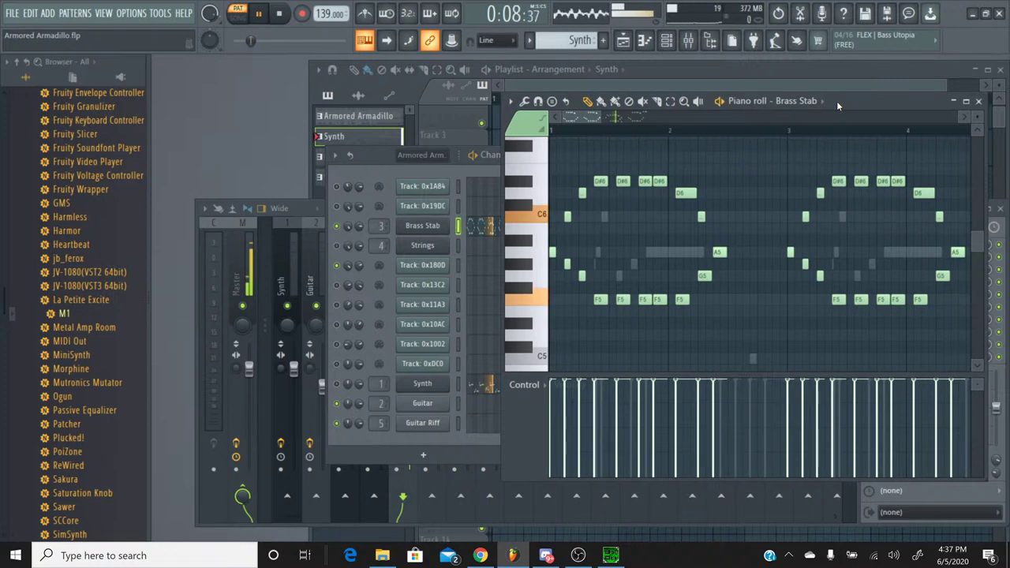
left_click(285, 22)
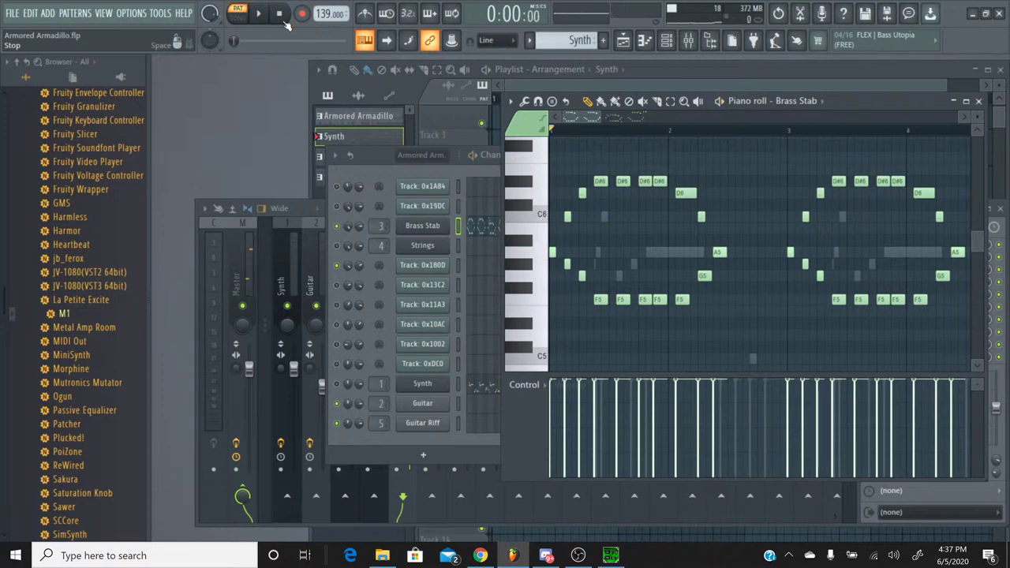
Compare the original's opening in SPCTool with the Synth pattern's brass part, close the piano roll, and stop playback.
left_click(611, 556)
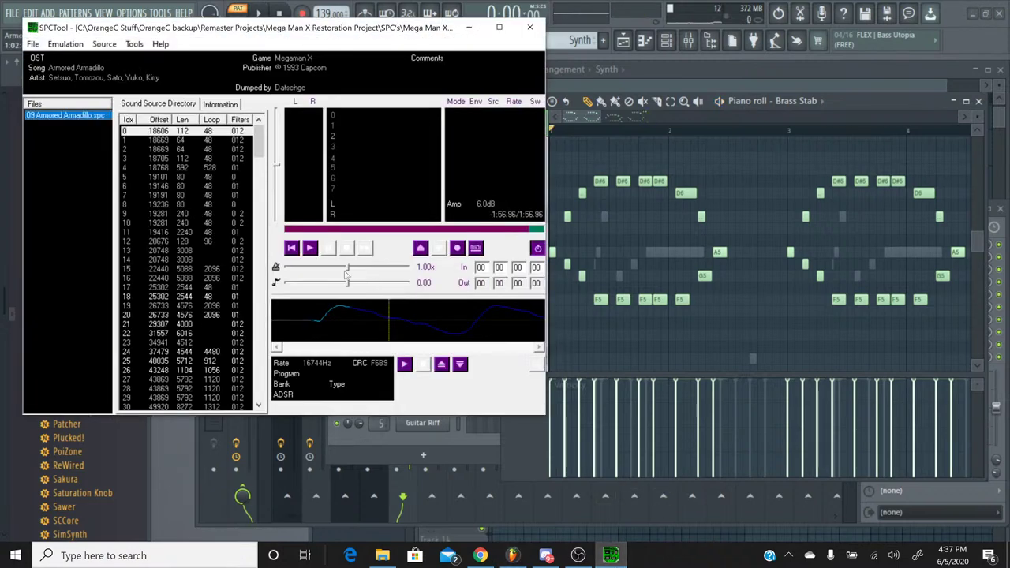
left_click(311, 248)
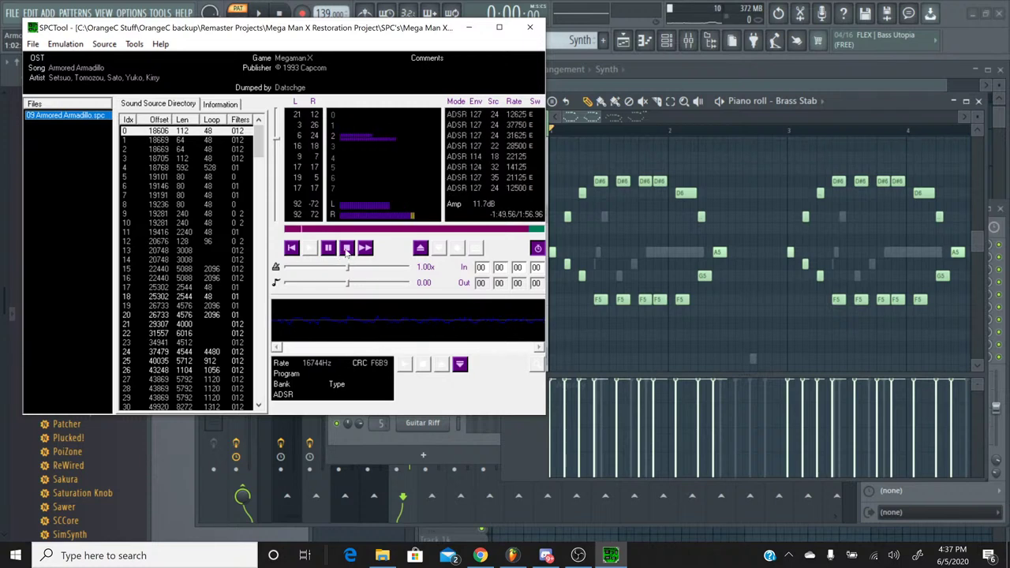
left_click(258, 14)
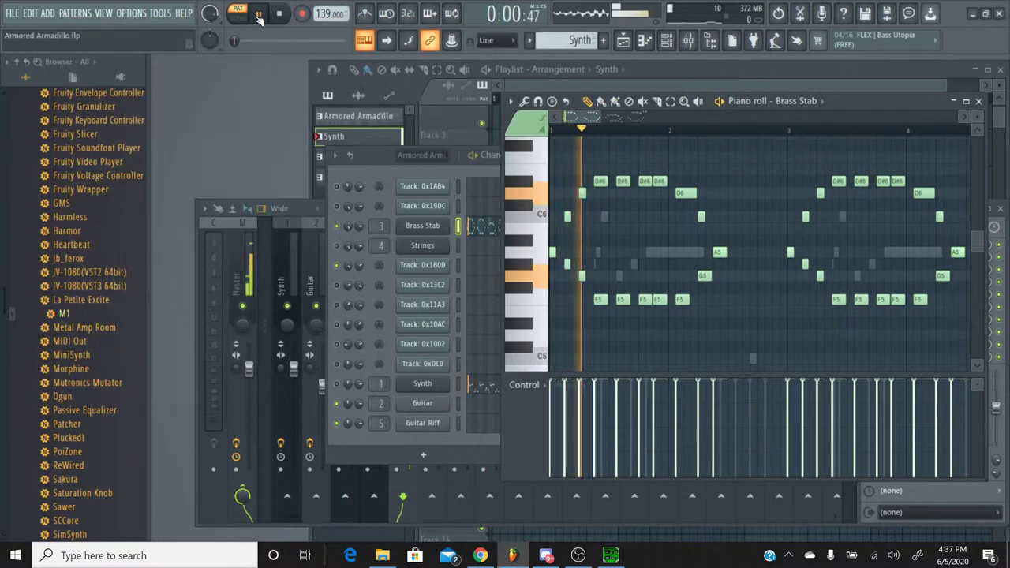
left_click(978, 101)
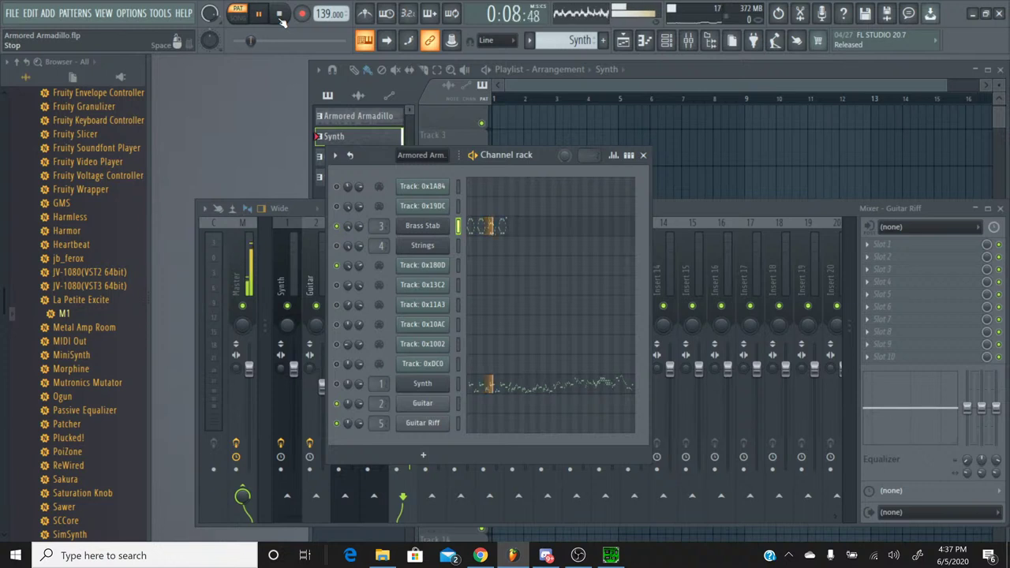
left_click(280, 16)
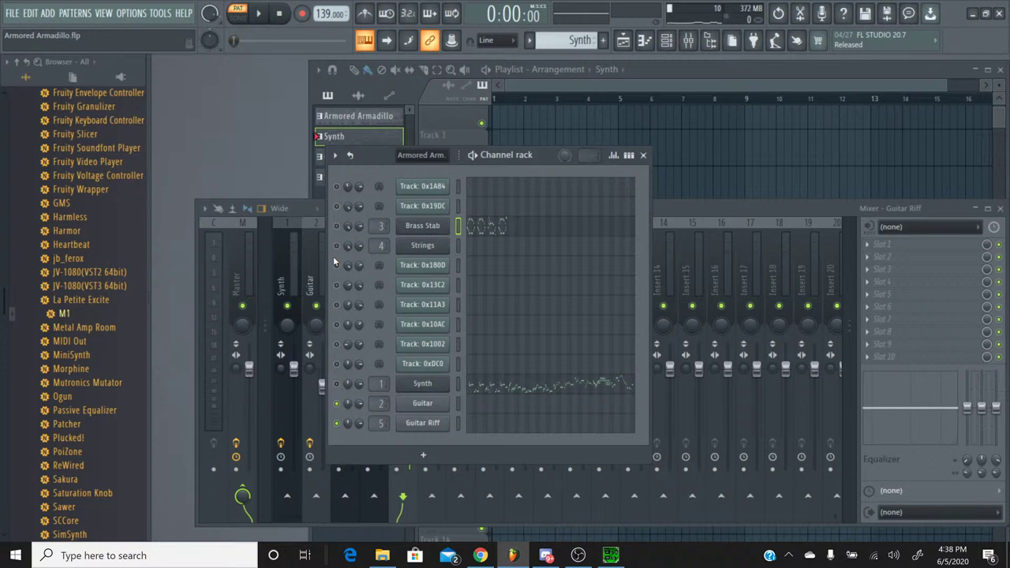
Switch to the Armored Armadillo pattern, unmute Track: 0x180D, and start playback.
left_click(529, 40)
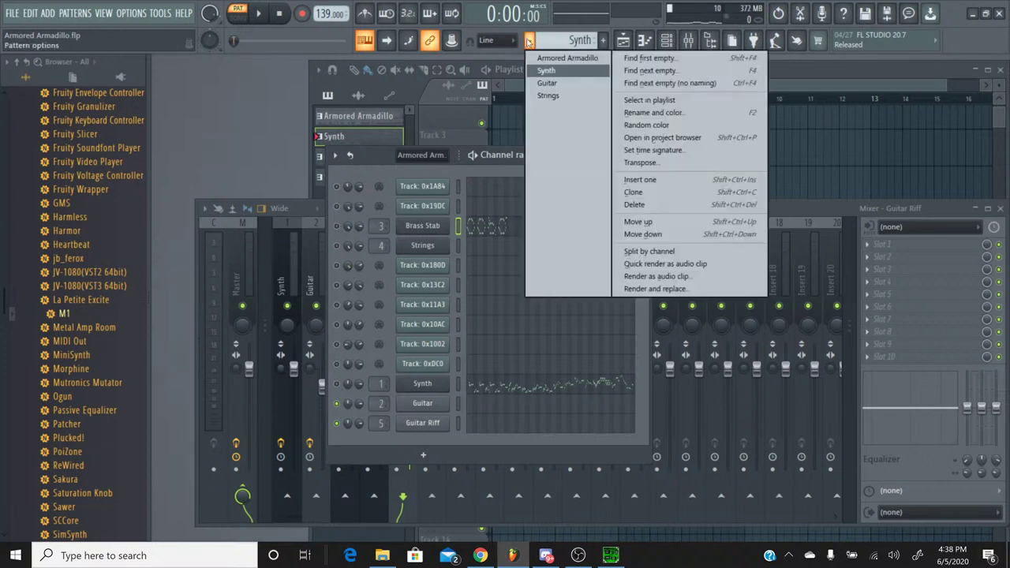
left_click(552, 58)
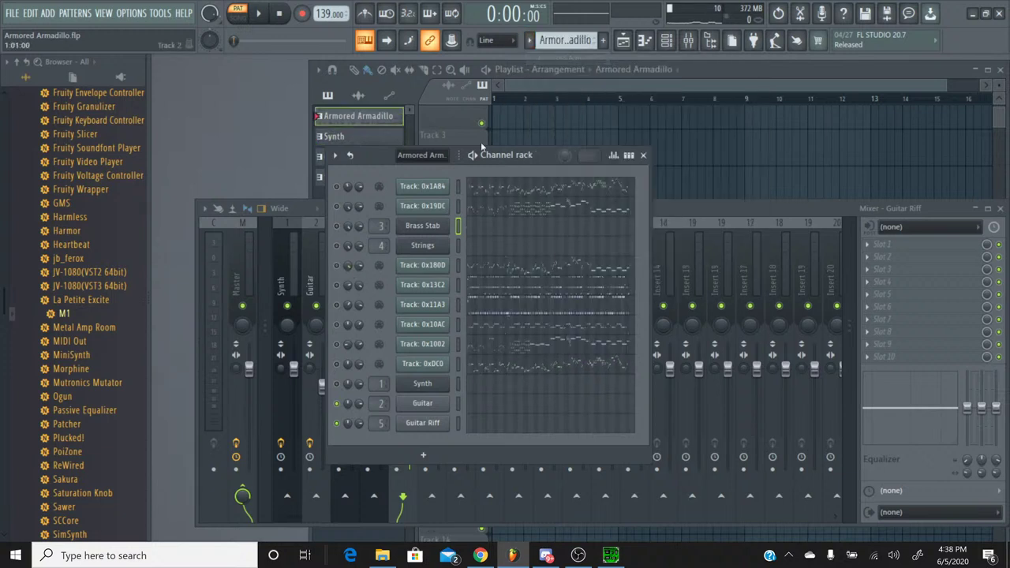
left_click(337, 265)
key("space")
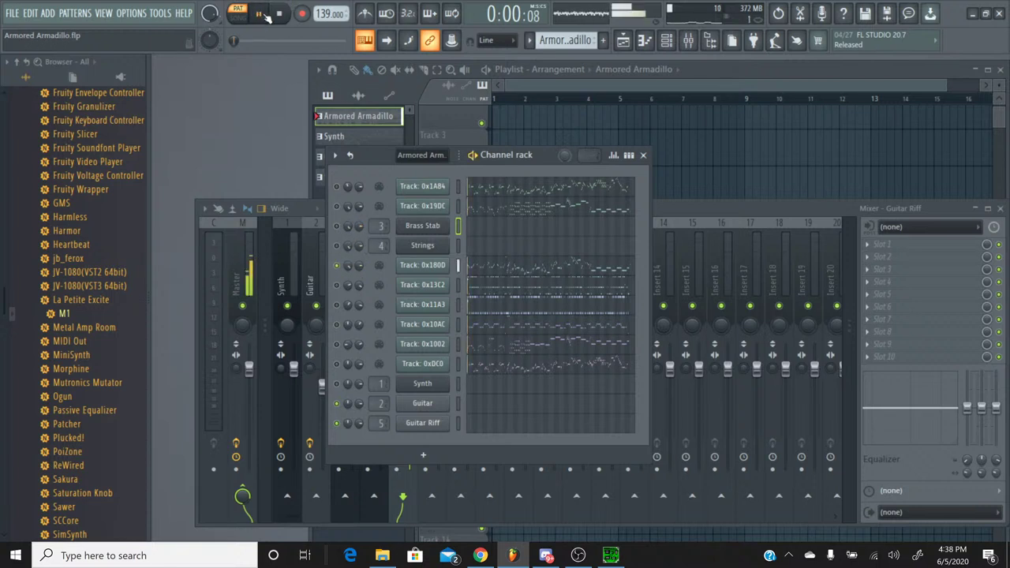
Examine the notes of Track: 0x180D during playback from bar 8 to bar 17 to find where the next section ends, and stop playback.
left_click(507, 266)
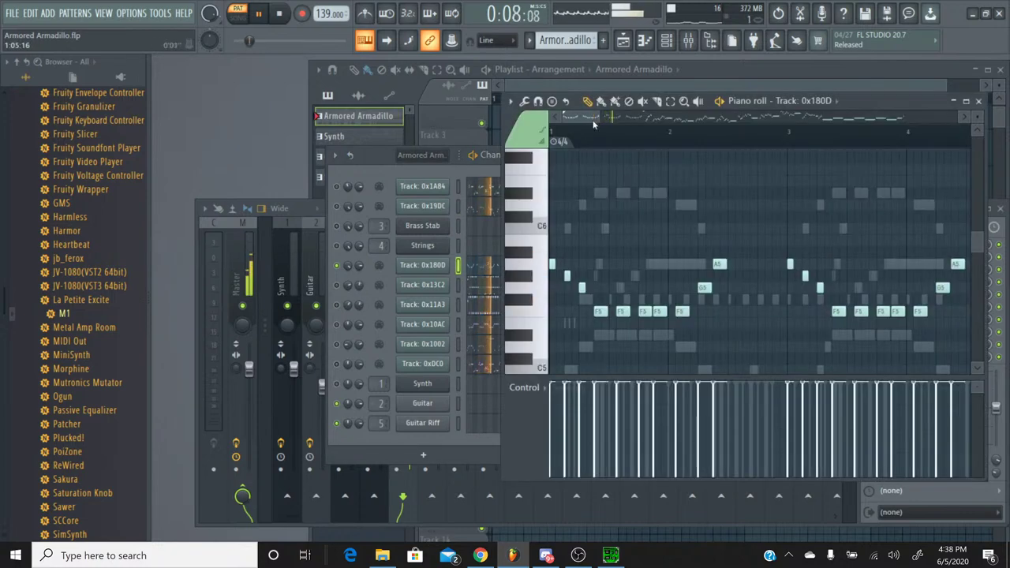
left_click_drag(582, 120, 663, 123)
scroll(637, 189, "down", 2)
scroll(637, 189, "down", 2)
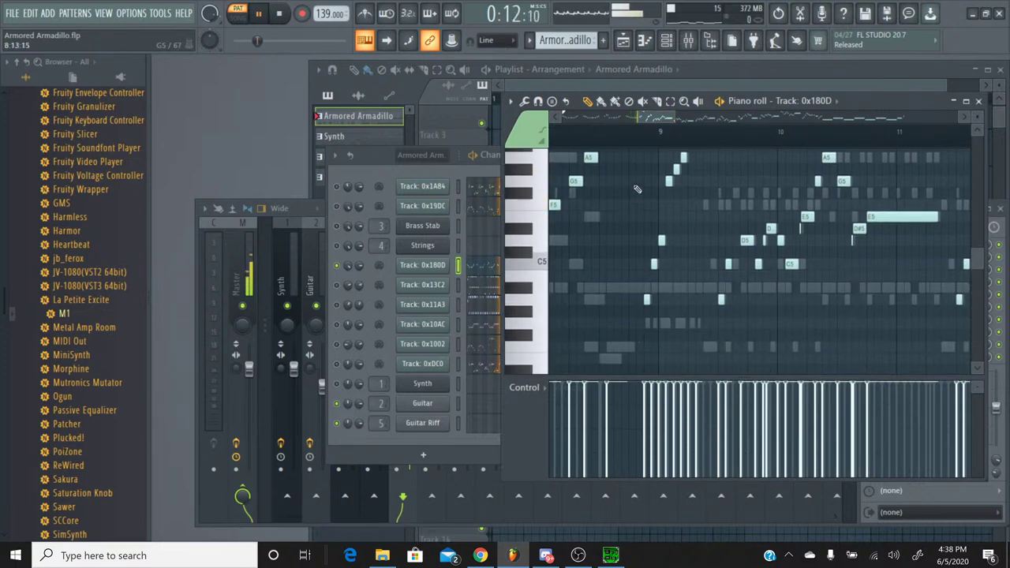
scroll(675, 140, "up", 2)
scroll(675, 141, "up", 1)
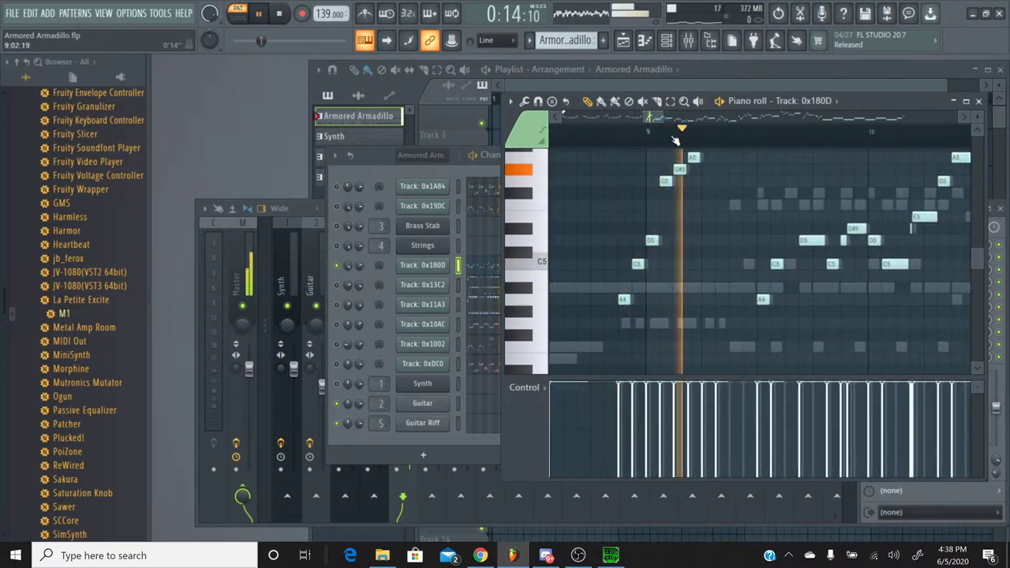
scroll(671, 158, "up", 3)
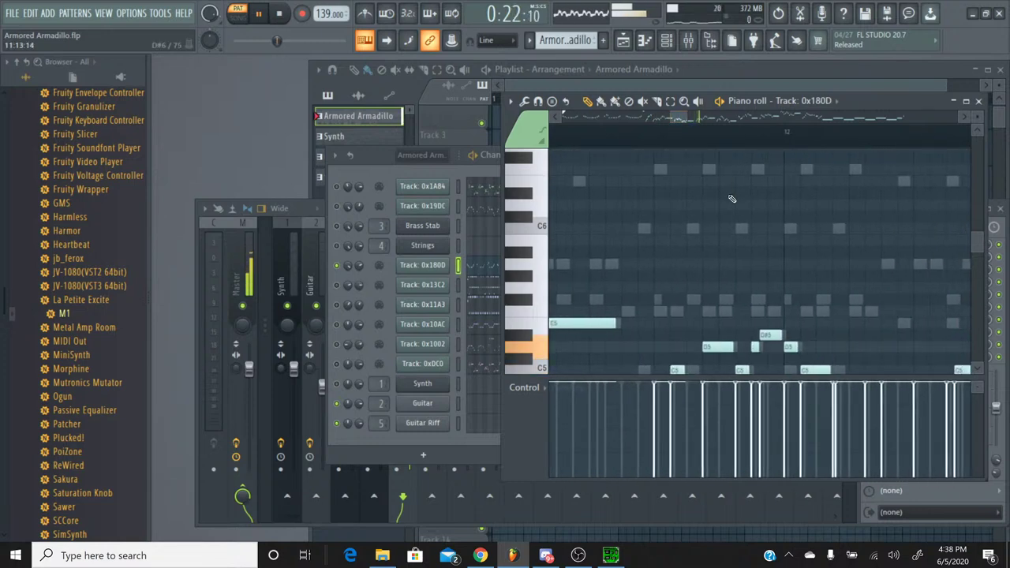
scroll(732, 199, "down", 3)
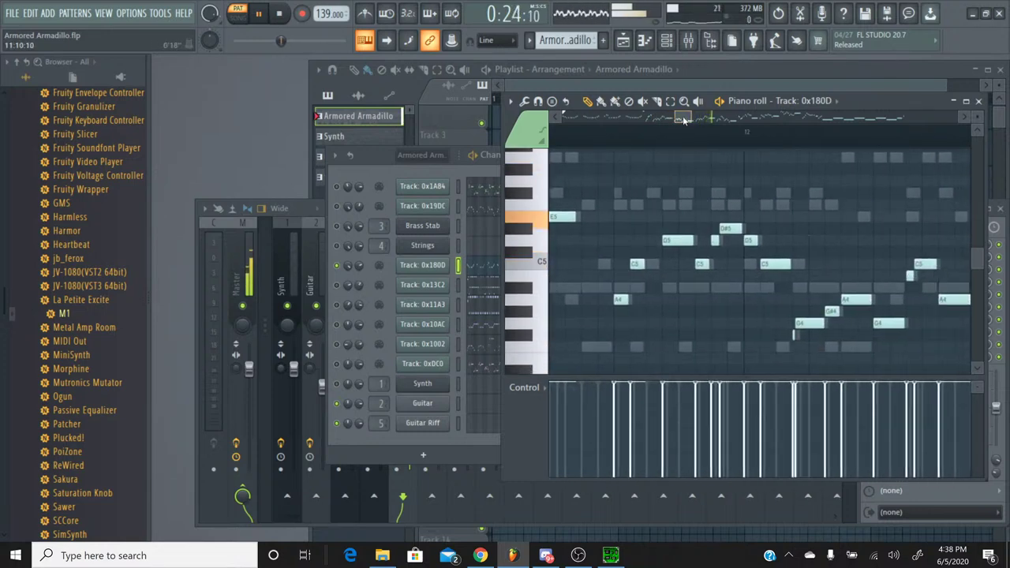
left_click_drag(683, 116, 733, 123)
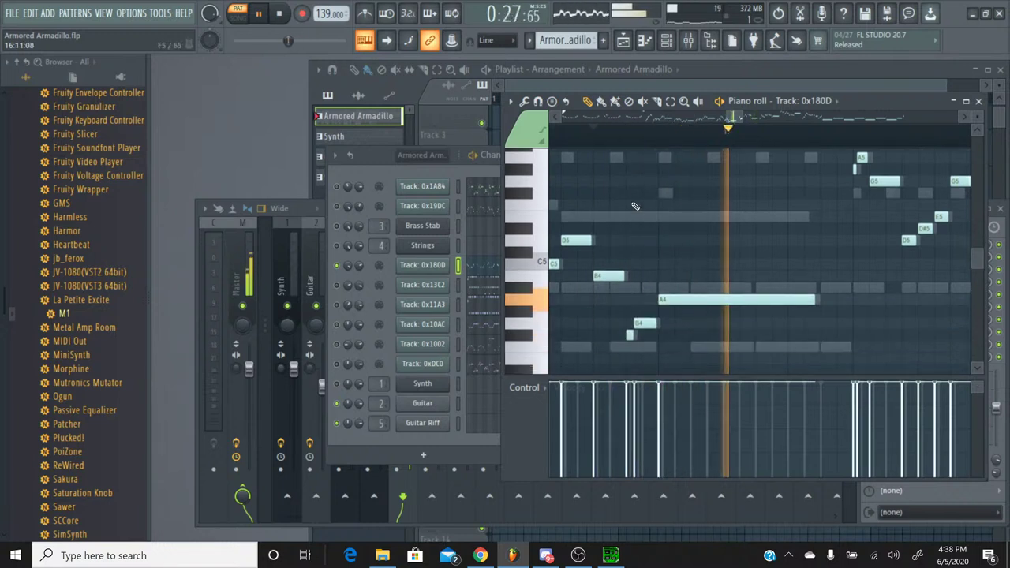
key("space")
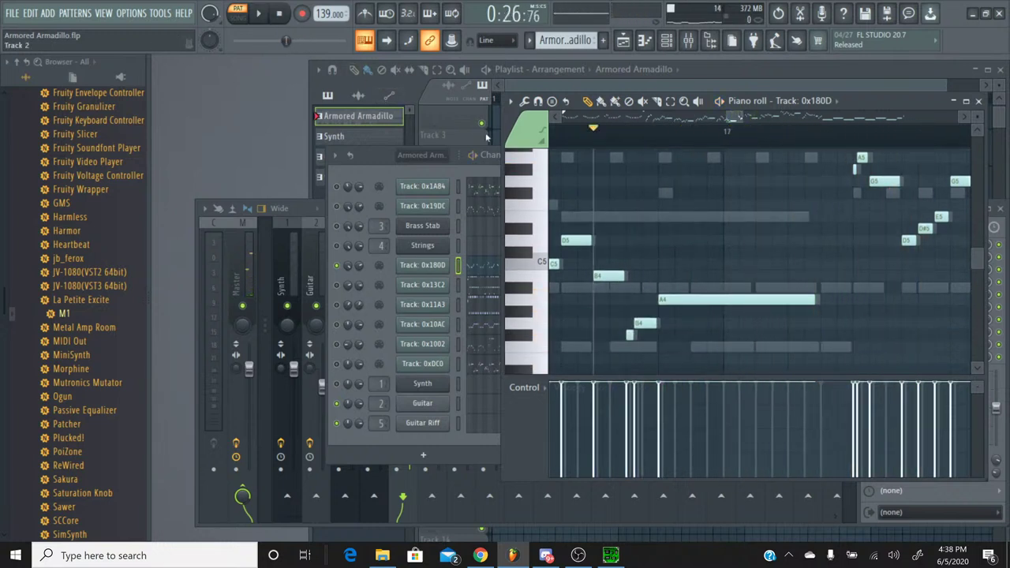
Select and copy the notes of Track: 0x180D from the end of bar 8 through the long A4 note around bar 17.
left_click(670, 101)
scroll(741, 260, "down", 3)
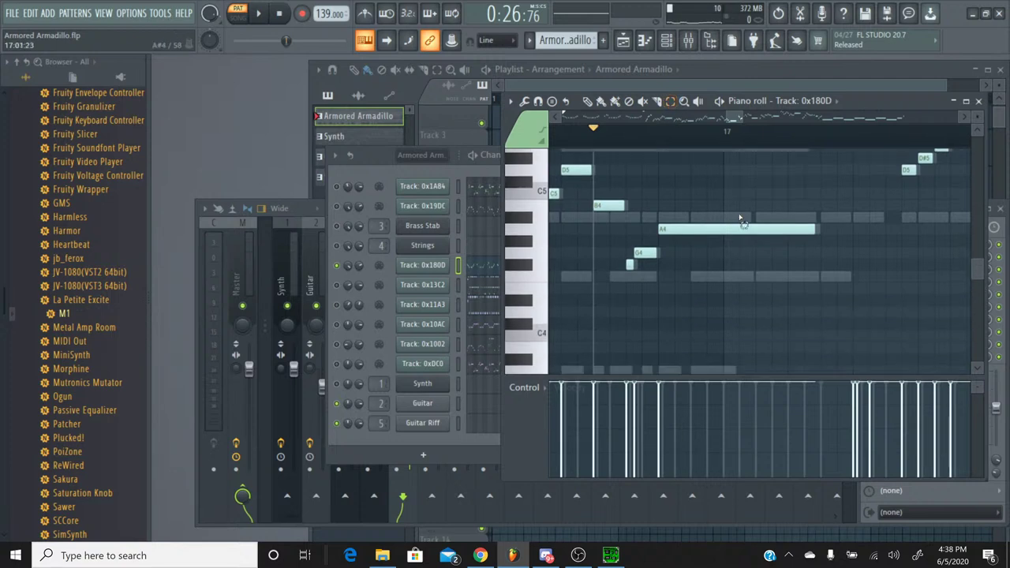
left_click_drag(737, 291, 754, 162)
scroll(666, 158, "down", 4)
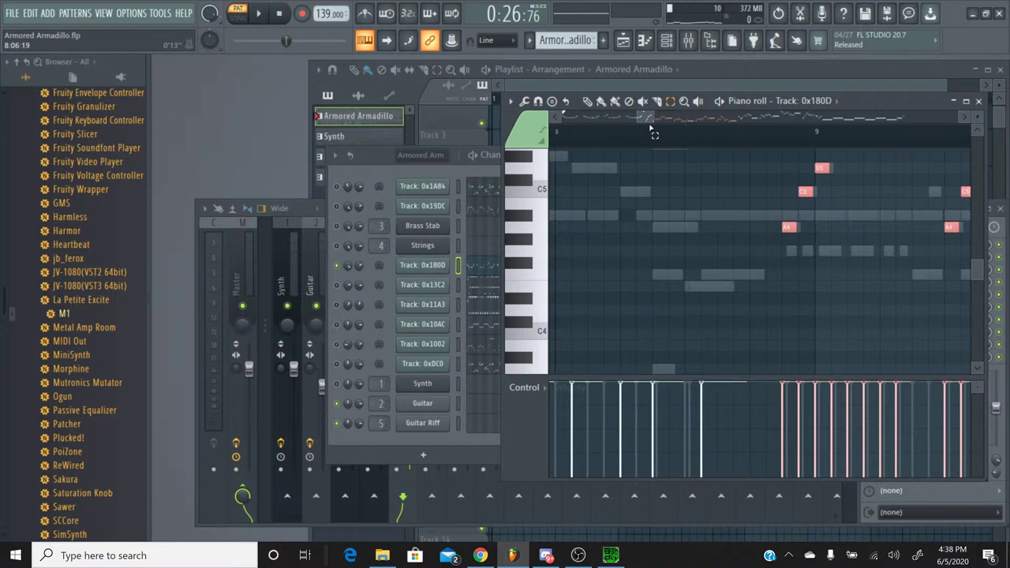
Listen to the opening and a further section of the original in SPCTool, recheck the selection's start near bar 9, and close the piano roll.
left_click(611, 556)
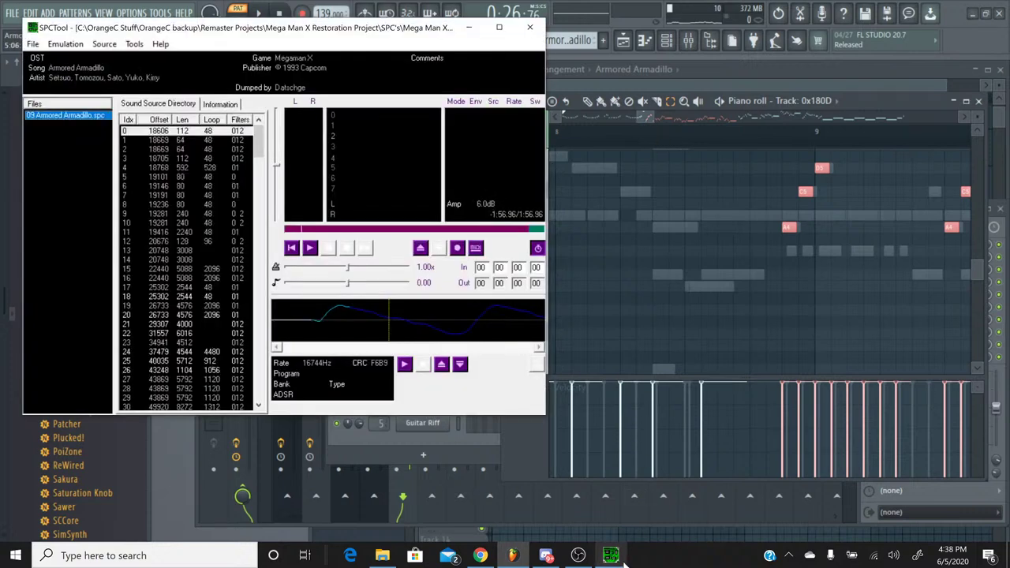
left_click(311, 250)
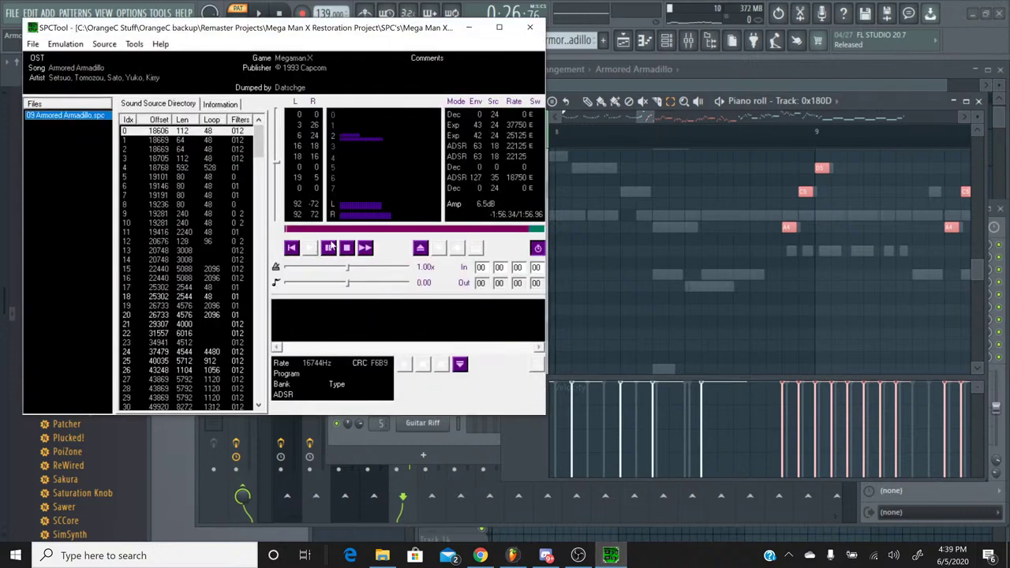
left_click(337, 230)
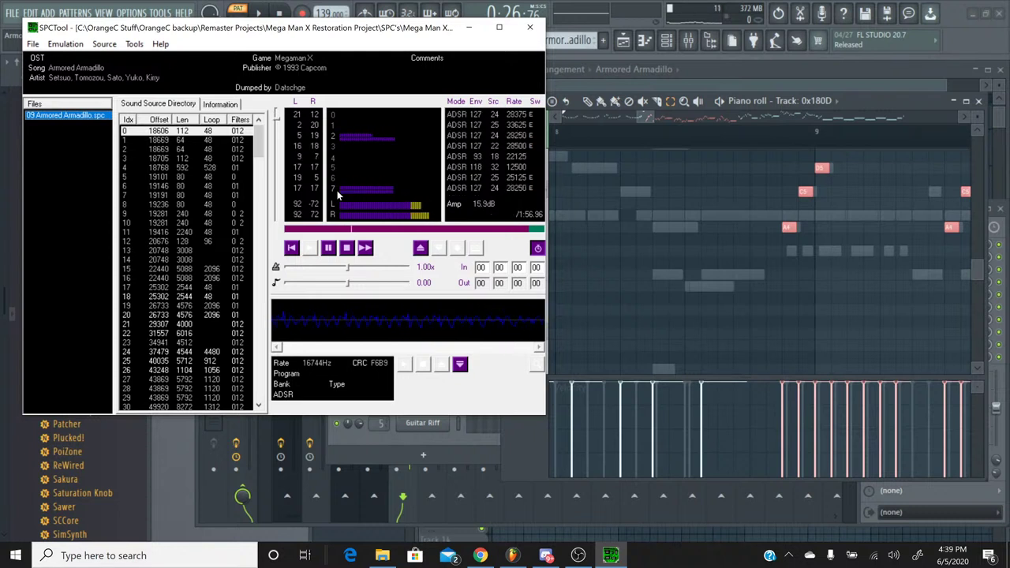
left_click(346, 248)
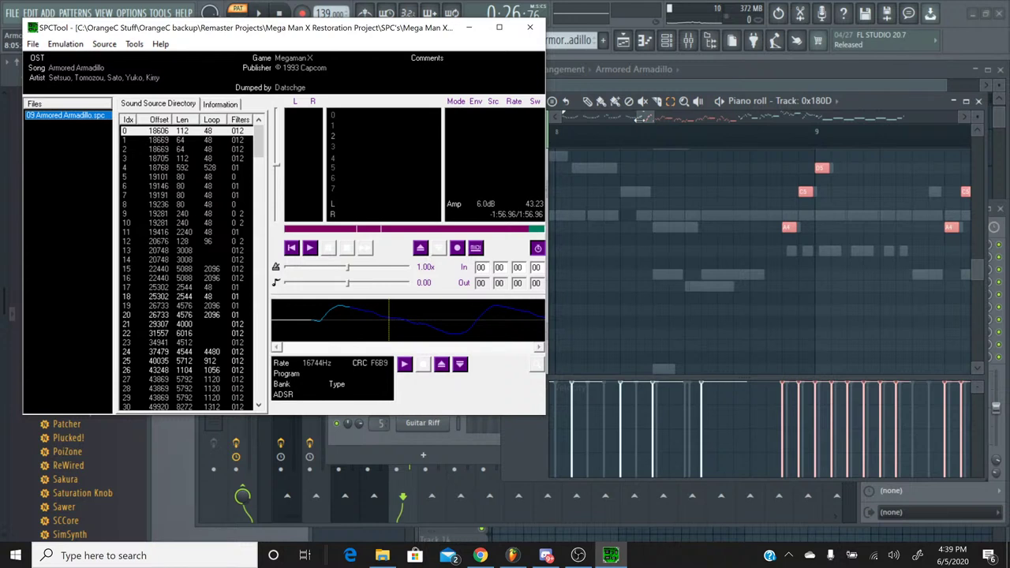
left_click_drag(641, 119, 649, 119)
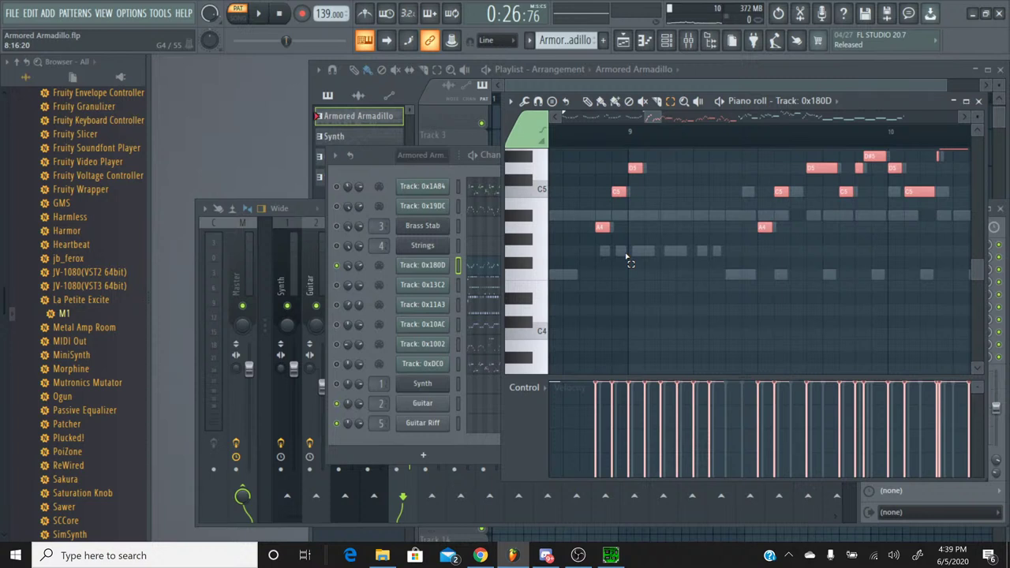
left_click(979, 103)
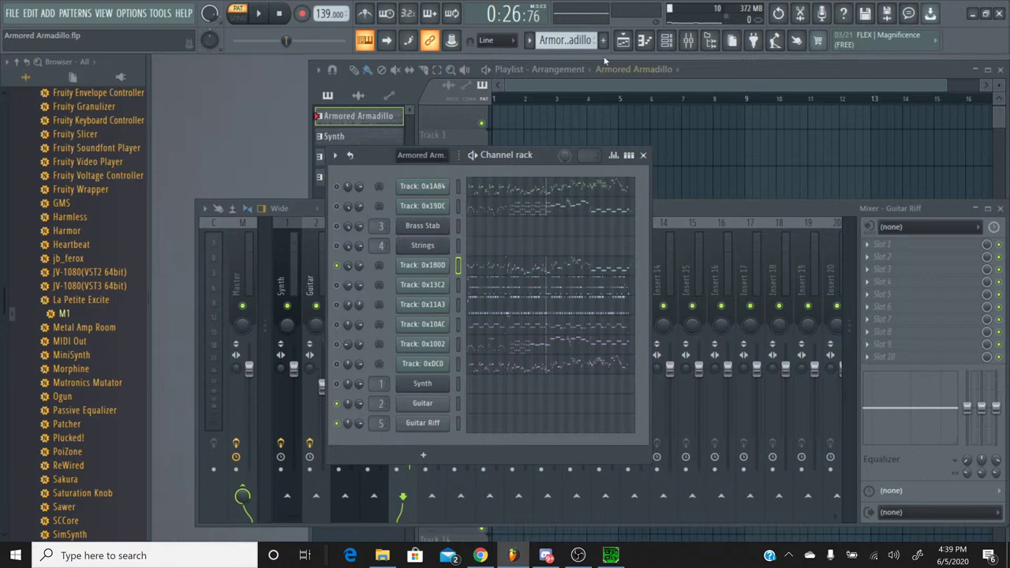
Try to paste the copied notes into the Guitar Riff channel of the Guitar pattern, delete the pasted notes, and close the piano roll.
left_click(530, 41)
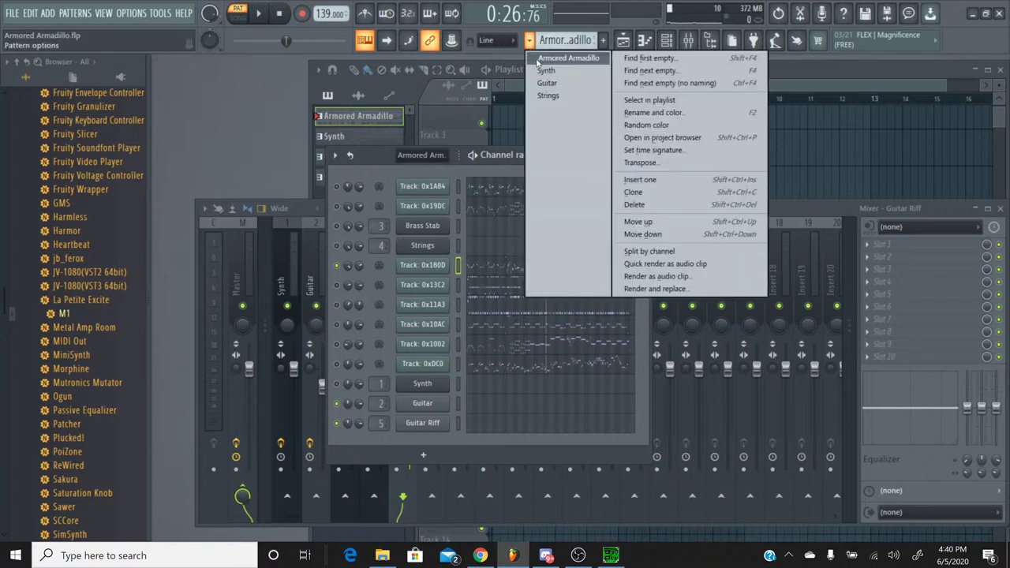
left_click(546, 83)
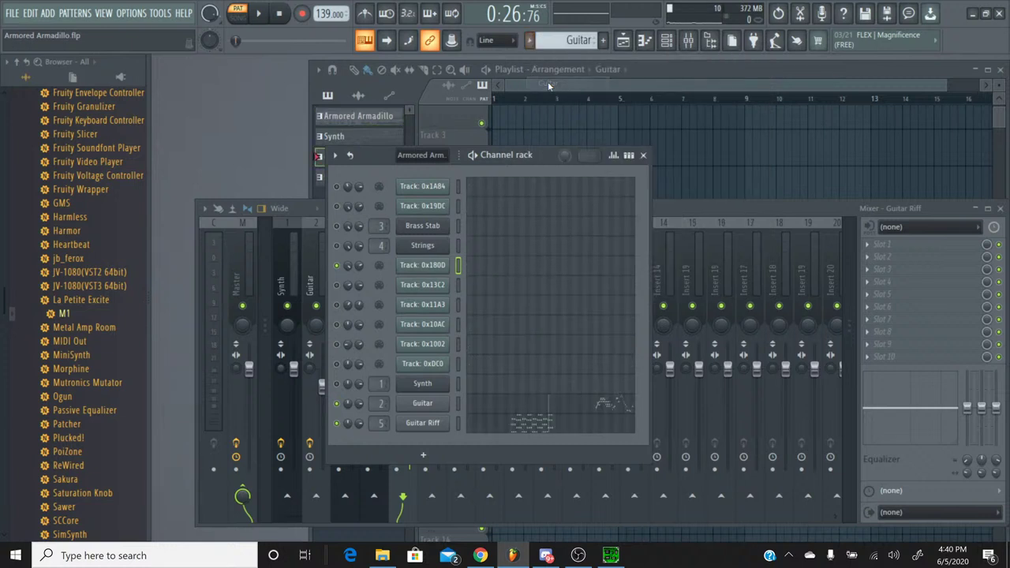
left_click(516, 423)
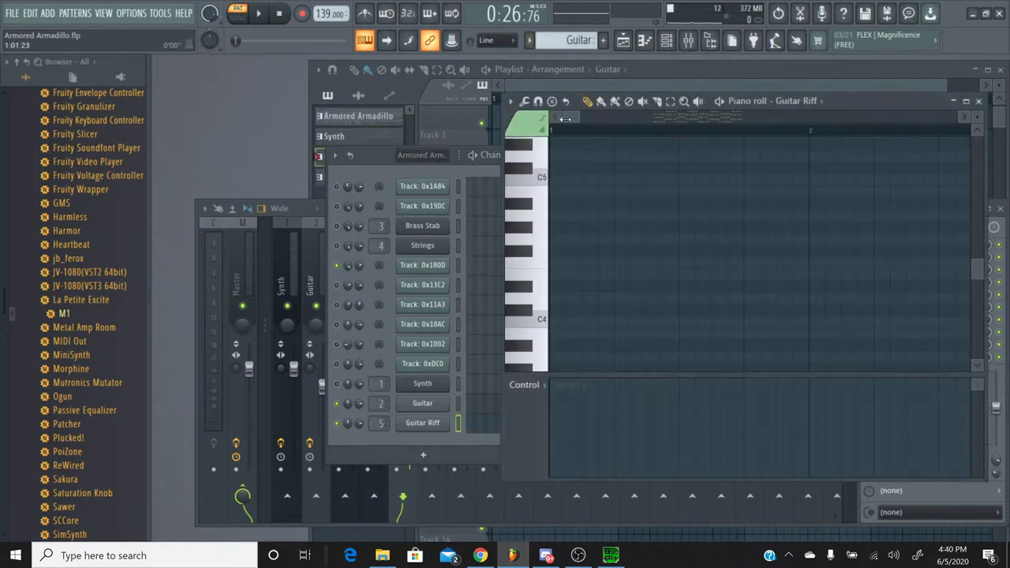
left_click_drag(574, 118, 658, 122)
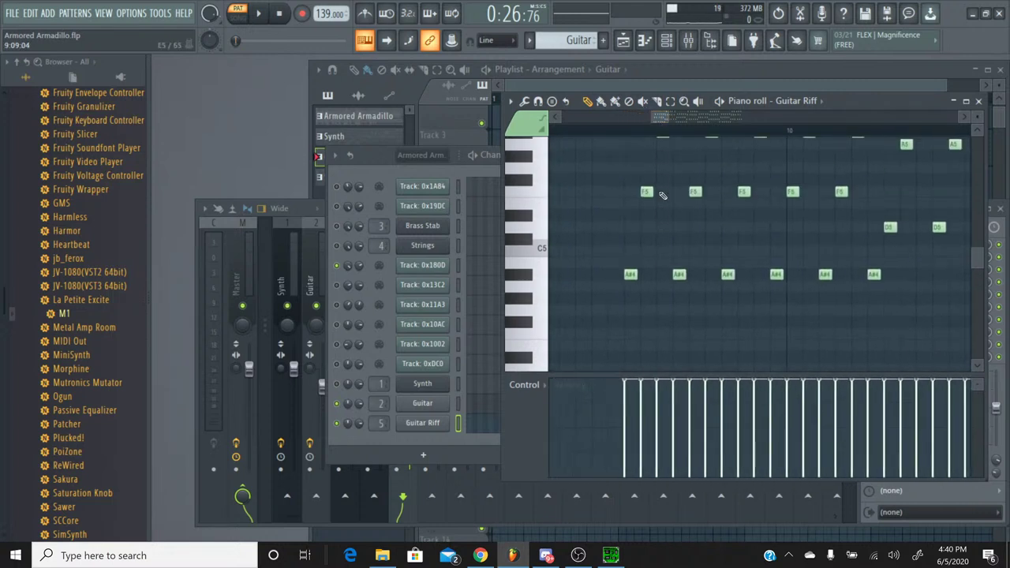
key("ctrl+v")
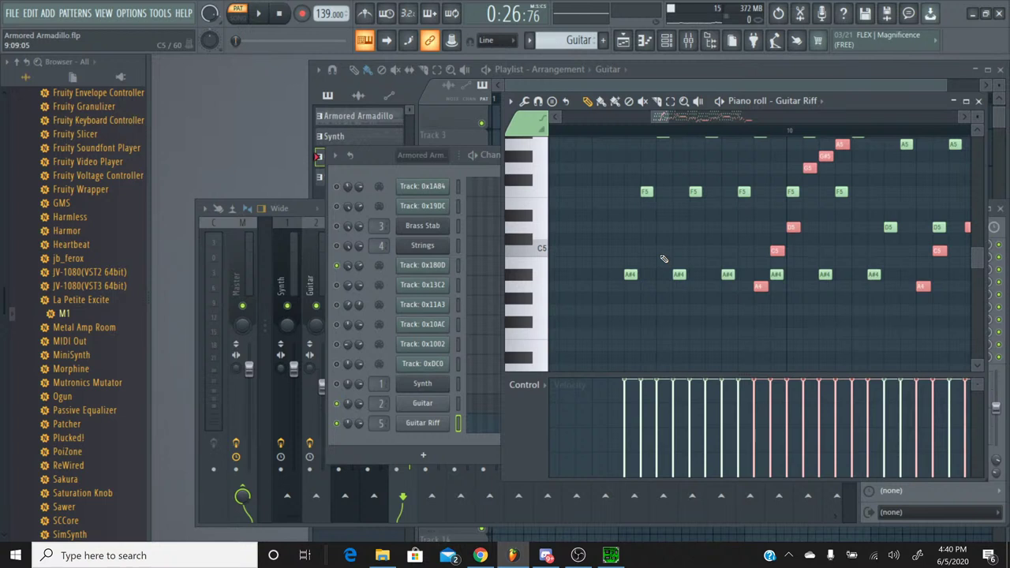
key("Delete")
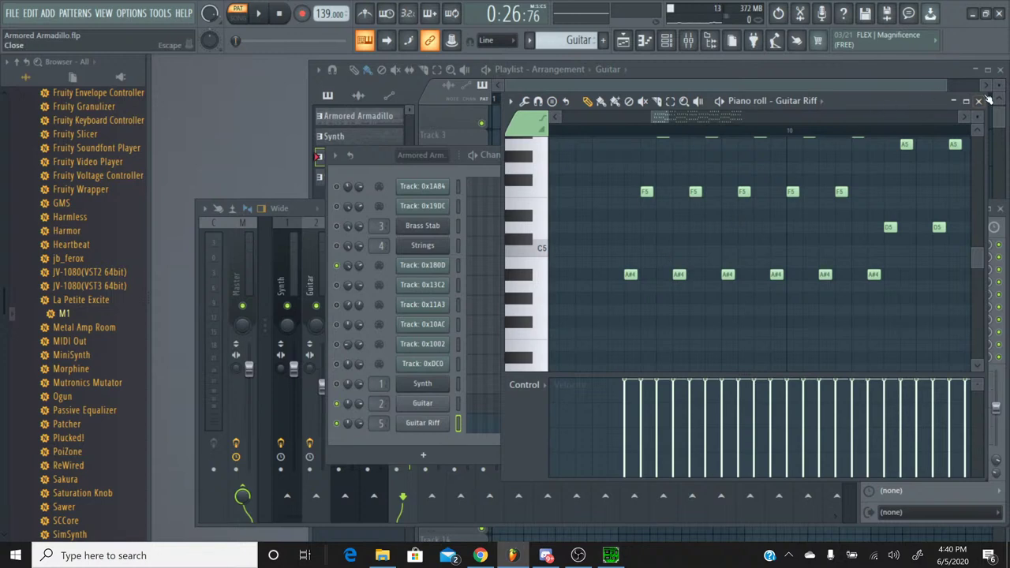
left_click(978, 101)
Return to Track: 0x180D in the Armored Armadillo pattern and set the playback position to 8:15:00, where the copied phrase begins.
left_click(579, 40)
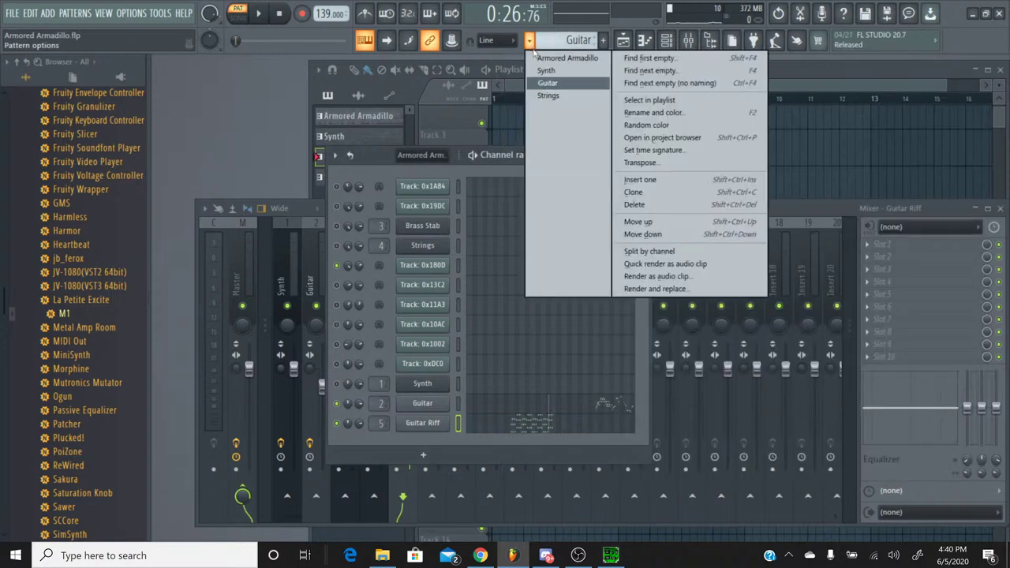
left_click(552, 52)
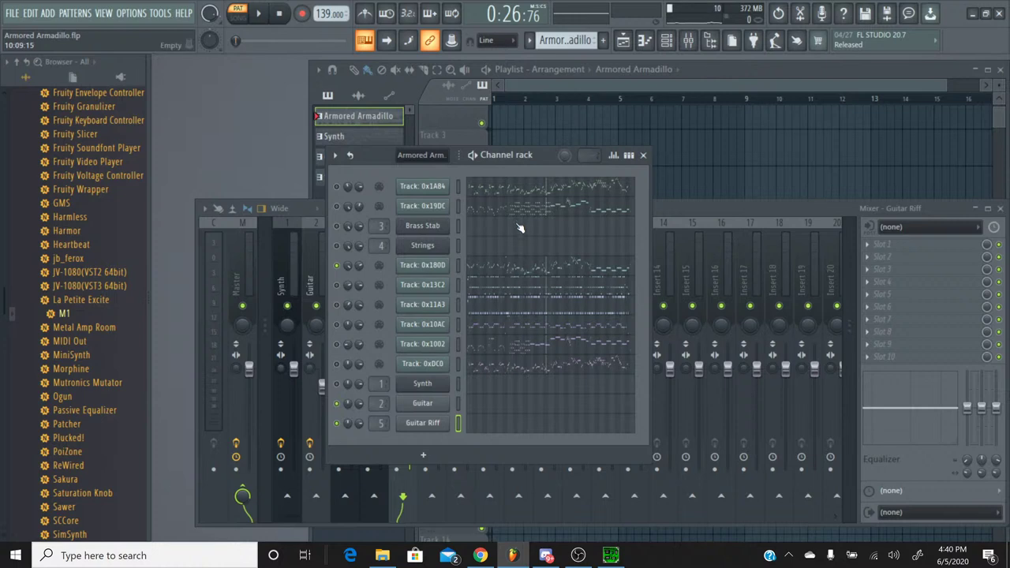
left_click(512, 270)
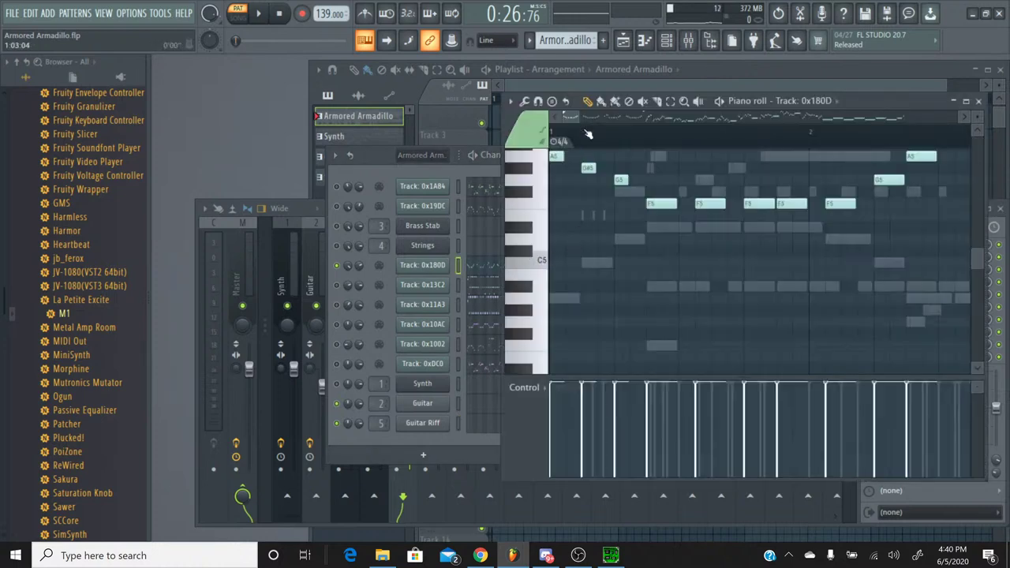
left_click_drag(569, 118, 649, 126)
scroll(691, 180, "up", 3)
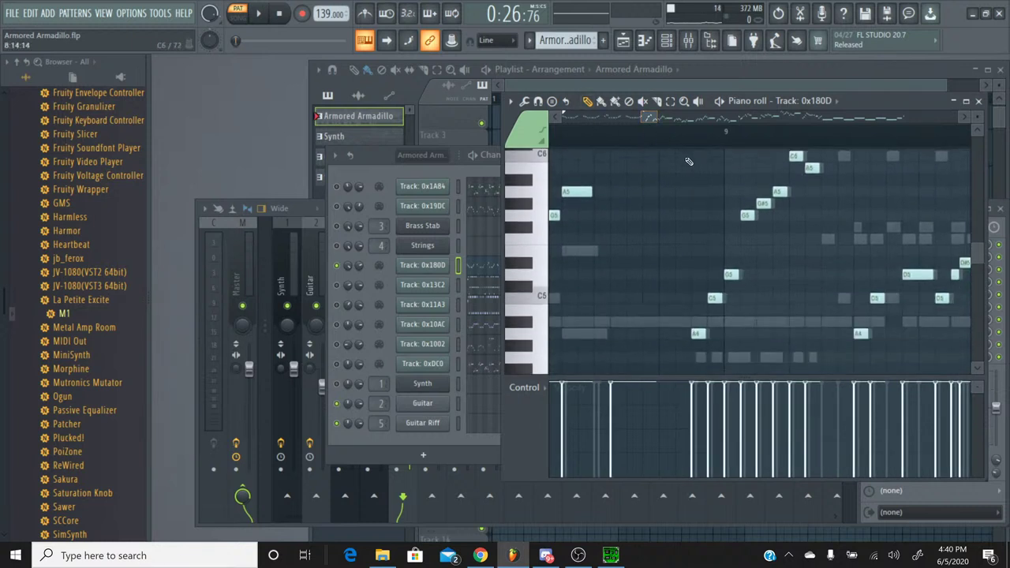
left_click(691, 147)
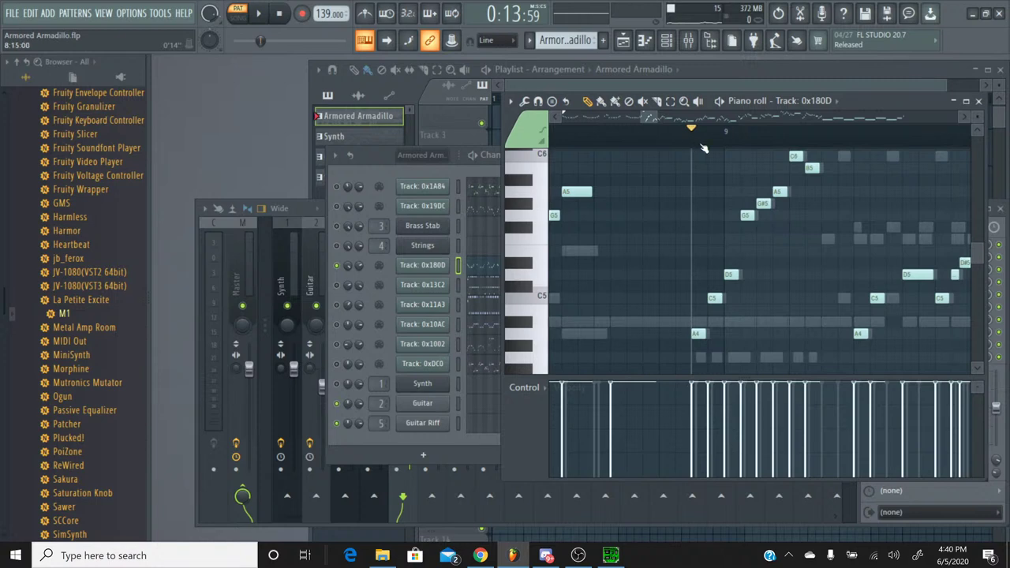
left_click(978, 103)
Paste the copied notes into the Guitar Riff channel of the Guitar pattern and align their first A4 with the playback position before bar 9.
left_click(529, 40)
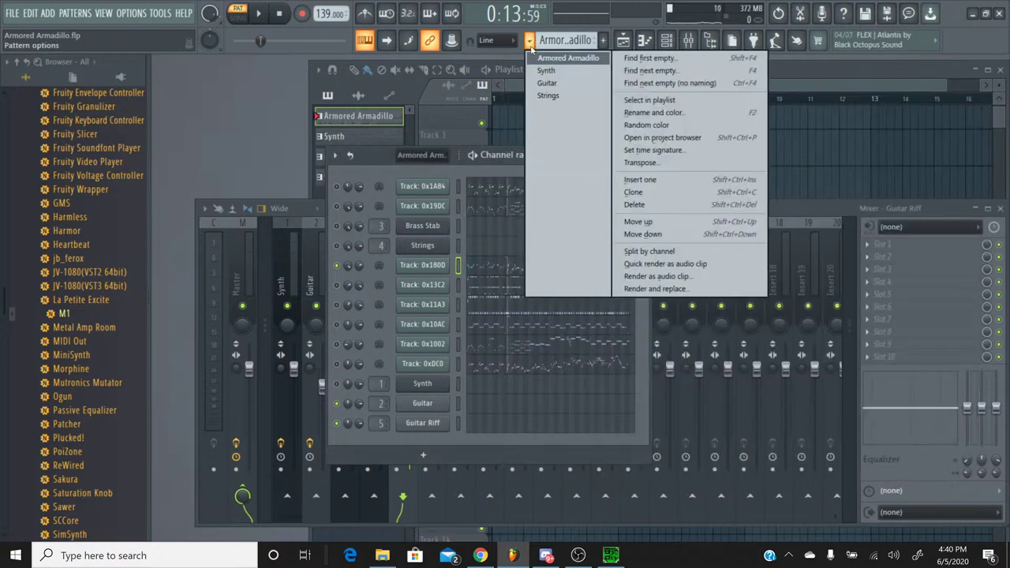
left_click(547, 84)
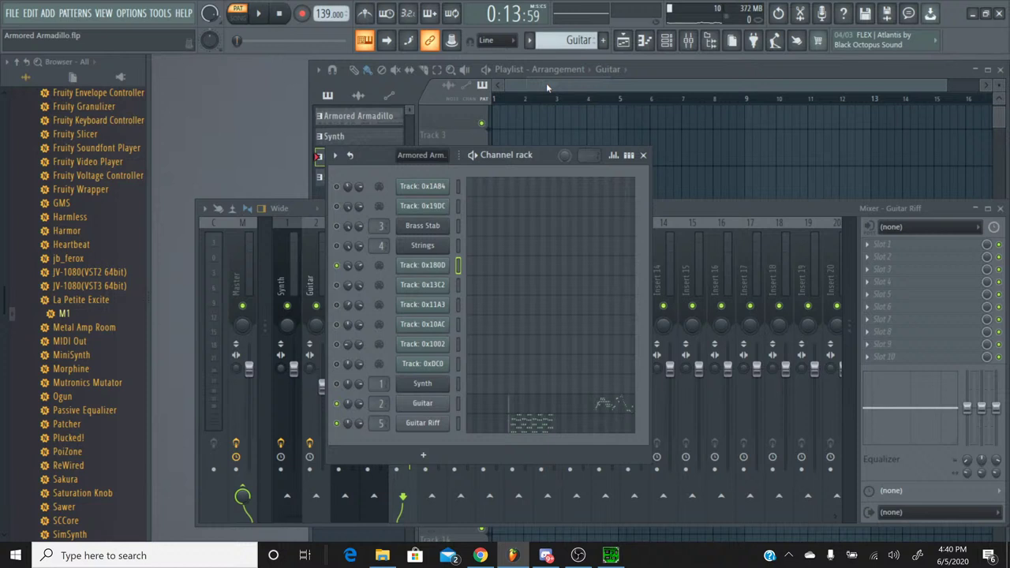
left_click(511, 430)
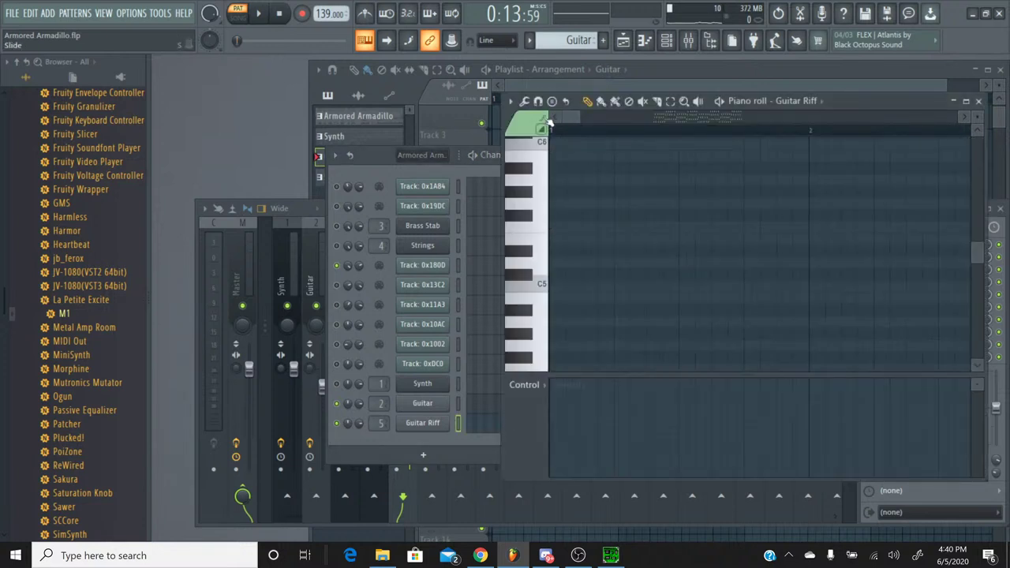
left_click_drag(572, 117, 654, 127)
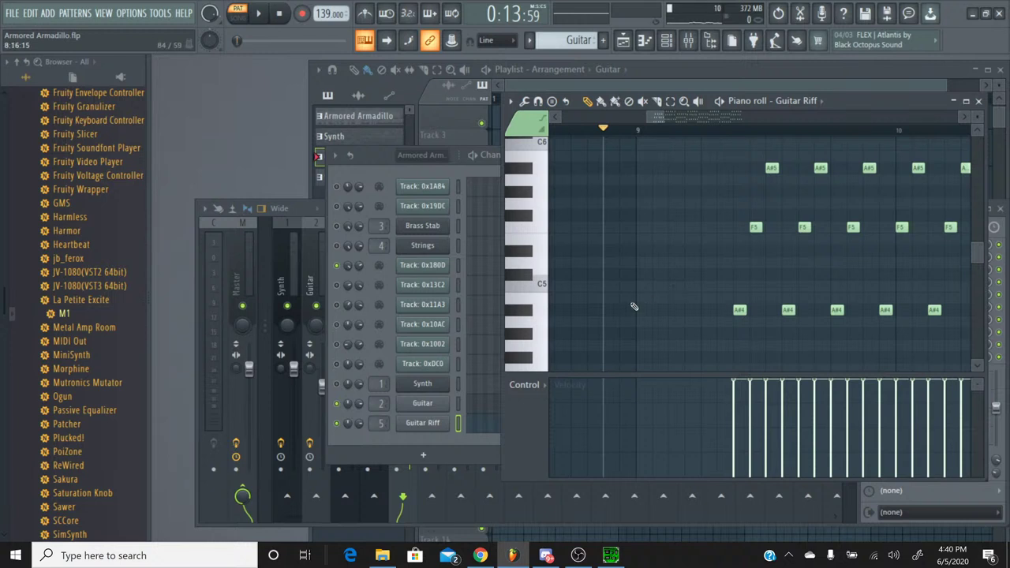
key("ctrl+v")
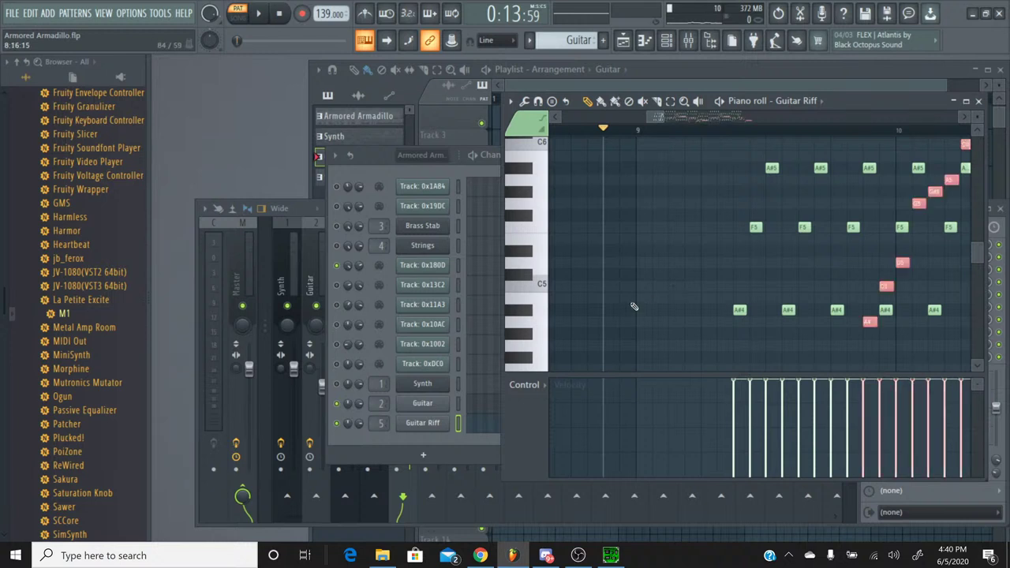
left_click_drag(869, 322, 602, 325)
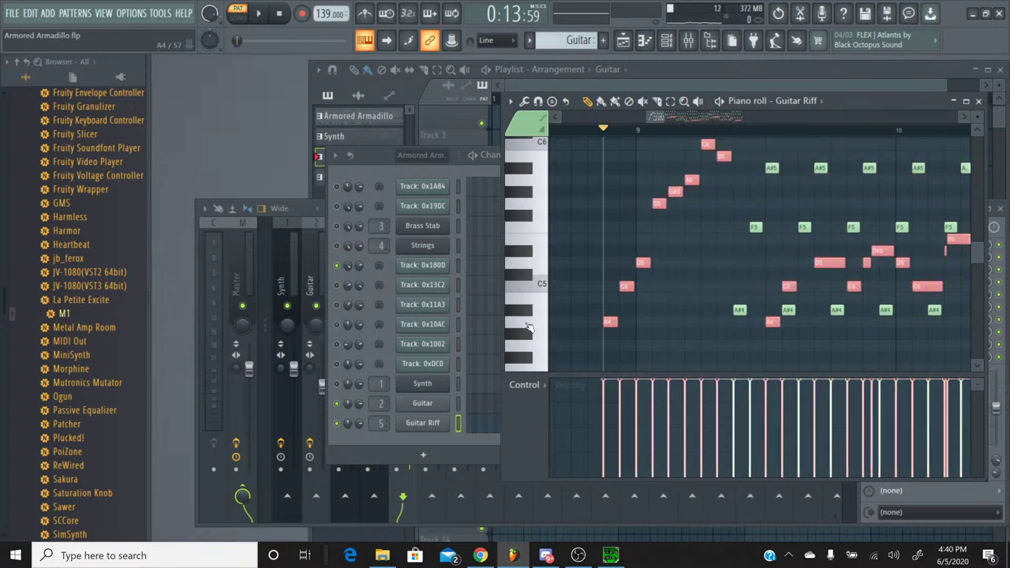
Compare the A4 key's sound with the pasted phrase in Guitar Riff, remove the pasted notes, and close the piano roll.
scroll(675, 270, "down", 3)
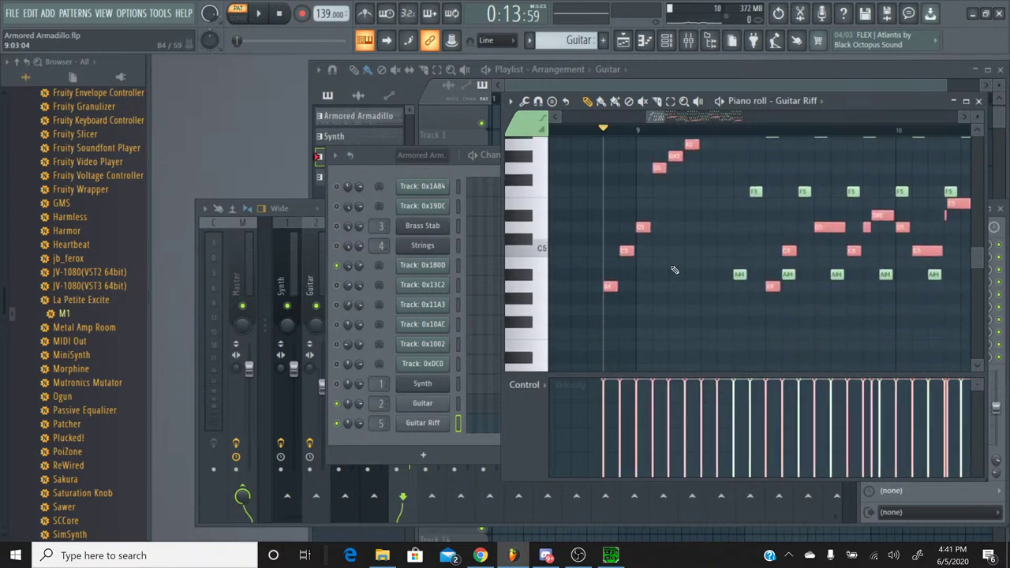
left_click(528, 293)
left_click(528, 293)
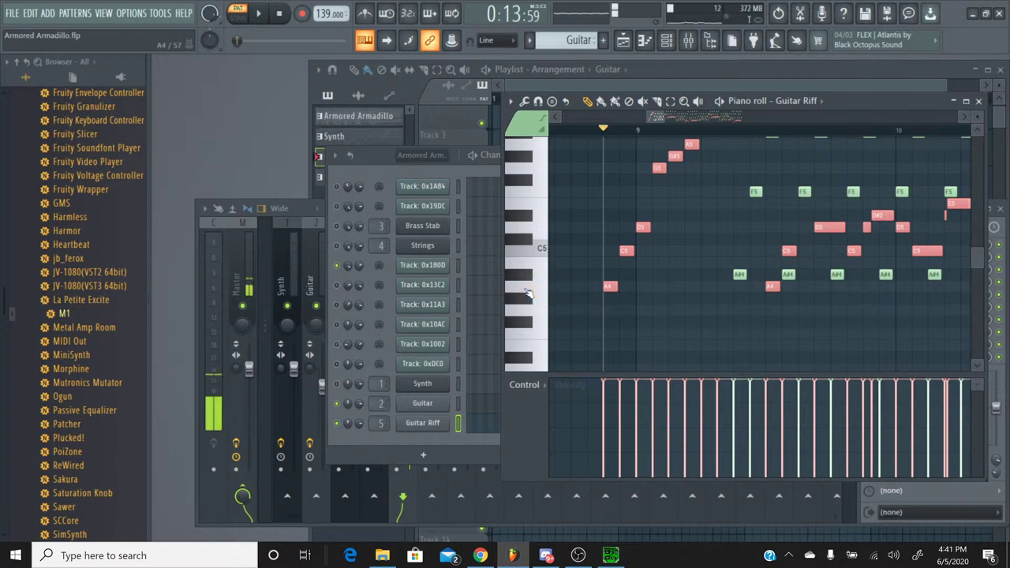
left_click(258, 14)
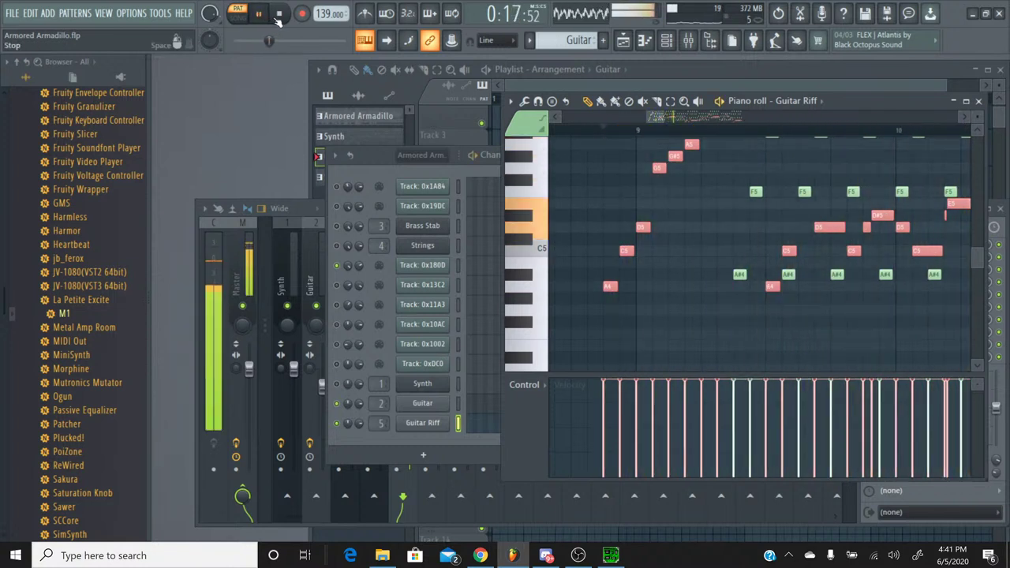
left_click(279, 18)
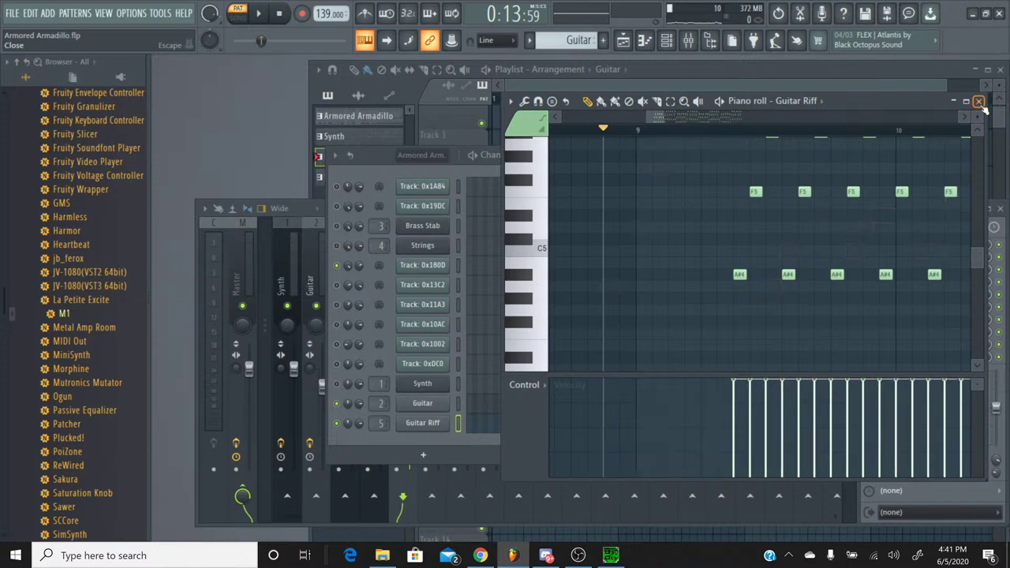
left_click(979, 101)
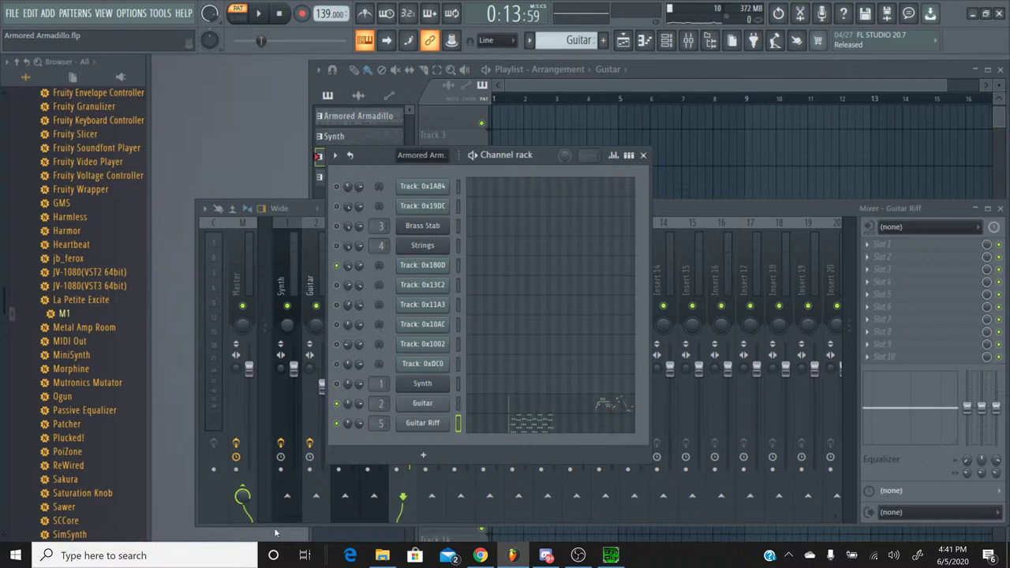
Add the sample S50_RG LeadD_4loopedwav.wav as a new channel below Track: 0x180D and name it Guitar #2.
left_click(382, 556)
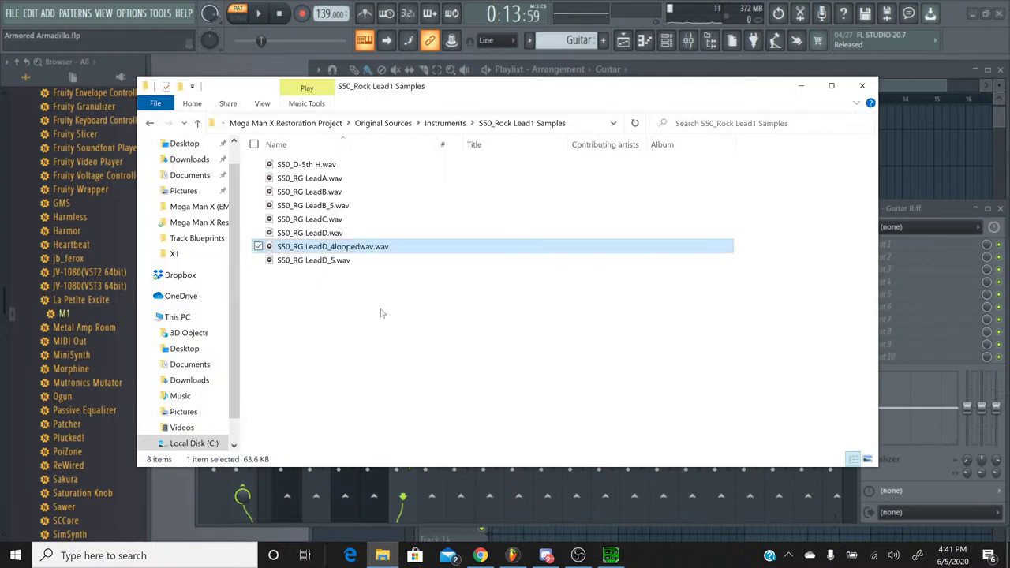
left_click_drag(380, 254, 433, 282)
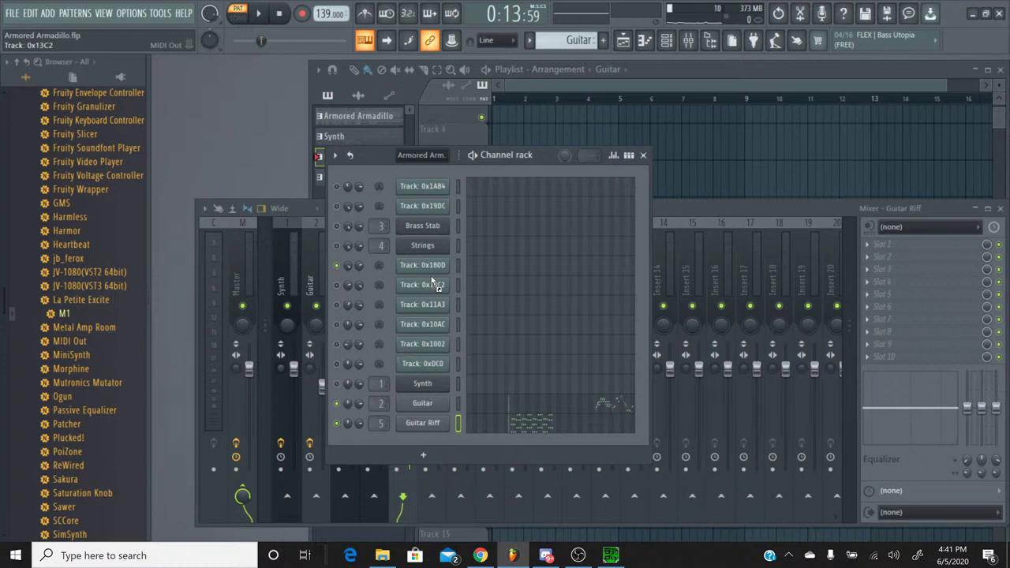
left_click_drag(431, 280, 435, 280)
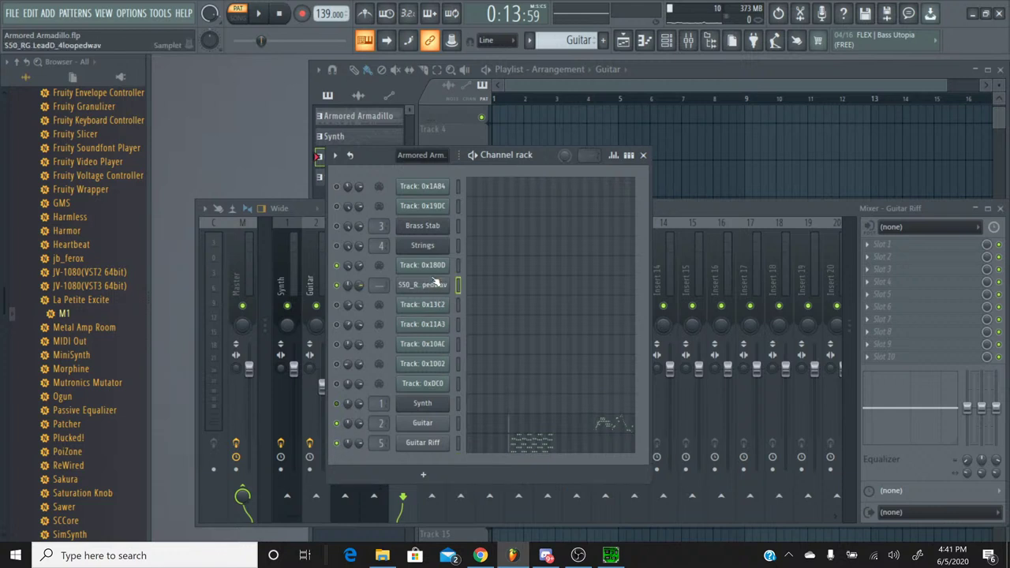
right_click(435, 283)
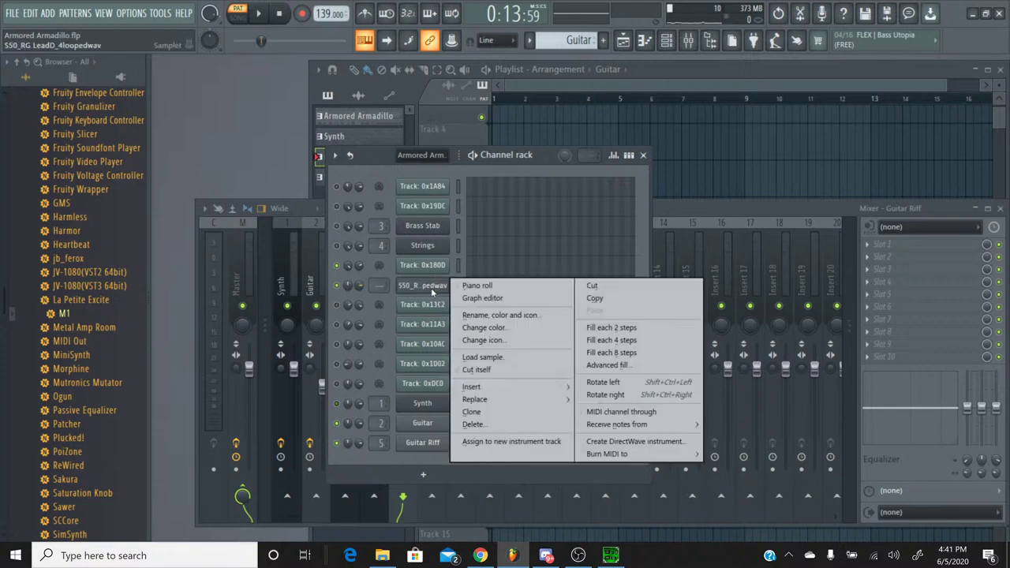
left_click(473, 314)
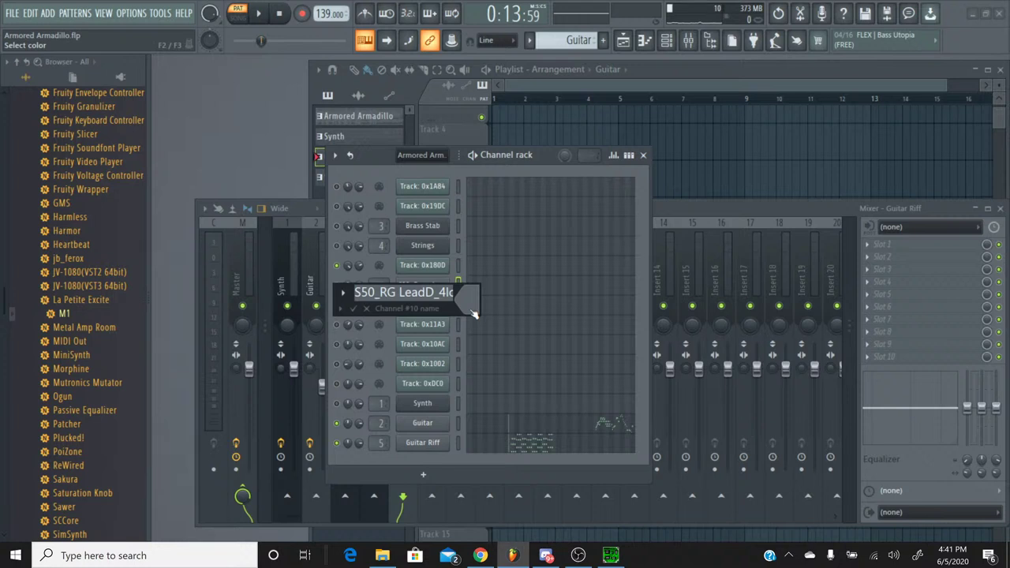
type("Guitar #2")
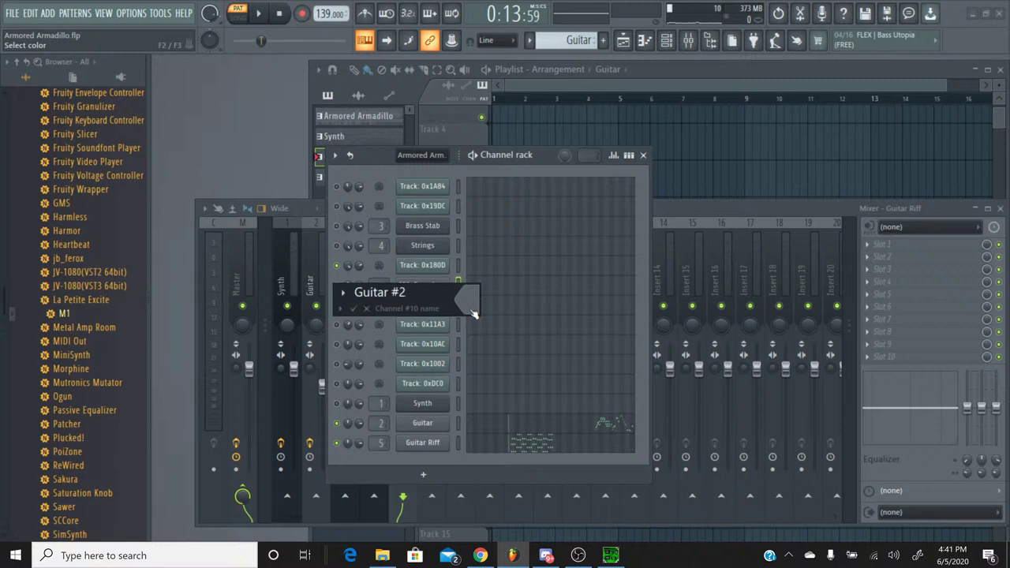
key("Return")
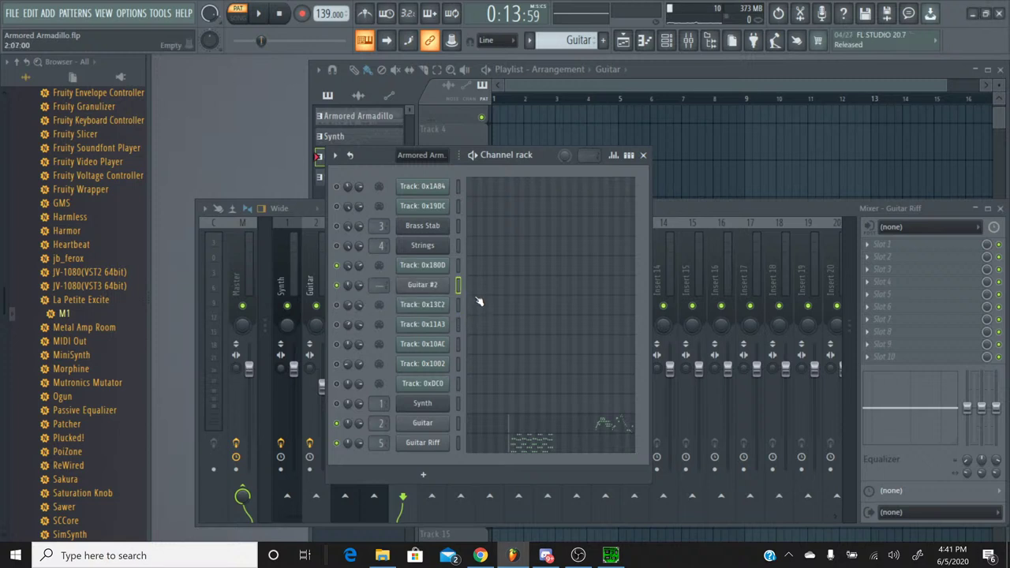
Paste the copied notes into Guitar #2 and align their first A4 with the playback position before bar 9.
left_click(481, 291)
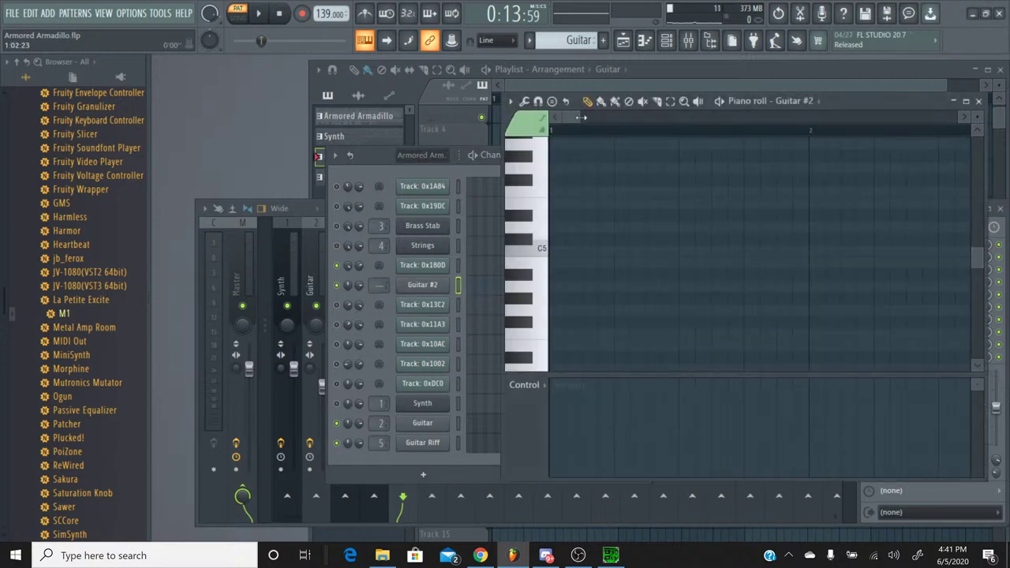
mouse_move(572, 115)
left_mouse_down()
mouse_move(674, 124)
mouse_move(661, 129)
left_mouse_up()
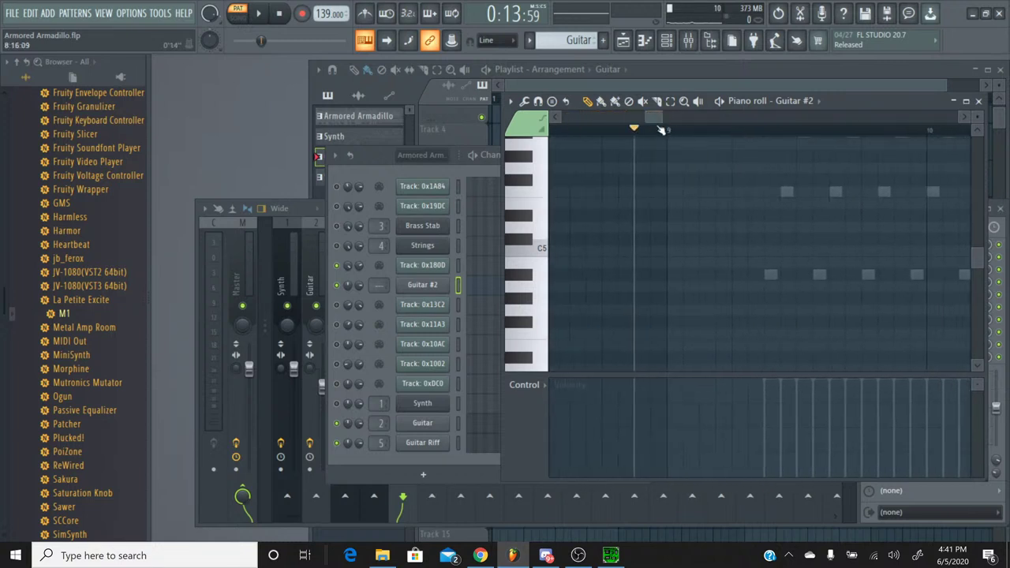
key("ctrl+v")
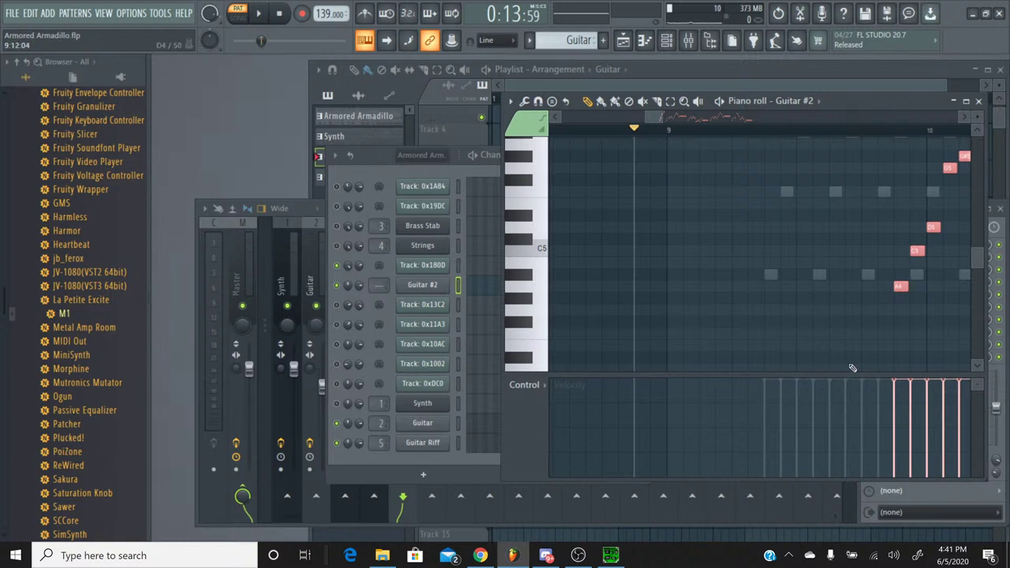
left_click_drag(900, 287, 635, 293)
Audition the A4 key and the pasted phrase in Guitar #2, and mute the Guitar Riff channel.
left_click(521, 288)
left_click(521, 287)
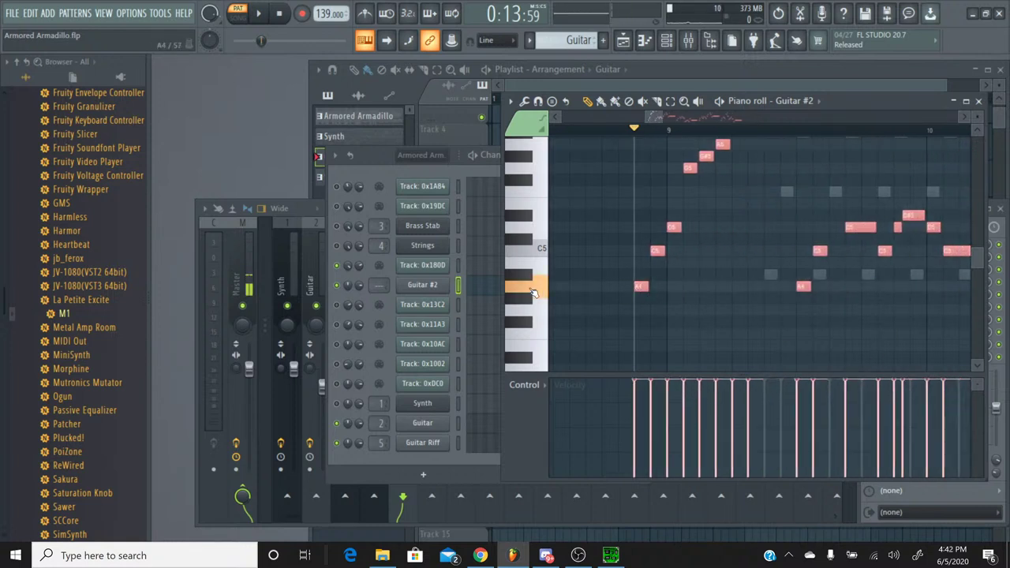
left_click(258, 14)
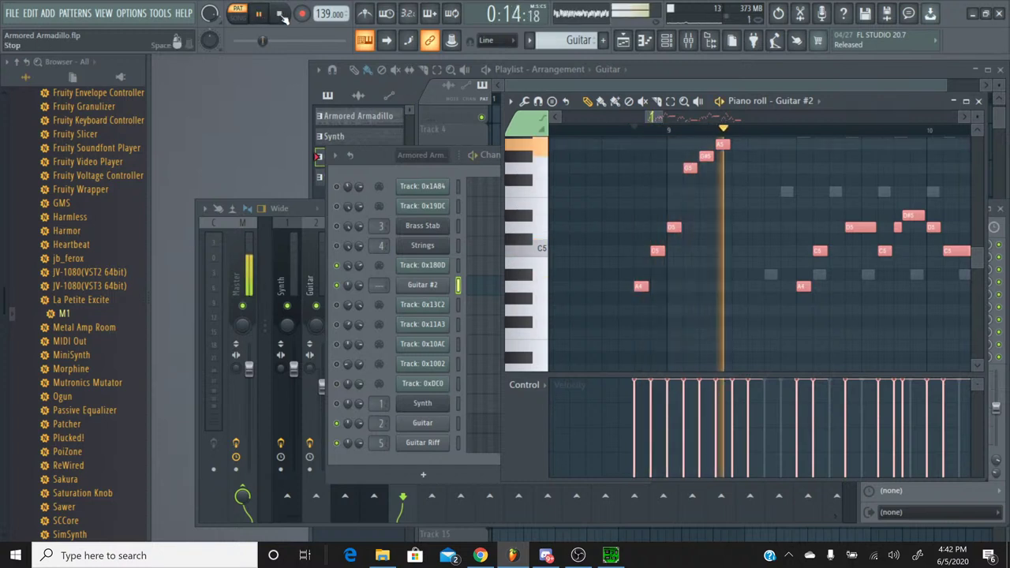
left_click(280, 15)
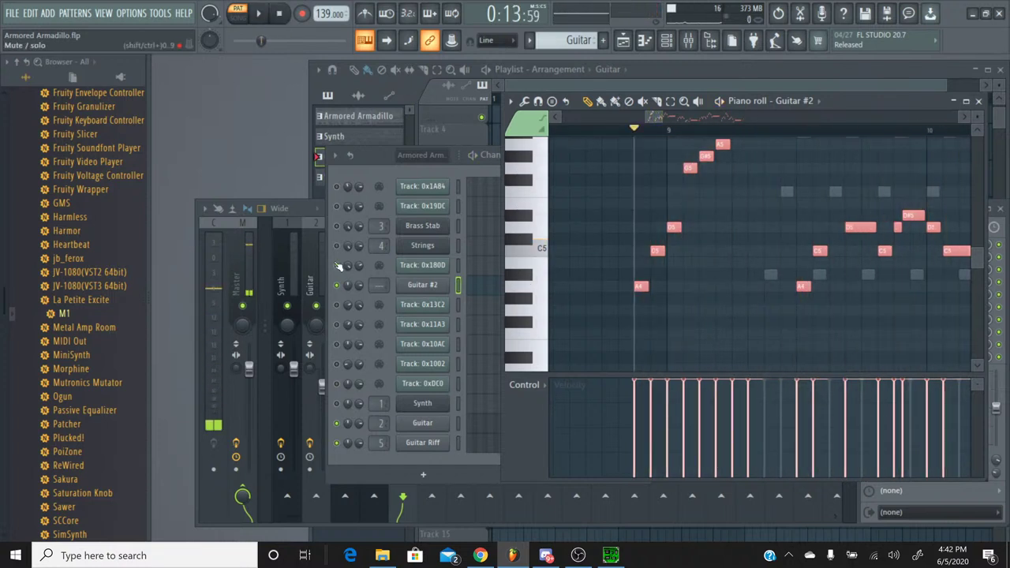
left_click(354, 215)
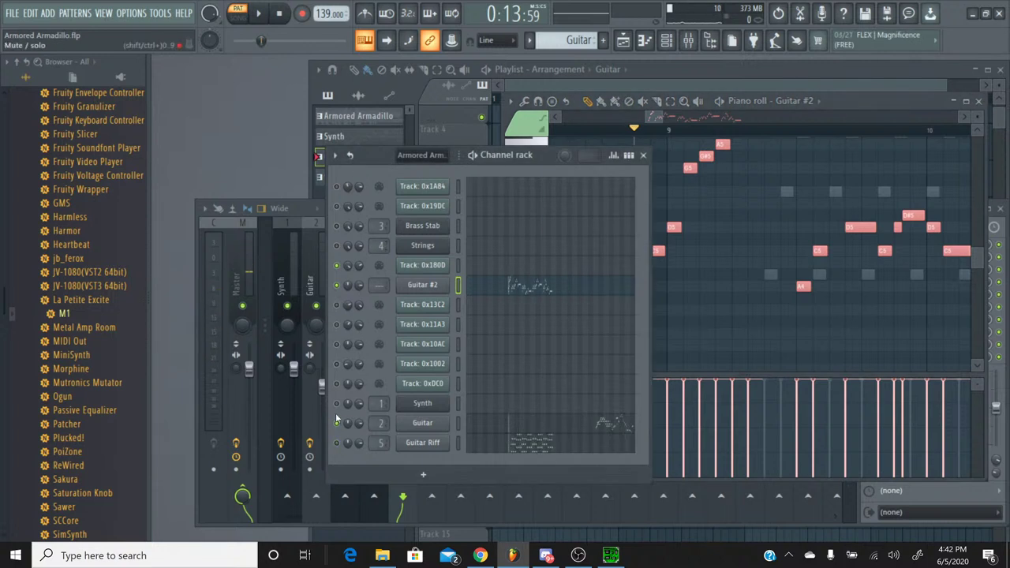
During playback, enable Guitar #2's volume envelope with zero attack, hold and decay, full sustain and a short release.
key("space")
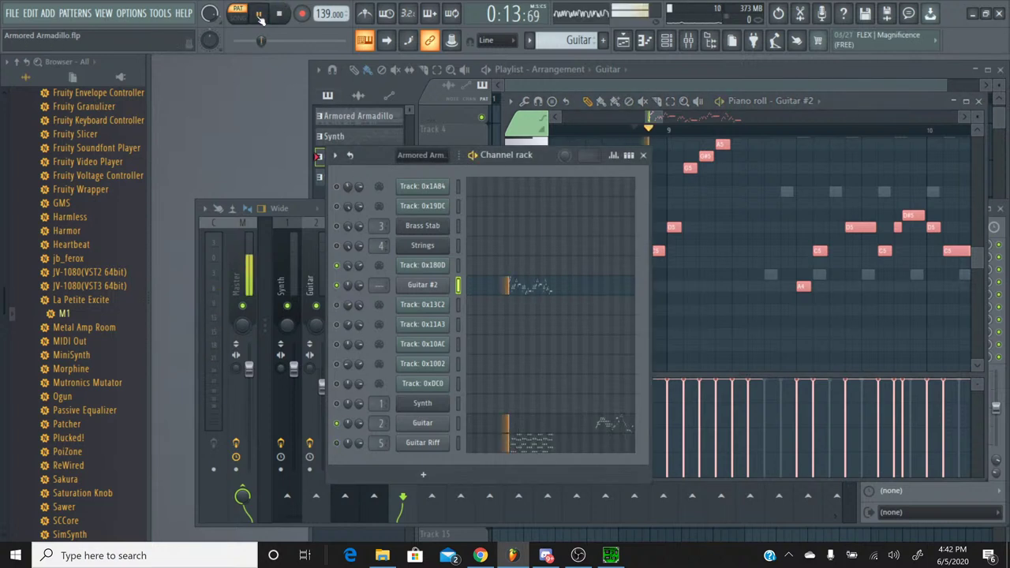
left_click(422, 284)
left_click(220, 162)
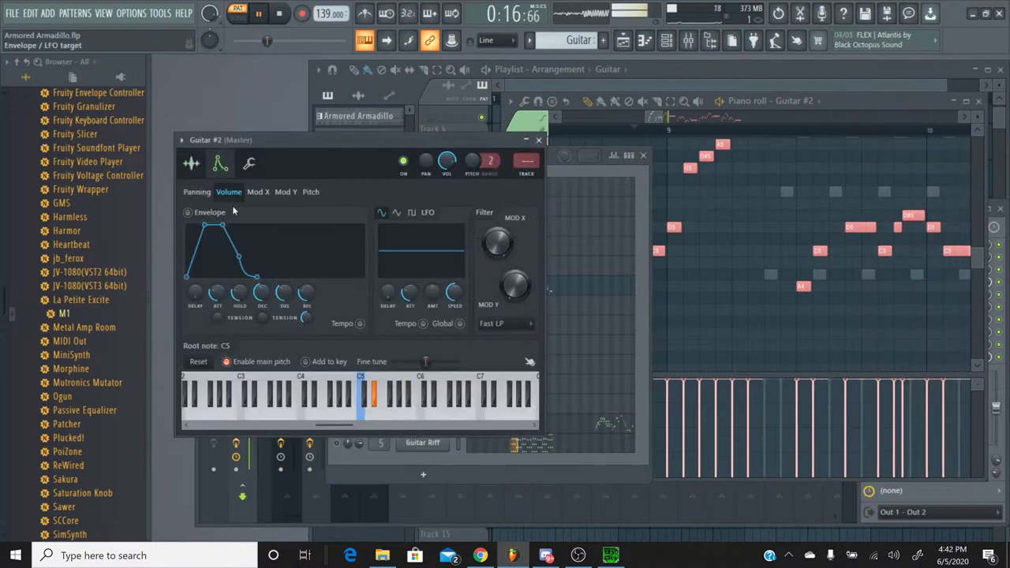
left_click_drag(217, 292, 306, 298)
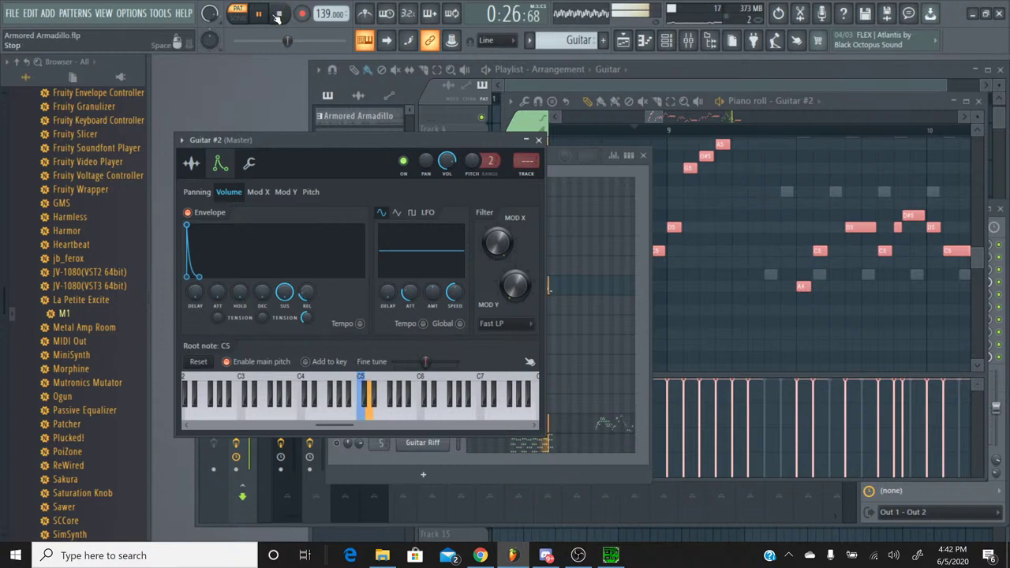
left_click(279, 16)
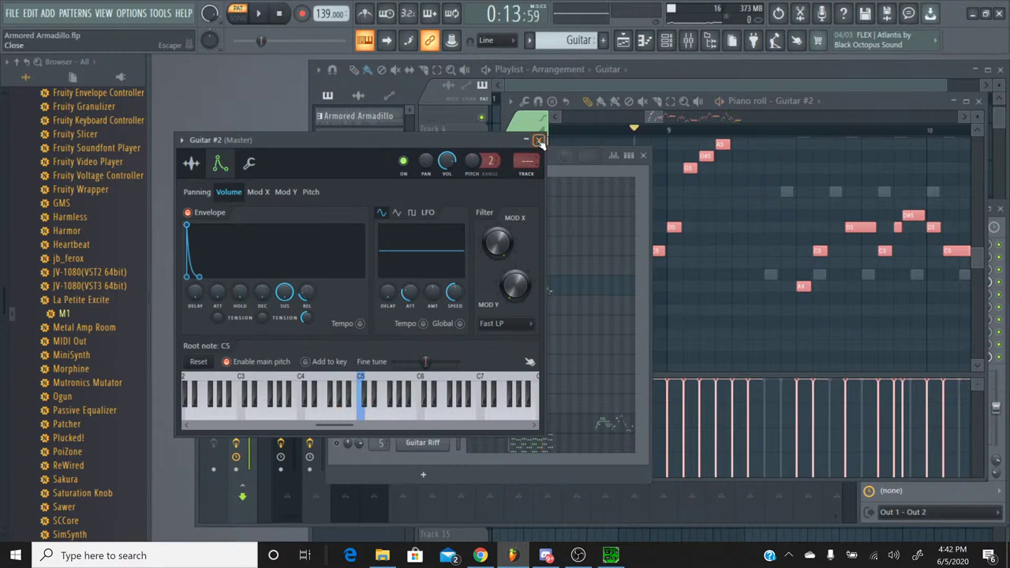
left_click(539, 140)
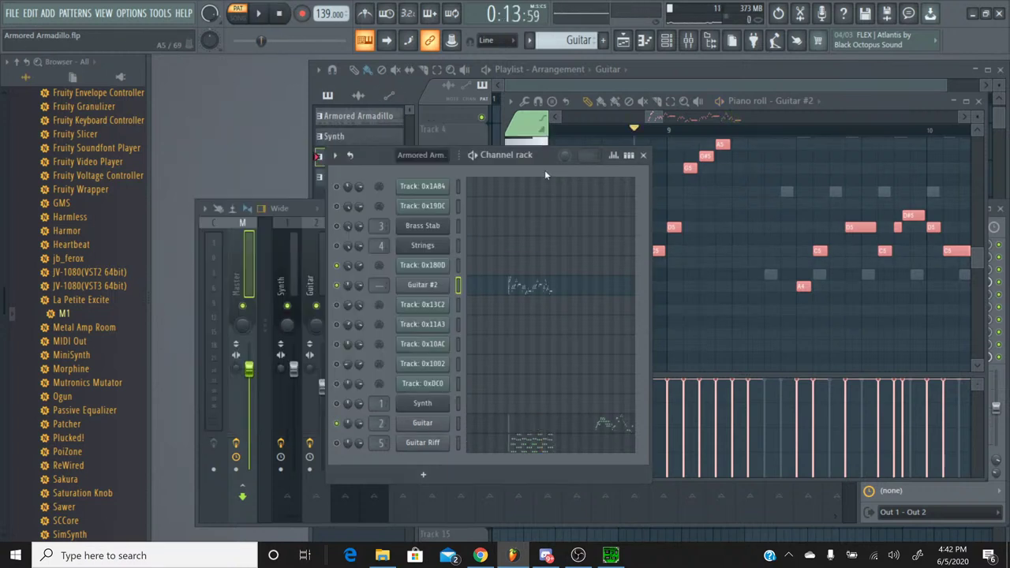
Compare the A4 pitch of Guitar #2 with the A4 of Track: 0x180D in the Armored Armadillo pattern.
left_click(828, 104)
left_click(521, 290)
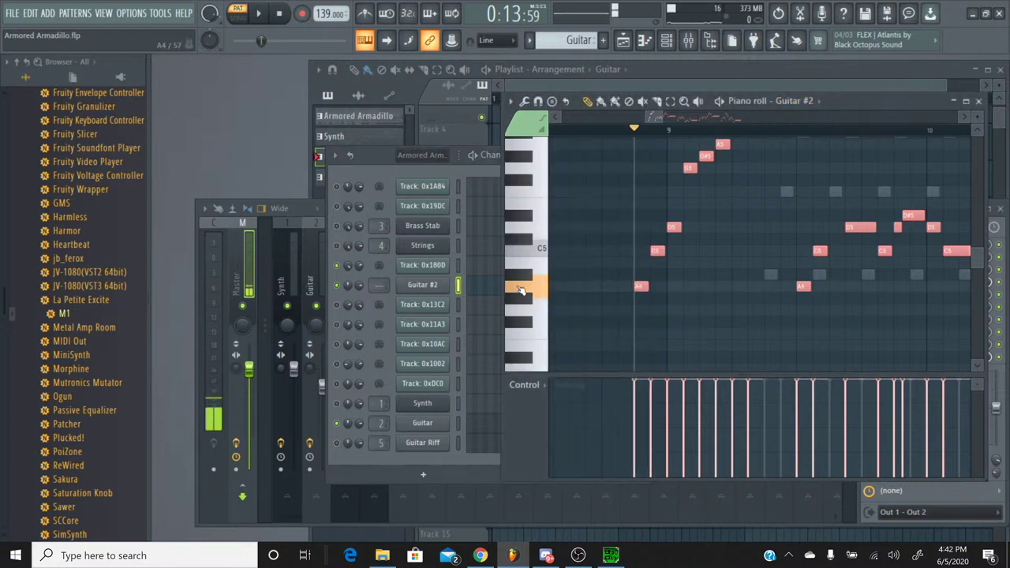
left_click(979, 102)
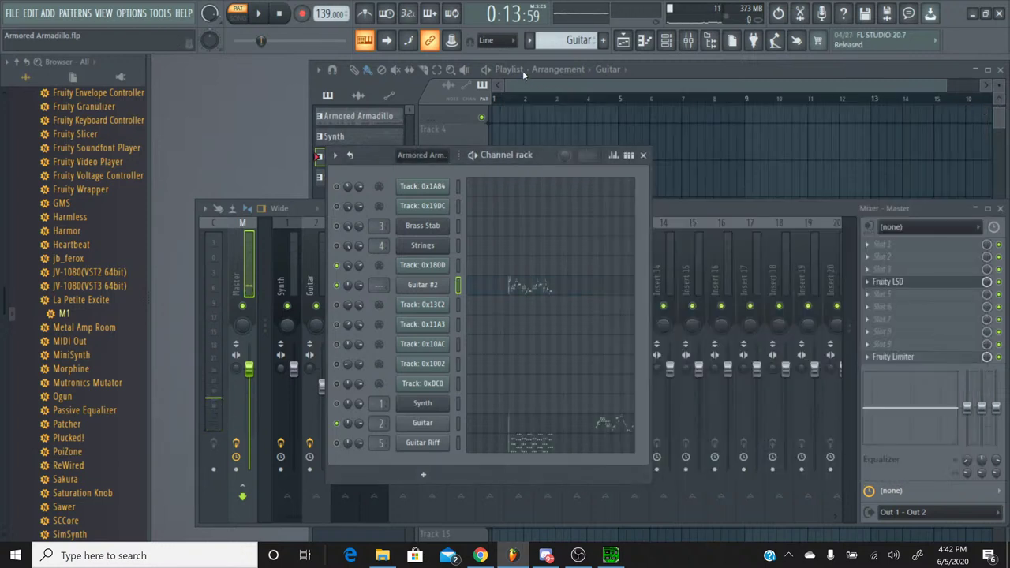
left_click(529, 41)
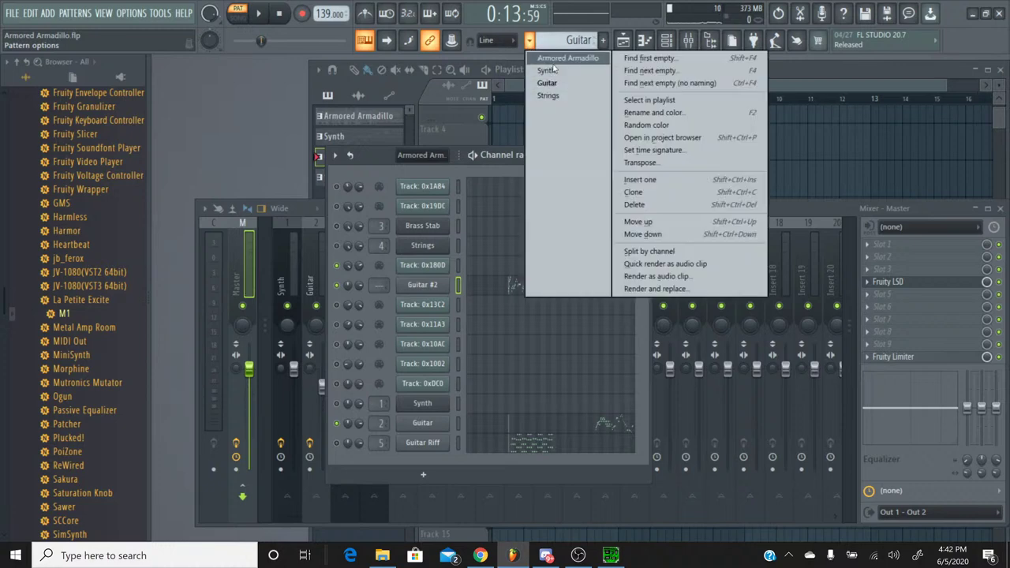
left_click(556, 58)
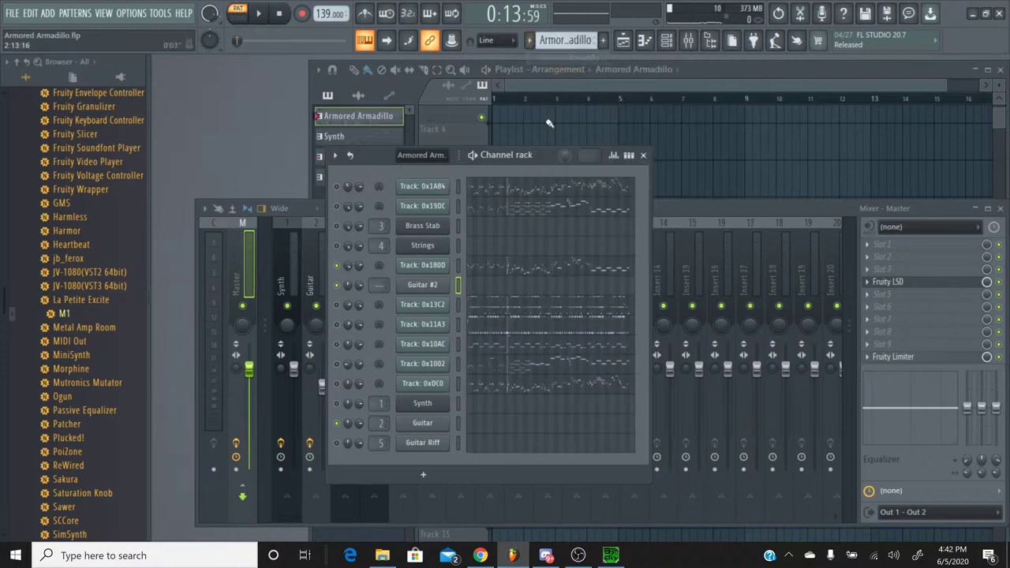
left_click(513, 271)
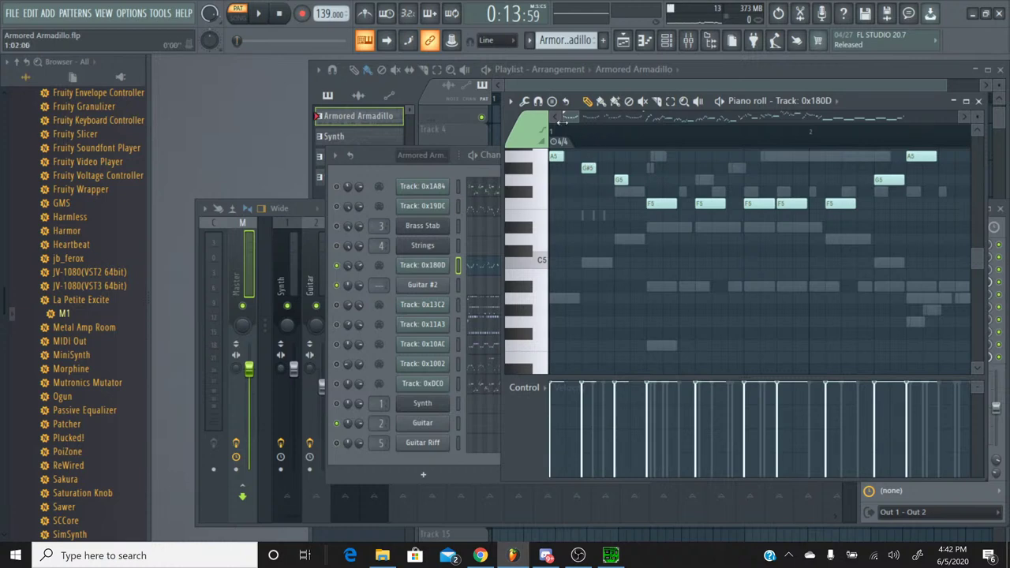
left_click_drag(568, 119, 652, 138)
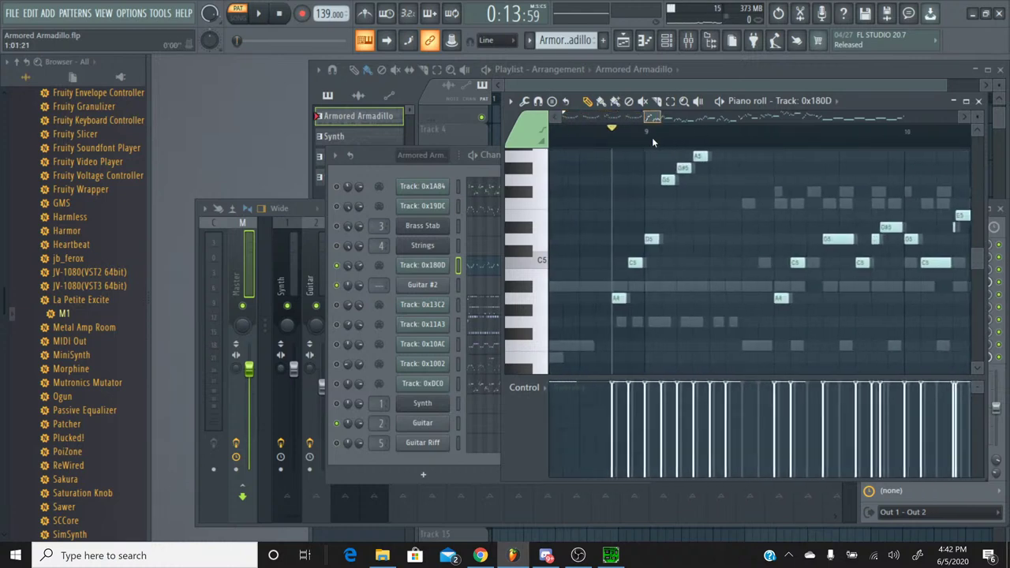
left_click(524, 294)
left_click(524, 295)
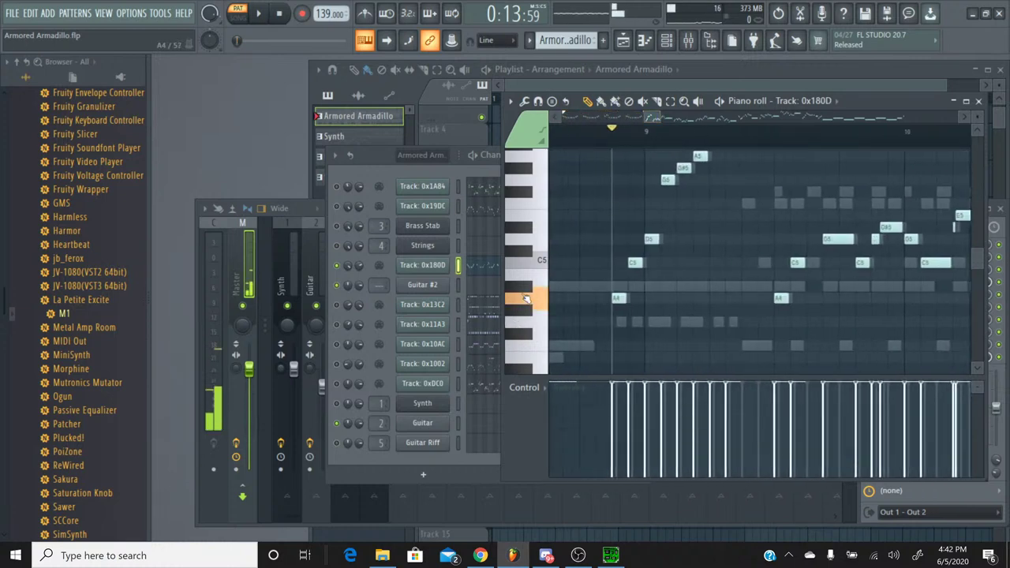
left_click(525, 295)
left_click(525, 298)
left_click(978, 100)
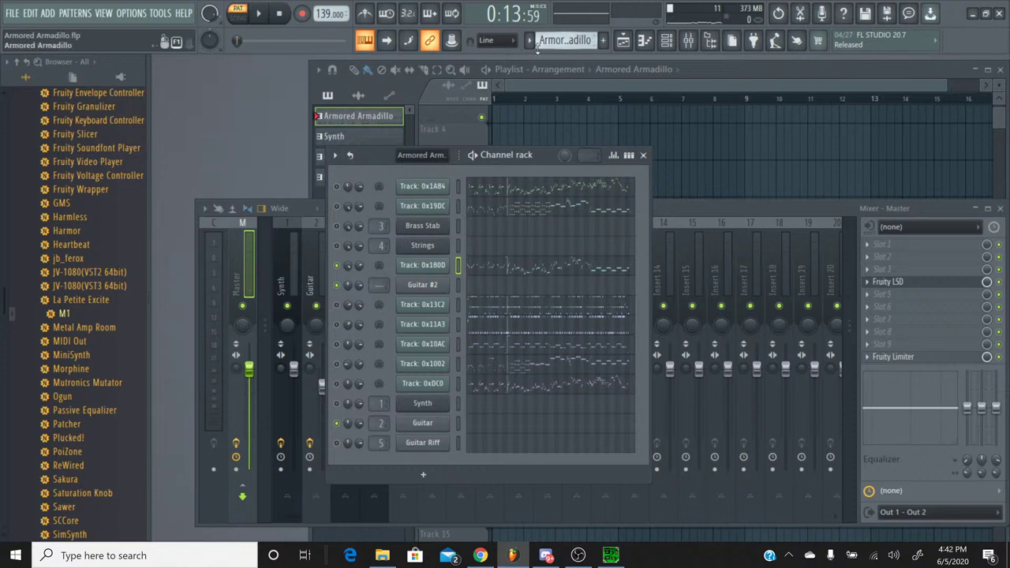
In the Guitar pattern, audition A4 on Guitar #2 and lower all of its notes by one octave.
left_click(536, 45)
left_click(544, 81)
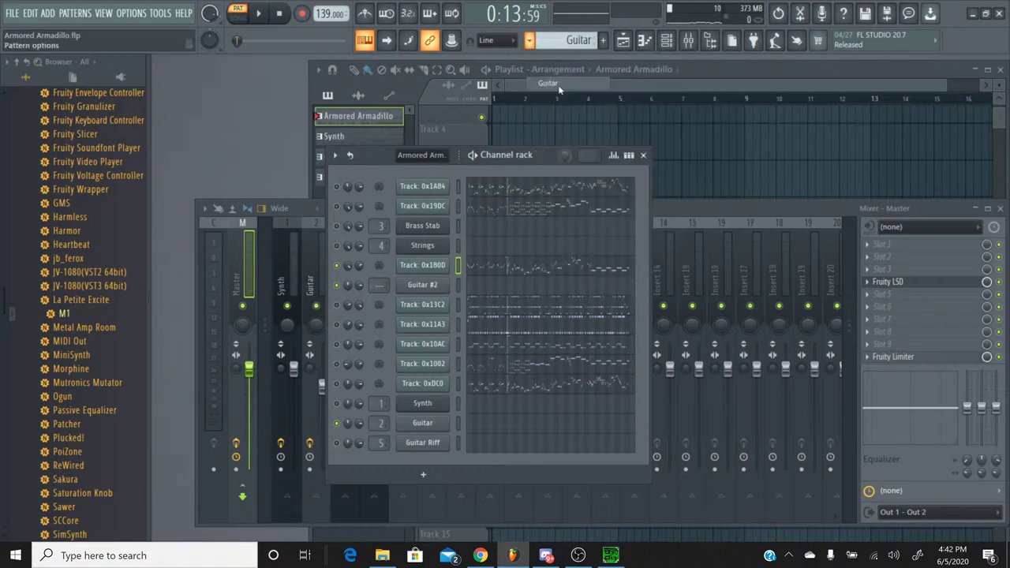
left_click(503, 290)
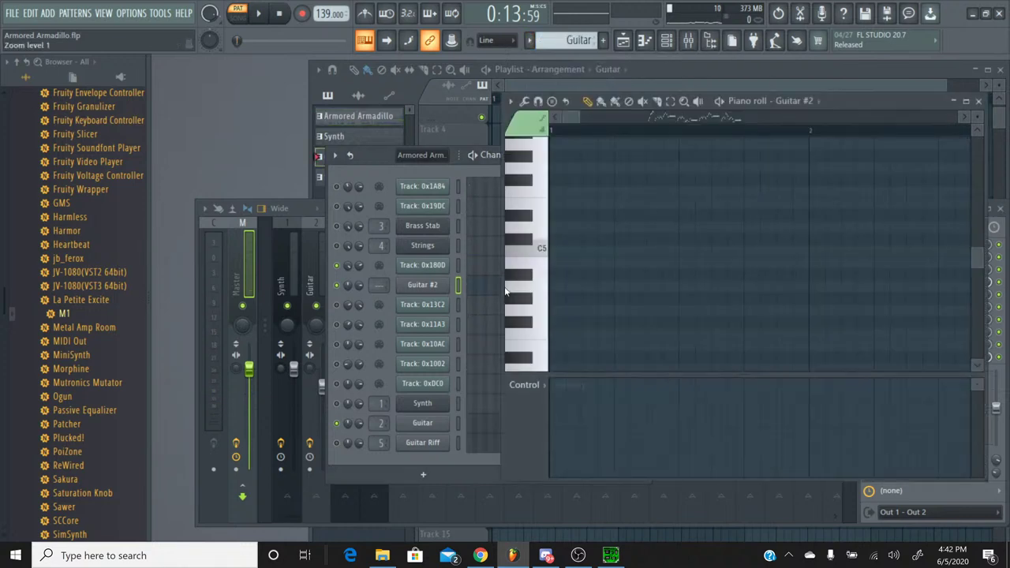
left_click_drag(558, 116, 648, 130)
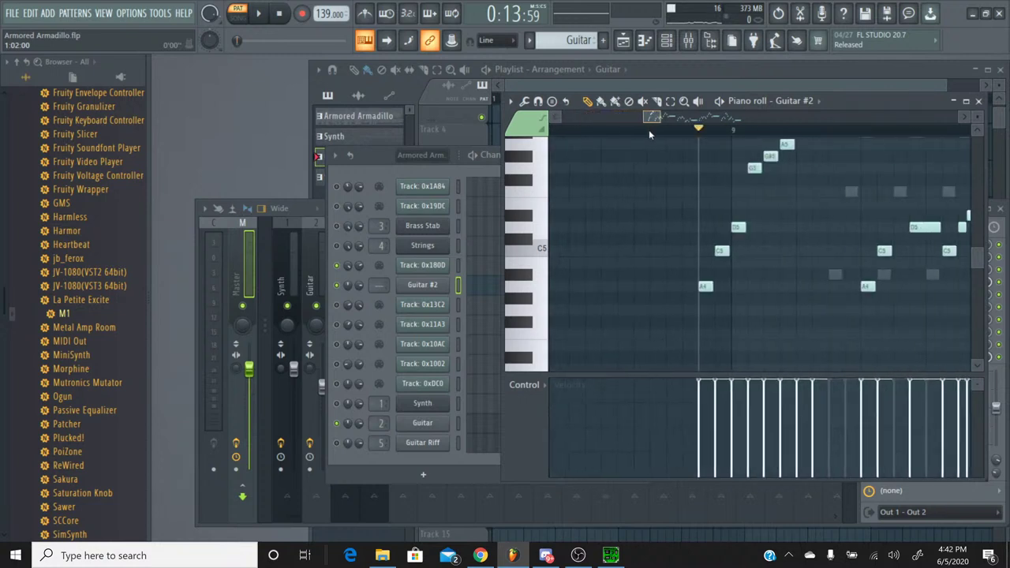
left_click(539, 284)
left_click(539, 284)
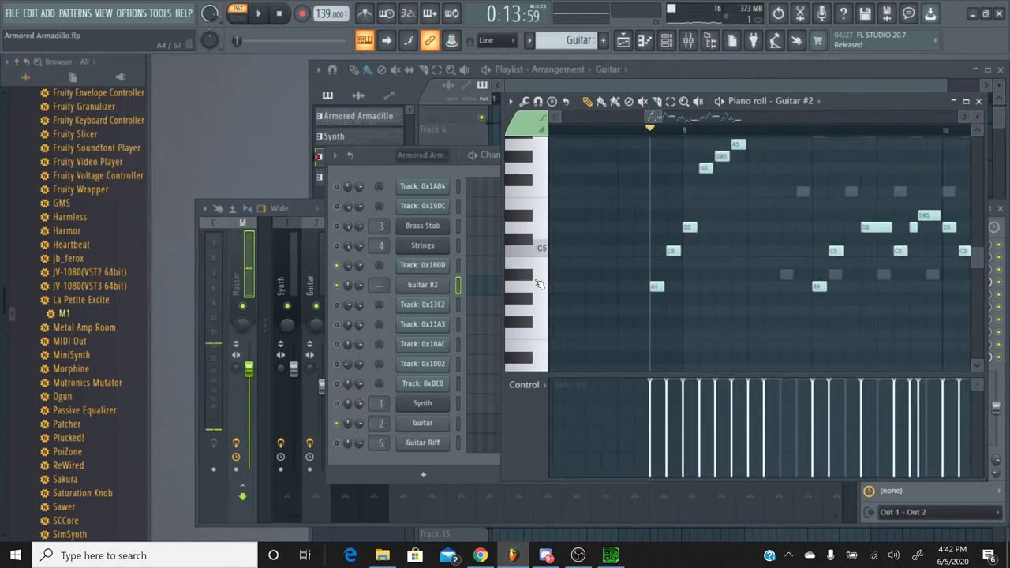
key("ctrl+a")
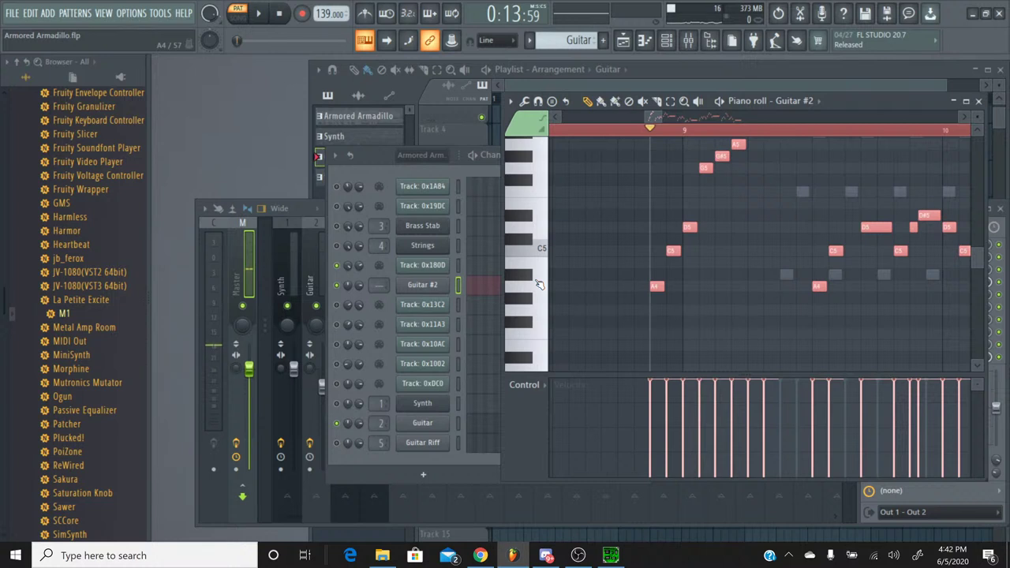
key("ctrl+Down")
scroll(561, 307, "down", 5)
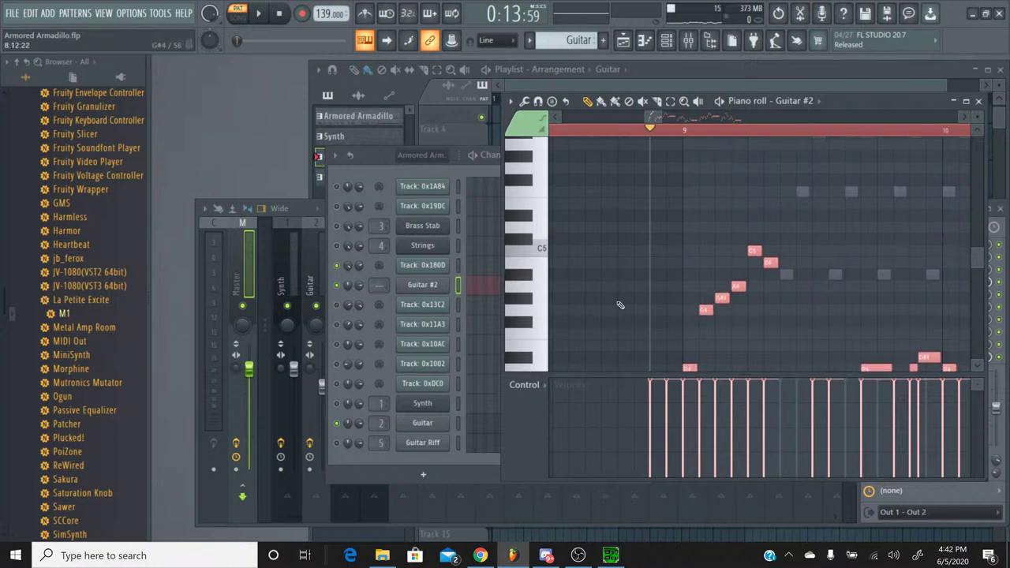
Audition Guitar #2 keys between A3 and G4, stepping down to C4, to find the pitch matching the original track's A4.
left_click(543, 293)
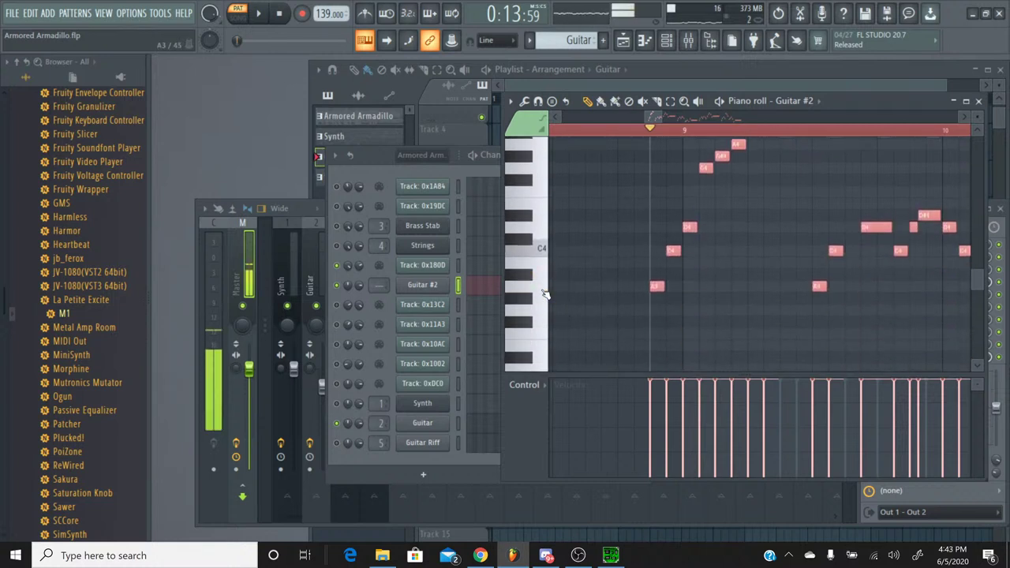
scroll(533, 249, "up", 2)
left_click(534, 245)
left_click(534, 245)
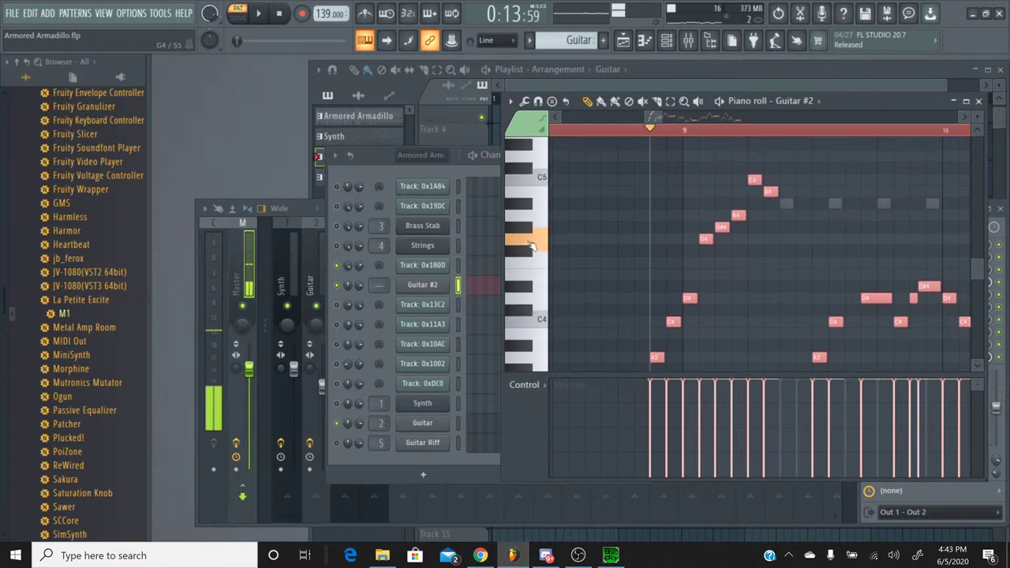
left_click(532, 274)
left_click(531, 285)
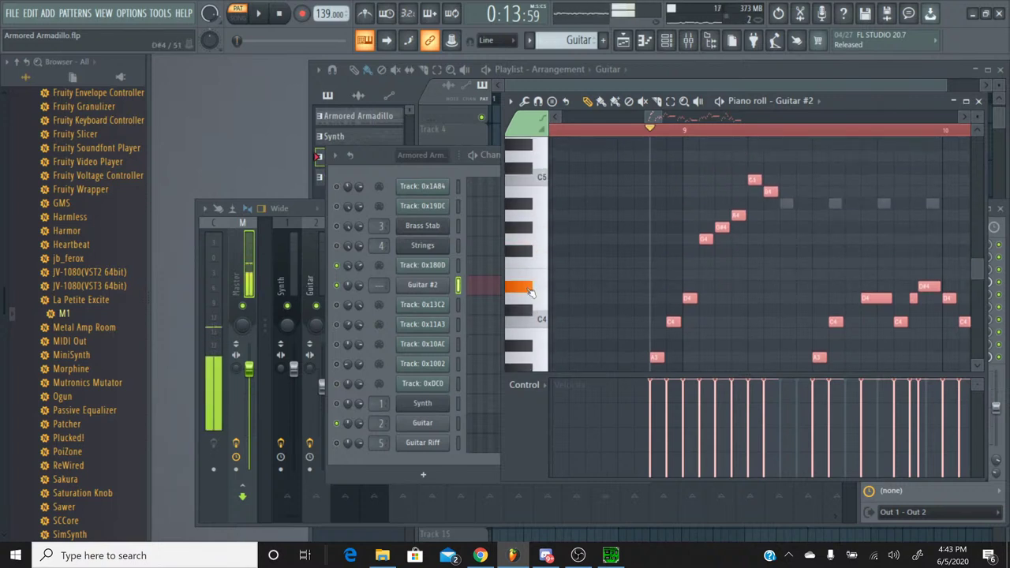
left_click(531, 301)
left_click(531, 306)
left_click(531, 310)
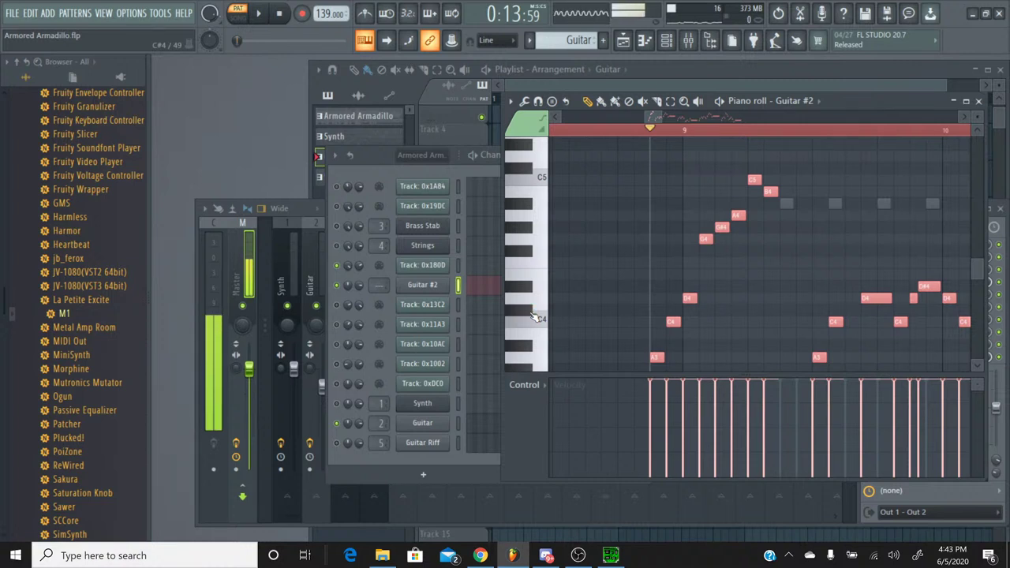
left_click(534, 323)
left_click(533, 321)
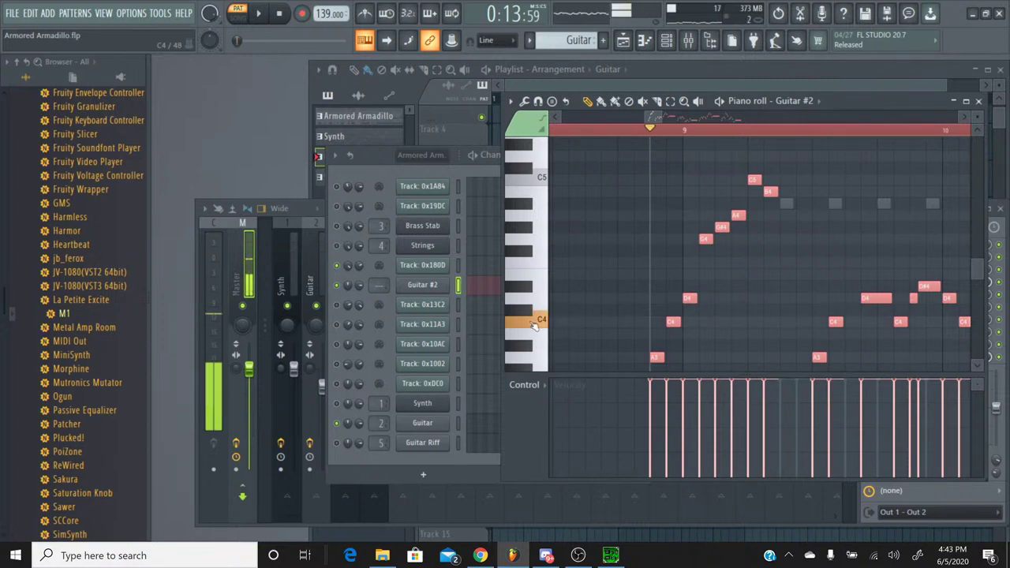
left_click(533, 314)
left_click(533, 322)
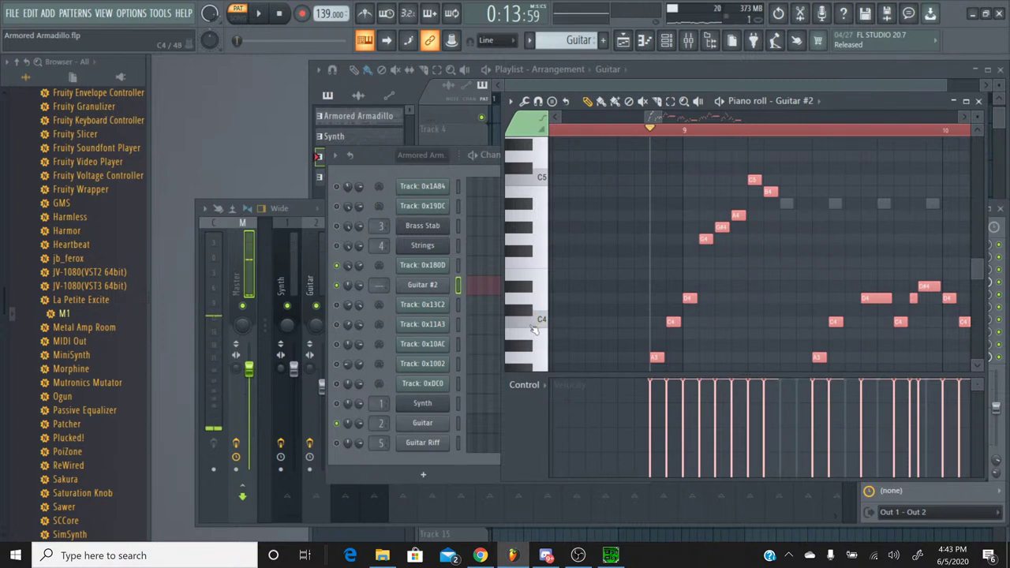
Raise all Guitar #2 notes by three semitones, so the phrase starts on C4, and play the result.
key("Up")
key("Up")
key("Up")
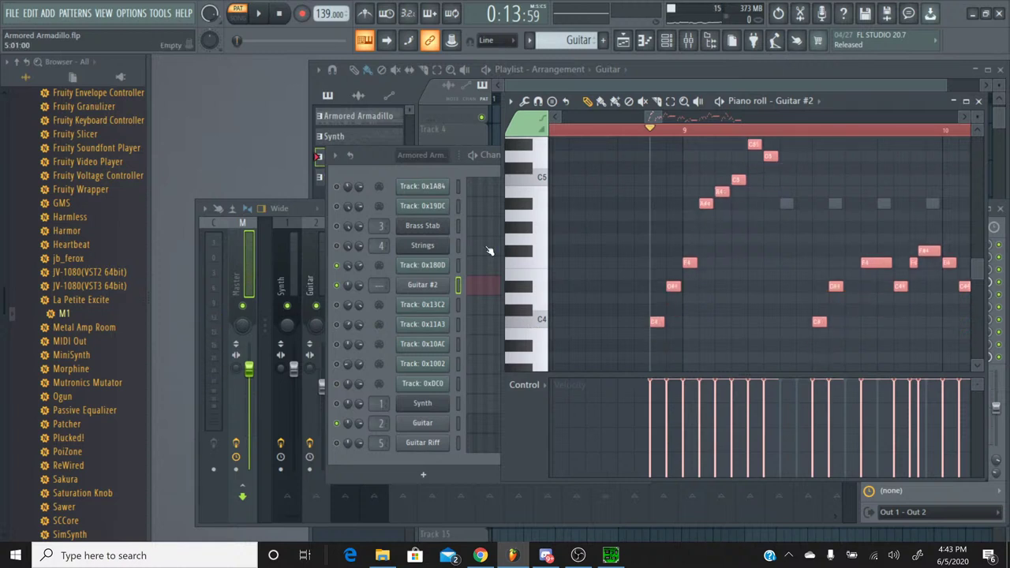
left_click(258, 13)
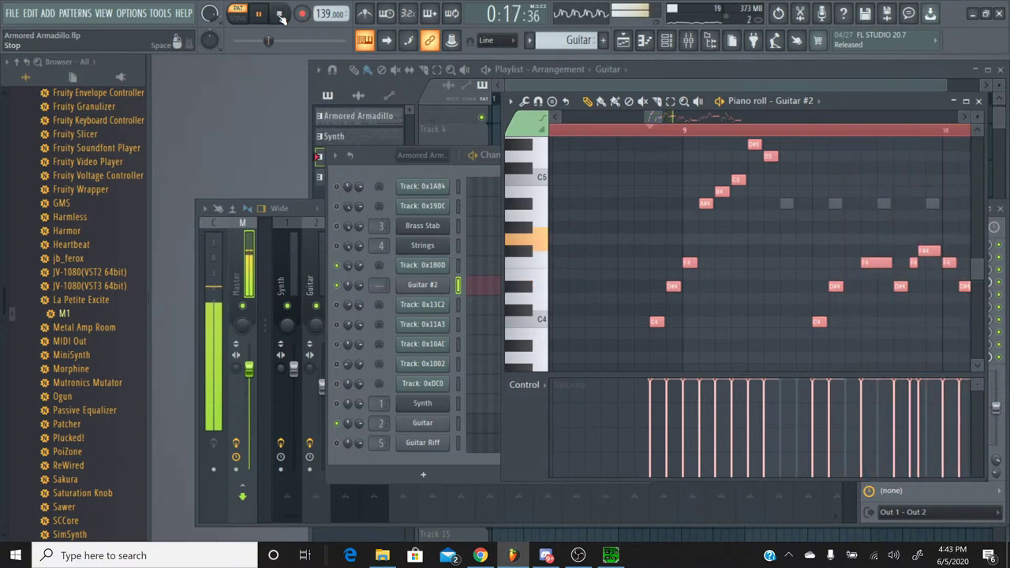
left_click(279, 13)
left_click(979, 101)
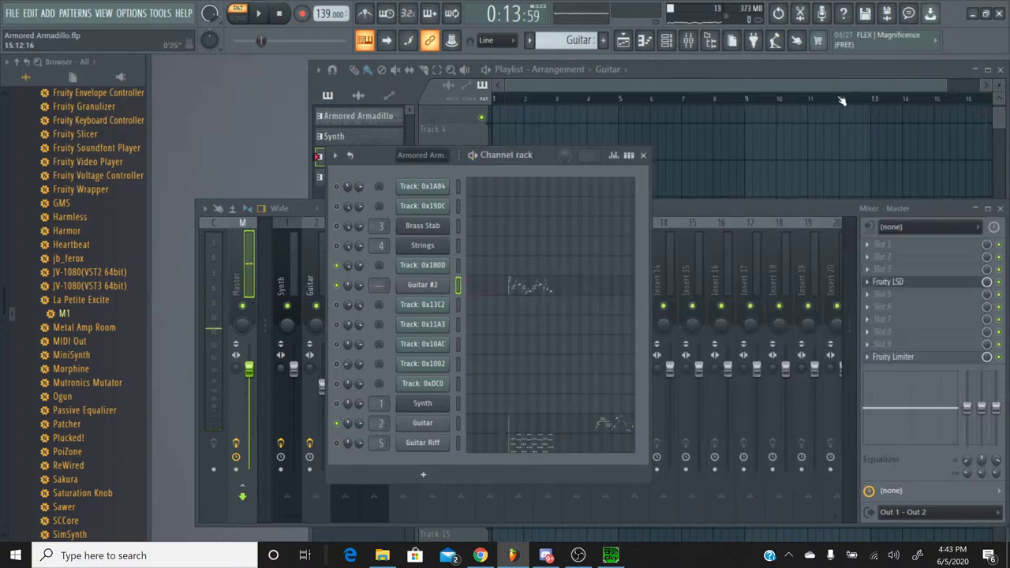
In the Armored Armadillo pattern, audition Track: 0x180D's keys around the phrase's start, repeating A4 as the pitch reference.
left_click(530, 40)
left_click(567, 57)
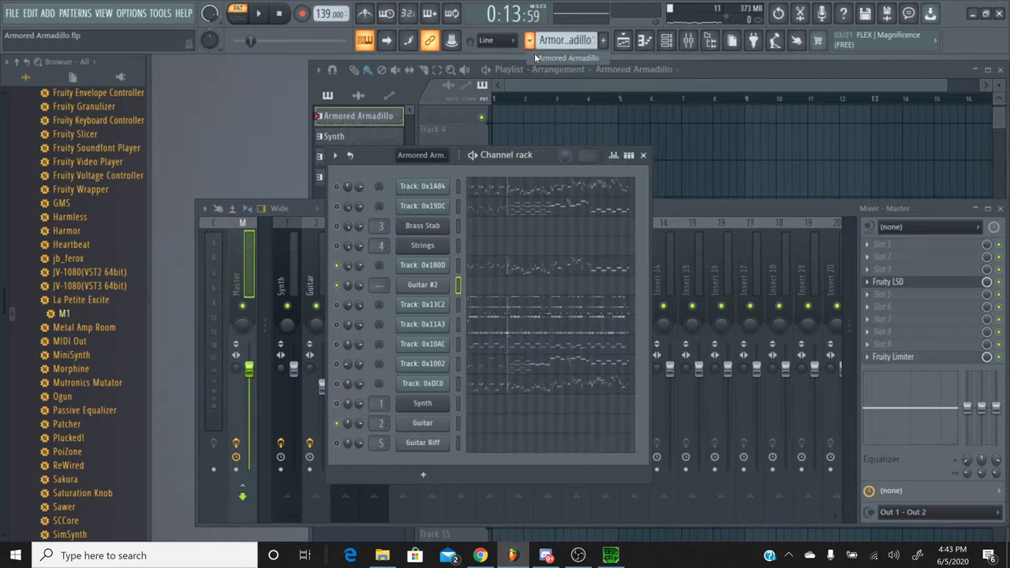
left_click(511, 271)
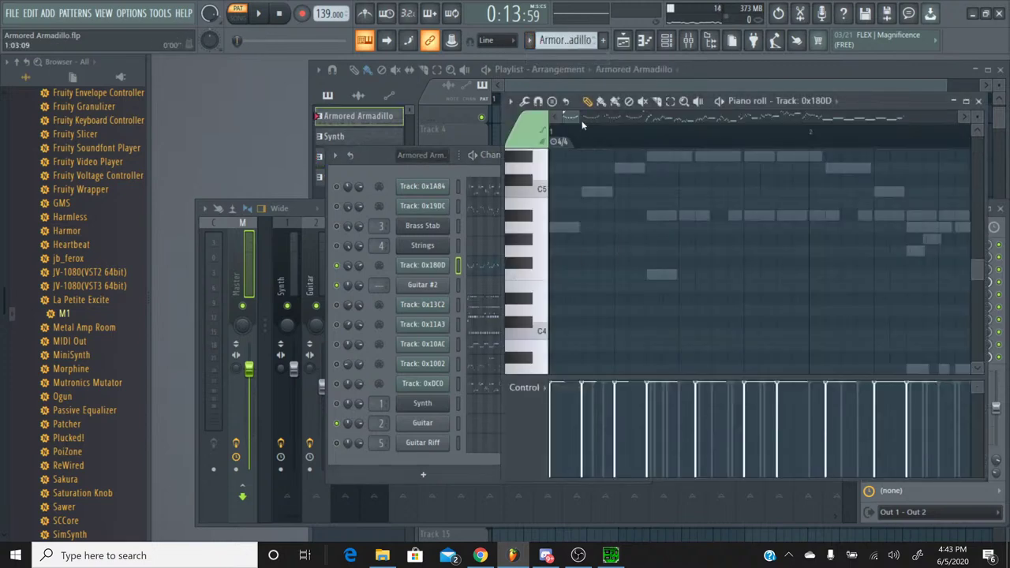
scroll(649, 130, "down", 3)
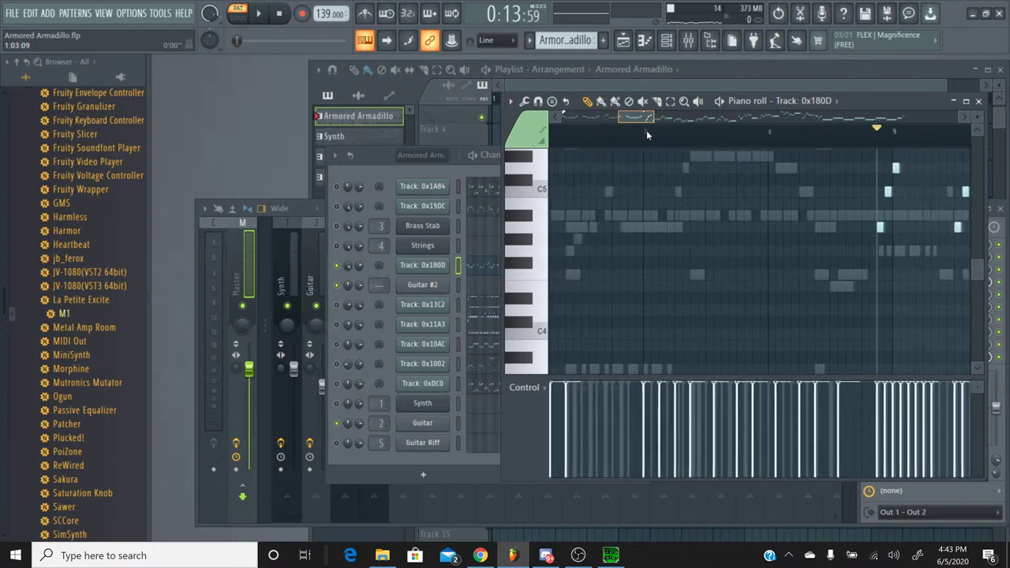
scroll(661, 132, "down", 2)
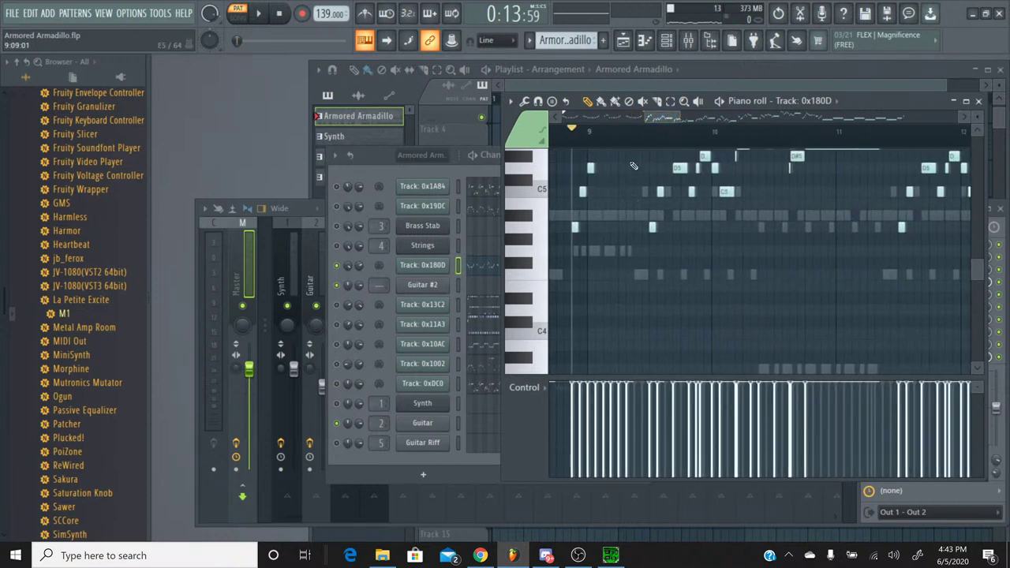
left_click(533, 235)
left_click(522, 218)
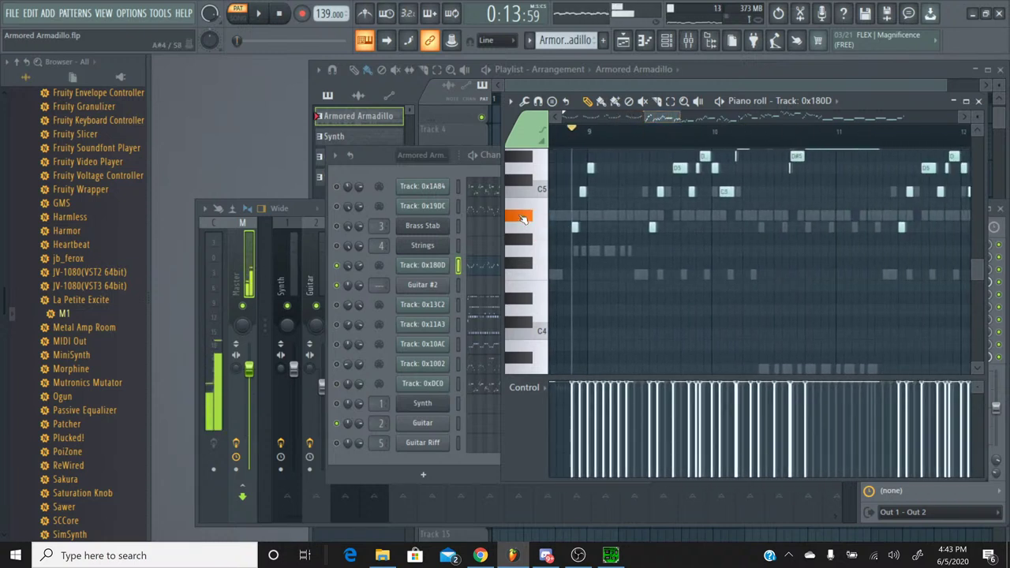
left_click(525, 193)
left_click(524, 229)
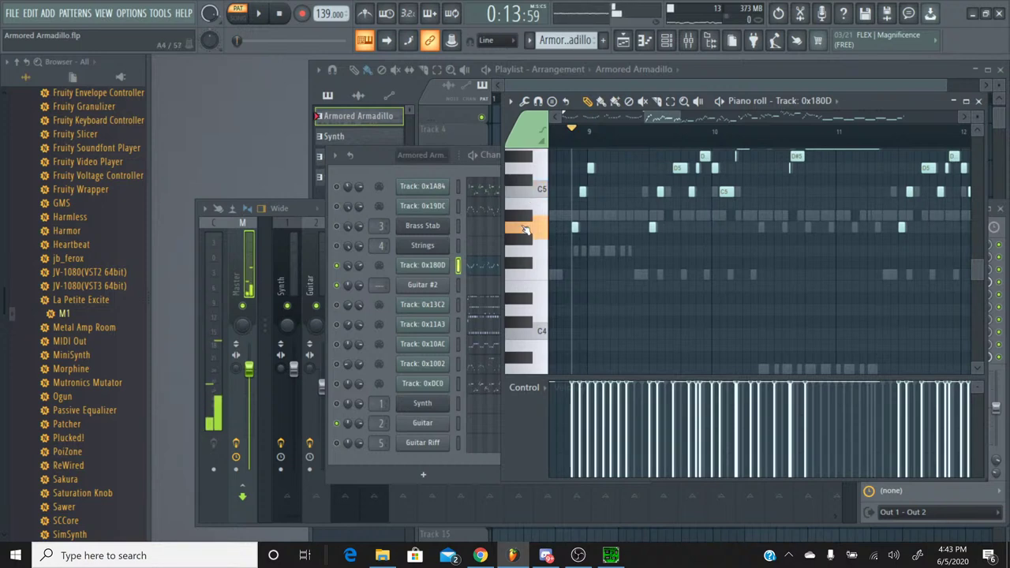
left_click(525, 229)
left_click(525, 229)
left_click(525, 229)
left_click(524, 229)
left_click(524, 229)
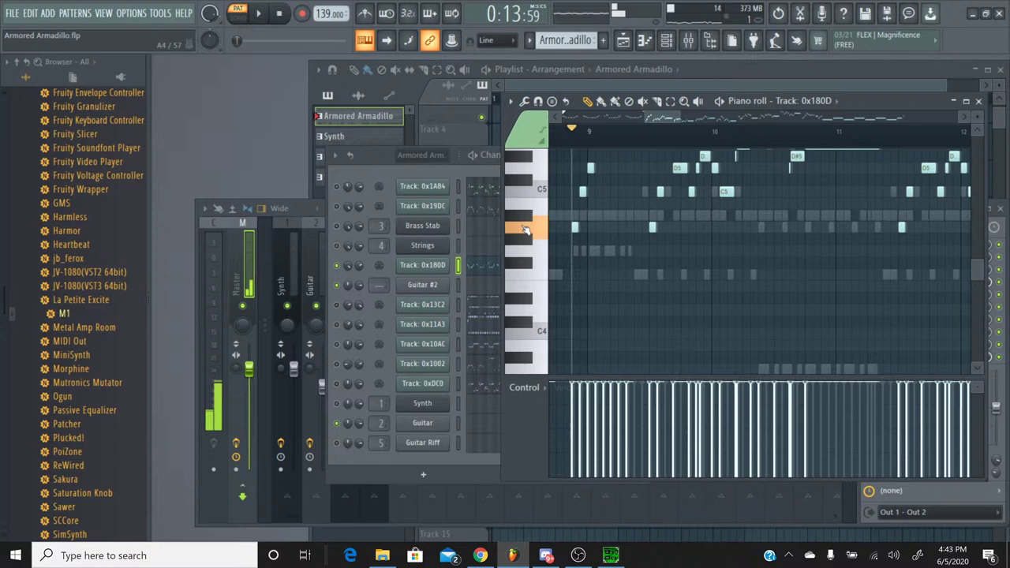
left_click(979, 101)
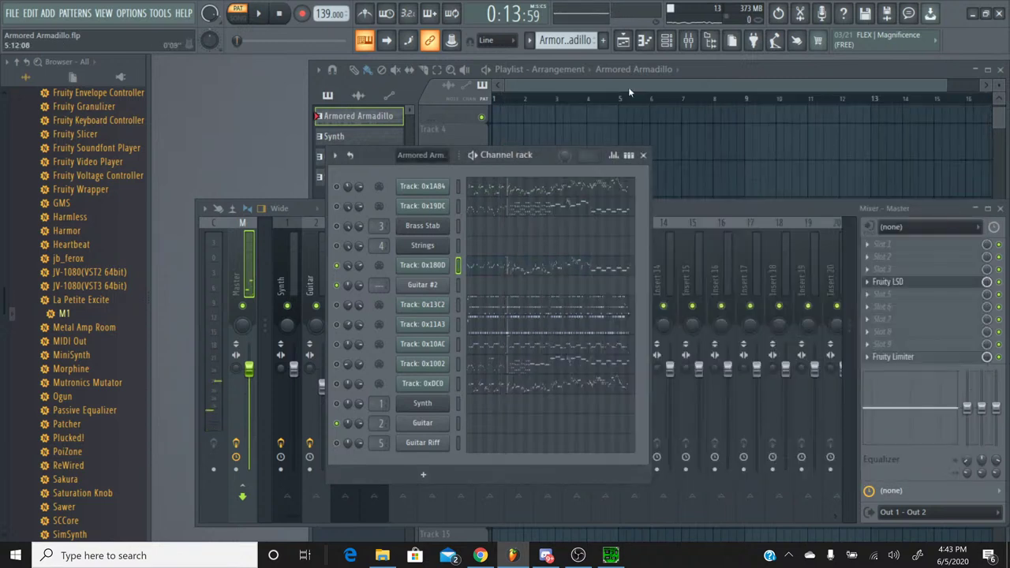
Return to the Guitar pattern and compare the C4, C#4 and D4 keys of Guitar #2 with the reference pitch.
left_click(536, 41)
left_click(557, 85)
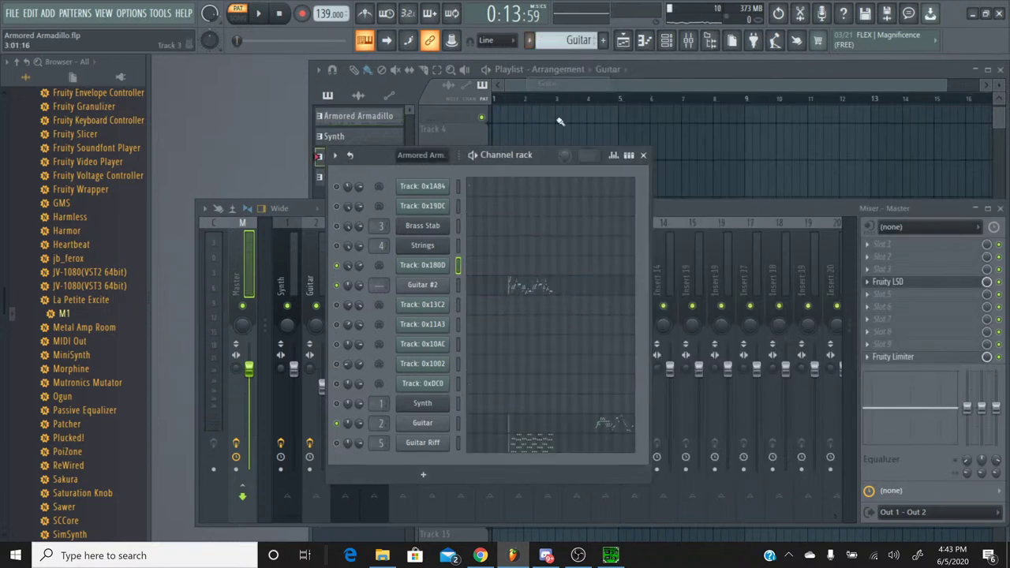
left_click(513, 284)
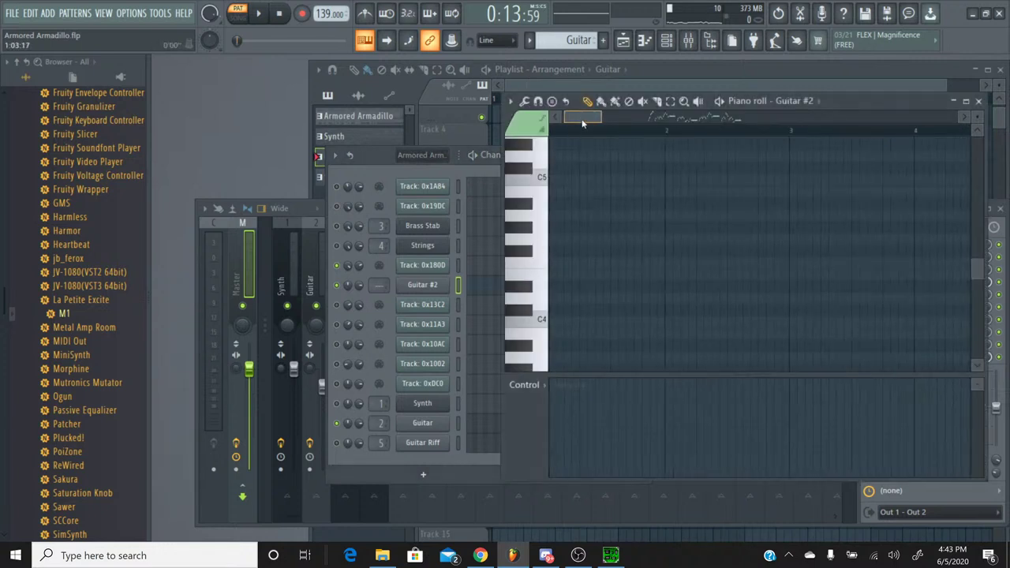
scroll(653, 193, "down", 3)
left_click(542, 250)
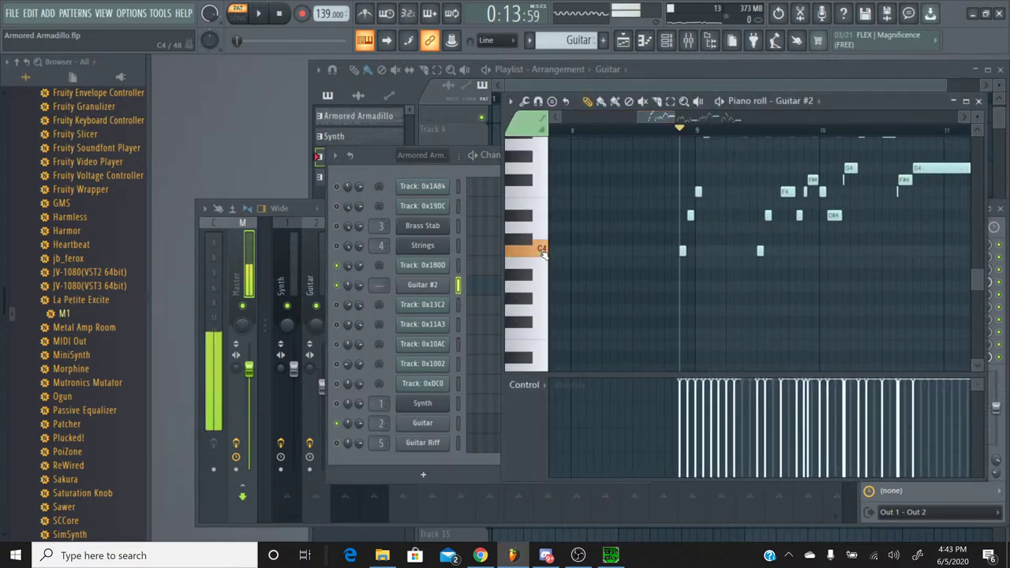
left_click(542, 249)
left_click(526, 239)
left_click(526, 239)
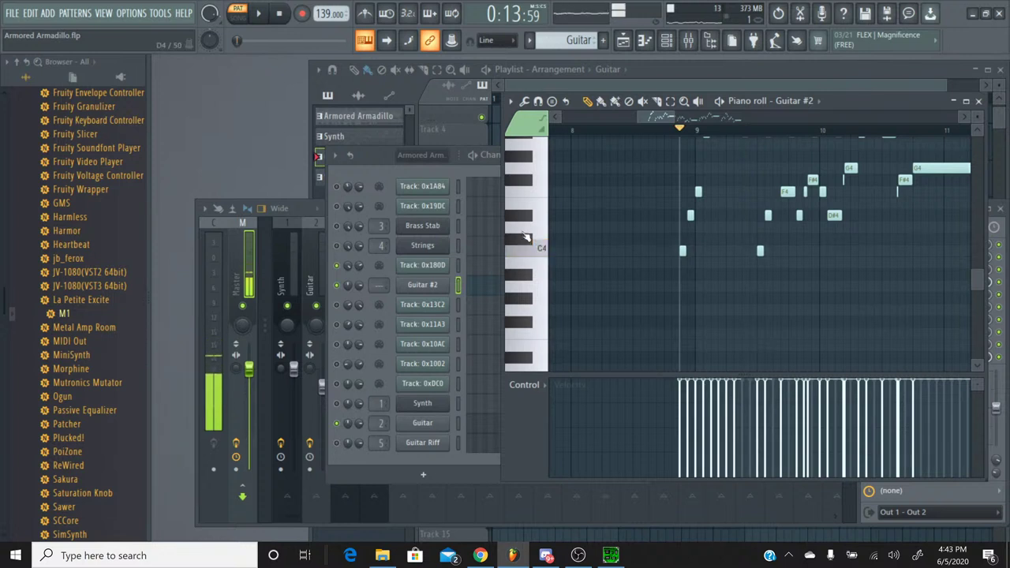
left_click(527, 230)
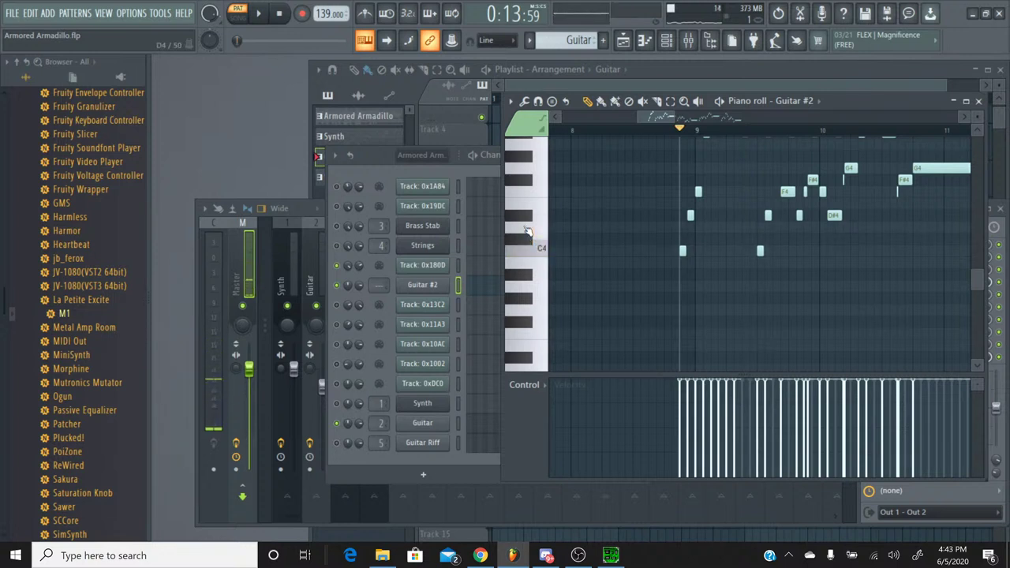
Raise all Guitar #2 notes by two semitones, so the phrase starts on D4, and play it back.
key("ctrl+a")
key("shift+Up")
key("shift+Up")
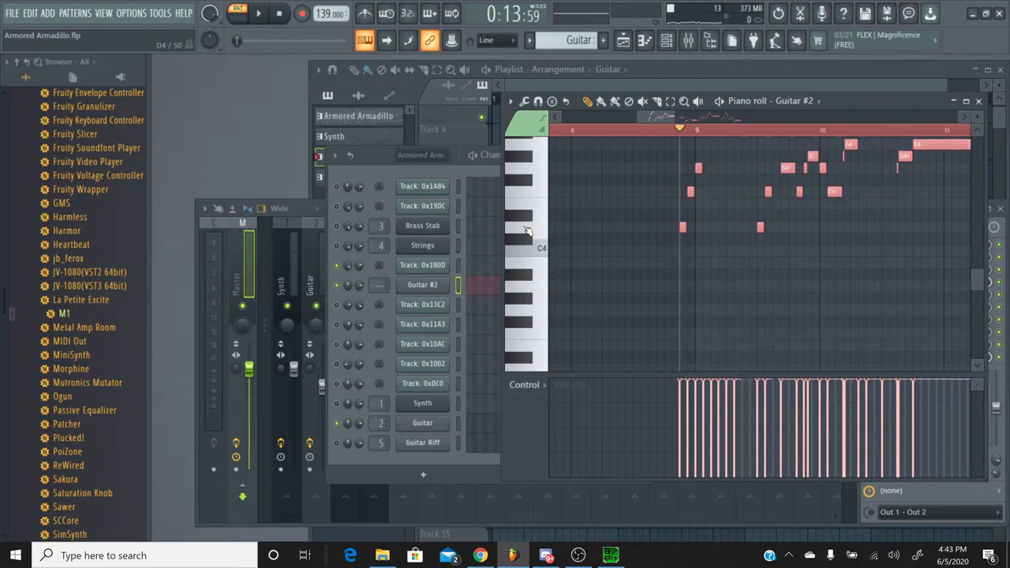
left_click(528, 230)
left_click(264, 15)
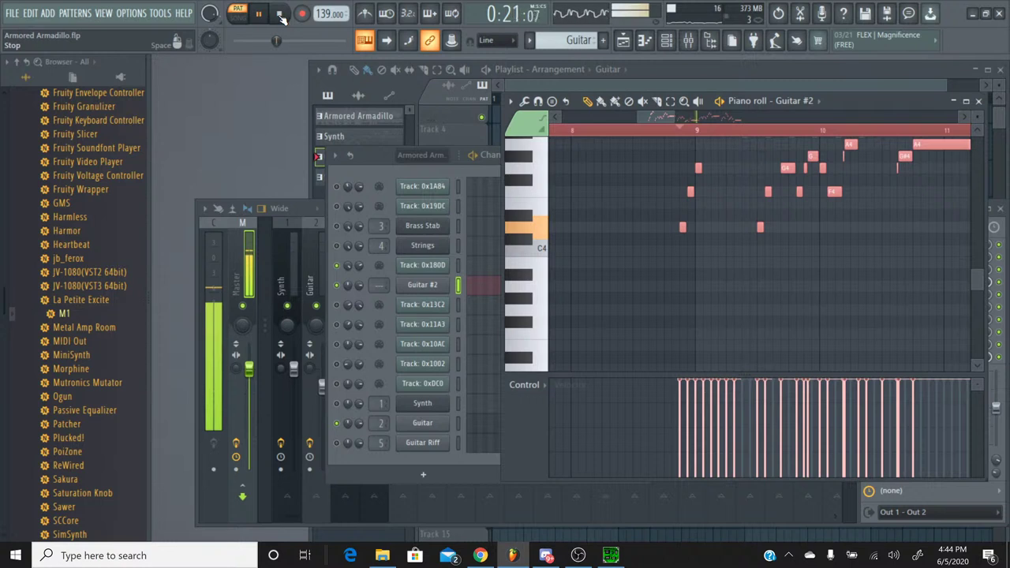
left_click(281, 15)
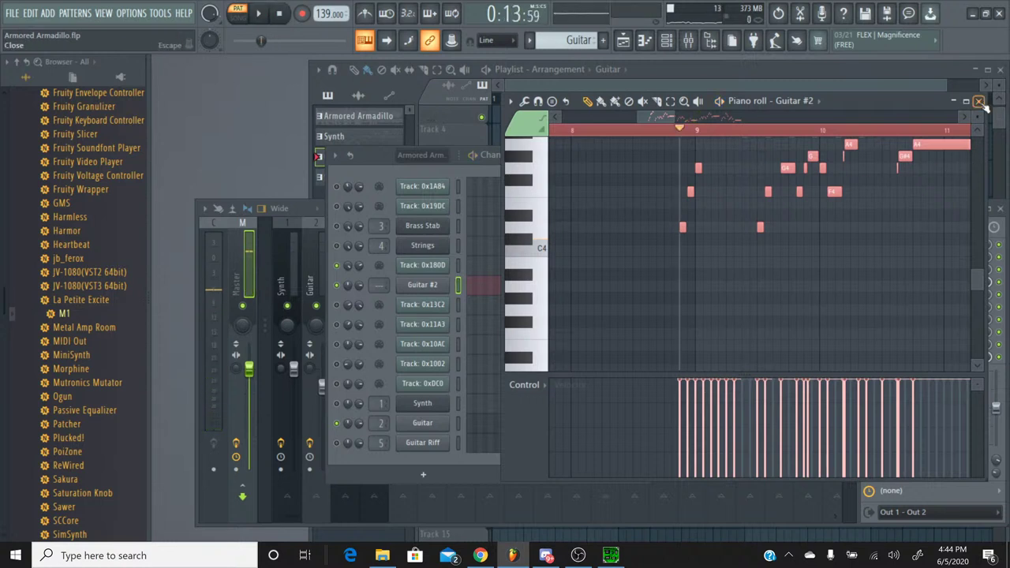
left_click(979, 101)
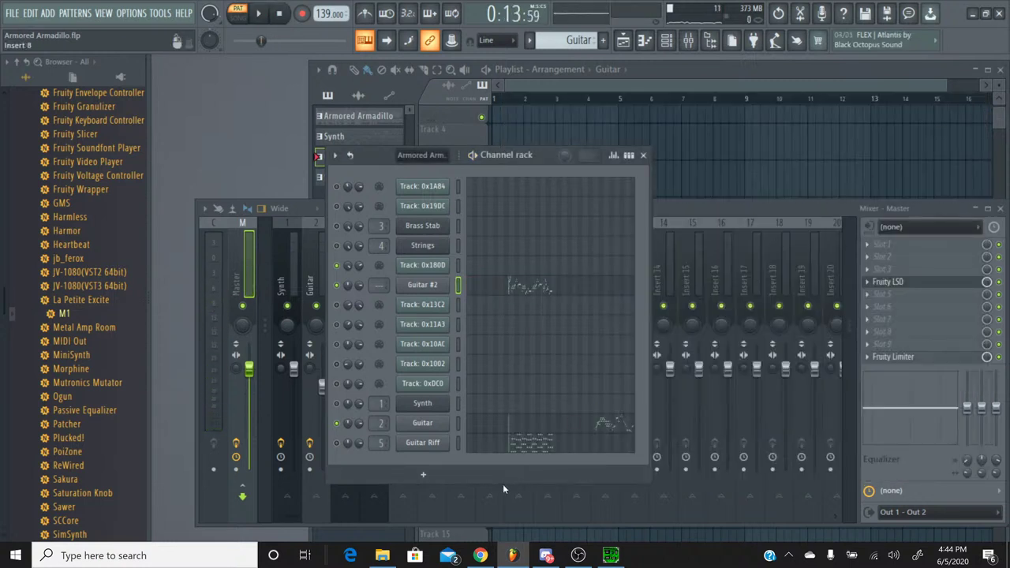
Switch to Chrome to check the live stream's chat and status, and return to FL Studio.
left_click(481, 557)
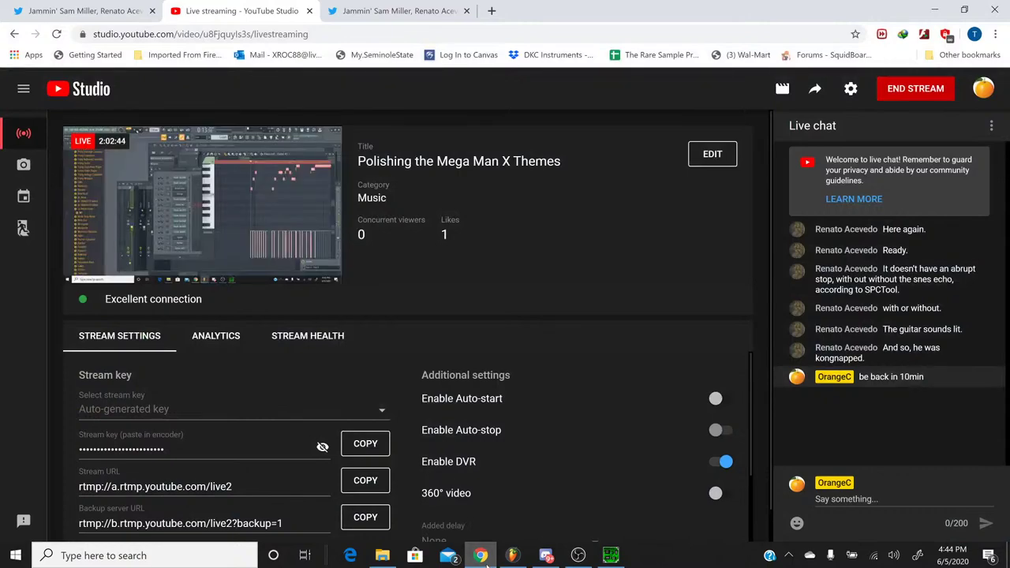
left_click(481, 556)
left_click(481, 556)
left_click(480, 557)
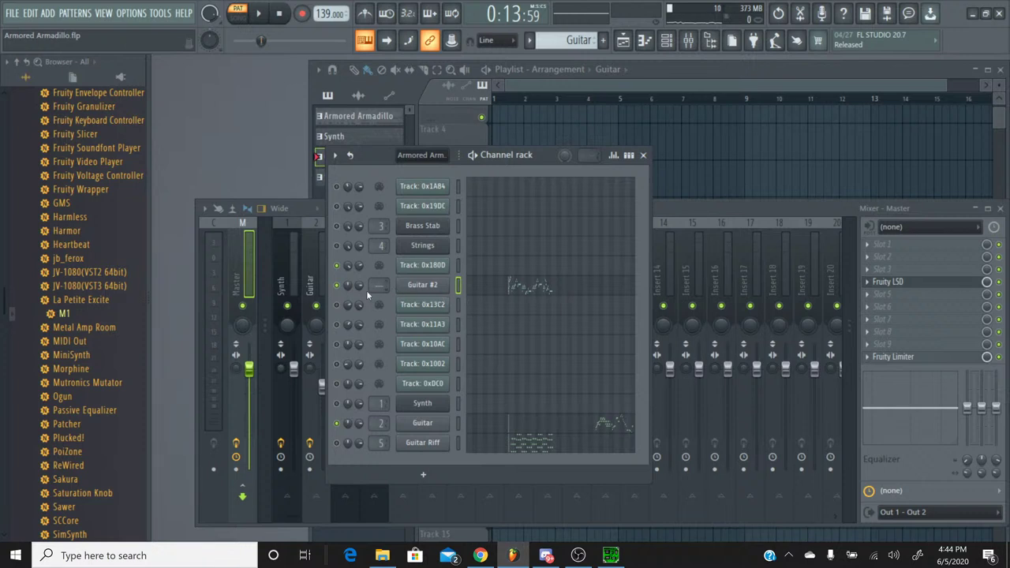
Route the Guitar #2 channel to mixer insert 6 and play back the Guitar pattern.
left_click(654, 217)
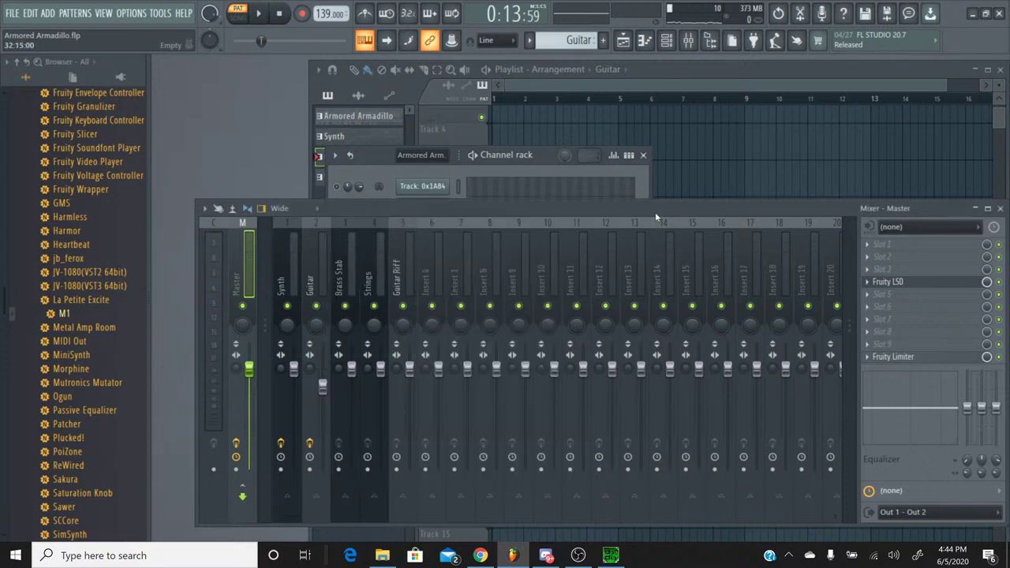
left_click(436, 225)
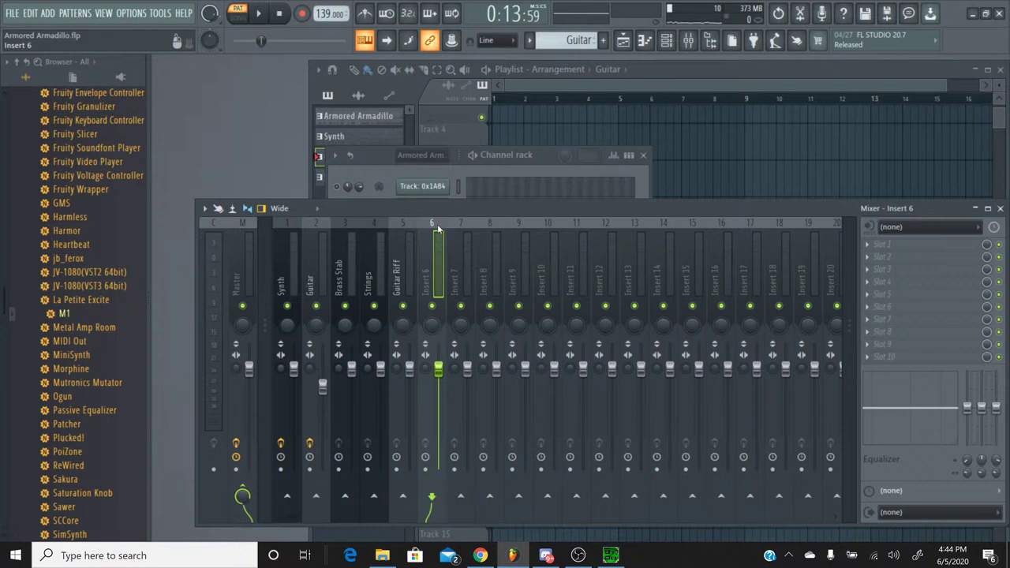
right_click(437, 224)
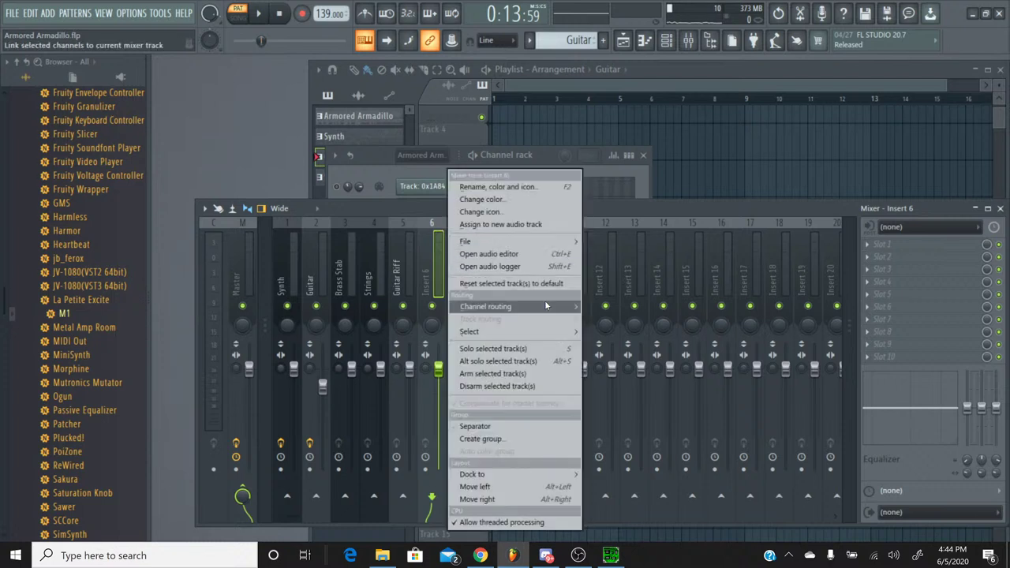
mouse_move(546, 306)
left_click(623, 306)
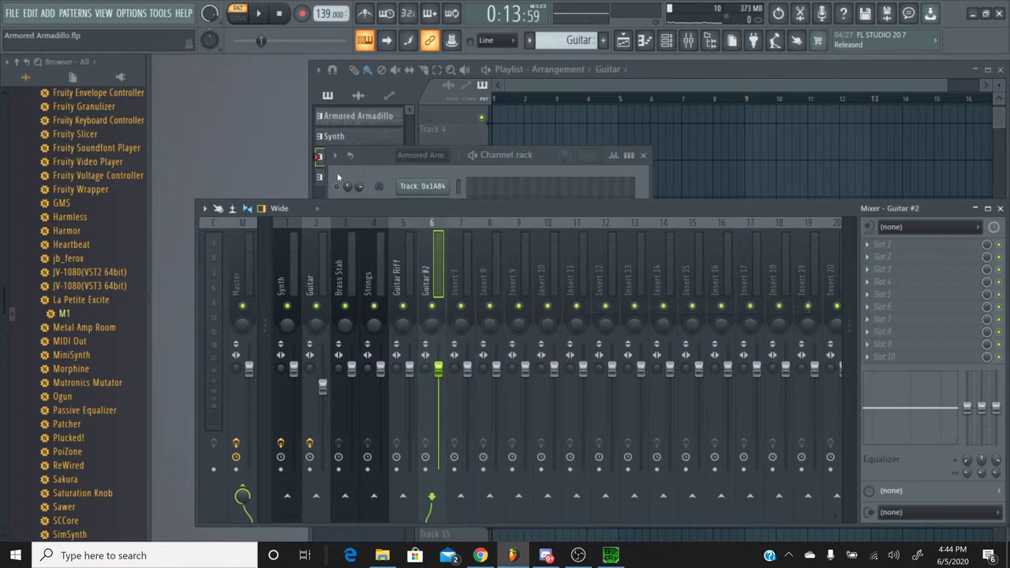
left_click(338, 177)
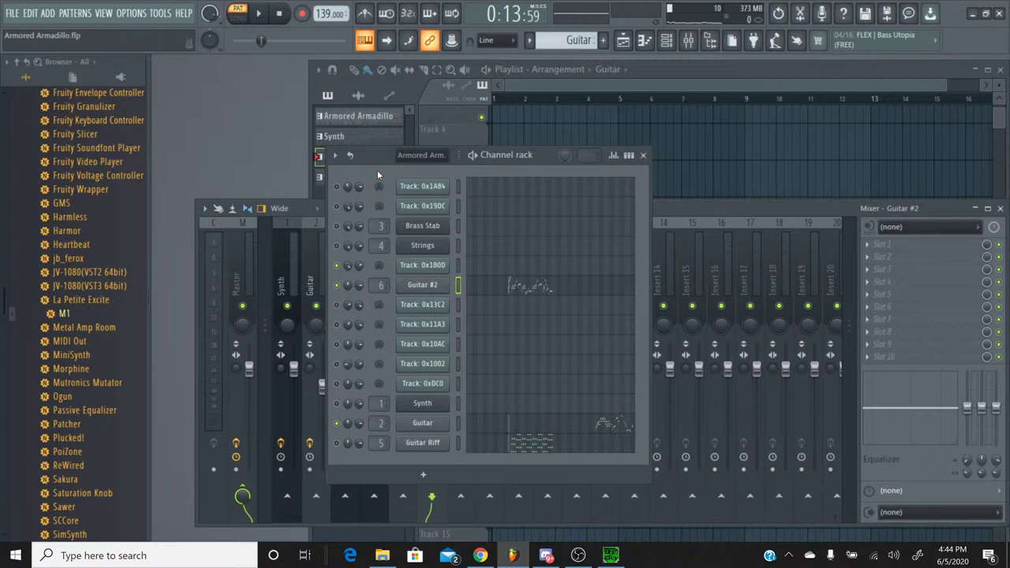
left_click(265, 15)
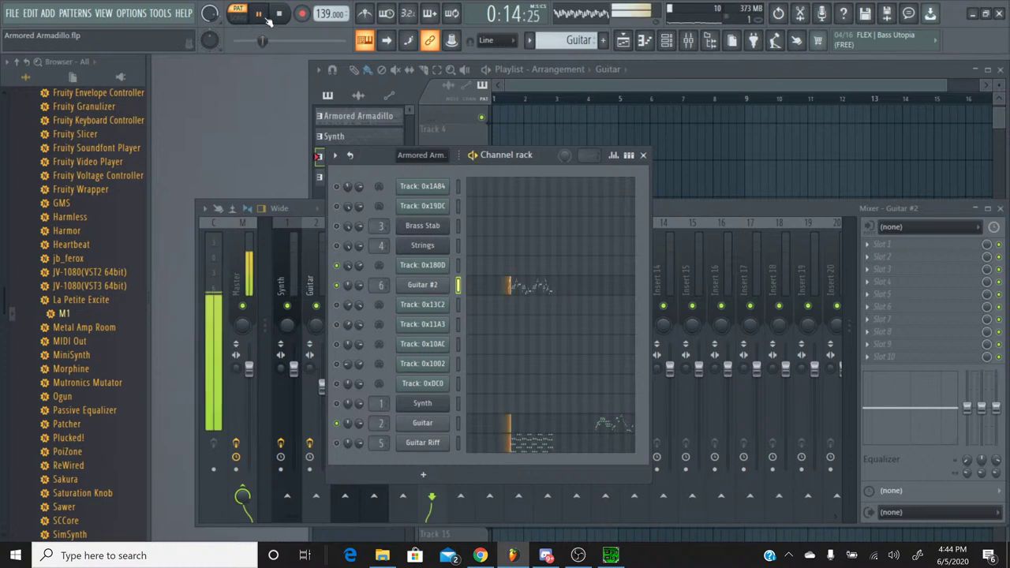
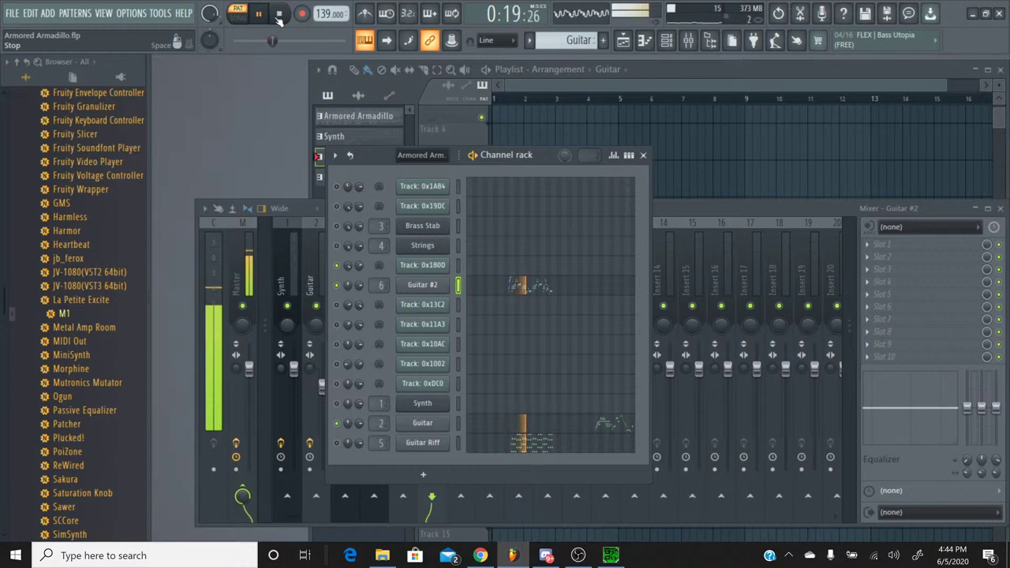
left_click(277, 20)
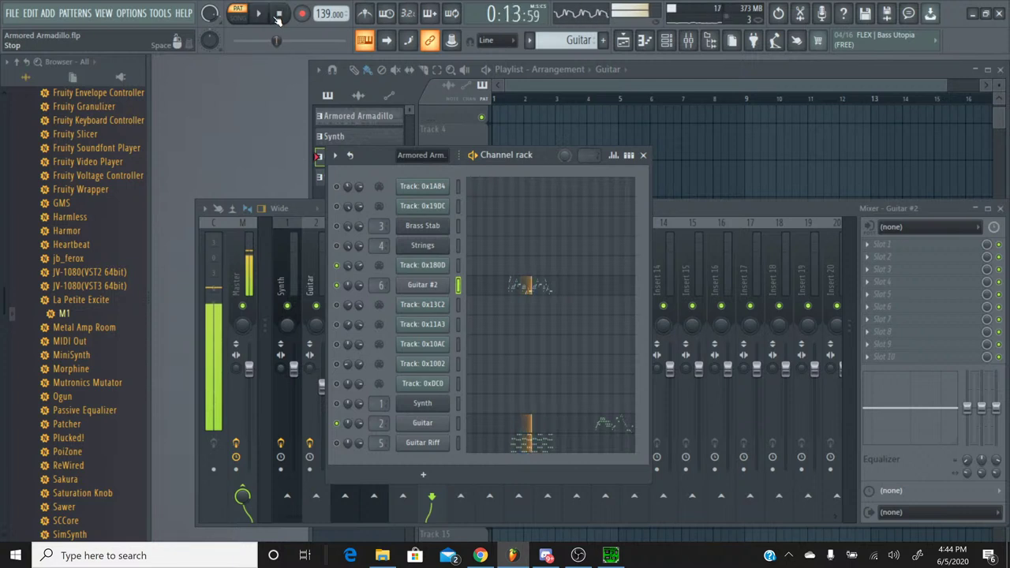
In the Armored Armadillo pattern, copy Track: 0x180D's channel panning value and paste it onto Guitar #2's panning.
left_click(528, 40)
left_click(537, 58)
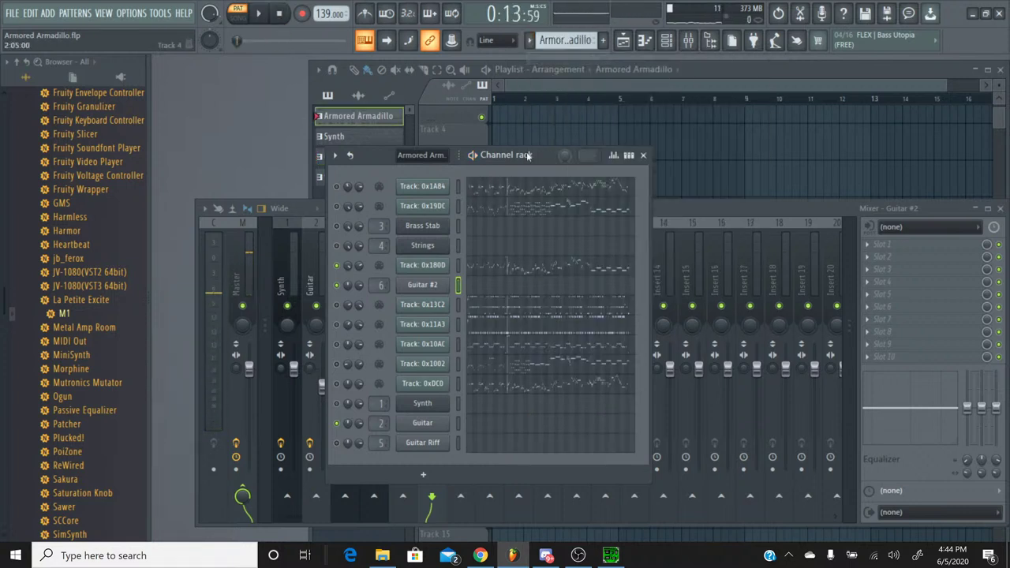
right_click(347, 264)
left_click(363, 294)
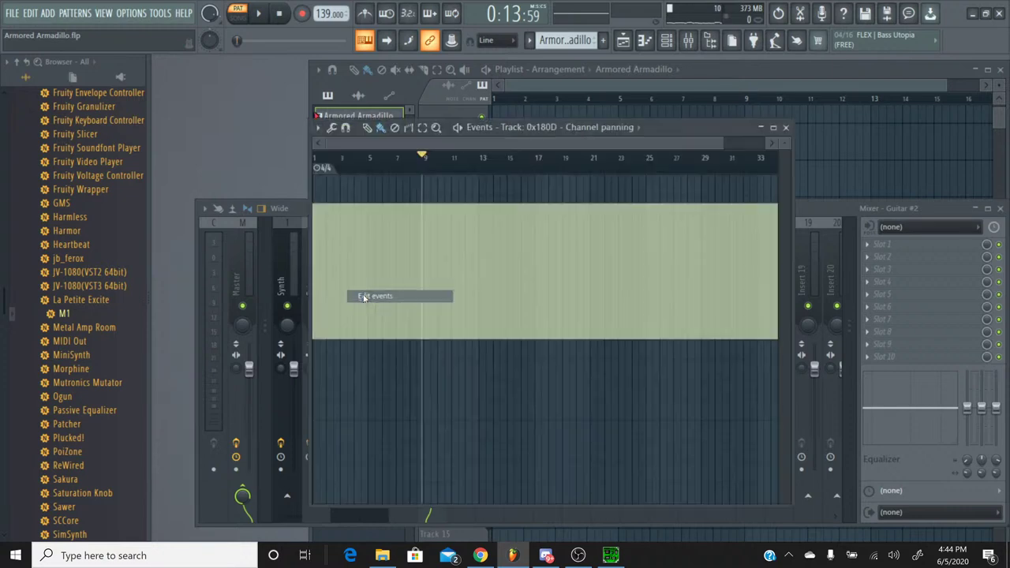
left_click(786, 127)
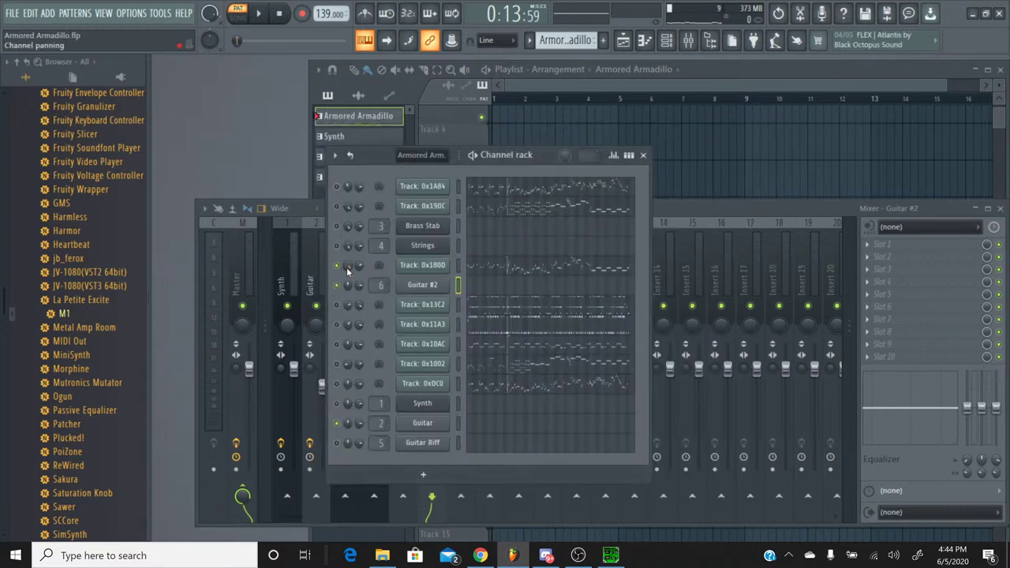
right_click(347, 271)
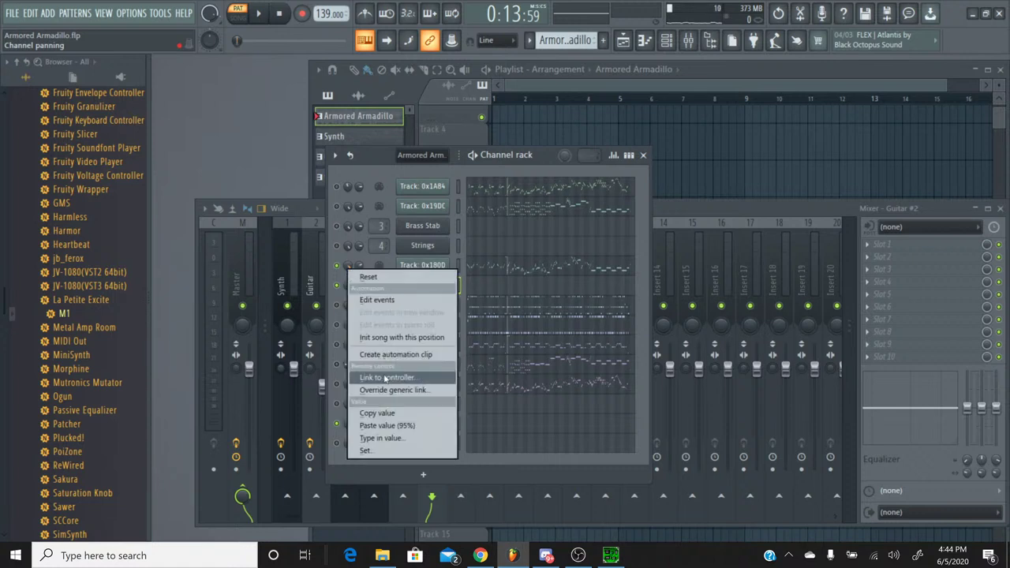
left_click(383, 413)
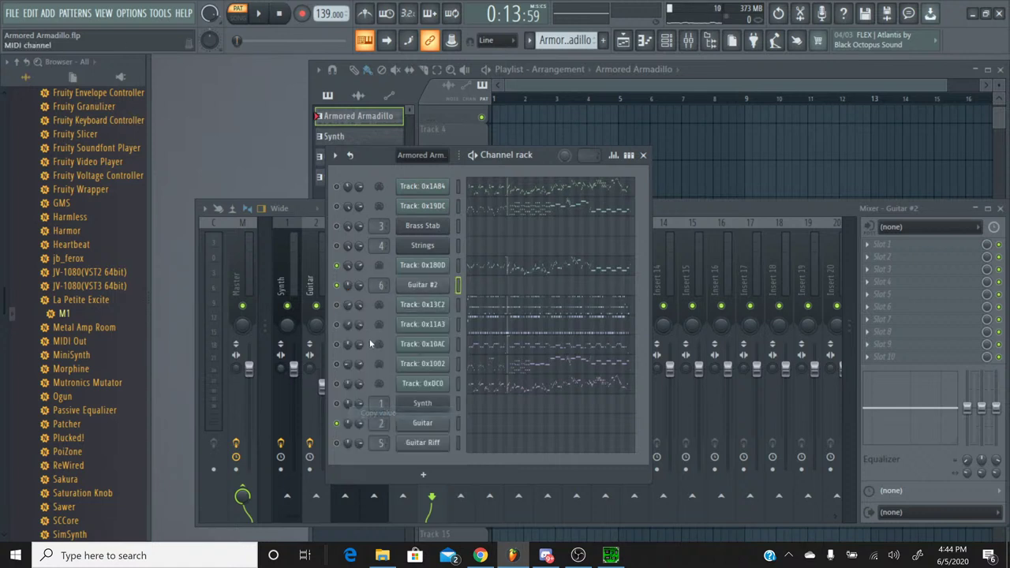
right_click(350, 288)
left_click(412, 445)
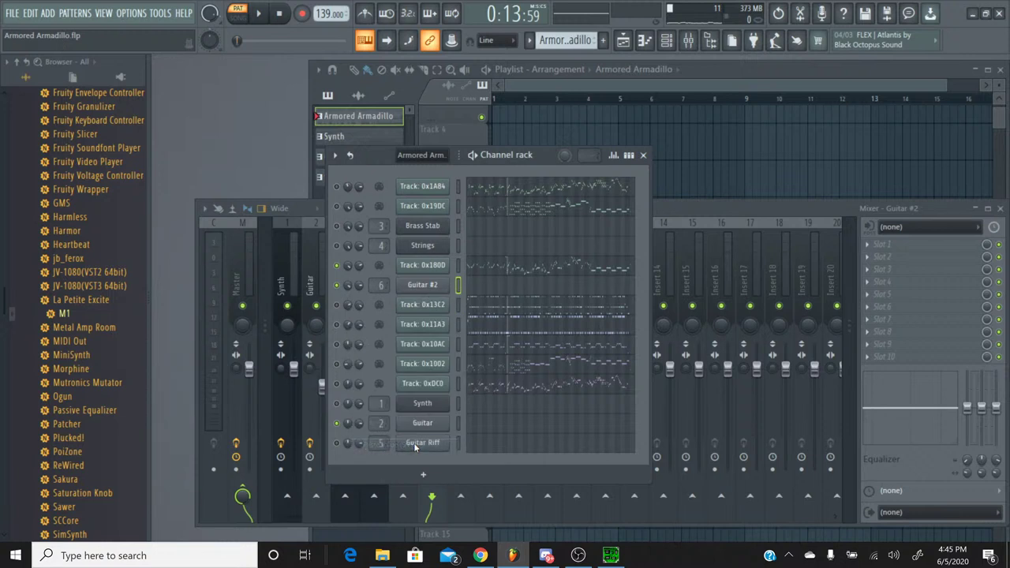
Return to the Guitar pattern and play it back to check Guitar #2's panning.
left_click(533, 42)
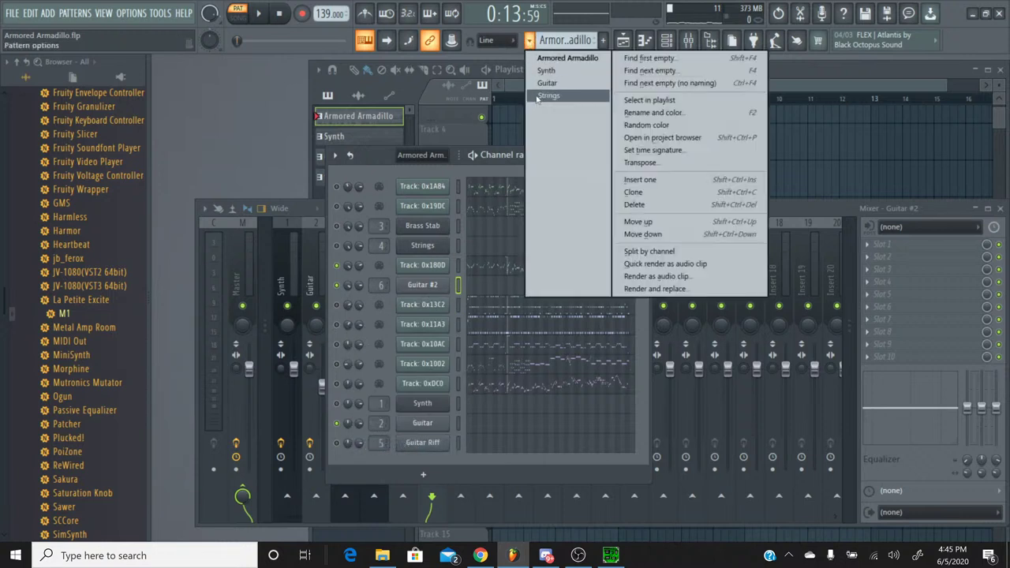
left_click(538, 91)
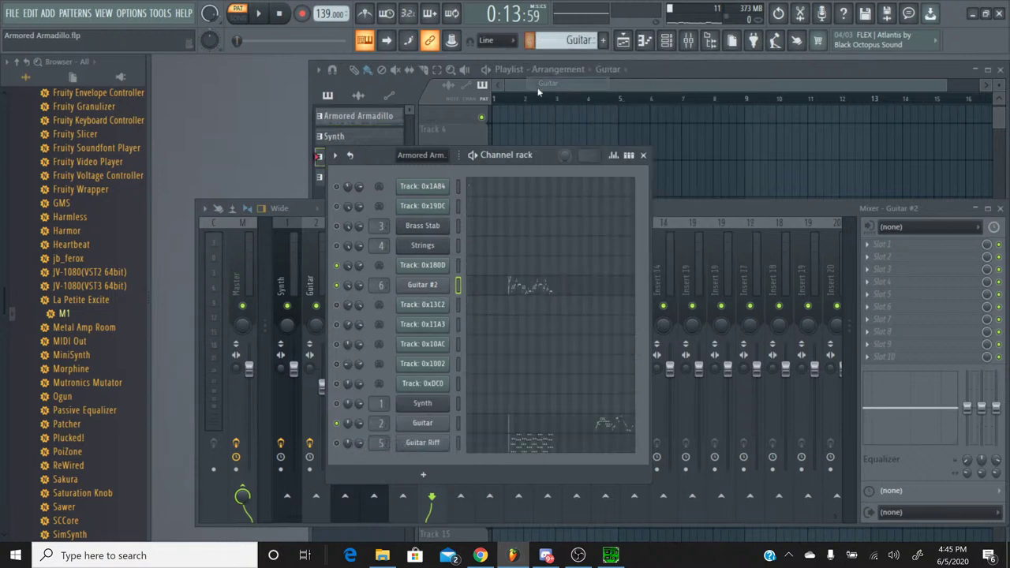
left_click(265, 14)
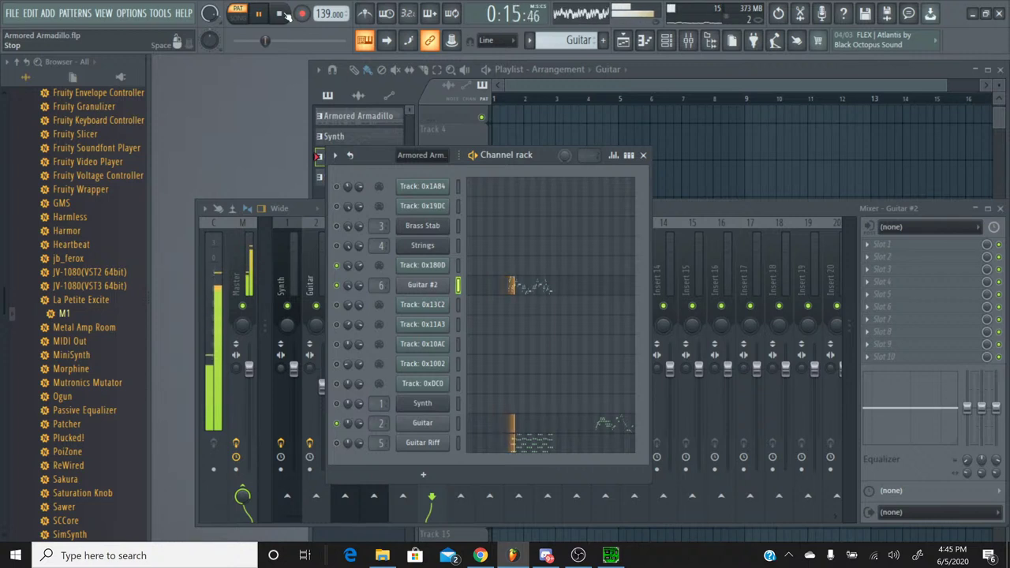
left_click(281, 14)
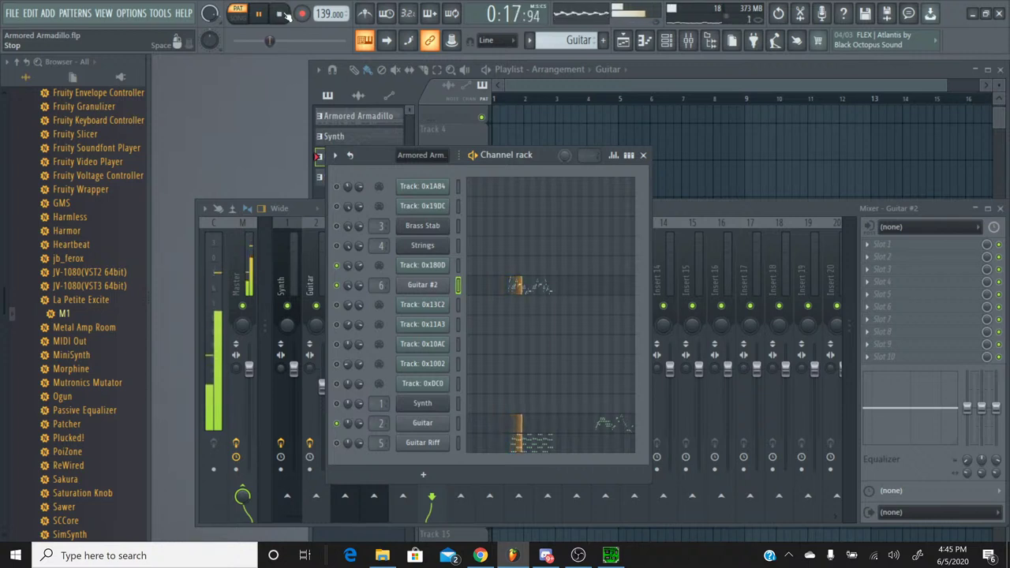
Add Fruity Parametric EQ 2 to the second effect slot of the Guitar #2 mixer track.
left_click(685, 215)
left_click(883, 254)
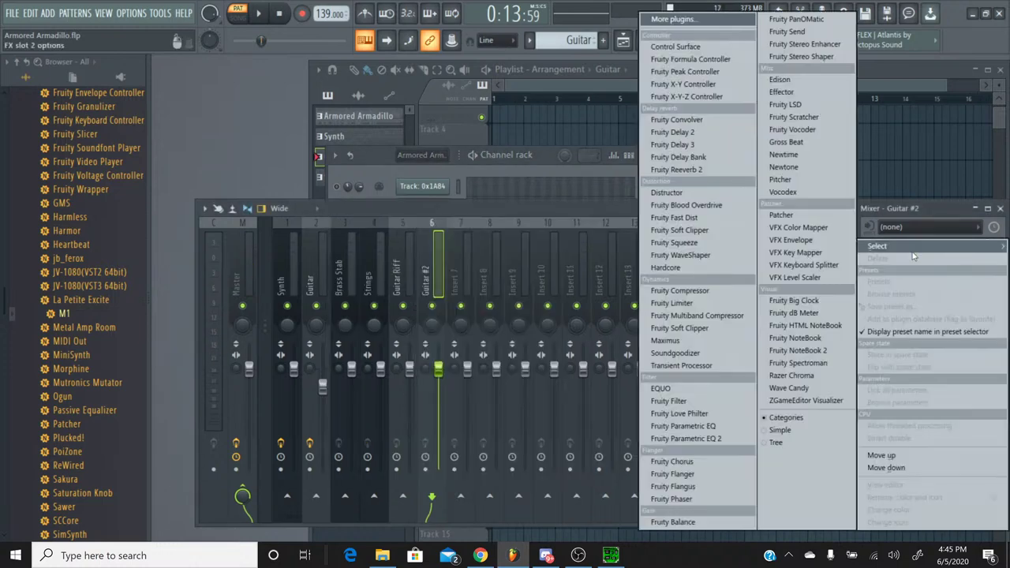
left_click(709, 439)
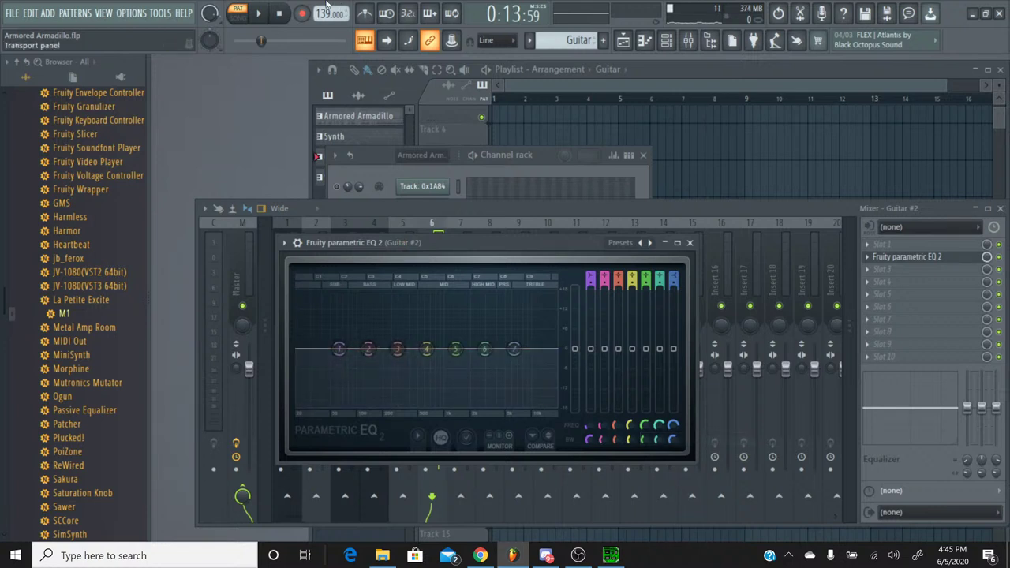
With the pattern playing, change EQ band 2 to High pass and move it to about 245 Hz.
left_click(270, 13)
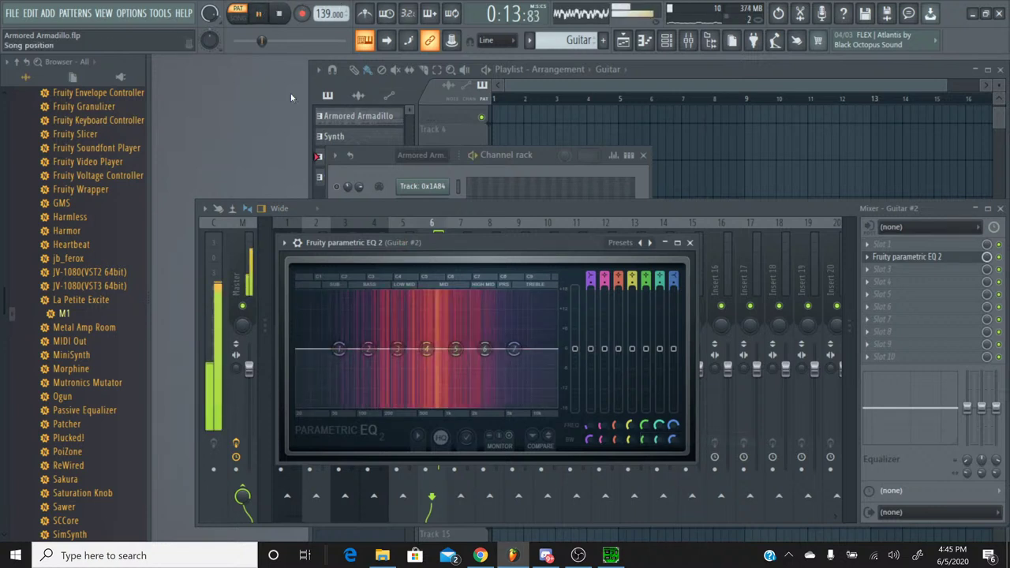
right_click(369, 352)
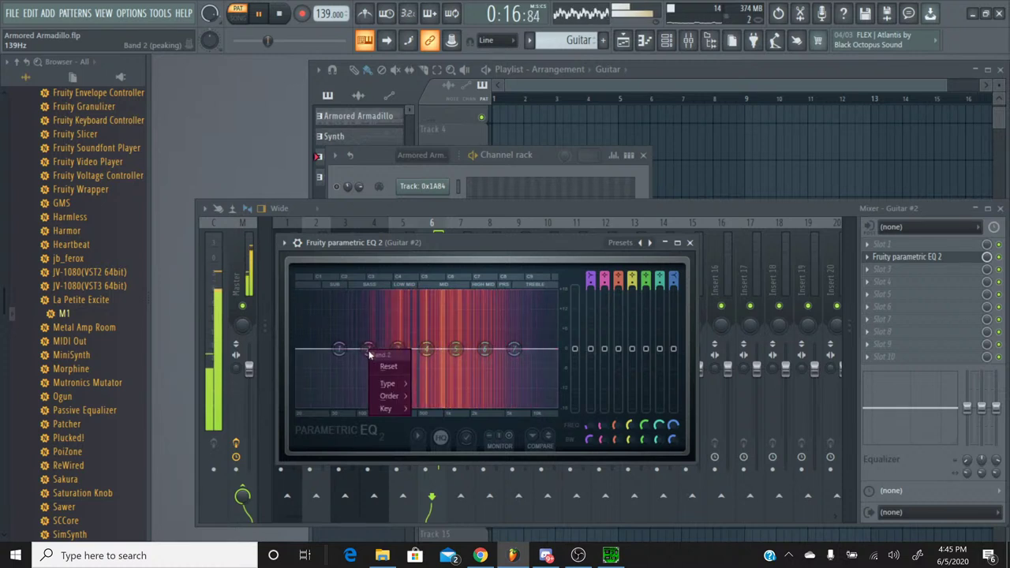
mouse_move(405, 395)
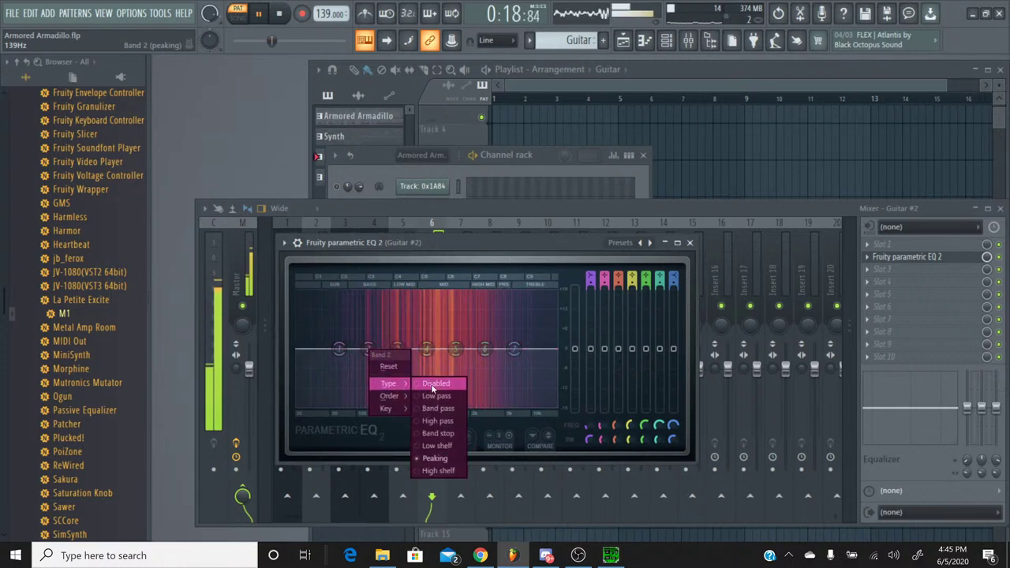
left_click(444, 421)
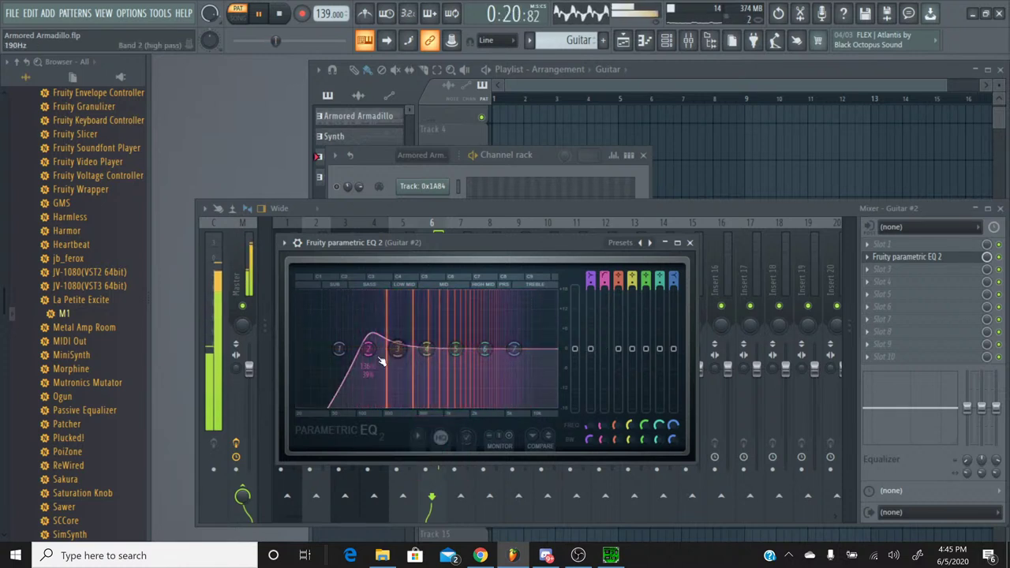
left_click_drag(370, 348, 426, 349)
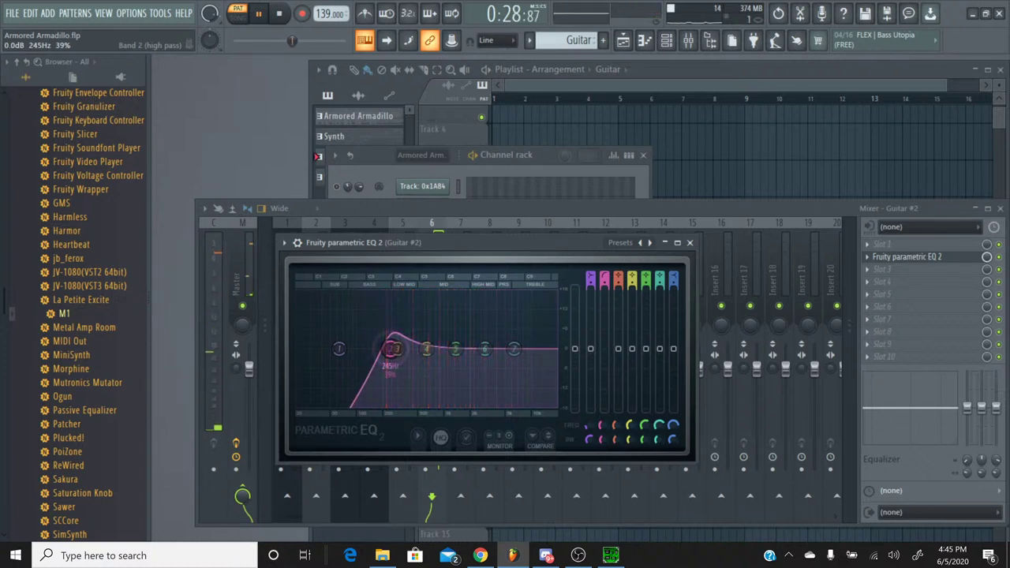
Replay the phrase while lowering EQ band 7 and raising band 6 slightly, and stop playback.
left_click_drag(293, 43, 267, 41)
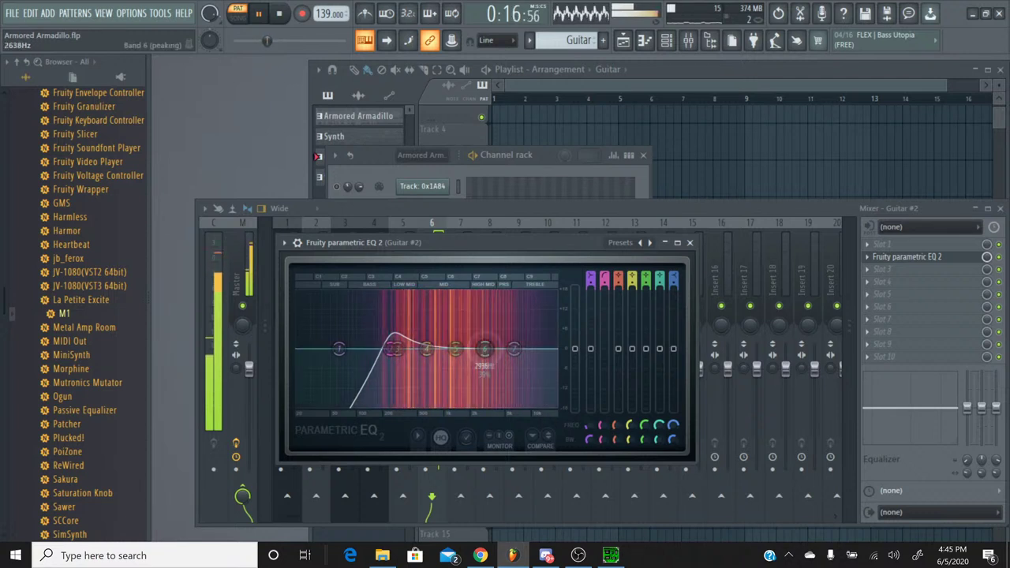
left_click_drag(484, 348, 507, 377)
left_click(286, 14)
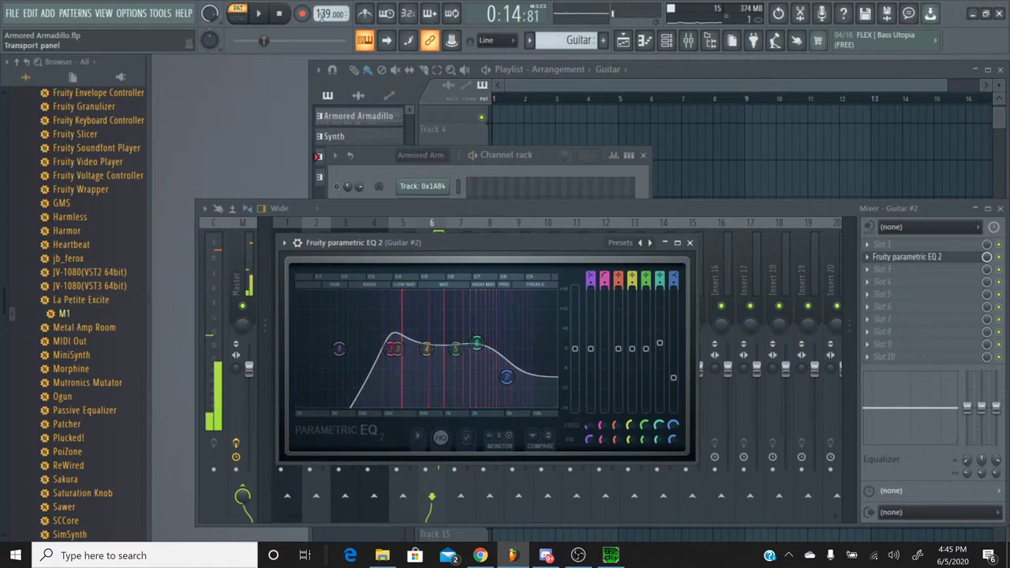
Close the equalizer and replay the start of the Guitar #2 phrase to check the sound.
left_click(690, 244)
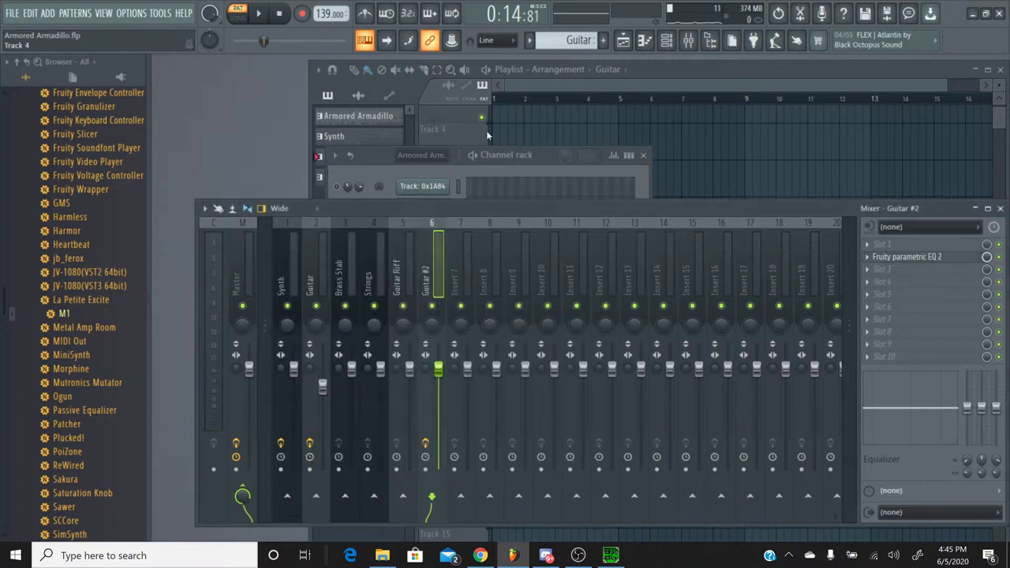
key("space")
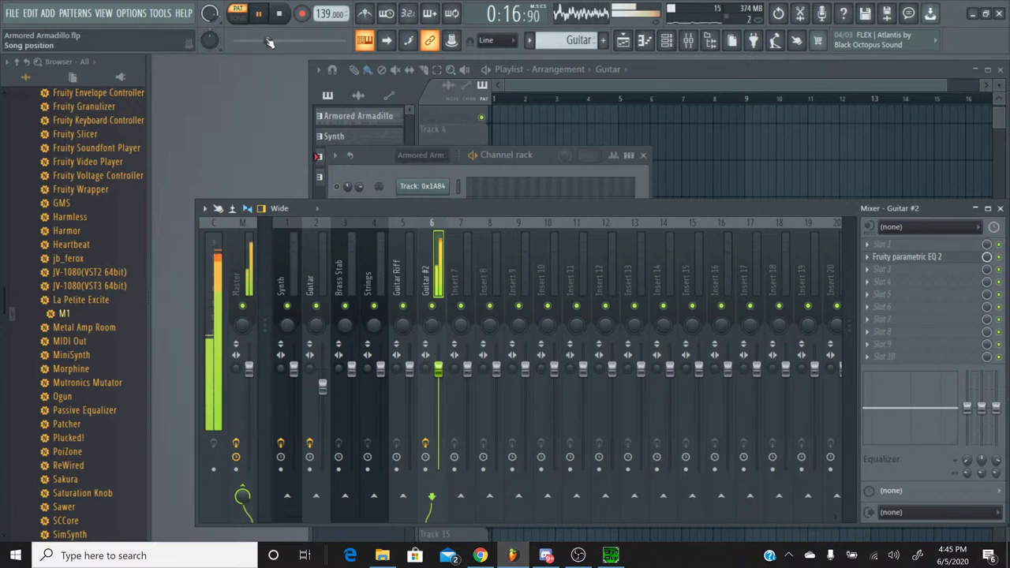
left_click_drag(247, 38, 267, 42)
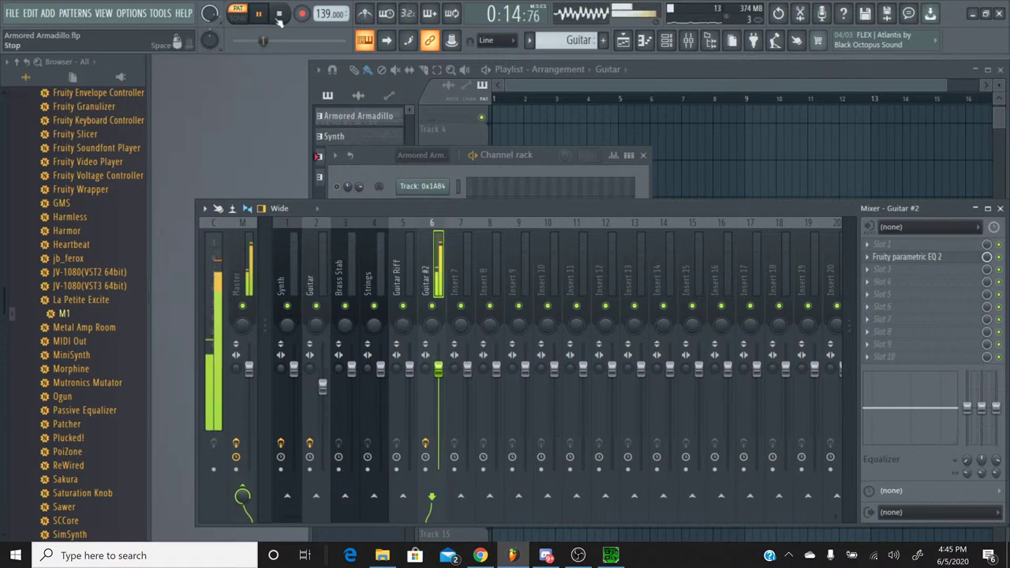
left_click(278, 14)
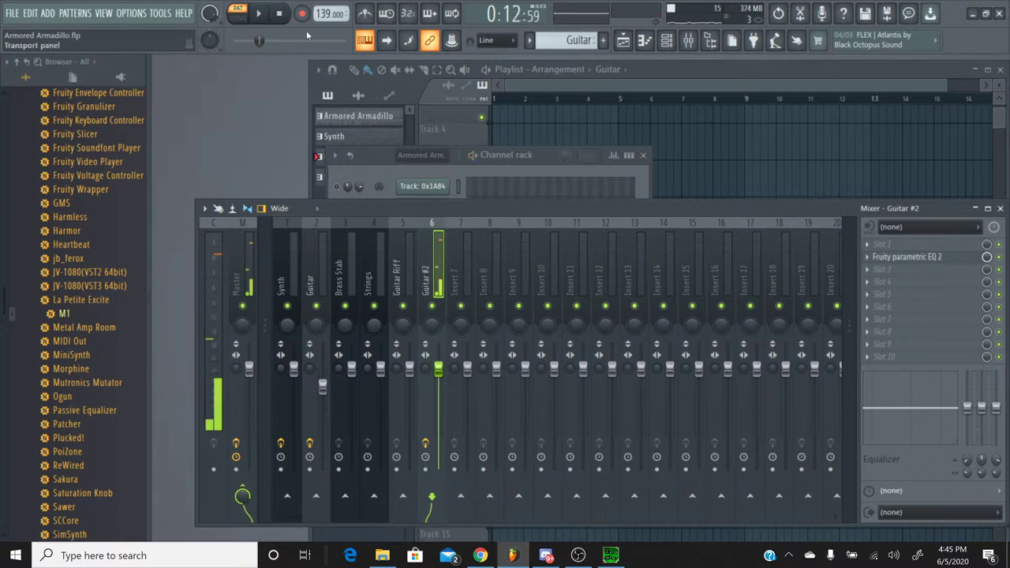
Switch to the Armored Armadillo pattern and open the Track: 0x180D notes in the piano roll.
left_click(372, 176)
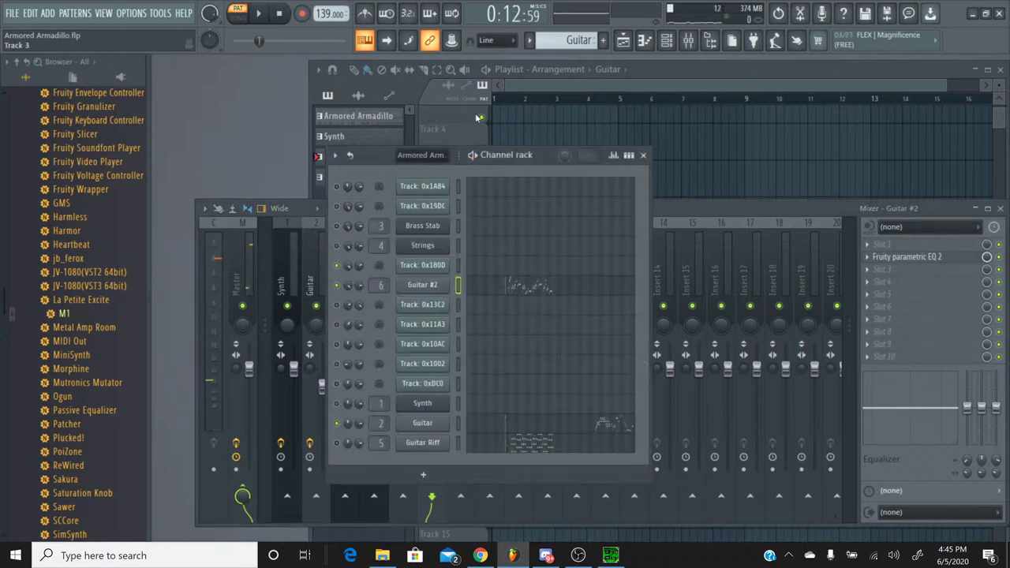
left_click(531, 43)
left_click(544, 52)
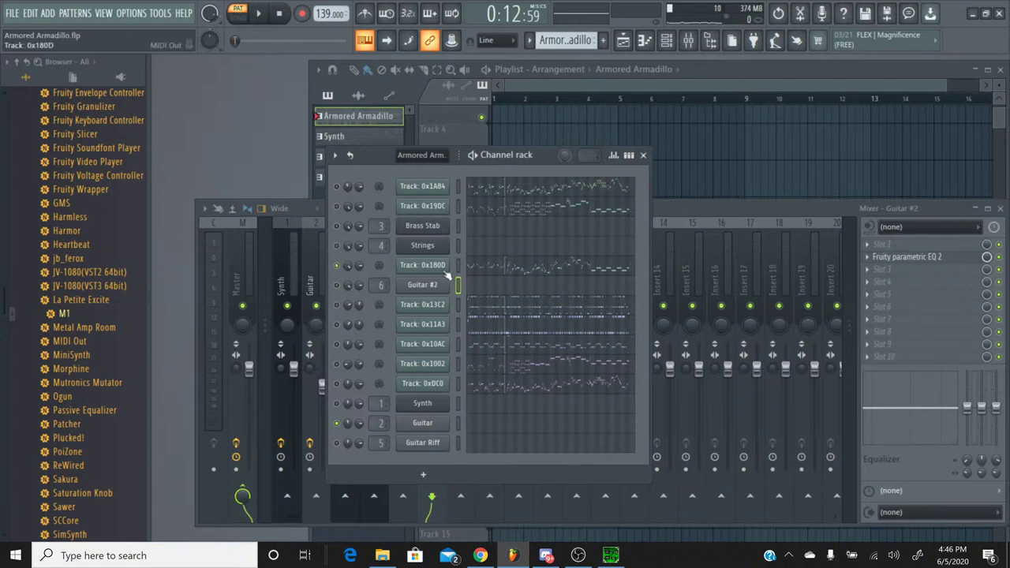
left_click(524, 275)
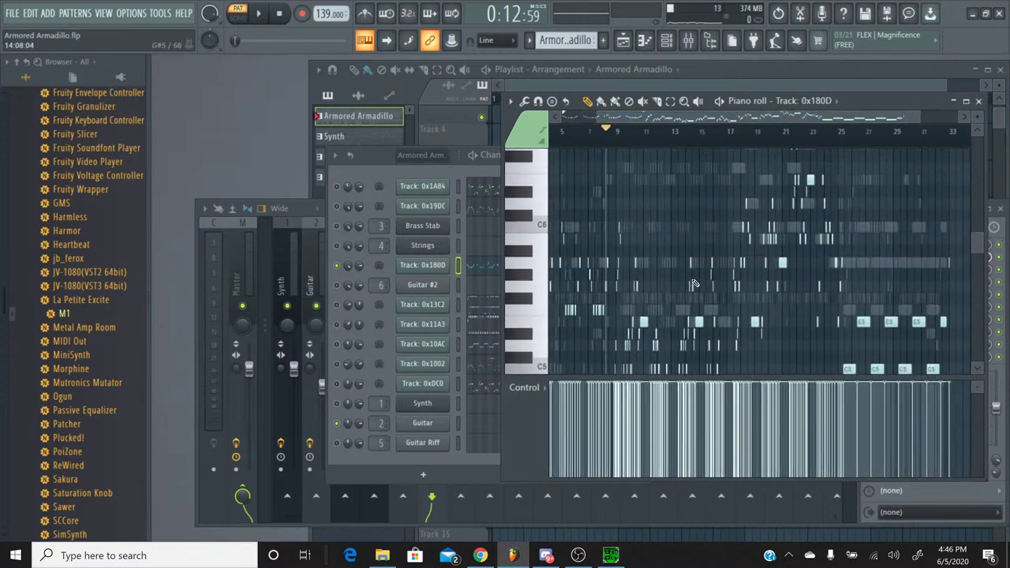
Play the Track: 0x180D notes from bar 12, skipping ahead to about bar 16.
scroll(670, 181, "up", 6)
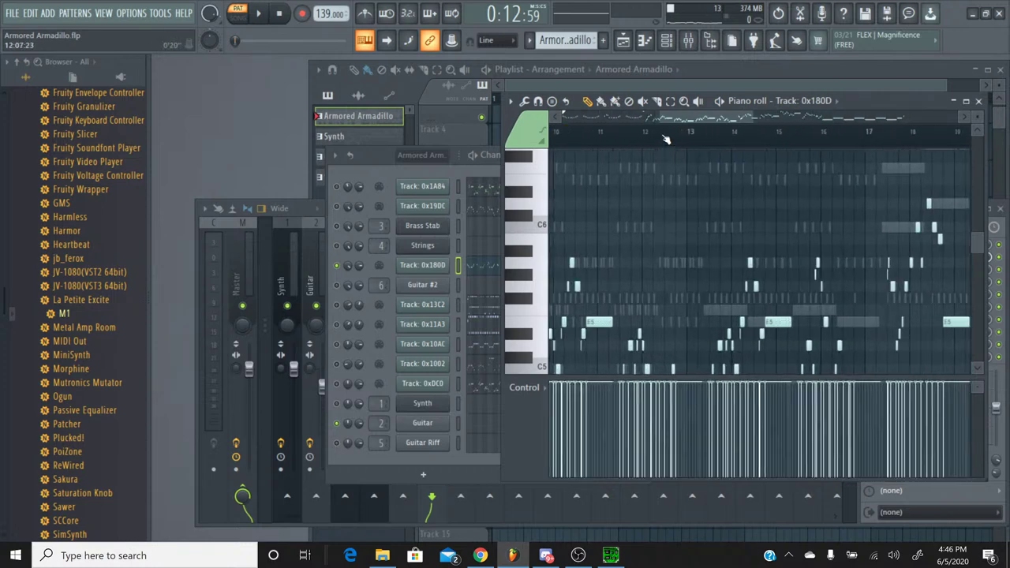
left_click(656, 142)
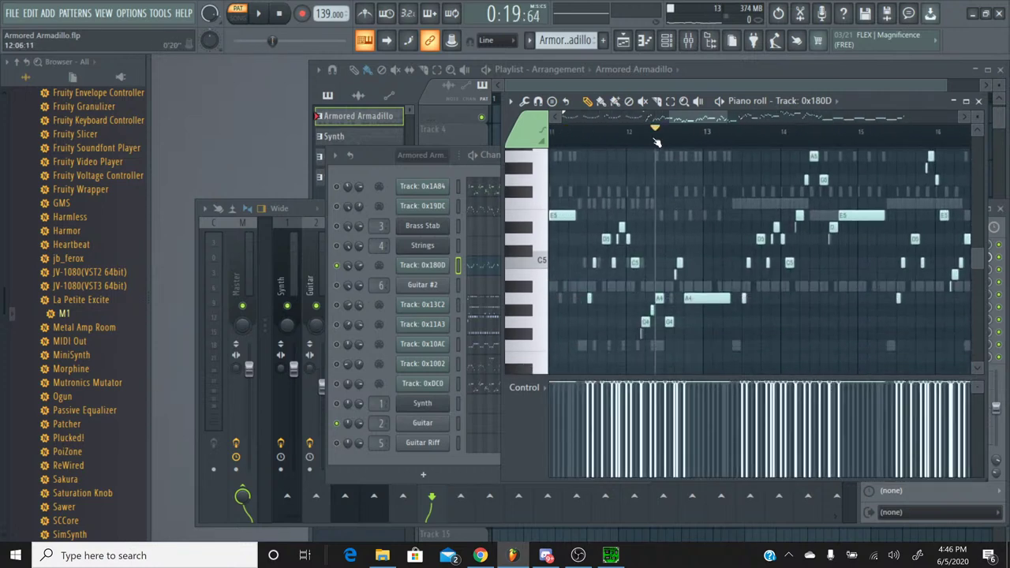
key("space")
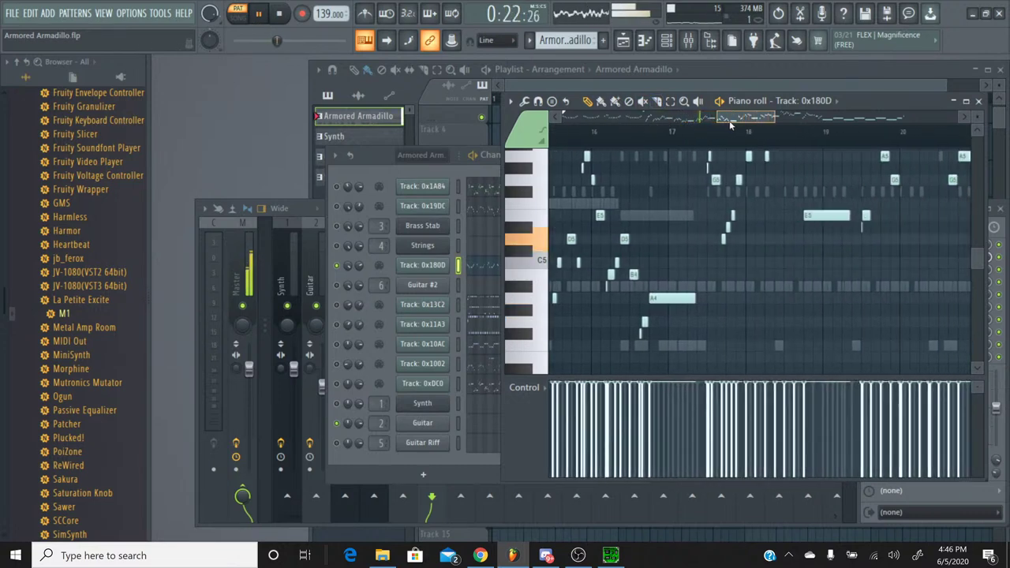
scroll(718, 184, "up", 1)
left_click(611, 133)
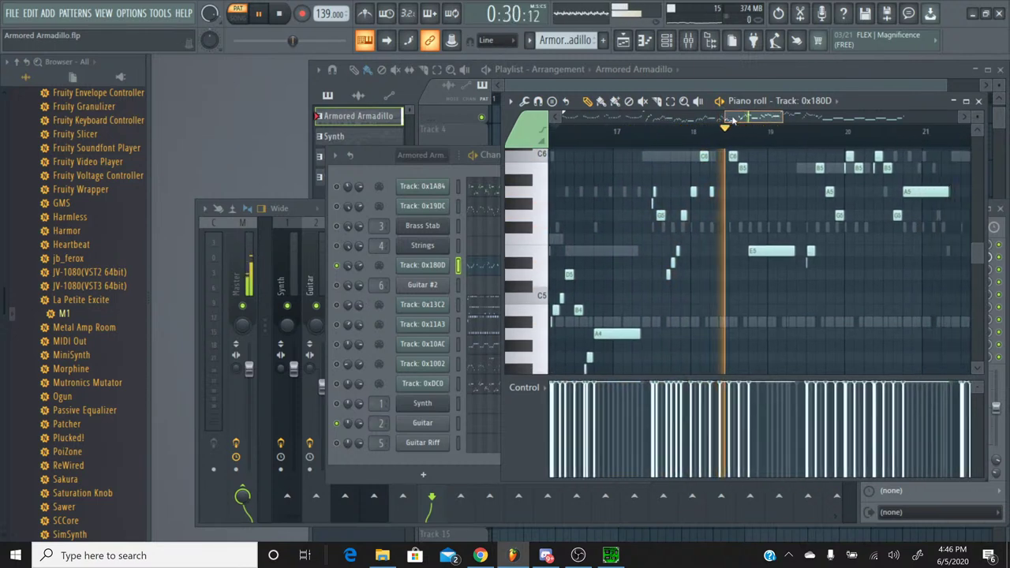
scroll(700, 180, "up", 1)
Return the playback position to just after the start of bar 17, listen to that phrase and stop playback.
scroll(669, 142, "up", 5)
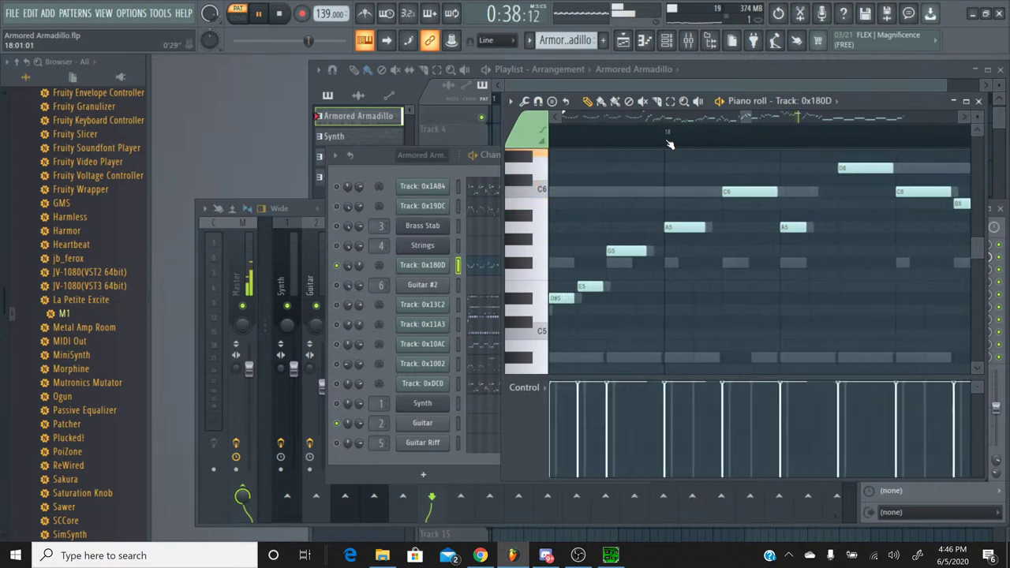
scroll(669, 143, "down", 2)
scroll(669, 144, "down", 1)
scroll(770, 138, "down", 1)
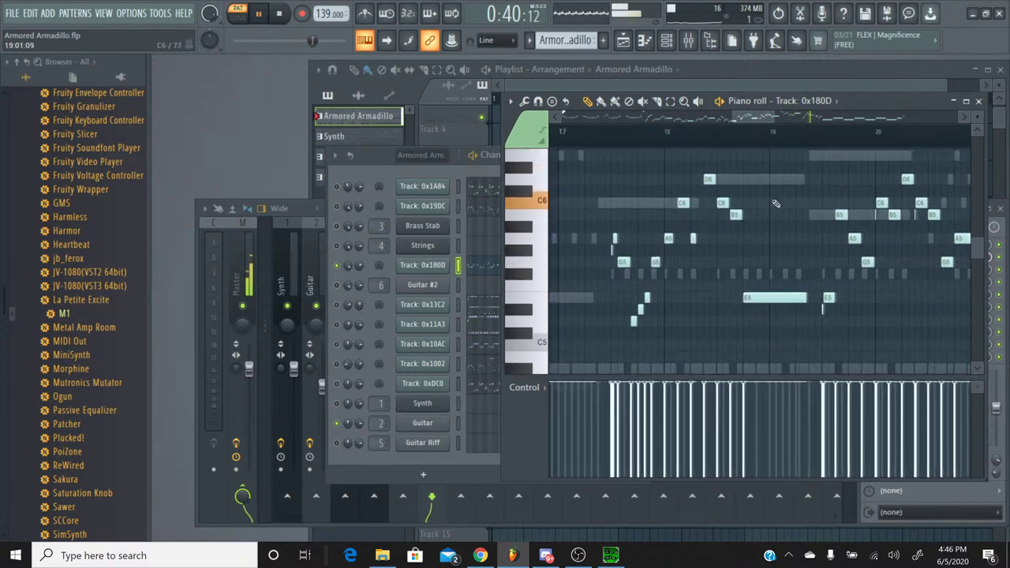
left_click_drag(770, 138, 751, 123)
left_click(665, 131)
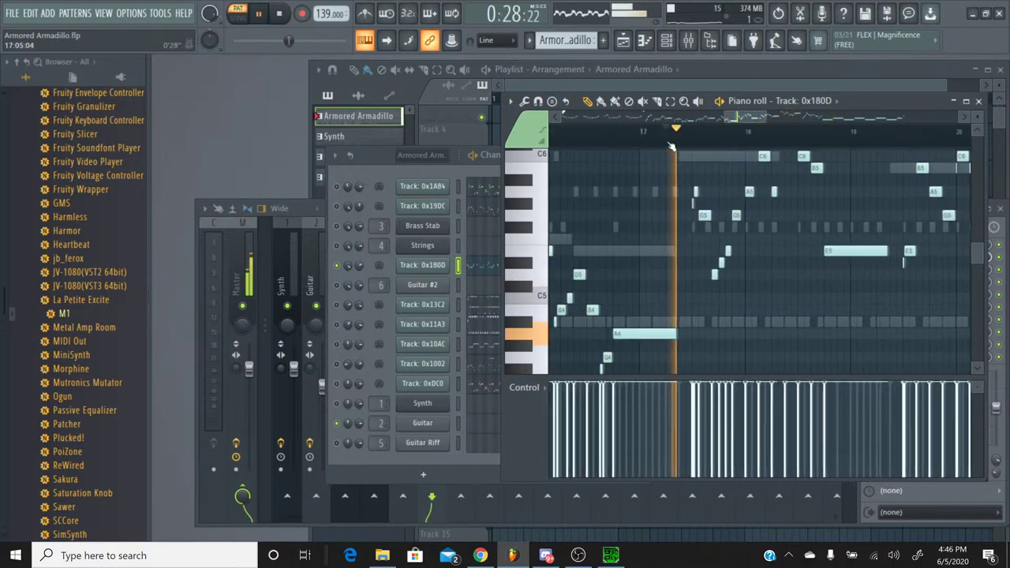
left_click(280, 16)
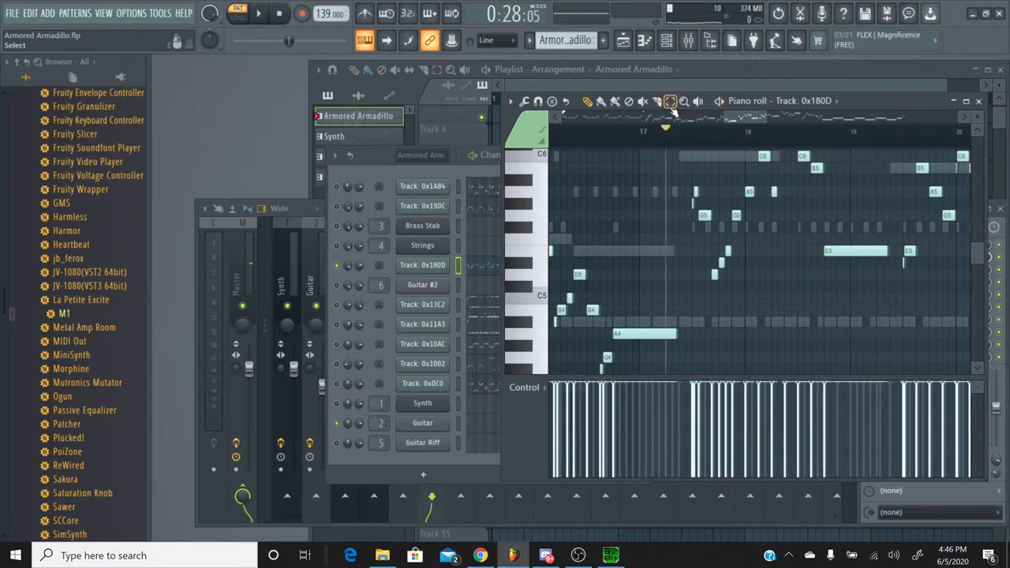
Select the Track: 0x180D notes from the phrase starting in bar 17 through the end of bar 24.
scroll(757, 214, "up", 3)
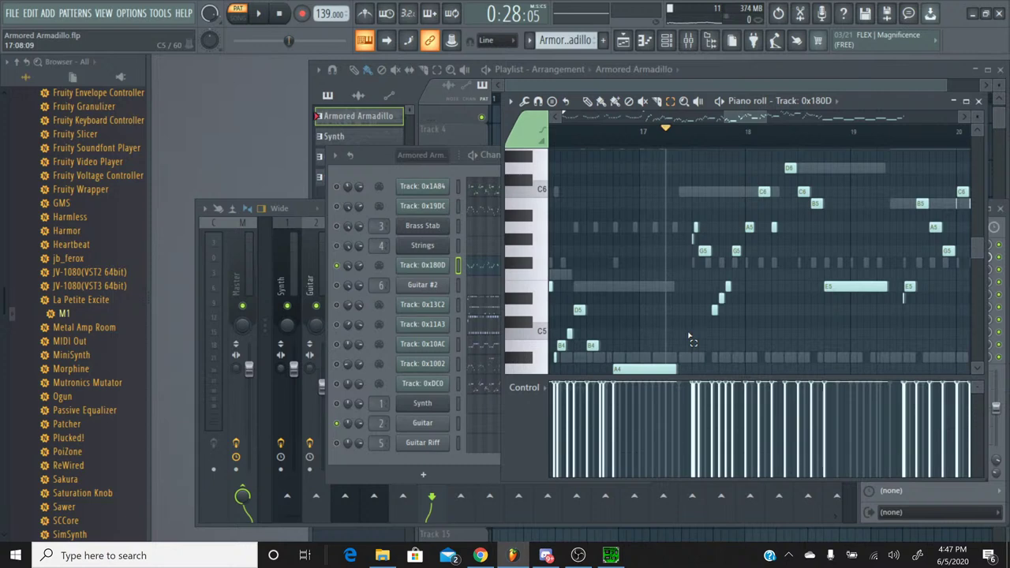
left_click_drag(688, 340, 747, 202)
scroll(747, 203, "down", 3)
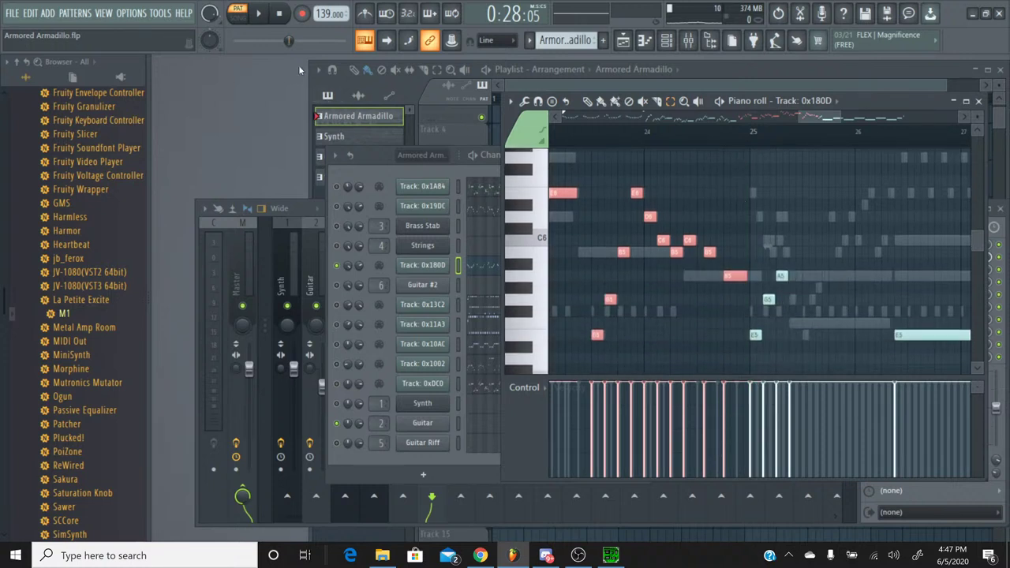
Play the selected passage, follow its notes through bar 25 and stop playback.
left_click(258, 29)
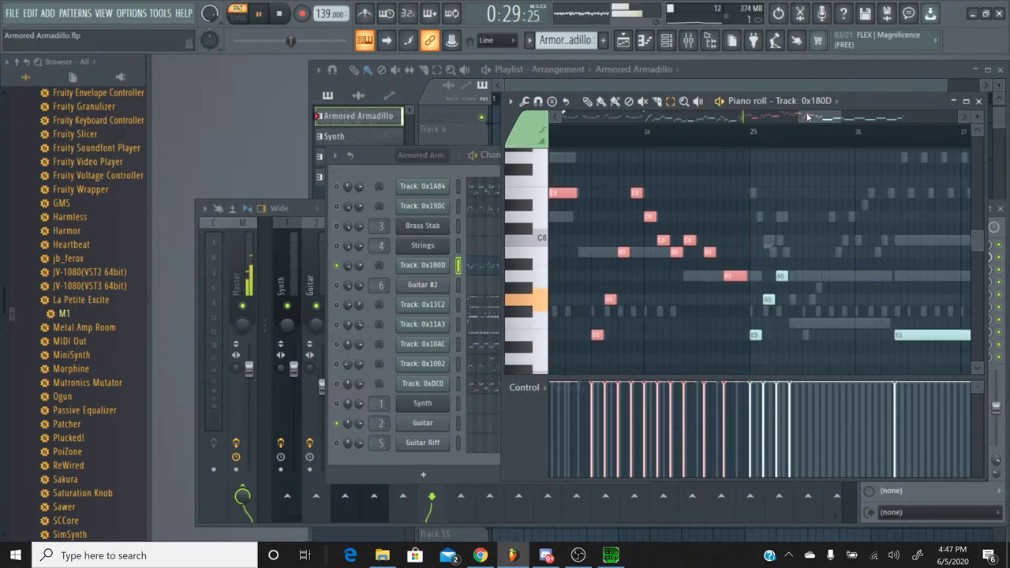
left_click_drag(805, 118, 782, 119)
scroll(637, 144, "up", 3)
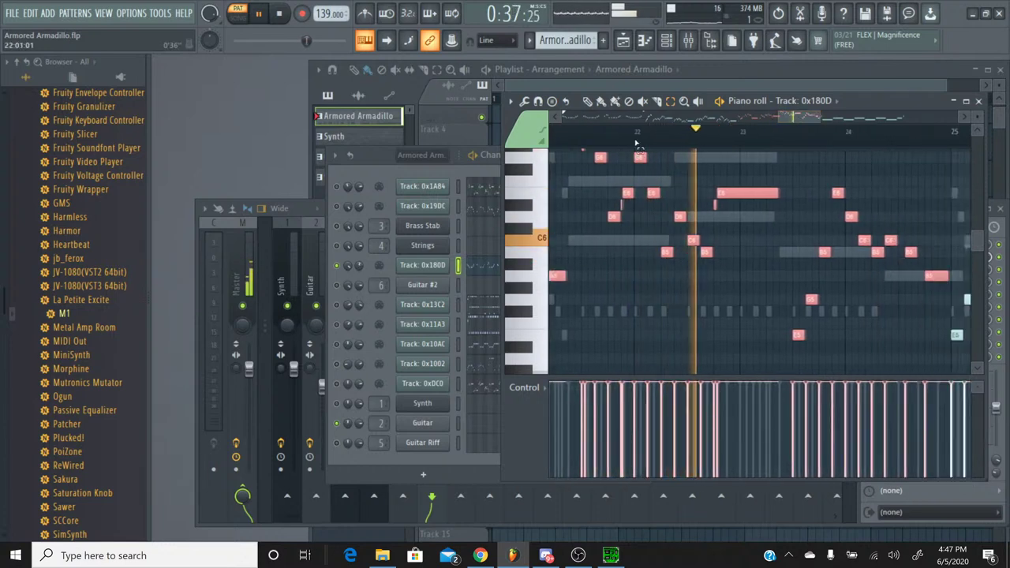
scroll(638, 145, "down", 2)
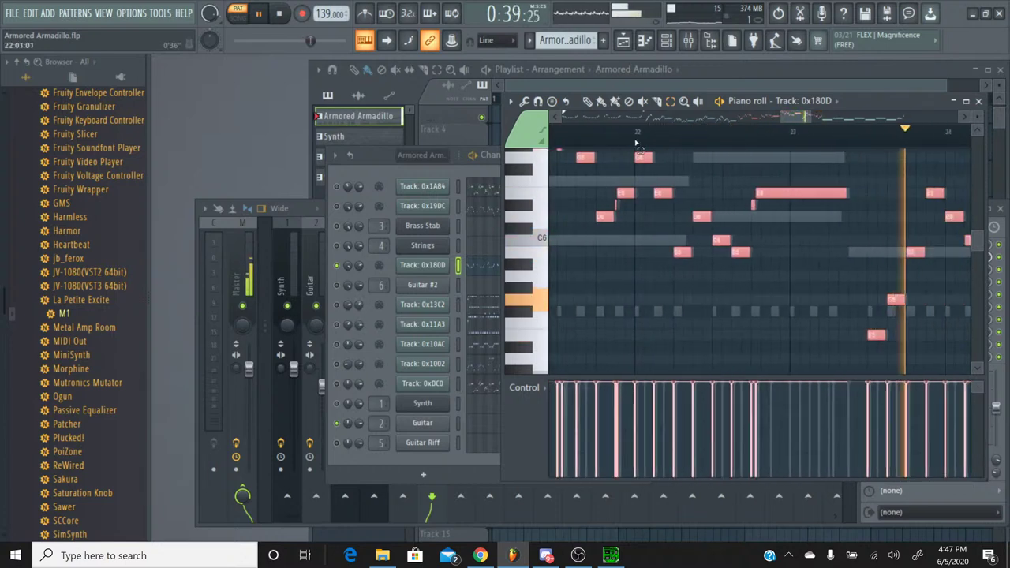
left_click_drag(796, 119, 821, 119)
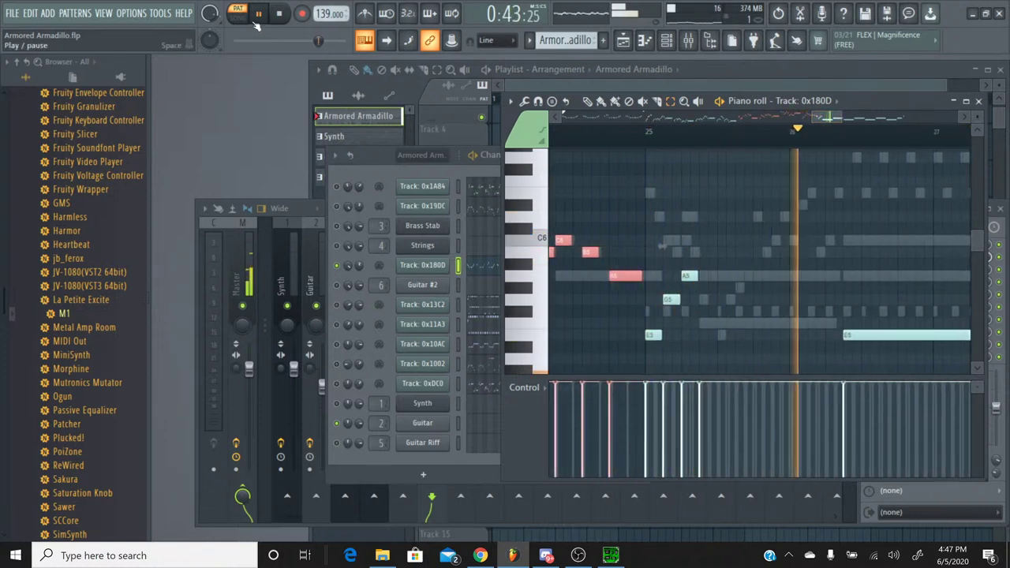
left_click(268, 25)
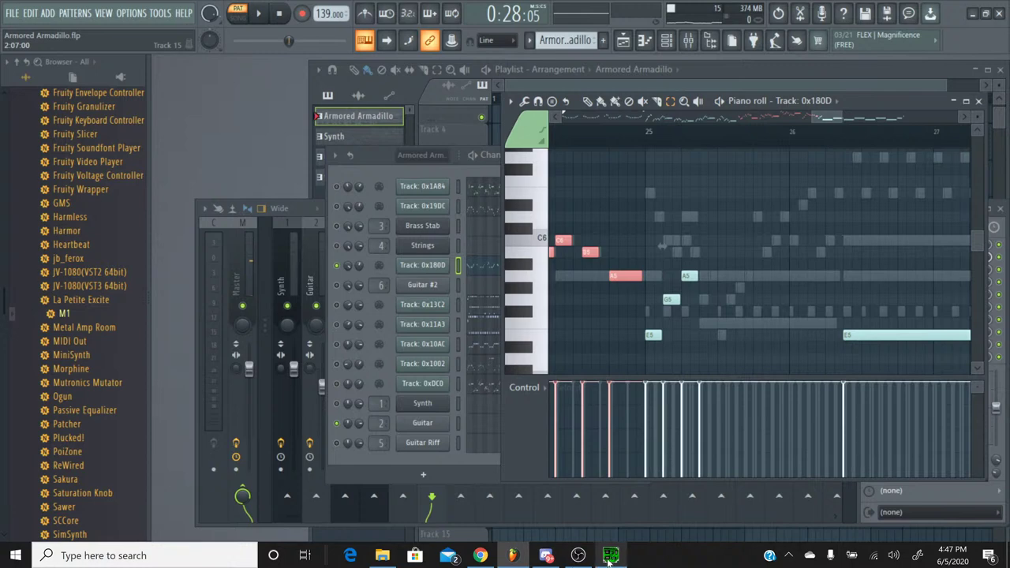
Switch to SPCTool, play the later section of 09 Armored Armadillo.spc twice for reference, stop it and minimize the window.
left_click(610, 555)
left_click(309, 248)
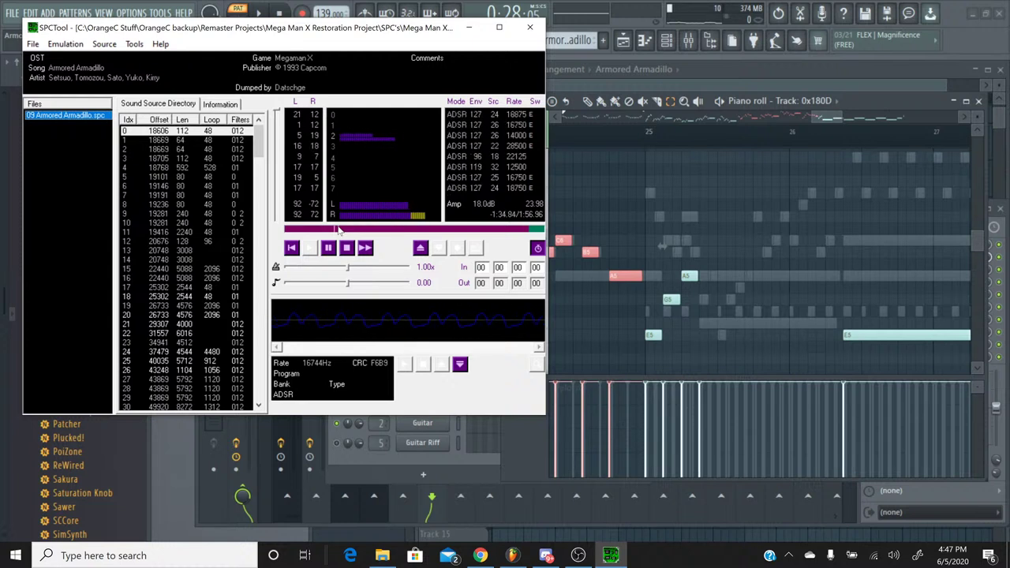
left_click_drag(331, 230, 341, 232)
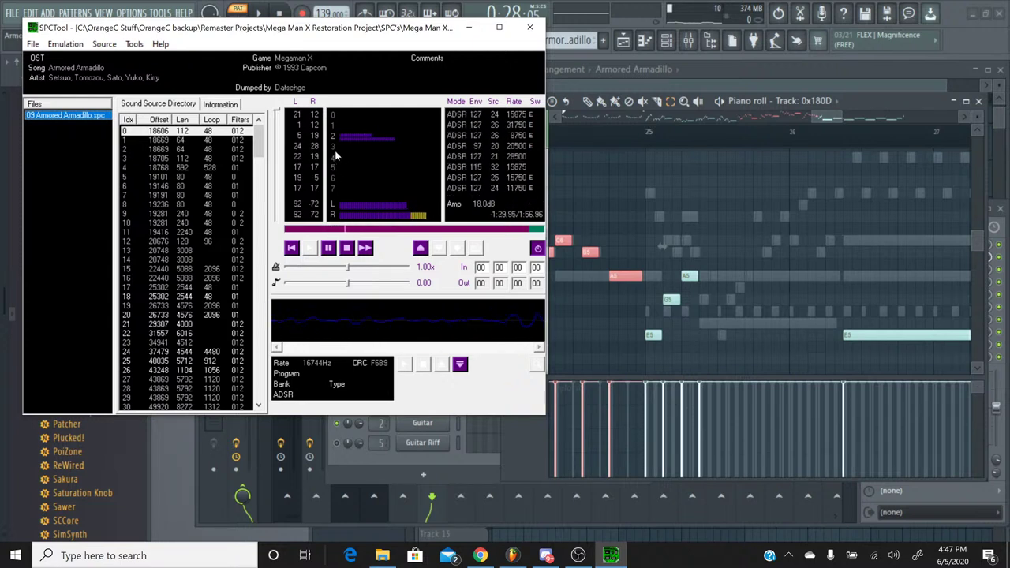
left_click(351, 248)
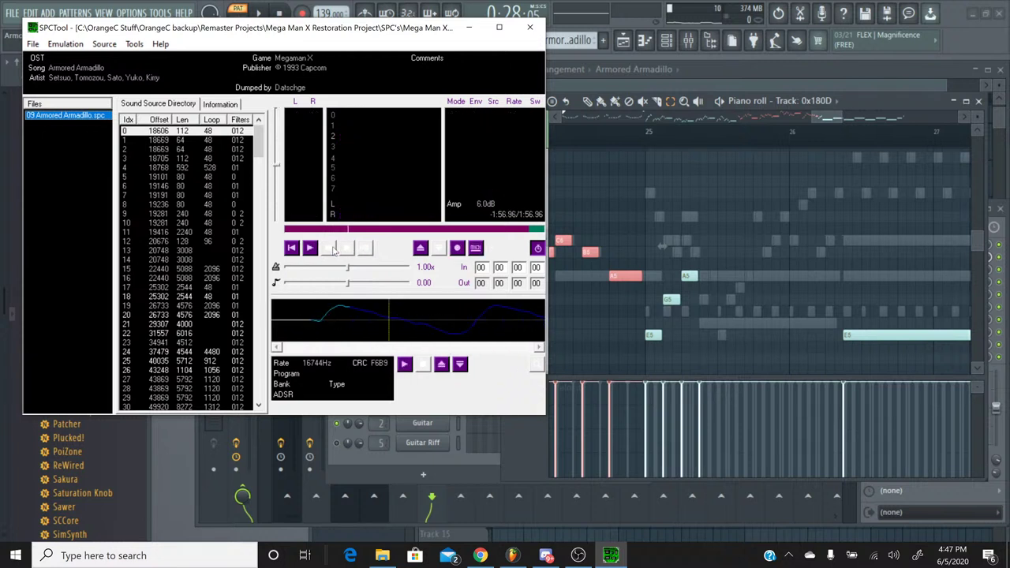
left_click(312, 249)
left_click(339, 230)
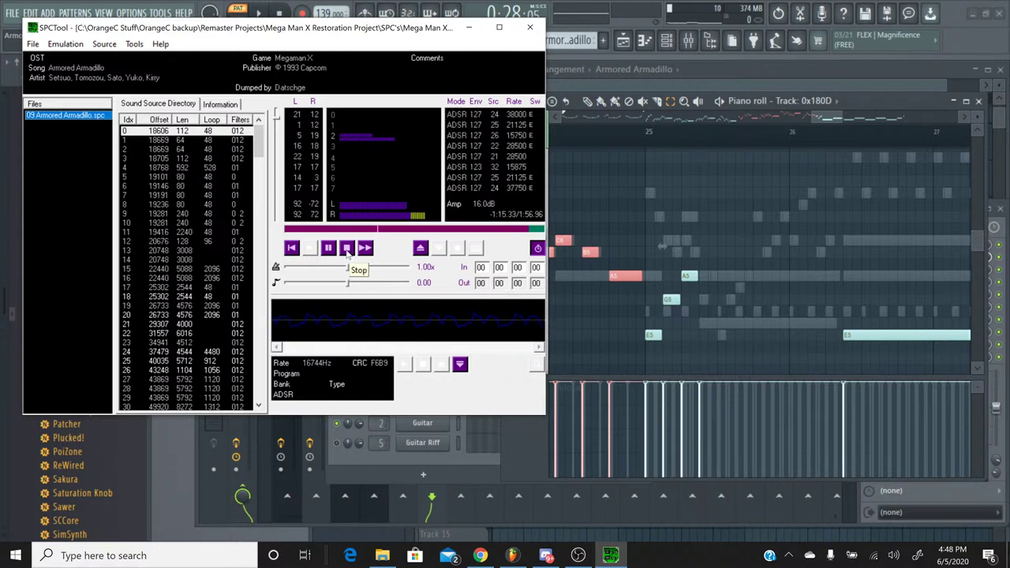
left_click(346, 249)
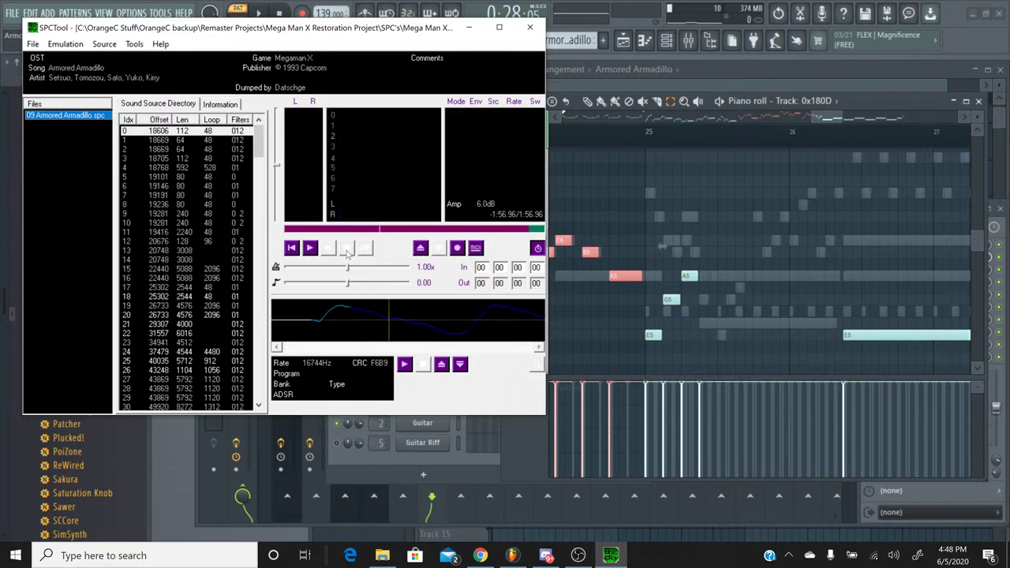
left_click(469, 28)
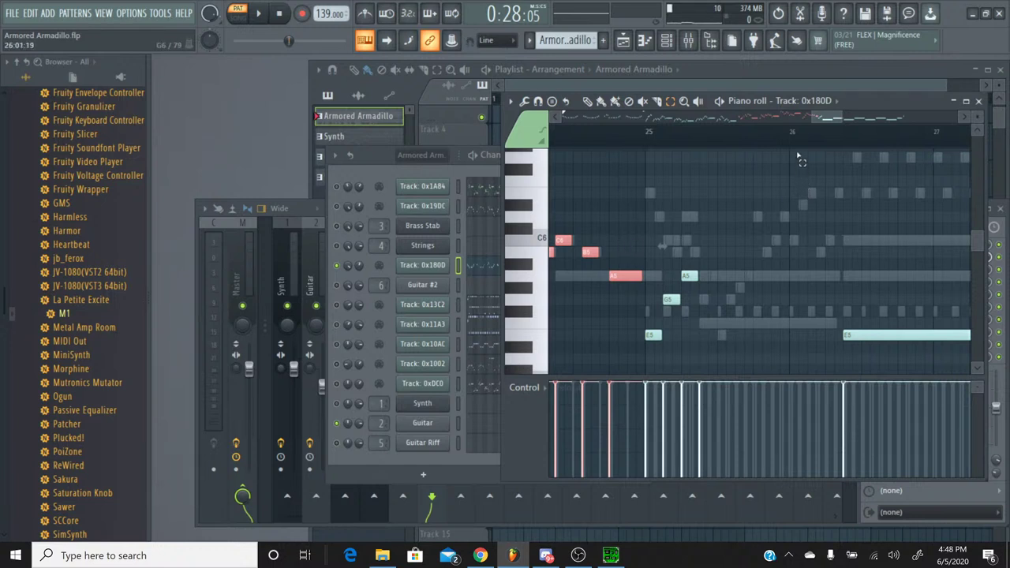
Examine the selected Track: 0x180D phrase around bars 17 to 19 in the piano roll.
left_click_drag(839, 120, 759, 123)
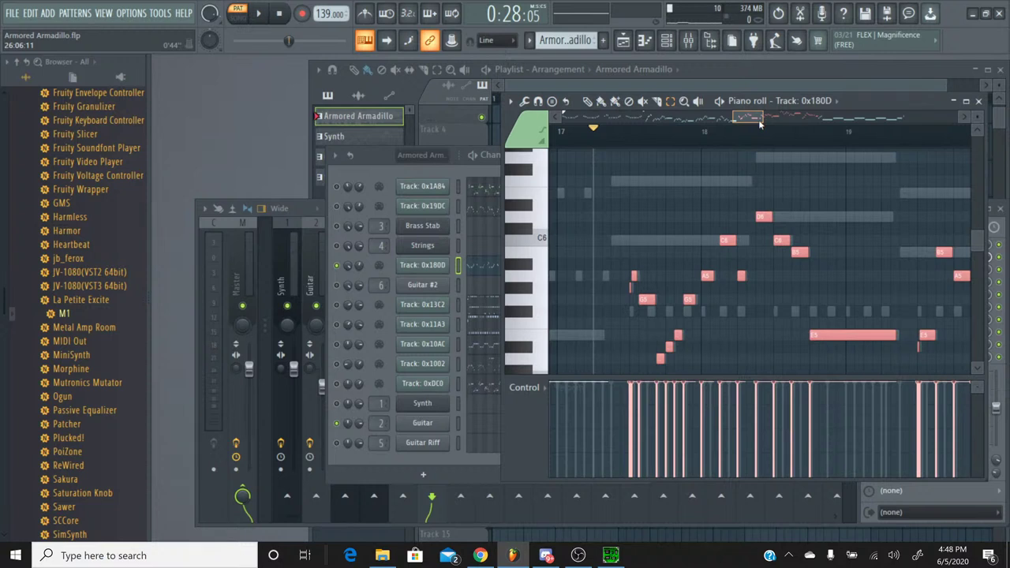
scroll(718, 142, "up", 3)
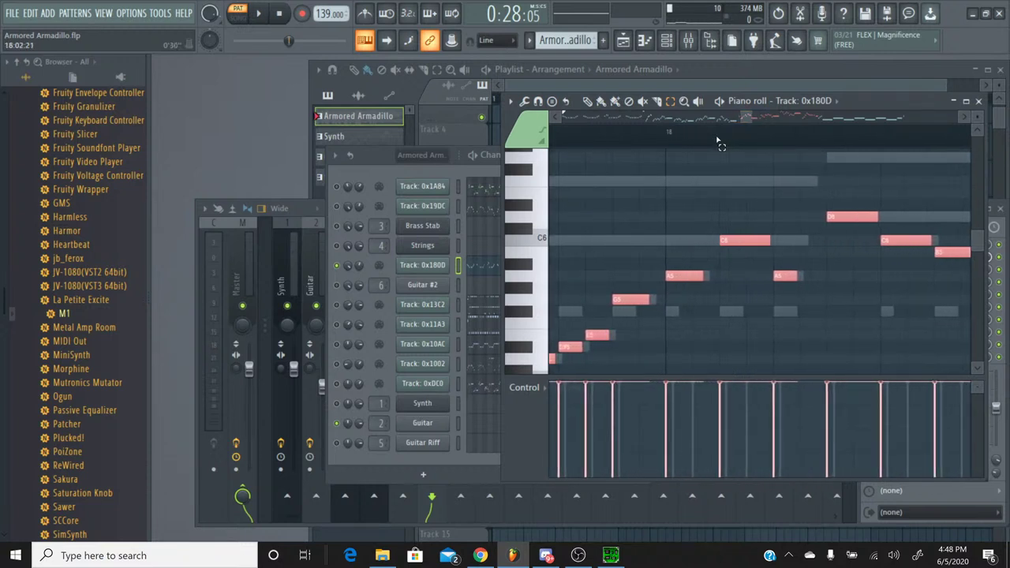
scroll(718, 142, "down", 3)
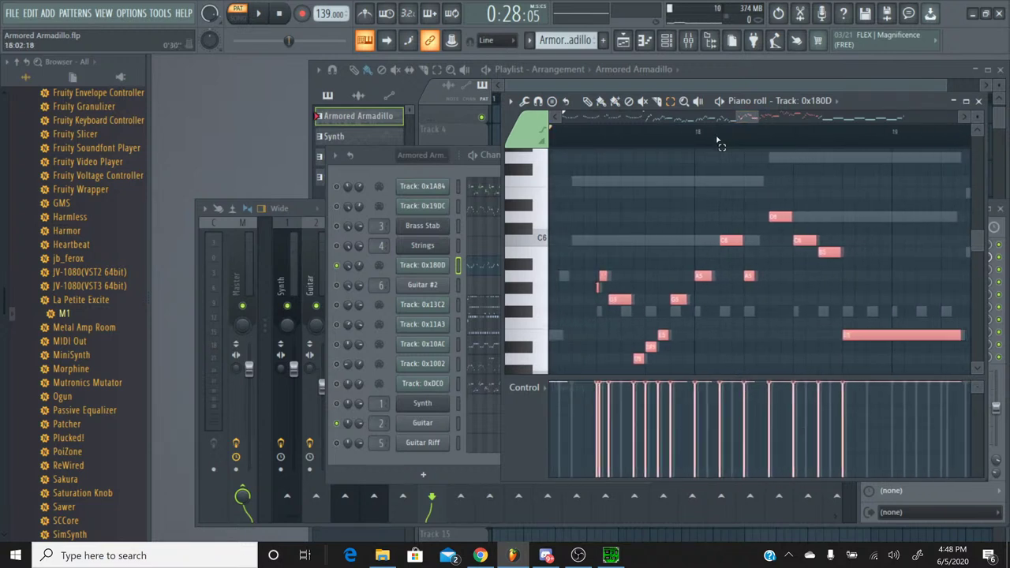
scroll(718, 142, "up", 2)
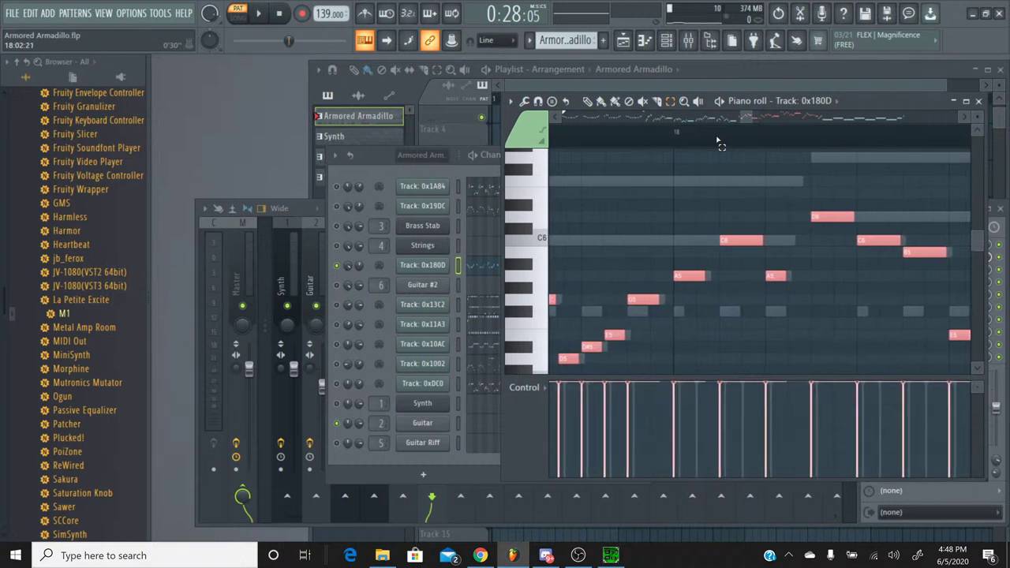
scroll(718, 142, "down", 3)
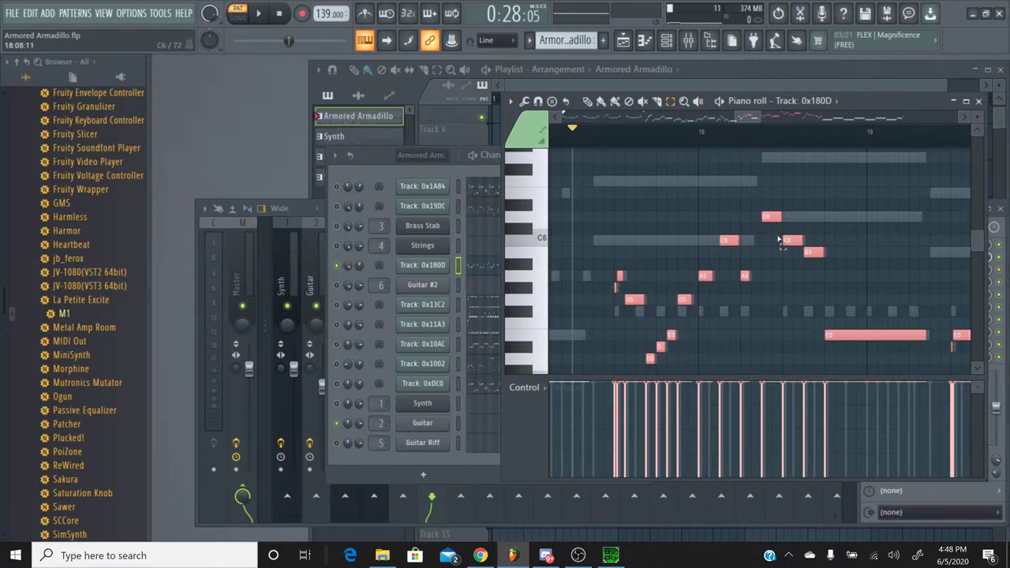
scroll(780, 242, "down", 3)
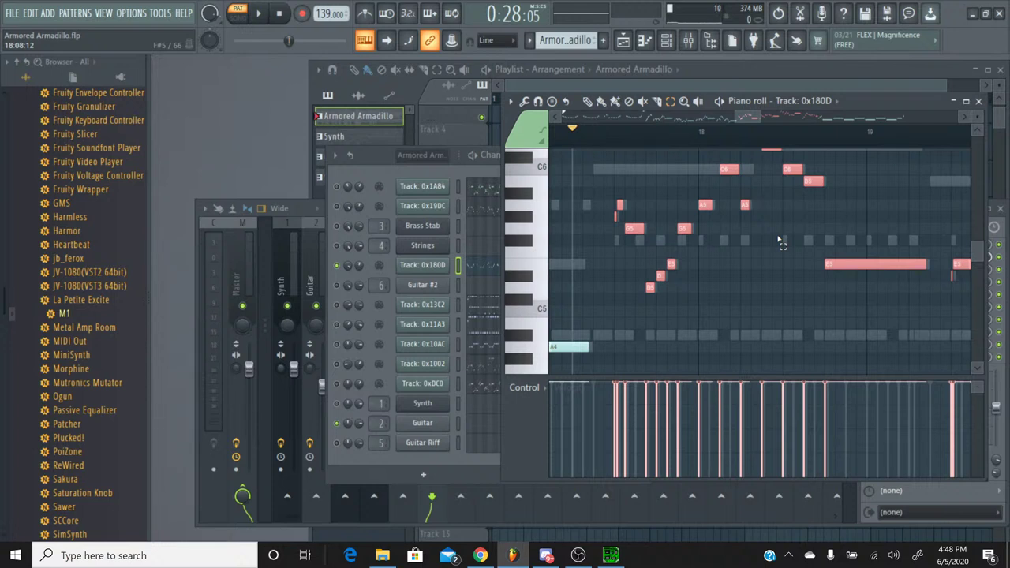
scroll(779, 242, "up", 2)
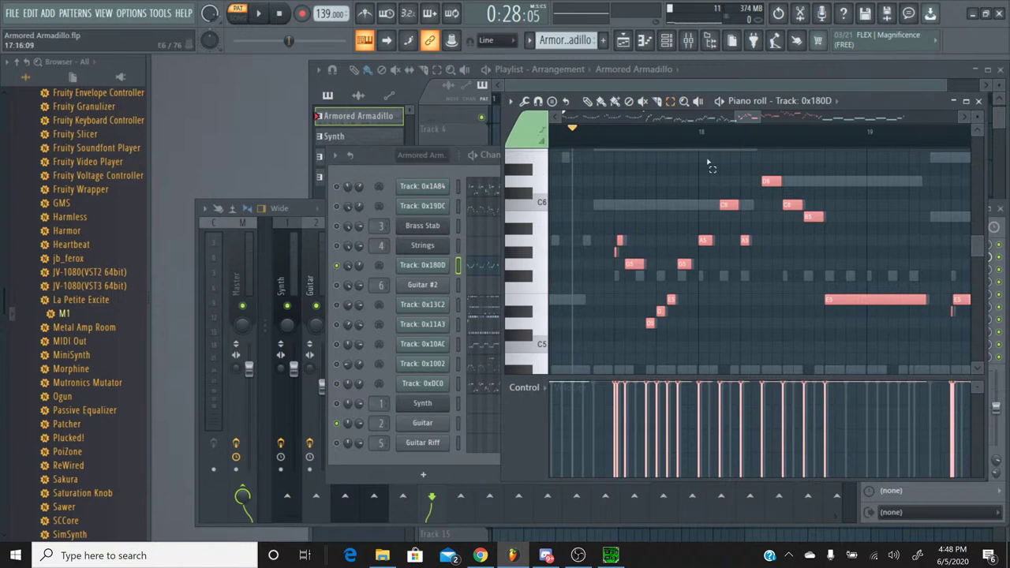
Compare the notes around bar 18 in Track: 0xDC0, Track: 0x1A84, Track: 0x19DC and Track: 0x180D.
left_click(491, 388)
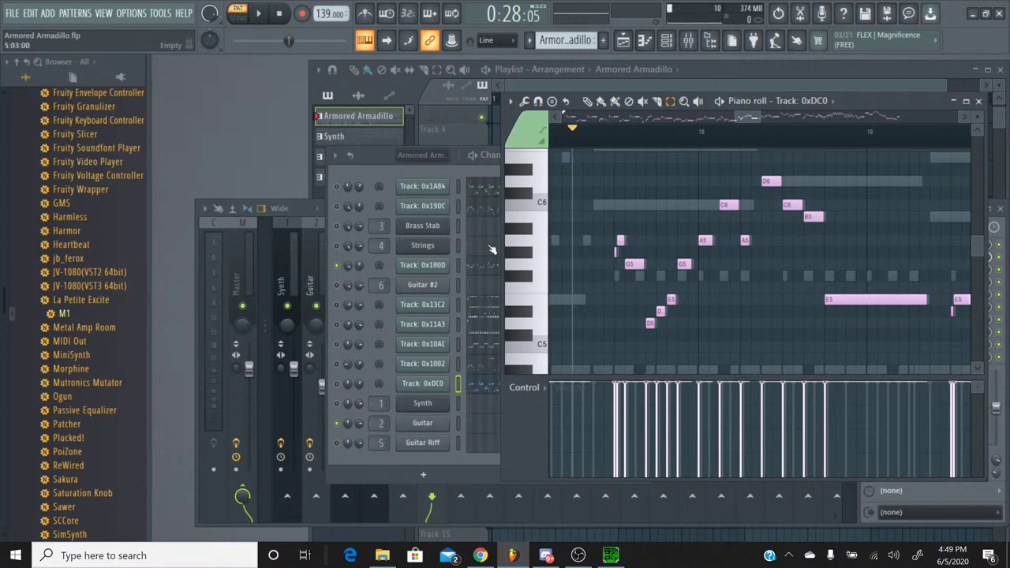
left_click(486, 192)
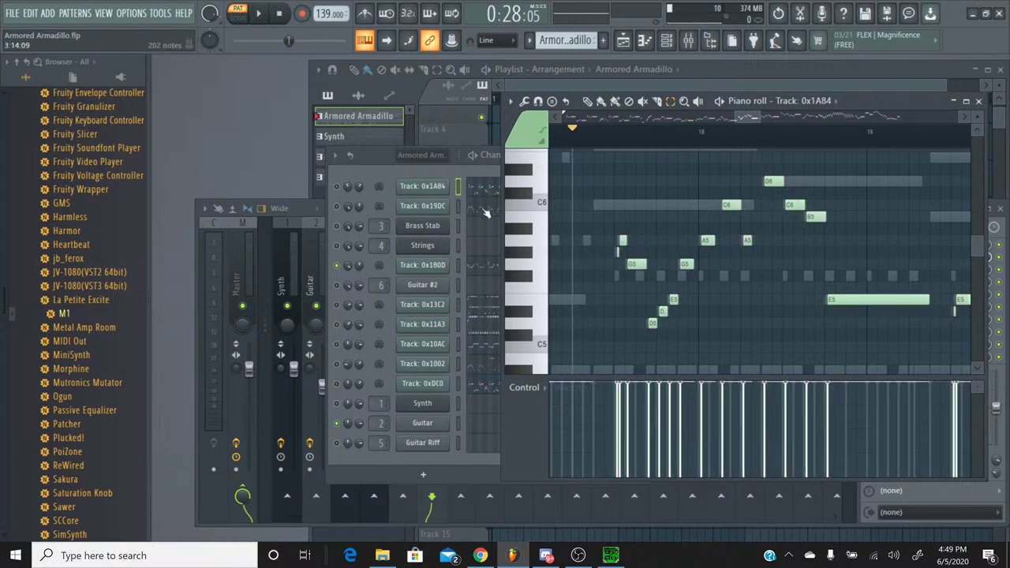
left_click(487, 212)
left_click(486, 195)
left_click(489, 271)
left_click(489, 391)
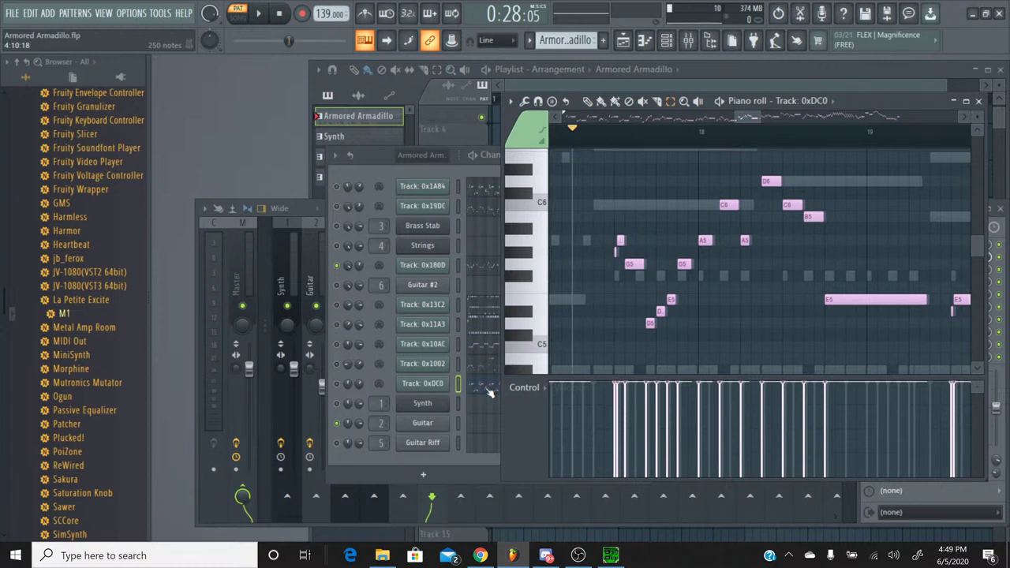
Play Track: 0xDC0 from bar 21, follow its notes through bars 25 and 26, and stop playback.
left_click_drag(756, 120, 778, 119)
scroll(640, 230, "up", 4)
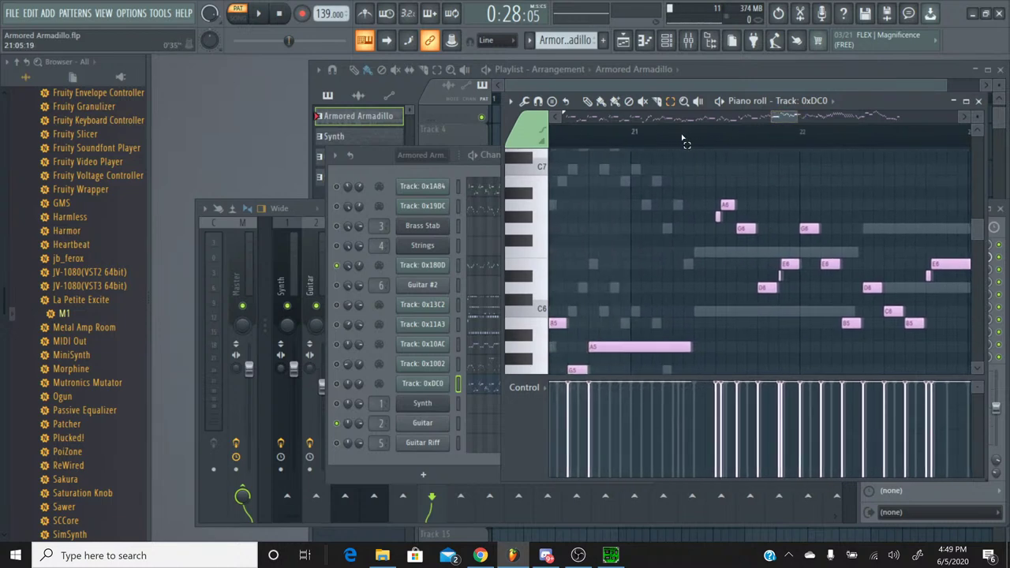
left_click(641, 130)
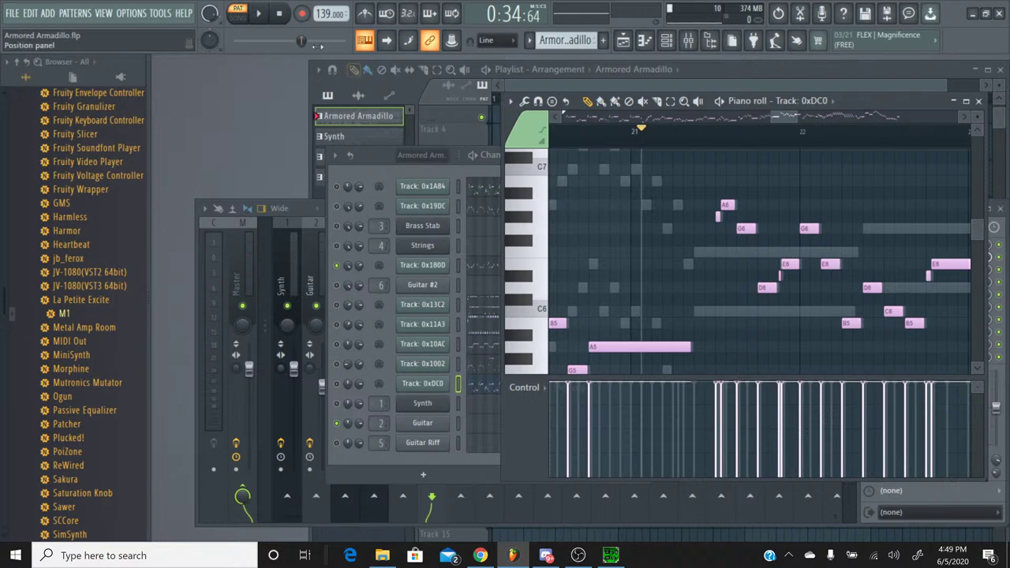
left_click(258, 13)
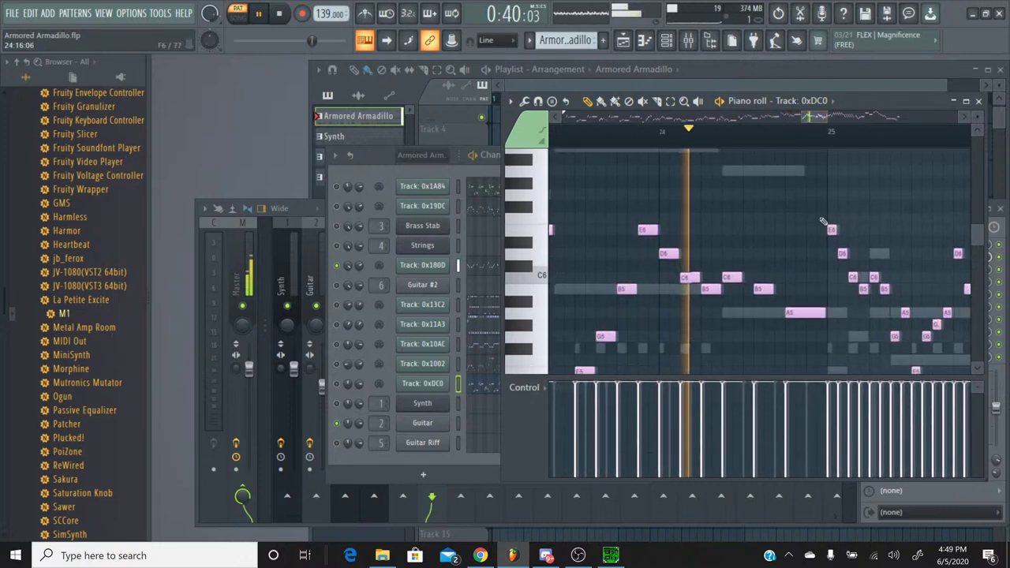
scroll(823, 221, "down", 3)
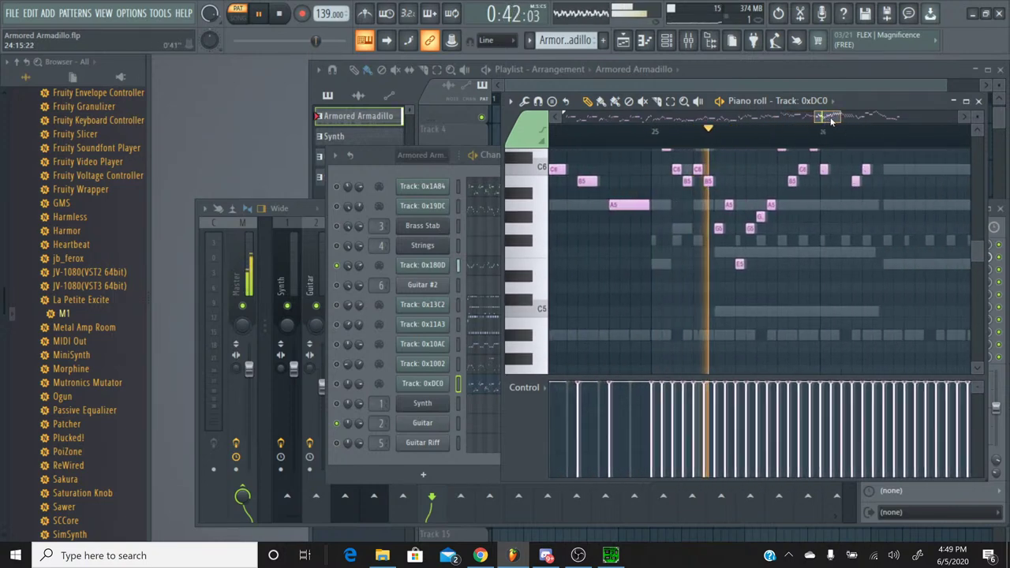
scroll(702, 190, "up", 2)
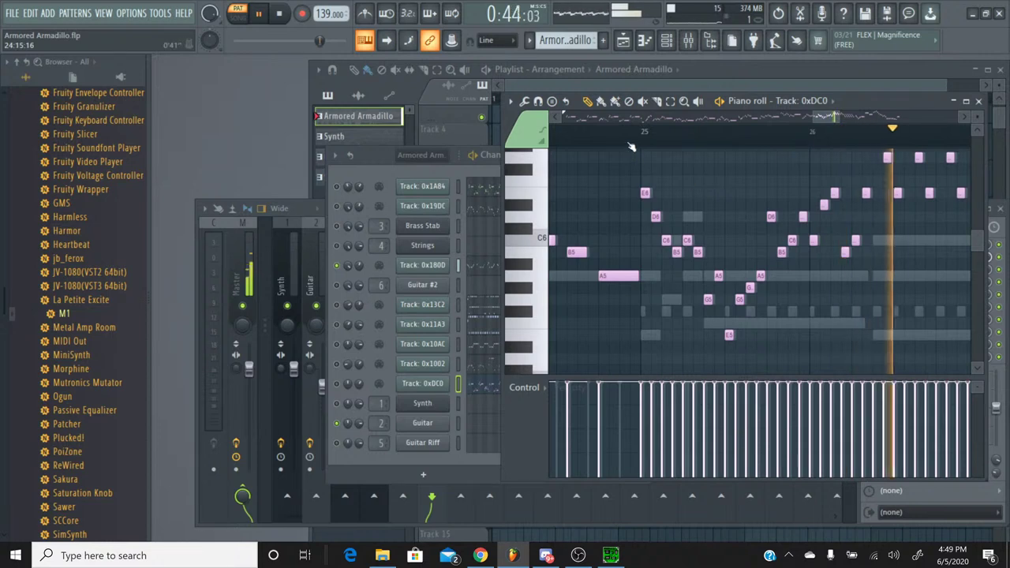
scroll(631, 147, "up", 2)
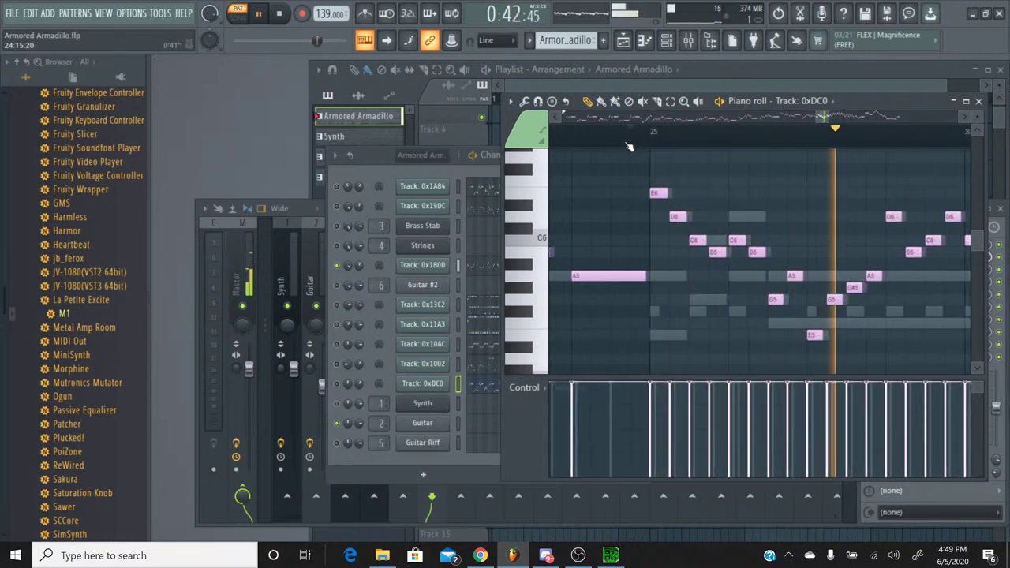
key("space")
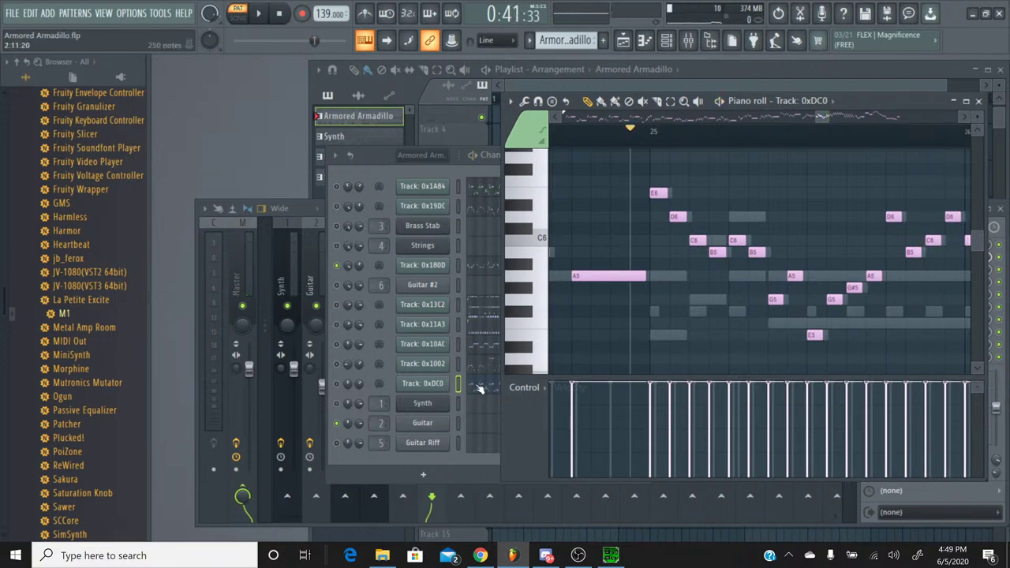
Show the Track: 0x180D notes around bars 22 to 26 and play them from the middle of bar 23, then stop.
left_click(480, 388)
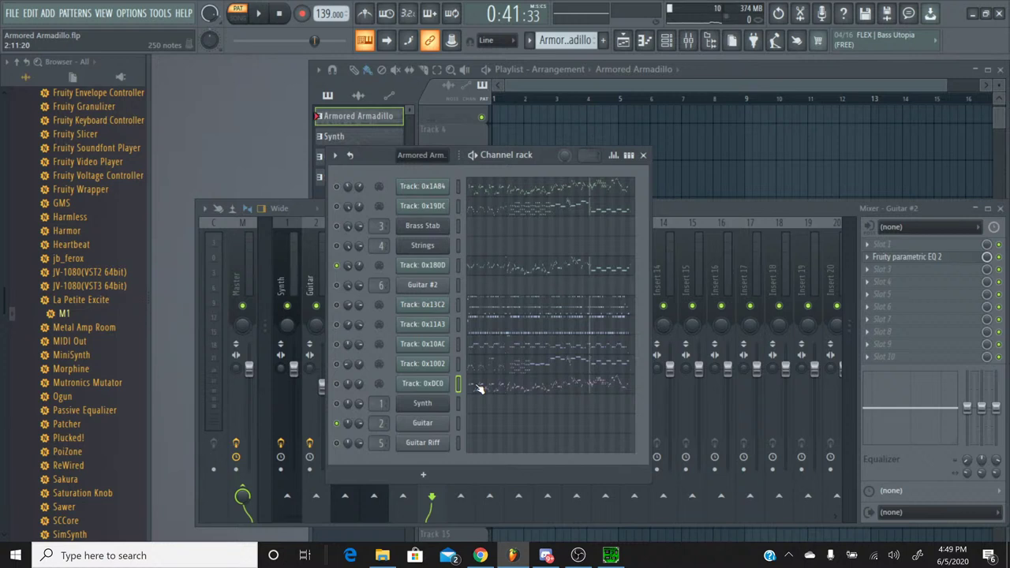
left_click(480, 388)
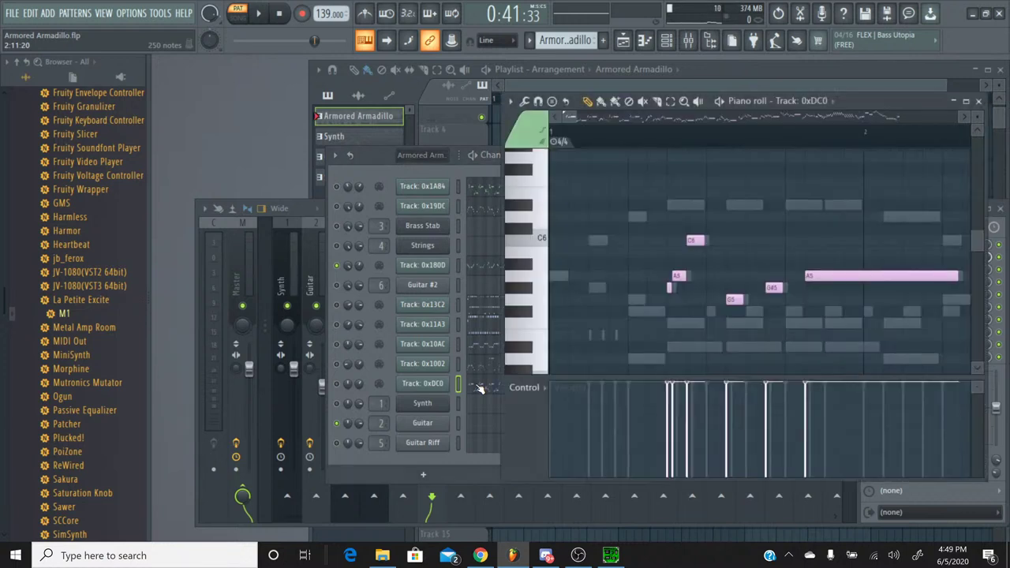
left_click(481, 269)
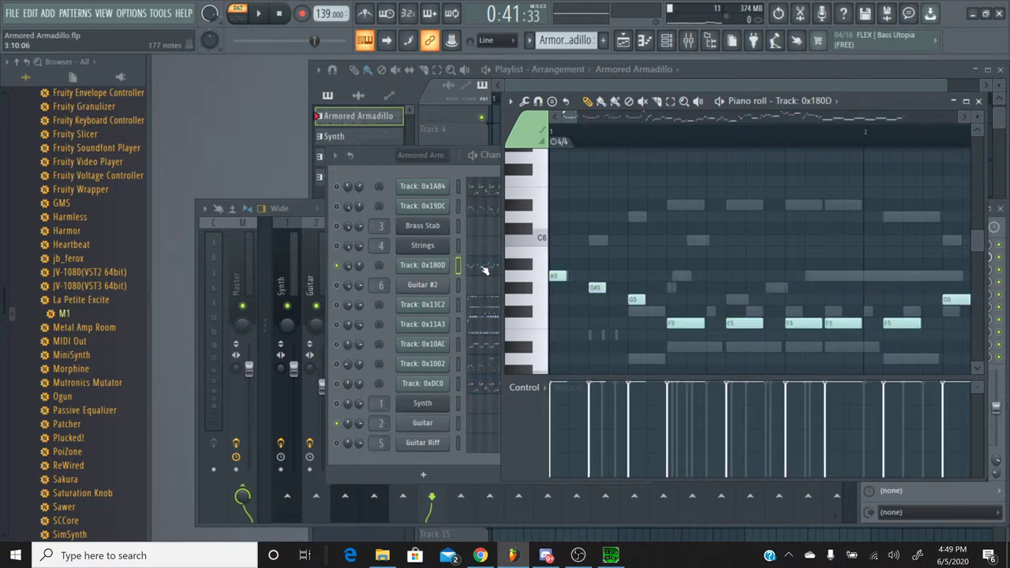
left_click_drag(569, 117, 803, 132)
scroll(803, 127, "down", 5)
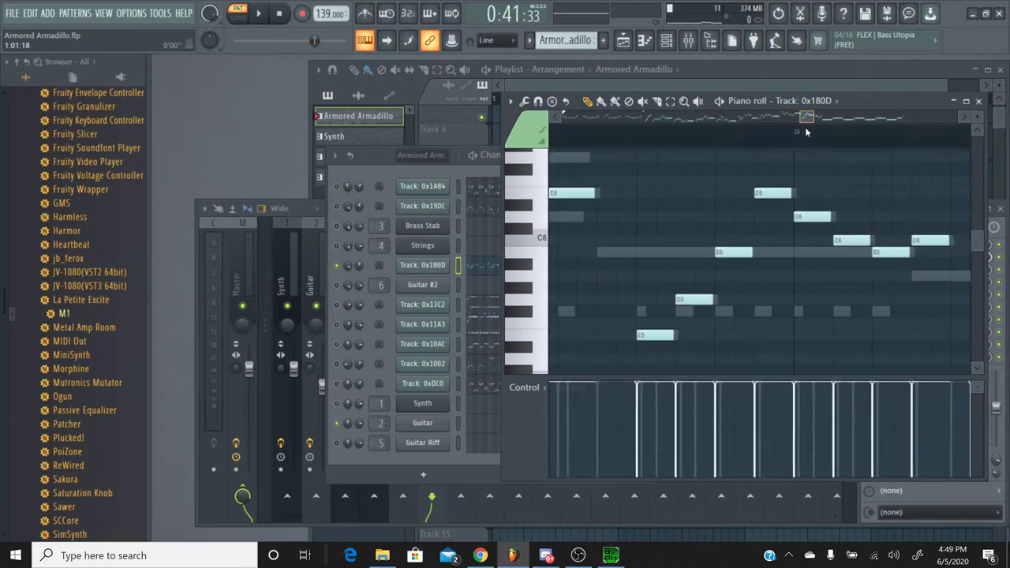
scroll(760, 166, "down", 3)
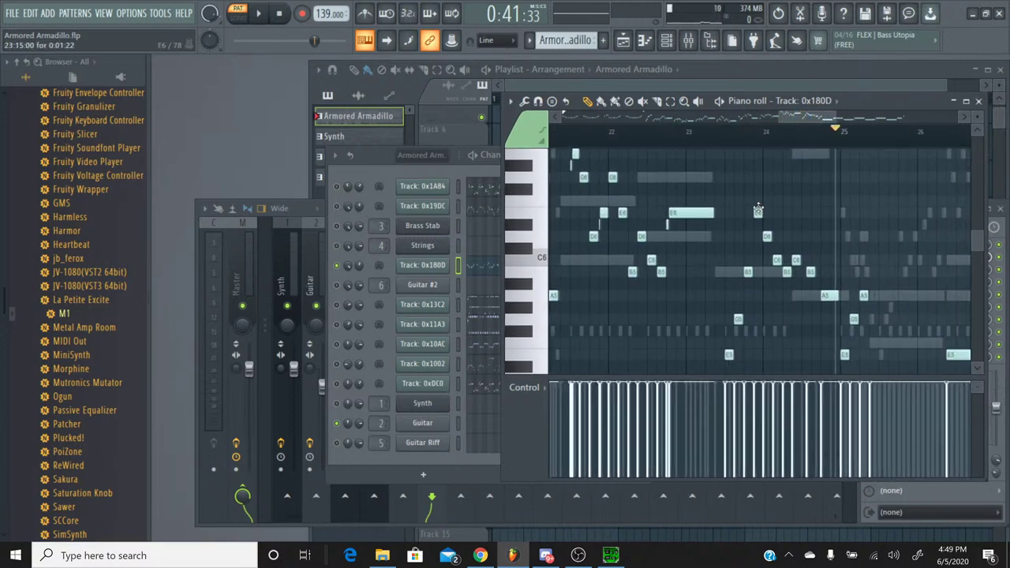
left_click(733, 131)
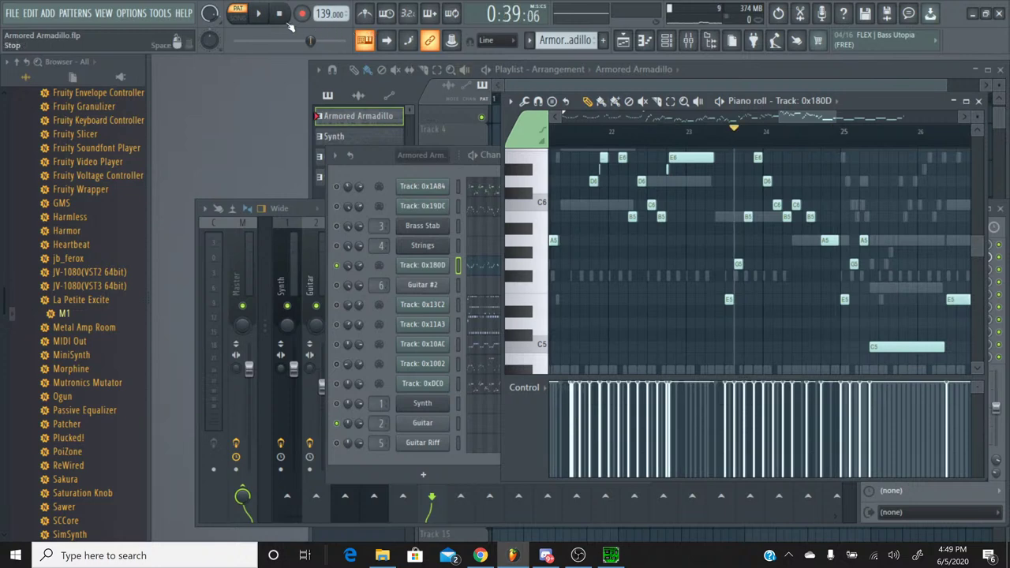
key("space")
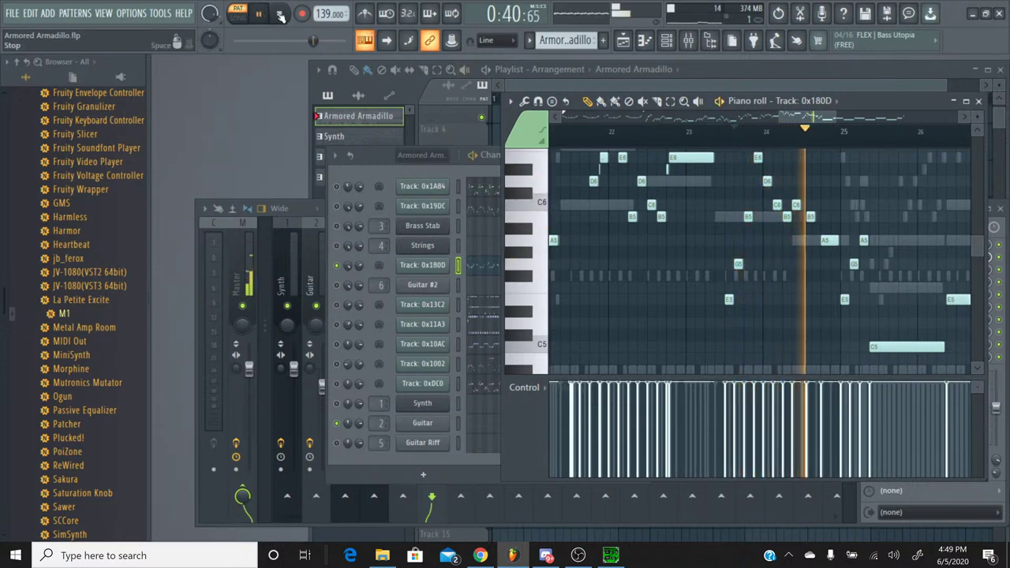
left_click(280, 16)
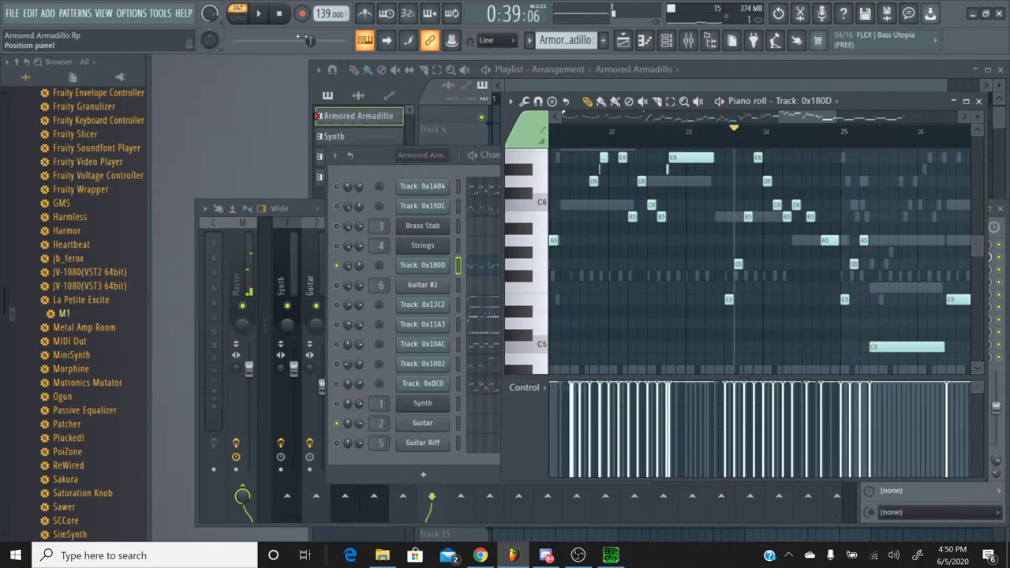
Play the Track: 0x180D passage from just before bar 25 into its first notes, and stop playback.
left_click_drag(817, 122, 826, 122)
scroll(715, 139, "up", 5)
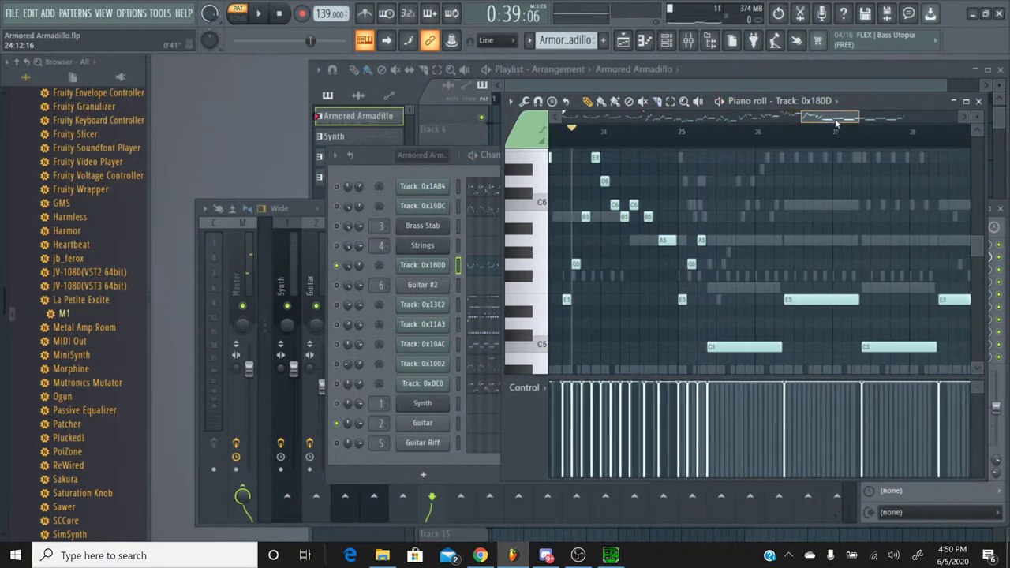
scroll(714, 139, "up", 2)
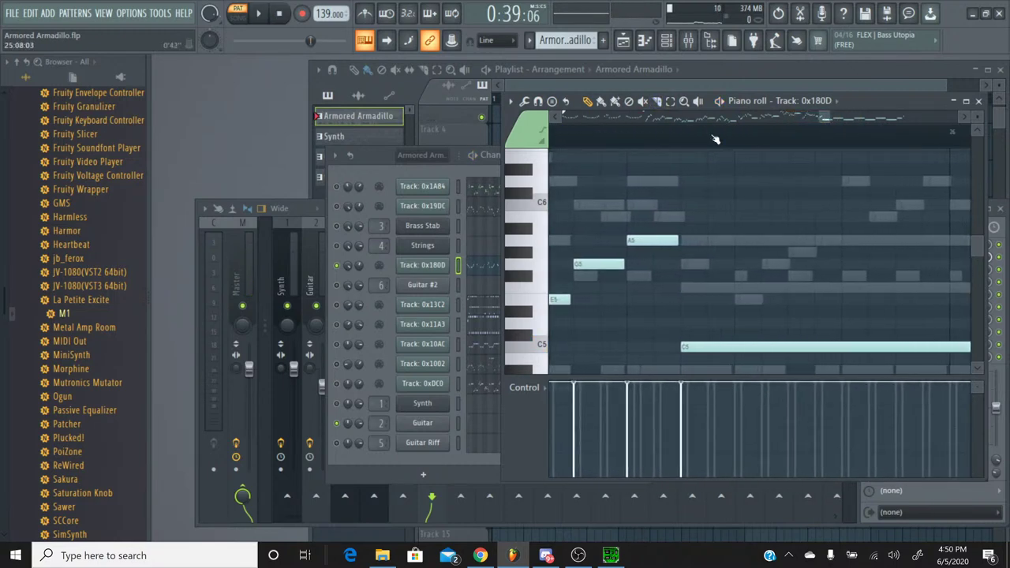
left_click_drag(824, 120, 787, 131)
left_click(643, 133)
left_click(258, 13)
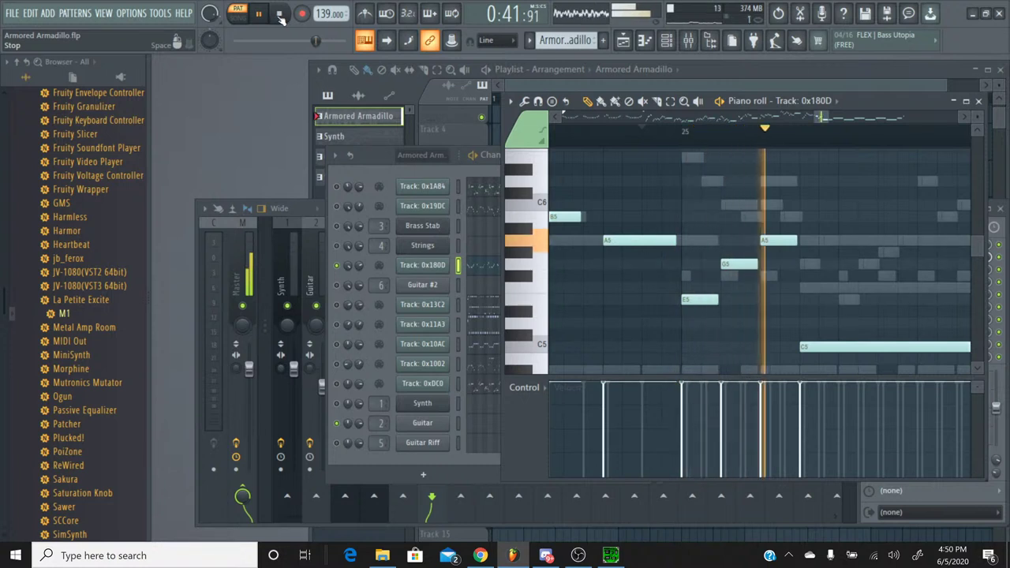
left_click(278, 16)
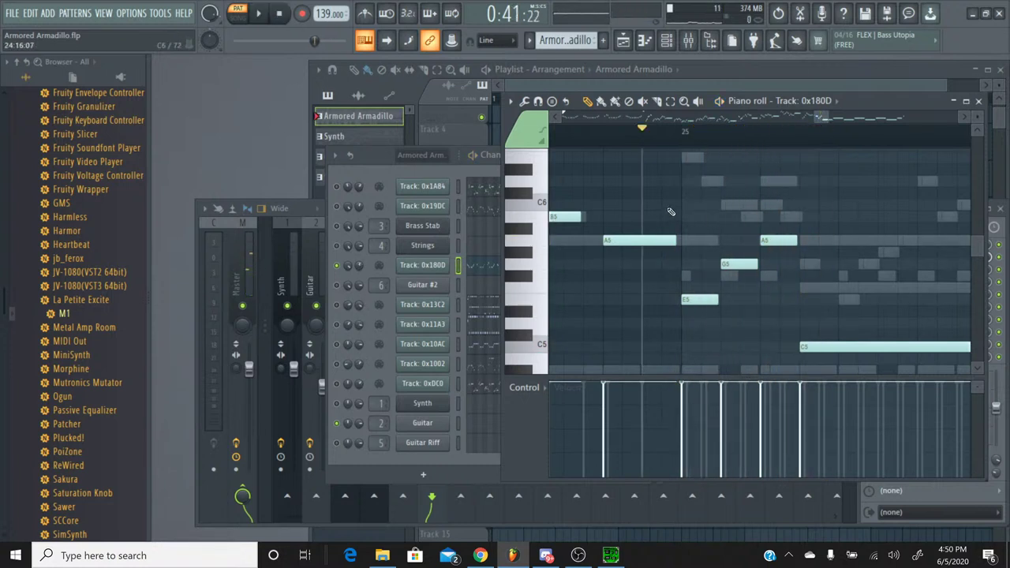
Copy the three Track: 0x180D notes E5, G5 and A5 at the start of bar 25 and close the piano roll.
left_click(670, 101)
left_click_drag(790, 303, 710, 224)
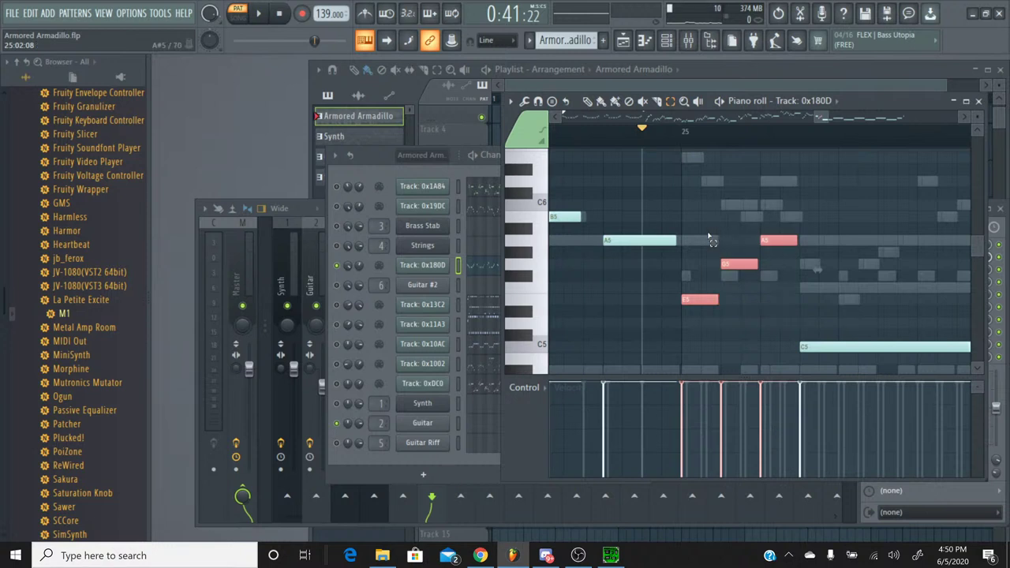
left_click(978, 102)
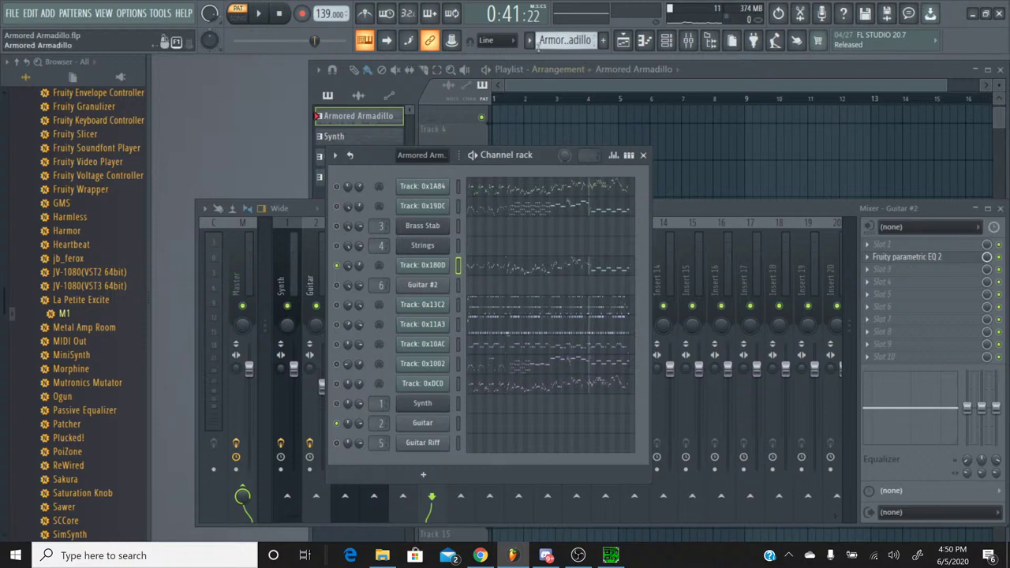
In the Guitar pattern, paste the copied notes into Guitar #2 and move them to start at the playhead just before bar 25.
left_click(528, 40)
left_click(546, 84)
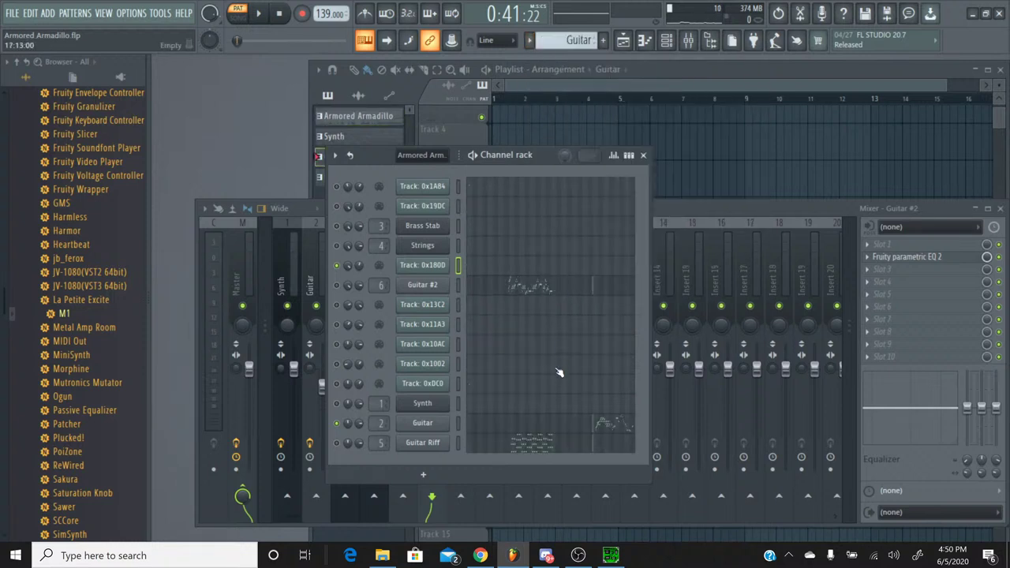
left_click(594, 287)
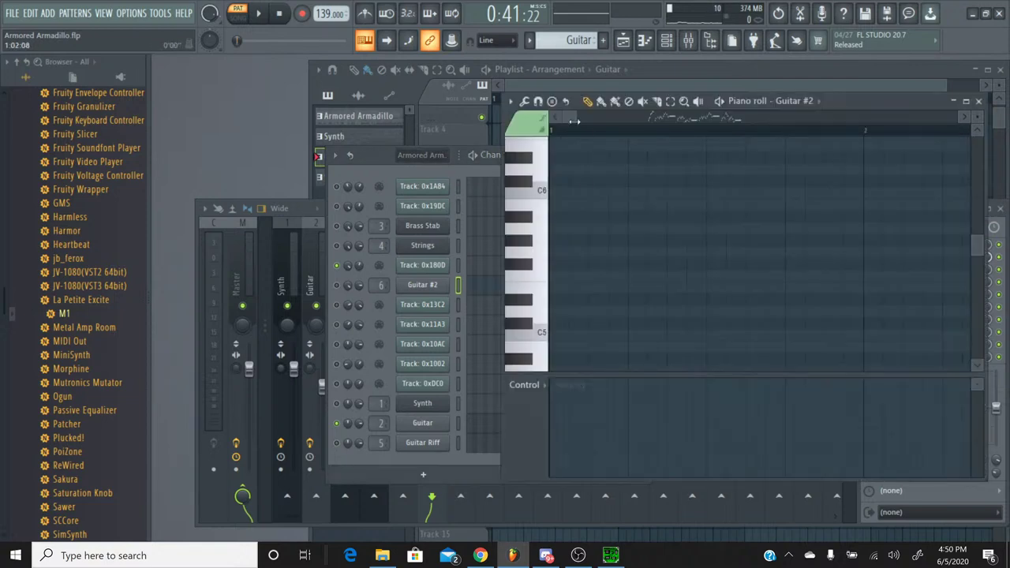
left_click_drag(571, 117, 828, 124)
scroll(781, 175, "down", 4)
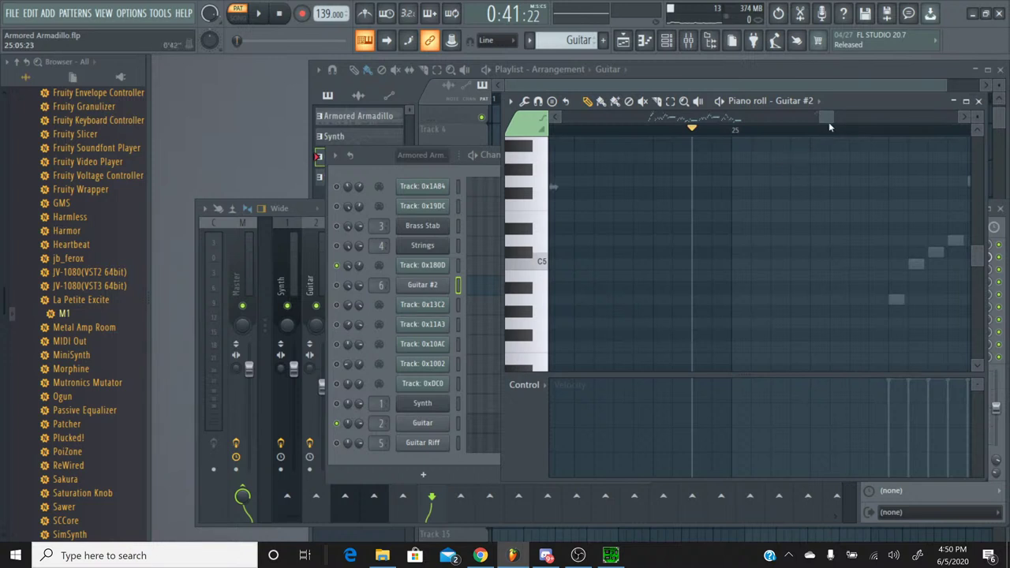
left_click_drag(826, 120, 821, 119)
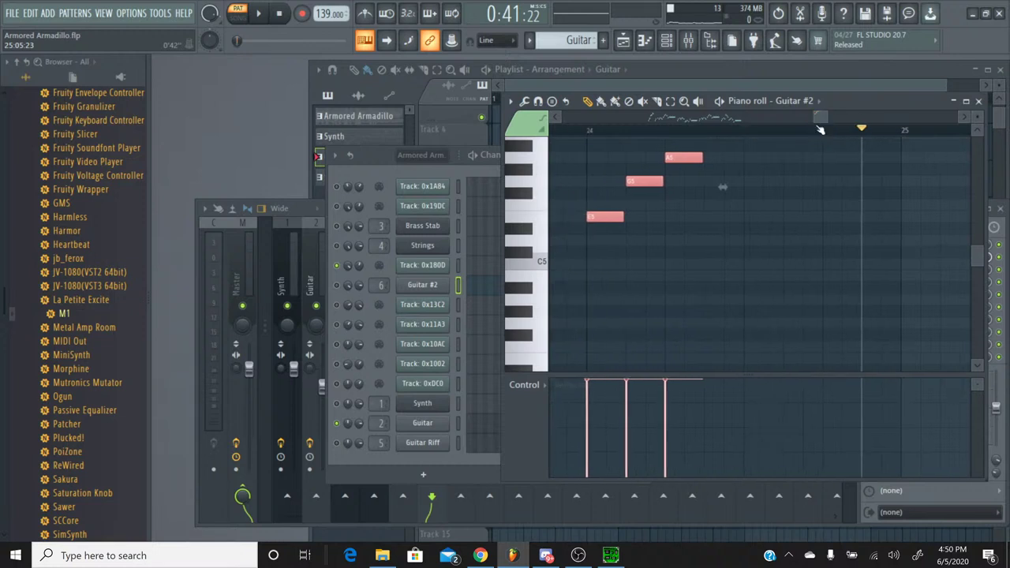
left_click_drag(603, 216, 881, 216)
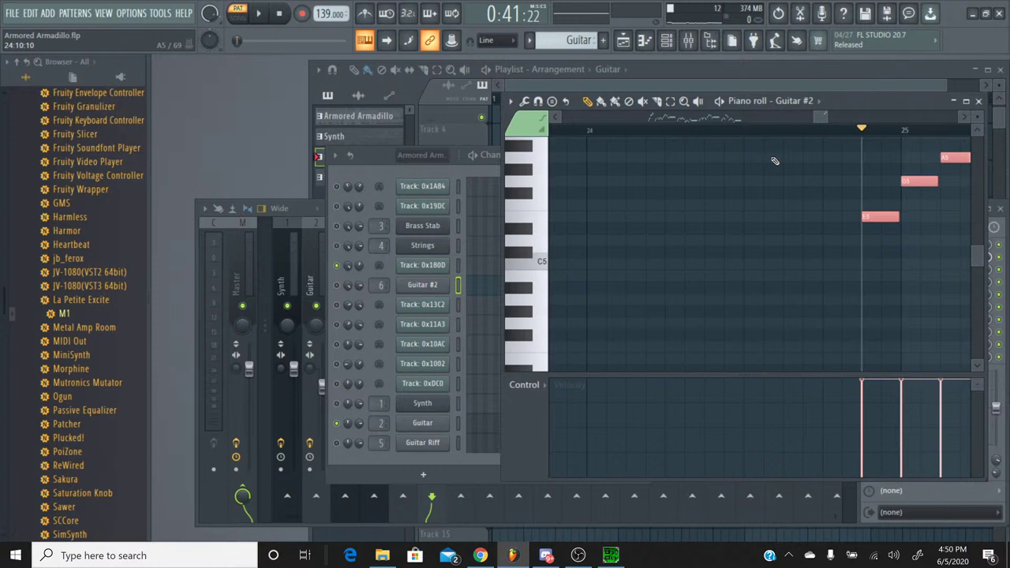
Check the pitch of the Guitar #2 phrase near bar 9 and transpose the three pasted notes down to D4, F4 and G4.
left_click_drag(821, 117, 652, 118)
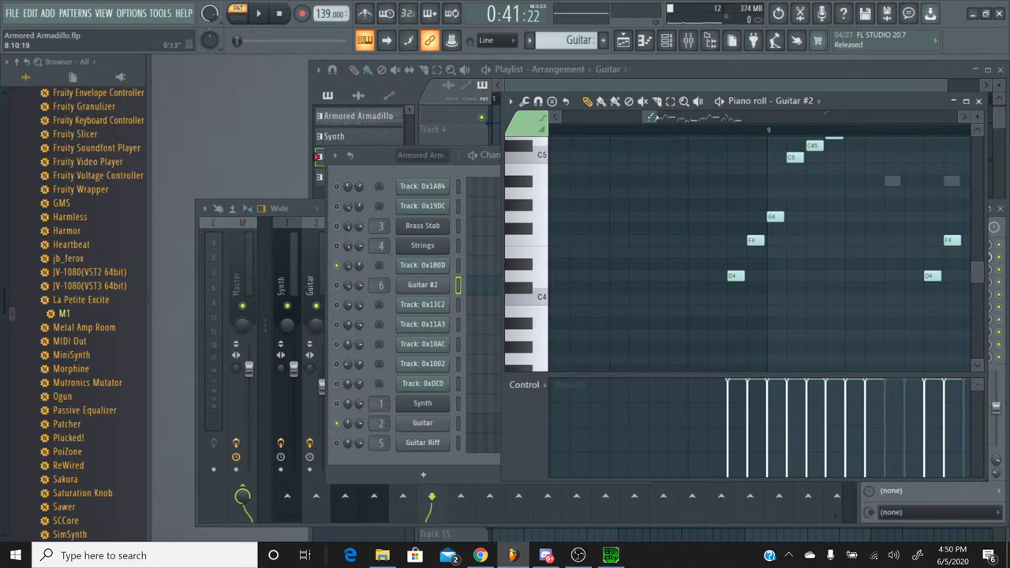
left_click_drag(649, 118, 825, 117)
scroll(627, 269, "up", 3)
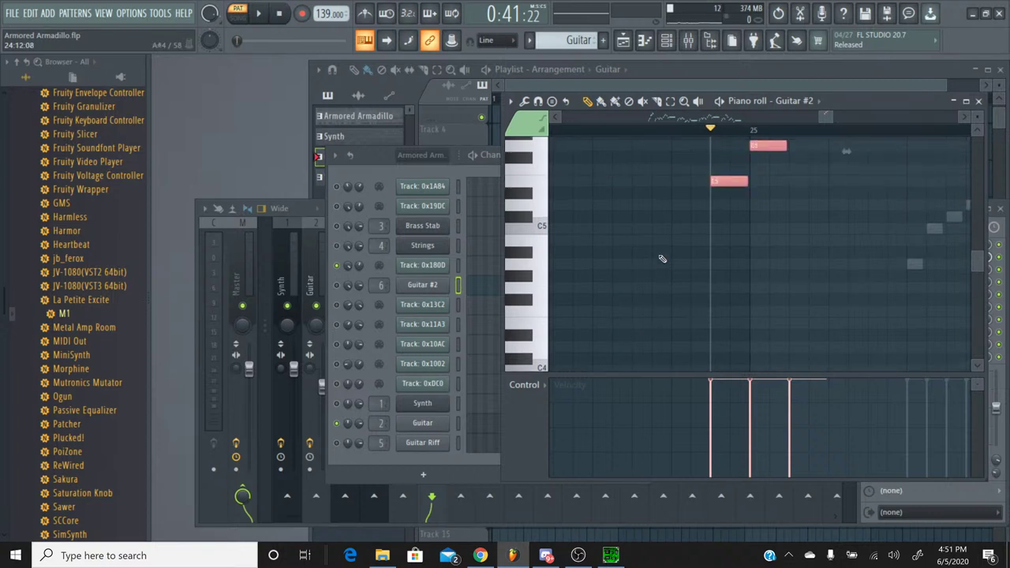
key("Down")
key("Down")
key("Down")
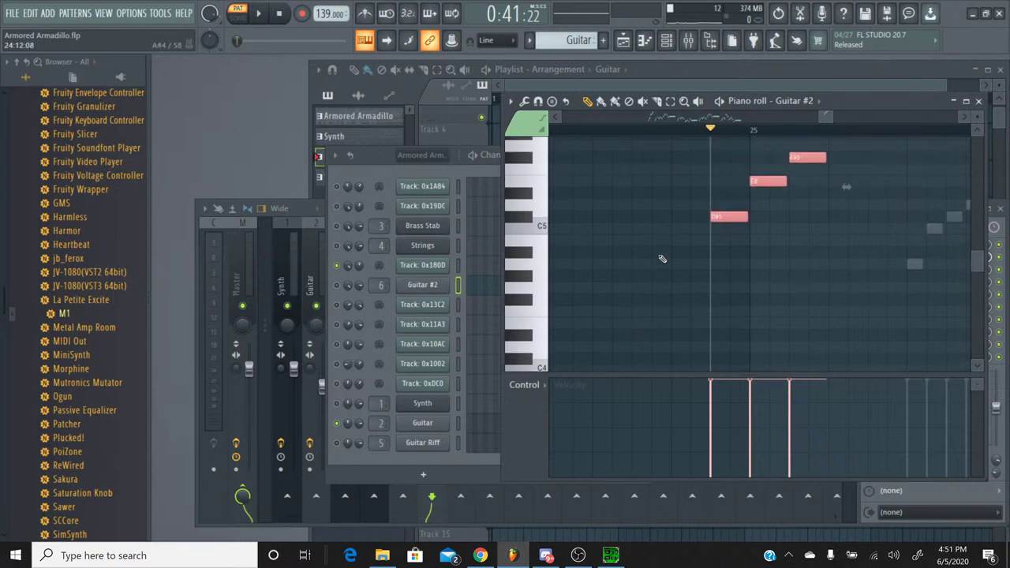
key("Down")
key("Down")
key("Down")
key("Down")
key("Down")
key("Down")
key("Down")
key("Down")
key("Down")
key("Down")
key("Down")
key("Down")
key("Down")
key("Down")
key("Down")
key("Down")
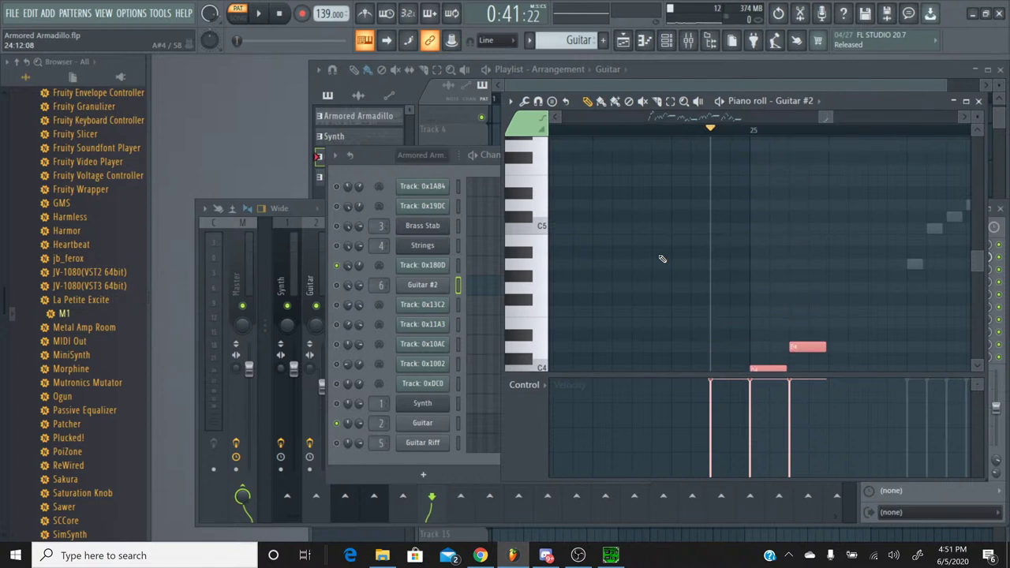
key("Up")
key("Up")
key("Up")
key("Up")
key("Up")
key("Up")
key("Down")
left_click(545, 348)
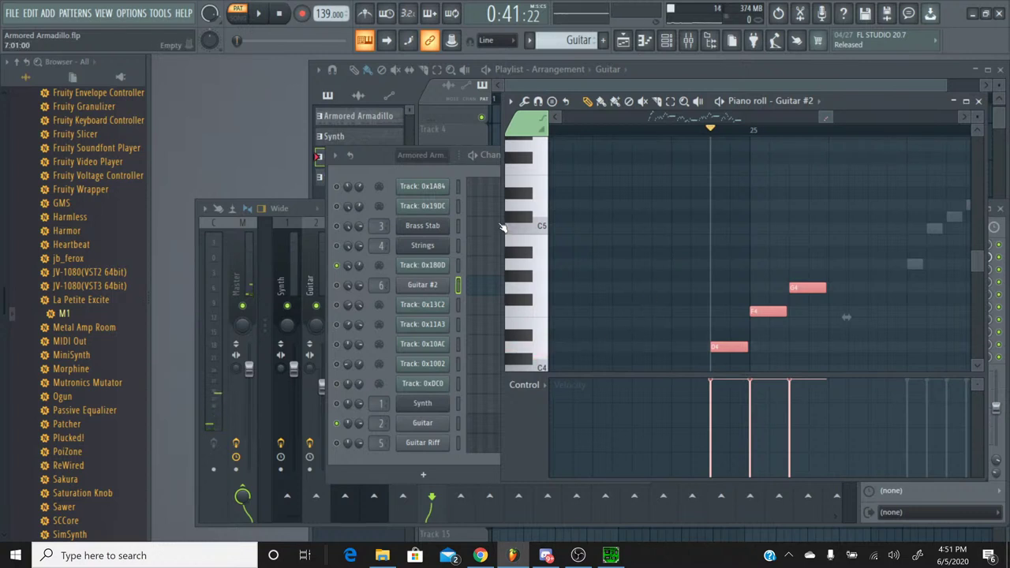
scroll(615, 228, "down", 2)
scroll(615, 229, "up", 1)
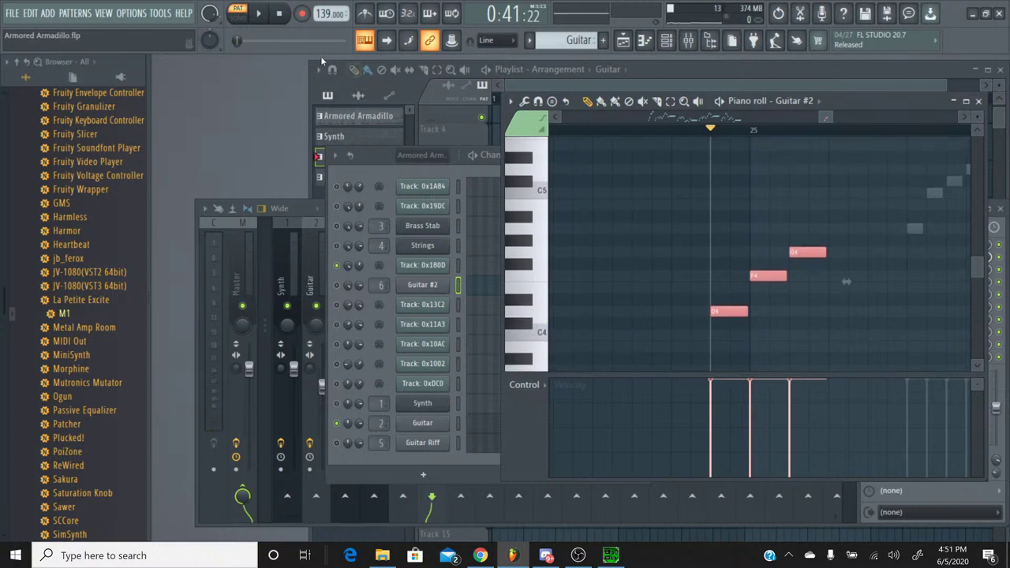
Unmute the Guitar #2 channel and play the pasted notes just before bar 25.
left_click(258, 13)
left_click(278, 16)
left_click(979, 103)
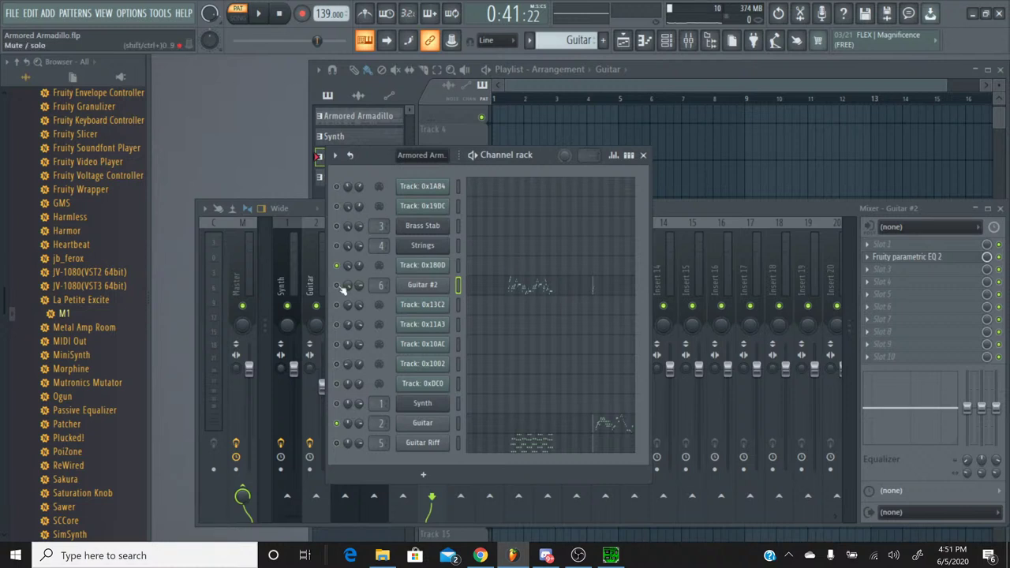
key("space")
key("space")
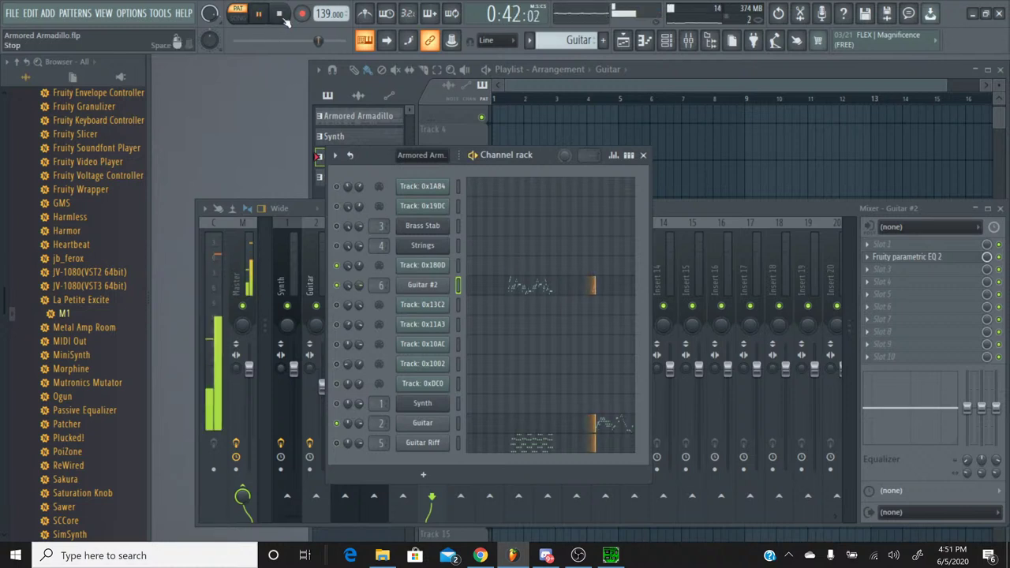
Compare the pitch of the Guitar #2 phrase near bar 9 with the bar 25 notes by sounding piano keys.
left_click(511, 297)
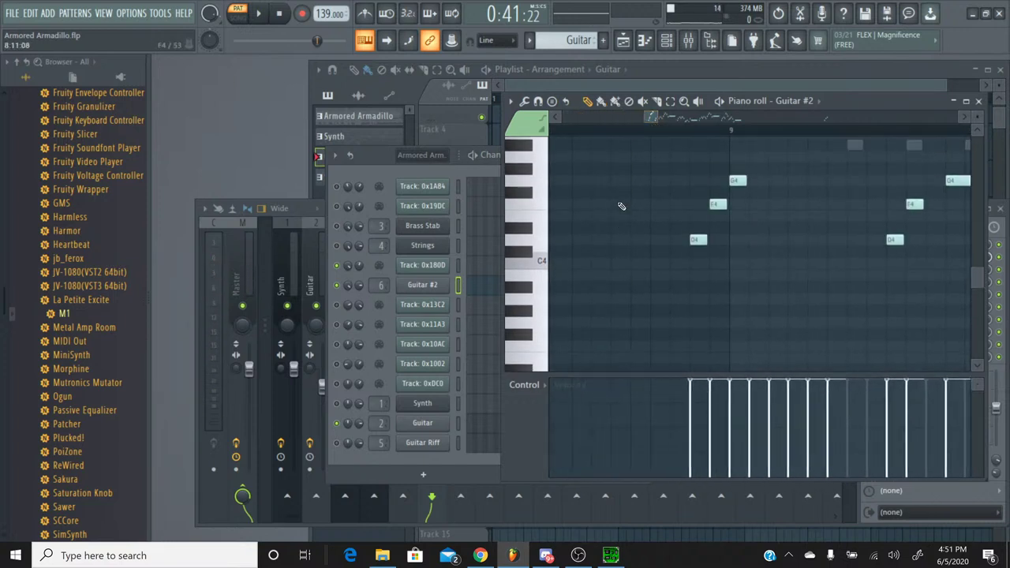
left_click(546, 241)
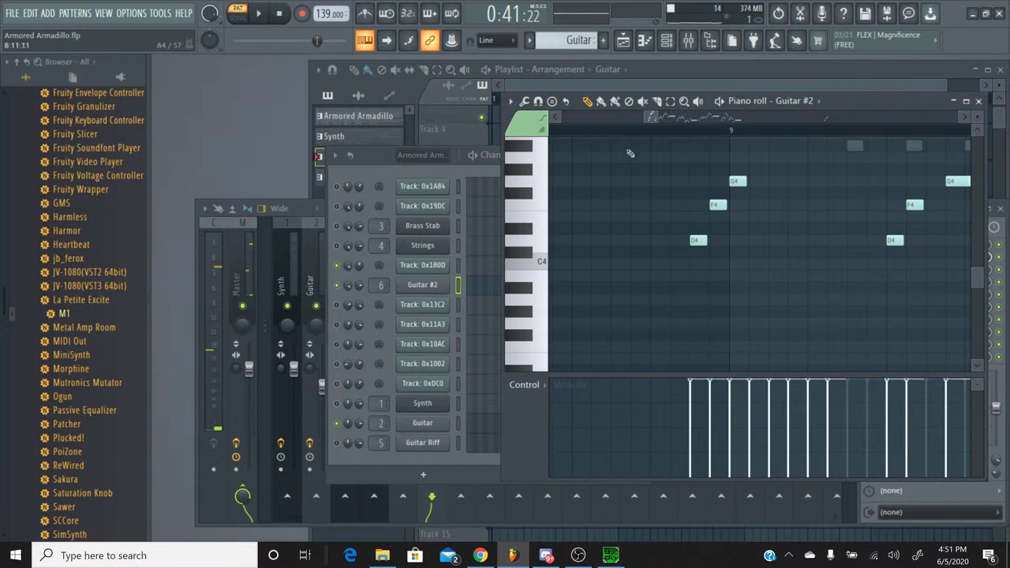
left_click_drag(651, 116, 830, 130)
scroll(552, 237, "up", 1)
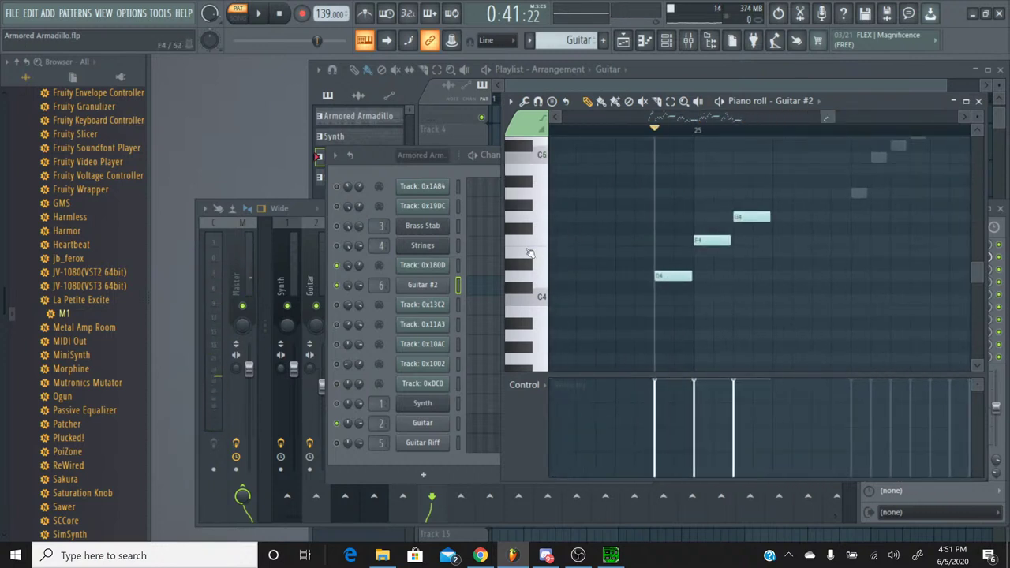
left_click(528, 250)
left_click(527, 243)
Transpose all Guitar #2 notes up two semitones, putting the bar 25 notes on E4, G4 and A4, and play them.
key("ctrl+a")
key("Up")
key("Up")
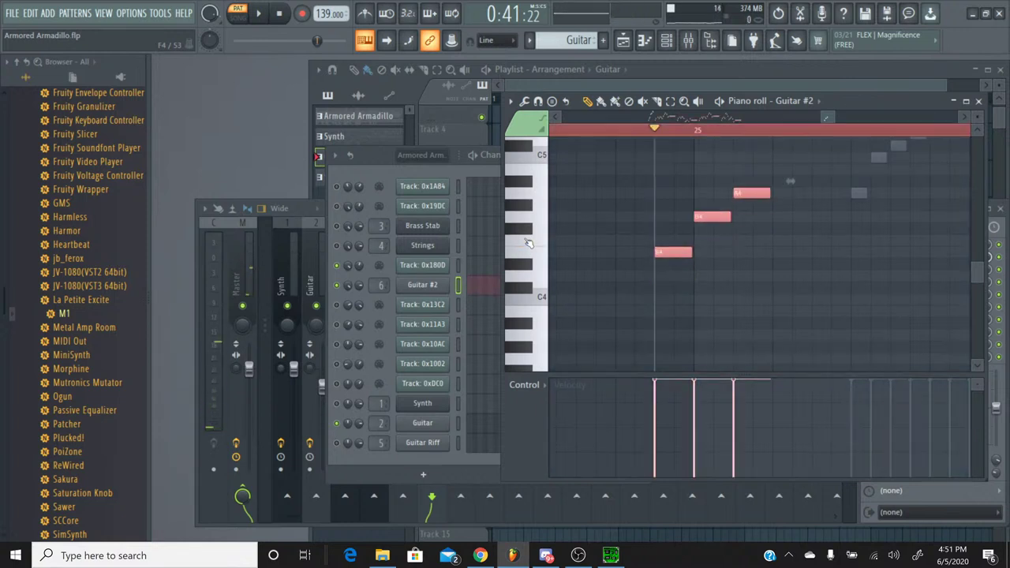
key("space")
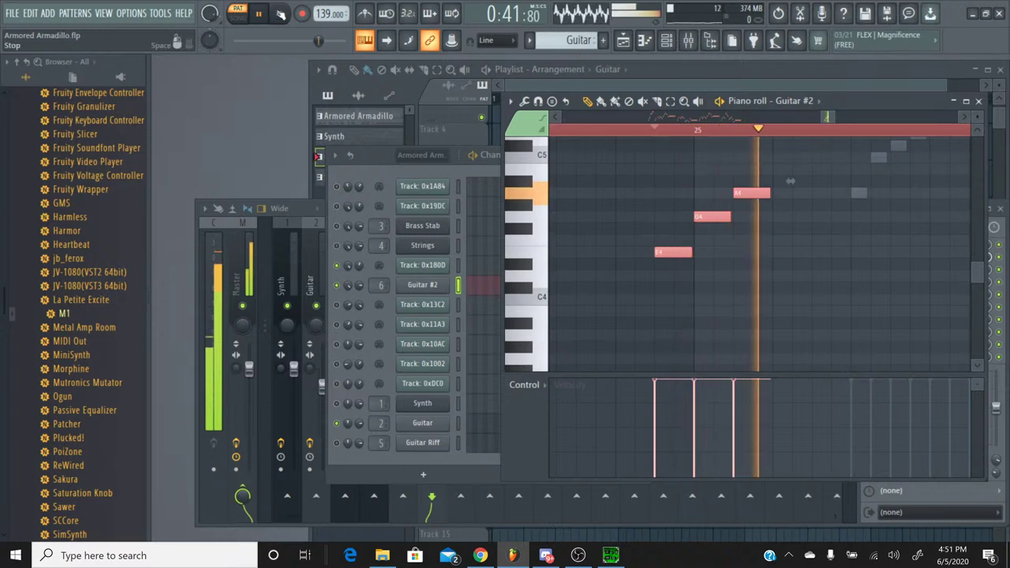
key("space")
Raise all Guitar #2 notes one more semitone, putting the bar 25 notes on F4, G#4 and A#4, and play them.
key("Up")
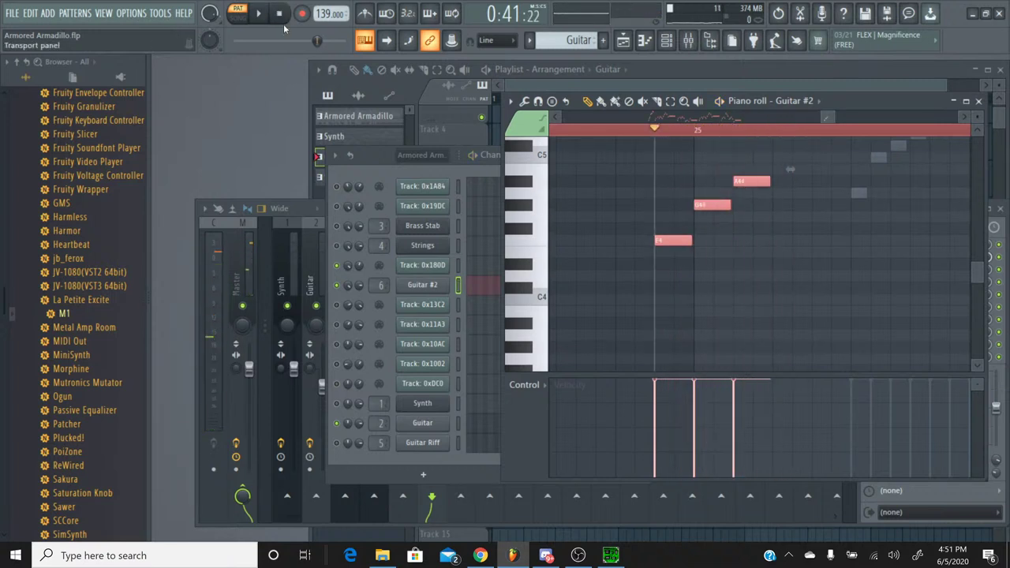
key("space")
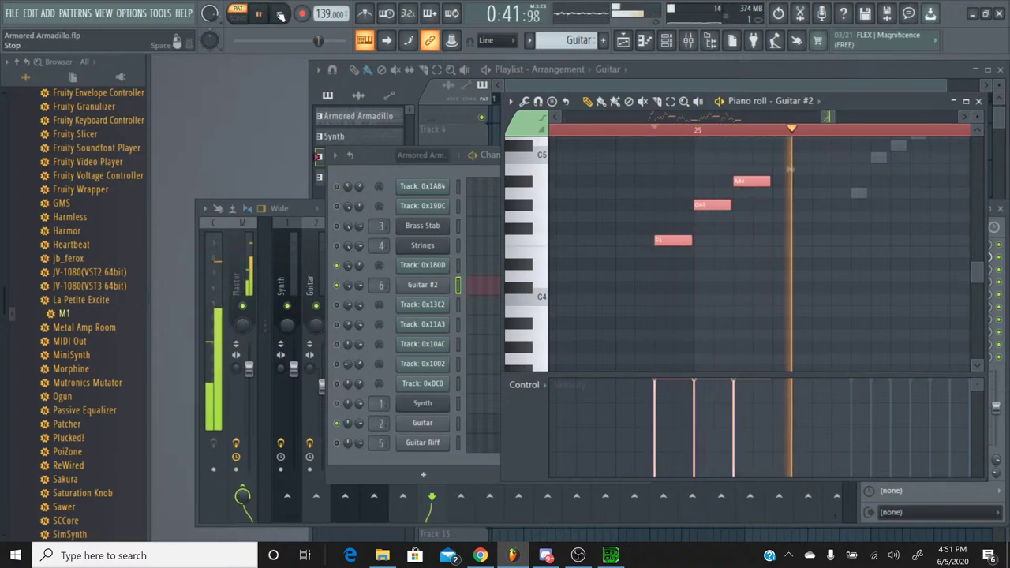
key("space")
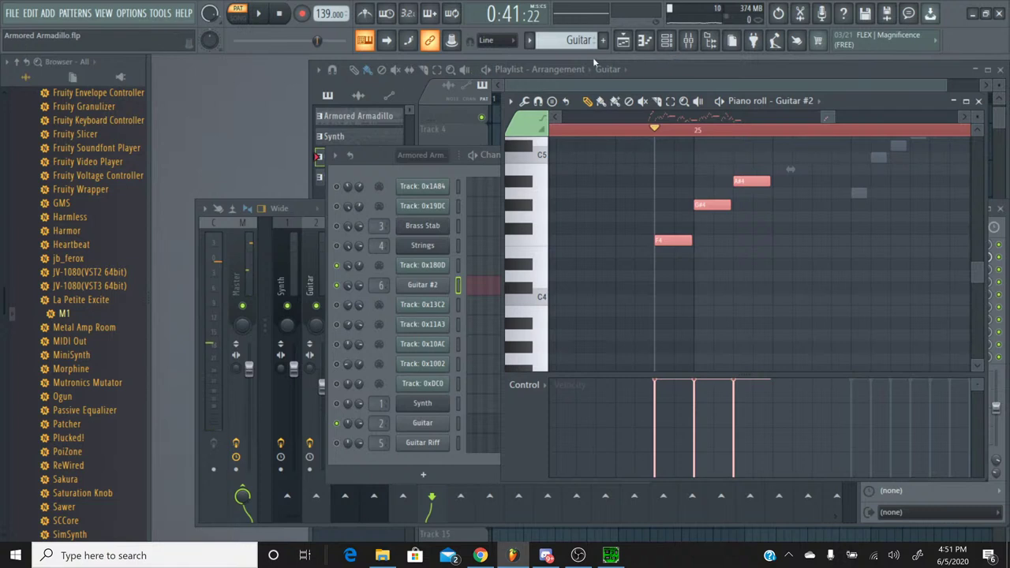
Switch to the Armored Armadillo pattern, play its bar 25 passage for comparison, and restart playback from the beginning.
left_click(535, 44)
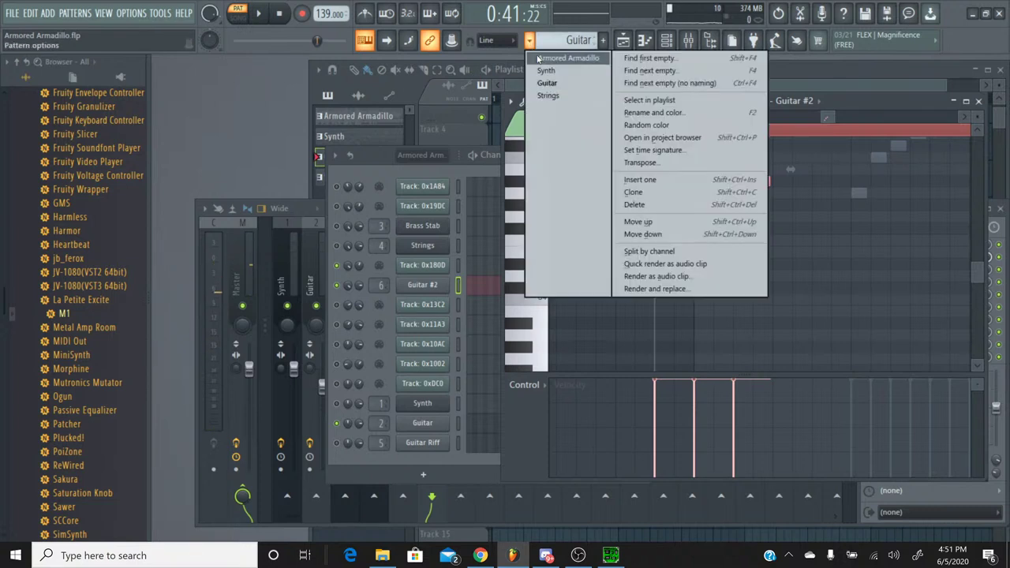
left_click(556, 65)
left_click(257, 15)
left_click(280, 15)
key("space")
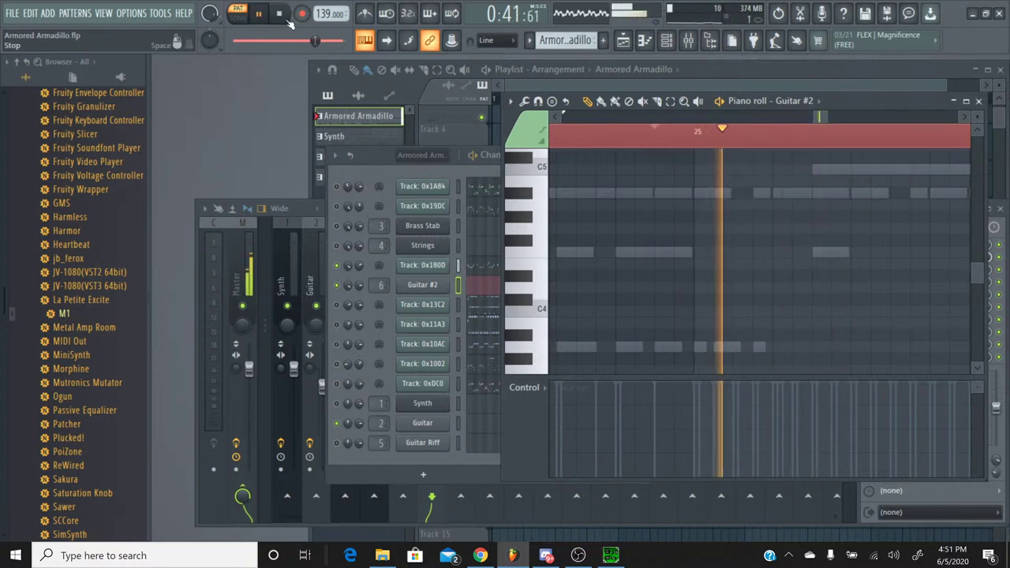
left_click(280, 15)
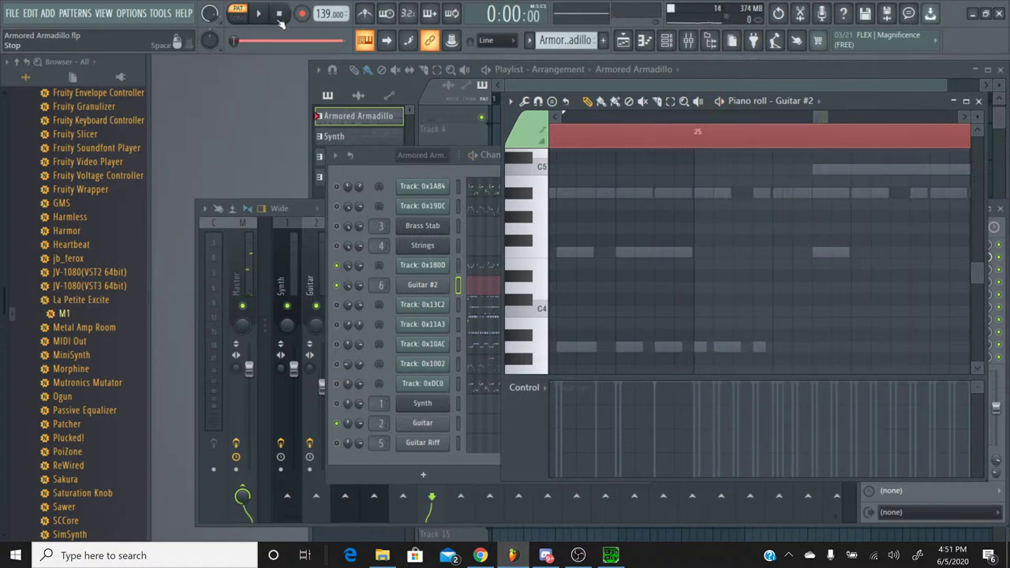
key("space")
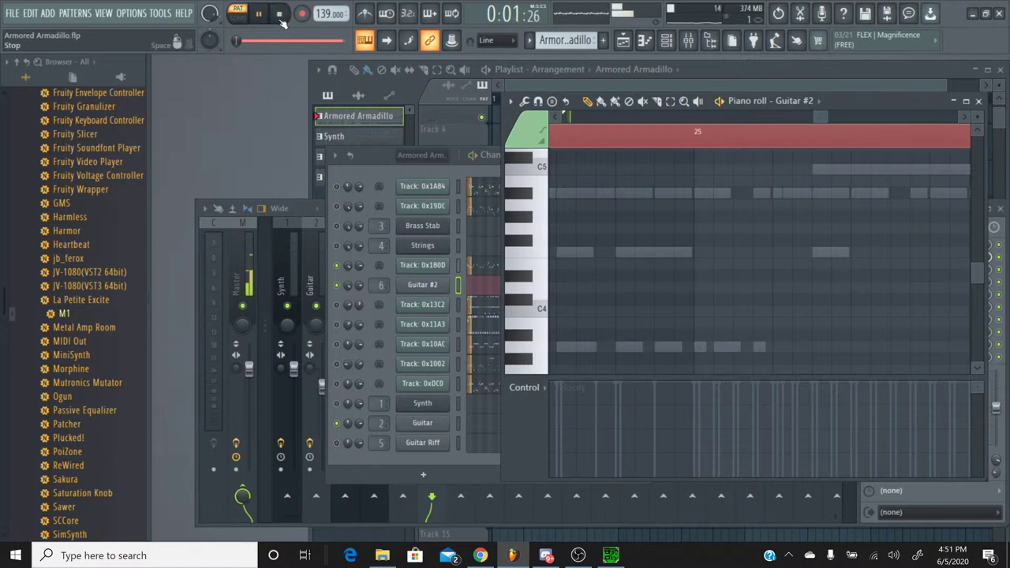
Stop the Guitar #2 playback, open the piano roll of Track: 0x180D and play its melody from bar 25.
left_click(279, 15)
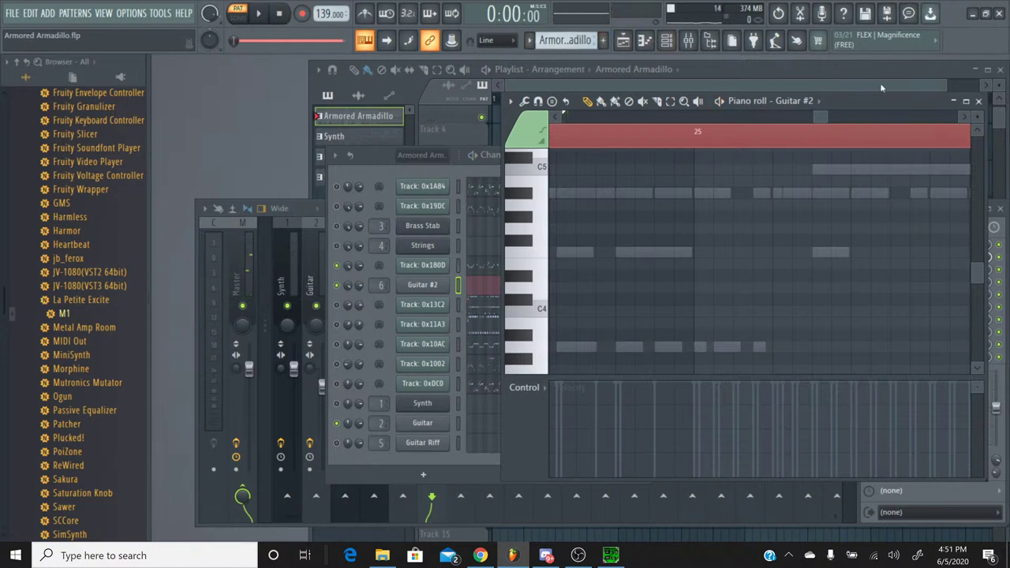
left_click(979, 100)
left_click(569, 270)
left_click_drag(569, 118, 825, 130)
scroll(789, 165, "up", 8)
scroll(757, 213, "down", 5)
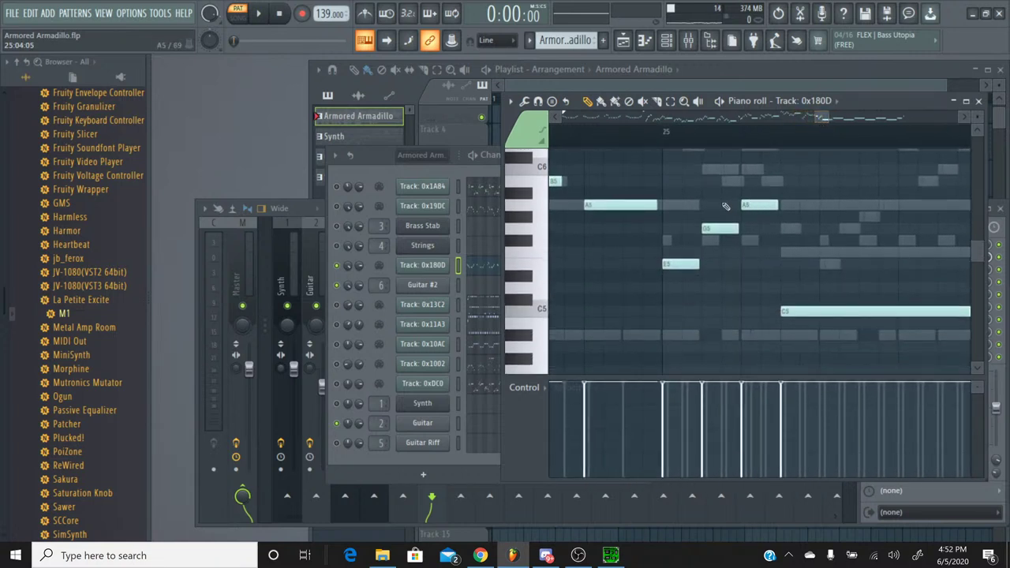
left_click(643, 135)
key("space")
left_click(661, 129)
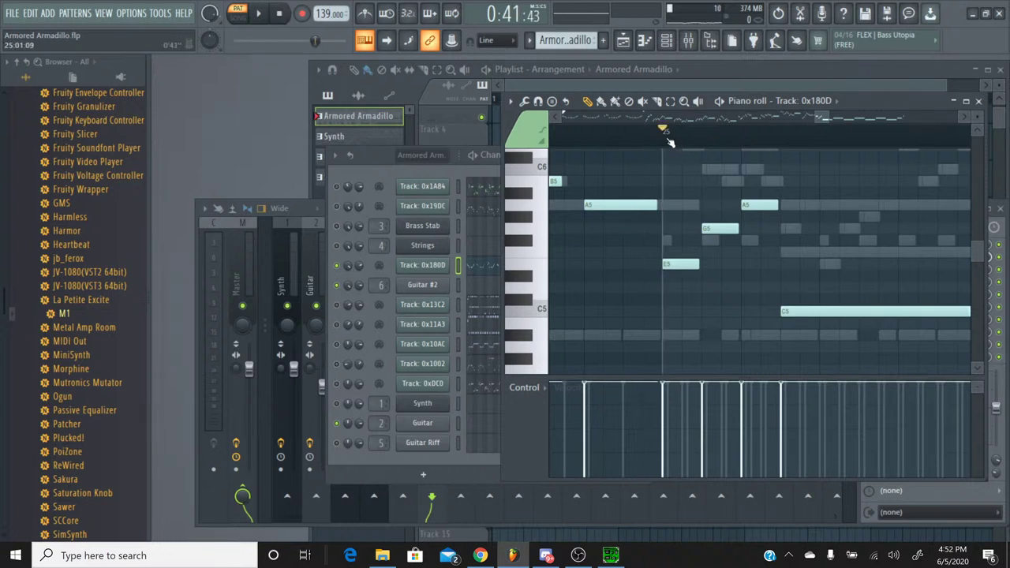
left_click(258, 17)
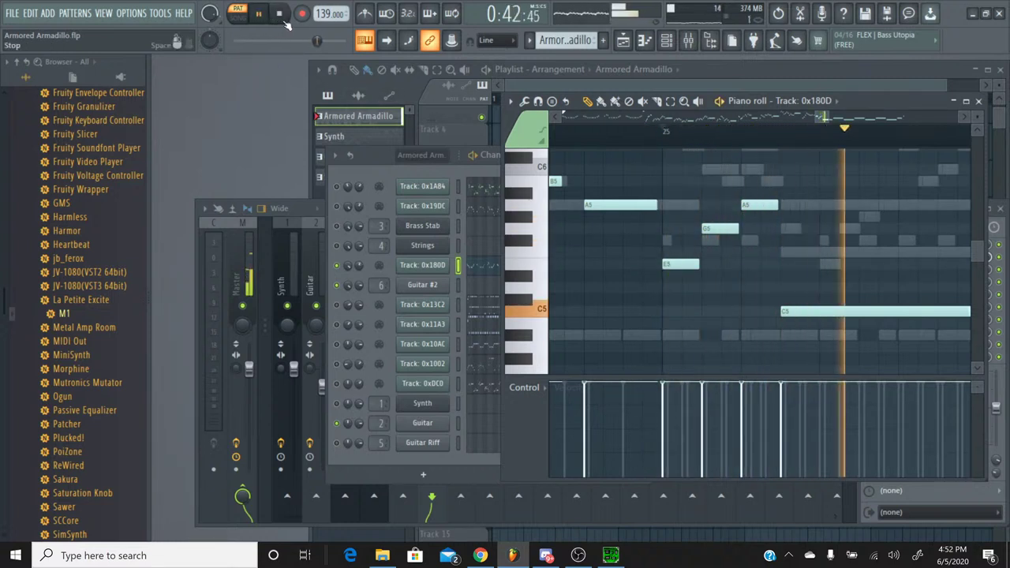
key("space")
Audition the E5 key several times to identify the starting pitch of the phrase at bar 25.
left_click(531, 267)
left_click(531, 266)
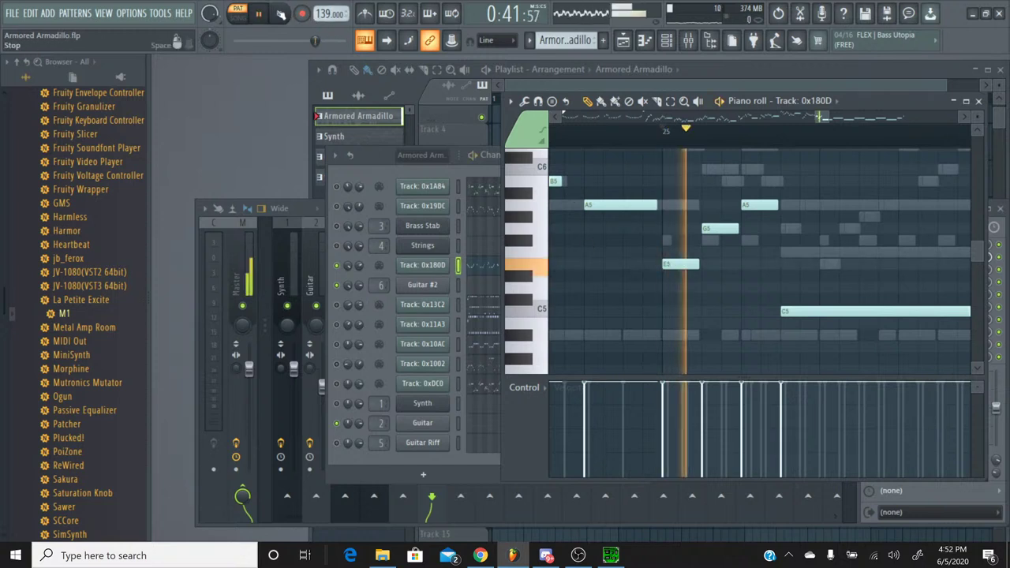
left_click(540, 266)
left_click(540, 266)
left_click(539, 265)
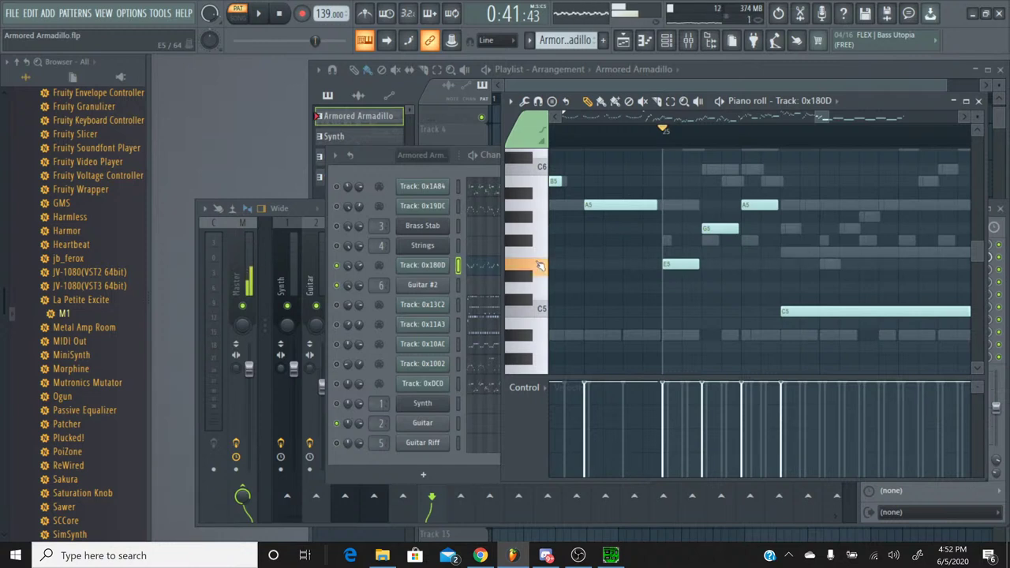
In the Guitar pattern, shift all Guitar #2 notes forward in time so the F4 note starts at bar 25.
left_click(978, 101)
left_click(535, 45)
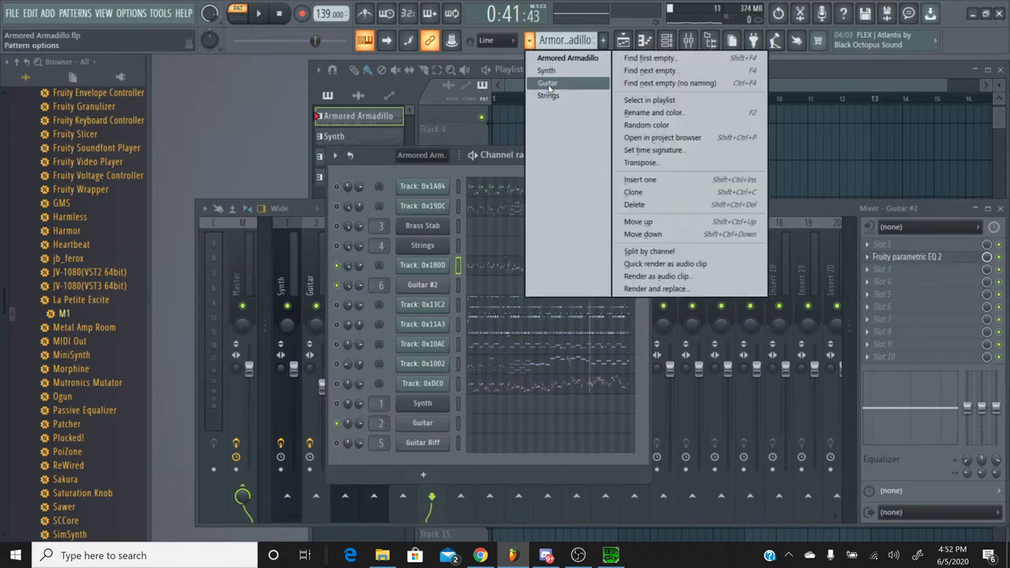
left_click(553, 114)
left_click(593, 288)
left_click_drag(573, 121, 830, 123)
scroll(710, 213, "down", 4)
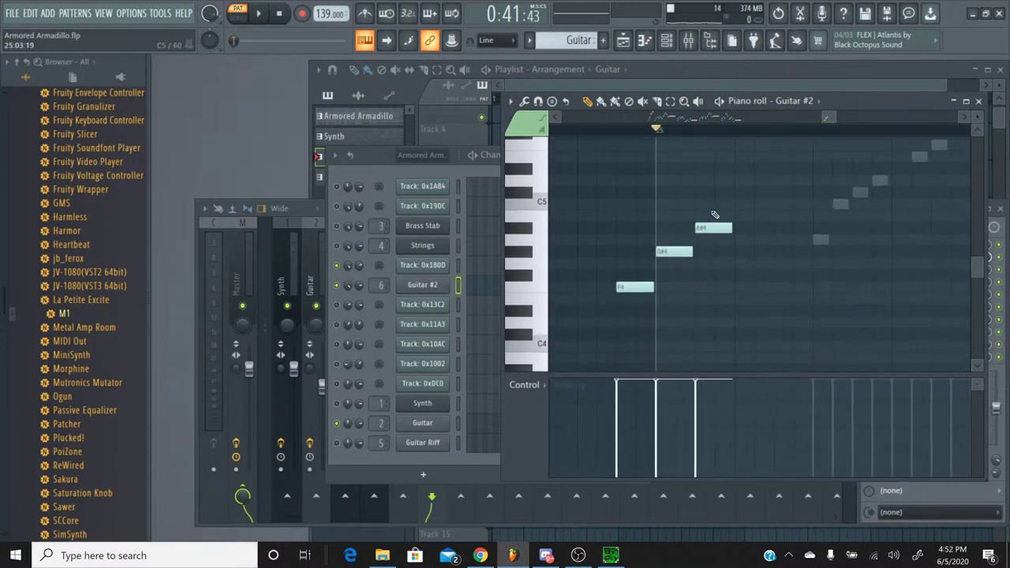
key("ctrl+a")
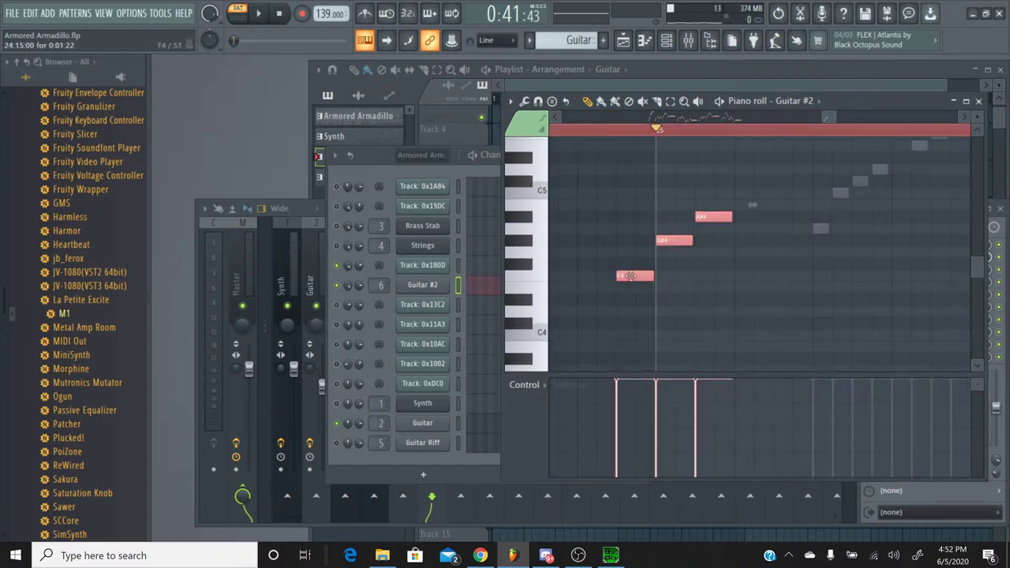
left_click_drag(631, 277, 671, 276)
Audition the pitches from F4 to A#4 on the Guitar #2 keyboard to find the matching starting note.
left_click(523, 266)
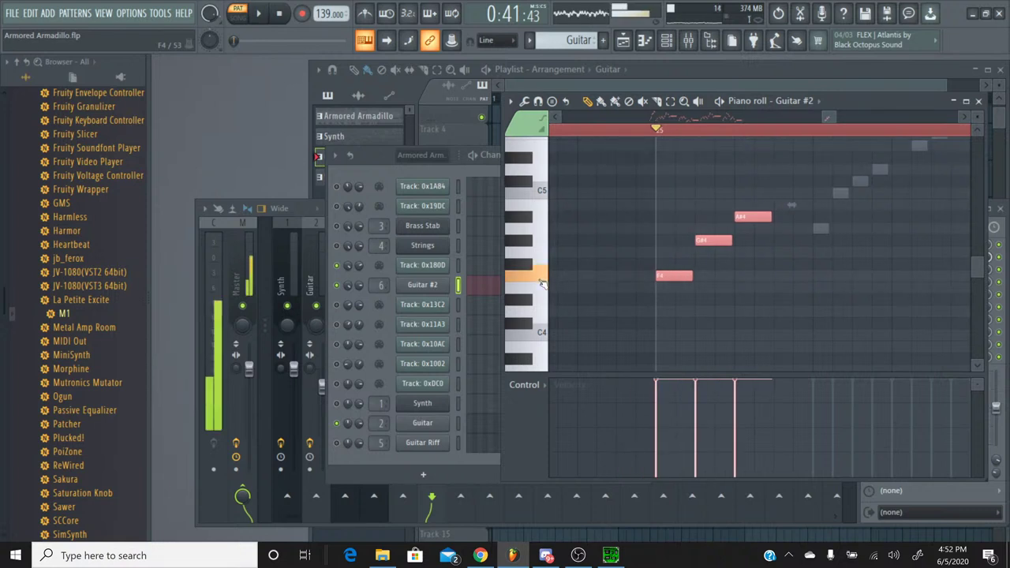
left_click(523, 266)
left_click(523, 241)
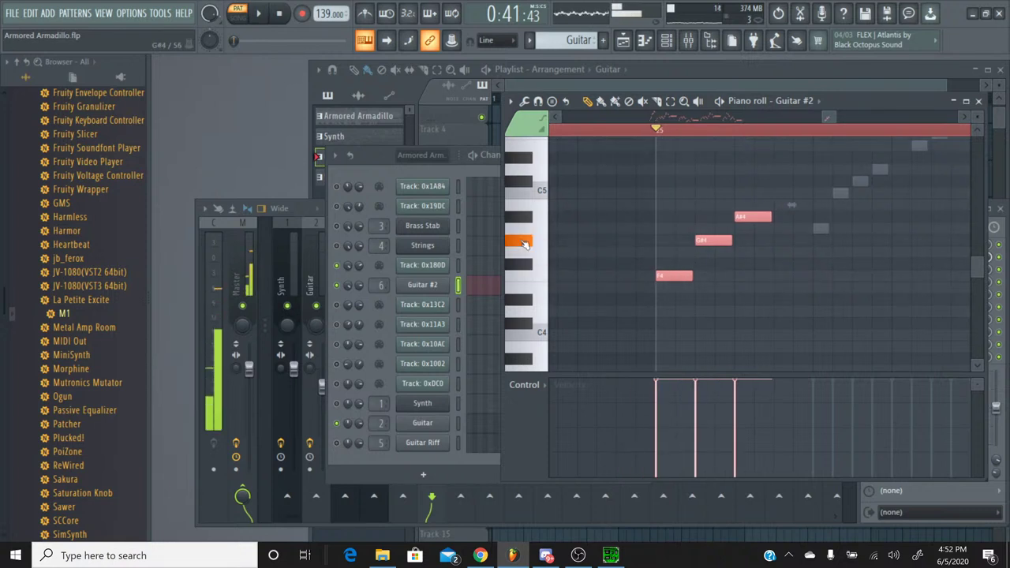
left_click(524, 235)
left_click(523, 221)
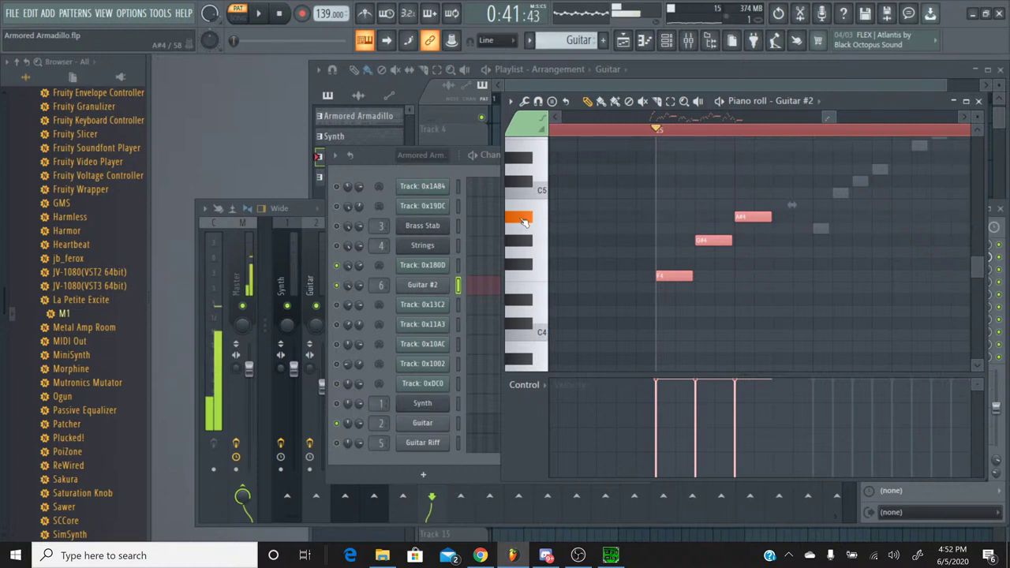
left_click(522, 230)
left_click(521, 232)
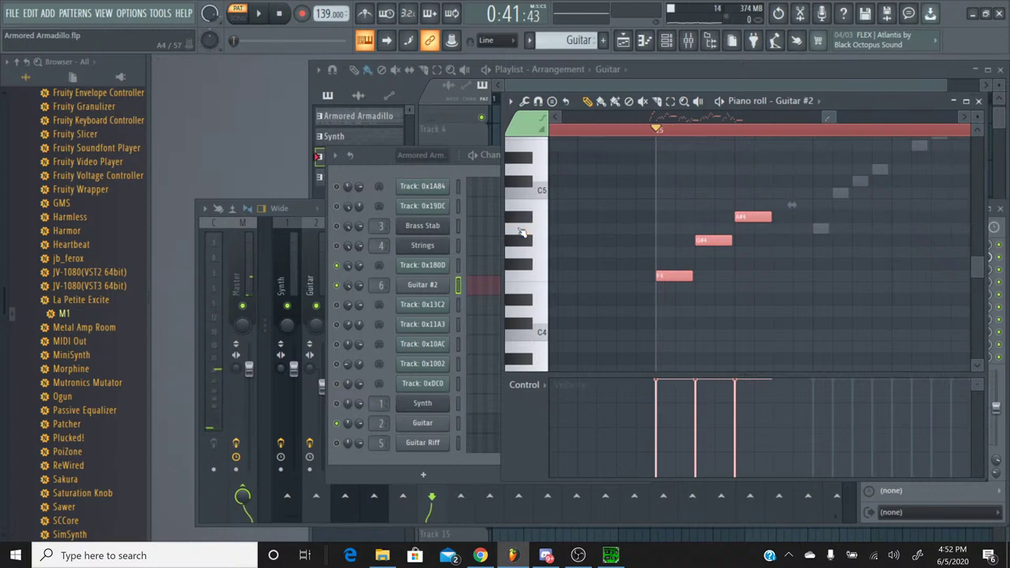
Transpose the selected Guitar #2 notes up four semitones, play the phrase at bar 25 and close the piano roll.
key("Up")
key("Up")
key("Up")
key("Up")
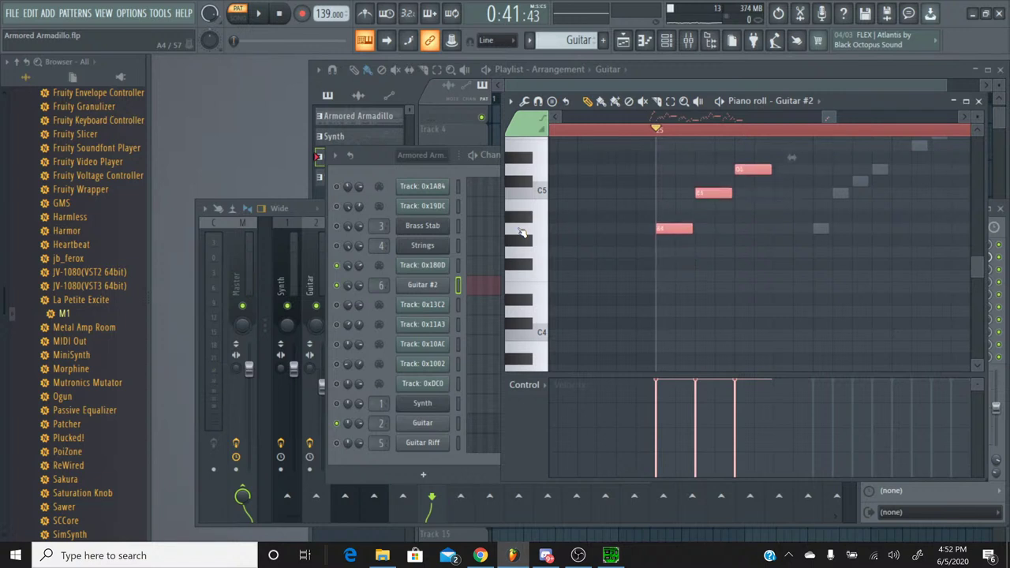
left_click(265, 17)
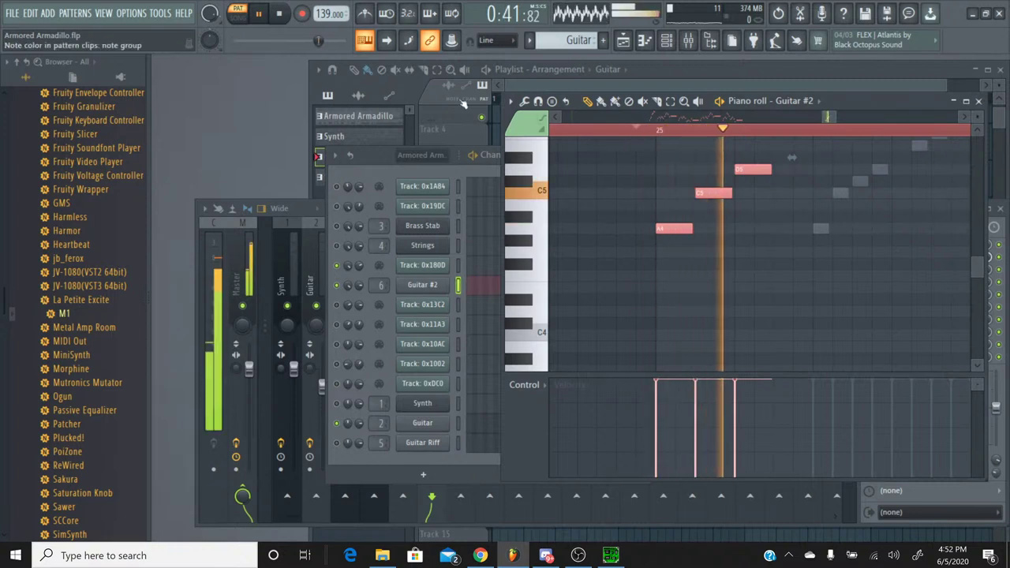
key("space")
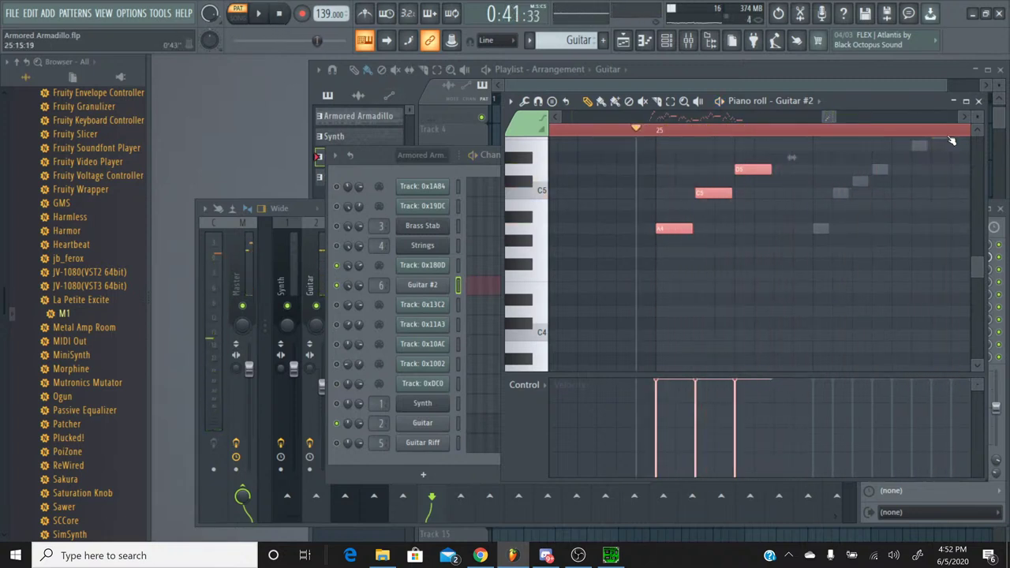
left_click(978, 101)
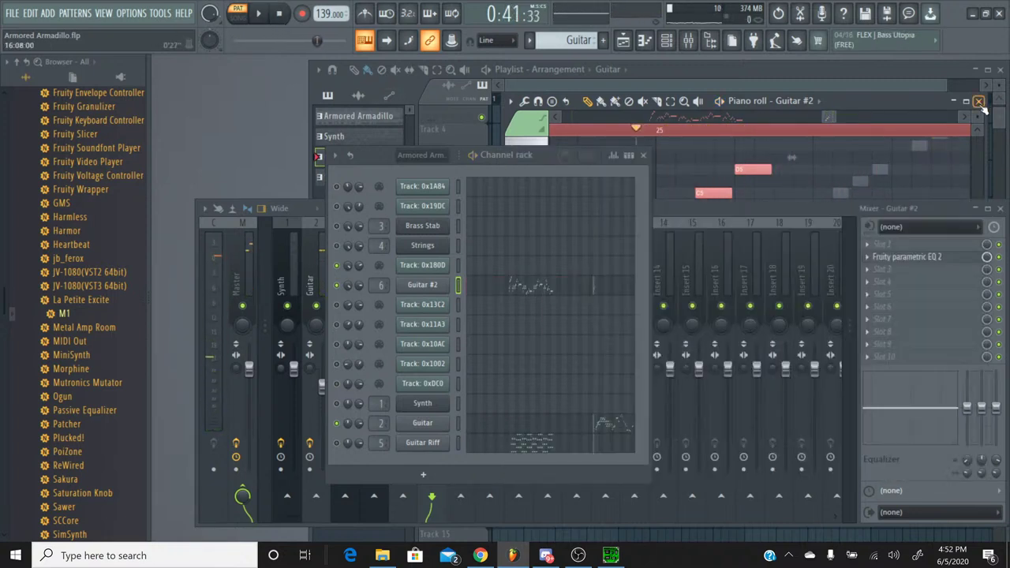
left_click(978, 101)
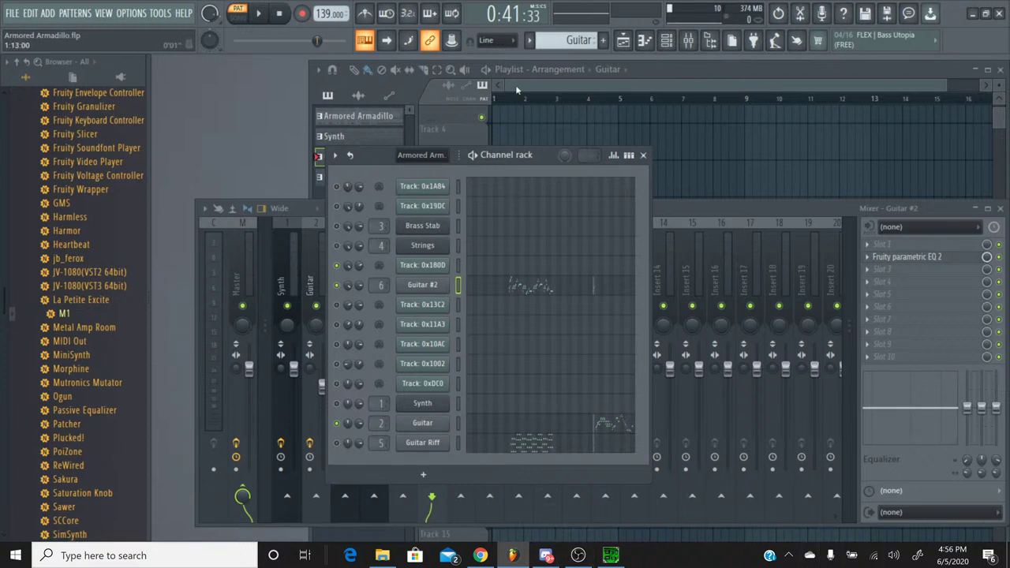
Switch to the Armored Armadillo pattern, and check the YouTube Studio livestream page before returning to FL Studio.
left_click(545, 40)
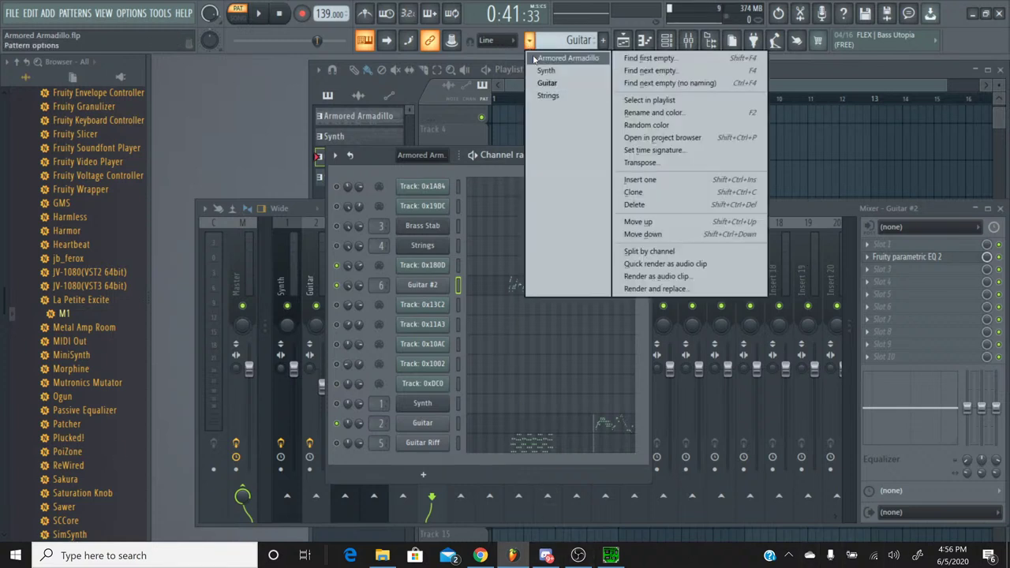
left_click(534, 59)
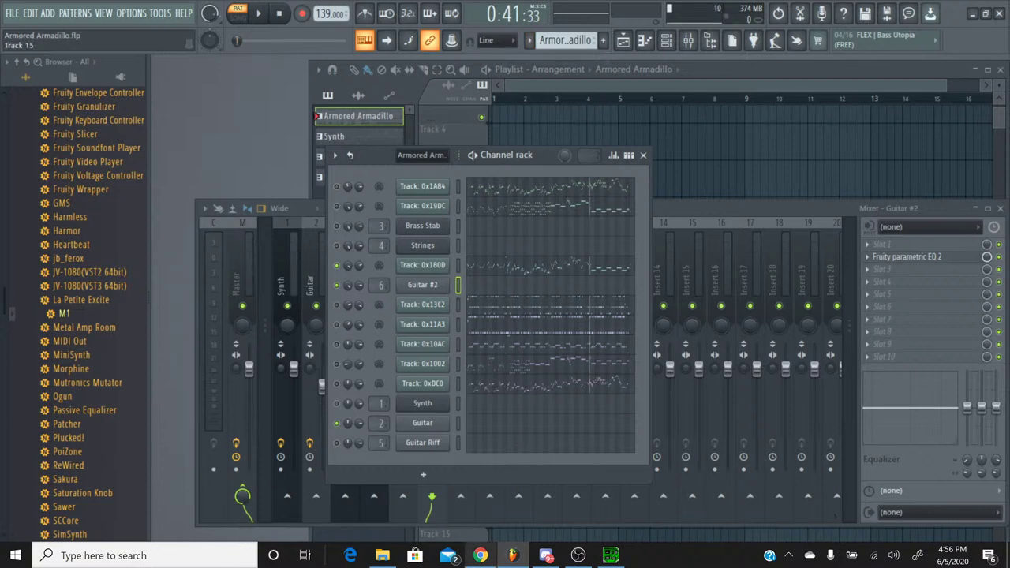
left_click(480, 556)
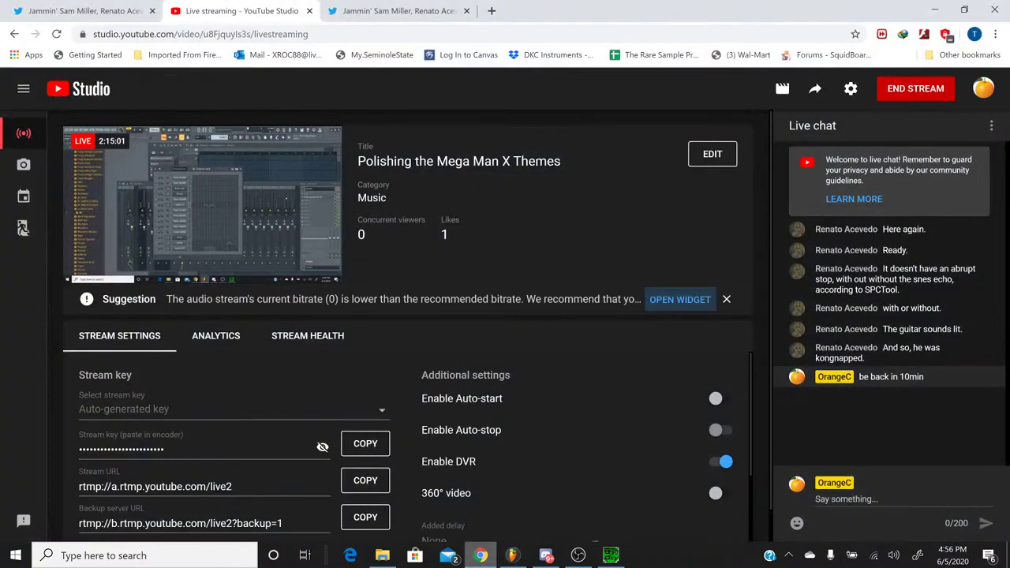
key("alt+Tab")
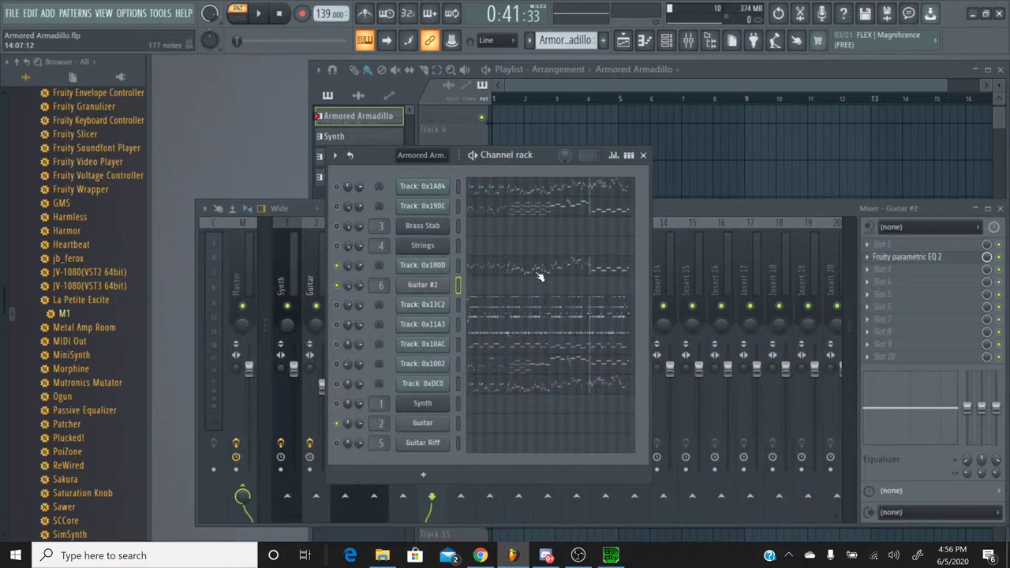
Open the piano roll of Track: 0x180D and play it from the long C5 note in bar 25.
left_click(588, 272)
left_click_drag(571, 118, 845, 122)
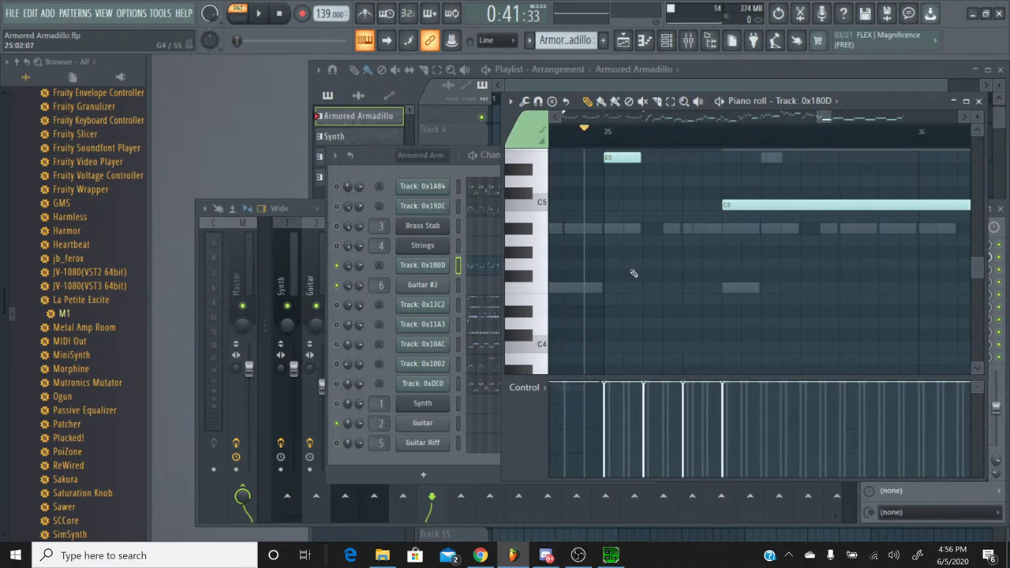
scroll(642, 267, "up", 3)
left_click(720, 134)
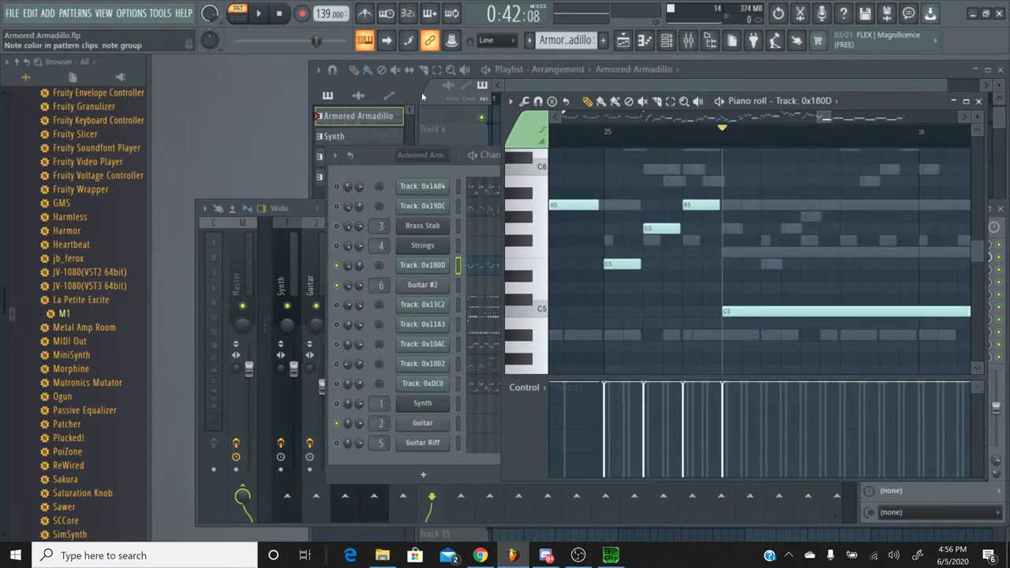
left_click(266, 15)
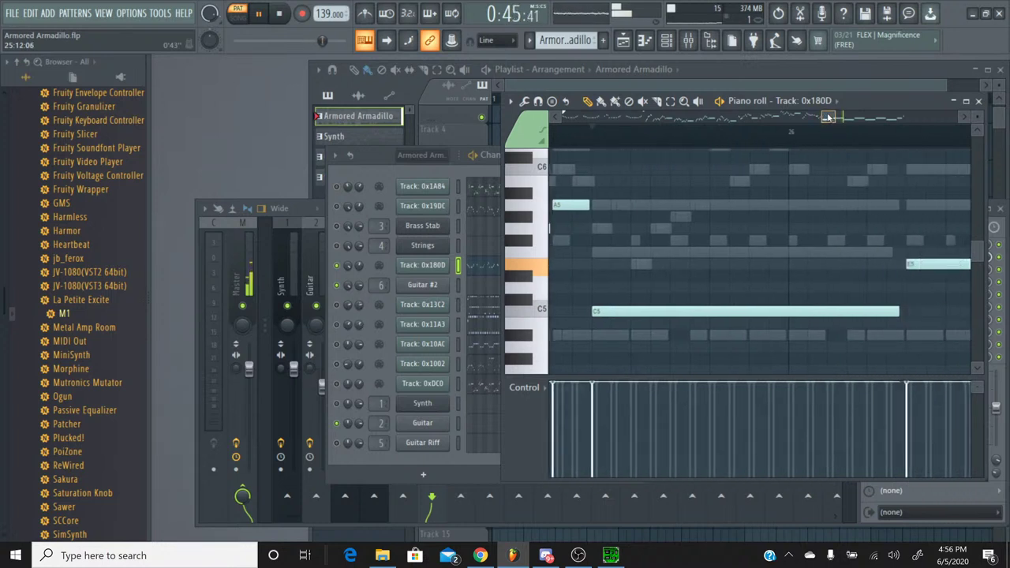
Select the Track: 0x180D notes from the long C5 in bar 25 through bar 32, and set the playback position to that C5.
mouse_move(839, 117)
left_mouse_down()
mouse_move(905, 119)
mouse_move(825, 120)
left_mouse_up()
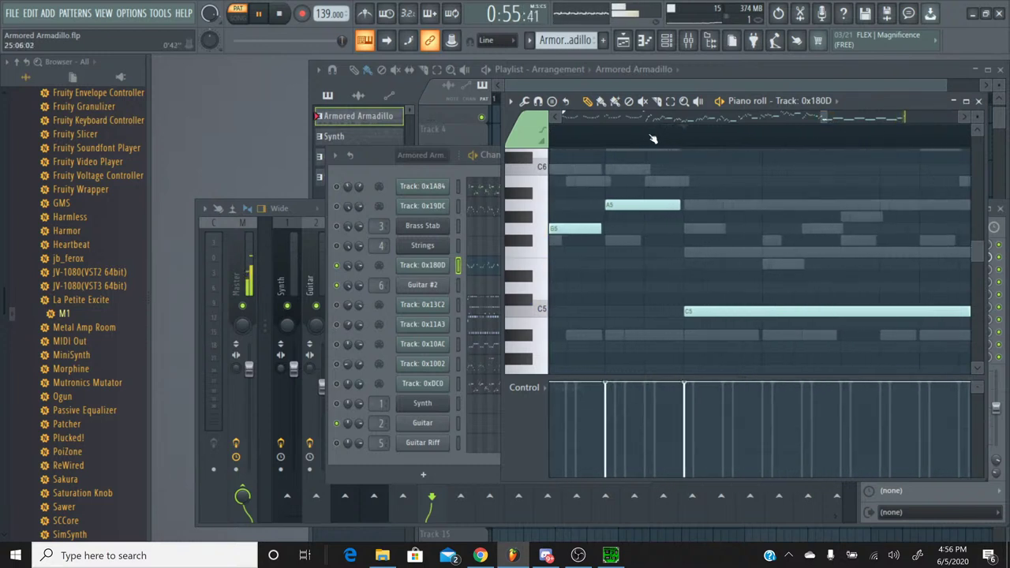
mouse_move(827, 117)
left_mouse_down()
mouse_move(708, 137)
mouse_move(692, 117)
left_mouse_up()
left_click(670, 100)
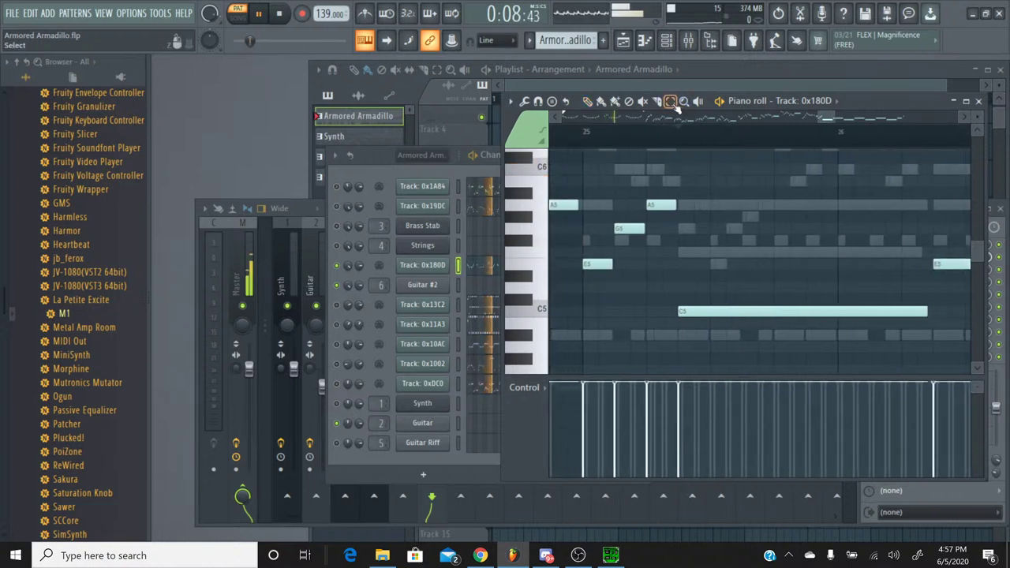
left_click_drag(661, 359, 836, 306)
left_click_drag(680, 351, 706, 277)
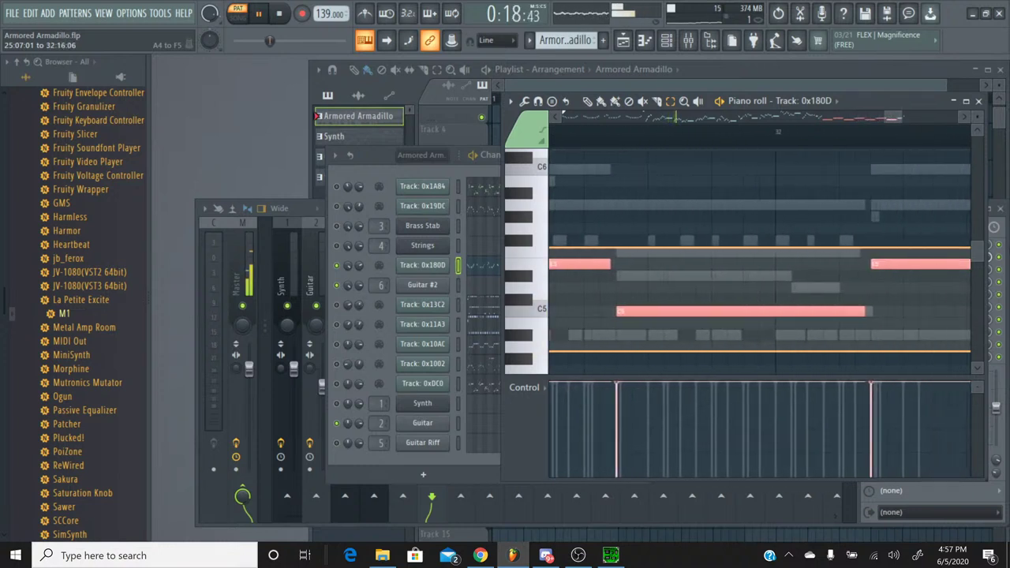
left_click_drag(1006, 251, 762, 252)
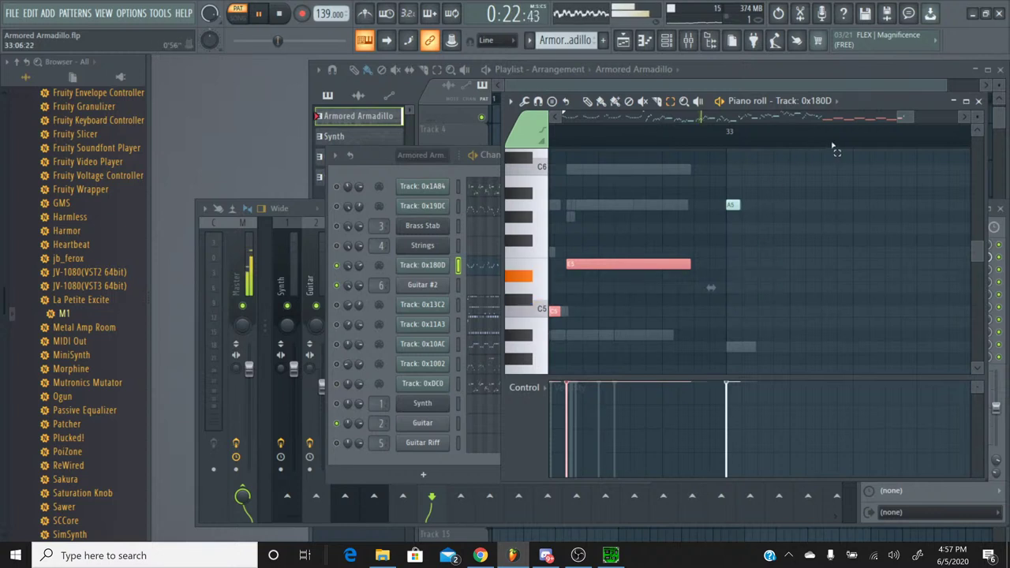
left_click_drag(899, 119, 827, 123)
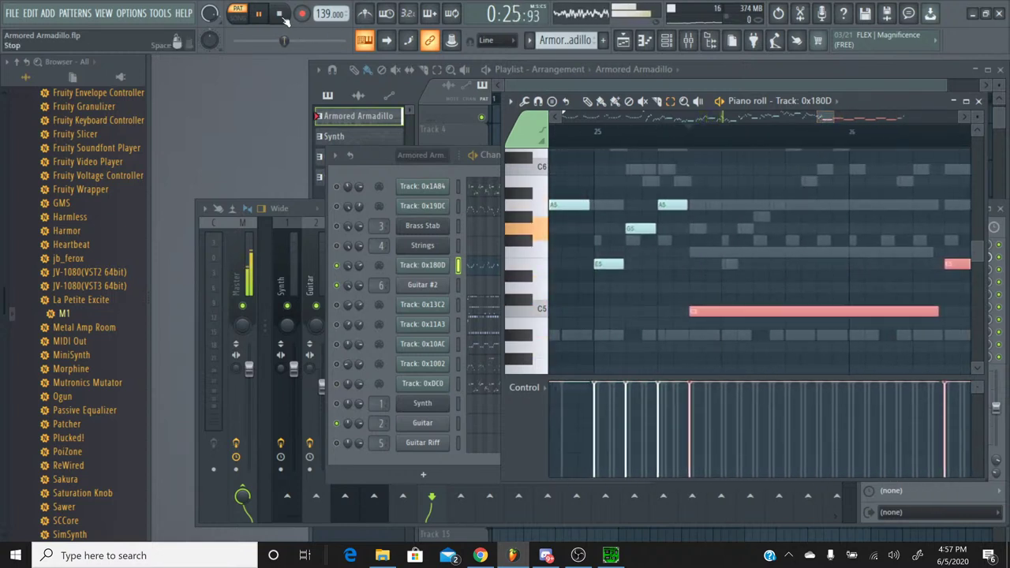
left_click(688, 129)
key("space")
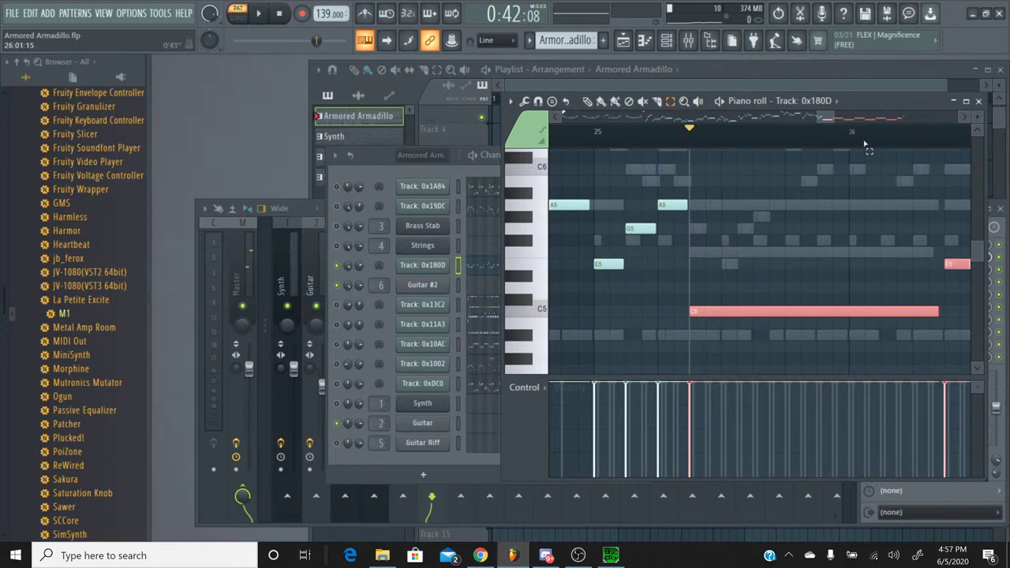
left_click(978, 101)
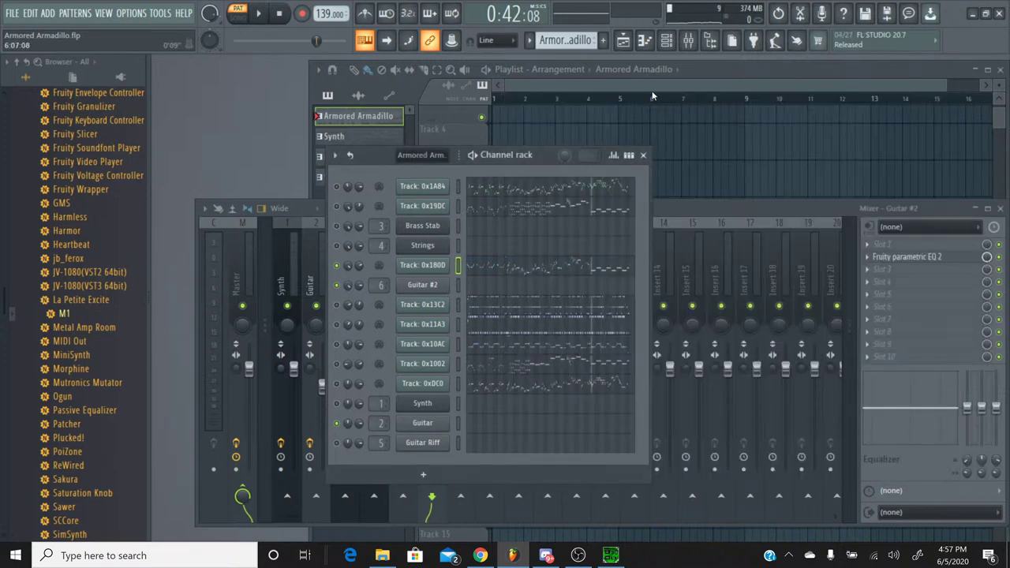
Check the Synth pattern, switch to the Strings pattern, and briefly play it from the current position in bar 25.
left_click(529, 41)
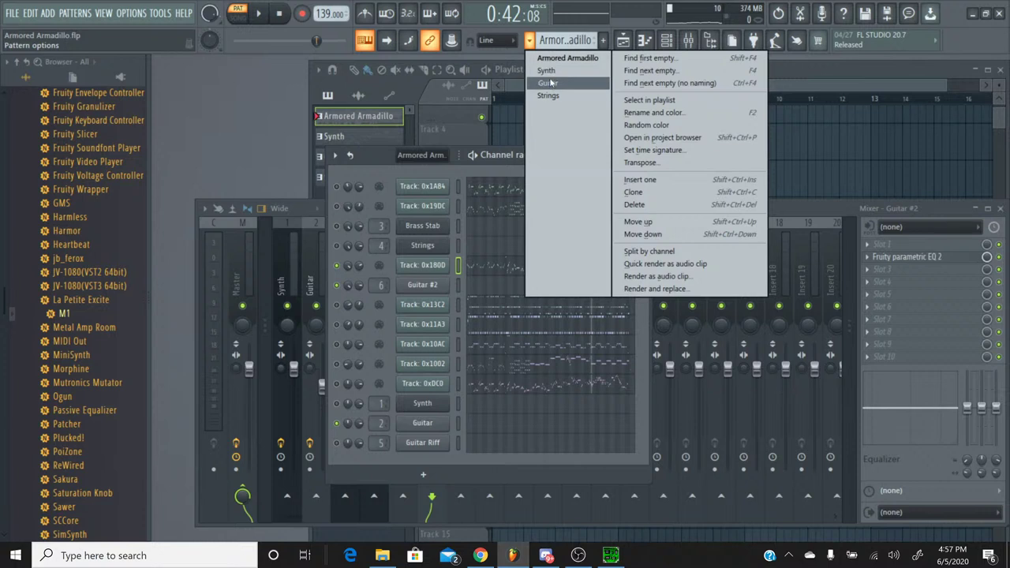
left_click(546, 71)
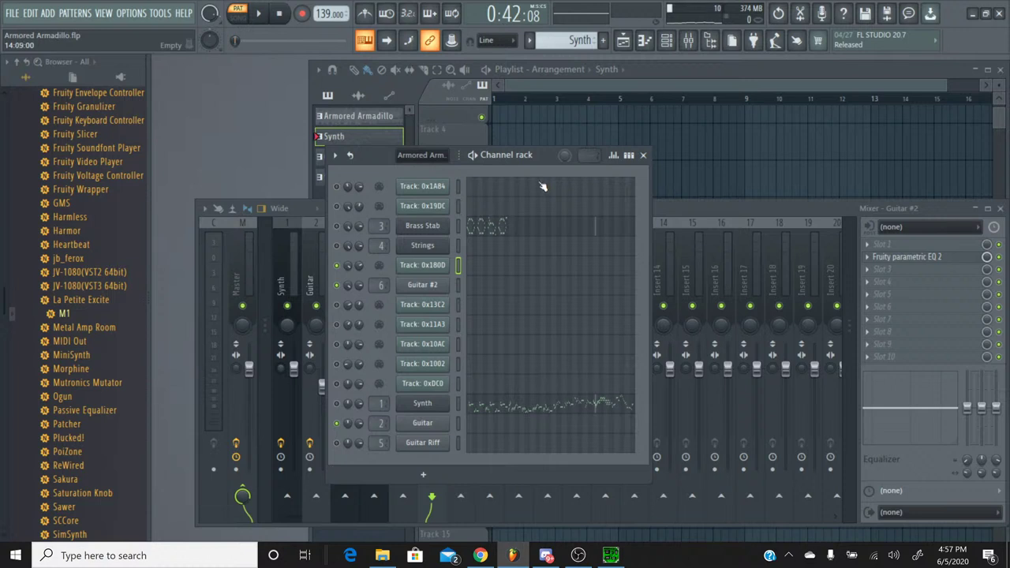
left_click(529, 41)
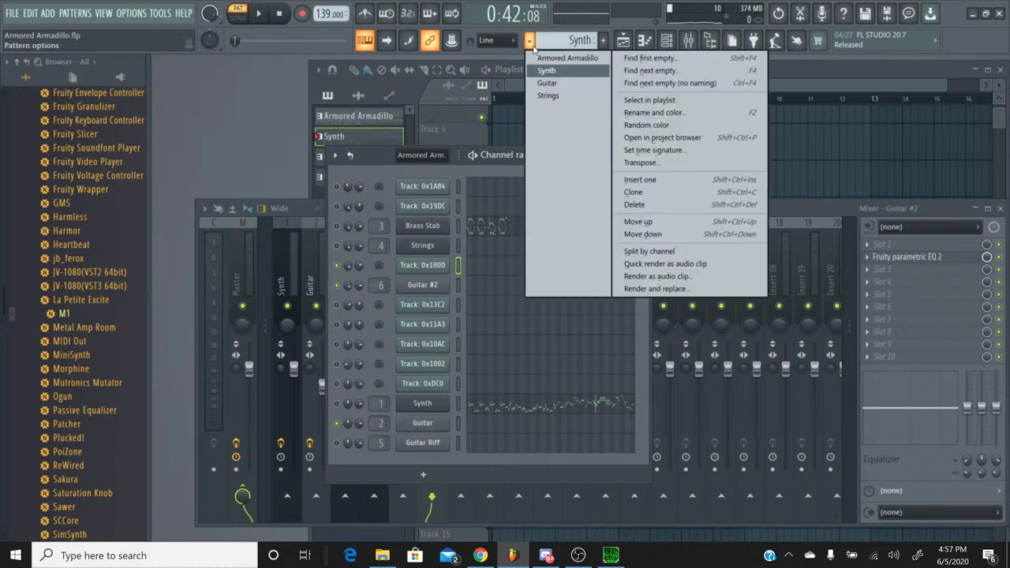
left_click(552, 95)
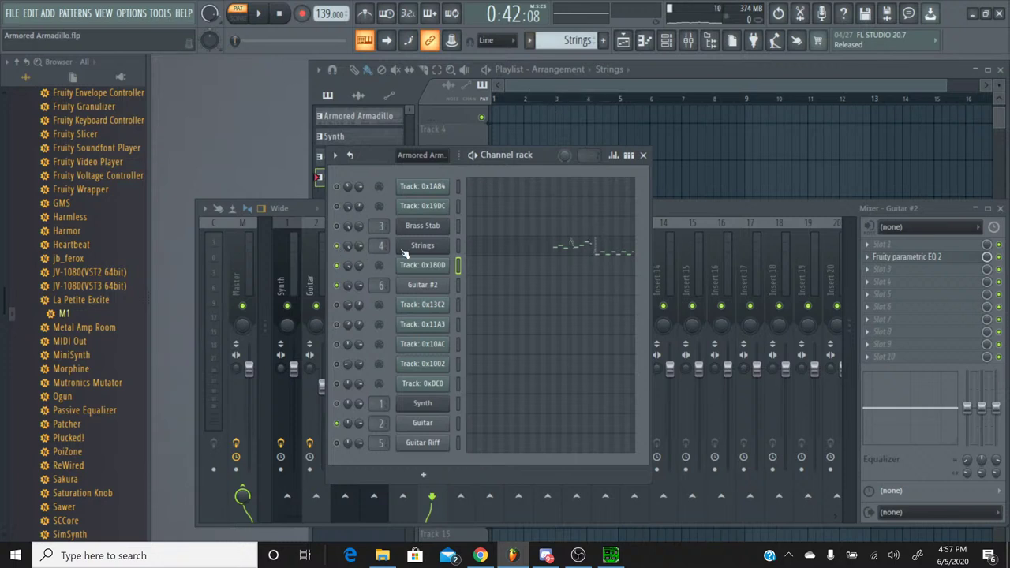
left_click(258, 14)
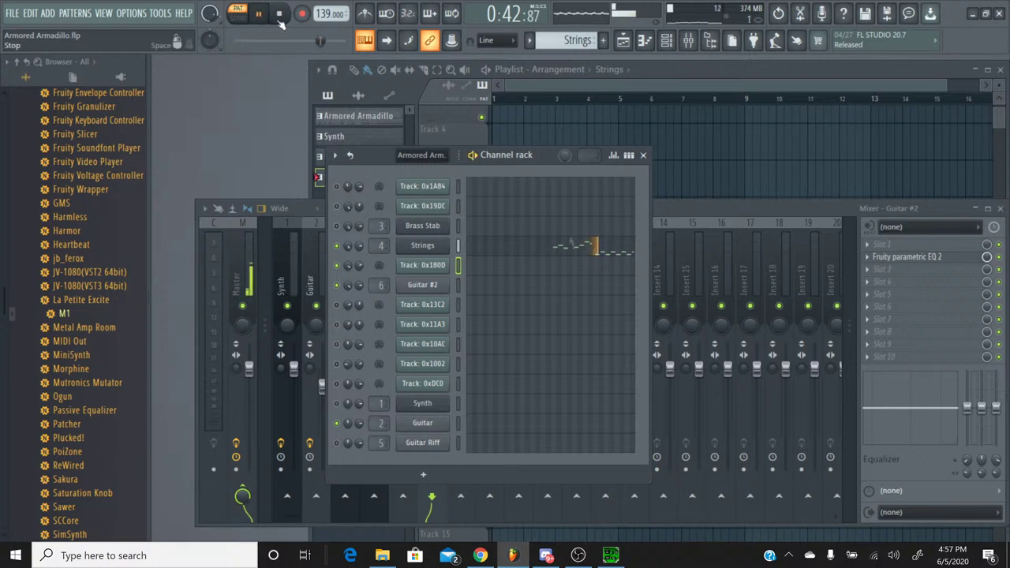
left_click(279, 16)
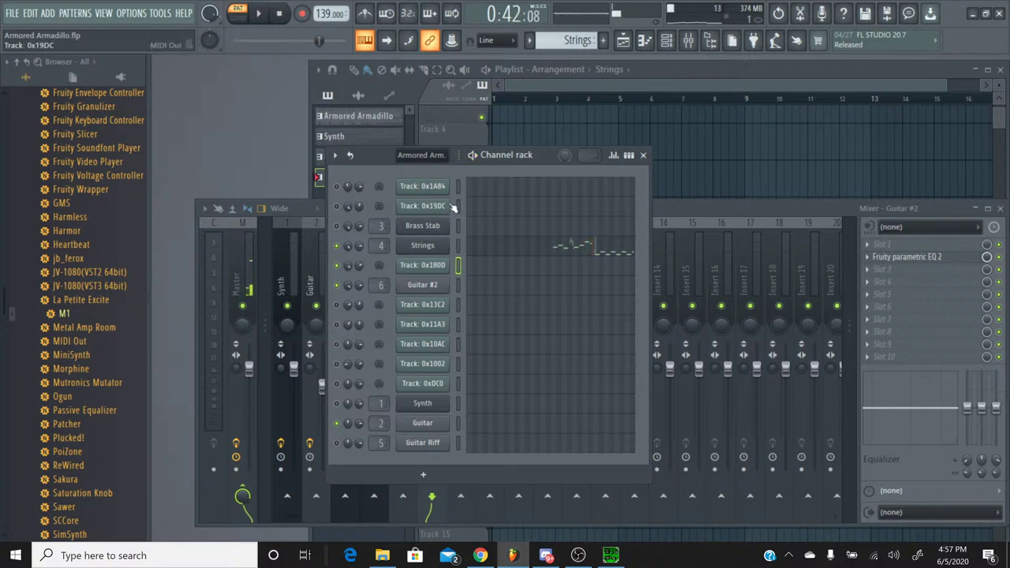
Paste the copied notes into the Strings piano roll in bar 25, starting with the C5 below the long A5, and deselect them.
left_click(602, 249)
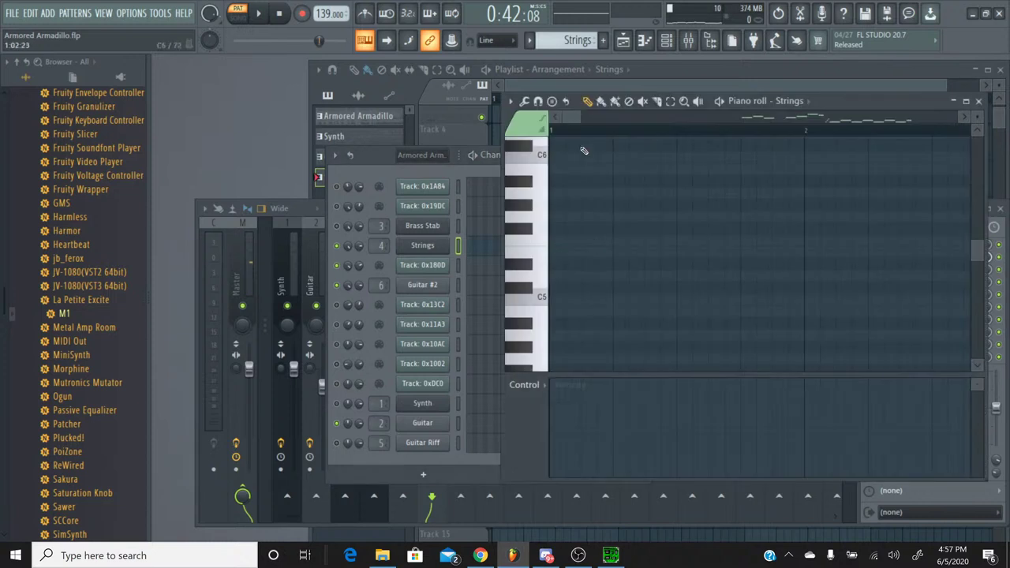
left_click_drag(568, 118, 836, 122)
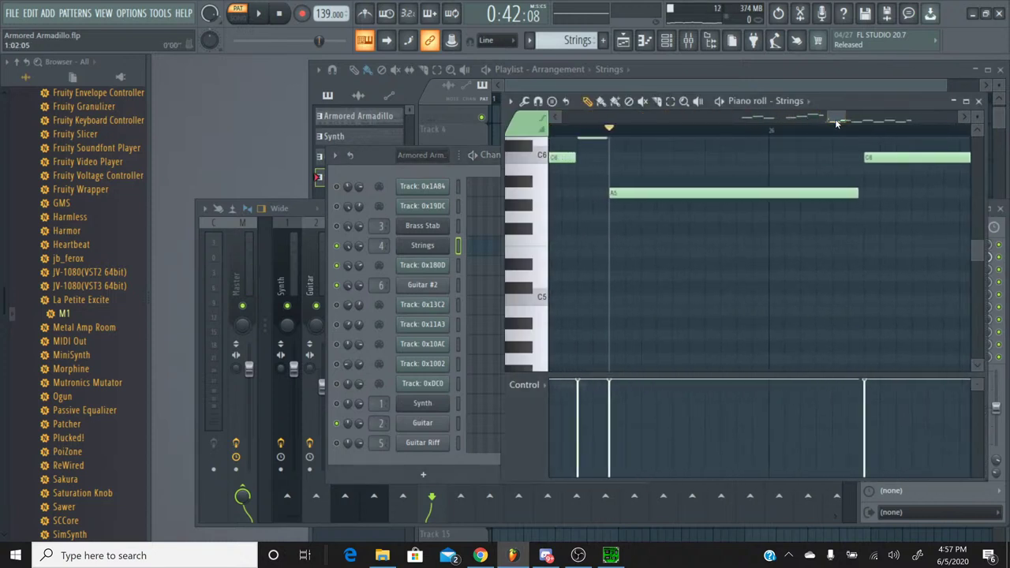
key("ctrl+v")
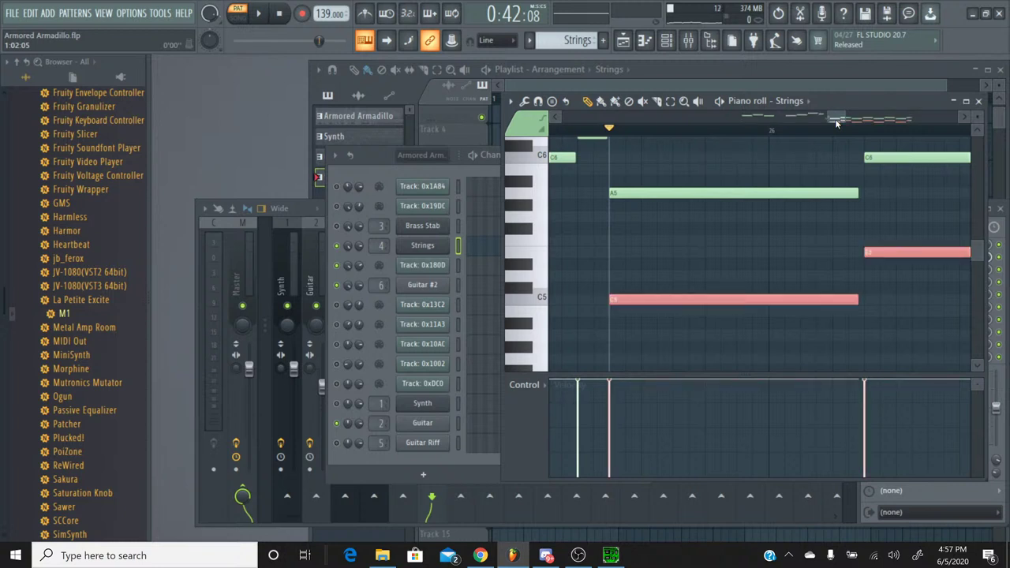
left_click(712, 170)
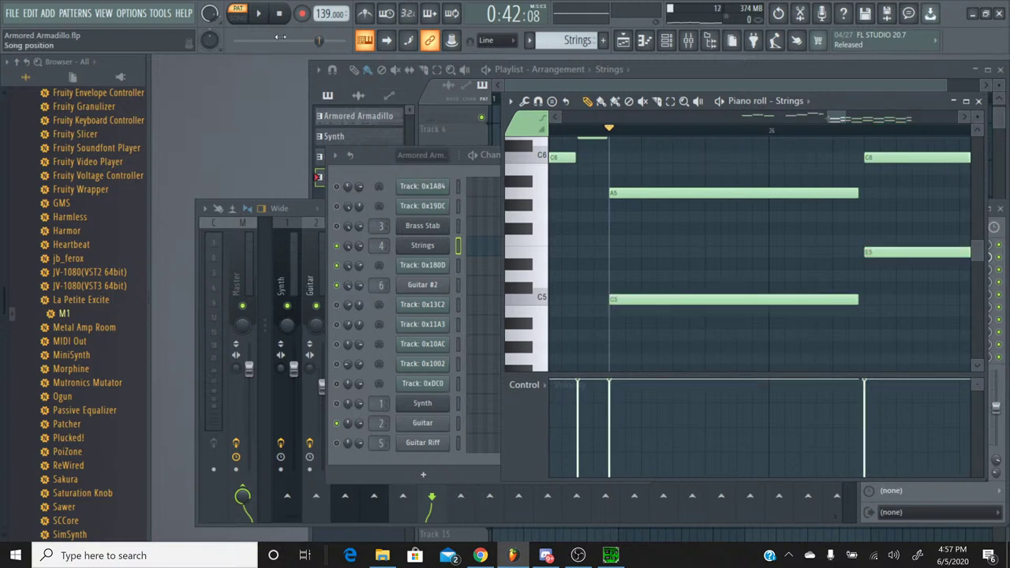
Play the layered Strings phrase from bar 25, close the piano roll and stop playback.
left_click(260, 15)
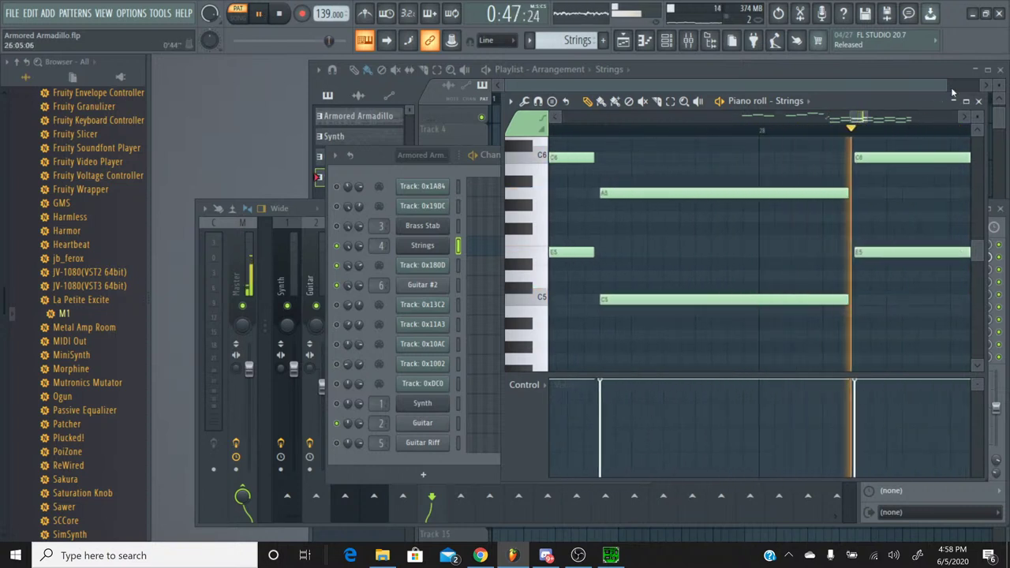
left_click(978, 100)
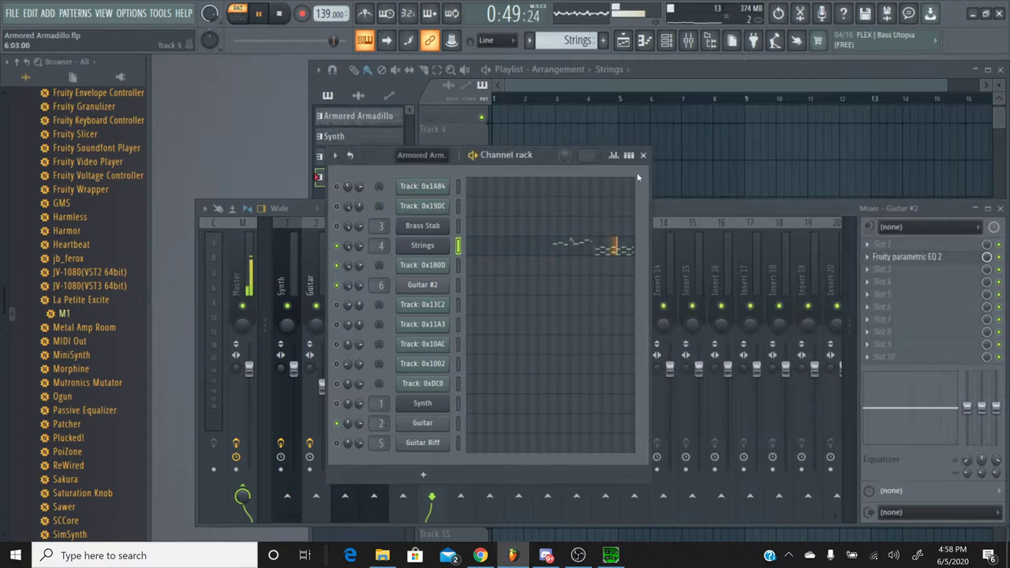
left_click(281, 24)
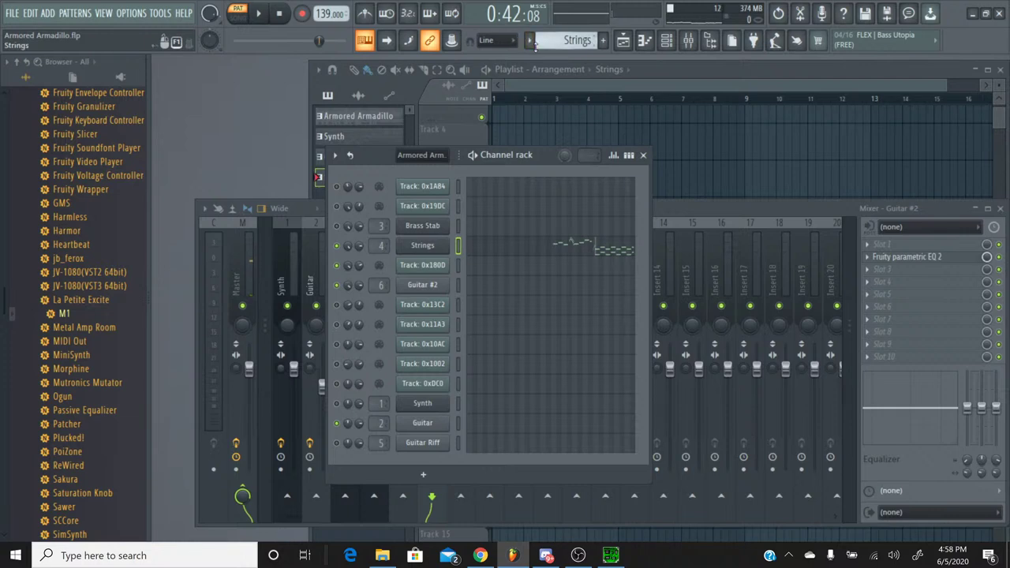
Switch to SPCTool, listen to the original Armored Armadillo track, stop it and return to FL Studio.
left_click(578, 555)
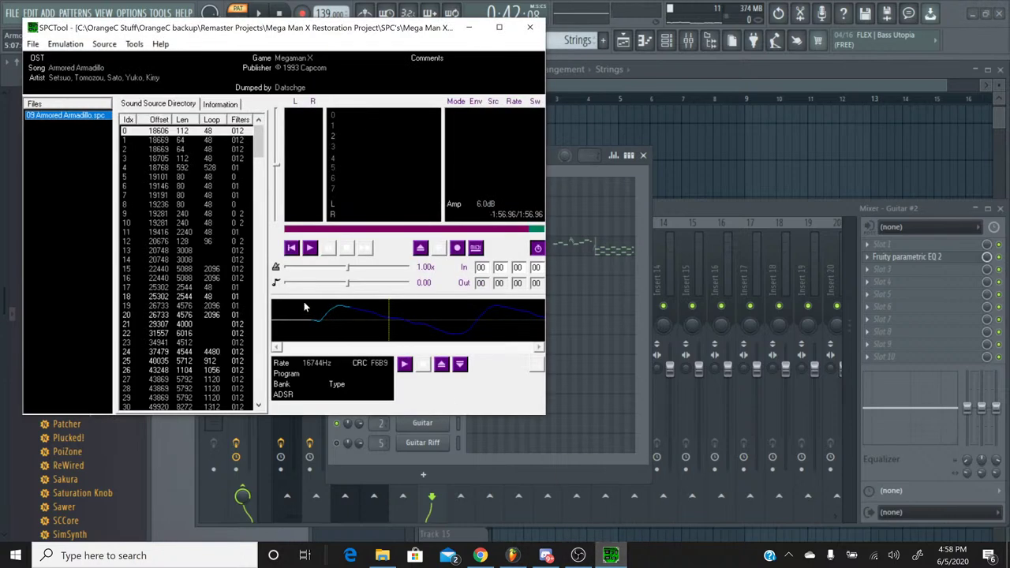
left_click(310, 248)
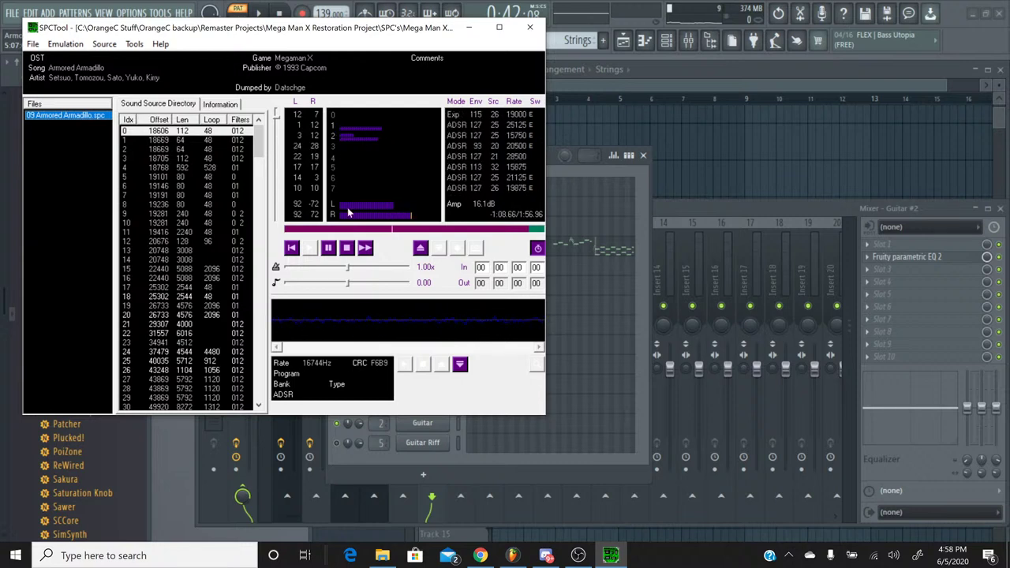
left_click(348, 248)
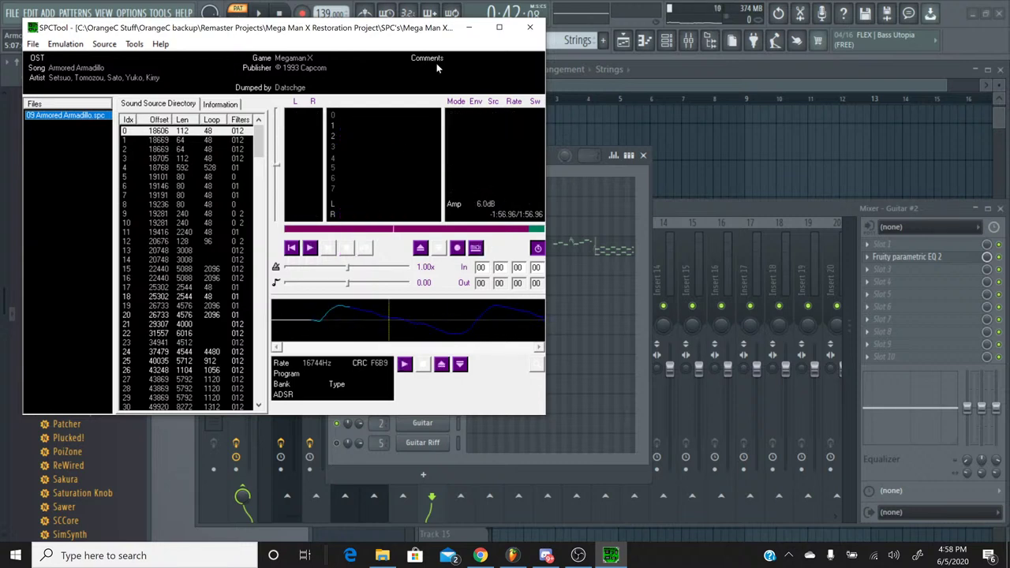
left_click(468, 27)
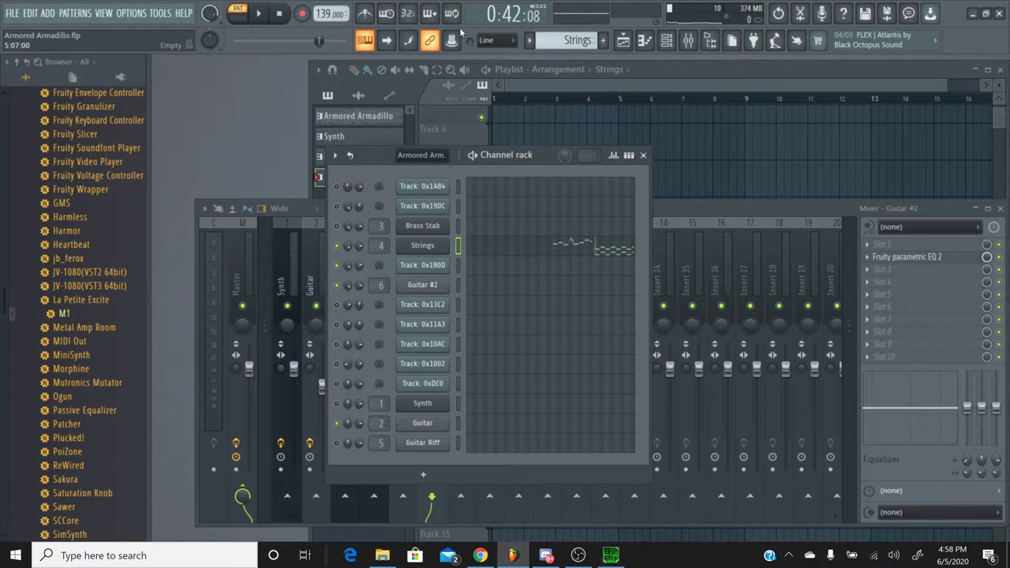
Switch to the Armored Armadillo pattern and play Track: 0x1002 from the beginning, skipping ahead partway through.
left_click(536, 41)
left_click(538, 54)
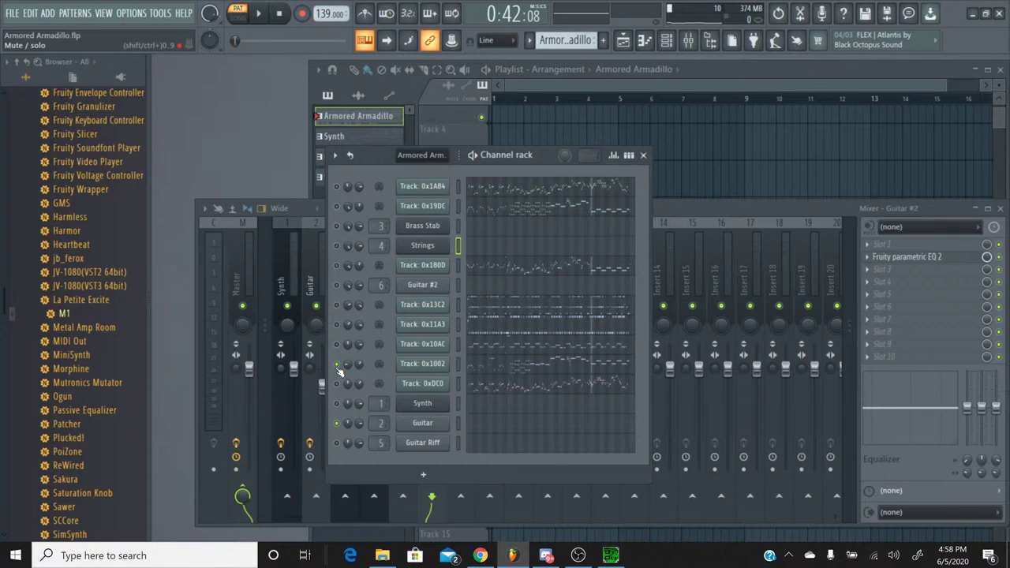
left_click_drag(245, 46, 244, 34)
left_click(257, 22)
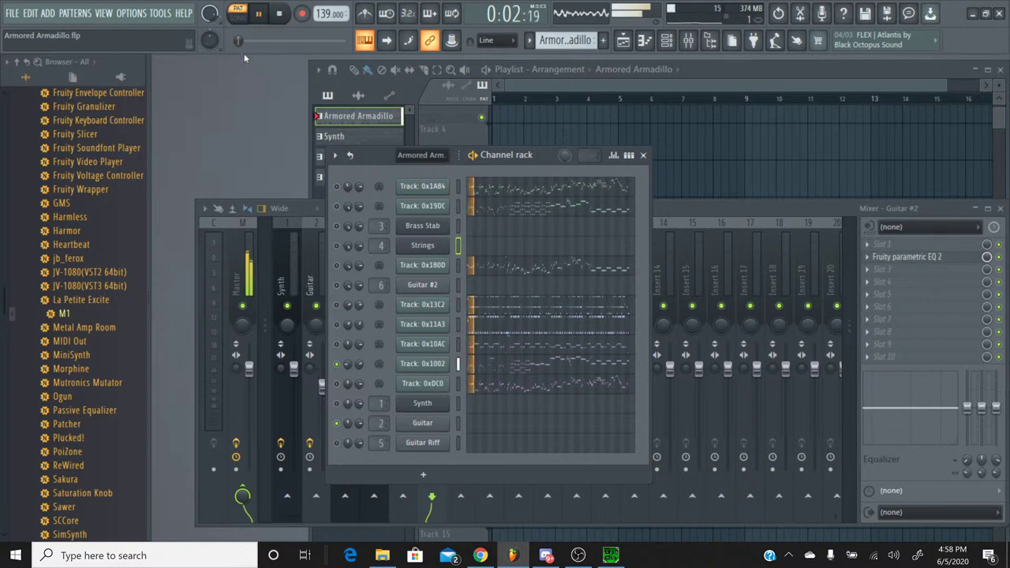
left_click_drag(236, 41, 263, 45)
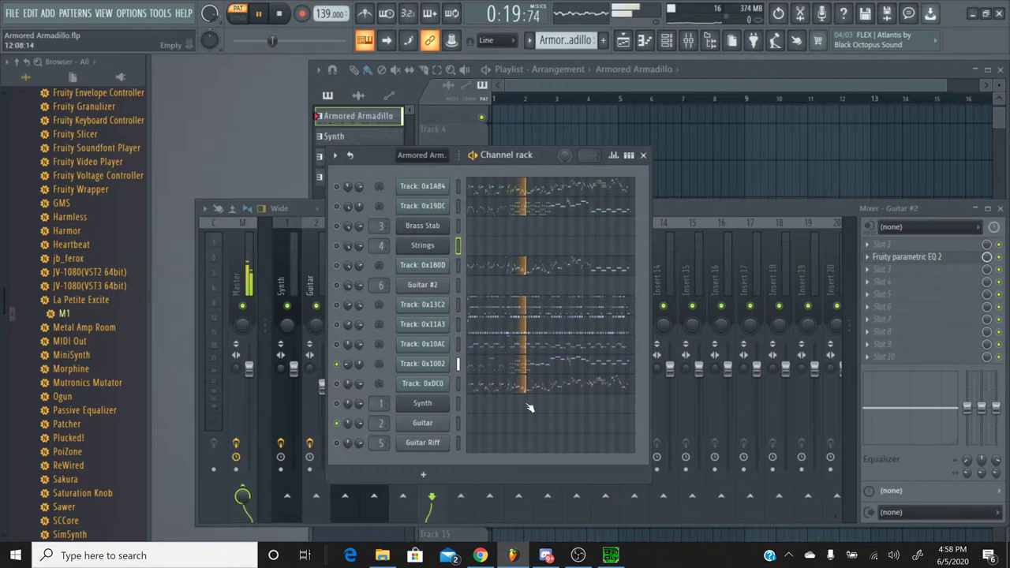
Examine the Track: 0x1002 notes in the piano roll during playback, including those around bars 9 and 10, and stop and close it.
left_click(525, 365)
scroll(623, 150, "down", 4)
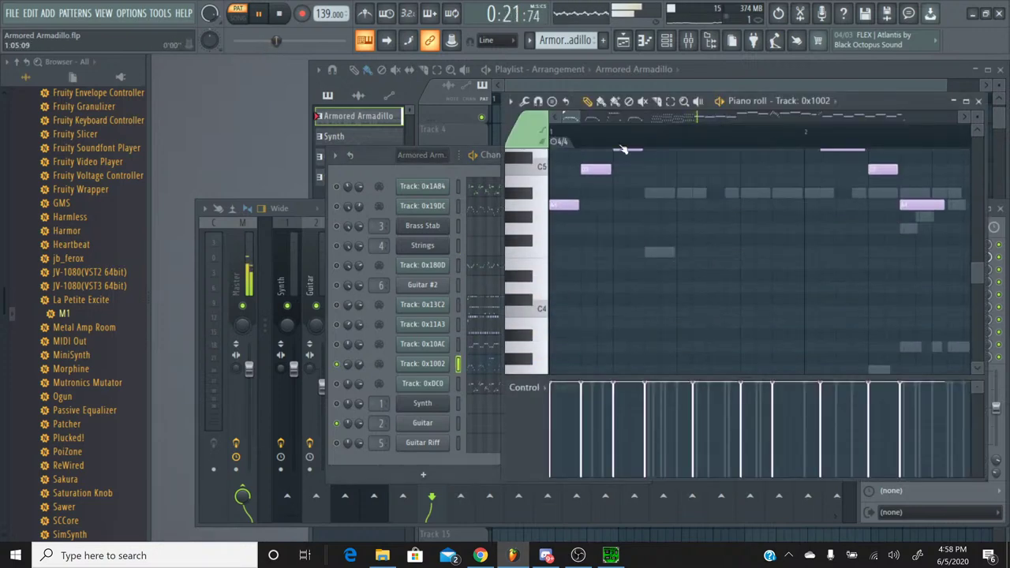
left_click_drag(576, 127, 654, 125)
scroll(694, 207, "up", 4)
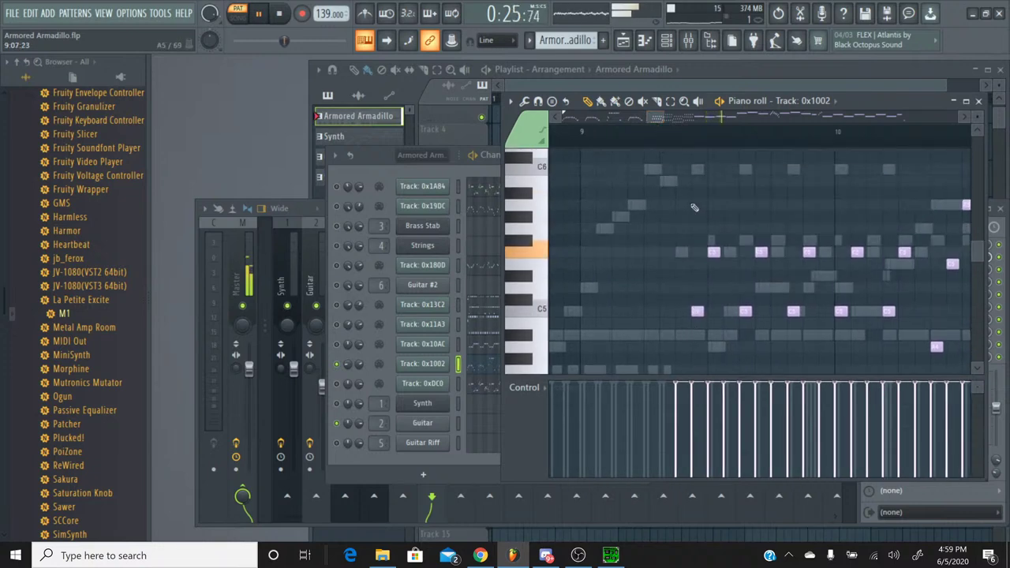
scroll(694, 207, "down", 3)
left_click_drag(656, 120, 534, 161)
scroll(776, 137, "up", 5)
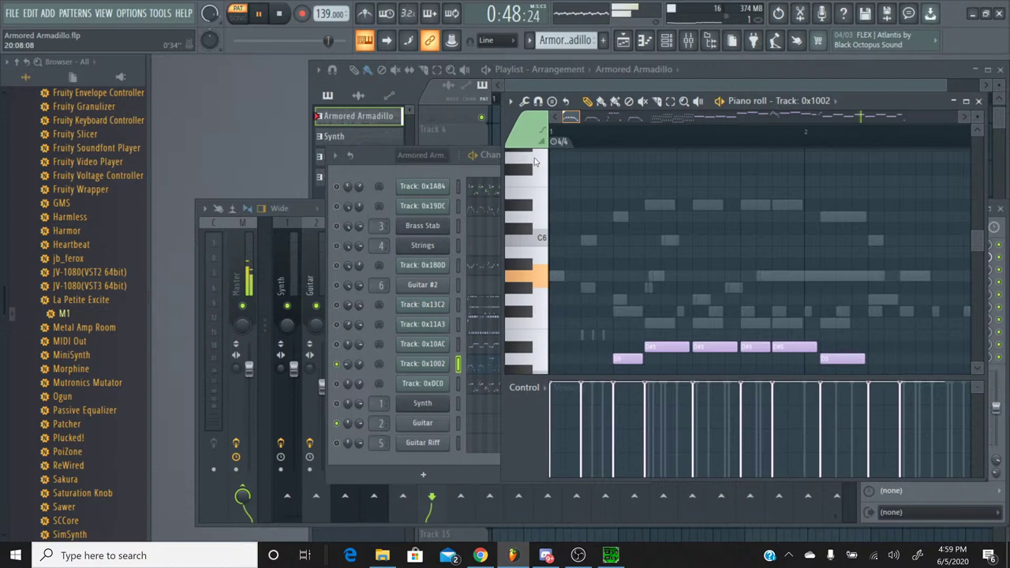
left_click(280, 14)
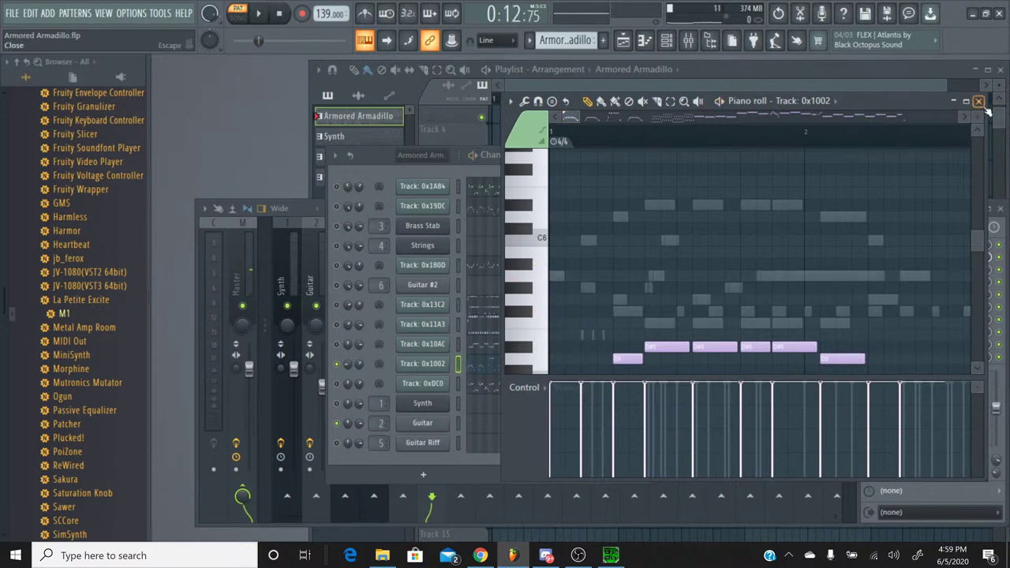
left_click(978, 102)
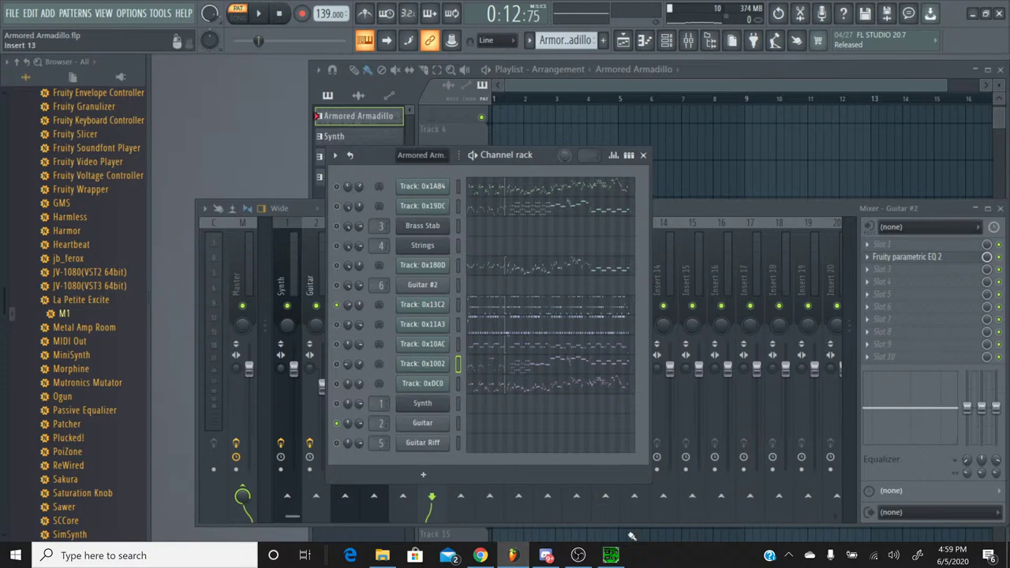
Listen to the opening of the original Armored Armadillo track in SPCTool, stop it and go back to FL Studio.
left_click(610, 555)
left_click(311, 248)
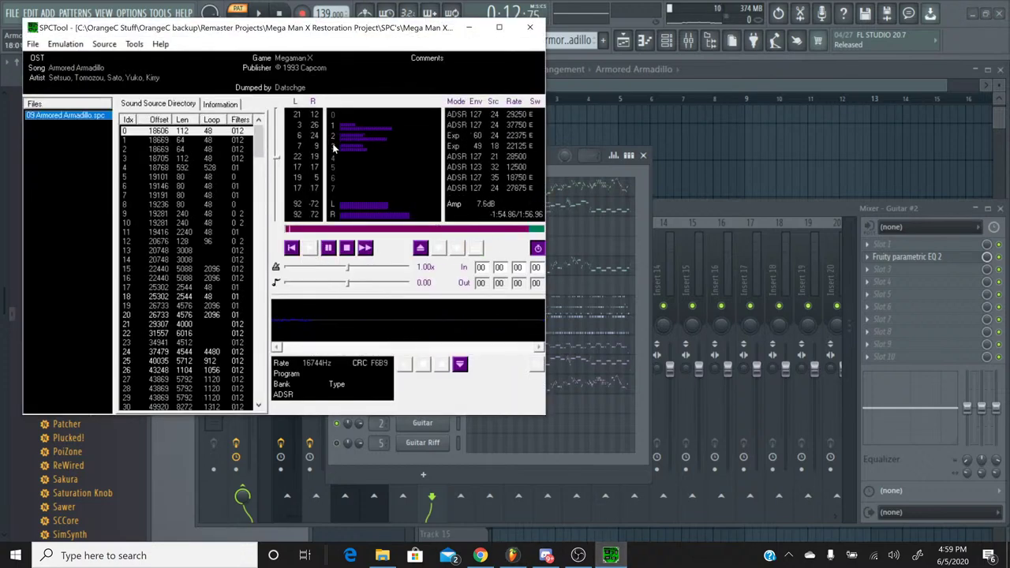
left_click(346, 249)
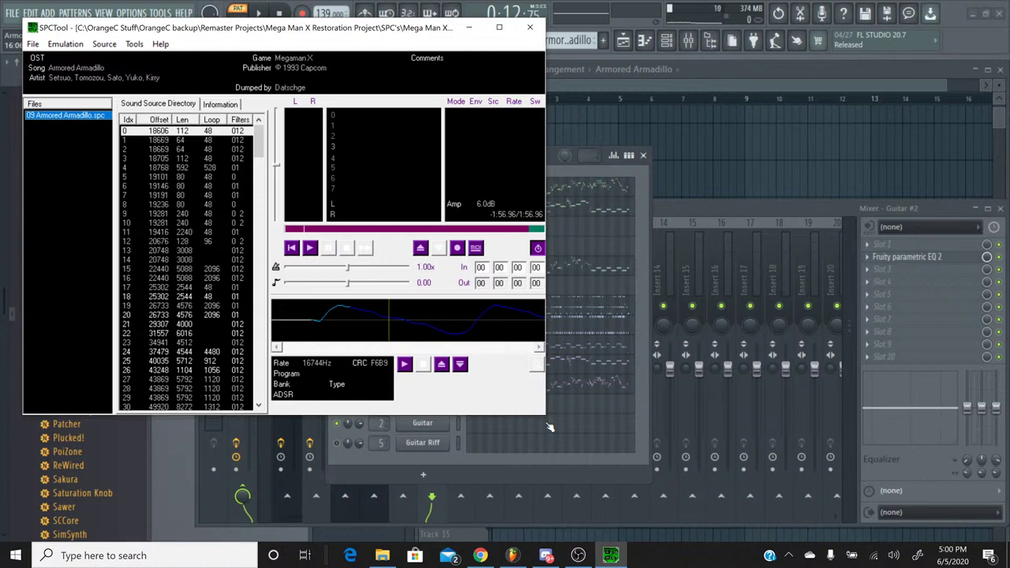
left_click(494, 473)
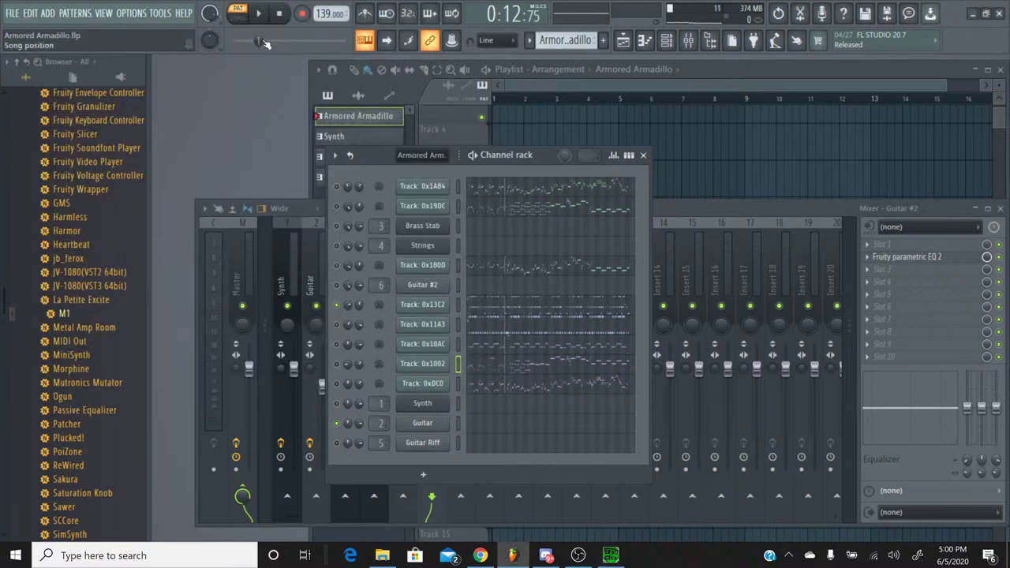
Play Track: 0x13C2 and examine its notes in the first bars of the piano roll, replaying from the start before stopping.
left_click(259, 15)
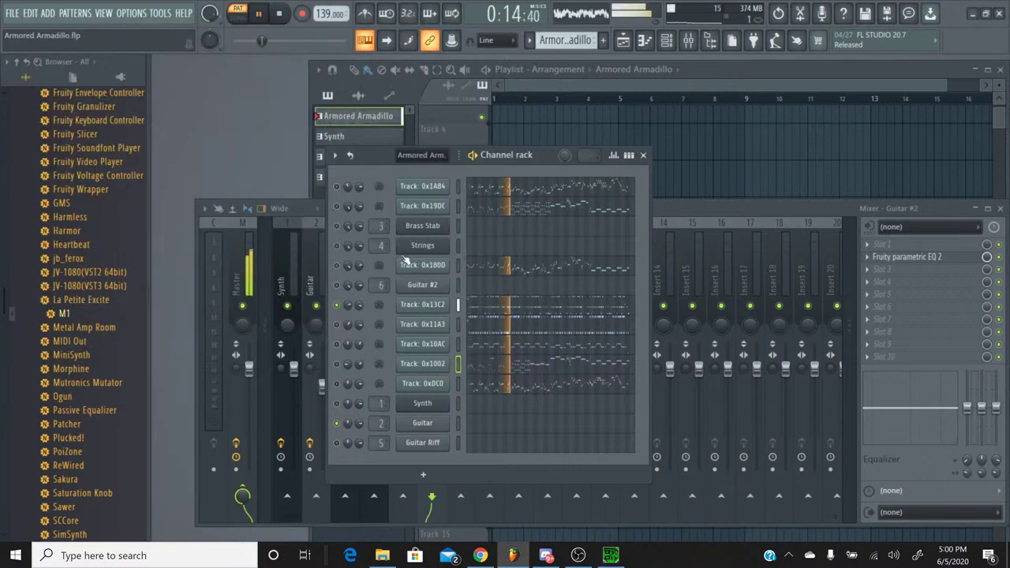
left_click(484, 309)
scroll(603, 254, "down", 5)
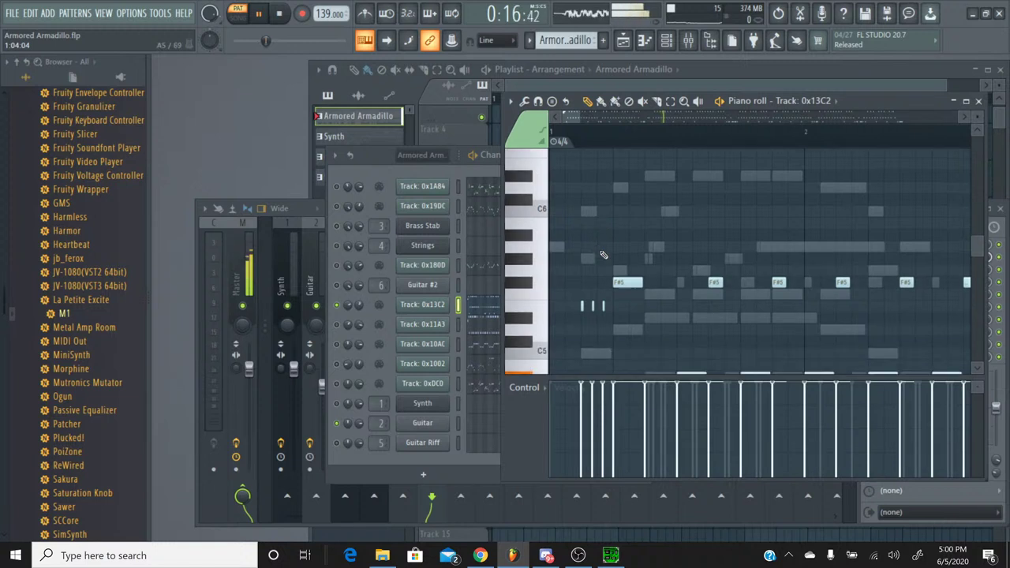
scroll(621, 178, "up", 5)
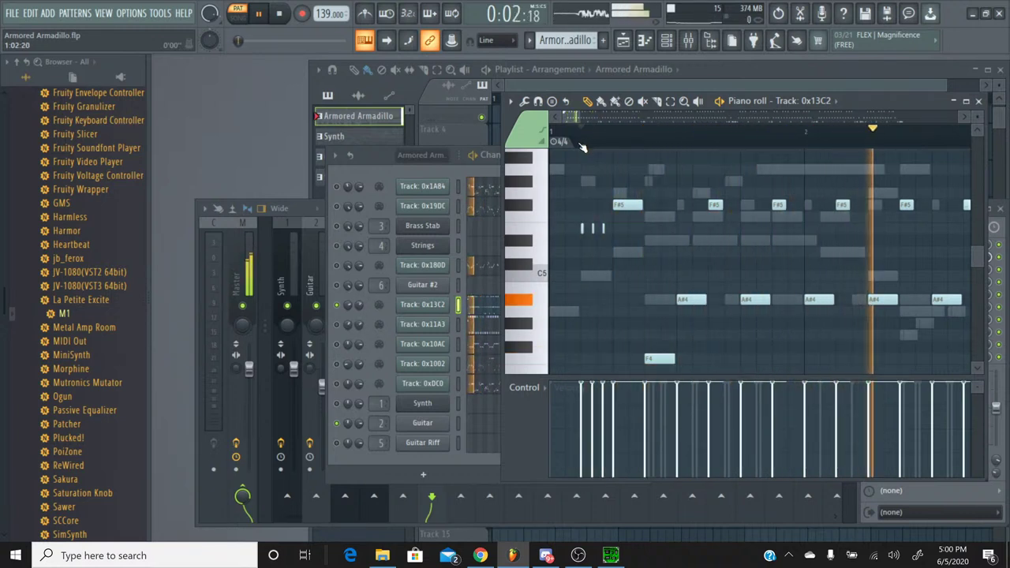
scroll(689, 211, "down", 2)
scroll(688, 212, "up", 5)
scroll(695, 215, "down", 3)
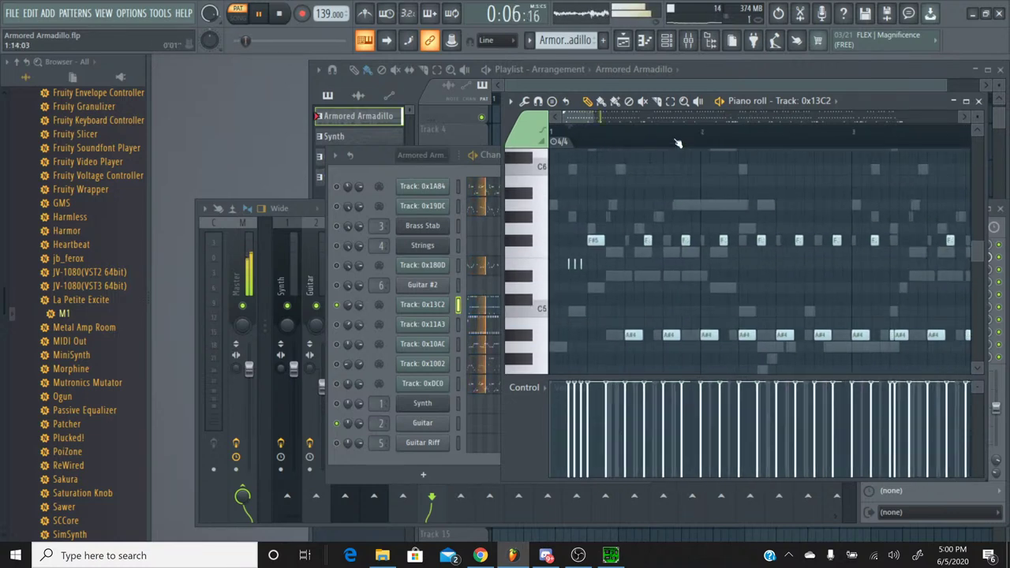
scroll(726, 222, "down", 2, "ctrl")
scroll(735, 226, "down", 3)
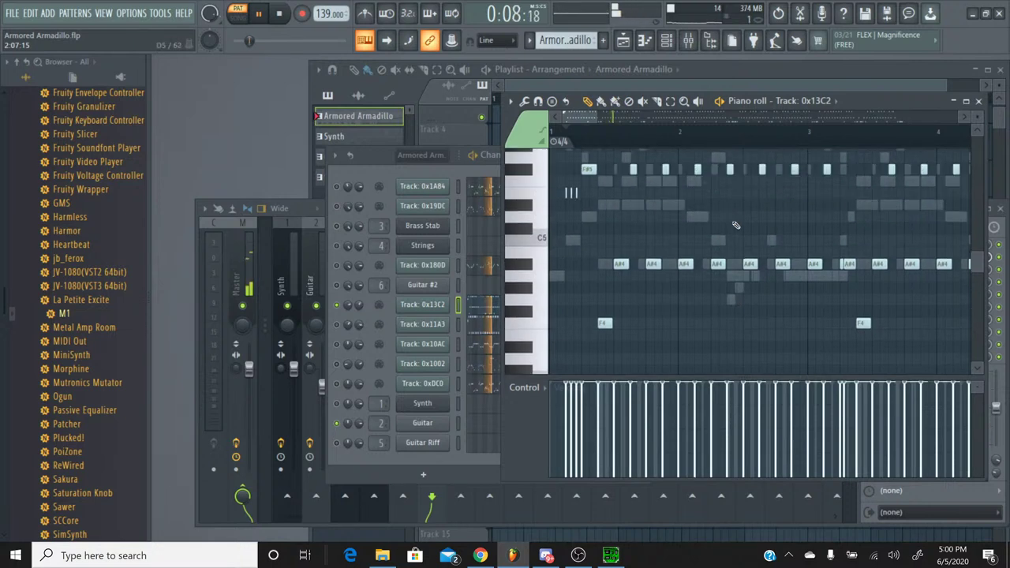
mouse_move(586, 121)
left_mouse_down()
mouse_move(671, 122)
mouse_move(570, 121)
left_mouse_up()
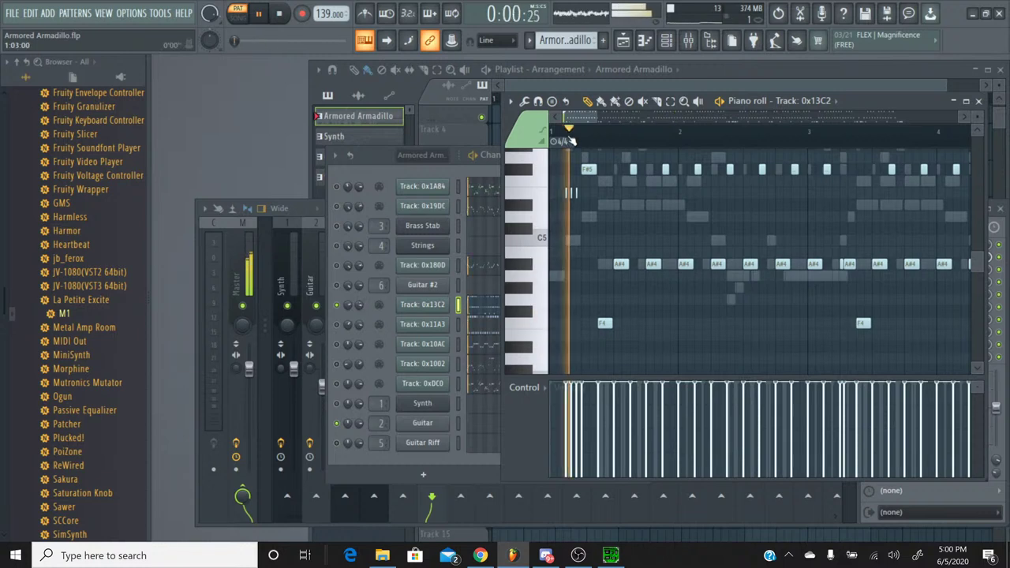
left_click(281, 16)
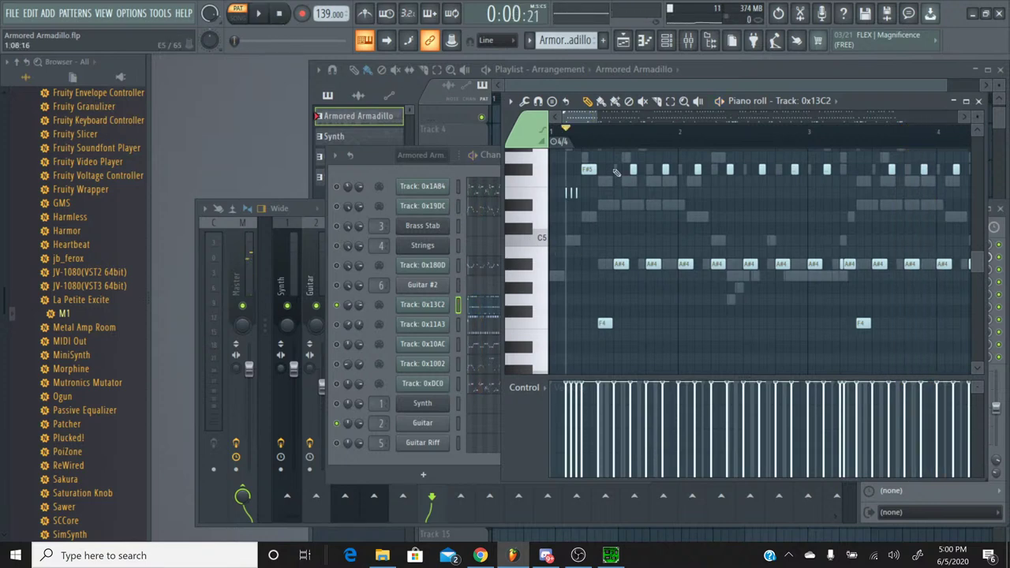
Audition the E5, A#4 and F#5 percussion sounds of Track: 0x13C2 in the piano roll and briefly play its opening for comparison.
scroll(628, 181, "up", 1)
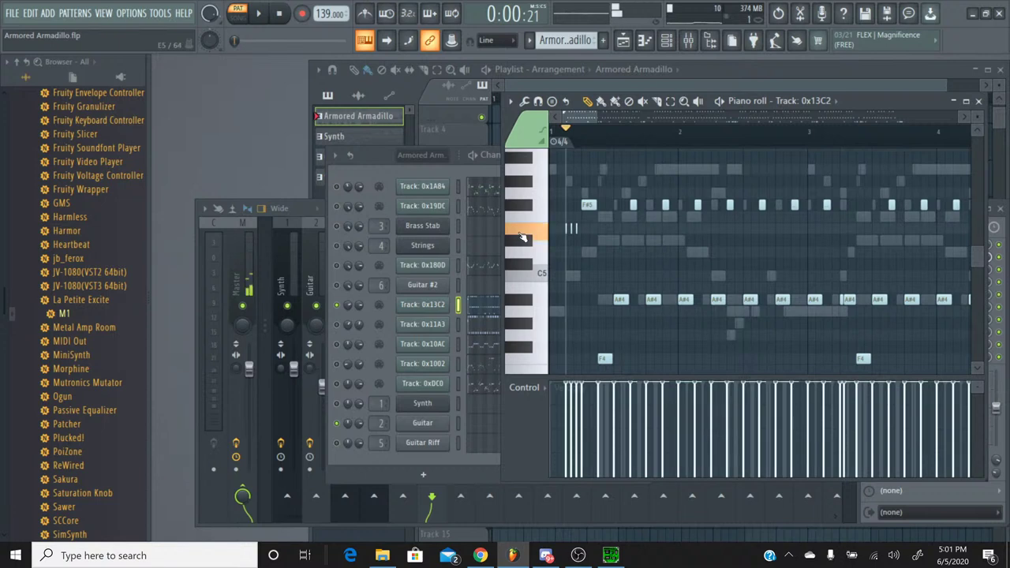
scroll(526, 251, "down", 1)
left_click(531, 265)
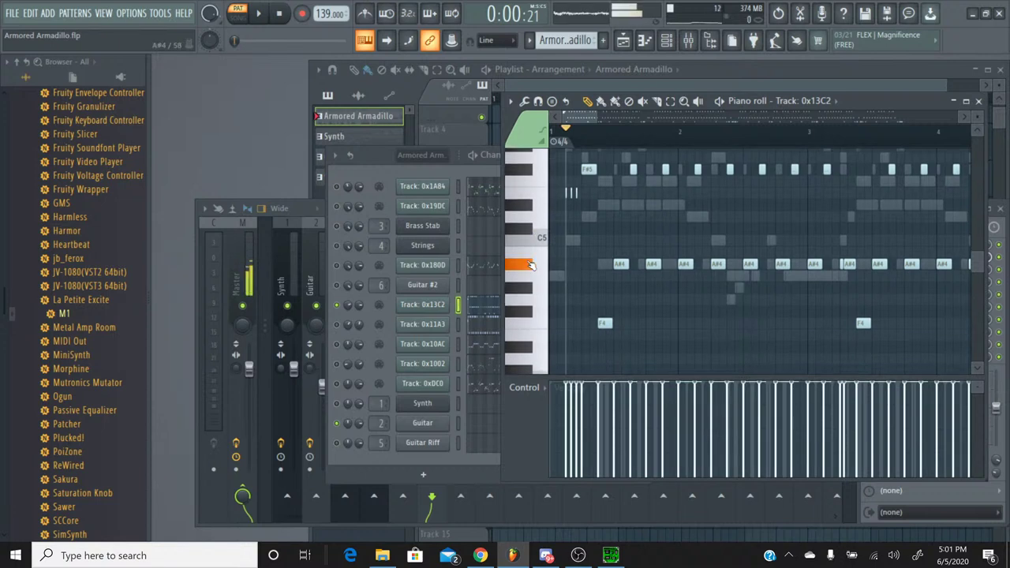
scroll(531, 265, "up", 1)
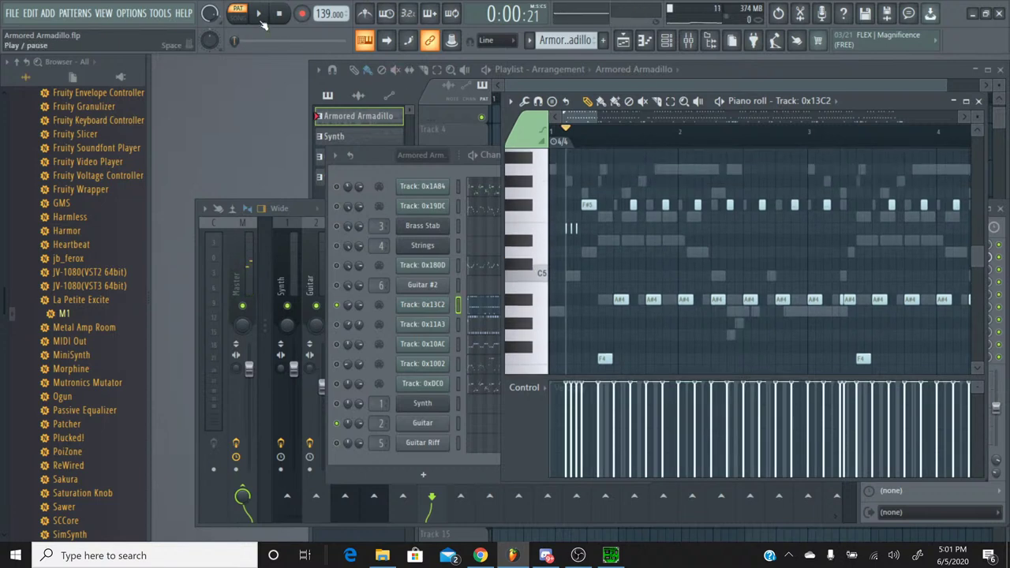
left_click_drag(535, 262, 528, 211)
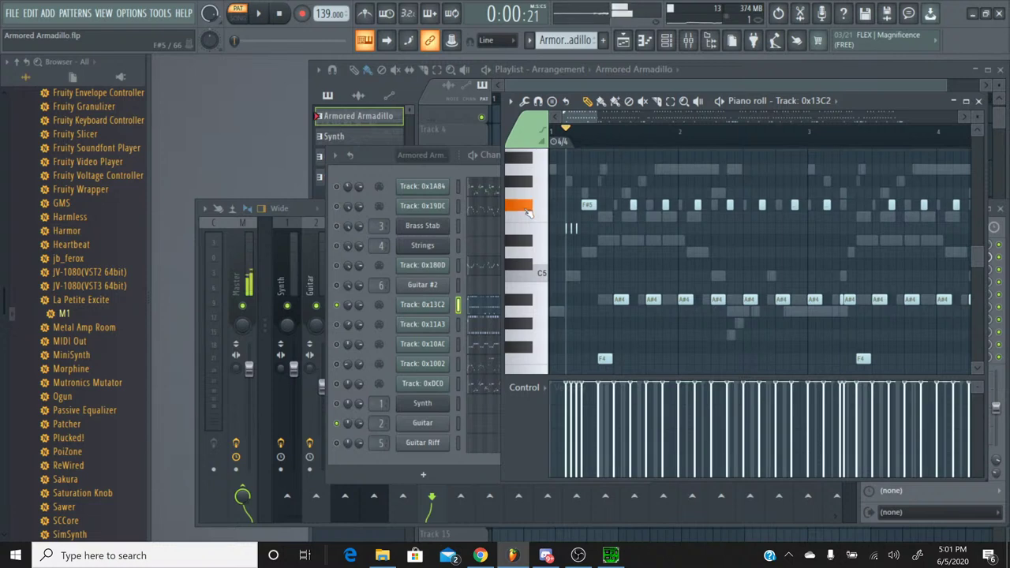
key("space")
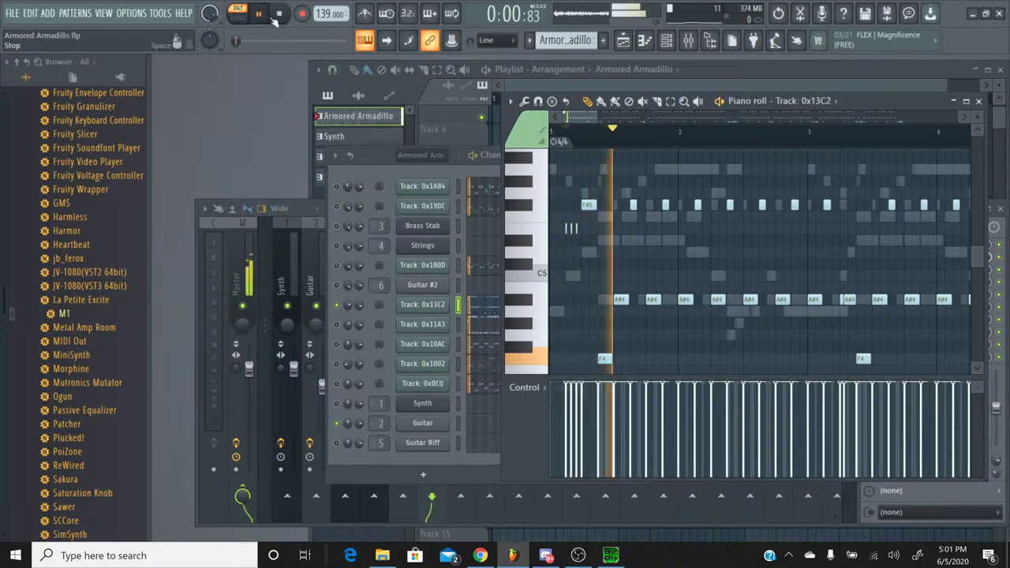
left_click(279, 15)
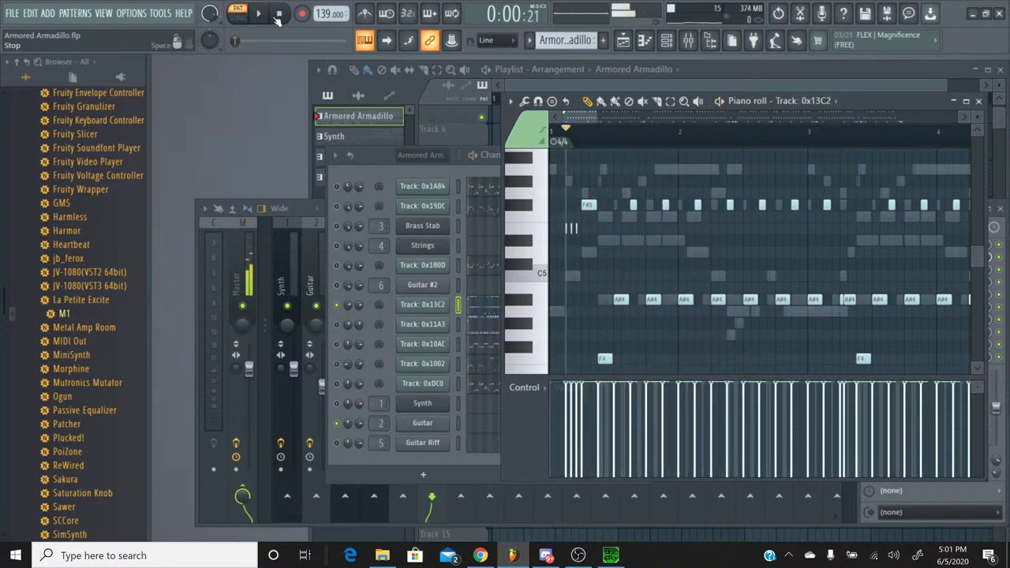
left_click(533, 232)
left_click(533, 233)
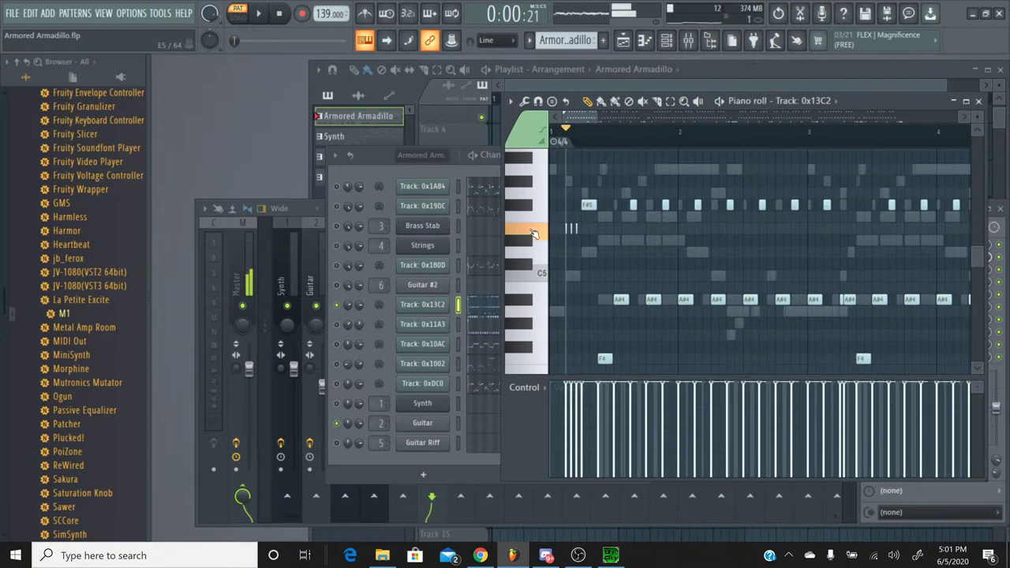
left_click(534, 233)
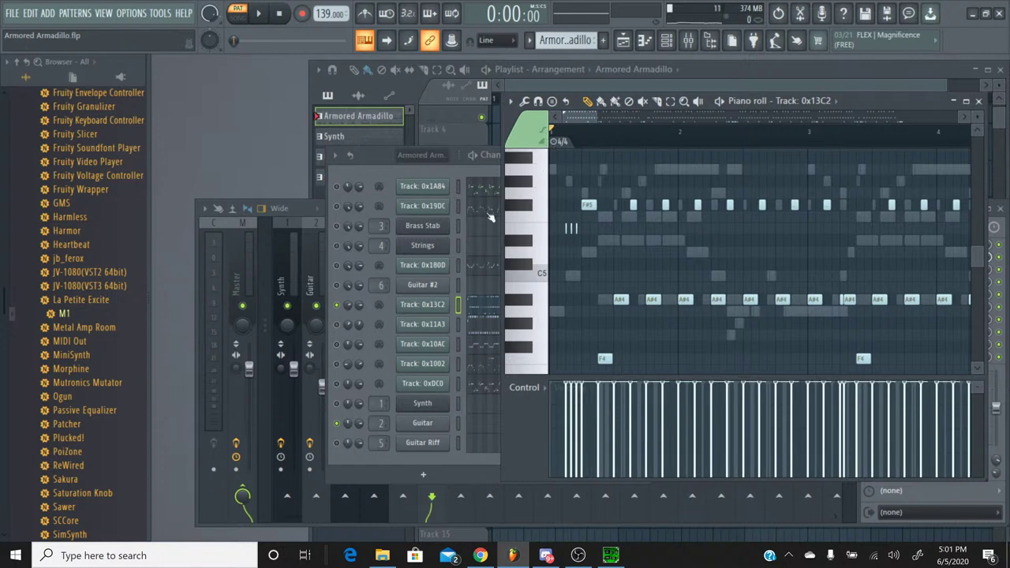
Copy all F#5 notes of Track: 0x13C2 and close its piano roll.
left_click_drag(599, 119, 536, 188)
left_click(509, 208)
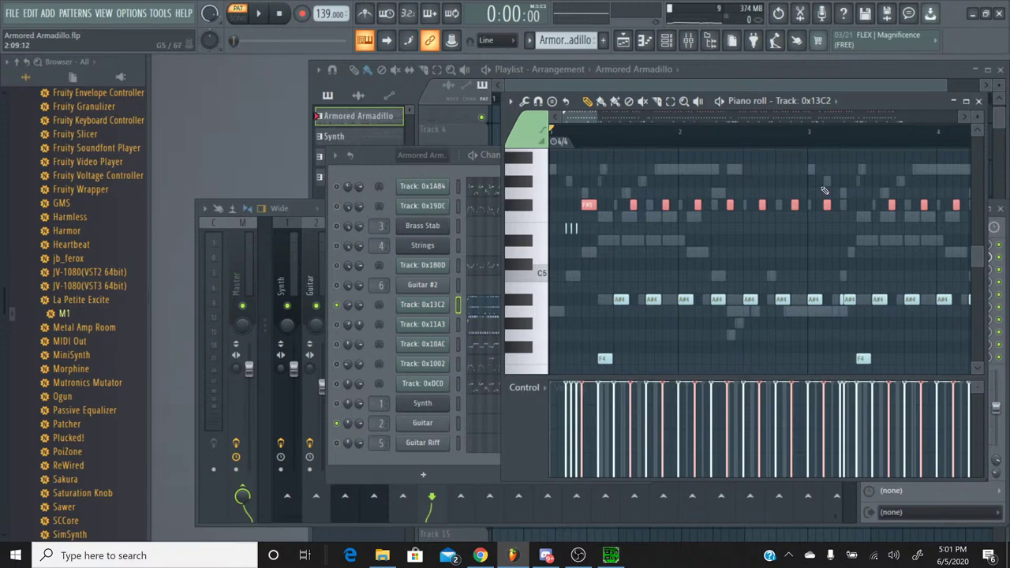
left_click(978, 101)
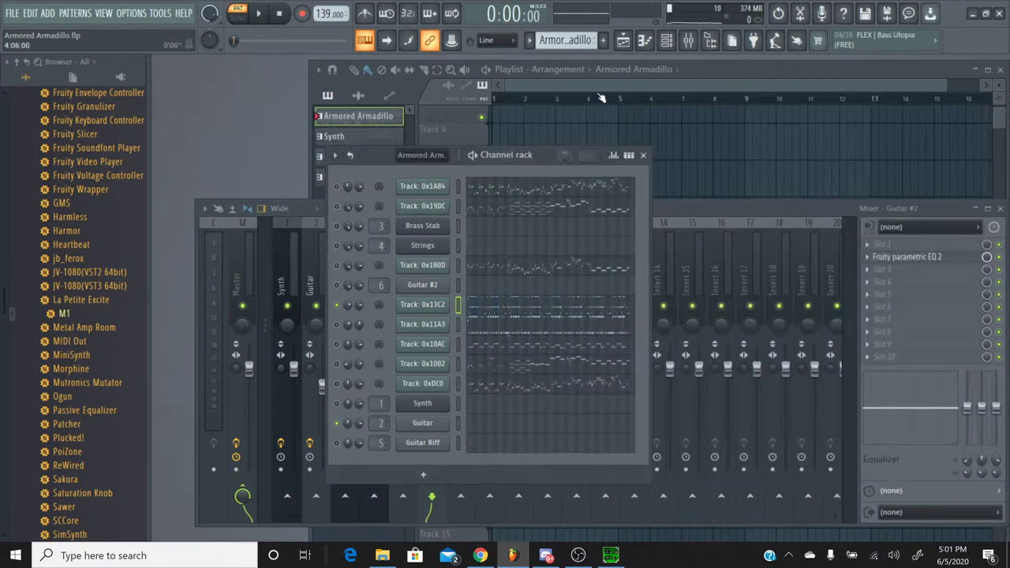
Create a new pattern named Percussion and add an M1 instrument channel below Track: 0x13C2.
left_click(602, 41)
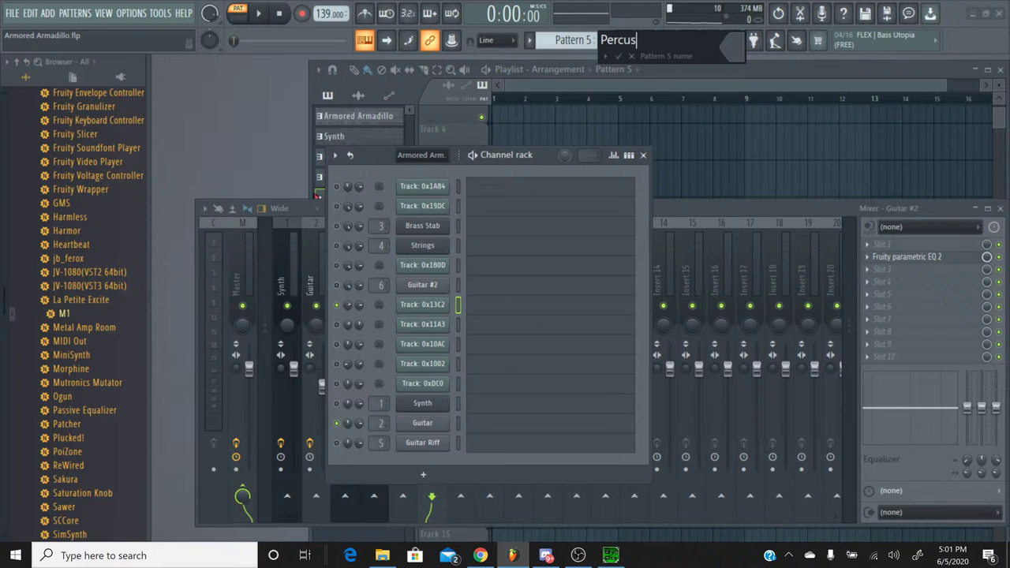
key("Return")
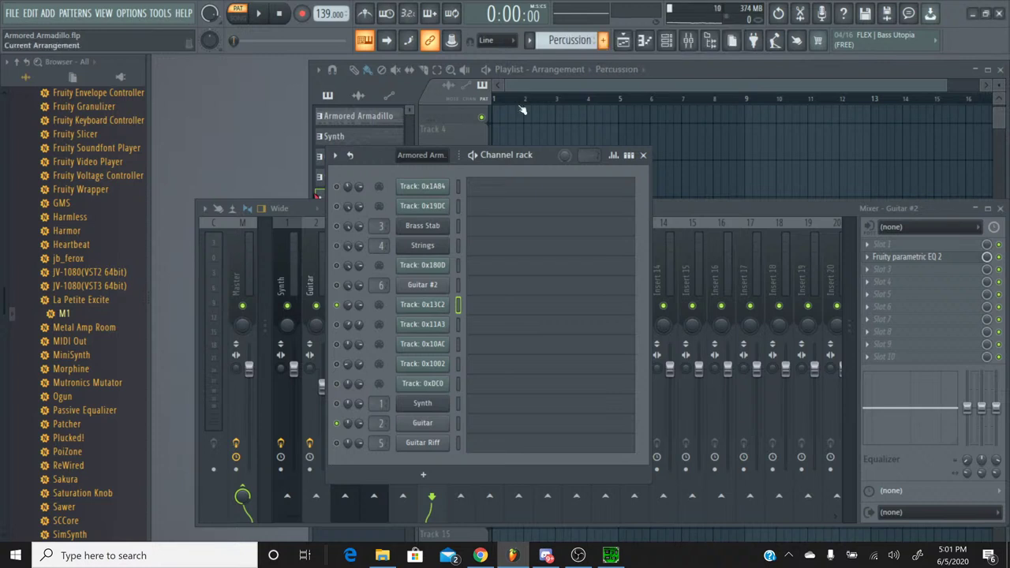
left_click_drag(58, 323, 433, 315)
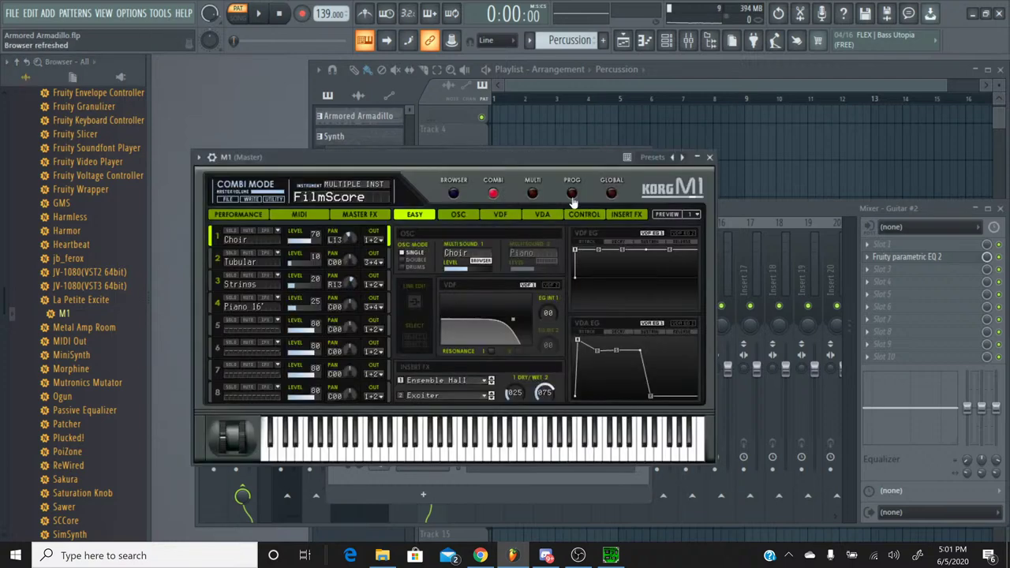
Load the Cym Catalog drum program in M1 and set its second insert effect to No Effect.
left_click(572, 194)
left_click(454, 194)
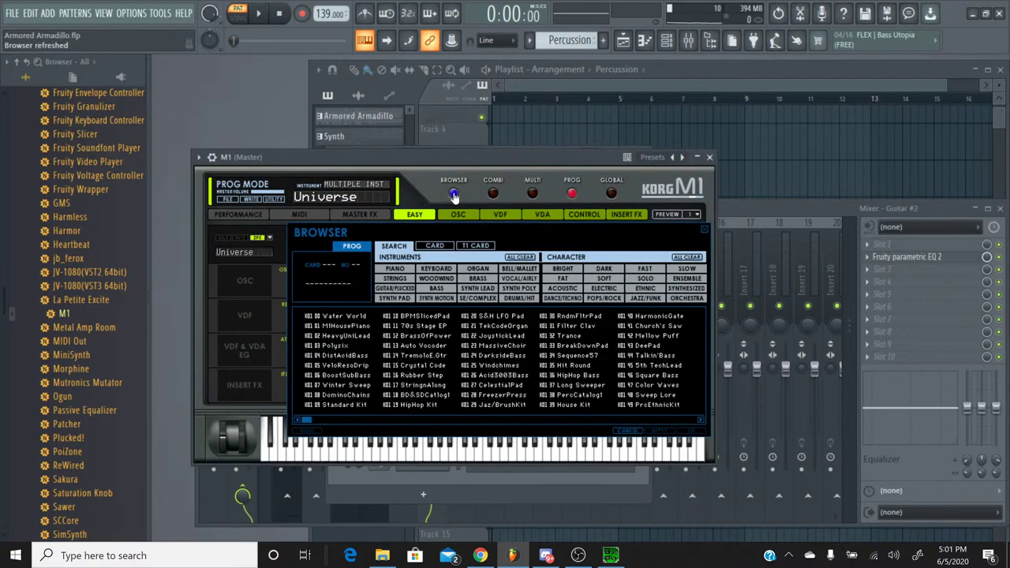
left_click(518, 298)
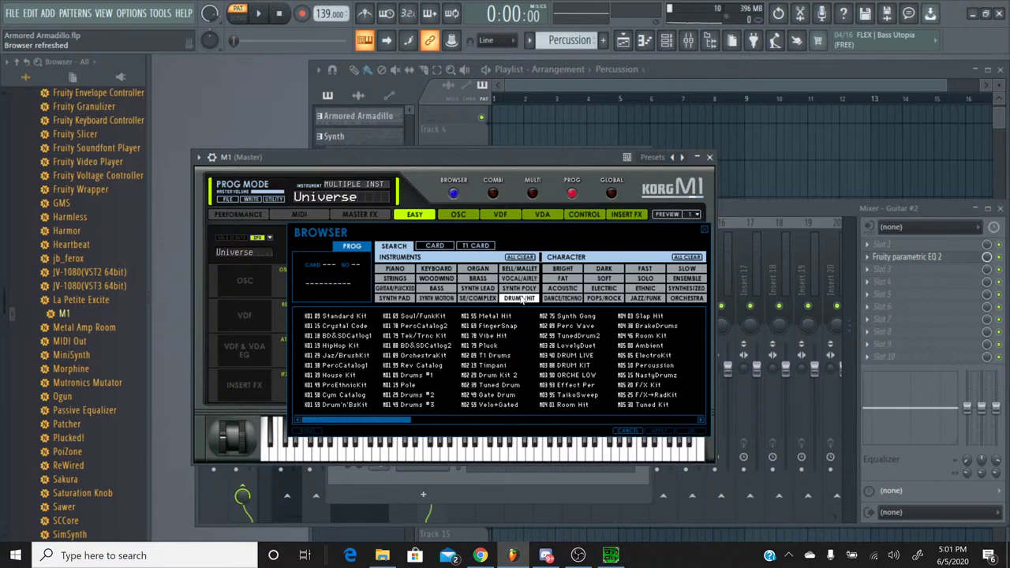
left_click(347, 336)
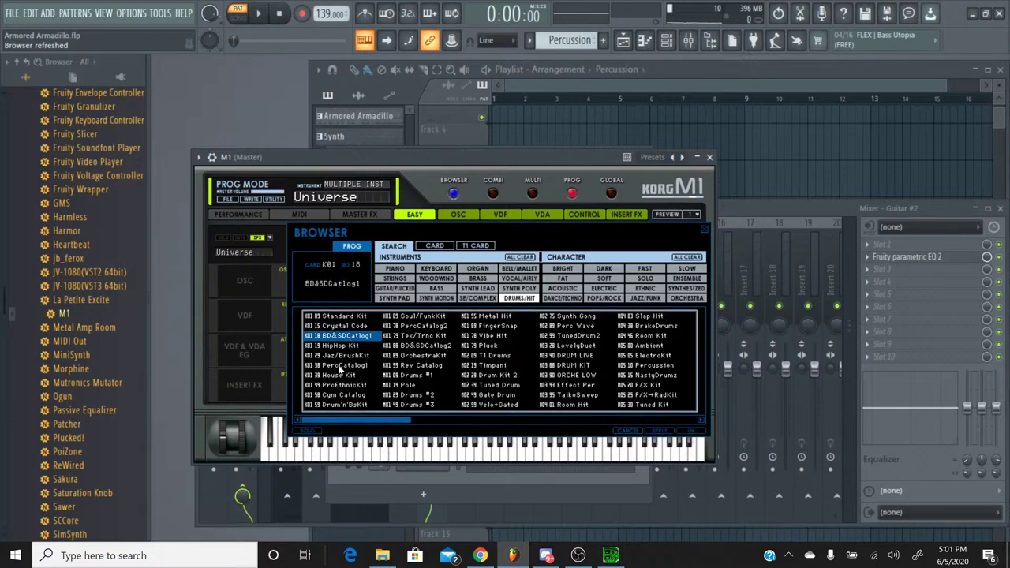
double_click(338, 395)
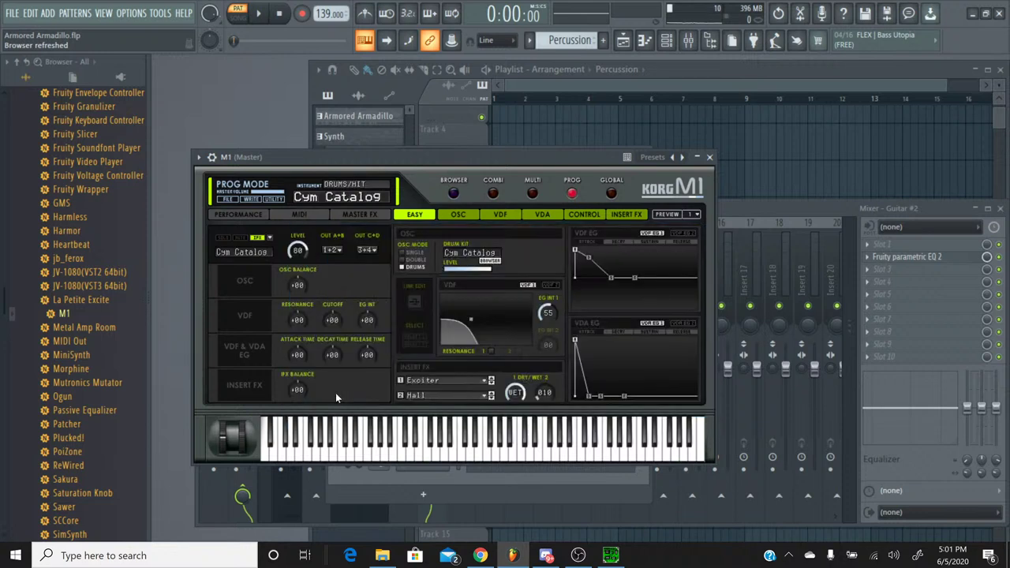
left_click(444, 403)
left_click(483, 77)
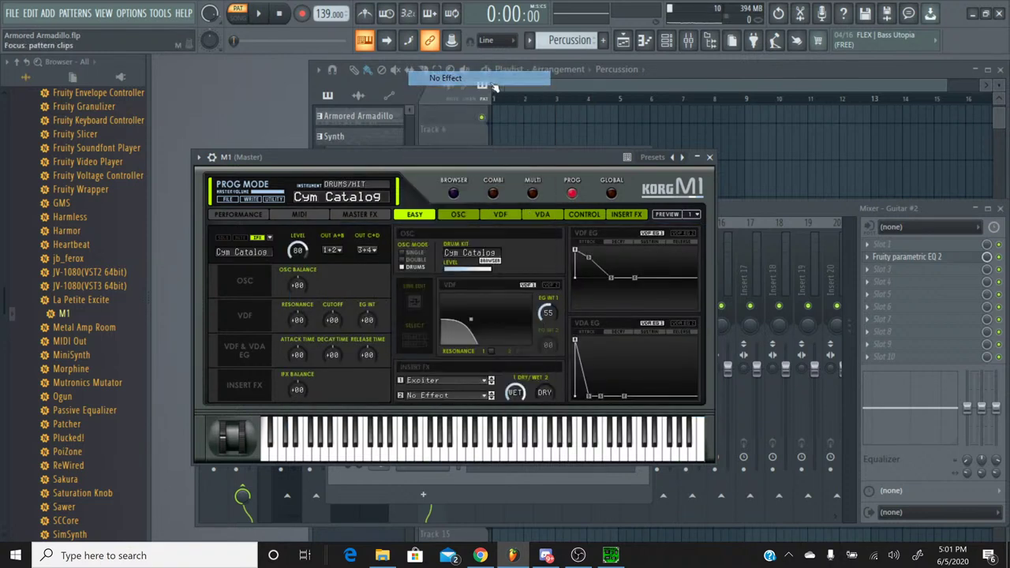
left_click(708, 157)
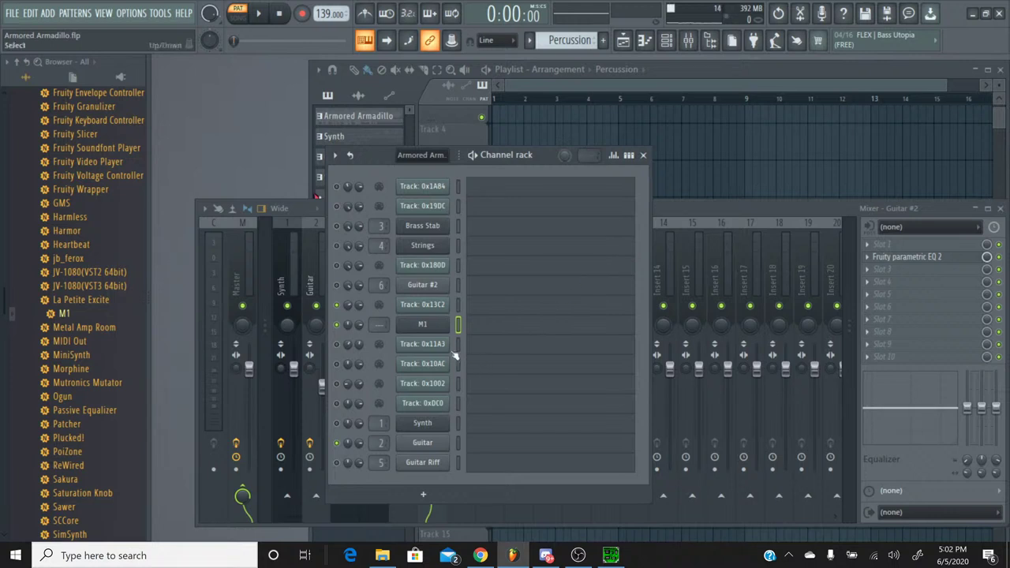
Rename the M1 channel to Hat and paste the copied F#5 notes into its piano roll.
right_click(435, 328)
left_click(474, 355)
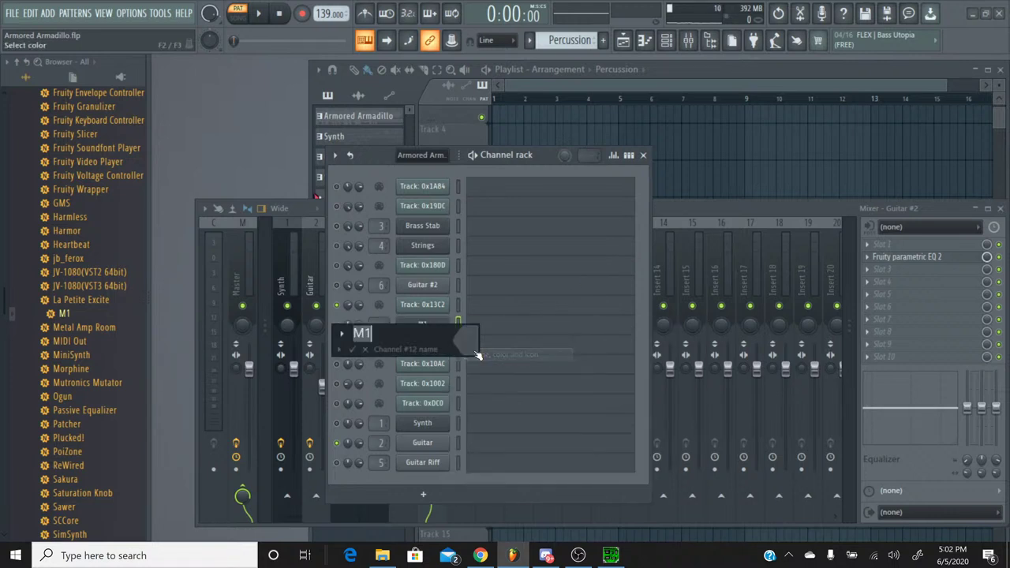
type("Hat")
key("Return")
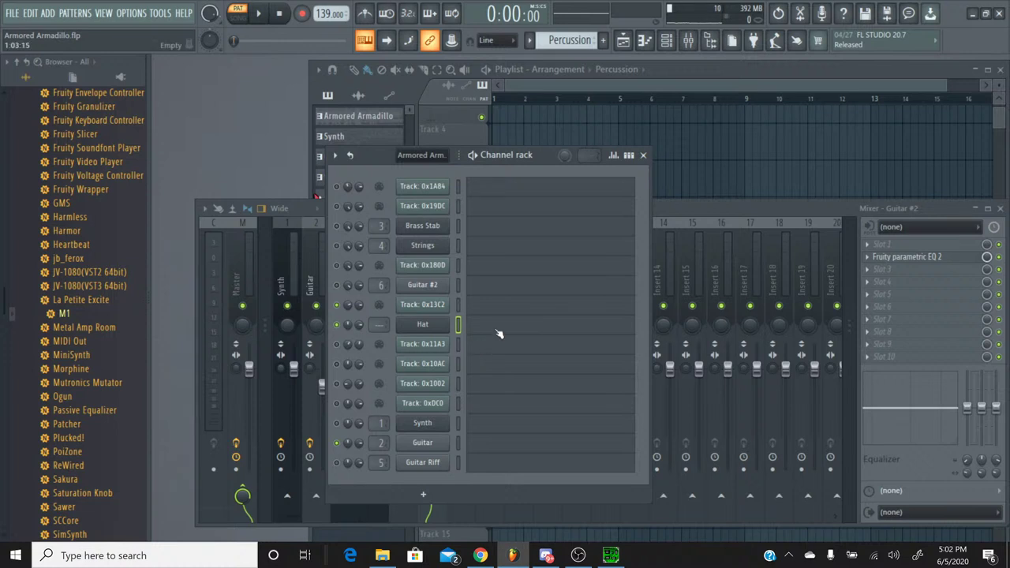
left_click(499, 334)
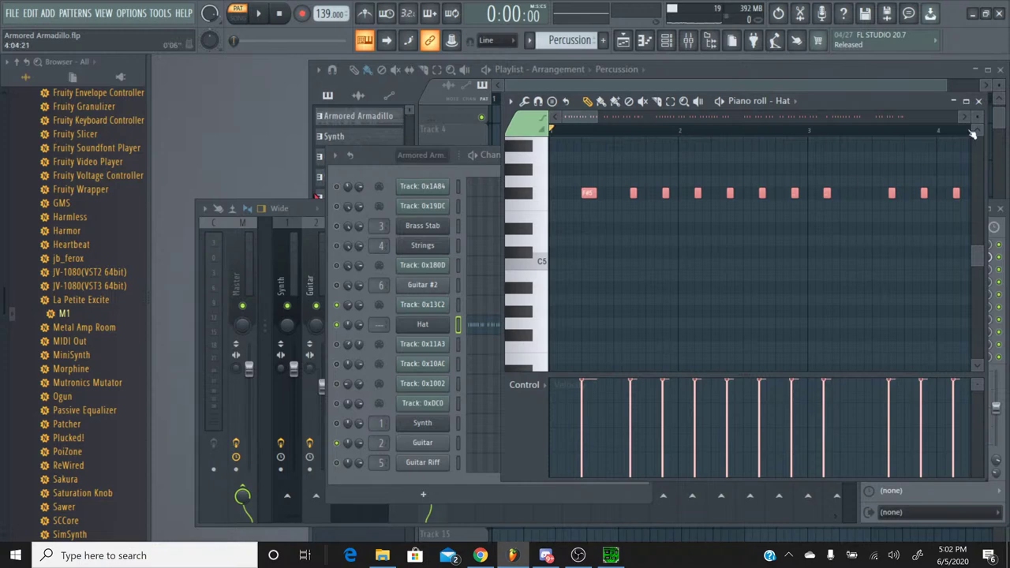
left_click(979, 101)
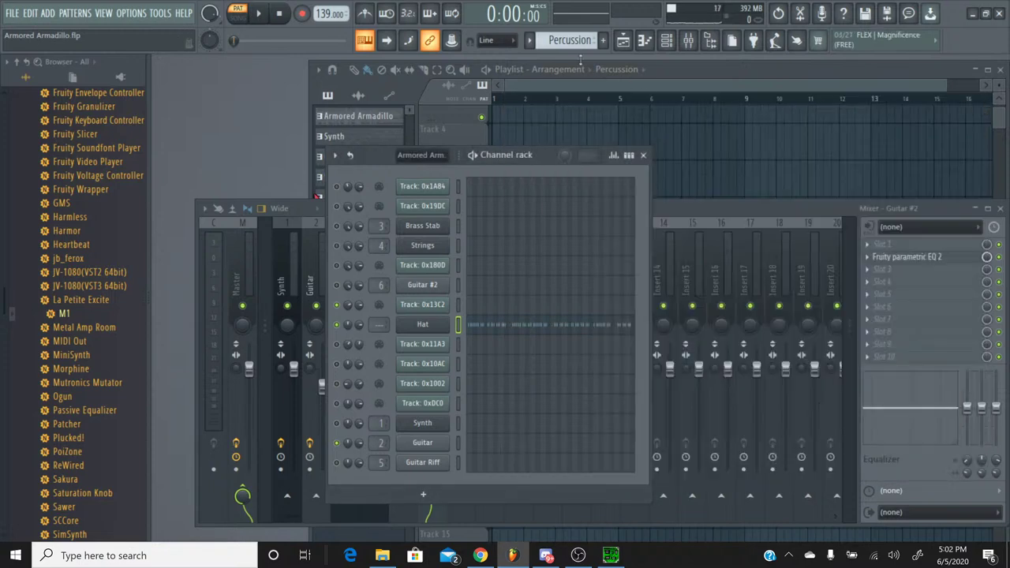
Set the playhead at the first F#5 note of Track: 0x13C2 in the Armored Armadillo pattern.
left_click(534, 42)
left_click(540, 62)
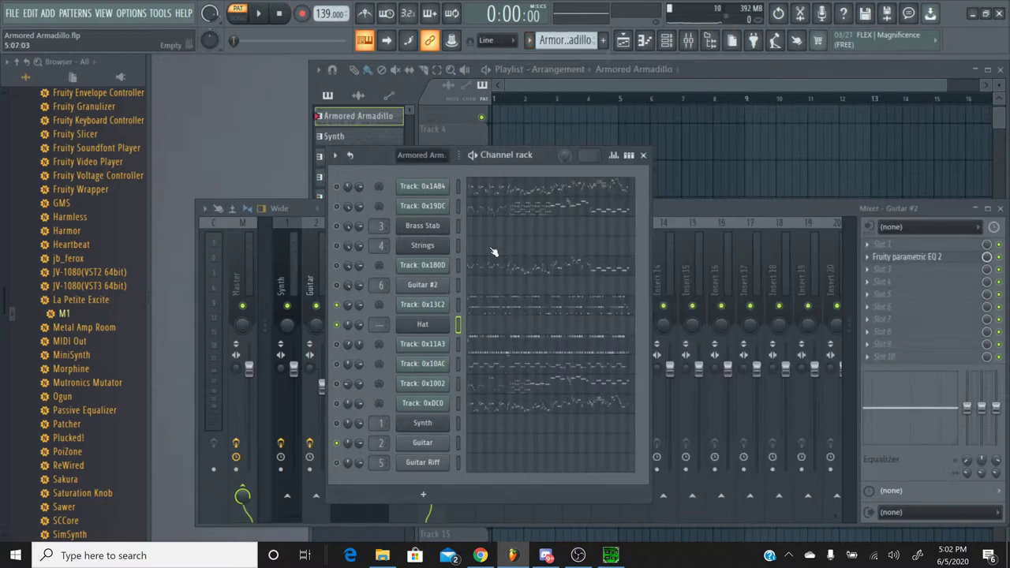
left_click(497, 308)
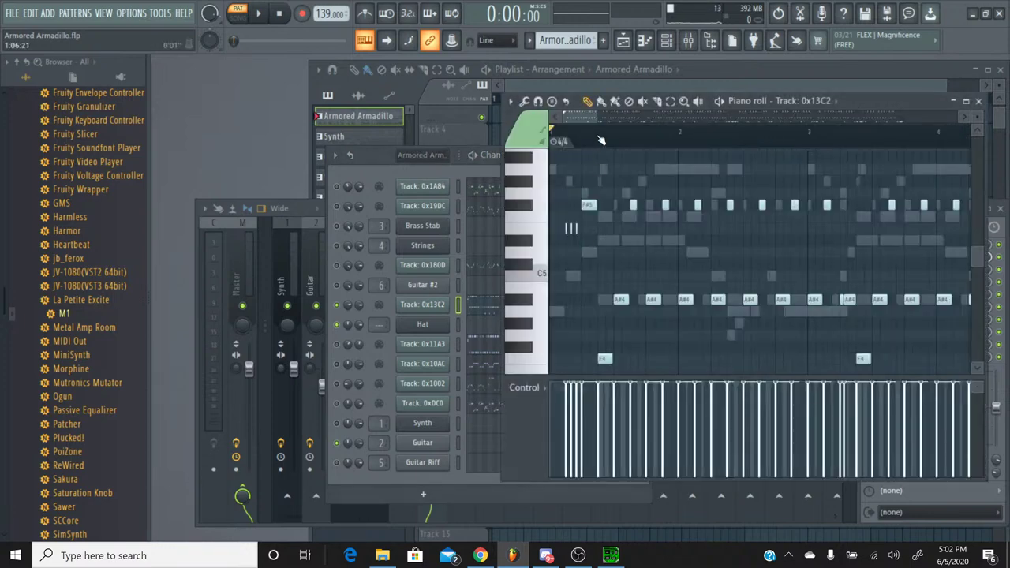
scroll(601, 140, "up", 2)
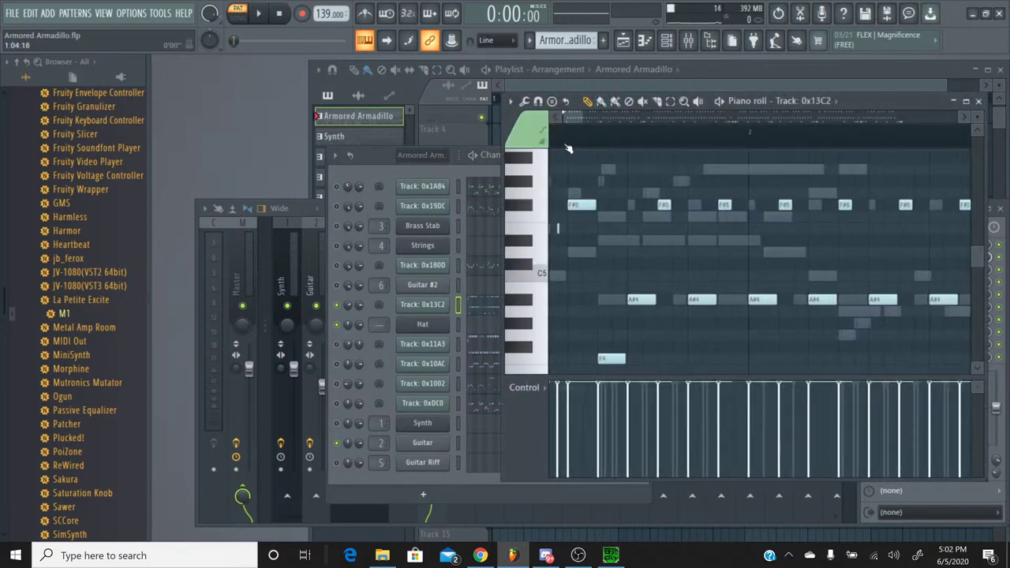
left_click(978, 101)
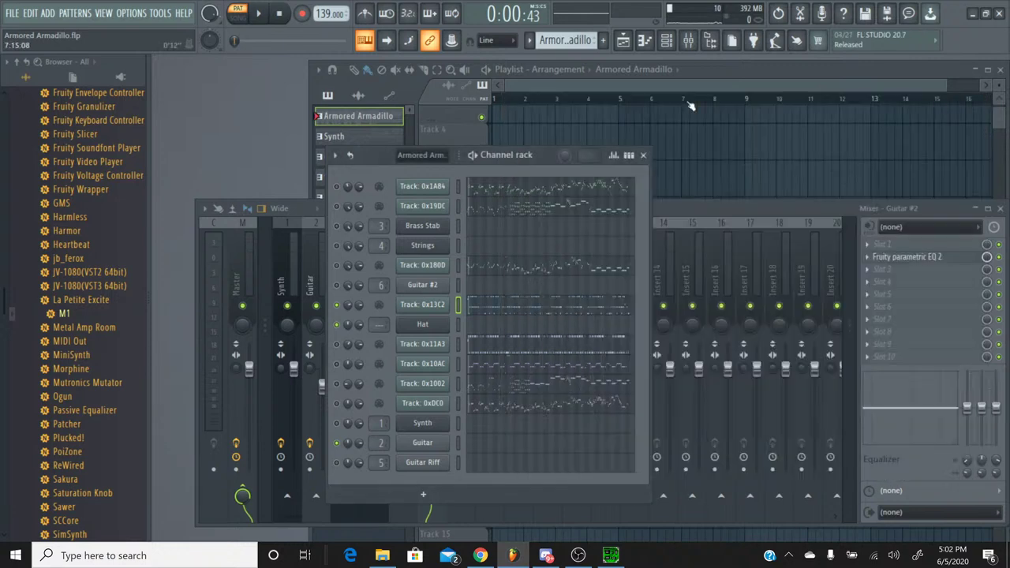
Switch to the Percussion pattern, open the Hat notes in the piano roll and audition the keys around F#5.
left_click(528, 40)
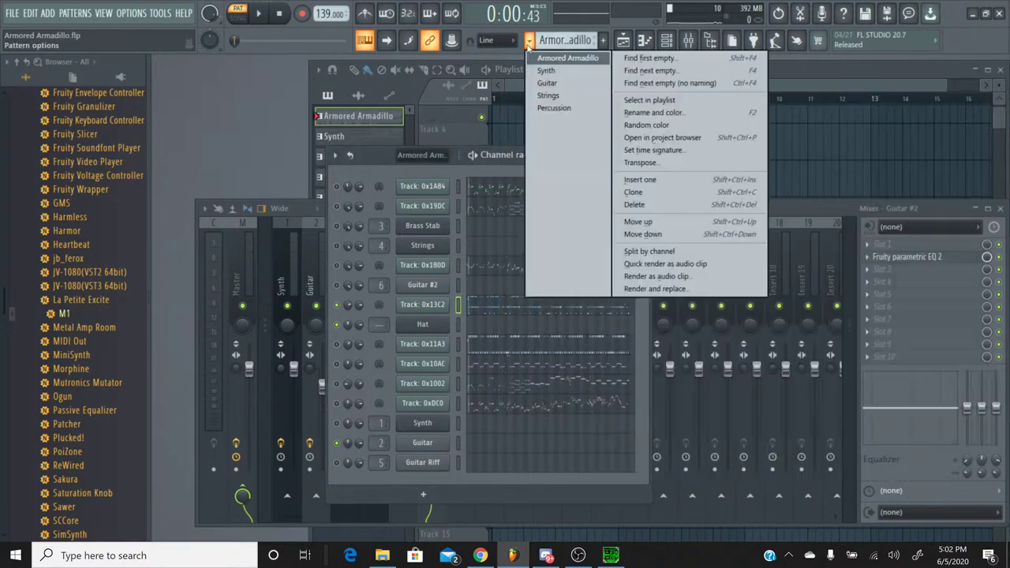
left_click(540, 109)
left_click(487, 330)
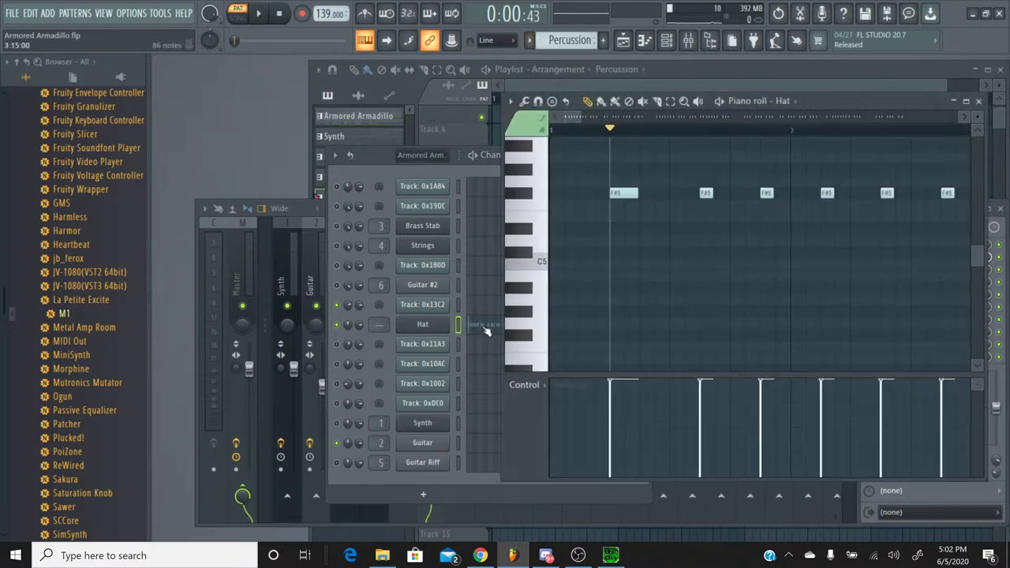
left_click(521, 194)
left_click(521, 194)
left_click(517, 215)
left_click(535, 194)
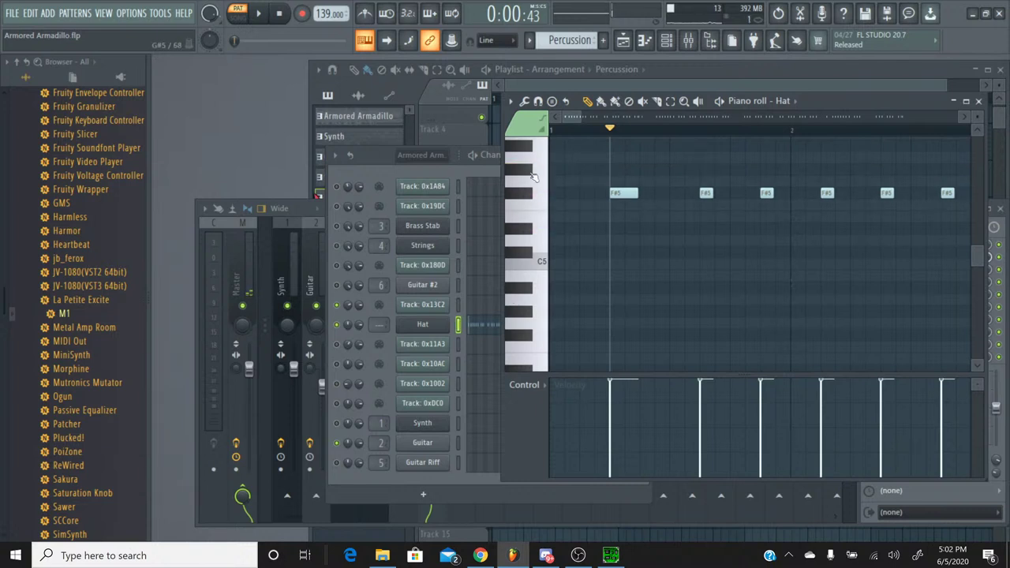
Audition the Hat channel's drum sounds on the keys from B4 down to A#3.
scroll(533, 192, "down", 3)
left_click(530, 181)
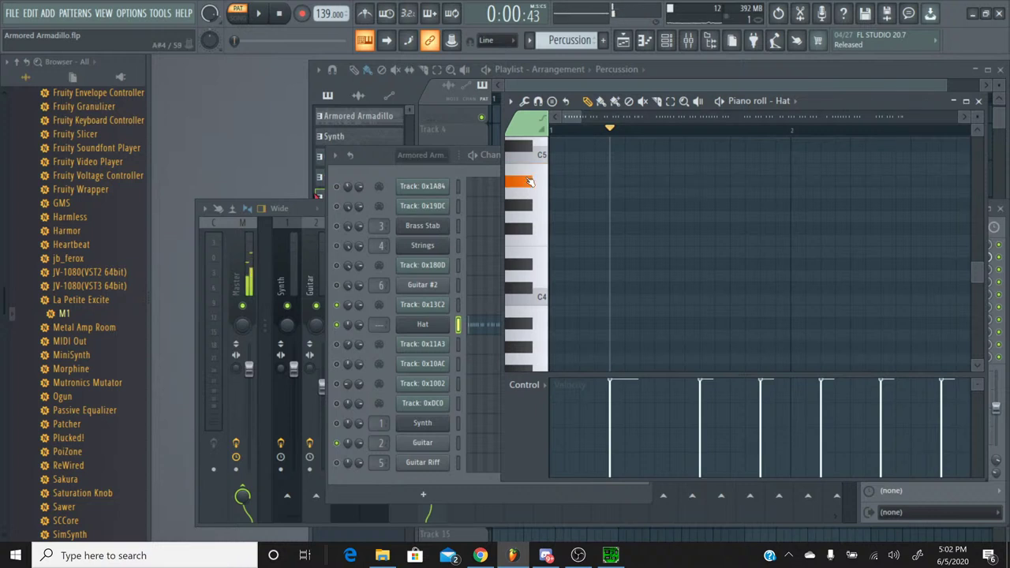
left_click(530, 175)
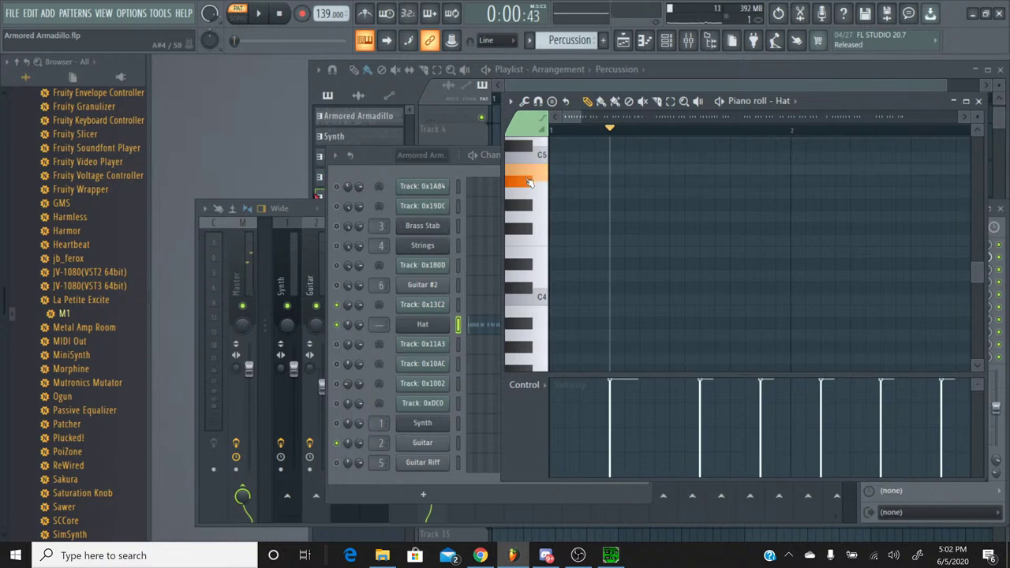
left_click(529, 197)
left_click(529, 216)
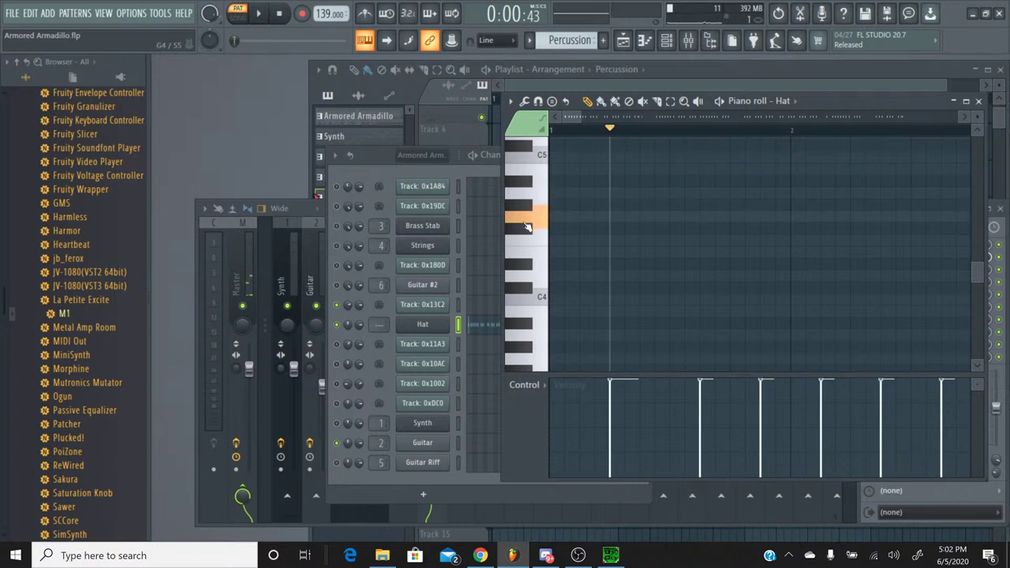
left_click(527, 267)
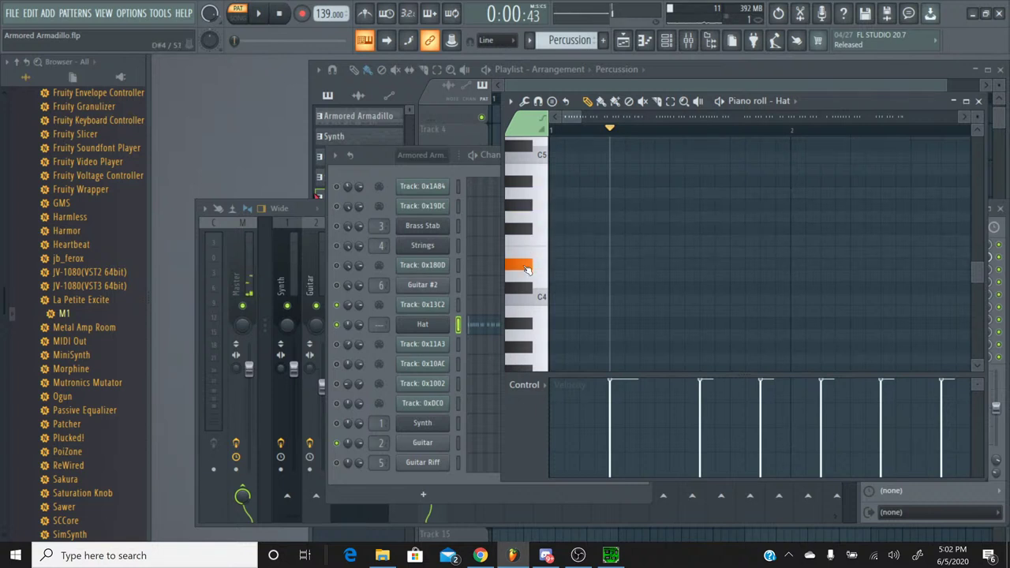
left_click(527, 243)
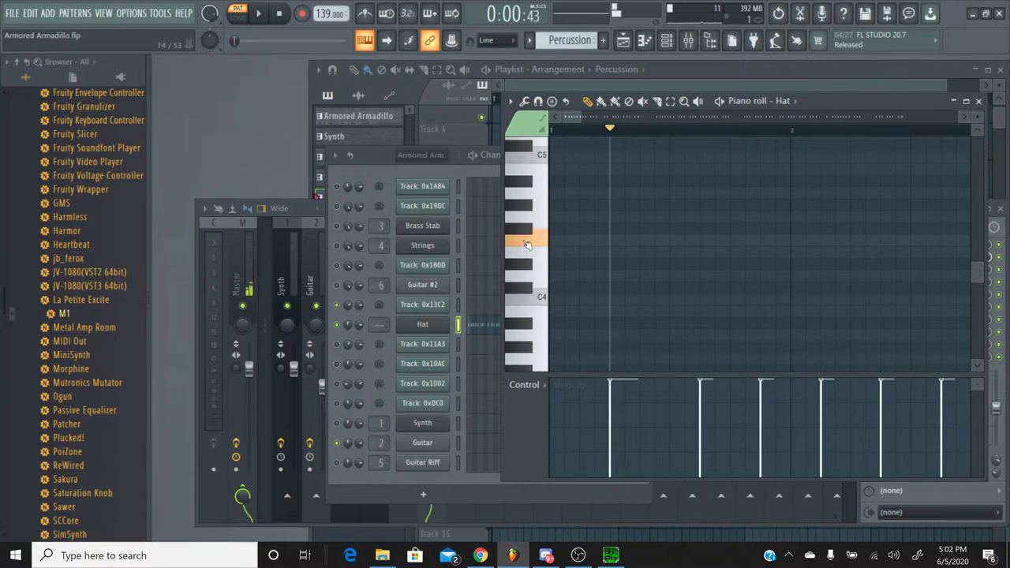
left_click(527, 266)
left_click(527, 278)
left_click(527, 300)
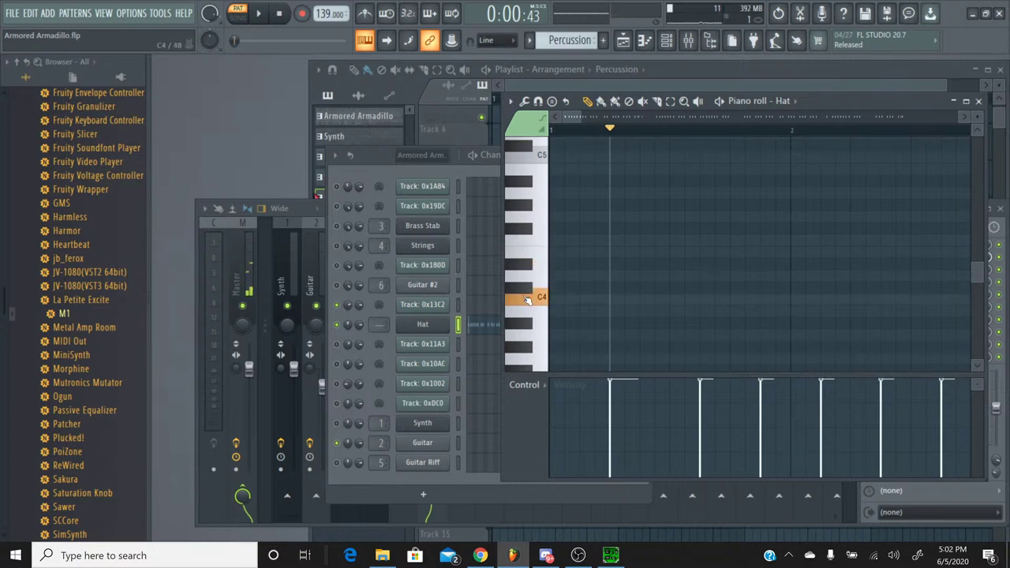
left_click(527, 310)
left_click(527, 323)
left_click(527, 323)
left_click(527, 324)
Compare the Hat drum sounds on the B3 and A3 keys.
scroll(529, 237, "down", 3)
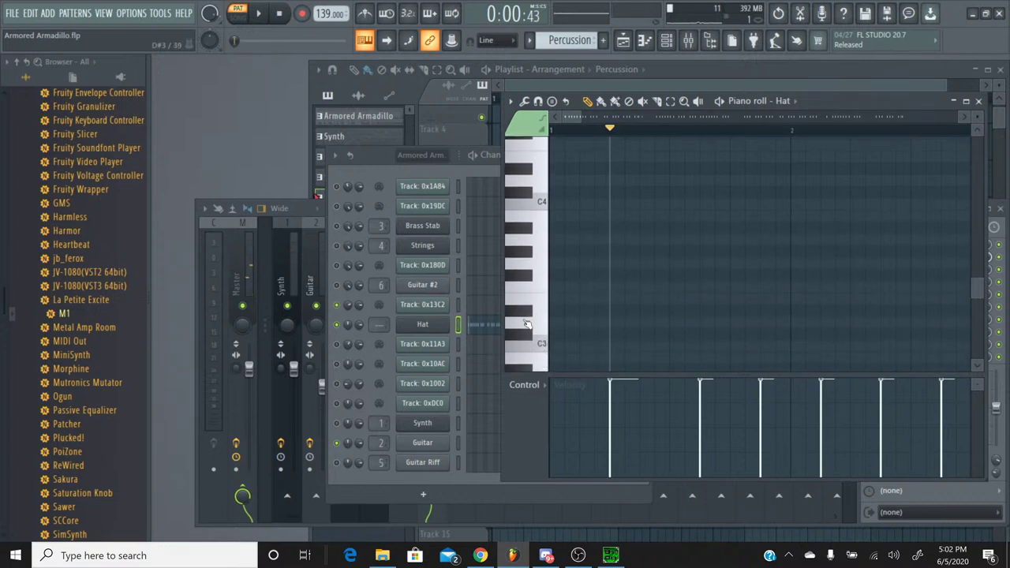
left_click(530, 210)
left_click(530, 210)
left_click(530, 210)
left_click(530, 210)
left_click(532, 212)
left_click(530, 236)
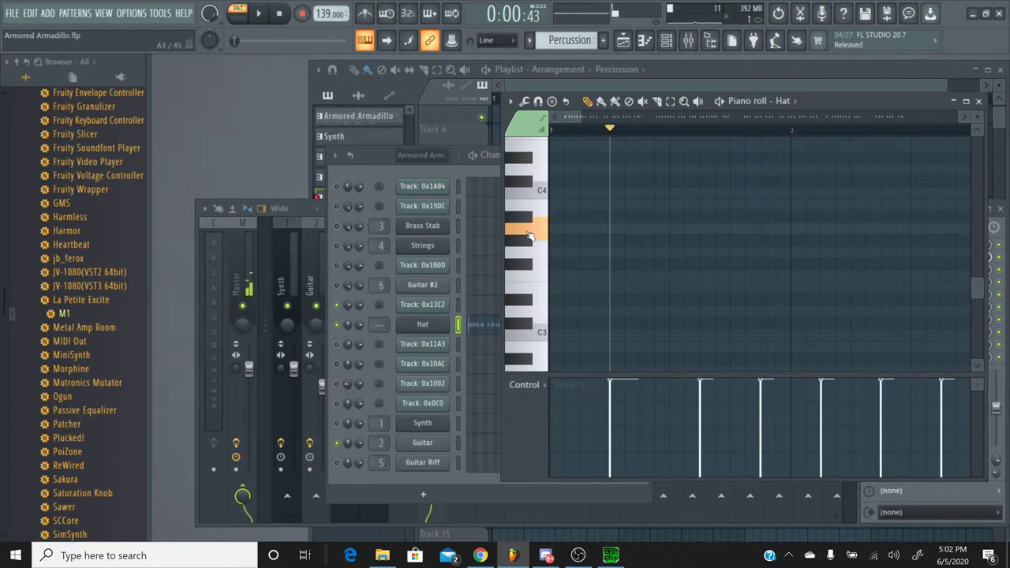
left_click(527, 211)
left_click(527, 211)
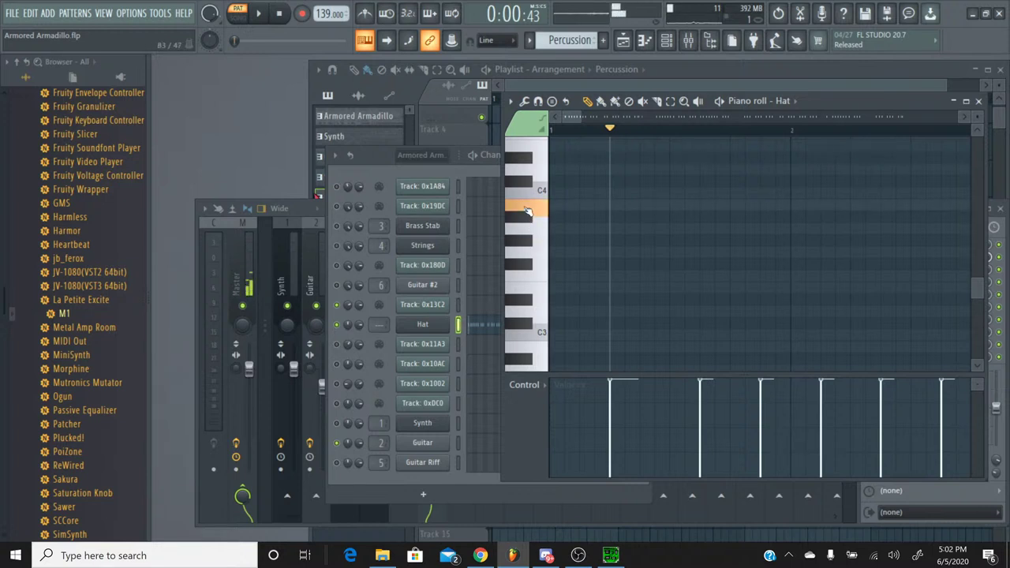
left_click(527, 210)
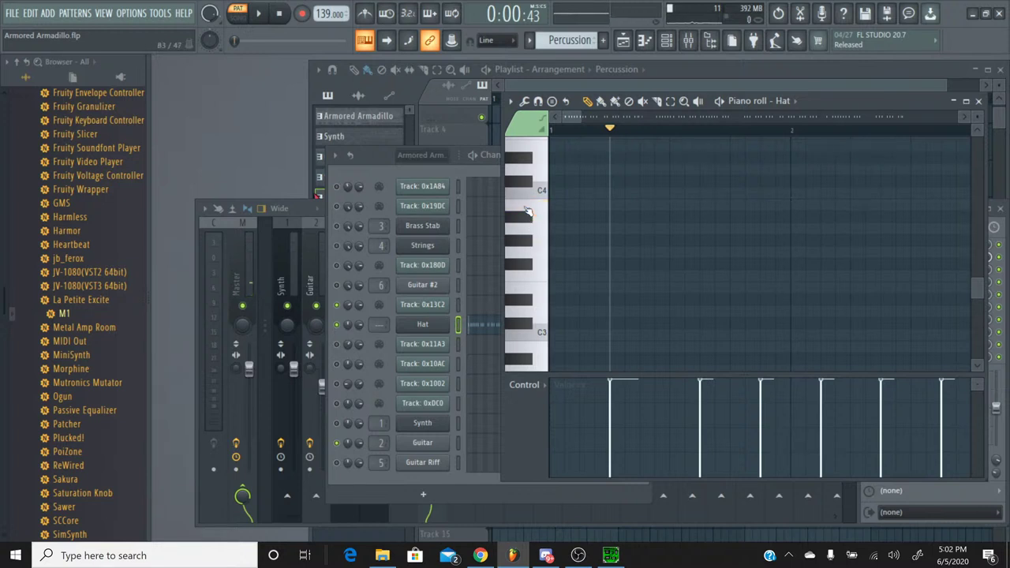
Transpose all Hat notes from F#5 down to B3, deselect them and play back the Percussion pattern.
key("ctrl+a")
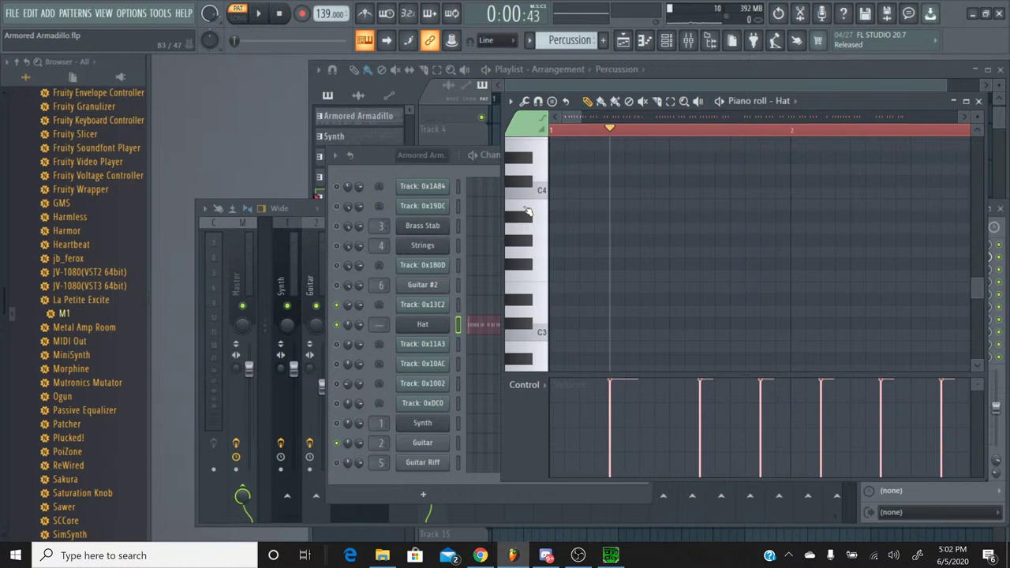
key("Down")
key("Down")
key("Down")
key("Down")
key("Down")
key("Down")
key("Down")
key("Down")
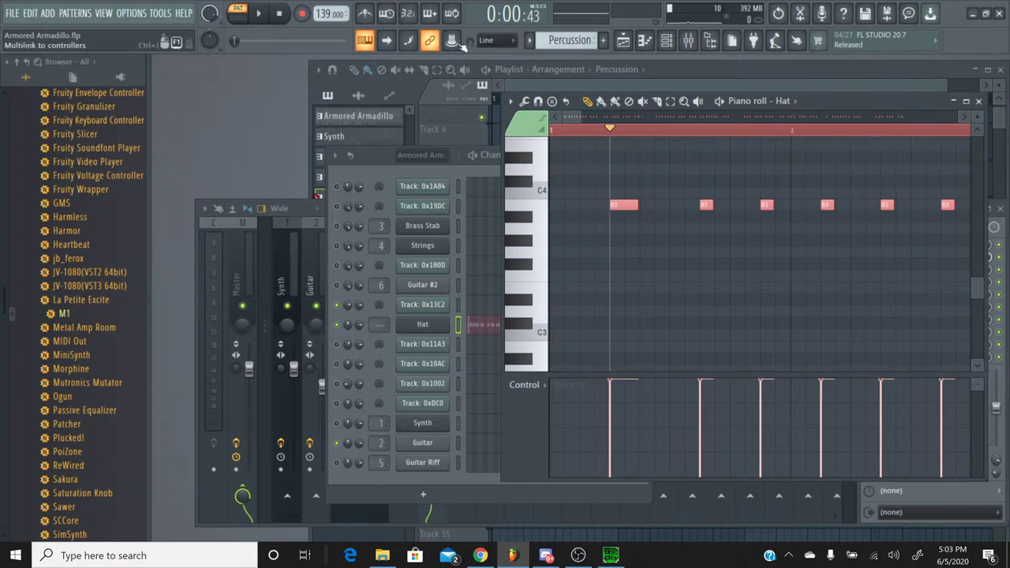
key("ctrl+d")
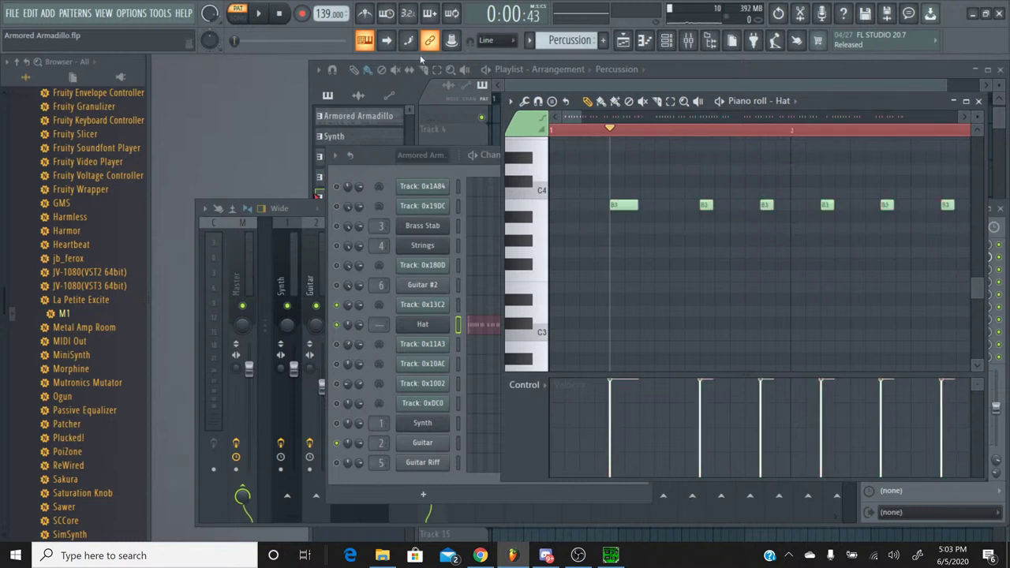
left_click(260, 15)
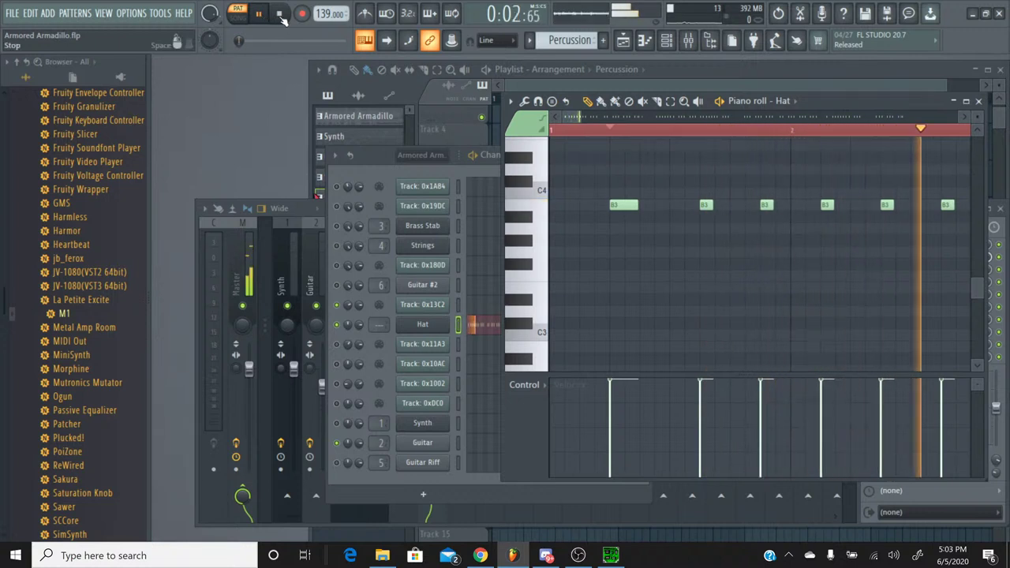
left_click(280, 14)
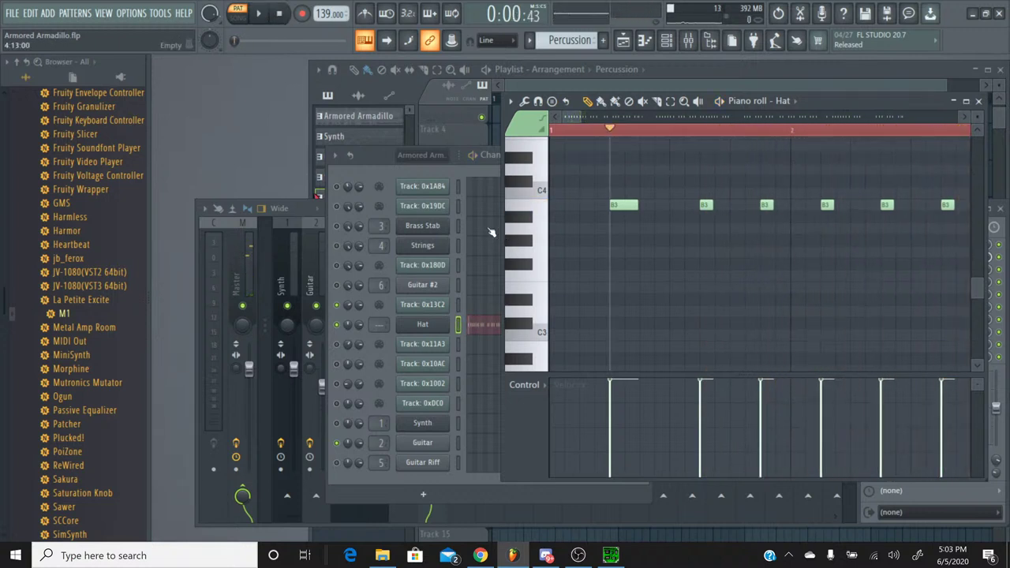
Audition the Hat sounds on the keys between F3 and C4, comparing them with B3.
left_click(524, 229)
left_click_drag(526, 235, 530, 281)
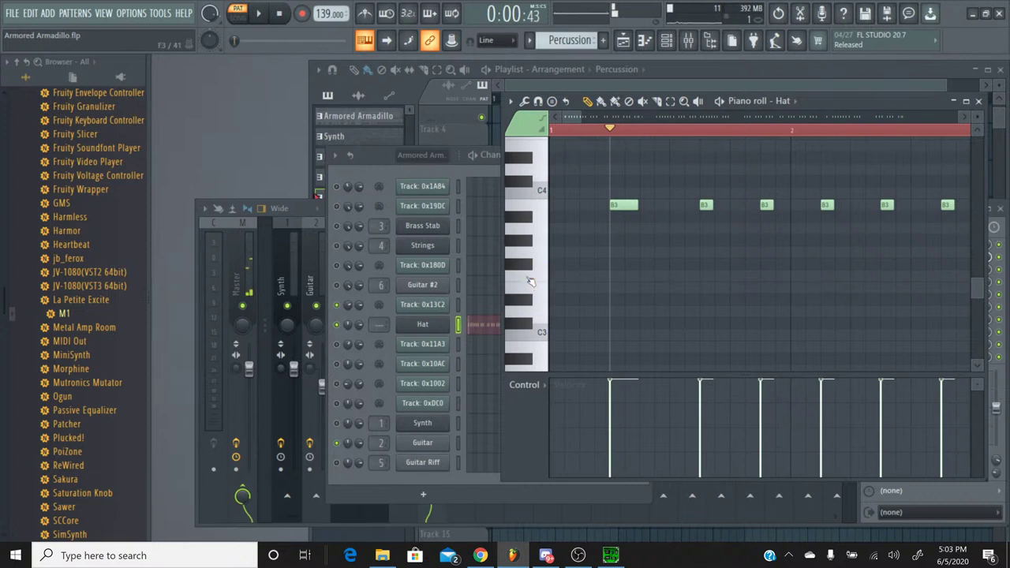
left_click(528, 206)
left_click(528, 190)
left_click(528, 190)
left_click(528, 209)
left_click(527, 209)
left_click(528, 210)
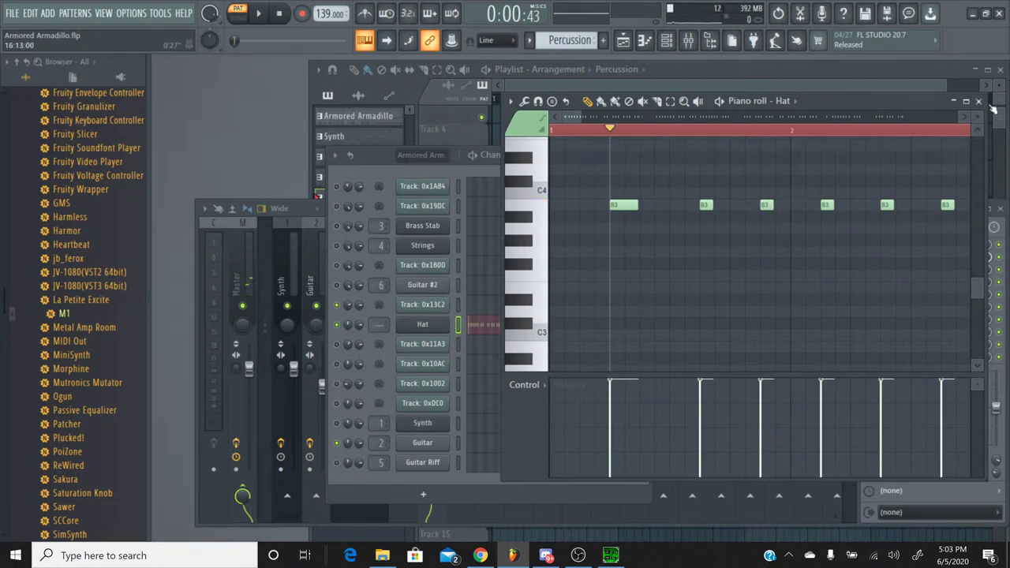
Open Track: 0x13C2 in the Armored Armadillo pattern and play it from just before the first F#5 note.
left_click(978, 101)
left_click(528, 40)
left_click(568, 58)
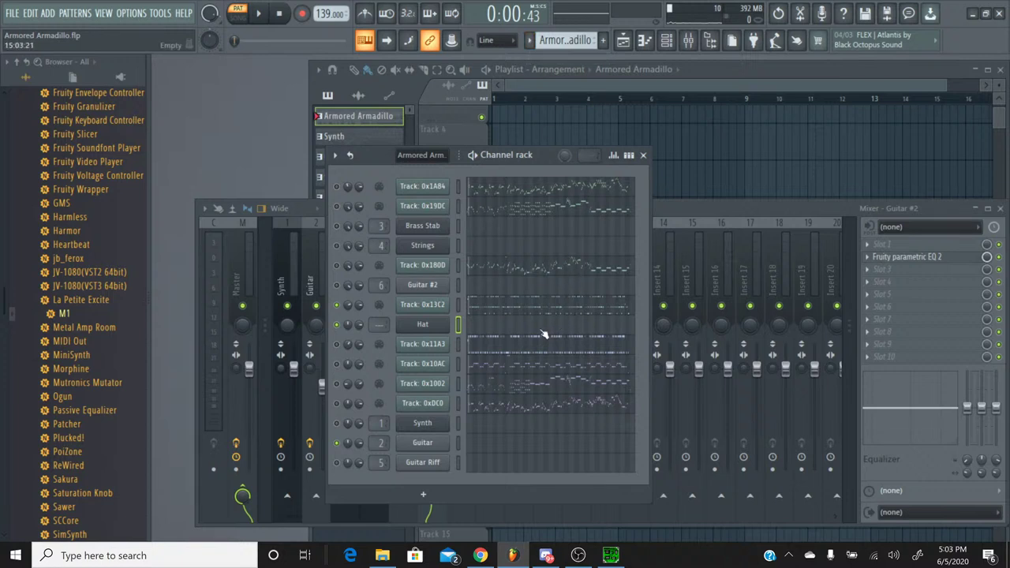
left_click(499, 304)
scroll(620, 262, "up", 3)
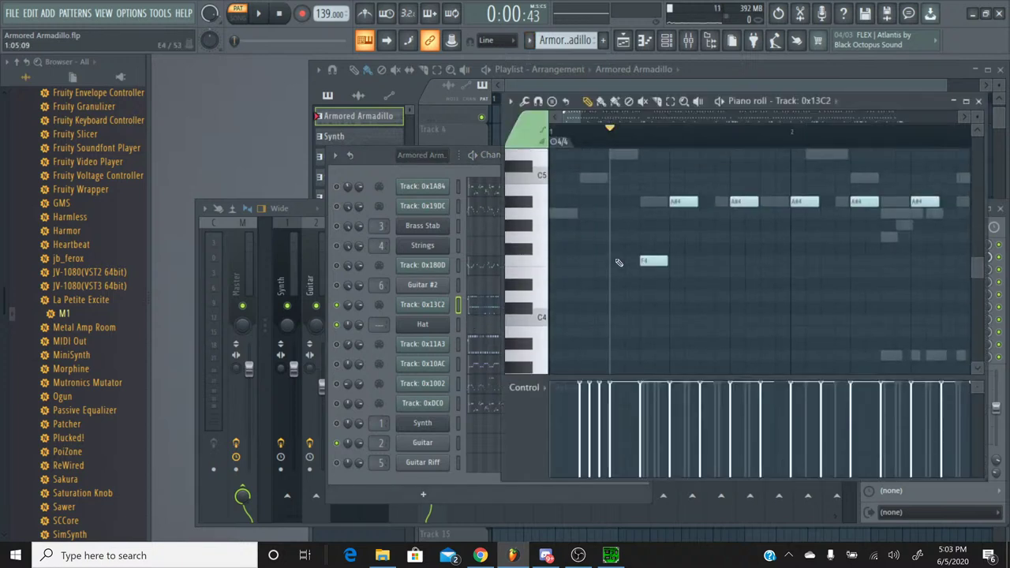
scroll(619, 262, "up", 3)
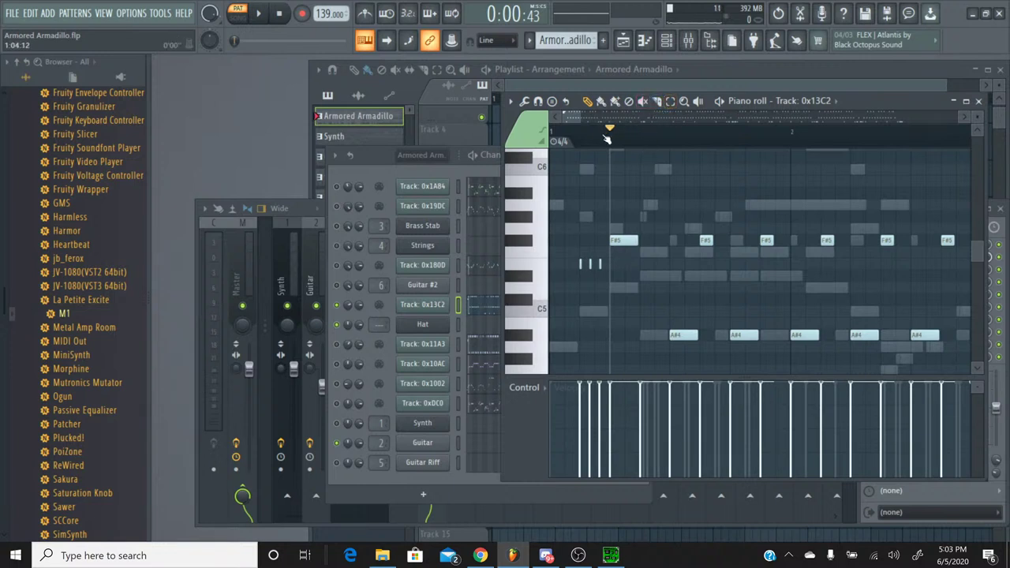
left_click_drag(613, 130, 600, 131)
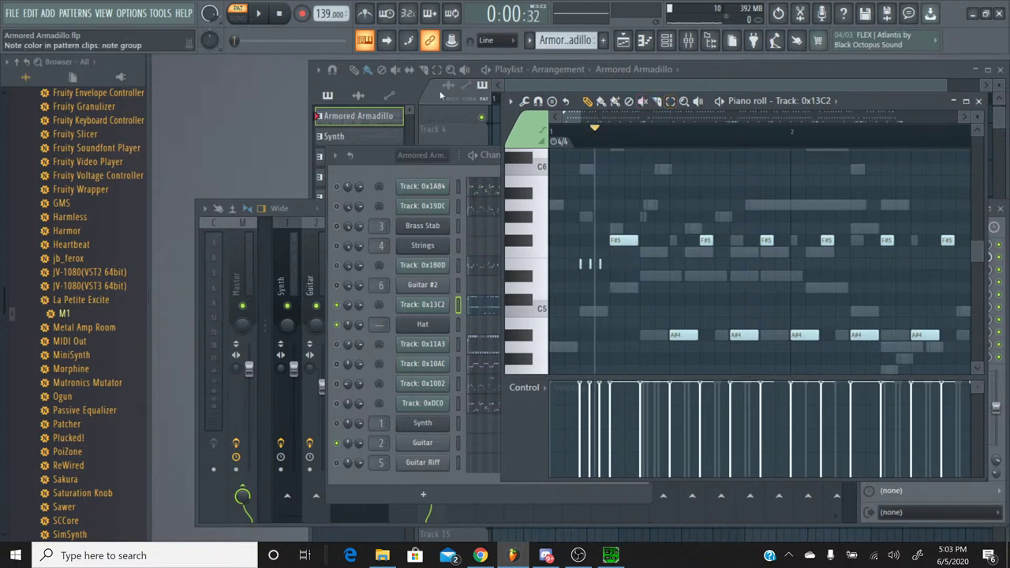
left_click(258, 13)
left_click(279, 14)
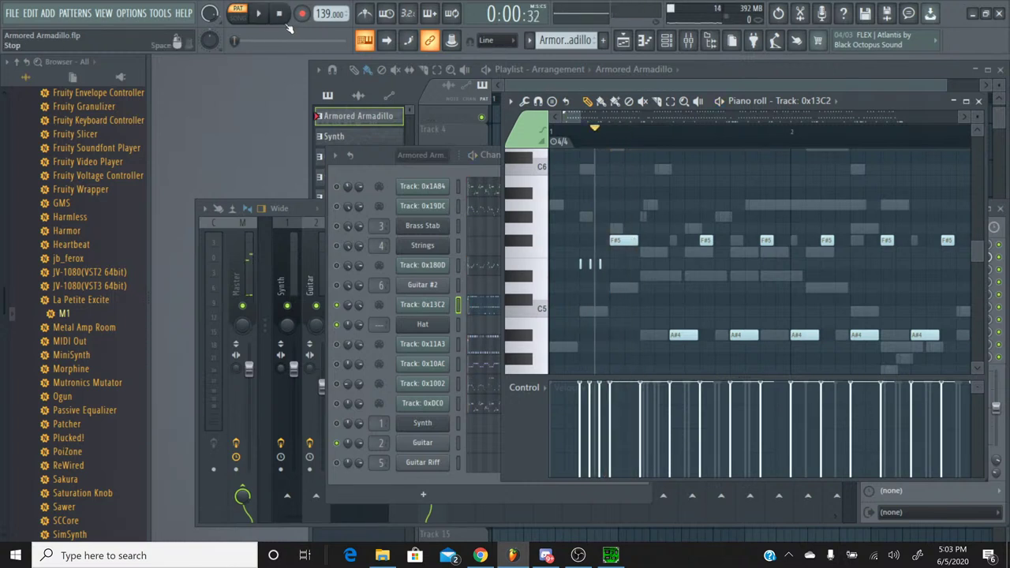
Audition Track: 0x13C2's keys around E5 and F#5, playing the pattern in between for comparison.
left_click(540, 251)
left_click(541, 264)
left_click(541, 268)
left_click(541, 272)
left_click(540, 274)
left_click(541, 274)
left_click(541, 274)
left_click(539, 273)
left_click(258, 14)
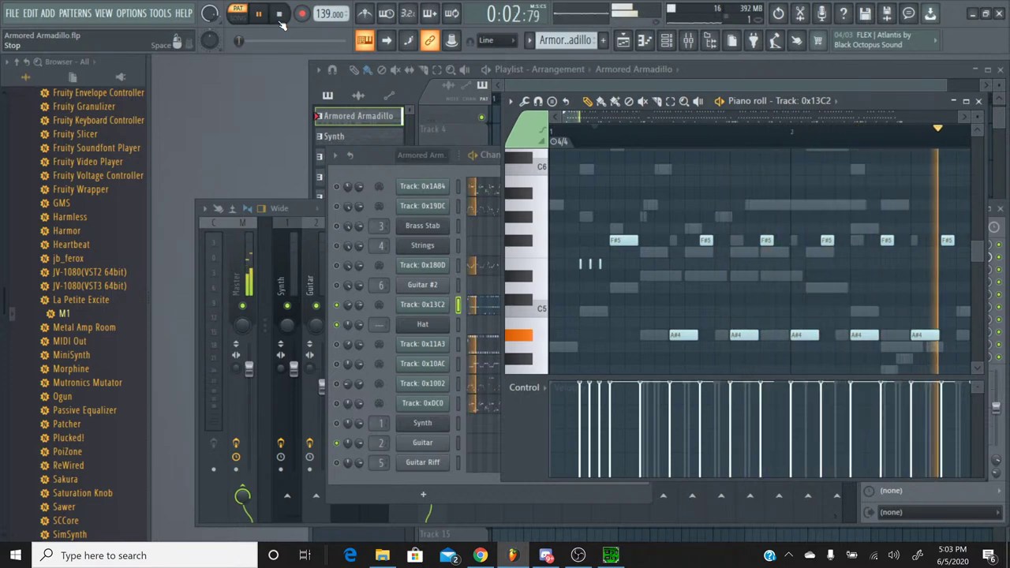
left_click(279, 17)
left_click(535, 252)
left_click(535, 253)
left_click(532, 243)
left_click(532, 245)
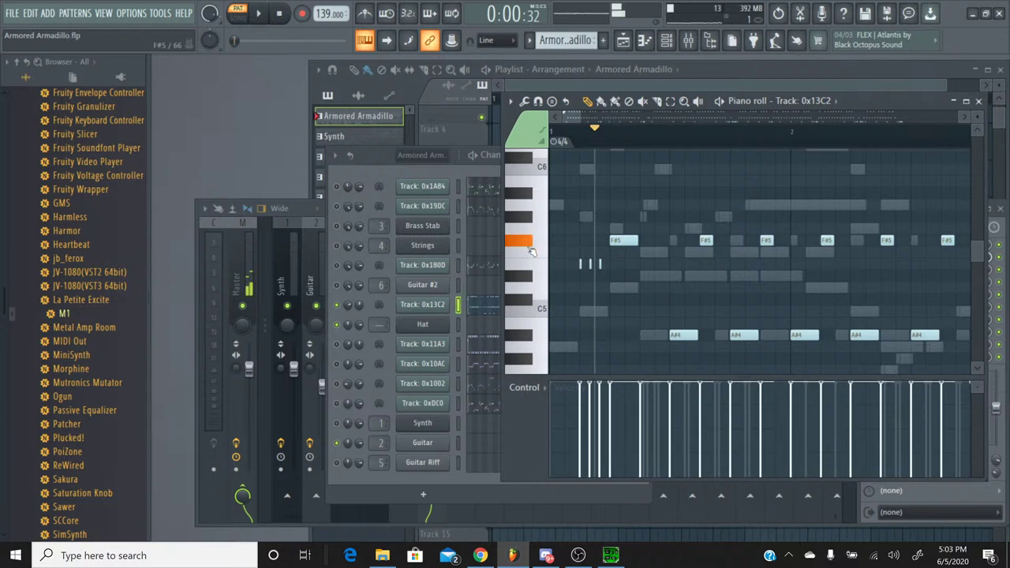
Play Track: 0x13C2 from the first short E5 note and audition the E5 key against it.
left_click(578, 135)
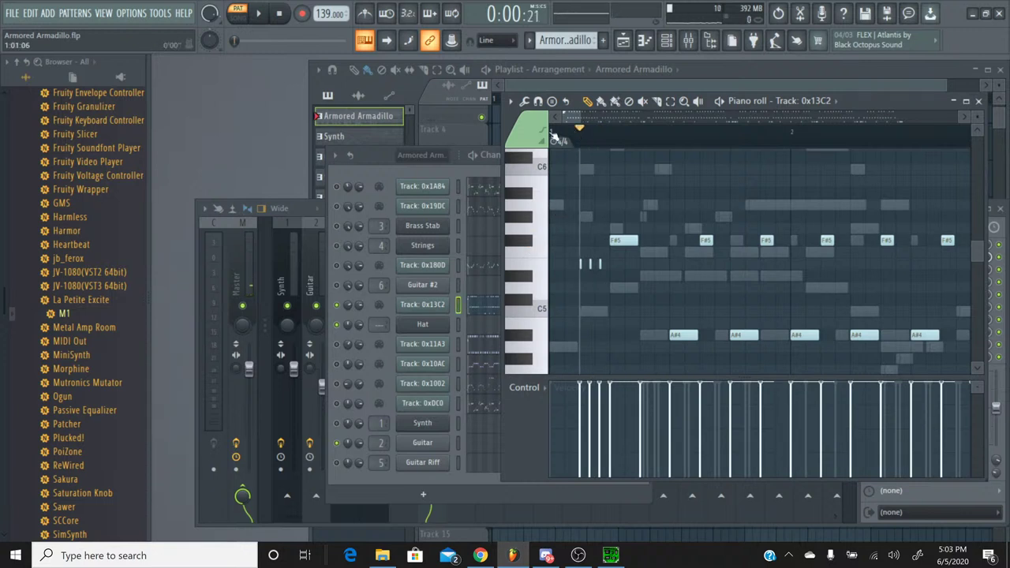
left_click(258, 14)
left_click(280, 17)
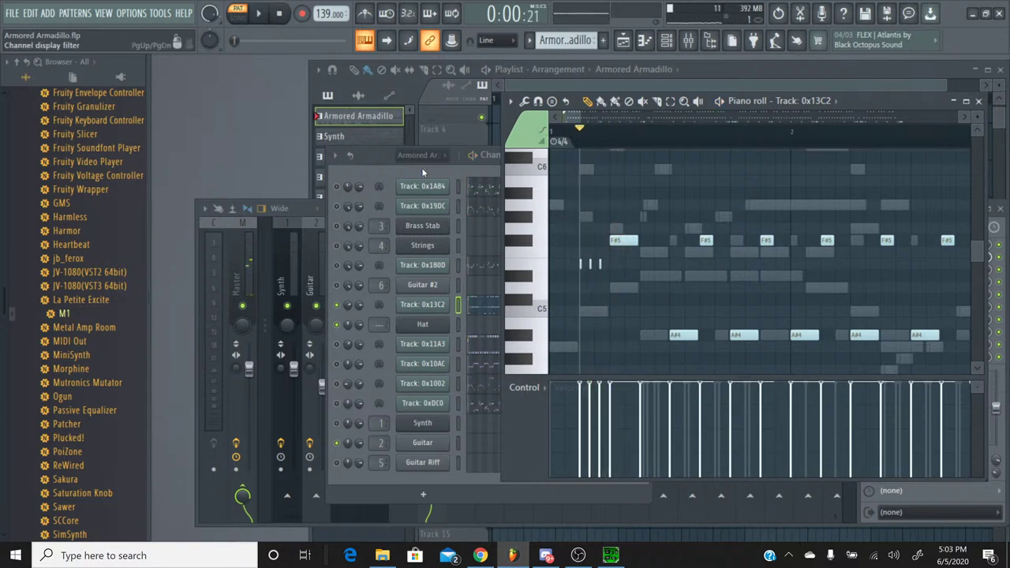
left_click(527, 269)
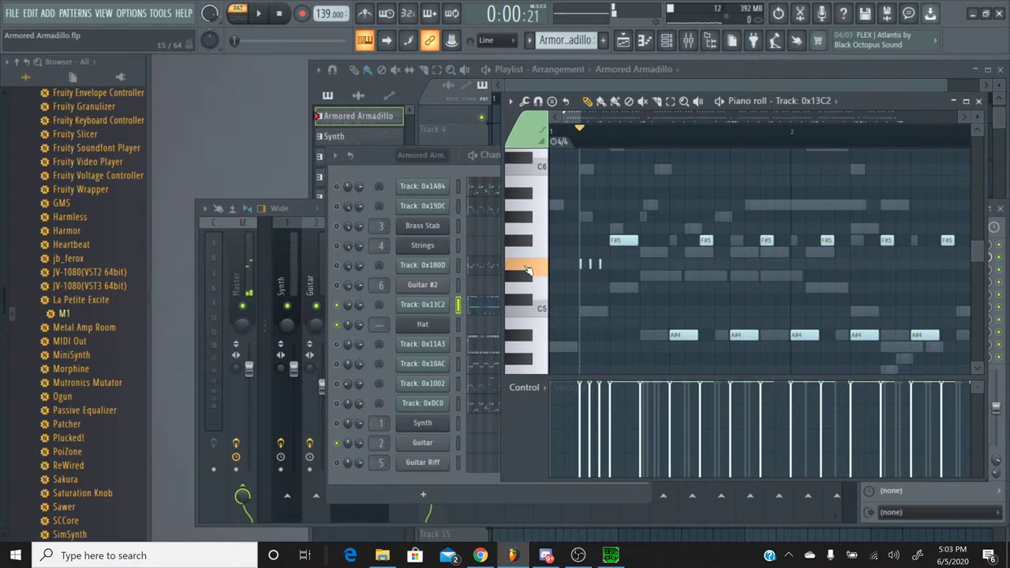
key("space")
left_click(522, 265)
left_click(522, 266)
left_click(523, 272)
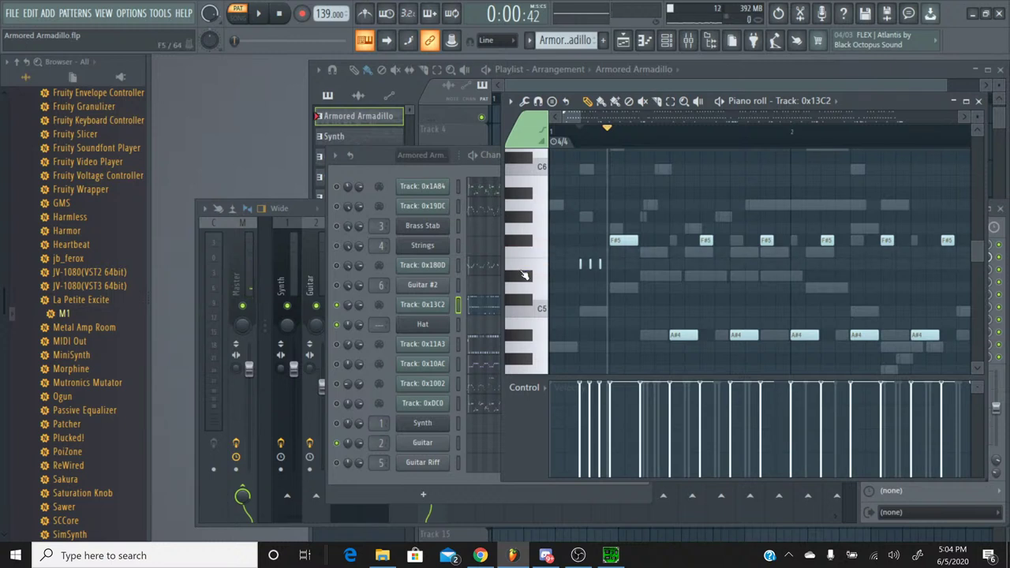
Copy the three short E5 notes before the first F#5 note of Track: 0x13C2 and close its piano roll.
left_click(670, 101)
left_click_drag(607, 272, 580, 276)
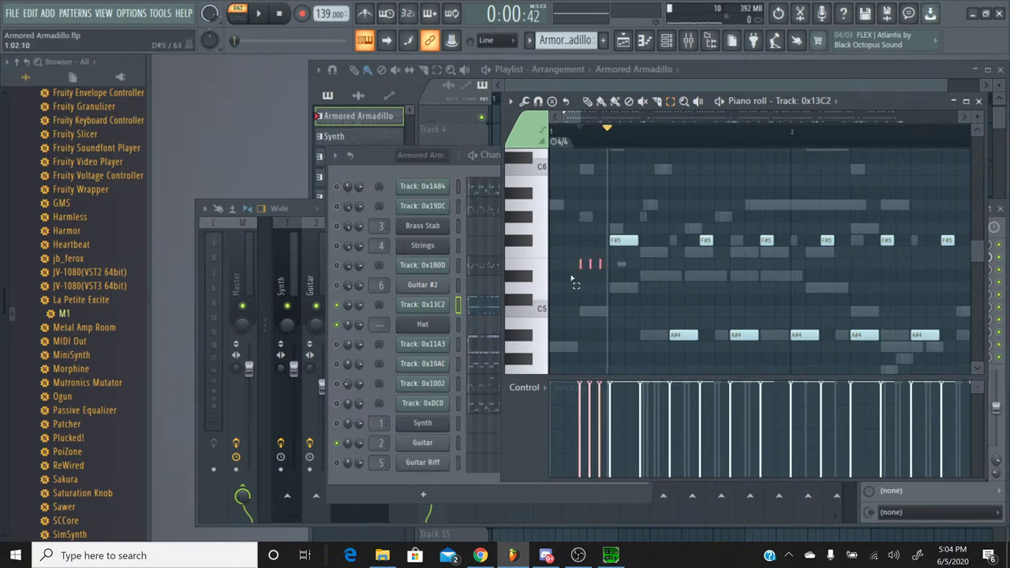
left_click(978, 101)
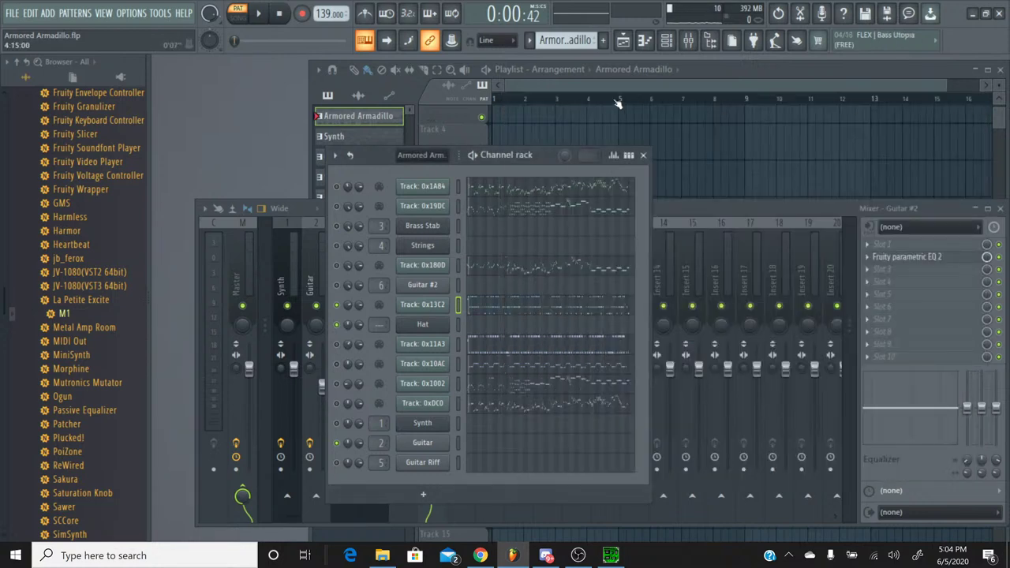
Switch to the Percussion pattern and paste the three copied E5 notes into the Hat channel's piano roll.
left_click(529, 43)
left_click(542, 128)
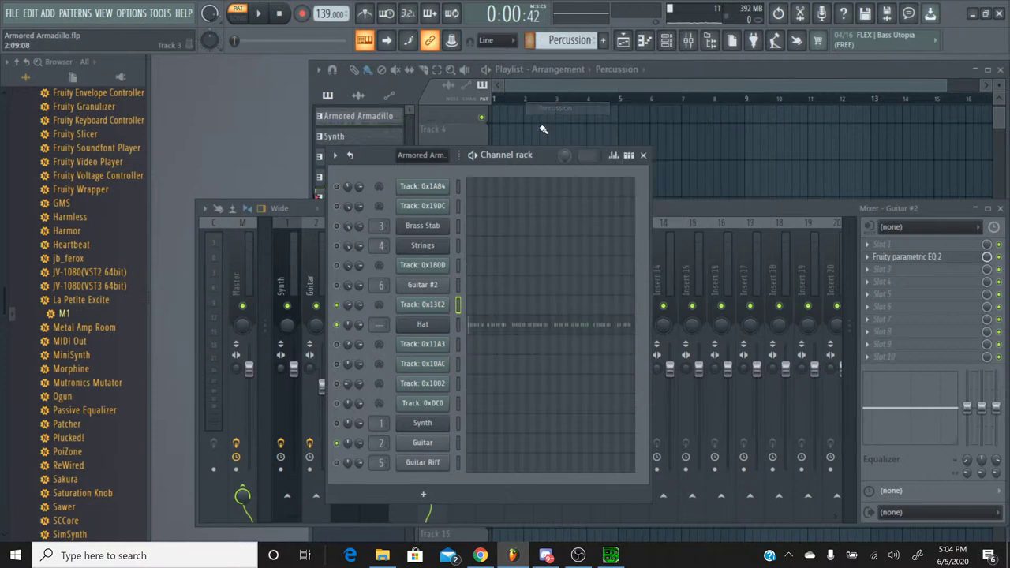
left_click(483, 330)
scroll(564, 253, "down", 3)
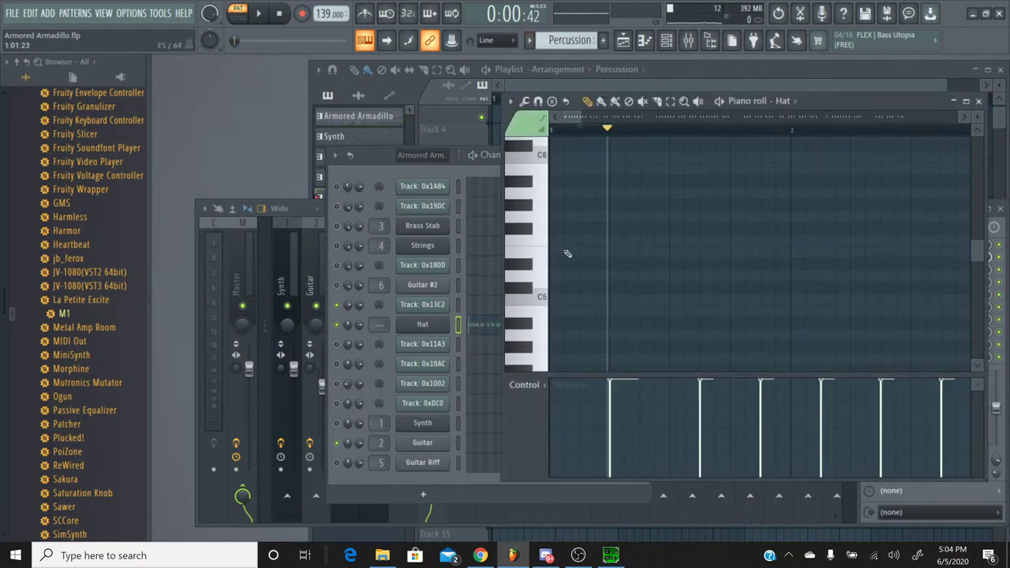
scroll(592, 245, "down", 2)
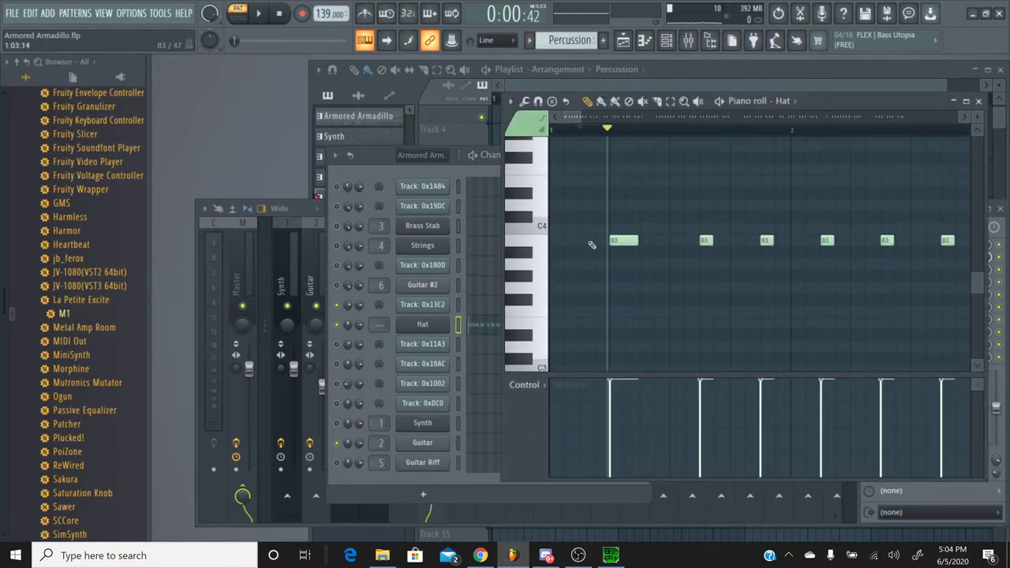
scroll(592, 244, "up", 1)
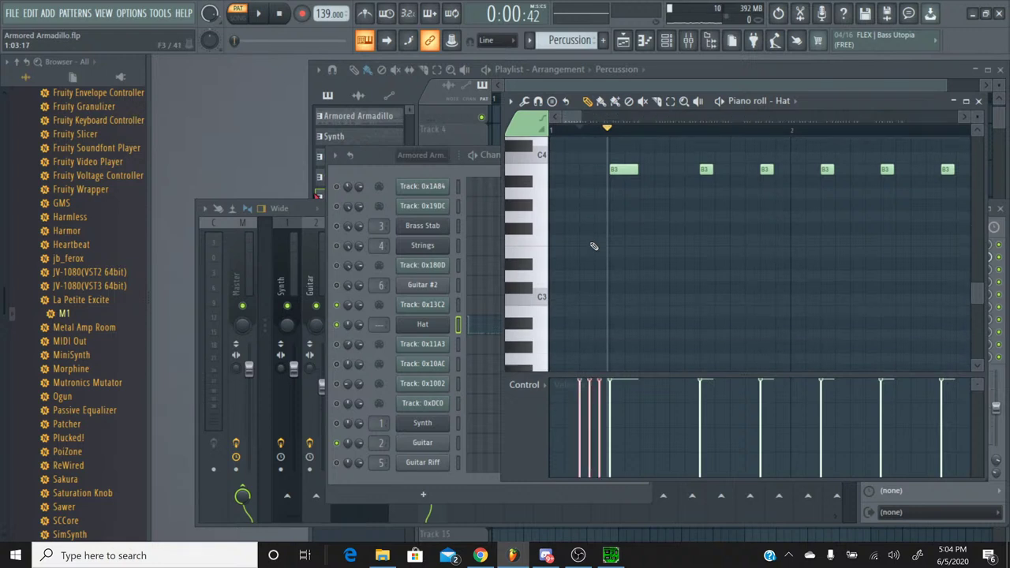
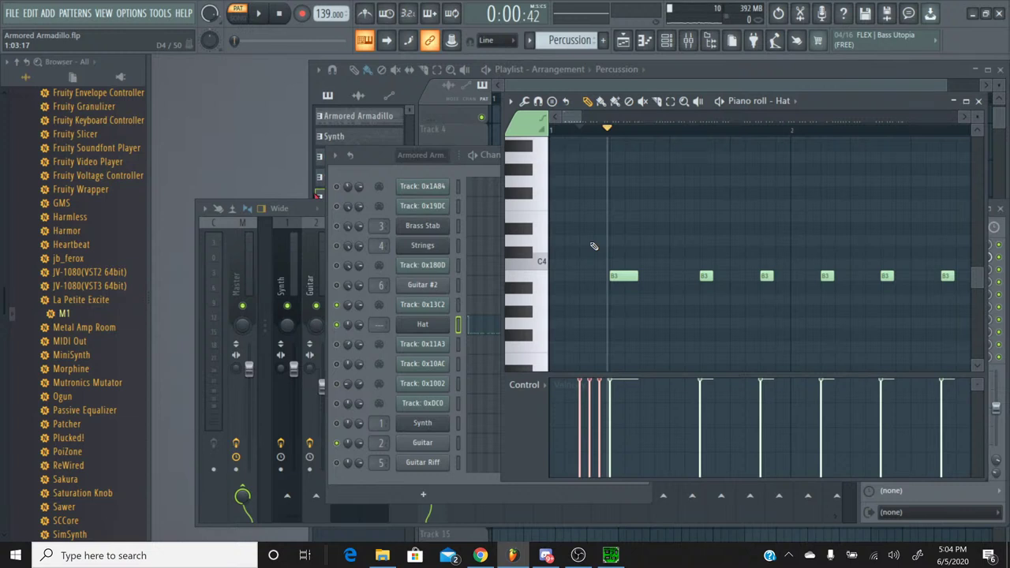
Move the three pasted short notes down to the B3 row of the Hat channel and deselect them.
key("shift+Down")
key("shift+Down")
key("shift+Down")
key("shift+Down")
key("ctrl+d")
Play the Hat notes from just before the three short B3 notes at the beginning of the Percussion pattern.
left_click(583, 128)
left_click(565, 128)
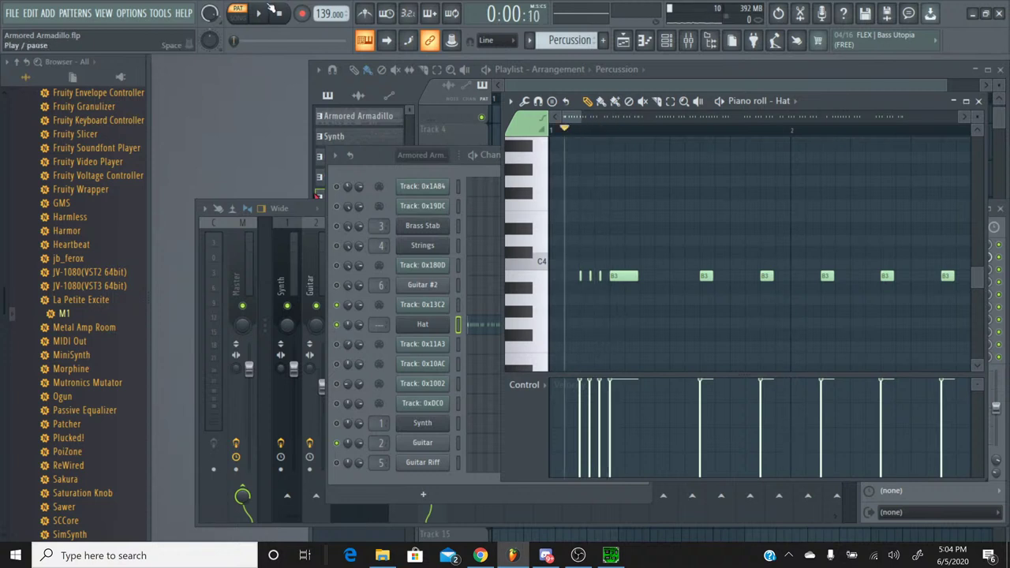
left_click(268, 12)
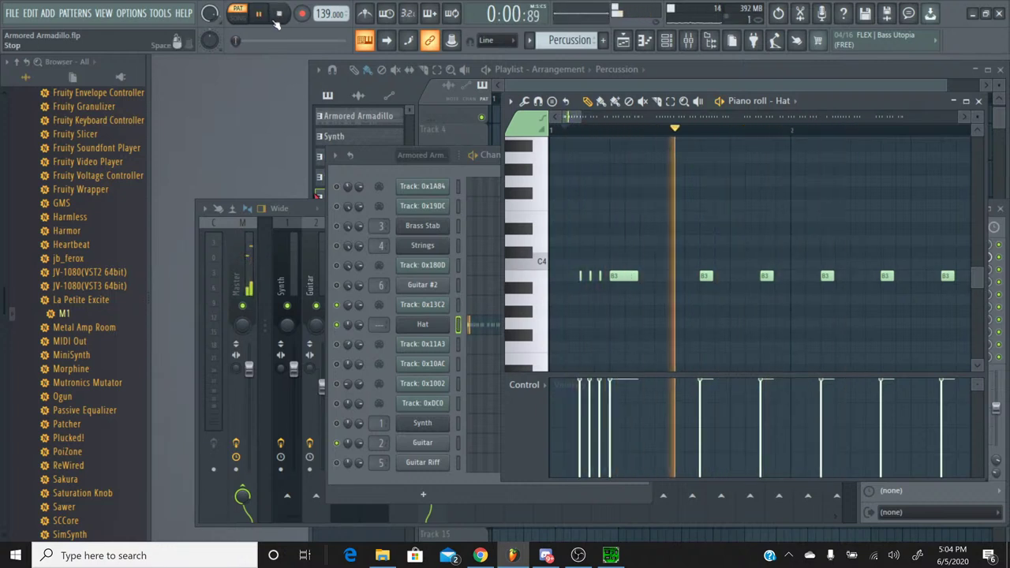
left_click(280, 19)
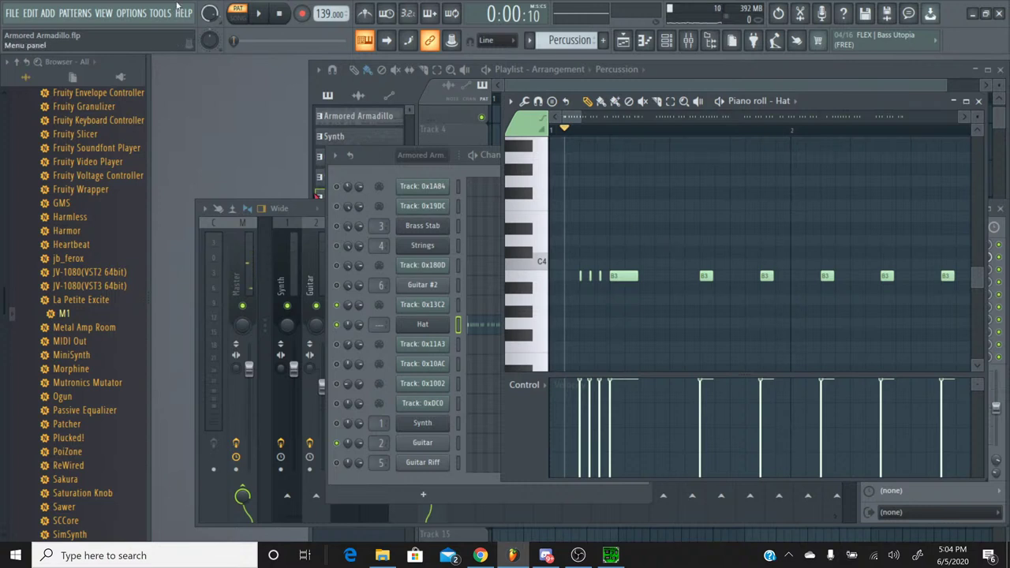
left_click(258, 13)
left_click(281, 14)
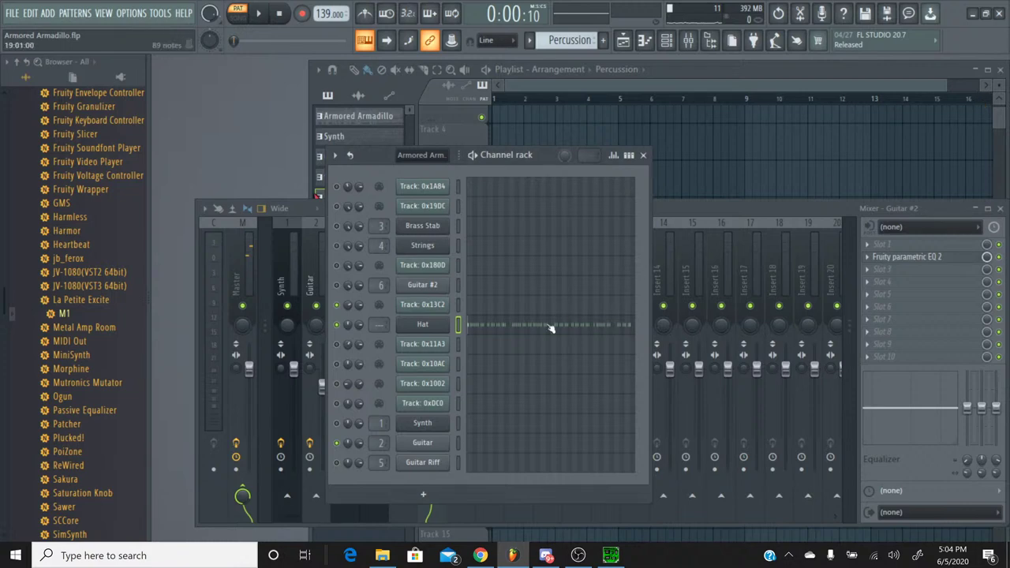
Slightly shorten the VDA EG decay of the Hat channel's M1 and play the Percussion pattern to check it.
left_click(420, 325)
left_click_drag(583, 402, 582, 402)
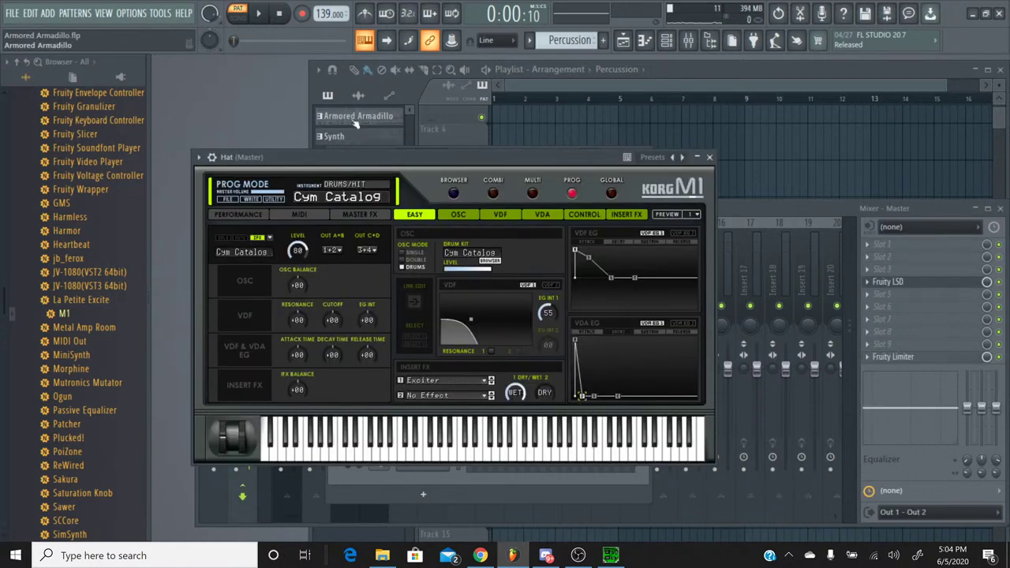
key("space")
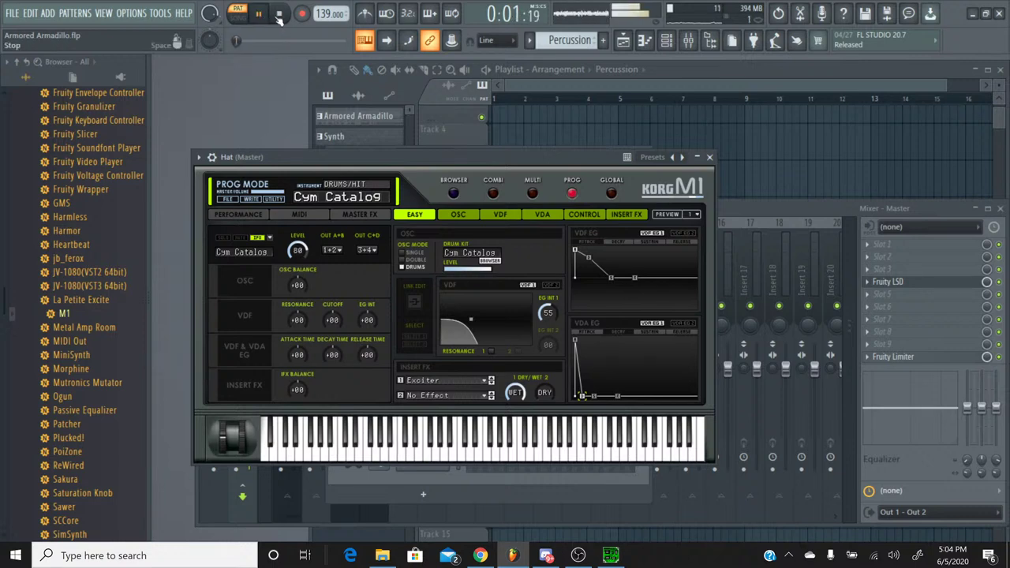
left_click(709, 157)
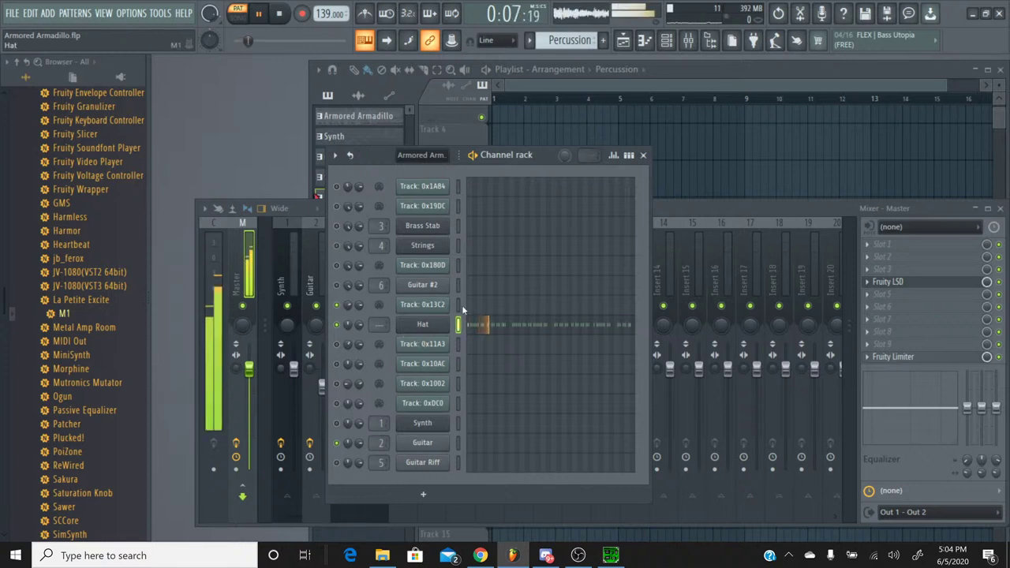
Route the Hat channel to mixer insert 7, return to the channel rack and stop playback.
left_click(651, 238)
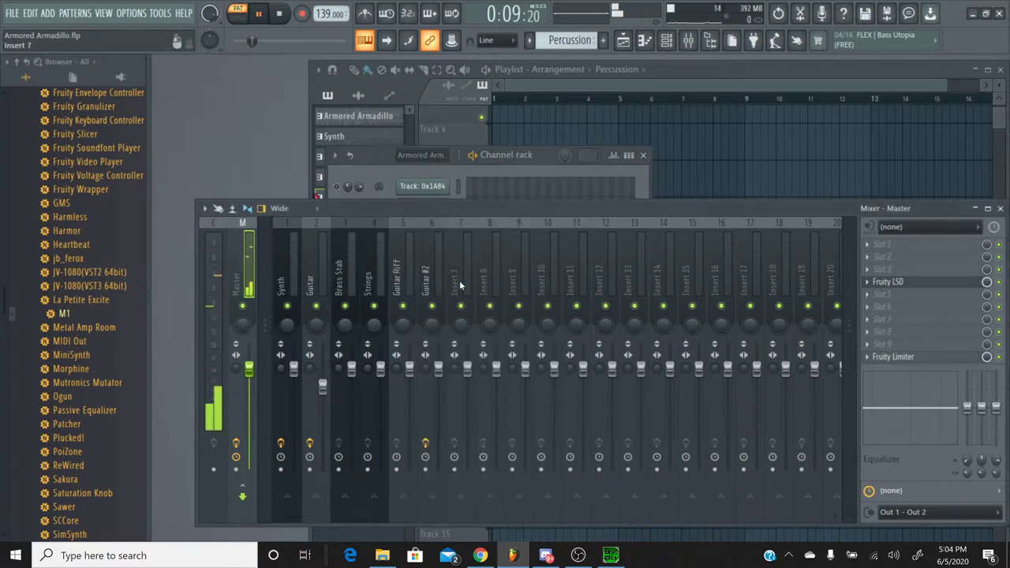
left_click(464, 235)
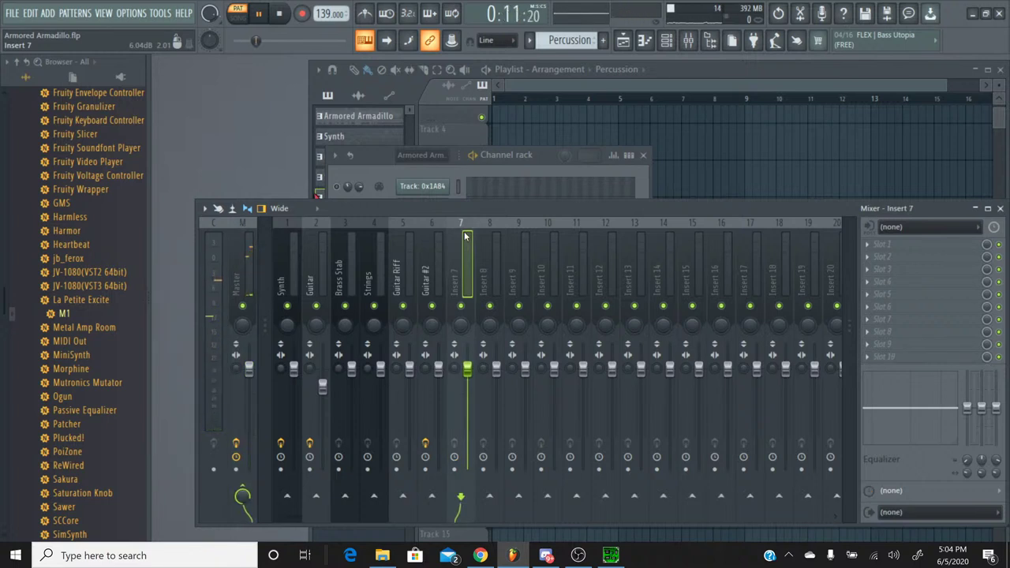
key("ctrl+l")
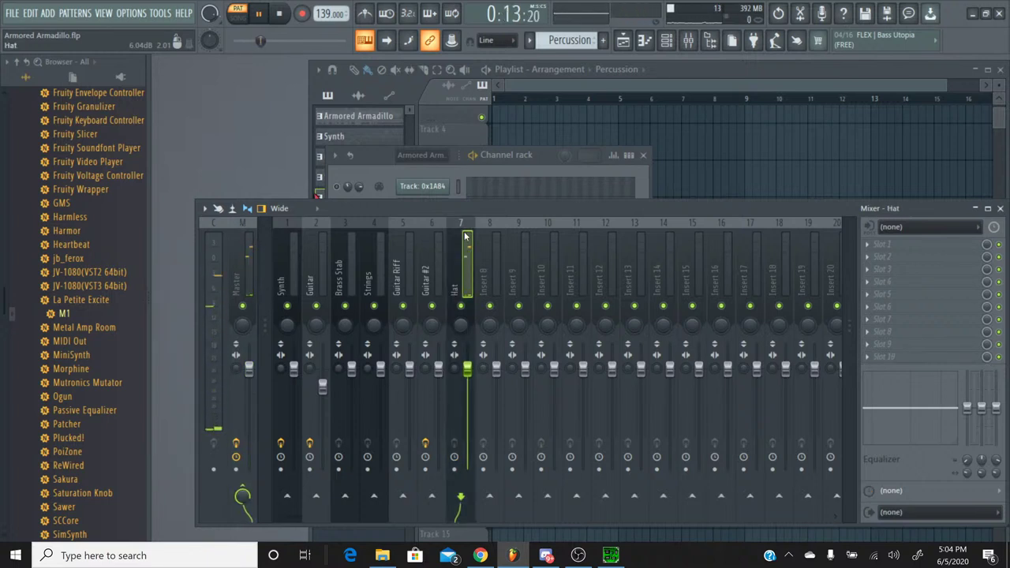
left_click(424, 172)
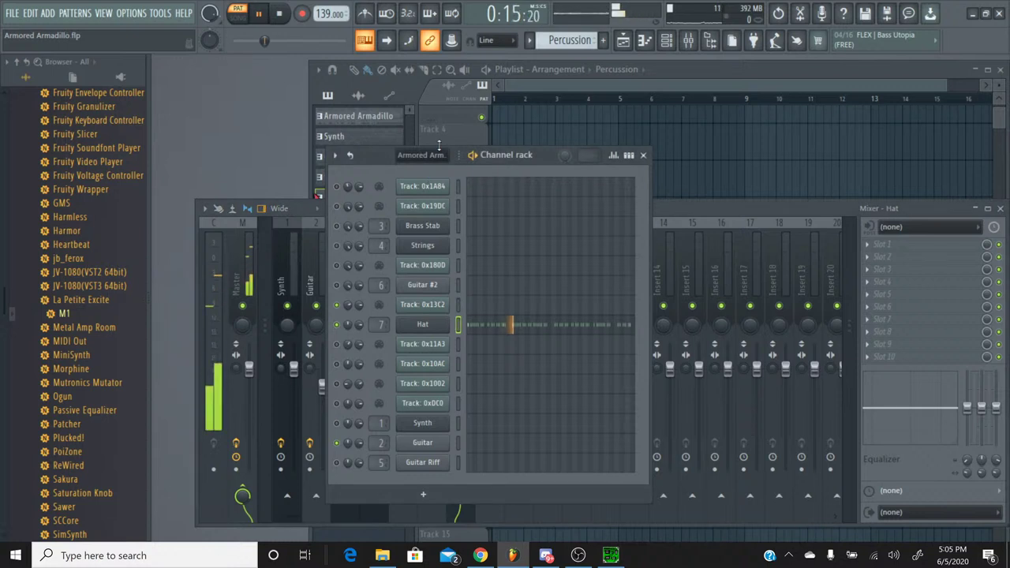
left_click(280, 15)
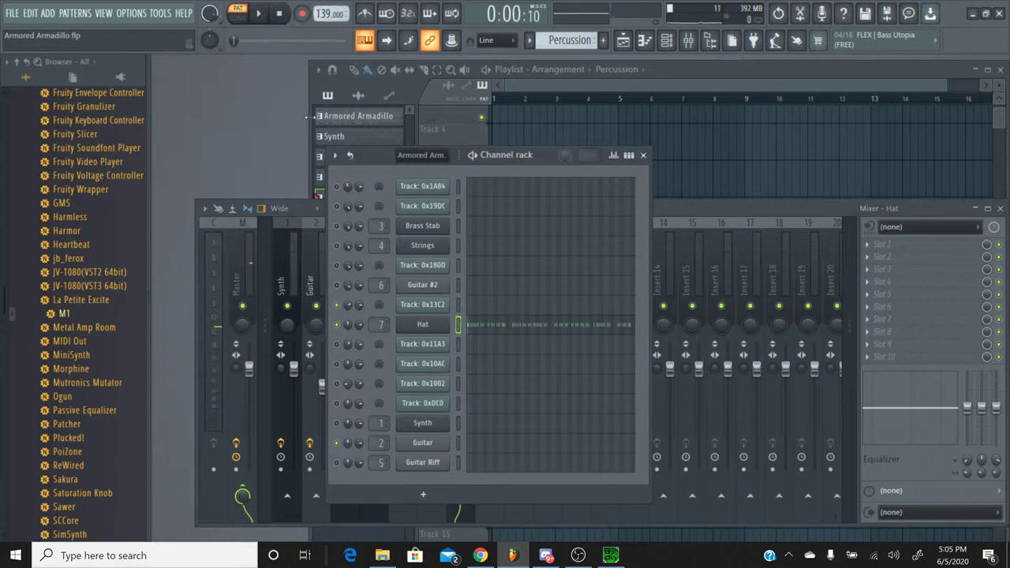
Switch to the Armored Armadillo pattern and check the channel panning events of Track: 0x13C2.
left_click(562, 40)
left_click(557, 99)
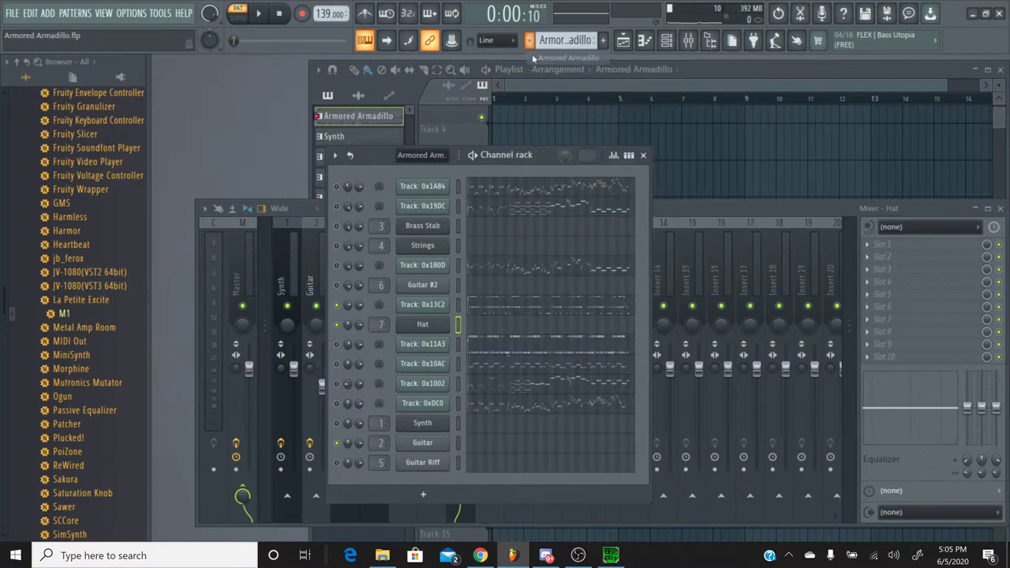
right_click(349, 307)
left_click(364, 335)
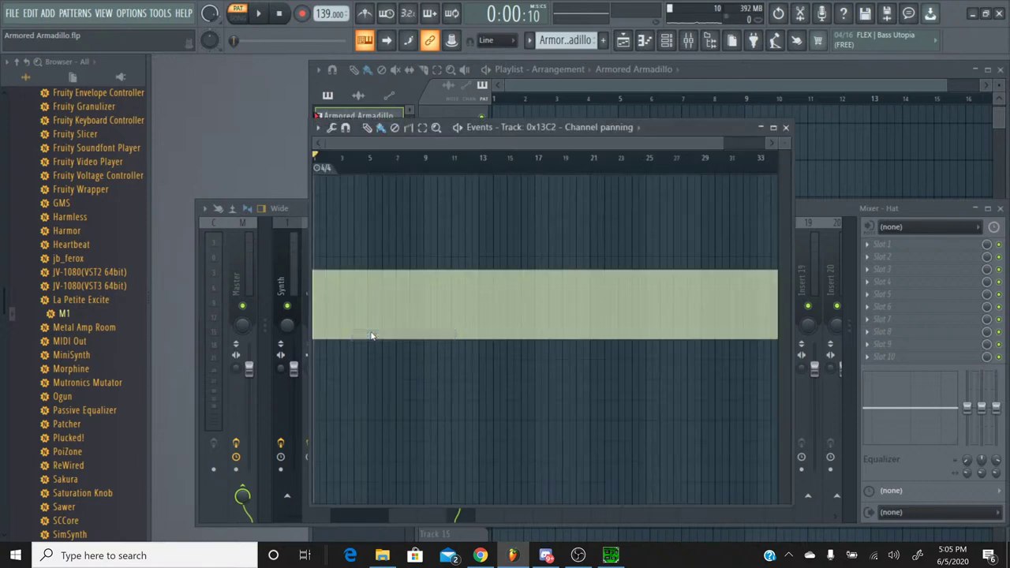
left_click(785, 127)
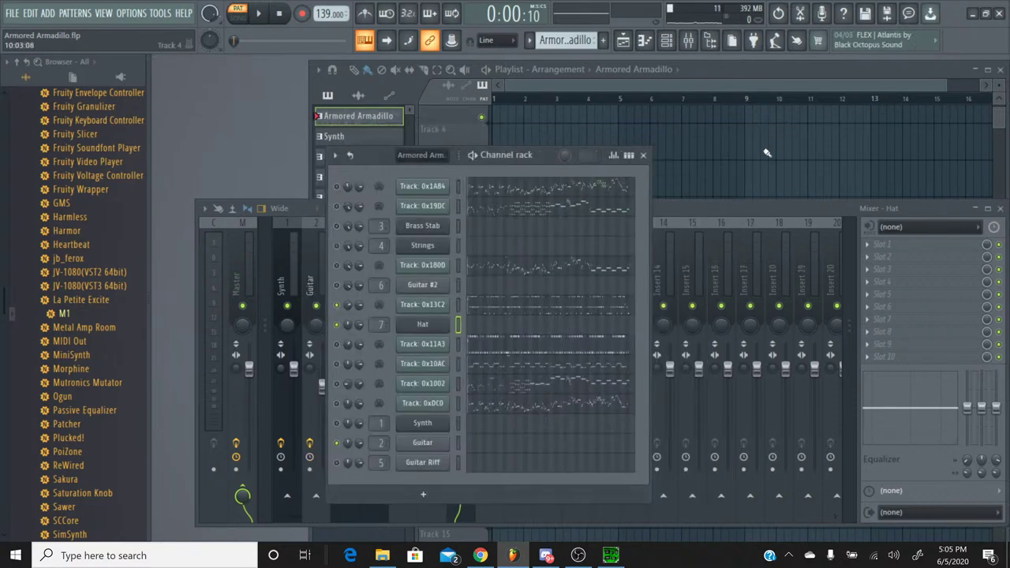
Copy the 71% channel panning value of Track: 0x13C2 and paste it onto the Hat channel's panning.
right_click(350, 308)
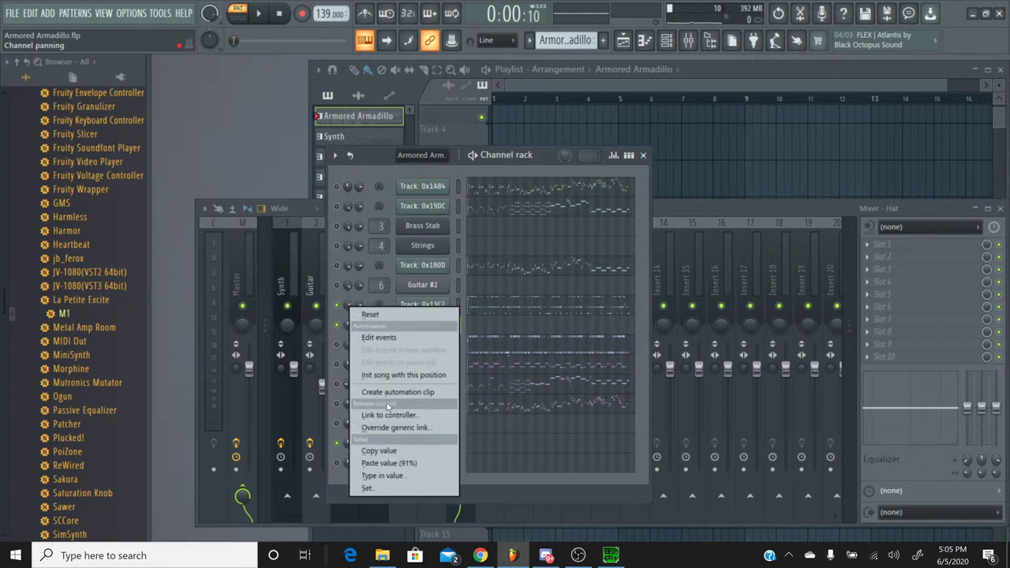
left_click(390, 450)
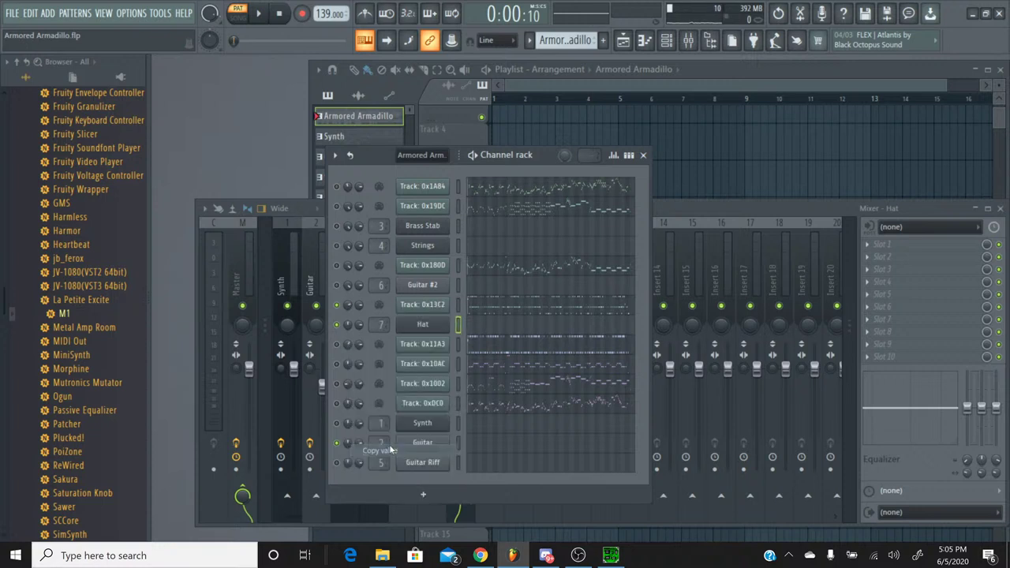
right_click(351, 332)
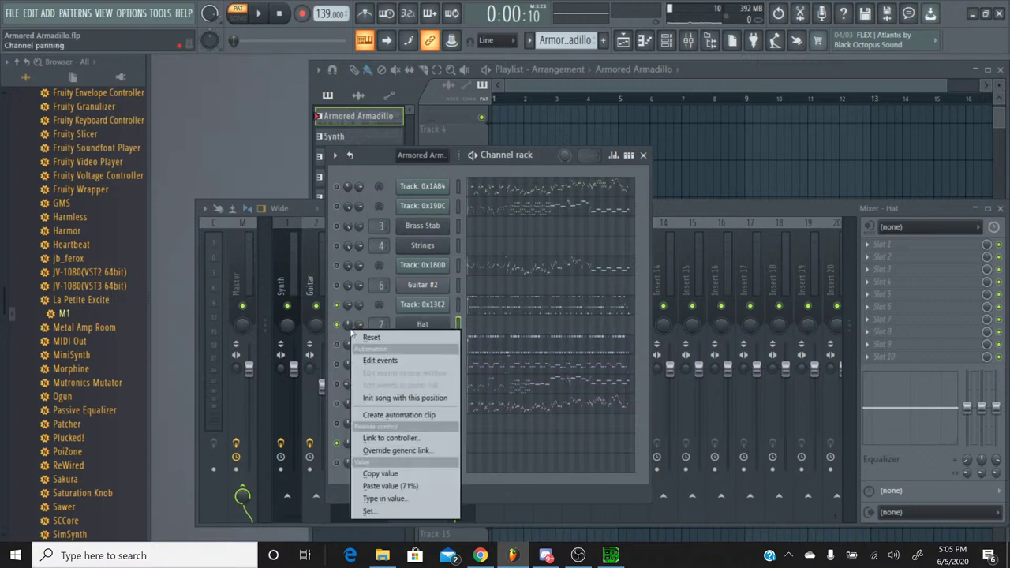
left_click(407, 486)
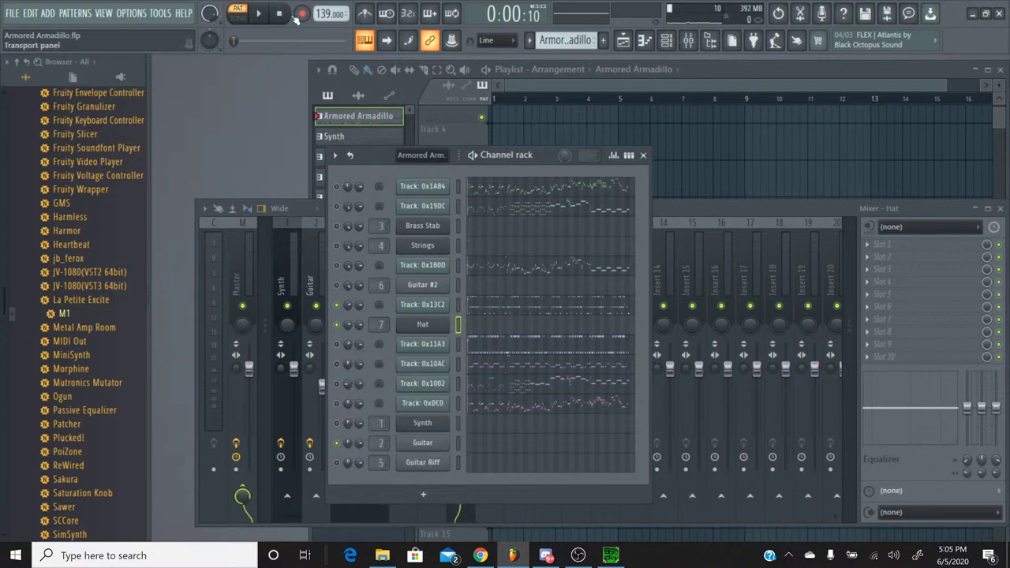
Play the Armored Armadillo pattern and switch to Percussion during playback to compare the Hat with the original.
key("space")
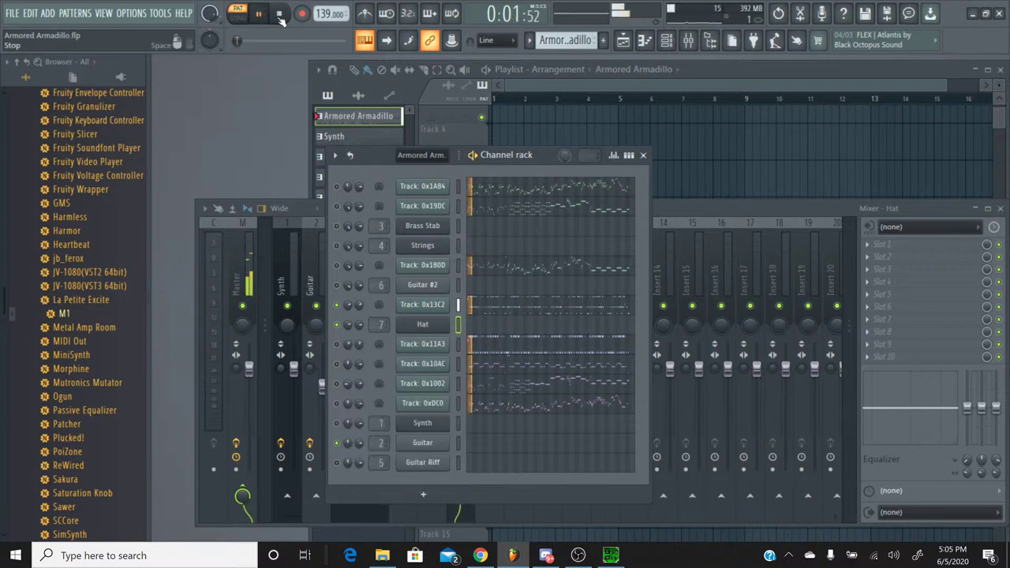
left_click(530, 41)
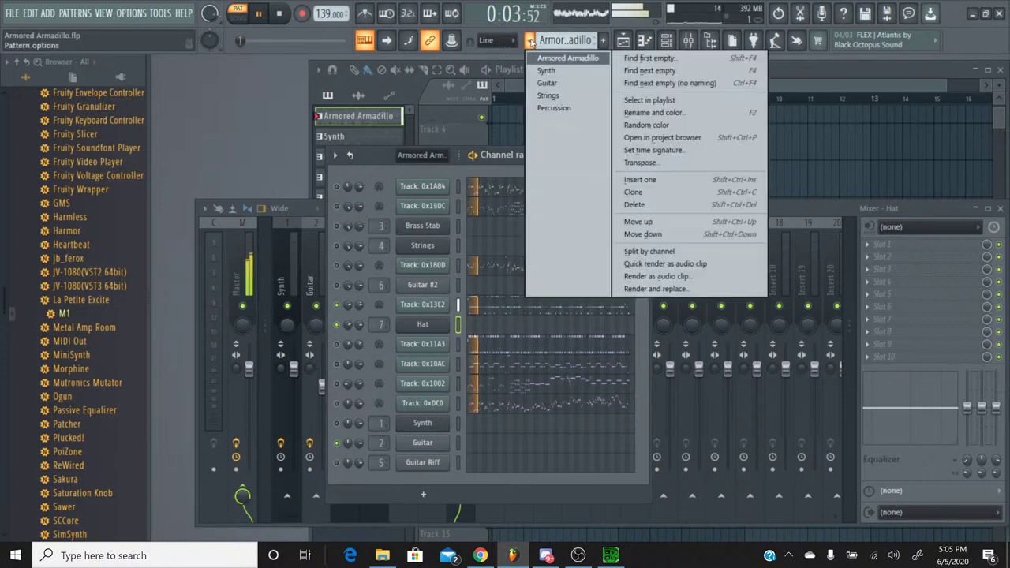
left_click(551, 107)
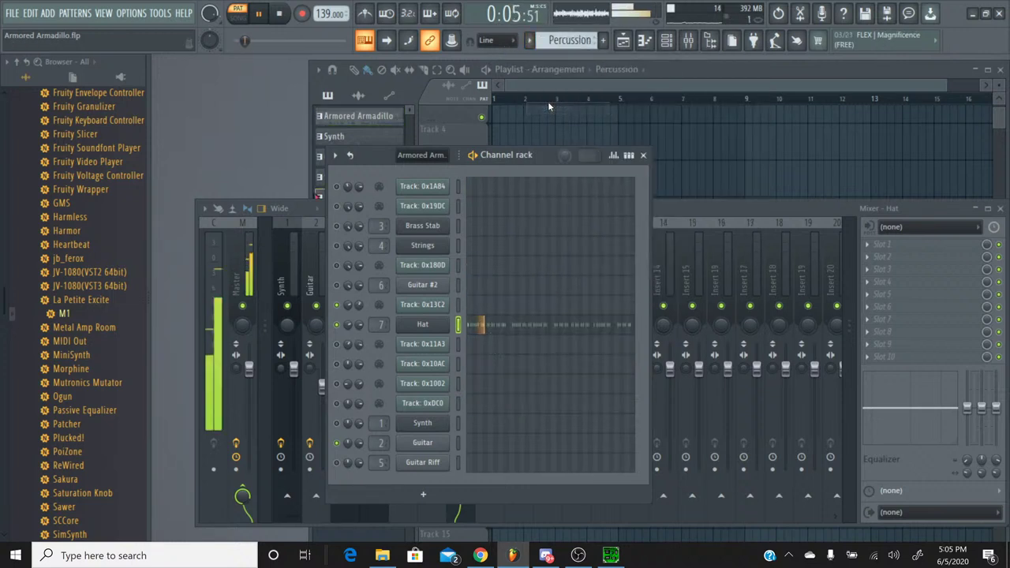
left_click(280, 15)
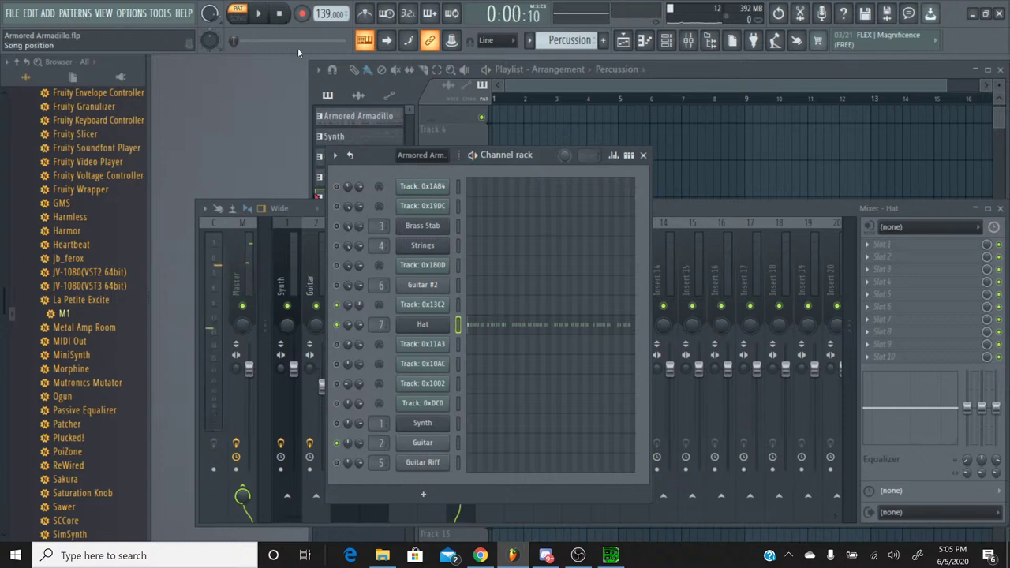
Reopen Track: 0x13C2 in the Armored Armadillo pattern's piano roll and play its opening bars.
left_click(530, 41)
left_click(541, 59)
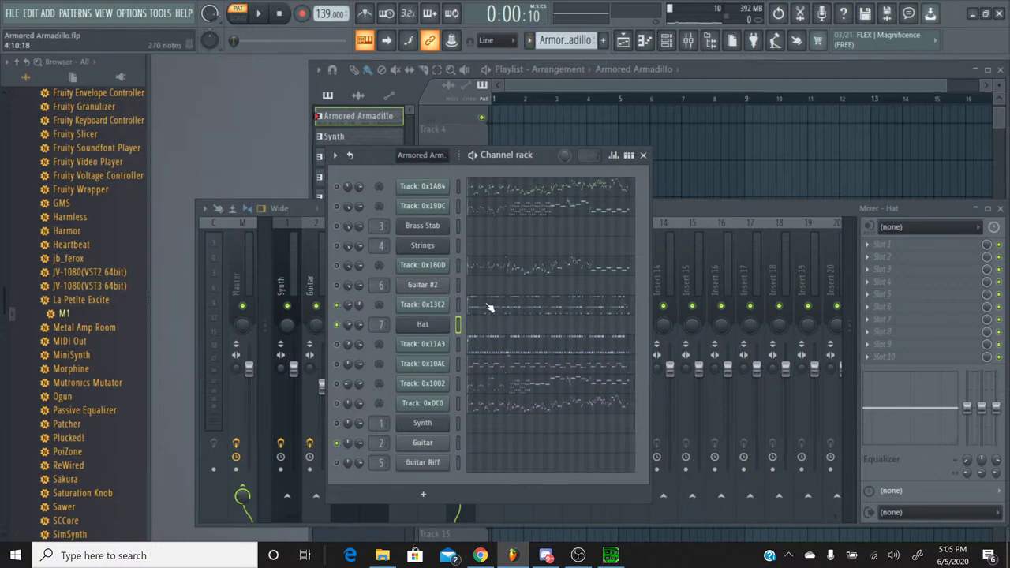
left_click(489, 308)
scroll(609, 263, "up", 3)
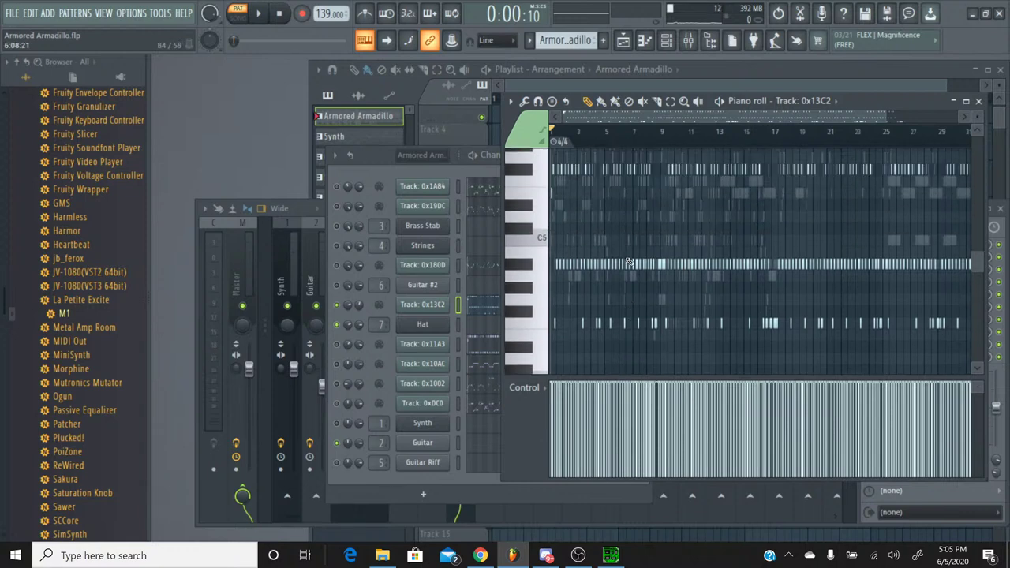
scroll(652, 131, "up", 5)
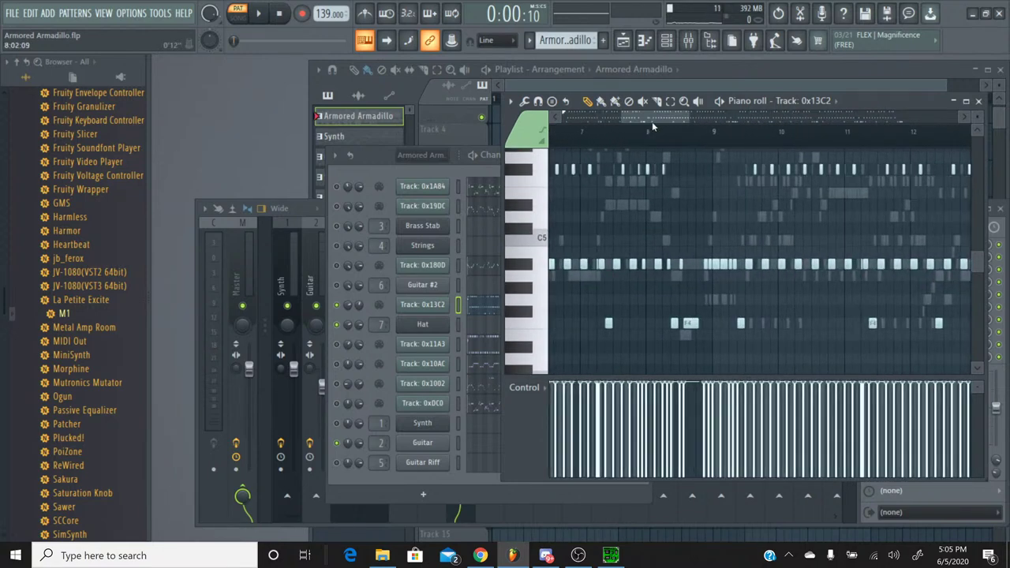
left_click_drag(612, 125, 526, 128)
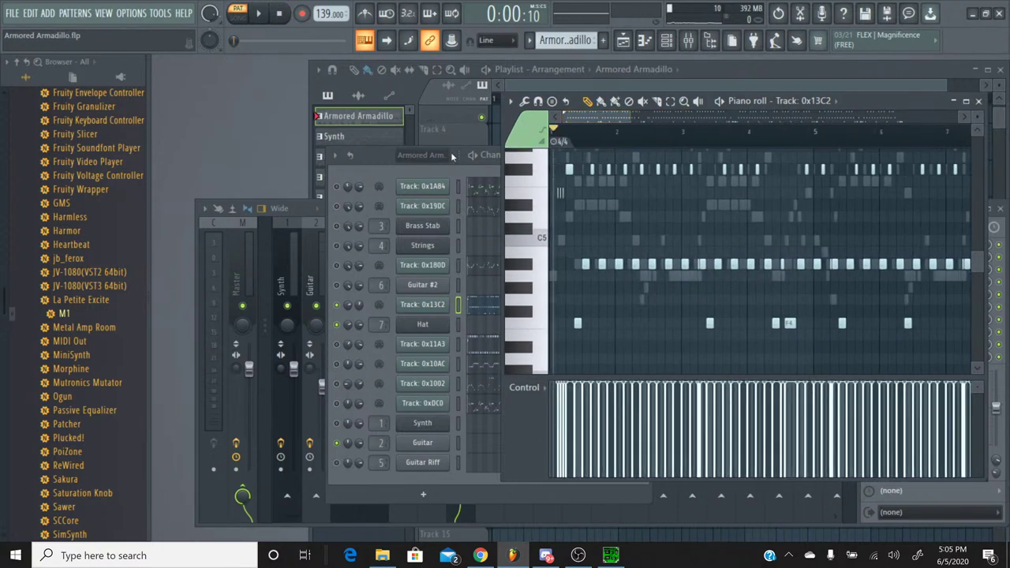
left_click(258, 13)
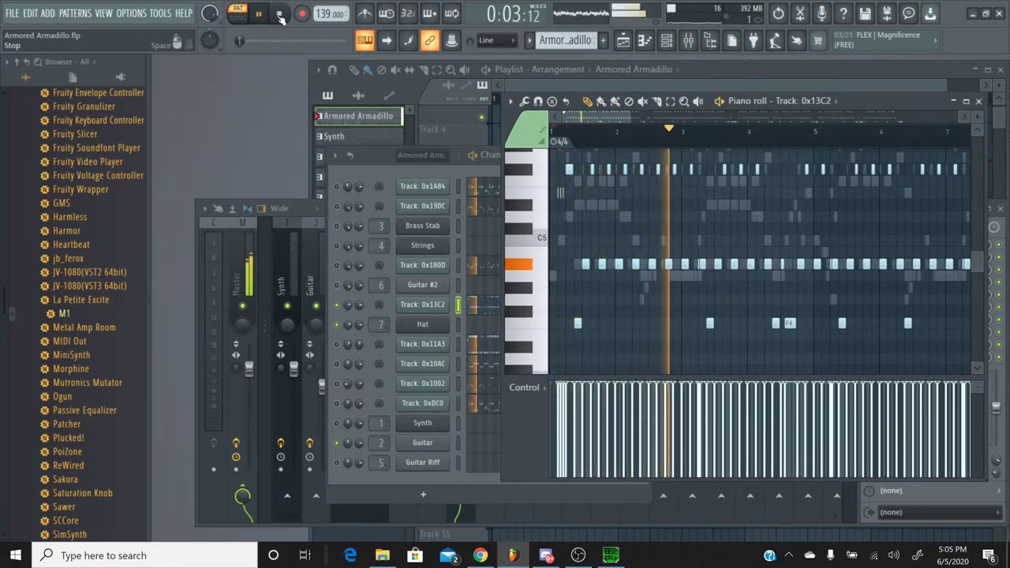
left_click(280, 14)
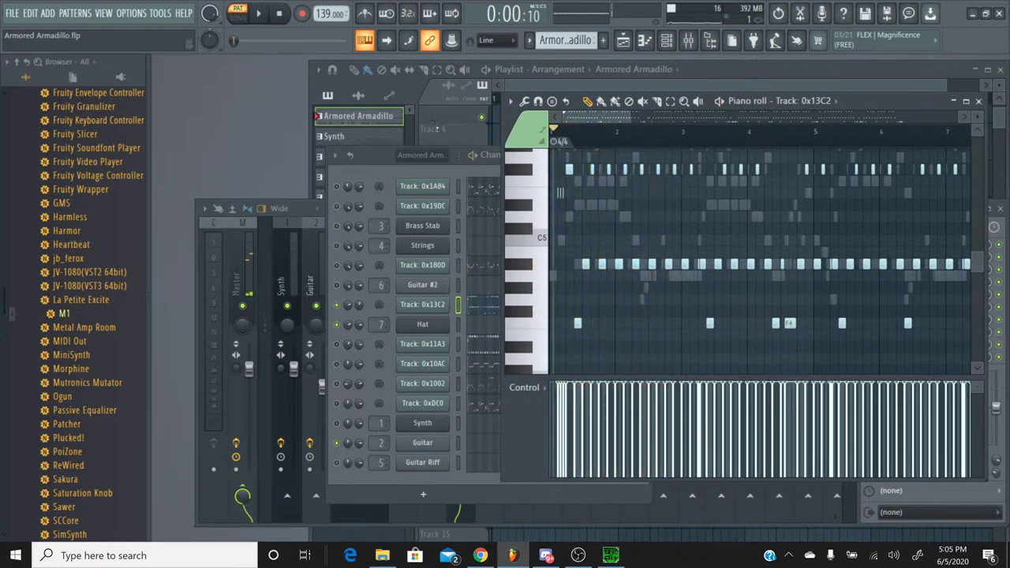
Select all A#4 notes of Track: 0x13C2, play the ending from the middle of bar 30, and close the piano roll.
left_click(514, 268)
left_click_drag(618, 123, 914, 116)
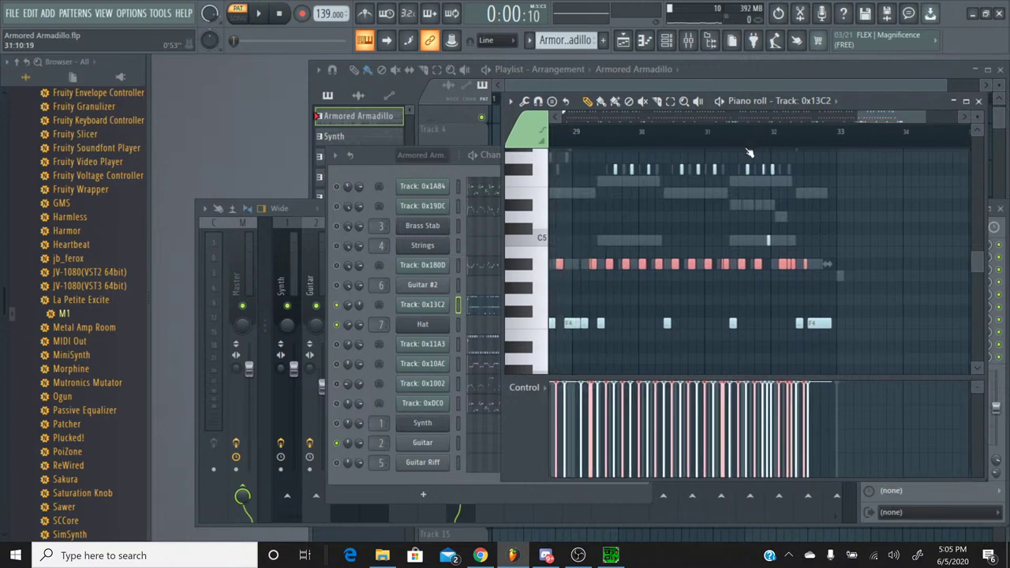
left_click(682, 143)
left_click(258, 13)
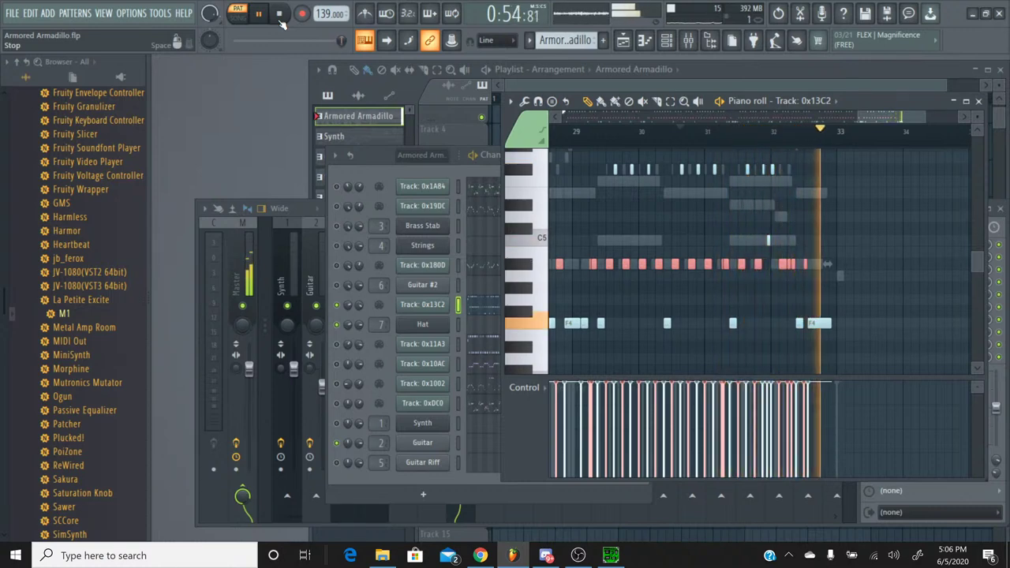
left_click(280, 18)
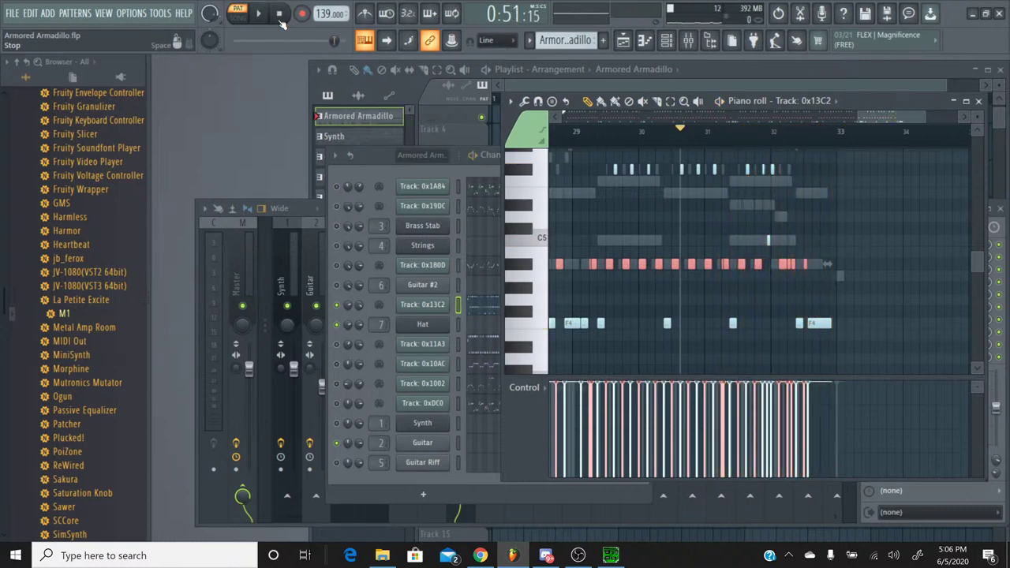
left_click(978, 101)
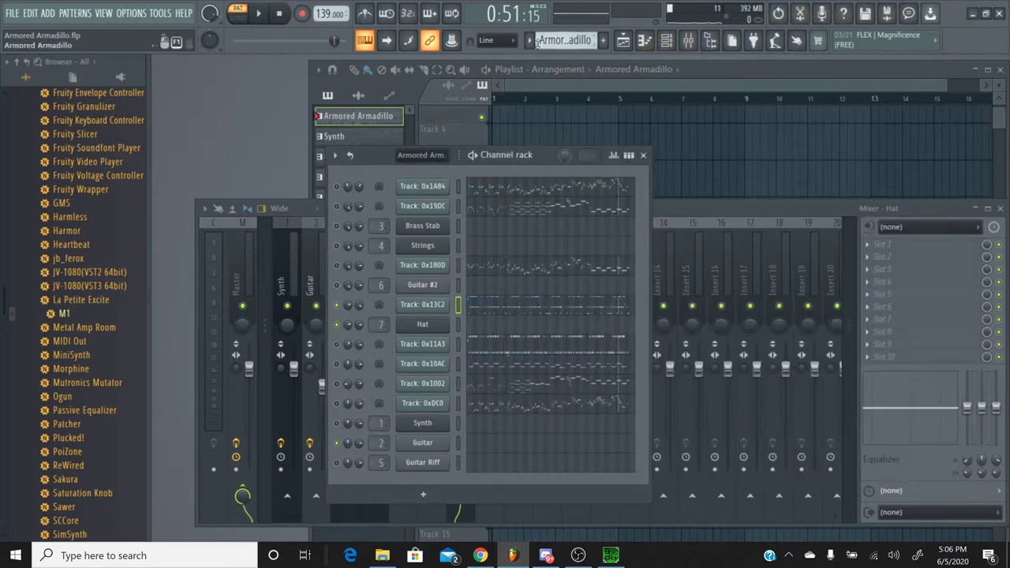
Switch to the Percussion pattern and add a new M1 instrument channel to the channel rack.
left_click(529, 41)
left_click(530, 108)
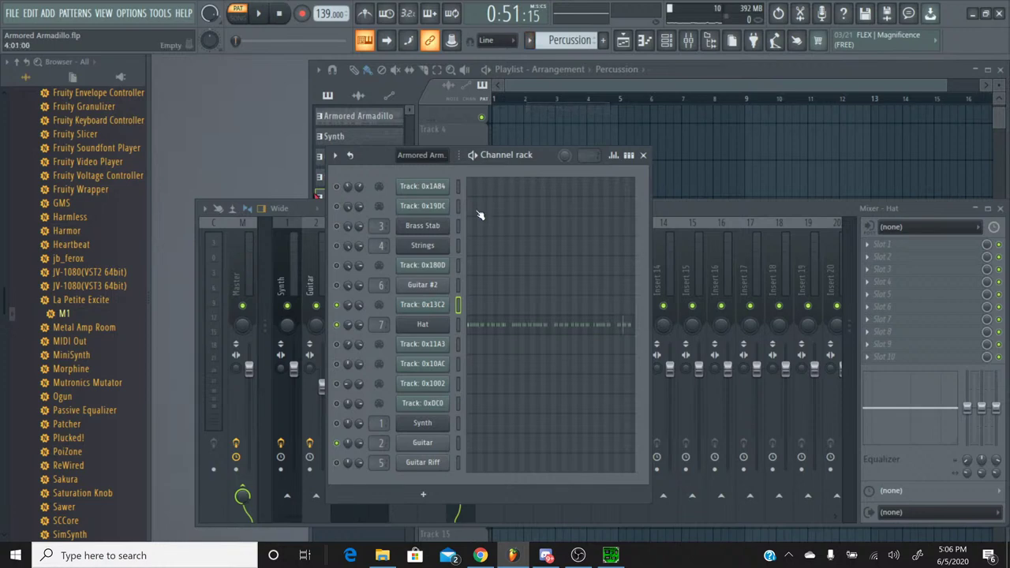
left_click_drag(49, 314, 441, 342)
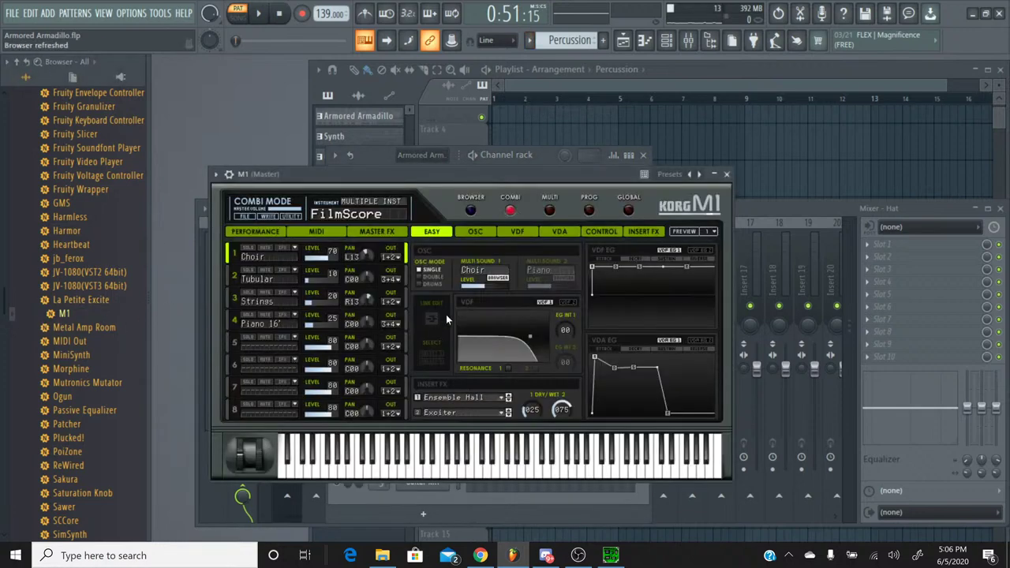
Load the BD&SDCatlog1 program from the Drums/Hit category in the new M1, set insert effect 2 to No Effect, and hide the plugin.
left_click(588, 212)
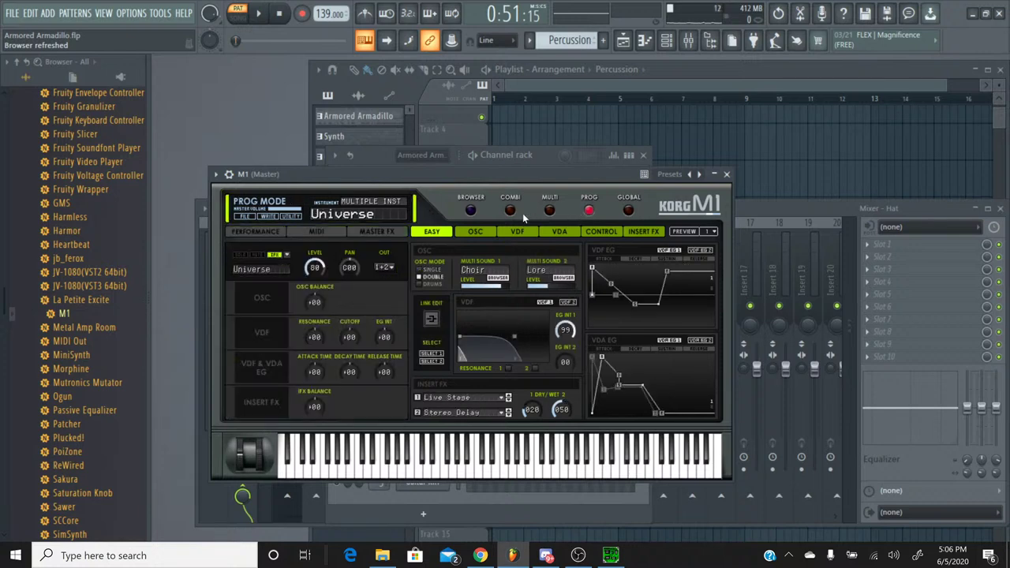
left_click(471, 211)
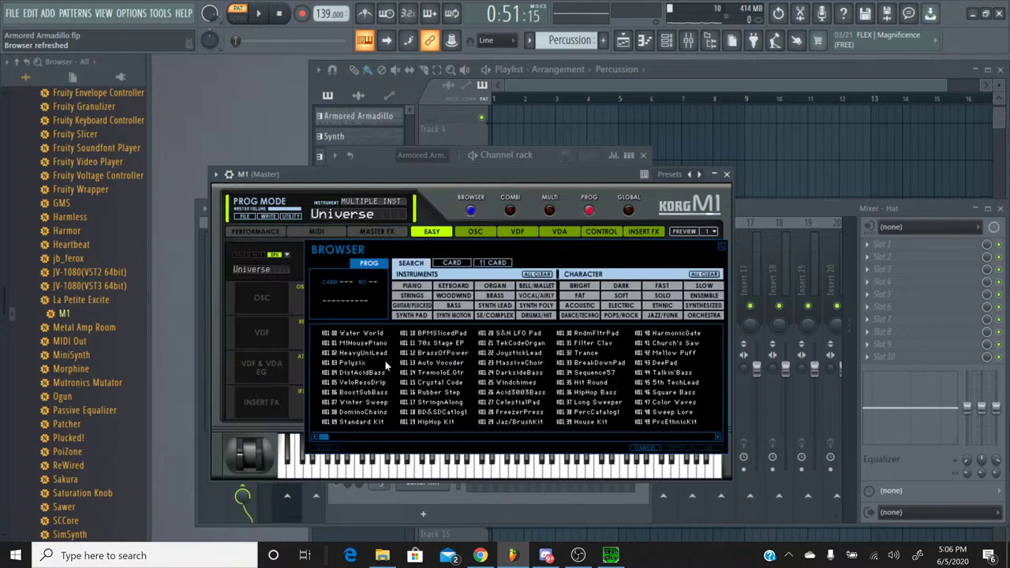
left_click(536, 315)
double_click(358, 354)
left_click(451, 411)
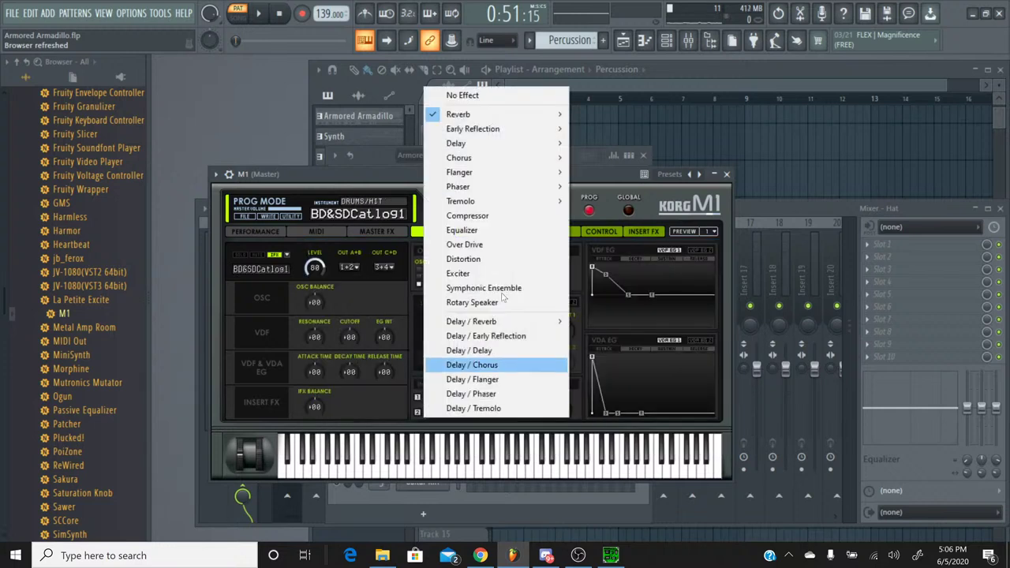
left_click(504, 94)
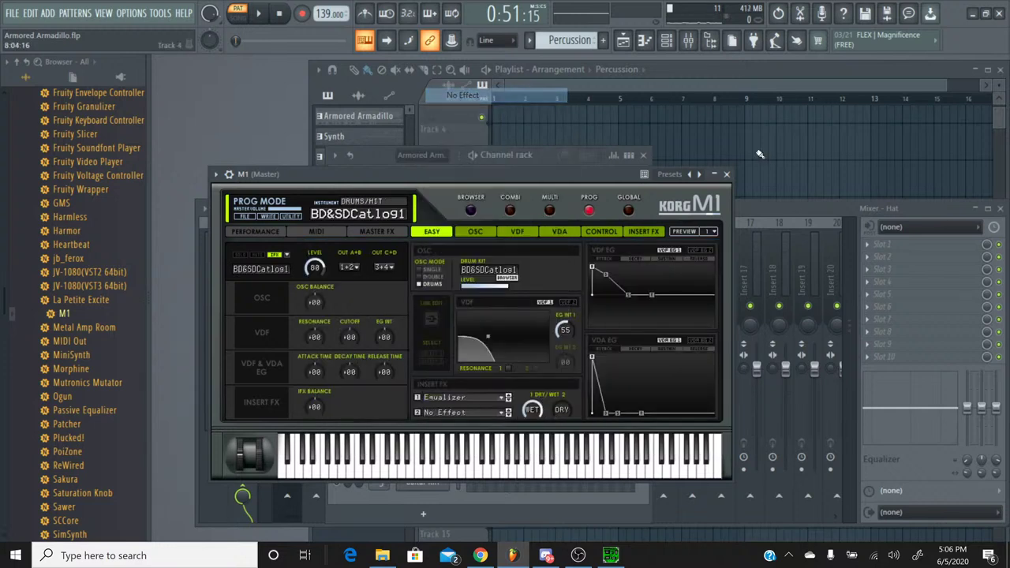
left_click(714, 174)
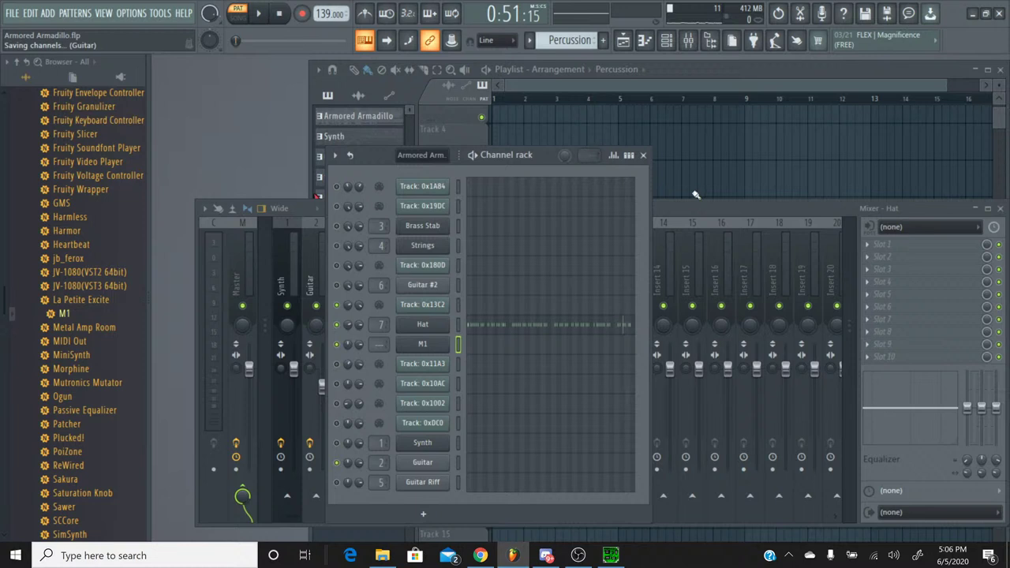
Paste the copied Track: 0x13C2 notes into the M1 channel's piano roll and deselect them.
left_click(488, 352)
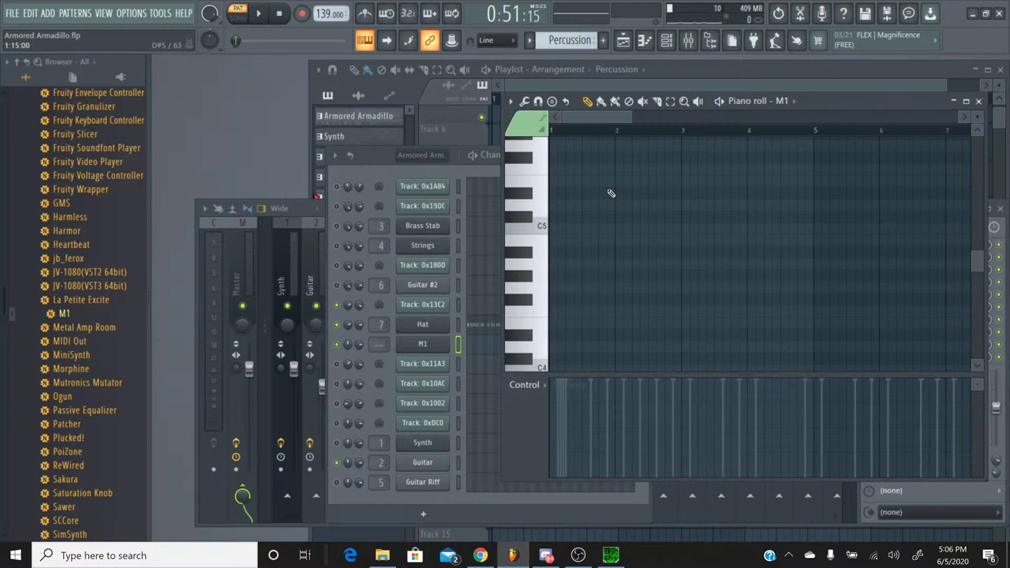
key("ctrl+v")
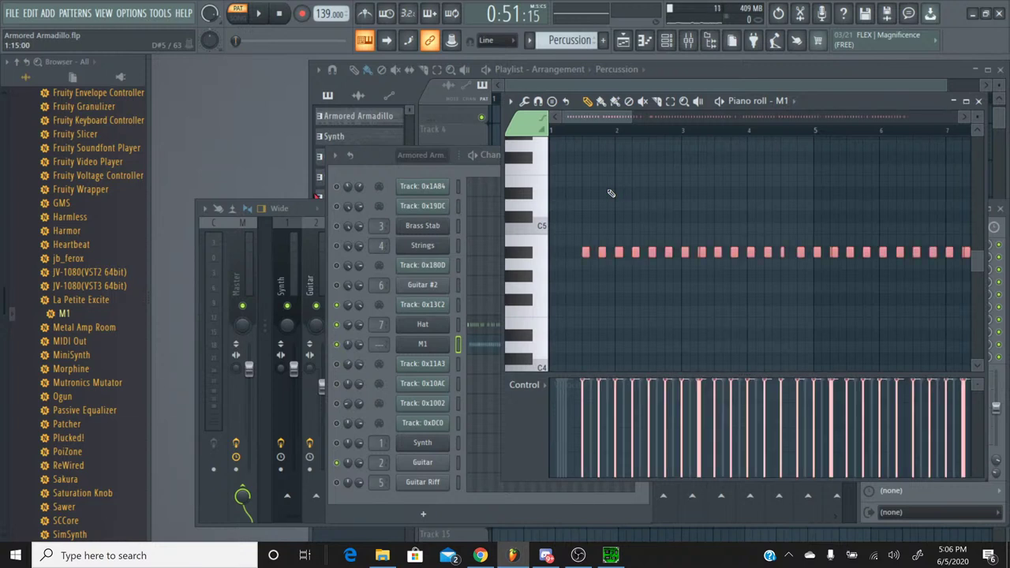
key("ctrl+d")
Audition M1 drum sounds on piano-roll keys between A#4 and A#5 to find a matching one.
left_click(521, 249)
left_click(537, 229)
left_click(529, 189)
left_click(529, 167)
scroll(527, 175, "up", 3)
left_click(527, 176)
left_click(529, 206)
left_click(529, 219)
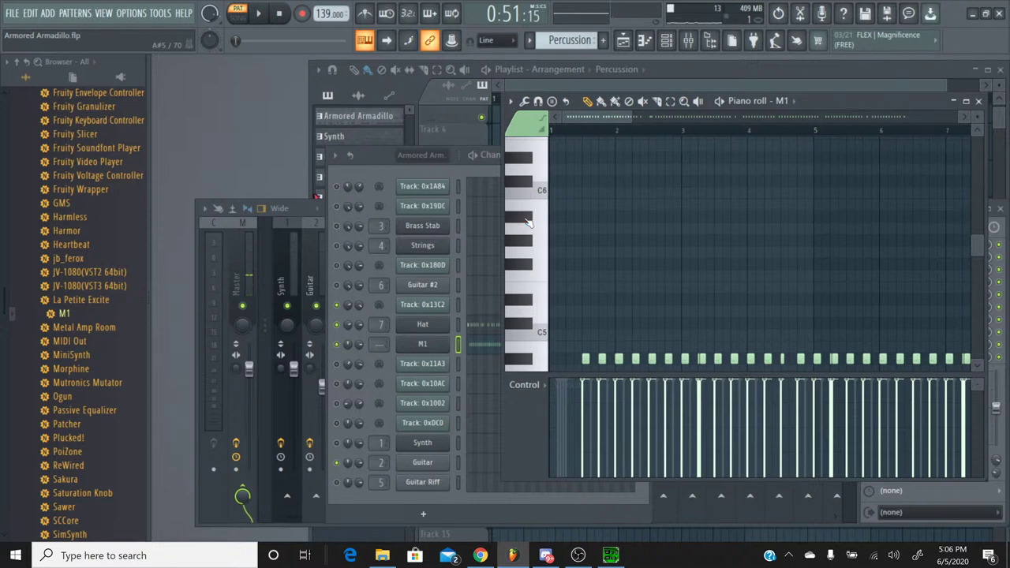
Transpose all of the M1 channel's notes up twelve semitones to A#5.
key("ctrl+a")
key("shift+Up")
key("shift+Up")
key("shift+Up")
key("shift+Up")
key("shift+Up")
key("shift+Up")
key("shift+Up")
key("shift+Up")
key("shift+Up")
key("shift+Up")
key("shift+Up")
key("shift+Up")
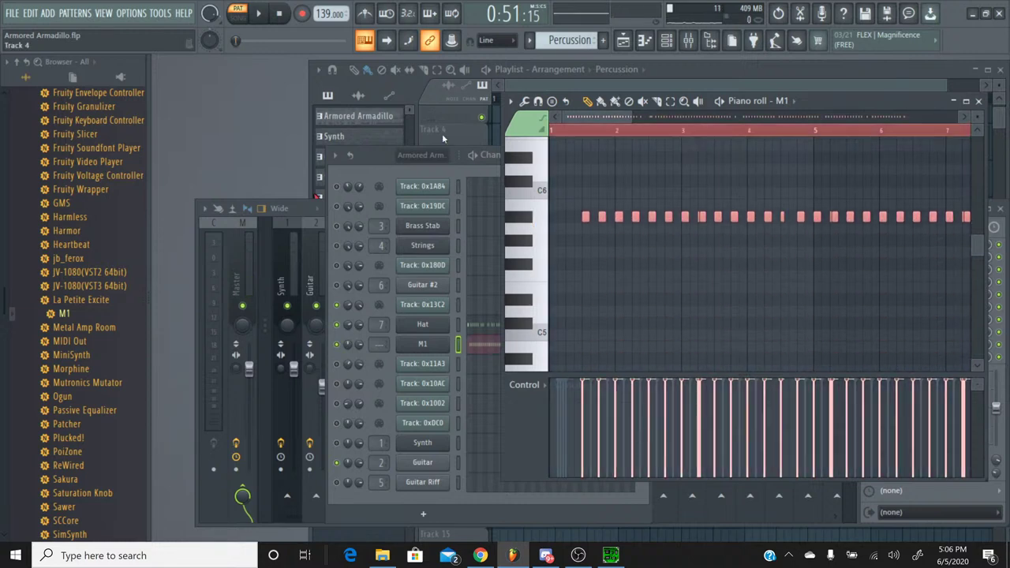
Play the Percussion pattern from the middle of bar 1, close the M1 piano roll, and stop playback.
left_click(583, 130)
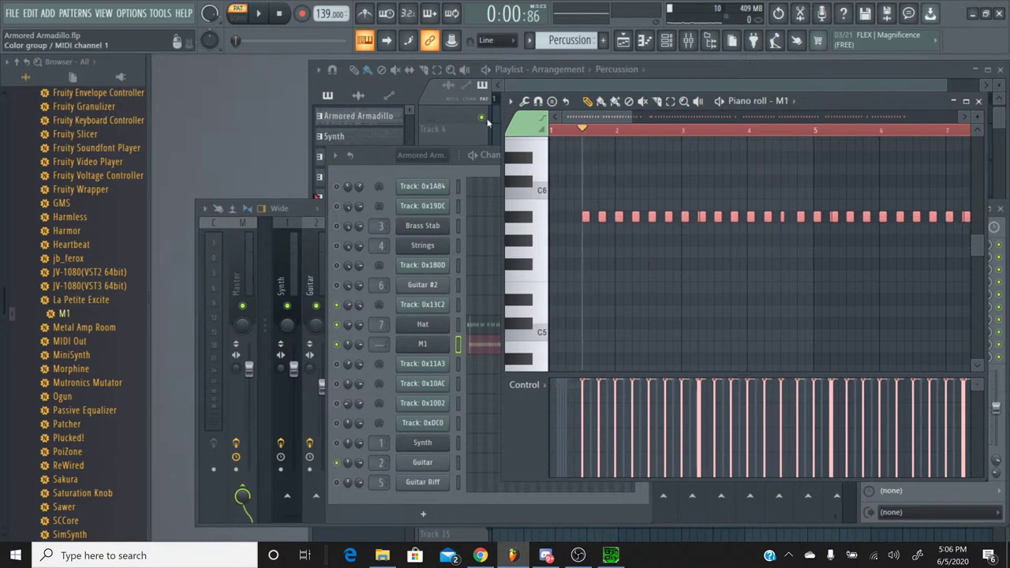
left_click(267, 15)
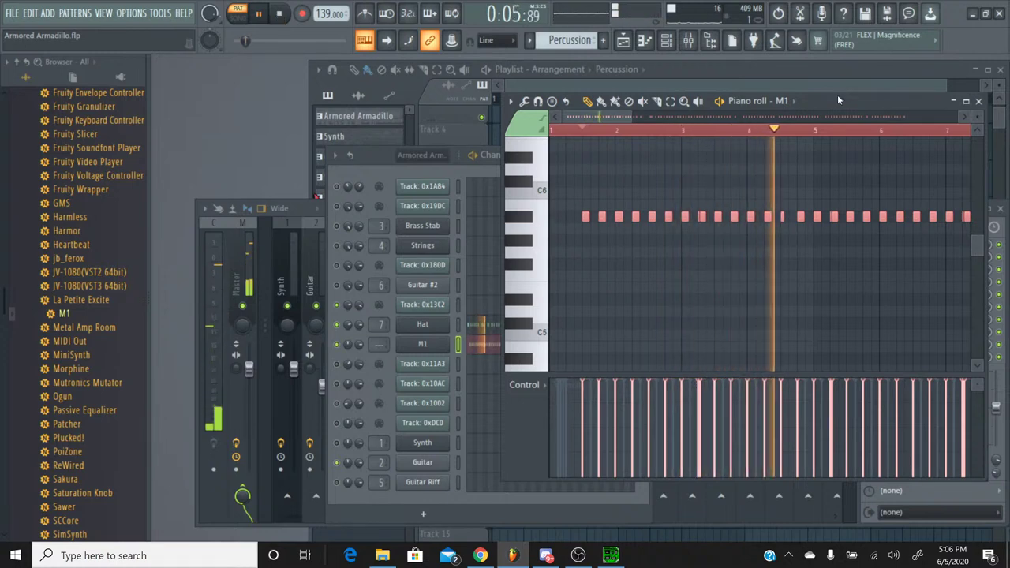
left_click(979, 101)
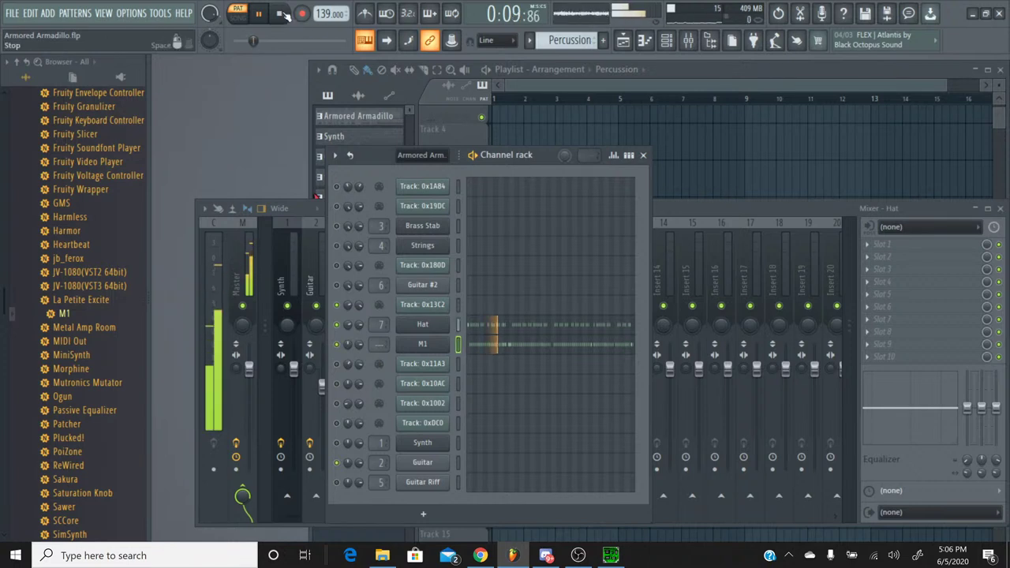
left_click(282, 14)
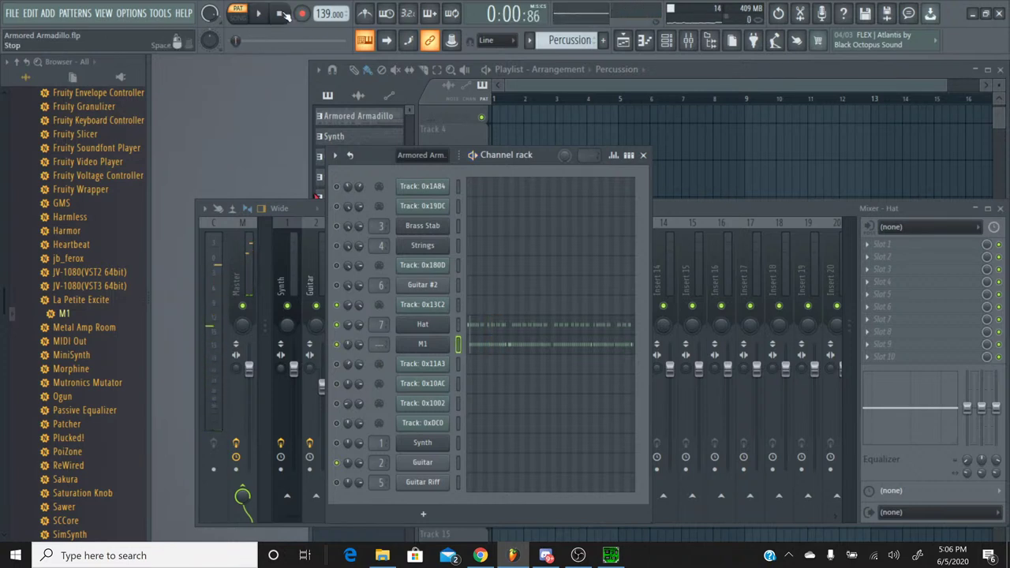
Paste the copied 71% value into the M1 channel's panning and play the Percussion pattern briefly.
right_click(349, 330)
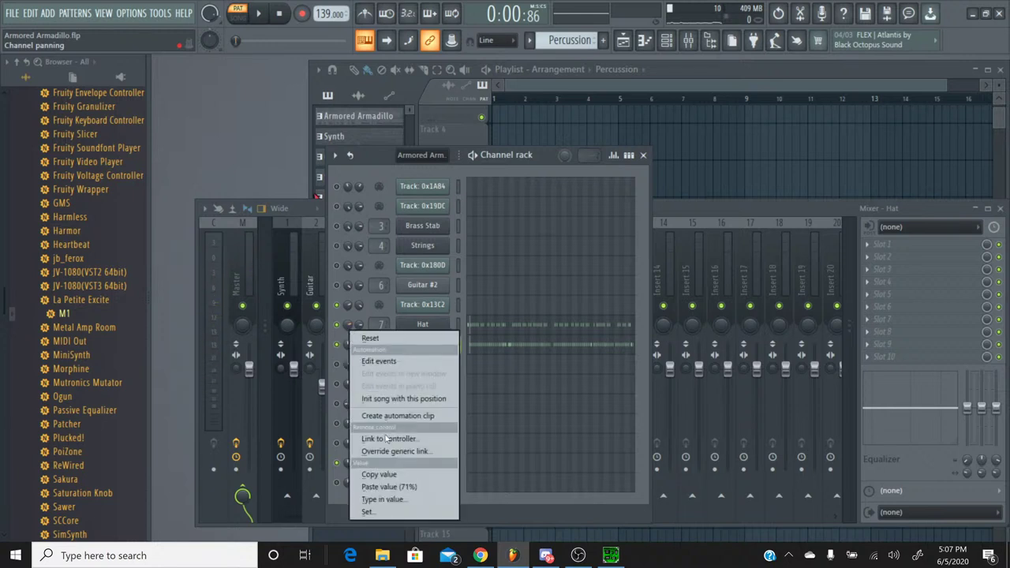
left_click(343, 371)
right_click(347, 347)
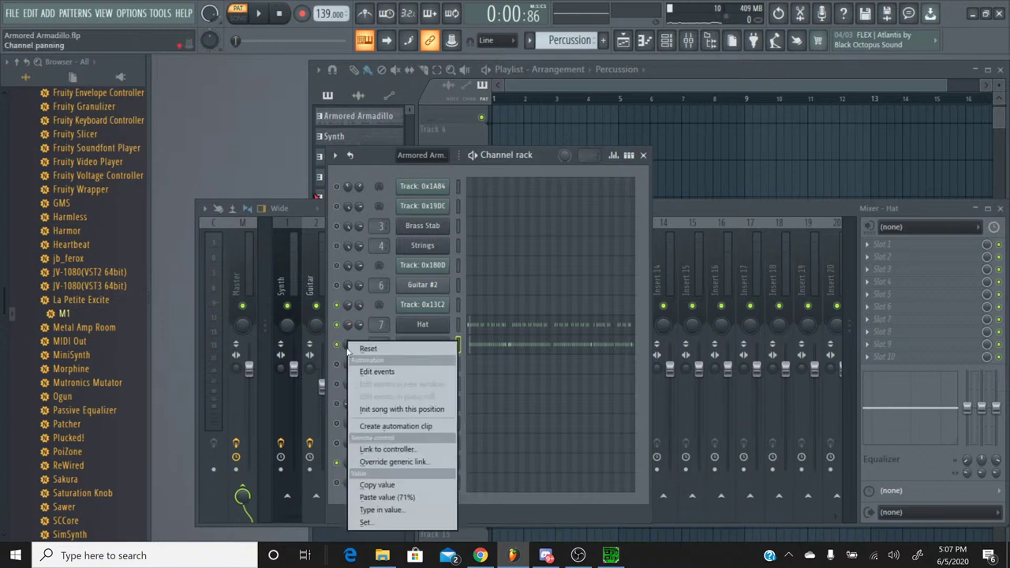
left_click(396, 498)
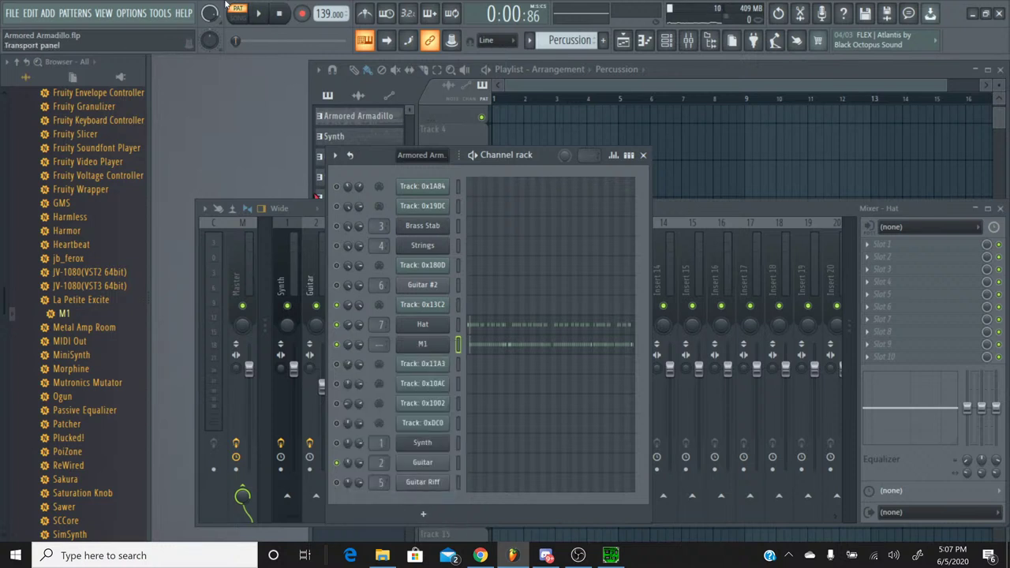
left_click(258, 13)
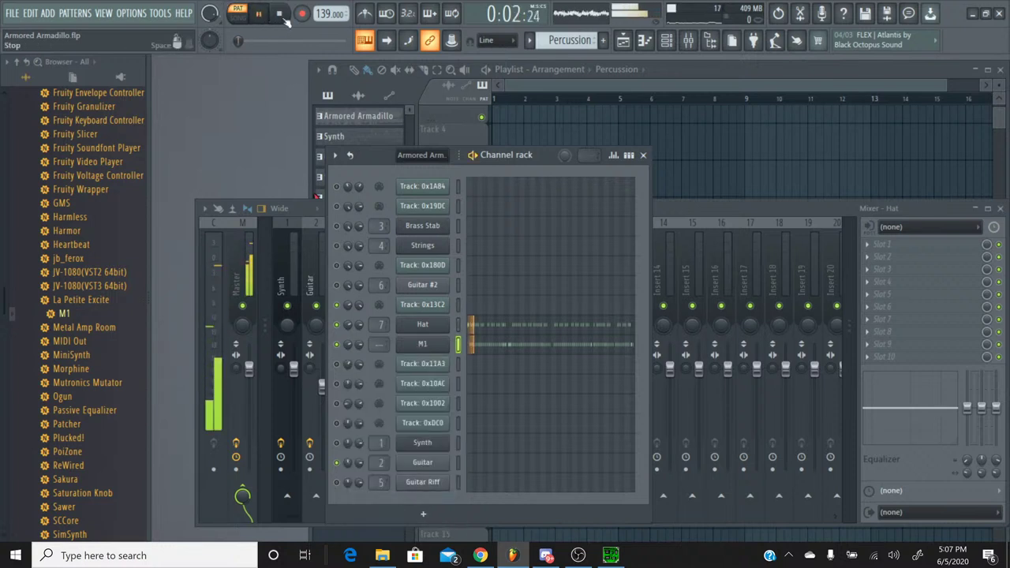
left_click(283, 17)
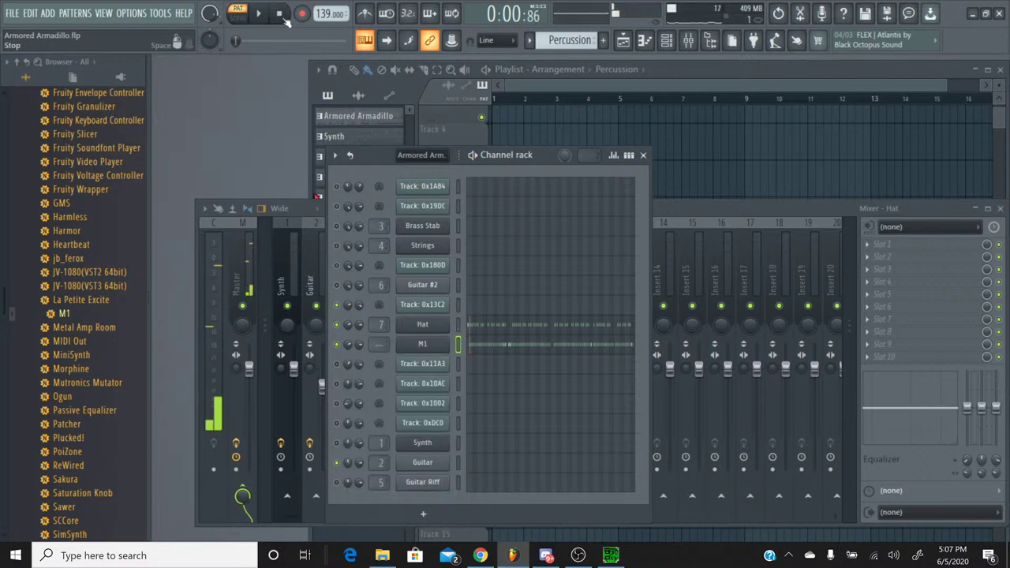
Open Track: 0x13C2 in the Armored Armadillo pattern's piano roll and play its opening bars to hear the F4 hits.
left_click(528, 41)
left_click(532, 59)
left_click(503, 305)
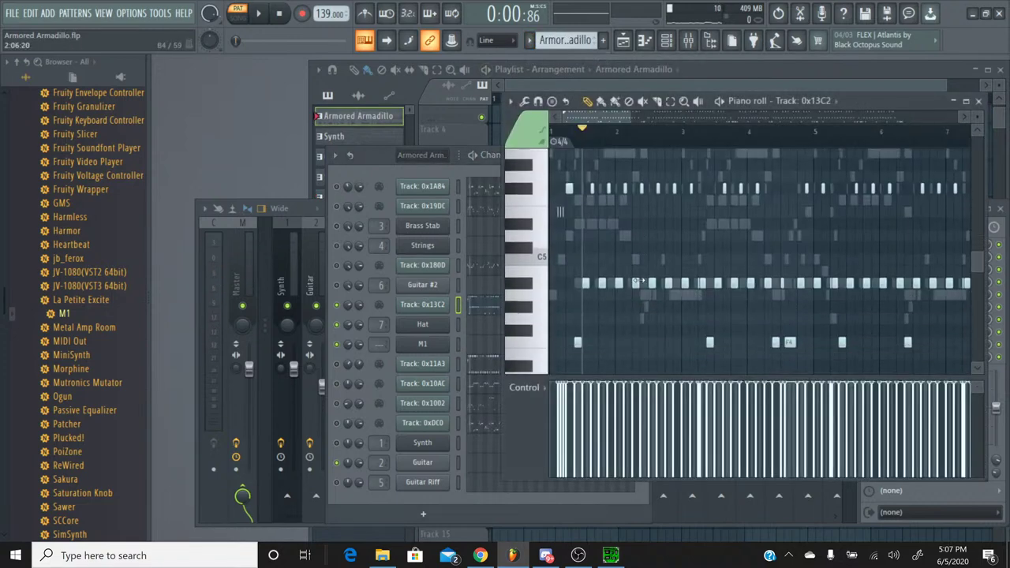
scroll(636, 280, "down", 3)
left_click(530, 258)
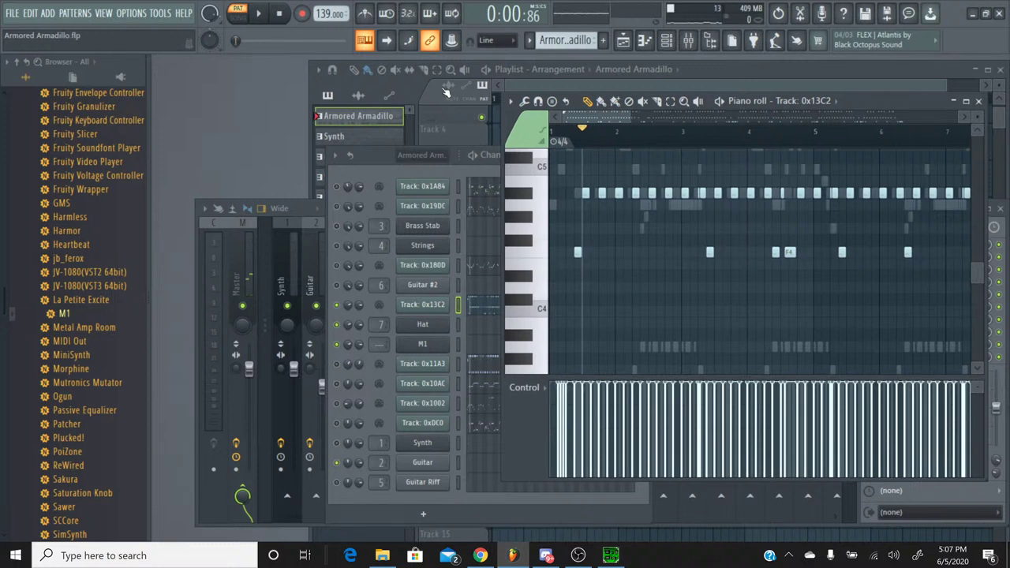
key("space")
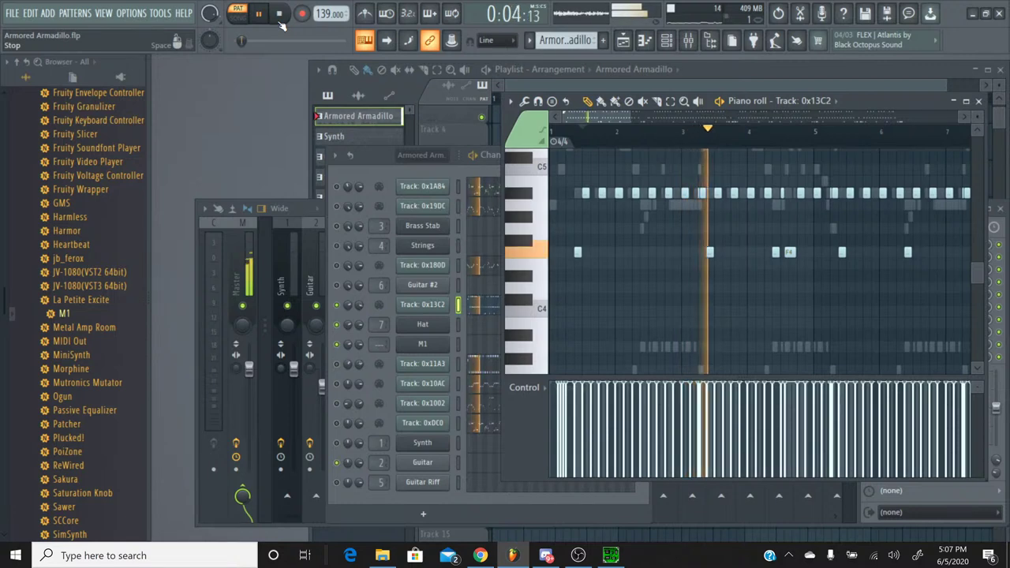
left_click(281, 22)
Audition the keys around F4 in the piano roll of Track: 0x13C2.
left_click(531, 250)
left_click(531, 228)
left_click(531, 310)
left_click(525, 268)
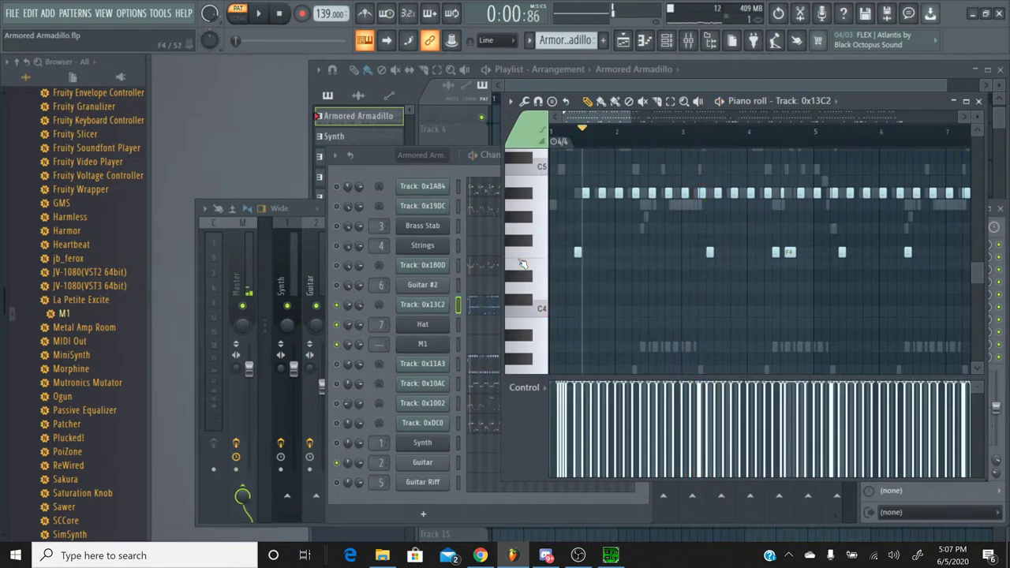
left_click(522, 256)
left_click(522, 257)
Select all F4 notes of Track: 0x13C2, close its piano roll, and return to the Percussion pattern.
key("ctrl+a")
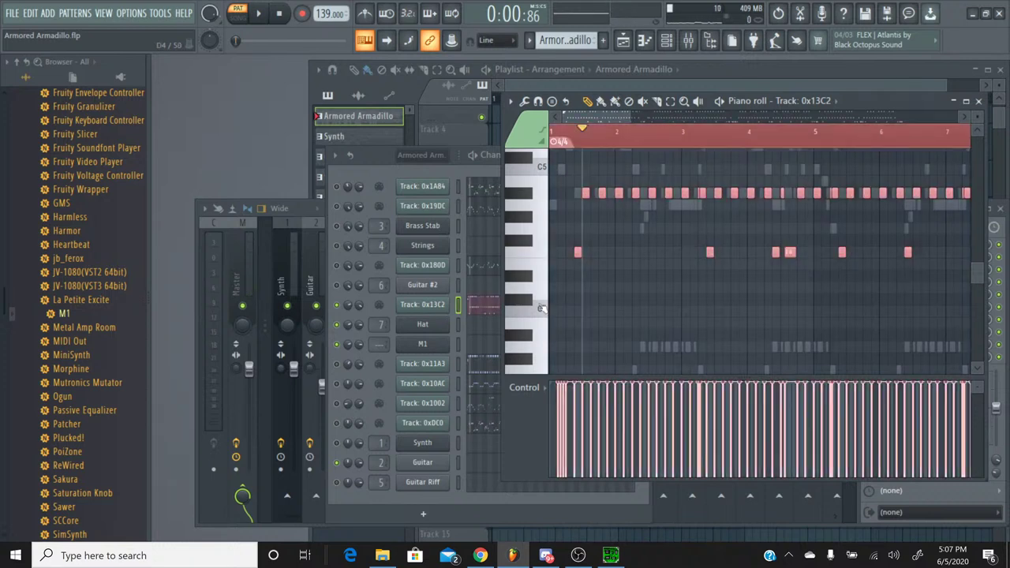
double_click(516, 254)
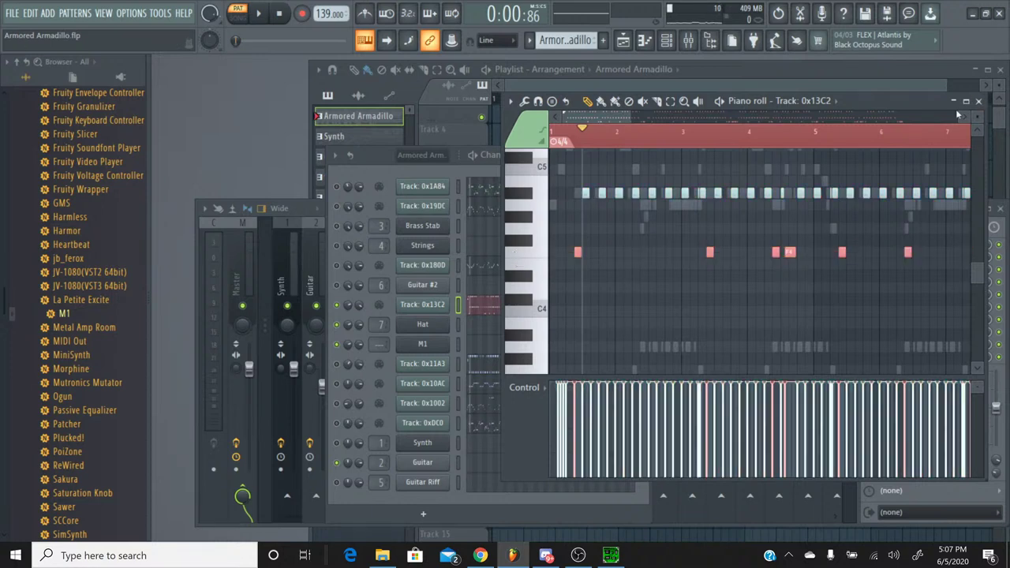
left_click(978, 102)
left_click(534, 41)
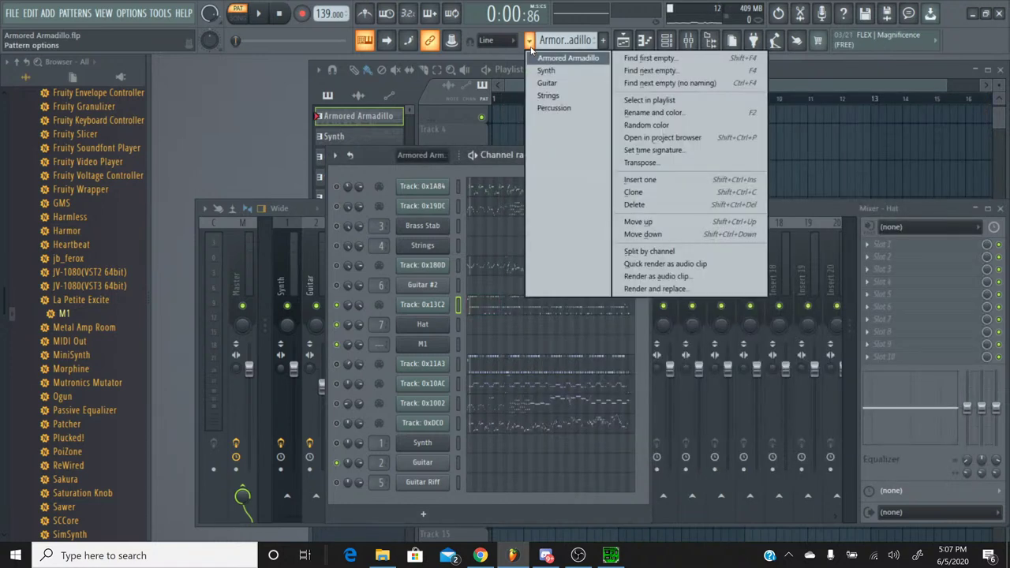
left_click(553, 108)
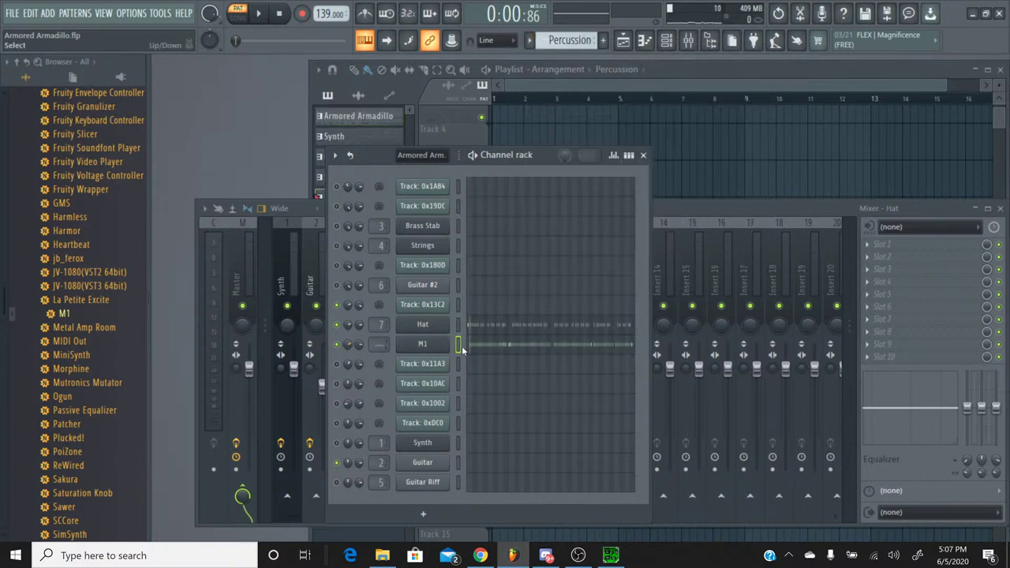
Rename the M1 channel as Snare and route it to mixer insert 8.
right_click(423, 350)
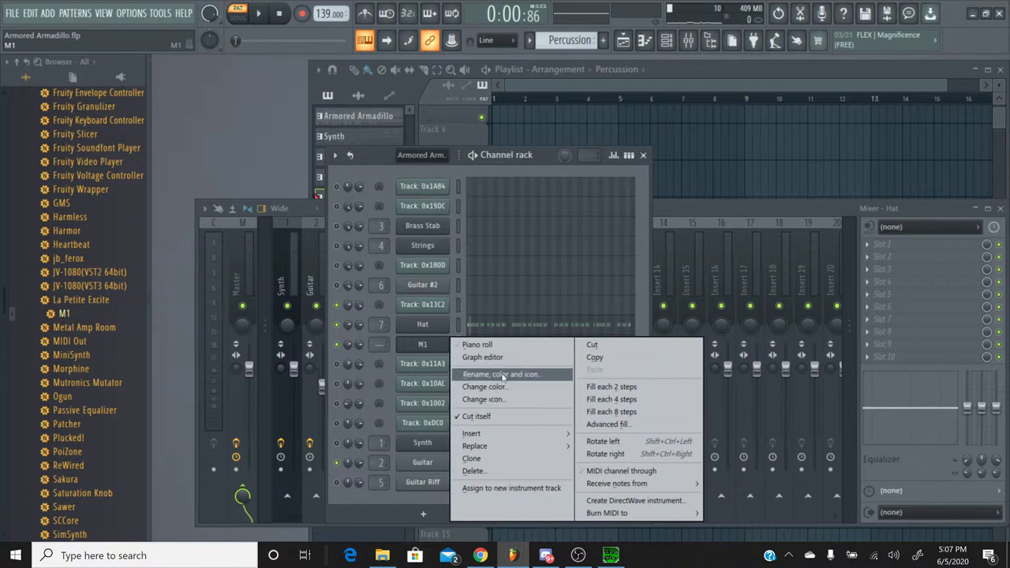
left_click(507, 375)
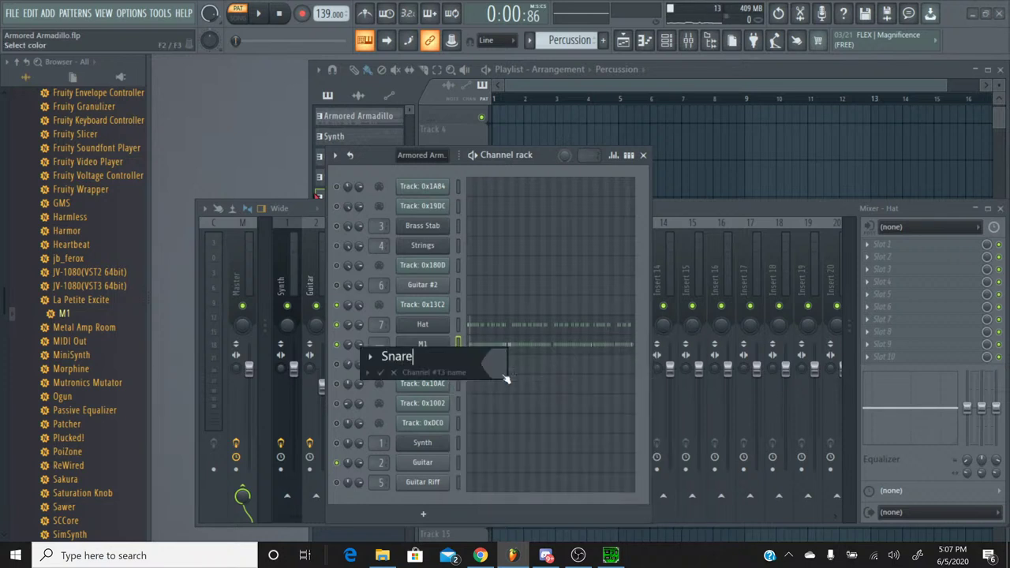
type("Snare")
key("Return")
left_click(745, 219)
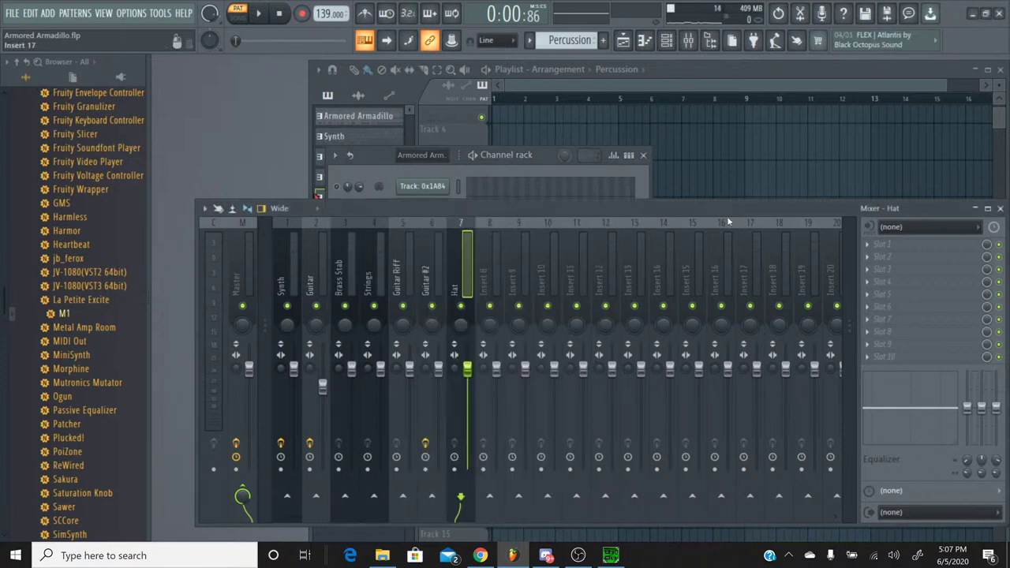
left_click(490, 236)
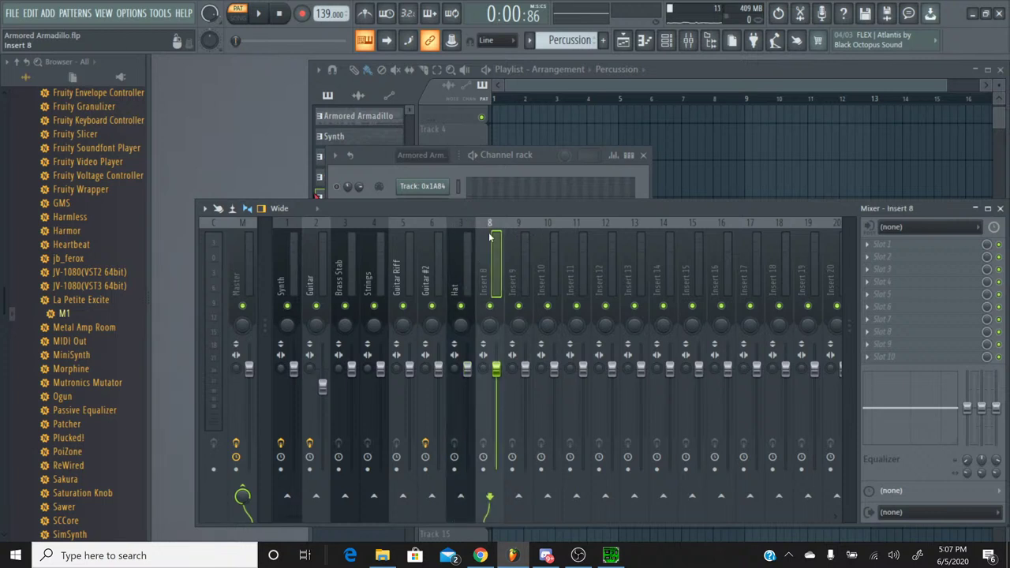
key("ctrl+l")
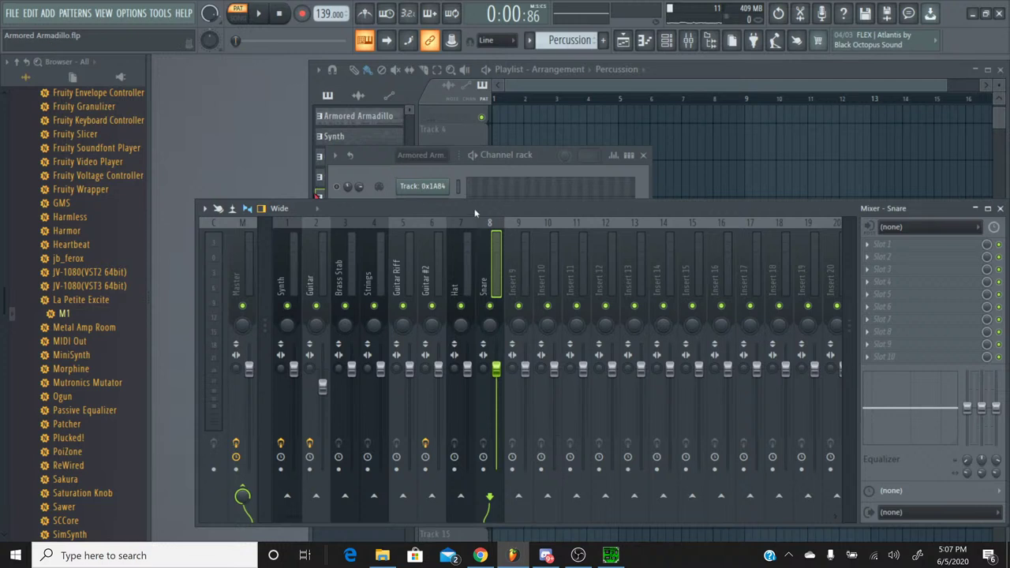
Add another M1 channel to the channel rack and choose the Cym Catalog program from the Drums/Hit category.
left_click(517, 231)
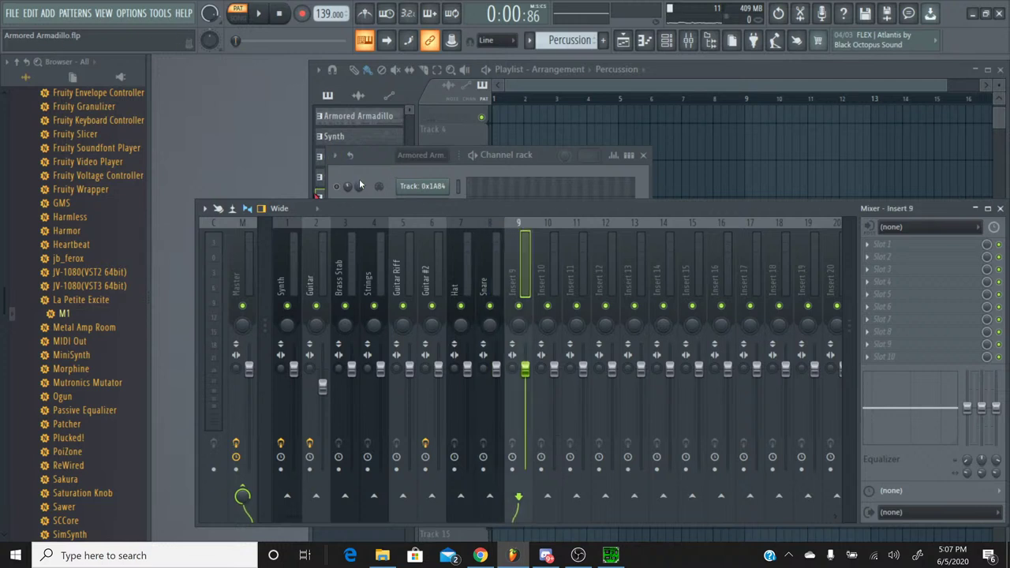
left_click(360, 184)
left_click_drag(55, 318, 425, 363)
left_click(606, 228)
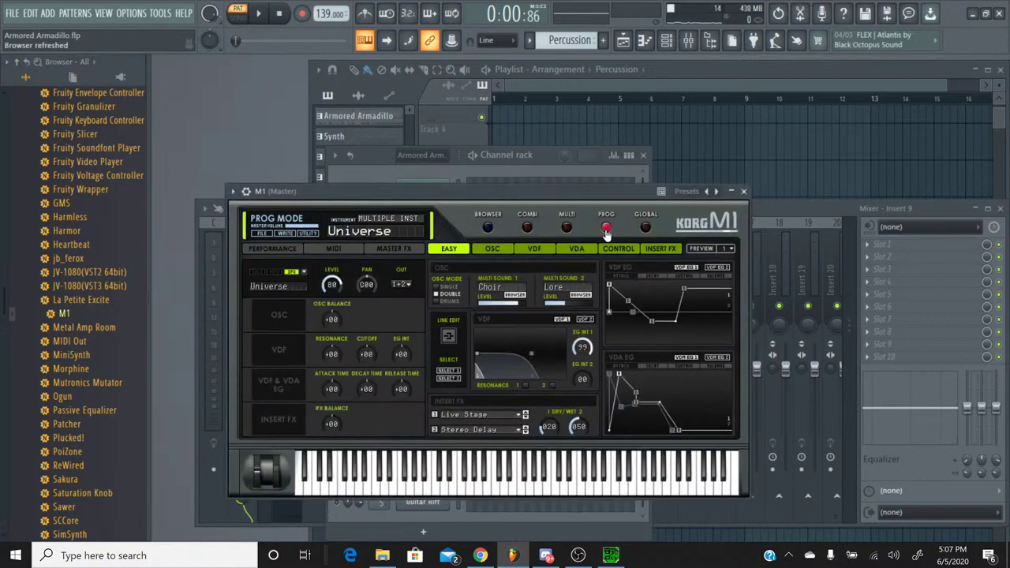
left_click(488, 228)
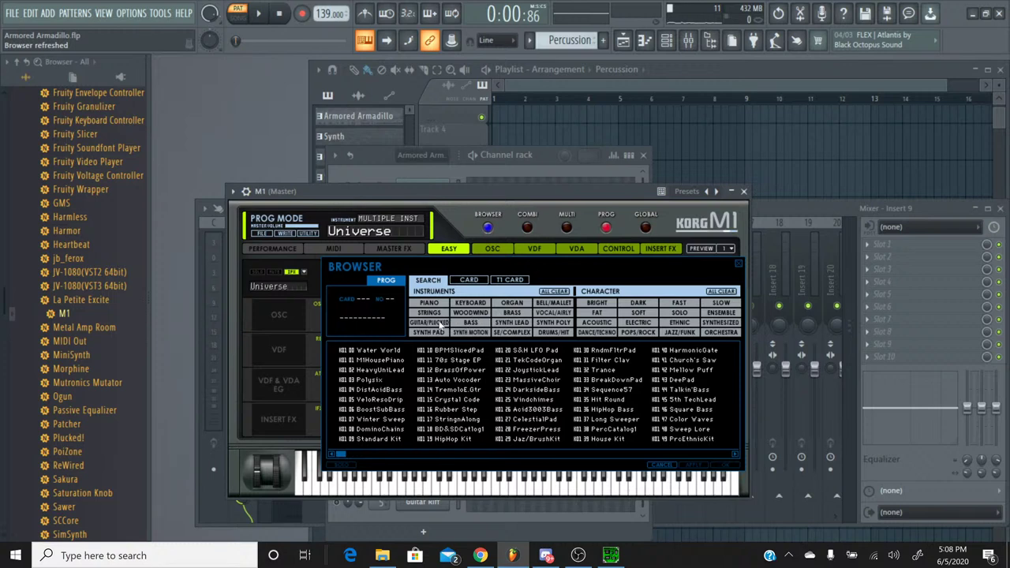
left_click(554, 332)
double_click(398, 430)
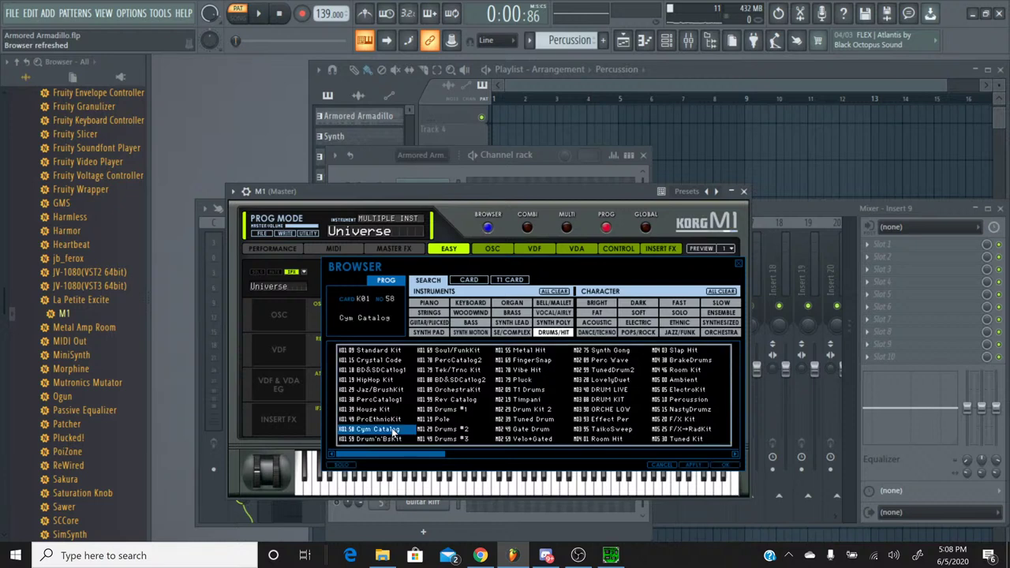
Set the Cym Catalog program's first effect to No Effect and close the M1 plugin.
left_click(480, 430)
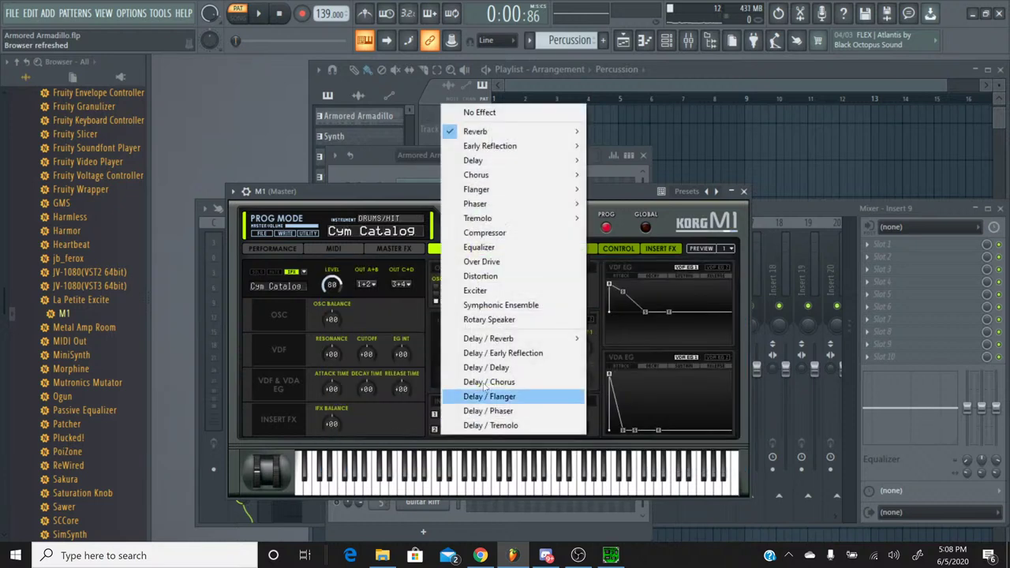
left_click(480, 112)
left_click(743, 191)
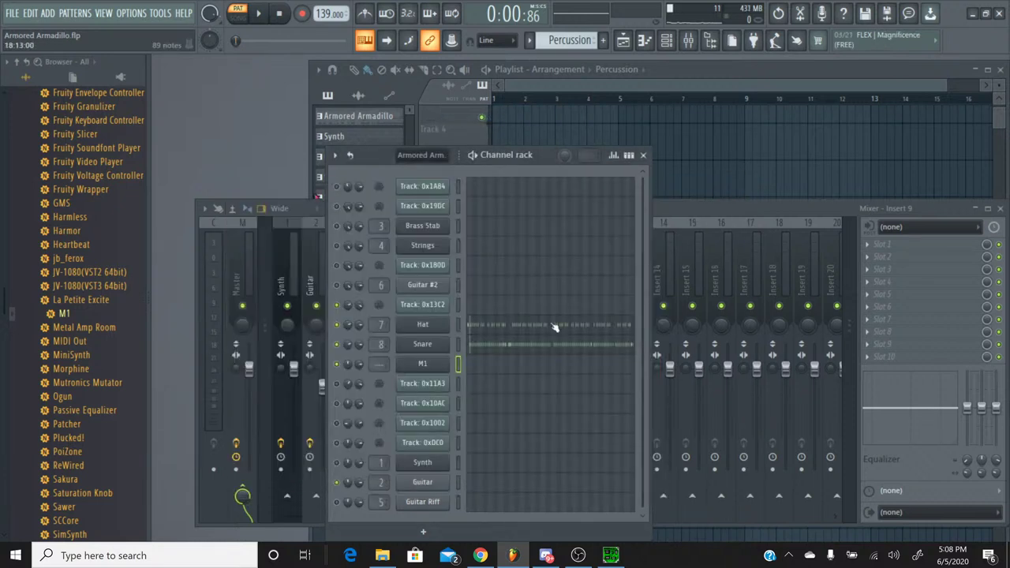
Rename the new M1 channel as Crash and paste the copied F4 notes into its piano roll.
right_click(437, 367)
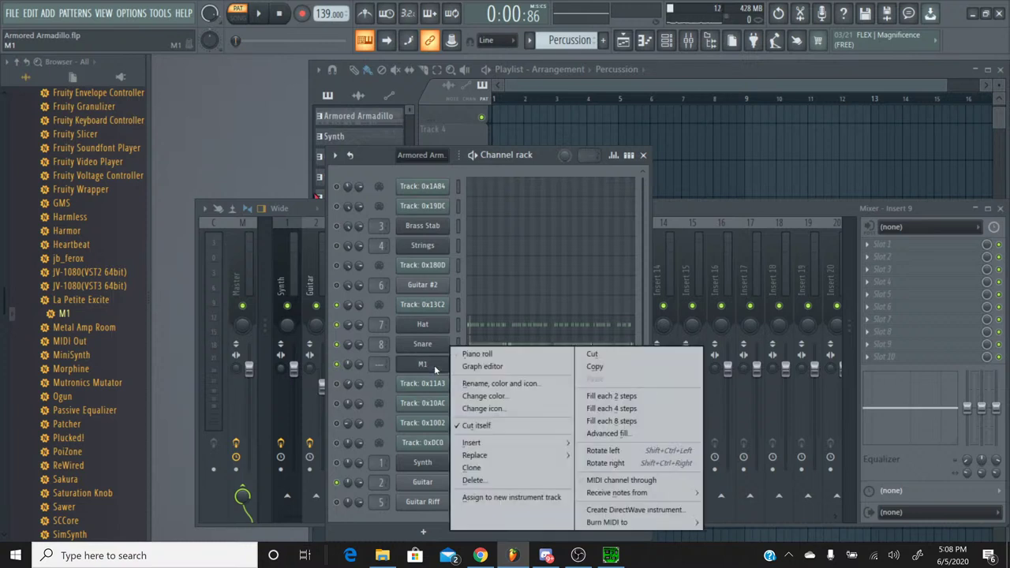
left_click(478, 385)
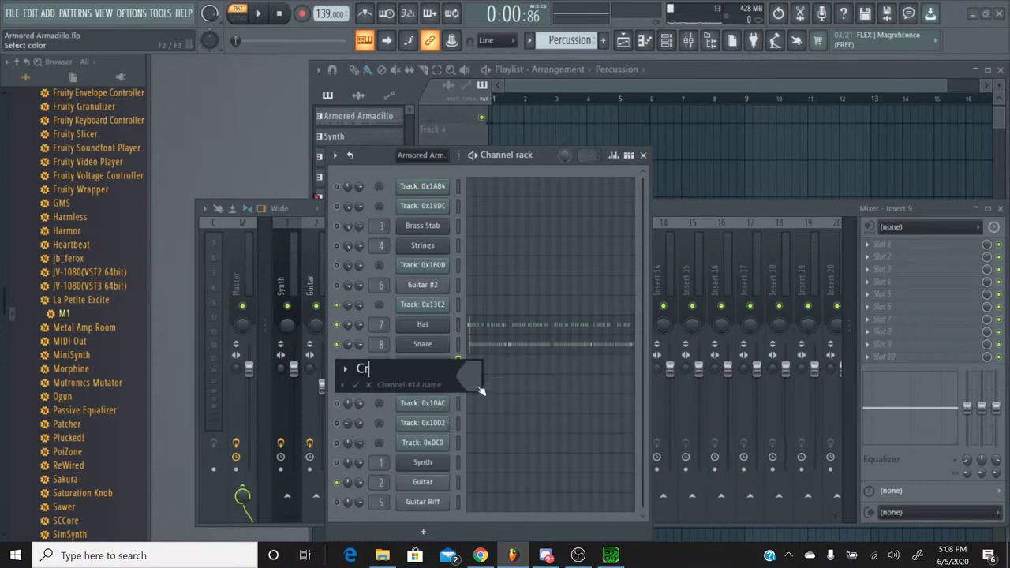
key("Return")
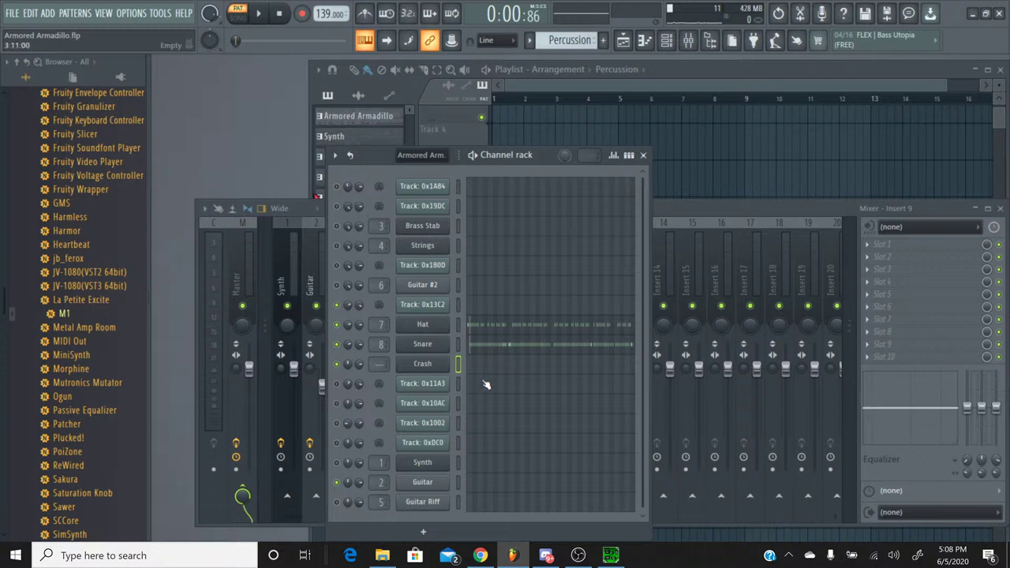
left_click(489, 369)
key("ctrl+v")
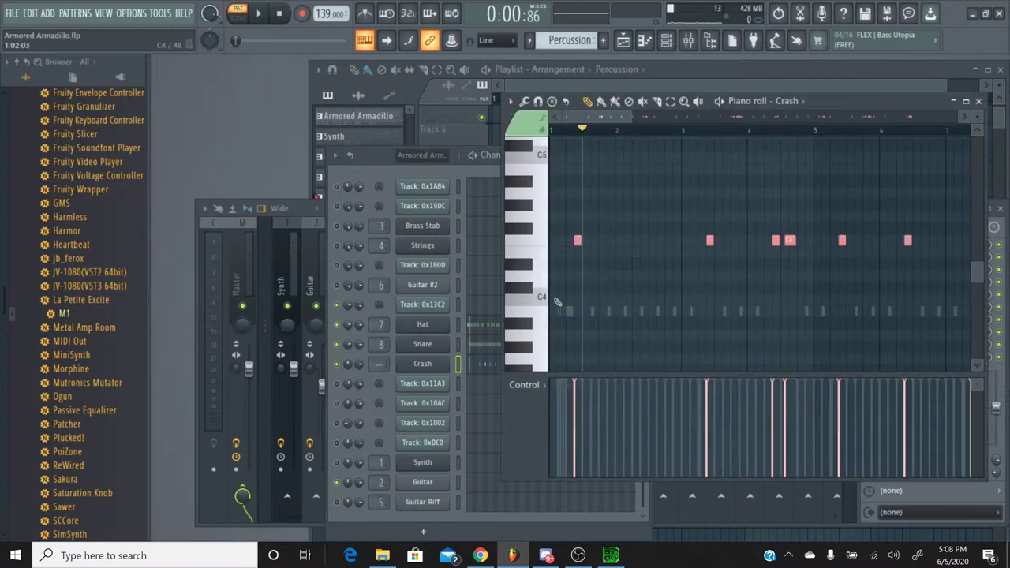
Audition the Crash channel's keys from F4 up to around G#6 to find a fitting cymbal sound.
left_click(541, 239)
left_click(541, 239)
left_click_drag(542, 239, 522, 172)
scroll(530, 312, "up", 4)
scroll(528, 154, "up", 2)
scroll(529, 203, "up", 5)
left_click(528, 208)
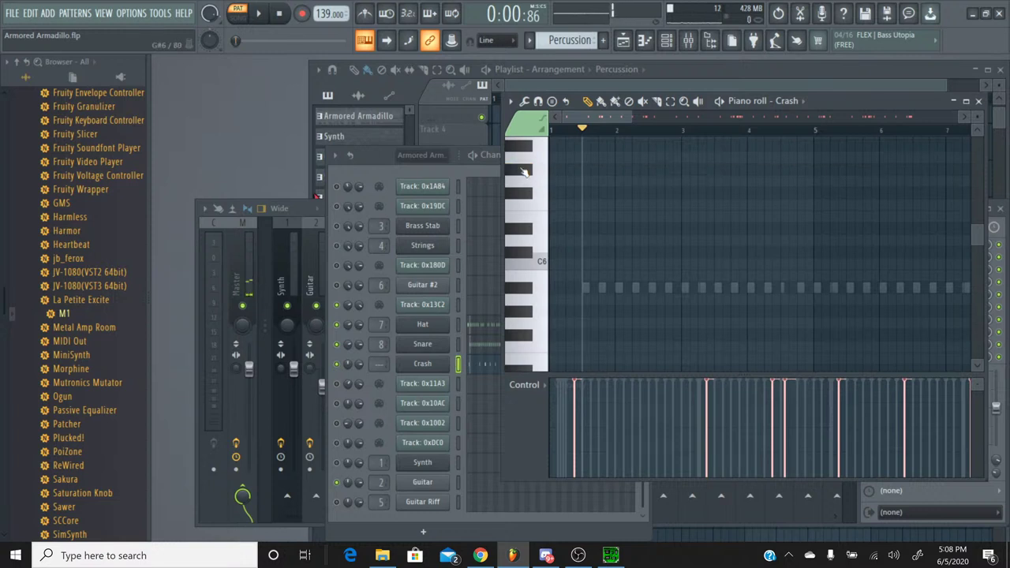
Select all the pasted Crash notes and transpose them up from F4 to G#6.
key("ctrl+a")
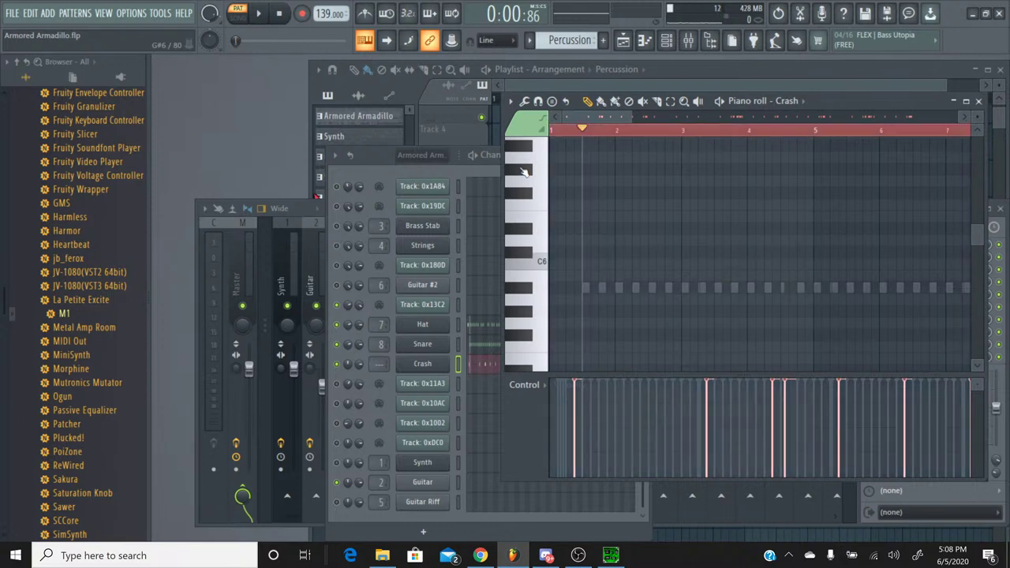
key("Up")
key("Up")
key("Up")
key("Up")
key("Up")
key("Up")
key("Up")
key("Up")
key("Up")
key("Up")
key("Up")
key("Up")
key("Up")
key("Up")
key("Up")
key("Up")
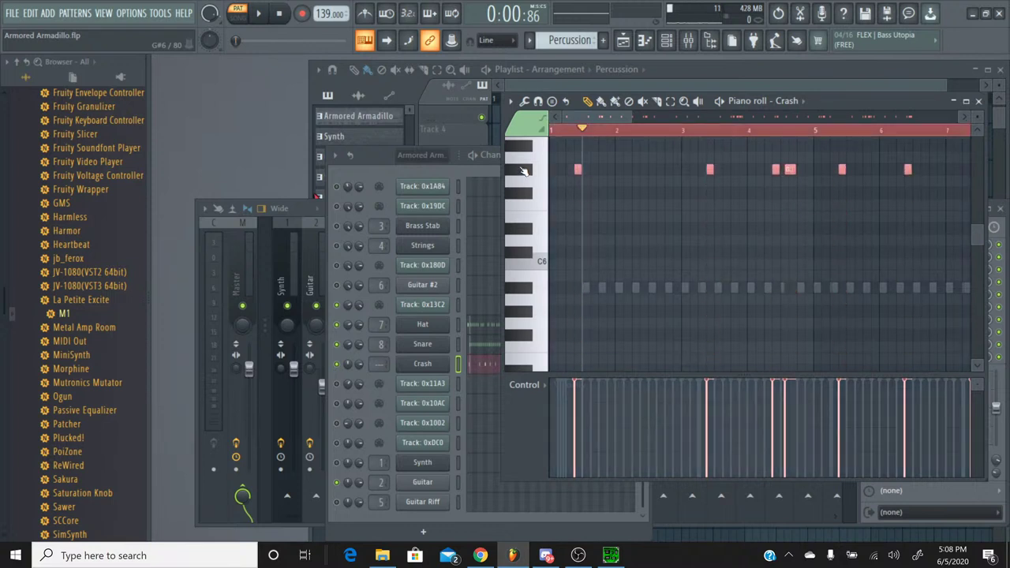
Play back the Percussion pattern to hear the transposed crash, clear the note selection, and stop playback.
left_click(259, 14)
key("ctrl+d")
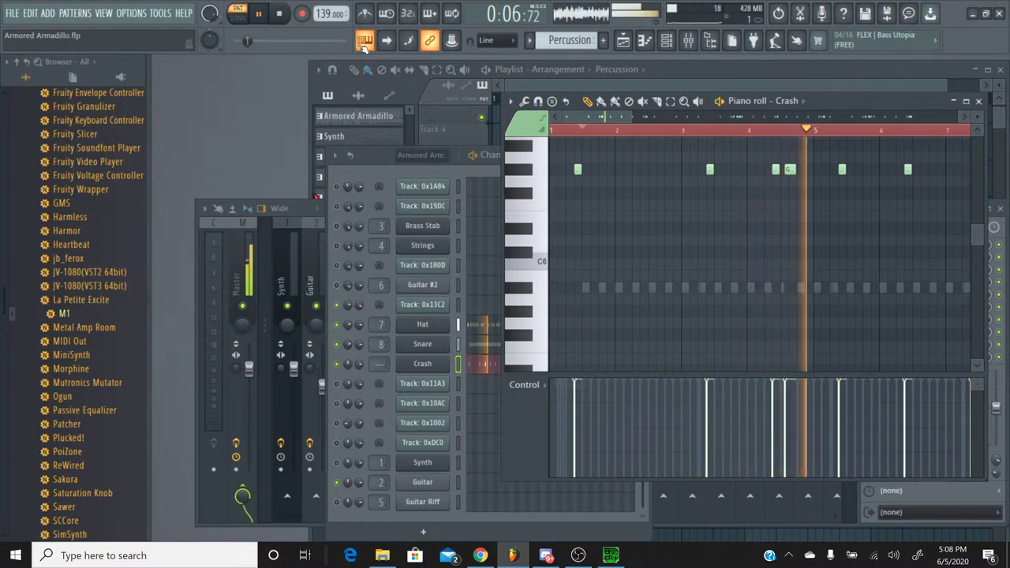
left_click(277, 15)
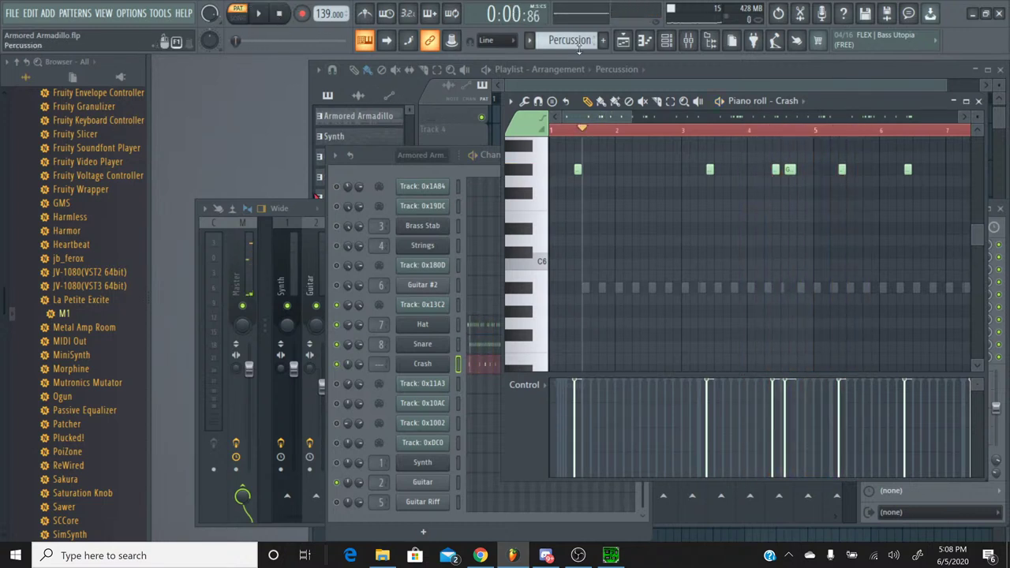
Play the original Armored Armadillo pattern for comparison and return to the Percussion pattern with the piano roll closed.
left_click(540, 41)
left_click(565, 66)
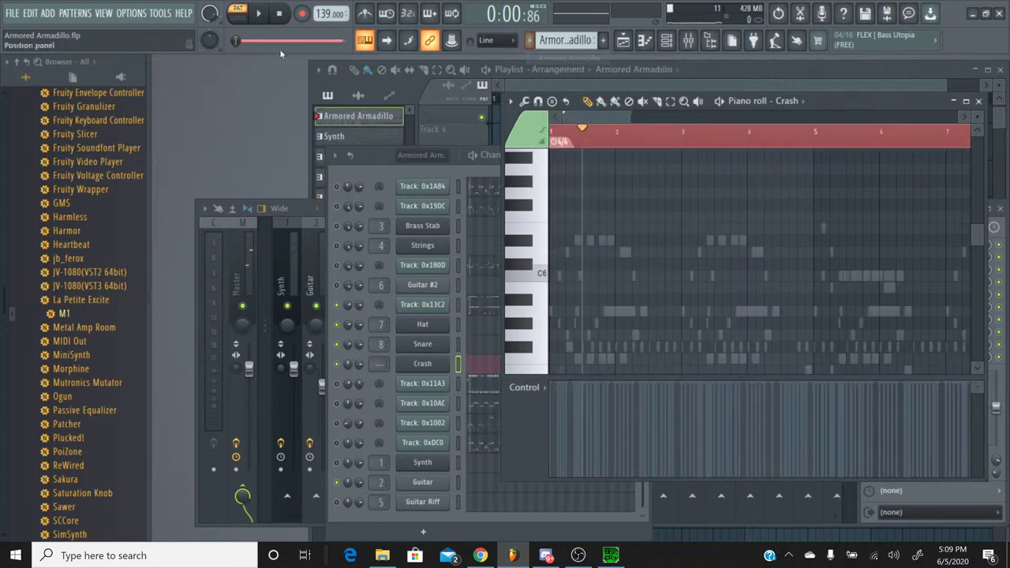
left_click(259, 15)
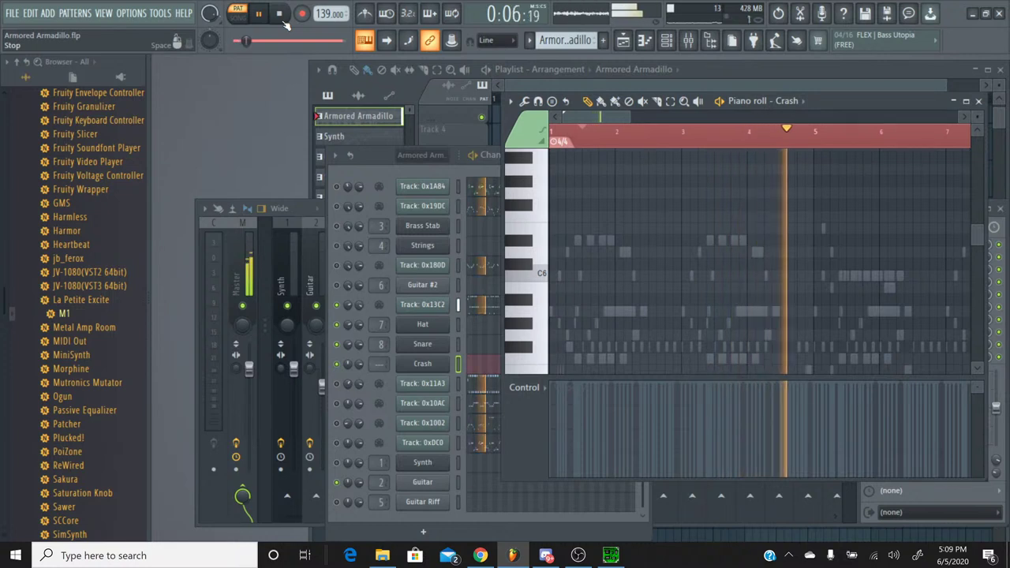
left_click(283, 19)
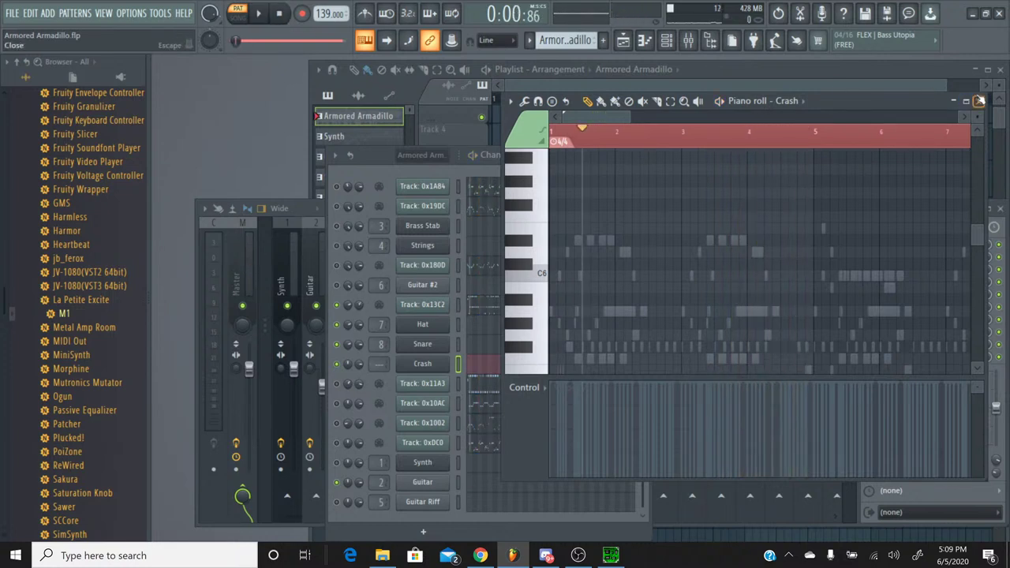
left_click(978, 101)
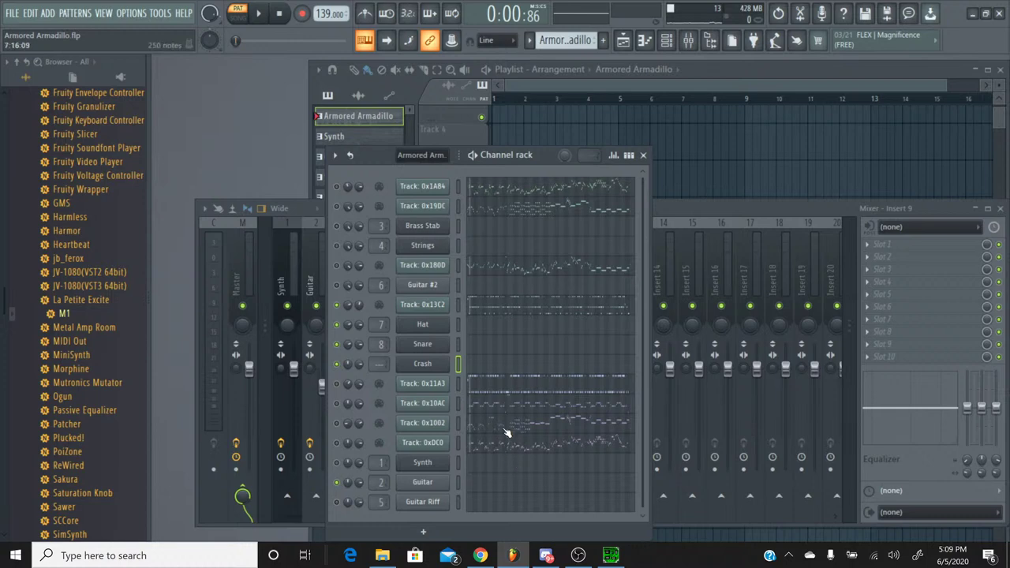
left_click(529, 43)
left_click(545, 108)
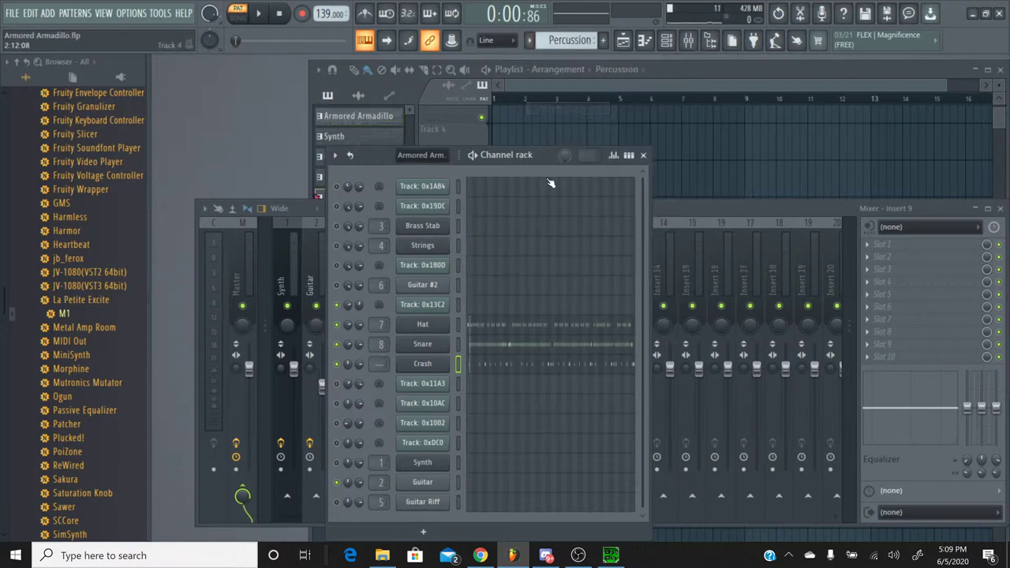
Open the Crash piano roll and audition the higher keys above G#6 up to around C8.
left_click(509, 366)
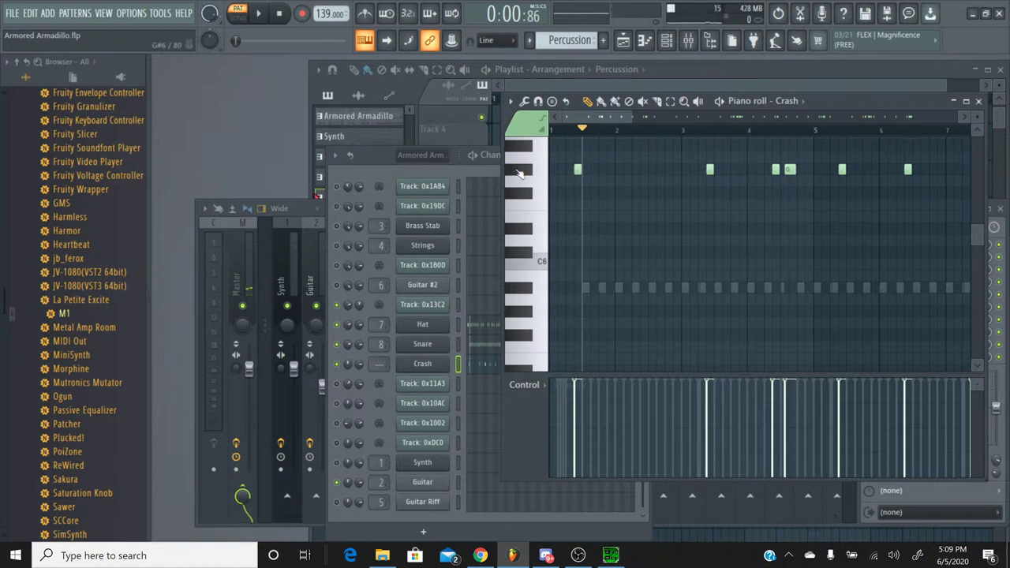
scroll(521, 221, "up", 3)
left_click(523, 274)
left_click(525, 259)
left_click(530, 240)
left_click(537, 229)
left_click(533, 217)
left_click(531, 205)
left_click(530, 197)
left_click(529, 192)
left_click(527, 175)
left_click(525, 163)
scroll(524, 160, "up", 1)
left_click(526, 162)
left_click(526, 165)
left_click(526, 156)
scroll(525, 158, "down", 5)
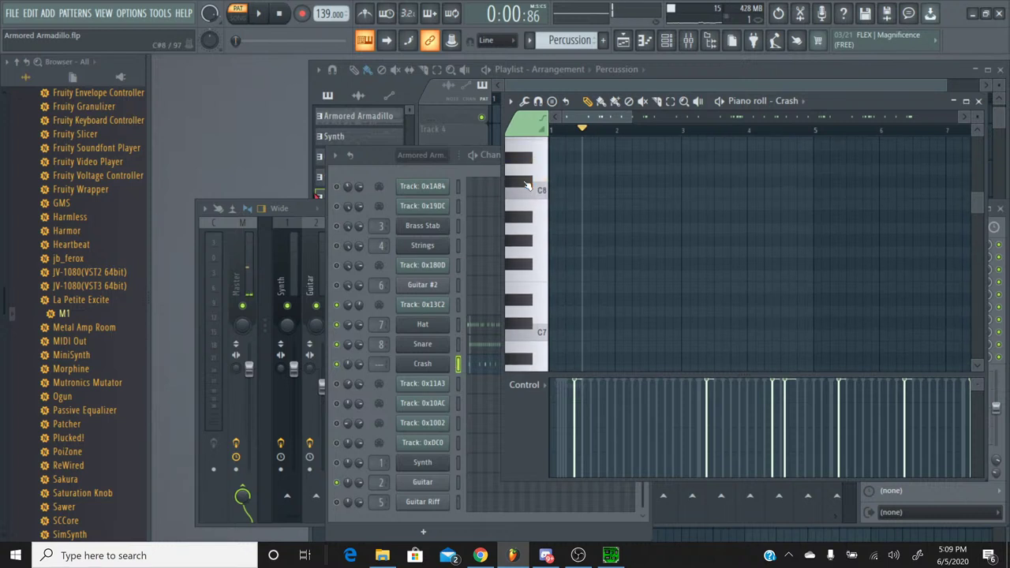
scroll(526, 185, "down", 8)
Audition the Crash channel's lower keys from around G#2 to C4 and close the piano roll.
left_click(519, 237)
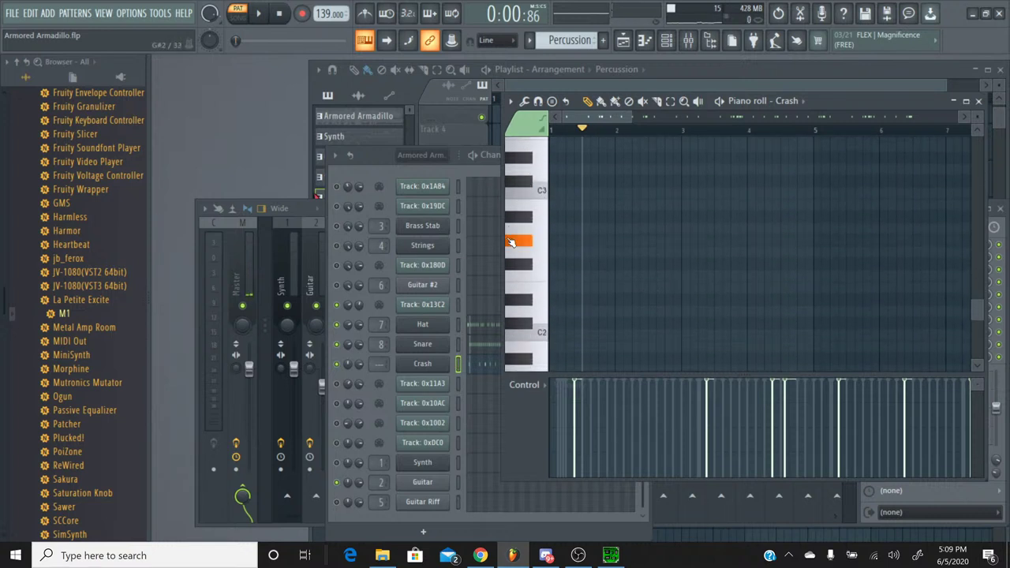
left_click(522, 263)
left_click(523, 233)
left_click(526, 194)
scroll(526, 183, "up", 1)
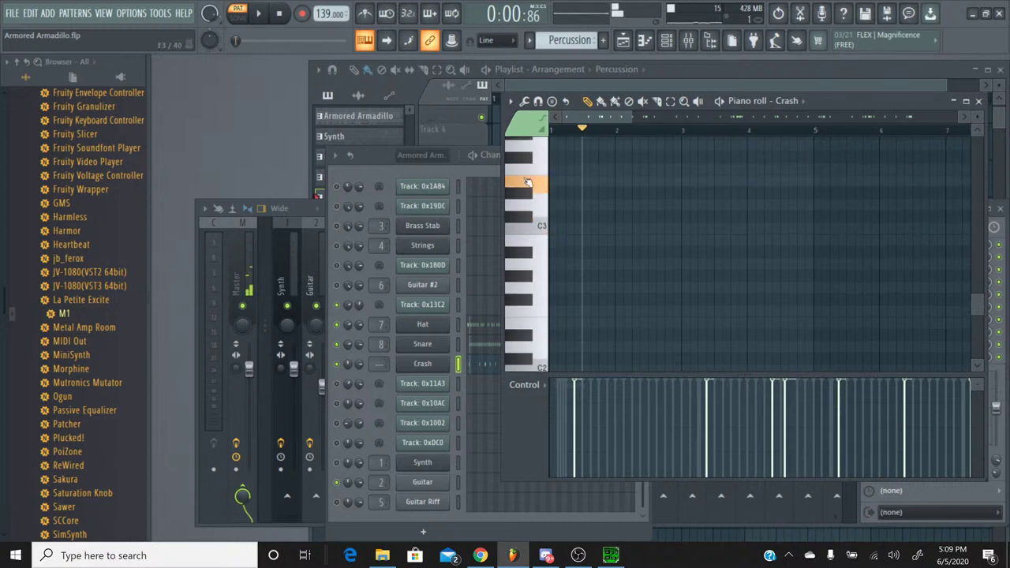
left_click(524, 168)
left_click(525, 154)
scroll(525, 154, "up", 2)
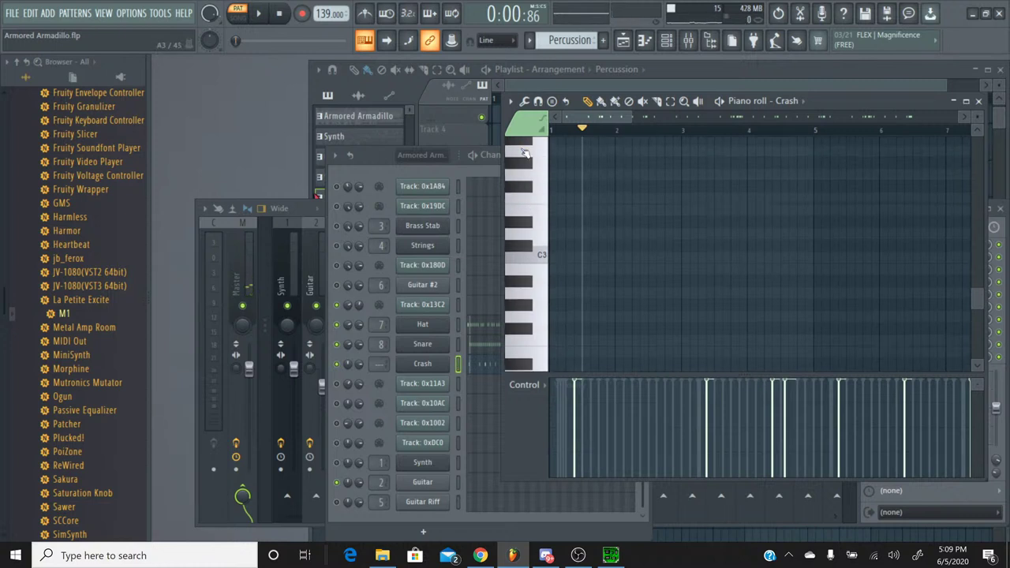
left_click(526, 190)
left_click(523, 217)
left_click(524, 196)
left_click(524, 186)
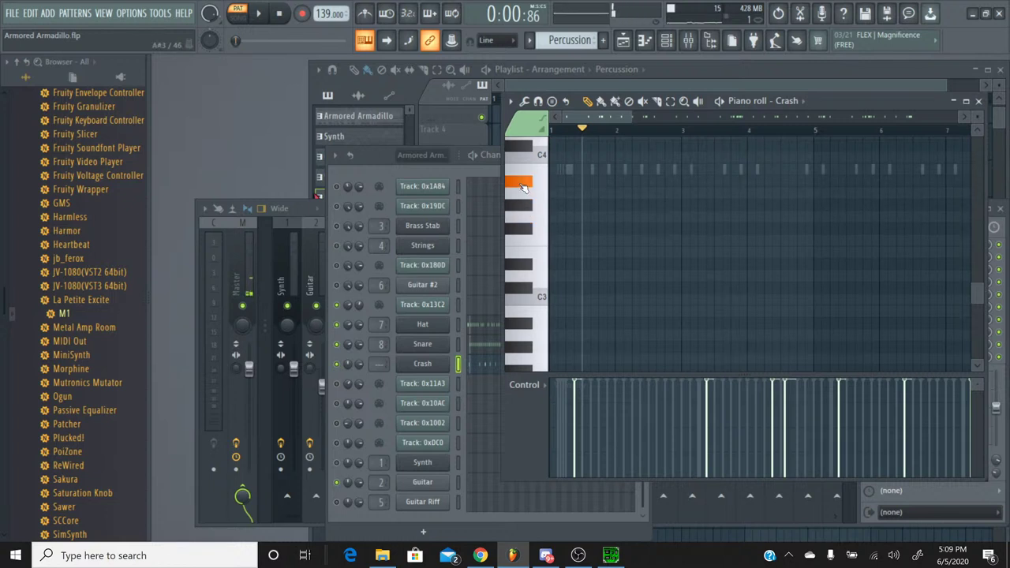
left_click(523, 184)
left_click(523, 184)
left_click(525, 172)
left_click(525, 154)
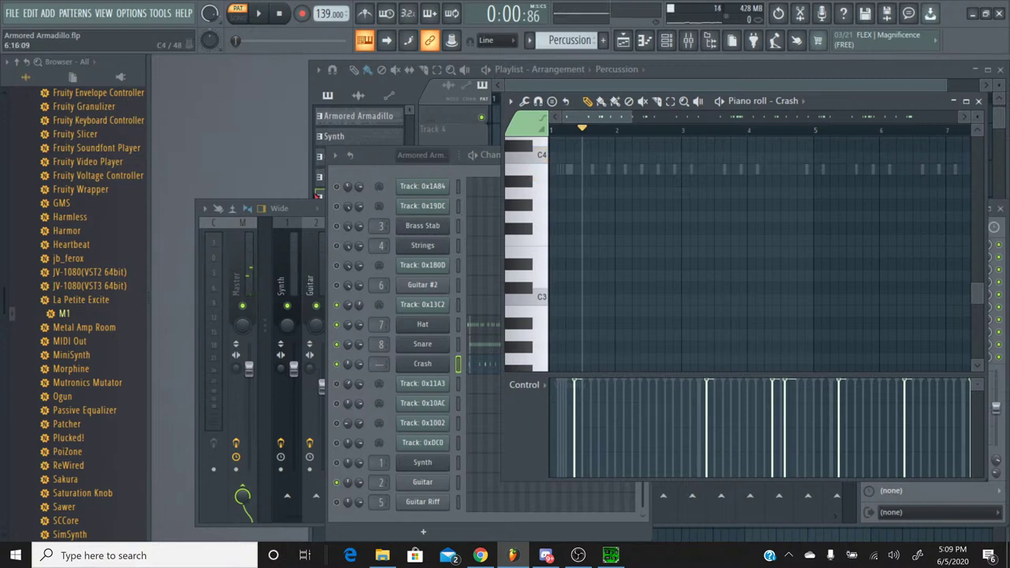
left_click(977, 102)
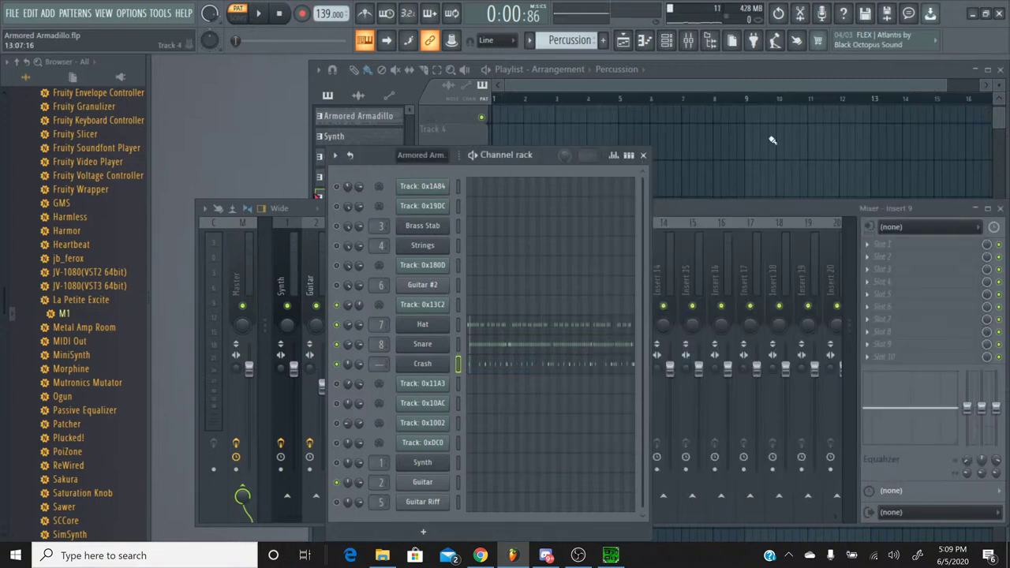
Route the Crash channel to mixer insert 9 and return to the channel rack.
left_click(709, 217)
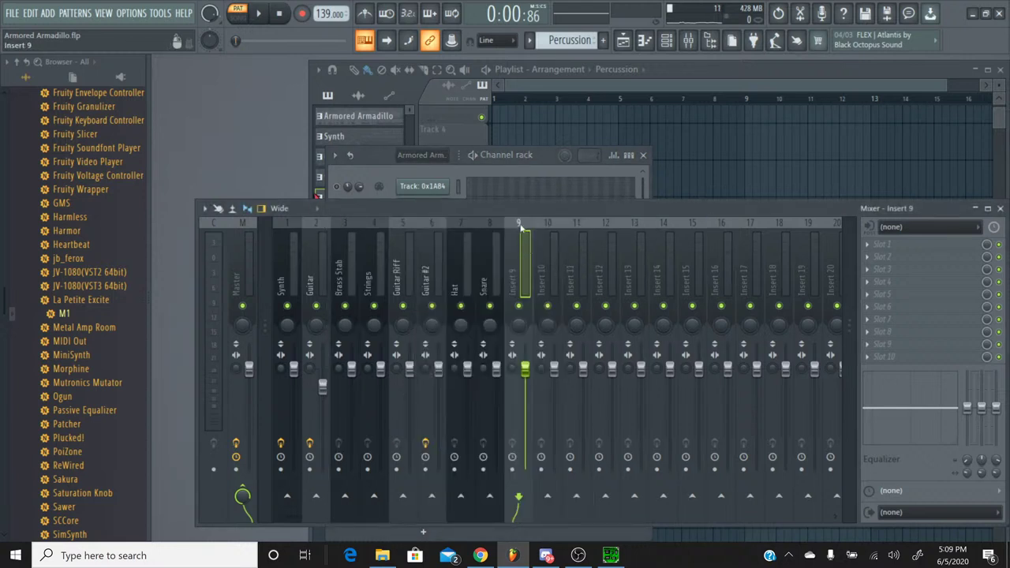
key("ctrl+l")
left_click(392, 165)
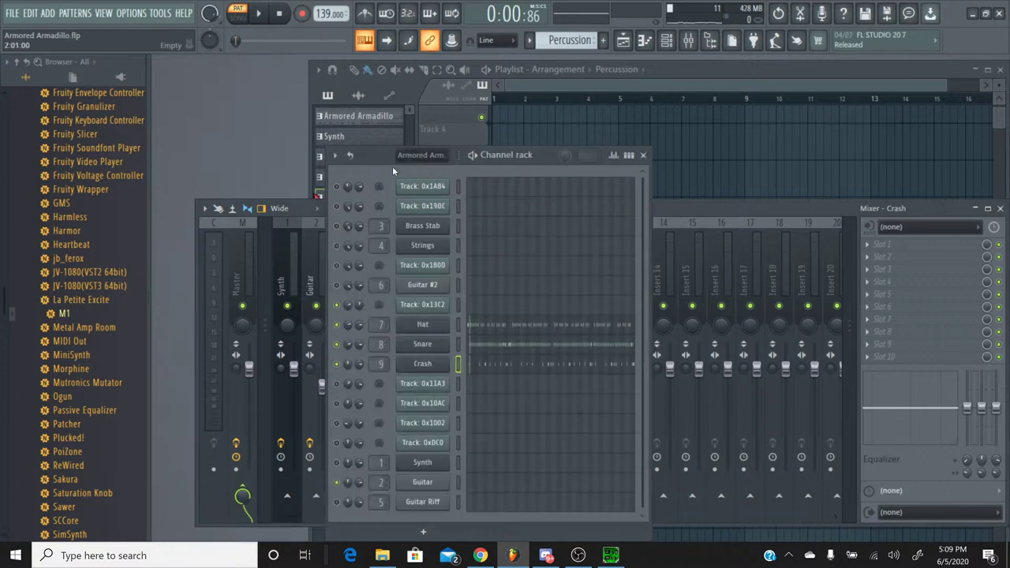
While the Percussion pattern plays, copy the Snare channel's panning value to the Crash channel, and stop playback.
left_click(260, 14)
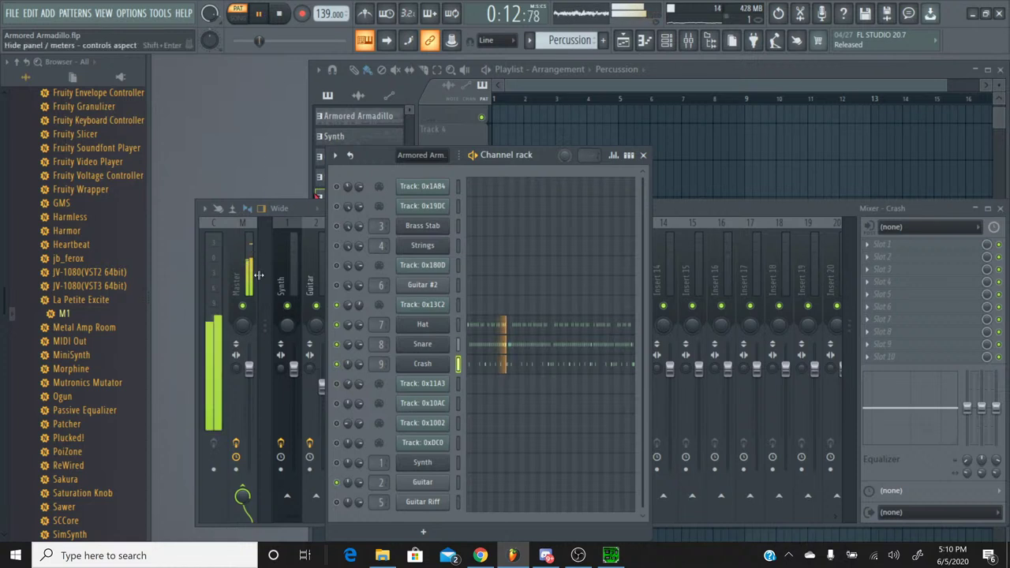
right_click(357, 344)
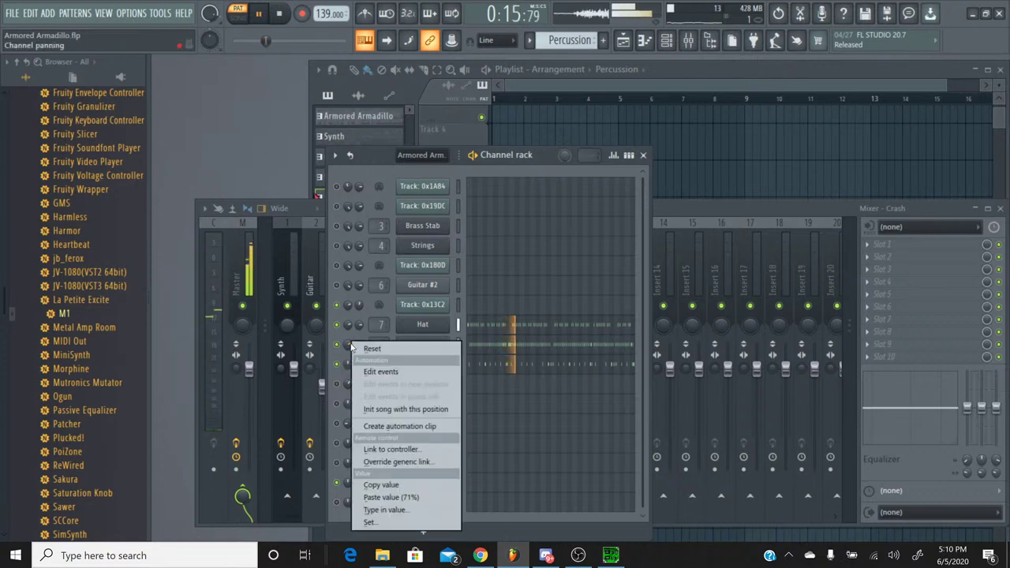
left_click(373, 484)
right_click(350, 365)
left_click(394, 499)
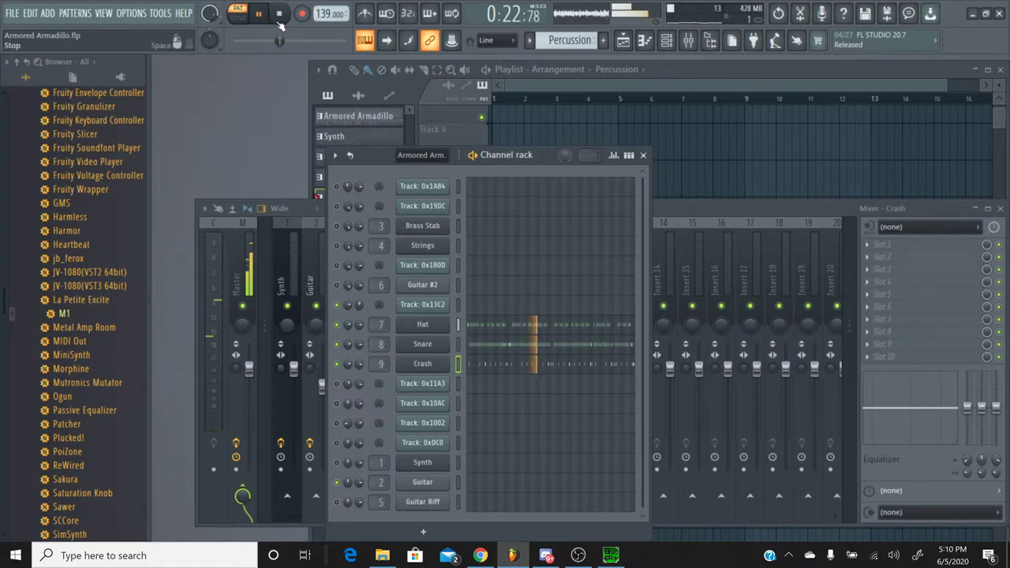
left_click(280, 17)
Open the Track: 0x13C2 piano roll in the Armored Armadillo pattern and select the single C5 note just before bar 32.
left_click(529, 40)
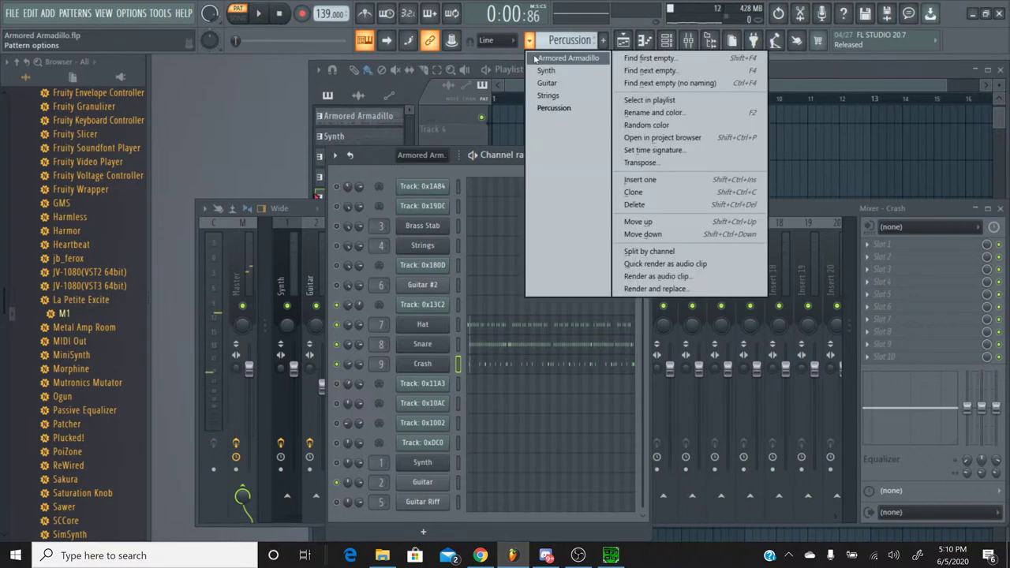
left_click(534, 60)
left_click(556, 300)
left_click_drag(582, 119, 884, 119)
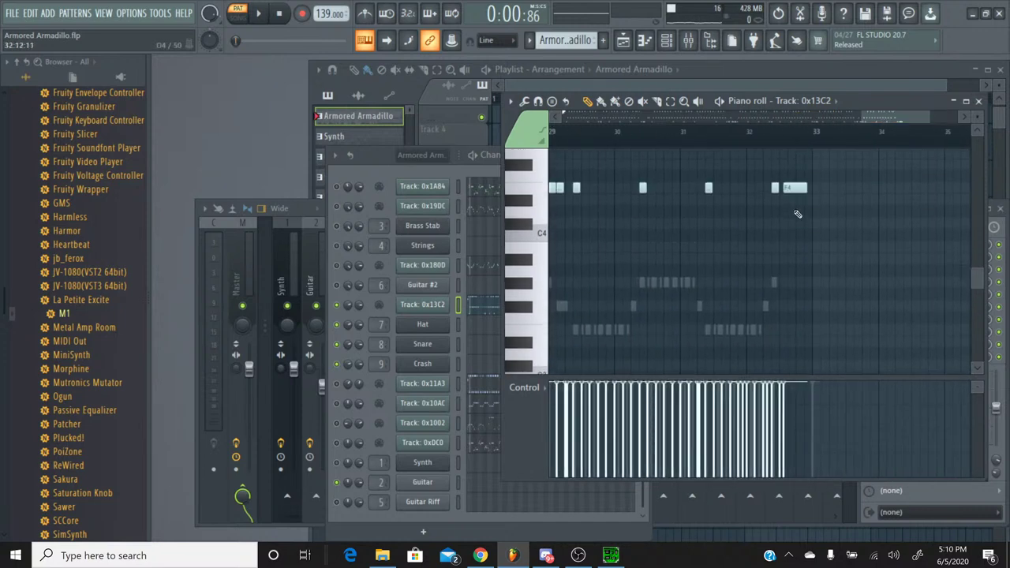
scroll(798, 213, "up", 3)
scroll(798, 214, "up", 2)
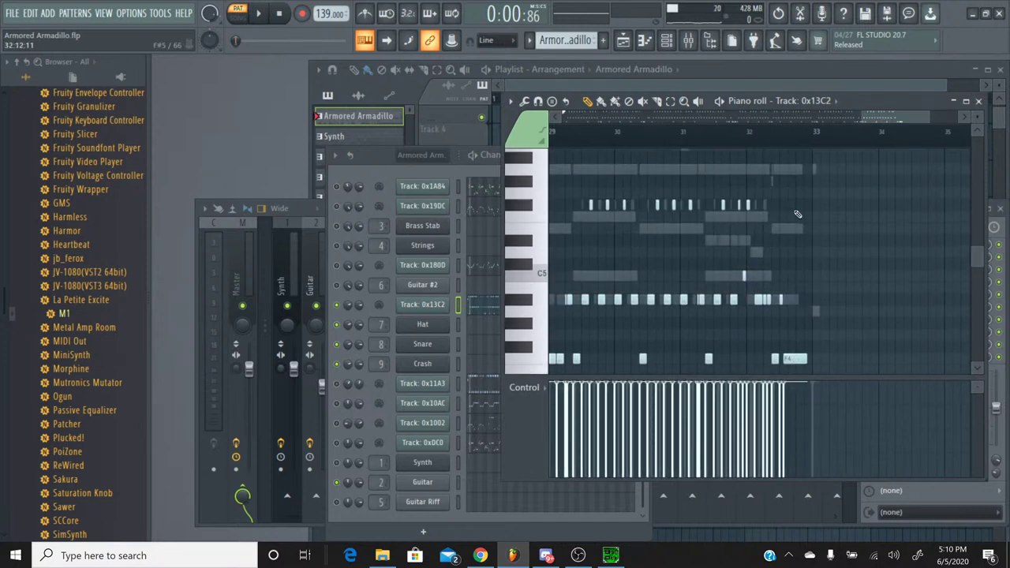
key("e")
left_click(744, 277)
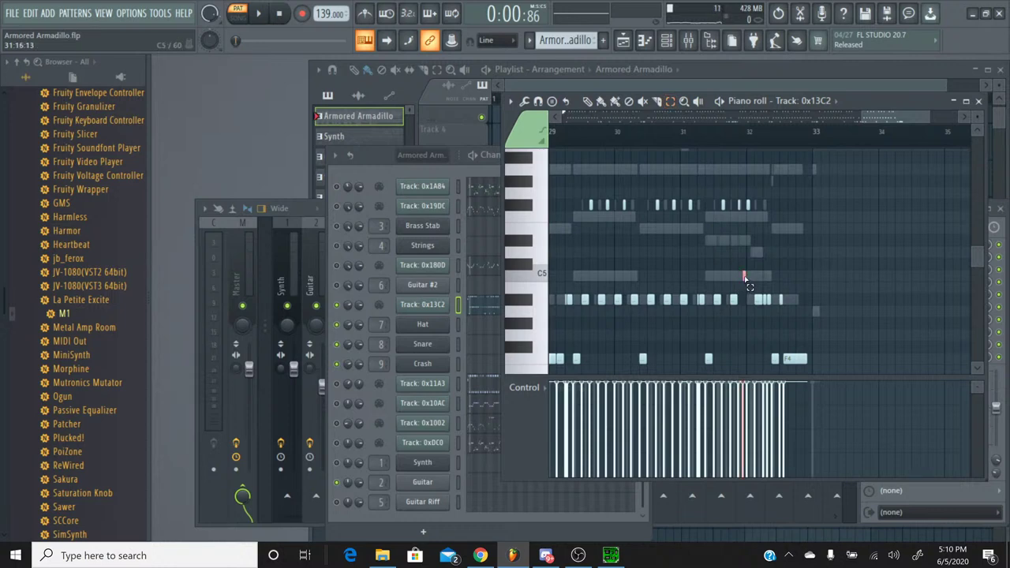
Copy the selected C5 note, place the playhead at its start just before bar 32, and close the piano roll.
left_click(588, 102)
left_click(745, 138)
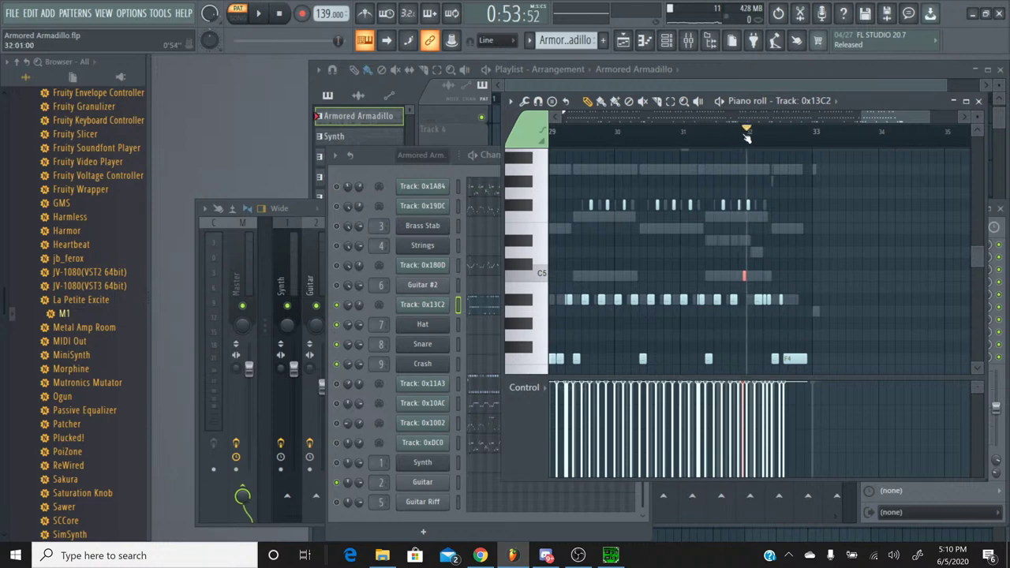
scroll(746, 138, "up", 4)
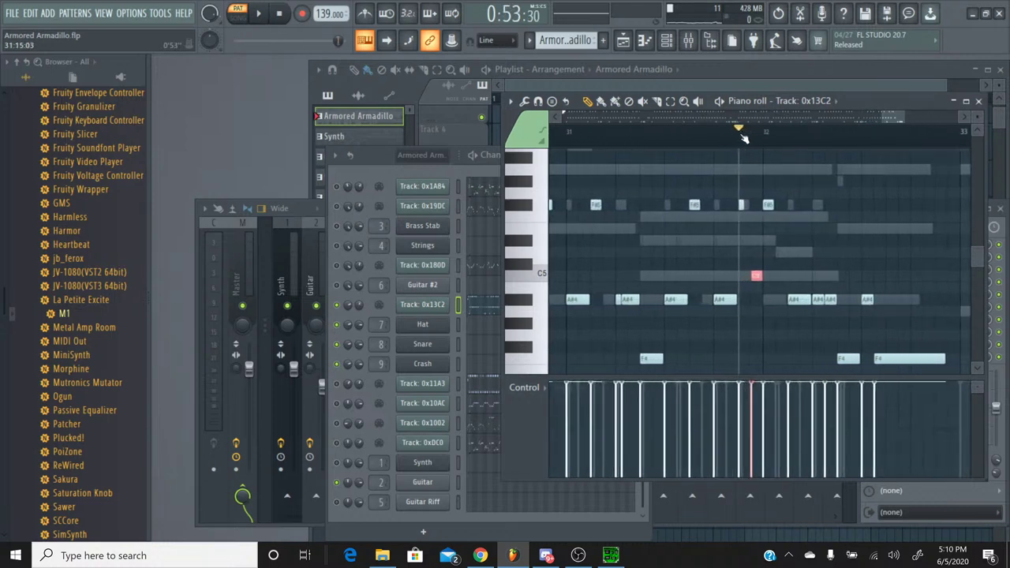
left_click(979, 101)
Paste the copied C5 note into the Snare channel's piano roll in the Percussion pattern, just before bar 32.
left_click(529, 40)
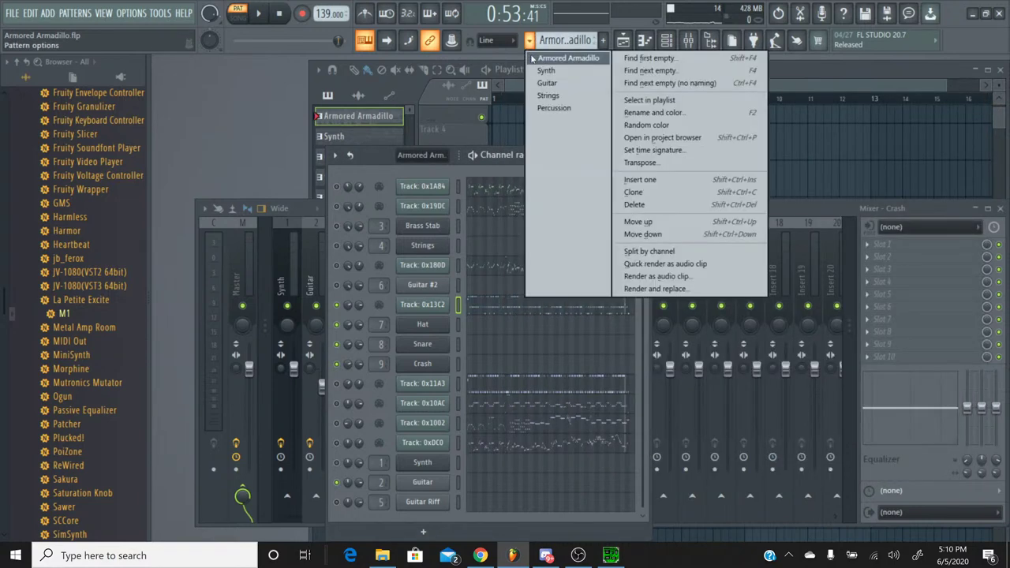
left_click(551, 108)
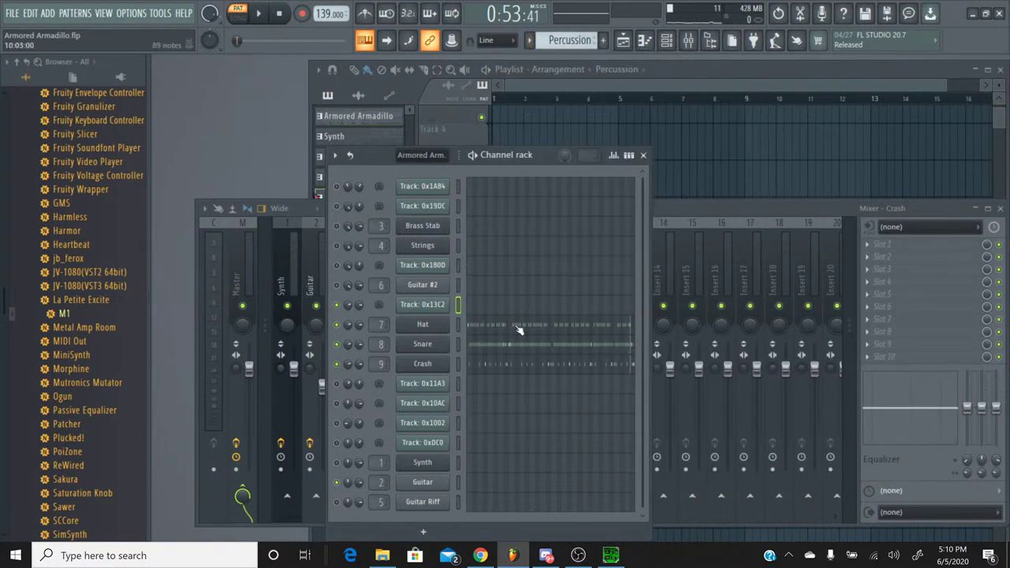
left_click(629, 347)
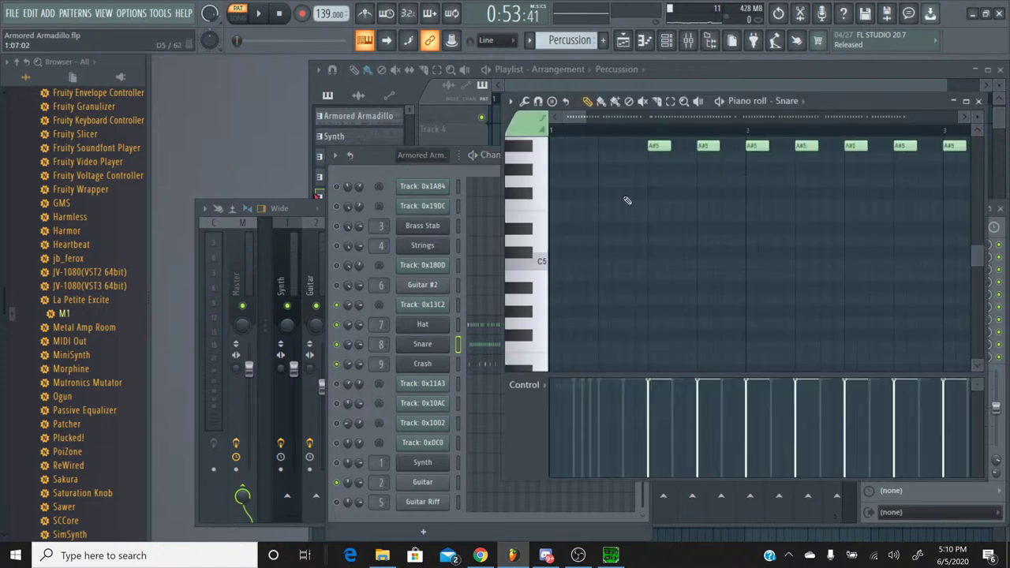
left_click_drag(575, 120, 909, 120)
scroll(821, 197, "up", 1)
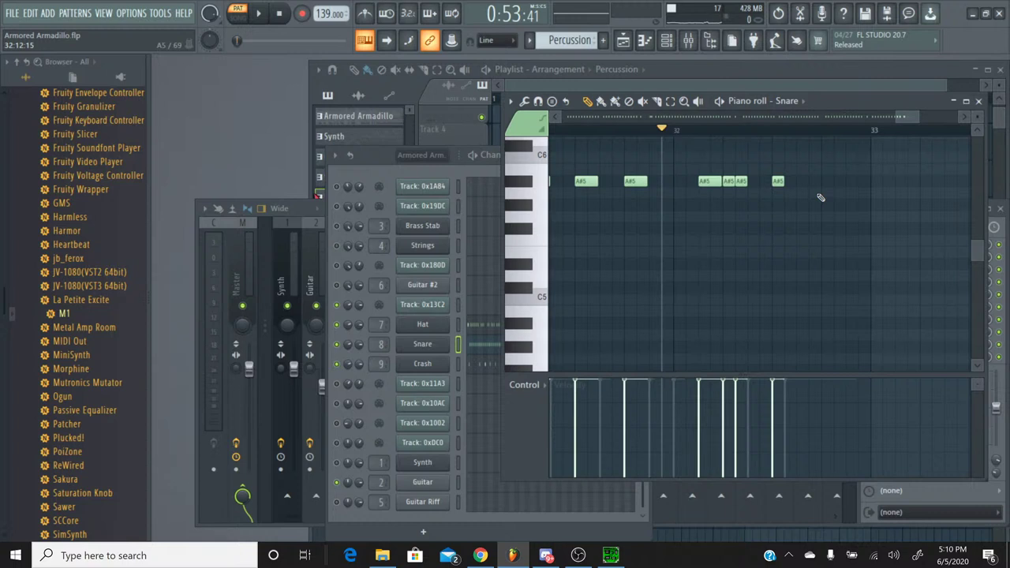
key("z")
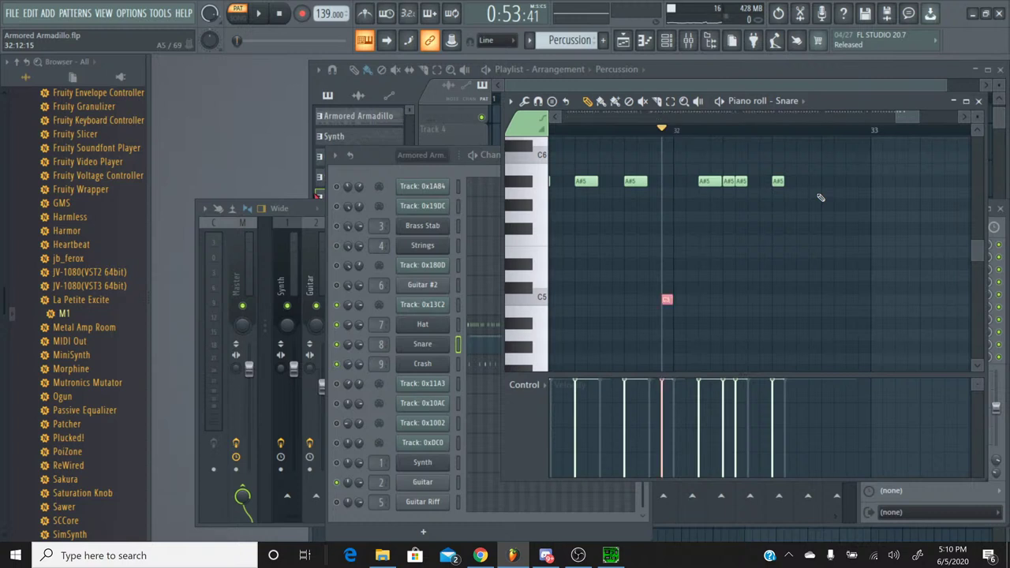
Transpose the pasted snare note up to A#5, in line with the other snare hits.
key("Up")
key("Up")
key("Up")
key("Up")
key("Up")
key("Up")
key("Up")
key("Up")
key("Up")
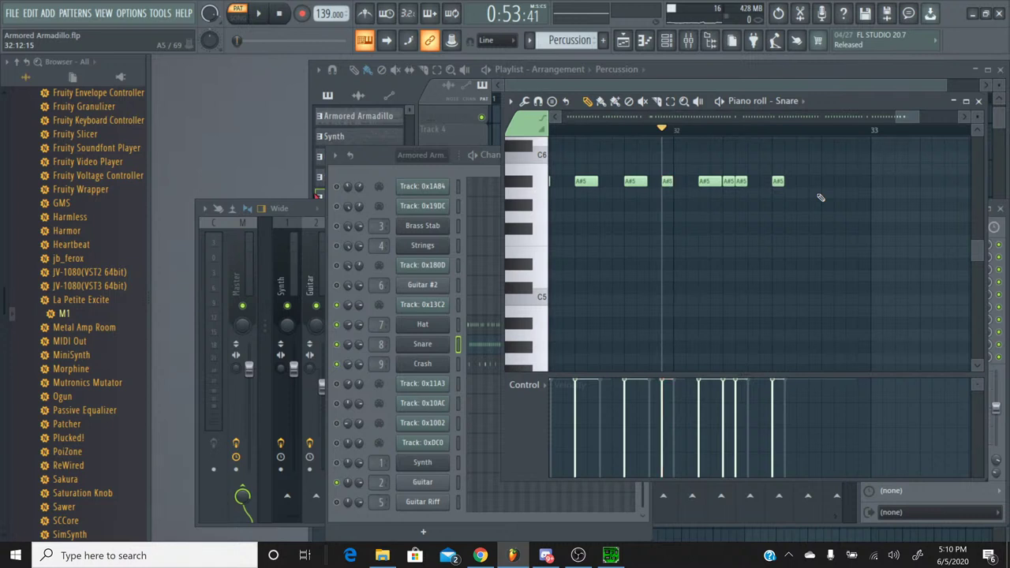
Play the Percussion pattern from bar 31 to check the added snare hit, stop playback and close the piano roll.
left_click(258, 13)
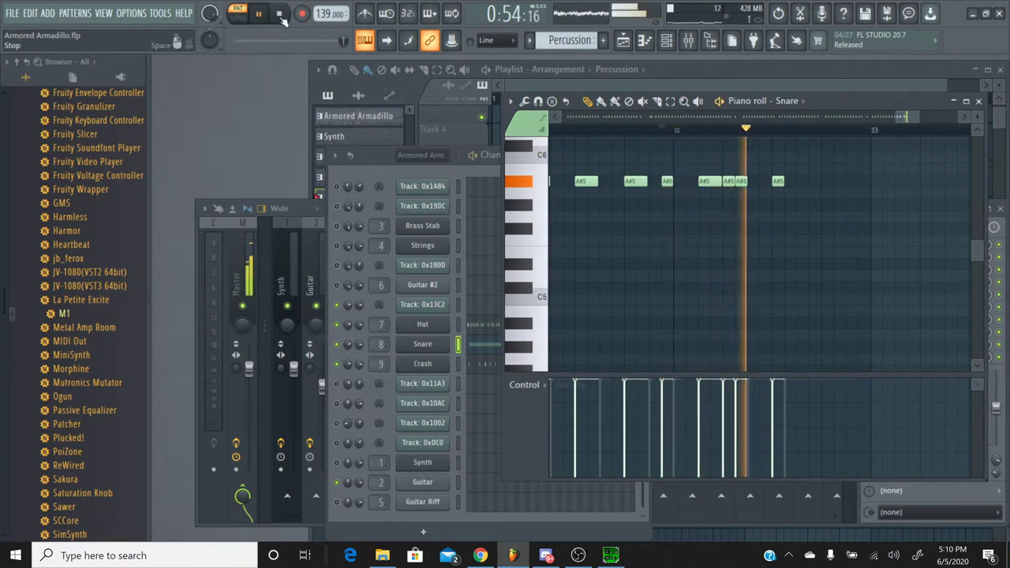
left_click(577, 130)
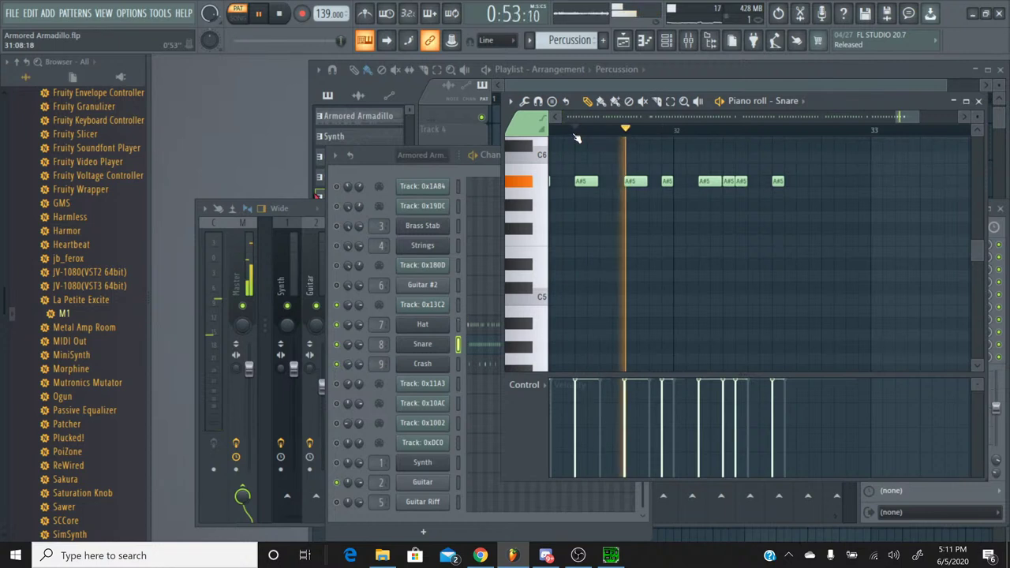
left_click(278, 13)
left_click(978, 101)
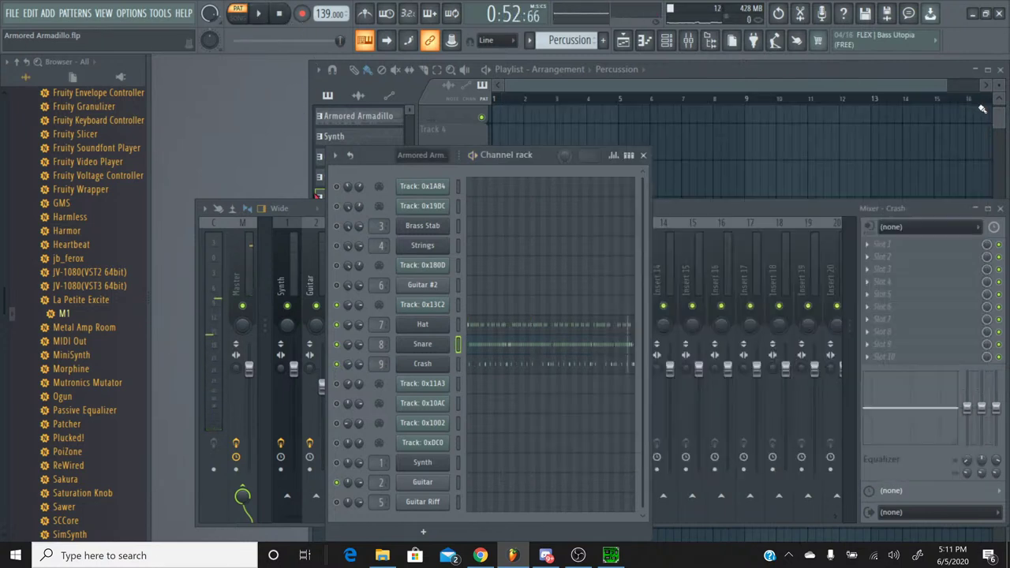
Save the project, and solo Track: 0x11A3 in the Armored Armadillo pattern.
left_click(11, 12)
left_click(39, 82)
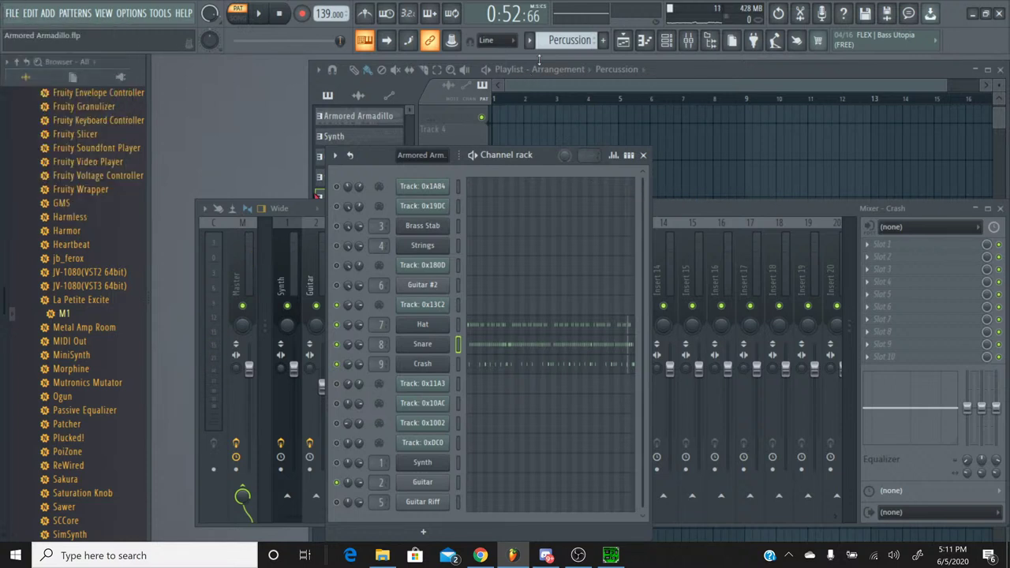
left_click(530, 41)
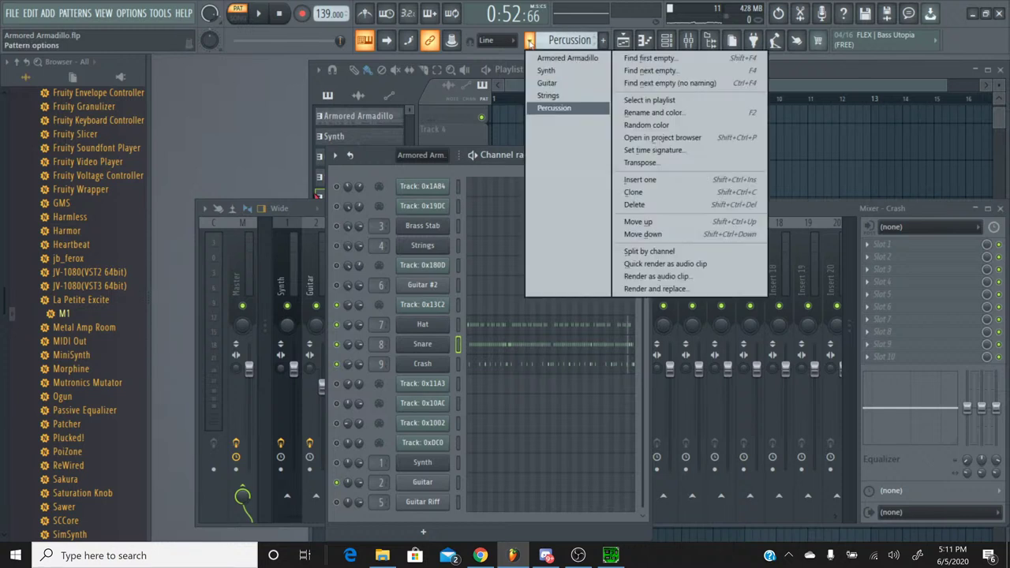
left_click(544, 58)
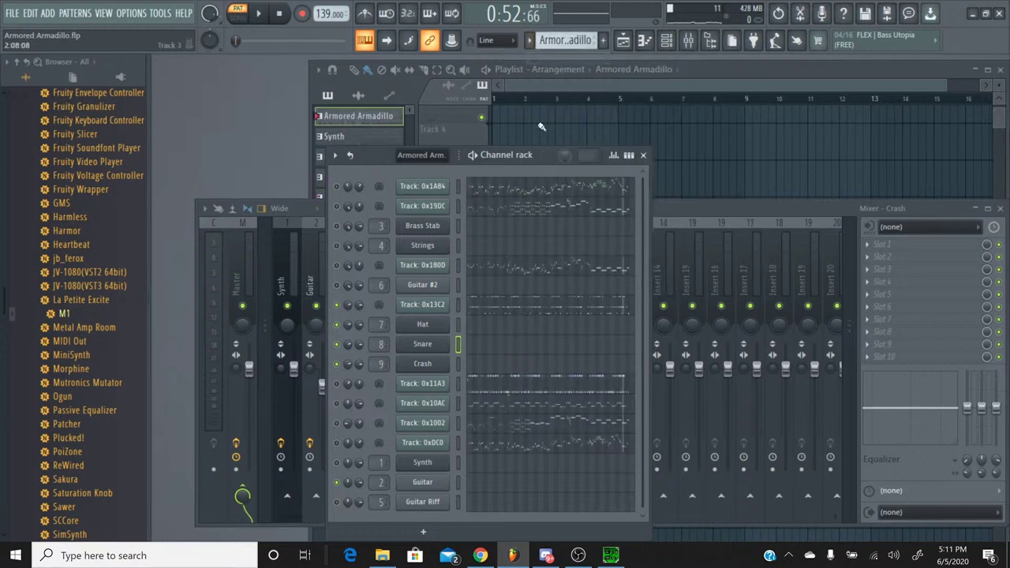
right_click(338, 389)
left_click(368, 334)
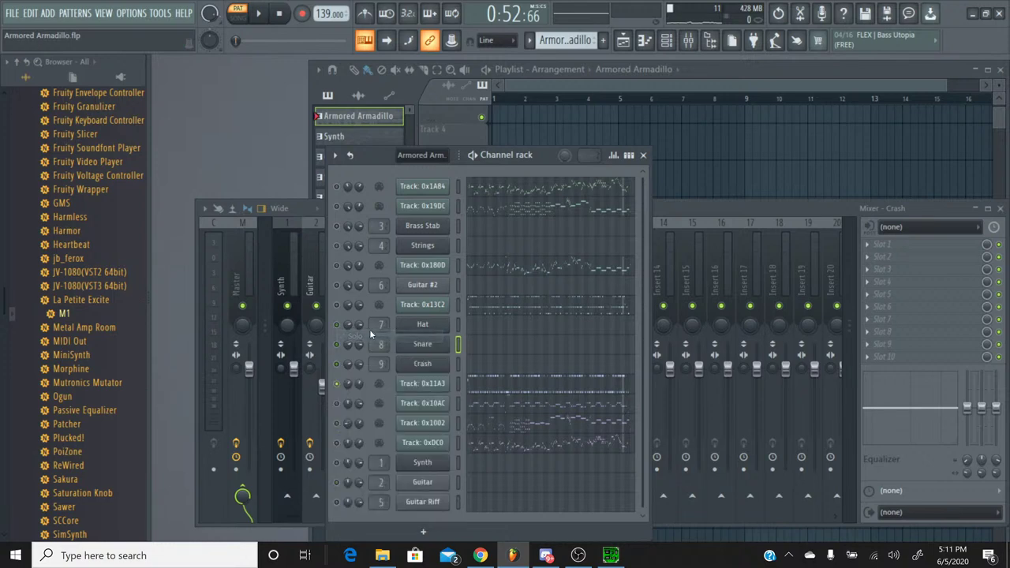
Listen to the original Armored Armadillo SPC in SPCTool, stop it and return to FL Studio.
left_click(610, 556)
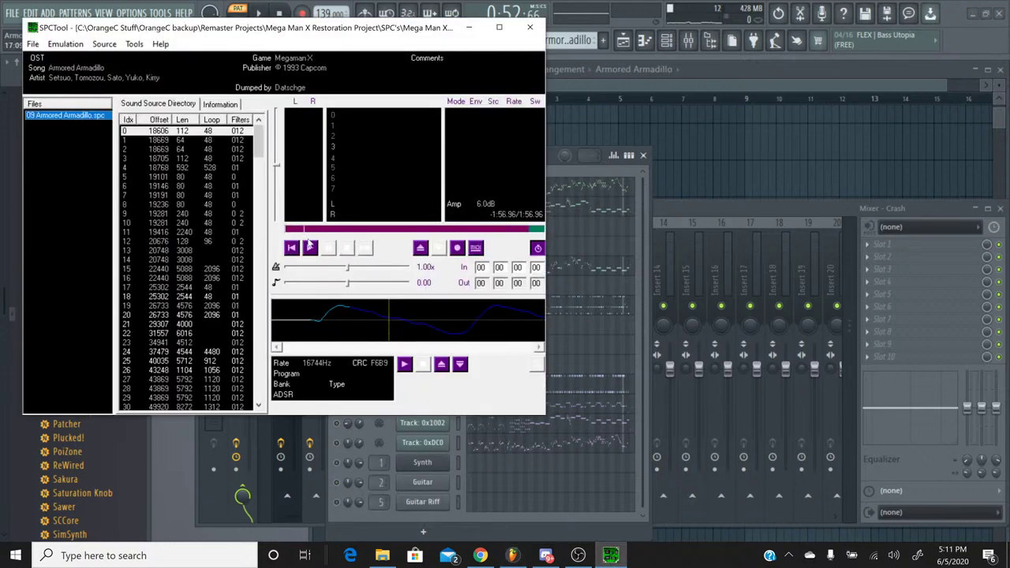
left_click(310, 247)
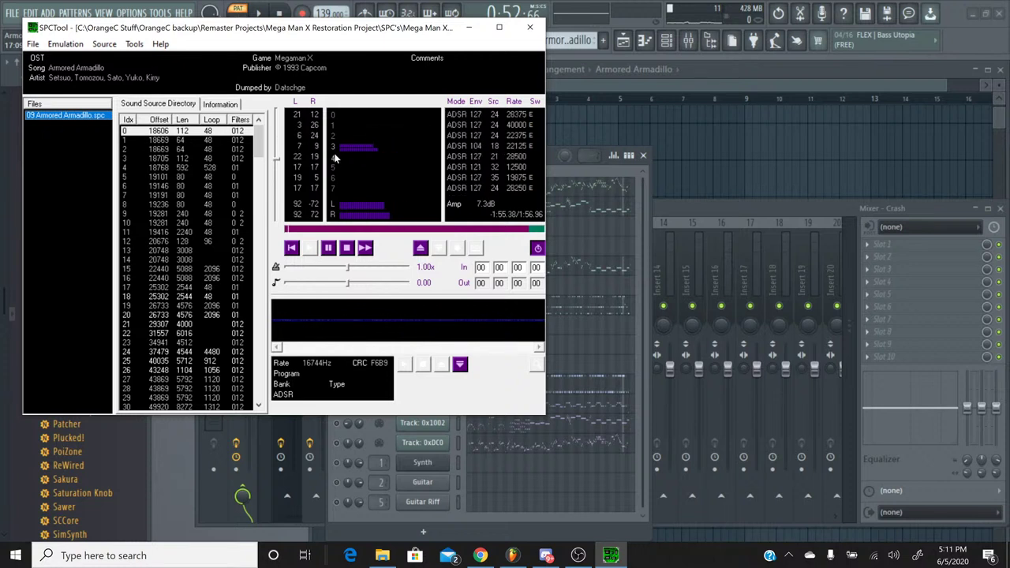
left_click(348, 250)
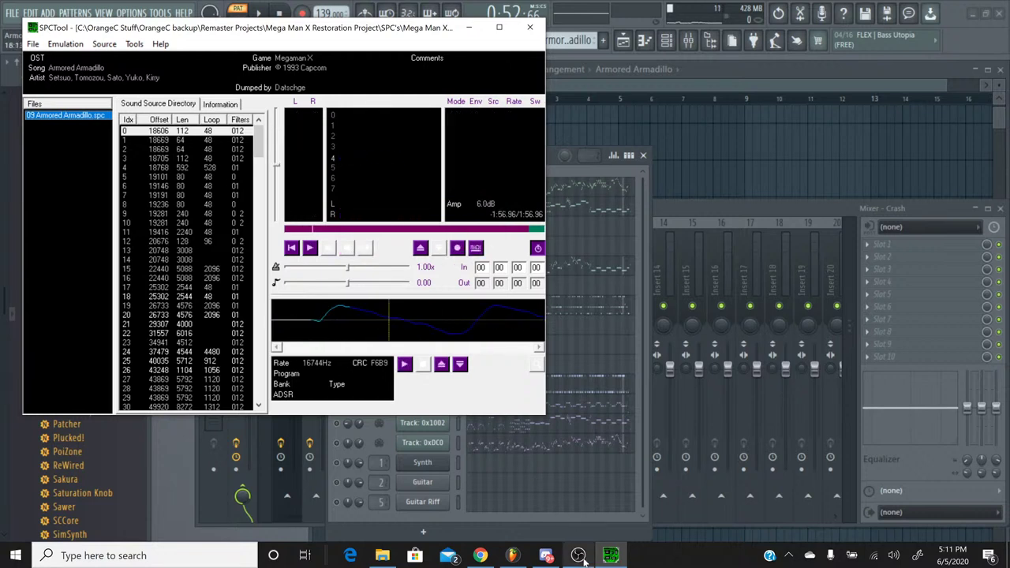
left_click(513, 556)
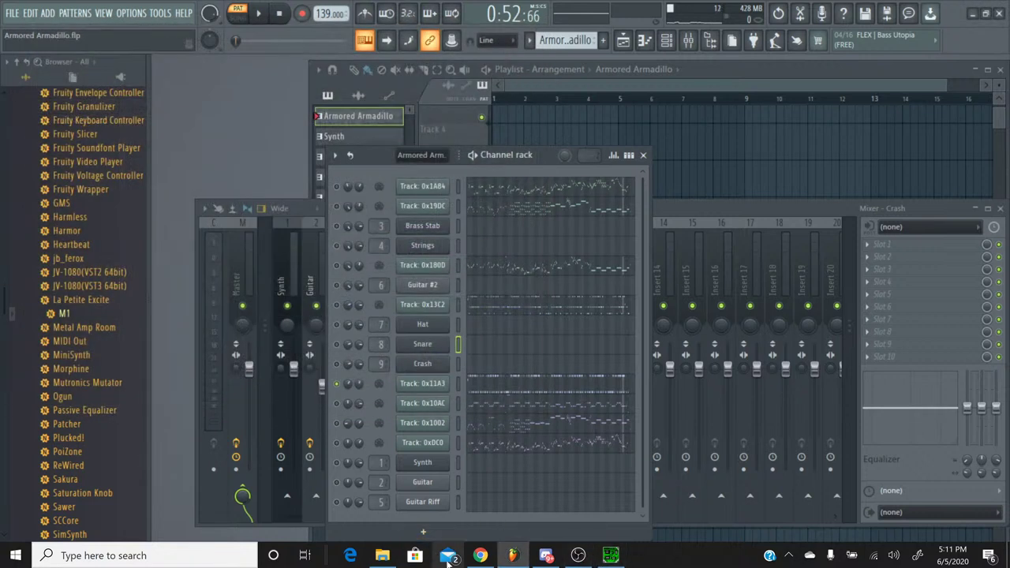
Check the stream's live chat in YouTube Studio in Chrome and return to FL Studio.
left_click(480, 556)
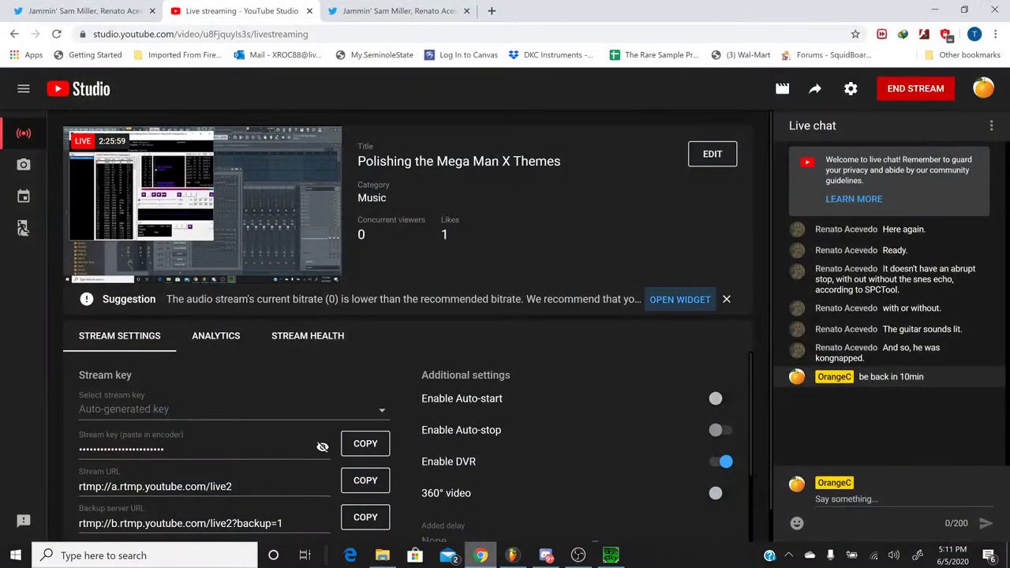
left_click(479, 555)
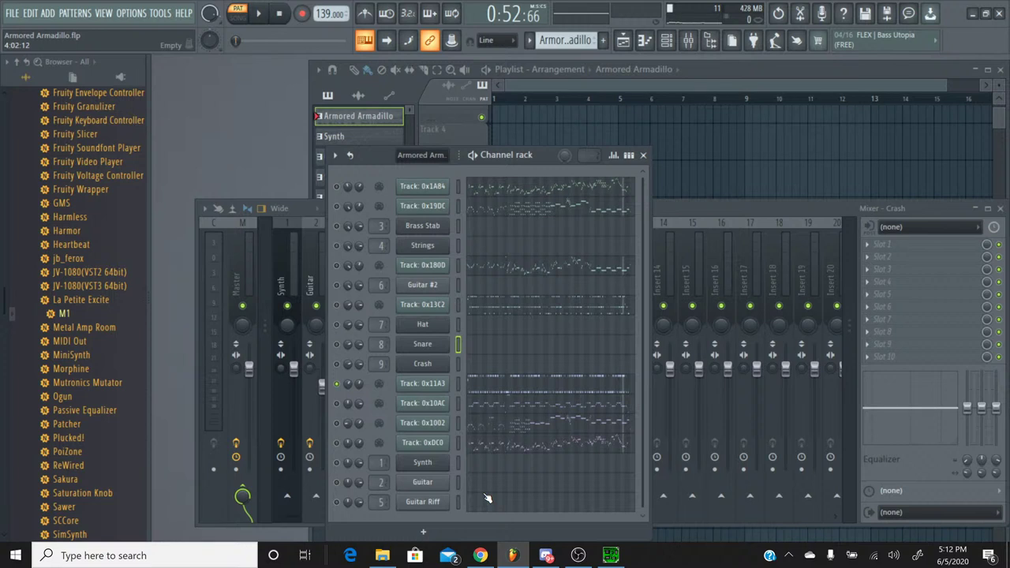
Open Track: 0x11A3's piano roll and play its part from the start of bar 1, stopping after a few bars.
left_click(489, 387)
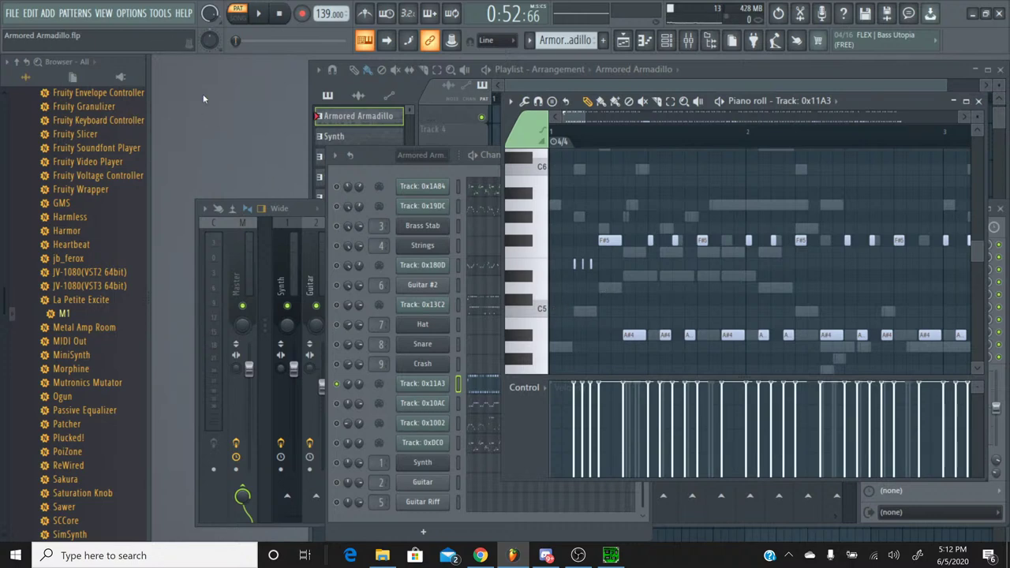
left_click(269, 16)
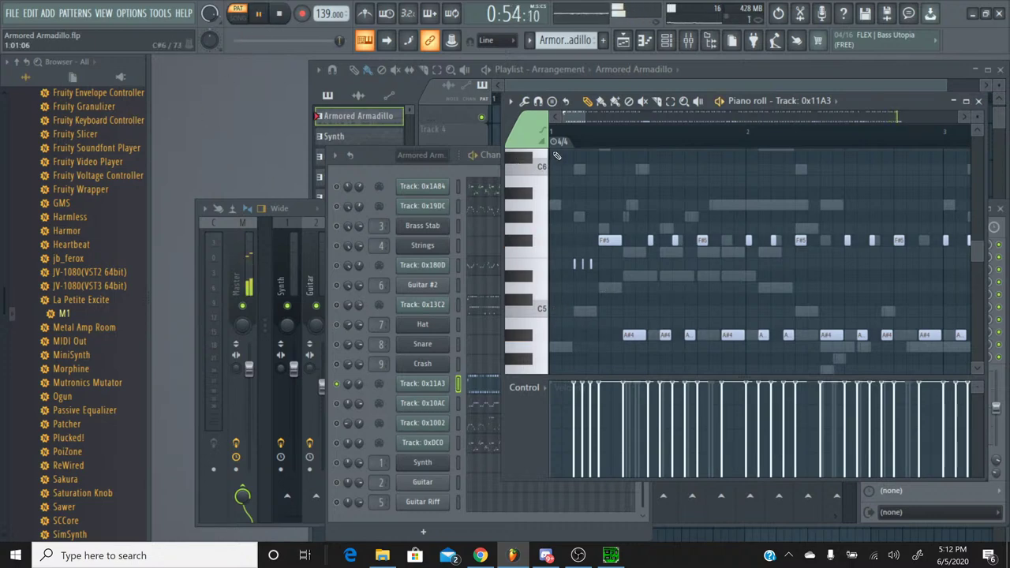
left_click(585, 141)
left_click(585, 141)
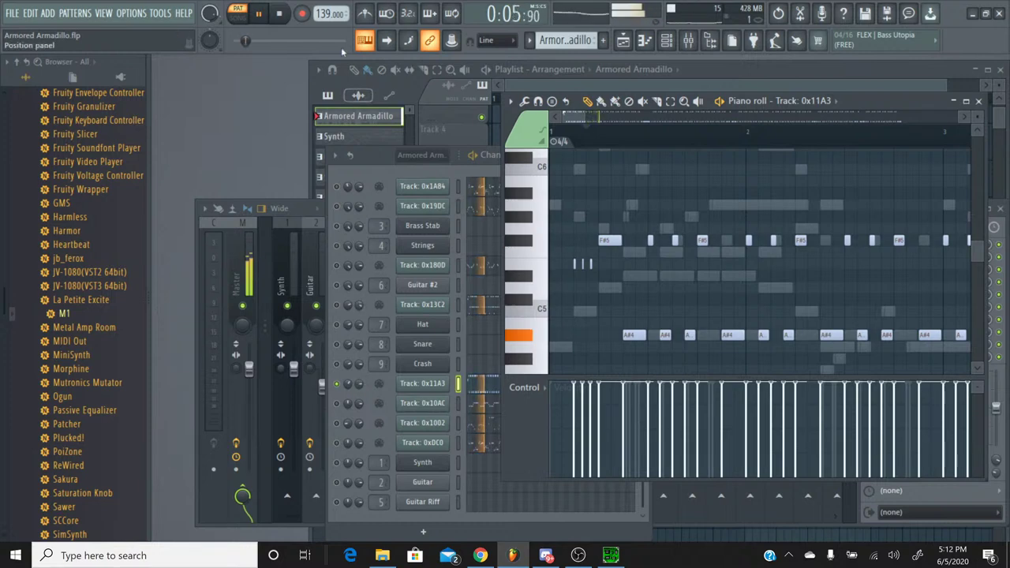
left_click(281, 15)
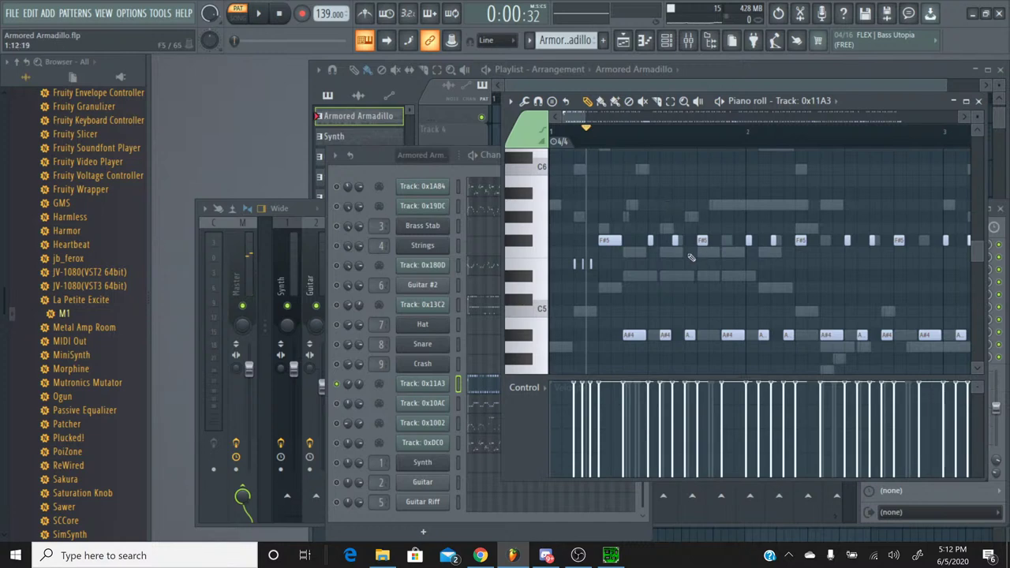
Select all F#5 notes in Track: 0x11A3 and close its piano roll.
double_click(521, 245)
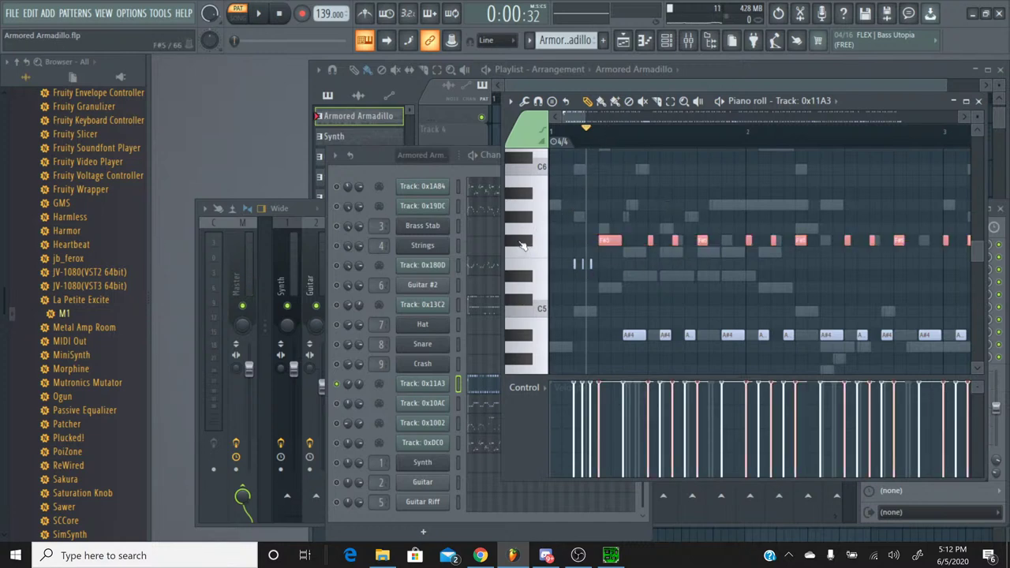
left_click_drag(576, 120, 440, 186)
left_click(979, 102)
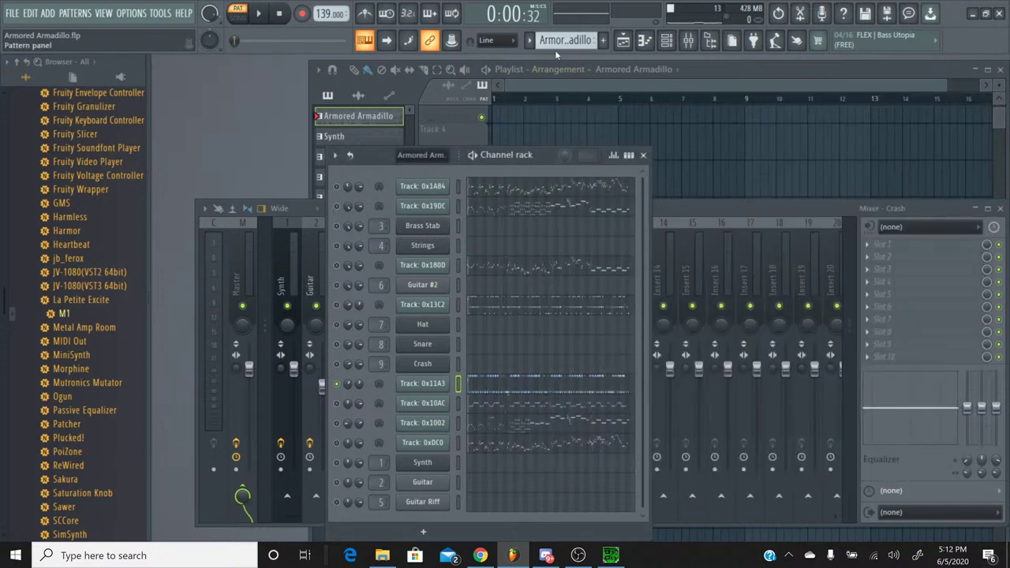
Switch to the Percussion pattern and add another M1 channel below Track: 0x11A3.
left_click(533, 43)
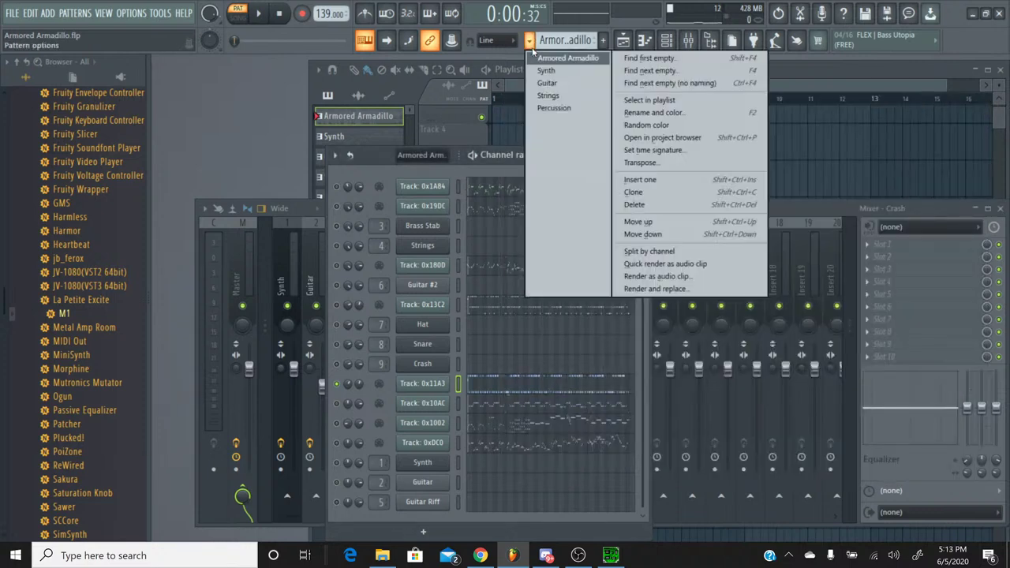
left_click(546, 108)
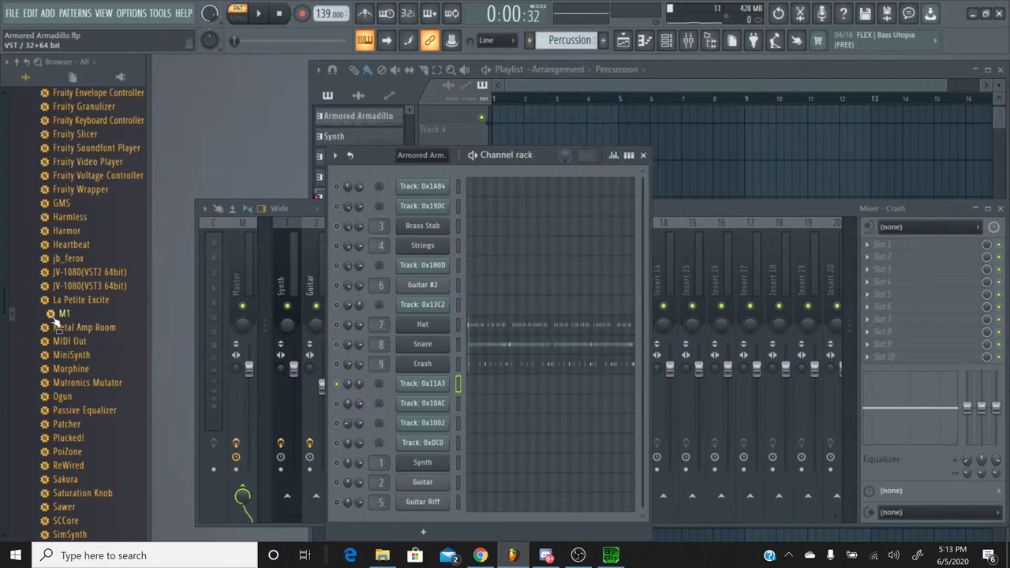
left_click_drag(57, 322, 431, 401)
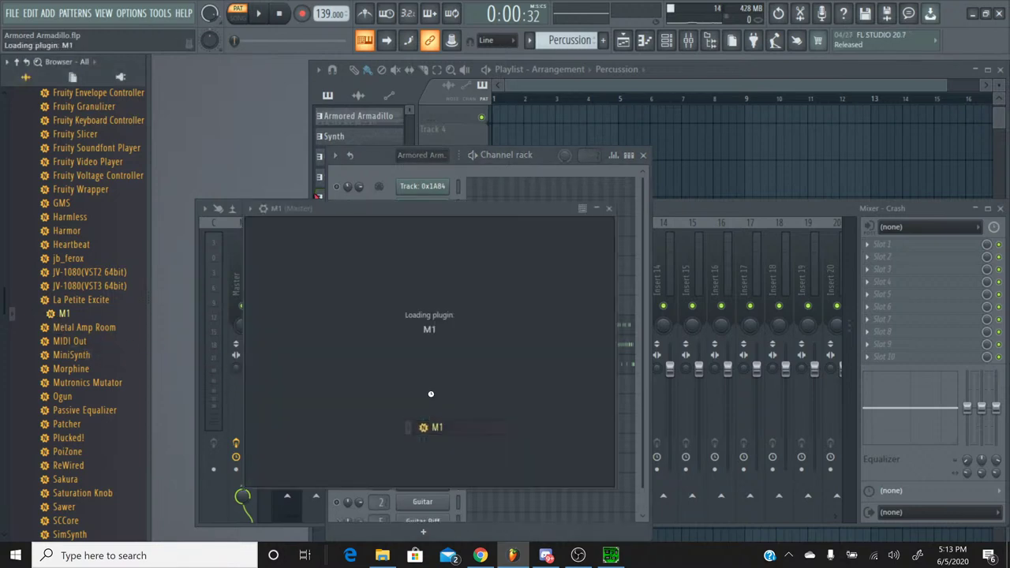
Load the Cym Catalog drum program in the new M1's Prog mode and set insert effect 2 to No Effect.
left_click(623, 244)
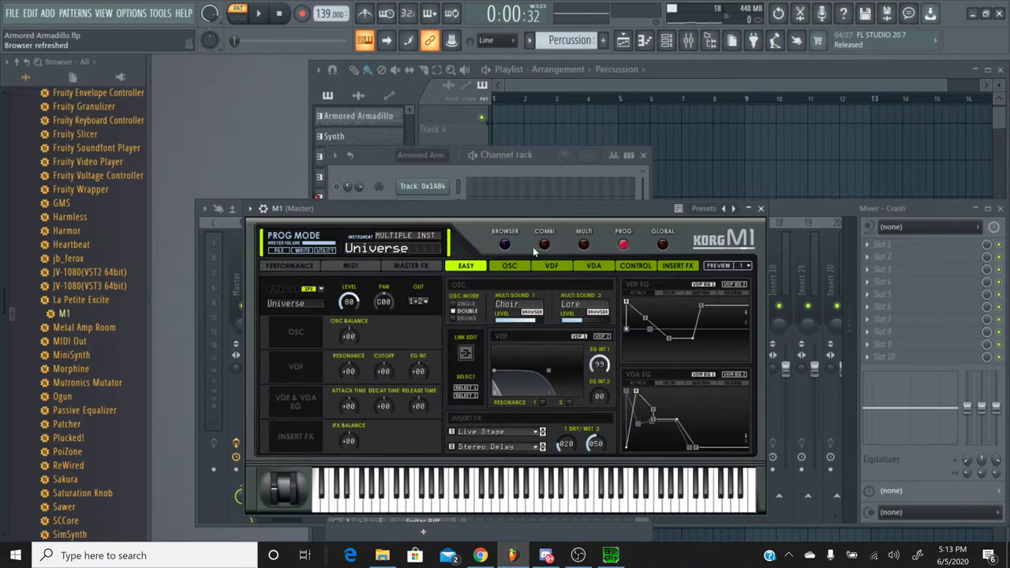
left_click(505, 244)
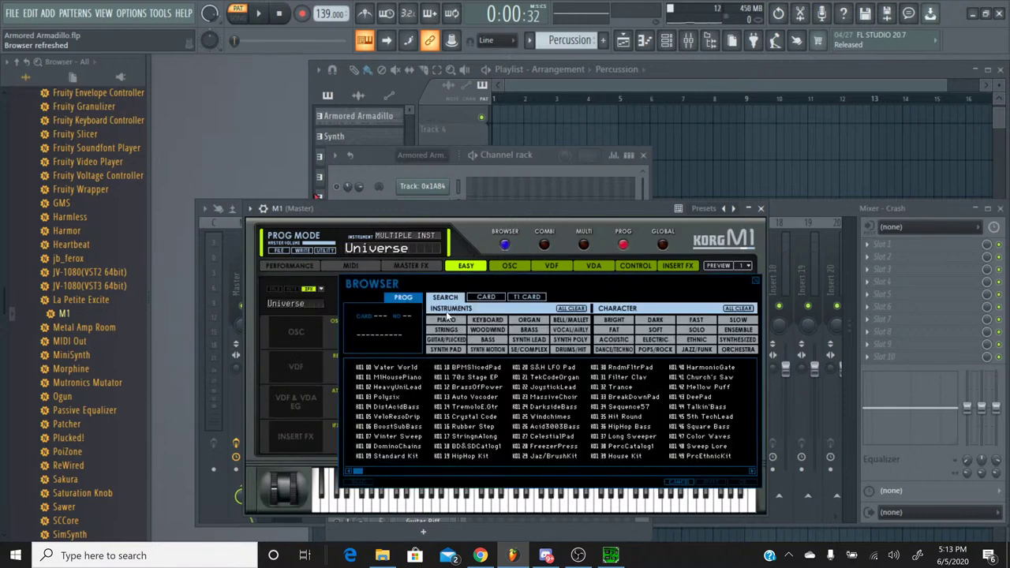
left_click(570, 350)
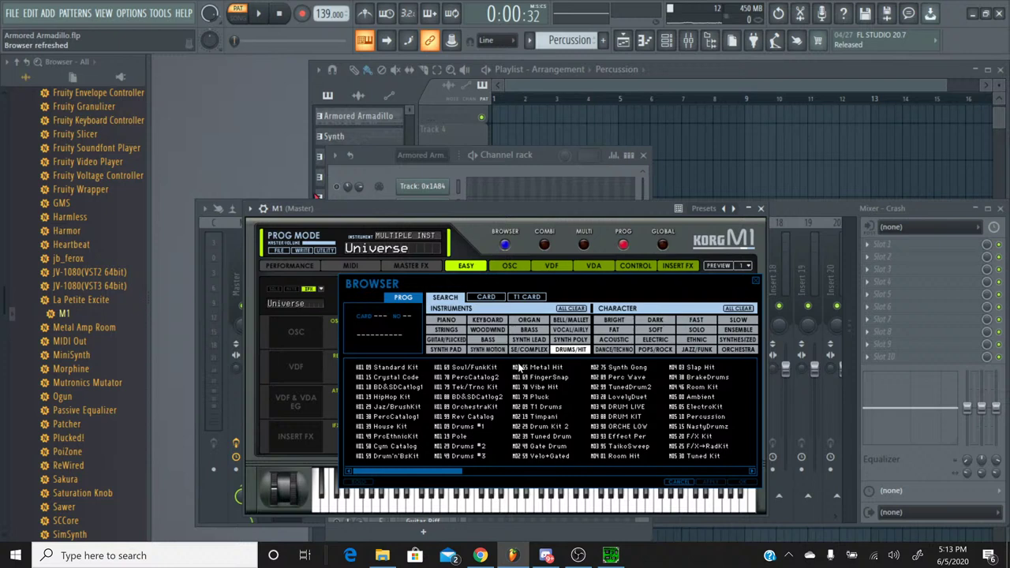
left_click(397, 448)
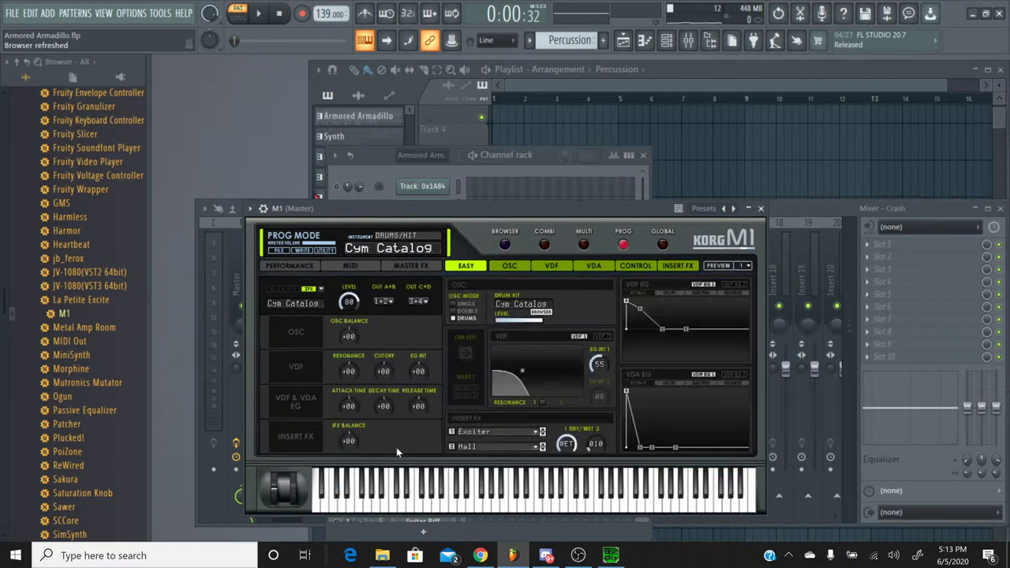
left_click(477, 448)
left_click(496, 130)
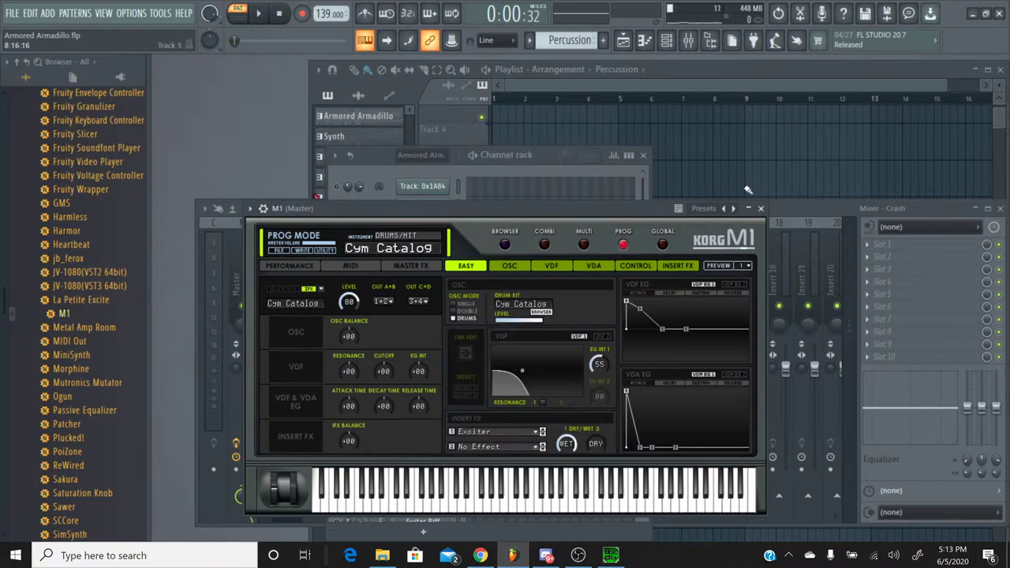
Paste the copied F#5 notes into the new M1 channel's piano roll and compare them with the Snare channel's notes.
left_click(761, 209)
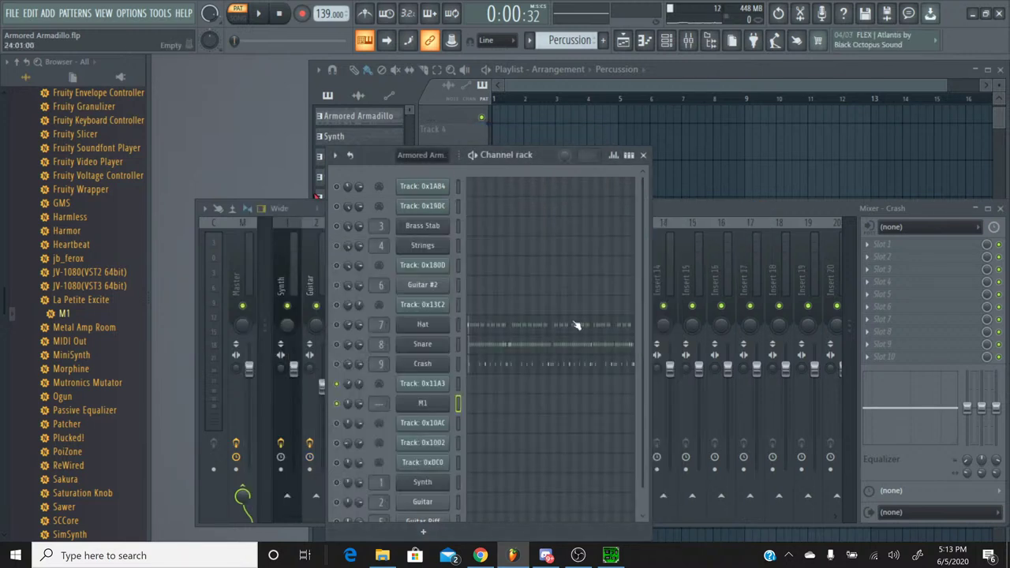
left_click(487, 405)
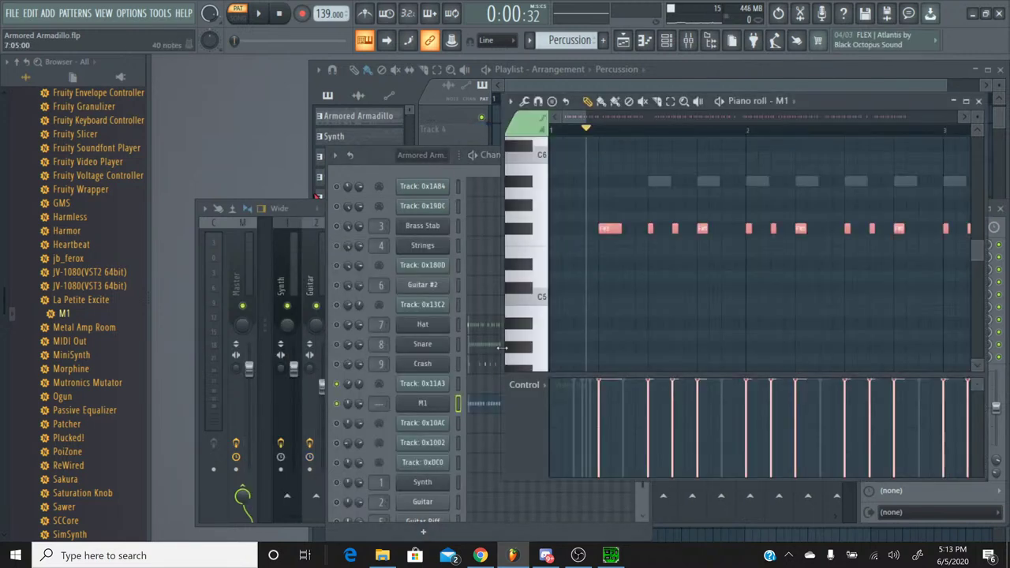
left_click(489, 345)
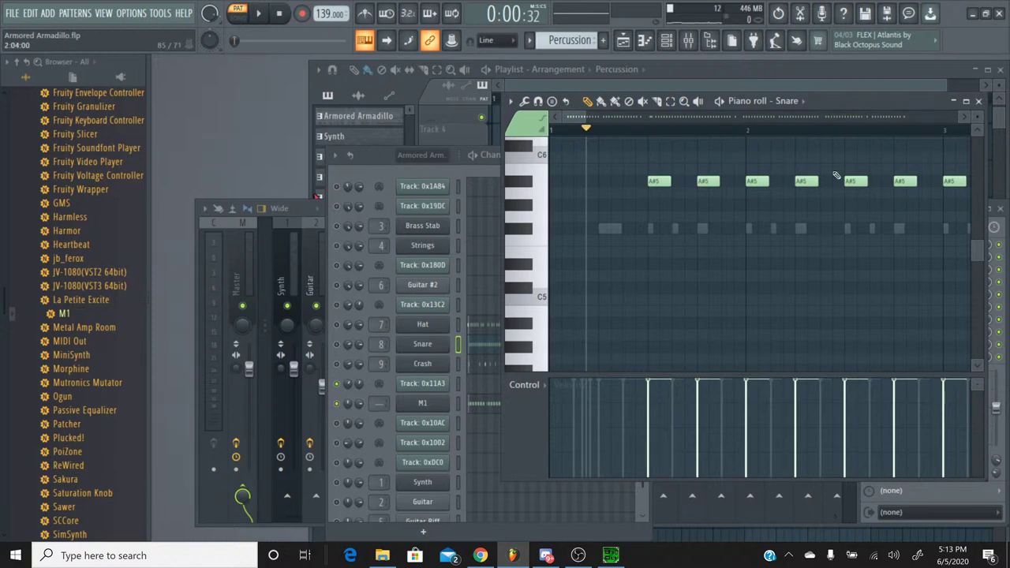
left_click(978, 101)
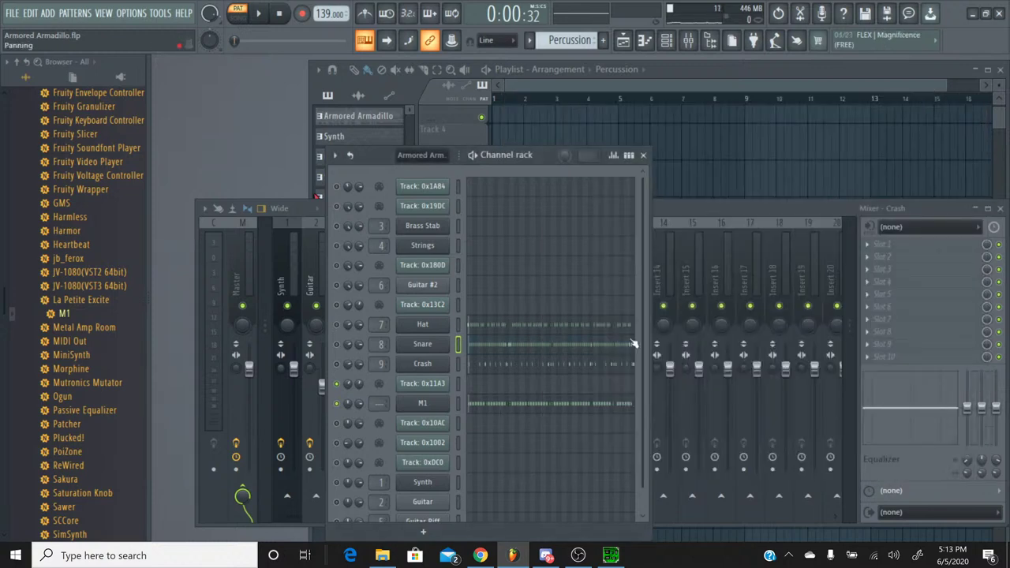
Audition the drum sounds on the M1 piano roll's keys, going down to the keys around C4.
left_click(499, 407)
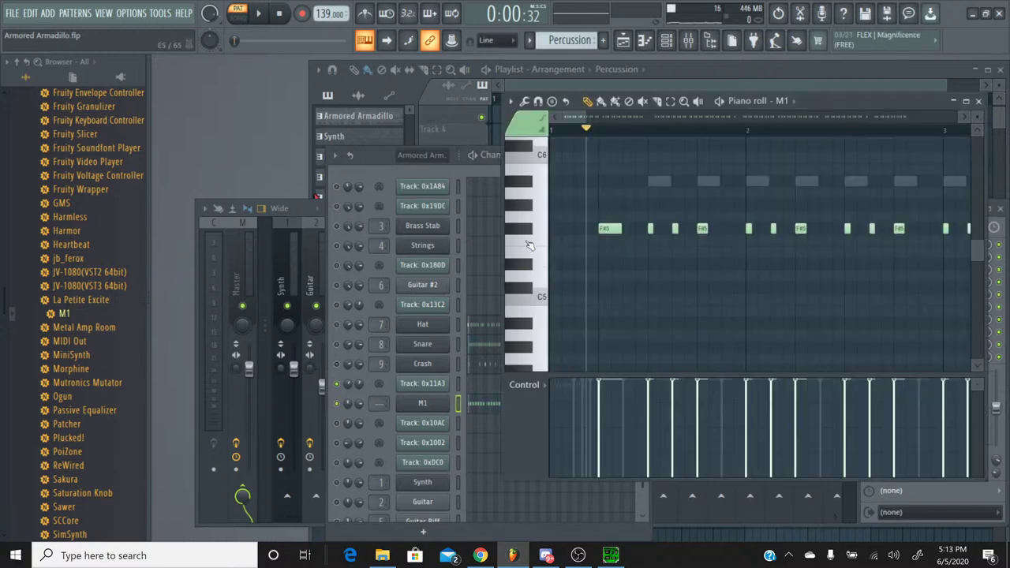
left_click_drag(523, 240, 527, 309)
scroll(527, 221, "up", 3)
scroll(533, 217, "down", 4)
left_click(527, 309)
Select all notes in the M1 channel and transpose them down to B3.
key("ctrl+a")
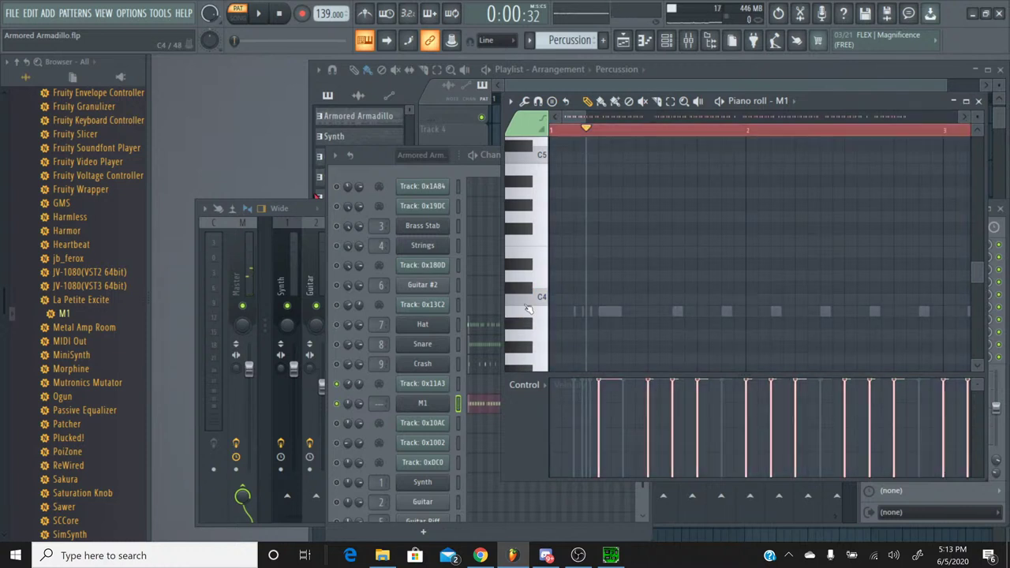
key("Down")
key("Down")
key("Down")
key("Down")
key("Down")
key("Down")
key("Down")
key("Down")
key("Down")
key("Down")
key("Down")
key("Down")
key("Down")
key("Down")
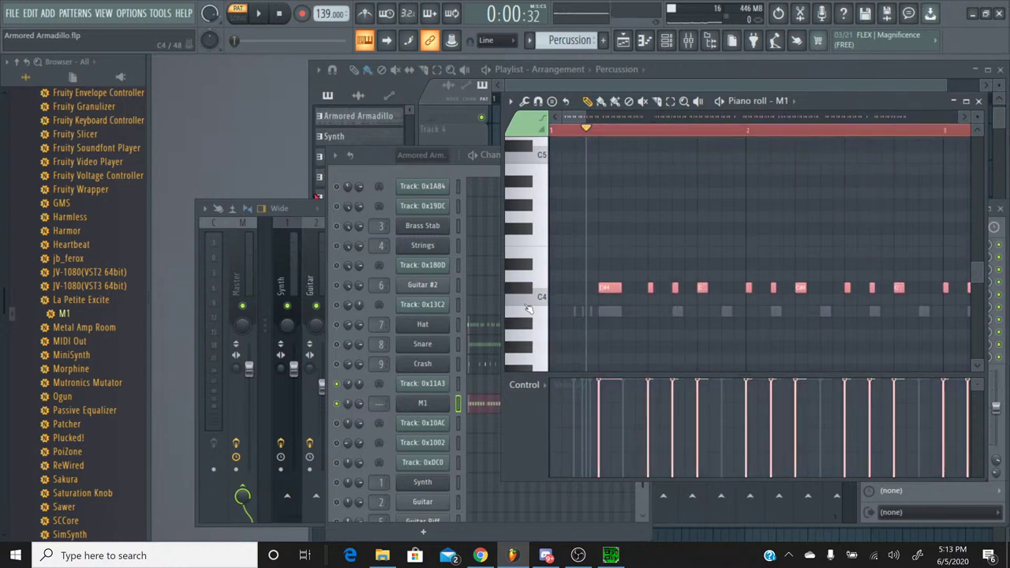
key("Up")
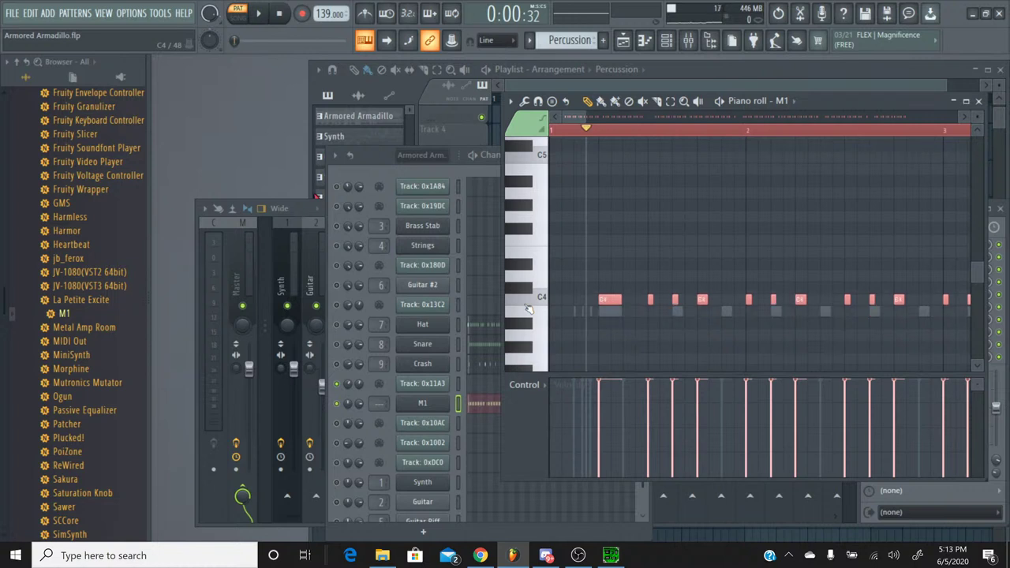
key("Down")
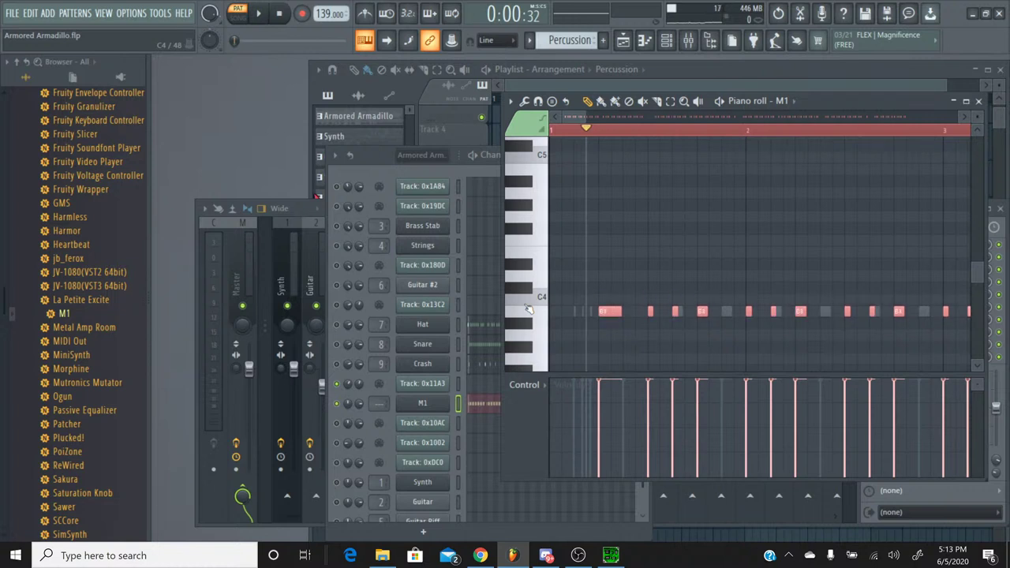
key("ctrl+d")
Play the Percussion pattern for about two bars with the transposed notes and close the M1 piano roll.
left_click(262, 16)
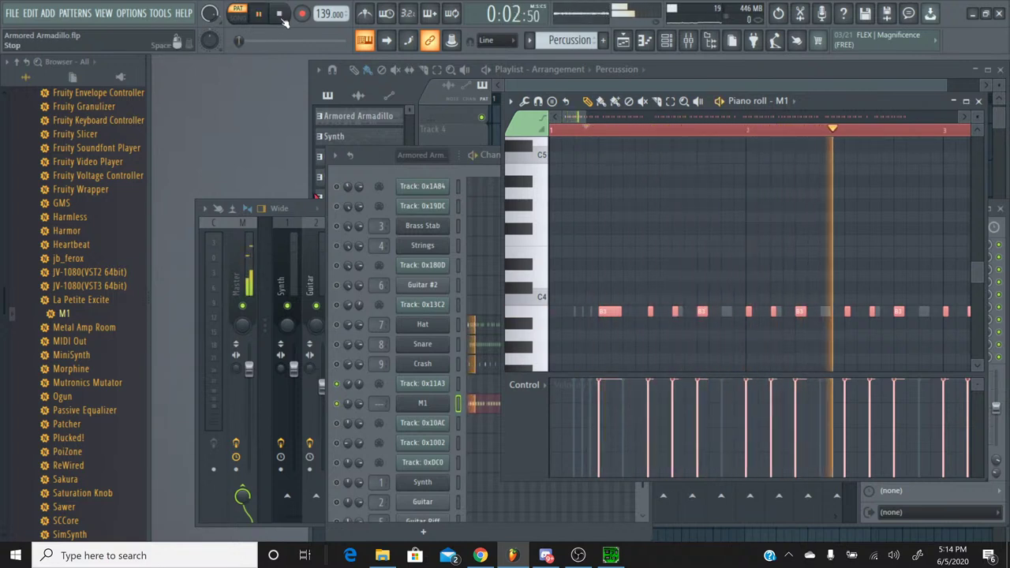
left_click(280, 15)
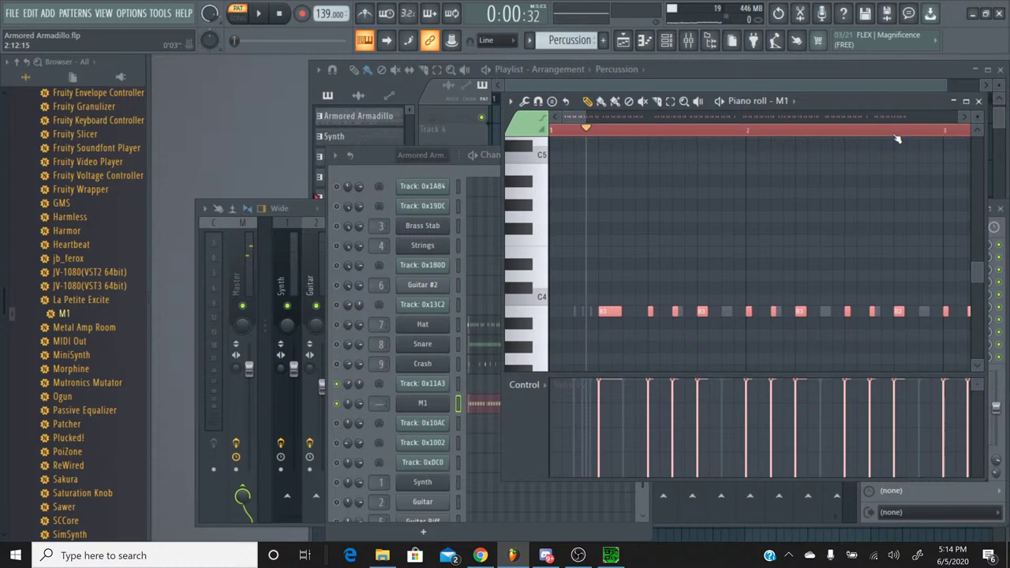
left_click(979, 101)
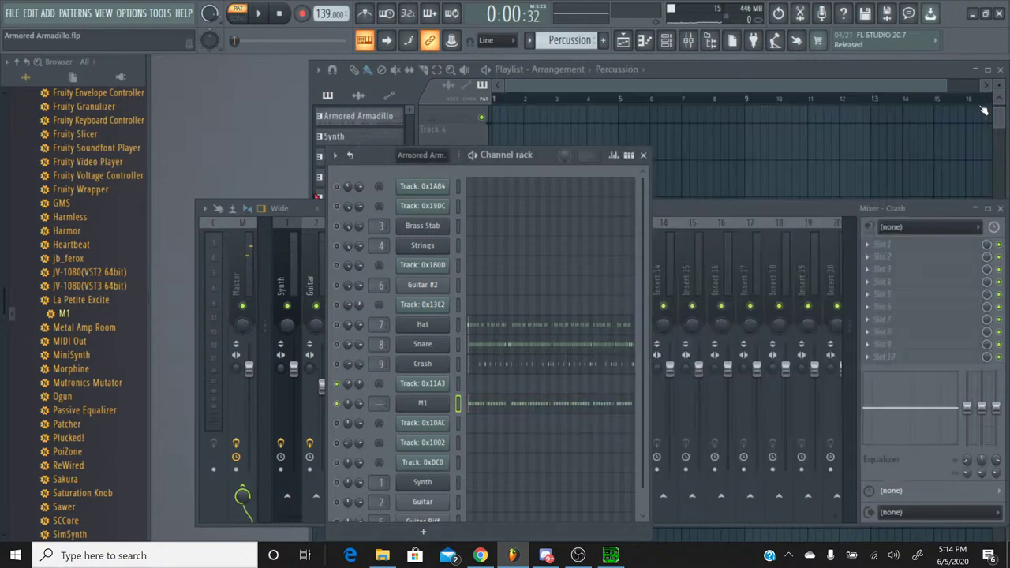
Shorten the M1's VDA EG by moving its first decay point earlier and lower, and briefly play the Percussion pattern.
left_click(418, 407)
left_click_drag(640, 444, 635, 453)
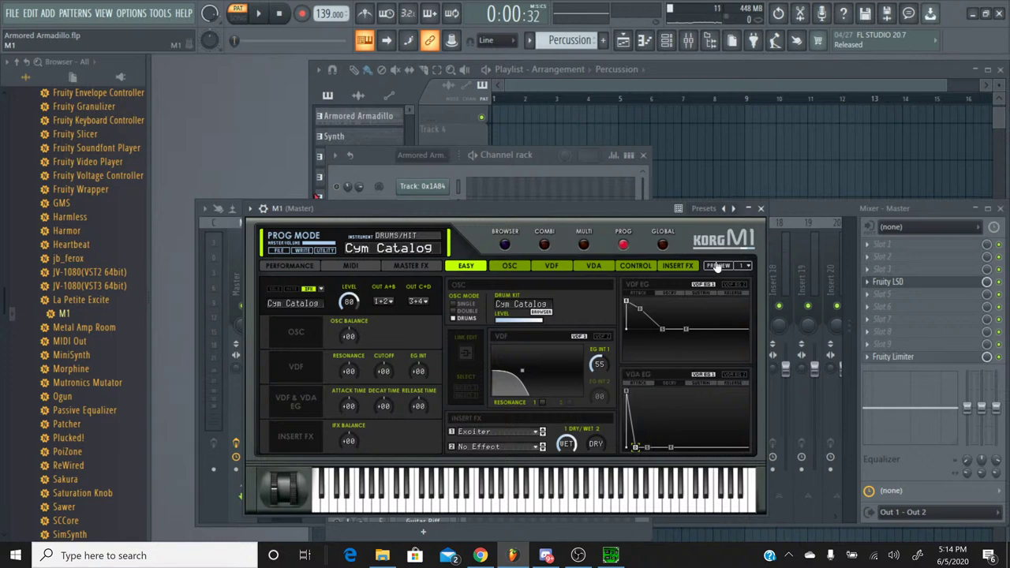
left_click(761, 208)
left_click(258, 13)
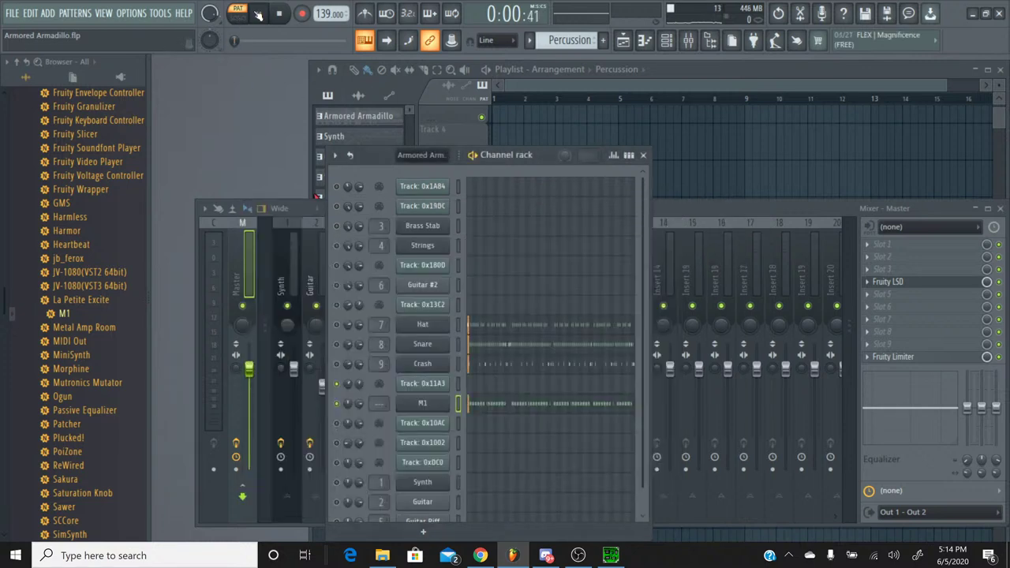
left_click(280, 23)
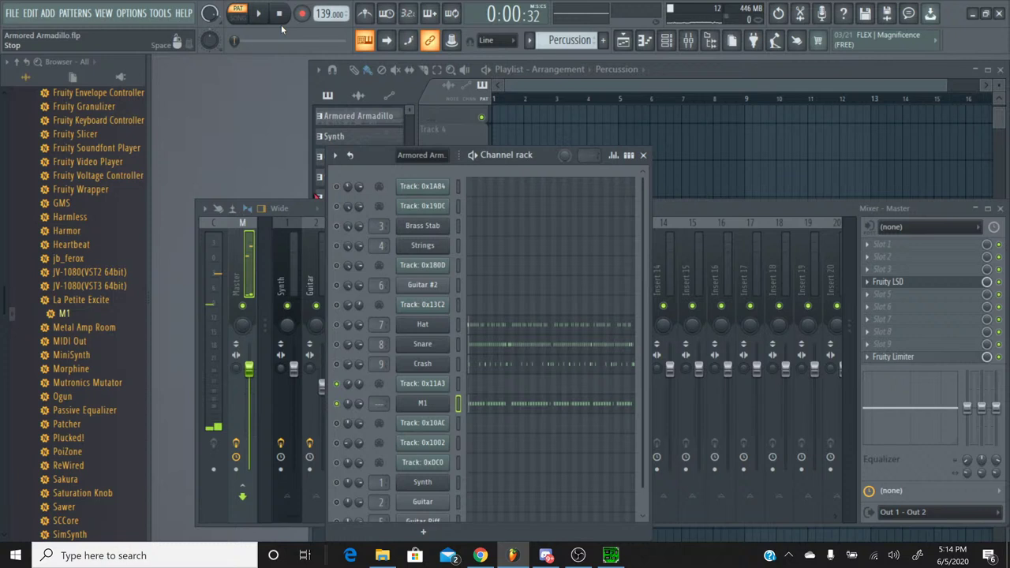
Rename the M1 channel below Track: 0x11A3 as Hat #2.
right_click(423, 406)
left_click(492, 384)
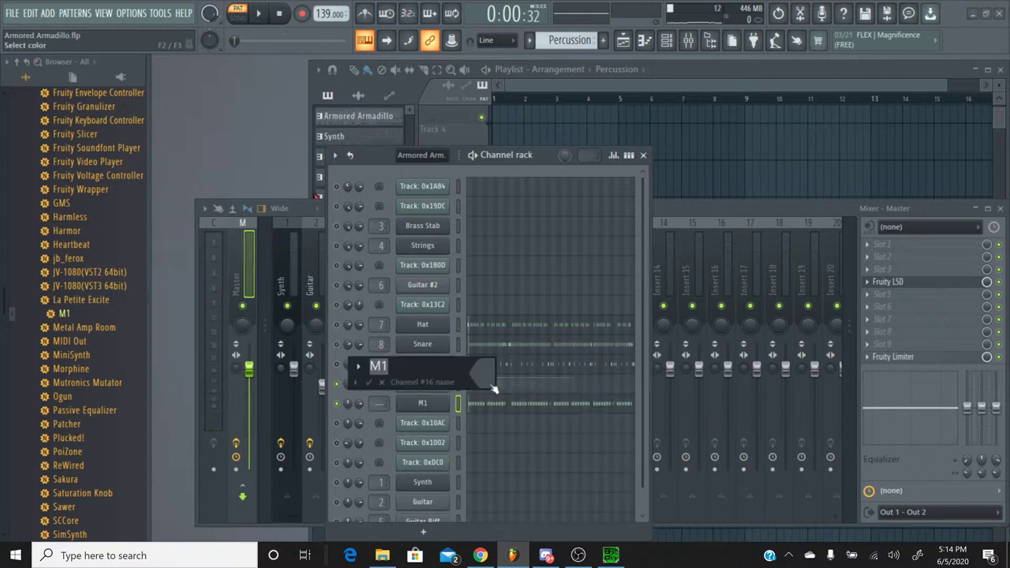
type("Hat #2")
key("Return")
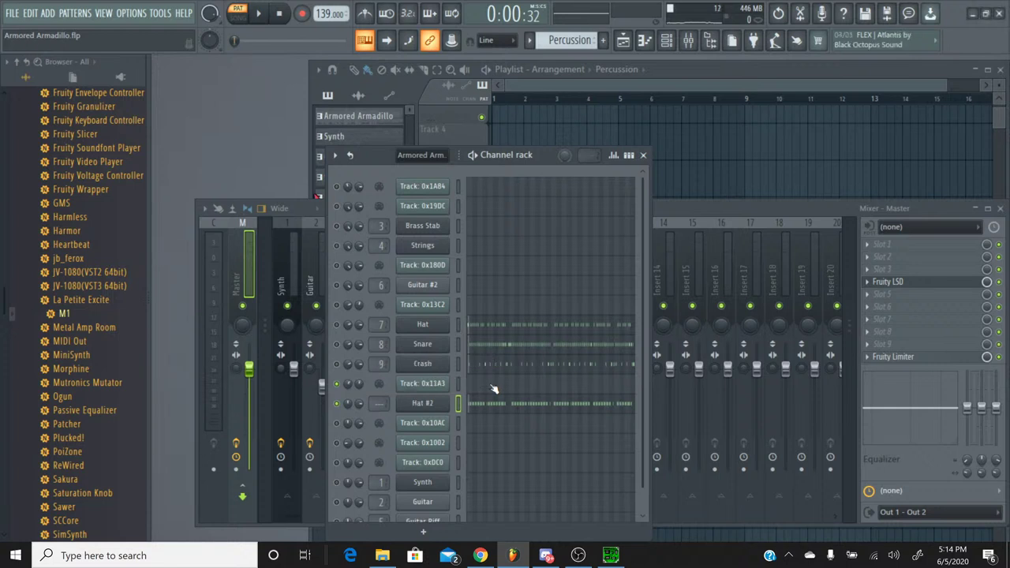
Route the Hat #2 channel to mixer insert 10 and return to the channel rack.
left_click(667, 215)
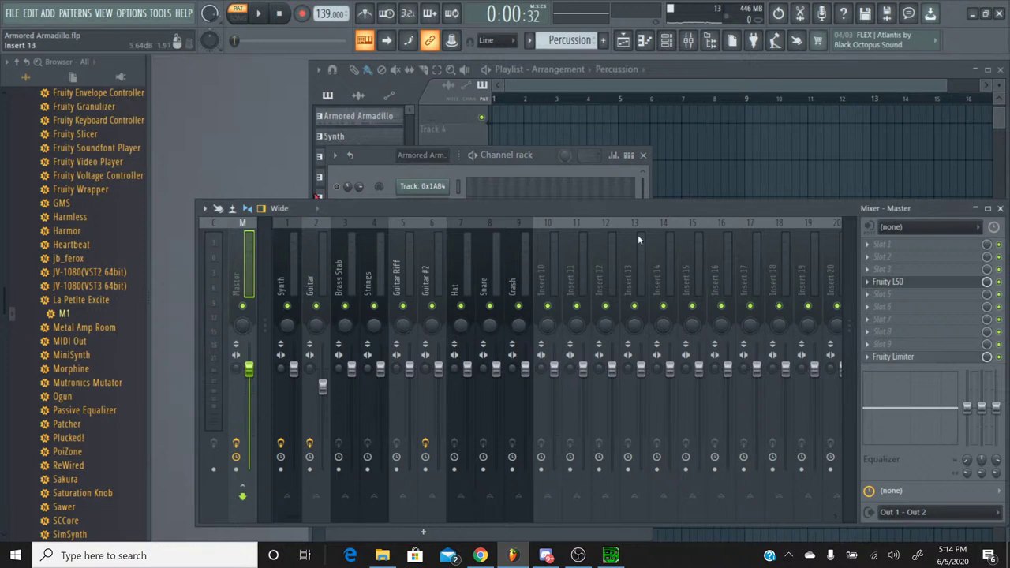
left_click(554, 239)
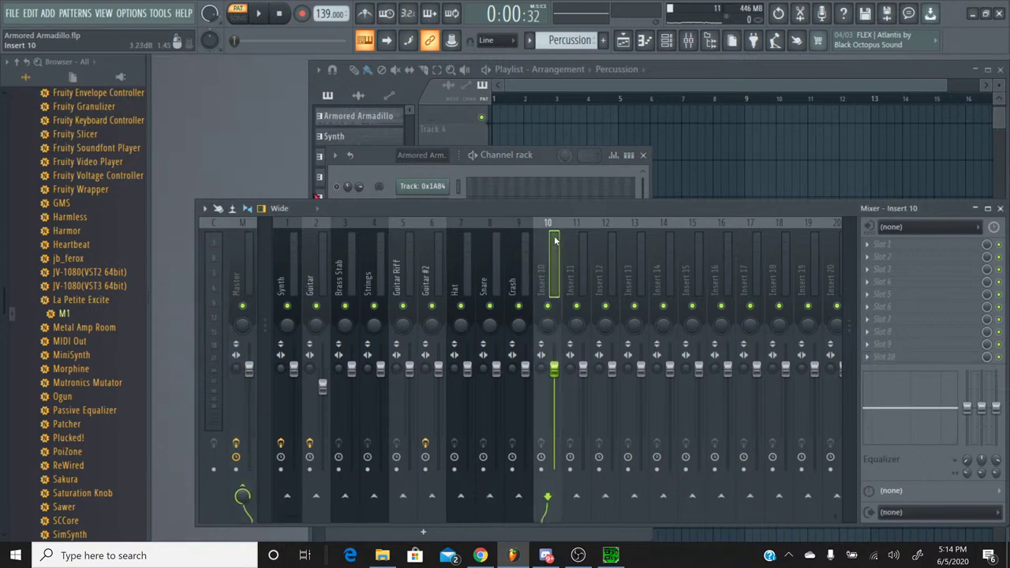
key("ctrl+l")
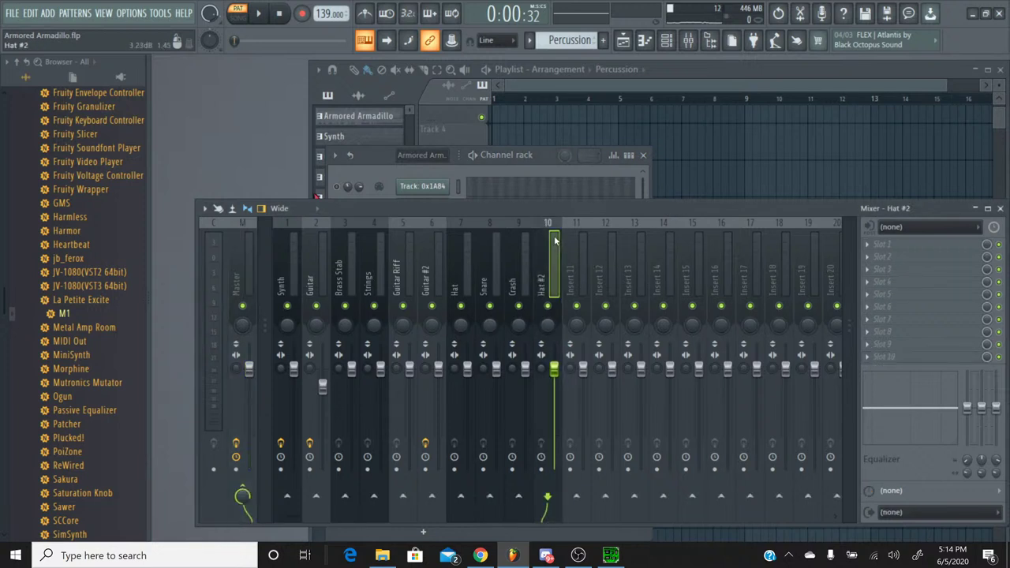
left_click(463, 168)
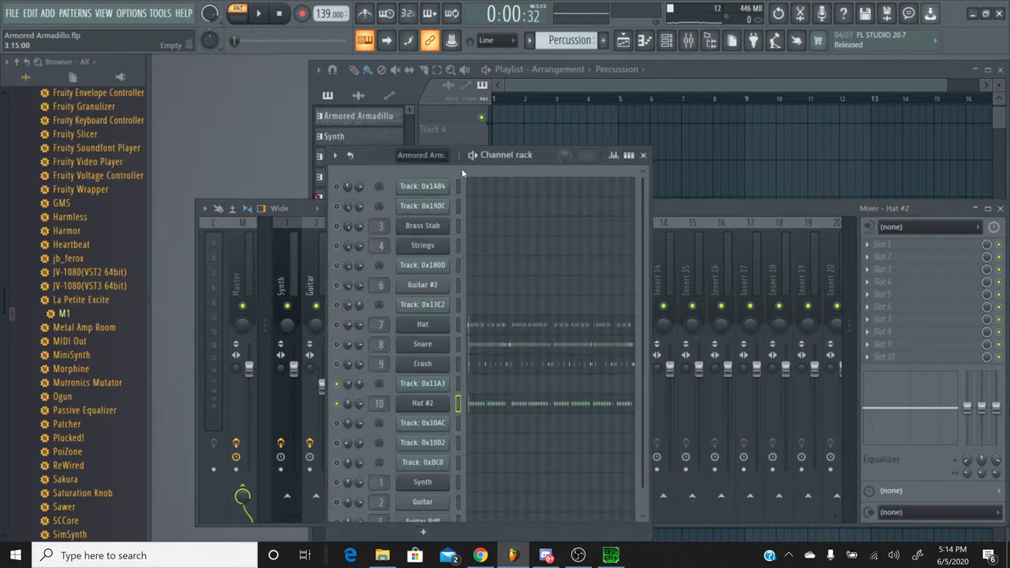
In the Armored Armadillo pattern, select and copy the three short E5 notes at the start of Track: 0x11A3.
left_click(529, 40)
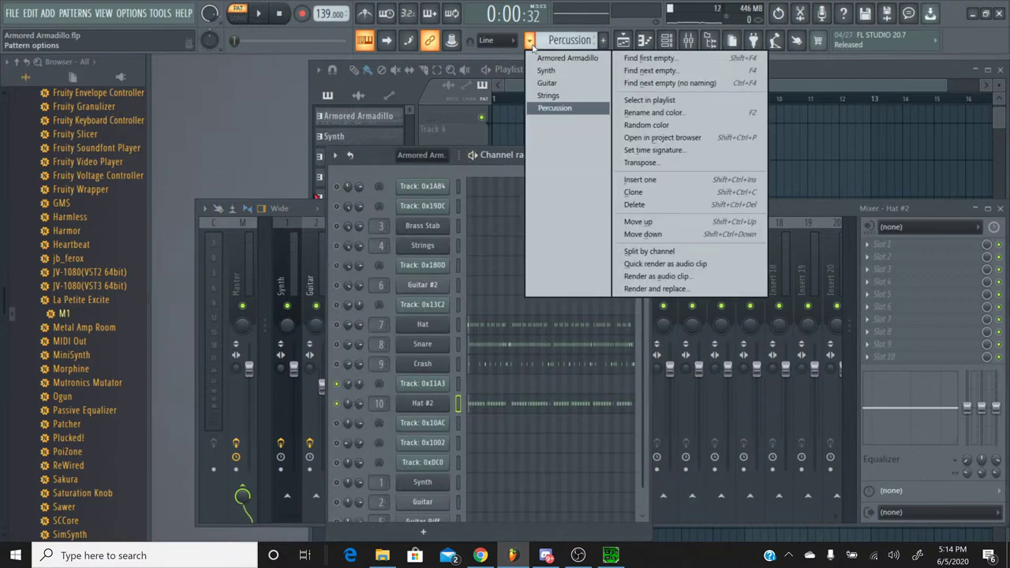
left_click(539, 59)
left_click(474, 378)
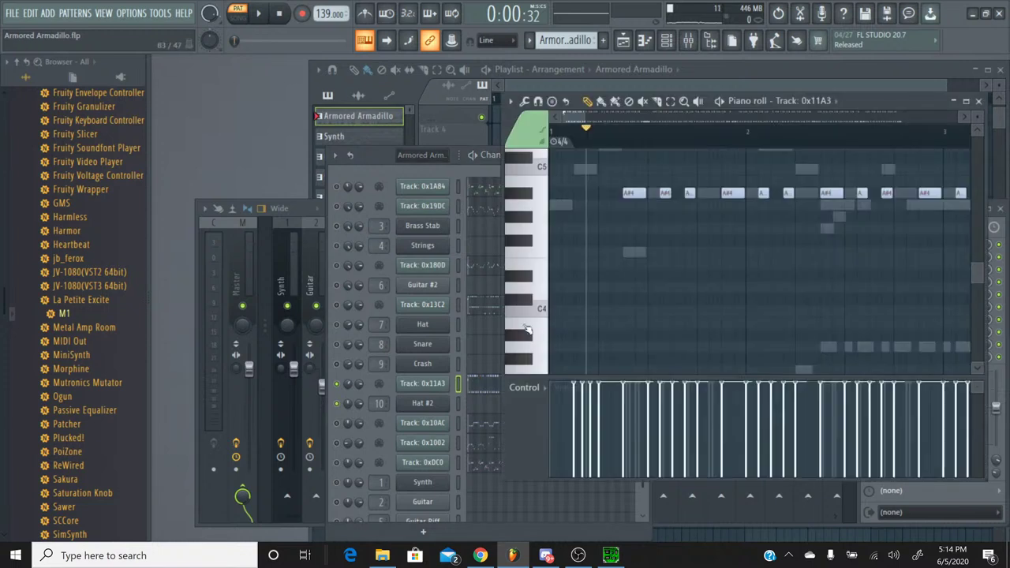
scroll(599, 230, "up", 4)
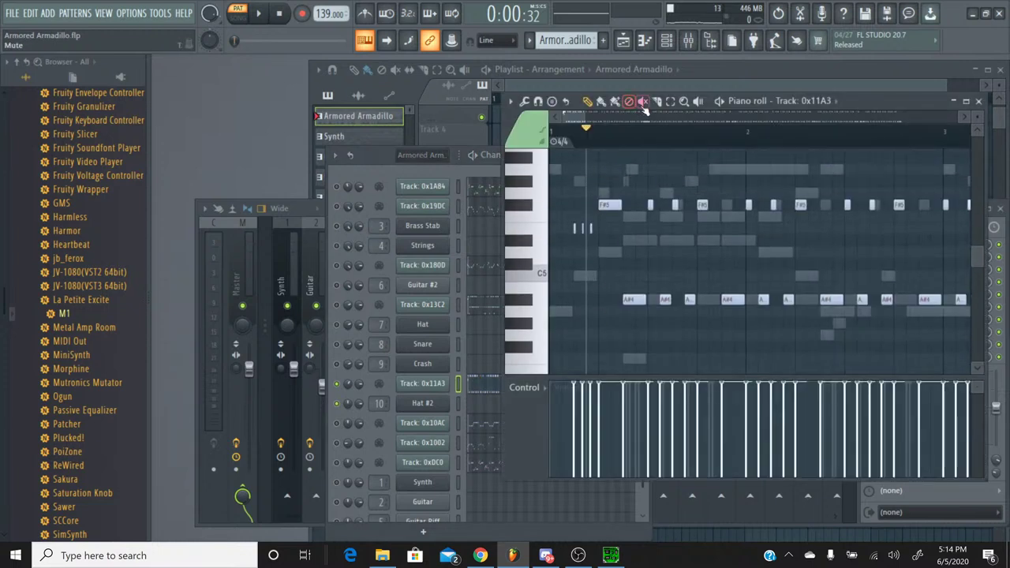
left_click_drag(601, 223, 581, 241)
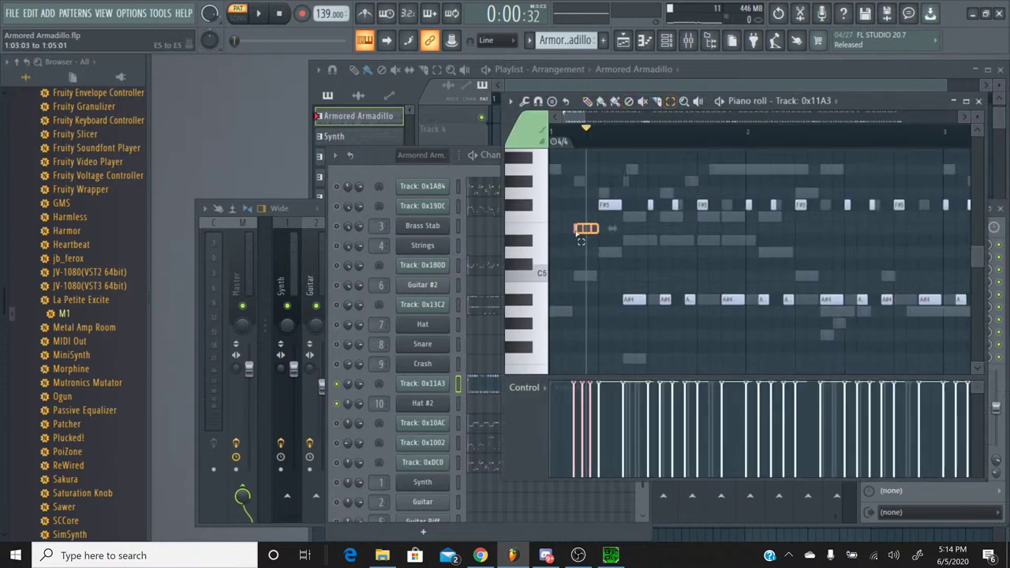
key("shift+Left")
key("shift+Left")
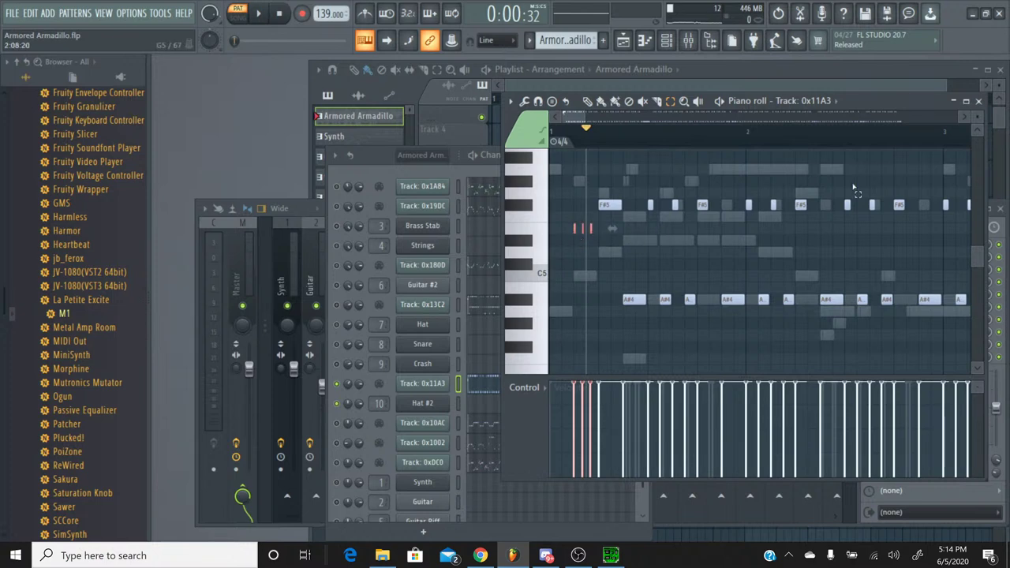
left_click(978, 102)
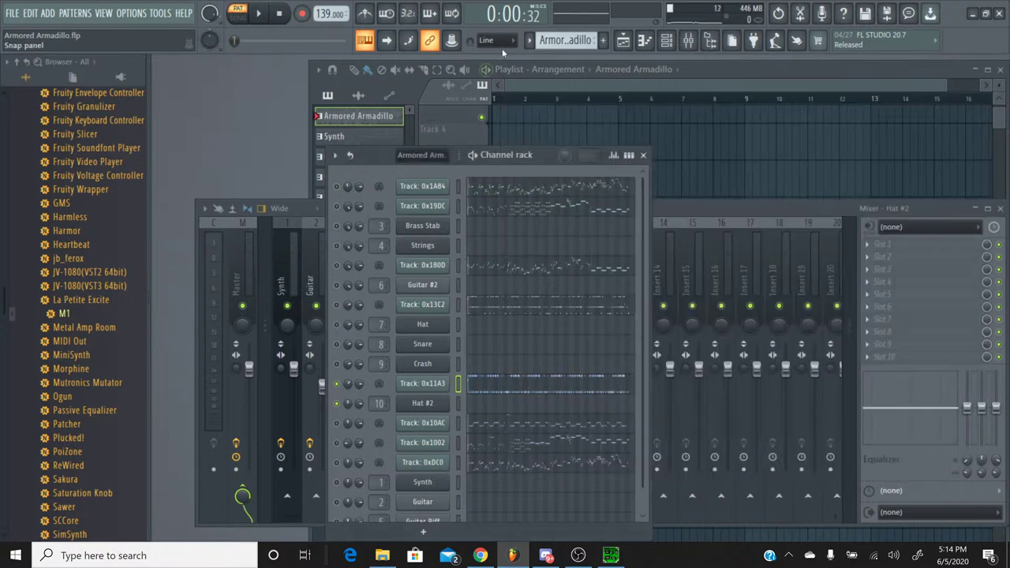
Paste the three short notes into Hat #2 in the Percussion pattern and move them down to B3.
left_click(527, 43)
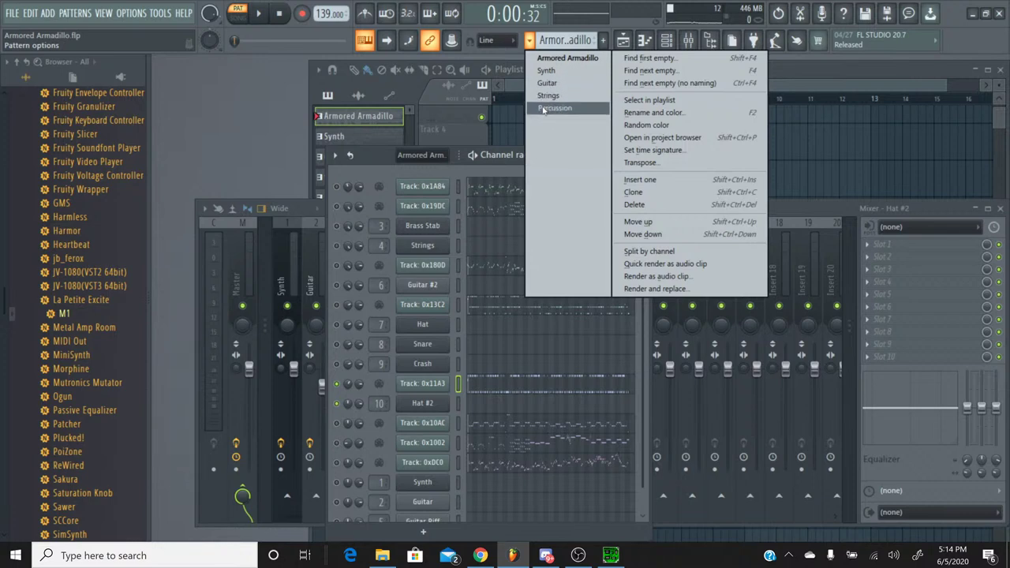
left_click(556, 108)
left_click(493, 405)
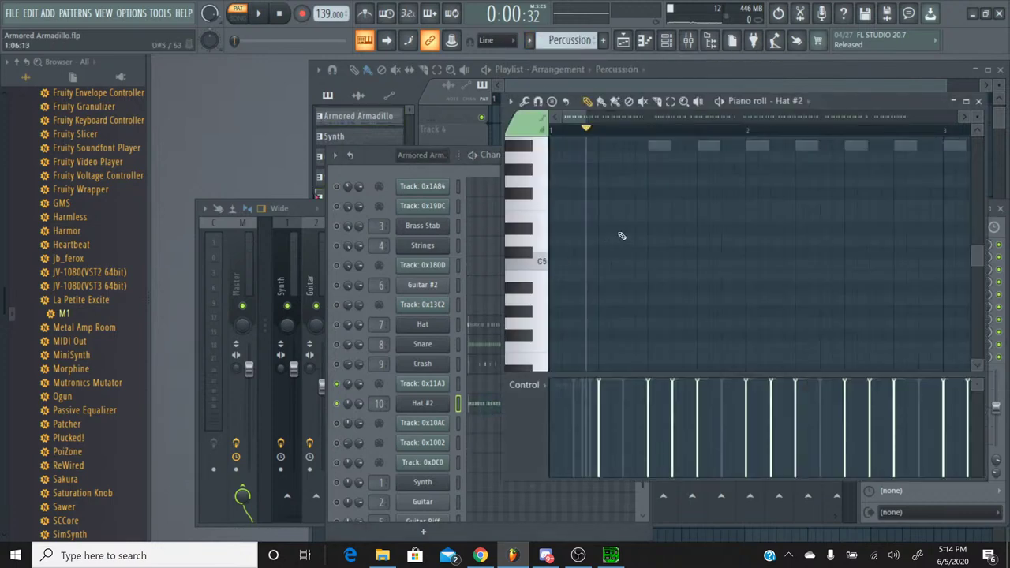
scroll(621, 235, "down", 3)
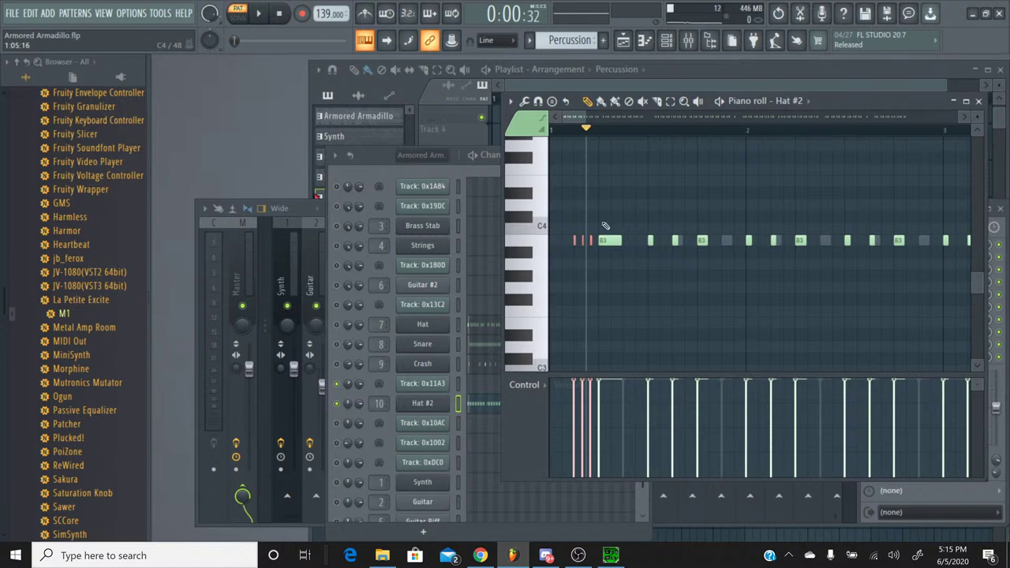
Play the Percussion pattern from its opening for a few seconds and close the Hat #2 piano roll.
left_click(258, 13)
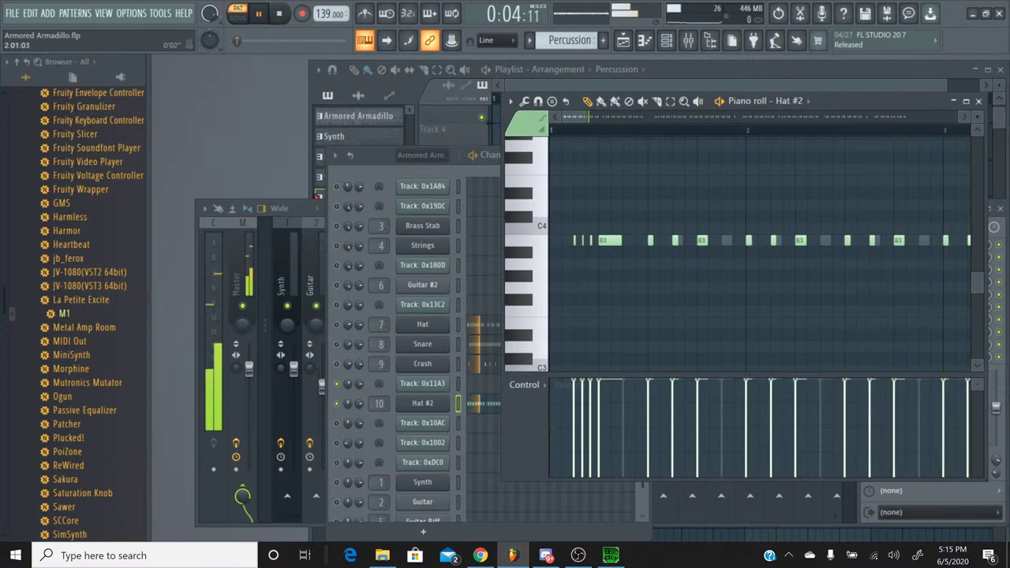
left_click(280, 14)
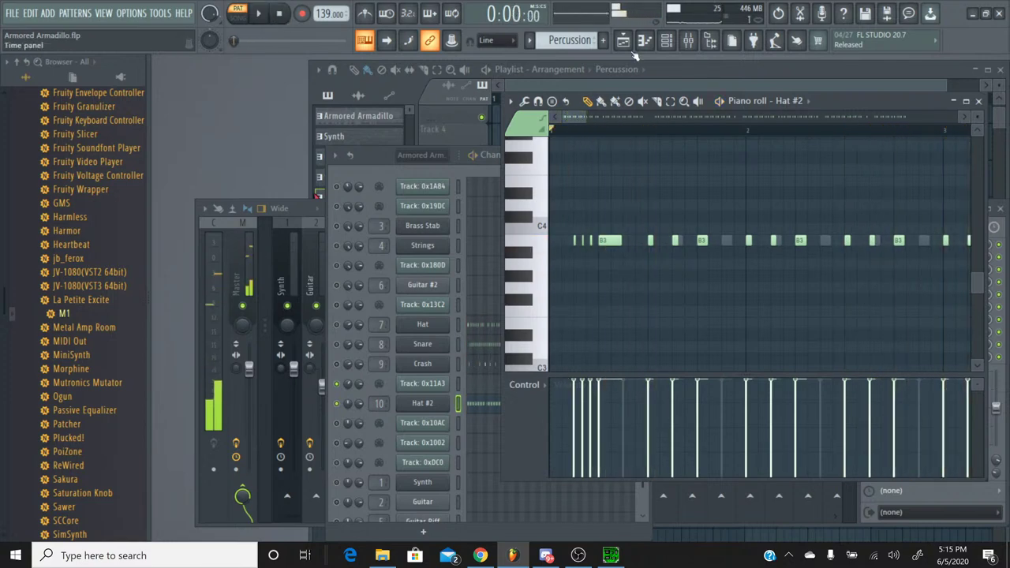
left_click(984, 101)
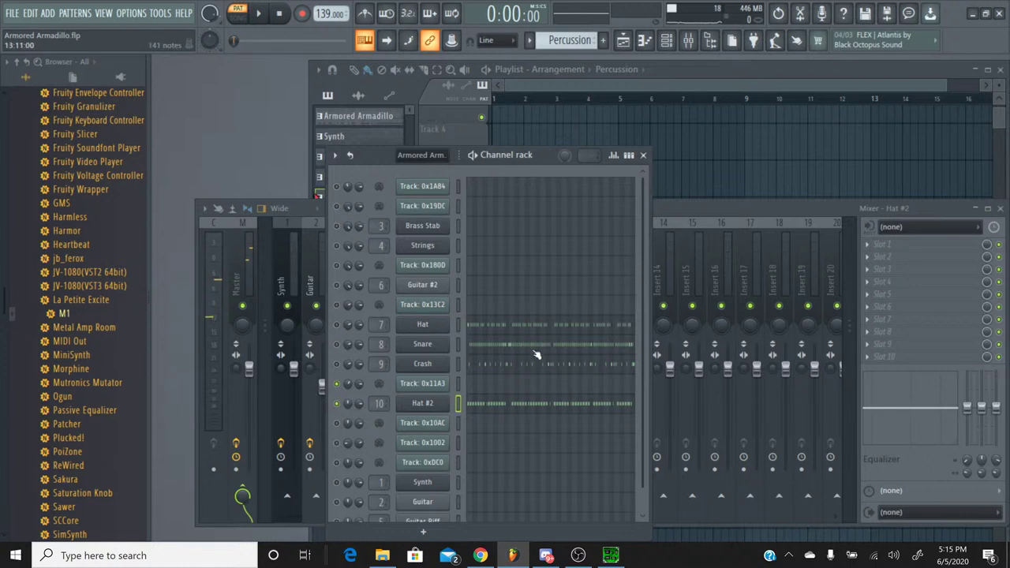
Copy the panning value of Track: 0x11A3 and paste it (61%) onto the Hat #2 channel's panning.
right_click(347, 392)
left_click(399, 484)
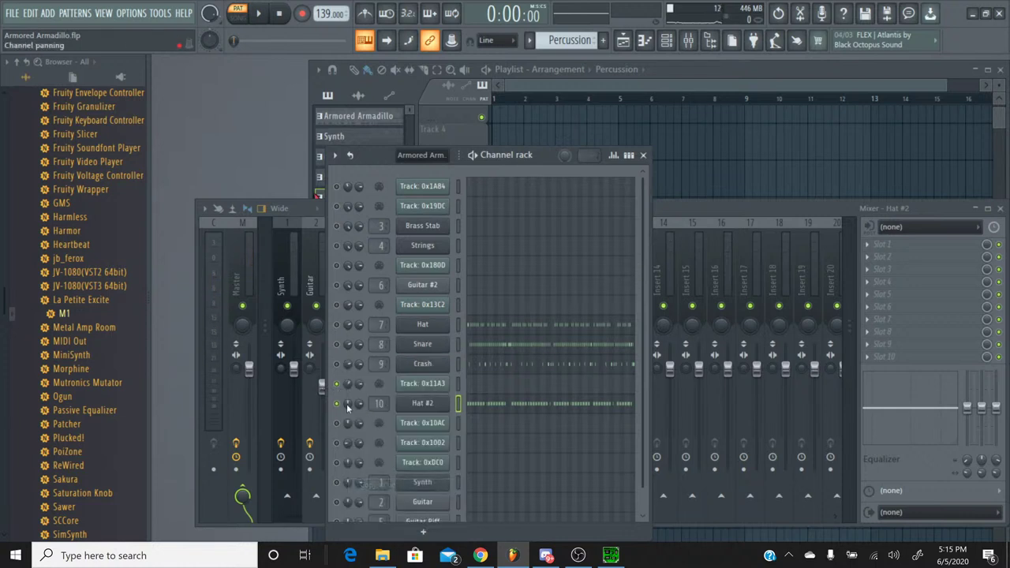
right_click(351, 407)
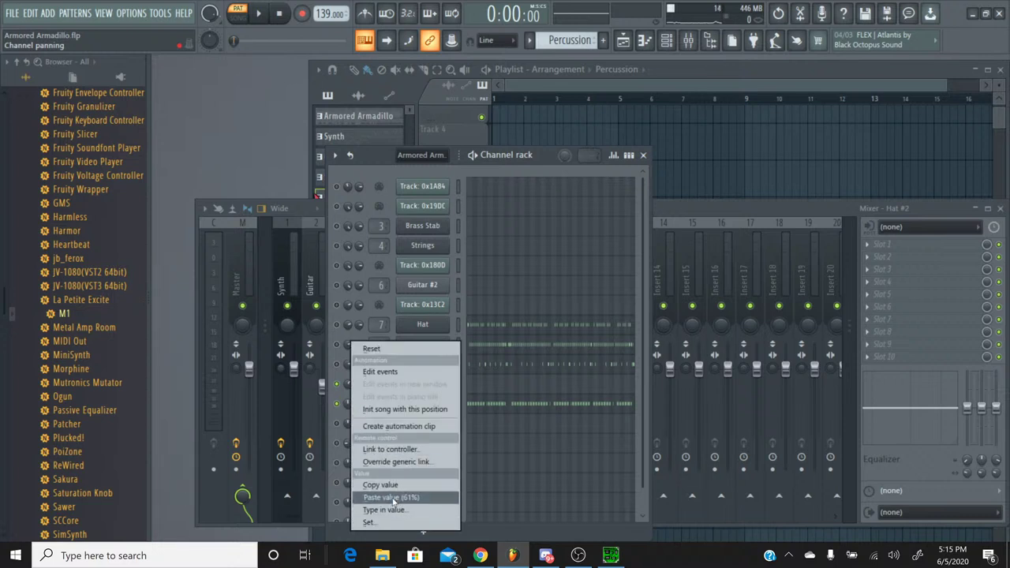
left_click(393, 500)
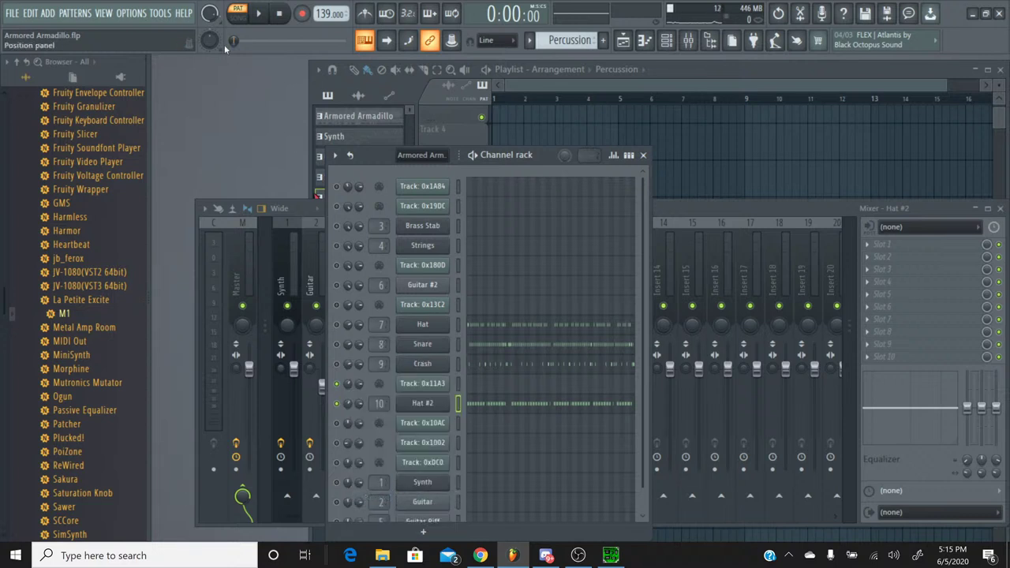
Unmute the Hat channel and play the Percussion pattern for several seconds to hear both hats together.
left_click(342, 327)
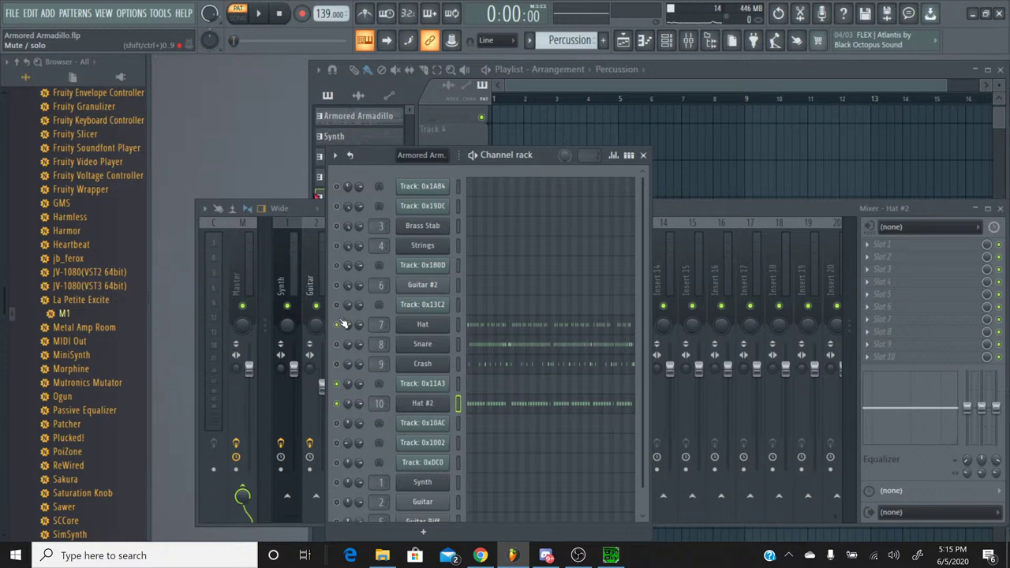
left_click(258, 14)
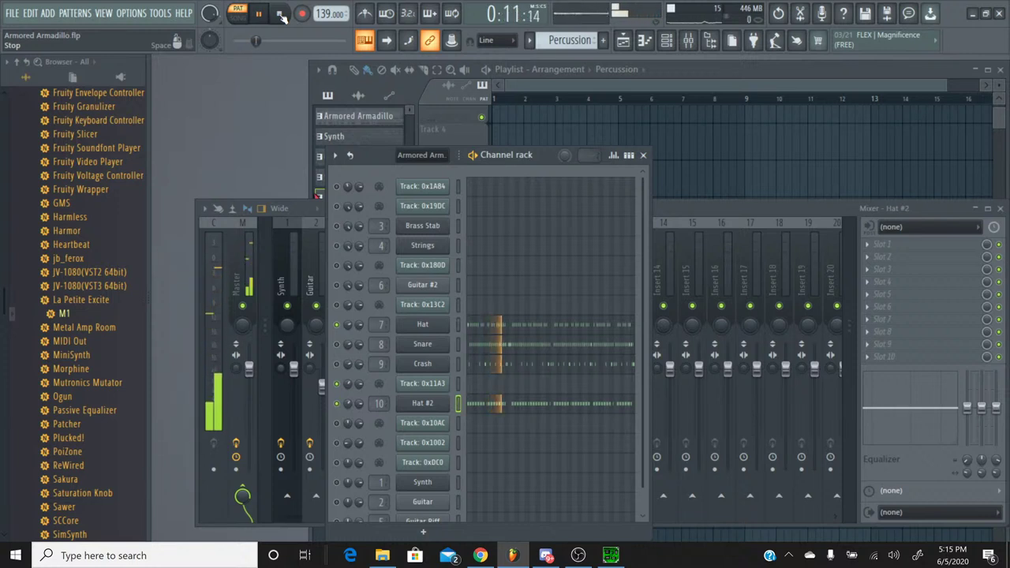
left_click(282, 16)
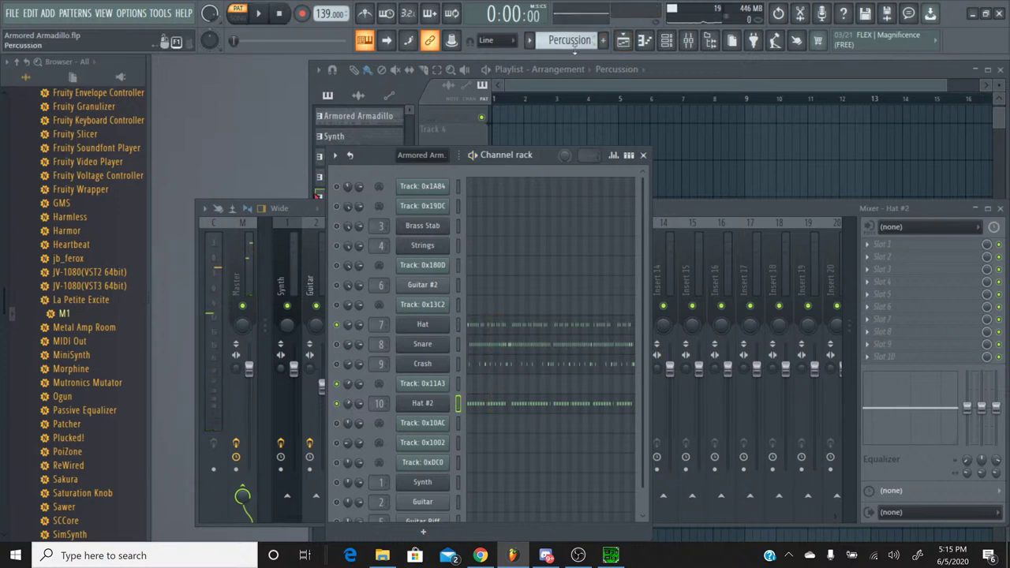
In the Armored Armadillo pattern's Track: 0x11A3 piano roll, set the playback position at the first long F#5 note, and close the roll.
left_click(530, 41)
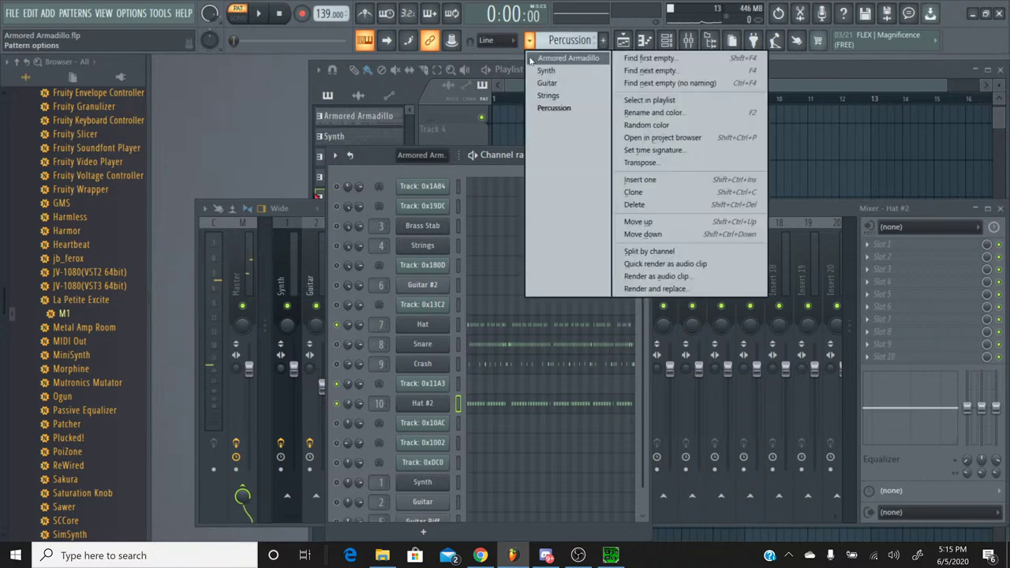
left_click(566, 58)
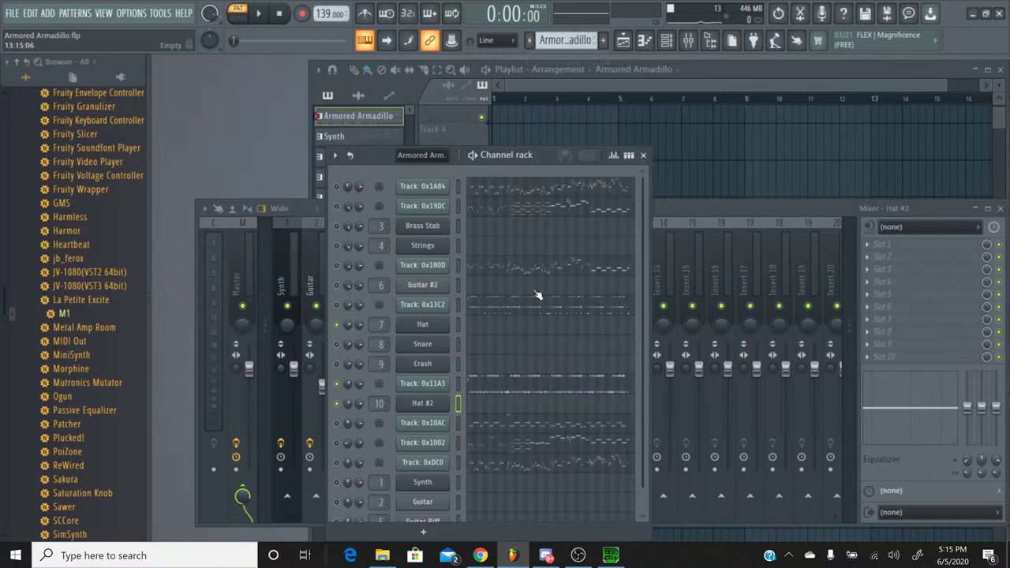
left_click(511, 390)
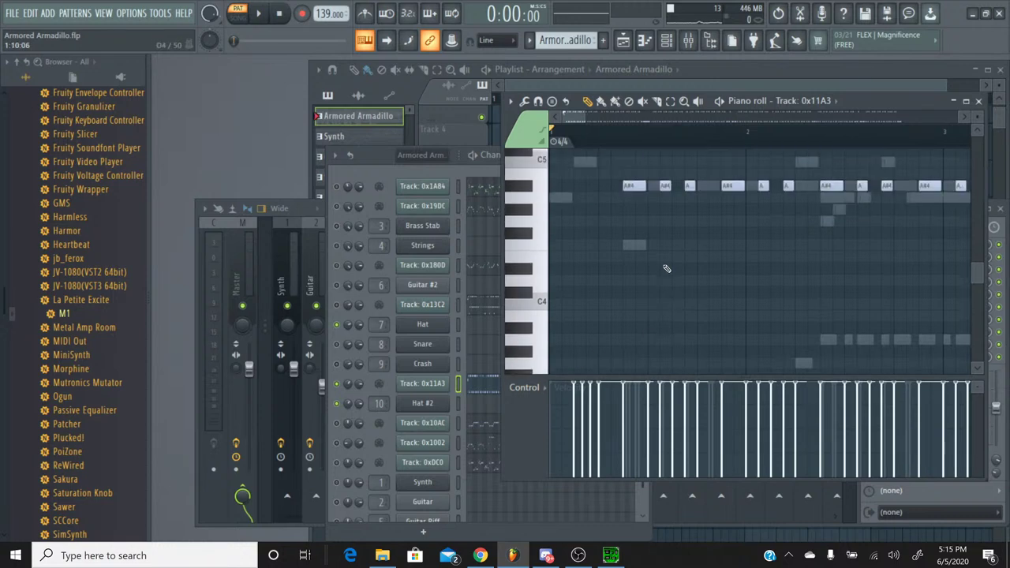
scroll(667, 268, "up", 2)
left_click(604, 132)
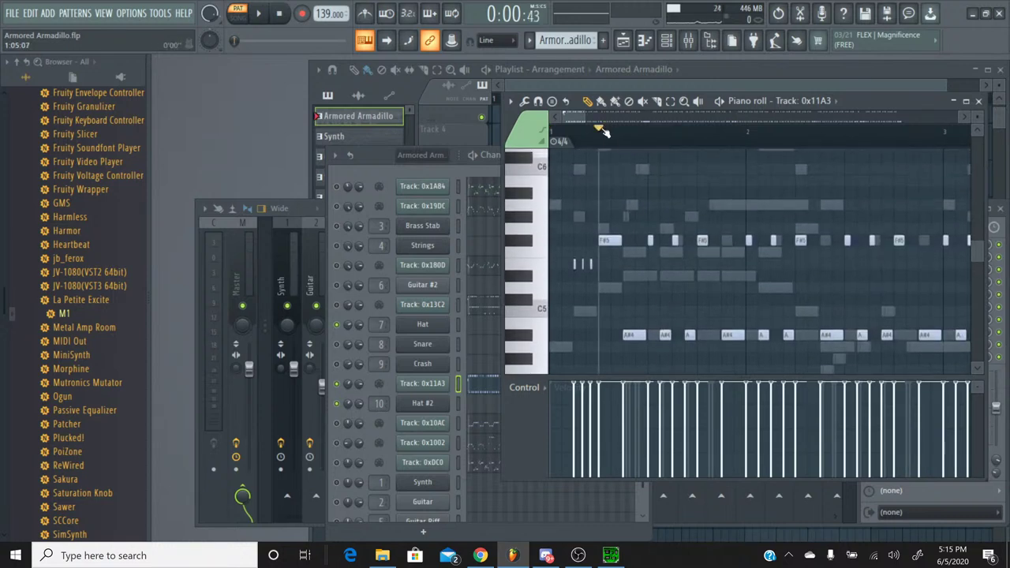
left_click(979, 102)
Switch to the Percussion pattern and check the Hat #2 notes against the playback marker in its piano roll.
left_click(527, 44)
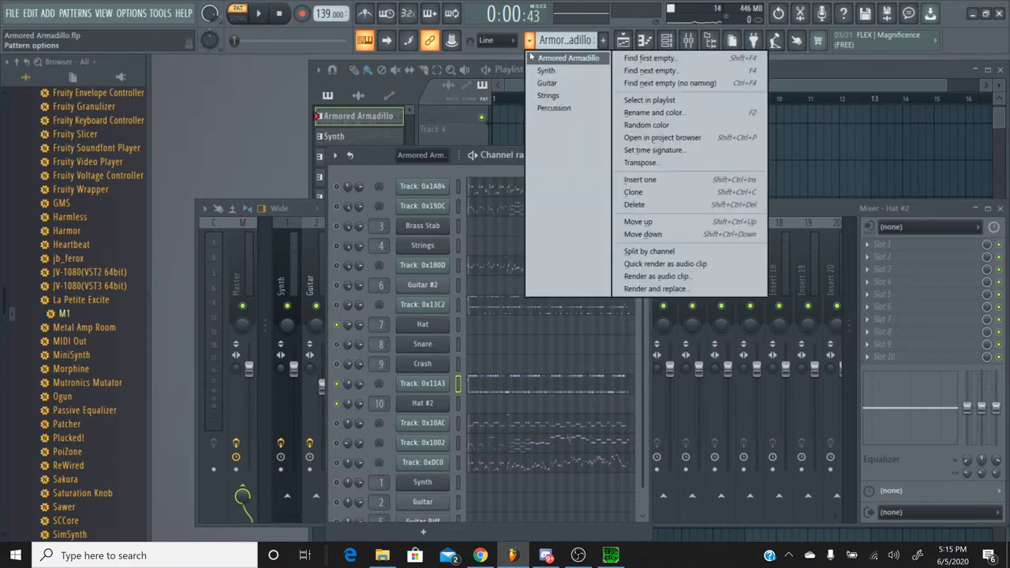
left_click(556, 108)
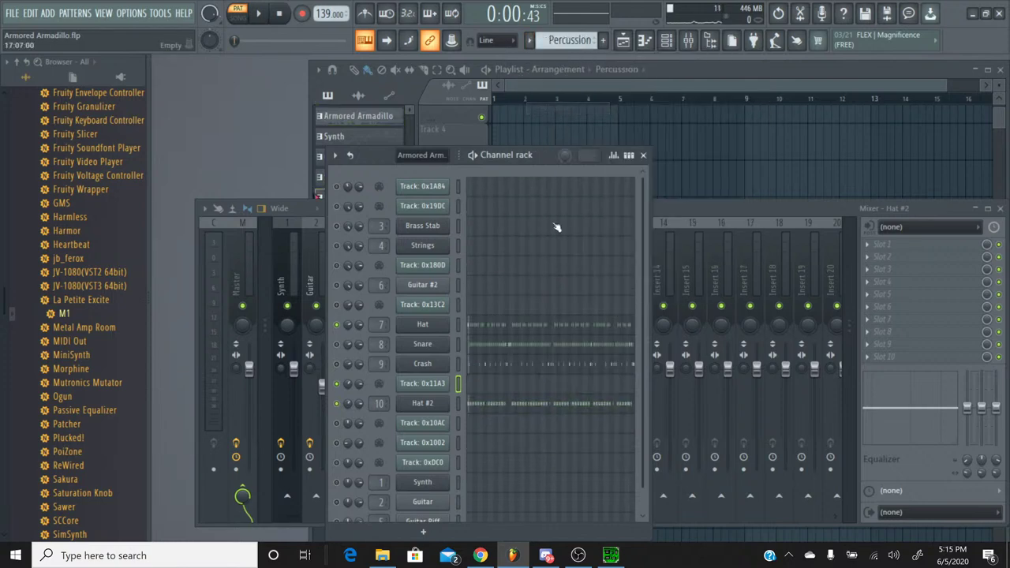
left_click(476, 404)
scroll(618, 229, "down", 10)
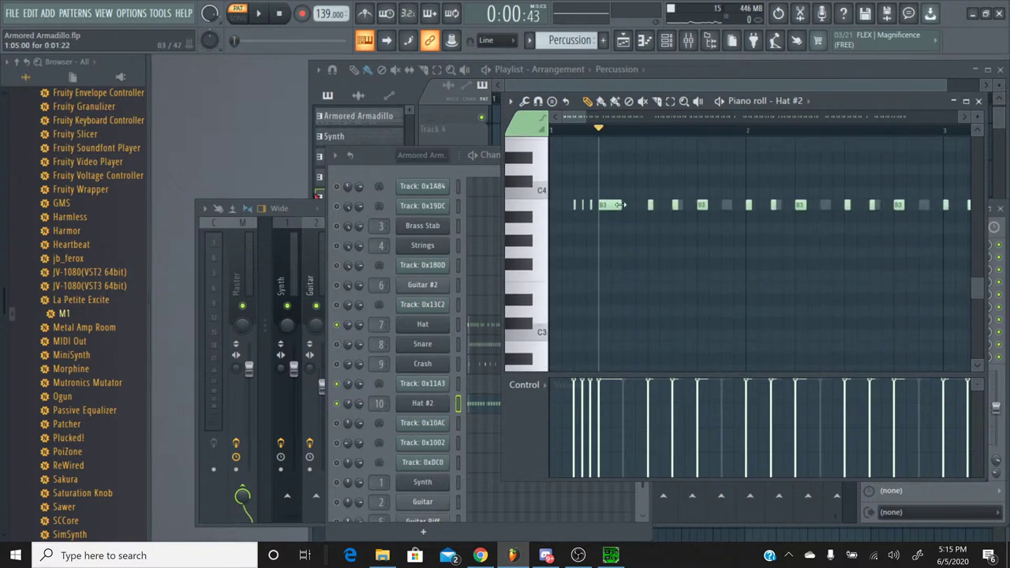
left_click(979, 102)
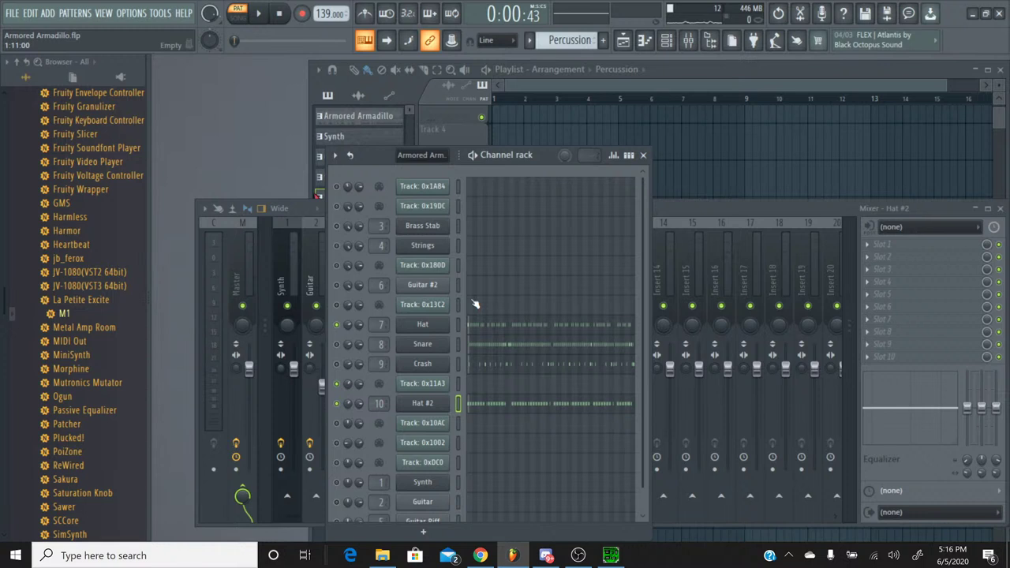
Open Track: 0x11A3 in the Armored Armadillo pattern and play it, briefly toggling other channels such as Track: 0x13C2.
left_click(530, 42)
left_click(560, 108)
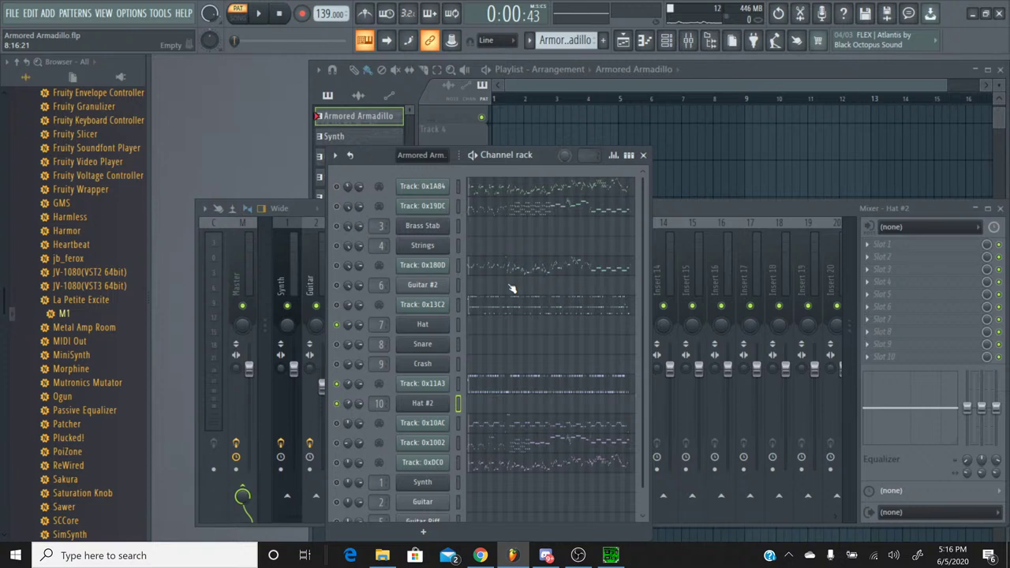
left_click(483, 390)
scroll(612, 275, "down", 2)
scroll(598, 218, "up", 5)
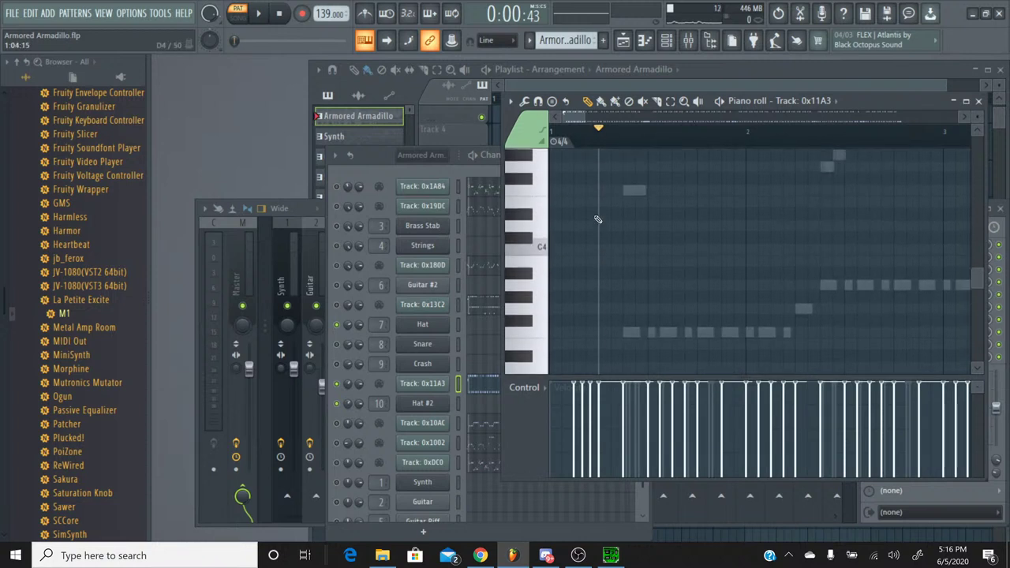
left_click(258, 14)
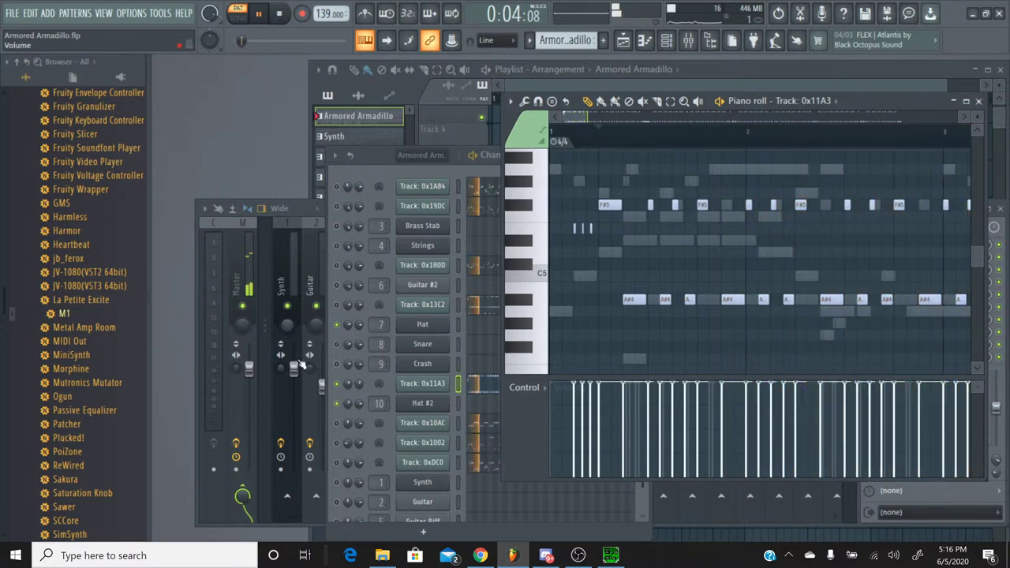
left_click(340, 267)
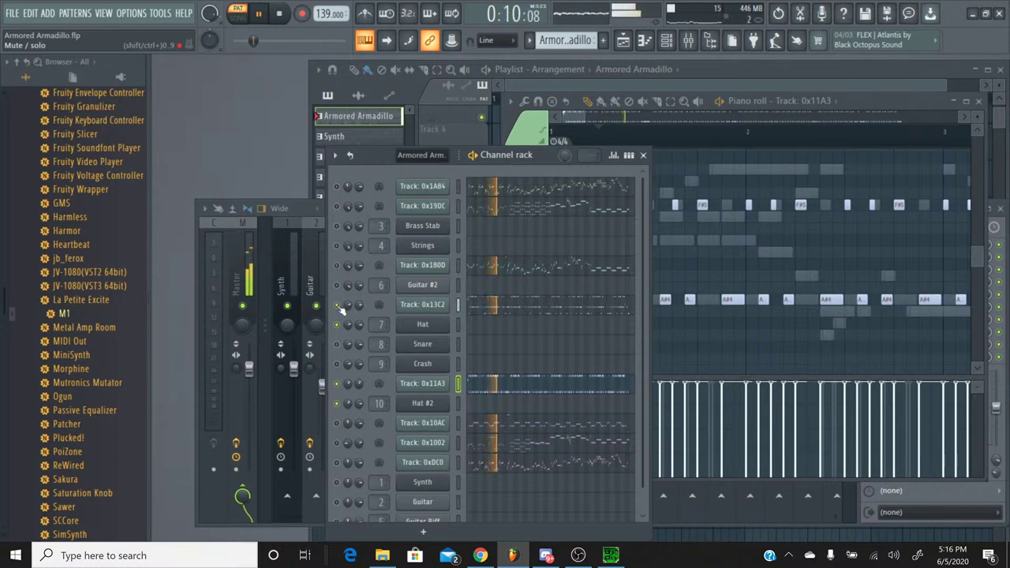
key("space")
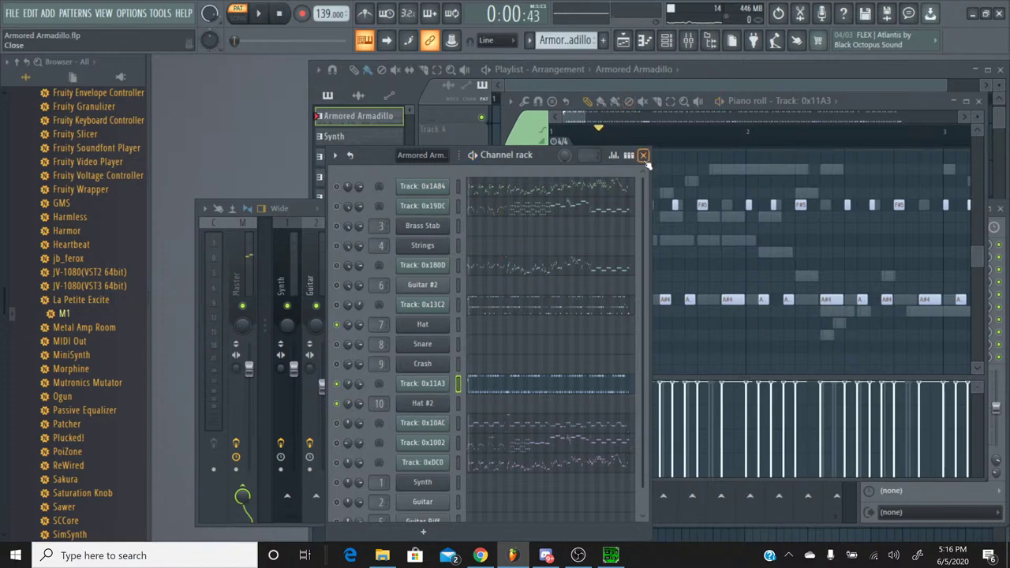
Select and copy all A#4 notes in Track: 0x11A3, and close its piano roll.
left_click(643, 155)
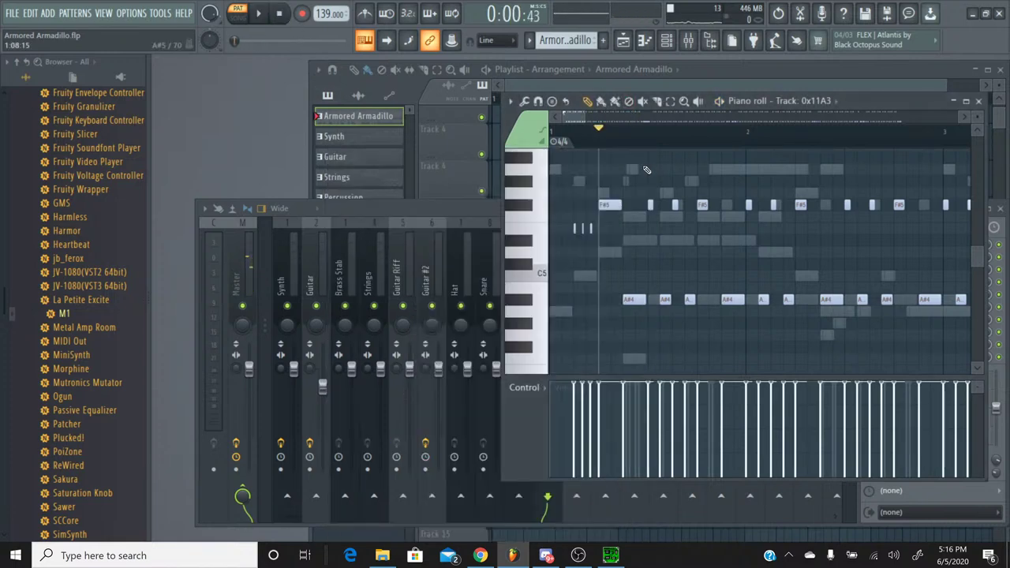
double_click(520, 302)
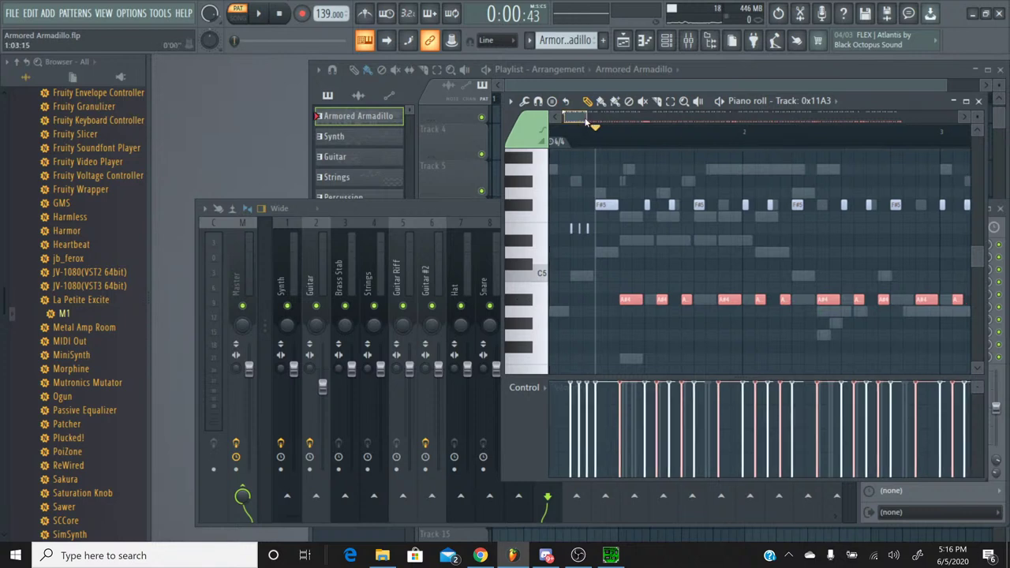
scroll(588, 131, "right", 3)
scroll(519, 164, "left", 3)
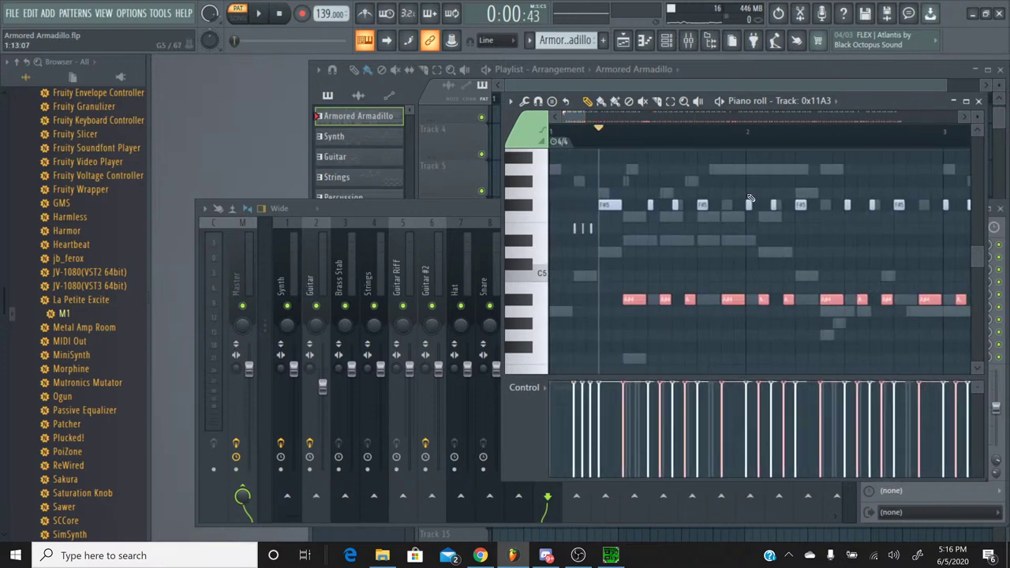
left_click(979, 102)
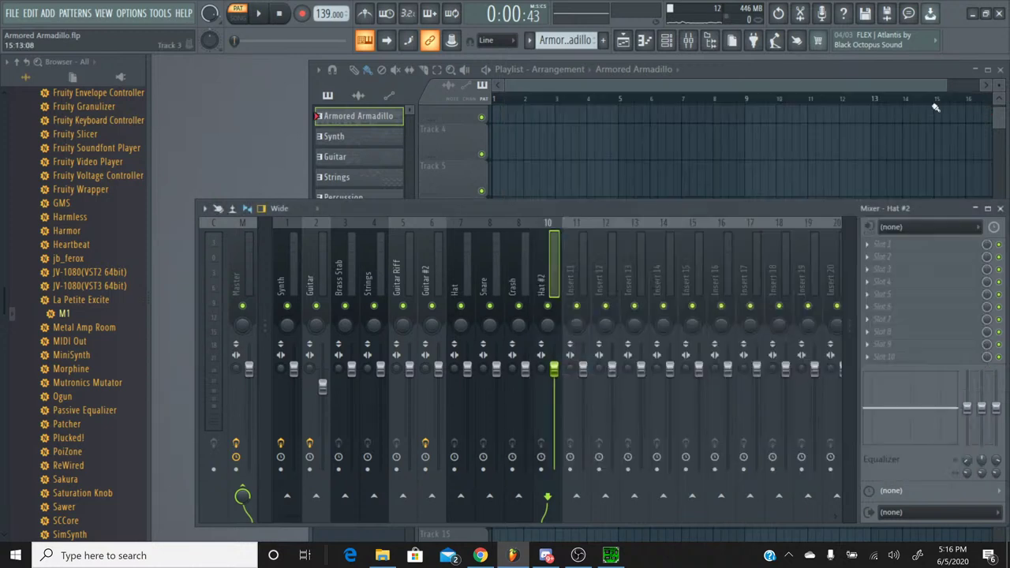
Switch to the Percussion pattern, add an M1 channel below Hat #2, and set the instrument to Prog mode.
left_click(544, 39)
left_click(553, 108)
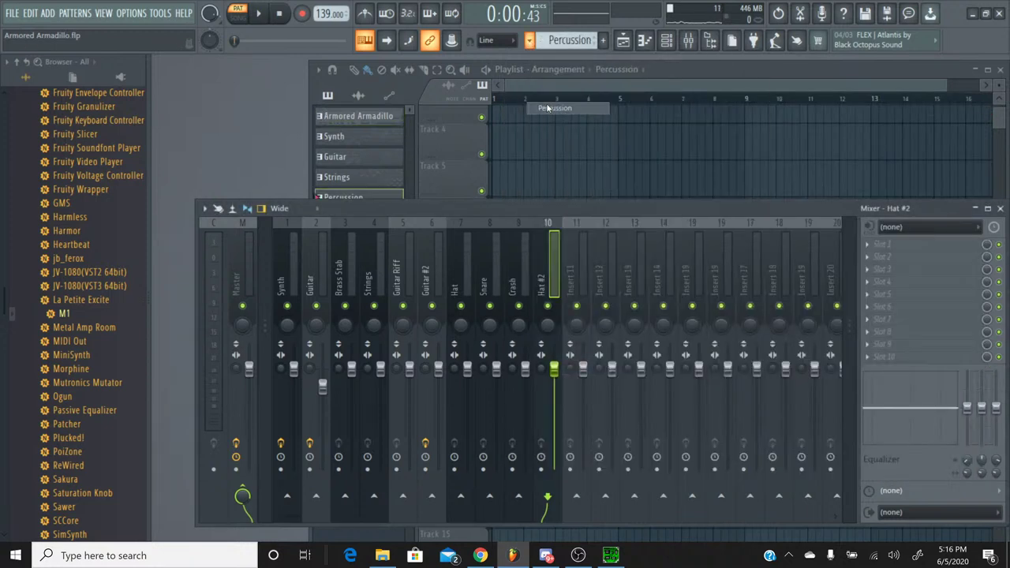
left_click(667, 41)
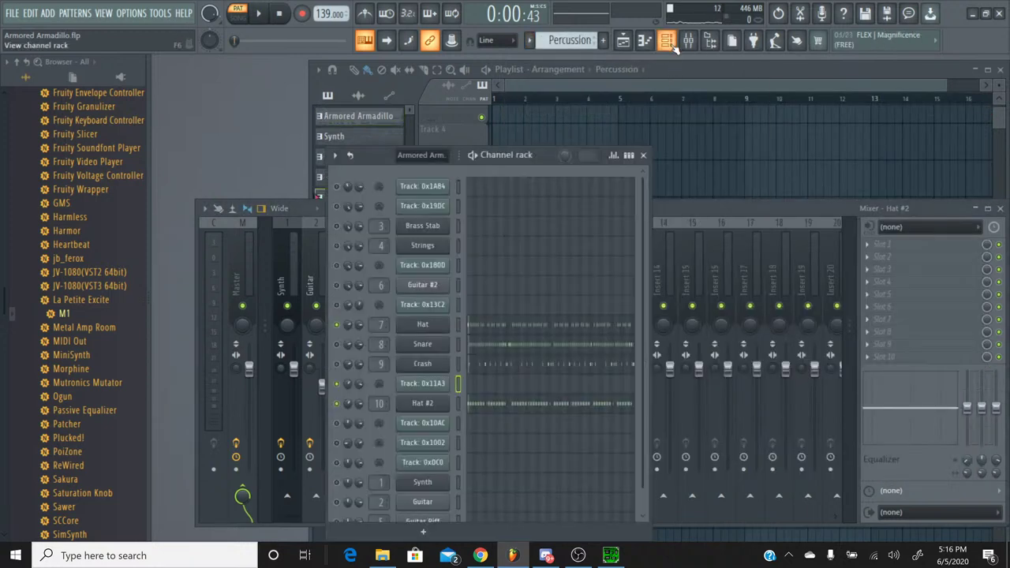
left_click_drag(59, 316, 435, 422)
left_click(639, 262)
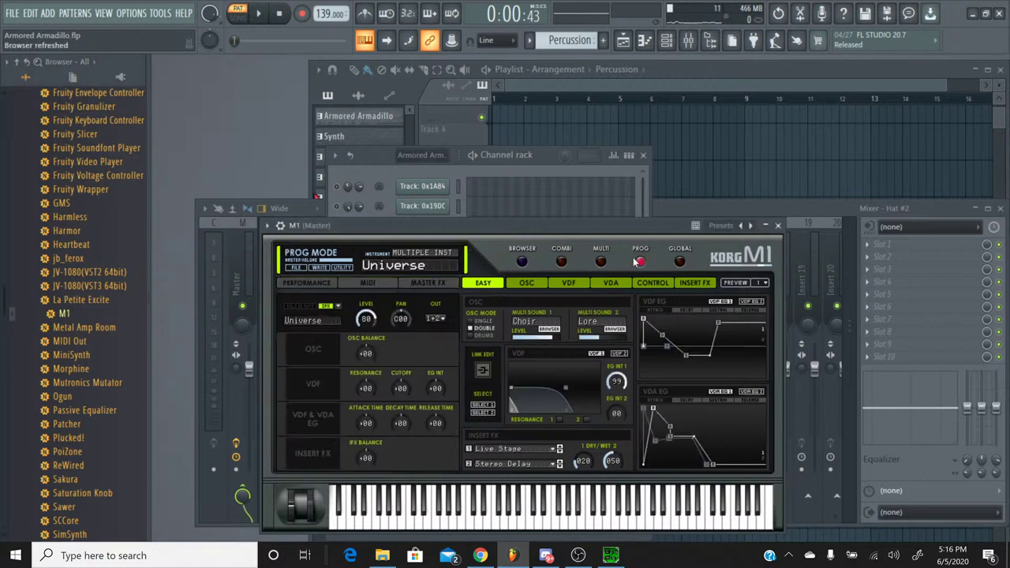
Load the BD&SDCatlog1 program from M1's Drums/Hit category, set its second insert effect to No Effect, and close the plugin.
left_click(522, 262)
left_click(574, 368)
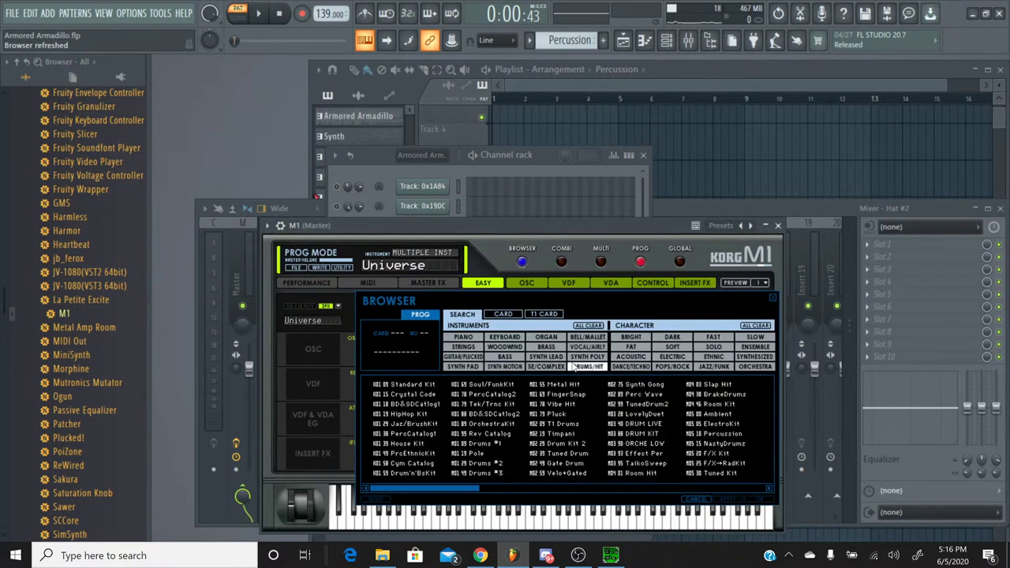
double_click(432, 405)
left_click(541, 464)
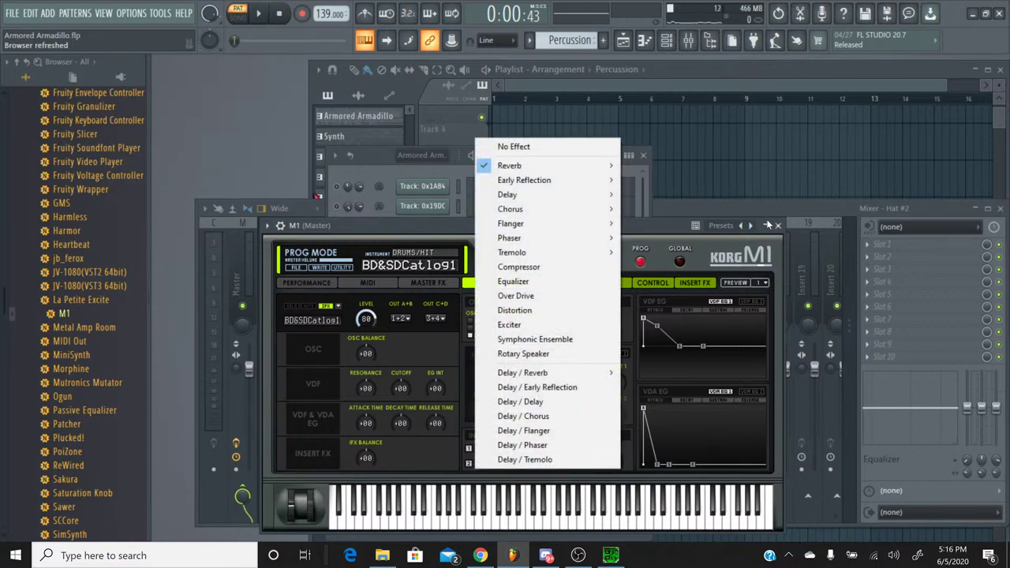
left_click(513, 146)
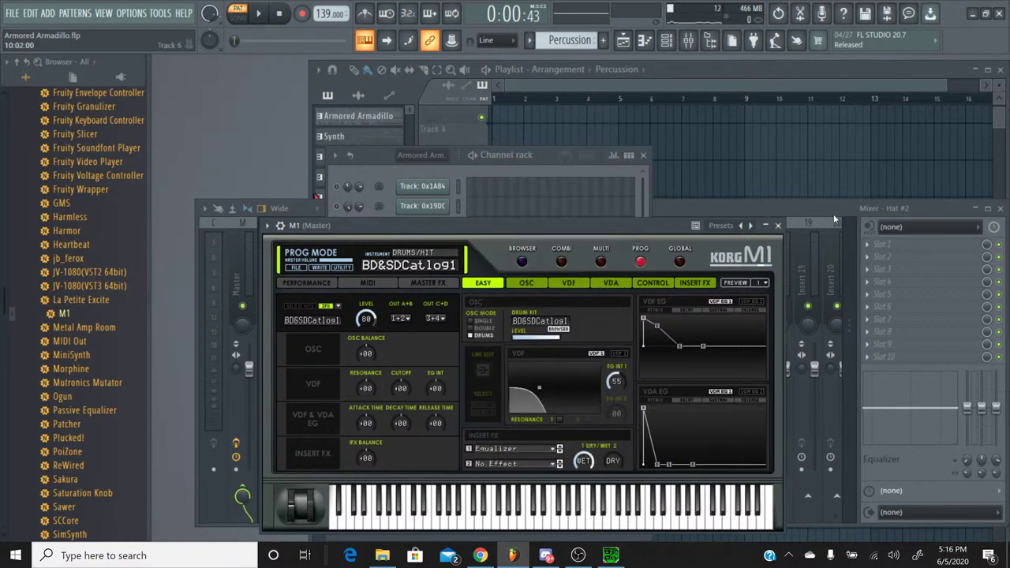
left_click(775, 227)
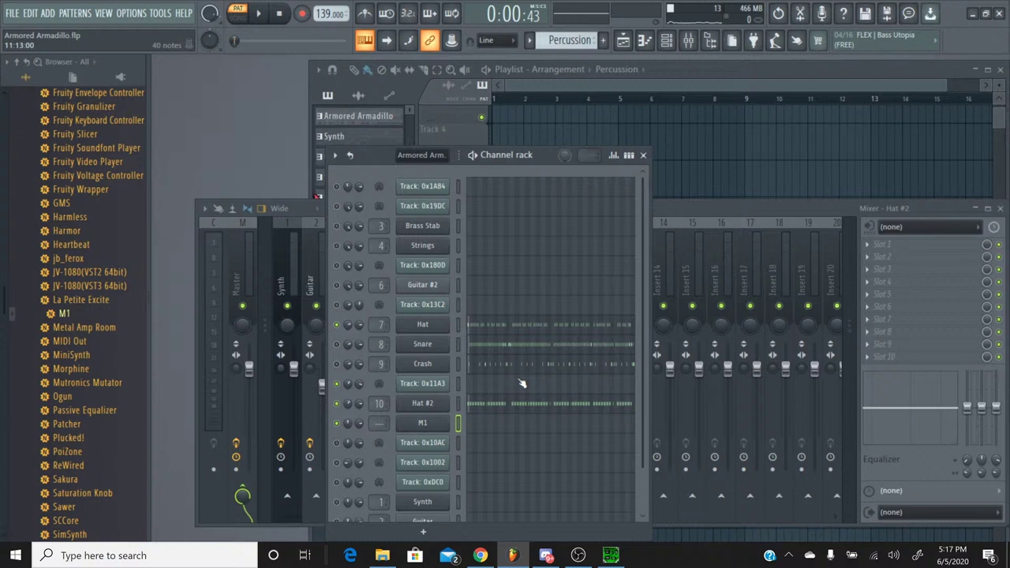
Paste the copied A#4 notes into the new M1 channel's piano roll and audition the neighbouring A4, A#4 and B4 sounds.
left_click(479, 428)
key("ctrl+v")
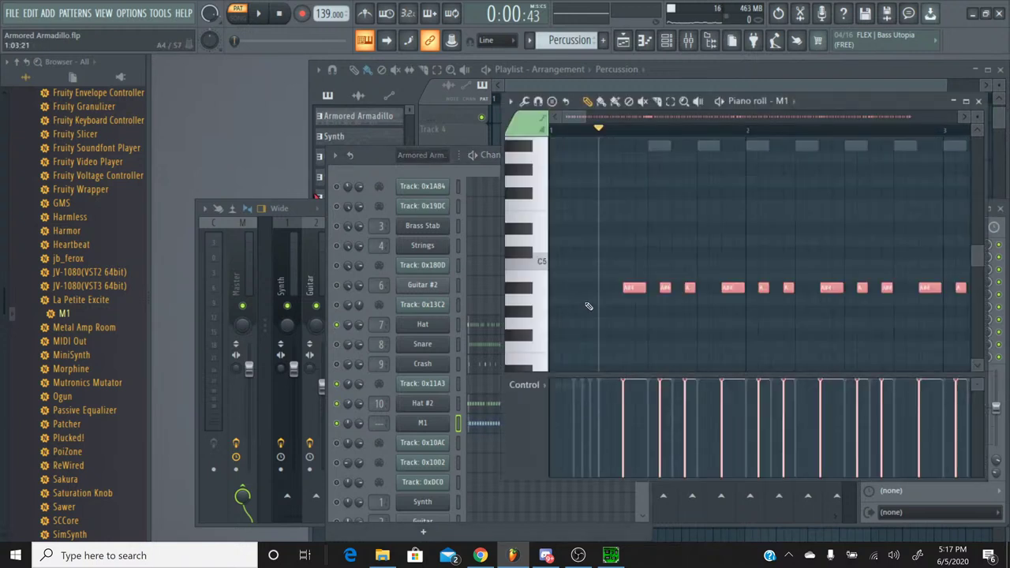
left_click(587, 306)
left_click(535, 291)
left_click(534, 278)
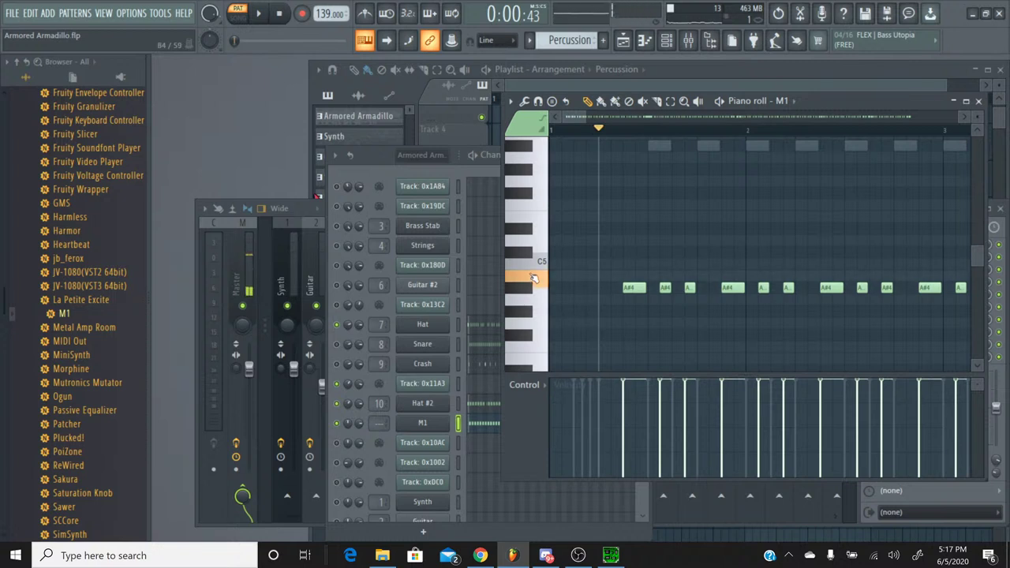
left_click(531, 287)
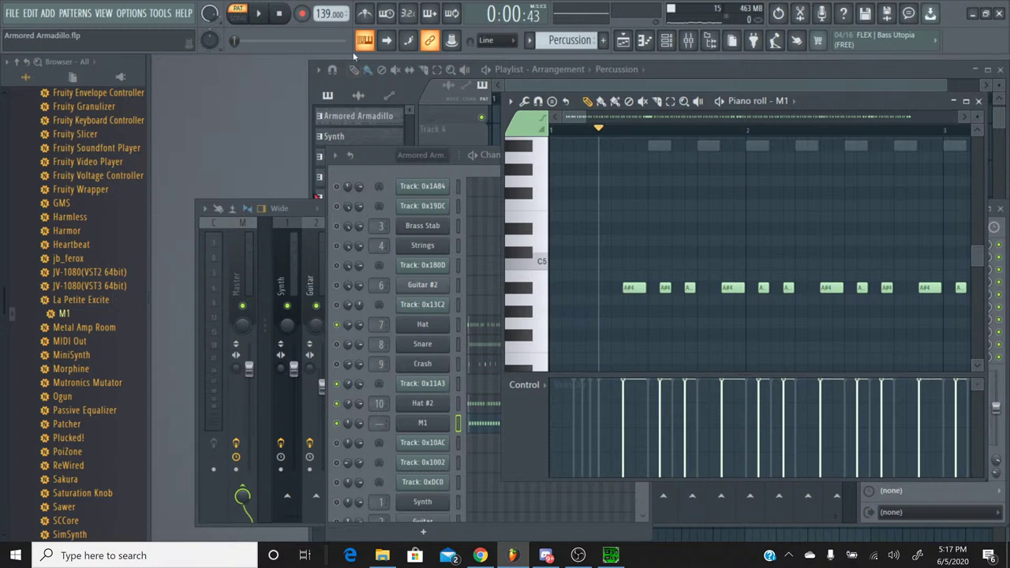
Play the Percussion pattern and move all the M1 channel's notes up one semitone to B4.
left_click(264, 20)
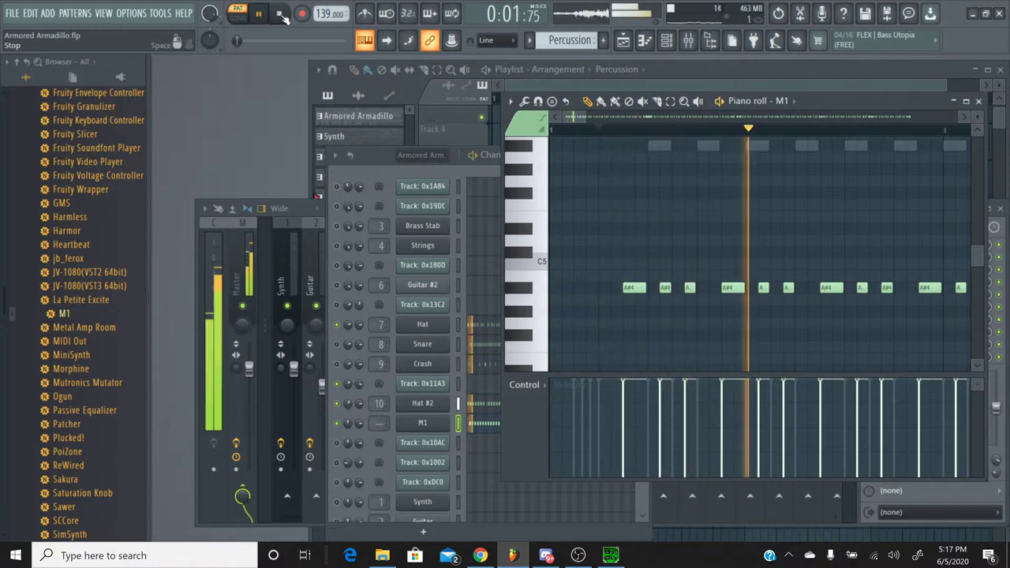
key("ctrl+a")
key("Up")
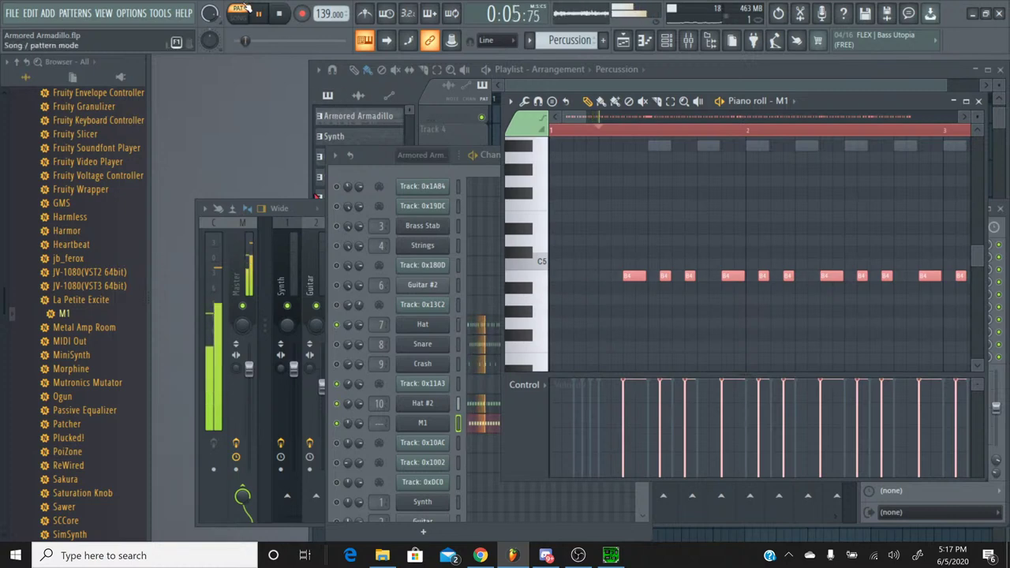
Compare the playing Armored Armadillo pattern with the Percussion pattern, stop playback, and close the M1 piano roll.
left_click(530, 39)
left_click(552, 55)
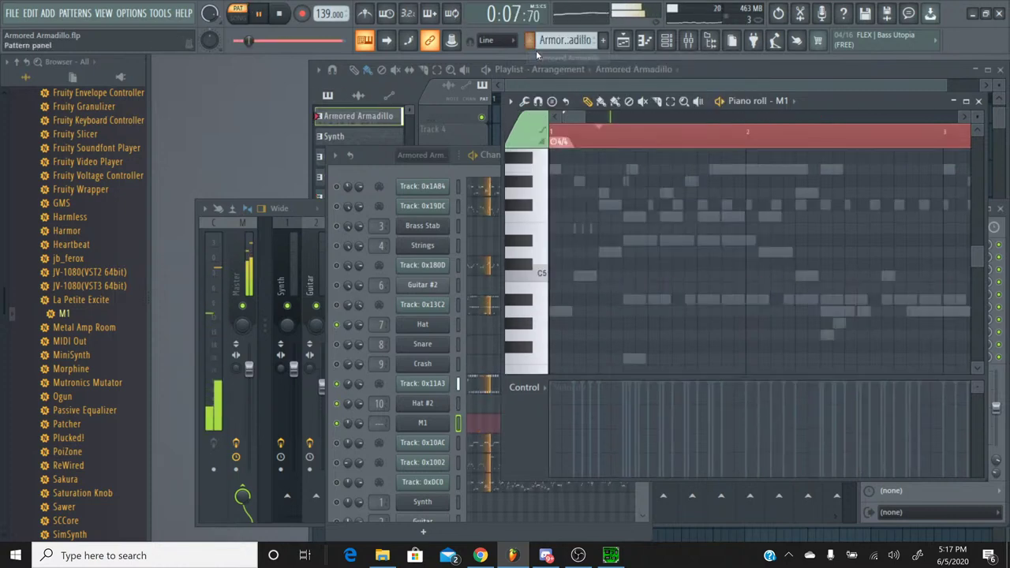
left_click(530, 41)
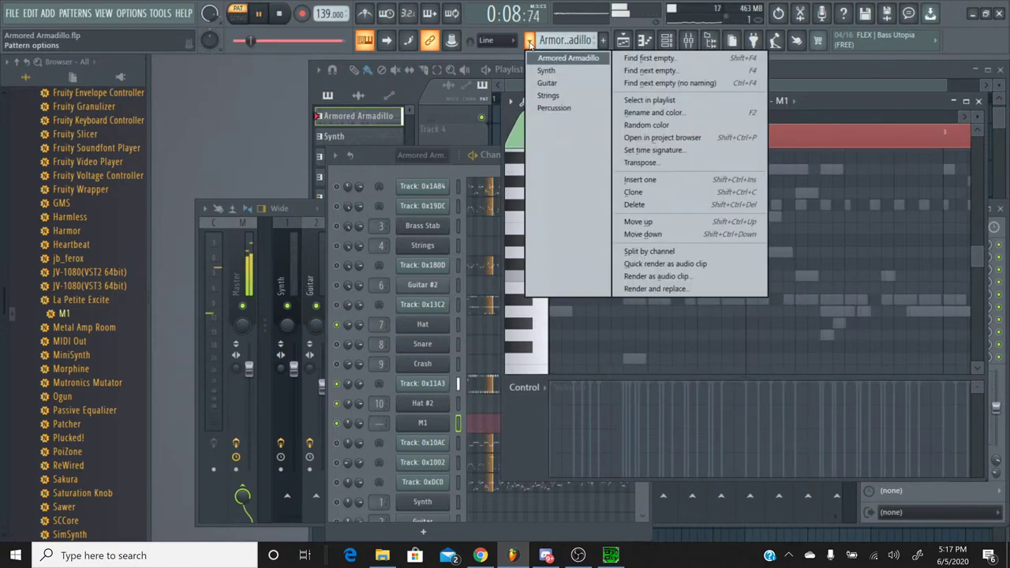
left_click(547, 111)
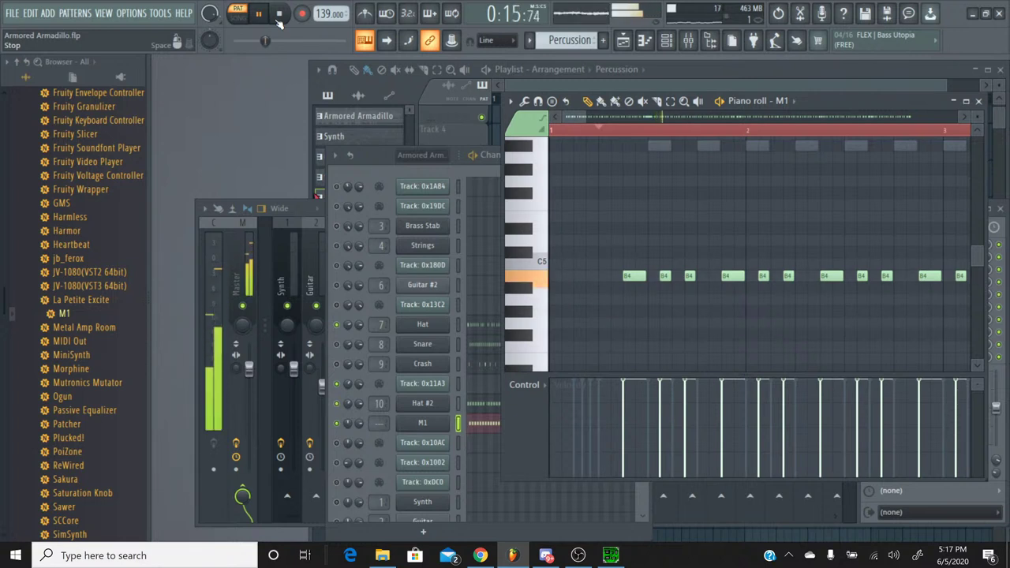
left_click(279, 21)
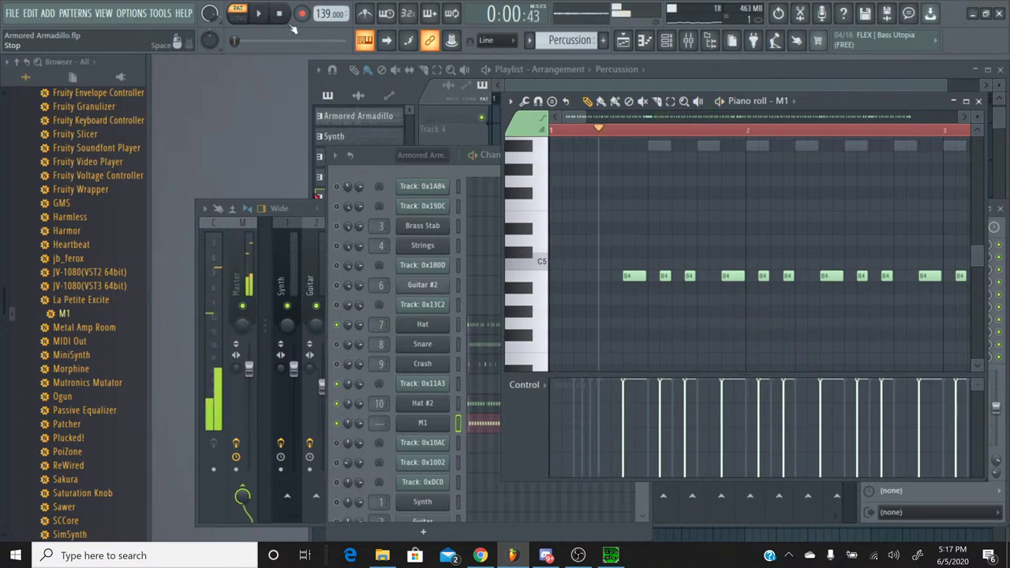
left_click(978, 103)
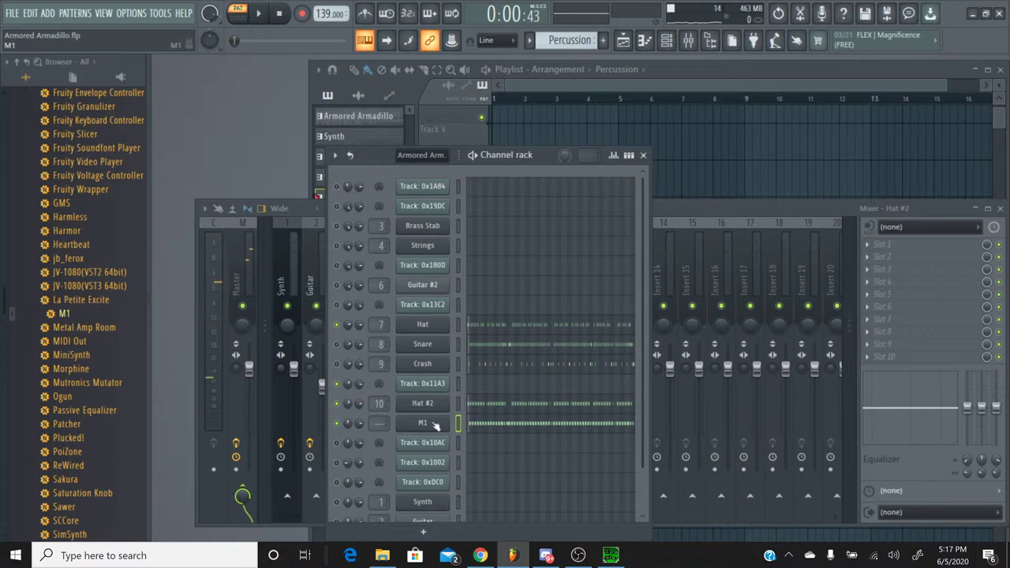
Copy the Hat #2 channel's panning value and paste it onto the M1 channel's panning.
right_click(348, 407)
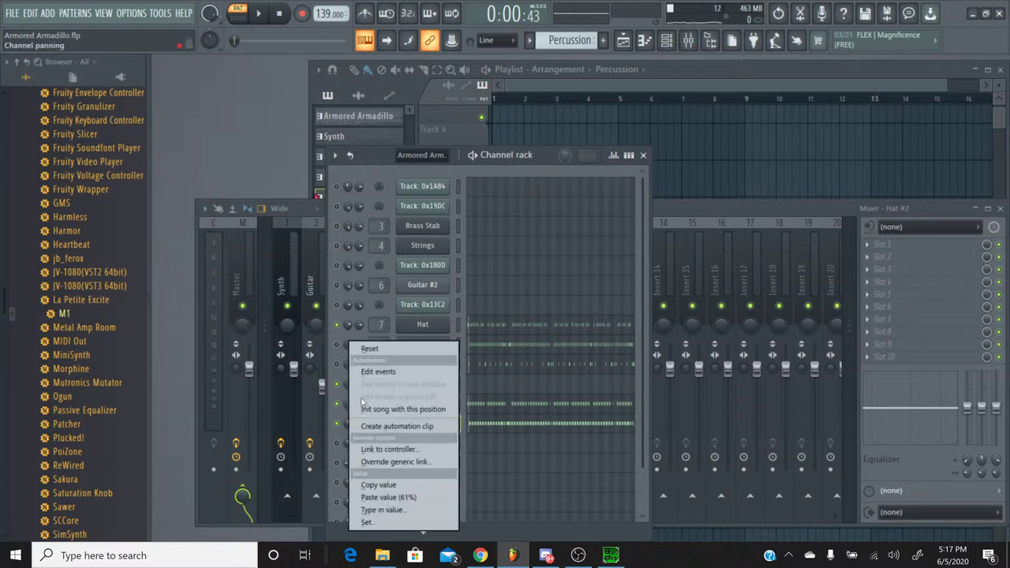
left_click(386, 484)
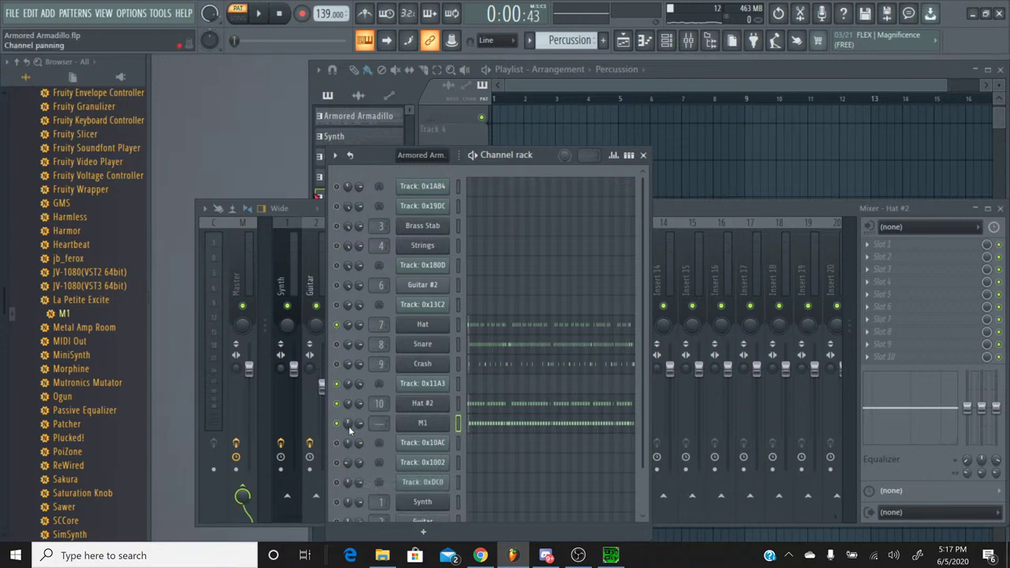
right_click(349, 428)
left_click(383, 499)
Play the Percussion pattern while lowering the Hat and Hat #2 mixer levels, stop playback, and save the project.
left_click(262, 14)
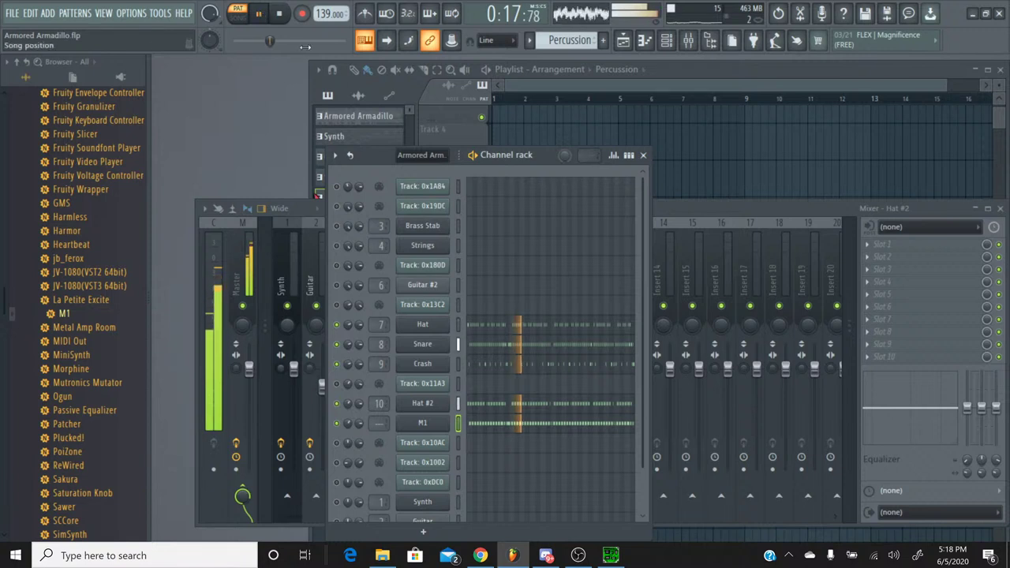
left_click(666, 206)
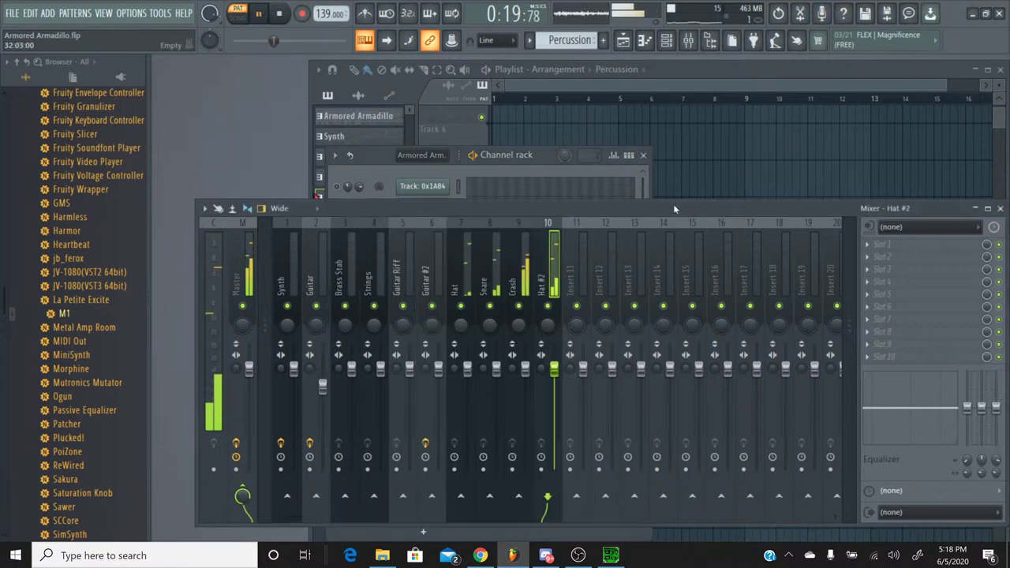
left_click_drag(468, 367, 467, 407)
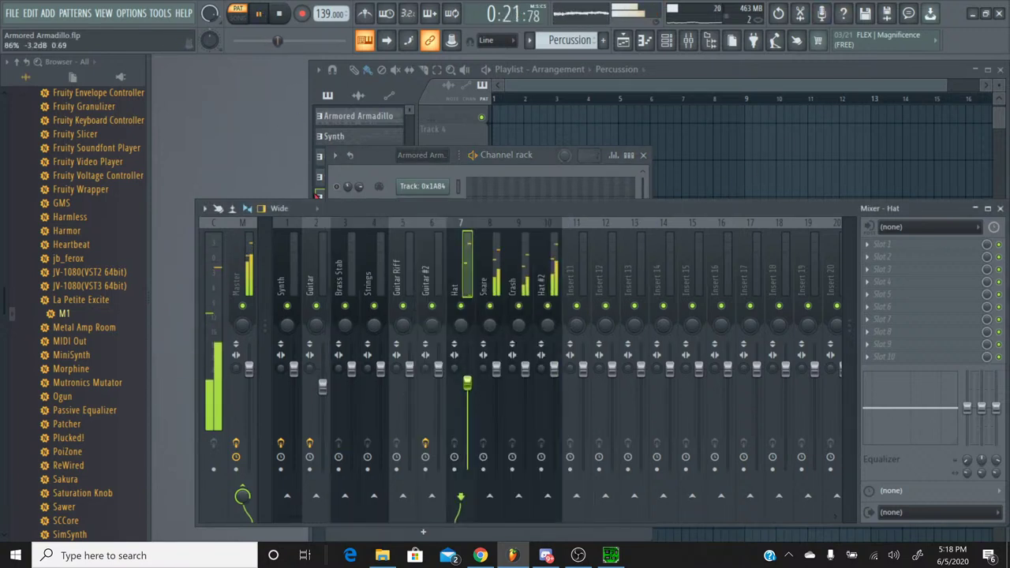
left_click_drag(554, 370, 554, 390)
left_click_drag(467, 407, 468, 391)
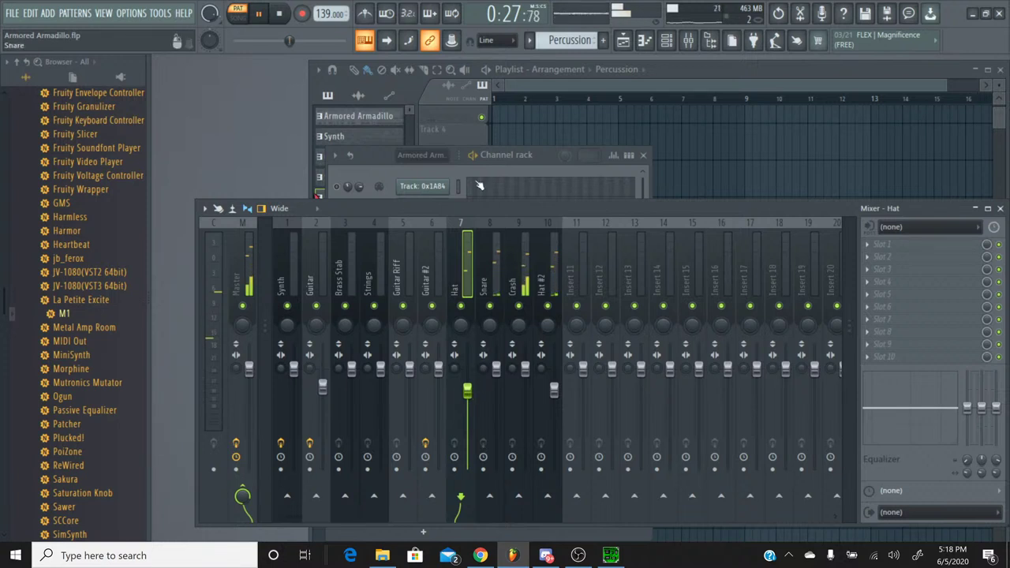
left_click(280, 15)
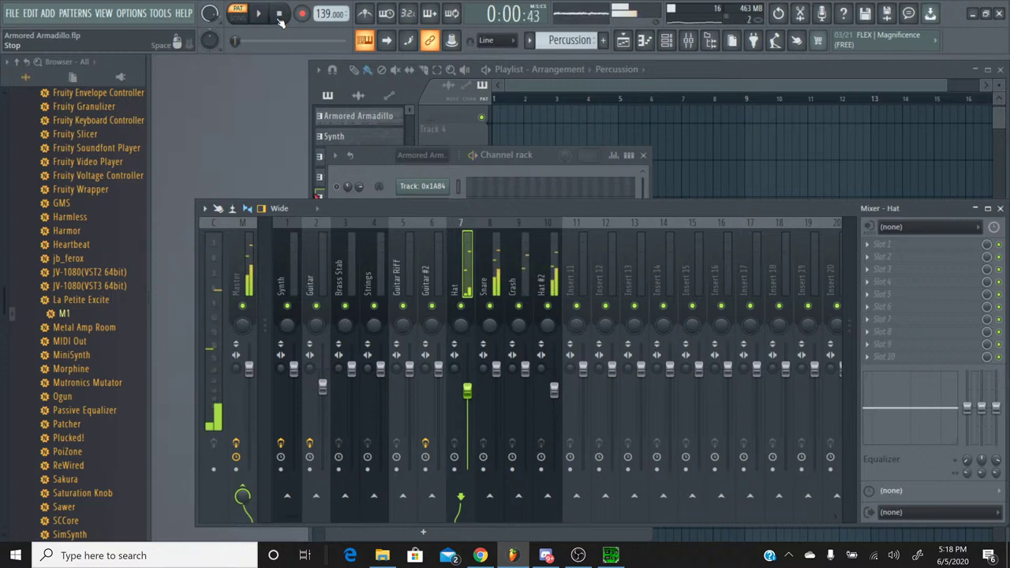
left_click(8, 14)
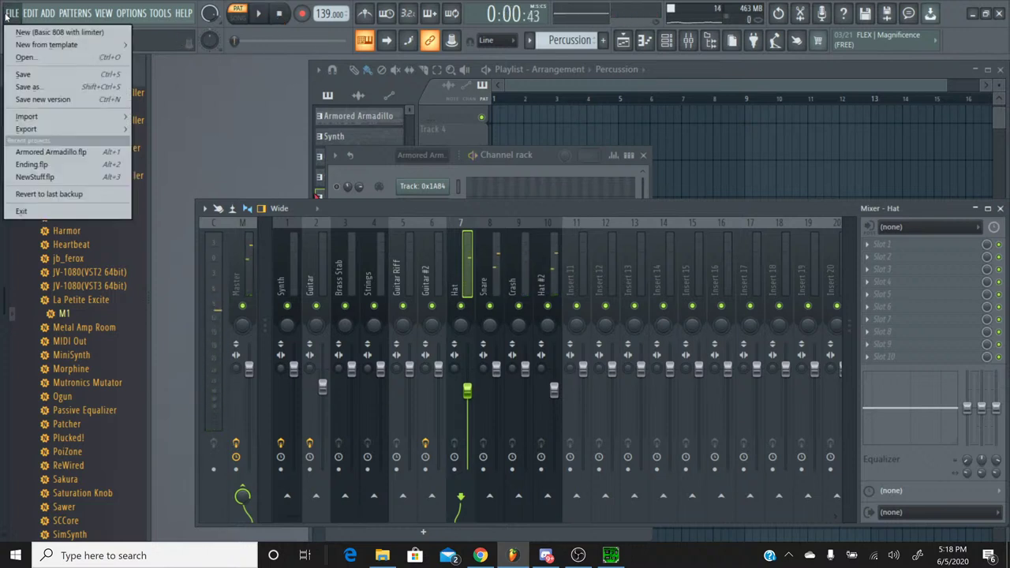
left_click(25, 74)
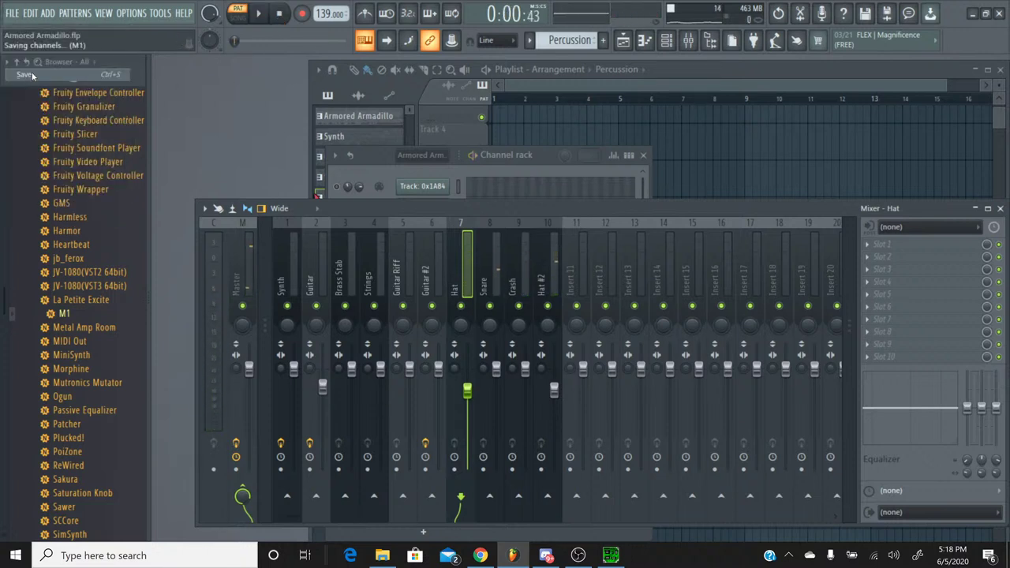
Switch to the Armored Armadillo pattern, solo Track: 0x10AC, and open its notes in the piano roll.
left_click(433, 176)
left_click(530, 41)
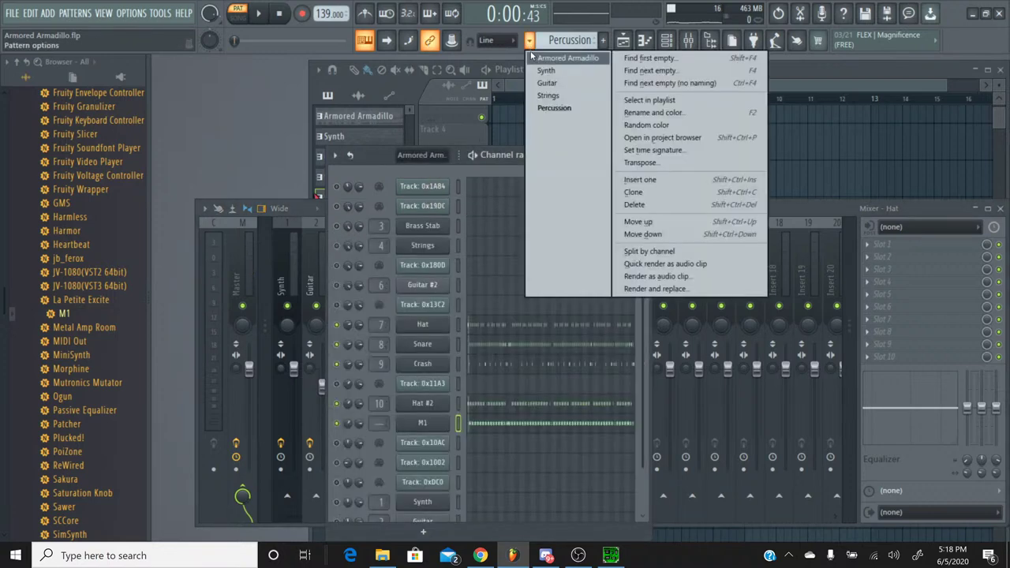
left_click(533, 57)
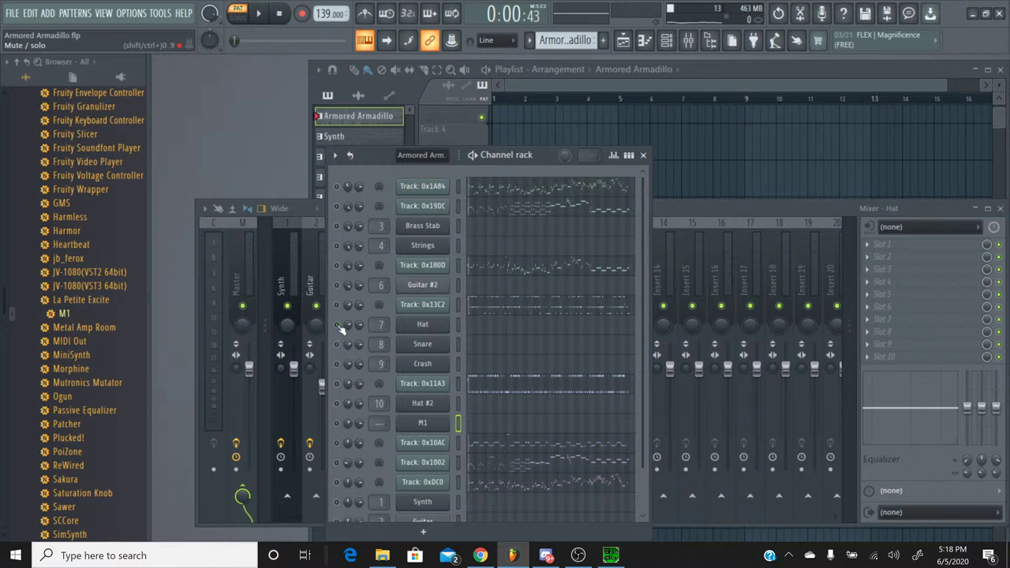
scroll(426, 421, "down", 1)
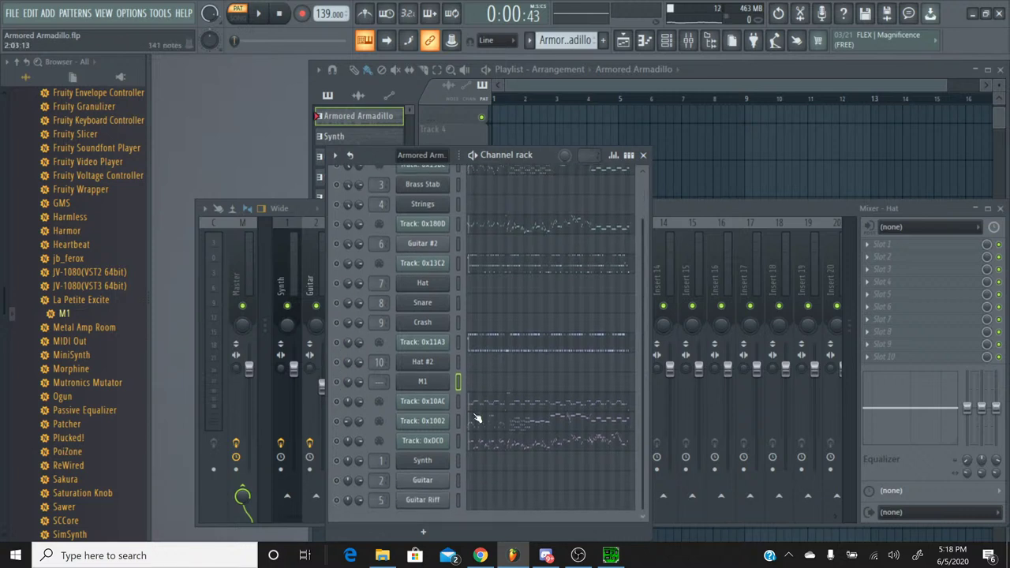
right_click(344, 404)
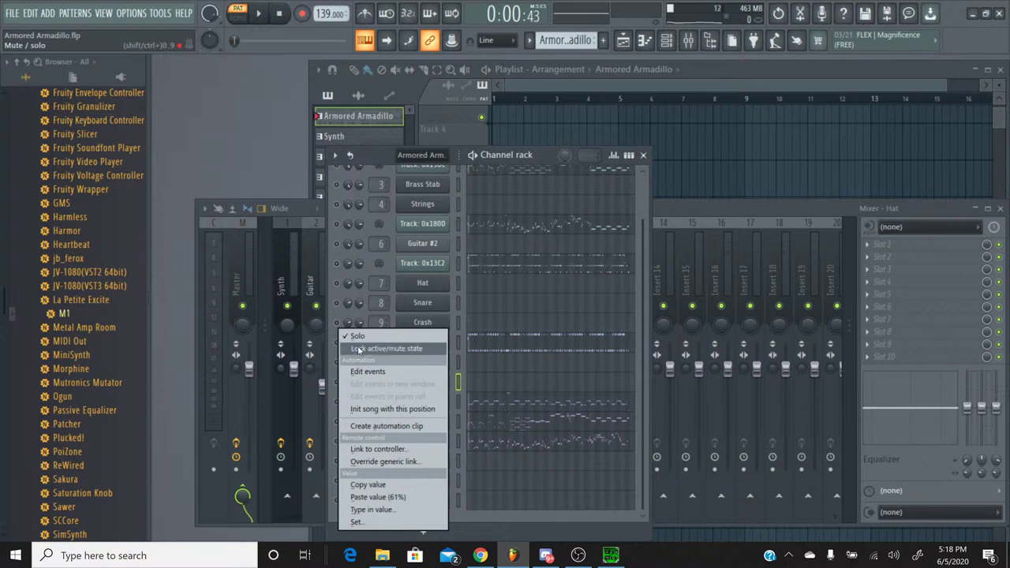
left_click(358, 338)
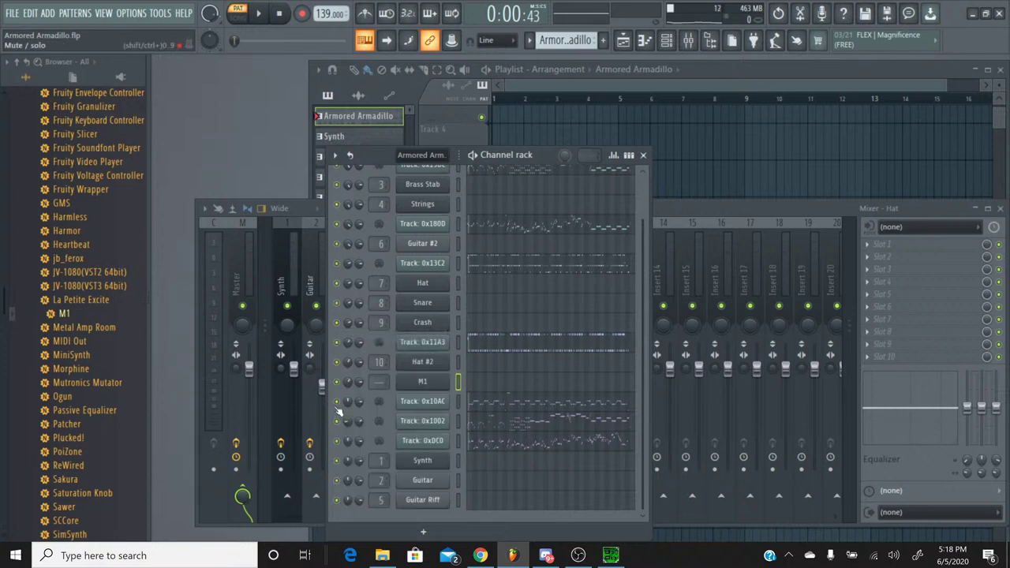
right_click(340, 411)
left_click(366, 342)
left_click(502, 404)
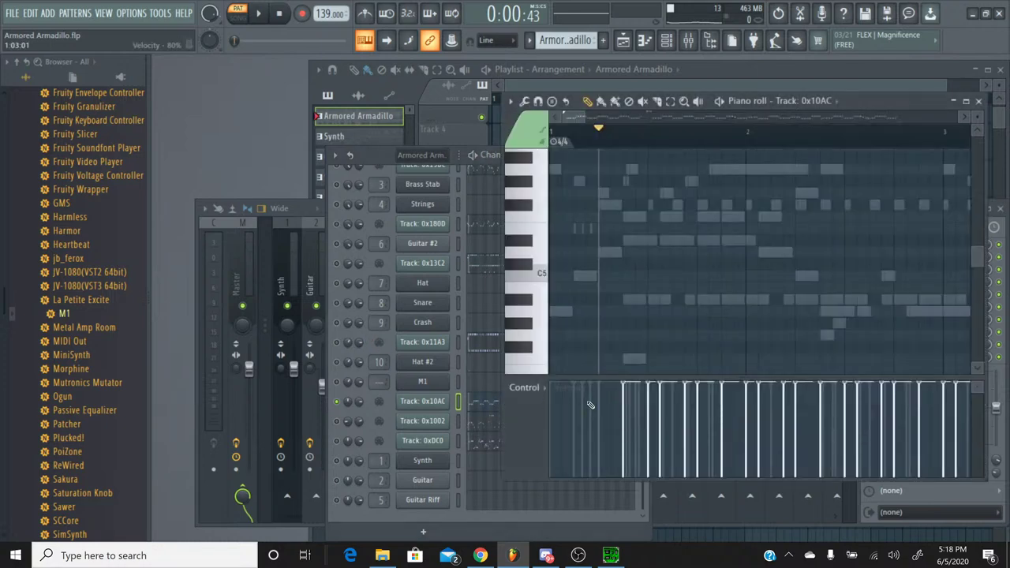
scroll(672, 323, "down", 8)
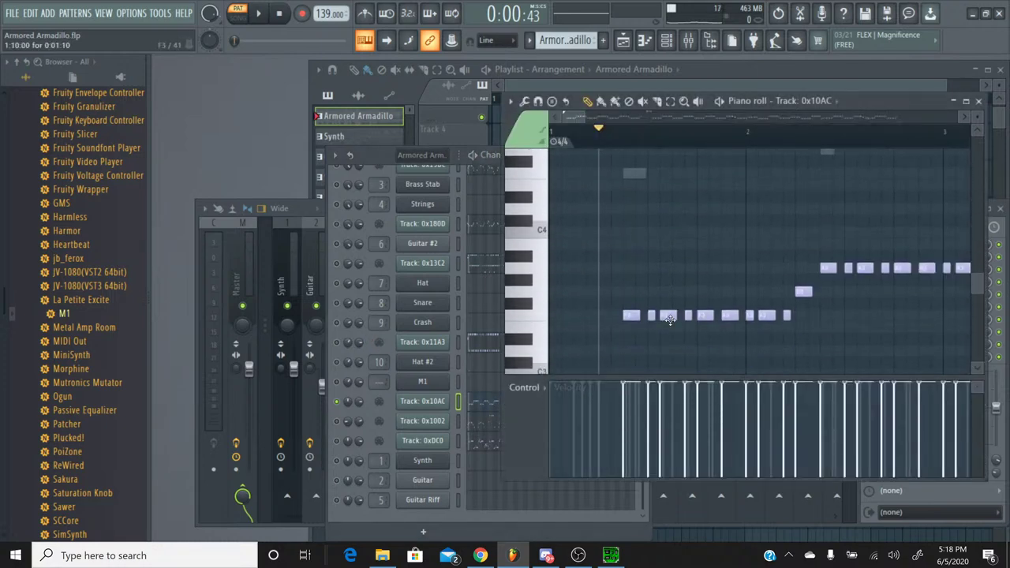
Switch to SPCTool, play the original Armored Armadillo song briefly to hear channel 4, stop it, and return to FL Studio.
left_click(610, 555)
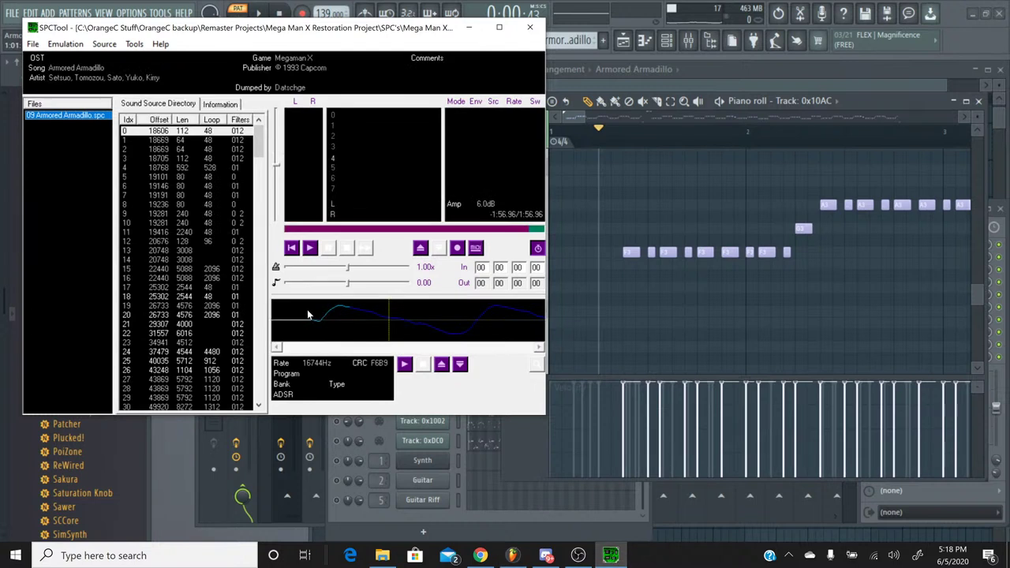
left_click(310, 248)
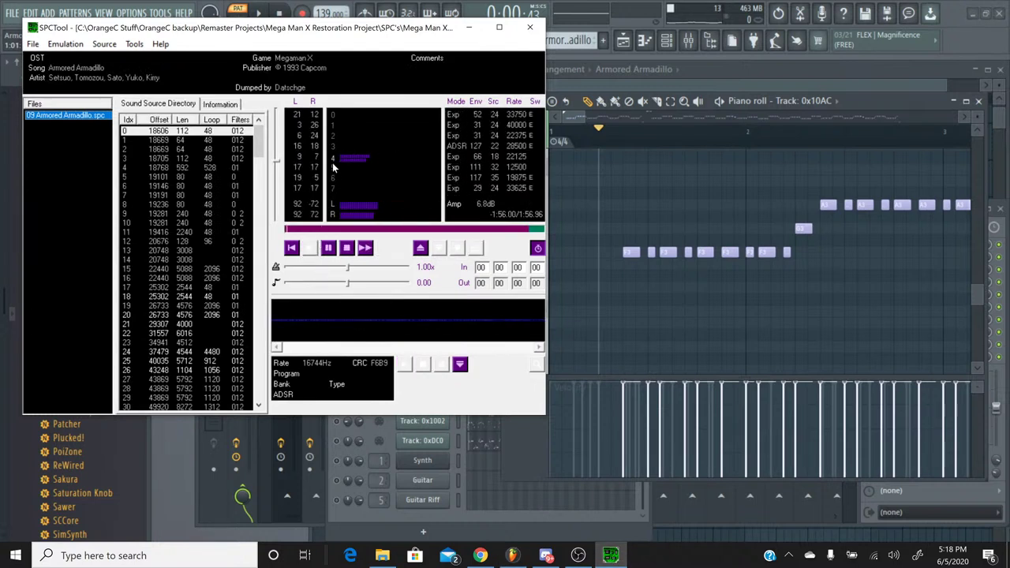
left_click(347, 248)
left_click(864, 102)
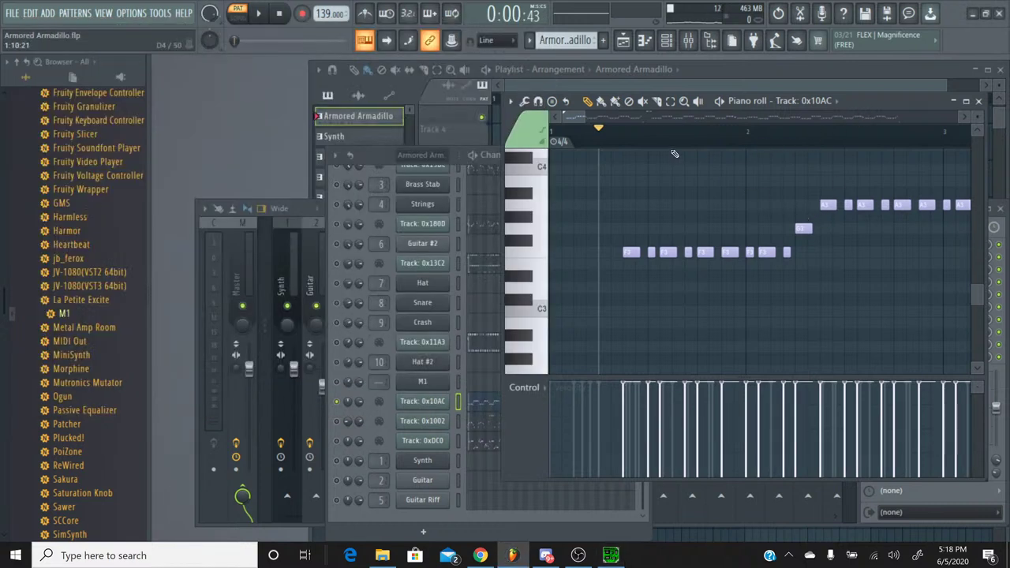
Audition the end of Track: 0x10AC around bar 32, select all of its notes, and close the piano roll.
scroll(674, 153, "down", 4)
left_click_drag(614, 120, 917, 136)
scroll(822, 227, "down", 5)
left_click(762, 139)
key("space")
key("space")
scroll(828, 222, "up", 5)
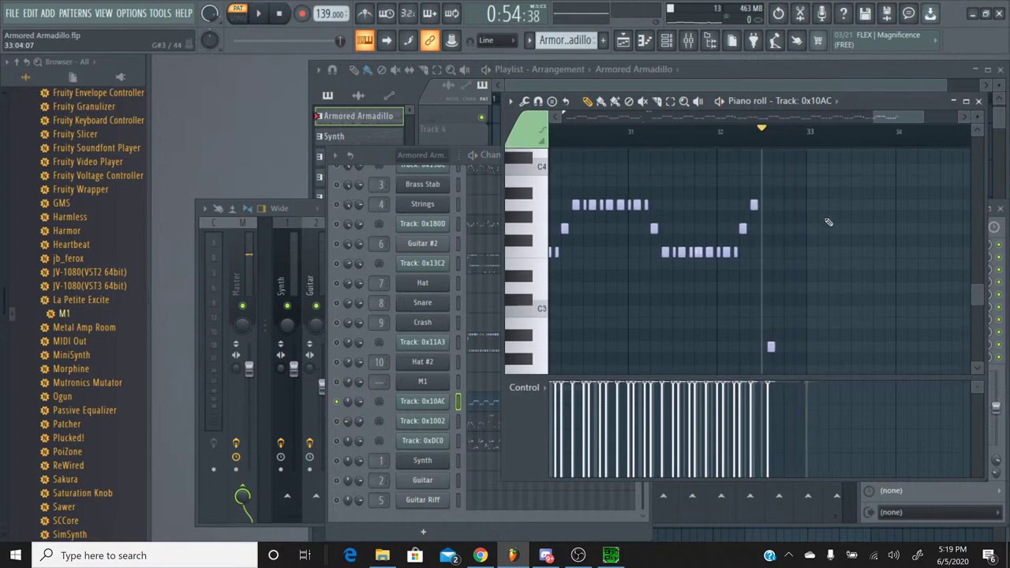
key("ctrl+a")
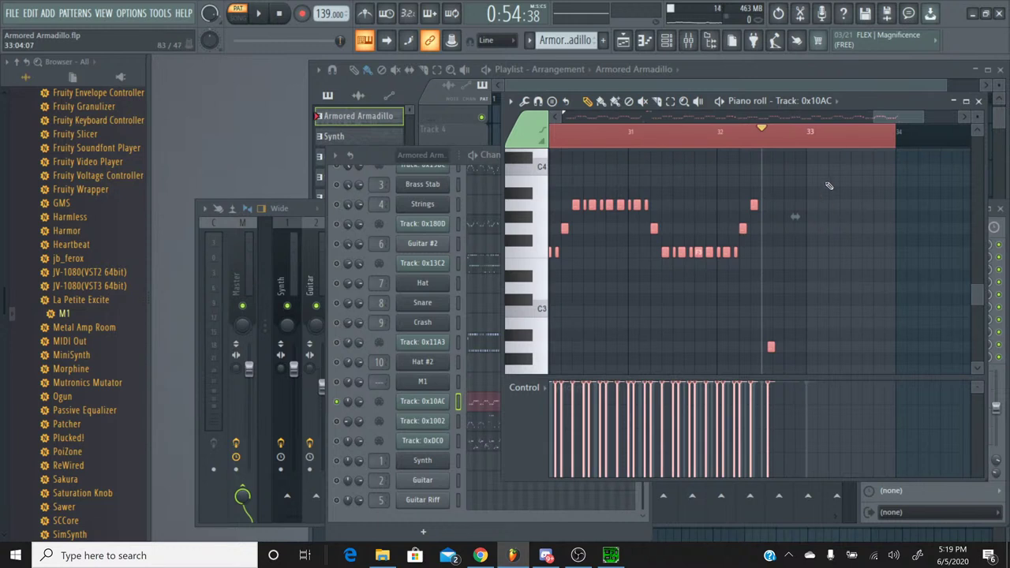
left_click(978, 101)
Create a new pattern named Bass and add an M1 channel in Prog mode below Track: 0x10AC.
left_click(605, 41)
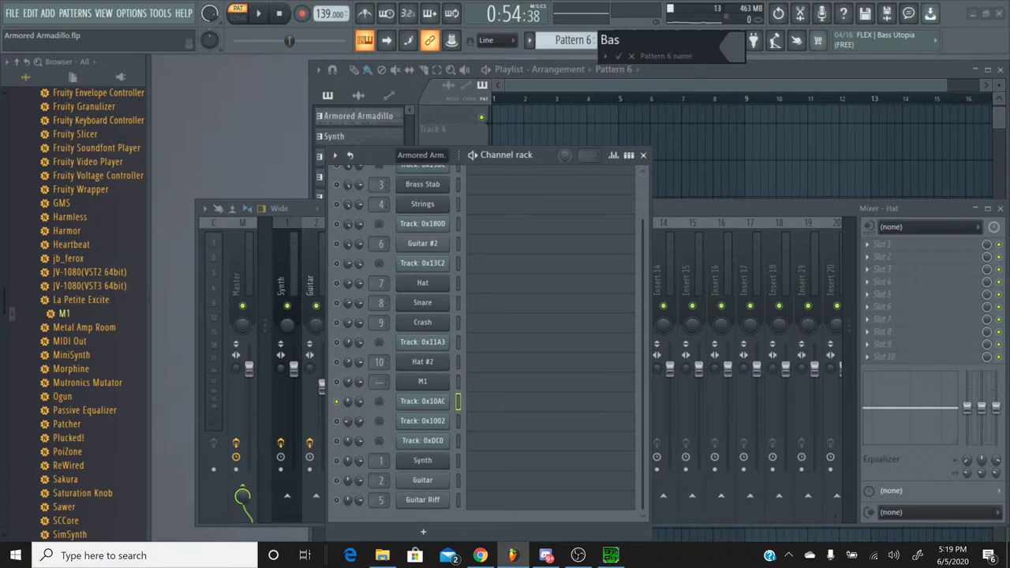
key("Return")
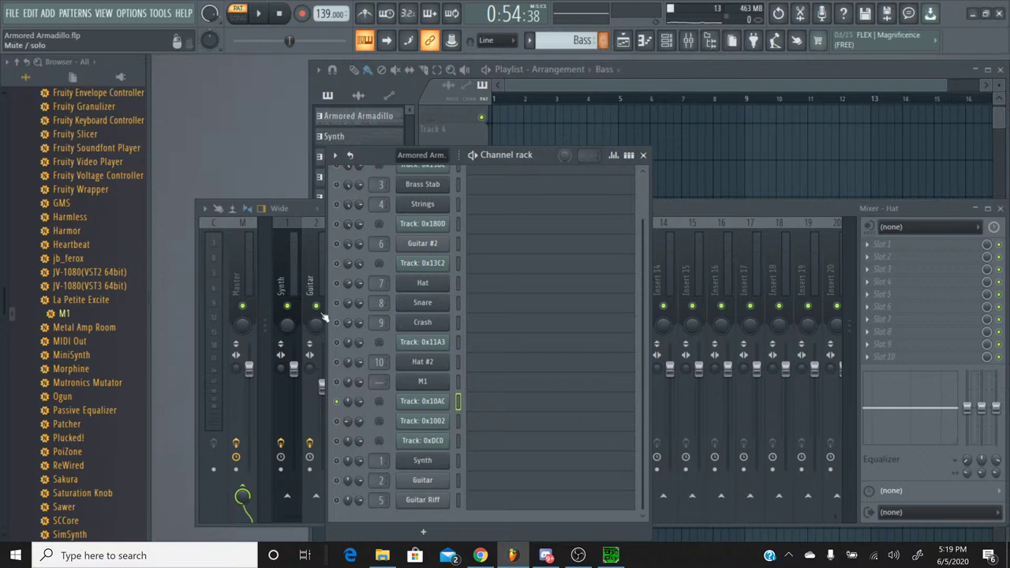
left_click_drag(62, 317, 439, 412)
left_click(656, 278)
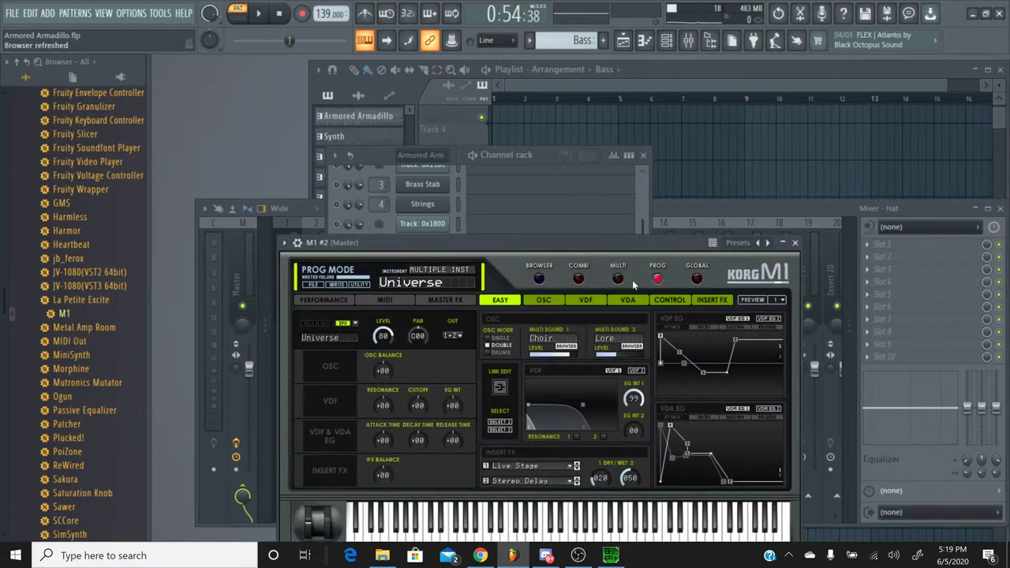
Load the SynthBass1 program from the Bass category into the new M1 channel.
left_click(540, 280)
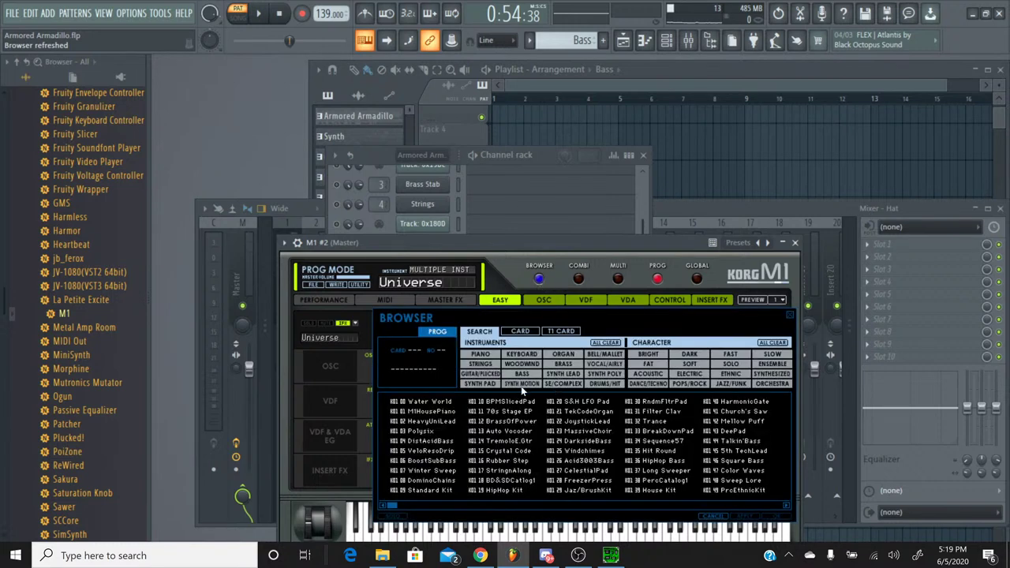
left_click(521, 374)
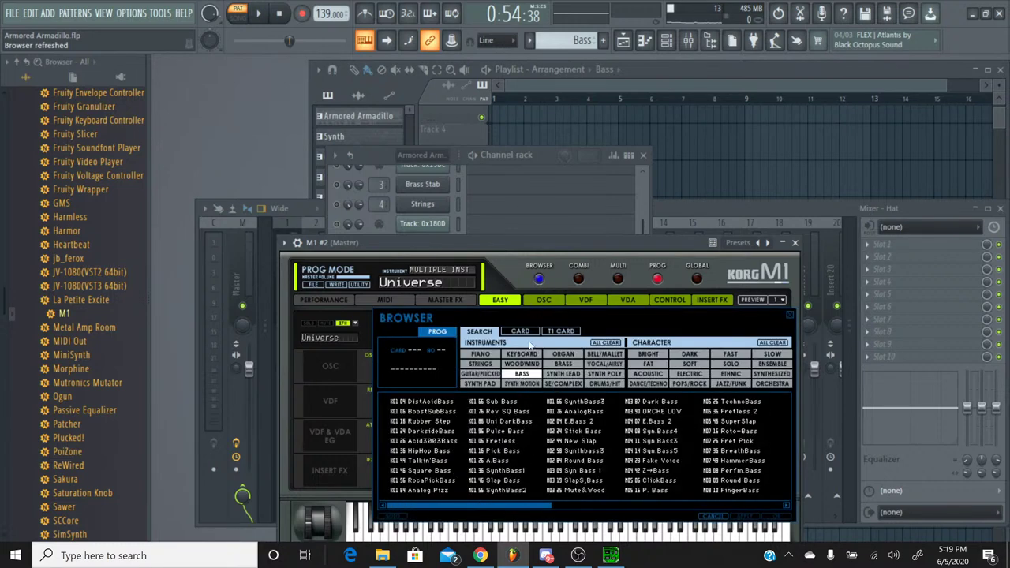
left_click(497, 471)
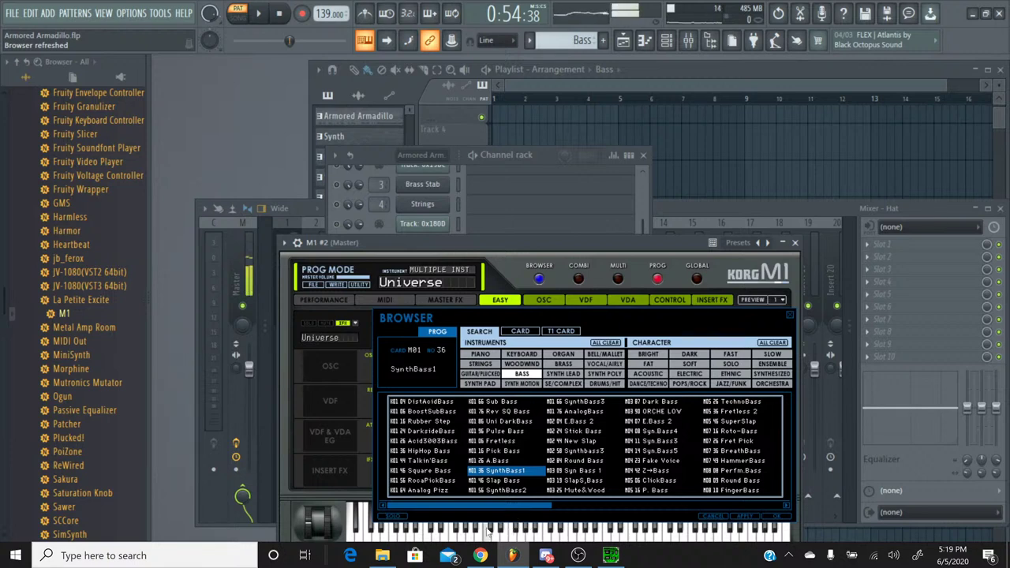
double_click(509, 471)
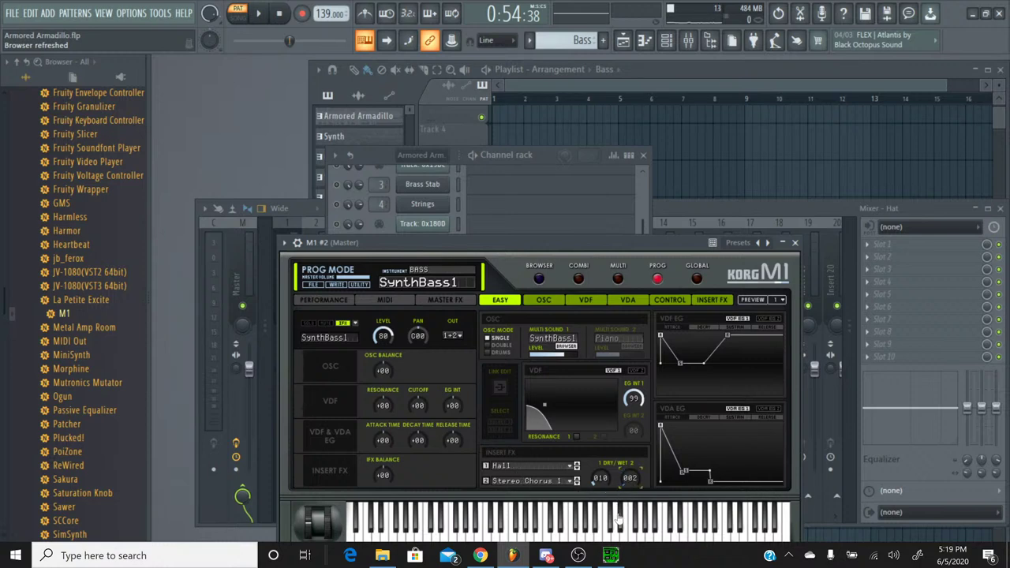
Set the second insert effect's dry/wet to 20, audition a few low notes of SynthBass1, and close the plugin.
left_click_drag(617, 505, 461, 537)
left_click(461, 537)
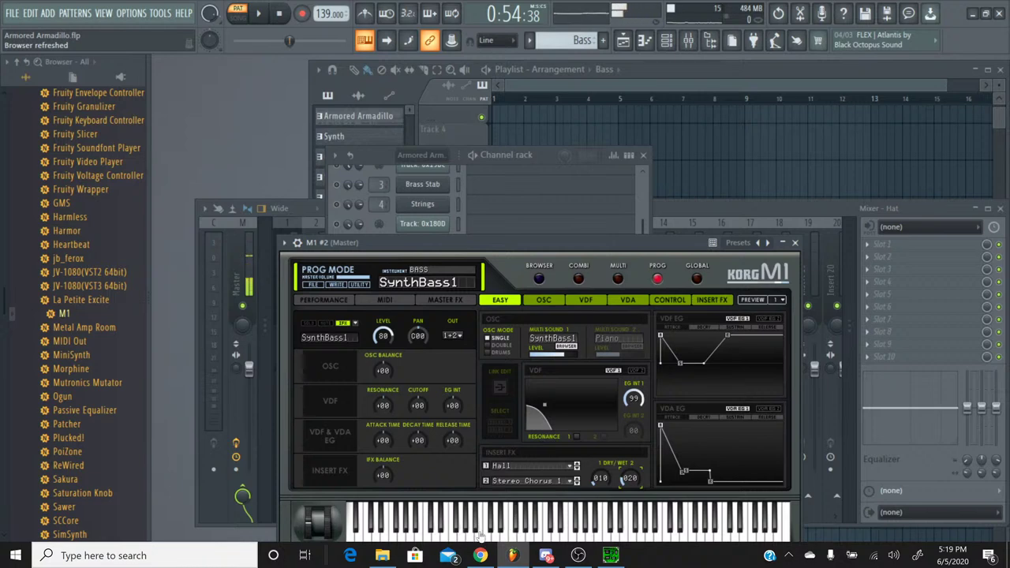
left_click(468, 536)
left_click(468, 537)
left_click(596, 520)
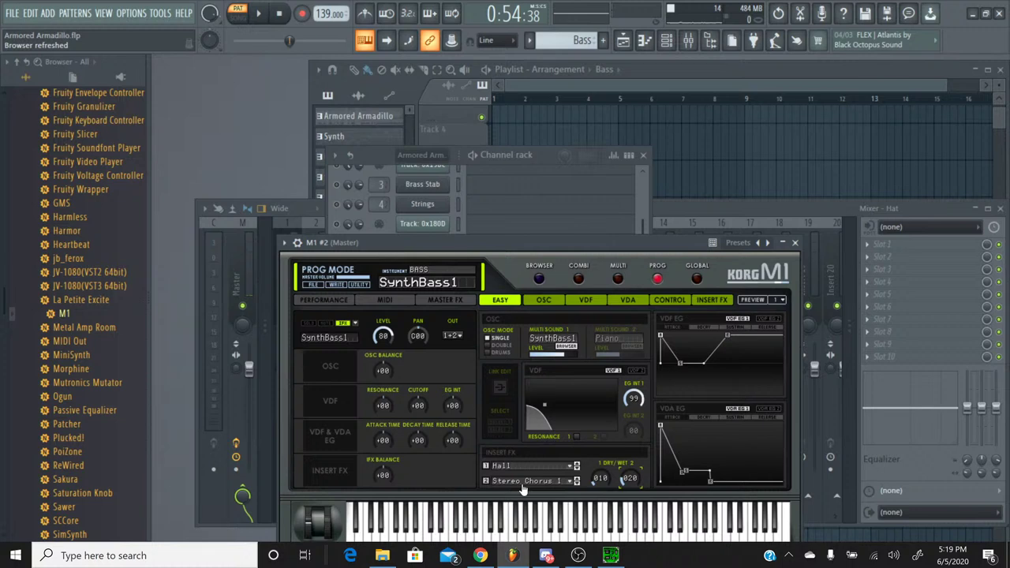
left_click(790, 243)
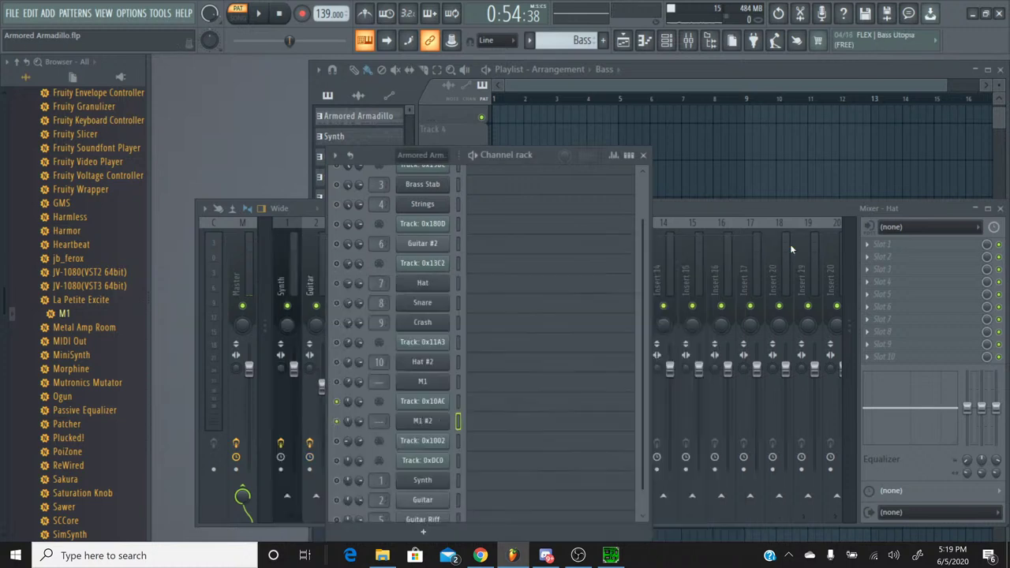
Paste the bass notes into the M1 #2 channel's piano roll, deselect them and play the pattern.
left_click(477, 424)
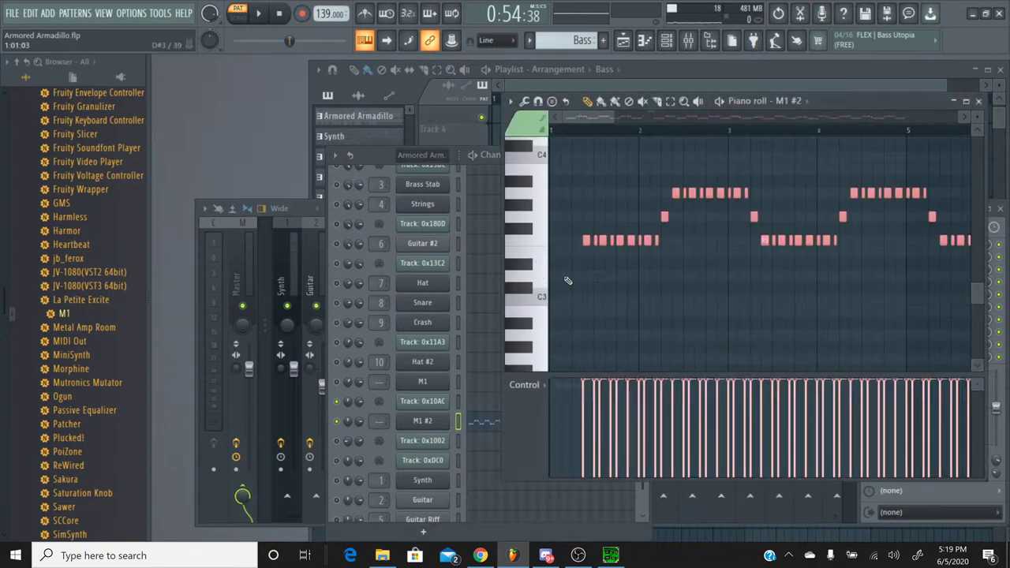
key("ctrl+d")
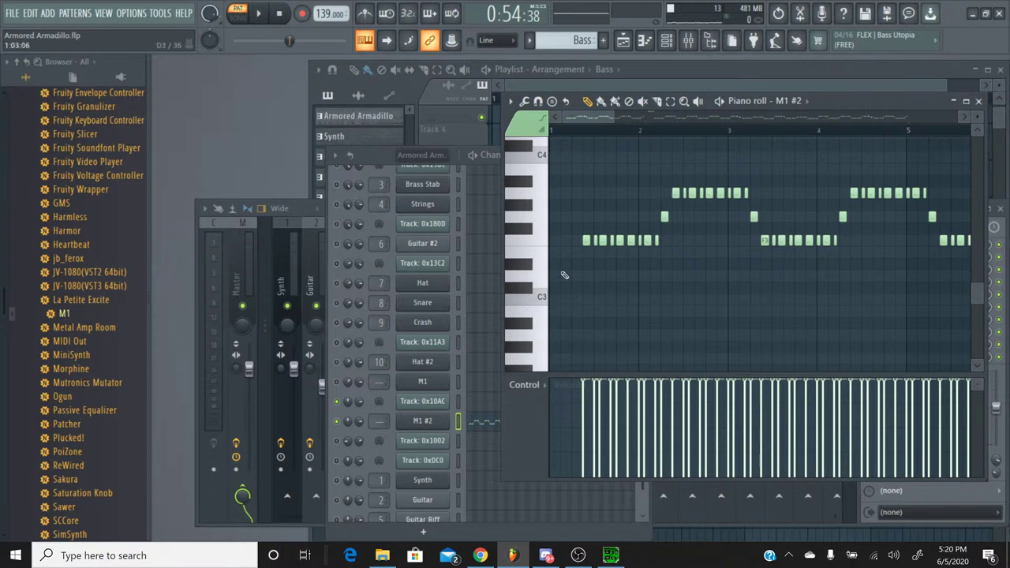
left_click(543, 247)
key("space")
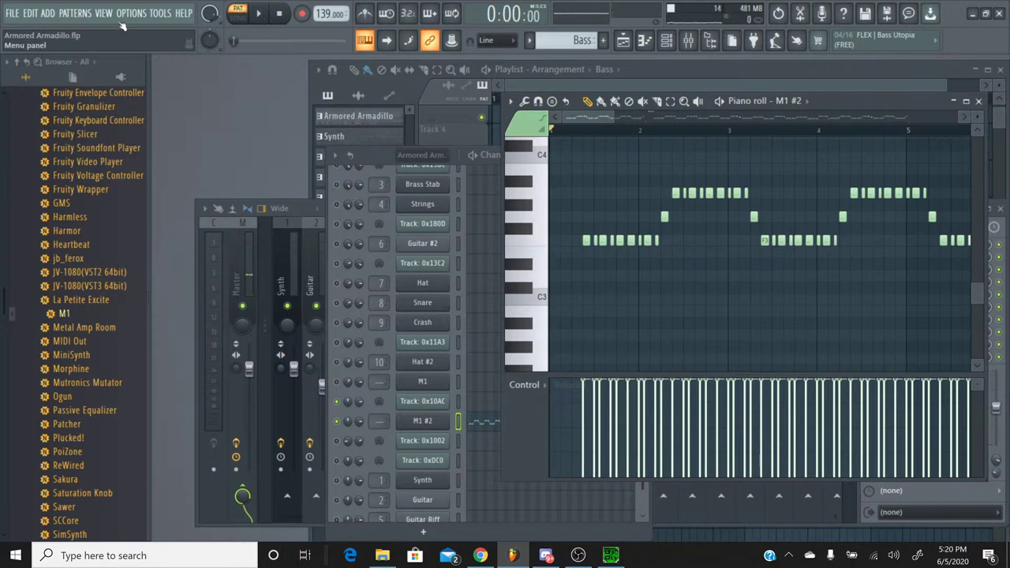
key("space")
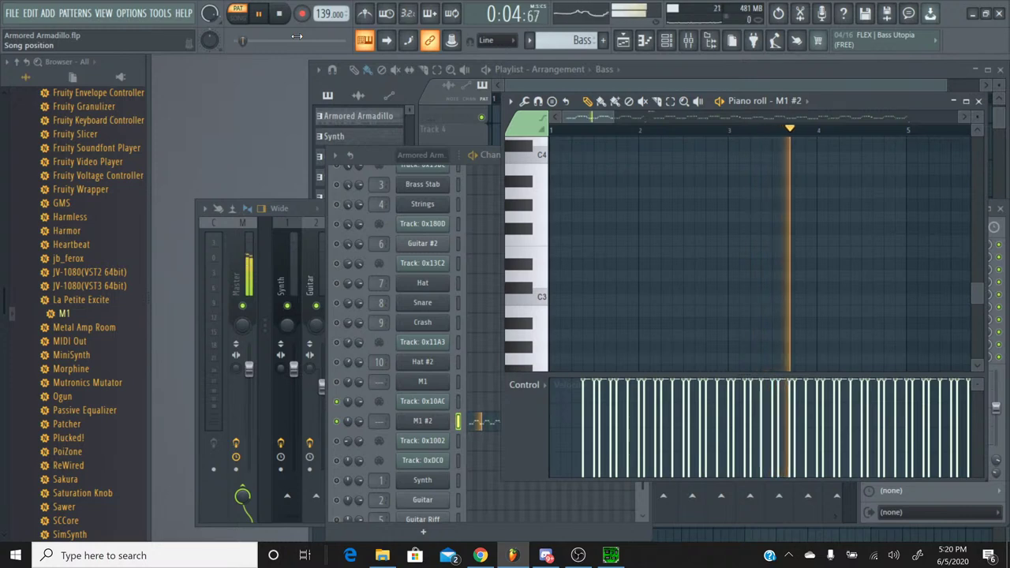
Make Bass the current pattern again and close the M1 #2 piano roll.
left_click(529, 41)
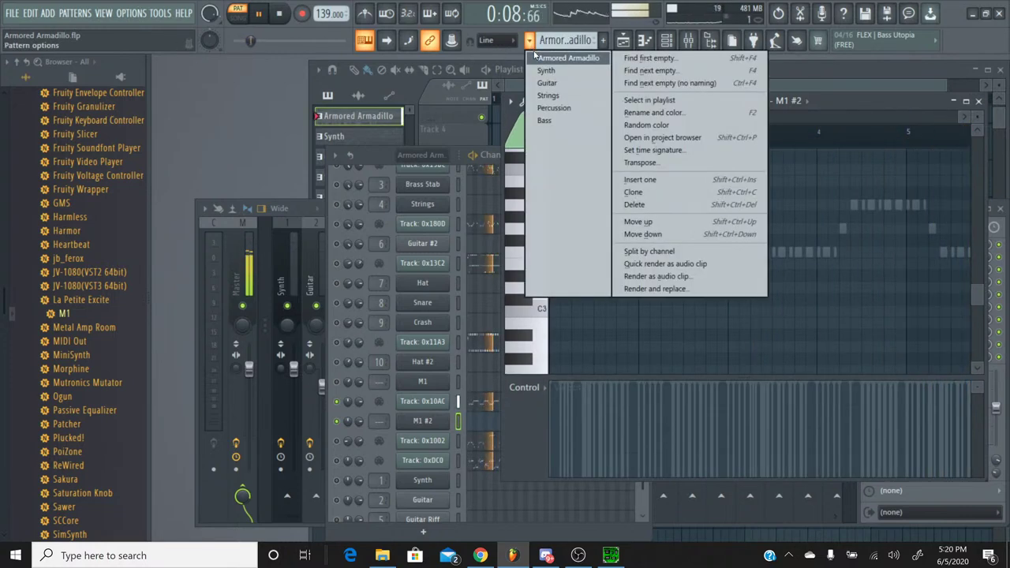
left_click(545, 120)
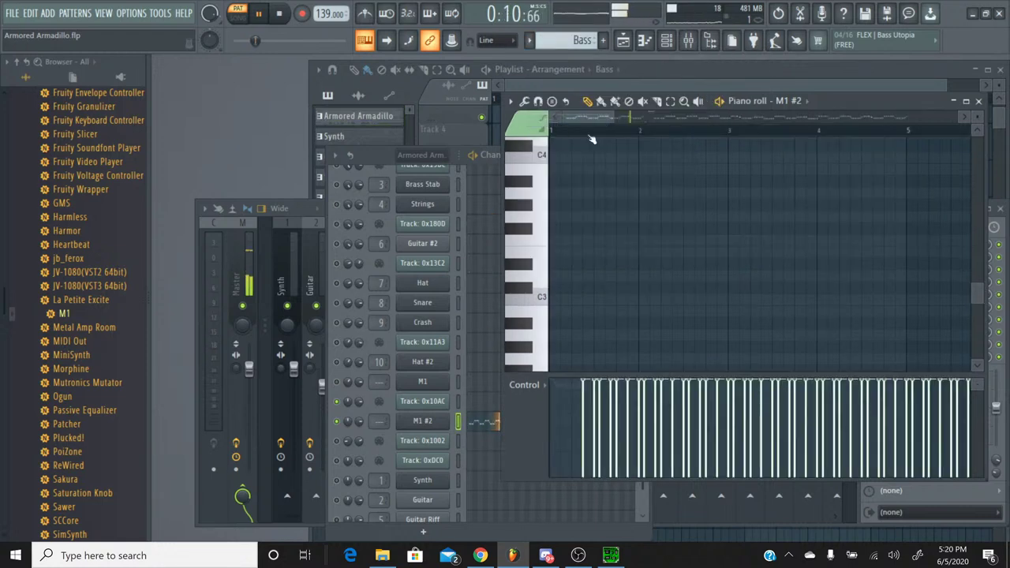
left_click(979, 101)
Set both insert effects of the M1 #2 instrument's SynthBass1 program to No Effect.
left_click(434, 419)
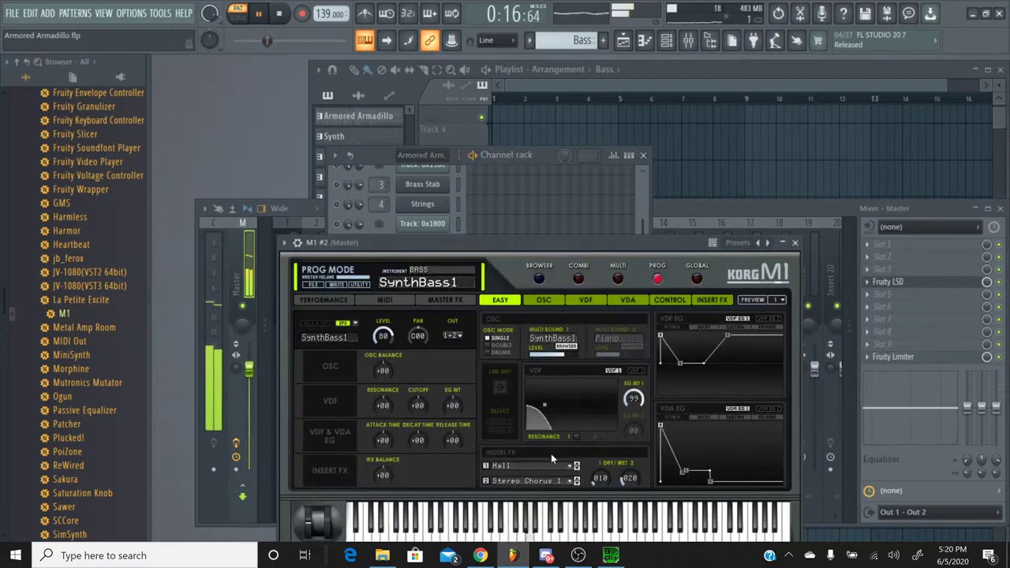
left_click(549, 480)
left_click(530, 163)
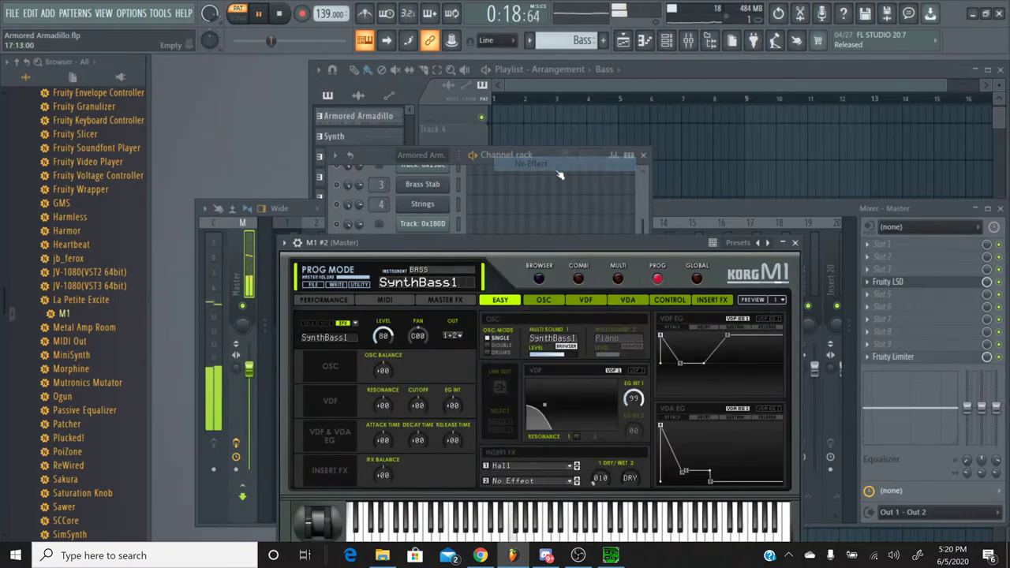
left_click(526, 466)
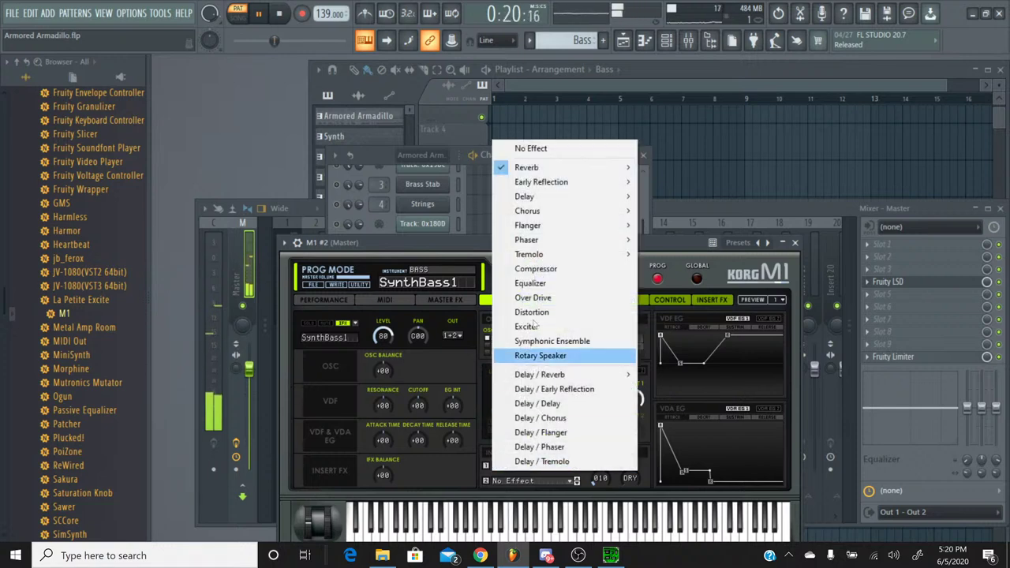
left_click(534, 162)
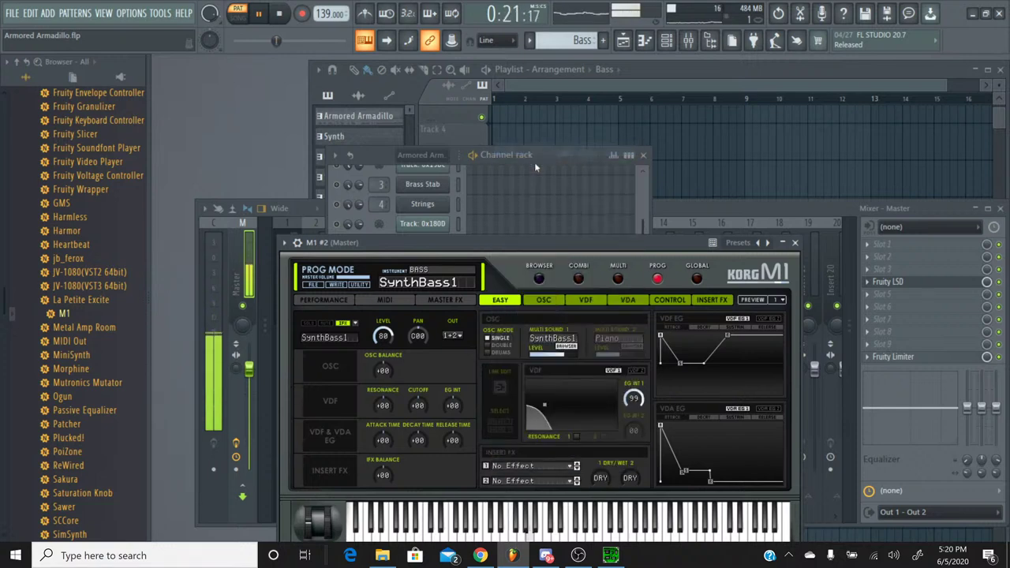
Try Early Reflection 1 as the second insert effect, and reset that slot to No Effect.
left_click(521, 480)
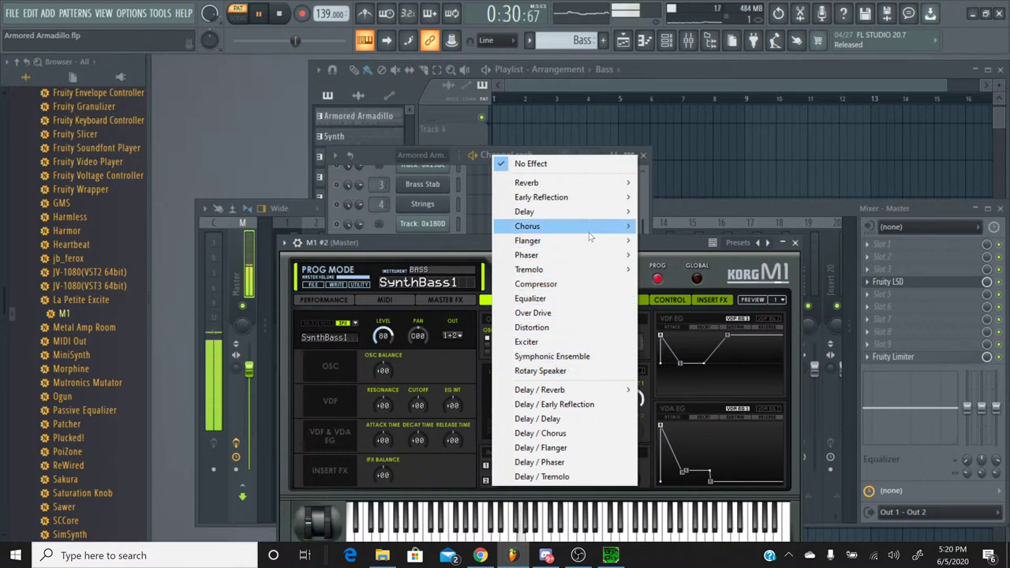
mouse_move(588, 232)
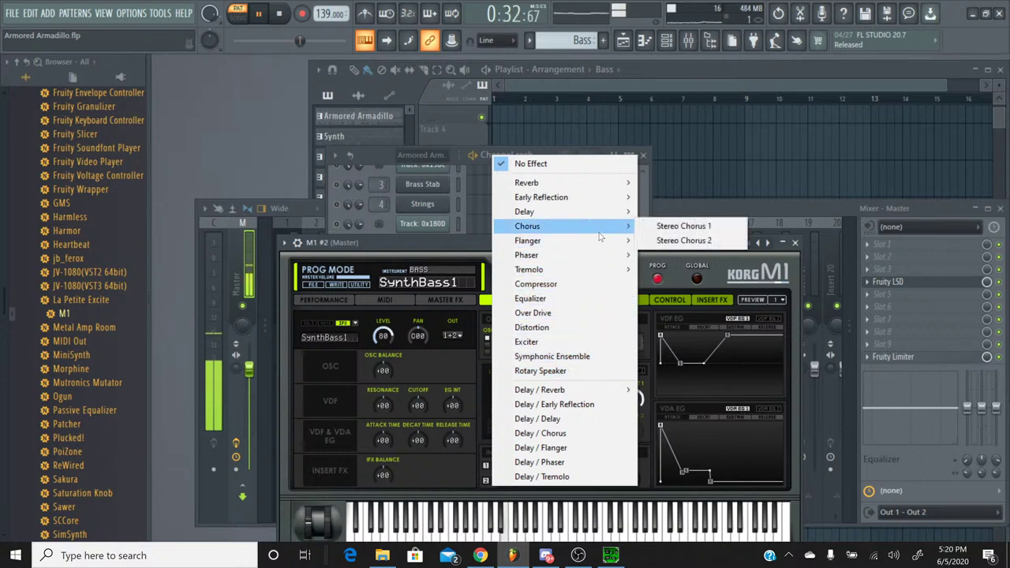
mouse_move(592, 202)
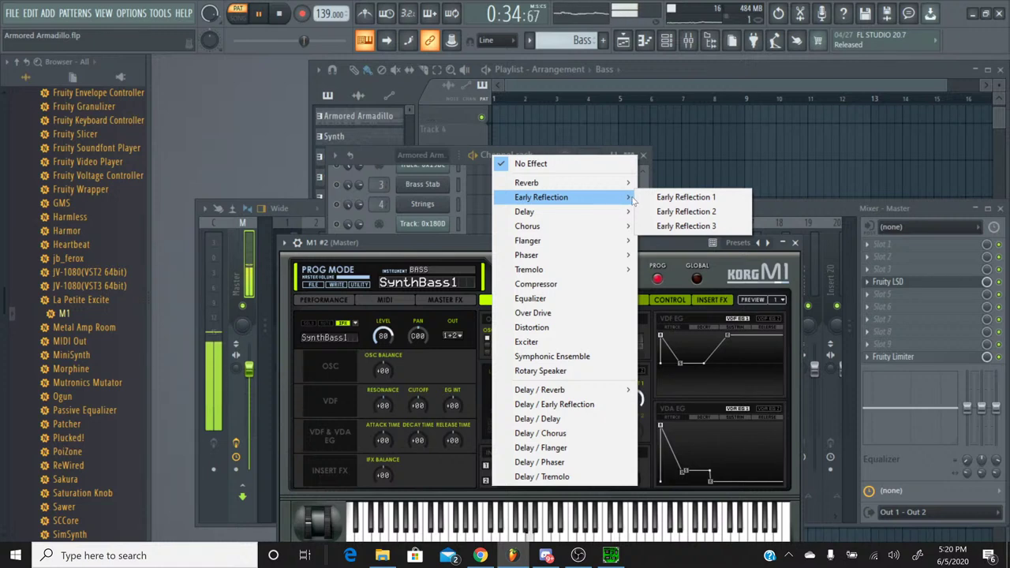
left_click(686, 197)
left_click(551, 483)
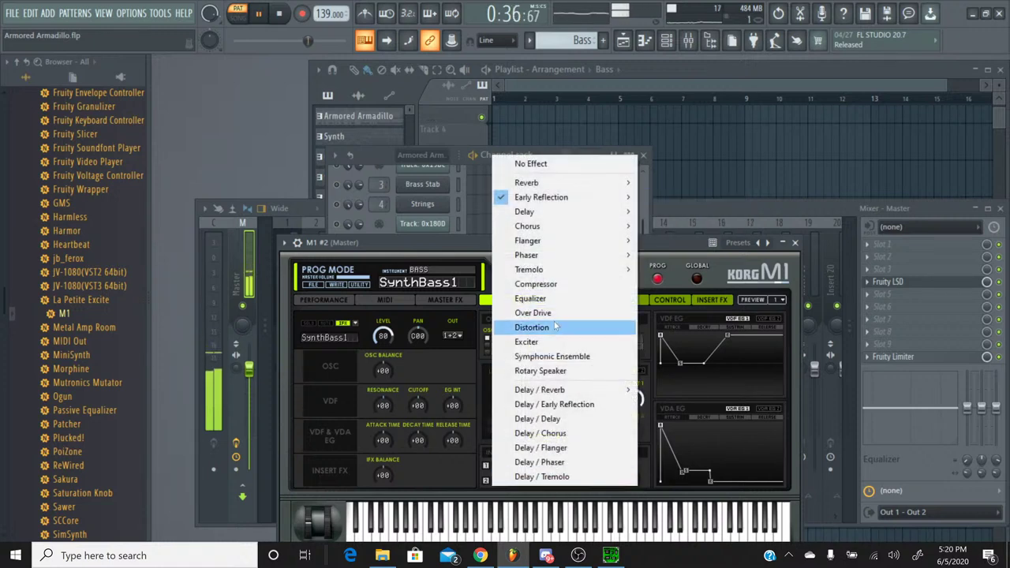
mouse_move(624, 197)
left_click(685, 197)
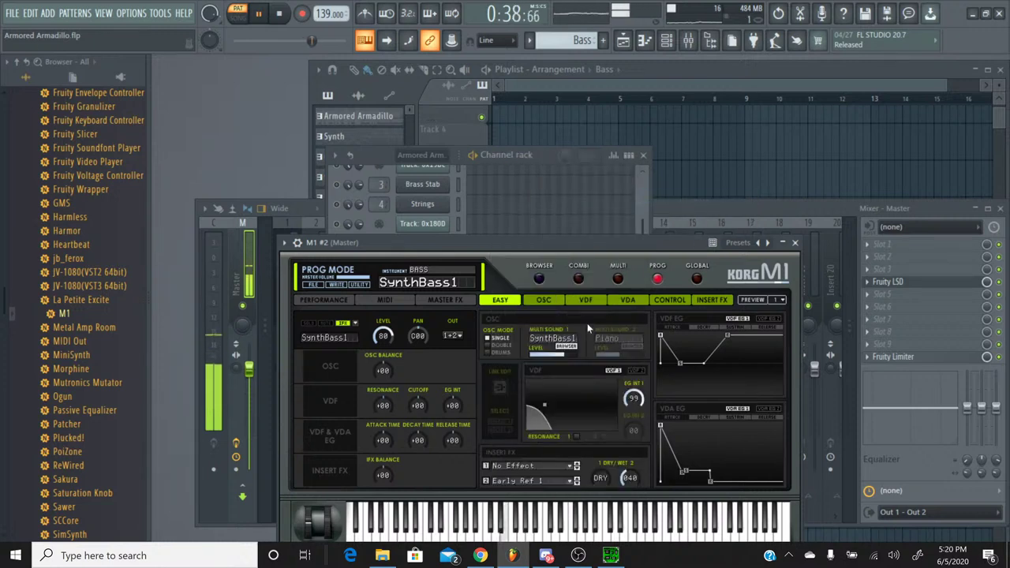
left_click(529, 483)
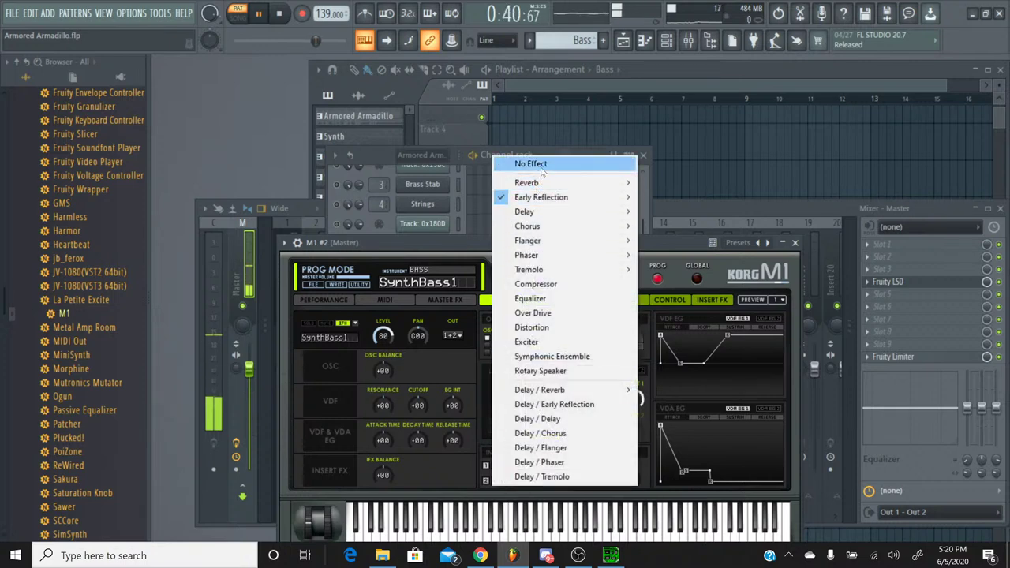
left_click(525, 163)
Set the second insert effect of SynthBass1 to Compressor and close the instrument window.
left_click(534, 481)
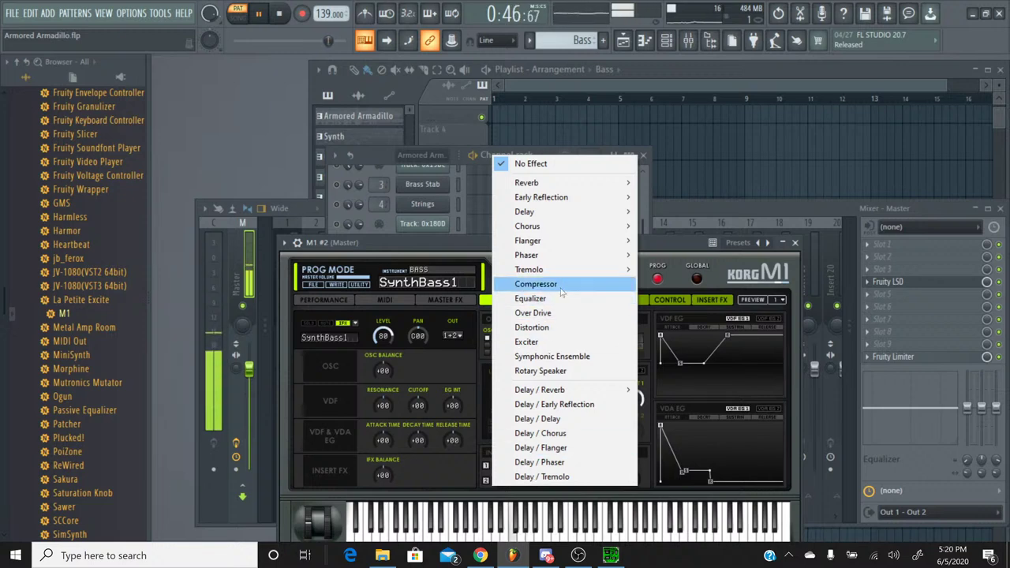
mouse_move(597, 209)
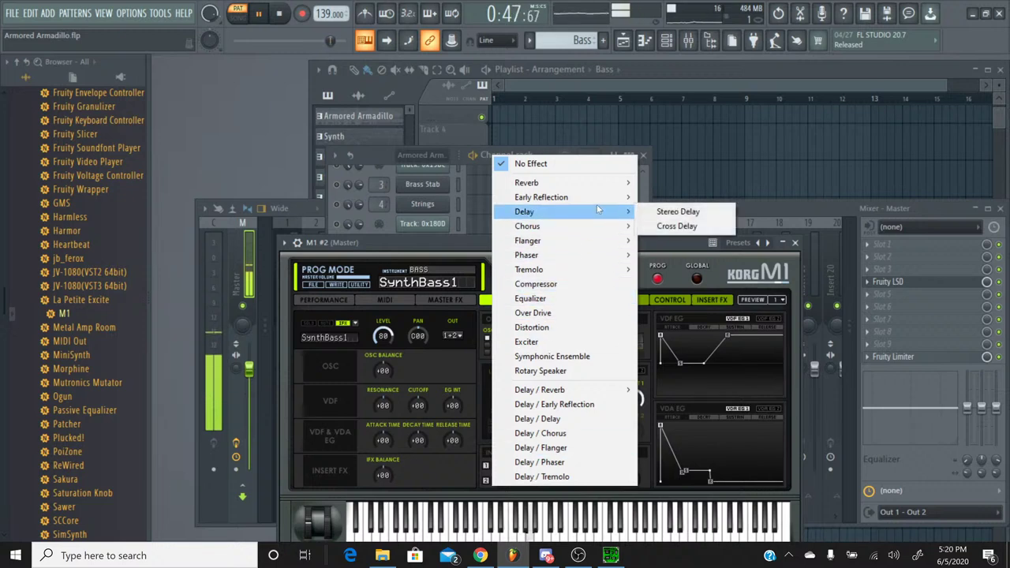
left_click(575, 286)
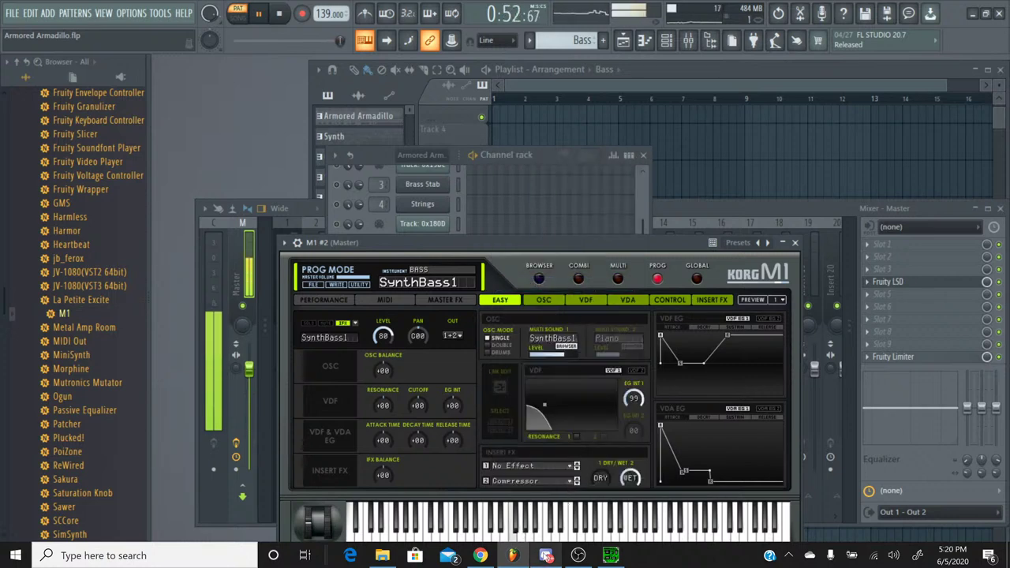
mouse_move(546, 555)
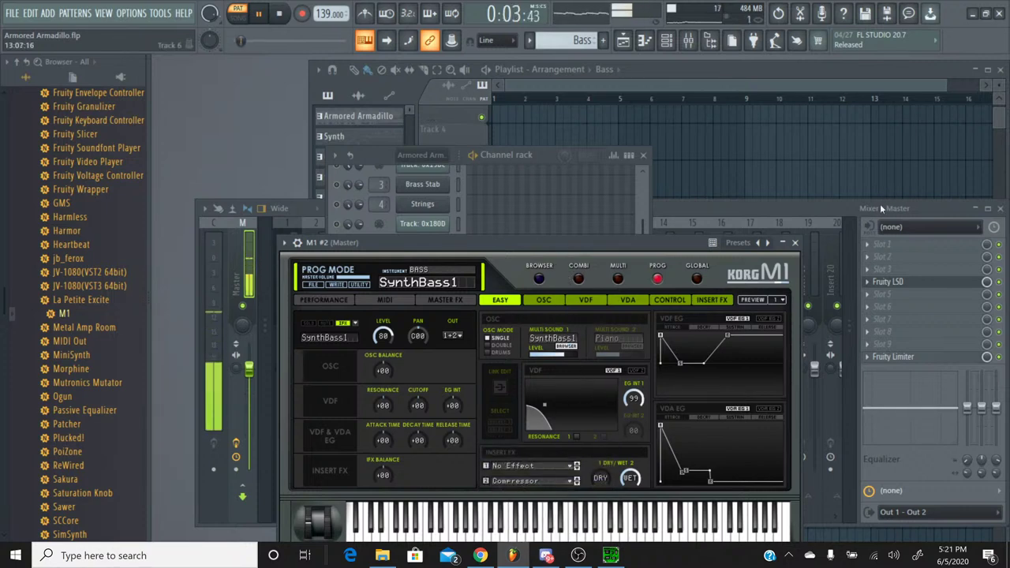
left_click(794, 242)
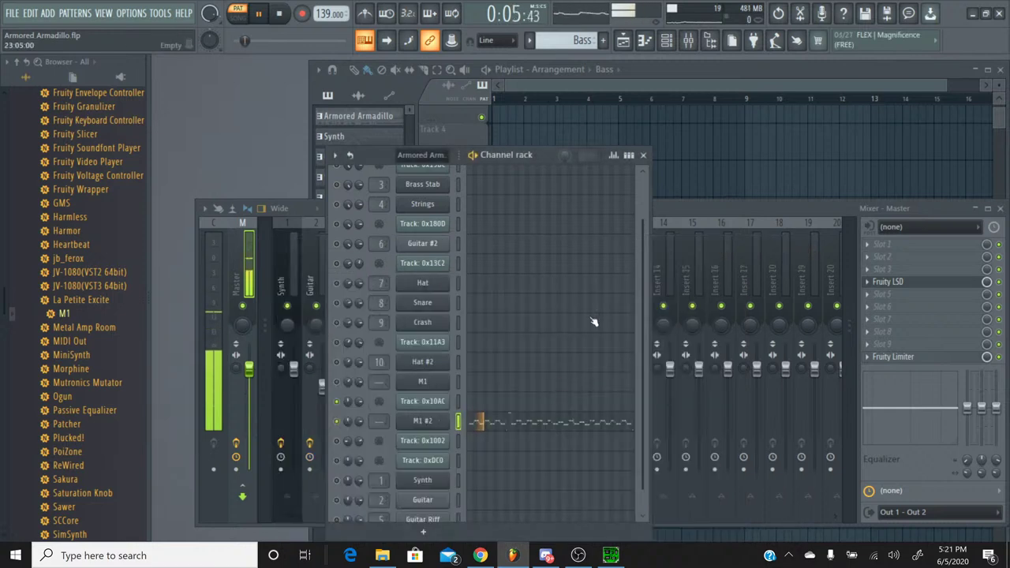
Rename the M1 #2 channel as Bass in the channel rack.
left_click(679, 211)
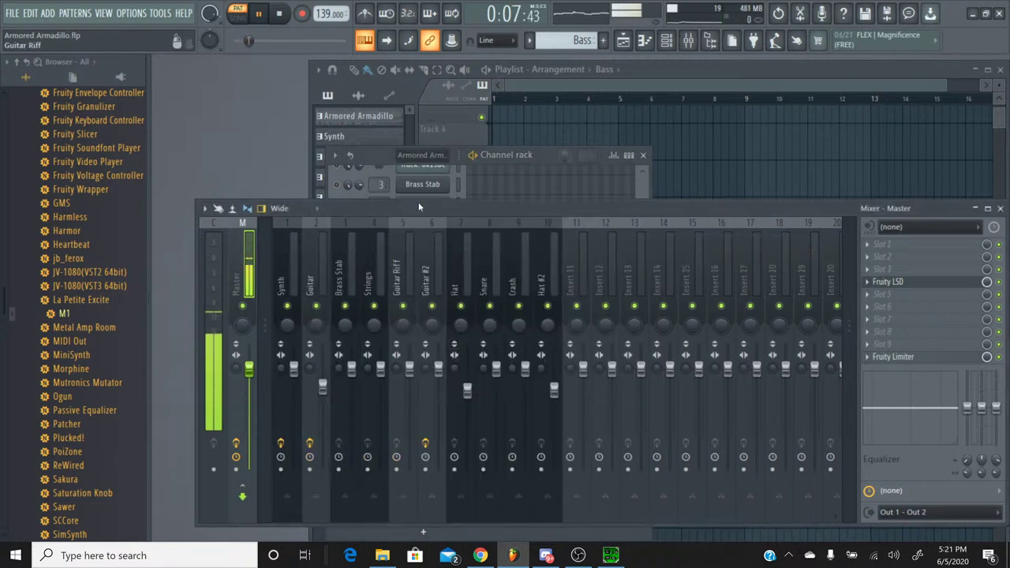
left_click(377, 161)
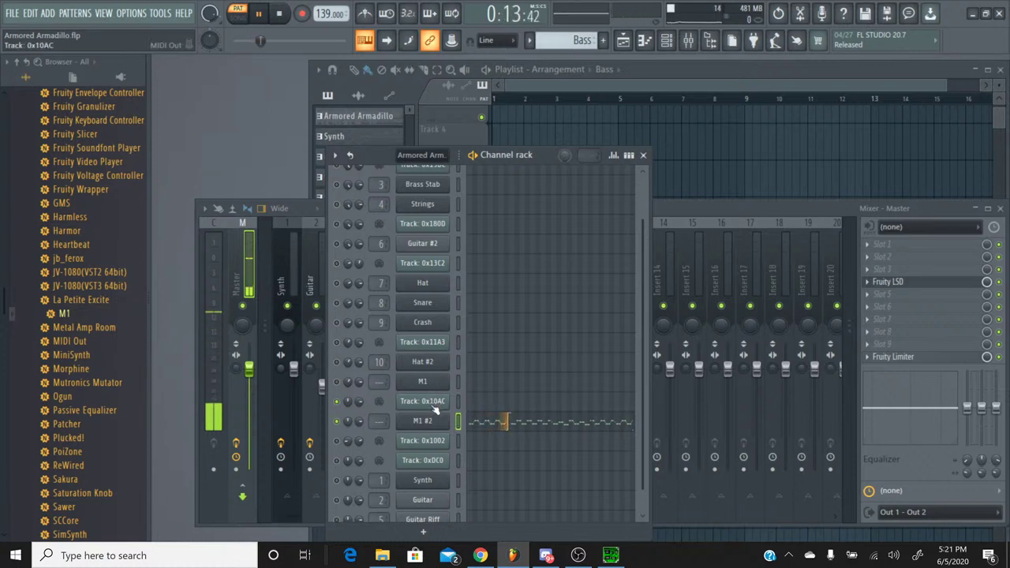
right_click(412, 428)
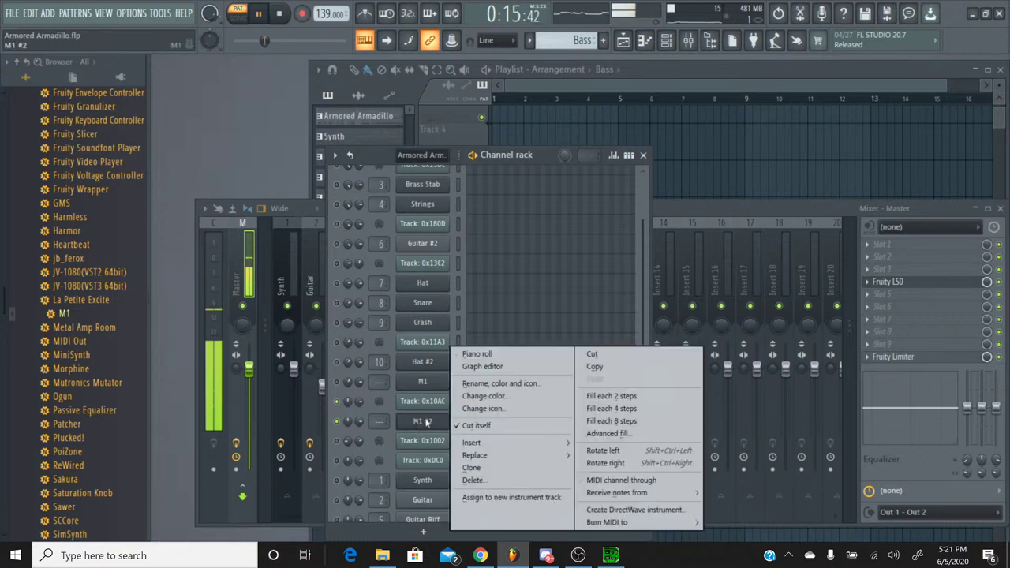
left_click(483, 383)
type("Bass")
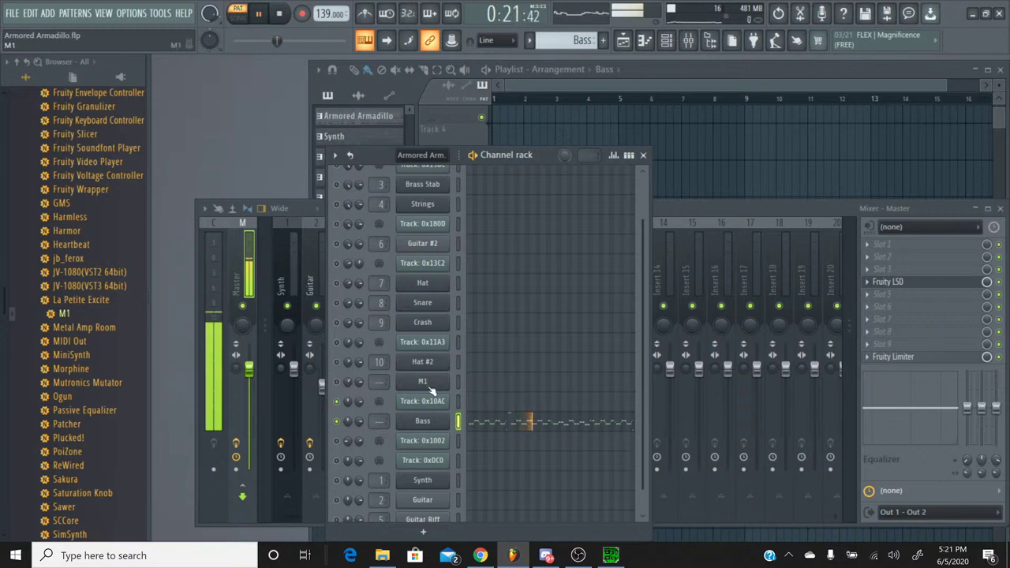
Rename the M1 channel below Hat #2 as Kick.
right_click(419, 383)
left_click(461, 385)
type("Kick")
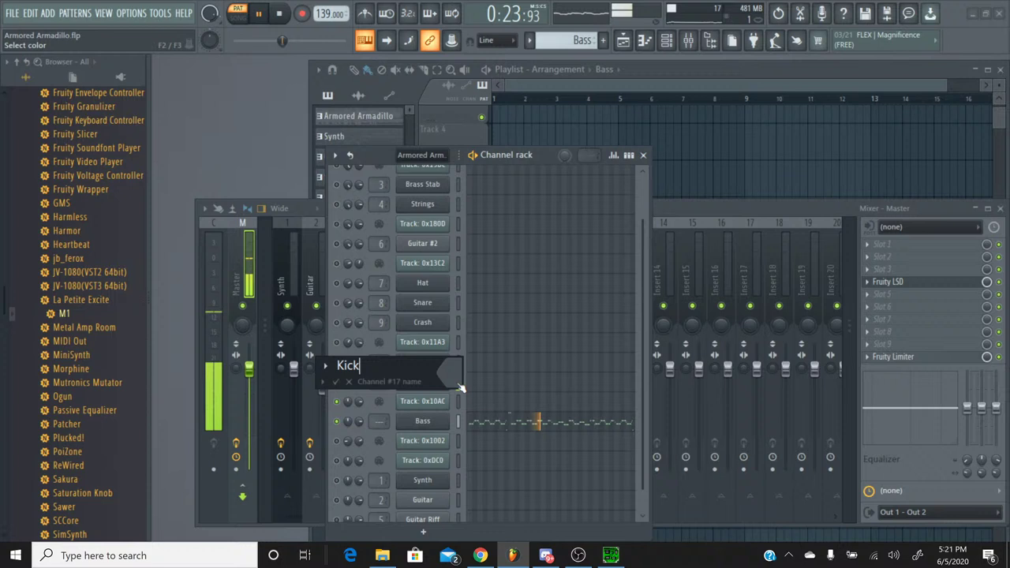
key("Return")
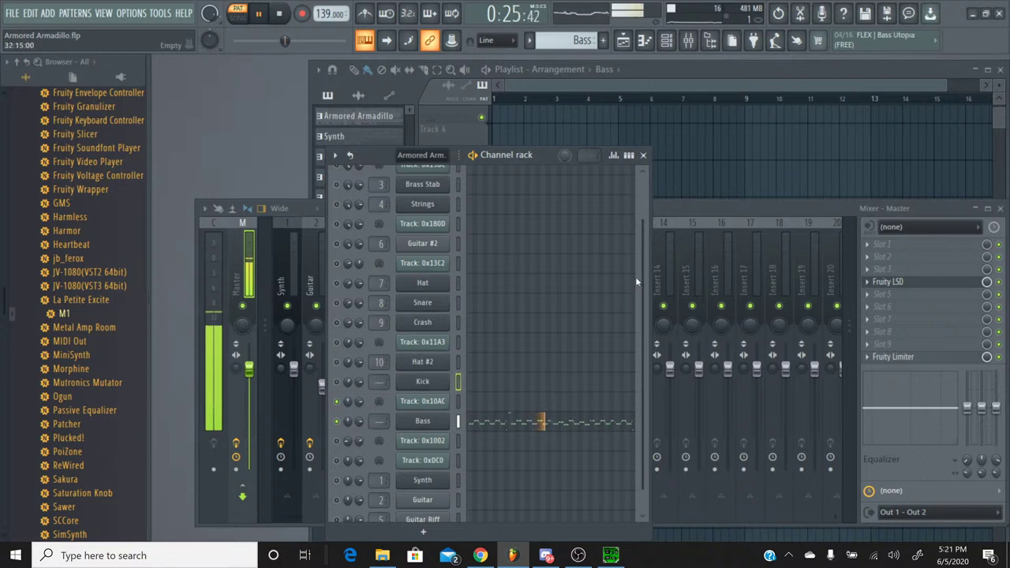
Route the Kick channel to mixer track 11.
left_click(682, 207)
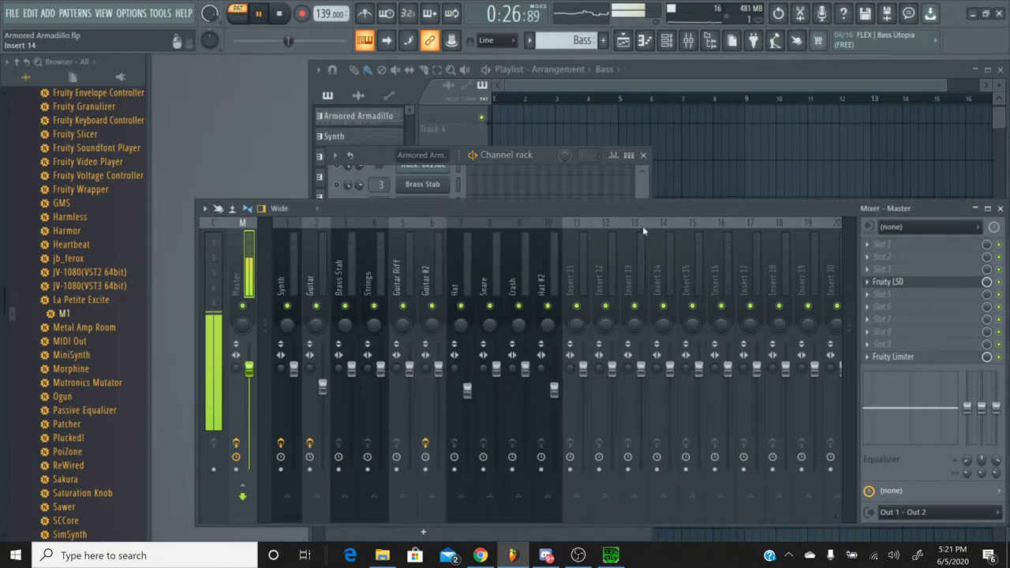
left_click(576, 234)
key("ctrl+l")
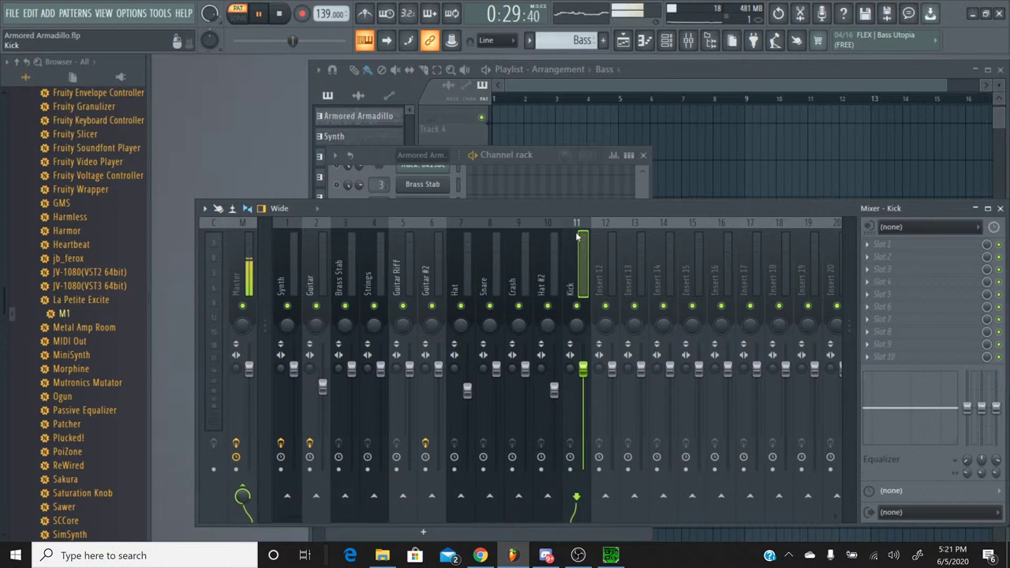
Route the Bass channel to mixer track 12.
left_click(601, 229)
left_click(369, 161)
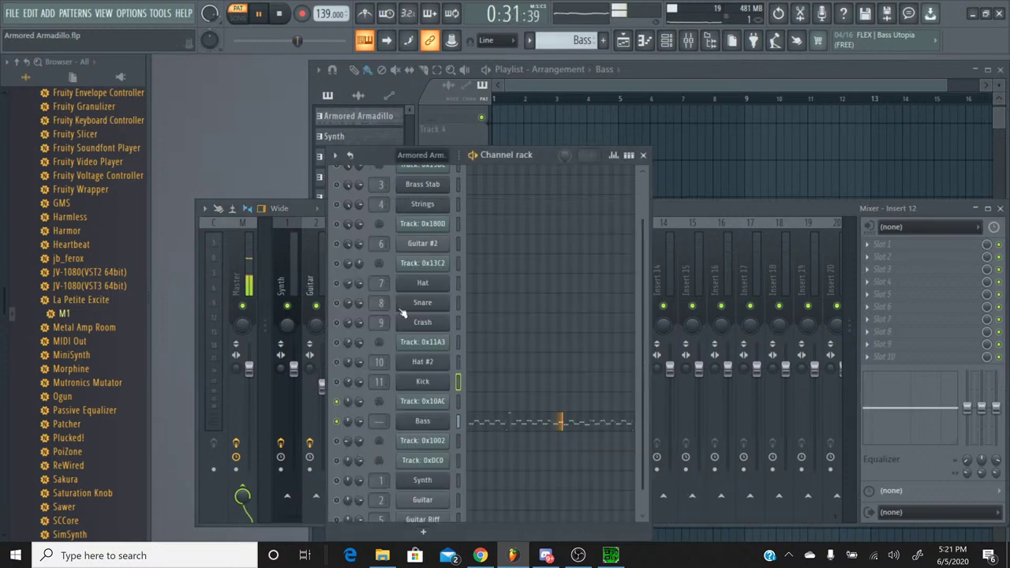
left_click(641, 236)
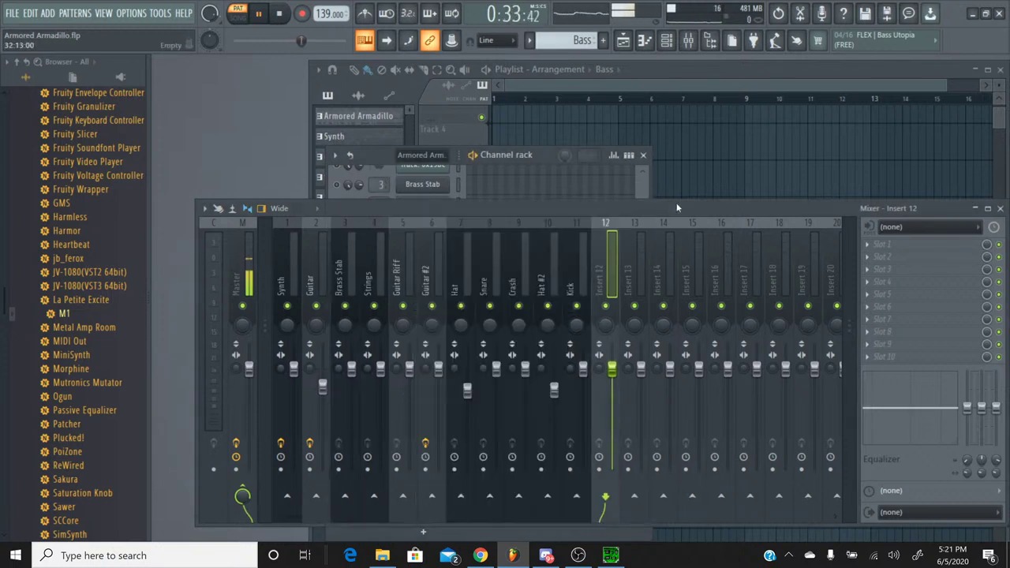
key("ctrl+l")
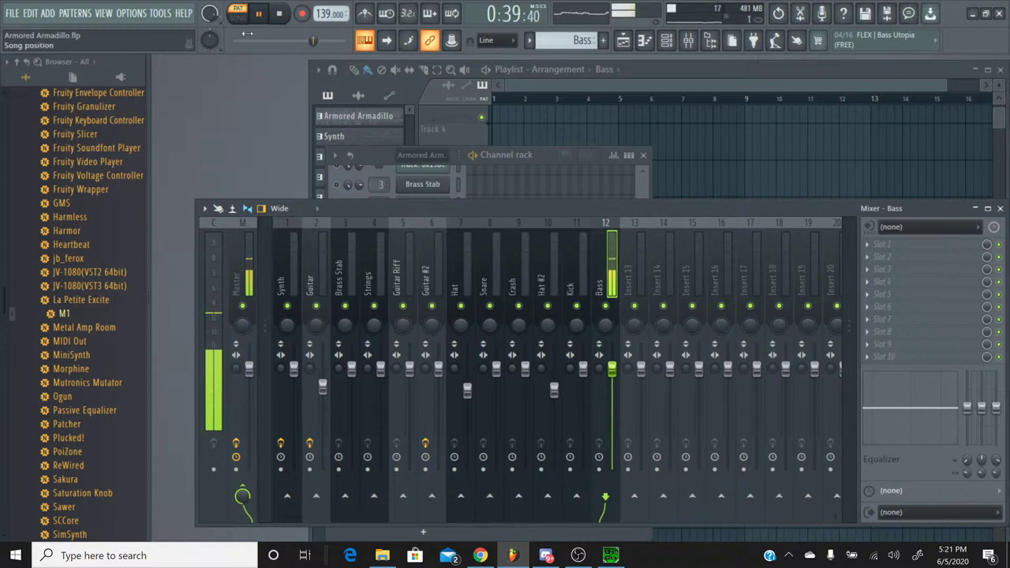
Stop the playback and bring the channel rack to the front.
left_click(278, 17)
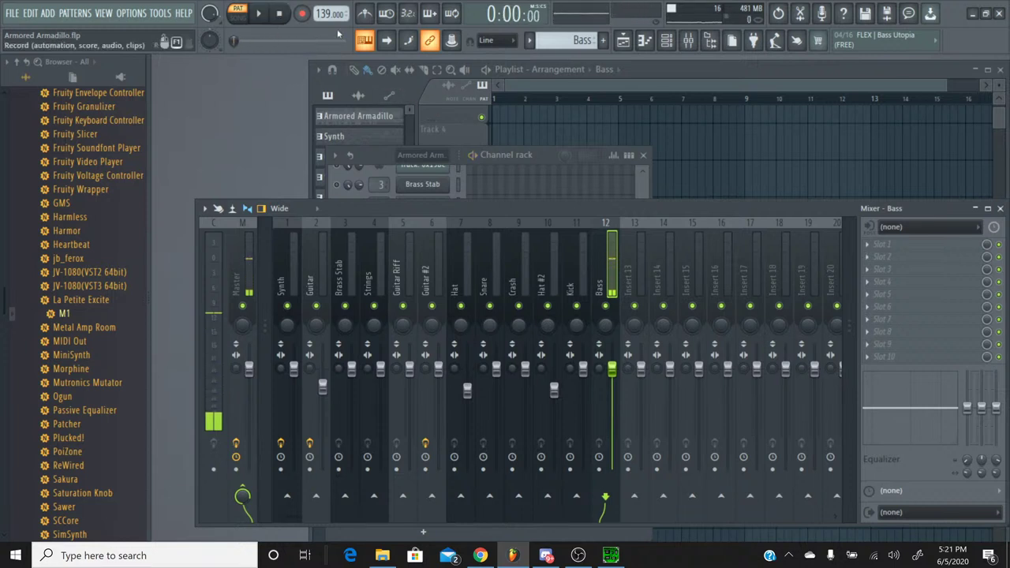
left_click(377, 163)
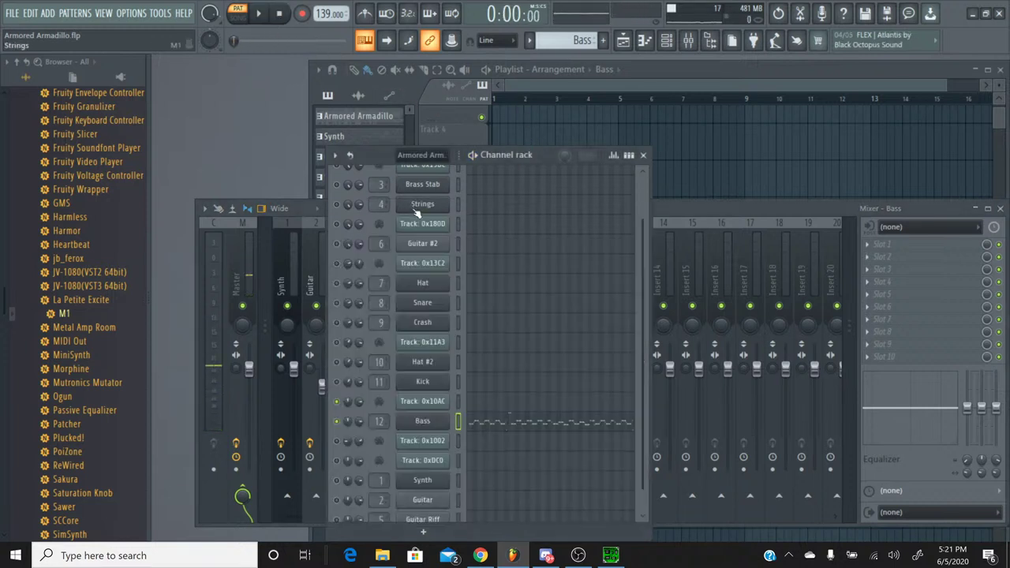
scroll(698, 299, "down", 3)
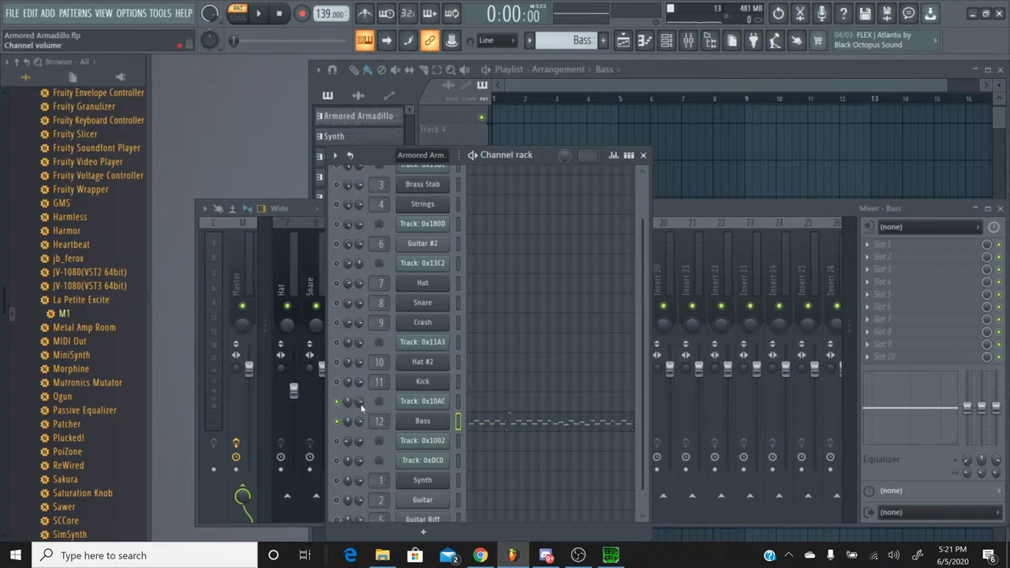
Switch the active pattern from Bass to Armored Armadillo.
left_click(12, 15)
left_click(529, 47)
left_click(557, 55)
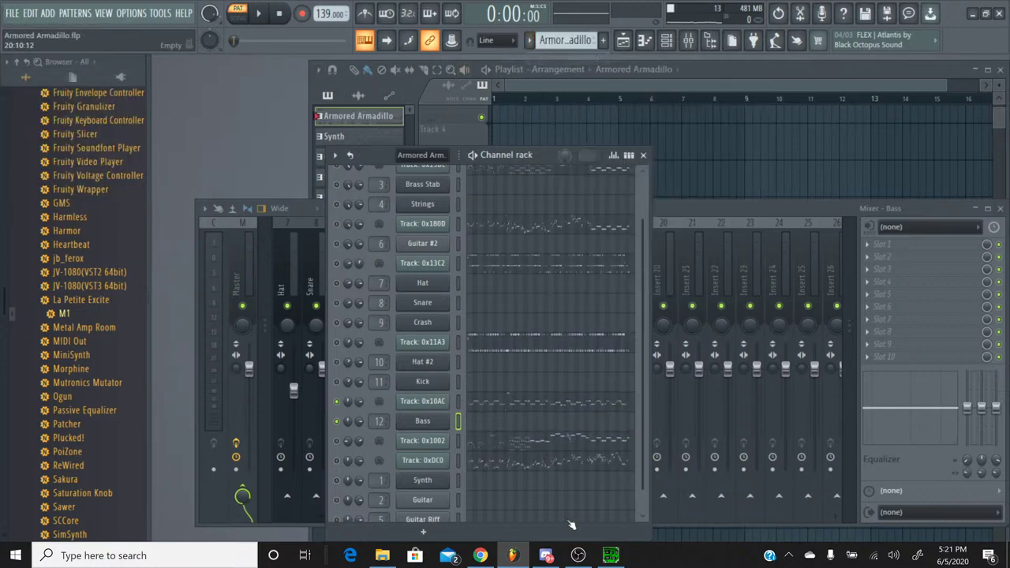
Check the livestream's chat in the browser and return to the music project.
left_click(479, 555)
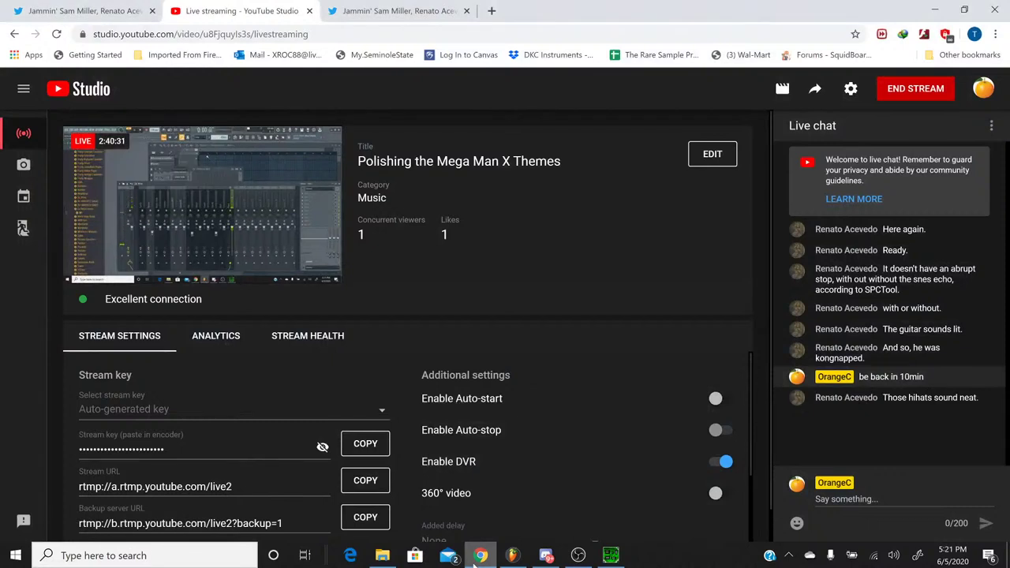
left_click(477, 556)
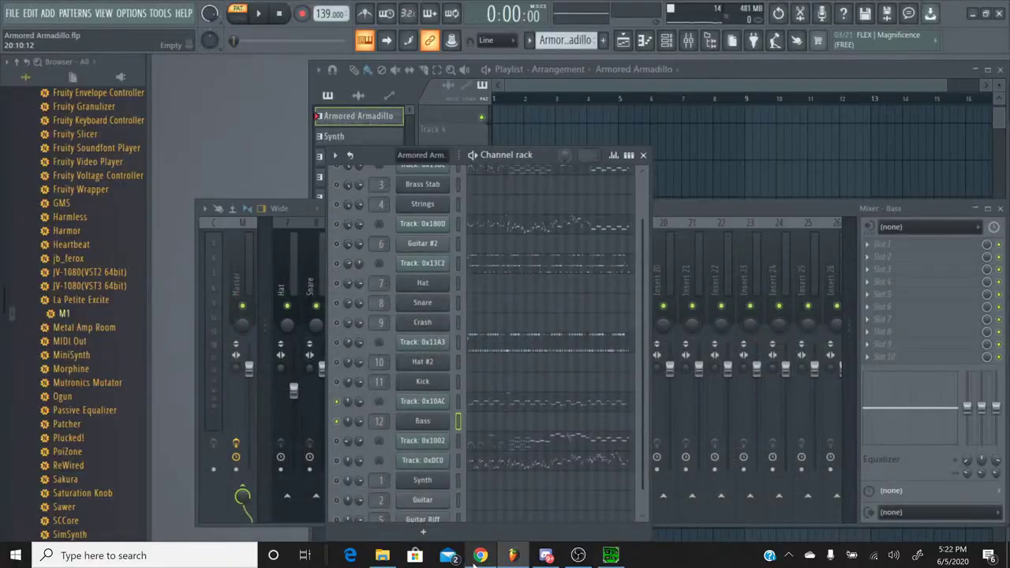
Take the Bass channel out of solo and solo the Track: 0x1002 channel instead.
scroll(505, 394, "down", 1)
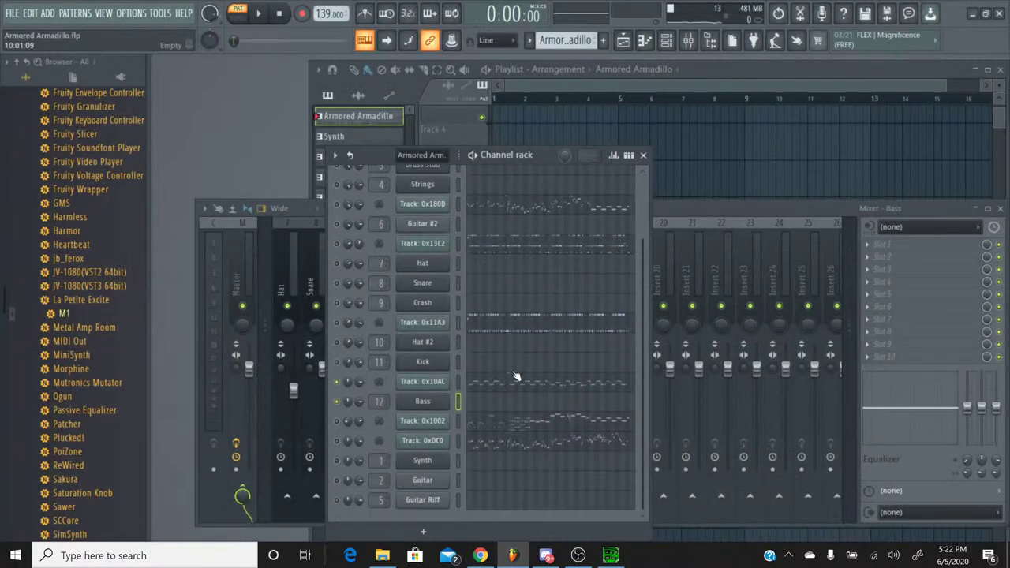
right_click(338, 402)
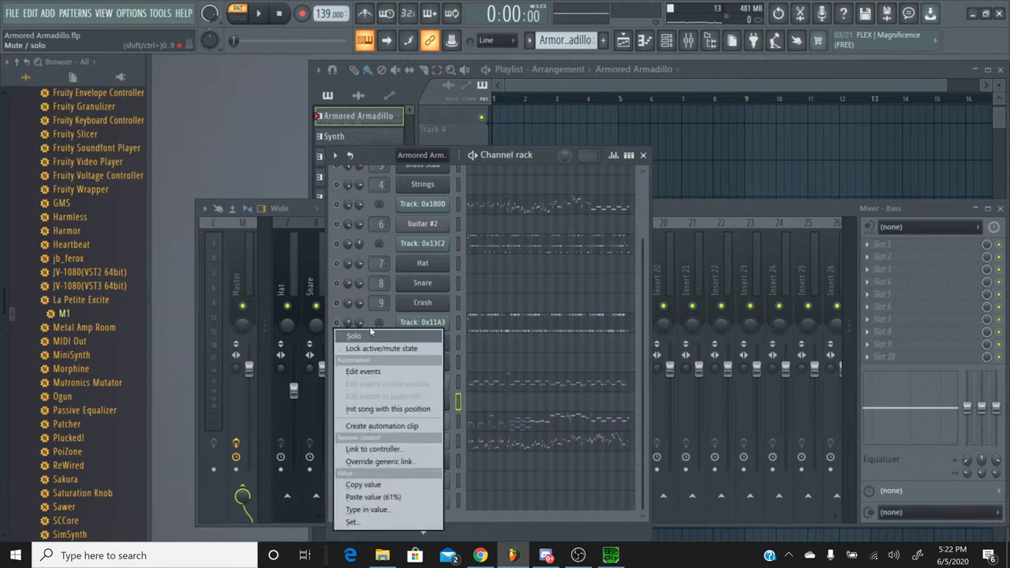
left_click(341, 405)
right_click(342, 405)
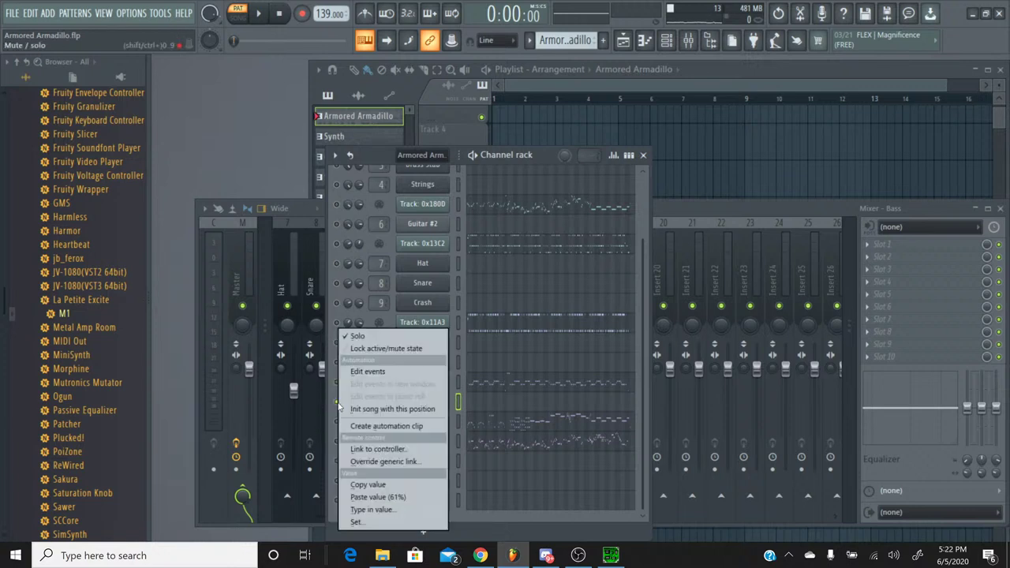
left_click(356, 334)
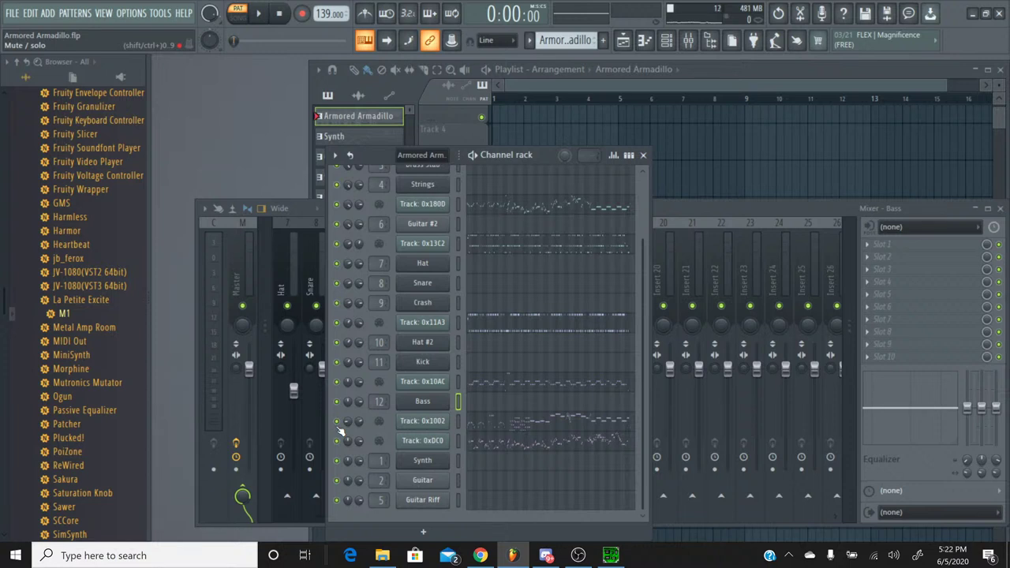
right_click(340, 432)
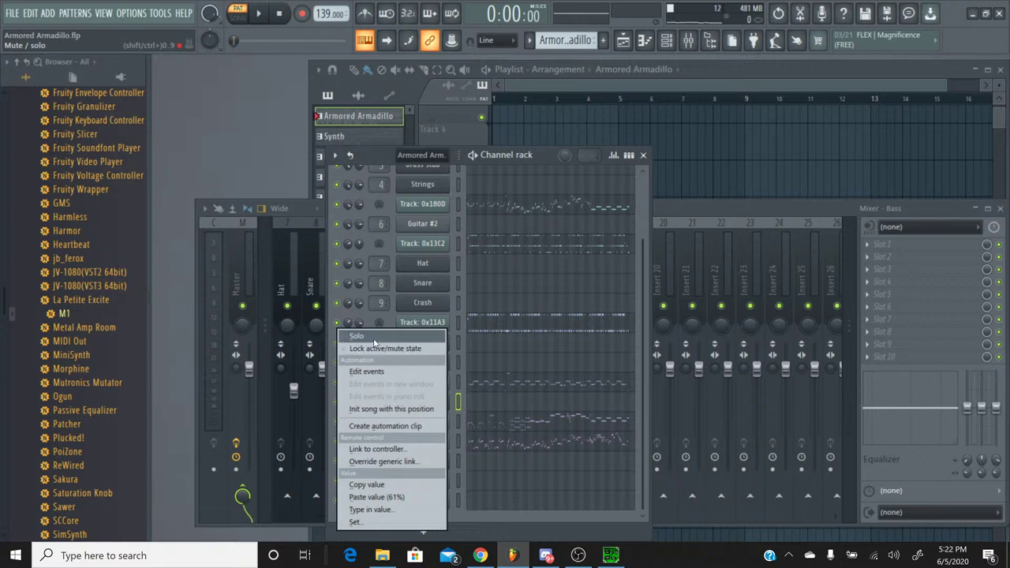
left_click(374, 337)
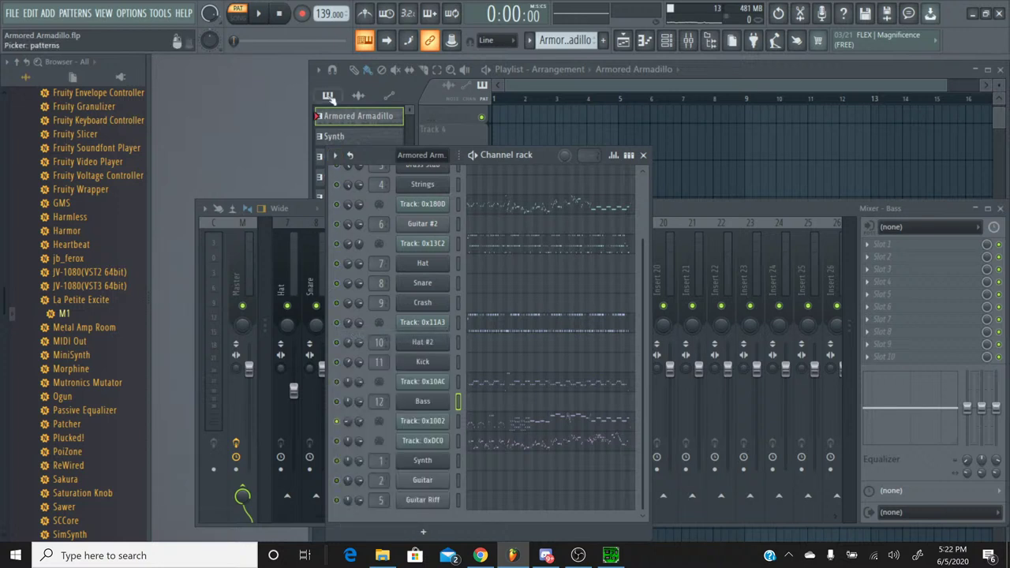
Open the piano roll of Track: 0x1002 and bring its notes around C5 into view.
left_click(266, 13)
key("space")
left_click(478, 431)
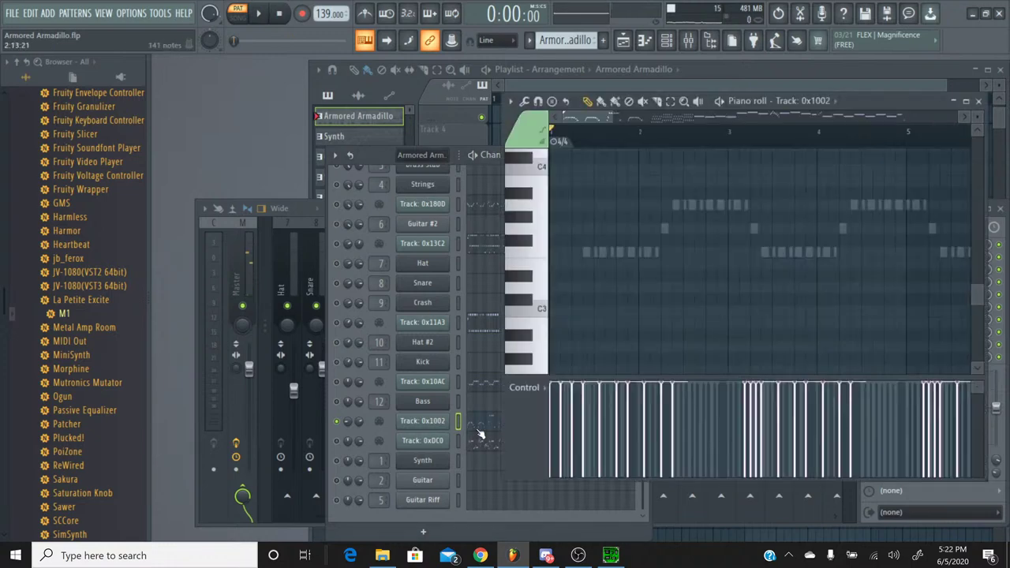
scroll(634, 282, "up", 4)
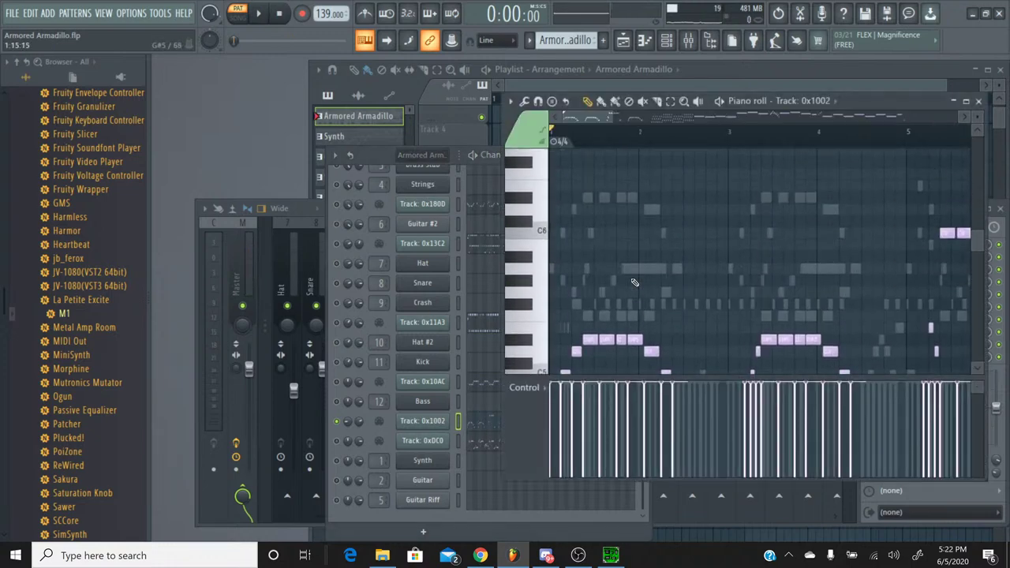
scroll(599, 324, "down", 2)
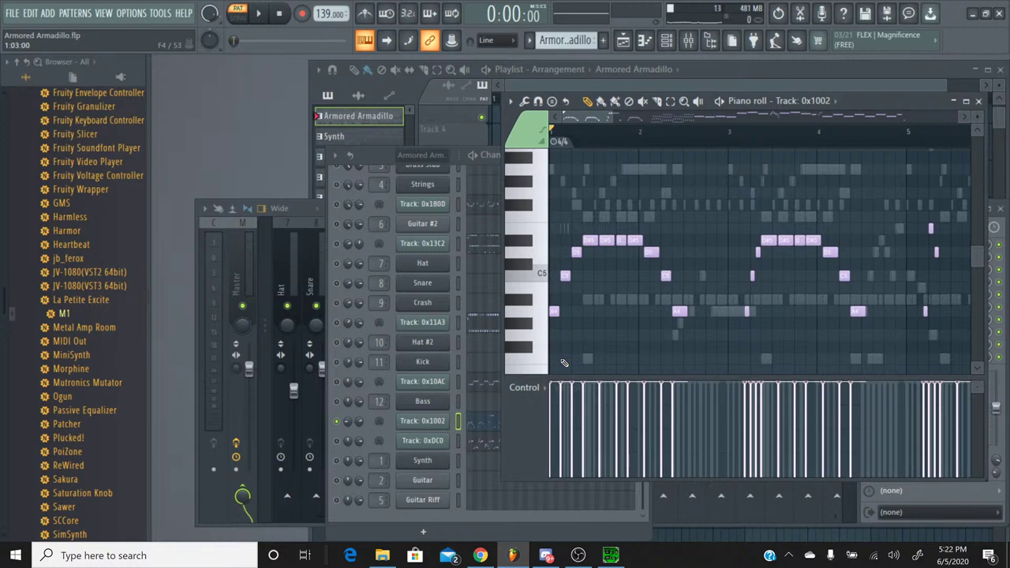
Audition the Track: 0x1002 sound by sounding single piano-roll keys across several octaves, both low and high.
left_click(520, 252)
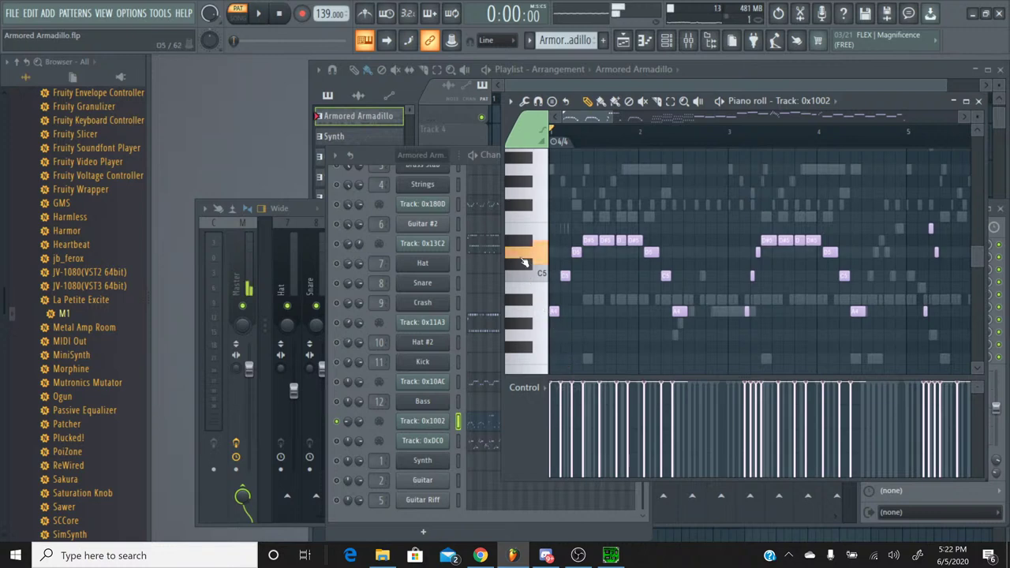
scroll(523, 261, "down", 2)
left_click(521, 258)
scroll(523, 260, "down", 1)
left_click(522, 258)
left_click(522, 259)
scroll(522, 261, "up", 1)
left_click(522, 259)
left_click(523, 259)
left_click(524, 246)
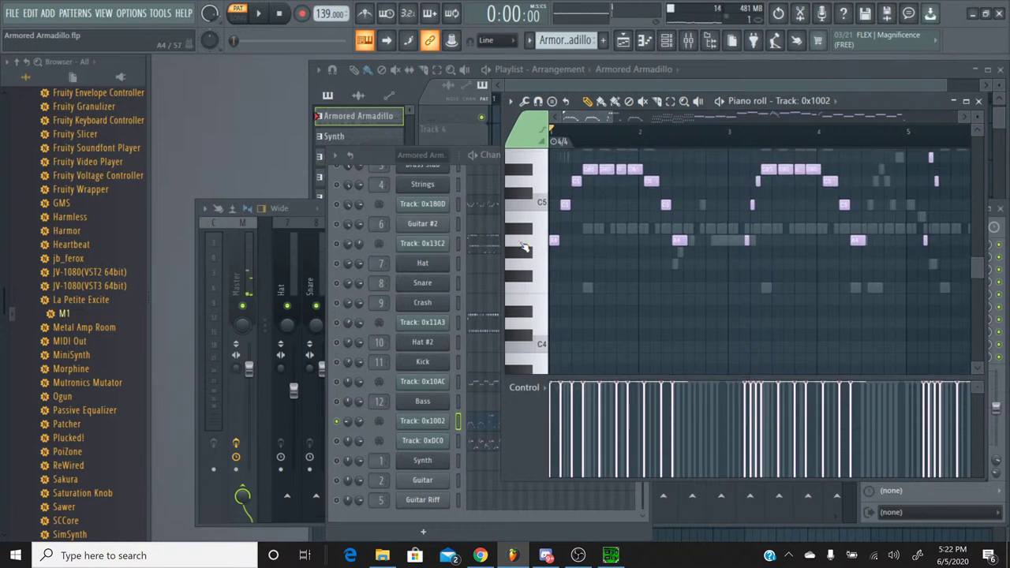
scroll(524, 246, "up", 4)
left_click(524, 246)
scroll(524, 246, "up", 2)
left_click(524, 246)
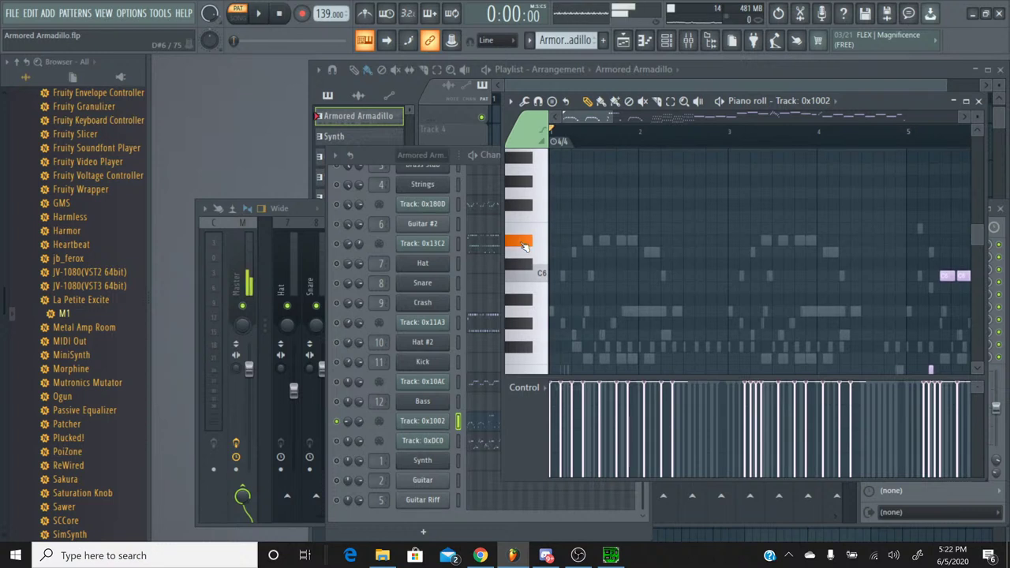
left_click(524, 247)
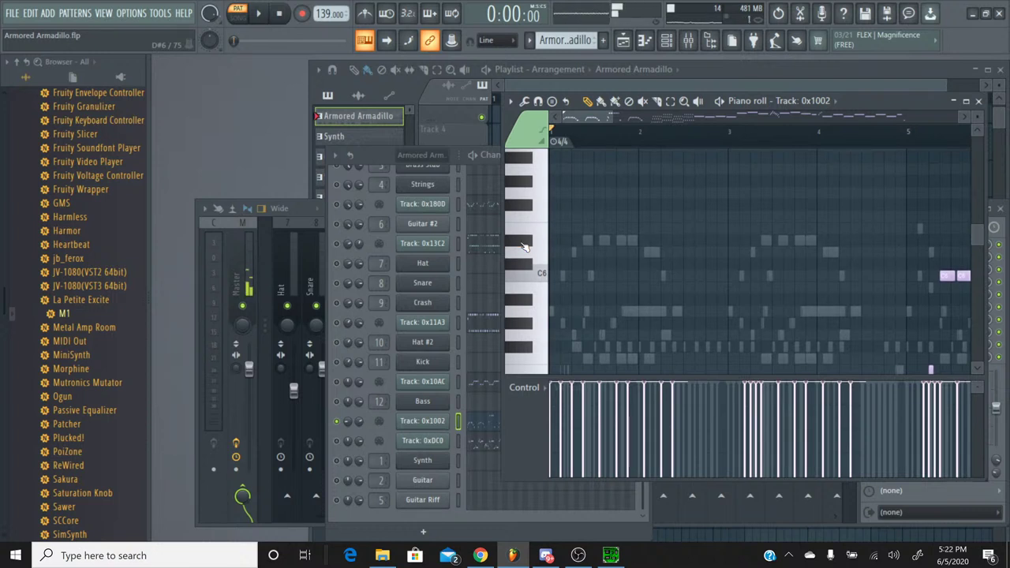
left_click(524, 246)
scroll(523, 247, "down", 2)
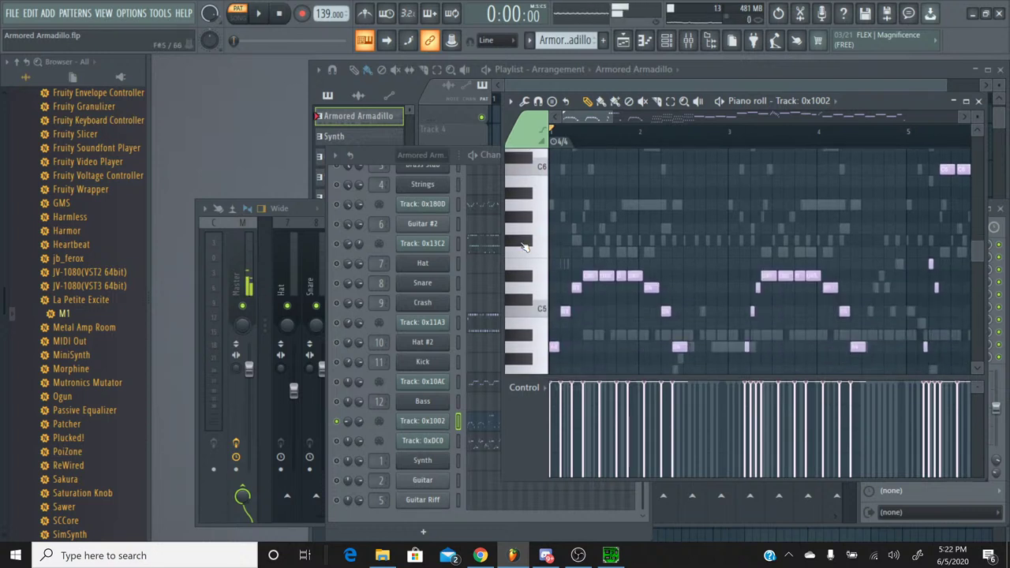
left_click(524, 246)
scroll(524, 247, "down", 2)
left_click(523, 246)
scroll(524, 246, "down", 1)
left_click(524, 246)
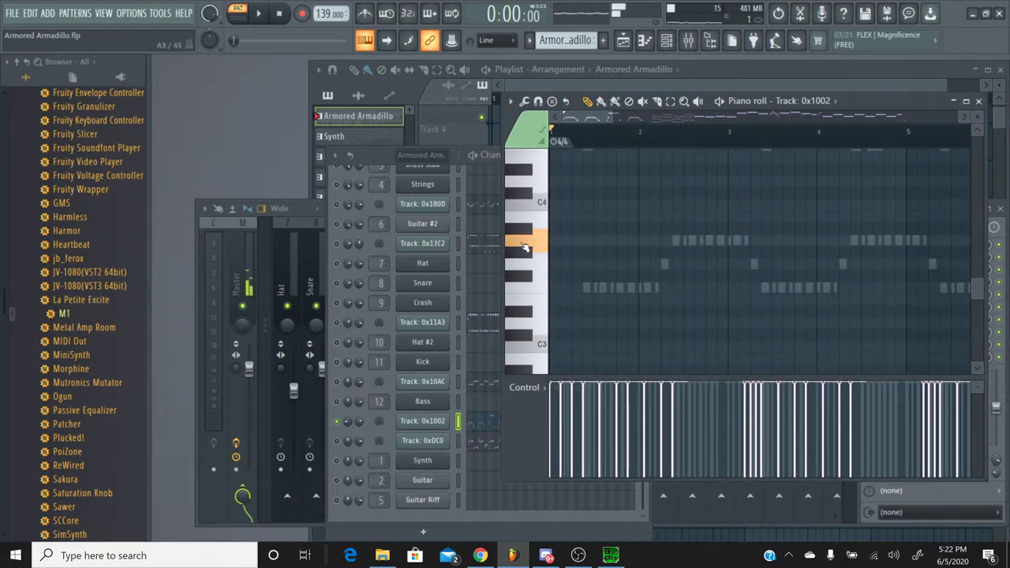
scroll(523, 247, "up", 4)
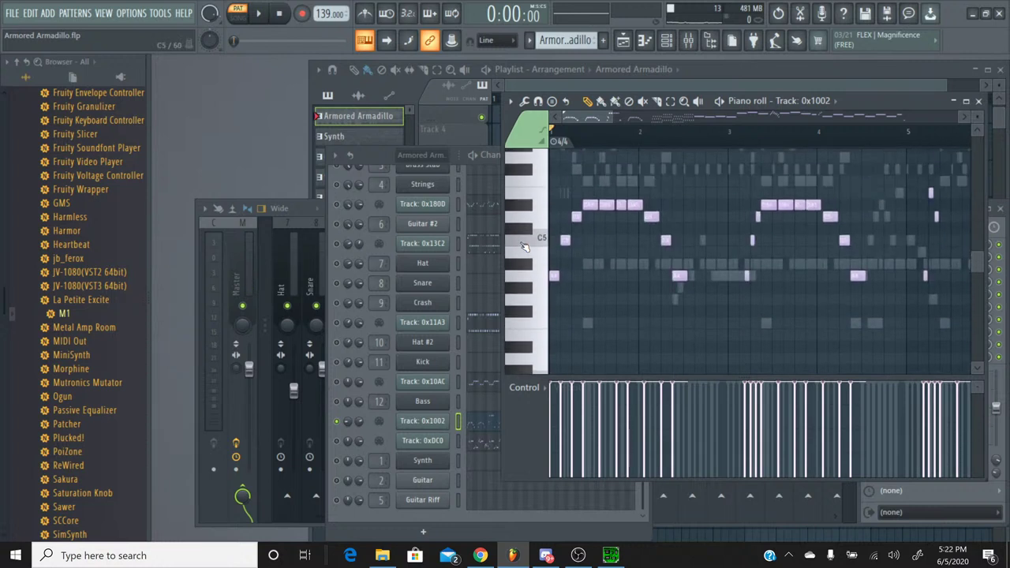
left_click(524, 246)
left_click(524, 246)
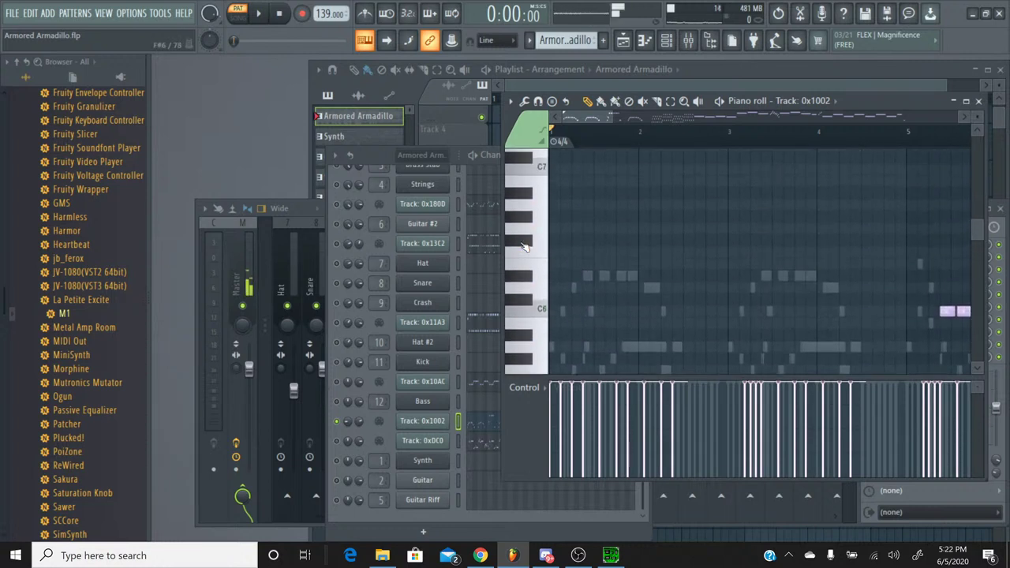
scroll(524, 246, "down", 1)
left_click(524, 246)
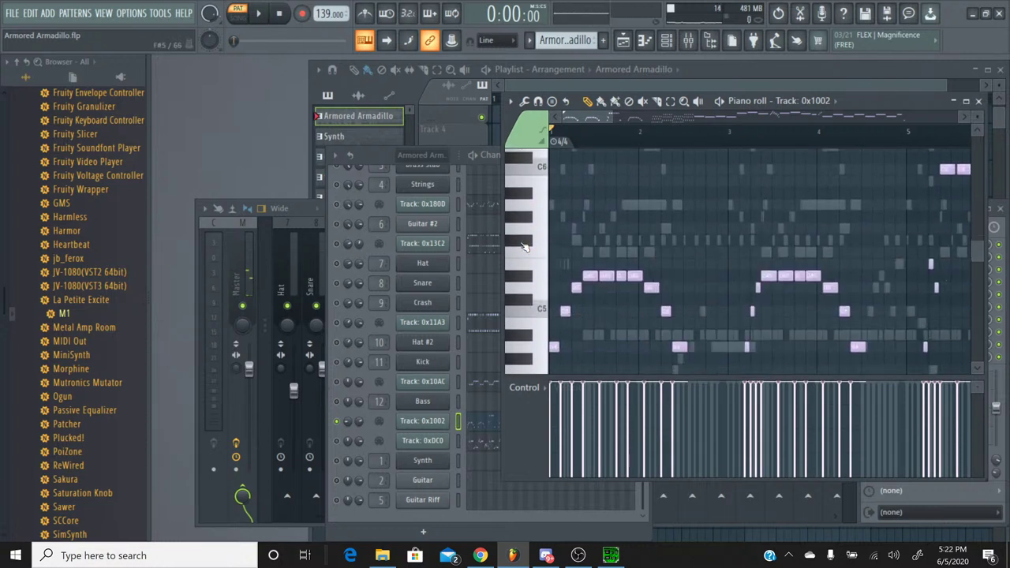
left_click(523, 246)
scroll(524, 247, "down", 3)
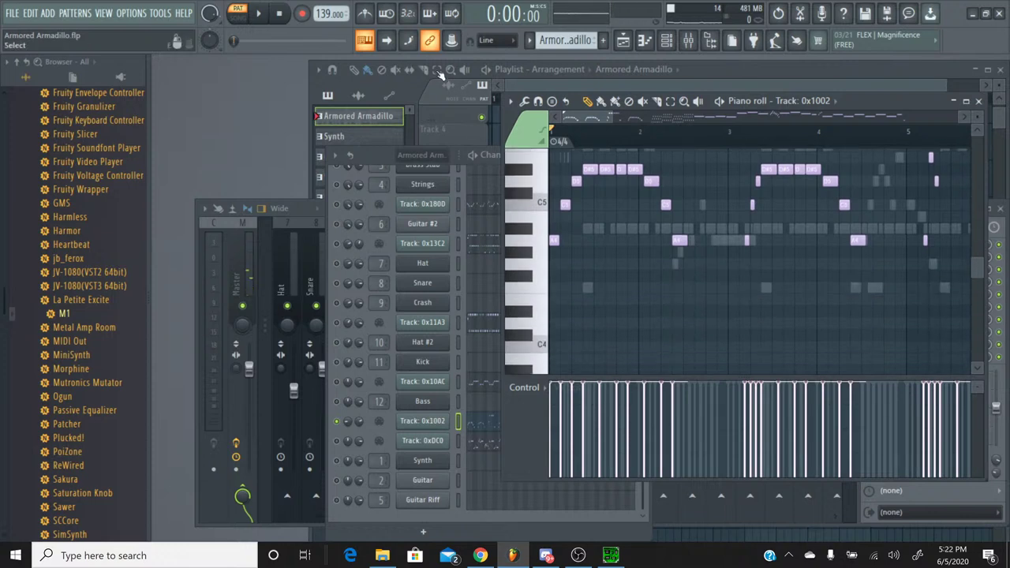
Play the Track: 0x1002 part and follow its notes through bar 9 and beyond, ending with playback stopped.
key("space")
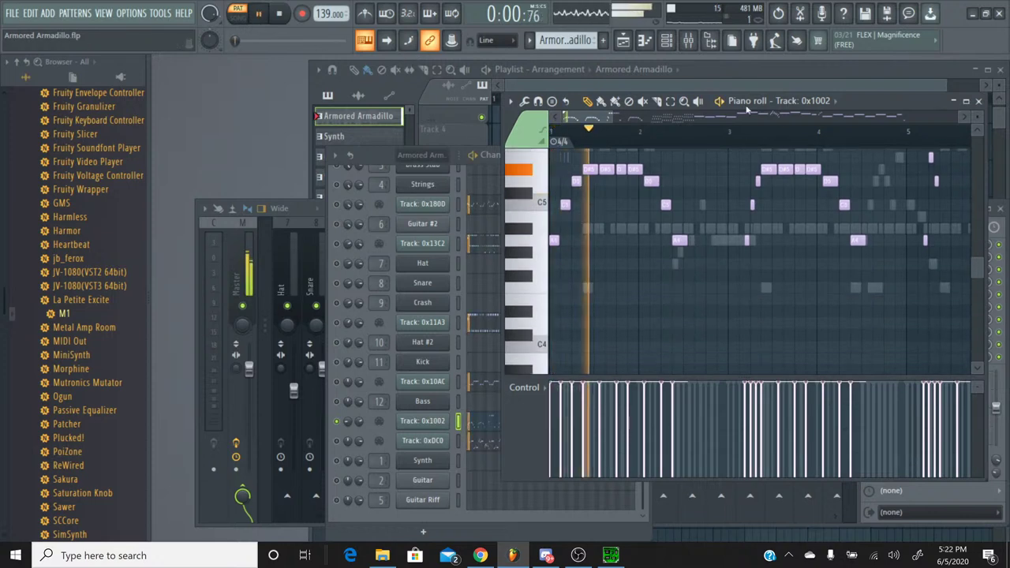
scroll(698, 157, "up", 2)
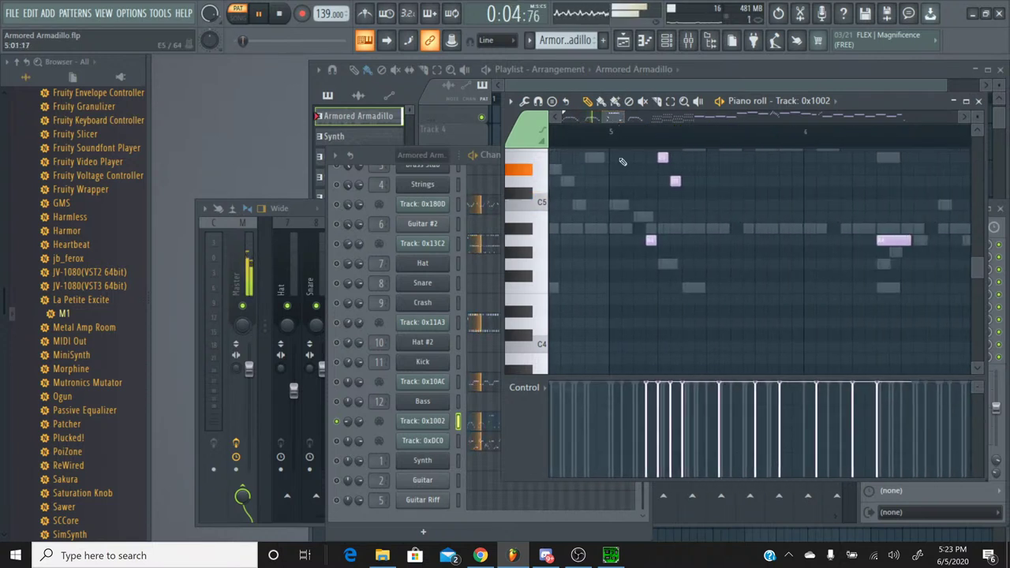
scroll(627, 172, "up", 2)
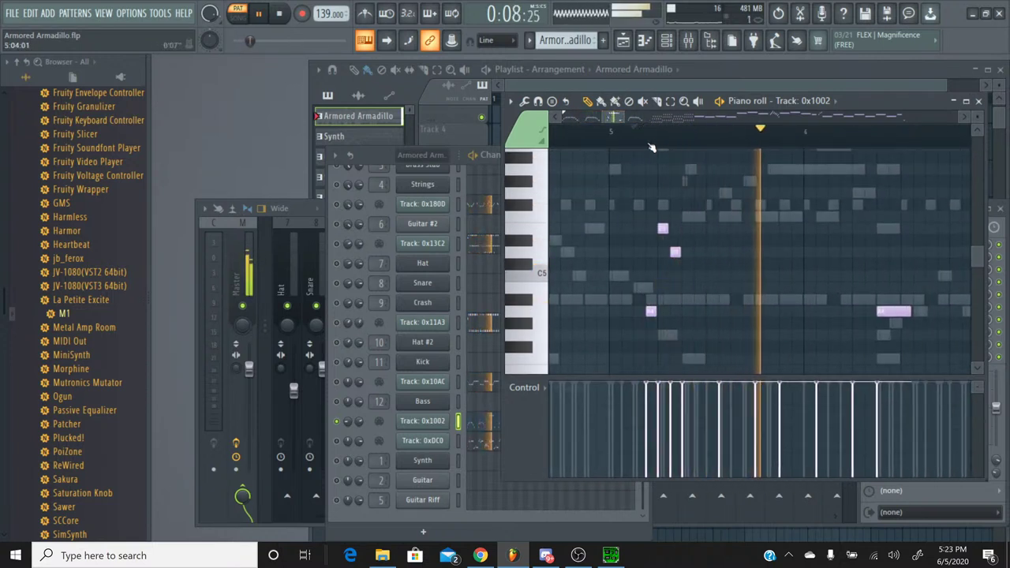
scroll(686, 162, "down", 3)
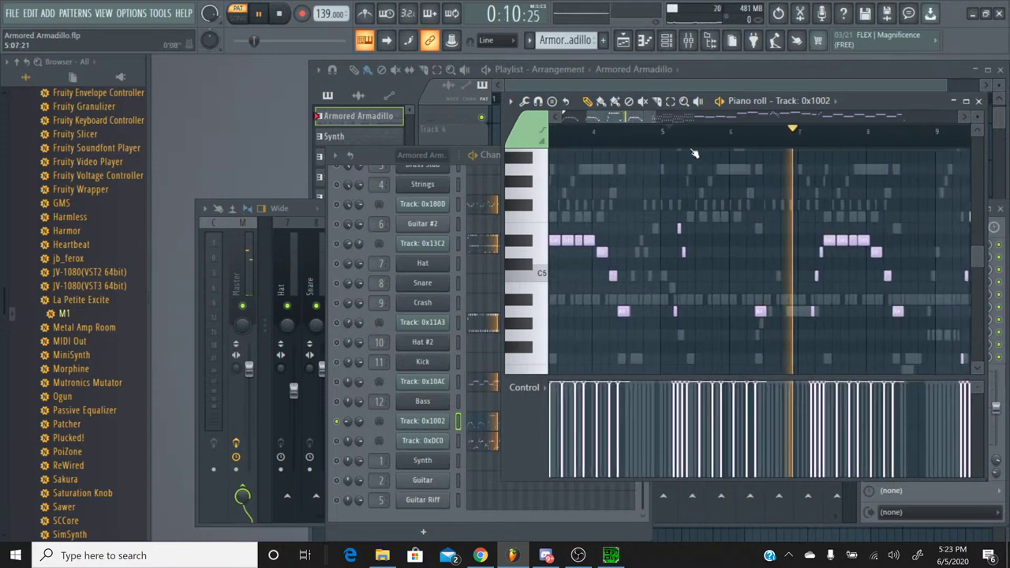
left_click_drag(643, 115, 695, 118)
scroll(694, 118, "down", 3)
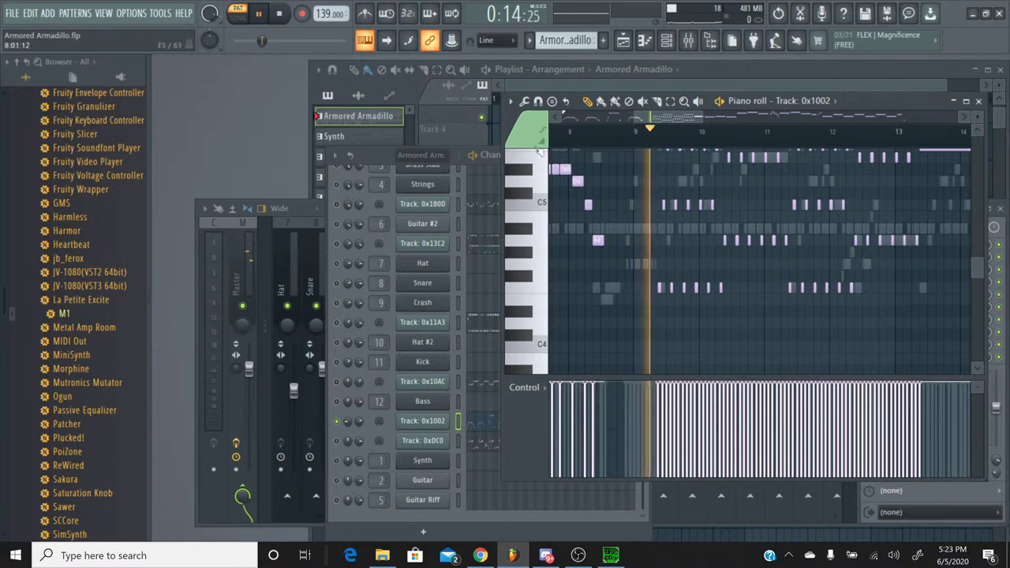
left_click(280, 15)
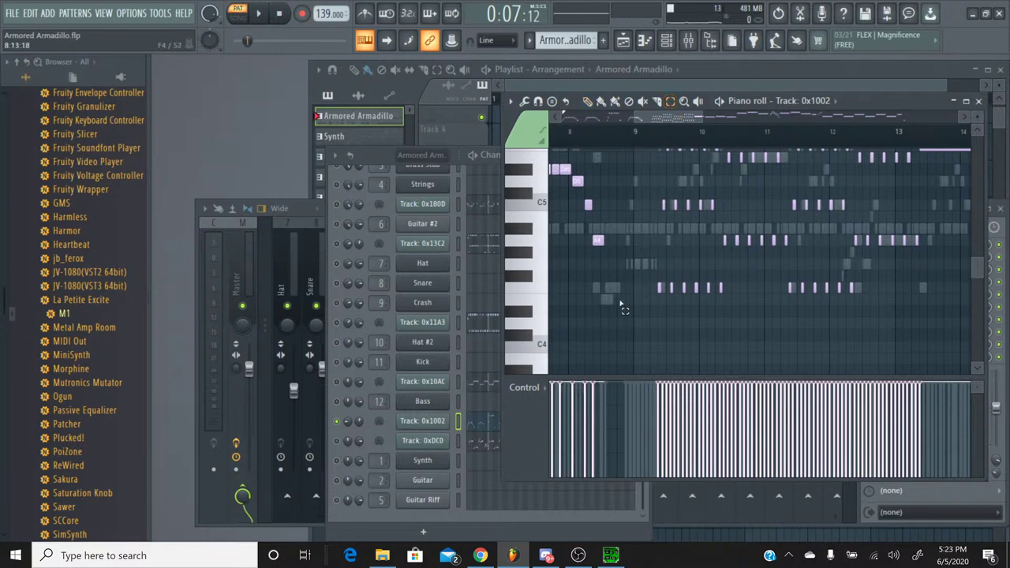
Select and copy the Track: 0x1002 notes in bars 1 to 8, and close the piano roll.
left_click_drag(619, 335, 316, 180)
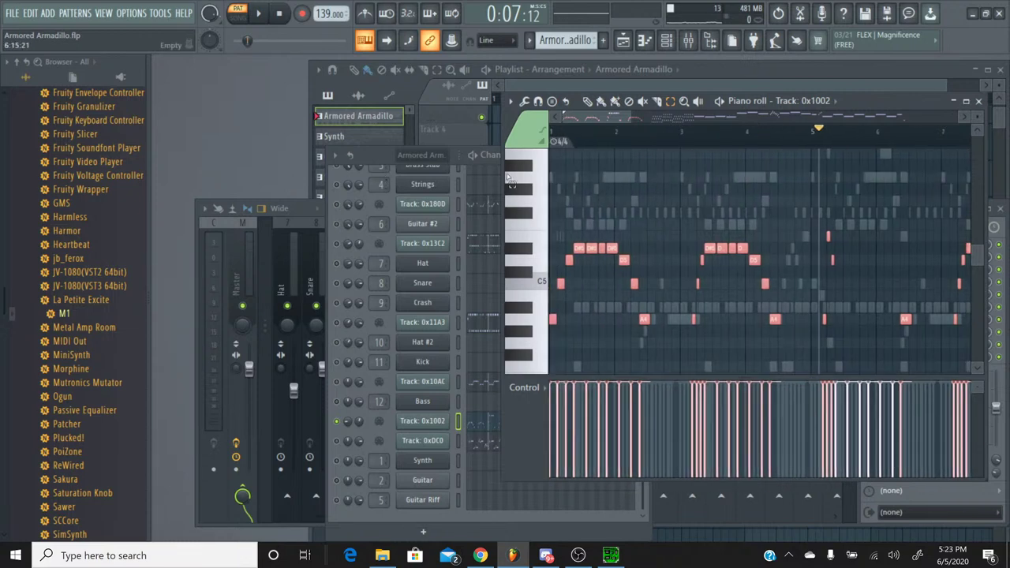
left_click(978, 101)
Create a new pattern named Saw Organ.
left_click(603, 40)
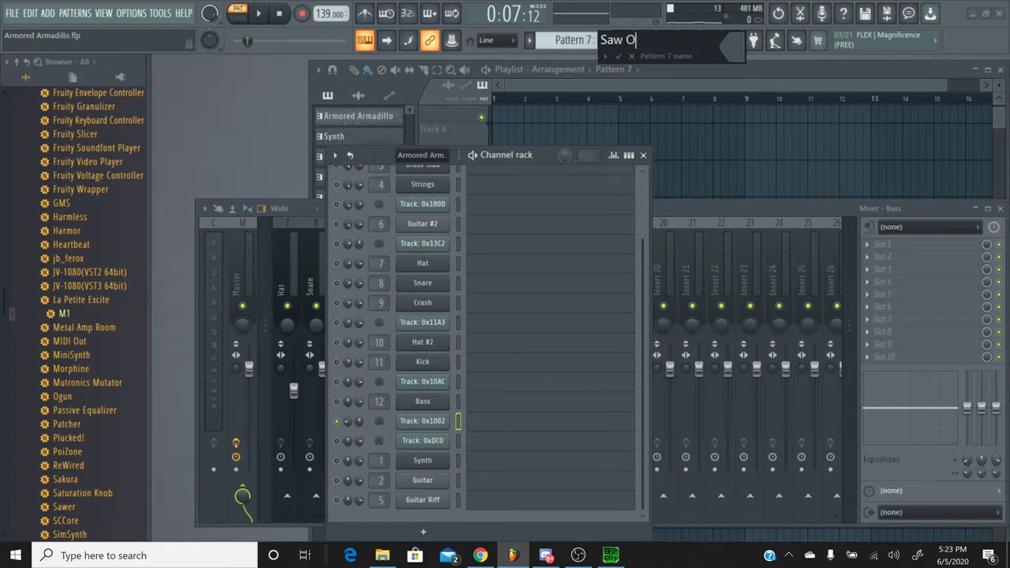
key("Return")
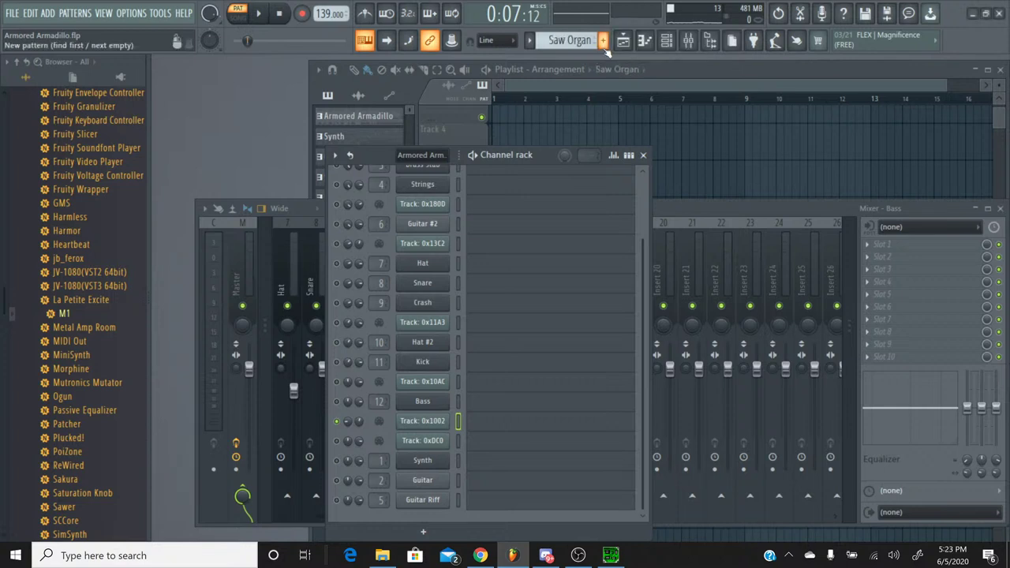
Add an M1 channel directly below Track: 0x1002, paste the copied notes into its piano roll and deselect them.
left_click_drag(59, 314, 426, 441)
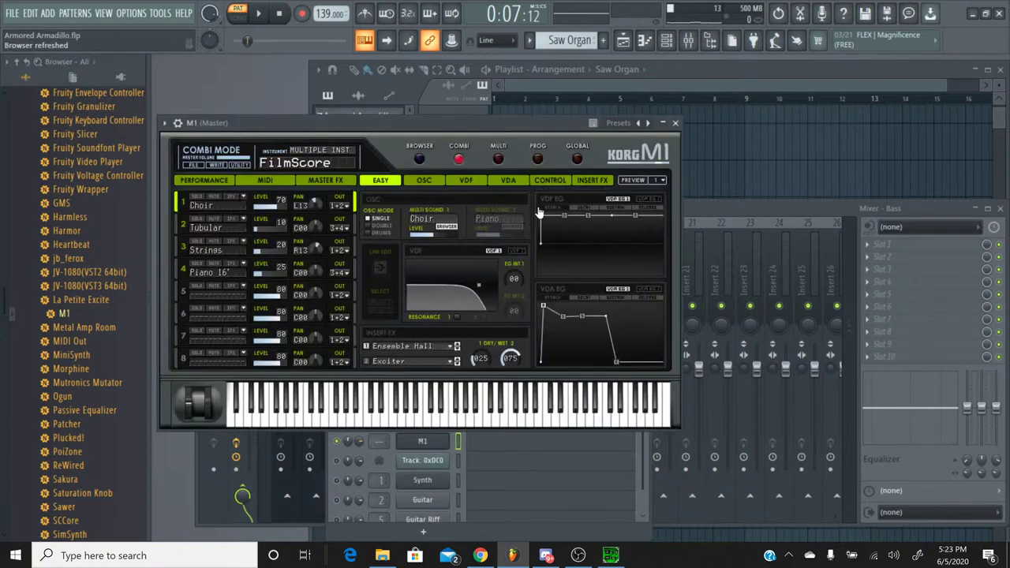
left_click(674, 123)
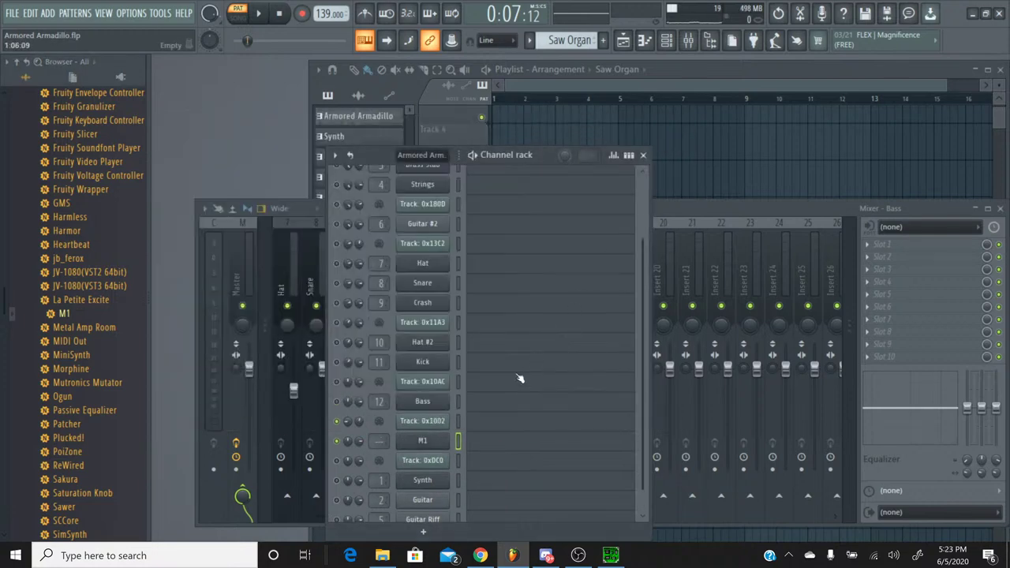
left_click(489, 443)
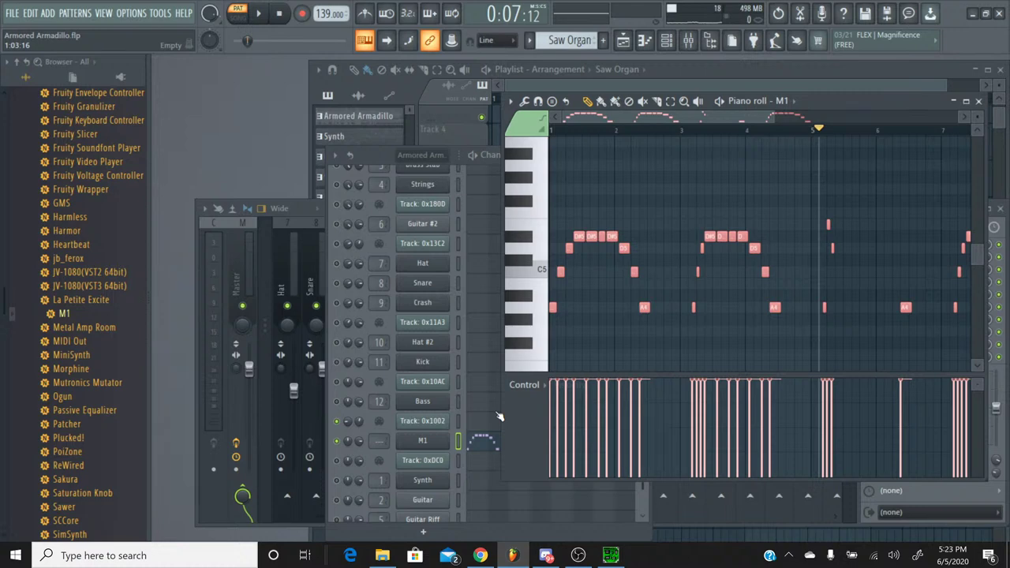
key("ctrl+d")
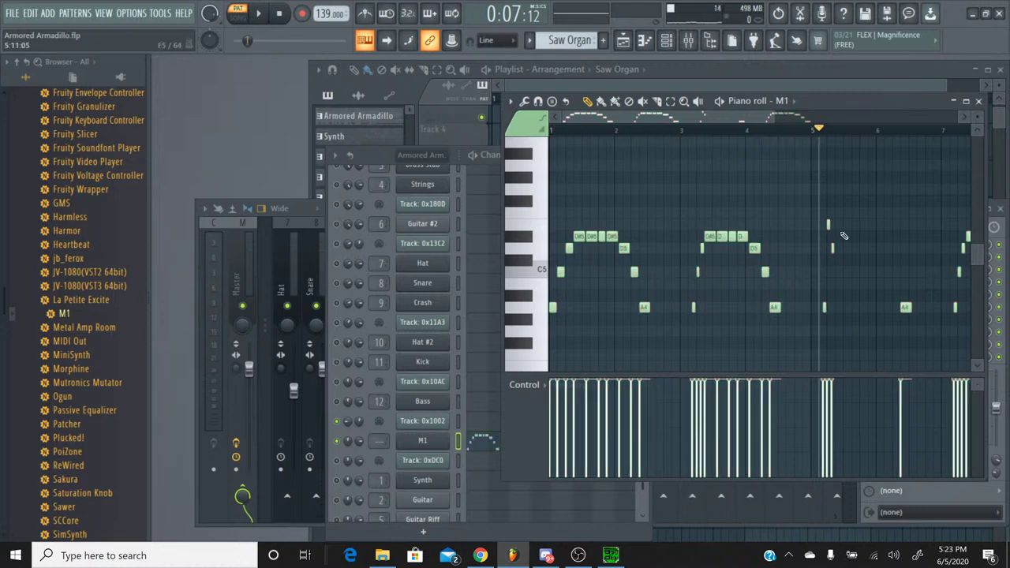
Close the piano roll, open the new M1 channel in Prog mode and list the keyboard programs in its browser.
left_click(978, 101)
left_click(422, 438)
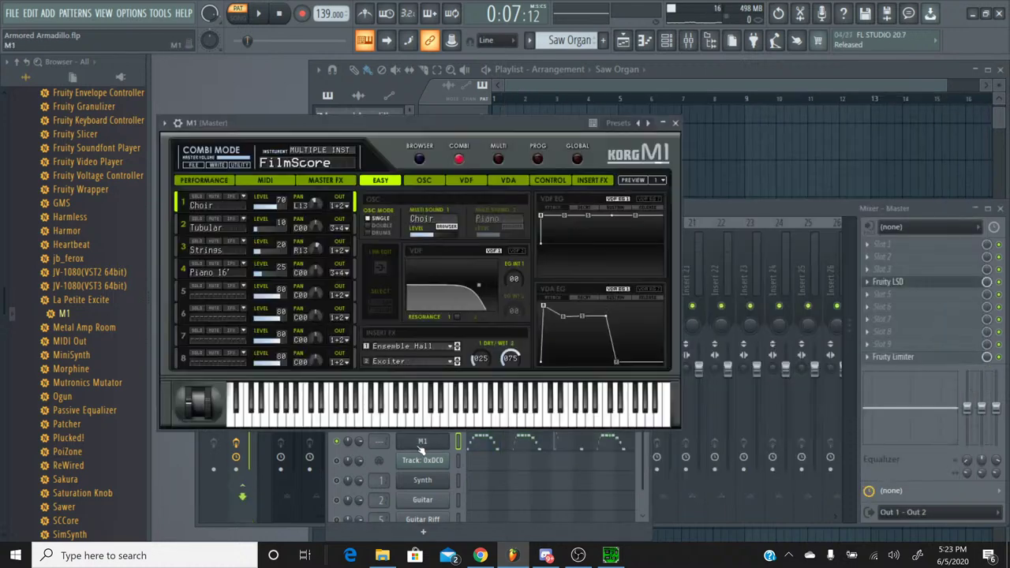
left_click(536, 159)
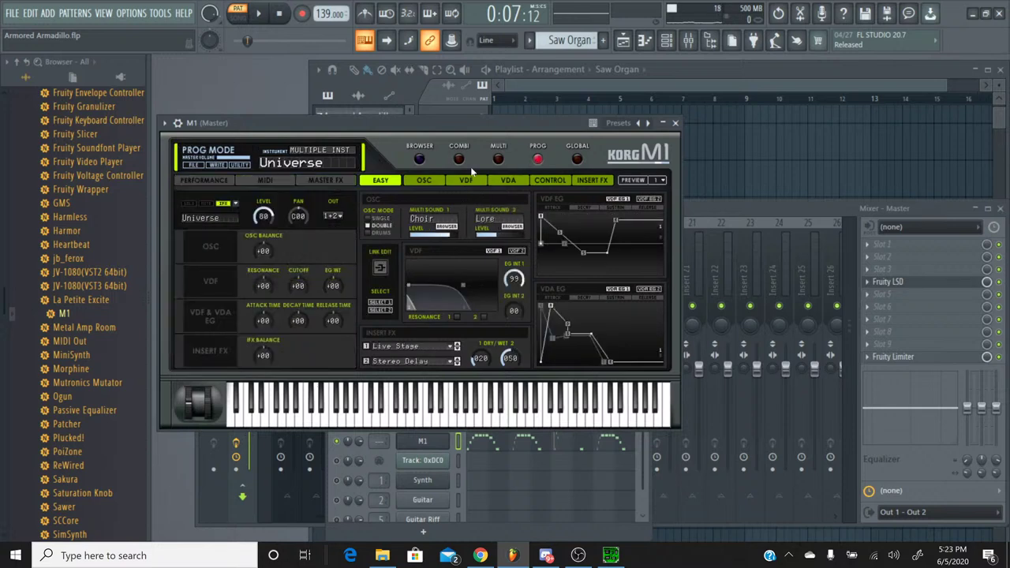
left_click(418, 160)
left_click(361, 235)
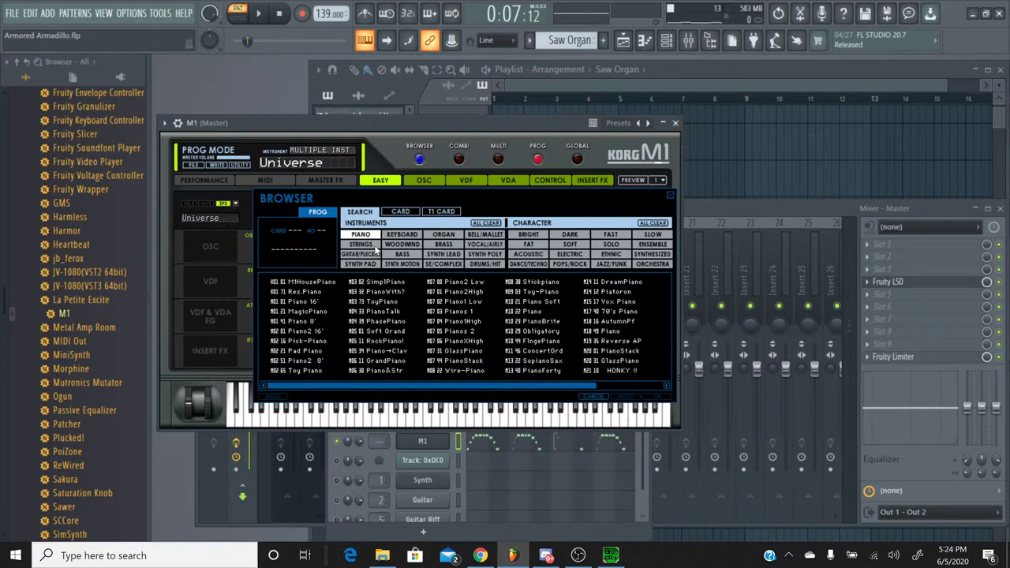
left_click(401, 235)
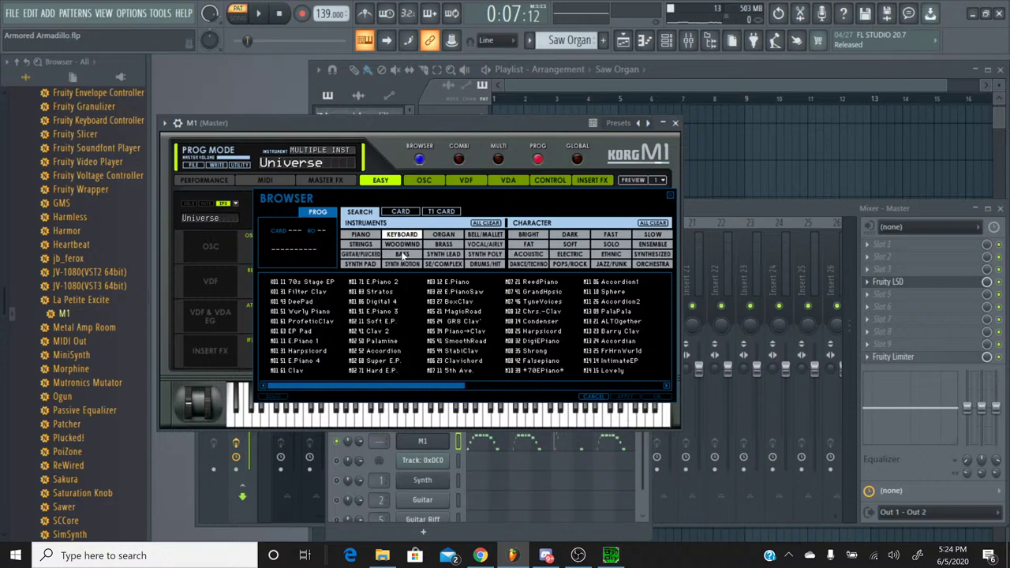
Audition the Hard E.P., Super E.P., E.Piano and E.Piano 1 programs with notes on the M1's on-screen keyboard.
left_click(378, 370)
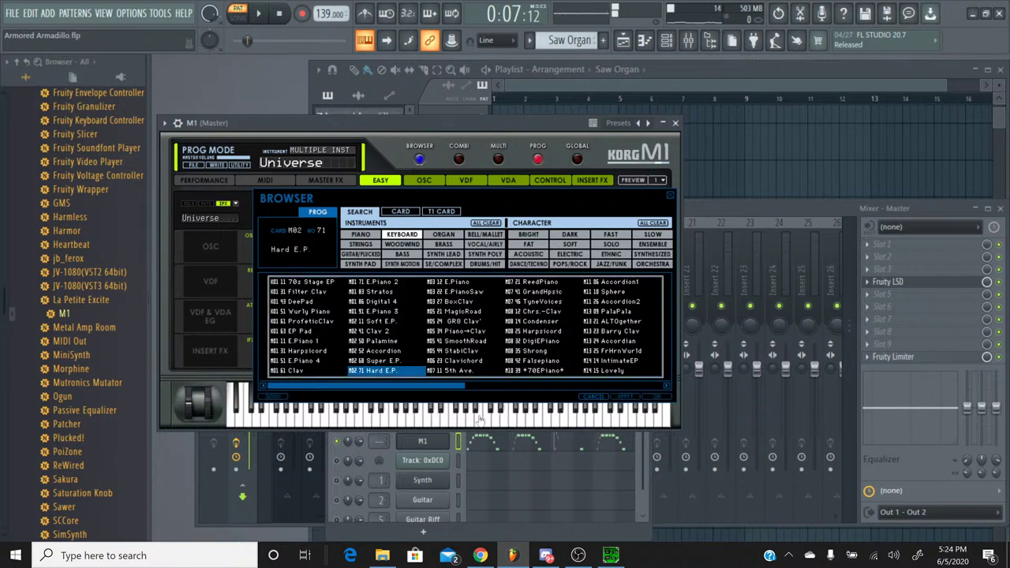
left_click(396, 362)
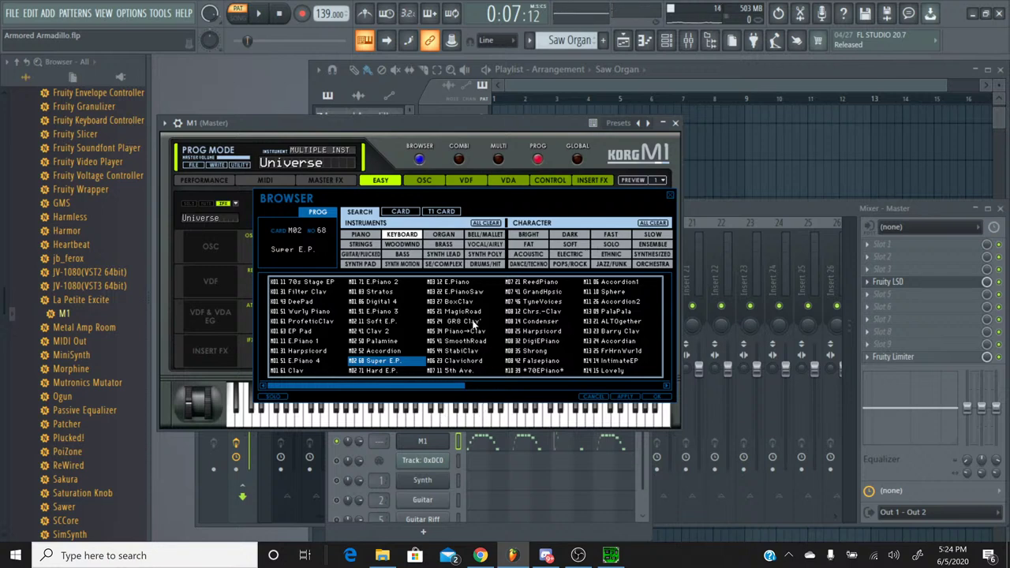
left_click(465, 284)
left_click(467, 417)
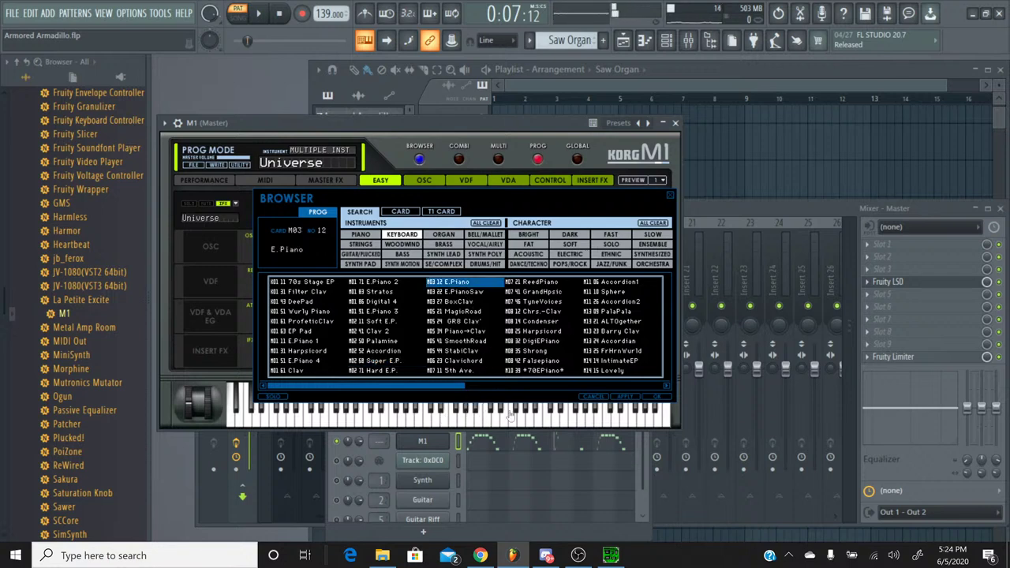
left_click(428, 416)
left_click(384, 417)
left_click(382, 416)
left_click(304, 341)
left_click(452, 413)
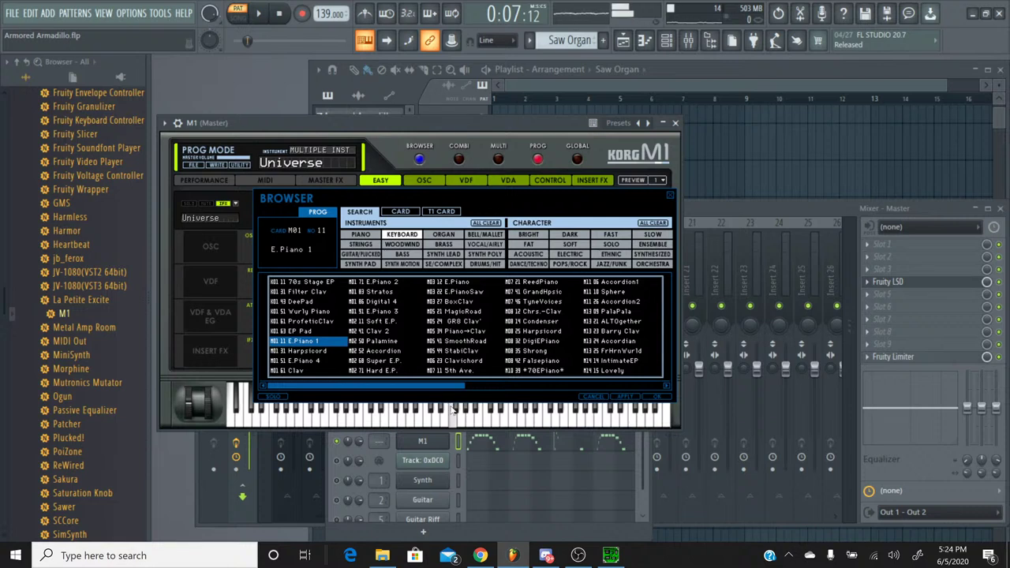
left_click(486, 416)
Play the Saw Organ pattern, rewinding it as needed, while auditioning E.Piano 1, E.Piano 4, E.Piano 2 and Digital 4.
left_click(258, 13)
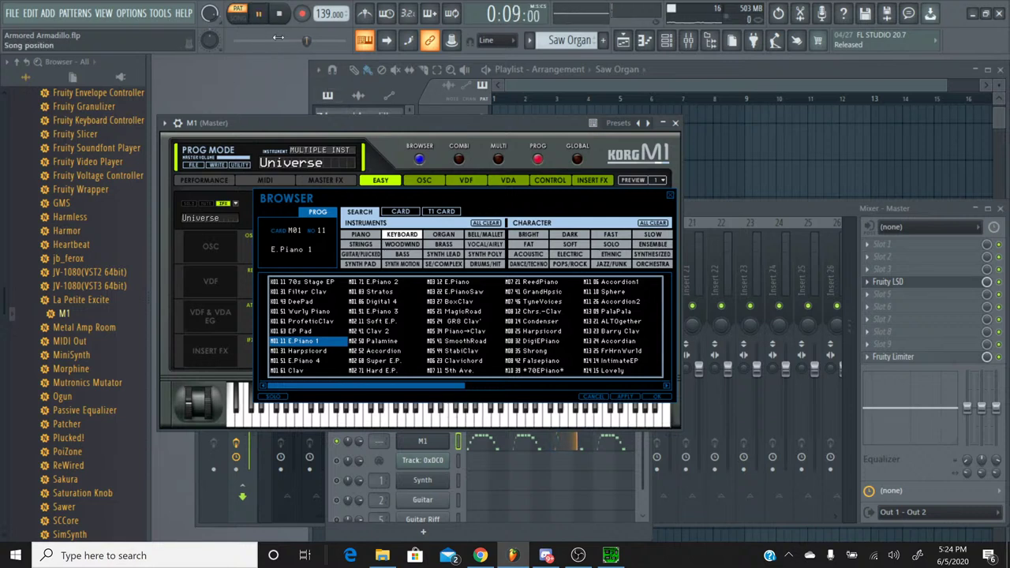
left_click_drag(278, 38, 240, 43)
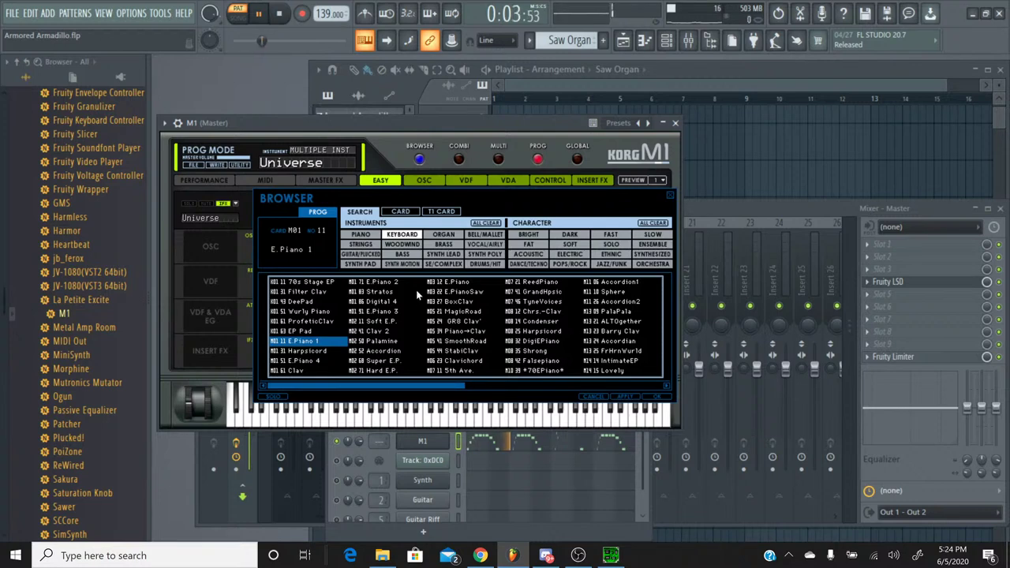
left_click(314, 361)
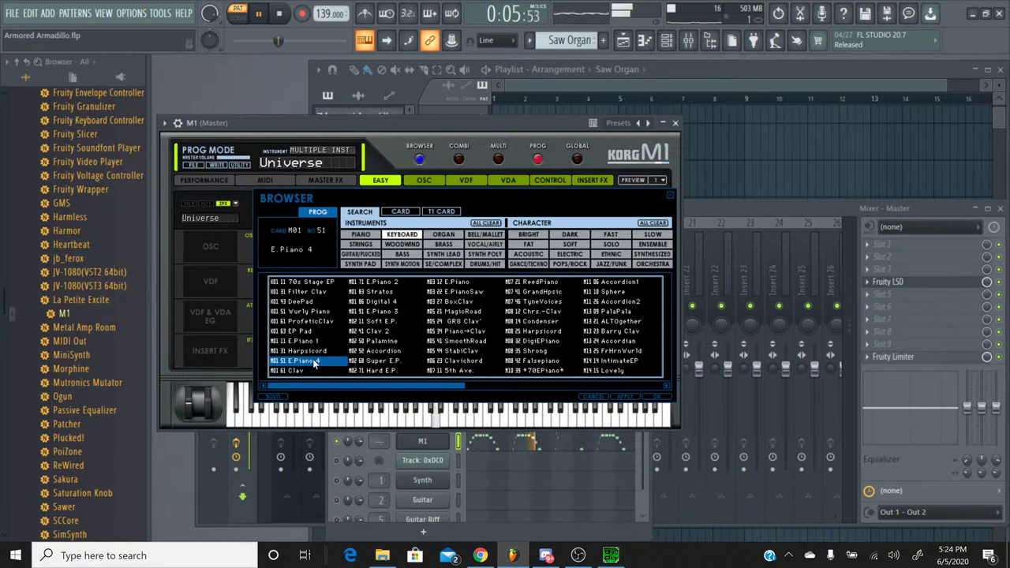
left_click(388, 286)
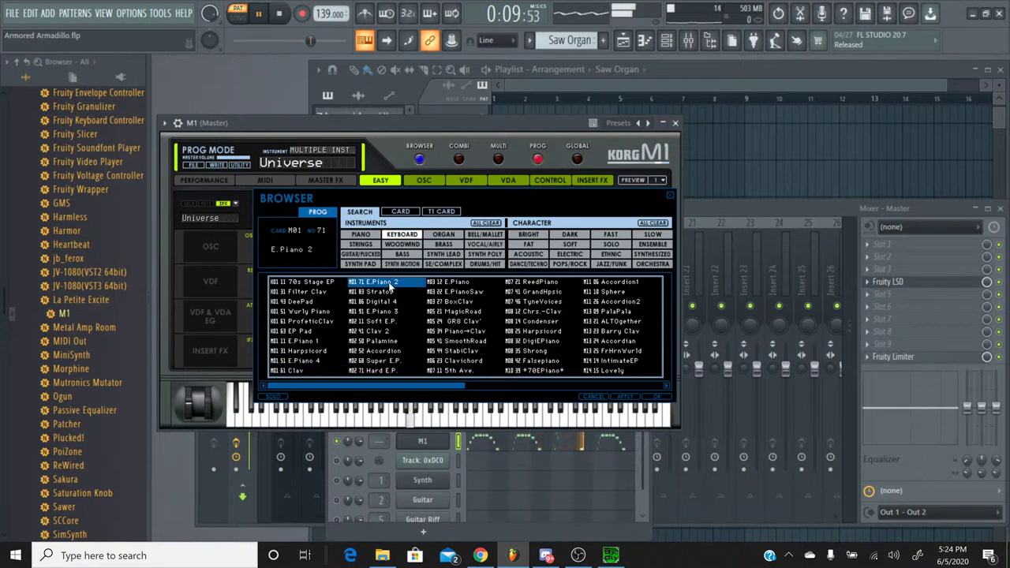
left_click_drag(324, 41, 241, 41)
left_click(397, 303)
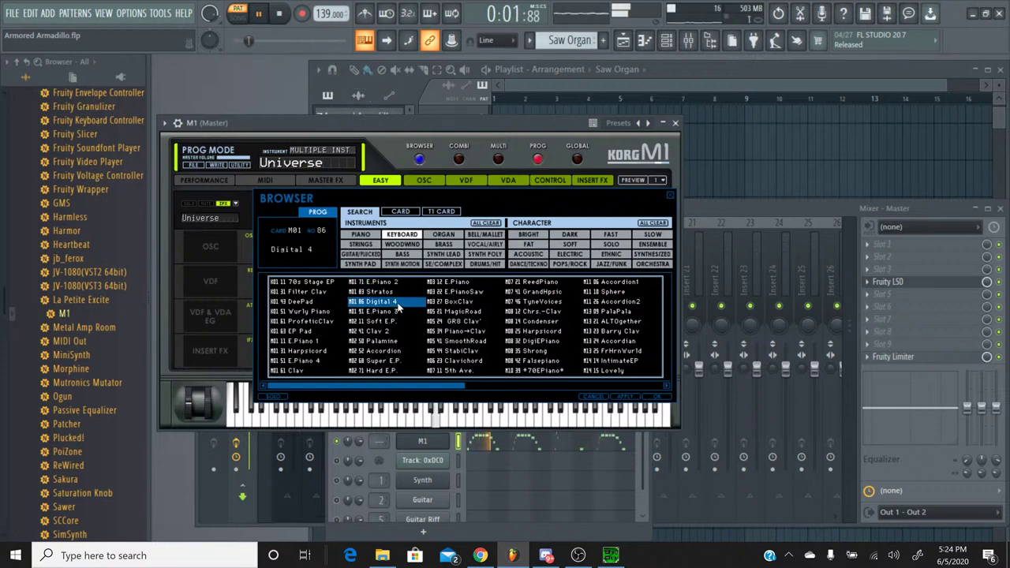
Audition E.Piano 3, Super E.P., Hard E.P., E.Piano and E.PianoSaw against the playing pattern.
left_click(399, 311)
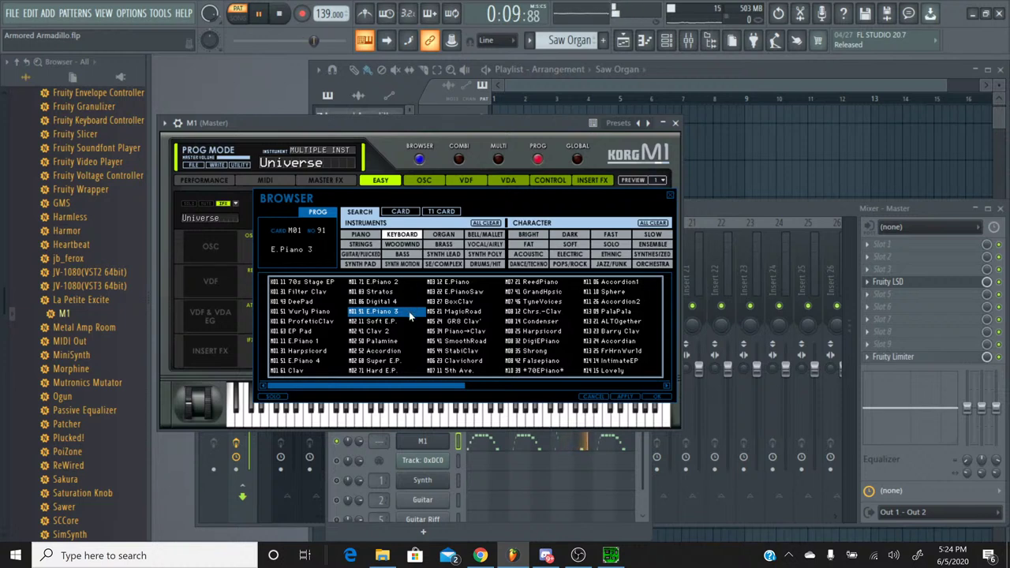
left_click(406, 360)
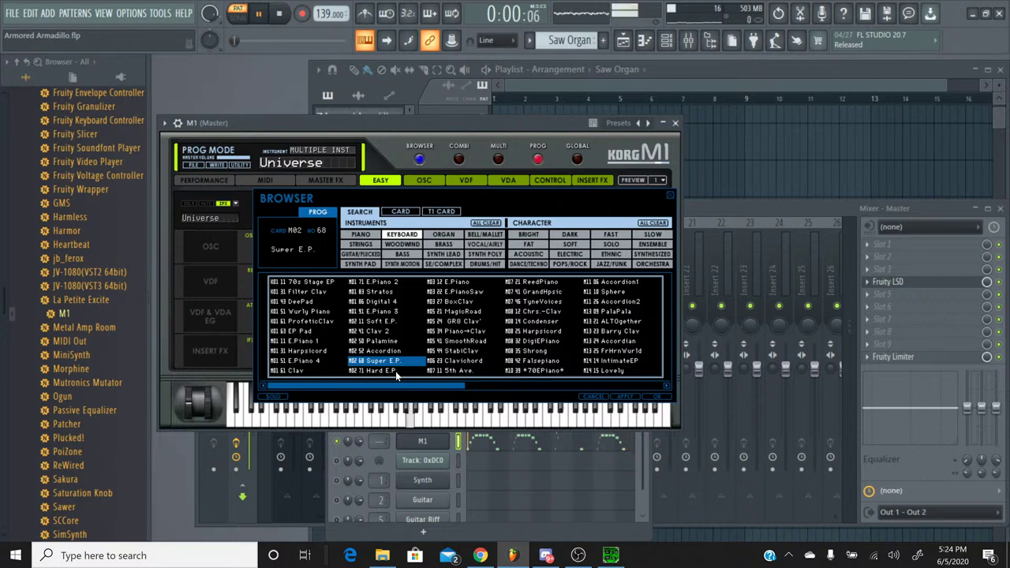
left_click(395, 371)
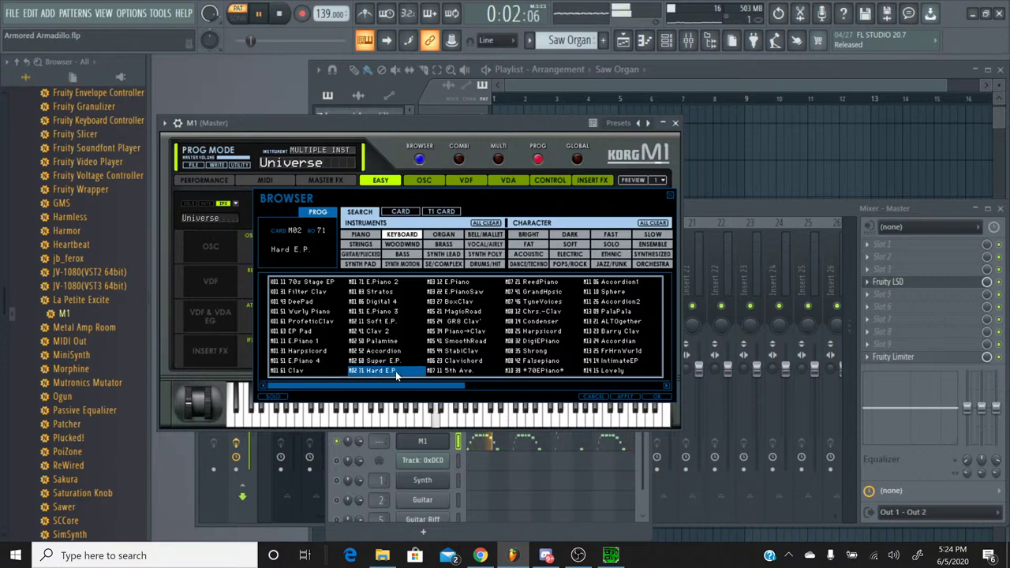
left_click(453, 281)
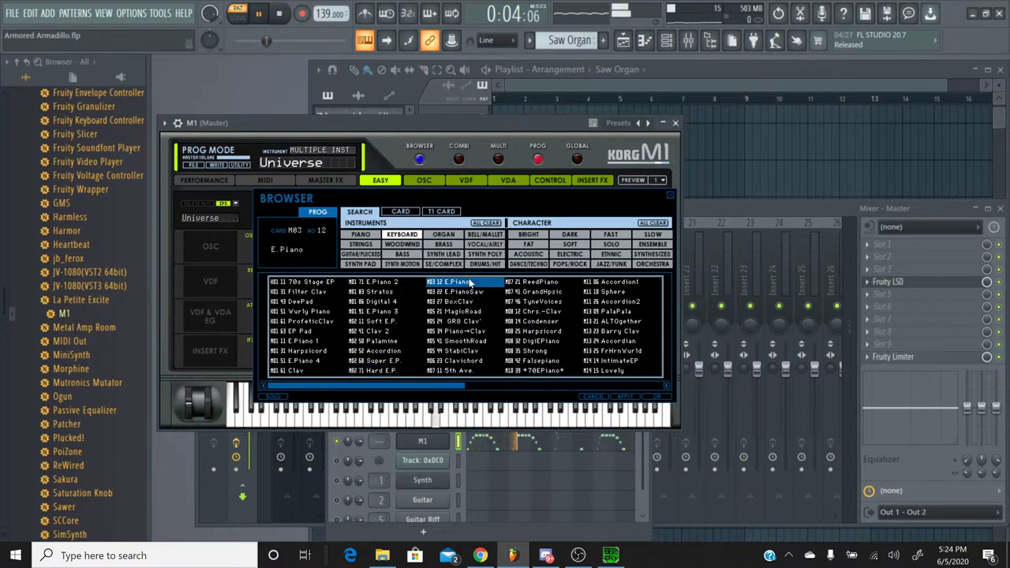
left_click(472, 292)
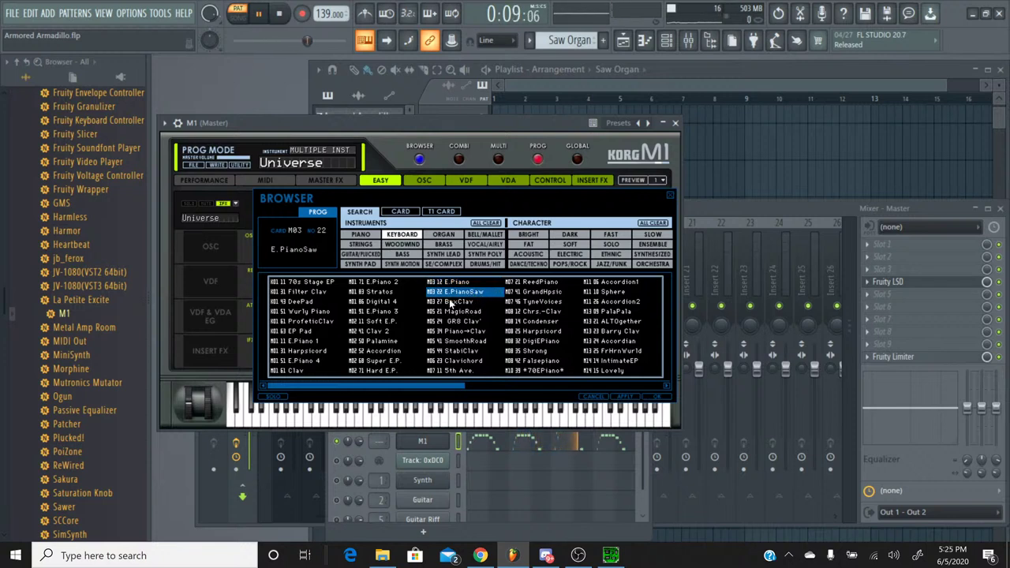
Audition the organ programs DWGS Organ, E.Organ and Organ 2, plus Solo Synth from the synth leads, against the pattern.
left_click(444, 235)
left_click(454, 286)
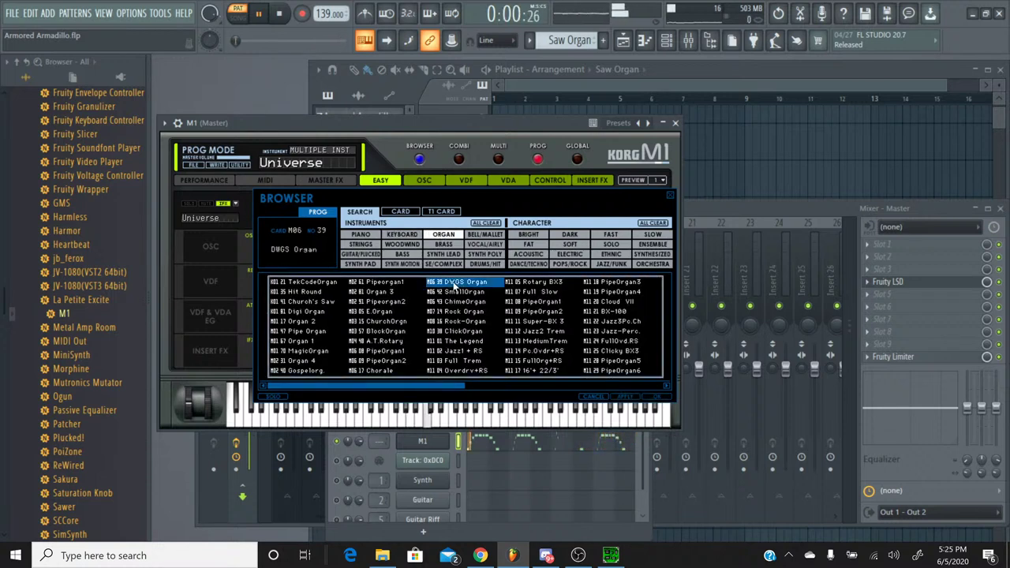
left_click(375, 312)
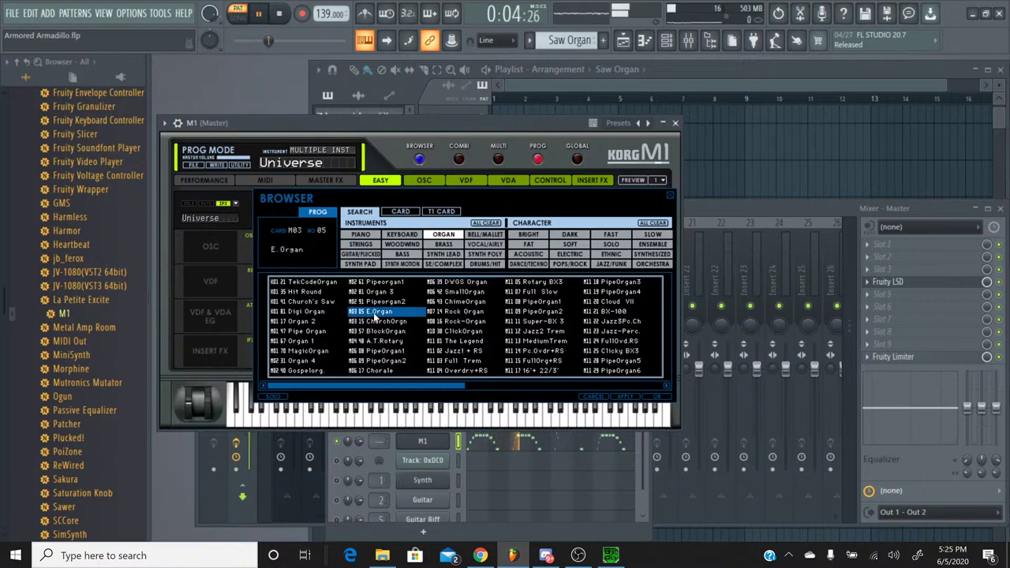
left_click(306, 324)
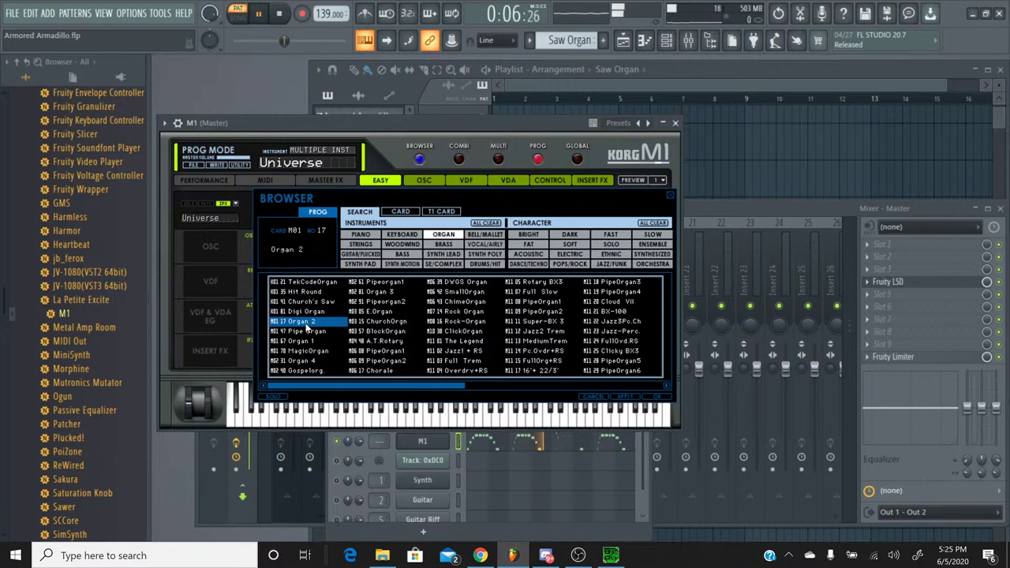
left_click(441, 254)
left_click(387, 312)
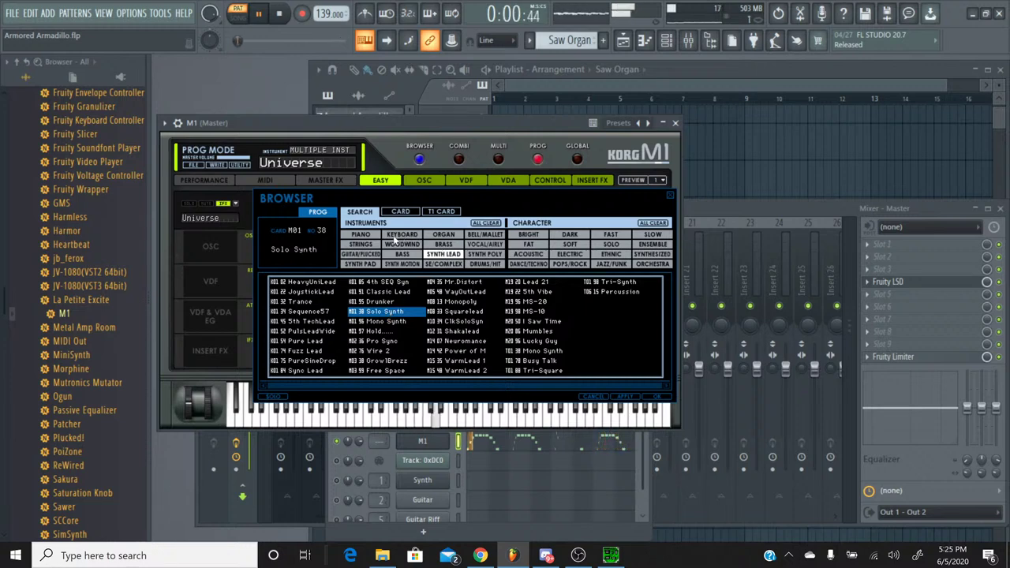
Compare E.Piano 3, Soft E.P., Clav 2, Accordion and Super E.P. among the keyboard programs, and load Hard E.P.
left_click(363, 237)
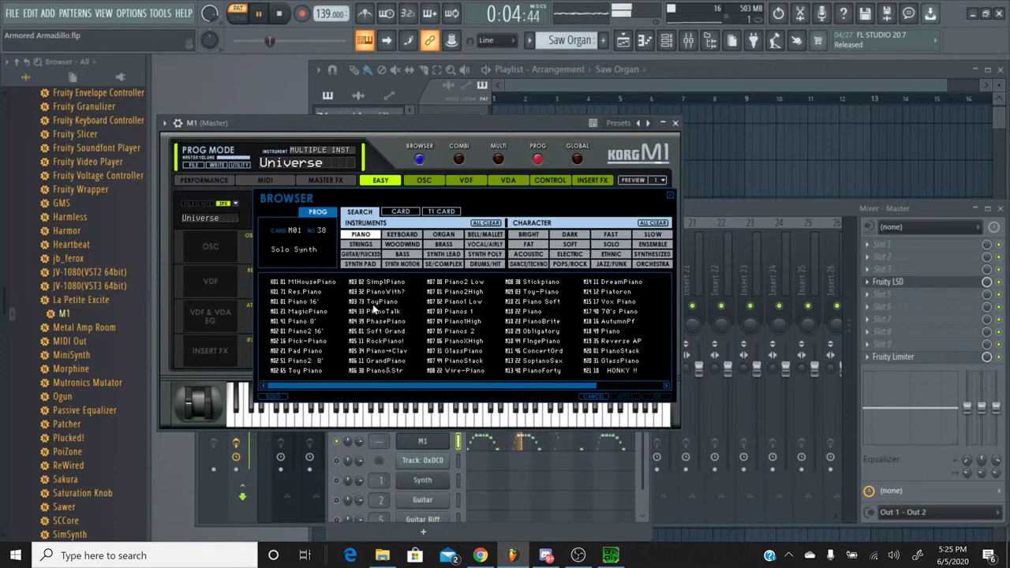
left_click(402, 237)
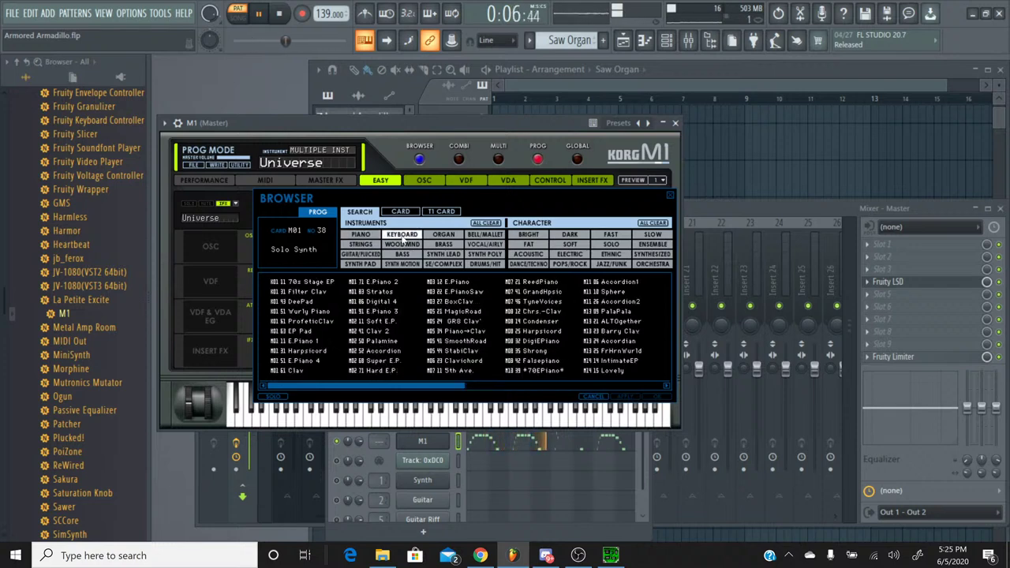
left_click(383, 312)
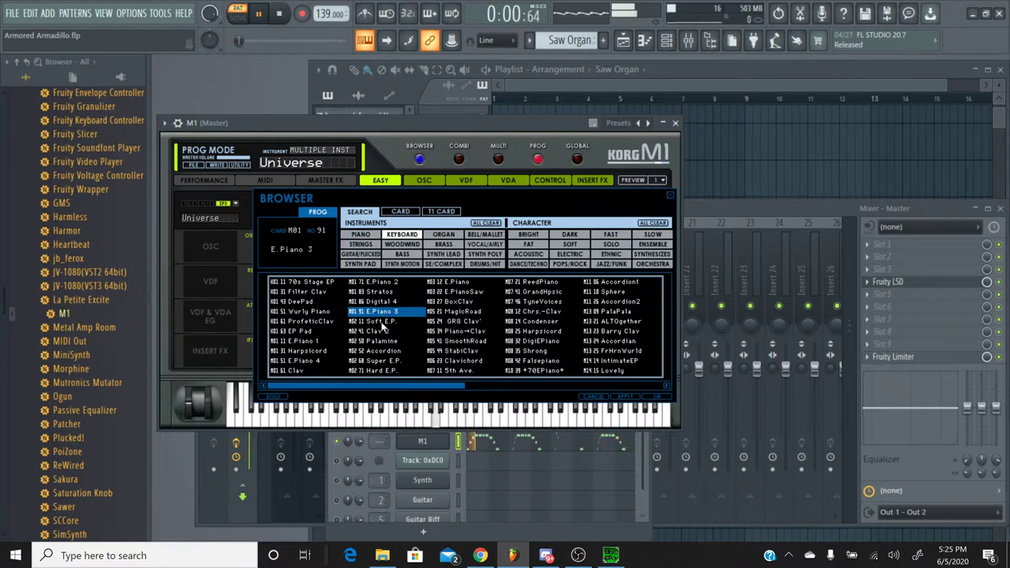
left_click(382, 321)
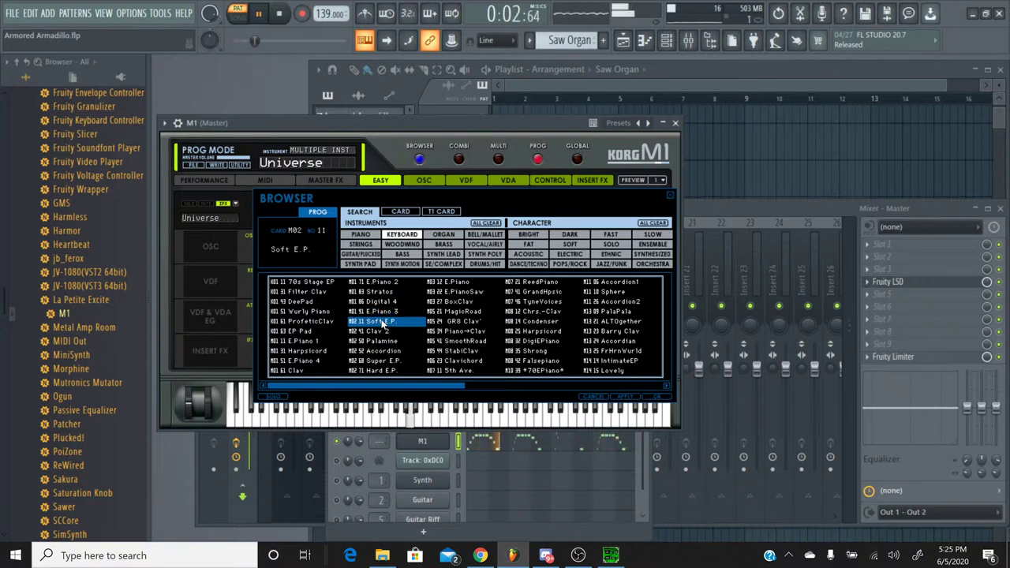
left_click(384, 332)
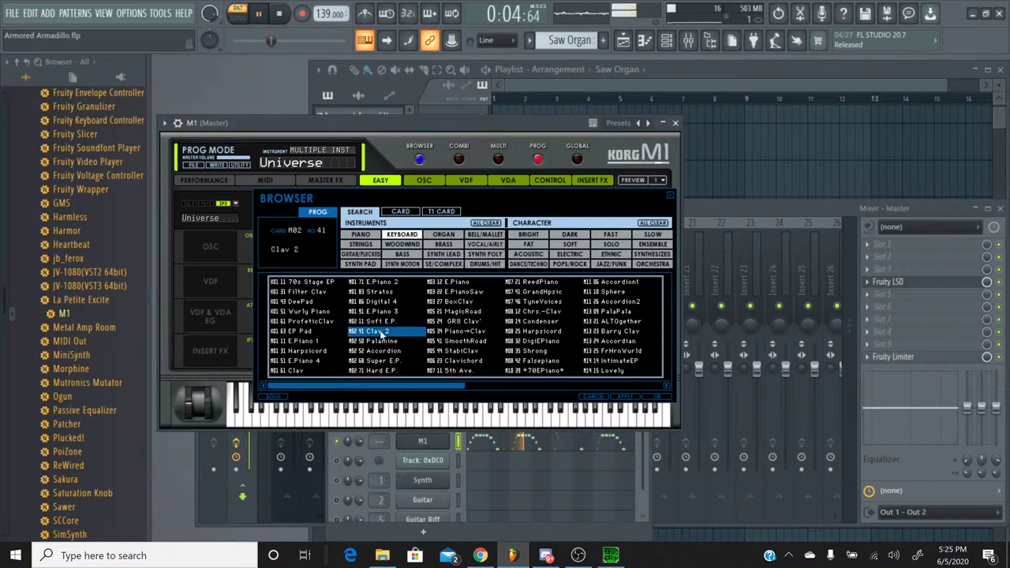
left_click(383, 350)
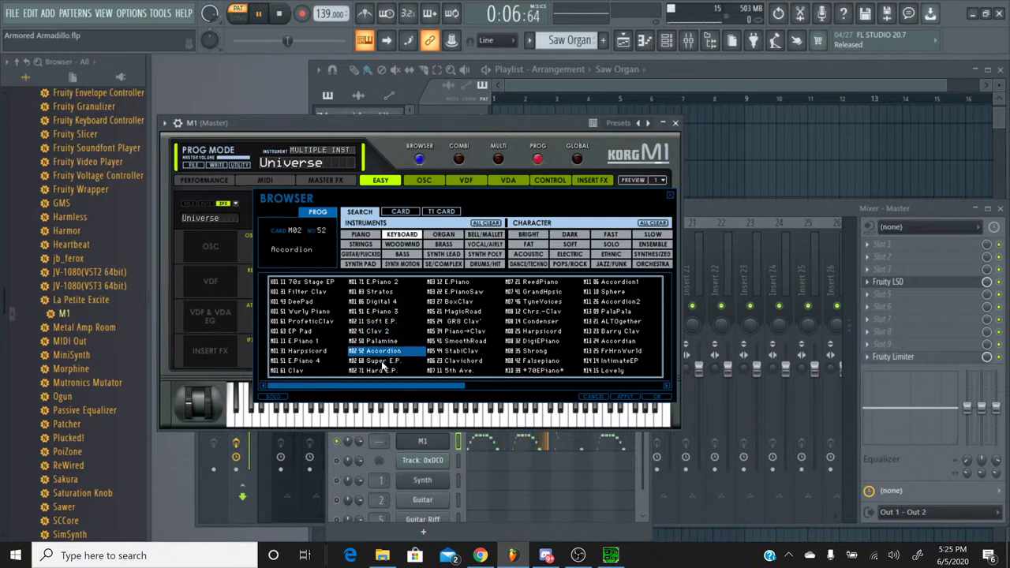
left_click(383, 362)
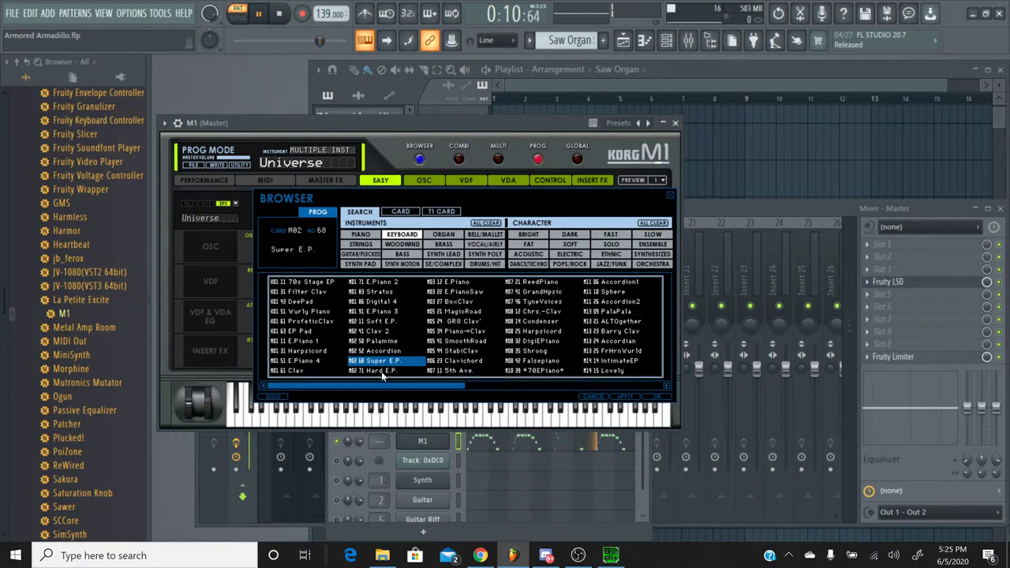
left_click(382, 372)
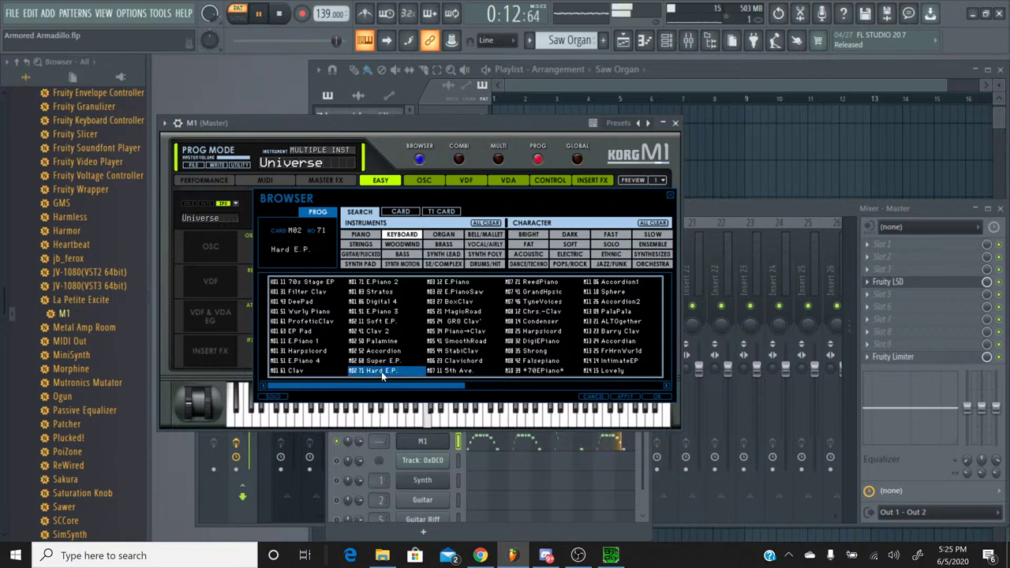
double_click(383, 375)
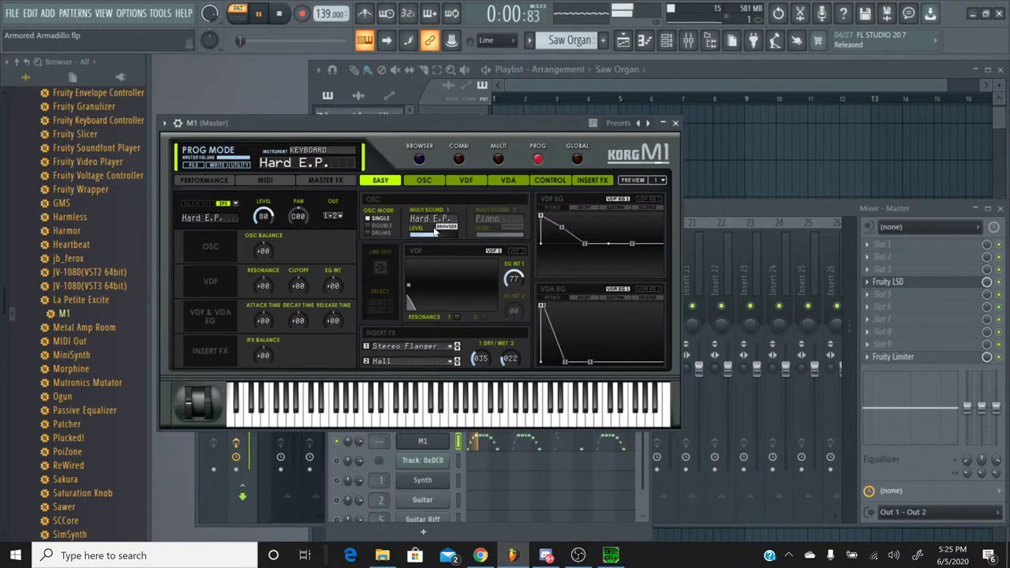
Set both insert effects of the Hard E.P. program to No Effect.
left_click(424, 348)
left_click(430, 34)
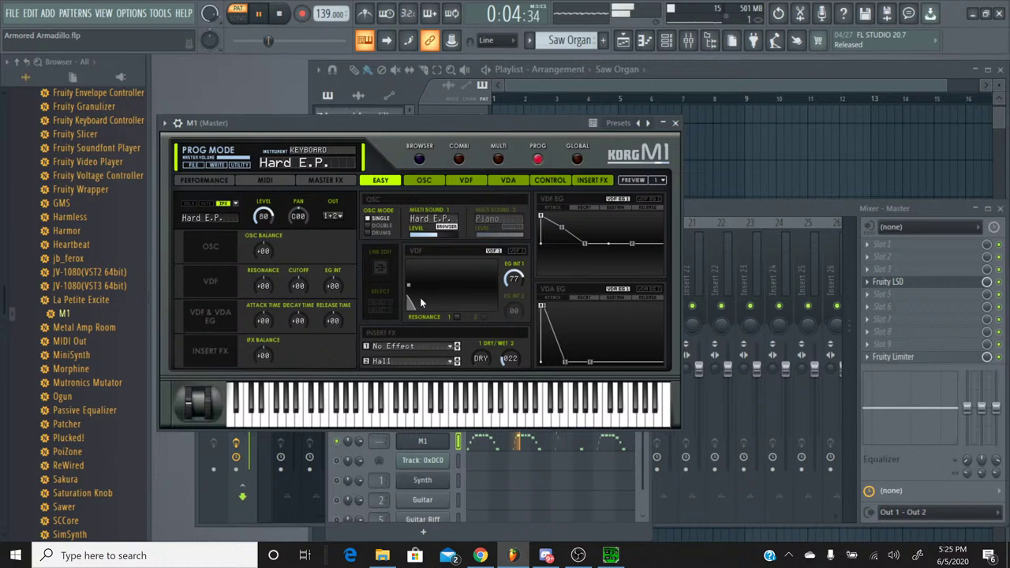
left_click(399, 359)
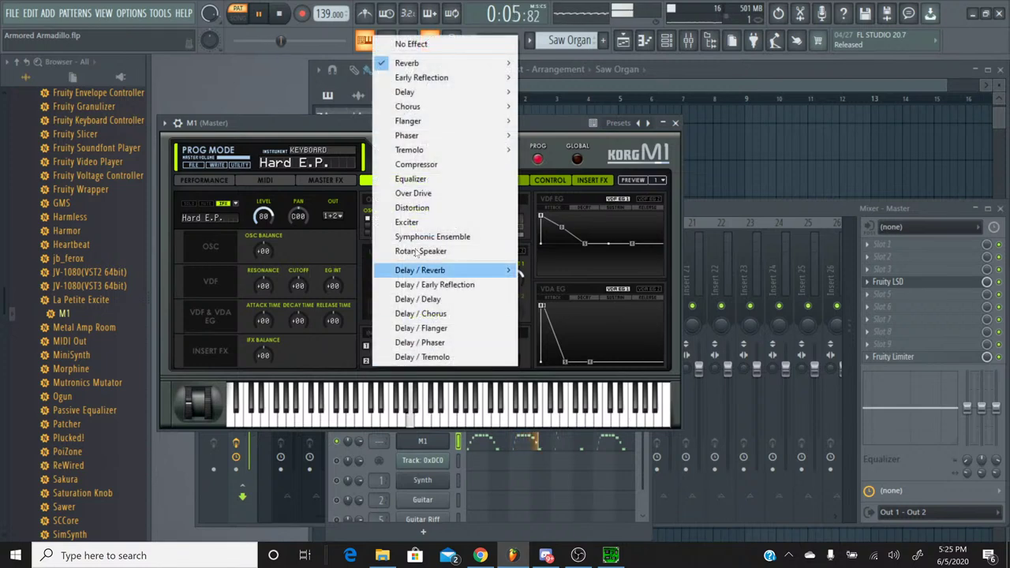
left_click(429, 45)
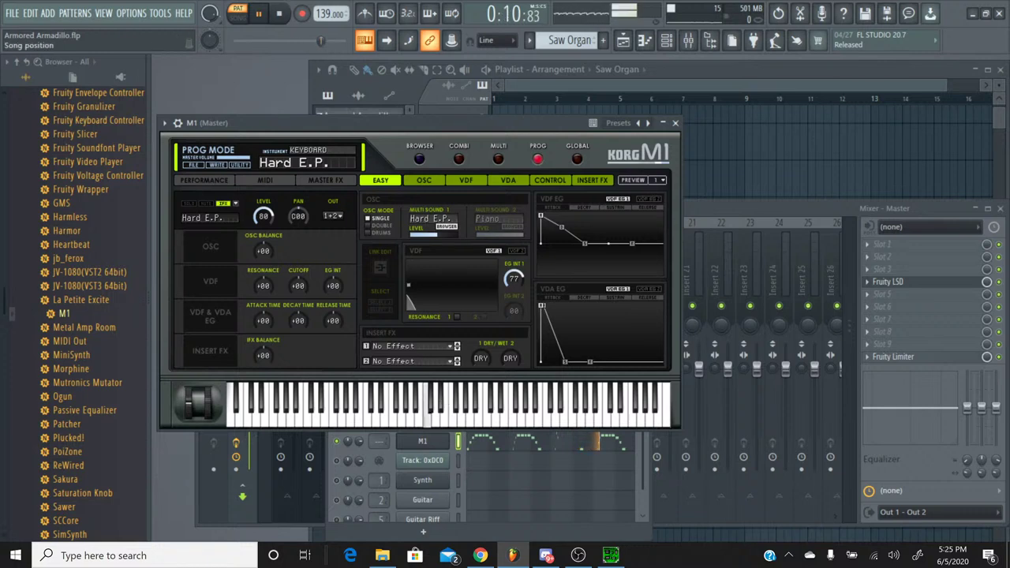
Audition the single-wave multisounds DWGS E.P.1, DWGS E.P.2, DWGS E.P.3 and DWGS Orgn2 for oscillator 1 against the pattern, ending with playback stopped.
left_click(445, 228)
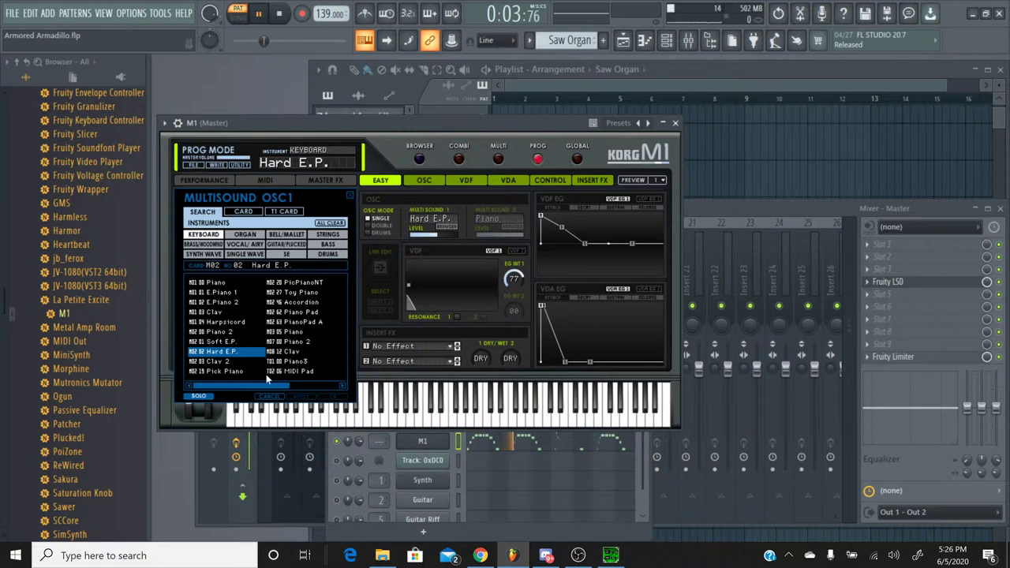
left_click(246, 254)
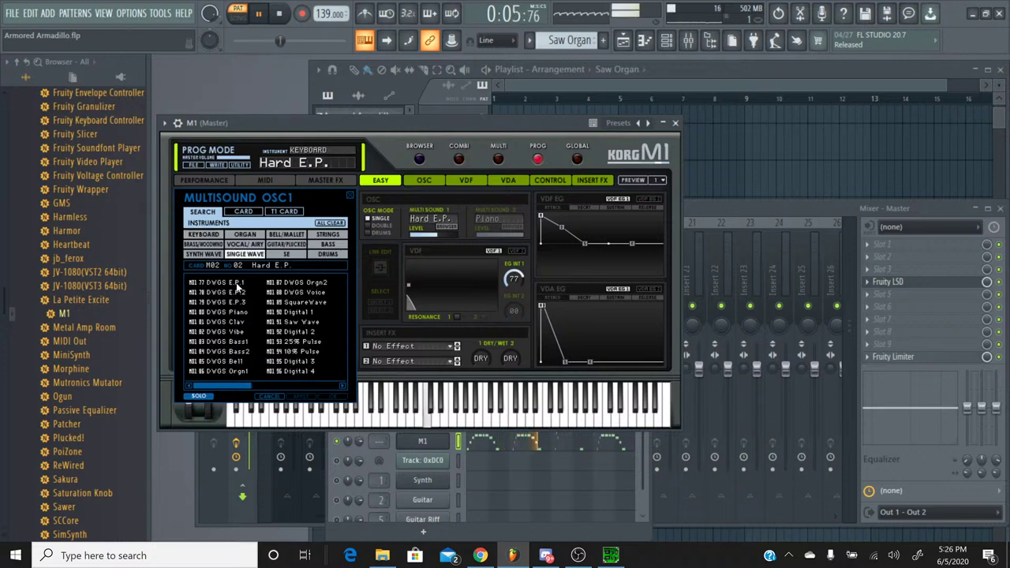
left_click(235, 282)
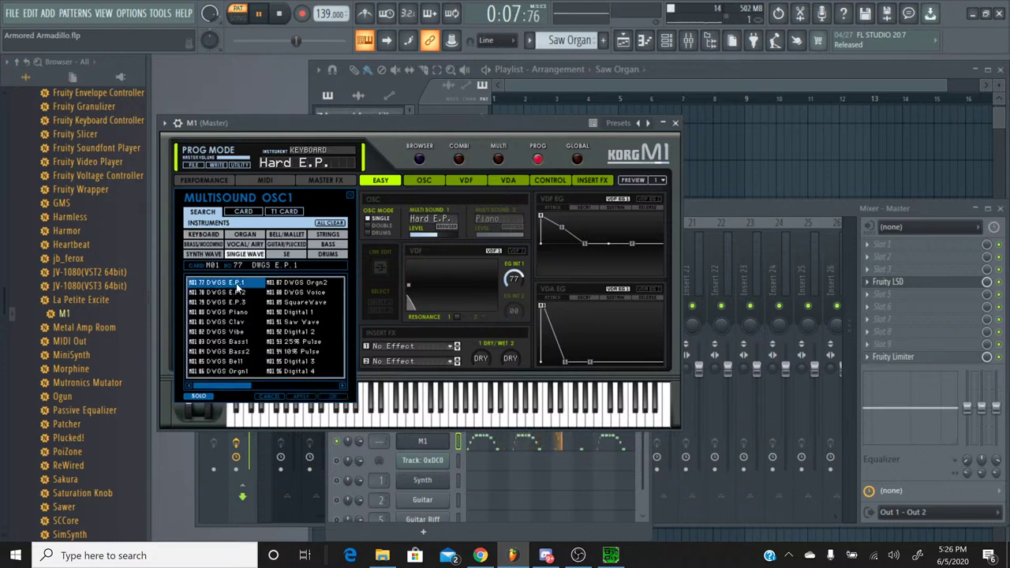
left_click(236, 294)
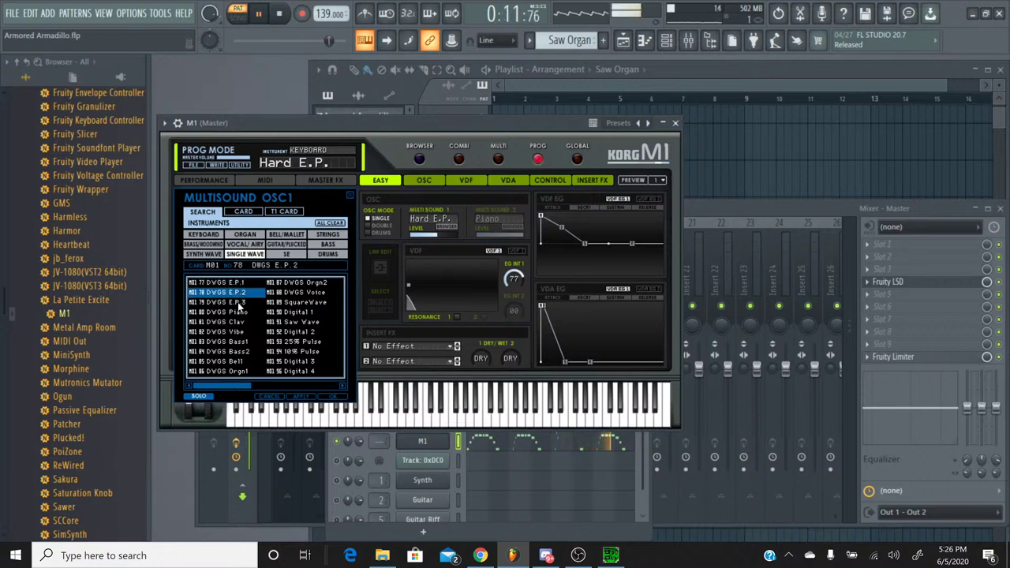
left_click(238, 305)
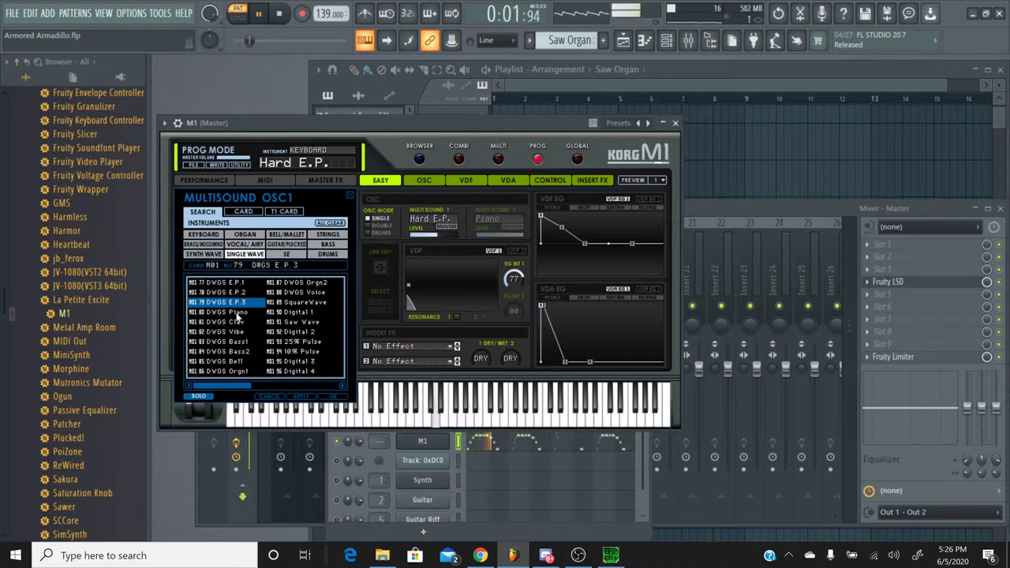
left_click(299, 284)
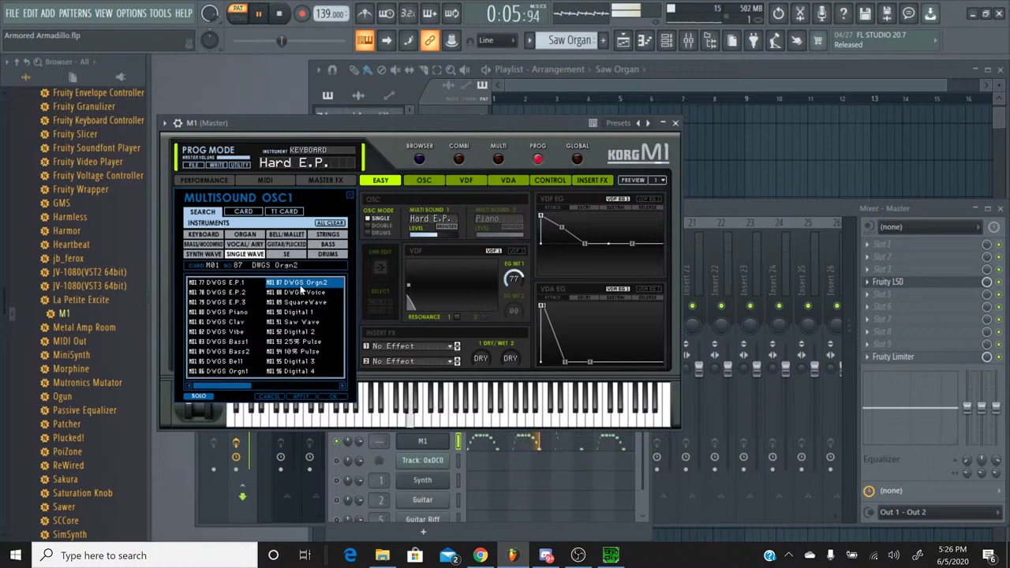
left_click(282, 14)
Check the live chat in Chrome and listen briefly to the original Armored Armadillo song in SPCTool.
left_click(480, 556)
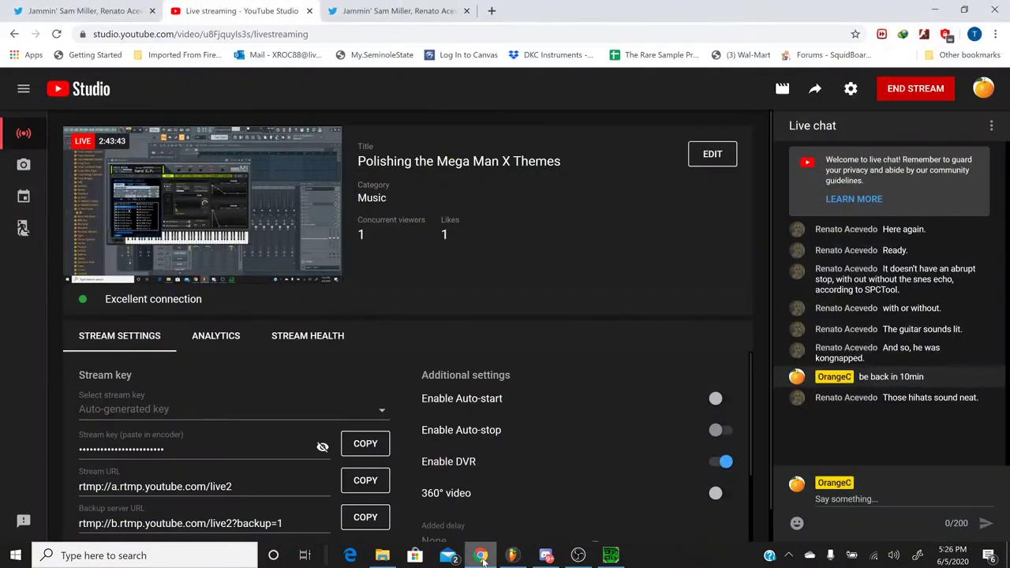
left_click(481, 556)
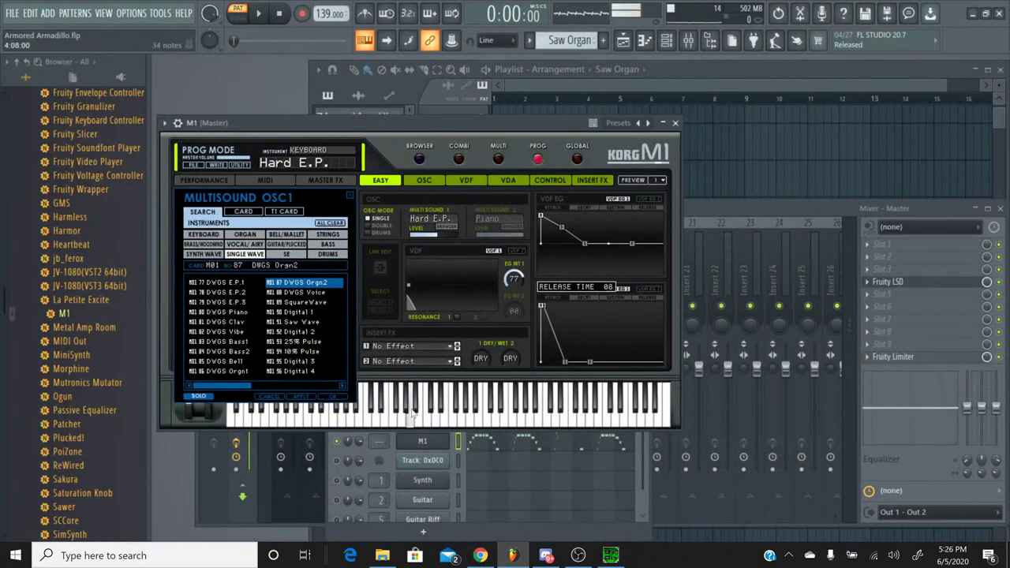
left_click(609, 557)
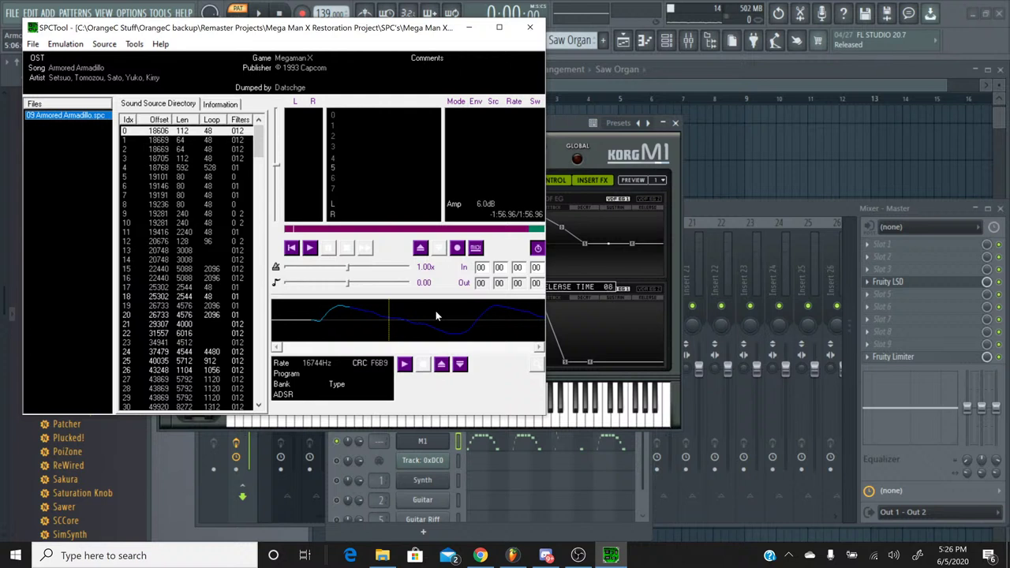
left_click(310, 247)
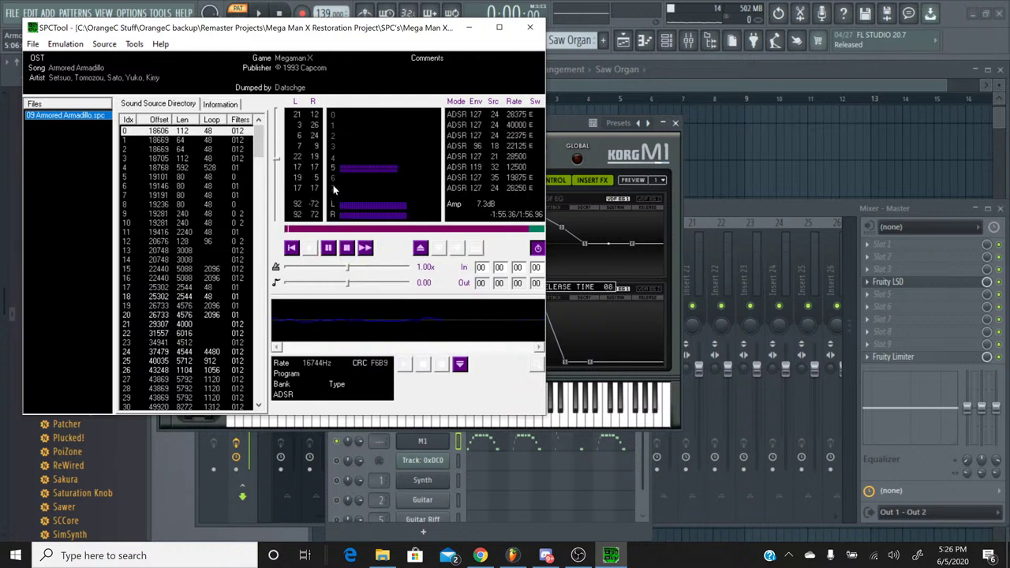
left_click(347, 249)
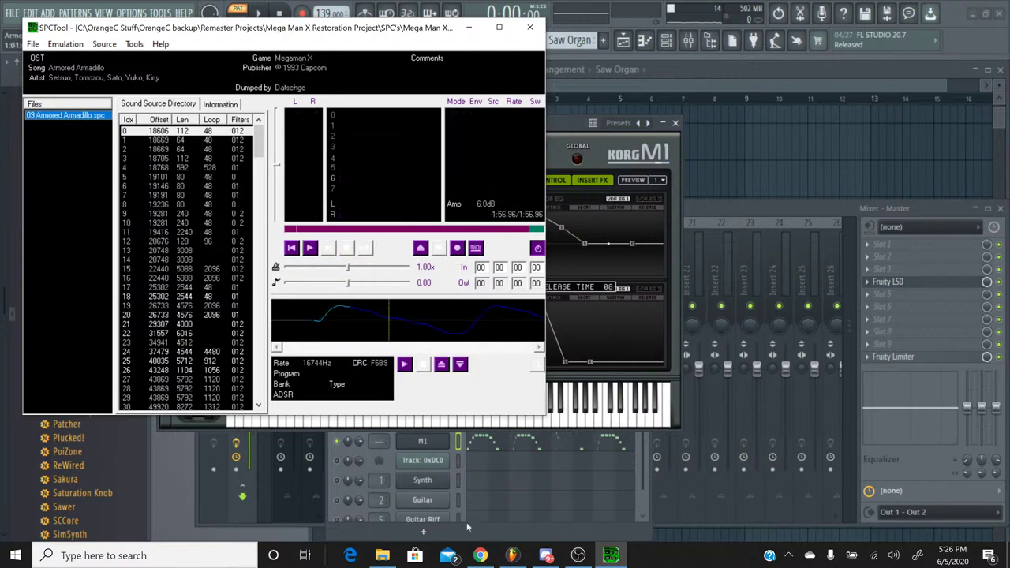
Check the livestream page in Chrome again and return to the M1 in FL Studio.
left_click(471, 554)
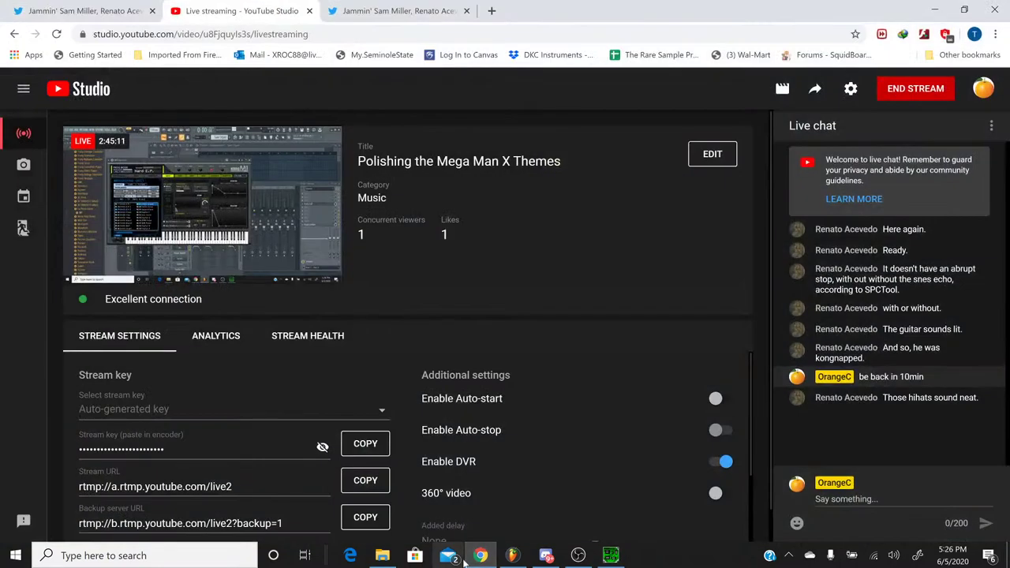
left_click(450, 556)
left_click(450, 555)
right_click(454, 552)
left_click(478, 554)
left_click(480, 556)
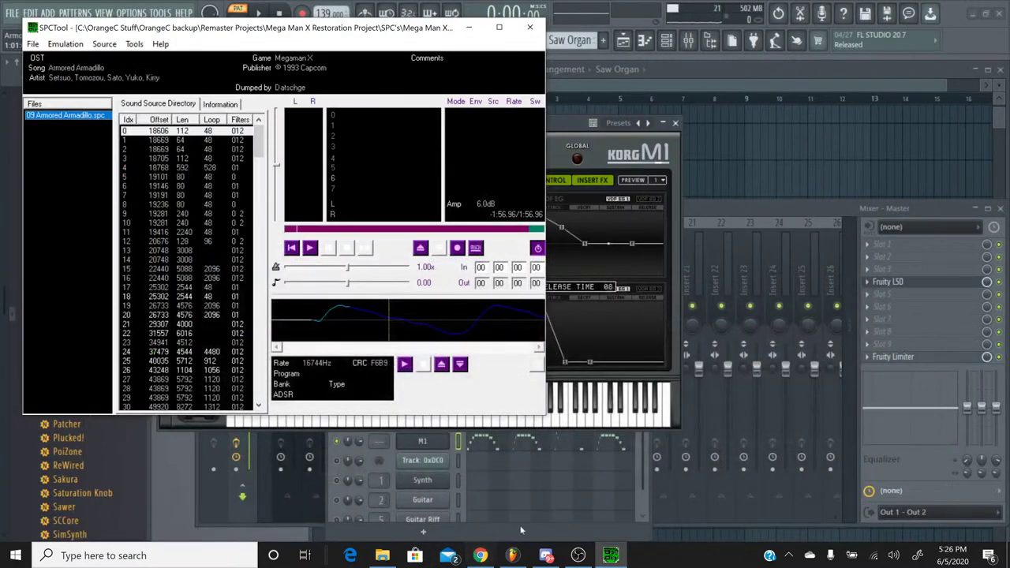
left_click(525, 426)
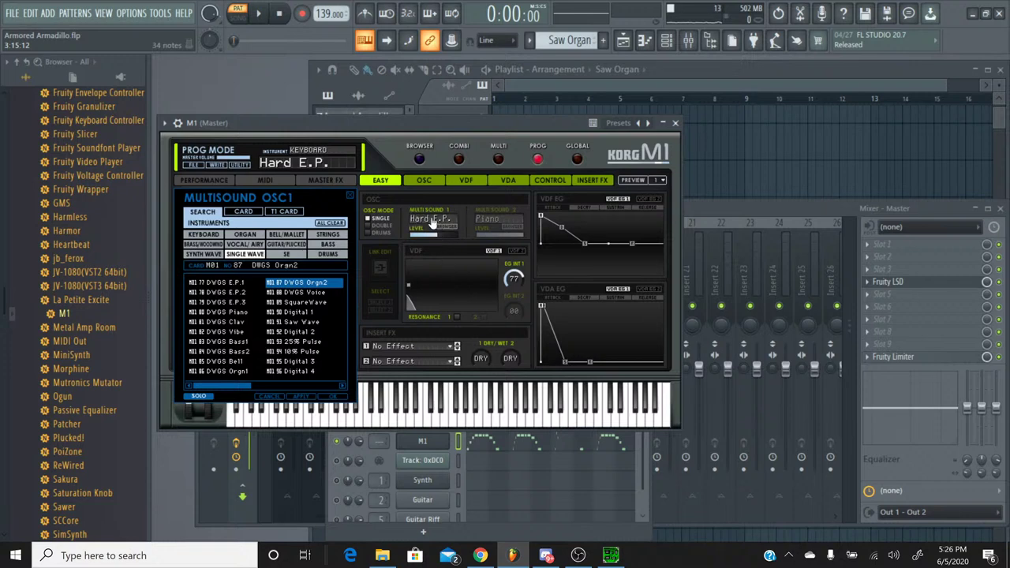
left_click(513, 555)
left_click(513, 555)
Replace the M1 window with the piano roll of Track: 0x1002 and sound its D5 key.
left_click(675, 124)
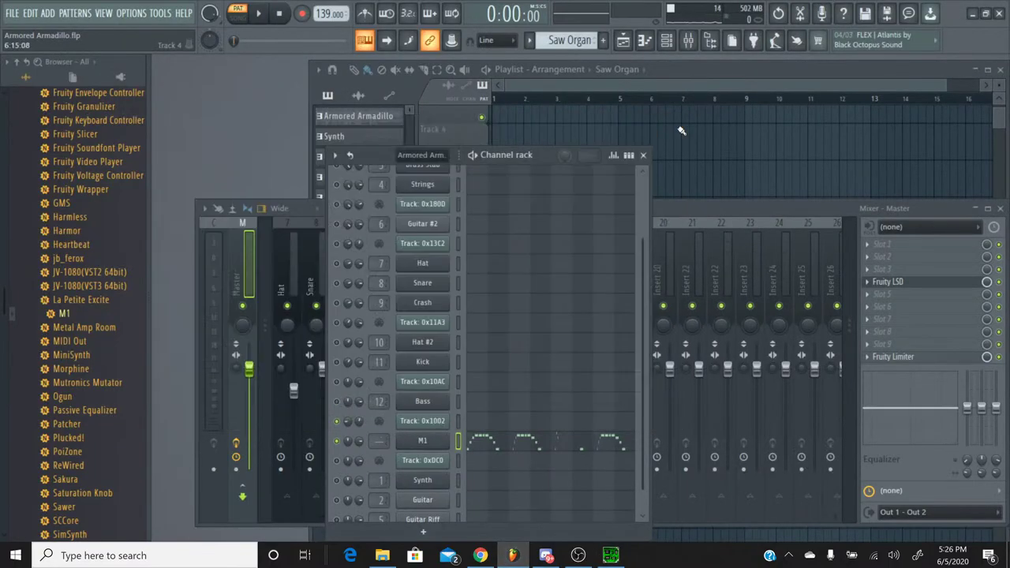
left_click(481, 425)
left_click(527, 287)
left_click(529, 249)
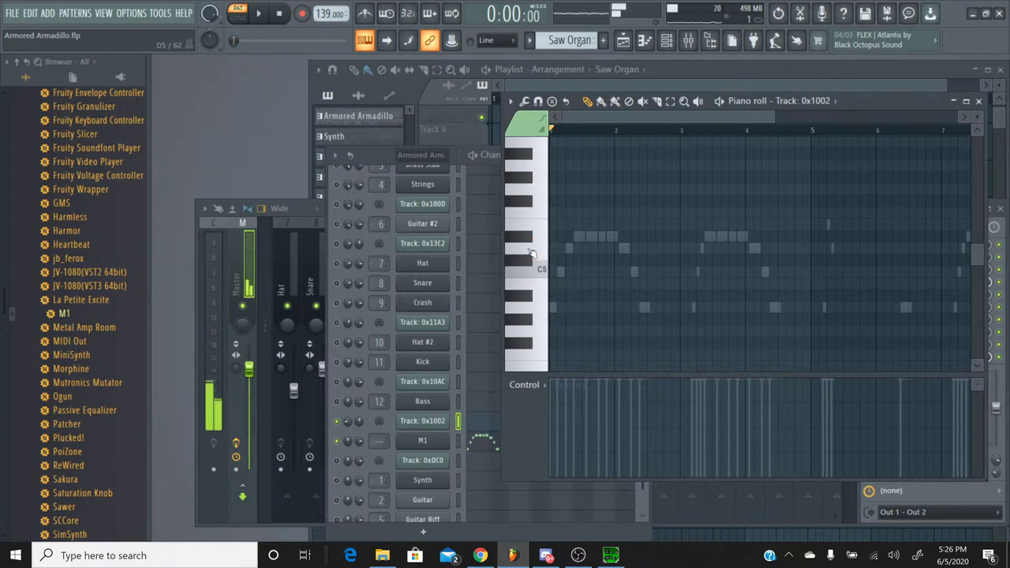
left_click(531, 251)
left_click(533, 250)
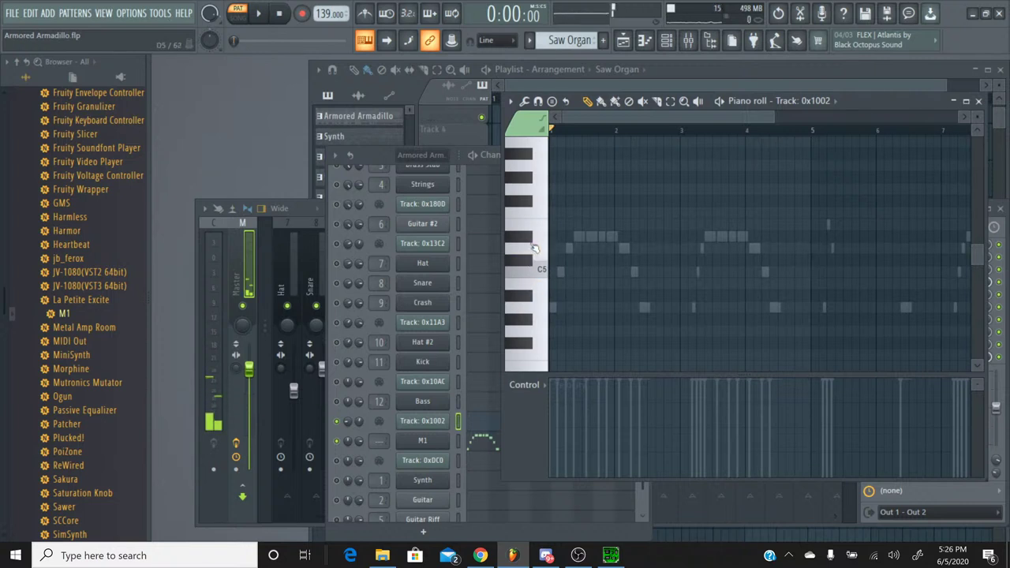
Play the Saw Organ pattern, switch to the Armored Armadillo pattern to compare the original part, and stop playback.
left_click(266, 16)
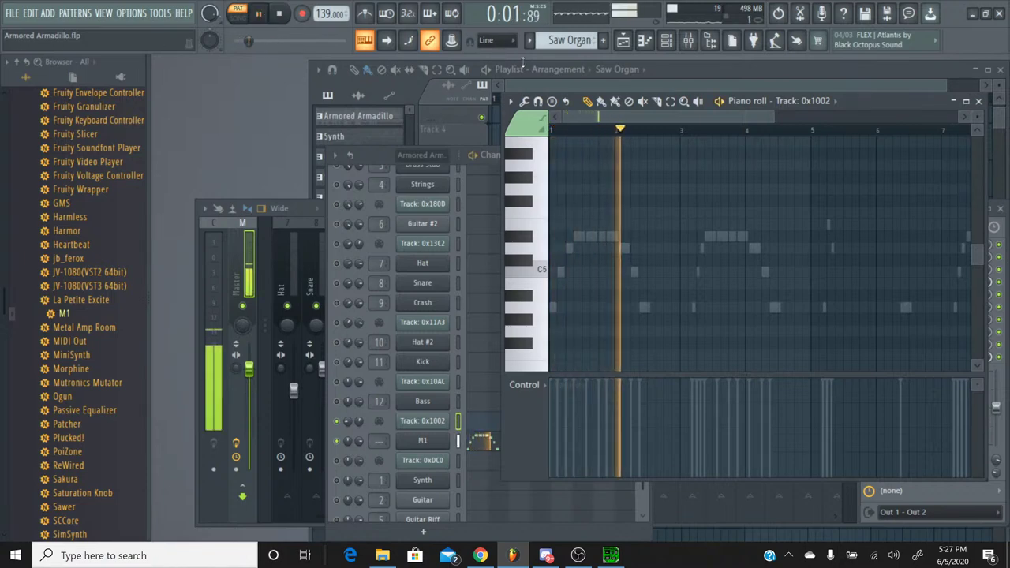
left_click(531, 44)
left_click(536, 57)
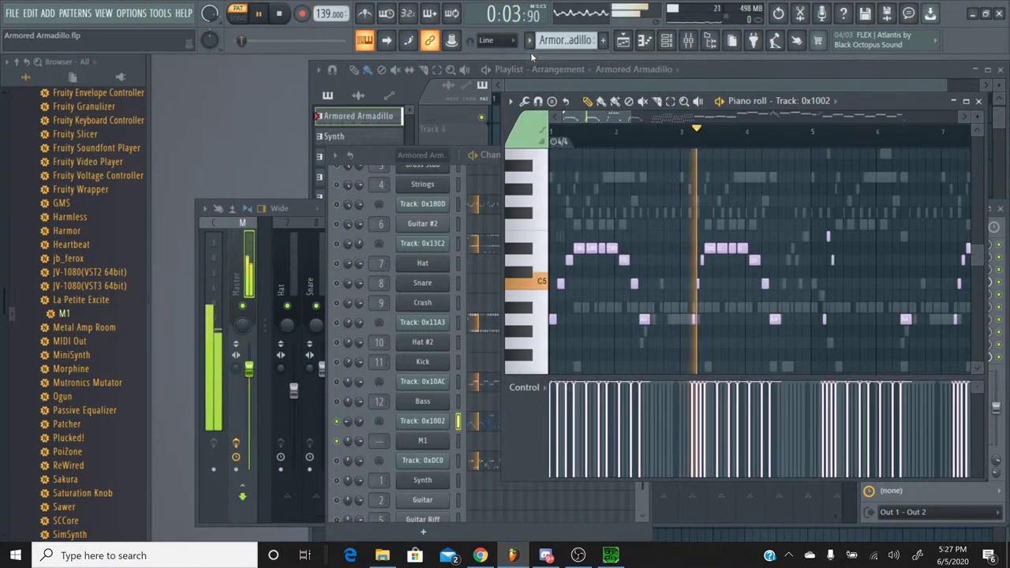
left_click(280, 21)
Sound the D5, G#4 and E6 keys of Track: 0x1002 to examine its tone across octaves.
left_click(527, 266)
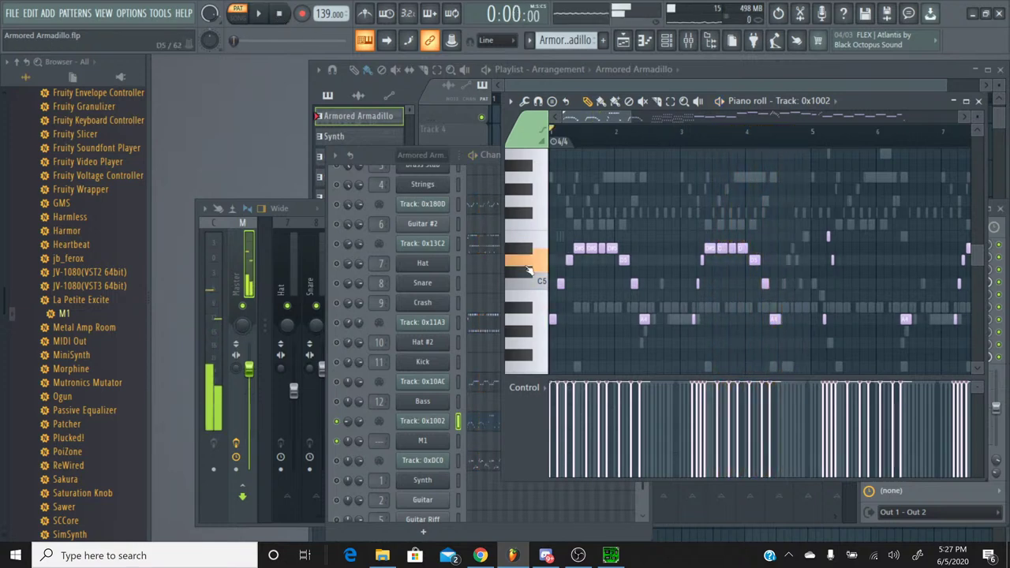
scroll(528, 270, "down", 3)
left_click(528, 266)
left_click(528, 266)
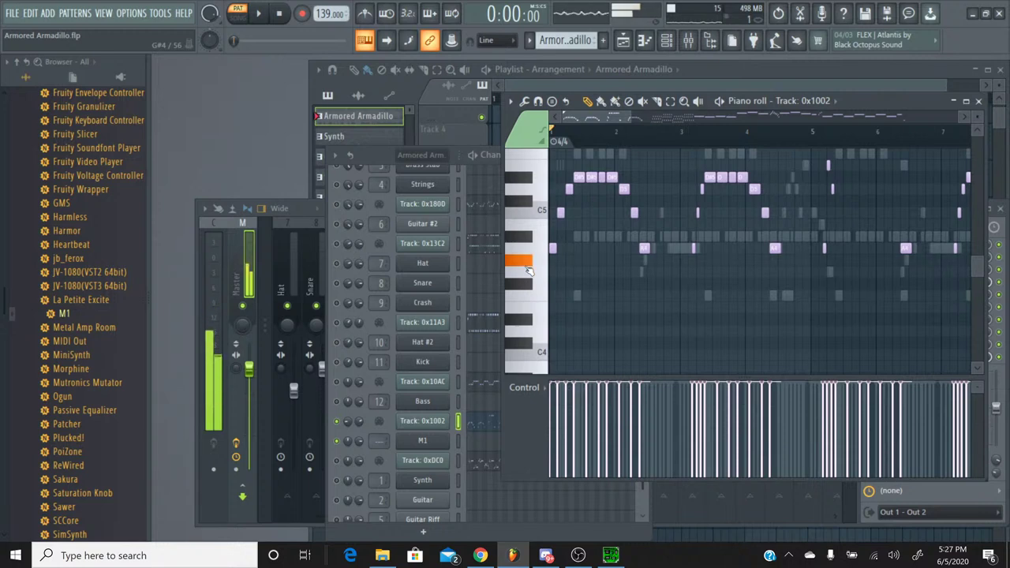
scroll(528, 270, "up", 10)
left_click(528, 265)
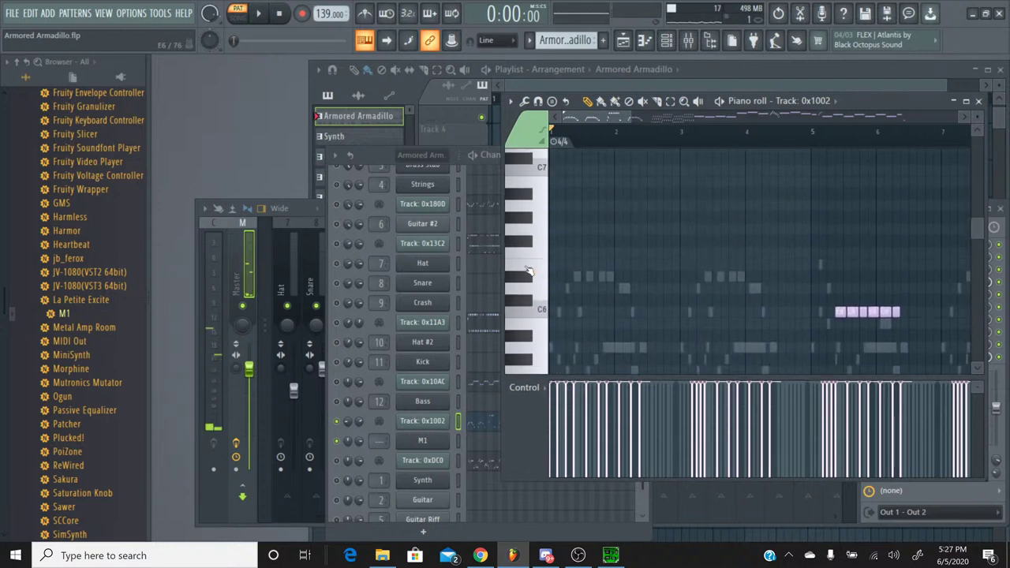
left_click(528, 266)
Sound further keys of Track: 0x1002, including F5, G#4 and A3, to examine its middle and low range.
scroll(528, 270, "down", 4)
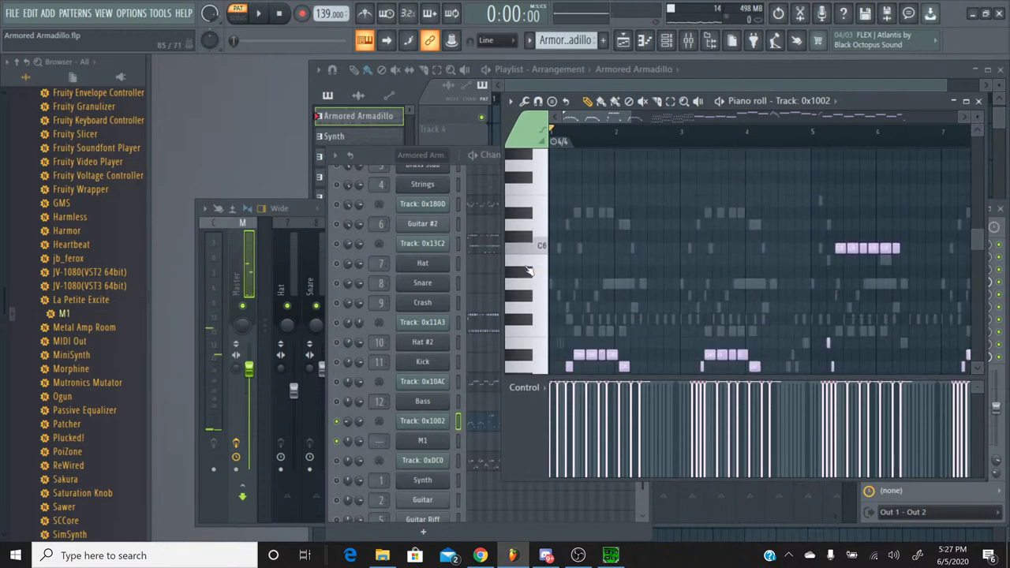
scroll(529, 270, "up", 2)
left_click(528, 266)
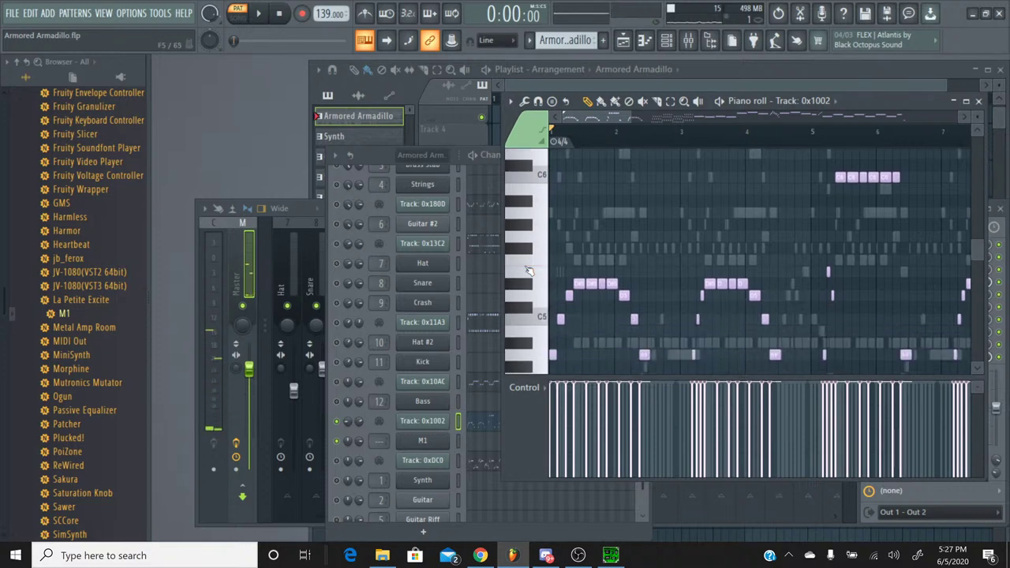
scroll(529, 271, "up", 3)
left_click(528, 266)
scroll(529, 271, "down", 2)
left_click(527, 265)
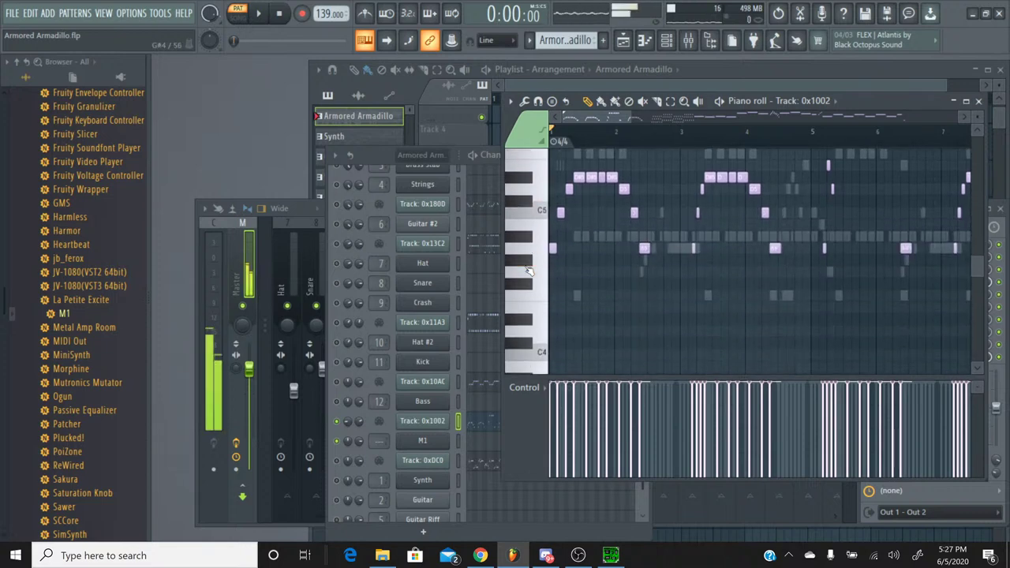
left_click(538, 252)
left_click(539, 269)
left_click_drag(537, 293, 539, 367)
scroll(535, 316, "down", 3)
left_click(533, 286)
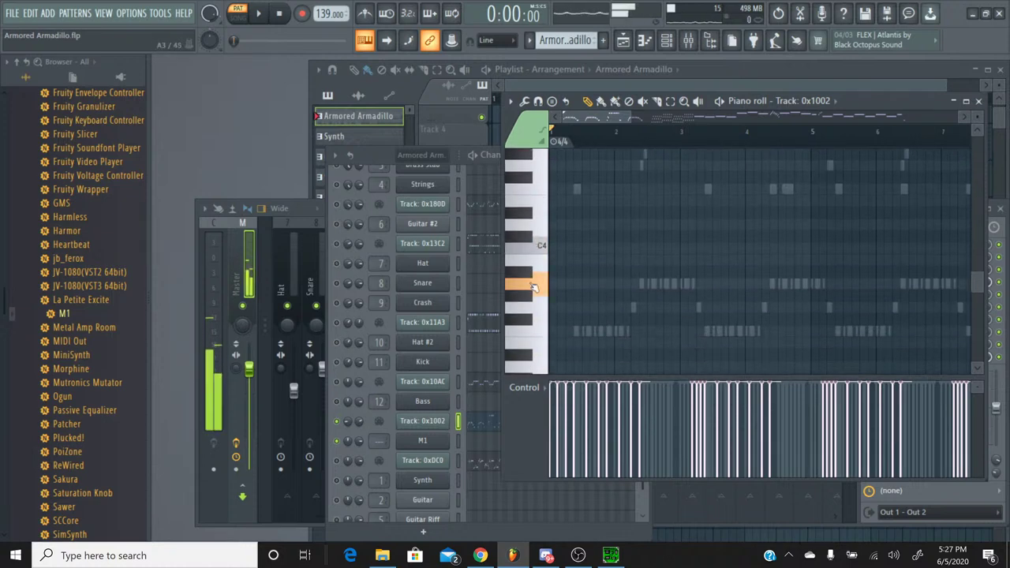
Compare C5, C6 and other high keys of Track: 0x1002, and close its piano roll.
scroll(534, 287, "up", 2)
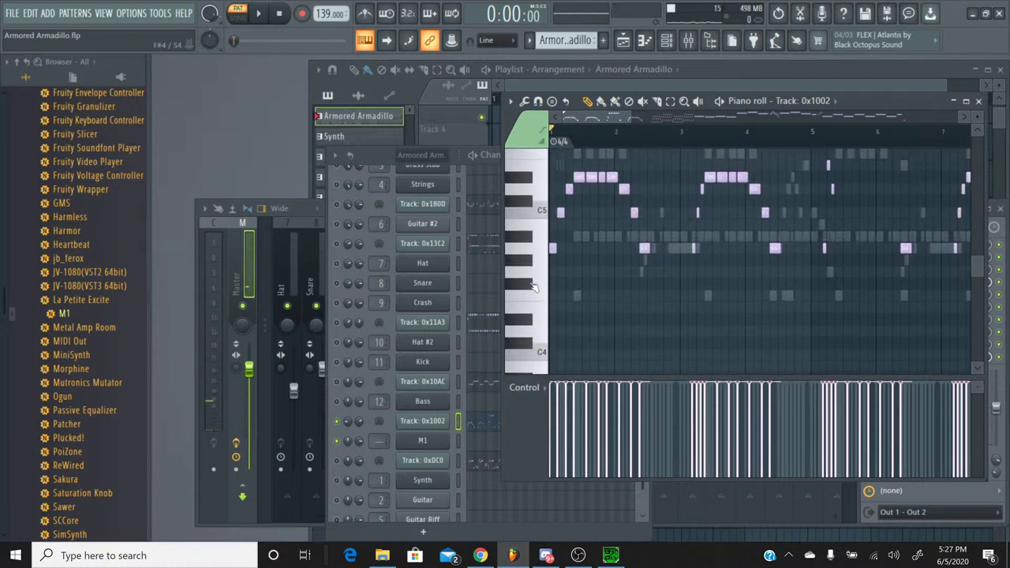
scroll(533, 286, "up", 2)
scroll(534, 286, "down", 1)
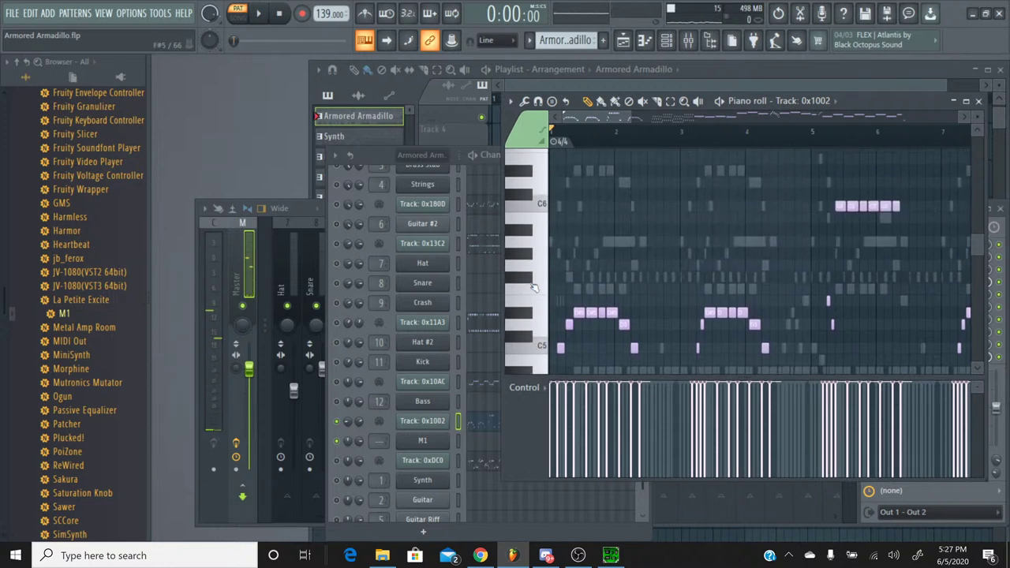
scroll(533, 286, "up", 1)
left_click(534, 286)
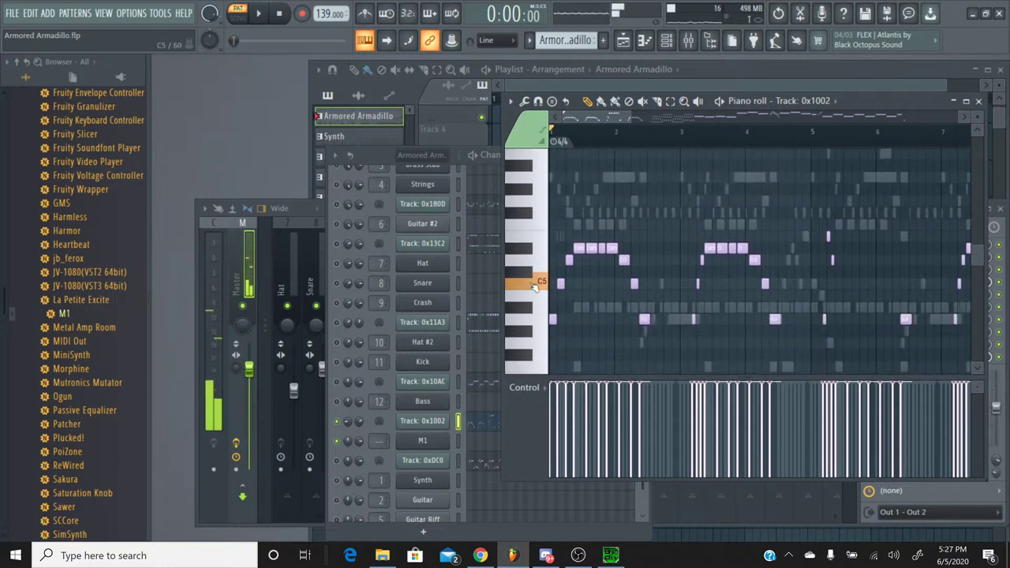
scroll(533, 286, "up", 2)
scroll(533, 286, "up", 2)
left_click(533, 286)
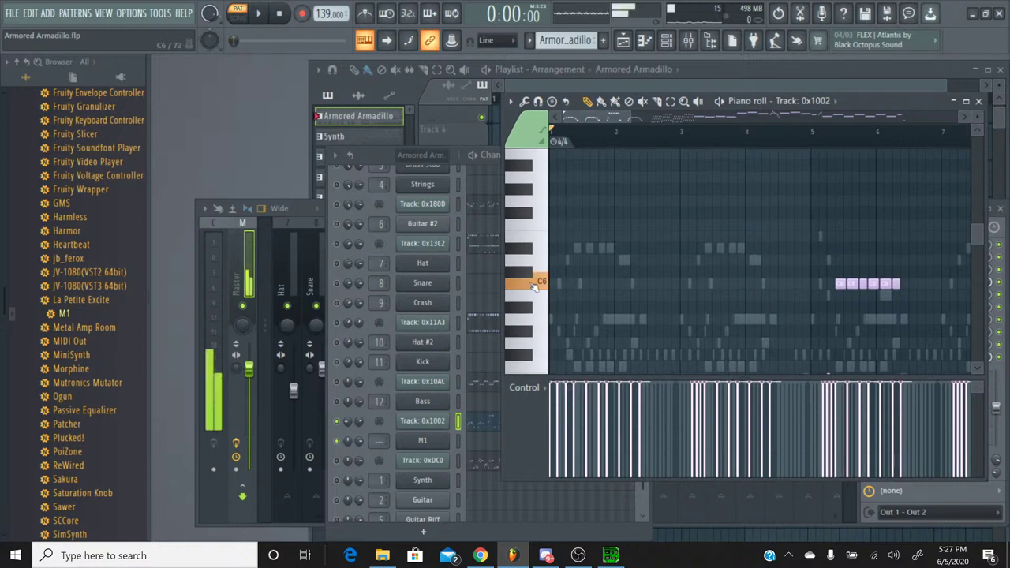
scroll(533, 286, "down", 2)
left_click(533, 286)
scroll(534, 287, "up", 4)
left_click(533, 287)
scroll(533, 286, "down", 2)
left_click(533, 286)
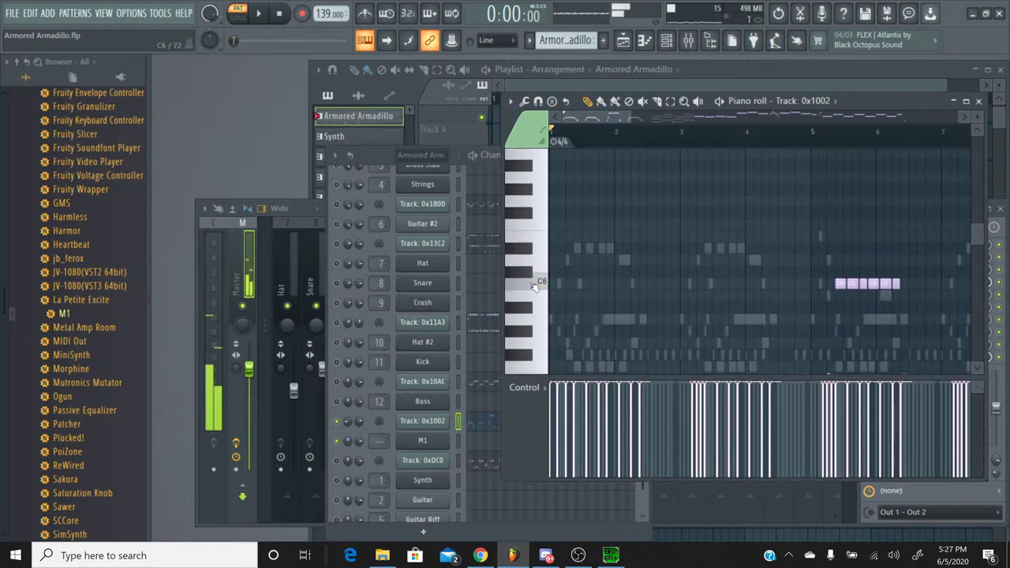
scroll(533, 287, "down", 3)
left_click(533, 287)
left_click(533, 287)
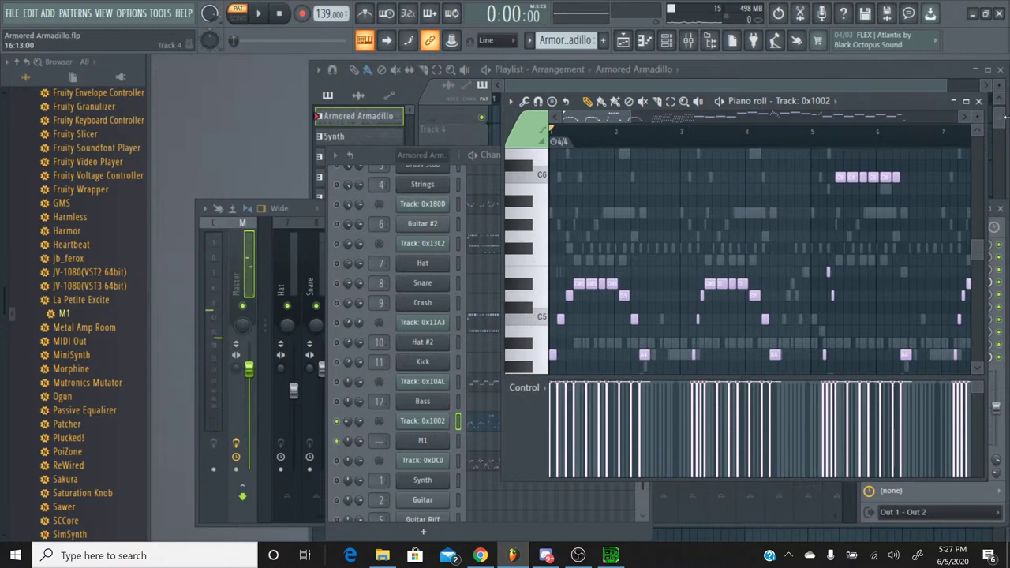
left_click(978, 101)
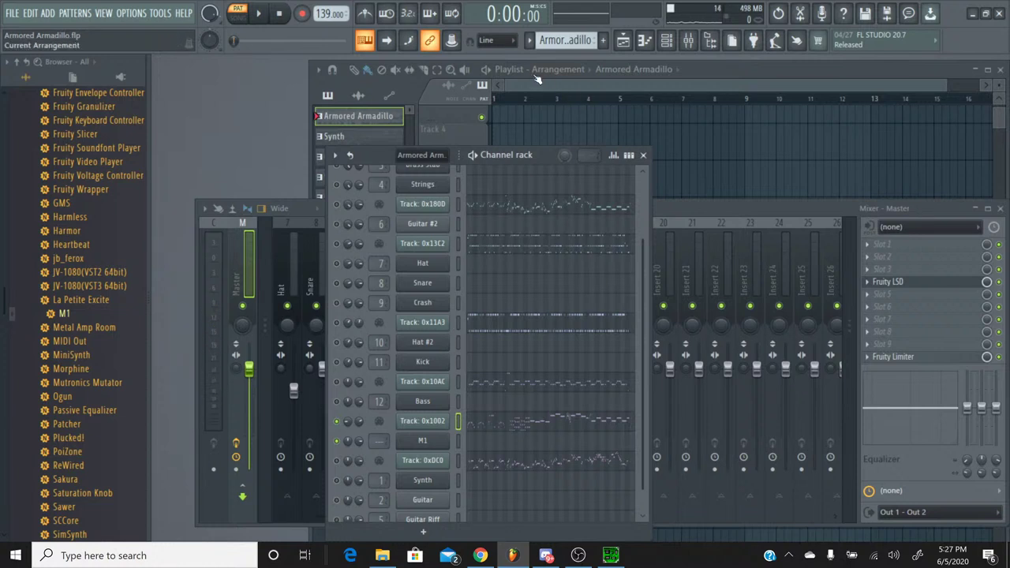
Select the Saw Organ pattern and sound the C5 key in the M1 channel's piano roll.
left_click(529, 39)
left_click(556, 133)
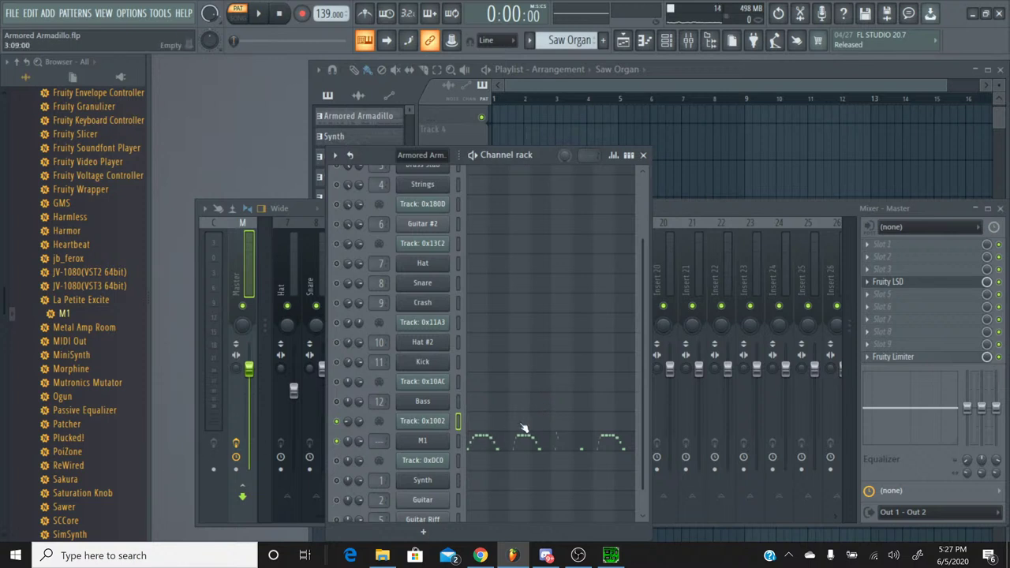
left_click(492, 447)
left_click(521, 306)
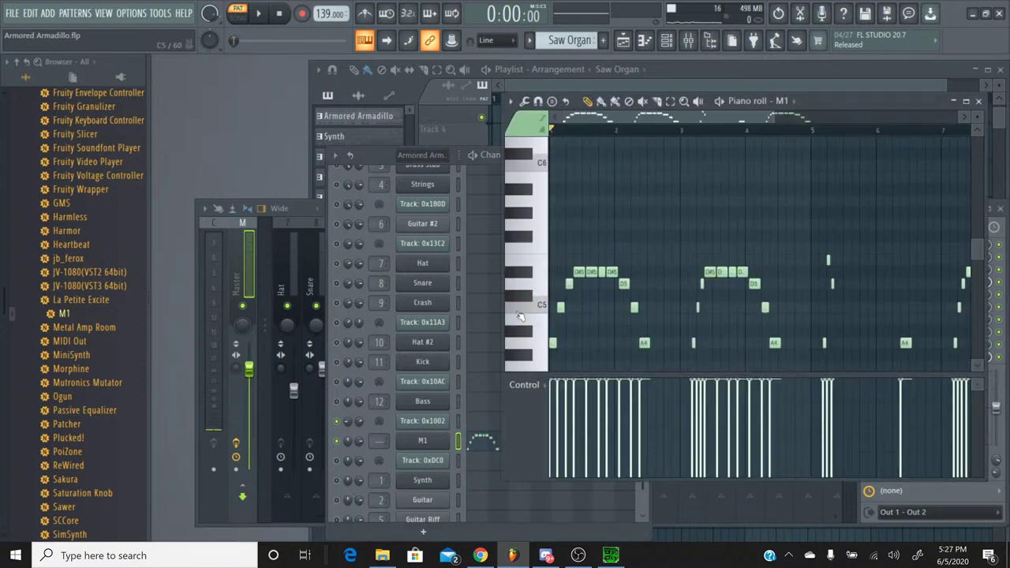
Play the Saw Organ pattern with M1's Hard E.P. sound, follow its notes across the melody, and stop playback.
left_click(422, 439)
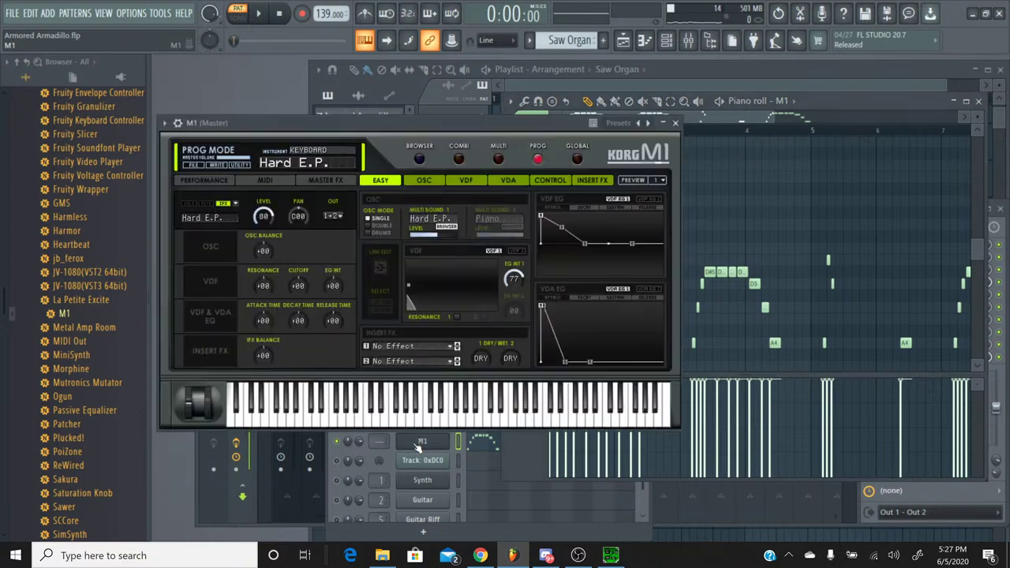
left_click(258, 14)
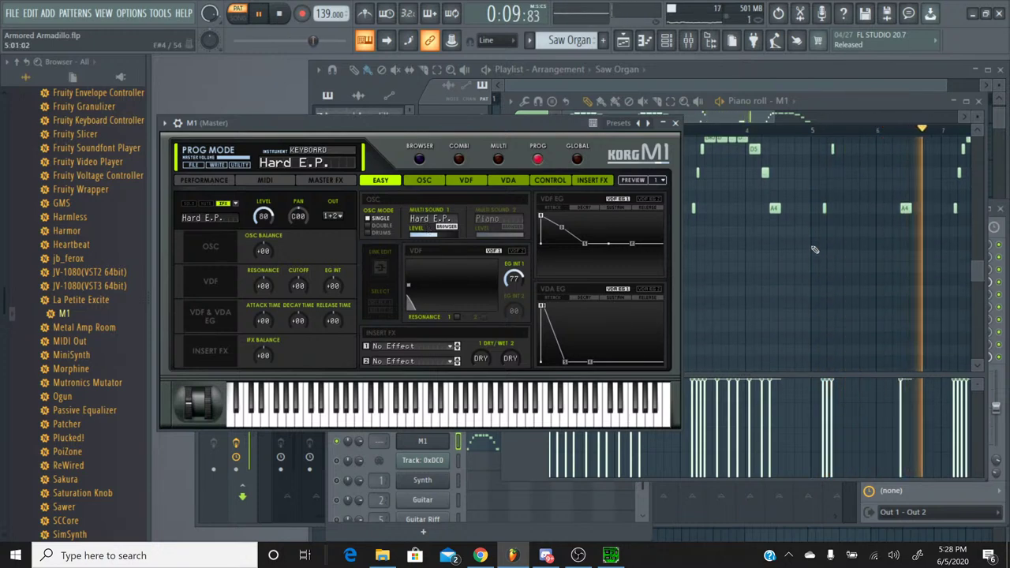
left_click(654, 129)
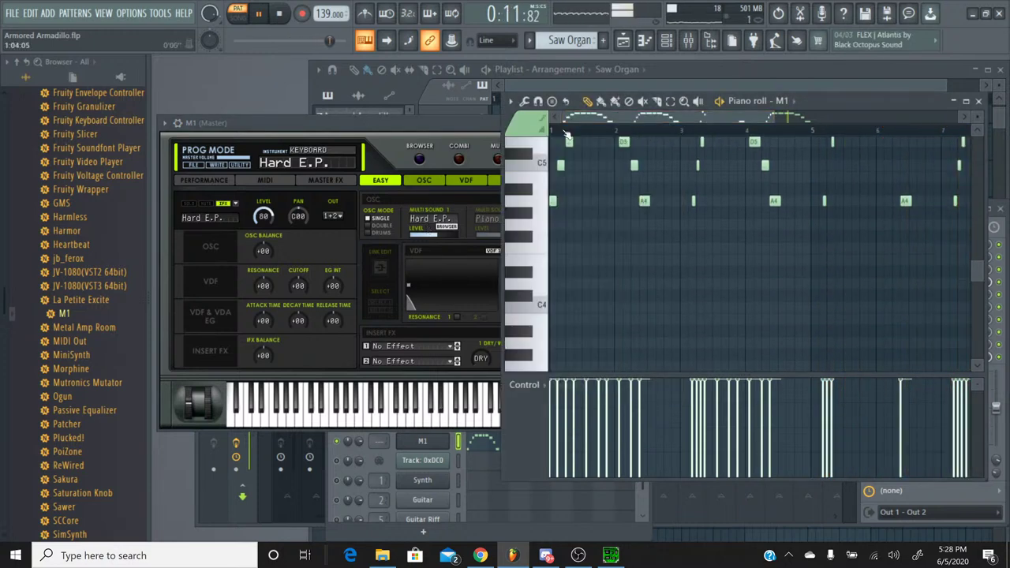
scroll(624, 150, "up", 4)
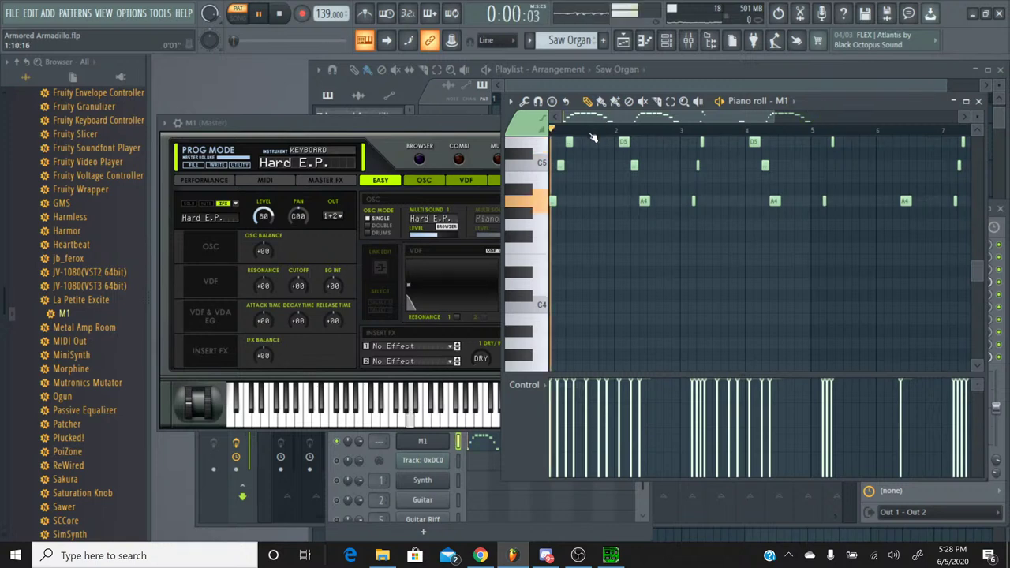
scroll(674, 183, "down", 3)
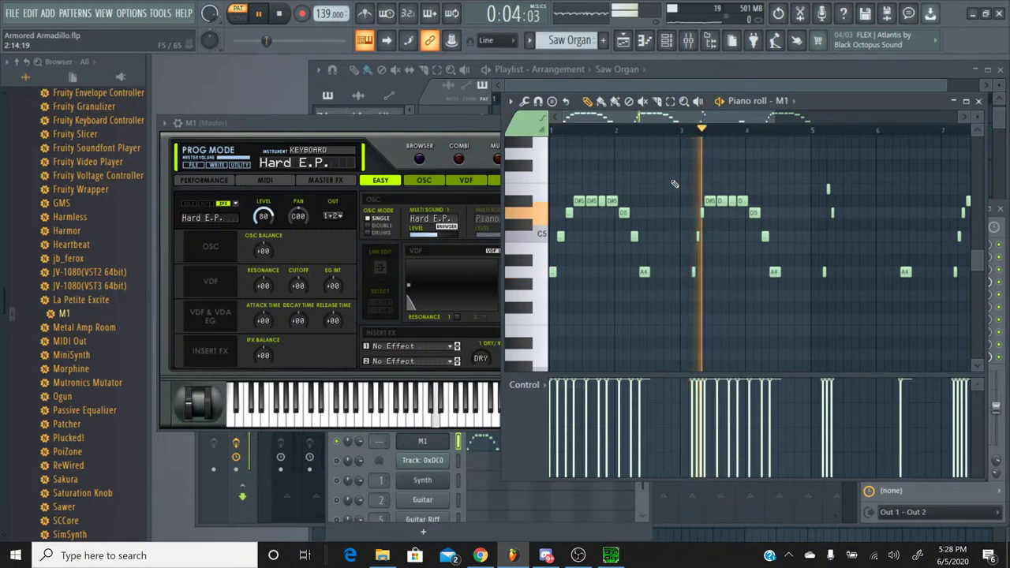
scroll(676, 150, "up", 2)
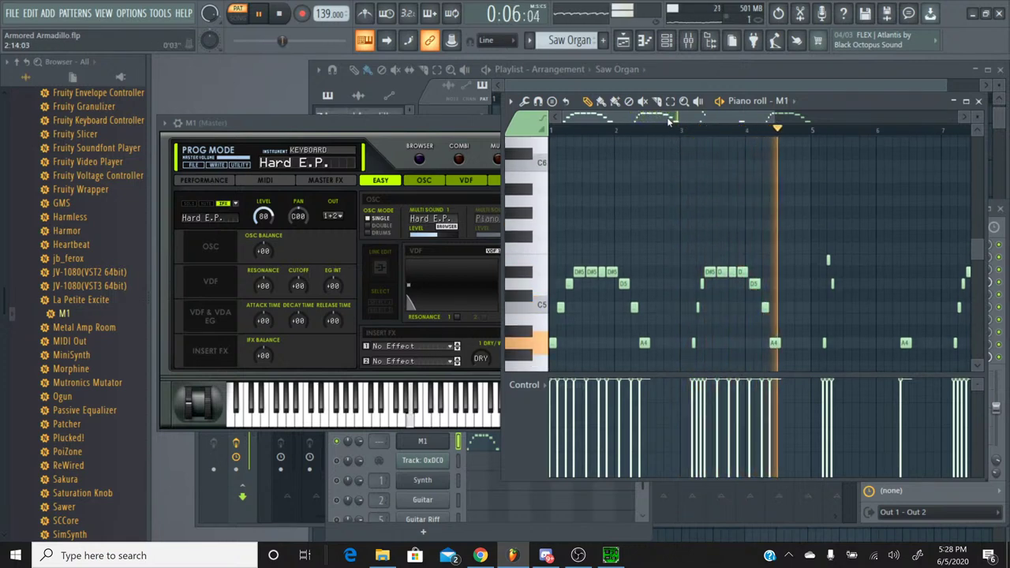
scroll(750, 131, "right", 3)
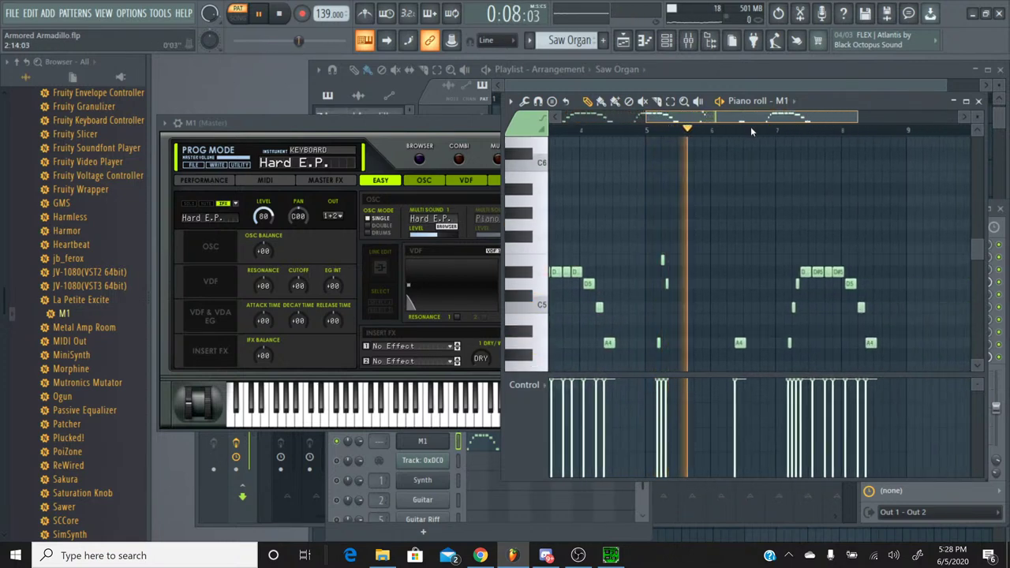
left_click(282, 13)
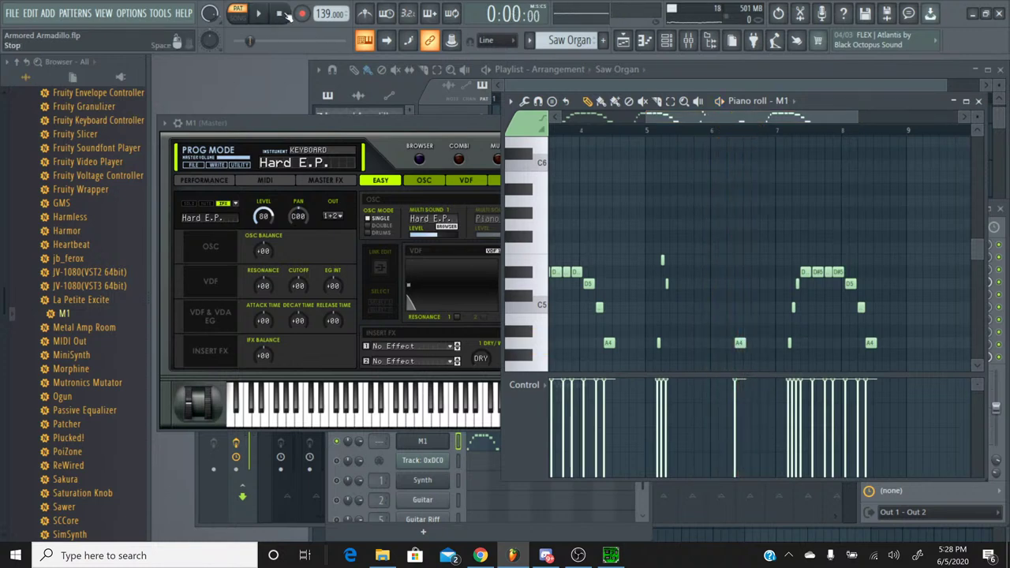
Close the M1 piano roll and instrument window, and bring up the Armored Armadillo pattern's channels.
left_click(979, 102)
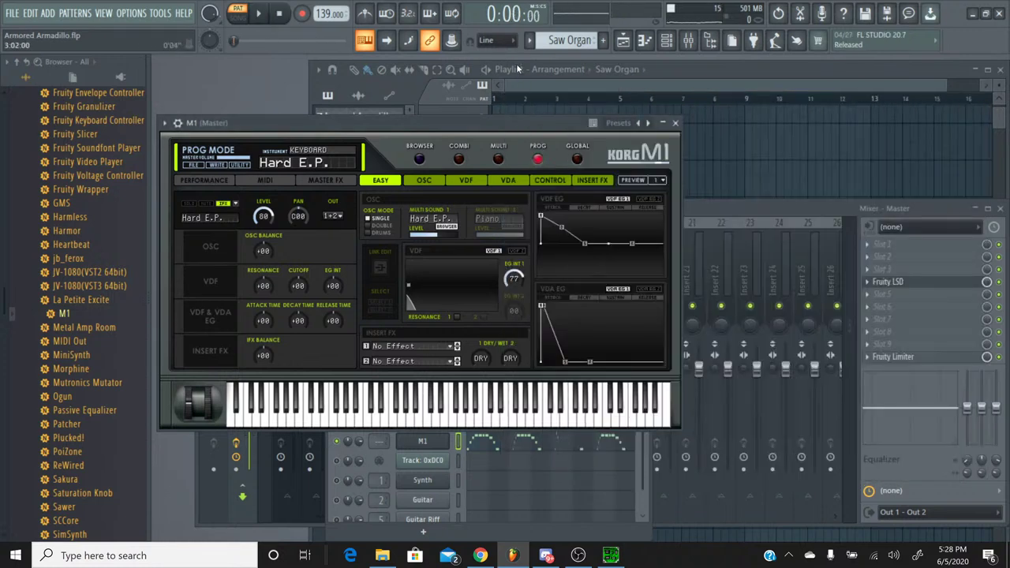
left_click(528, 41)
left_click(541, 62)
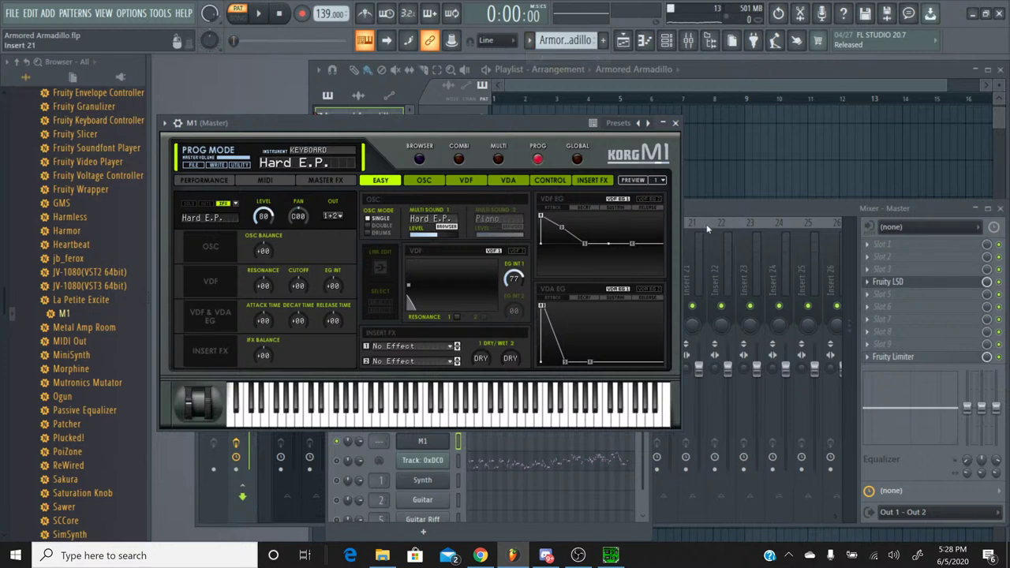
left_click(717, 212)
left_click(380, 140)
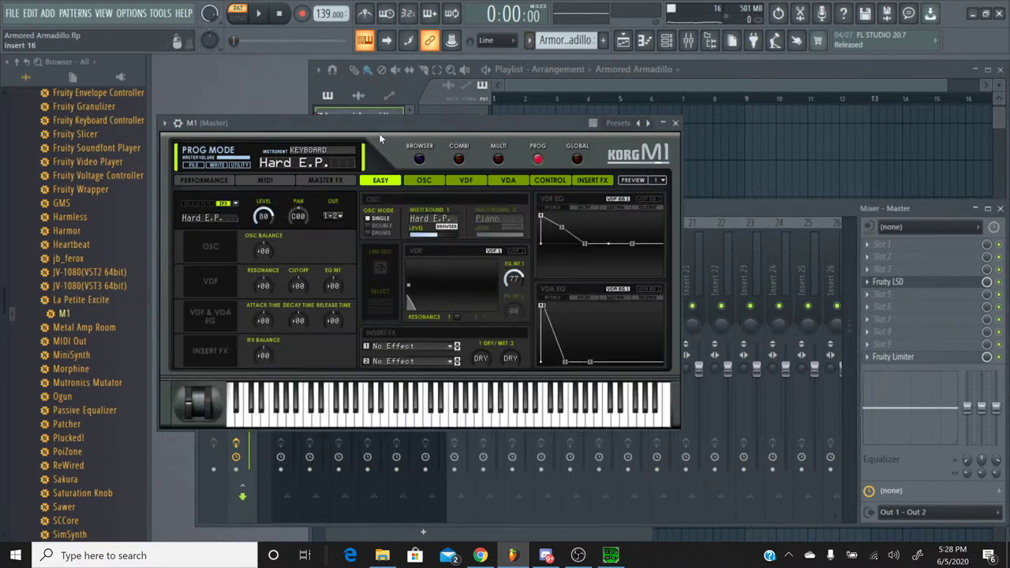
left_click(676, 124)
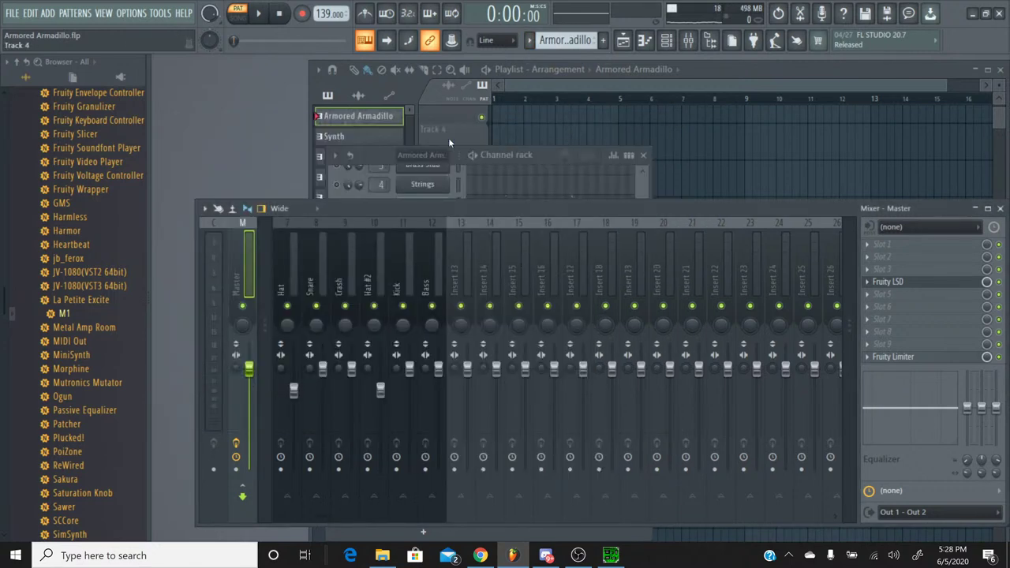
left_click(367, 164)
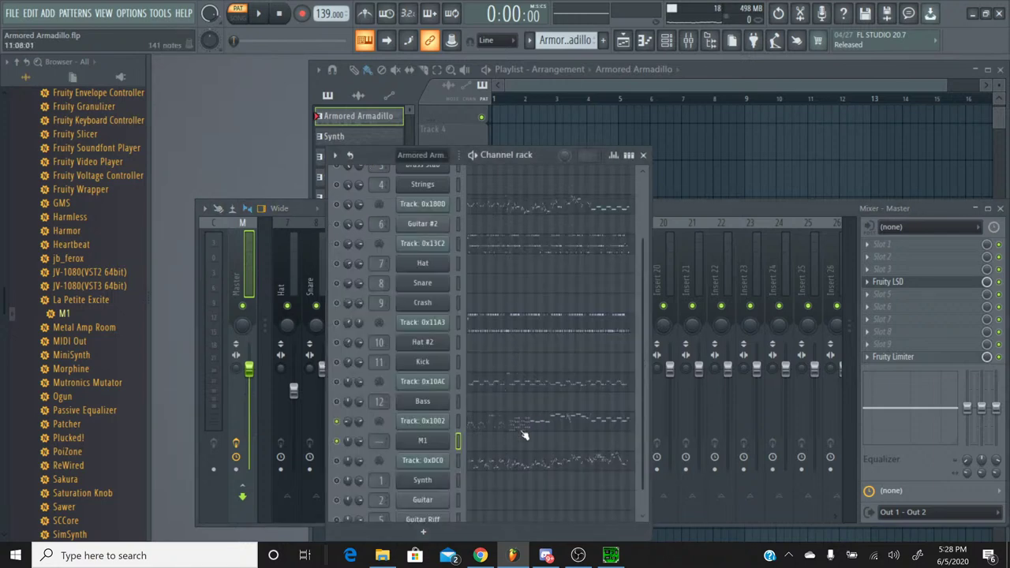
Copy the opening notes of Track: 0x1002 from bar 1 into bar 8, including the repeated C6 notes, and close its piano roll.
left_click(491, 421)
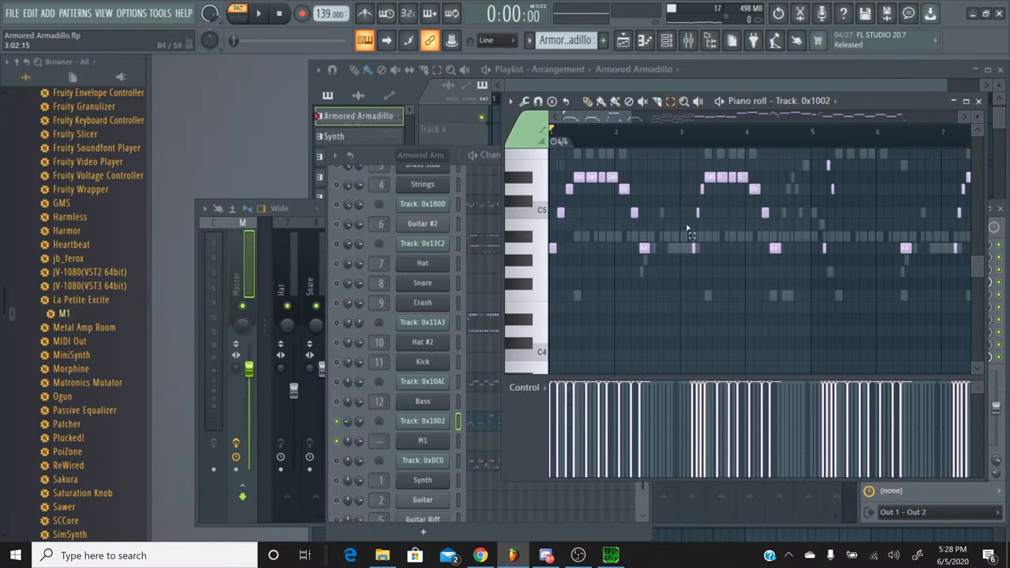
left_click_drag(639, 113, 685, 117)
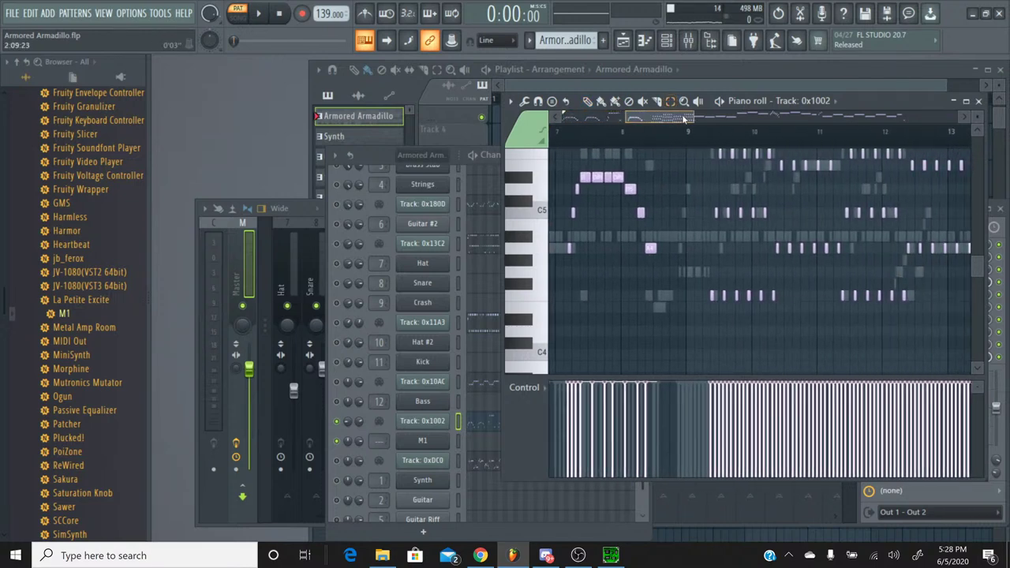
left_click_drag(655, 374, 364, 157)
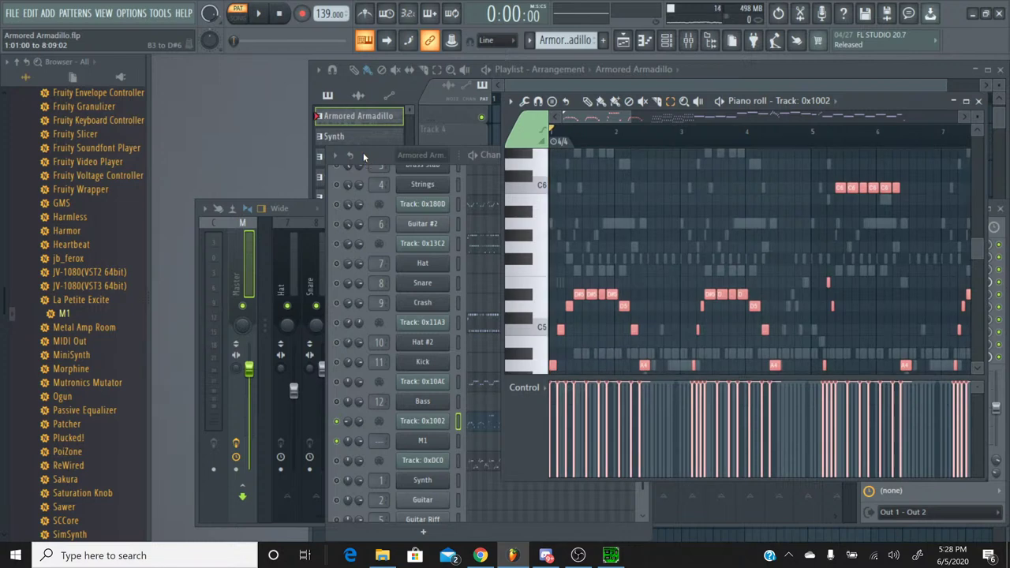
left_click(978, 102)
Replace the M1 notes in the Saw Organ pattern with the copied phrase that includes the repeated C6 notes.
left_click(529, 40)
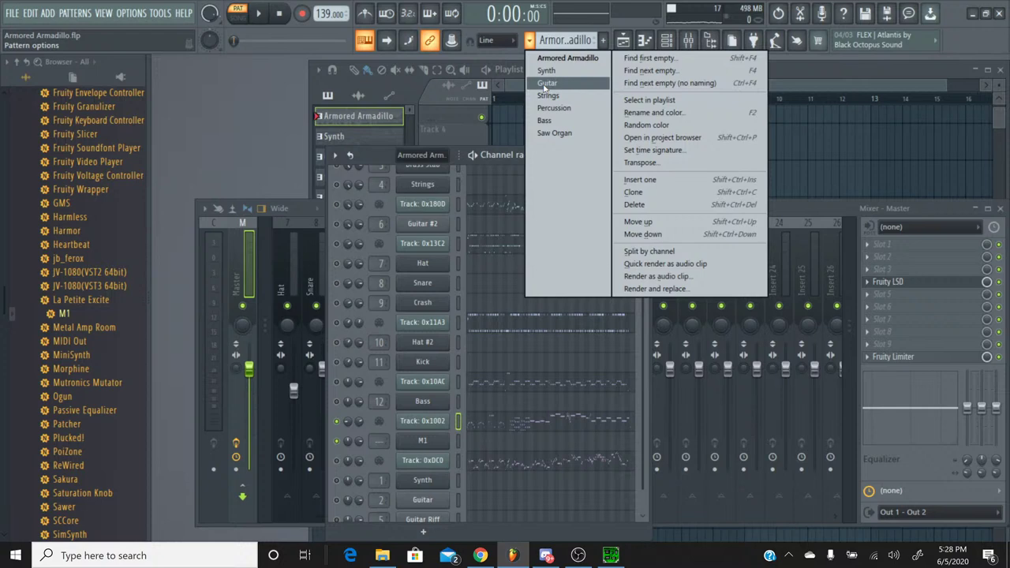
left_click(552, 133)
left_click(505, 438)
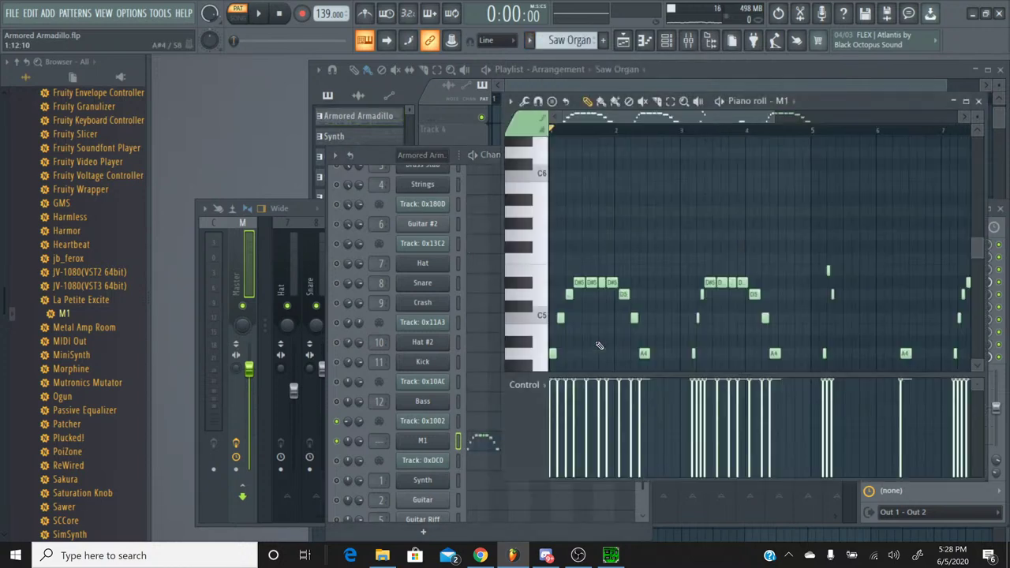
key("ctrl+a")
key("ctrl+z")
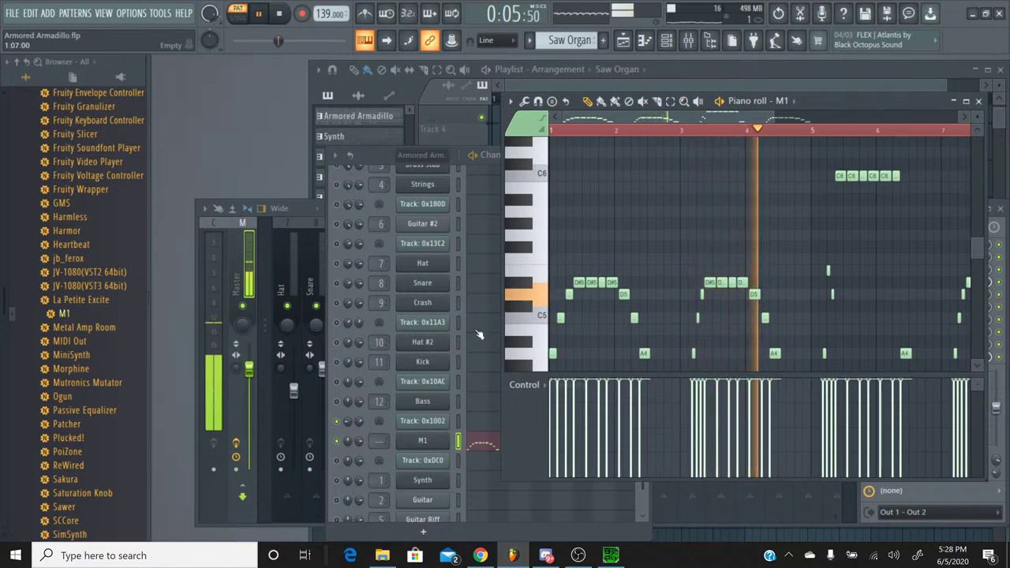
Audition the E.Piano 4, EP Pad and E.Piano 1 keyboard programs in M1 against the Saw Organ melody.
left_click(422, 442)
left_click(279, 15)
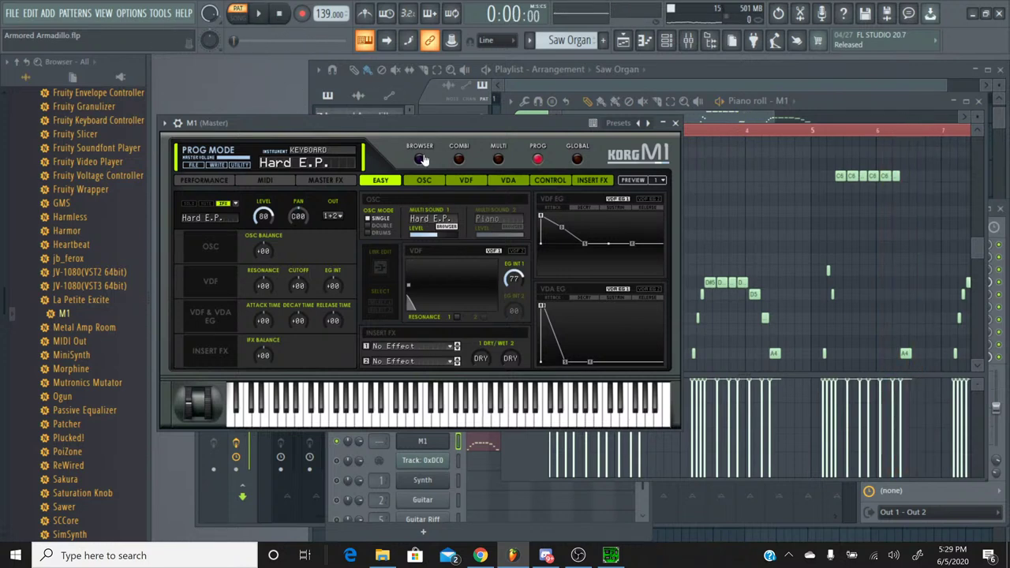
left_click(419, 158)
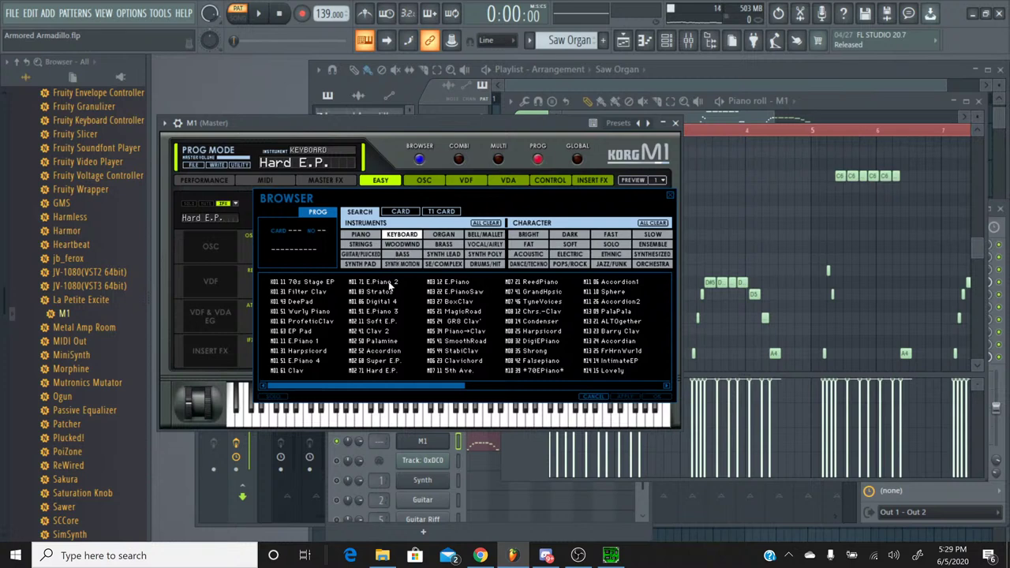
left_click(380, 361)
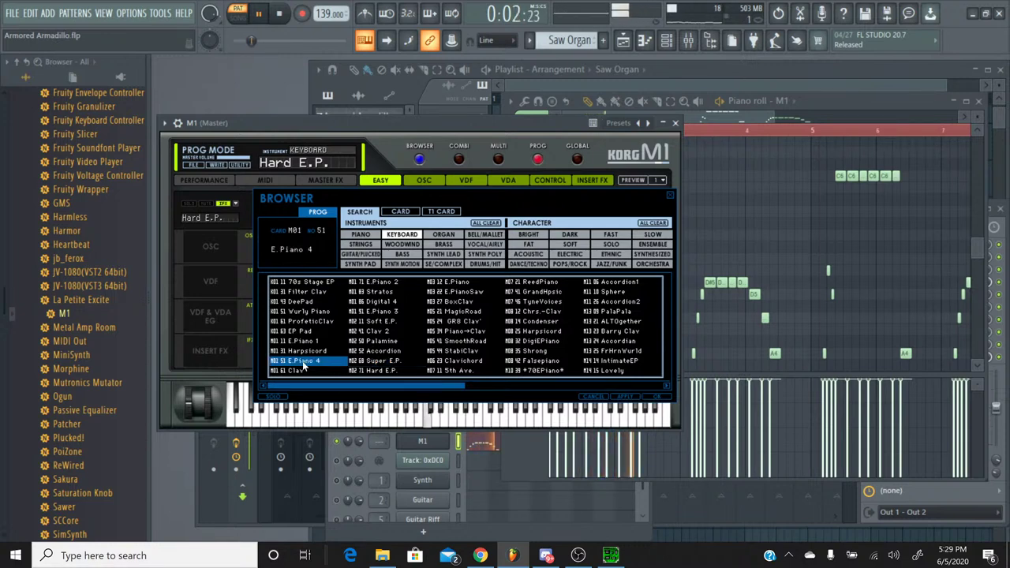
left_click(303, 331)
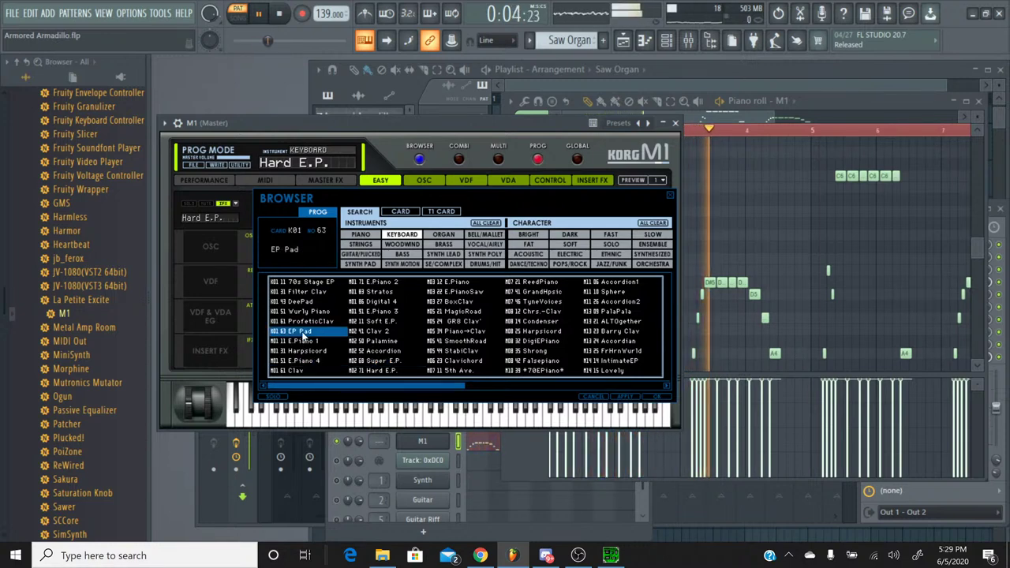
left_click(304, 340)
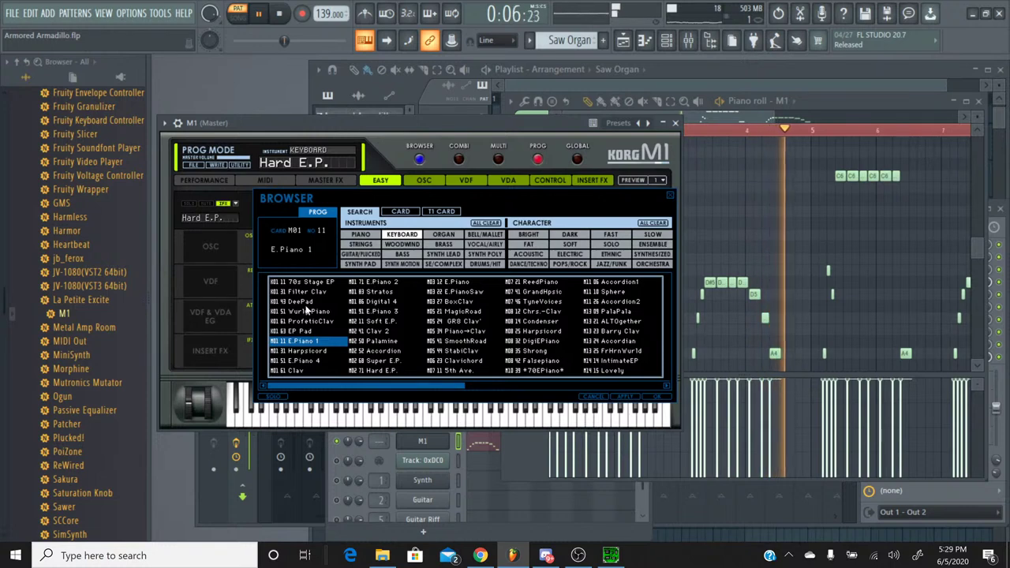
Compare the E.Piano 2 and E.Piano 3 programs, and load E.Piano 3 into the M1 channel.
left_click(383, 282)
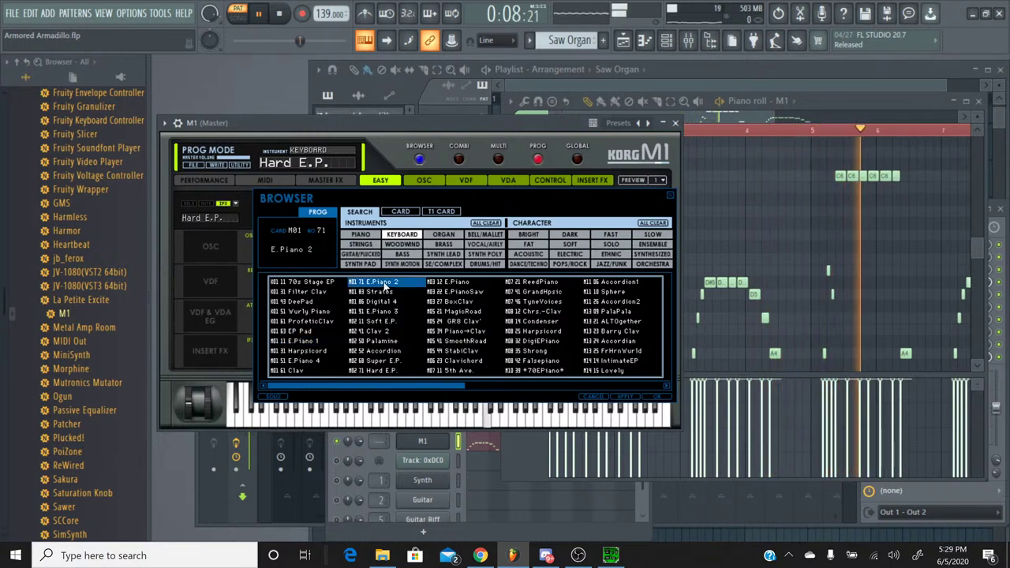
left_click(385, 311)
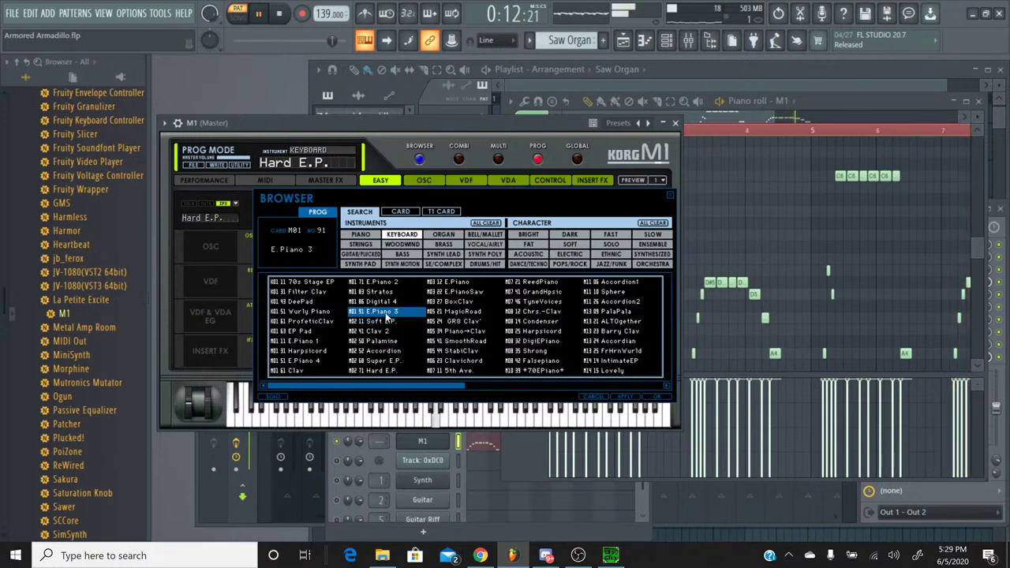
double_click(385, 312)
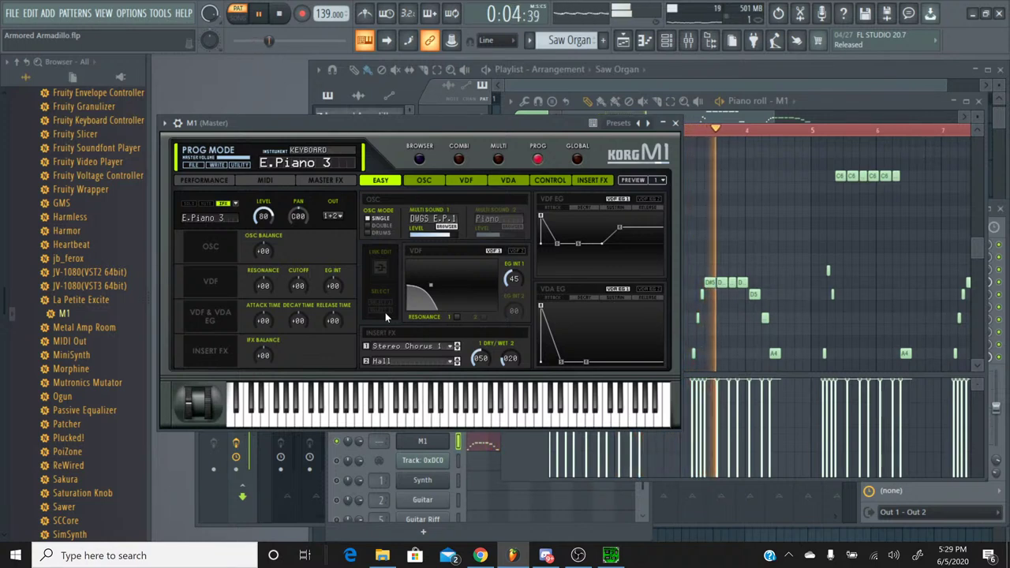
Set both insert effects of the E.Piano 3 program to No Effect.
left_click(412, 344)
left_click(412, 28)
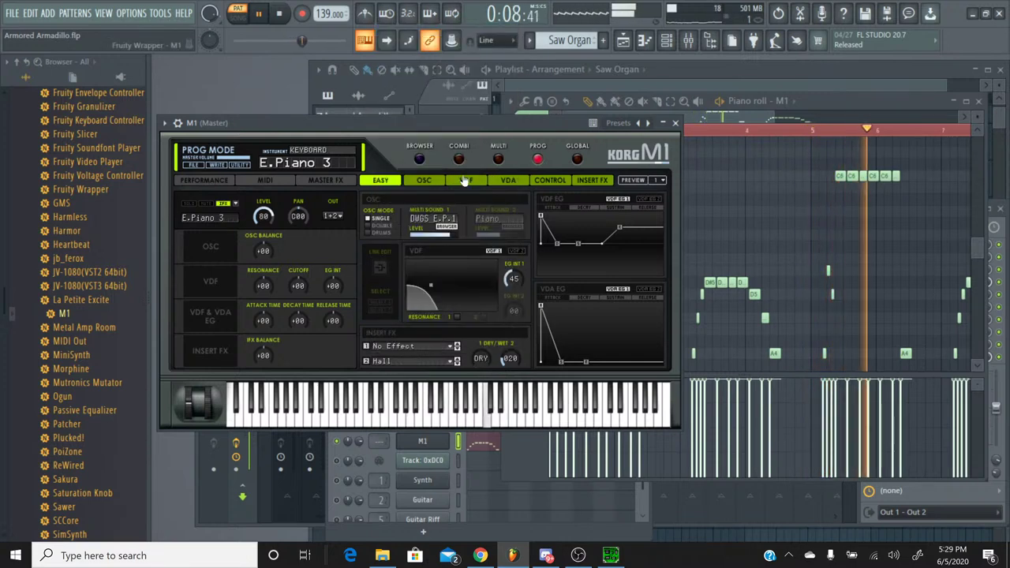
left_click(416, 362)
left_click(411, 44)
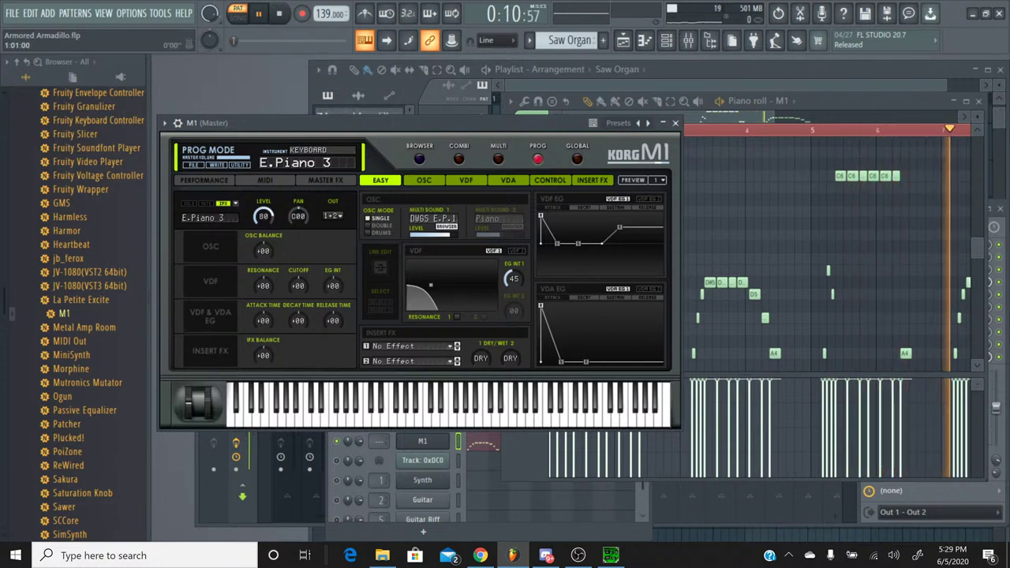
Play the original Armored Armadillo pattern for comparison, and return to the Saw Organ pattern.
left_click(535, 42)
left_click(552, 57)
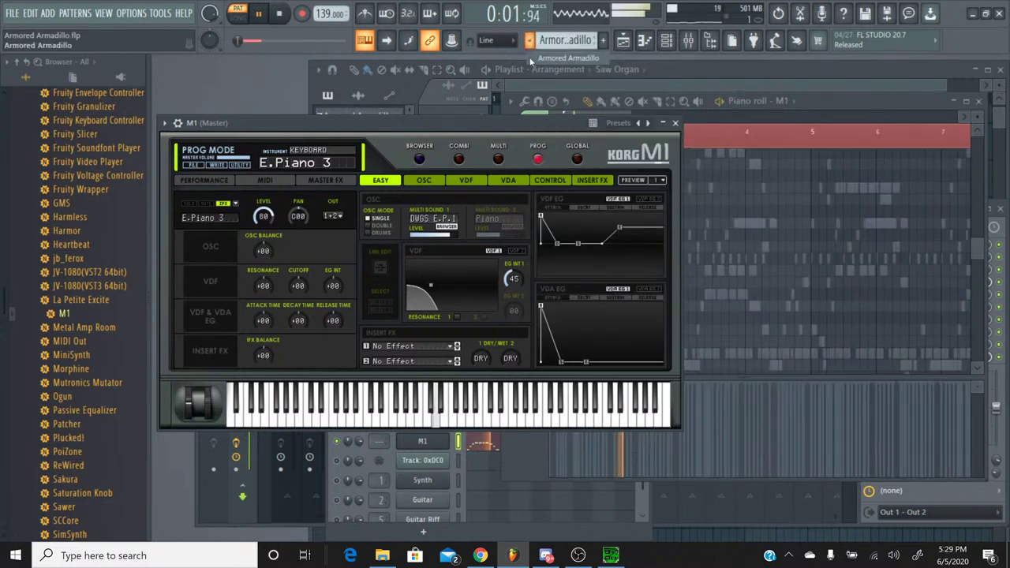
left_click(531, 43)
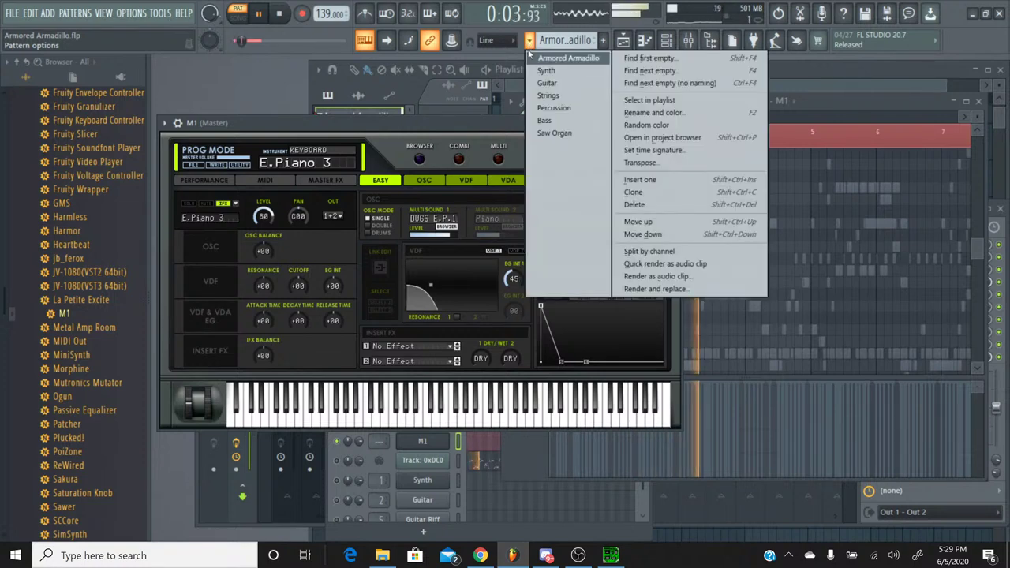
left_click(555, 133)
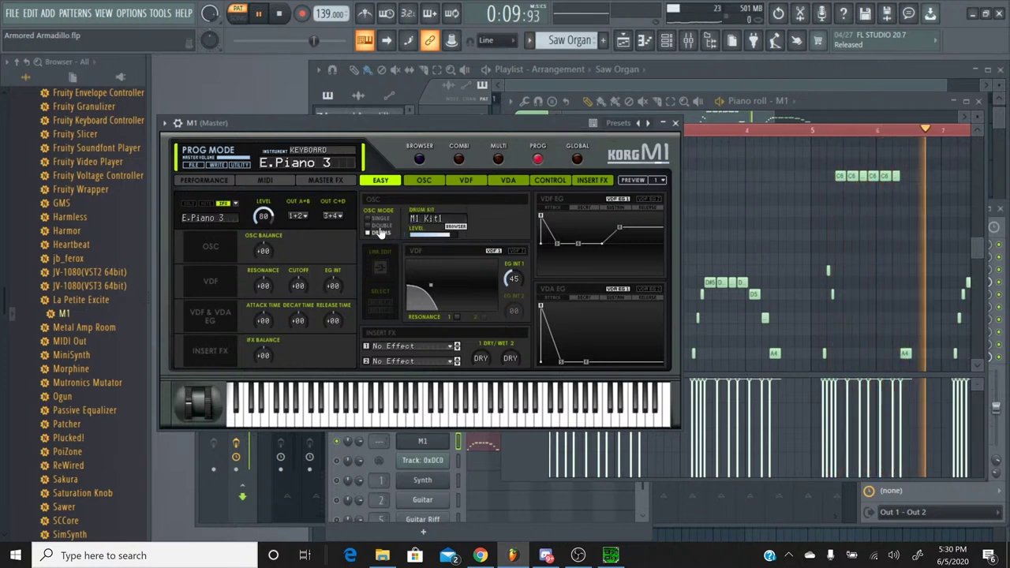
Audition E.Piano 3 in Double oscillator mode, return it to Single, and reopen the program browser.
left_click(379, 225)
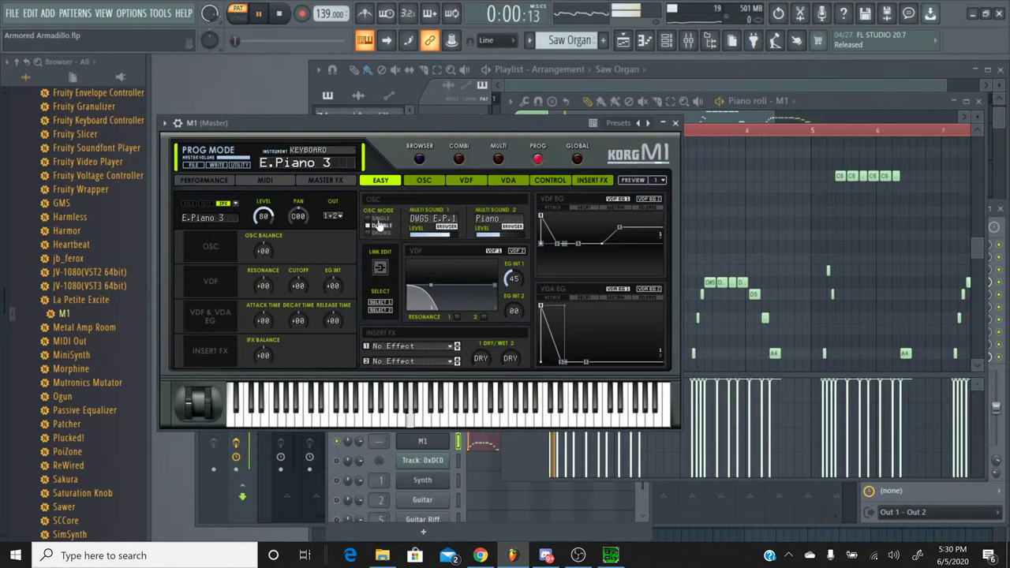
left_click(378, 221)
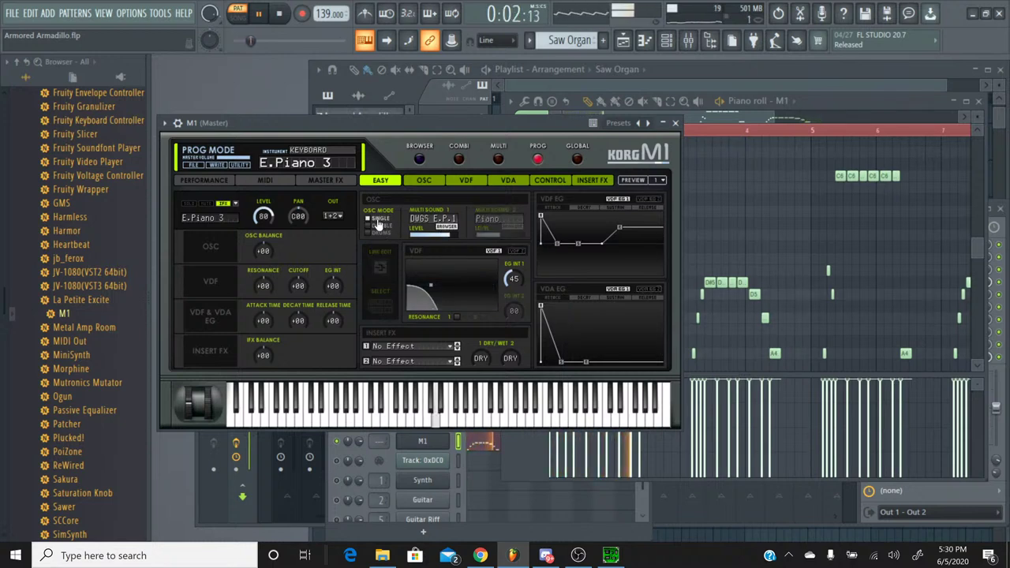
left_click(419, 158)
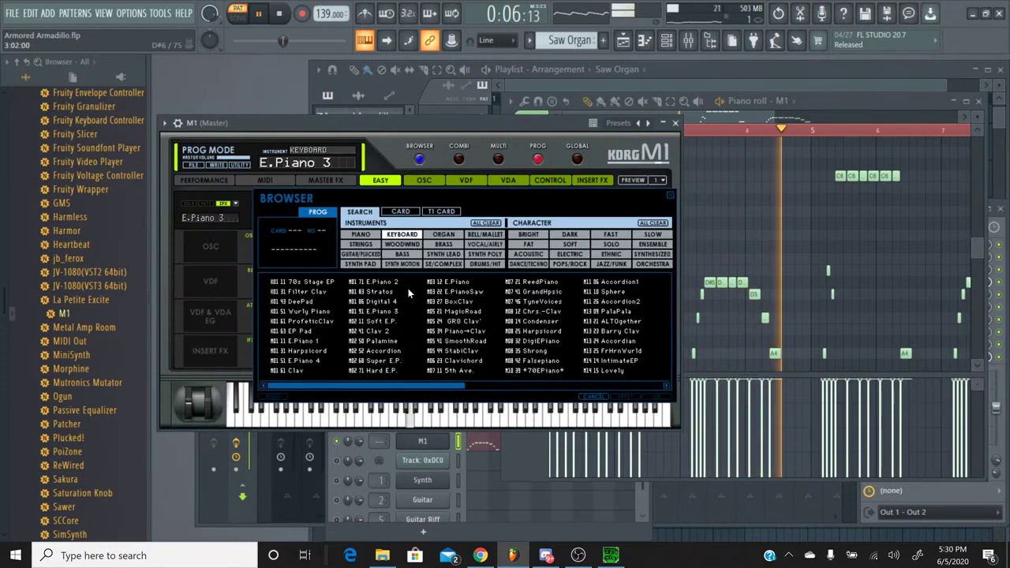
Audition keyboard programs including Soft E.P., Palamine, Hard E.P., E.PianoSaw, MagicRoad, 5th Ave., TyneVoices, DigiEPiano and Barry Clav against the Saw Organ melody.
left_click(389, 322)
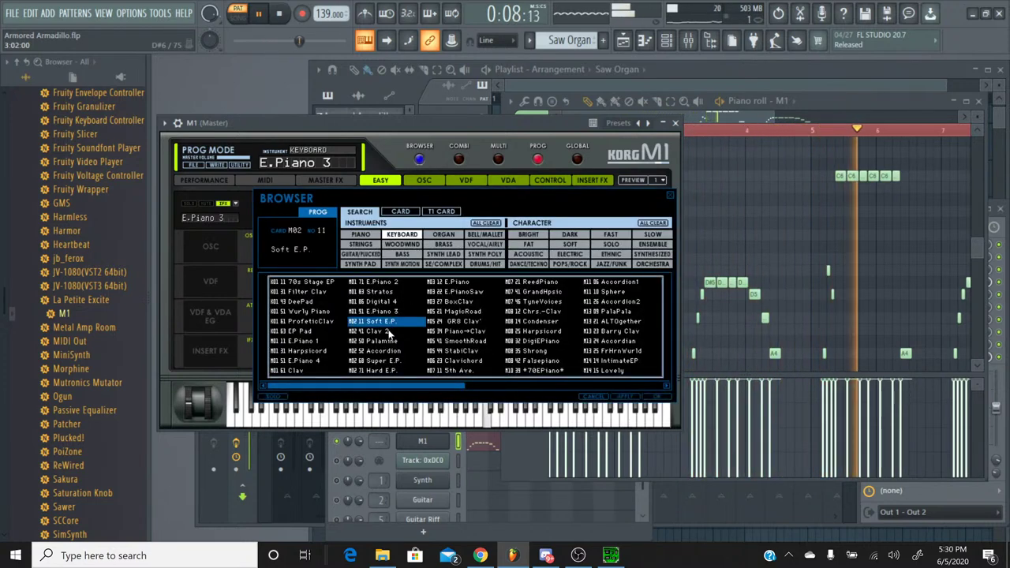
left_click(390, 332)
left_click(392, 341)
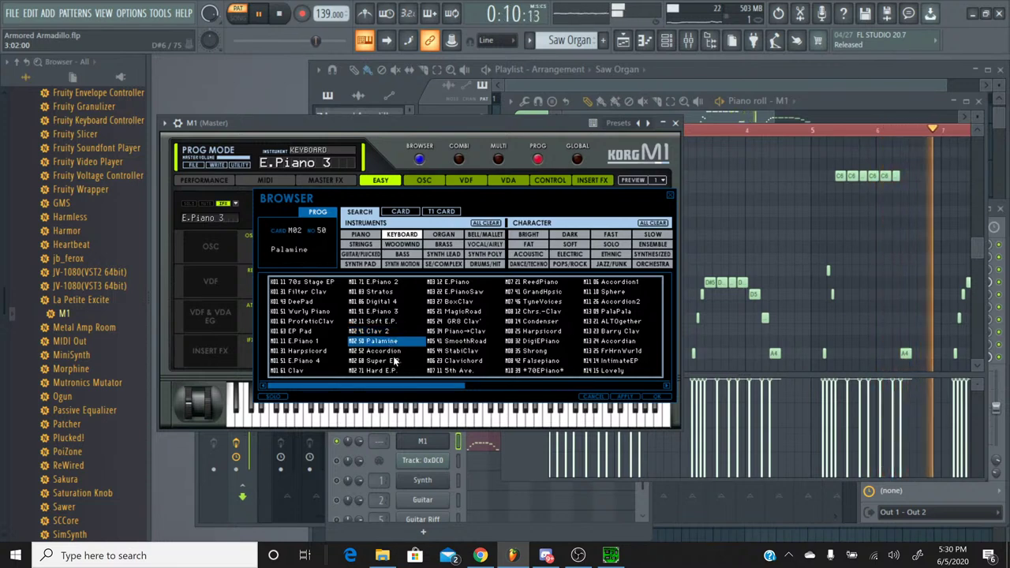
left_click(393, 360)
left_click(391, 370)
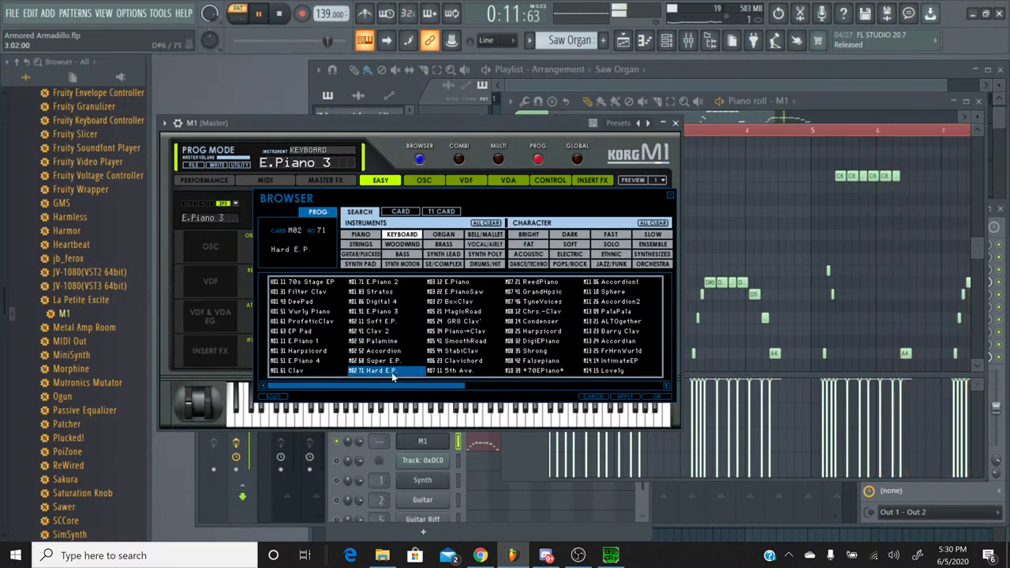
left_click(473, 292)
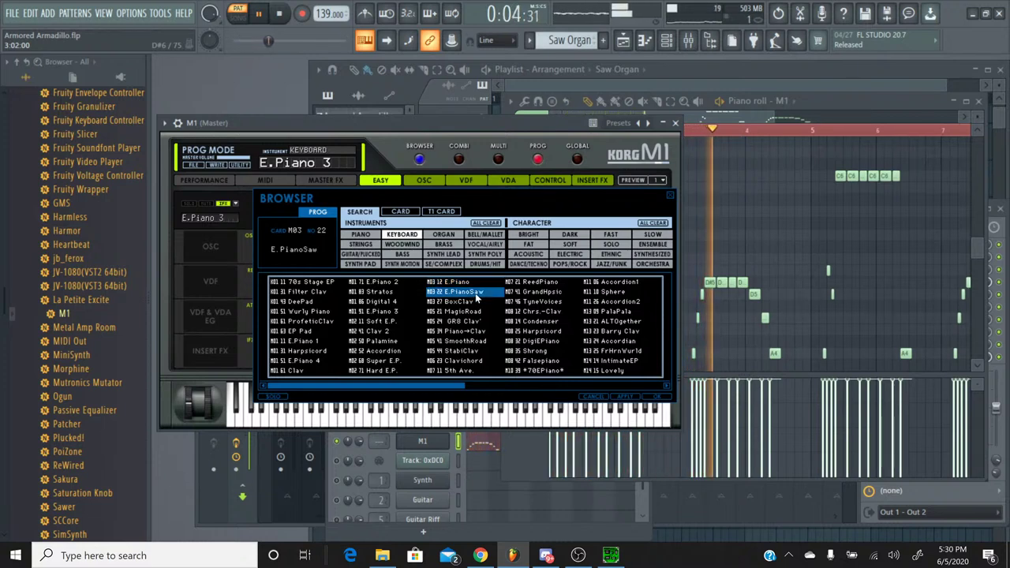
left_click(473, 303)
left_click(476, 312)
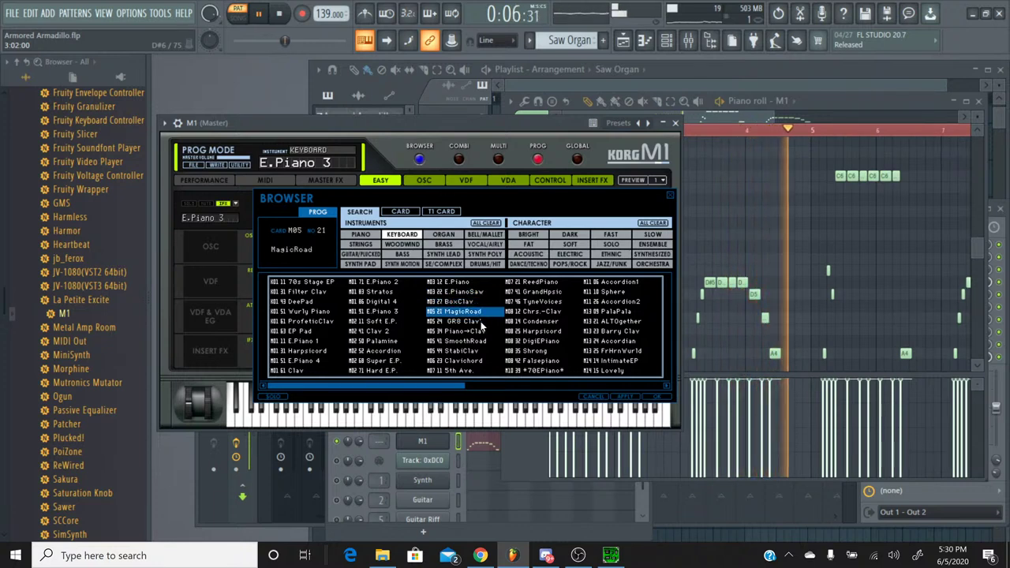
left_click(471, 370)
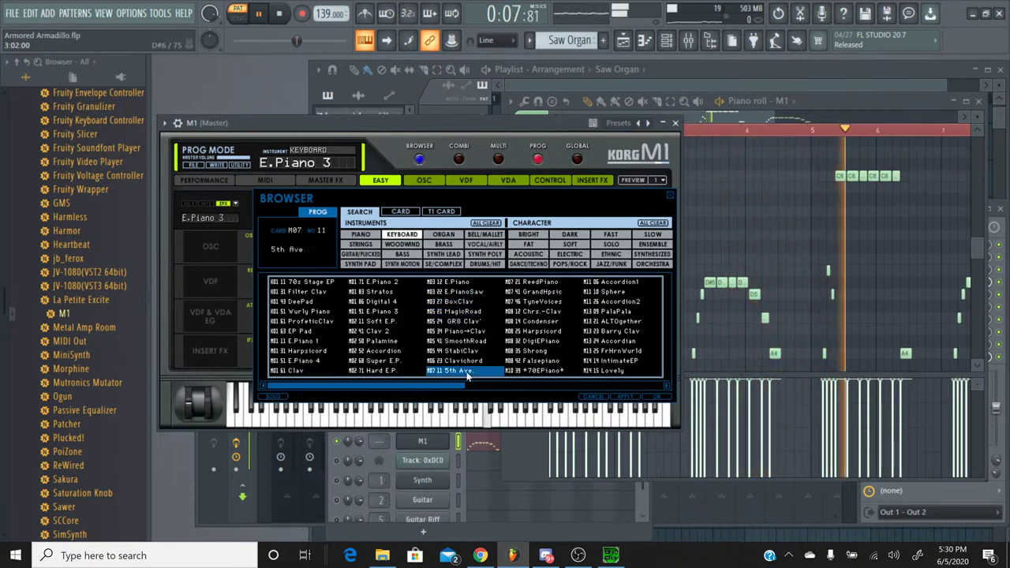
left_click(542, 283)
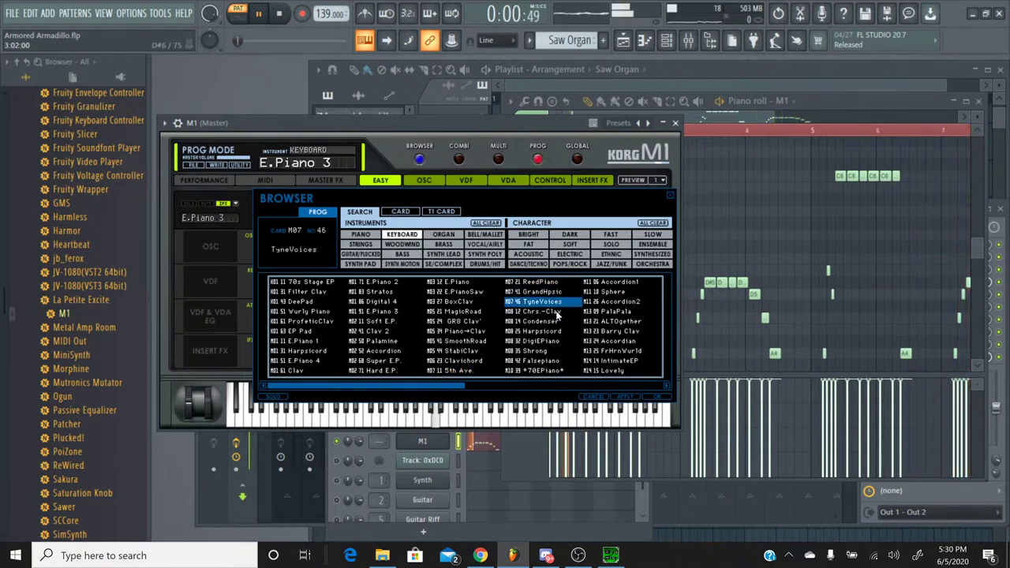
left_click(552, 342)
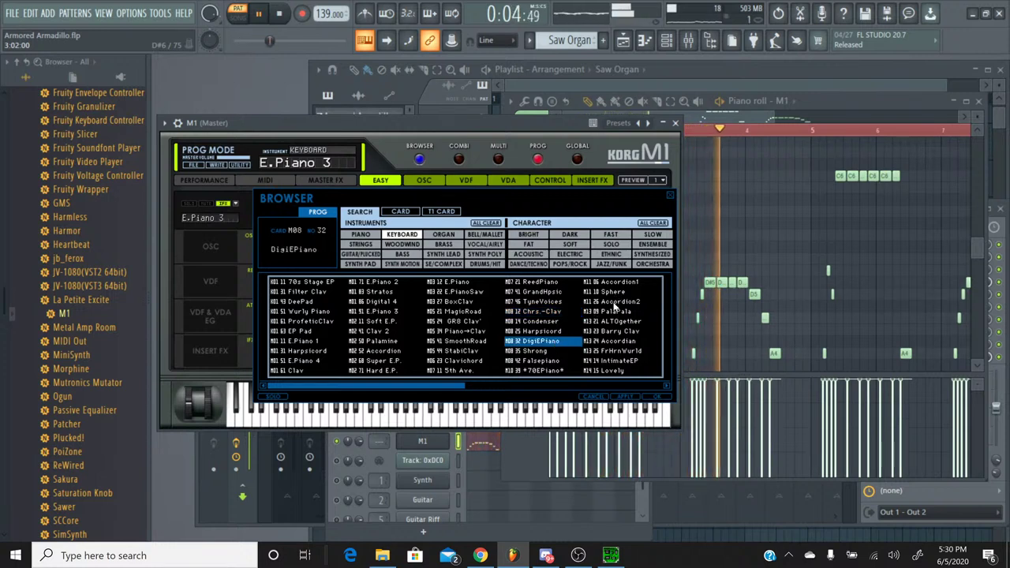
left_click(622, 342)
left_click(620, 331)
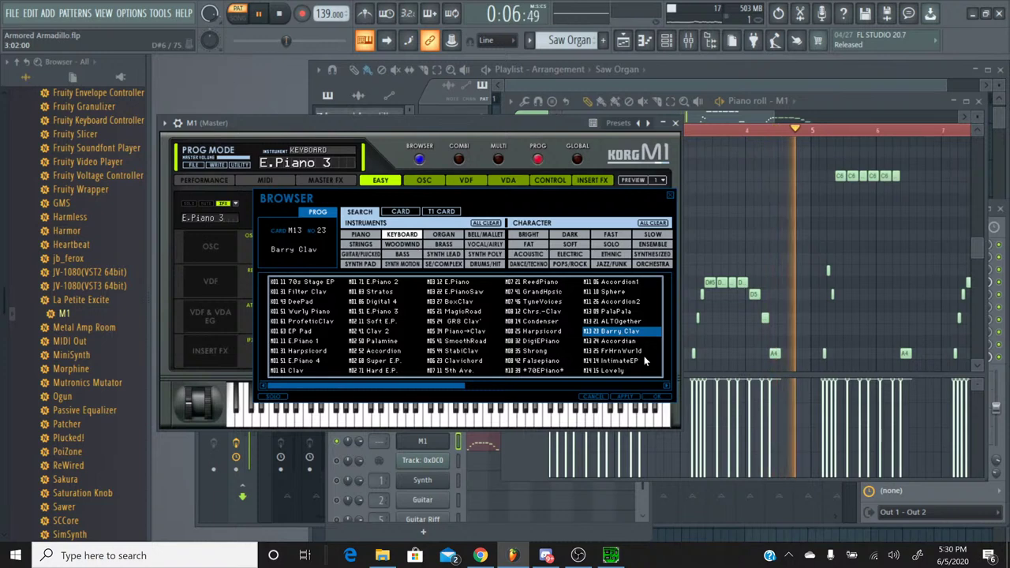
Find the Pianics 1 program further along the keyboard list, audition it and load it into the M1 channel.
left_click(665, 387)
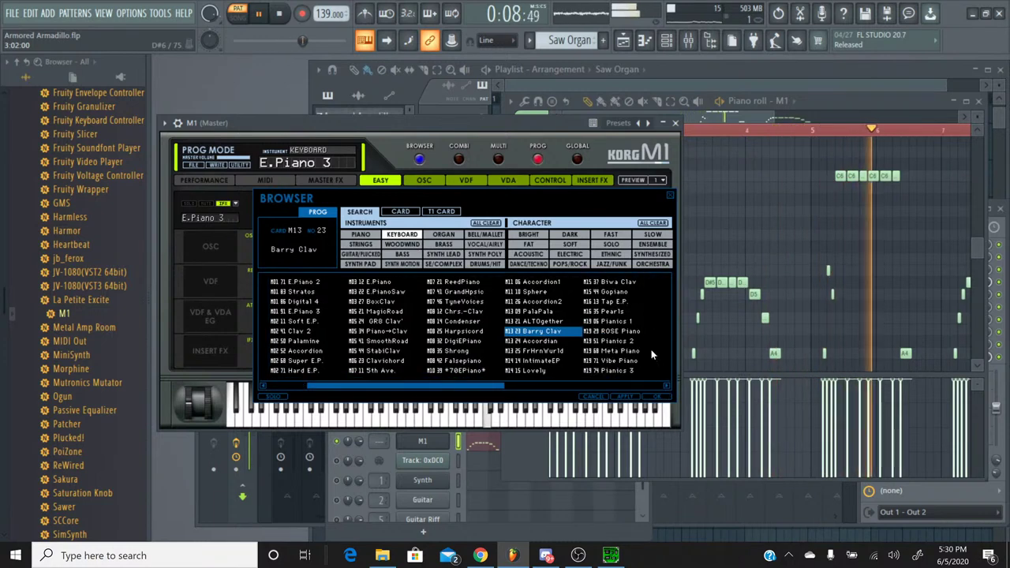
left_click(631, 321)
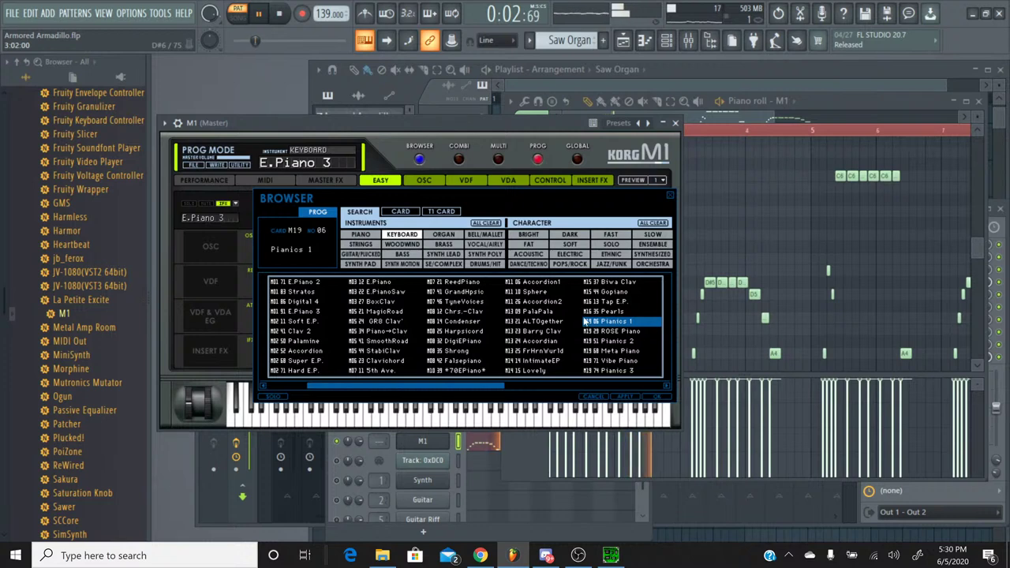
double_click(597, 321)
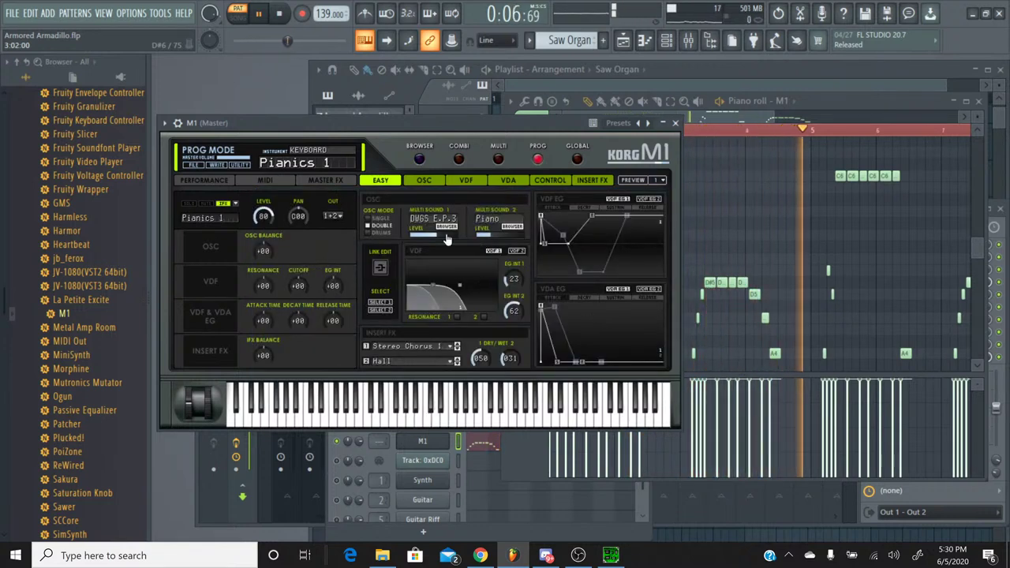
Set Pianics 1 to Single oscillator mode and both of its insert effects to No Effect.
left_click(386, 226)
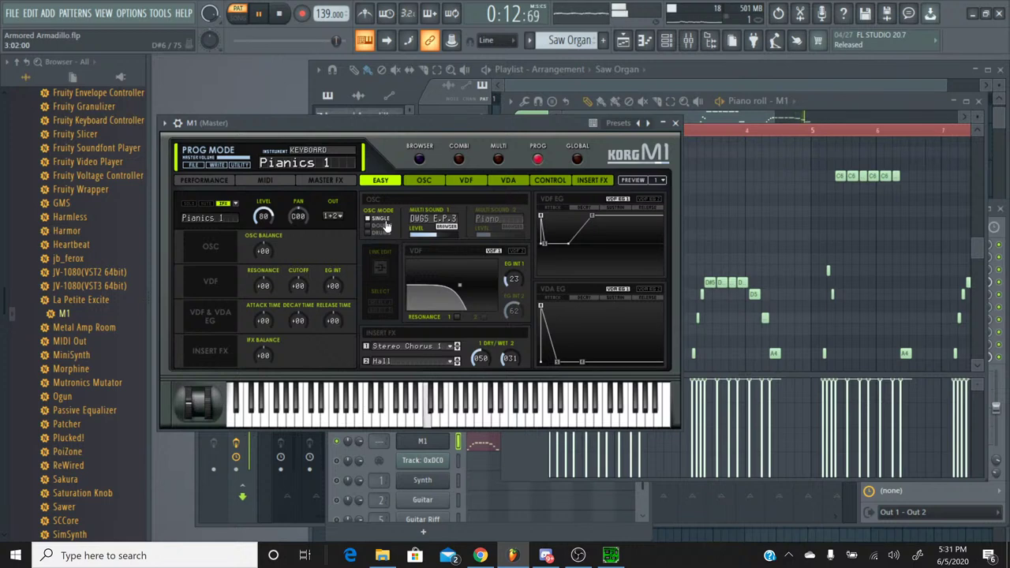
left_click(413, 362)
left_click(418, 45)
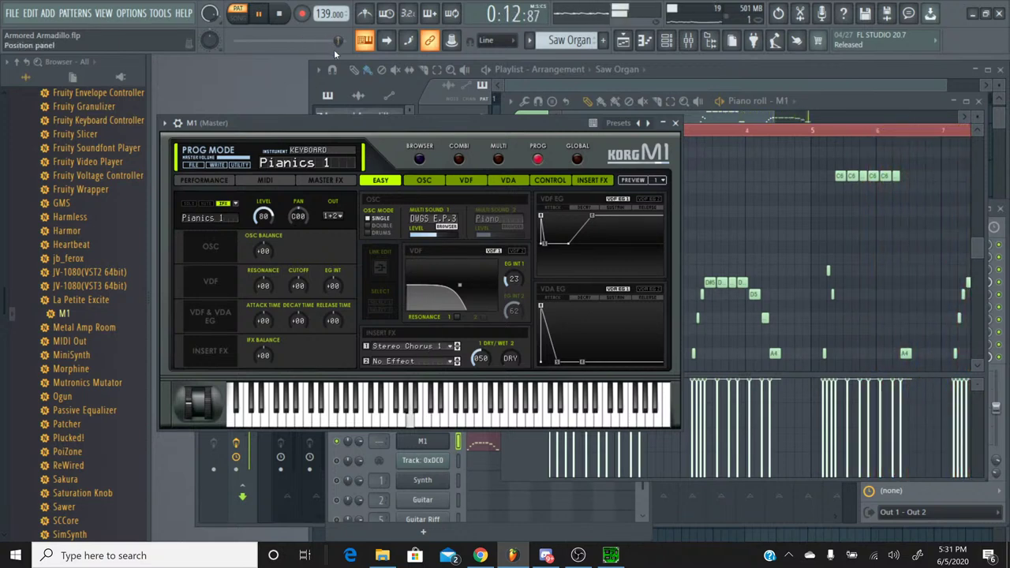
left_click(444, 354)
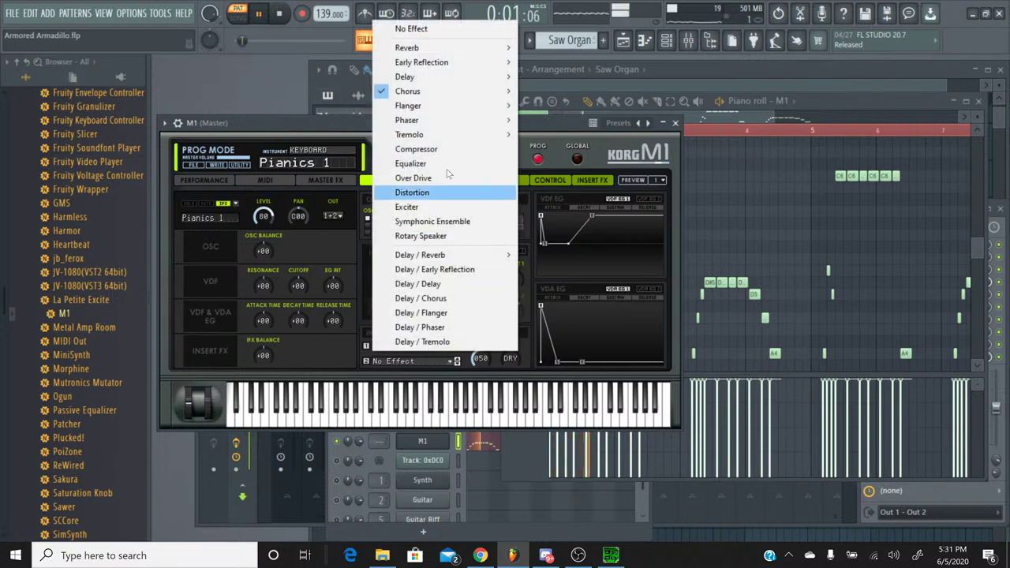
left_click(403, 26)
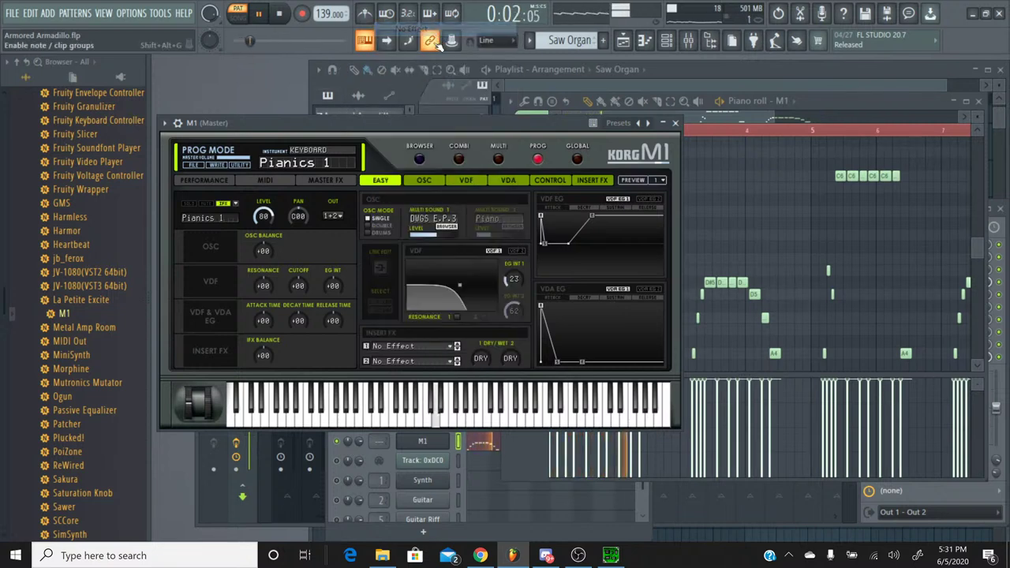
Set insert effect 2 to Hall reverb and insert effect 1 to Stereo Chorus 1, with dry/wet mixes of 23 and 21.
left_click(415, 363)
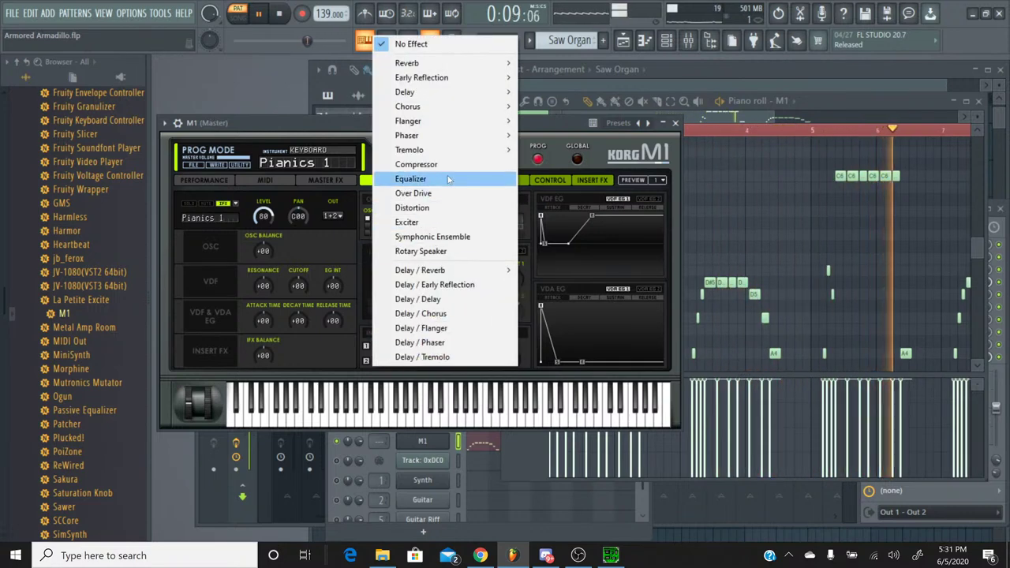
mouse_move(451, 69)
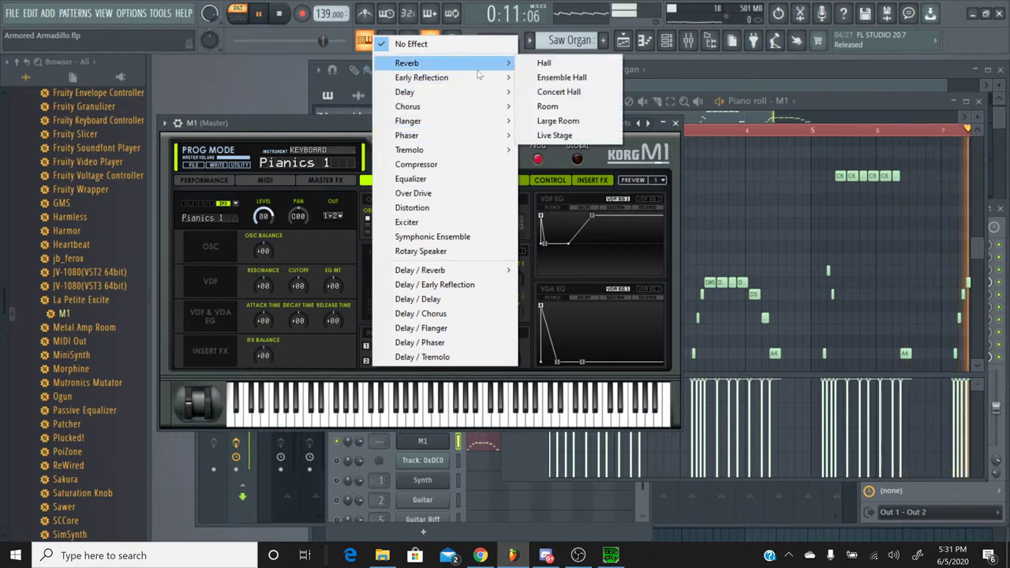
left_click(544, 63)
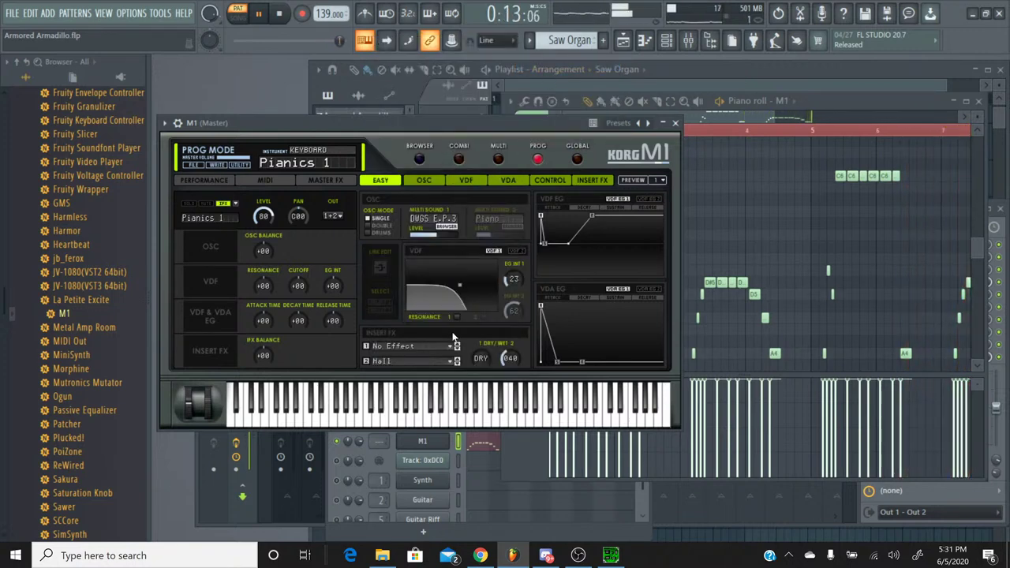
left_click(435, 352)
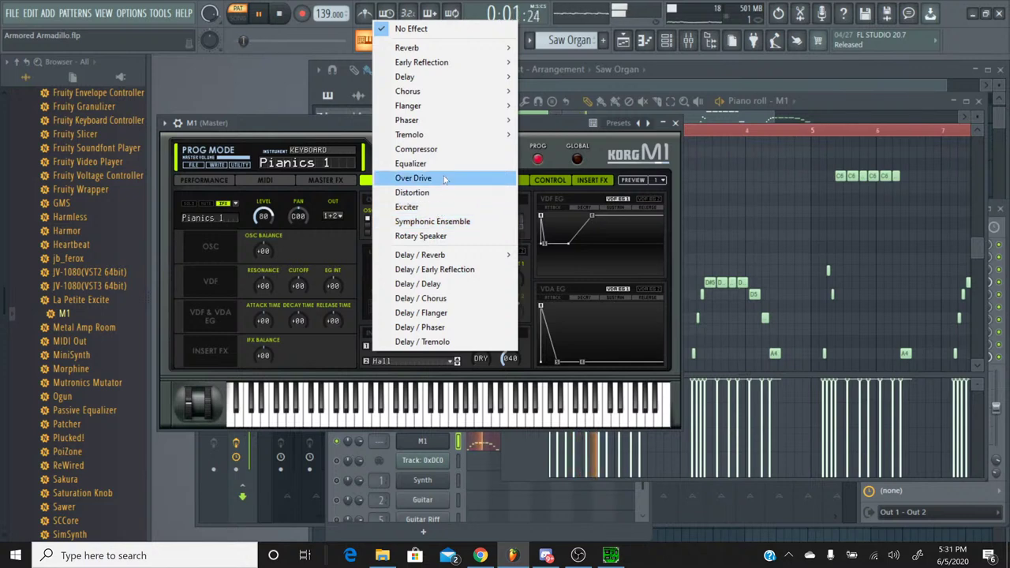
mouse_move(468, 101)
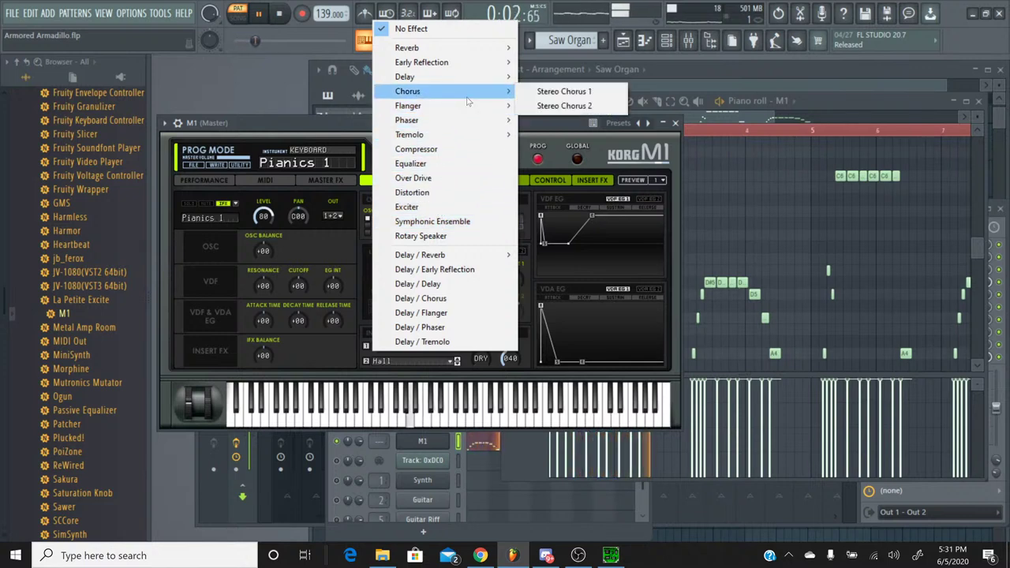
left_click(564, 91)
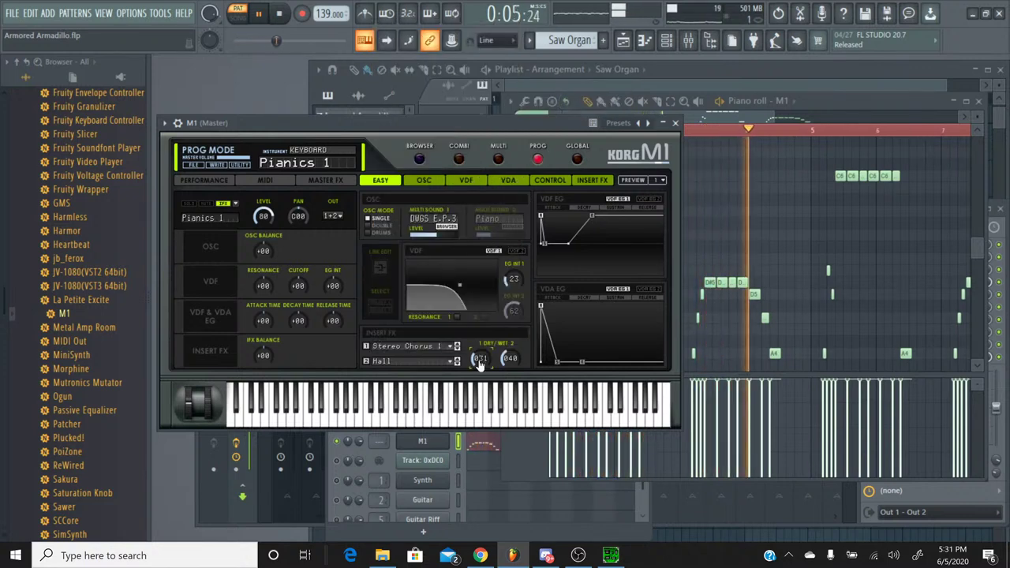
left_click_drag(509, 359, 489, 372)
Play the original Armored Armadillo pattern to compare the sound, and return to the Saw Organ pattern.
left_click(537, 40)
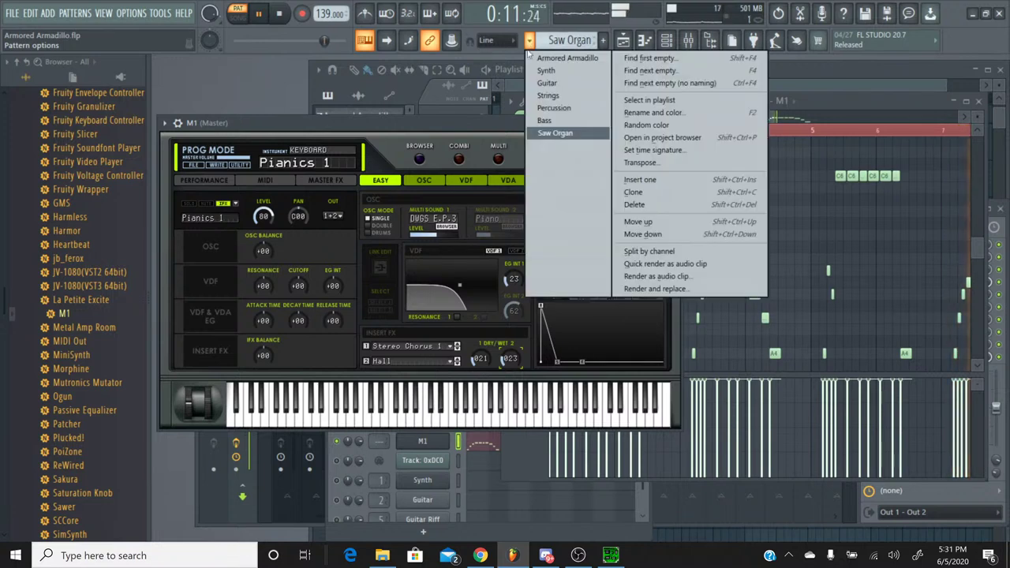
left_click(528, 52)
left_click(530, 41)
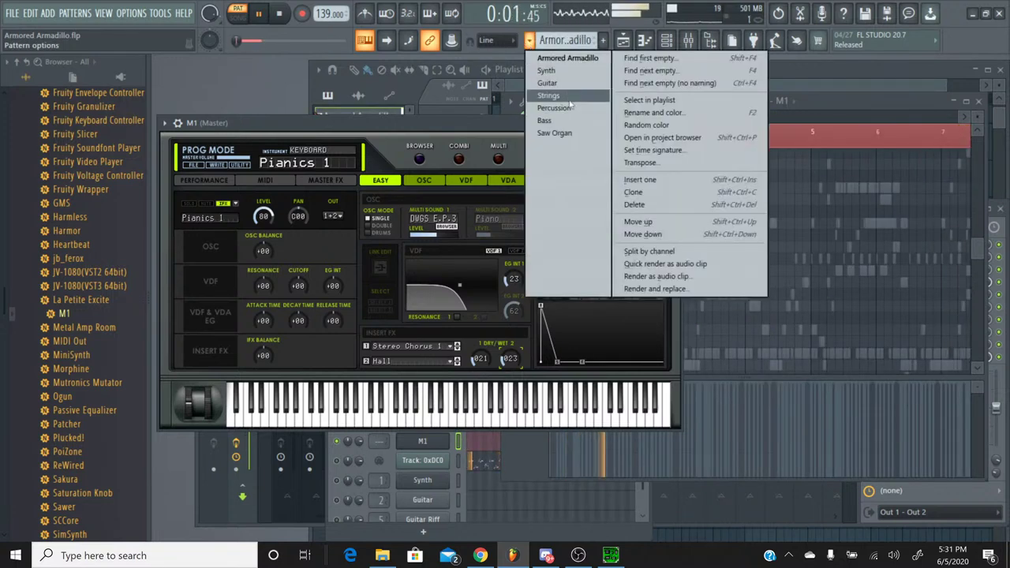
left_click(554, 133)
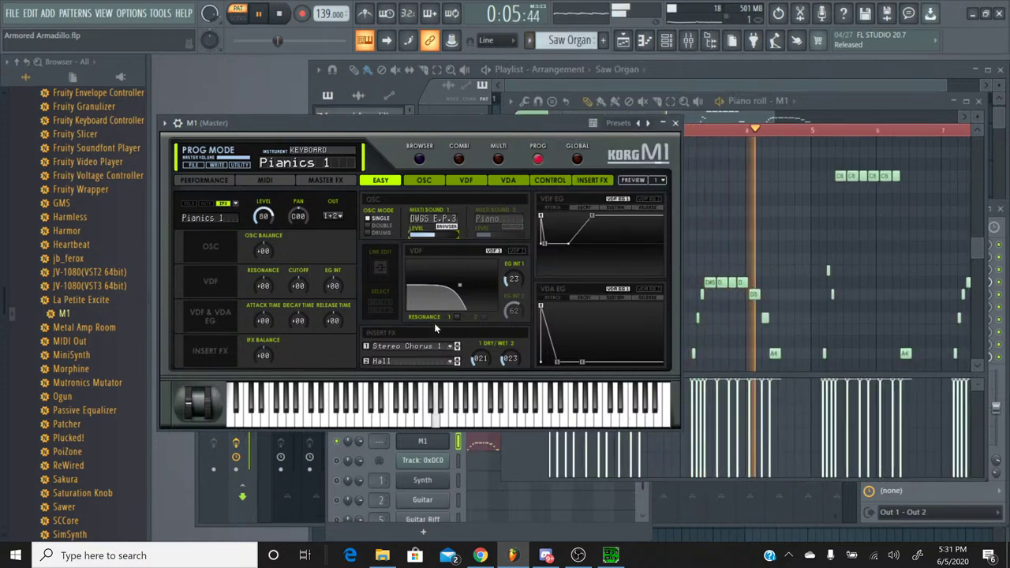
Lower the dry/wet mix of Stereo Chorus 1 to 15 and Hall to 11, and change multisound 1 to DWGS E.P.2.
left_click_drag(510, 358, 484, 363)
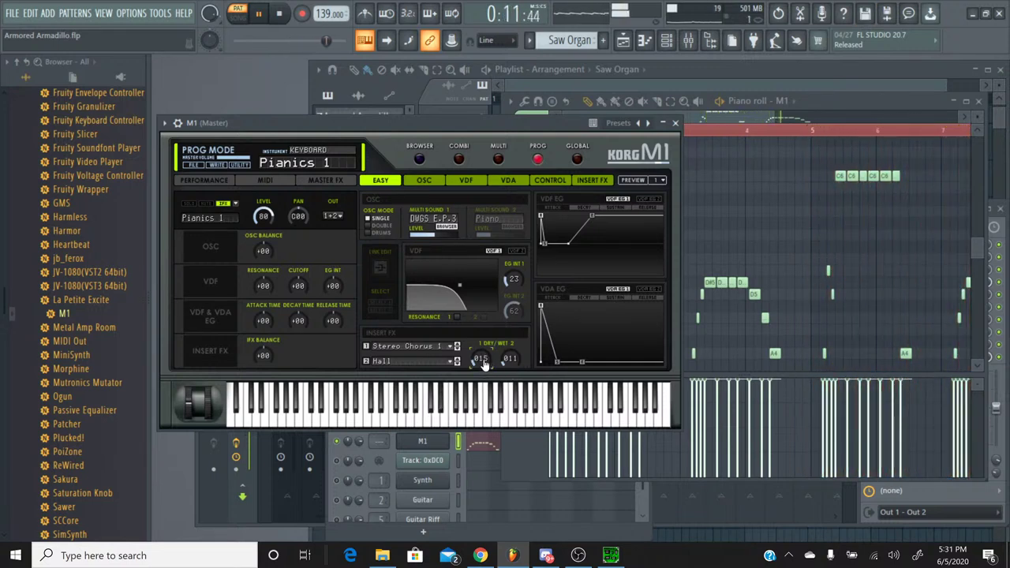
left_click(439, 229)
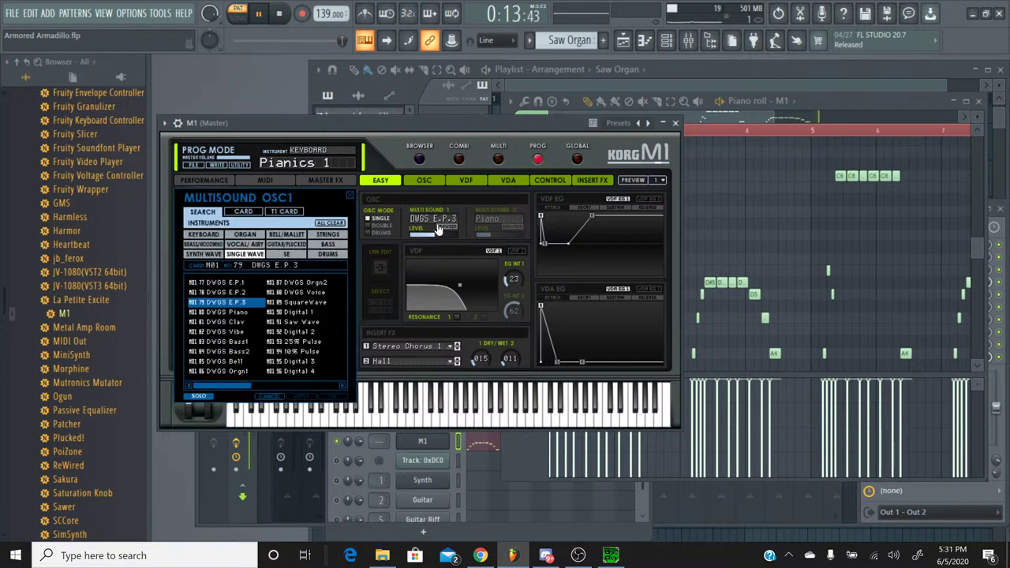
left_click(224, 293)
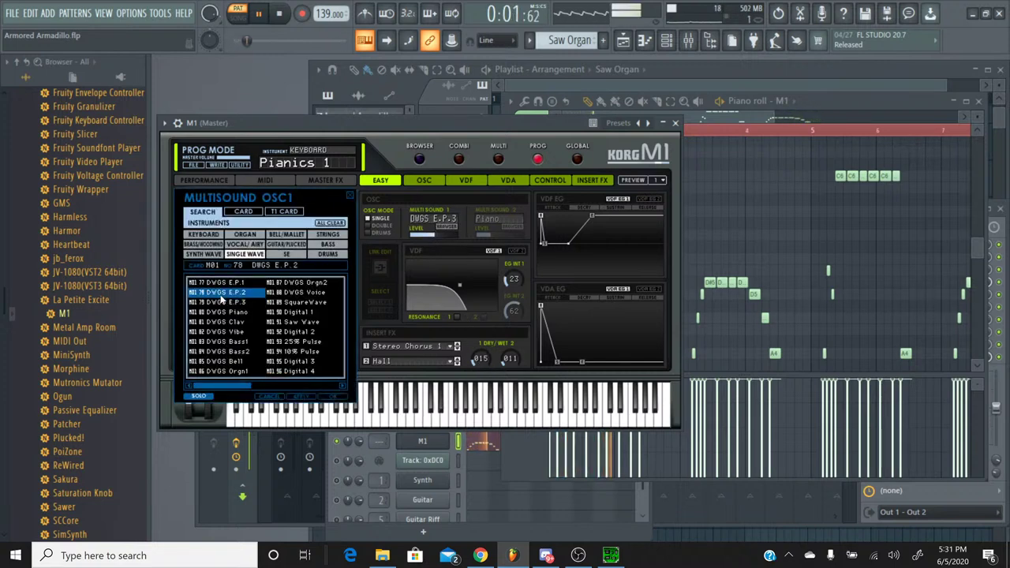
double_click(221, 297)
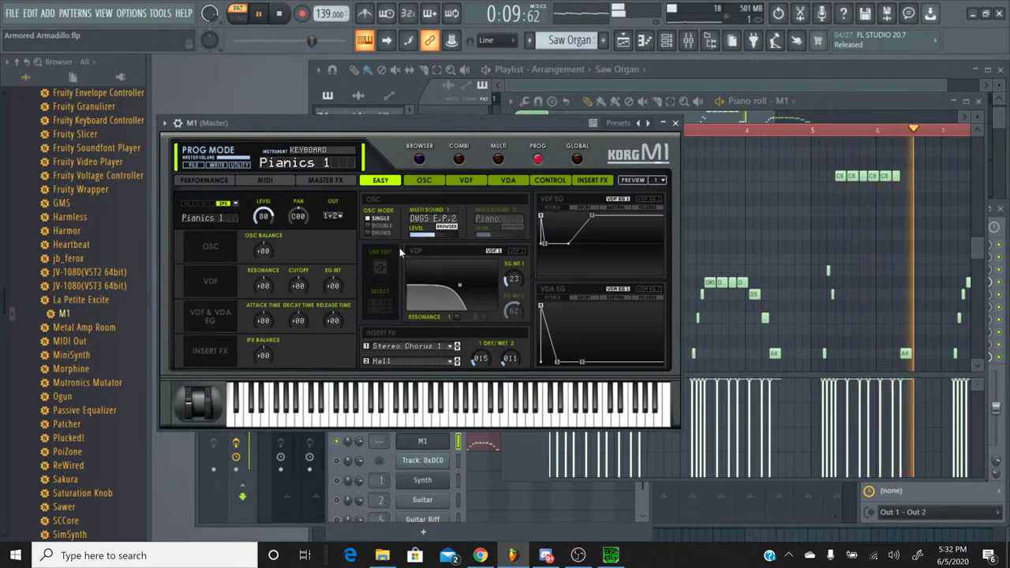
Compare Single and Double oscillator modes of Pianics 1, and lower the level of oscillator 2 to 12 in Double mode.
left_click(385, 226)
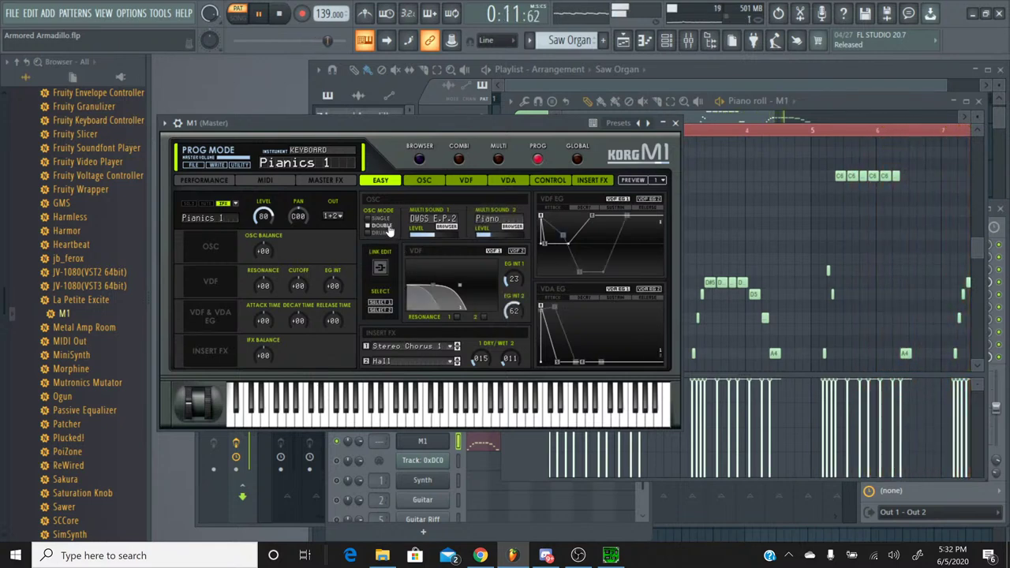
left_click(386, 220)
left_click(389, 226)
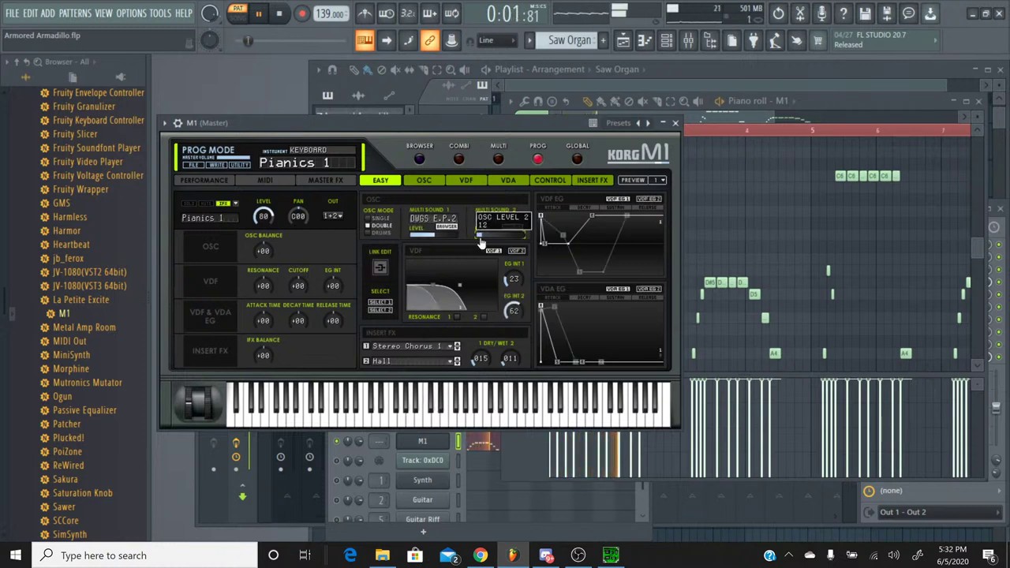
left_click(386, 220)
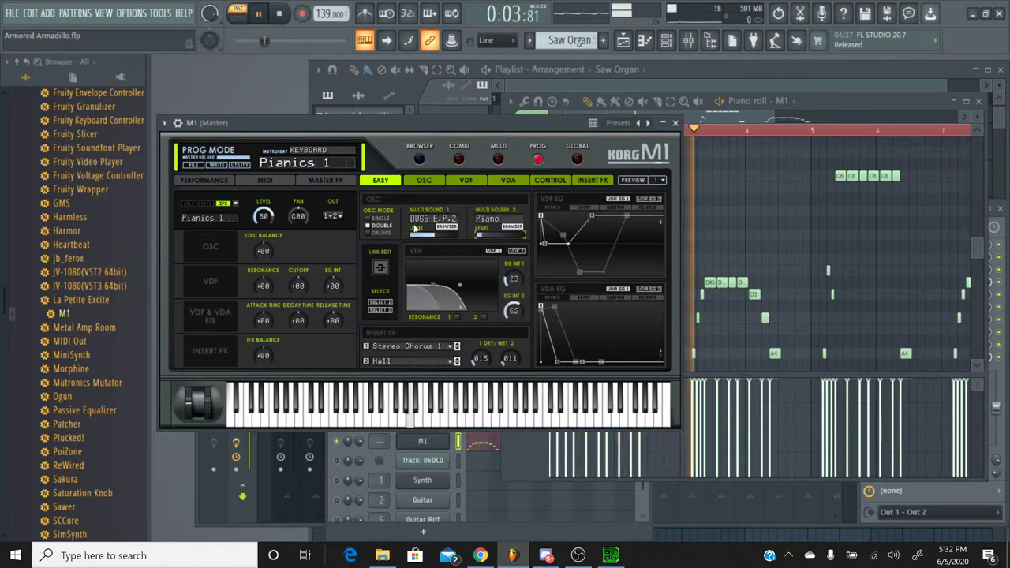
Browse the M1 keyboard programs, audition DigiEPiano, Vibe Piano and Bell Piano, and load OrganPiano.
left_click(419, 158)
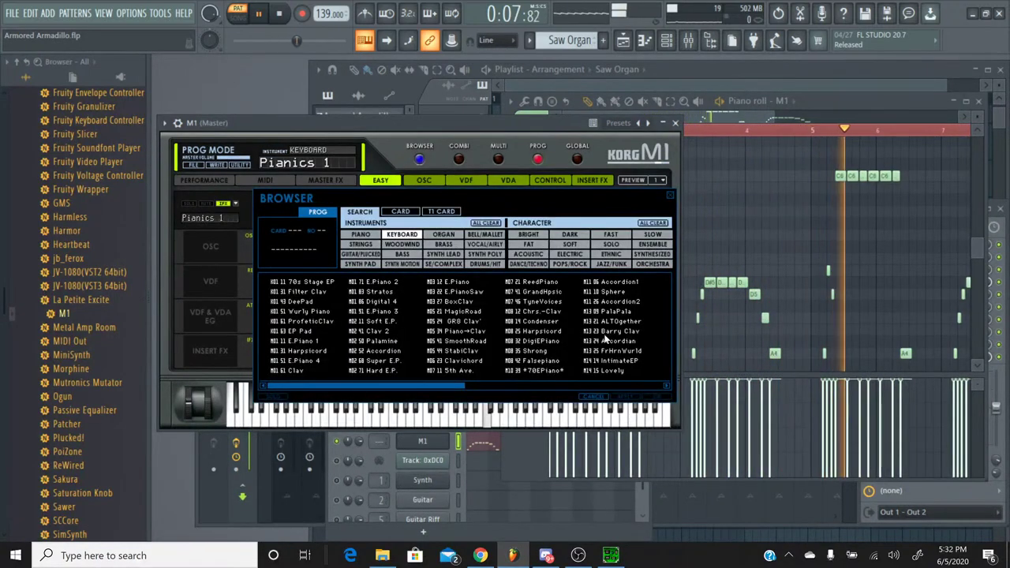
left_click(553, 341)
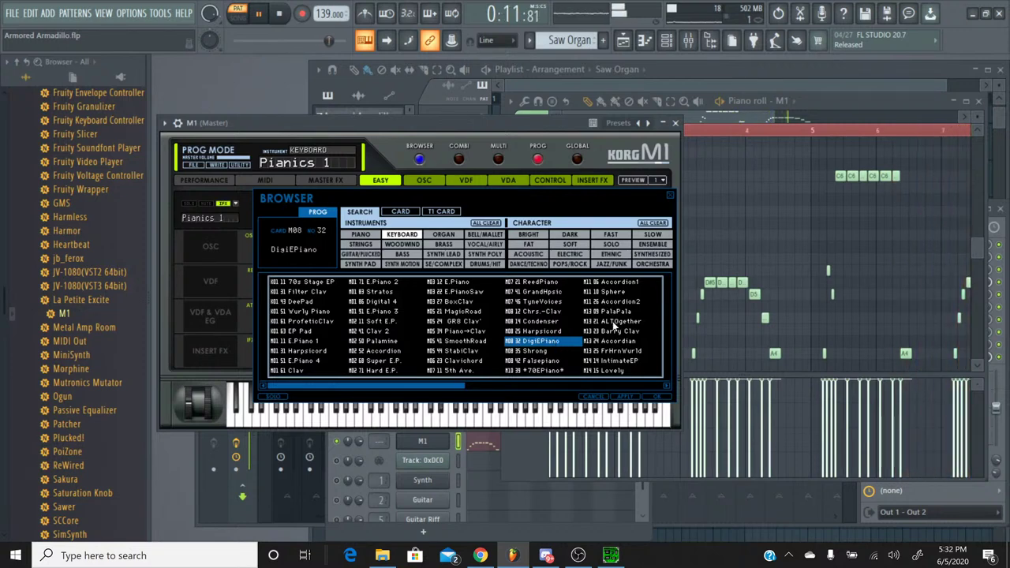
left_click(665, 387)
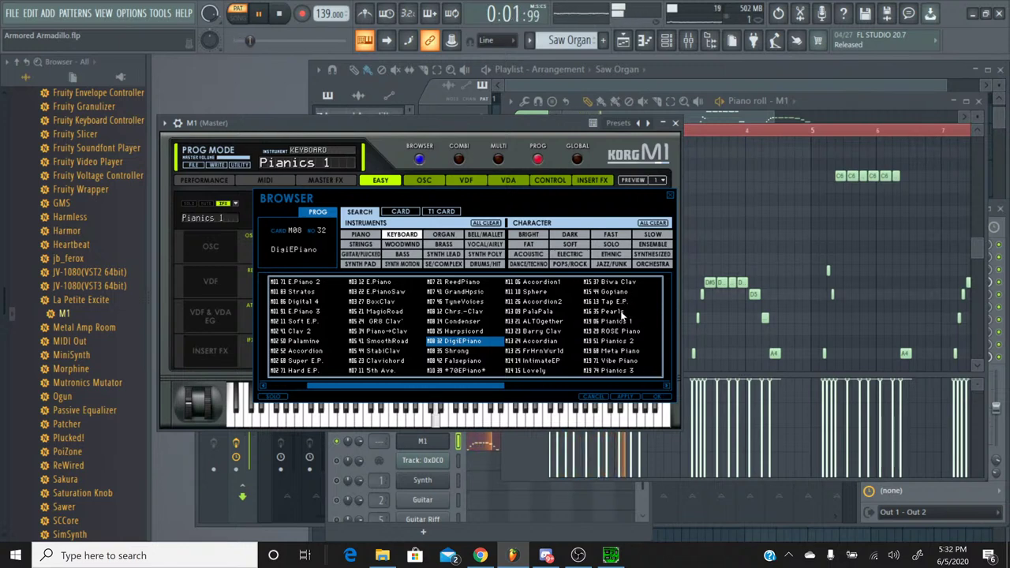
left_click(638, 361)
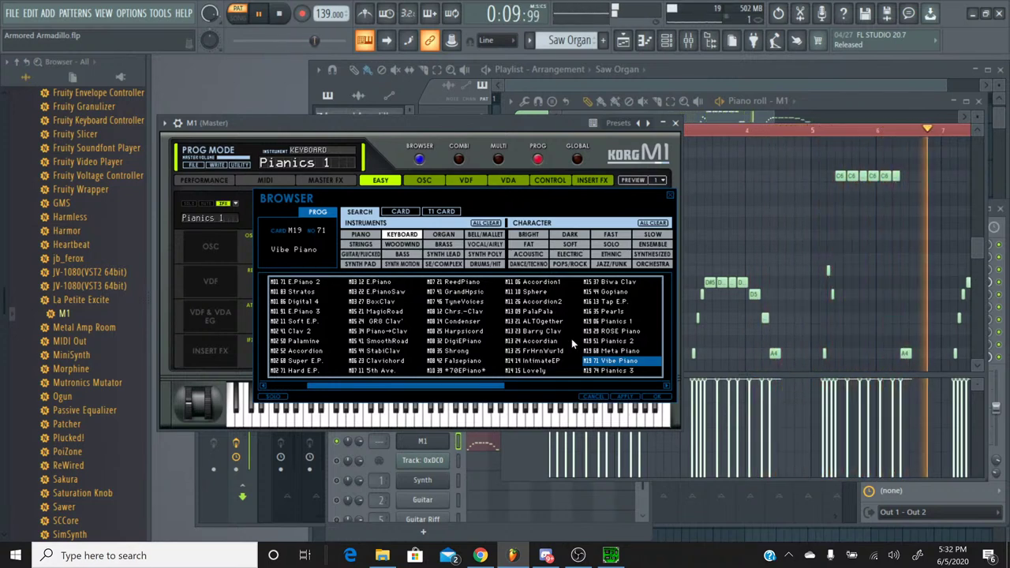
left_click(665, 384)
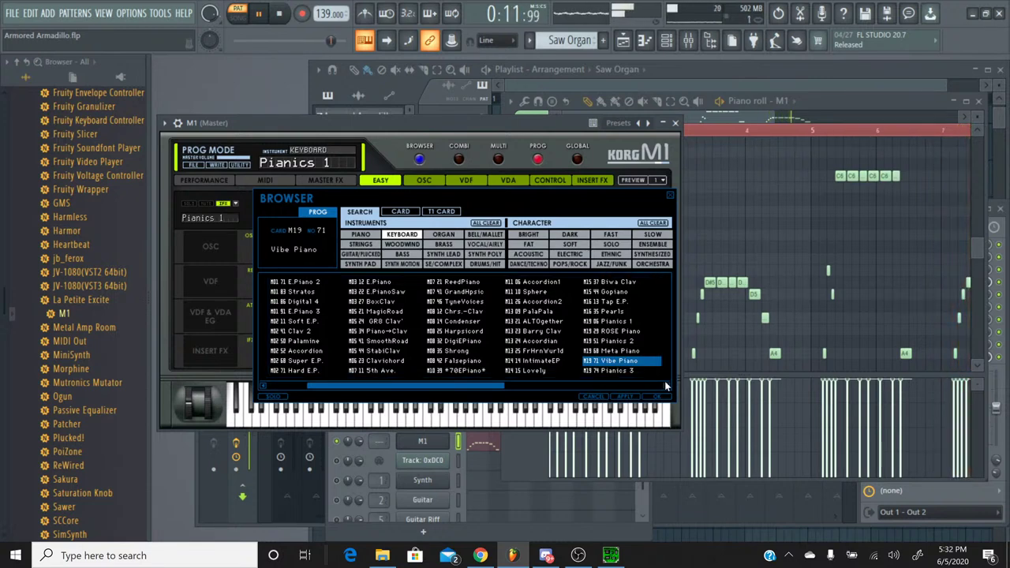
left_click(627, 284)
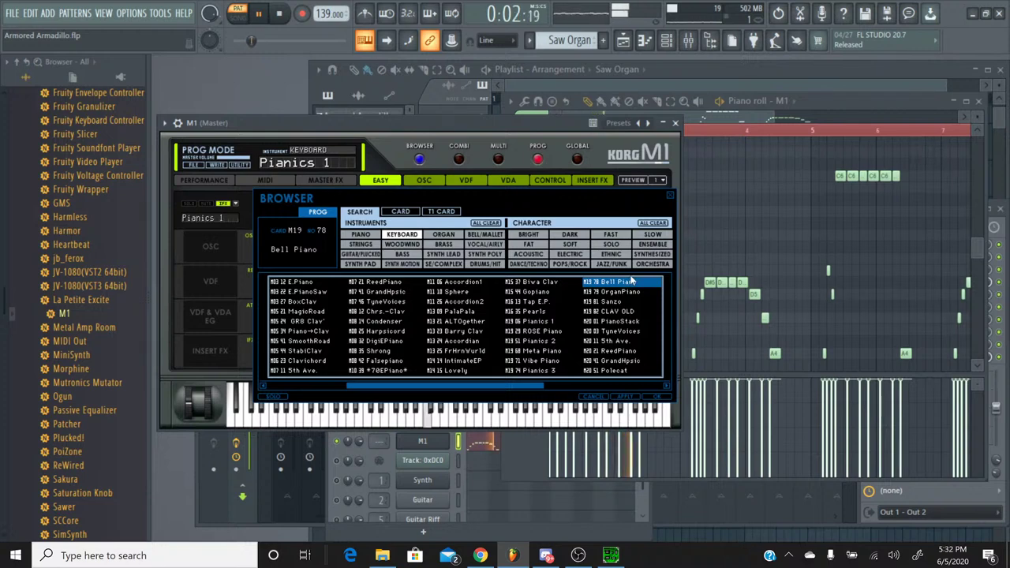
left_click(631, 293)
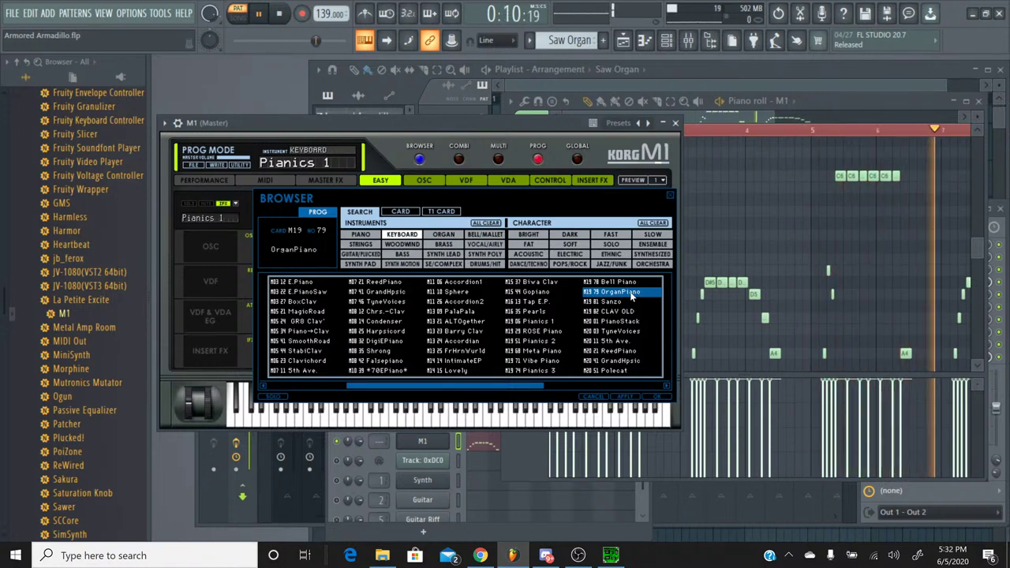
double_click(631, 293)
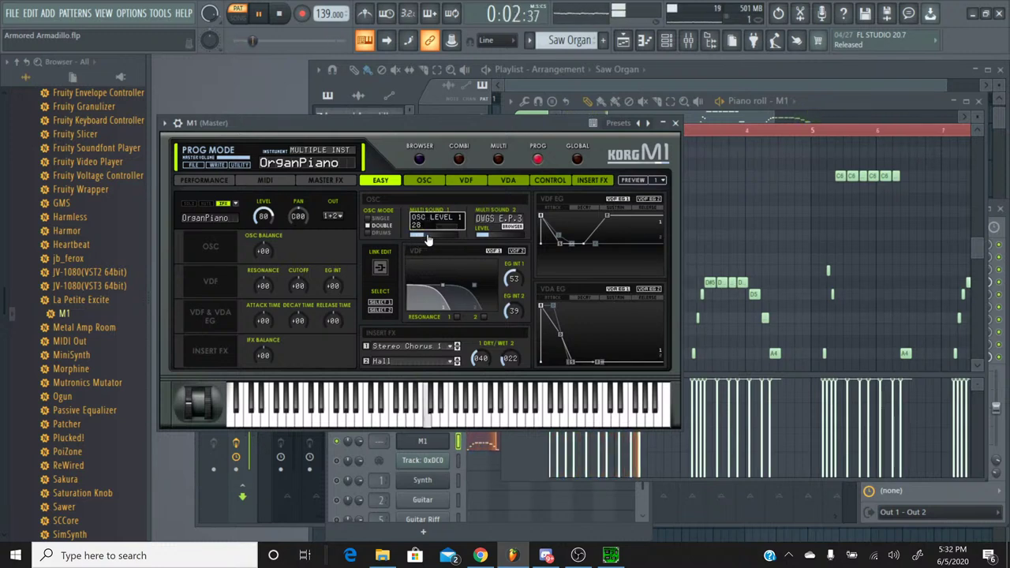
Set both insert effects of OrganPiano to No Effect.
left_click(430, 362)
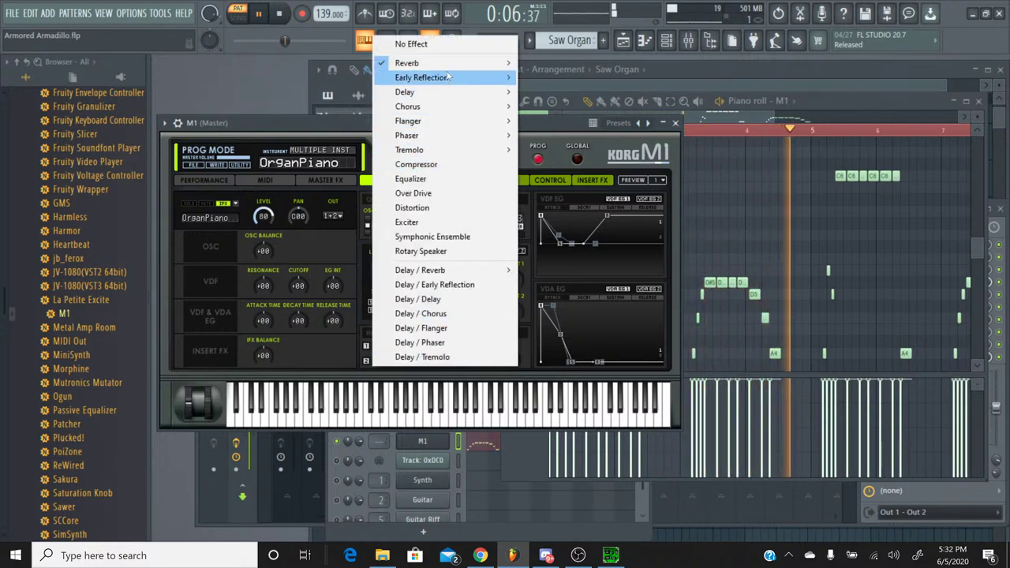
left_click(394, 38)
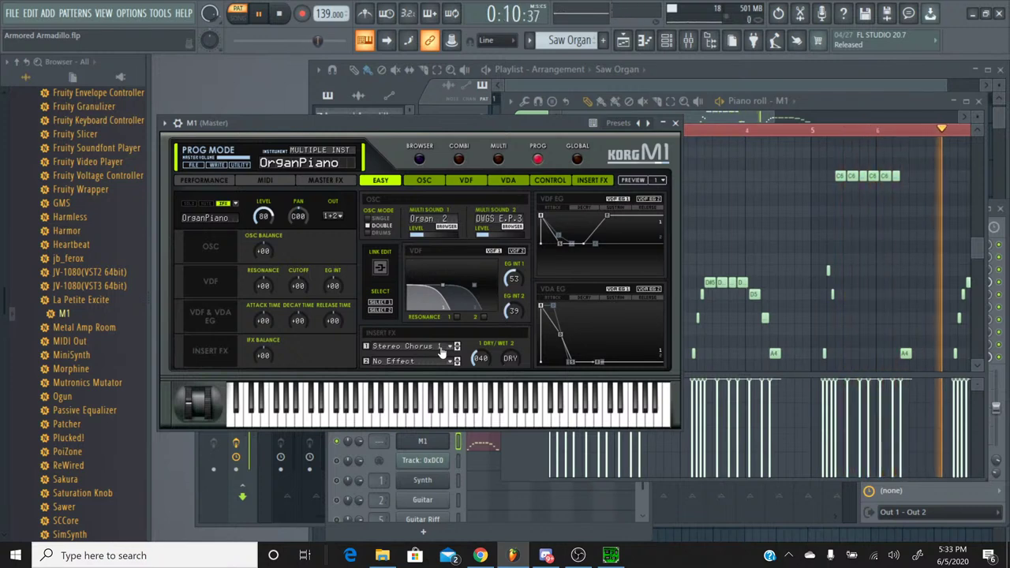
left_click(442, 352)
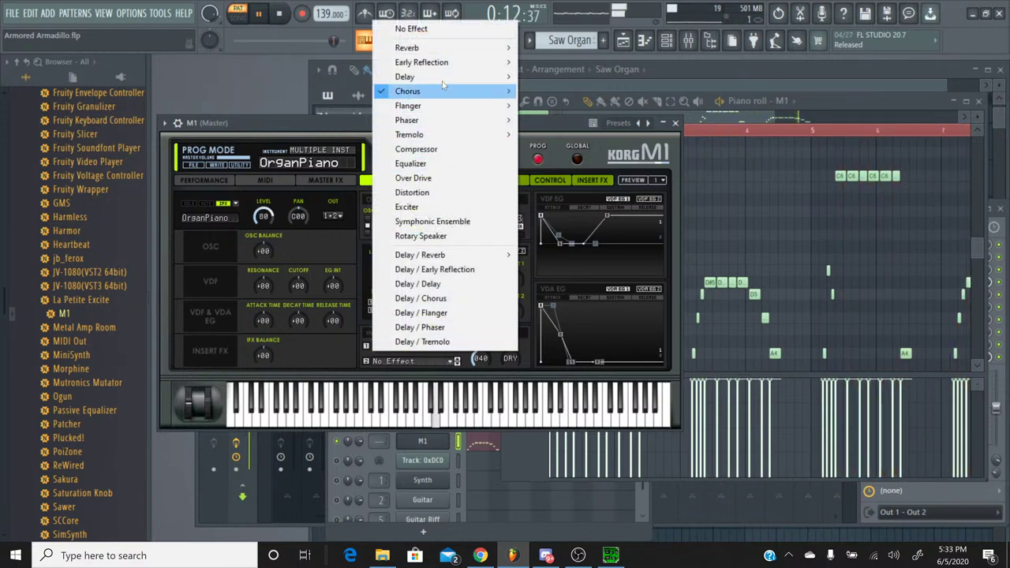
left_click(440, 30)
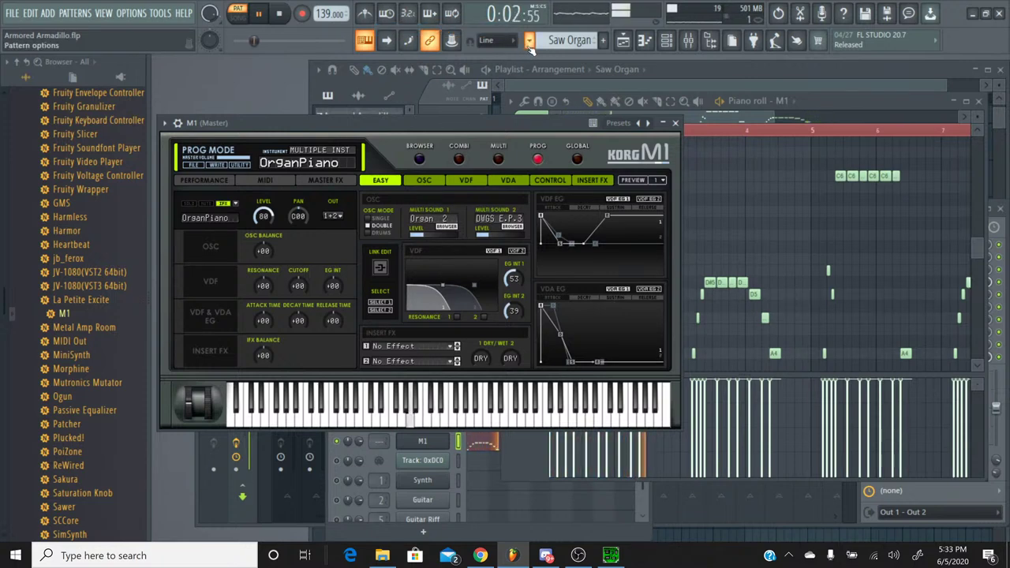
Play the original Armored Armadillo pattern to compare it with the dry OrganPiano sound, and return to the Saw Organ pattern.
left_click(529, 41)
left_click(568, 57)
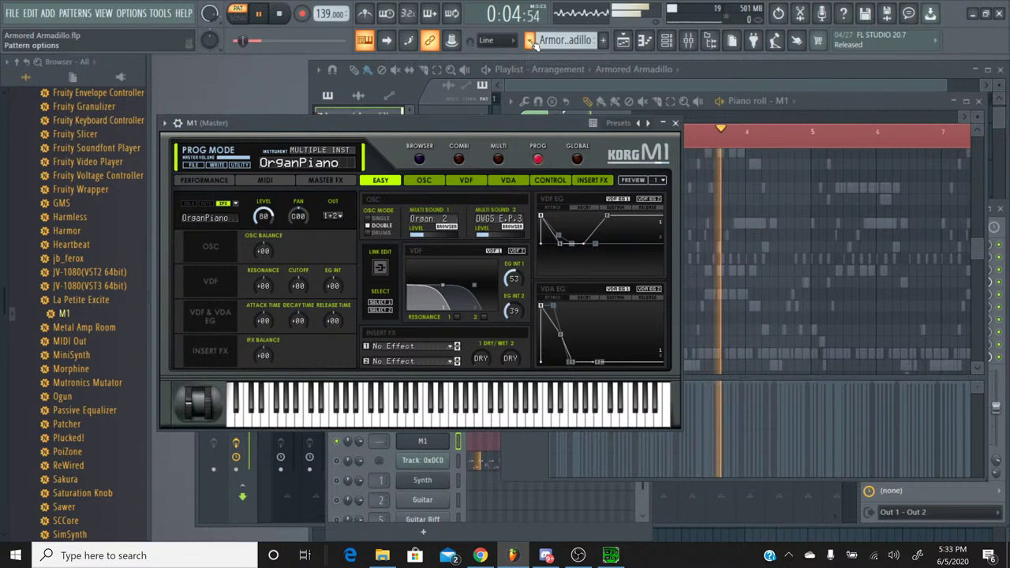
left_click(530, 40)
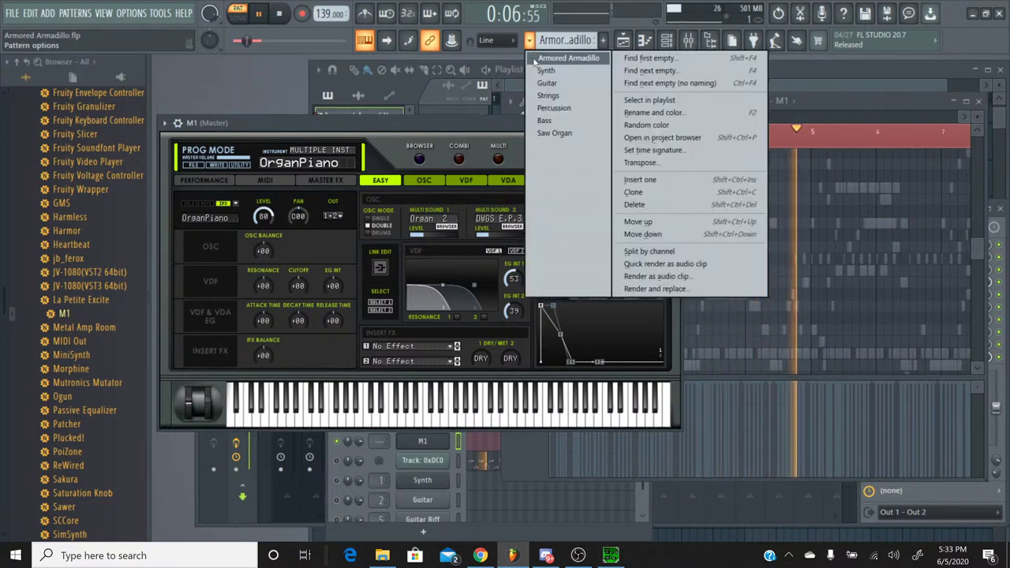
left_click(553, 133)
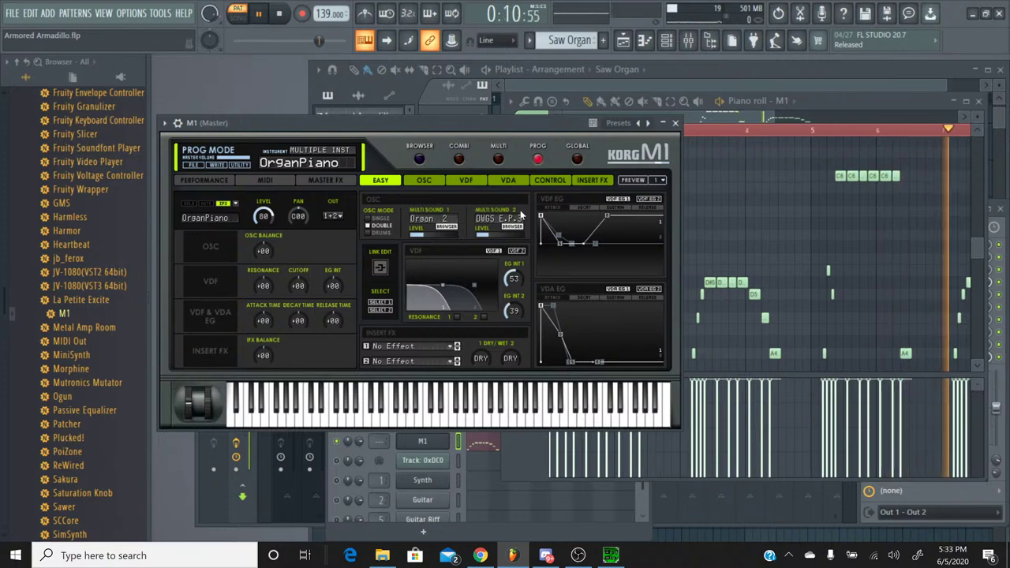
Check the live chat of the stream in YouTube Studio and return to FL Studio.
left_click(481, 556)
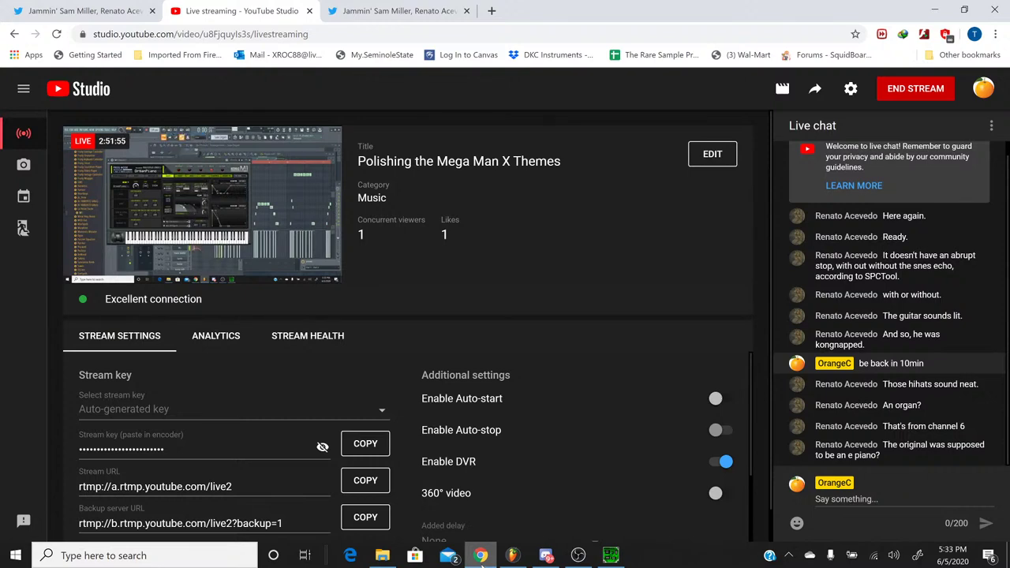
left_click(513, 556)
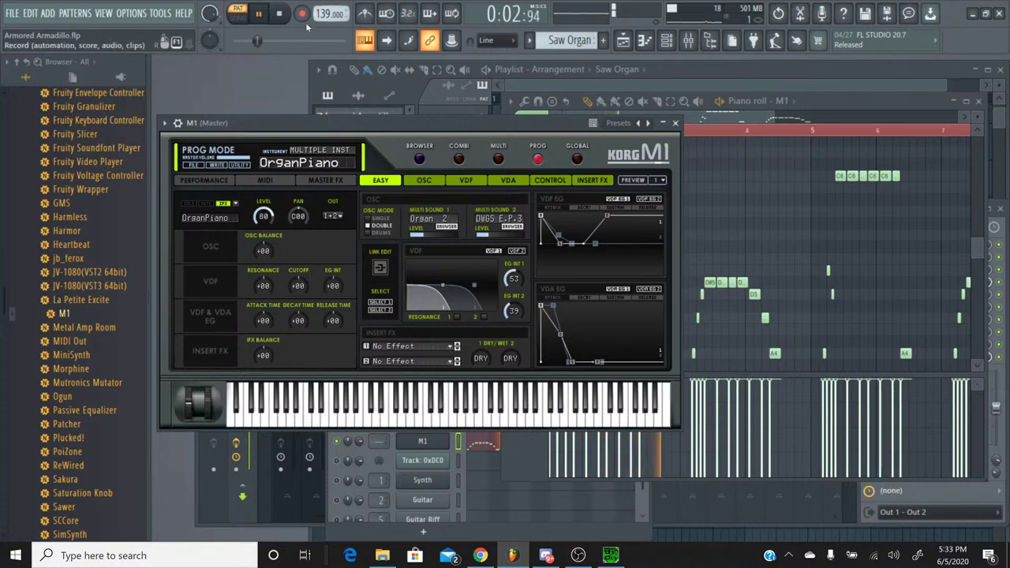
left_click(469, 557)
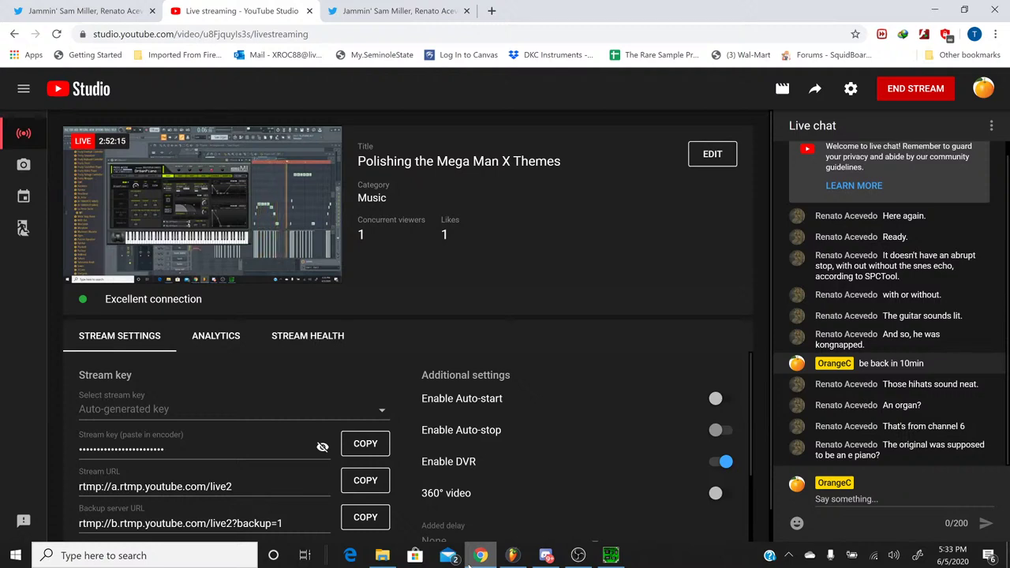
left_click(469, 557)
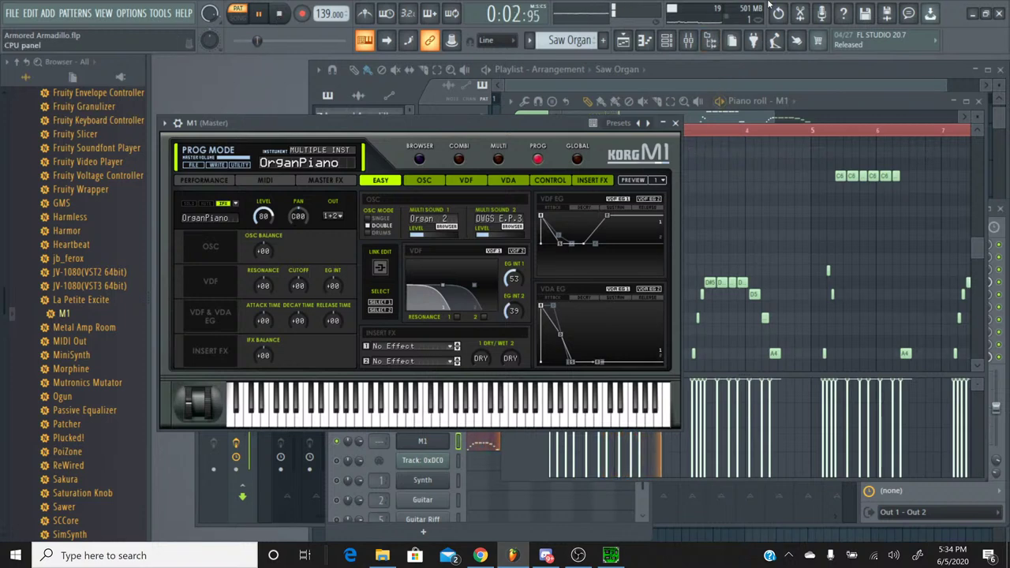
Compare the Armored Armadillo pattern with the Saw Organ pattern once more and stop playback.
left_click(529, 42)
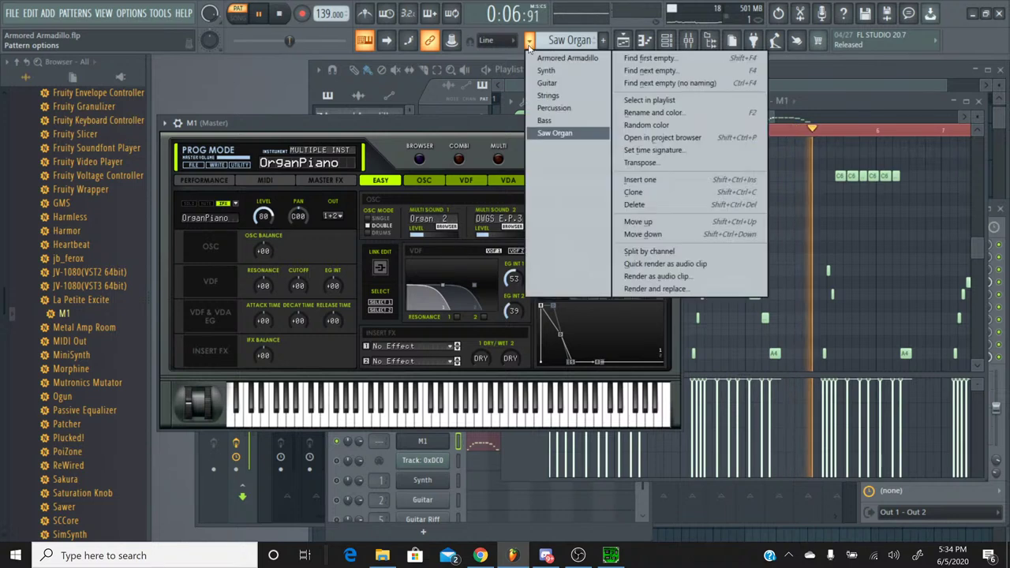
left_click(534, 55)
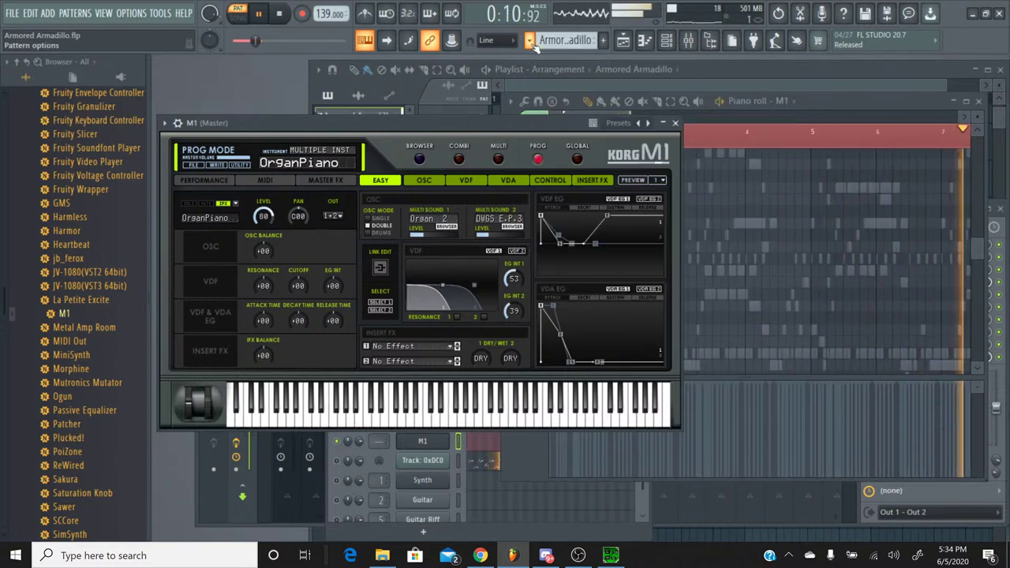
left_click(532, 45)
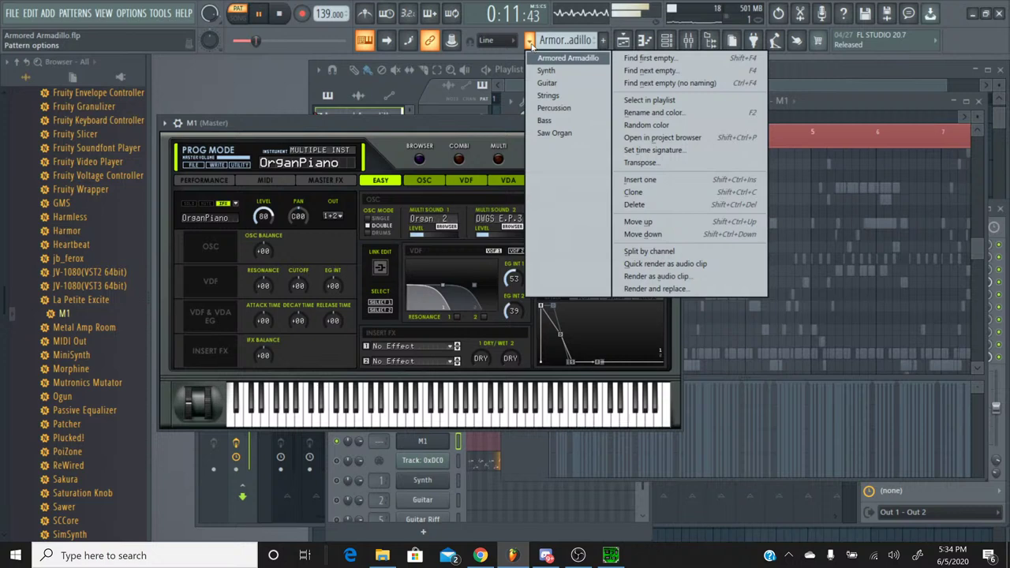
left_click(564, 134)
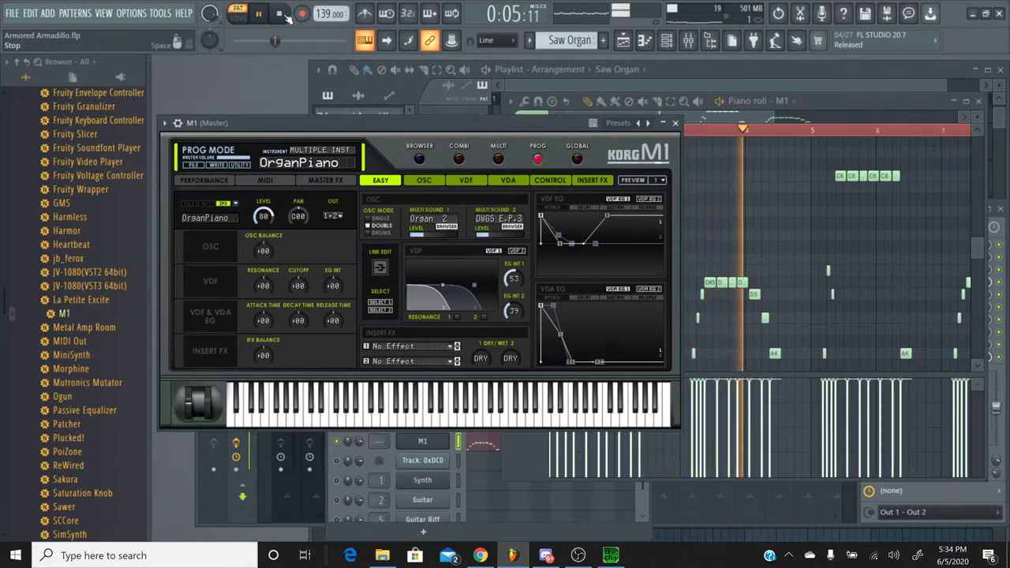
left_click(280, 14)
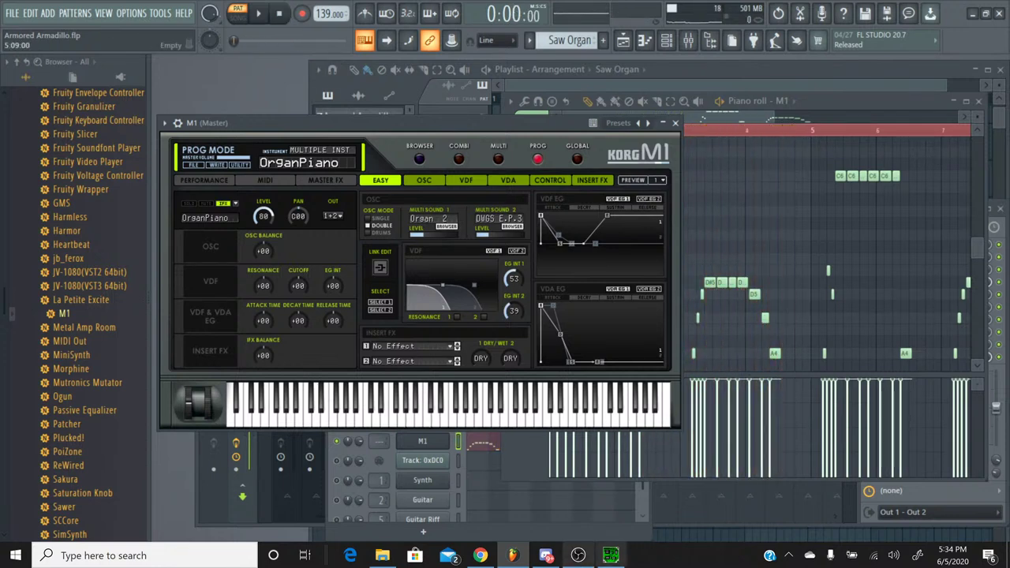
Switch to SPCTool, listen to the original Armored Armadillo SPC track, stop it and minimize the player.
left_click(611, 556)
left_click(310, 248)
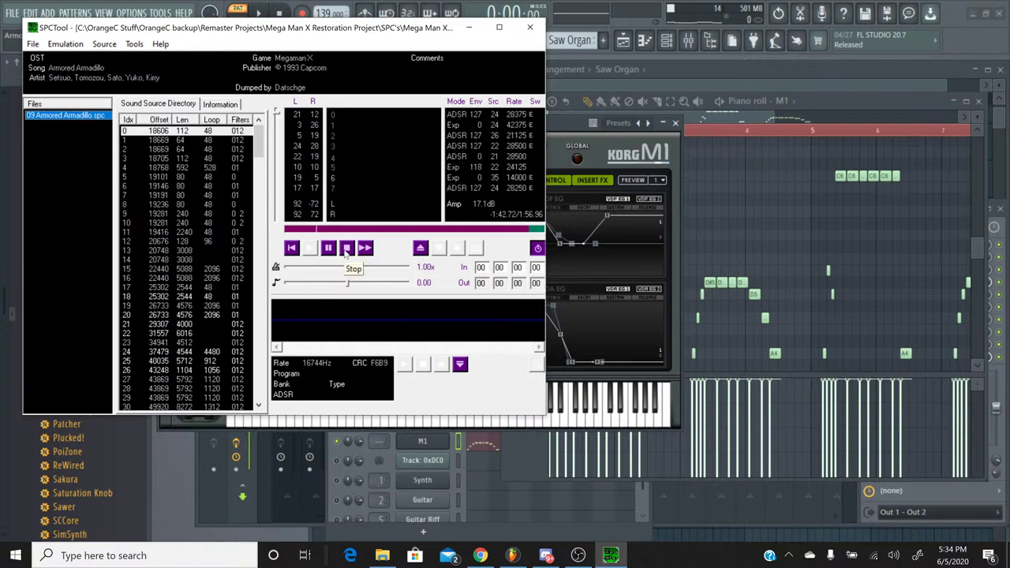
left_click(347, 248)
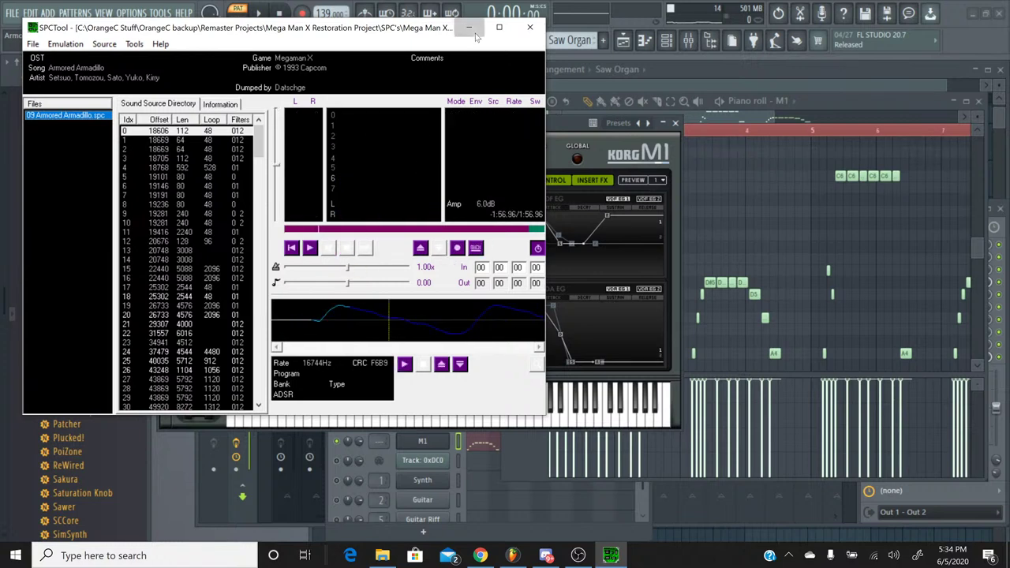
left_click(468, 27)
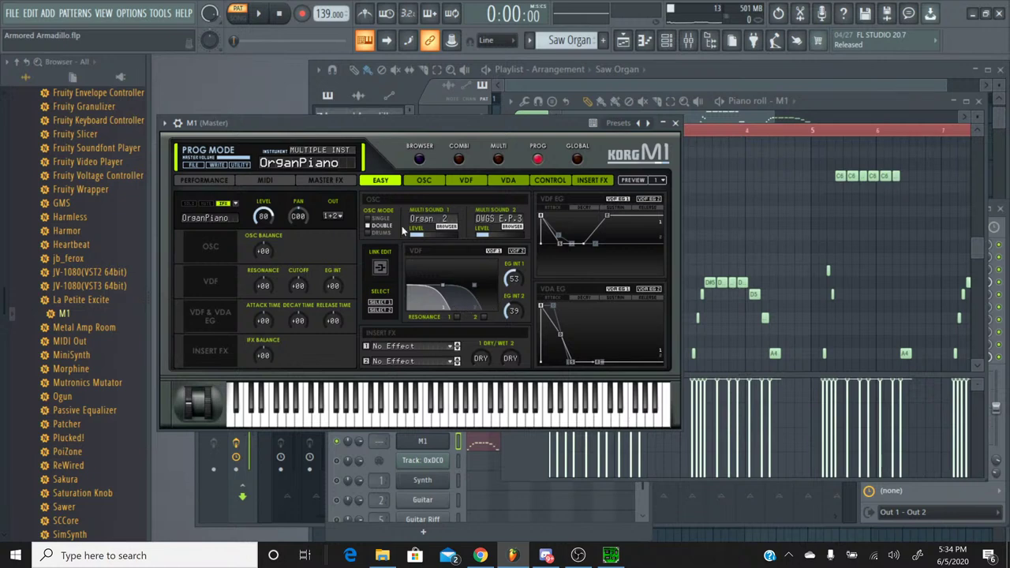
Set insert effect 2 to Exciter and insert effect 1 to Stereo Chorus 1 during playback, and raise both oscillator levels.
key("space")
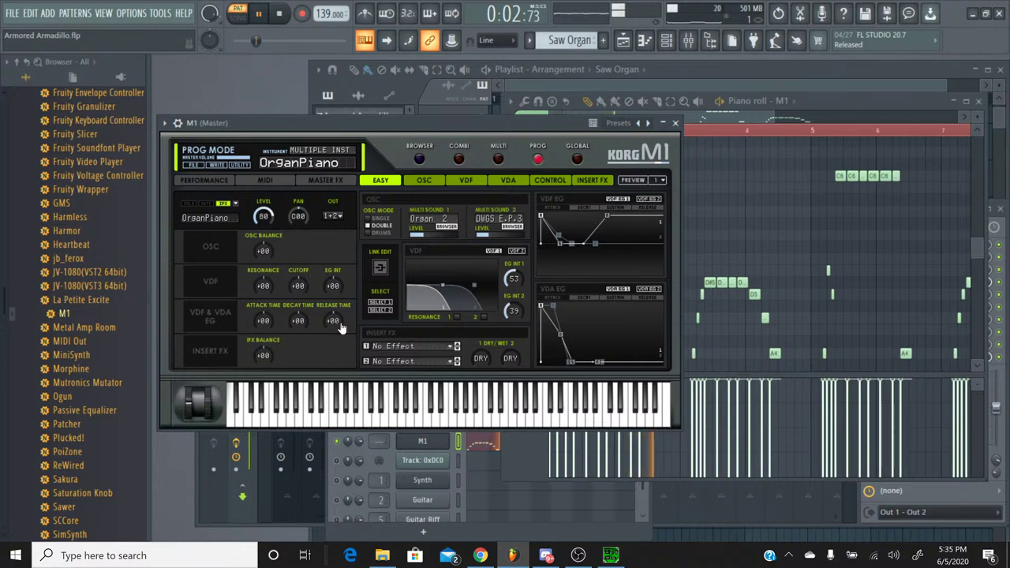
left_click(425, 362)
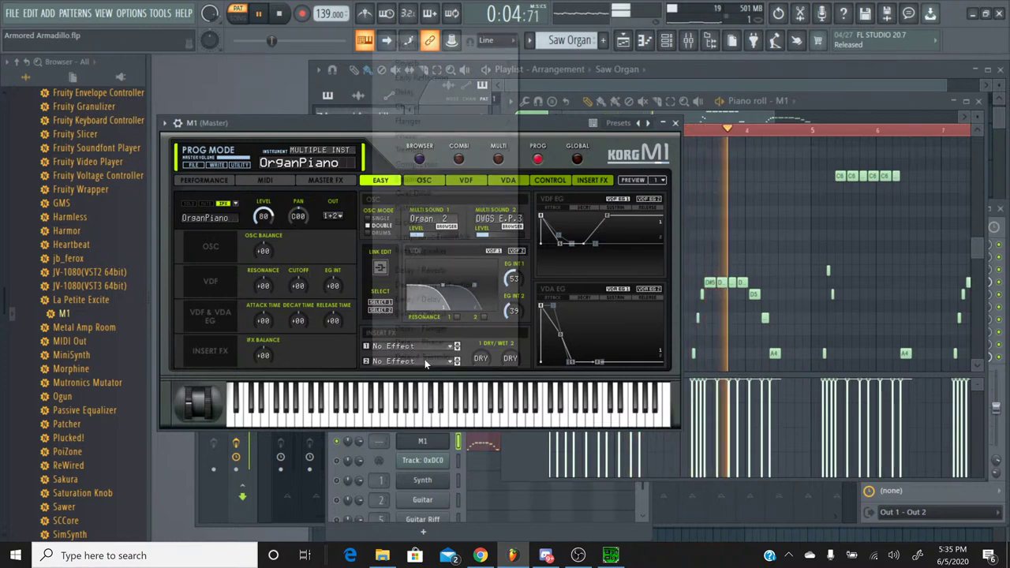
left_click(447, 224)
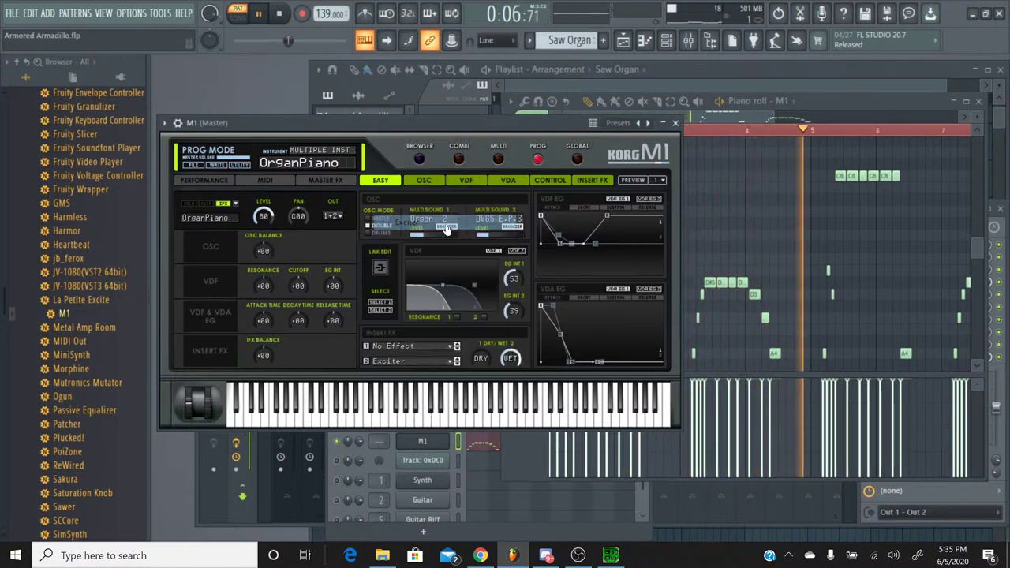
left_click(425, 360)
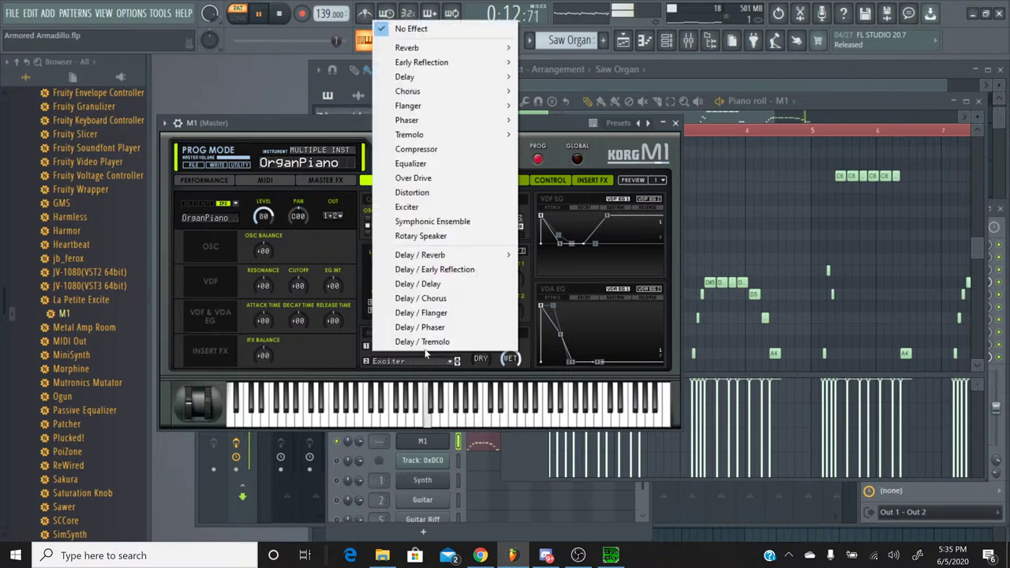
mouse_move(474, 92)
left_click(565, 89)
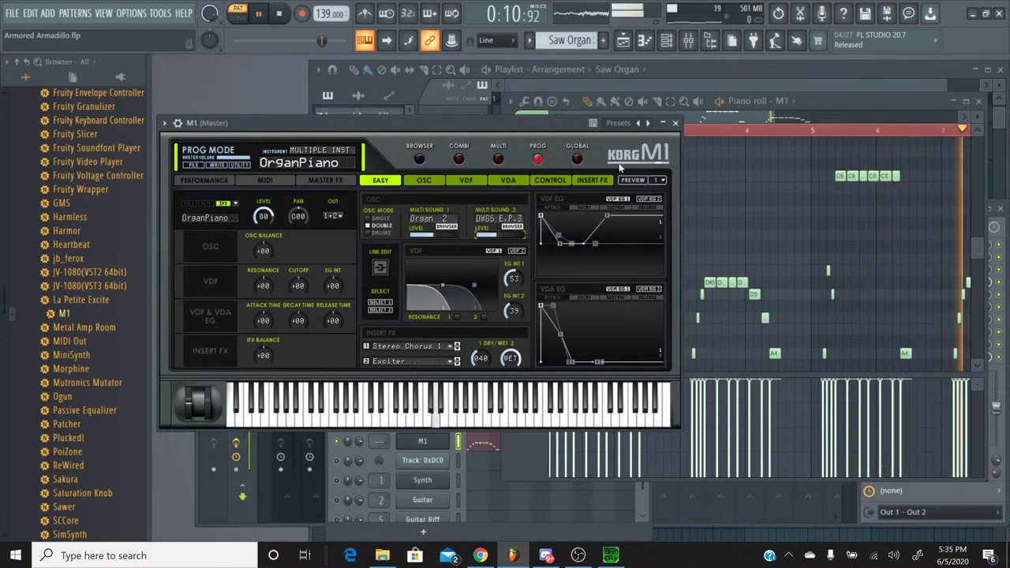
Close the M1 plugin window, stop playback and close the M1 piano roll.
left_click(674, 123)
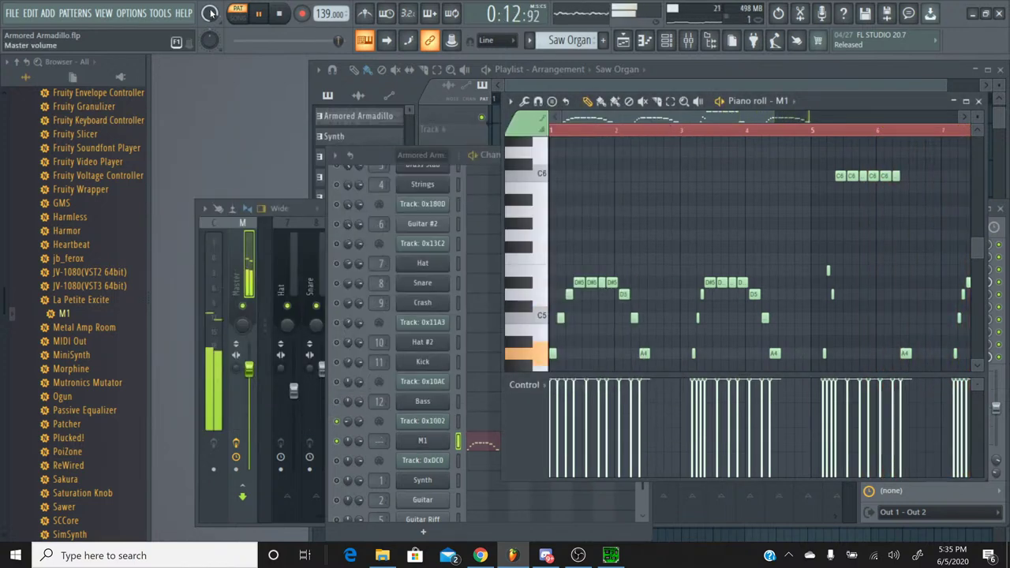
left_click(286, 14)
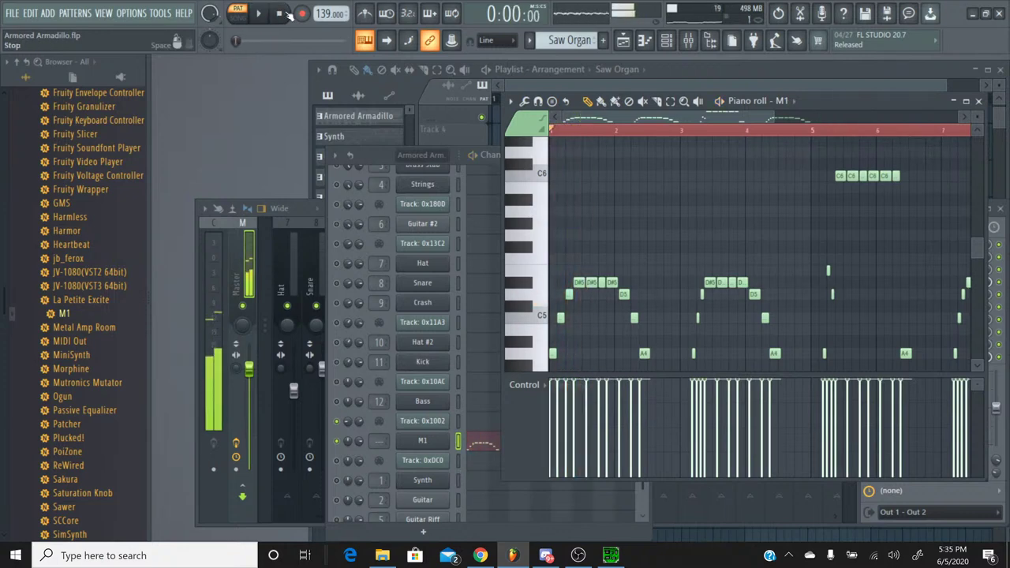
left_click(978, 101)
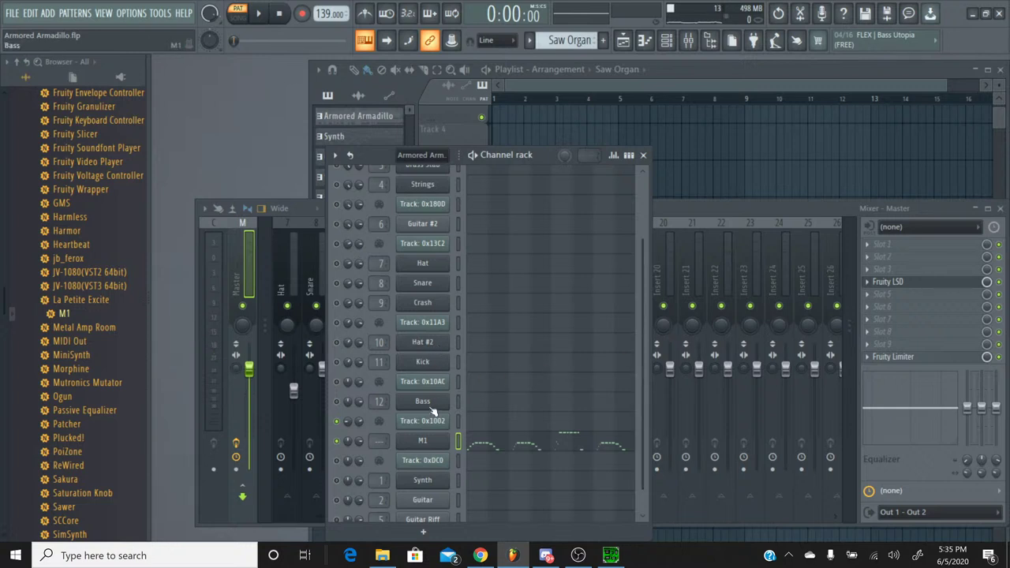
Rename the M1 channel in the channel rack to E Piano.
right_click(425, 444)
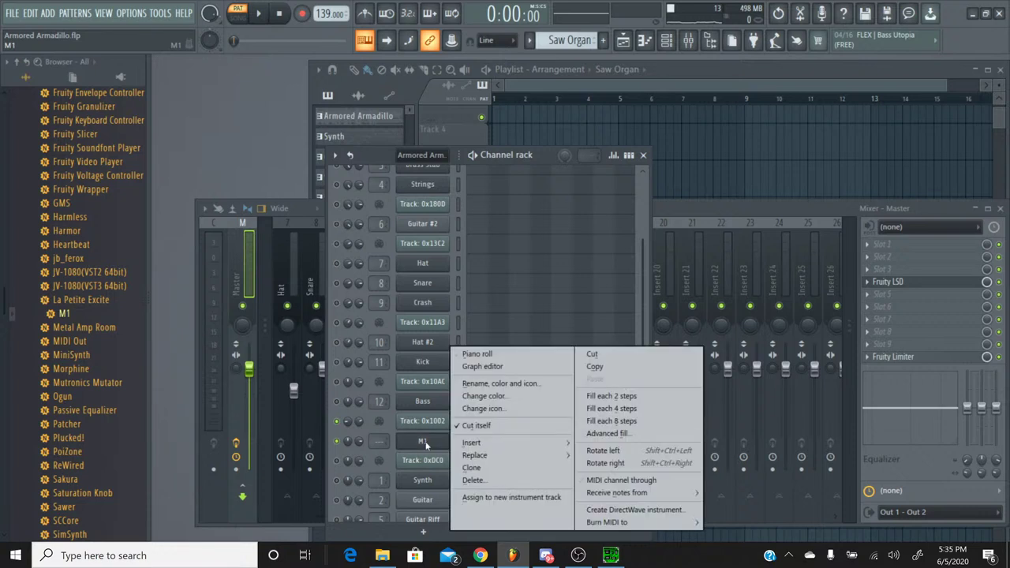
left_click(521, 387)
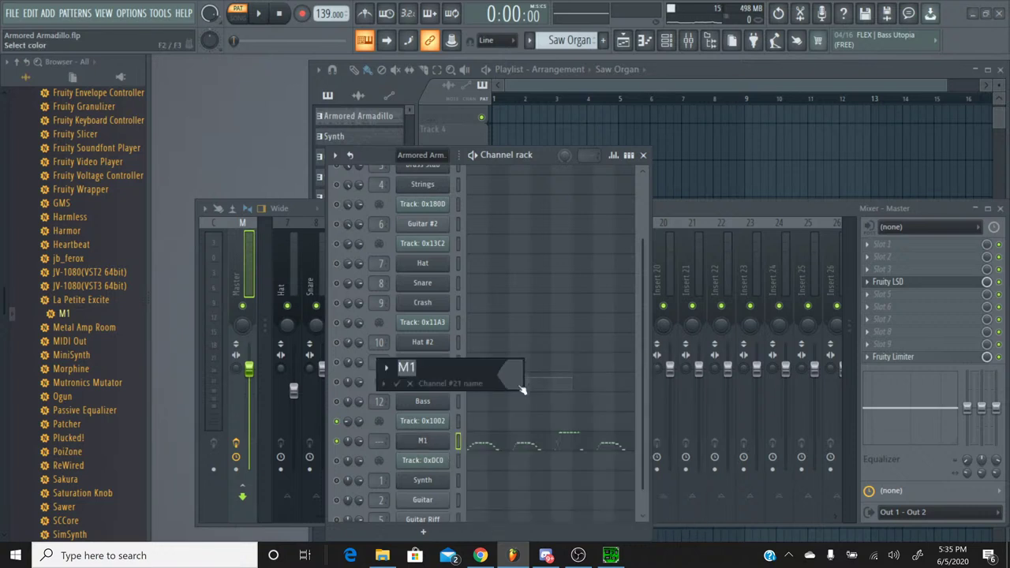
type("E Piano")
key("Return")
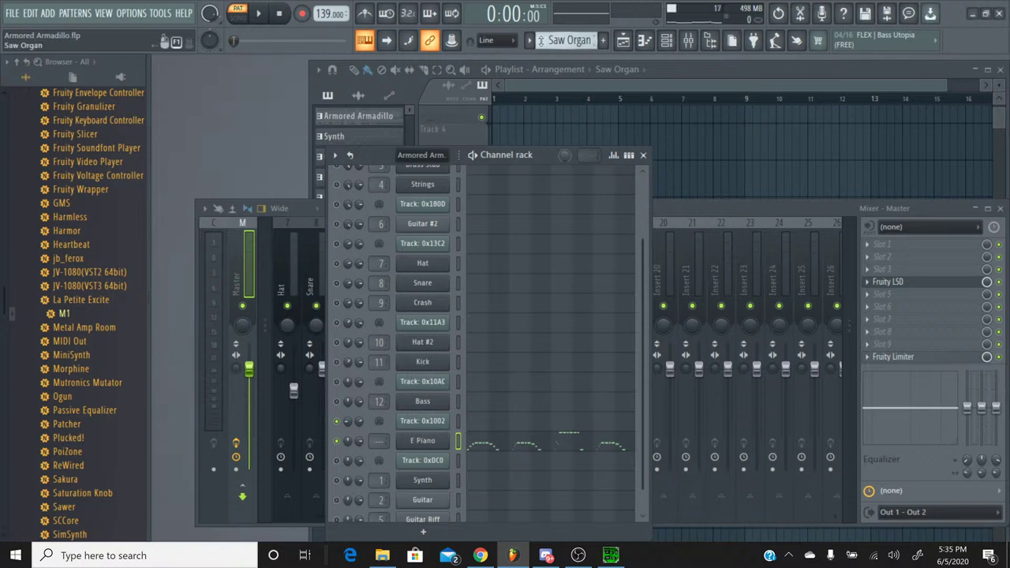
Rename the Saw Organ pattern to "E Paino".
left_click(531, 41)
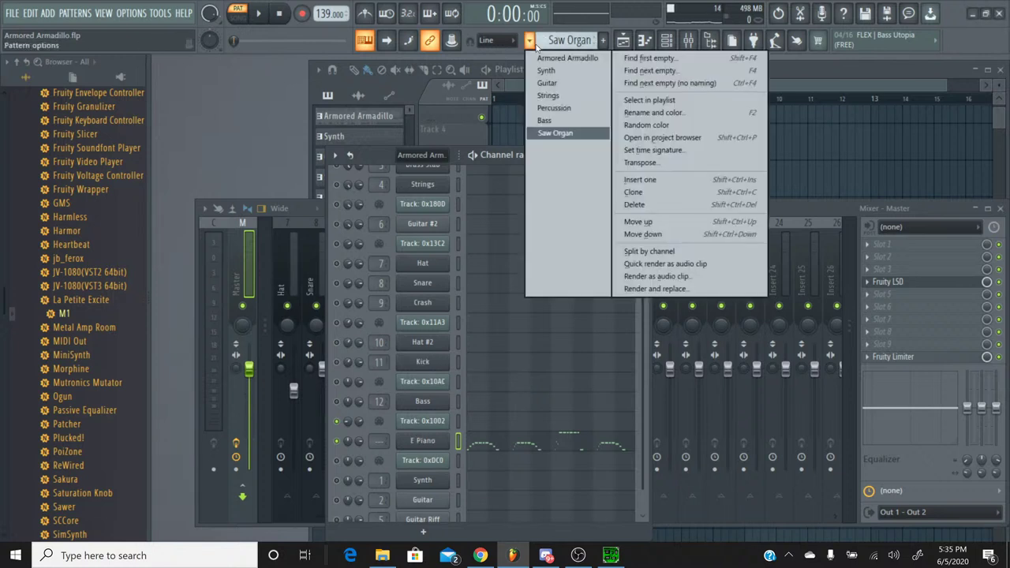
left_click(661, 113)
type("E Paino")
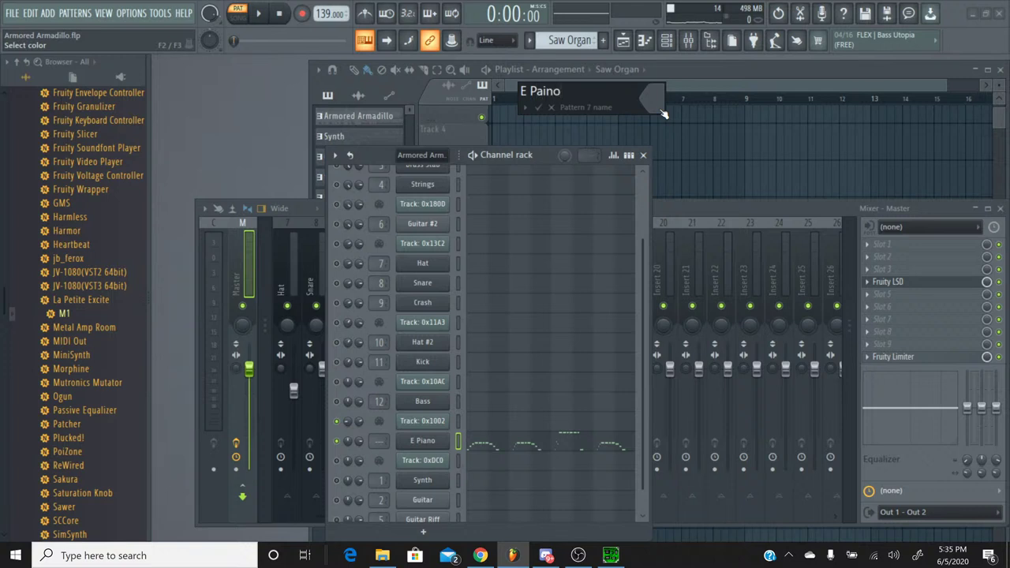
key("Return")
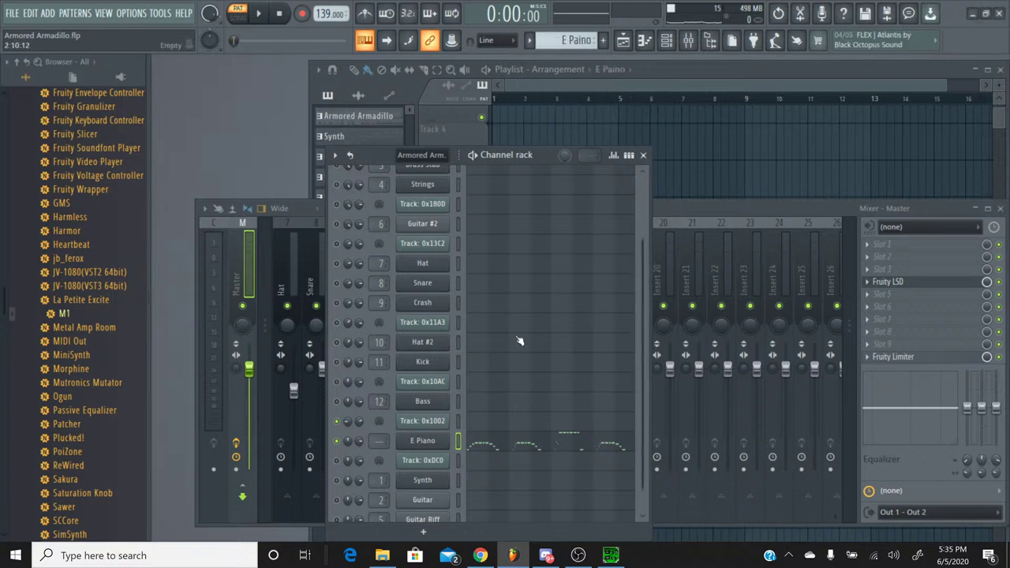
Route the E Piano channel to mixer insert 13.
left_click(680, 205)
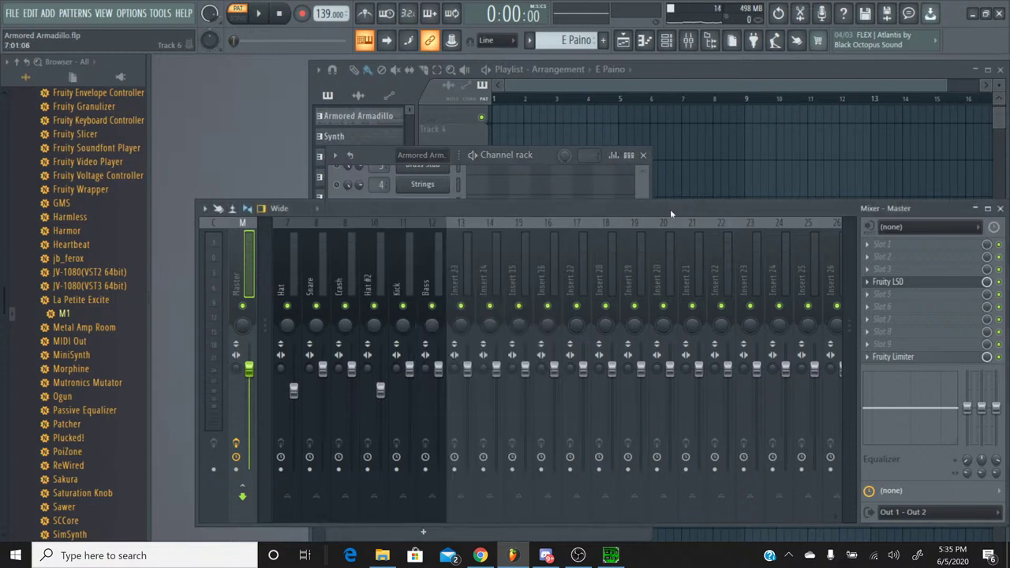
left_click(467, 241)
key("ctrl+l")
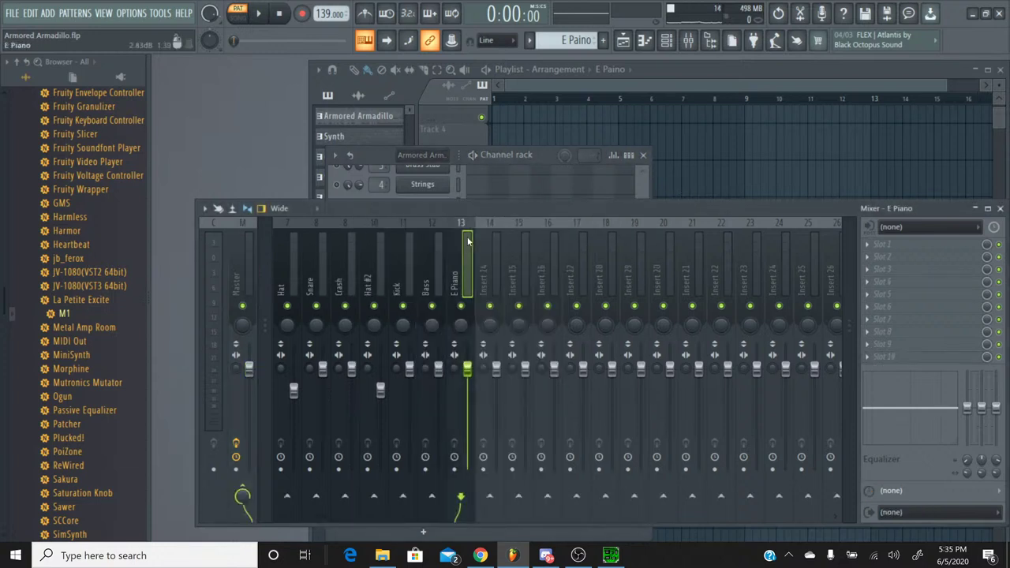
Switch to YouTube Studio in Chrome, check the live chat, and return to FL Studio.
left_click(483, 557)
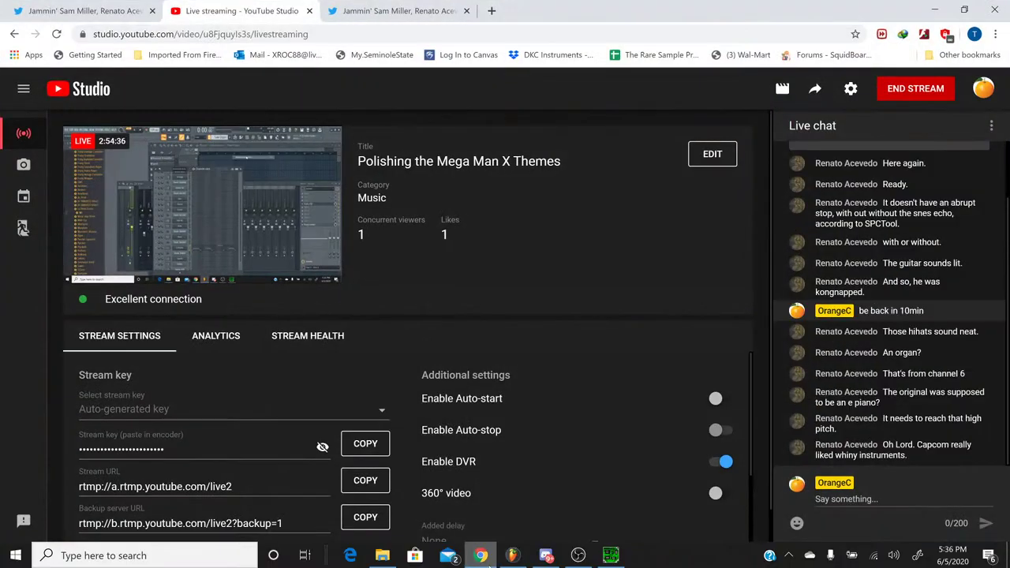
left_click(483, 557)
left_click(490, 565)
left_click(486, 560)
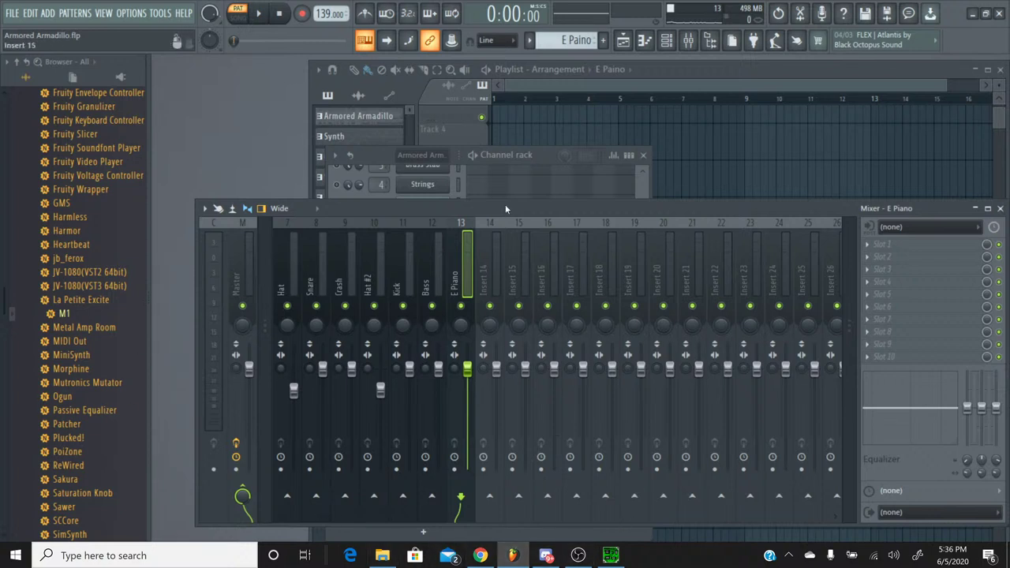
Select the Armored Armadillo pattern, inspect the channel panning events of Track: 0x1002, and close the event editor.
left_click(372, 160)
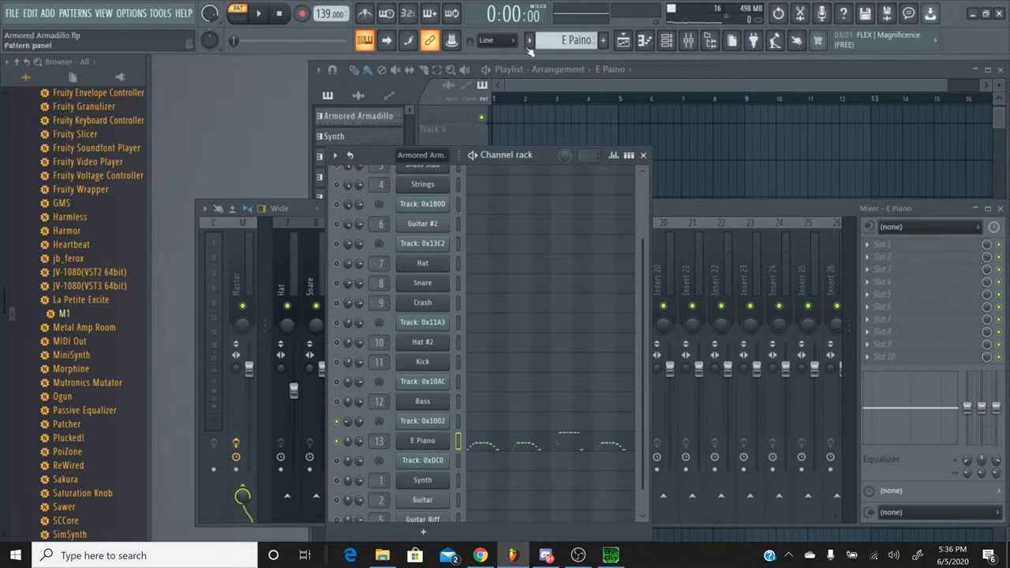
left_click(529, 41)
left_click(556, 52)
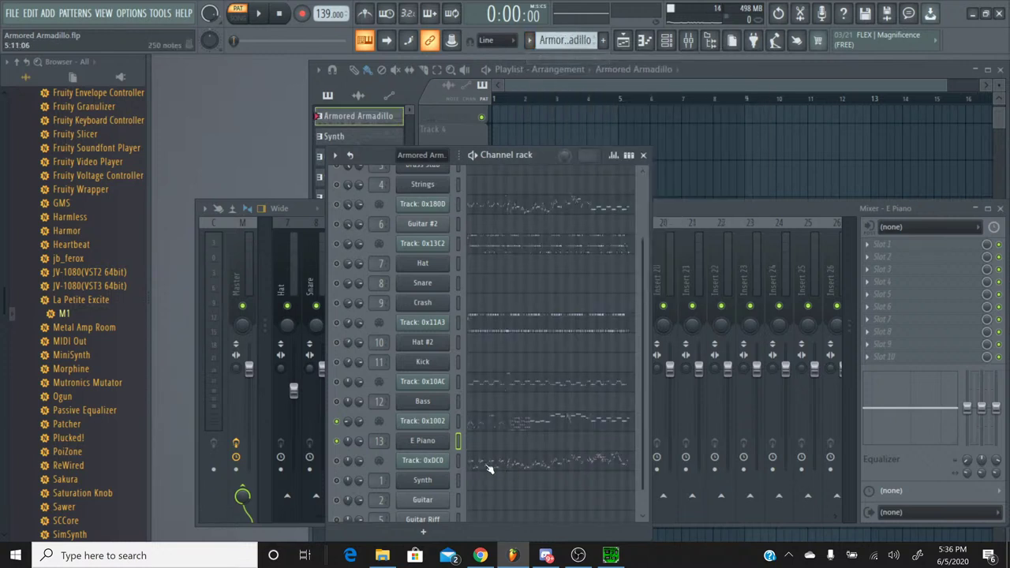
right_click(353, 423)
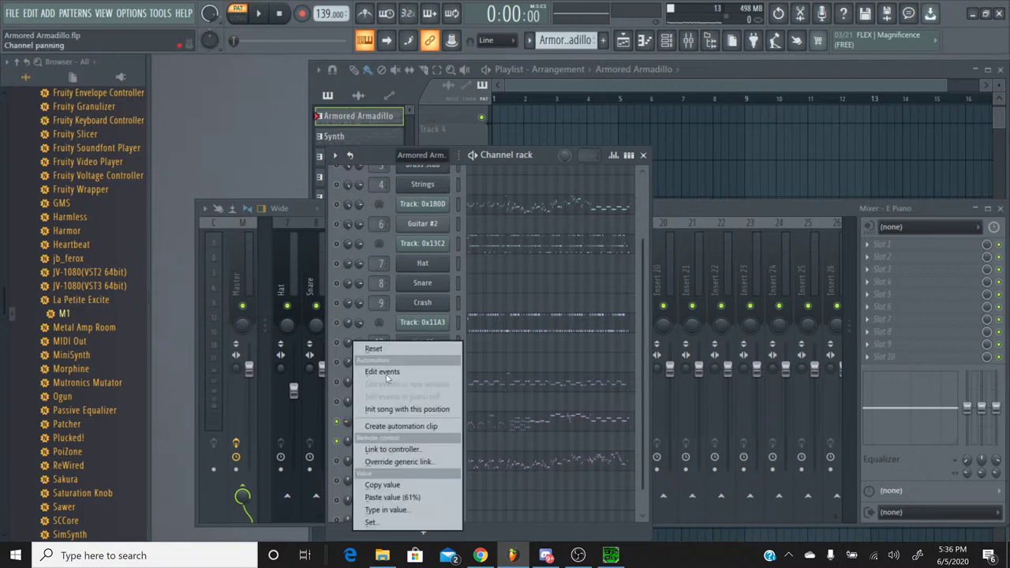
left_click(391, 375)
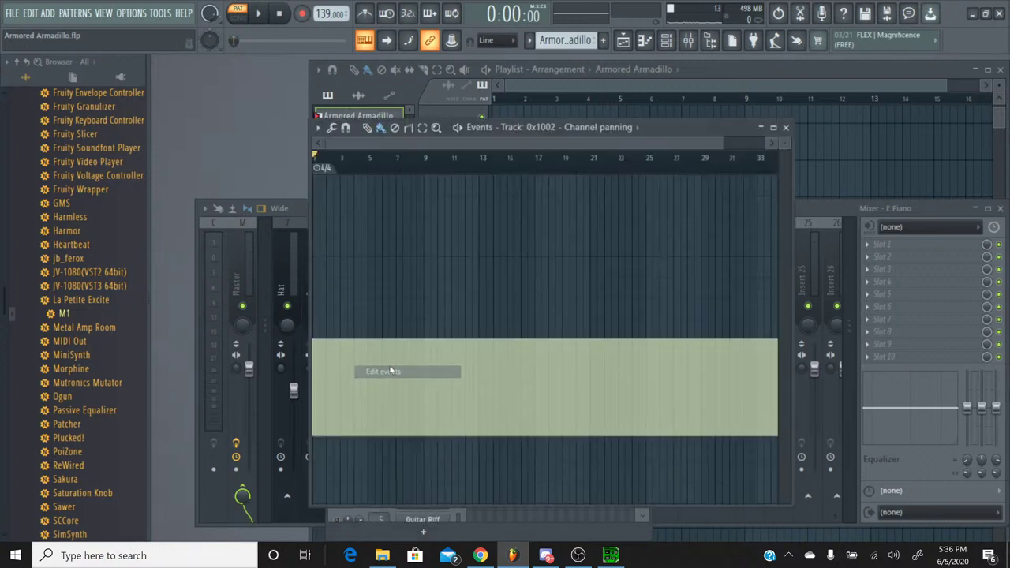
left_click(785, 127)
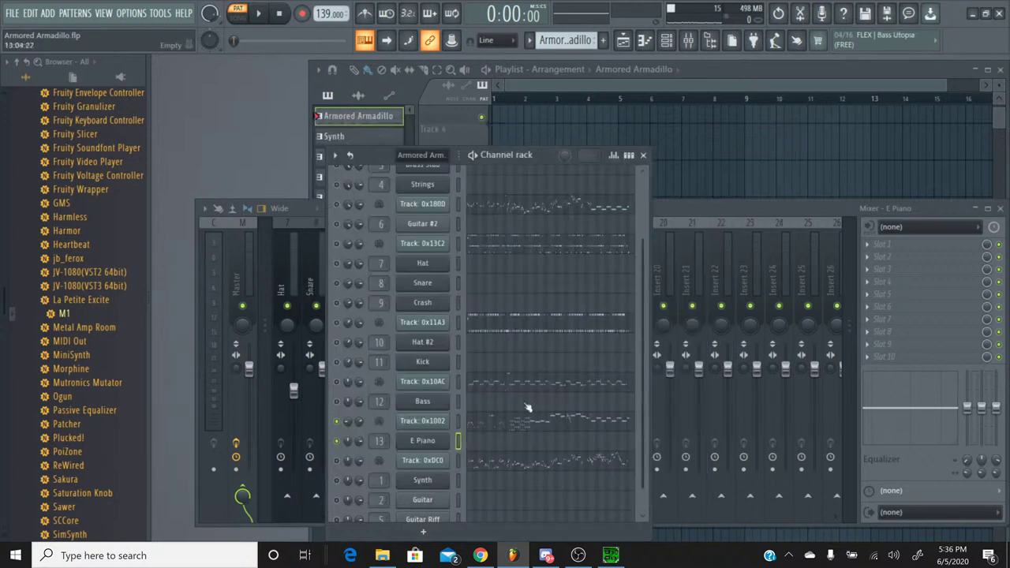
Copy the panning value of Track: 0x1002 and paste it onto the E Piano channel's panning.
right_click(351, 426)
left_click(380, 486)
right_click(346, 447)
left_click(373, 496)
Examine the short repeated notes between bars 9 and 13 of Track: 0x1002 by selecting them in its piano roll, then close it.
left_click(510, 420)
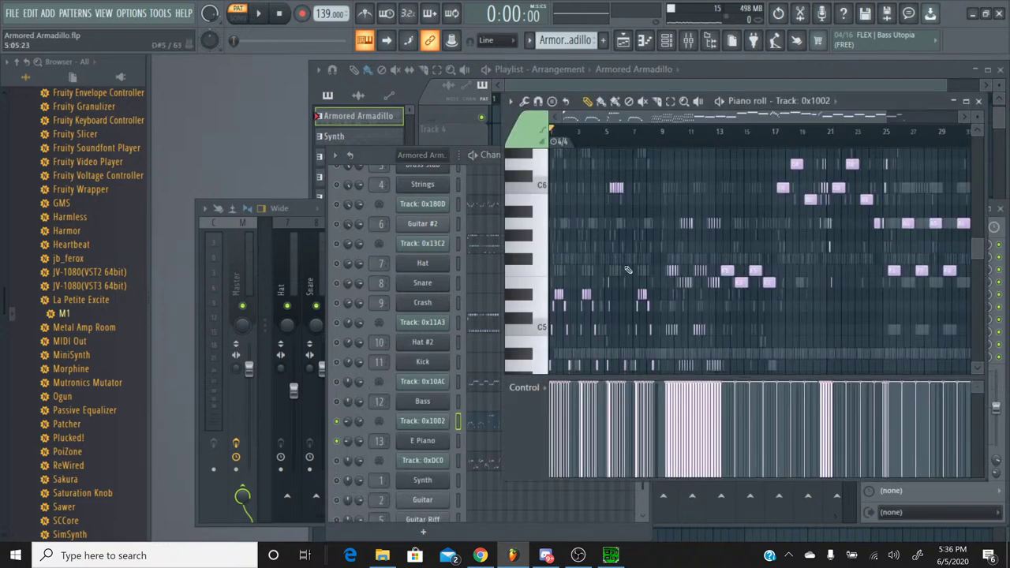
scroll(659, 143, "up", 5)
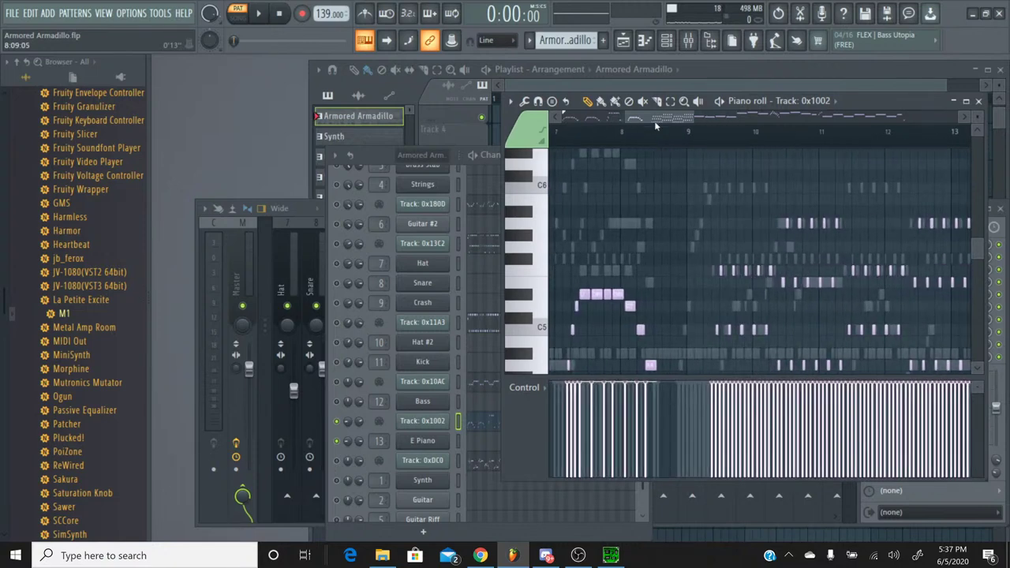
scroll(669, 180, "down", 4)
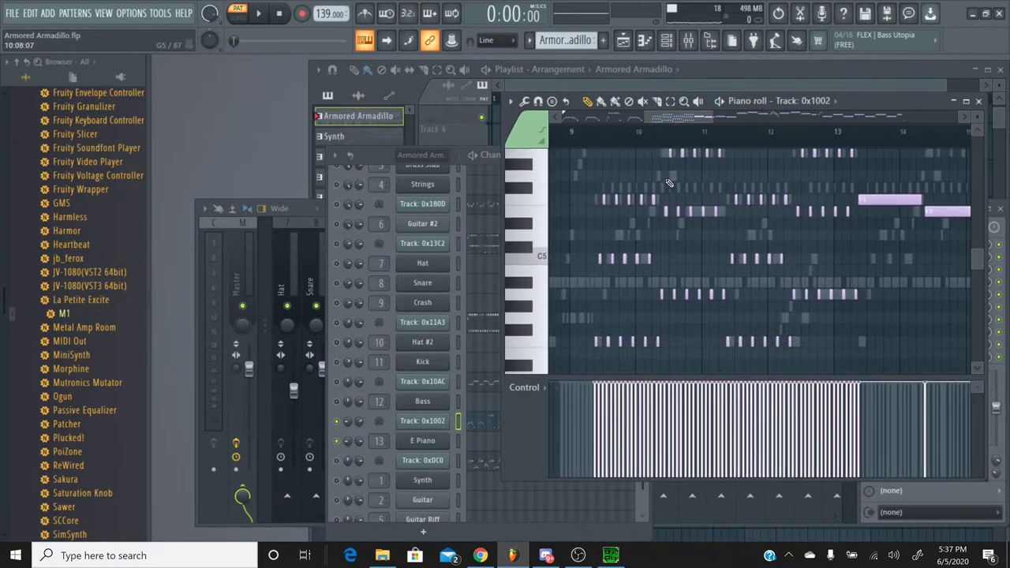
left_click(670, 101)
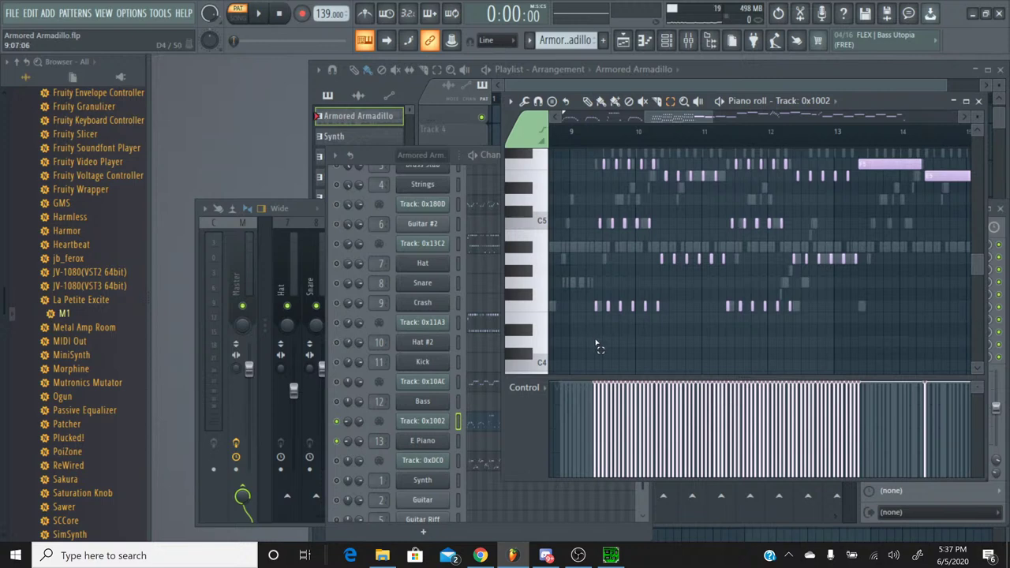
left_click_drag(590, 357, 858, 164)
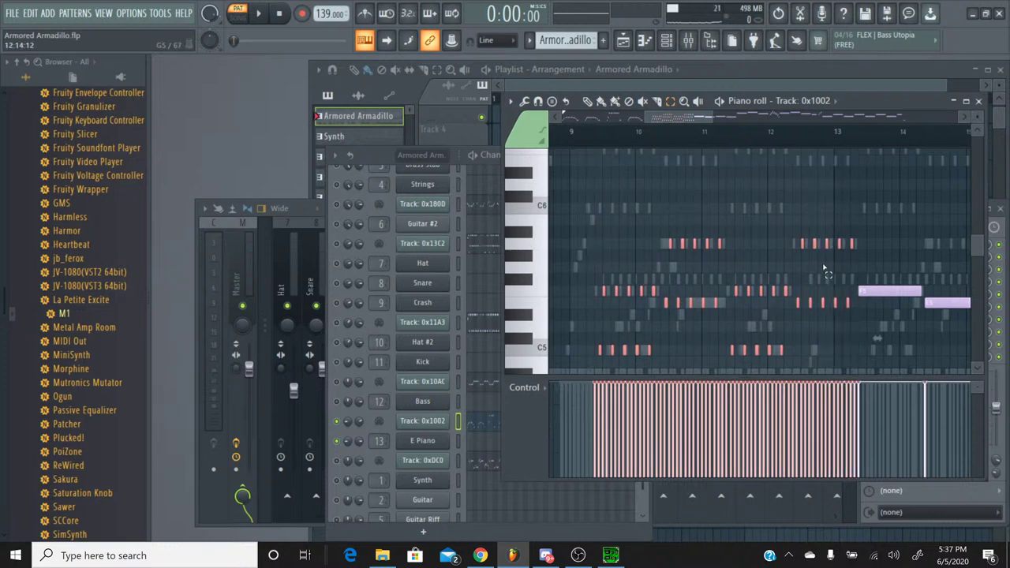
scroll(676, 146, "up", 3)
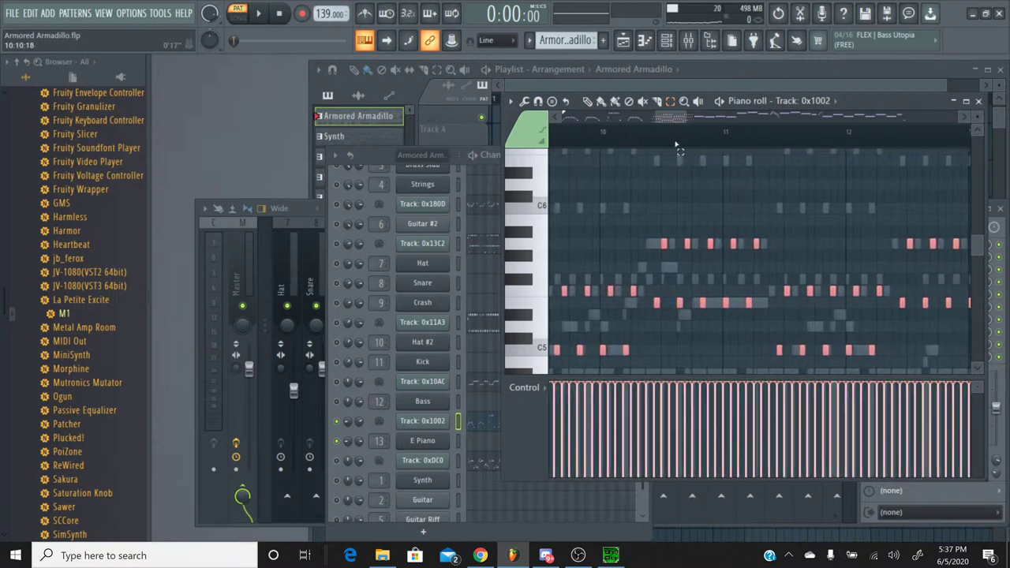
scroll(677, 146, "down", 4)
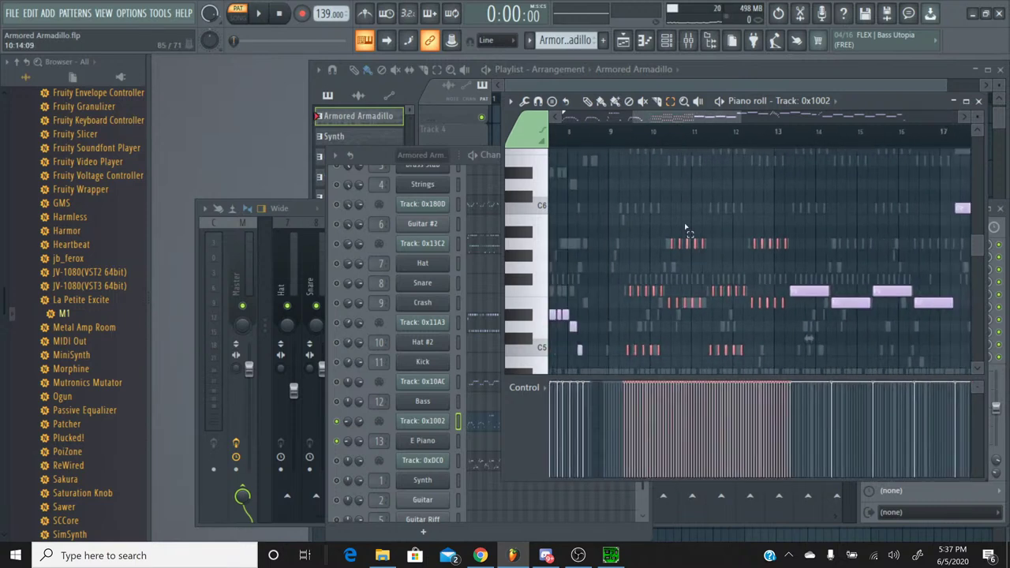
scroll(688, 233, "down", 3)
scroll(688, 233, "up", 2)
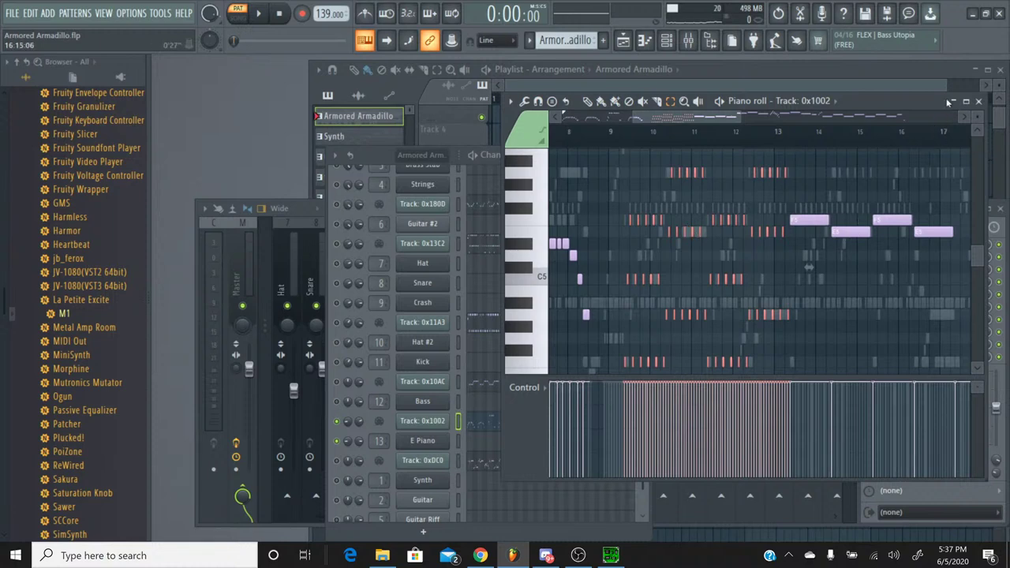
left_click(978, 102)
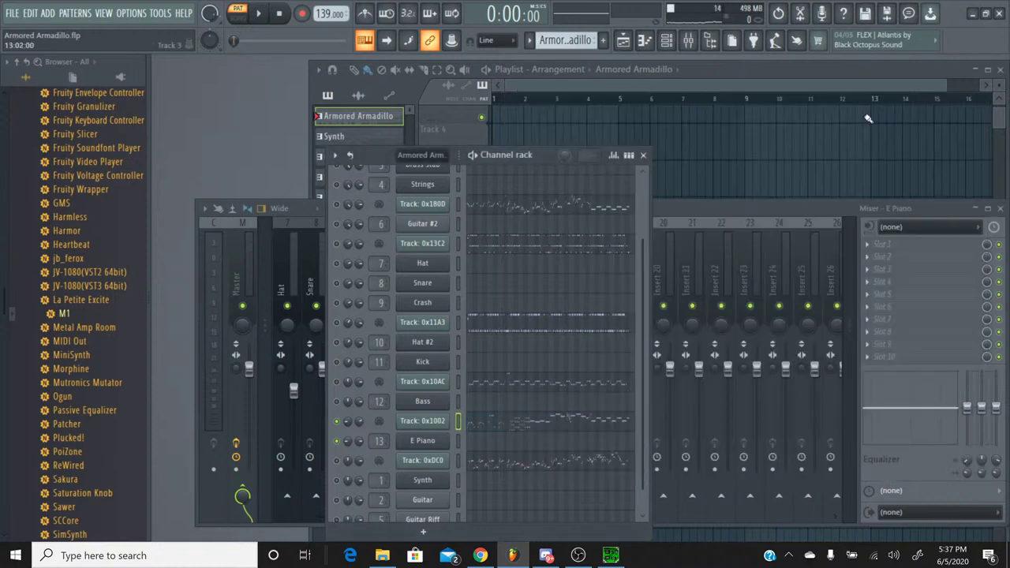
Check the Guitar pattern's channels for existing parts and return to the Armored Armadillo pattern.
left_click(529, 40)
left_click(537, 83)
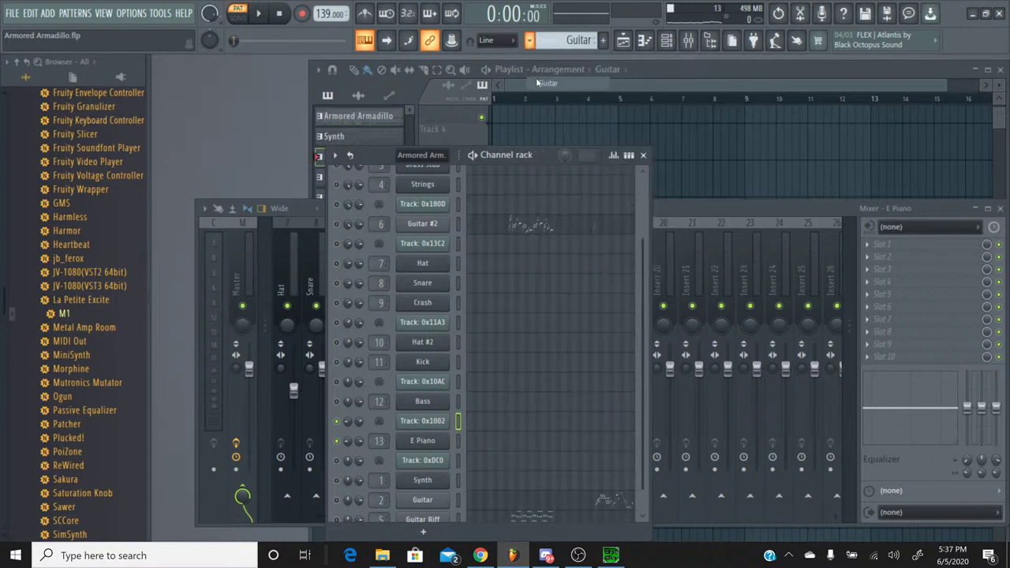
scroll(543, 356, "down", 1)
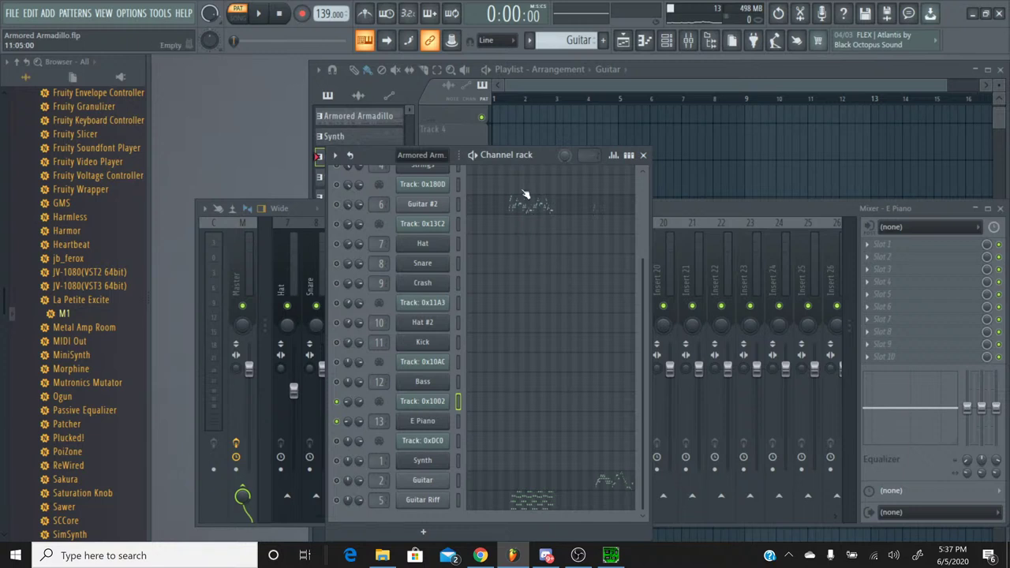
left_click(530, 43)
left_click(565, 58)
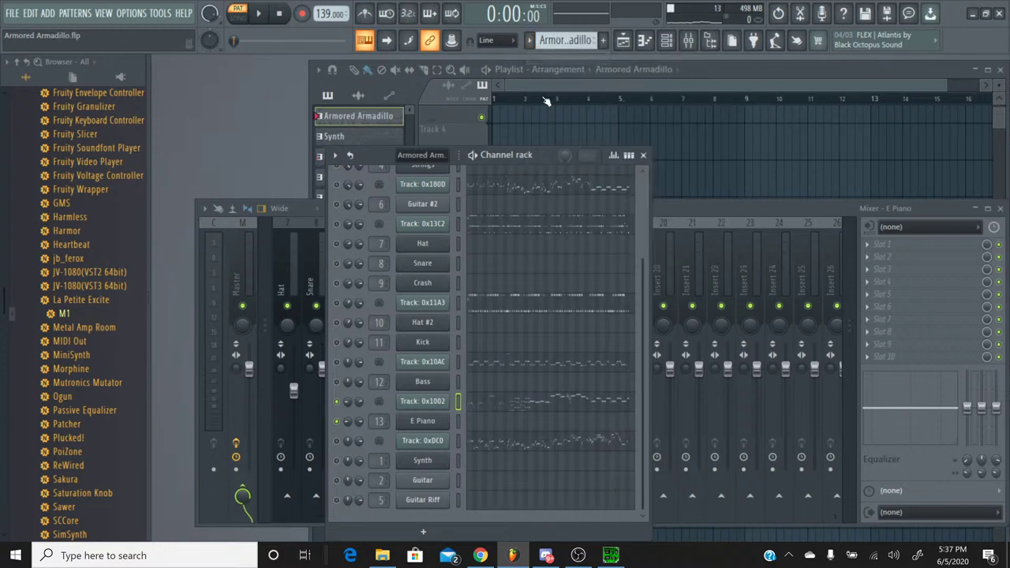
Inspect the channel panning events of Track: 0x19DC and close the event editor.
scroll(549, 205, "up", 4)
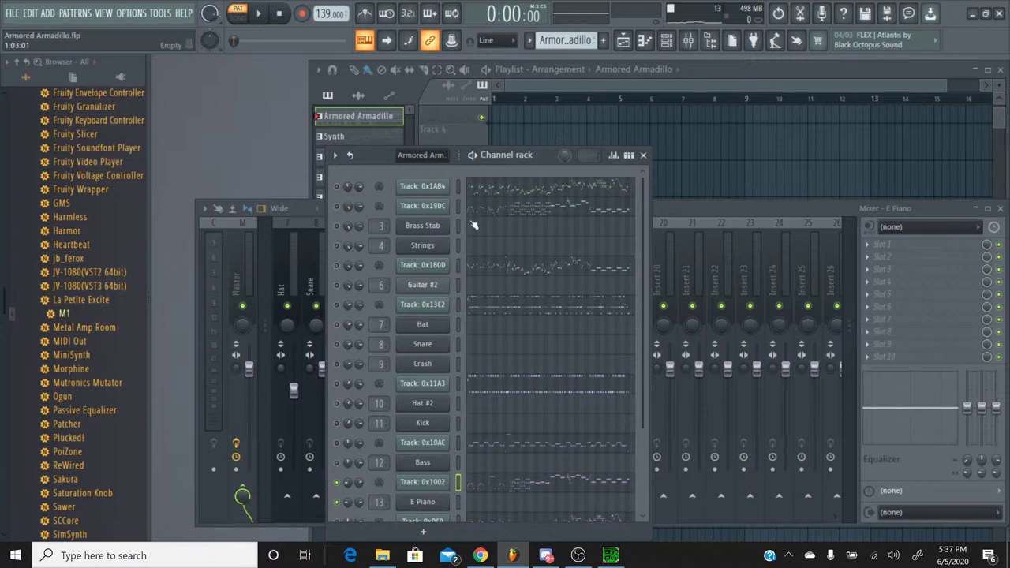
right_click(347, 207)
left_click(361, 239)
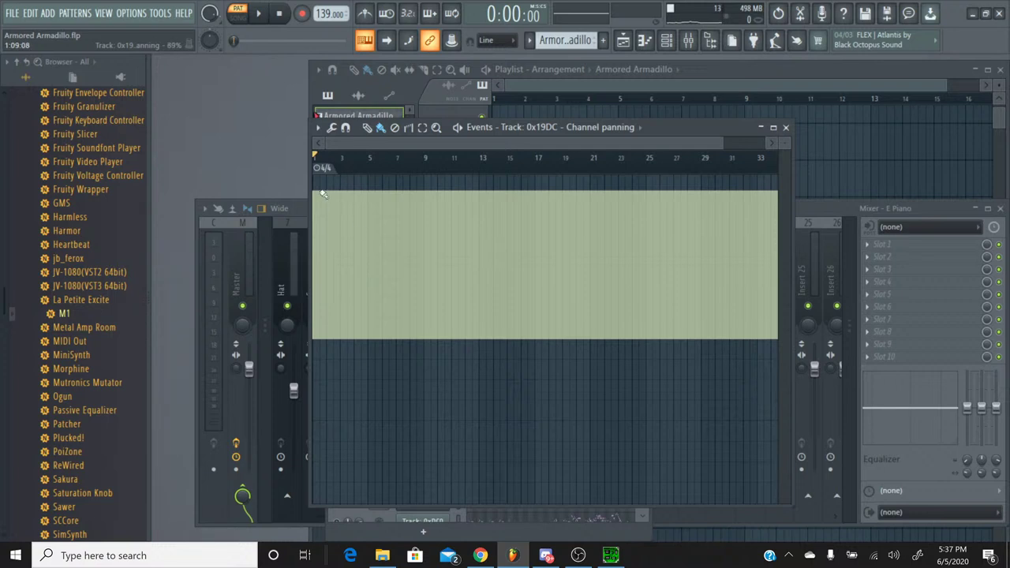
left_click(786, 128)
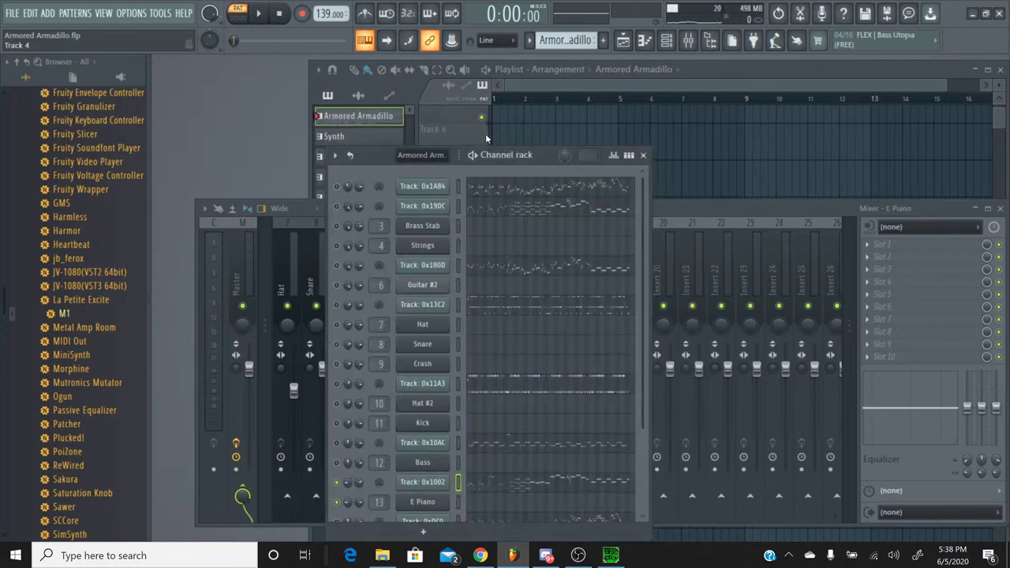
Recheck the channel panning events of Track: 0x1002 for comparison and close the event editor.
left_click(530, 40)
left_click(529, 41)
scroll(517, 412, "down", 4)
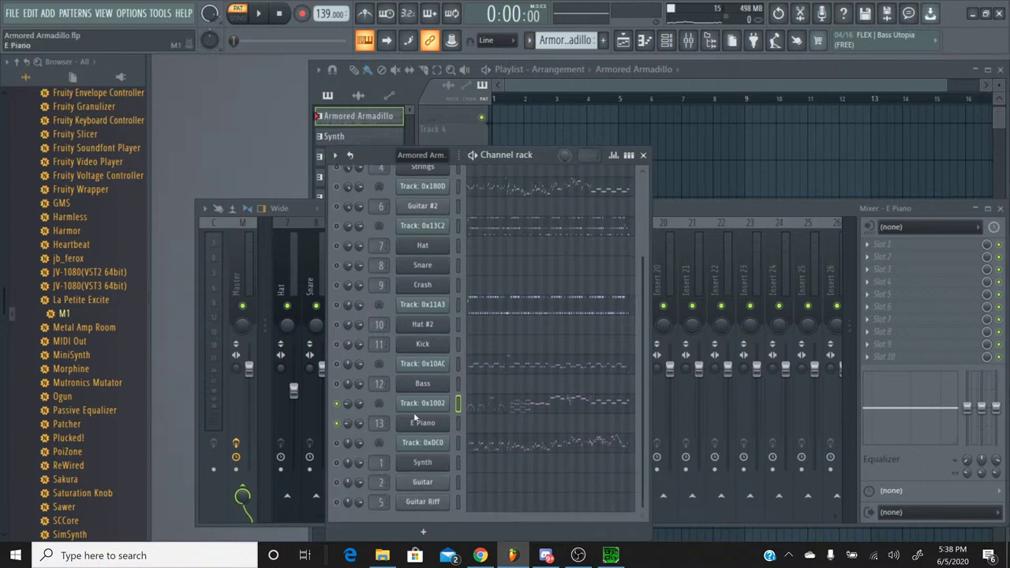
right_click(354, 405)
left_click(396, 376)
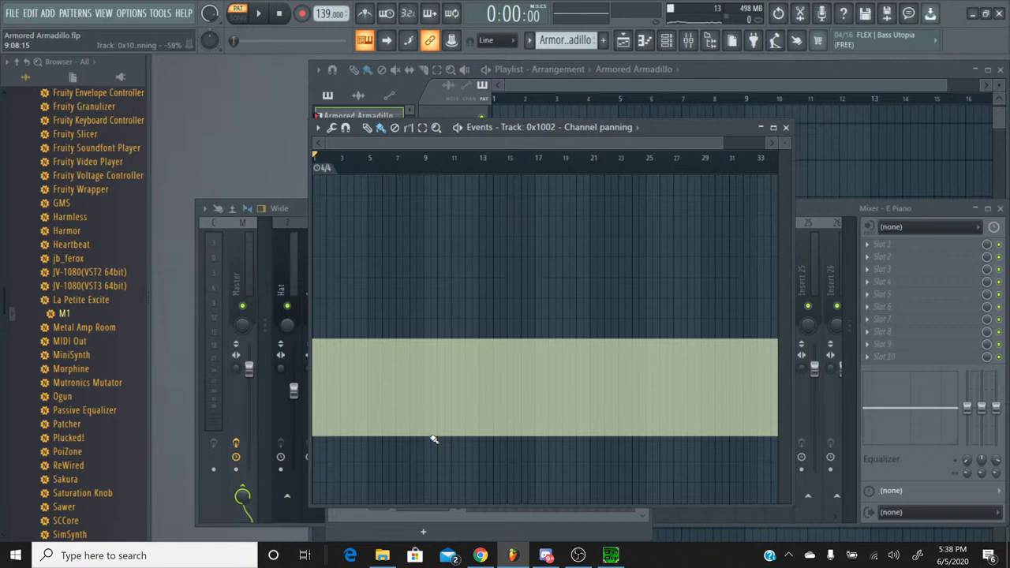
left_click(785, 127)
Check the Guitar and Strings patterns' channels for existing parts and return to the Armored Armadillo pattern.
scroll(557, 296, "up", 4)
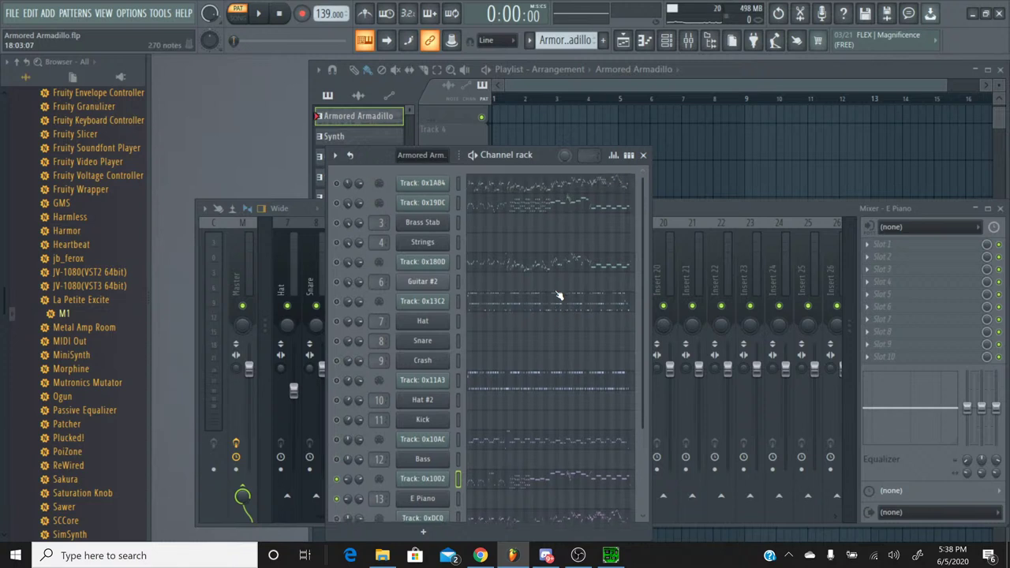
left_click(528, 39)
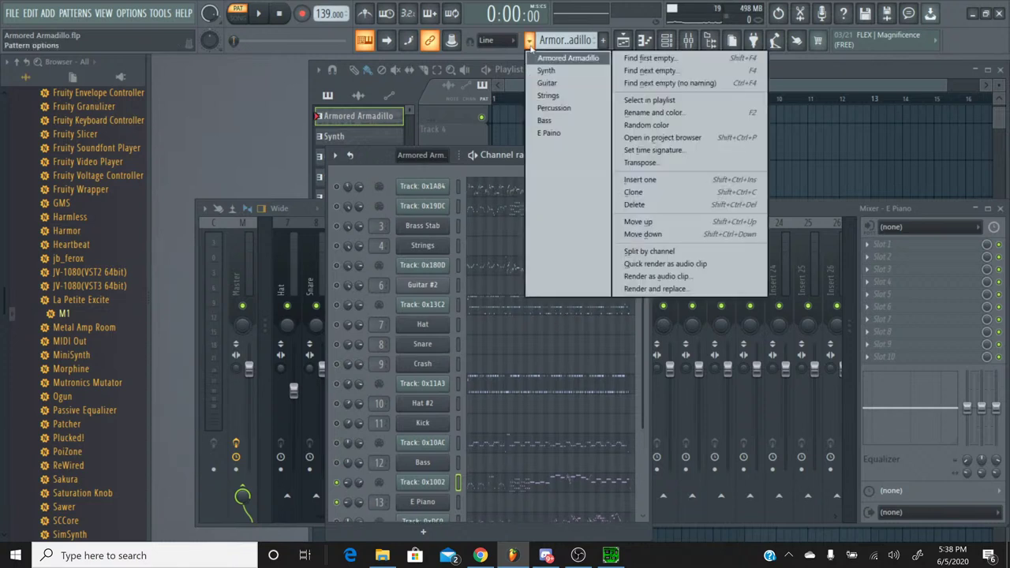
left_click(547, 83)
scroll(540, 350, "down", 4)
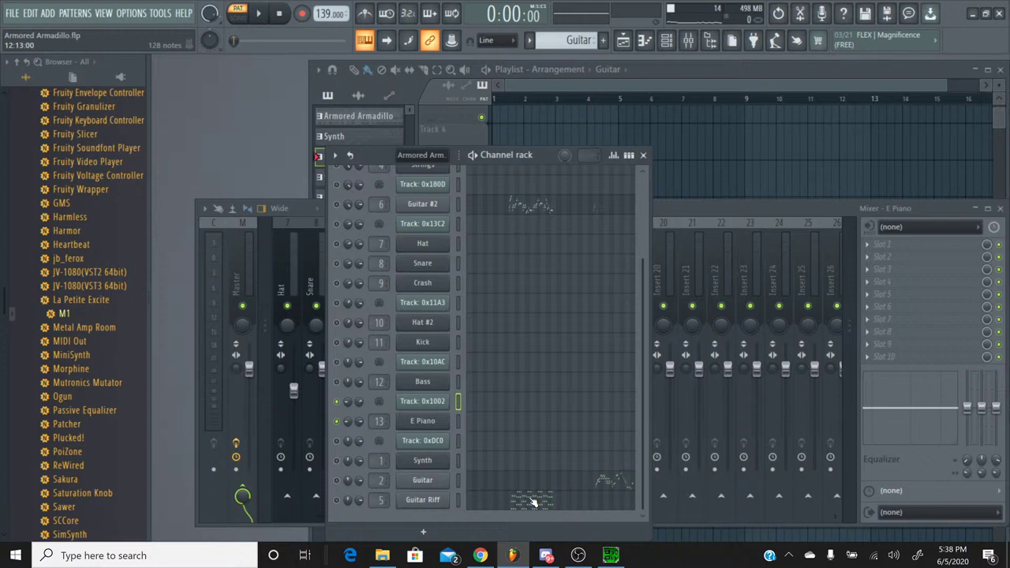
left_click(529, 40)
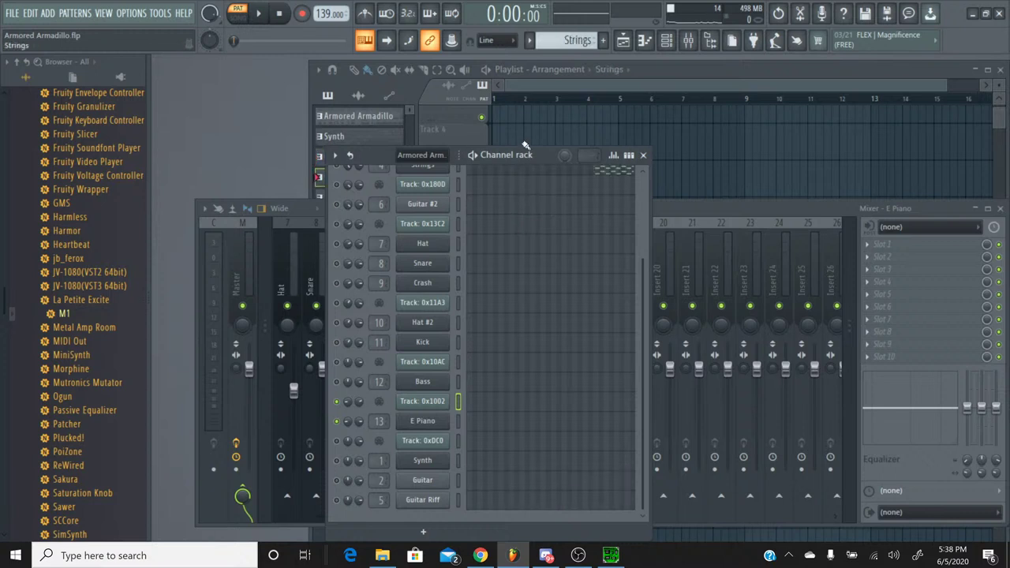
left_click(529, 48)
left_click(552, 54)
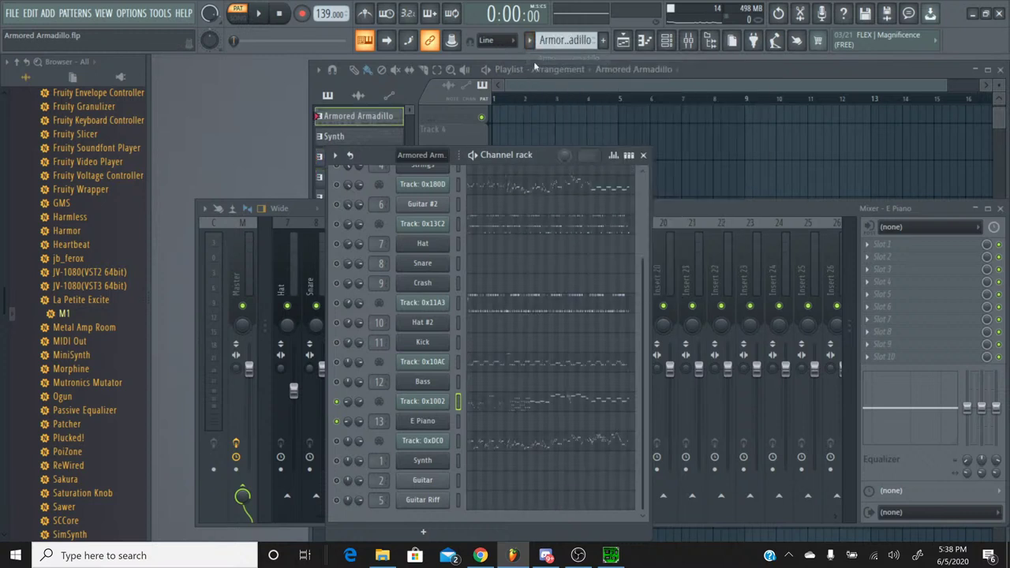
Review the notes of Track: 0x19DC in its piano roll and inspect its channel panning events, closing both editors.
scroll(533, 259, "up", 4)
left_click(522, 208)
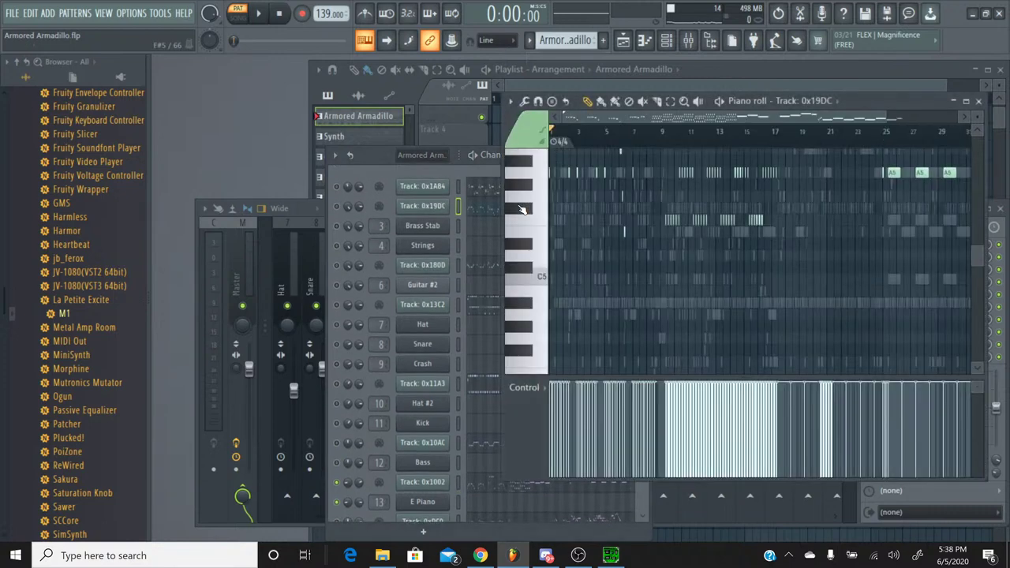
left_click(979, 100)
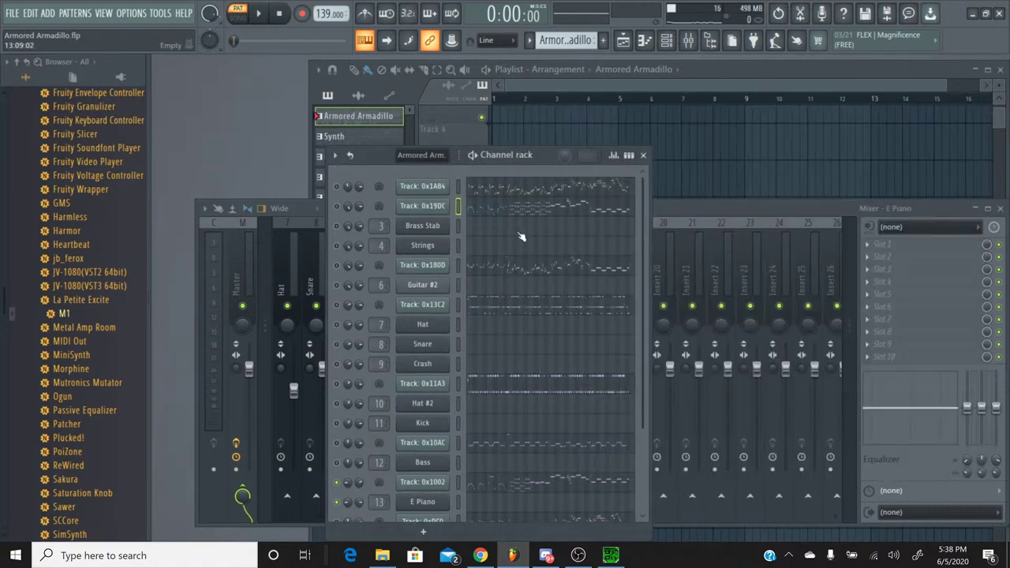
right_click(347, 208)
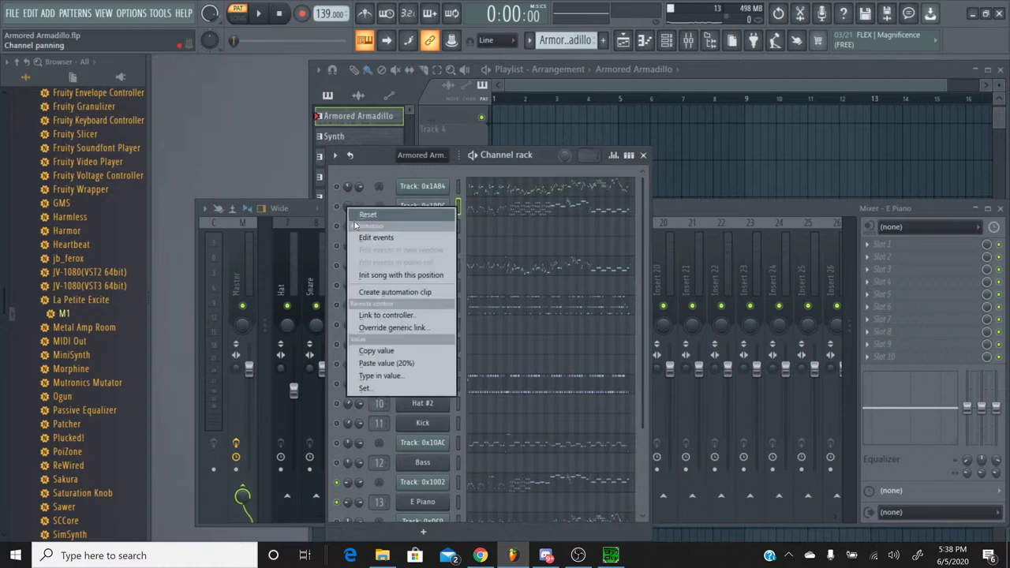
left_click(379, 235)
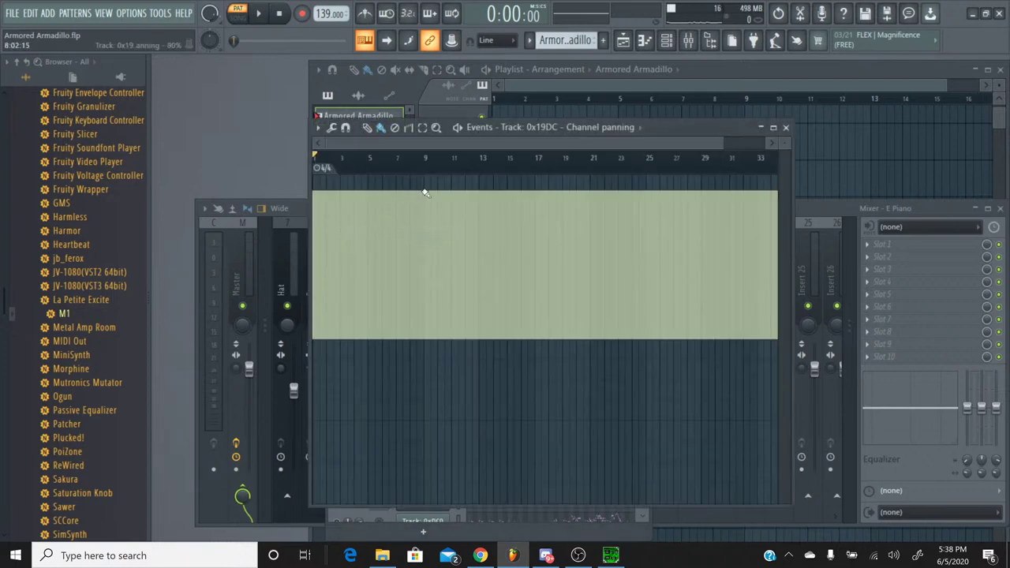
left_click(785, 127)
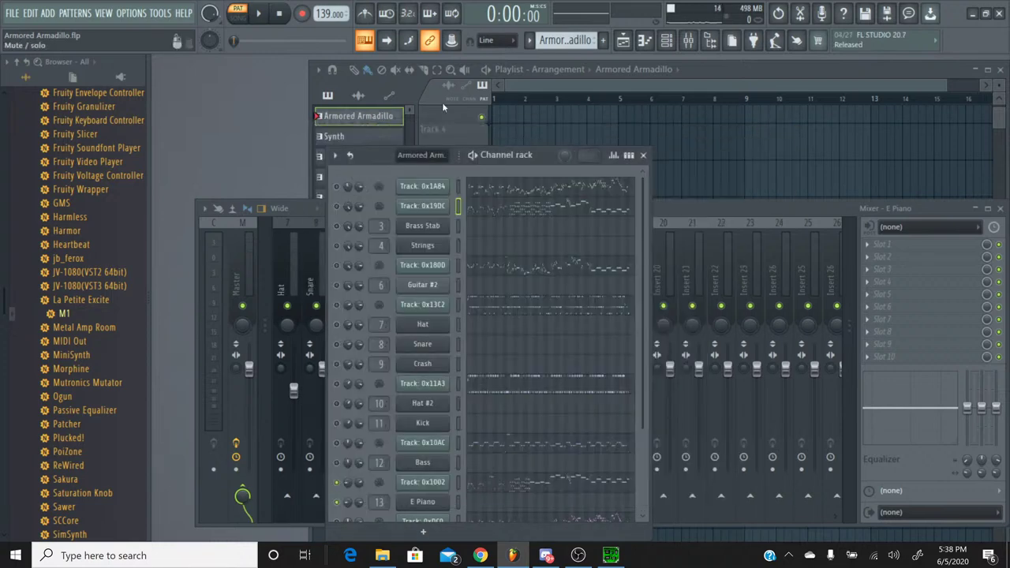
In the Guitar pattern, set the note pan of all Guitar Riff notes to 91% right.
left_click(529, 41)
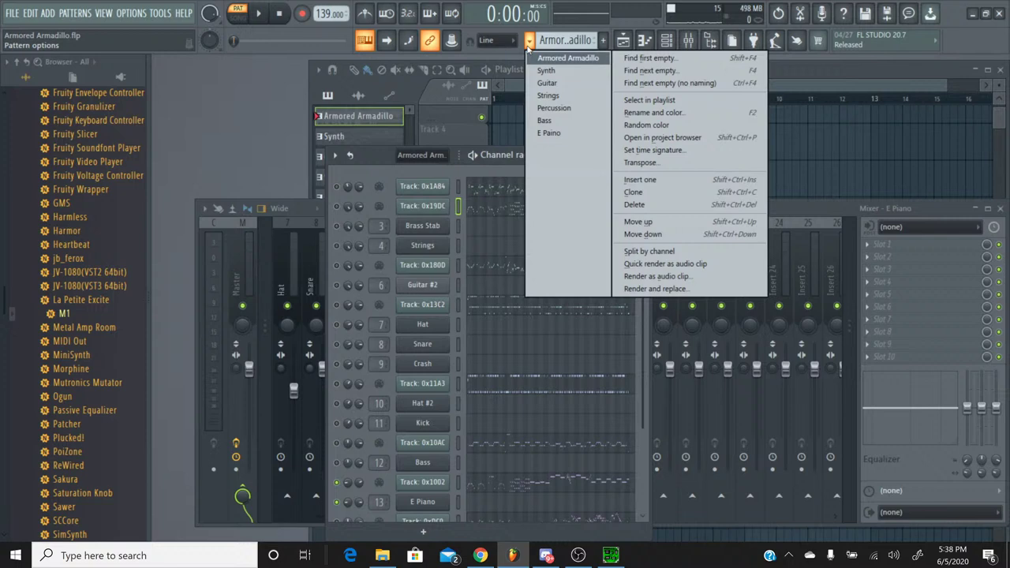
left_click(568, 83)
scroll(563, 407, "down", 4)
left_click(533, 500)
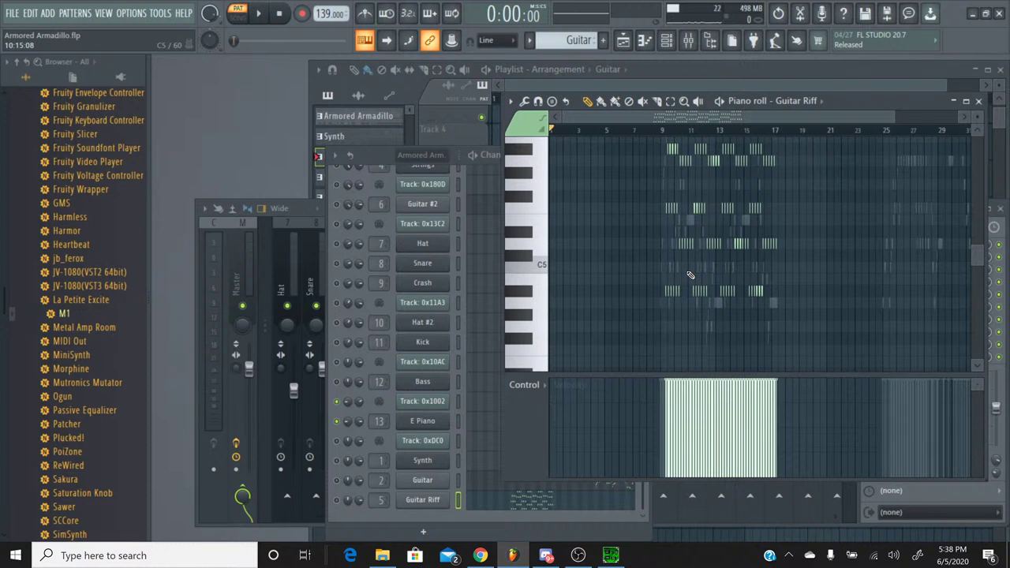
key("ctrl+a")
left_click(525, 385)
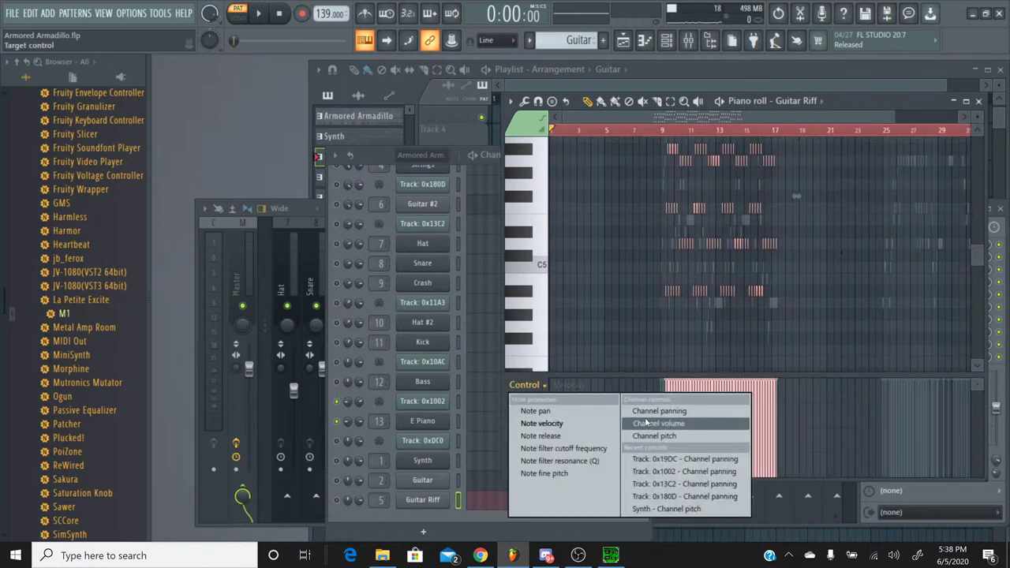
left_click(573, 413)
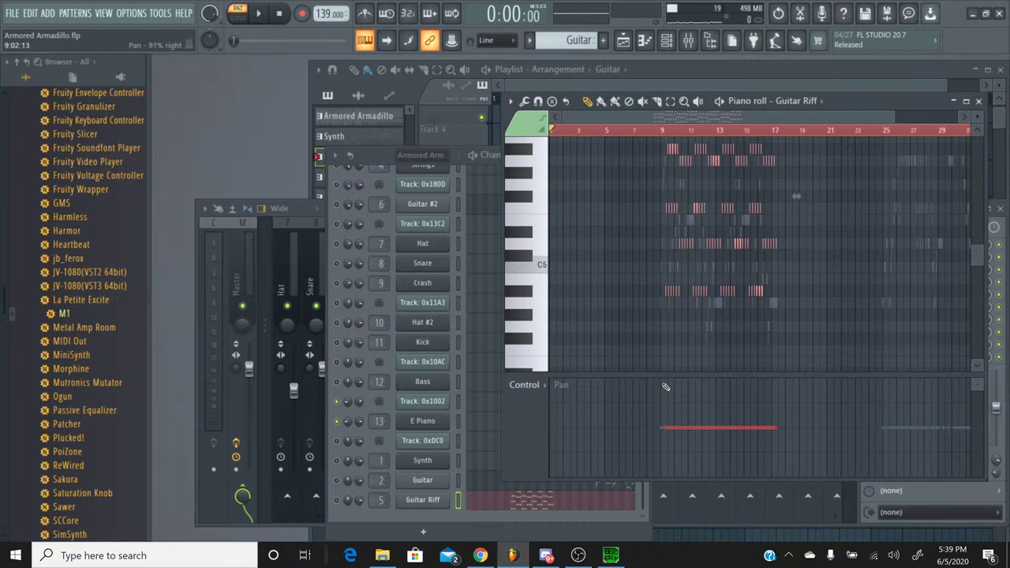
left_click_drag(664, 386, 783, 386)
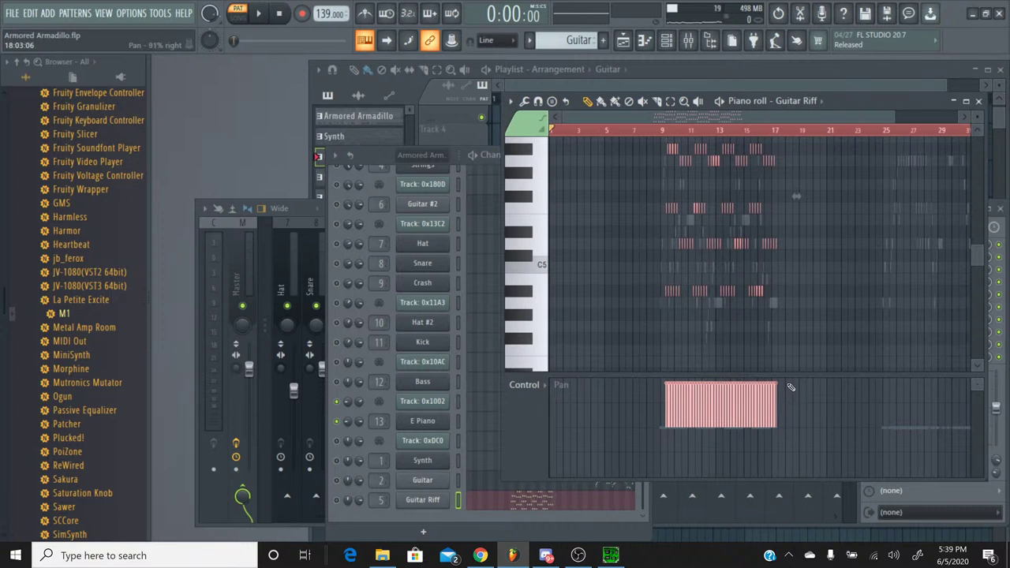
Play the Guitar pattern from just before bar 9 to hear the panned riff, then stop and close its piano roll.
left_click(657, 131)
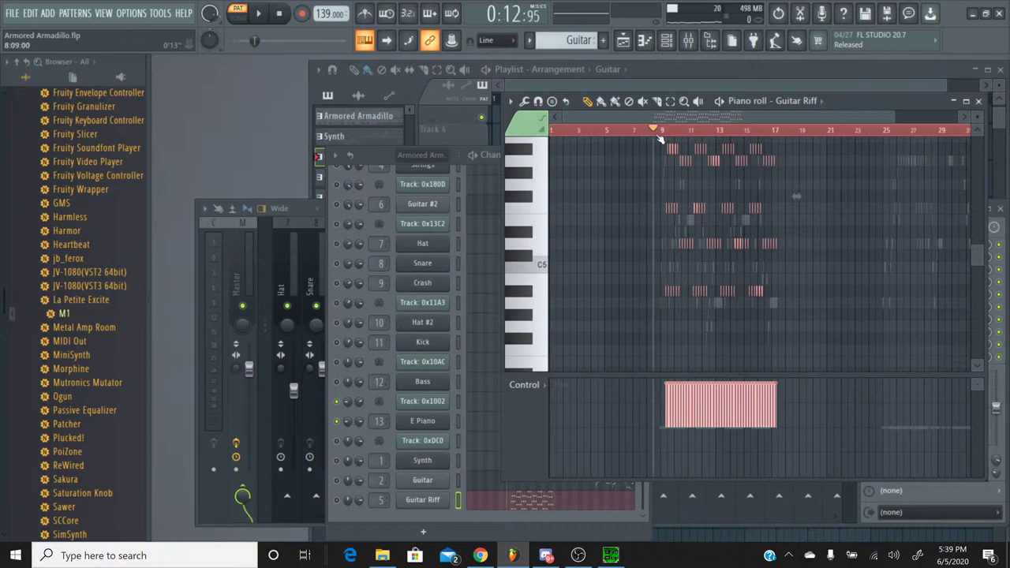
left_click(258, 14)
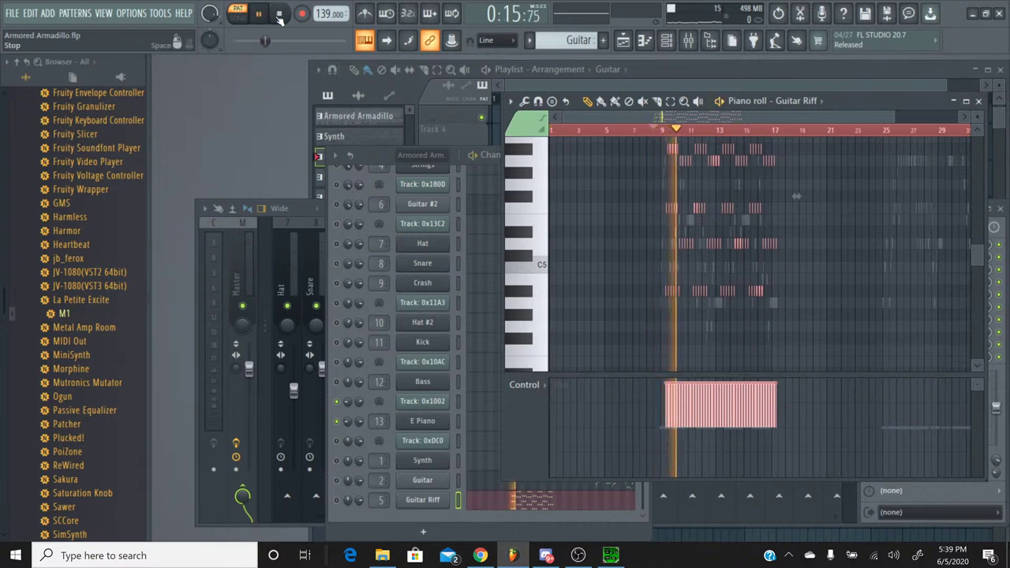
left_click(279, 14)
left_click(978, 101)
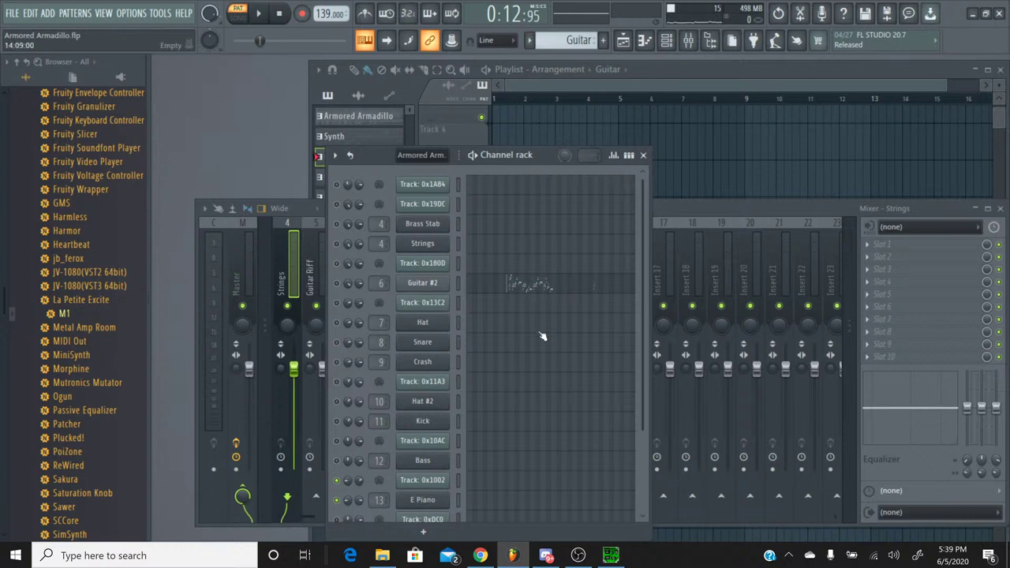
Recheck the Guitar Riff notes in the piano roll, close it and switch back to the Armored Armadillo pattern.
scroll(542, 316, "down", 4)
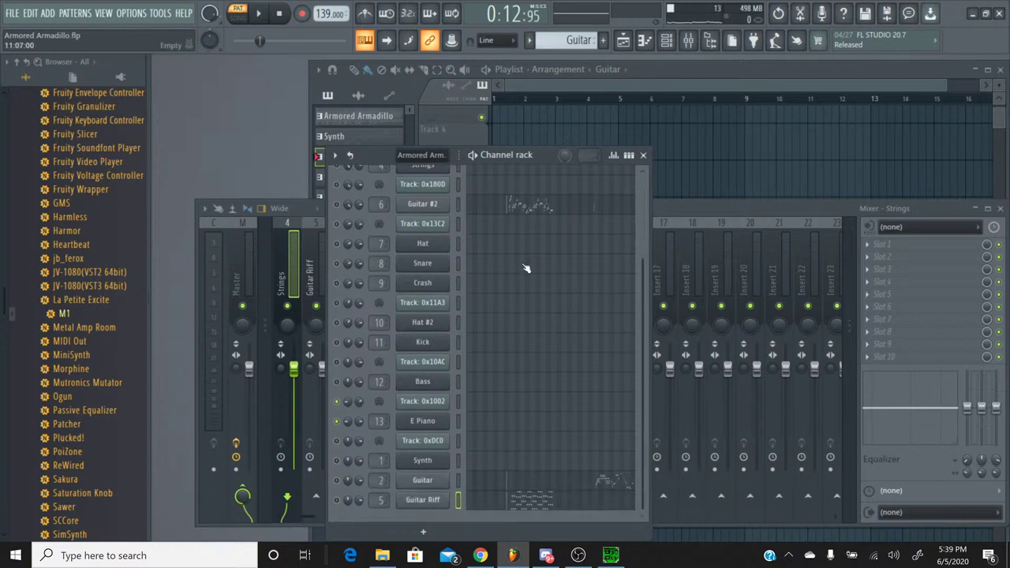
left_click(529, 496)
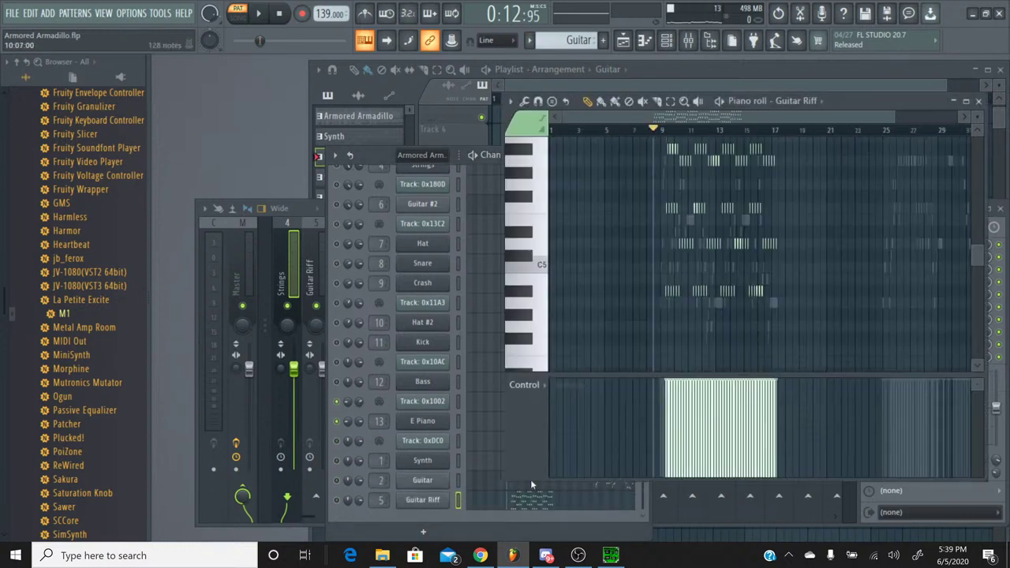
left_click(979, 102)
left_click(565, 40)
left_click(561, 57)
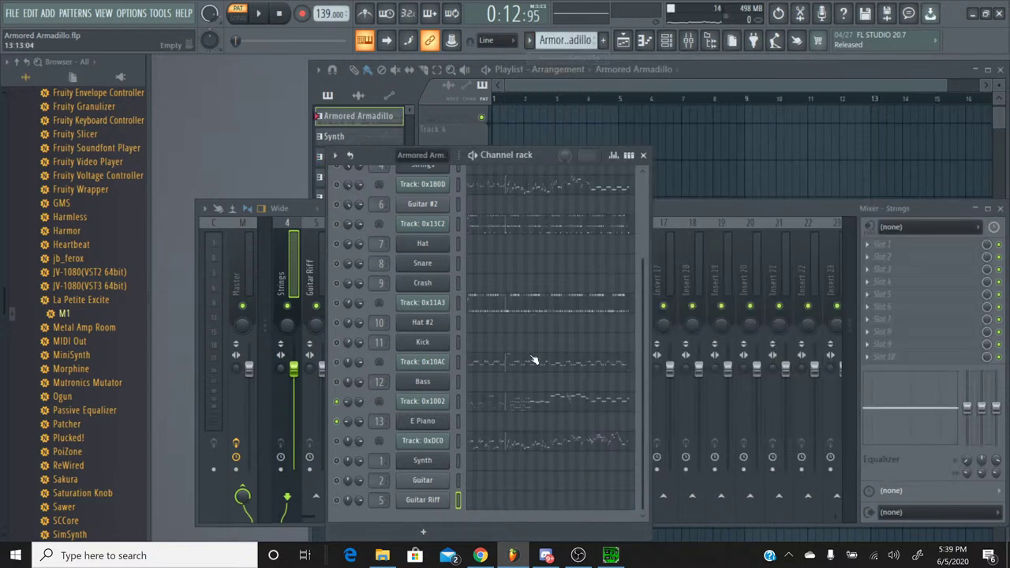
Open the piano roll of Track: 0x1002 and move the playhead to the start of the repeated notes after bar 9.
left_click(529, 402)
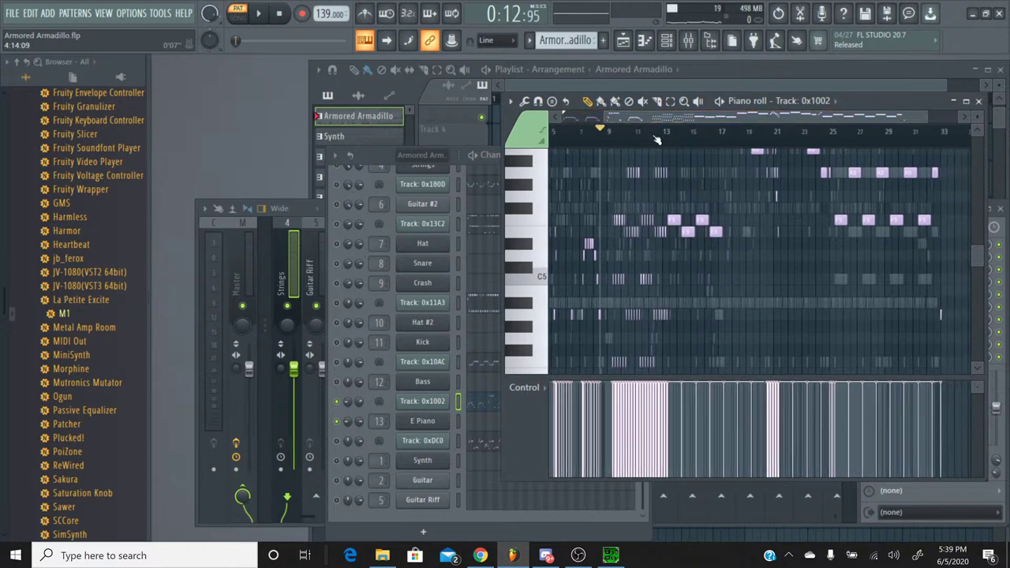
scroll(610, 145, "up", 2)
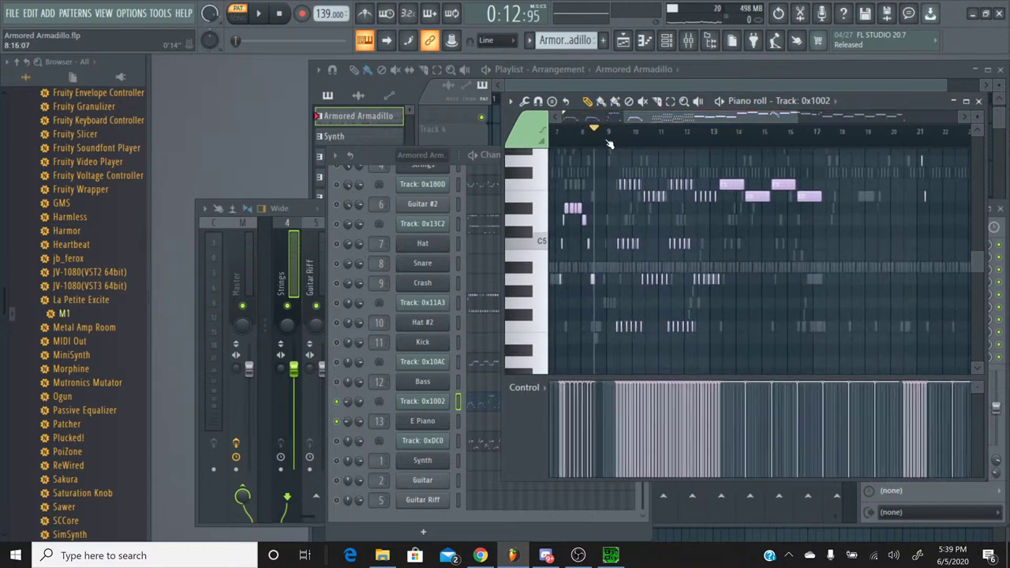
scroll(609, 144, "up", 3)
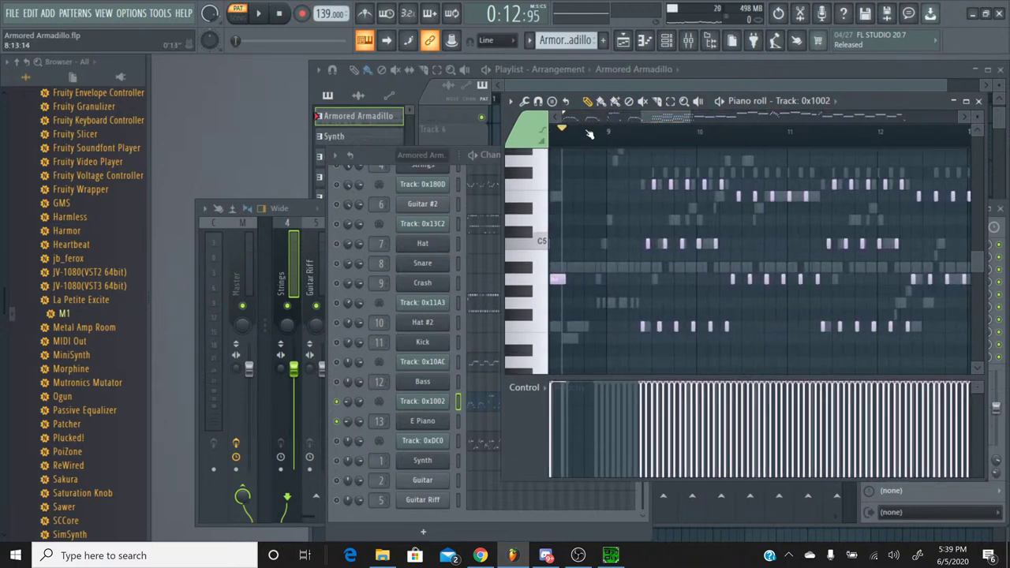
left_click_drag(564, 128, 641, 130)
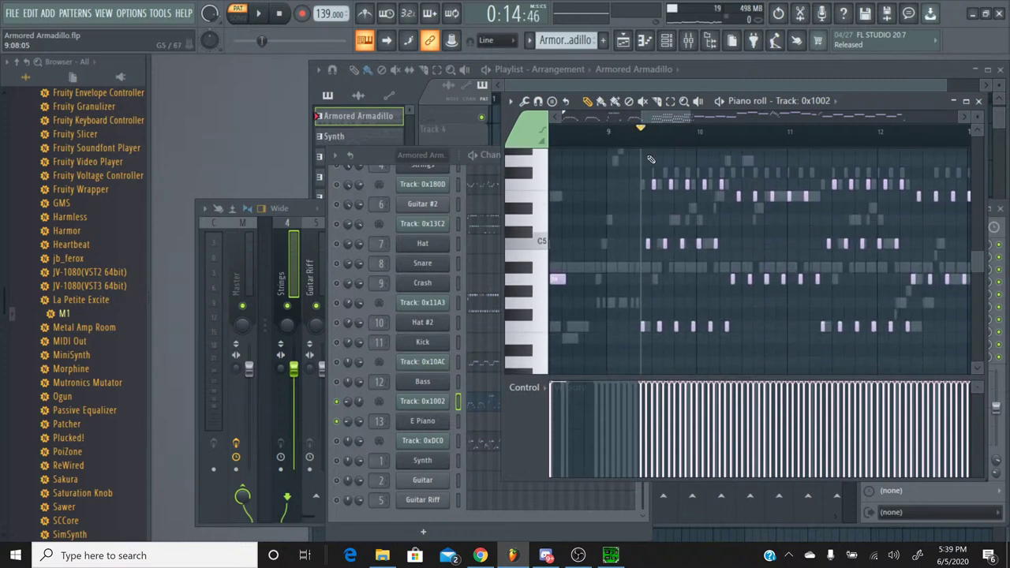
Select and copy the short repeated notes between bars 9 and 13 of Track: 0x1002, then close the piano roll.
left_click(670, 101)
left_click_drag(623, 342, 732, 206)
scroll(732, 206, "down", 3)
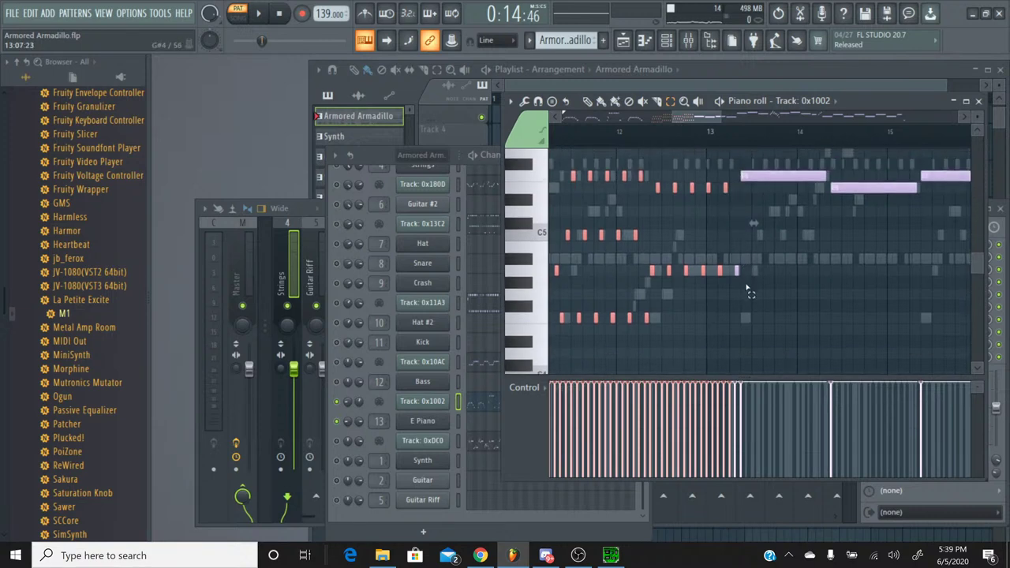
scroll(742, 262, "down", 1)
left_click_drag(710, 120, 672, 118)
scroll(689, 207, "up", 2)
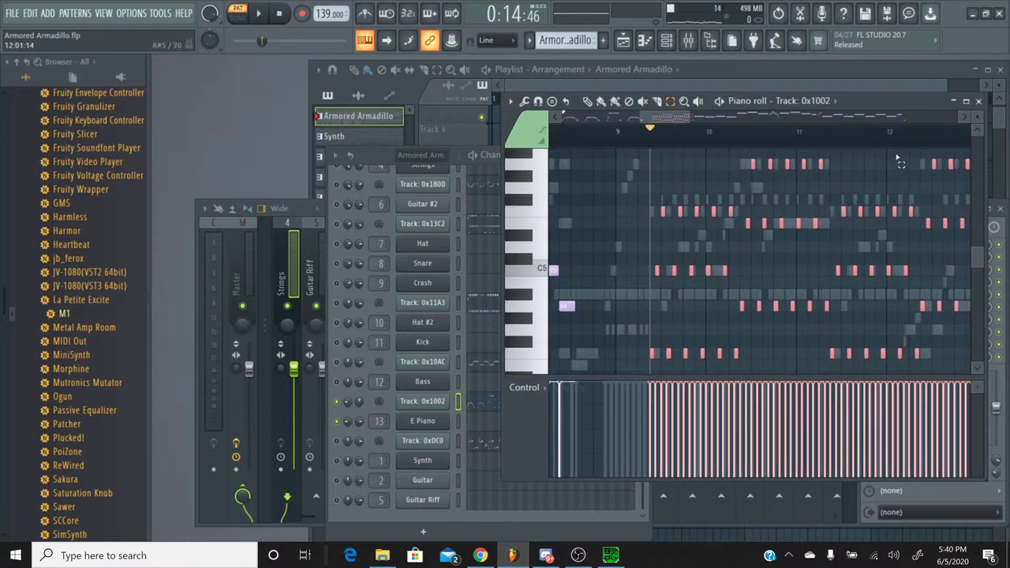
left_click(979, 103)
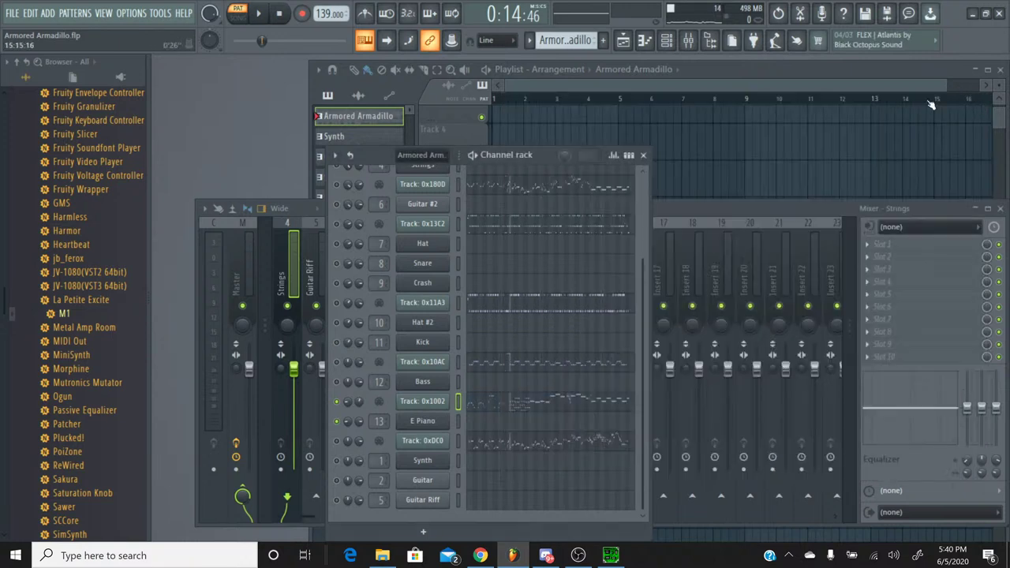
Paste the copied notes into Guitar Riff in the Guitar pattern and move them to start at the playhead after bar 9.
left_click(530, 43)
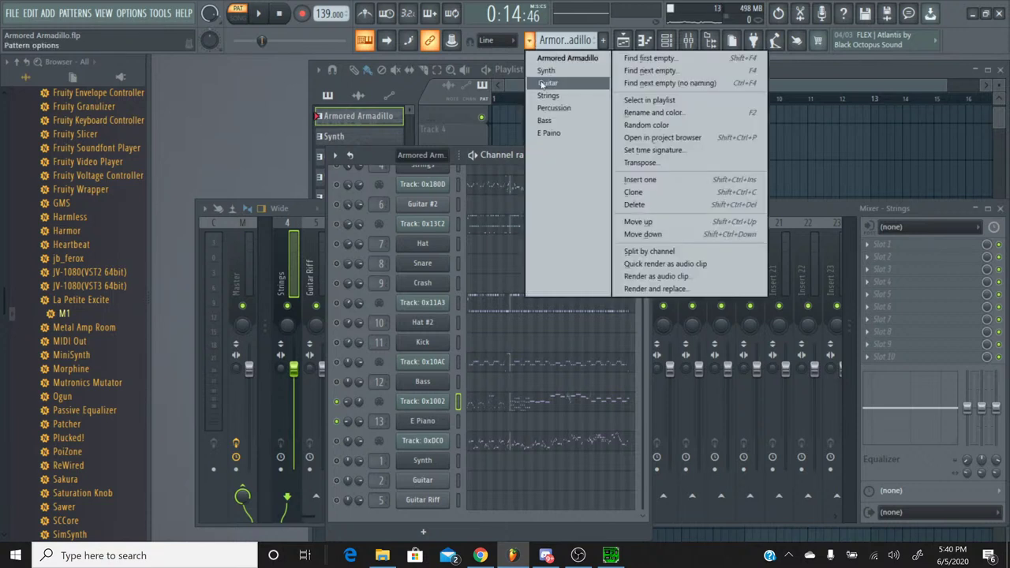
left_click(544, 84)
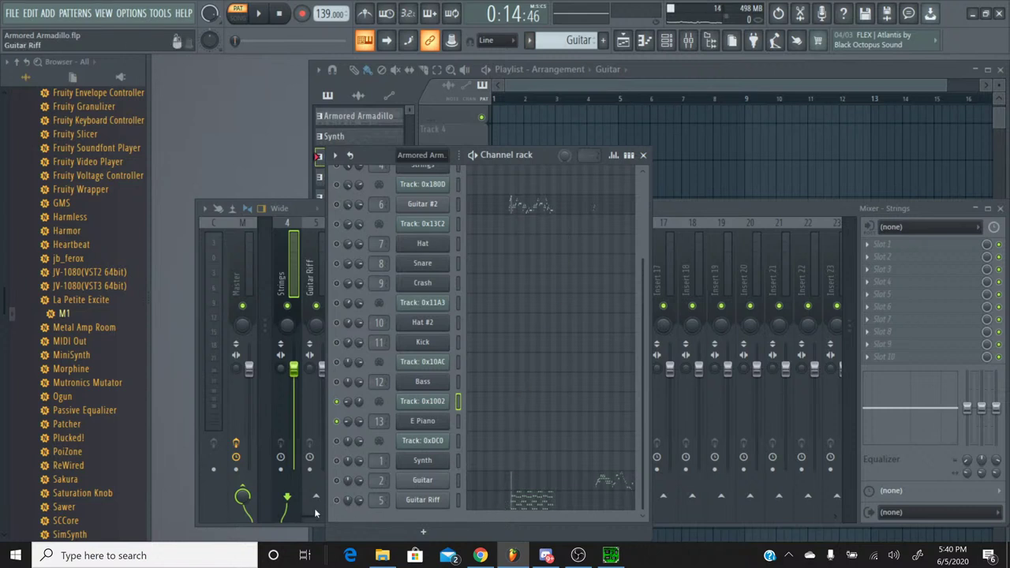
left_click(514, 500)
left_click_drag(561, 117, 647, 124)
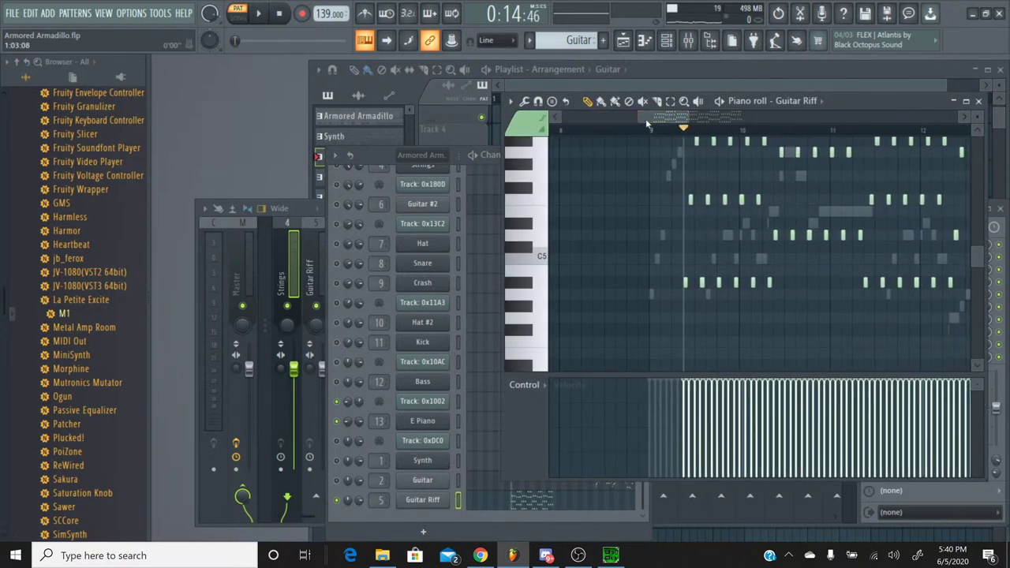
key("ctrl+v")
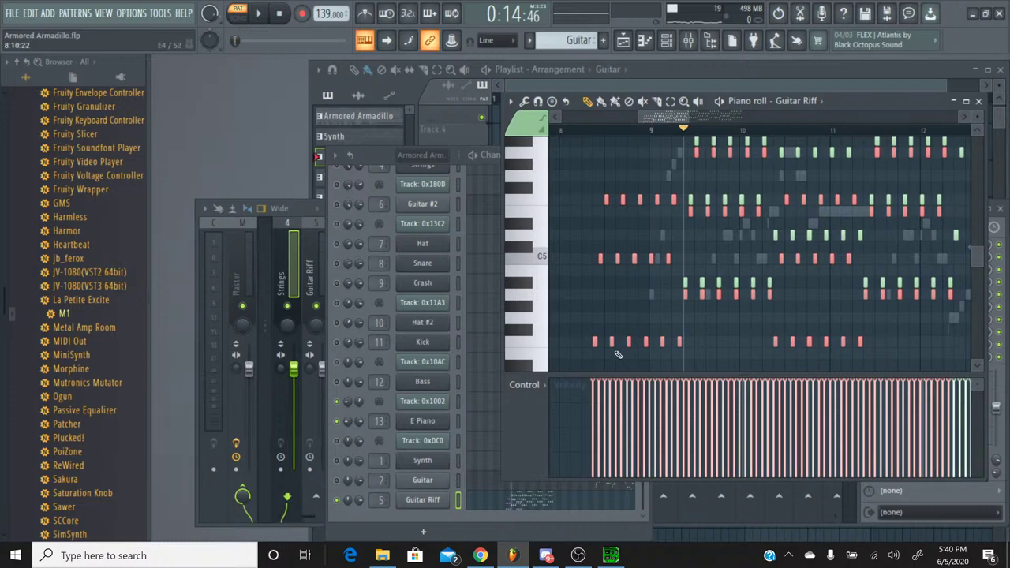
left_click_drag(596, 342, 689, 344)
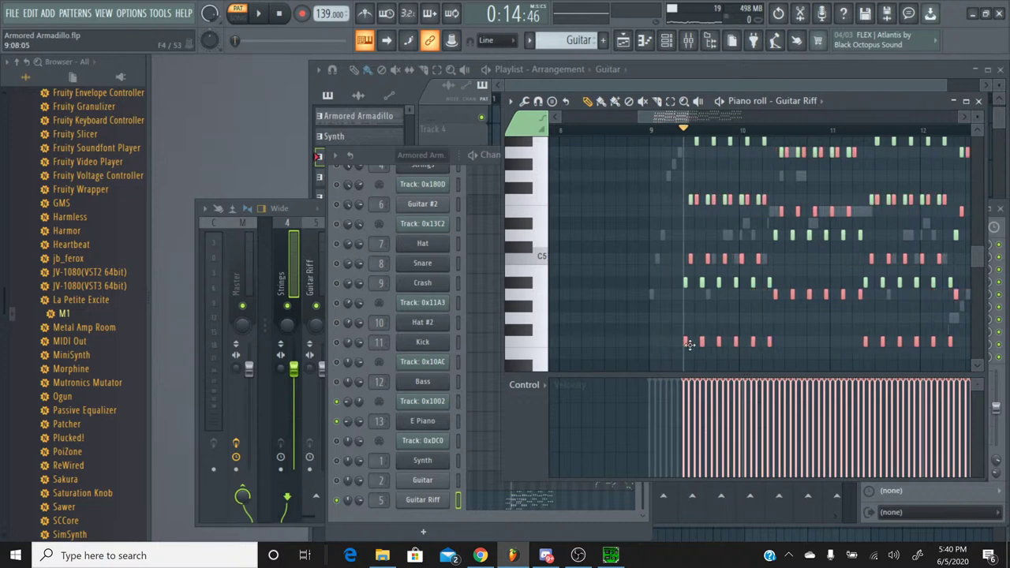
Show the Guitar Riff note pan values and pan the pasted notes between bars 9 and 13 about 62% left.
scroll(742, 285, "up", 1)
scroll(744, 286, "down", 2)
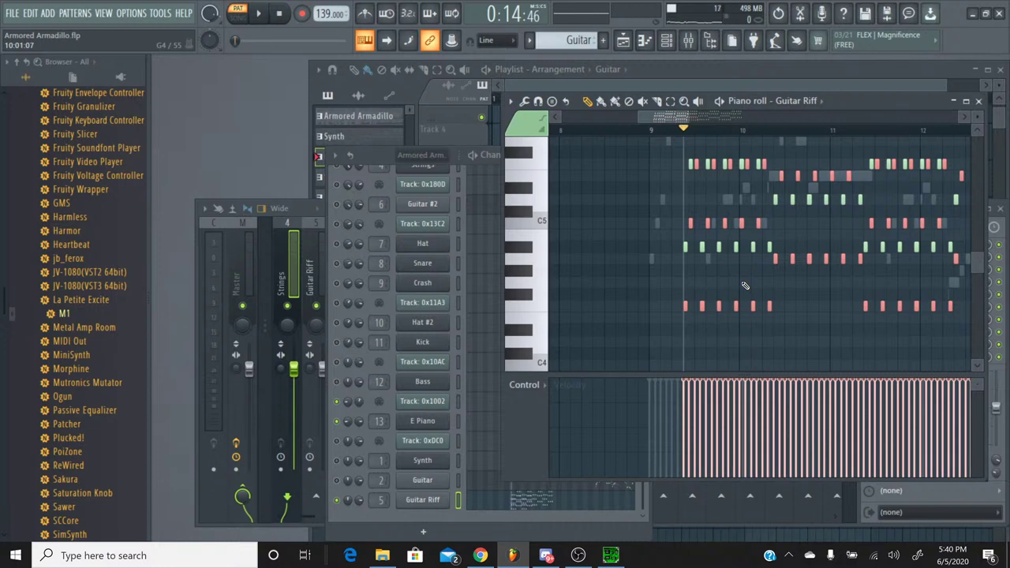
left_click(535, 386)
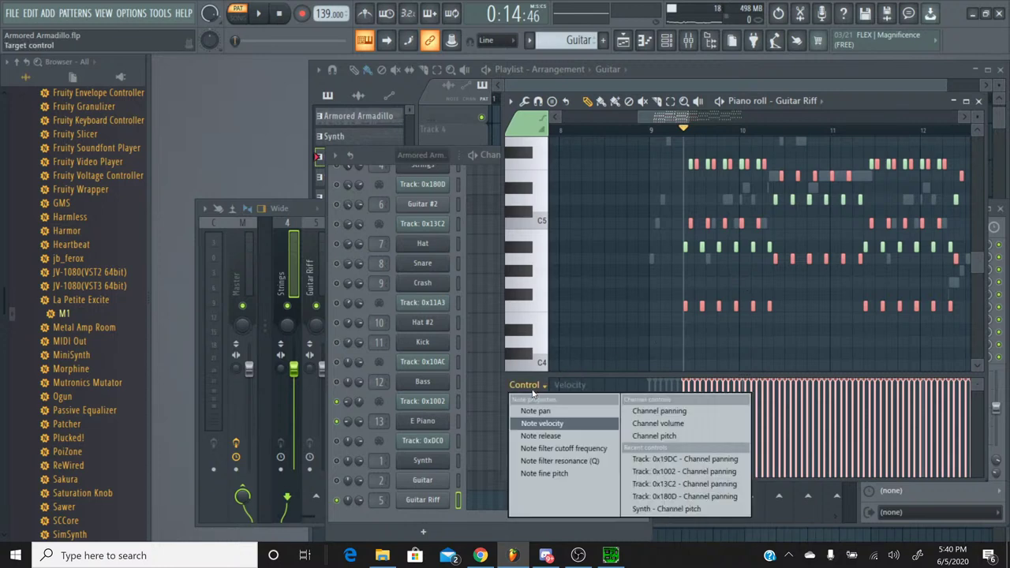
left_click(590, 411)
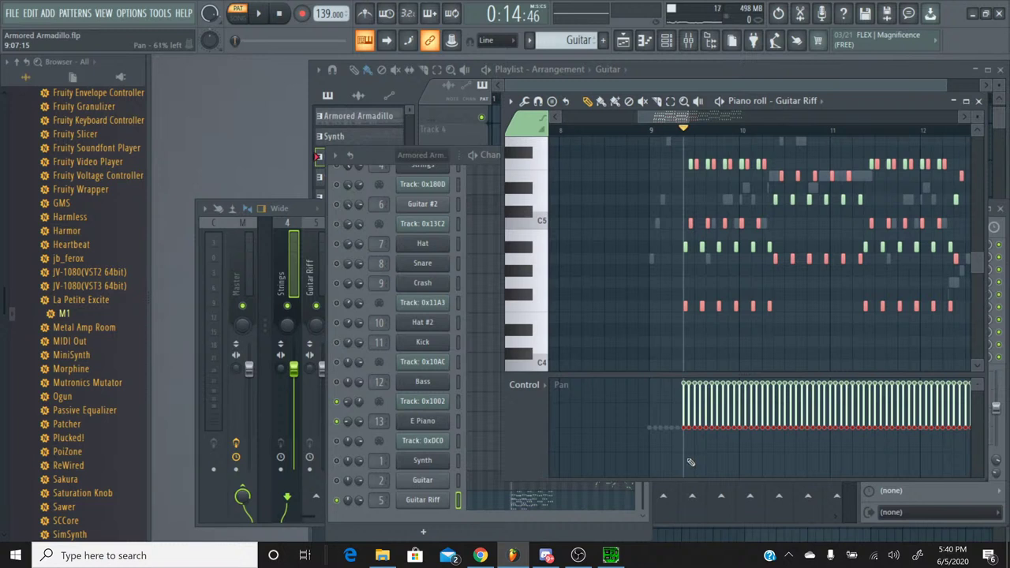
left_click_drag(686, 462, 988, 462)
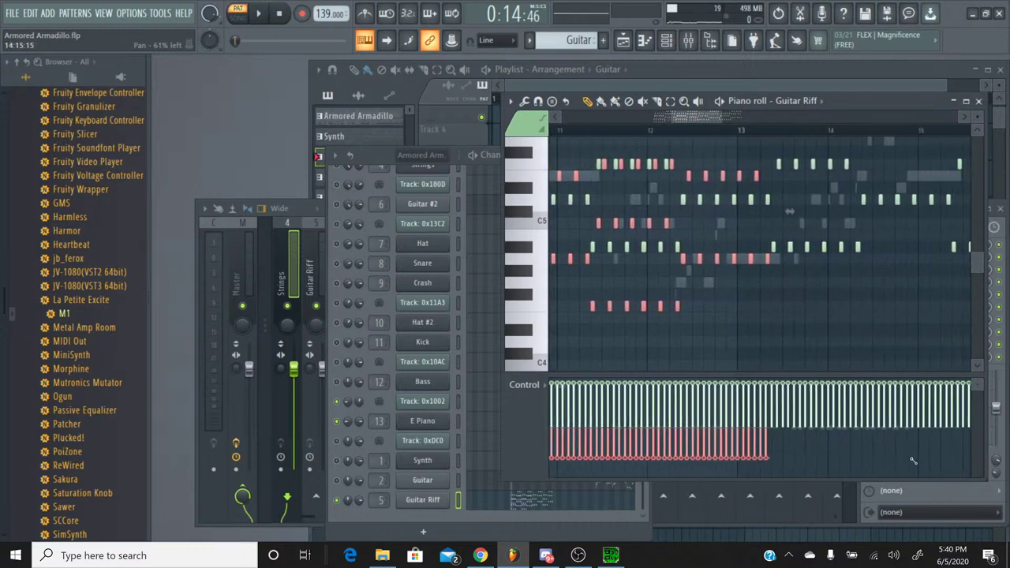
left_click_drag(913, 460, 914, 475)
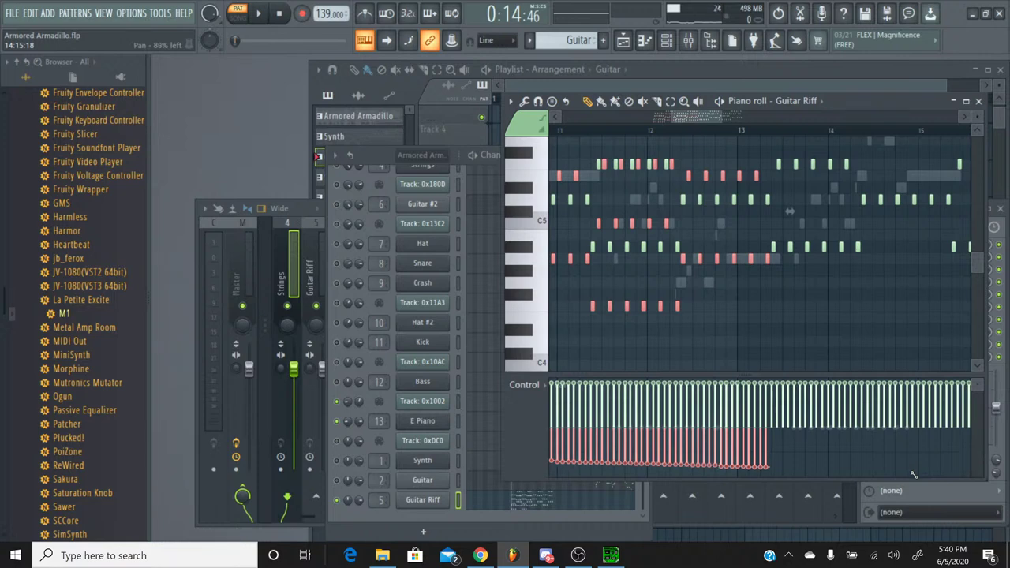
mouse_move(913, 475)
left_mouse_down()
mouse_move(663, 464)
mouse_move(673, 459)
left_mouse_up()
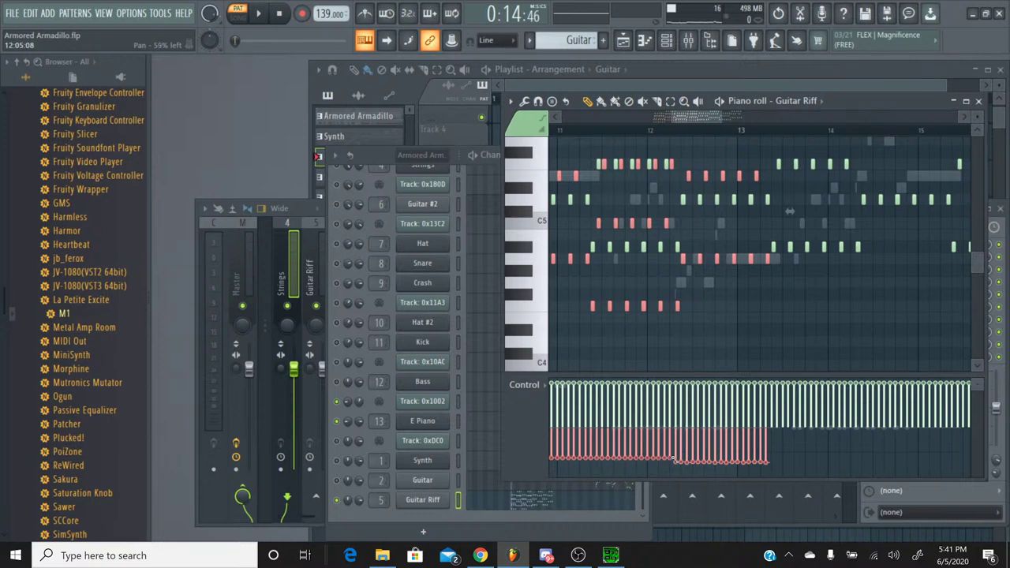
left_click_drag(673, 459, 785, 462)
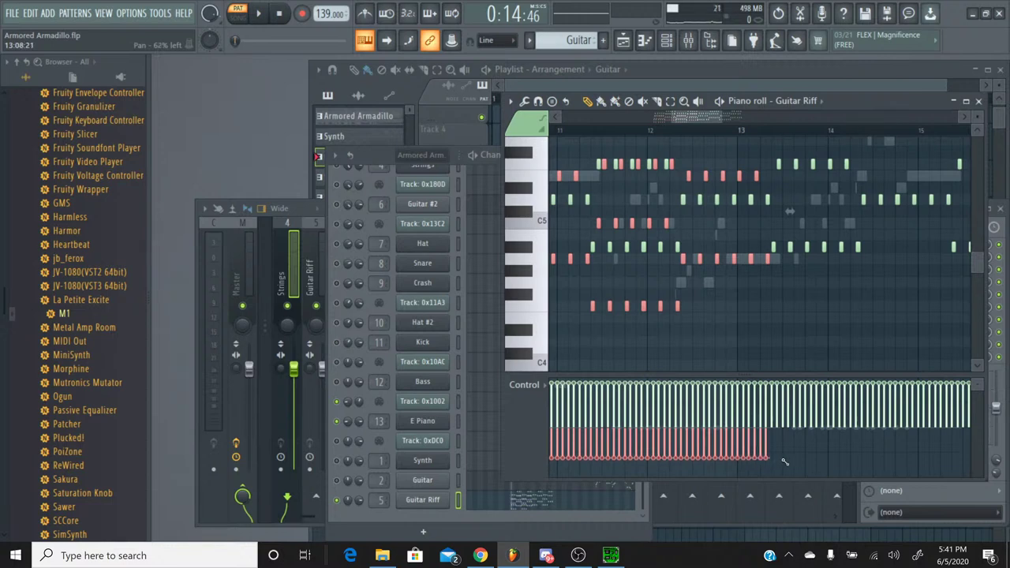
left_click_drag(785, 461, 786, 460)
Move the playhead to just before the pasted notes after bar 9 and play back the Guitar pattern.
left_click_drag(710, 119, 688, 122)
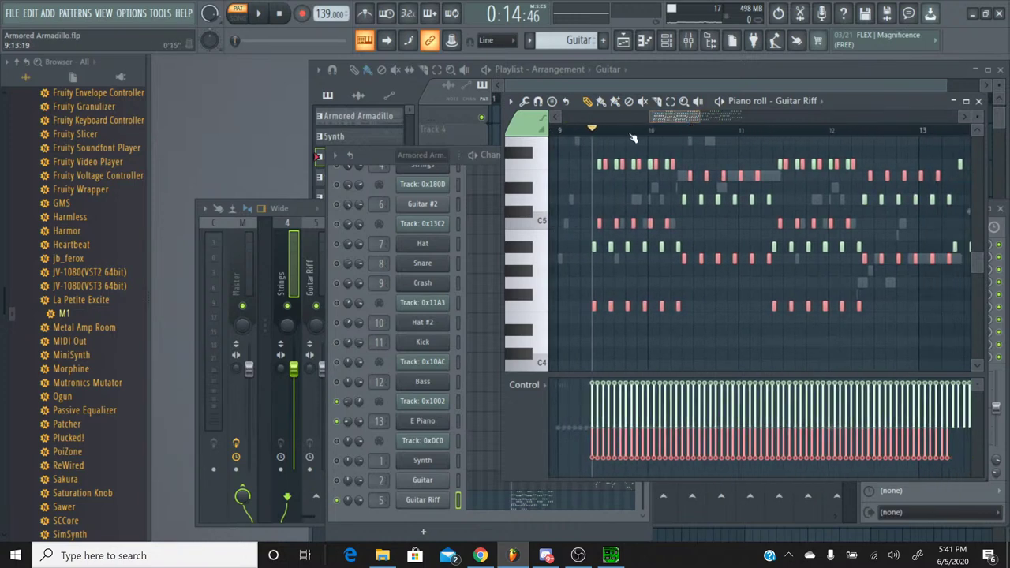
left_click(580, 134)
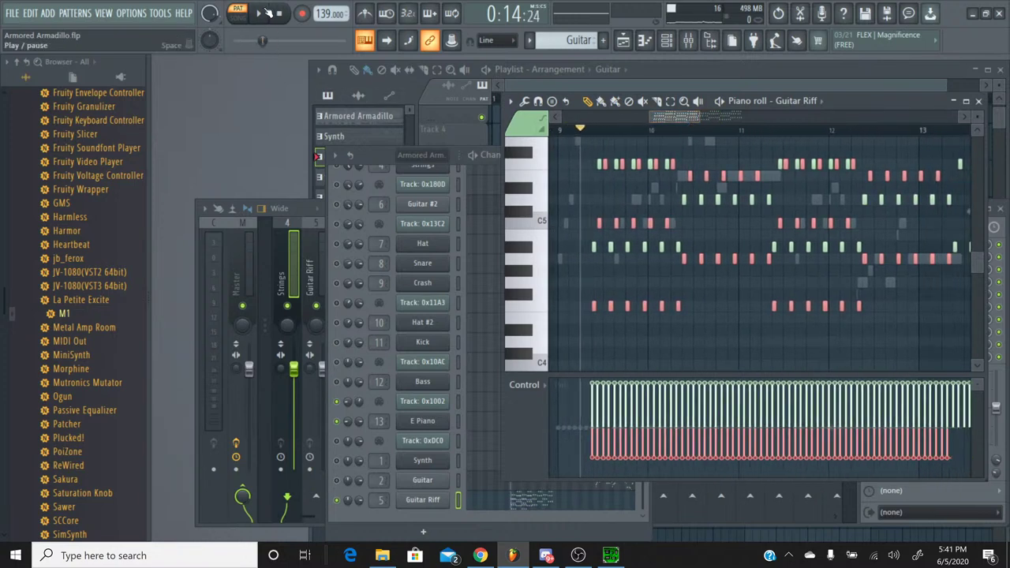
left_click(267, 12)
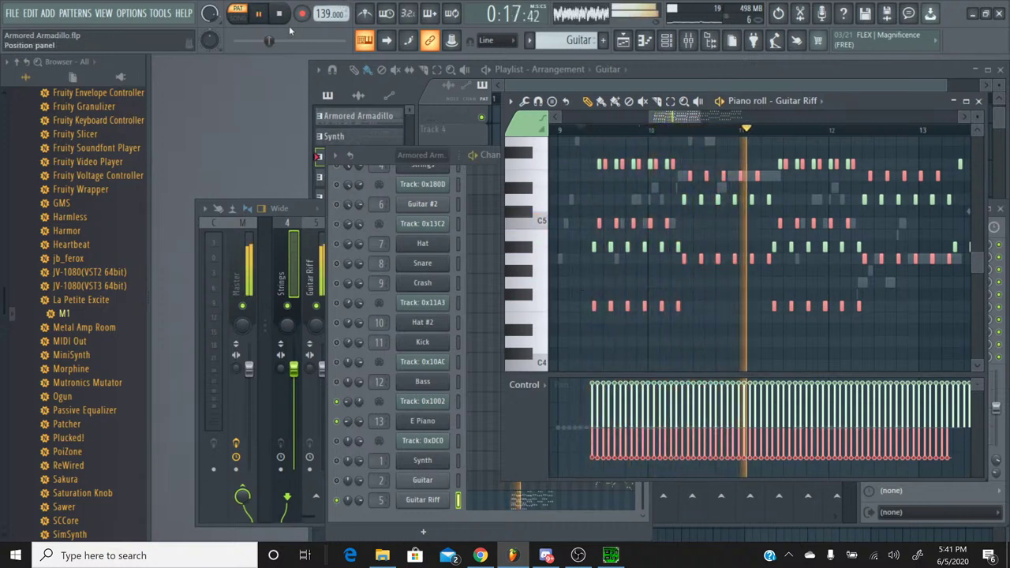
left_click(278, 15)
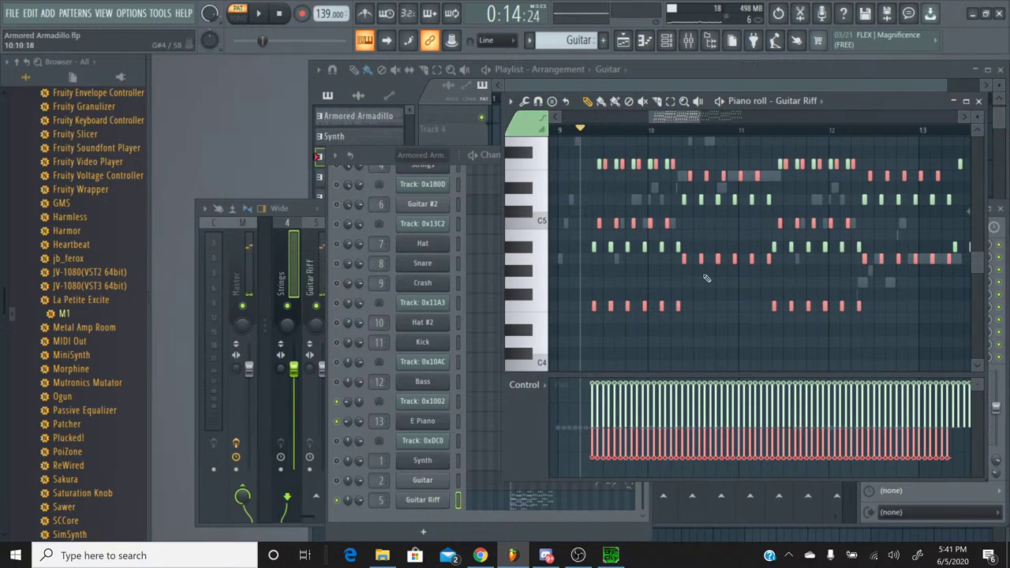
Audition the keys above C4 and try shifting the selected Guitar Riff notes down one octave.
left_click(530, 308)
left_click(530, 309)
left_click(530, 308)
left_click(530, 308)
left_click(534, 313)
left_click(533, 311)
left_click(534, 312)
key("ctrl+z")
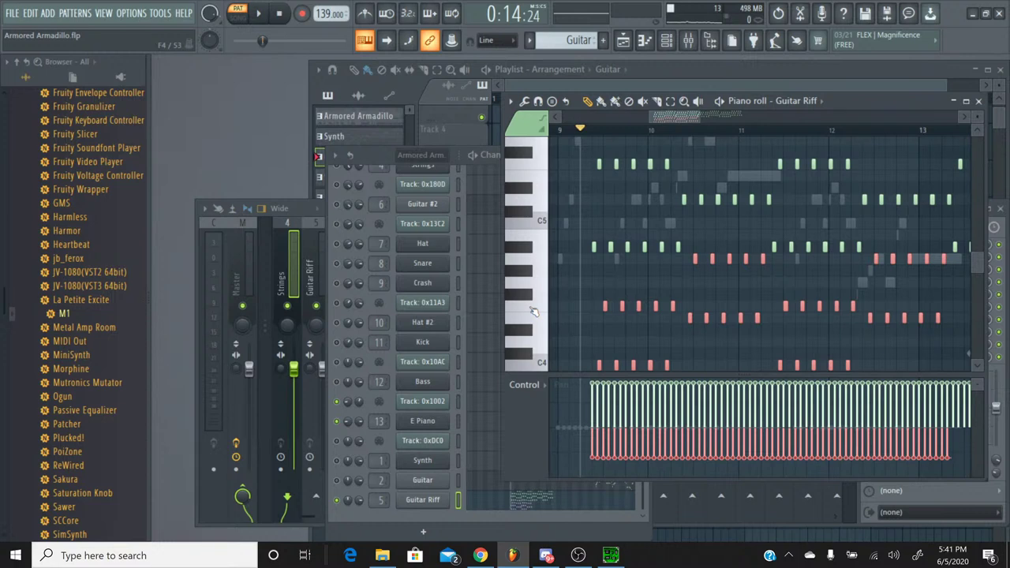
Audition the keys below C4, then undo the octave shift of the selected notes.
scroll(533, 311, "down", 4)
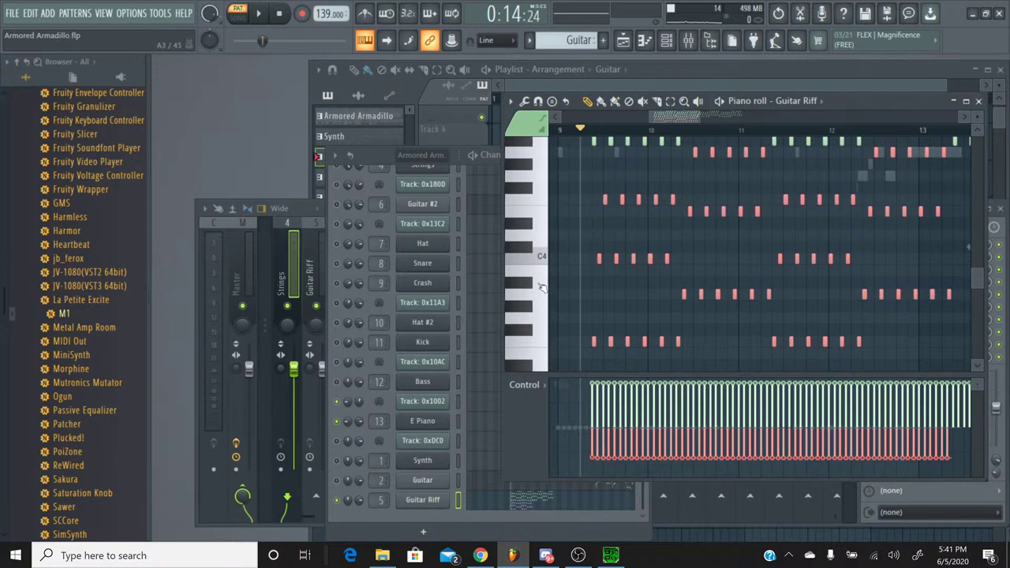
left_click(536, 322)
left_click(537, 314)
left_click(537, 314)
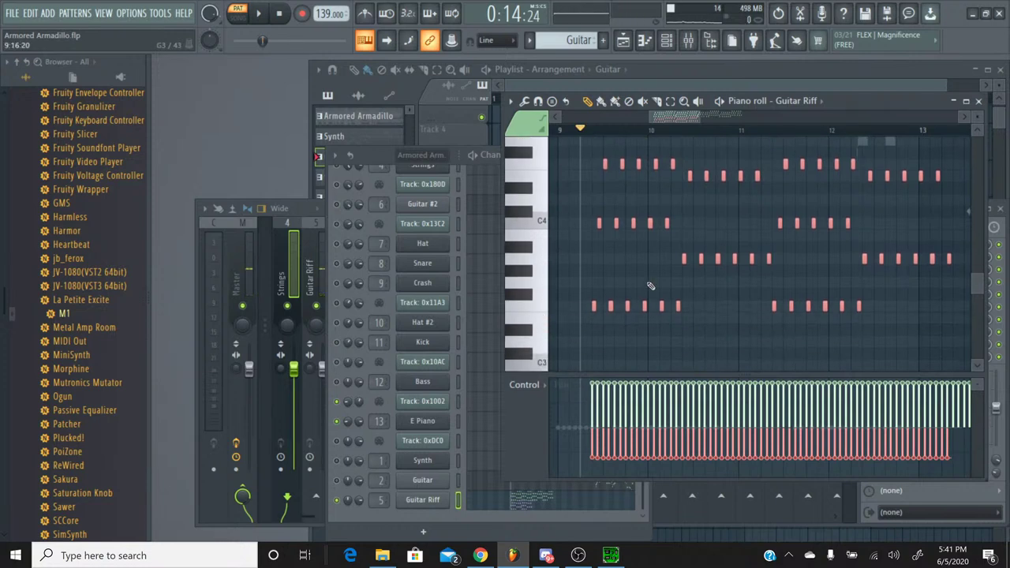
key("ctrl+z")
scroll(651, 285, "up", 3)
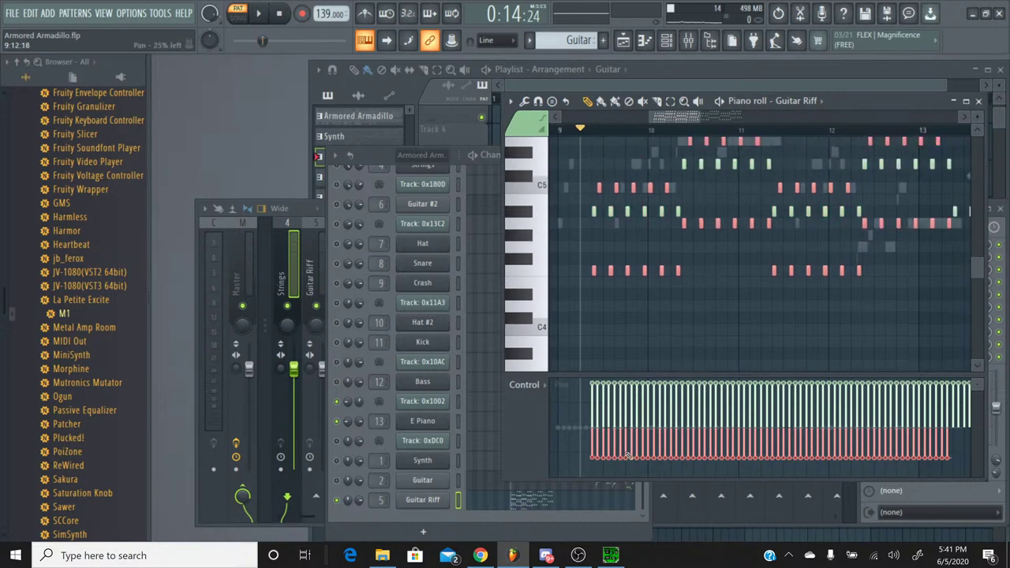
Switch to SPCTool, play the original Armored Armadillo song from an early point, then stop it and return to FL Studio.
left_click(611, 556)
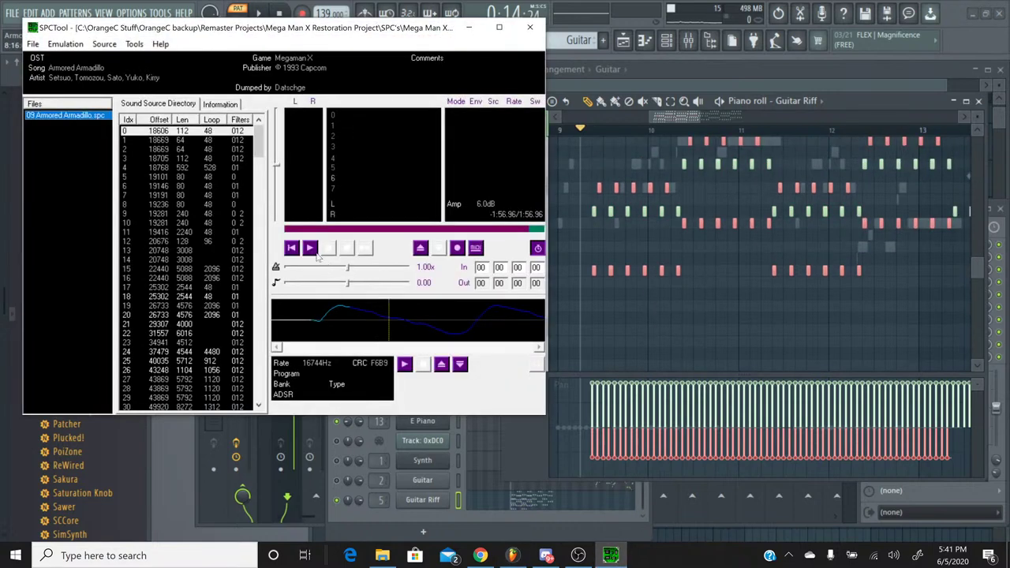
left_click(310, 248)
left_click(308, 229)
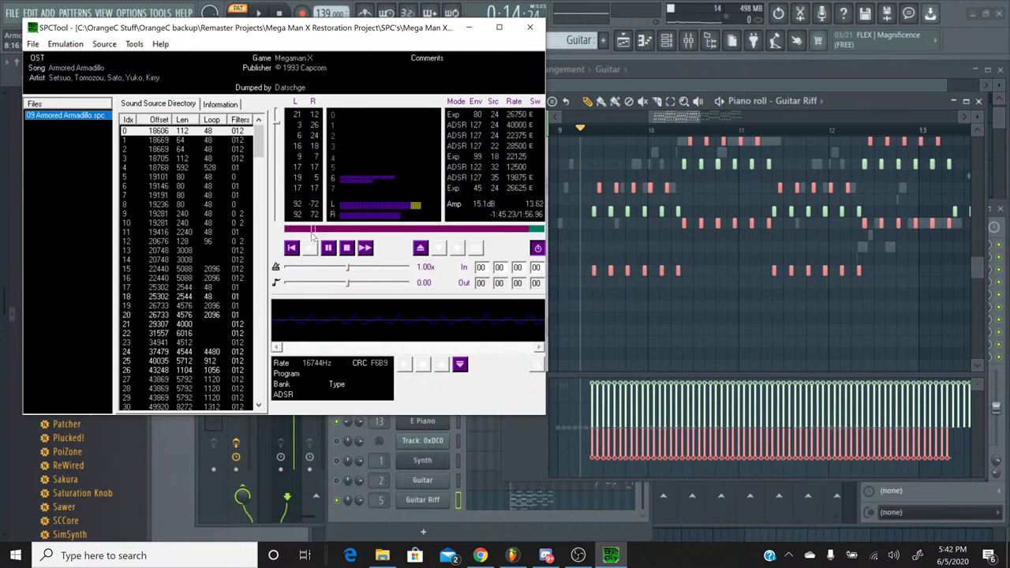
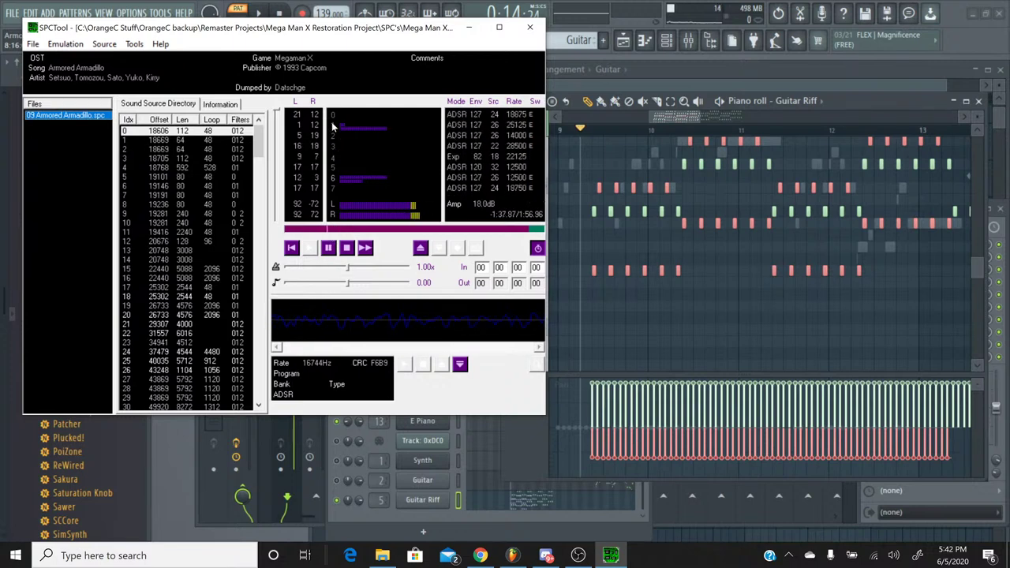
left_click(345, 247)
left_click(468, 27)
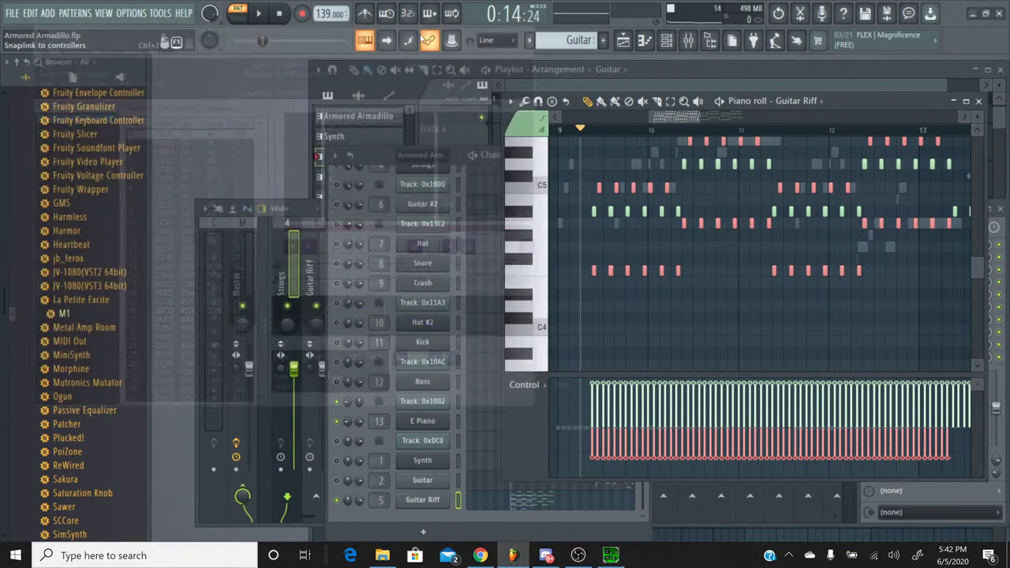
Play back the Guitar Riff part, then close the piano roll and stop playback.
left_click(258, 14)
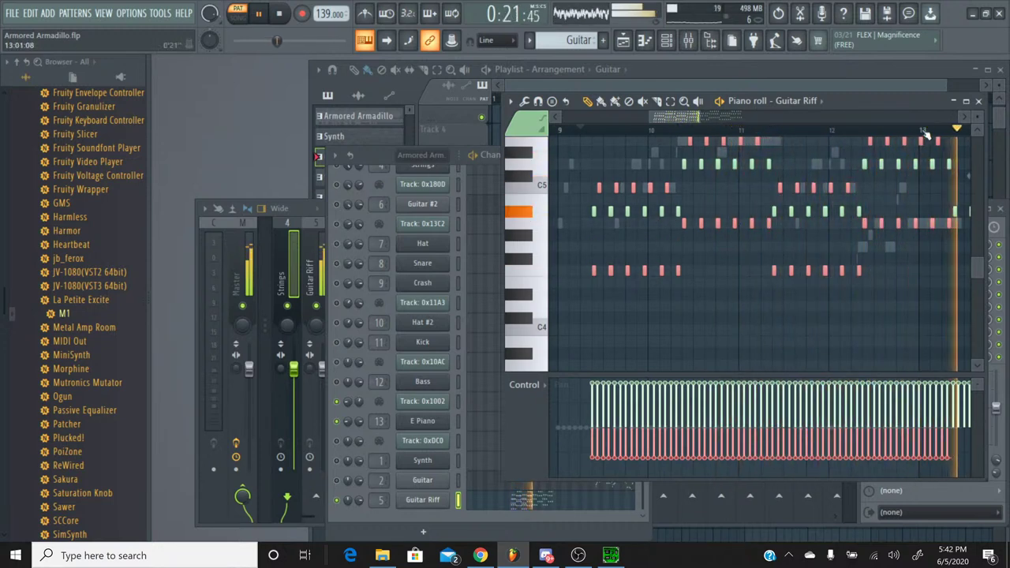
left_click(983, 103)
key("space")
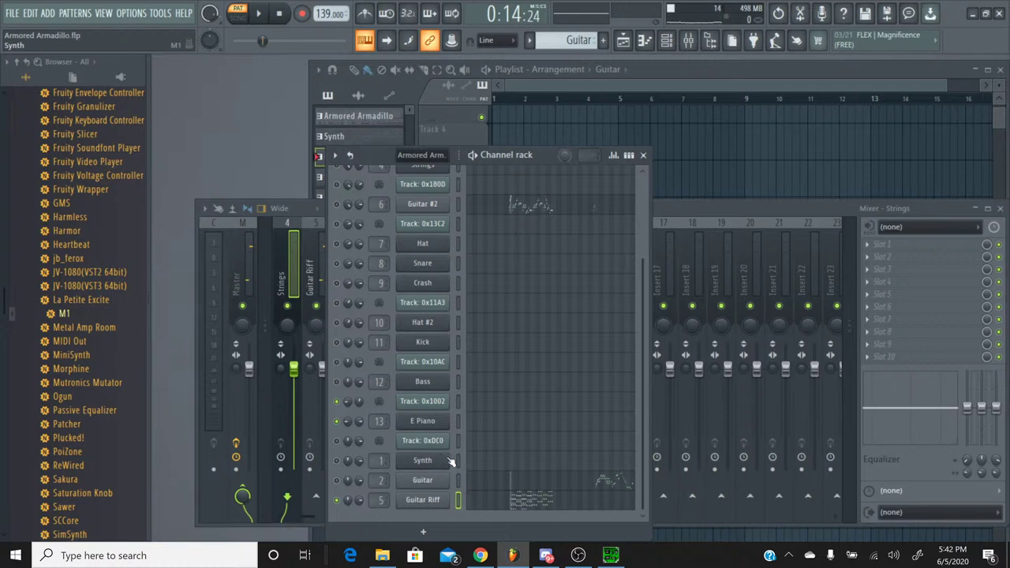
Check the live chat on the YouTube Studio stream page in Chrome, then return to FL Studio.
left_click(481, 555)
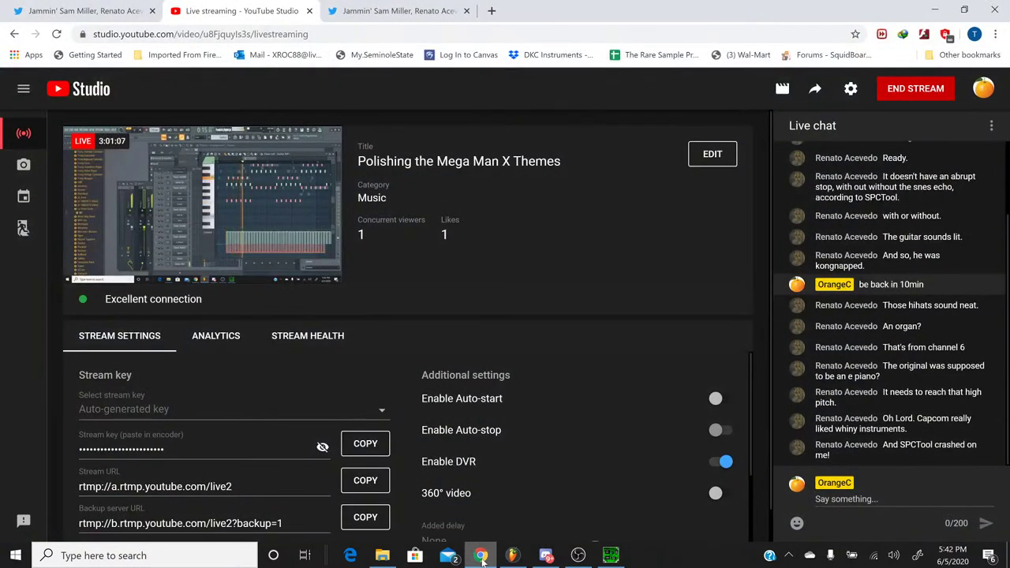
left_click(481, 555)
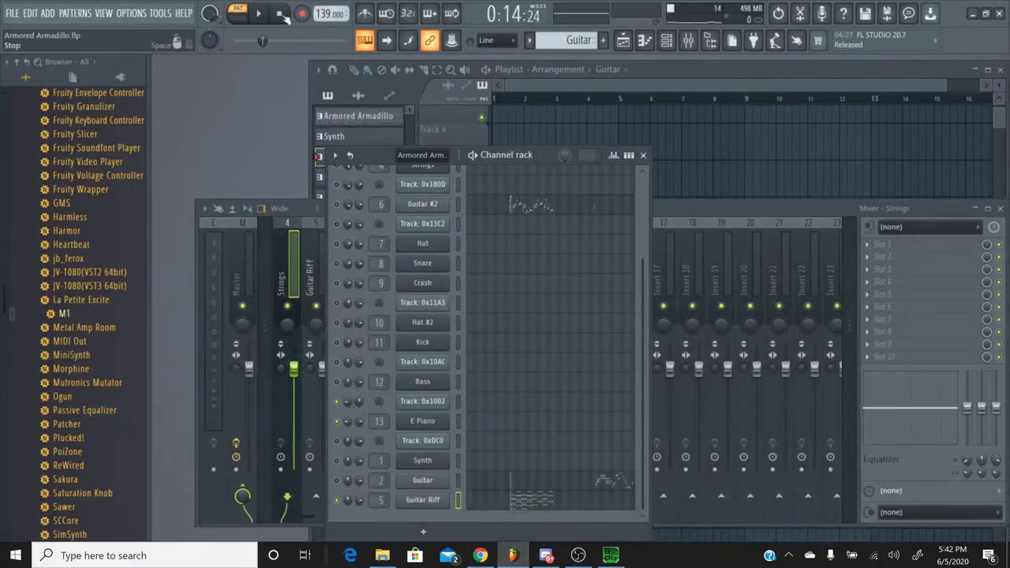
Lower the Guitar Riff mixer track's volume while the Guitar pattern plays, then stop playback.
left_click(264, 18)
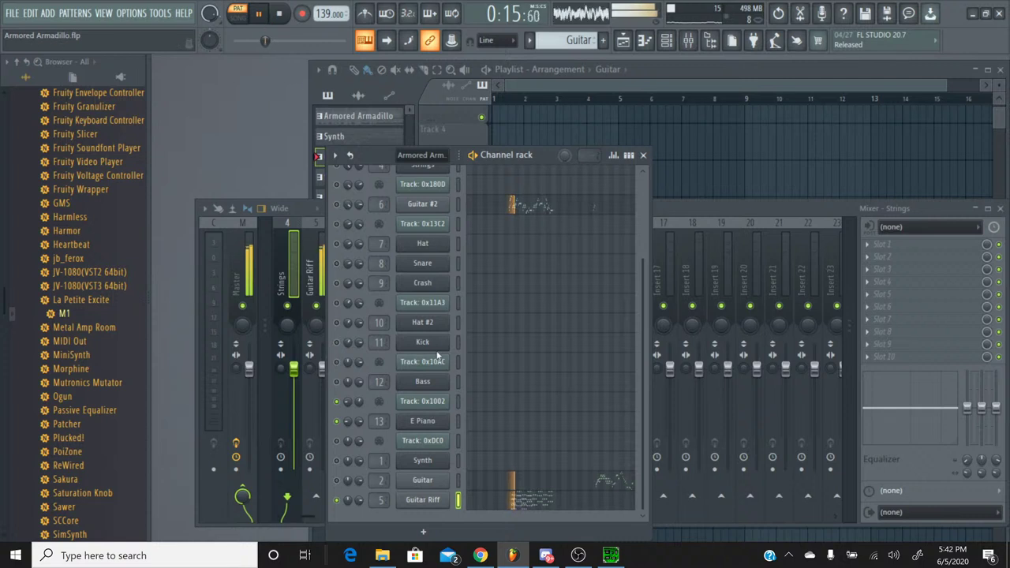
left_click(674, 209)
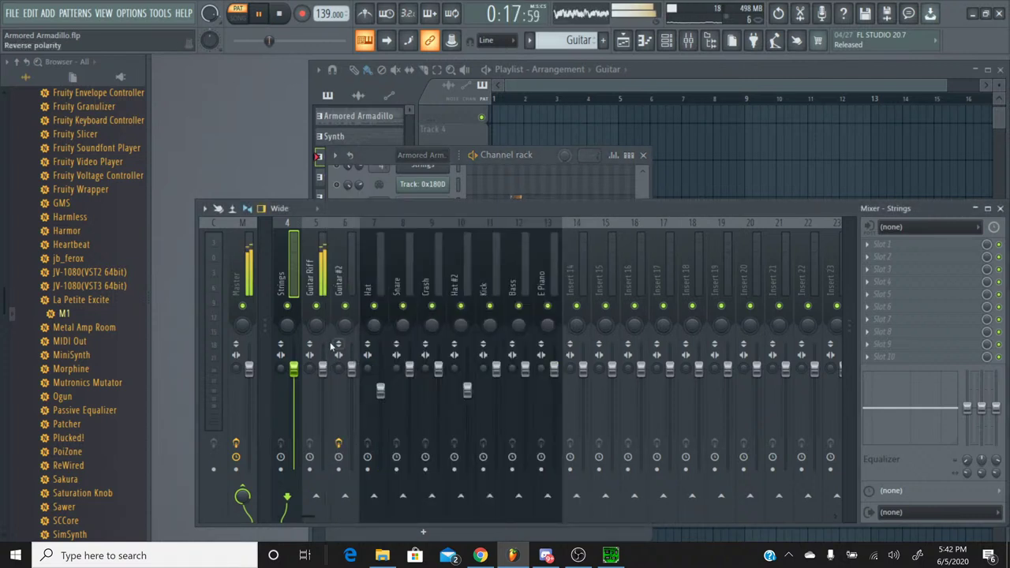
left_click_drag(322, 369, 323, 391)
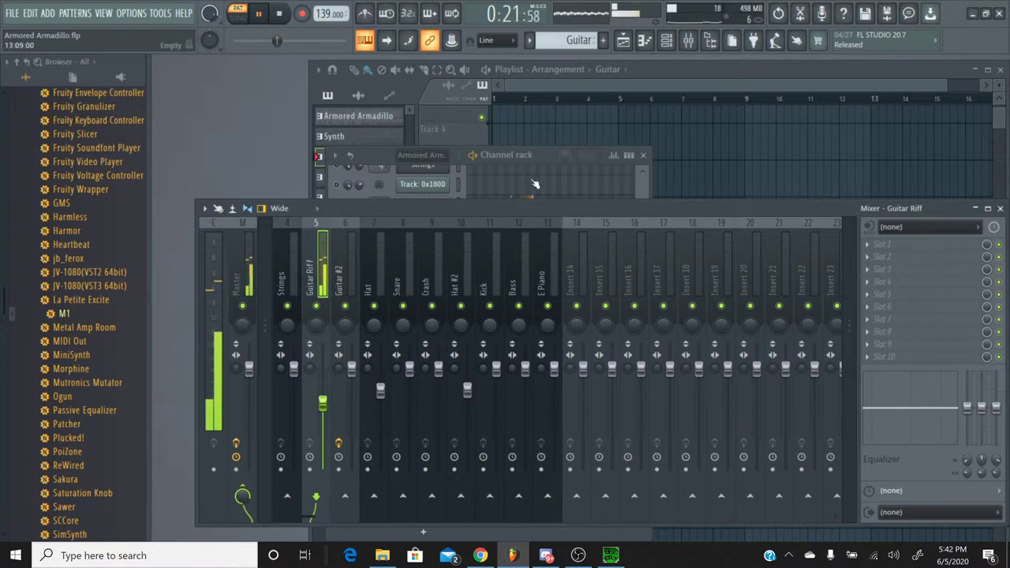
left_click(369, 163)
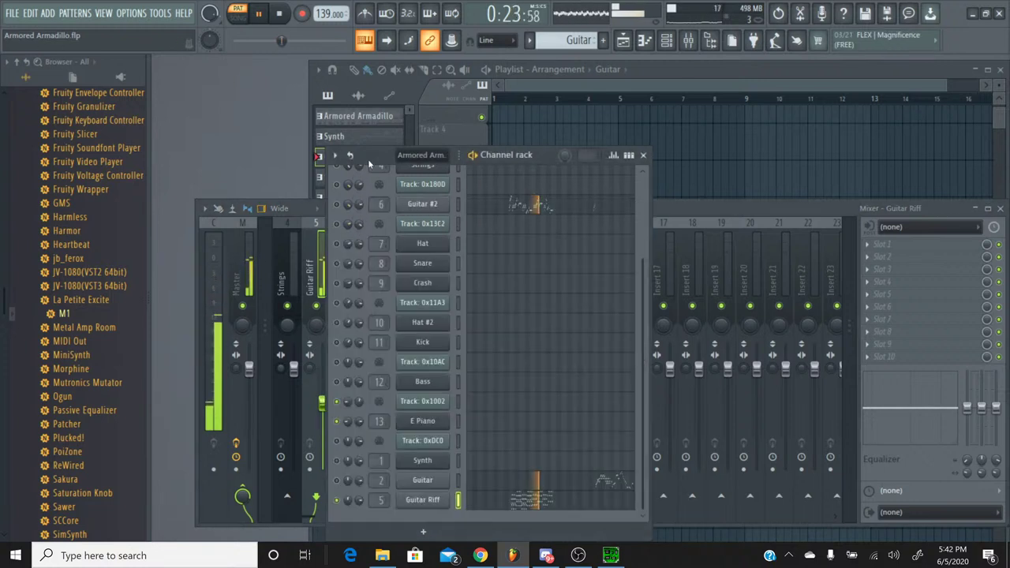
left_click(281, 16)
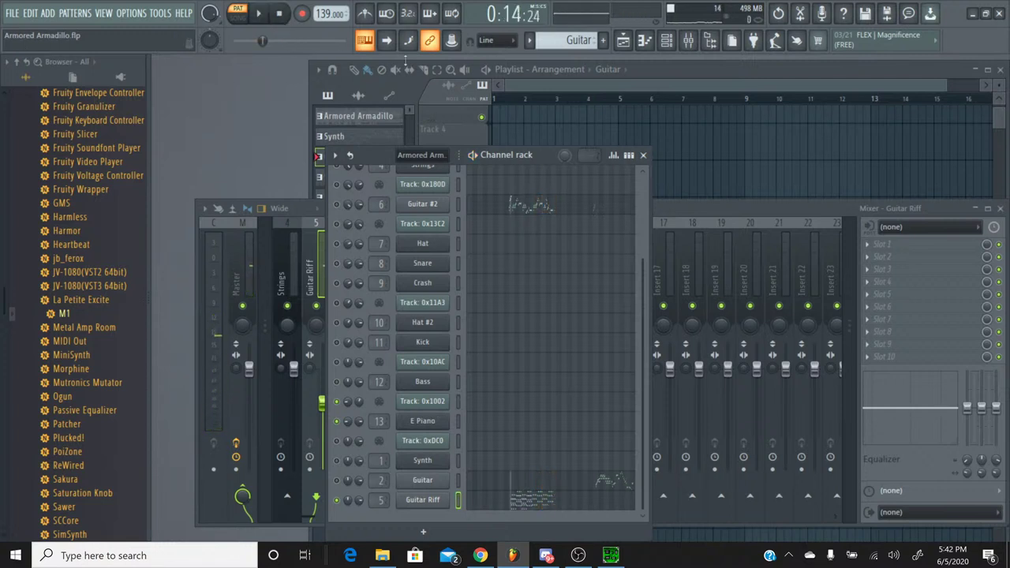
Replay the original song in SPCTool, then play the Guitar pattern in FL Studio to compare the two.
left_click(611, 555)
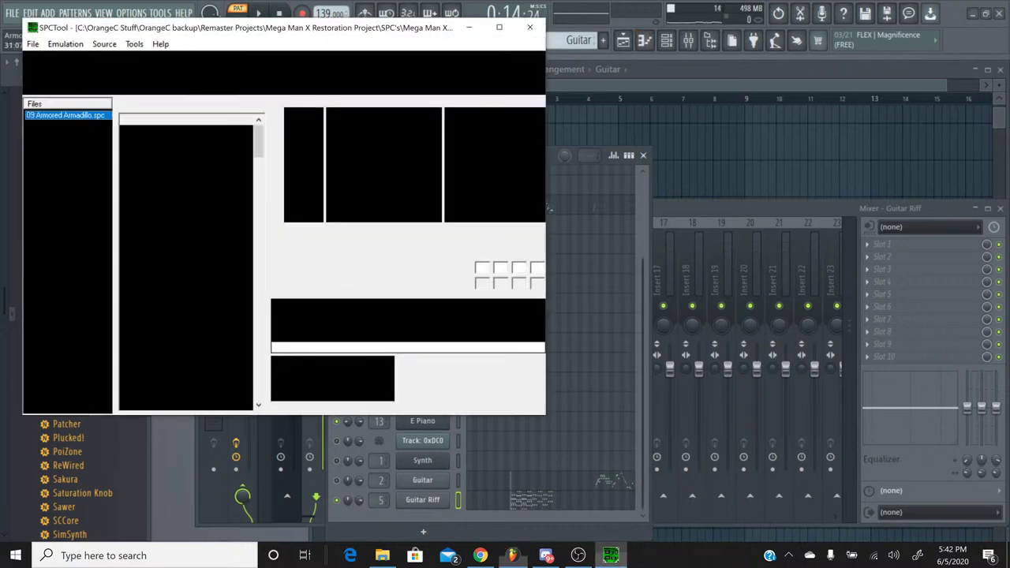
left_click(312, 248)
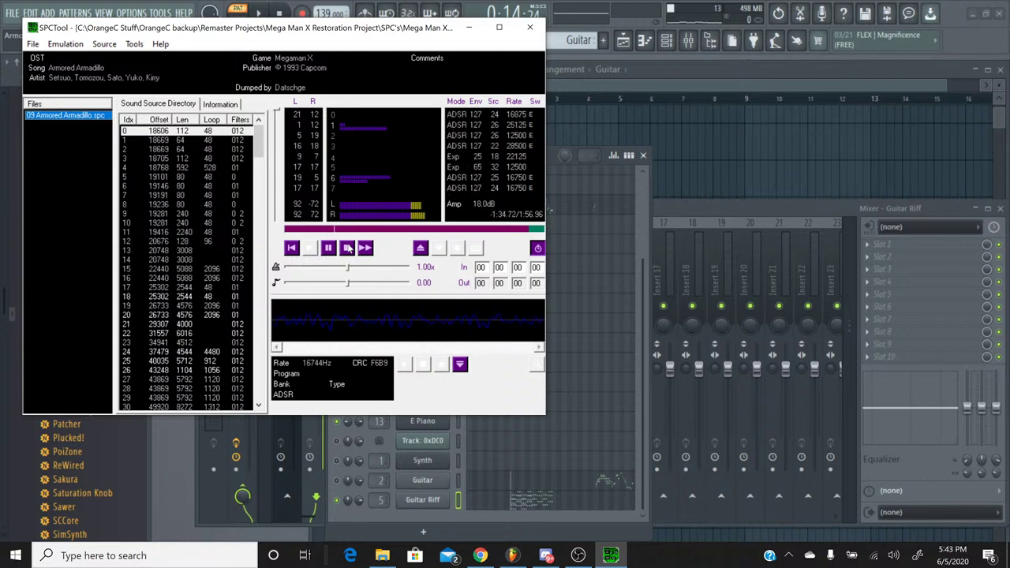
left_click(348, 247)
left_click(469, 30)
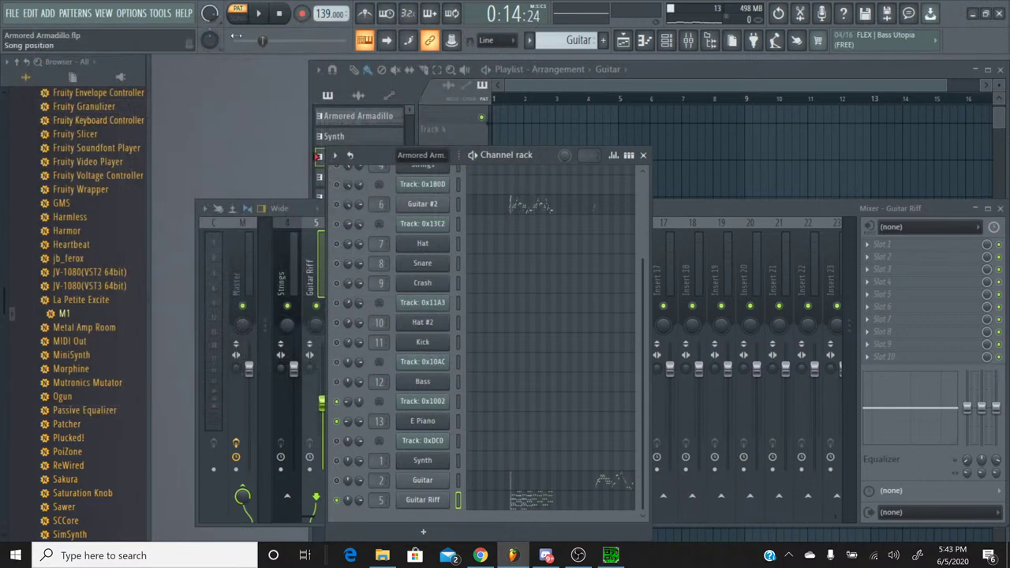
left_click(266, 14)
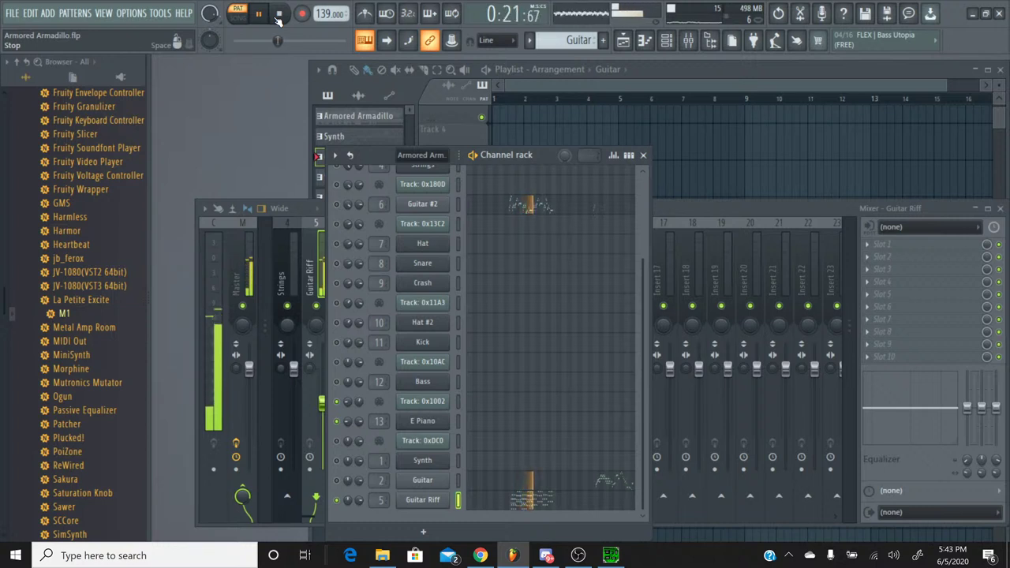
left_click(278, 19)
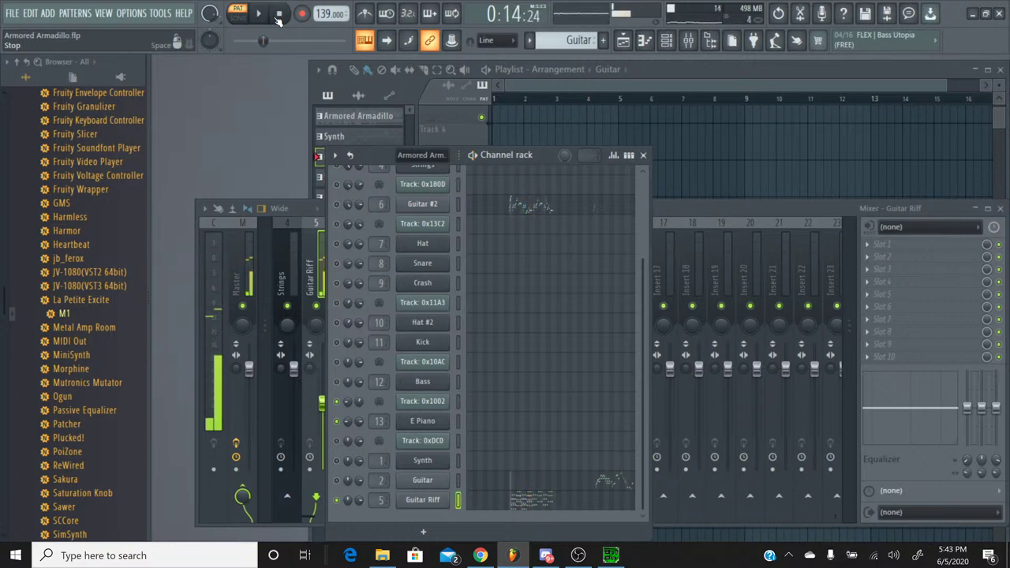
Close the channel rack and switch to the Armored Armadillo pattern.
left_click(640, 156)
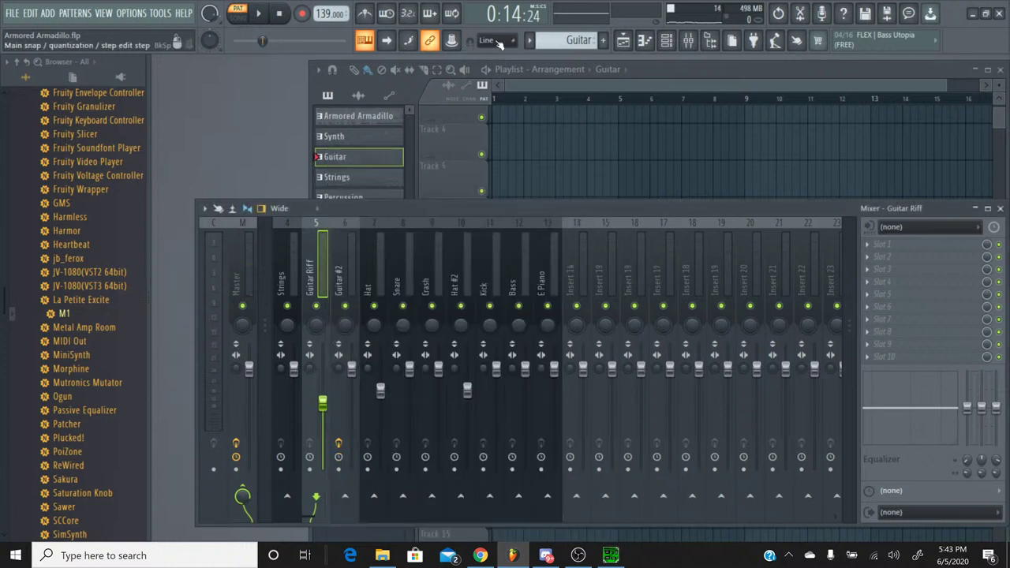
left_click(528, 40)
left_click(535, 60)
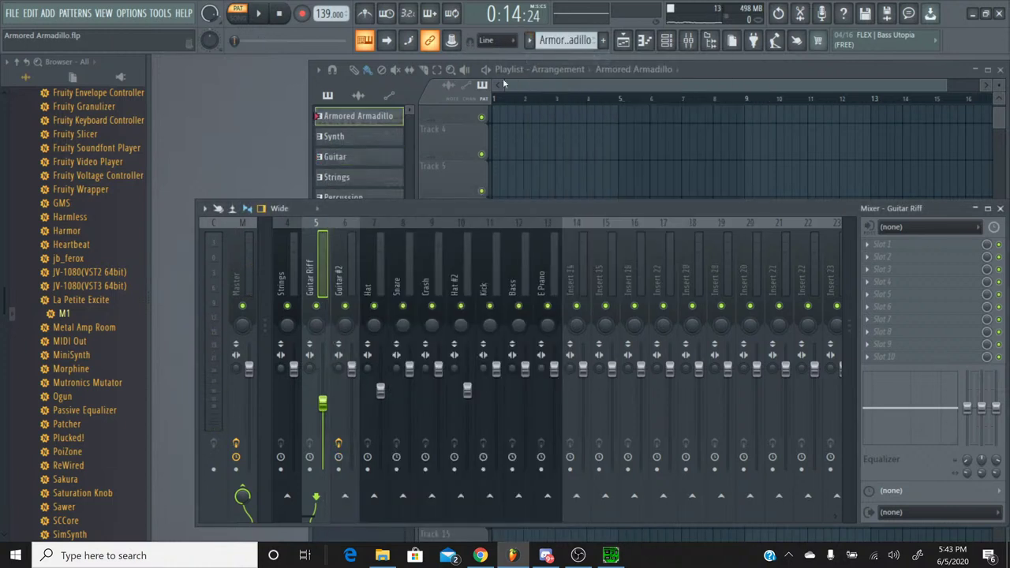
Reopen the channel rack and save the project.
left_click(666, 40)
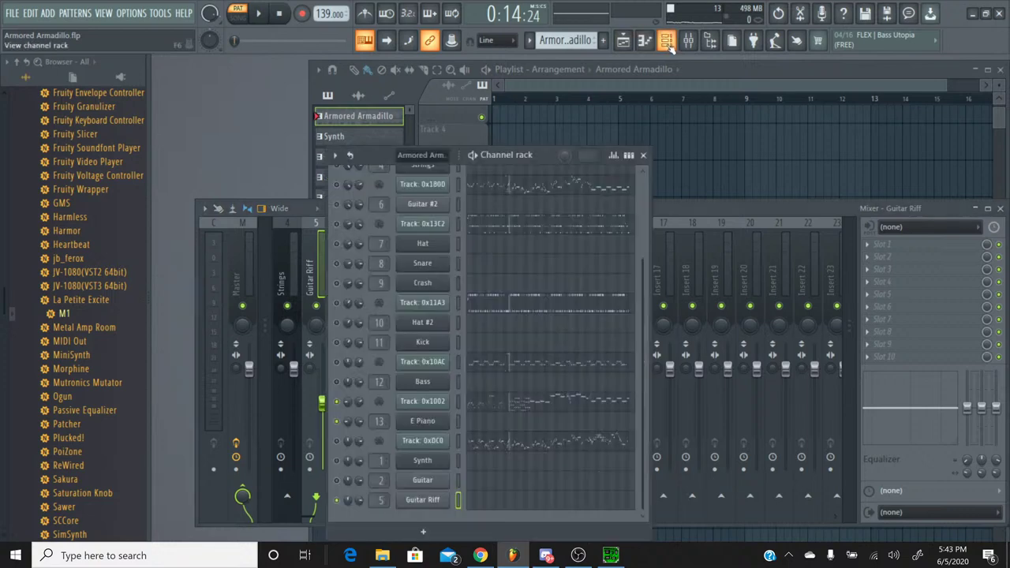
left_click(12, 12)
left_click(24, 74)
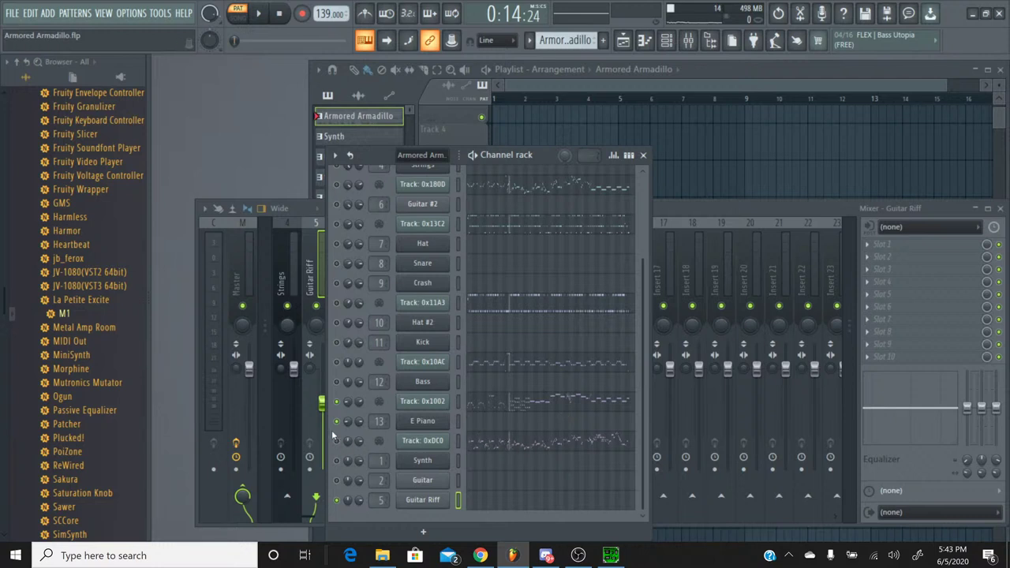
Audition the Track: 0xDC0 part from bar 12 in its piano roll.
left_click(535, 447)
left_click_drag(600, 118, 697, 119)
scroll(672, 207, "up", 4)
left_click(637, 131)
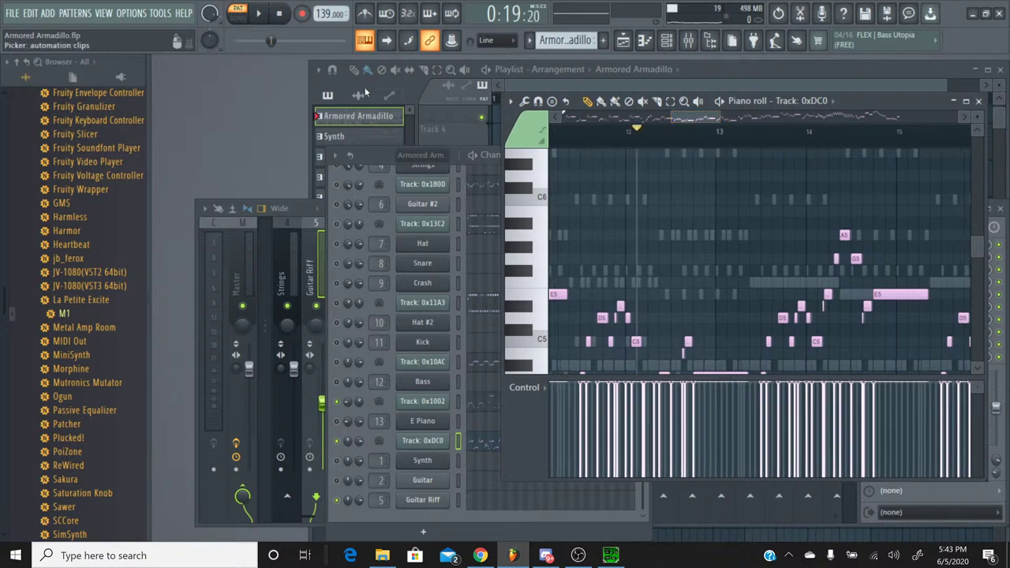
key("space")
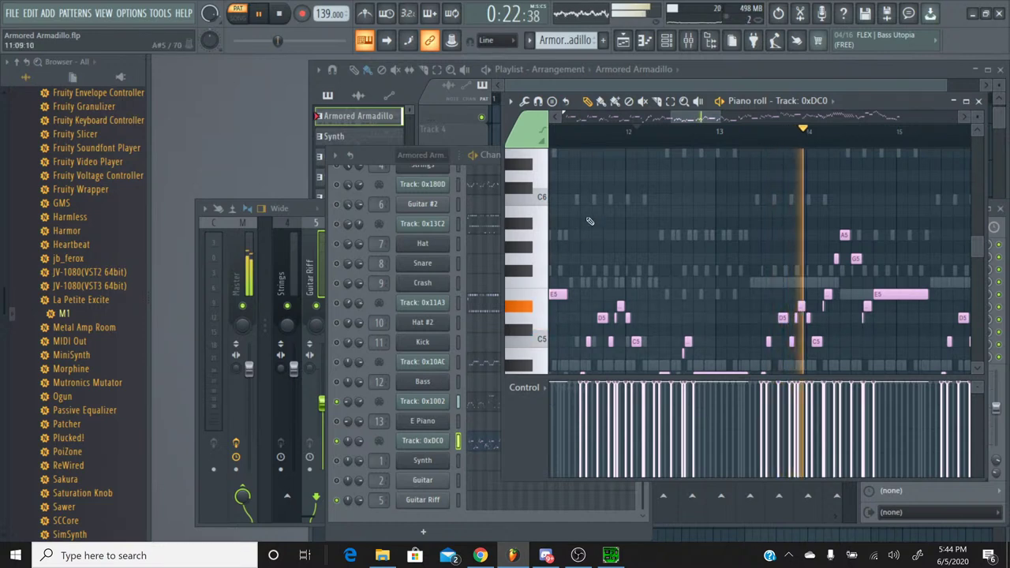
scroll(607, 224, "down", 1)
scroll(607, 225, "up", 6)
scroll(433, 271, "up", 4)
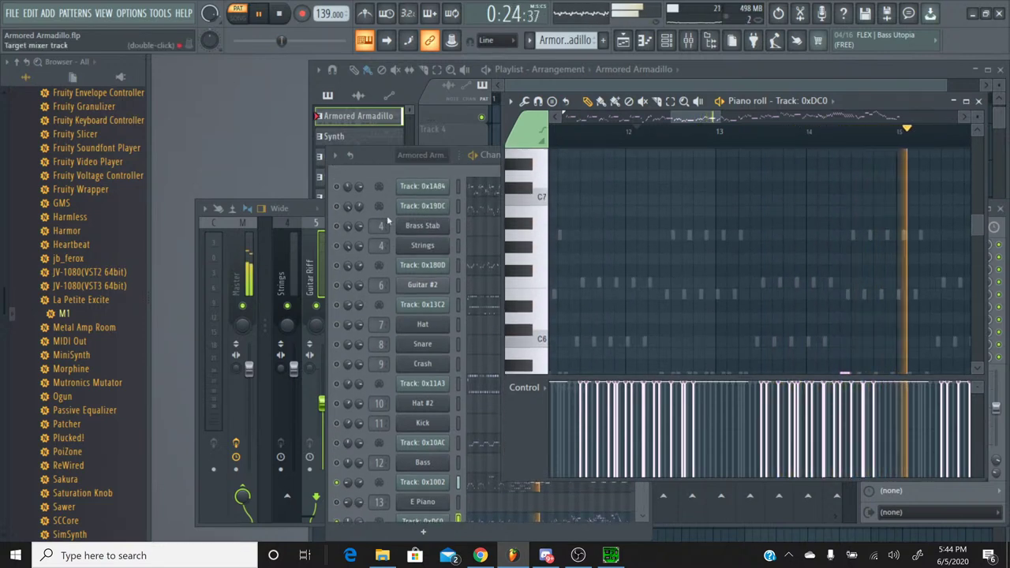
scroll(433, 270, "down", 4)
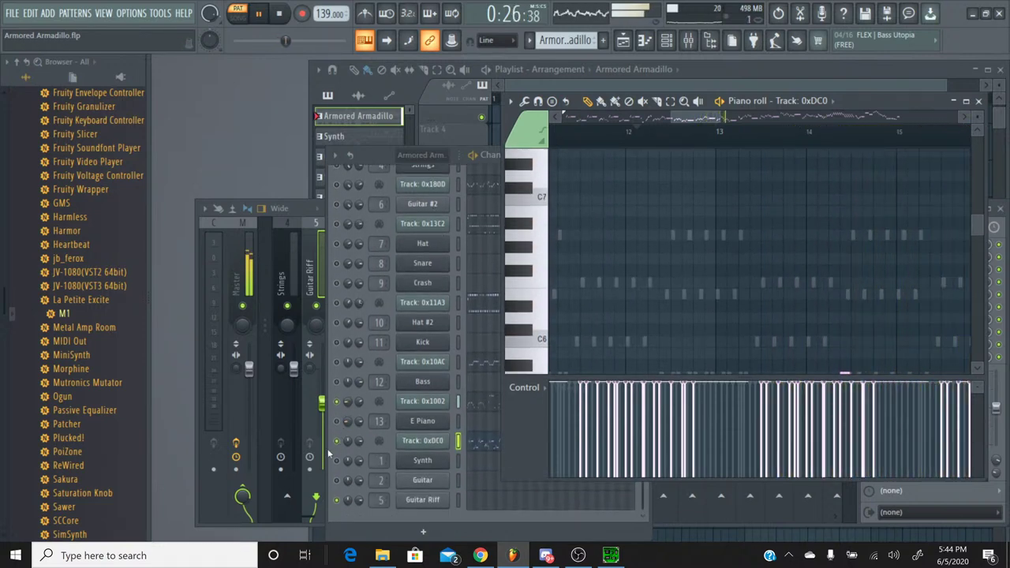
Mute Track: 0xDC0, replay the Armored Armadillo pattern from about bar 10, and close that track's piano roll.
left_click(339, 442)
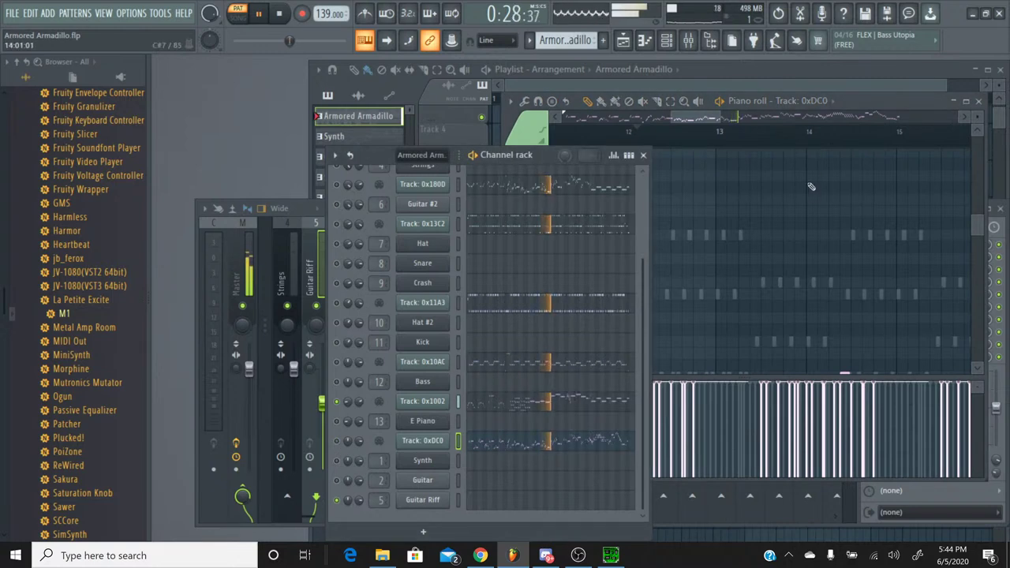
left_click(694, 132)
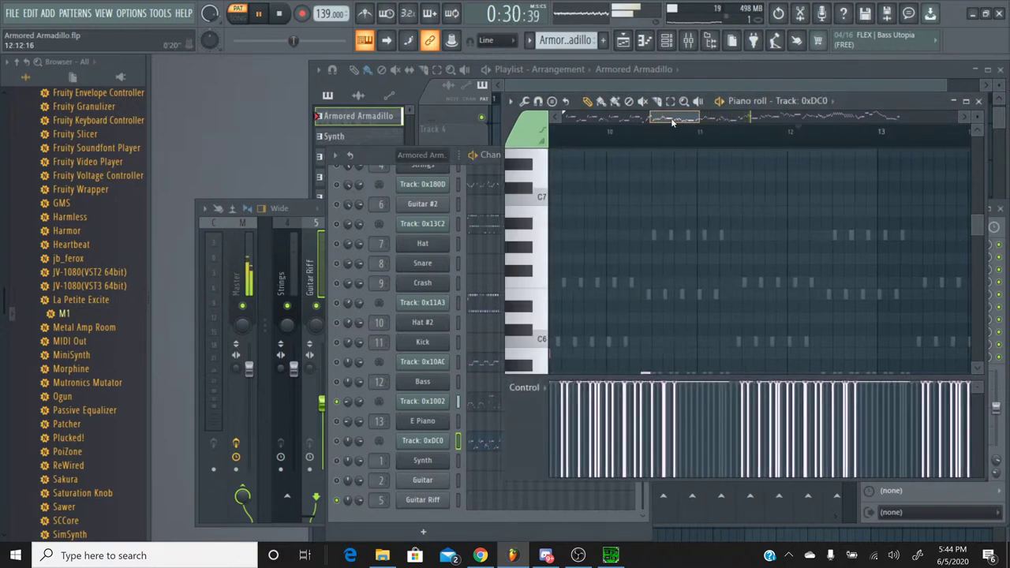
left_click(635, 131)
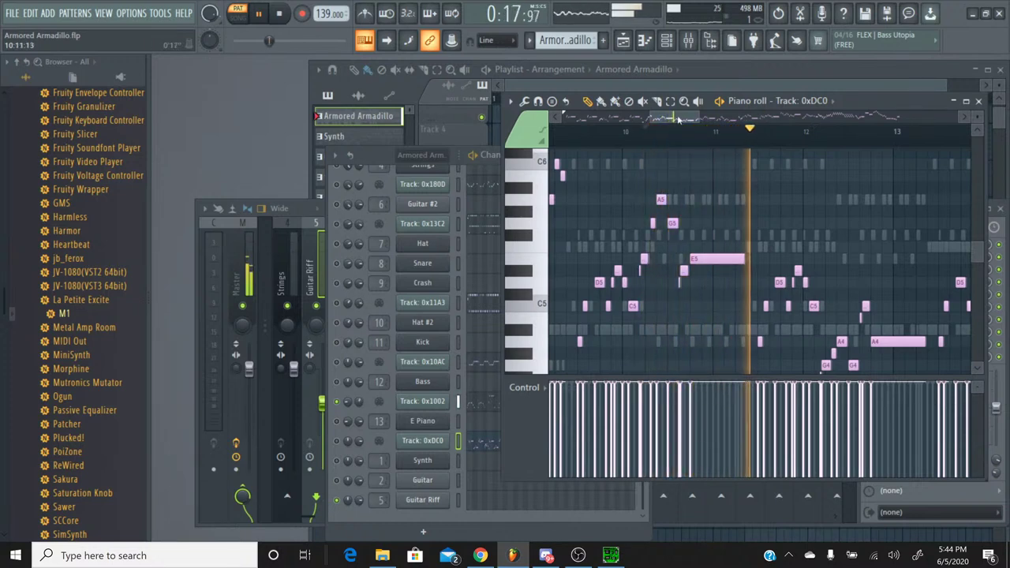
scroll(713, 157, "down", 3)
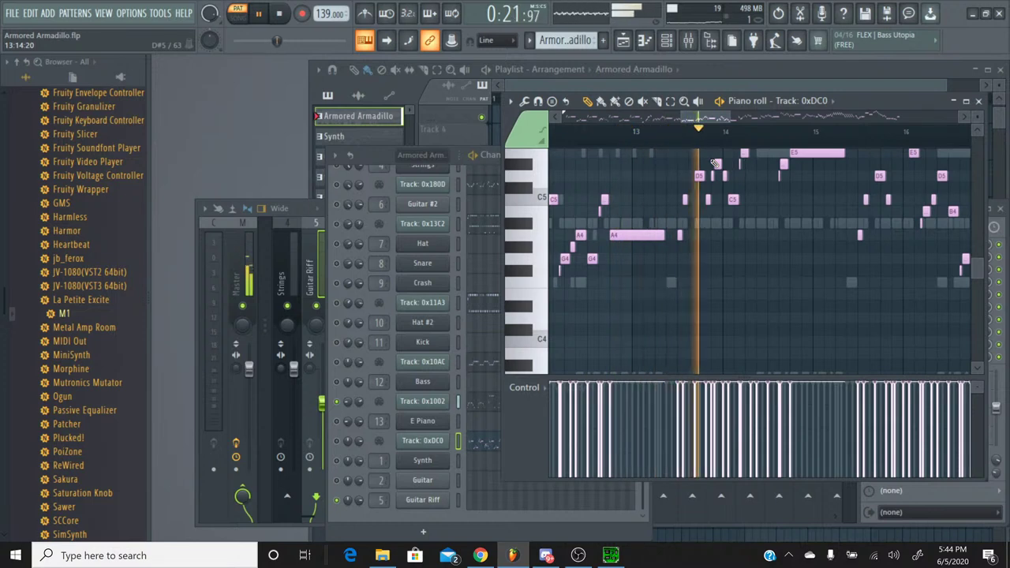
left_click(979, 101)
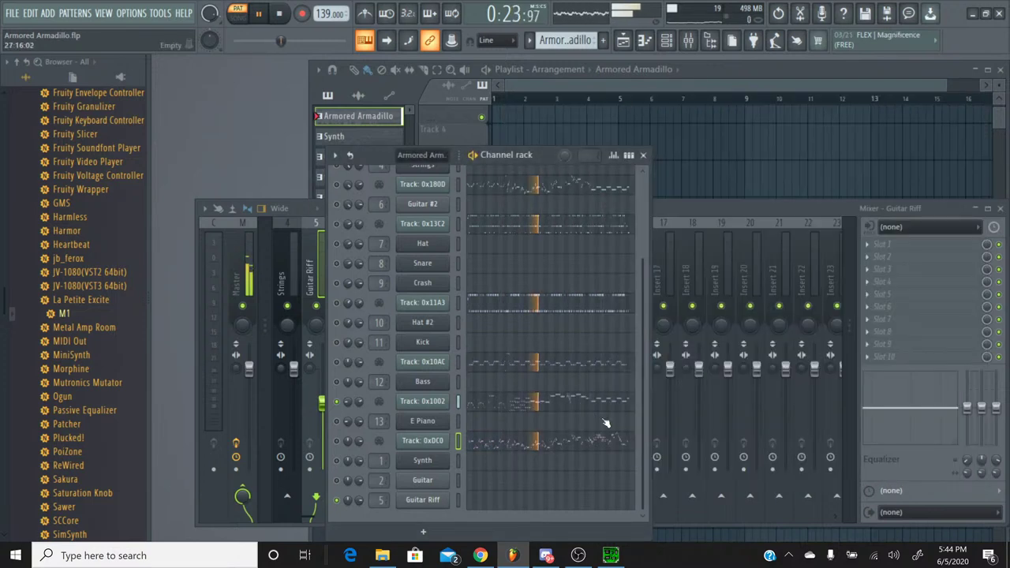
Play the Track: 0x1002 part from bar 12 and select and copy its notes from the long ones after bar 13 onward.
left_click(533, 407)
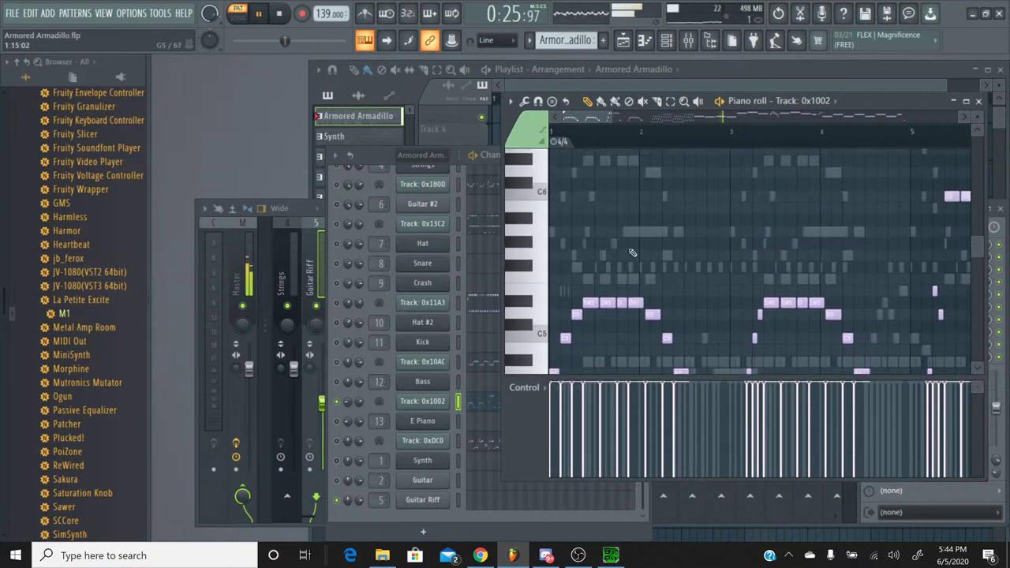
left_click_drag(606, 118, 702, 118)
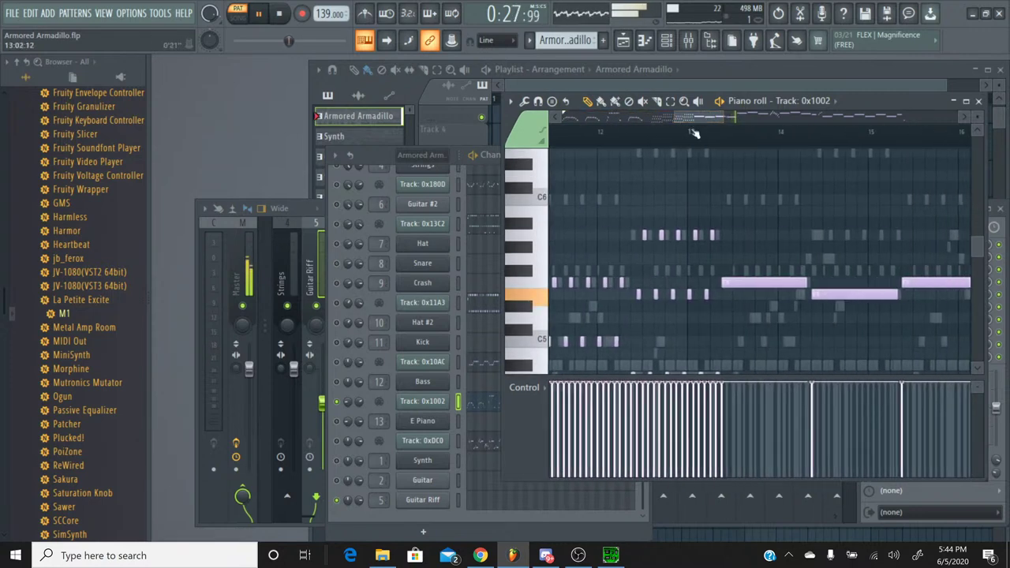
left_click(649, 142)
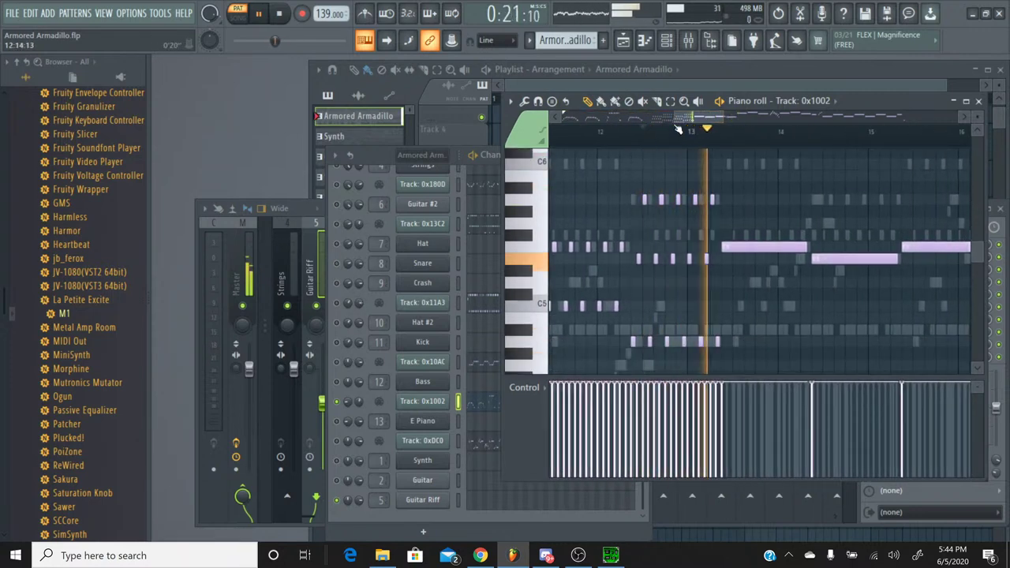
left_click_drag(692, 119, 704, 118)
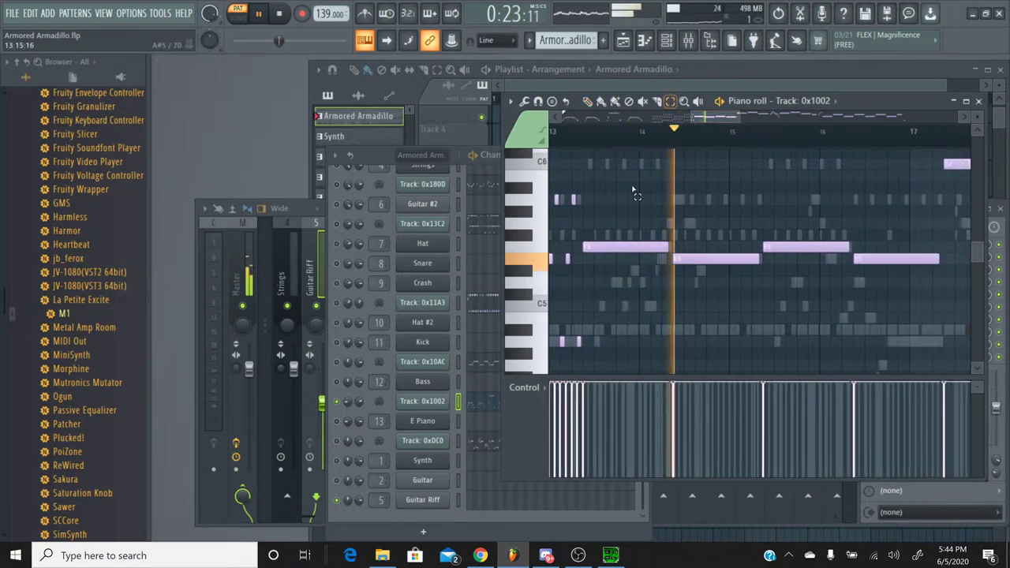
left_click_drag(582, 308, 863, 179)
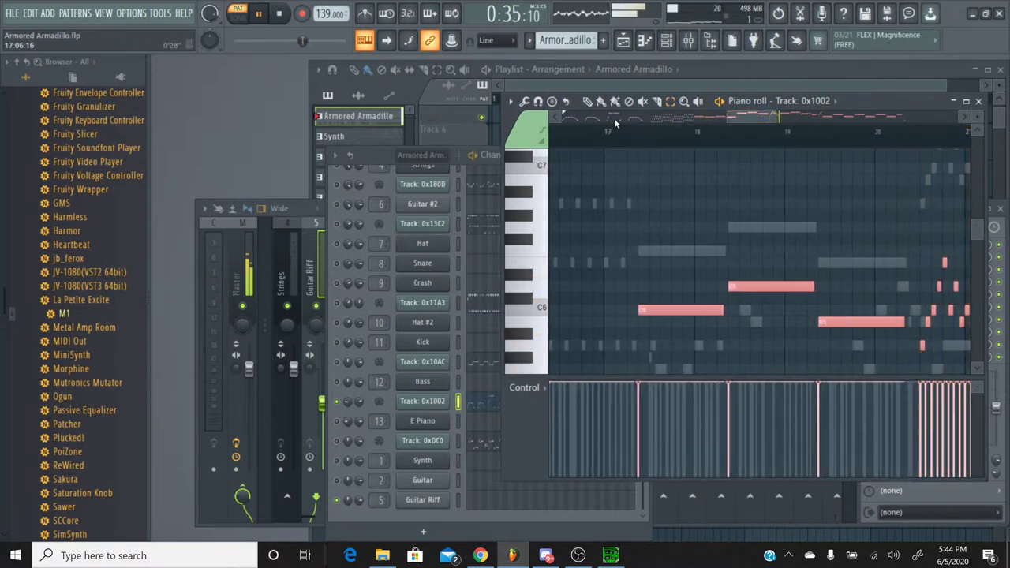
Replay Track: 0x1002 around bar 17, place the stopped playback position at 17:07:00, and close its piano roll.
left_click(632, 148)
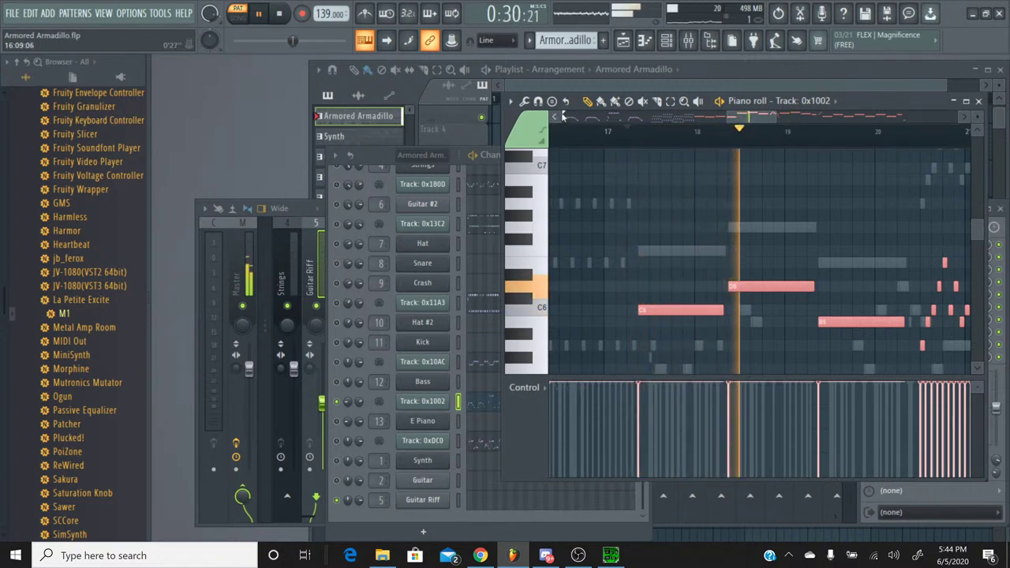
left_click_drag(769, 117, 771, 117)
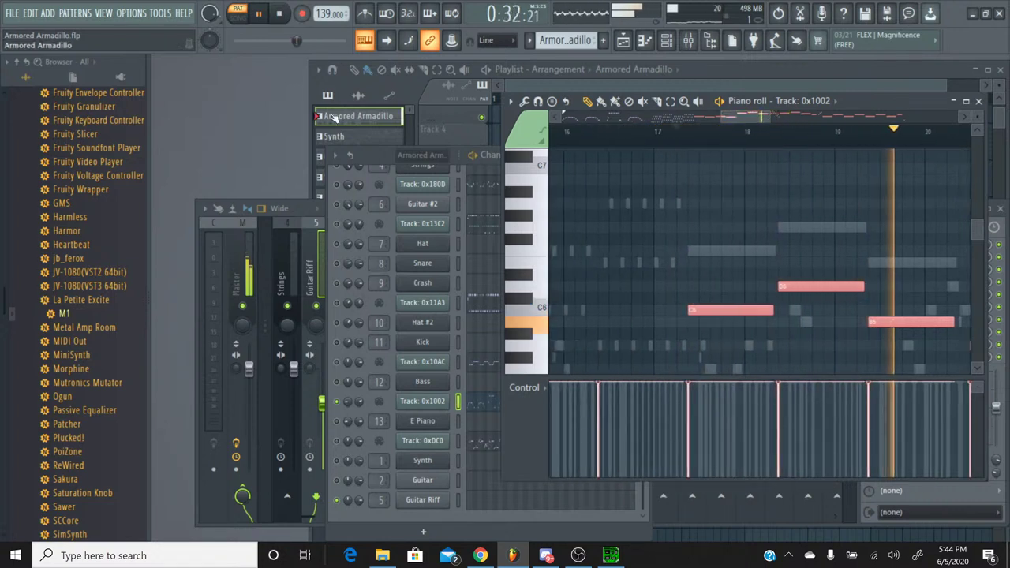
key("space")
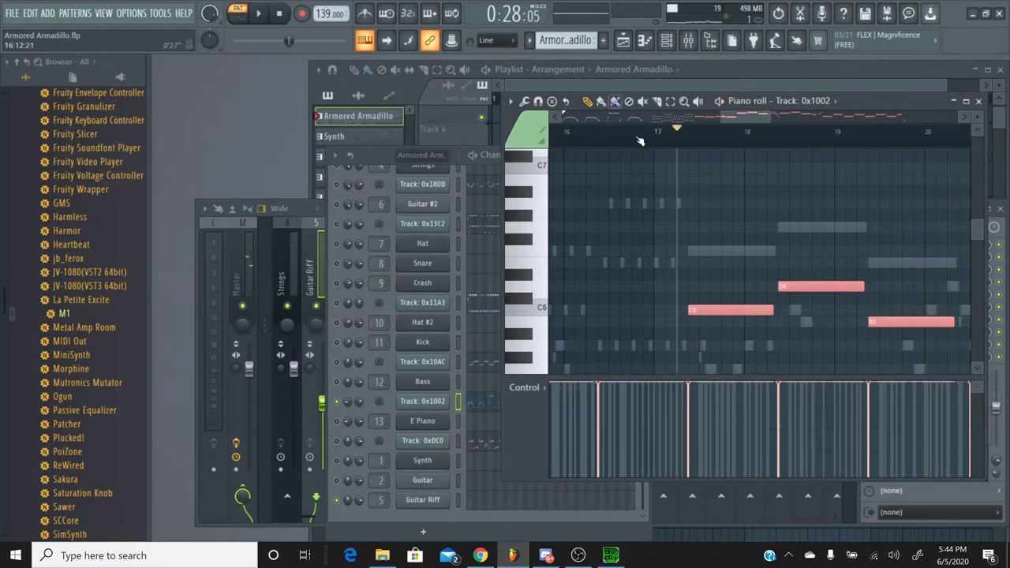
left_click(687, 143)
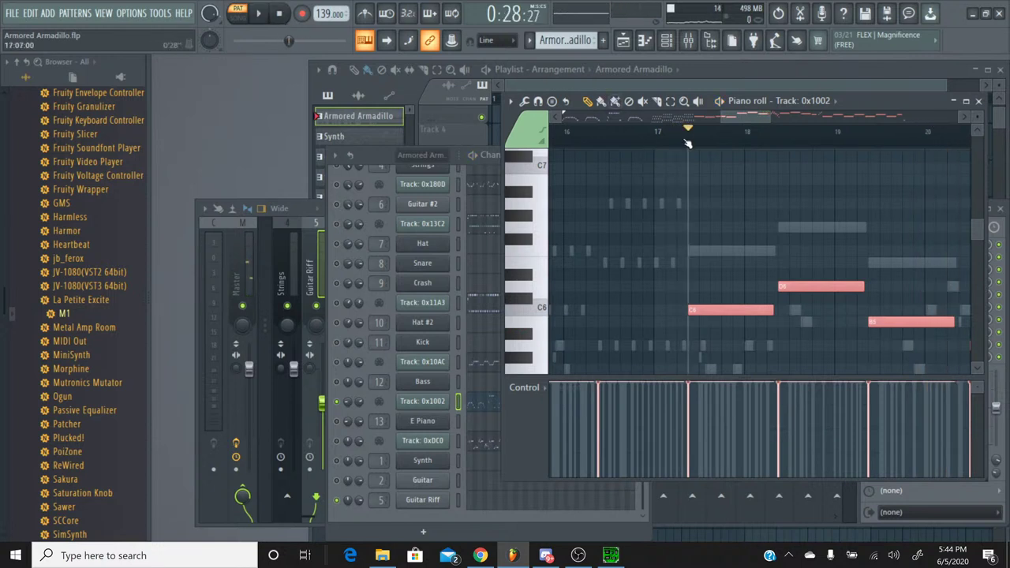
left_click(953, 102)
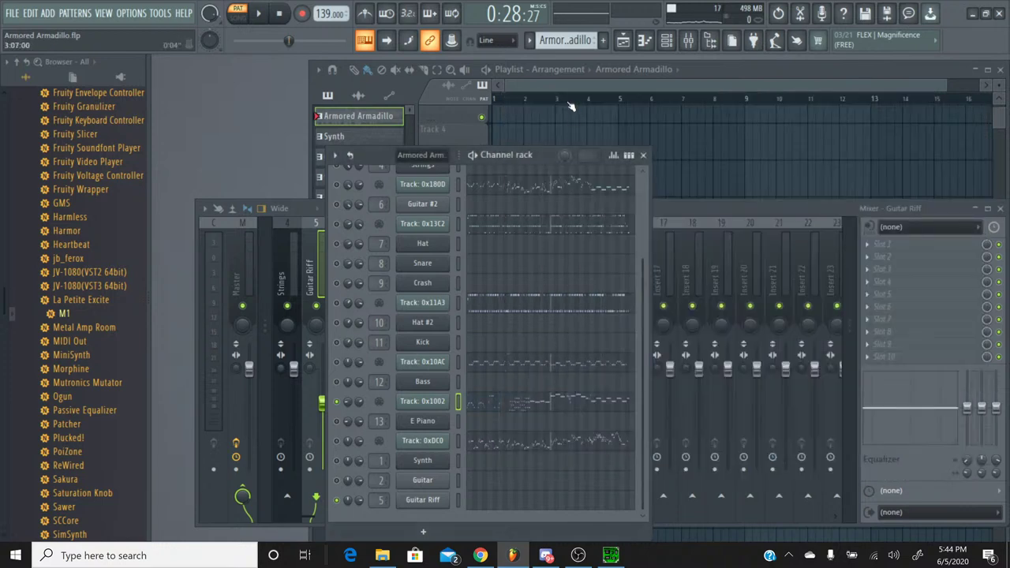
Switch to the Strings pattern and add a new M1 channel below E Piano in the channel rack.
left_click(528, 41)
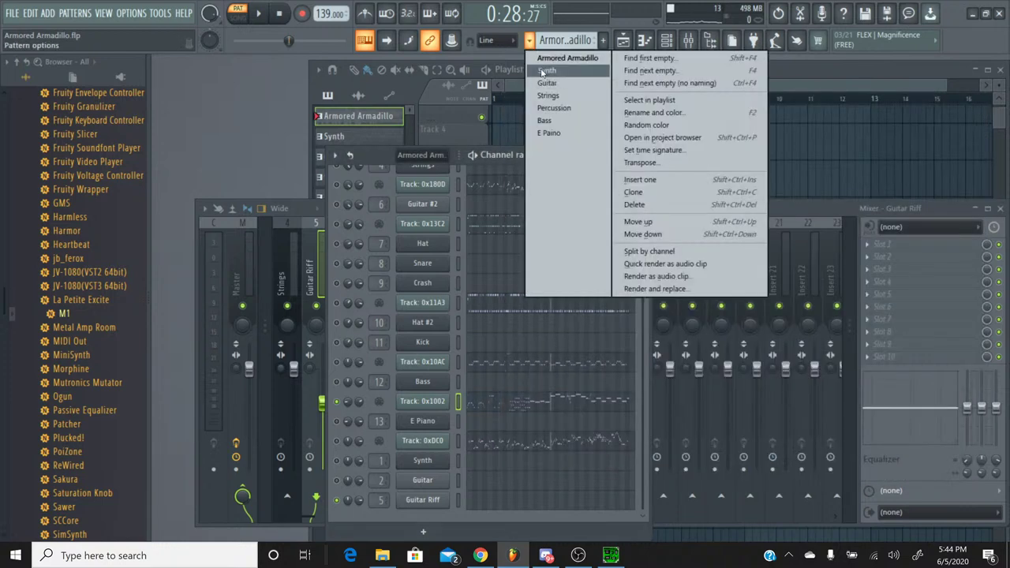
left_click(548, 95)
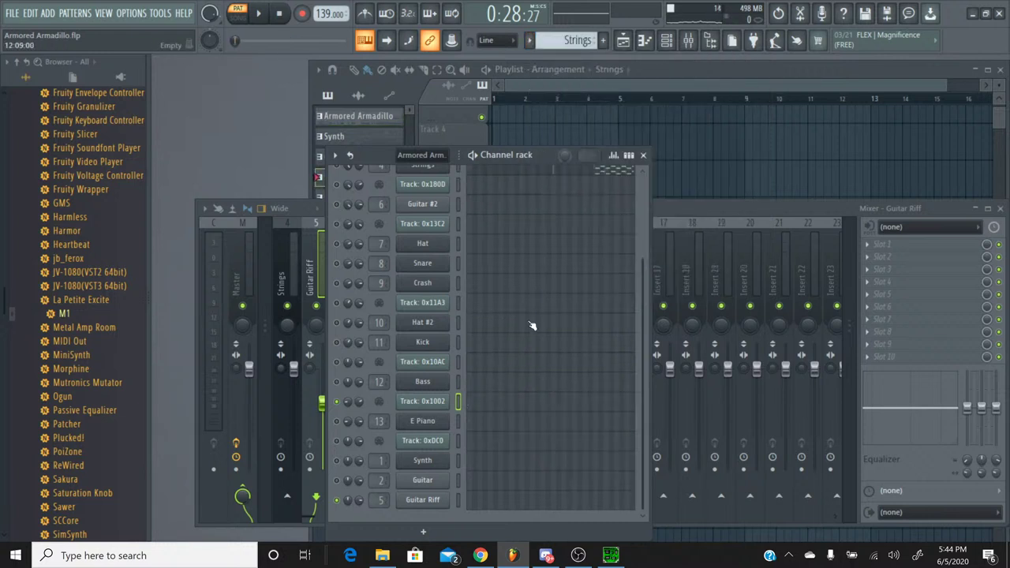
scroll(532, 326, "up", 3)
scroll(532, 326, "down", 3)
left_click_drag(52, 314, 430, 440)
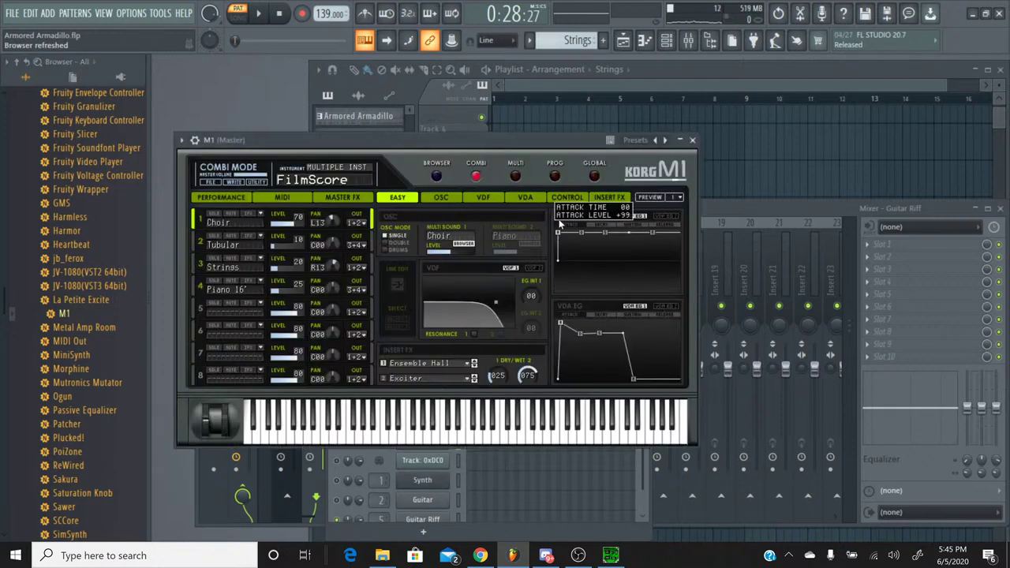
Put the new M1 in program mode and load the BrightStr. sound from the Strings category.
left_click(554, 177)
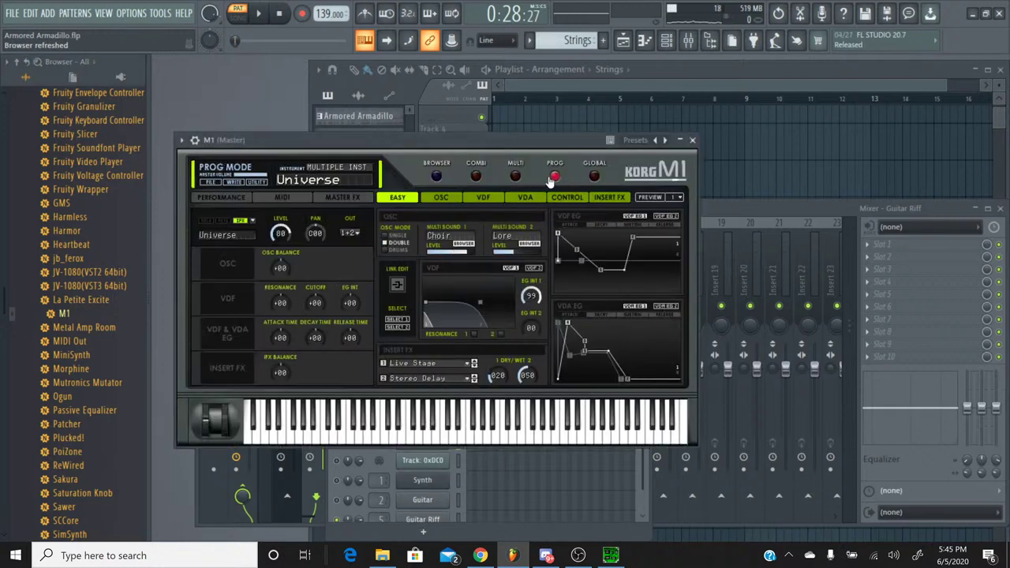
left_click(436, 177)
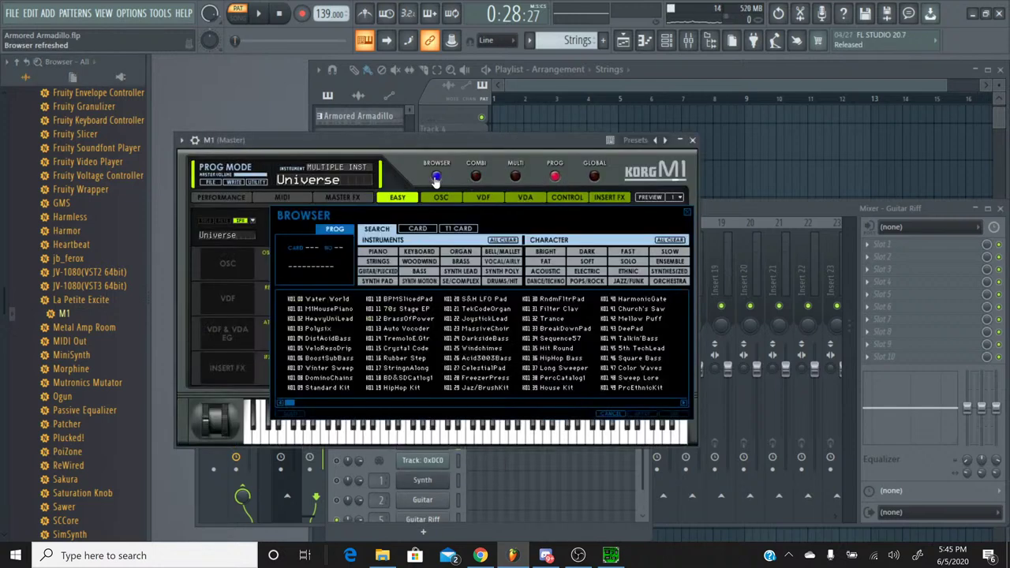
left_click(378, 261)
double_click(397, 367)
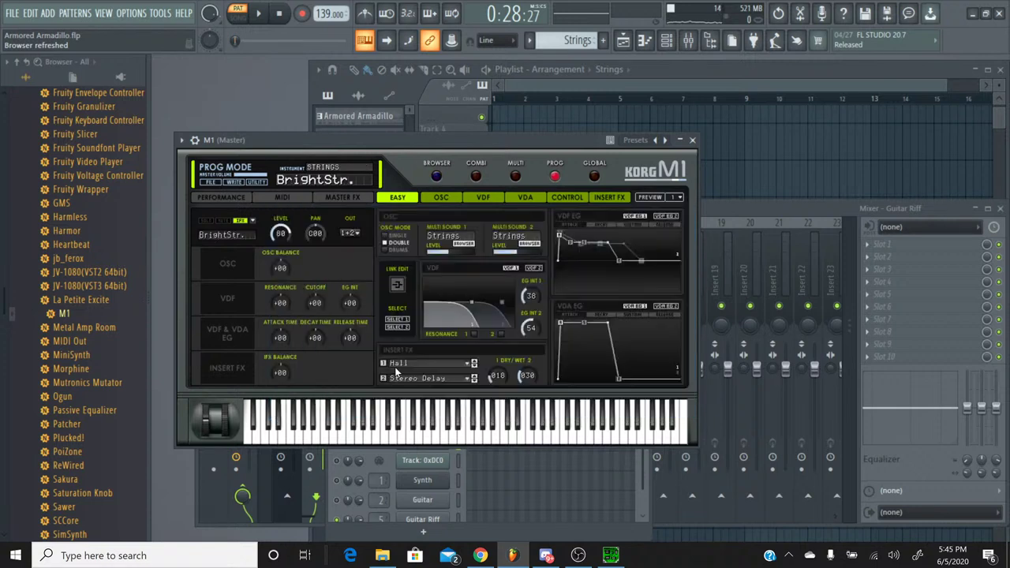
Set both M1 insert effects to No Effect and close the plugin window.
left_click(422, 363)
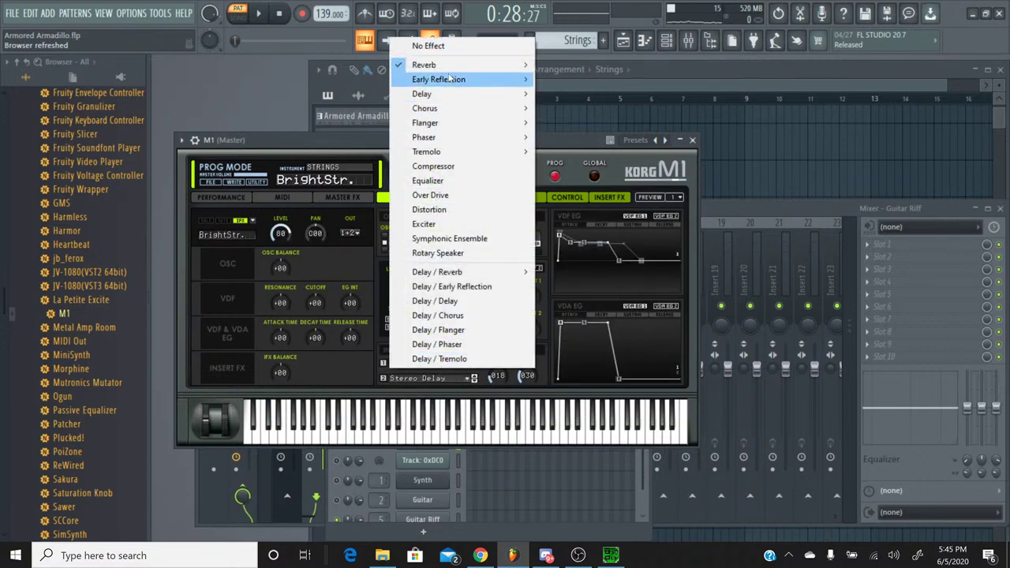
left_click(438, 39)
left_click(426, 379)
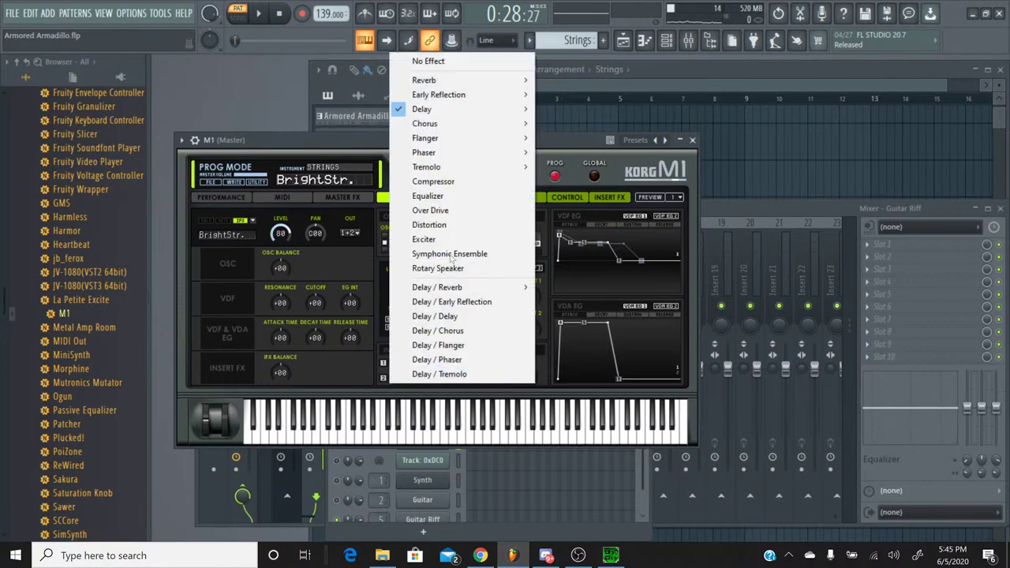
left_click(442, 61)
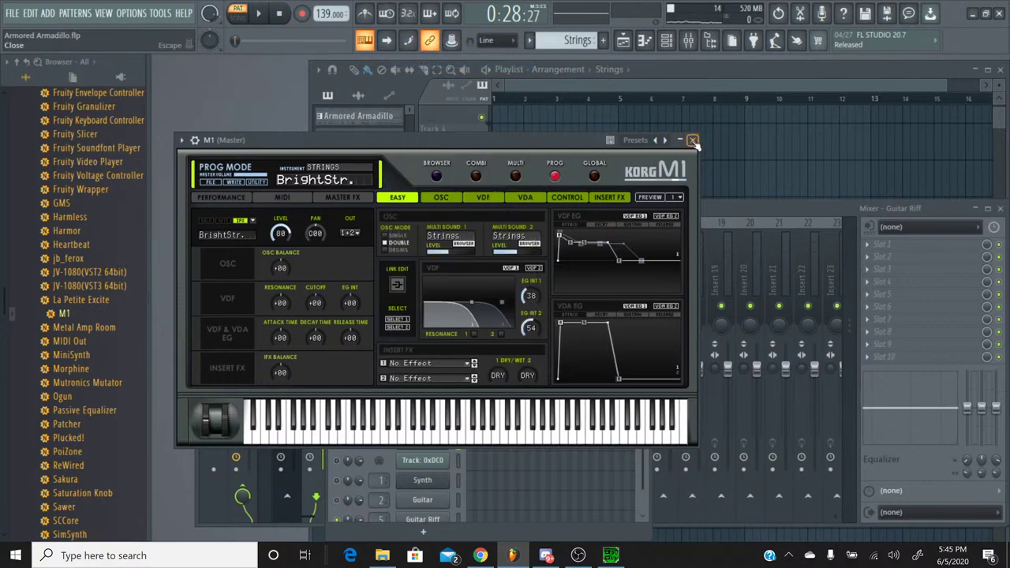
left_click(692, 140)
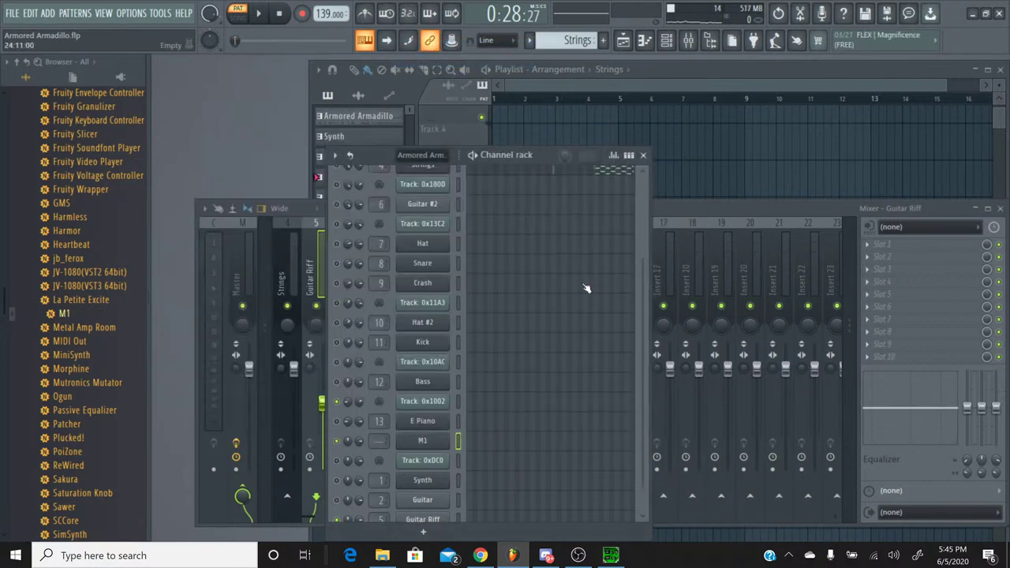
Paste the copied Track: 0x1002 notes into the M1 piano roll from 17:07:00 and deselect them.
left_click(487, 445)
left_click_drag(584, 123, 758, 119)
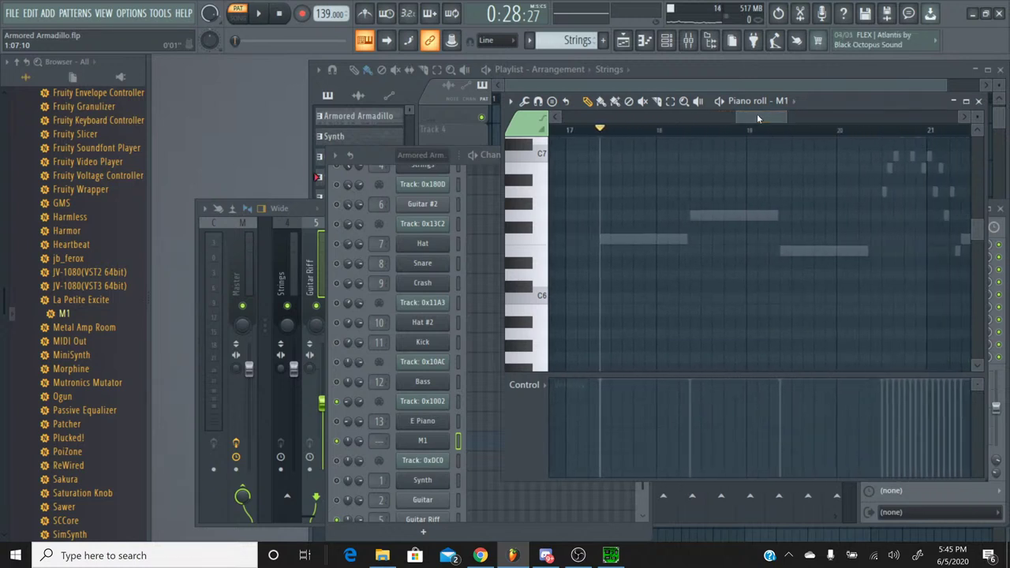
scroll(676, 231, "down", 2)
scroll(655, 232, "down", 3)
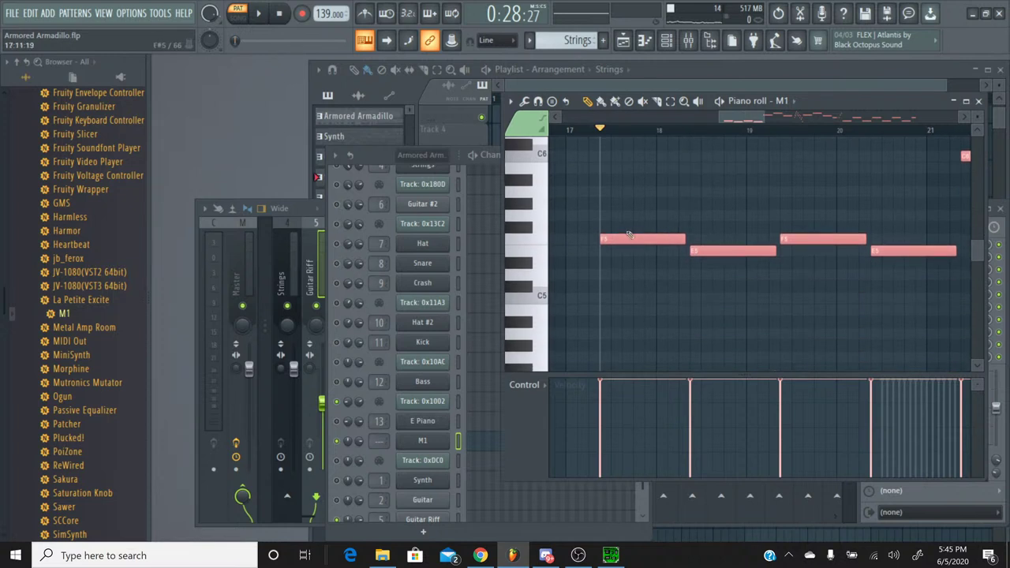
left_click(571, 215)
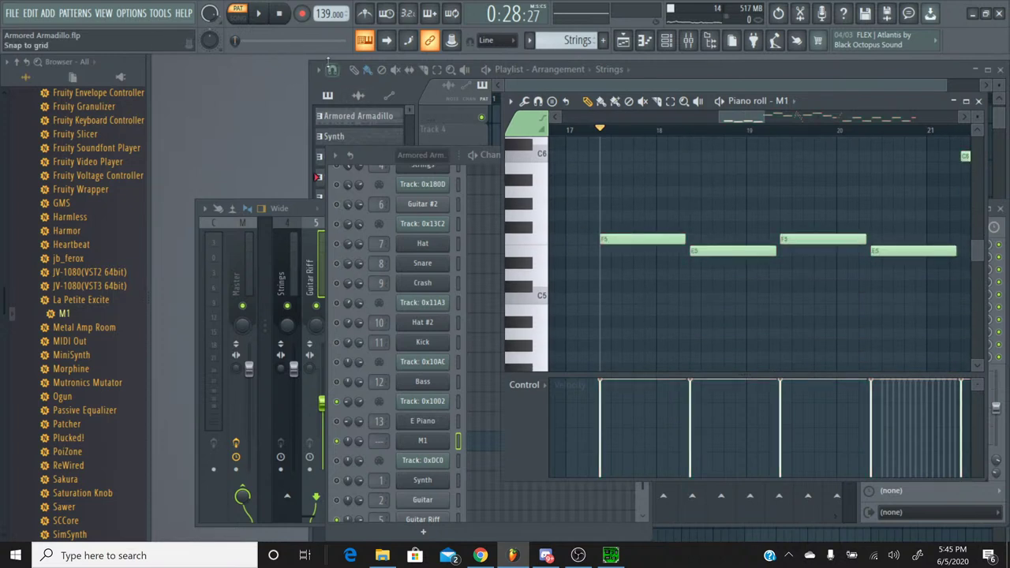
Play the M1 part, close its piano roll, and copy the E Piano channel's panning value to the M1 channel.
left_click(258, 13)
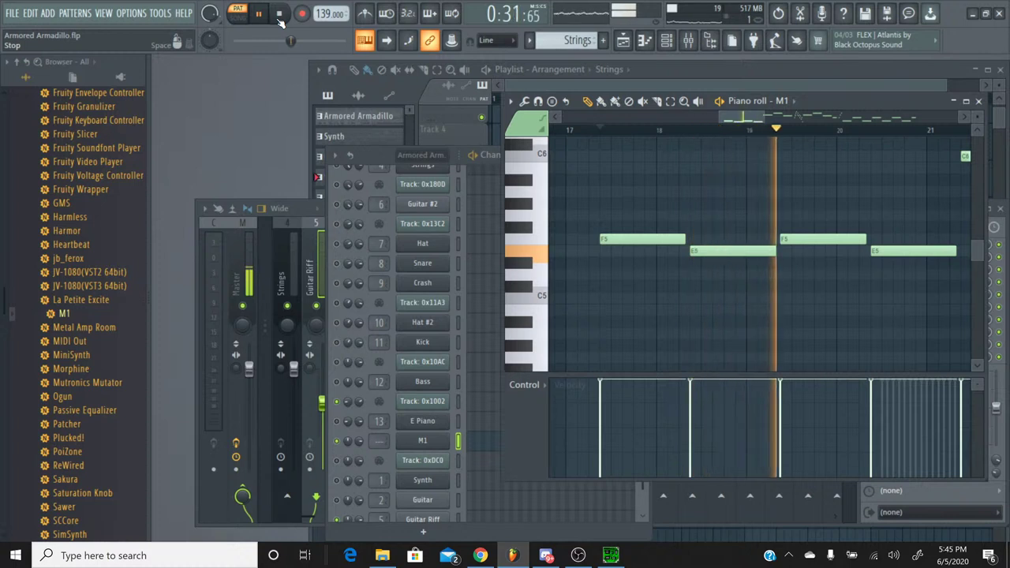
left_click(978, 101)
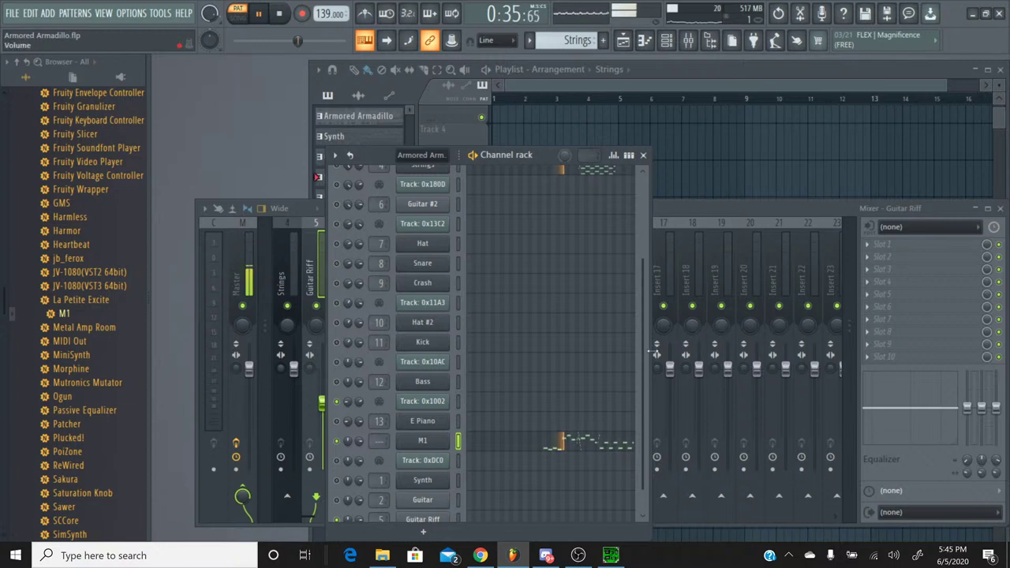
right_click(347, 423)
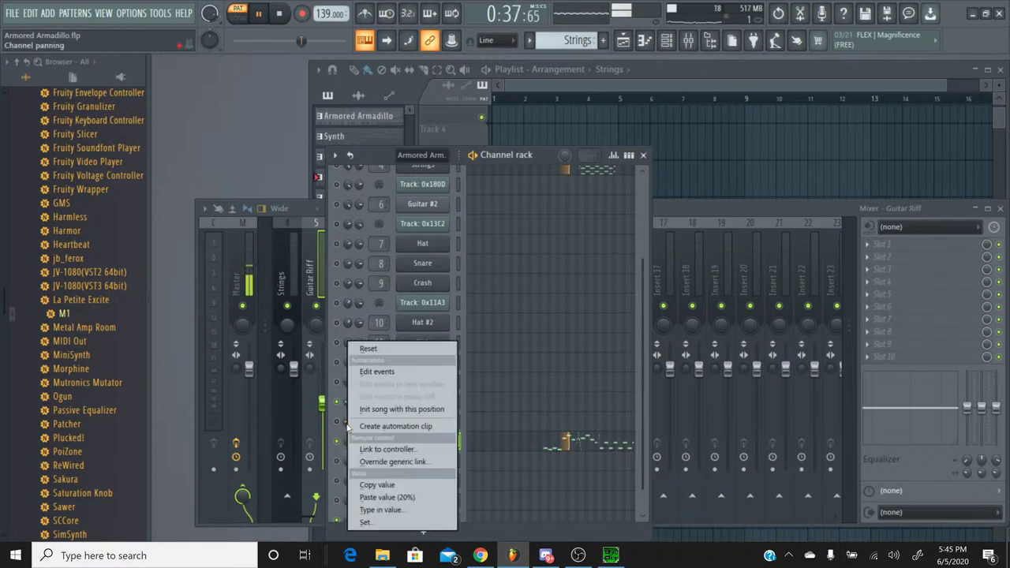
left_click(377, 485)
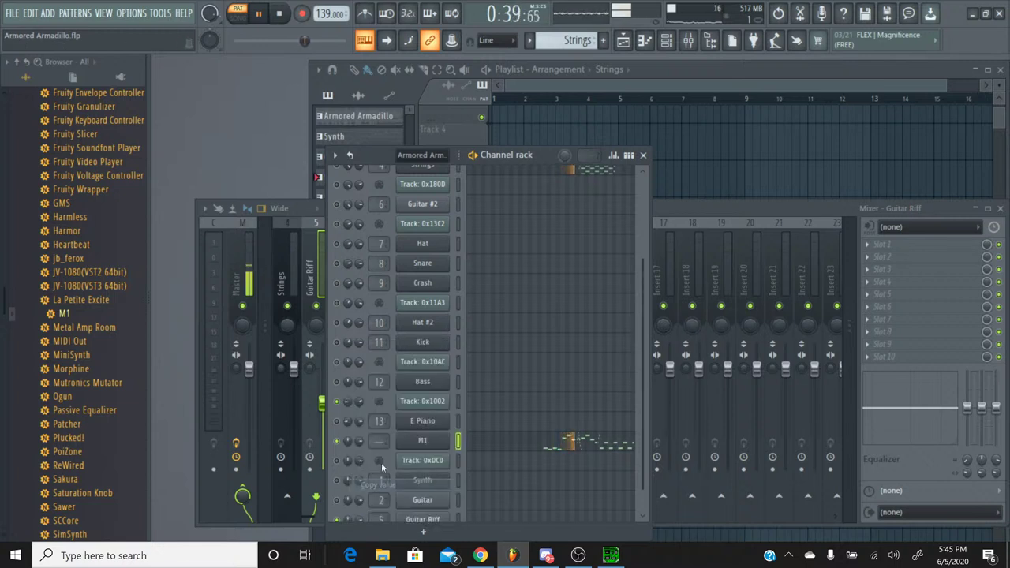
right_click(348, 441)
left_click(402, 499)
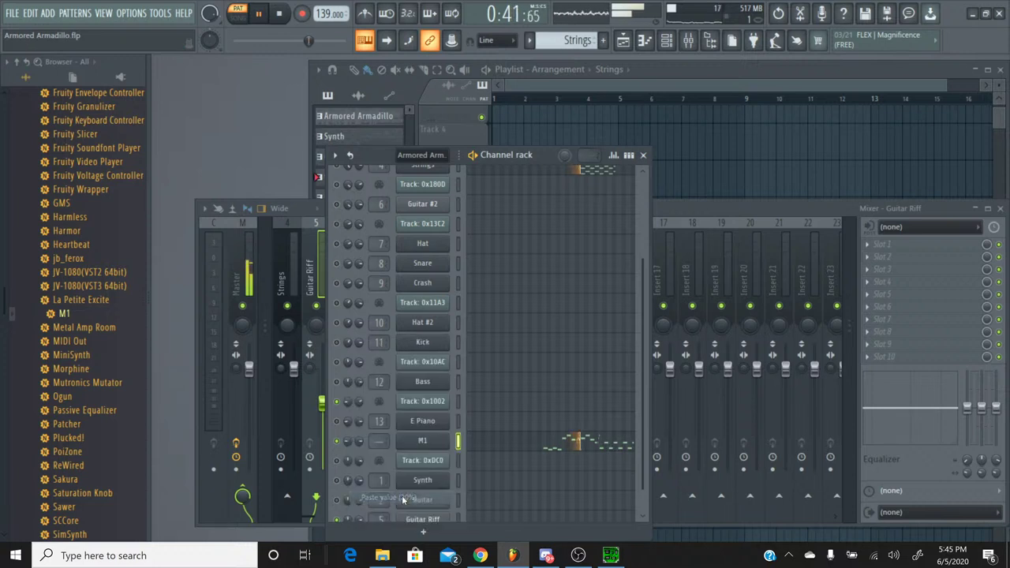
Unmute the Strings channel during playback and listen to it together with the M1 part.
scroll(474, 261, "up", 3)
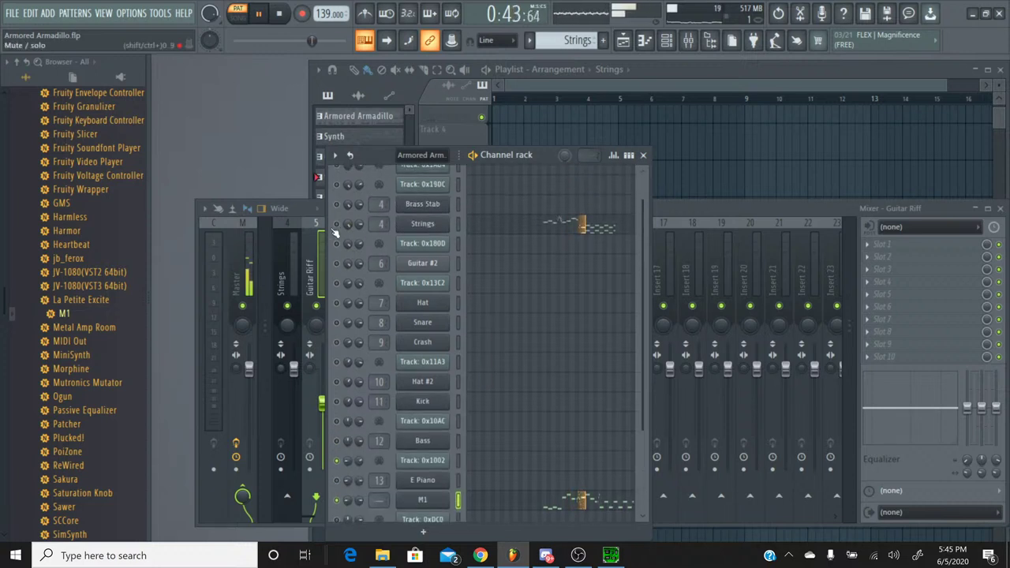
scroll(513, 276, "down", 2)
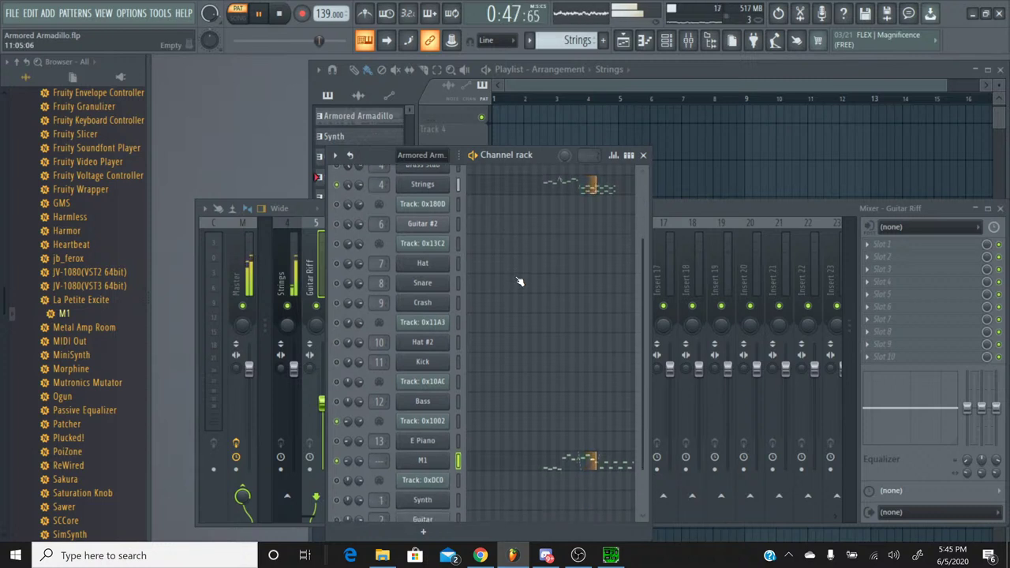
scroll(520, 282, "down", 1)
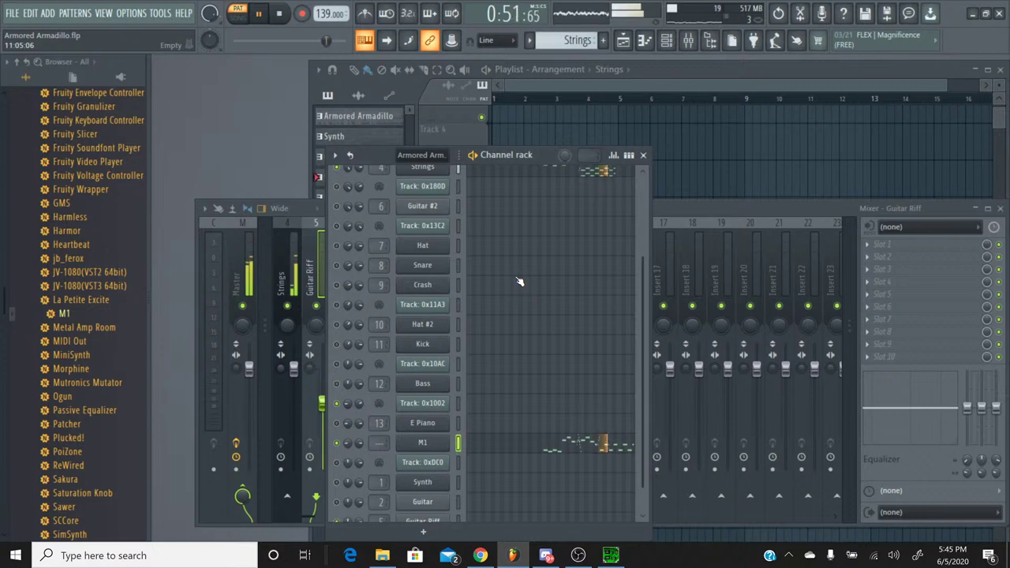
scroll(519, 282, "up", 1)
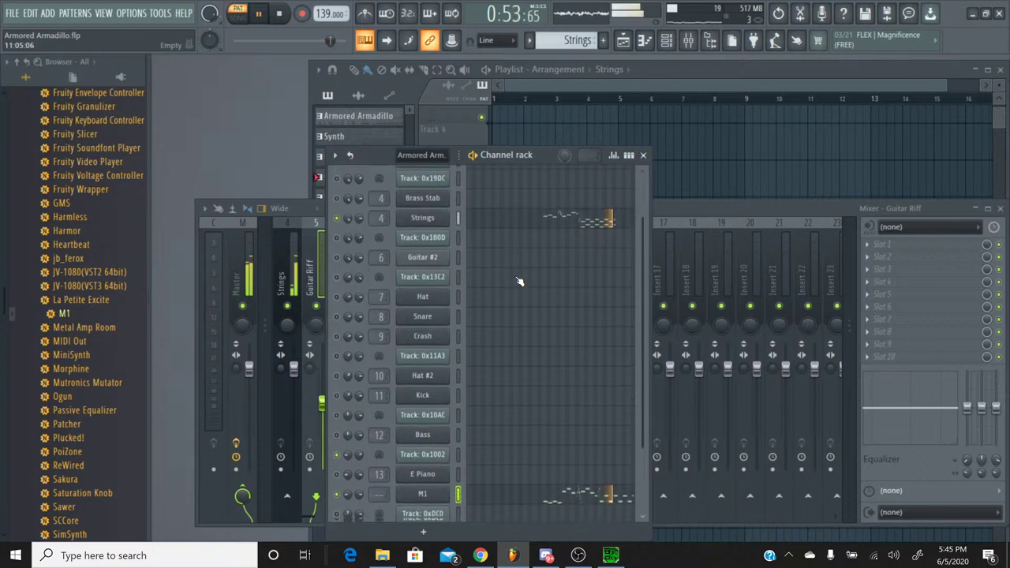
scroll(520, 282, "down", 2)
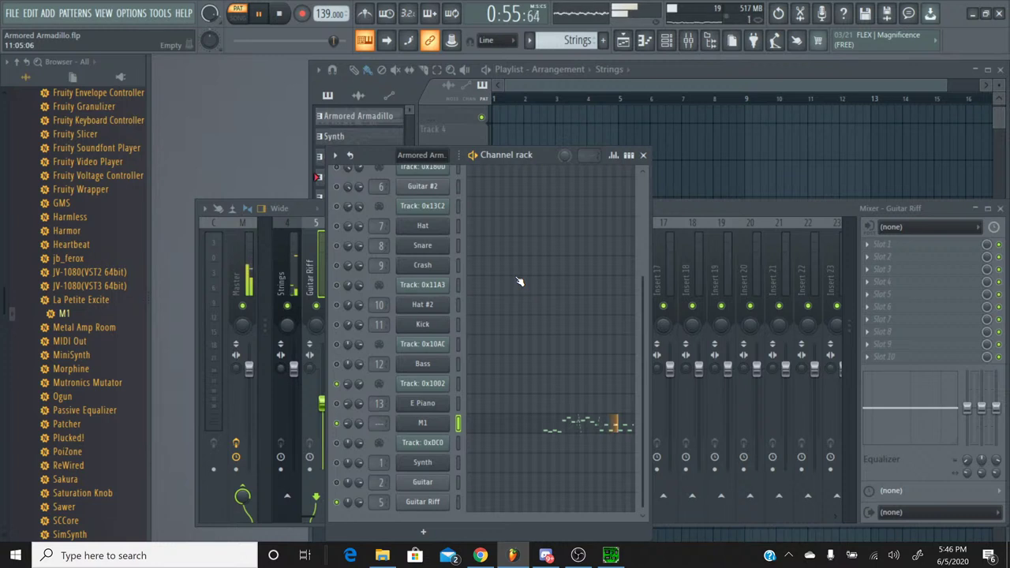
scroll(519, 282, "up", 2)
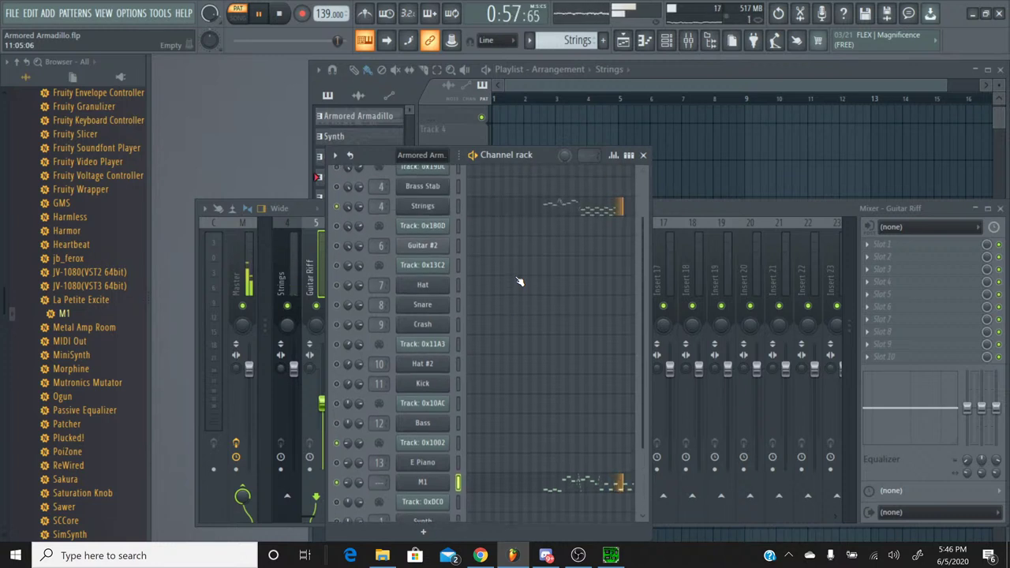
scroll(519, 281, "down", 3)
scroll(519, 282, "up", 3)
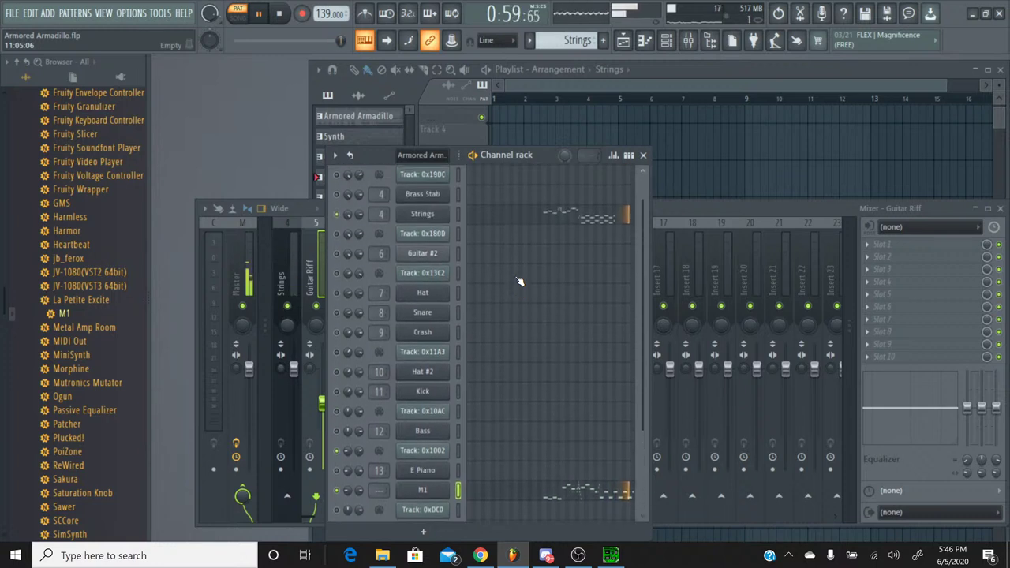
scroll(519, 282, "down", 3)
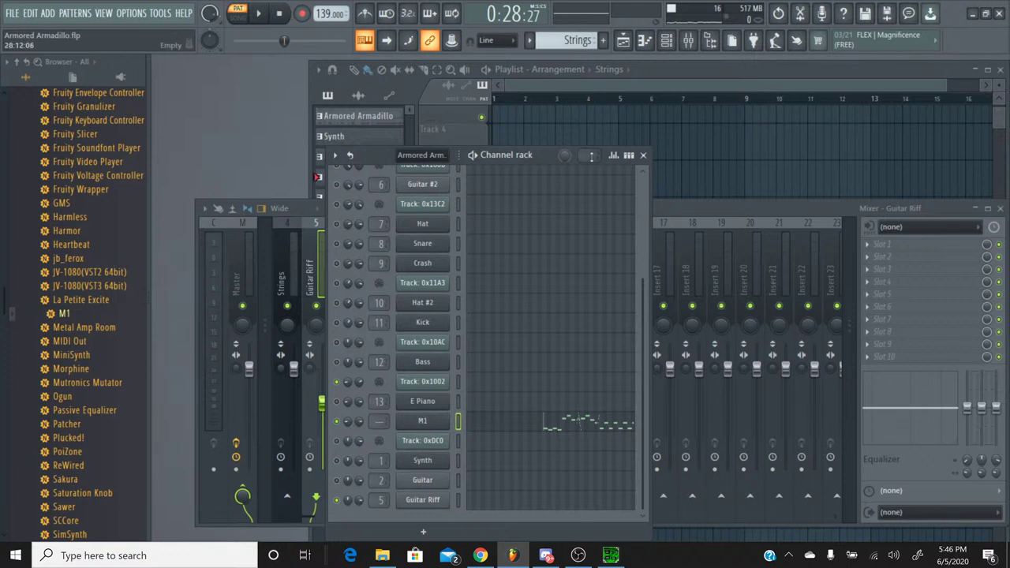
Switch to the Armored Armadillo pattern and examine where the long notes start in Track: 0x1002's piano roll.
left_click(565, 39)
left_click(548, 62)
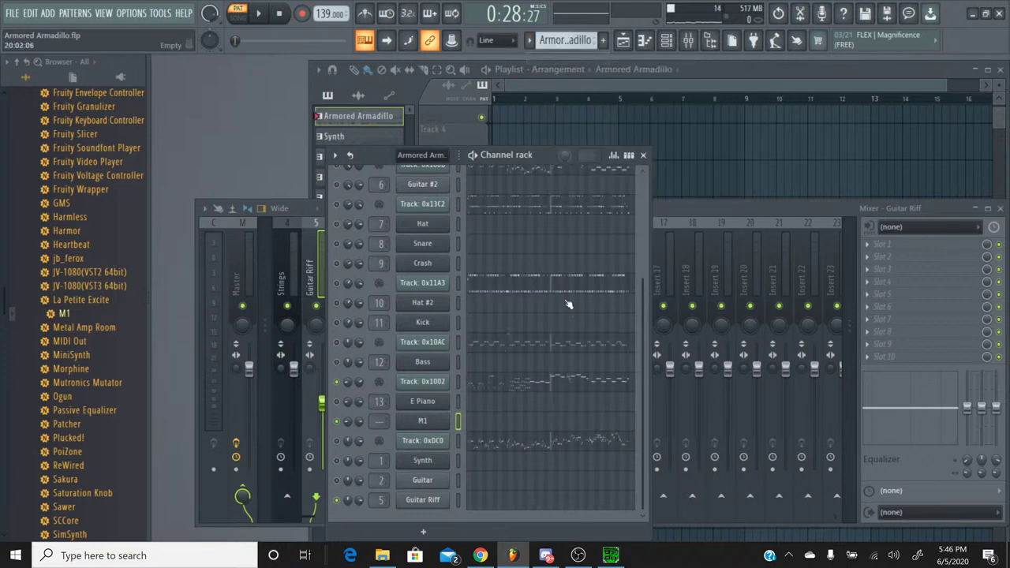
left_click(536, 381)
left_click_drag(588, 129, 714, 128)
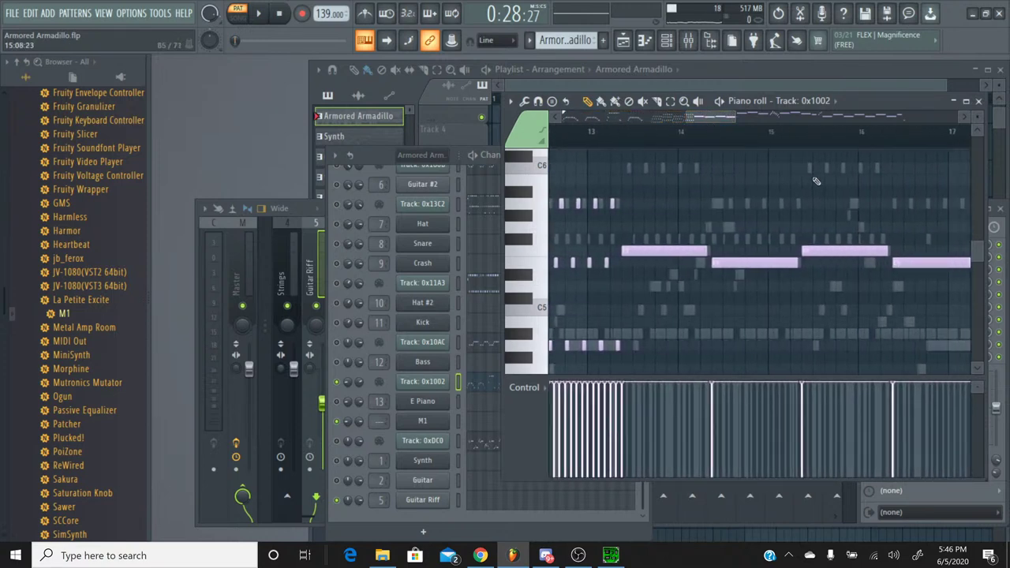
scroll(978, 102, "up", 3)
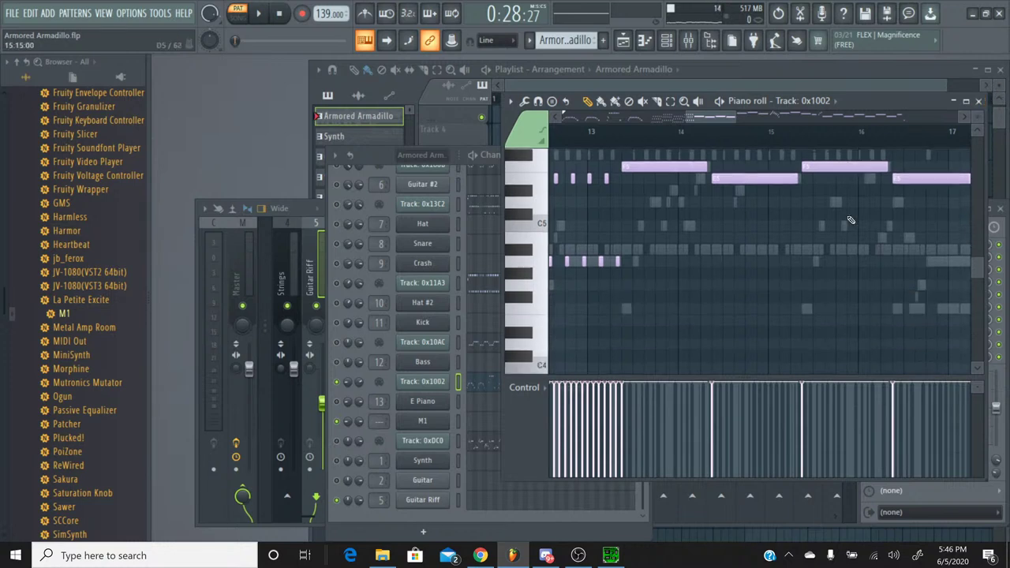
left_click(981, 102)
Return to the Strings pattern and shift all M1 notes earlier so the first F5 note starts at 12:15:00.
left_click(529, 40)
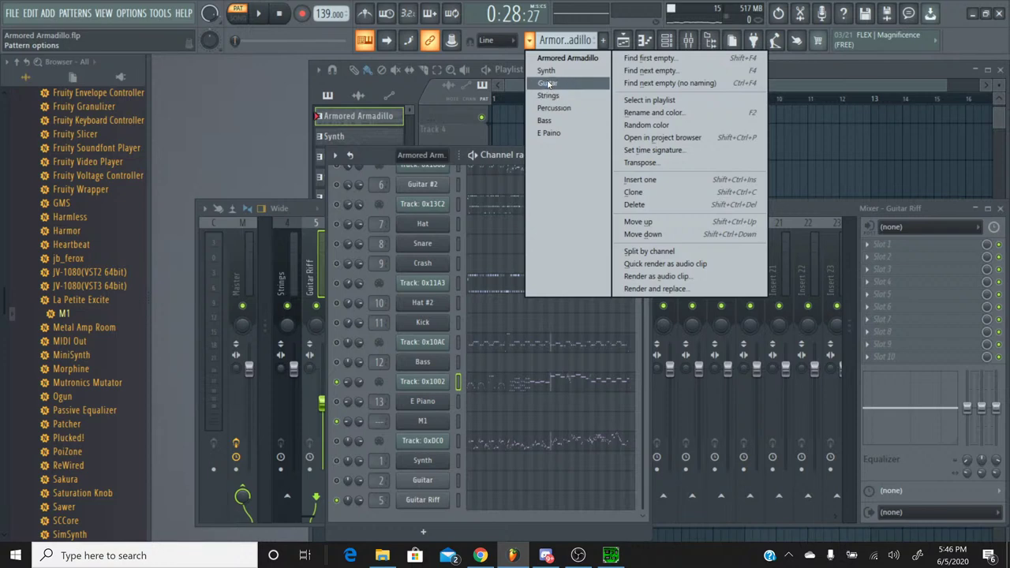
left_click(557, 95)
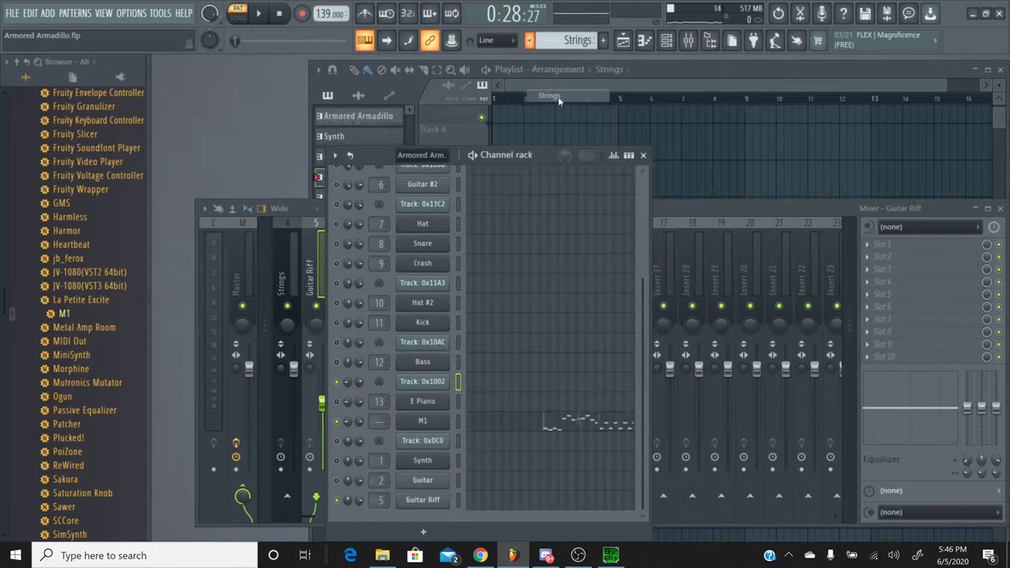
left_click(537, 419)
left_click_drag(579, 126, 737, 128)
key("ctrl+a")
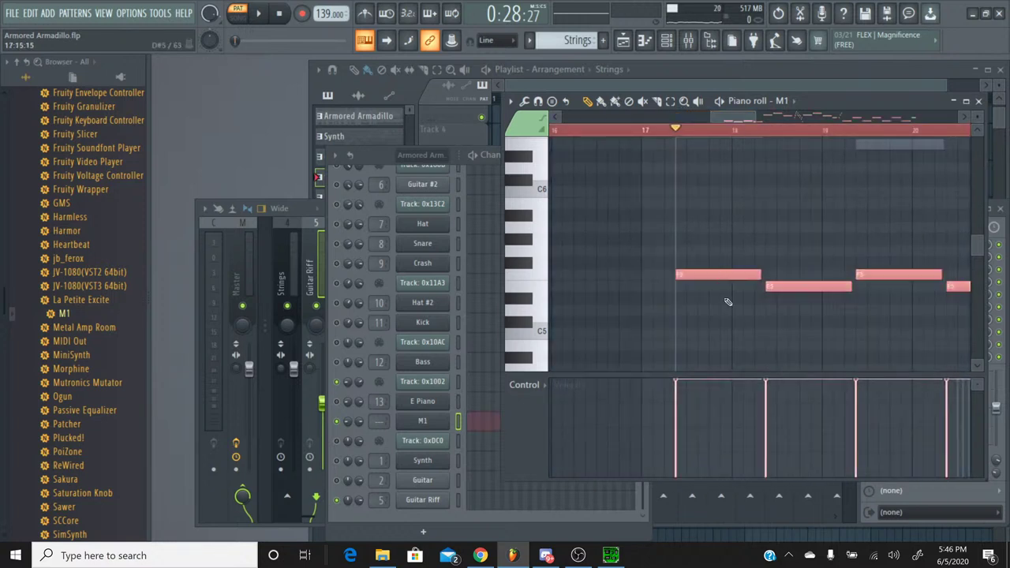
left_click_drag(713, 275, 643, 271)
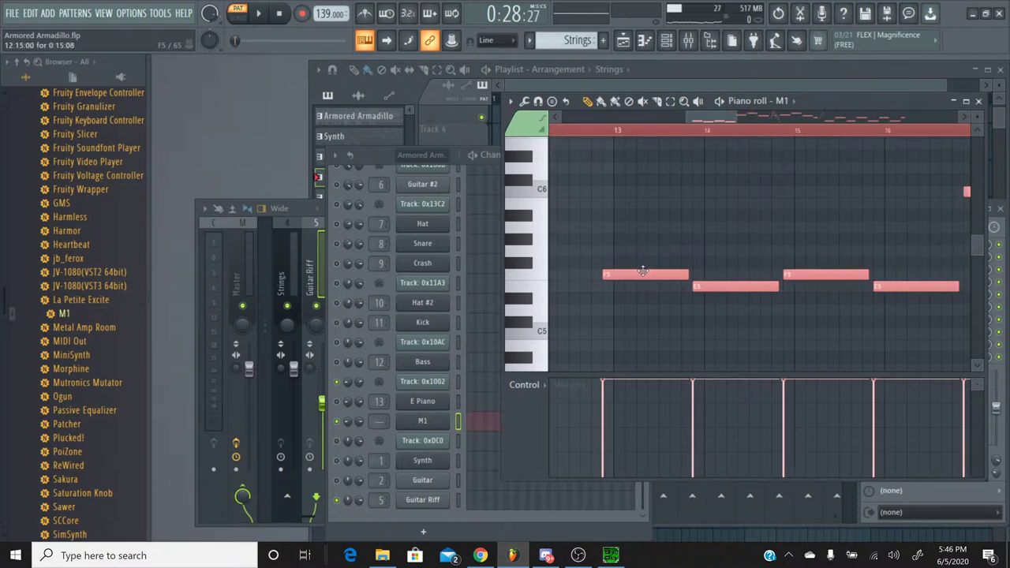
Play the Strings pattern from just before the first M1 note and check its timing against the Strings channel.
left_click(575, 134)
left_click(258, 13)
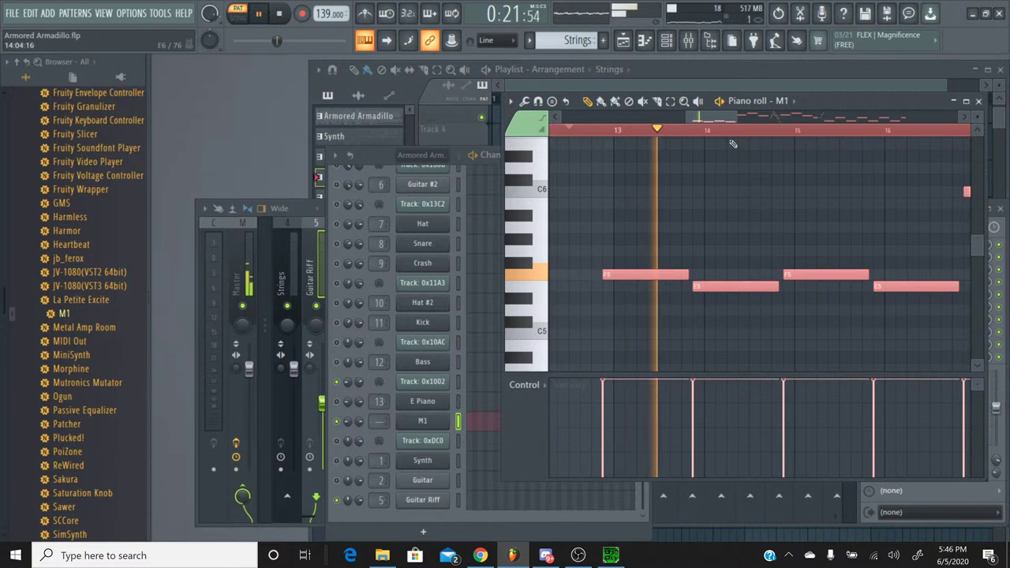
left_click(979, 102)
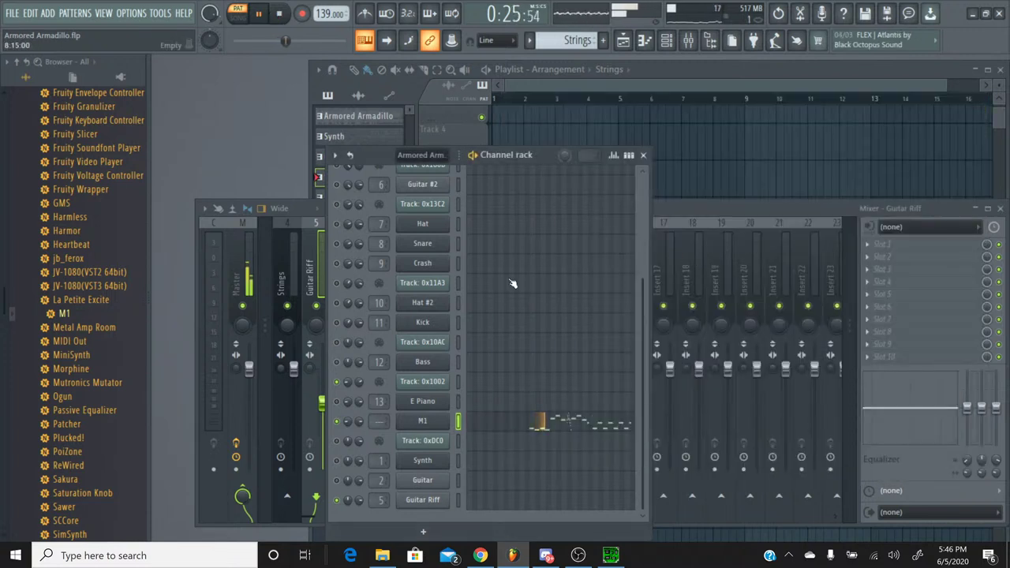
scroll(512, 284, "up", 5)
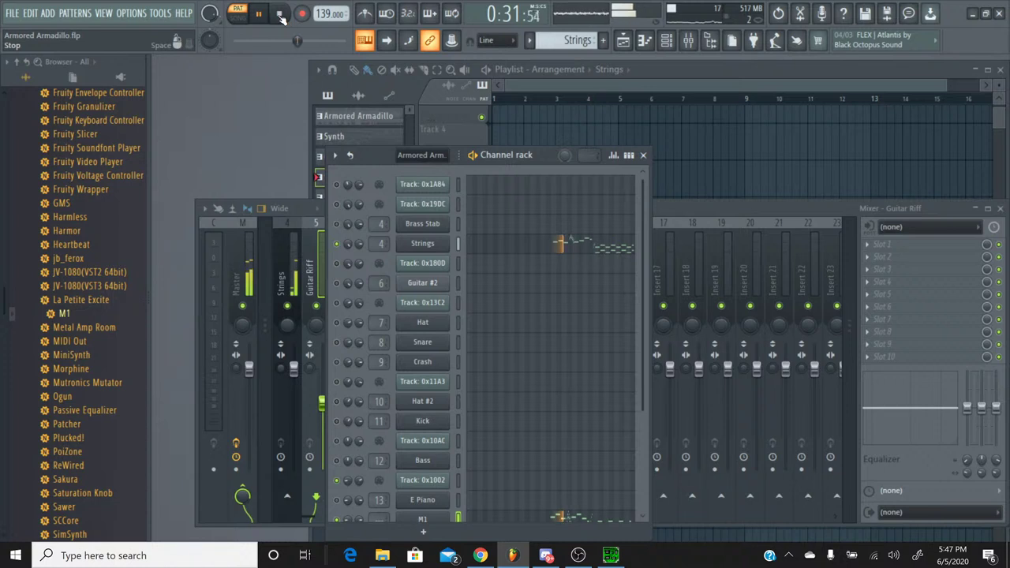
scroll(452, 330, "down", 4)
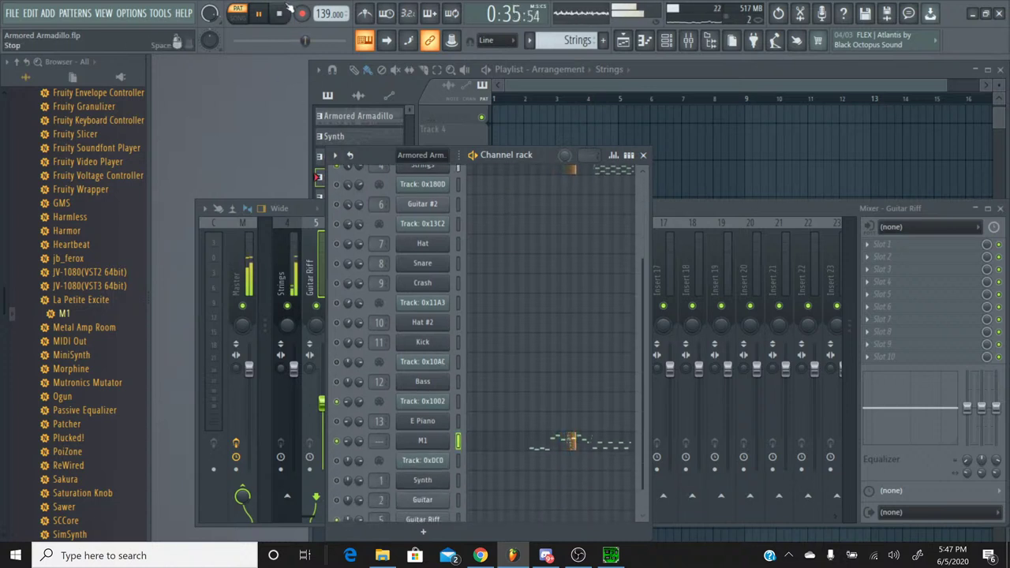
left_click(288, 12)
In the Armored Armadillo pattern, place the playhead at the start of the first long F5 note of Track: 0x1002.
left_click(530, 41)
left_click(535, 58)
scroll(532, 355, "down", 1)
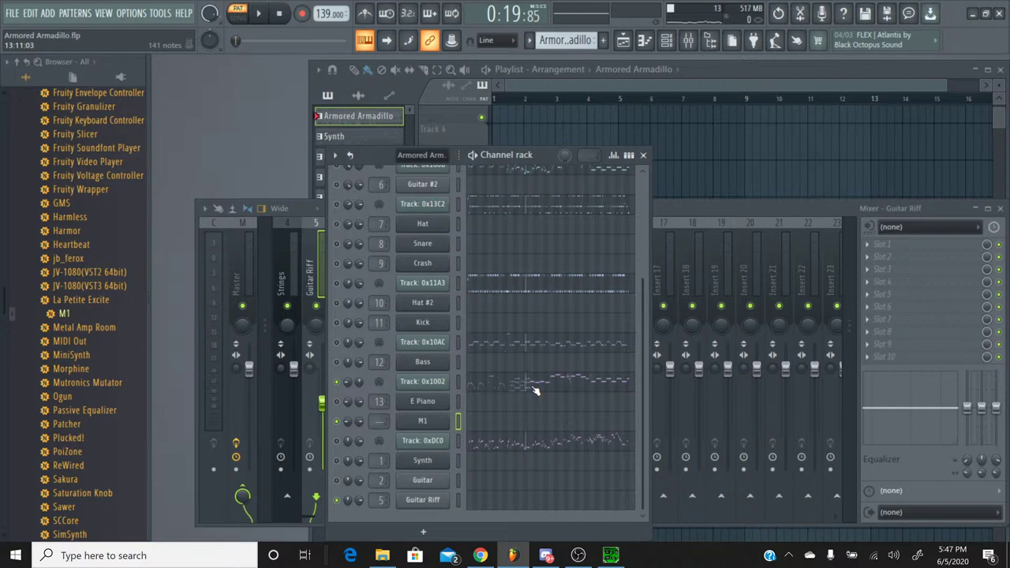
left_click(534, 391)
left_click_drag(631, 117, 704, 122)
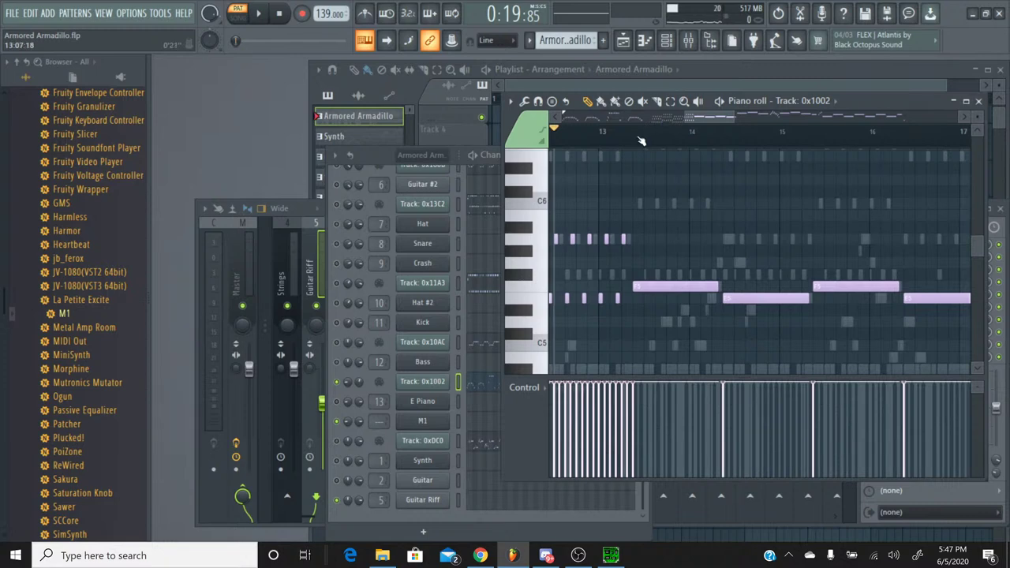
left_click_drag(623, 146, 635, 147)
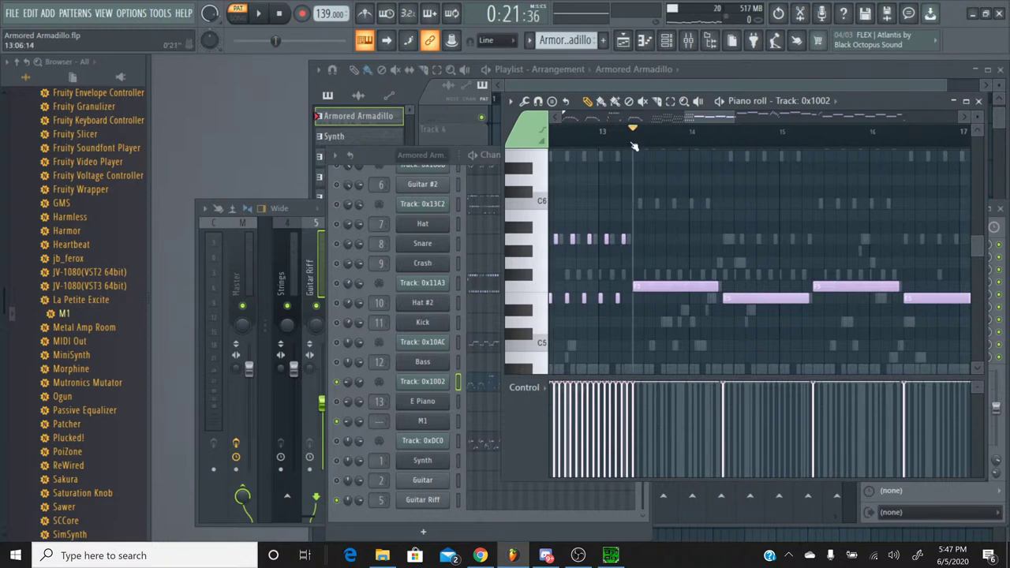
left_click(978, 101)
In the Strings pattern, move all M1 notes so the first F5 note starts at the playhead, 13:07:00.
left_click(529, 40)
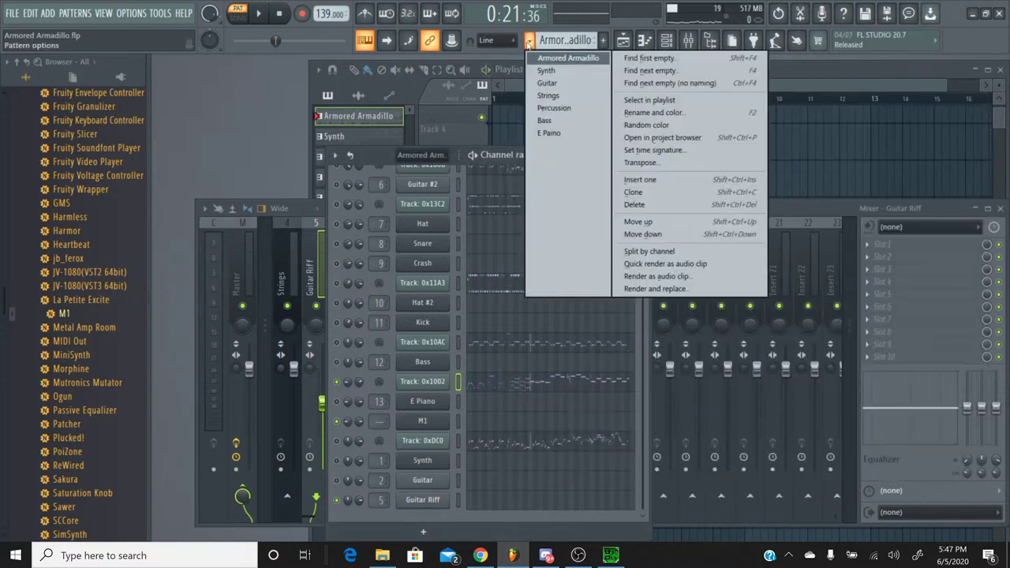
left_click(545, 96)
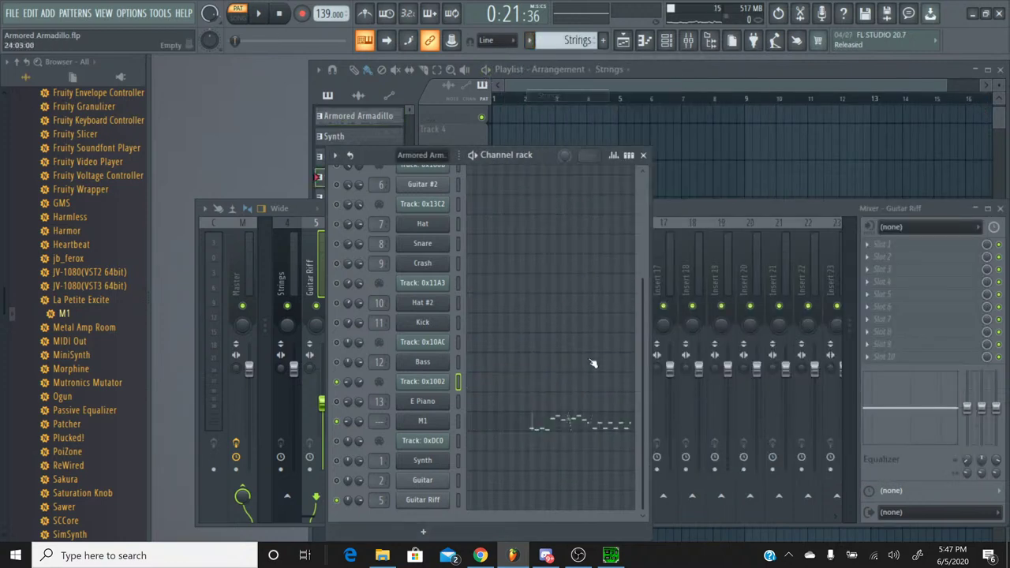
left_click(535, 417)
left_click_drag(586, 123, 711, 122)
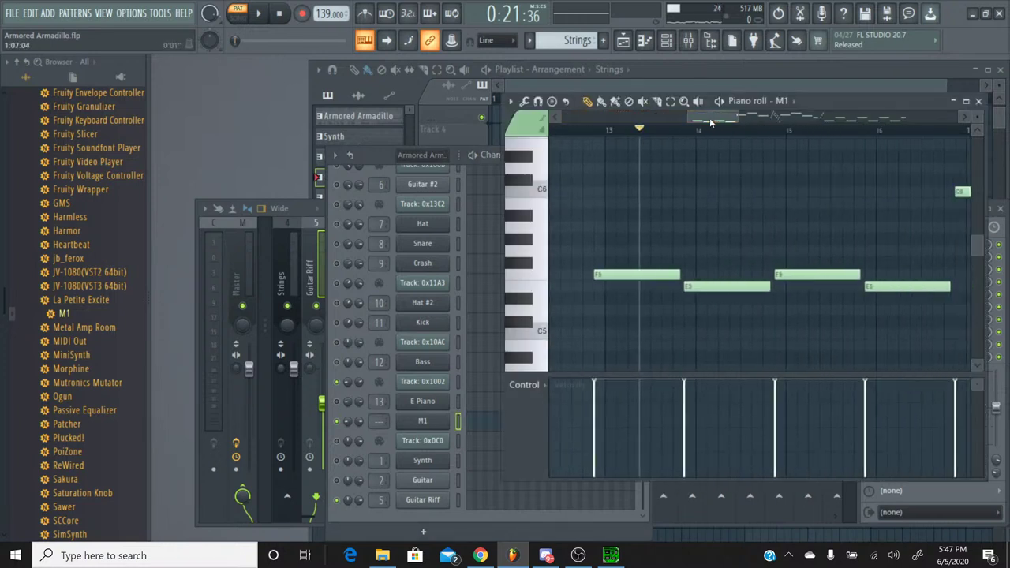
key("ctrl+a")
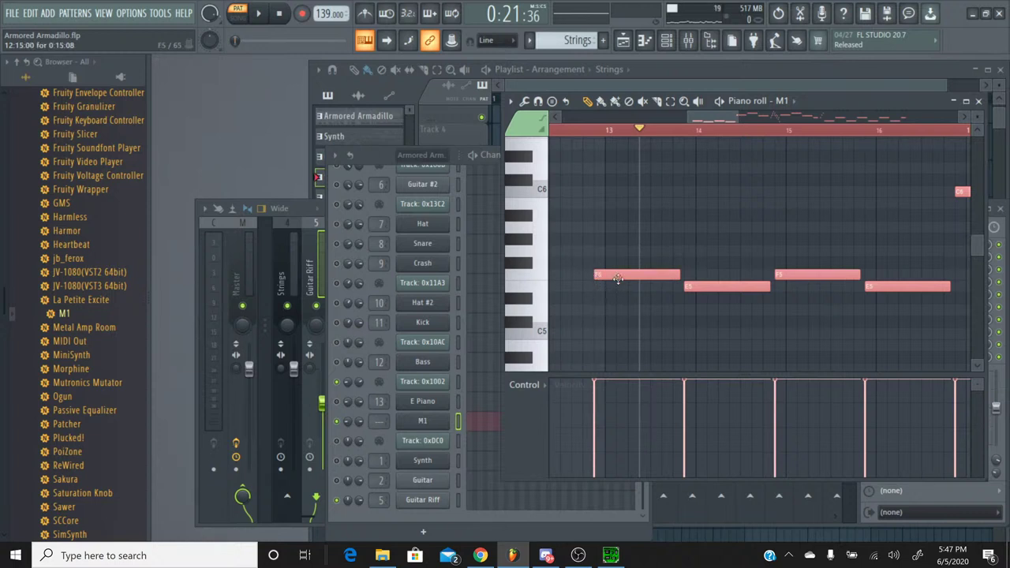
left_click_drag(618, 277, 665, 278)
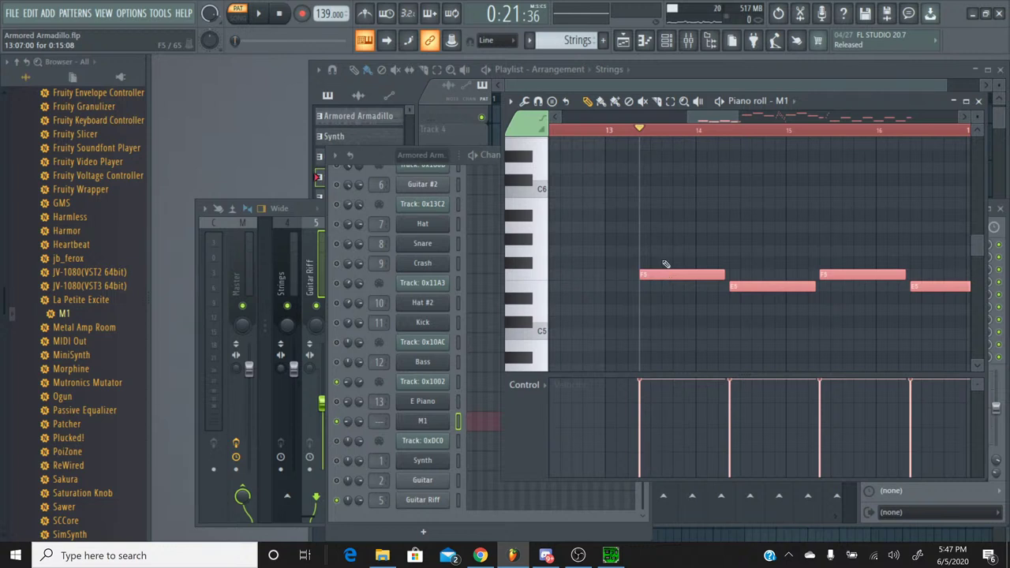
left_click(978, 101)
Play the Strings pattern from the playhead and check the realigned M1 notes against the Strings channel.
scroll(509, 316, "up", 4)
scroll(509, 315, "down", 2)
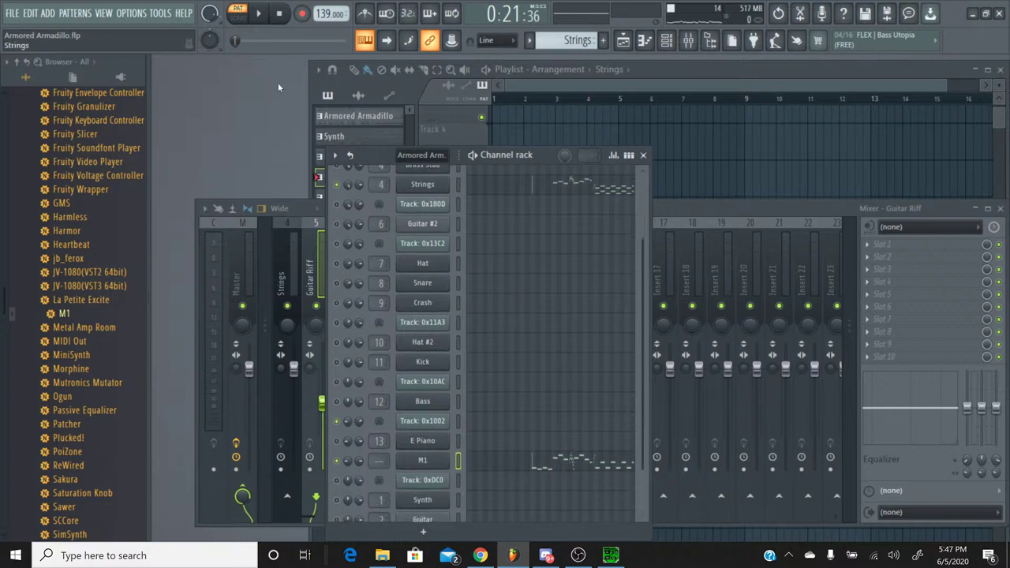
key("space")
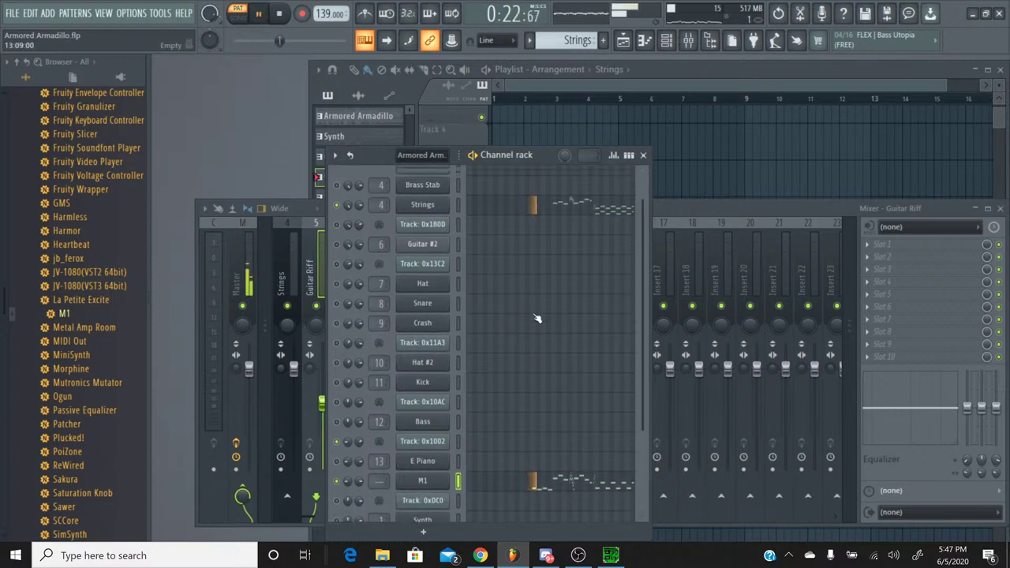
scroll(537, 318, "up", 1)
scroll(536, 318, "down", 4)
scroll(537, 318, "up", 5)
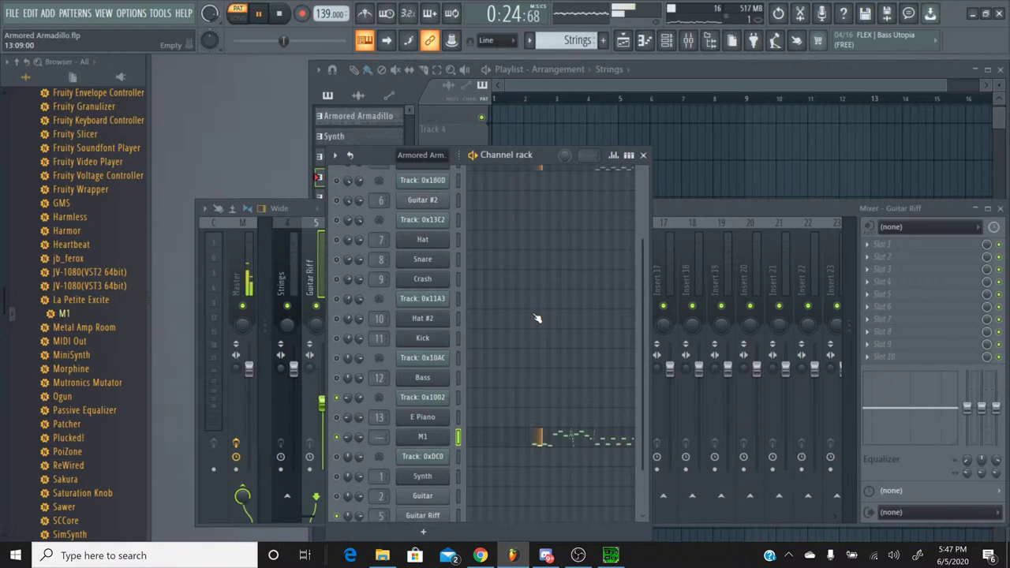
Listen to the rest of the Strings pattern, checking the stream's live chat, and return to the first channels in the rack.
scroll(537, 318, "down", 5)
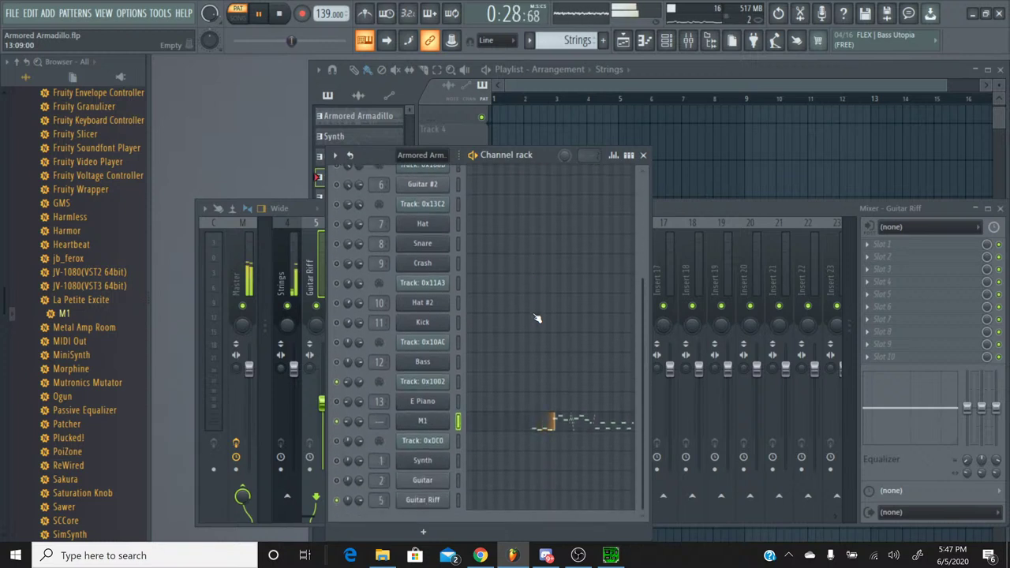
left_click(483, 556)
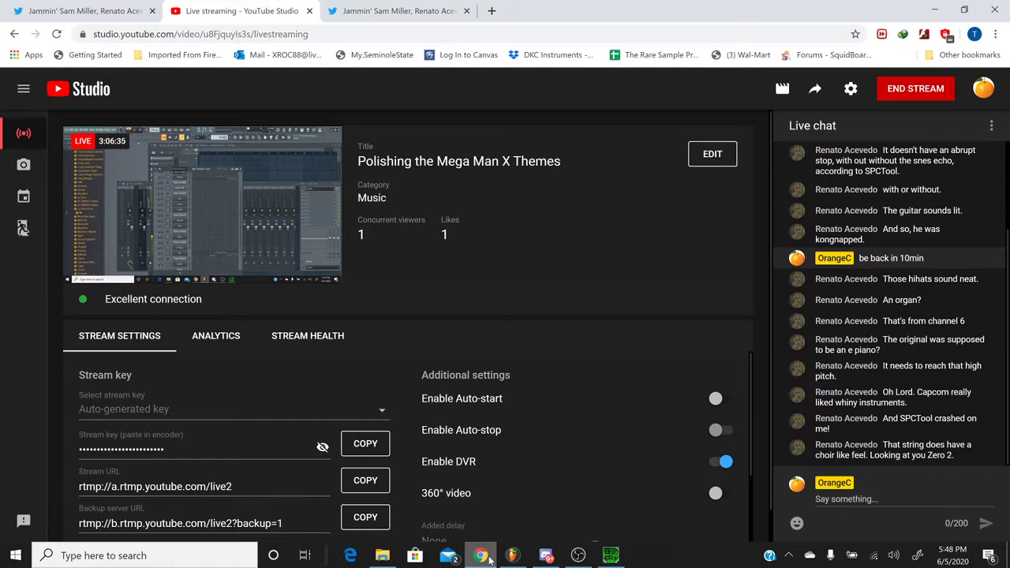
left_click(483, 556)
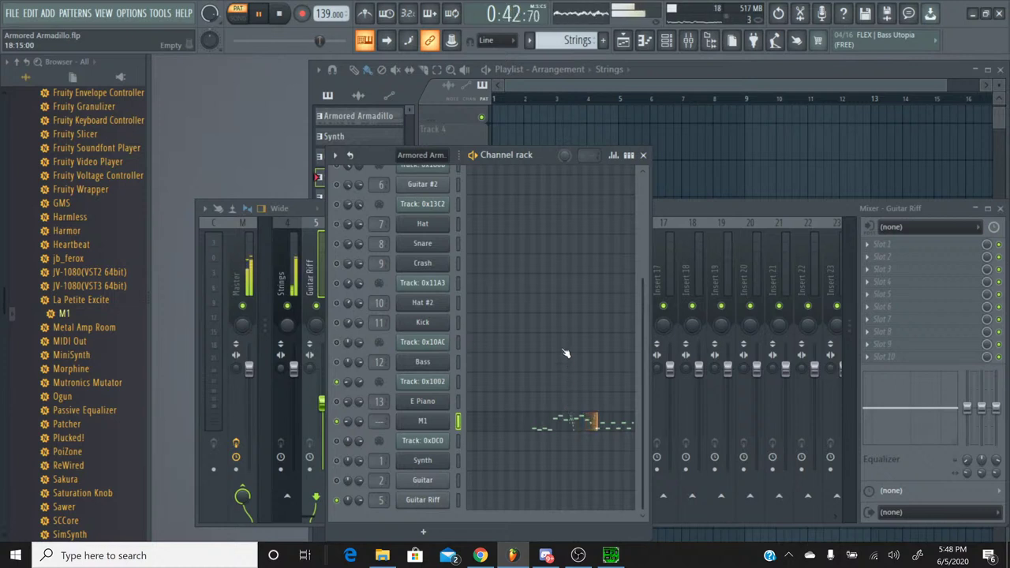
scroll(564, 353, "up", 1)
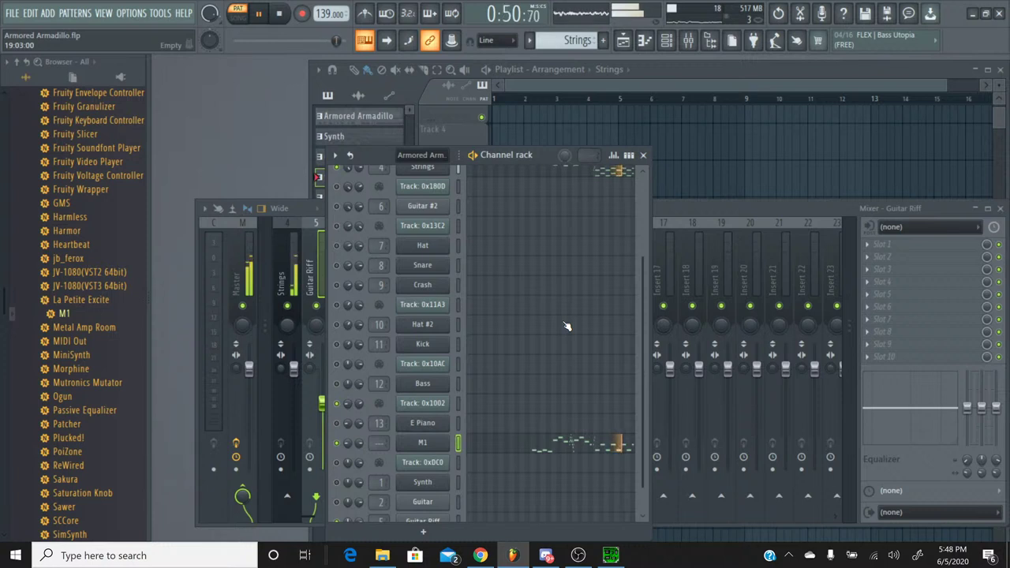
scroll(565, 325, "up", 4)
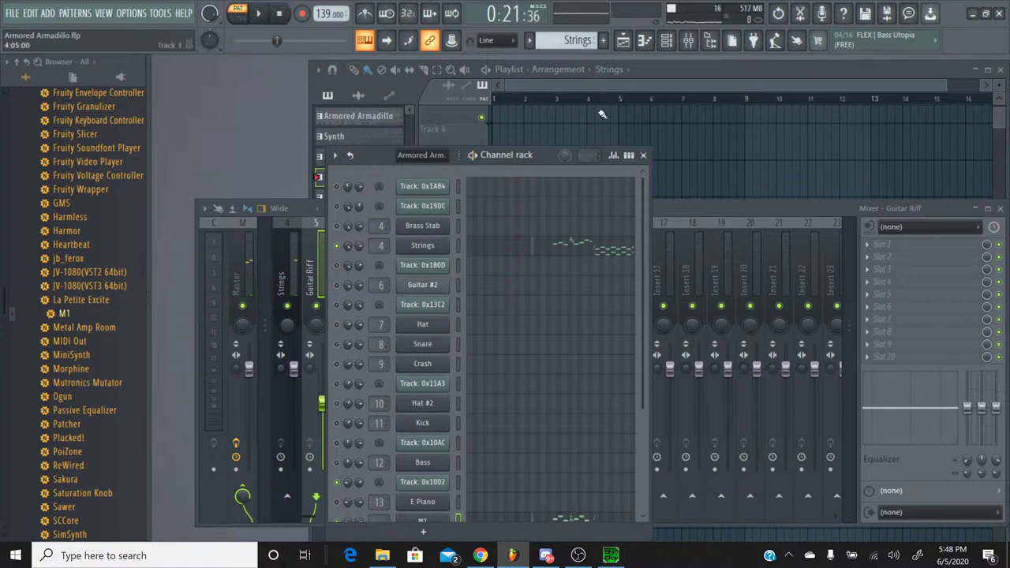
Switch to the Armored Armadillo pattern and review the original tracks' notes in the channel rack.
left_click(531, 41)
left_click(552, 51)
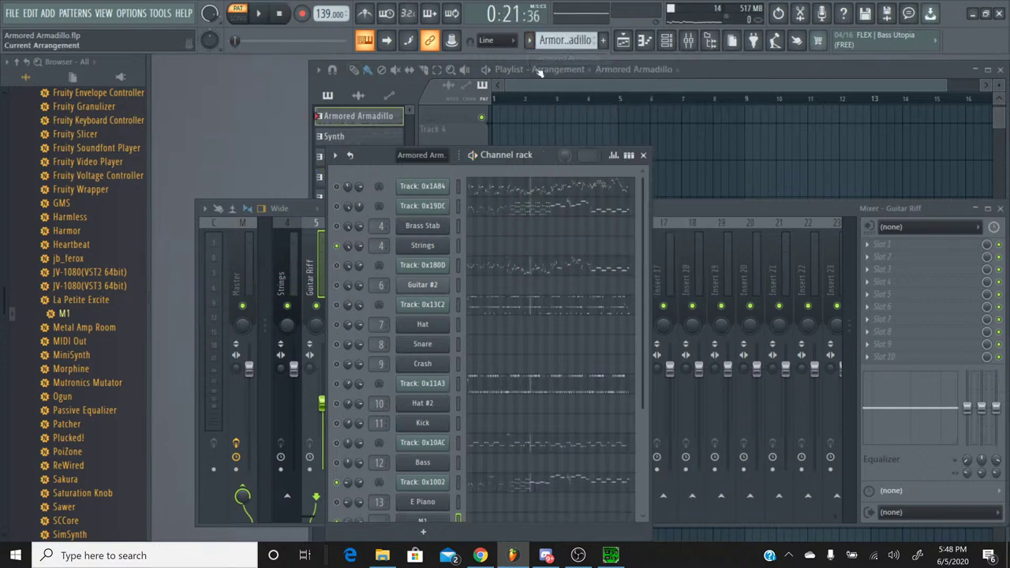
scroll(623, 299, "down", 5)
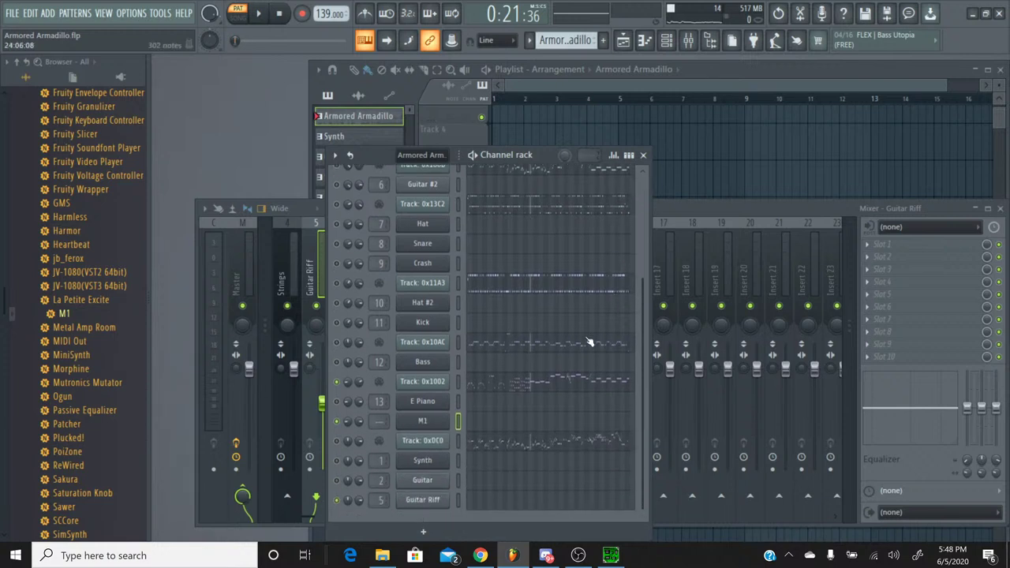
scroll(574, 343, "up", 5)
left_click(12, 14)
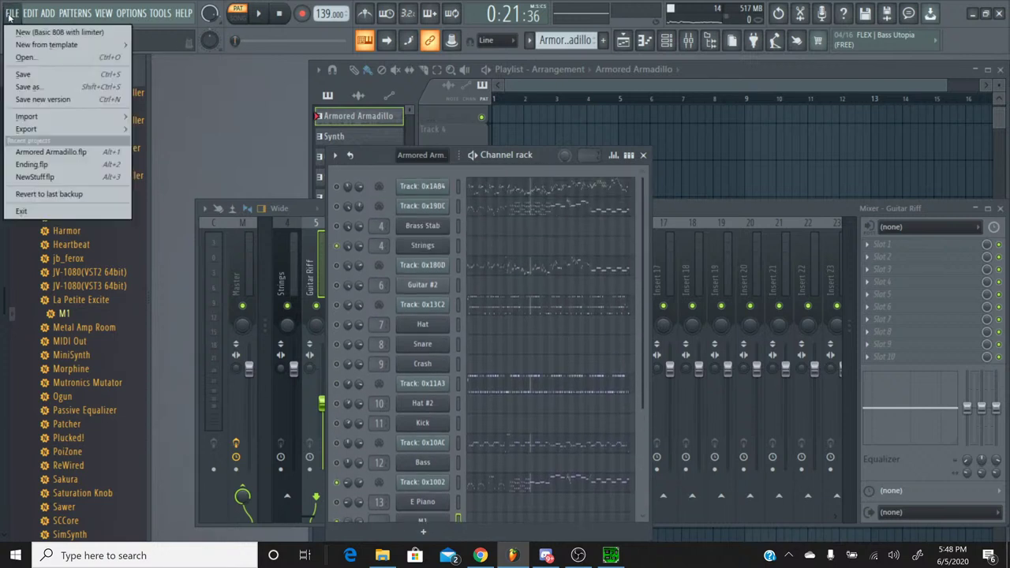
key("Escape")
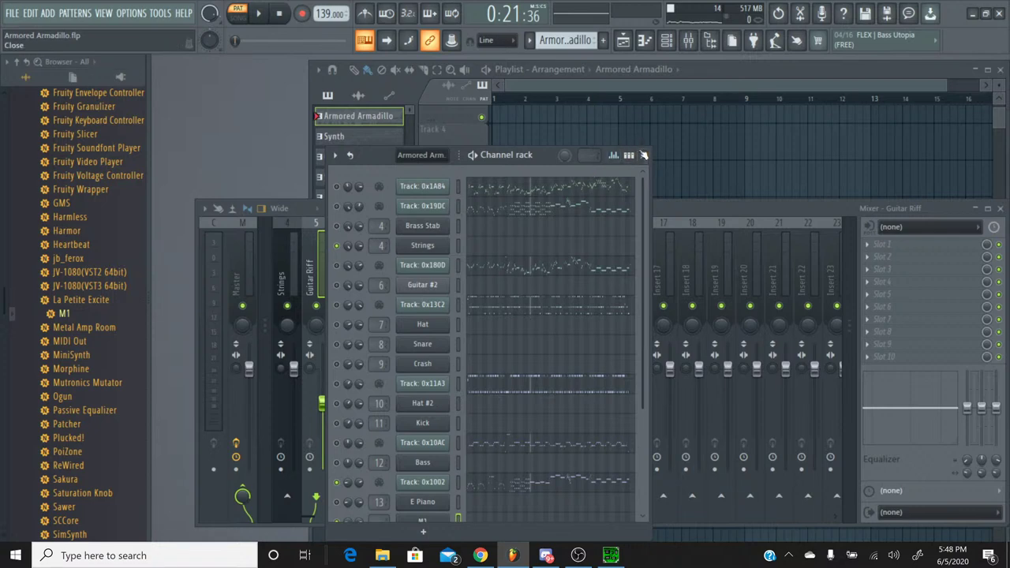
Close the channel rack and place the Synth pattern on Track 1 and the Guitar pattern on Track 2, both starting at bar 1.
left_click(643, 155)
scroll(587, 167, "up", 2)
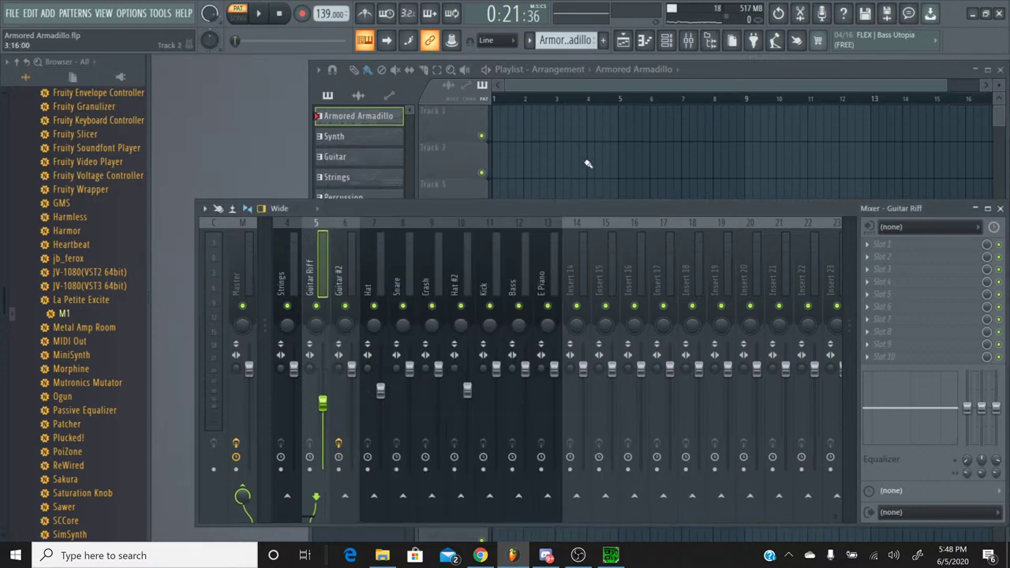
left_click(529, 40)
left_click(546, 70)
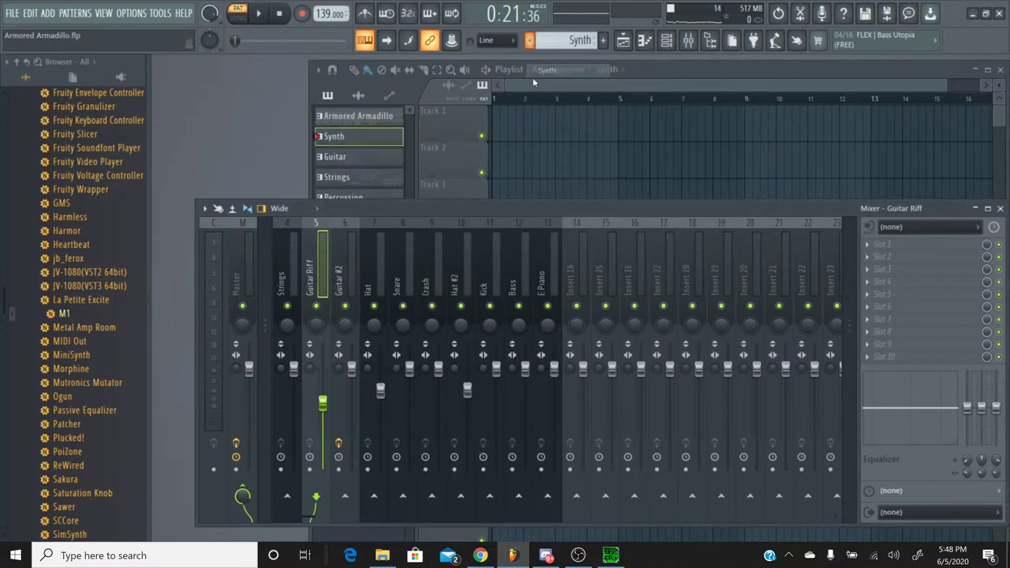
left_click(529, 41)
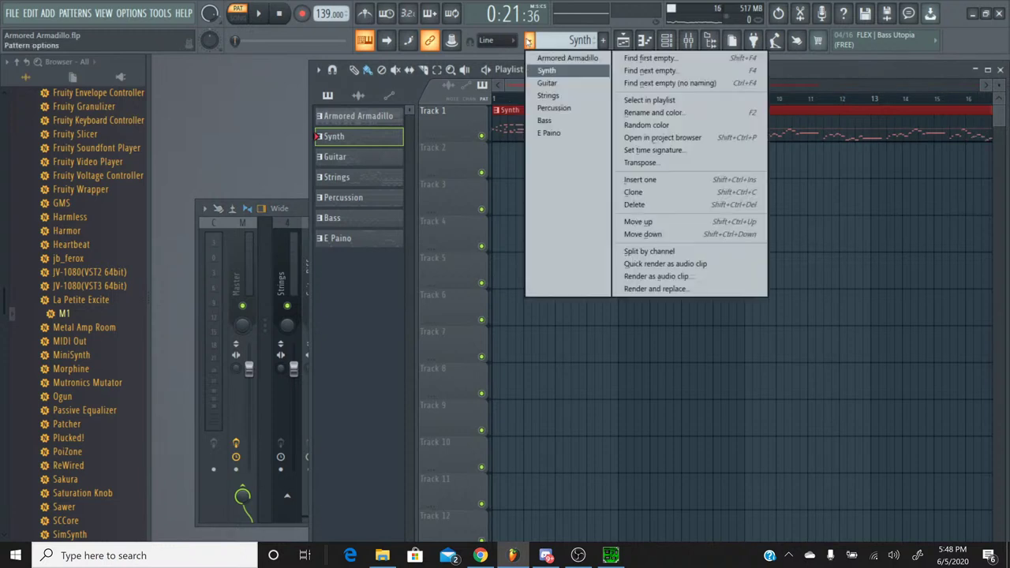
left_click(544, 69)
left_click(512, 152)
left_click_drag(553, 148, 502, 151)
left_click_drag(566, 86, 513, 94)
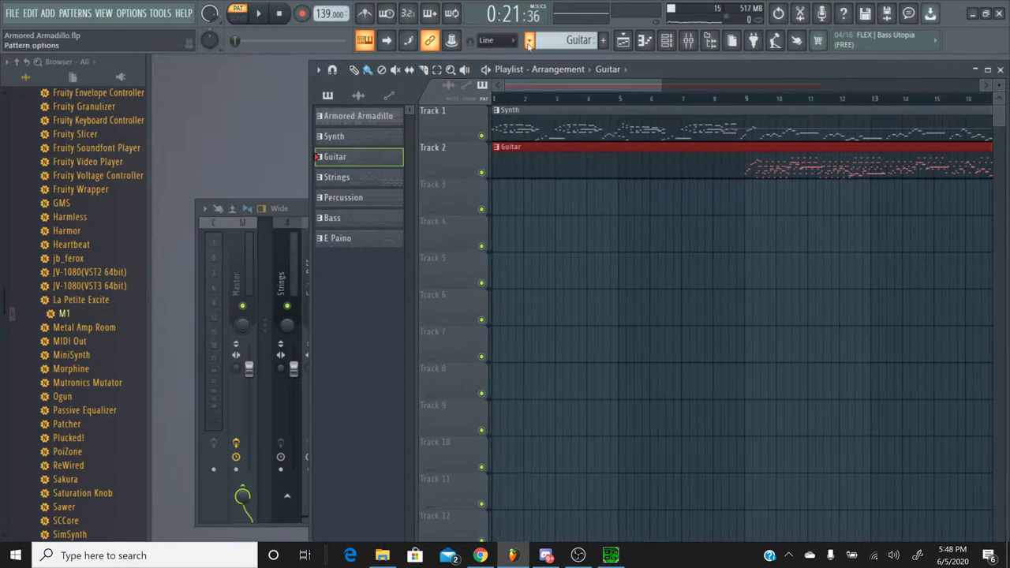
Place the Strings pattern on Track 3 and the Percussion pattern on Track 4 of the playlist, both starting at bar 1.
left_click(529, 41)
left_click(544, 96)
left_click(548, 186)
left_click_drag(548, 186, 476, 188)
left_click(529, 40)
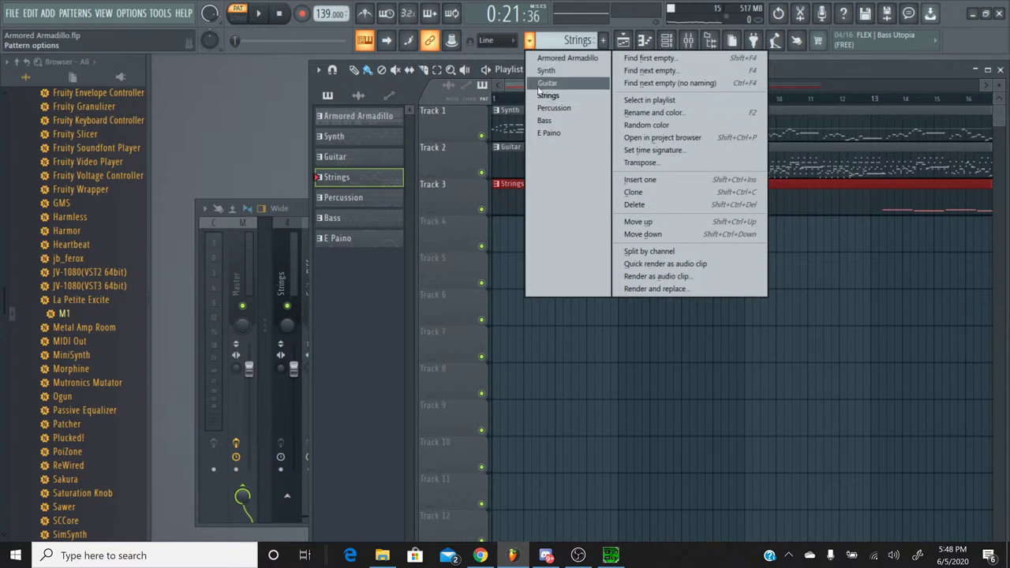
left_click(544, 112)
left_click(514, 230)
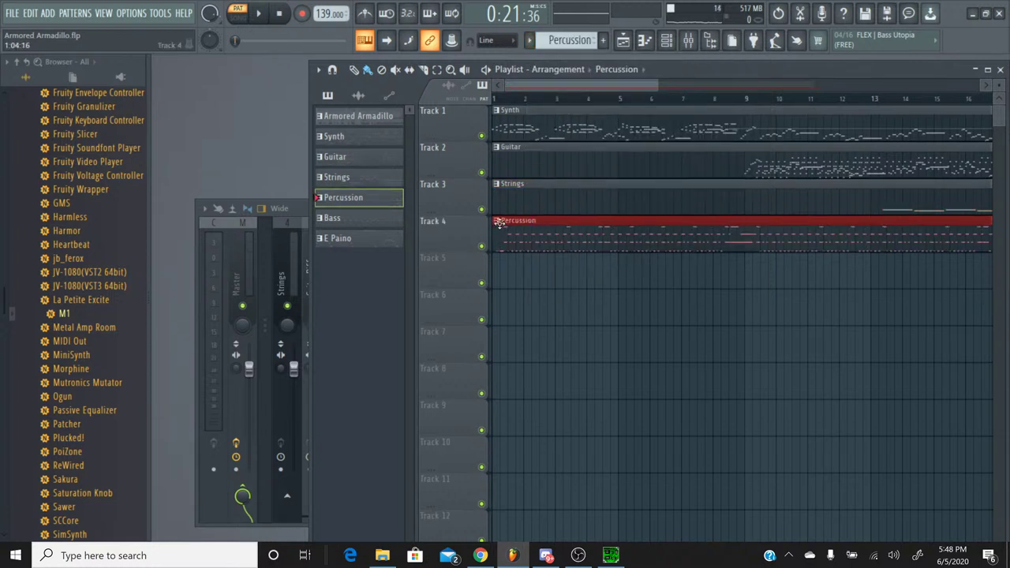
Place the Bass pattern on Track 5 and the E Paino pattern on Track 6 of the playlist, both starting at bar 1.
left_click(537, 40)
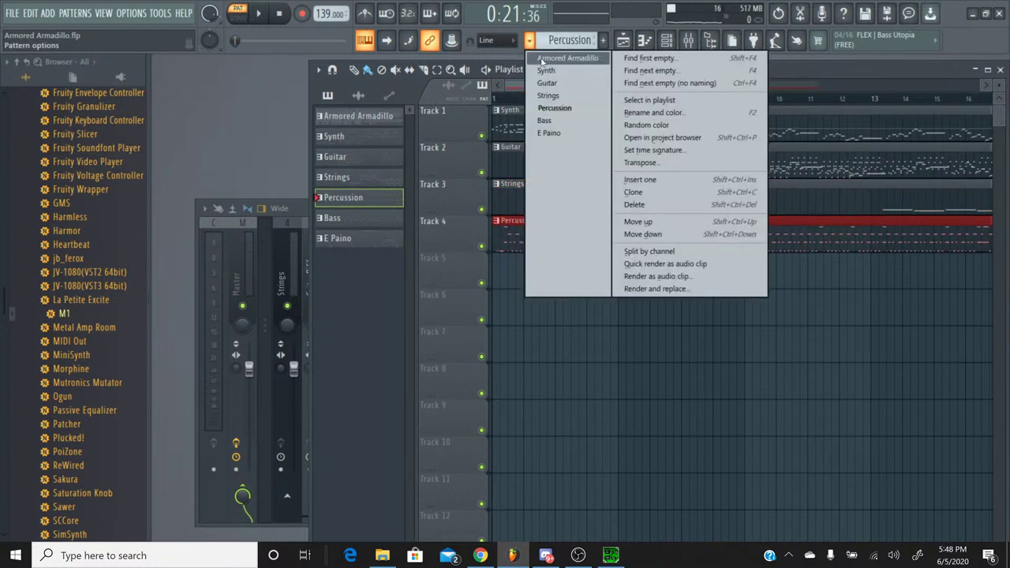
left_click(545, 122)
left_click(530, 275)
left_click_drag(530, 275, 484, 266)
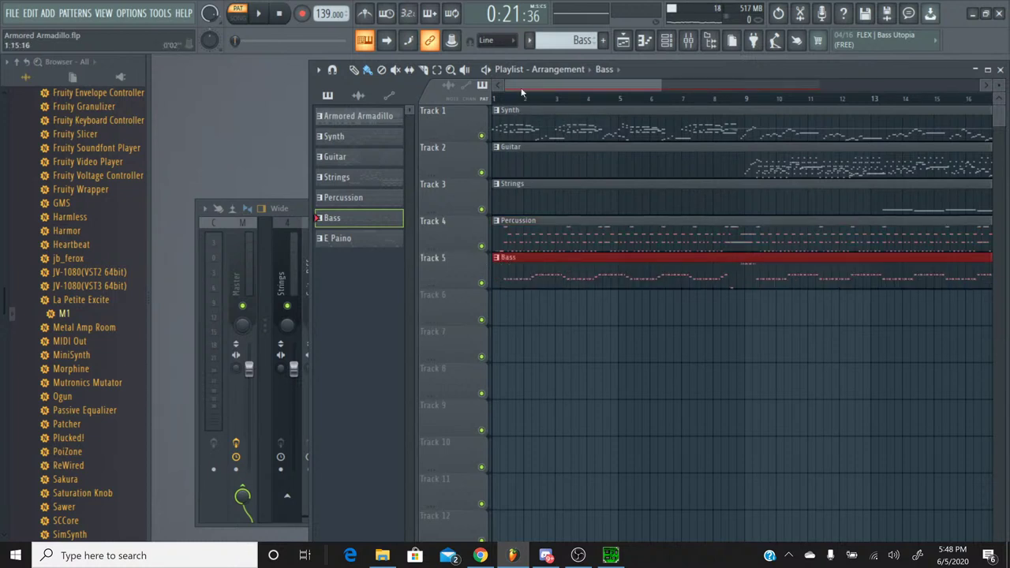
left_click(537, 40)
left_click(552, 134)
left_click(533, 306)
left_click_drag(530, 305, 503, 296)
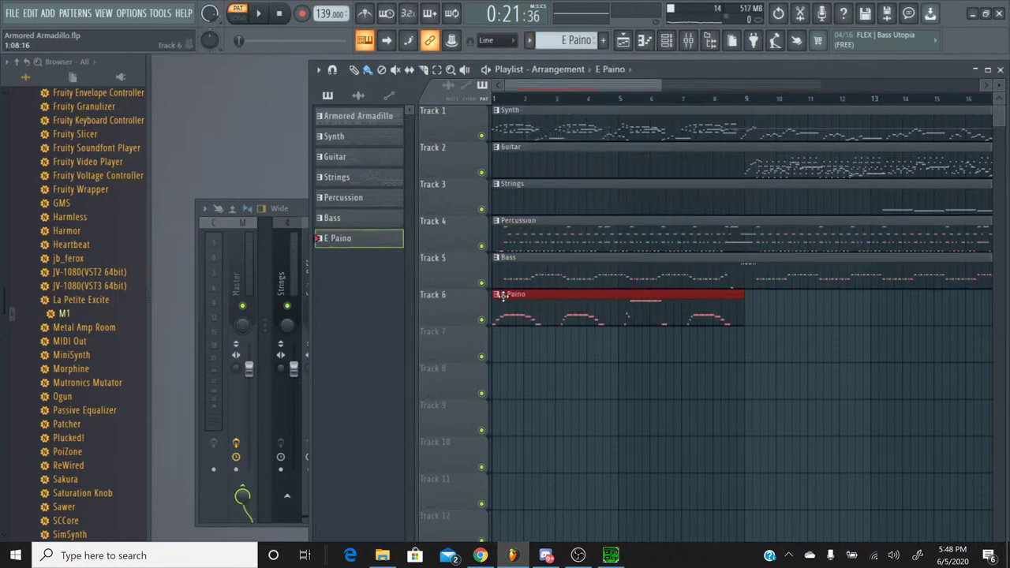
Reopen the channel rack and unmute all channels by toggling solo on Track: 0x13C2.
left_click(688, 44)
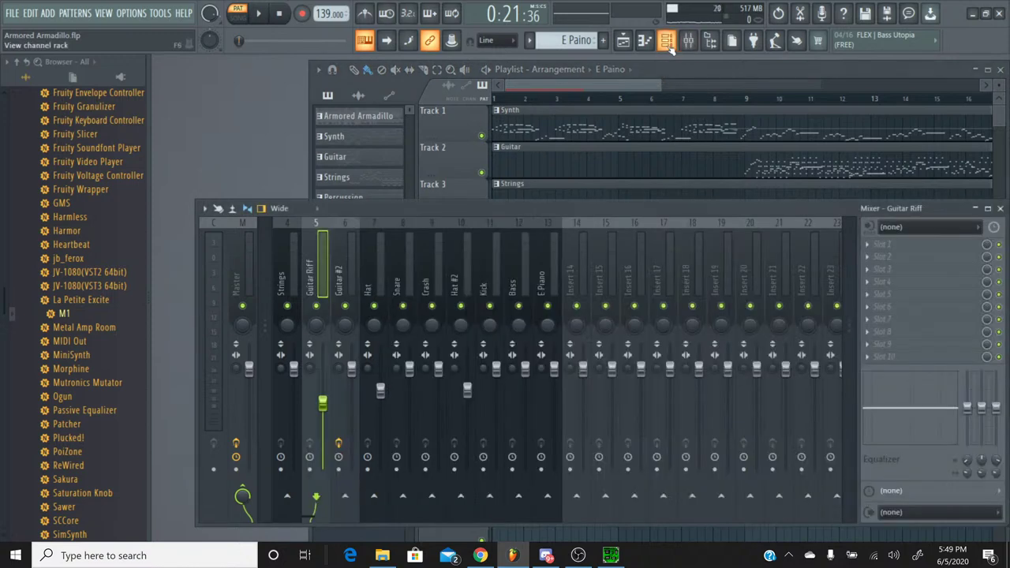
left_click(667, 44)
right_click(336, 305)
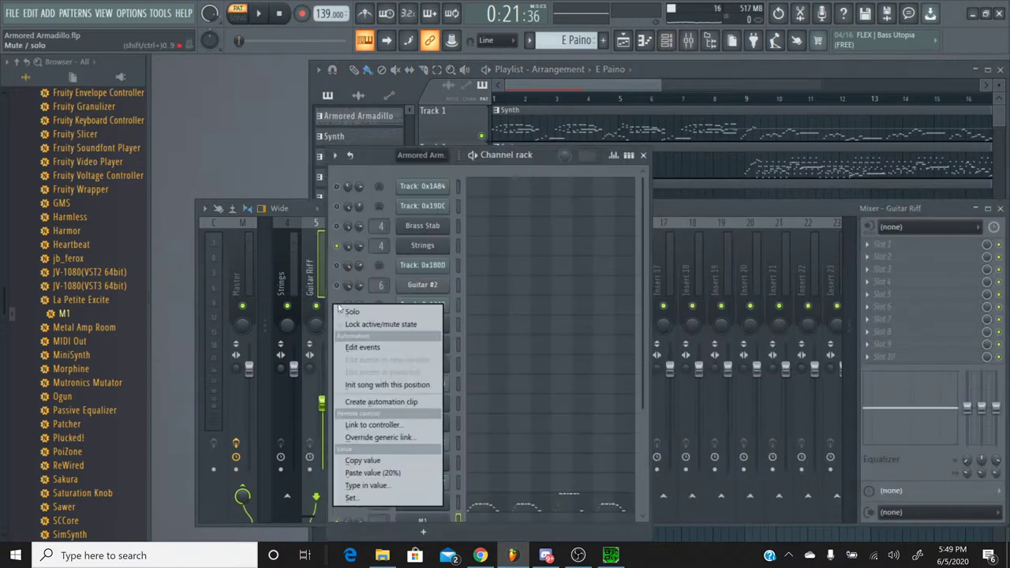
left_click(340, 311)
right_click(337, 308)
left_click(343, 312)
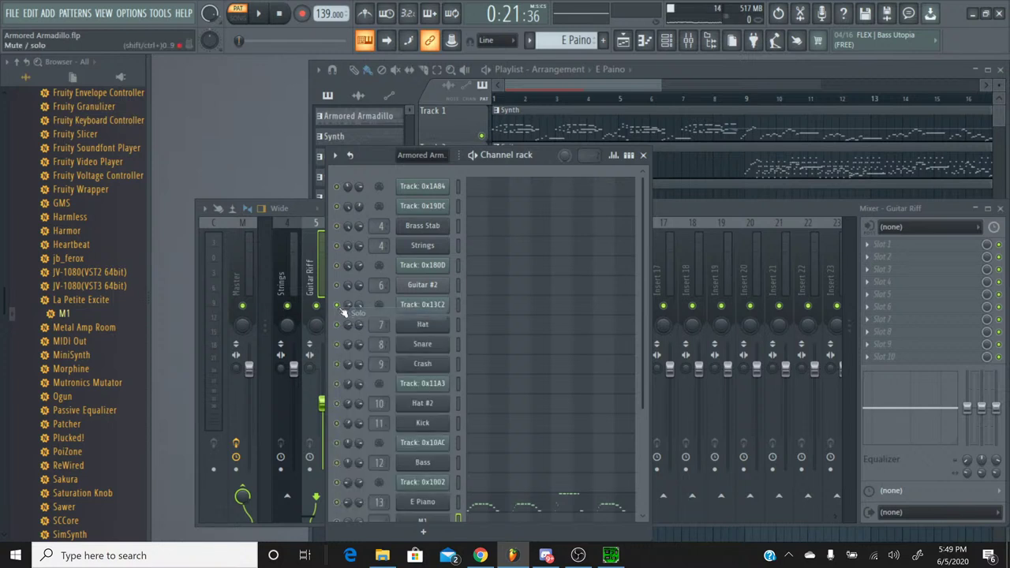
Switch playback from pattern to song mode, play the arrangement from the start, and bring the playlist to the front.
left_click(257, 16)
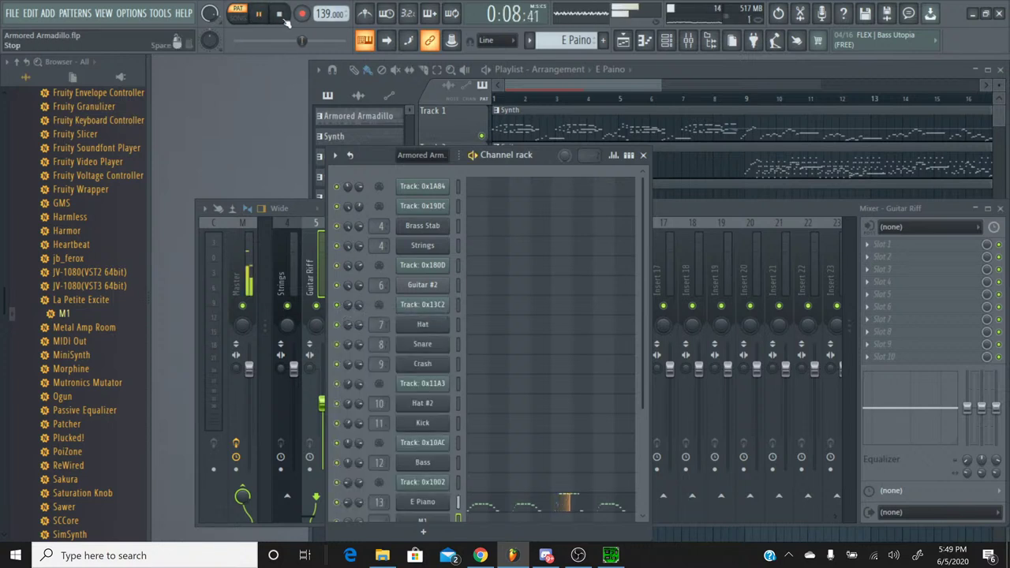
left_click(257, 14)
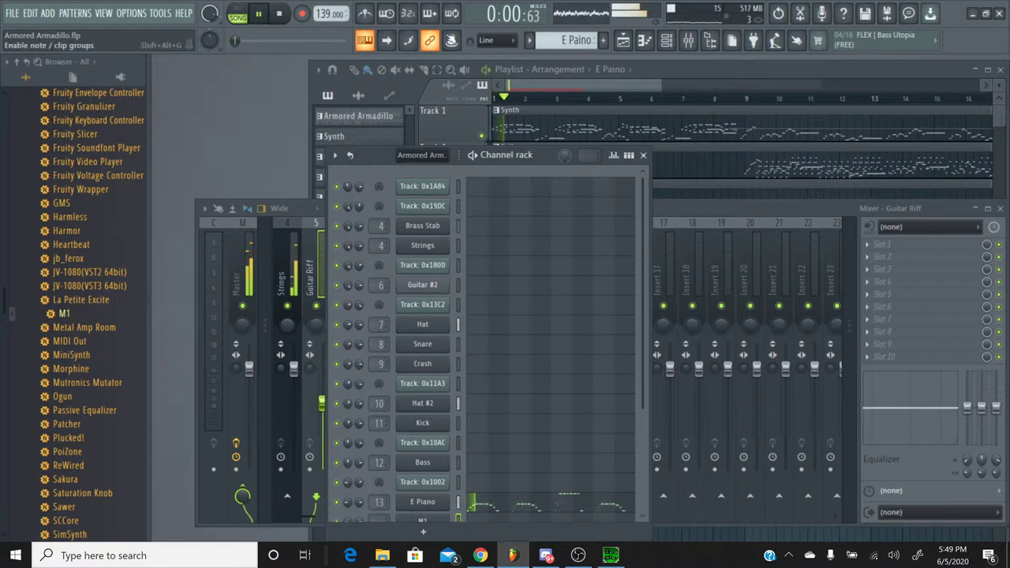
left_click(567, 86)
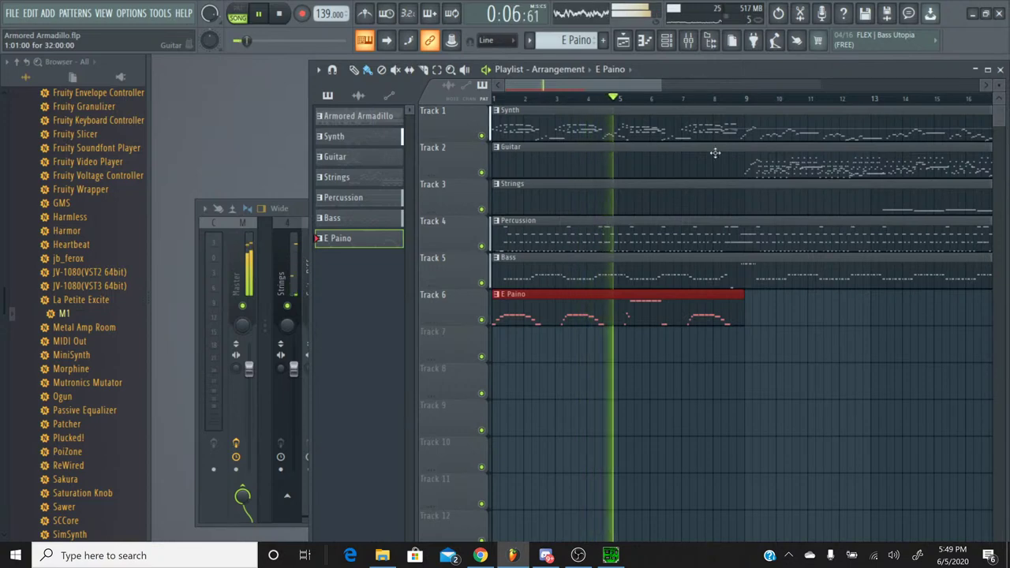
Watch the mixer levels while the arrangement plays, glance at the live chat, and stop playback.
left_click(688, 40)
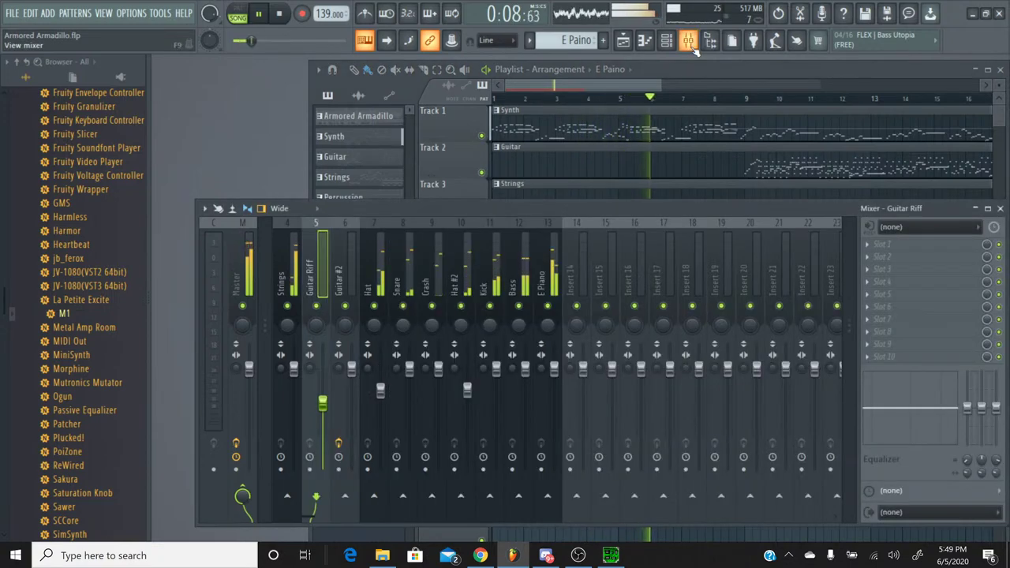
left_click_drag(501, 212, 500, 238)
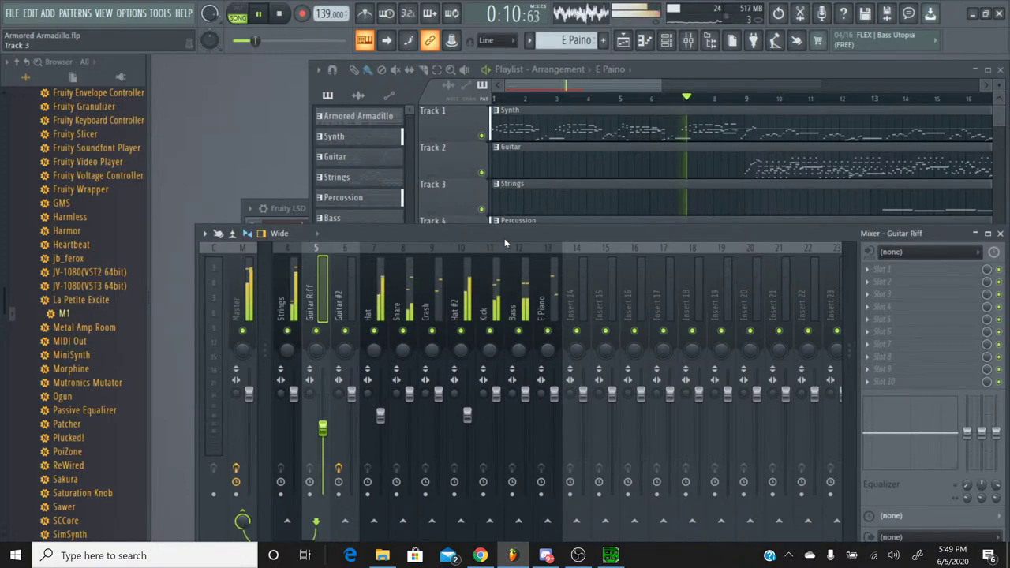
key("alt+Tab")
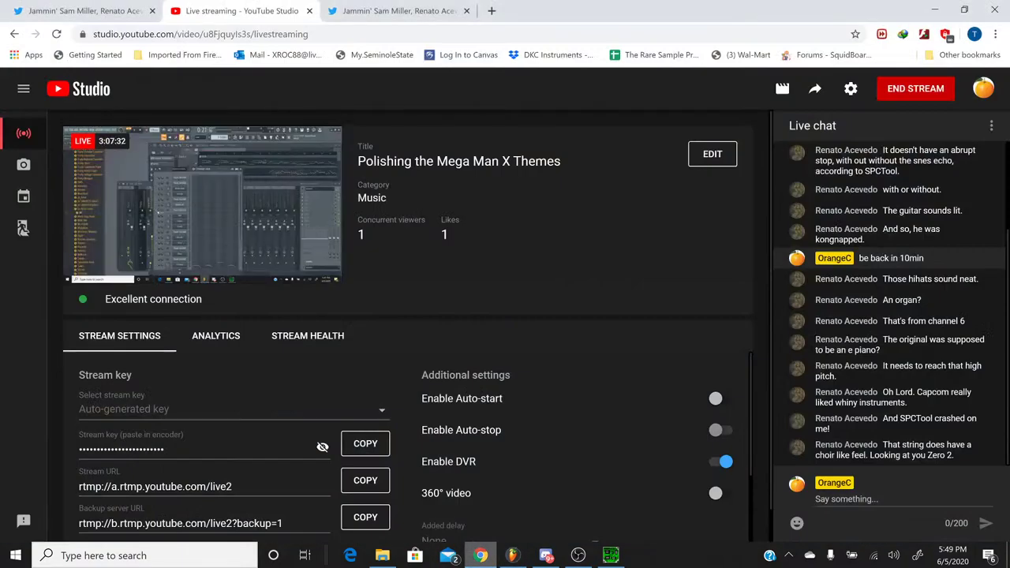
key("alt+Tab")
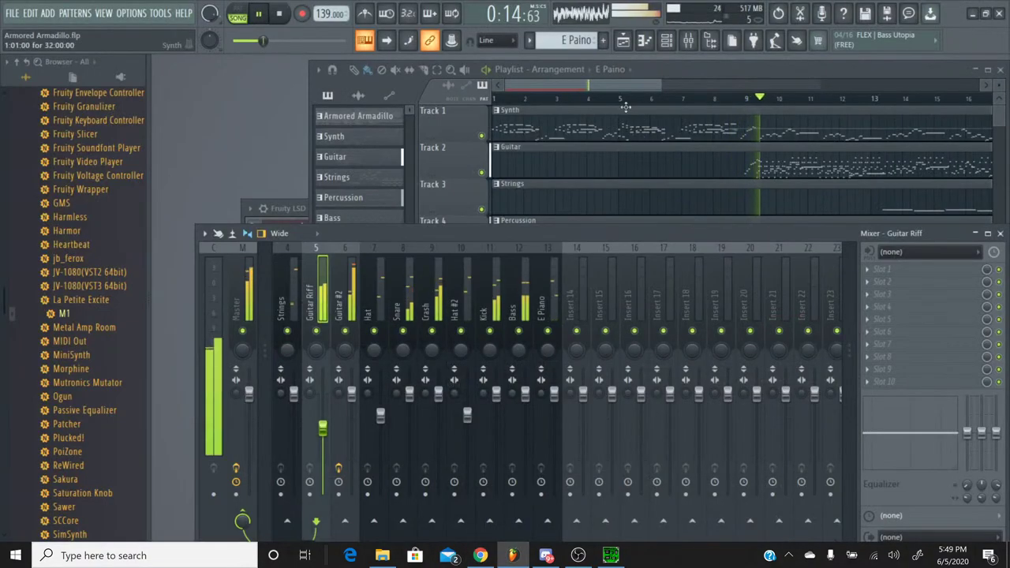
left_click_drag(617, 86, 645, 85)
left_click(279, 14)
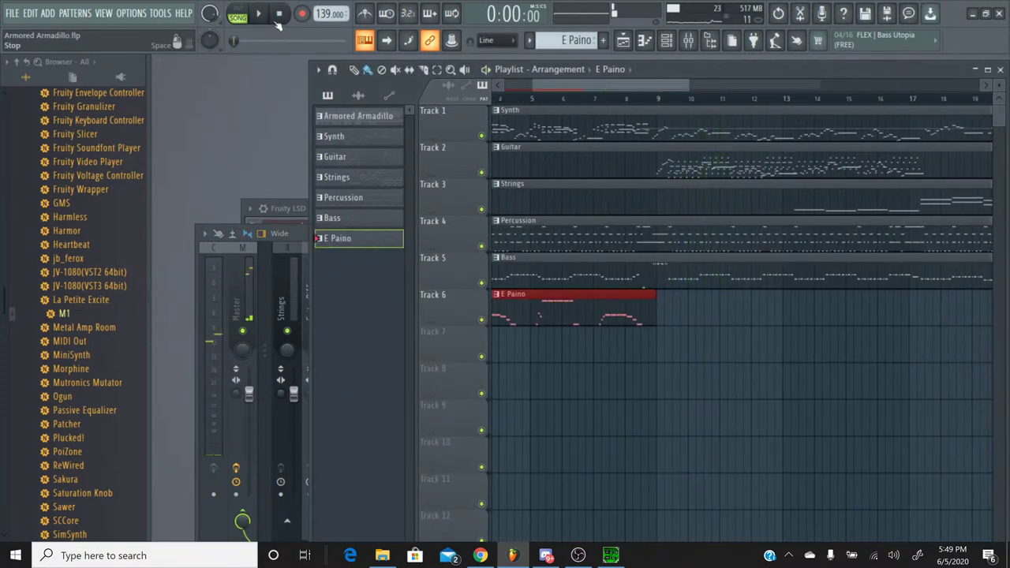
Solo Track 2 in the playlist and play the Guitar clip from just before bar 9.
left_click_drag(597, 89, 624, 86)
right_click(482, 173)
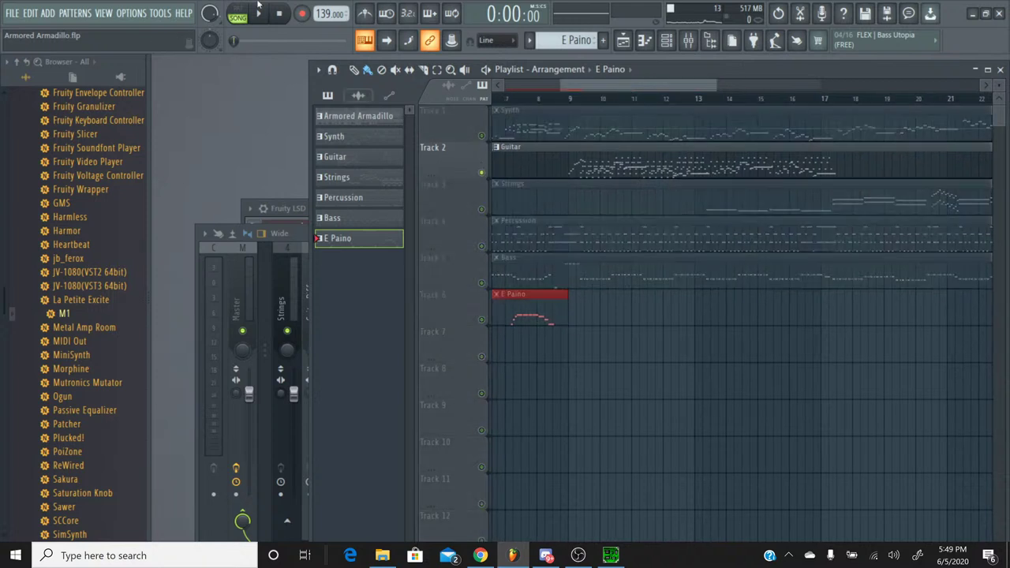
left_click(558, 98)
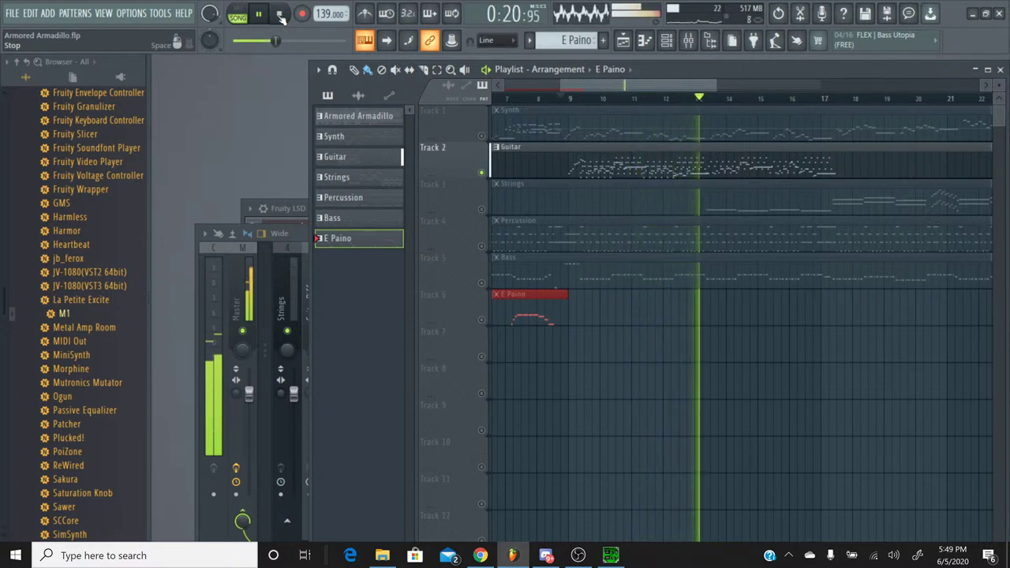
Select the Guitar pattern and examine its guitar channels in the channel rack during playback.
left_click(528, 39)
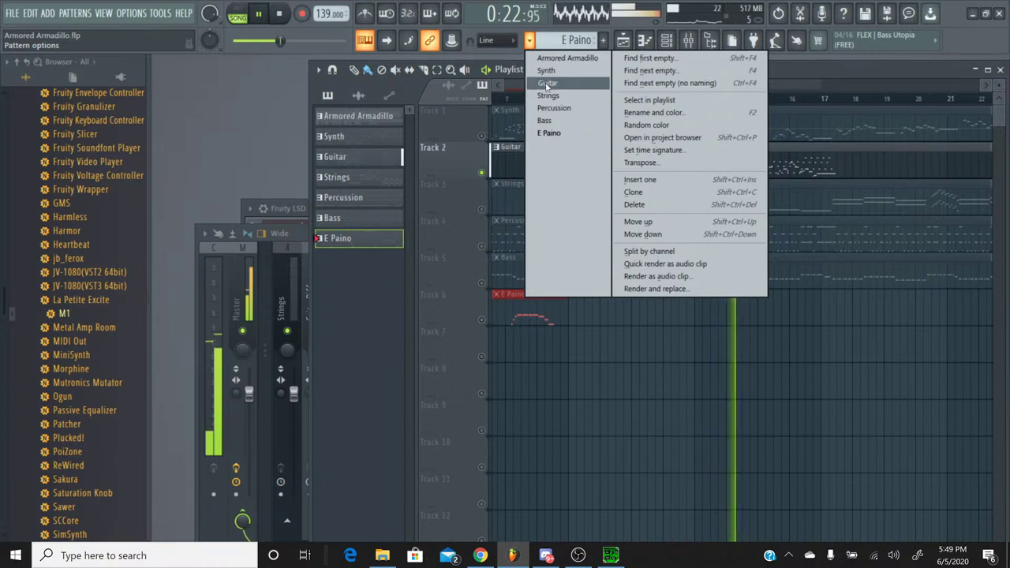
left_click(546, 82)
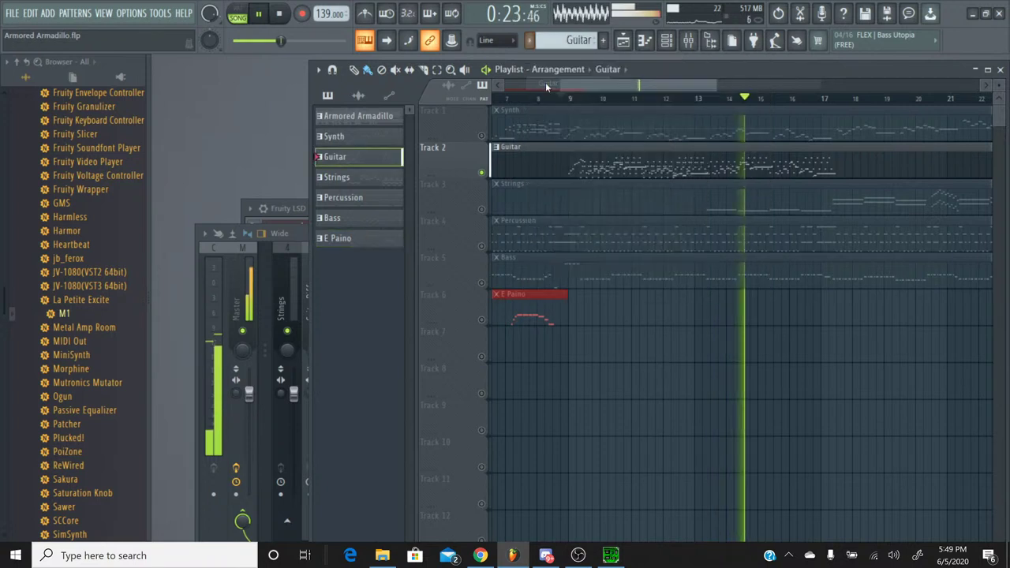
left_click(684, 44)
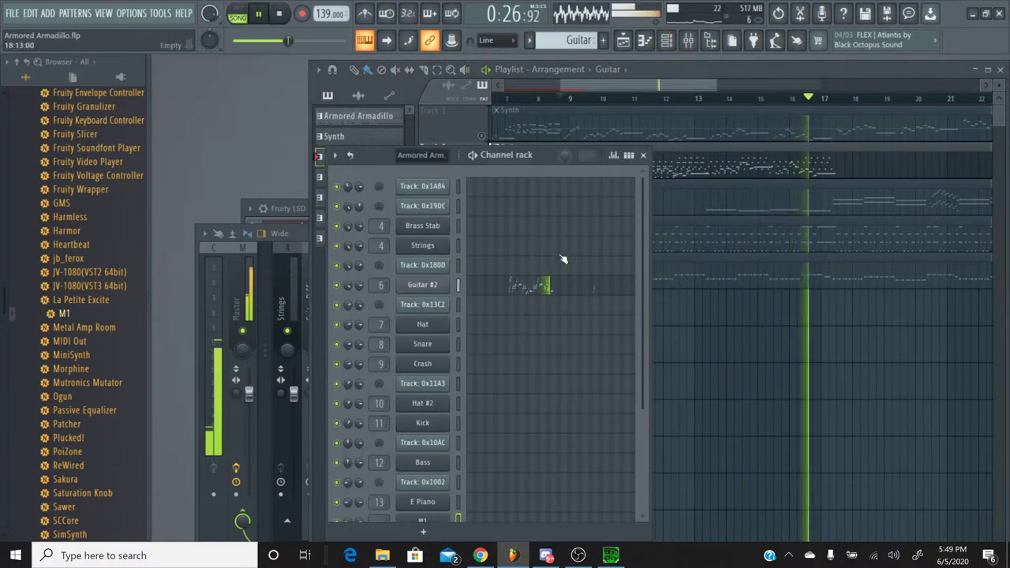
scroll(562, 258, "down", 5)
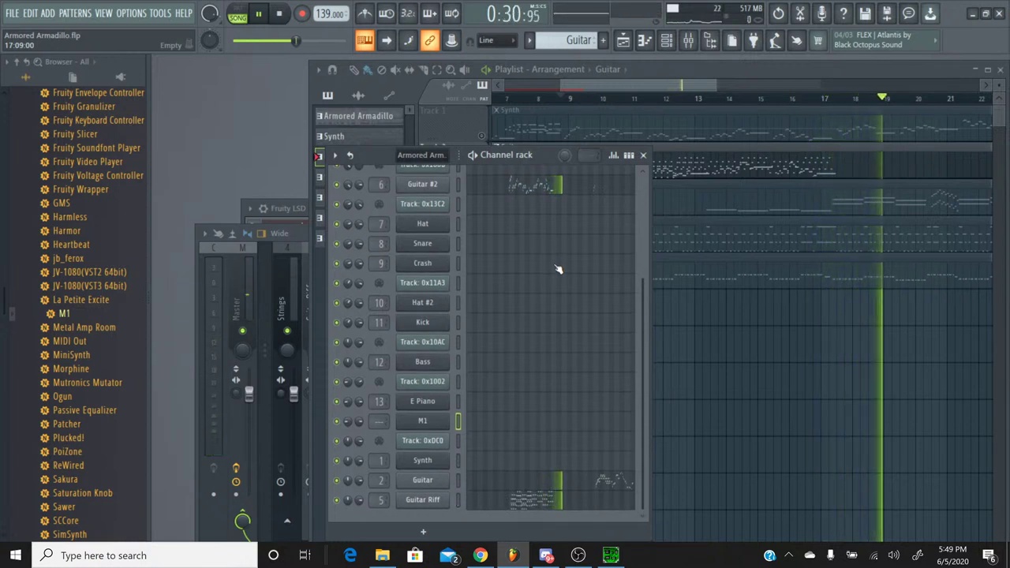
Solo the Guitar #2 channel, move playback to just before its notes begin, and unmute the Guitar Riff channel to hear both together.
scroll(558, 269, "up", 2)
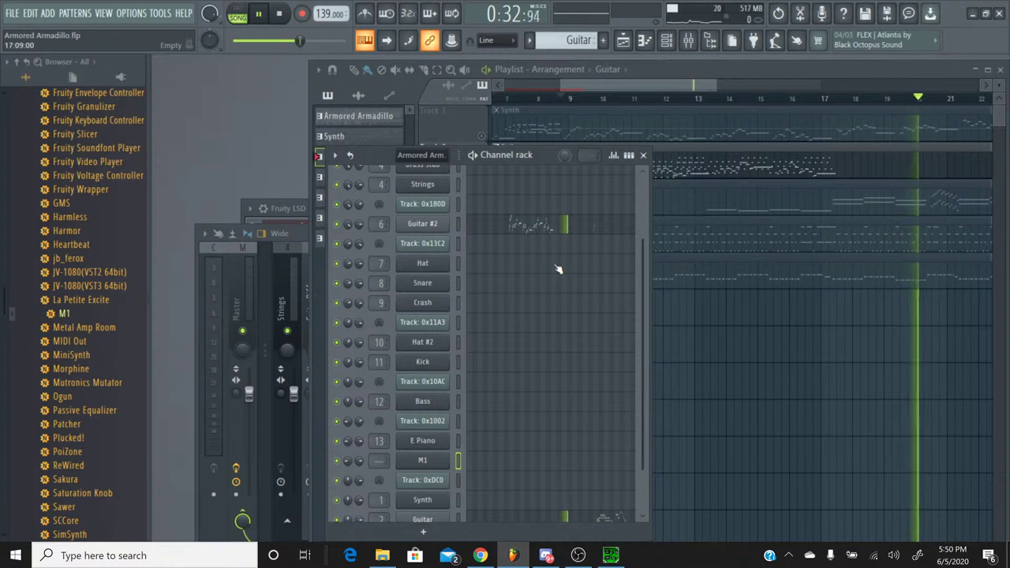
left_click_drag(301, 40, 234, 41)
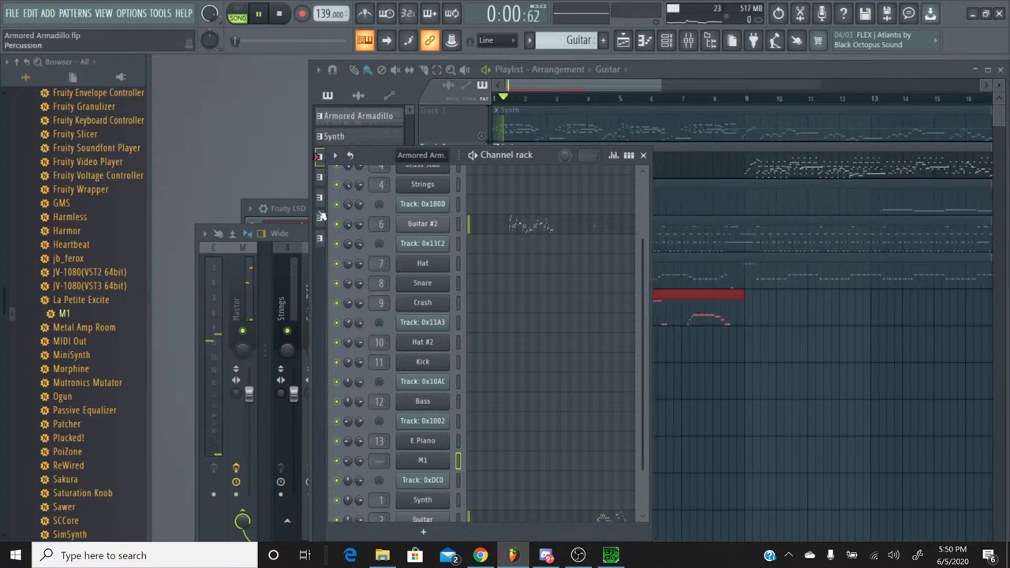
right_click(341, 229)
left_click(352, 231)
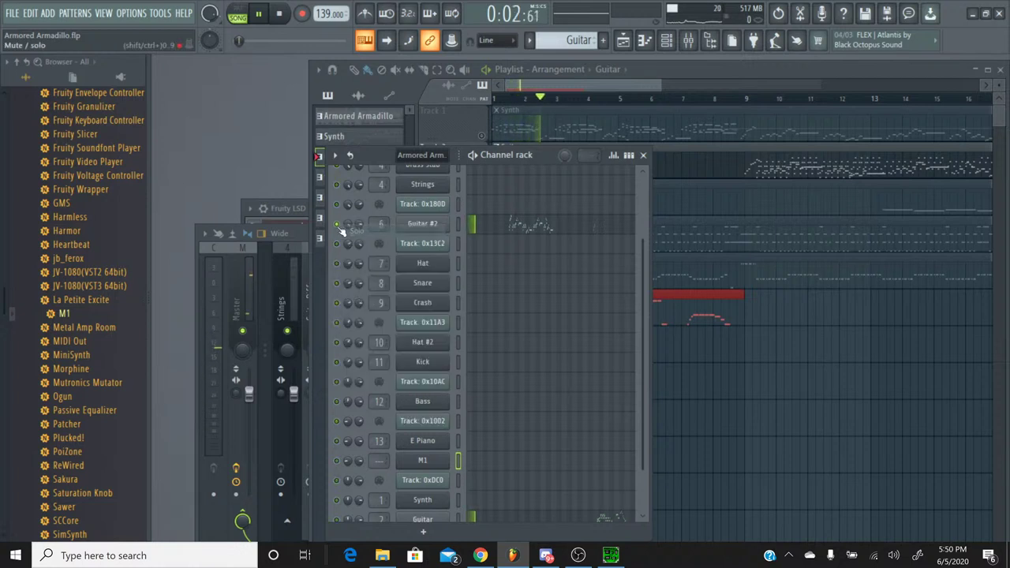
left_click_drag(242, 43, 262, 44)
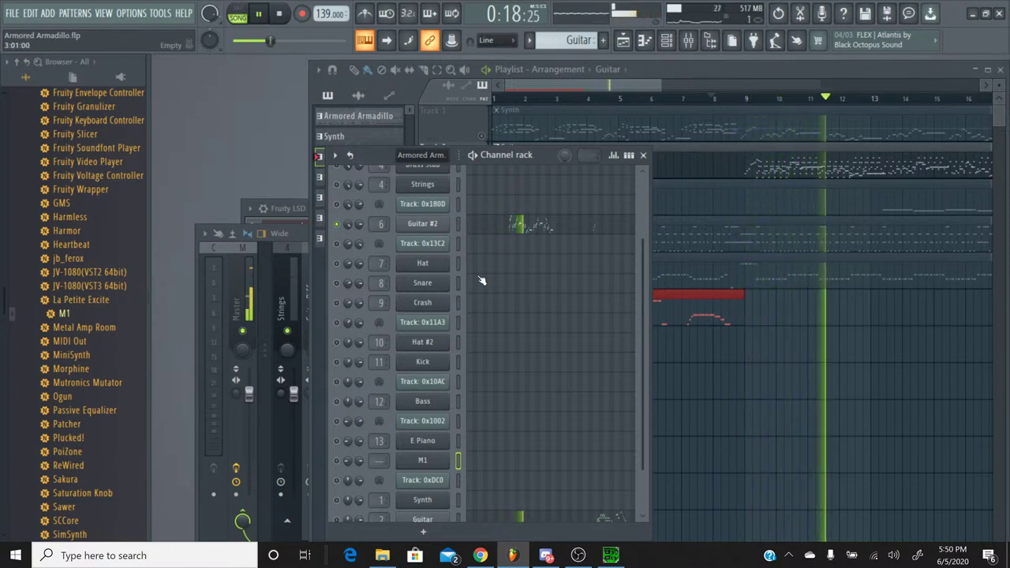
scroll(482, 280, "down", 2)
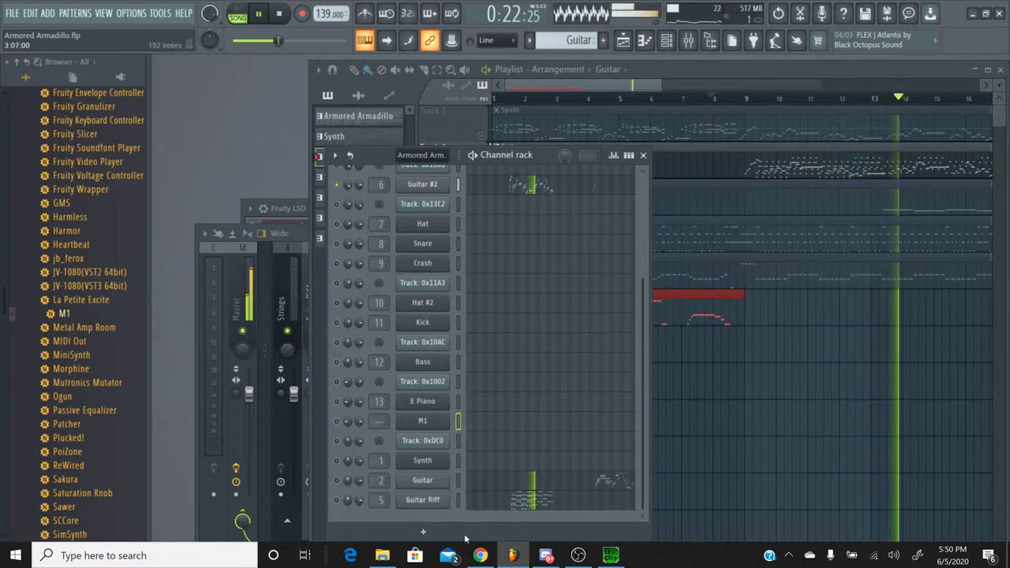
left_click(337, 501)
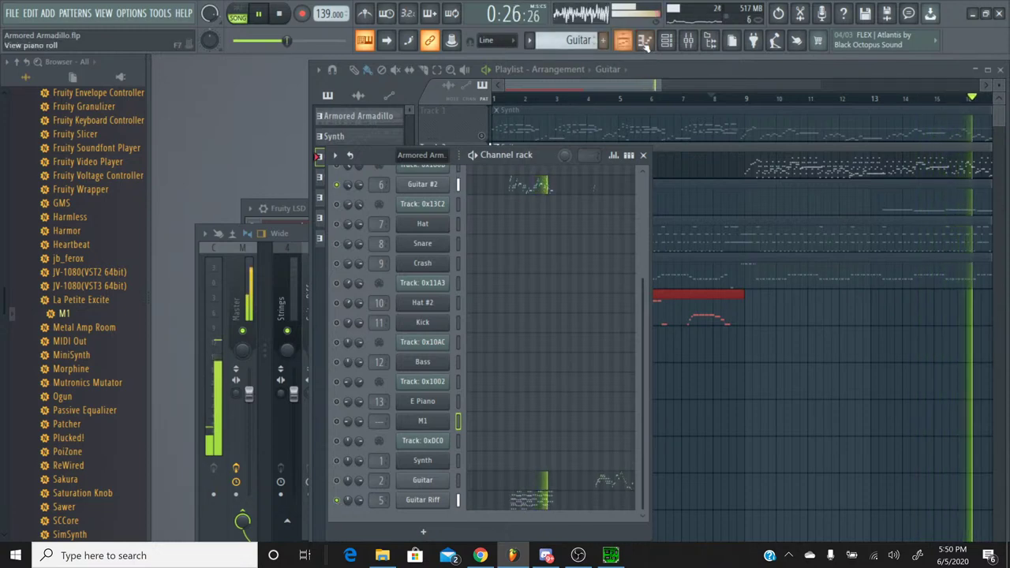
In the mixer, compare the two guitar tracks, lower Guitar #2 slightly, set Guitar Riff's volume to 77% (-5.5 dB), and stop playback.
left_click(685, 43)
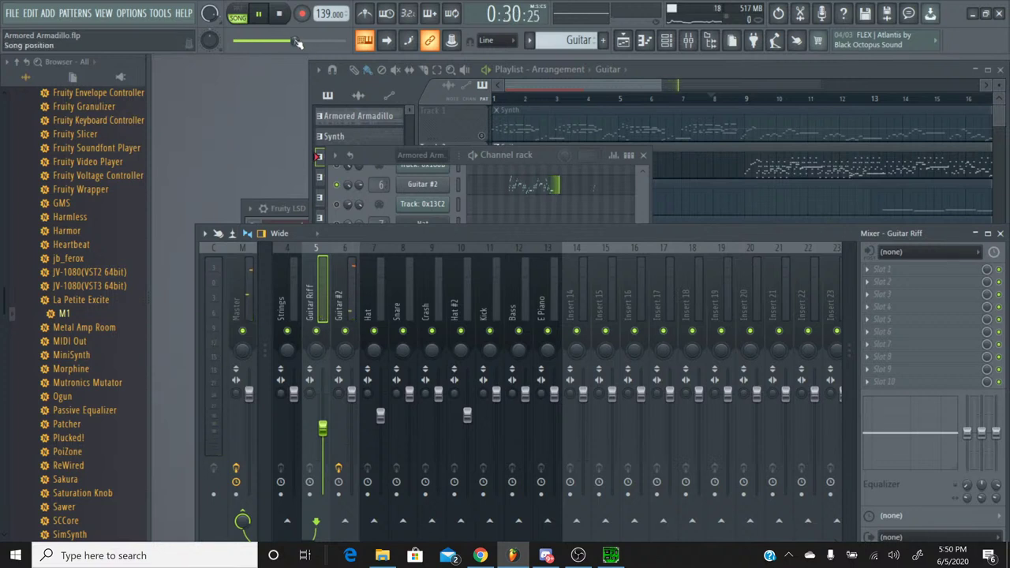
left_click_drag(297, 43, 266, 41)
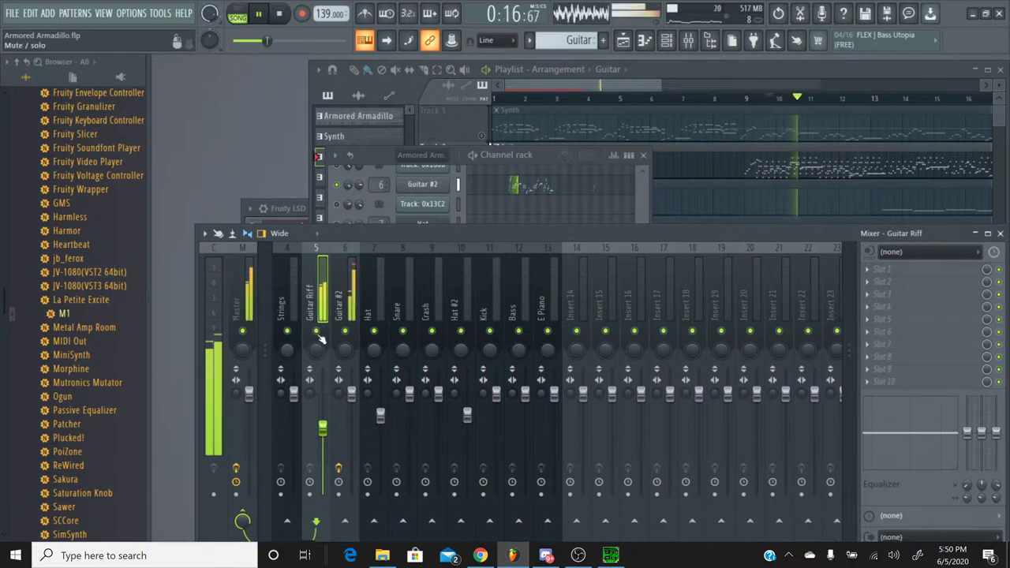
left_click(345, 337)
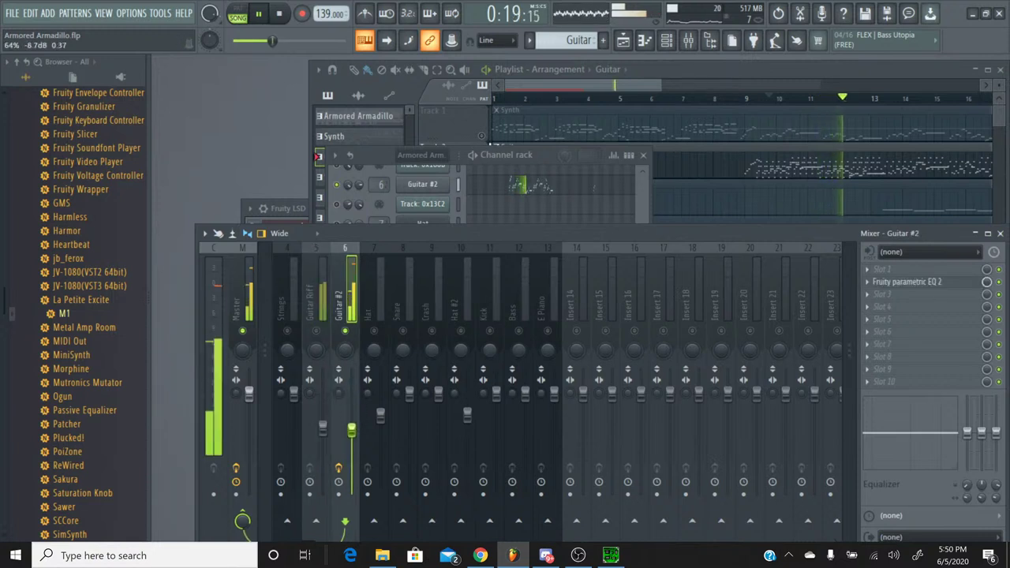
left_click(322, 426)
left_click_drag(351, 428, 322, 416)
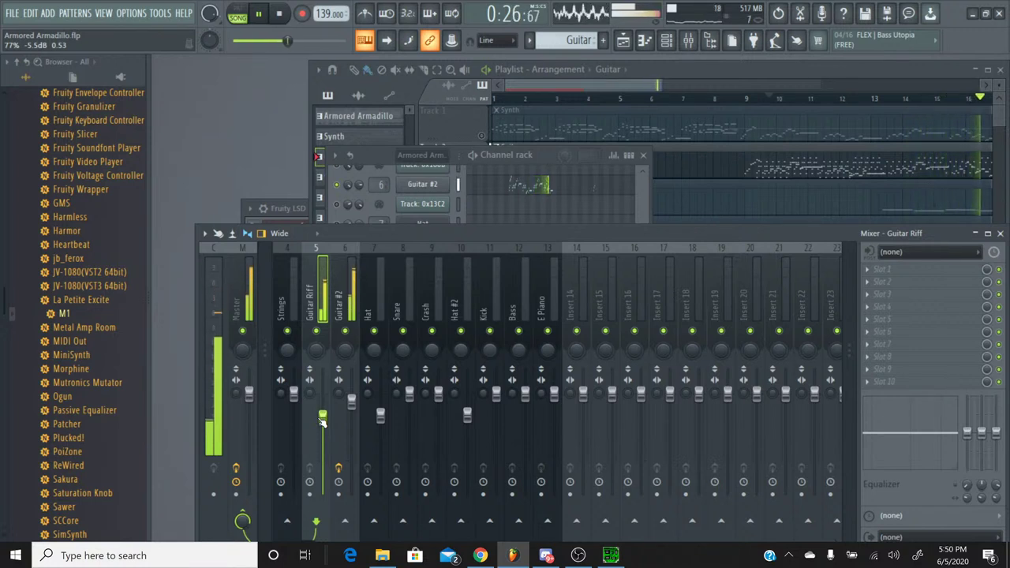
left_click(280, 13)
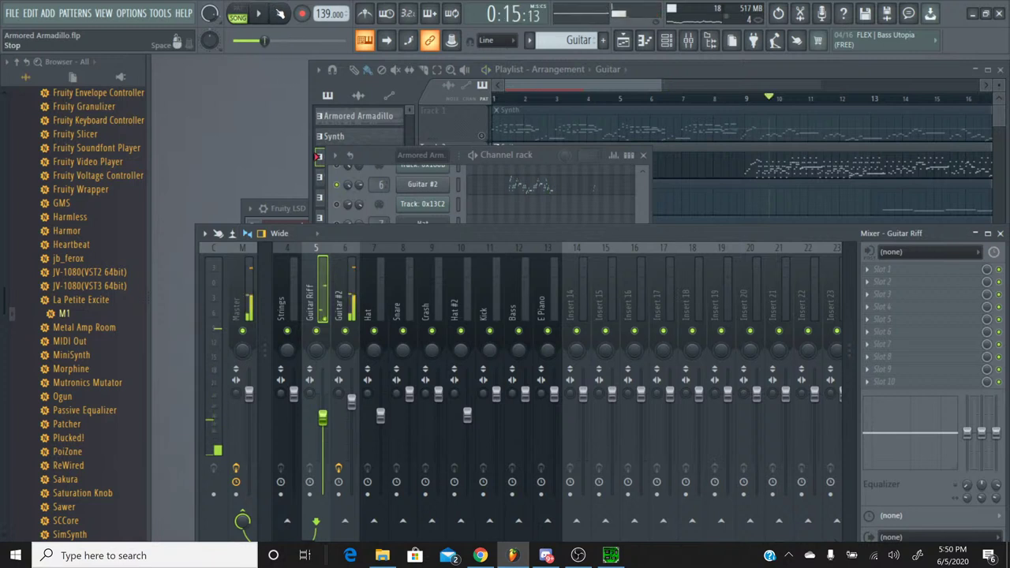
Play the Guitar pattern in pattern mode with only Guitar #2 audible, stop it, and look over the guitar channels' notes.
left_click(345, 271)
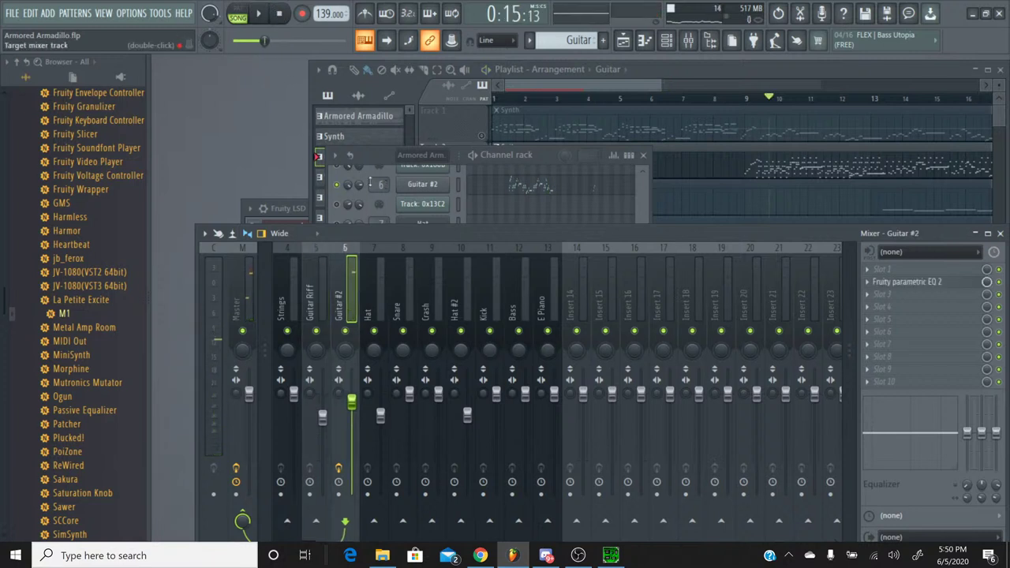
left_click(376, 167)
scroll(452, 264, "up", 4)
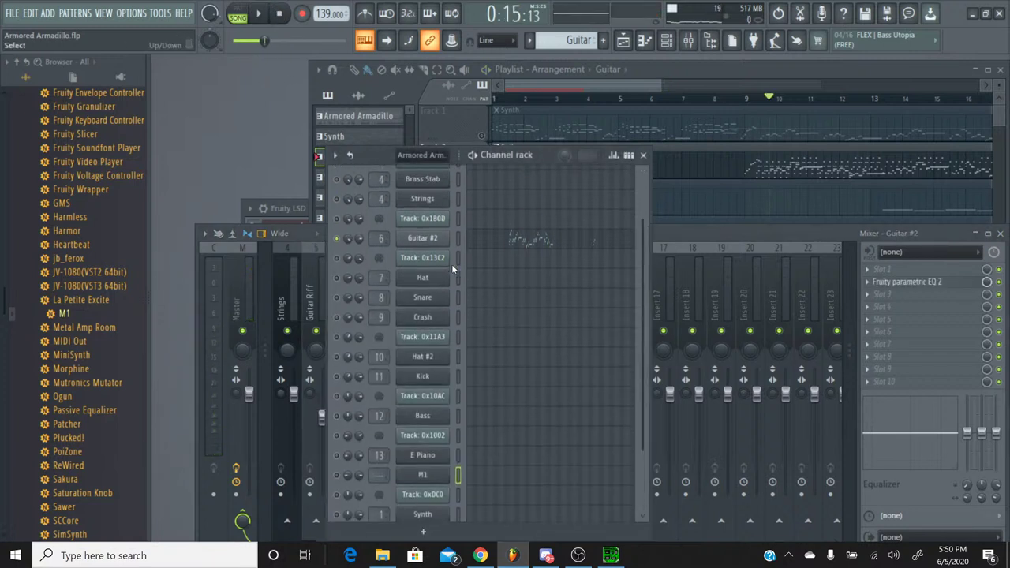
scroll(452, 264, "up", 1)
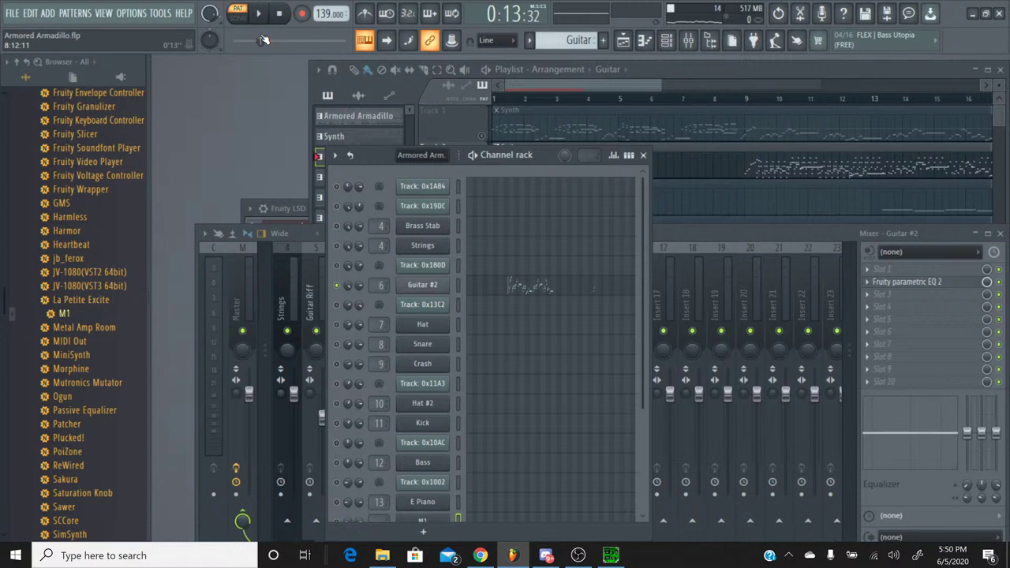
left_click(261, 15)
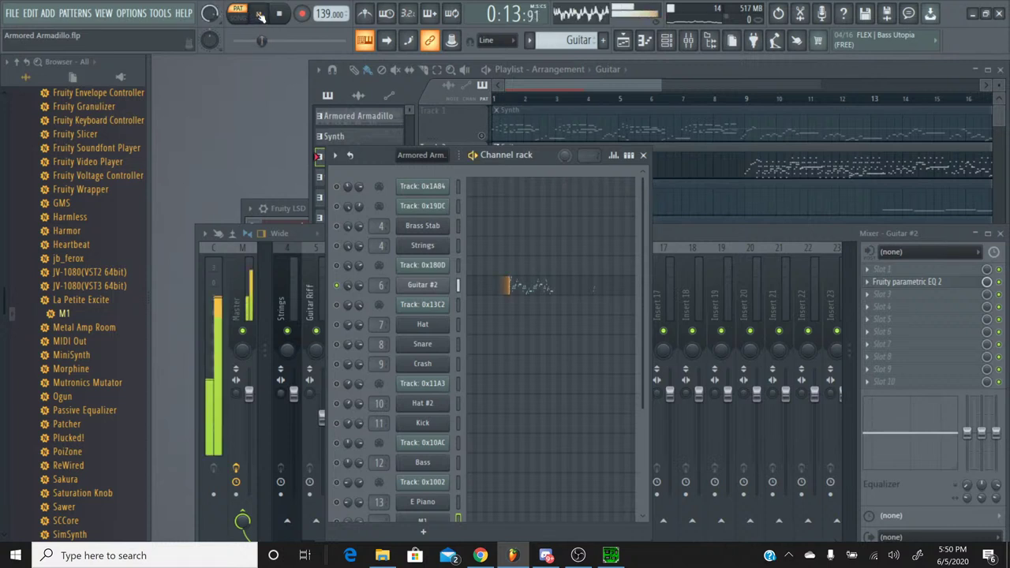
scroll(533, 274, "down", 5)
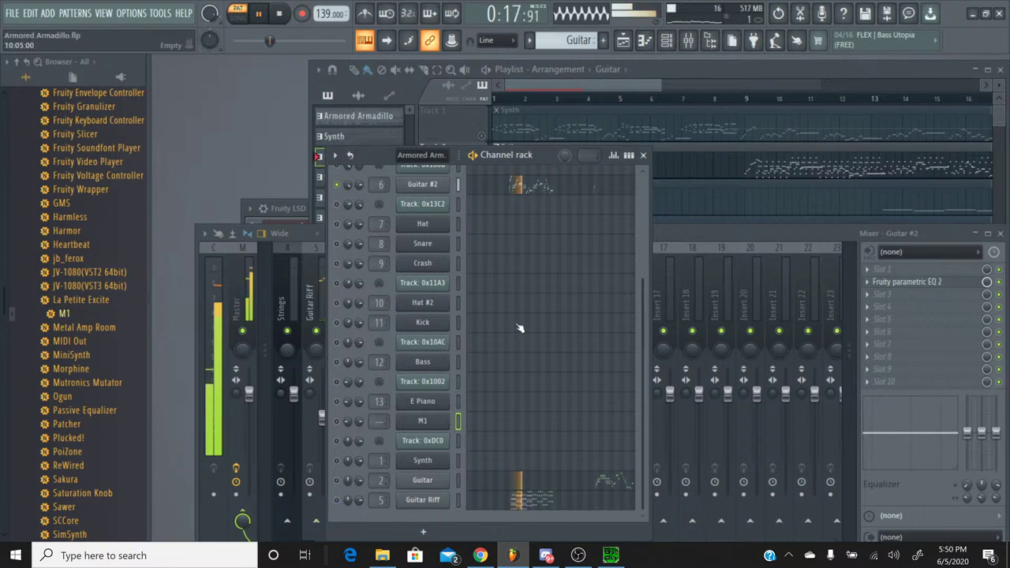
scroll(519, 328, "up", 5)
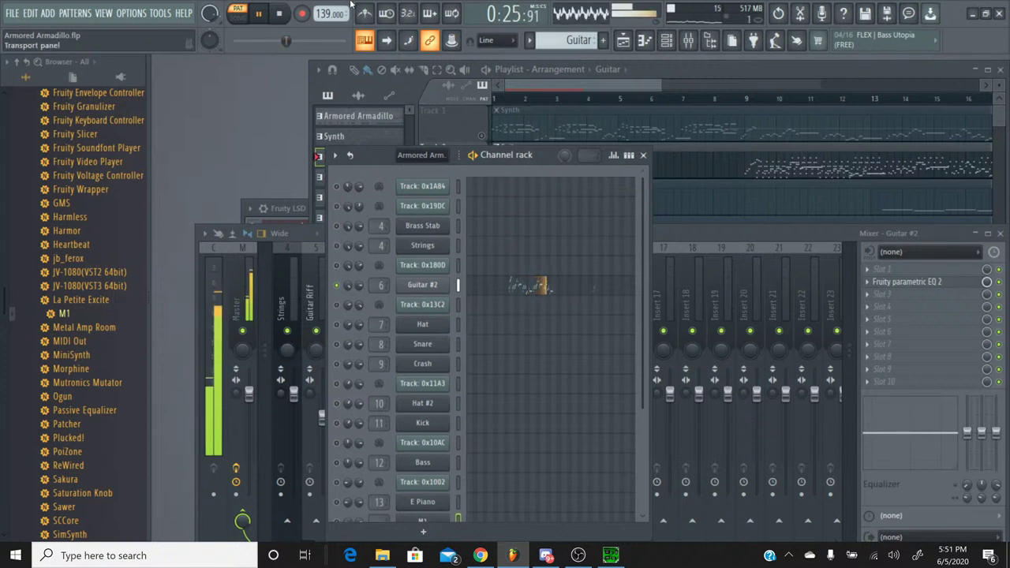
key("space")
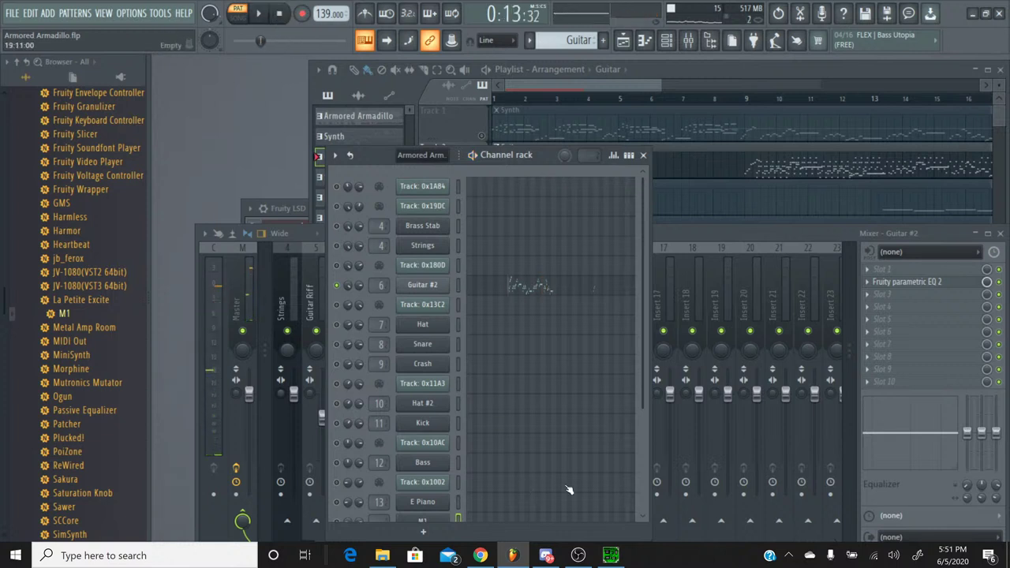
scroll(569, 489, "down", 3)
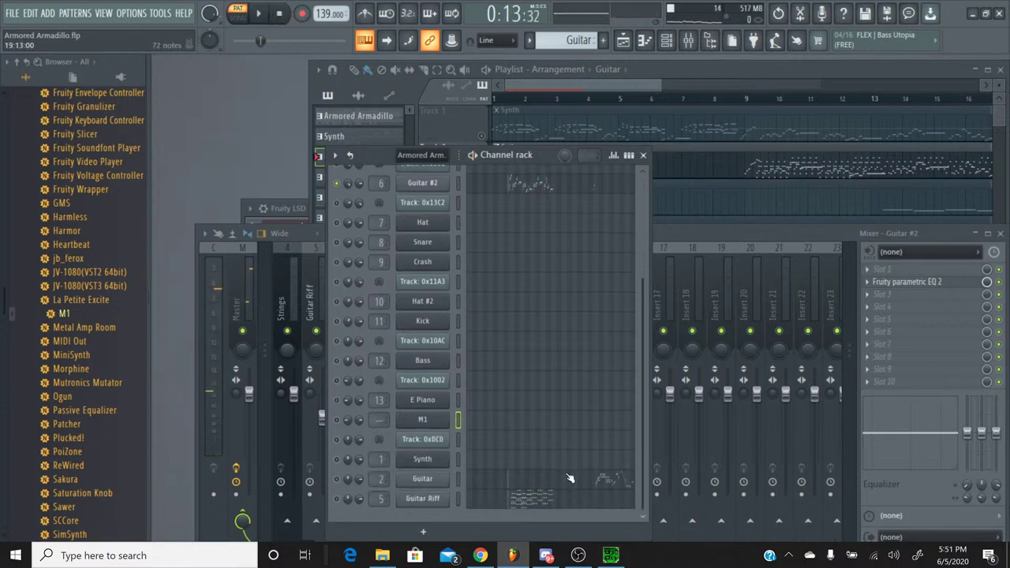
scroll(568, 479, "up", 3)
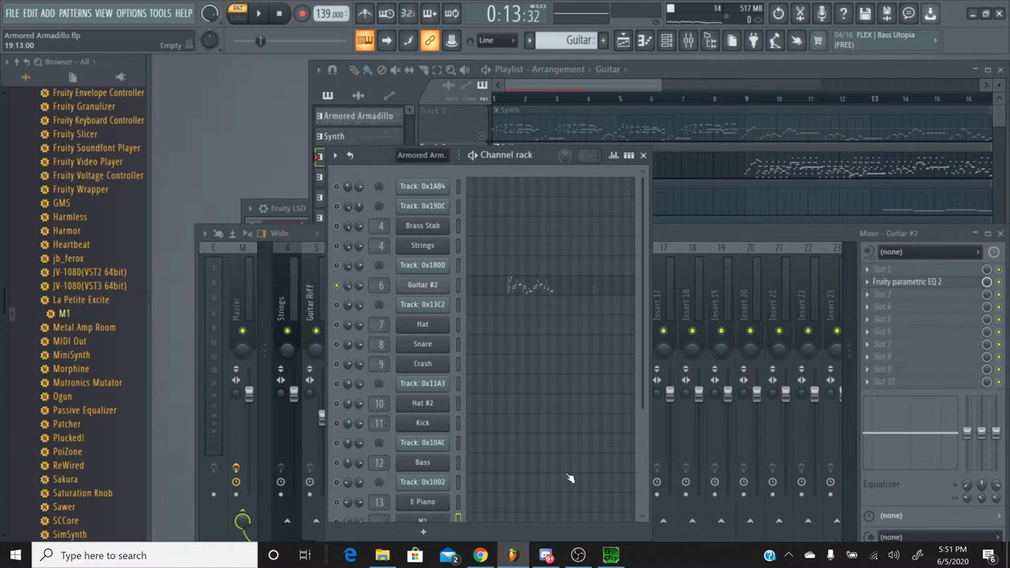
scroll(569, 478, "down", 5)
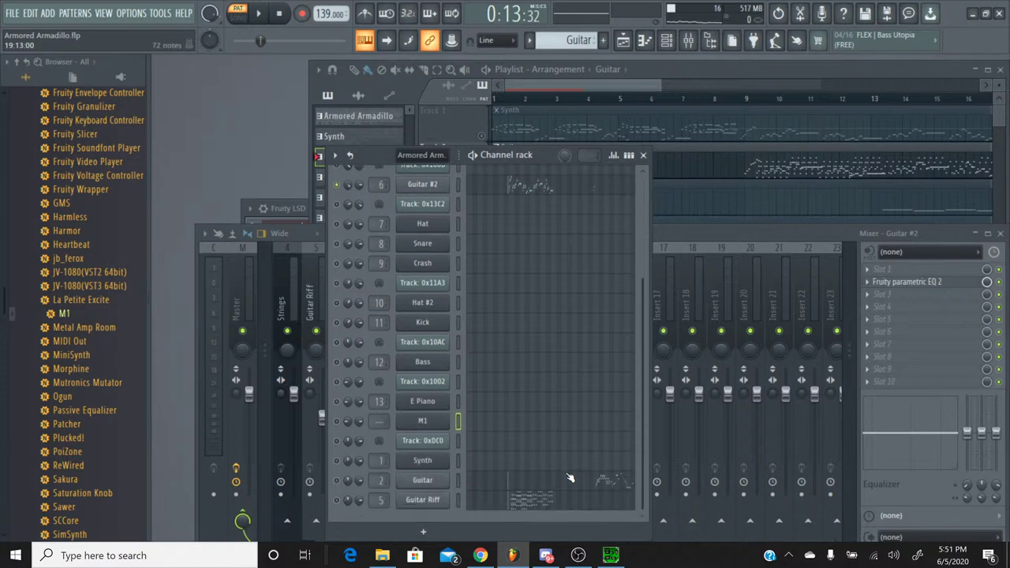
Switch to SPCTool, play 09 Armored Armadillo.spc to hear voice 2 alone and with voice 0, stop it, and minimize the player.
left_click(616, 545)
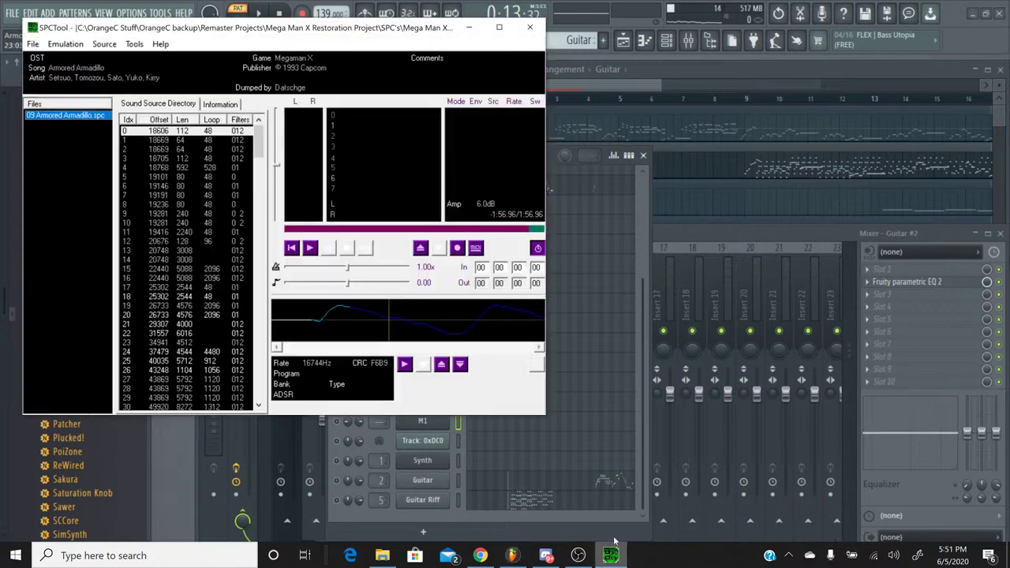
left_click(311, 248)
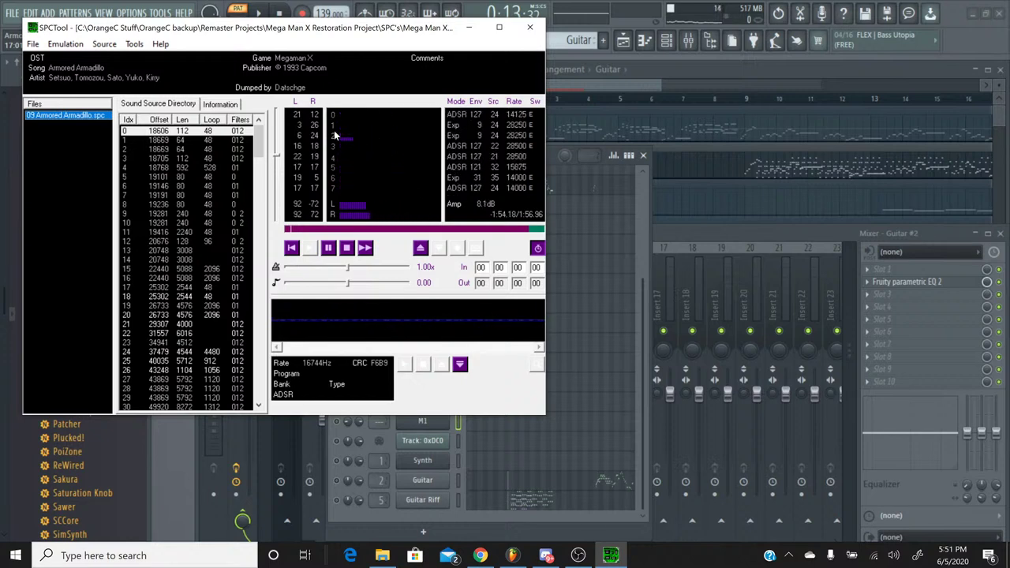
left_click(324, 230)
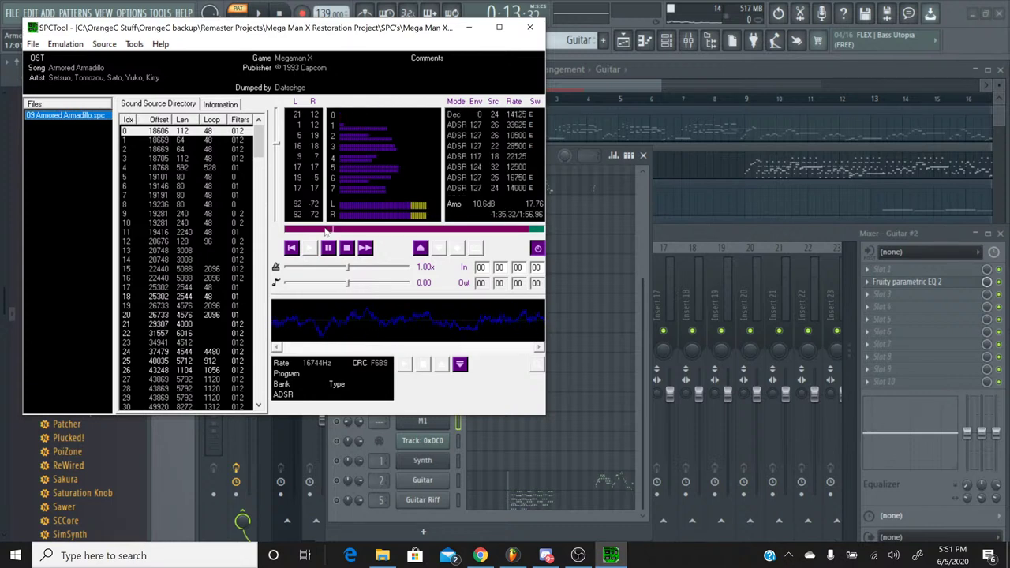
left_click(336, 136)
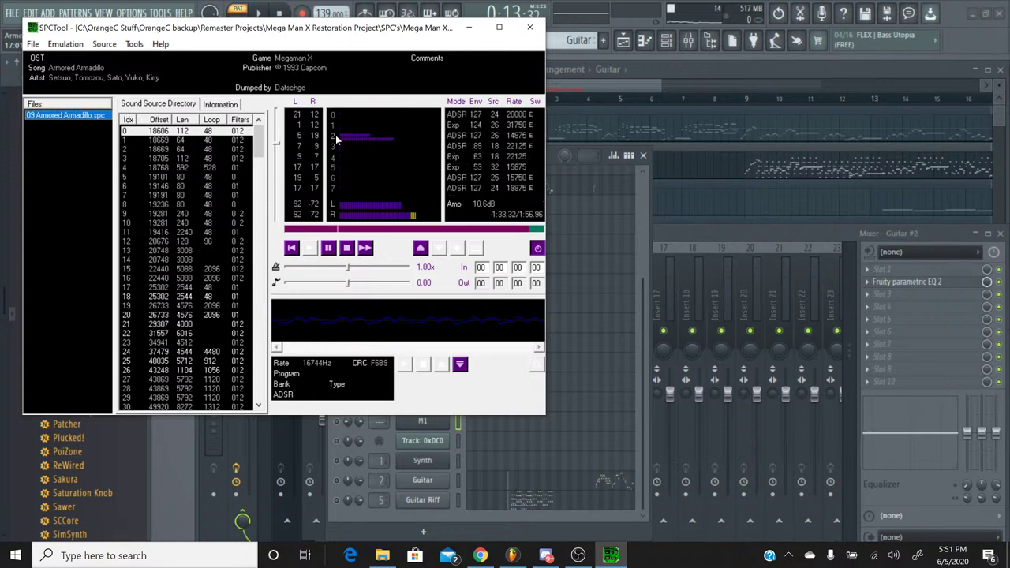
left_click(336, 148)
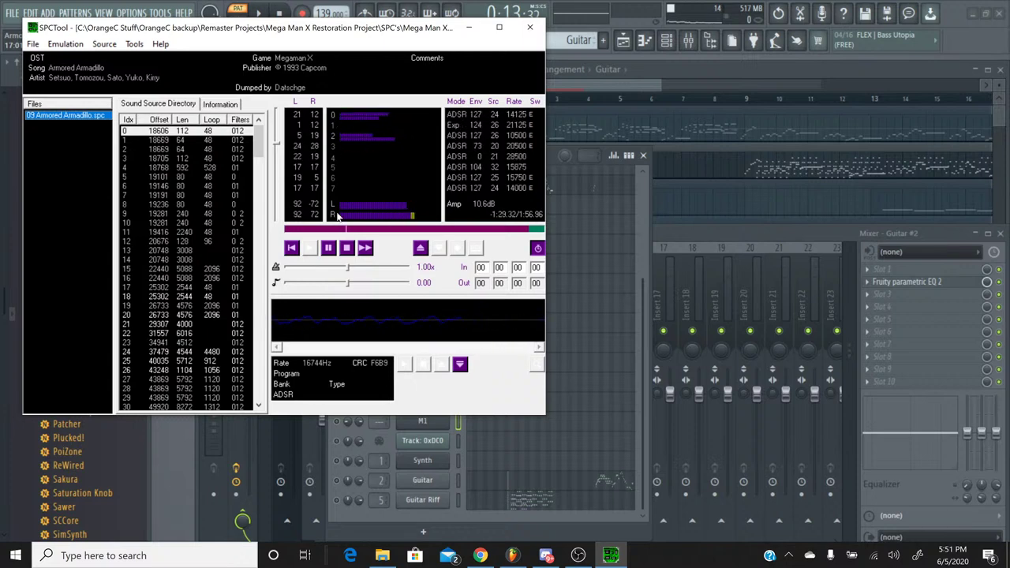
left_click(347, 249)
left_click(469, 28)
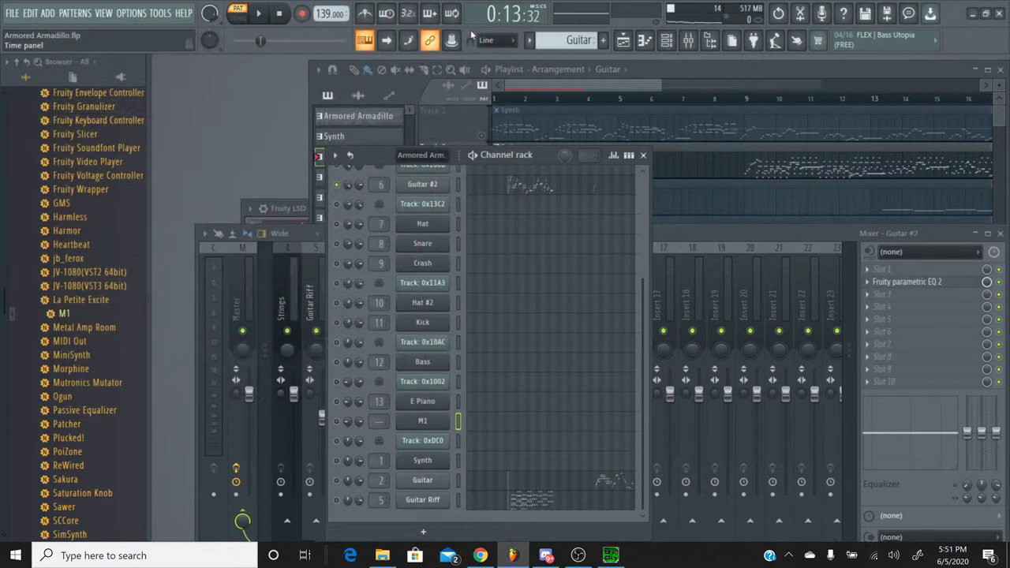
Unsolo the Guitar #2 channel to make all channels audible, and play the arrangement from the start in song mode.
scroll(465, 232, "up", 2)
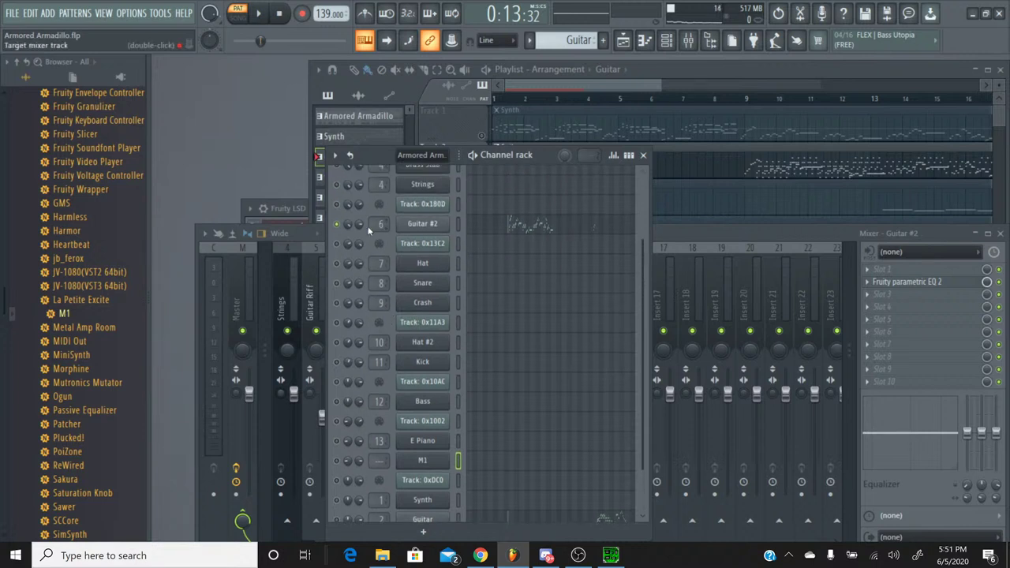
right_click(335, 227)
left_click(340, 234)
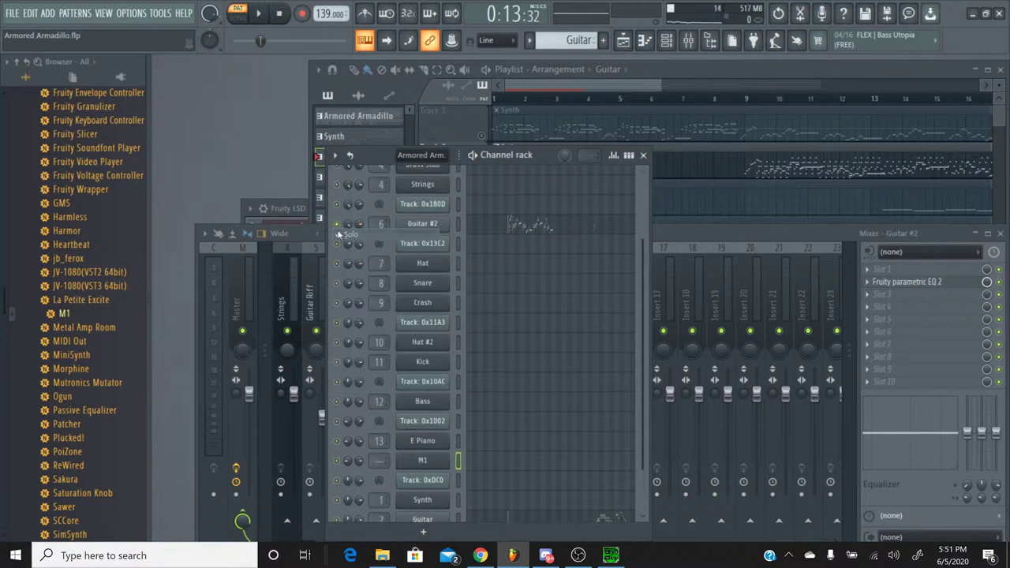
left_click(257, 16)
left_click(236, 16)
left_click(260, 16)
left_click(260, 16)
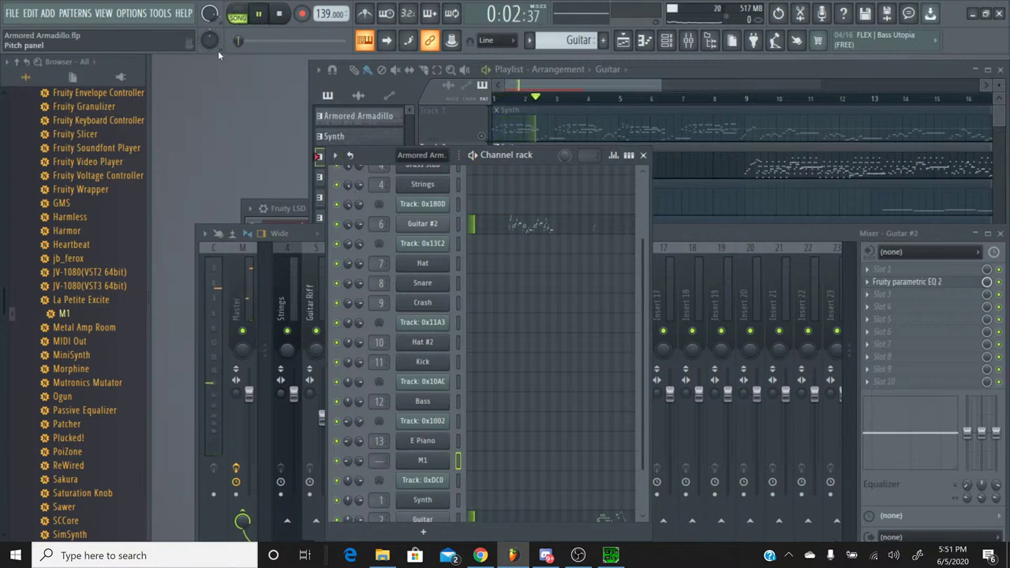
Check the guitar channels in the channel rack while the arrangement plays, and stop playback.
left_click(677, 333)
left_click(471, 288)
scroll(472, 288, "down", 1)
scroll(516, 239, "down", 3)
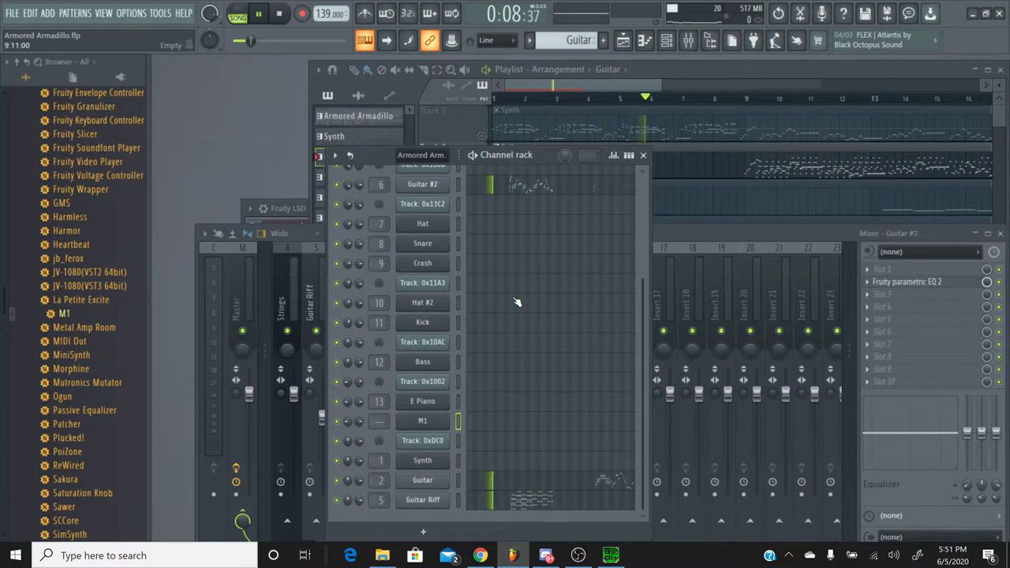
key("space")
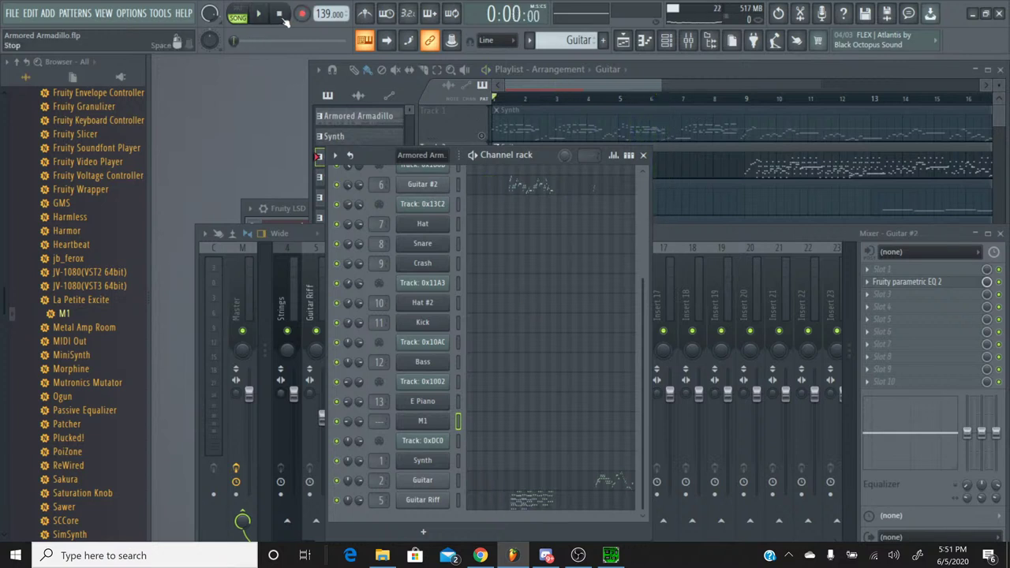
Switch to the Strings pattern and rename the M1 channel to Strings.
left_click(528, 40)
left_click(530, 54)
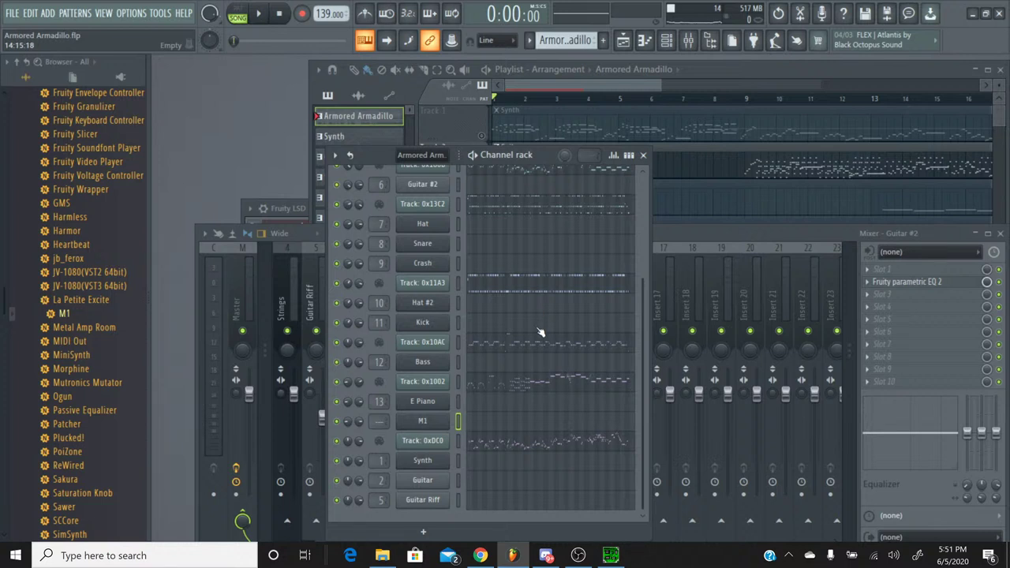
left_click(529, 41)
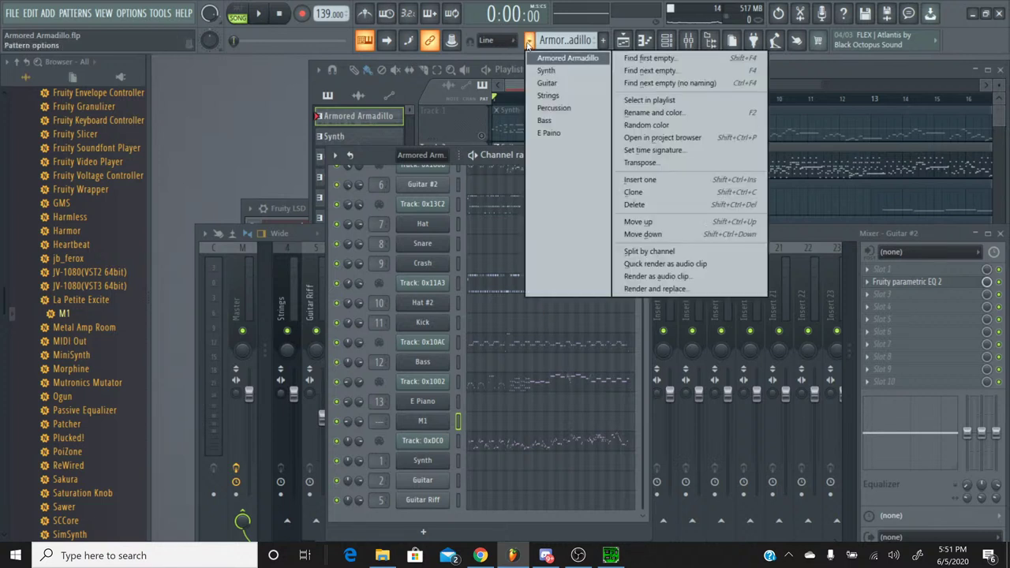
left_click(554, 96)
right_click(425, 422)
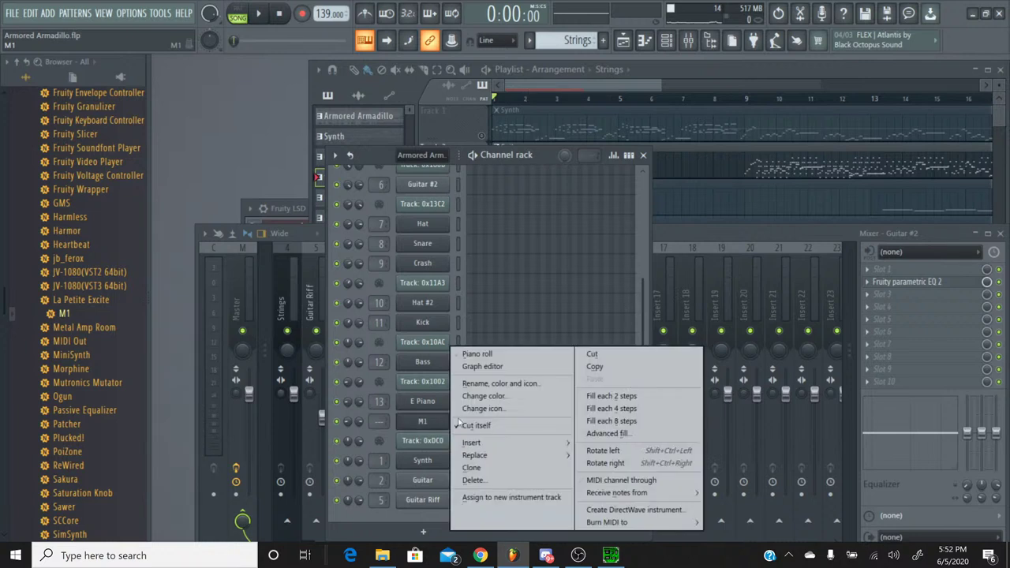
left_click(505, 383)
type("Strings")
key("Return")
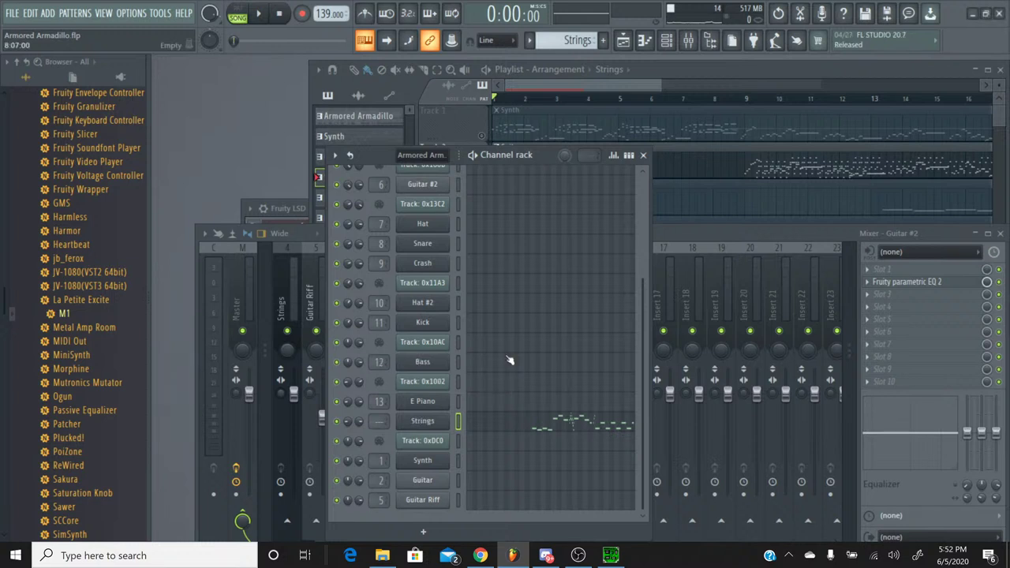
Route the new Strings channel to mixer insert 14 and return to the channel rack.
scroll(418, 347, "up", 3)
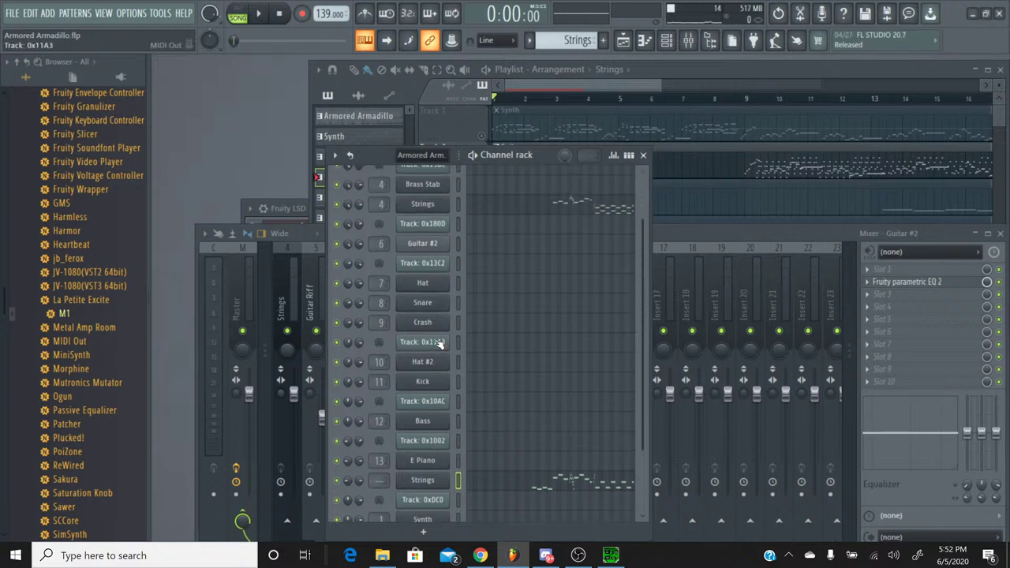
scroll(440, 344, "down", 3)
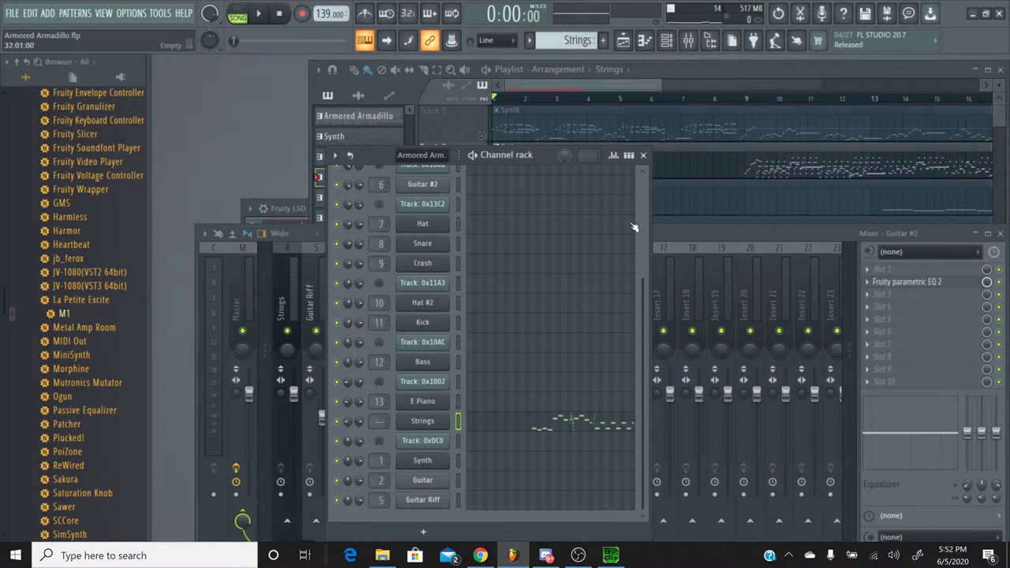
left_click(657, 233)
left_click(575, 262)
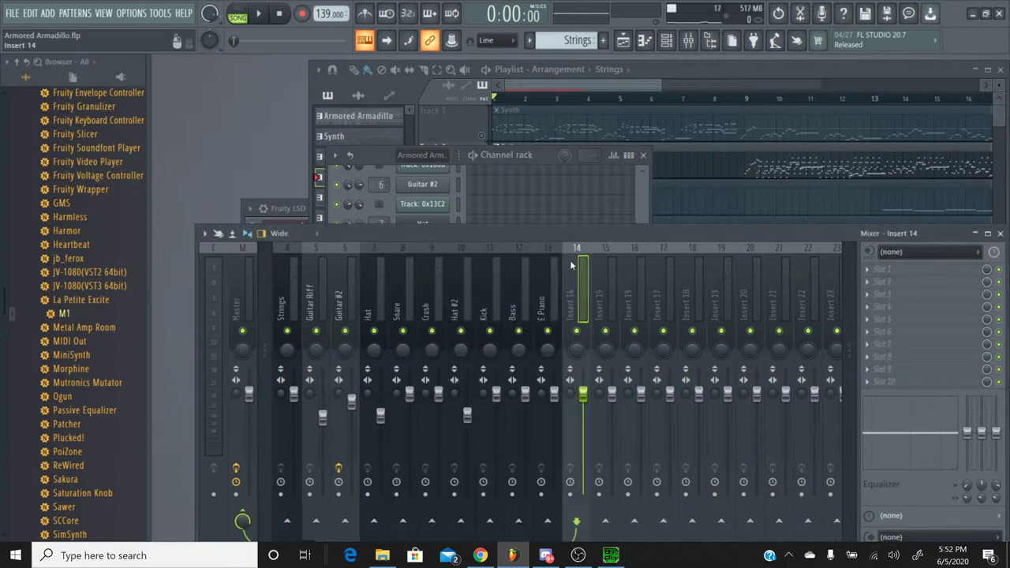
key("ctrl+l")
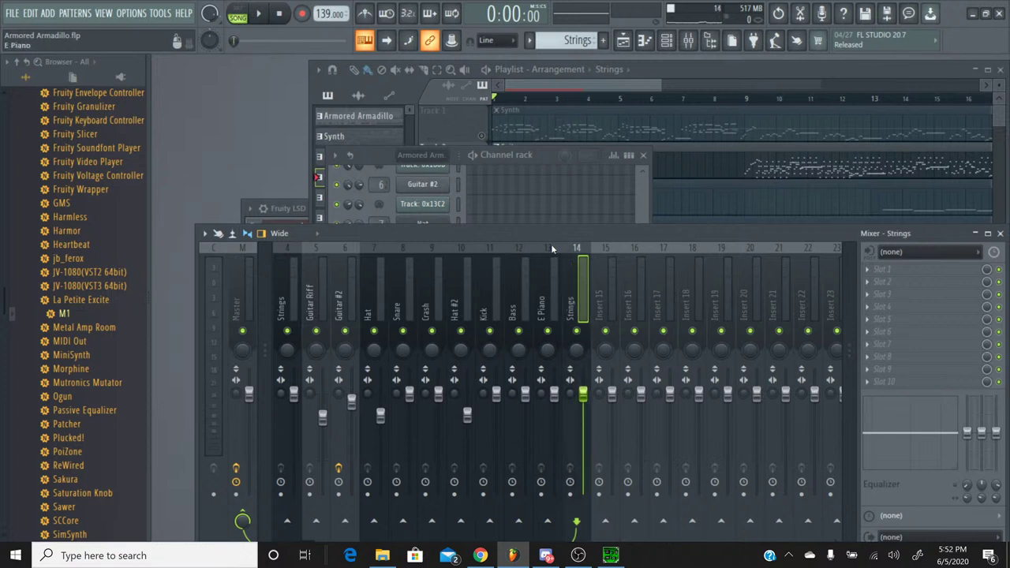
left_click(377, 155)
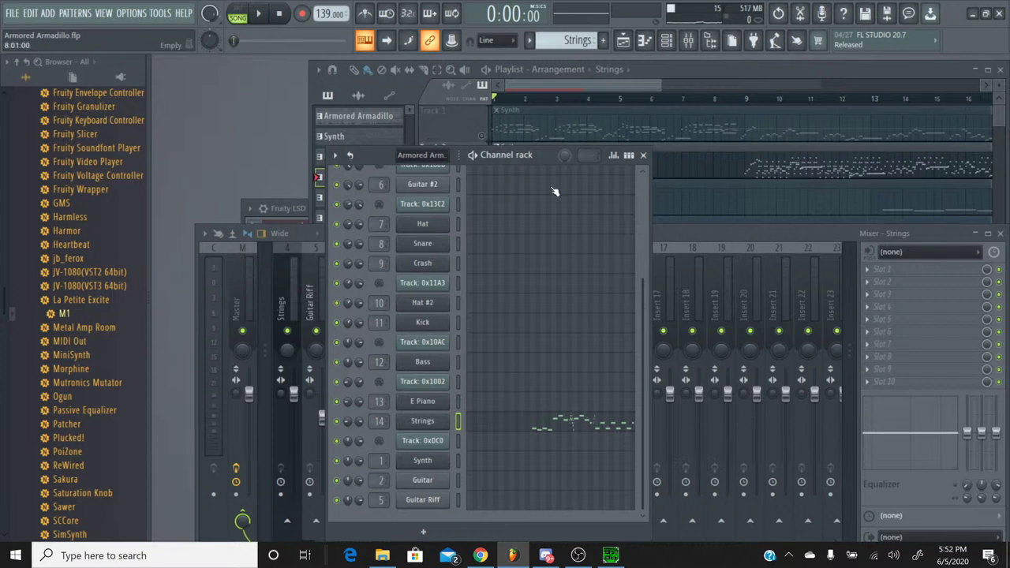
Play the arrangement from the start in song mode and skip ahead through bars 6 and 7 in the playlist.
left_click(259, 17)
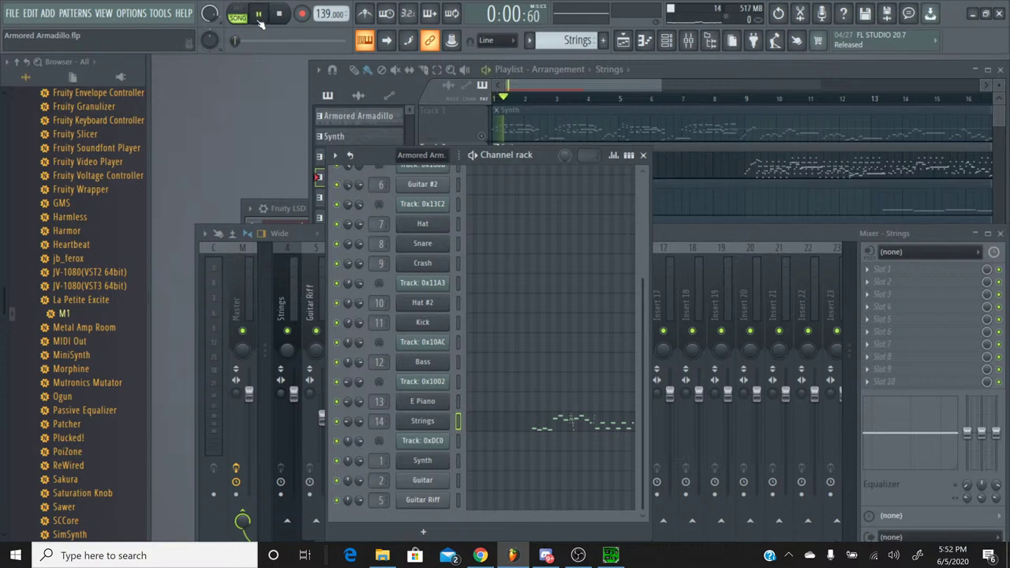
left_click(769, 231)
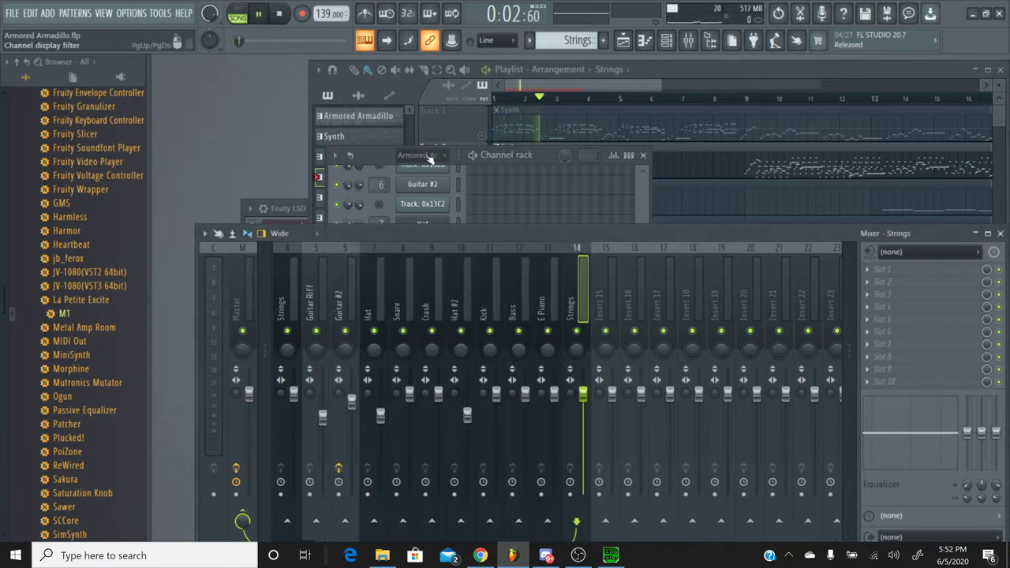
left_click(638, 92)
scroll(482, 180, "up", 2)
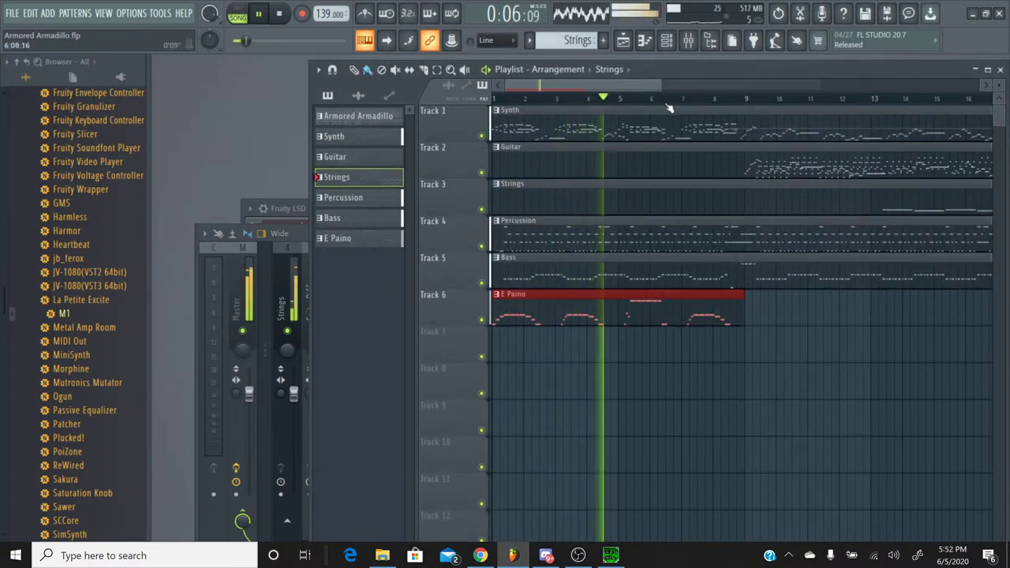
left_click(668, 98)
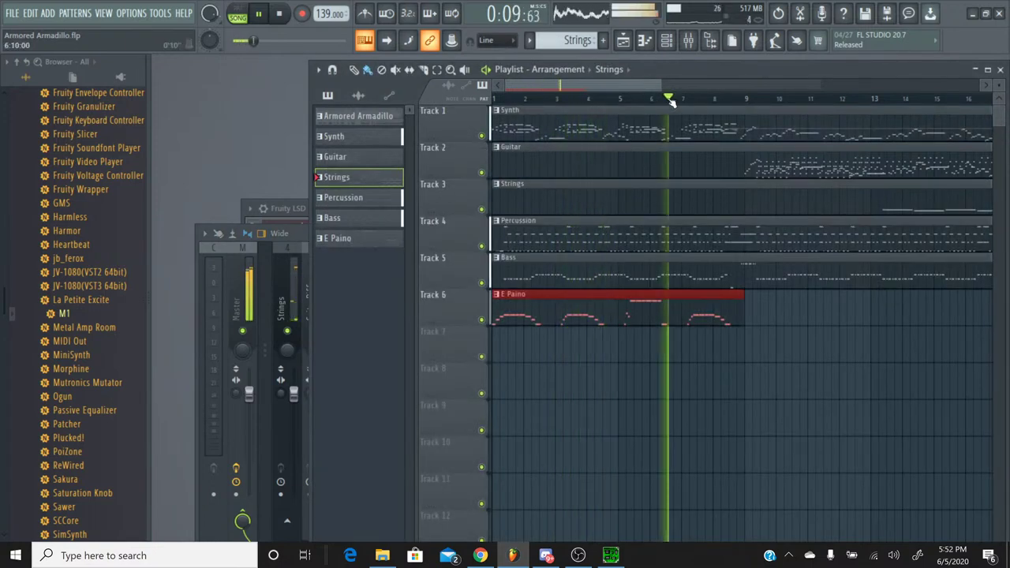
left_click(689, 99)
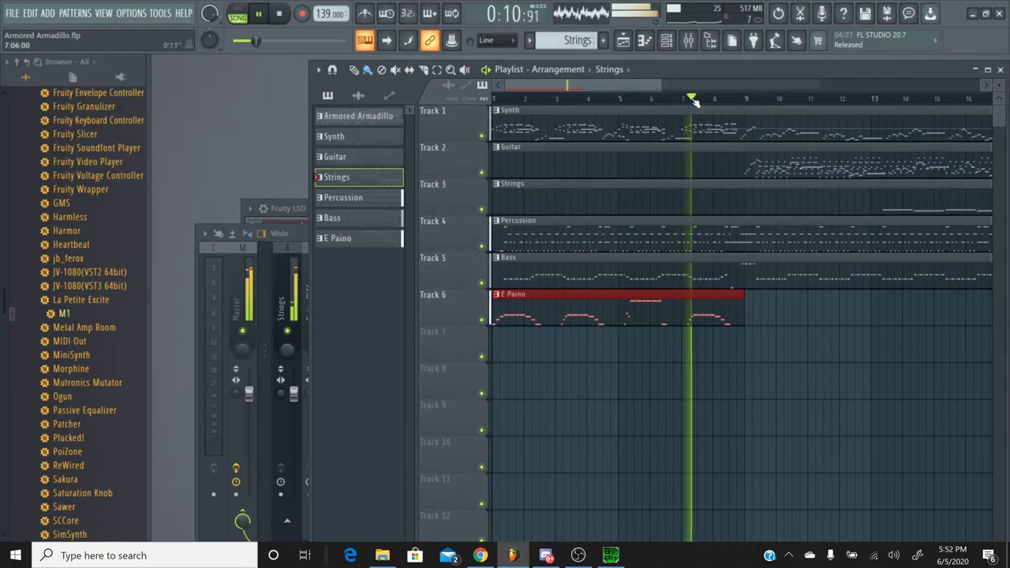
left_click(708, 97)
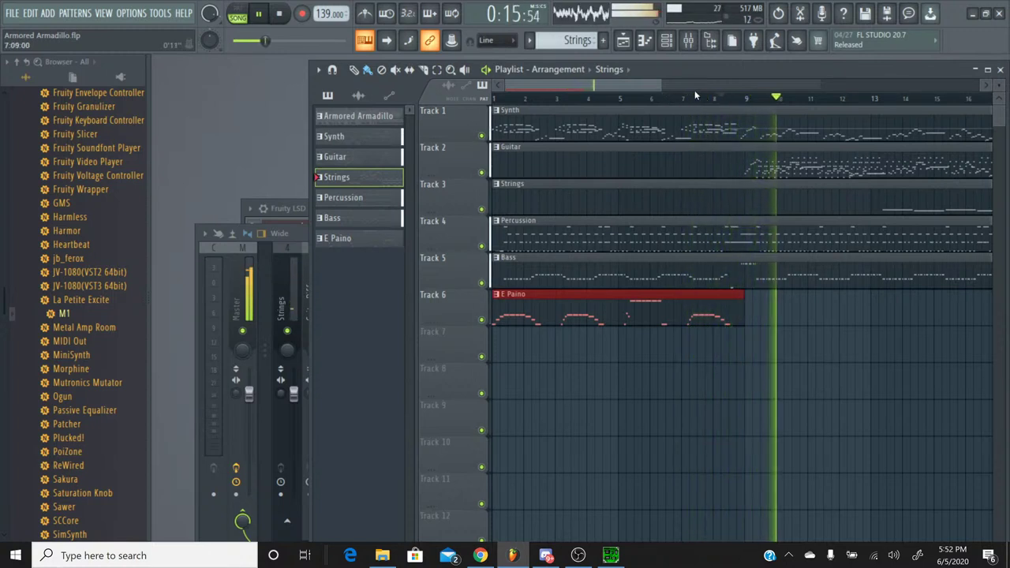
Solo the Guitar Riff mixer track, lower its volume to about 34% (-18.2 dB), and unsolo it.
left_click(689, 42)
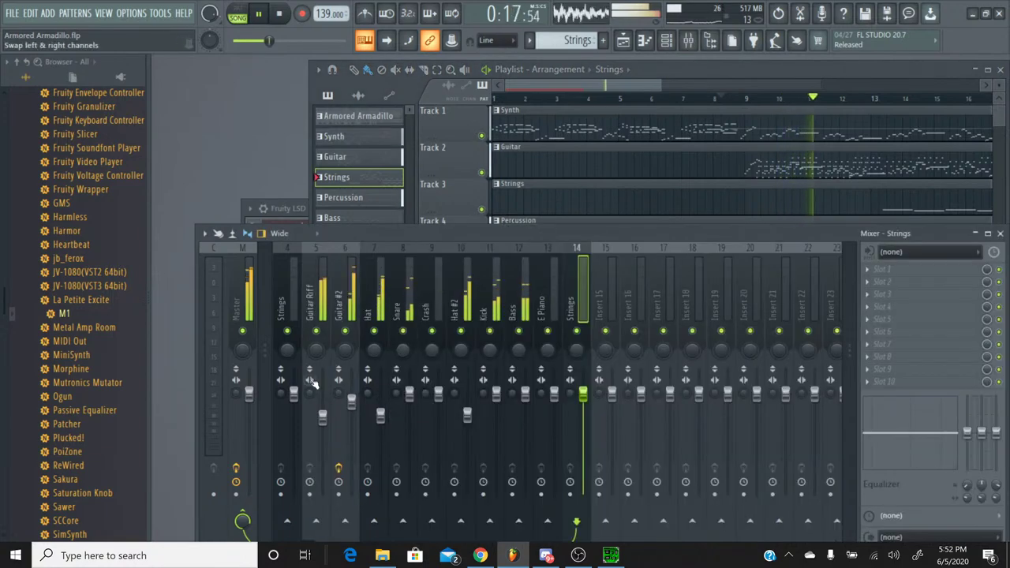
right_click(317, 333)
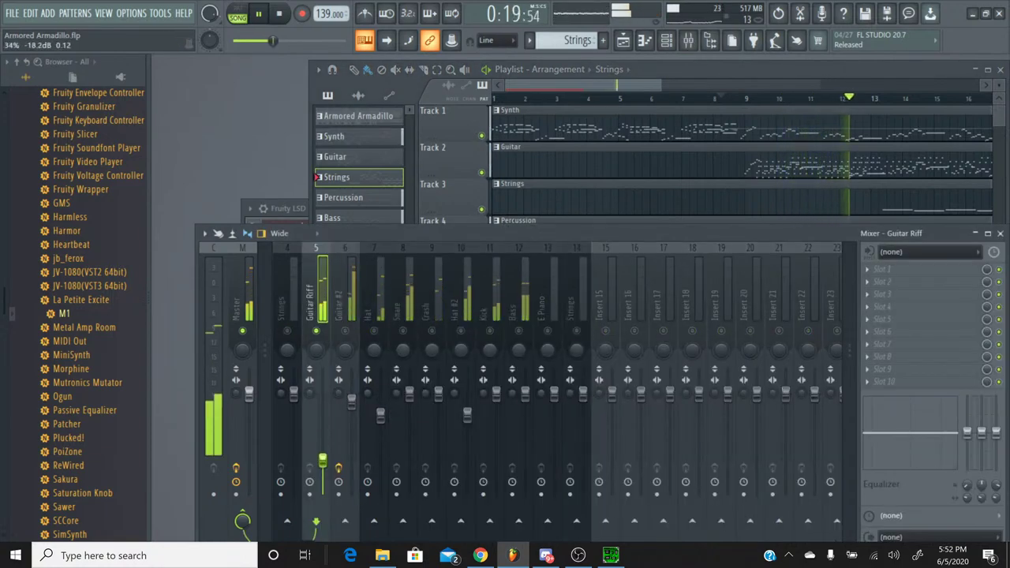
right_click(316, 333)
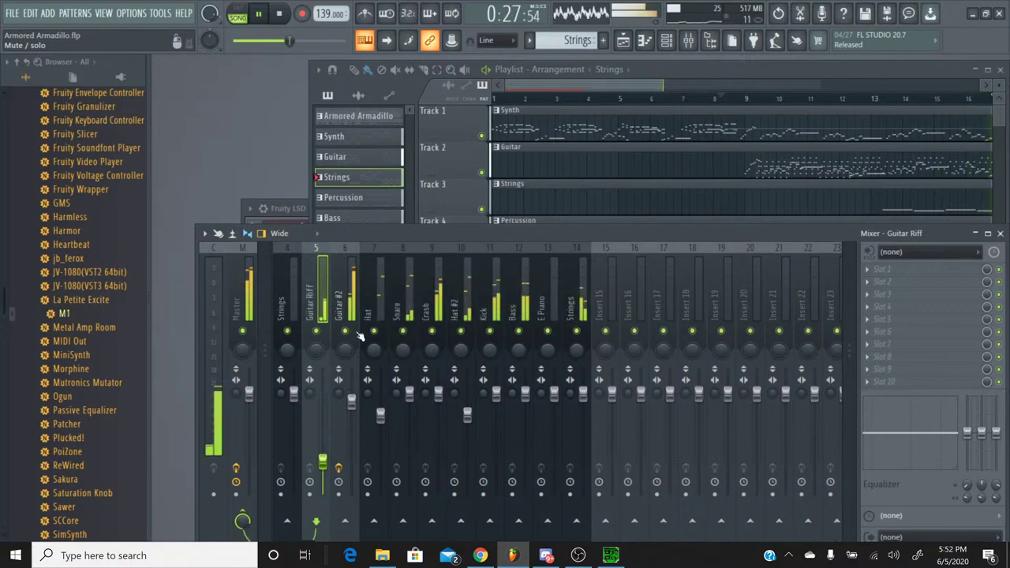
Select the Strings track on insert 4 and check the mixer track levels while the arrangement plays.
right_click(292, 335)
left_click(290, 337)
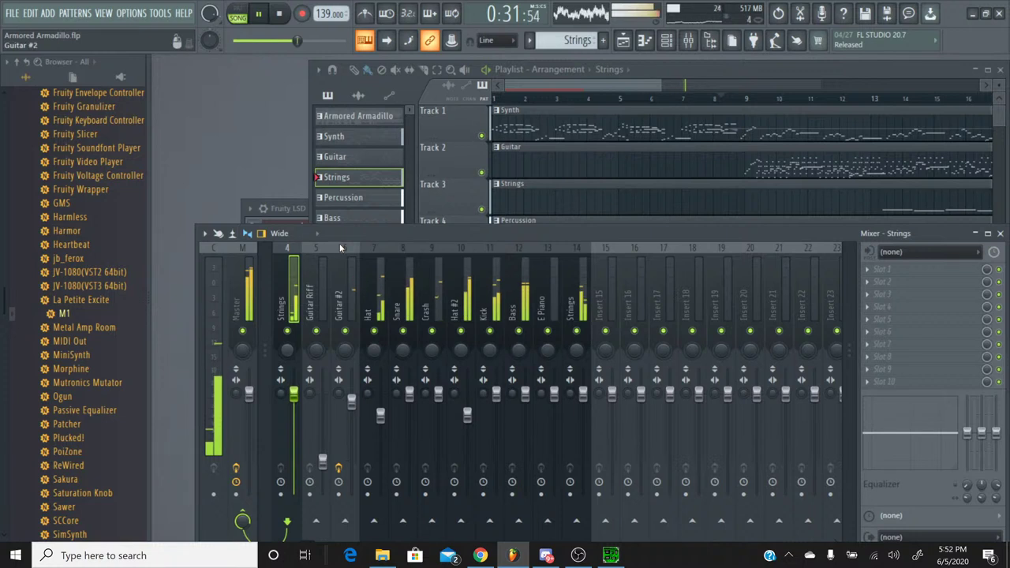
scroll(348, 267, "down", 3)
scroll(348, 267, "up", 4)
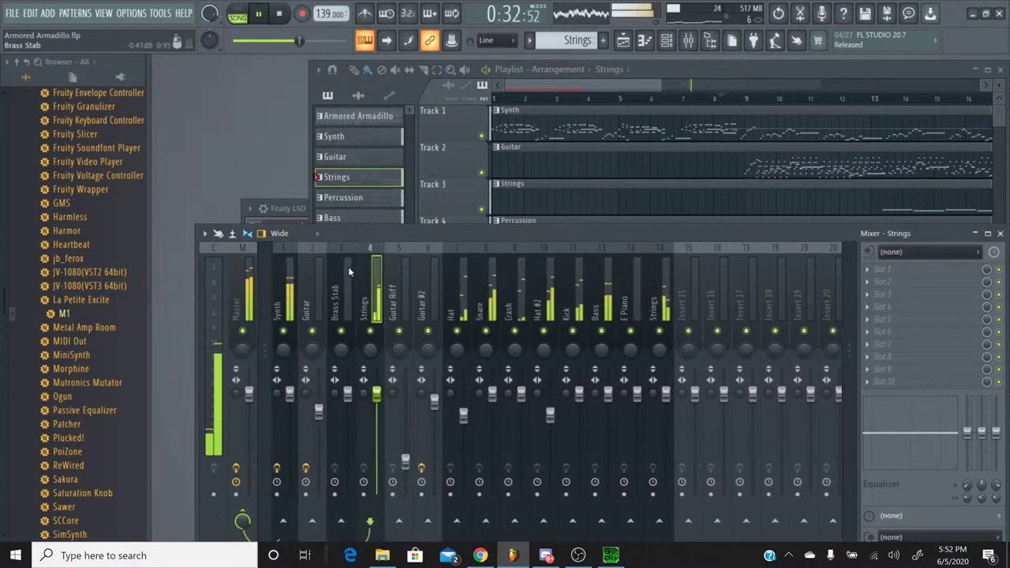
left_click(293, 337)
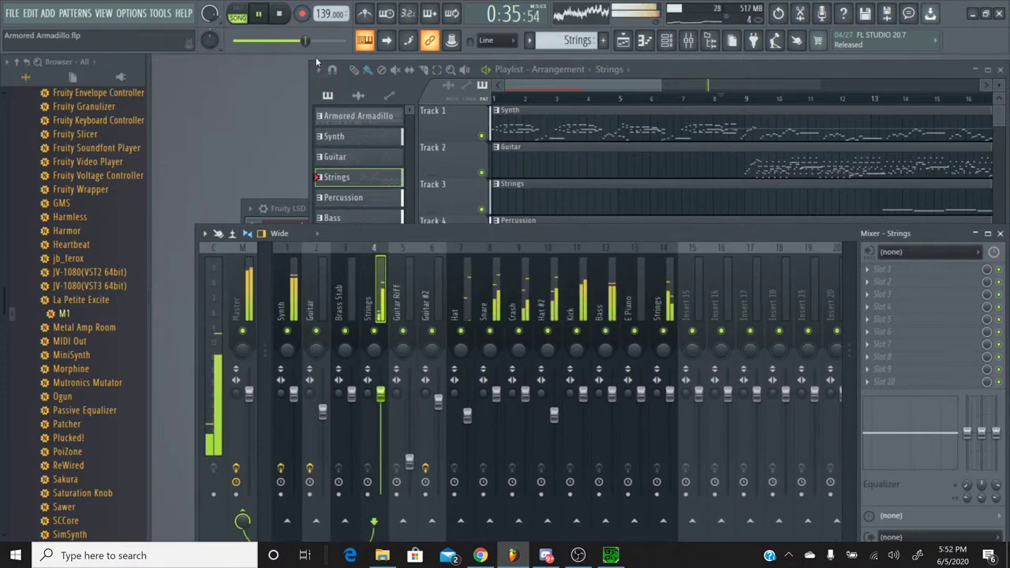
Replay from about bar 10 with only Synth, Guitar Riff and Guitar #2 audible, restore all tracks, and stop playback.
left_click_drag(308, 45, 269, 41)
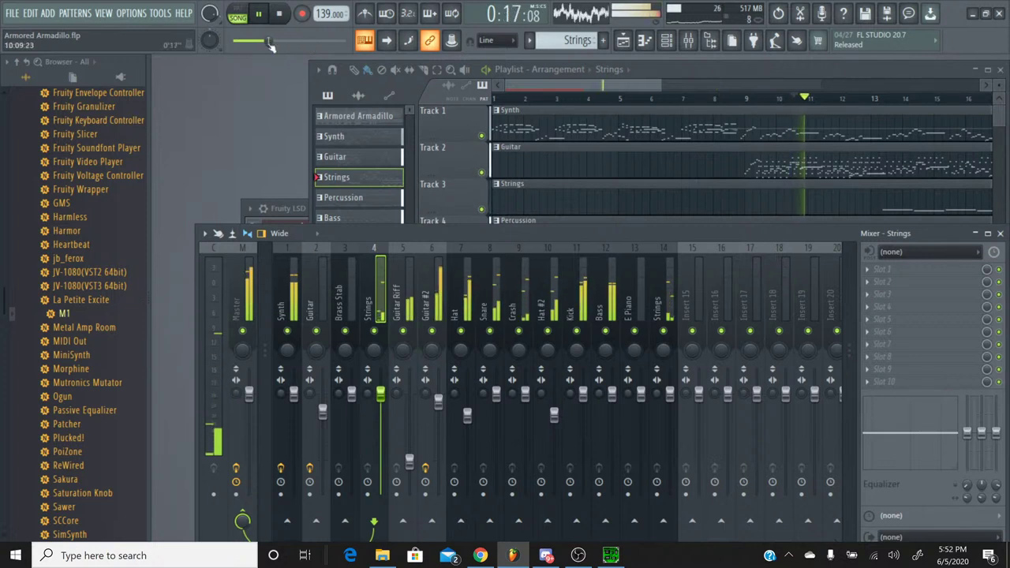
right_click(286, 335)
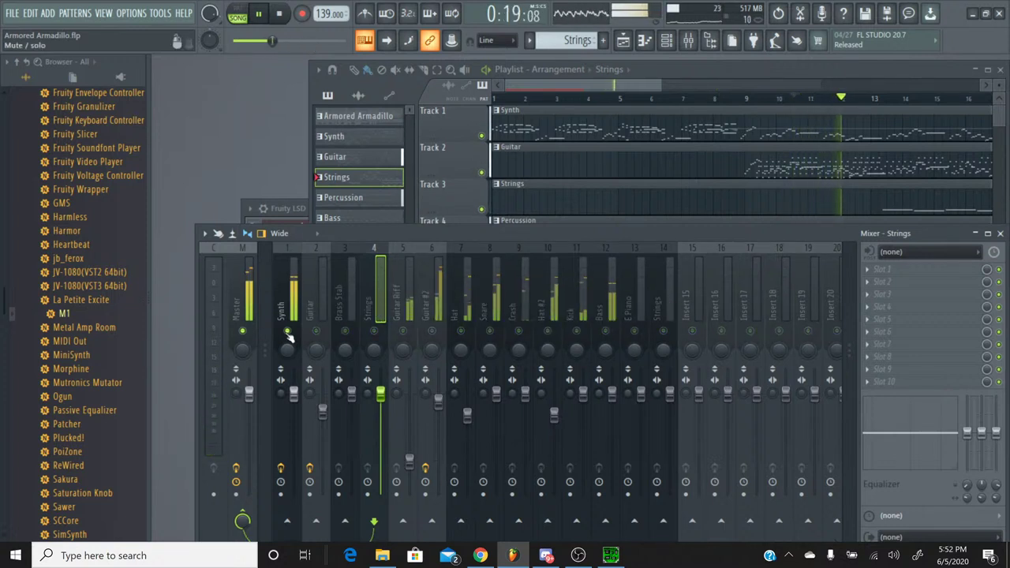
left_click(403, 335)
left_click(432, 332)
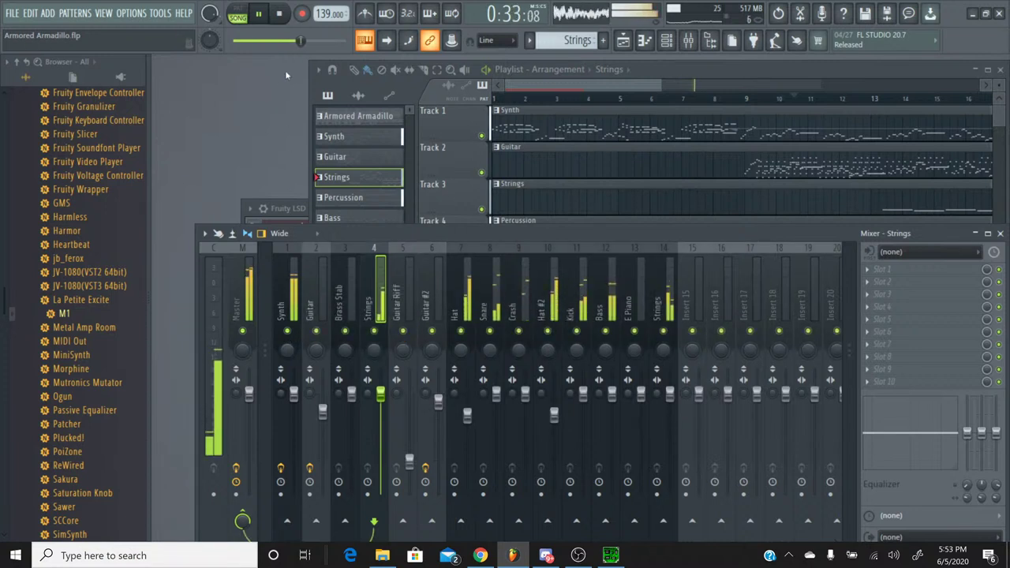
left_click(288, 17)
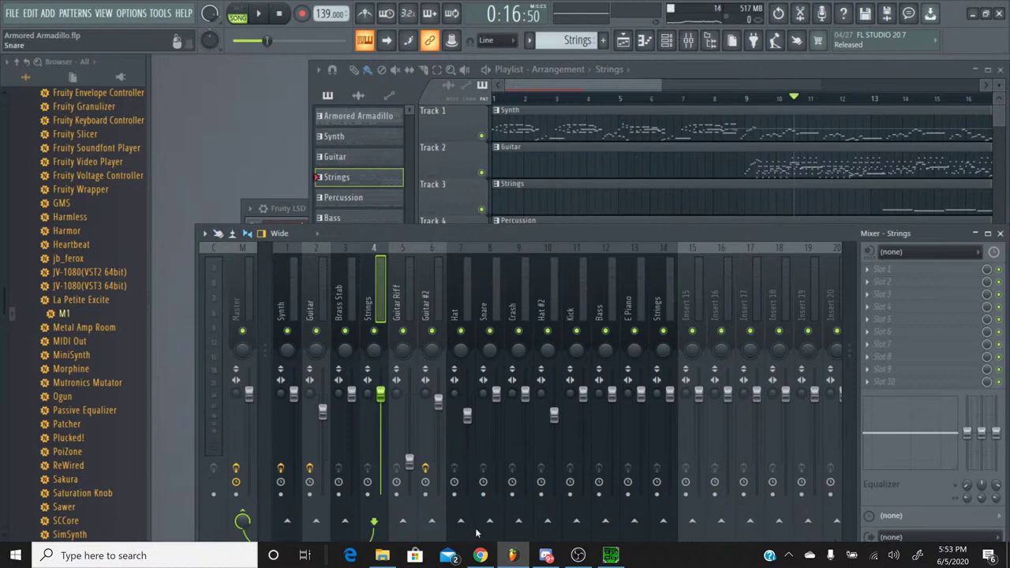
Check the live chat in Chrome, play and stop 09 Armored Armadillo.spc in SPCTool, and return to FL Studio.
left_click(480, 555)
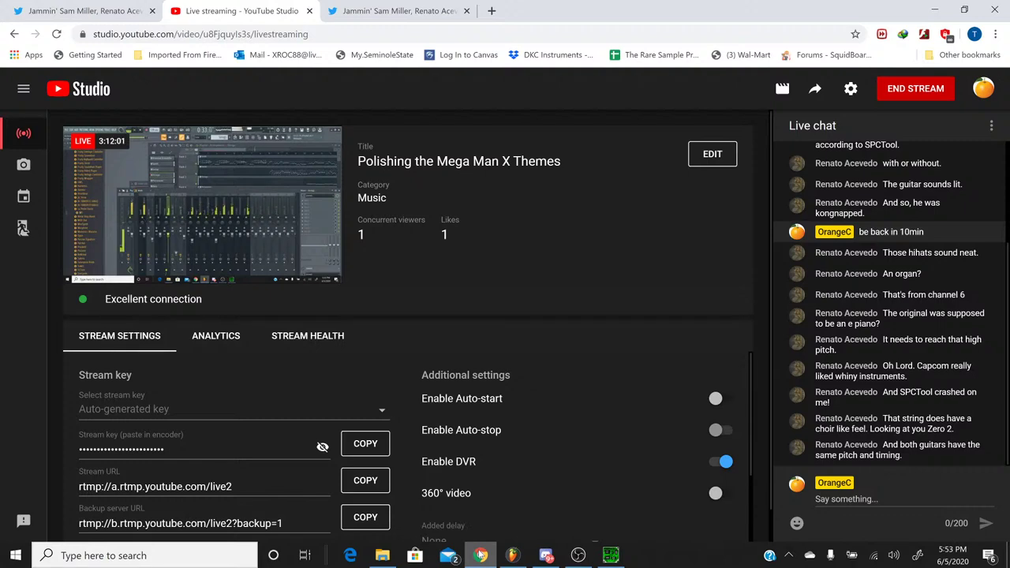
left_click(480, 556)
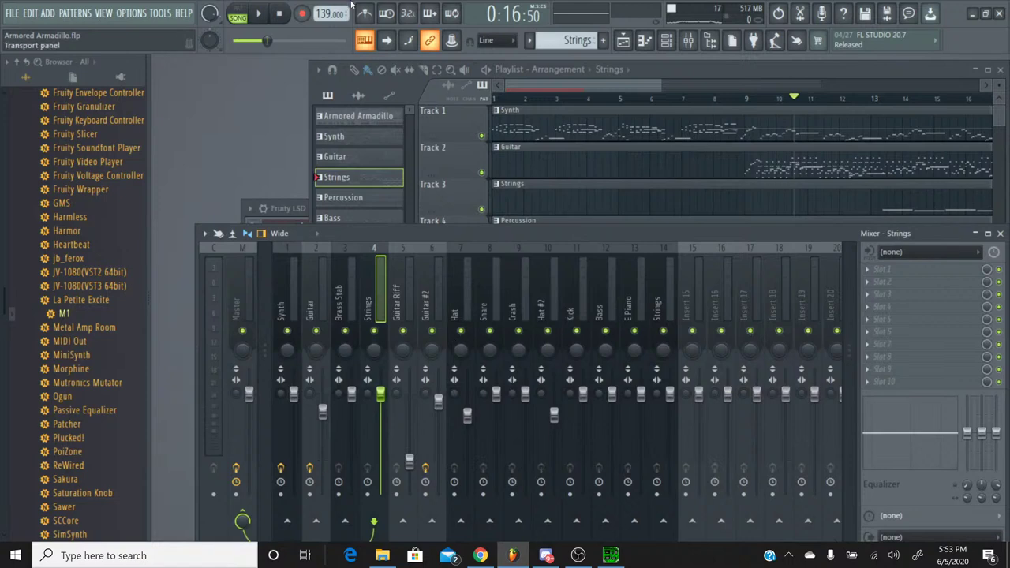
left_click(610, 556)
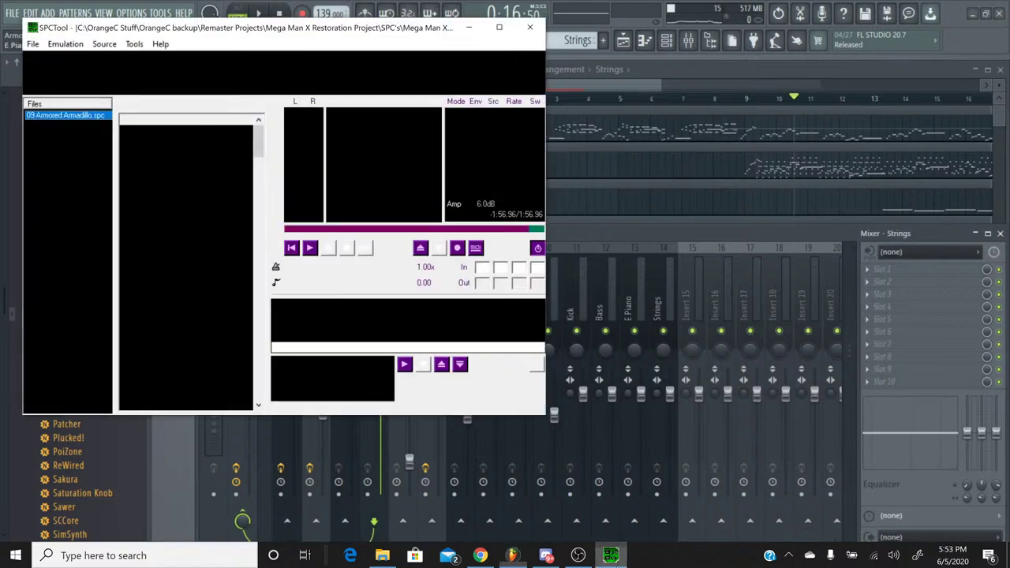
left_click(310, 248)
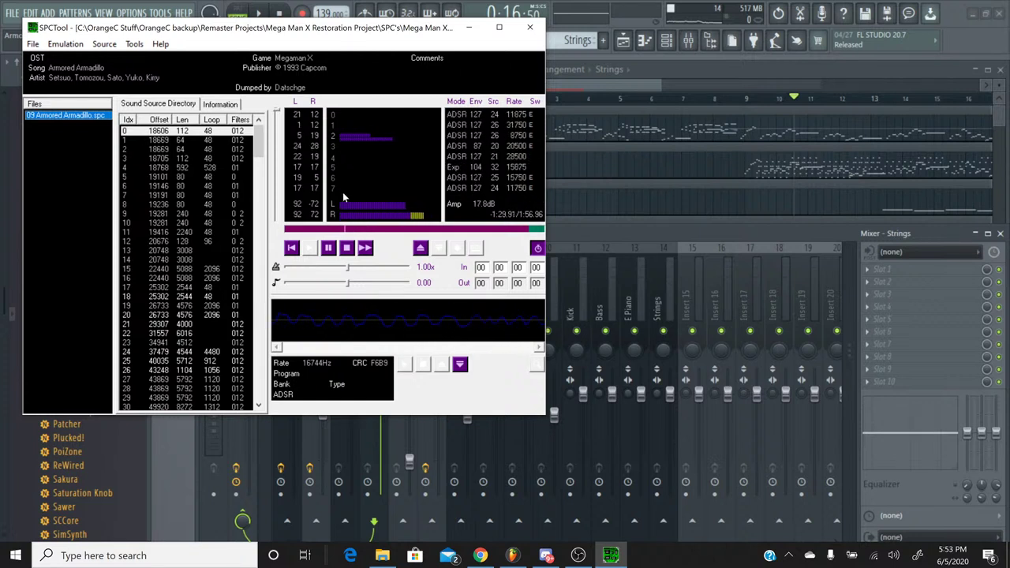
left_click(354, 250)
left_click(628, 229)
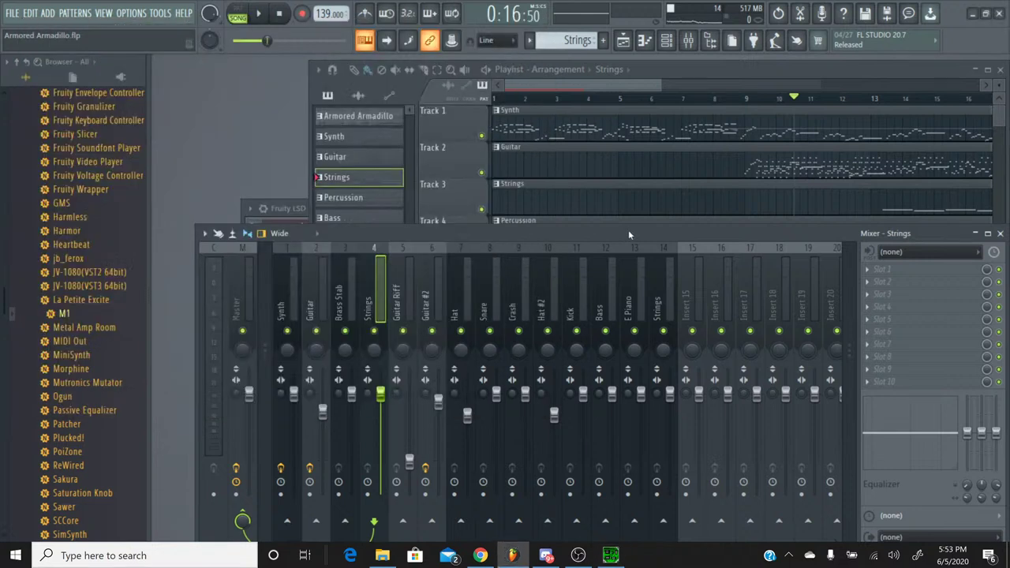
Select the Armored Armadillo pattern and examine the original track notes throughout the channel rack.
left_click(529, 40)
left_click(565, 50)
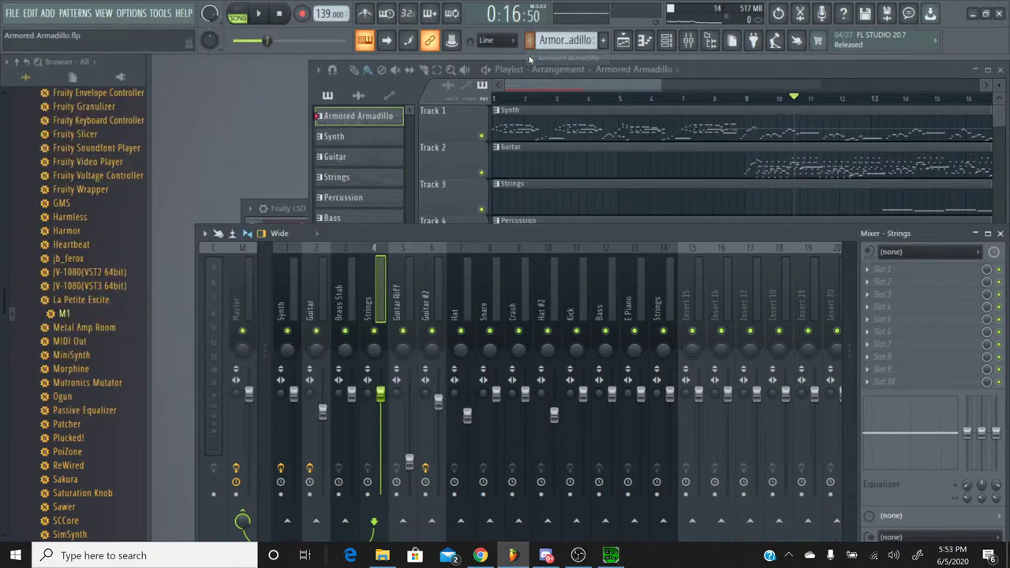
left_click(672, 45)
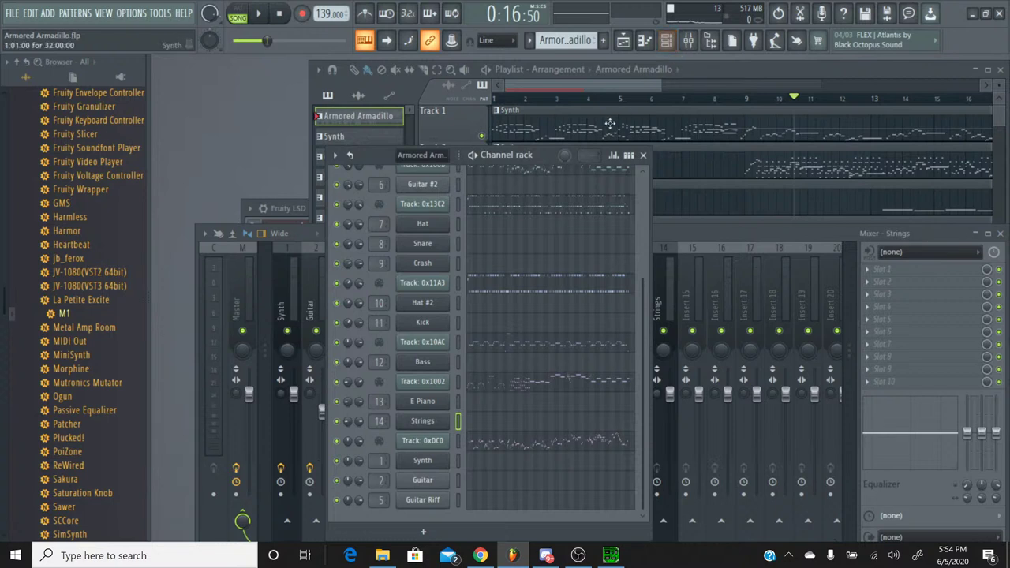
scroll(426, 331, "up", 5)
left_click(530, 42)
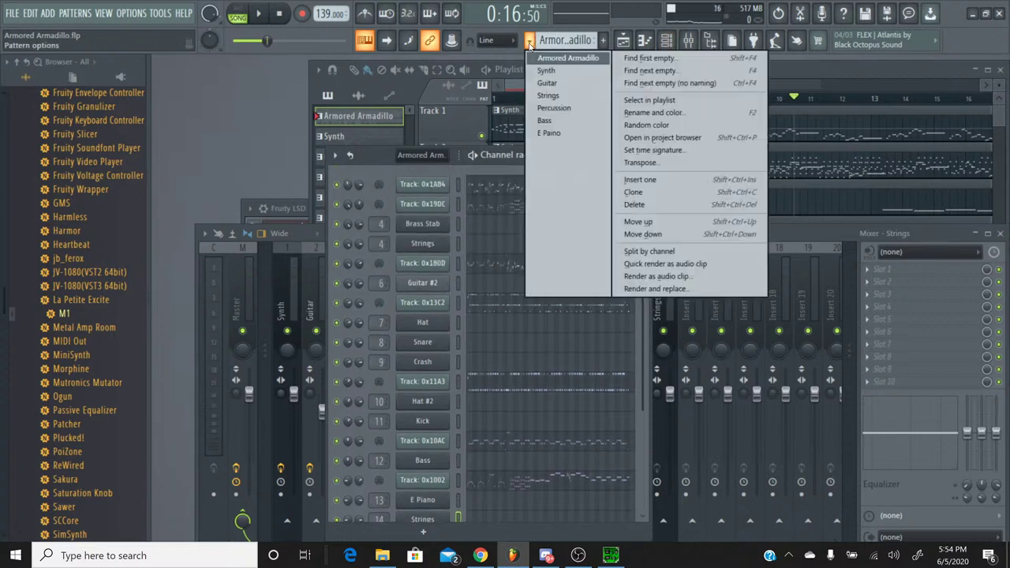
left_click(534, 61)
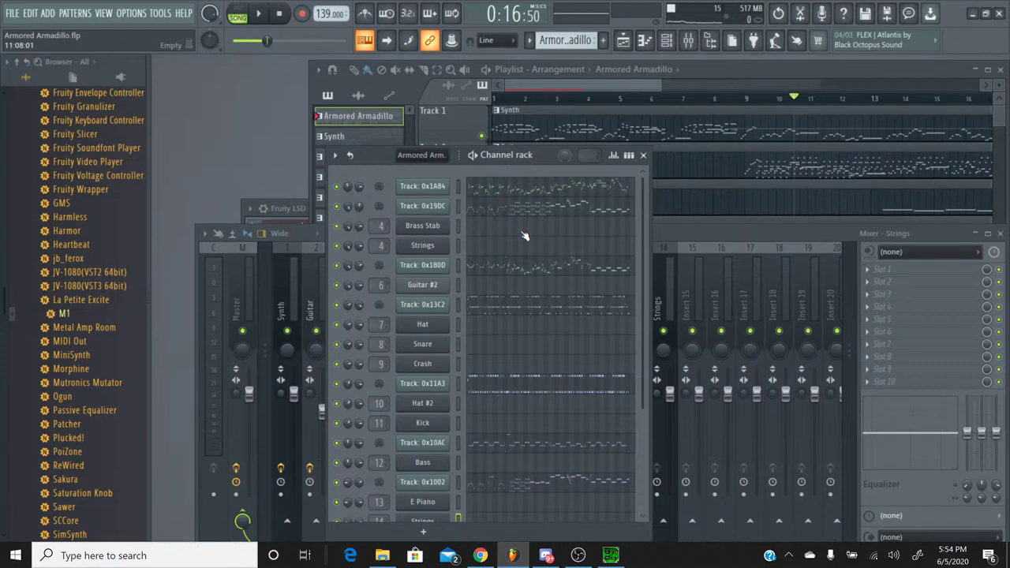
scroll(525, 236, "down", 5)
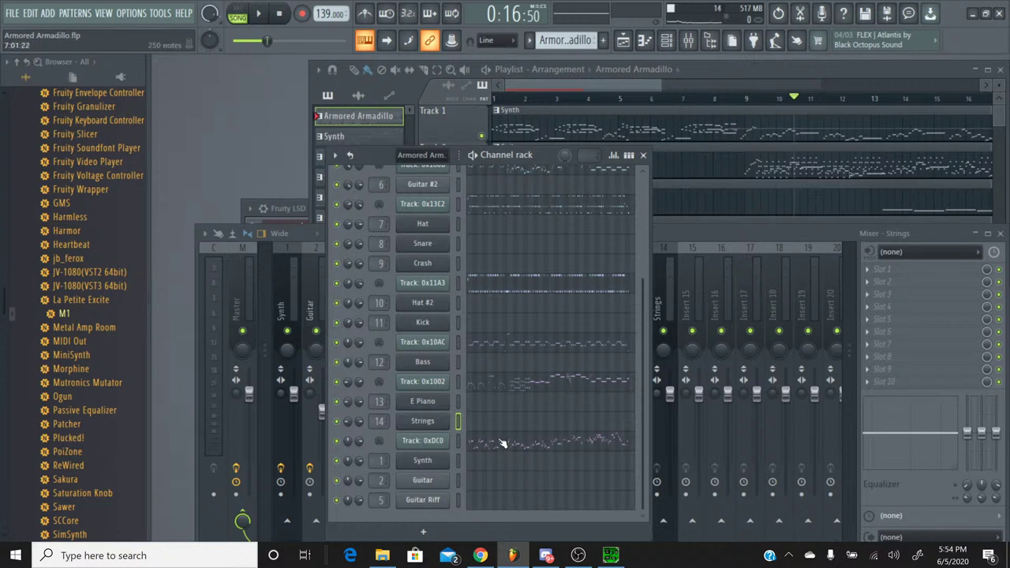
Play the arrangement briefly from about bar 10, stop it and return to the start of the song.
left_click(258, 14)
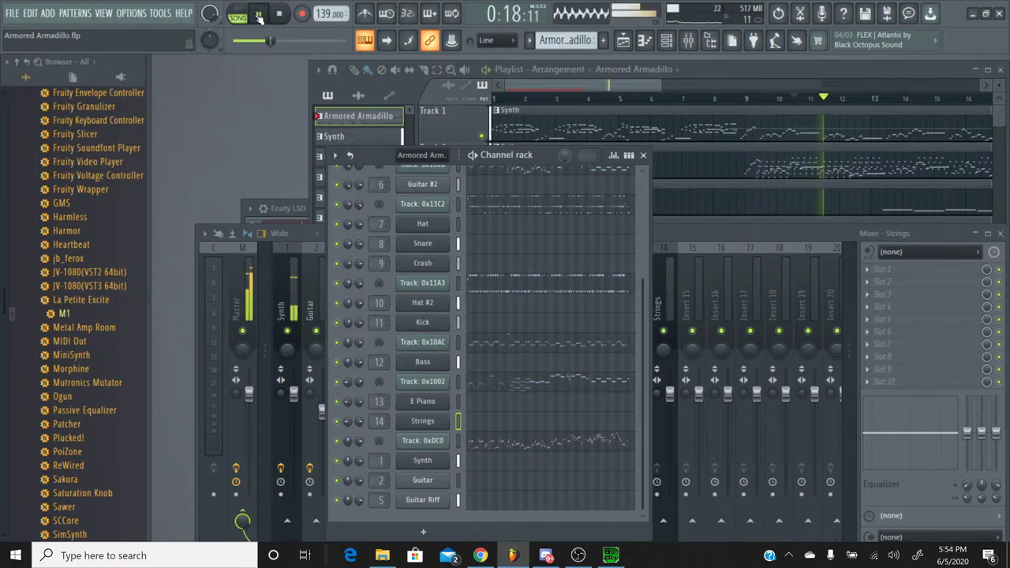
left_click(284, 17)
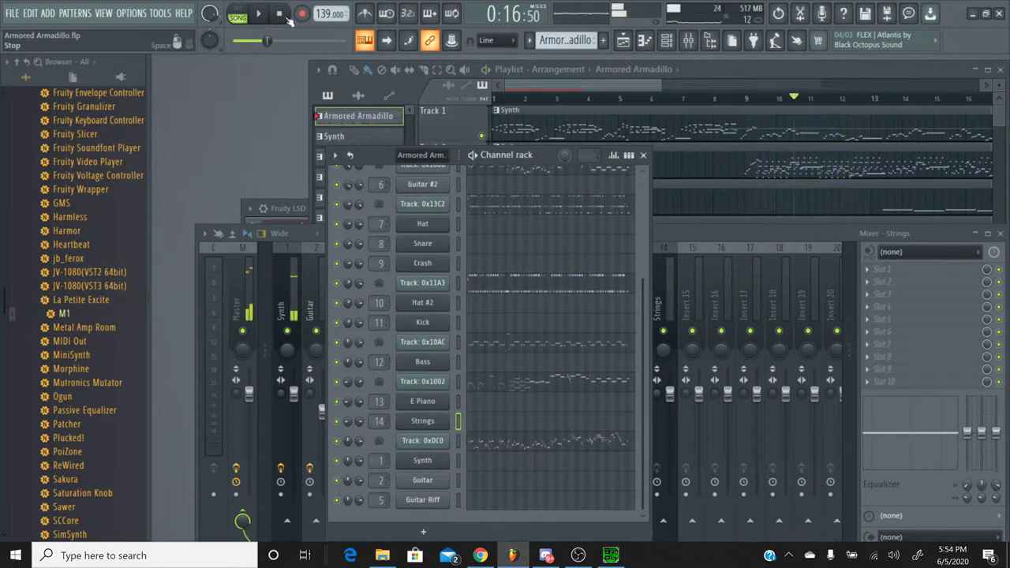
left_click(285, 16)
scroll(588, 259, "up", 1)
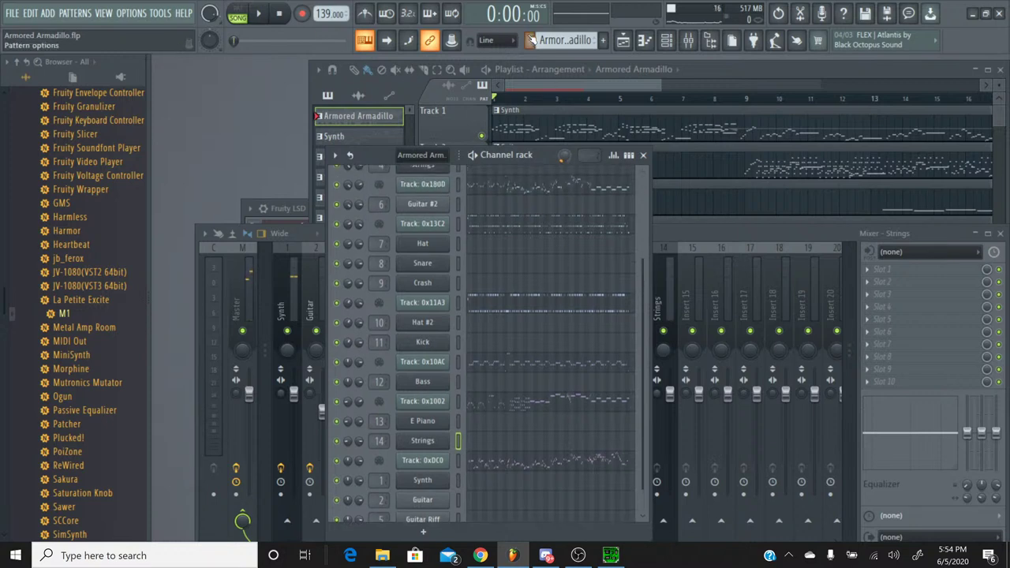
Select the Guitar pattern and examine the piano roll of Track: 0x180D around bars 10 to 13.
left_click(529, 39)
left_click(546, 84)
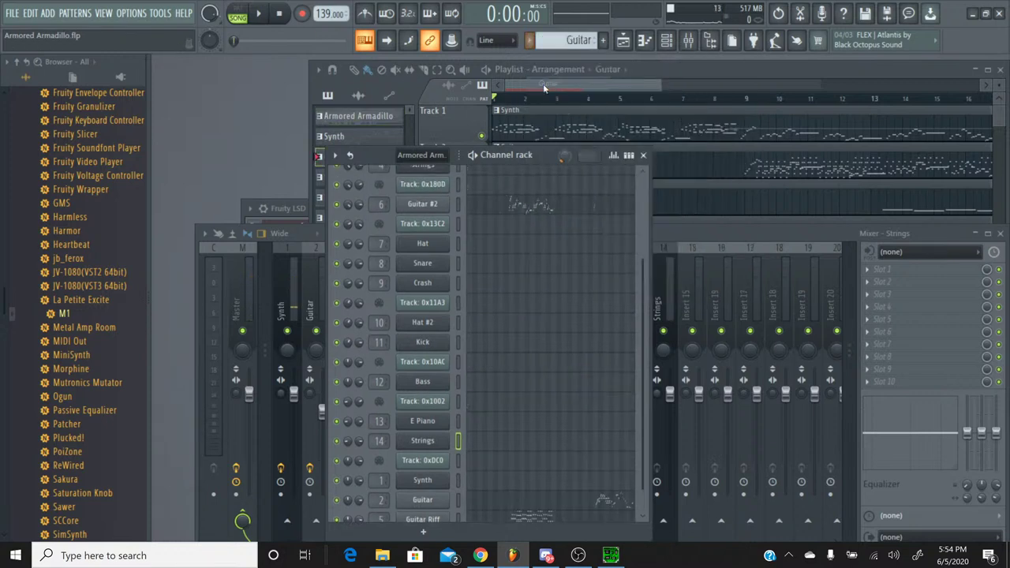
scroll(541, 289, "up", 4)
left_click(534, 270)
left_click_drag(598, 121, 695, 122)
scroll(637, 196, "down", 2)
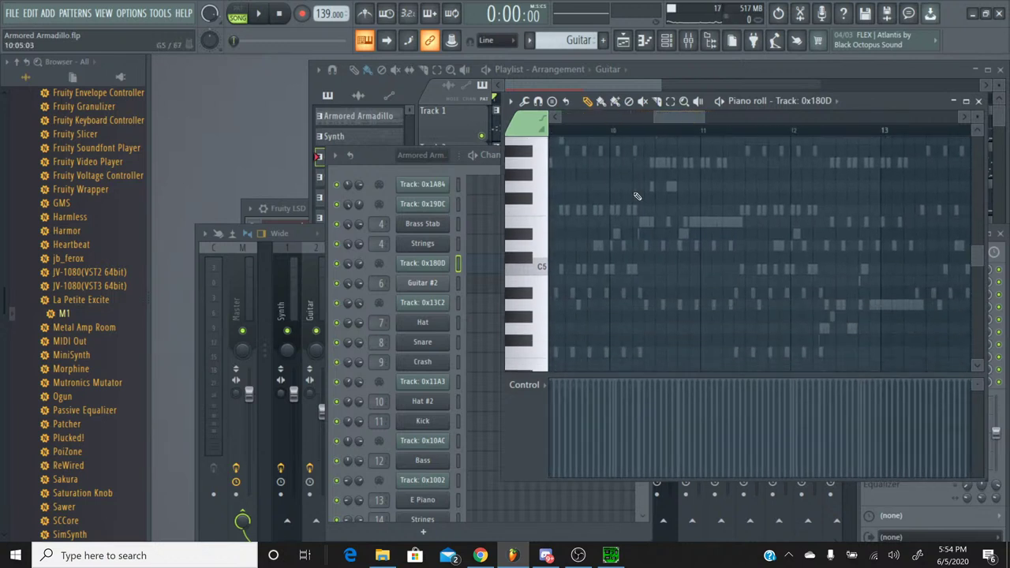
scroll(637, 196, "down", 2)
scroll(659, 207, "up", 10)
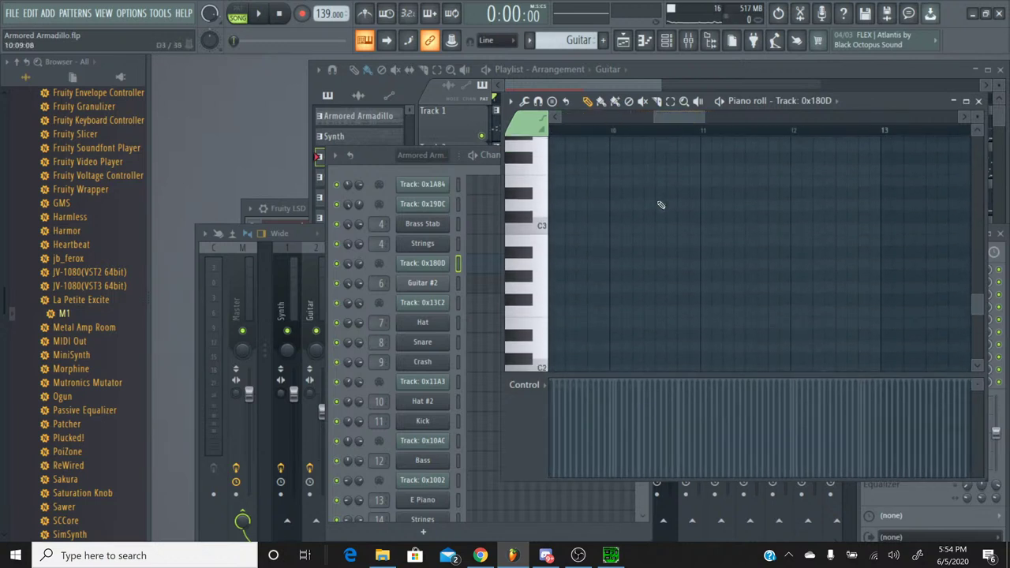
scroll(661, 203, "up", 4)
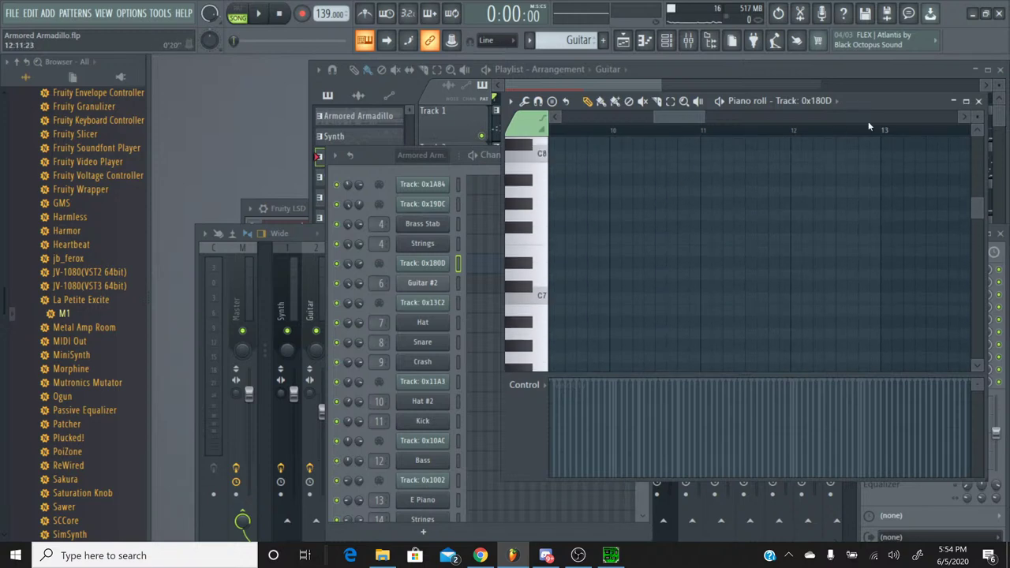
left_click(978, 103)
Examine the Guitar #2 notes of the Guitar pattern around bars 9 to 12.
left_click_drag(591, 118, 677, 118)
scroll(638, 243, "up", 3)
scroll(637, 244, "down", 8)
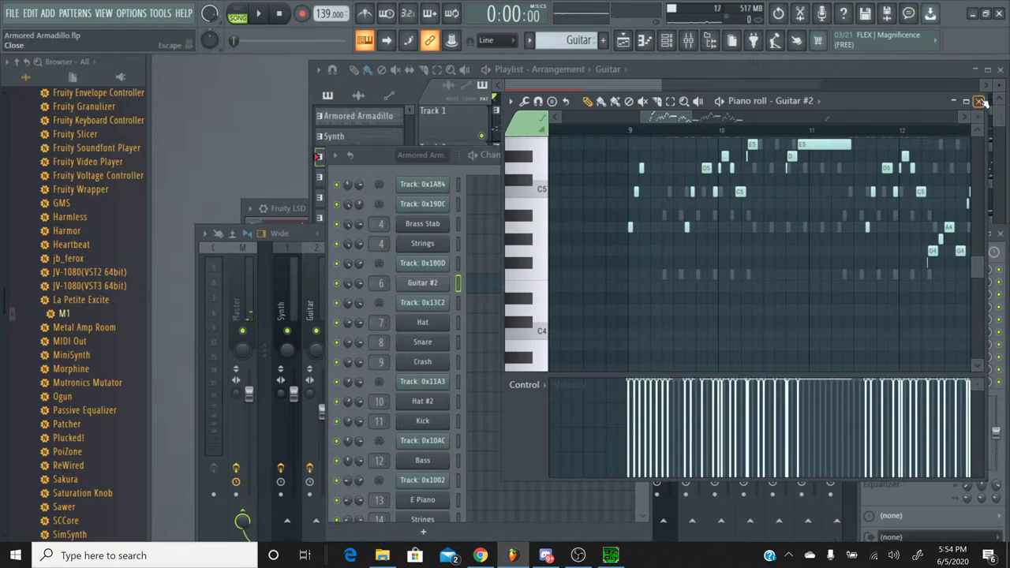
left_click(979, 101)
Switch to the Armored Armadillo pattern and examine the original notes of Track: 0x180D around bars 8 to 11.
left_click(556, 41)
left_click(552, 54)
left_click(542, 264)
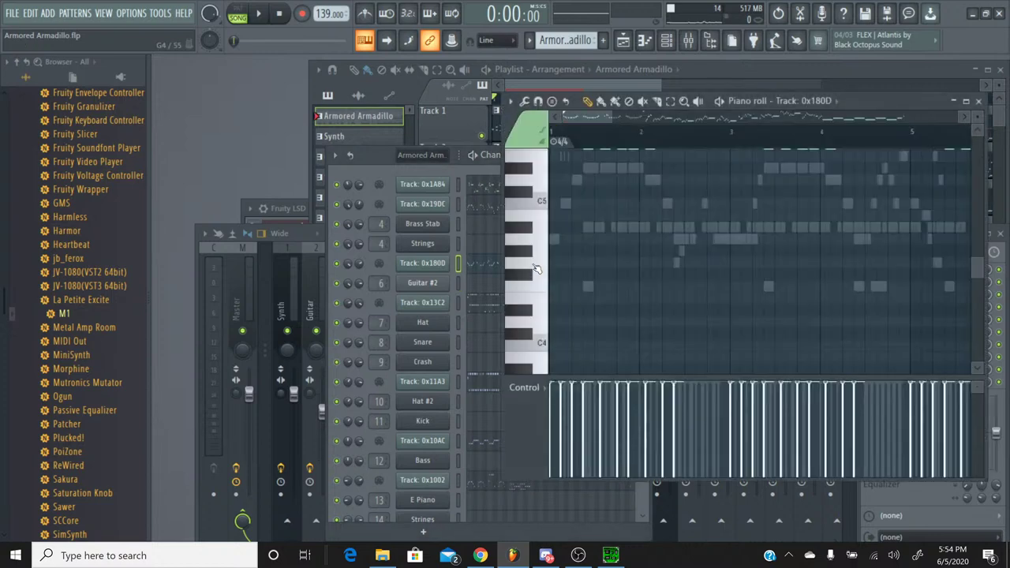
left_click_drag(580, 116, 647, 116)
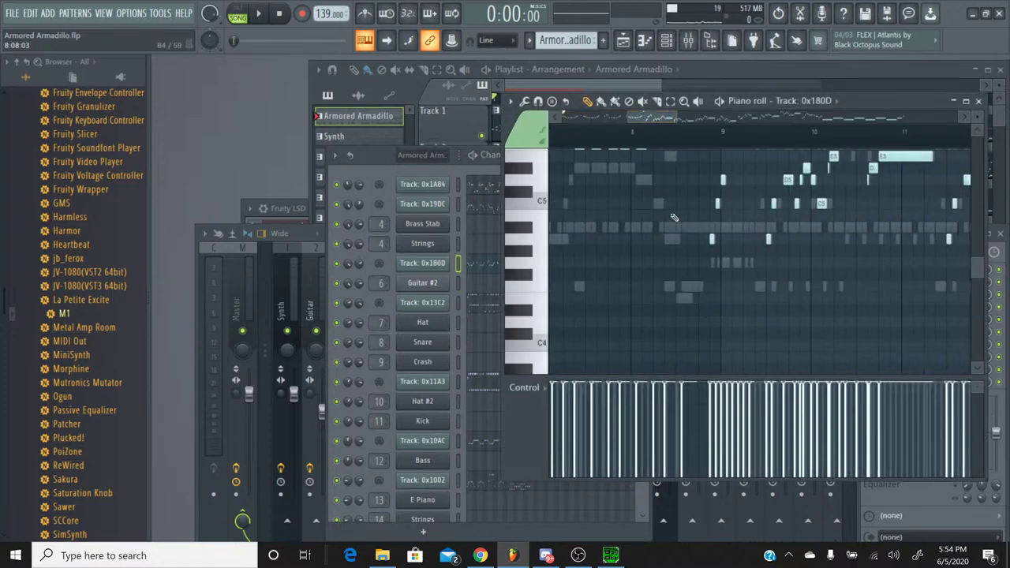
scroll(749, 243, "up", 3)
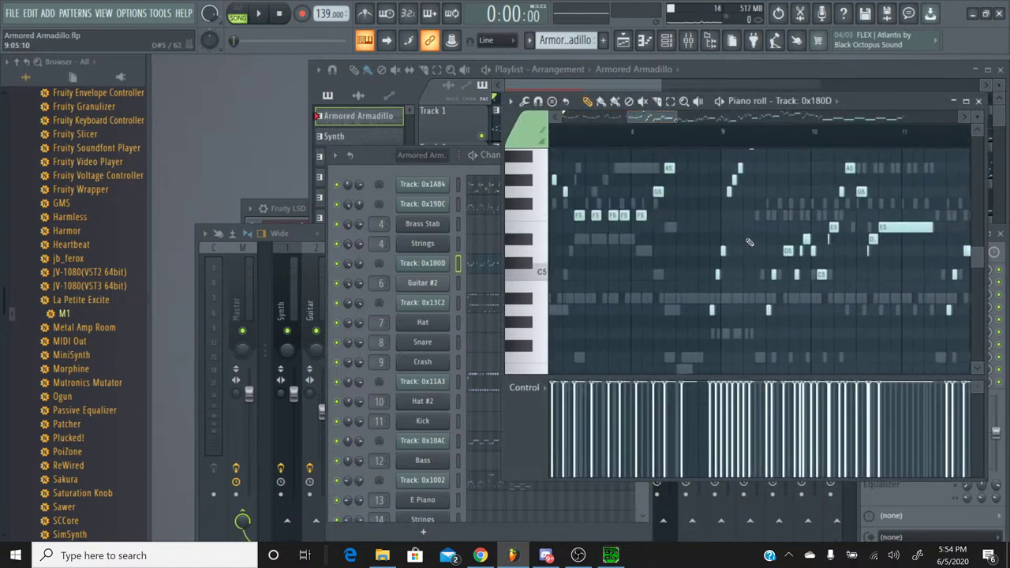
left_click(978, 101)
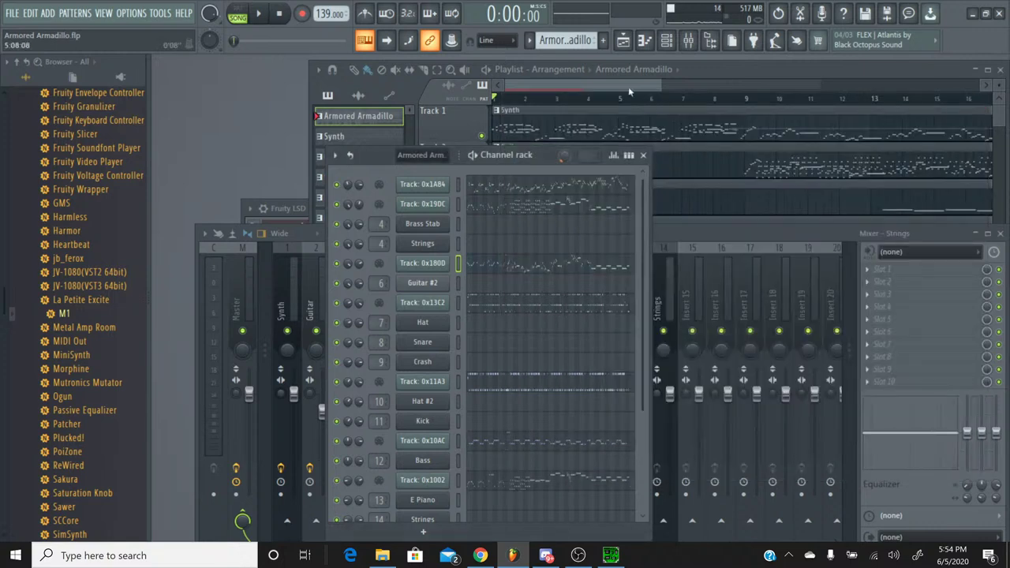
In the Guitar pattern, select the Guitar #2 phrase beginning at bar 9 and shift it two steps earlier, starting at 8:15:00.
left_click(530, 43)
left_click(553, 85)
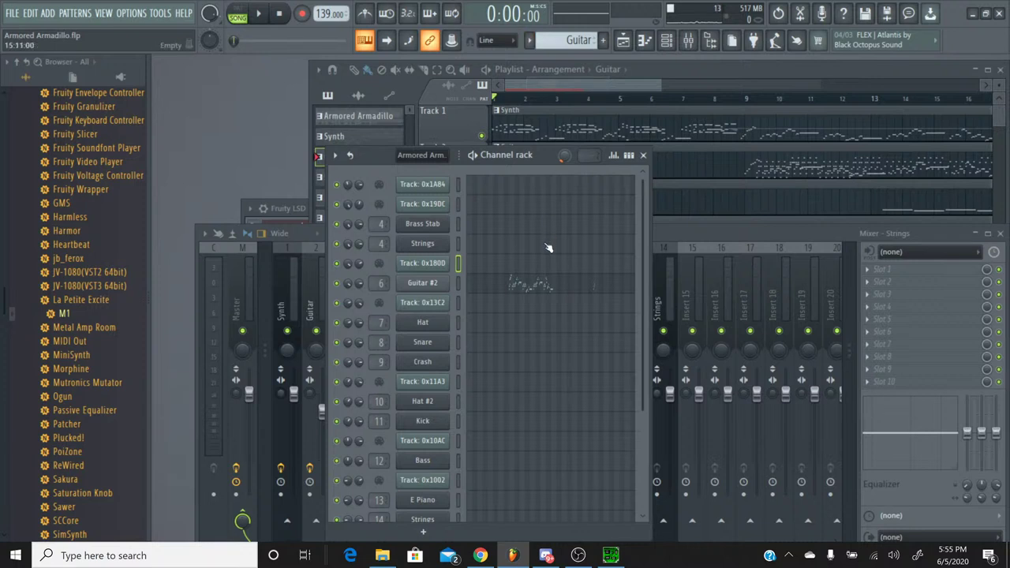
left_click(532, 284)
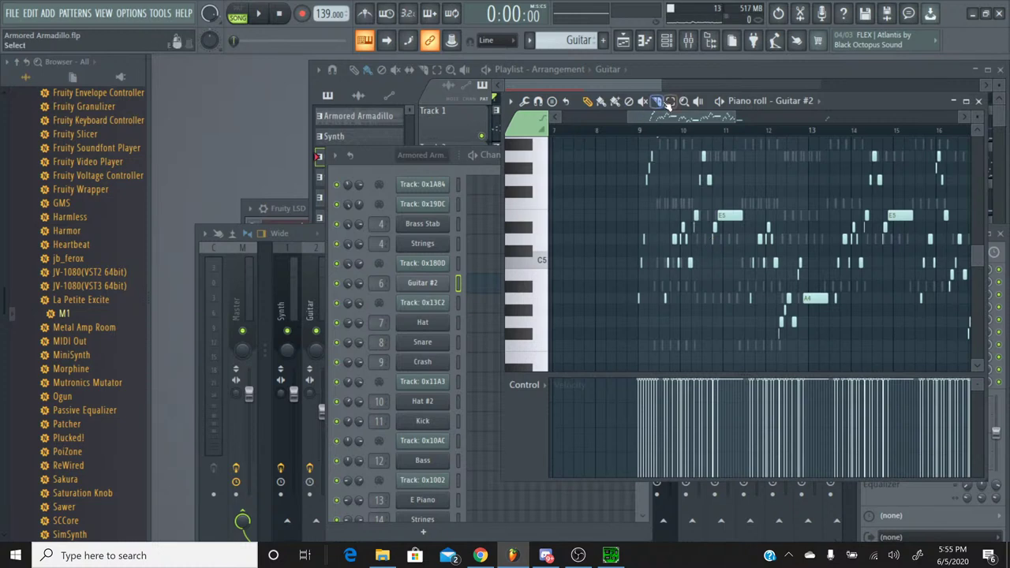
left_click_drag(624, 347, 773, 169)
scroll(737, 186, "down", 5)
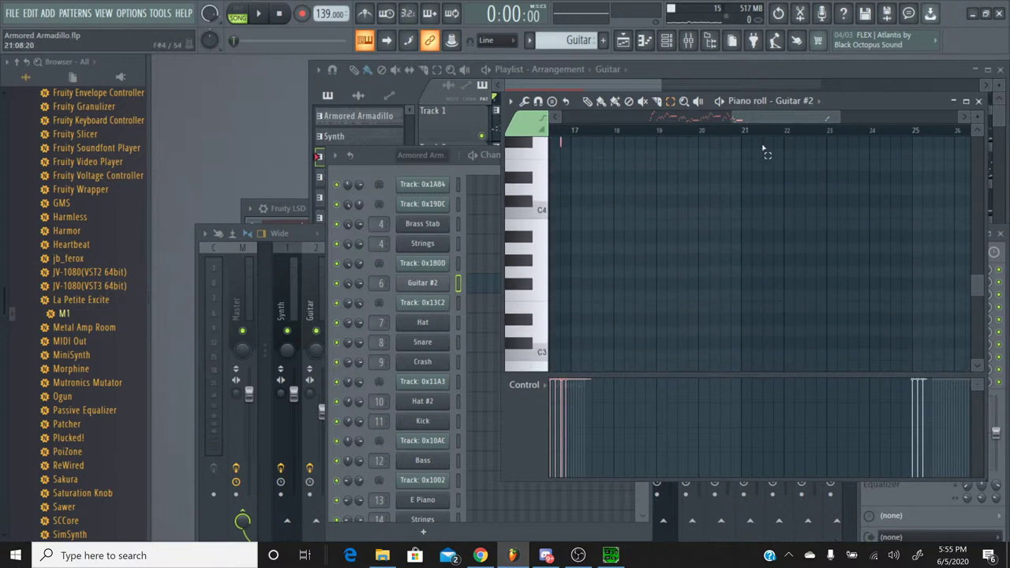
left_click_drag(767, 120, 658, 130)
scroll(744, 223, "up", 4)
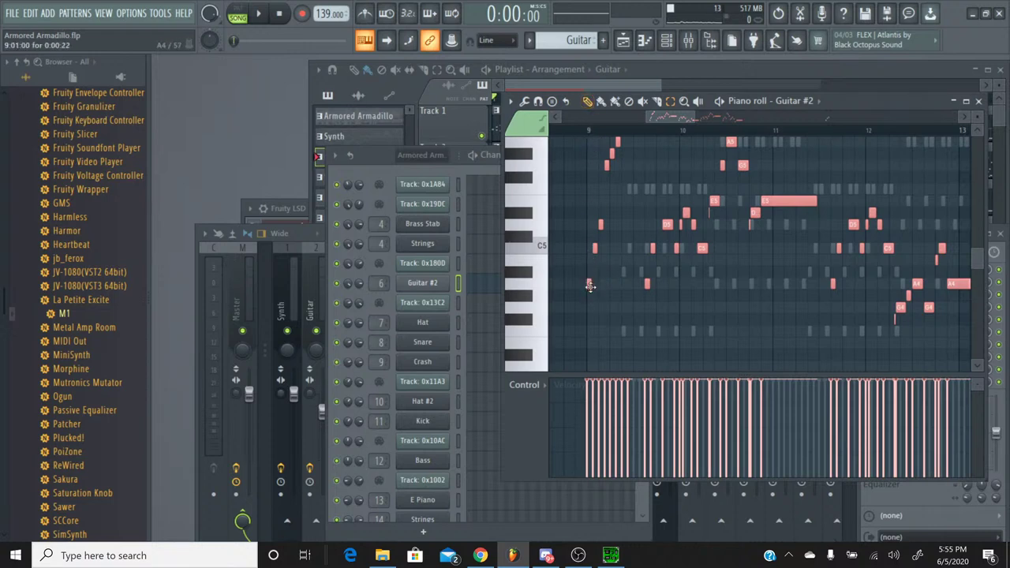
left_click_drag(582, 287, 577, 285)
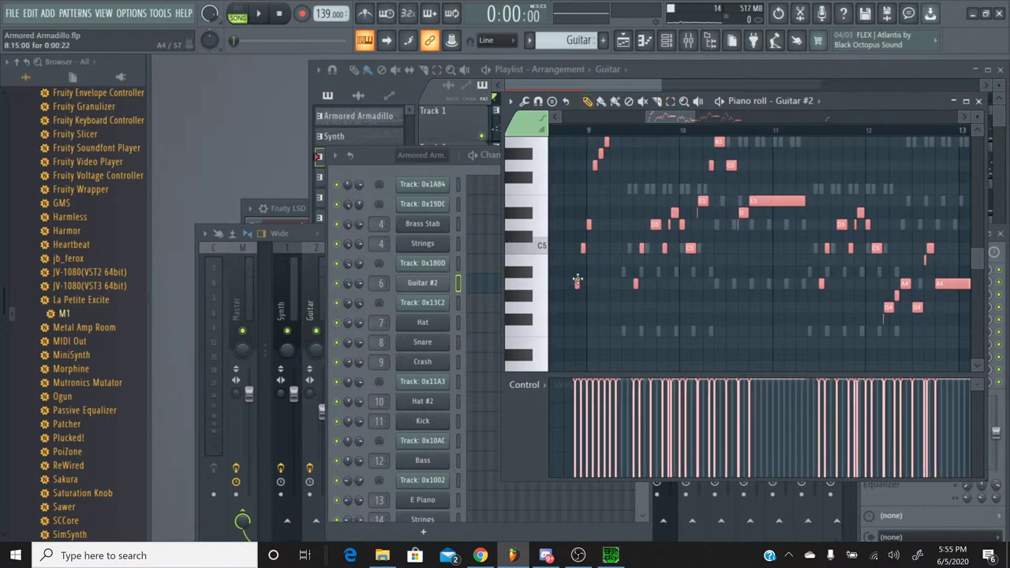
Play the song from about bar 9 to check the shifted Guitar #2 phrase, and close its piano roll.
left_click(260, 16)
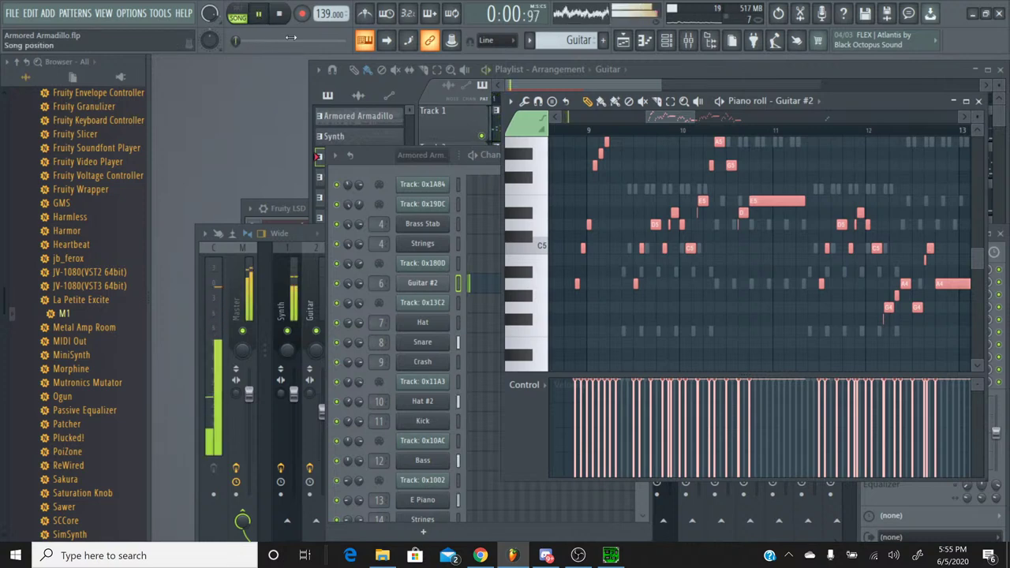
left_click(574, 133)
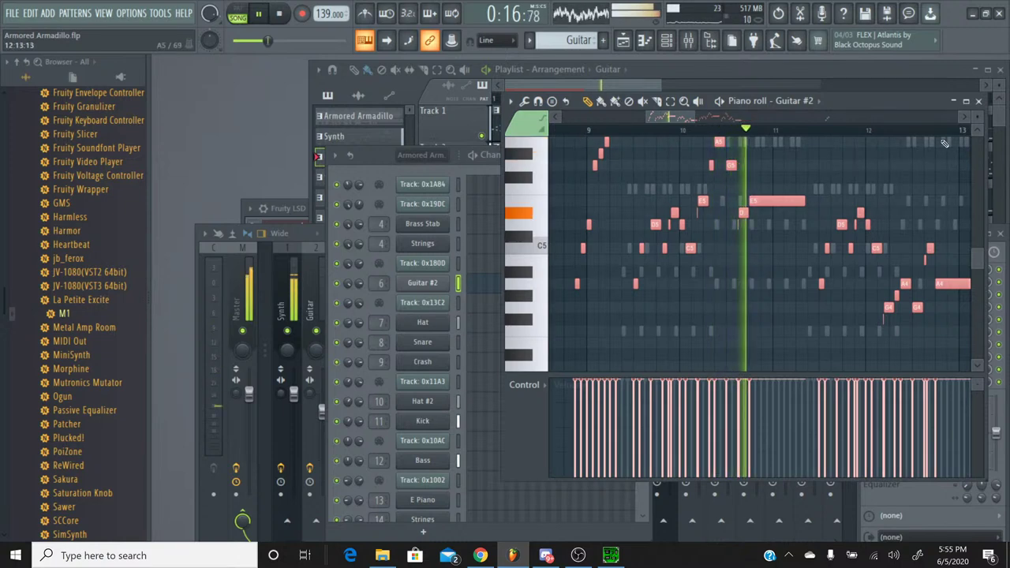
left_click(978, 102)
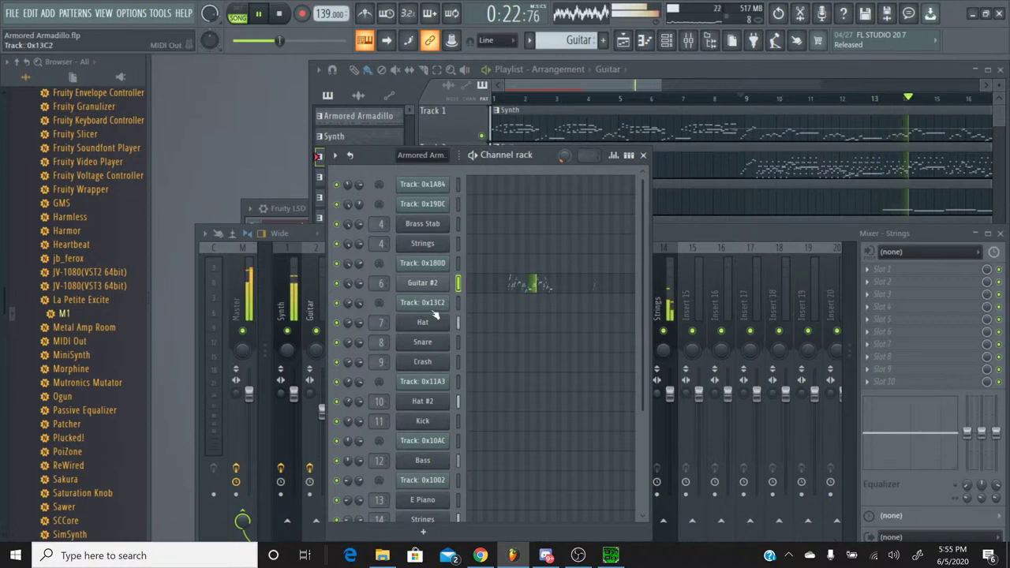
Bring the mixer forward, check the live chat in Chrome, and return to FL Studio.
left_click(304, 237)
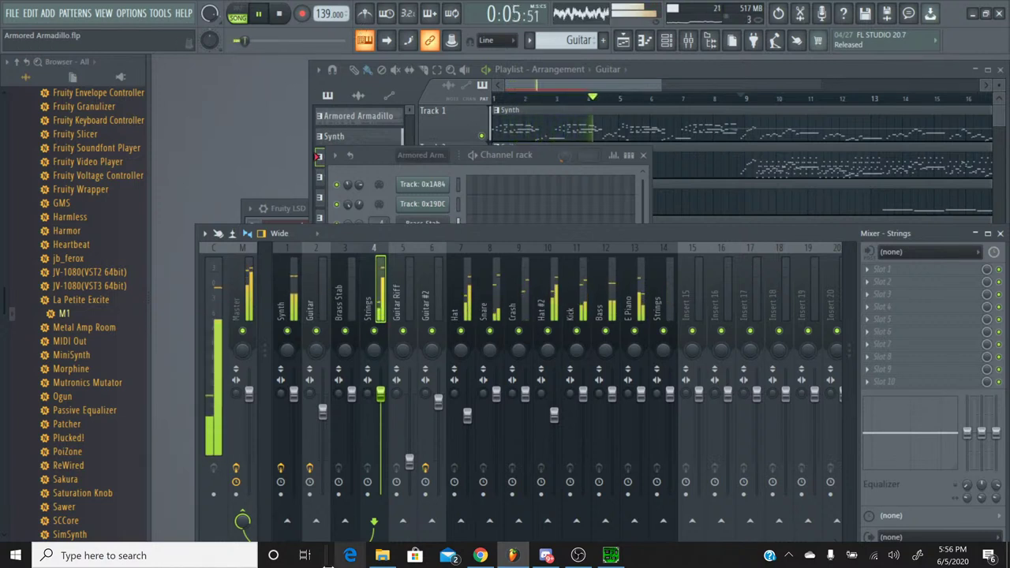
left_click(480, 555)
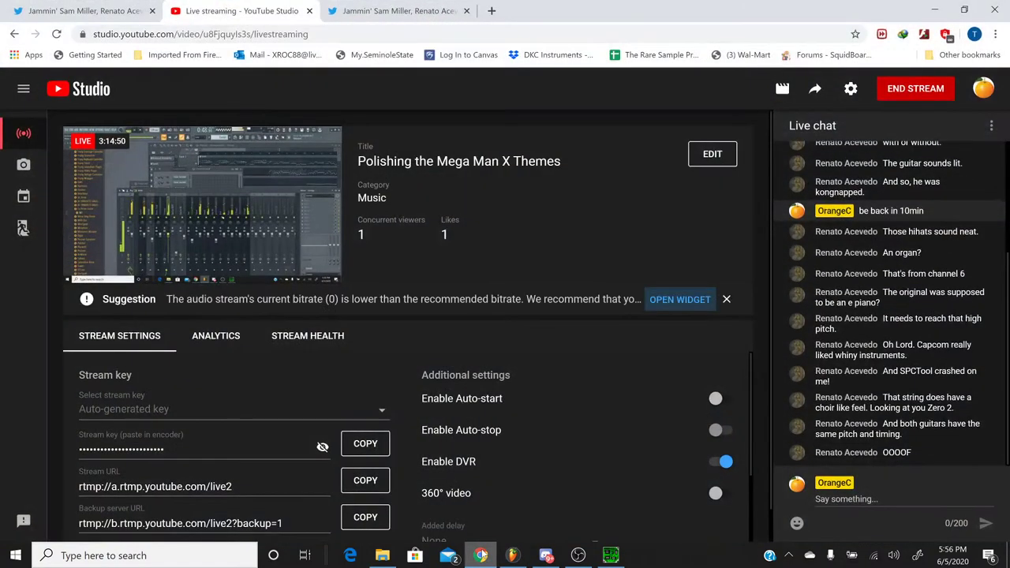
left_click(512, 556)
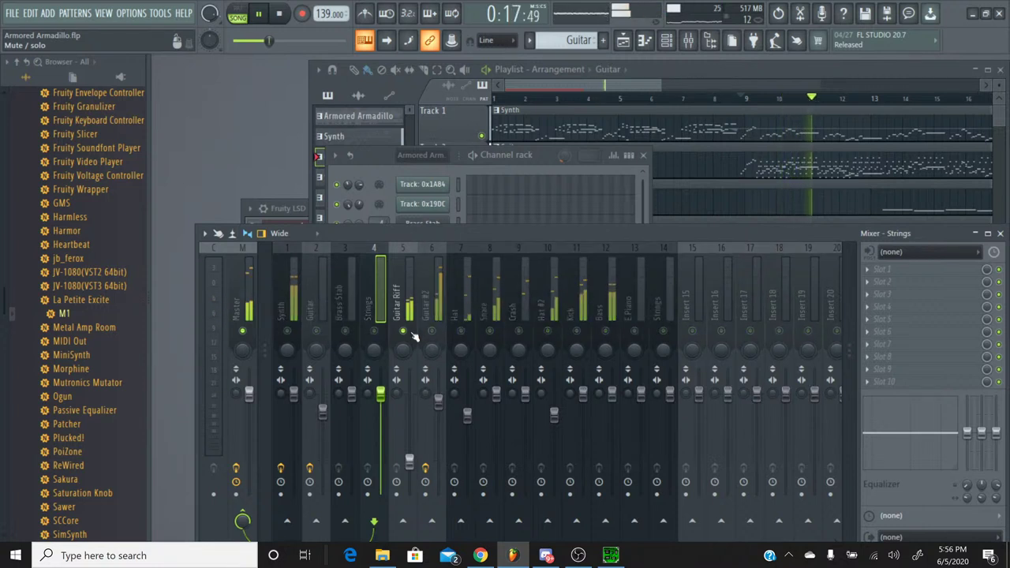
Raise the Guitar Riff mixer level to about -4.1 dB and leave only Synth and Guitar #2 audible.
left_click_drag(408, 462, 409, 411)
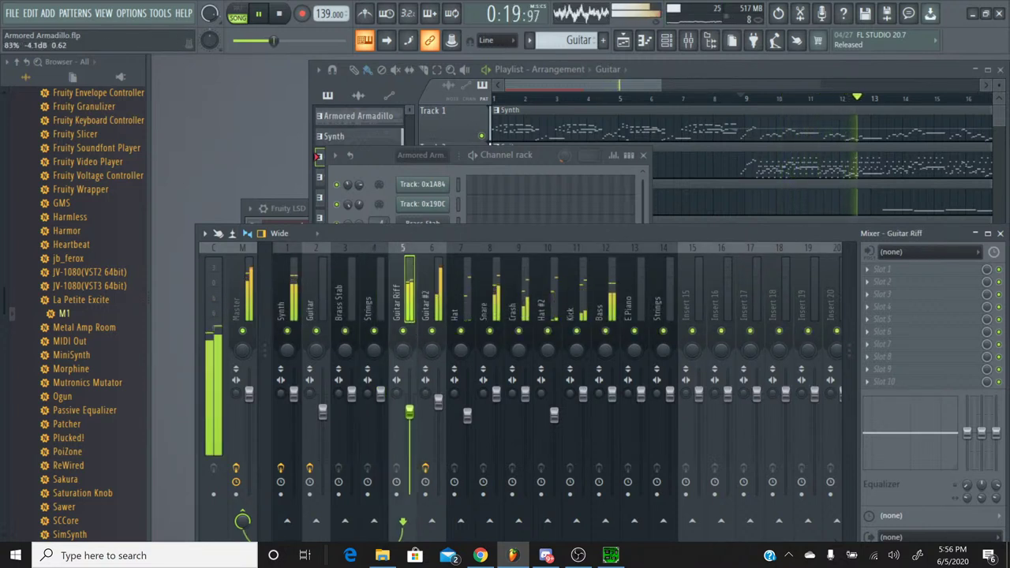
right_click(432, 331)
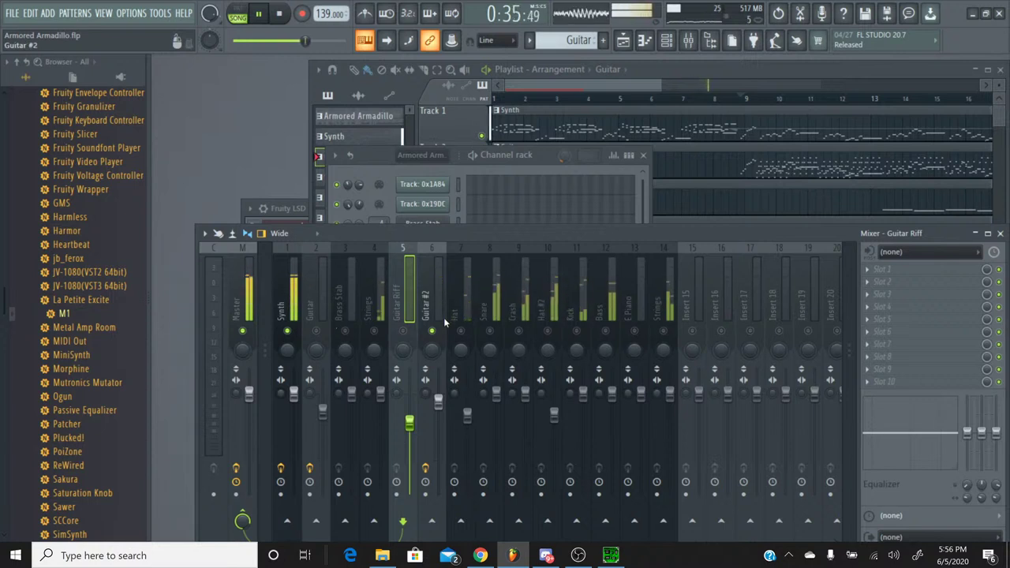
Examine the Guitar pattern's notes throughout the channel rack during playback, and stop the song.
left_click(374, 169)
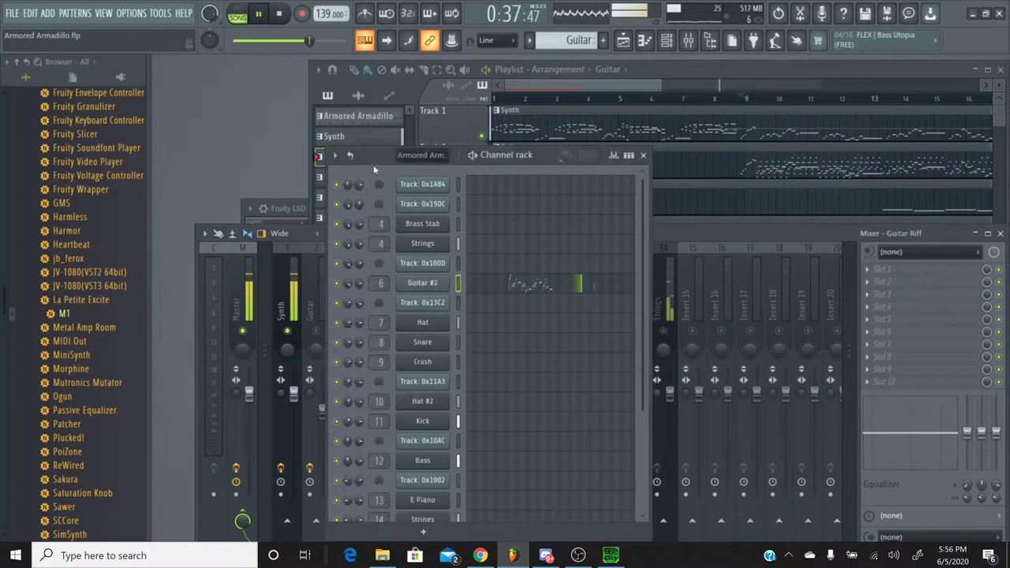
scroll(639, 414, "down", 5)
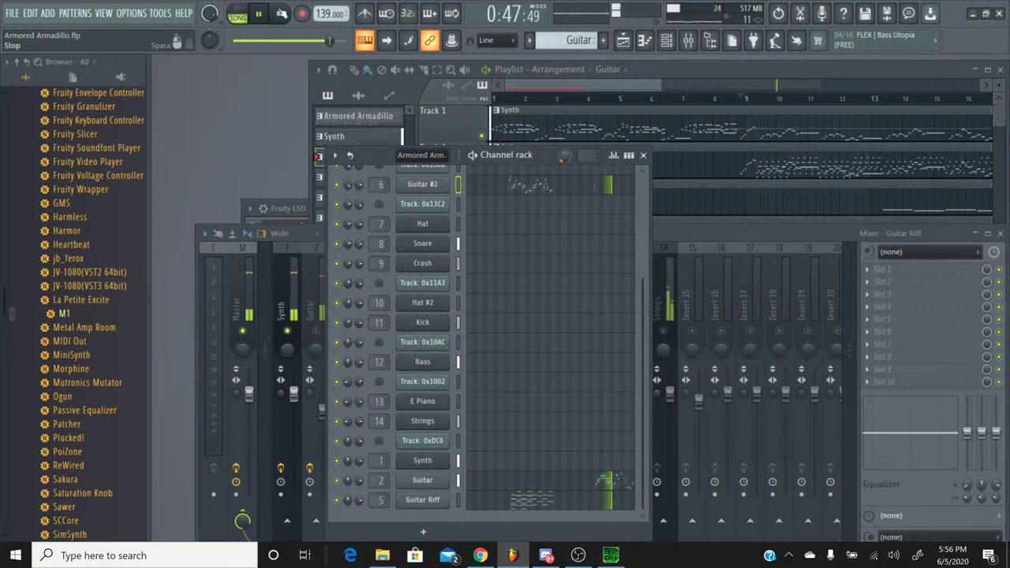
left_click(282, 14)
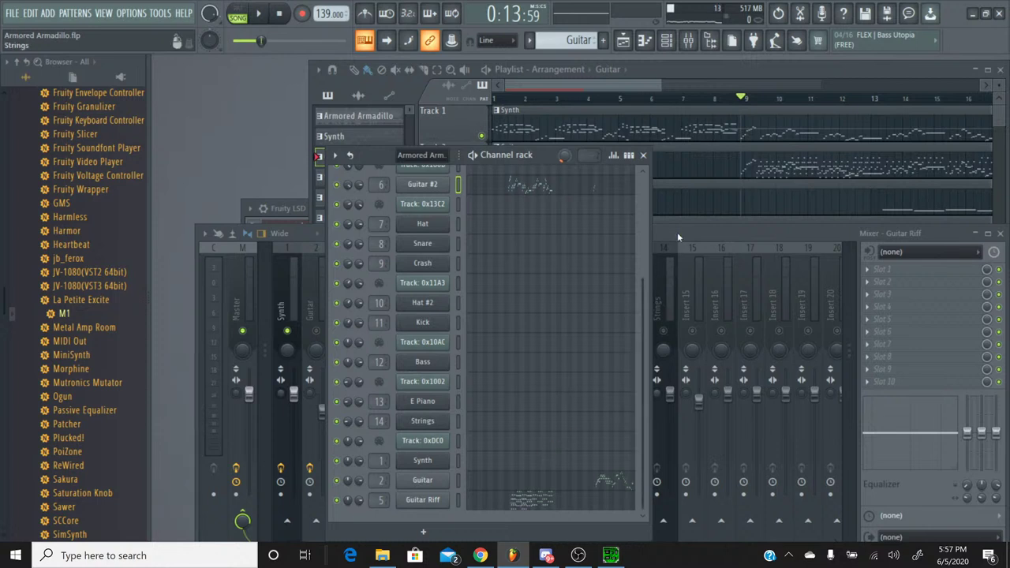
scroll(530, 306, "up", 5)
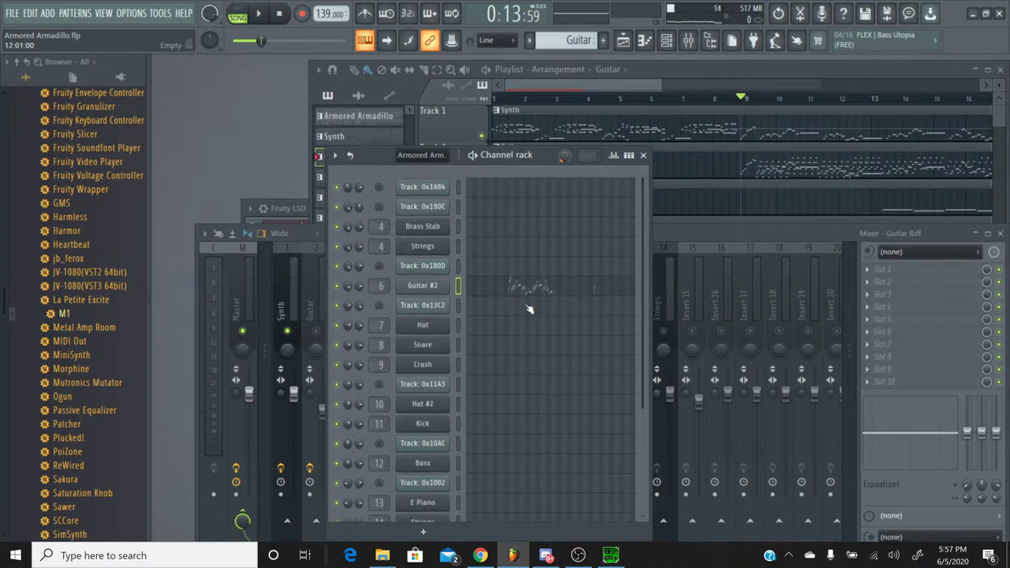
scroll(531, 309, "down", 5)
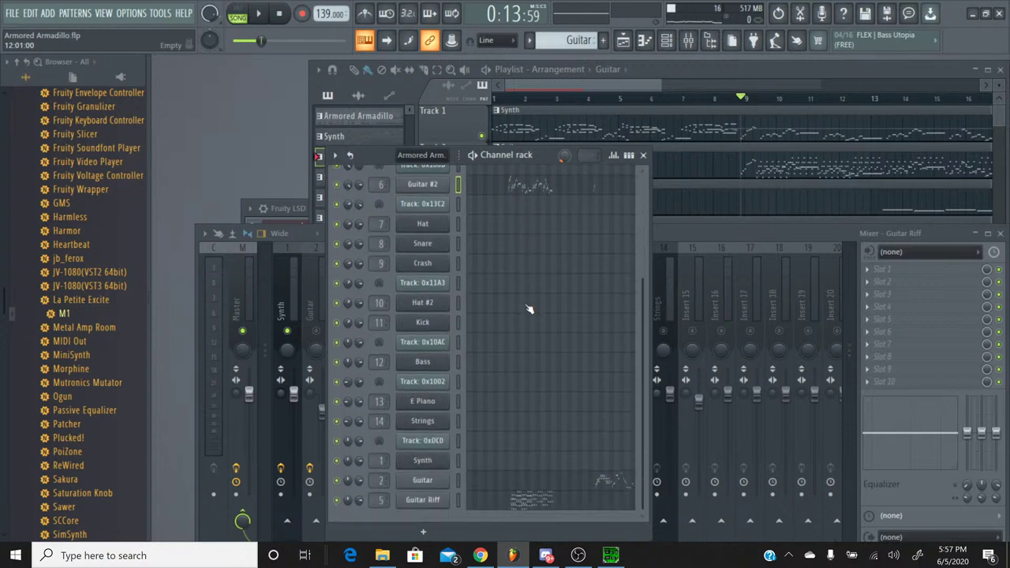
Replay the song from about bar 9, skip ahead to the guitar section around bar 25, and stop playback.
key("space")
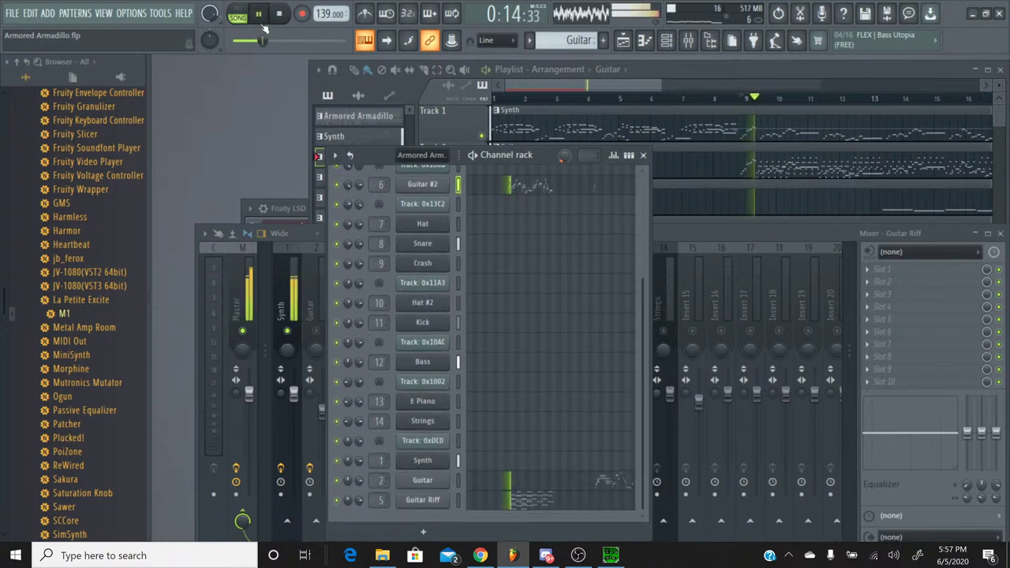
left_click_drag(265, 41, 293, 42)
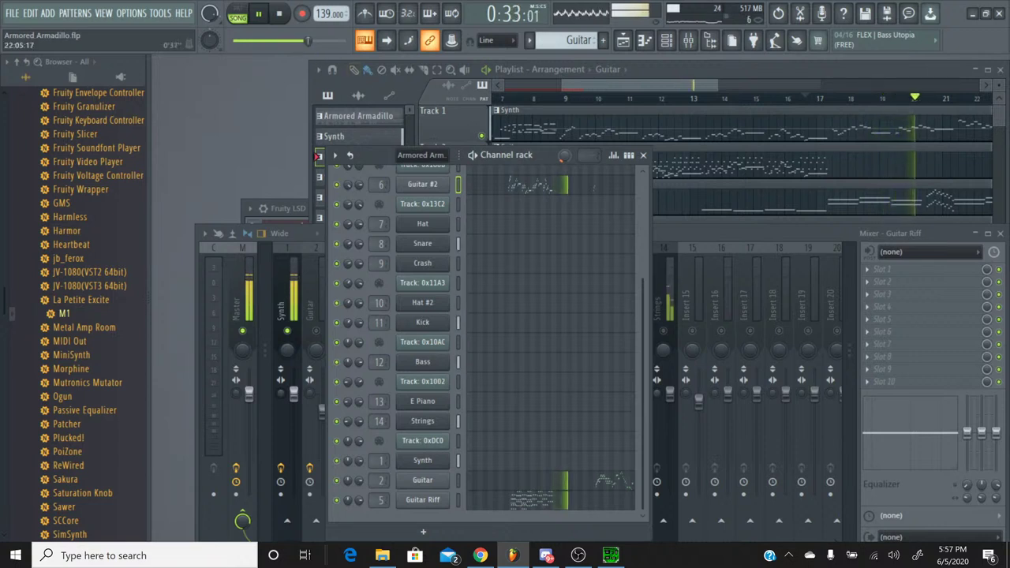
left_click_drag(302, 43, 316, 41)
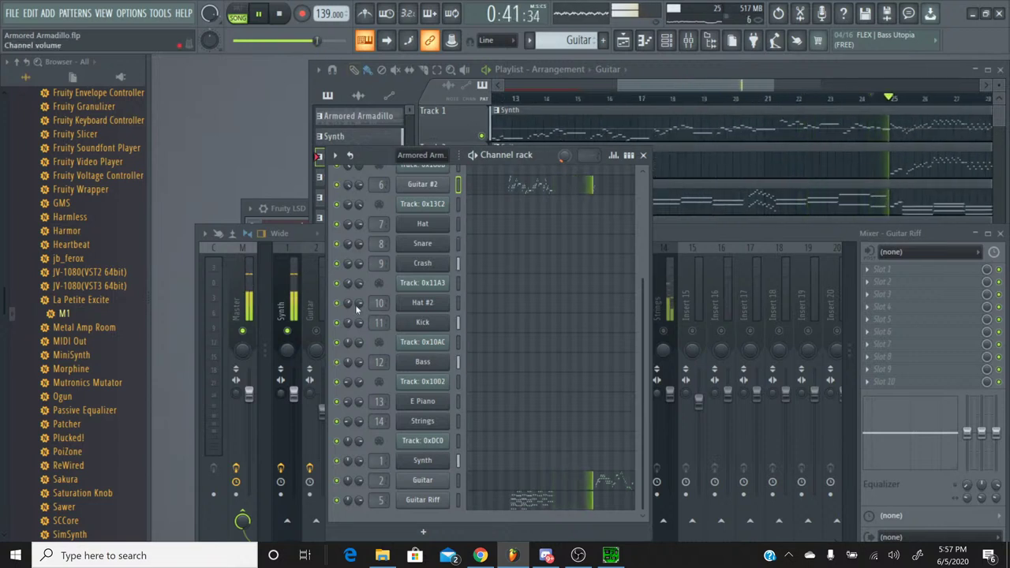
right_click(341, 481)
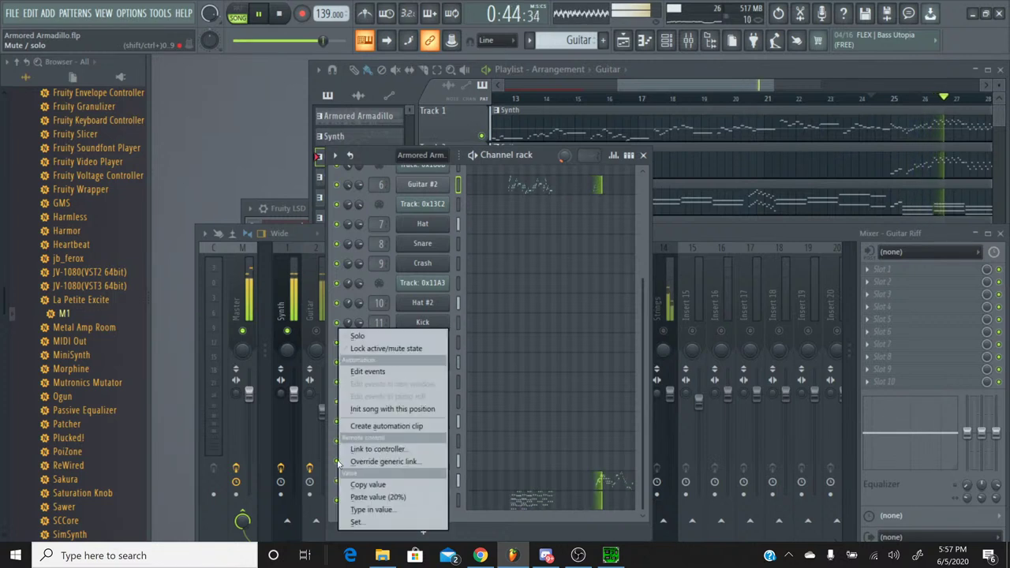
left_click(282, 16)
left_click(282, 16)
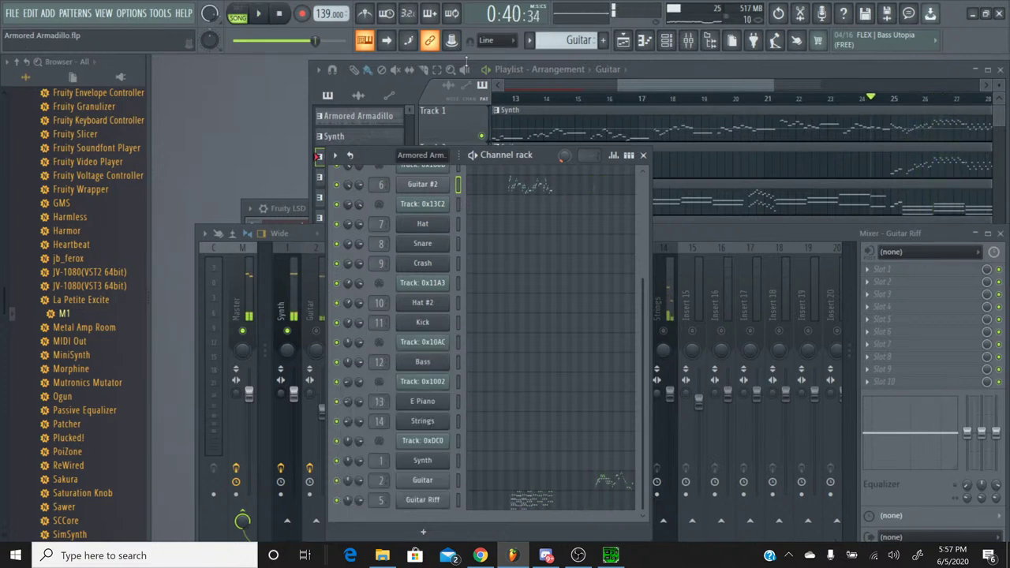
Open the Synth pattern's notes and play the fast run around bar 25.
left_click(528, 41)
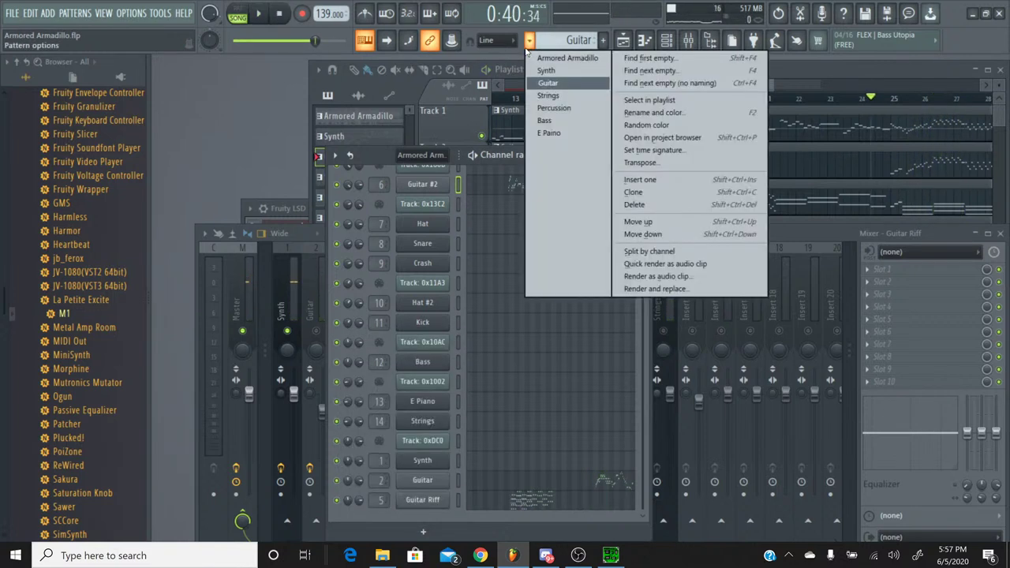
left_click(538, 71)
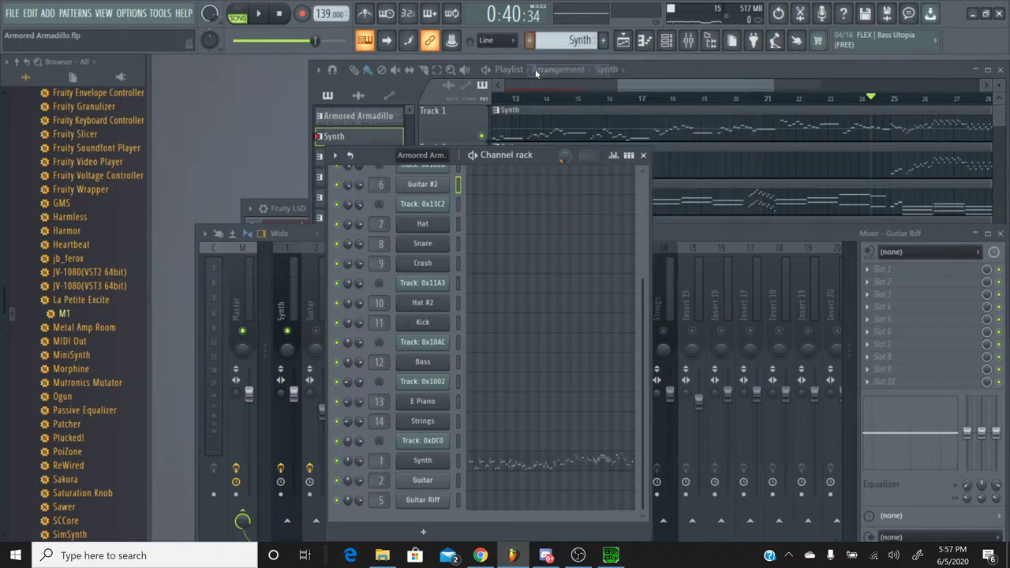
left_click(599, 466)
left_click_drag(597, 119, 850, 119)
scroll(645, 151, "up", 5)
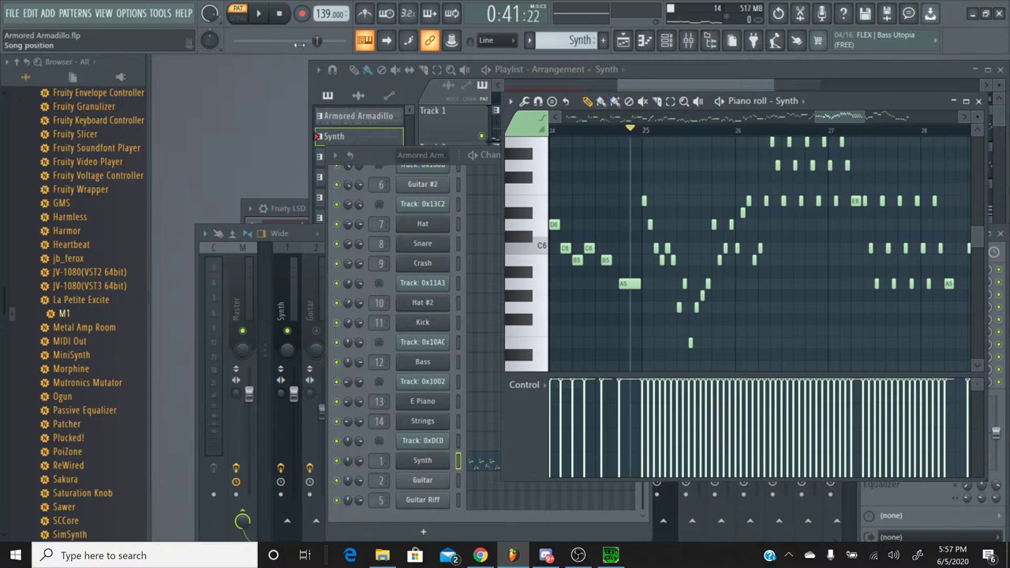
key("space")
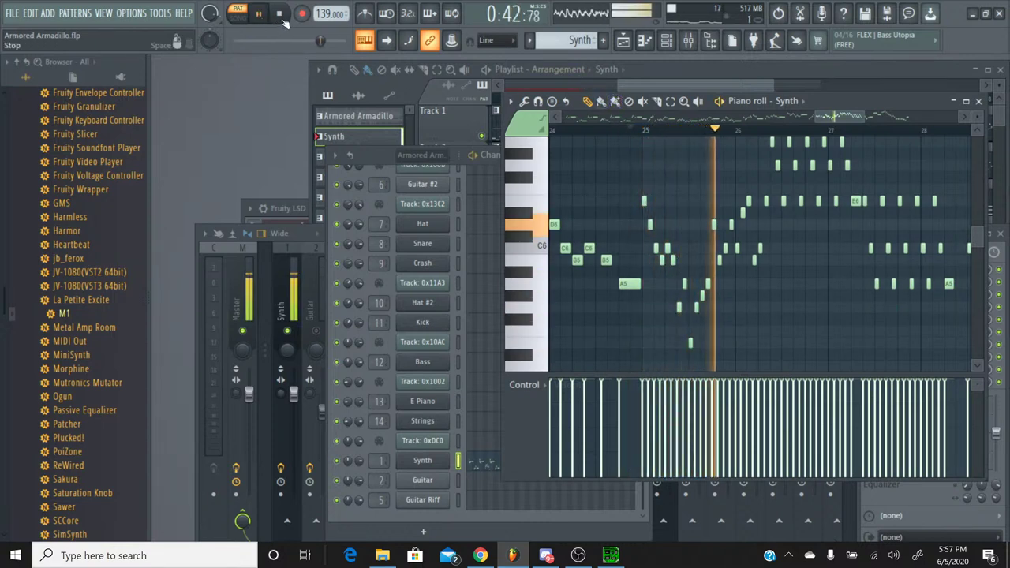
left_click(281, 17)
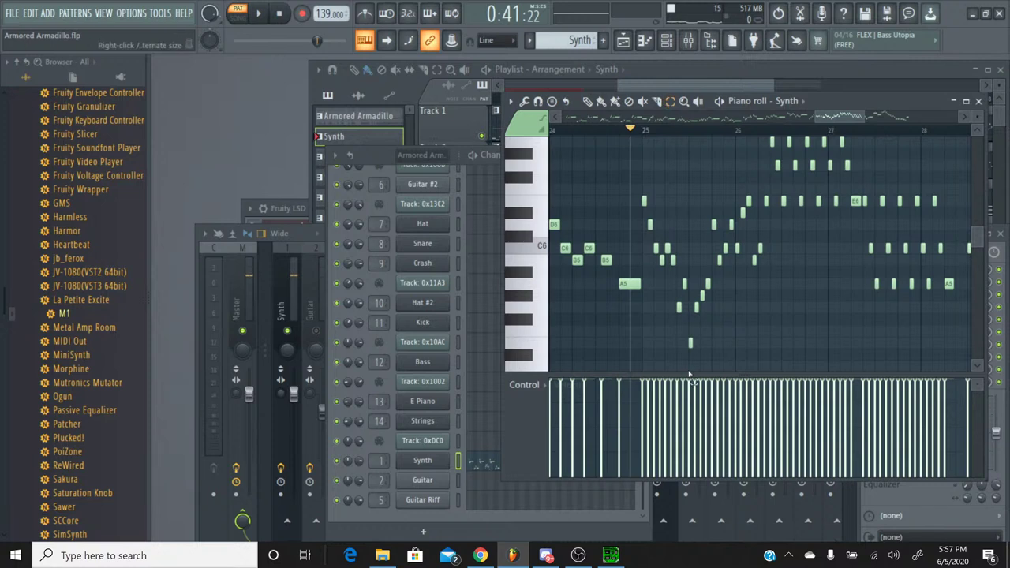
Select the Synth notes from partway through the bar 25 run to the pattern's end and delete them.
left_click_drag(691, 371, 969, 148)
left_click_drag(944, 184, 812, 149)
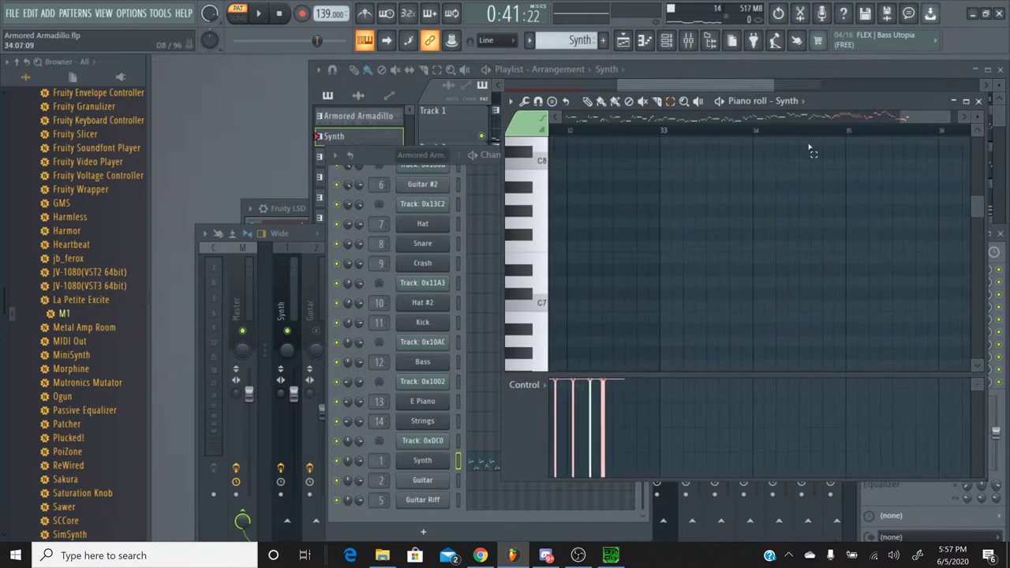
scroll(789, 266, "down", 5)
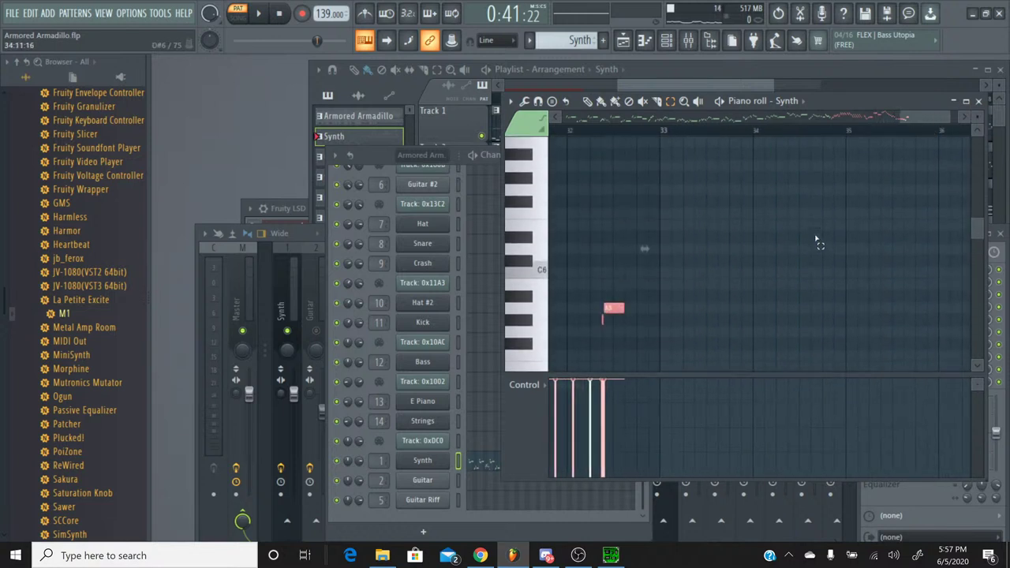
left_click_drag(902, 124, 884, 310)
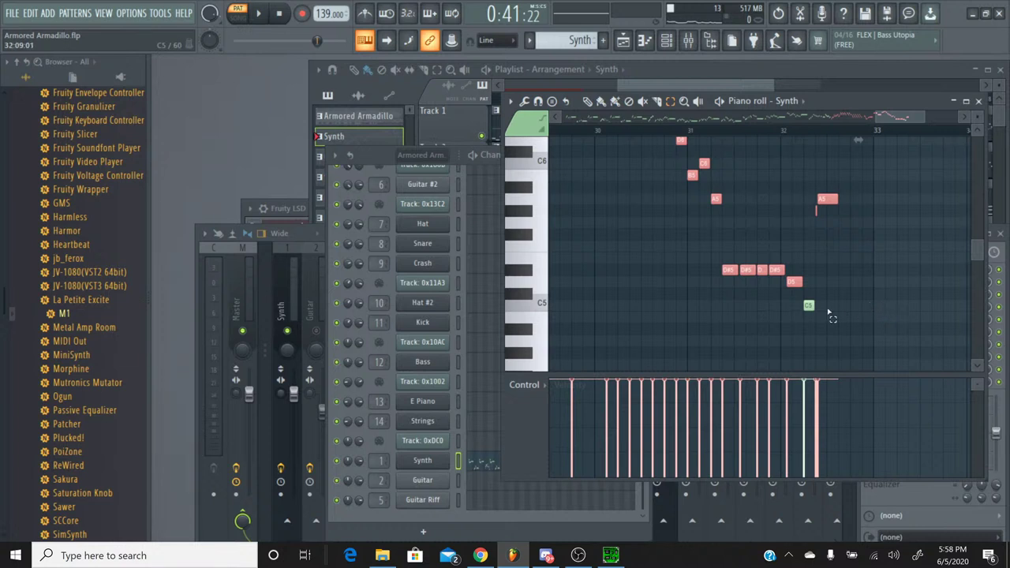
left_click_drag(821, 317, 817, 319)
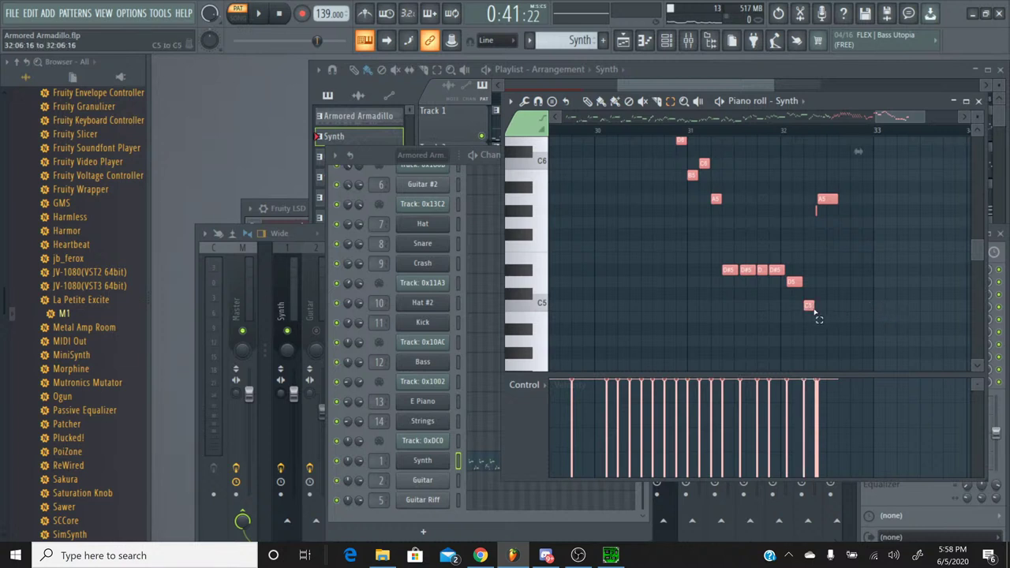
key("ctrl+a")
key("Delete")
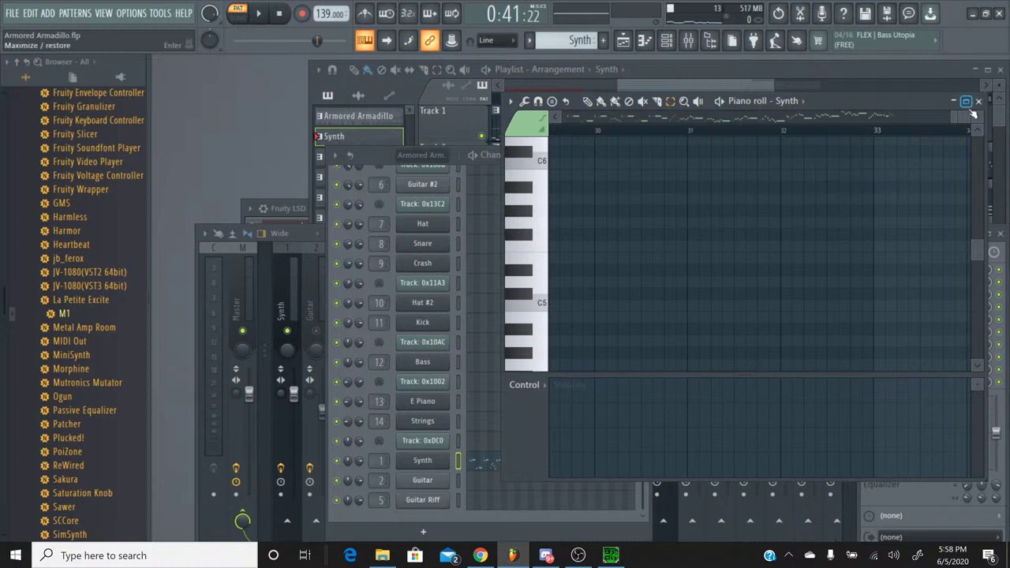
Play the remaining Synth phrase, select its final G5 and A5 notes, and place the playhead at the G5.
left_click_drag(948, 118, 868, 119)
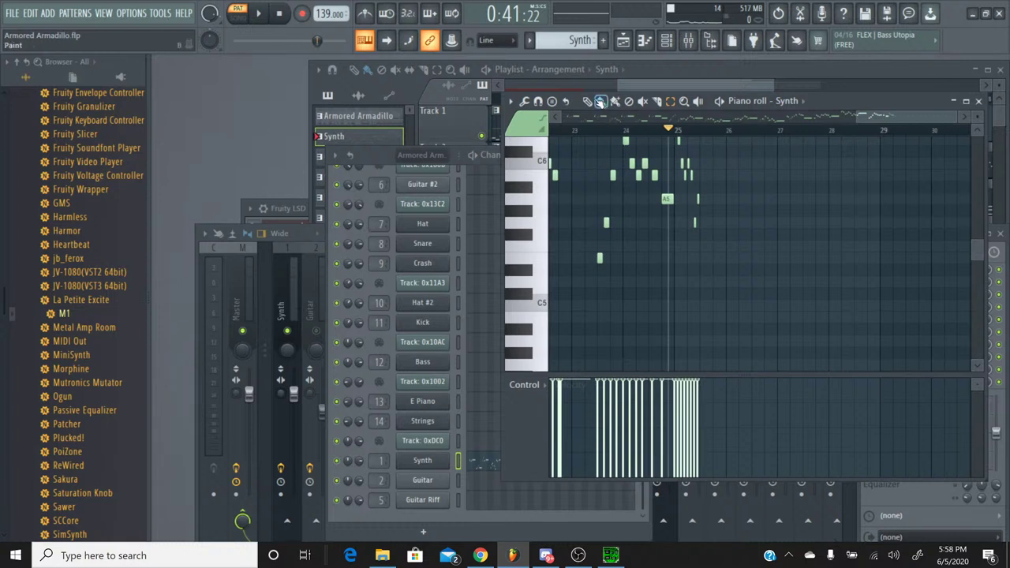
key("space")
left_click(280, 13)
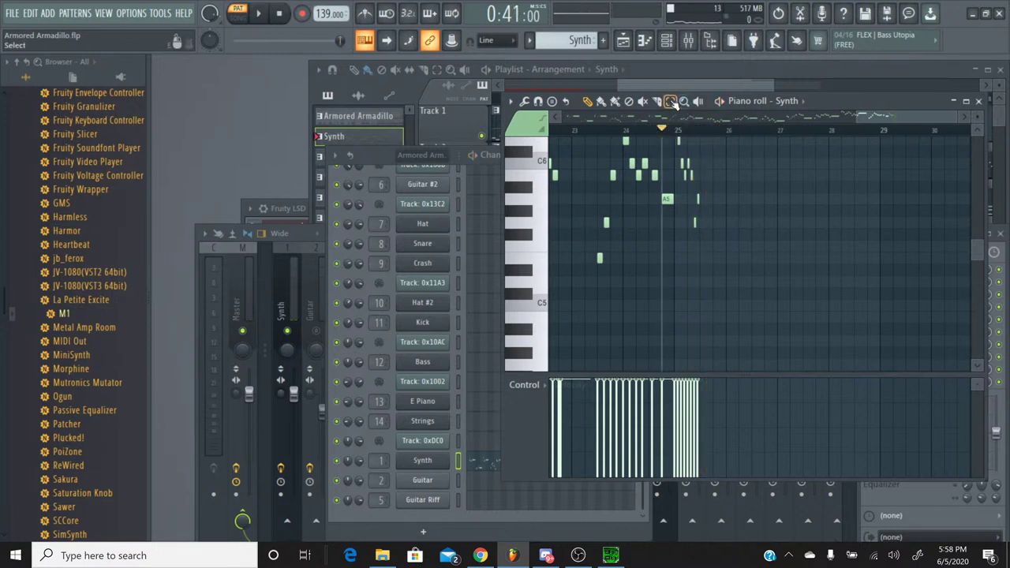
left_click_drag(716, 251, 692, 204)
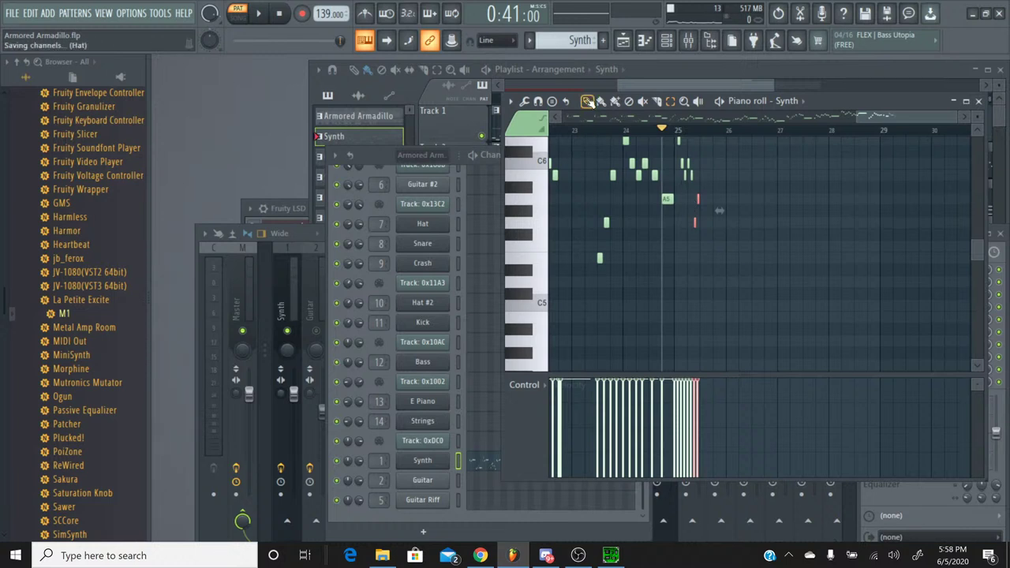
left_click(691, 131)
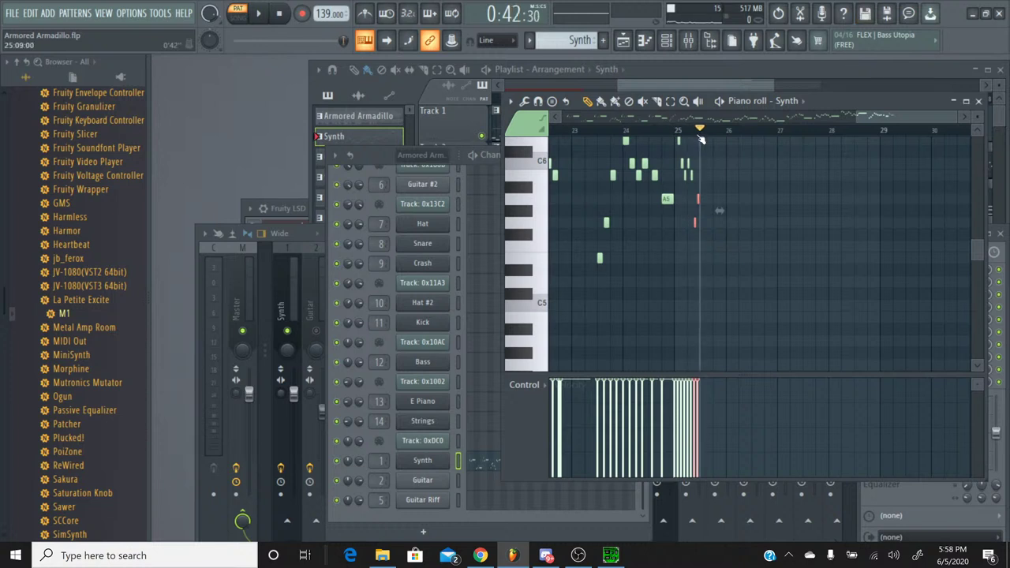
scroll(700, 138, "up", 5)
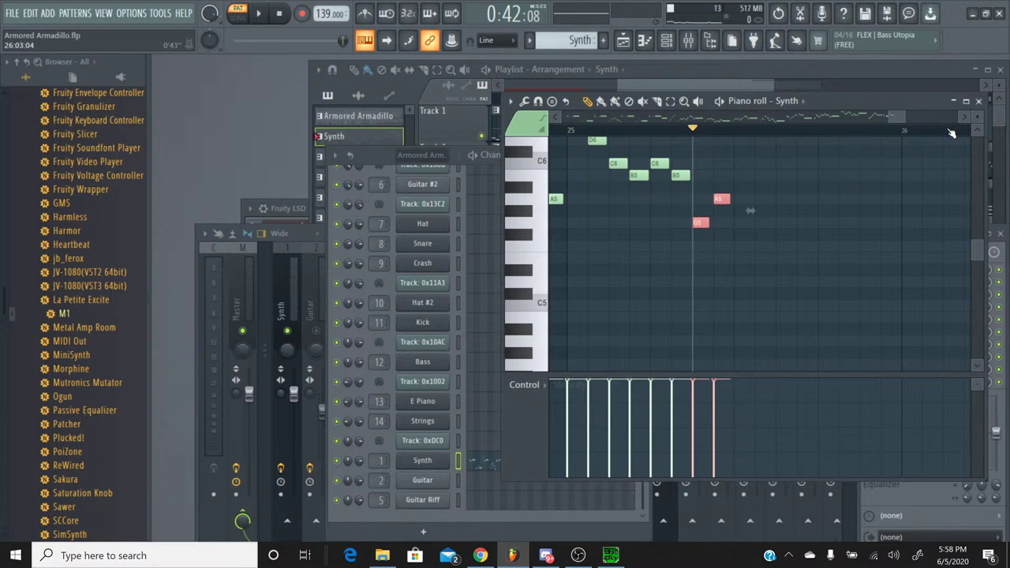
left_click(979, 101)
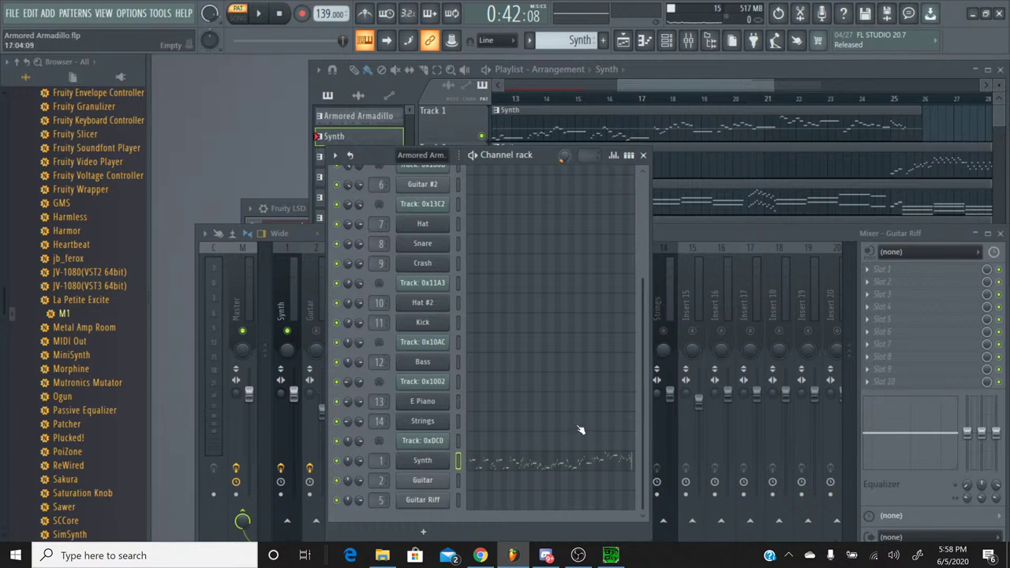
Remove the final G5 and A5 notes from the end of the Synth part.
left_click(631, 465)
left_click_drag(572, 121, 896, 120)
left_click_drag(672, 271, 629, 201)
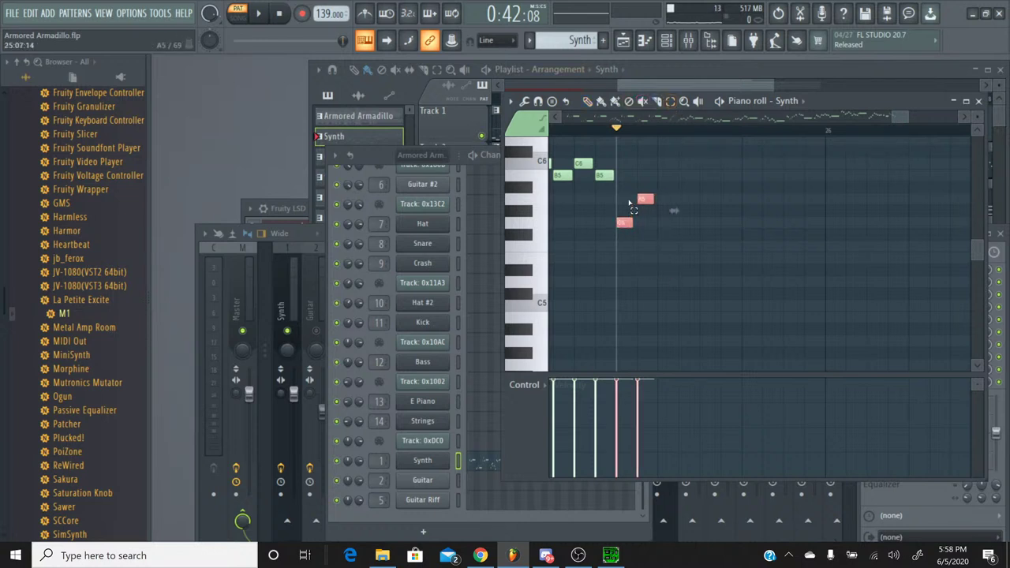
key("Delete")
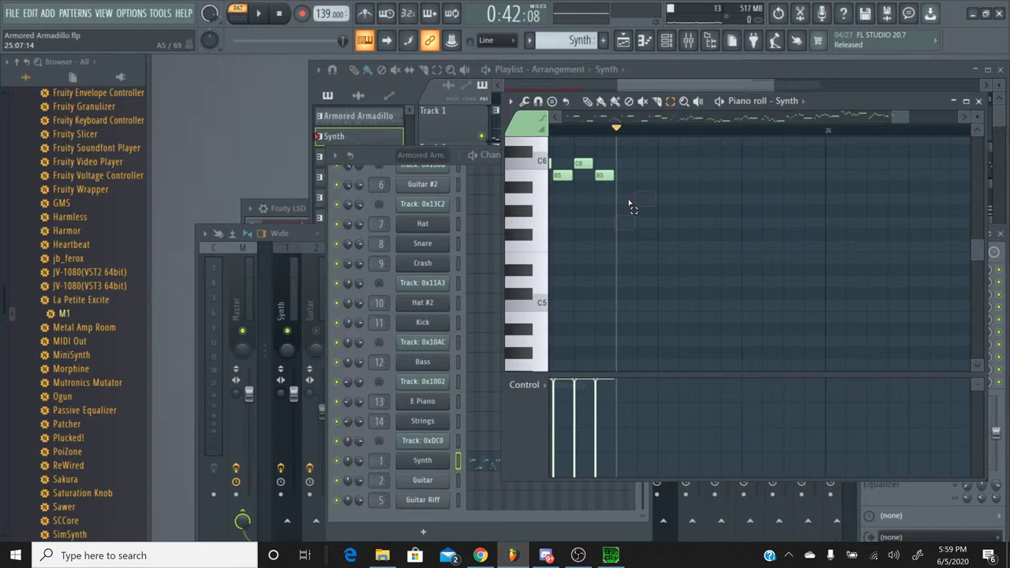
left_click(978, 101)
Switch to the Guitar pattern and paste the G5 and A5 notes at the playhead, before the first A4 in bar 25.
left_click(530, 40)
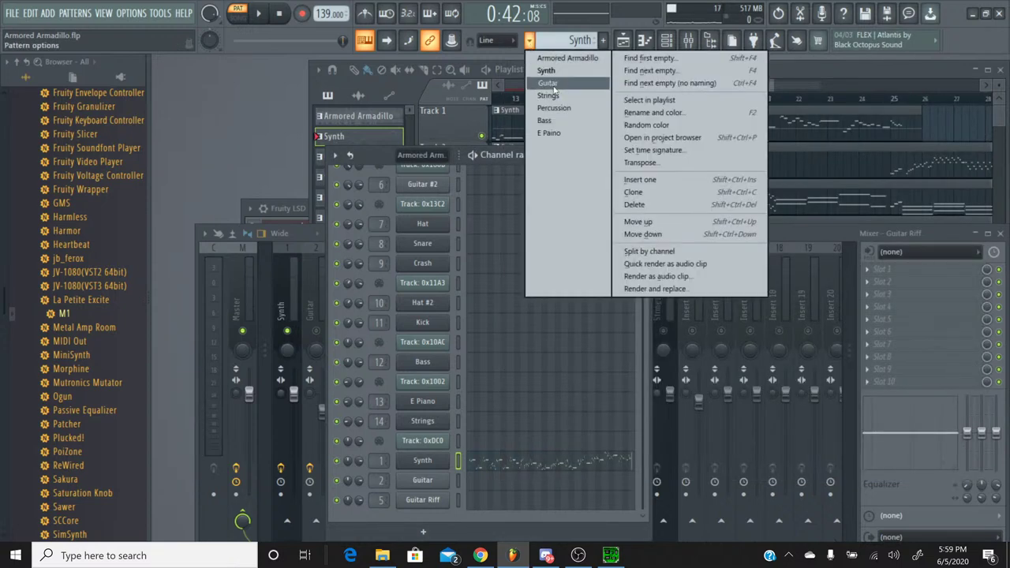
left_click(553, 86)
left_click(597, 485)
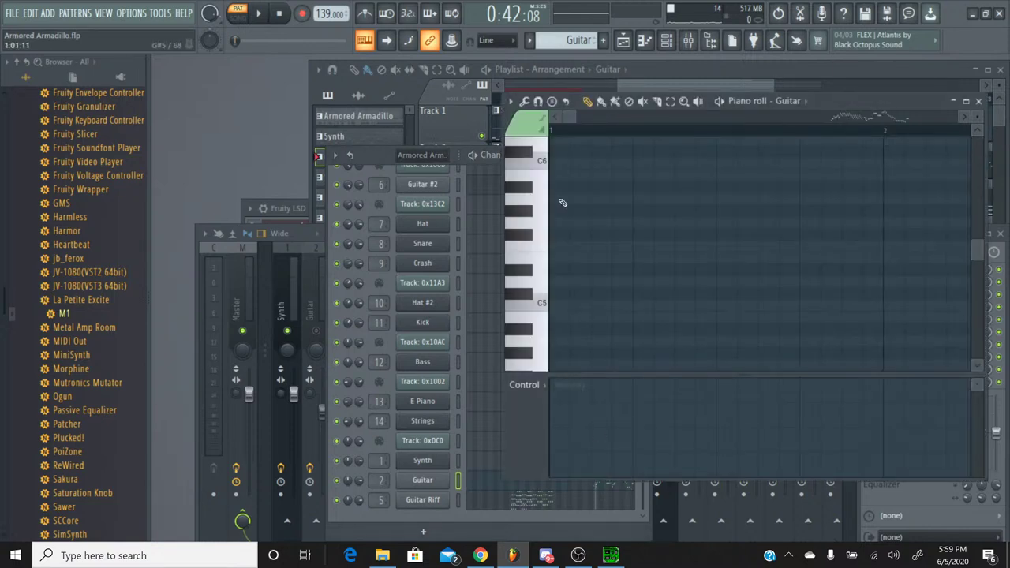
left_click_drag(717, 119, 837, 117)
scroll(708, 213, "down", 3)
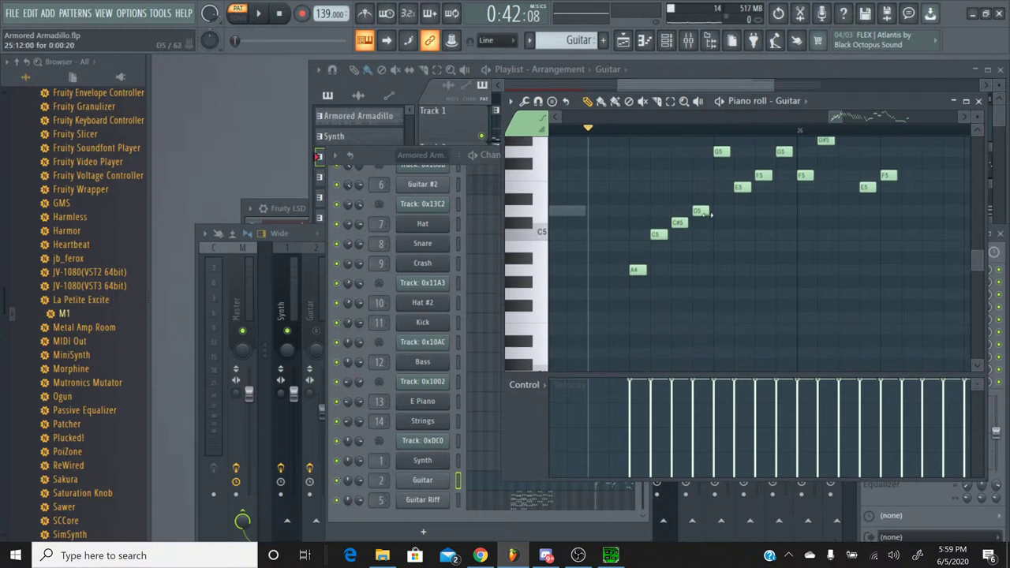
key("b")
scroll(659, 228, "up", 2)
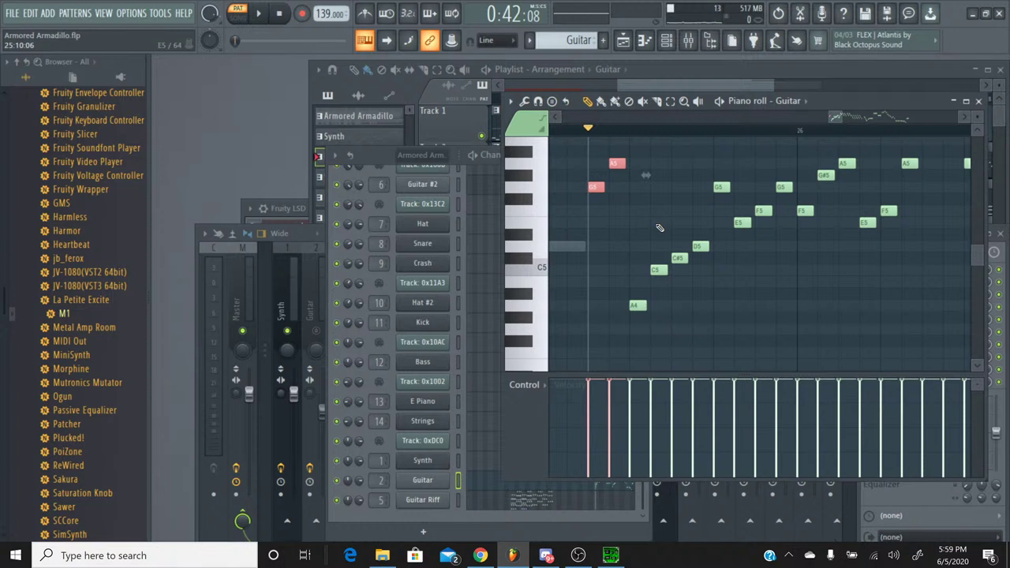
Lower the two pasted Guitar notes by one octave to G4 and A4, audition a key, and deselect them.
key("ctrl+Down")
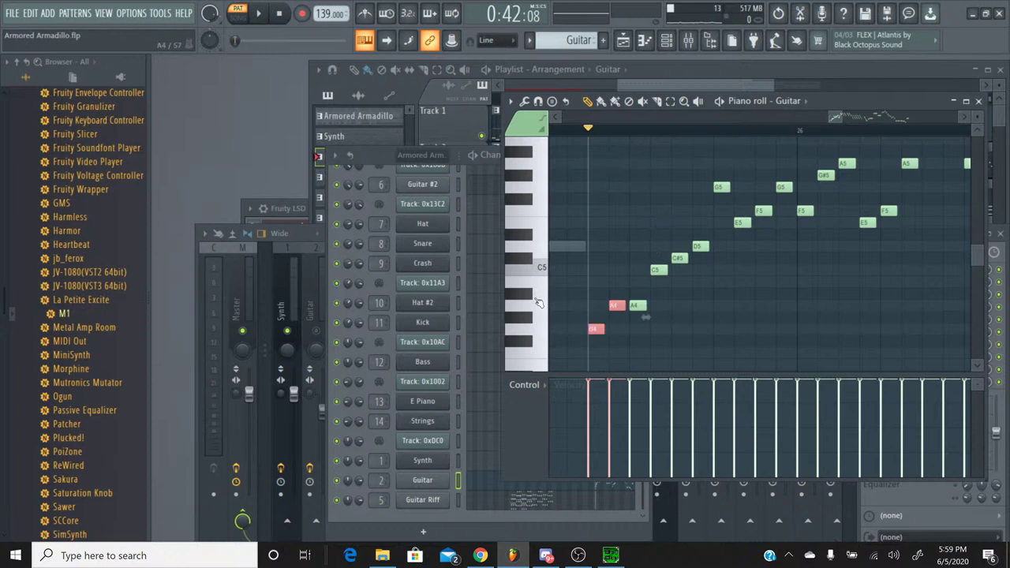
left_click(518, 332)
left_click(519, 332)
left_click(518, 332)
left_click(519, 332)
key("ctrl+d")
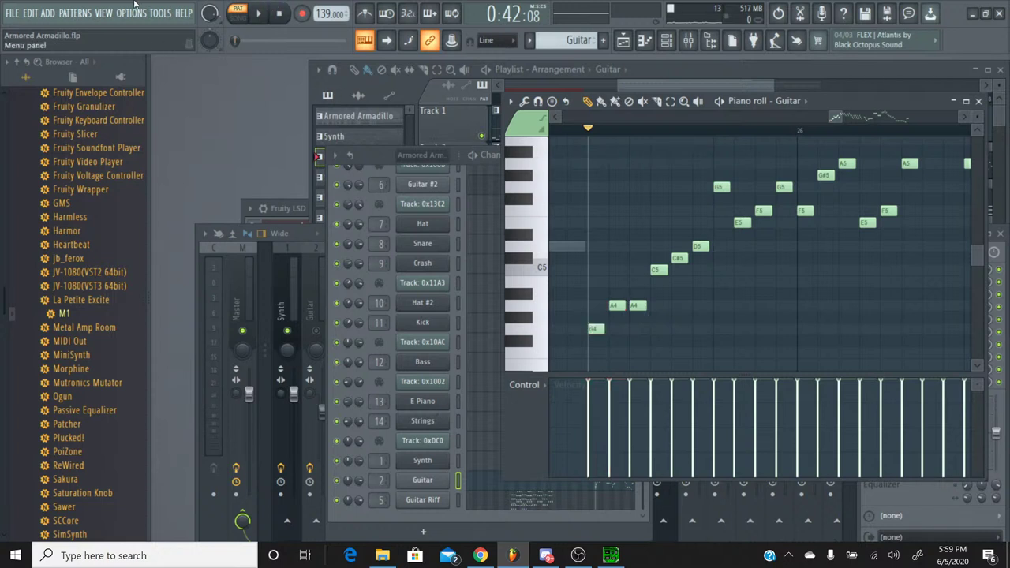
Play the Guitar pattern, and in the mixer mute Synth and unmute Guitar.
key("space")
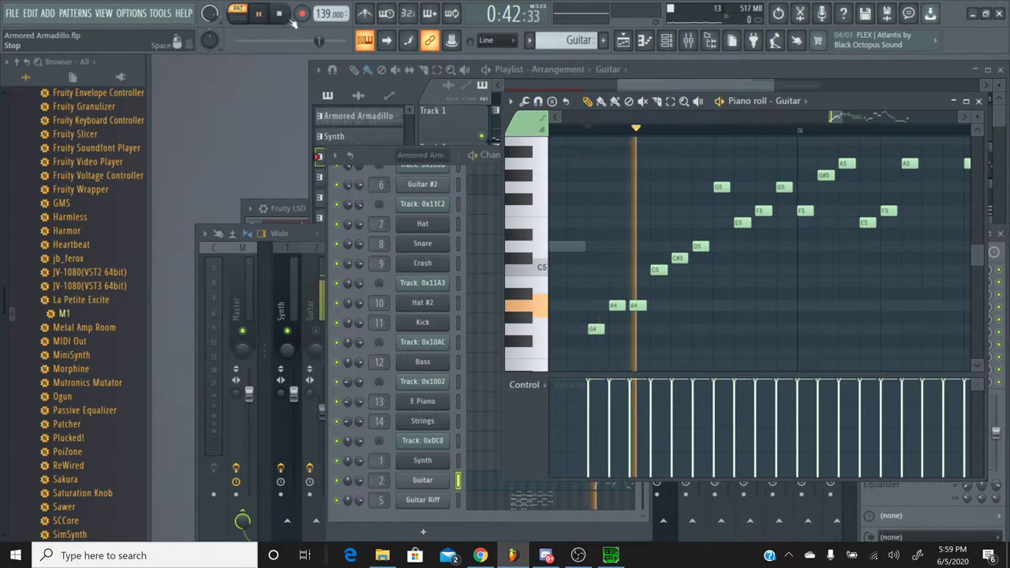
left_click(979, 101)
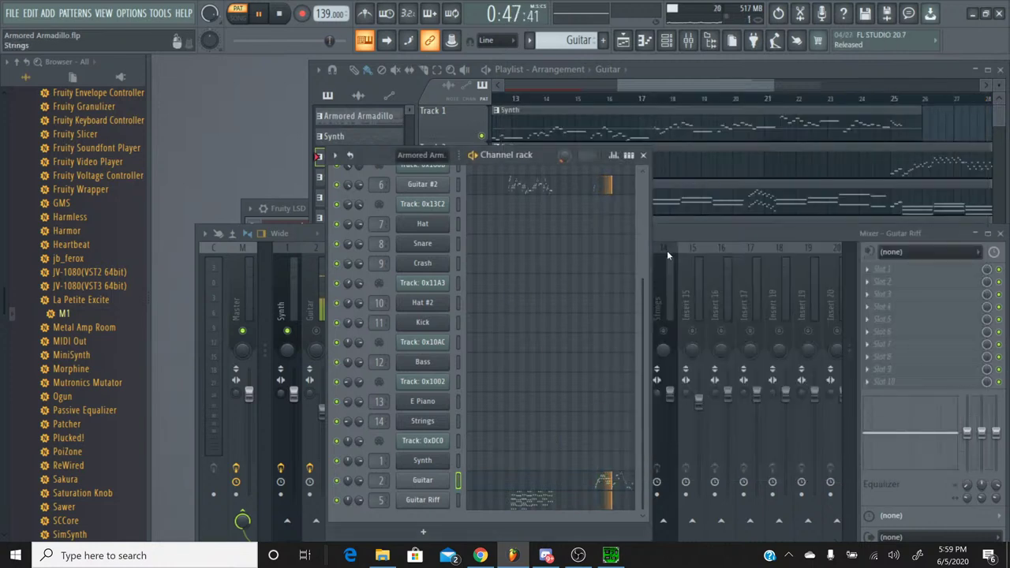
left_click(561, 256)
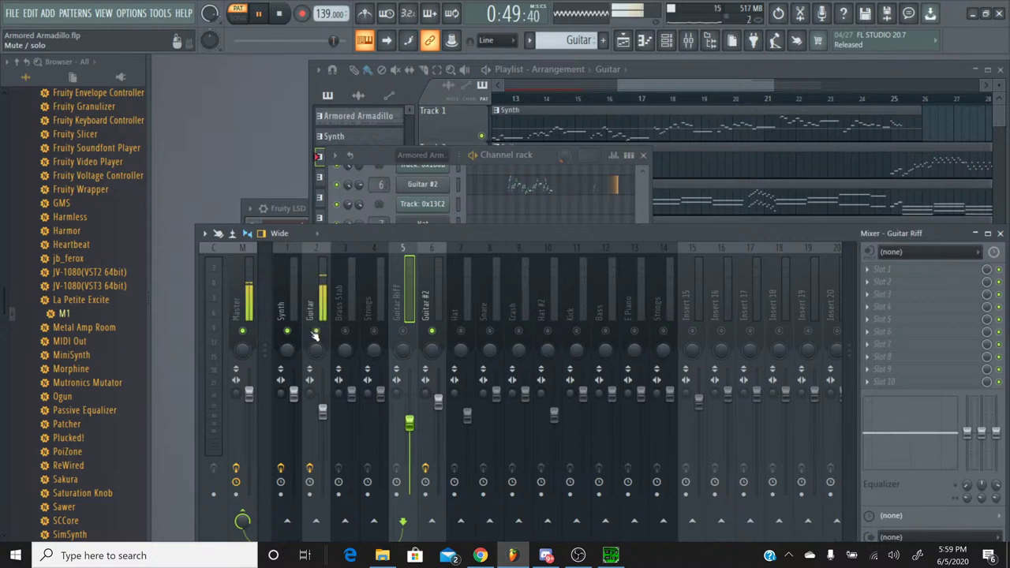
left_click_drag(301, 332, 316, 331)
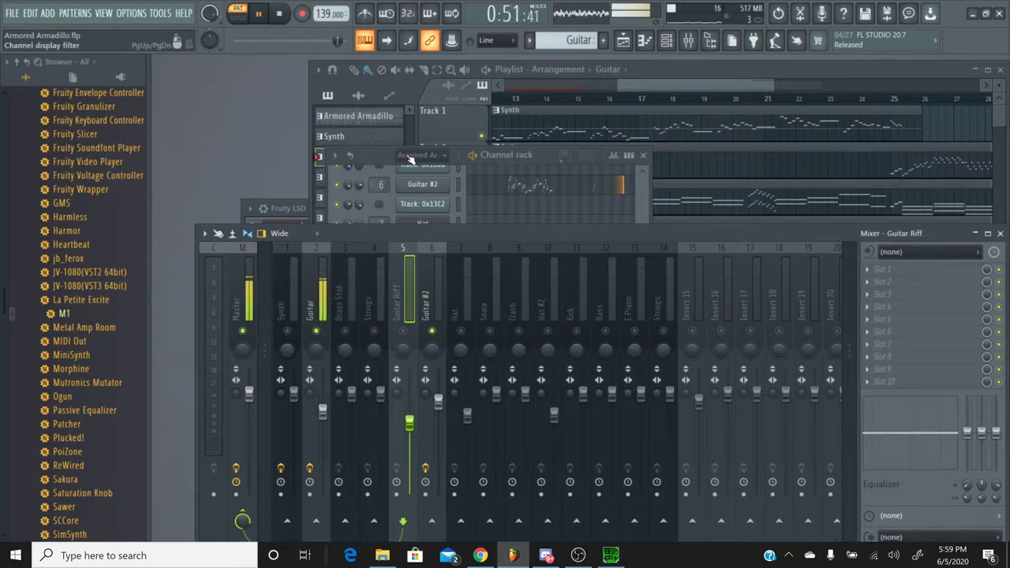
Reopen the Guitar notes around bar 25, audition piano keys near G4 and A4, and replay the opening run.
key("F6")
left_click(614, 486)
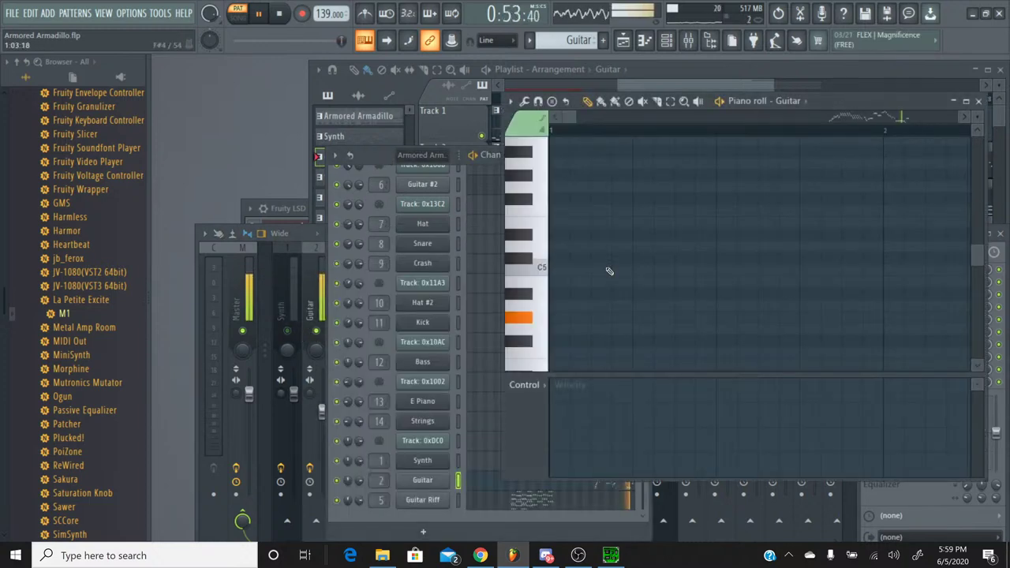
left_click_drag(595, 119, 838, 120)
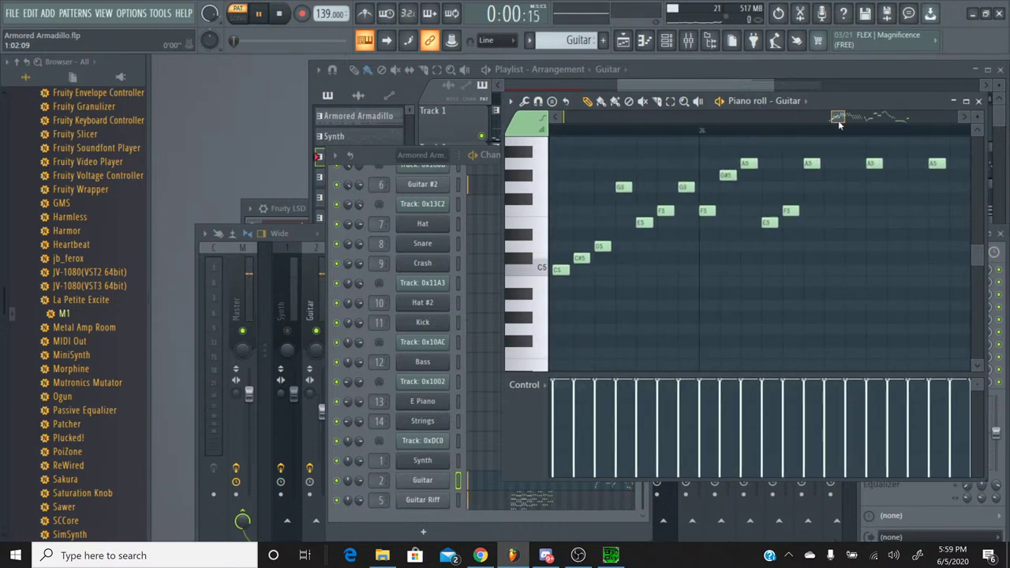
scroll(541, 256, "down", 3)
left_click(542, 257)
left_click(541, 256)
left_click(537, 240)
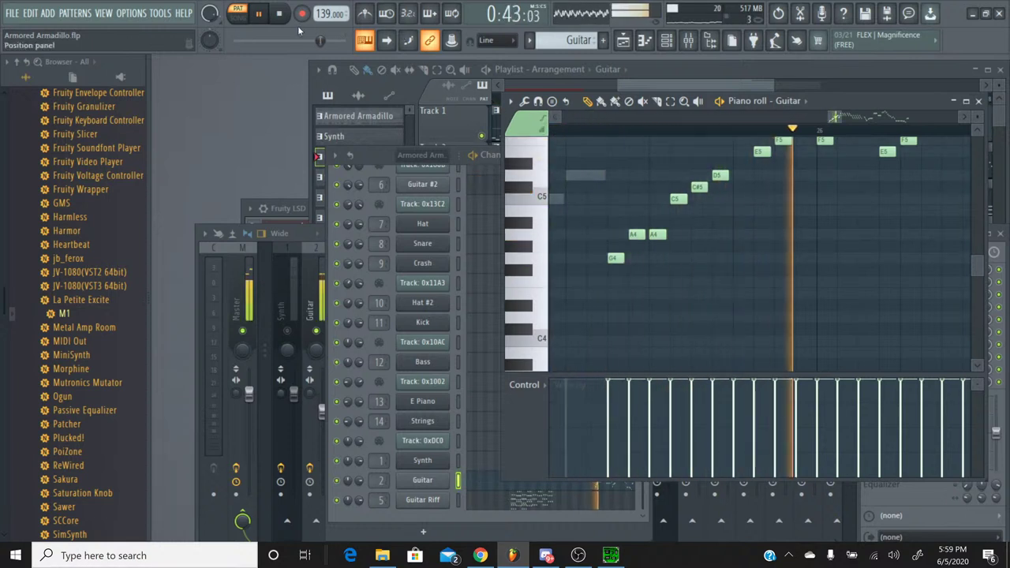
left_click(574, 129)
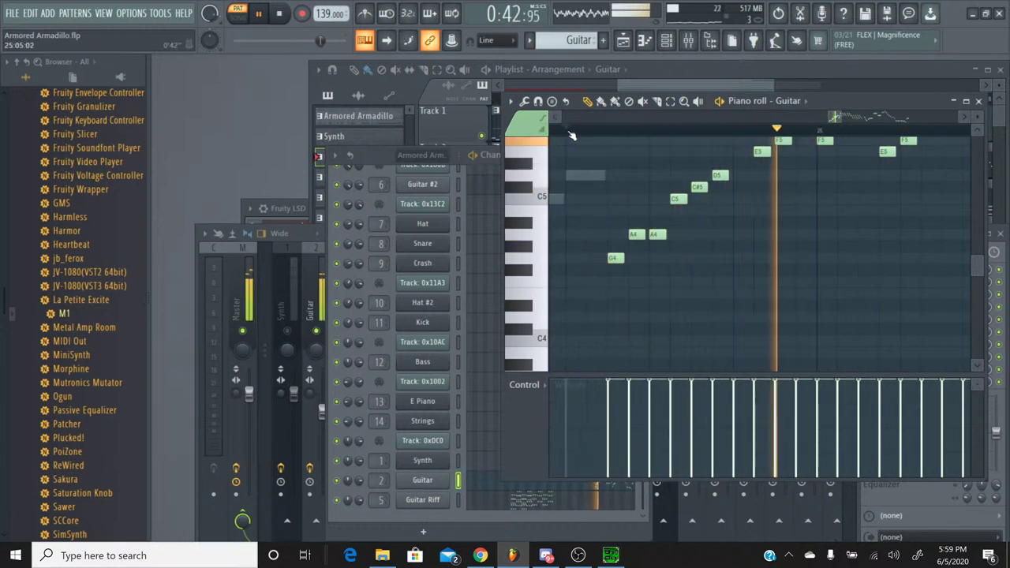
Close the piano roll and set the feedback level of the Guitar mixer track's Fruity Delay 3 to about 17%.
left_click(981, 101)
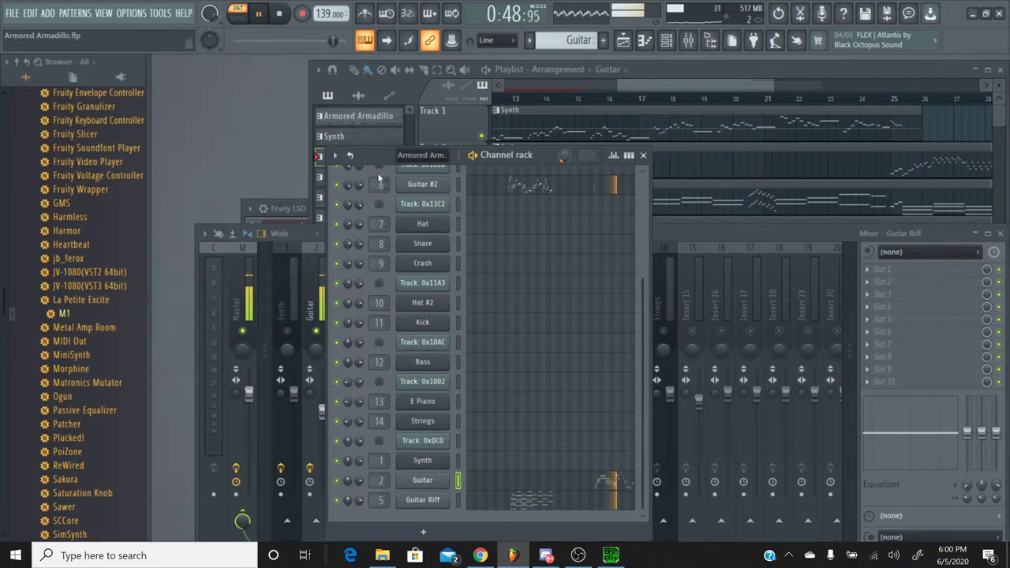
left_click(316, 312)
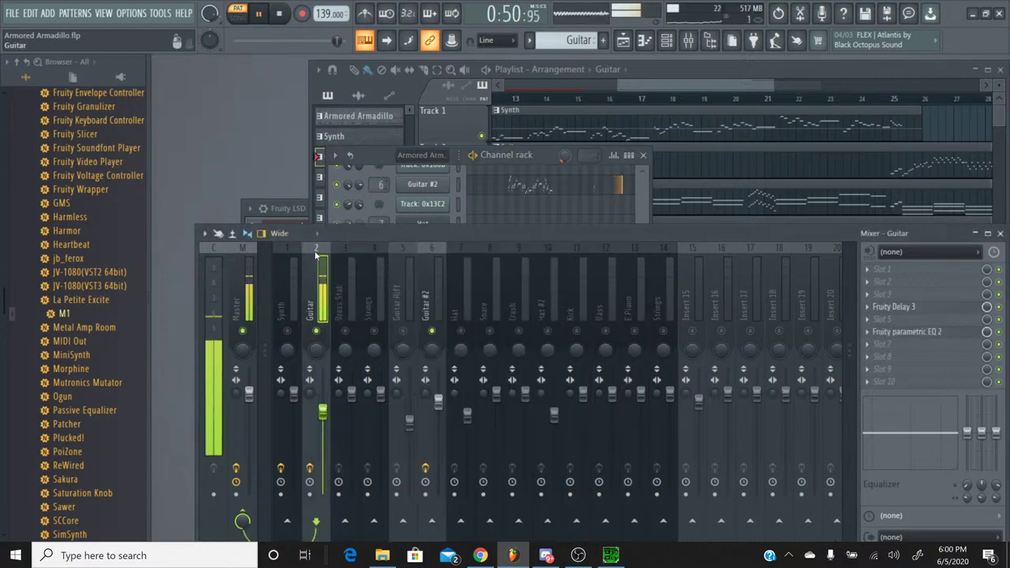
left_click(894, 307)
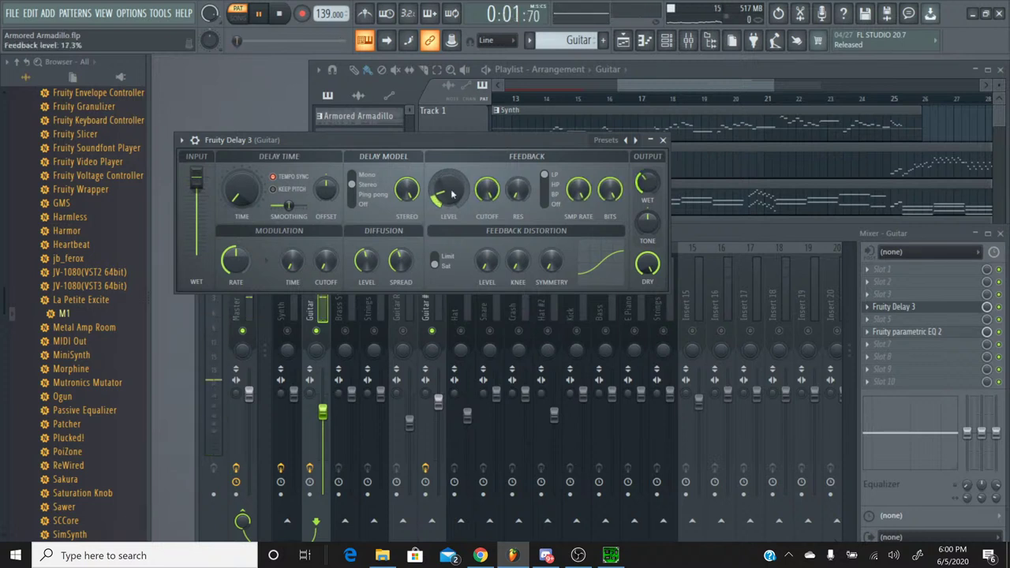
left_click(663, 141)
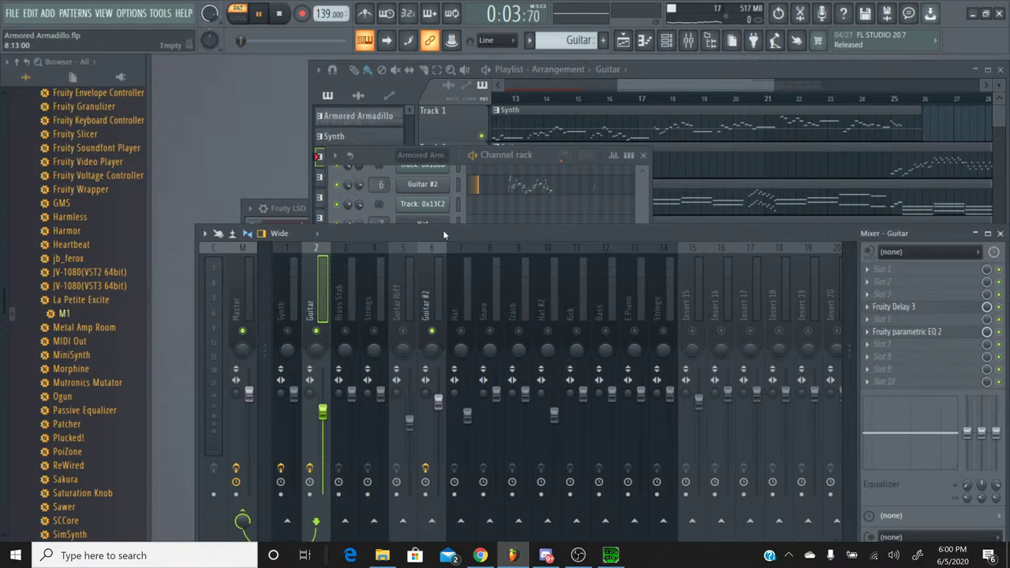
Unsolo the Guitar mixer track so all tracks sound, and switch playback from pattern to song mode.
right_click(316, 330)
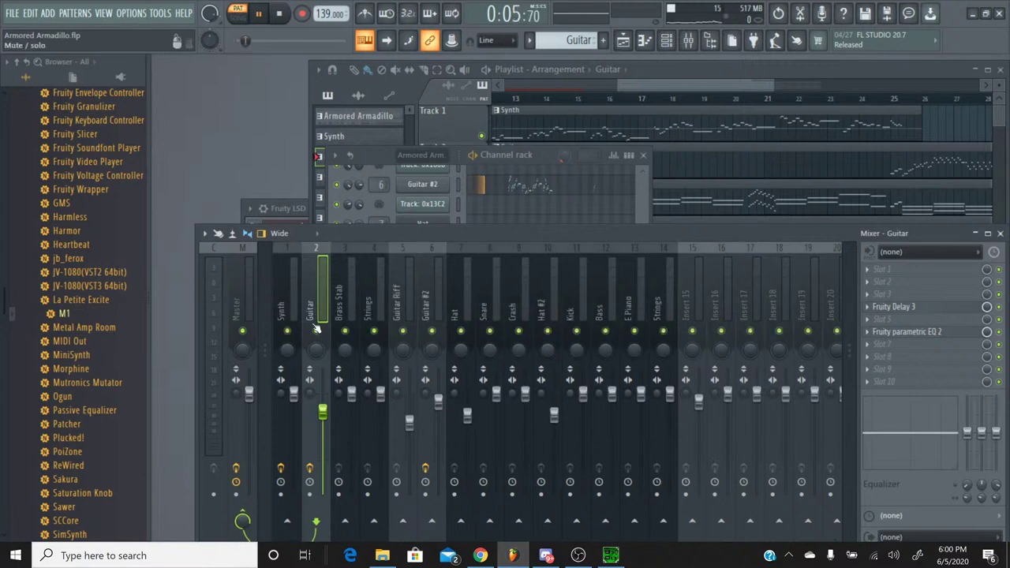
left_click(378, 163)
key("l")
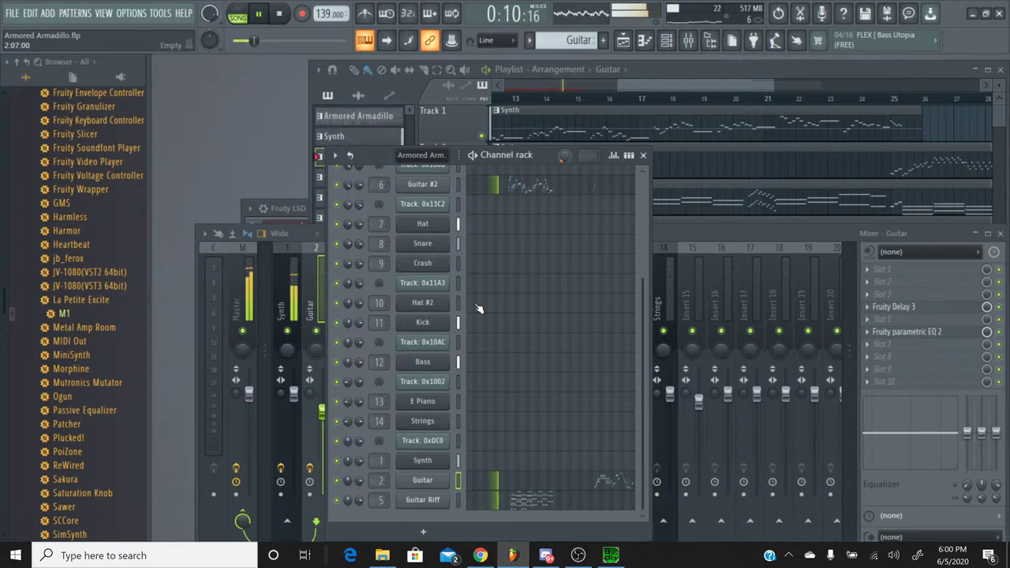
Set the Guitar Riff mixer level to 70%, compare Synth soloed and in the full mix, and stop playback.
left_click(658, 236)
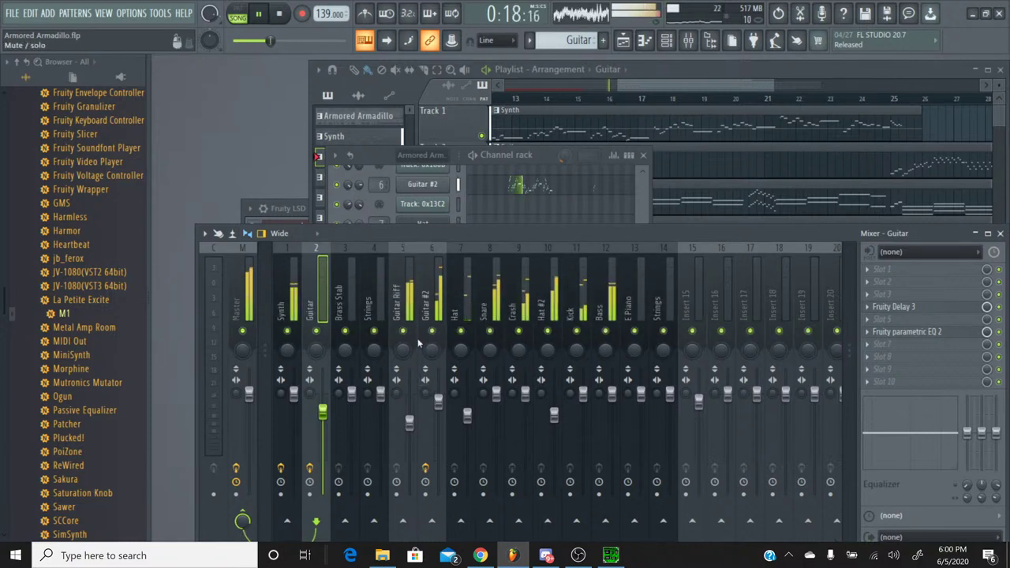
left_click(411, 426)
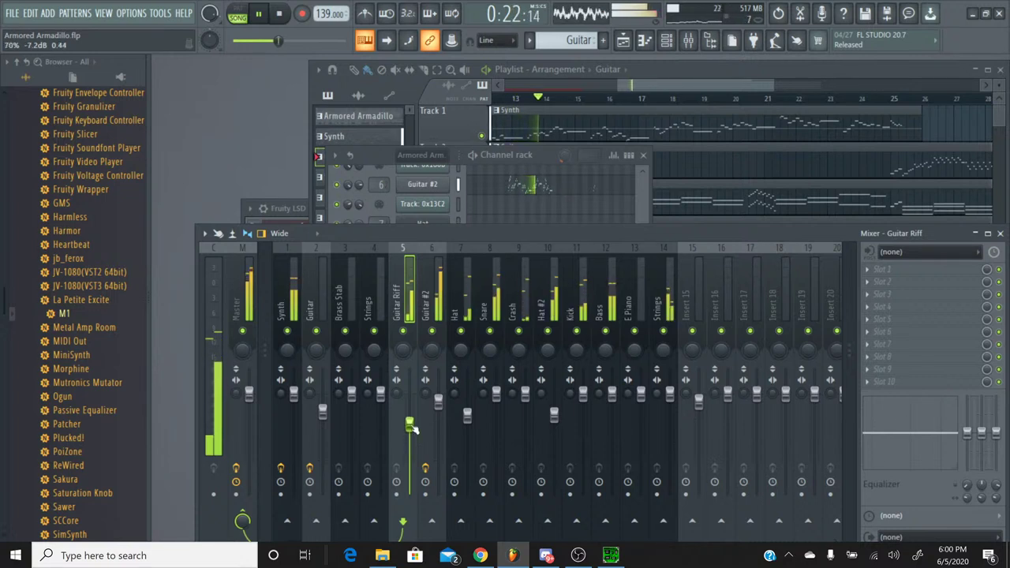
mouse_move(292, 394)
left_mouse_down()
mouse_move(292, 414)
mouse_move(293, 394)
left_mouse_up()
right_click(288, 333)
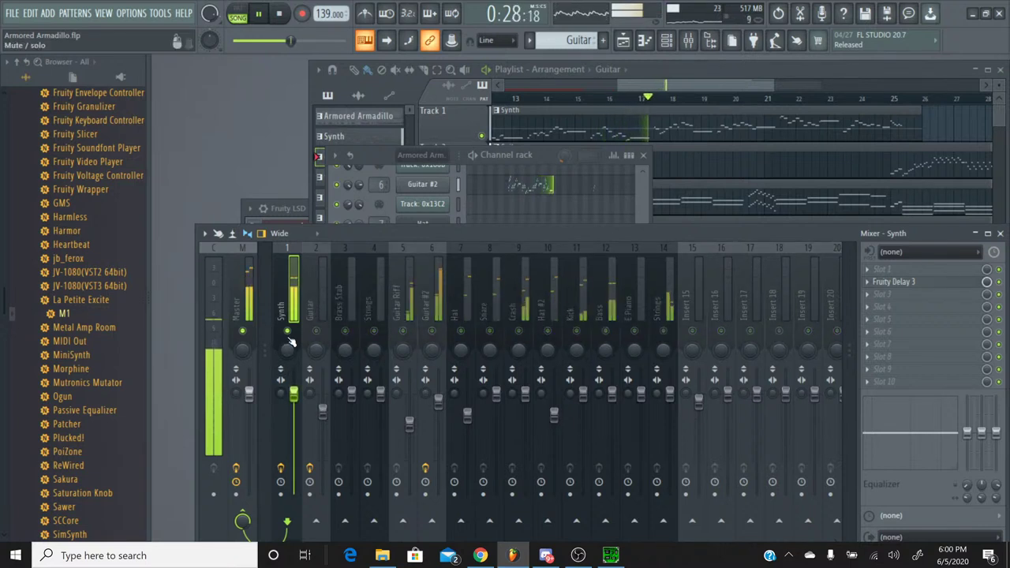
right_click(288, 334)
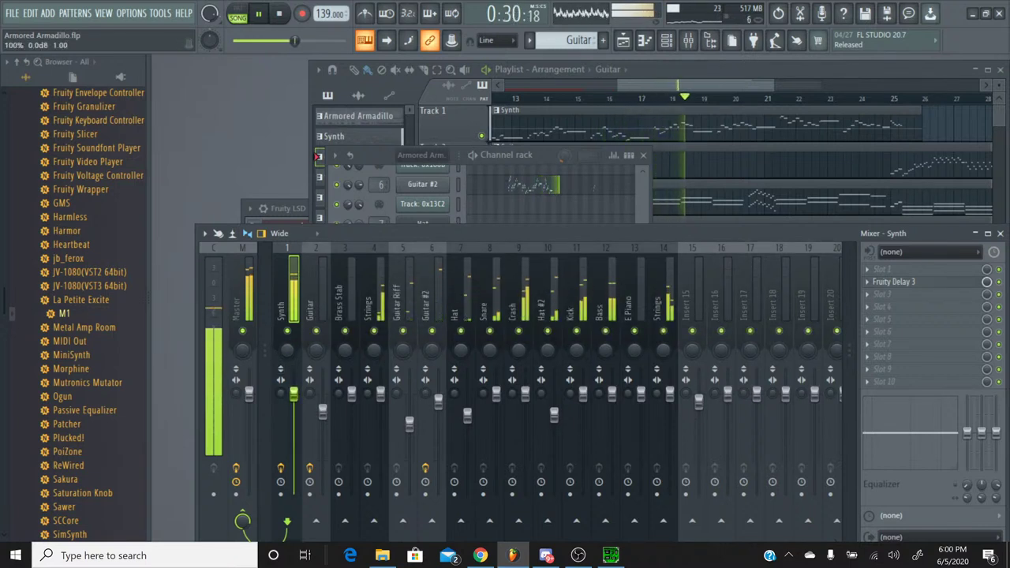
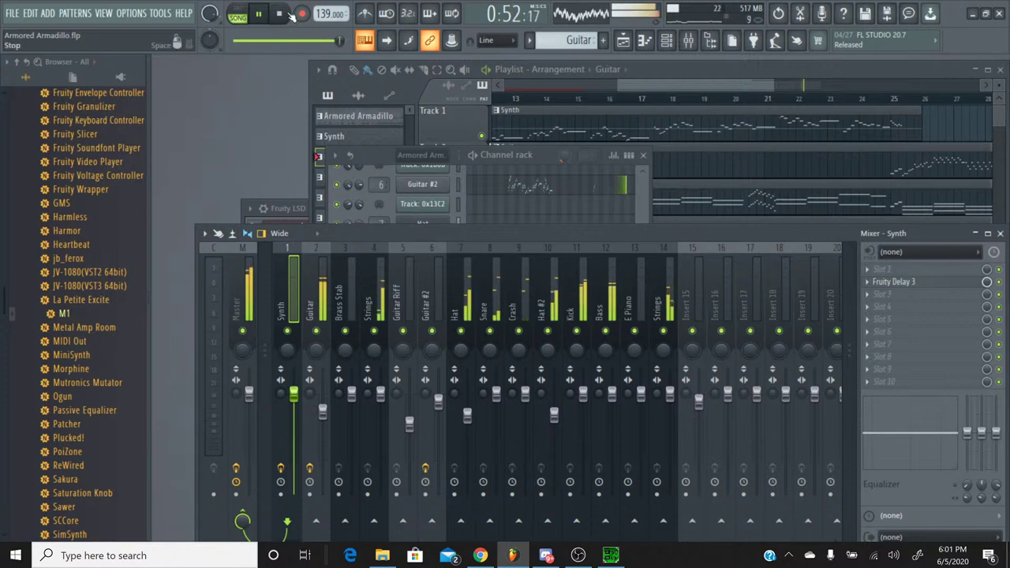
left_click(287, 14)
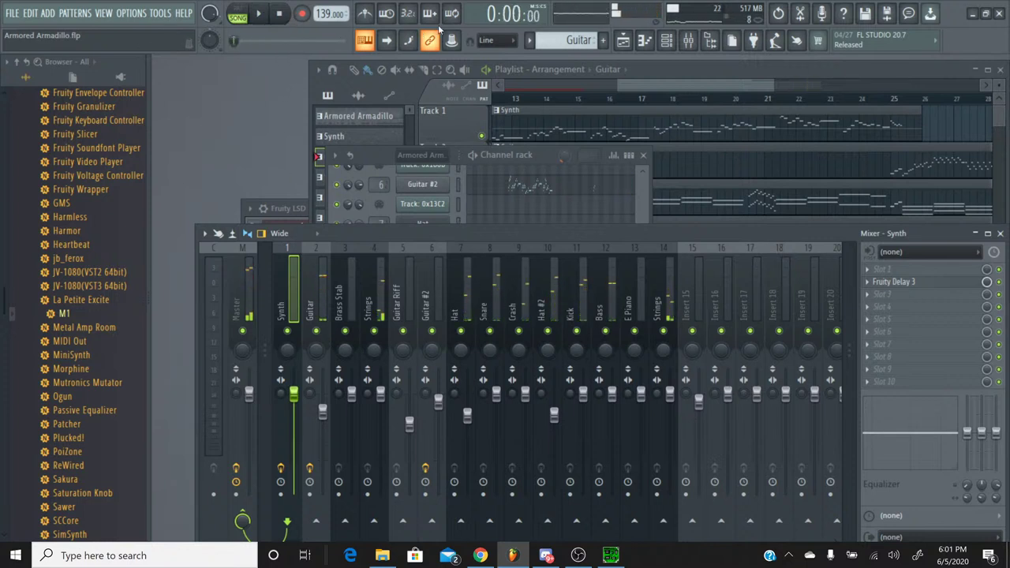
Switch to the Armored Armadillo pattern, examine the channel panning events of Track: 0xDC0, and look through the other original channels.
left_click(667, 44)
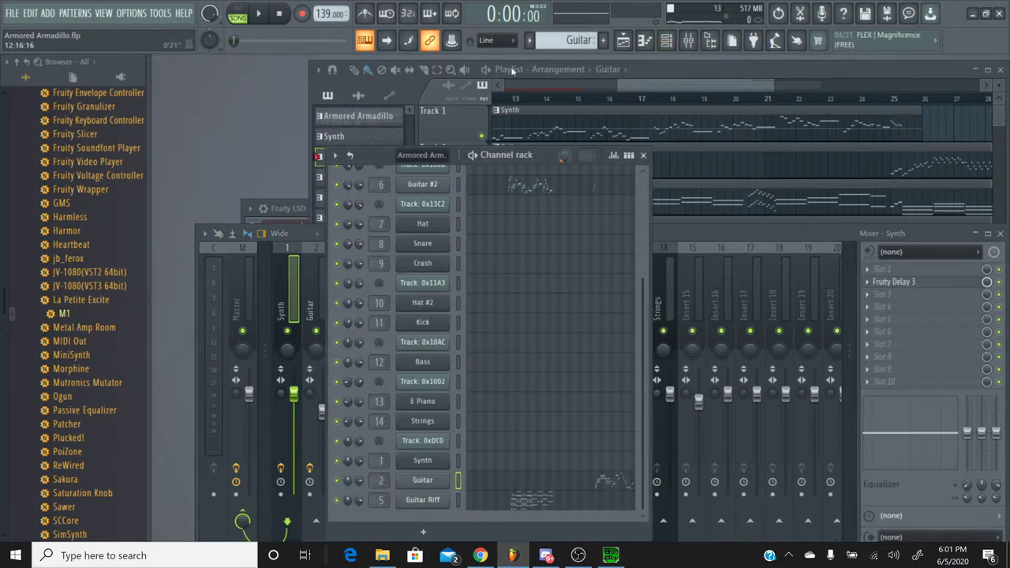
left_click(531, 40)
left_click(533, 60)
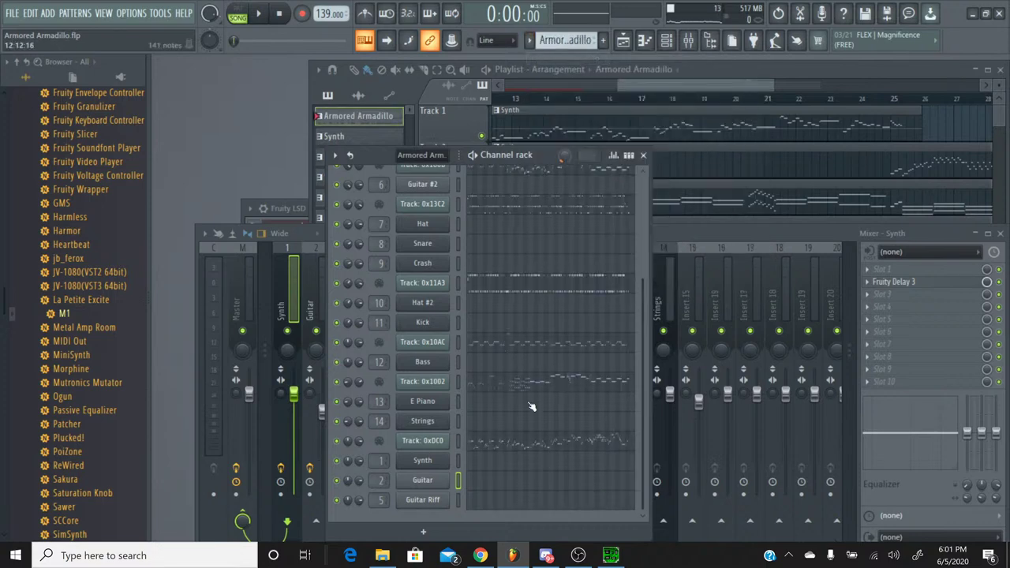
right_click(348, 442)
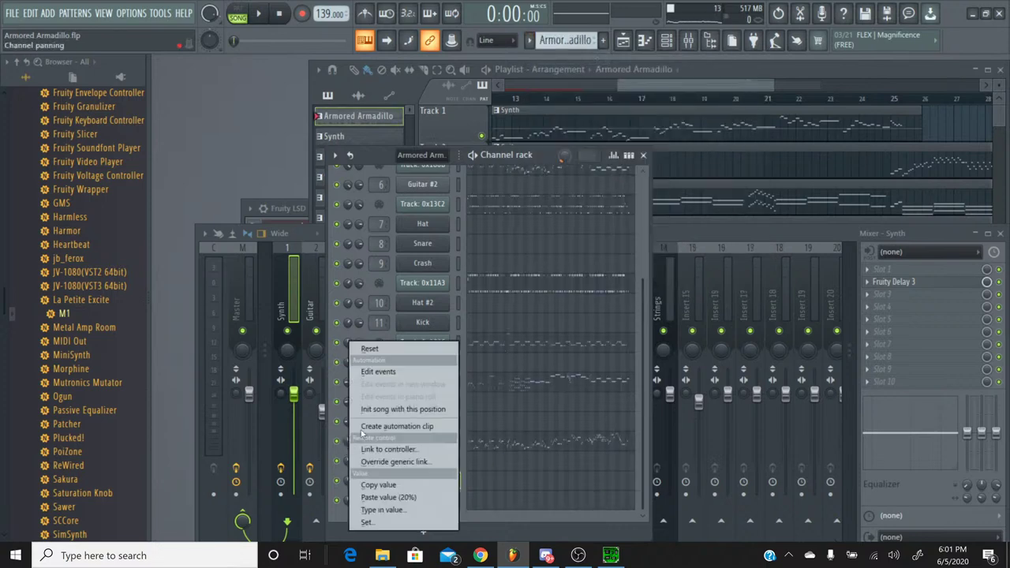
left_click(407, 372)
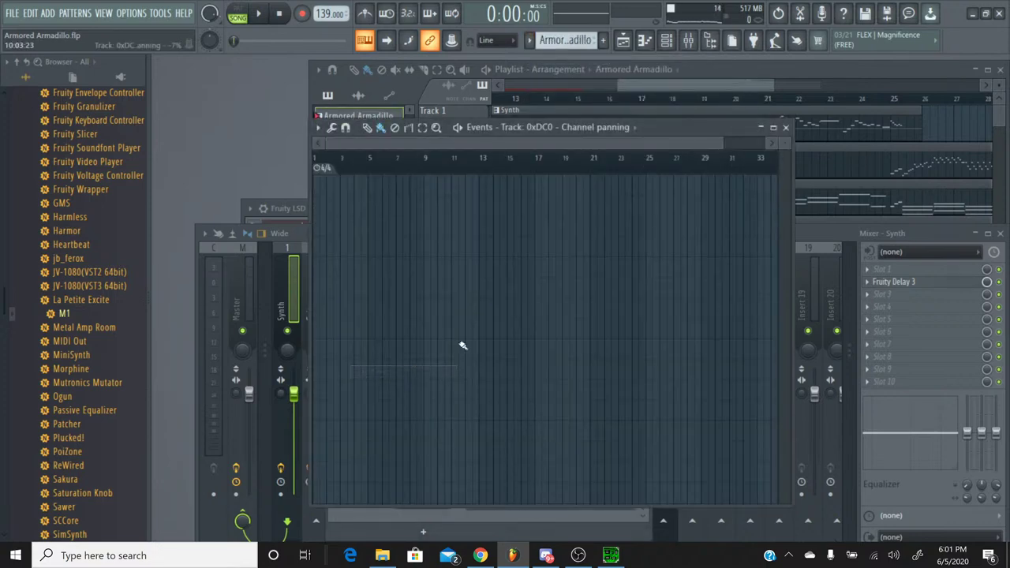
left_click(787, 129)
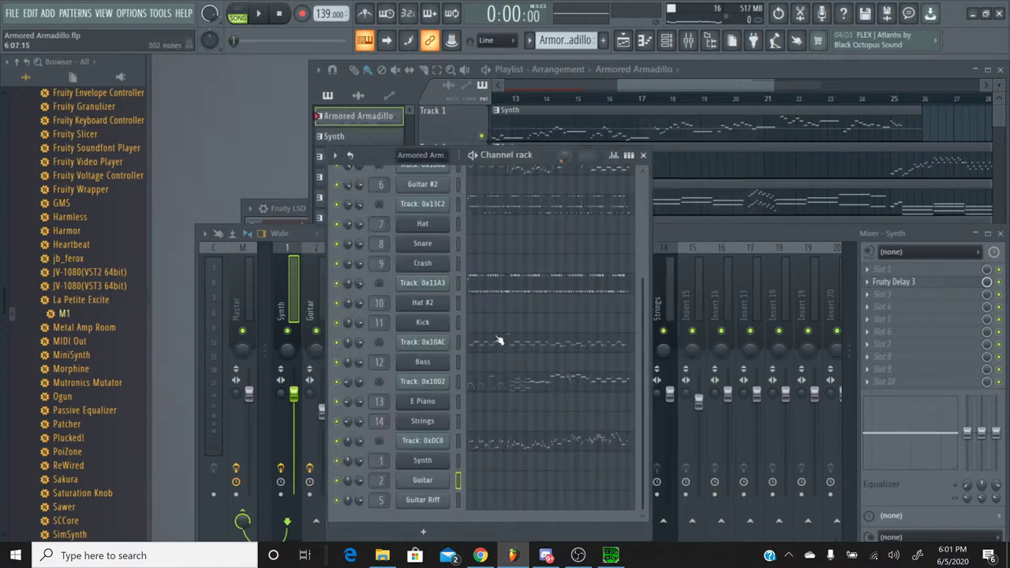
scroll(498, 341, "up", 5)
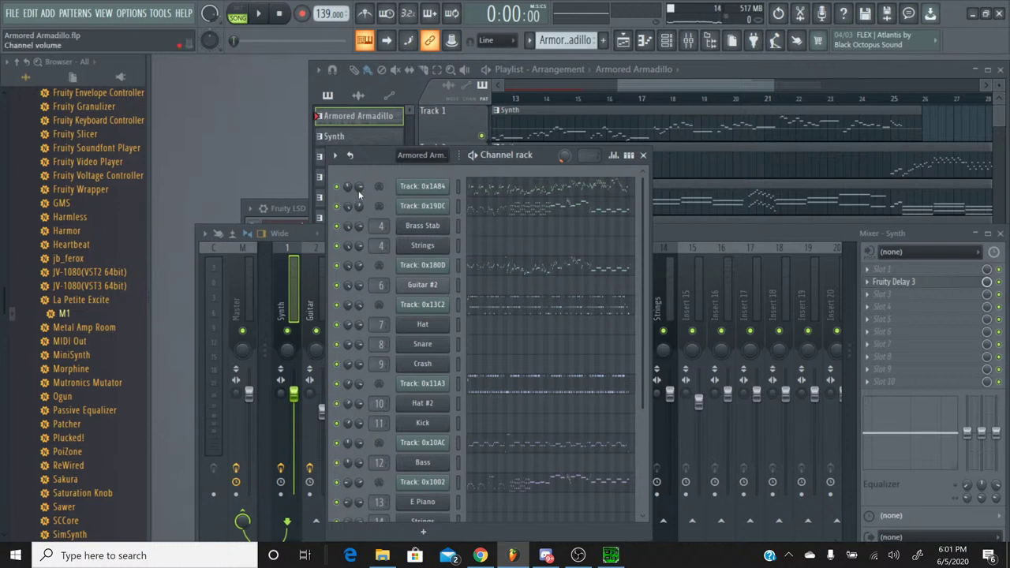
scroll(528, 320, "down", 5)
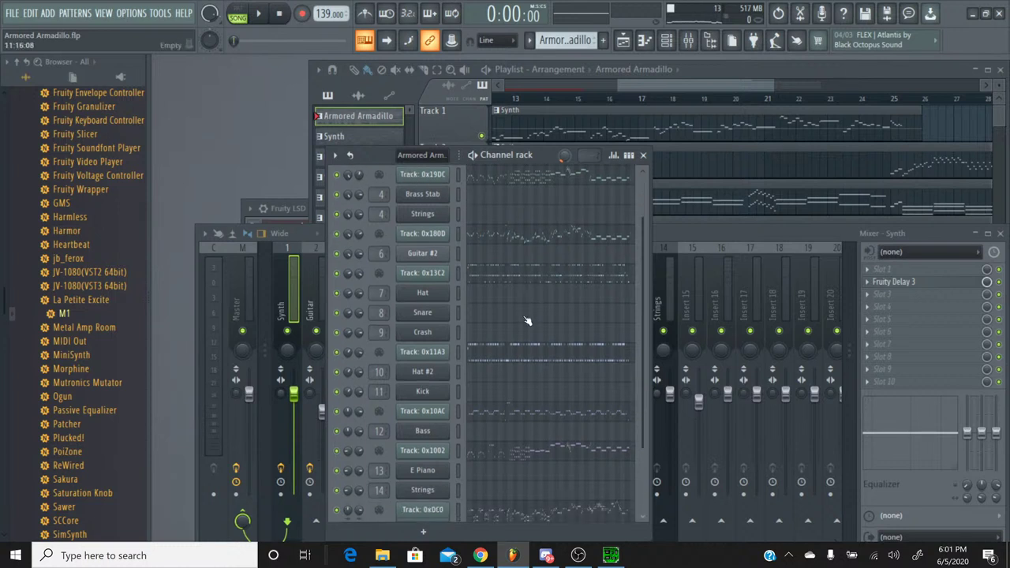
Play the song, lower the Synth mixer level to 86%, and set its Fruity Delay 3 feedback level to about 23%.
left_click(258, 14)
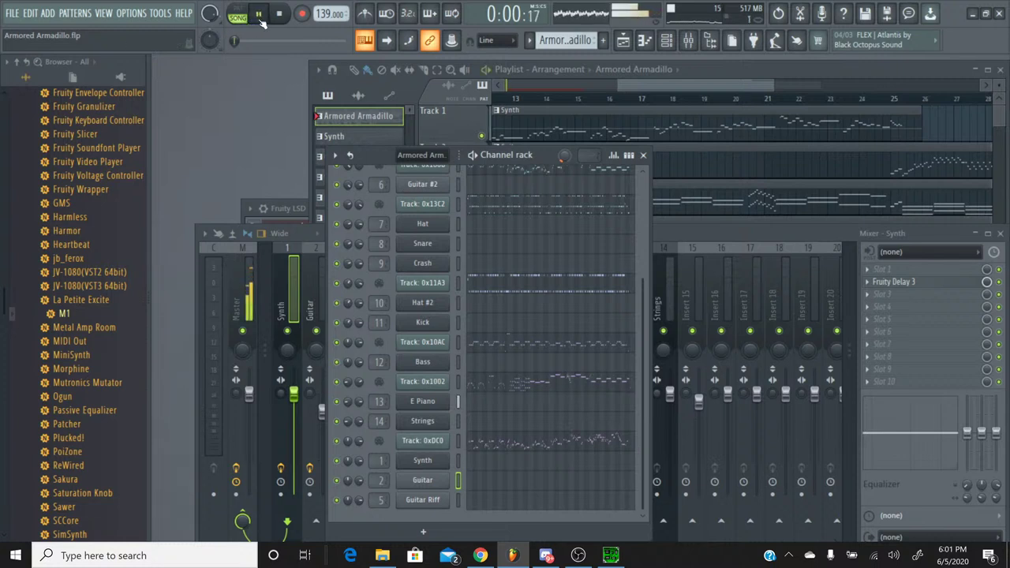
left_click(654, 231)
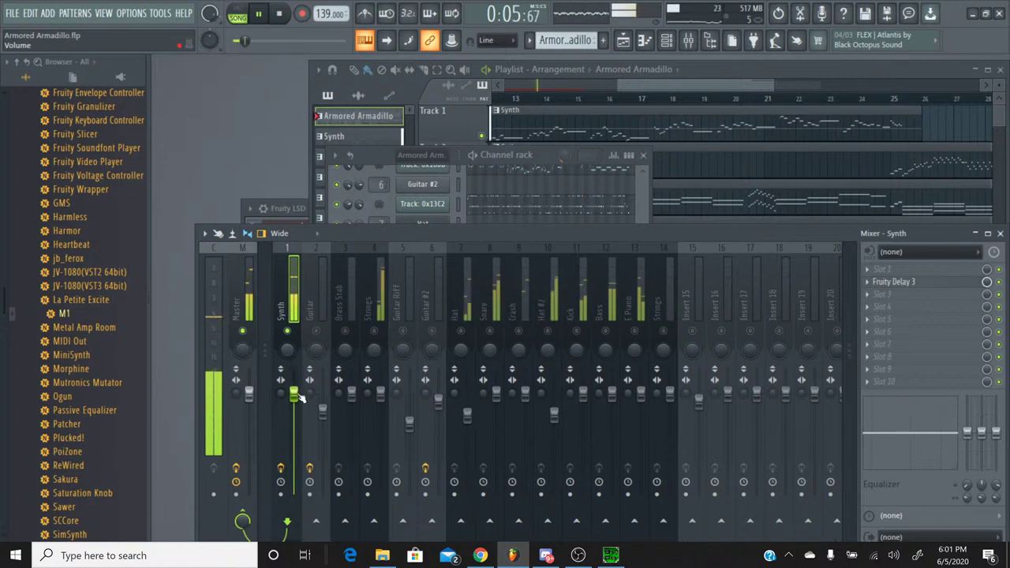
left_click_drag(299, 397, 298, 410)
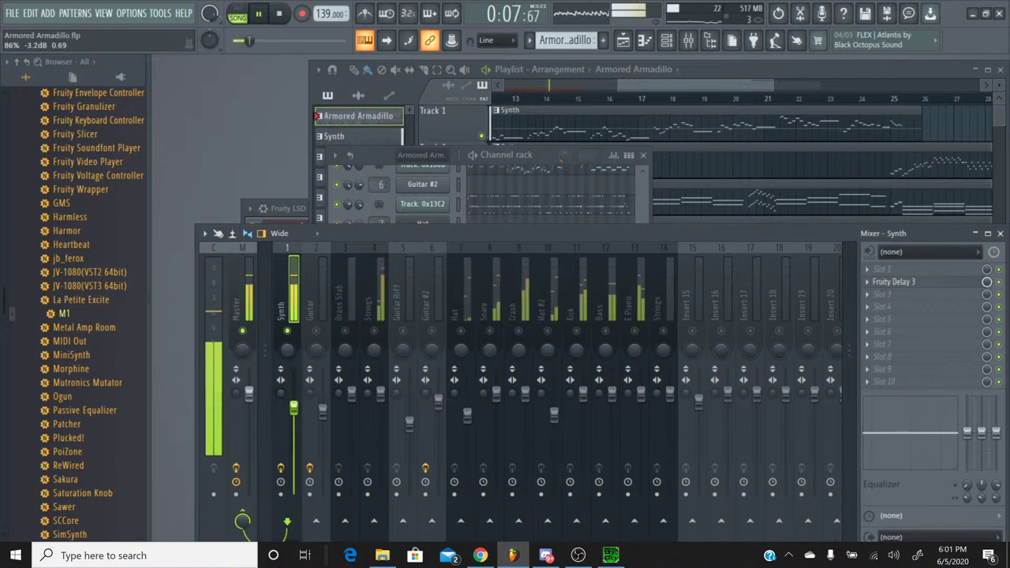
left_click(946, 283)
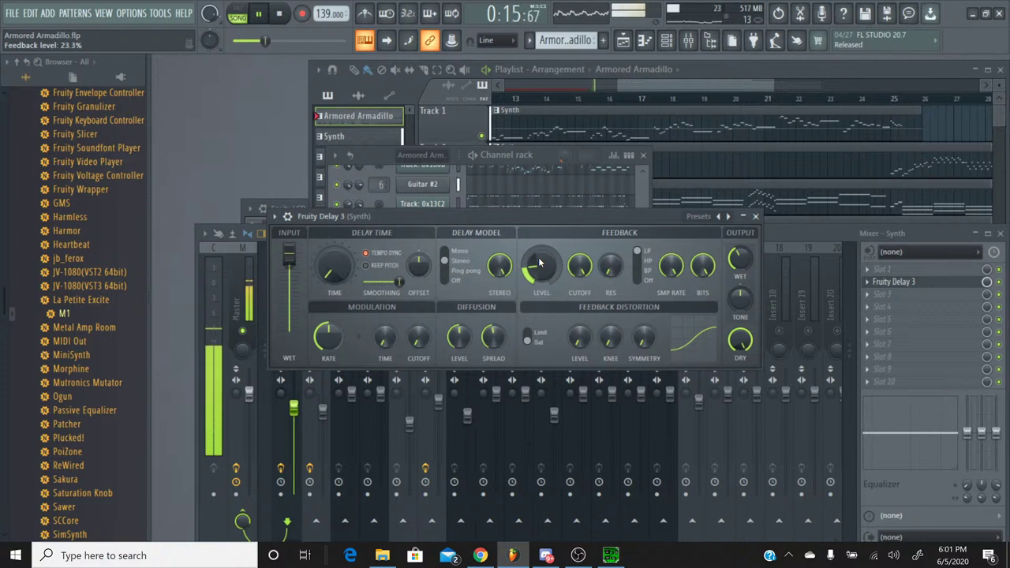
left_click(755, 216)
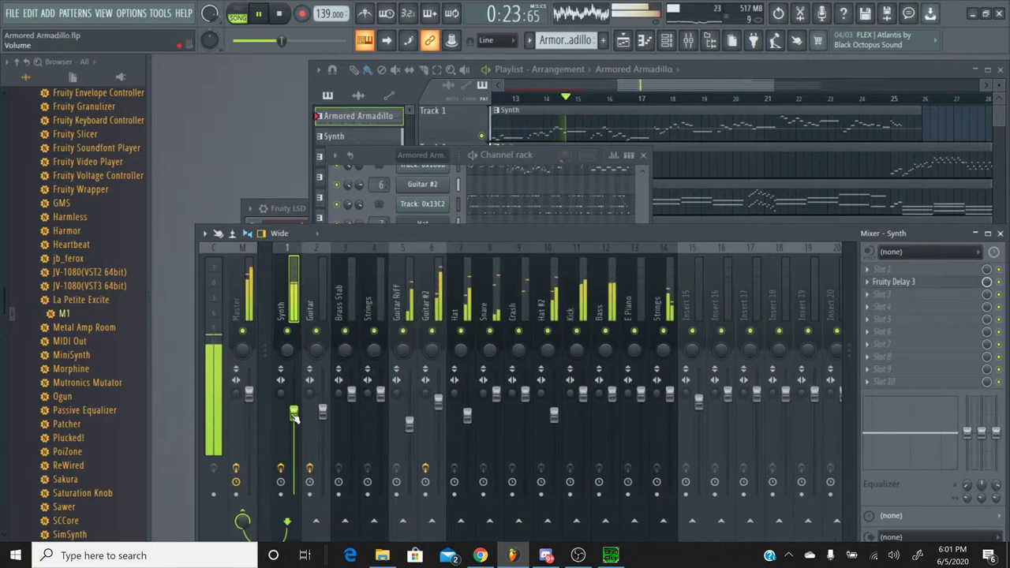
Raise the Strings mixer level on track 4 slightly above 100% and bring the Synth level back up to 100%.
left_click_drag(300, 415, 300, 404)
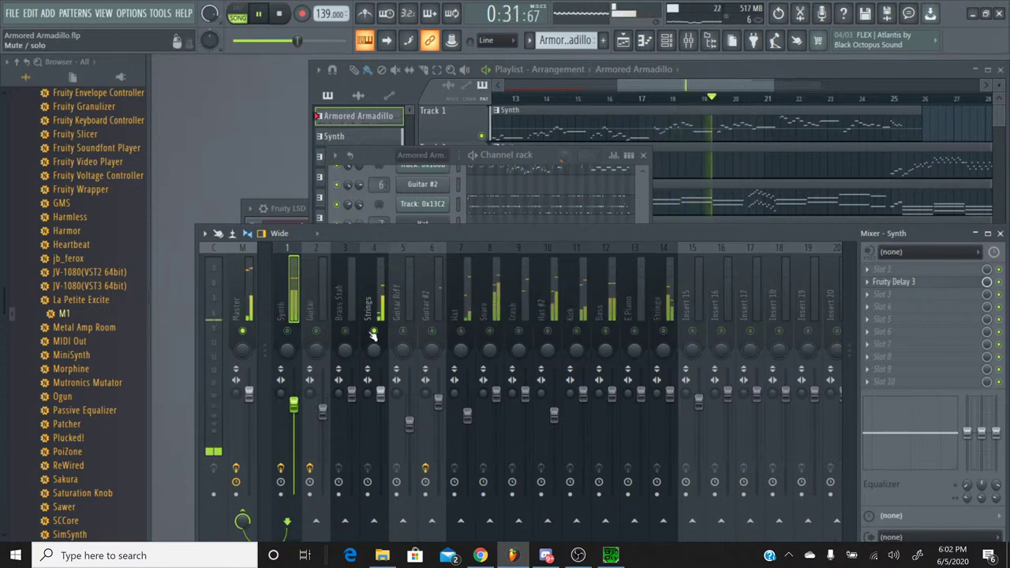
left_click_drag(380, 392, 381, 384)
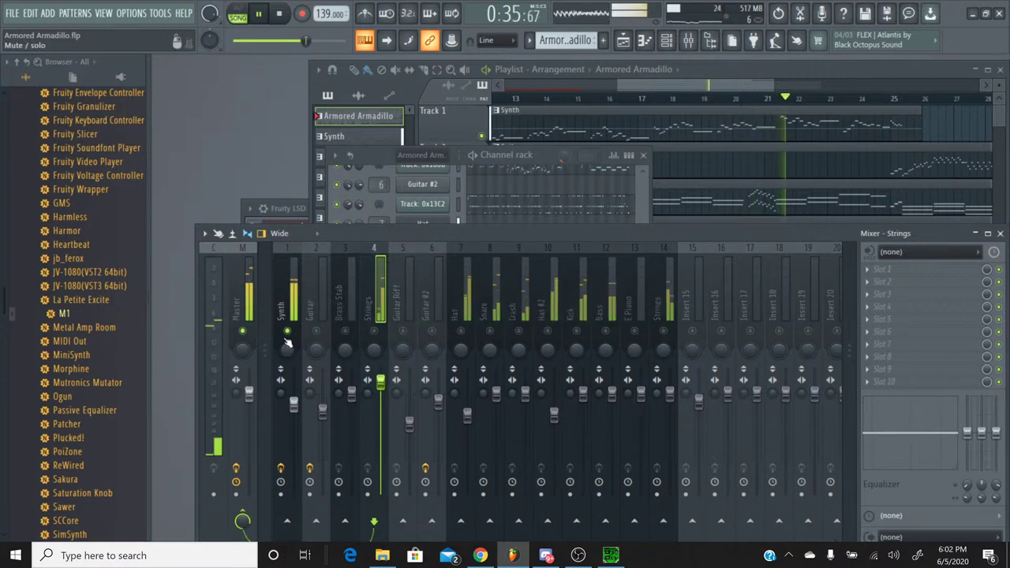
left_click_drag(294, 403, 294, 394)
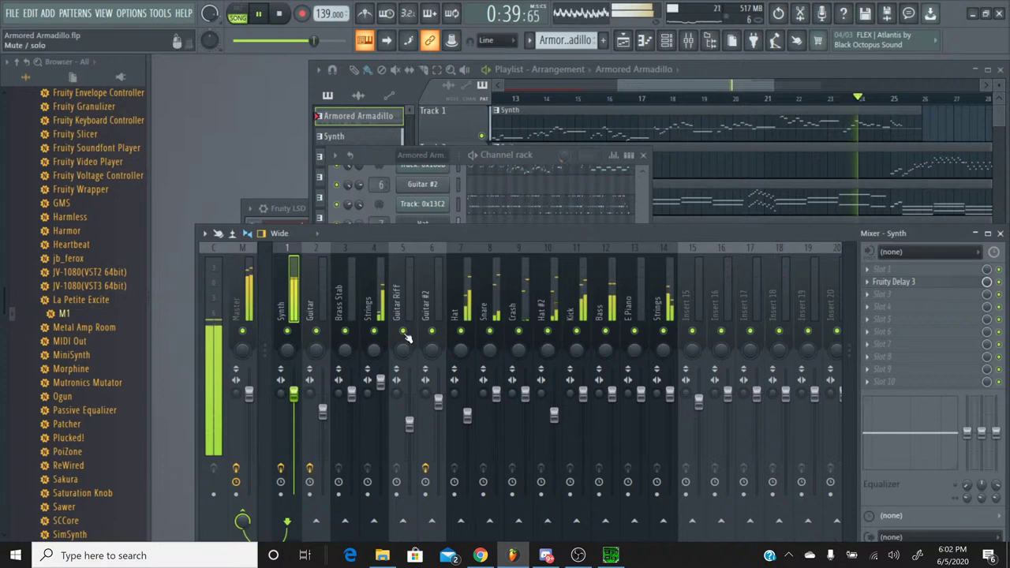
left_click(382, 386)
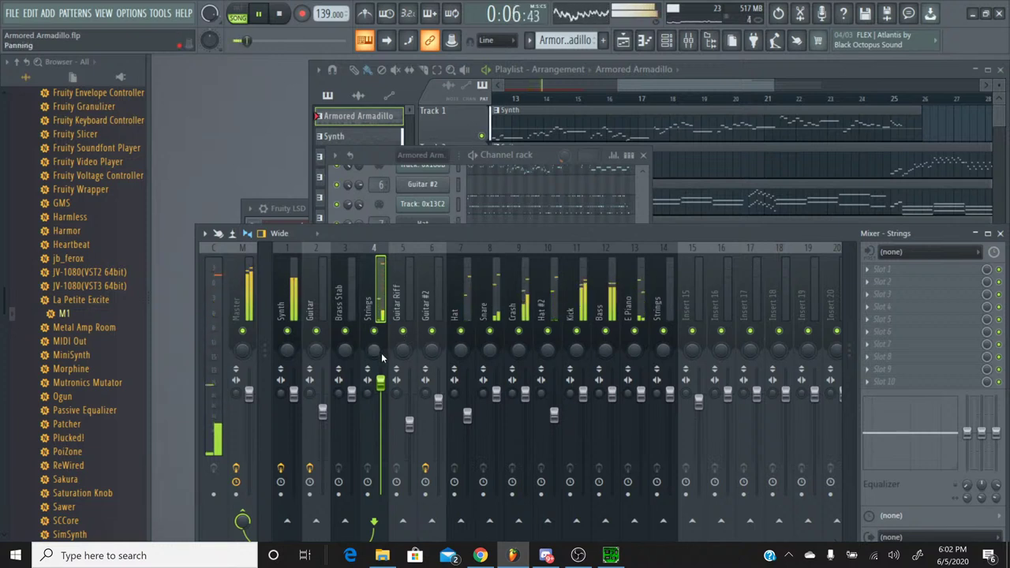
Raise the Guitar Riff mixer level to 80% and the Guitar #2 level to about 95%, auditioning Guitar #2 soloed.
left_click_drag(408, 410, 408, 403)
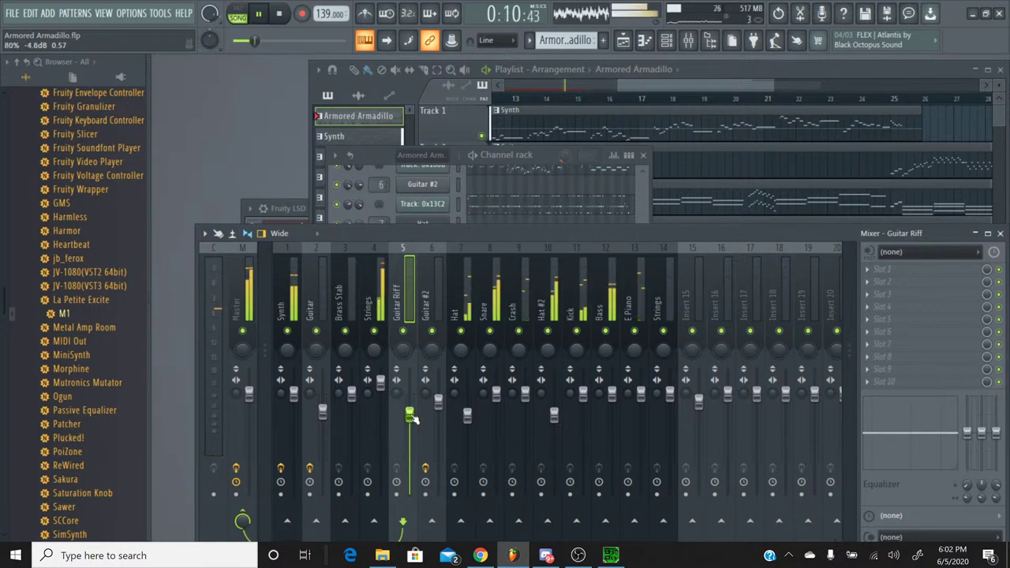
right_click(432, 331)
right_click(432, 332)
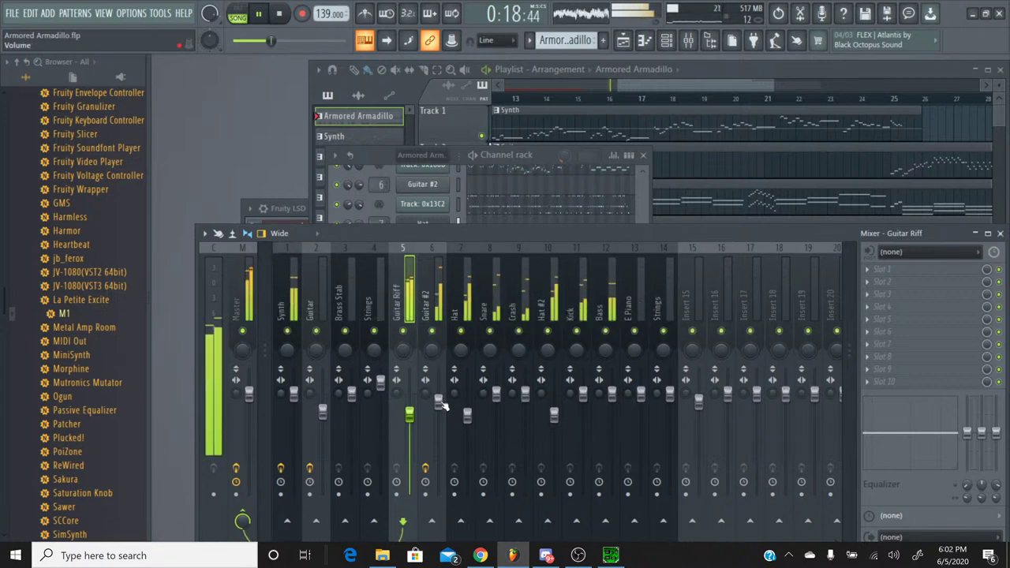
mouse_move(438, 400)
left_mouse_down()
mouse_move(438, 414)
mouse_move(438, 392)
left_mouse_up()
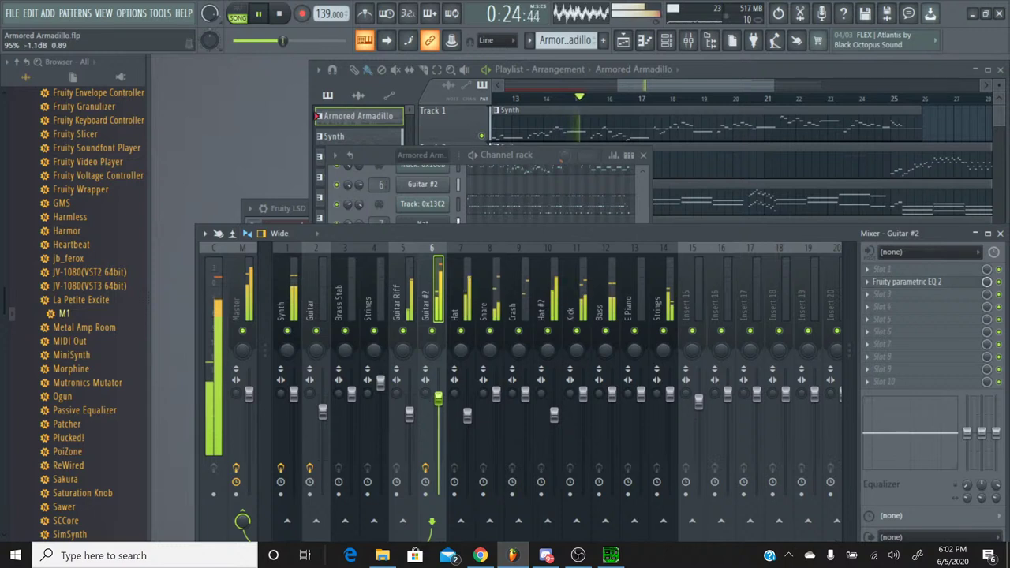
Fine-tune the Synth mixer level to slightly below 100% and raise the Guitar level to 88% while the song plays.
left_click_drag(292, 402, 293, 405)
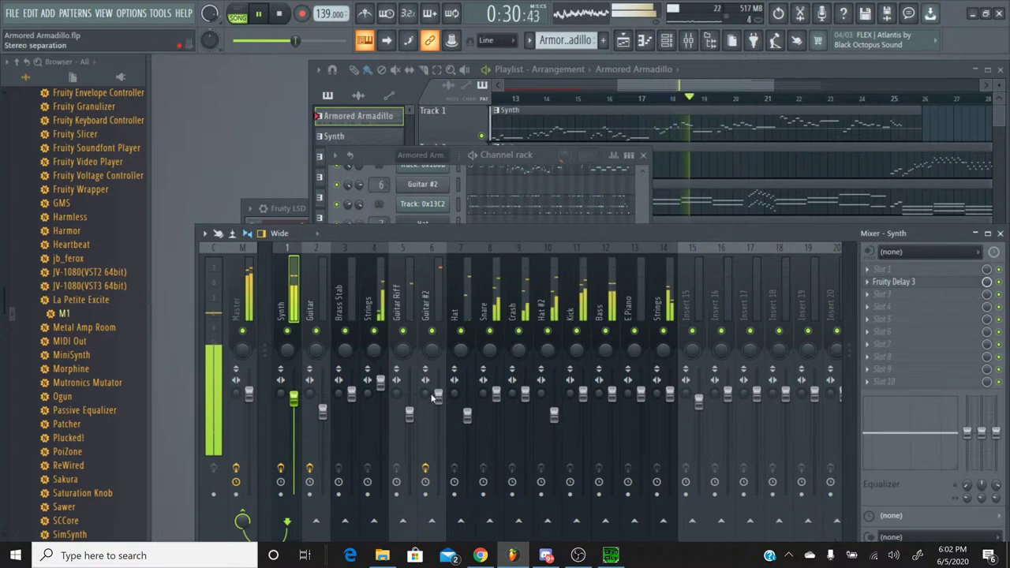
left_click_drag(295, 403, 296, 412)
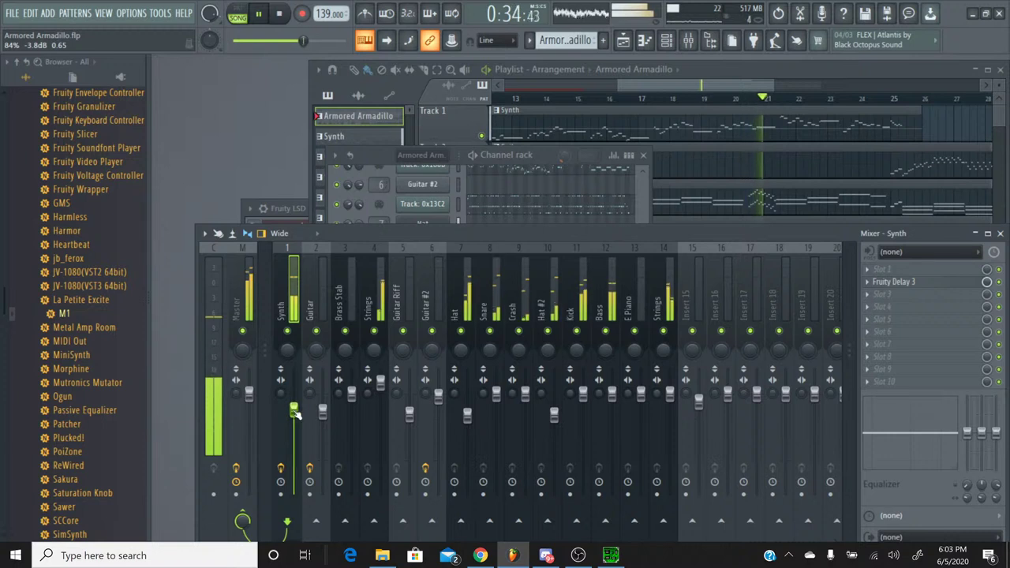
left_click_drag(296, 411, 294, 401)
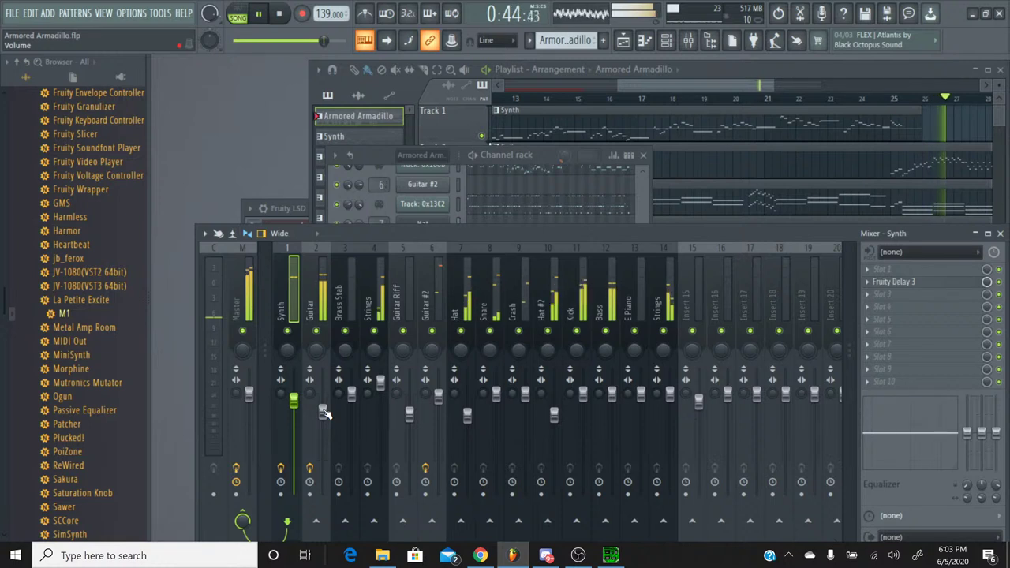
left_click_drag(323, 412, 324, 406)
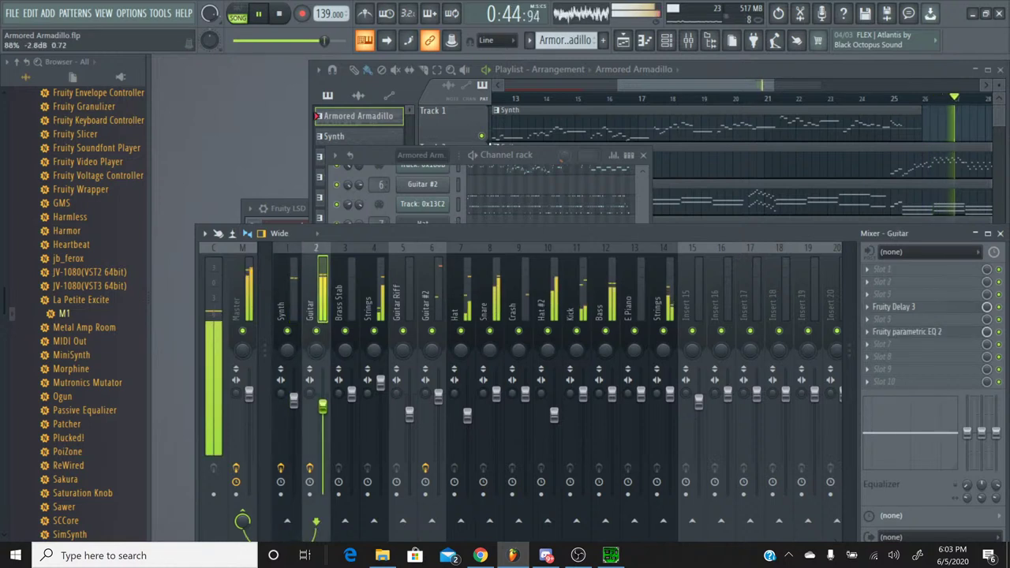
Solo the Hat and Snare mixer tracks and raise both of their levels while the song plays.
right_click(461, 331)
left_click_drag(468, 417, 468, 414)
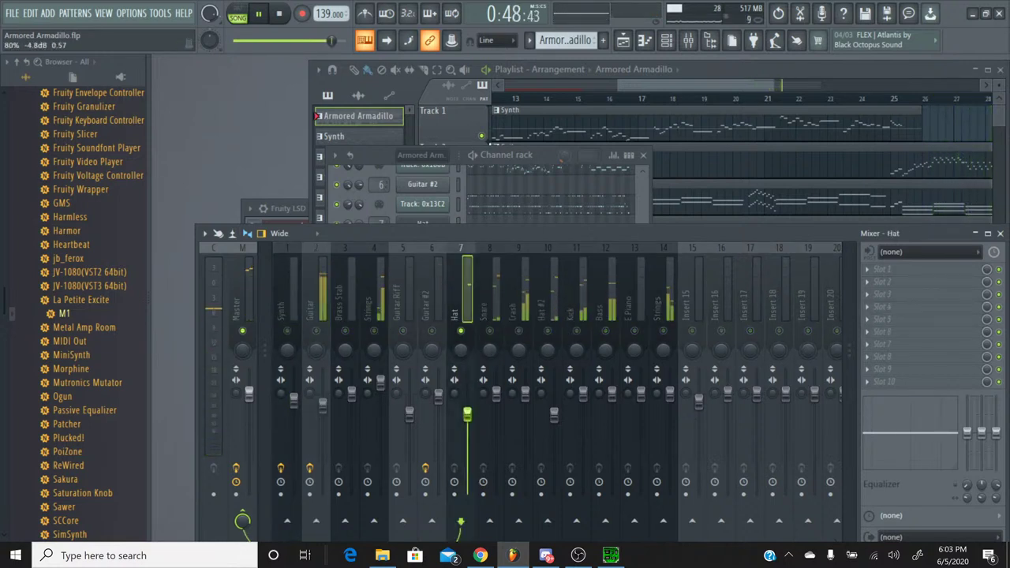
left_click(489, 331)
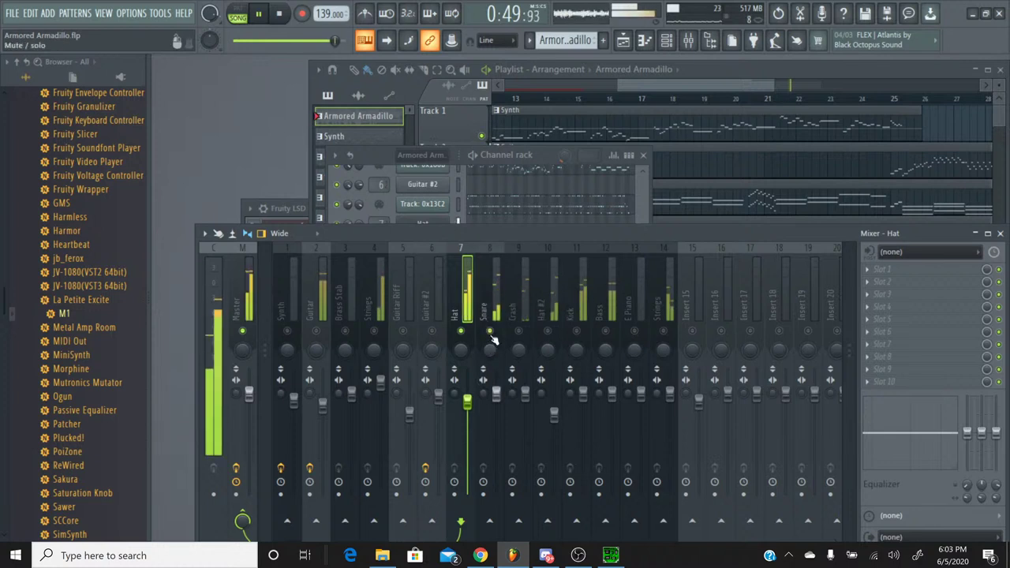
left_click(495, 392)
left_click_drag(495, 392, 496, 385)
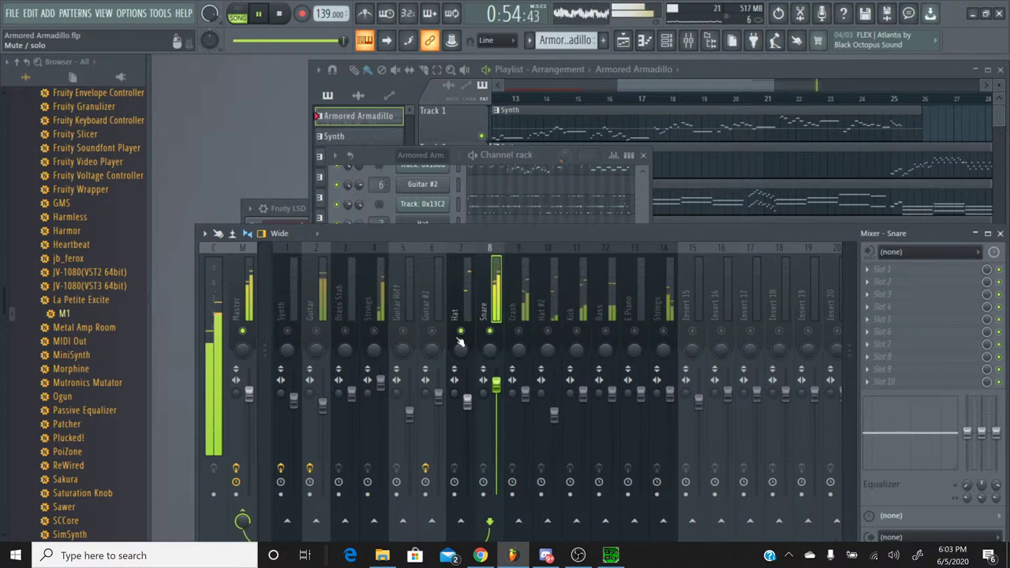
Bring Crash into the soloed drums, lower its mixer level to 92%, and set the Snare level to 109%.
left_click(518, 331)
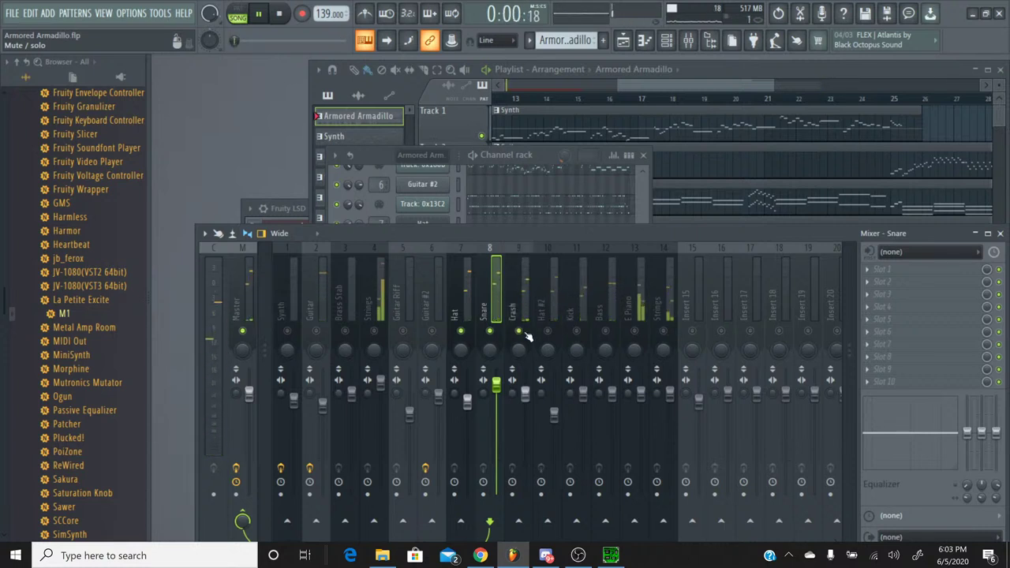
left_click(526, 393)
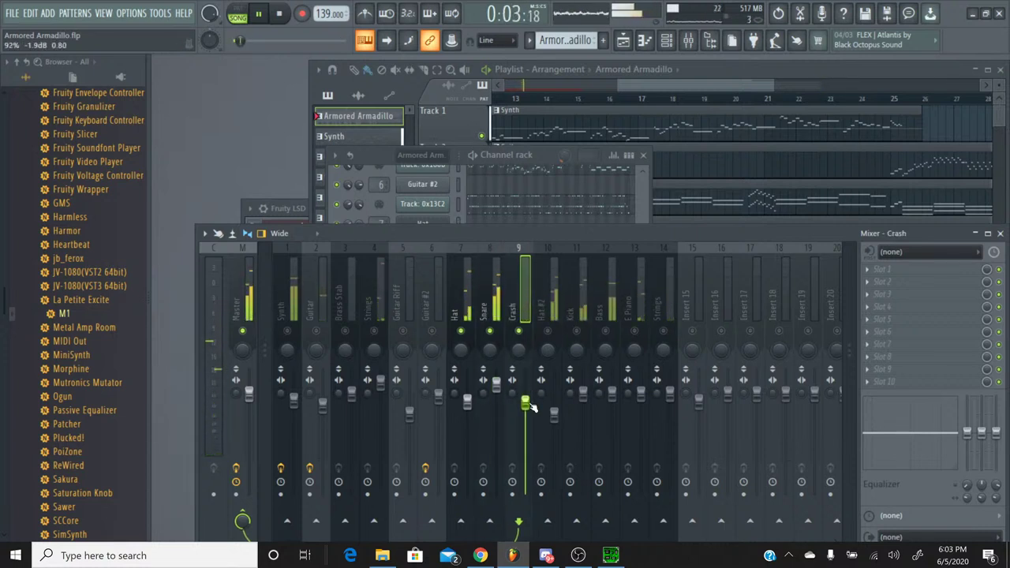
left_click(495, 384)
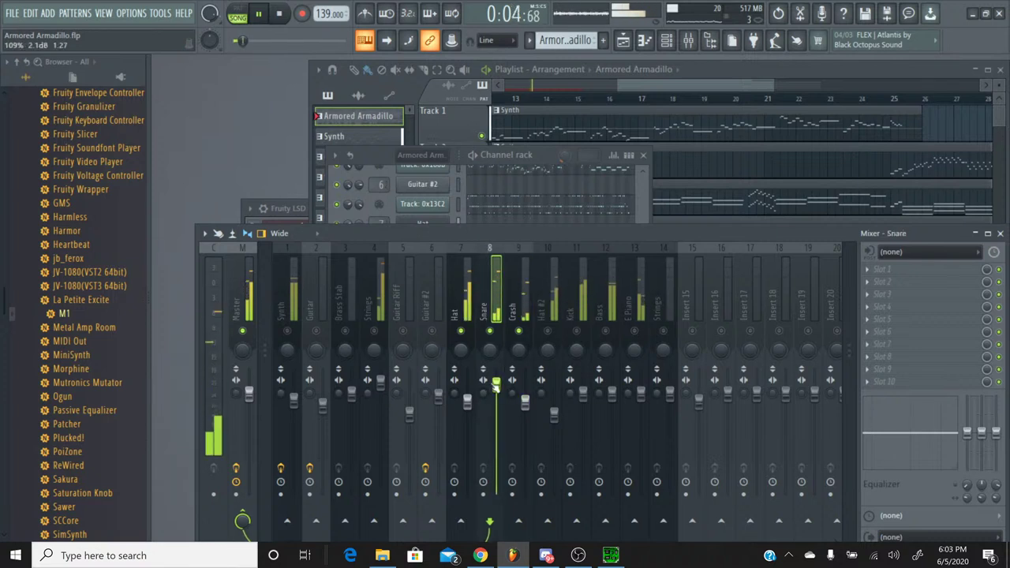
Bring Hat #2 into the soloed drums and lower the Hat and Hat #2 mixer faders to matching levels.
left_click(550, 283)
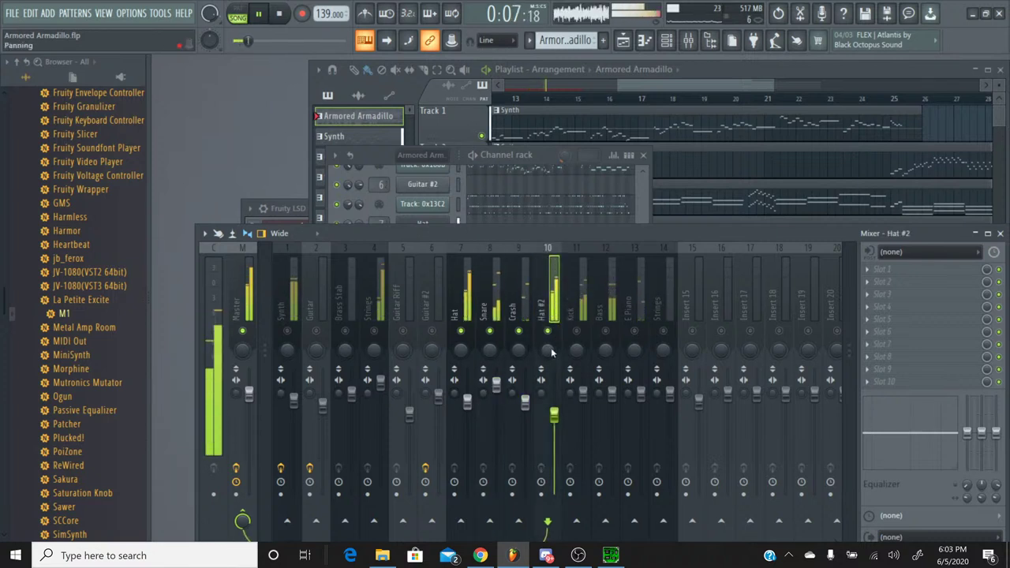
left_click_drag(554, 413, 554, 399)
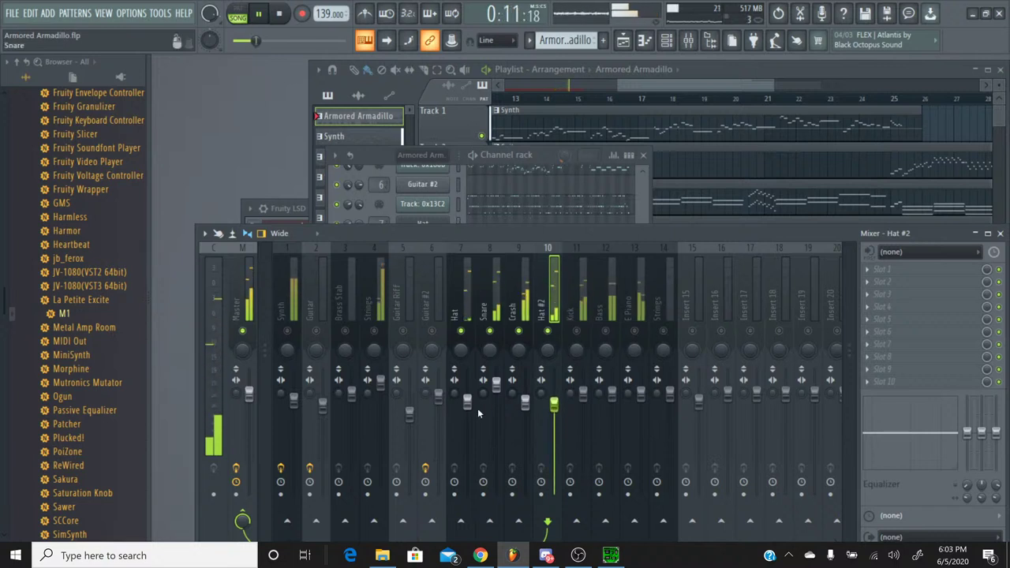
left_click_drag(467, 401, 467, 411)
left_click_drag(554, 401, 554, 419)
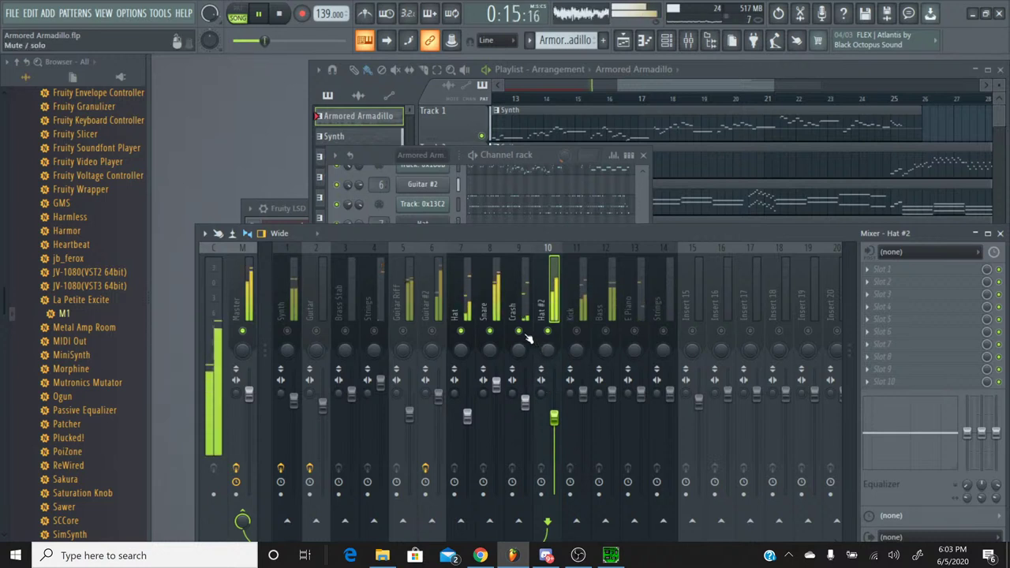
Raise the Crash level back to about 100% and boost the Bass level, auditioning Bass with Kick soloed.
left_click_drag(525, 402, 582, 393)
left_click(611, 339)
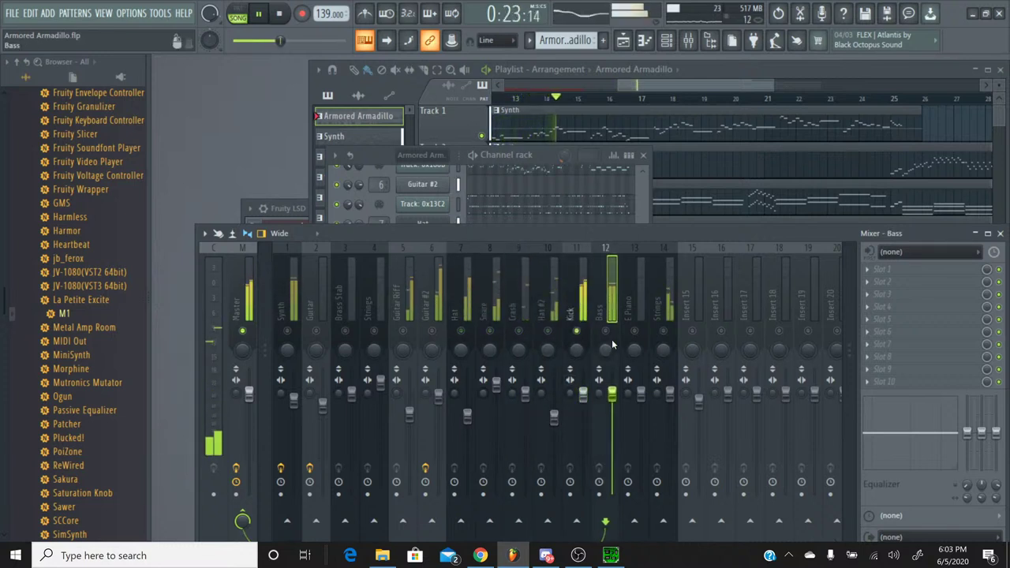
left_click_drag(612, 393, 612, 383)
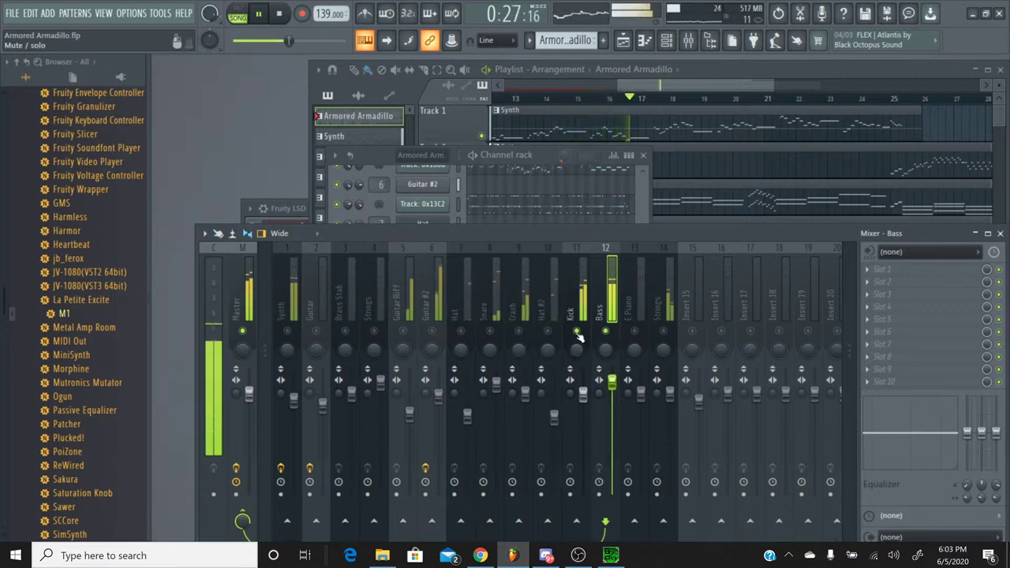
Raise the Strings mixer level on track 14 above 100% and re-enable all mixer tracks.
left_click(667, 343)
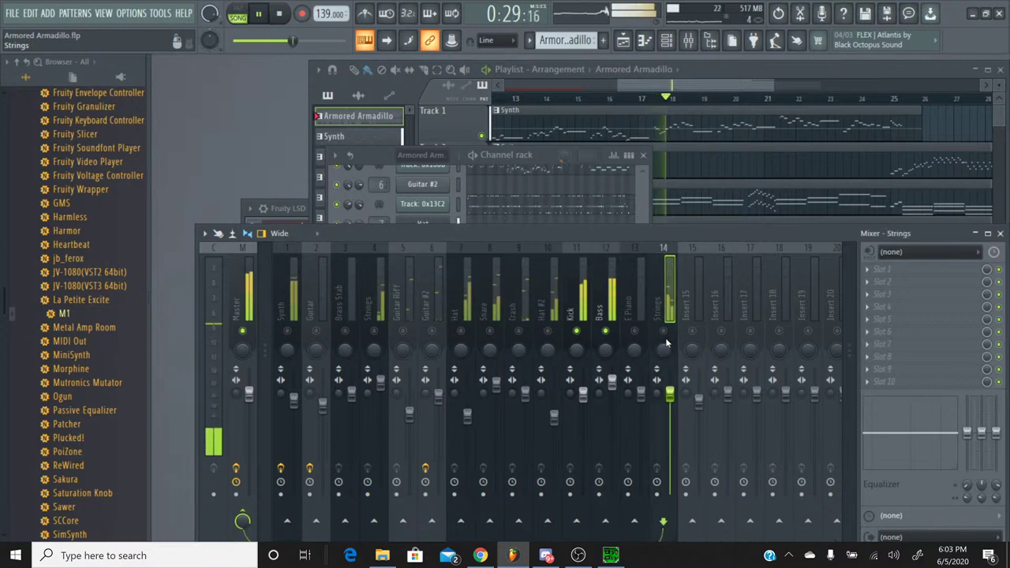
left_click_drag(670, 398, 671, 388)
right_click(663, 332)
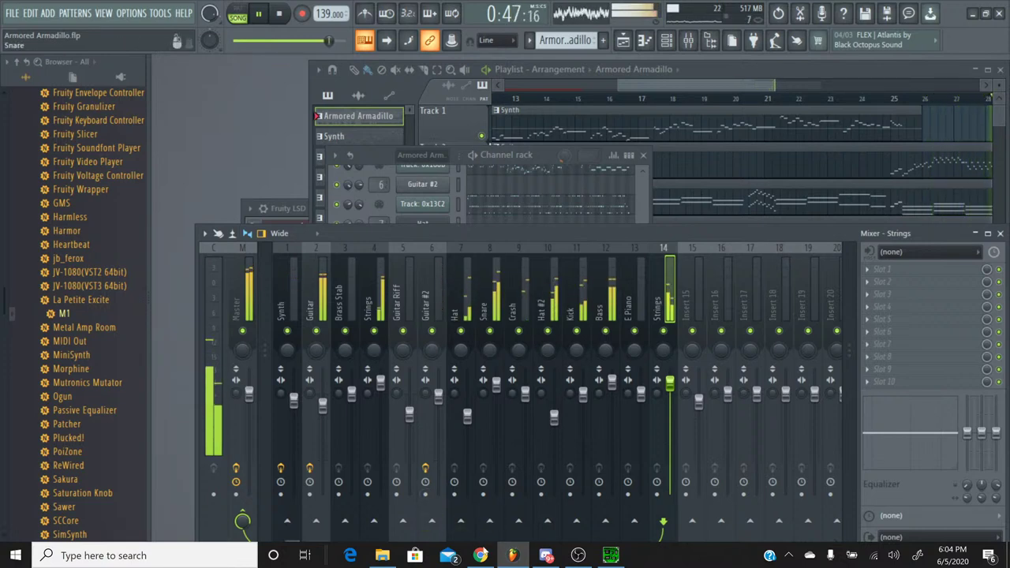
Switch to Chrome to check the YouTube Studio live chat and return to FL Studio.
left_click(480, 556)
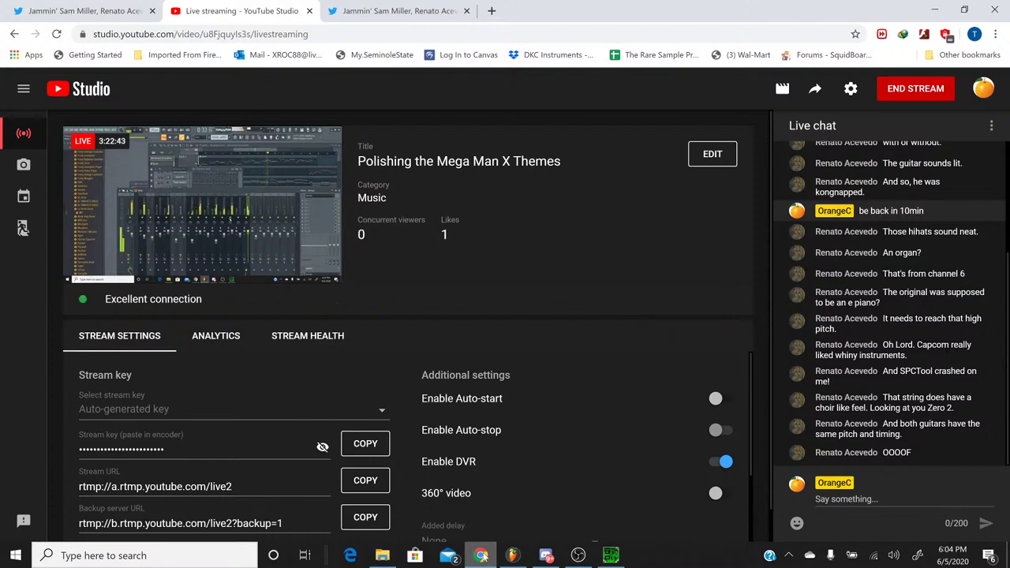
left_click(480, 556)
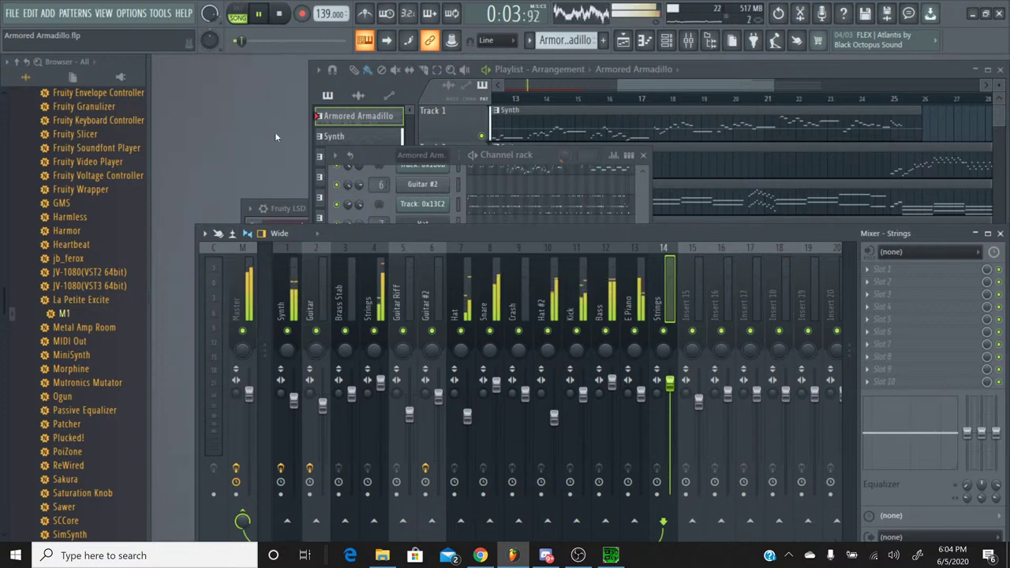
Solo the Synth mixer track and add Fruity parametric EQ 2 to its effect slot 4.
left_click(290, 324)
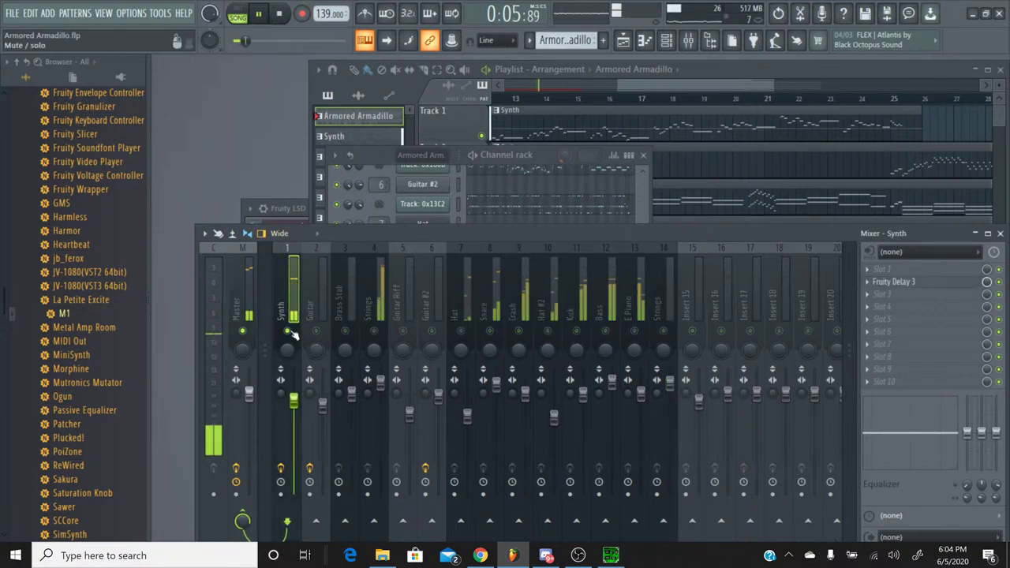
left_click(883, 307)
left_click(687, 438)
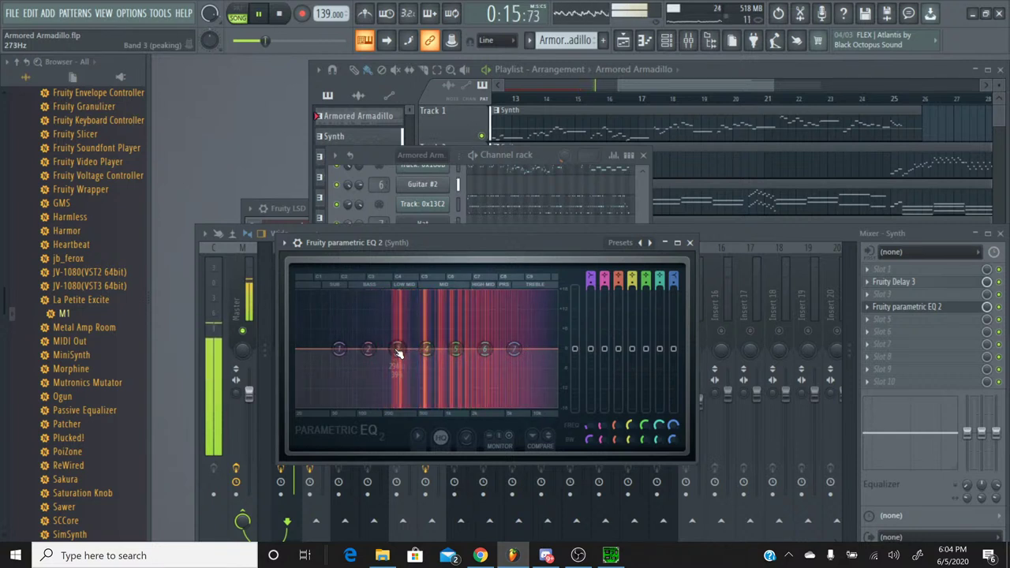
Make band 3 of the Synth's parametric EQ a high-pass filter with a higher cutoff and slightly lower the Synth mixer level.
left_click_drag(398, 353, 393, 353)
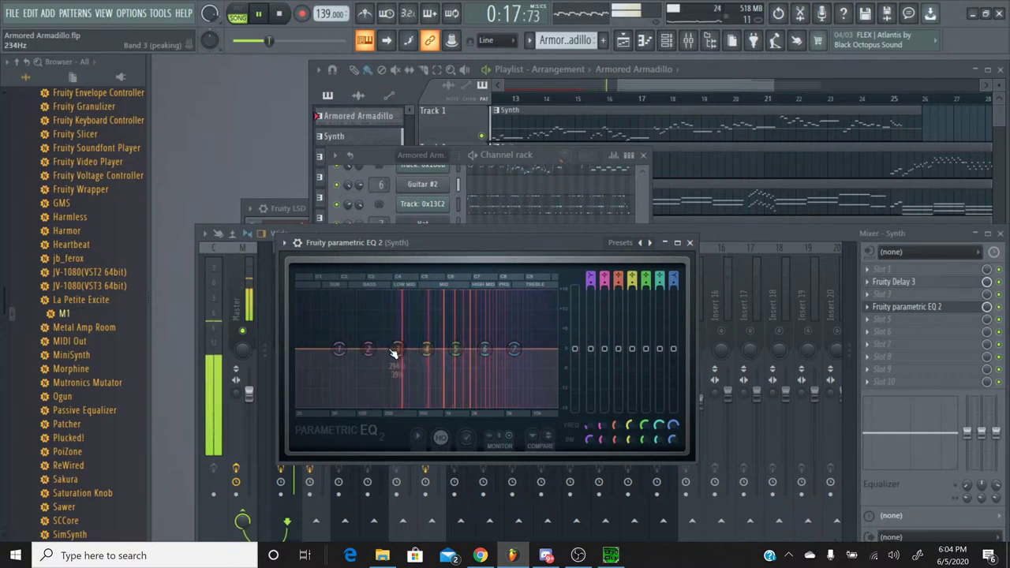
right_click(392, 352)
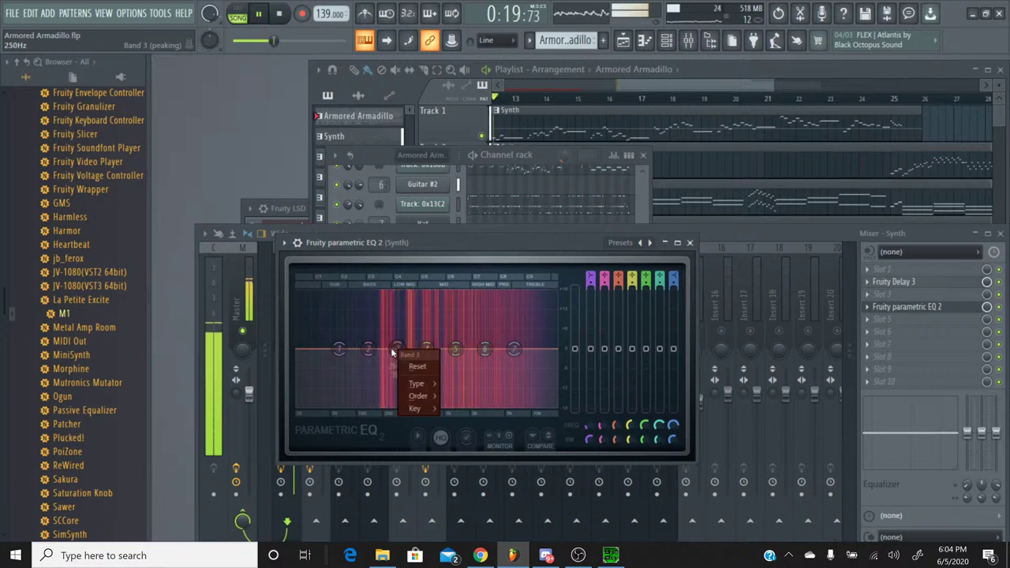
mouse_move(418, 395)
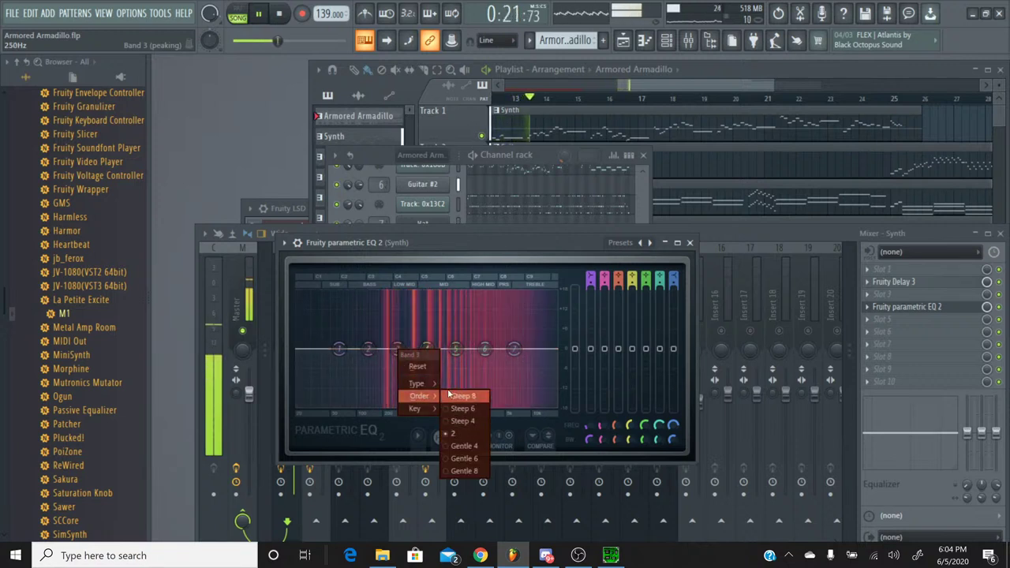
left_click(485, 424)
mouse_move(397, 348)
left_mouse_down()
mouse_move(406, 339)
mouse_move(407, 348)
mouse_move(370, 348)
mouse_move(411, 348)
left_mouse_up()
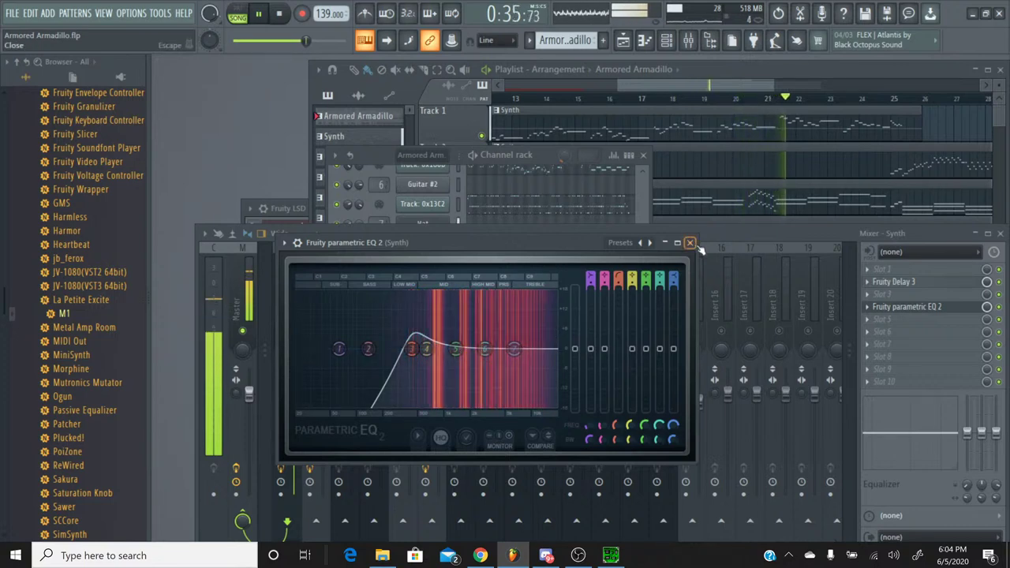
left_click(691, 242)
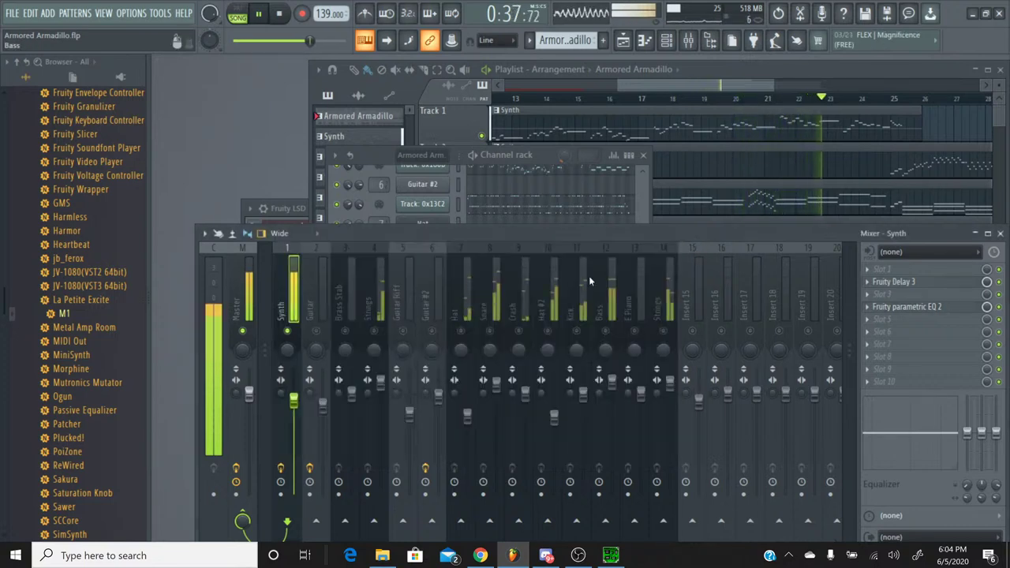
left_click_drag(294, 397, 293, 406)
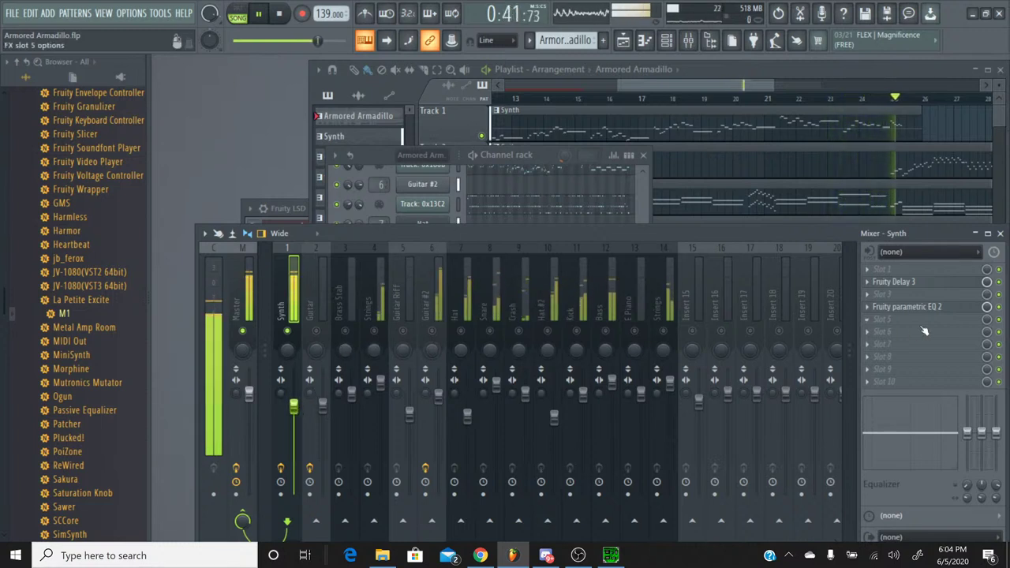
Switch to the Synth pattern and locate the Synth channel in the channel rack.
left_click(366, 157)
scroll(543, 293, "up", 4)
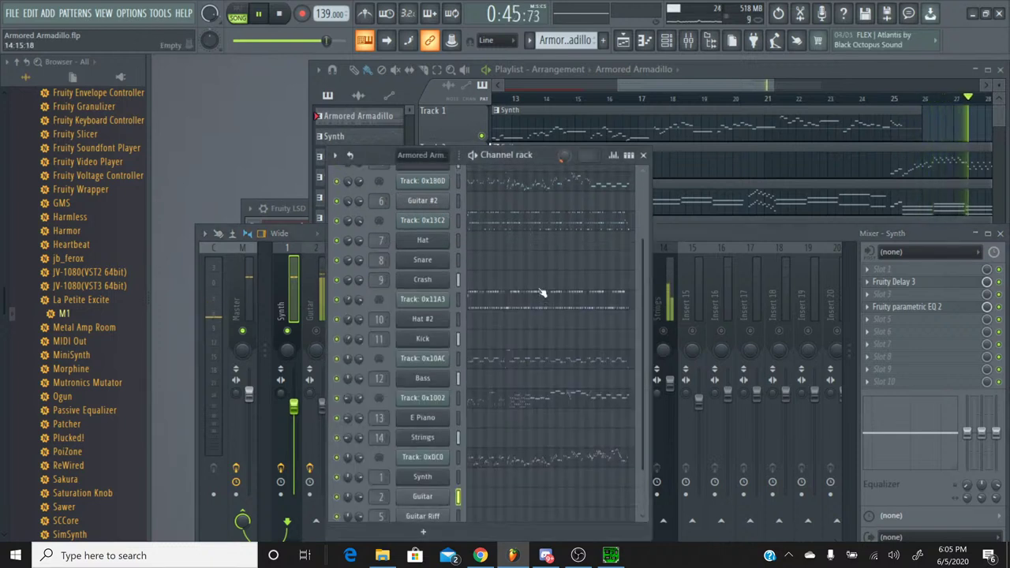
scroll(543, 294, "down", 4)
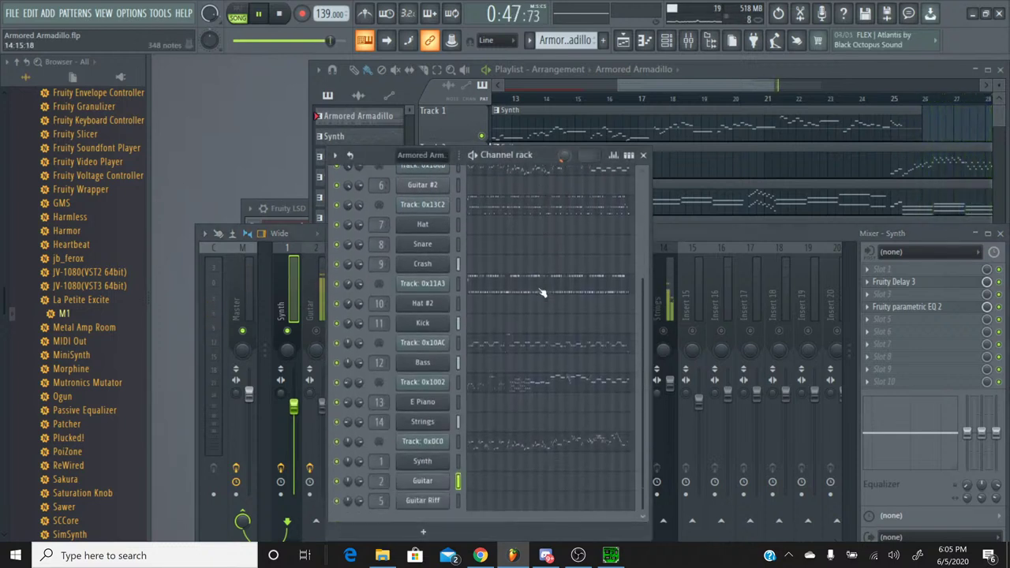
left_click(530, 42)
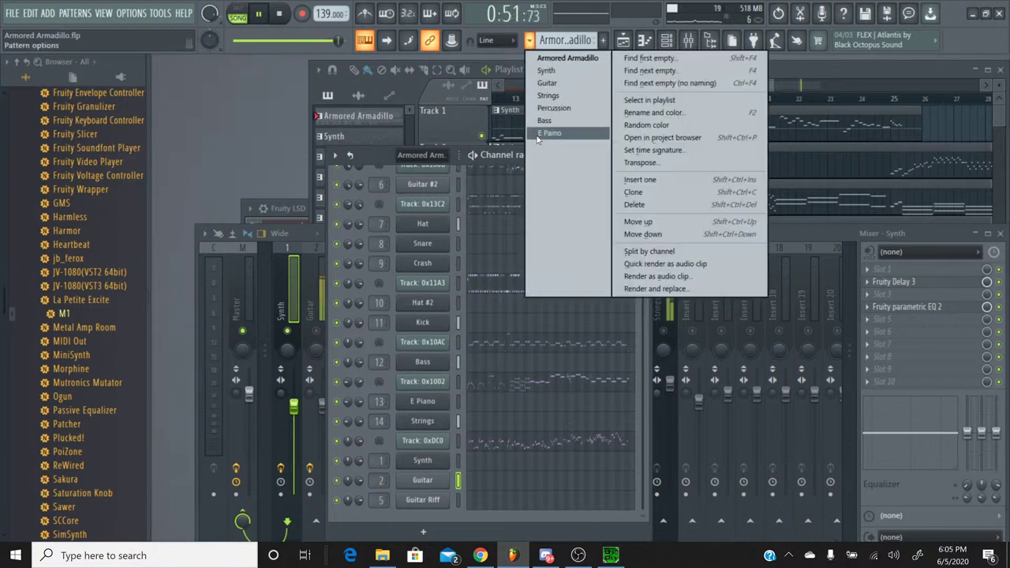
left_click(546, 70)
scroll(540, 260, "up", 5)
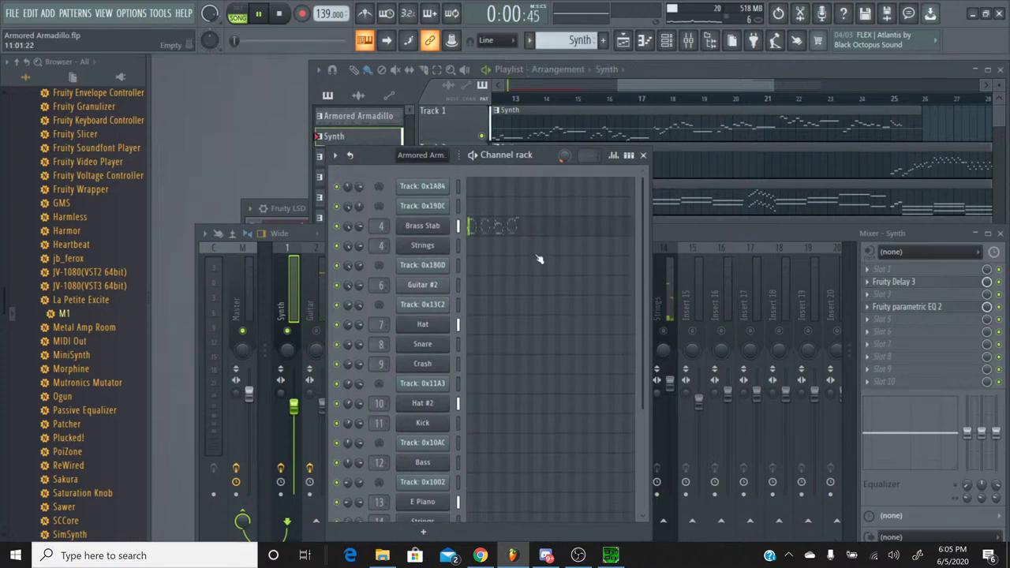
scroll(540, 260, "down", 5)
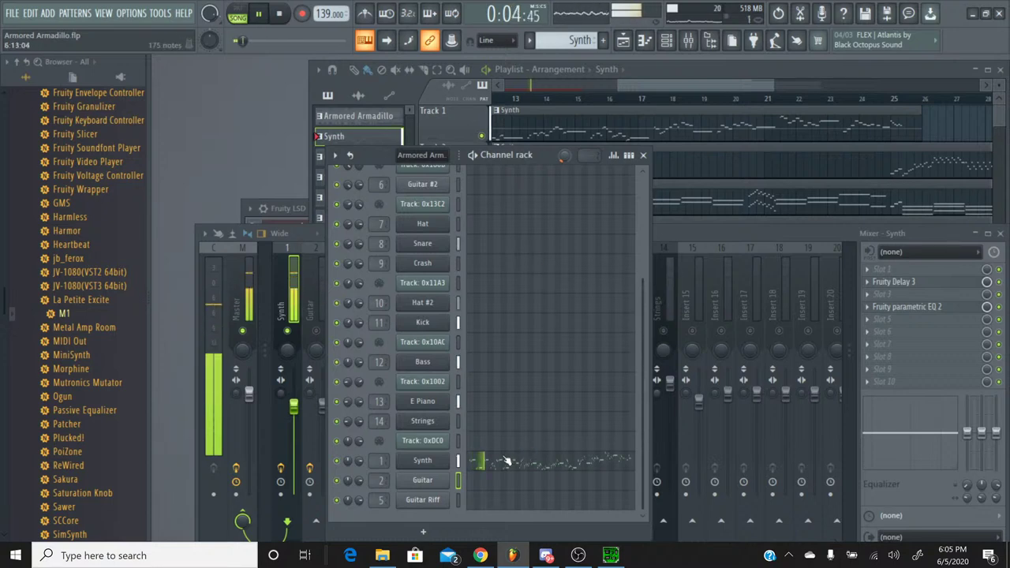
Open the Synth channel's Korg M1 instrument and lower the level of its SynBrass multi sound.
left_click(426, 460)
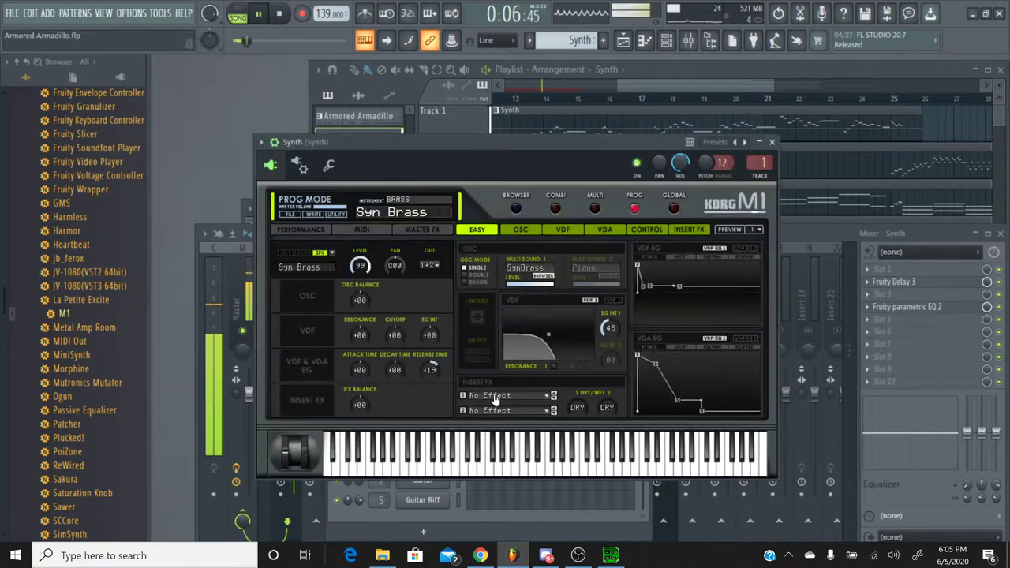
mouse_move(528, 289)
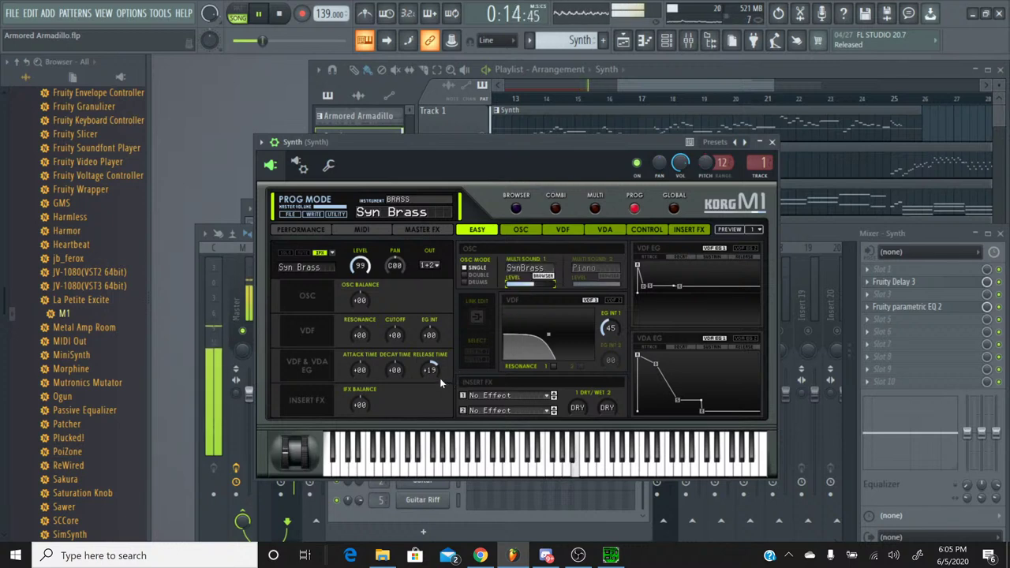
left_click(773, 142)
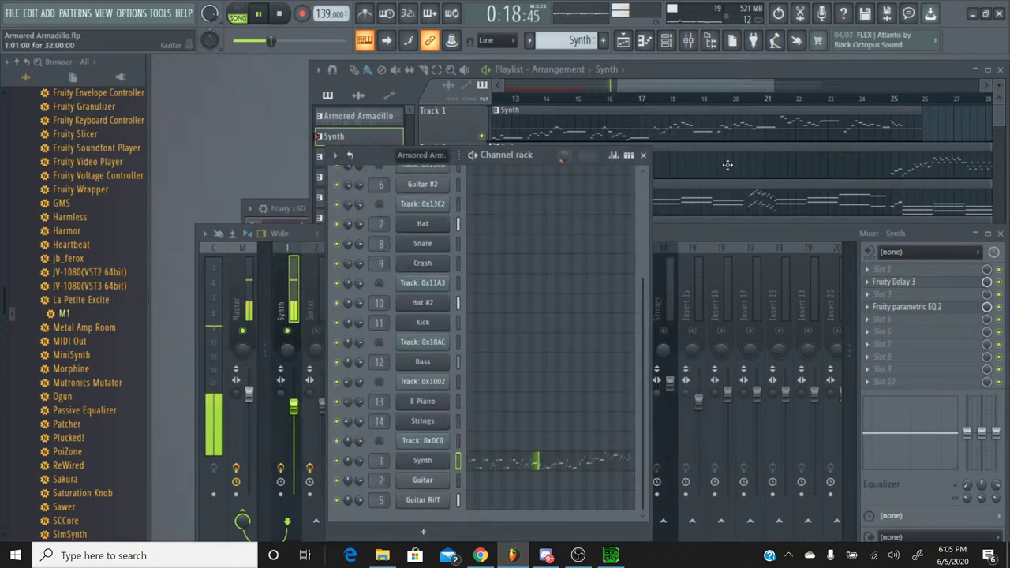
Open the Synth channel's Korg M1 and review its global, multi, combi and program modes, including the VDA, control and insert FX settings.
left_click(430, 464)
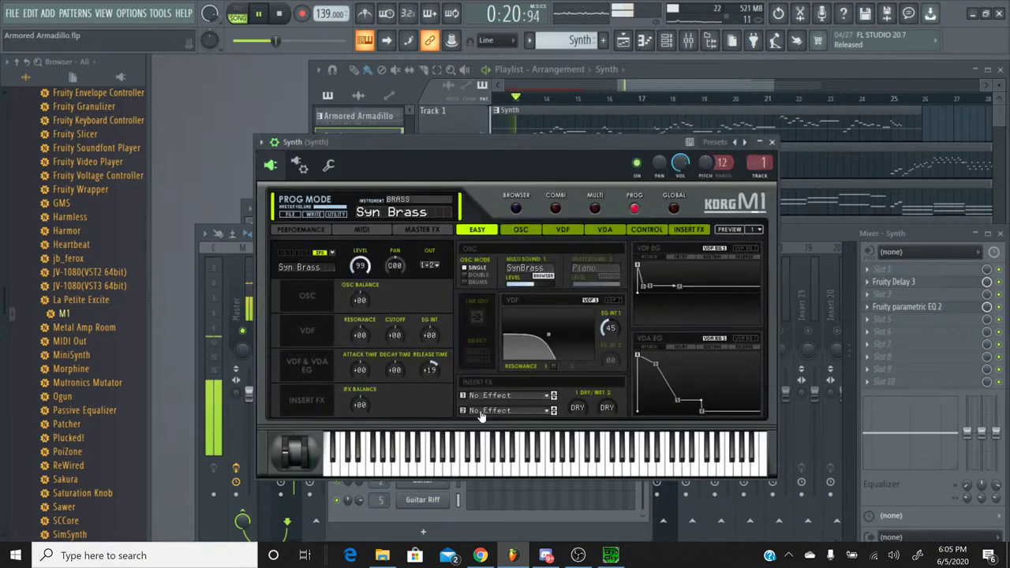
left_click(674, 209)
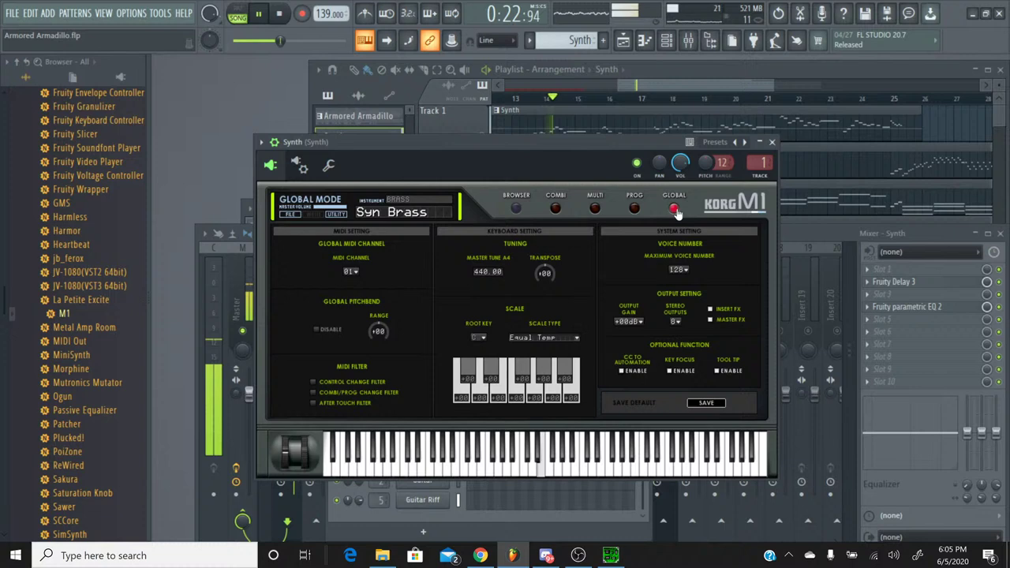
left_click(595, 209)
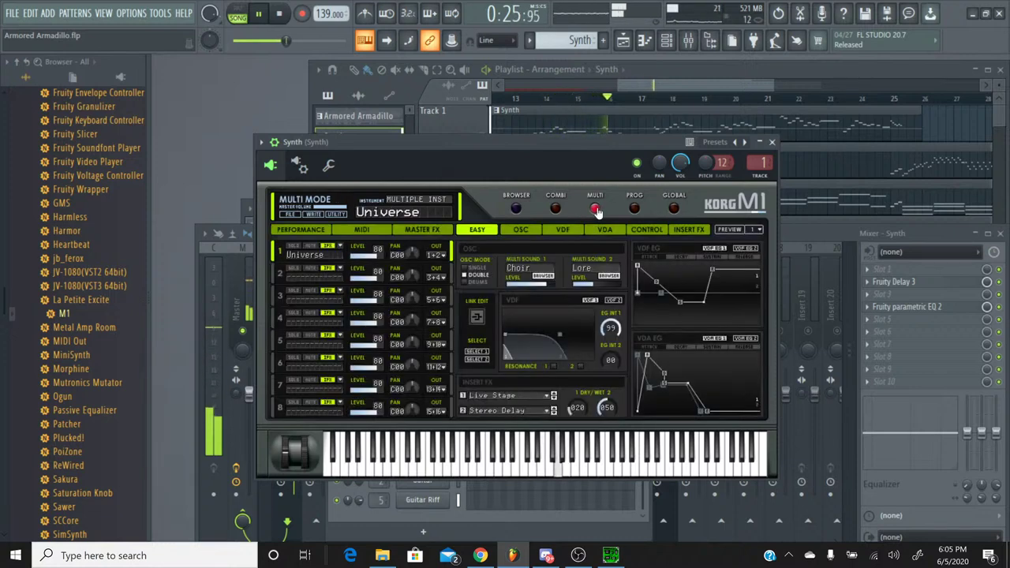
left_click(555, 209)
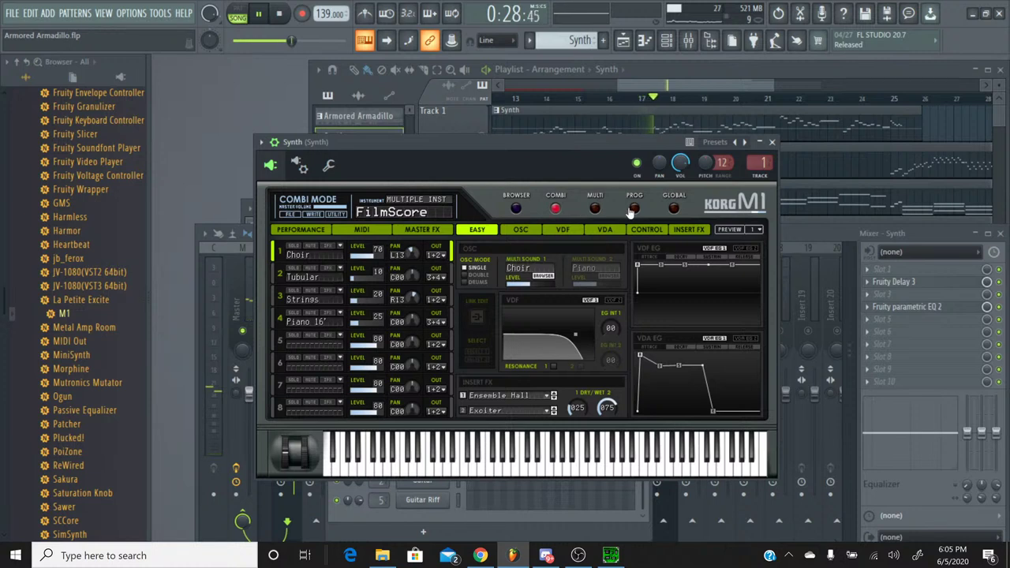
left_click(632, 210)
left_click(605, 230)
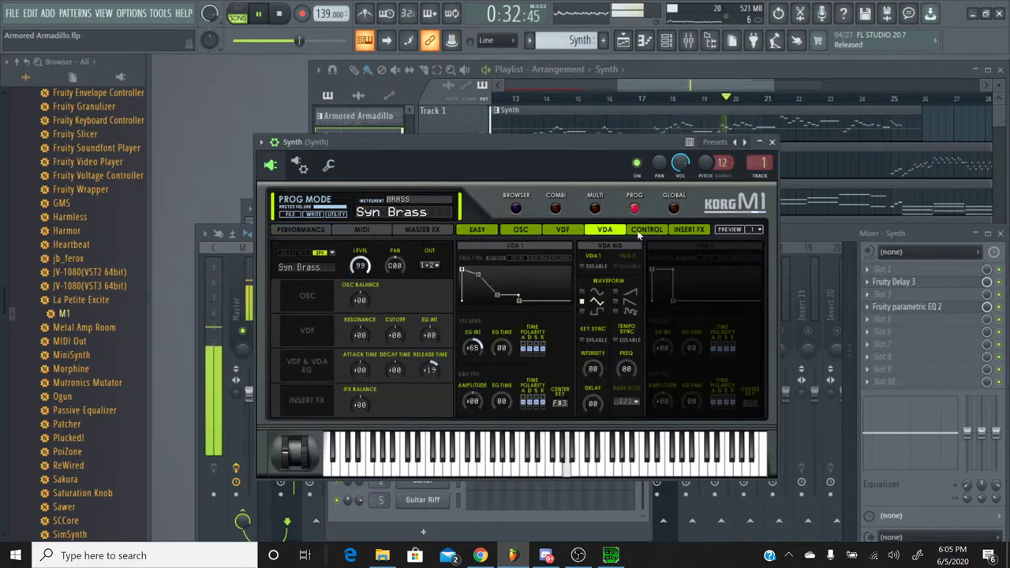
left_click(639, 231)
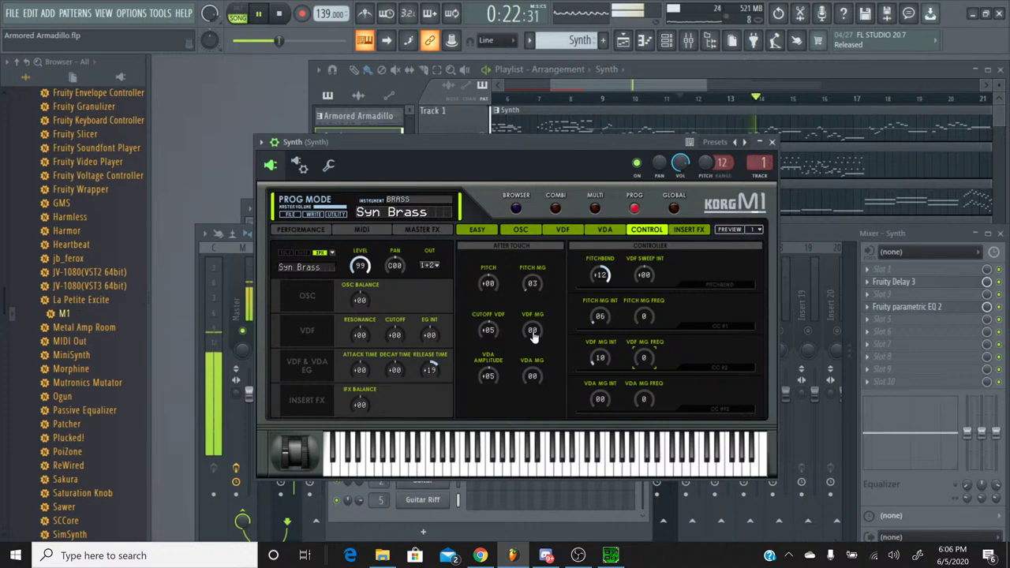
left_click(679, 229)
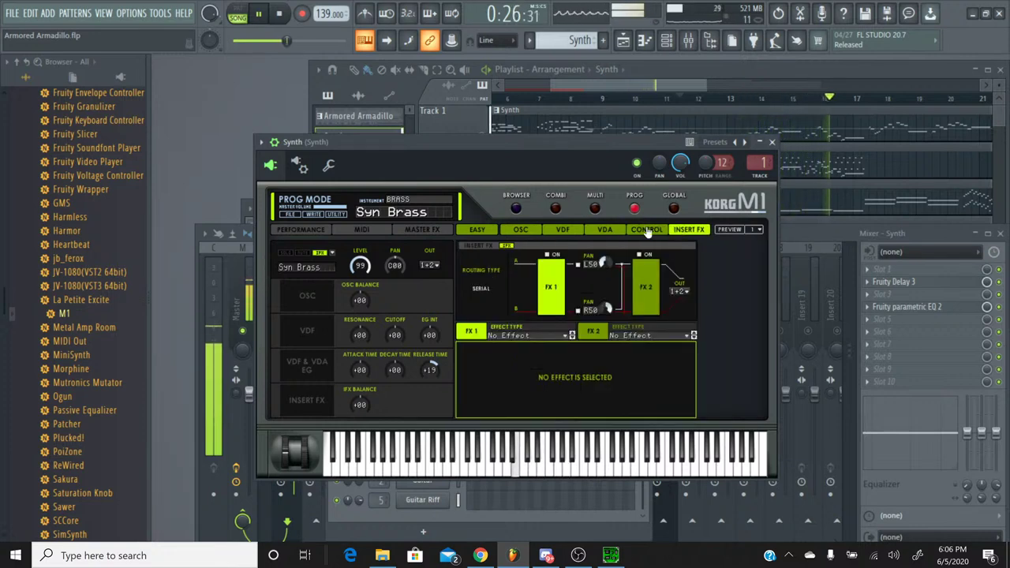
Try different VDF, VDA and pitch MG settings in the Syn Brass program's controller section and return them to their starting values.
left_click(646, 230)
left_click_drag(643, 359, 664, 323)
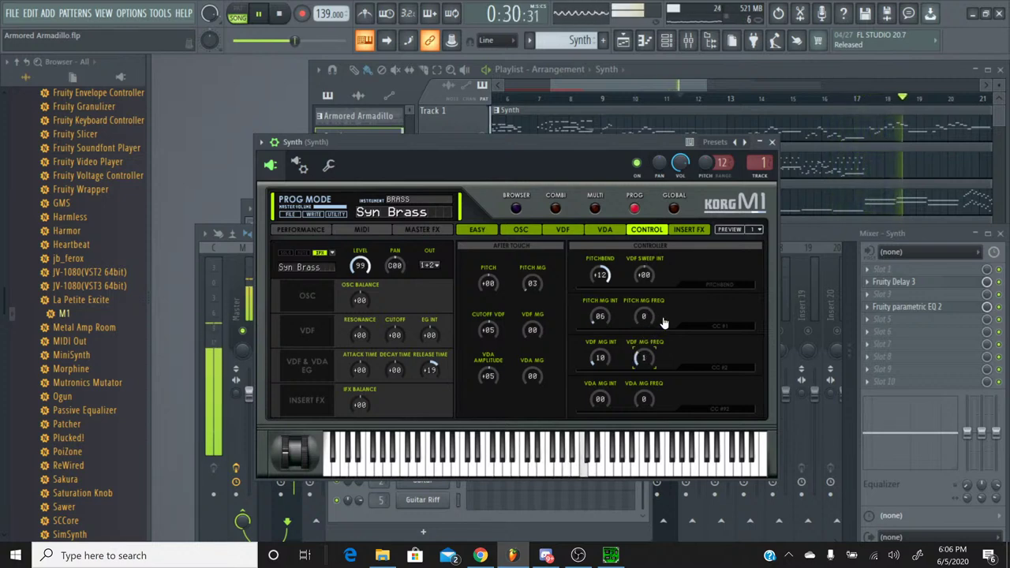
left_click_drag(643, 359, 605, 384)
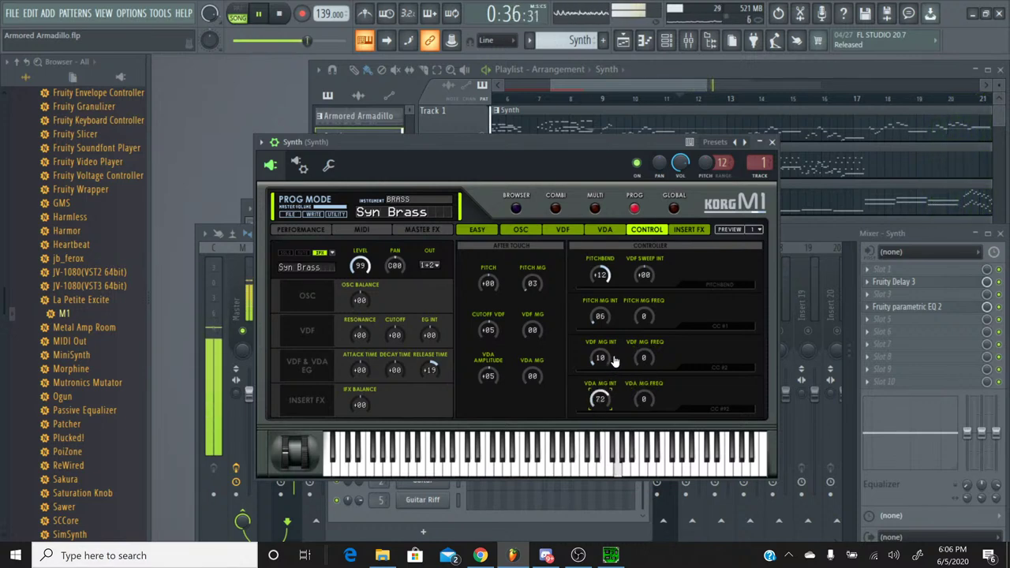
left_click_drag(614, 360, 624, 395)
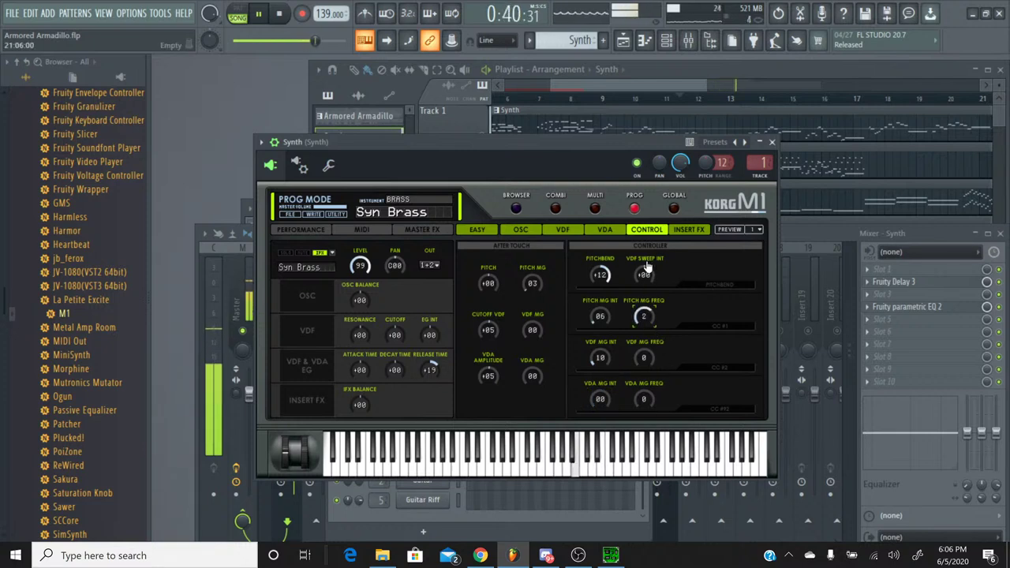
left_click_drag(639, 293, 619, 392)
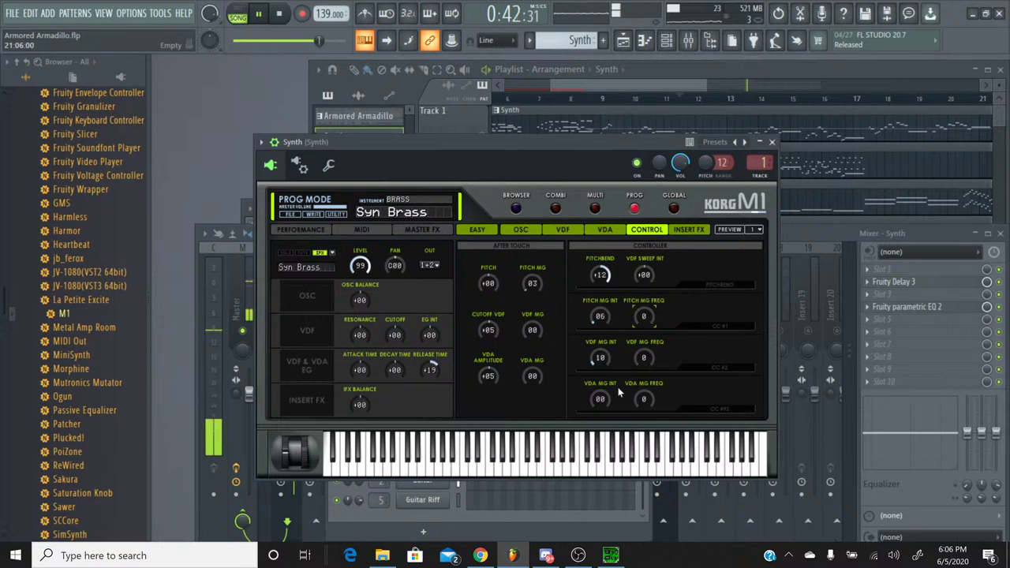
Replay an earlier part of the song, test the VDF sweep intensity at +99 and set it to +01.
left_click_drag(287, 40, 246, 41)
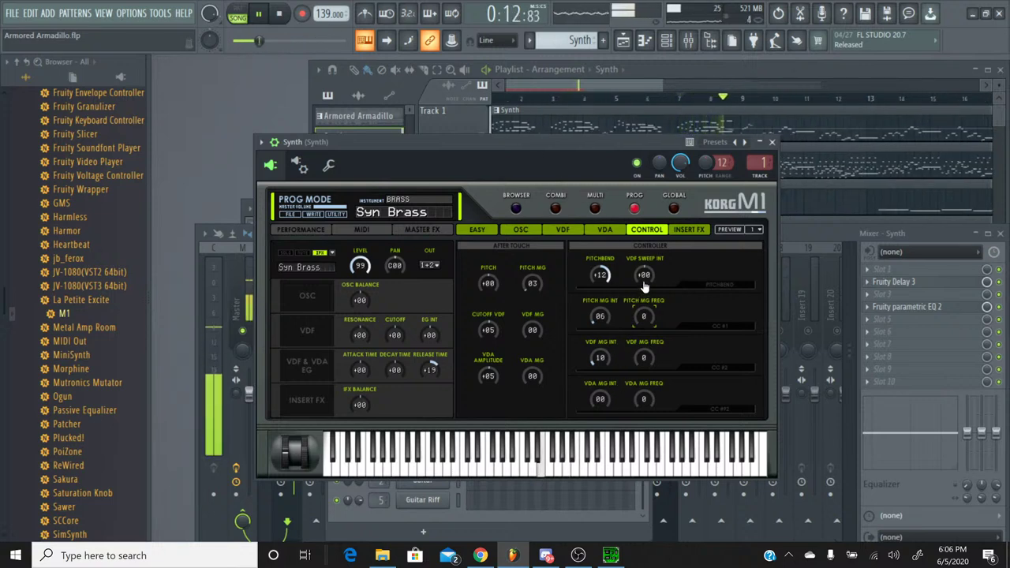
left_click_drag(644, 285, 644, 250)
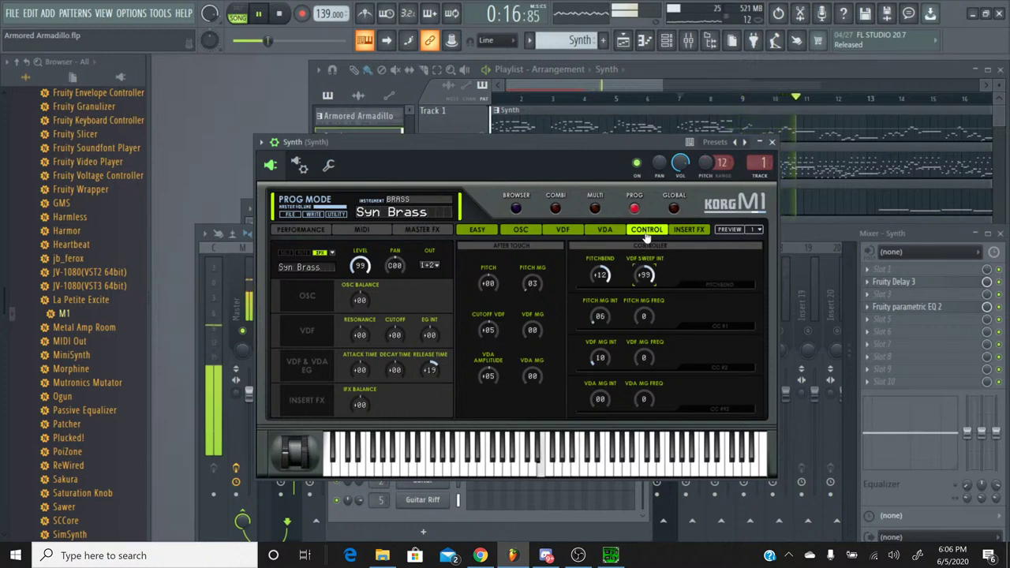
left_click_drag(645, 237, 645, 280)
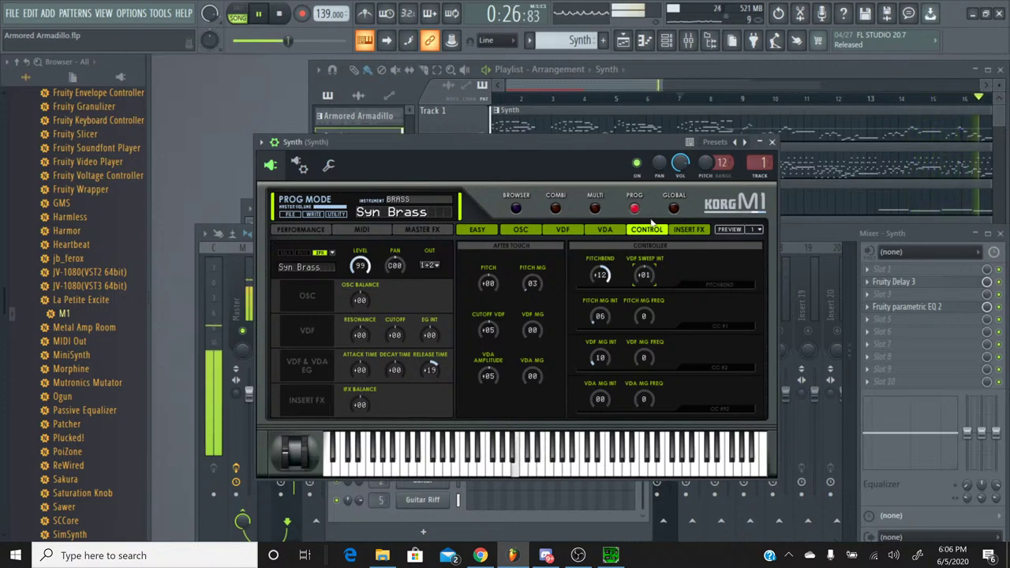
Assign Phaser 1 as the first insert effect of the Syn Brass program.
left_click(688, 228)
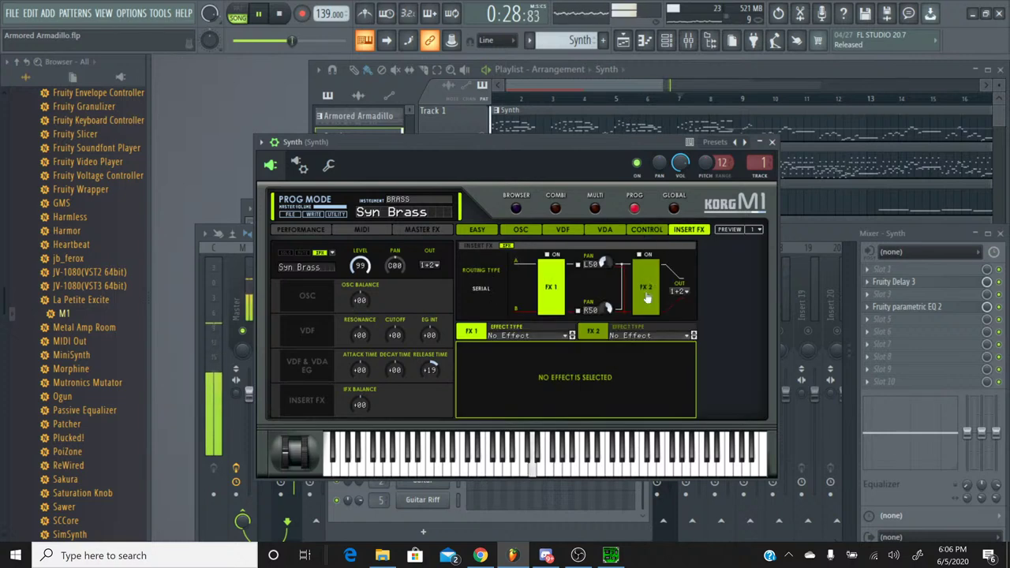
left_click(538, 335)
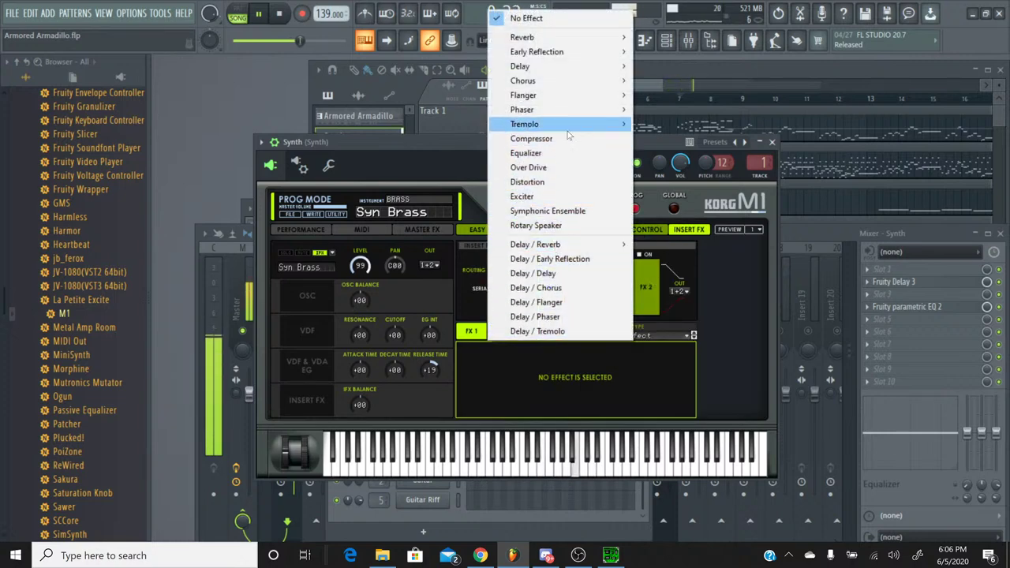
mouse_move(568, 132)
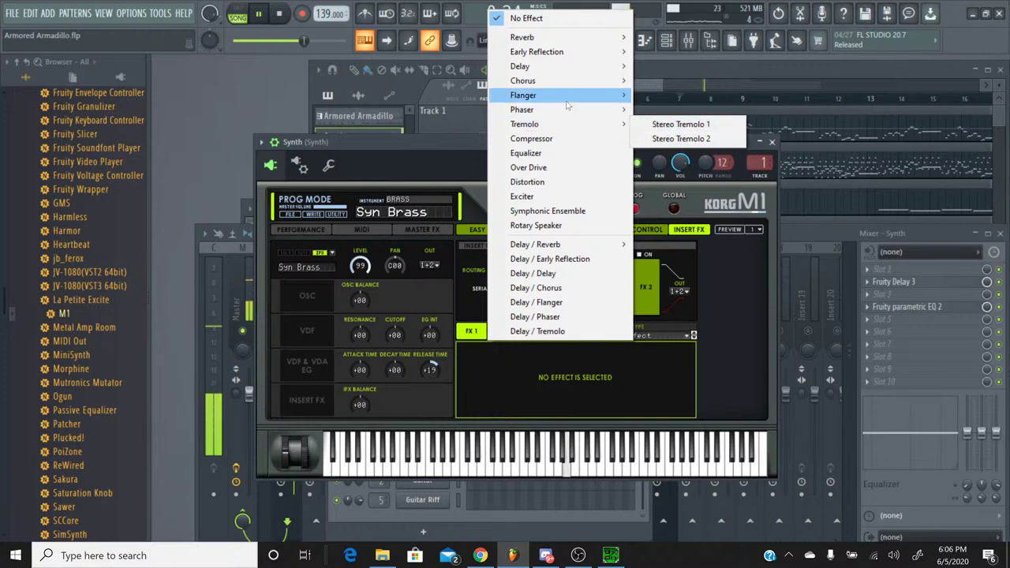
mouse_move(565, 96)
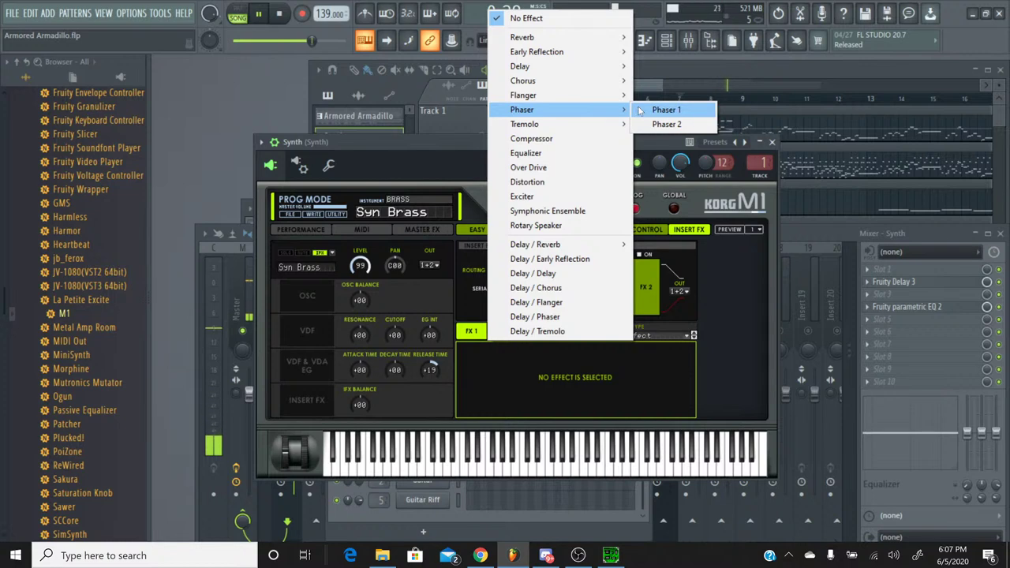
left_click(640, 110)
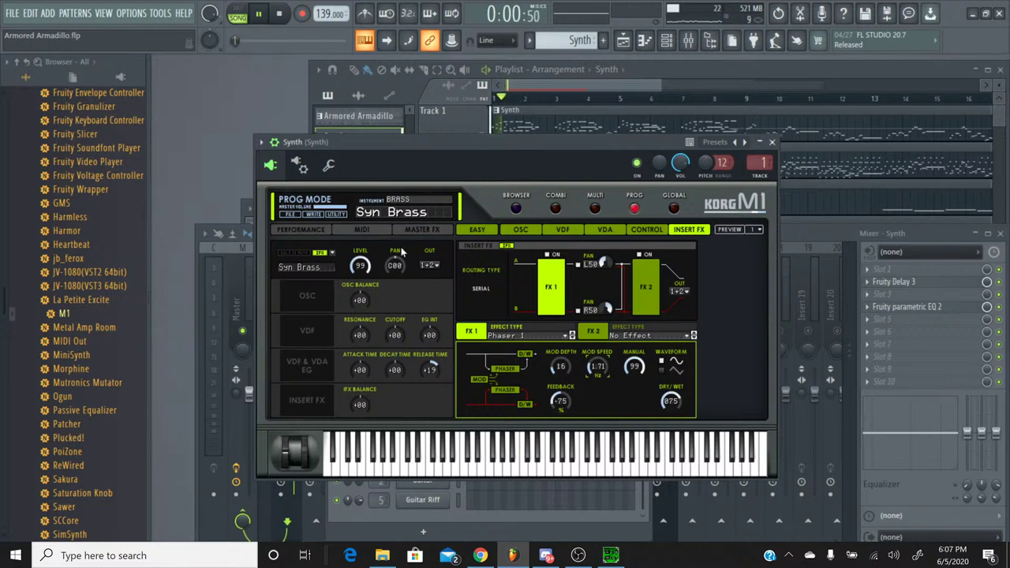
Set Phaser 1's mod depth to 39, mod speed to 7.70 Hz and feedback to +02, and close the instrument.
mouse_move(565, 380)
left_mouse_down()
mouse_move(568, 407)
mouse_move(573, 384)
left_mouse_up()
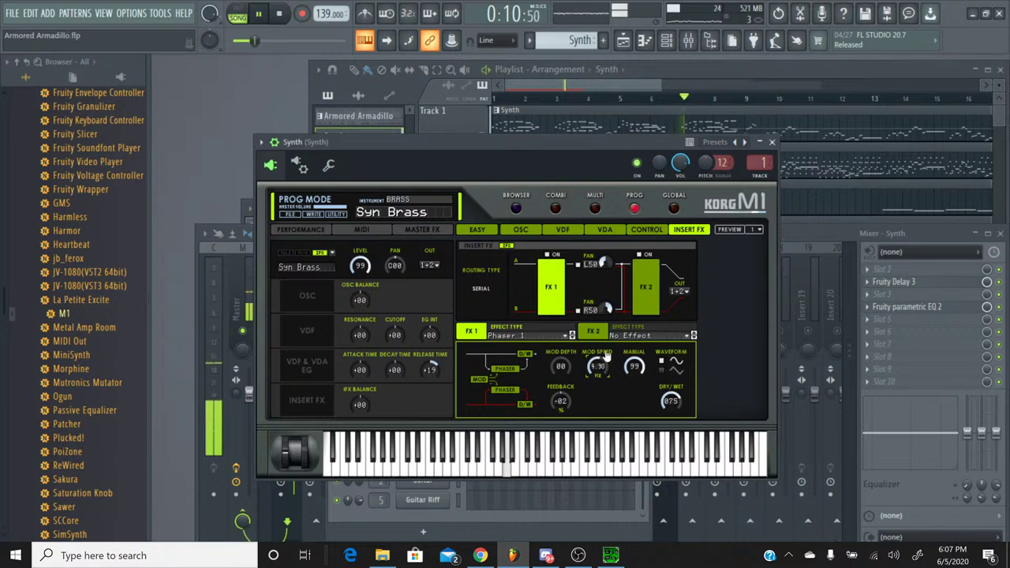
left_click_drag(568, 367, 568, 331)
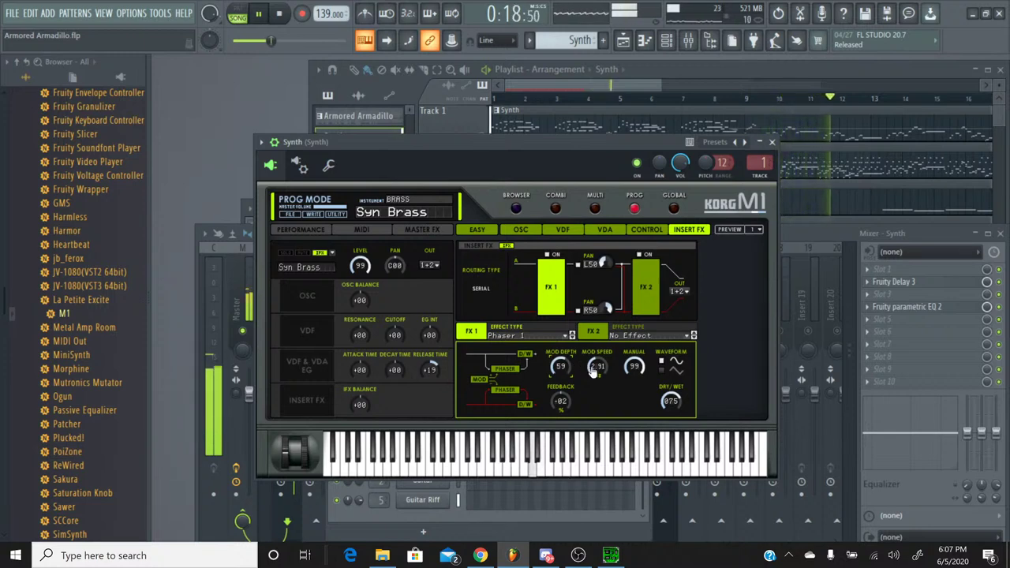
mouse_move(599, 367)
left_mouse_down()
mouse_move(597, 380)
mouse_move(598, 367)
left_mouse_up()
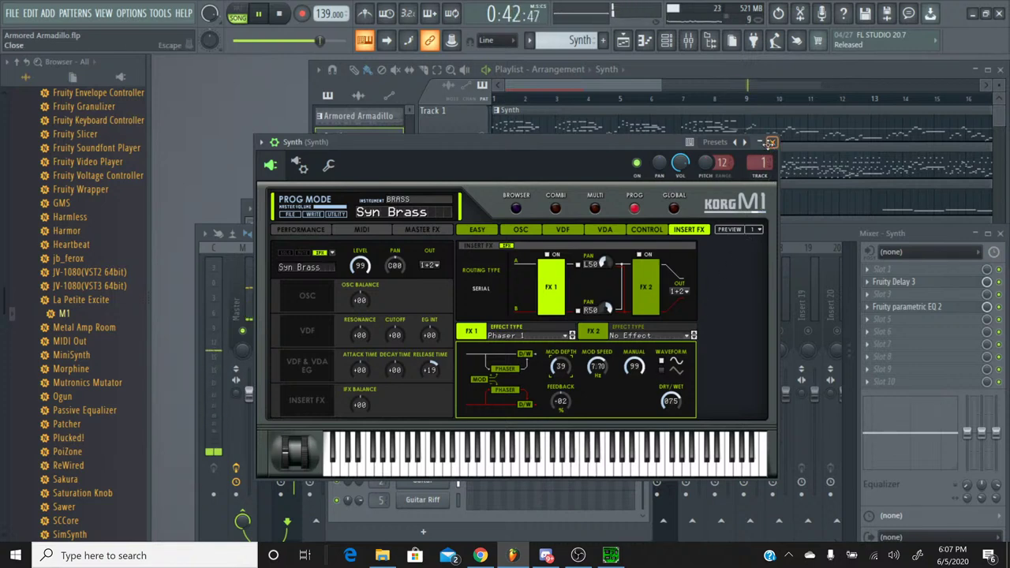
left_click(772, 142)
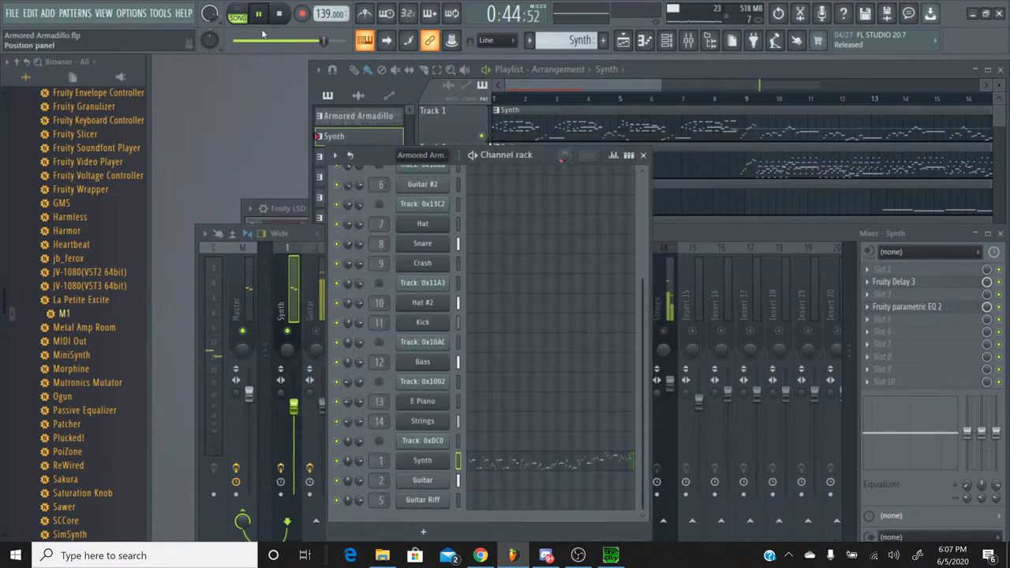
Unsolo the Synth track, replay the song from the start and raise the Synth mixer level to about -0.9 dB.
left_click(294, 334)
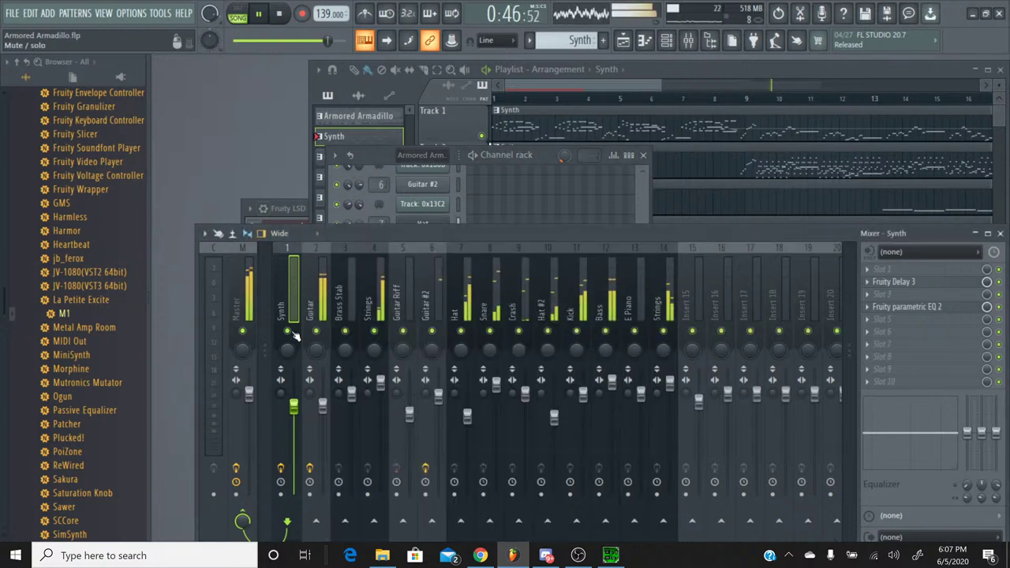
left_click_drag(314, 45, 234, 44)
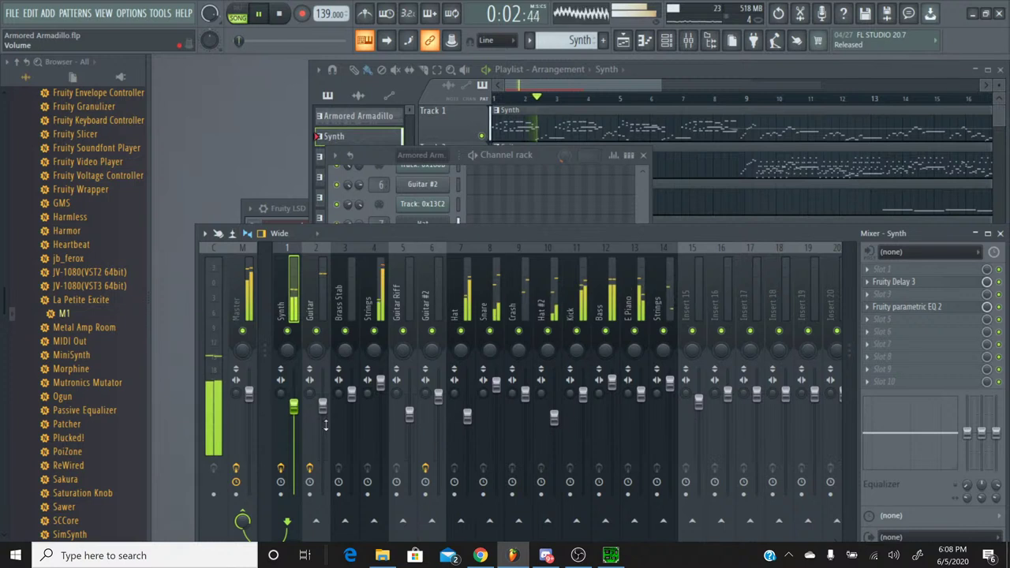
left_click_drag(300, 419, 299, 409)
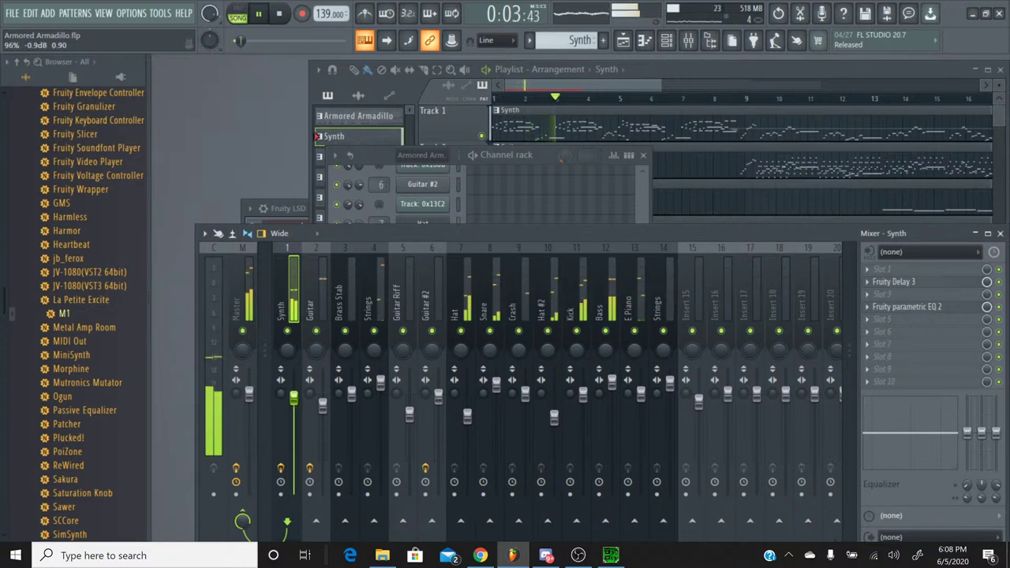
right_click(291, 334)
right_click(292, 334)
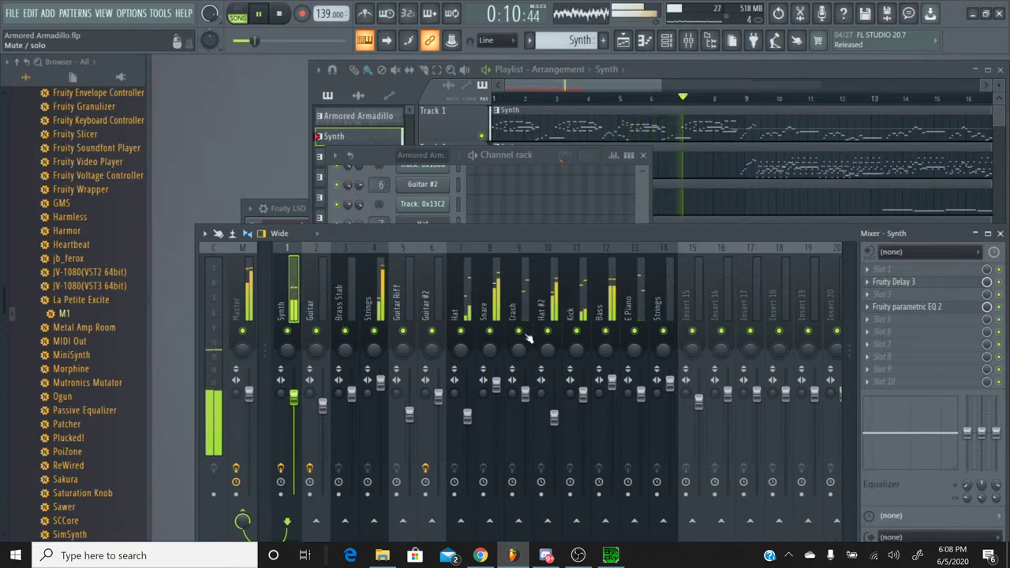
Briefly solo the Strings track on mixer insert 4 and lower its level.
right_click(374, 331)
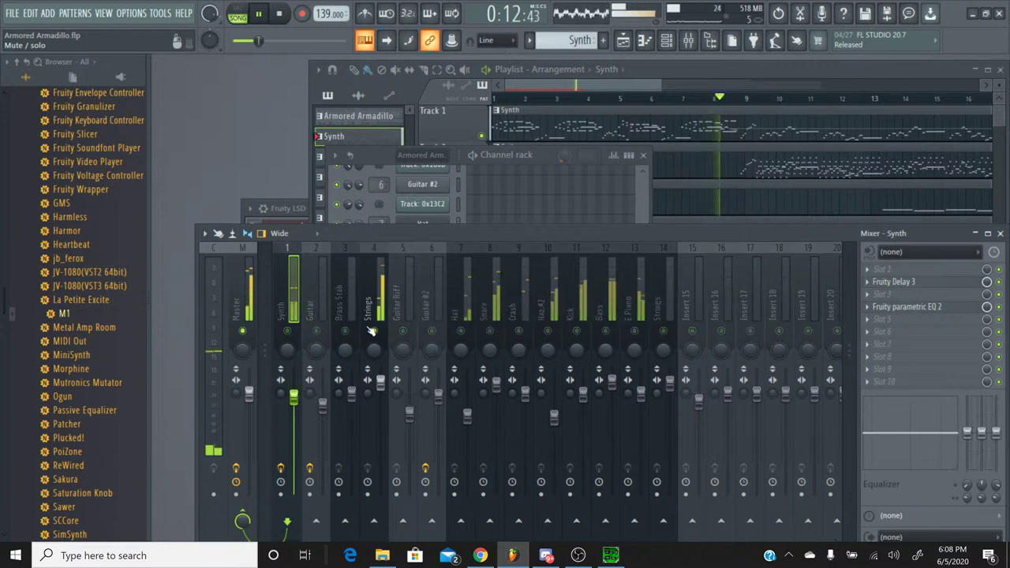
right_click(374, 332)
left_click_drag(380, 382, 381, 397)
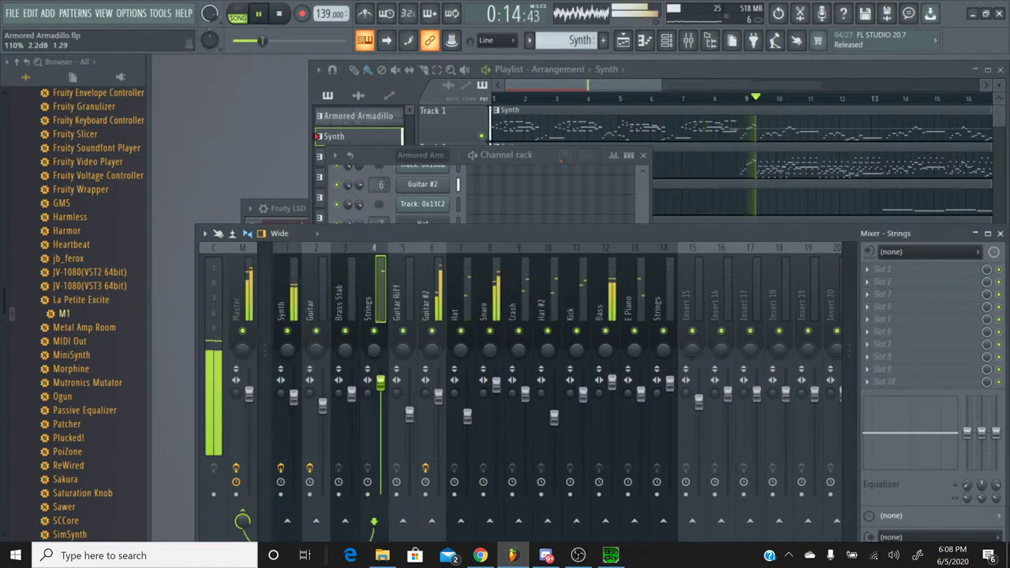
Briefly solo the Synth track and raise its mixer level further.
right_click(288, 332)
right_click(288, 332)
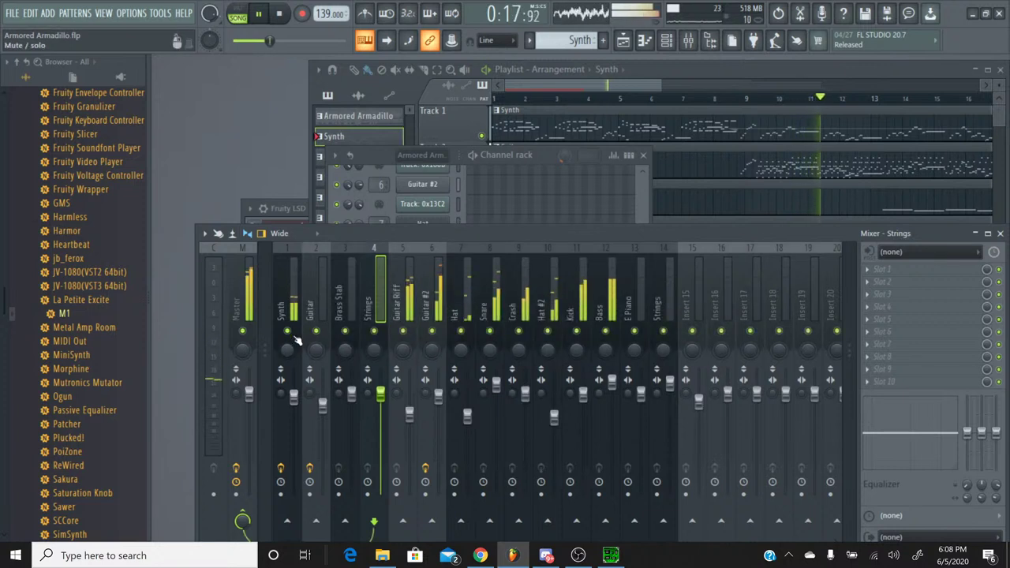
left_click(299, 382)
left_click_drag(293, 392, 294, 386)
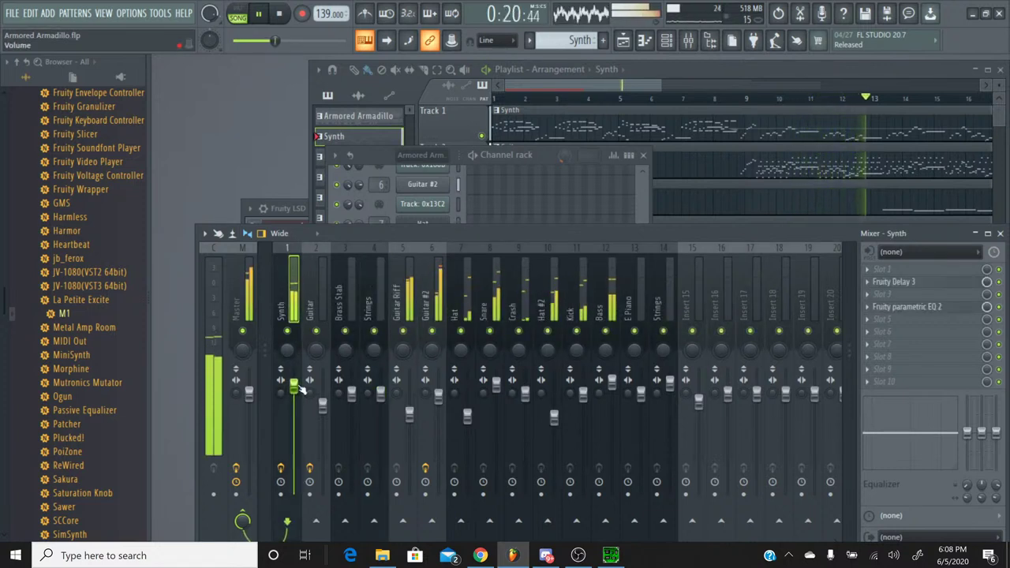
Lower the Guitar Riff mixer level to -8.4 dB and slightly reduce the Guitar #2 level.
left_click_drag(409, 413, 409, 429)
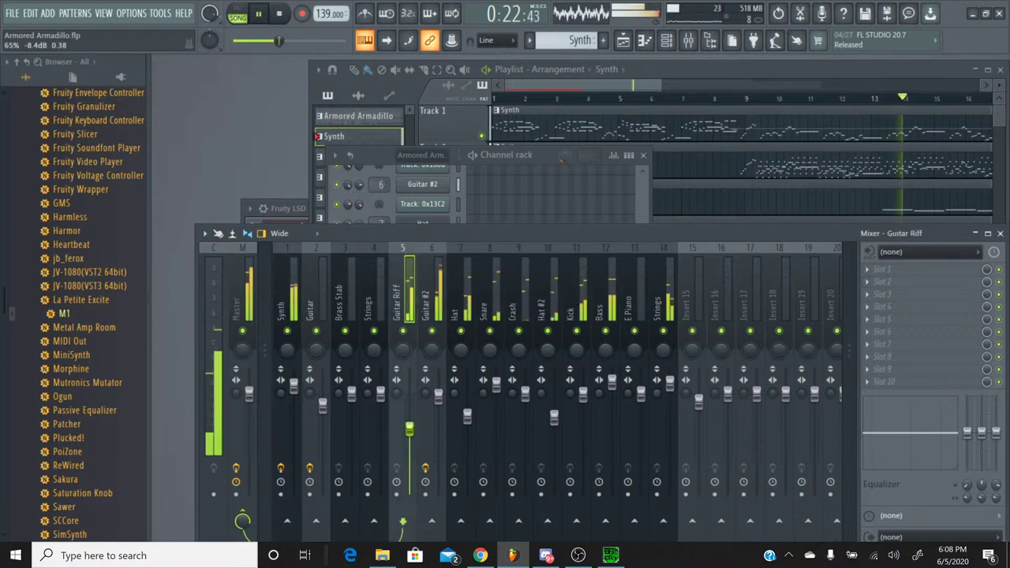
left_click(430, 392)
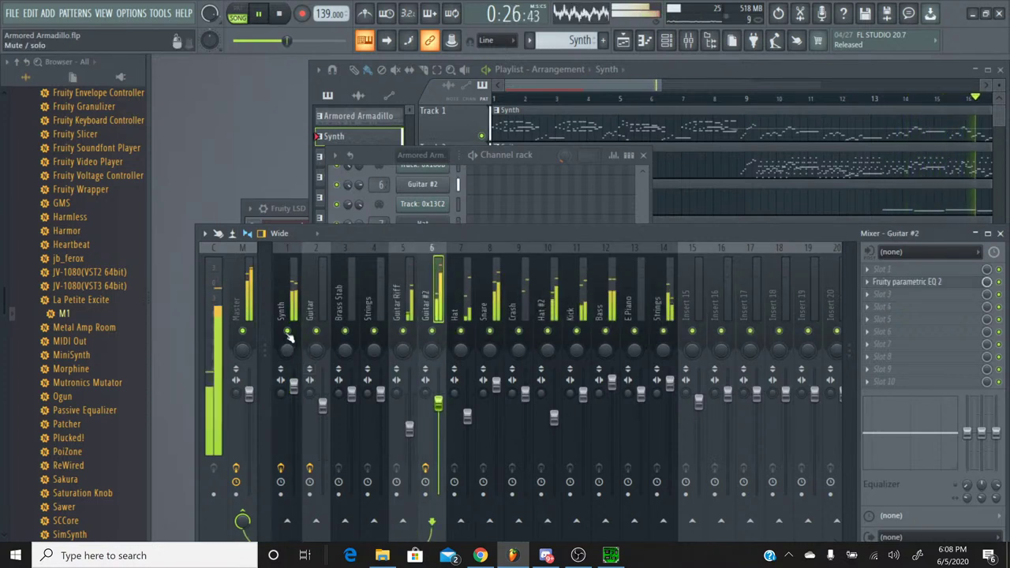
Remove the phaser from the Synth channel's M1 by setting insert FX 1 to No Effect, and close the plugin.
left_click(368, 162)
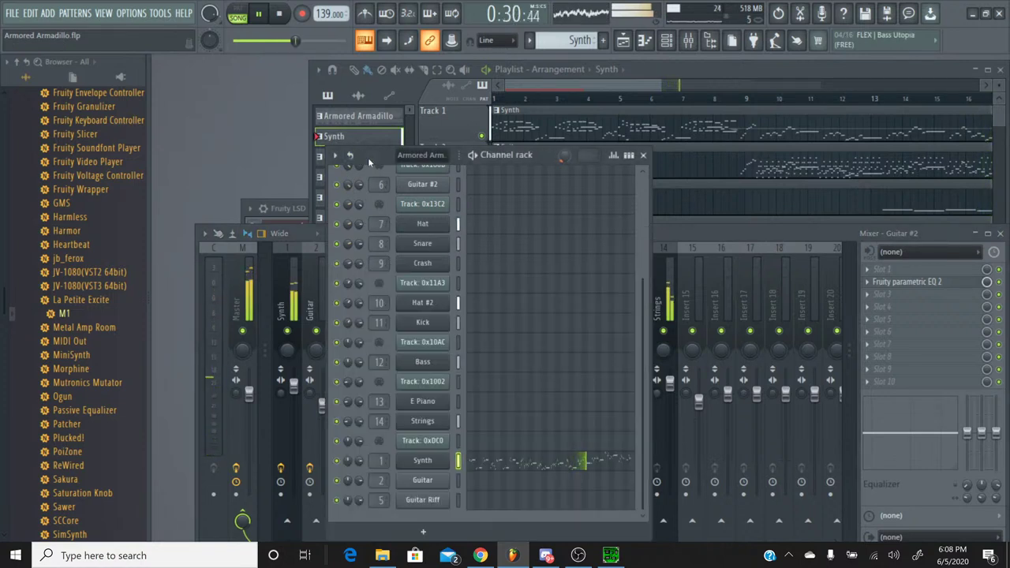
left_click(427, 461)
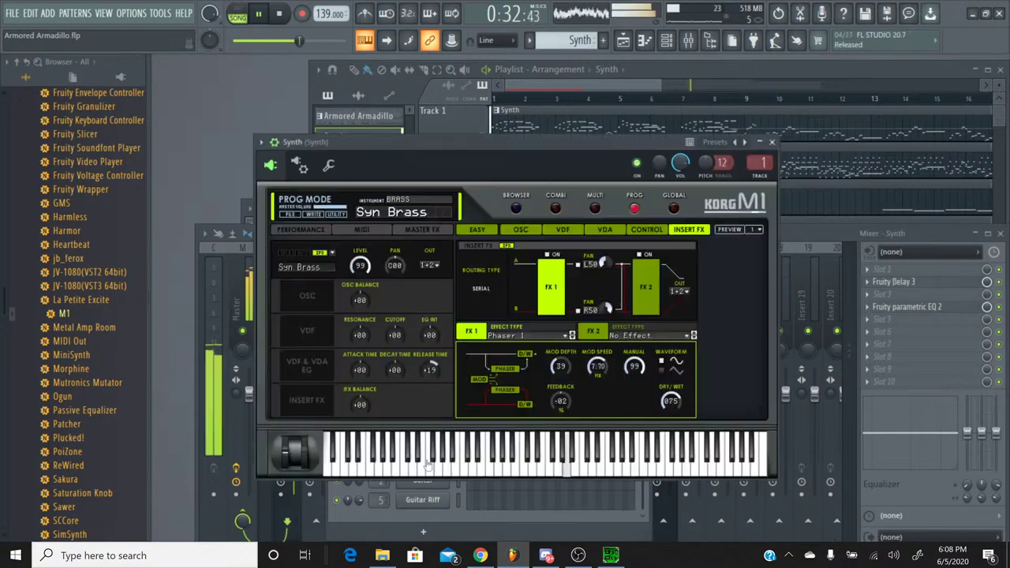
left_click(544, 336)
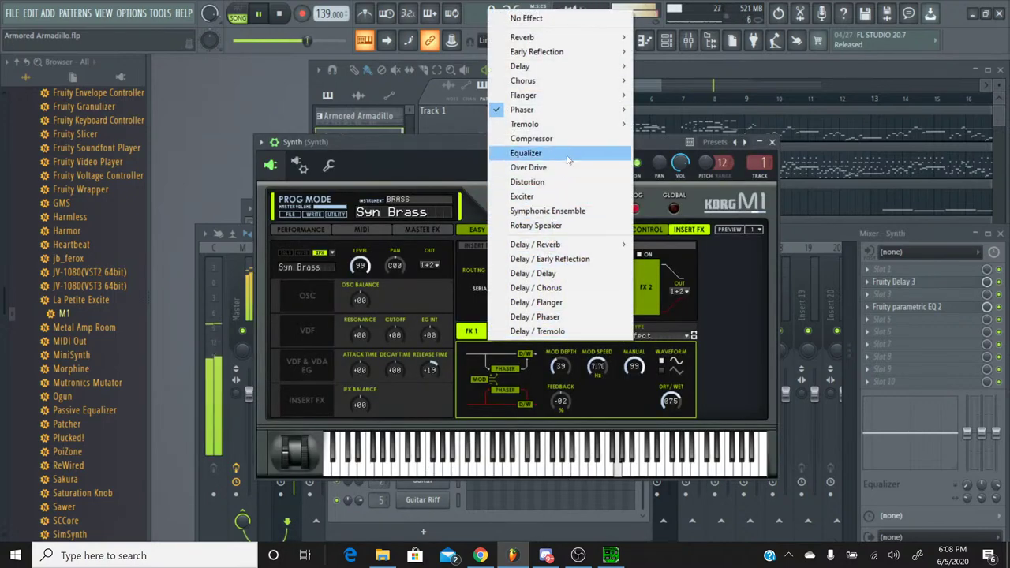
left_click(567, 18)
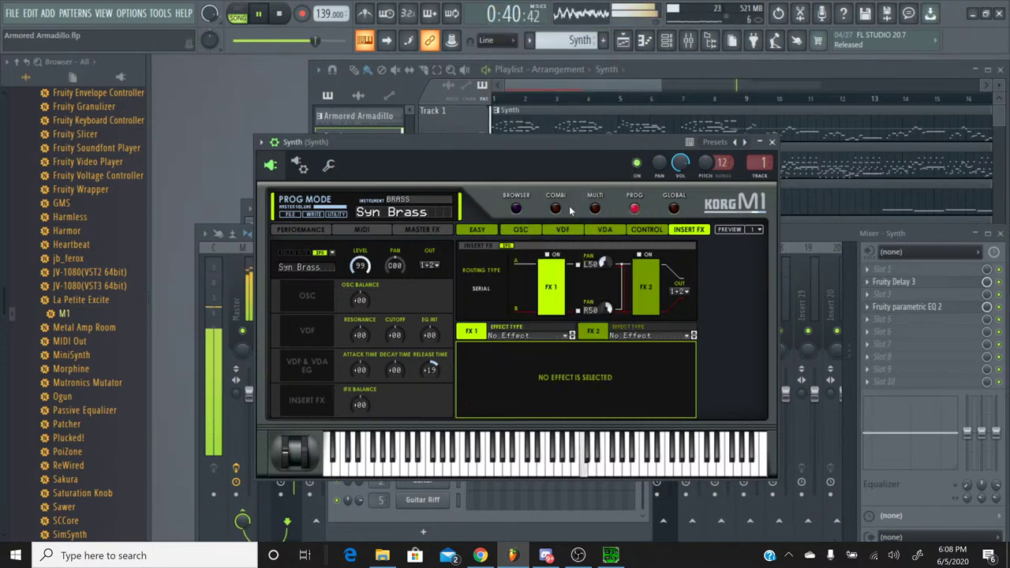
left_click(488, 229)
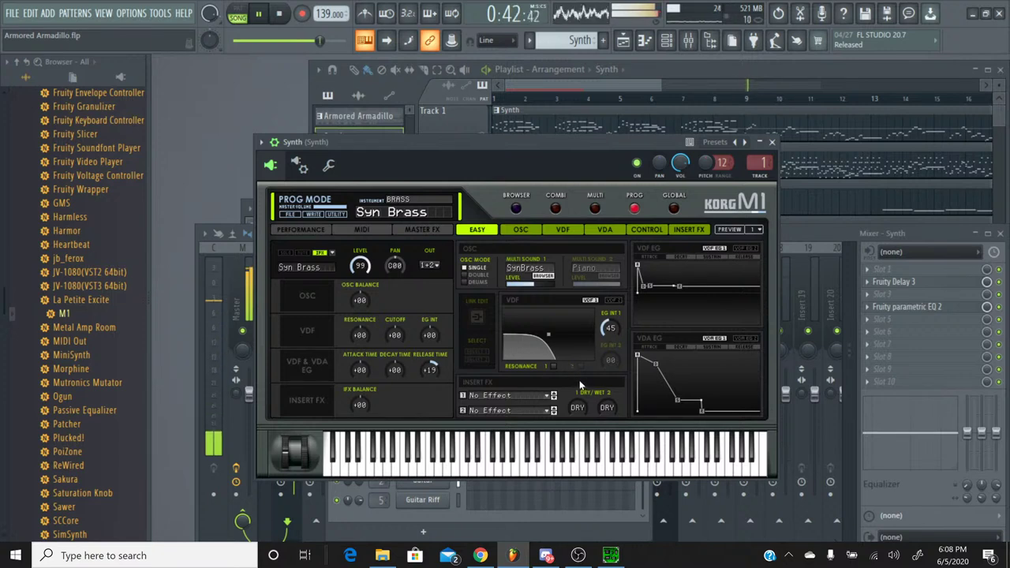
left_click(771, 143)
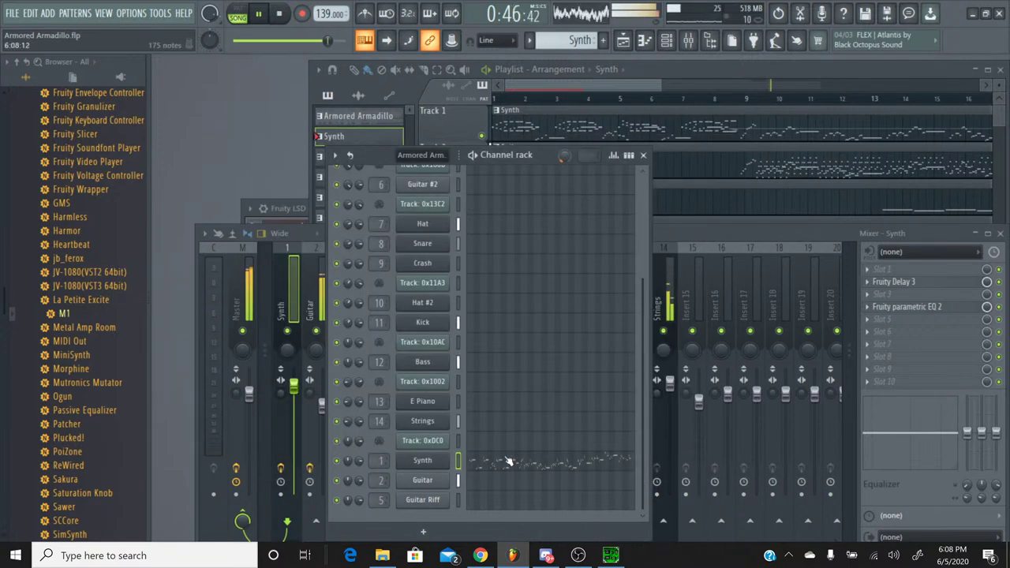
Solo the Strings track on mixer insert 4, lower its level slightly, and unsolo it.
left_click(687, 248)
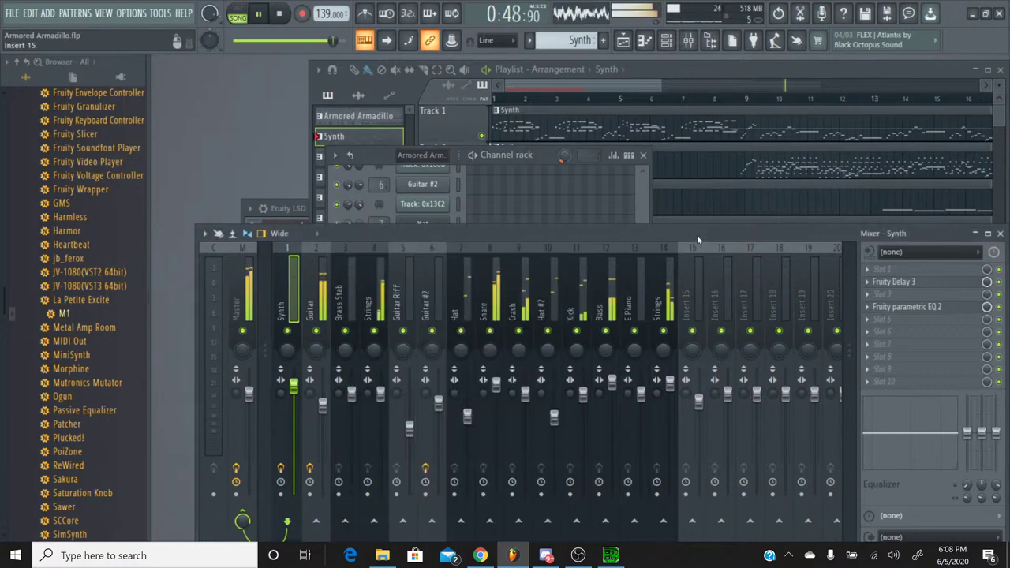
right_click(371, 341)
key("Escape")
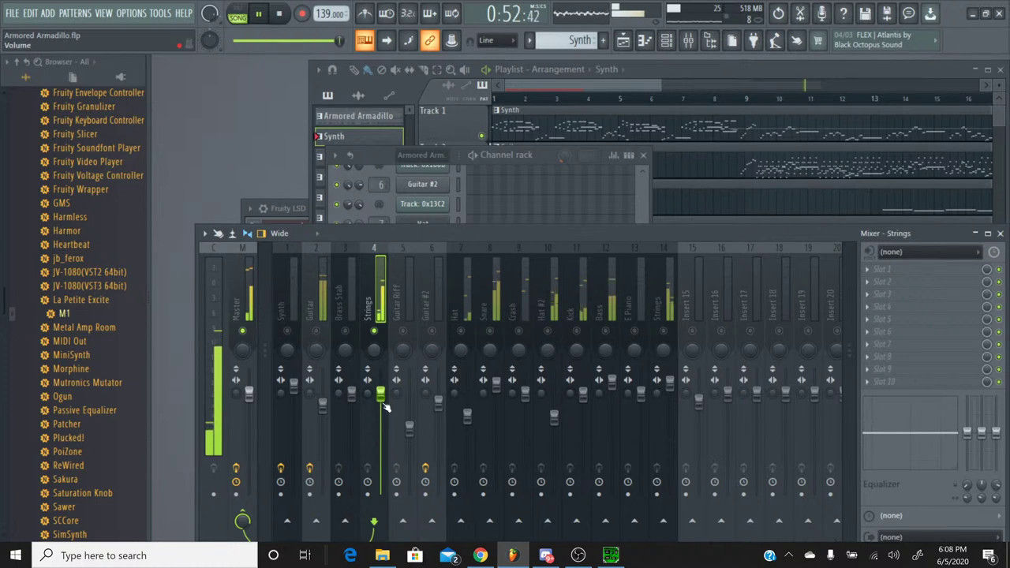
left_click_drag(382, 400, 382, 417)
right_click(375, 331)
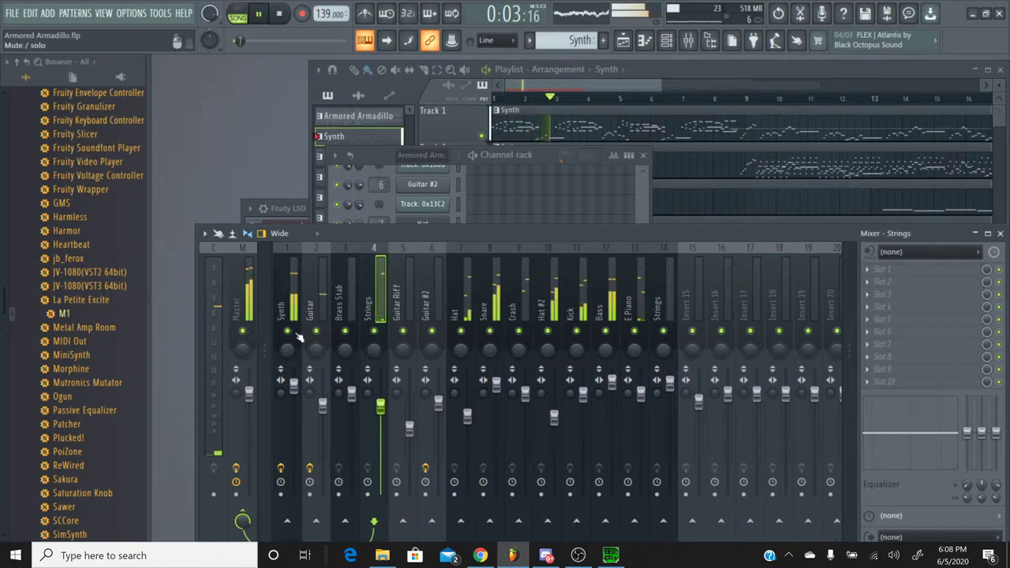
Raise the Synth mixer level slightly and lower Guitar #2 to about -3.9 dB while it is soloed.
left_click_drag(293, 388, 294, 381)
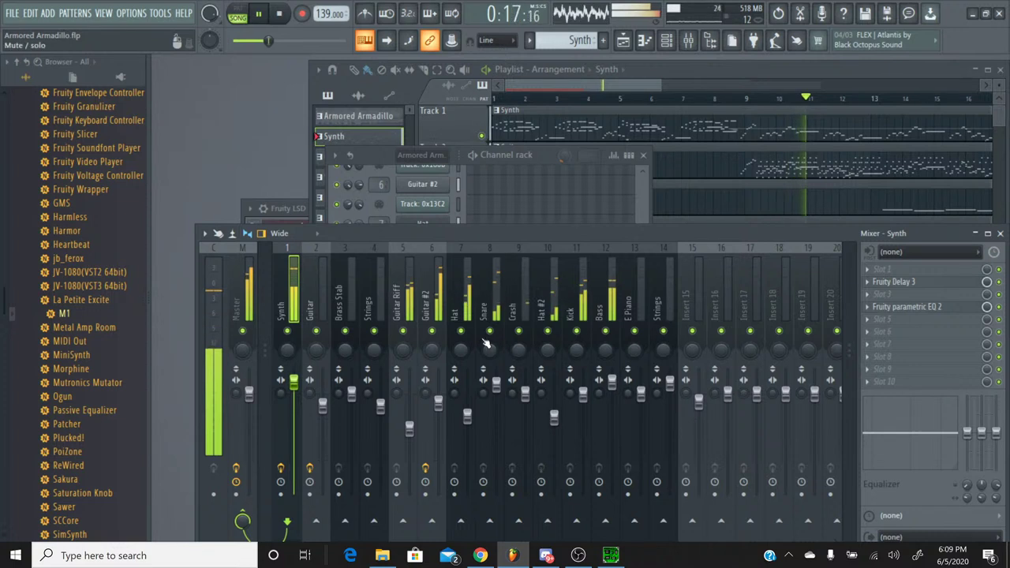
right_click(432, 332)
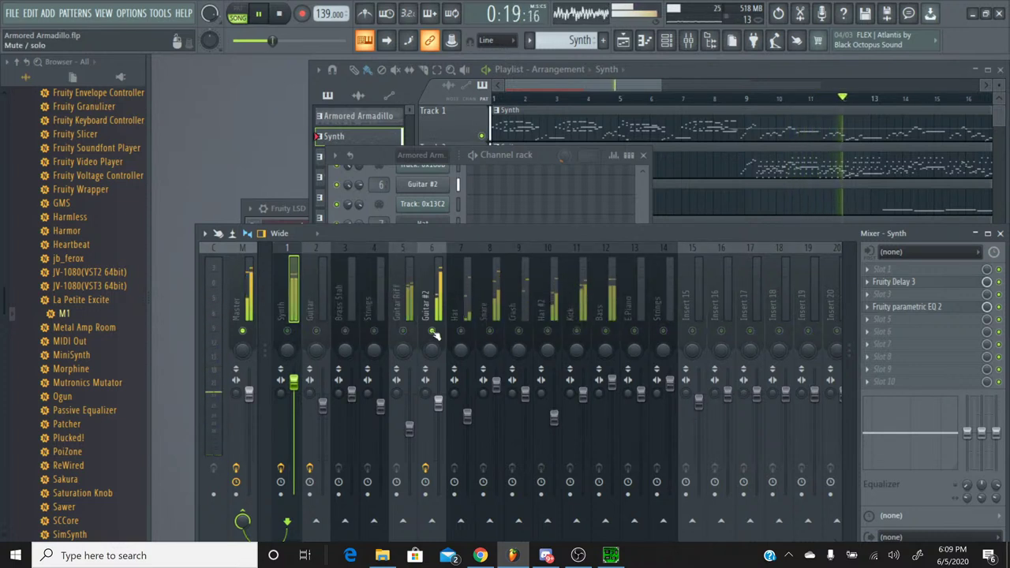
left_click_drag(438, 403, 438, 410)
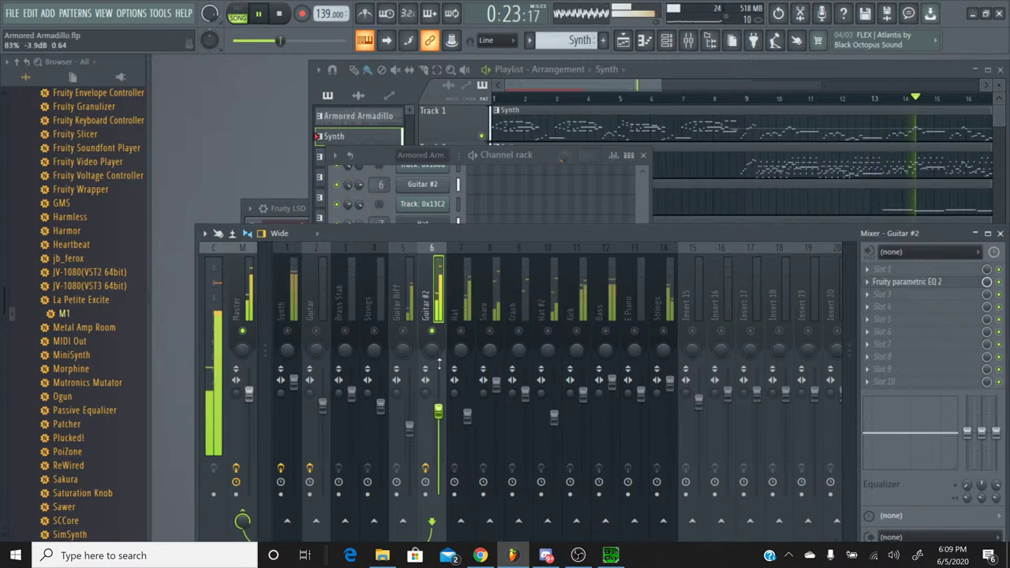
right_click(432, 331)
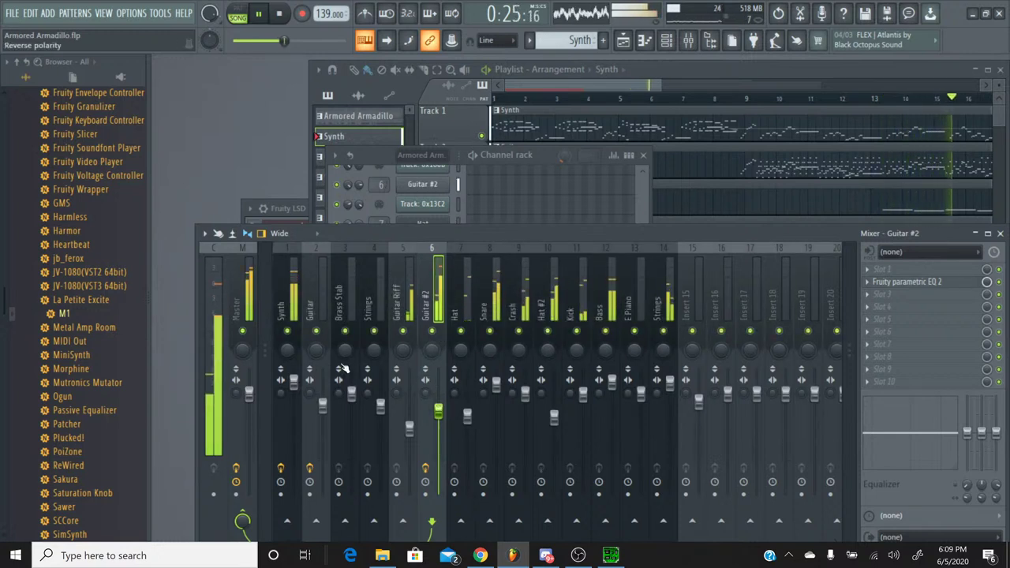
Briefly solo the Synth track and set oscillator 1's level to 70 in its M1 plugin.
right_click(288, 332)
right_click(288, 333)
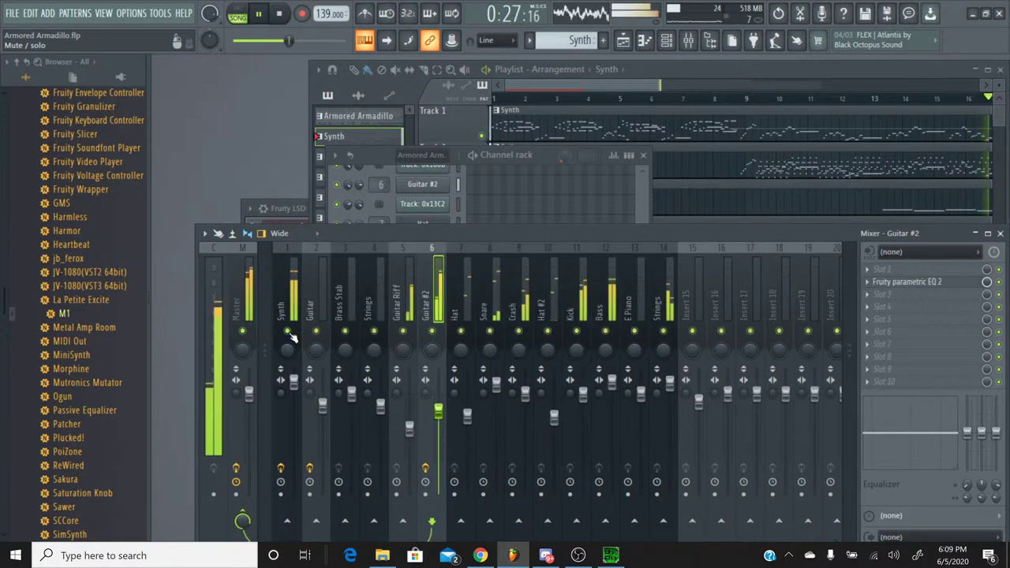
left_click(293, 259)
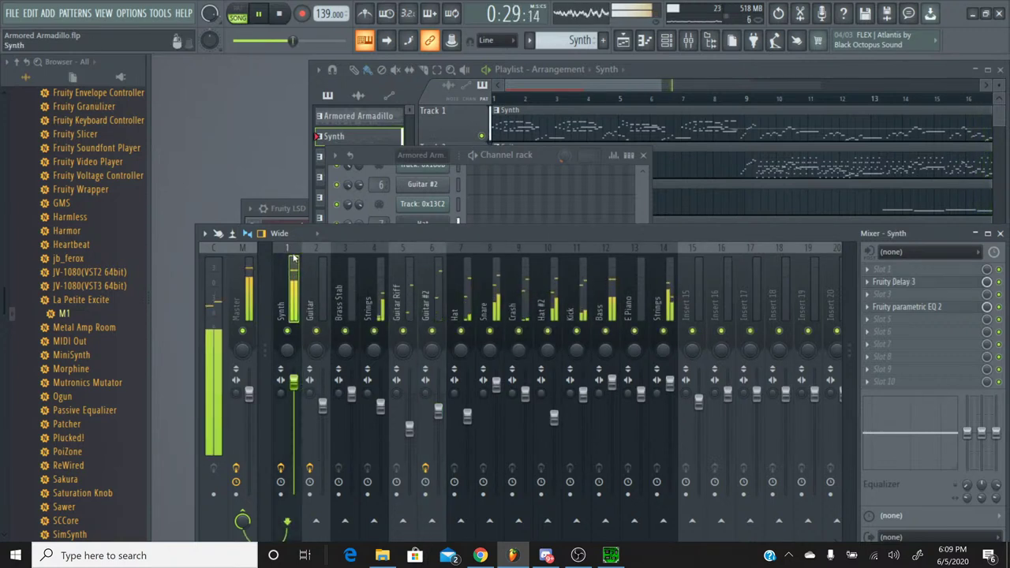
left_click(382, 158)
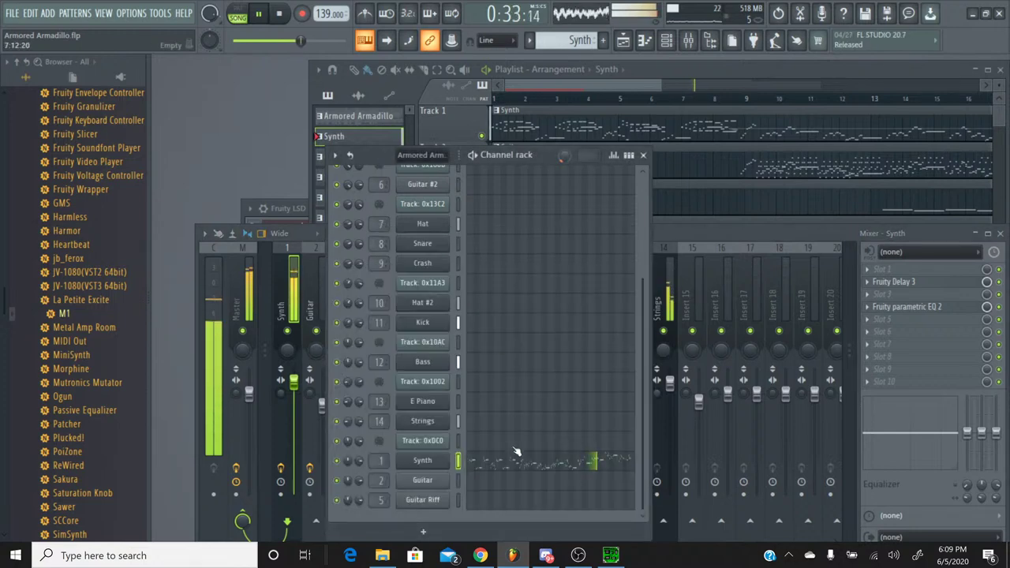
left_click(426, 462)
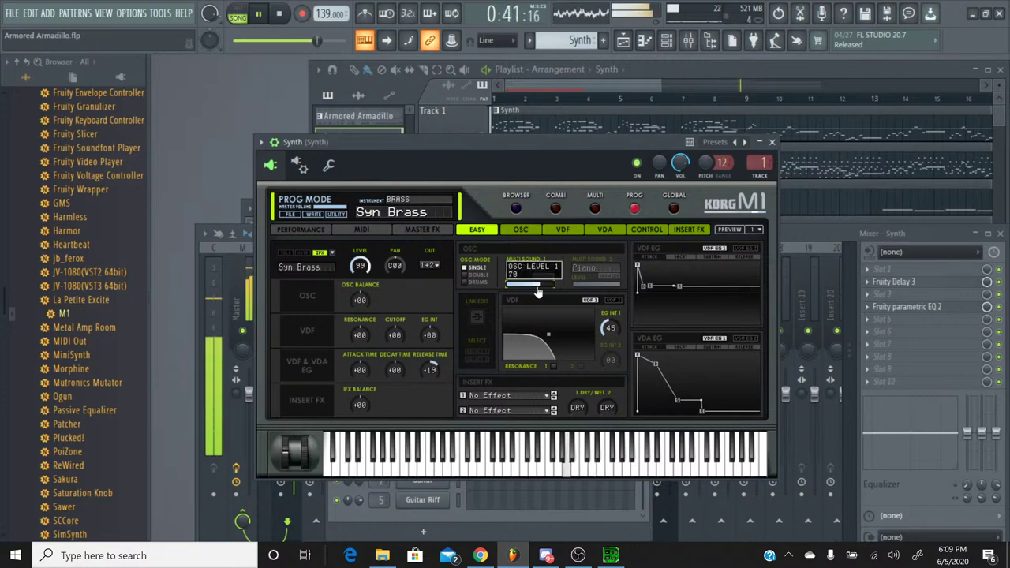
left_click(773, 142)
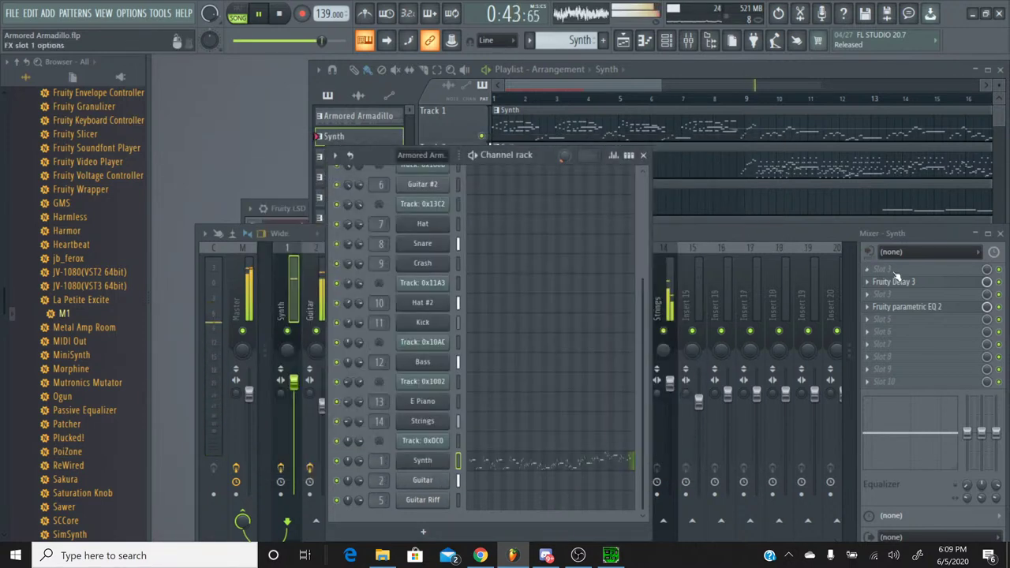
Reduce the mix level of Fruity Delay 3 on the Synth insert and look over the delay's settings.
left_click(986, 281)
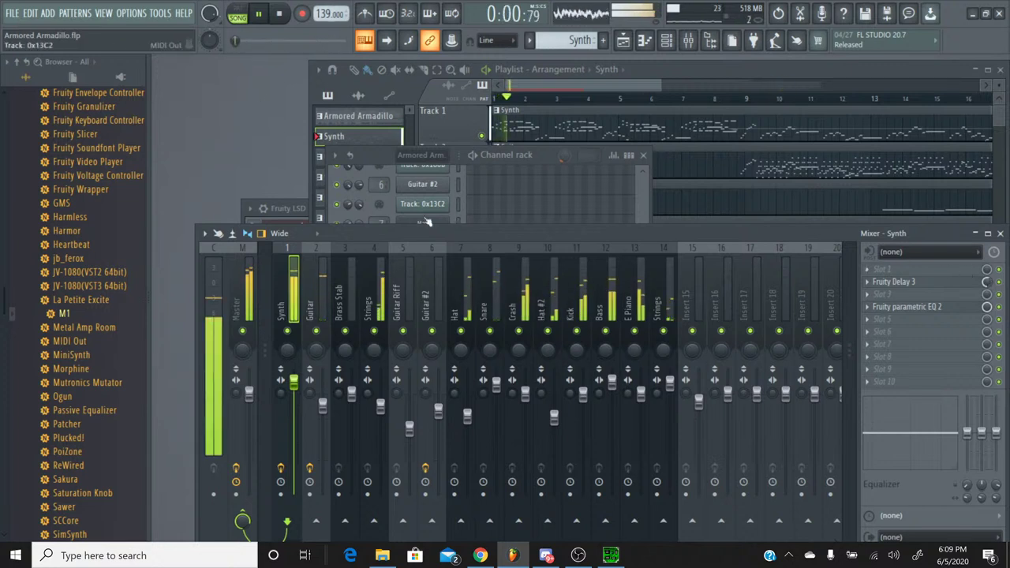
left_click(888, 284)
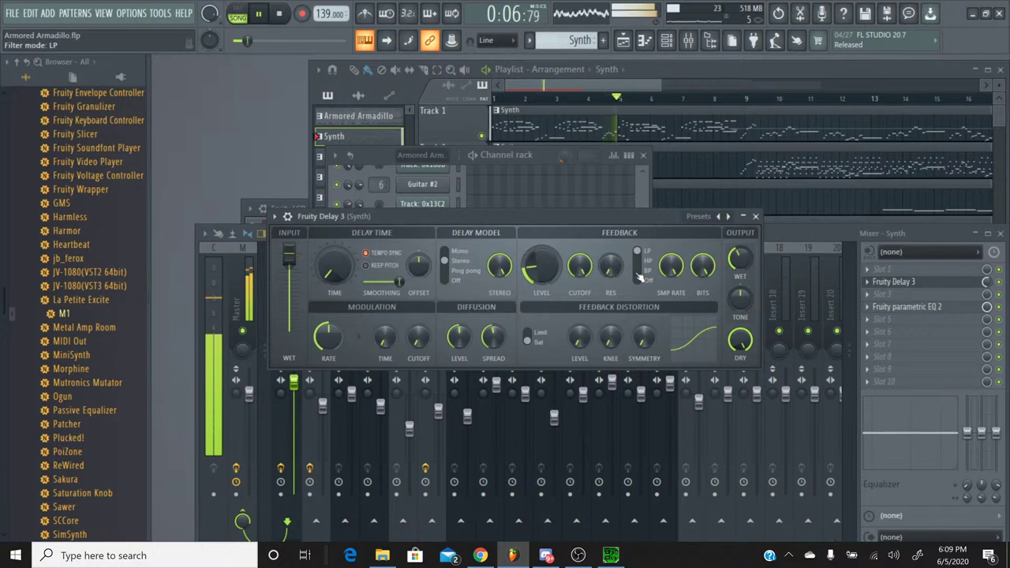
left_click(755, 216)
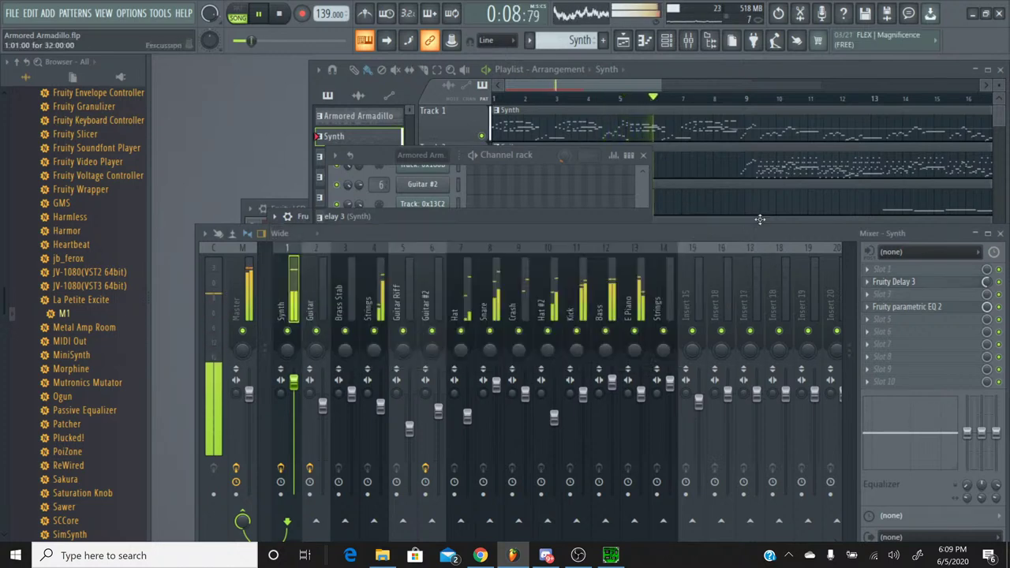
Check the YouTube live chat in Chrome and return to FL Studio.
left_click(480, 555)
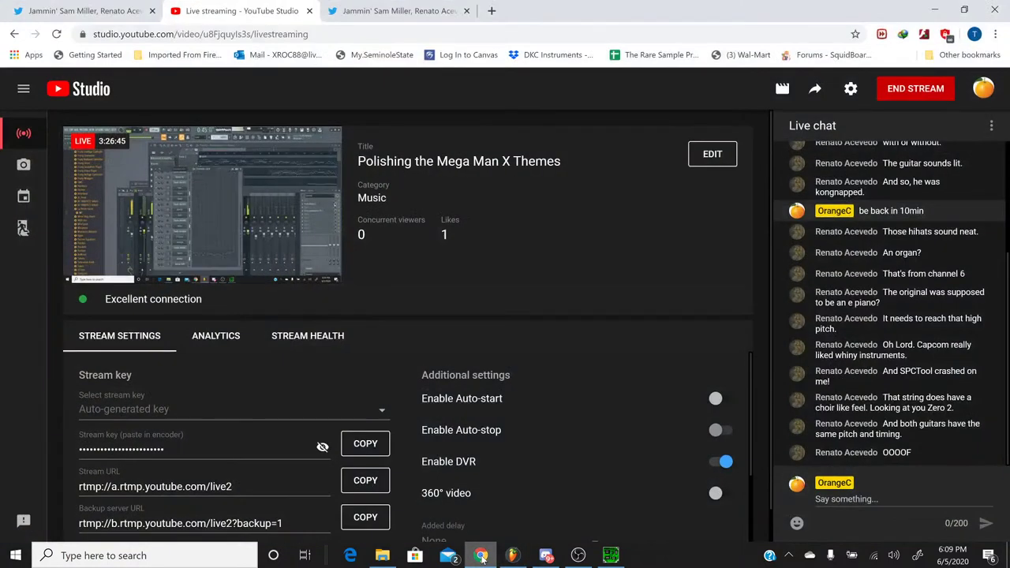
left_click(512, 555)
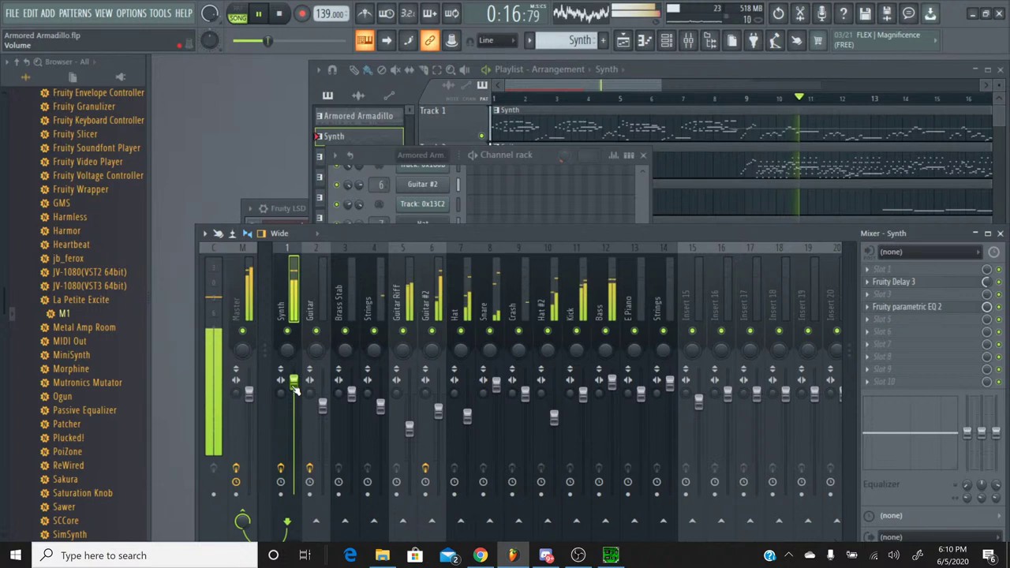
Lower the Synth mixer level slightly, audition Guitar #2 in solo and raise its level a little.
left_click_drag(295, 390, 292, 387)
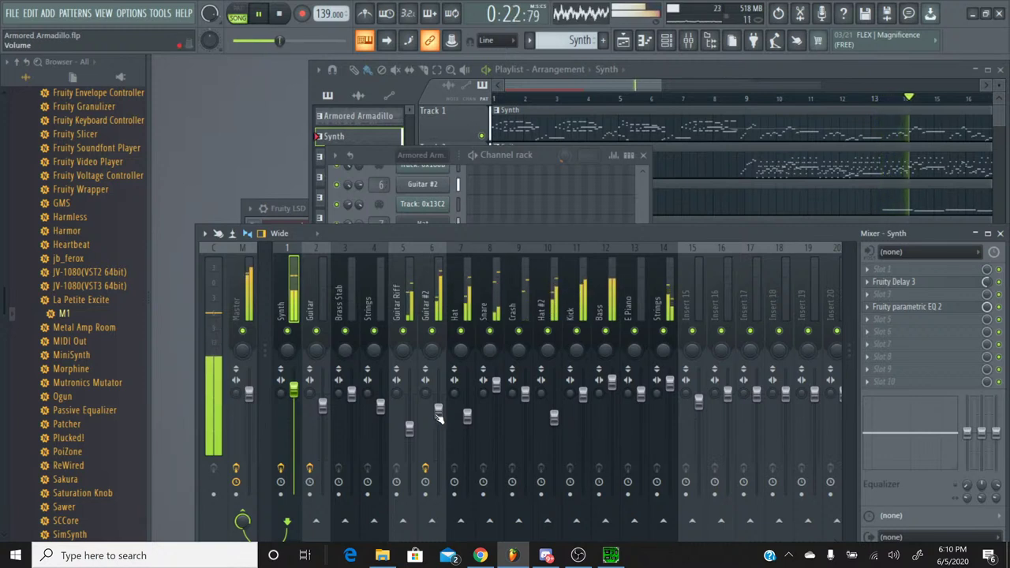
right_click(436, 333)
right_click(436, 333)
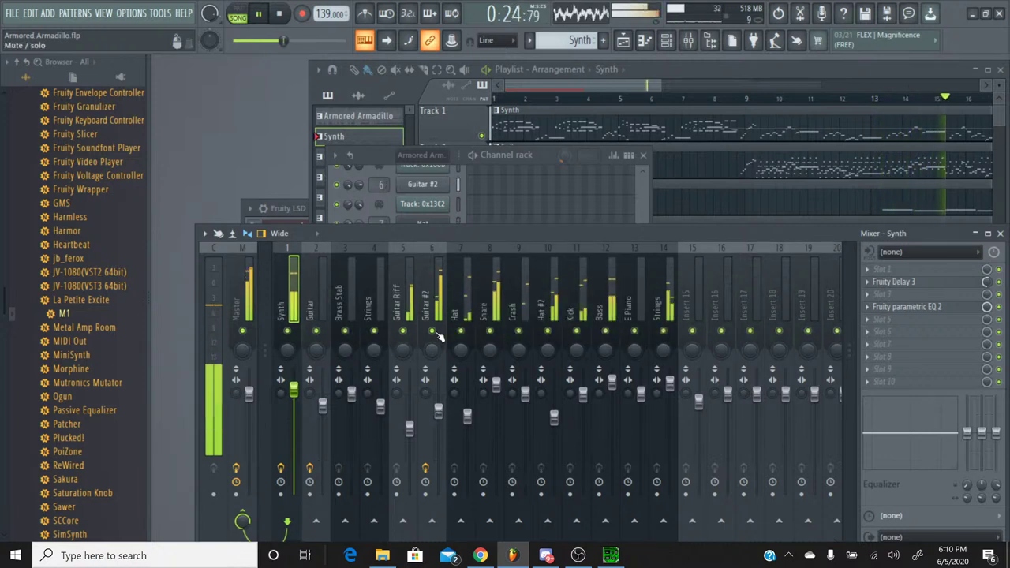
mouse_move(438, 411)
left_mouse_down()
mouse_move(444, 371)
mouse_move(446, 400)
left_mouse_up()
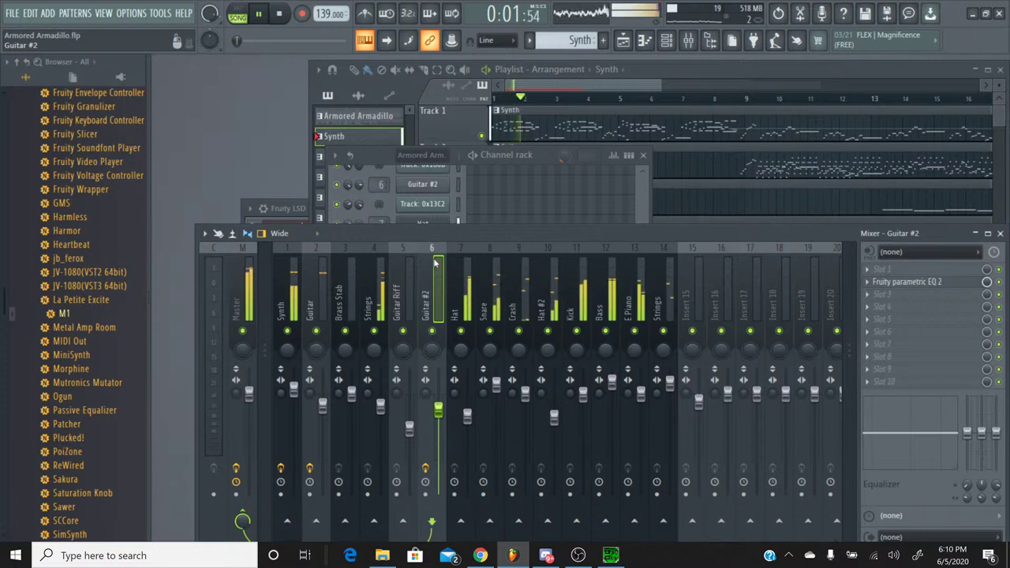
Briefly solo the Strings track on mixer insert 4 and raise its level to -0.3 dB.
right_click(375, 331)
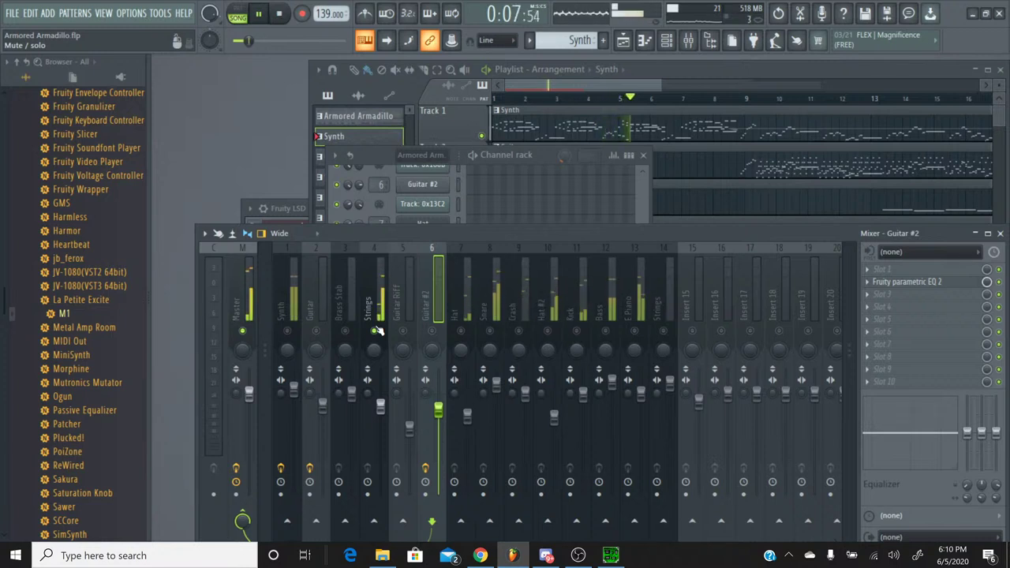
right_click(375, 331)
left_click_drag(380, 405, 380, 392)
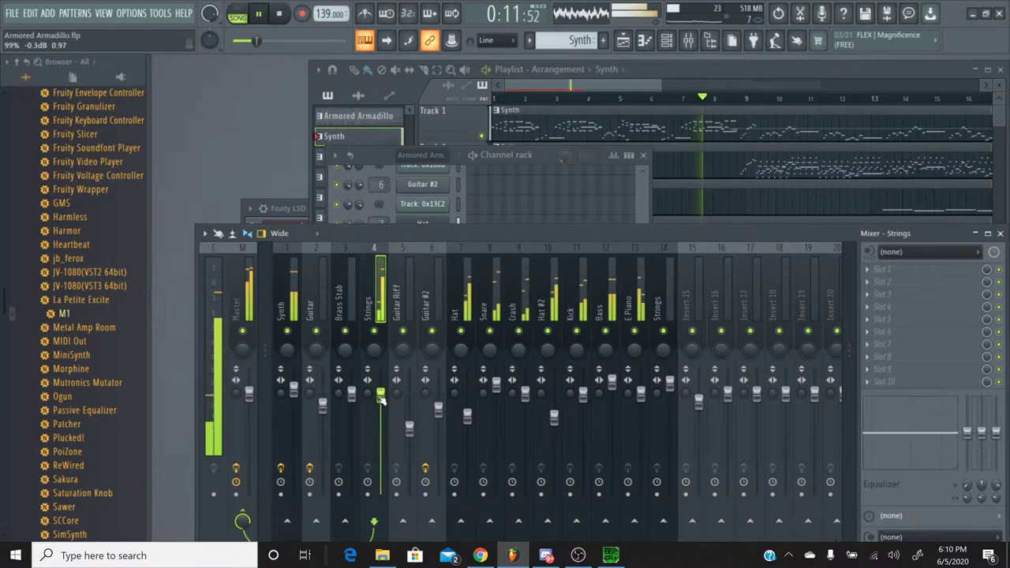
Audition the Crash track in solo, and raise the E Piano level slightly while it is soloed from the song's start.
right_click(518, 331)
right_click(517, 331)
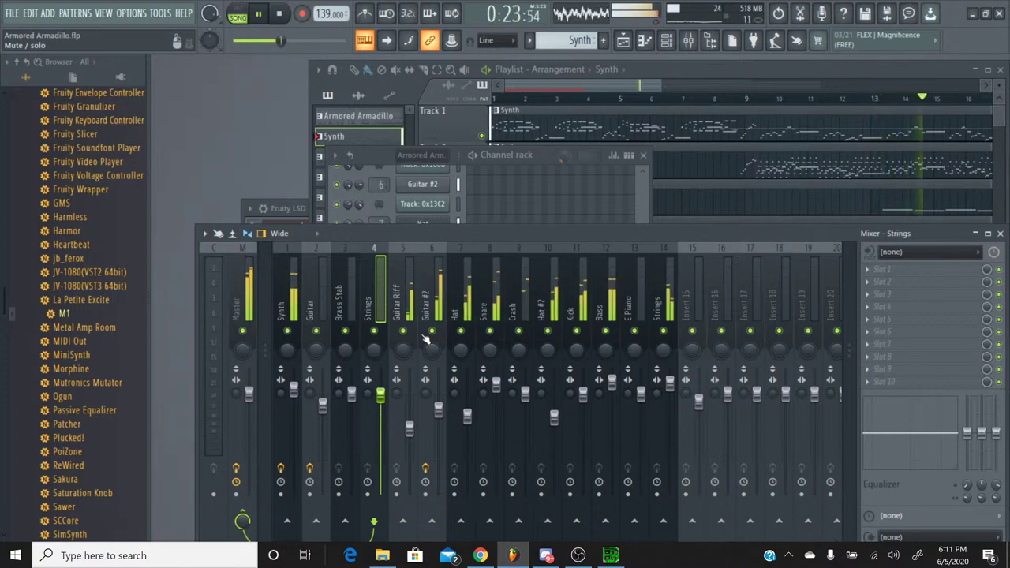
right_click(635, 331)
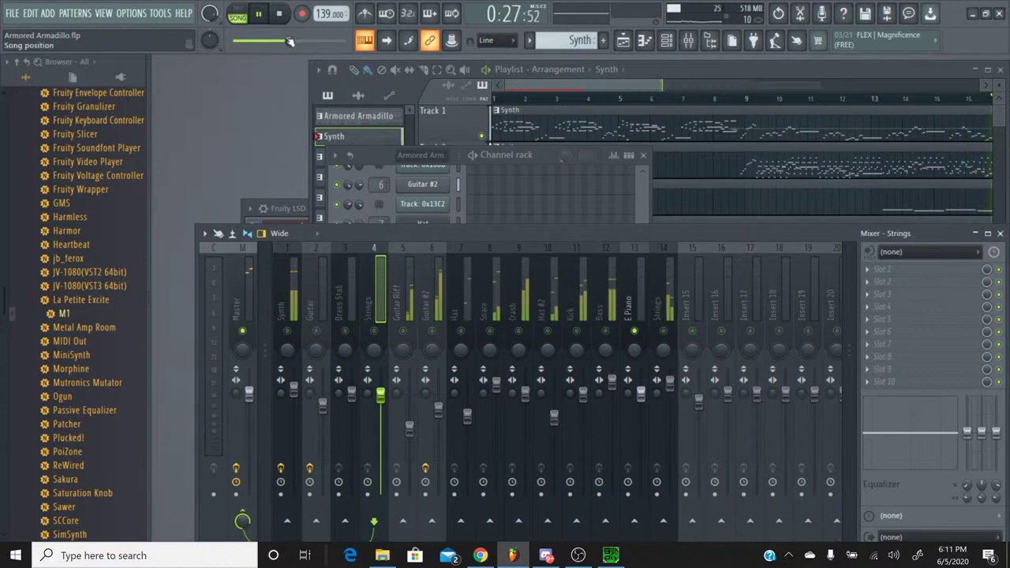
left_click(648, 399)
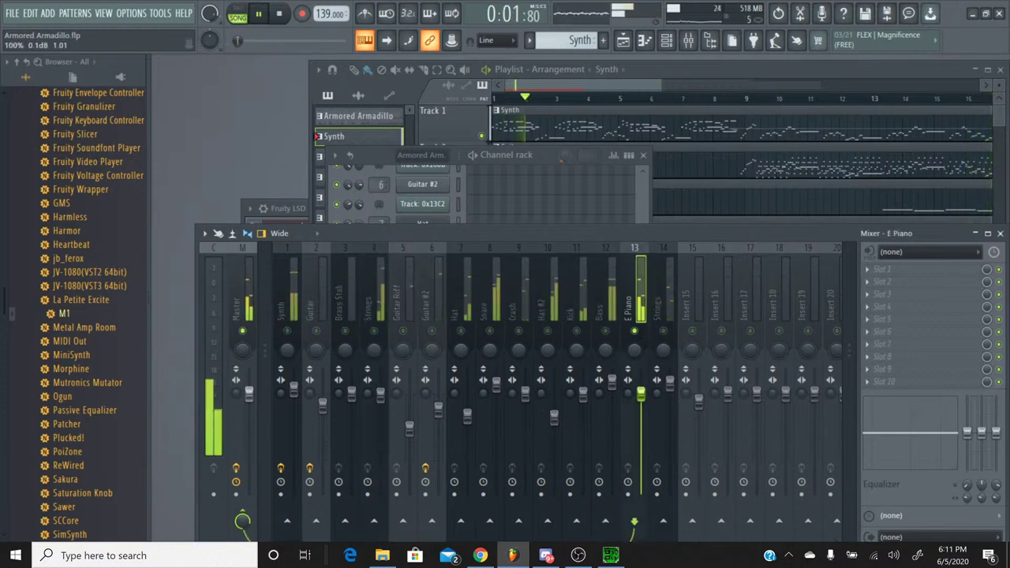
right_click(639, 331)
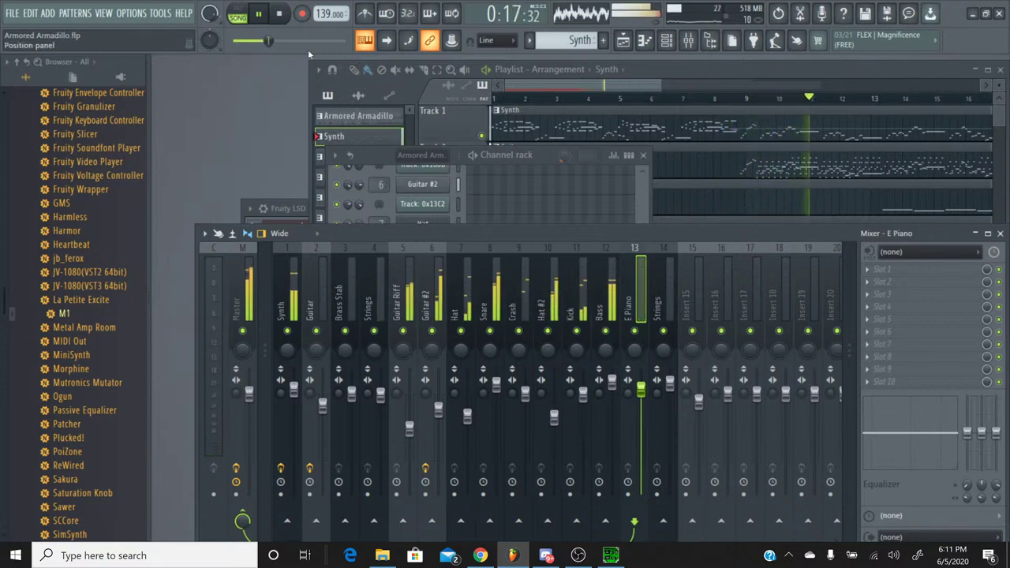
Briefly solo the Guitar Riff track and raise its level slightly, and audition the Strings track on insert 4 in solo.
right_click(403, 331)
right_click(403, 331)
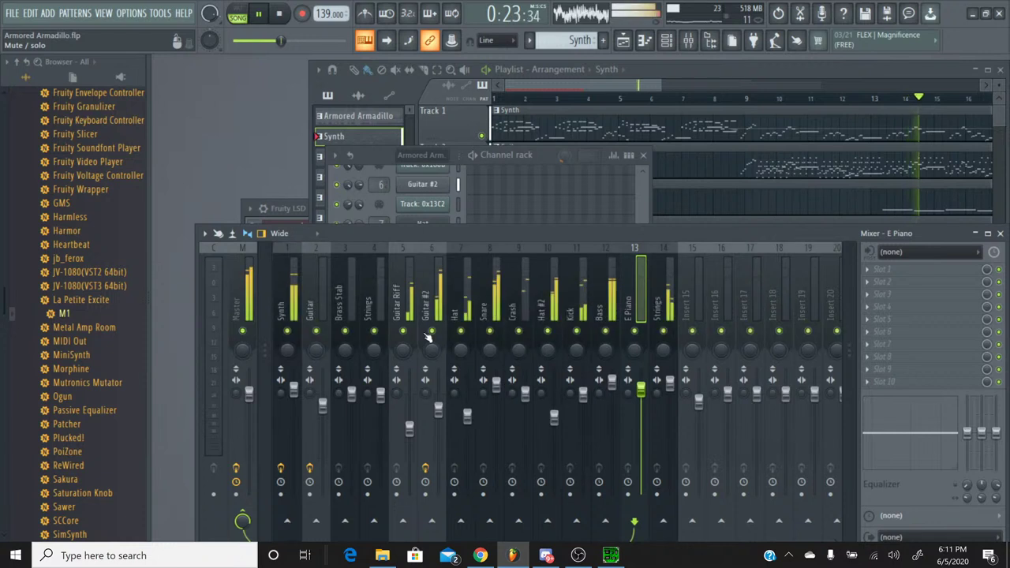
left_click_drag(410, 433, 410, 424)
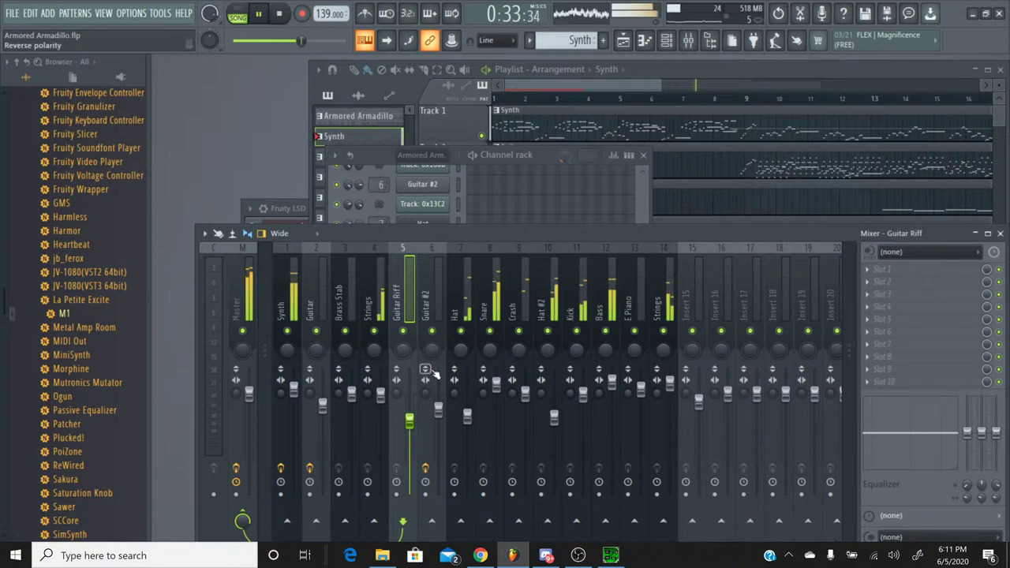
right_click(374, 331)
right_click(375, 331)
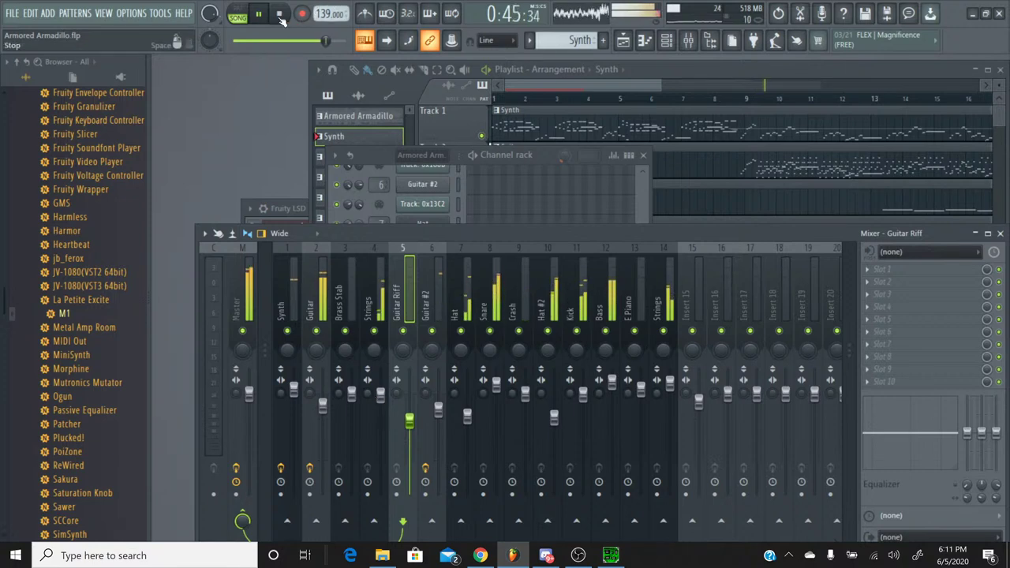
Stop the song, switch to SPCTool and listen to the original Armored Armadillo track for reference.
key("space")
key("alt+Tab")
key("alt+Tab")
key("alt+Tab")
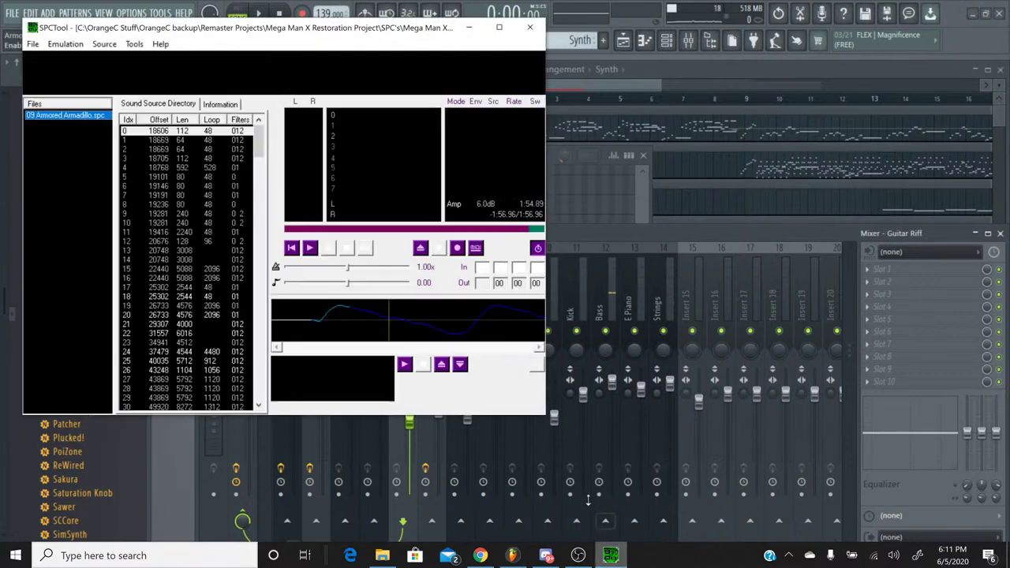
left_click(309, 249)
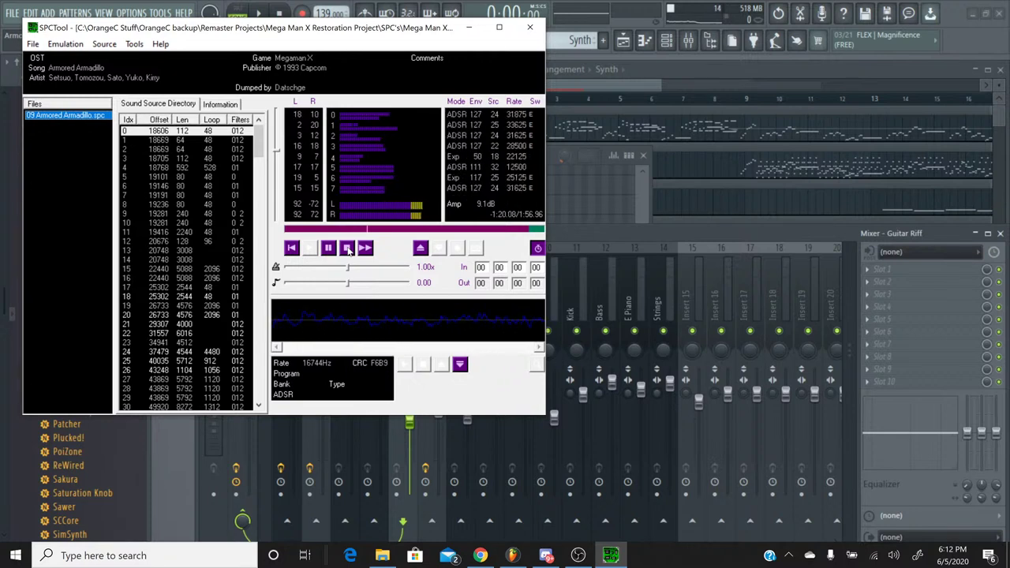
left_click(347, 248)
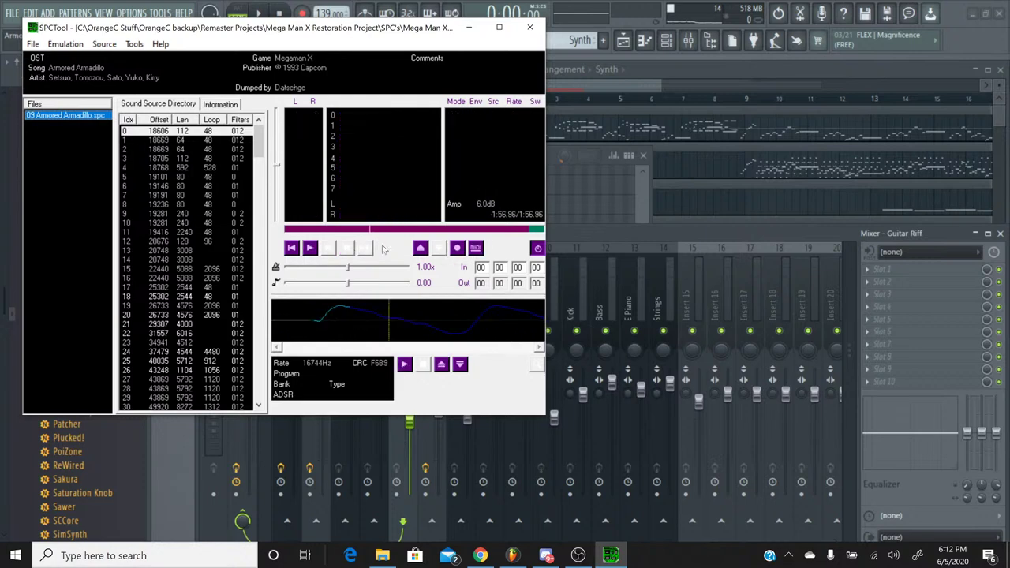
Return to FL Studio, play the remake and check the YouTube live chat in Chrome while it runs.
left_click(572, 235)
left_click(256, 15)
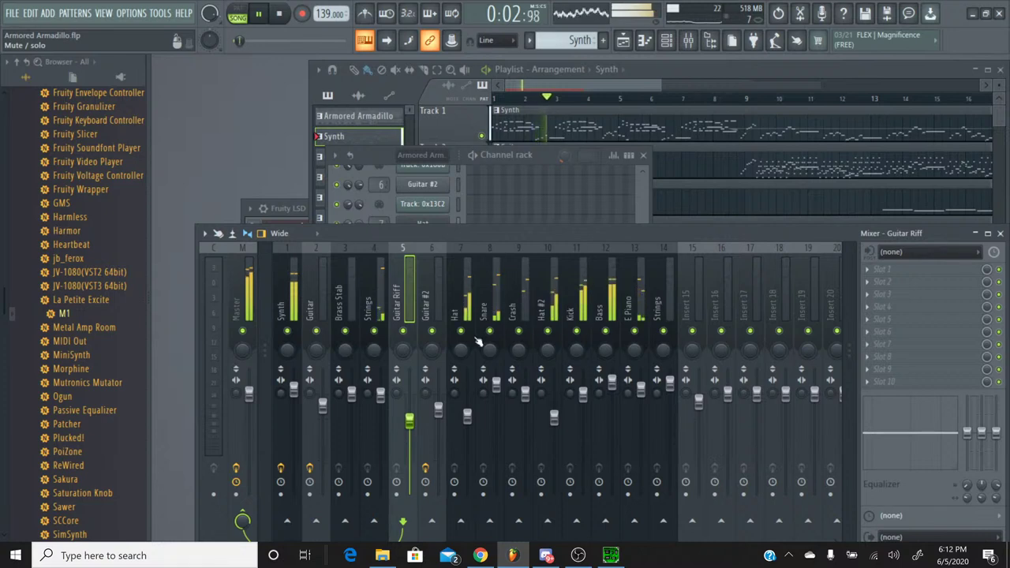
left_click(483, 557)
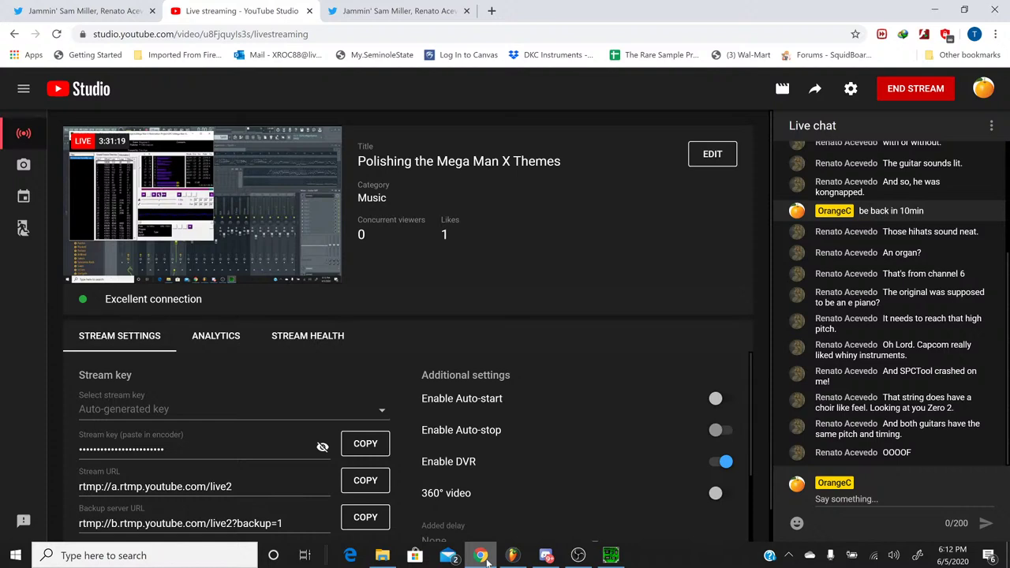
left_click(483, 557)
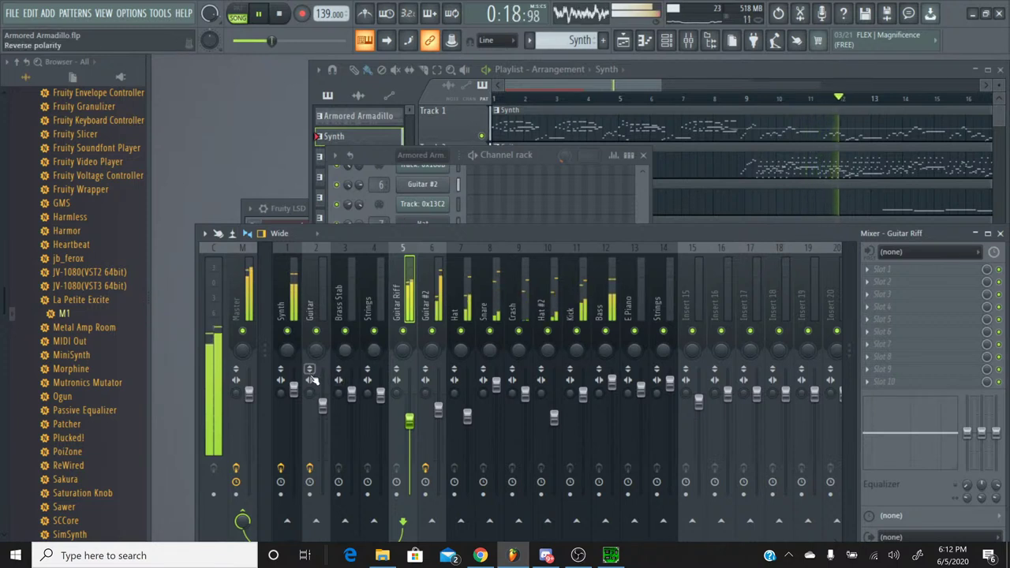
Balance Synth against Guitar #2 with only those two soloed, lowering the Synth level and setting Guitar #2 to -4.3 dB.
right_click(286, 330)
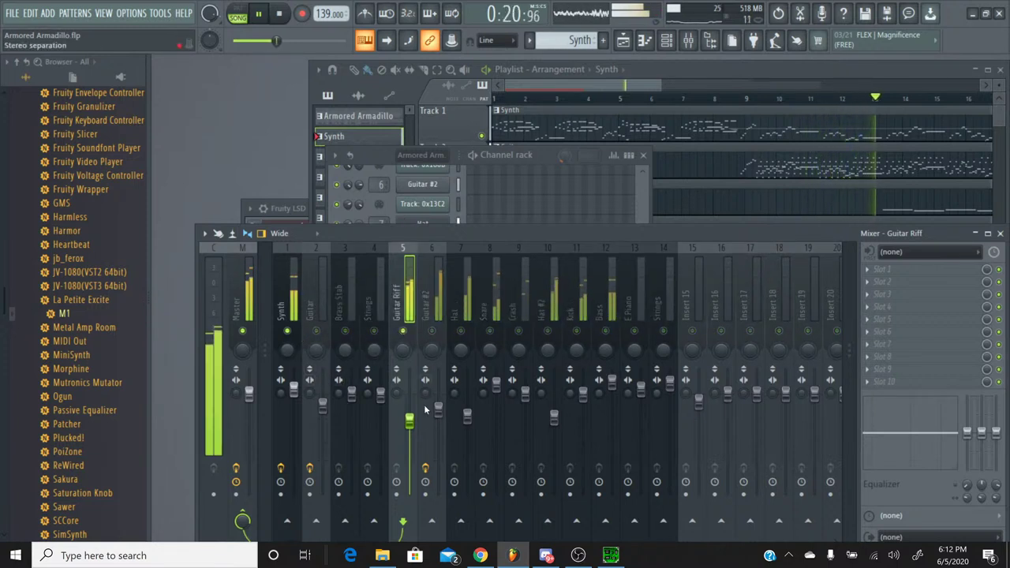
left_click(434, 331)
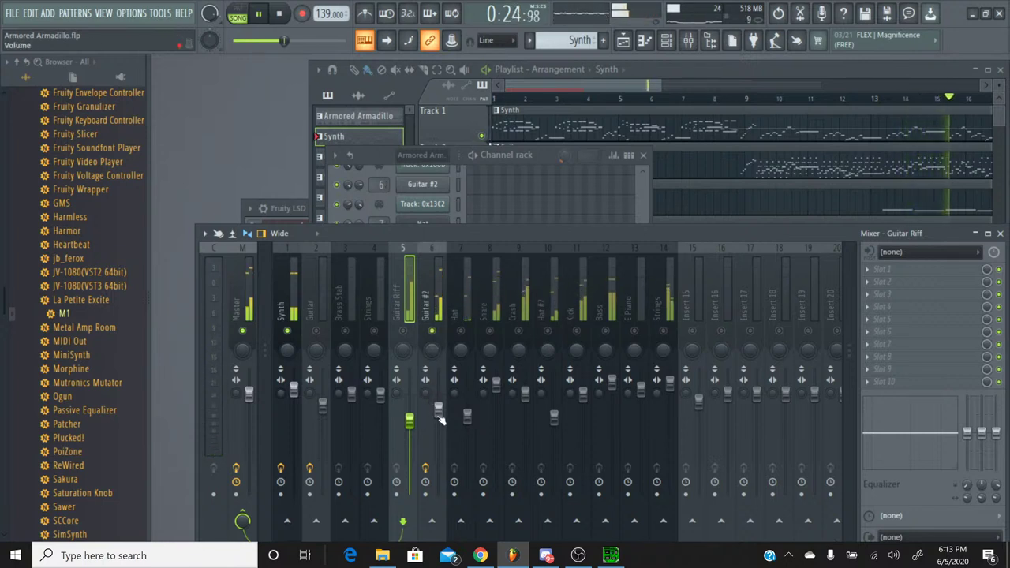
left_click_drag(438, 408, 438, 393)
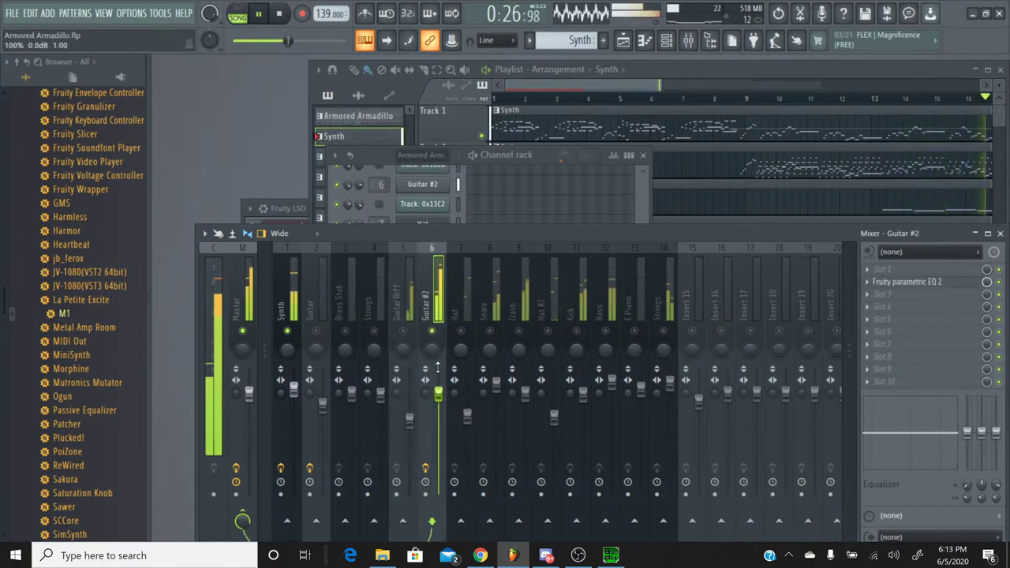
left_click_drag(438, 393, 438, 389)
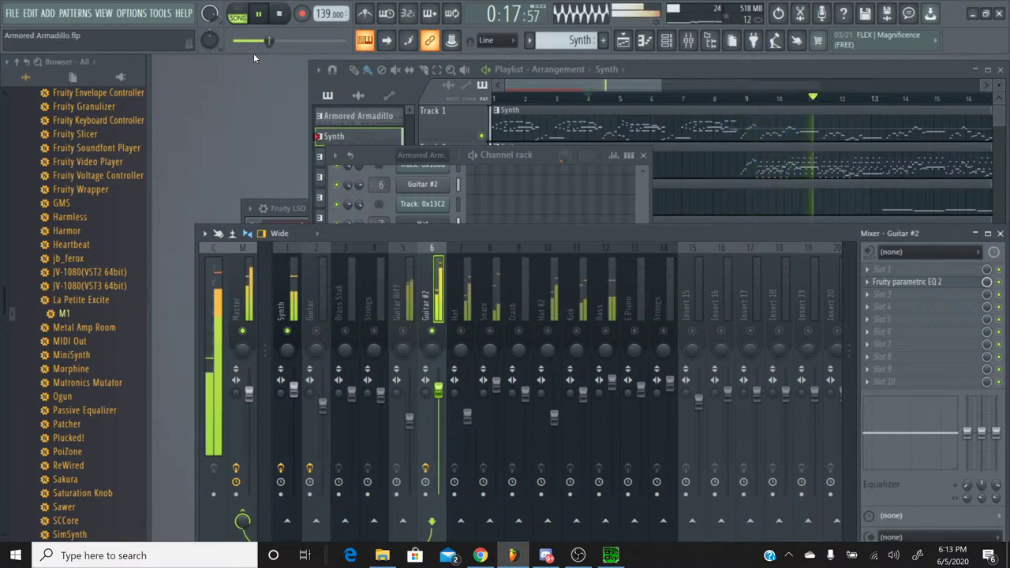
left_click_drag(293, 388, 293, 410)
left_click_drag(438, 392, 437, 412)
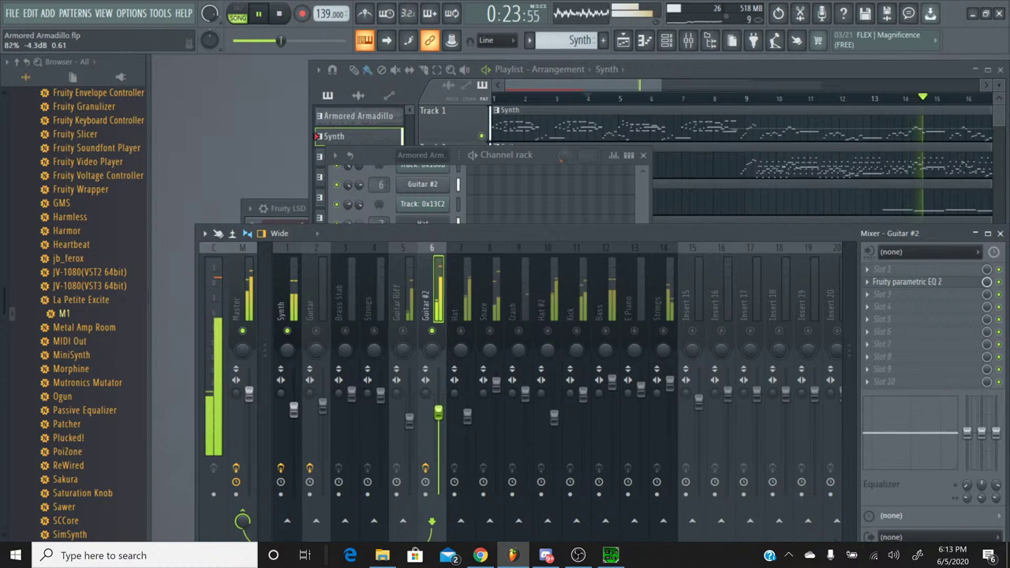
right_click(288, 332)
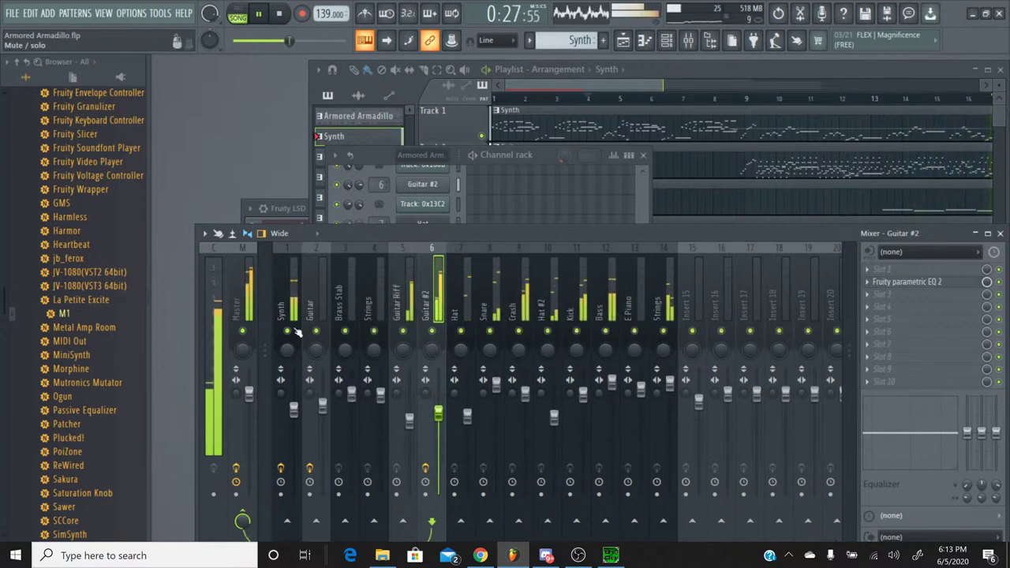
Try the Exciter as the second insert effect in the Synth channel's KORG M1.
left_click(292, 262)
key("F6")
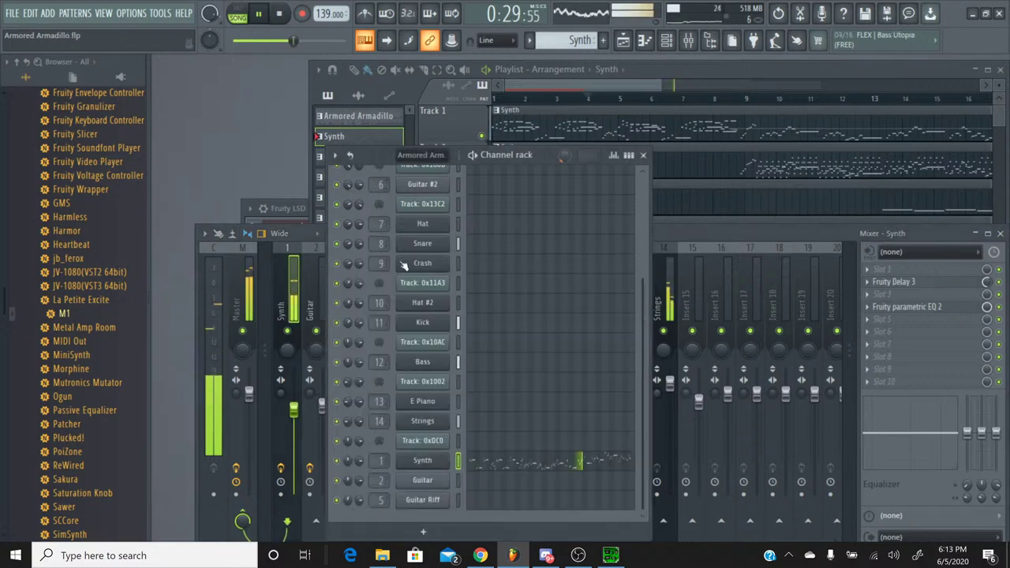
left_click(417, 466)
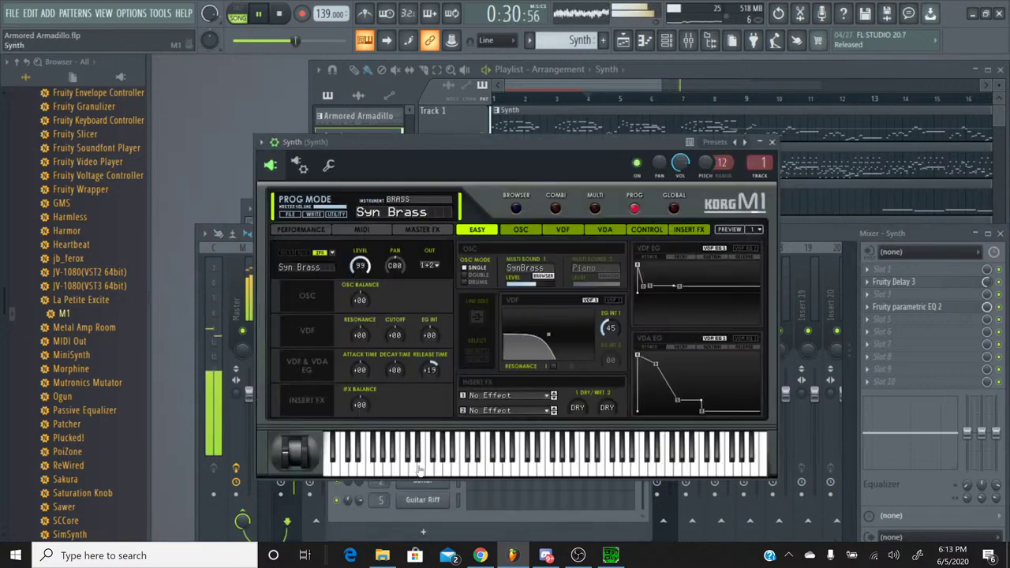
left_click(543, 409)
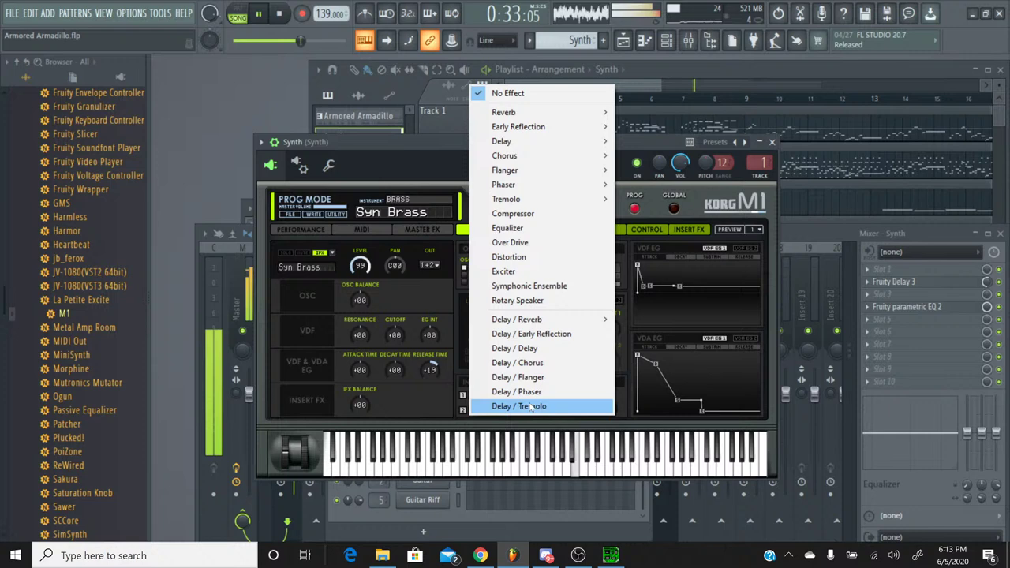
left_click(541, 271)
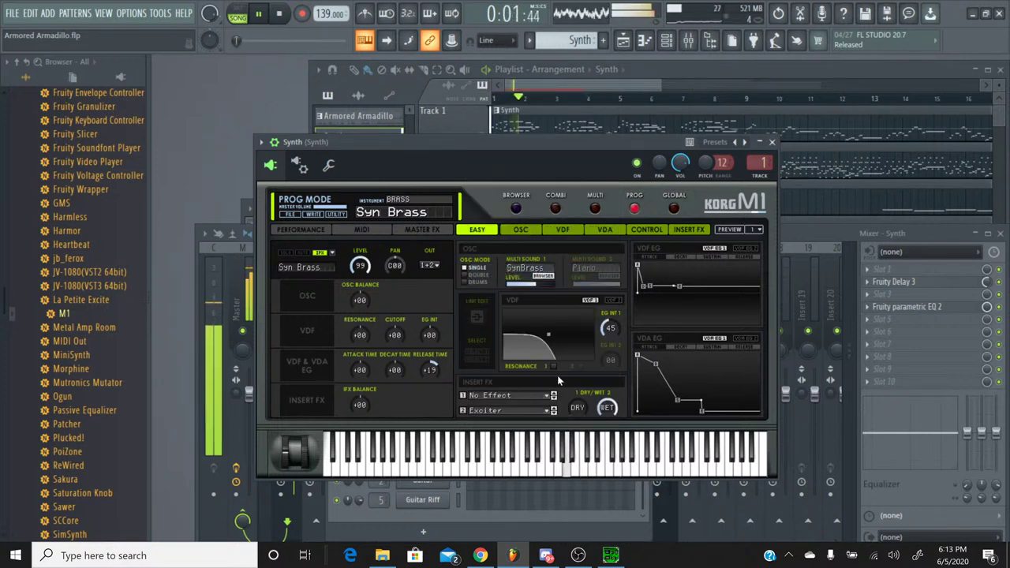
Lower the Master level slightly, readjust the Synth level by ear, and solo Synth together with Guitar #2.
left_click(248, 337)
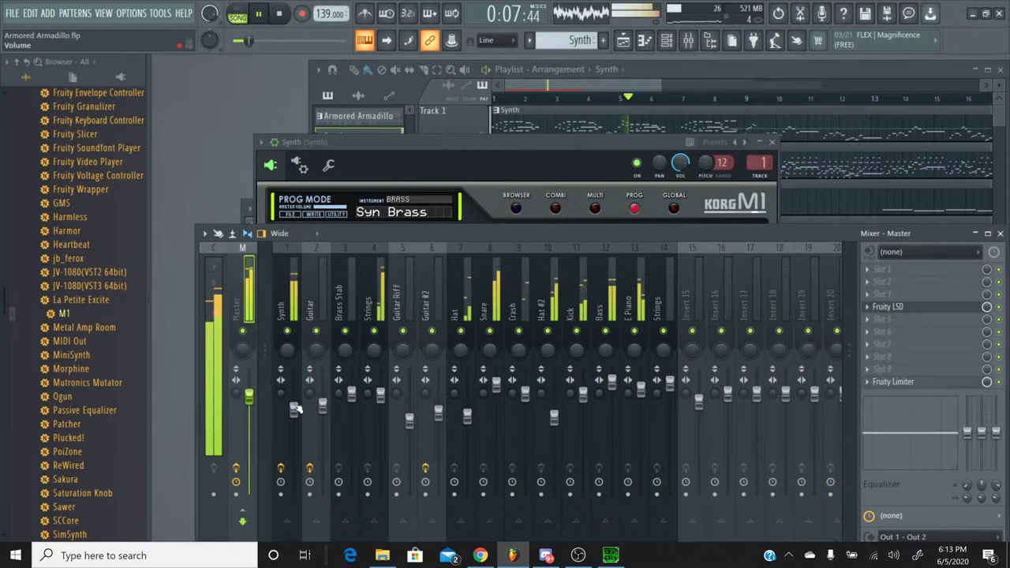
right_click(294, 334)
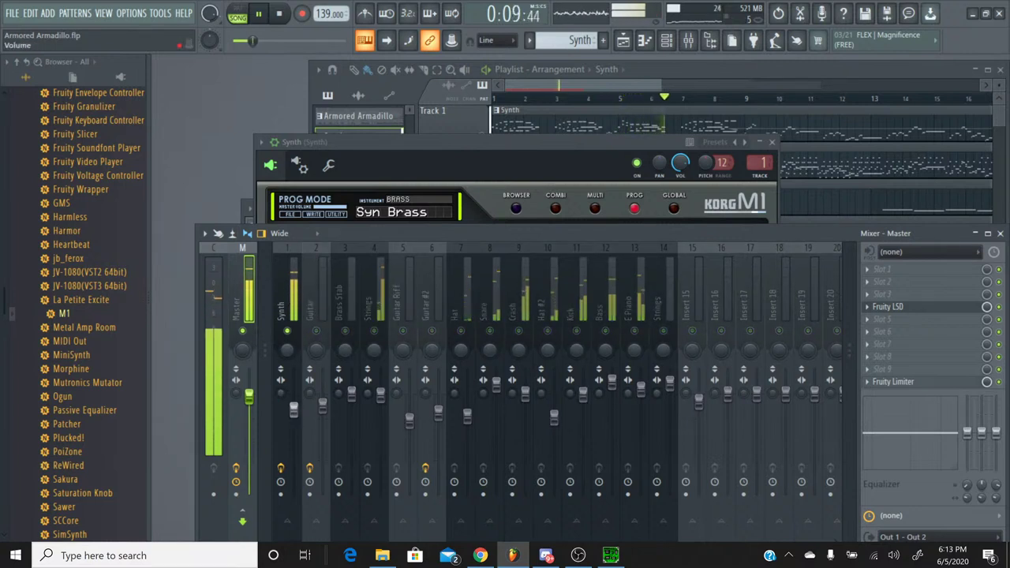
left_click_drag(293, 408, 294, 418)
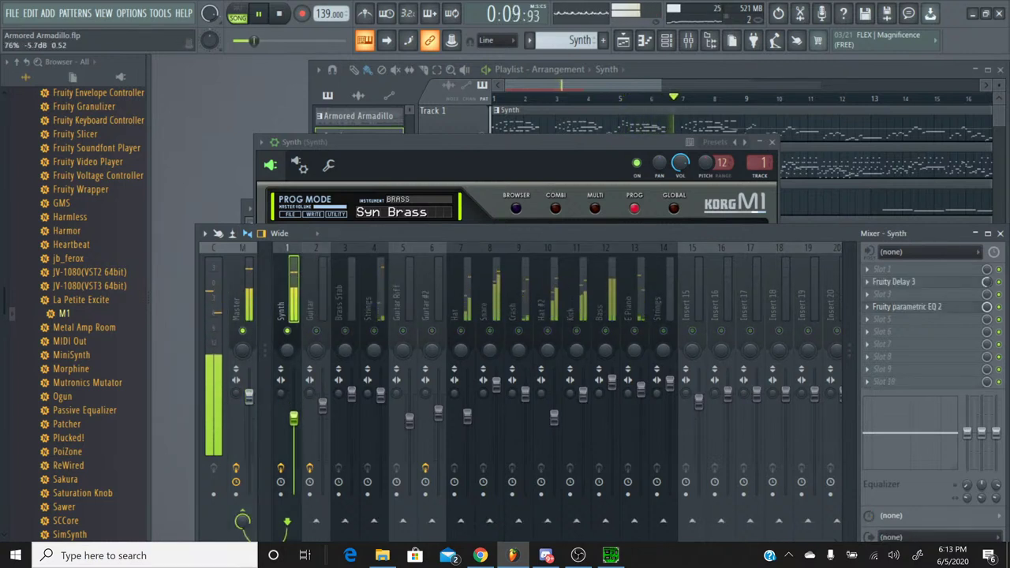
right_click(288, 330)
left_click_drag(293, 418, 294, 407)
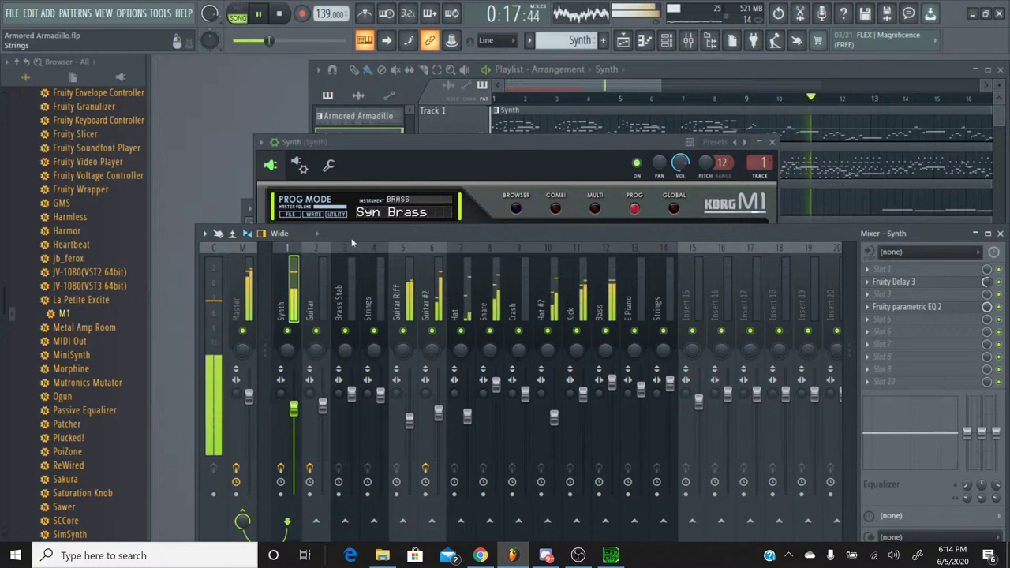
right_click(288, 331)
left_click(431, 331)
Try a lower wet mix for the Synth's Exciter, and set the M1's second insert effect back to No Effect.
left_click(454, 166)
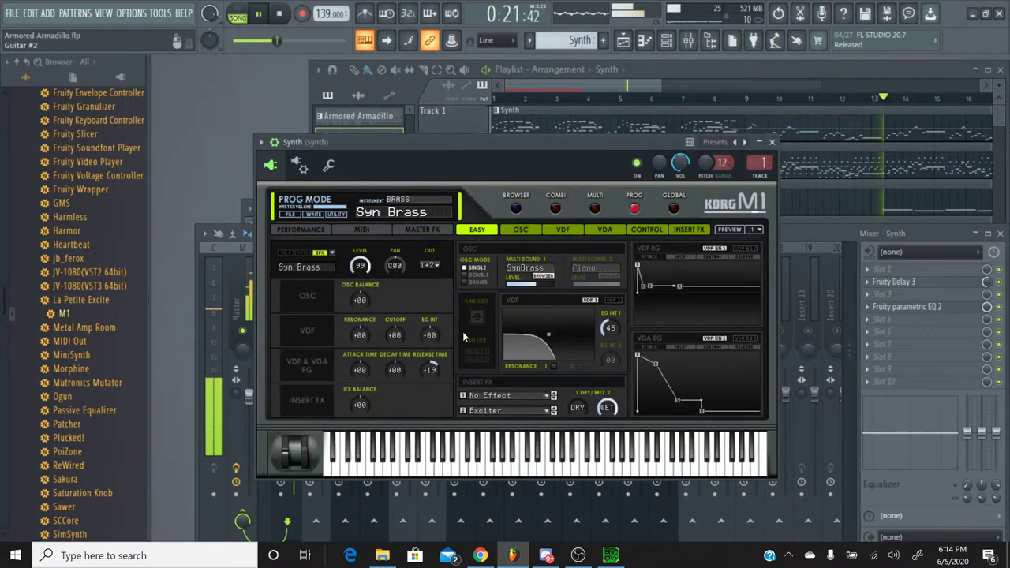
left_click_drag(607, 407, 539, 442)
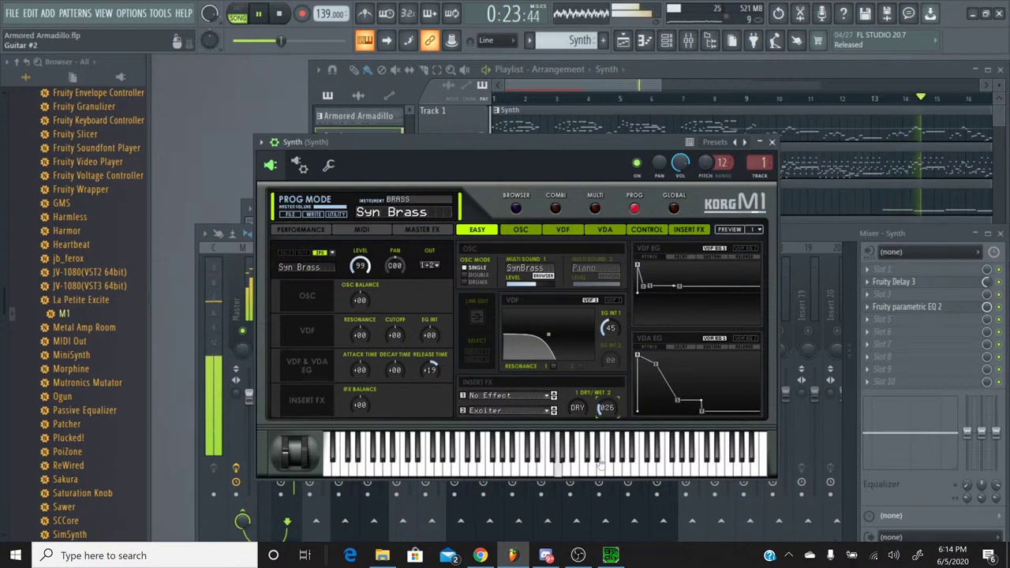
left_click(511, 409)
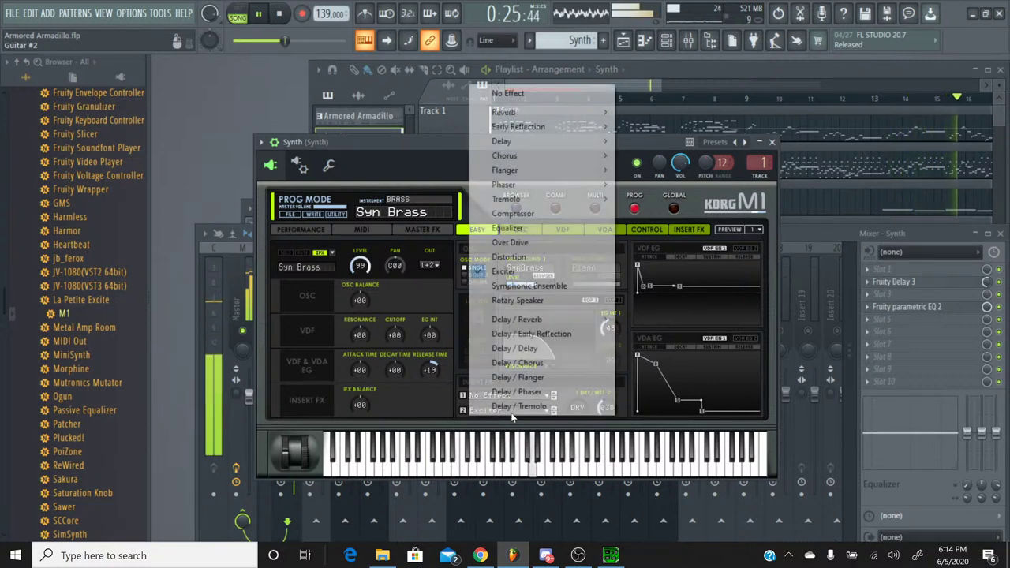
left_click(533, 96)
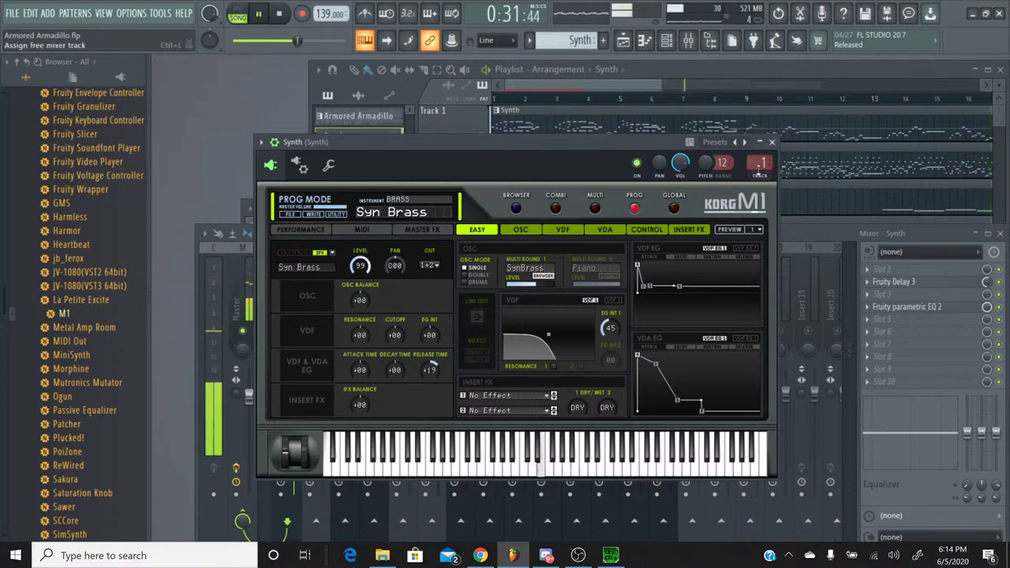
left_click(771, 142)
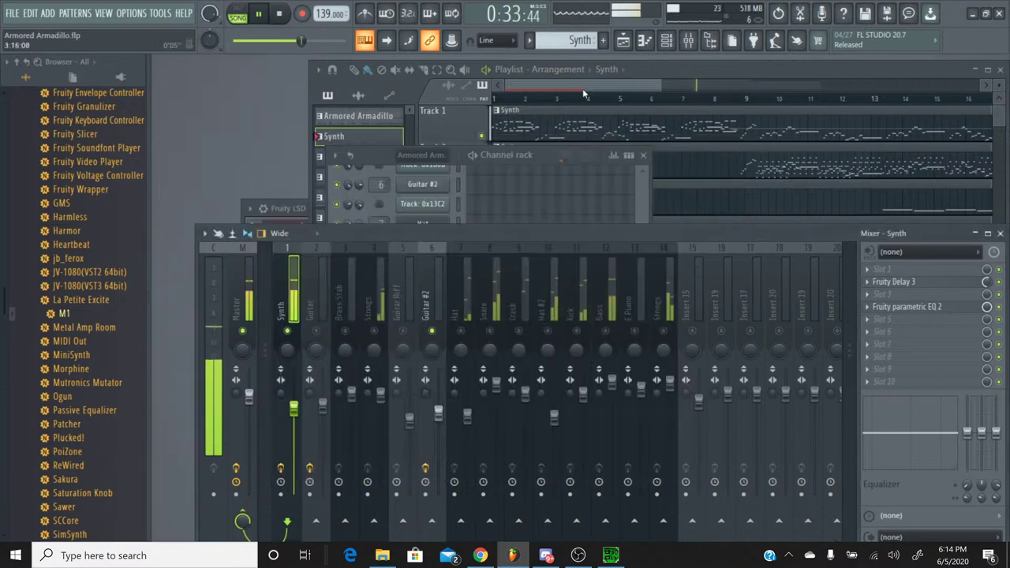
Switch to the Armored Armadillo pattern in the channel rack and view the volume events of the Track: 0xDC0 channel.
left_click(372, 162)
left_click(568, 40)
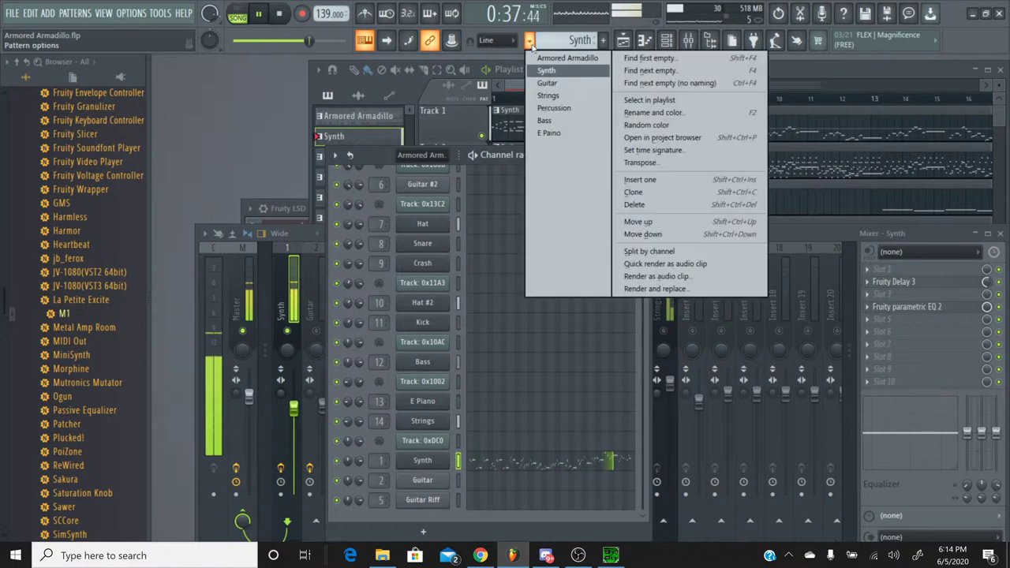
left_click(552, 46)
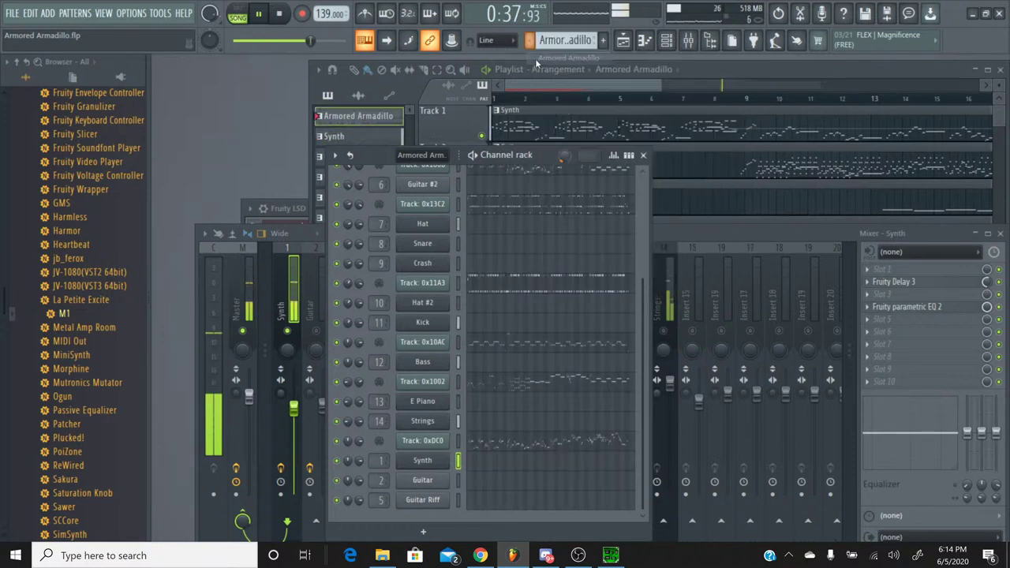
right_click(352, 439)
left_click(395, 375)
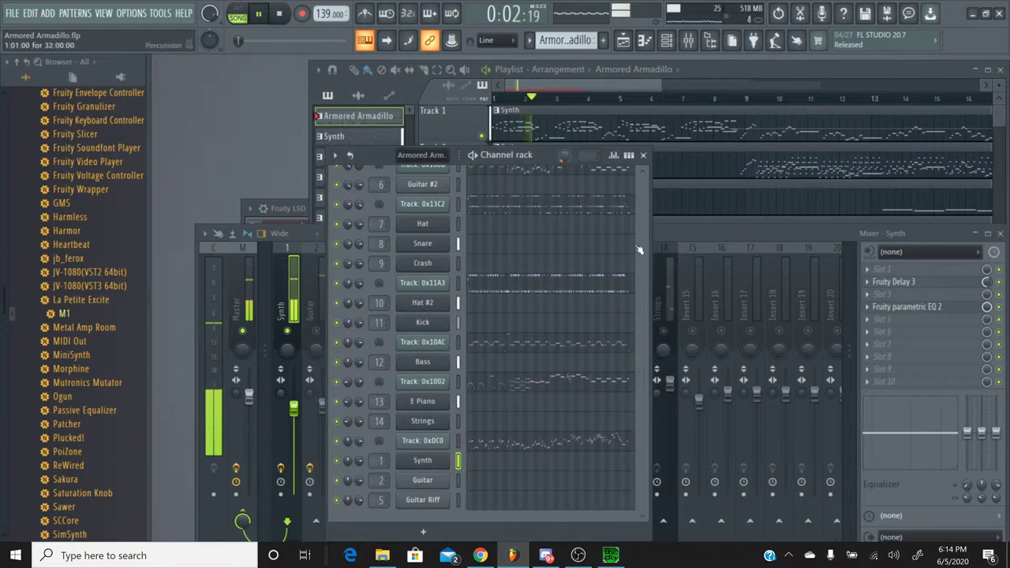
Play only the pattern from about bar 11, and copy the Track: 0xDC0 channel's volume of 78% to the Synth channel.
left_click(237, 16)
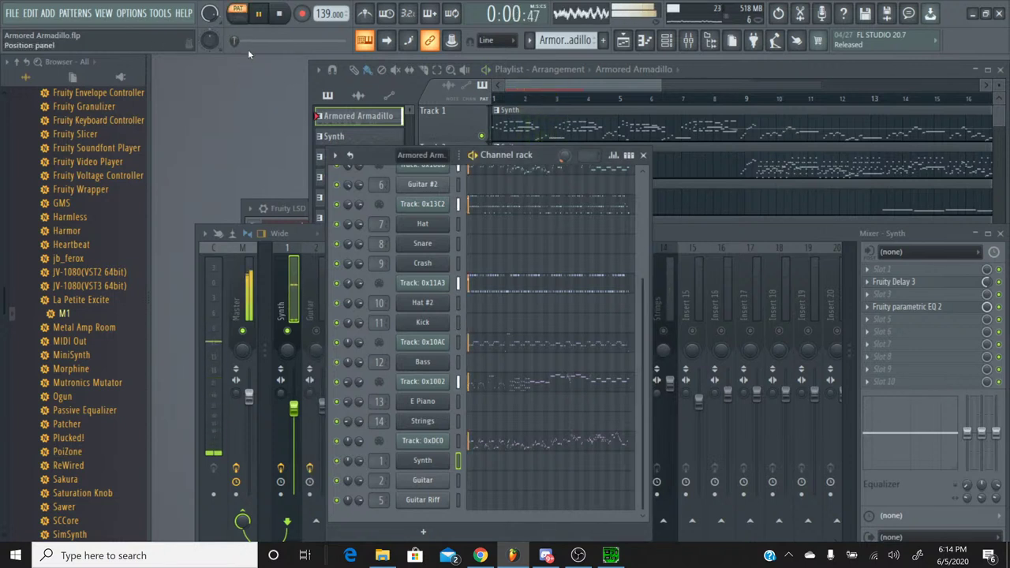
left_click_drag(234, 40, 271, 44)
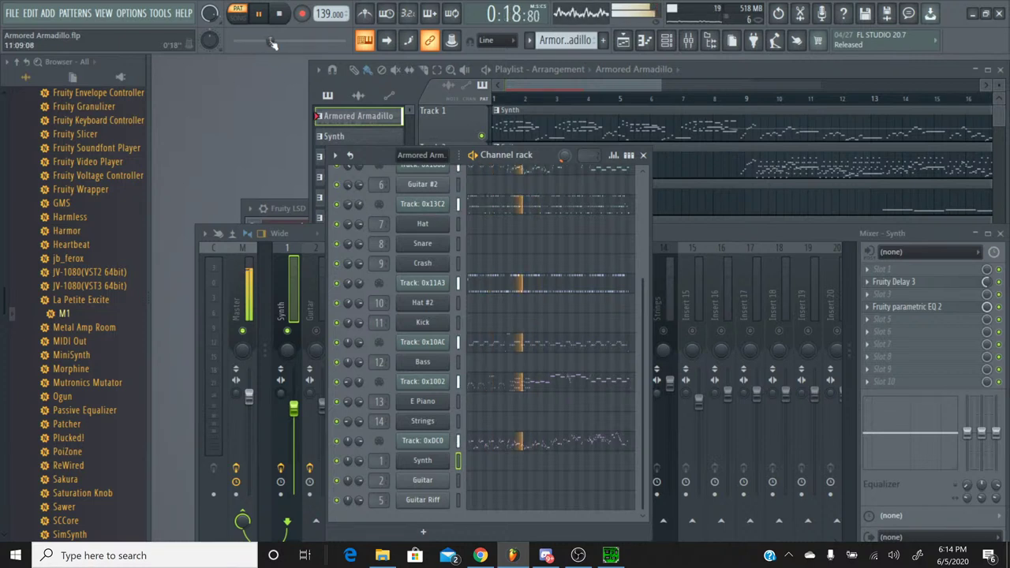
right_click(363, 442)
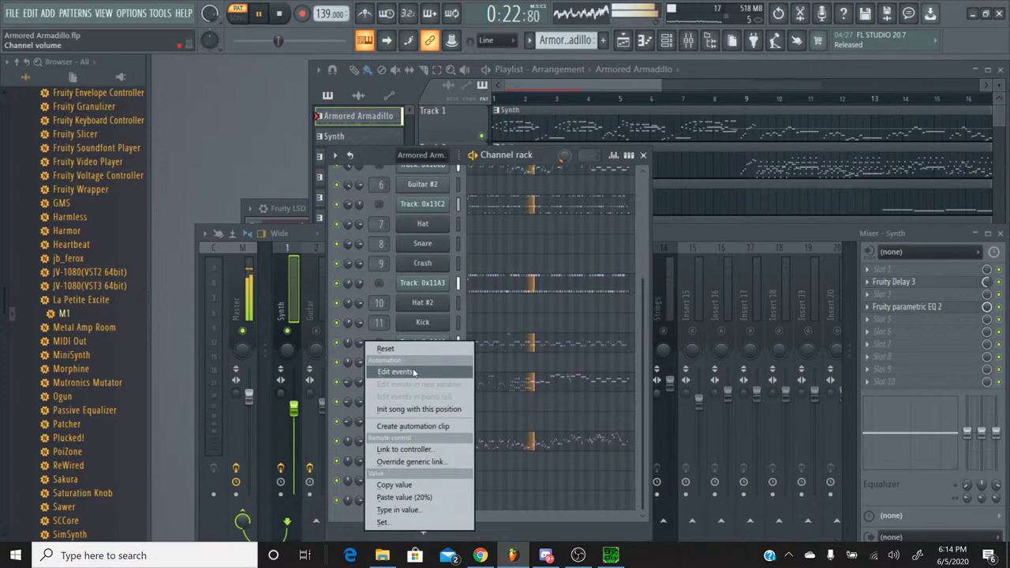
left_click(405, 486)
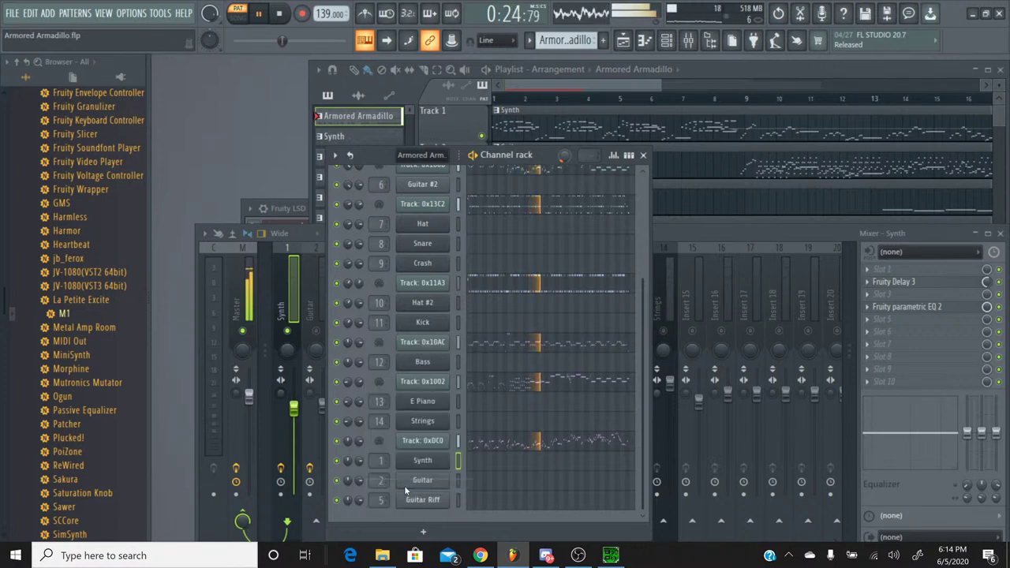
right_click(357, 469)
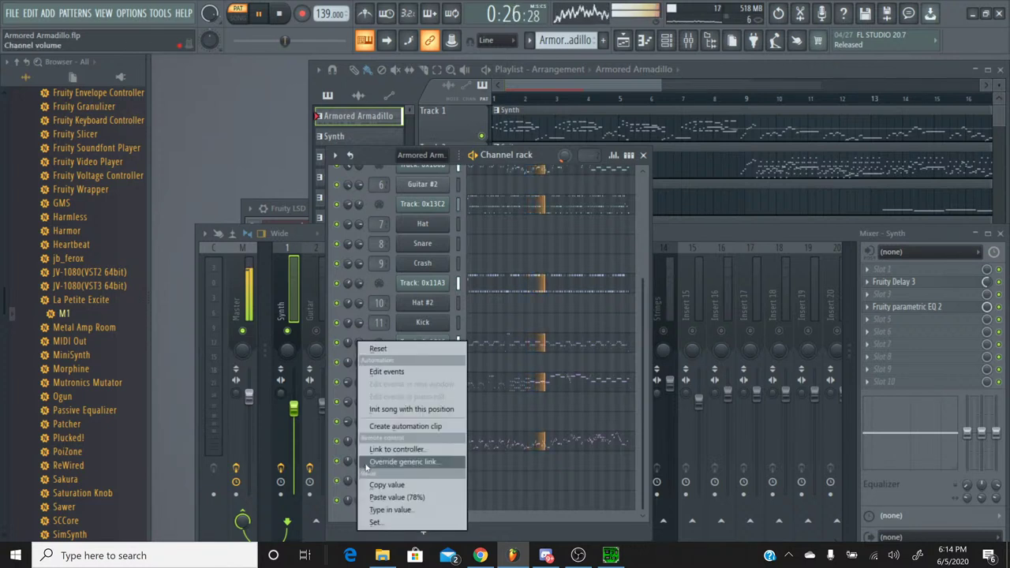
left_click(389, 499)
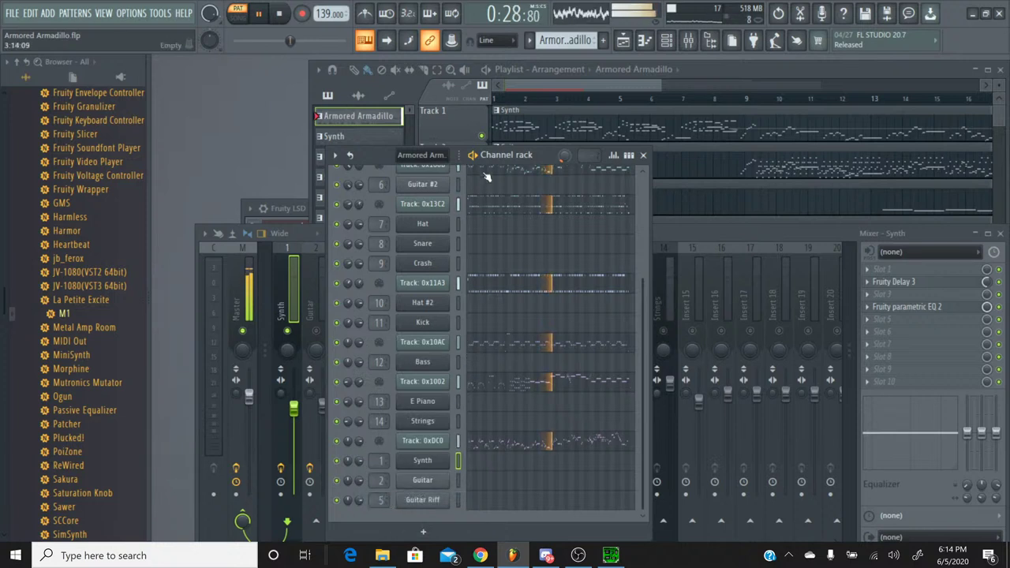
Copy the volume value of the original MIDI track channel directly above Guitar #2.
scroll(487, 177, "up", 5)
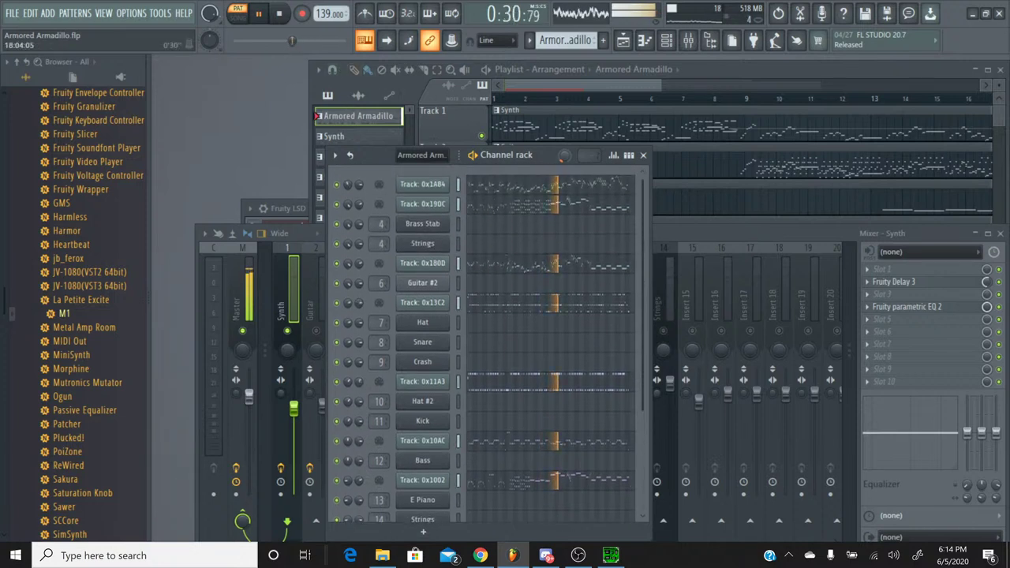
right_click(359, 268)
left_click(407, 412)
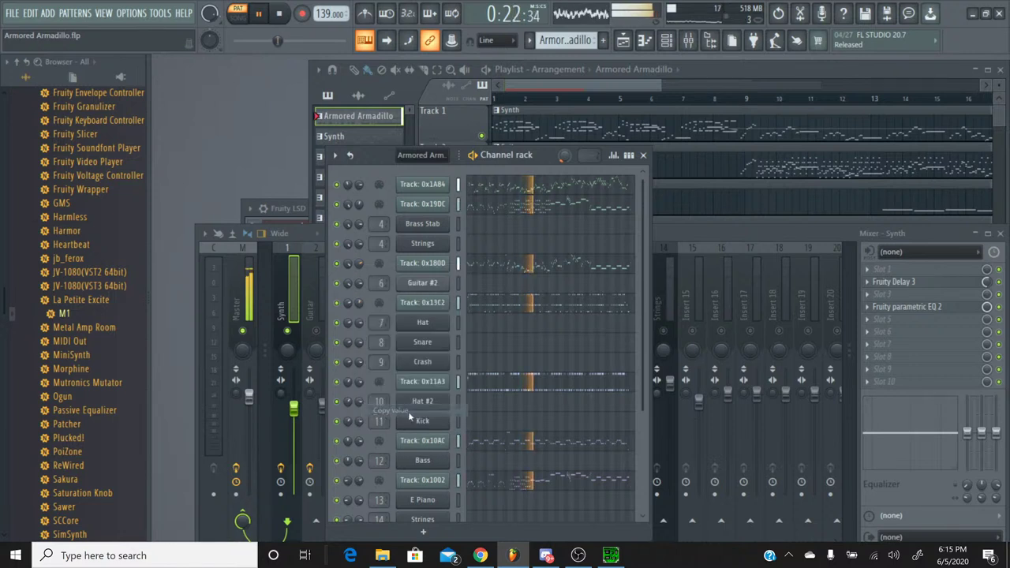
Paste the copied volume value onto the Guitar #2 channel in the channel rack.
scroll(527, 325, "down", 2)
scroll(513, 283, "up", 3)
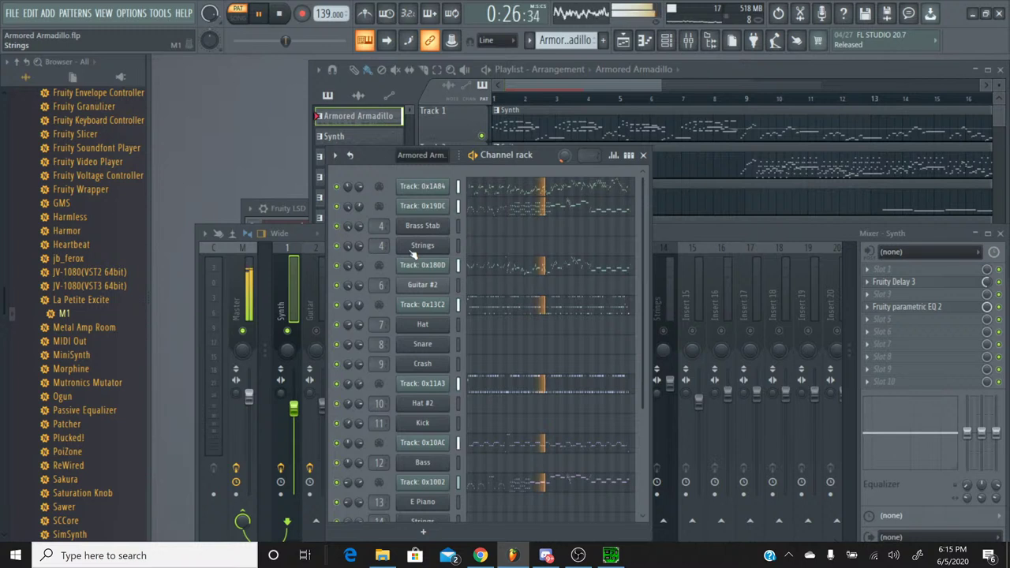
right_click(359, 294)
left_click(408, 451)
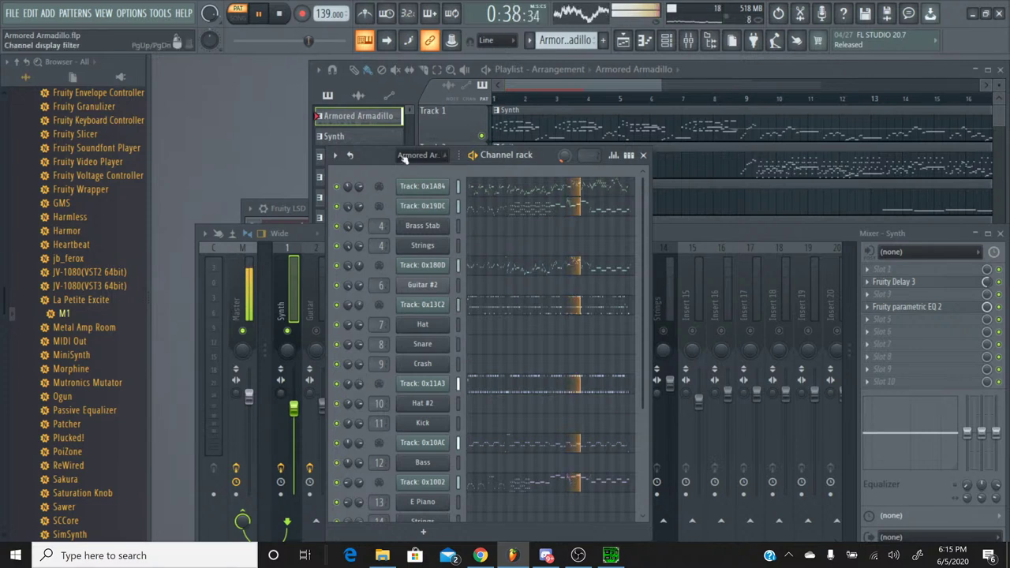
Switch playback to song mode and unsolo Guitar #2 so every mixer track sounds.
left_click(237, 14)
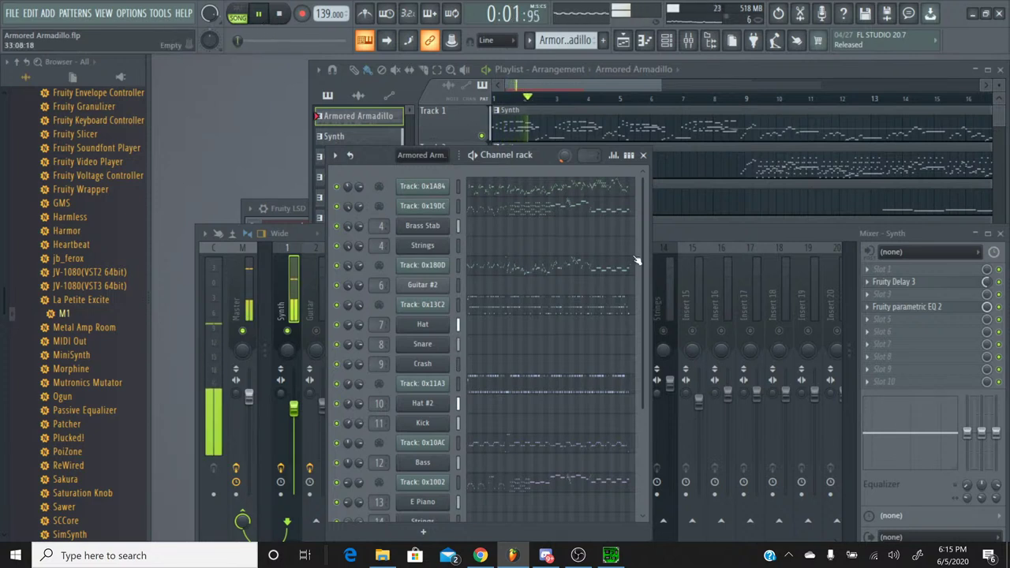
left_click(303, 347)
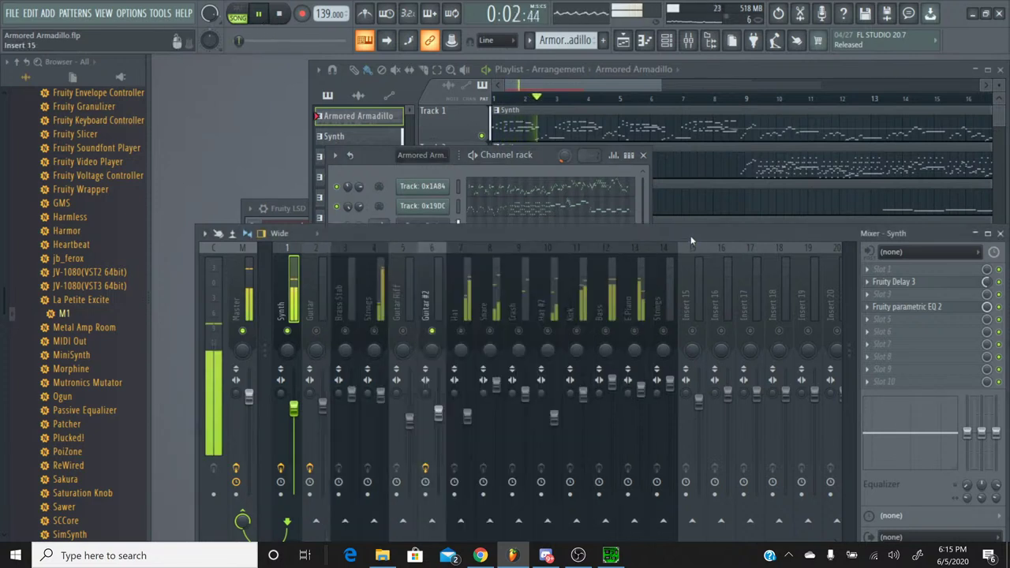
right_click(297, 341)
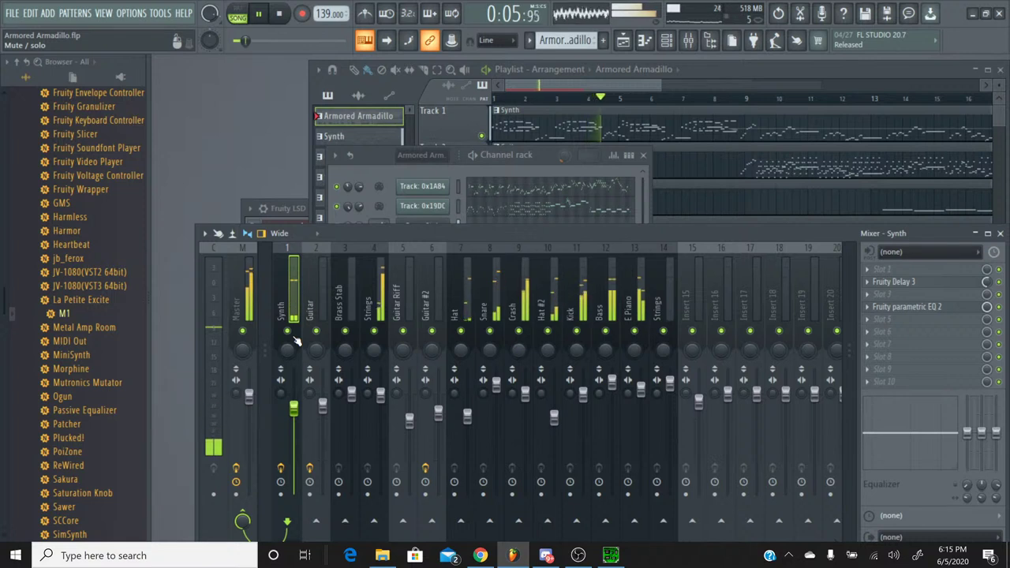
Rebalance the mixer faders: raise Synth and Guitar #2, lower Guitar Riff to about 66% (-8.1 dB) and lower Strings on track 14.
scroll(298, 414, "up", 2)
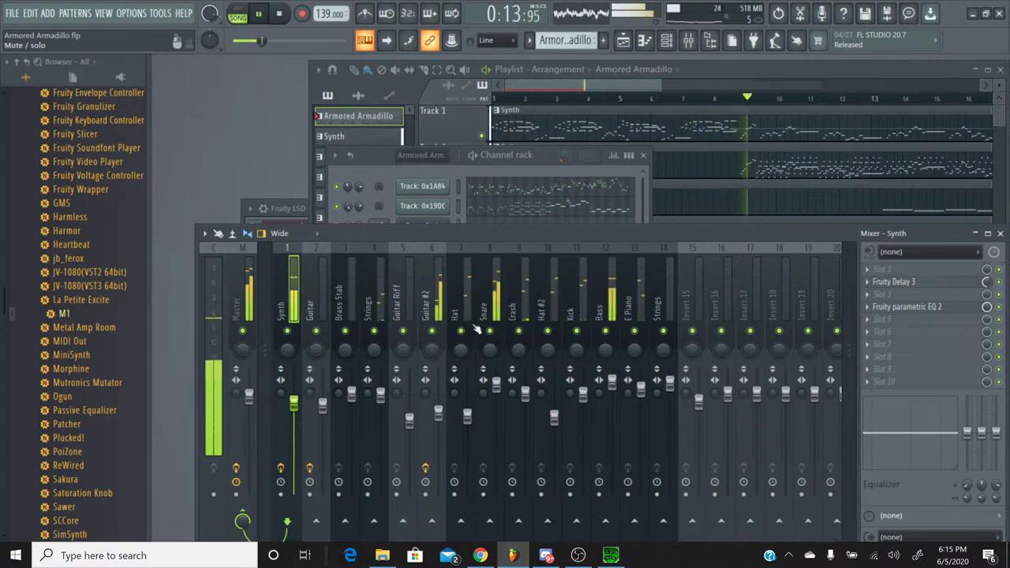
right_click(432, 332)
right_click(432, 332)
left_click_drag(437, 411, 410, 433)
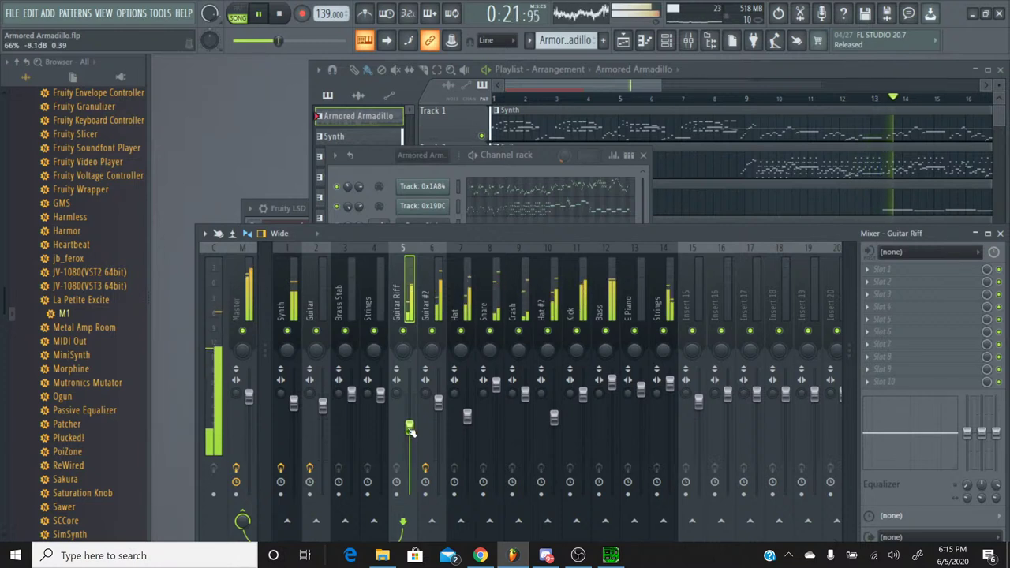
left_click_drag(669, 383, 669, 410)
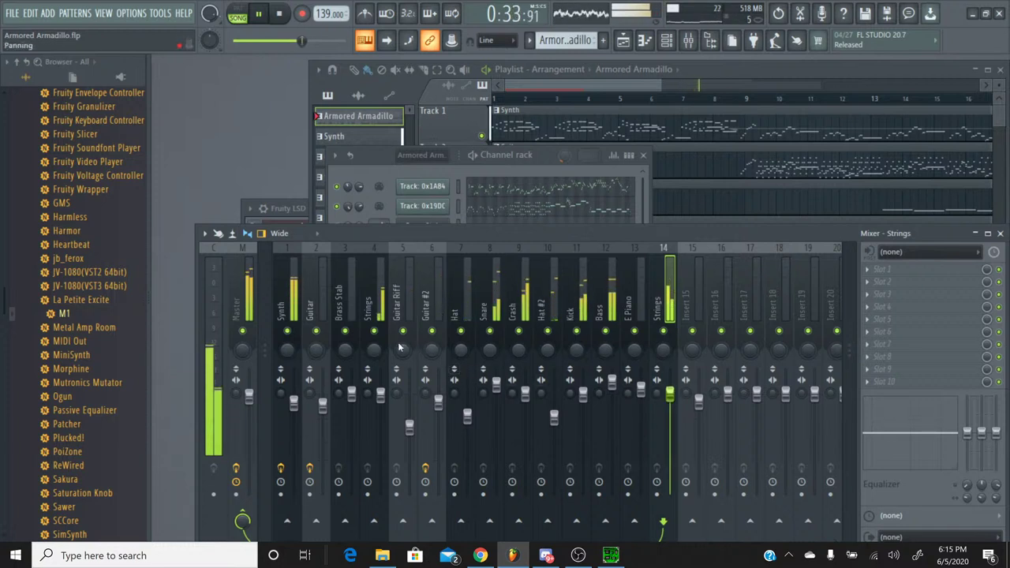
left_click_drag(294, 401, 294, 383)
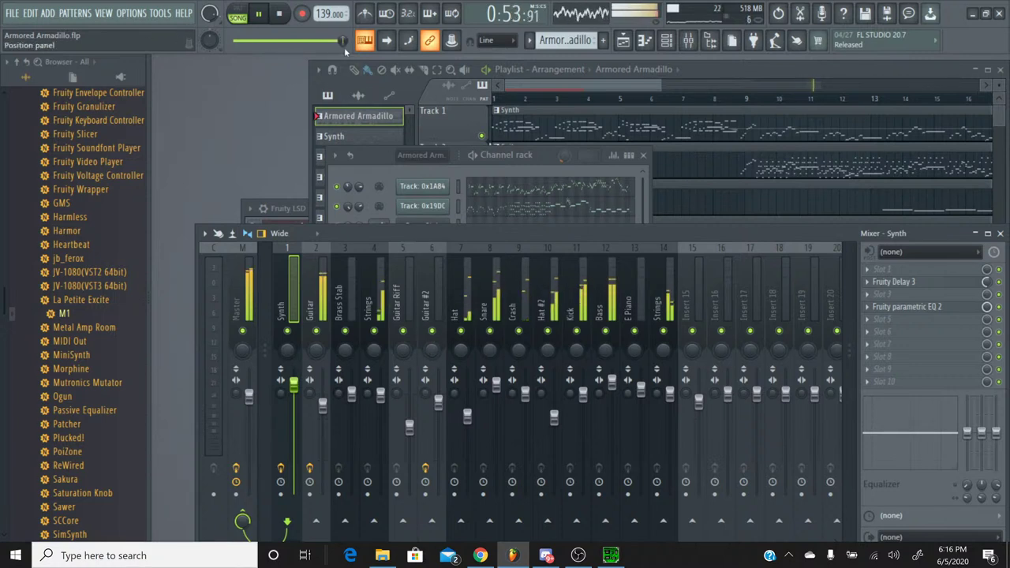
Replay the arrangement from bar 1 and look over the playlist, channel rack and mixer.
left_click(495, 98)
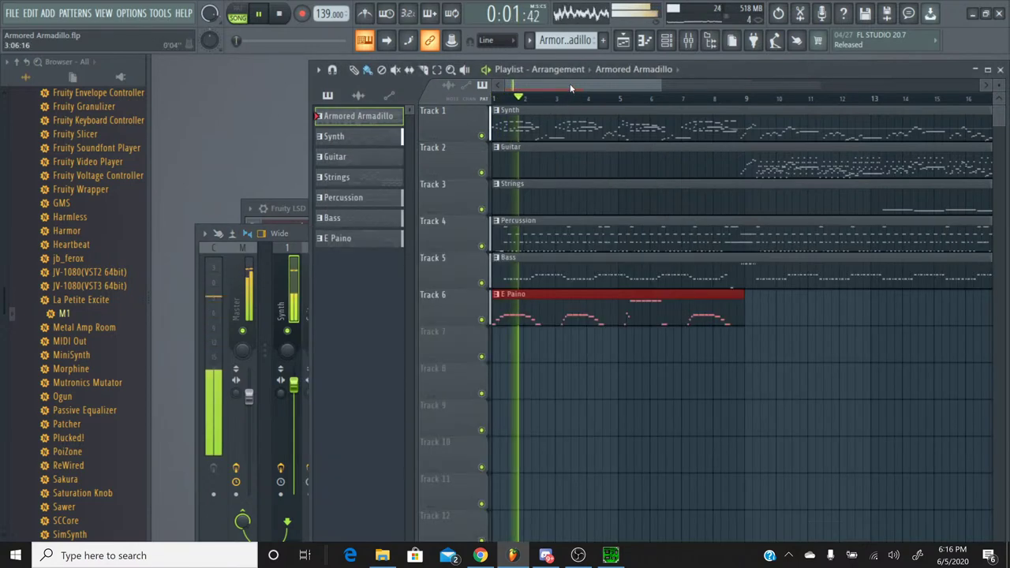
left_click(631, 69)
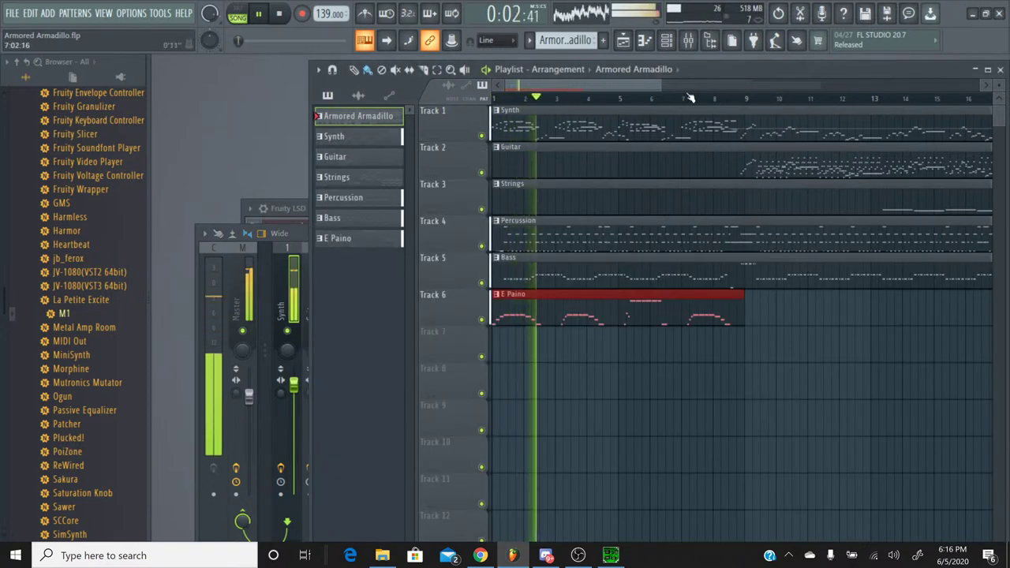
left_click(677, 45)
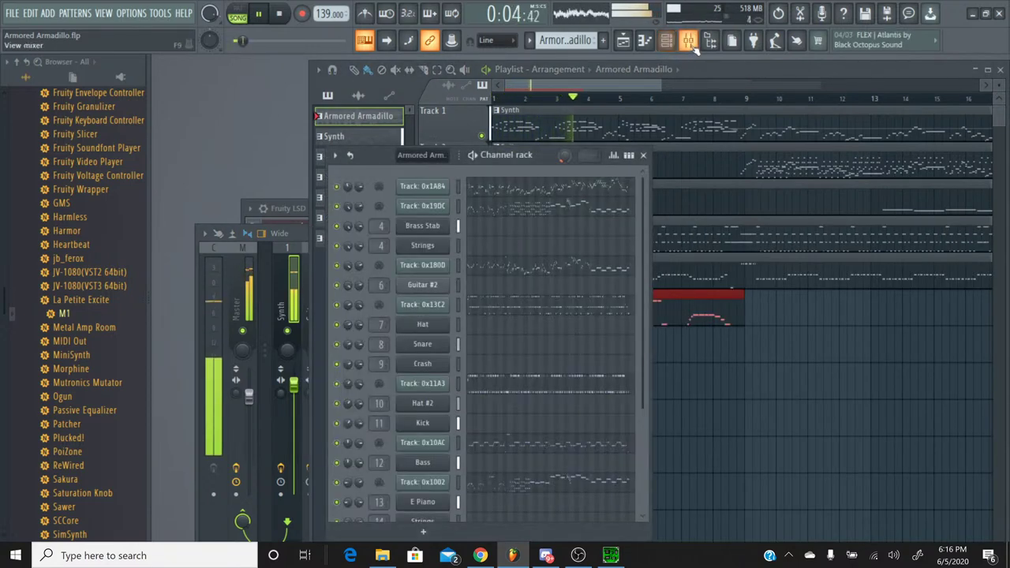
left_click(691, 45)
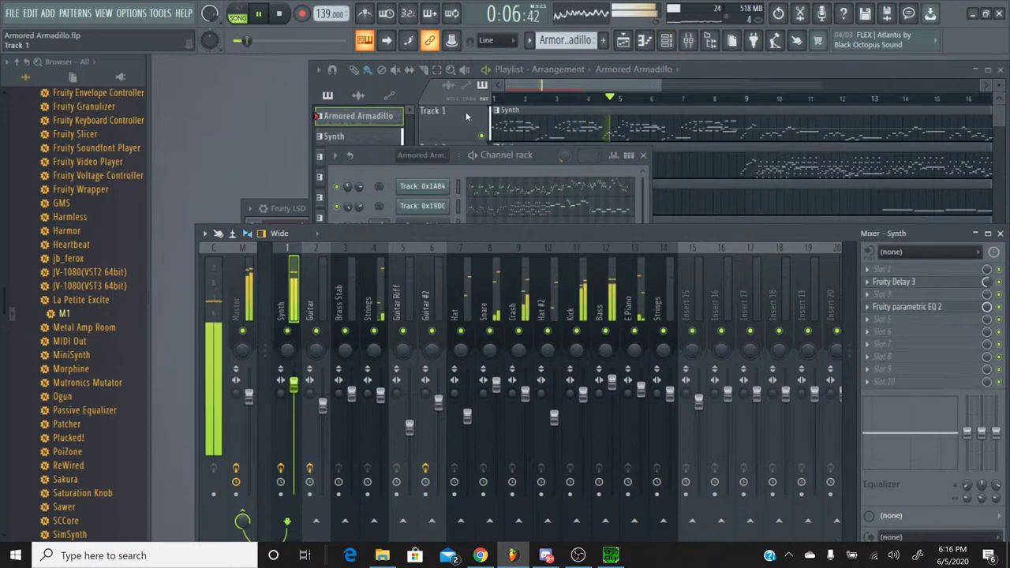
left_click(541, 88)
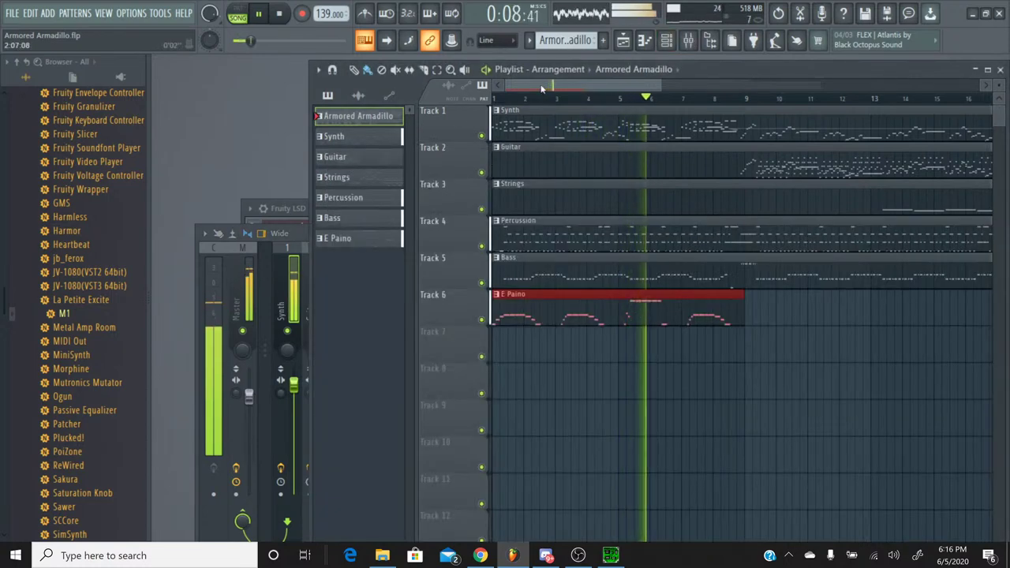
Select all clips in the playlist, follow the arrangement to about bar 13 and stop playback.
key("ctrl+a")
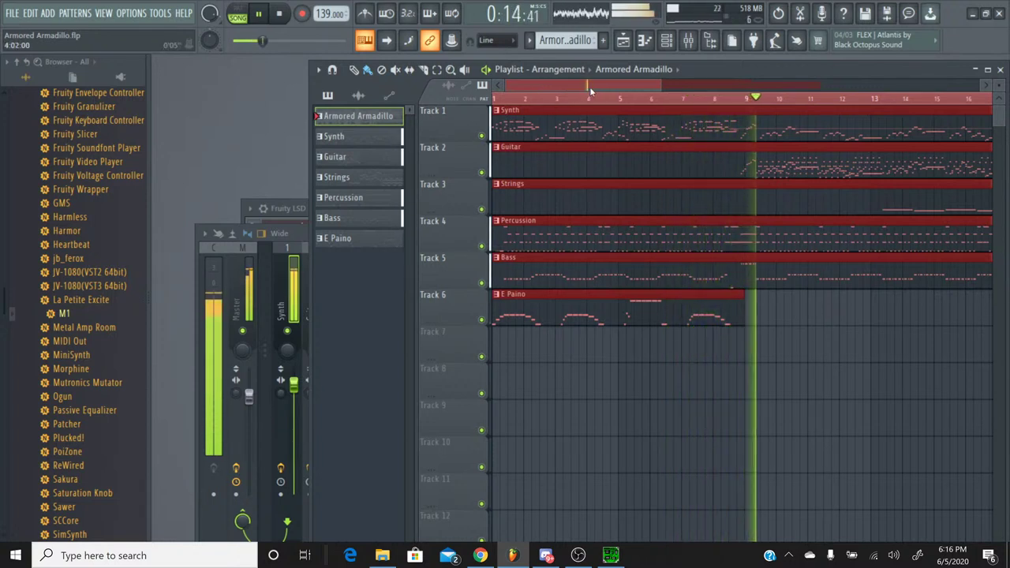
left_click_drag(591, 92, 629, 86)
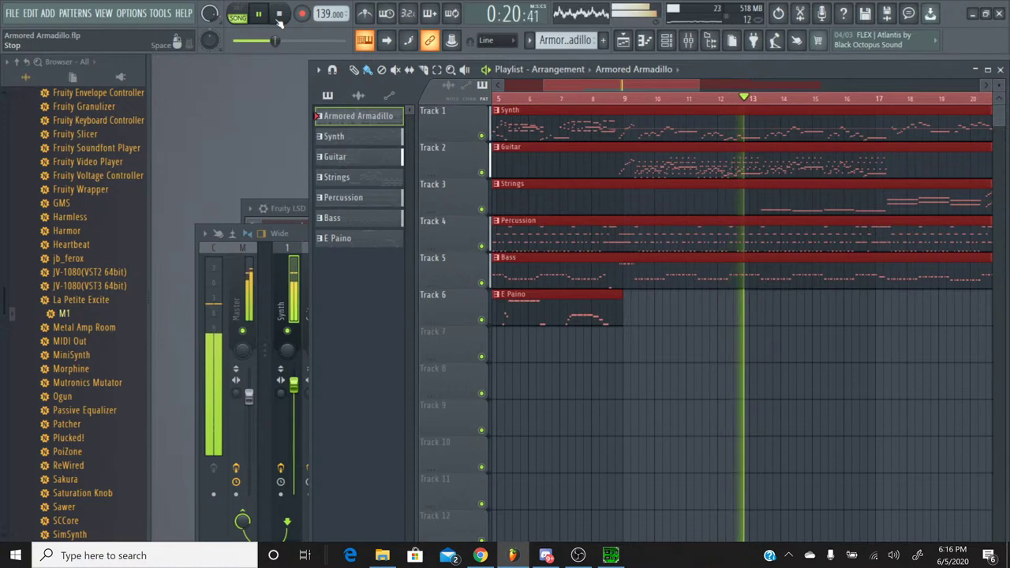
left_click(279, 14)
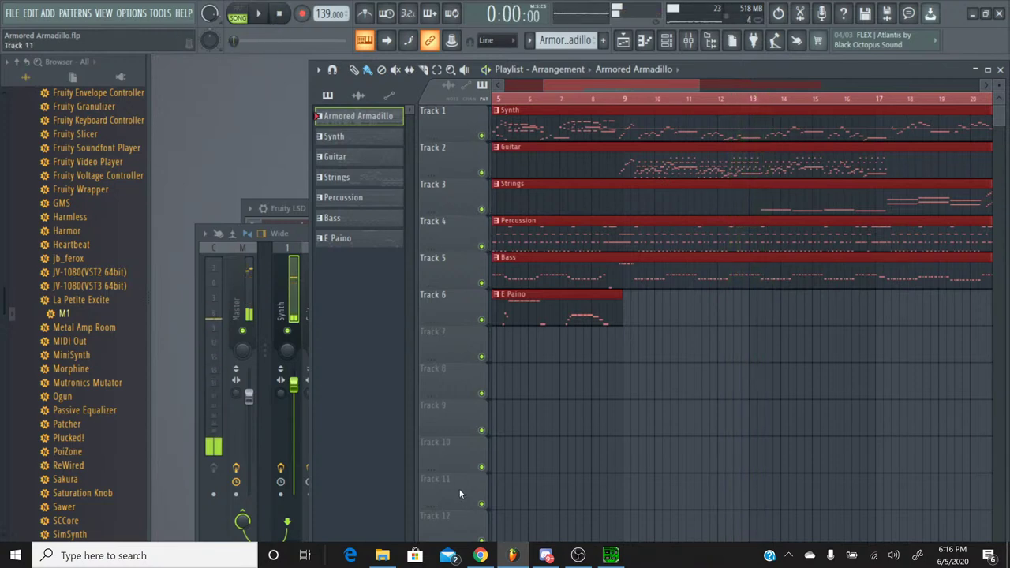
Switch to SPCTool and play 09 Armored Armadillo.spc from about 49 seconds in.
left_click(579, 556)
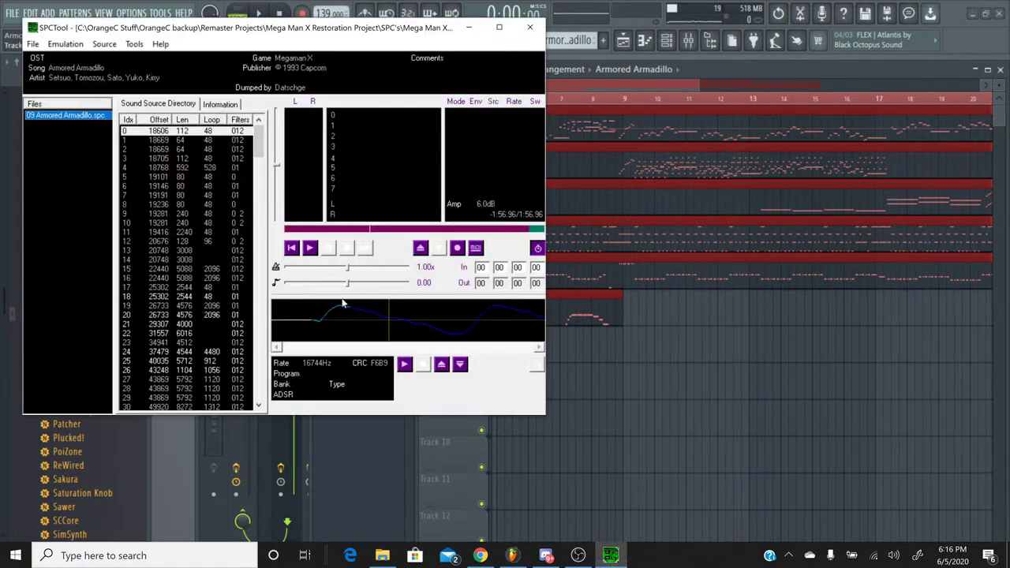
left_click(310, 248)
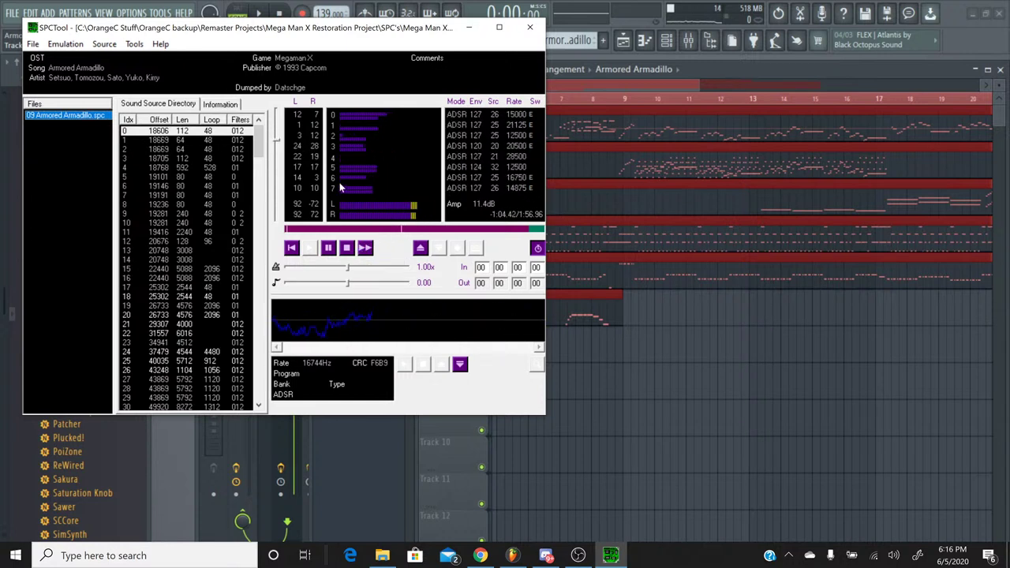
left_click(396, 231)
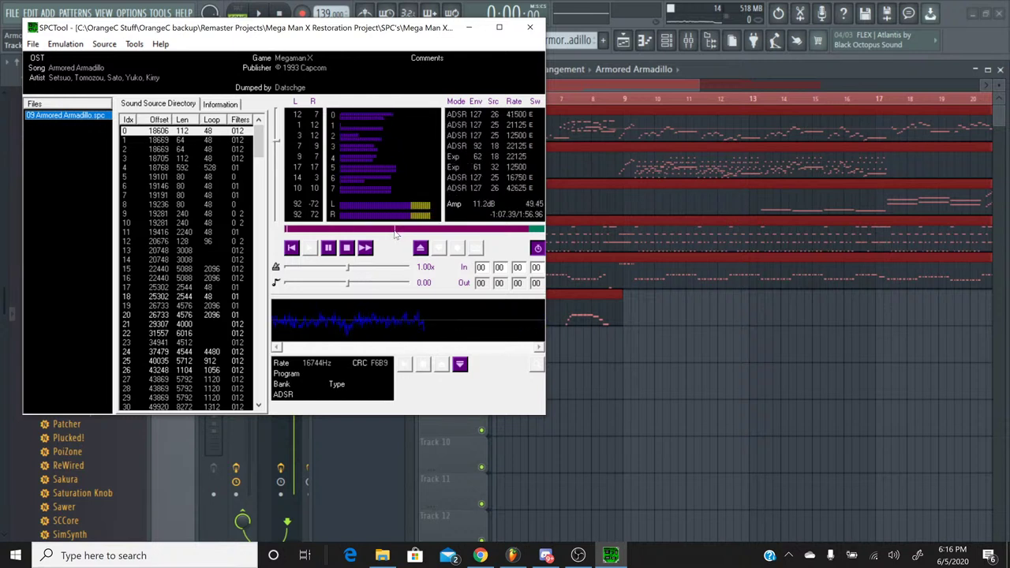
Isolate individual voices of the original song, including voices 5 and 7, to hear each part alone.
left_click(332, 180)
left_click(332, 181)
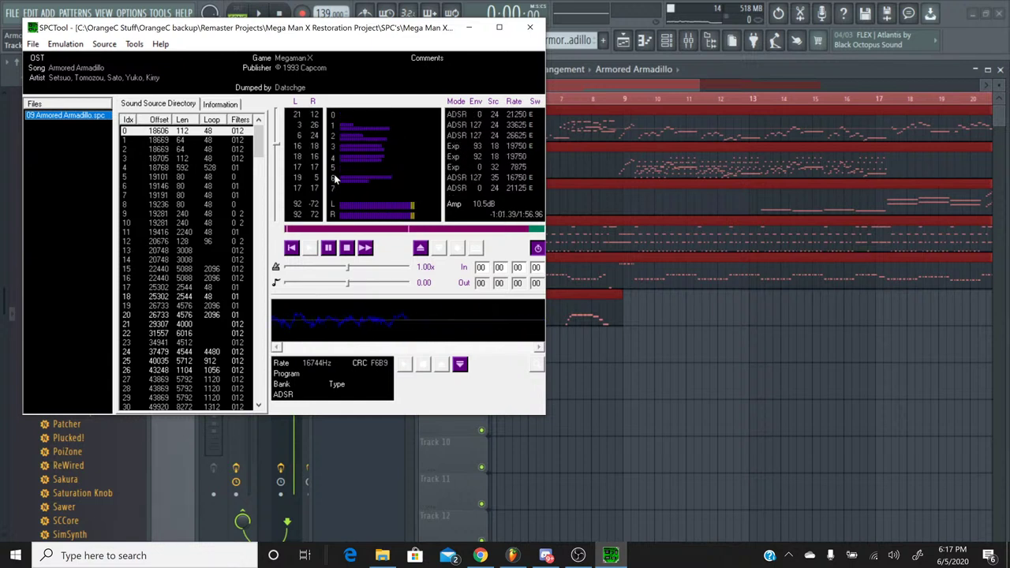
left_click(334, 169)
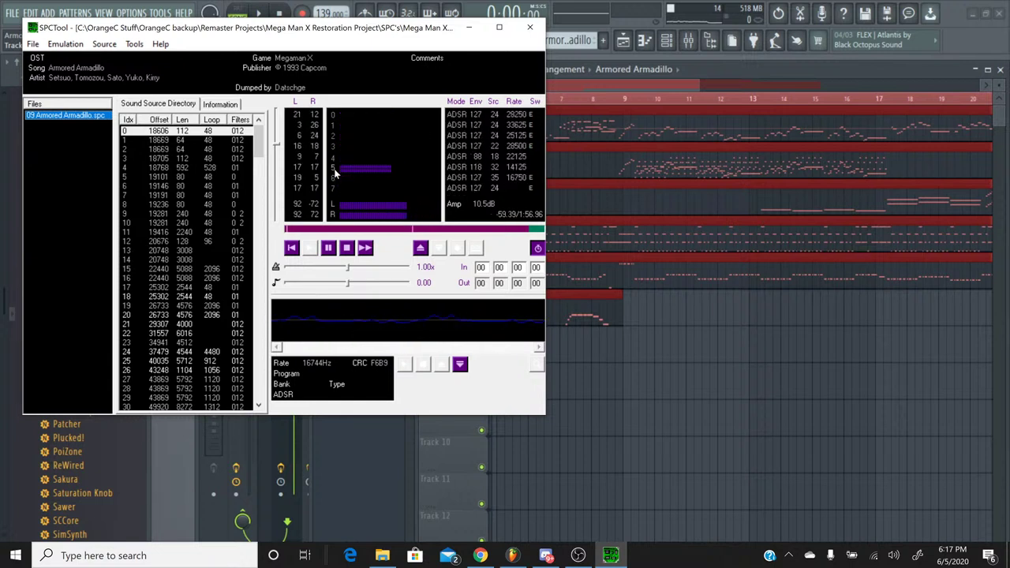
left_click(335, 182)
left_click(334, 188)
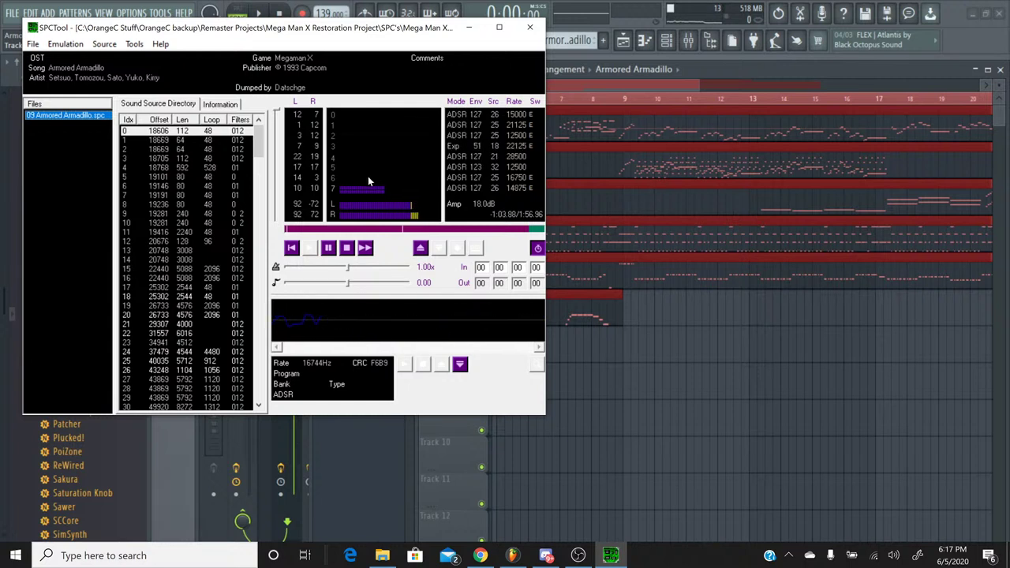
Replay the same passage of the original song with only selected voices sounding, including voice 7, and stop playback.
left_click(390, 228)
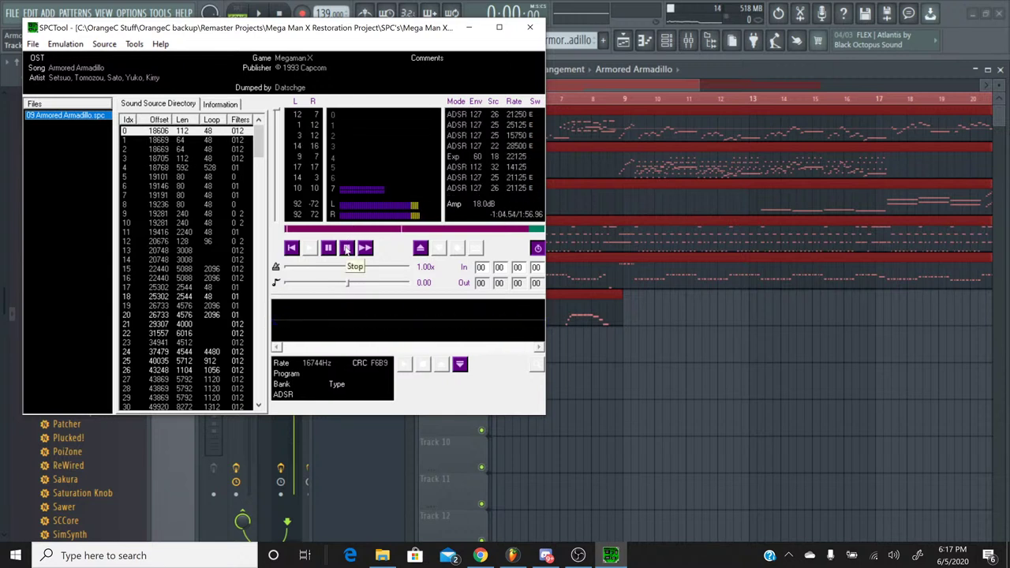
left_click(376, 231)
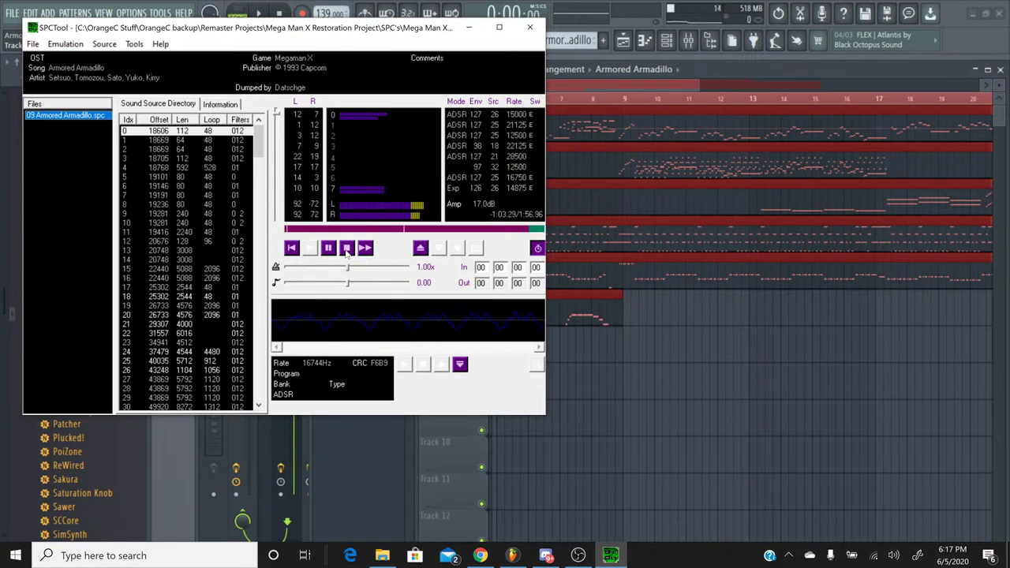
left_click(346, 247)
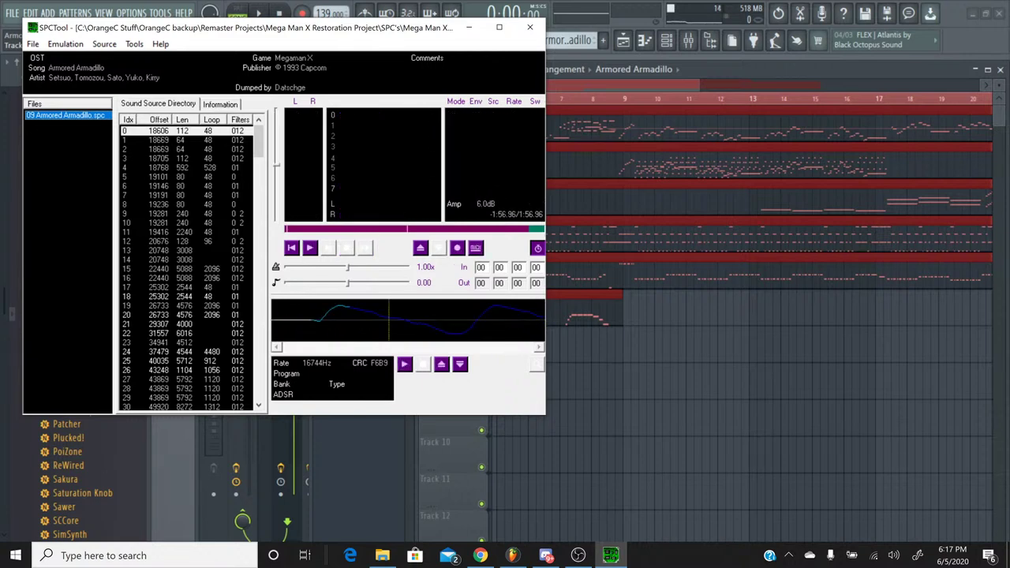
Return to FL Studio, show the channel rack and make Guitar the active pattern.
left_click(467, 29)
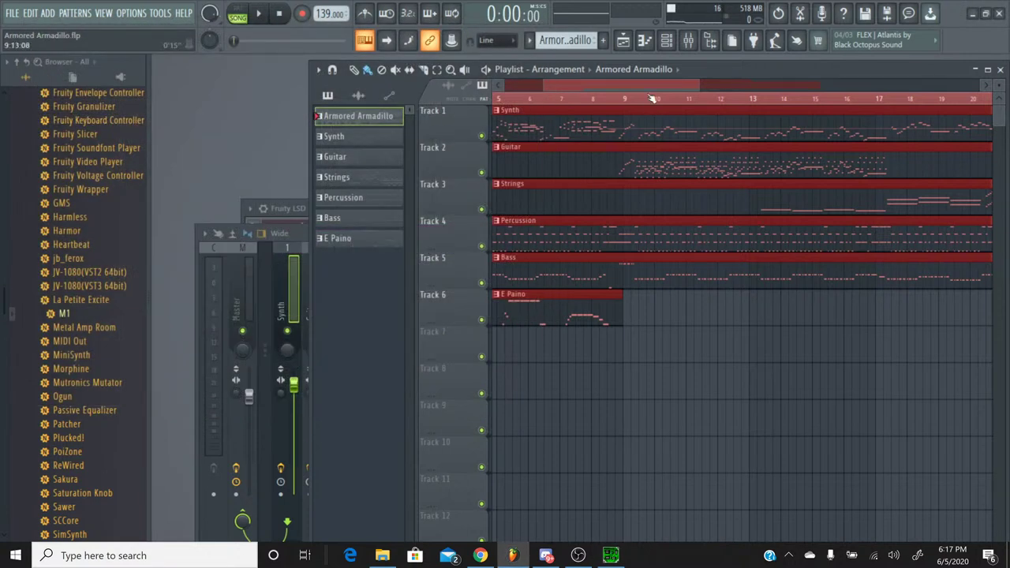
left_click(667, 42)
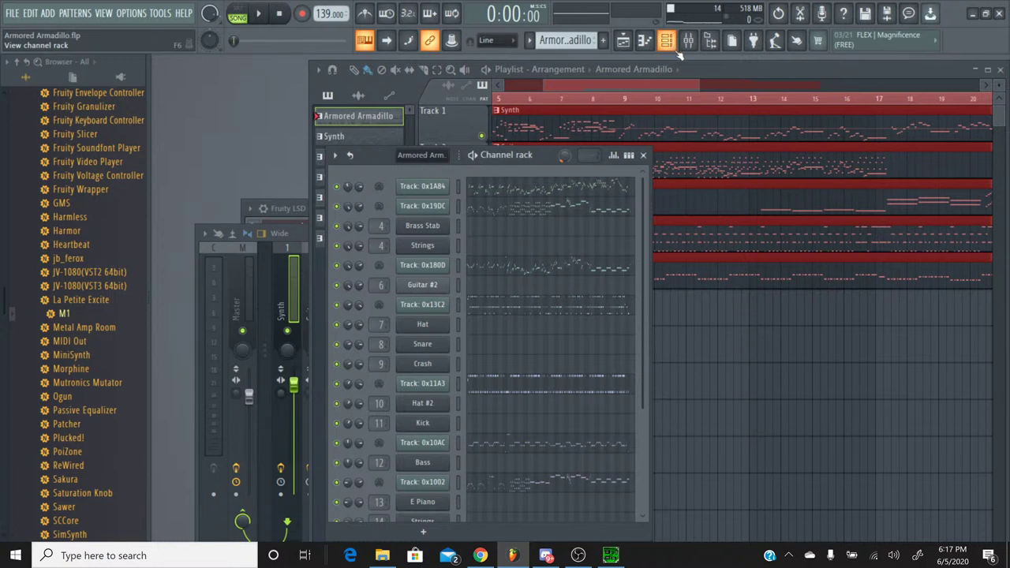
left_click(532, 41)
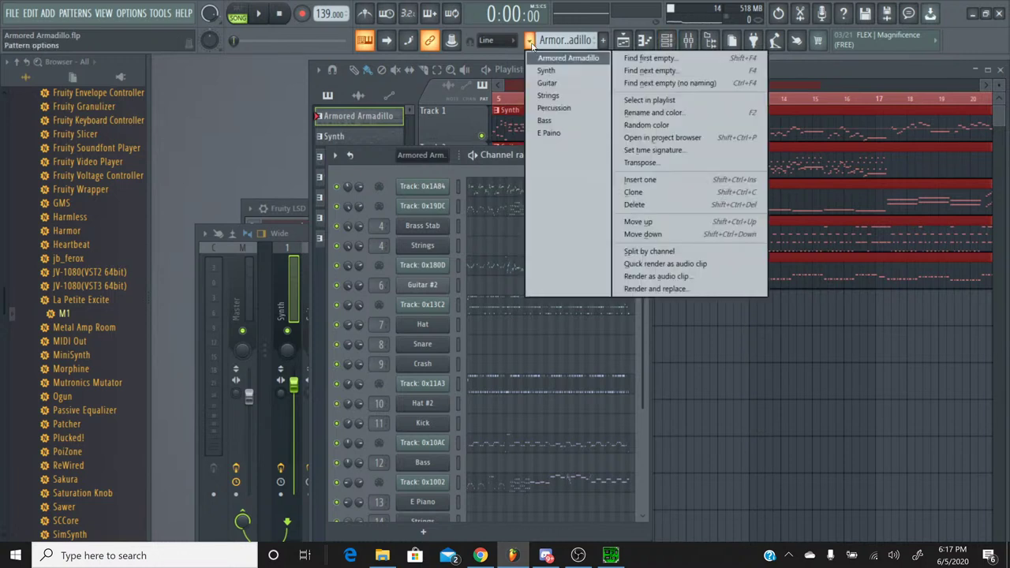
left_click(552, 82)
scroll(554, 369, "down", 2)
scroll(554, 369, "down", 3)
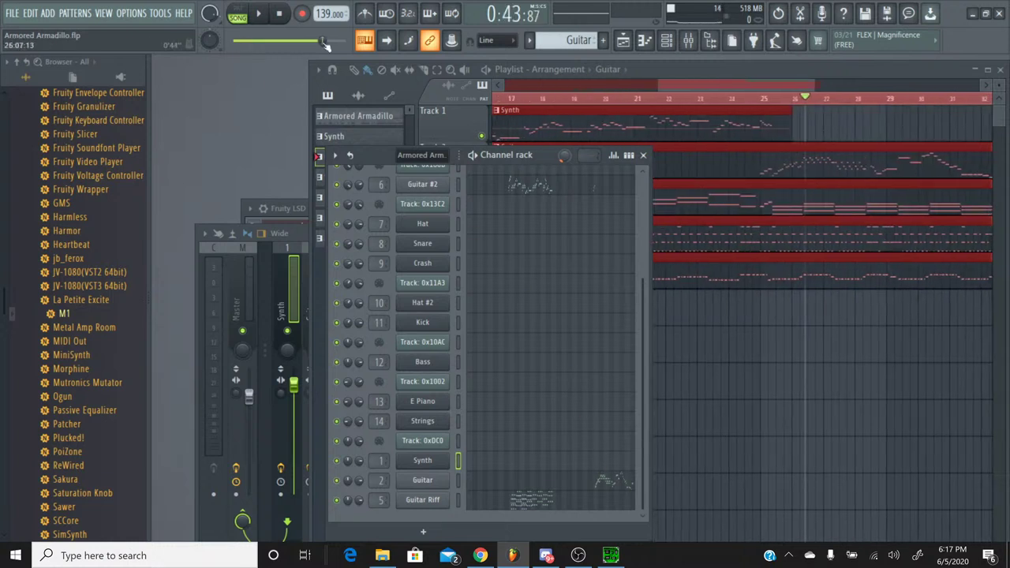
Switch to pattern mode and play the Guitar pattern from about 40 seconds.
left_click_drag(325, 42, 299, 44)
left_click(246, 19)
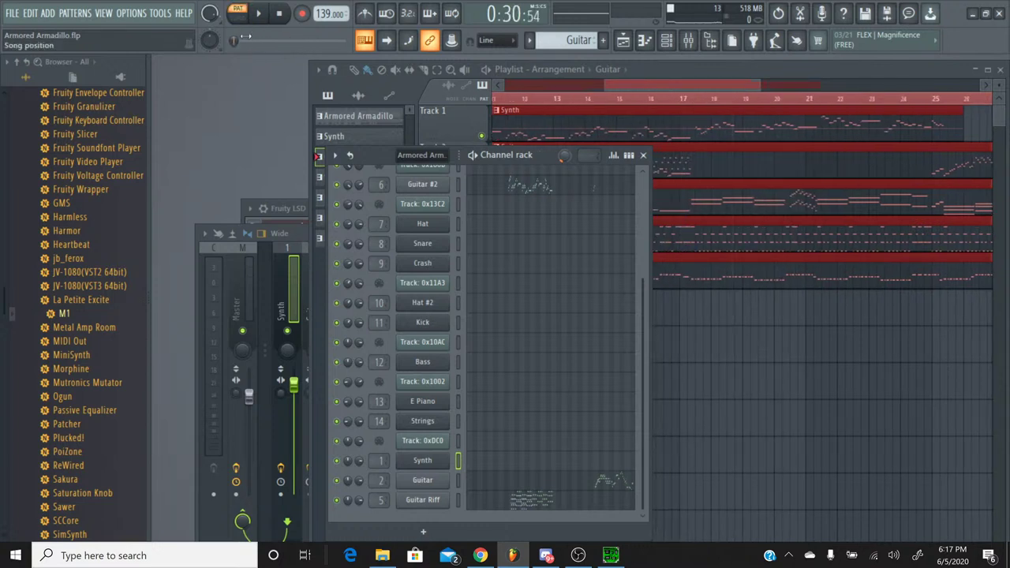
left_click_drag(313, 42, 316, 41)
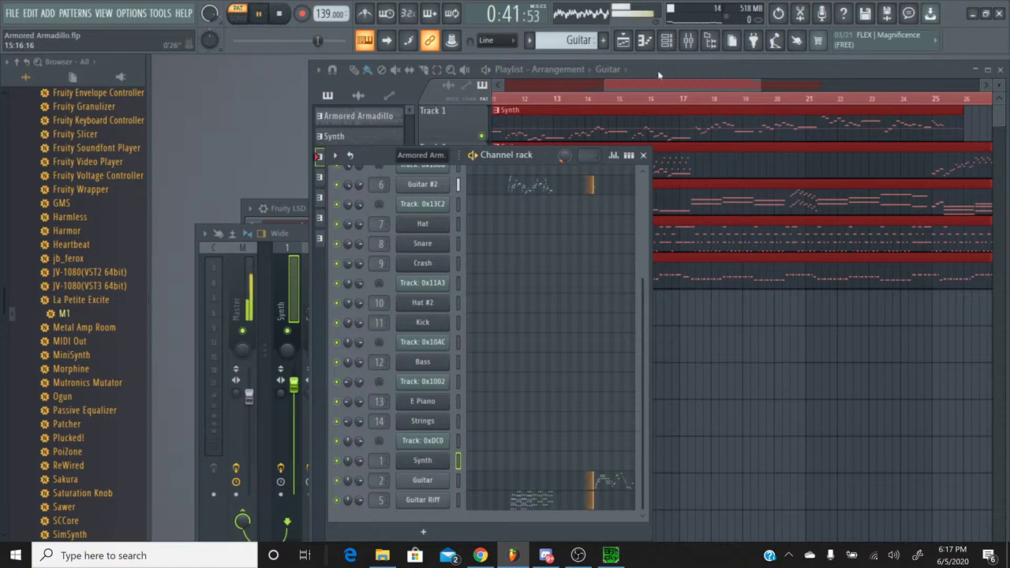
Replace the channel rack with the mixer, select the Guitar track and stop playback.
left_click(665, 47)
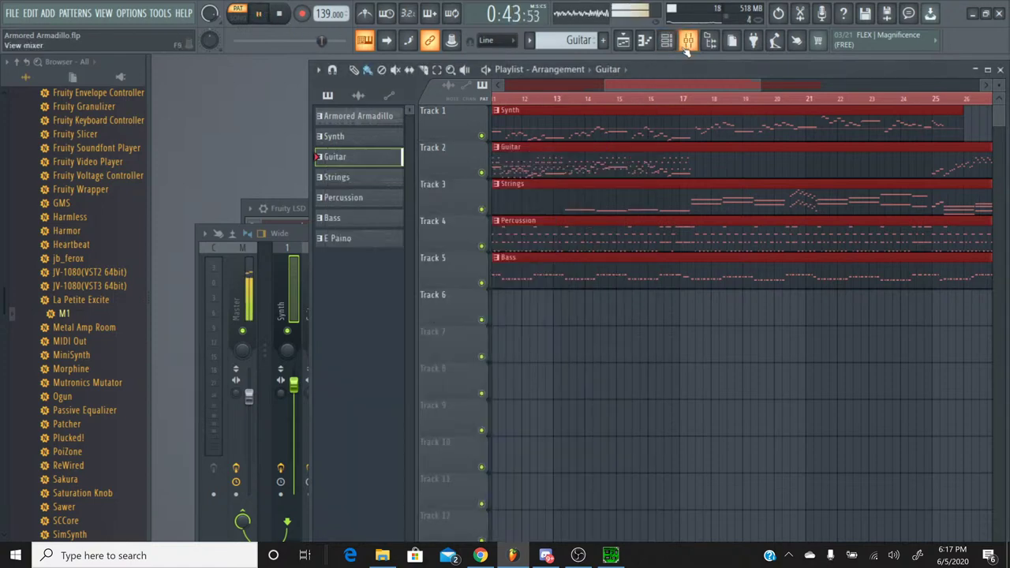
left_click(688, 40)
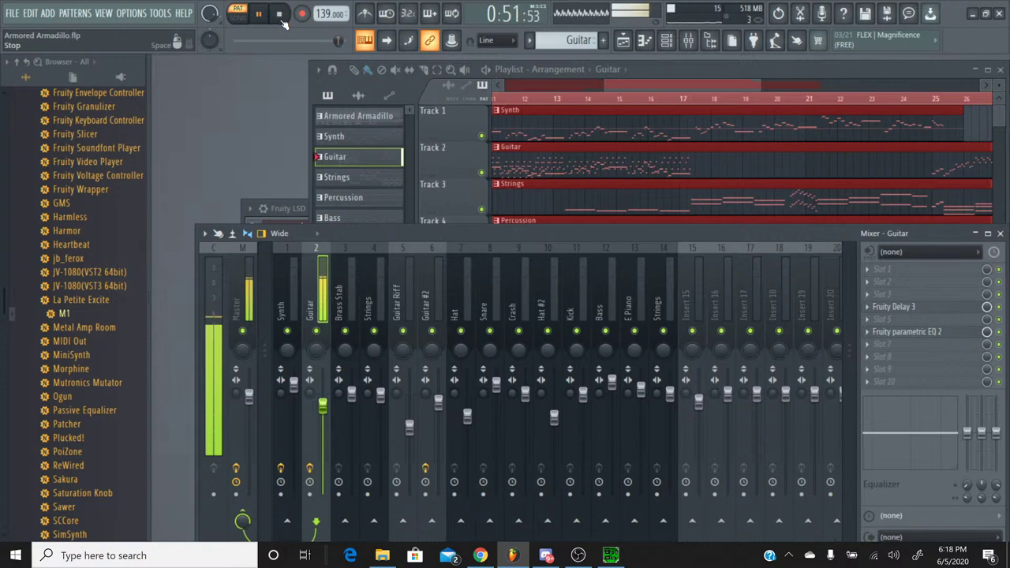
left_click(280, 14)
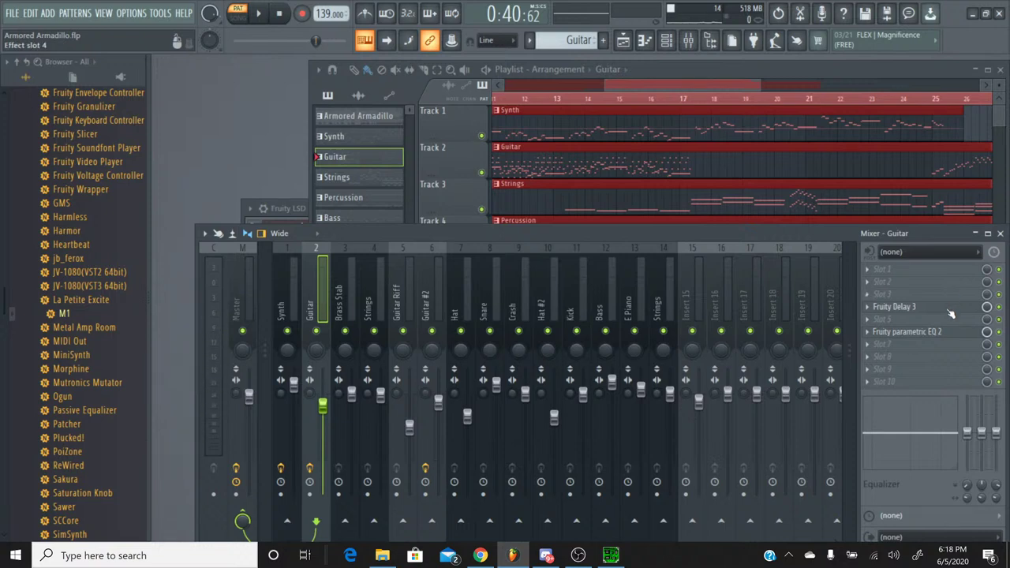
Add Fruity Stereo Enhancer to effect slot 3 of the Guitar mixer track with stereo separation at 18% separated, and play the pattern.
left_click(894, 296)
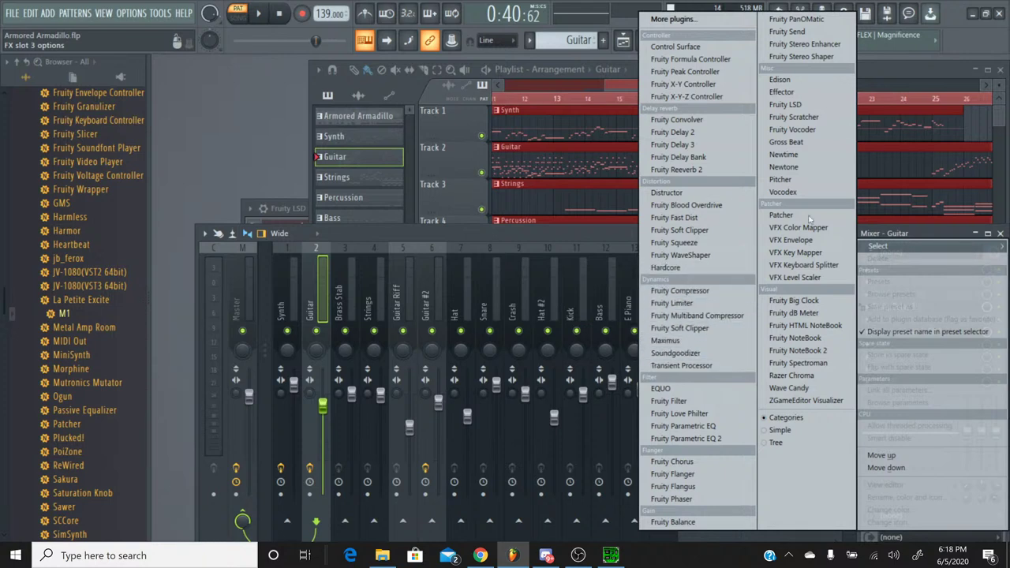
left_click(805, 44)
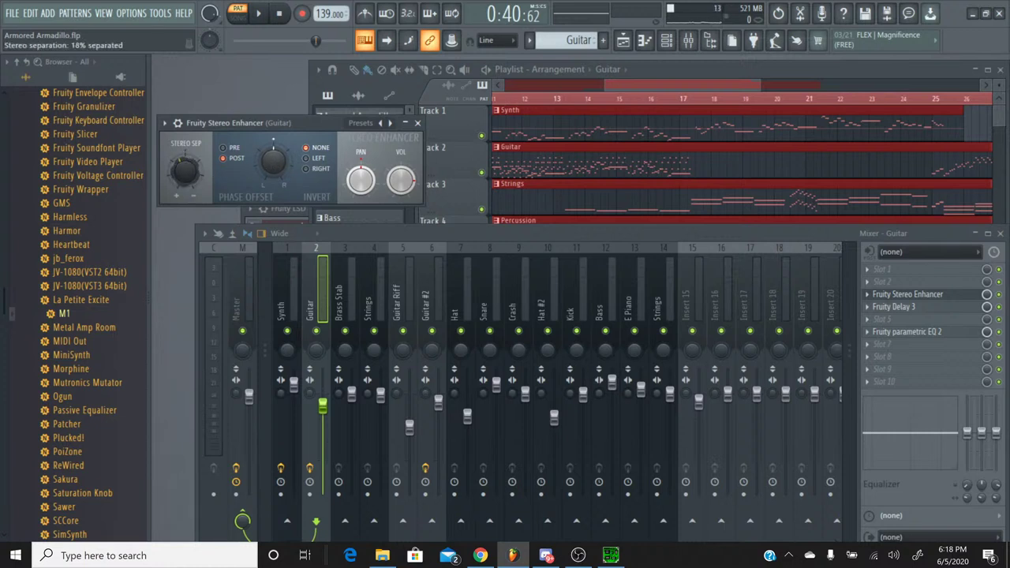
left_click(263, 14)
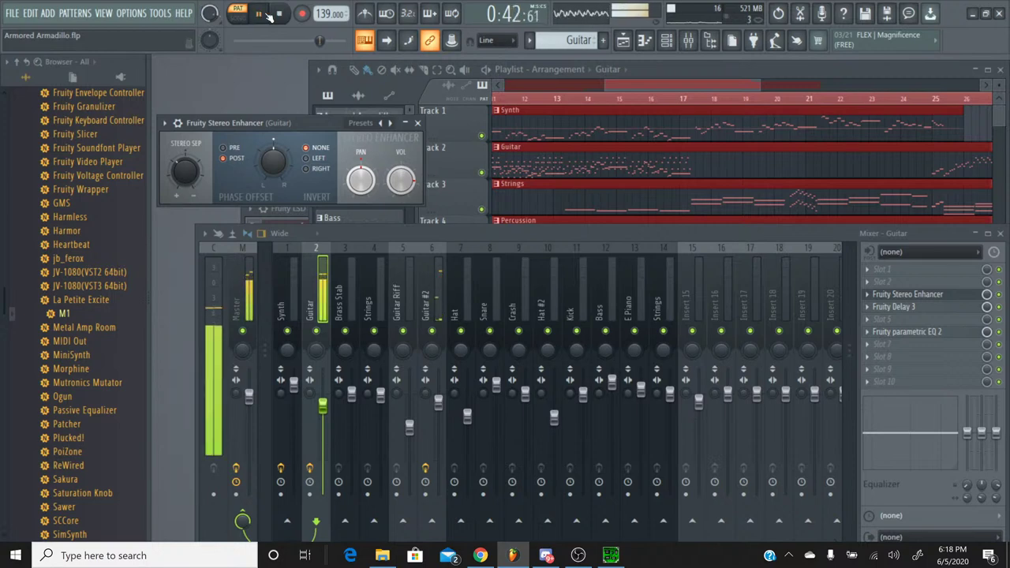
Bring up the channel rack and open the Guitar channel's pitch envelope and LFO settings.
left_click(357, 95)
left_click(288, 132)
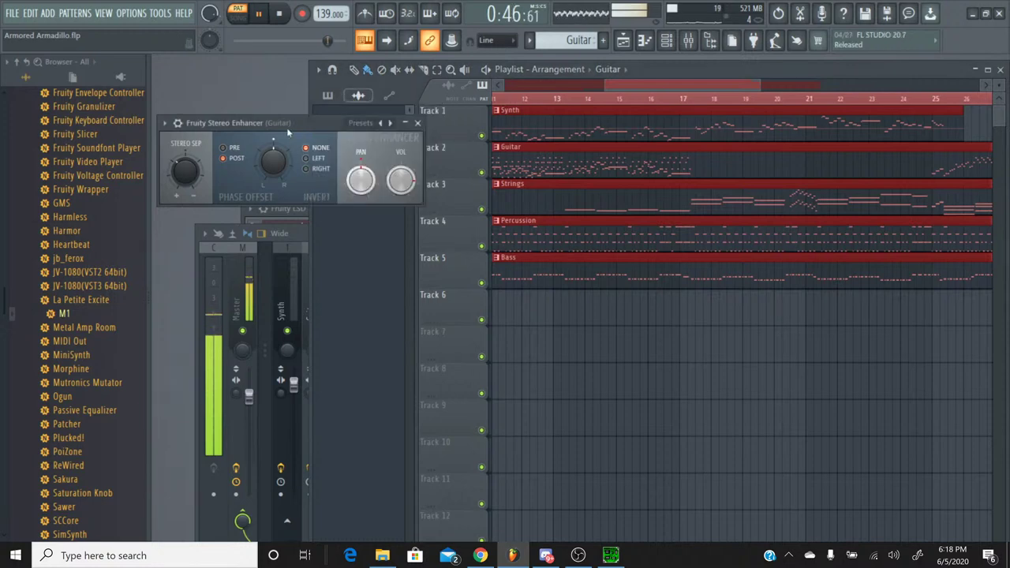
left_click(645, 41)
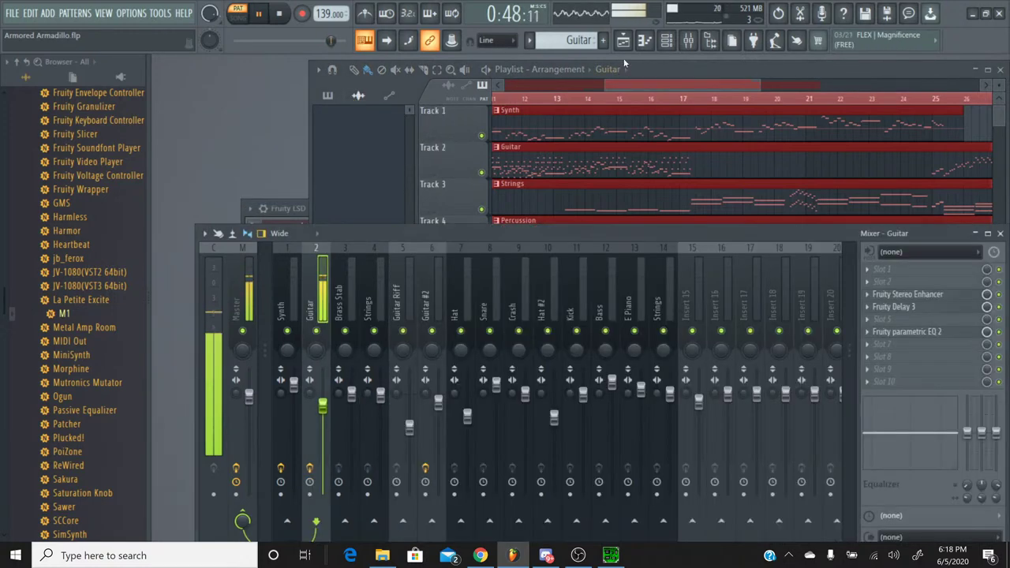
left_click(666, 40)
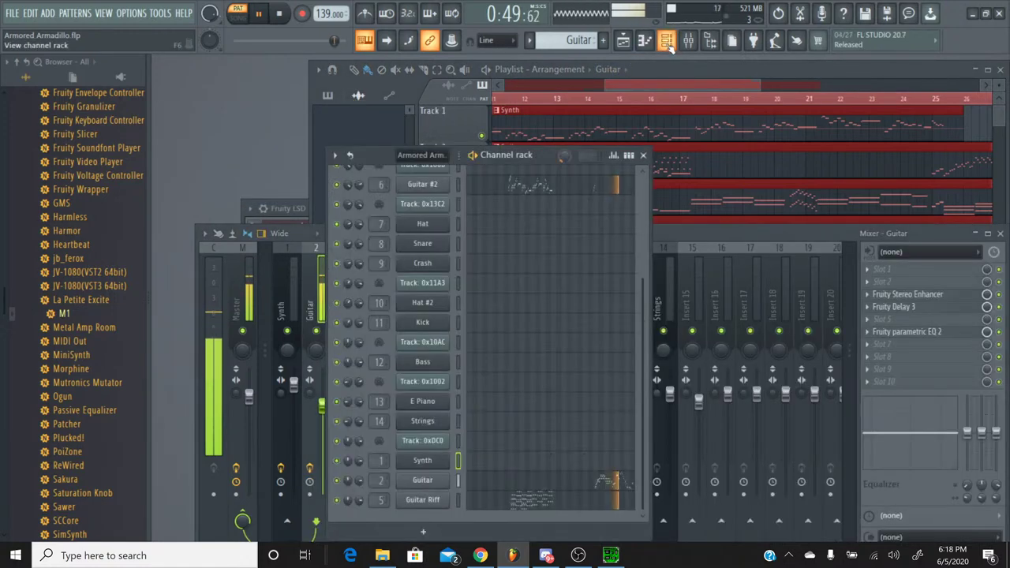
left_click(422, 480)
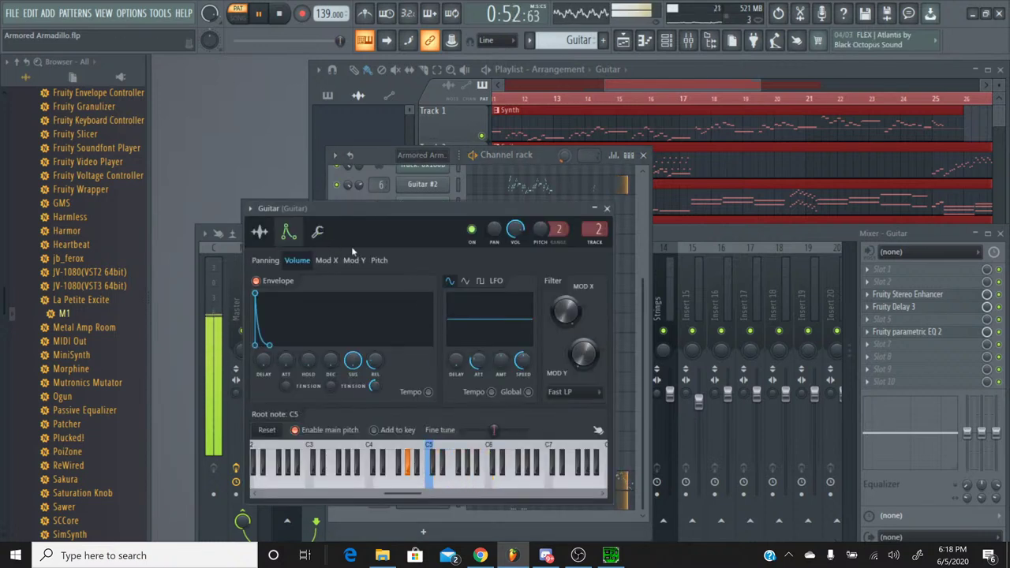
left_click(379, 259)
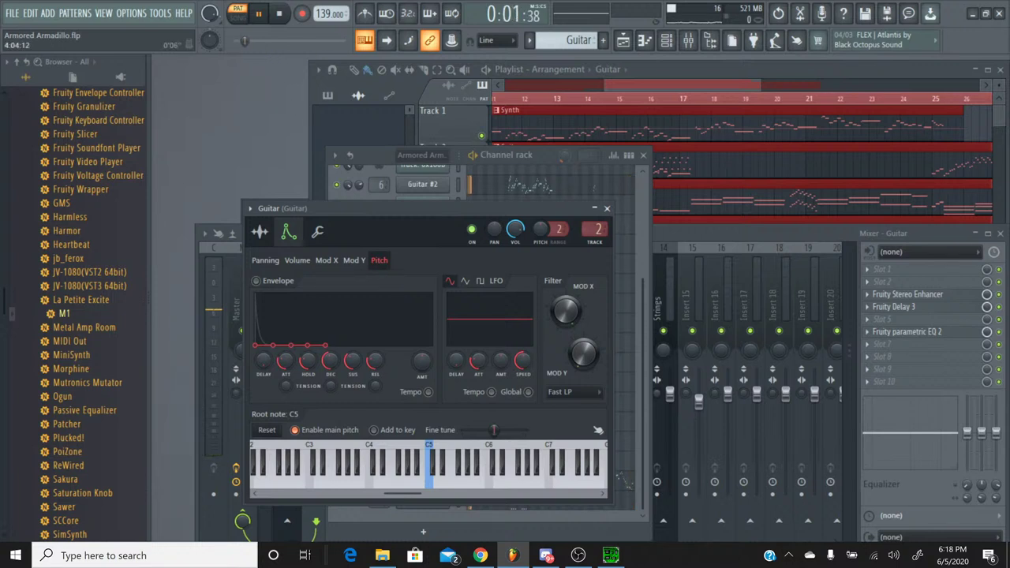
Replay the Guitar pattern from about 42 seconds and add a slight pitch LFO to the Guitar channel.
left_click_drag(260, 44, 290, 42)
left_click(292, 44)
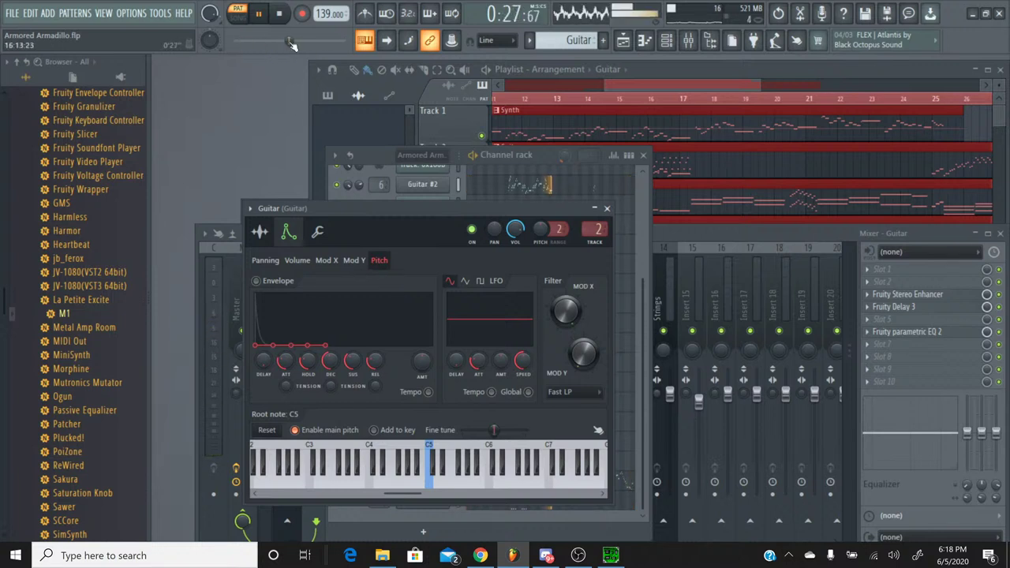
left_click_drag(297, 41, 307, 42)
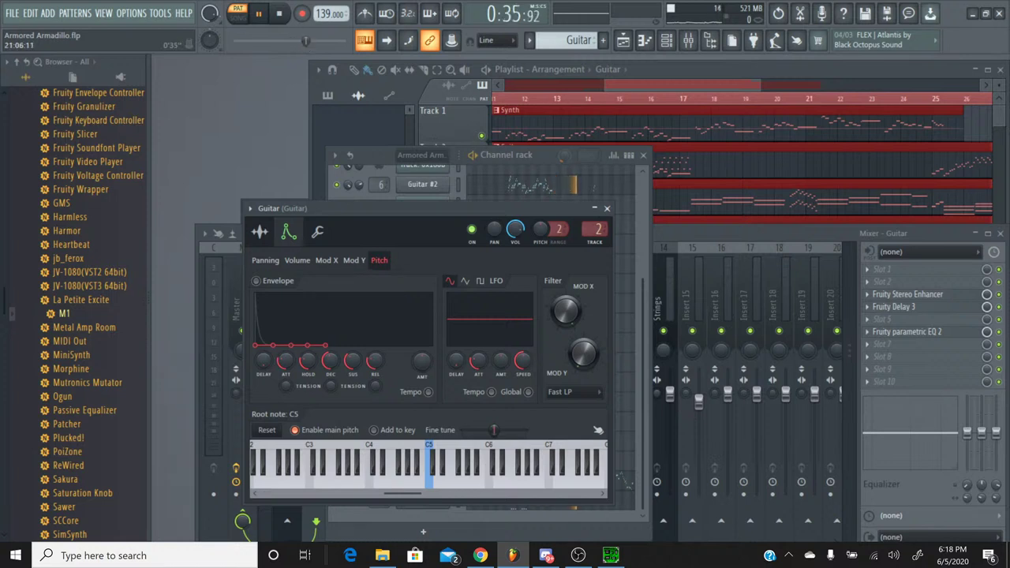
left_click(316, 44)
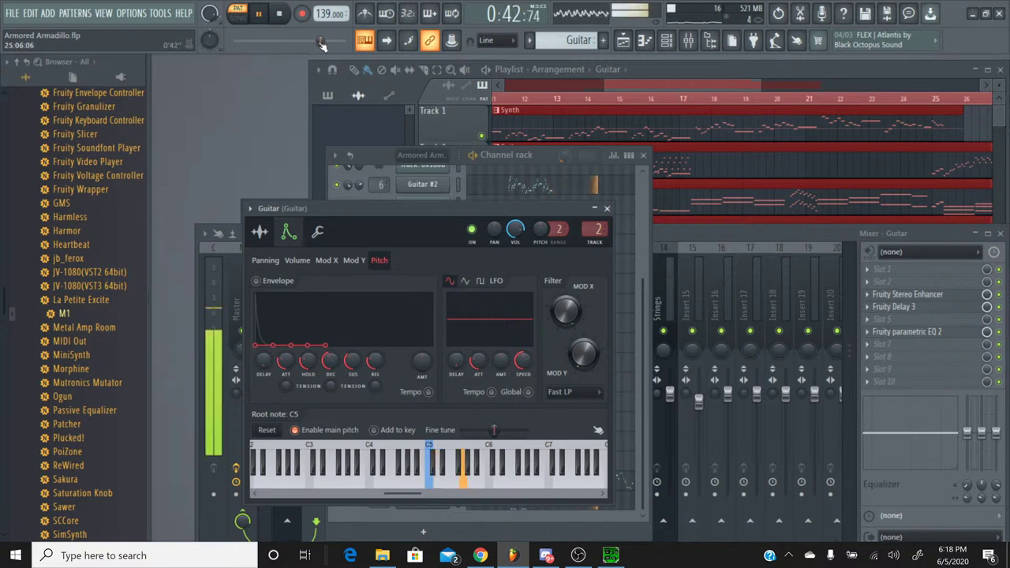
left_click(318, 45)
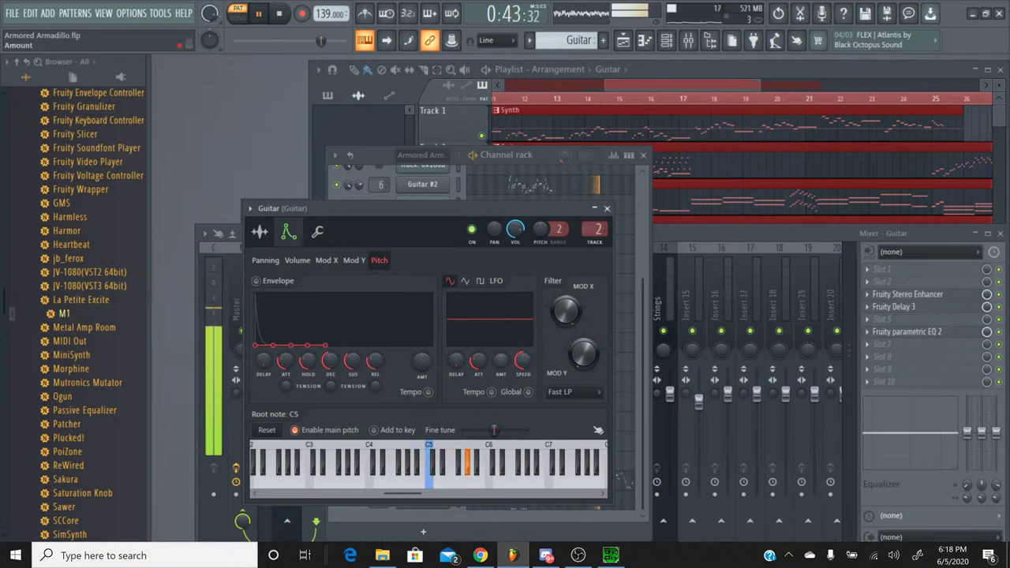
mouse_move(501, 361)
left_mouse_down()
mouse_move(502, 347)
mouse_move(502, 371)
left_mouse_up()
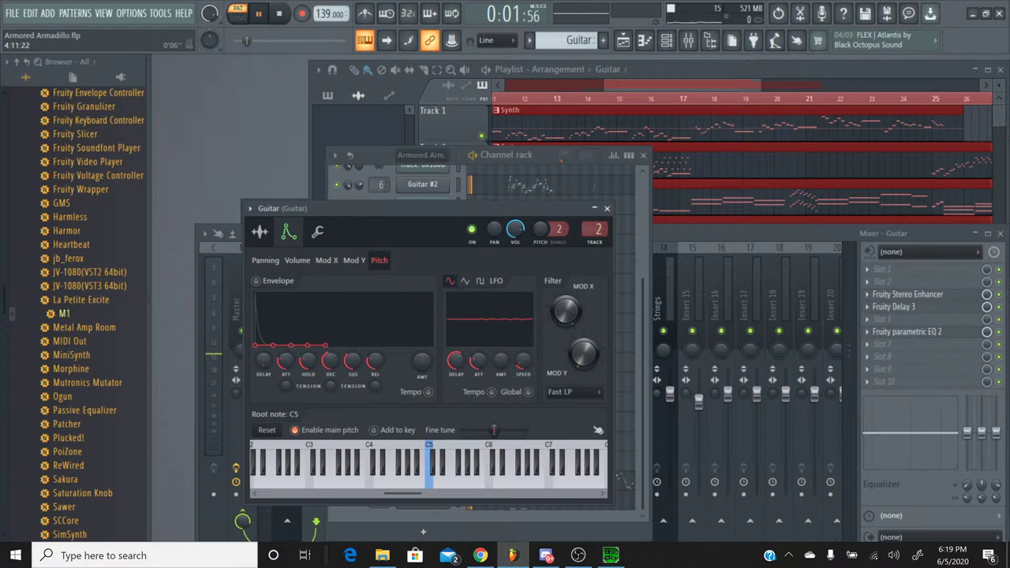
Fine-tune the Guitar pitch LFO's delay, amount and speed while repeatedly replaying the guitar passage.
left_click_drag(240, 40, 321, 45)
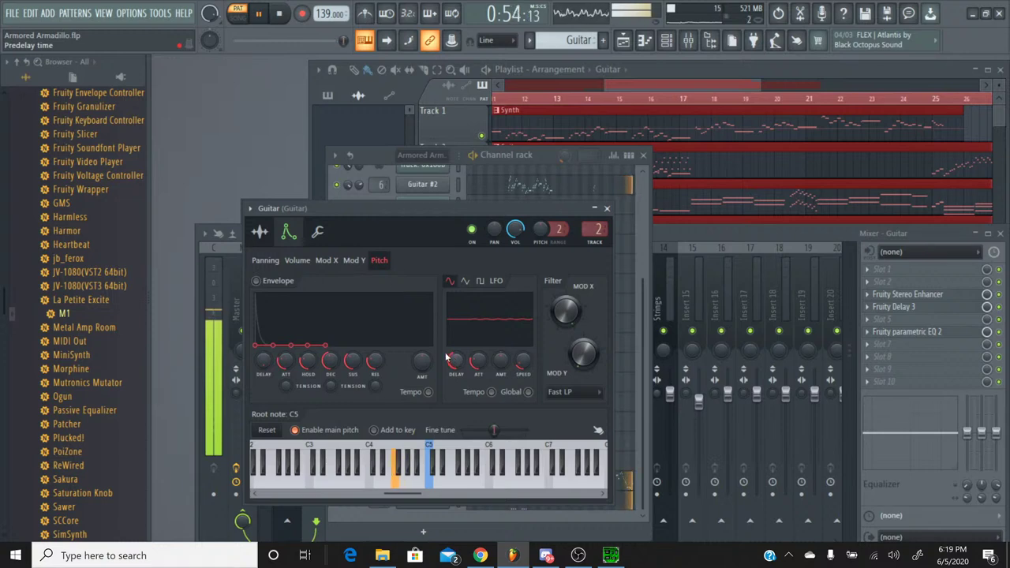
left_click_drag(344, 40, 320, 47)
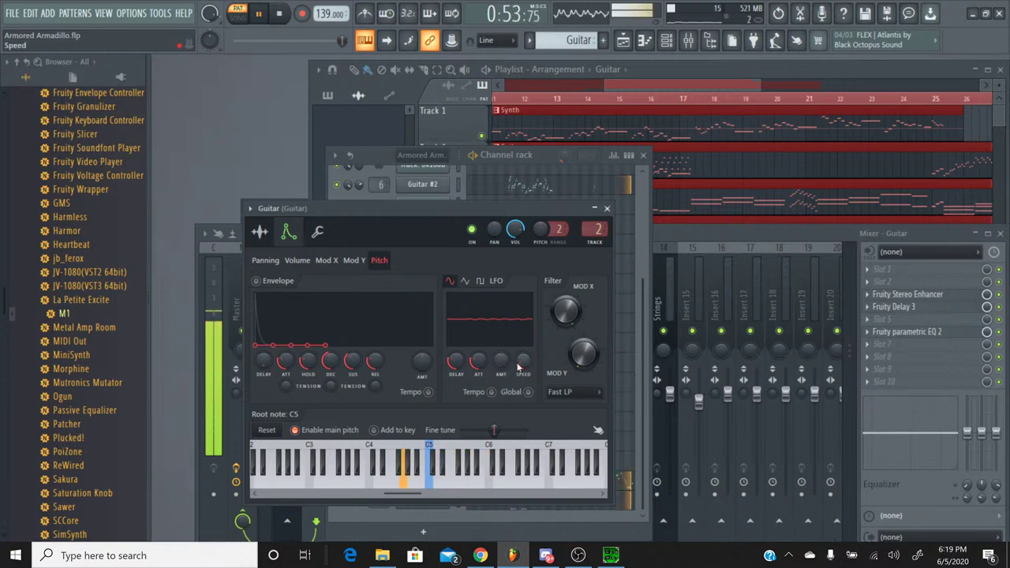
key("space")
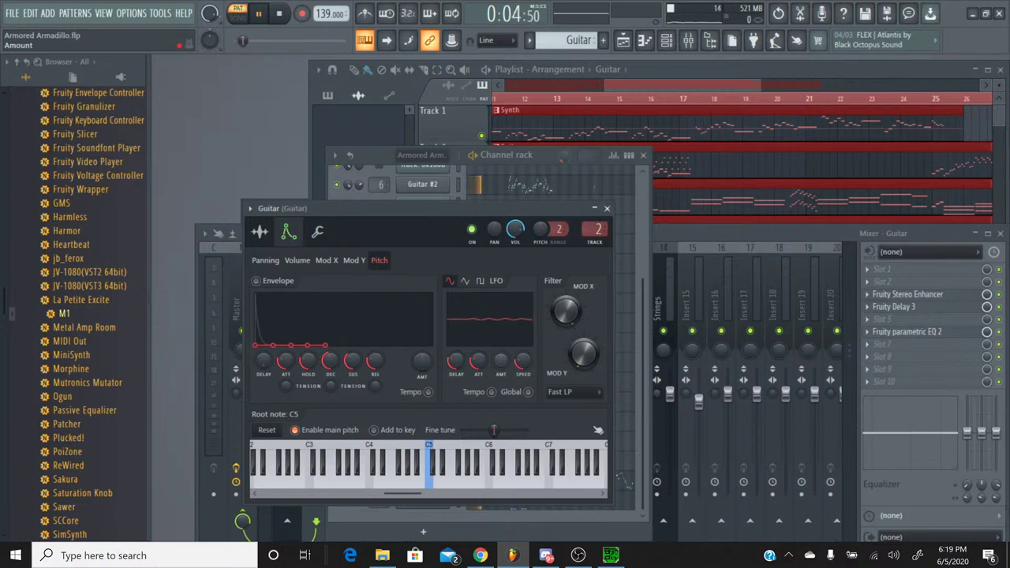
left_click_drag(245, 41, 332, 41)
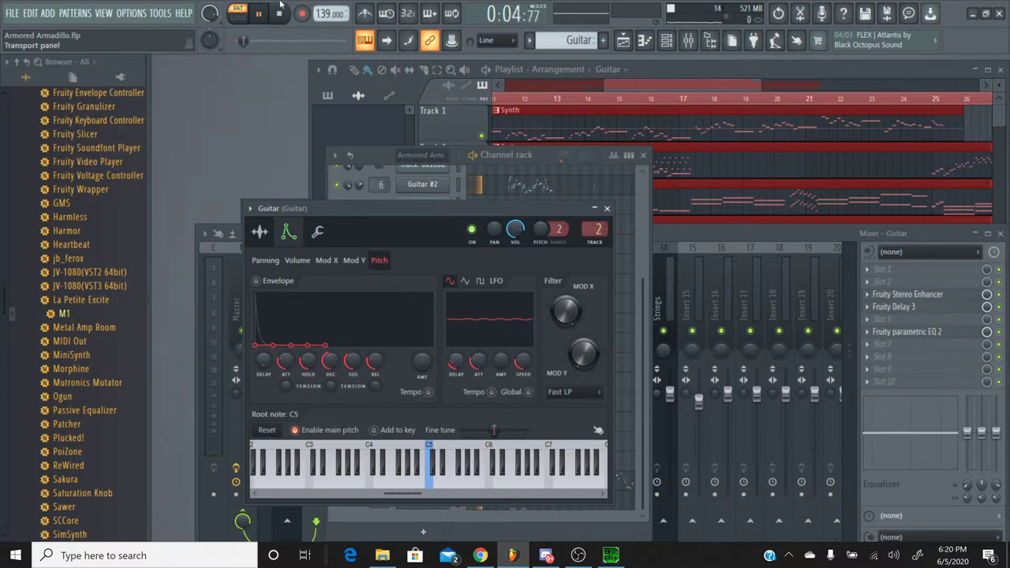
mouse_move(308, 41)
left_mouse_down()
mouse_move(333, 43)
mouse_move(324, 43)
left_mouse_up()
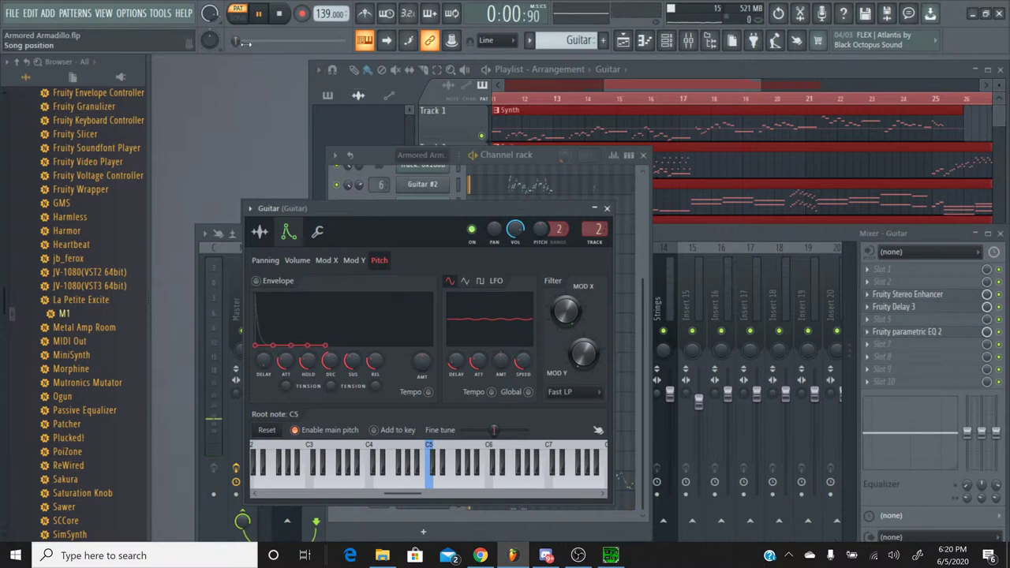
left_click_drag(236, 40, 323, 40)
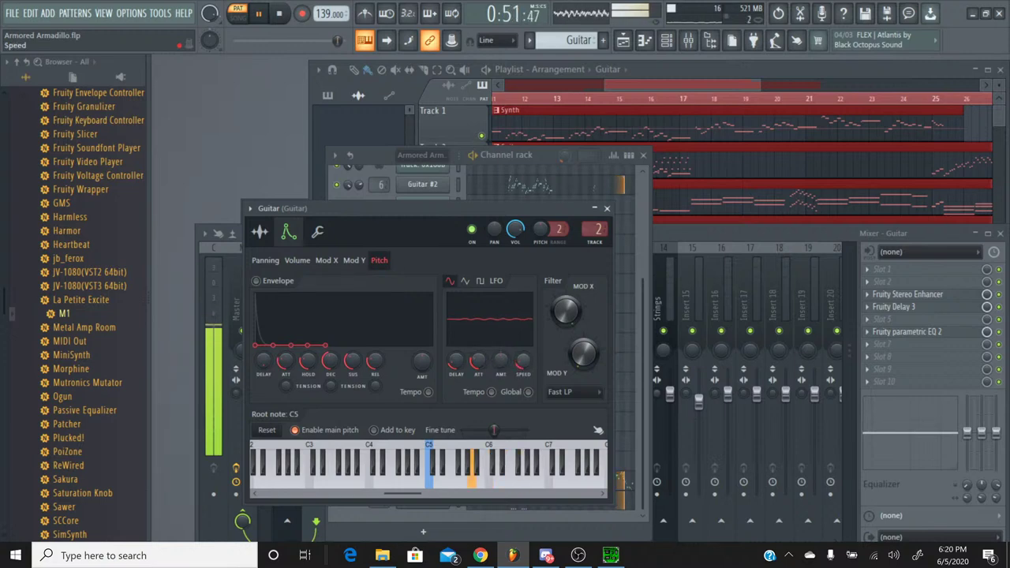
mouse_move(336, 41)
left_mouse_down()
mouse_move(301, 41)
mouse_move(331, 45)
left_mouse_up()
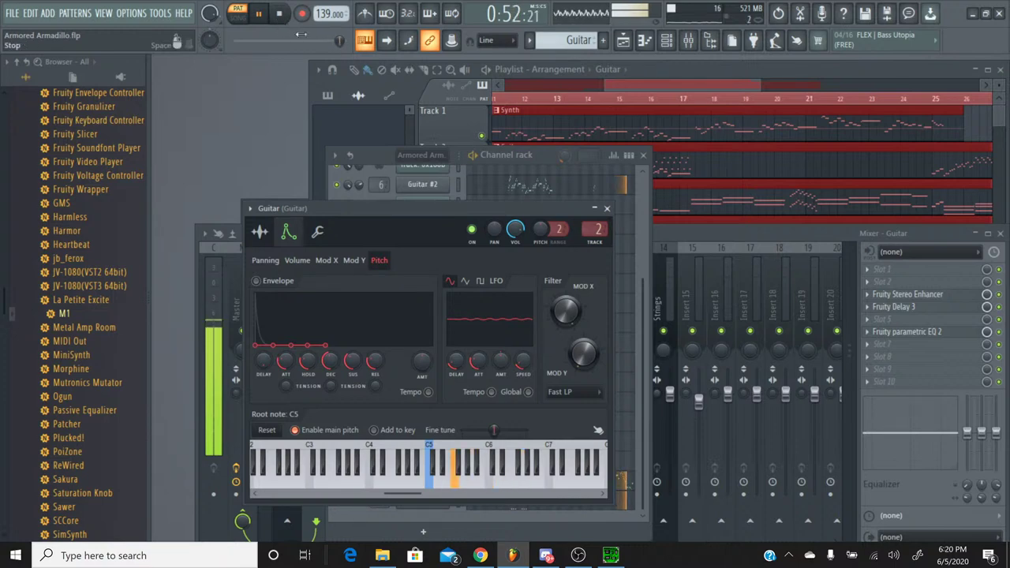
Stop playback and close both the Guitar channel settings and the channel rack.
left_click(606, 208)
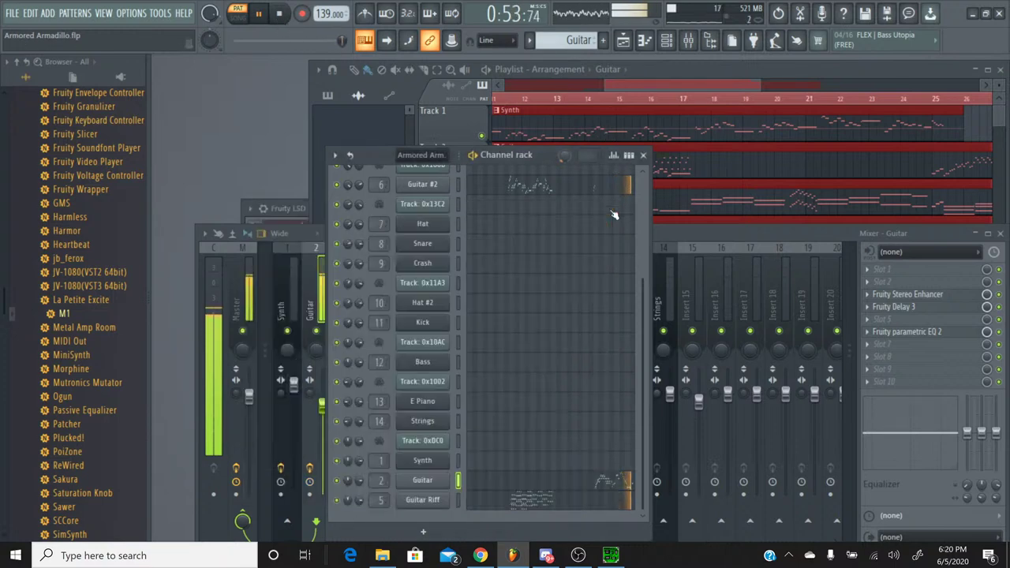
left_click(278, 13)
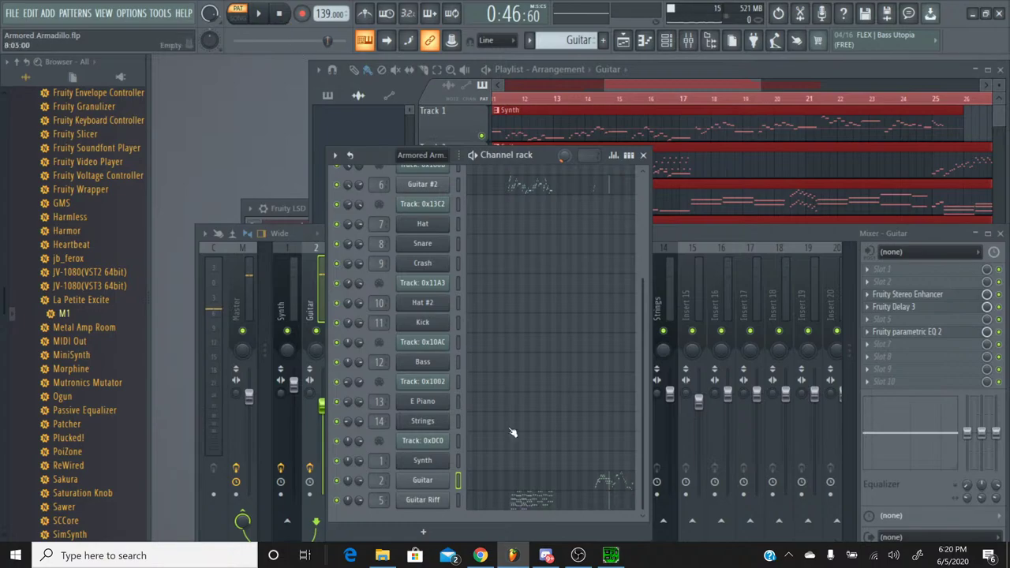
left_click(483, 555)
left_click(483, 554)
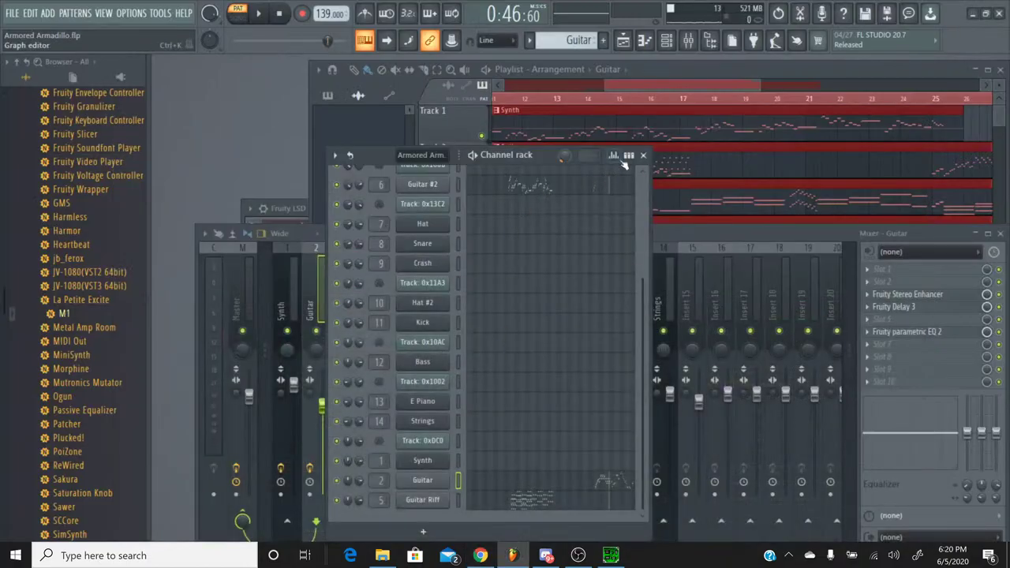
scroll(597, 273, "up", 3)
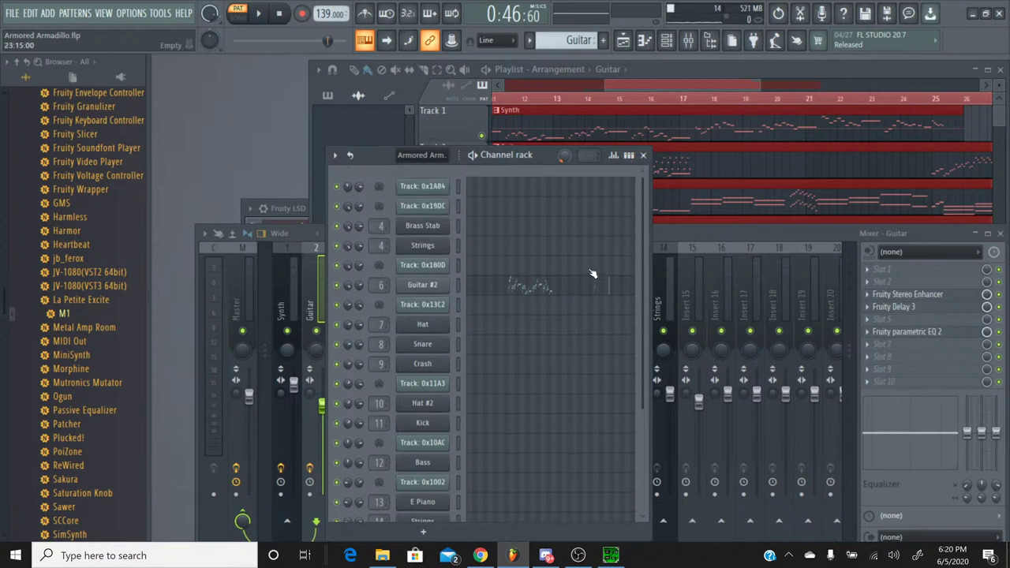
left_click(644, 155)
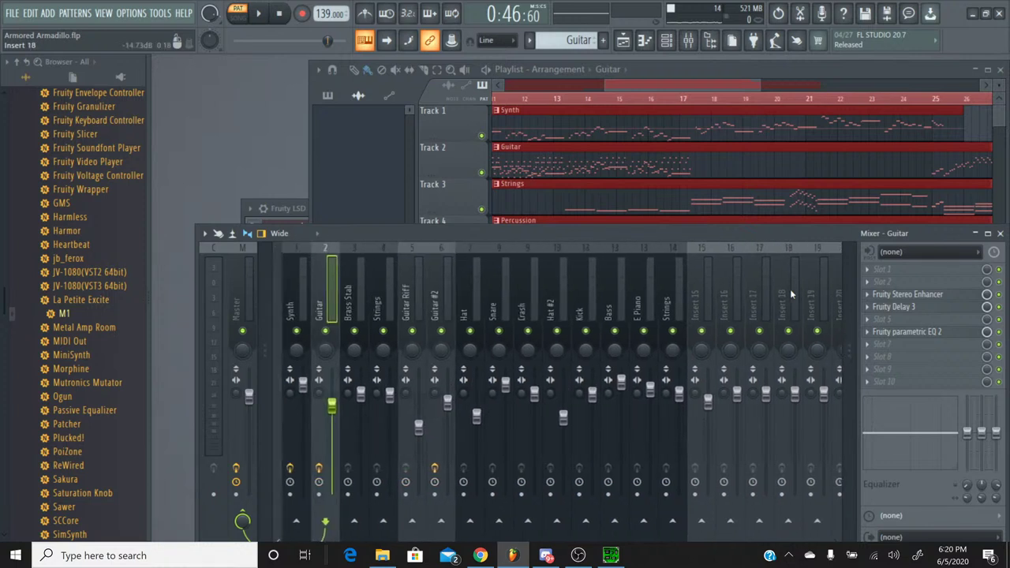
Rename mixer track Insert 20 as "-Reverb".
left_click(12, 13)
left_click(24, 75)
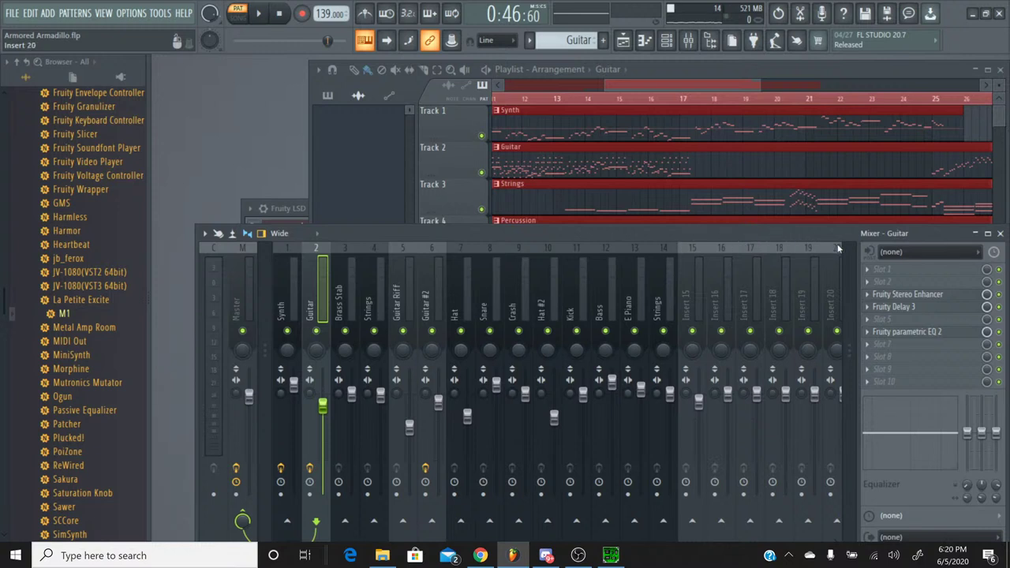
scroll(812, 256, "down", 3)
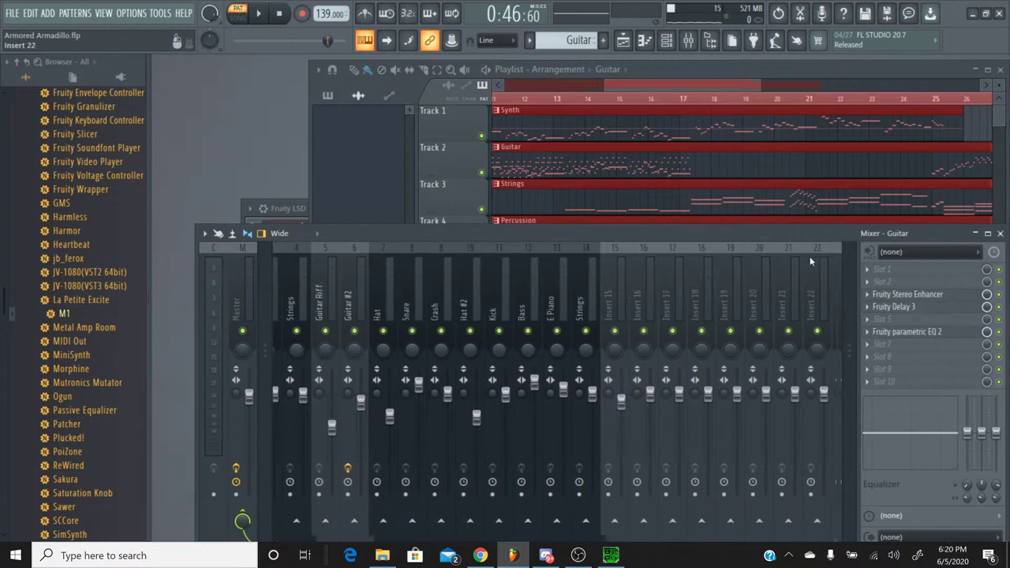
scroll(809, 257, "up", 3)
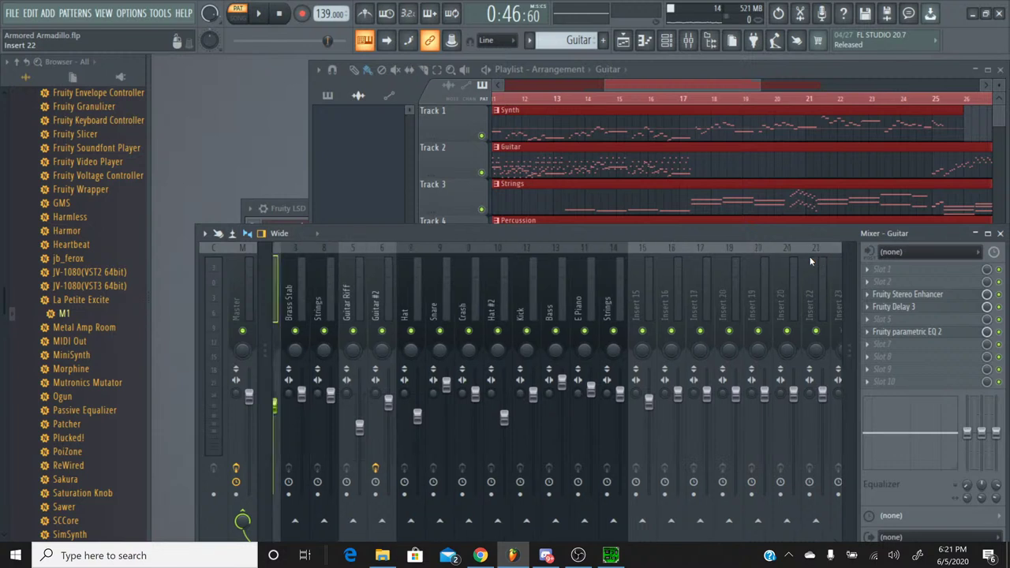
right_click(836, 257)
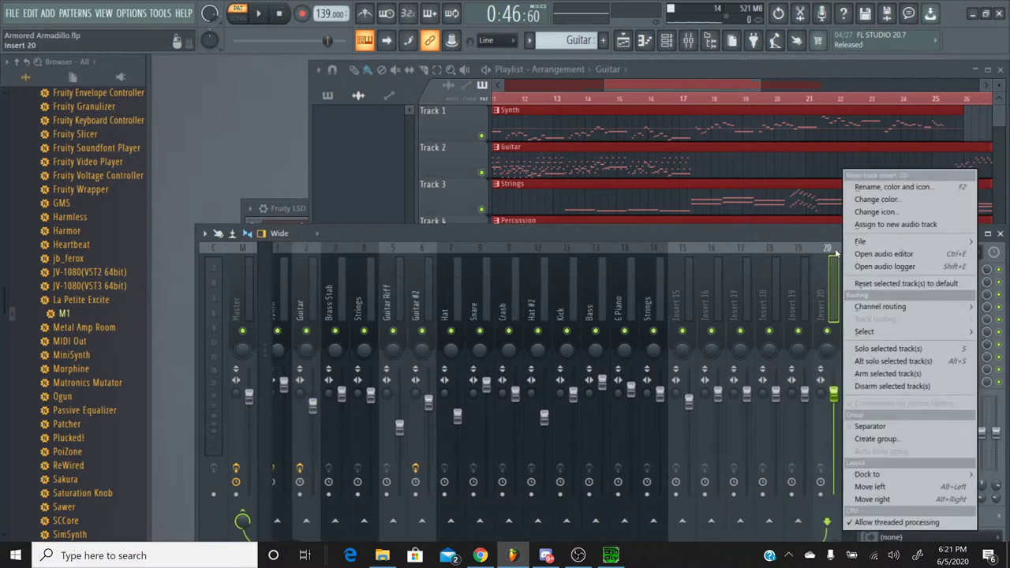
left_click(890, 196)
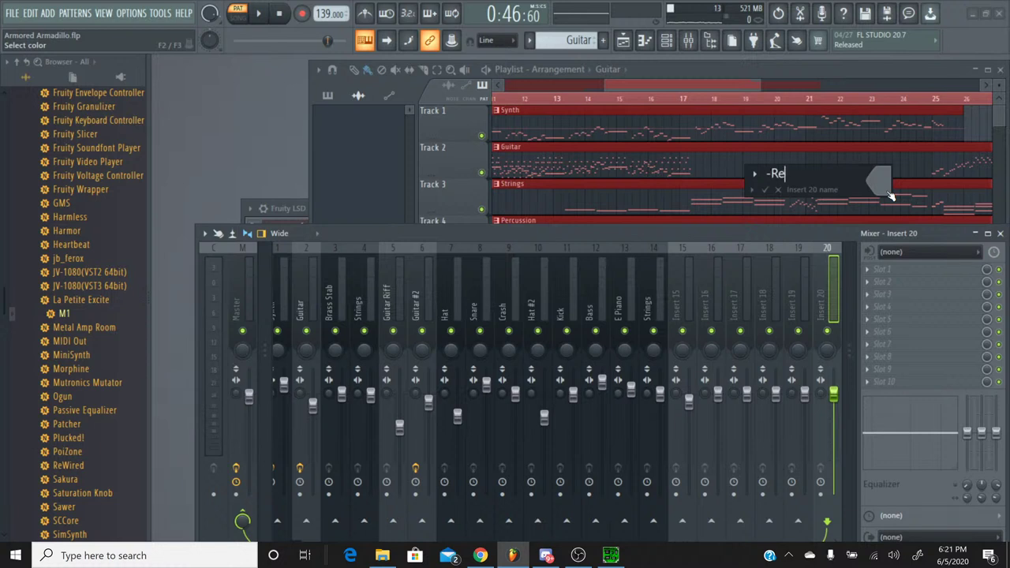
key("Return")
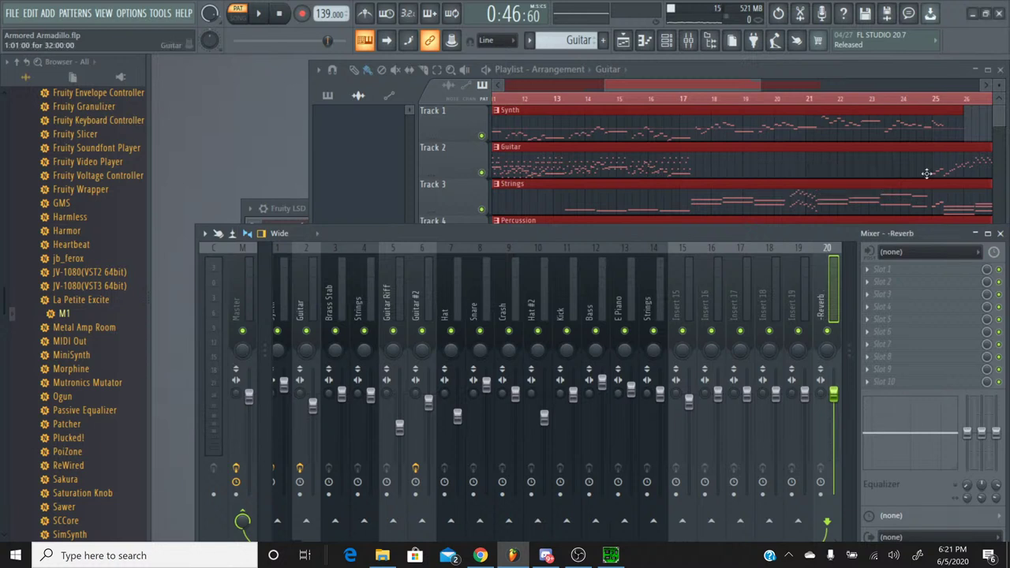
Rename mixer track Insert 19 as "Drums".
left_click(801, 300)
right_click(807, 304)
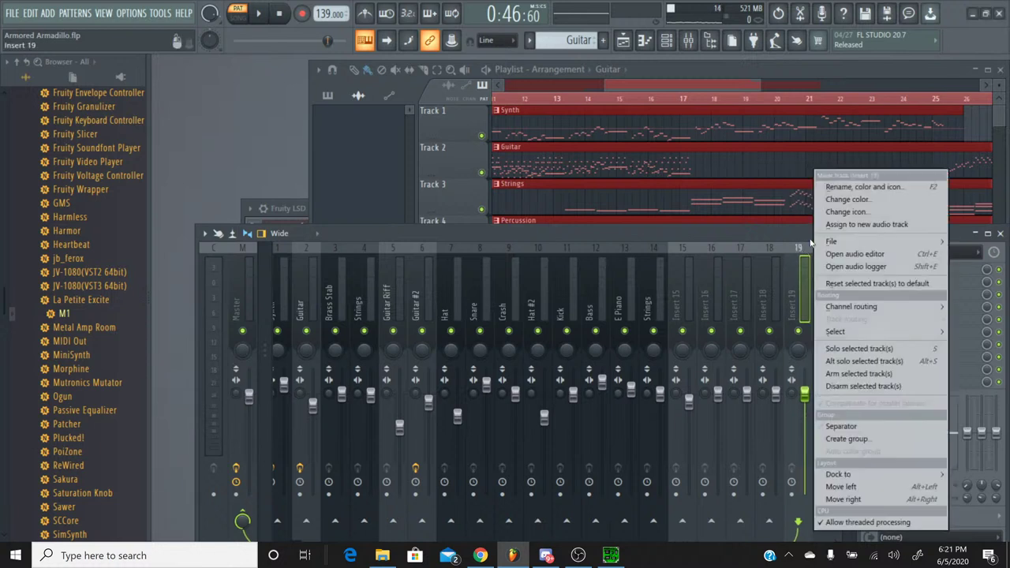
left_click(834, 187)
type("Drum")
key("Return")
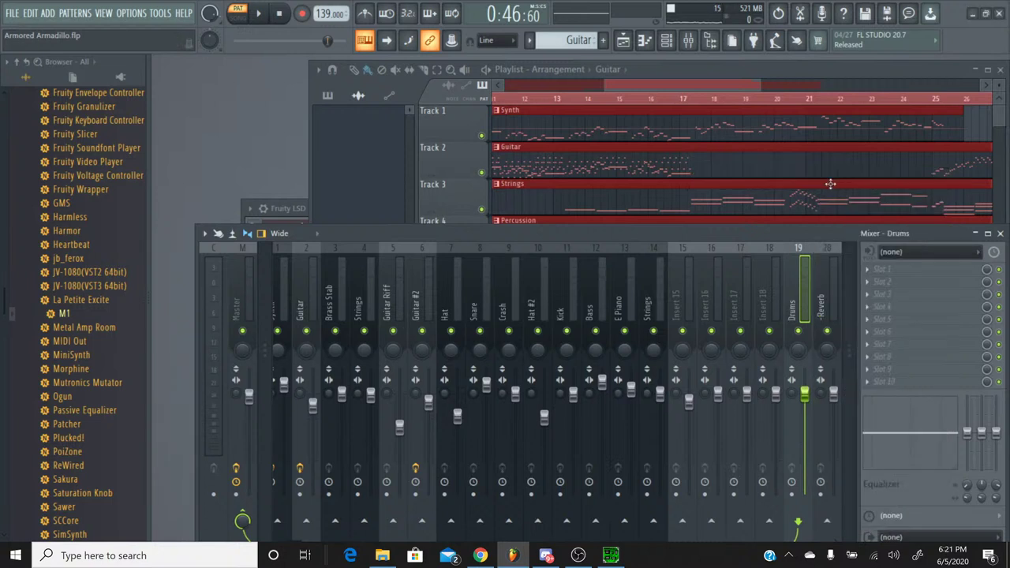
Color the Drums mixer track and the -Reverb track beside it red (#9F3835).
left_click(826, 250, "ctrl")
right_click(826, 250)
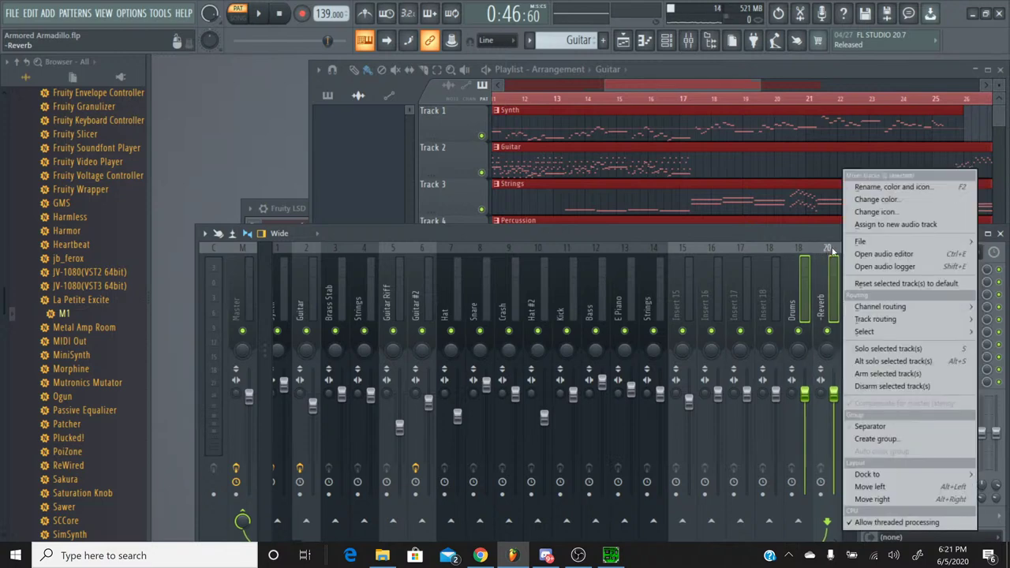
left_click(877, 201)
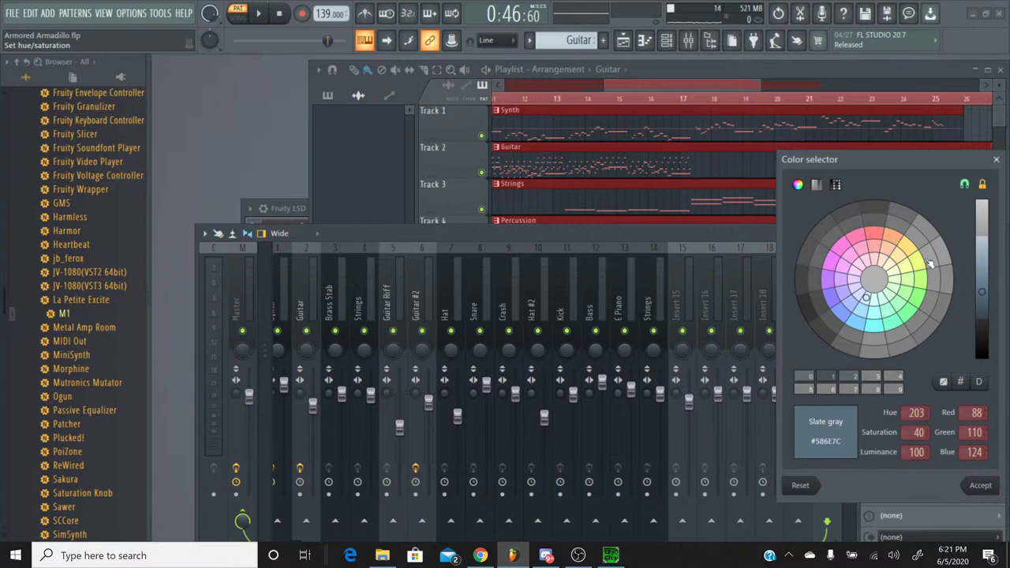
left_click(874, 235)
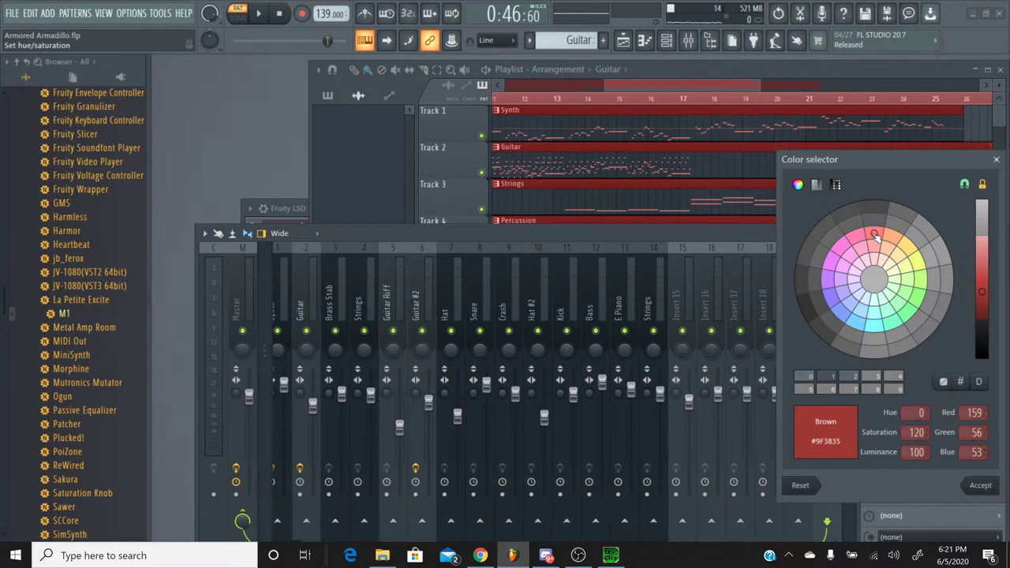
key("Return")
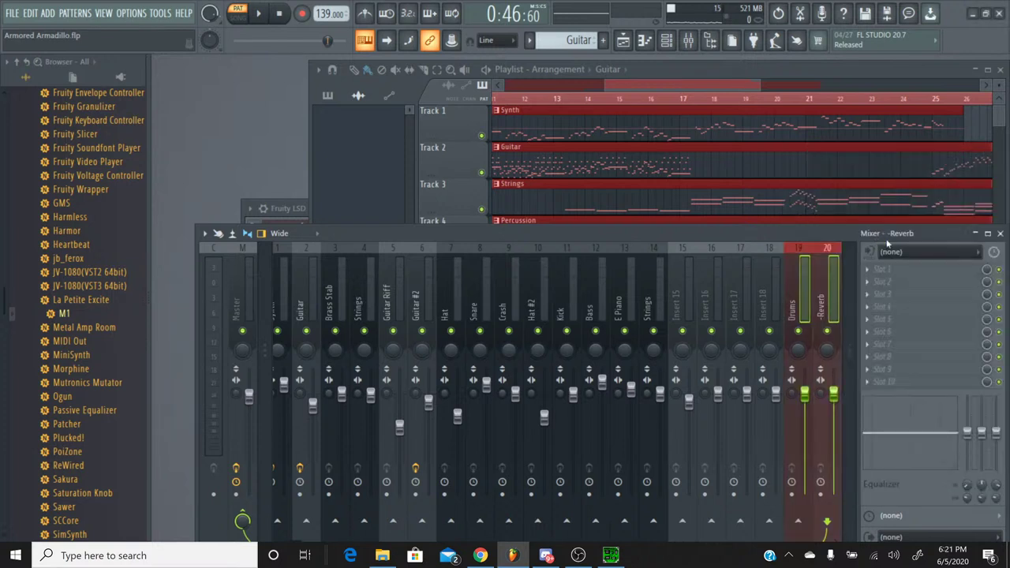
Route the Hat, Snare, Crash, Hat #2 and Kick mixer tracks to the Drums track only.
left_click(449, 260)
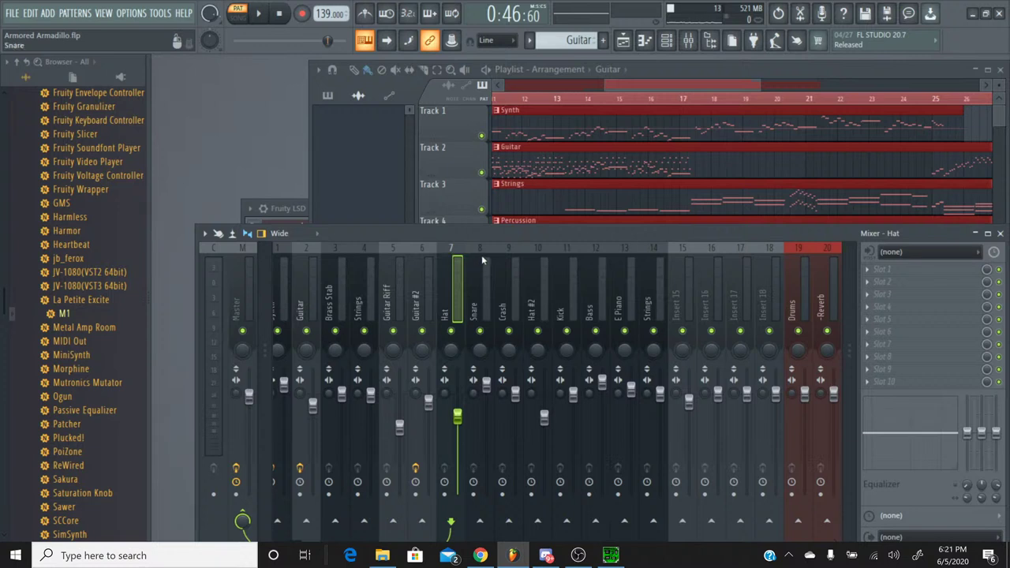
left_click(483, 260)
left_click(459, 261, "ctrl")
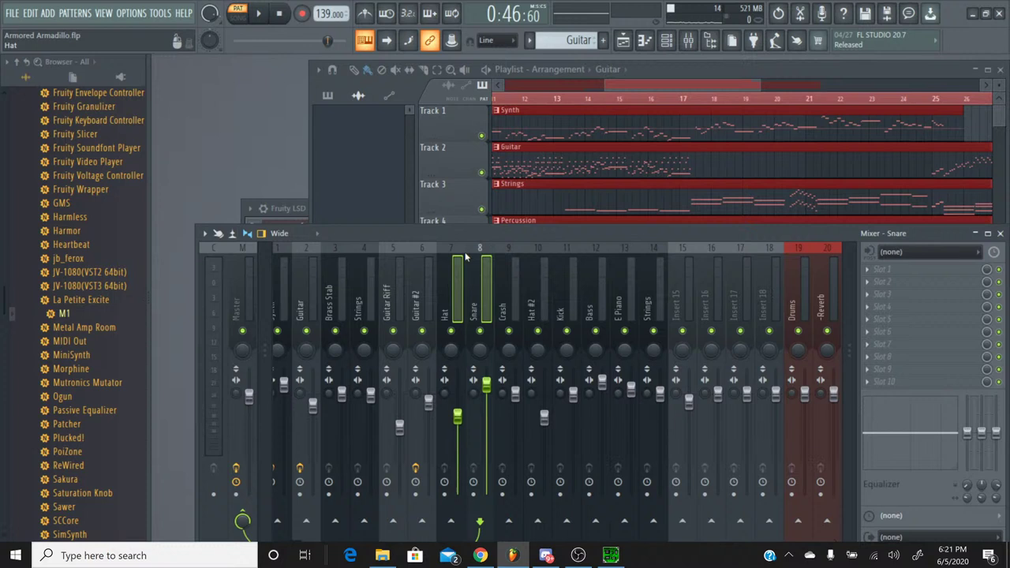
left_click(514, 261, "ctrl")
left_click(543, 260, "ctrl")
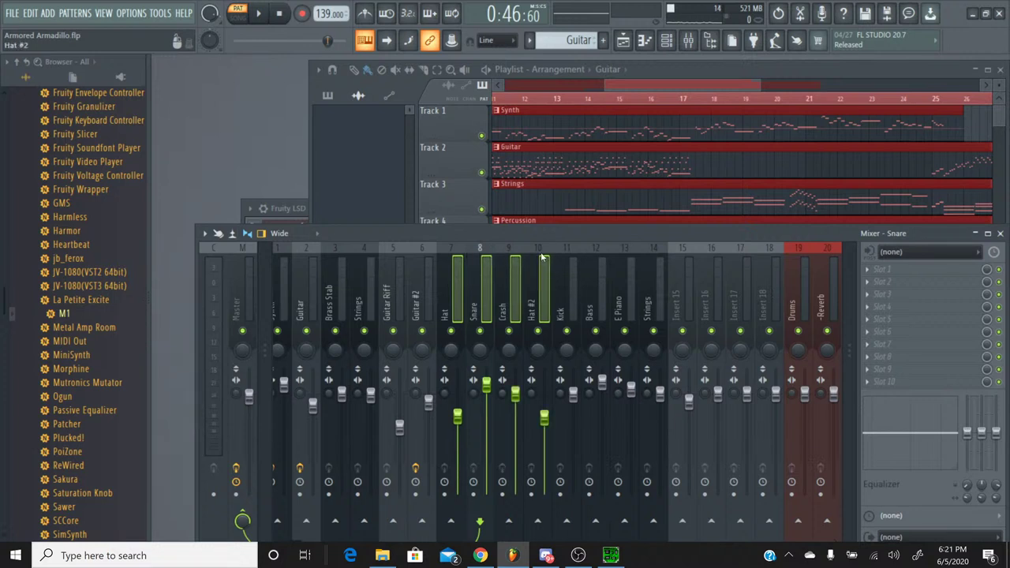
left_click(570, 261, "ctrl")
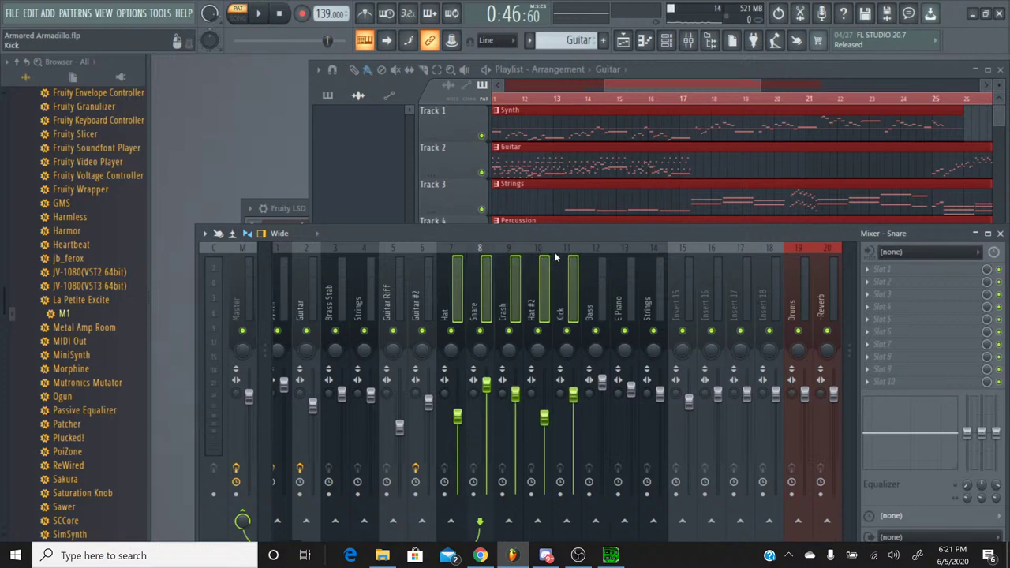
right_click(797, 520)
left_click(820, 511)
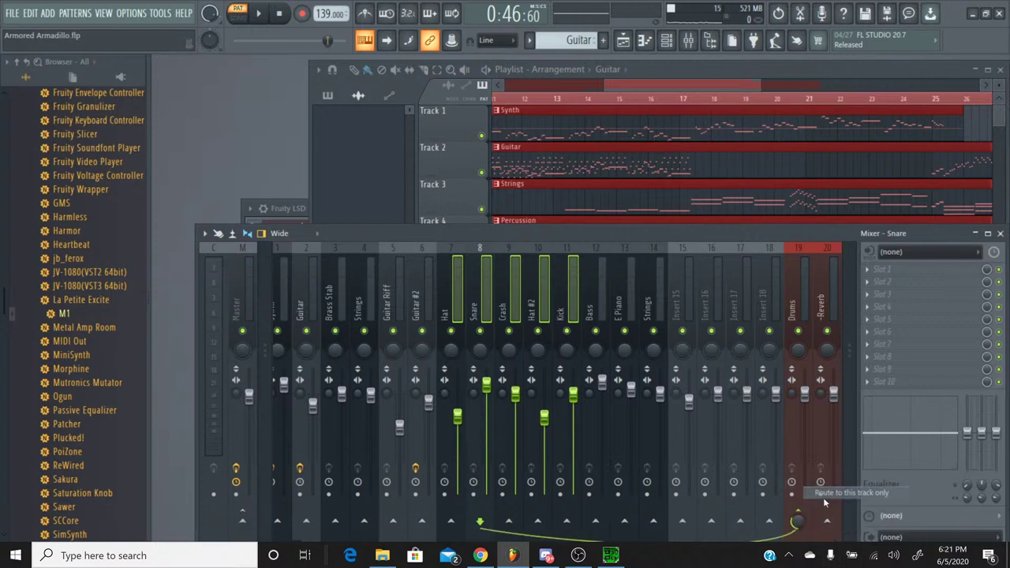
Rename mixer track Insert 18 as "-Reverb".
right_click(765, 248)
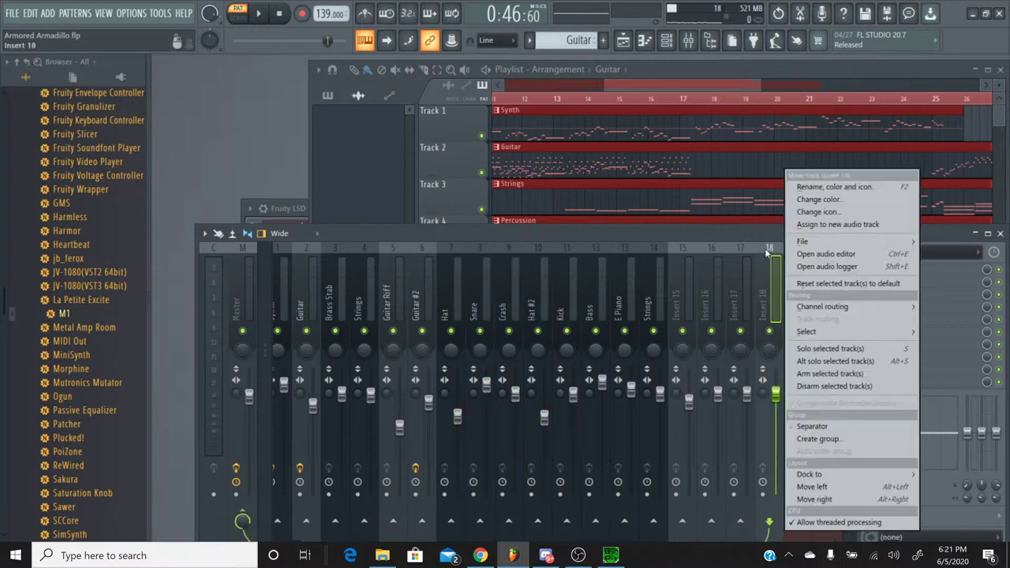
left_click(821, 185)
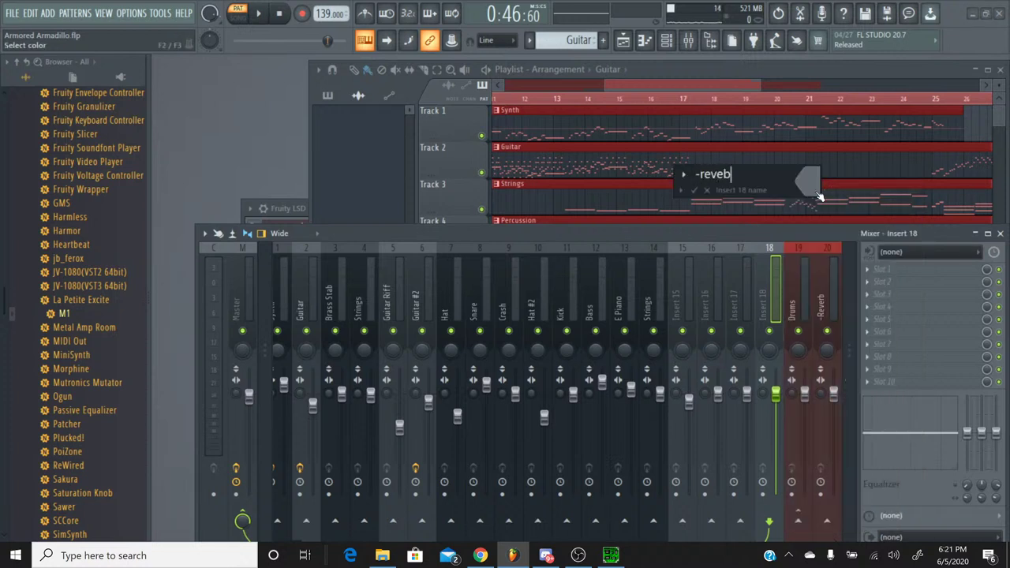
type("-reve")
key("BackSpace")
key("BackSpace")
key("BackSpace")
key("BackSpace")
key("BackSpace")
type("Re")
type("-Reverb")
key("Return")
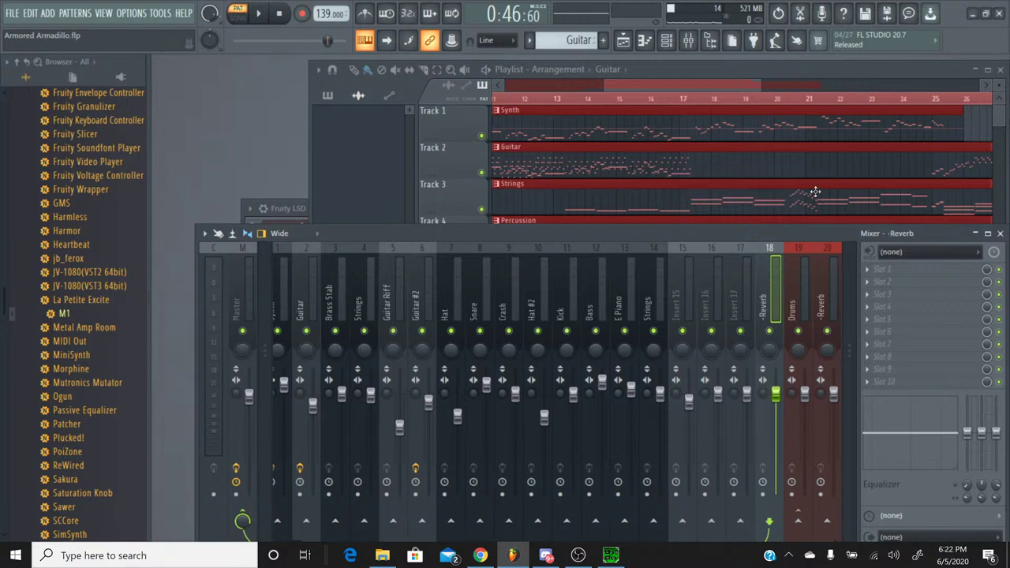
Rename mixer track Insert 17 as "Ryth,".
left_click(742, 253)
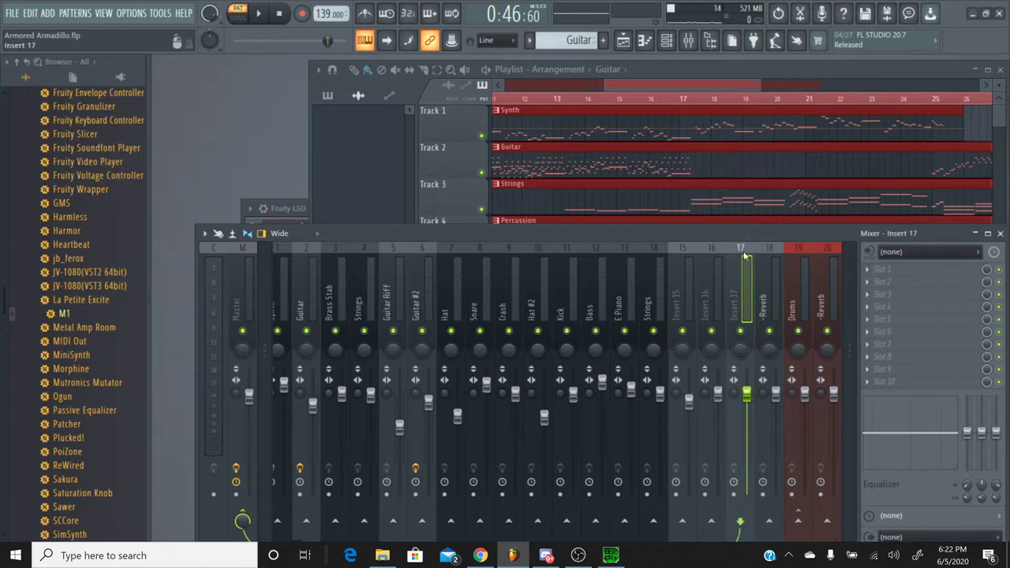
right_click(744, 257)
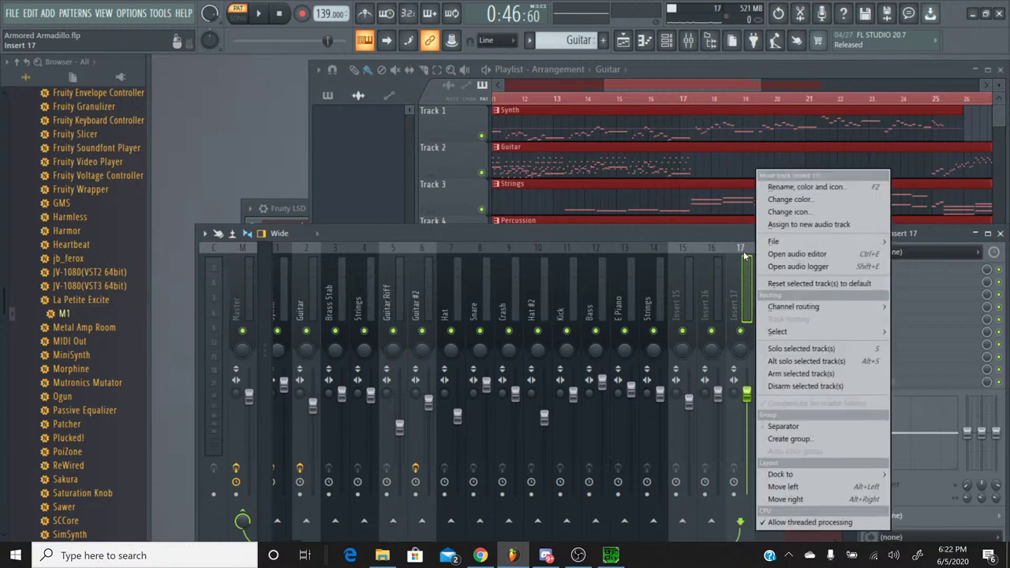
left_click(780, 182)
type("Ryth")
key("Return")
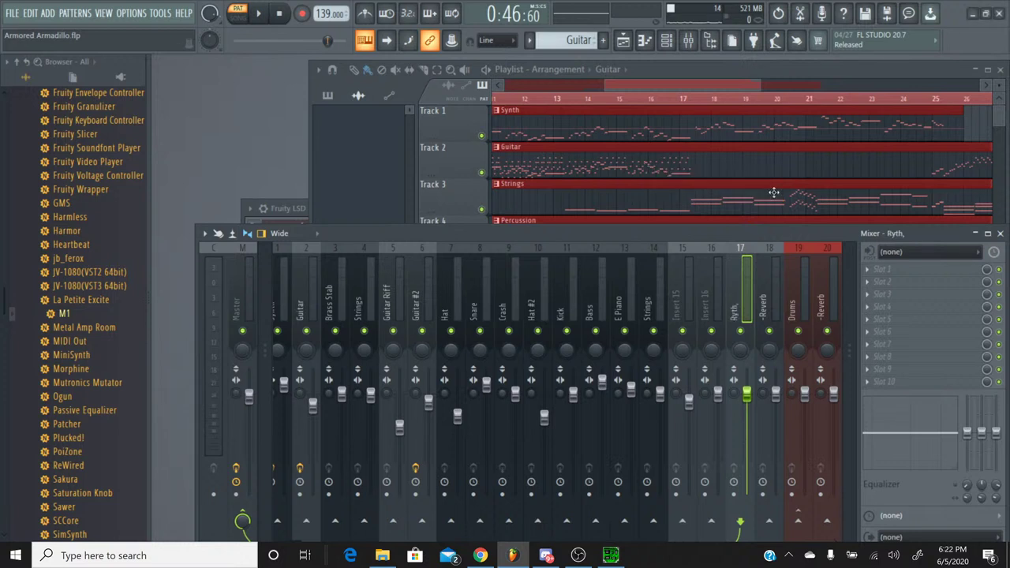
Color the Ryth, mixer track and the -Reverb track on insert 18 purple.
left_click(776, 253)
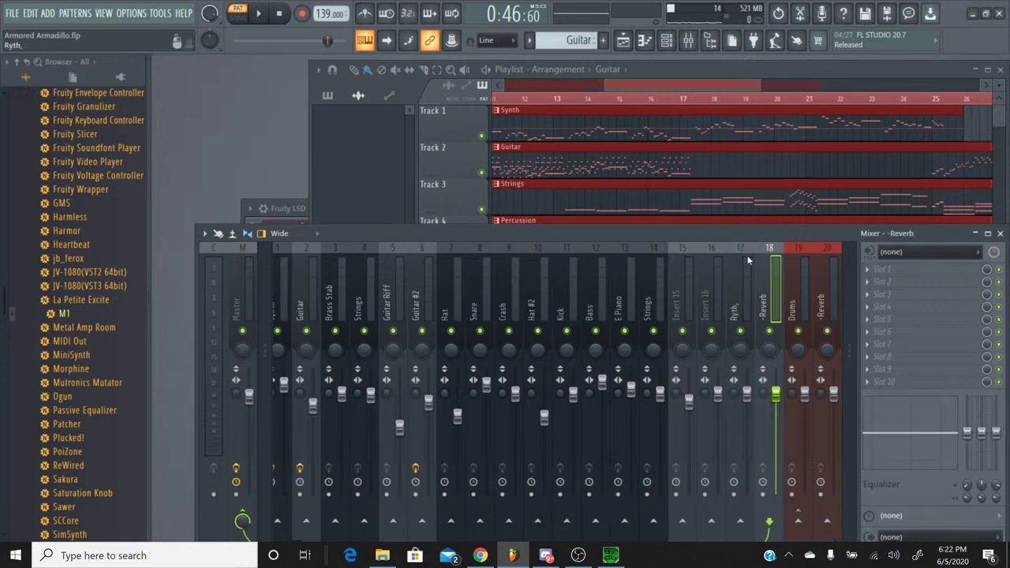
left_click(741, 251, "ctrl")
right_click(741, 251)
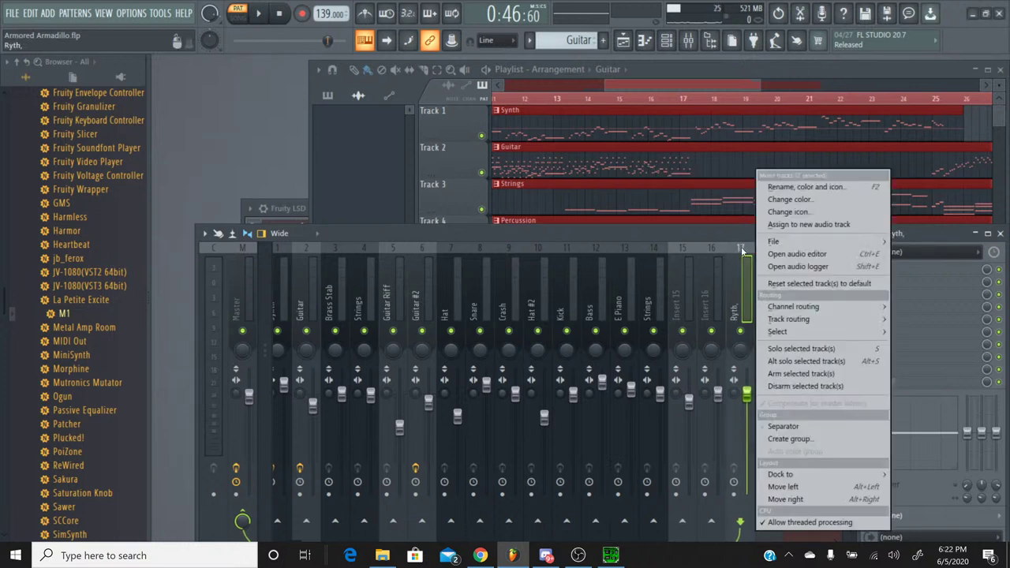
left_click(817, 199)
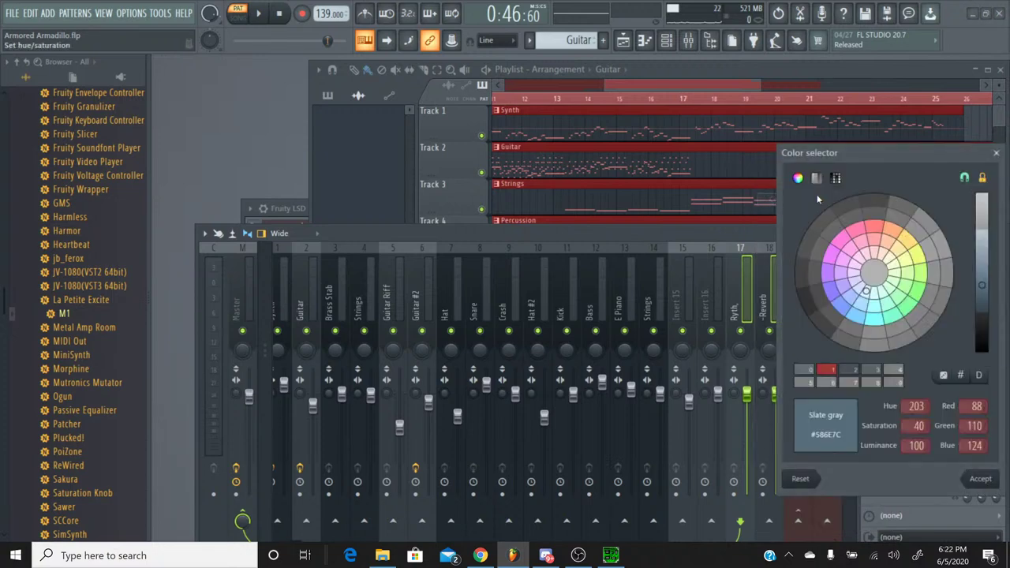
left_click(833, 291)
key("Return")
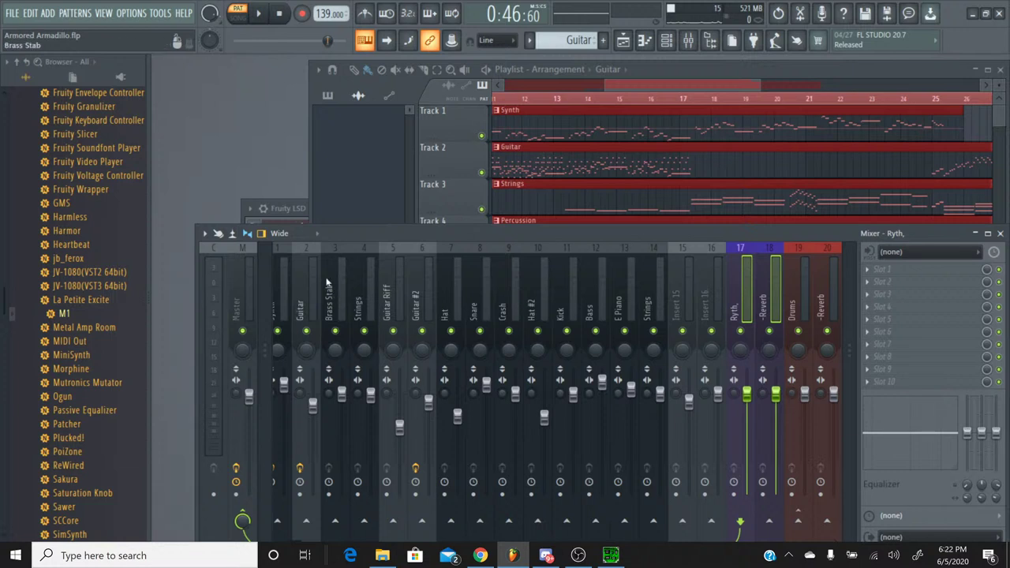
Route the Guitar, Guitar Riff and Guitar #2 mixer tracks to the Ryth, track only.
scroll(322, 281, "up", 1)
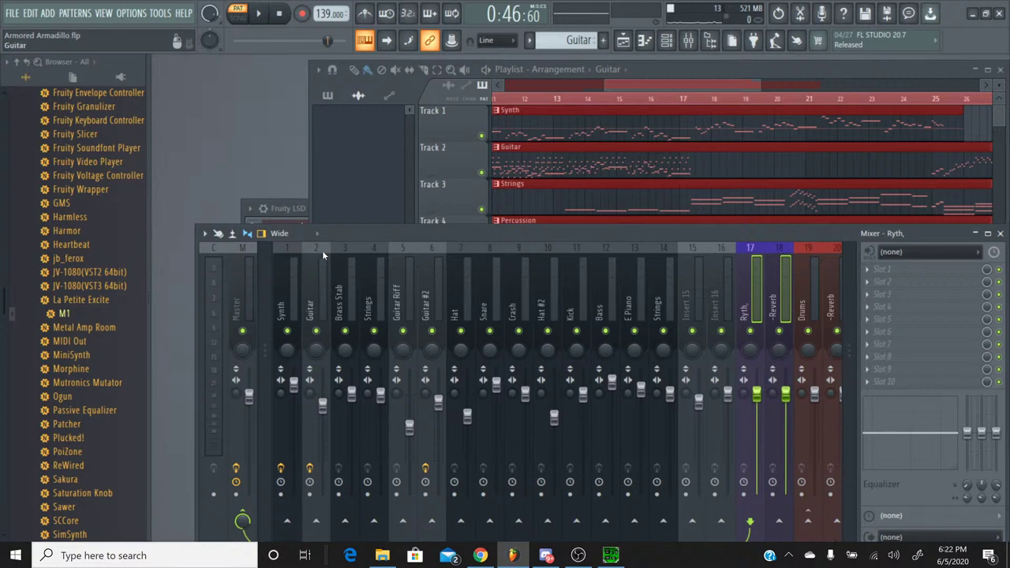
left_click(322, 250)
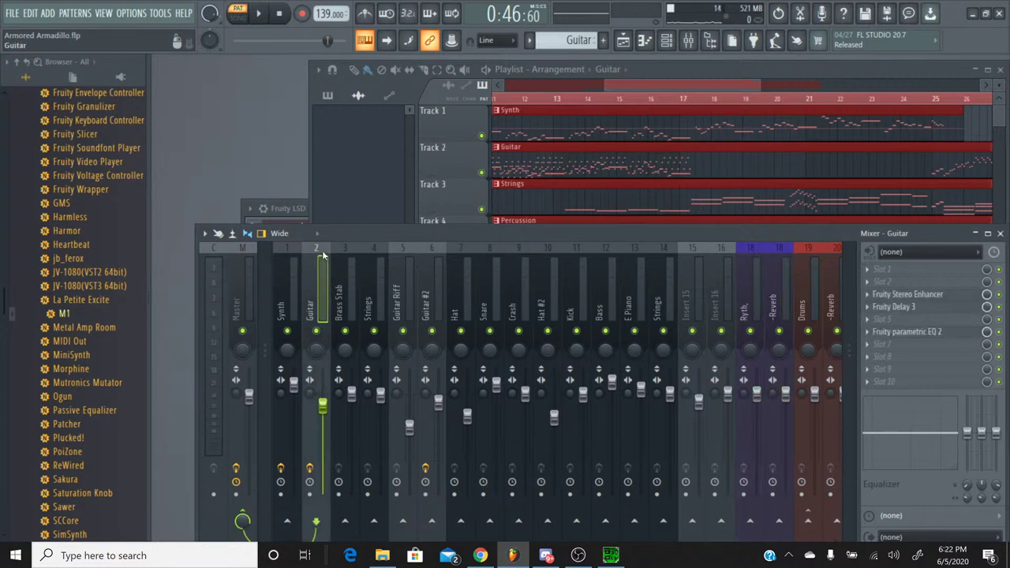
left_click(369, 256, "ctrl")
left_click(369, 255, "ctrl")
left_click(385, 262, "ctrl")
left_click(395, 264, "ctrl")
left_click(384, 264, "ctrl")
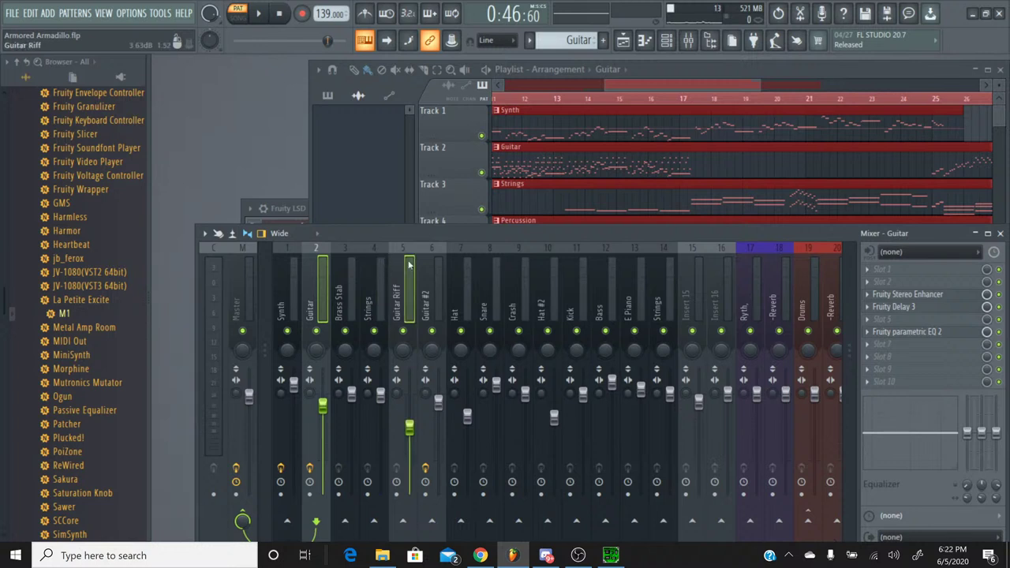
left_click(428, 266, "ctrl")
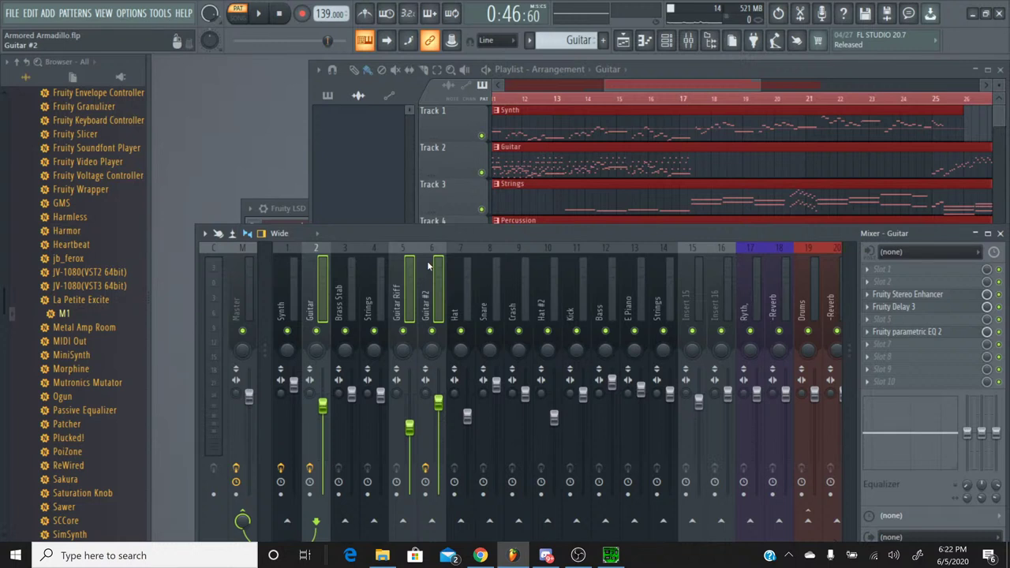
right_click(754, 521)
left_click(780, 494)
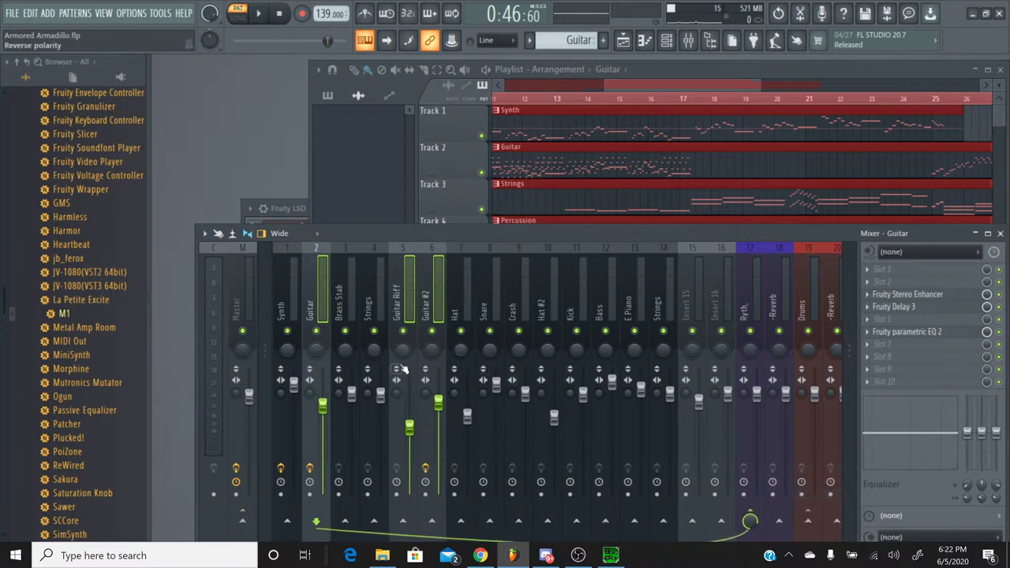
Route the Synth, E Piano and both Strings mixer tracks to Insert 15 only.
left_click(638, 268)
left_click(661, 264, "ctrl")
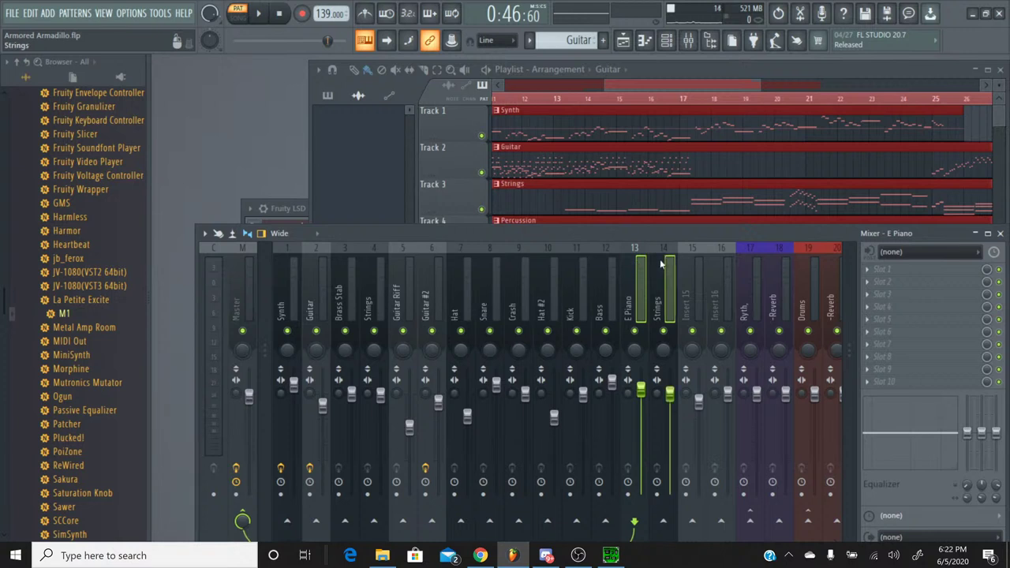
left_click(293, 260, "ctrl")
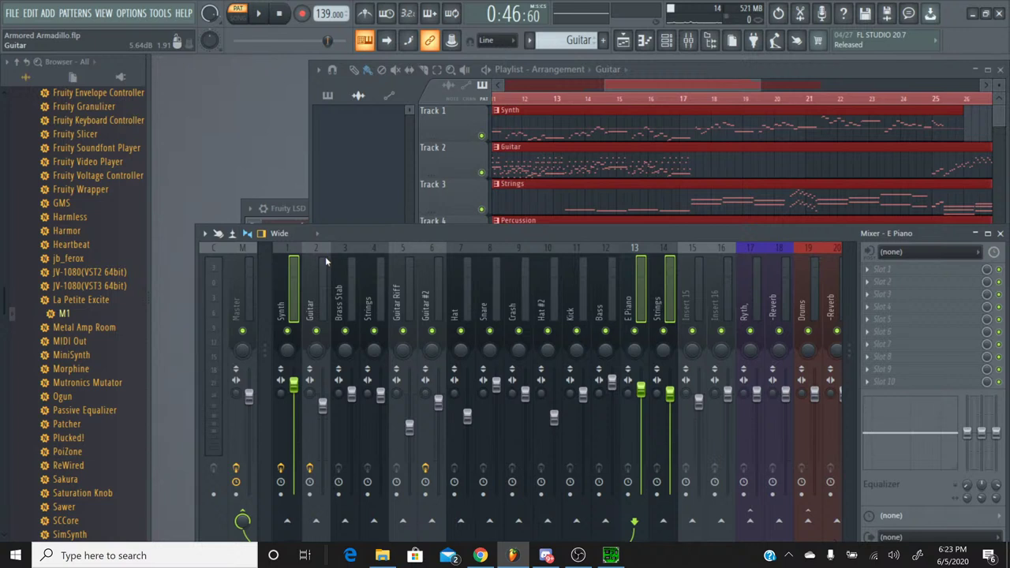
left_click(376, 265, "ctrl")
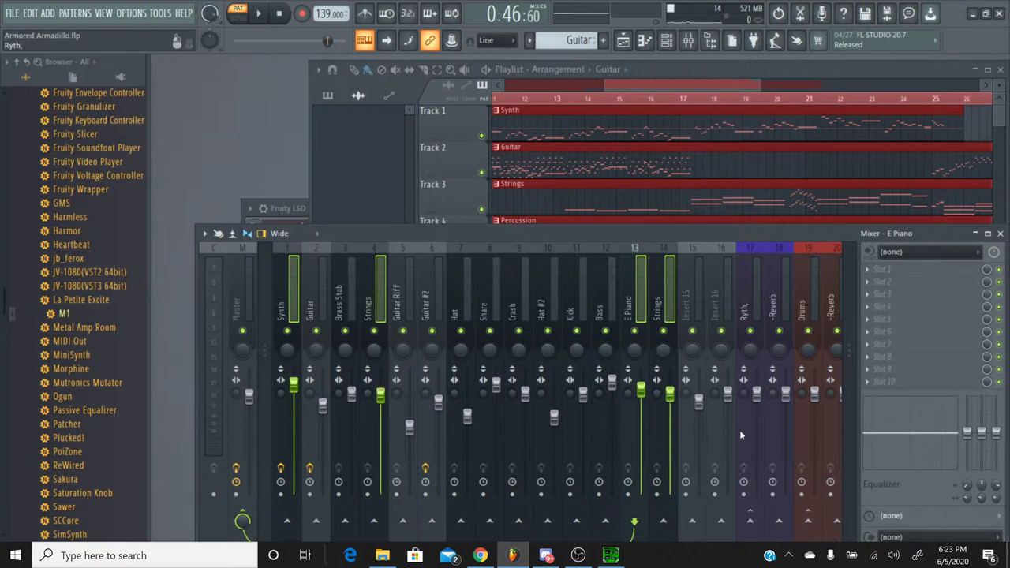
right_click(698, 522)
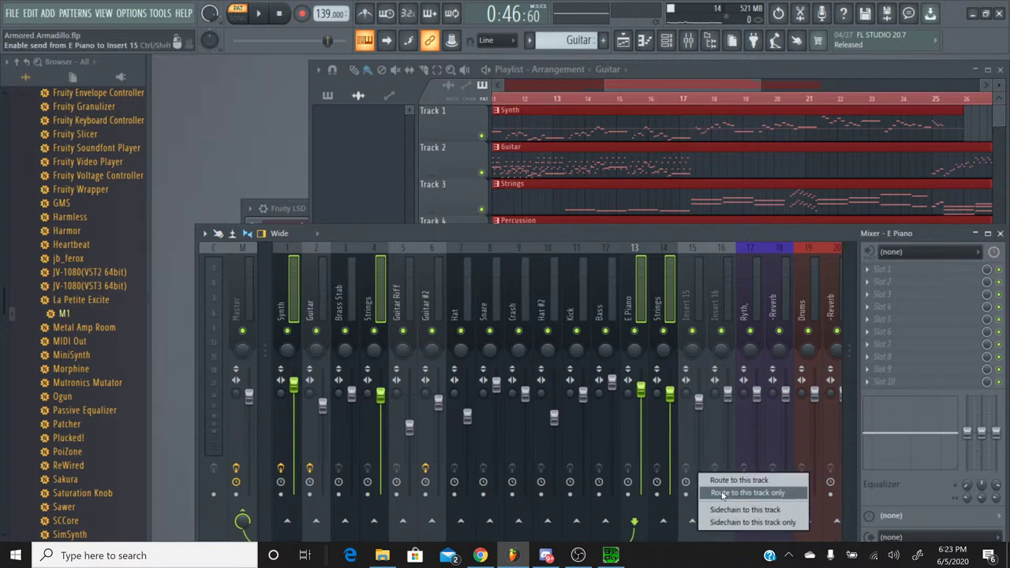
left_click(730, 496)
Rename mixer track Insert 15 as "Lead".
left_click(693, 253)
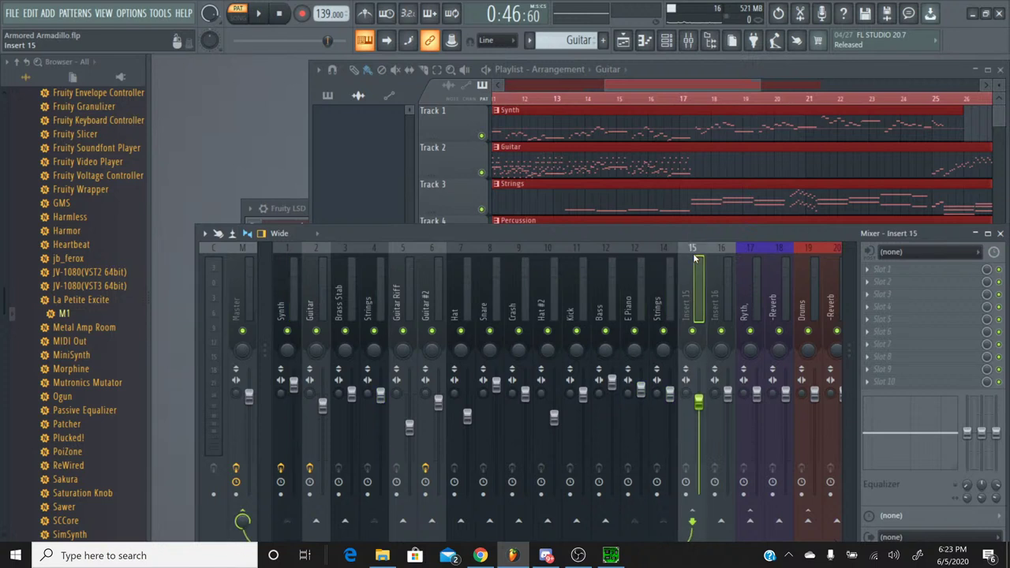
right_click(695, 255)
left_click(741, 199)
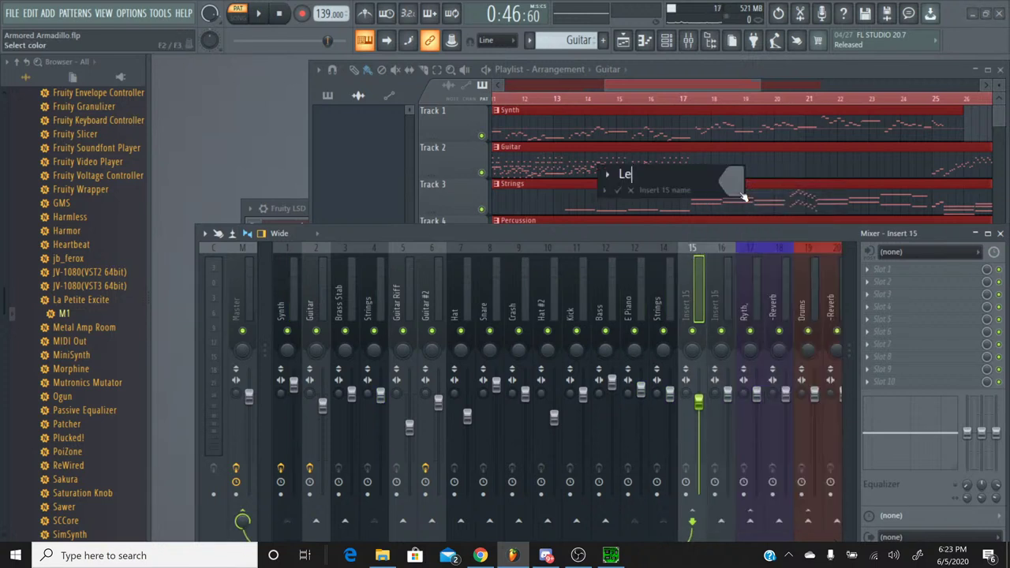
key("Return")
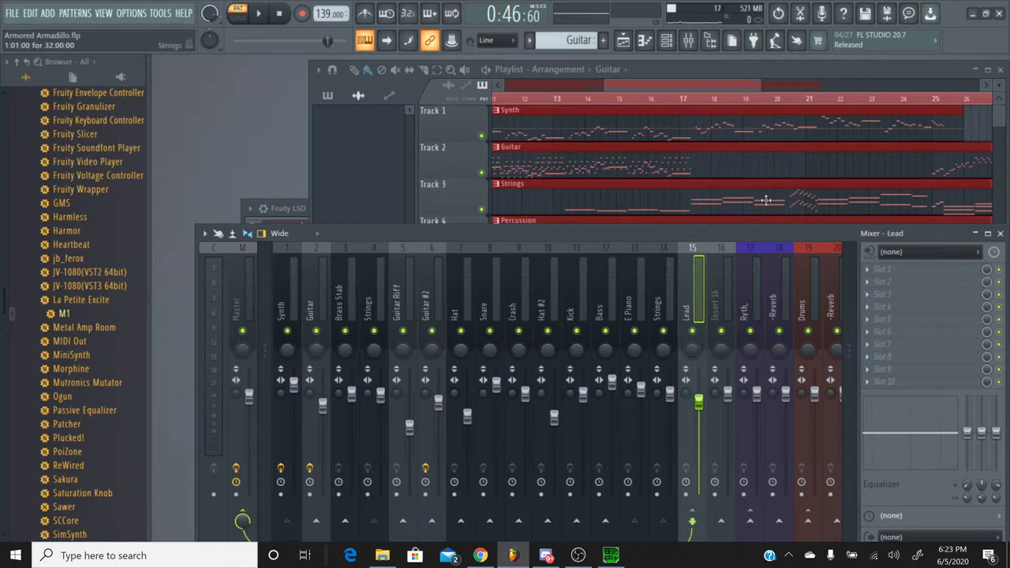
Rename mixer track Insert 16 as "-Reverb".
left_click(727, 268)
right_click(729, 268)
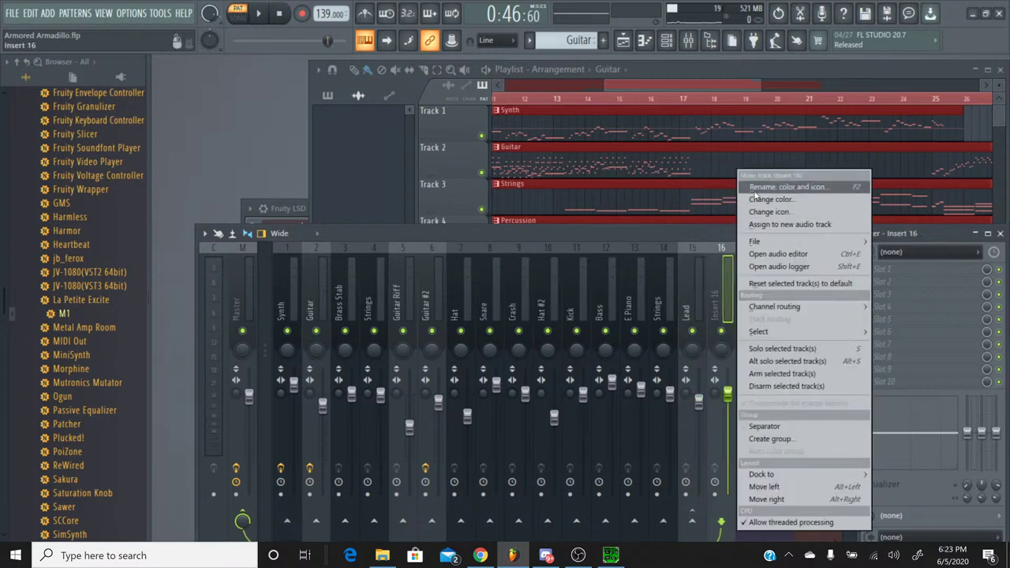
left_click(754, 190)
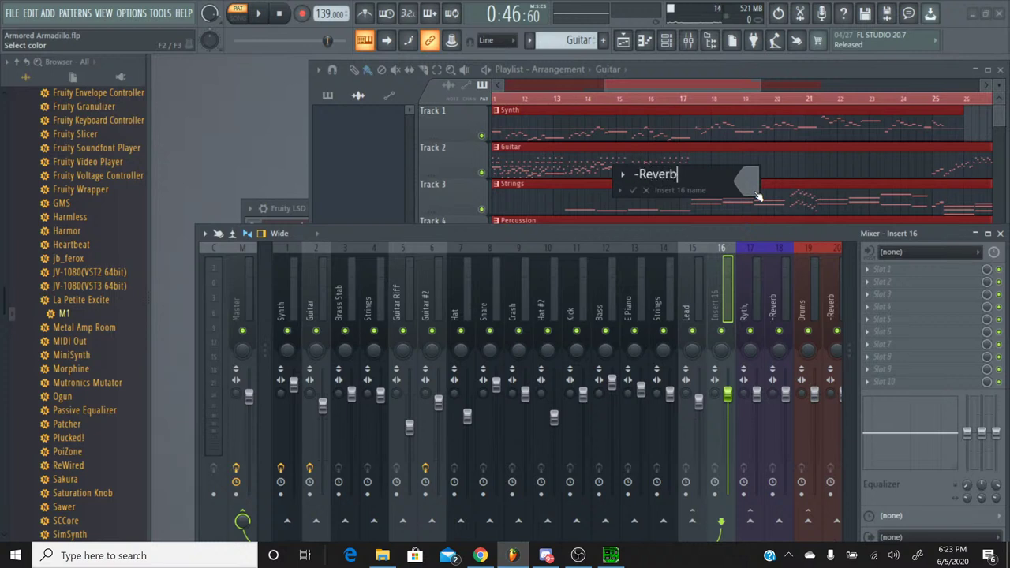
key("Return")
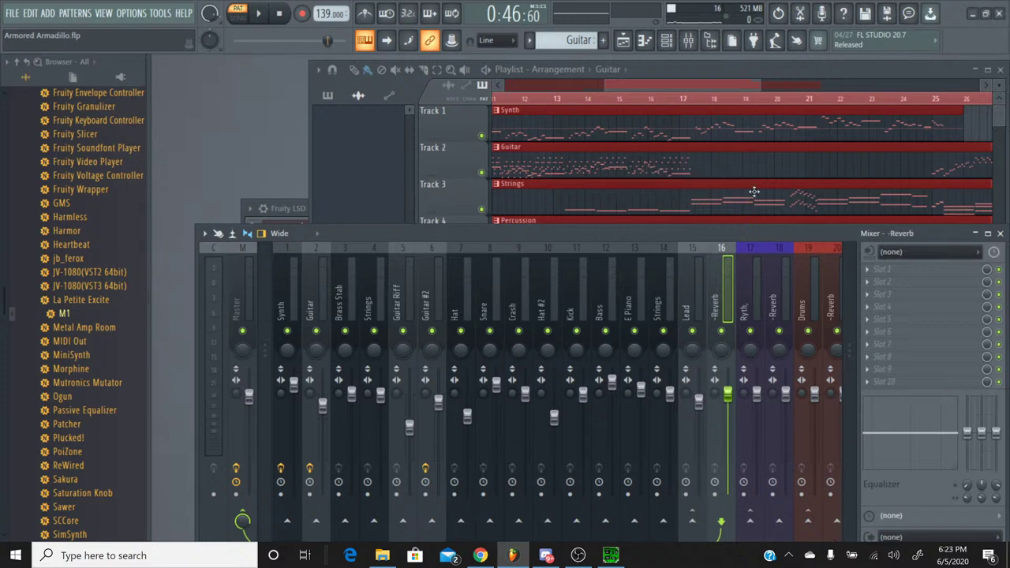
Color the Lead mixer track and its adjacent -Reverb track olive yellow.
left_click(696, 250)
left_click(722, 253, "ctrl")
right_click(723, 253)
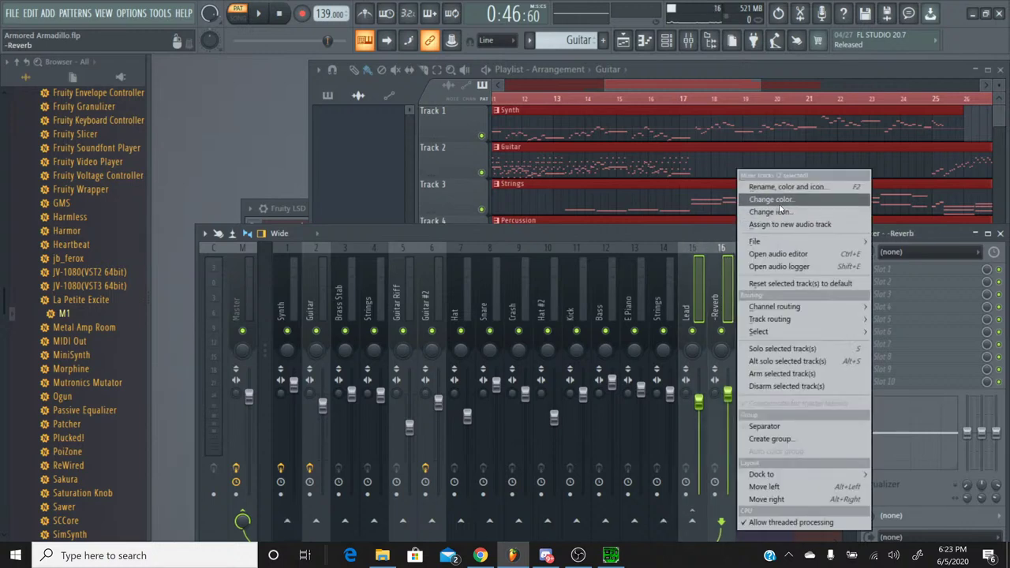
left_click(779, 202)
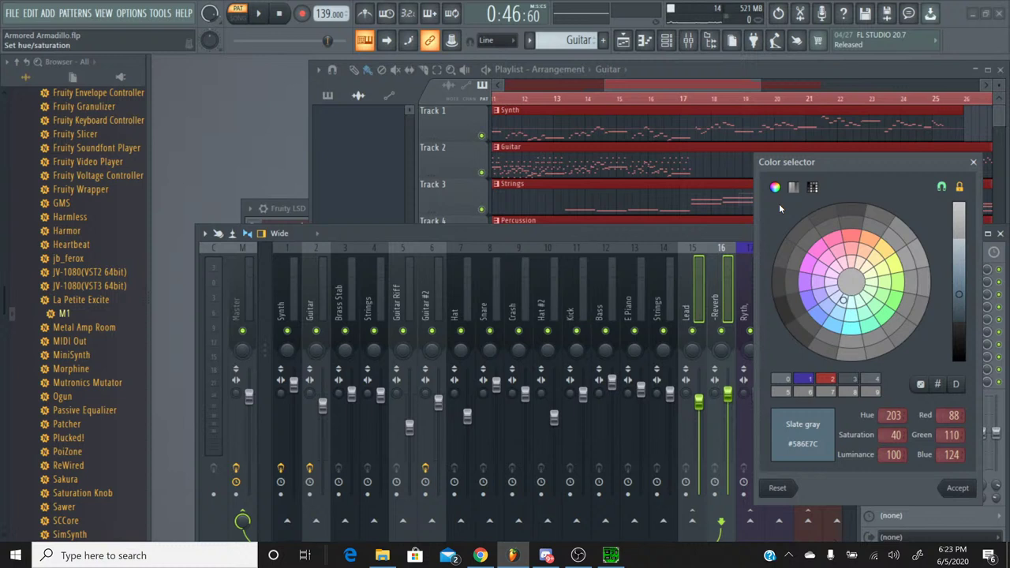
left_click(810, 300)
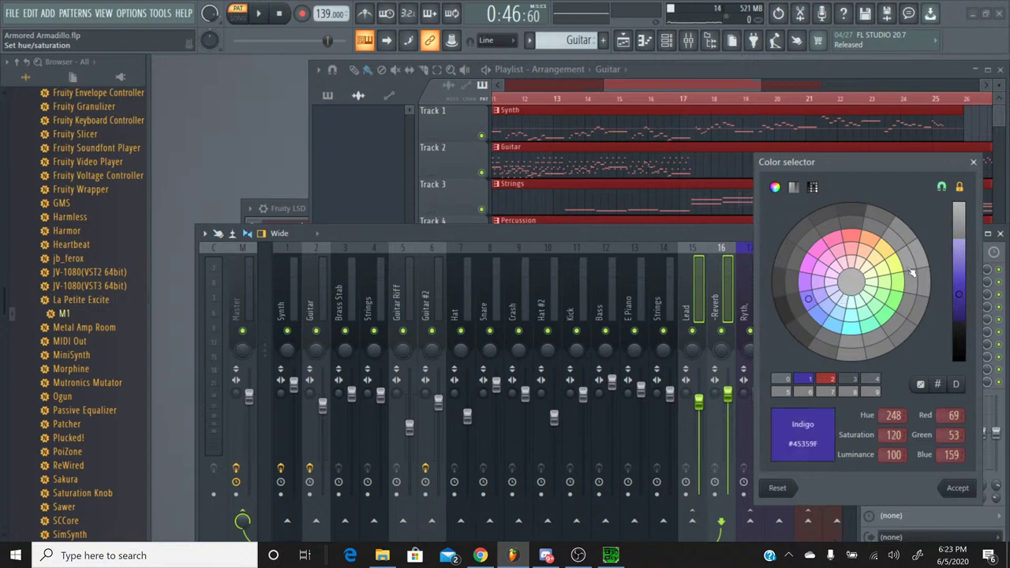
key("Return")
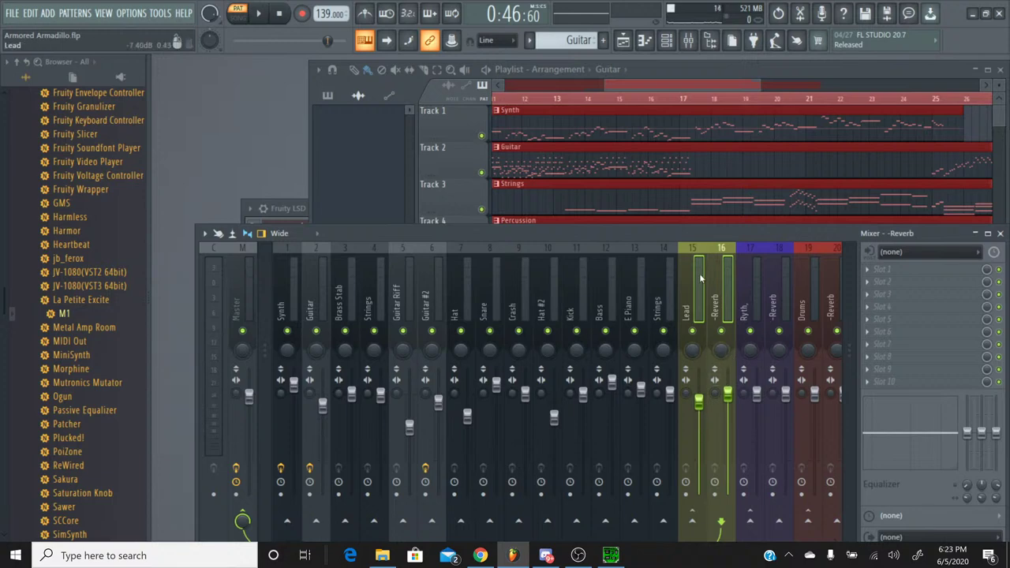
Load TSAR-1R Reverb into slot 2 of the -Reverb track beside Lead.
left_click(728, 251)
left_click(881, 281)
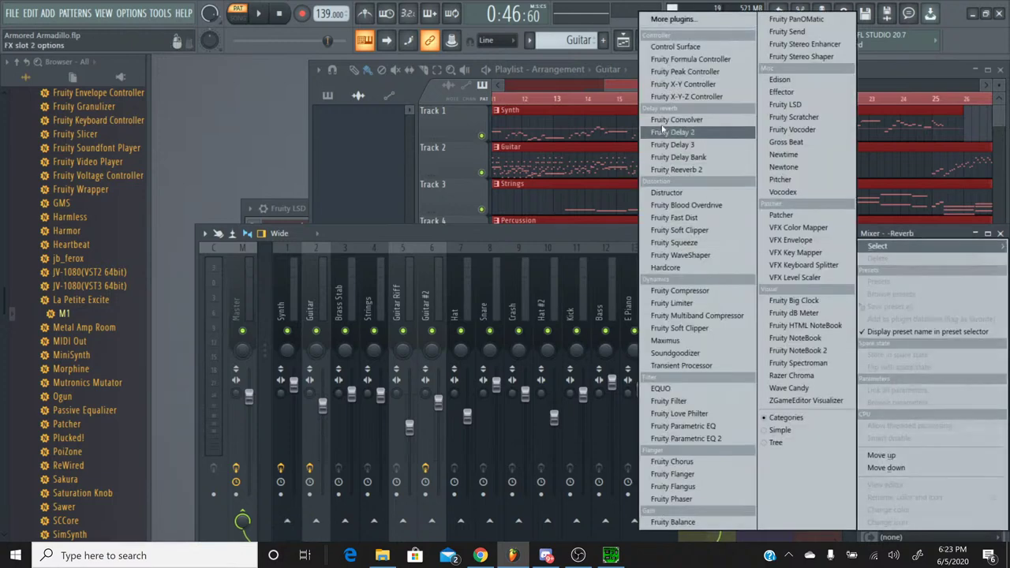
left_click(596, 147)
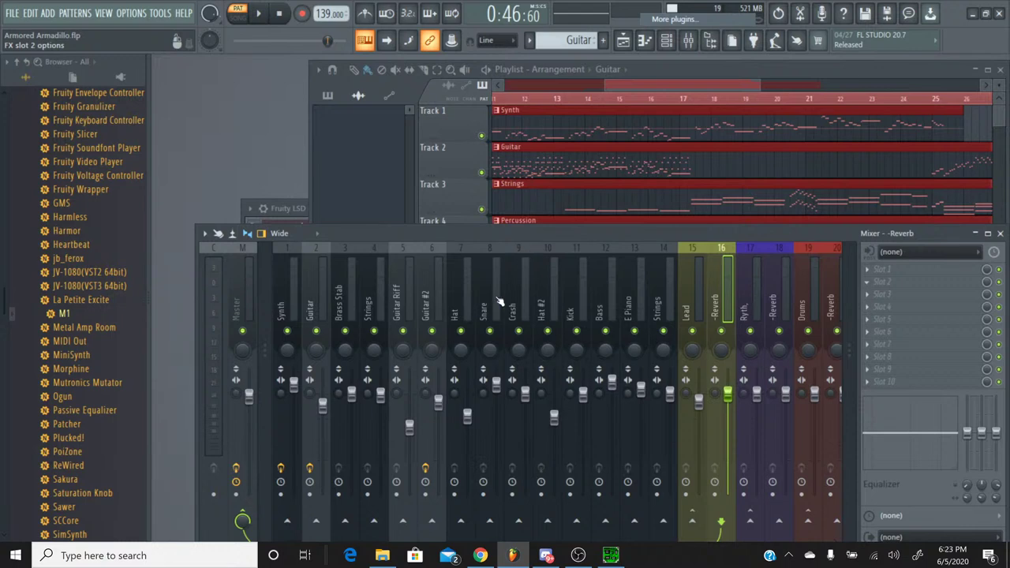
scroll(483, 276, "down", 20)
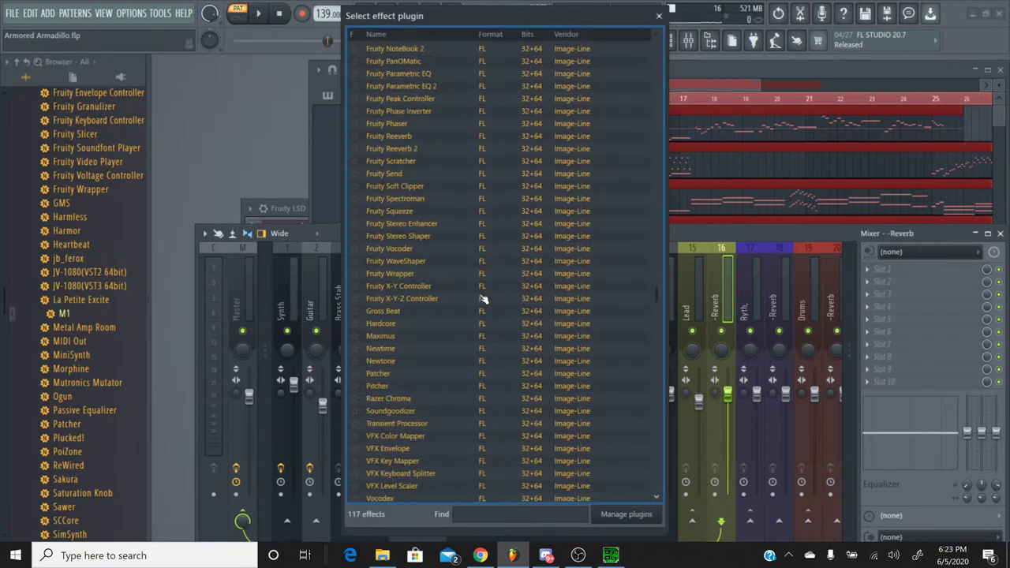
scroll(476, 330, "down", 7)
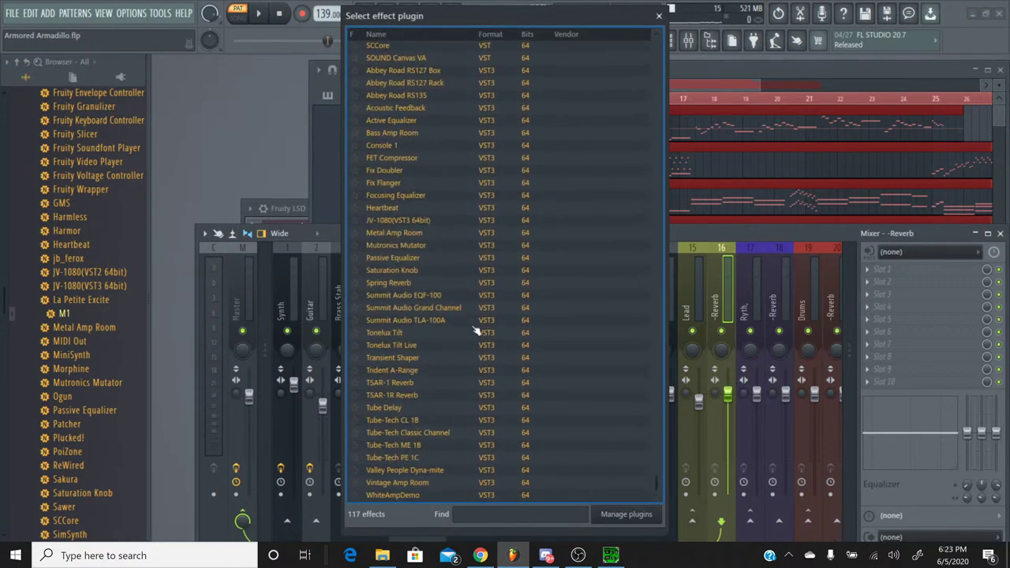
left_click(423, 396)
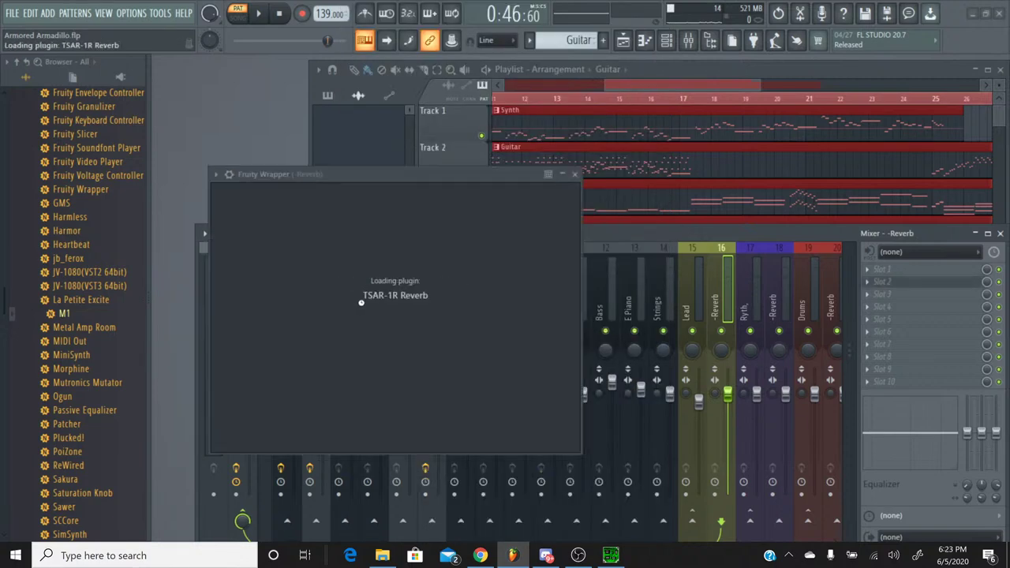
Set the Lead reverb's time to about 0.69 s, lower its Reverb Mix, and close the plugin window.
left_click_drag(300, 400, 304, 416)
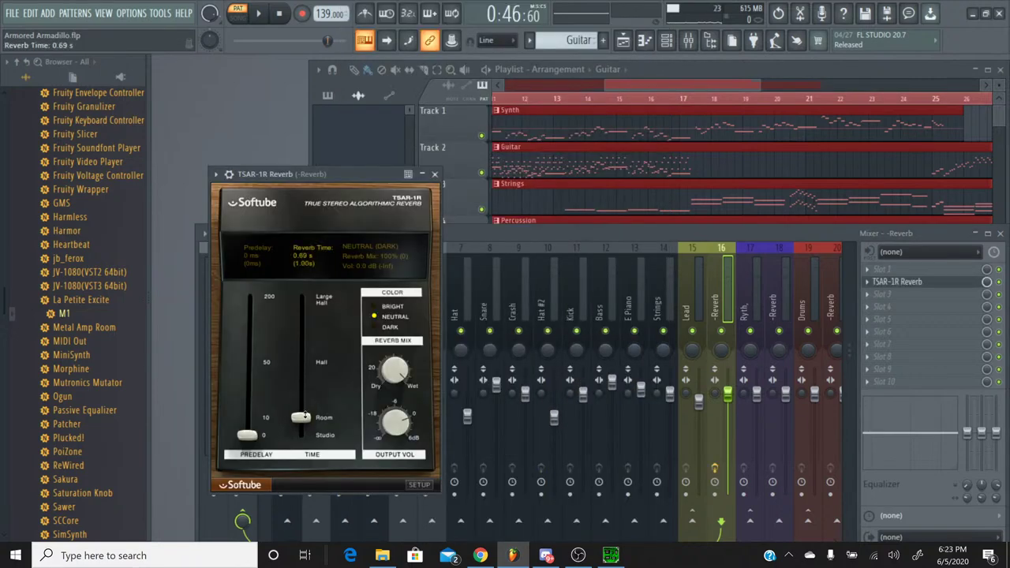
left_click_drag(388, 392, 394, 479)
left_click(434, 173)
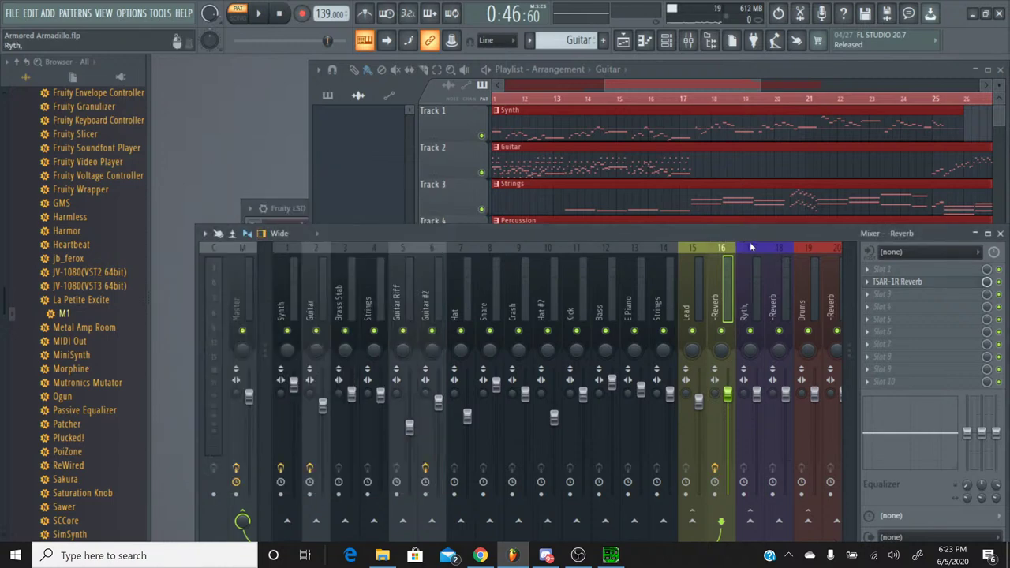
Load TSAR-1R Reverb into slot 1 of the -Reverb track beside Ryth,.
left_click(777, 249)
left_click(876, 269)
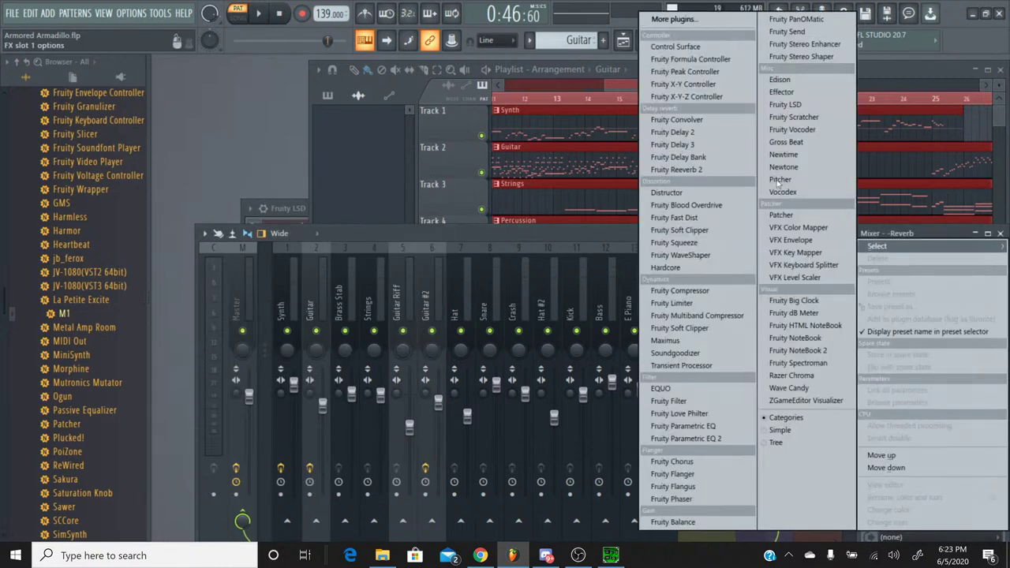
left_click(675, 19)
scroll(454, 300, "down", 10)
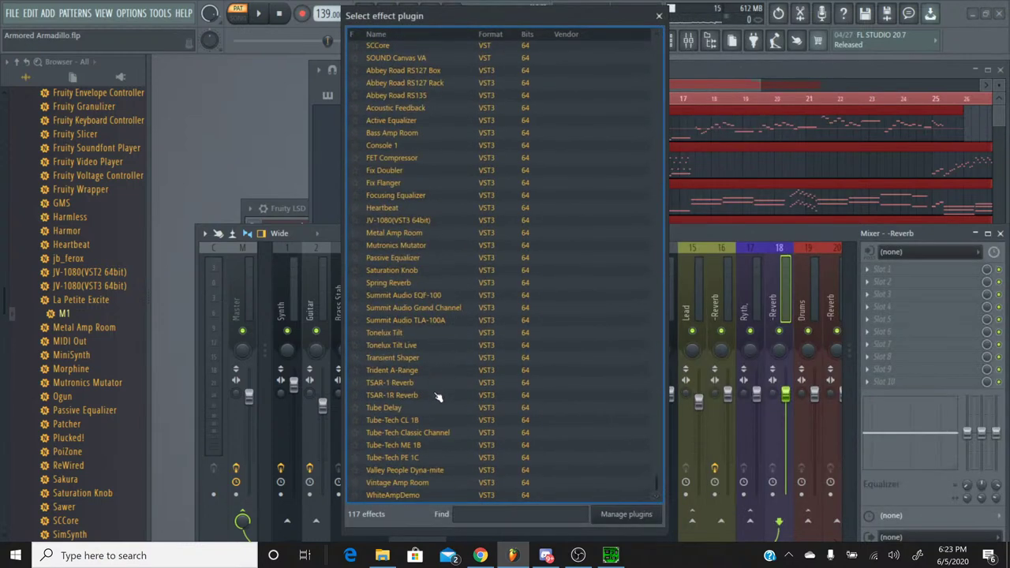
double_click(434, 394)
Set the Ryth, reverb's time to about 0.66 s and its mix to about 13%, then close the plugin window.
left_click_drag(355, 446, 365, 470)
left_click_drag(440, 449, 439, 464)
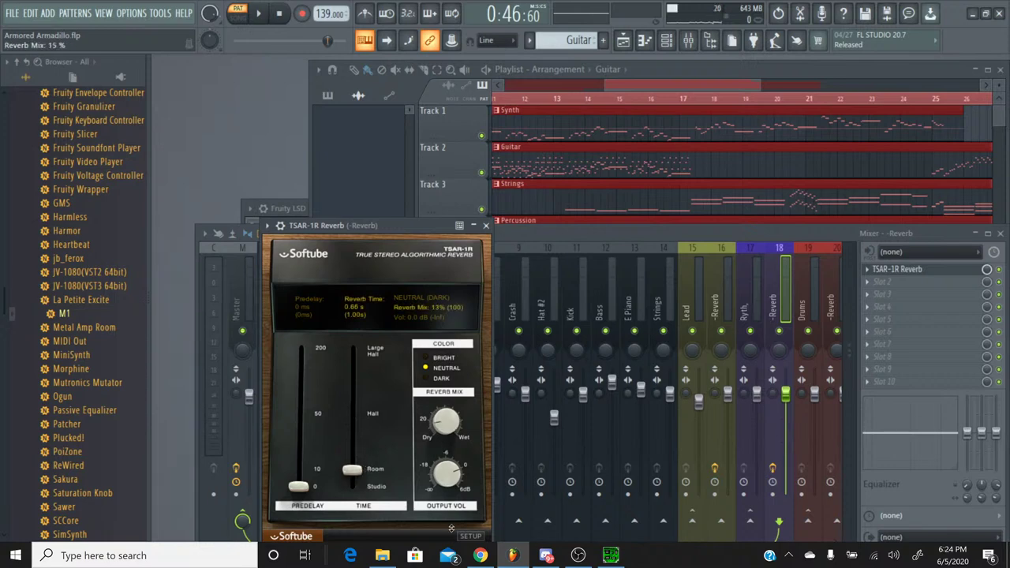
left_click(485, 225)
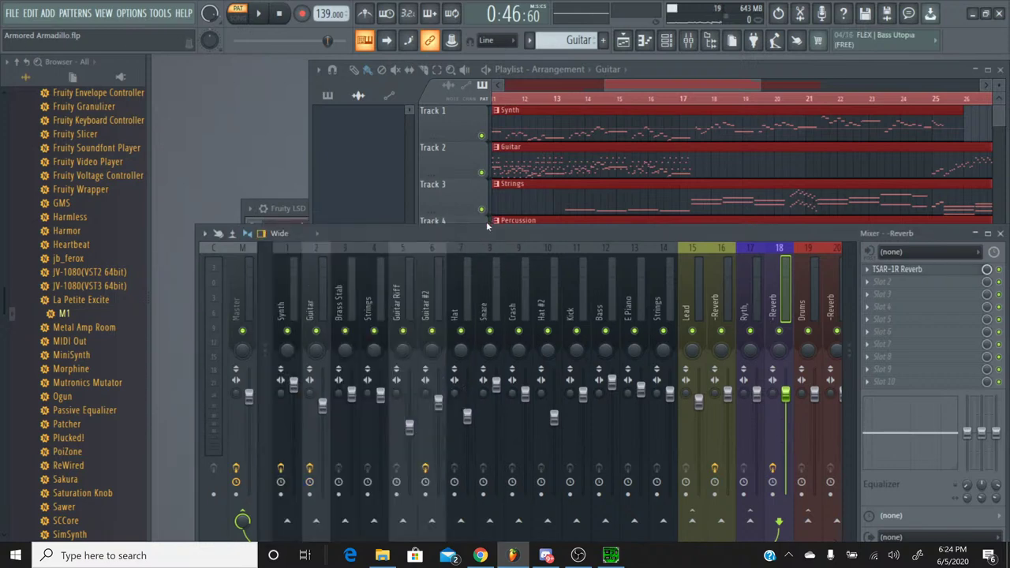
Load TSAR-1R Reverb into slot 3 of the Drums bus's -Reverb track, with time about 0.72 s and mix about 19%.
left_click(840, 256)
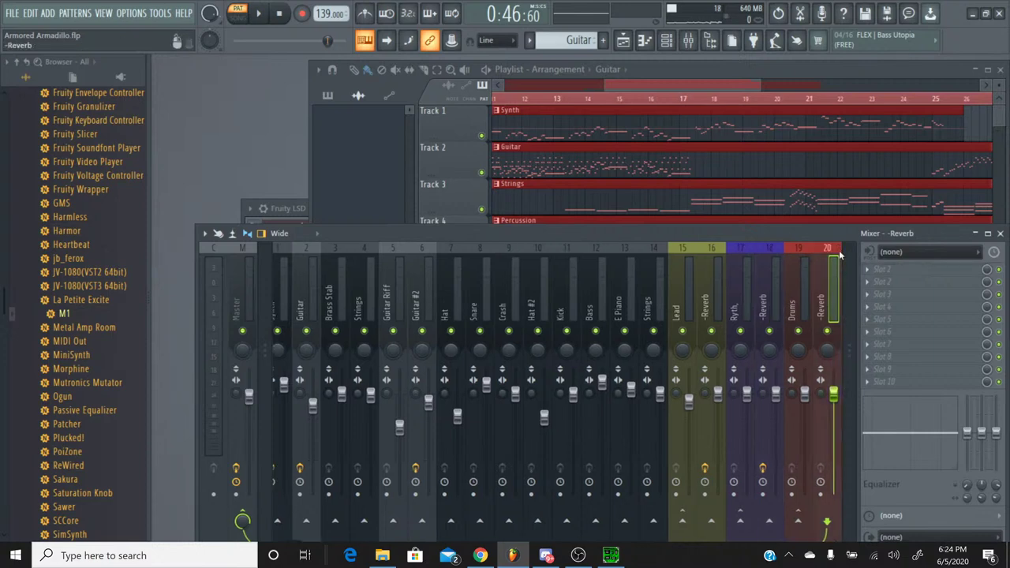
left_click(922, 306)
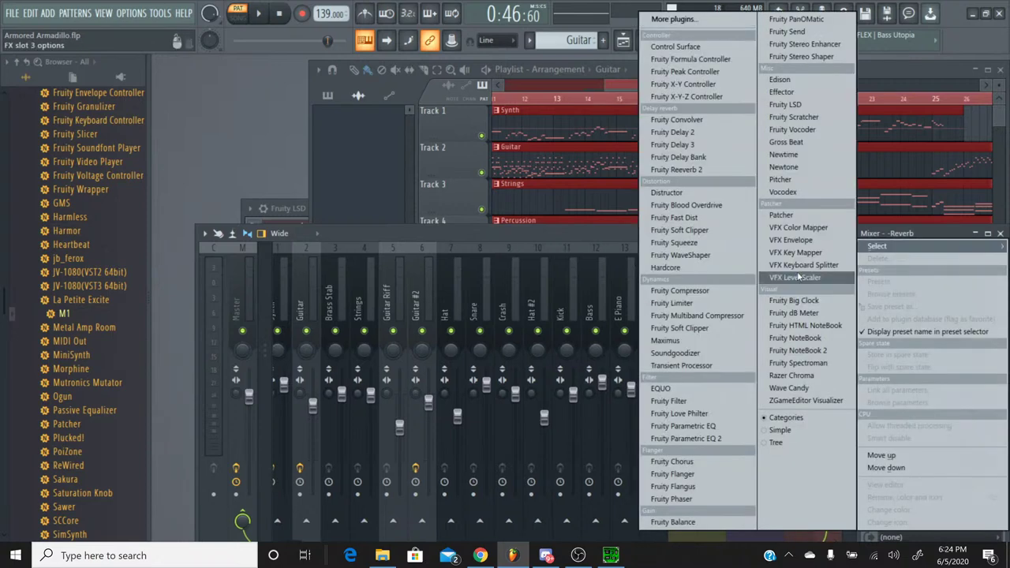
left_click(667, 20)
scroll(474, 299, "down", 20)
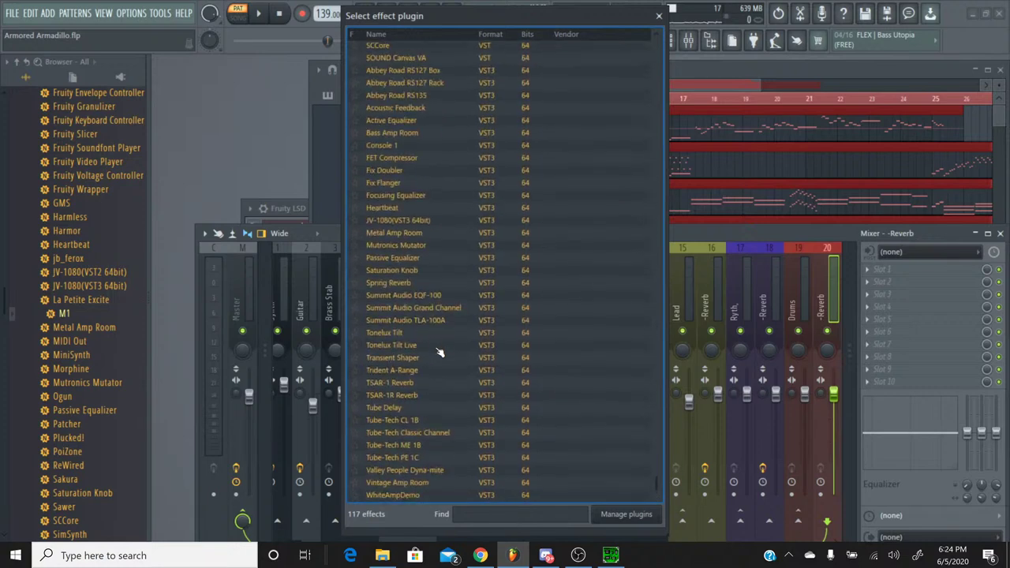
double_click(441, 395)
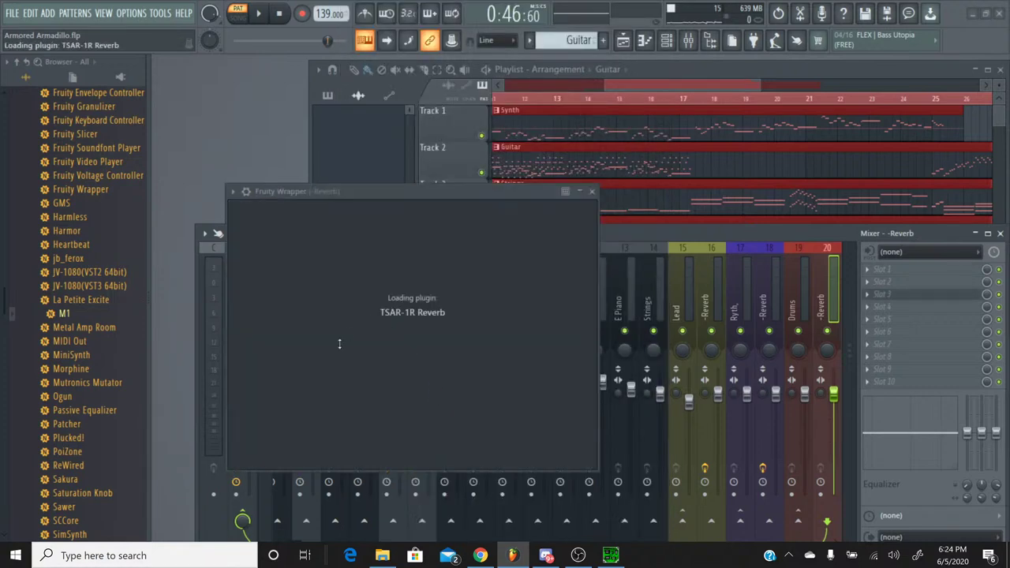
left_click_drag(404, 401, 403, 495)
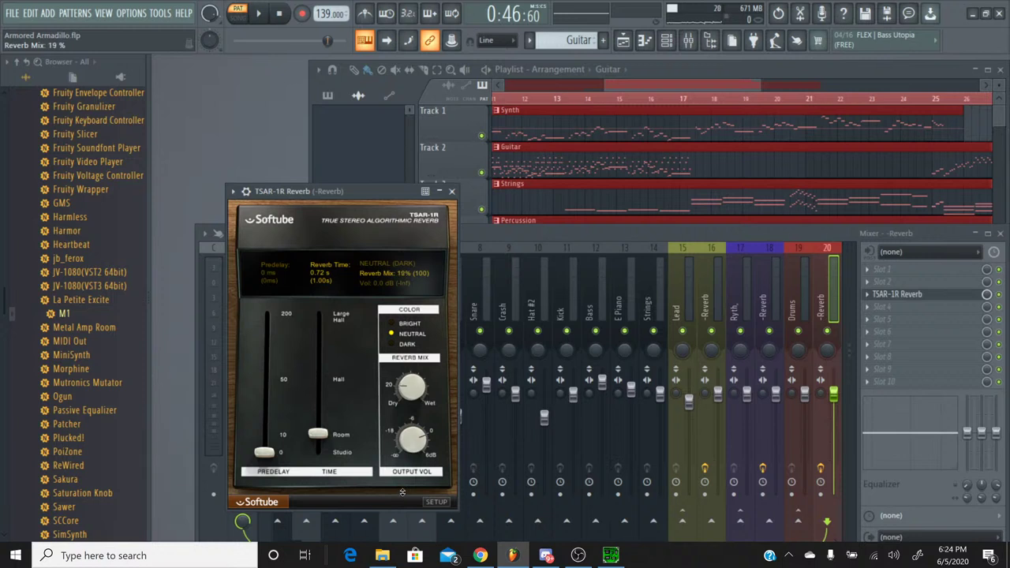
left_click(452, 191)
Route the Lead, Ryth, and Drums mixer tracks each only to its own neighbouring -Reverb track.
left_click(694, 252)
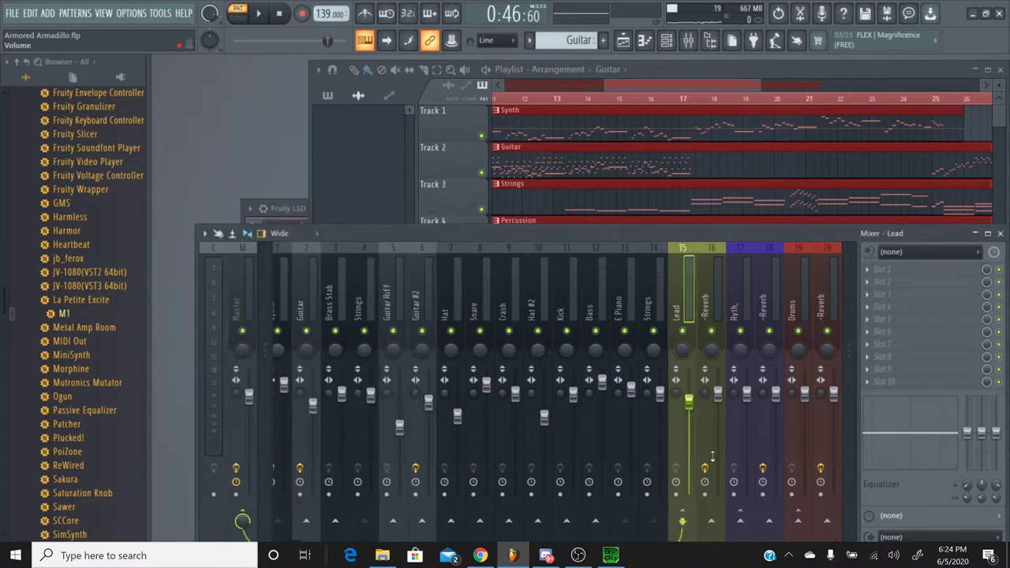
right_click(713, 519)
left_click(718, 512)
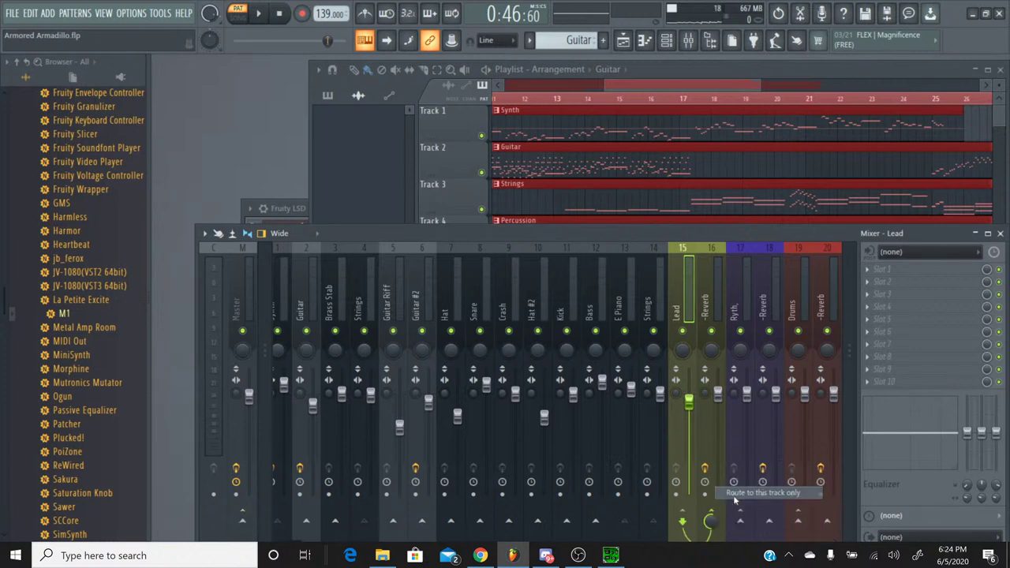
left_click(748, 268)
right_click(770, 522)
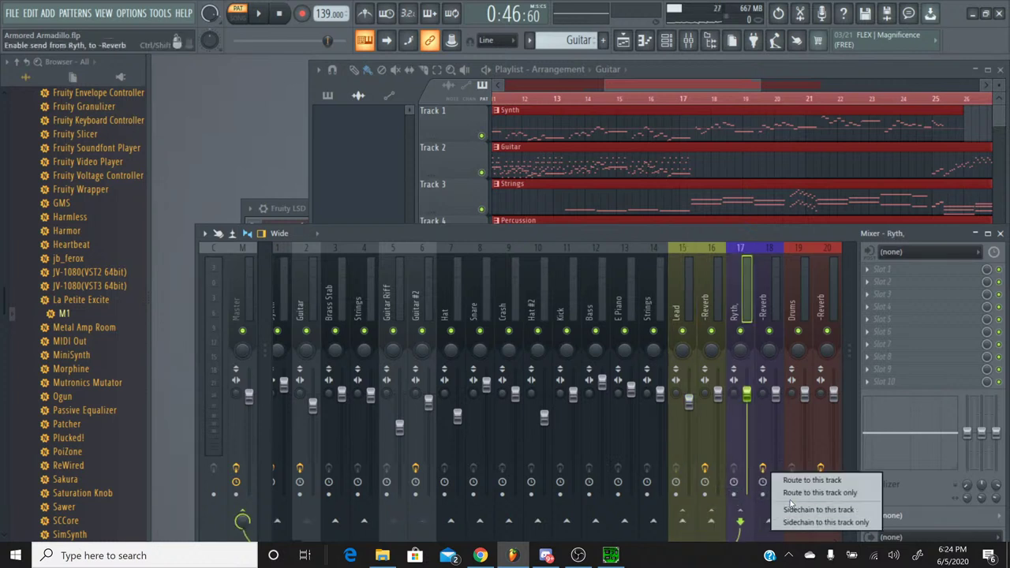
left_click(812, 492)
left_click(802, 261)
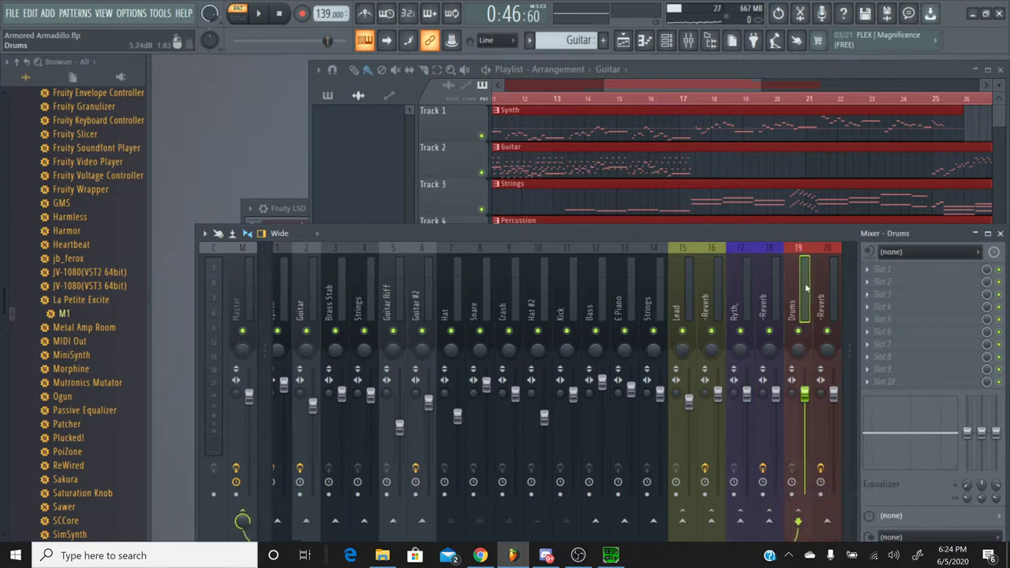
right_click(834, 527)
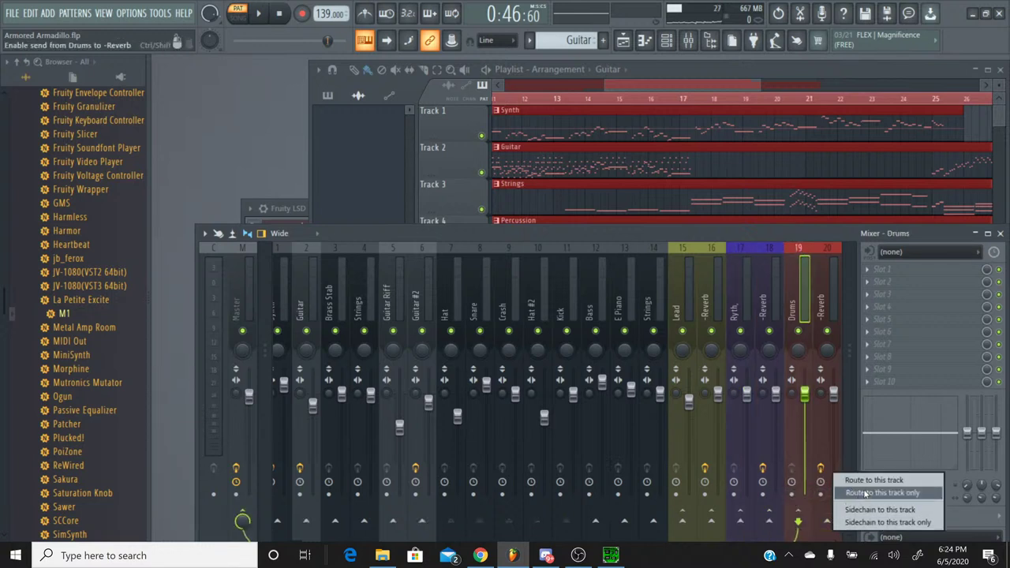
left_click(856, 491)
Switch playback to Song mode and play the arrangement with the Drums bus's -Reverb track selected.
left_click(826, 260)
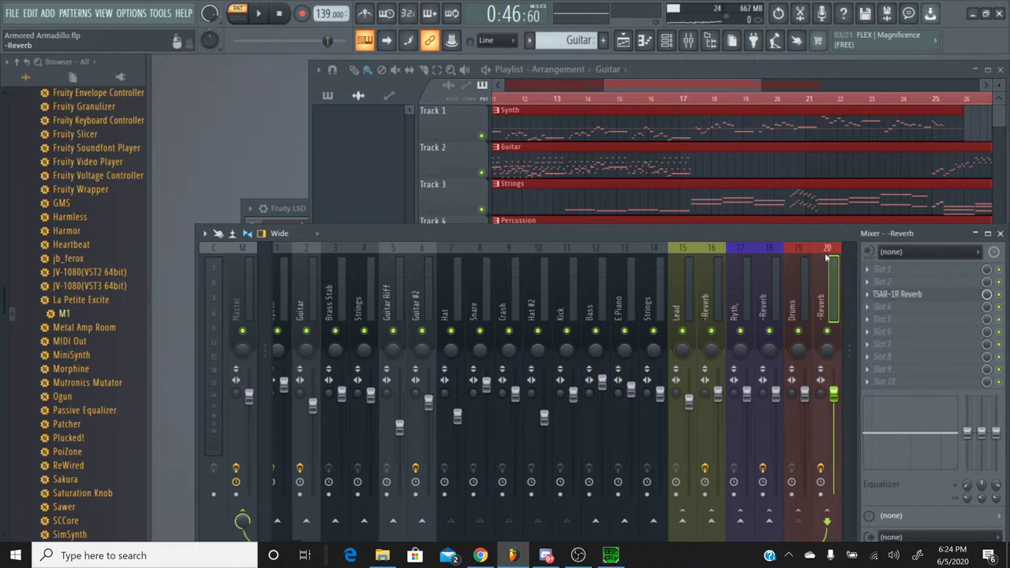
left_click(237, 17)
left_click(258, 14)
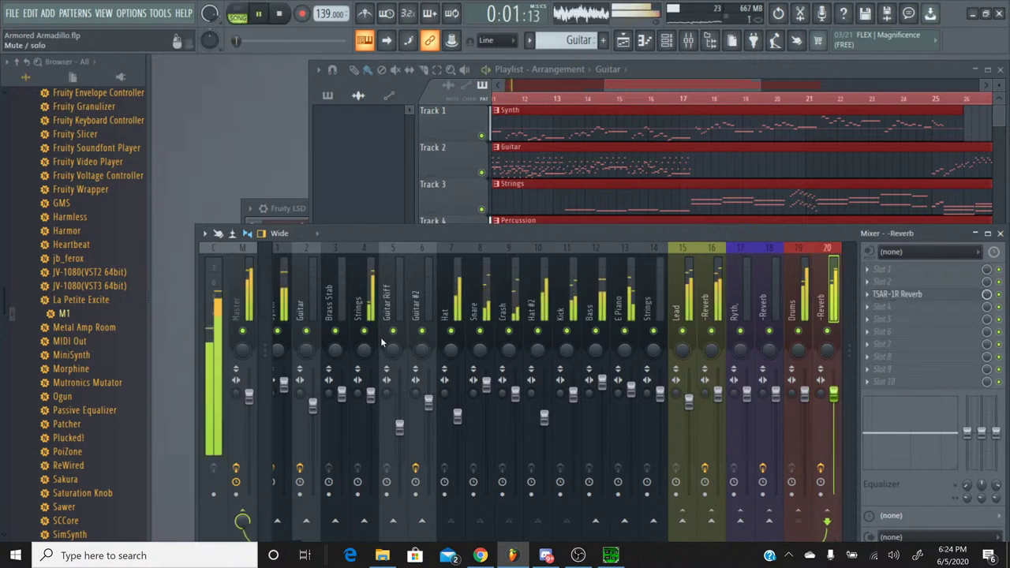
Dock the Lead, Ryth, and Drums tracks with their three -Reverb tracks to the Right mixer section.
left_click(725, 250, "ctrl")
left_click(744, 249, "ctrl")
left_click(777, 251, "ctrl")
left_click(801, 252, "ctrl")
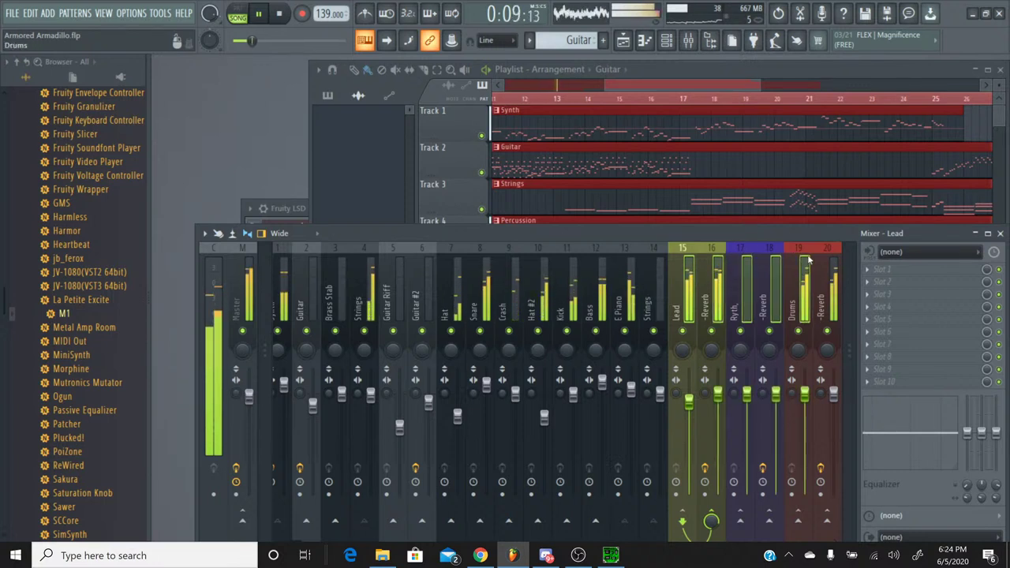
left_click(830, 260, "ctrl")
right_click(677, 254)
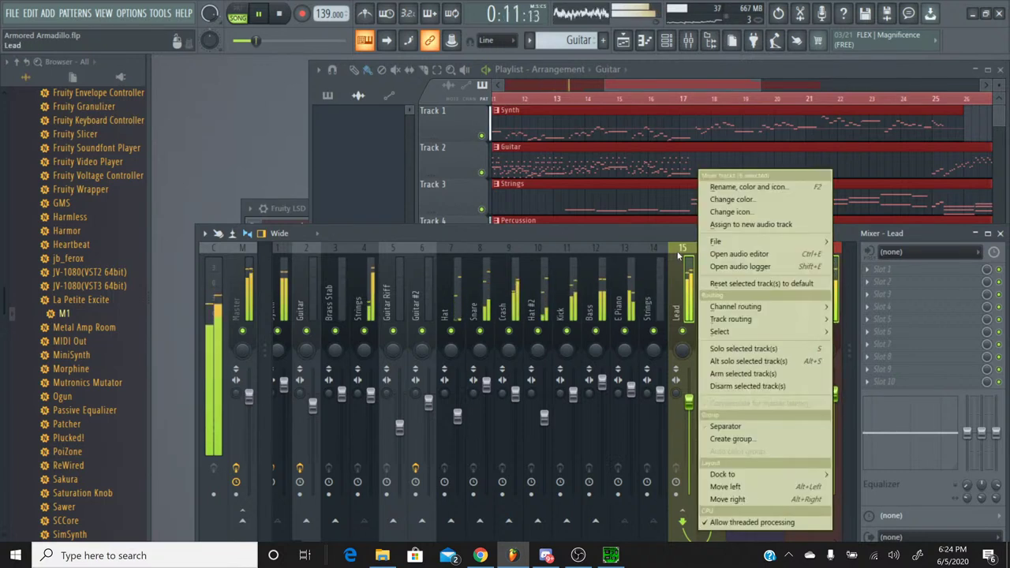
mouse_move(789, 478)
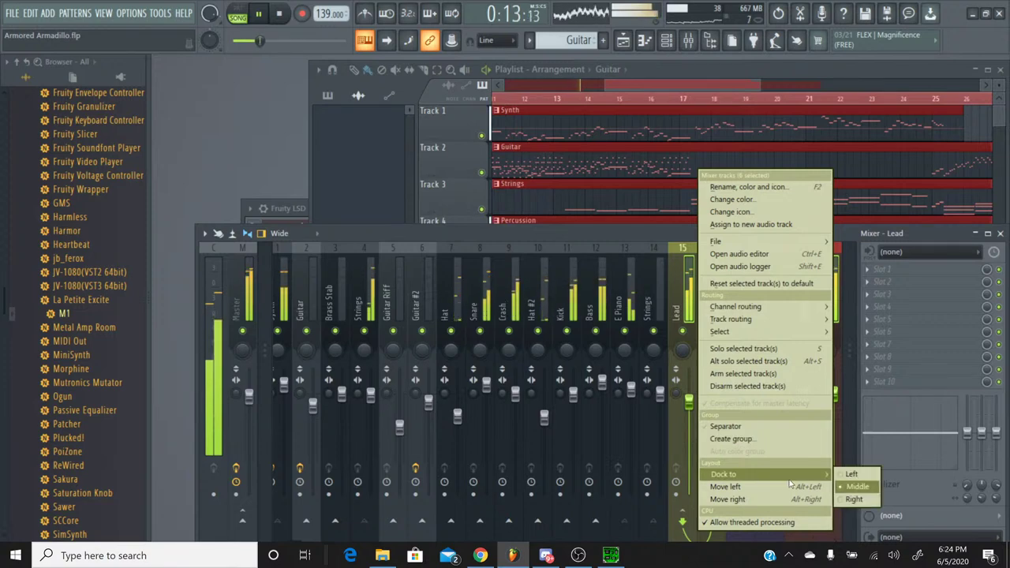
left_click(855, 500)
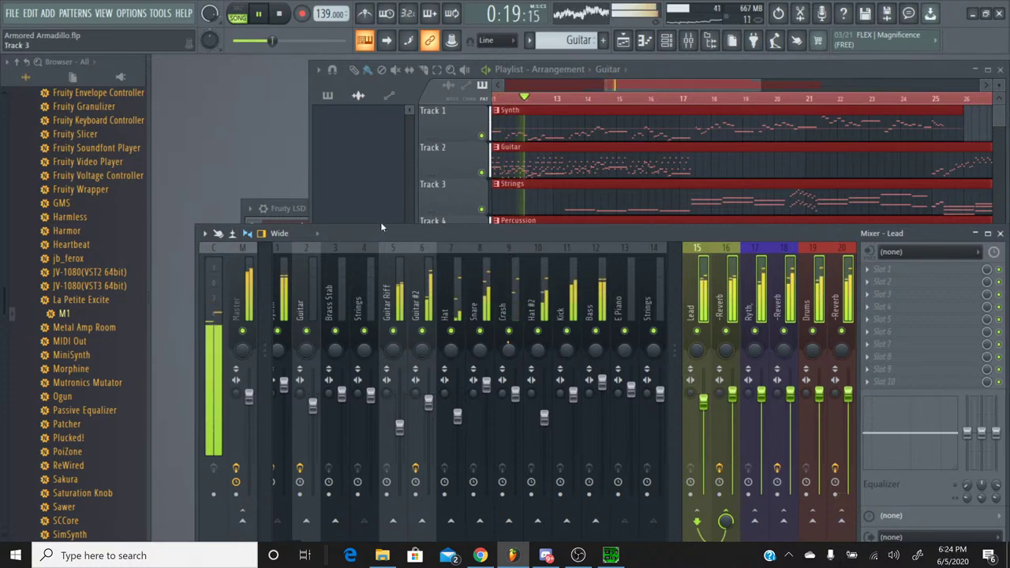
Lower the Guitar Riff volume slightly and bring Guitar #2 down to about -3.9 dB.
scroll(466, 260, "down", 3)
scroll(479, 272, "up", 3)
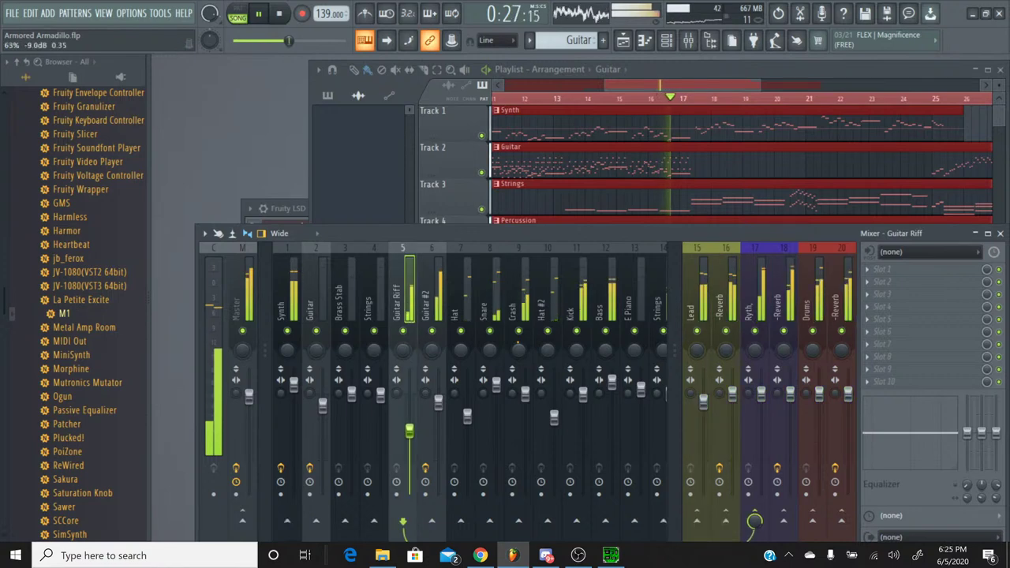
left_click_drag(438, 401, 438, 411)
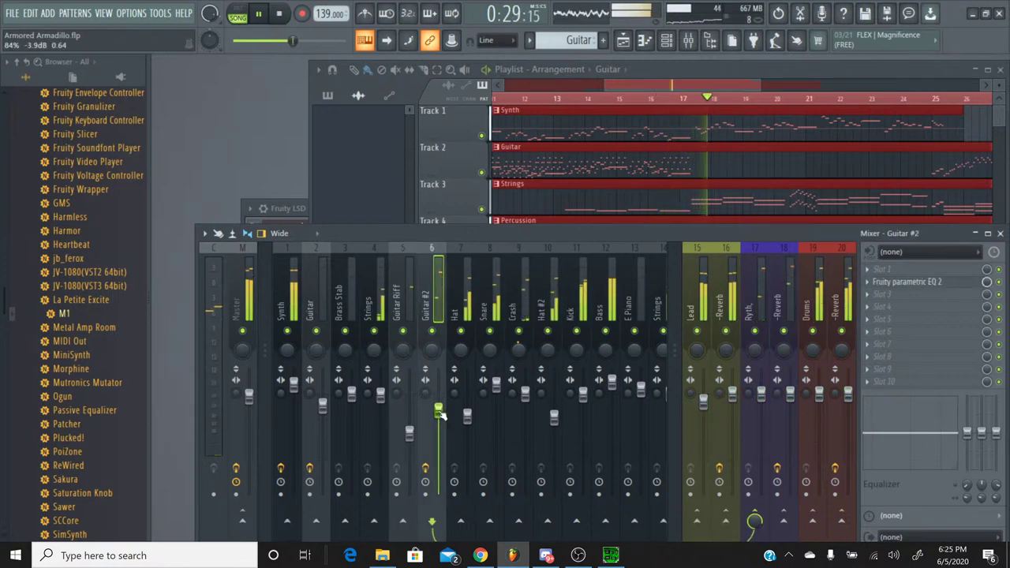
Briefly solo the Strings track on mixer track 4, and raise the Synth track's volume slightly.
right_click(376, 333)
right_click(376, 333)
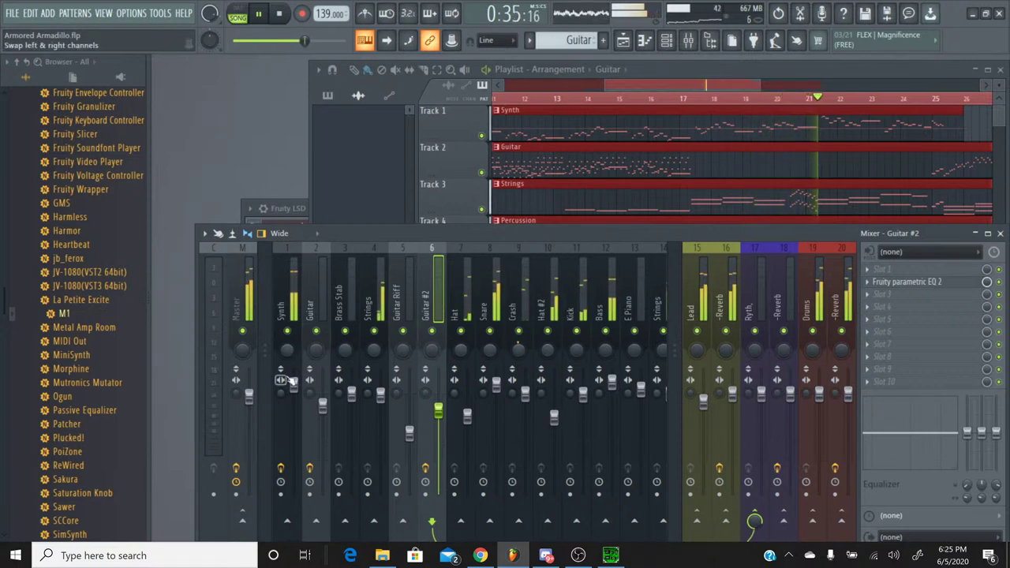
left_click_drag(293, 384, 293, 375)
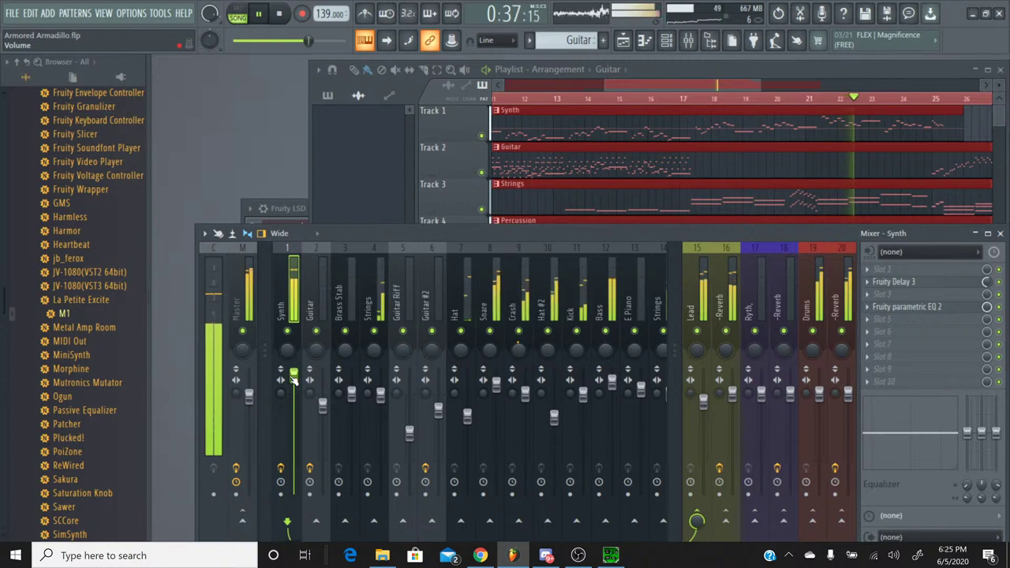
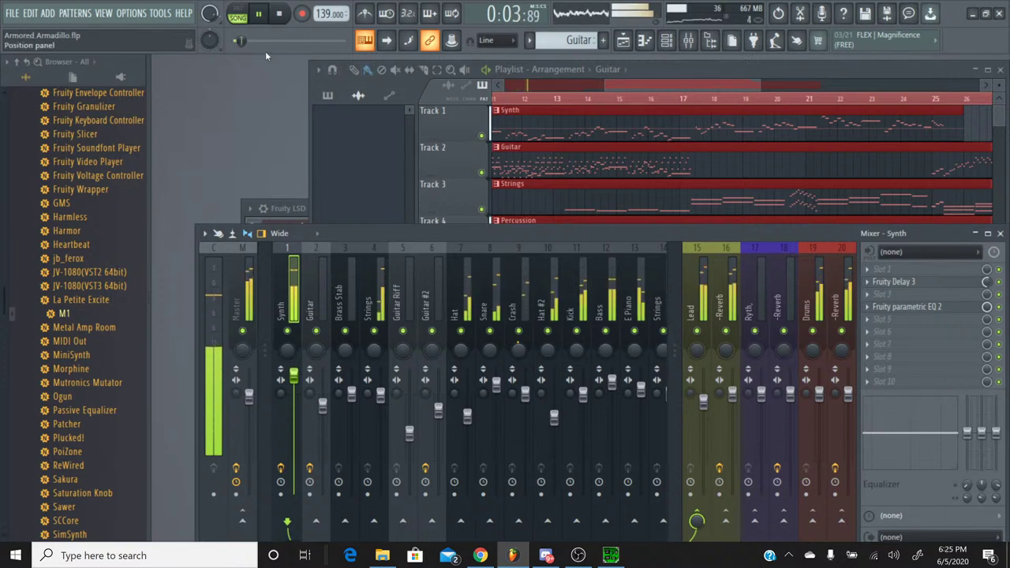
Replay the arrangement from about bar 16, lower the Synth track's volume, and briefly solo the Crash track.
left_click_drag(241, 41, 286, 41)
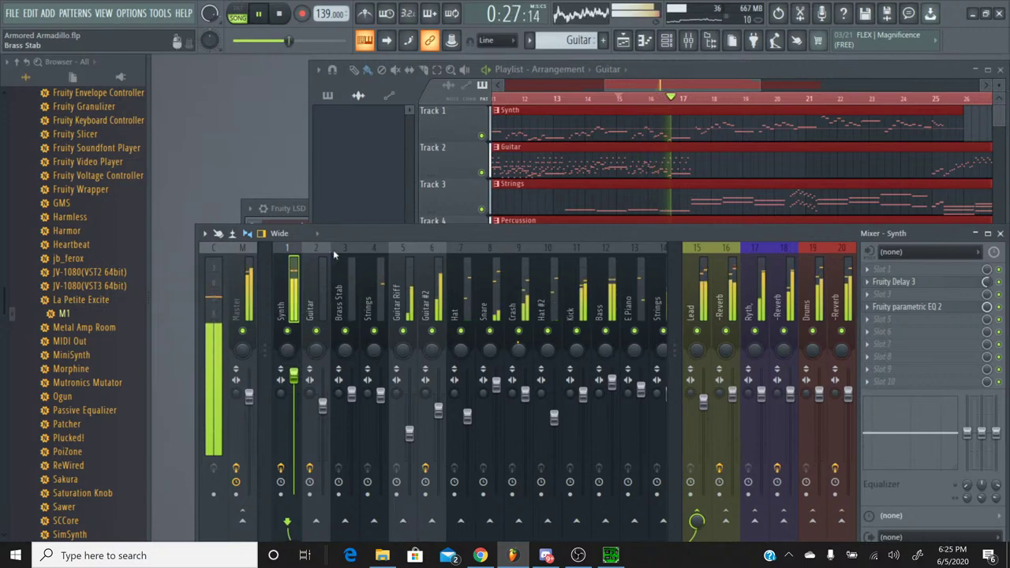
left_click(438, 410)
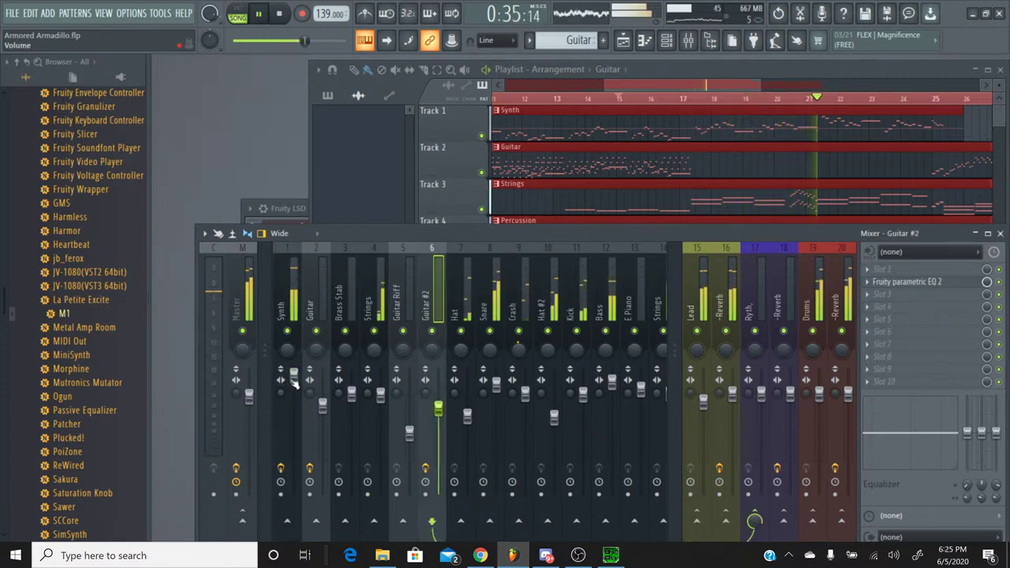
left_click_drag(293, 373, 294, 398)
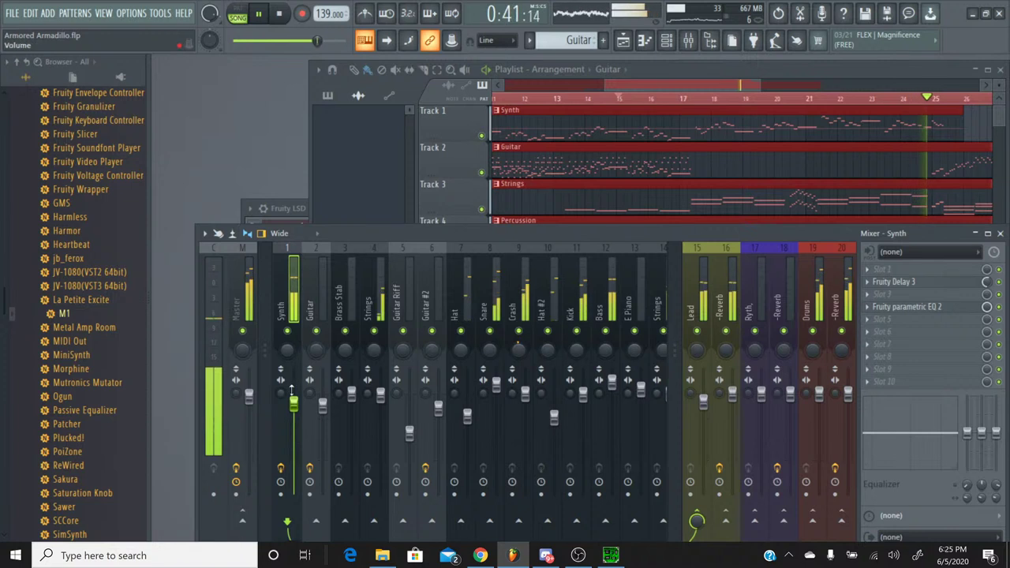
left_click_drag(294, 404, 294, 393)
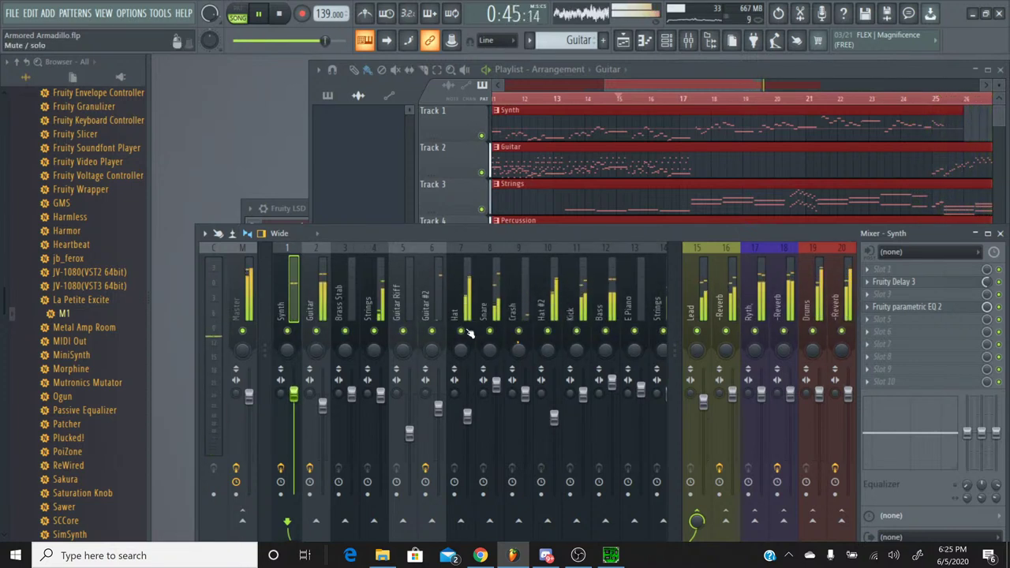
right_click(519, 329)
right_click(531, 324)
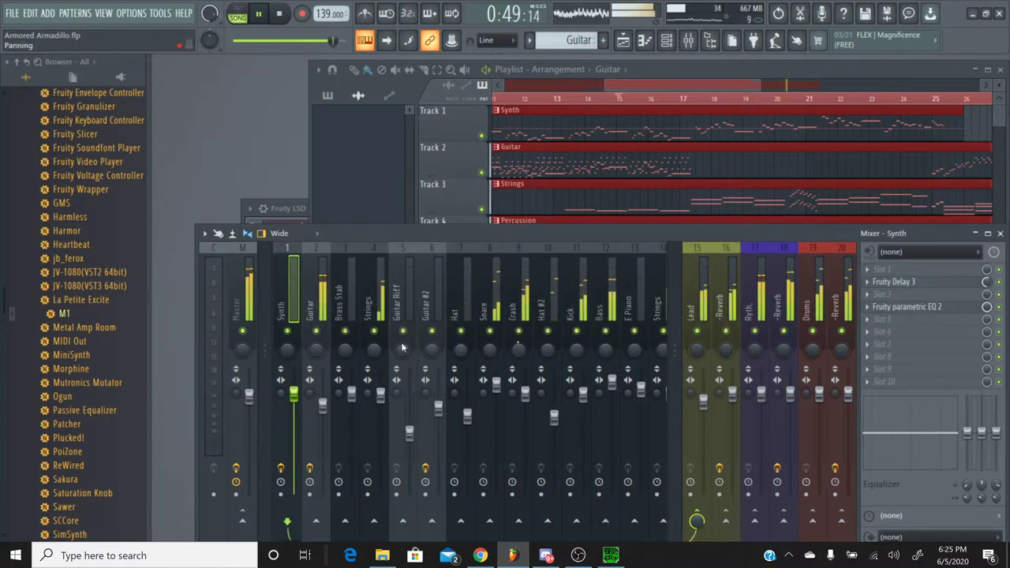
Audition the Guitar track in solo and in the full mix, and set its volume to about -3.3 dB.
right_click(317, 331)
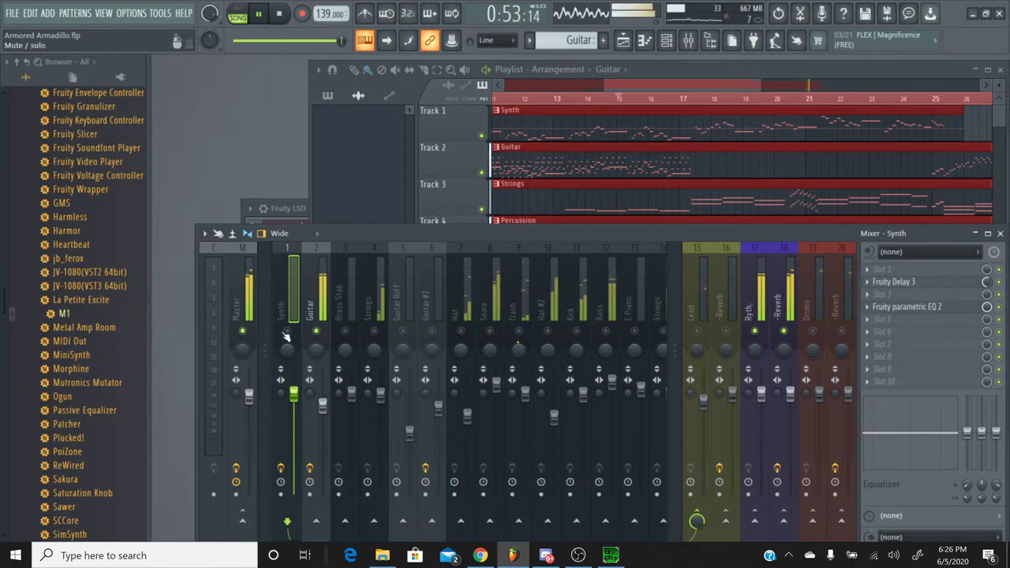
left_click_drag(326, 411, 325, 423)
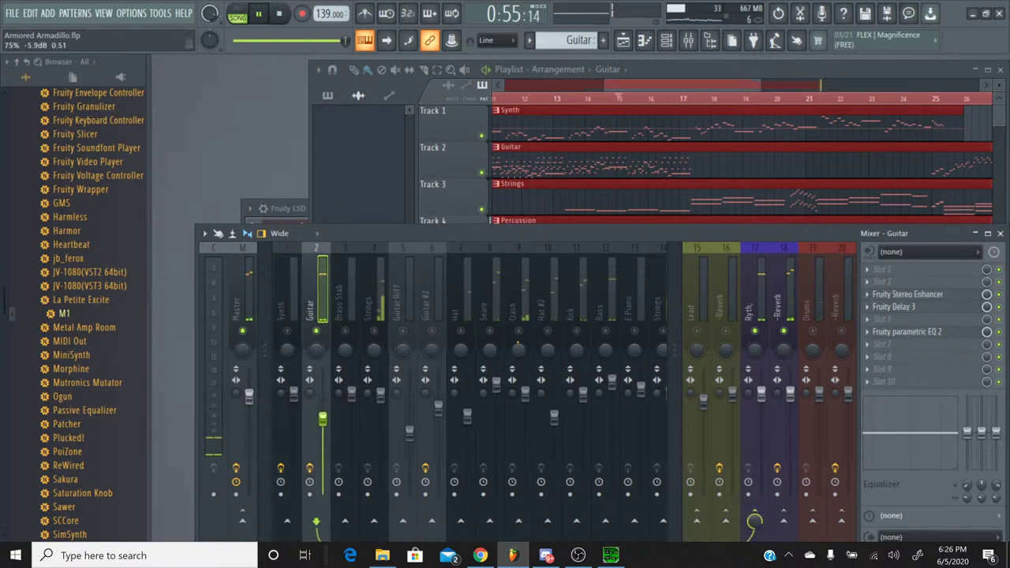
right_click(323, 335)
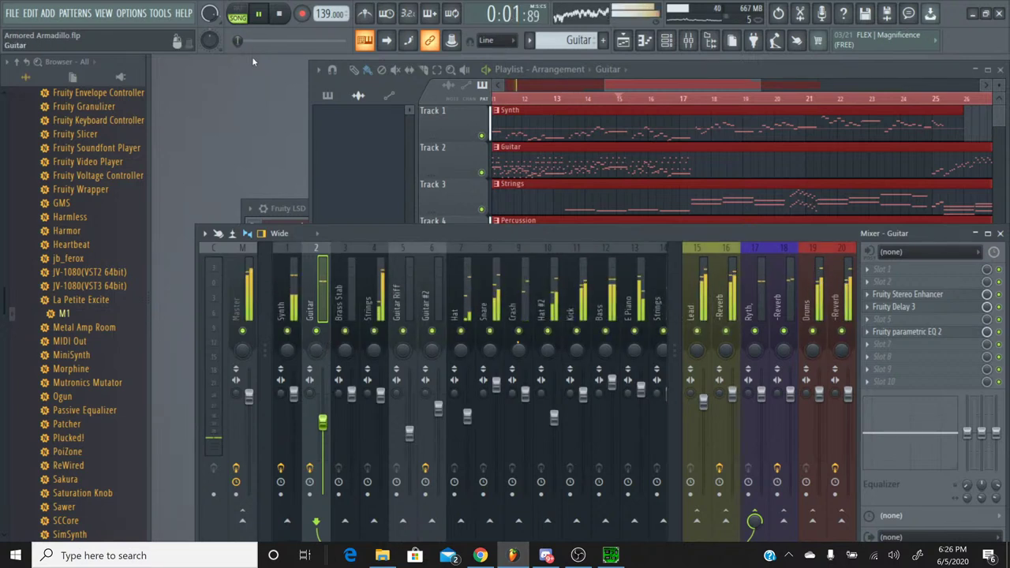
left_click_drag(241, 40, 284, 40)
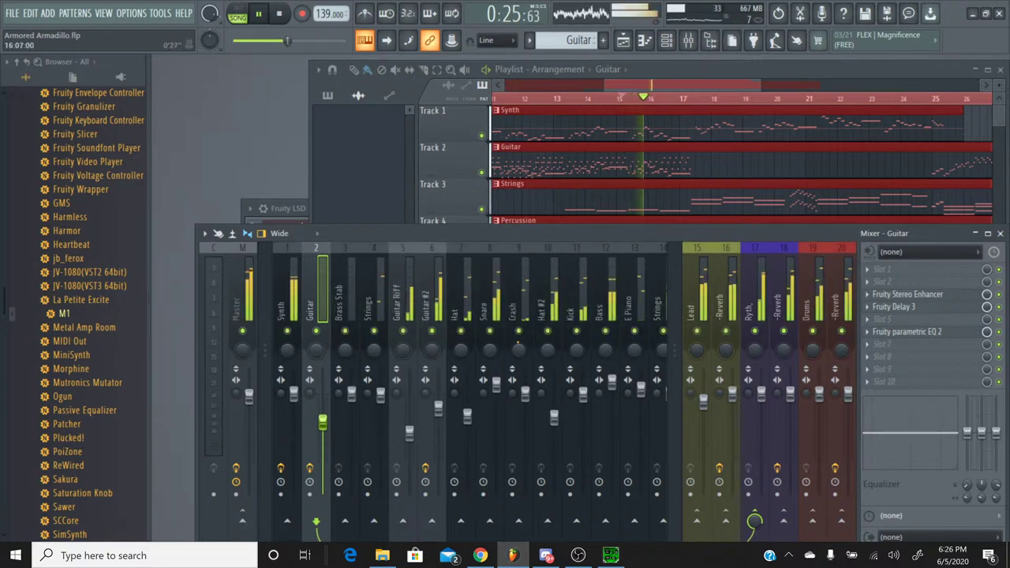
left_click(326, 41)
left_click(309, 40)
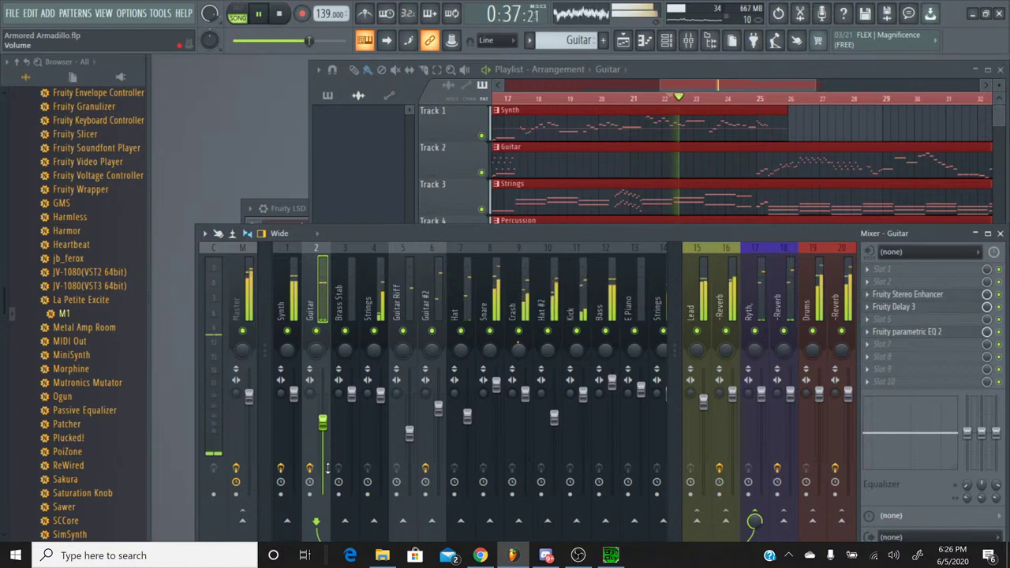
left_click_drag(323, 424, 323, 405)
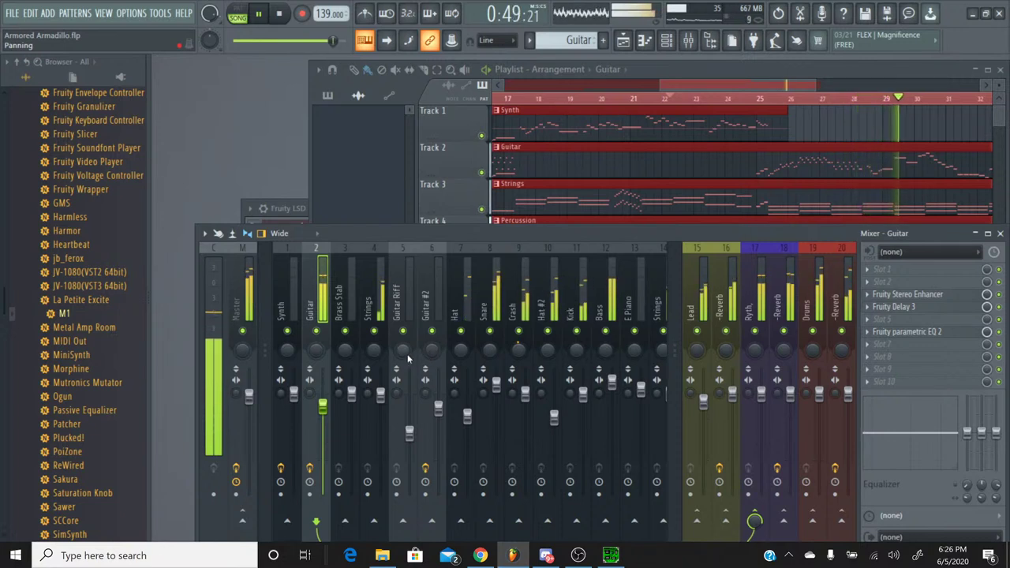
left_click(319, 409)
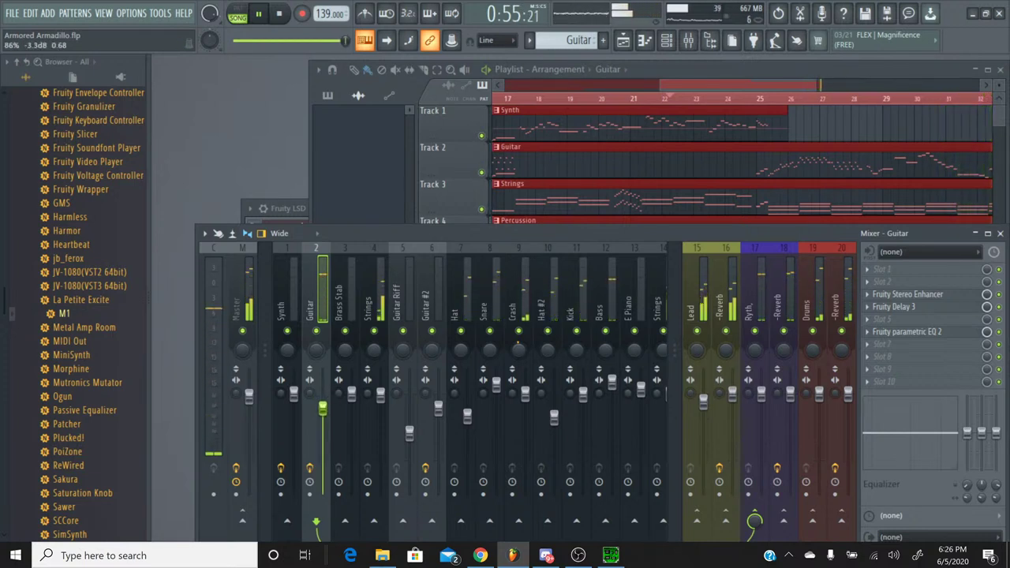
Duplicate all the arrangement's clips in the Playlist and place the copies starting at bar 33, directly after the originals.
left_click(668, 89)
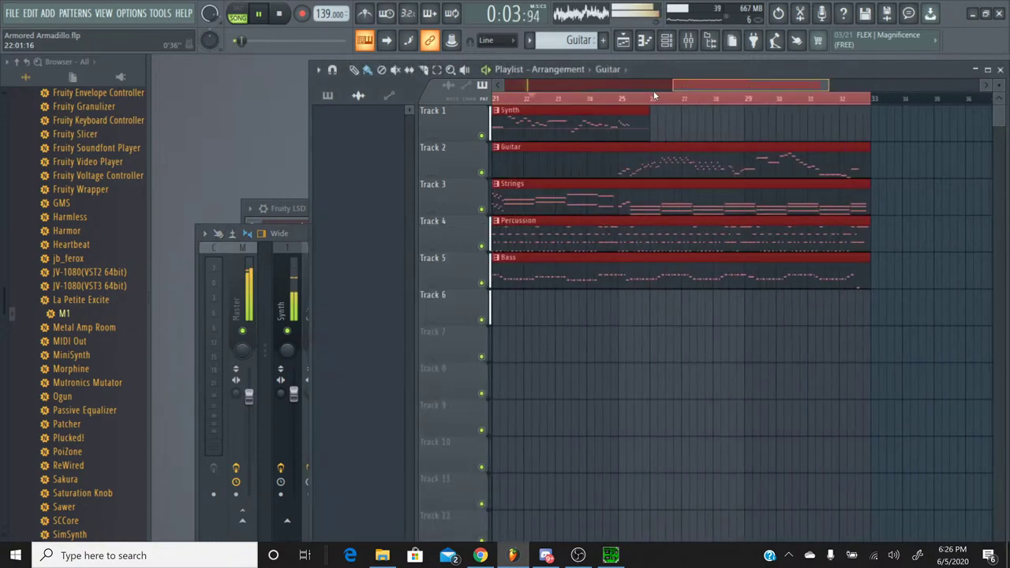
left_click_drag(629, 109, 743, 106)
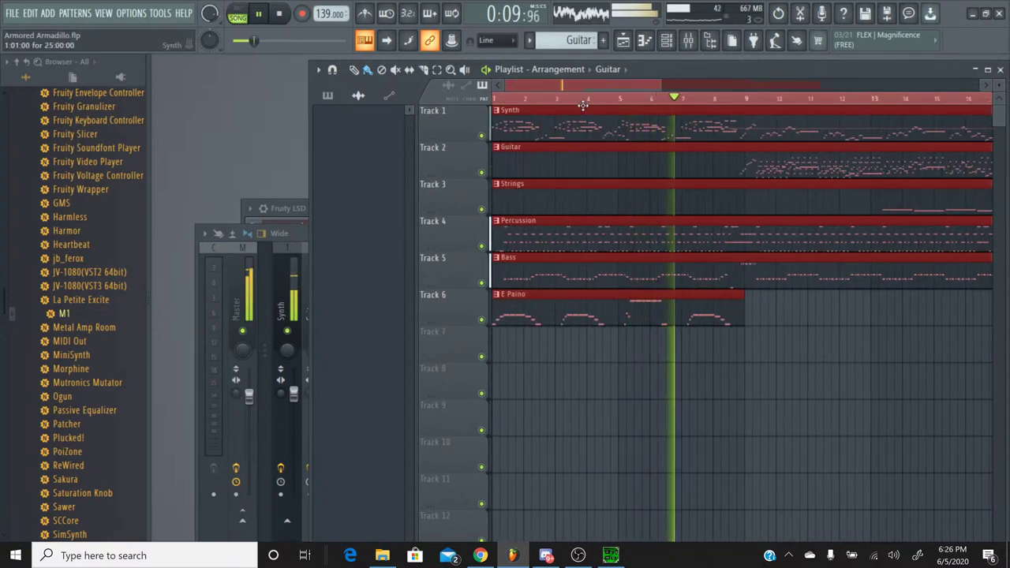
mouse_move(594, 86)
left_mouse_down()
mouse_move(957, 88)
mouse_move(906, 104)
left_mouse_up()
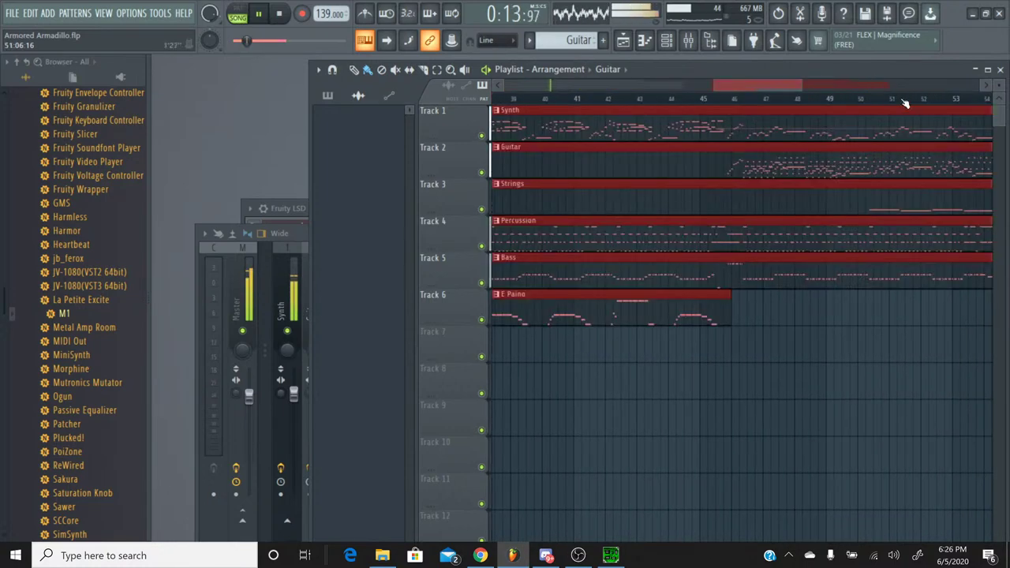
left_click_drag(789, 86, 729, 89)
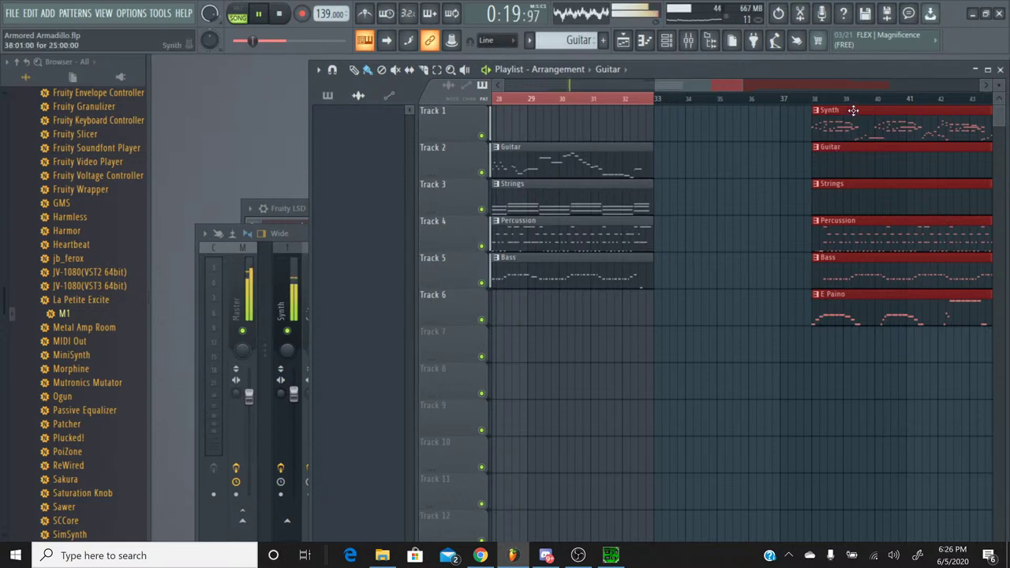
left_click_drag(853, 111, 698, 112)
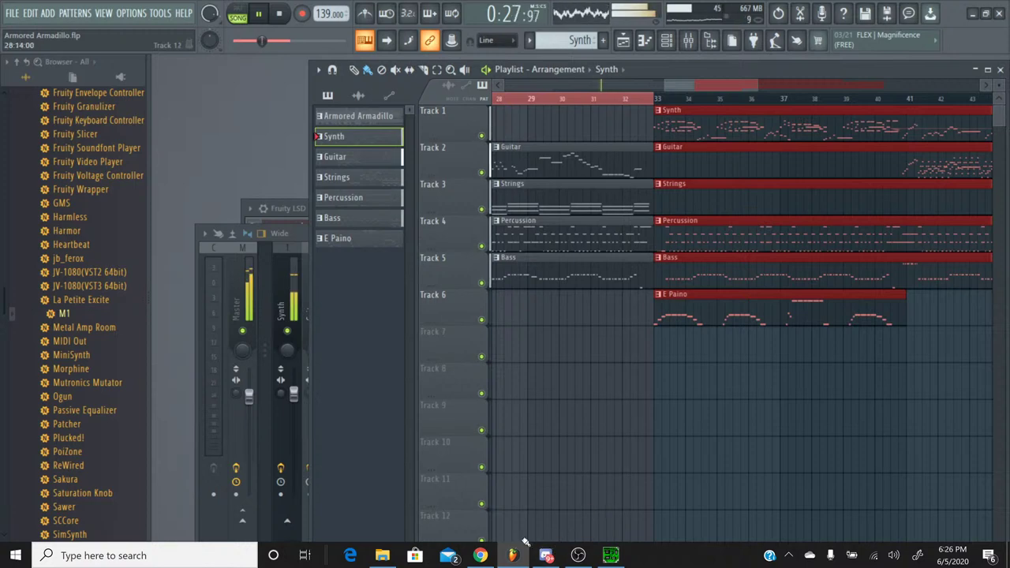
Solo the Synth track in the mixer, raise its volume slightly, and reduce its Fruity Delay 3 mix level.
left_click(688, 40)
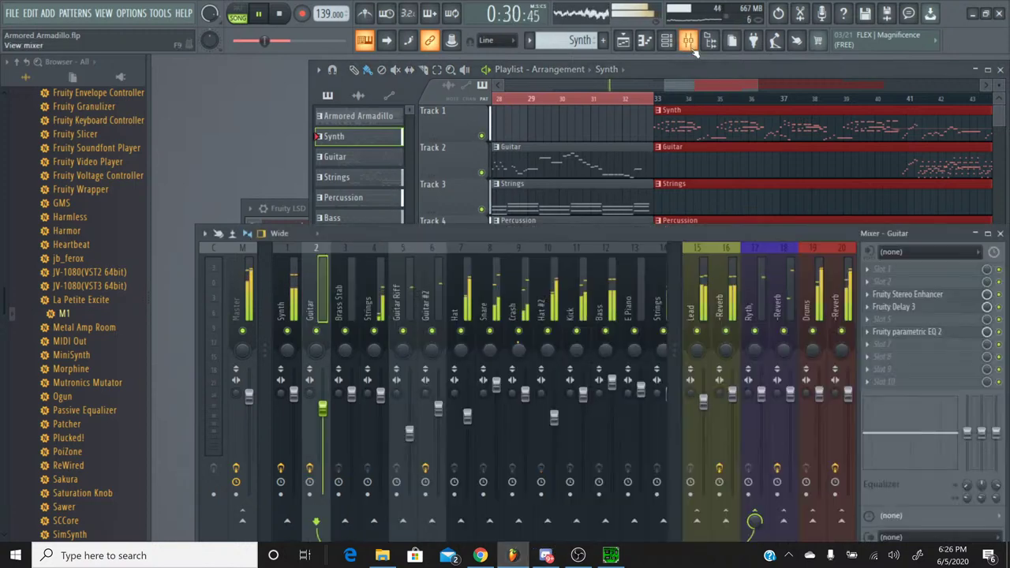
right_click(288, 333)
left_click(292, 399)
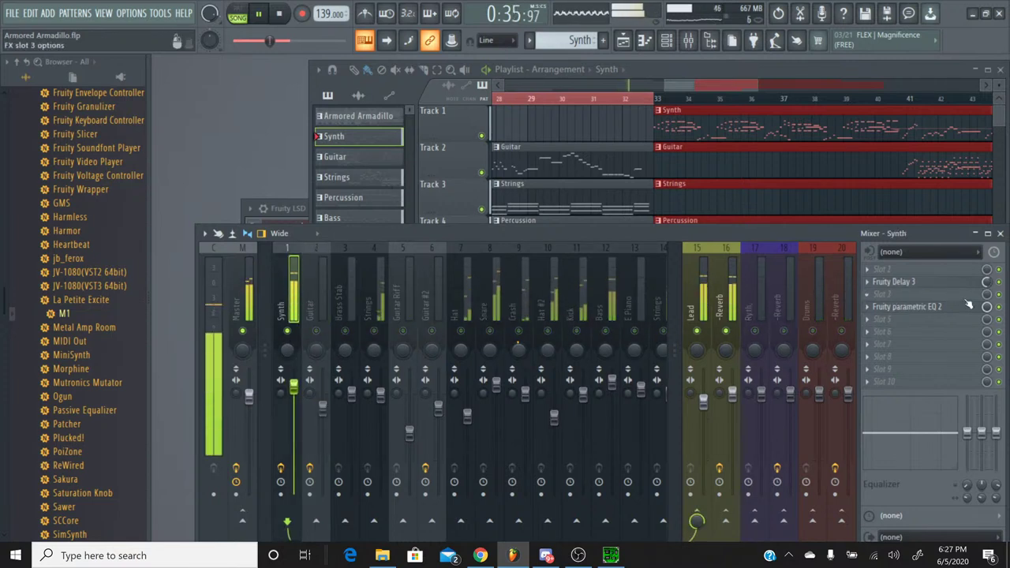
left_click_drag(984, 285, 985, 320)
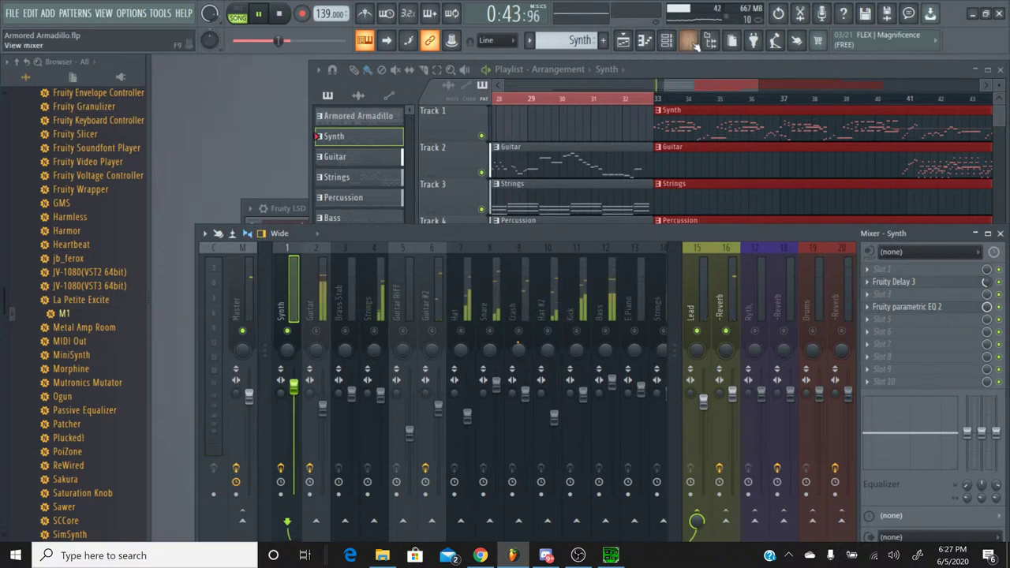
Raise OSC LEVEL 1 of the Synth channel's Korg M1 Syn Brass sound to about 85.
left_click(667, 41)
scroll(516, 408, "down", 4)
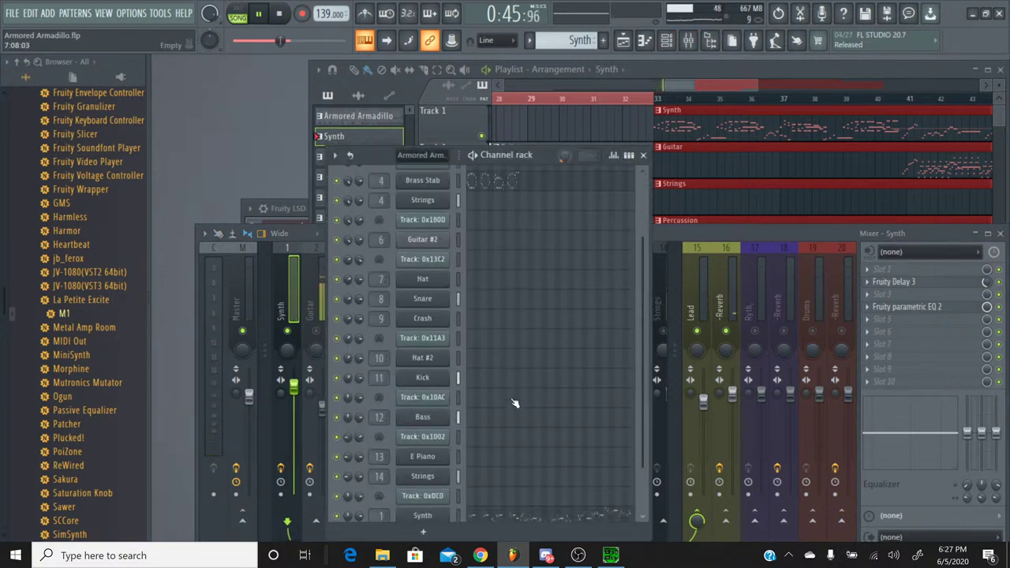
left_click(418, 484)
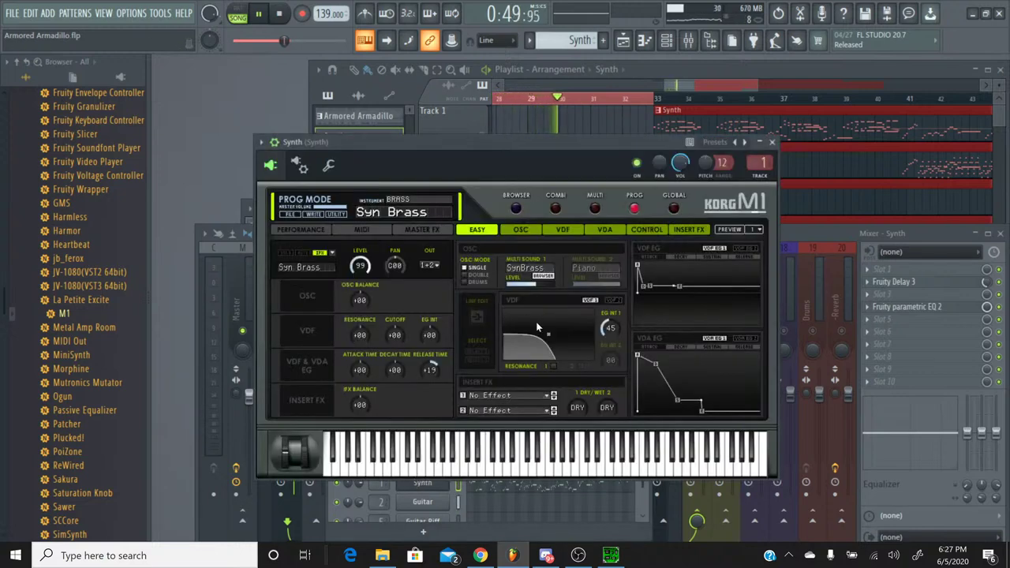
mouse_move(545, 292)
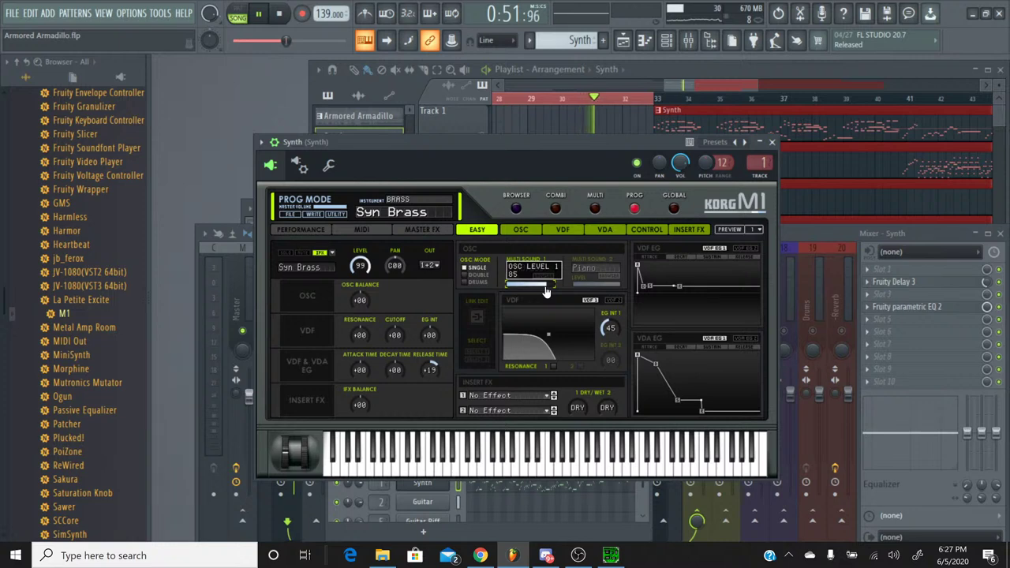
left_click(771, 142)
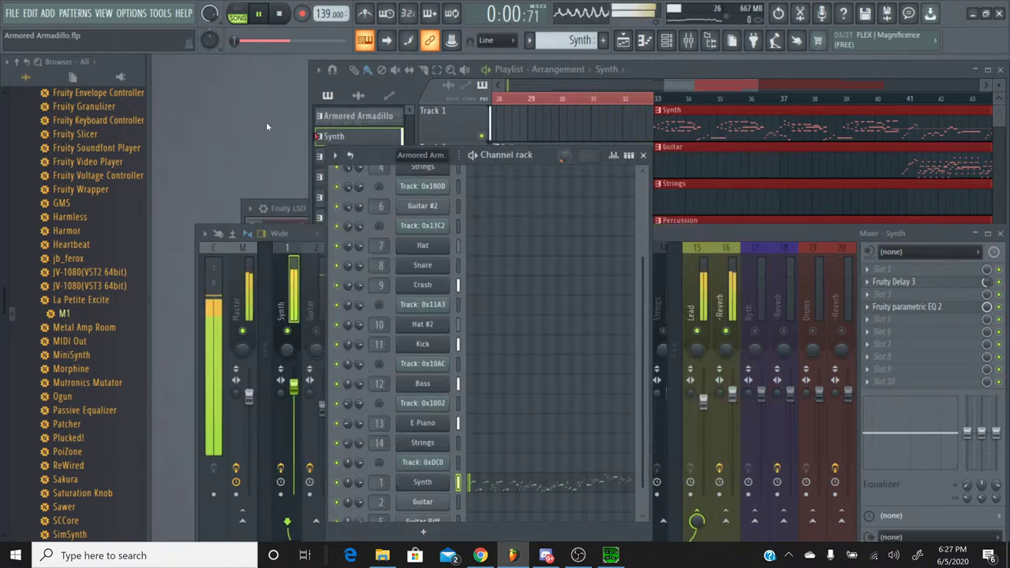
Lower the Synth track's mixer volume slightly to offset the louder sound, and end its solo.
left_click(294, 399)
left_click_drag(294, 395, 297, 402)
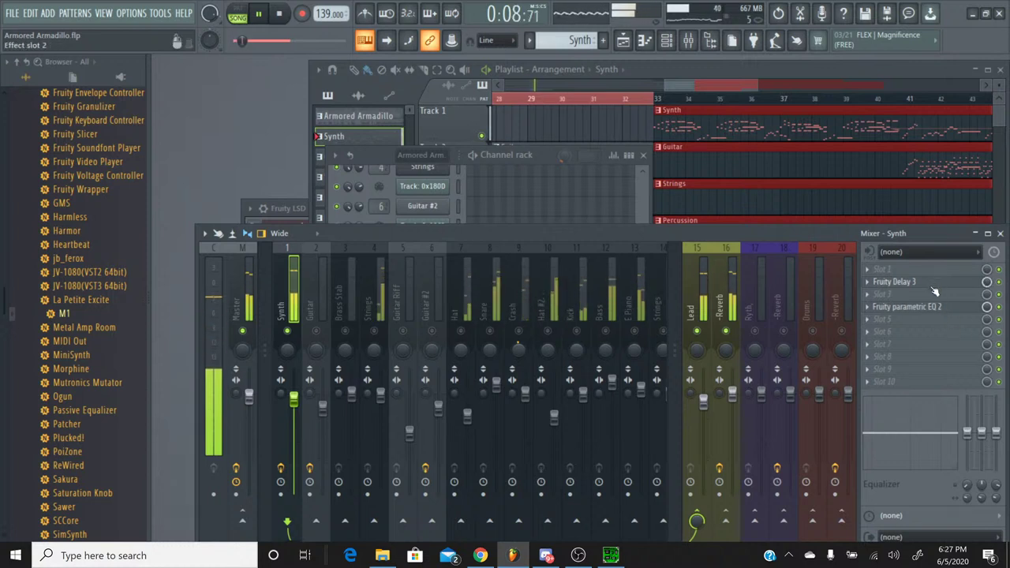
right_click(282, 334)
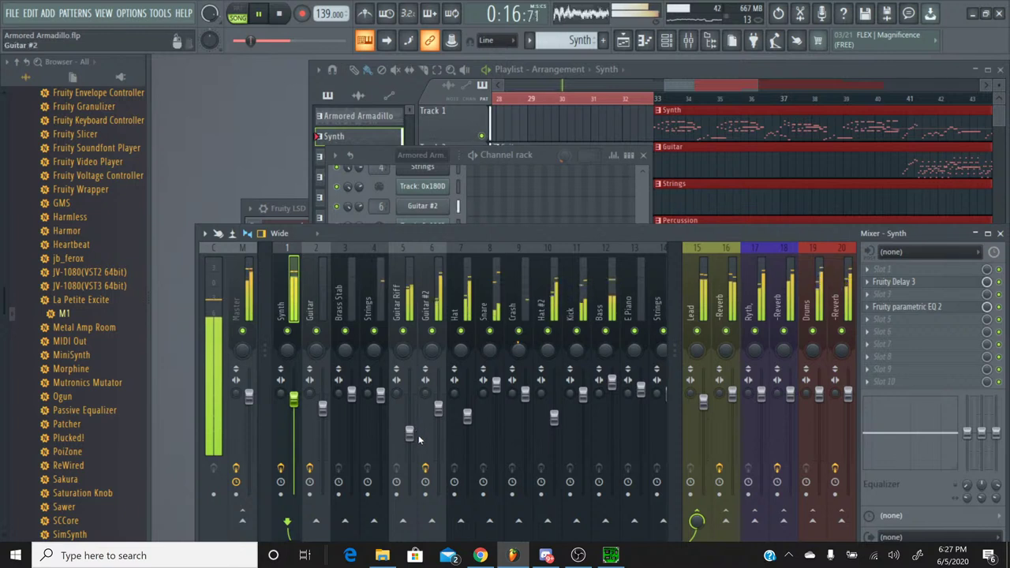
Audition Guitar Riff and Guitar #2 in solo, raise Guitar #2's volume slightly, and return to the full mix.
right_click(396, 331)
right_click(396, 331)
right_click(425, 332)
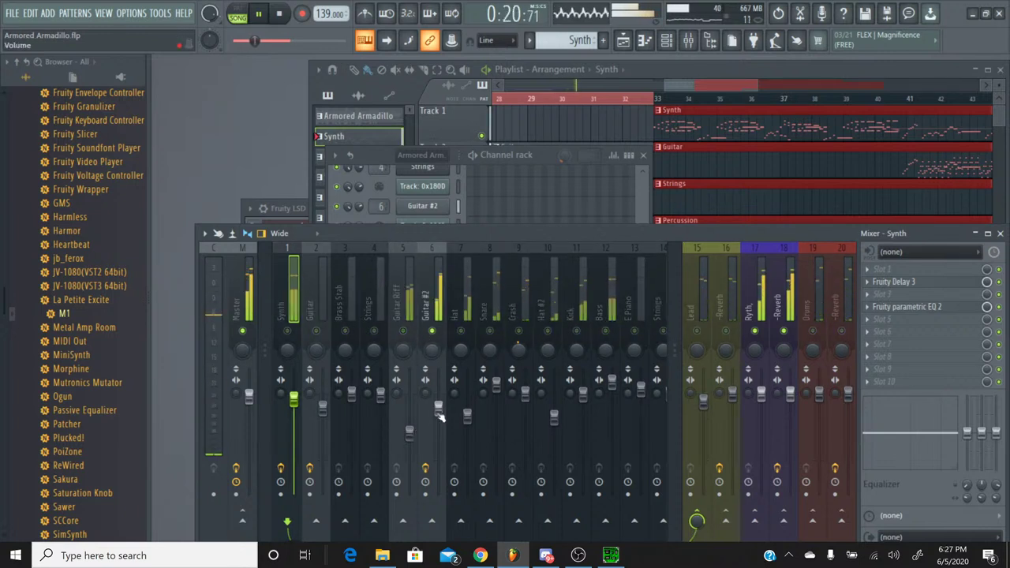
left_click_drag(438, 407, 438, 400)
right_click(434, 332)
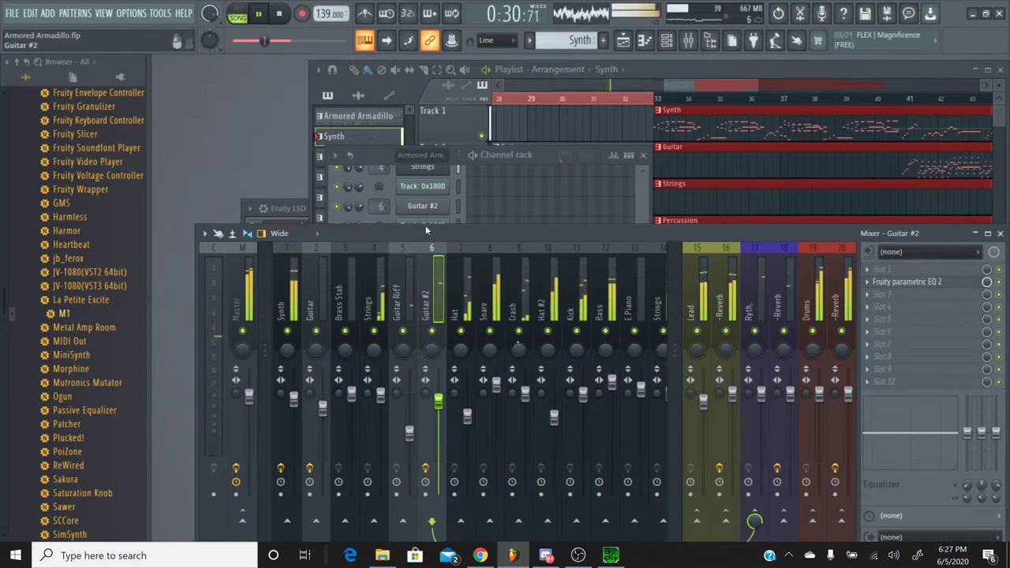
Briefly solo the Synth track, and review its notes in the Piano roll and the duplicated clips in the Playlist.
right_click(287, 333)
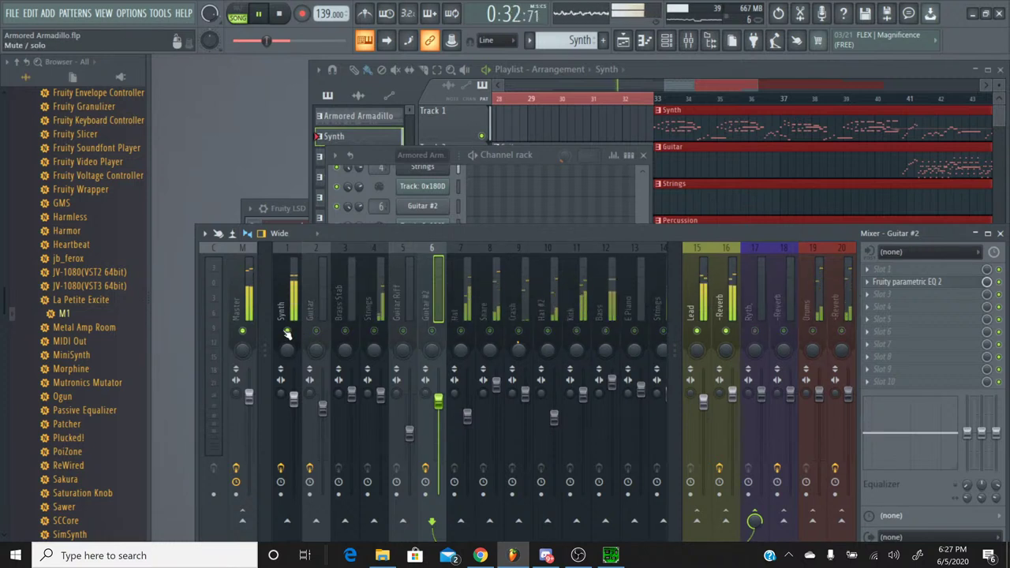
right_click(288, 332)
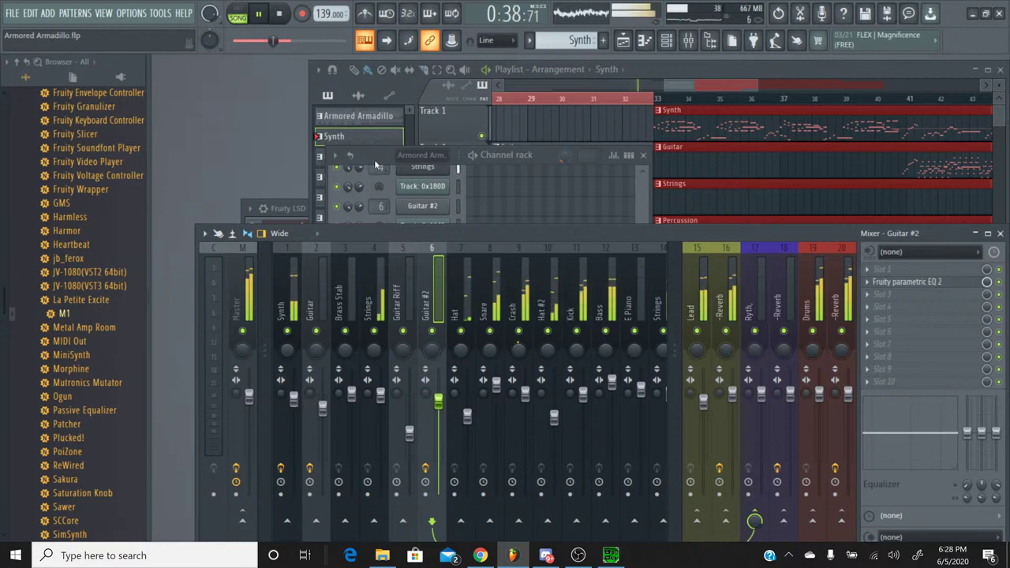
key("F6")
scroll(501, 321, "down", 3)
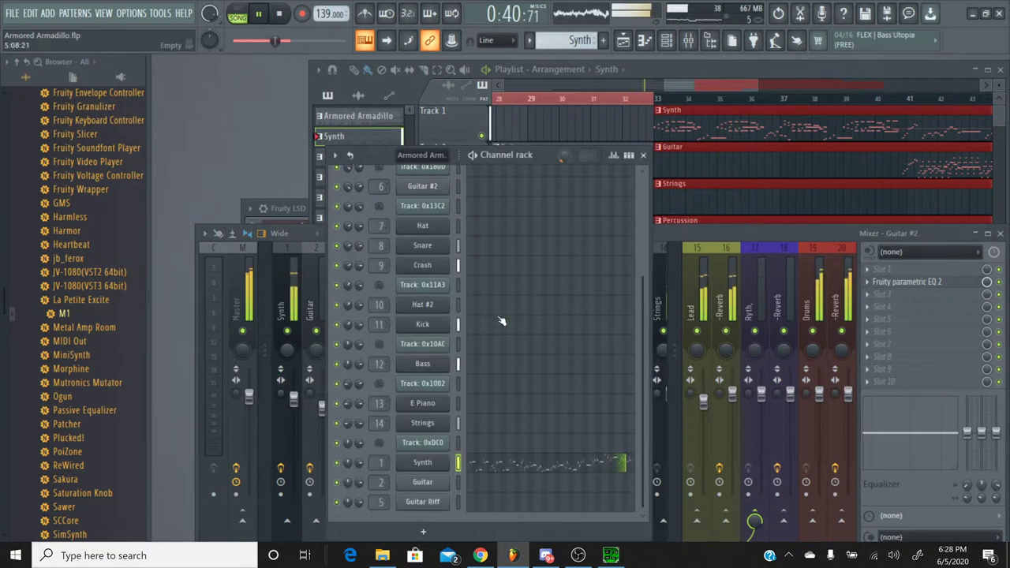
key("F7")
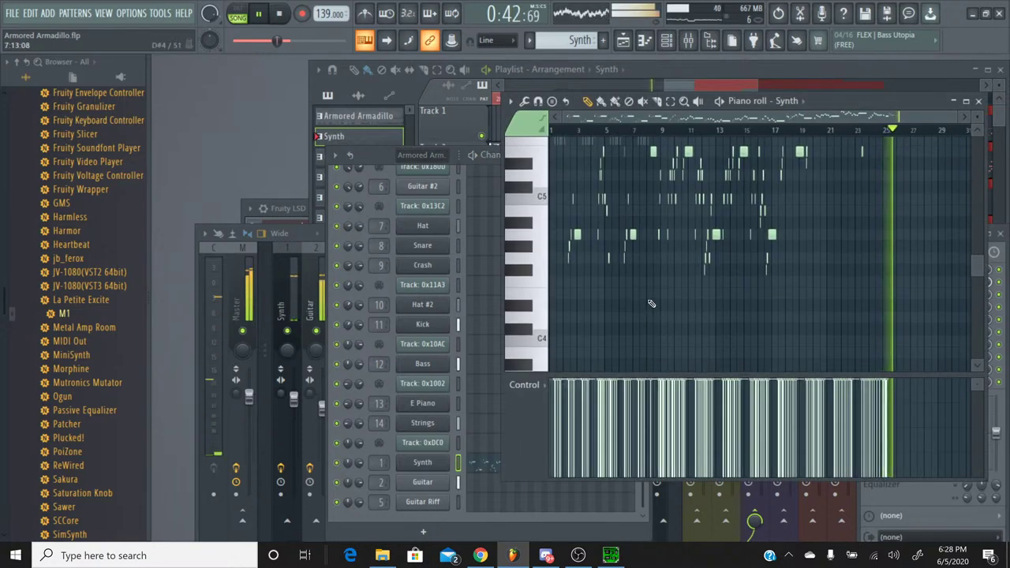
key("F7")
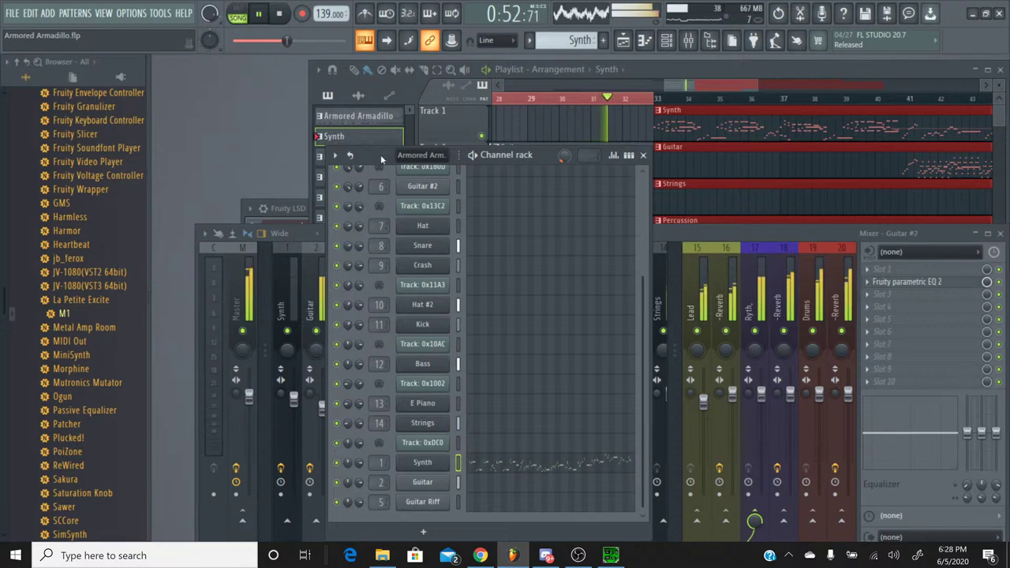
left_click(759, 86)
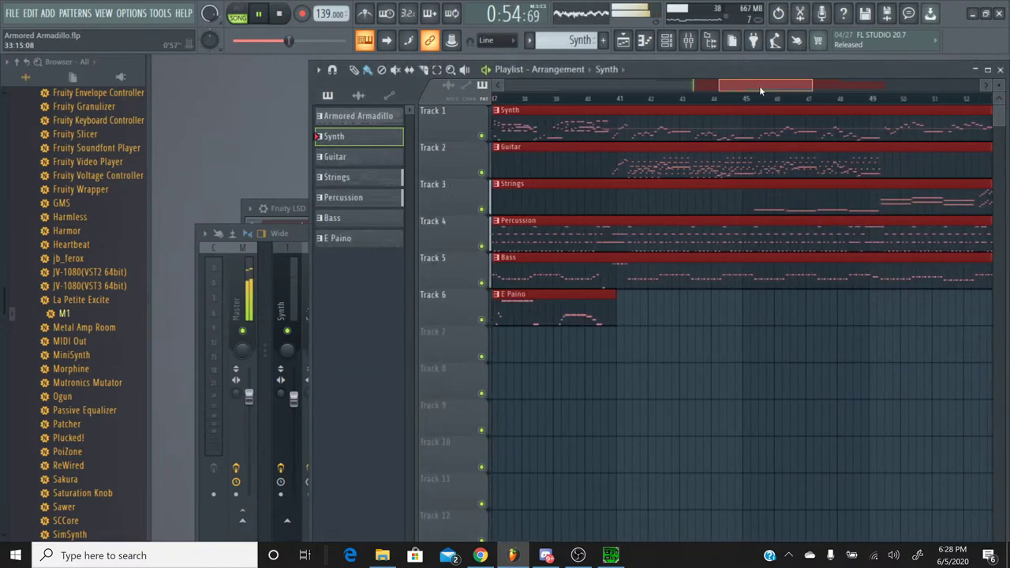
Clear the playlist's time selection, listen to the song from around bar 33, and check the YouTube Studio live chat.
left_click_drag(731, 101, 691, 103)
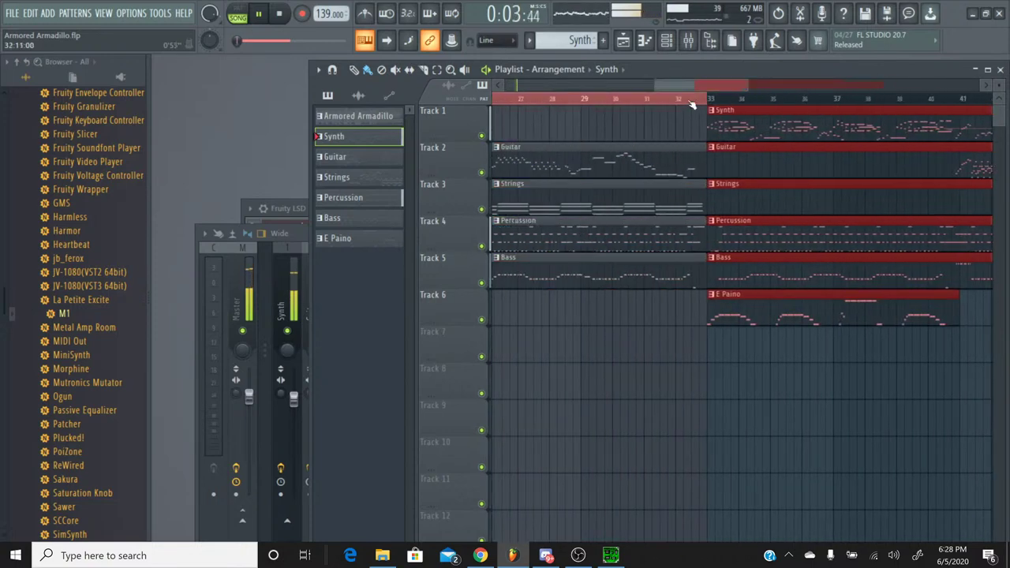
left_click(664, 99)
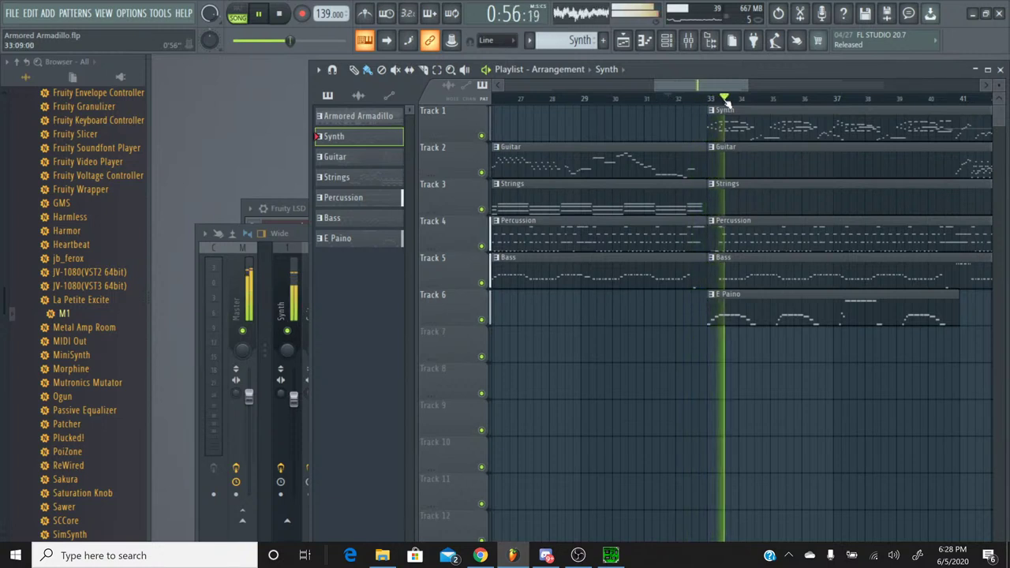
left_click_drag(731, 88, 787, 86)
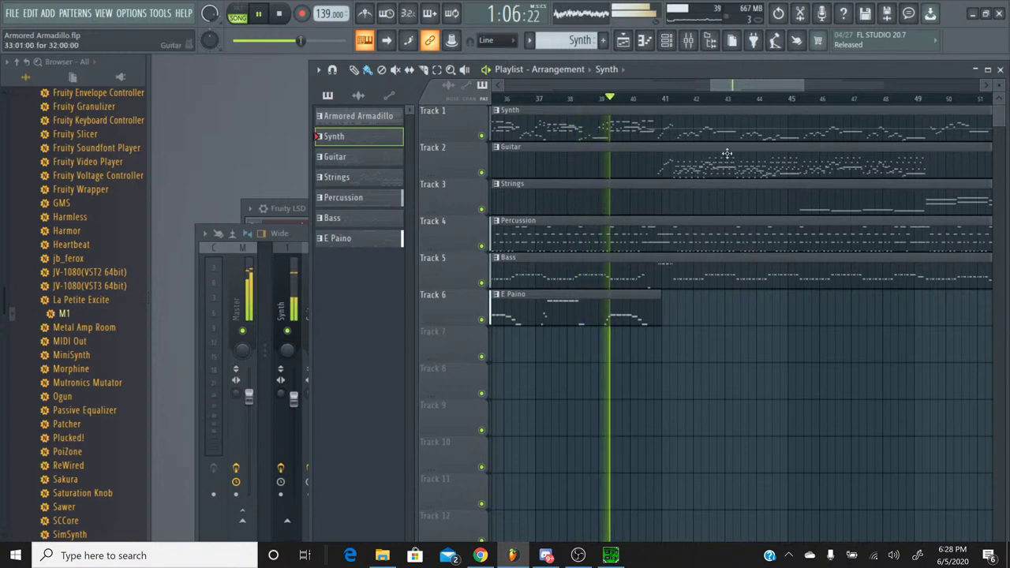
left_click_drag(727, 86, 767, 85)
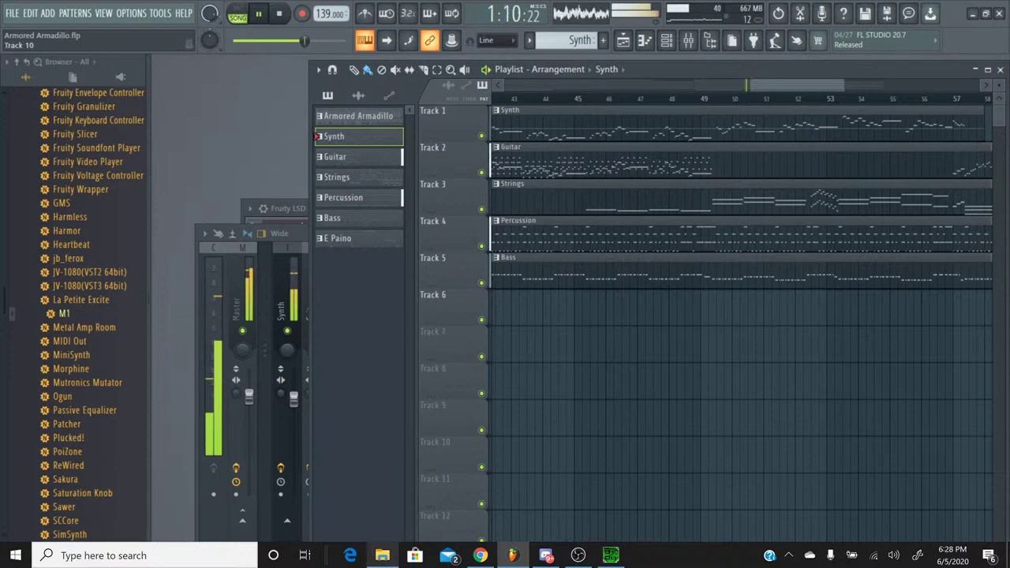
left_click(480, 555)
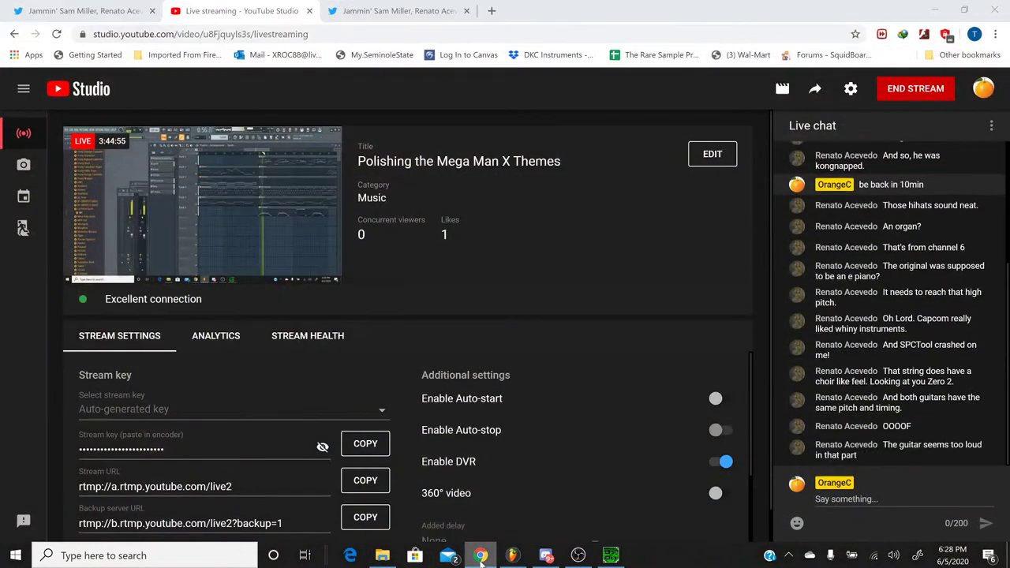
left_click(479, 555)
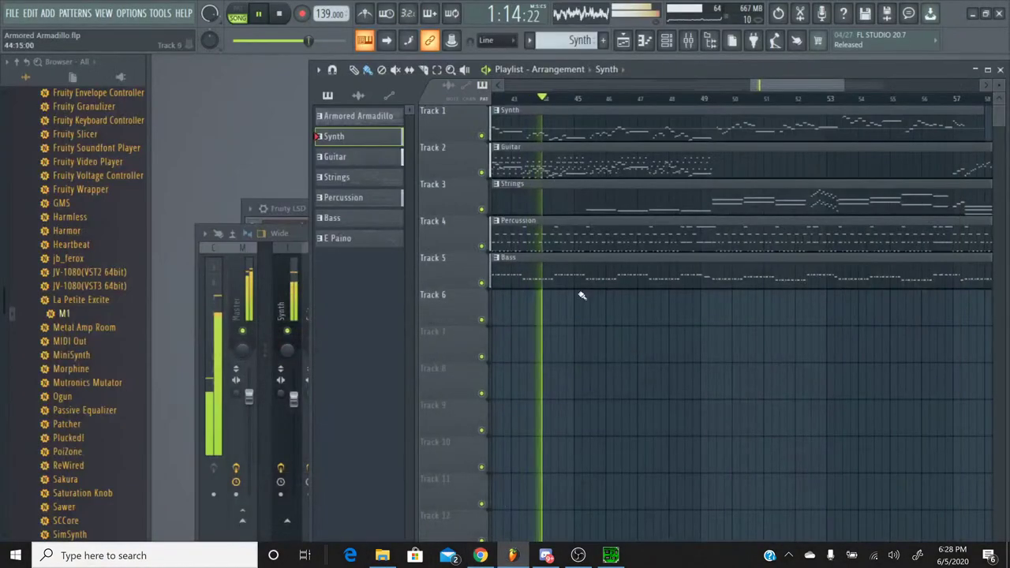
Open the Channel rack and stop the song, and look at the live chat again for feedback.
left_click(667, 42)
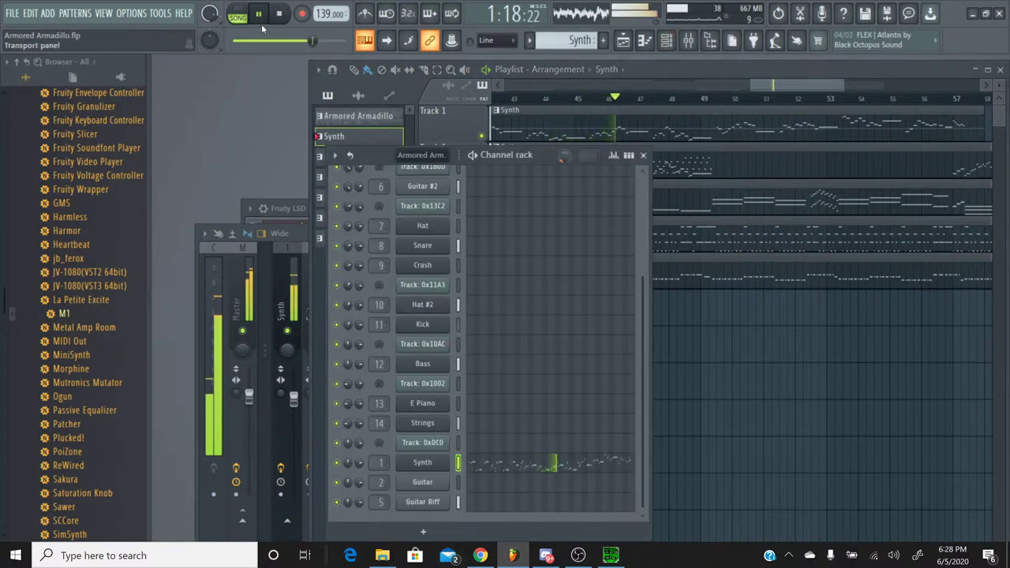
left_click(280, 14)
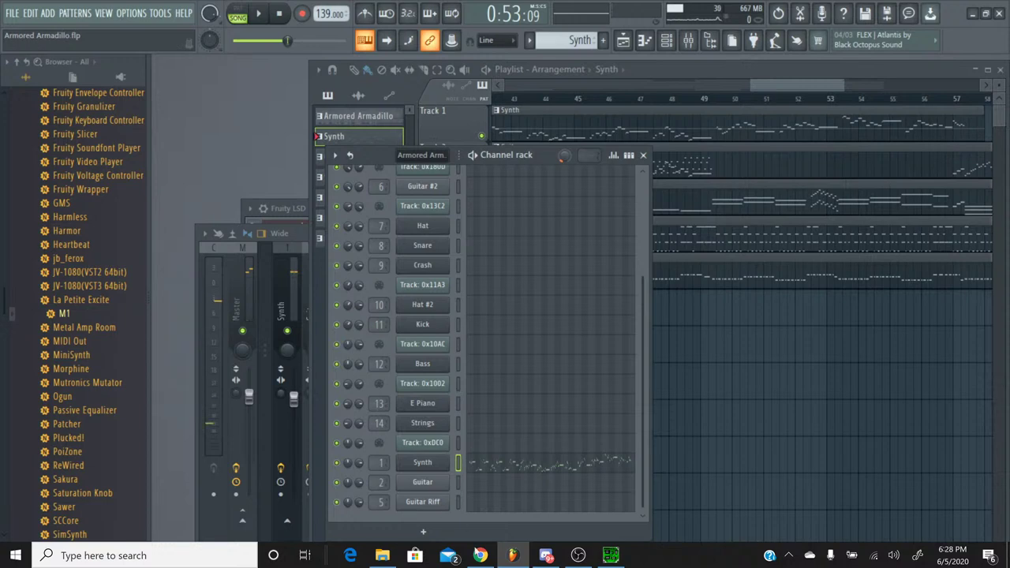
left_click(480, 555)
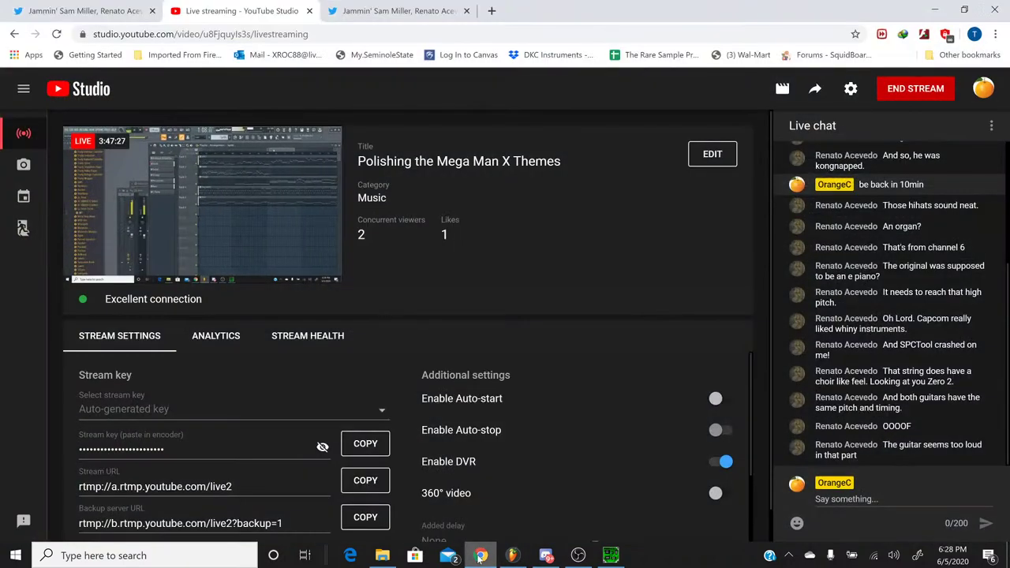
left_click(480, 555)
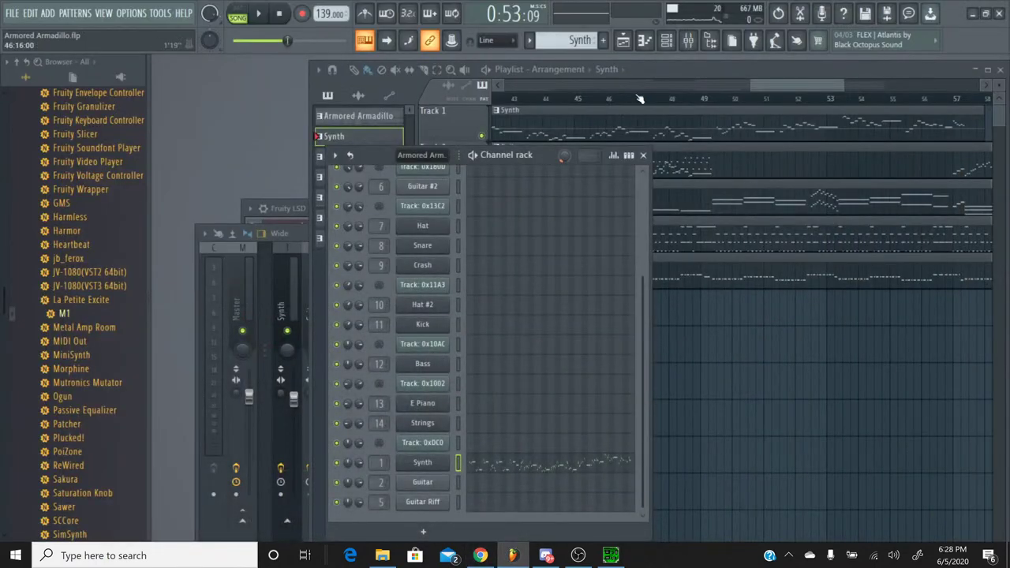
Audition the Guitar pattern on its own in pattern mode with the mixer and Channel rack open.
left_click(688, 42)
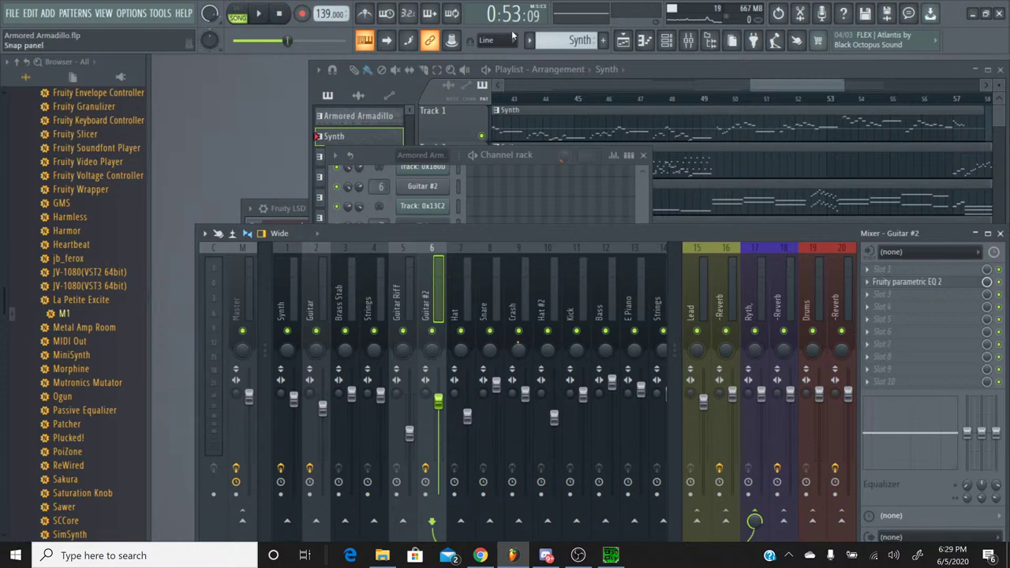
left_click(556, 40)
left_click(544, 70)
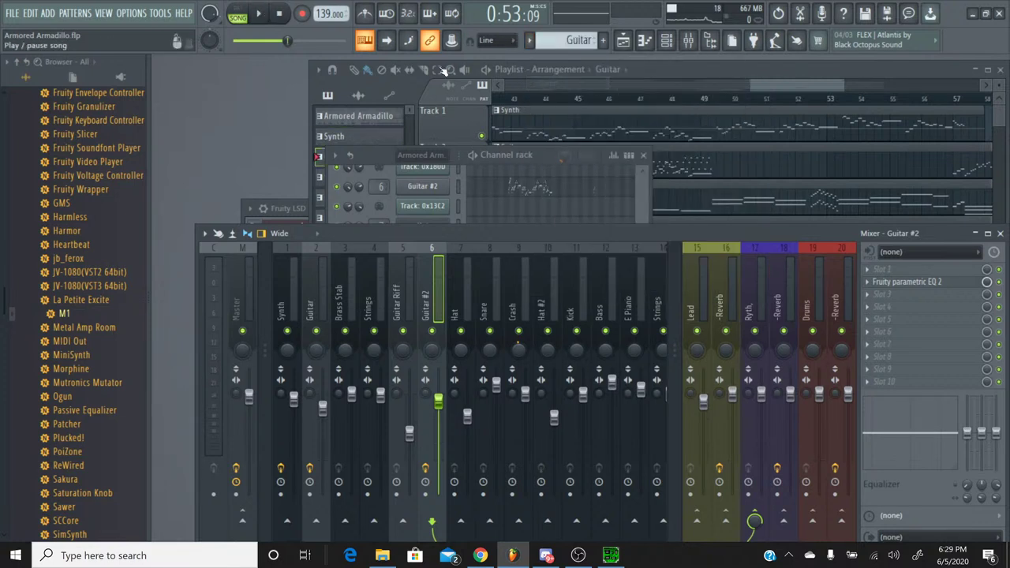
left_click(246, 17)
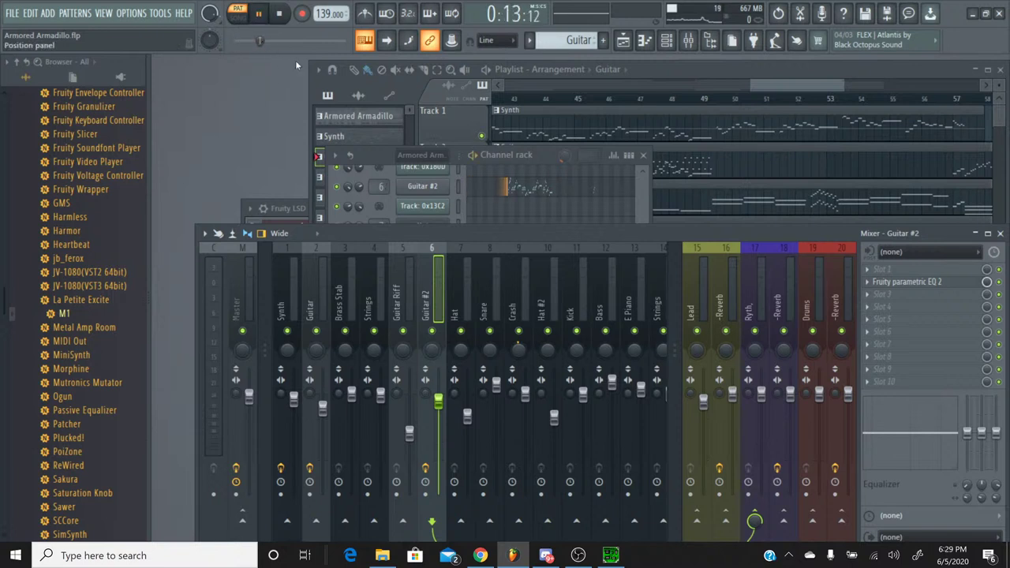
left_click(383, 156)
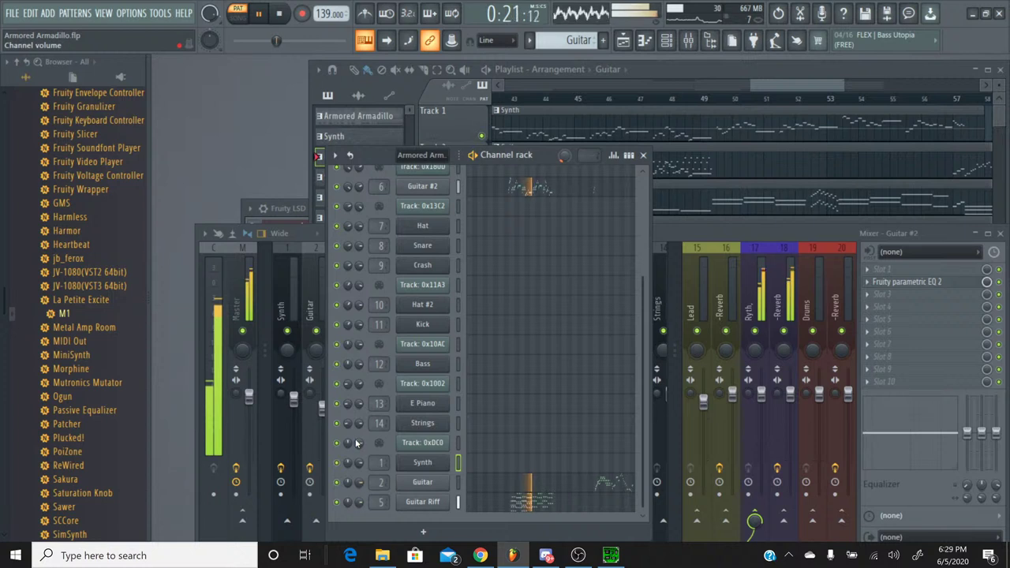
key("space")
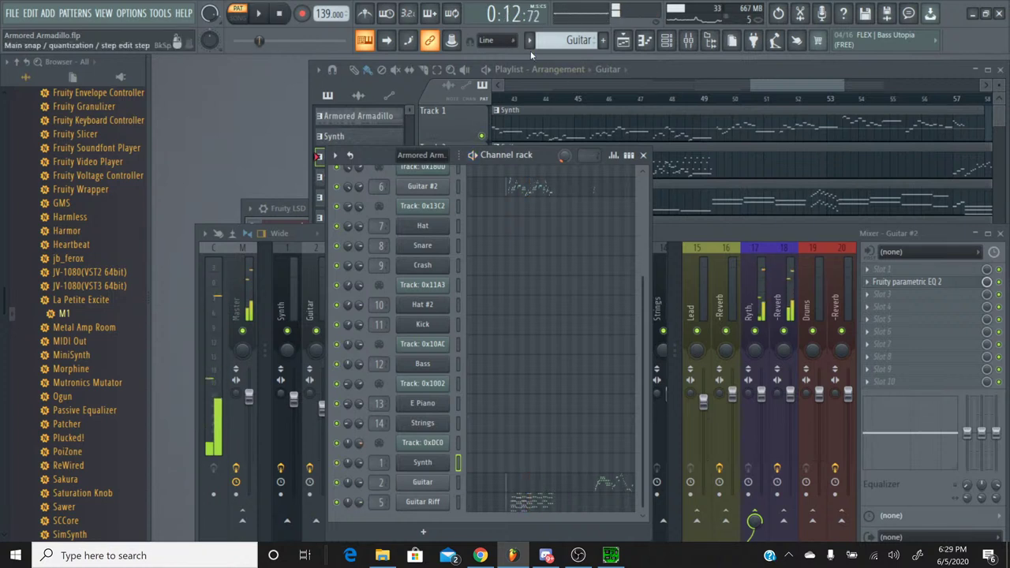
Select the Armored Armadillo pattern and review its original MIDI tracks in the Channel rack.
left_click(529, 40)
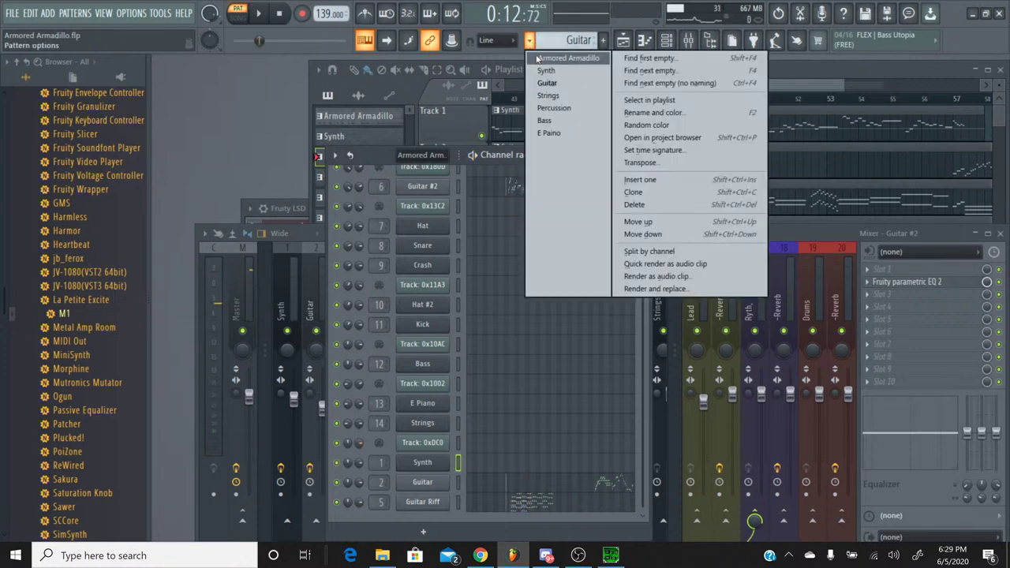
left_click(537, 59)
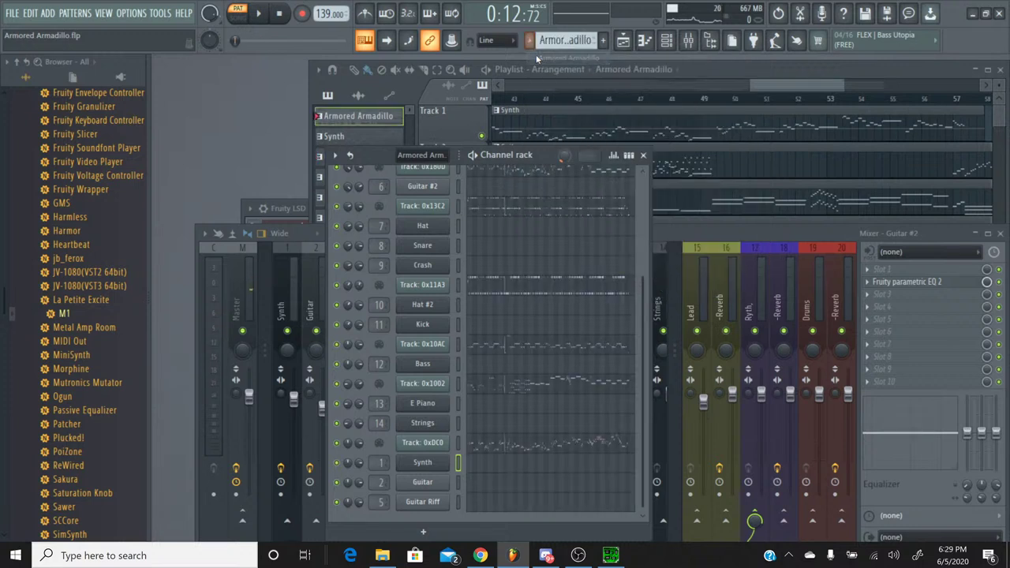
scroll(537, 247, "up", 5)
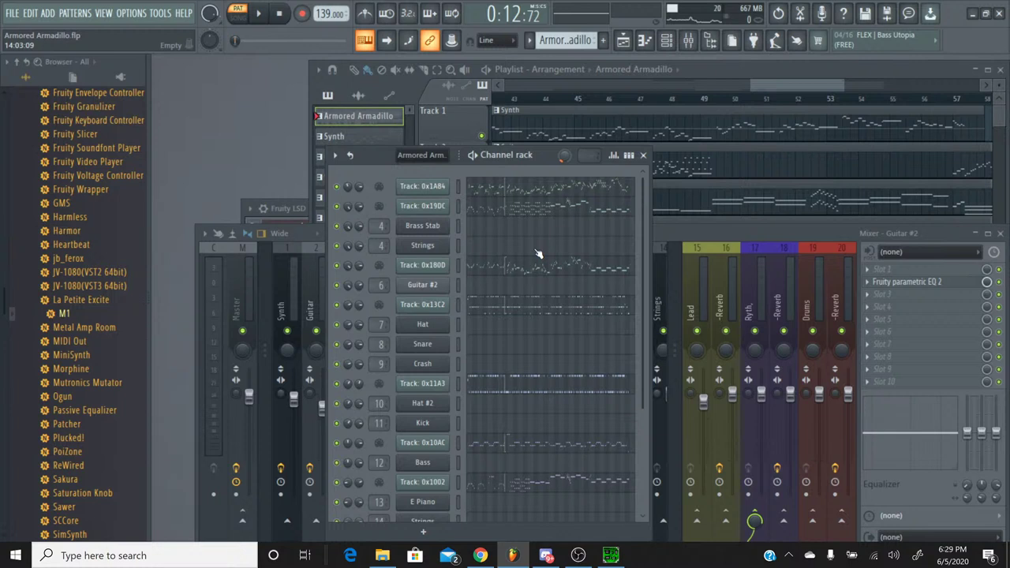
scroll(537, 254, "down", 5)
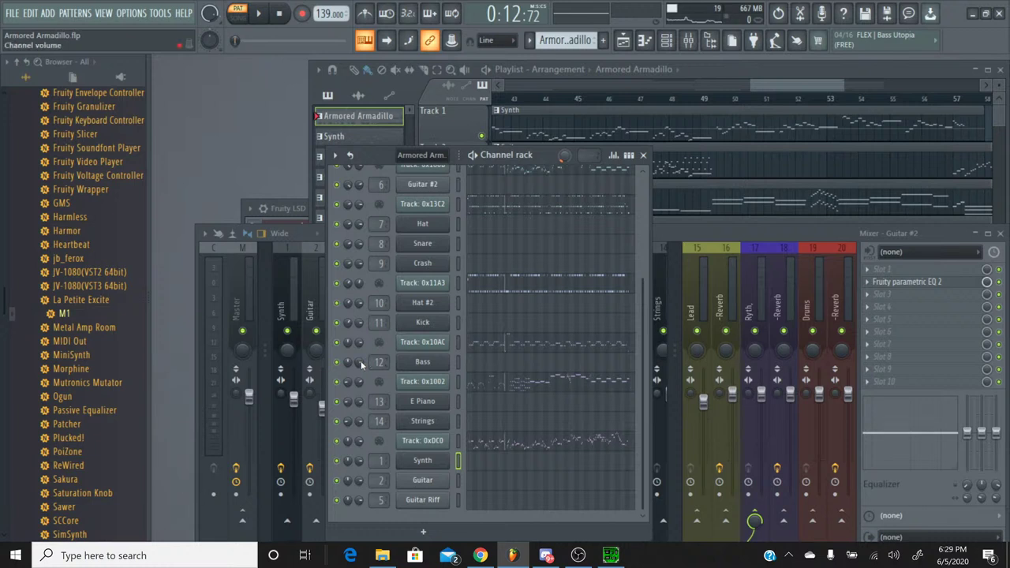
scroll(574, 332, "up", 5)
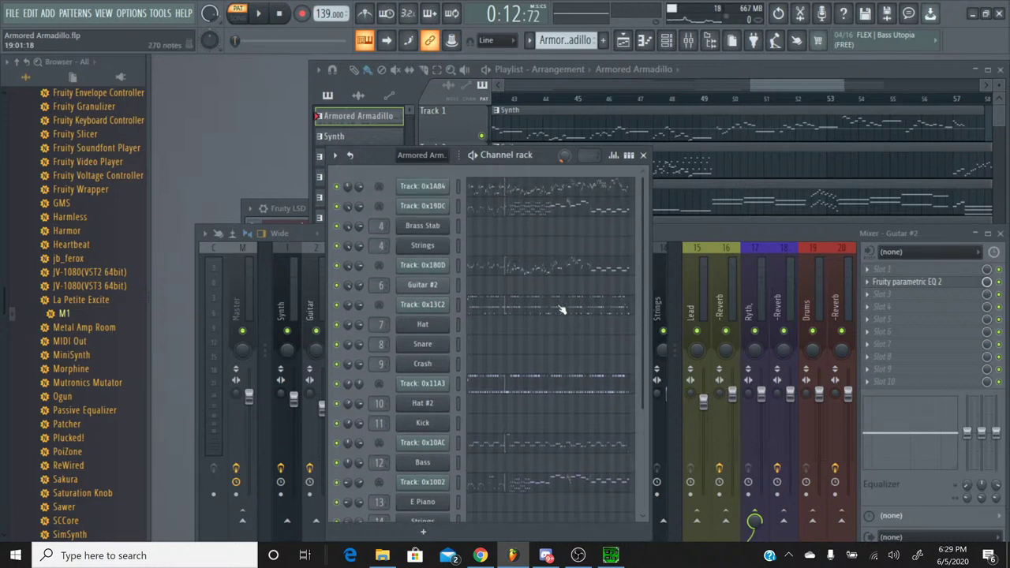
scroll(412, 296, "down", 5)
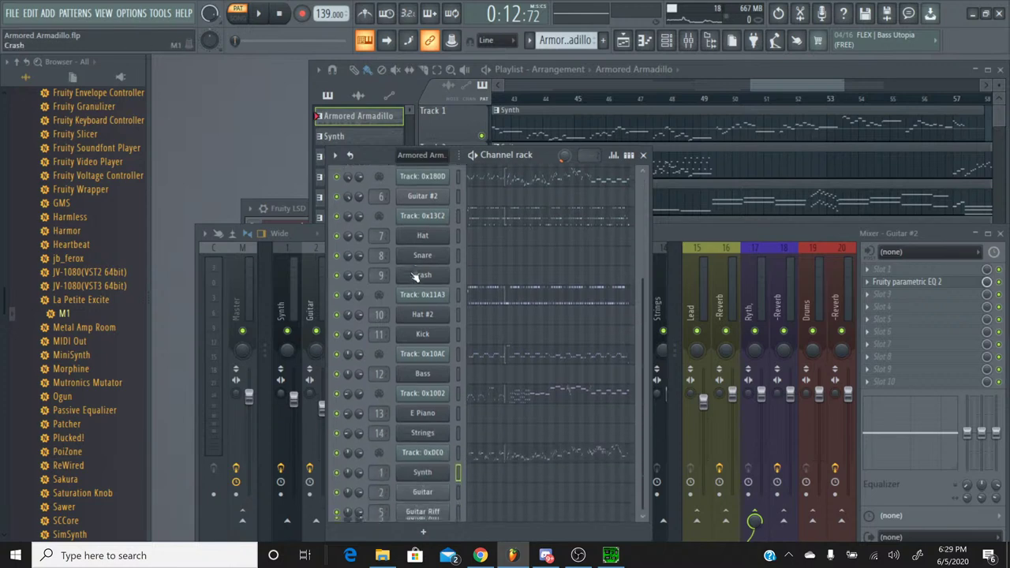
Check the live chat, and play the Armored Armadillo pattern with a brief comparison against song mode.
left_click(478, 555)
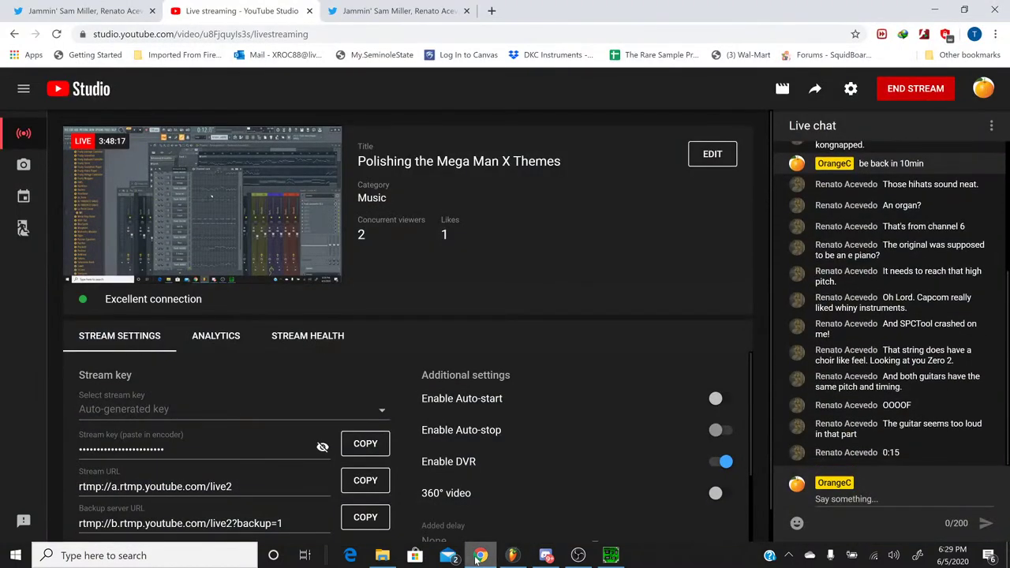
left_click(512, 555)
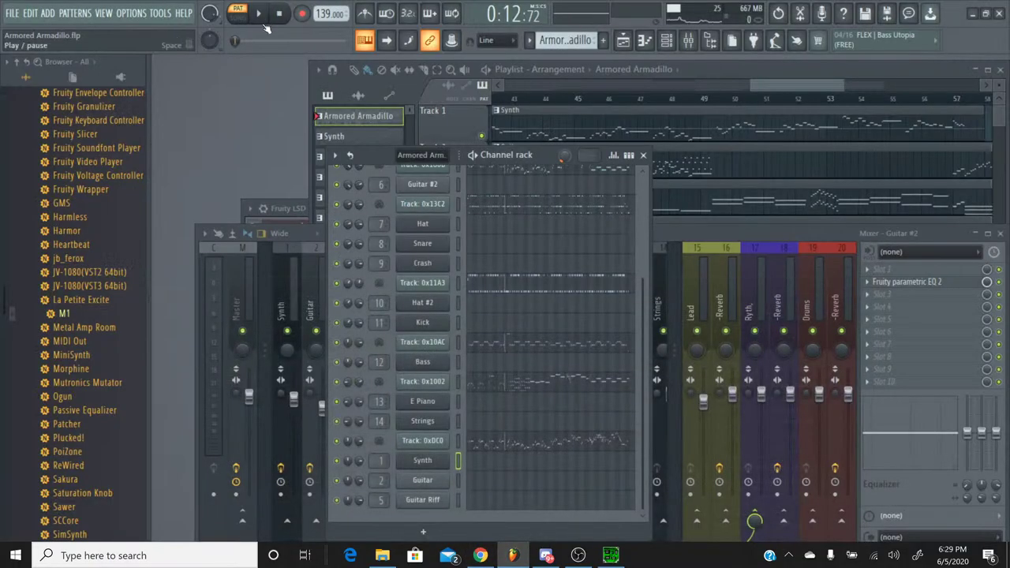
left_click(258, 14)
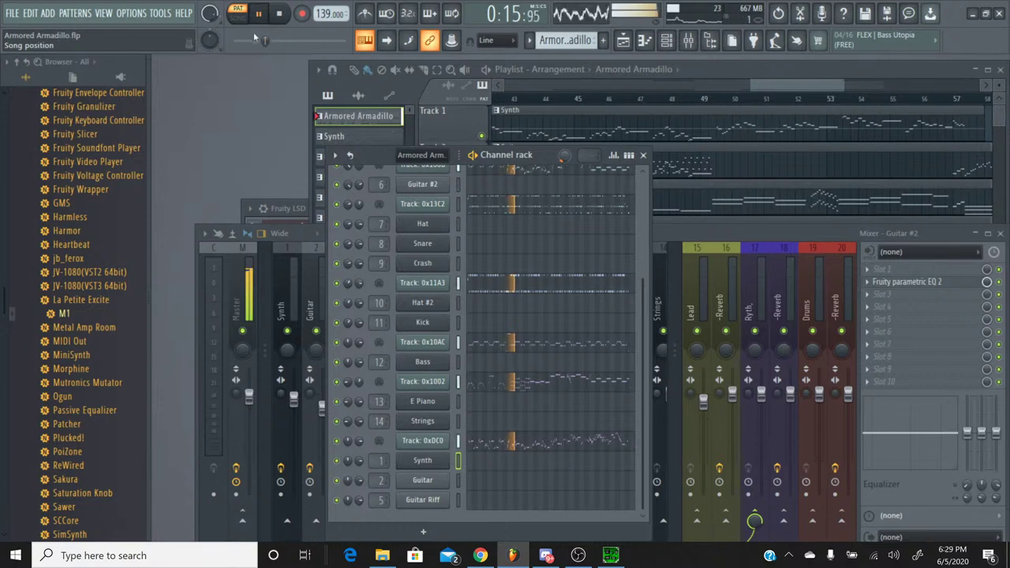
left_click(241, 20)
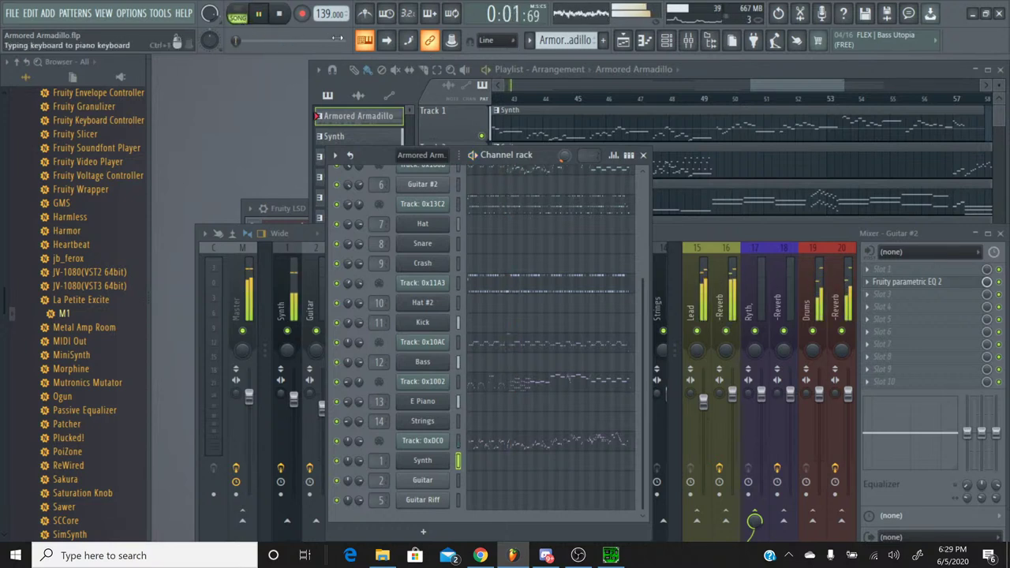
left_click(240, 19)
Select the Guitar pattern and play its Guitar #2 and Guitar Riff passage in pattern mode.
left_click(529, 39)
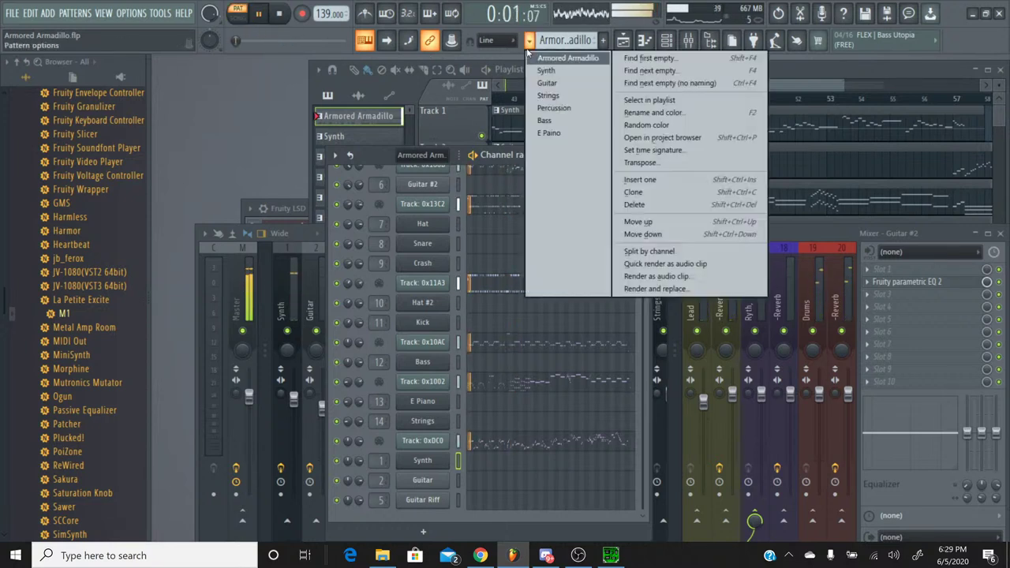
left_click(556, 82)
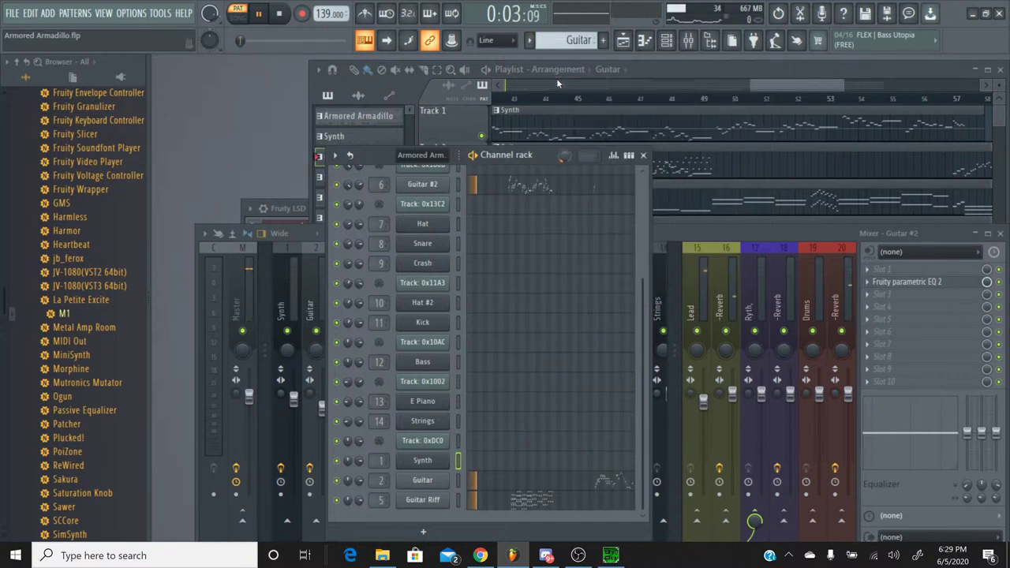
left_click_drag(243, 41, 263, 44)
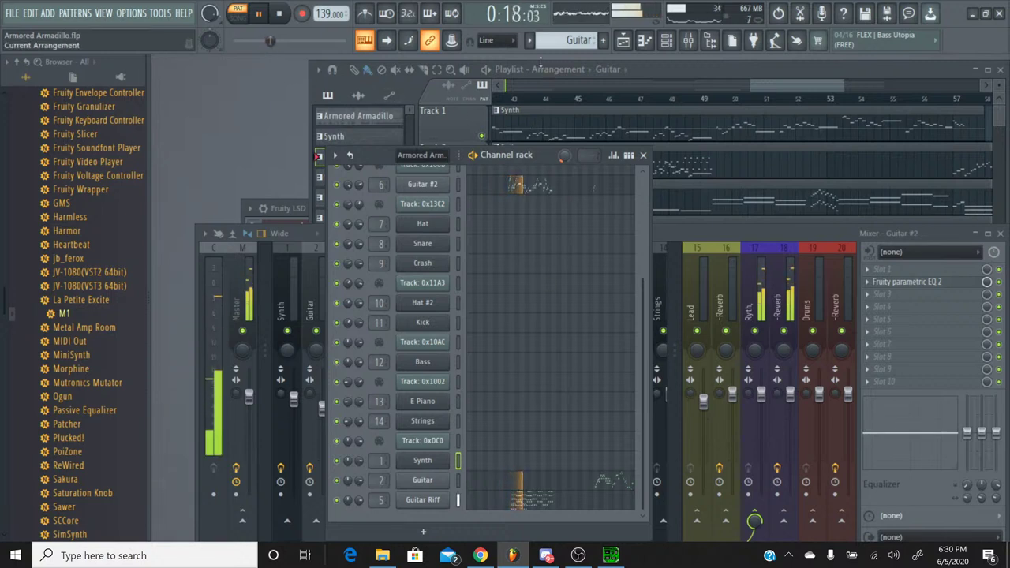
Return to the Armored Armadillo pattern and isolate Track: 0x19DC and Track: 0x180D to hear the original parts.
left_click(529, 40)
left_click(540, 59)
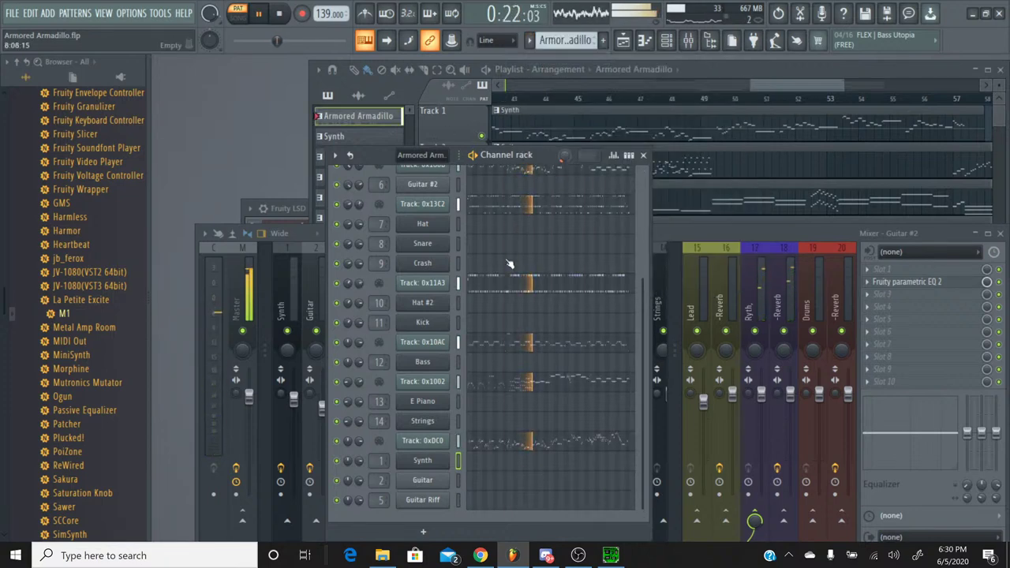
scroll(511, 237, "up", 5)
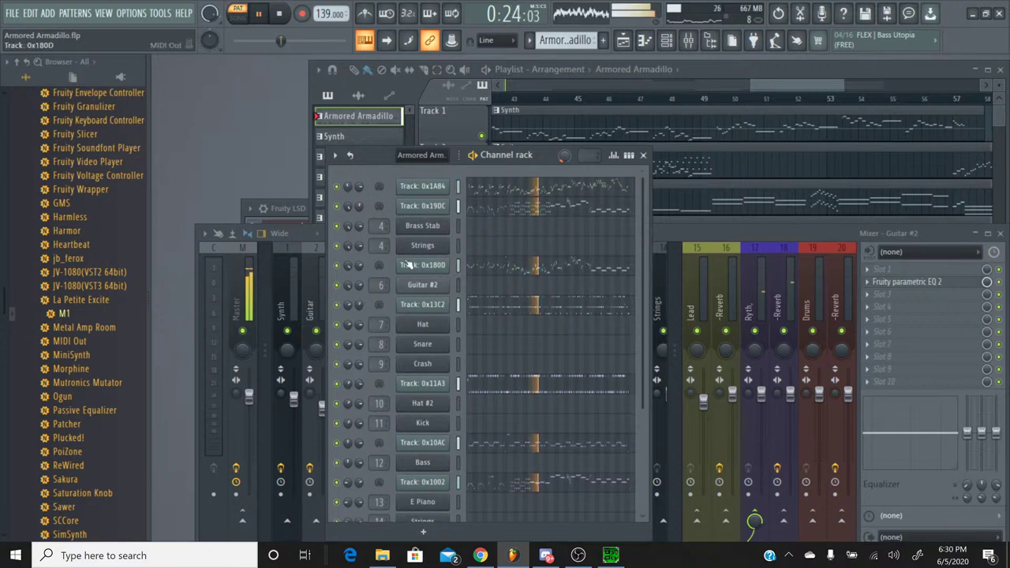
right_click(341, 269)
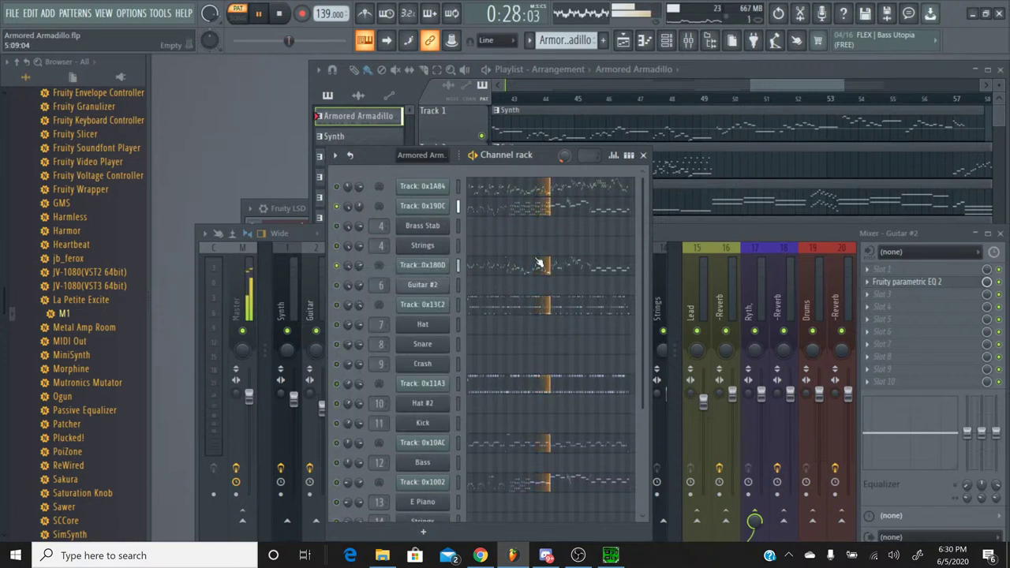
Solo Track: 0x1002 to hear its earlier passage, pause playback, and switch to SPCTool with the original Armored Armadillo SPC.
scroll(381, 393, "down", 5)
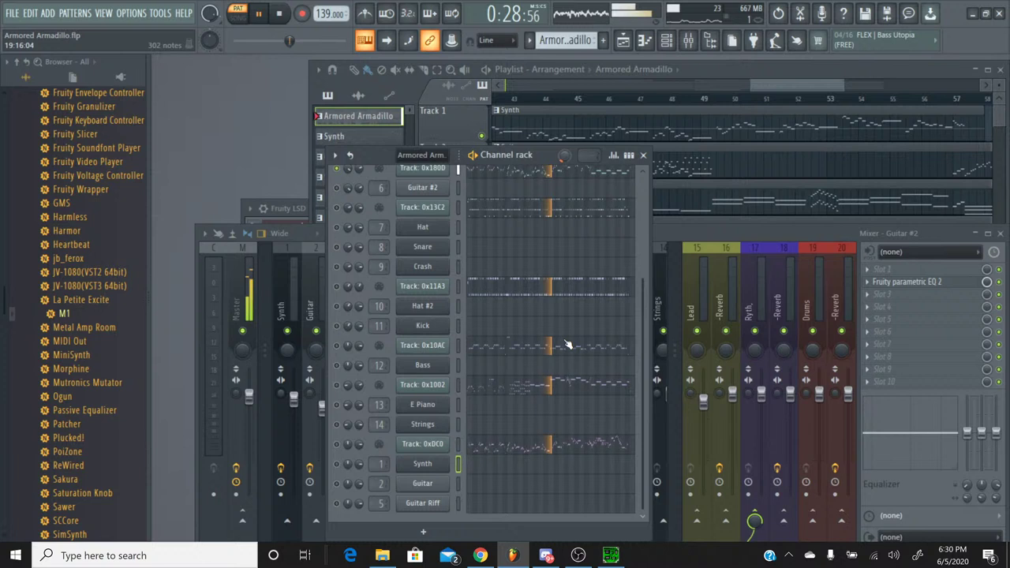
right_click(336, 385)
left_click_drag(294, 41, 265, 46)
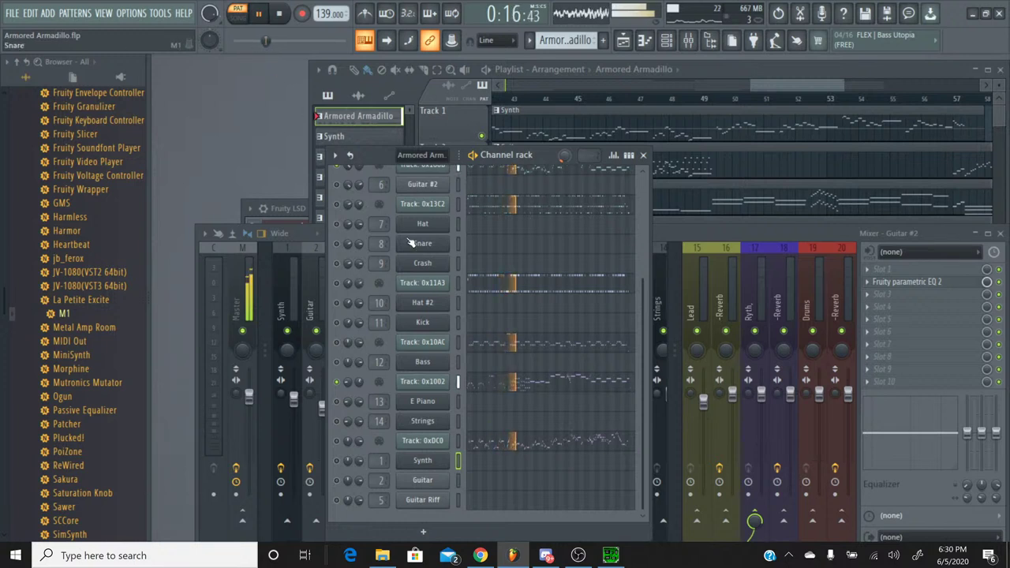
key("space")
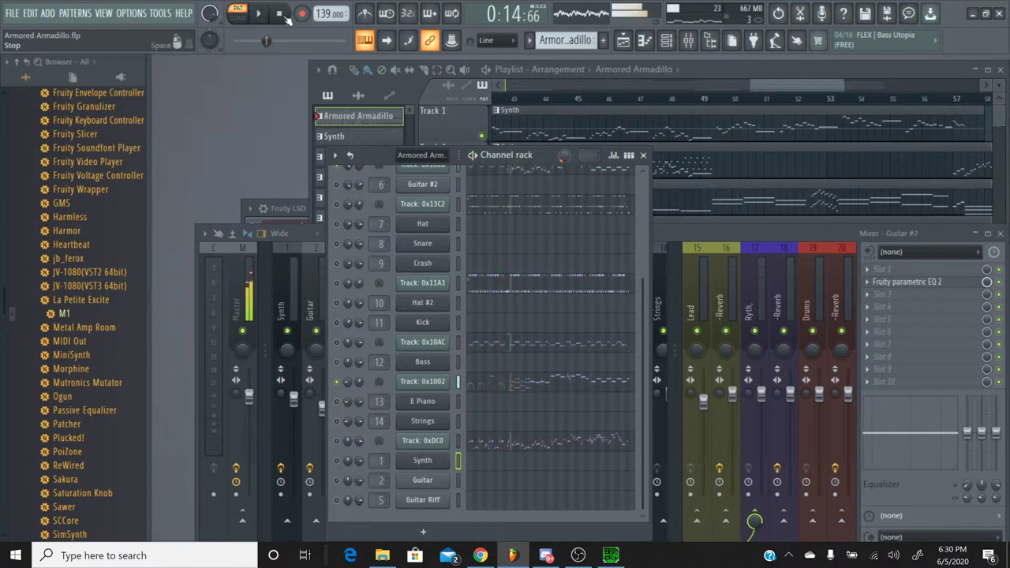
left_click(609, 556)
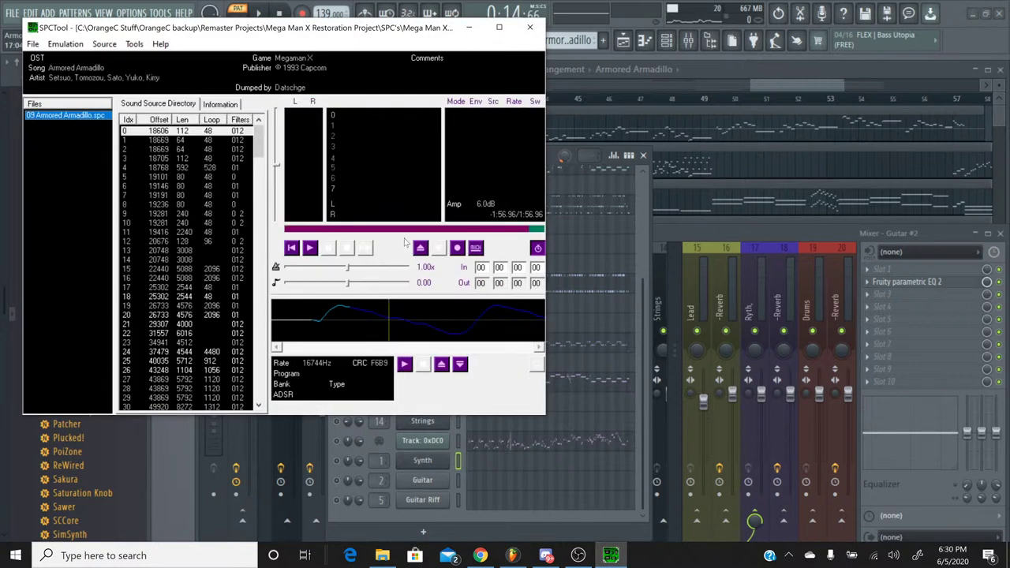
Play the original Armored Armadillo SPC, isolate channels 1, 6 and 2 to hear their parts, and stop playback.
left_click(312, 250)
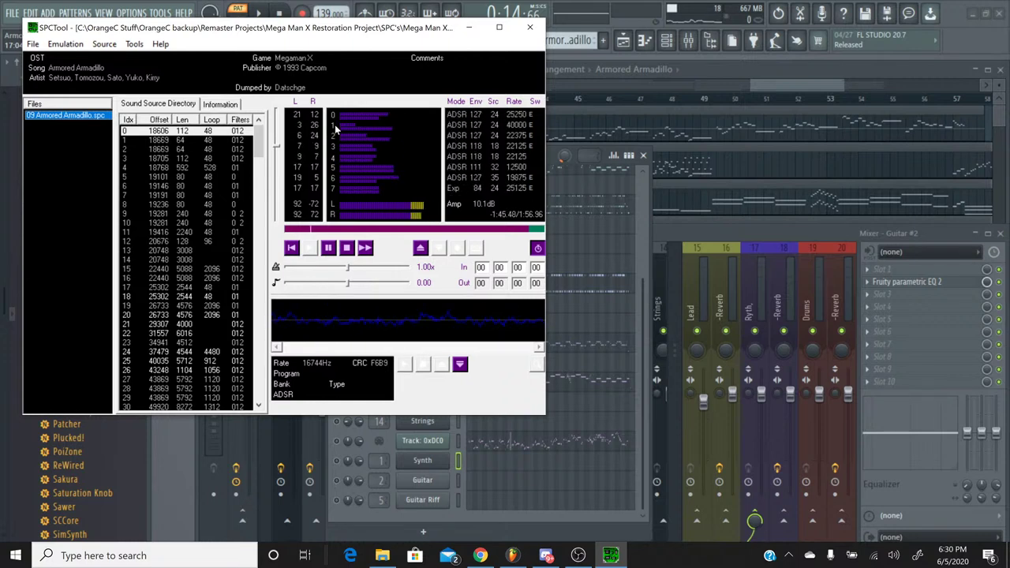
left_click(335, 126)
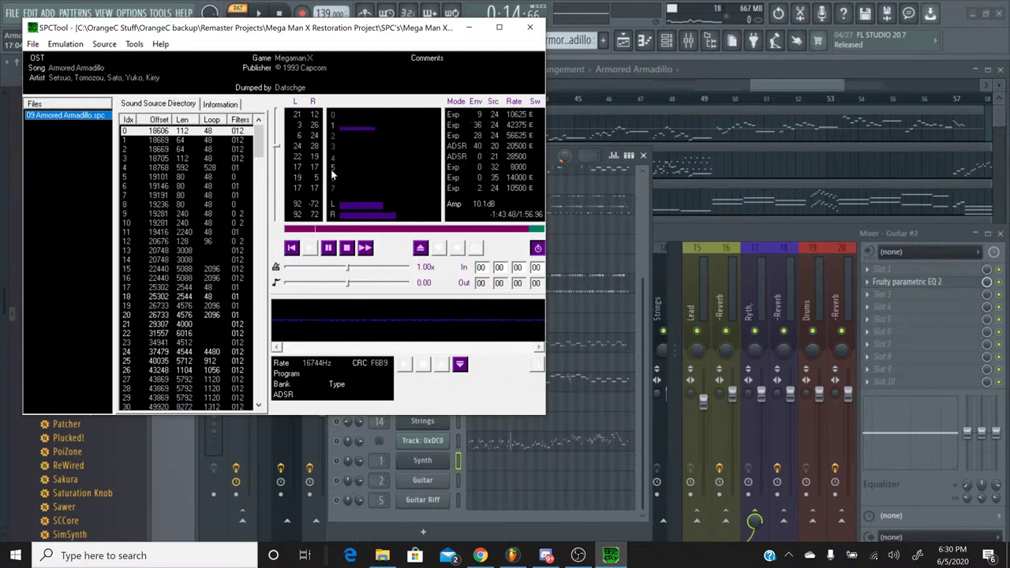
left_click(330, 125)
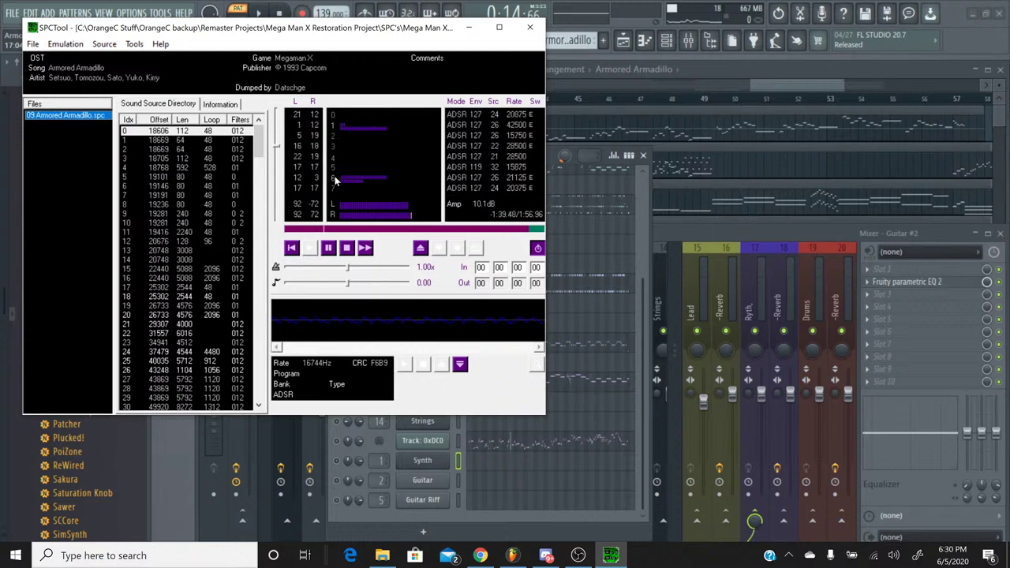
left_click(337, 140)
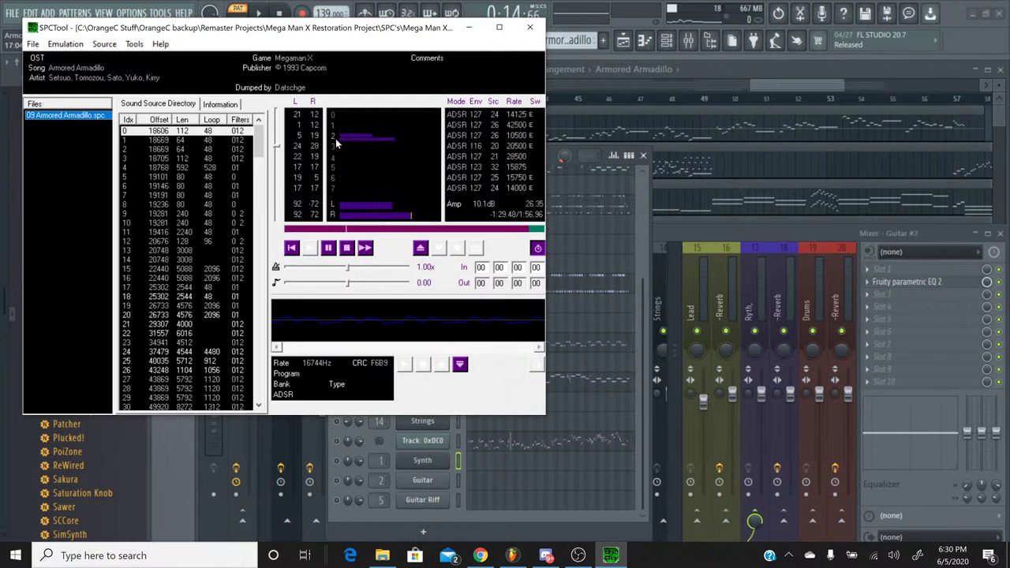
left_click(345, 248)
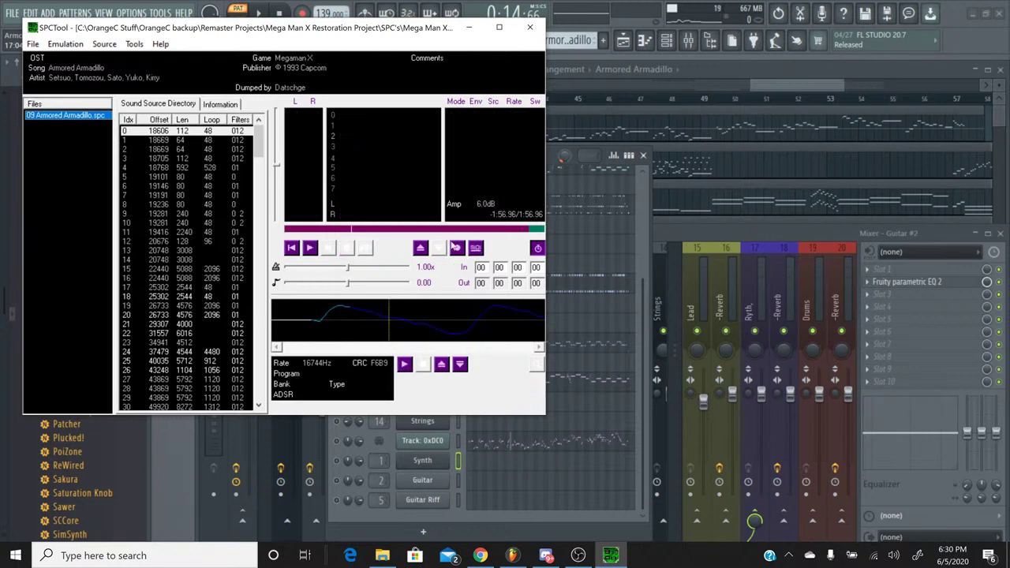
Return to FL Studio and rebalance the guitars, lowering Guitar #2 to about 62% (-9.4 dB) and slightly raising Guitar Riff.
left_click(555, 156)
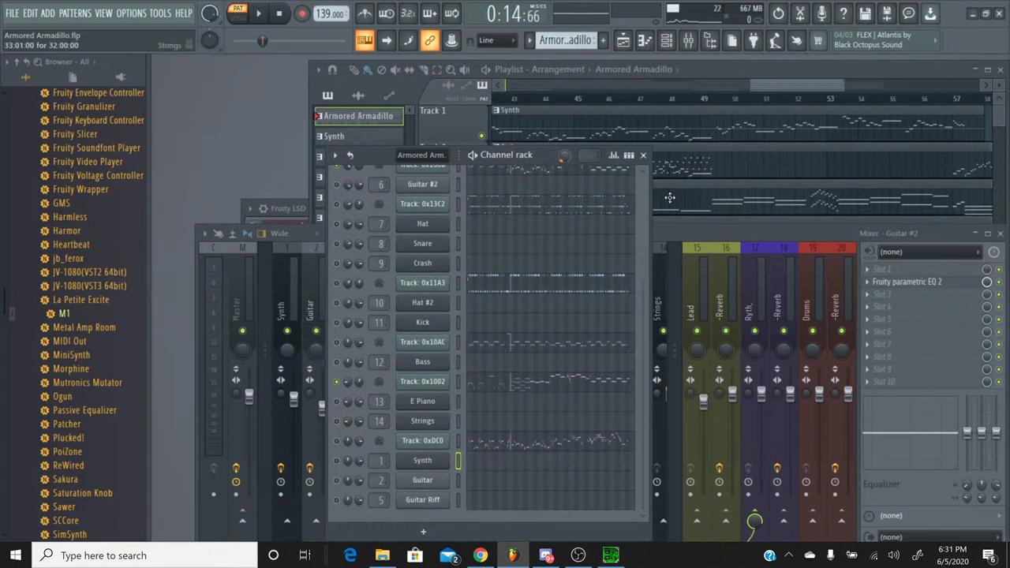
left_click(687, 231)
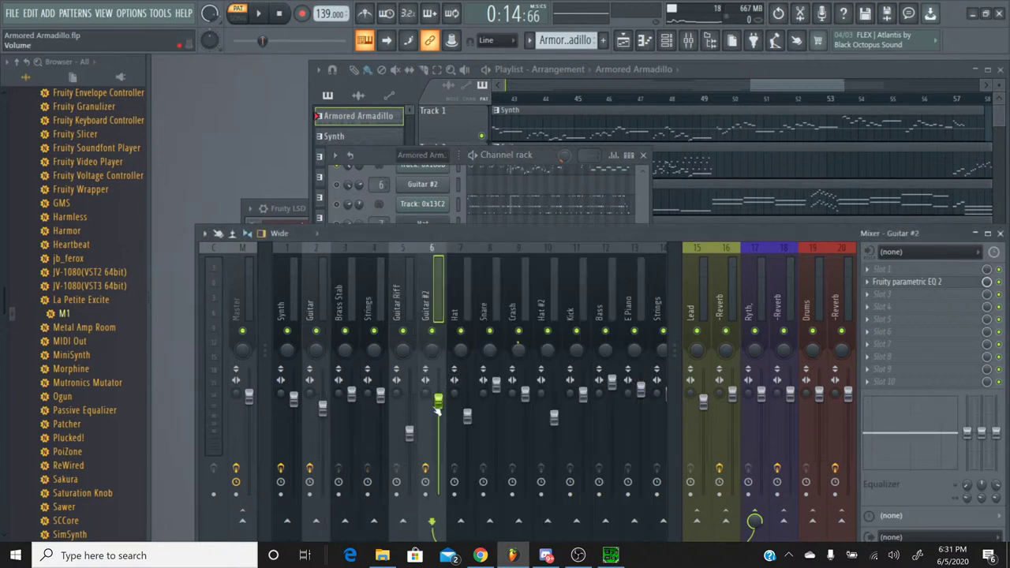
left_click(410, 436)
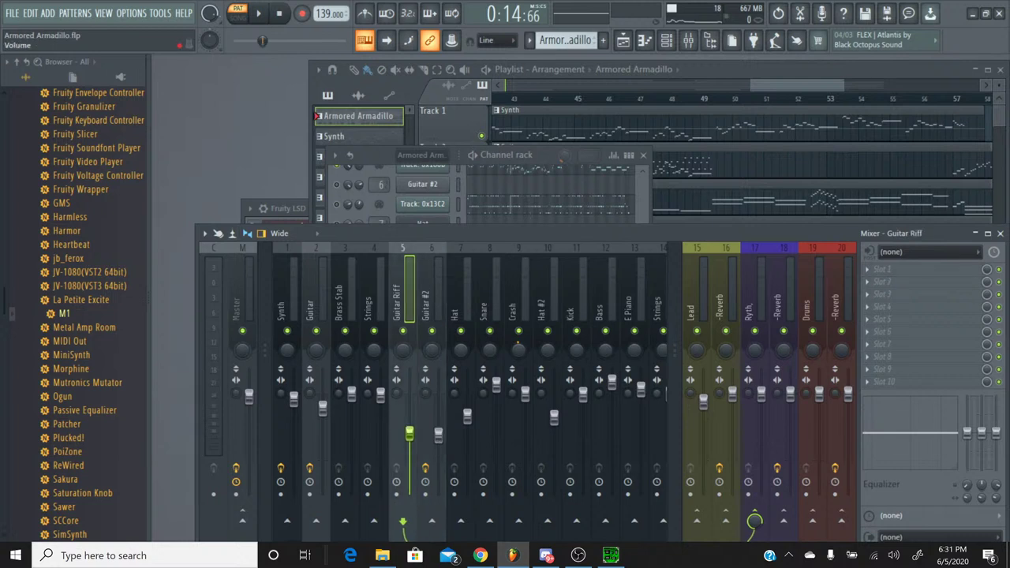
left_click(438, 435)
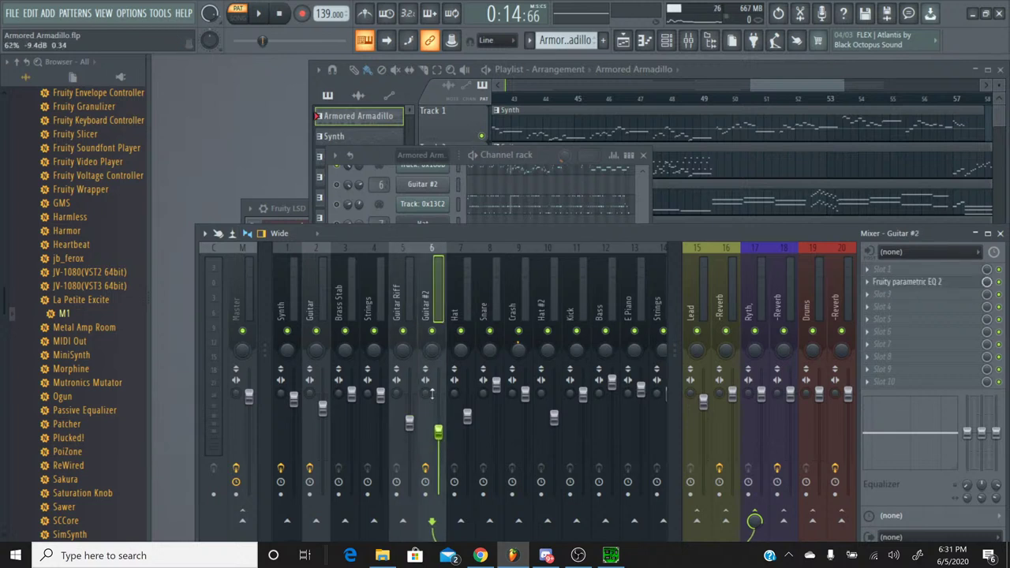
Start the arrangement in song mode and re-enable all channels in the channel rack.
left_click(247, 27)
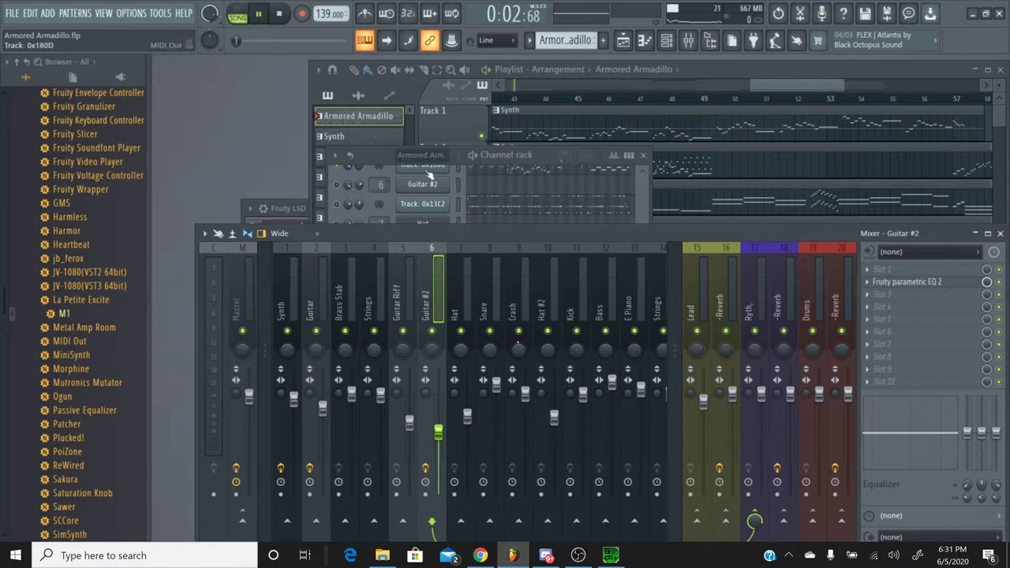
right_click(341, 187)
key("Escape")
right_click(342, 188)
key("Escape")
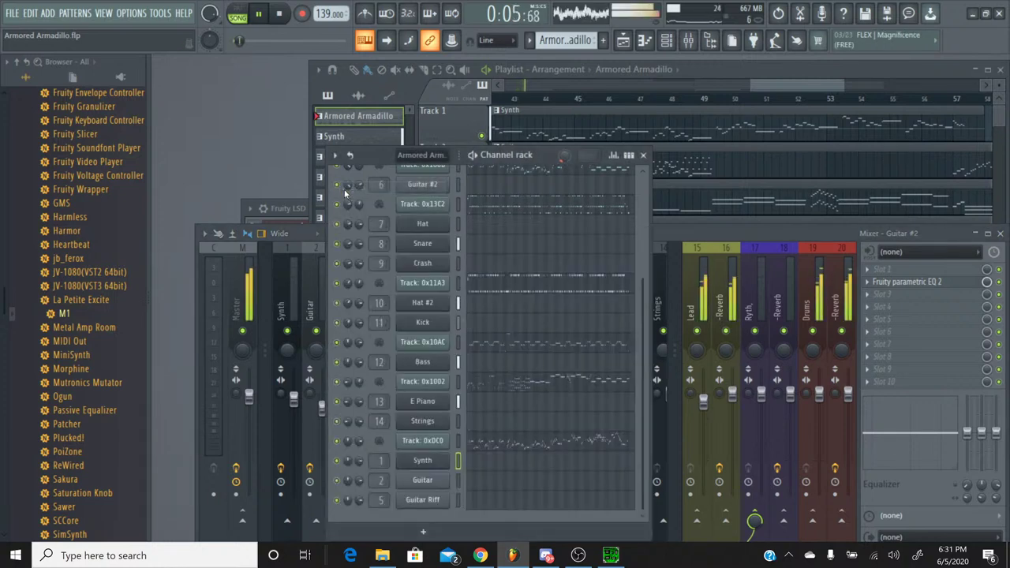
Try Guitar #2 at about 94% (-1.4 dB) during playback, lower it again, and raise Guitar Riff slightly.
left_click(680, 231)
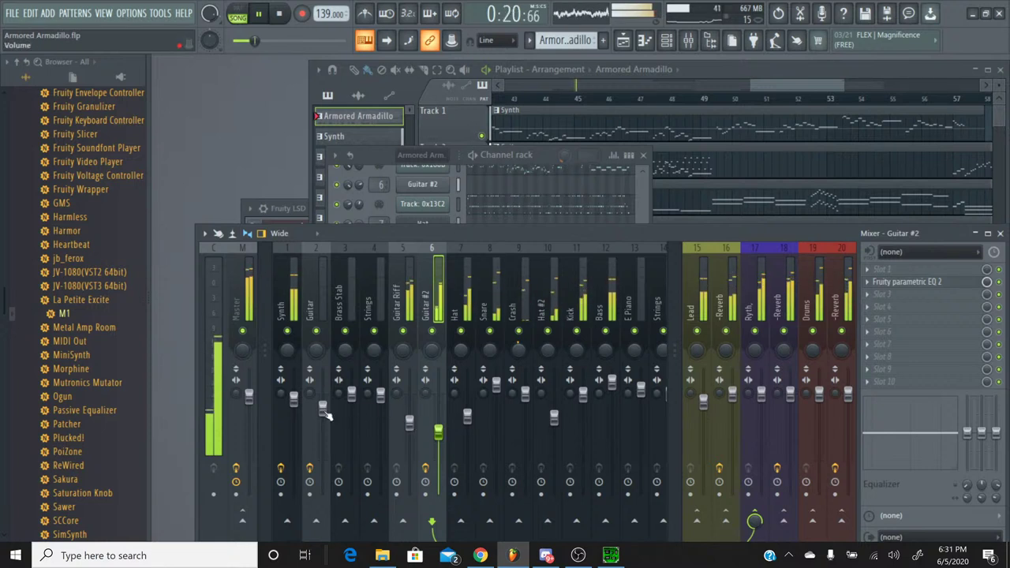
left_click_drag(439, 432, 438, 401)
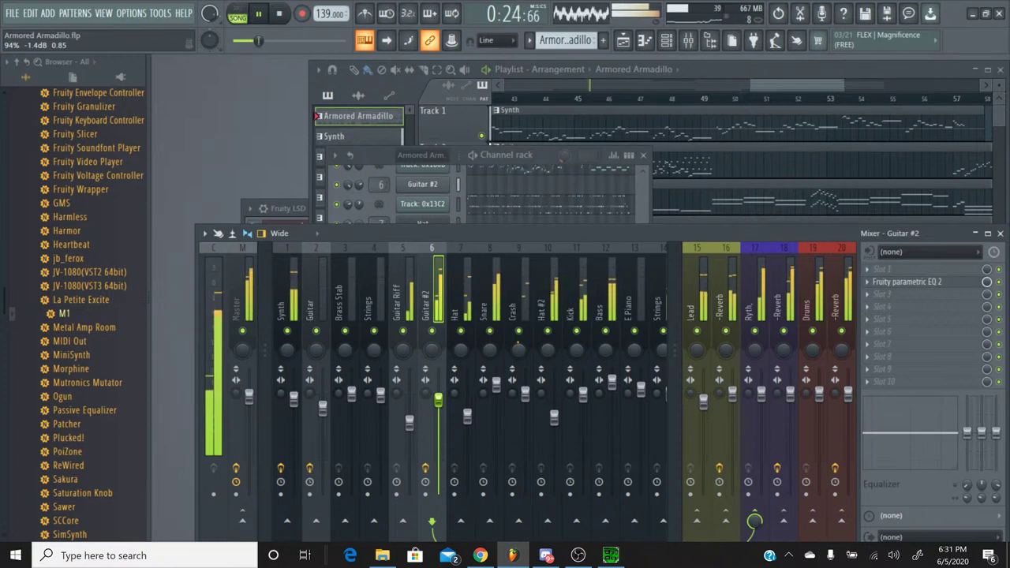
mouse_move(409, 423)
left_mouse_down()
mouse_move(409, 401)
mouse_move(410, 415)
left_mouse_up()
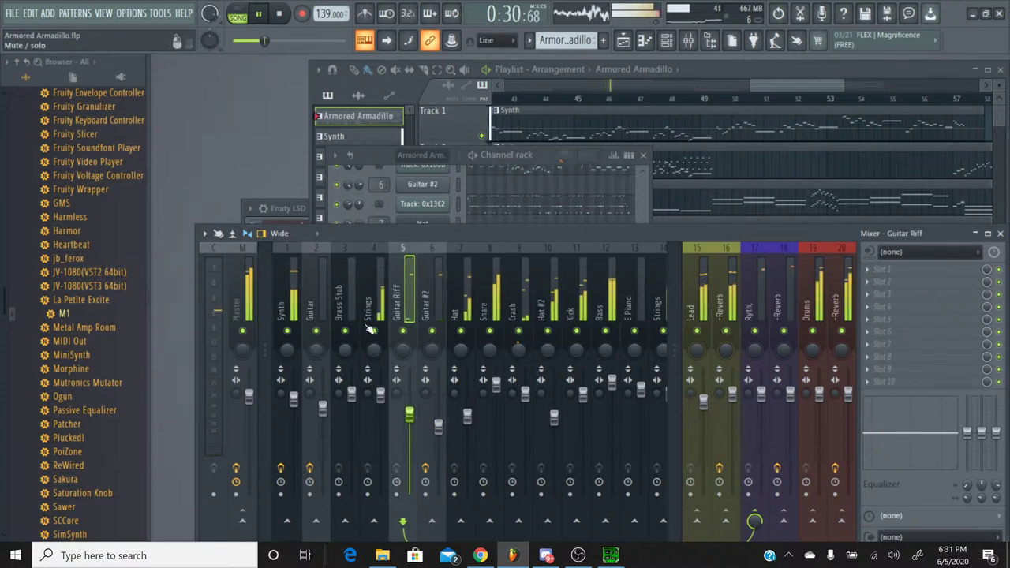
Briefly solo the Synth track, and slightly lower the Kick and Crash volumes while checking each against the mix.
right_click(288, 331)
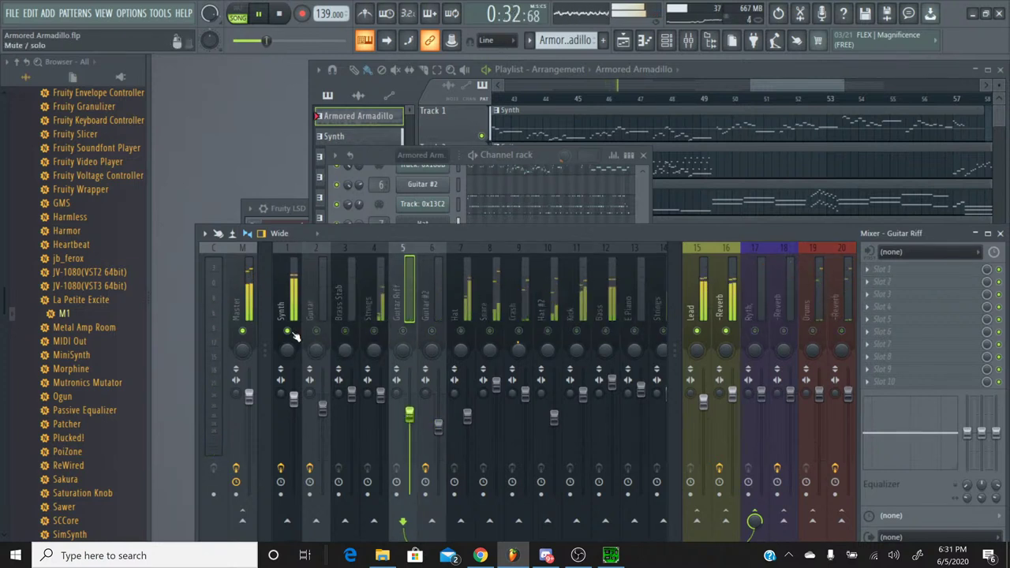
right_click(287, 331)
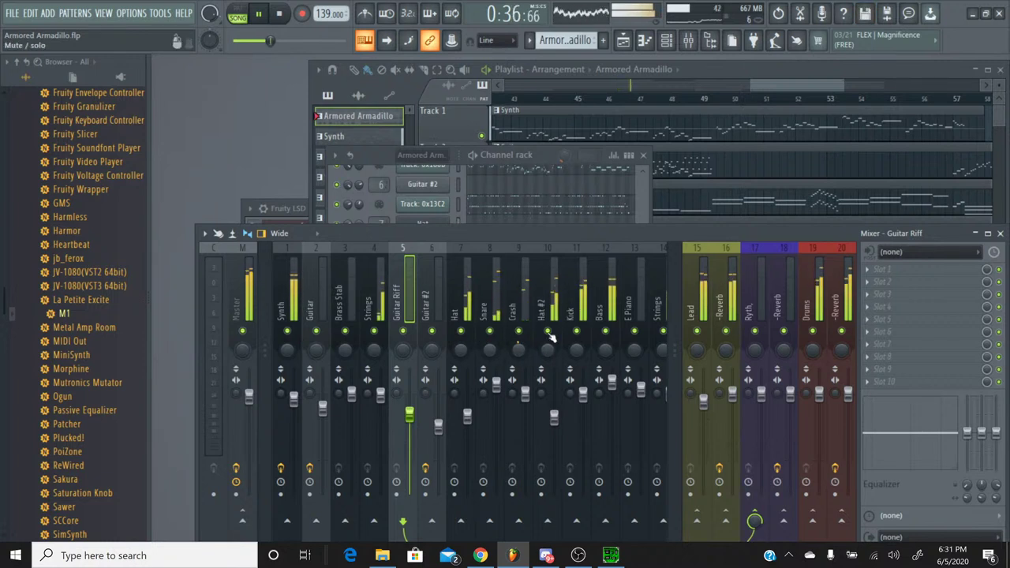
right_click(576, 332)
right_click(577, 332)
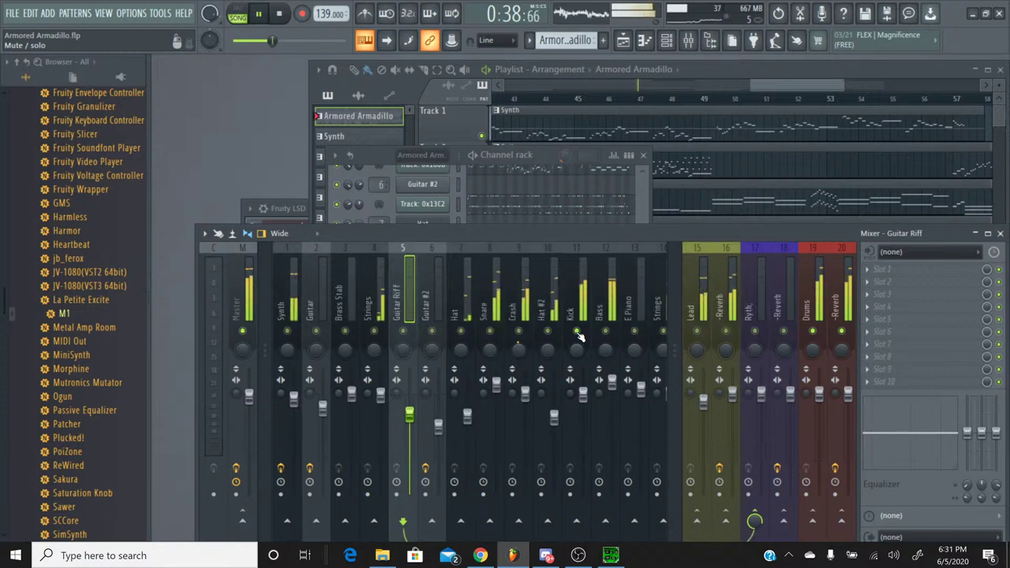
left_click_drag(584, 400, 582, 406)
right_click(521, 340)
right_click(520, 339)
left_click_drag(525, 392, 524, 406)
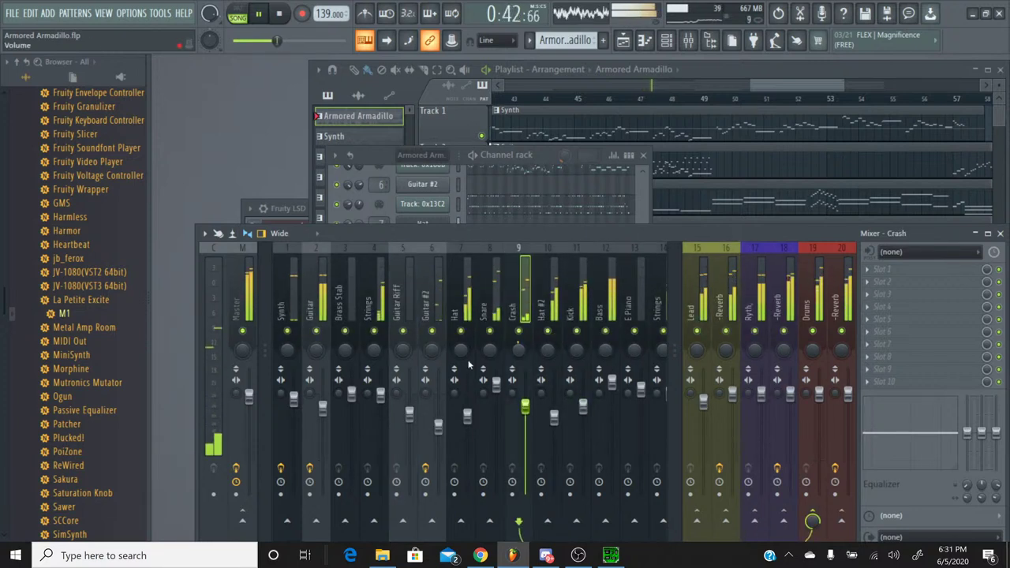
Solo the Snare track, lower its volume, and restore the full mix.
right_click(490, 331)
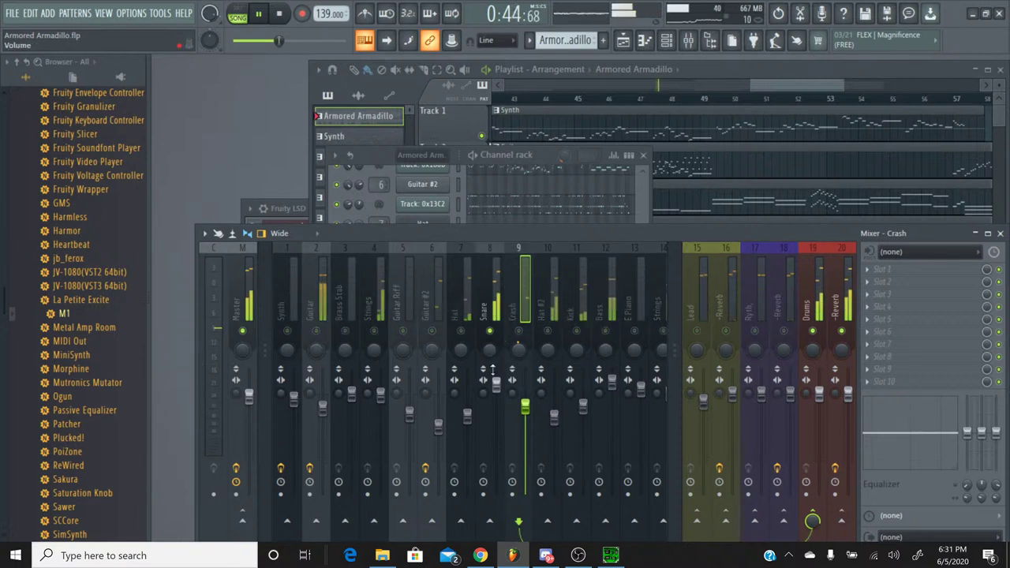
left_click(493, 370)
right_click(490, 337)
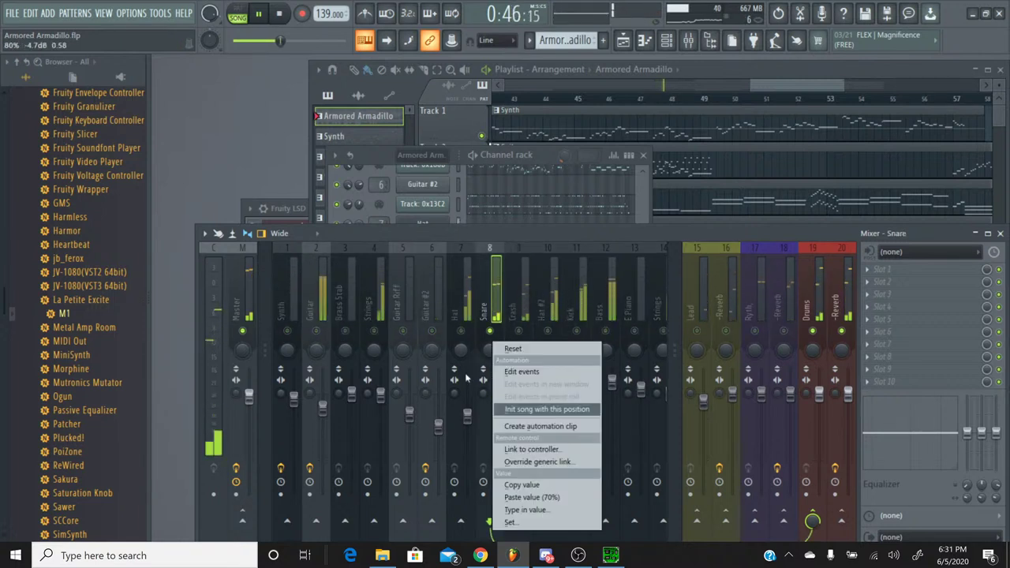
right_click(489, 331)
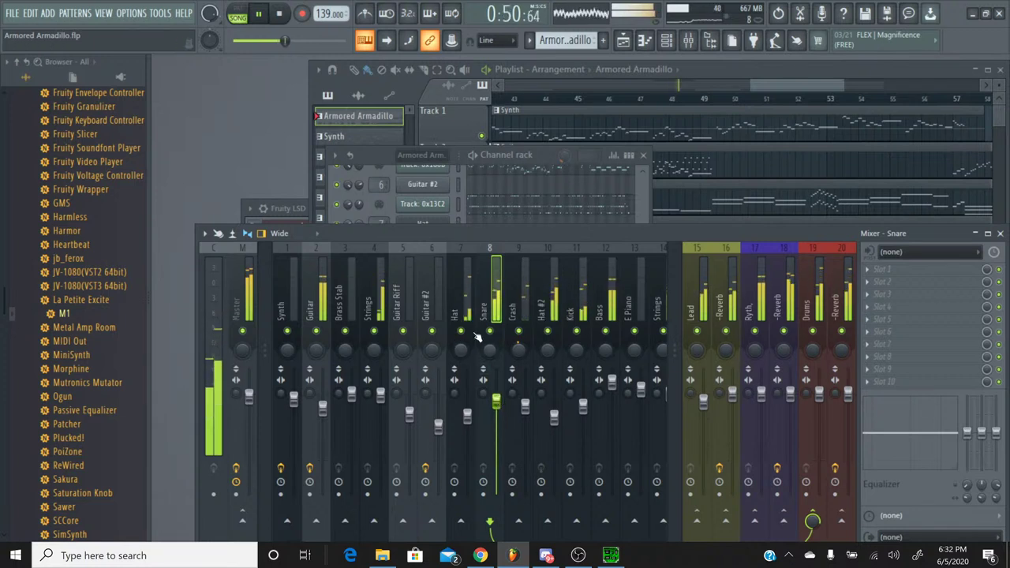
Isolate Hat and Hat #2, lower both to about 64% (-8.7 dB), and restore the full mix.
right_click(460, 330)
left_click(548, 331)
left_click_drag(555, 417, 553, 431)
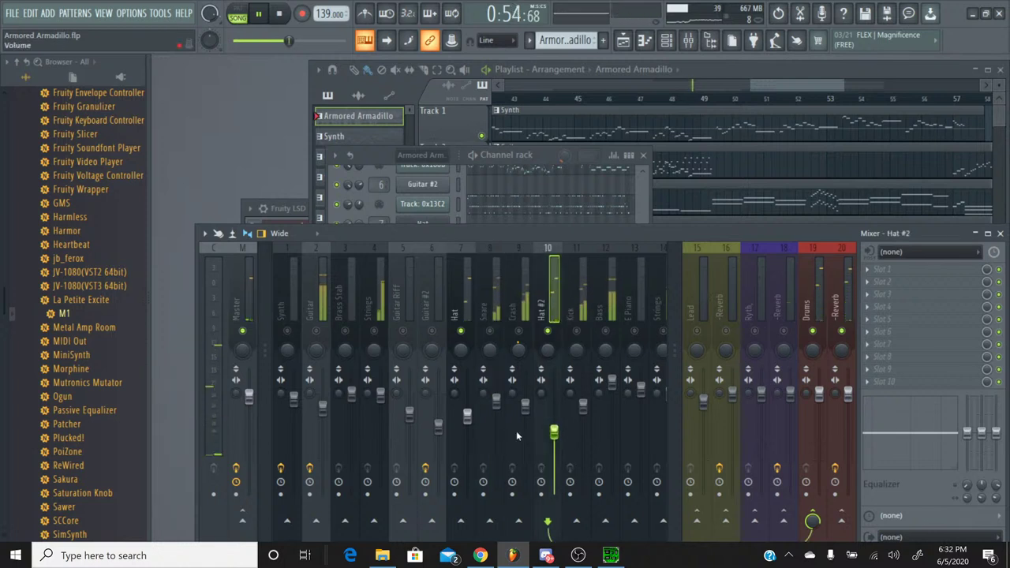
left_click_drag(468, 415, 468, 430)
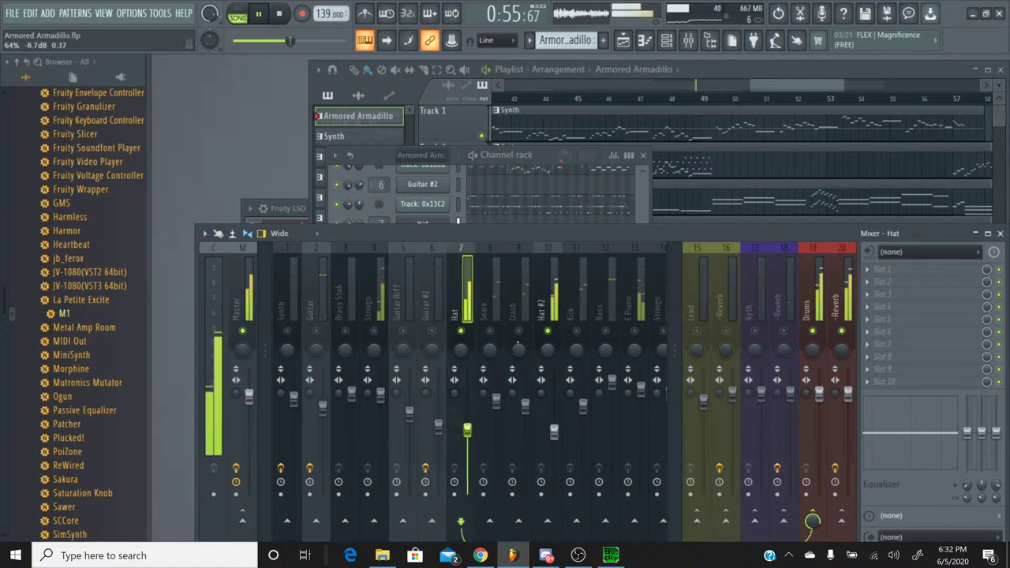
right_click(462, 332)
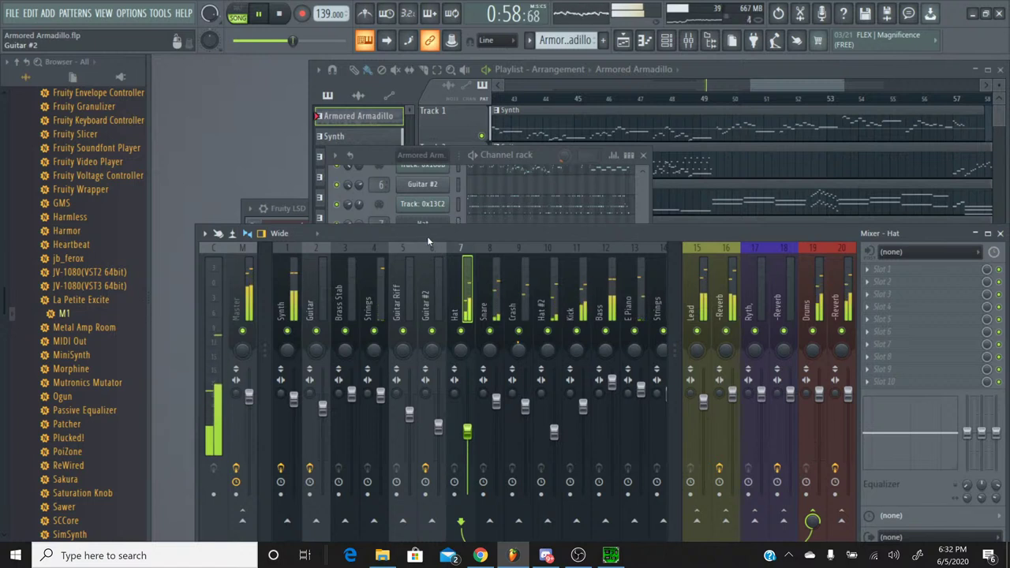
Replay the song from near its start, lower Guitar Riff and raise Guitar #2 slightly, and stop playback after listening.
left_click_drag(298, 41, 234, 41)
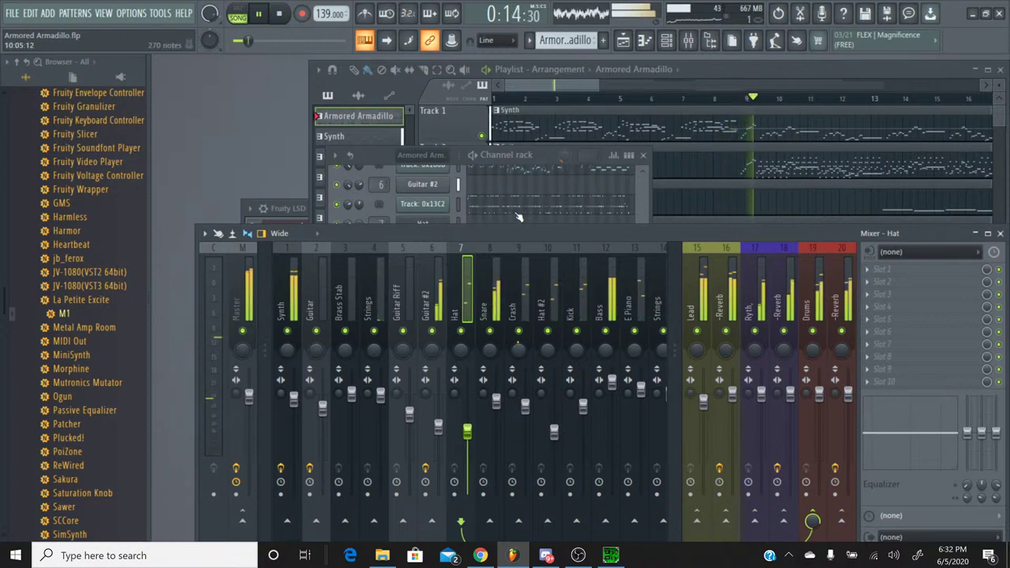
left_click_drag(409, 414, 408, 426)
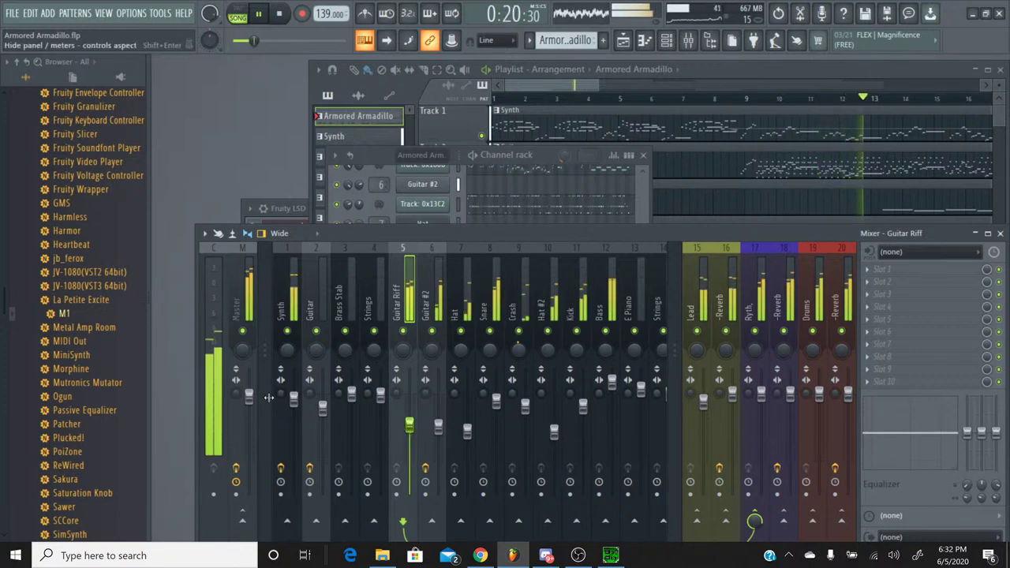
left_click_drag(409, 425, 439, 412)
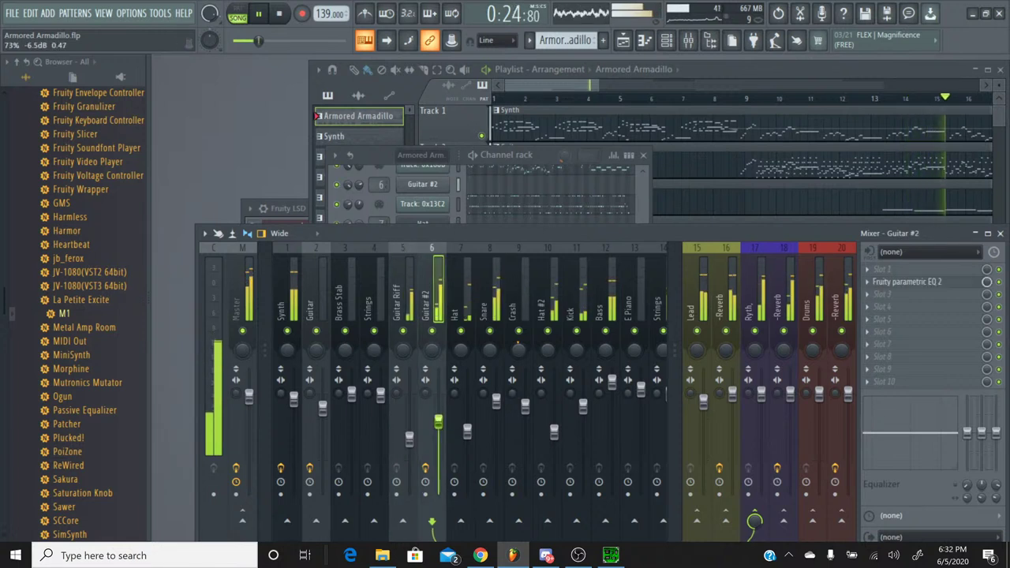
right_click(433, 332)
right_click(433, 332)
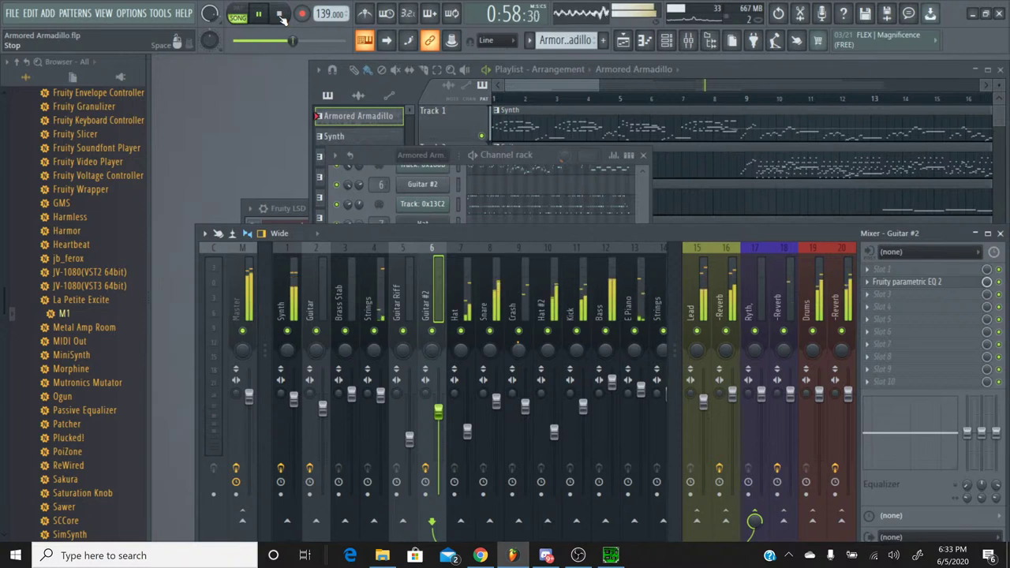
left_click(281, 16)
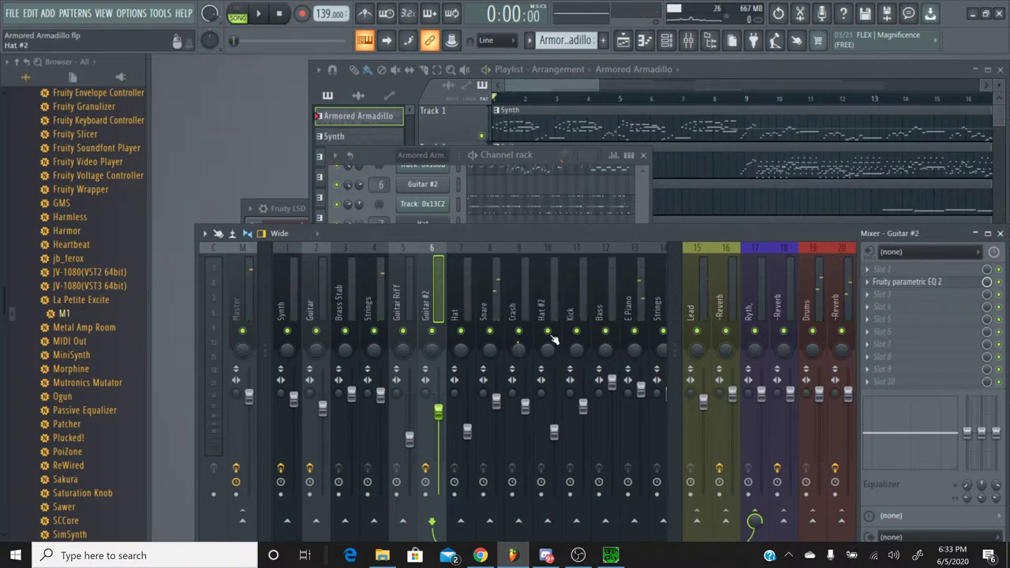
Read the viewer feedback in the live chat, and play the full arrangement from the start in song mode.
left_click(479, 555)
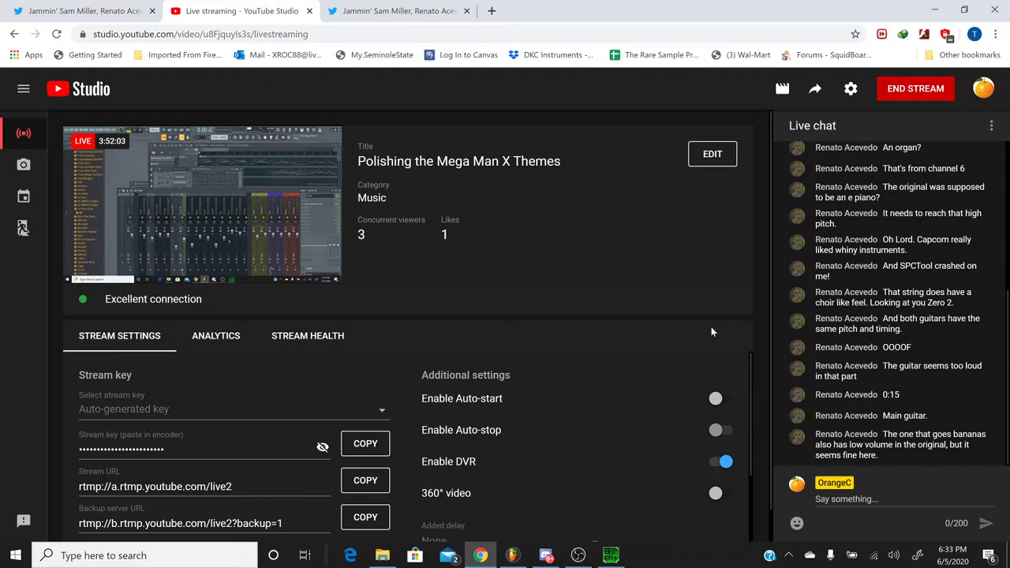
left_click(482, 557)
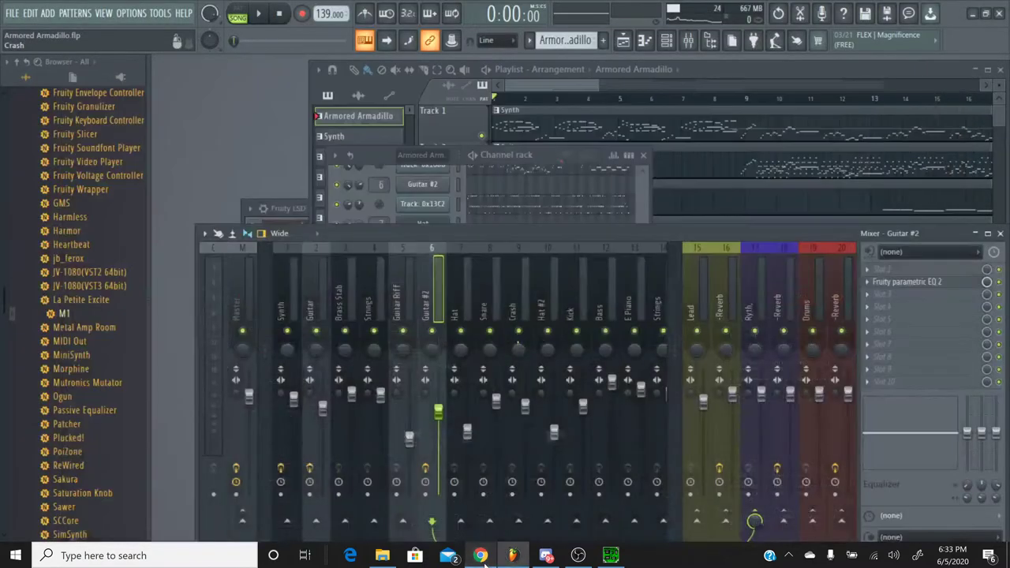
left_click(482, 558)
left_click(483, 557)
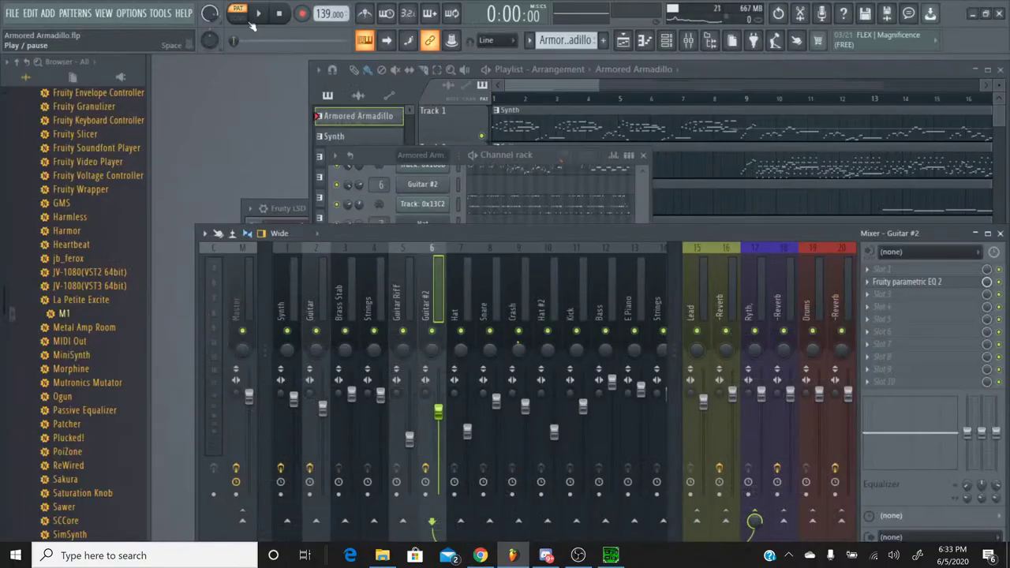
left_click(248, 22)
left_click(258, 16)
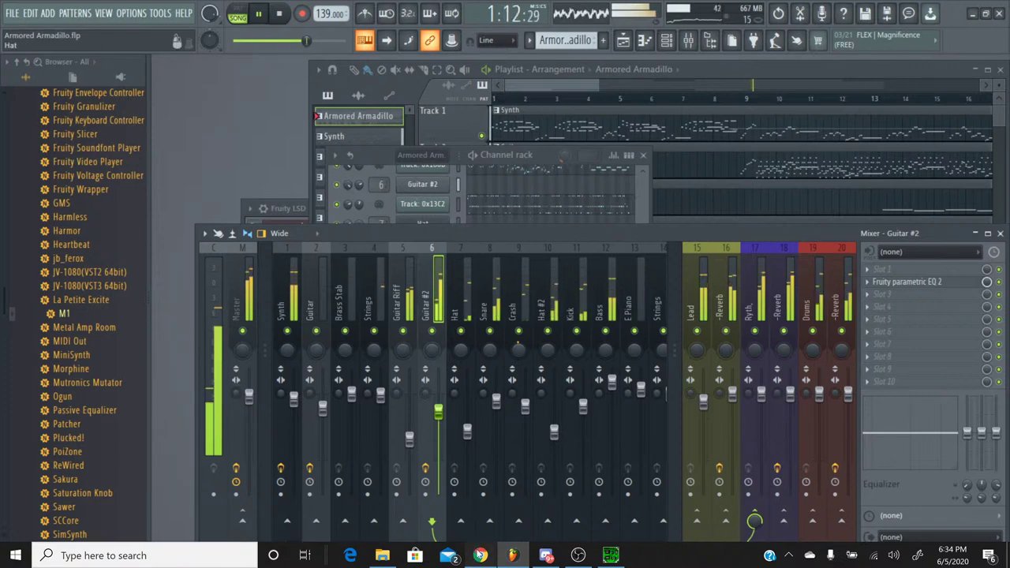
Check the new live chat comments about the main guitar, and slightly lower Guitar #2 in the mixer.
left_click(480, 556)
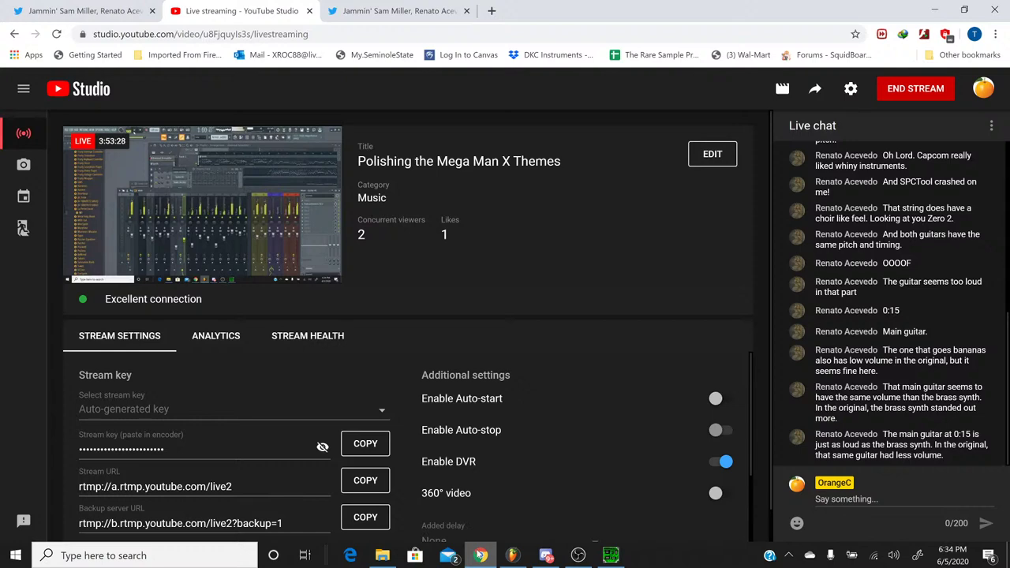
left_click(479, 556)
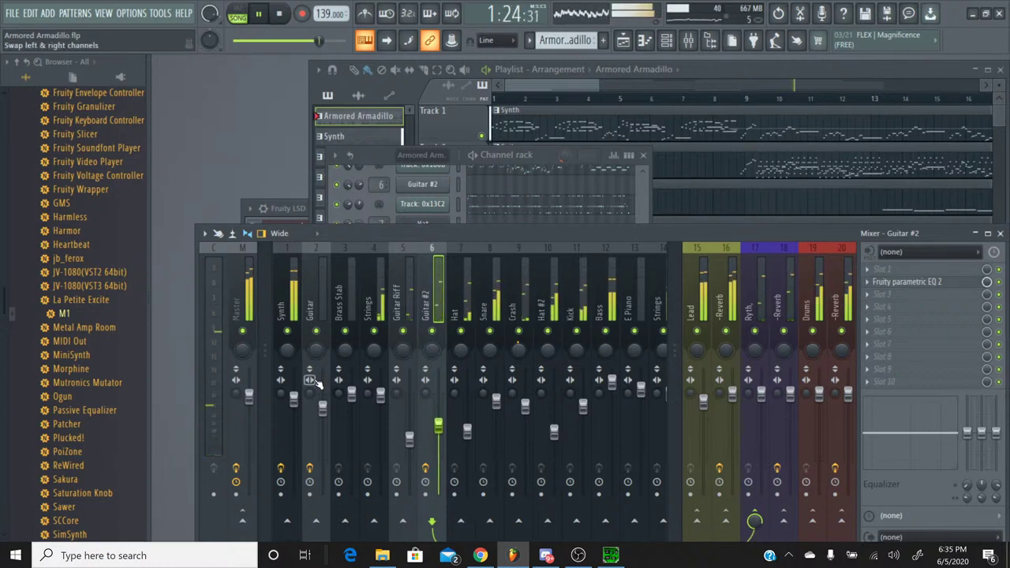
Replay the song from near its start, and check the live chat for new viewer feedback.
left_click_drag(320, 40, 237, 43)
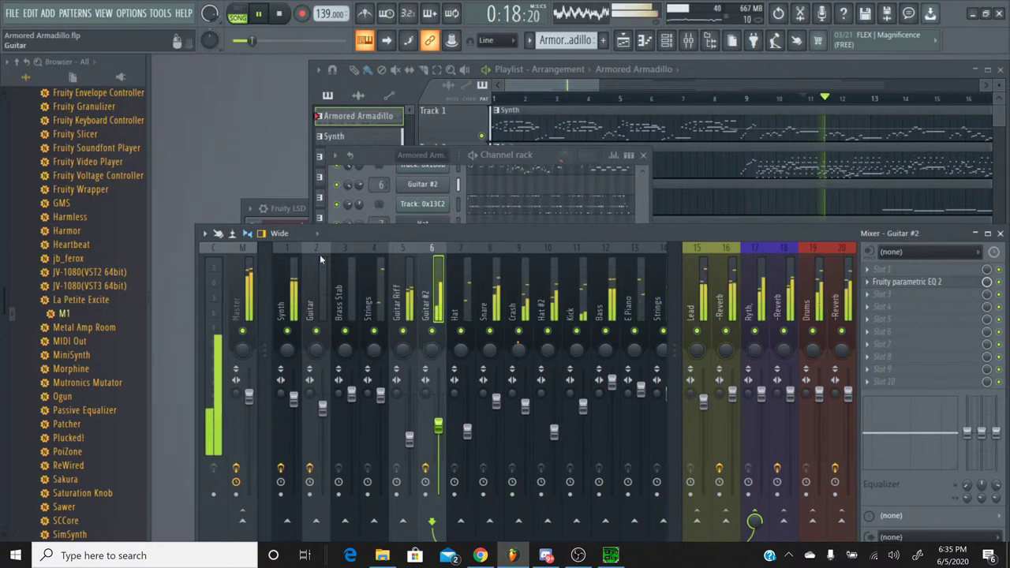
left_click_drag(252, 40, 235, 43)
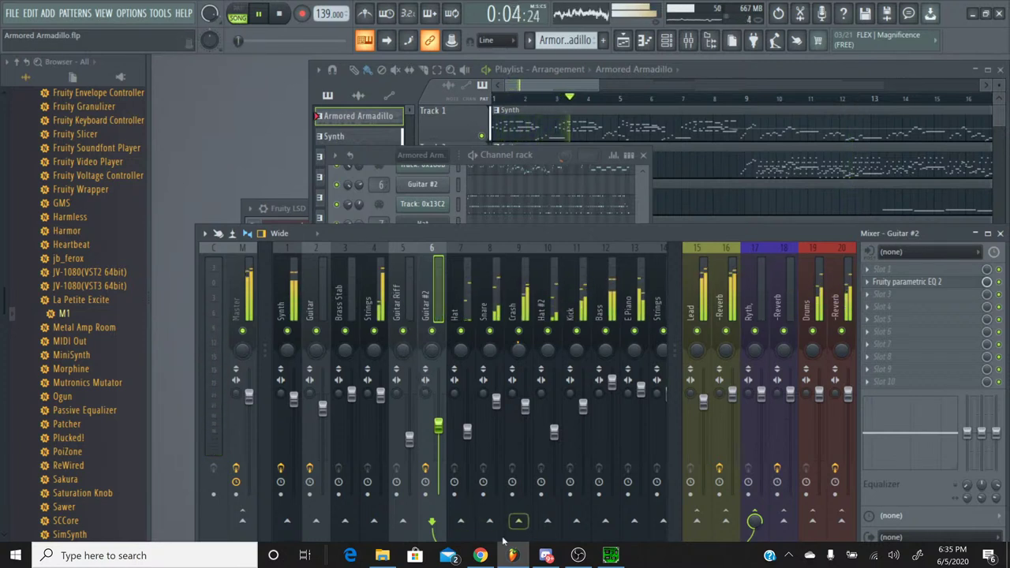
left_click(486, 557)
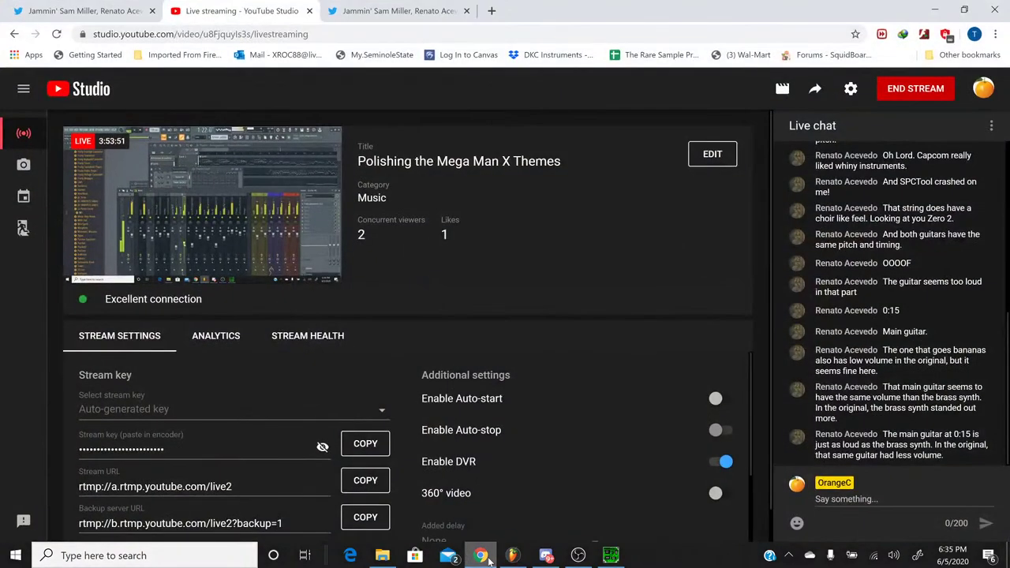
left_click(487, 557)
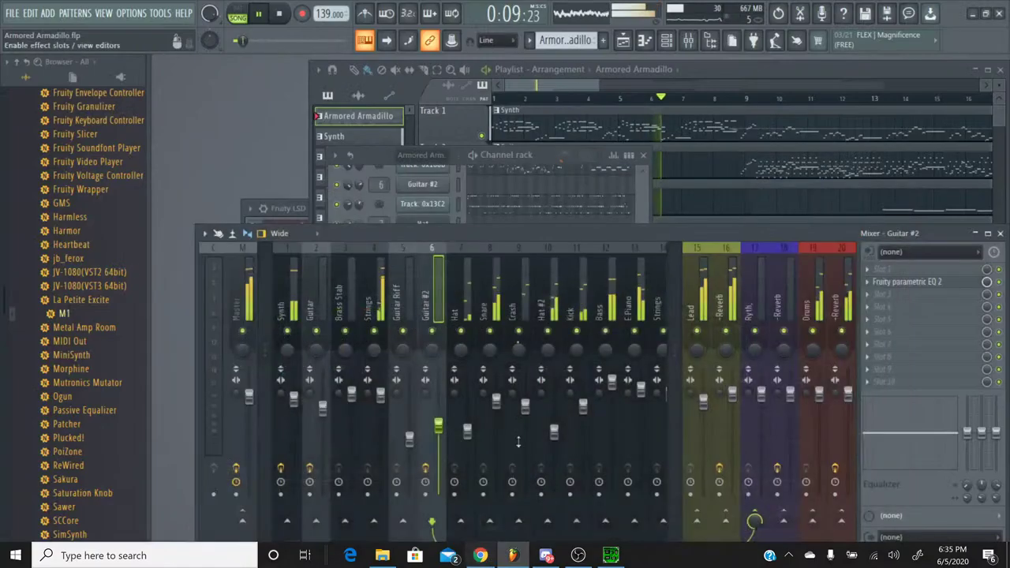
Audition Guitar #2 on its own, and slightly raise the Synth and Guitar Riff levels in the full mix.
right_click(433, 328)
left_click(434, 329)
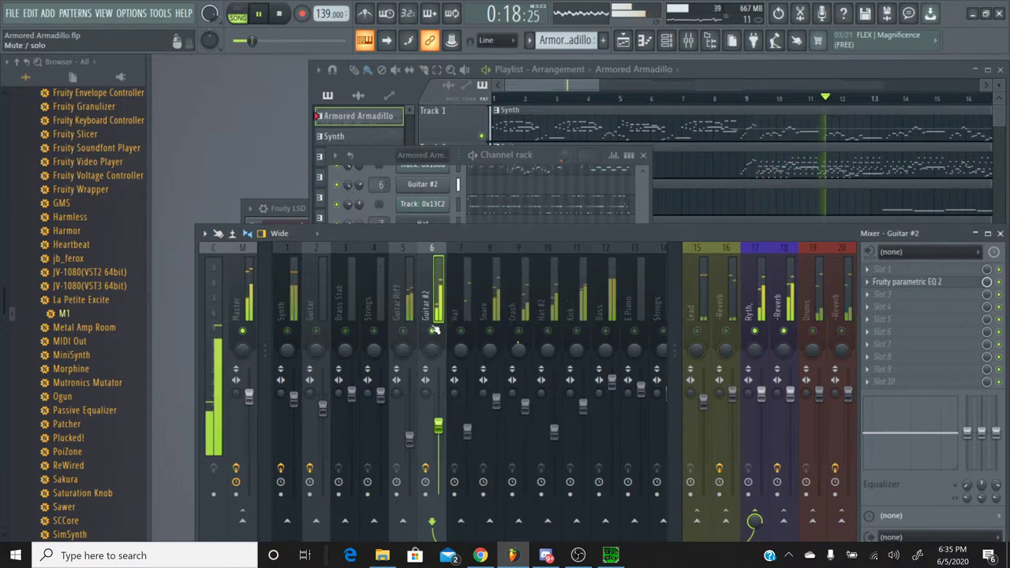
left_click(434, 329, "ctrl")
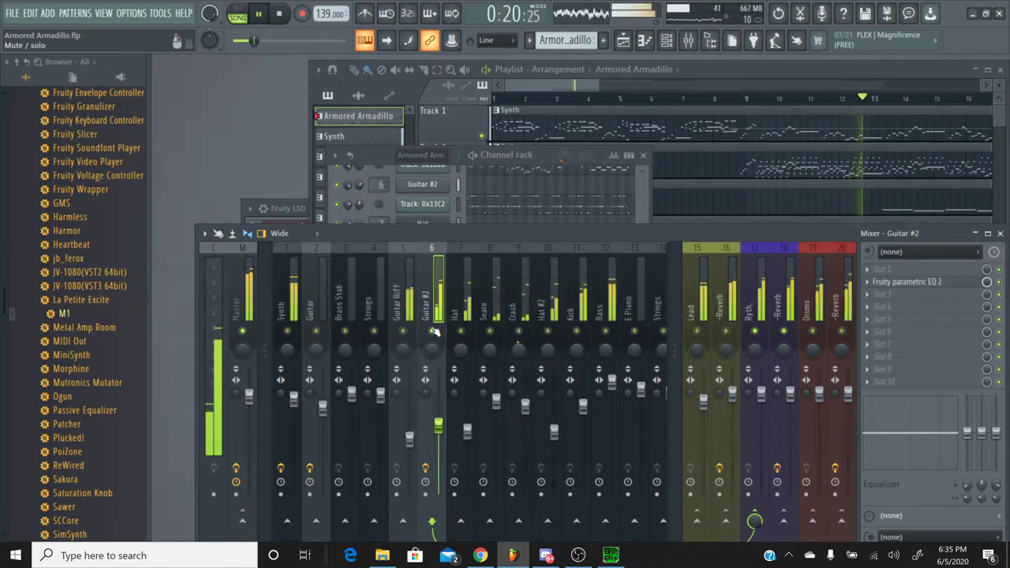
left_click(294, 396)
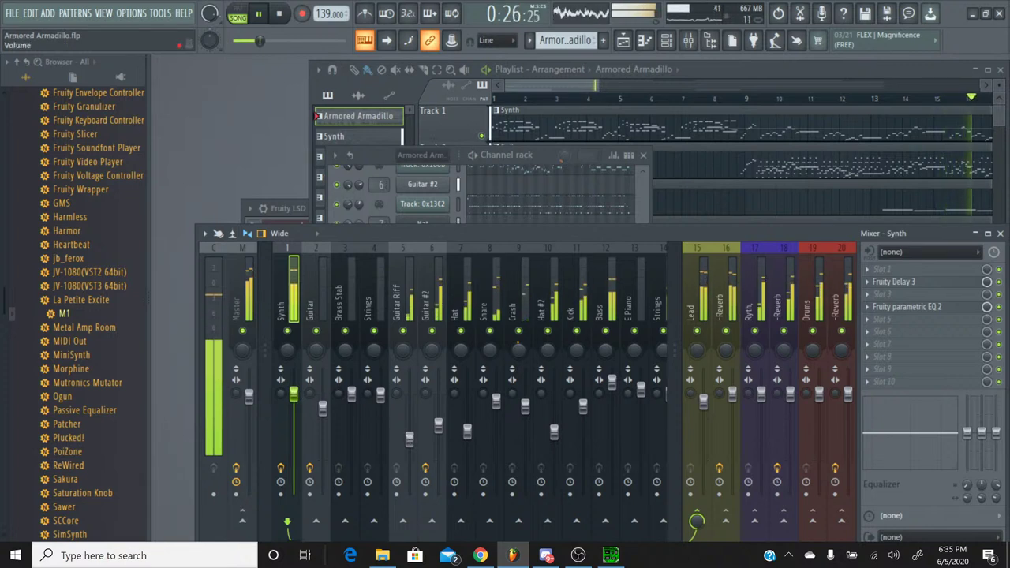
left_click(409, 434)
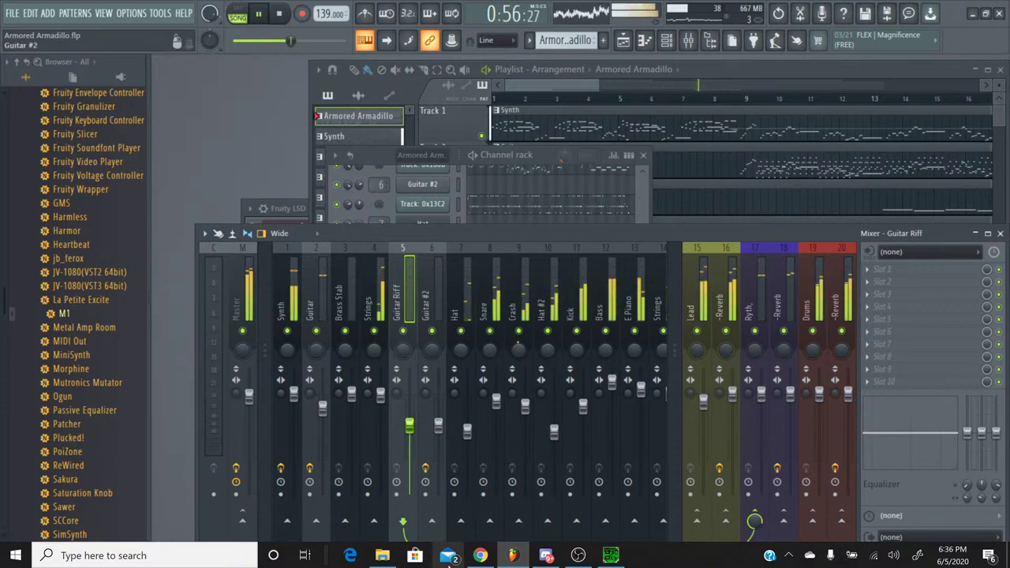
Read the new live chat comments, close the Mail window, and return to the FL Studio mixer.
left_click(480, 556)
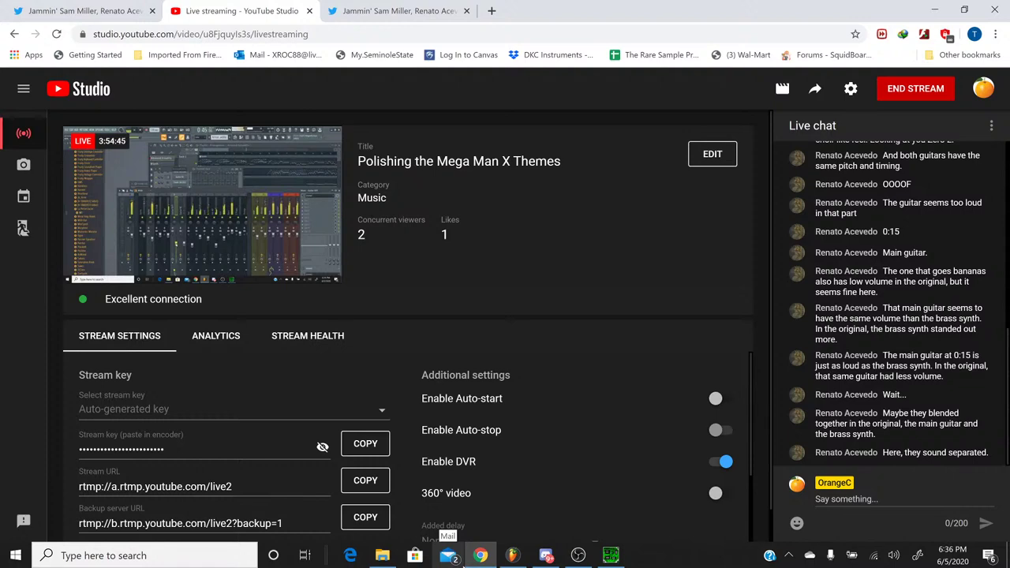
left_click(448, 555)
left_click(463, 557)
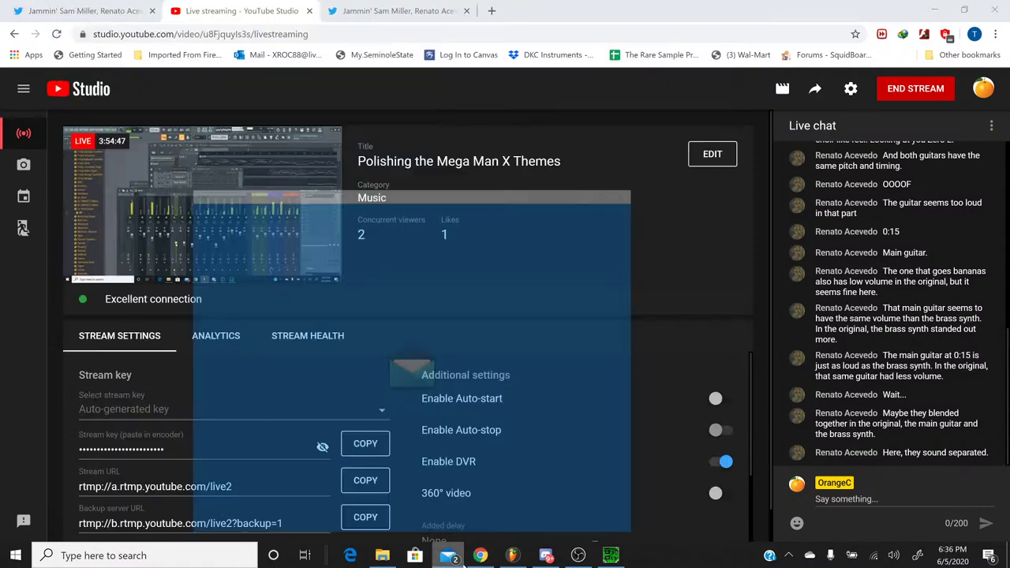
right_click(454, 557)
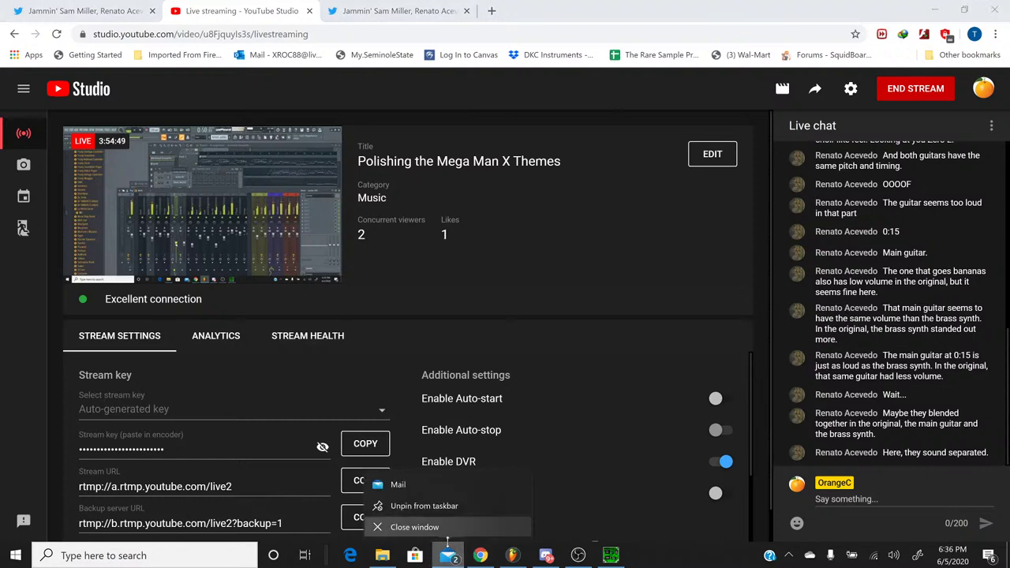
left_click(447, 536)
left_click(471, 555)
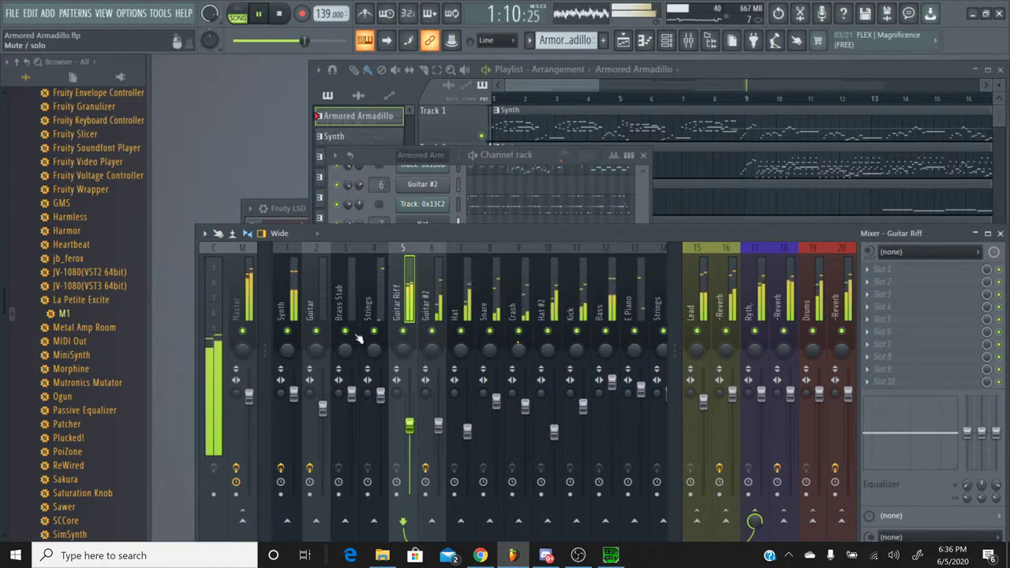
Compare Synth, Guitar Riff and Guitar #2 by soloing them in different combinations, and restore the full mix.
right_click(402, 332)
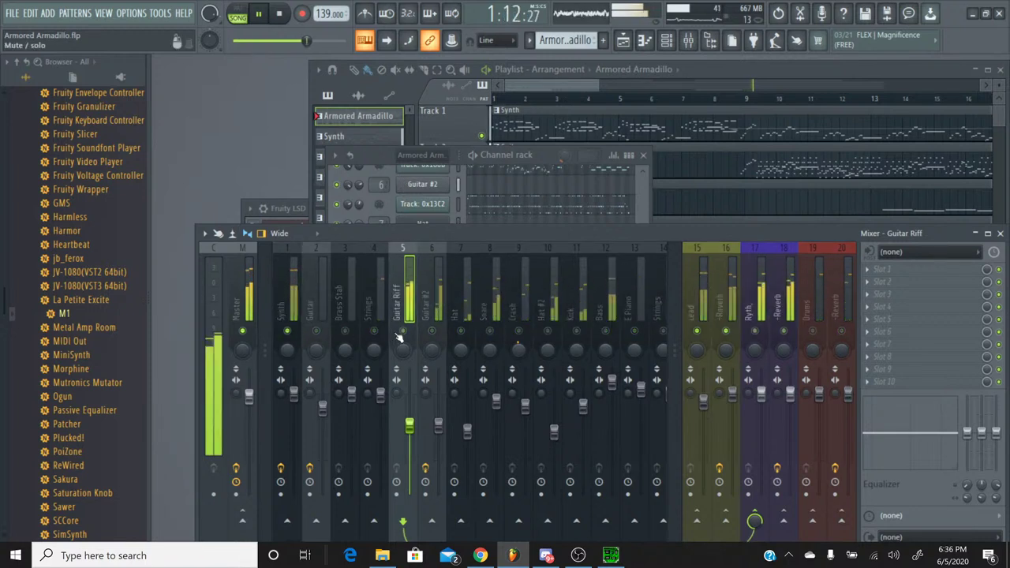
left_click(288, 332)
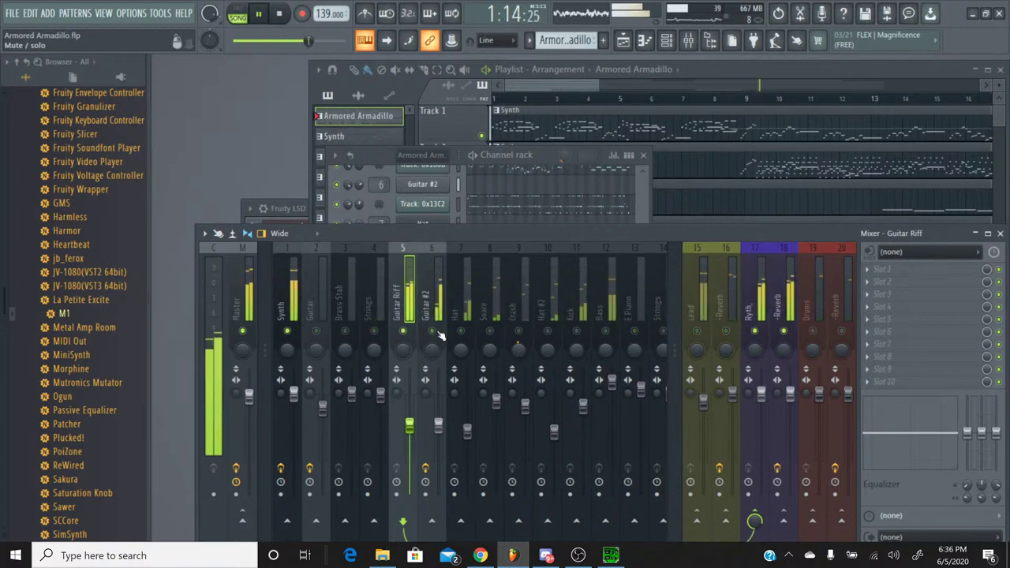
left_click(402, 332)
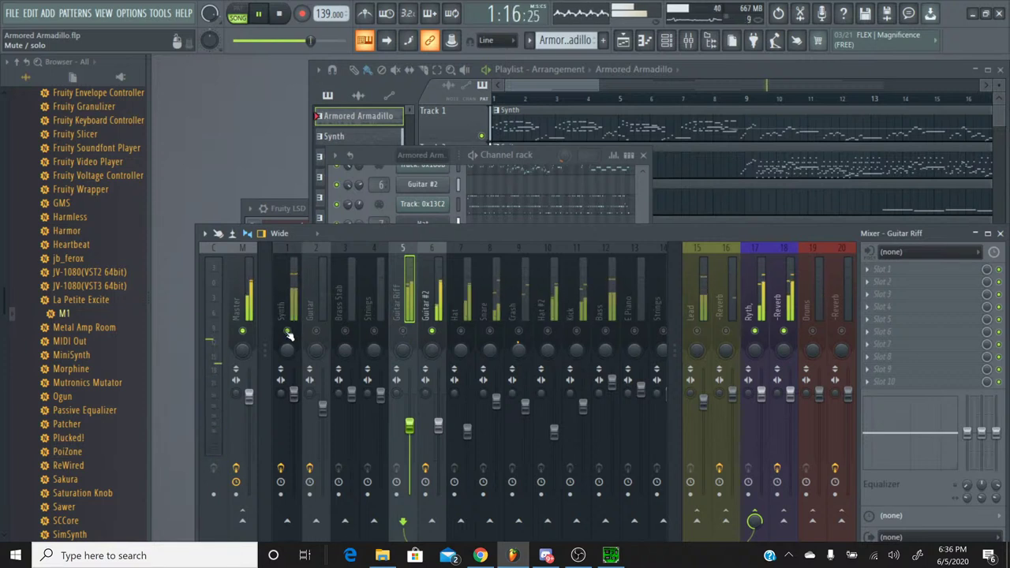
left_click(430, 332)
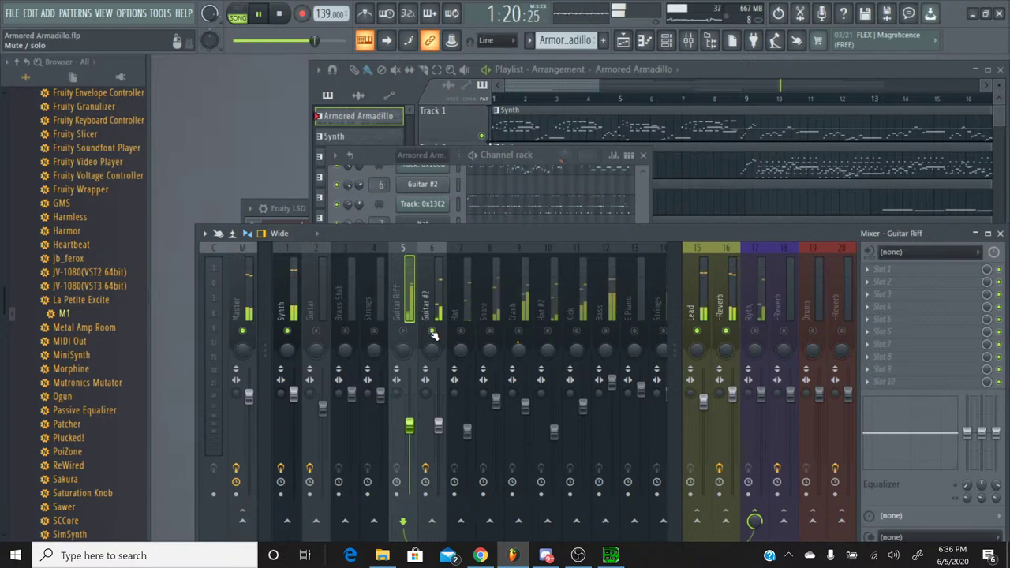
right_click(433, 333)
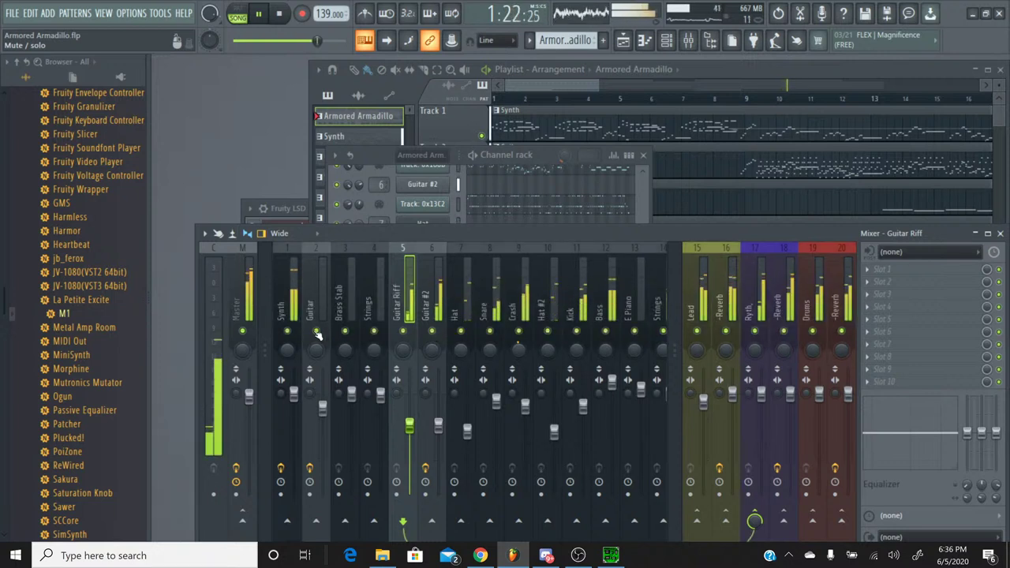
Isolate Synth and Guitar #2 together, listen from the song's opening section, and restore the full mix.
right_click(289, 332)
left_click(434, 332)
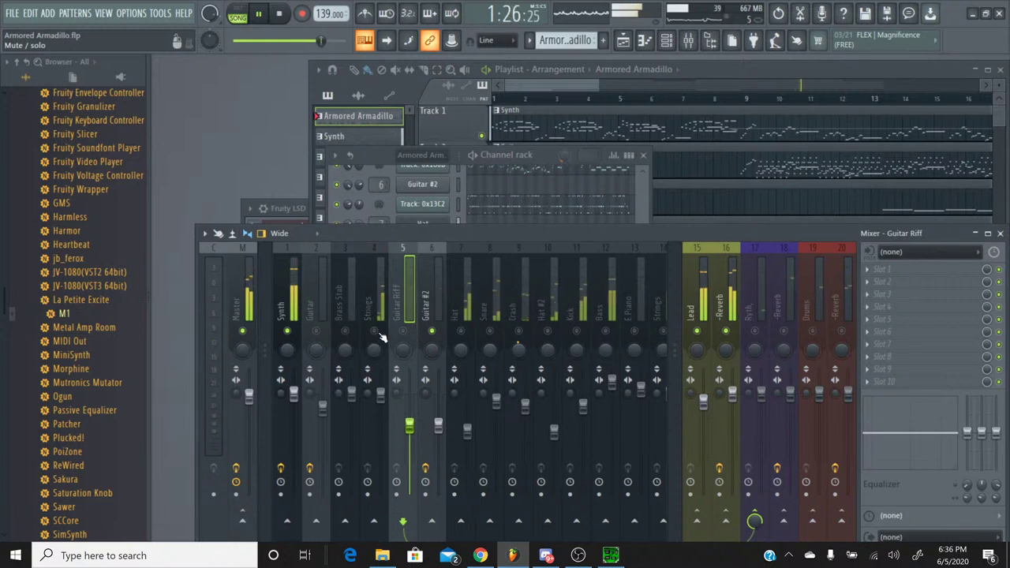
right_click(434, 332)
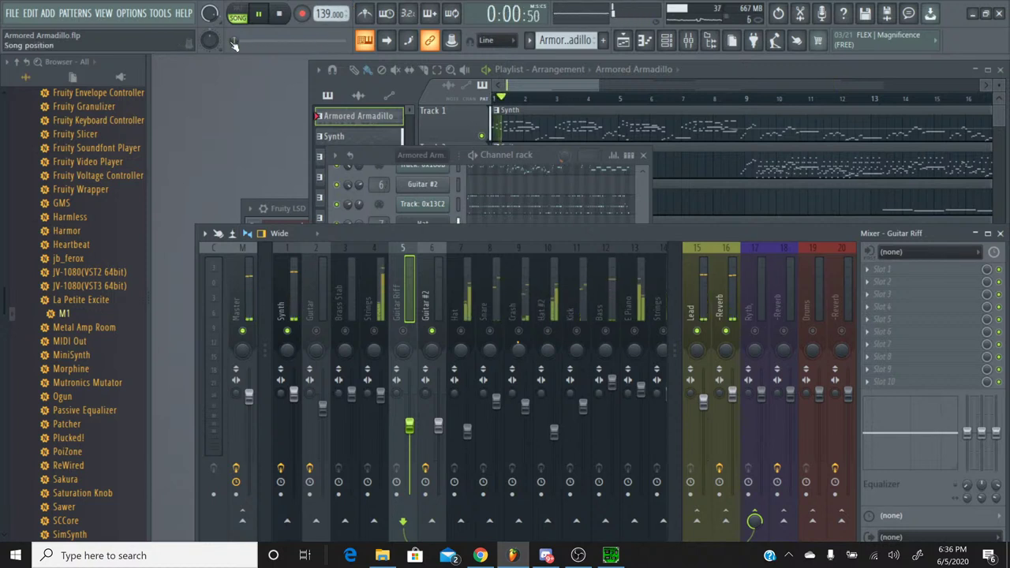
left_click_drag(234, 43, 247, 44)
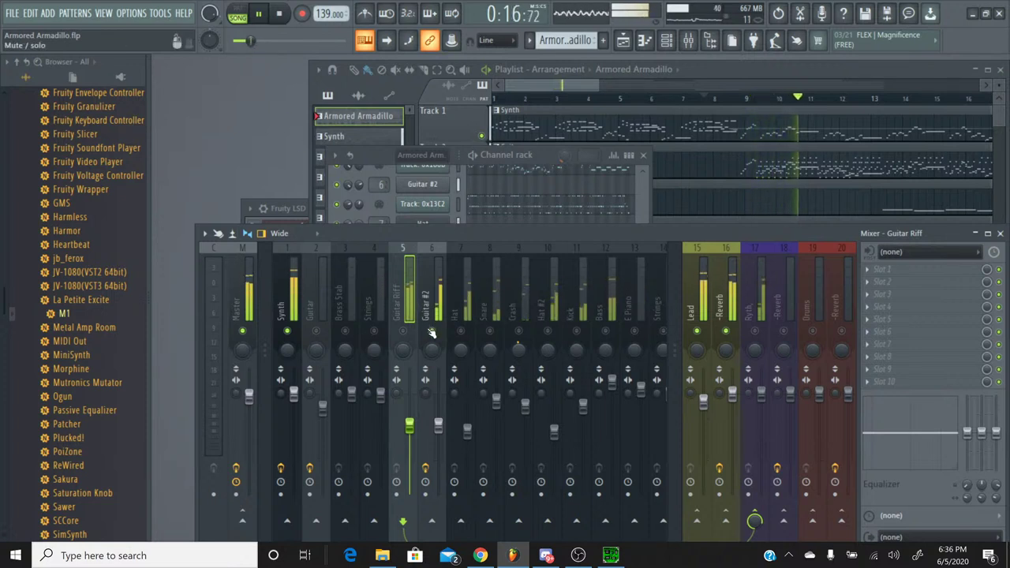
right_click(288, 331)
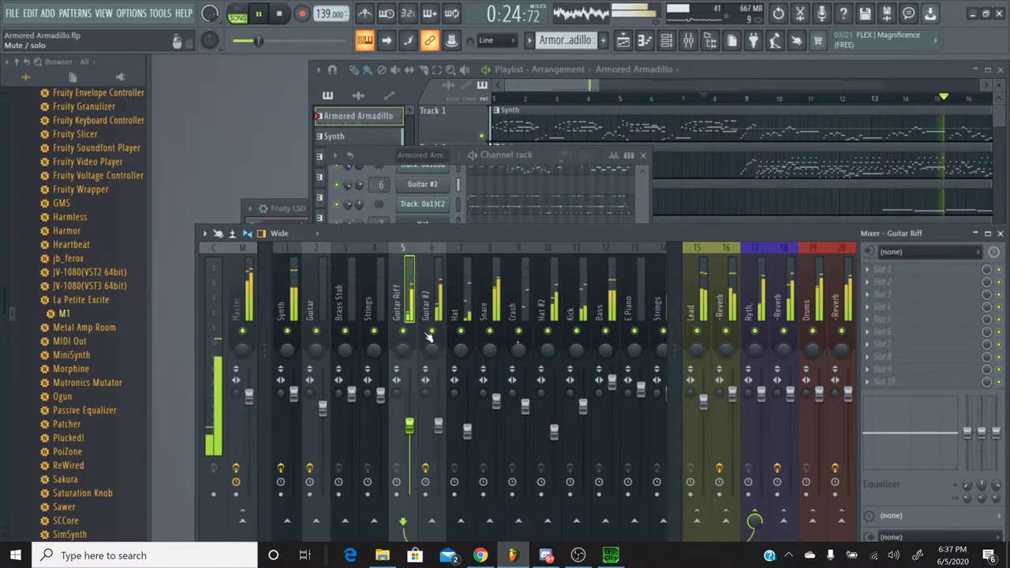
Isolate Synth and Guitar #2 again from early in the song, and briefly add Hat for comparison.
right_click(288, 332)
left_click(432, 331)
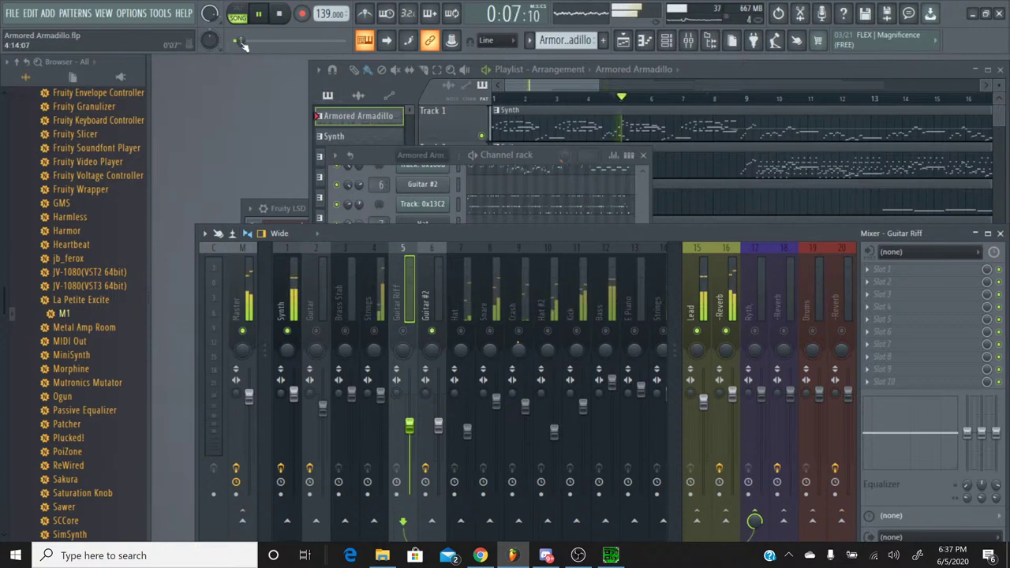
left_click(402, 331)
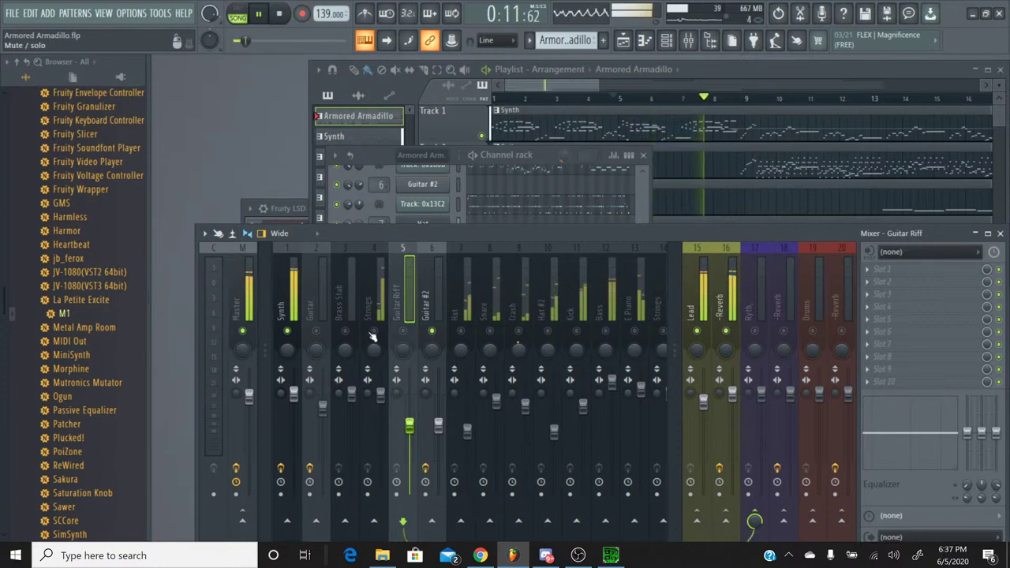
left_click(461, 331)
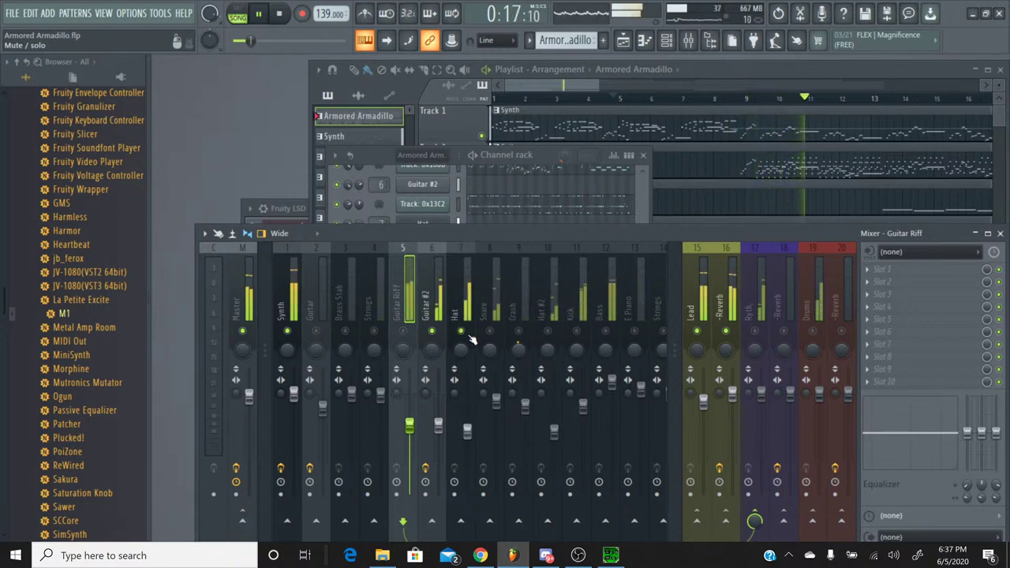
left_click(462, 332)
Isolate Guitar #2, raise its level to about 84% (-3.8 dB), and replay the song from the beginning.
left_click(433, 331)
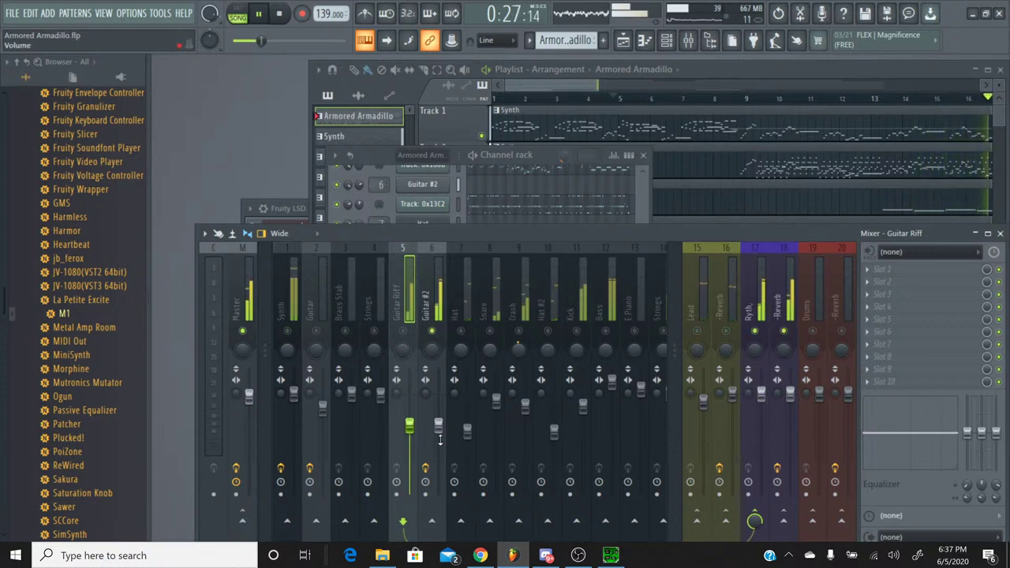
left_click_drag(440, 430, 438, 412)
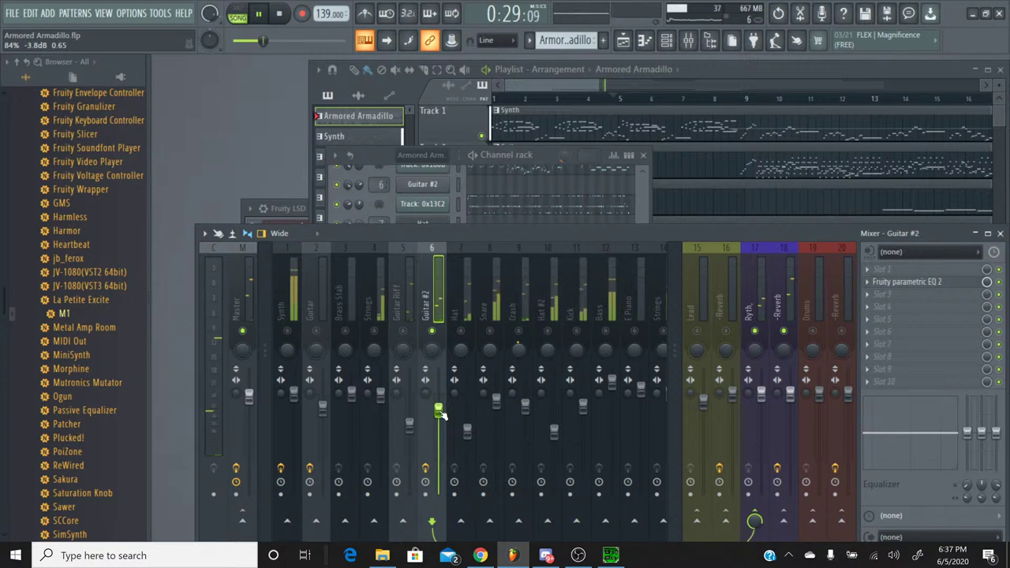
left_click(237, 43)
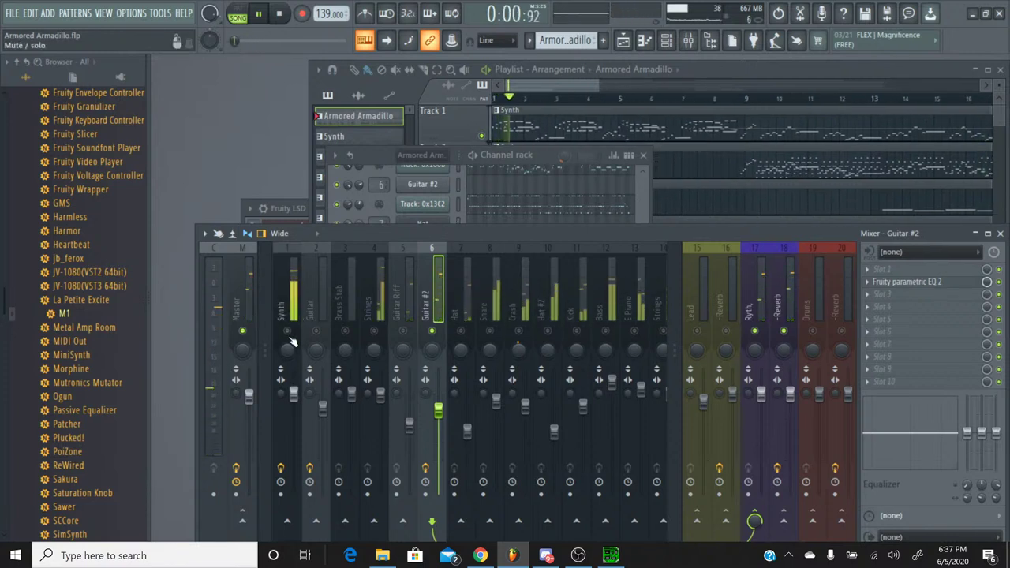
left_click(247, 43)
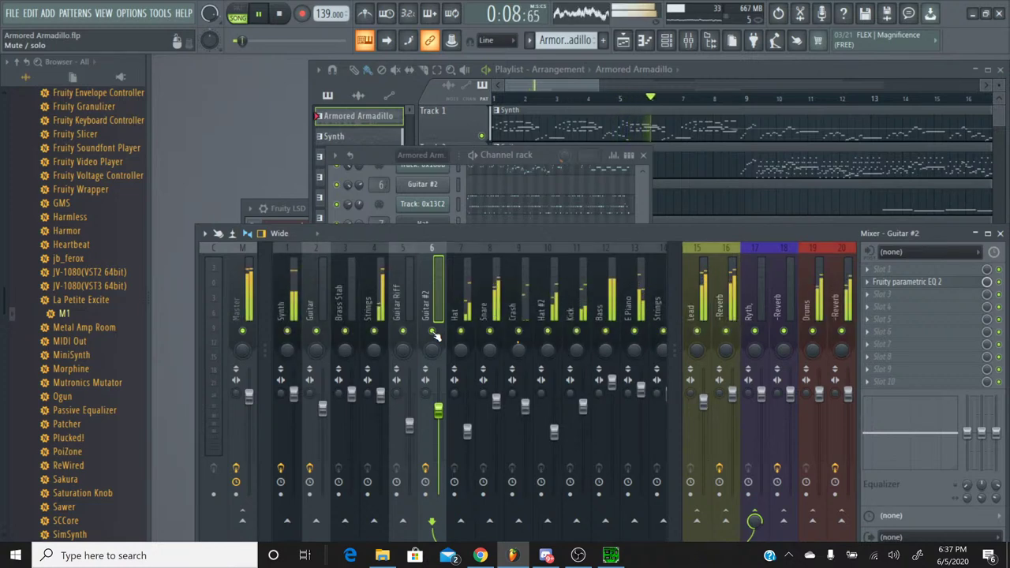
Isolate the Synth and Guitar tracks in the playlist so that only these two play.
left_click(434, 94)
right_click(480, 143)
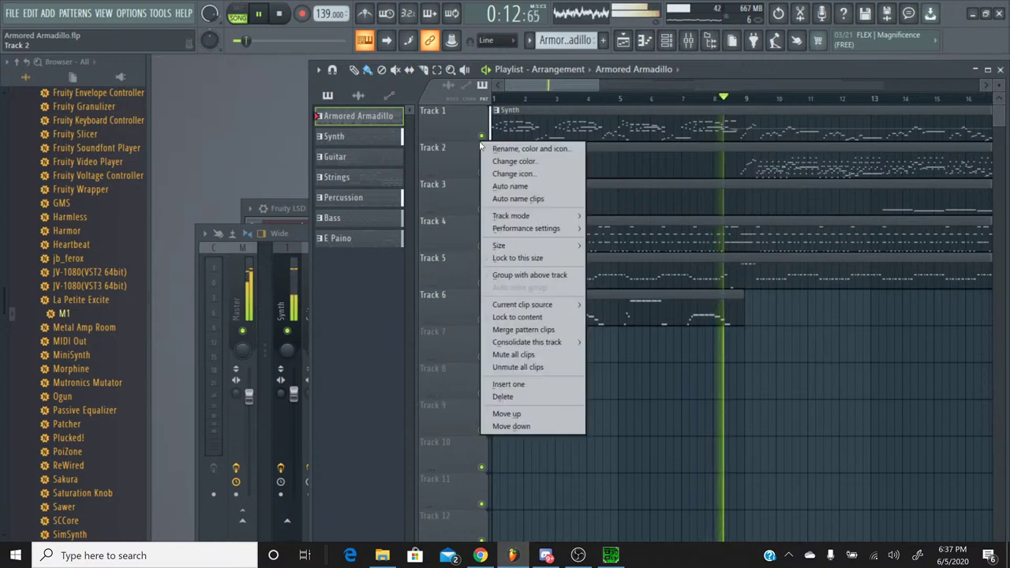
right_click(482, 137)
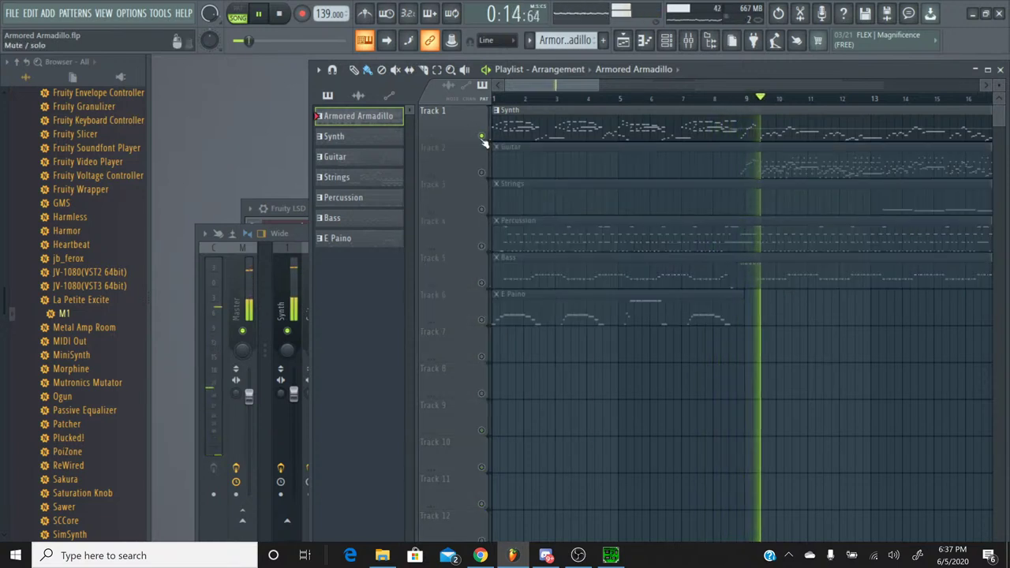
left_click(481, 173)
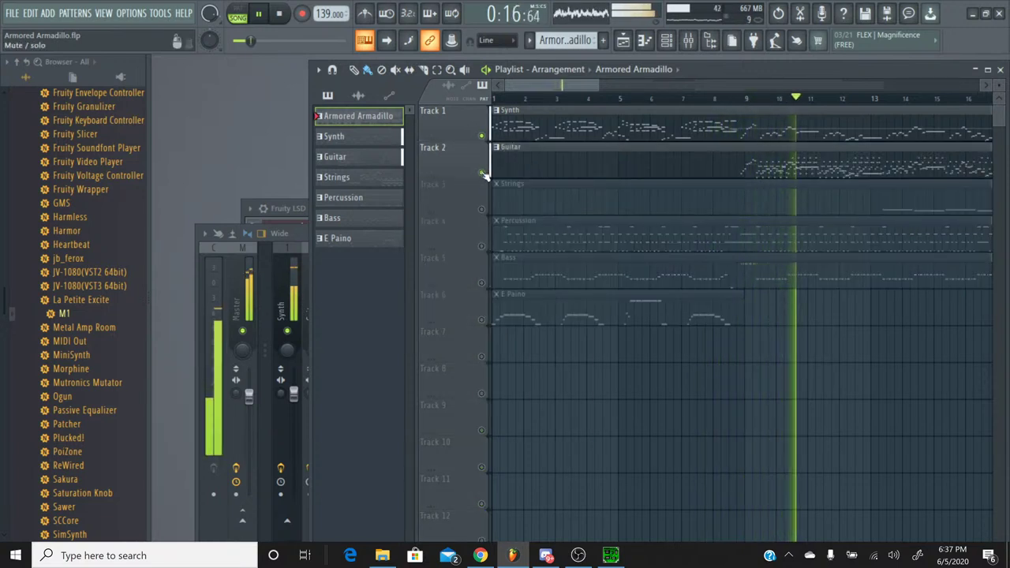
With Guitar Riff muted, lower Guitar #2 and slightly lower Synth in the mixer, and replay the song from near its start.
left_click(686, 43)
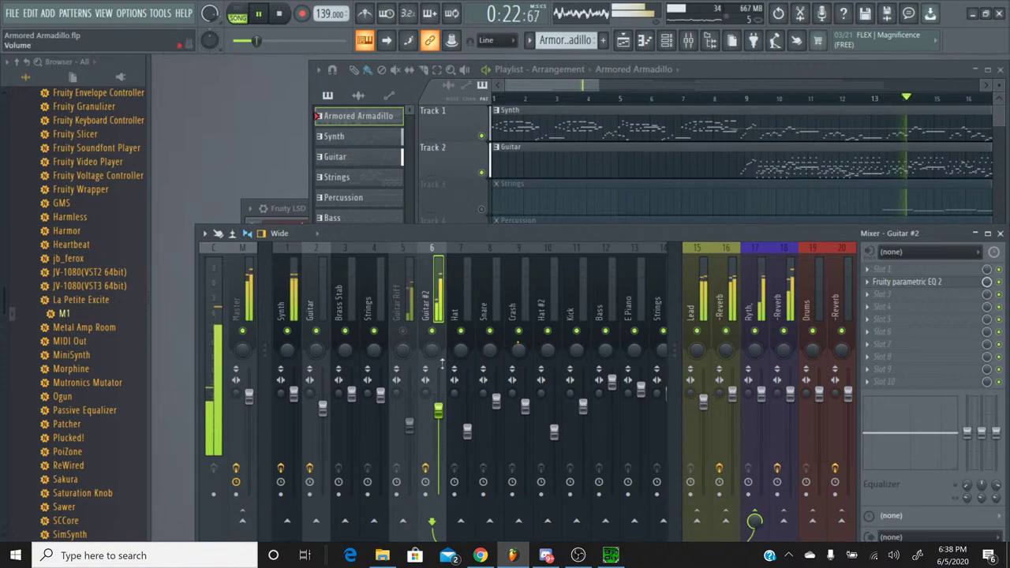
left_click_drag(438, 410, 438, 428)
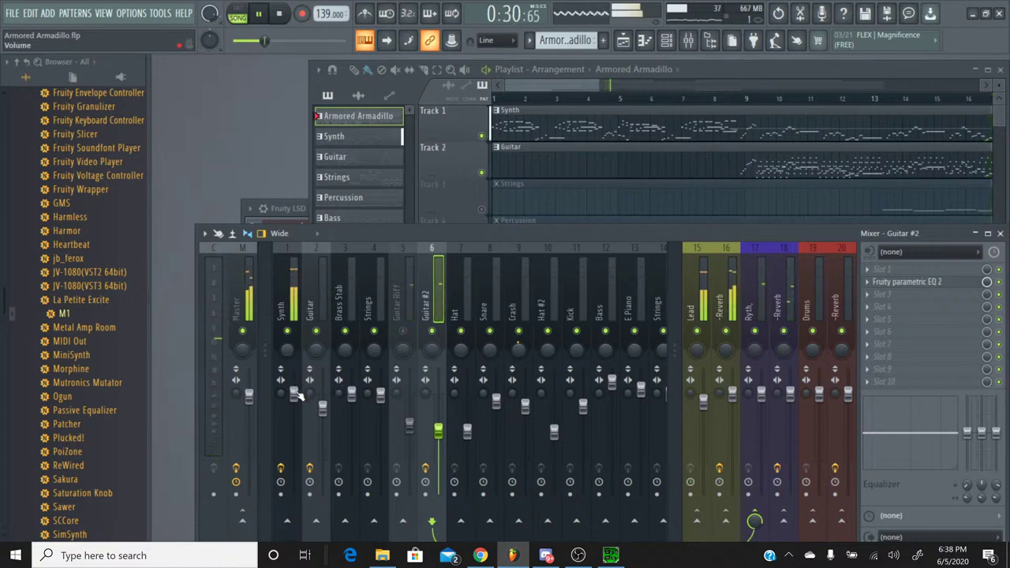
left_click_drag(295, 394, 295, 397)
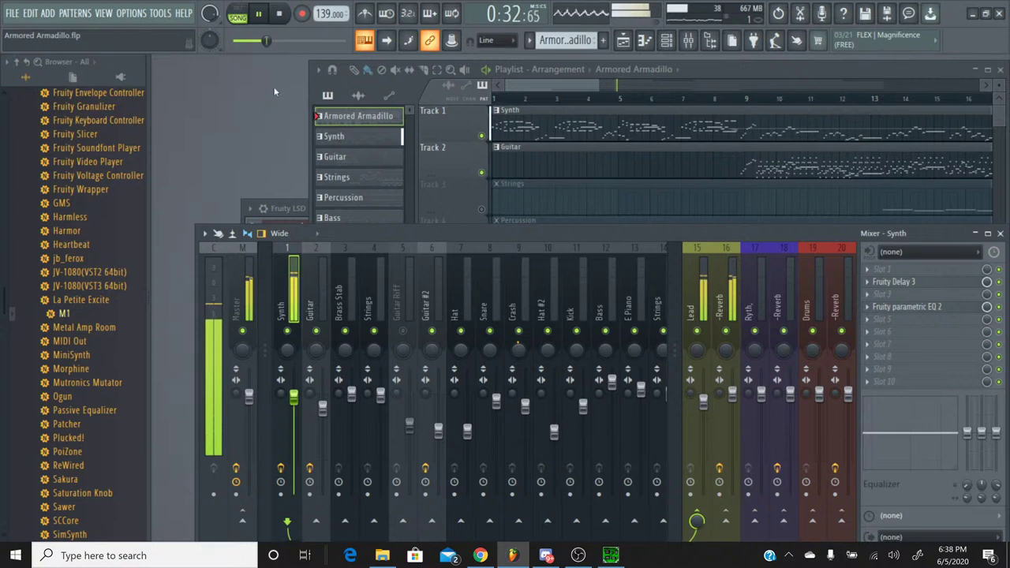
left_click_drag(266, 41, 235, 41)
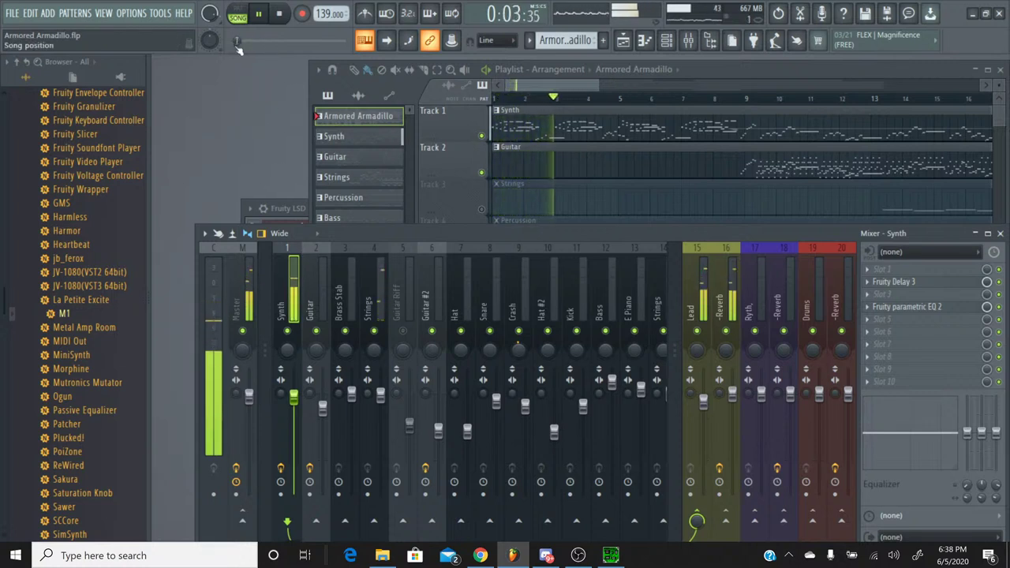
Play a section further into the song, bring all playlist tracks back in alongside Synth and Guitar, and replay from the beginning.
left_click_drag(237, 48, 253, 48)
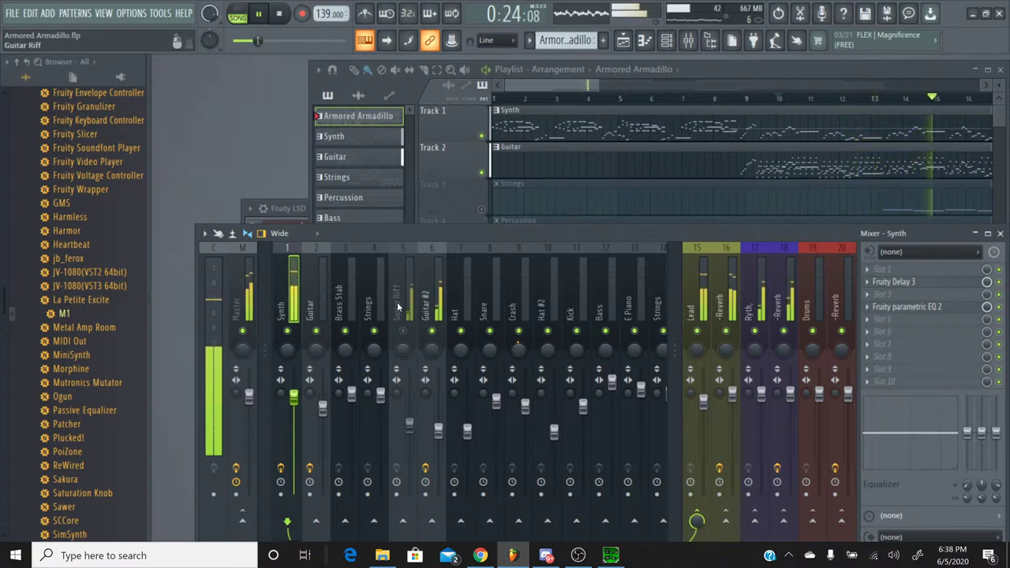
right_click(481, 172)
right_click(482, 174)
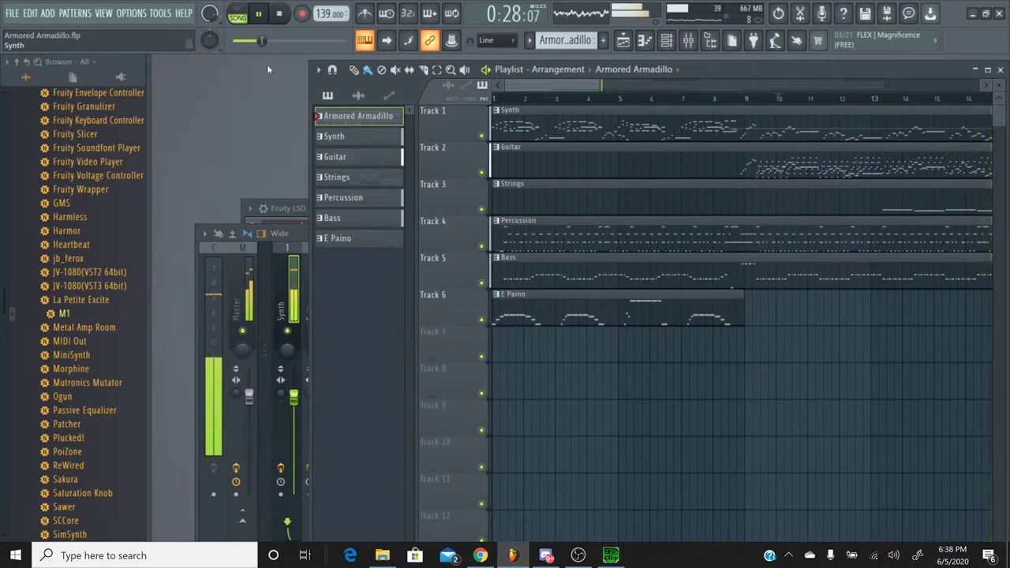
left_click_drag(265, 43, 236, 41)
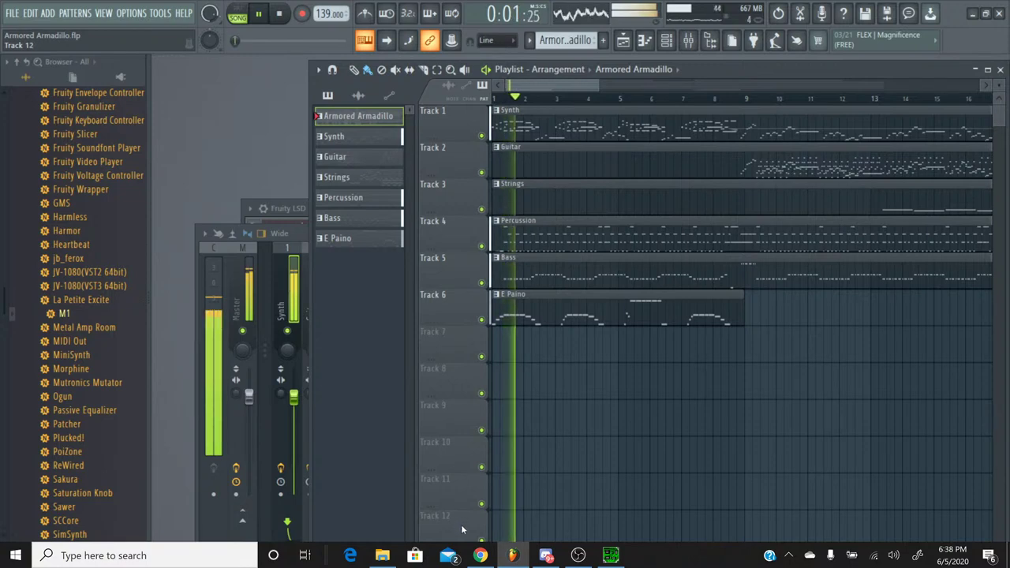
Check the viewer feedback in the YouTube Studio live chat in Chrome and return to FL Studio.
left_click(473, 557)
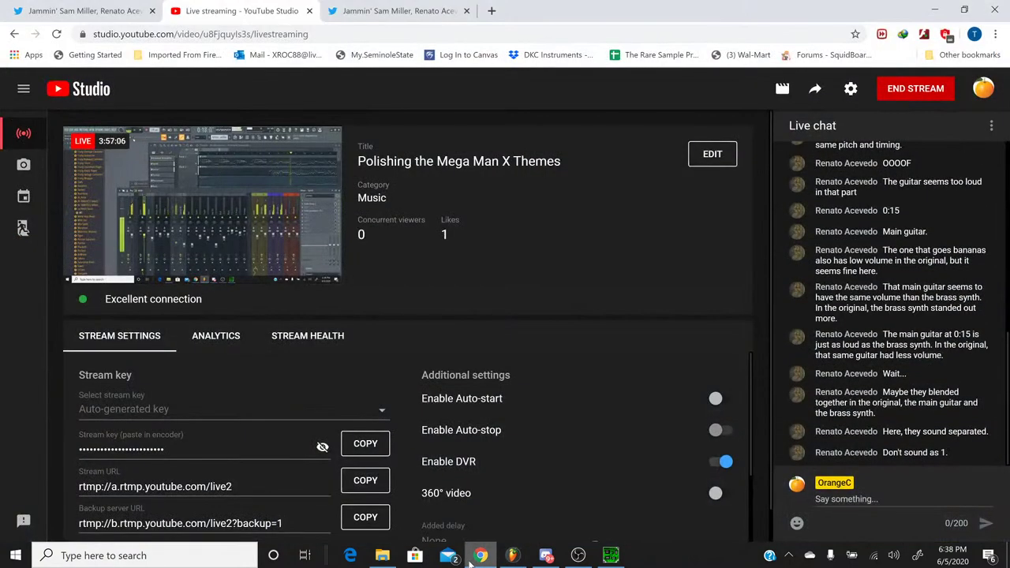
left_click(479, 555)
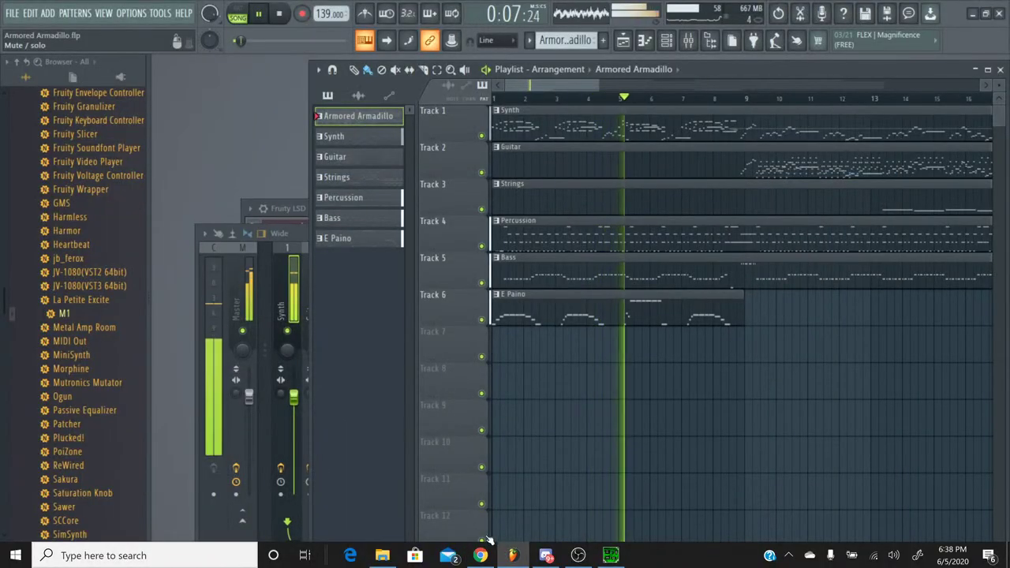
left_click(479, 555)
left_click(476, 557)
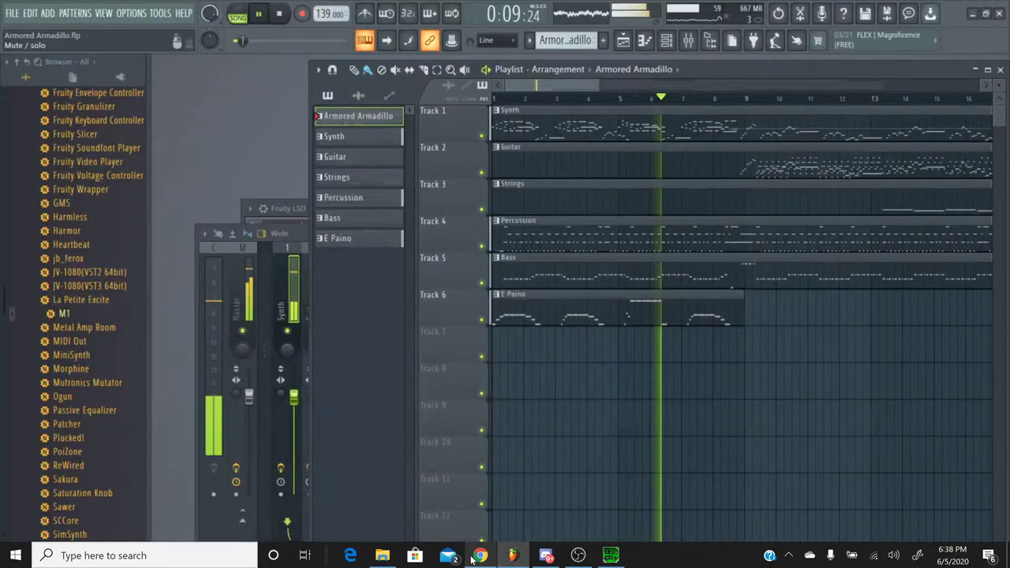
Unmute Guitar Riff in the mixer and lower its level slightly.
left_click(687, 41)
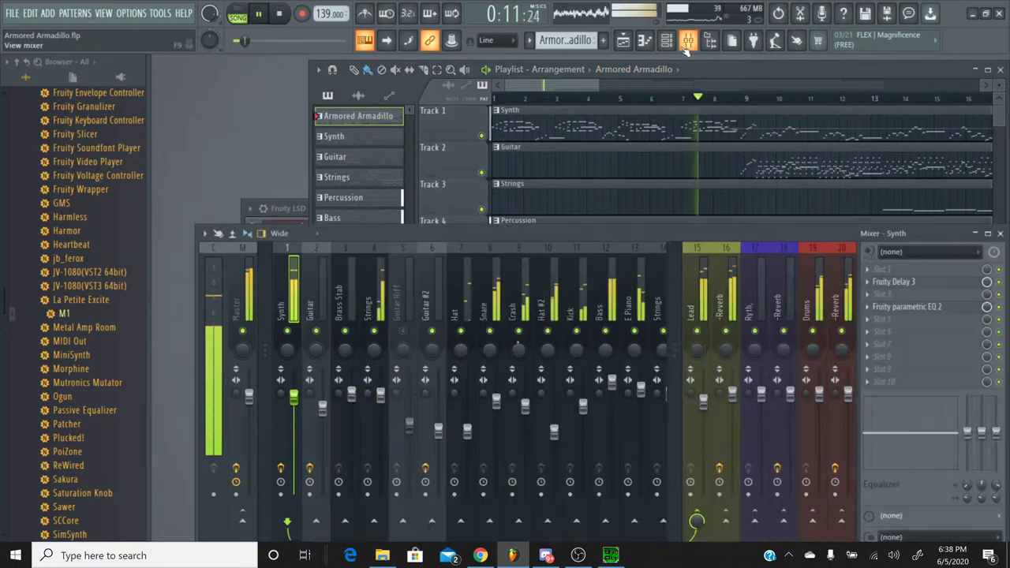
left_click(403, 332)
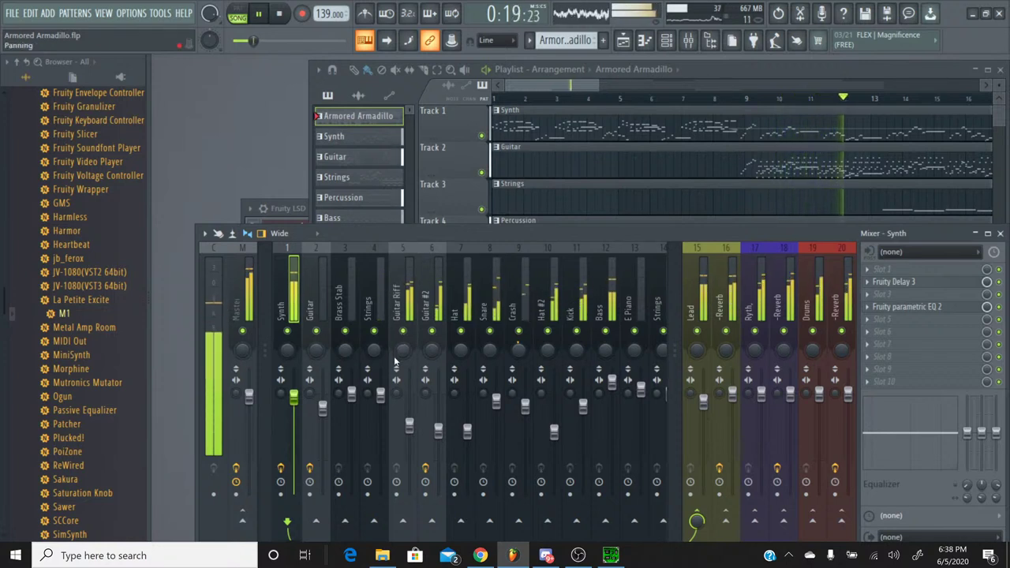
left_click_drag(409, 426, 410, 436)
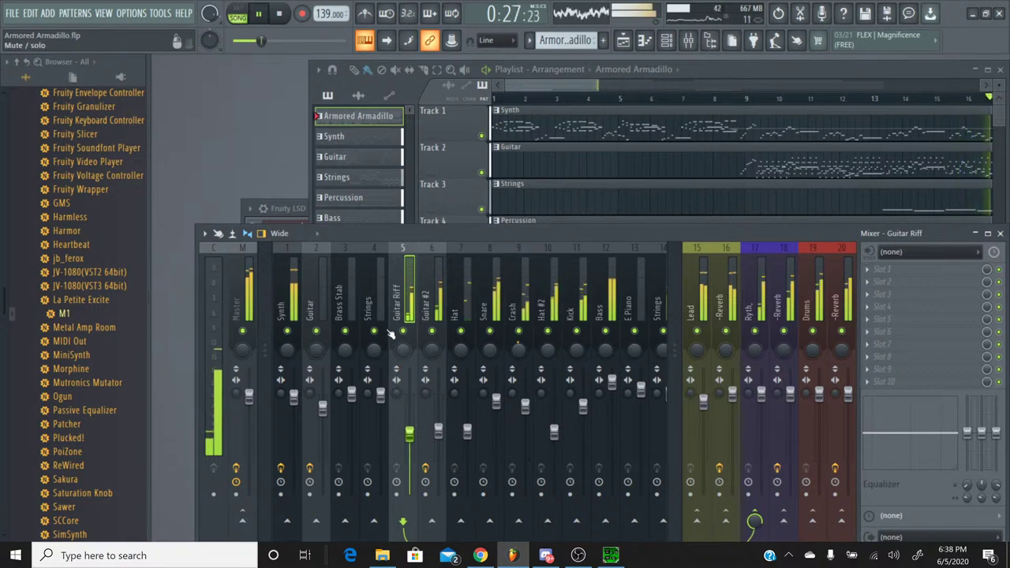
Raise the Synth and Guitar #2 levels in the mixer, and replay the song from around 0:20.
left_click(294, 397)
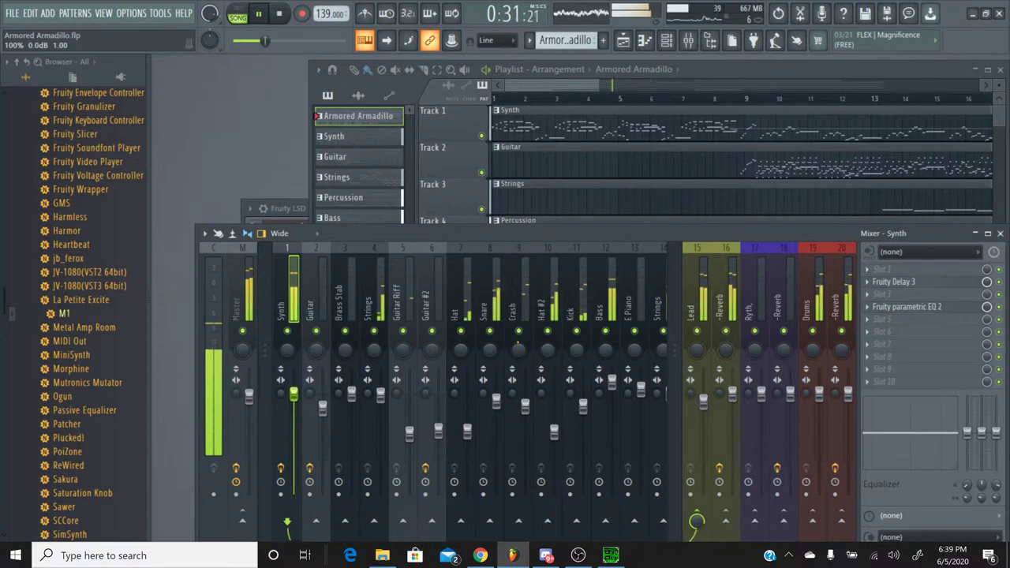
left_click_drag(439, 430, 441, 419)
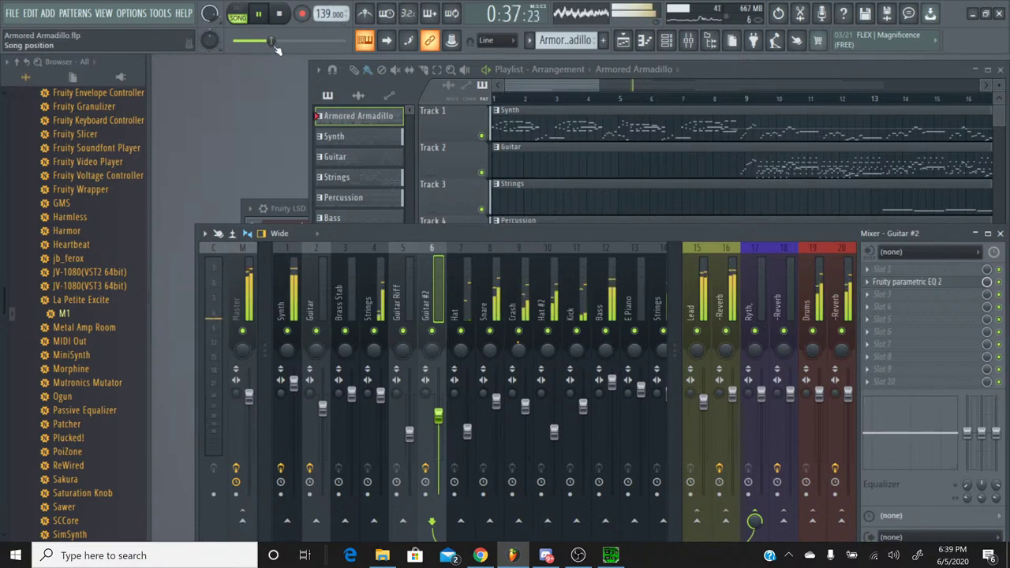
left_click_drag(272, 41, 255, 41)
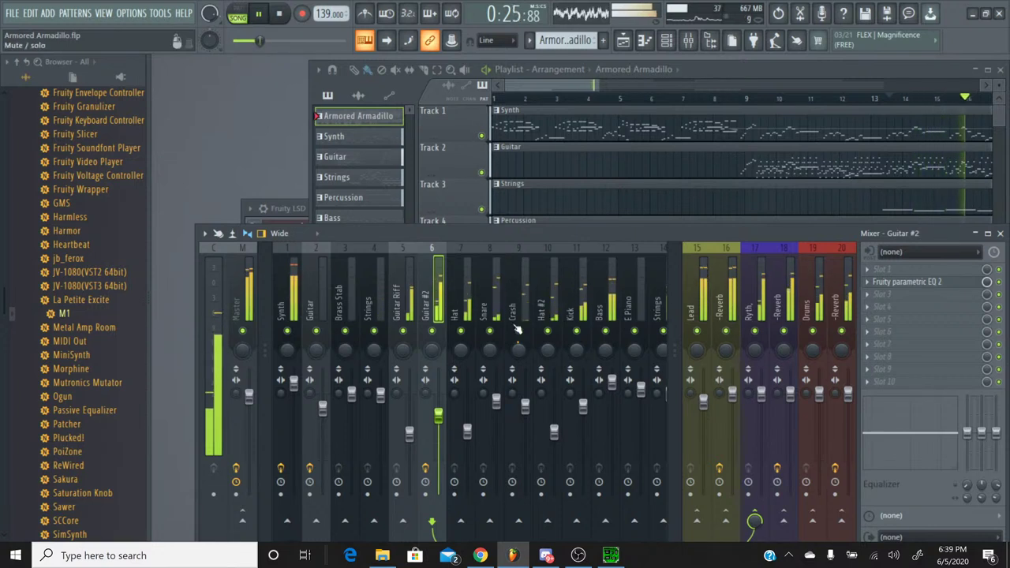
Audition Hat #2, Kick and Snare individually in the mixer, and lower the Snare level slightly.
right_click(549, 339)
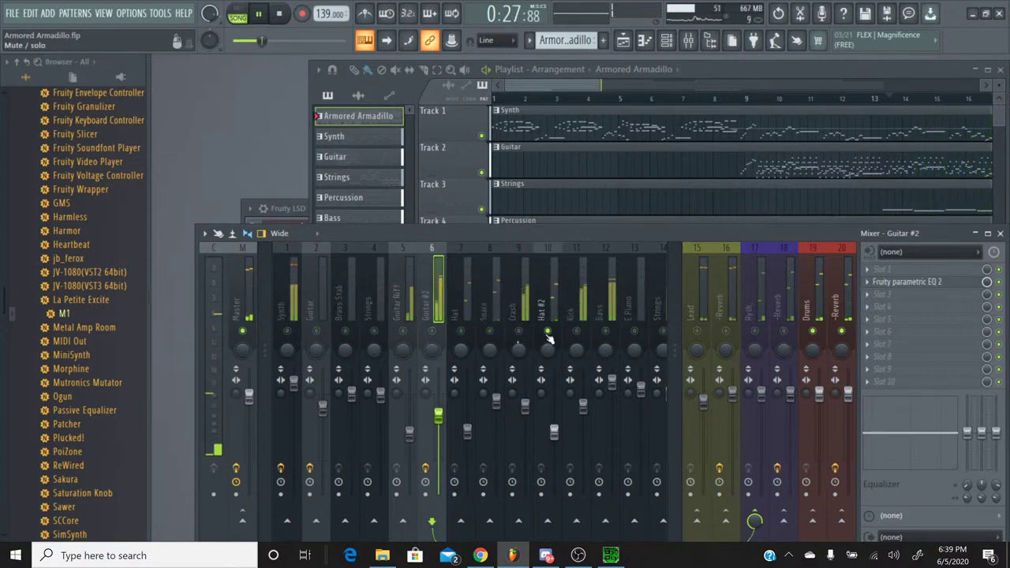
right_click(549, 340)
right_click(572, 338)
right_click(572, 338)
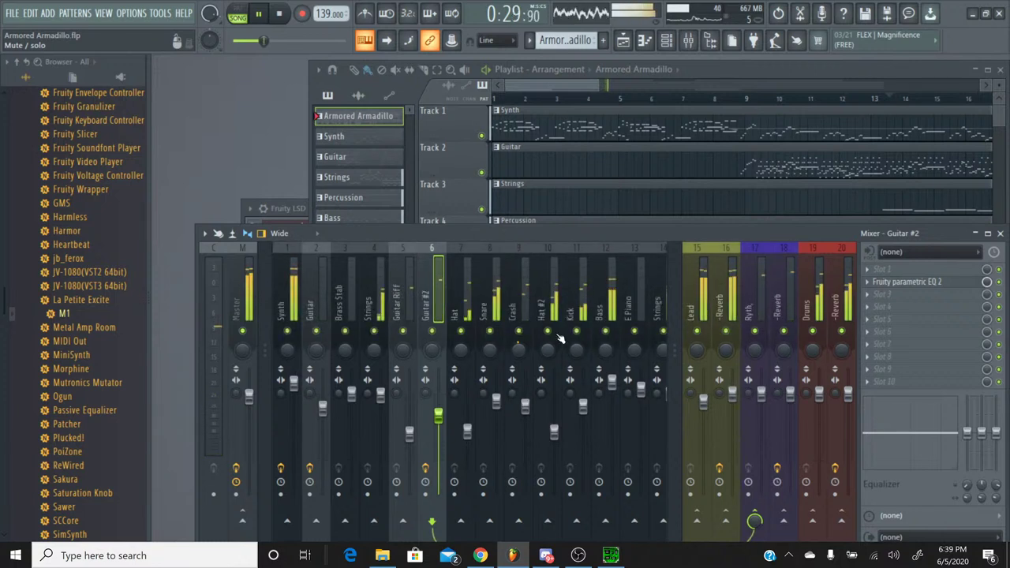
right_click(486, 338)
right_click(487, 337)
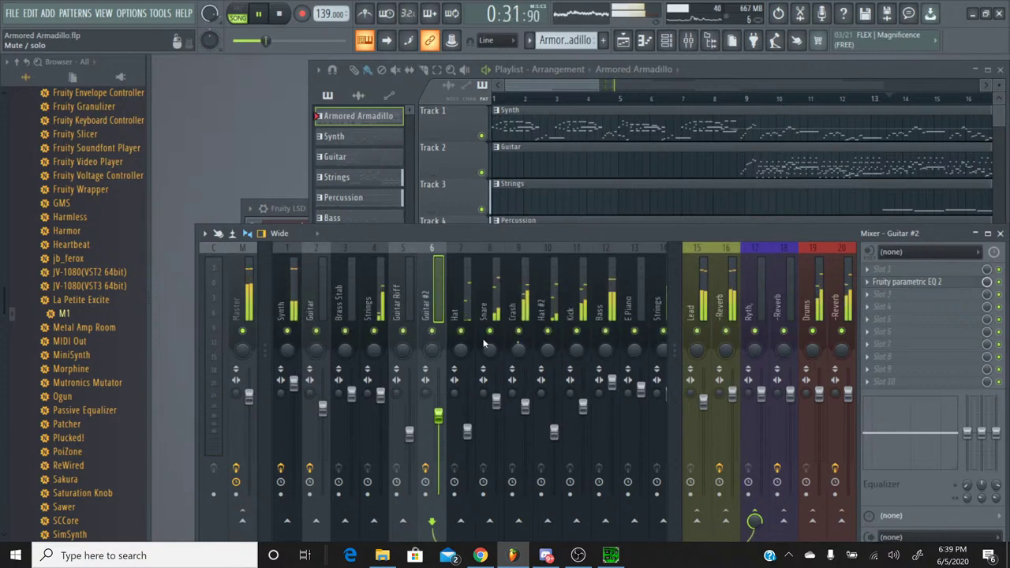
left_click(485, 341)
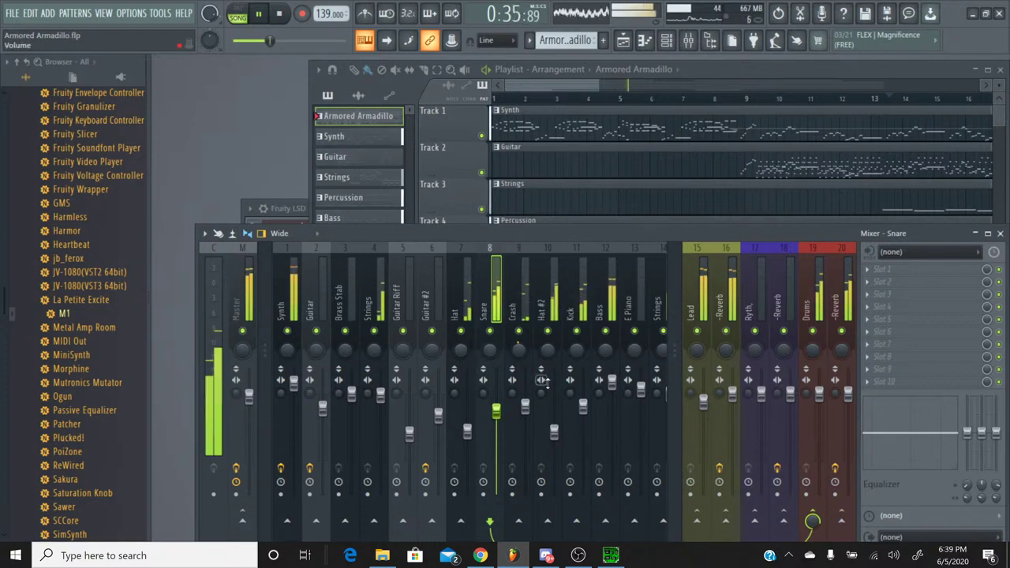
With Hat #2 soloed, lower the Hat #2 and Hat levels slightly, and reduce Synth a little in the full mix.
right_click(548, 332)
left_click_drag(555, 433, 556, 440)
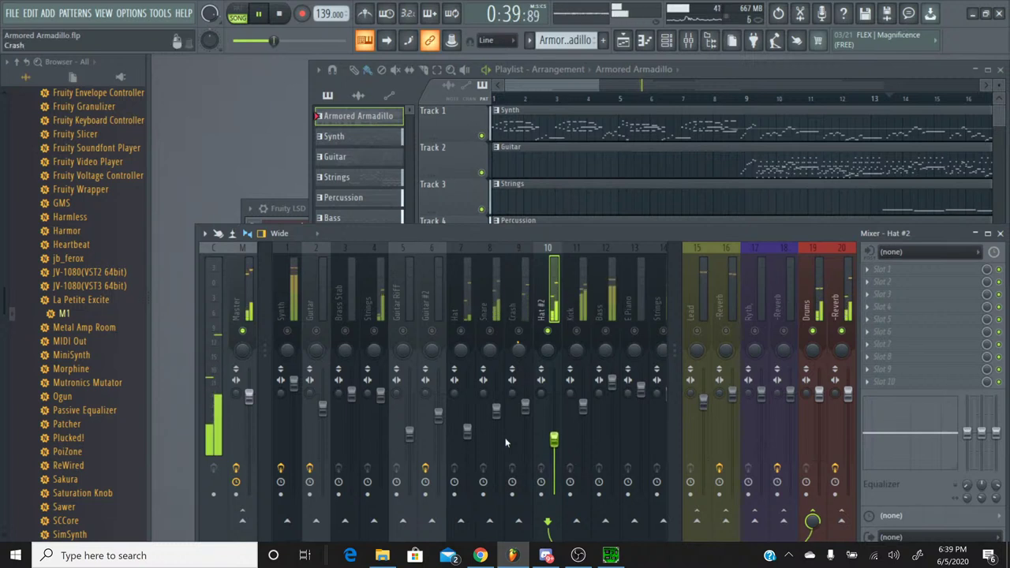
left_click_drag(467, 431, 467, 438)
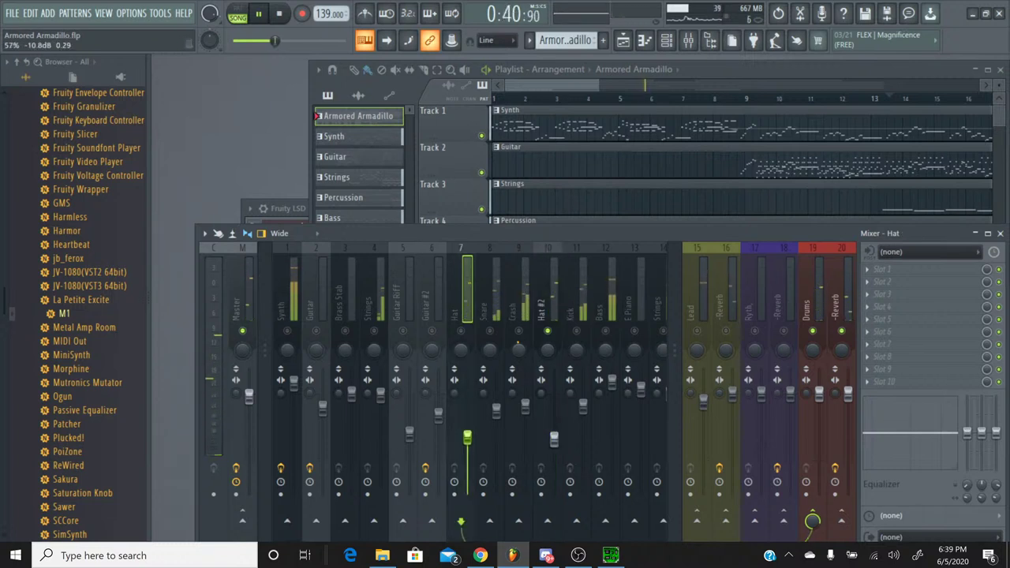
right_click(462, 331)
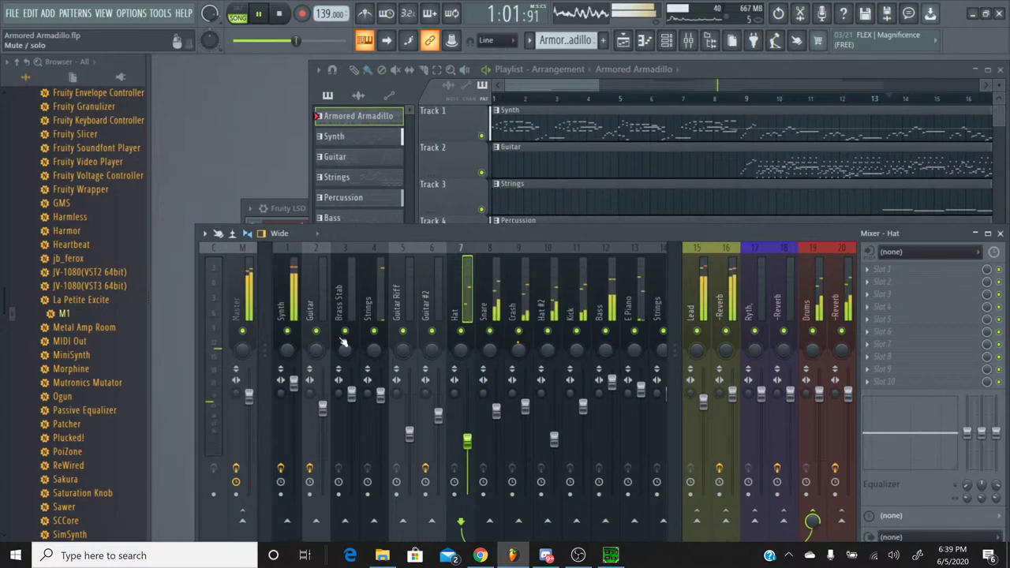
left_click(293, 384)
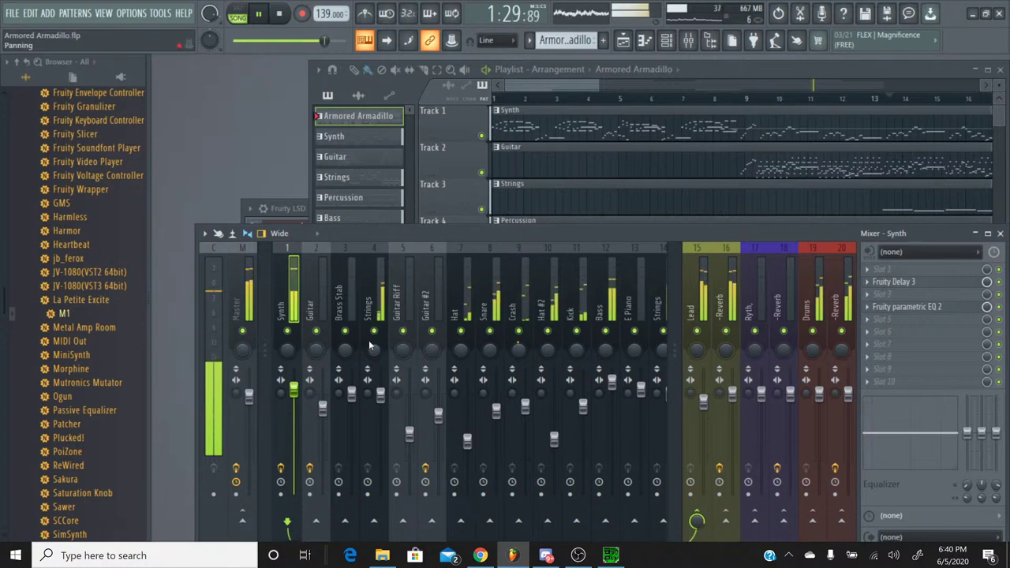
With both Strings channels isolated, raise mixer channel 14 Strings to 105% (1.1 dB), restore the full mix, and reset the Crash panning.
left_click(633, 332)
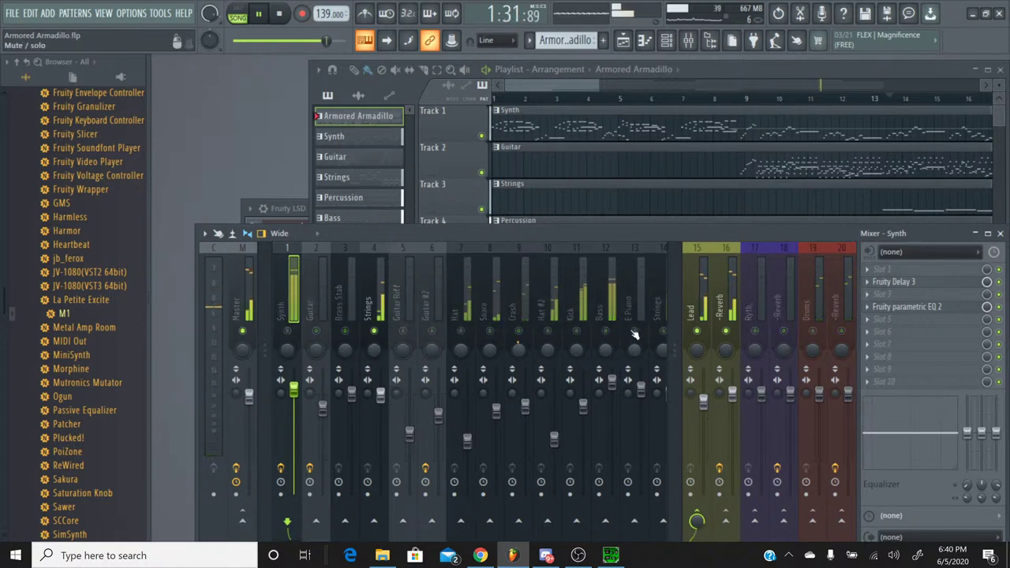
left_click(671, 335)
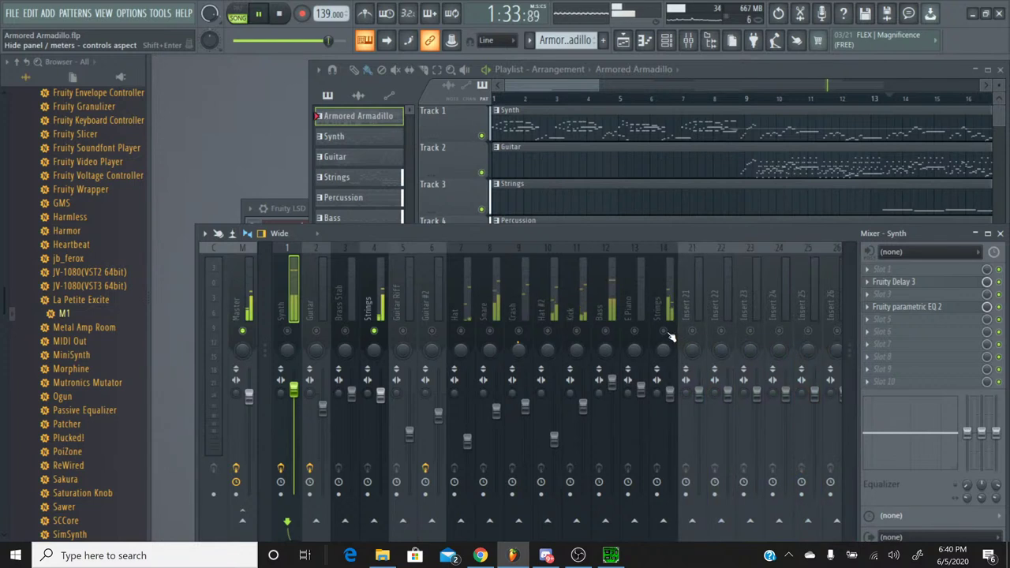
left_click(670, 391)
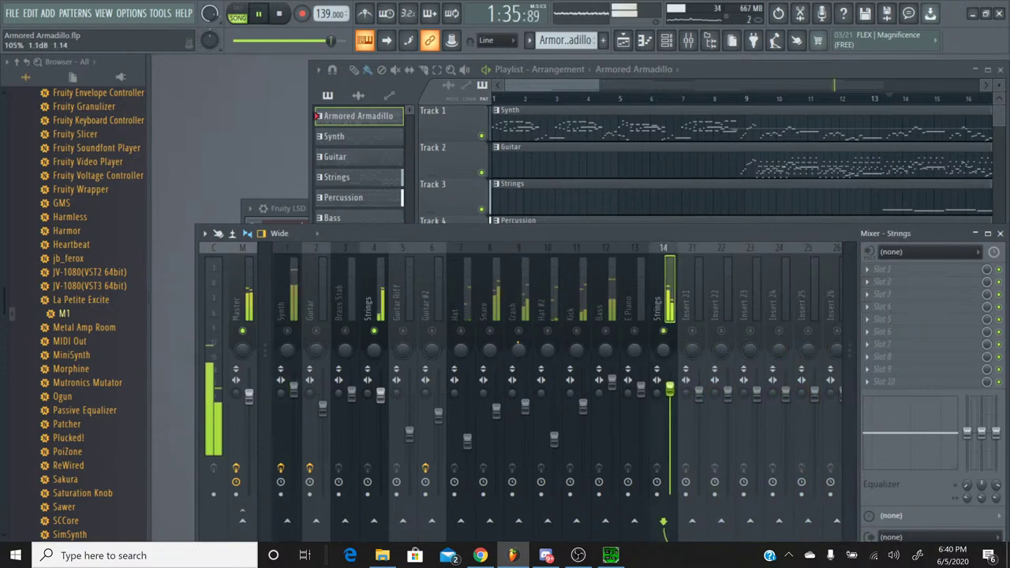
right_click(380, 335)
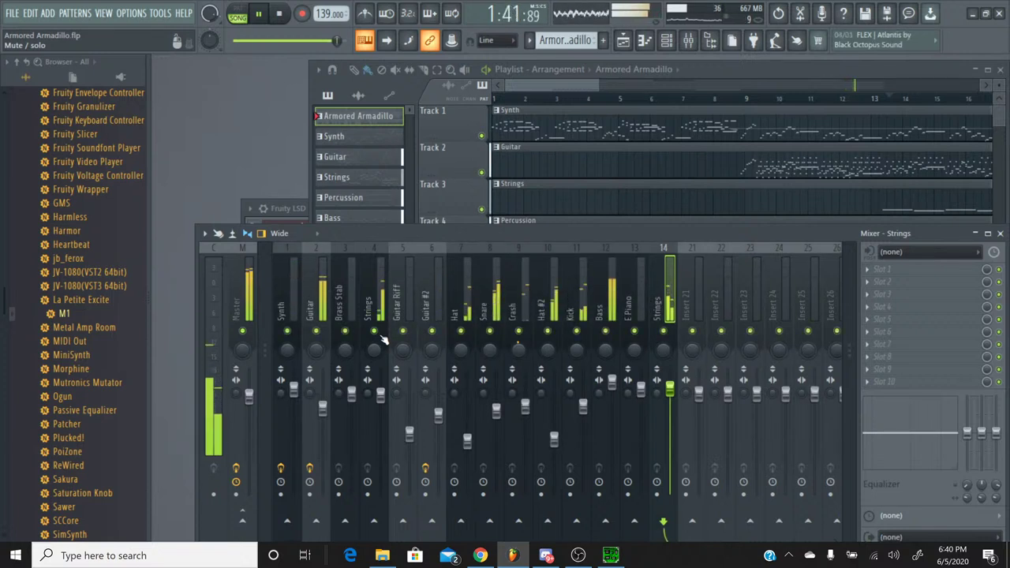
right_click(516, 351)
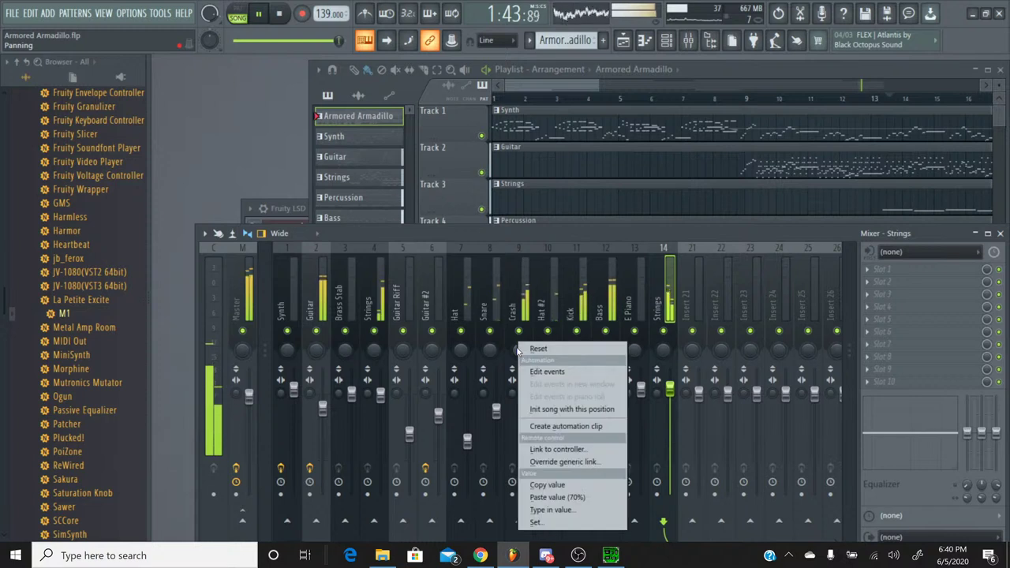
left_click(528, 353)
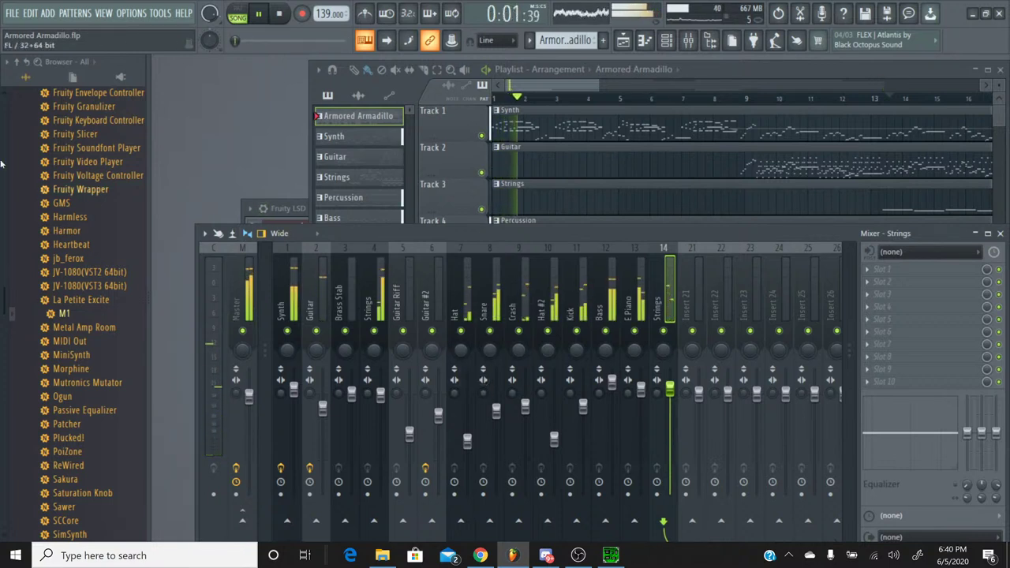
Read the new live chat feedback in Chrome, and play the original Armored Armadillo SPC from the start in SPCTool for comparison.
left_click(480, 556)
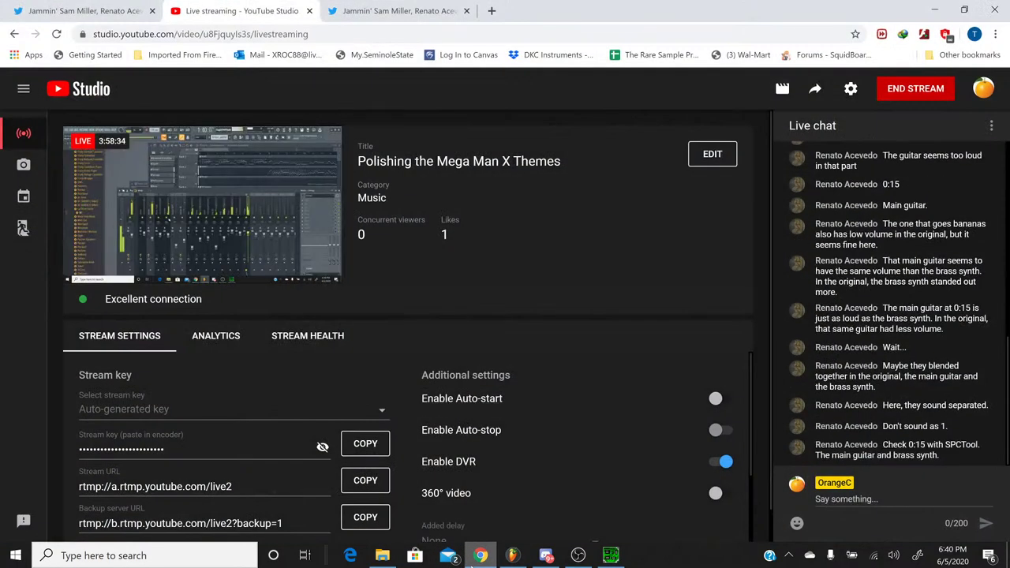
left_click(479, 556)
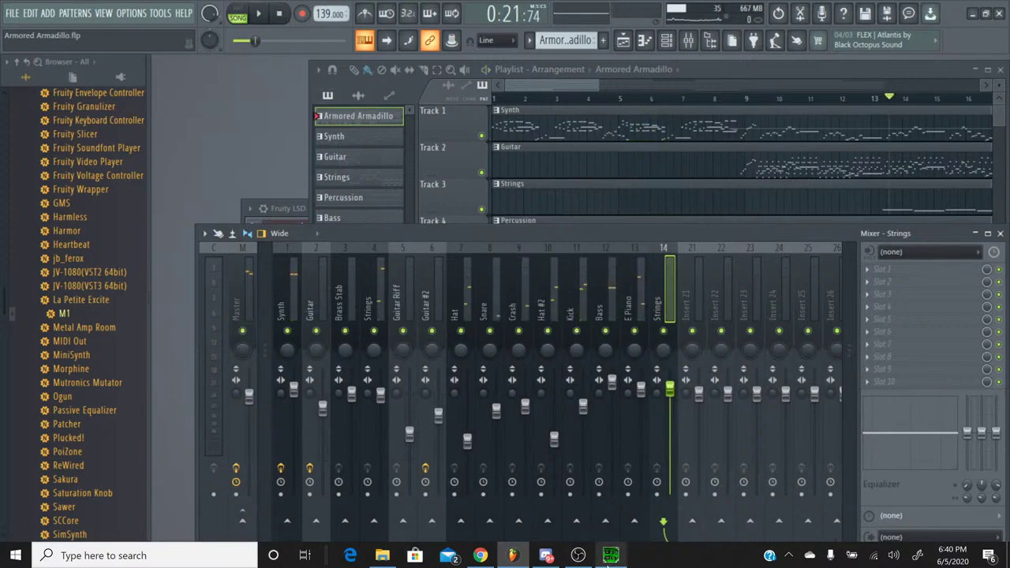
left_click(610, 555)
left_click(310, 249)
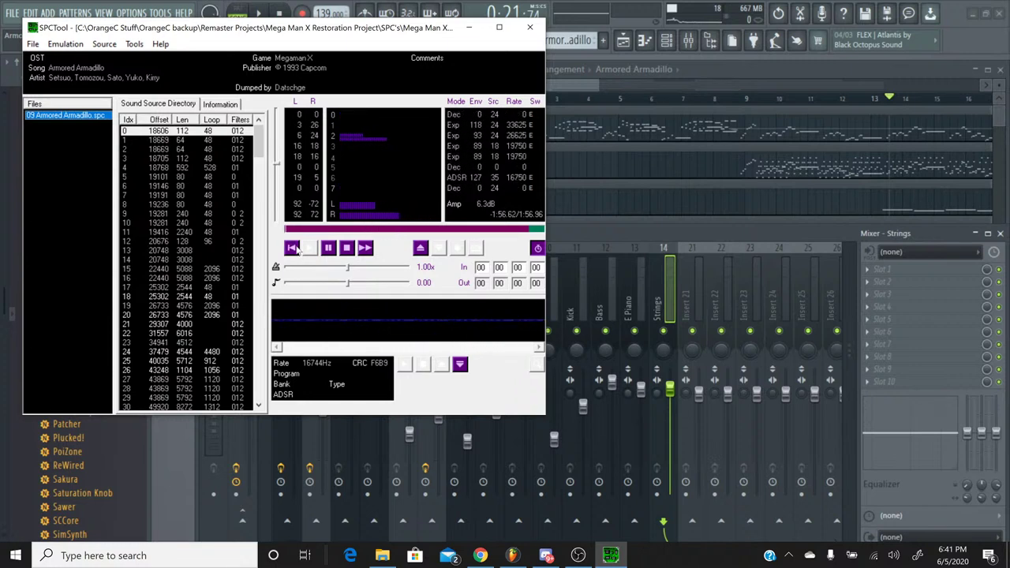
left_click(291, 248)
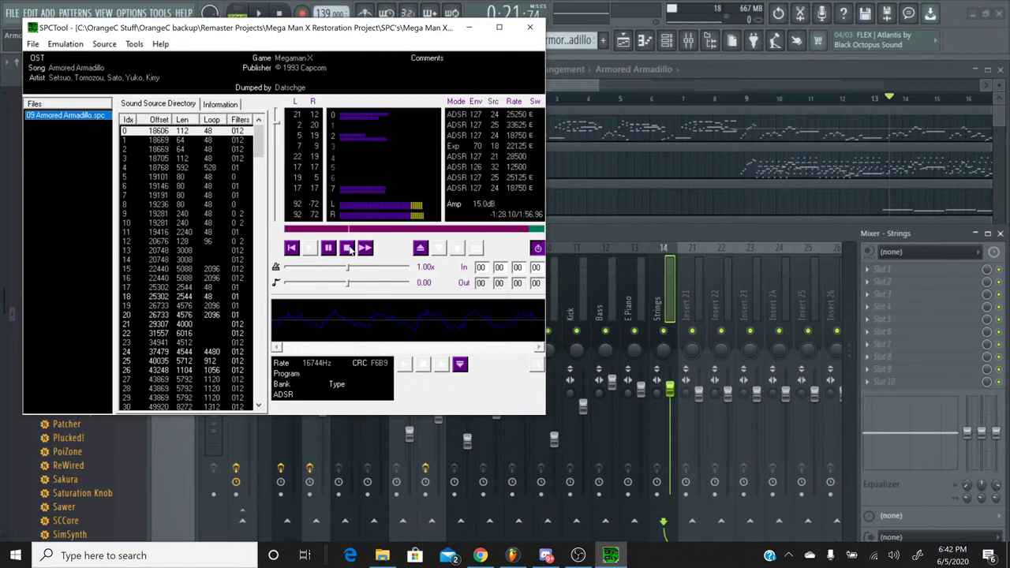
left_click(349, 250)
Back in FL Studio, isolate the Synth and Guitar playlist tracks, replay the song from the beginning, and bring the mixer forward.
left_click(541, 234)
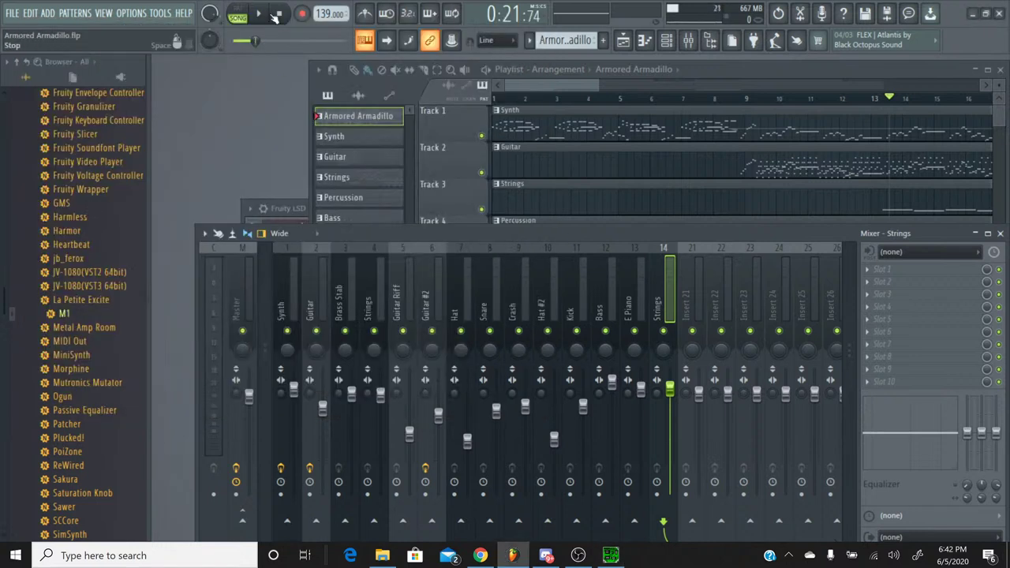
key("space")
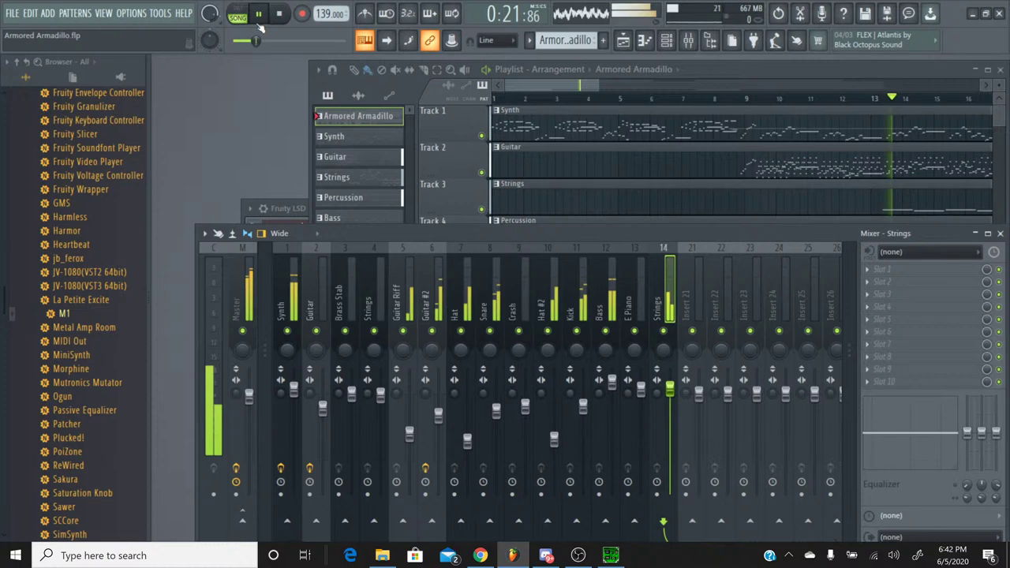
left_click(482, 172, "ctrl")
left_click(481, 135)
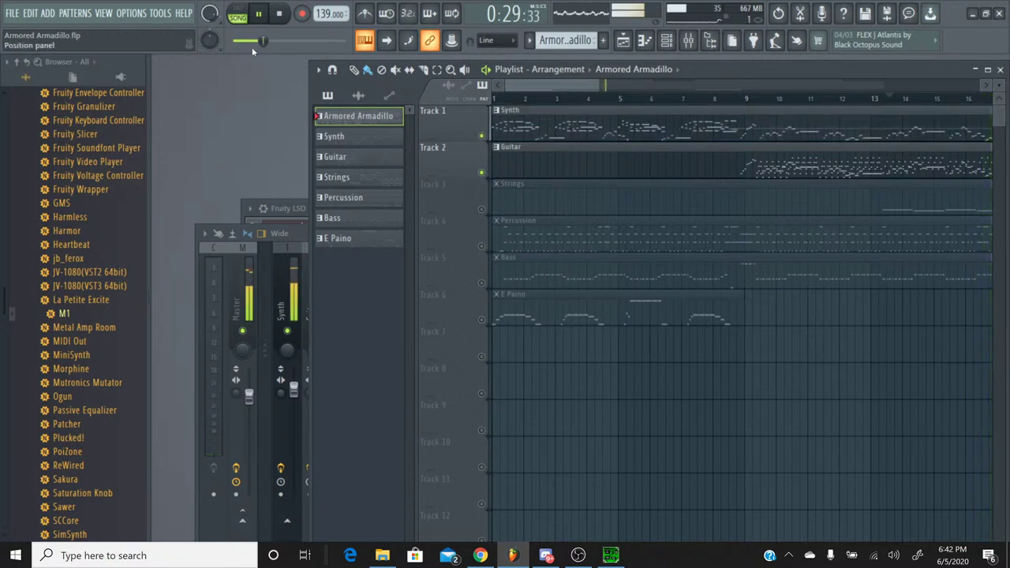
left_click_drag(264, 41, 235, 41)
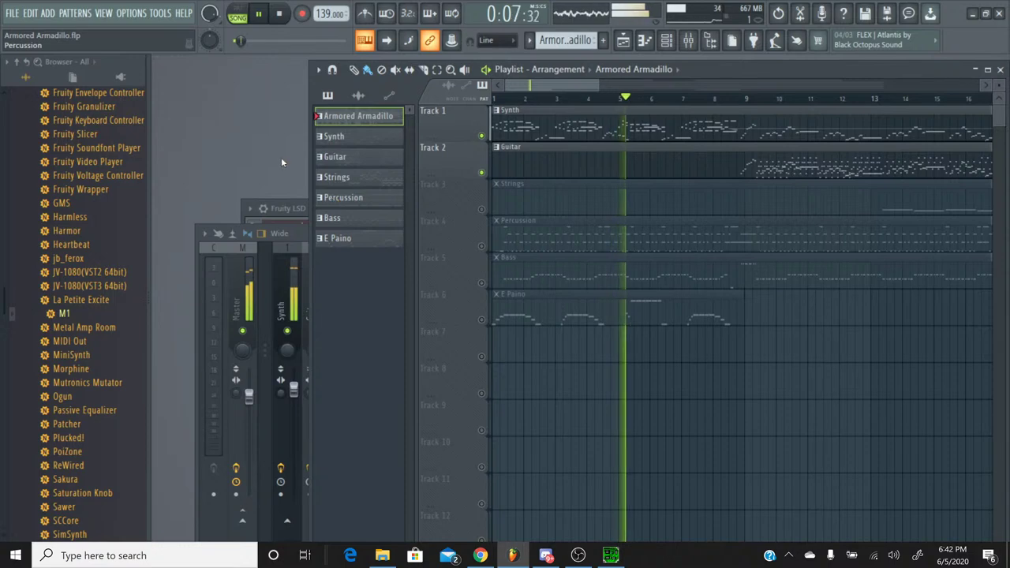
left_click(300, 239)
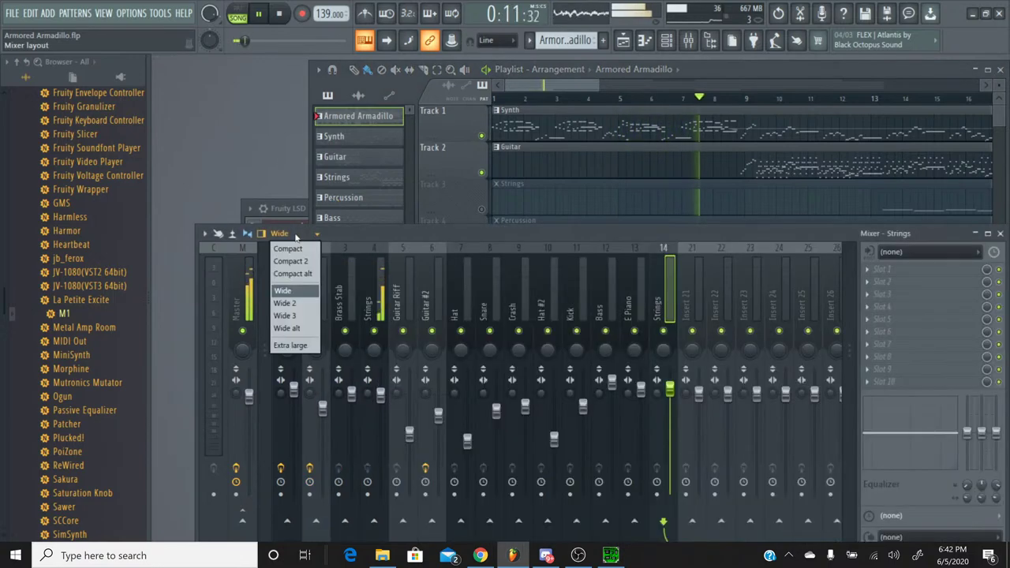
Mute the Guitar Riff mixer channel and lower the Guitar #2 fader to about the Guitar Riff fader's height.
left_click(367, 236)
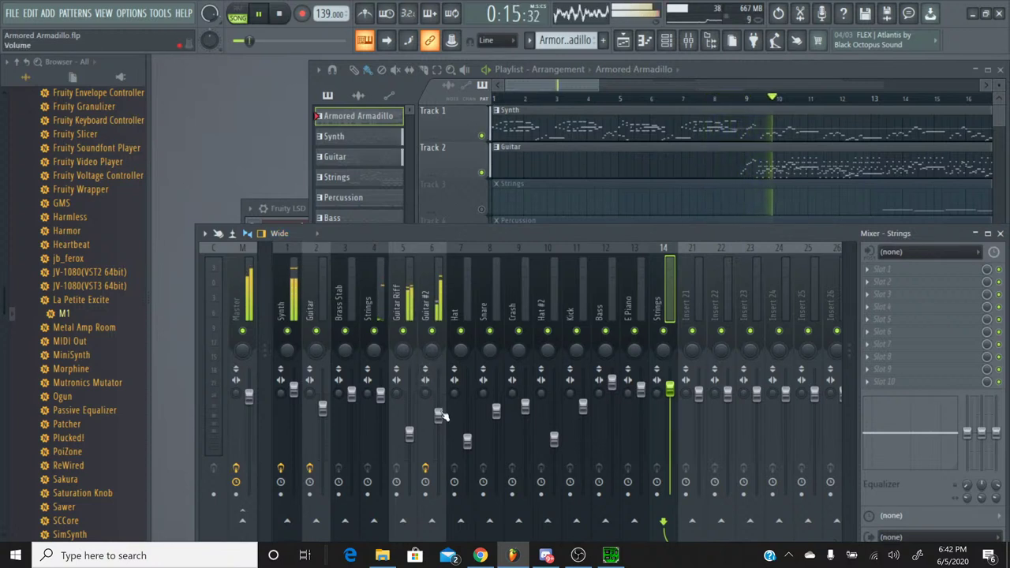
left_click(402, 331)
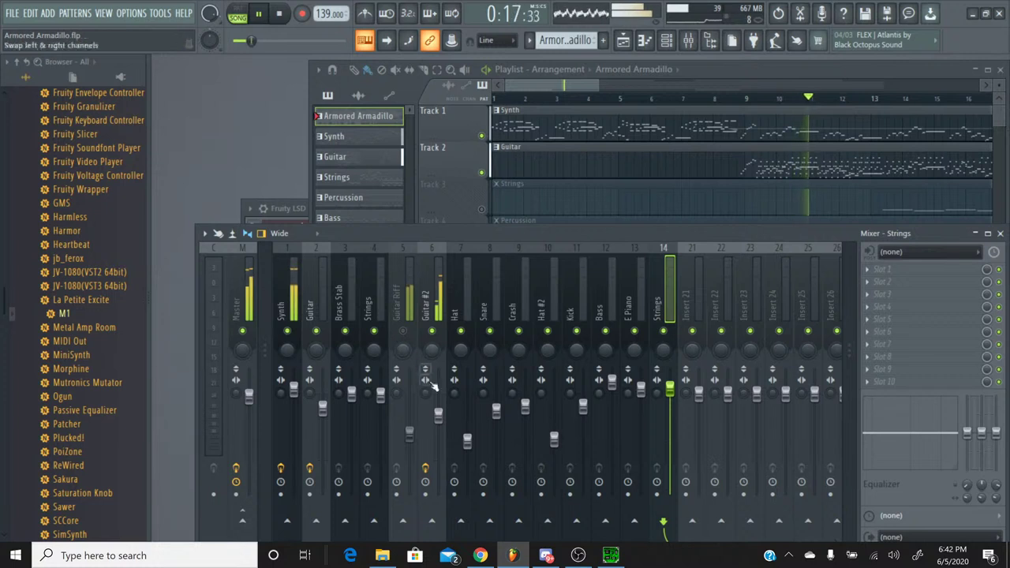
left_click_drag(440, 418, 442, 440)
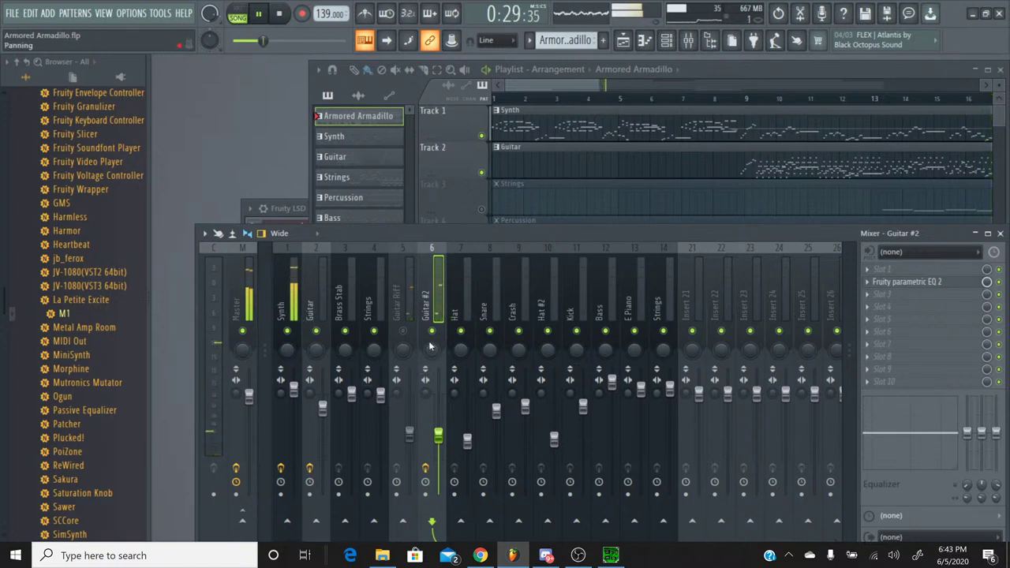
Restore all playlist tracks and the Guitar Riff channel to the full mix, and select the Synth mixer channel.
left_click(475, 147)
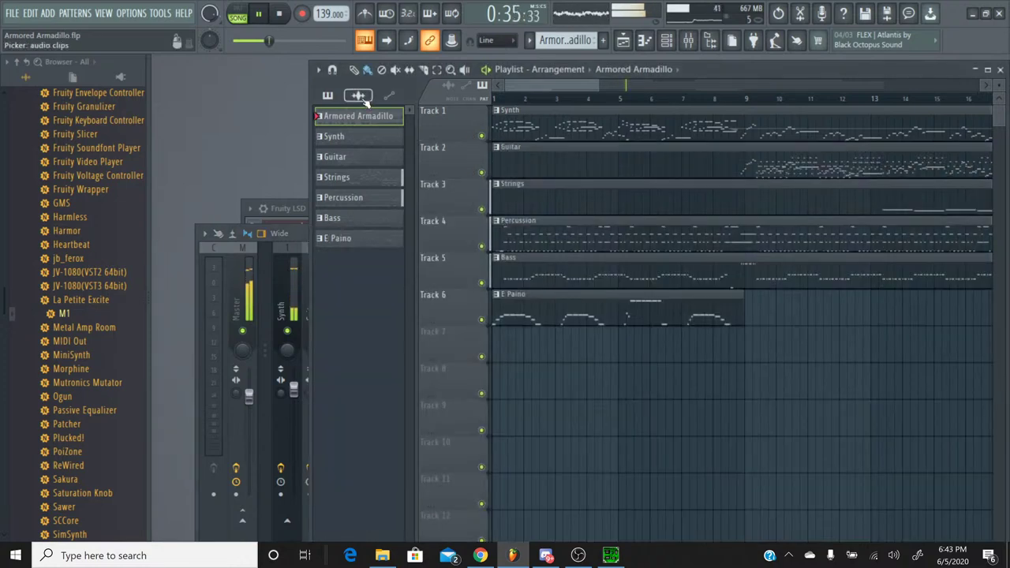
left_click(331, 99)
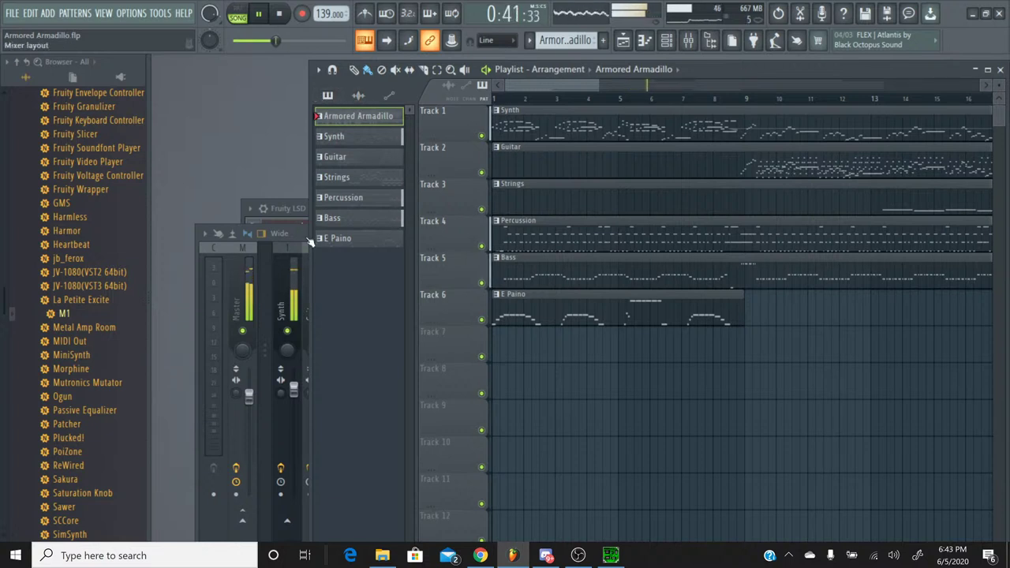
left_click(297, 263)
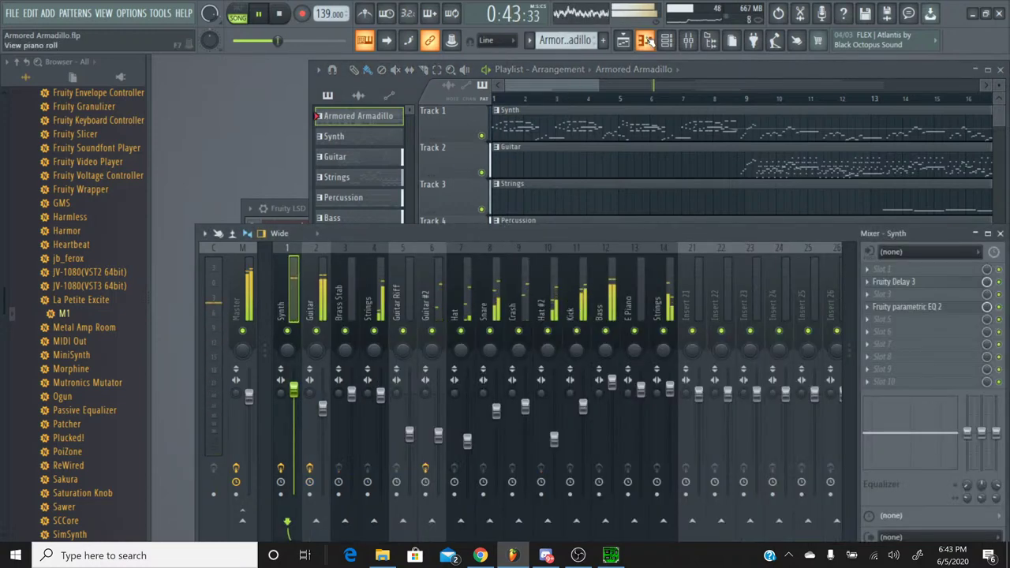
Open the Synth channel's Korg M1 instrument and set its first insert effect to Phaser 2.
left_click(666, 43)
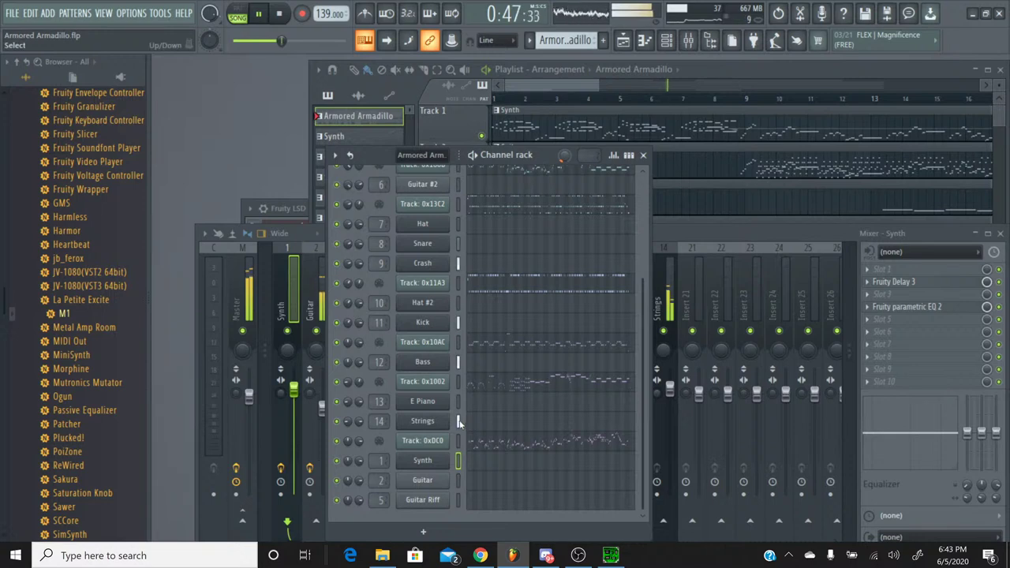
left_click(423, 461)
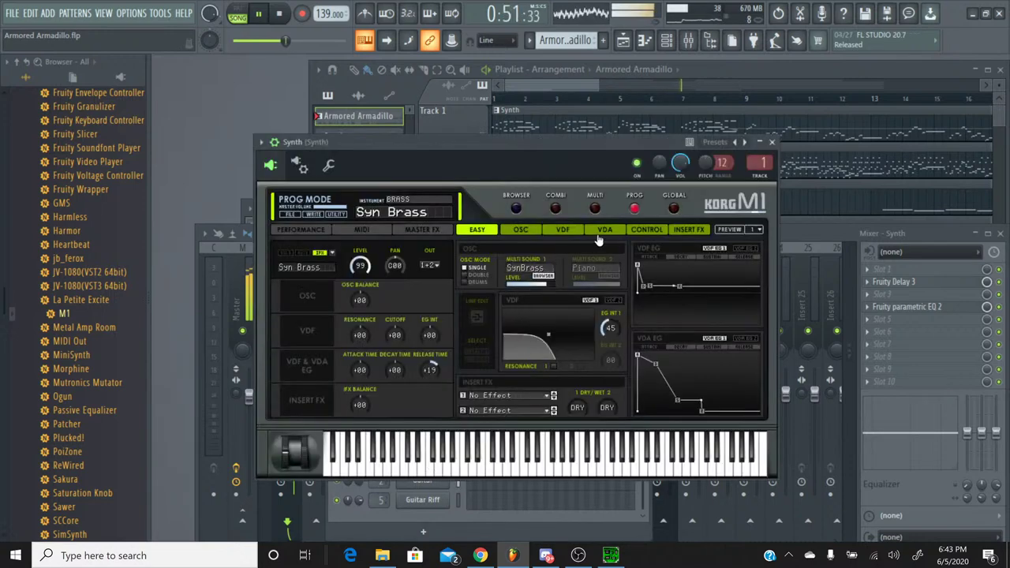
left_click(645, 230)
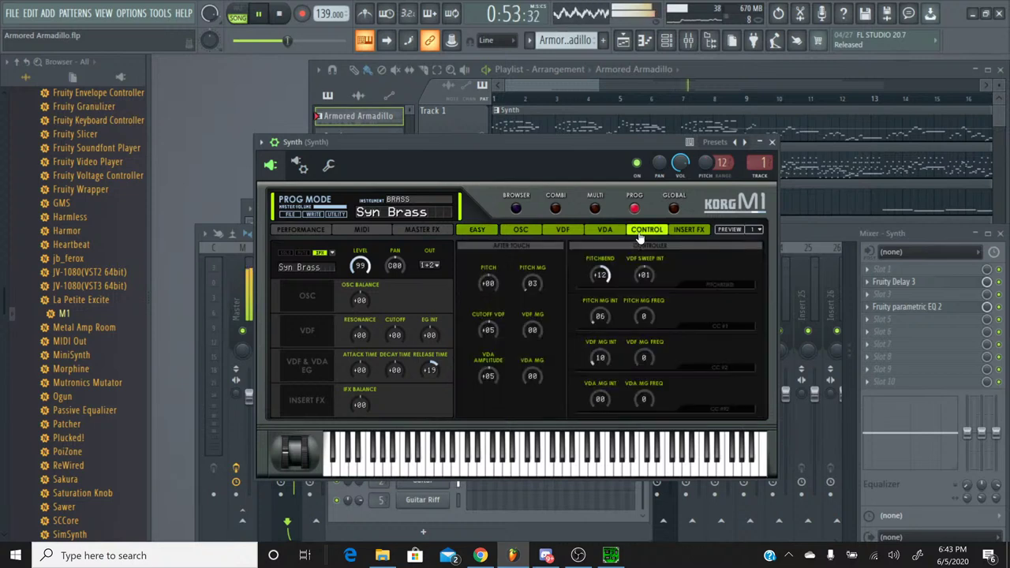
left_click(607, 230)
left_click(685, 231)
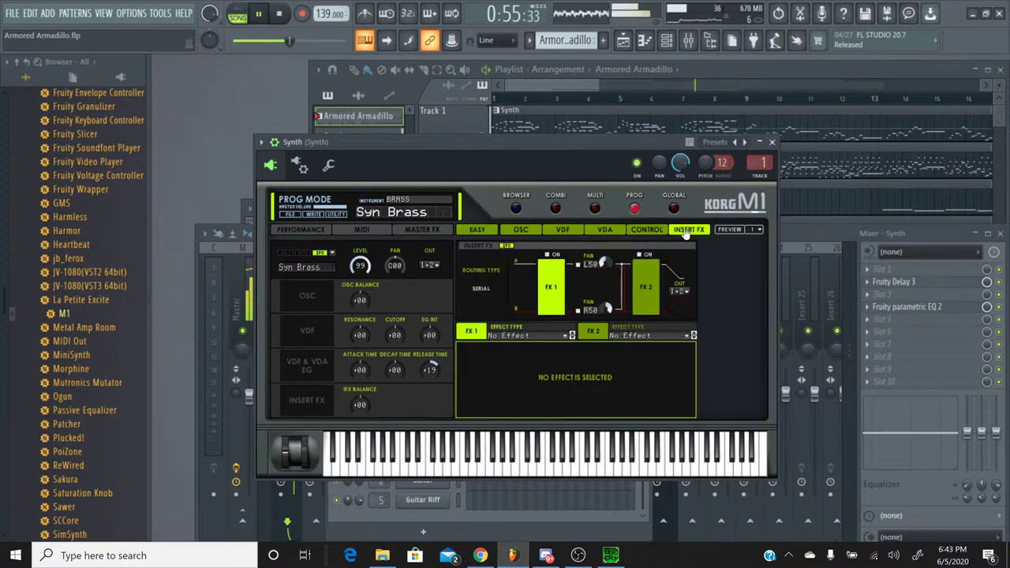
left_click(557, 335)
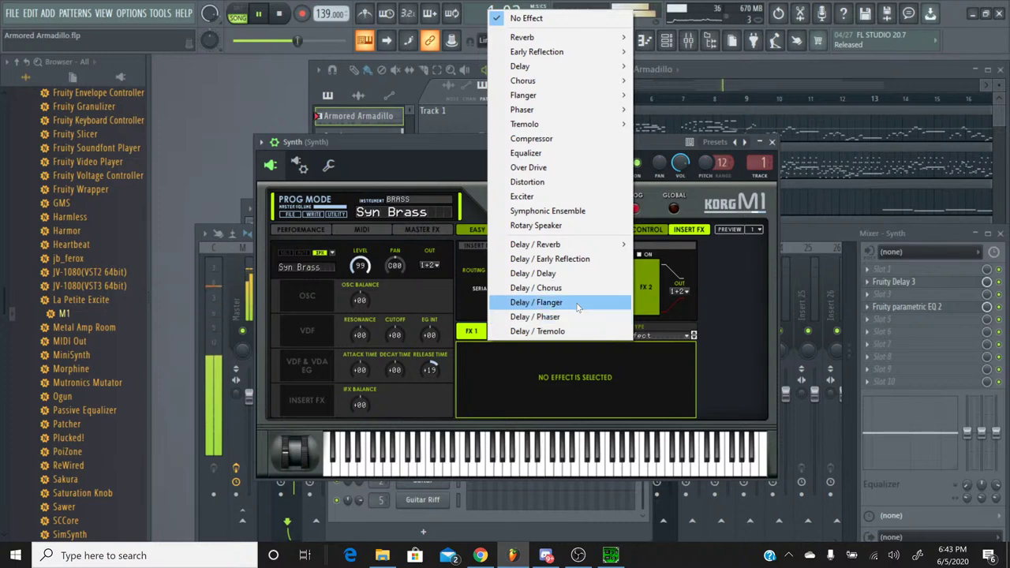
mouse_move(591, 122)
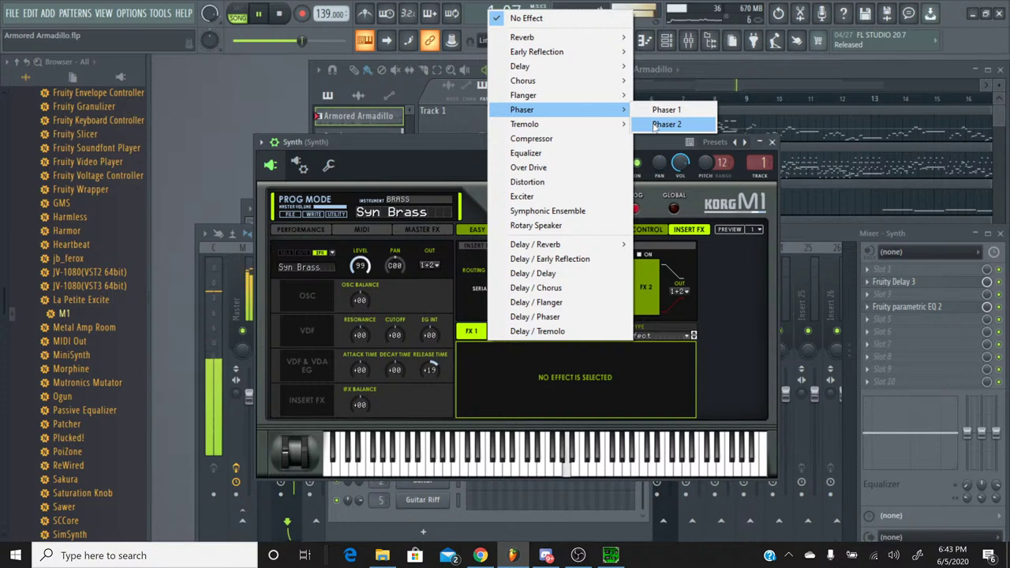
left_click(657, 124)
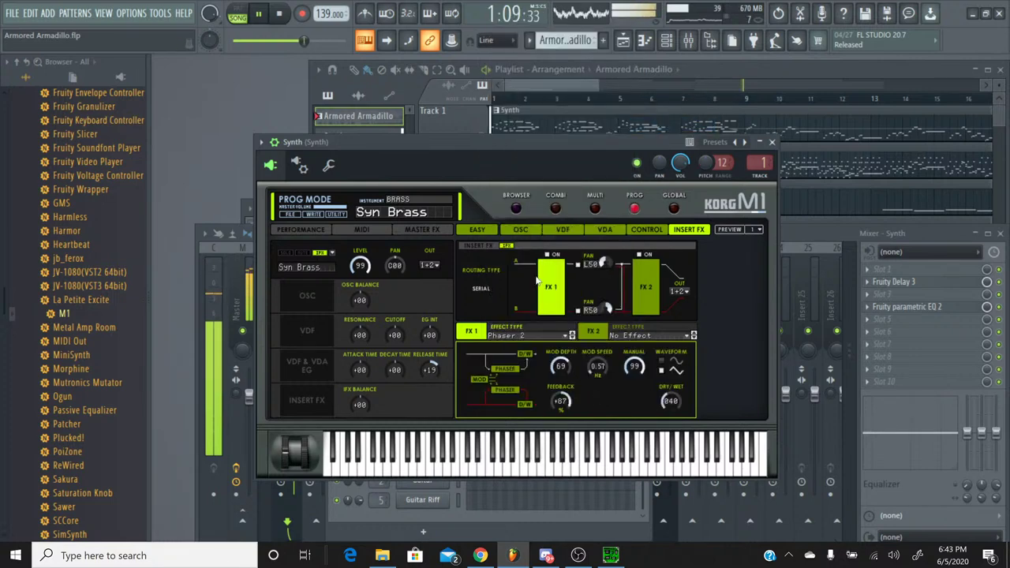
Solo Synth in the mixer and set the Phaser 2 feedback to +00% in the Korg M1.
left_click(802, 239)
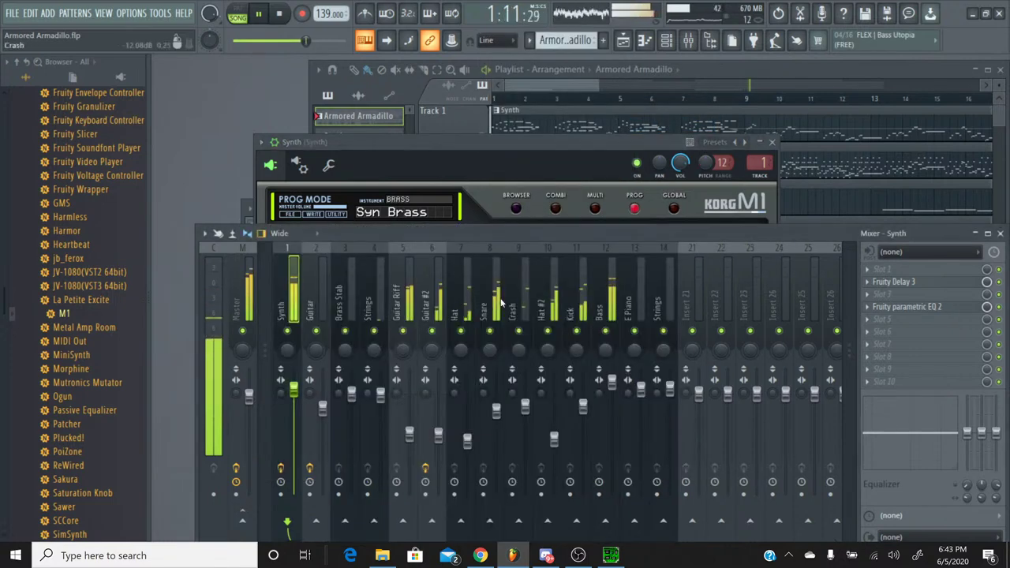
left_click(392, 160)
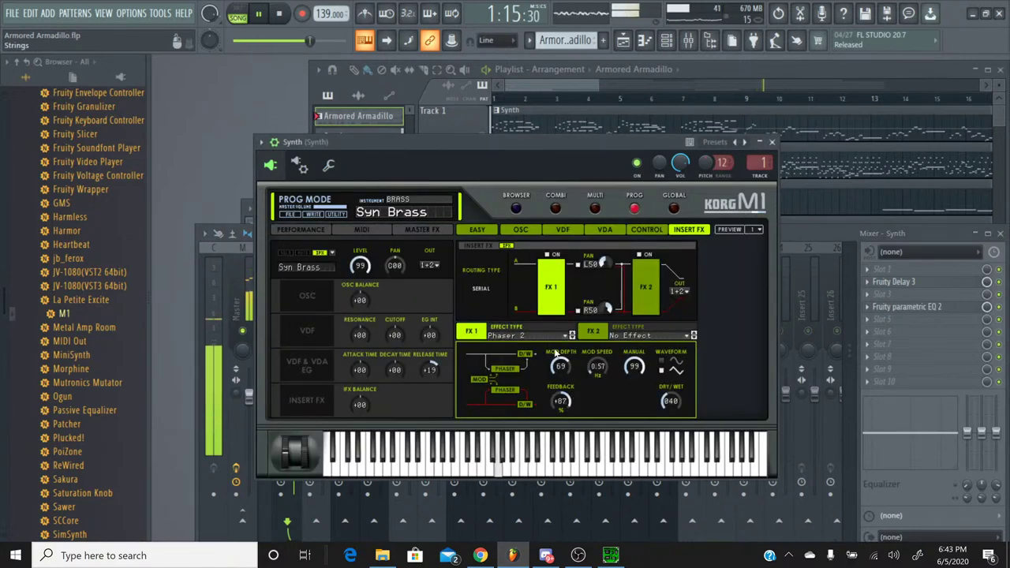
left_click_drag(560, 401, 561, 434)
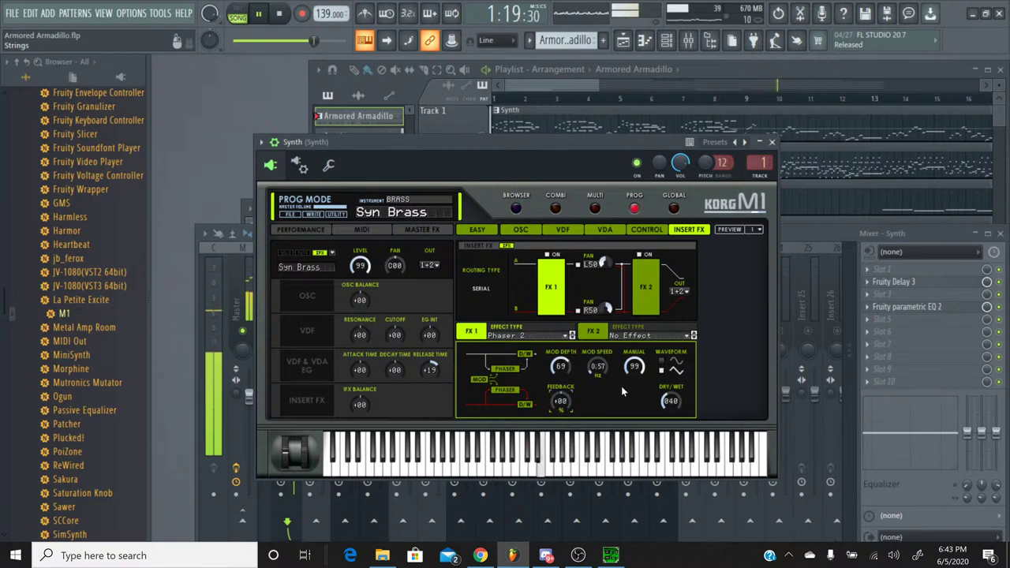
Try different Phaser 2 modulation amounts during playback, down to mod depth 19 and mod speed 2.94 Hz.
mouse_move(561, 366)
left_mouse_down()
mouse_move(564, 380)
mouse_move(563, 357)
left_mouse_up()
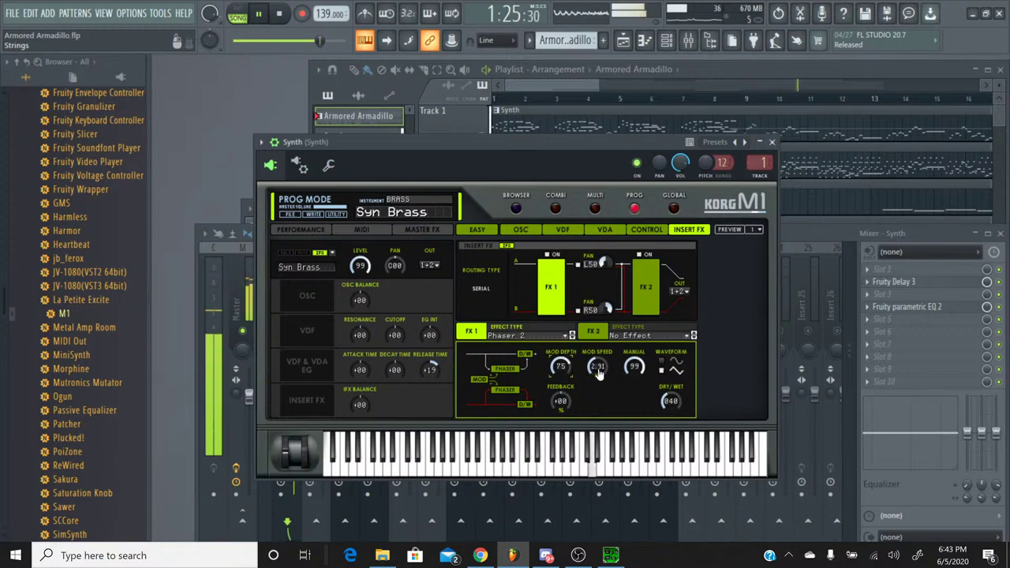
left_click_drag(599, 374, 599, 363)
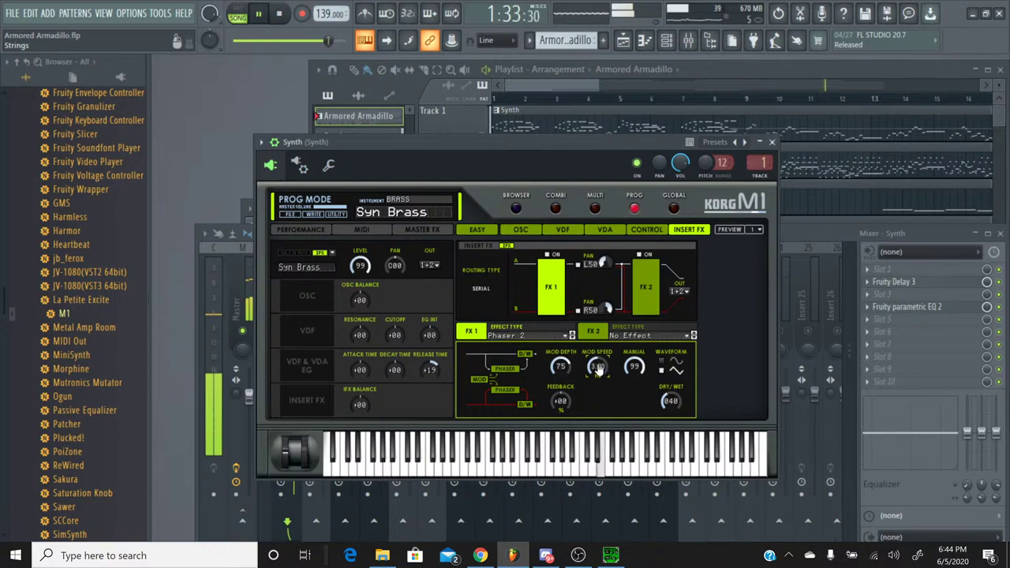
left_click_drag(560, 367, 598, 359)
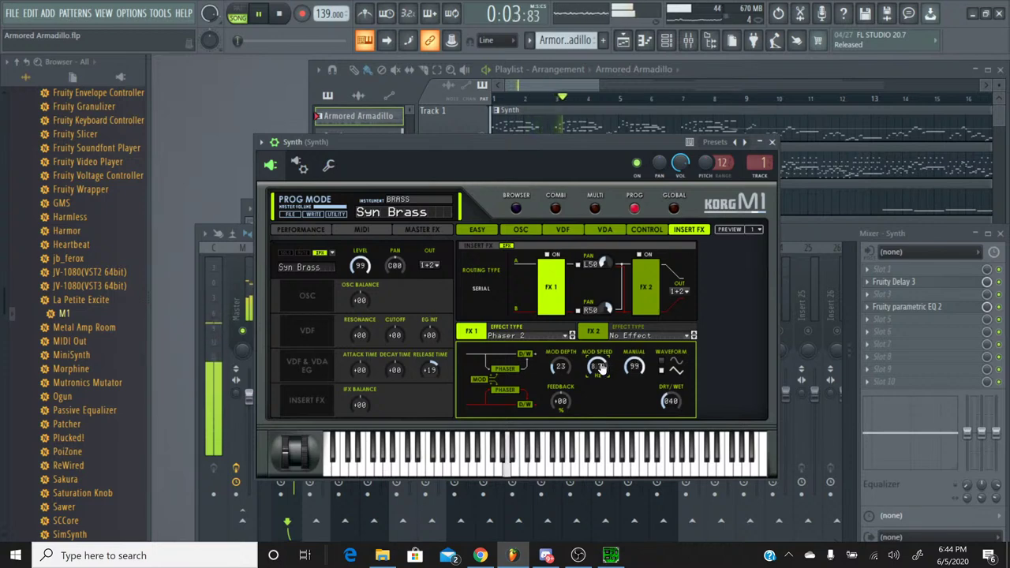
left_click_drag(569, 359, 566, 369)
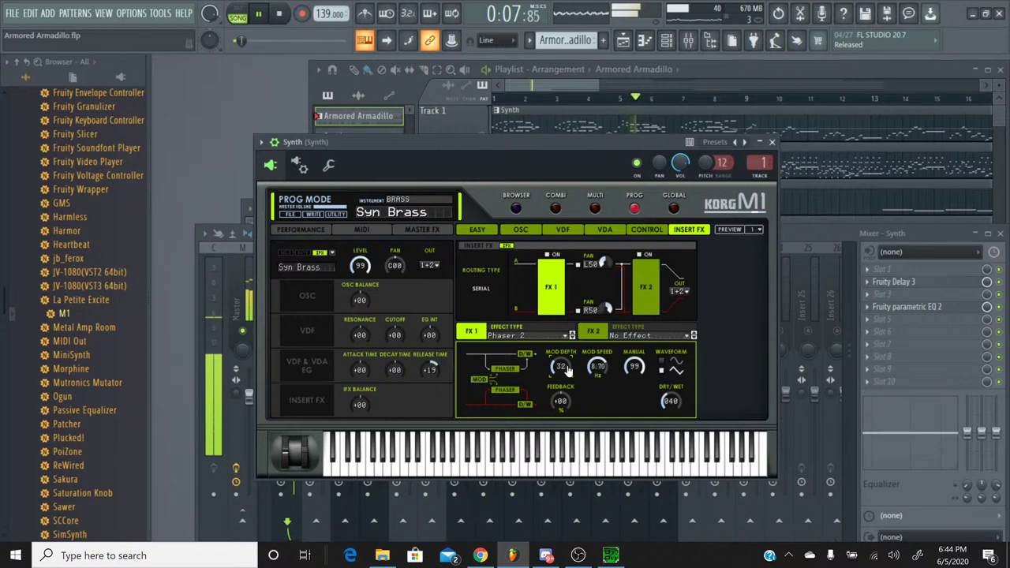
left_click_drag(563, 366, 598, 364)
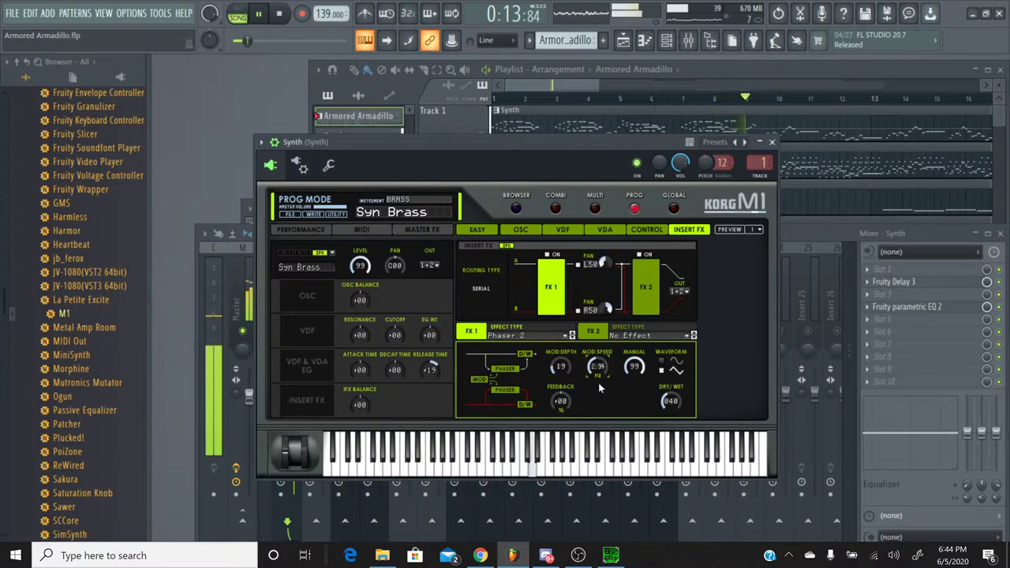
Replay the song opening while setting the Phaser 2 mod speed to 8.20 Hz, mod depth to 35 and dry/wet to 28.
left_click_drag(247, 41, 234, 40)
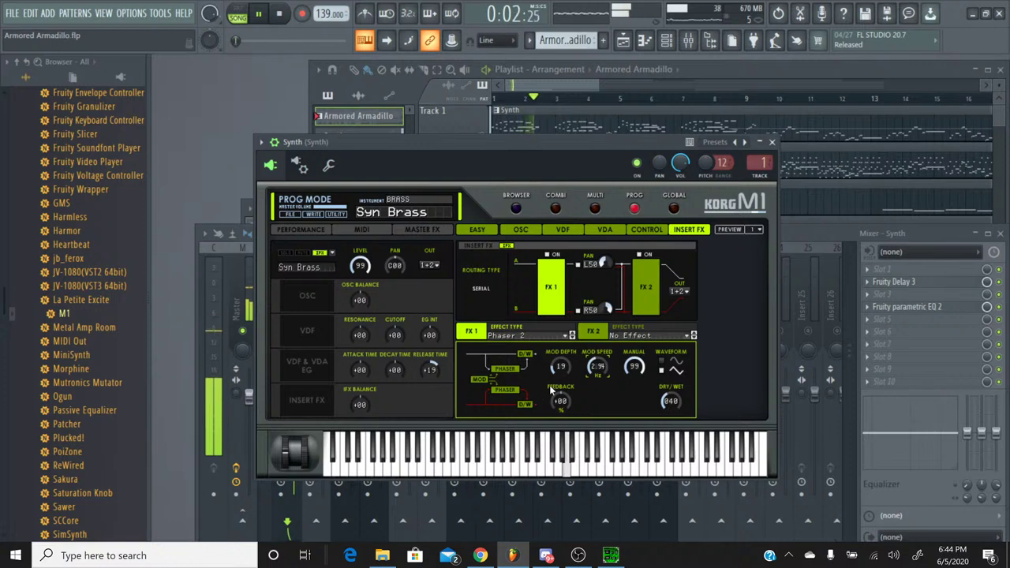
scroll(595, 367, "down", 3)
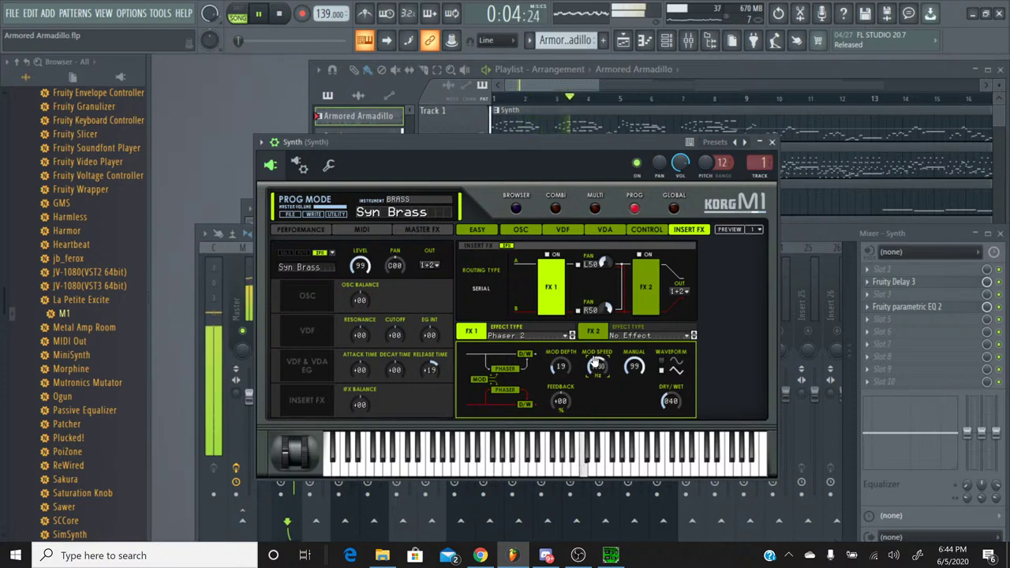
scroll(597, 369, "up", 5)
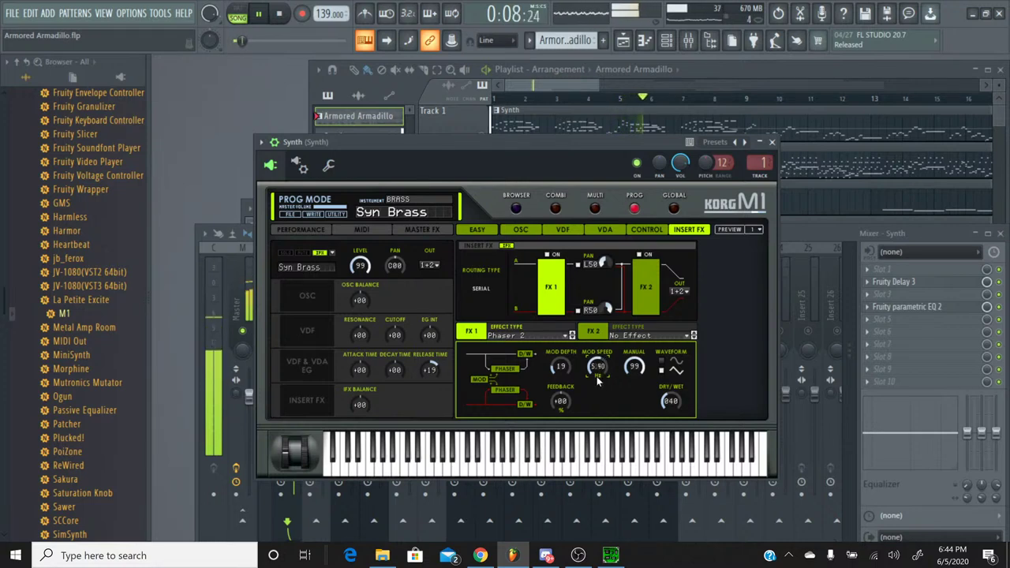
scroll(597, 369, "up", 2)
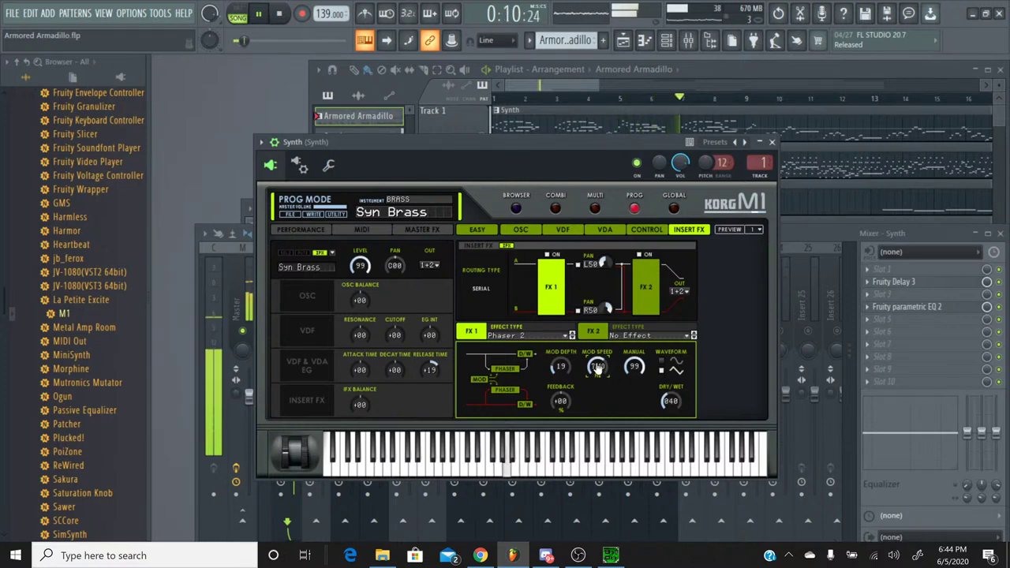
left_click_drag(561, 370, 559, 360)
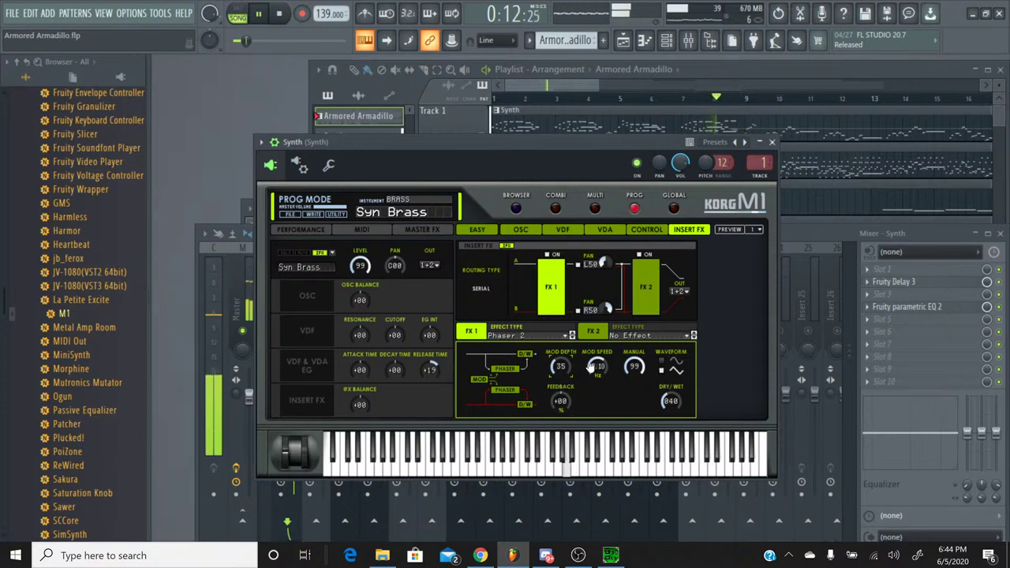
left_click(239, 41)
left_click_drag(241, 45, 234, 41)
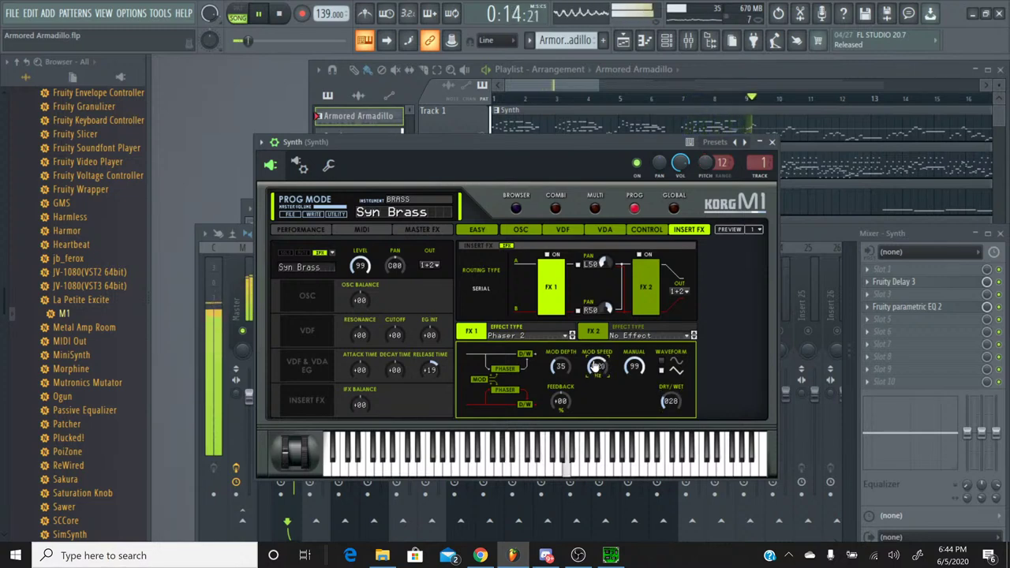
Restart the song from the beginning, and set the Phaser 2 mod depth to 24 and dry/wet to 58.
left_click(237, 40)
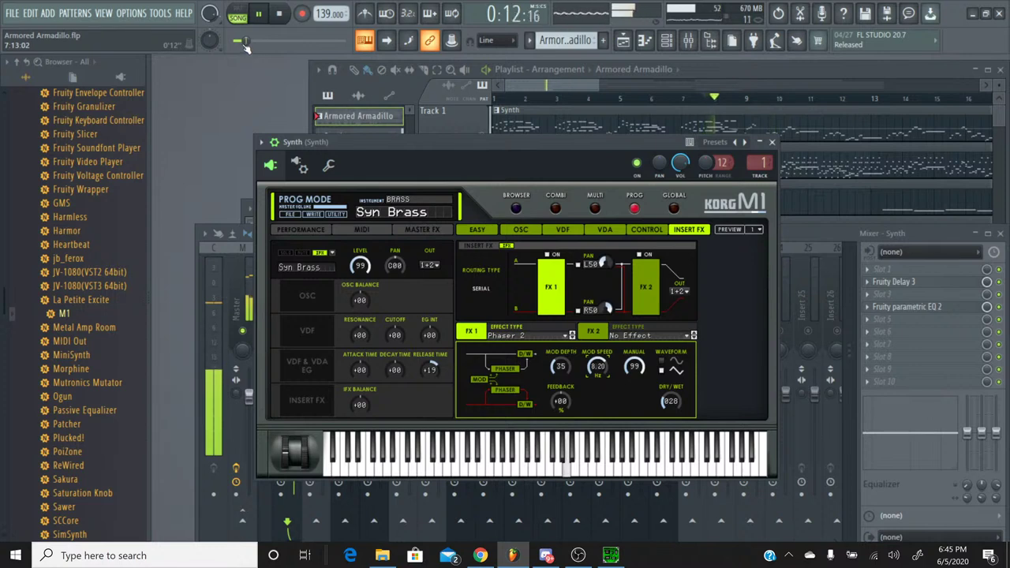
left_click(234, 41)
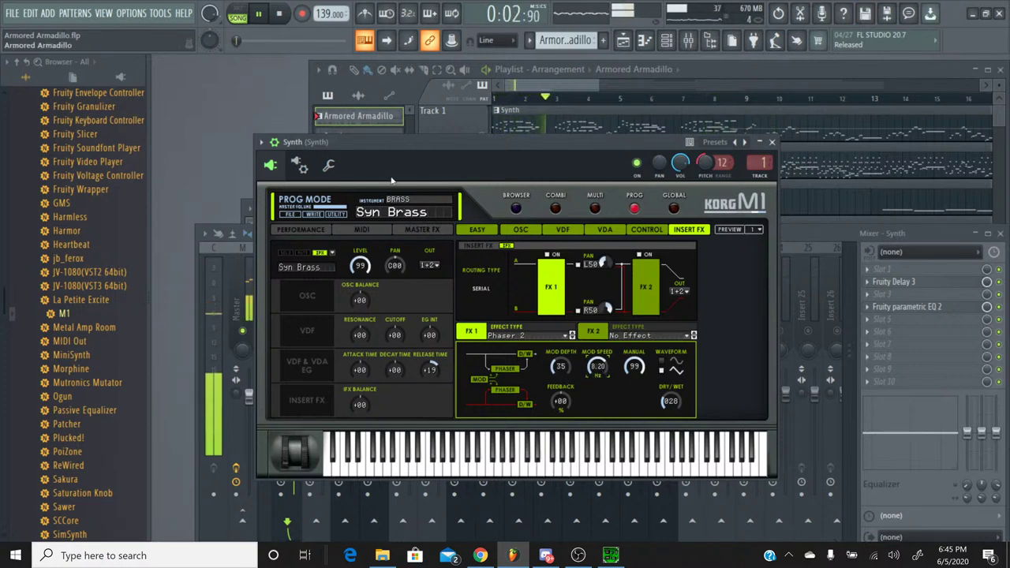
left_click(236, 40)
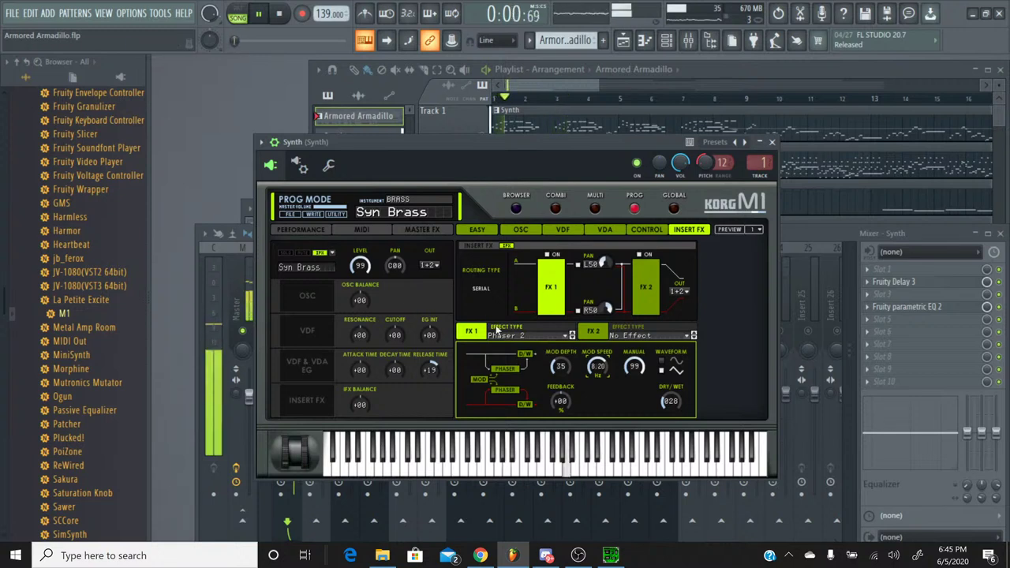
left_click_drag(560, 375, 562, 381)
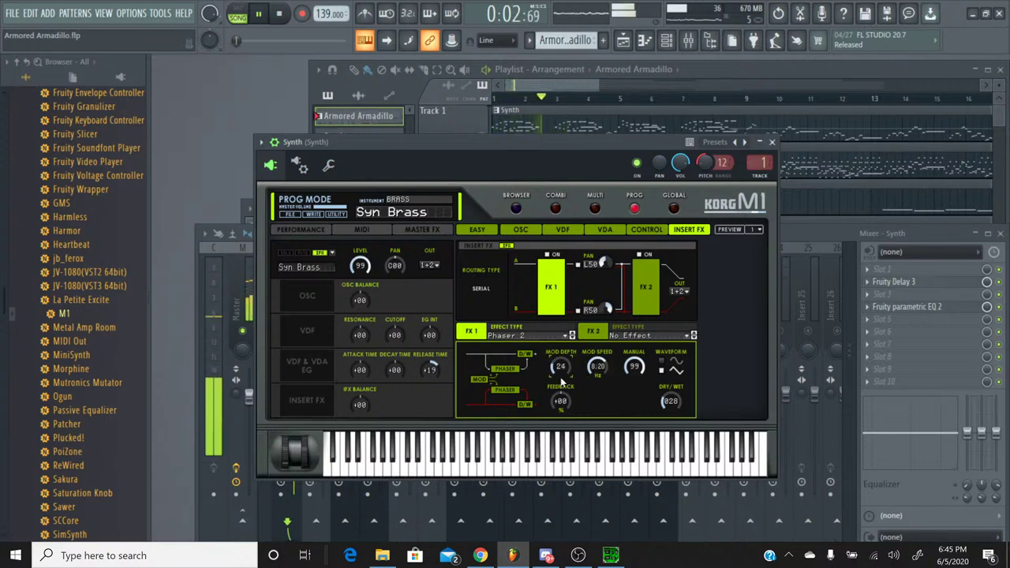
left_click_drag(668, 406, 667, 389)
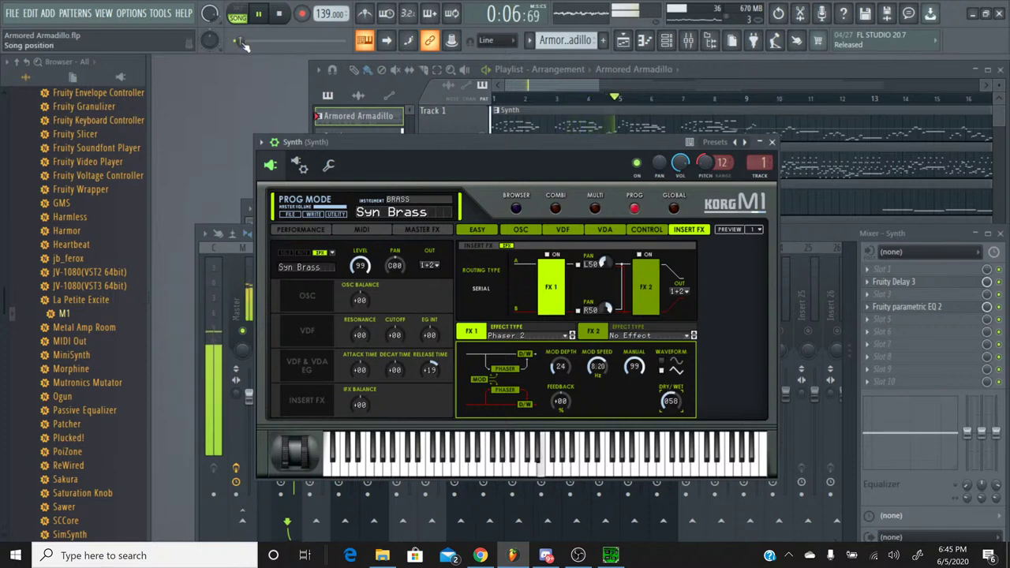
Replay the opening with the new phaser settings, then close the Synth instrument and bring the playlist forward.
left_click_drag(242, 41, 234, 41)
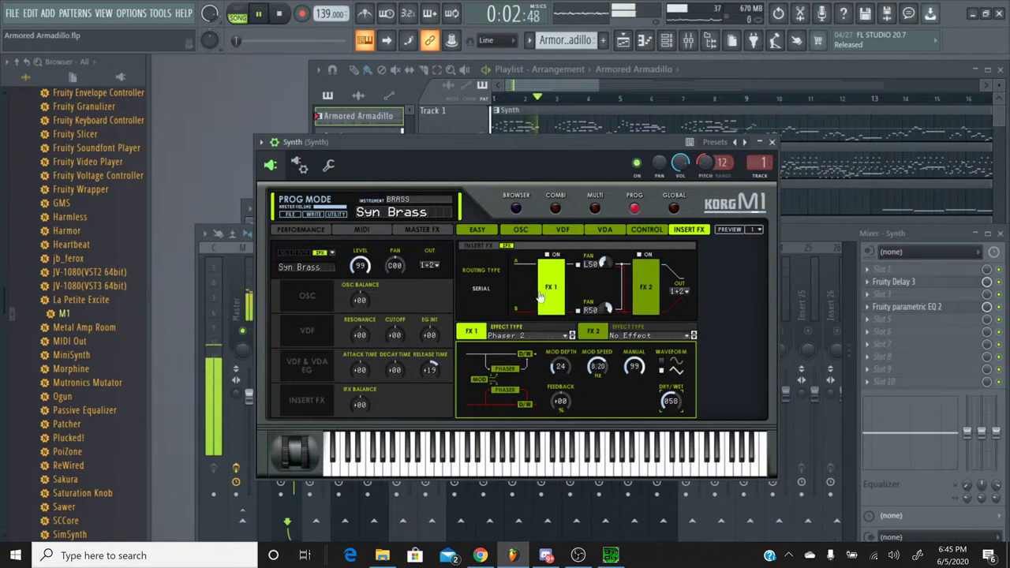
left_click(771, 142)
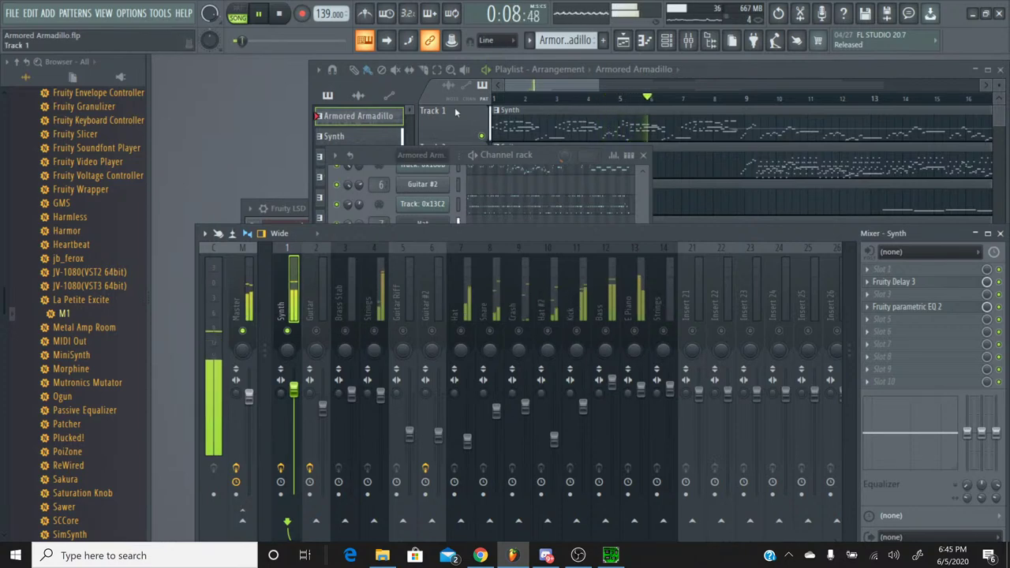
left_click(437, 90)
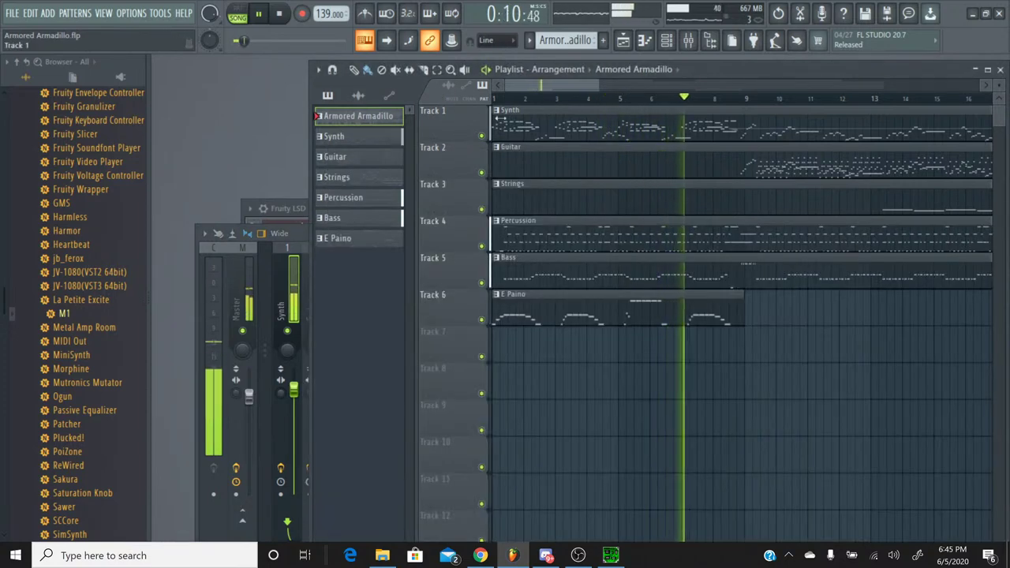
left_click(521, 41)
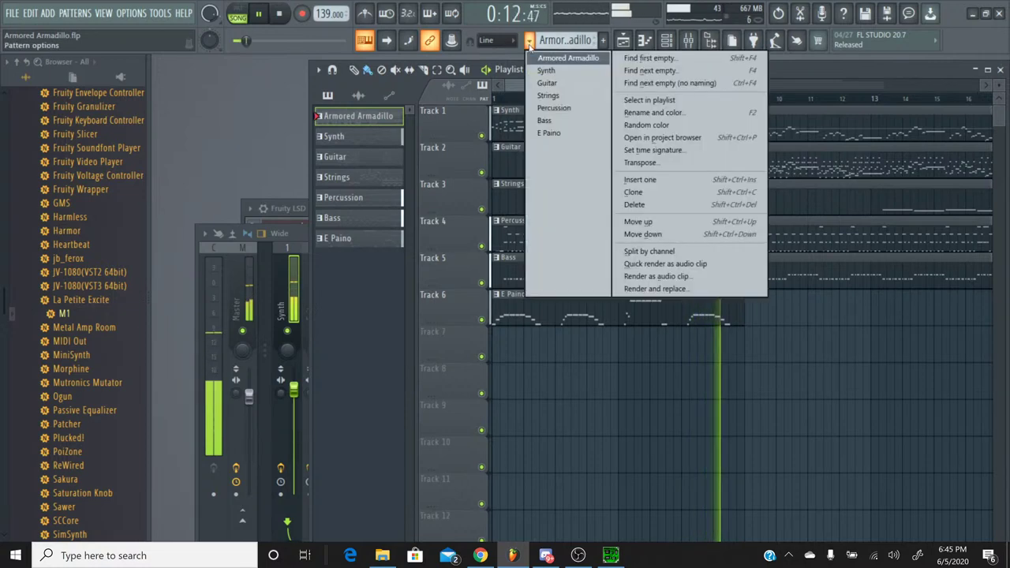
left_click(552, 77)
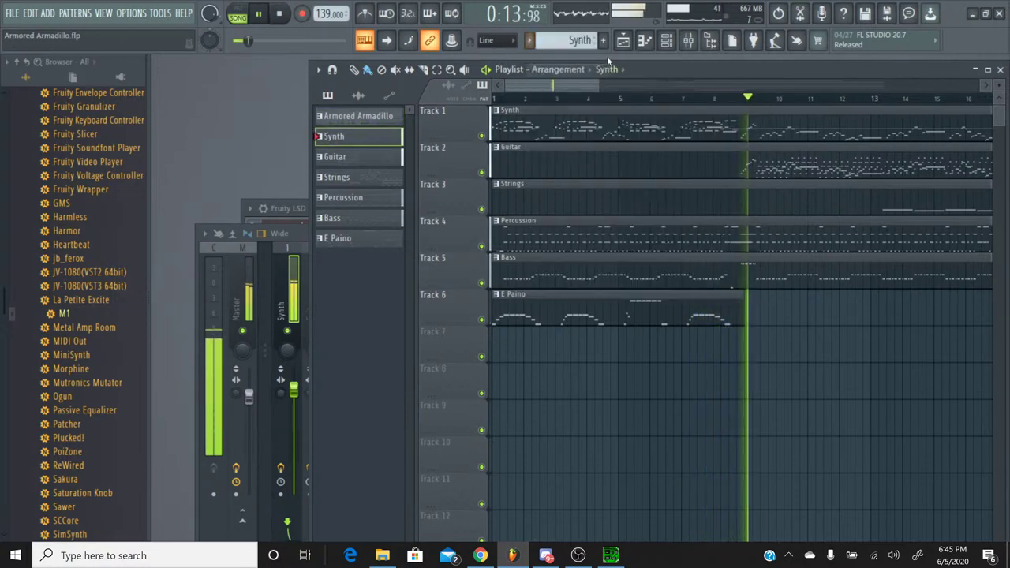
left_click(666, 40)
left_click(496, 469)
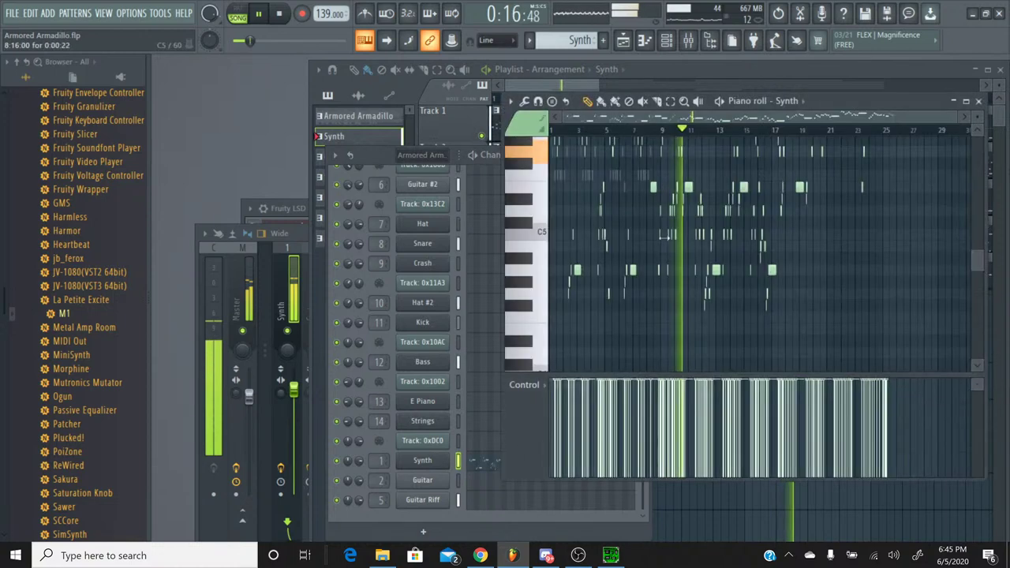
left_click(525, 385)
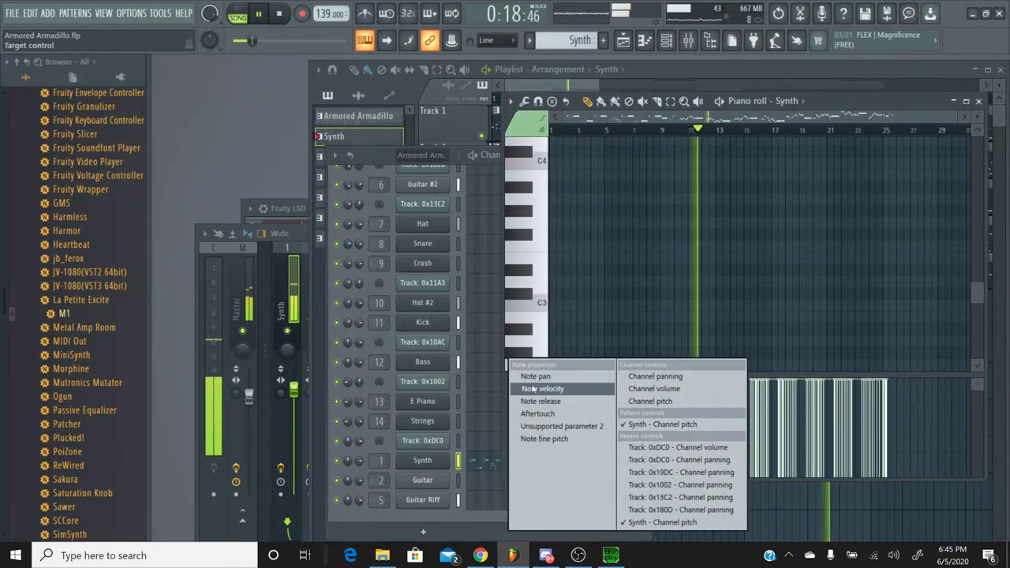
left_click(655, 402)
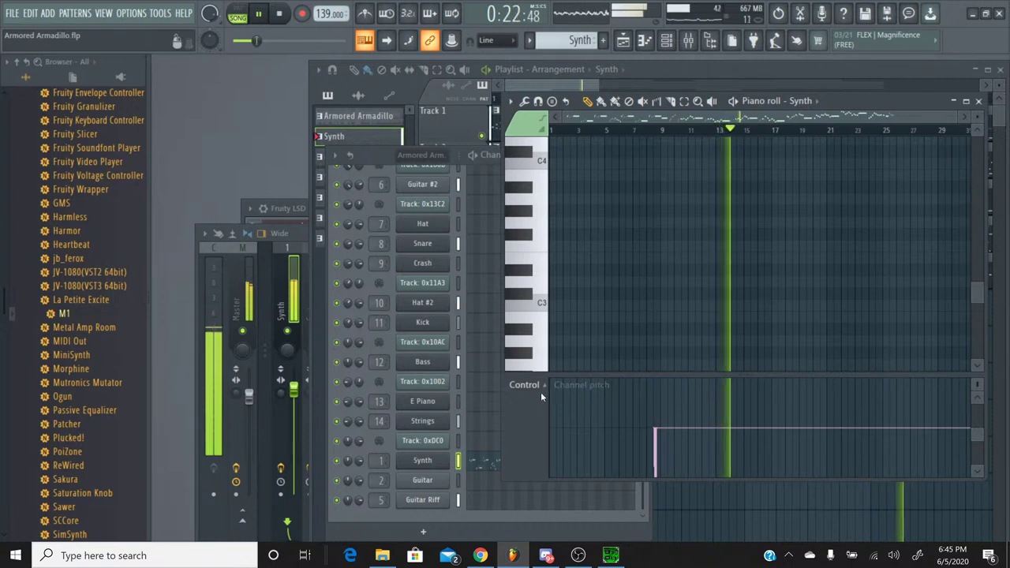
scroll(637, 137, "up", 5)
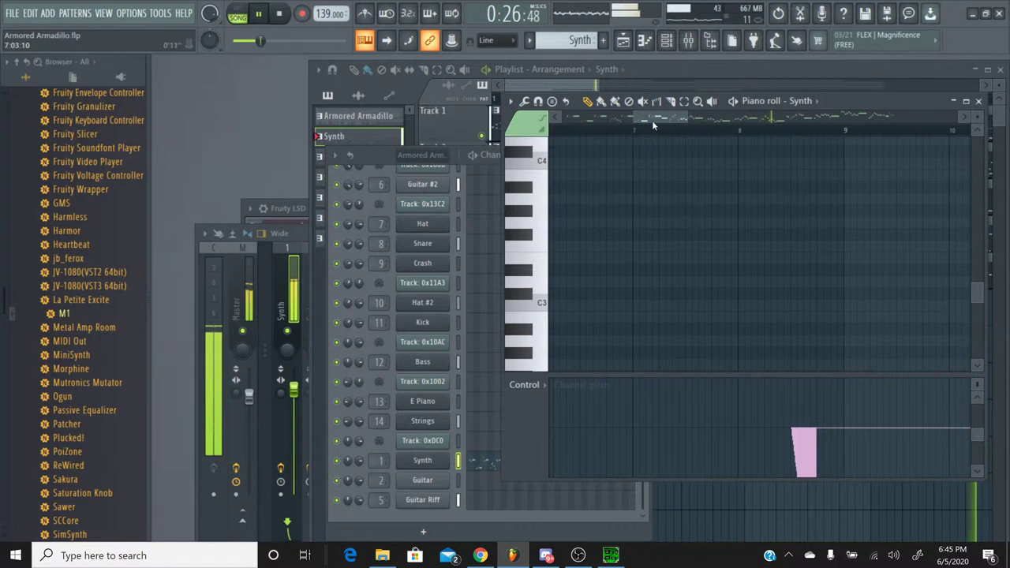
left_click_drag(637, 120, 579, 123)
left_click(571, 135)
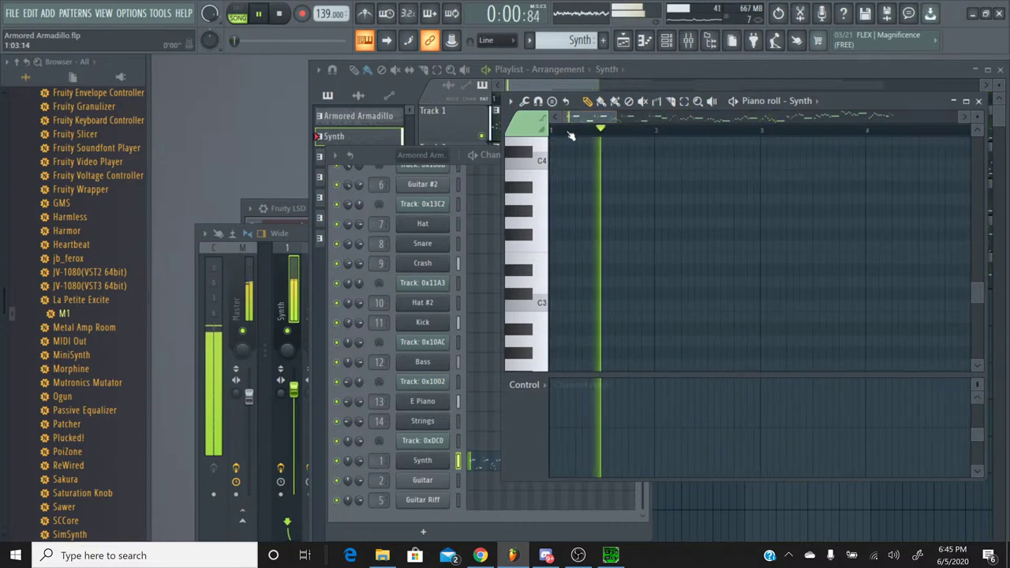
left_click(979, 101)
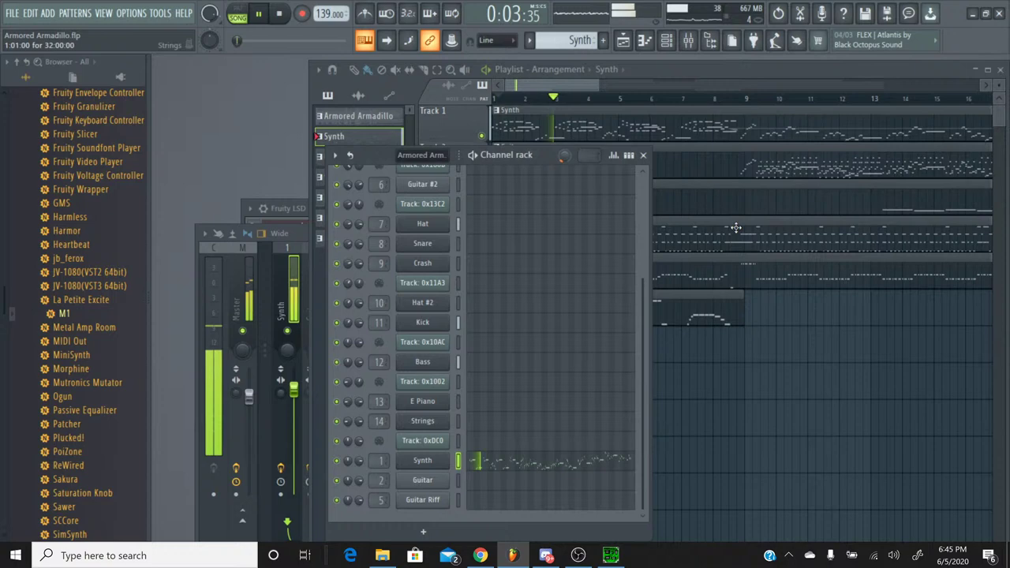
Replay the song opening while setting the Synth's Phaser 2 mod speed to 6.50 Hz and mod depth to 69.
left_click(430, 461)
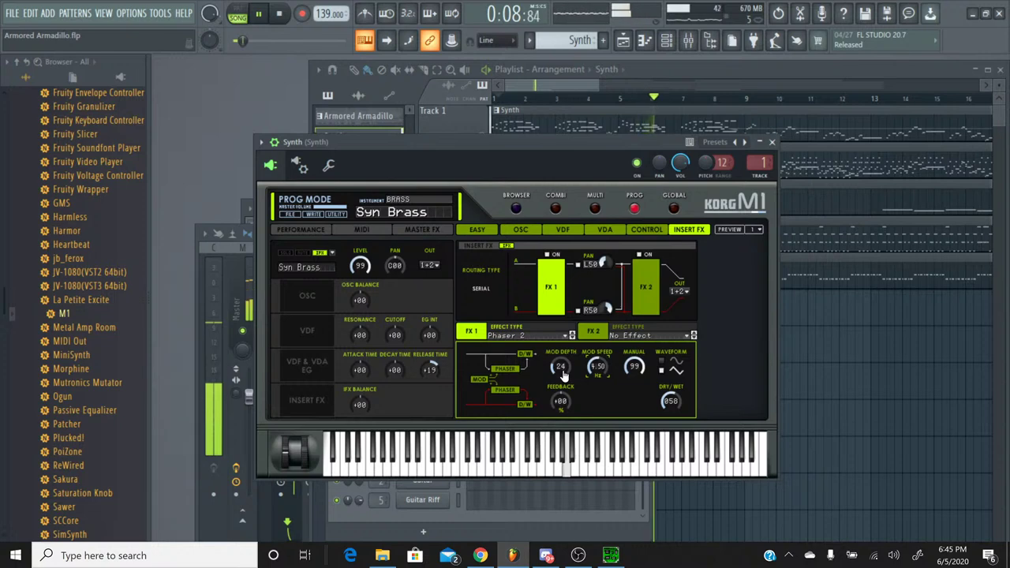
scroll(591, 368, "up", 3)
scroll(590, 368, "up", 3)
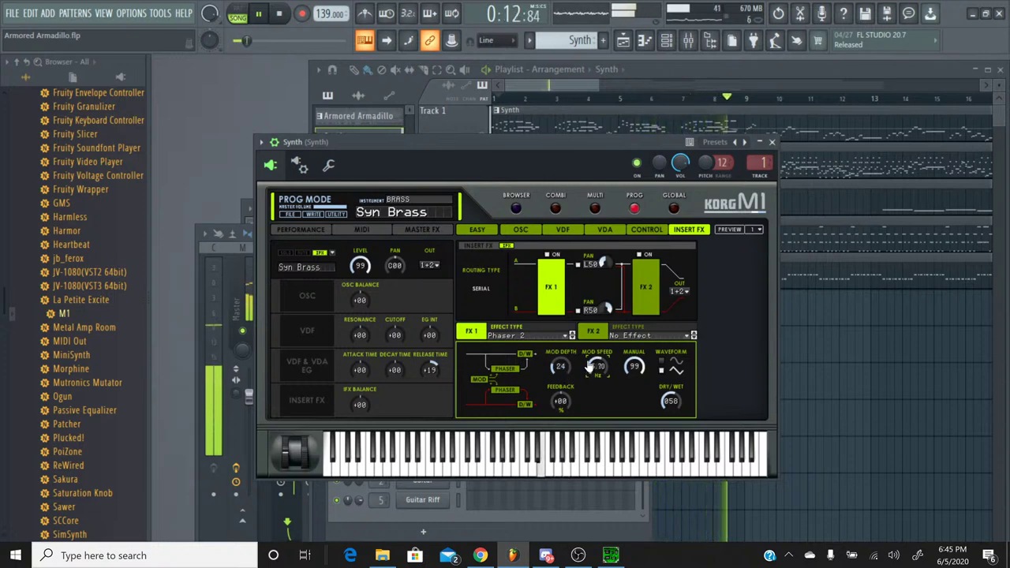
left_click(226, 44)
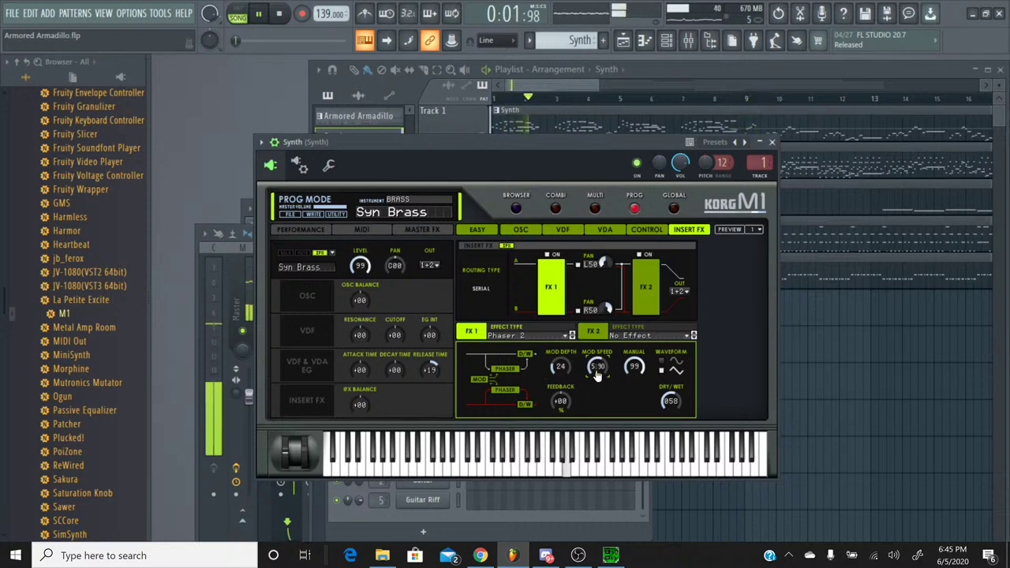
scroll(598, 374, "up", 2)
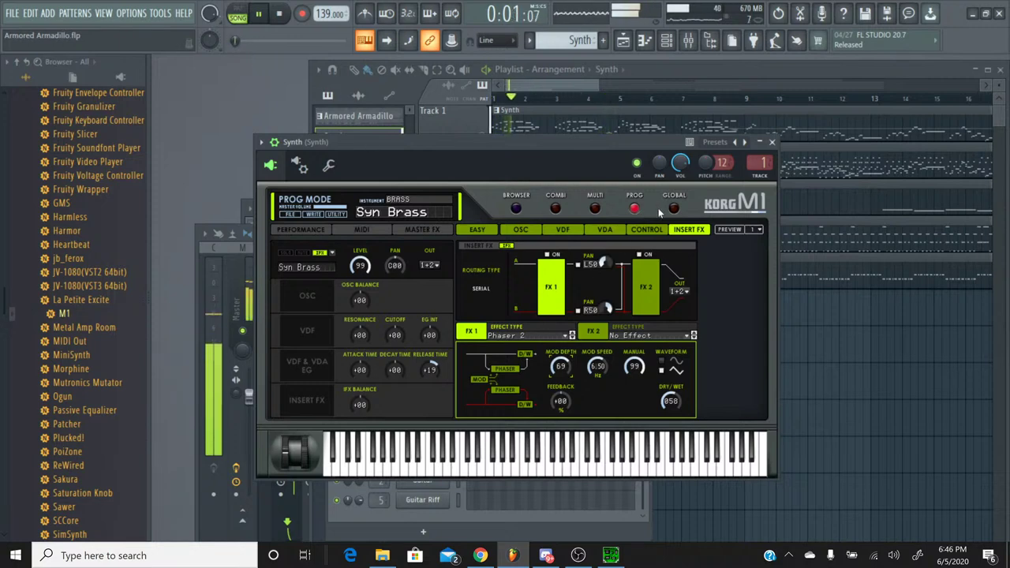
Close the Synth instrument, then set the Synth mixer track to 111% (2.5 dB) and Guitar Riff to 57% (-10.6 dB).
left_click(772, 142)
left_click(289, 369)
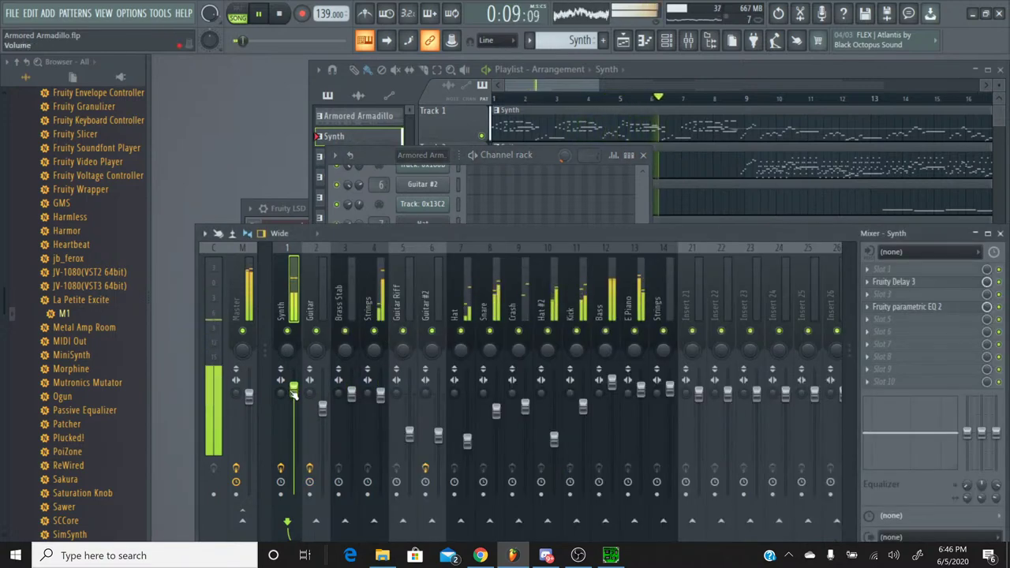
left_click_drag(293, 395, 293, 385)
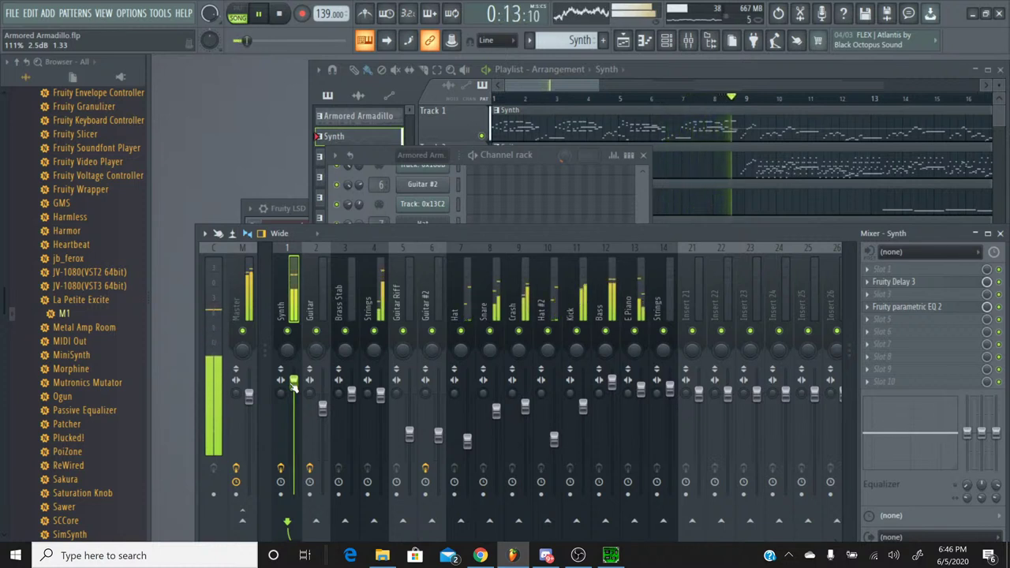
left_click(409, 435)
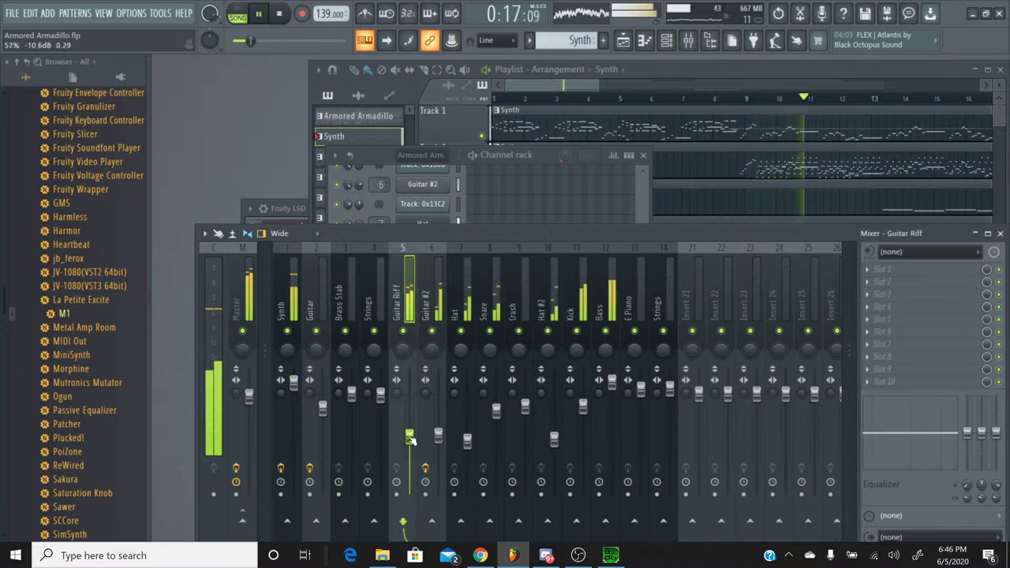
Listen to the Synth and Guitar #2 mixer tracks soloed together, then restore all the other tracks.
left_click(287, 330, "ctrl")
left_click(433, 331)
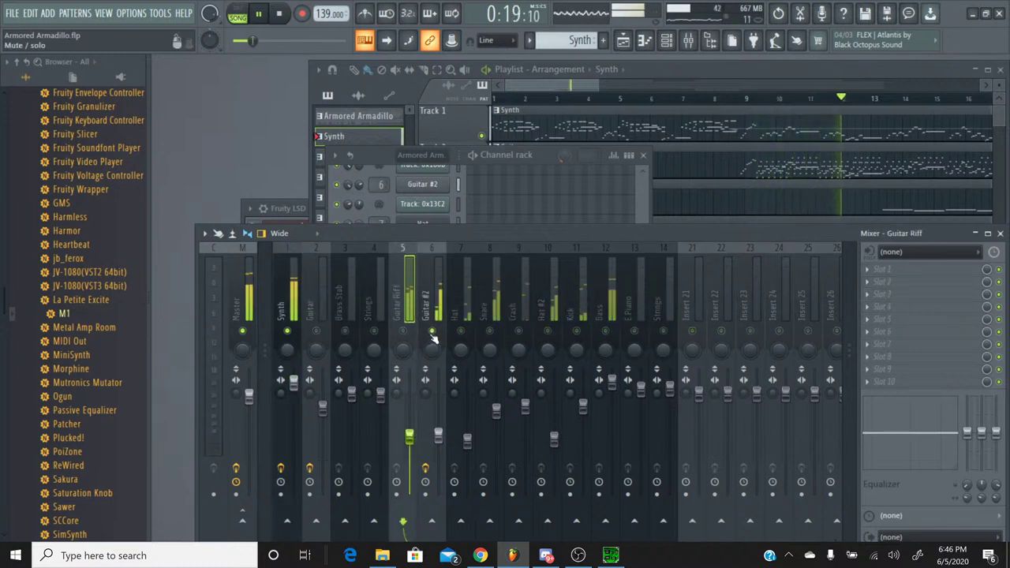
left_click(432, 332, "ctrl")
left_click(431, 332, "ctrl")
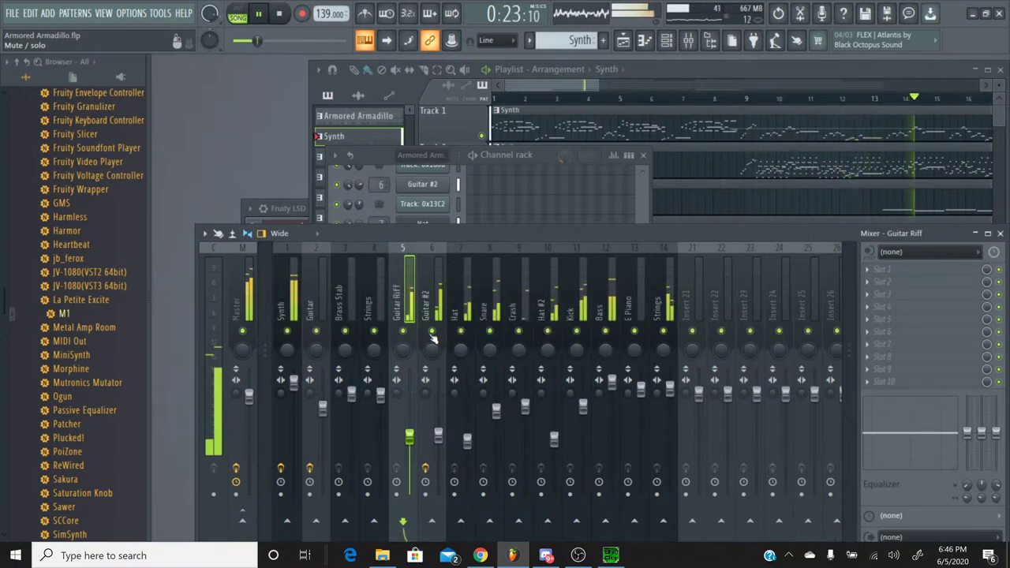
Reopen the Synth instrument and remove its phaser by setting insert FX 1 to No Effect.
left_click(373, 158)
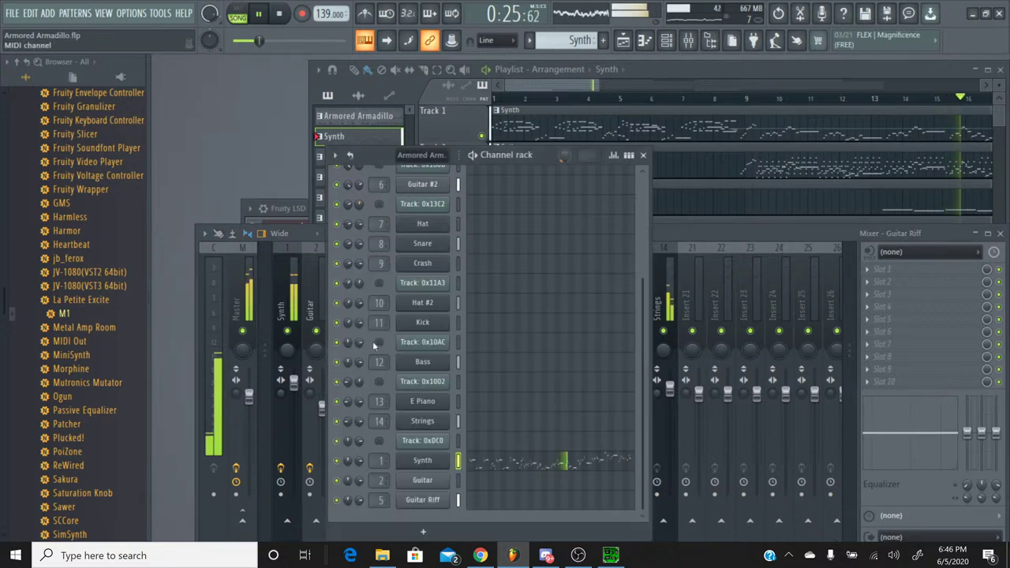
left_click(527, 40)
left_click(485, 154)
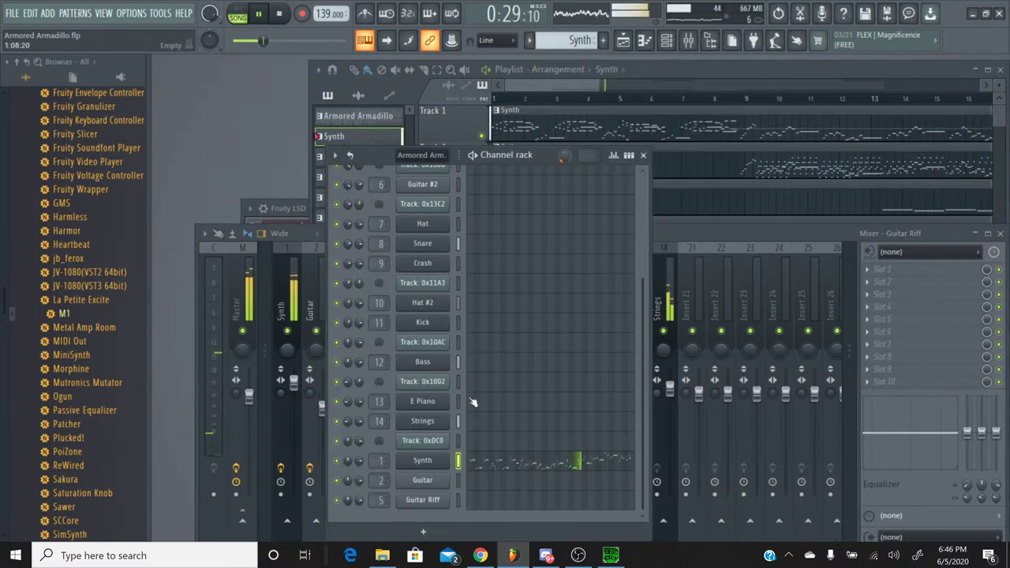
left_click(419, 464)
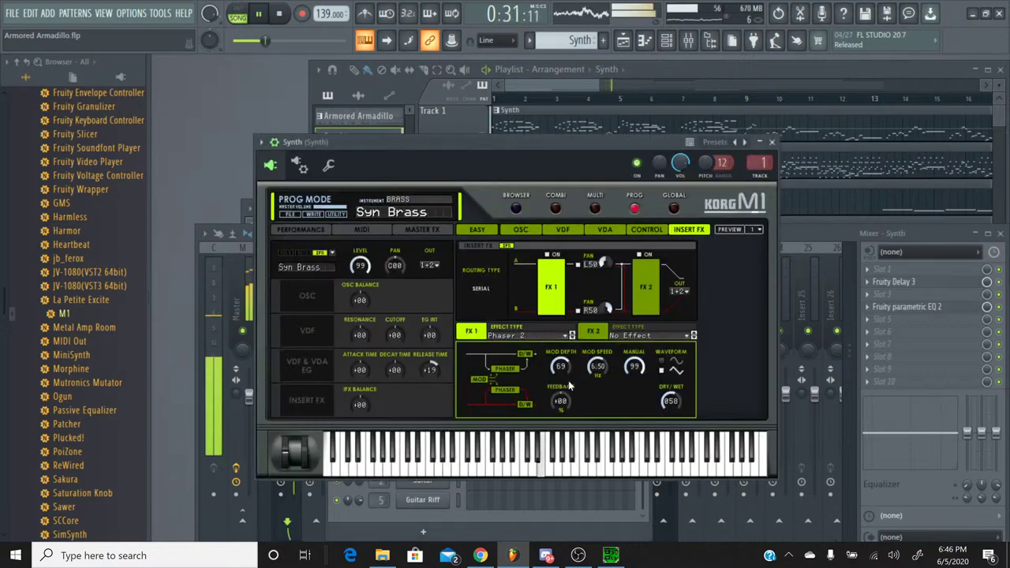
left_click(509, 335)
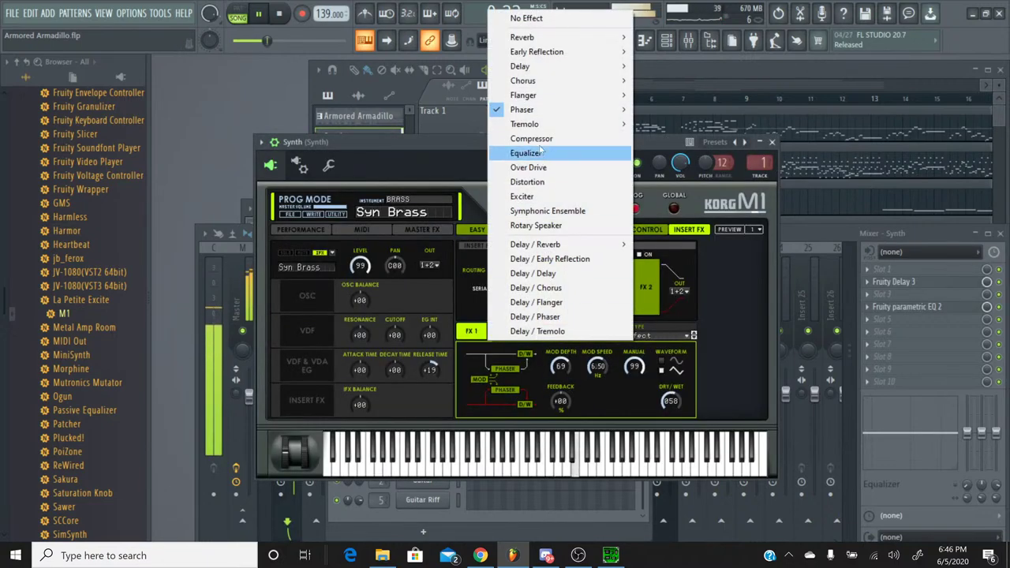
left_click(523, 18)
Move the Synth instrument window clear of the mixer and set the Synth track's volume to 102% (0.5 dB).
left_click_drag(441, 184, 575, 191)
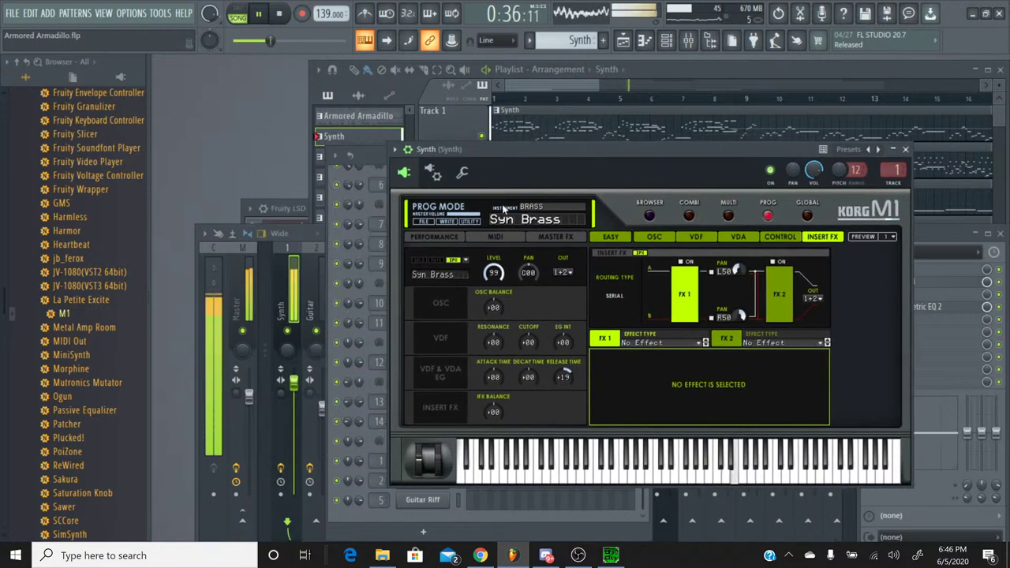
left_click(293, 385)
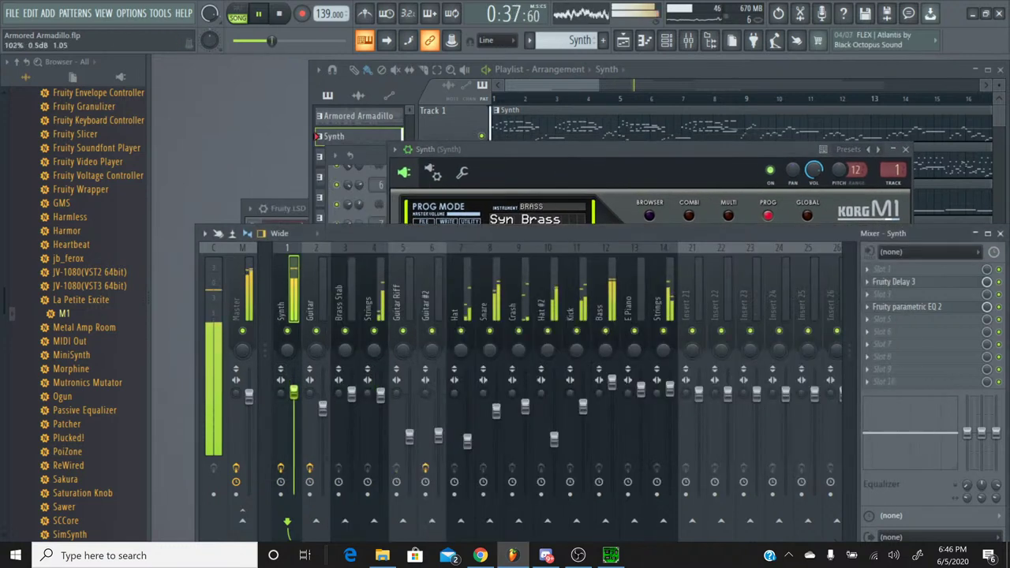
Check the Synth's oscillator settings during playback, then close the instrument and stop the song.
left_click(613, 149)
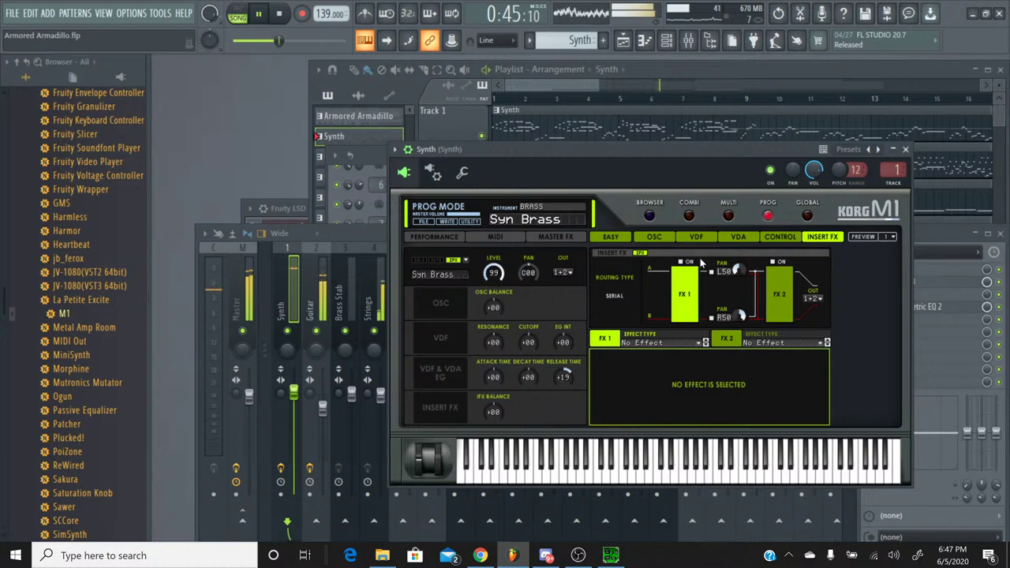
left_click(654, 238)
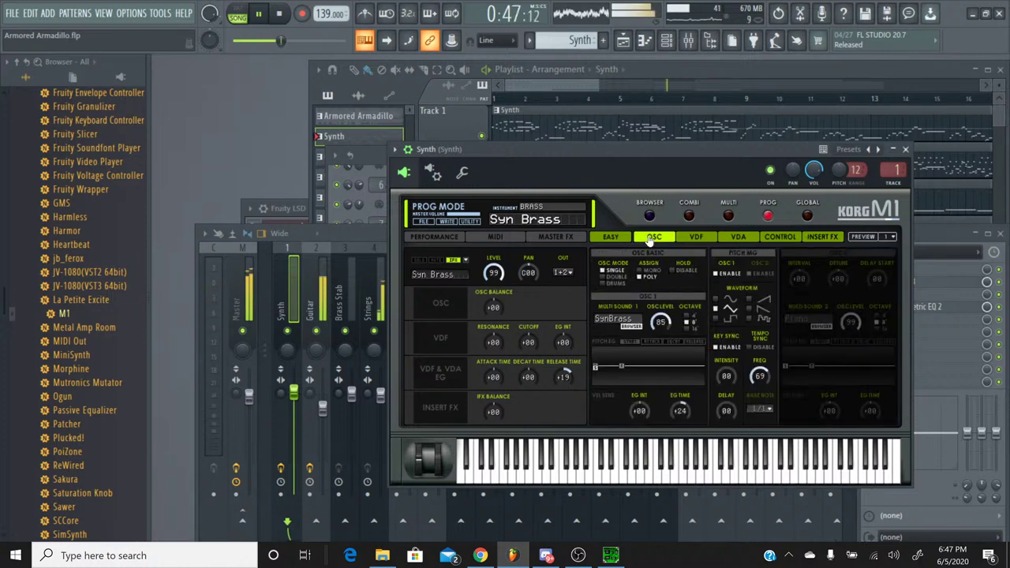
left_click(905, 149)
left_click(281, 15)
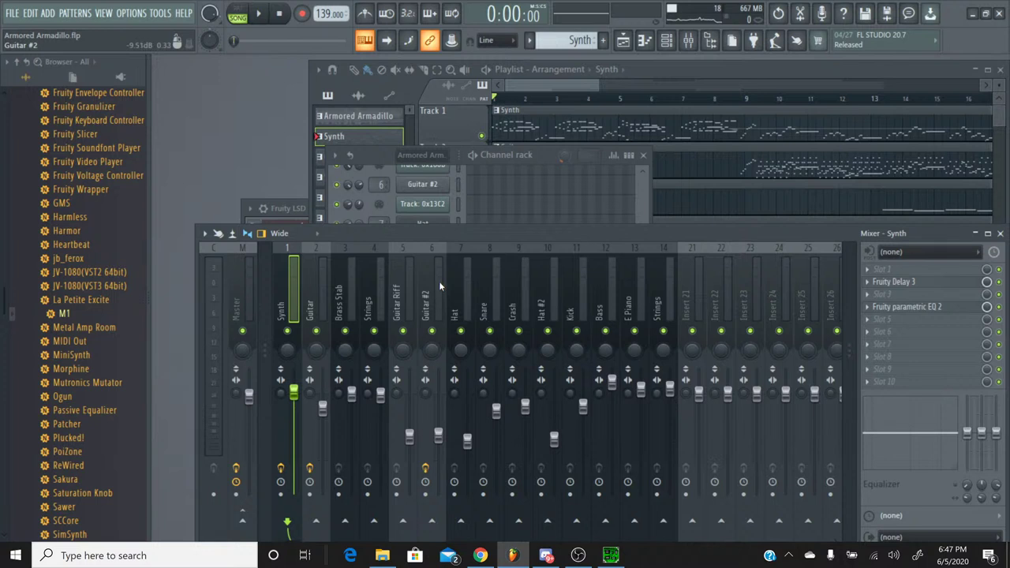
Save the project and switch to the YouTube Studio live chat in Chrome.
left_click(11, 14)
left_click(30, 76)
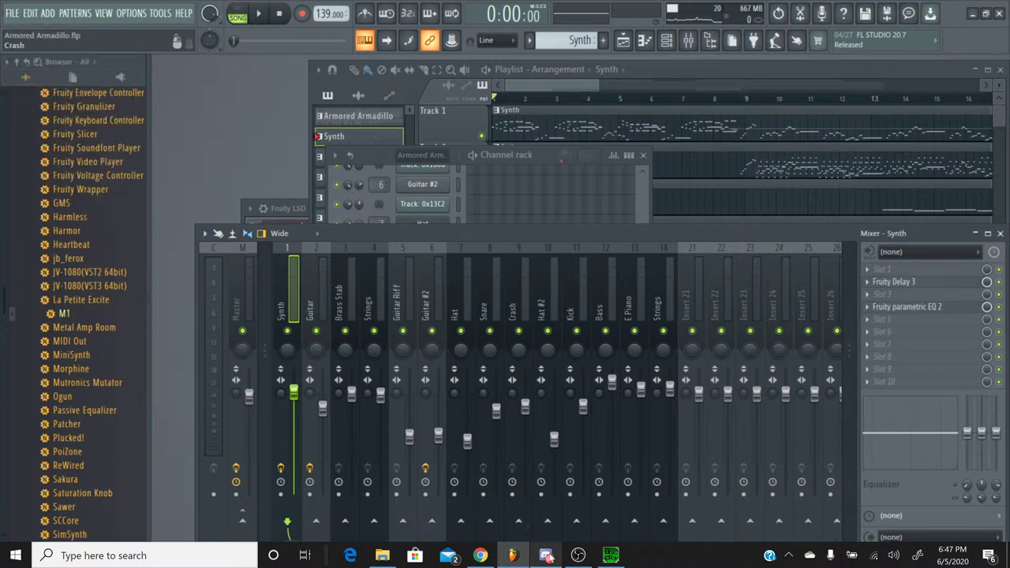
left_click(489, 557)
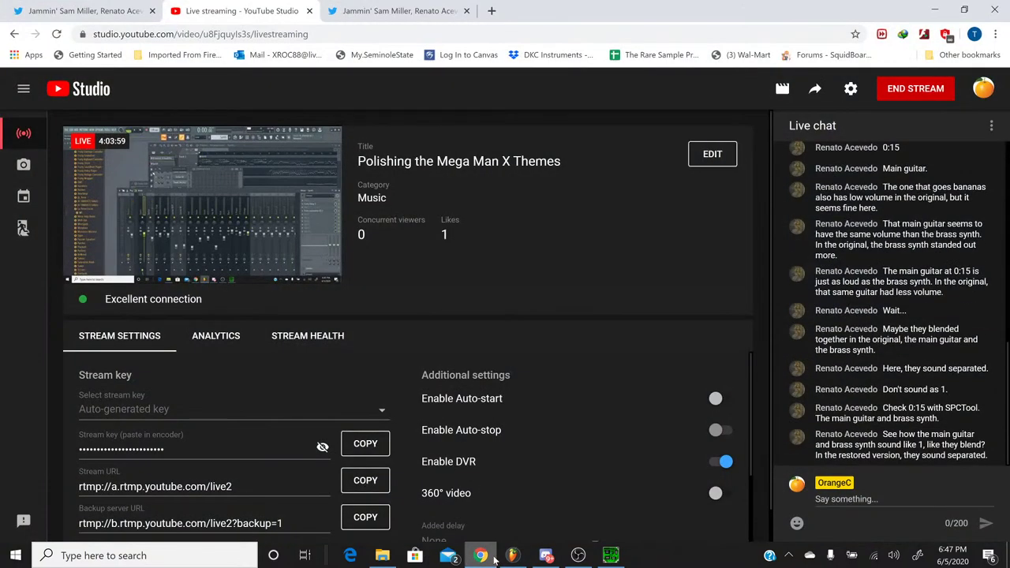